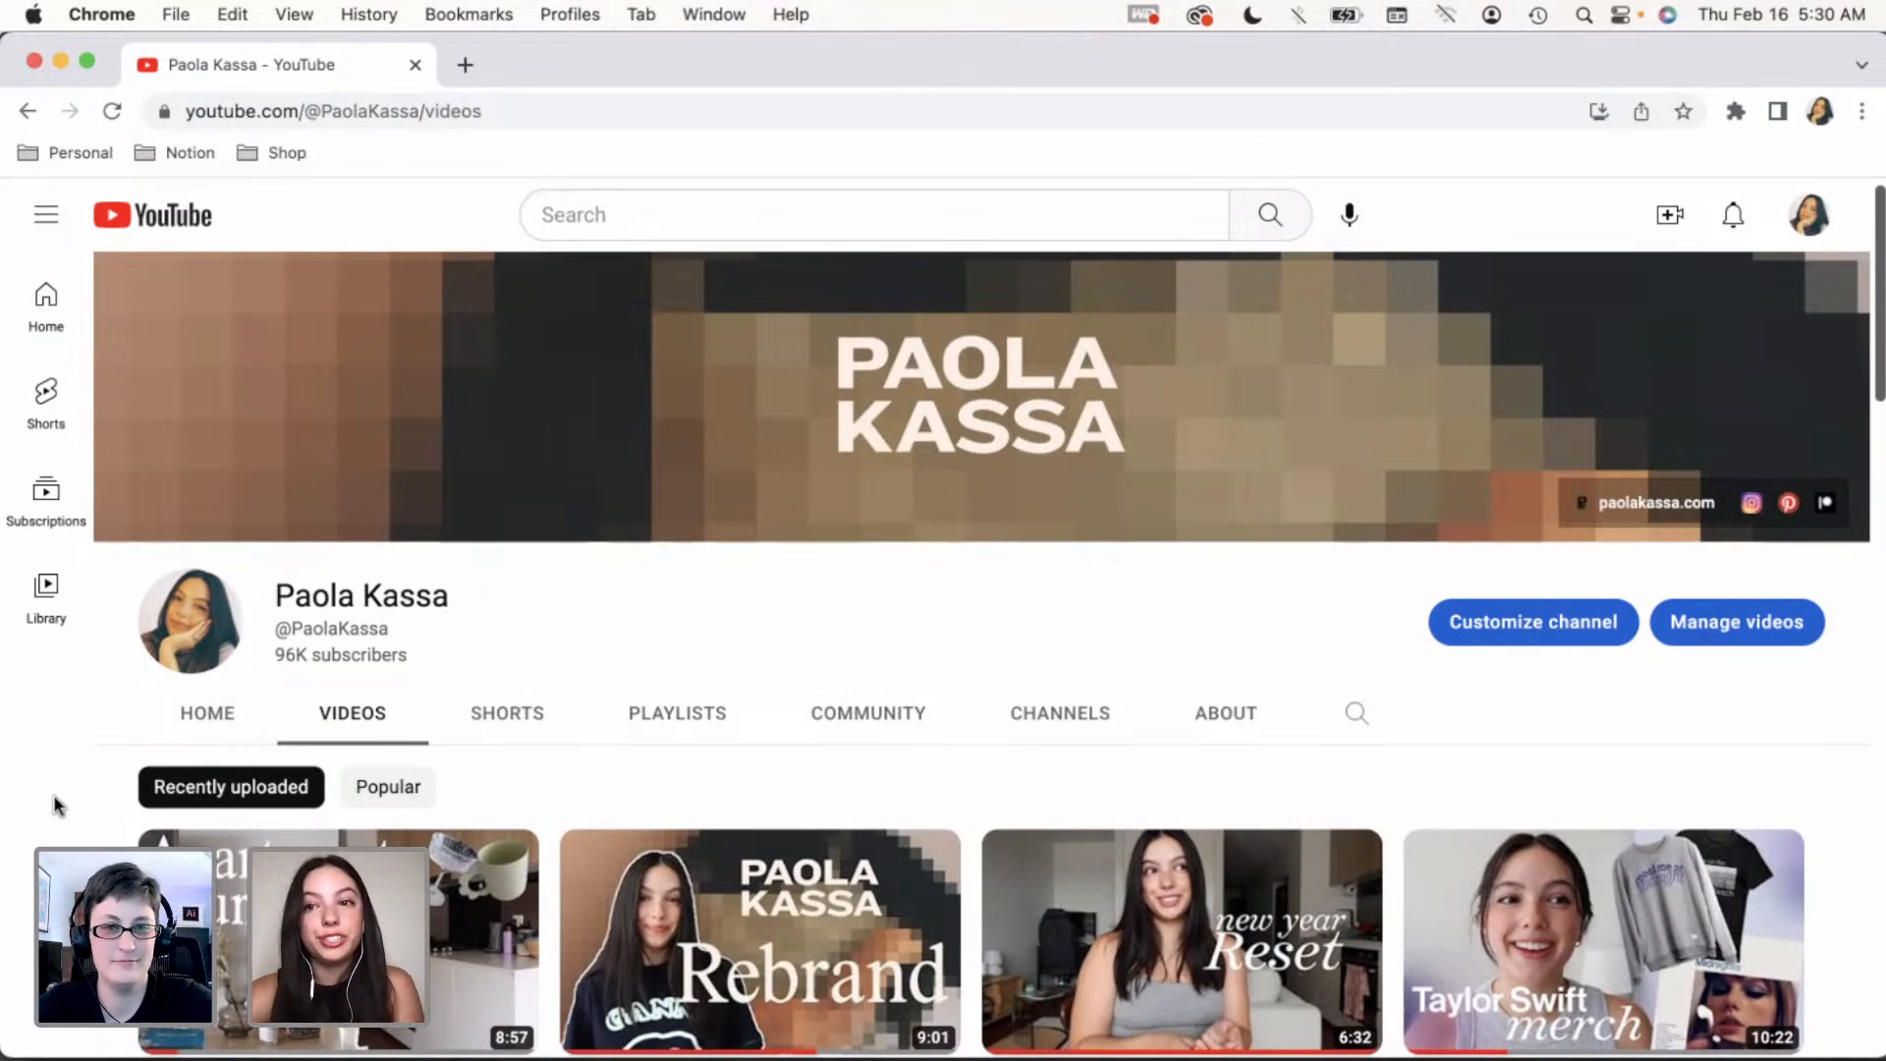
Look through the recently uploaded videos on the YouTube channel's videos page
{"action": "scroll", "coordinate": [53, 794], "scroll_direction": "down", "scroll_amount": 2}
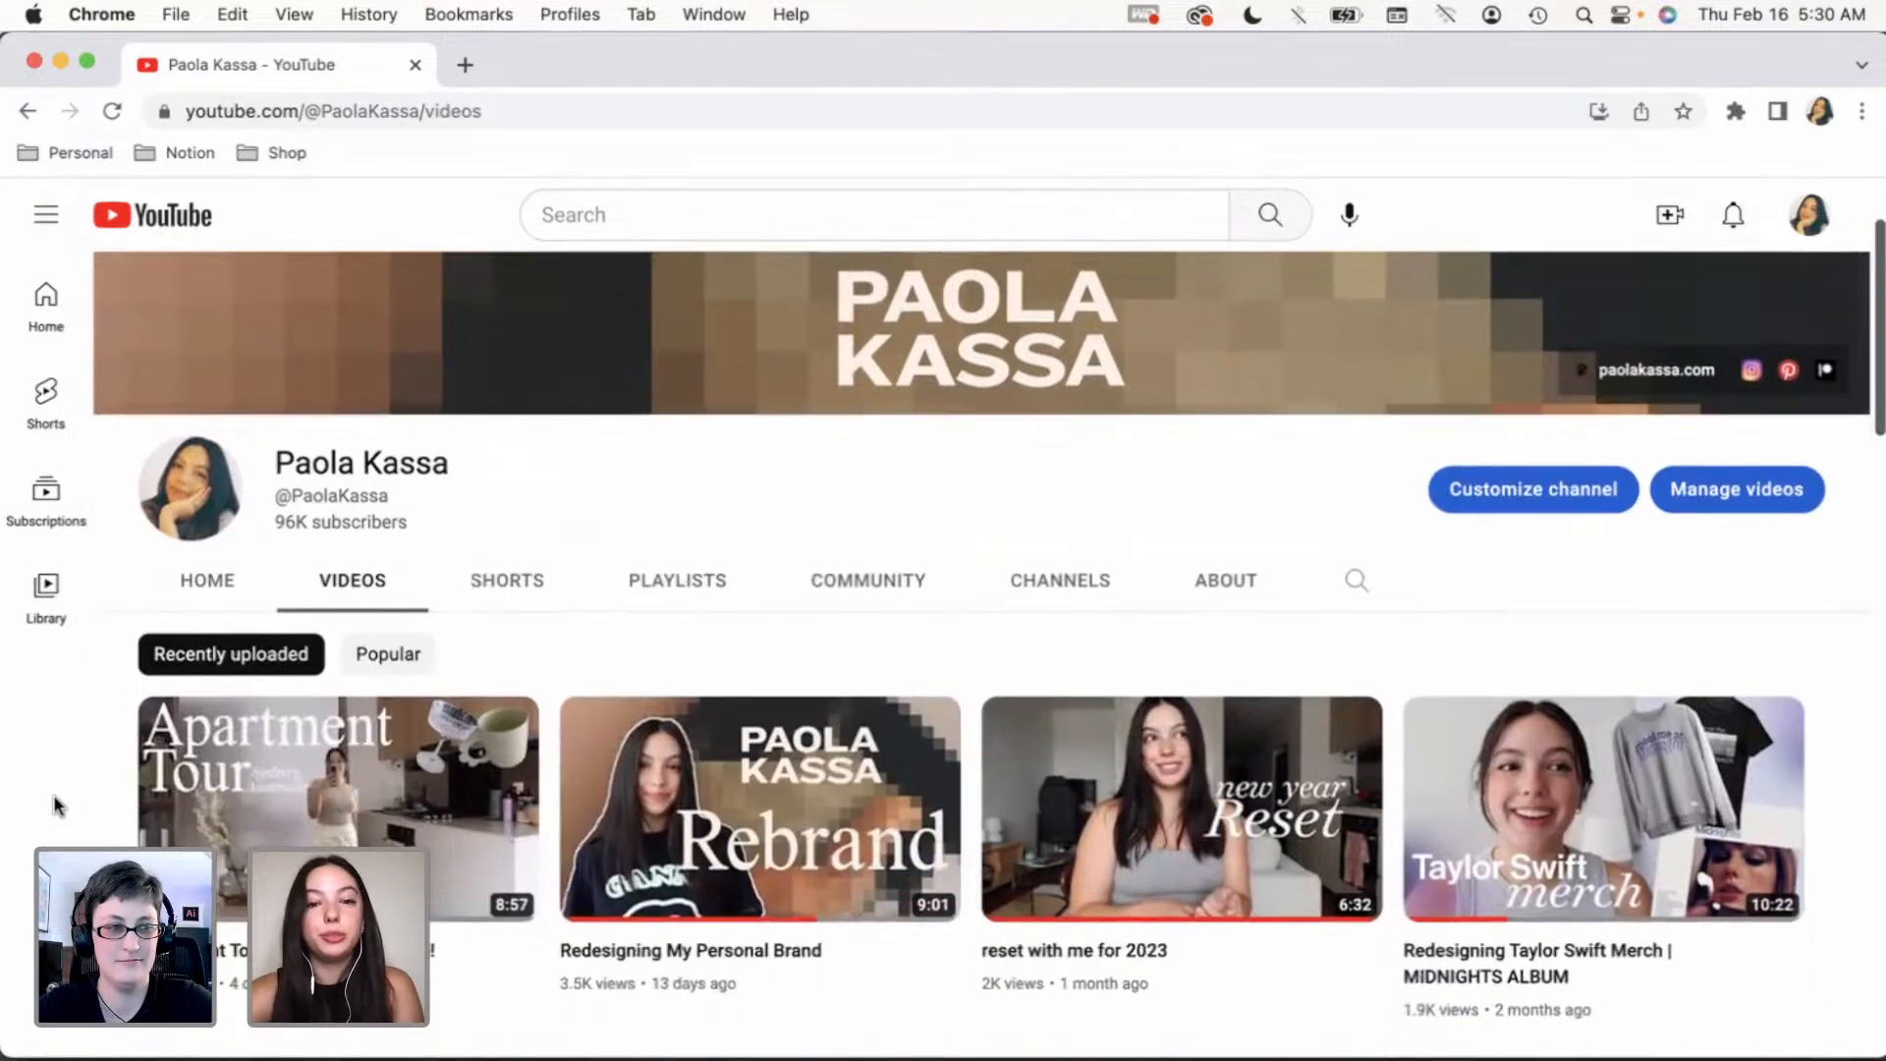
{"action": "scroll", "coordinate": [53, 794], "scroll_direction": "down", "scroll_amount": 3}
{"action": "scroll", "coordinate": [53, 794], "scroll_direction": "down", "scroll_amount": 2}
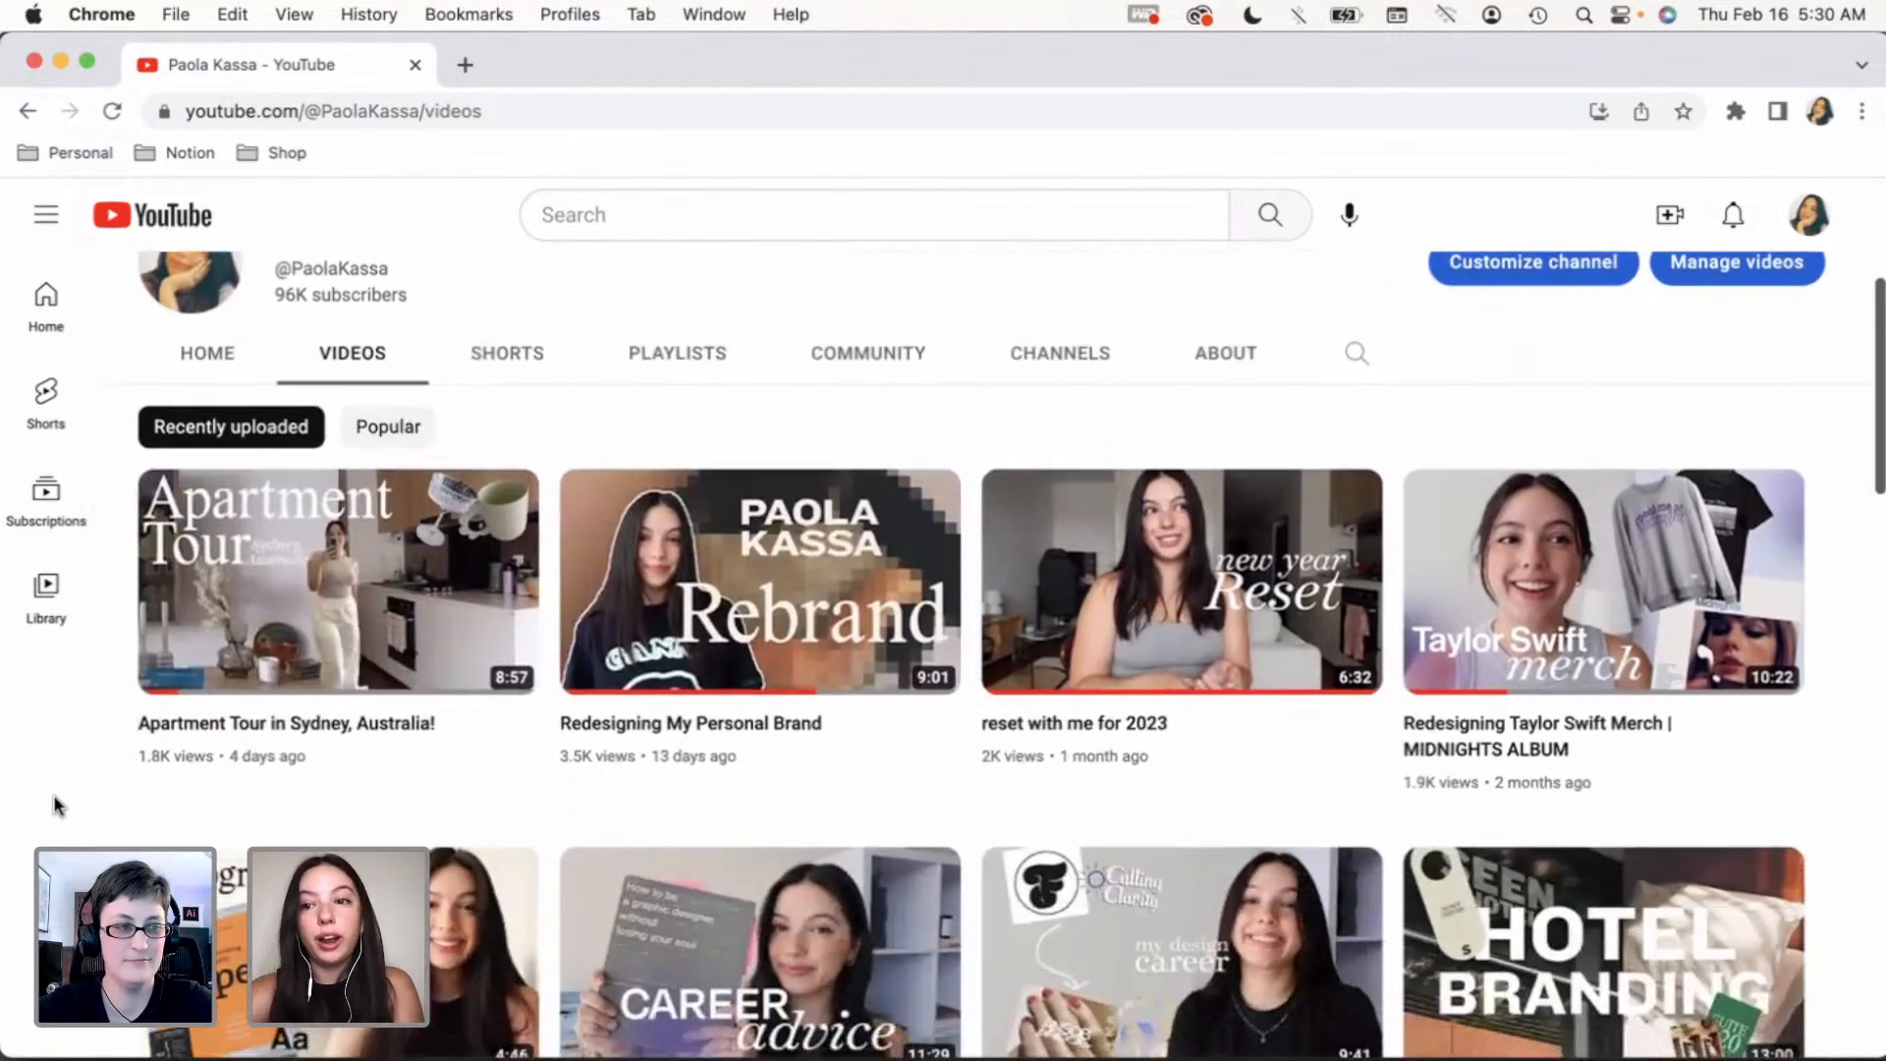
{"action": "scroll", "coordinate": [53, 794], "scroll_direction": "down", "scroll_amount": 1}
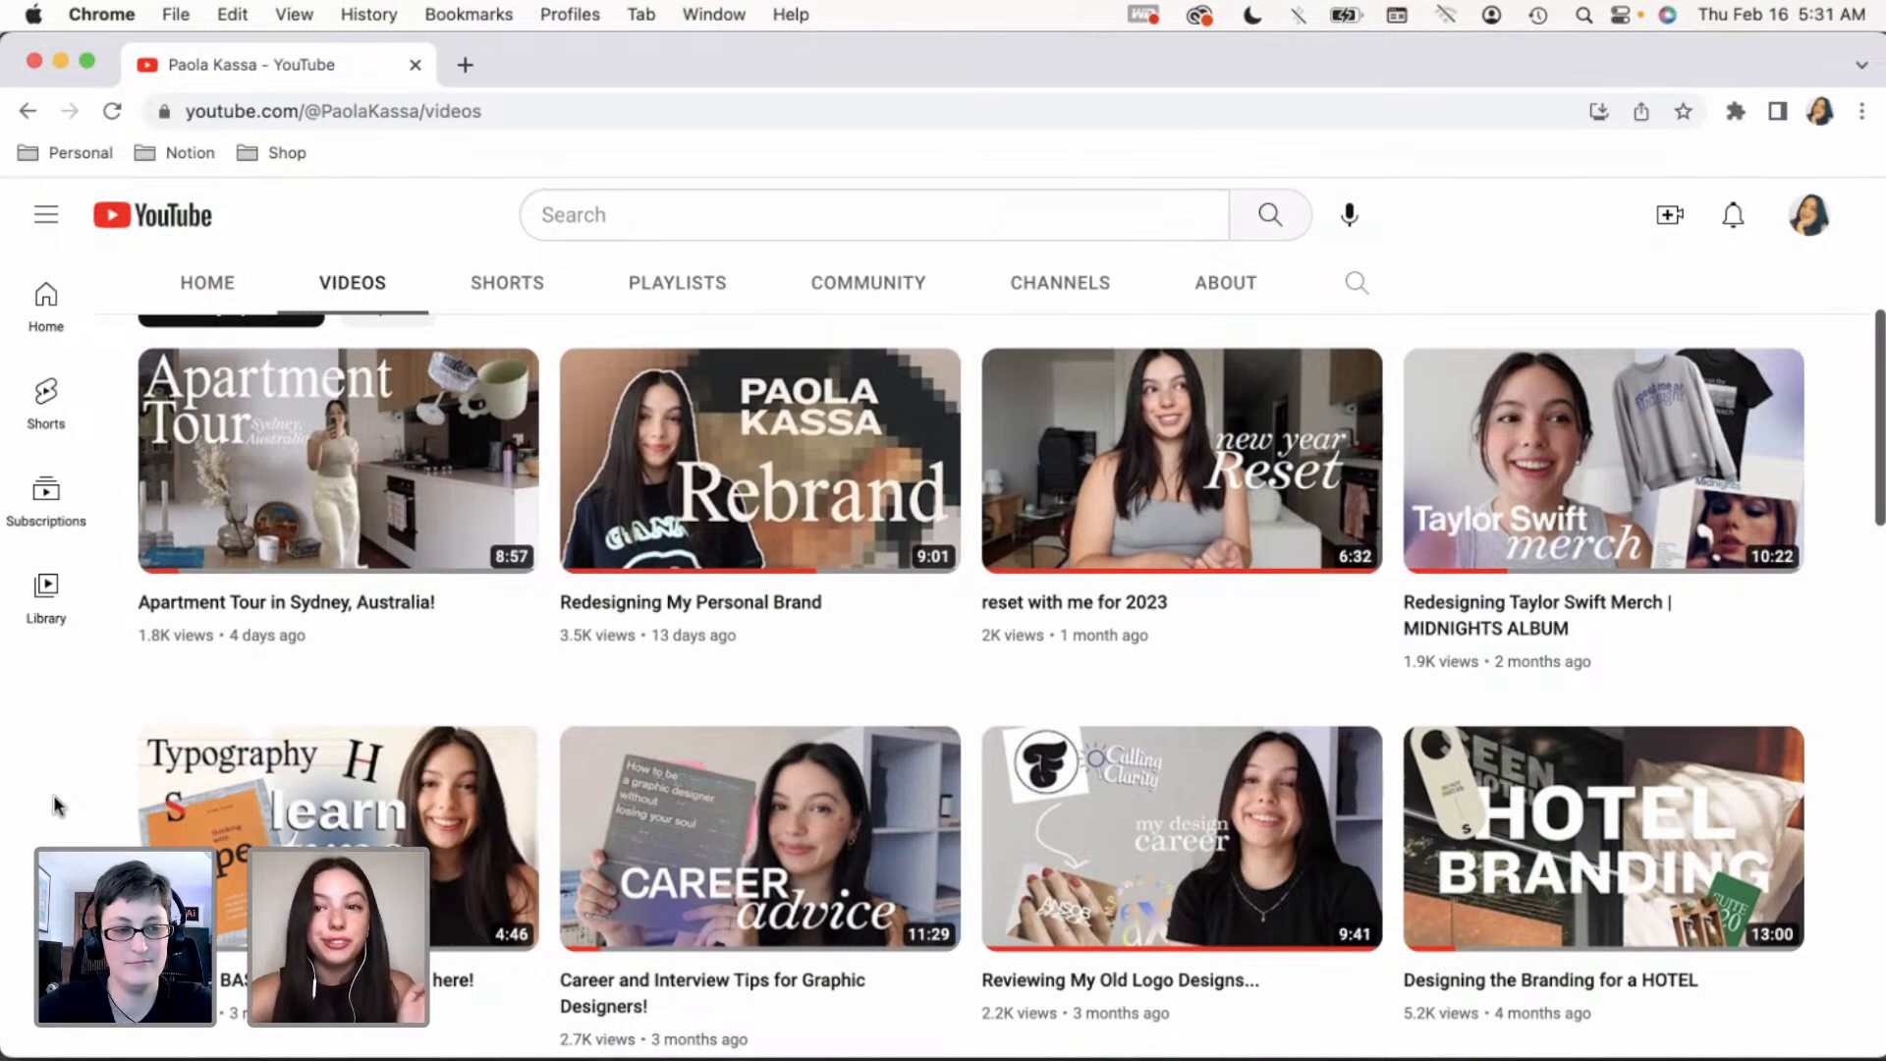
{"action": "scroll", "coordinate": [53, 793], "scroll_direction": "down", "scroll_amount": 2}
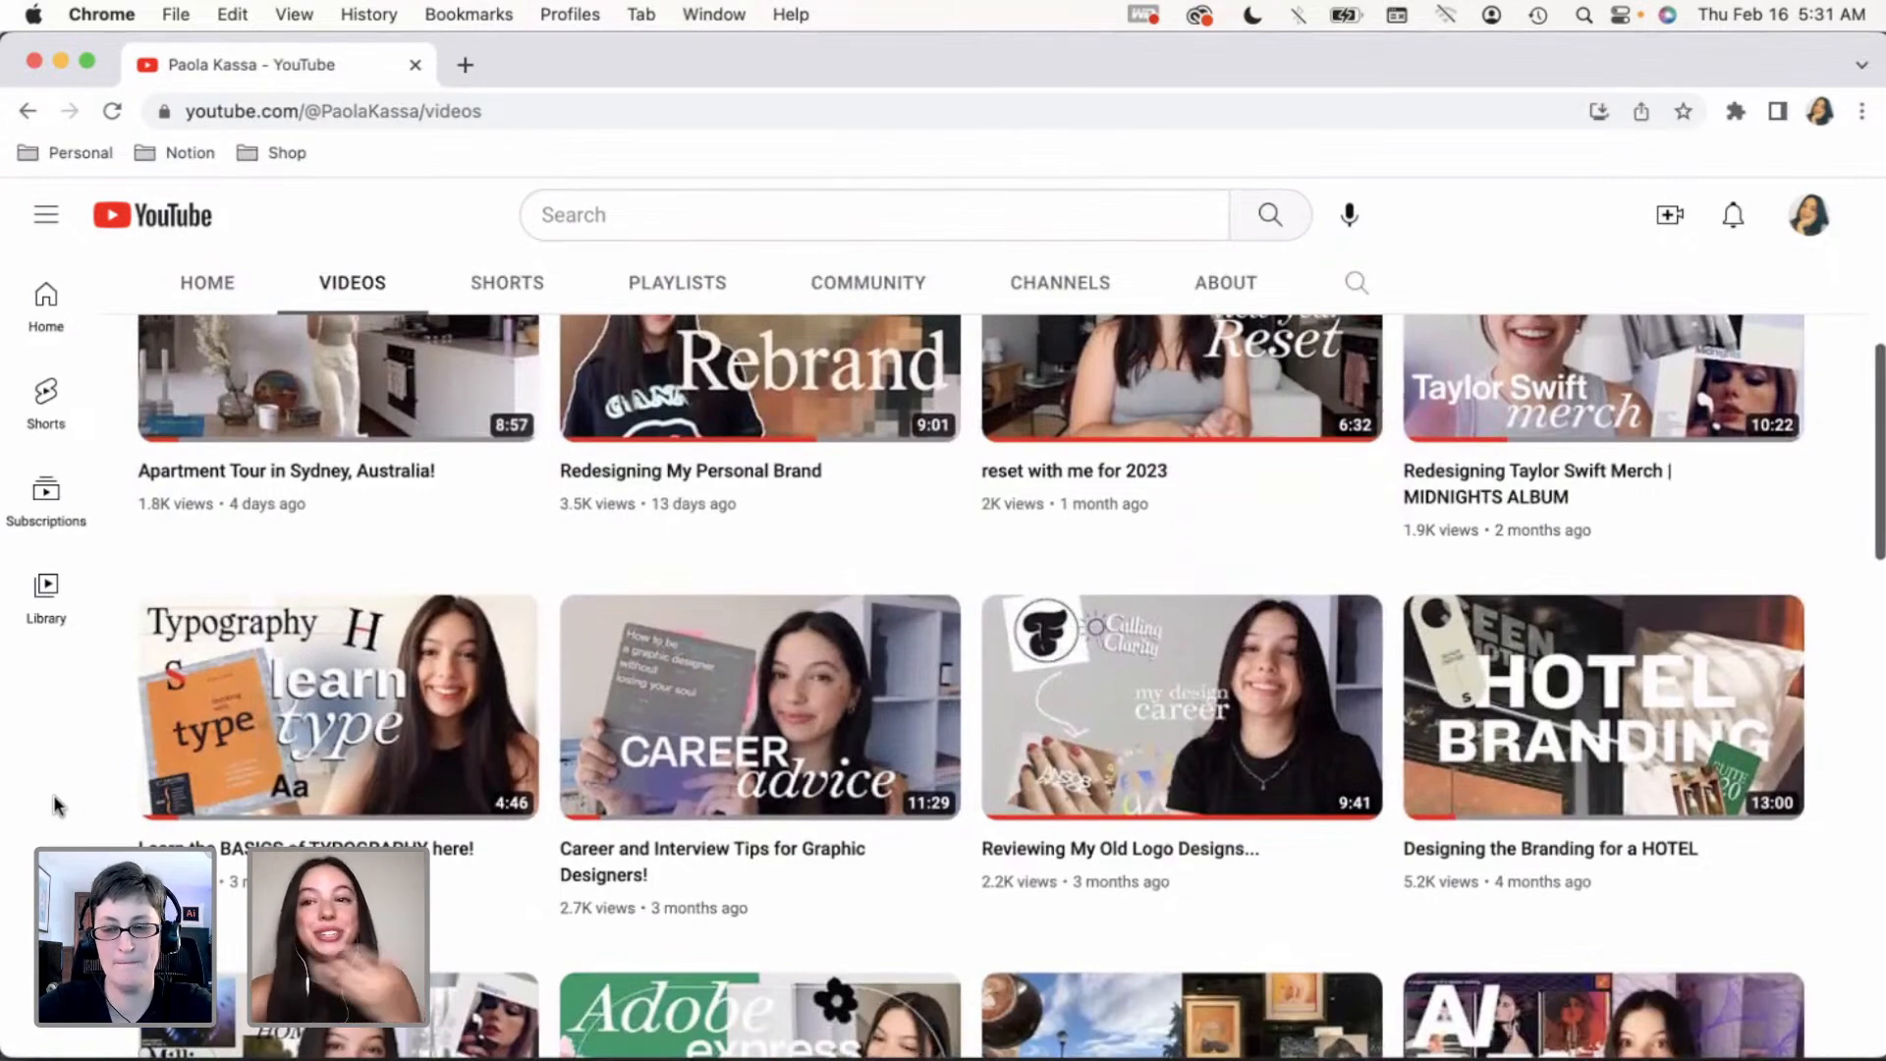
{"action": "scroll", "coordinate": [53, 793], "scroll_direction": "up", "scroll_amount": 1}
{"action": "scroll", "coordinate": [53, 793], "scroll_direction": "up", "scroll_amount": 5}
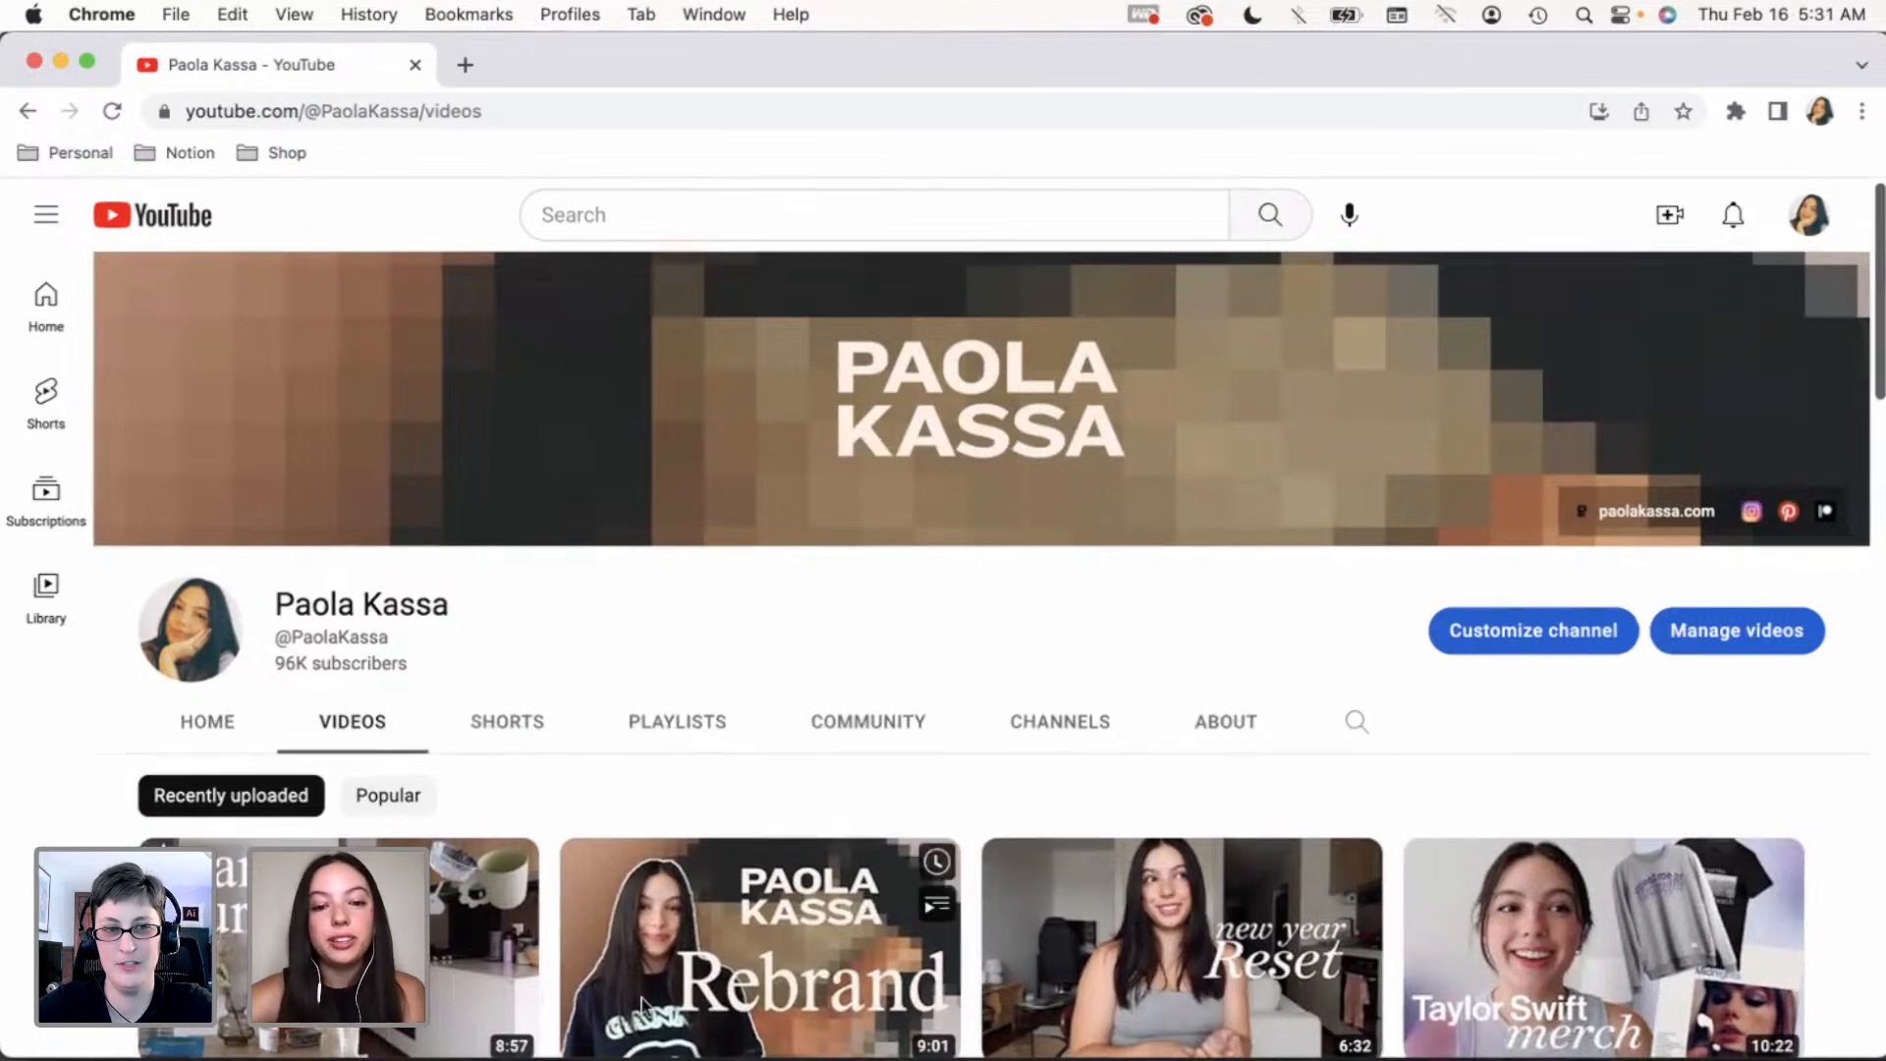
Switch to Illustrator and review the logotype, logomark and lettermark definitions with their example logos
{"action": "key", "text": "super+Tab"}
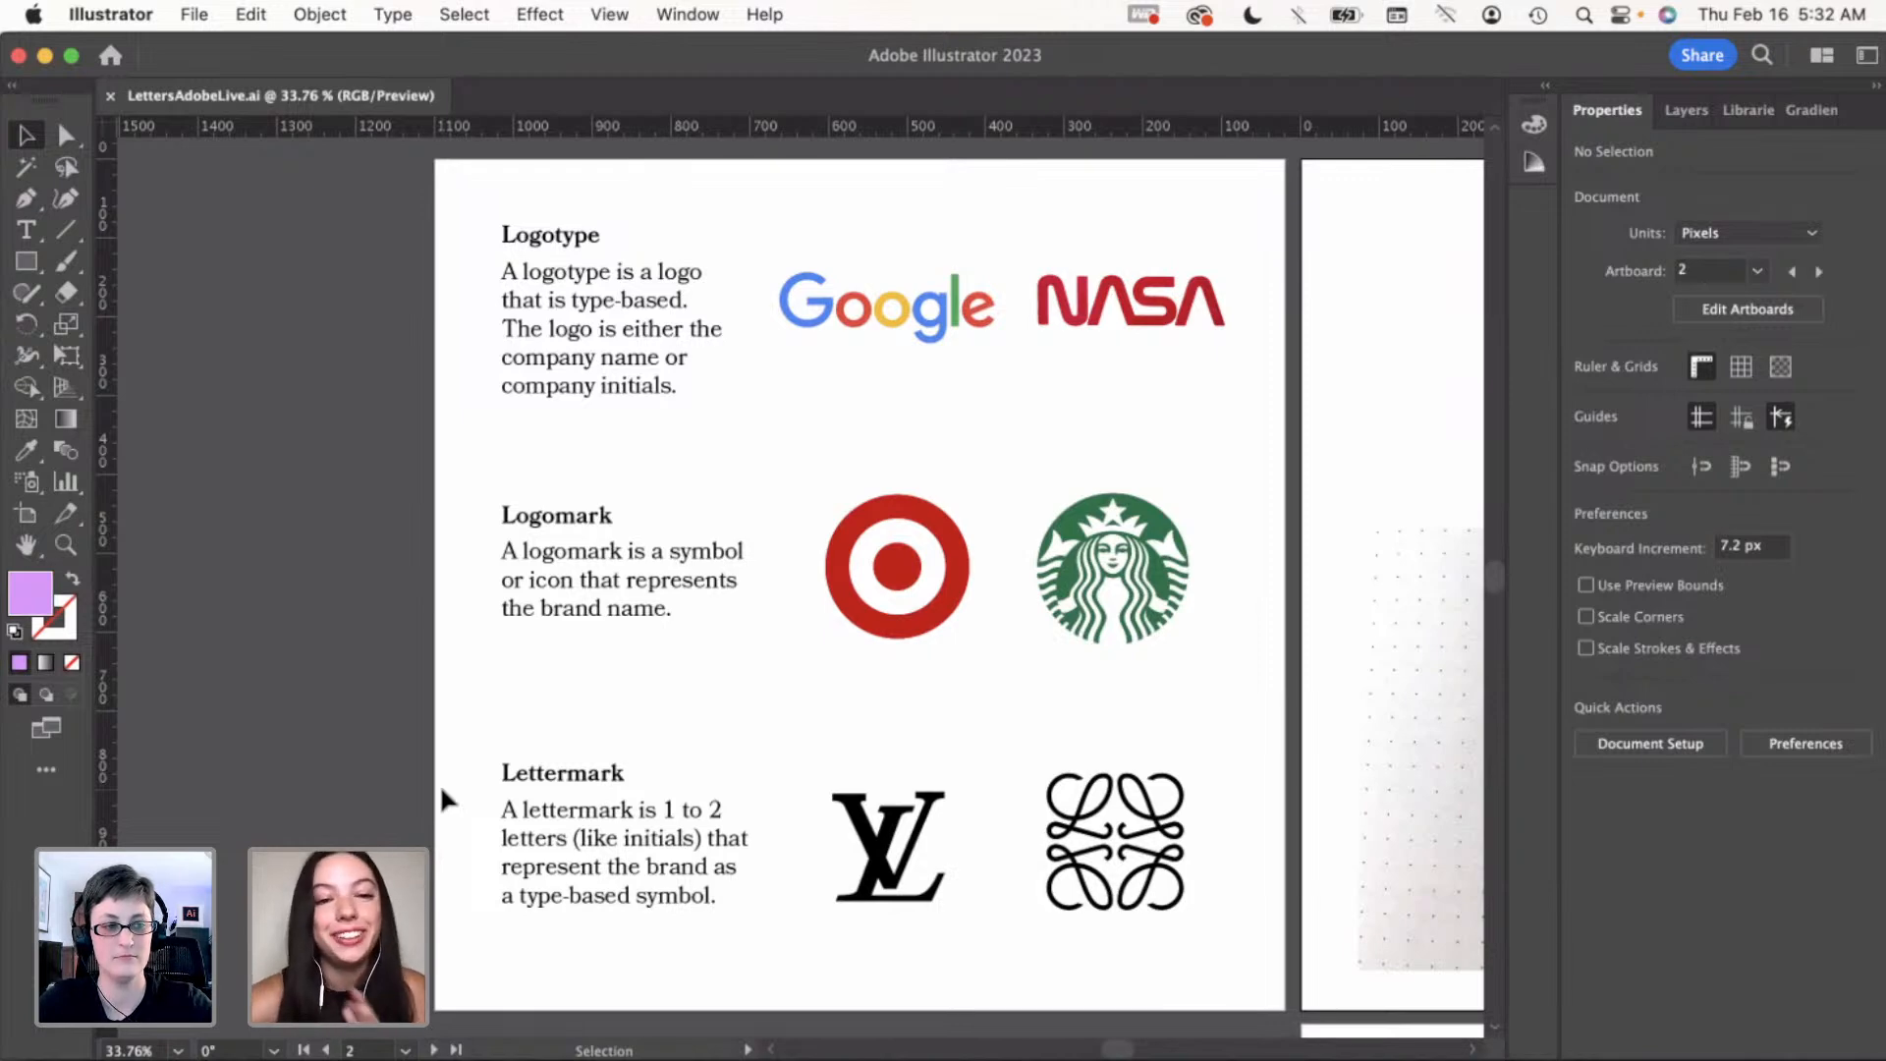
{"action": "scroll", "coordinate": [447, 801], "scroll_direction": "down", "scroll_amount": 1}
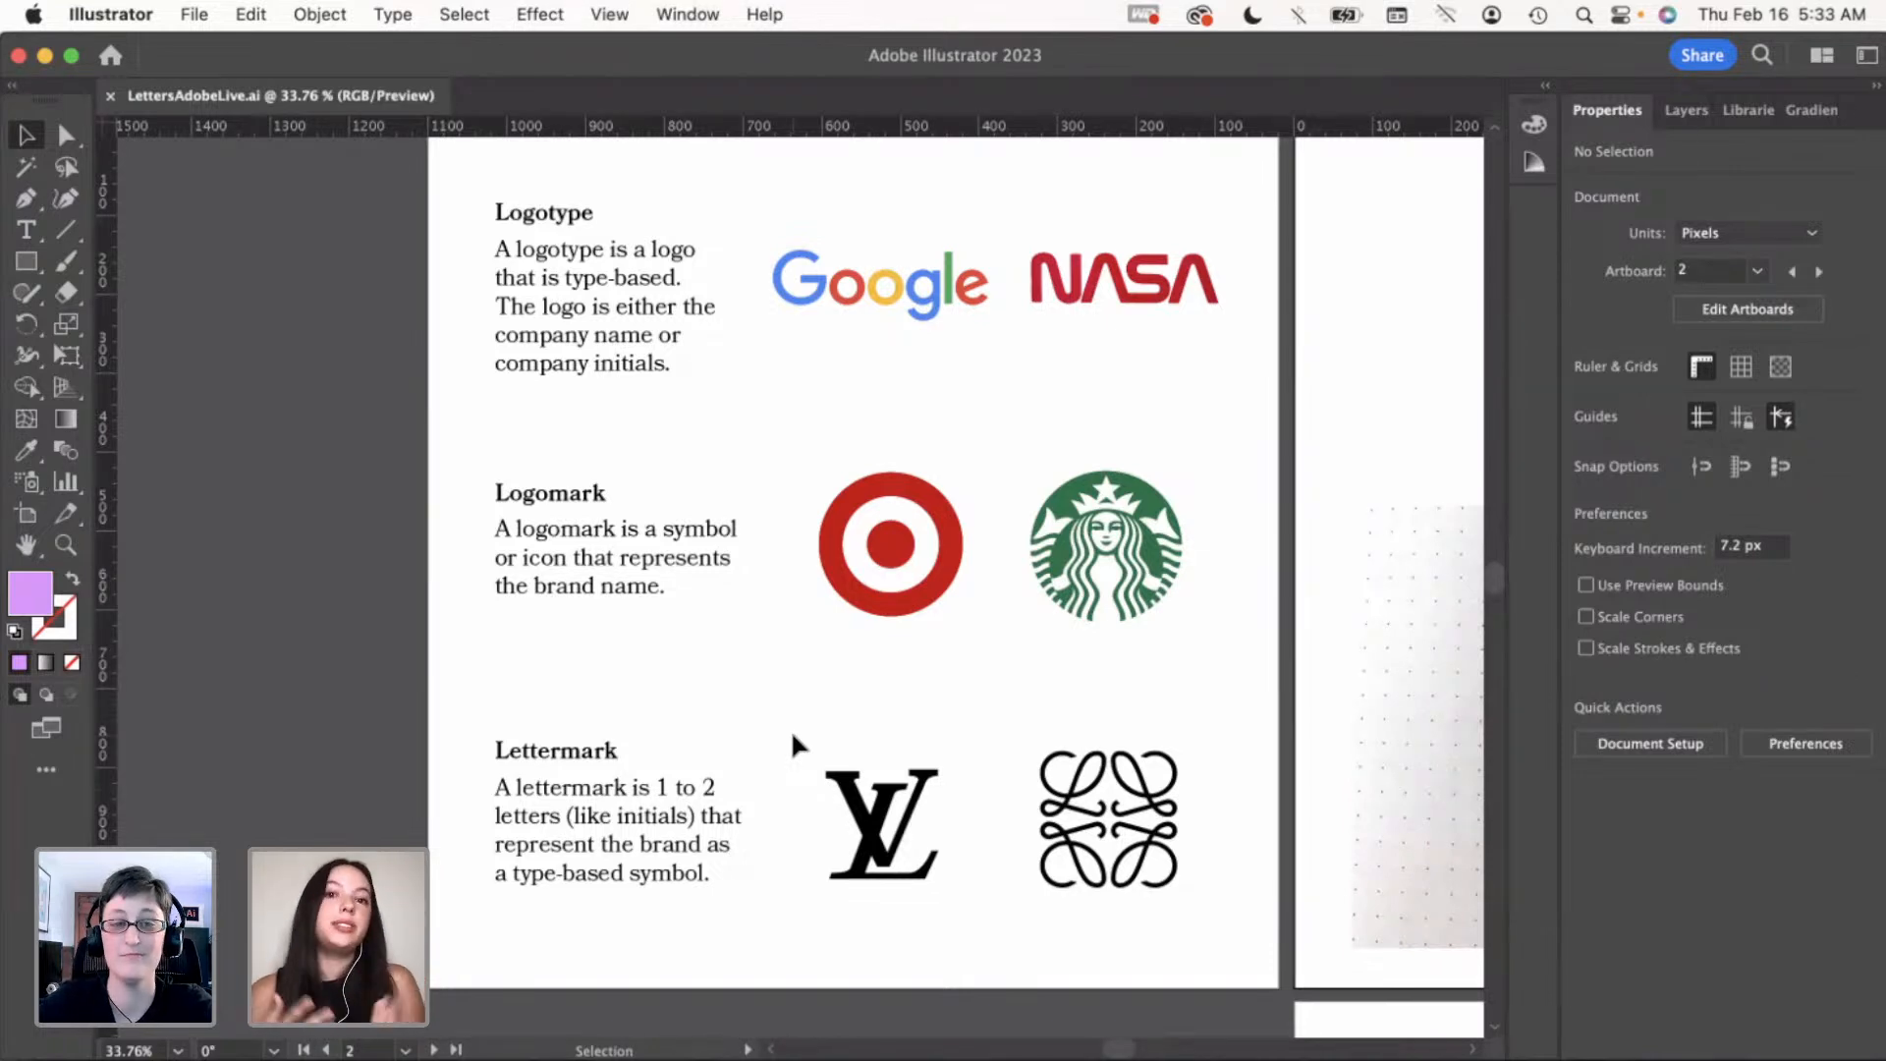
{"action": "left_click", "coordinate": [1147, 709]}
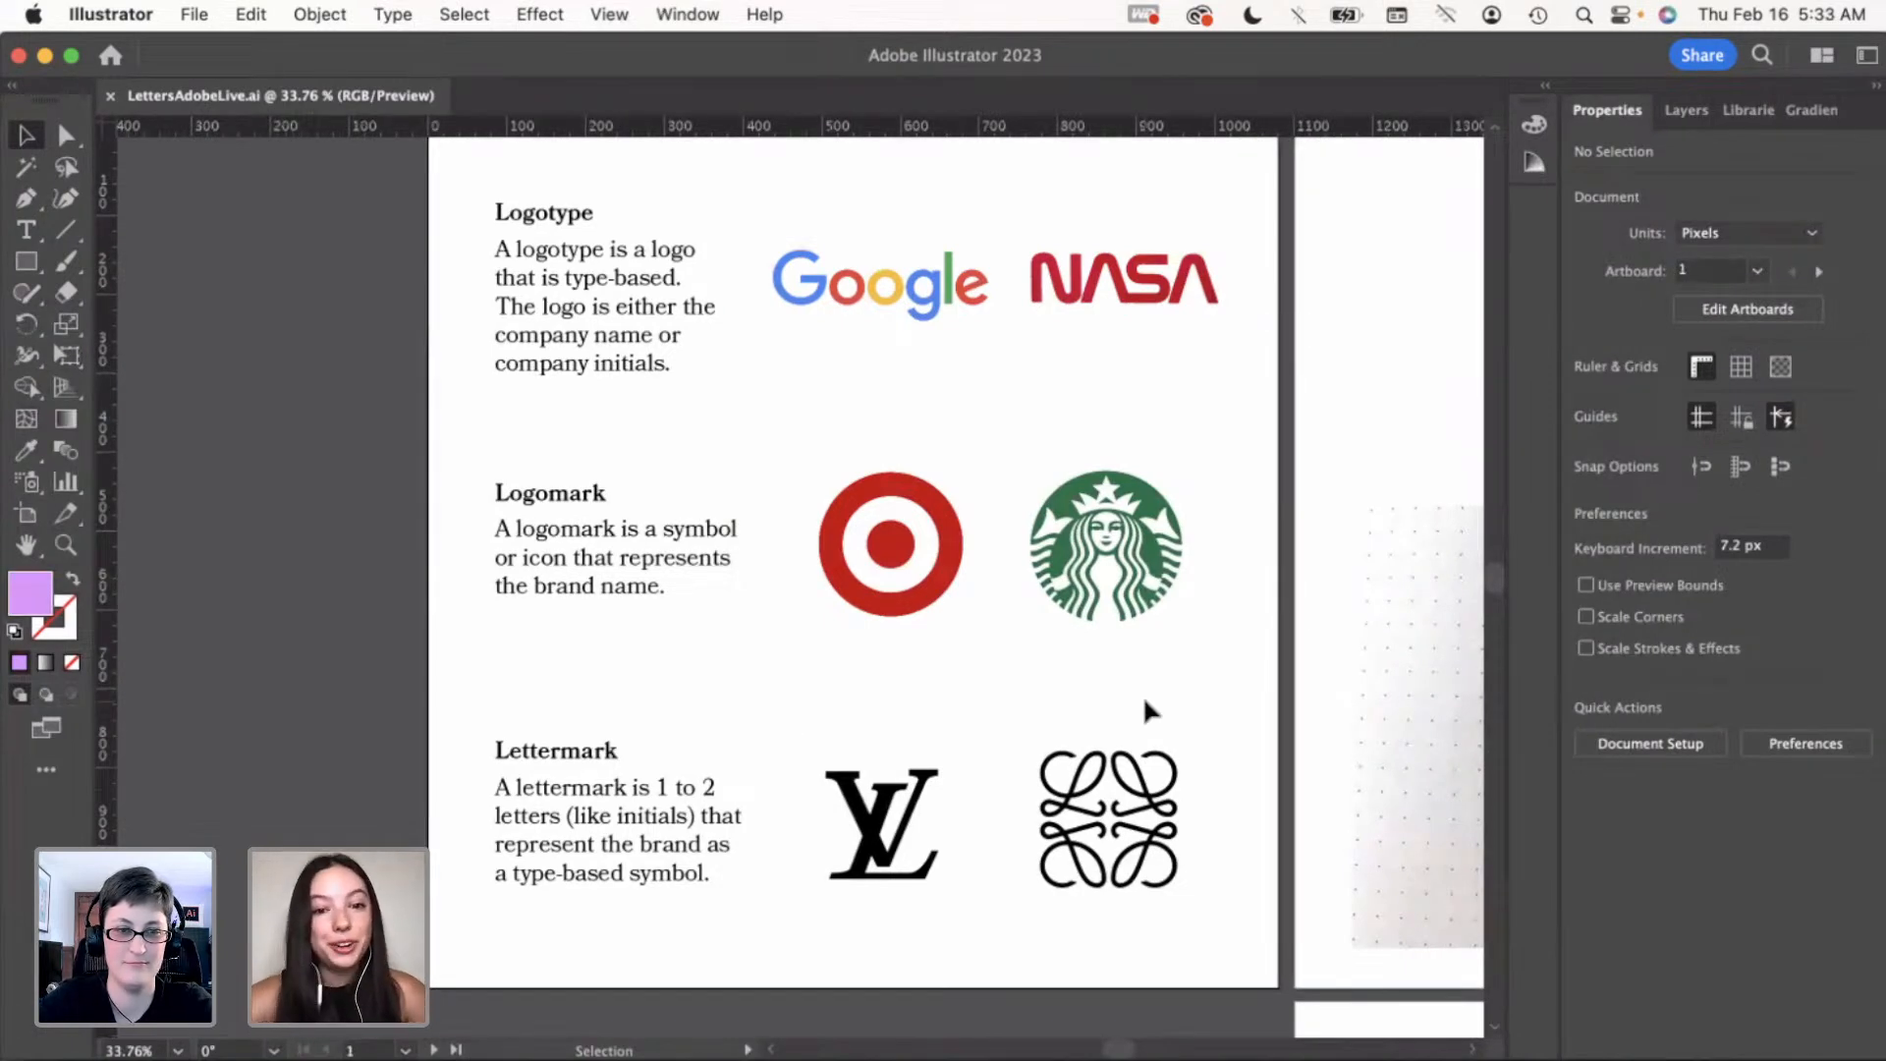
{"action": "scroll", "coordinate": [1185, 712], "scroll_direction": "right", "scroll_amount": 1}
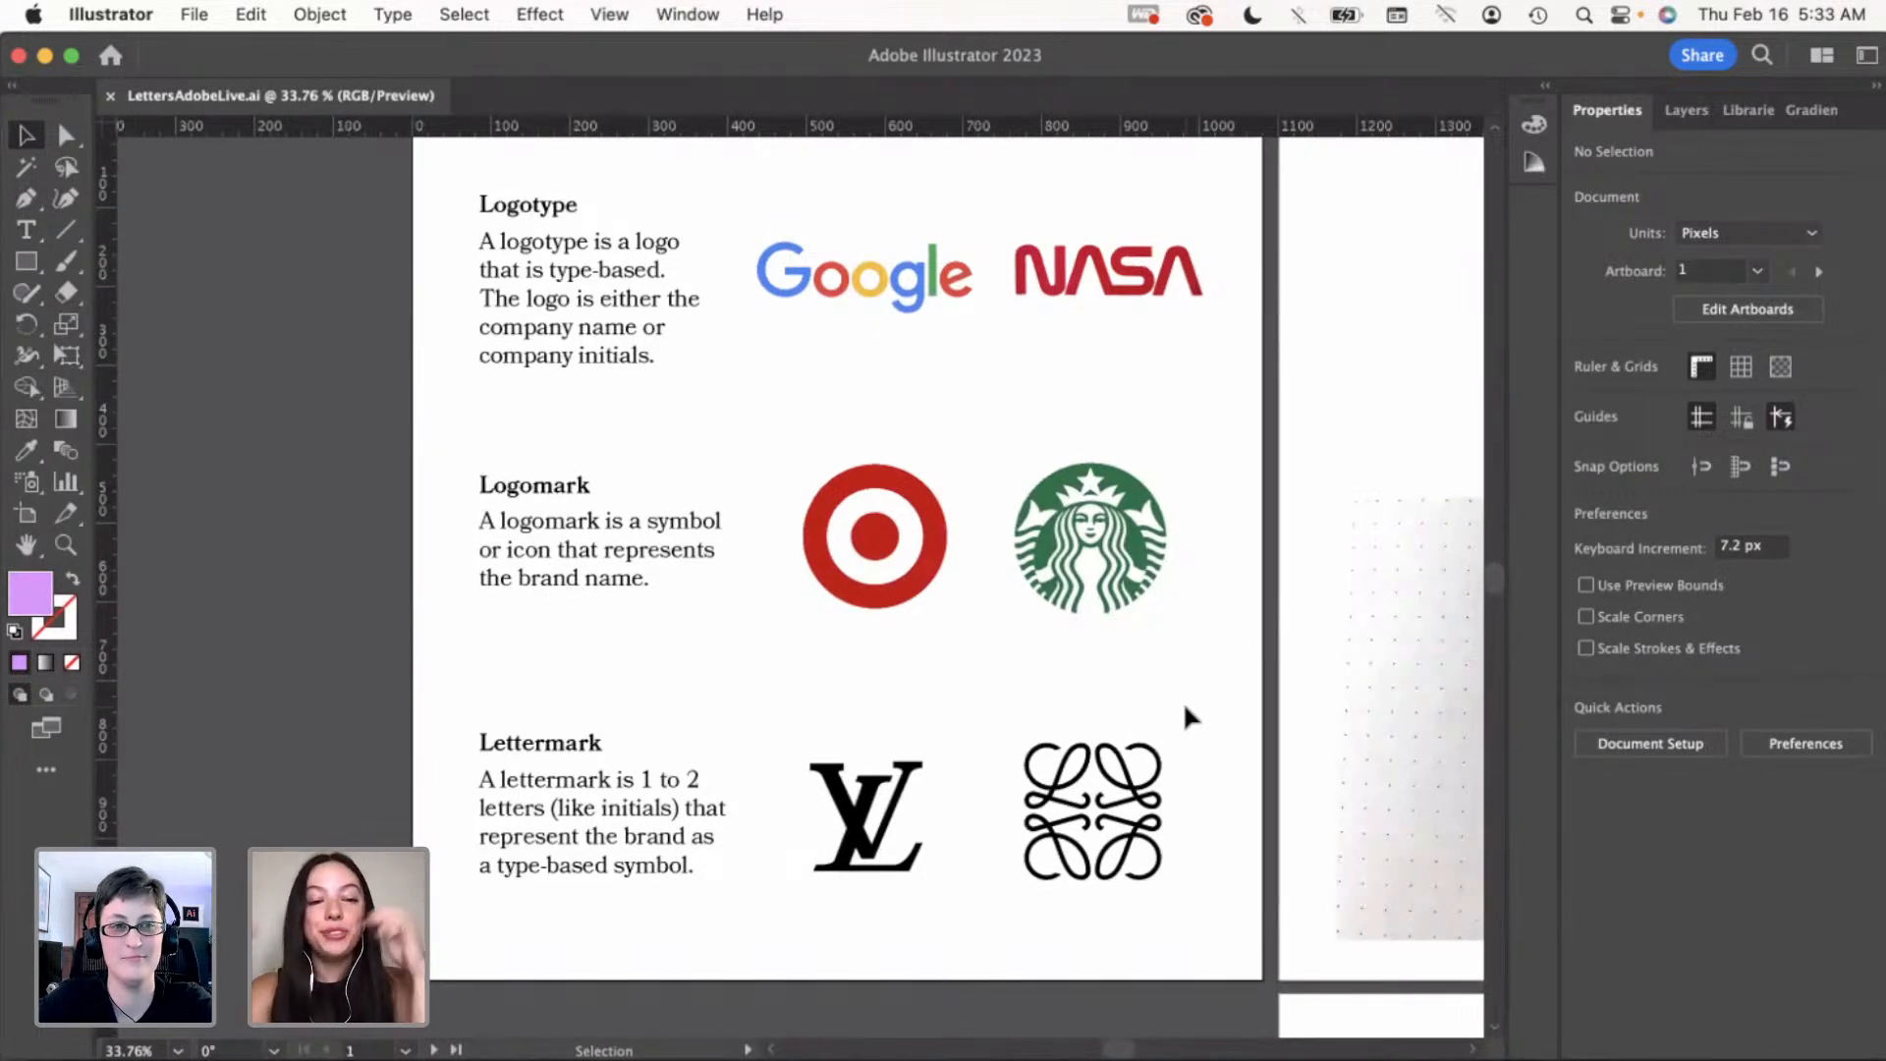
{"action": "scroll", "coordinate": [1189, 717], "scroll_direction": "right", "scroll_amount": 3}
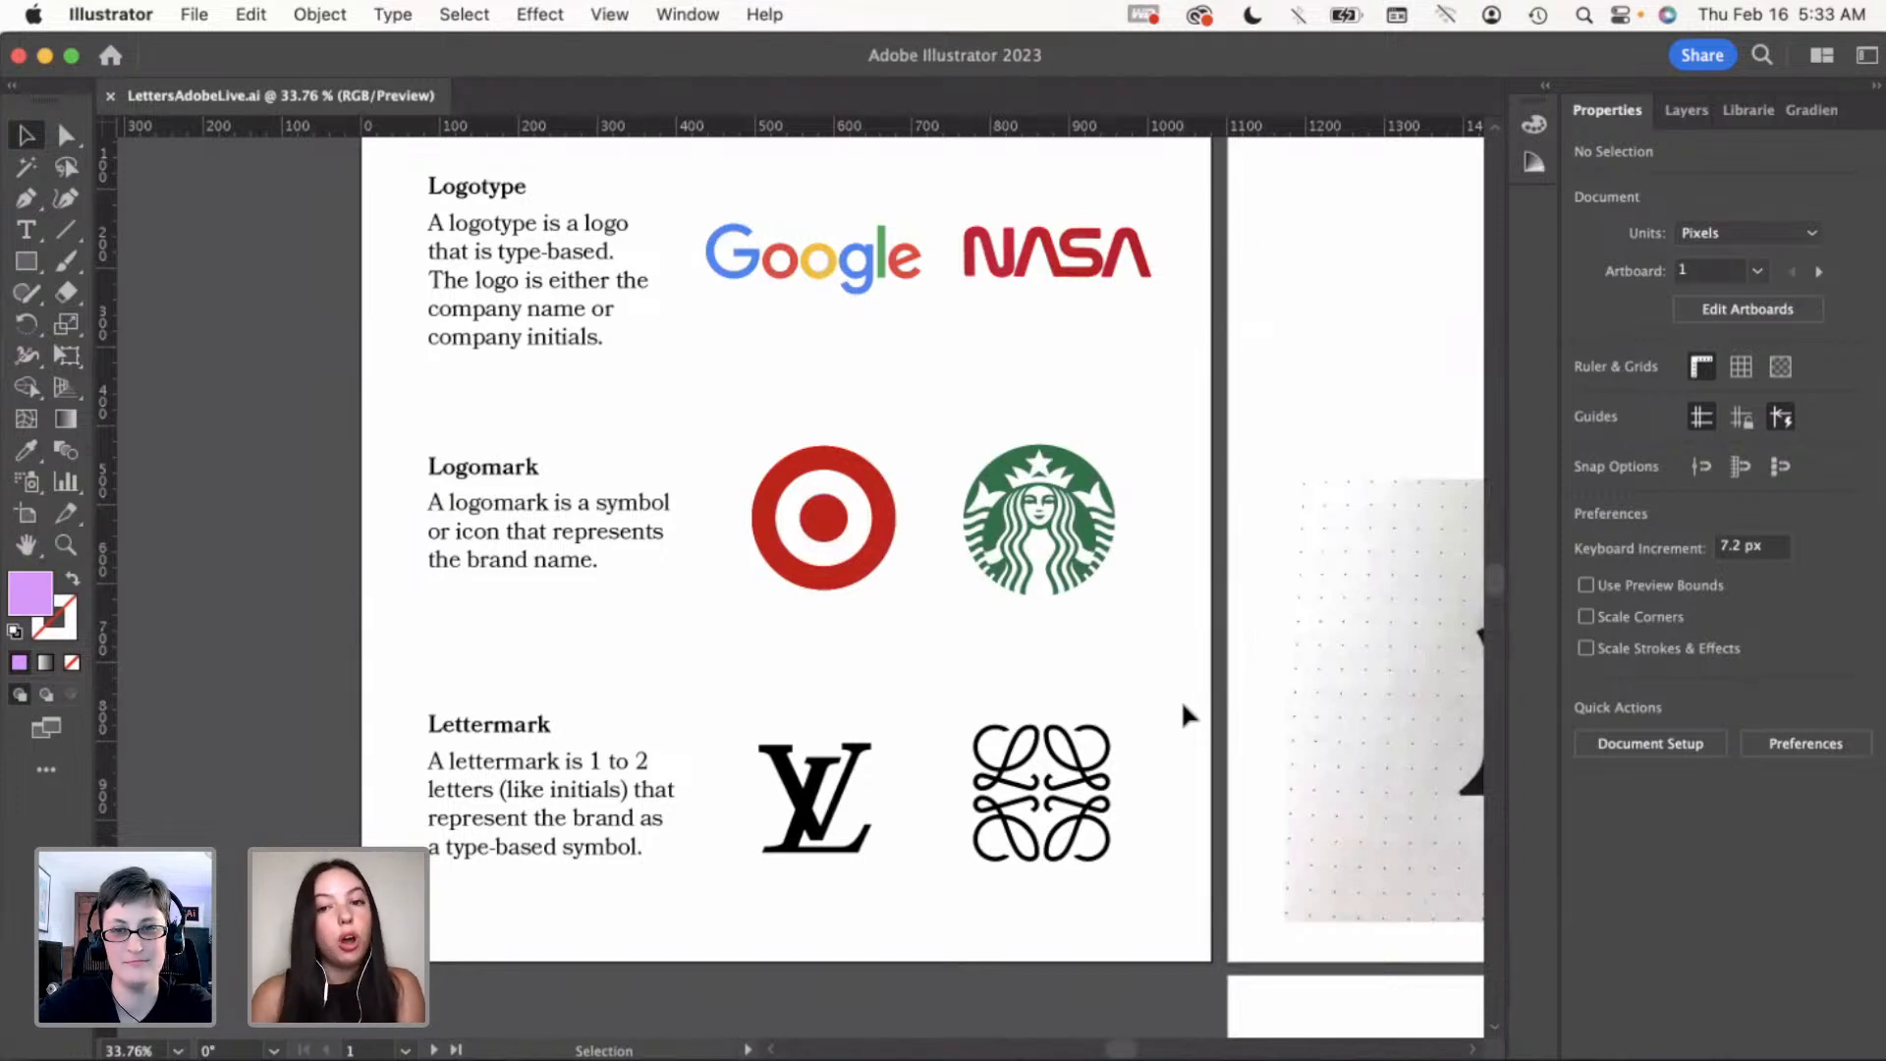
{"action": "scroll", "coordinate": [1186, 714], "scroll_direction": "right", "scroll_amount": 2}
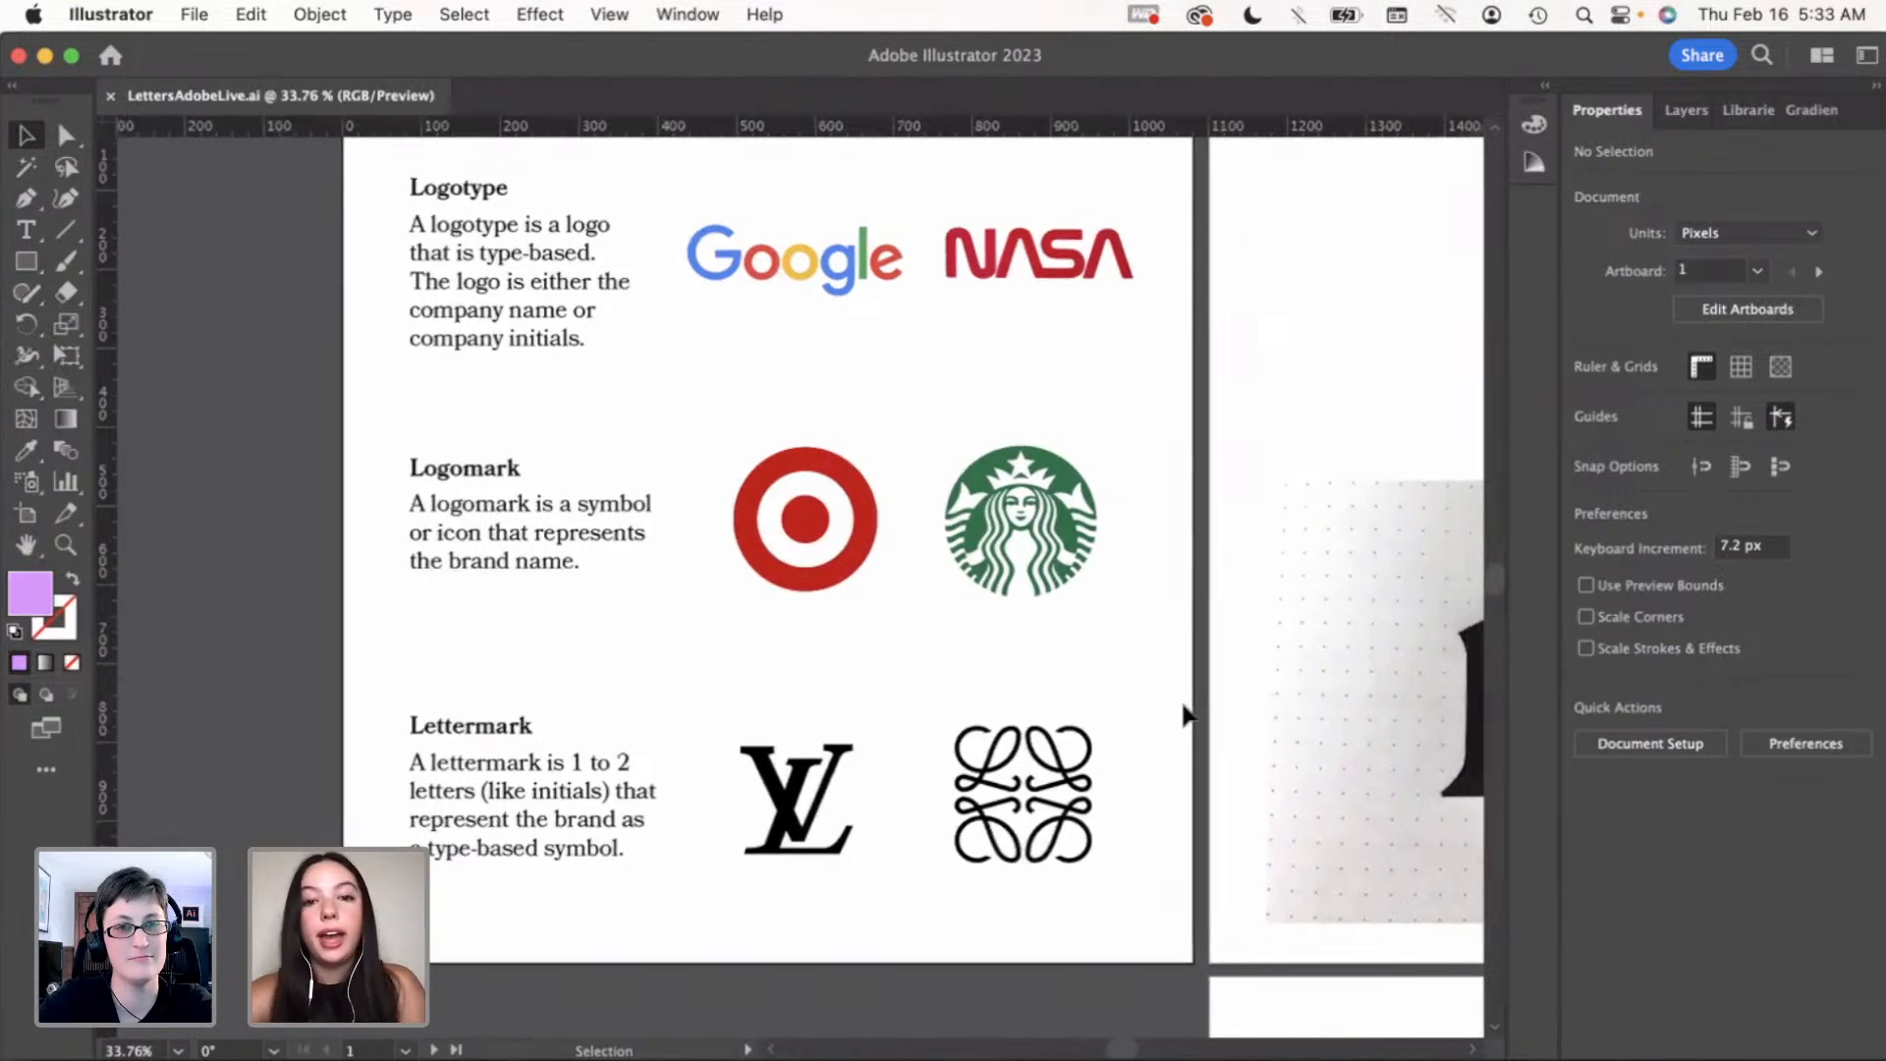
{"action": "scroll", "coordinate": [1185, 714], "scroll_direction": "right", "scroll_amount": 3}
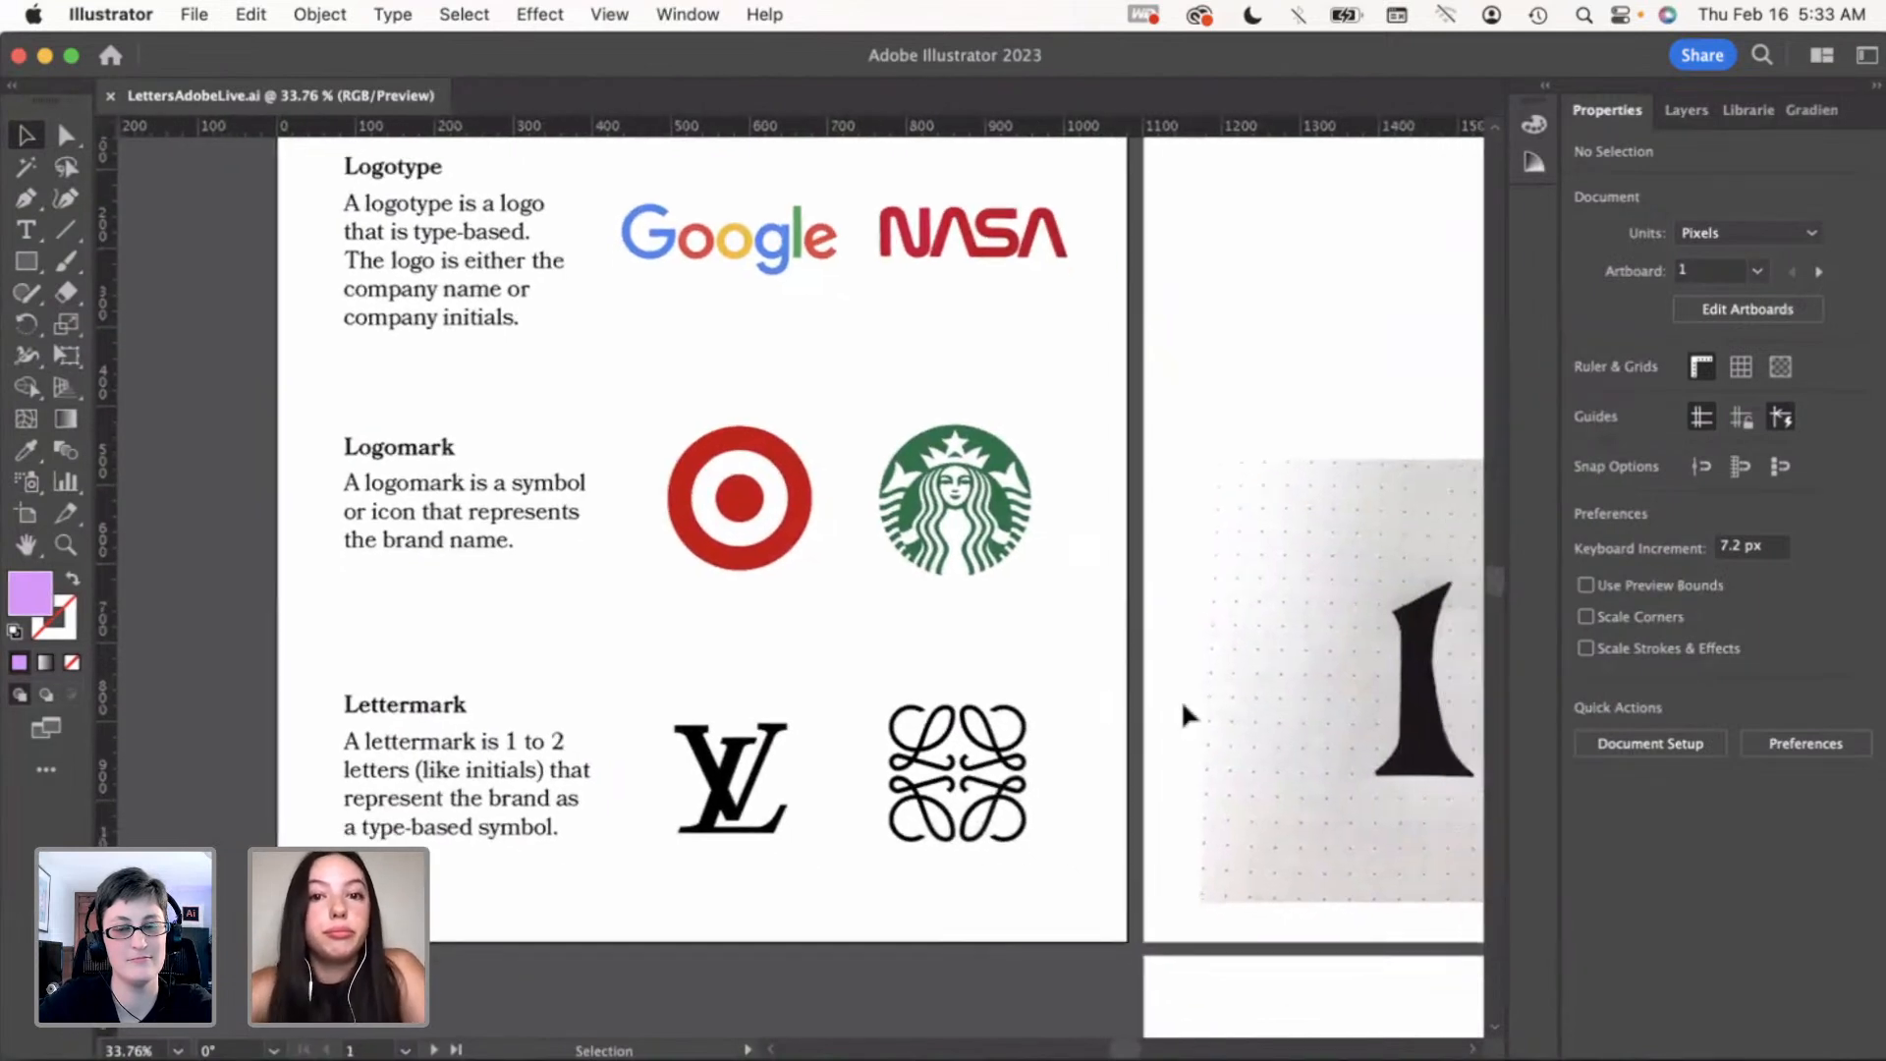
Examine the photographed hand-drawn letter sketches placed on and beside the artboards
{"action": "scroll", "coordinate": [1185, 714], "scroll_direction": "right", "scroll_amount": 10}
{"action": "scroll", "coordinate": [1186, 714], "scroll_direction": "down", "scroll_amount": 5}
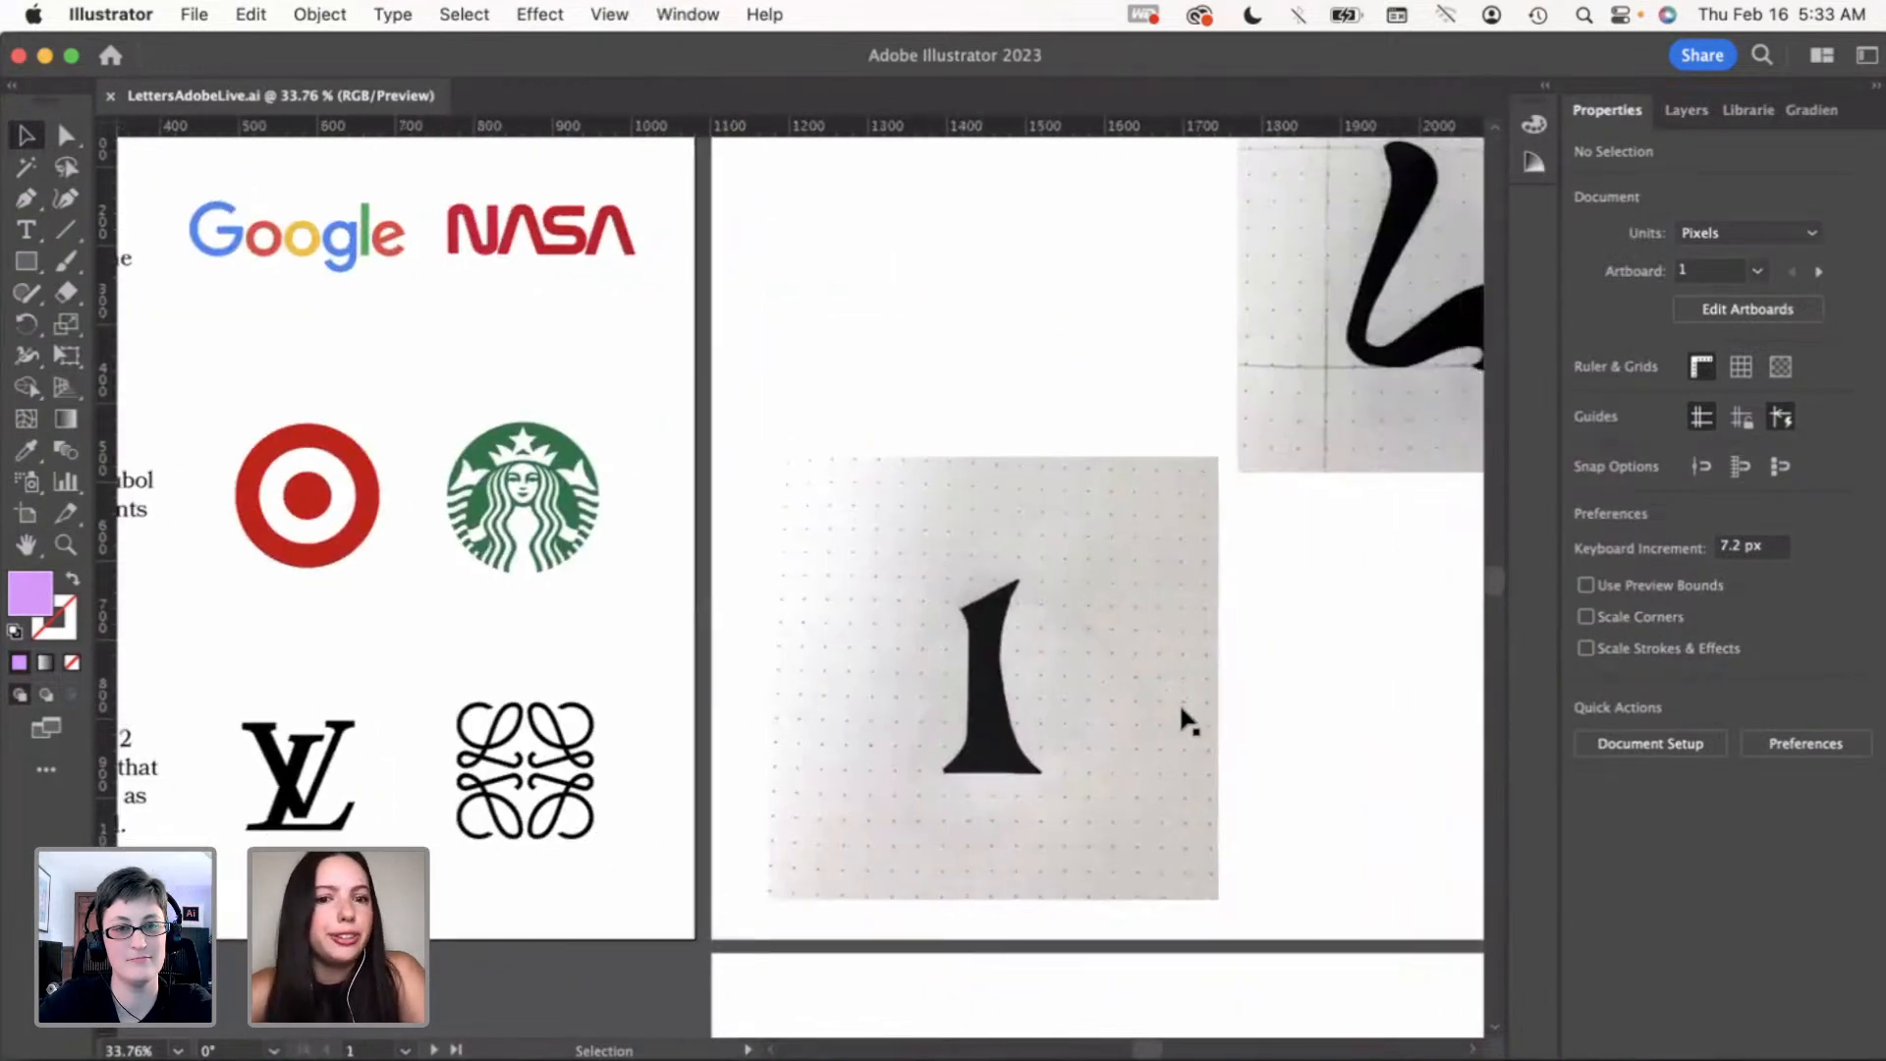
{"action": "scroll", "coordinate": [1186, 714], "scroll_direction": "down", "scroll_amount": 1}
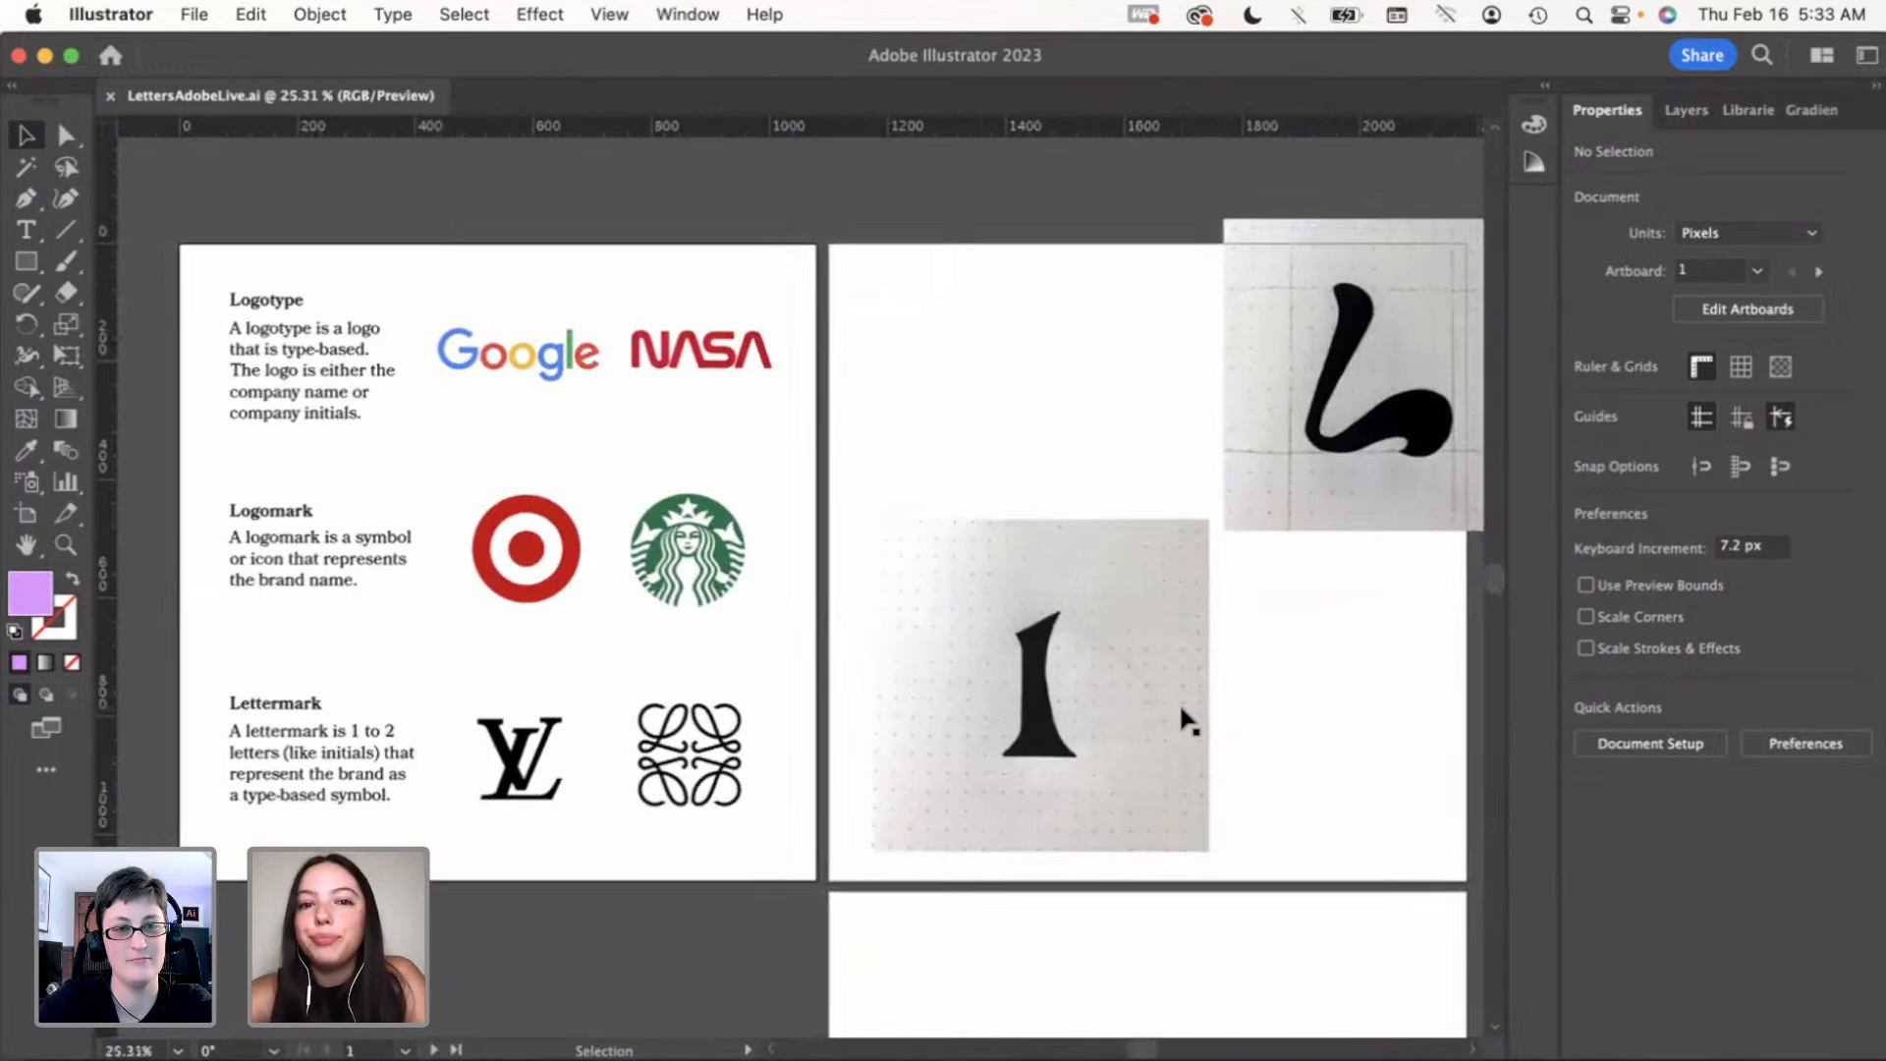
{"action": "scroll", "coordinate": [1186, 714], "scroll_direction": "right", "scroll_amount": 10}
{"action": "scroll", "coordinate": [1185, 714], "scroll_direction": "down", "scroll_amount": 4}
{"action": "scroll", "coordinate": [1185, 720], "scroll_direction": "down", "scroll_amount": 2}
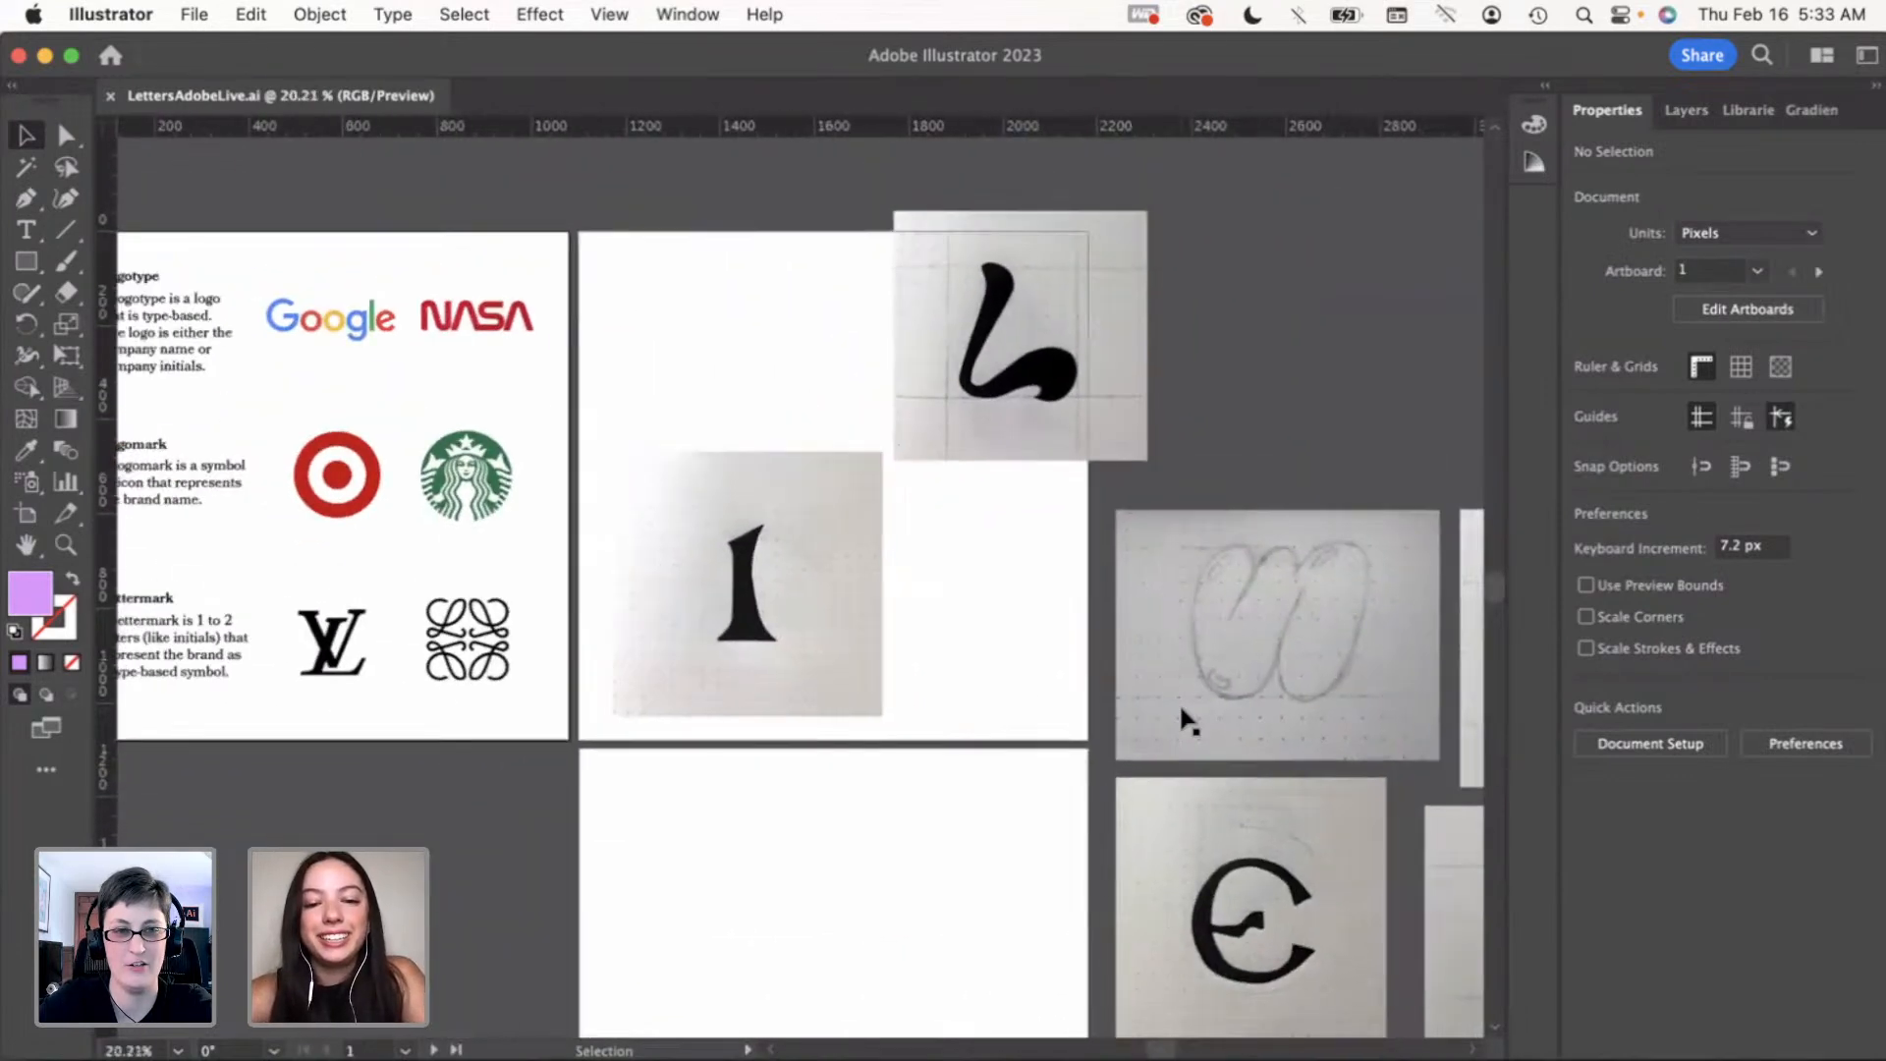
{"action": "scroll", "coordinate": [1185, 720], "scroll_direction": "right", "scroll_amount": 5}
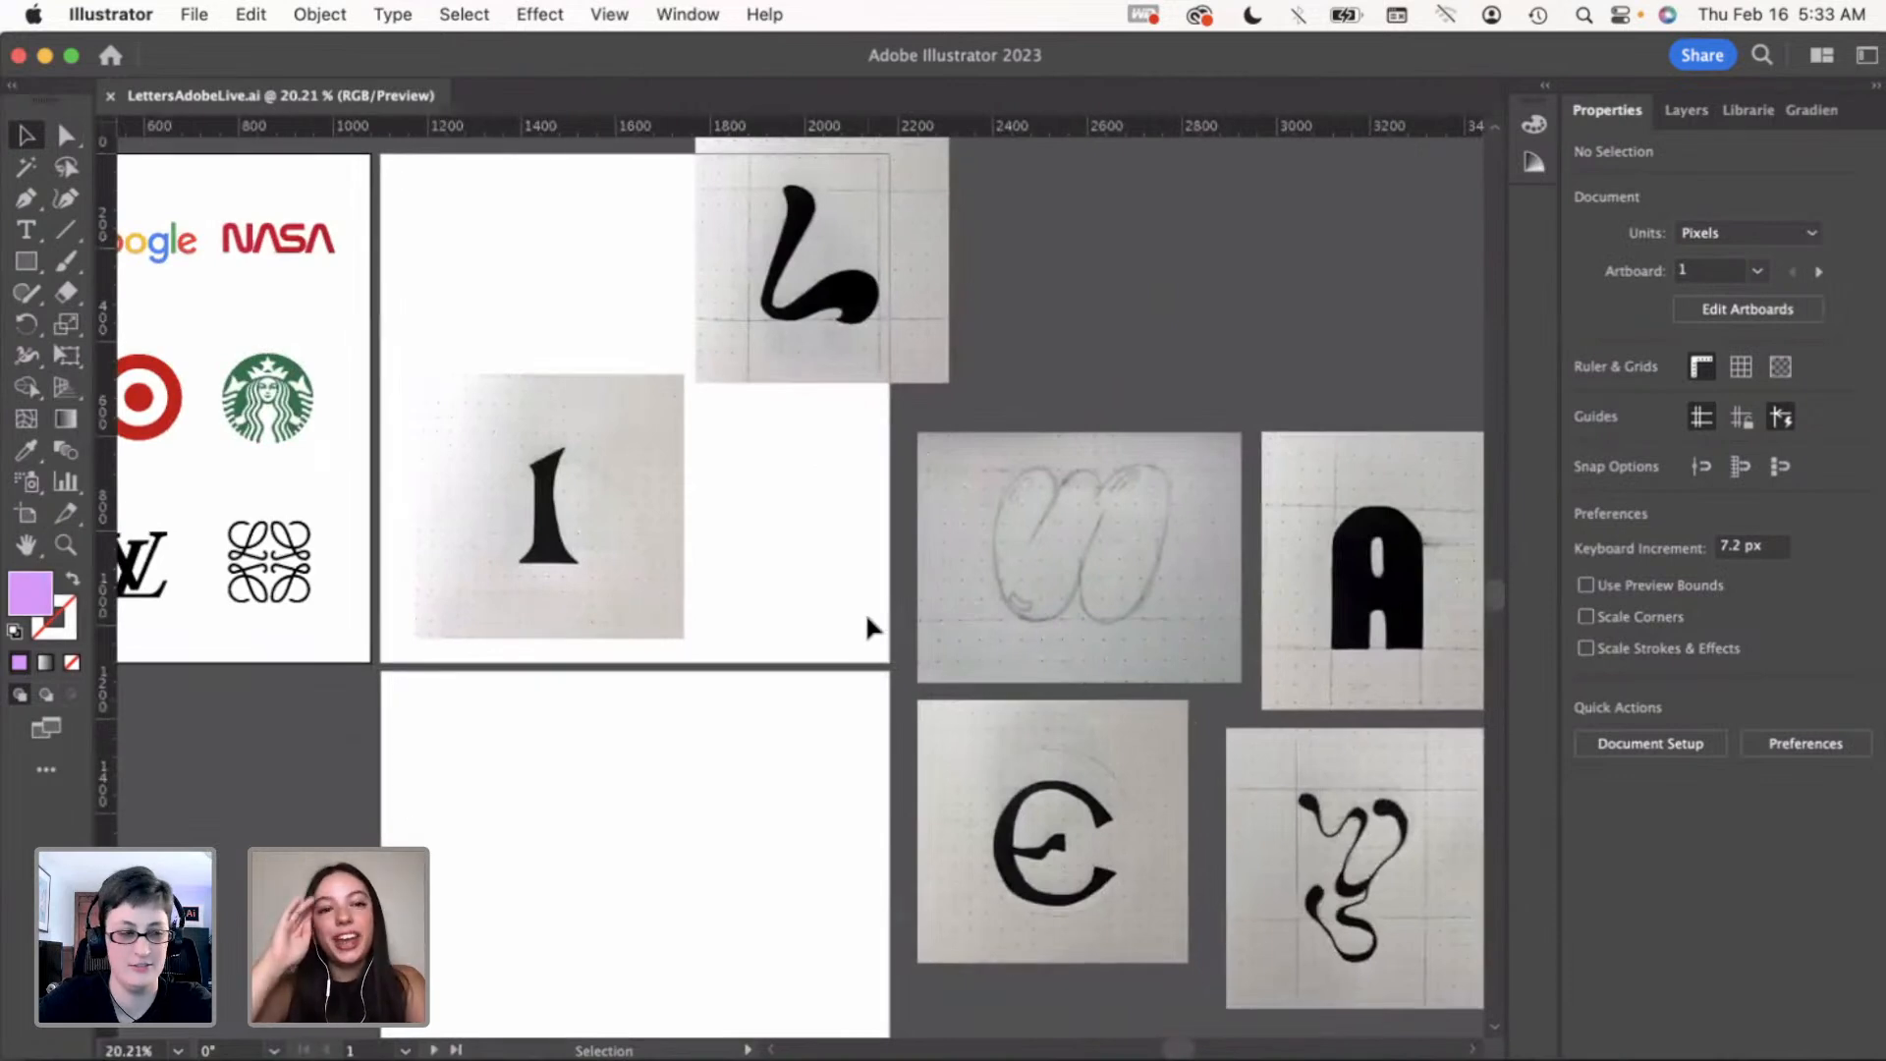
{"action": "scroll", "coordinate": [869, 629], "scroll_direction": "down", "scroll_amount": 1}
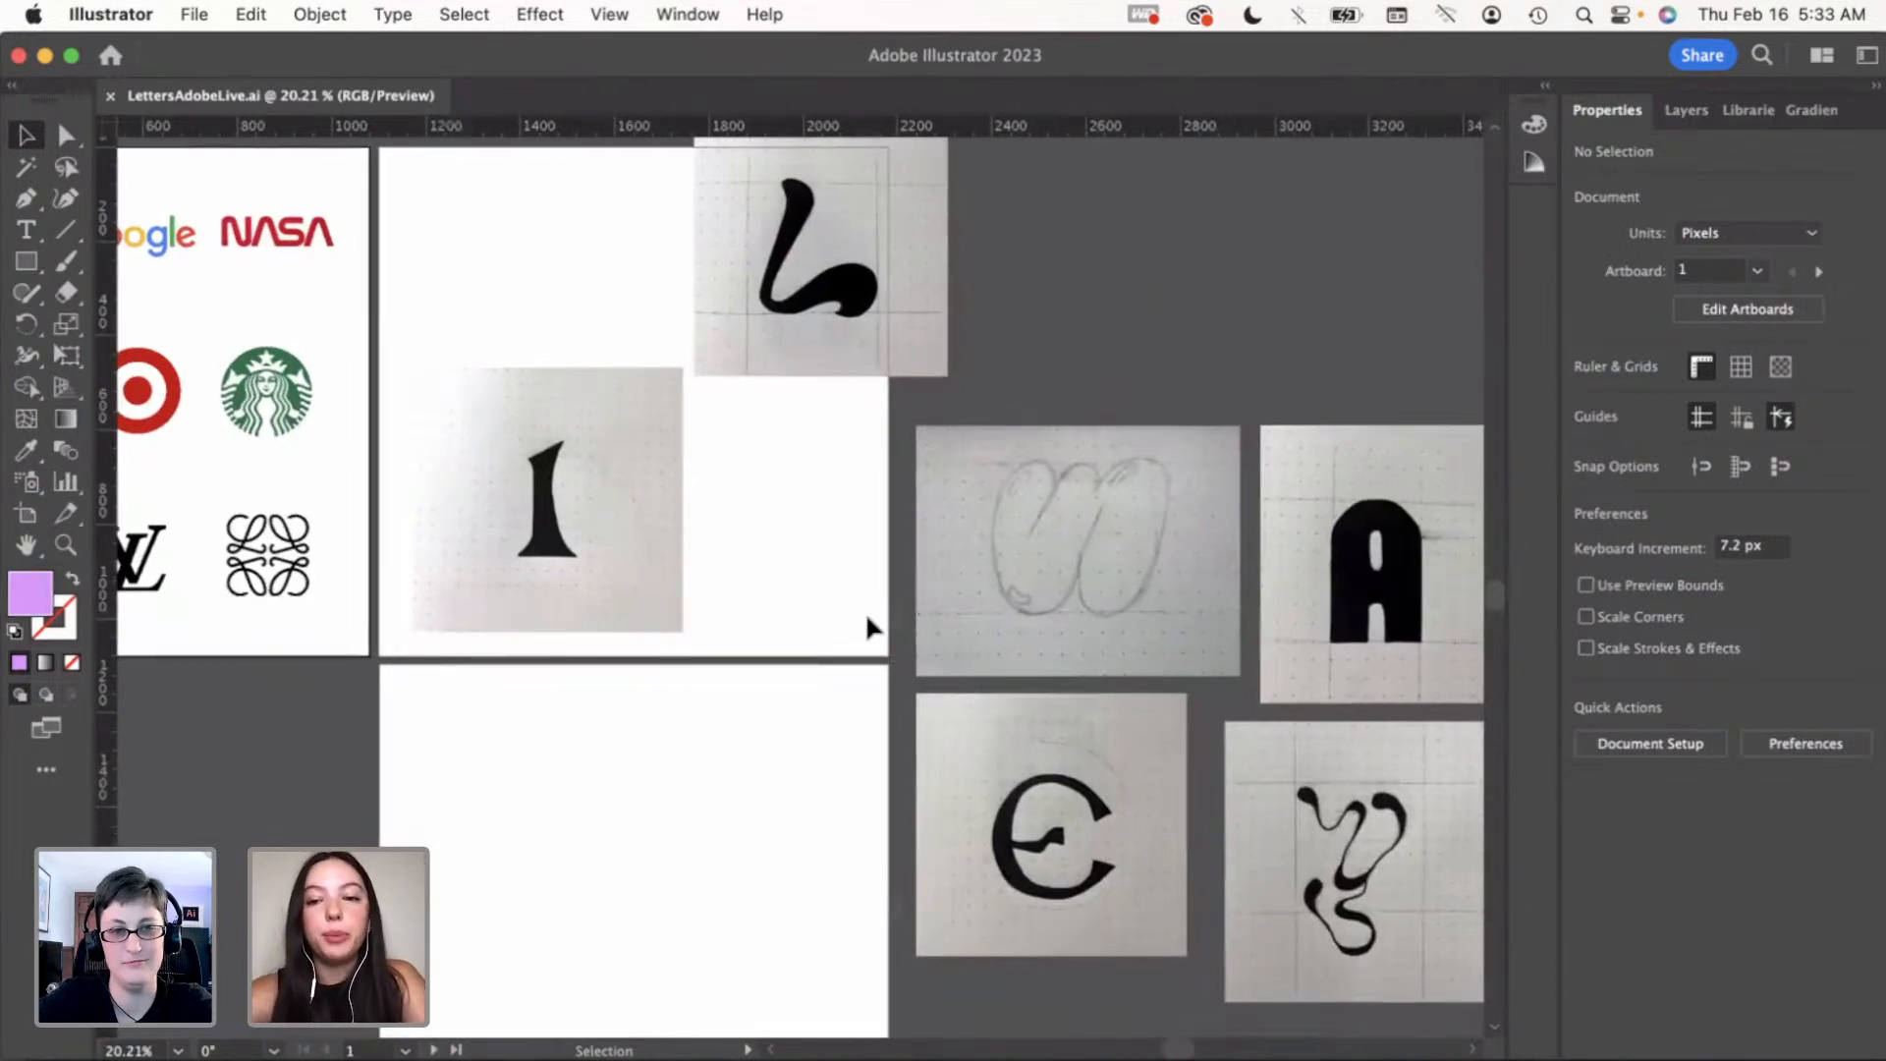
{"action": "scroll", "coordinate": [869, 628], "scroll_direction": "down", "scroll_amount": 2}
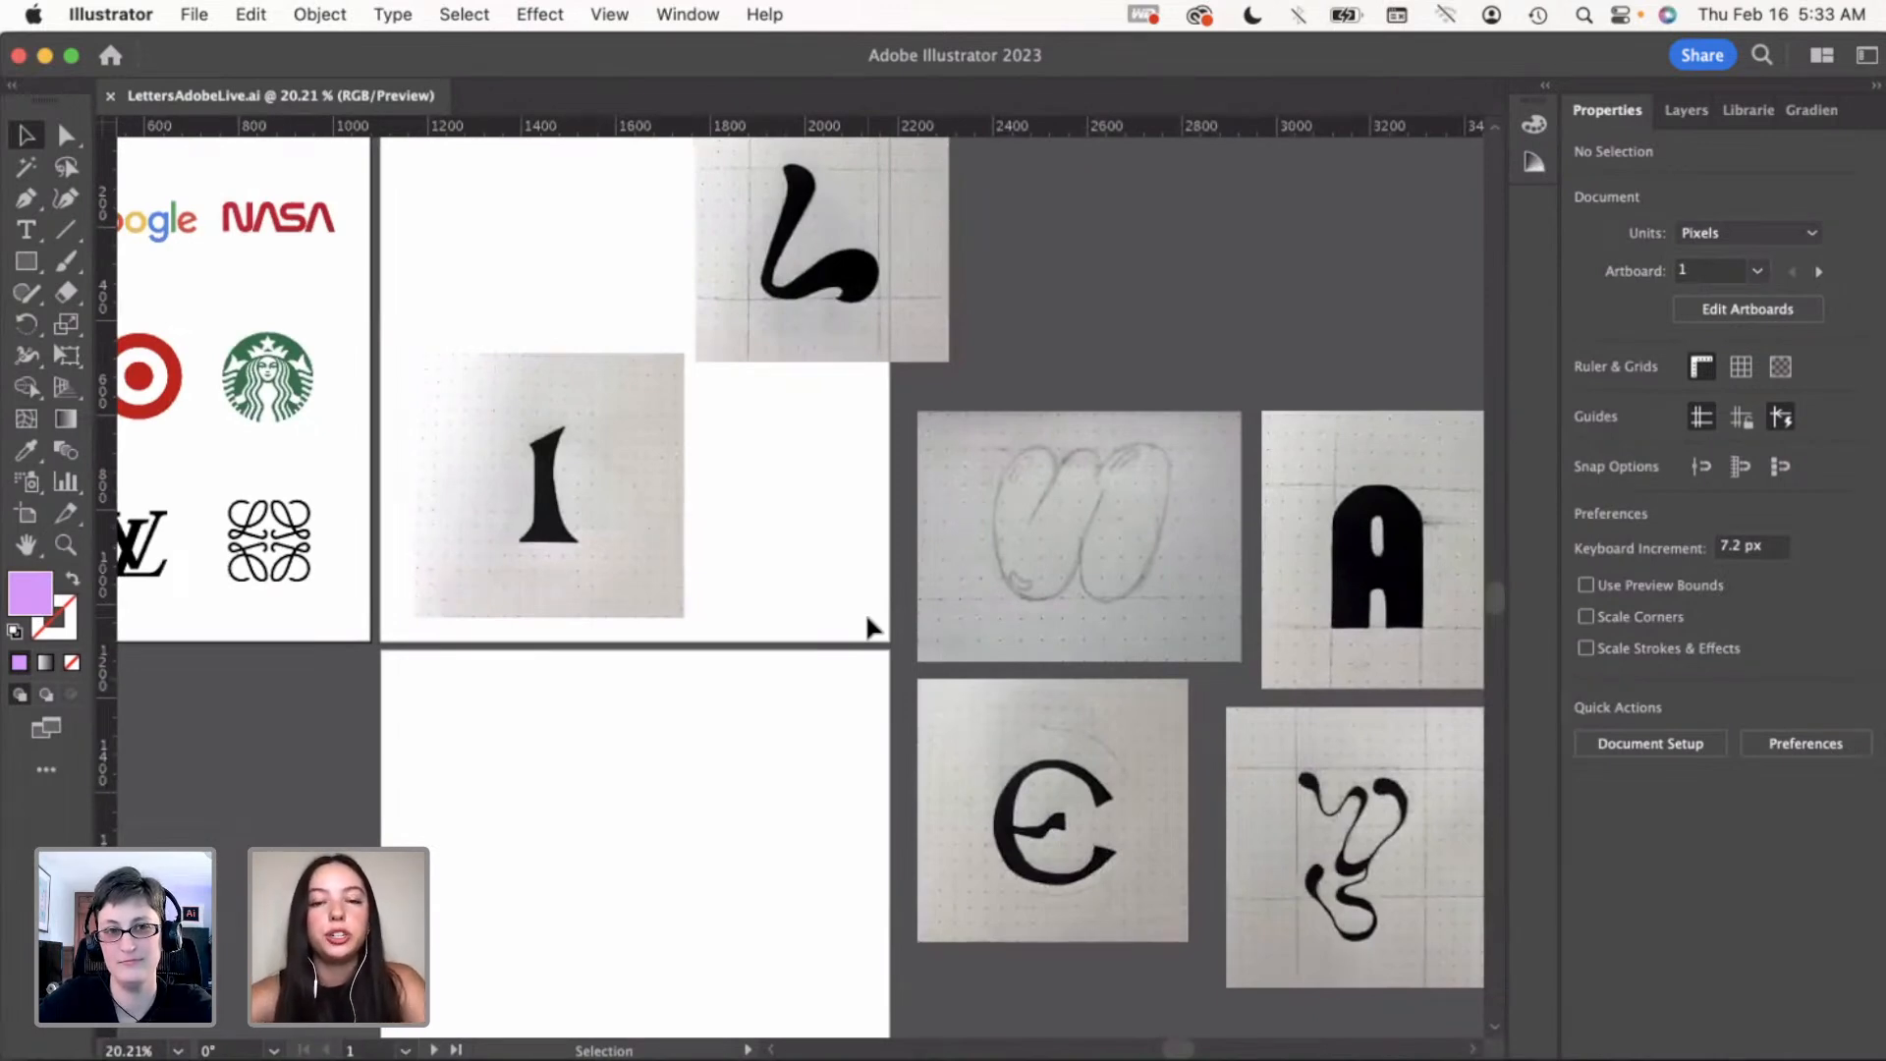
Move the photo of the single-stem serif letter from the upper artboard onto the empty artboard 3 below it
{"action": "scroll", "coordinate": [870, 628], "scroll_direction": "down", "scroll_amount": 10}
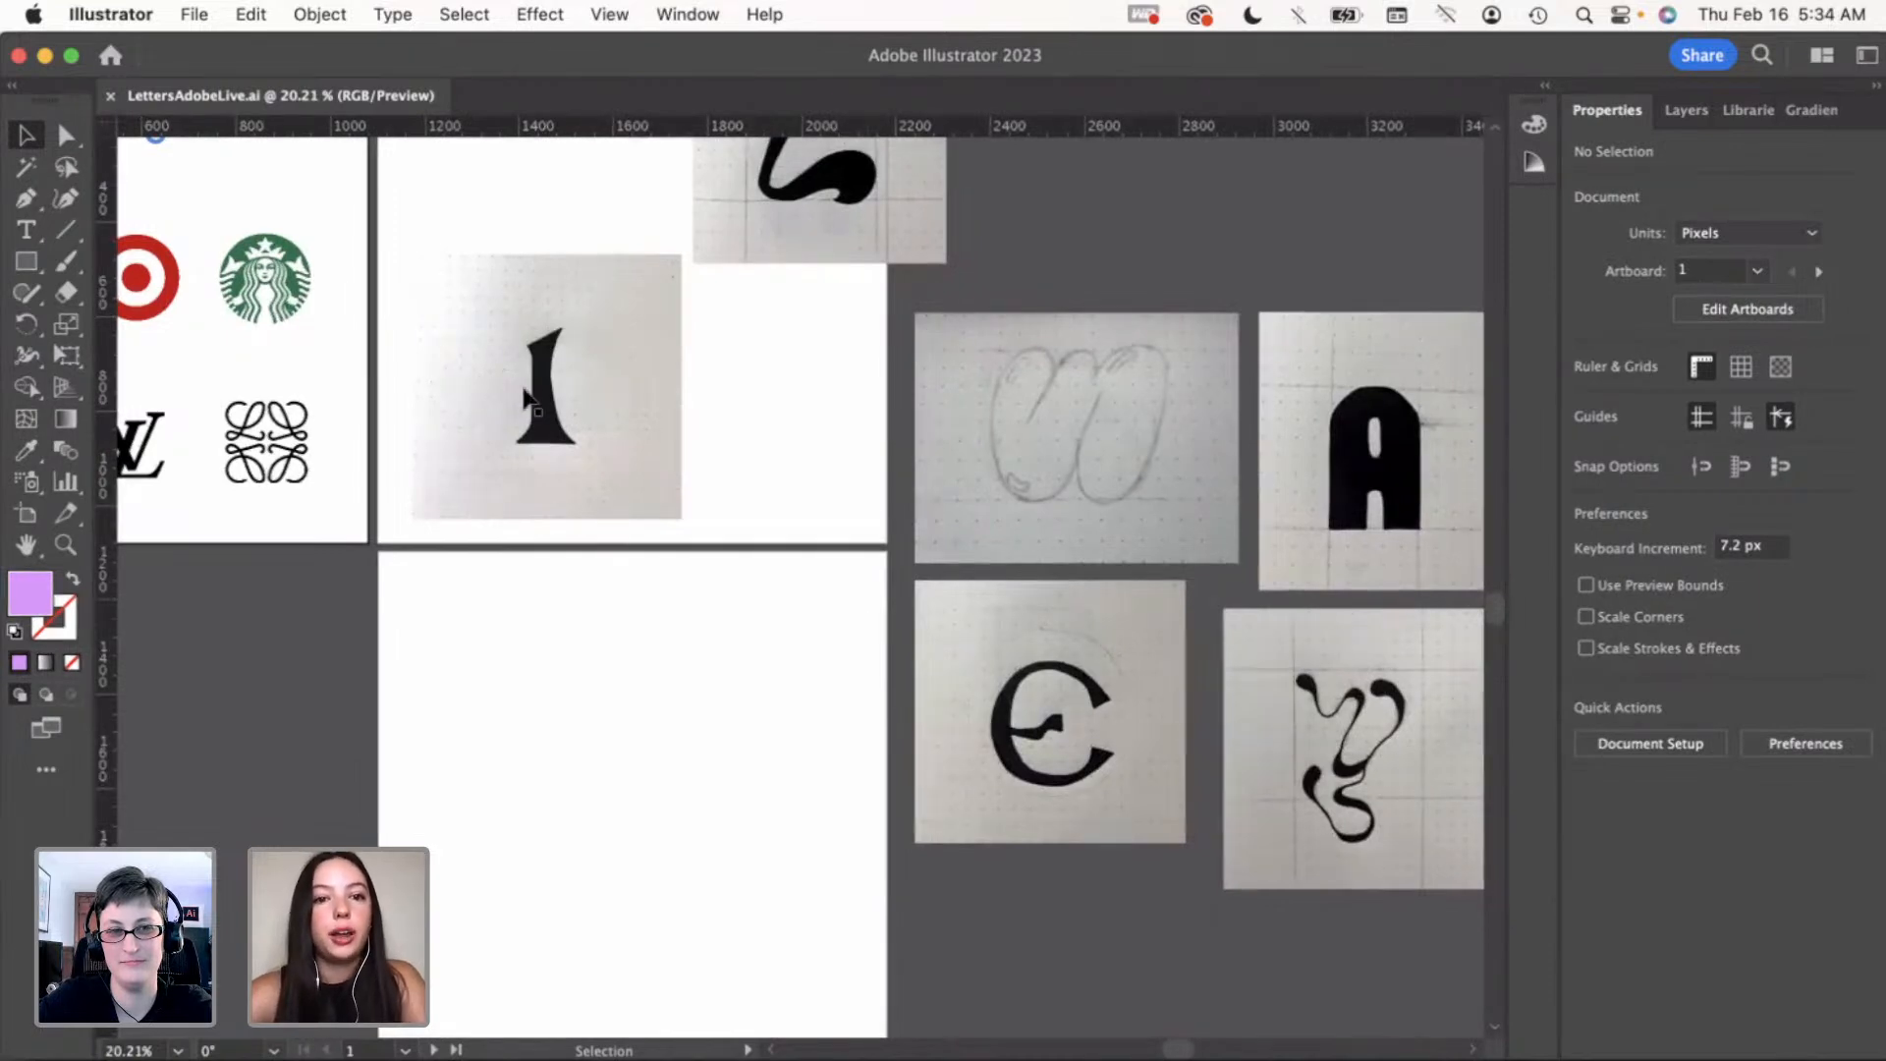
{"action": "left_click_drag", "start_coordinate": [551, 450], "coordinate": [625, 862]}
{"action": "left_click", "coordinate": [425, 803]}
{"action": "scroll", "coordinate": [424, 802], "scroll_direction": "down", "scroll_amount": 2}
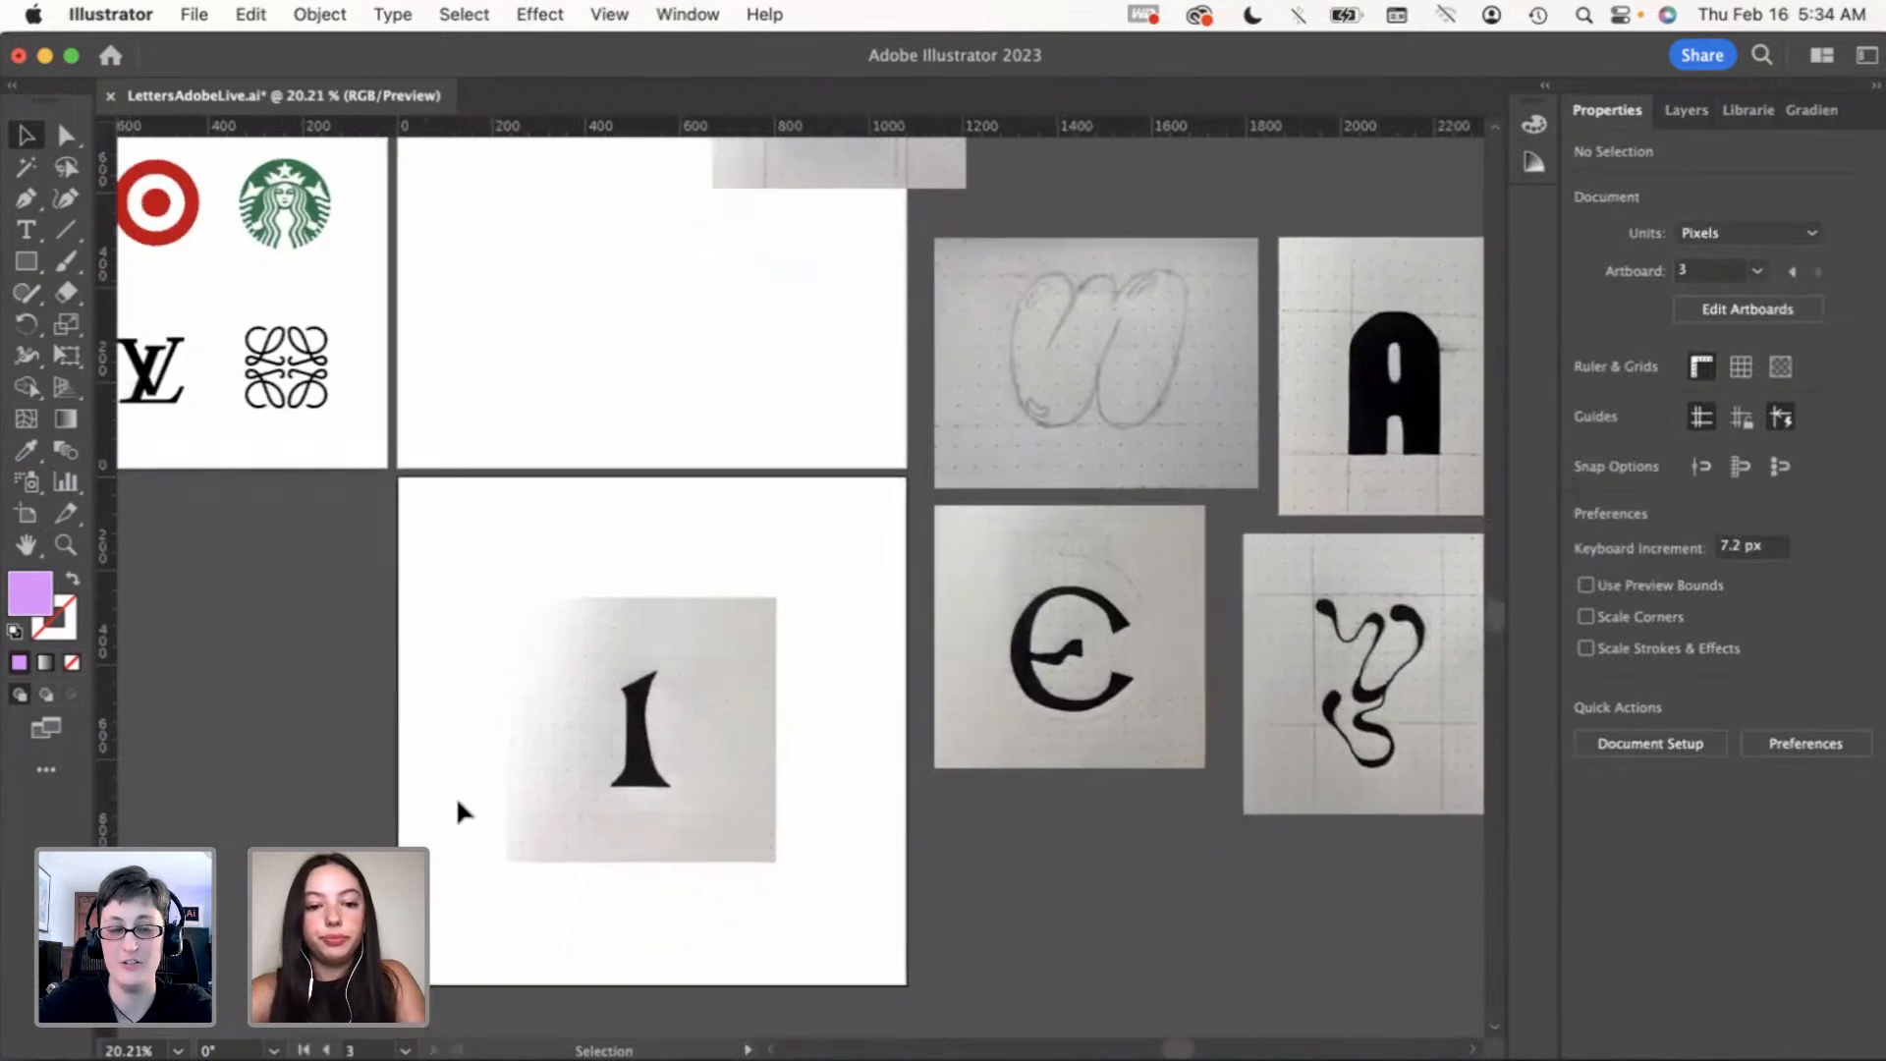
{"action": "scroll", "coordinate": [505, 797], "scroll_direction": "down", "scroll_amount": 1}
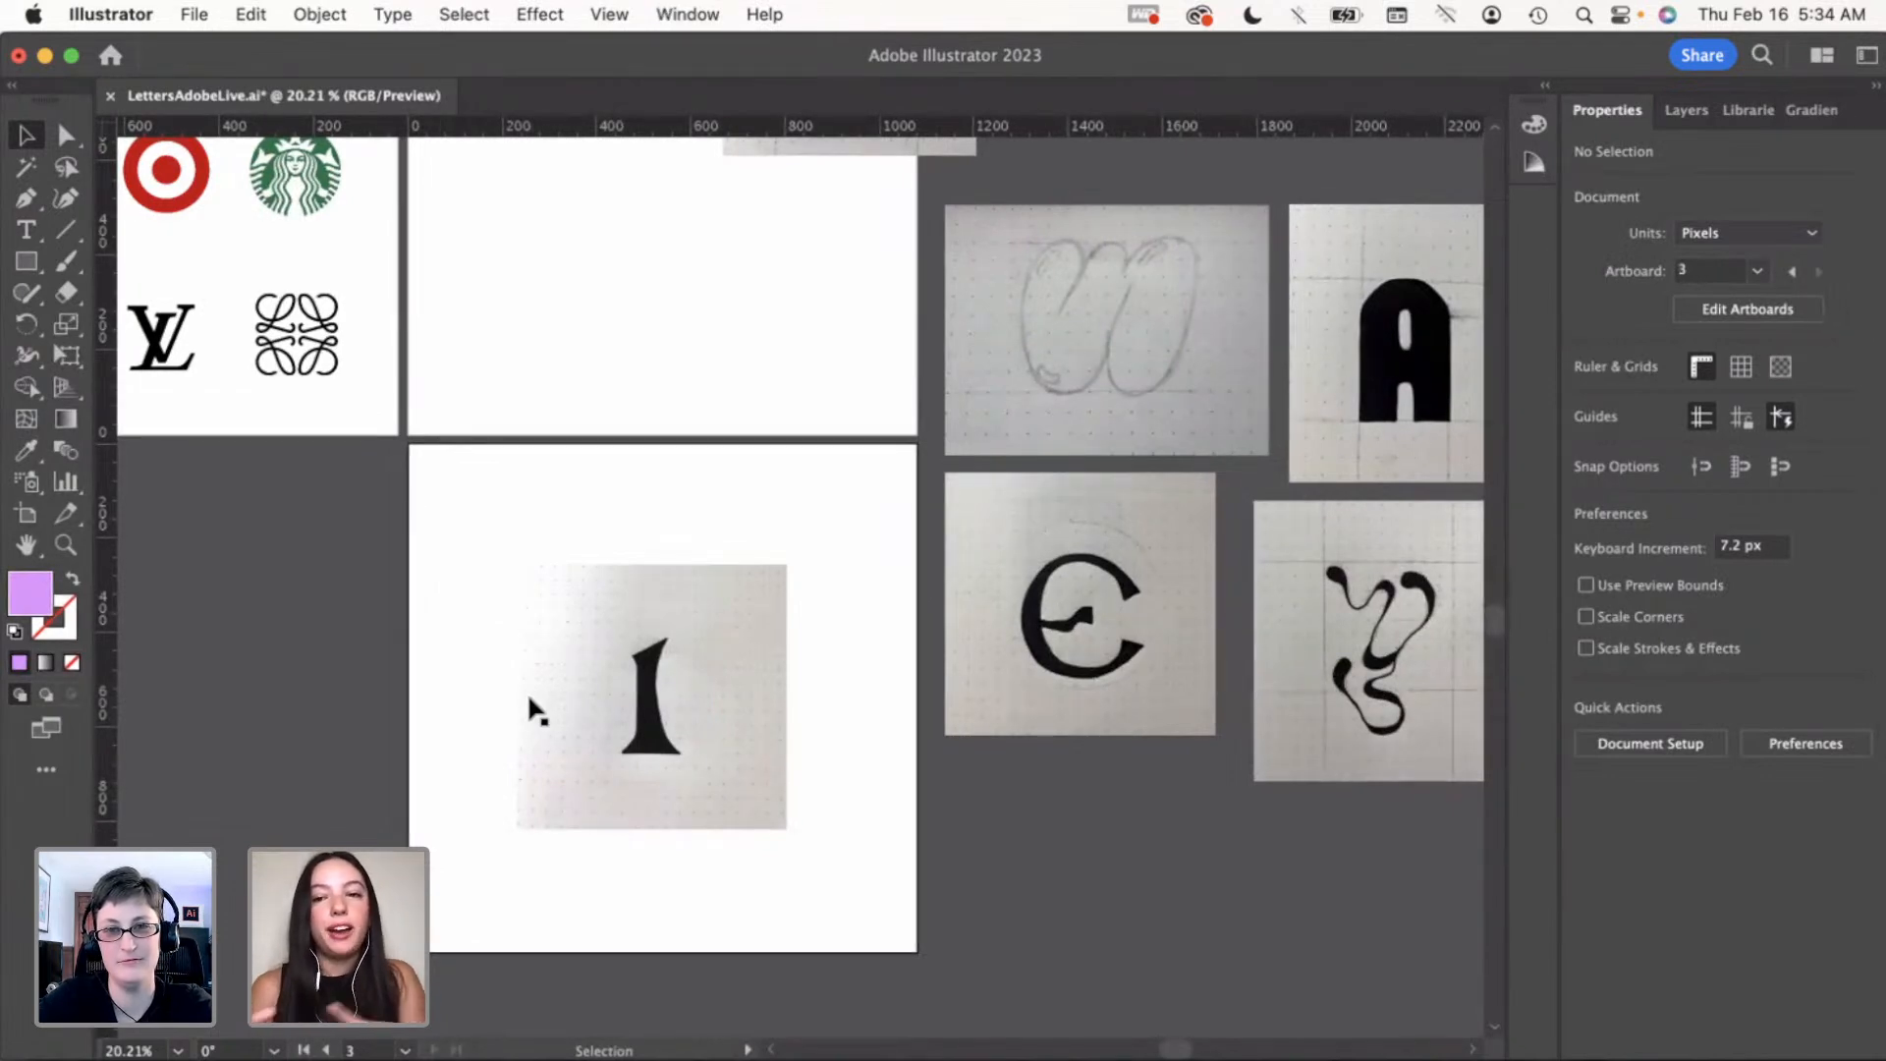
{"action": "scroll", "coordinate": [576, 538], "scroll_direction": "up", "scroll_amount": 2}
{"action": "scroll", "coordinate": [575, 539], "scroll_direction": "down", "scroll_amount": 1}
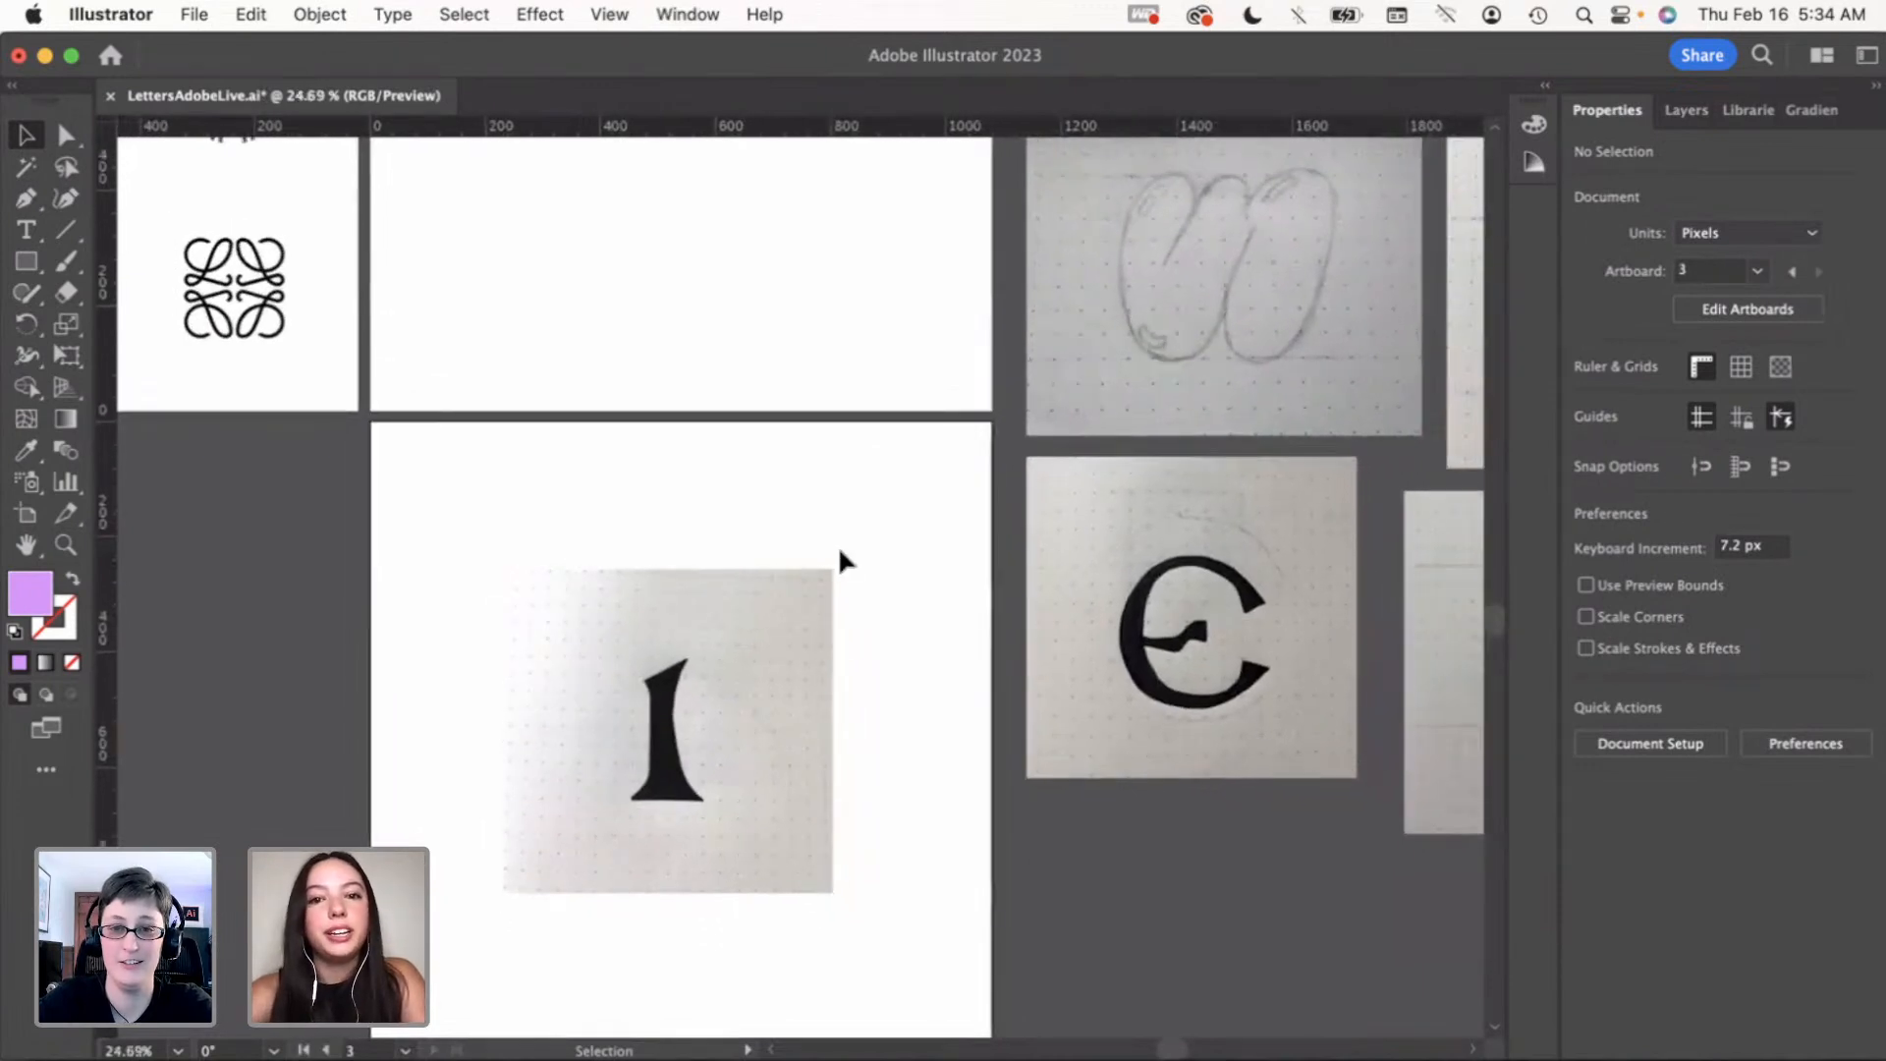
{"action": "scroll", "coordinate": [838, 556], "scroll_direction": "right", "scroll_amount": 3}
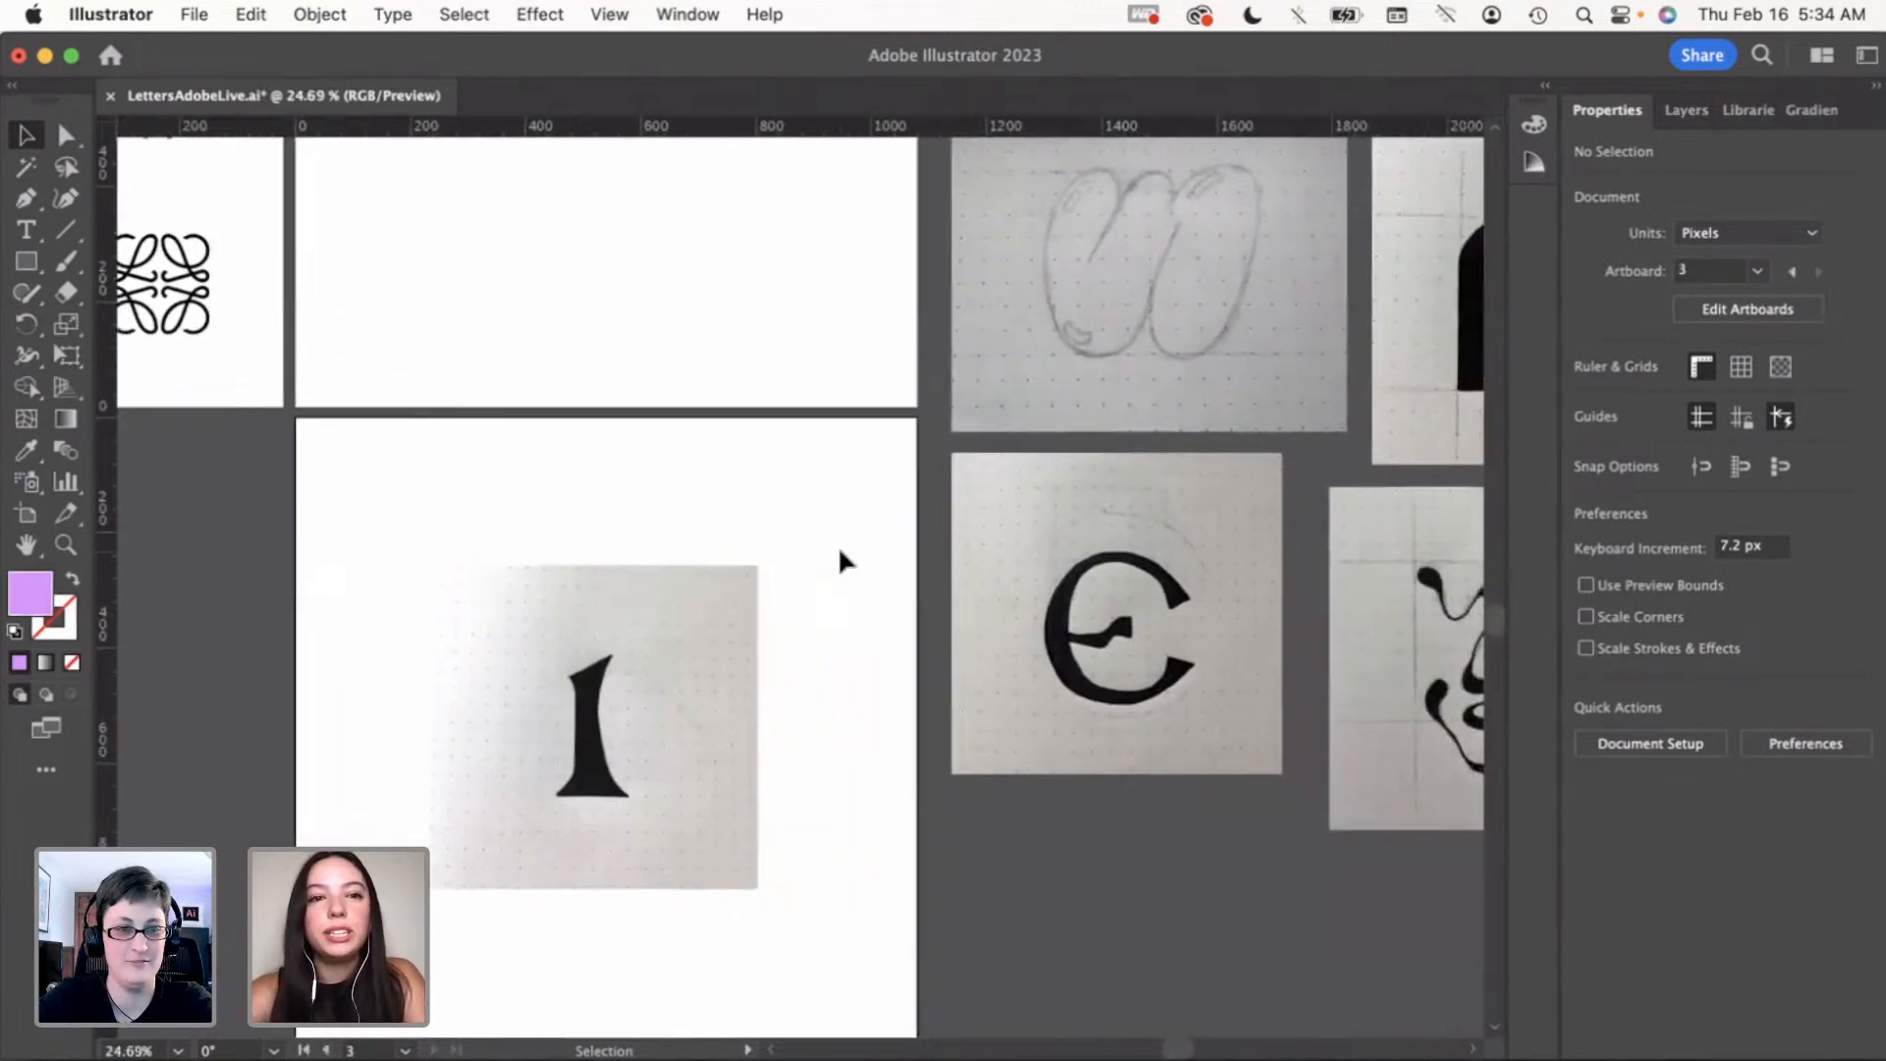
{"action": "scroll", "coordinate": [840, 551], "scroll_direction": "down", "scroll_amount": 1}
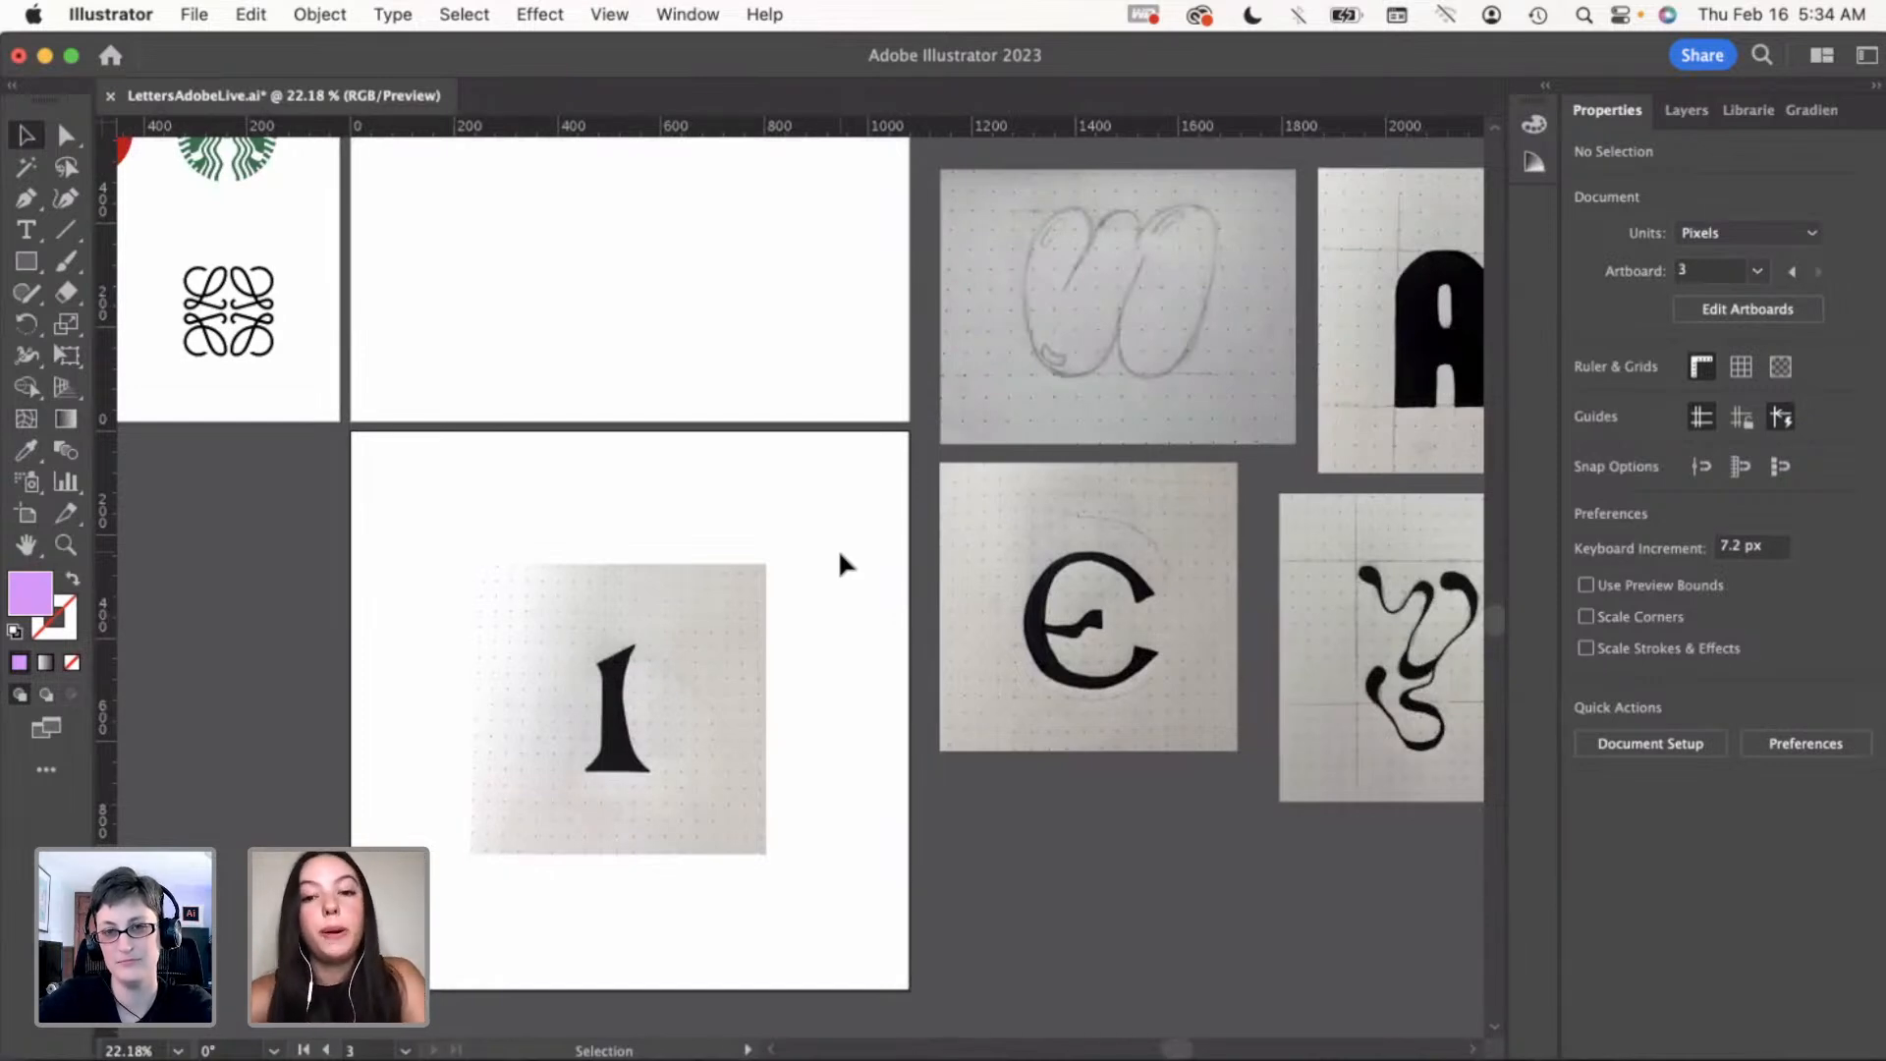
{"action": "scroll", "coordinate": [823, 614], "scroll_direction": "up", "scroll_amount": 1}
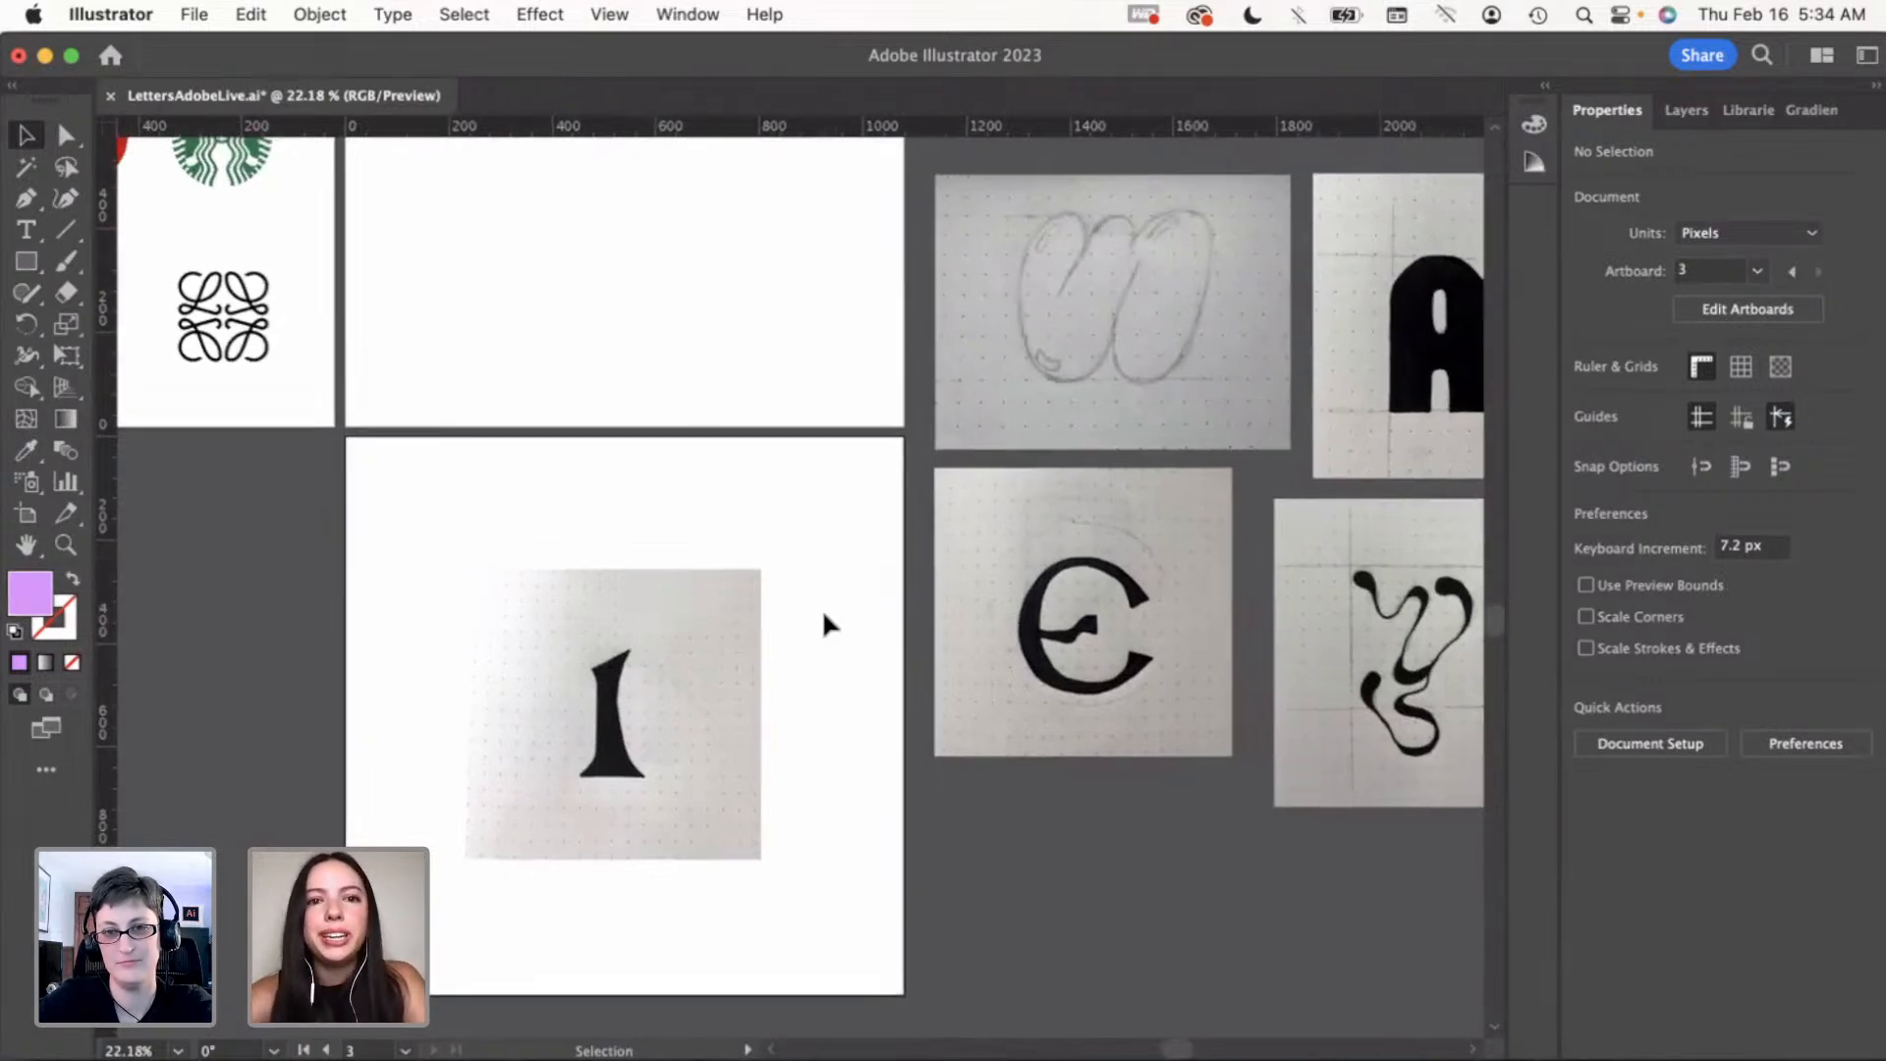
Shift the letter photo on artboard 3 slightly up and to the right, then deselect it
{"action": "left_click", "coordinate": [652, 729]}
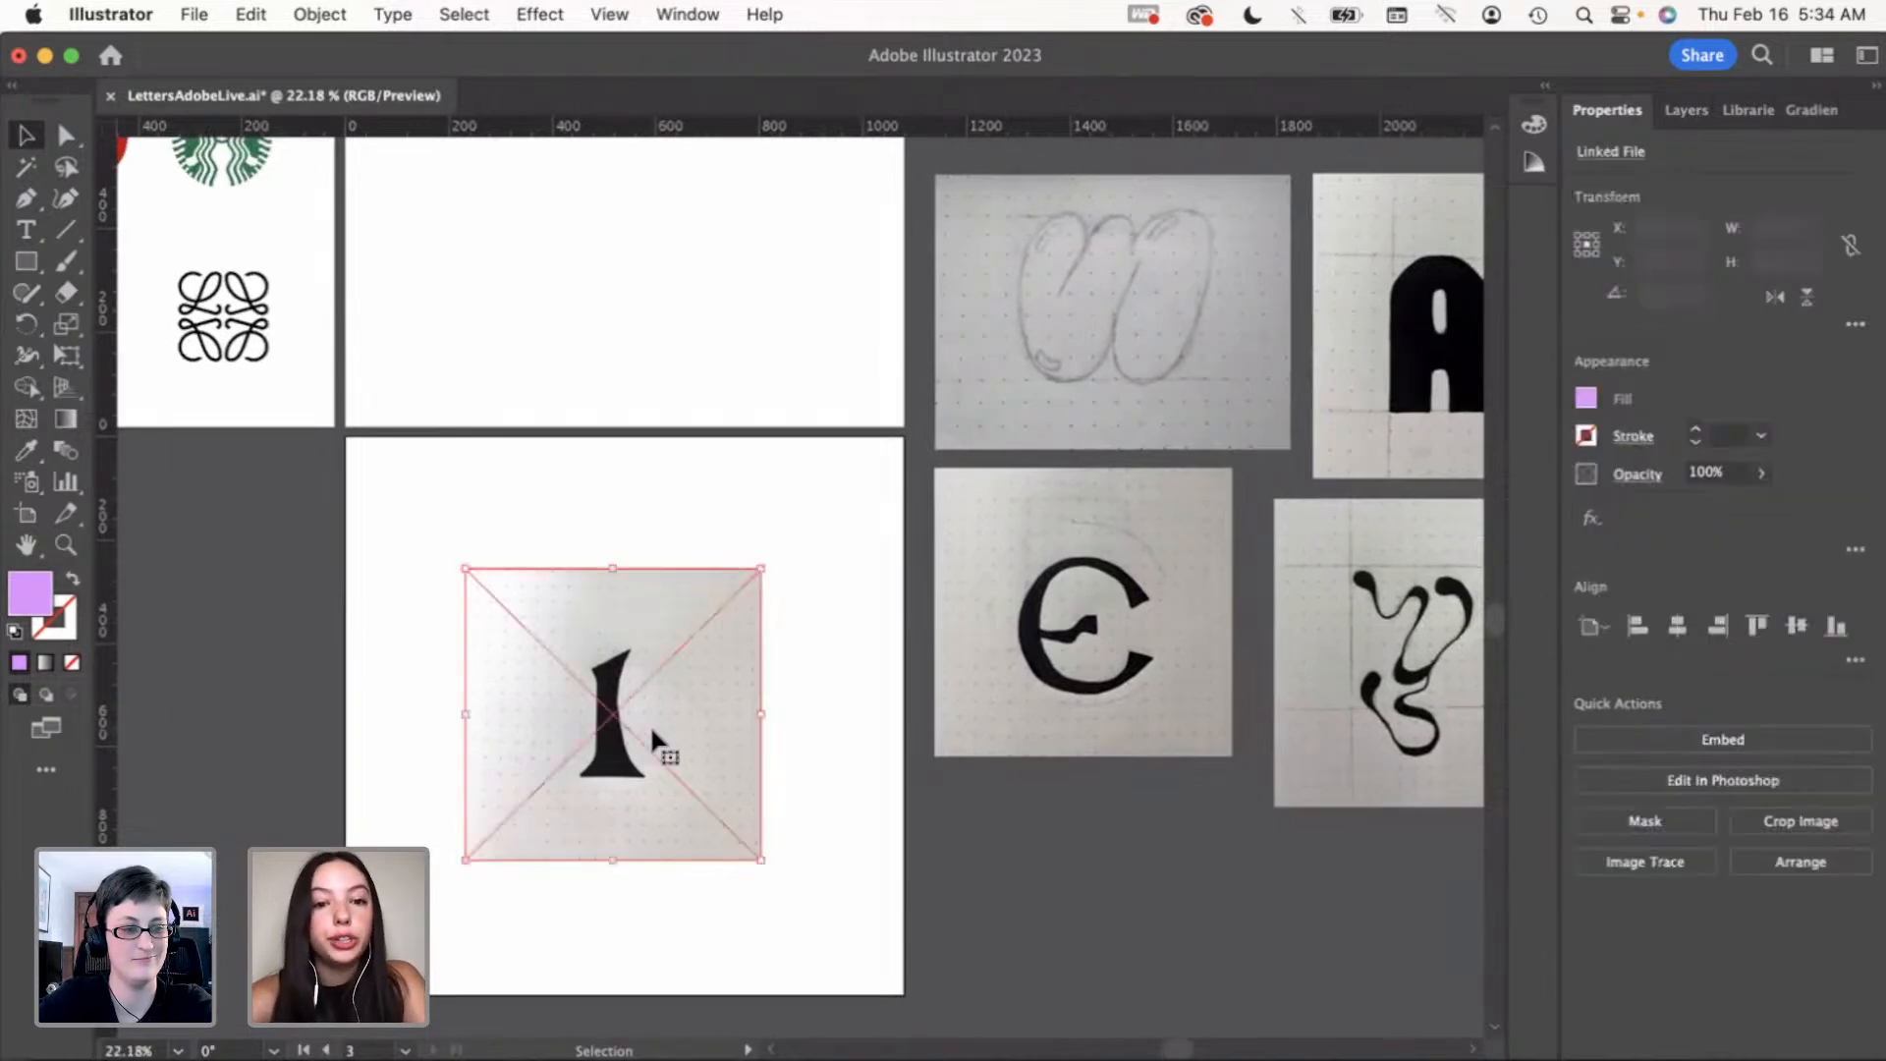
{"action": "left_click", "coordinate": [862, 731]}
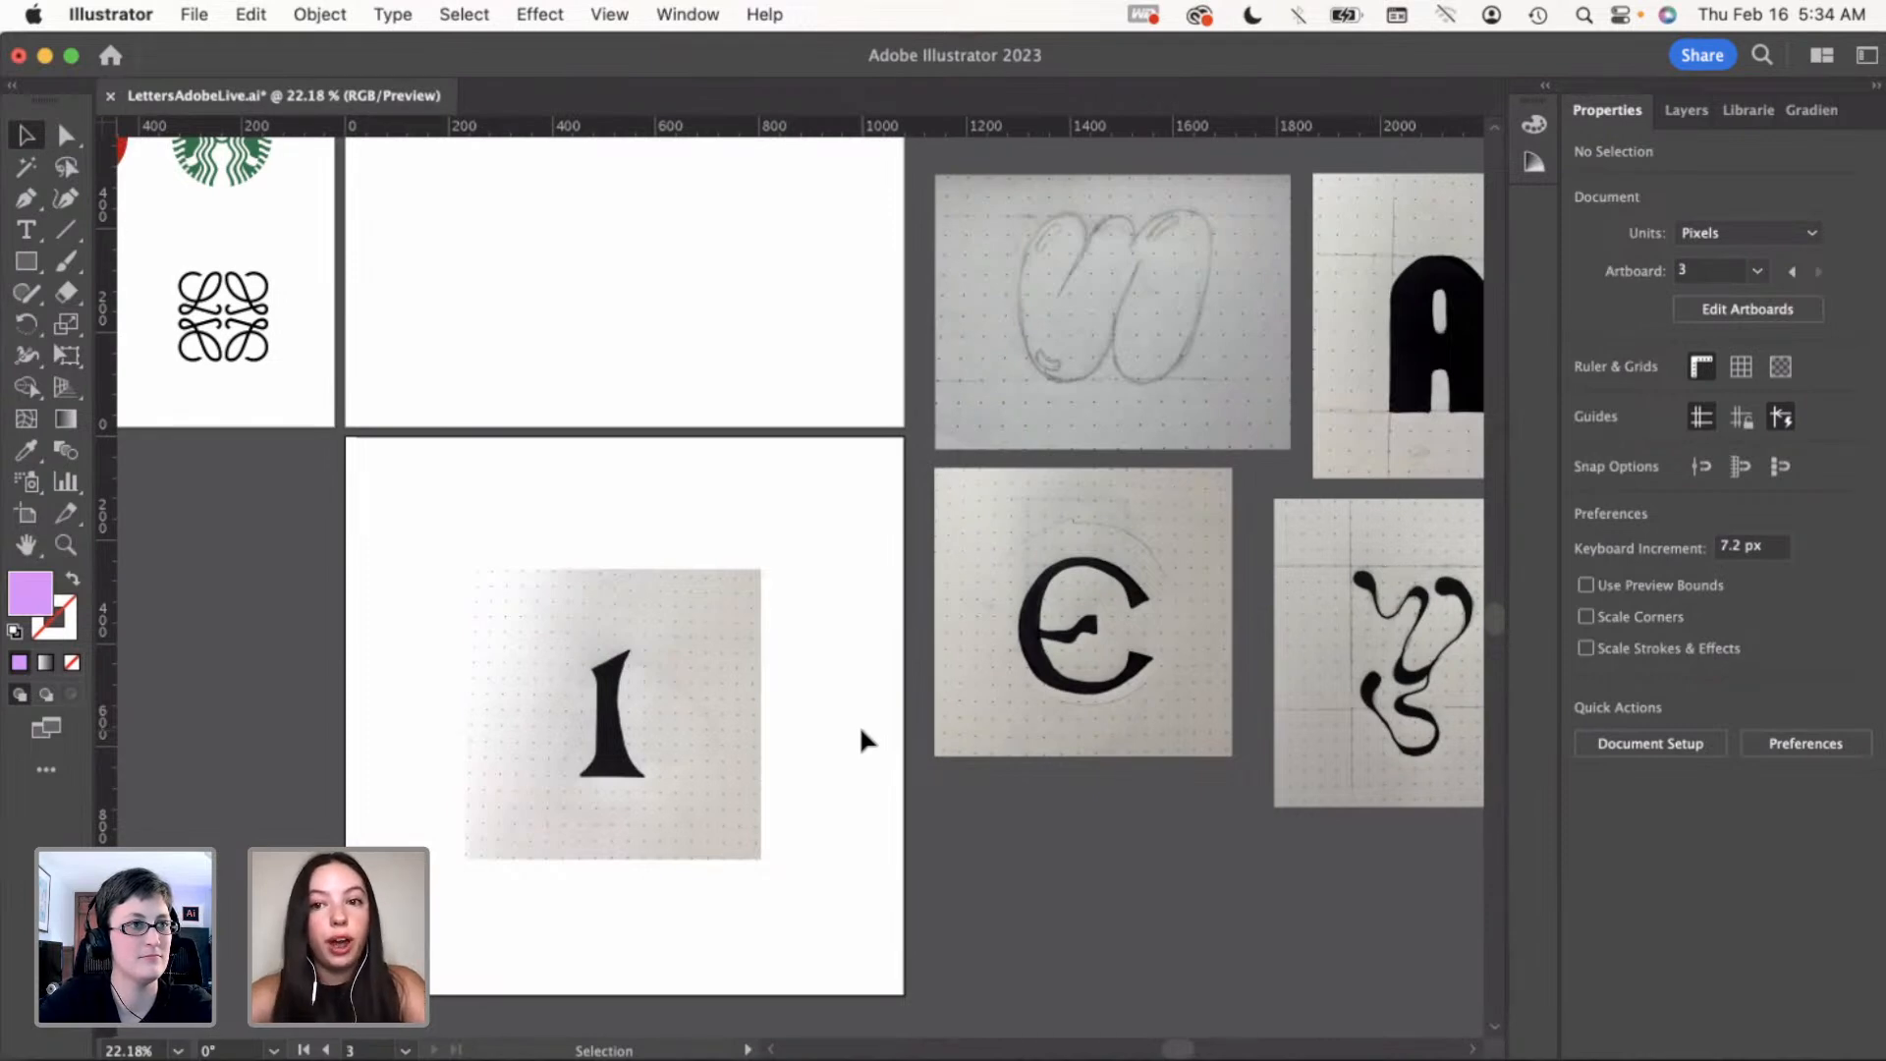
{"action": "left_click", "coordinate": [765, 754]}
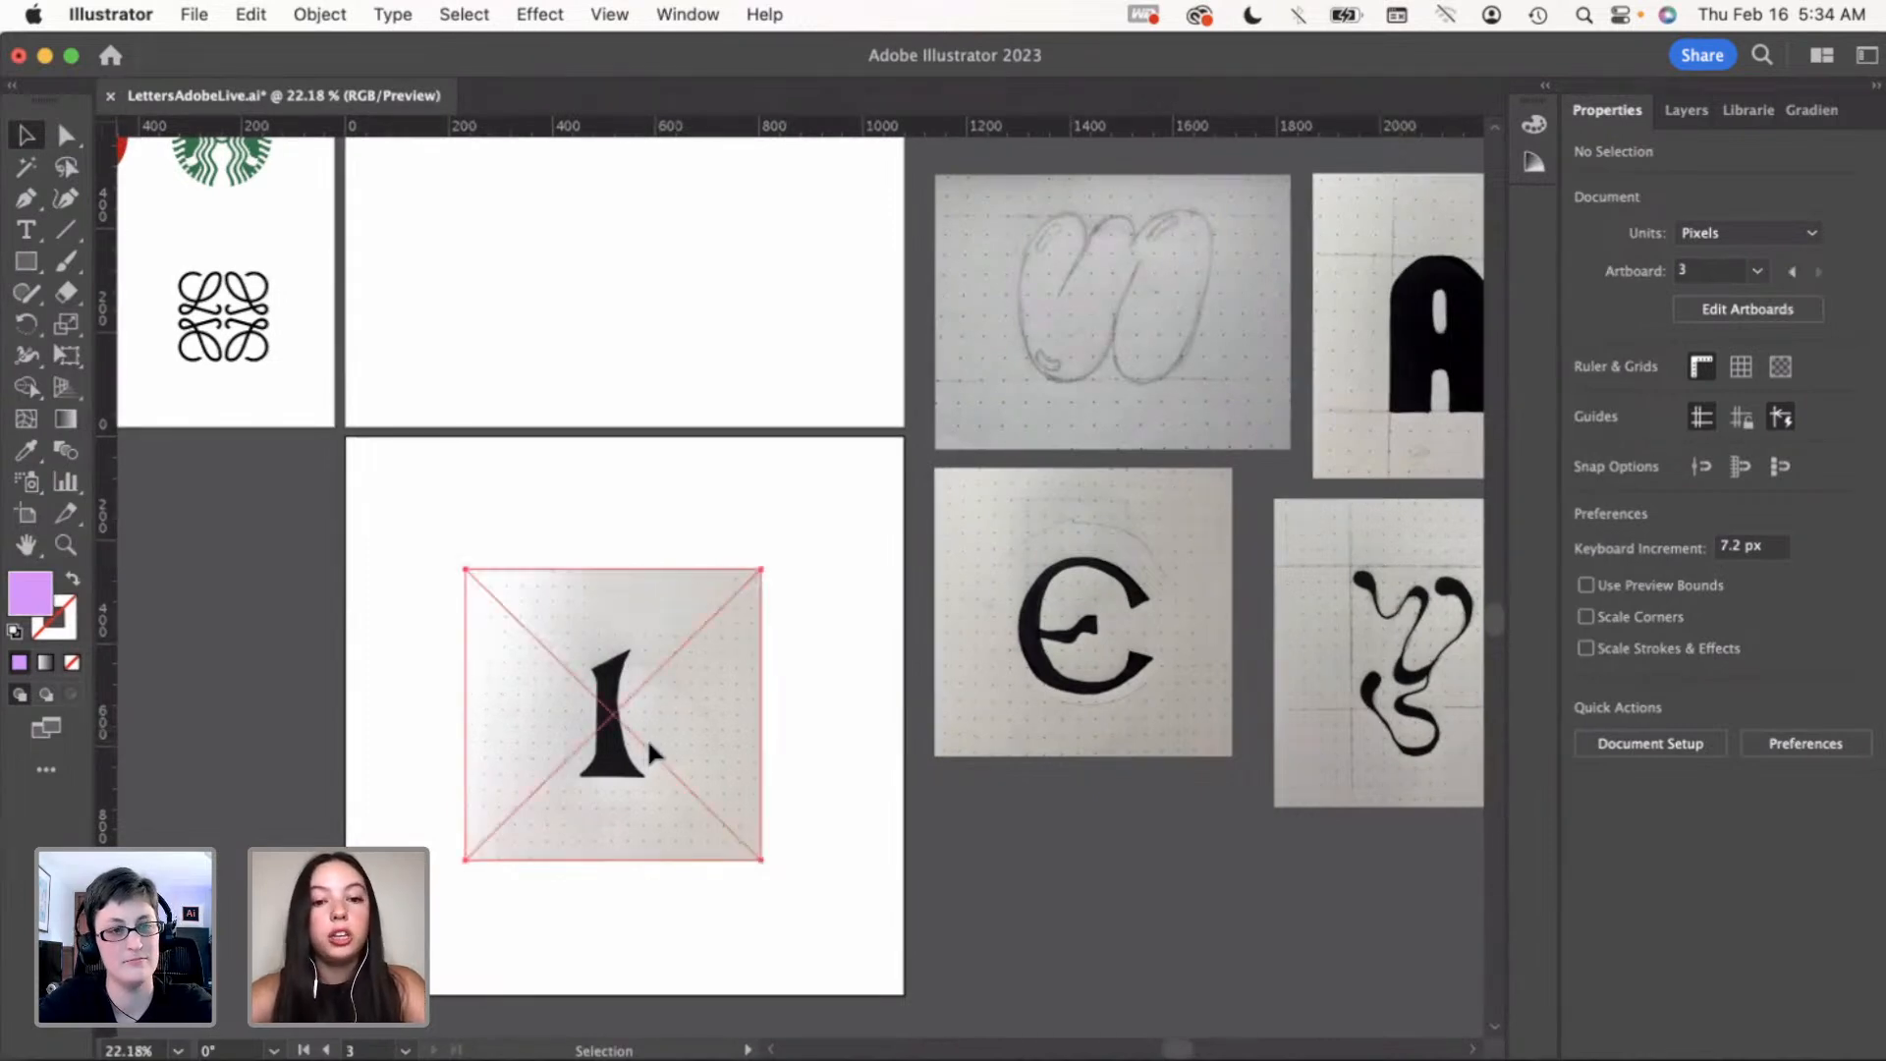
{"action": "left_click", "coordinate": [808, 775]}
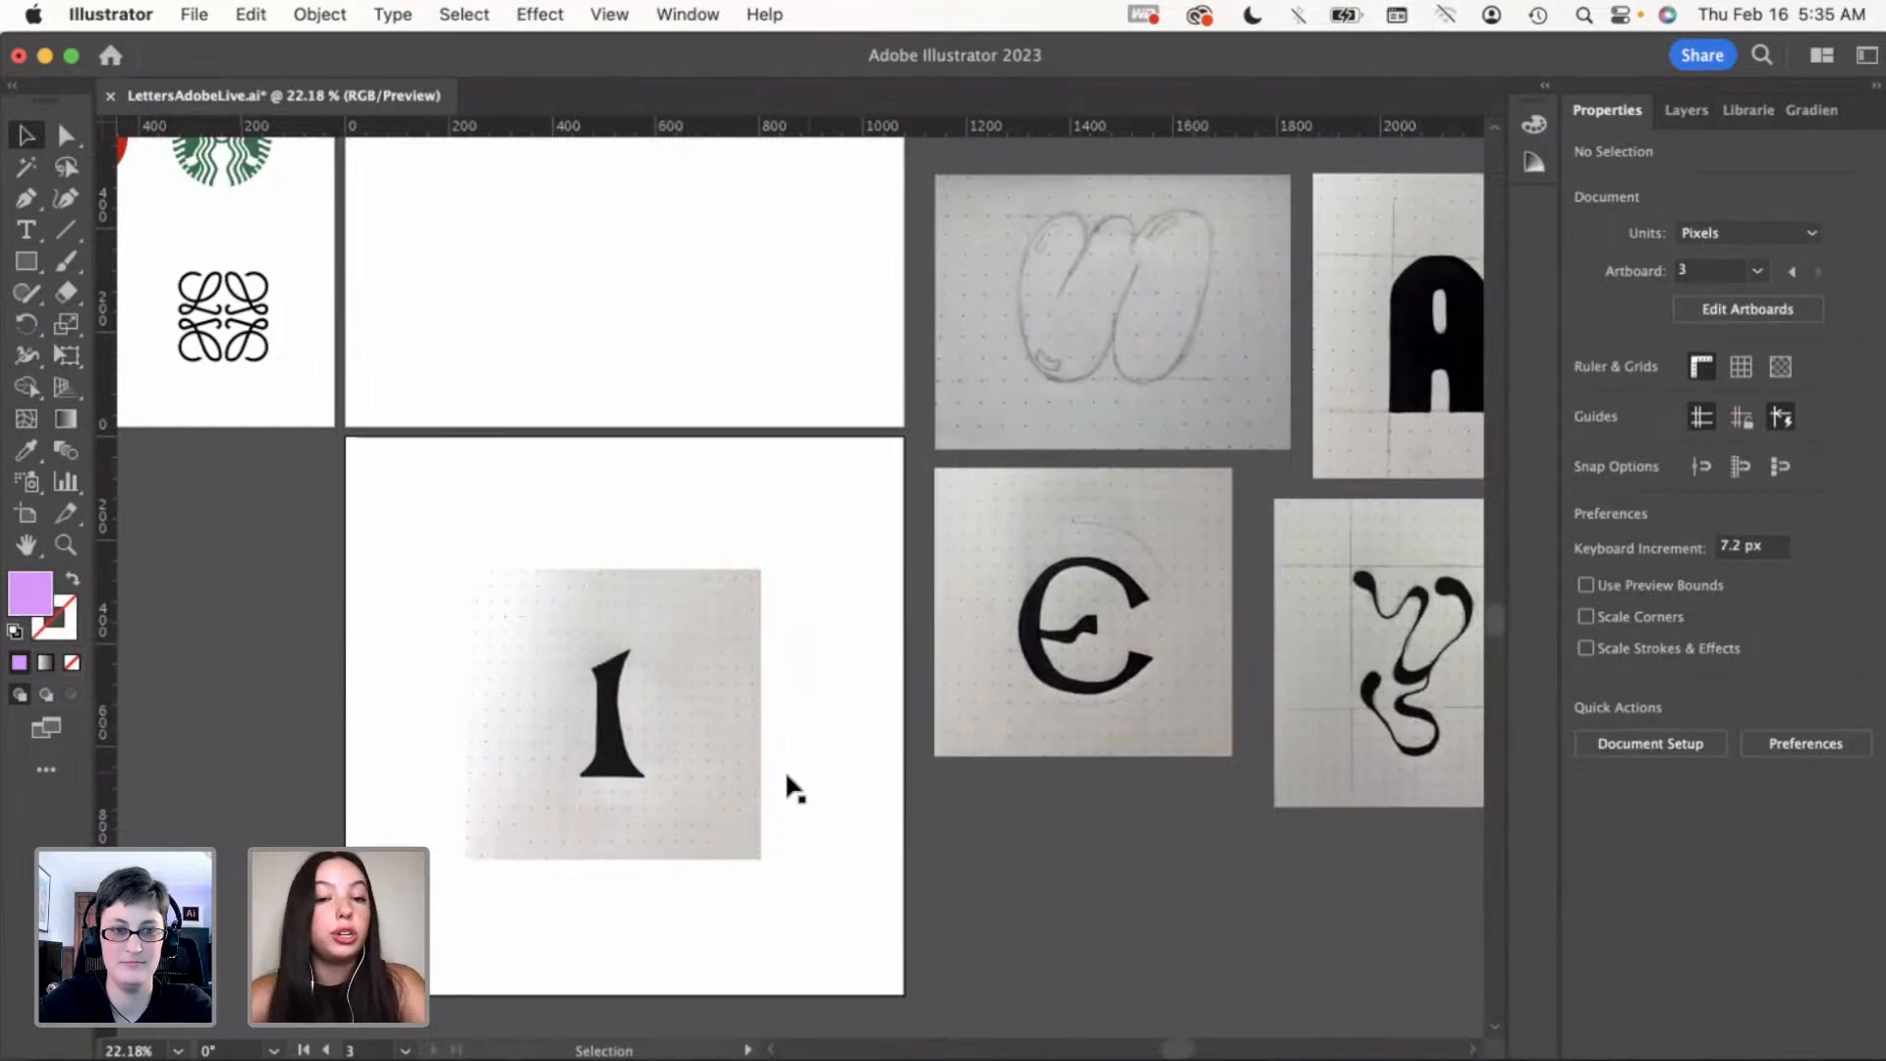
{"action": "left_click_drag", "start_coordinate": [670, 776], "coordinate": [686, 766]}
{"action": "left_click", "coordinate": [408, 769]}
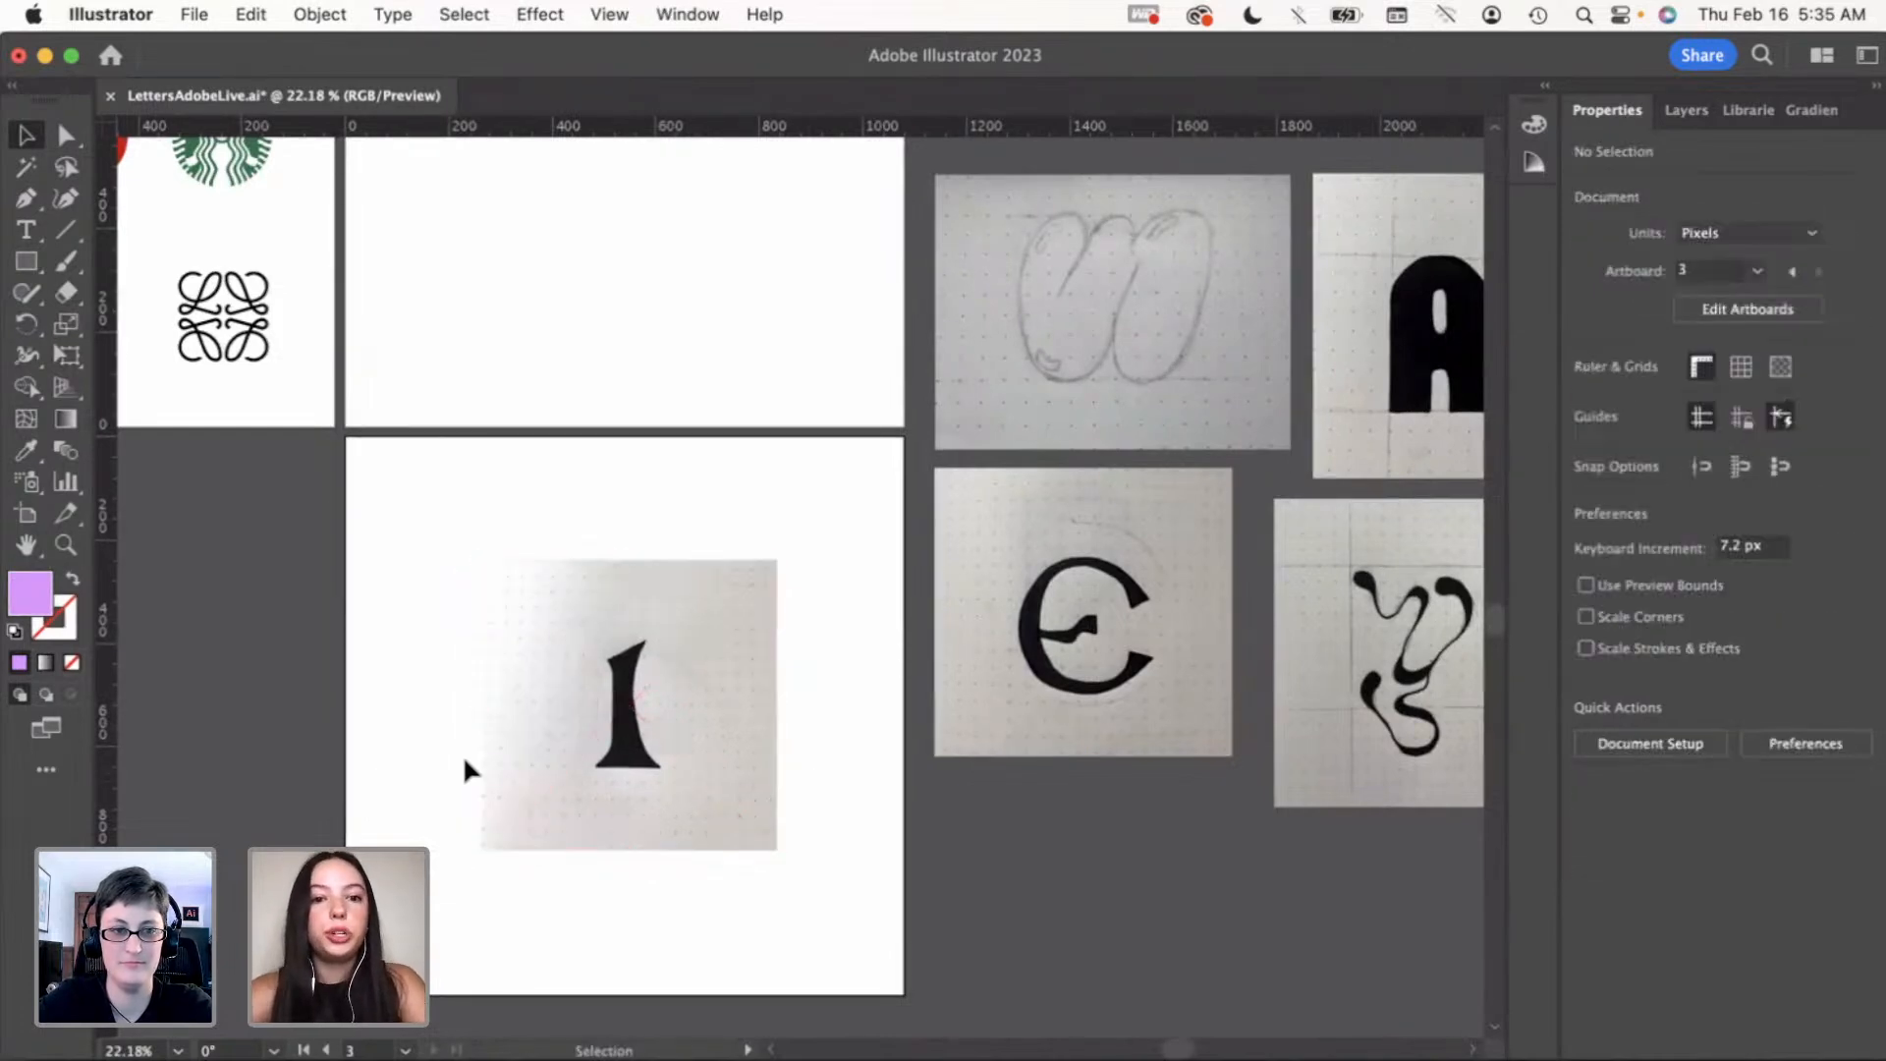
Choose the Pen tool and swap fill and stroke to trace with no fill and a 1 pt light purple stroke
{"action": "scroll", "coordinate": [463, 755], "scroll_direction": "up", "scroll_amount": 3}
{"action": "scroll", "coordinate": [463, 754], "scroll_direction": "up", "scroll_amount": 1}
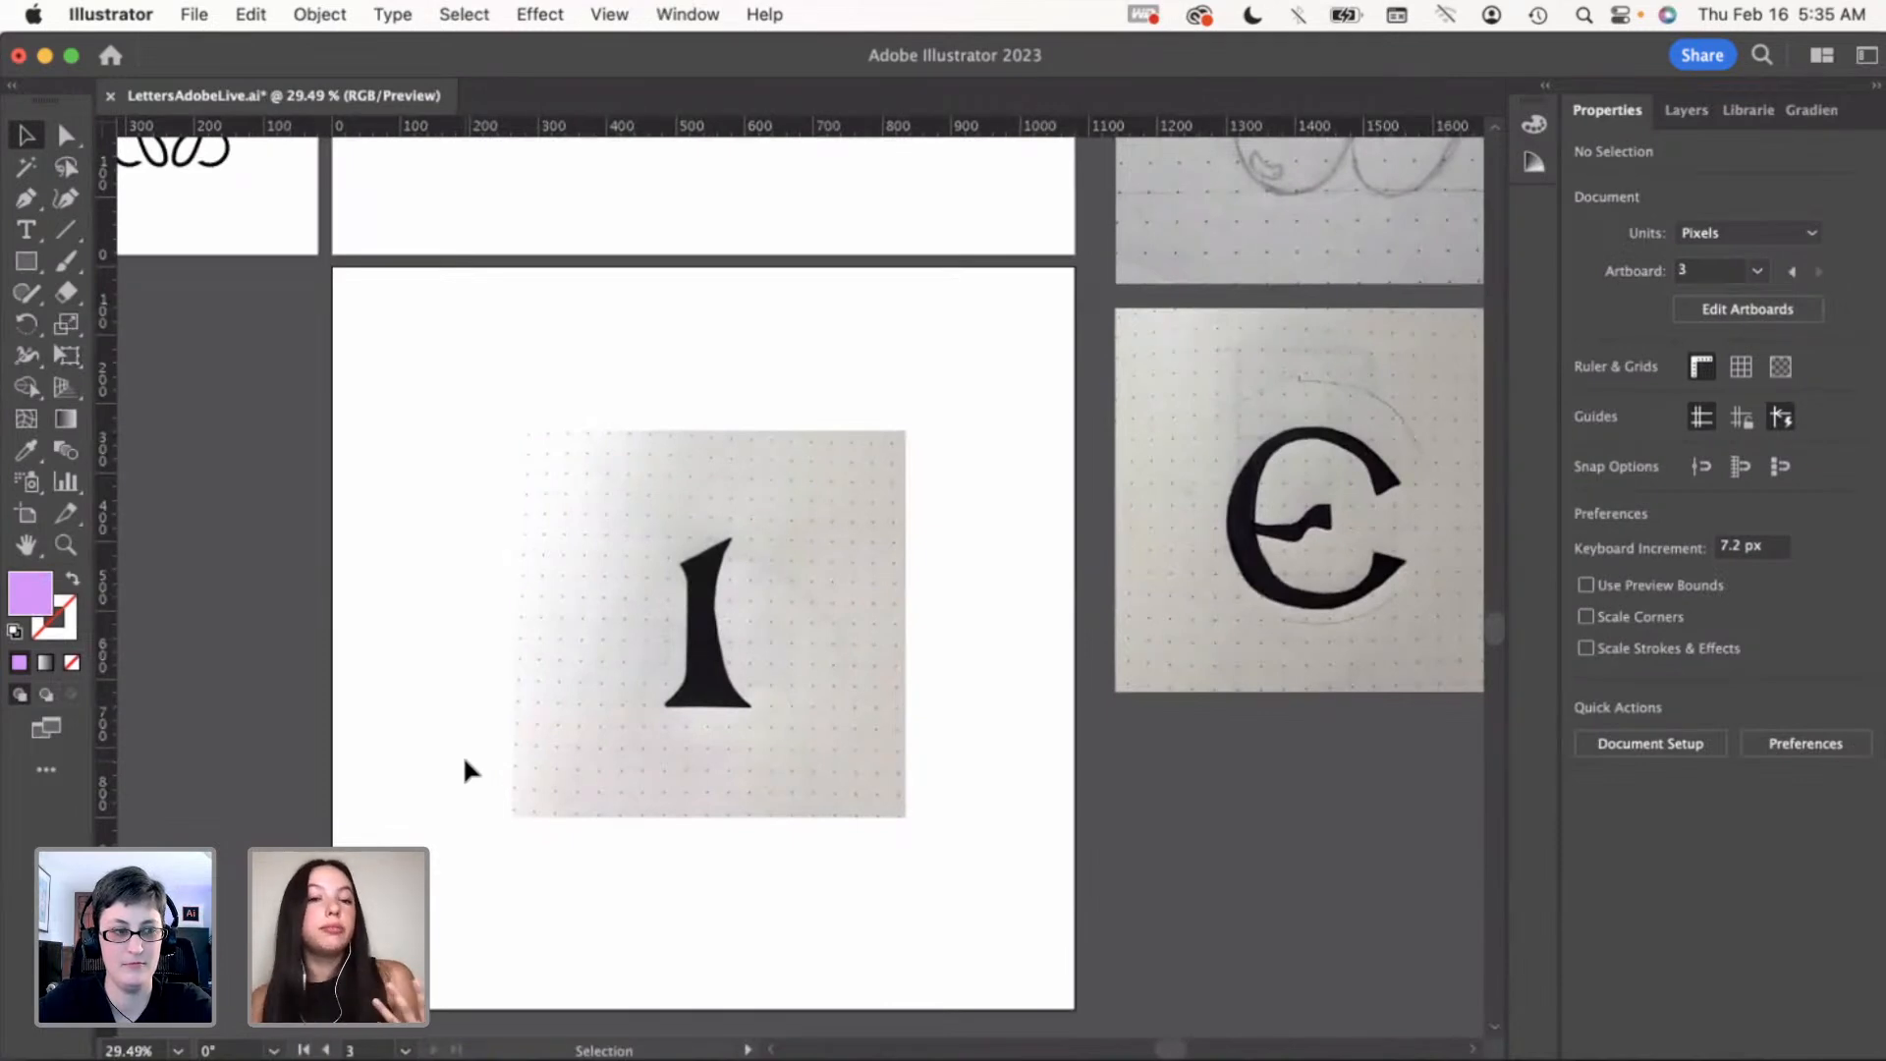
{"action": "left_click", "coordinate": [28, 200]}
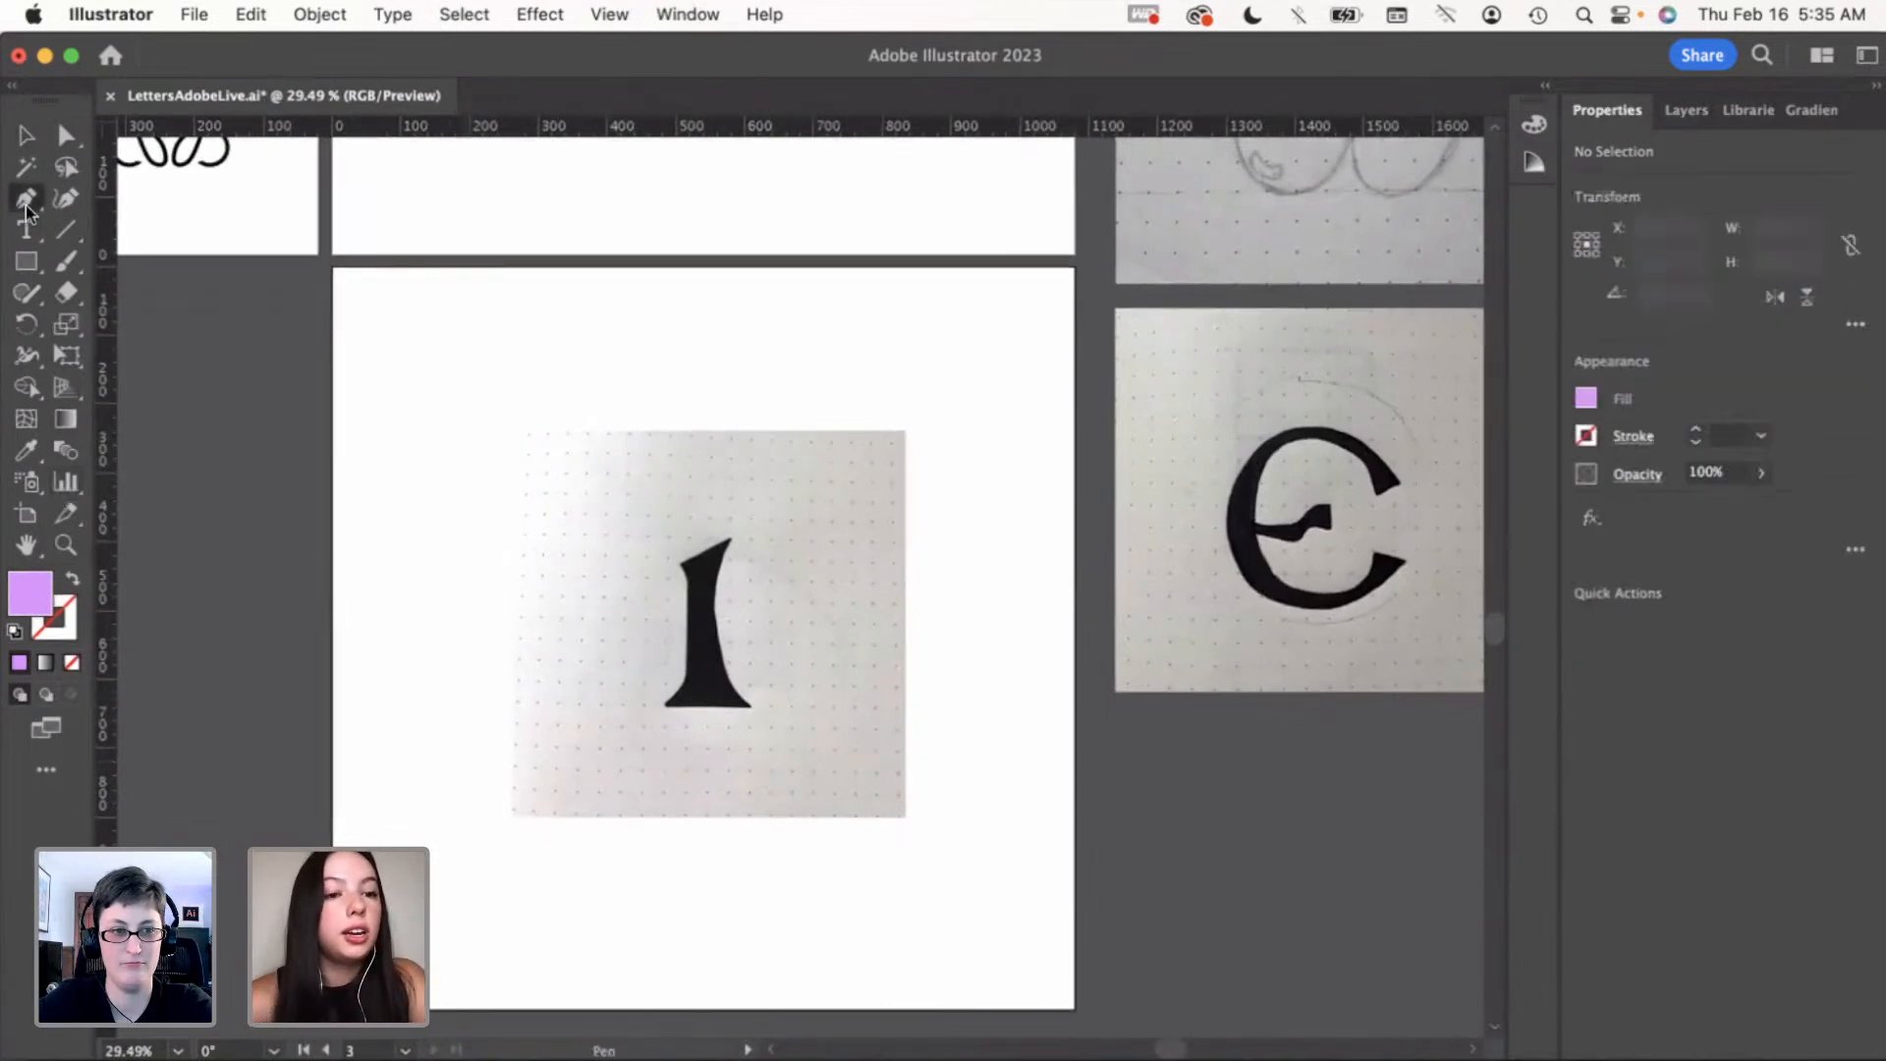
{"action": "left_click", "coordinate": [73, 580]}
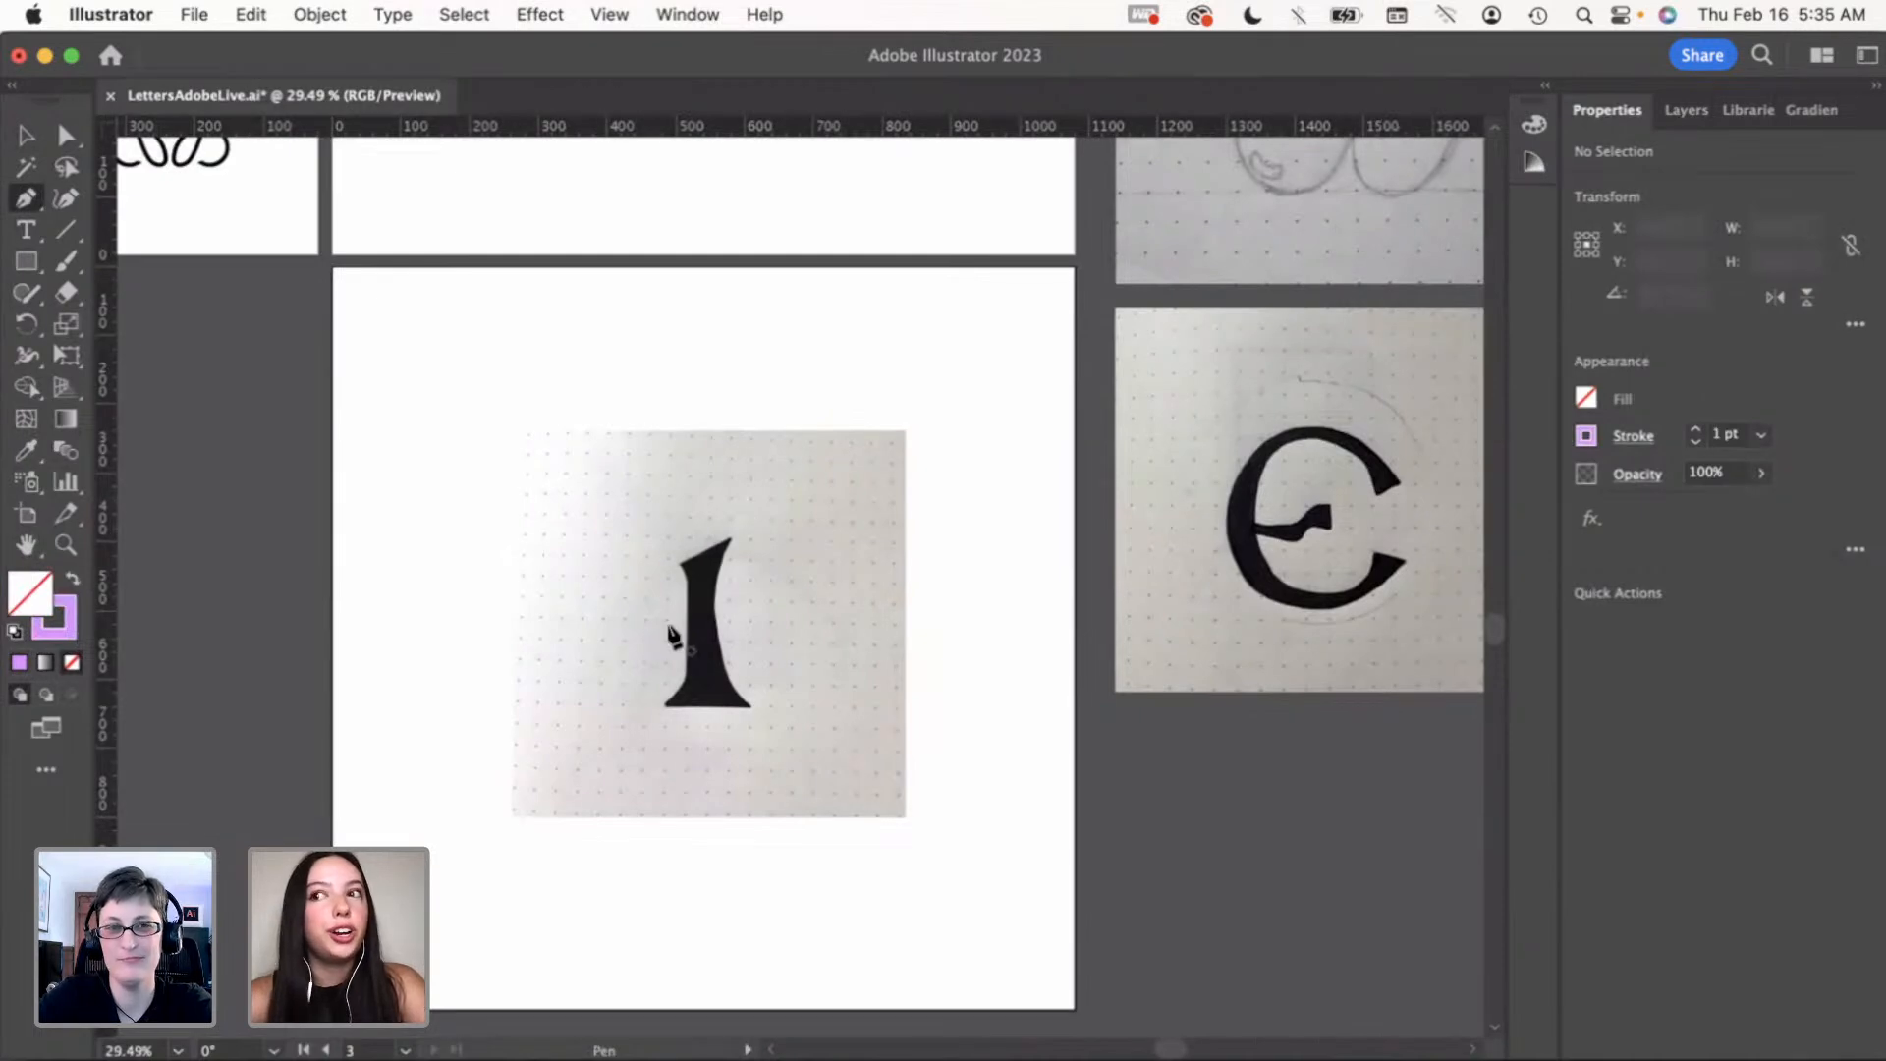
{"action": "scroll", "coordinate": [674, 636], "scroll_direction": "up", "scroll_amount": 3}
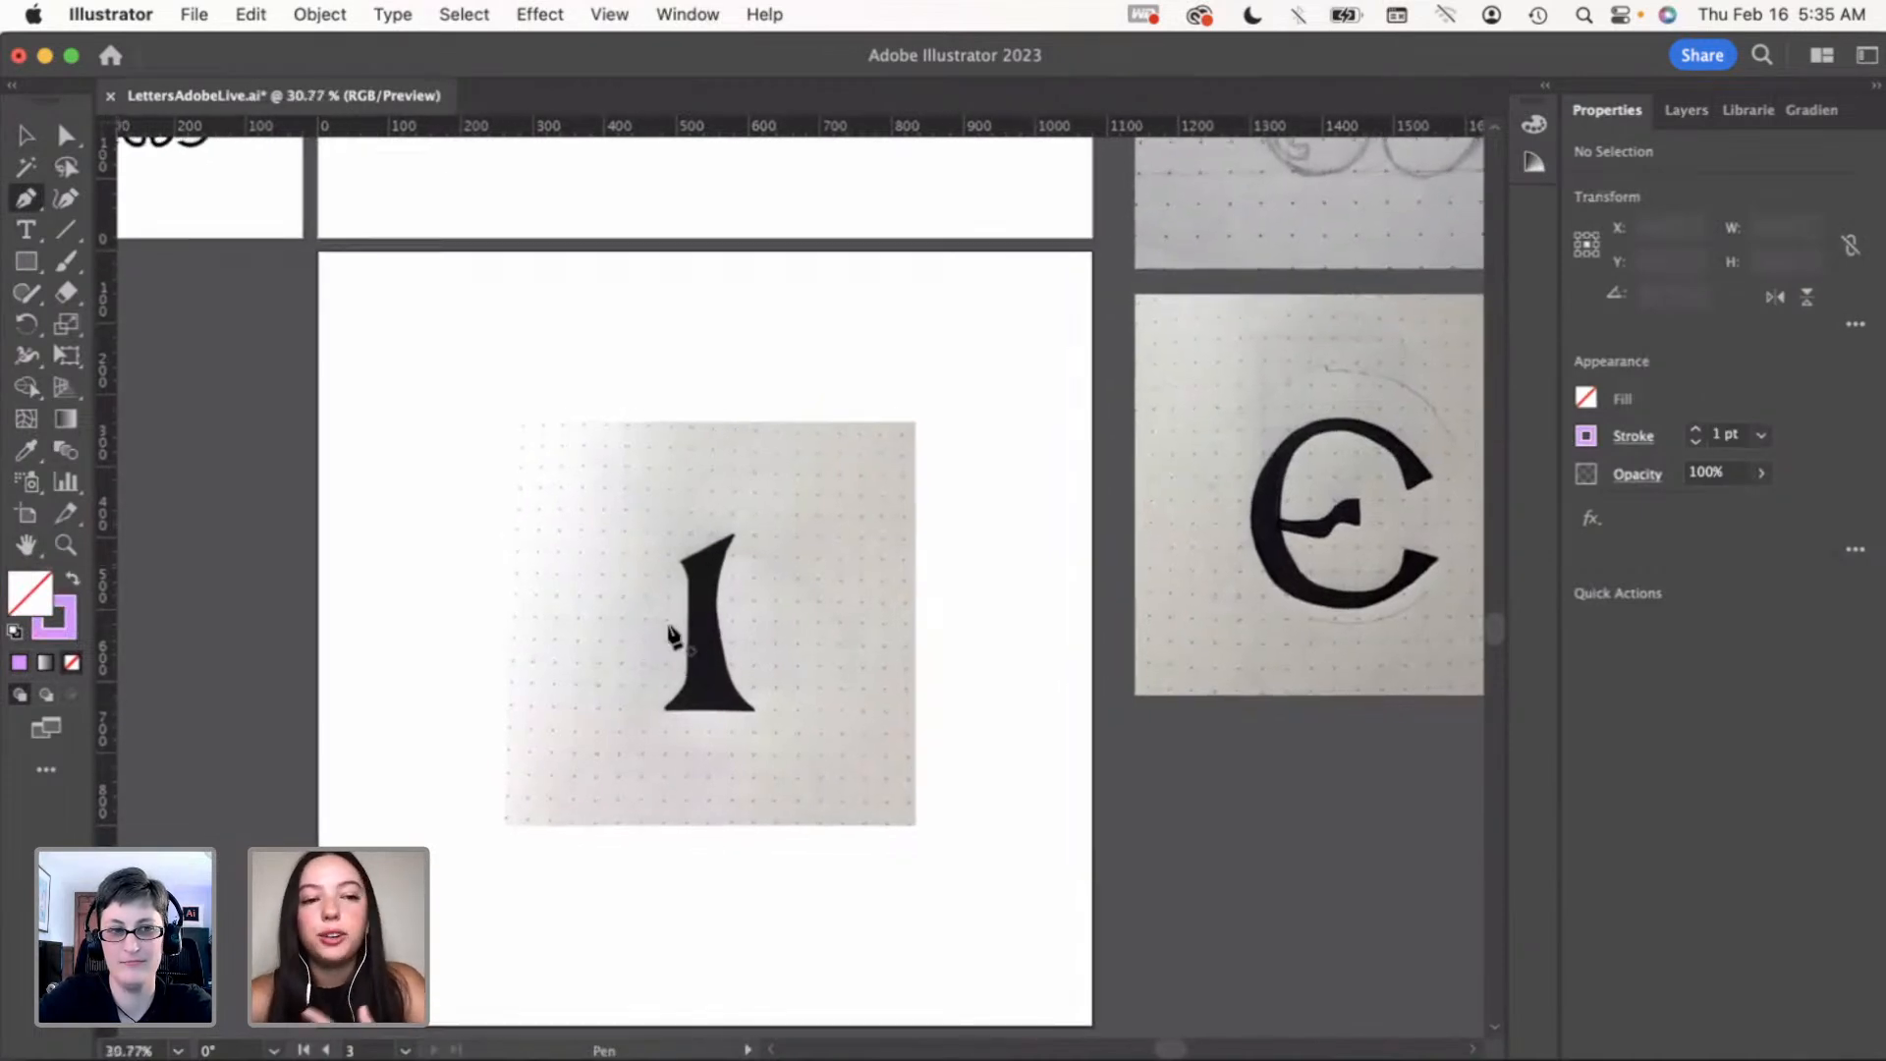
{"action": "scroll", "coordinate": [674, 636], "scroll_direction": "up", "scroll_amount": 1}
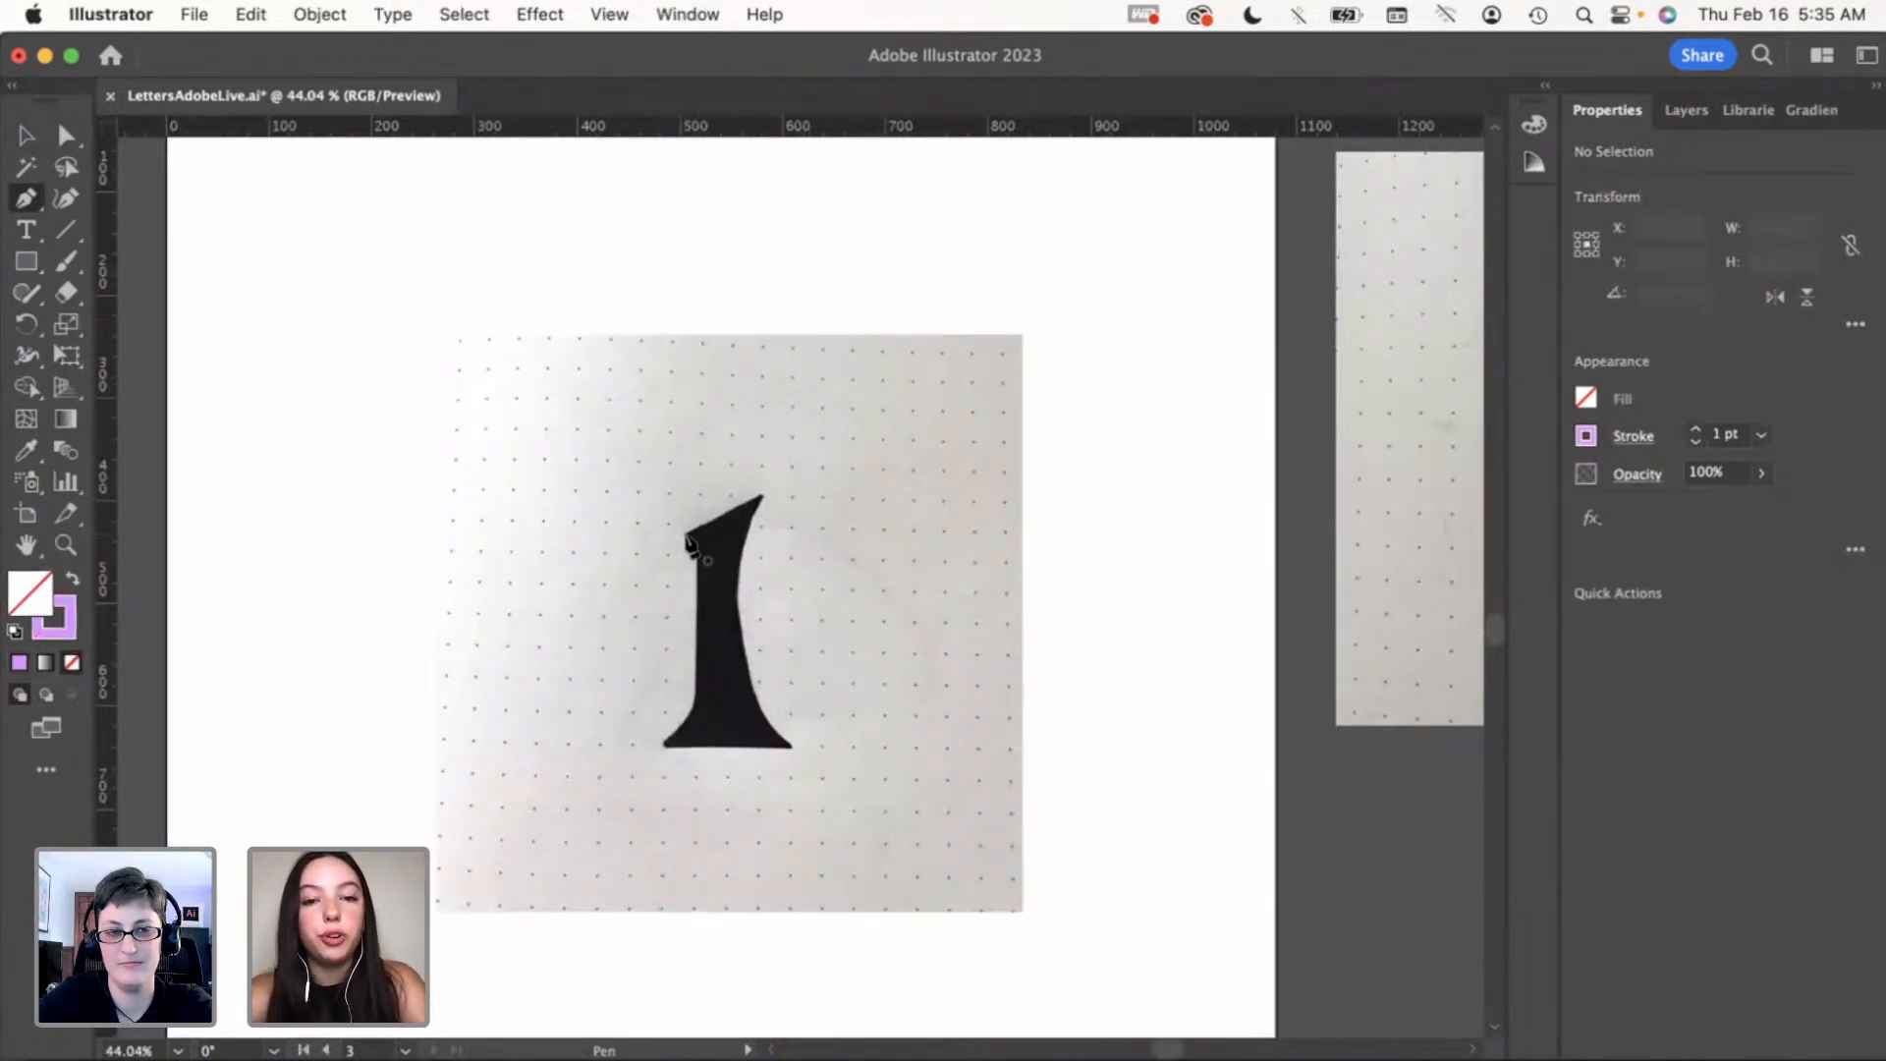
Trace the slanted top edge of the letter with the Pen tool, from its left corner to the upper-right tip
{"action": "left_click", "coordinate": [686, 536]}
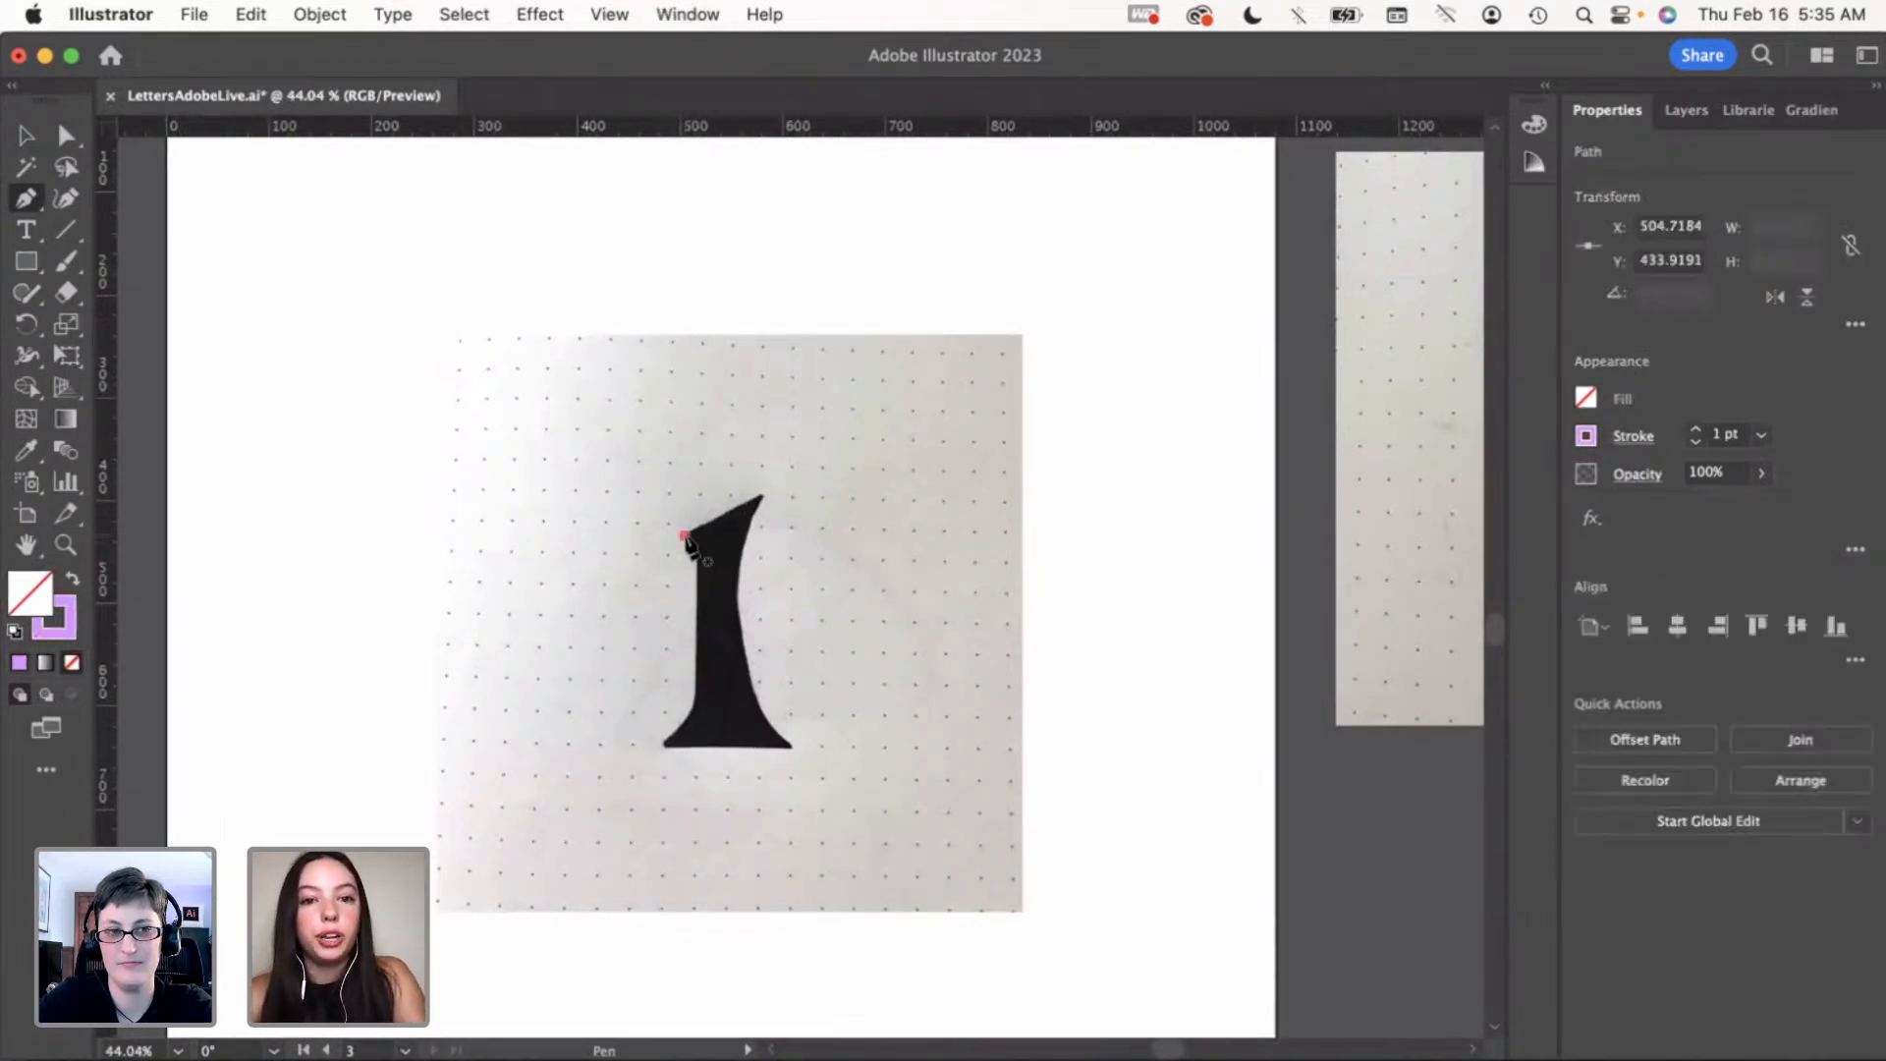
{"action": "left_click", "coordinate": [763, 495]}
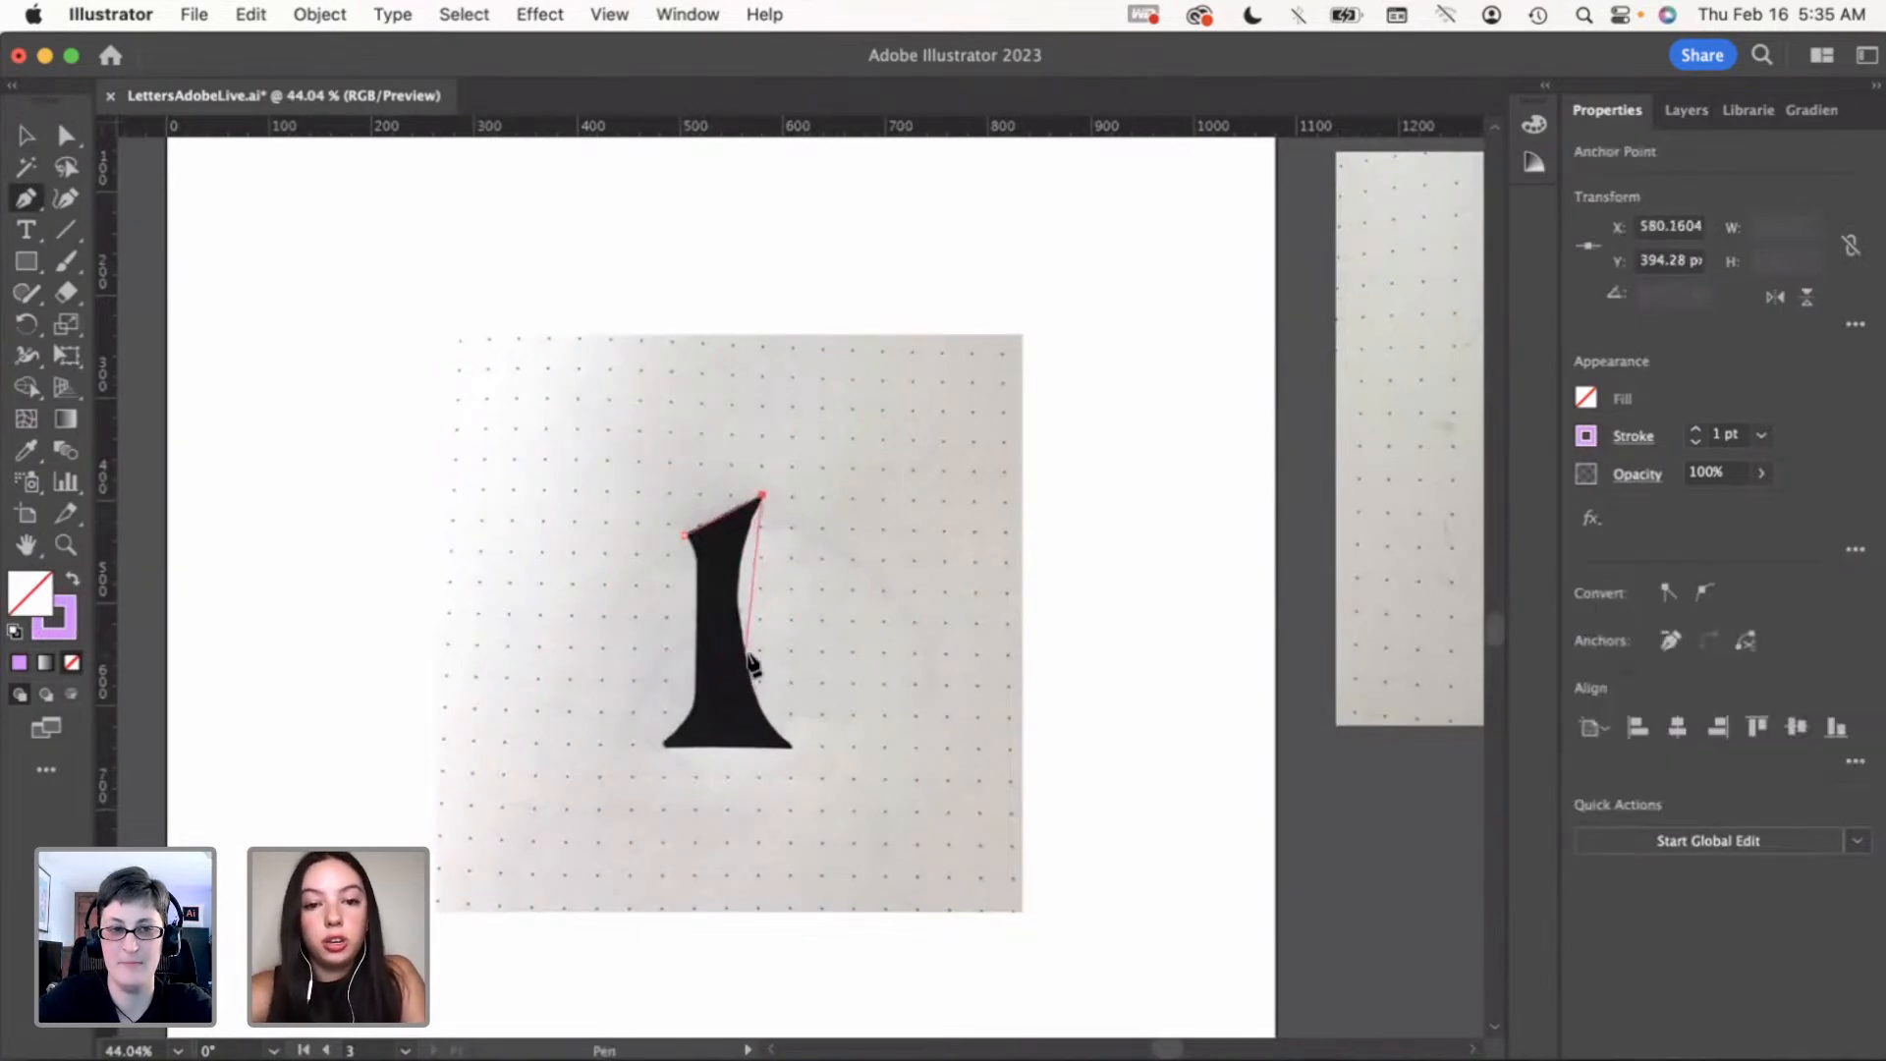
{"action": "left_click_drag", "start_coordinate": [747, 644], "coordinate": [799, 756]}
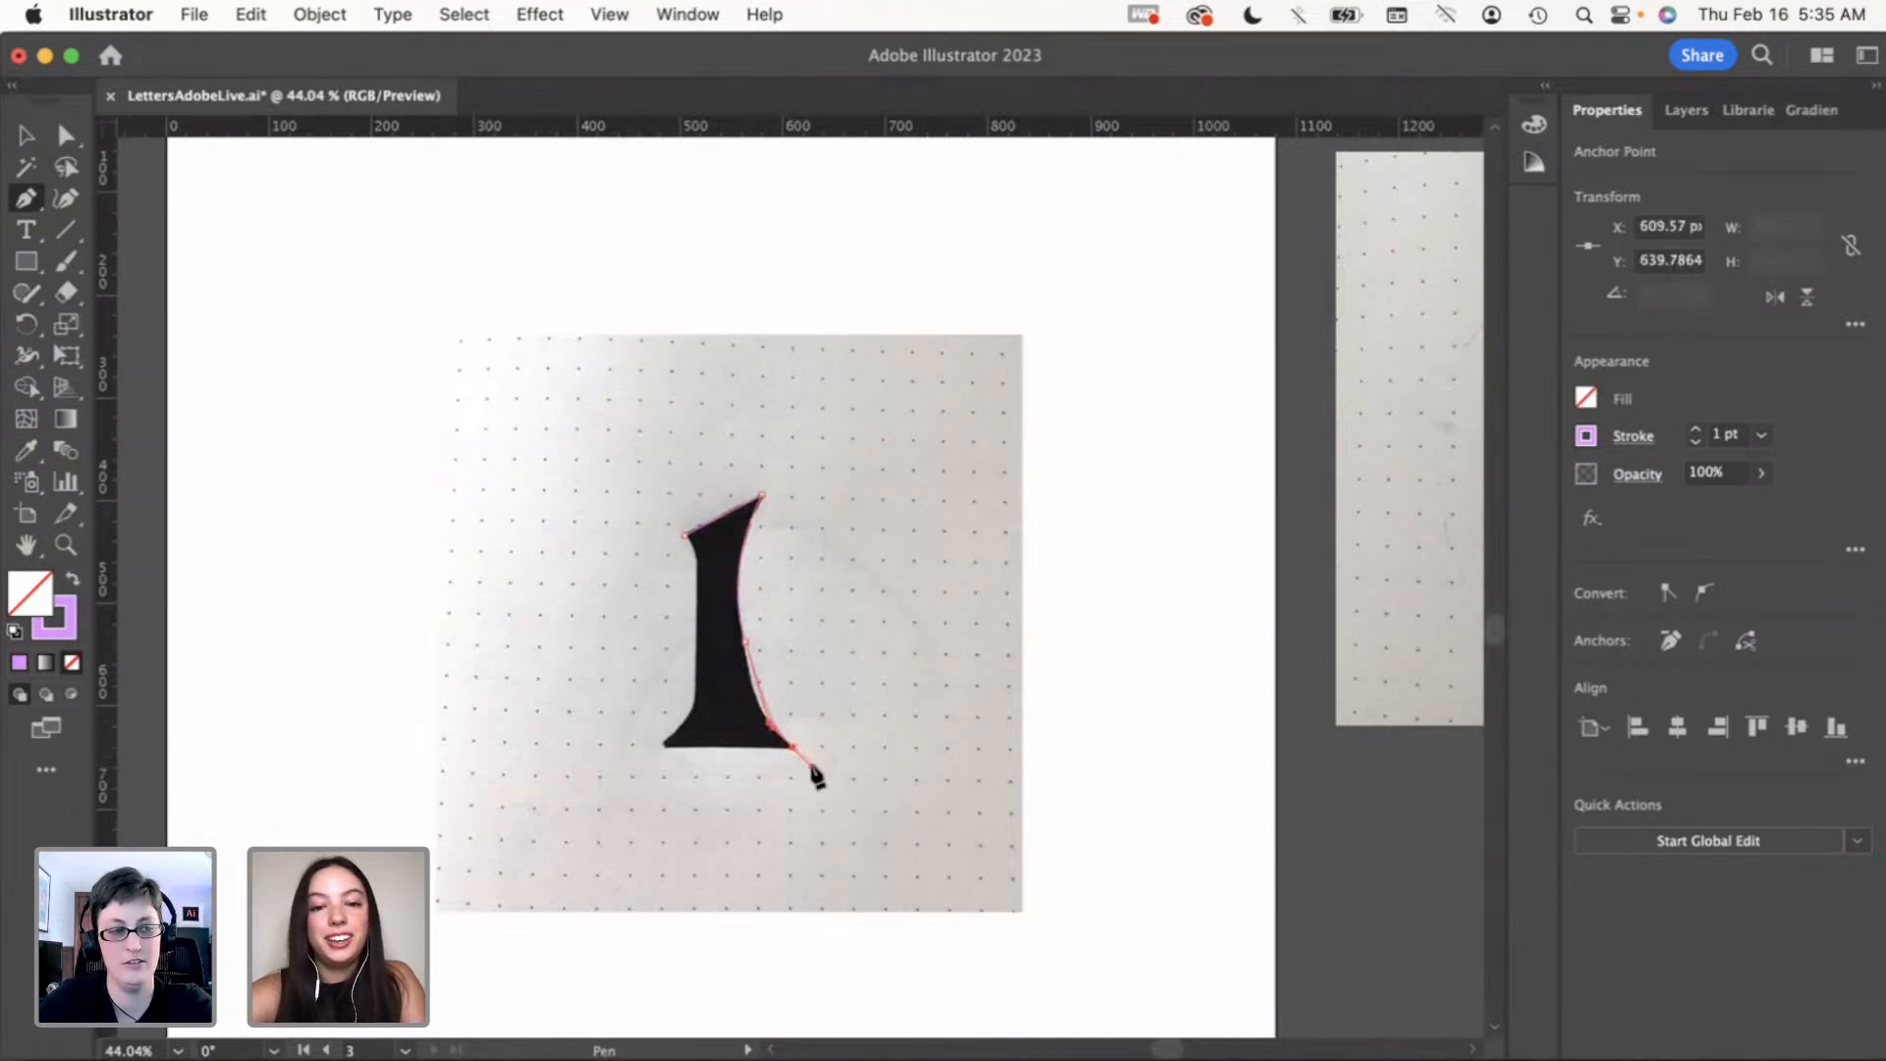
{"action": "key", "text": "super+z"}
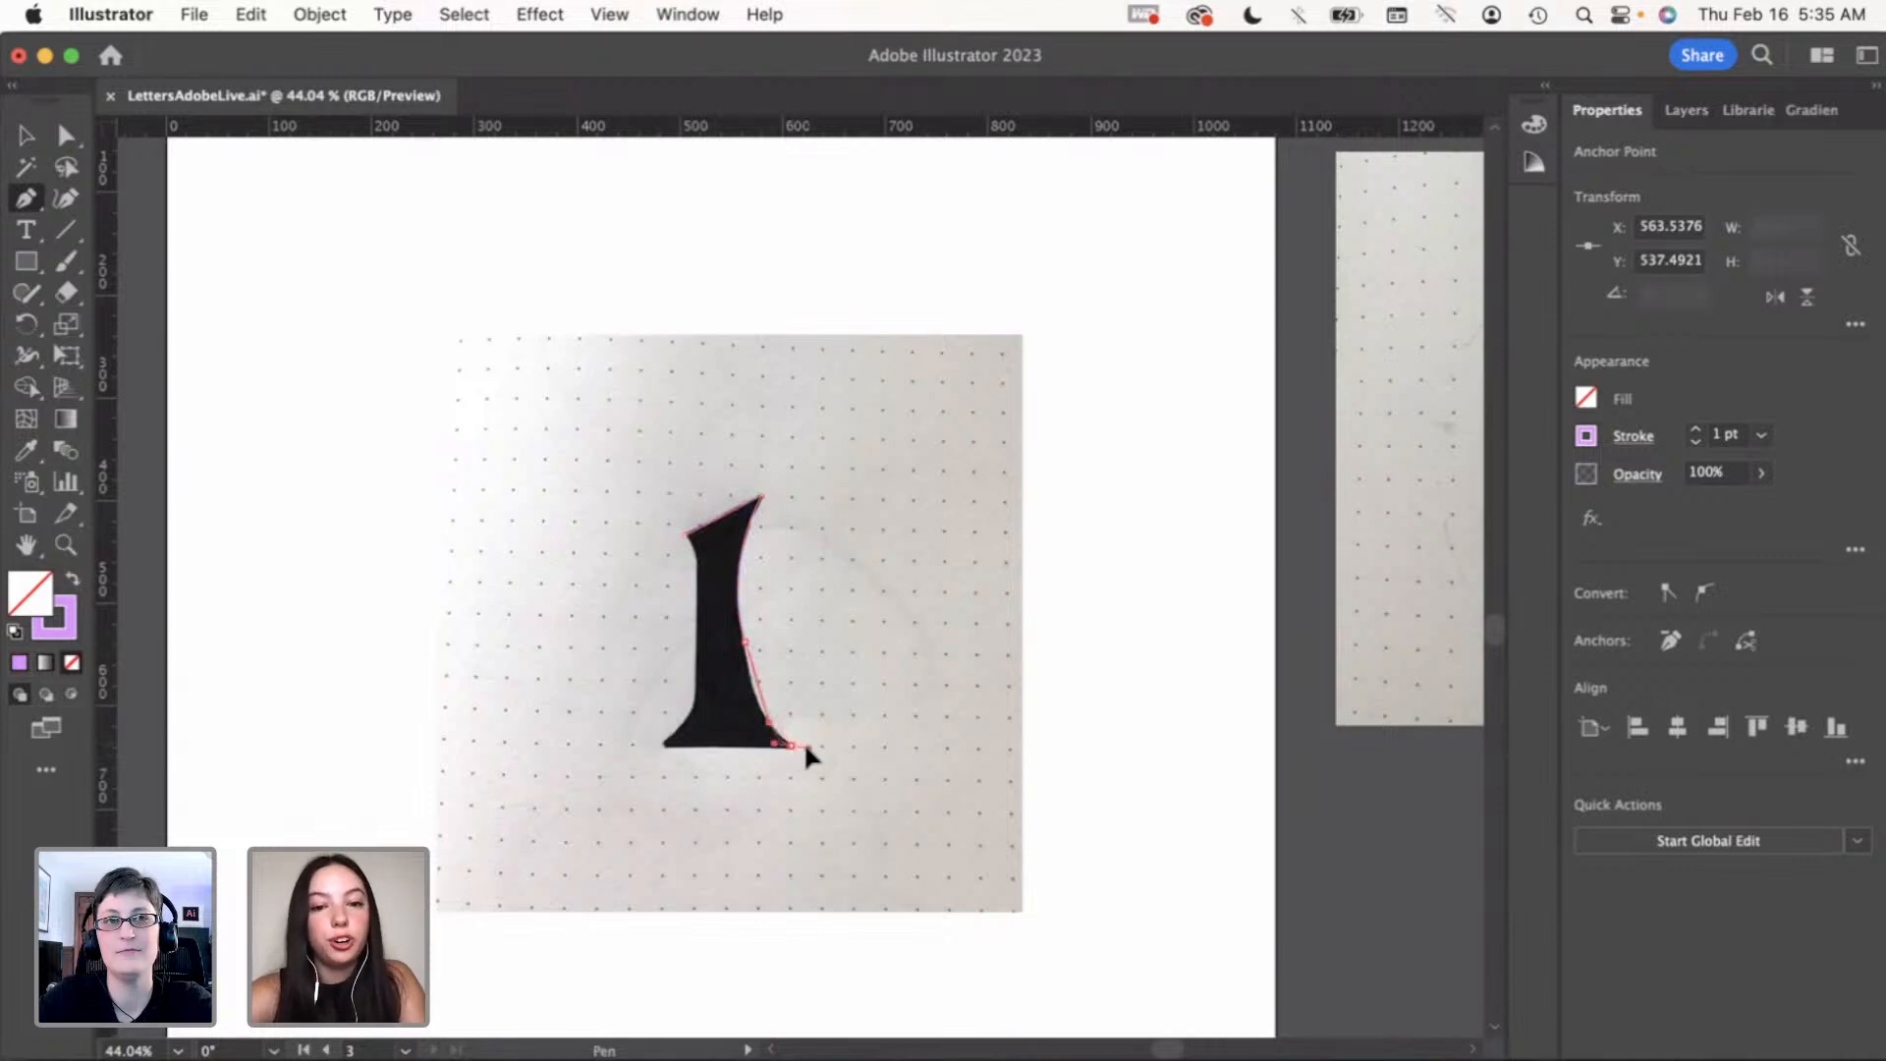
{"action": "left_click_drag", "start_coordinate": [812, 764], "coordinate": [808, 759]}
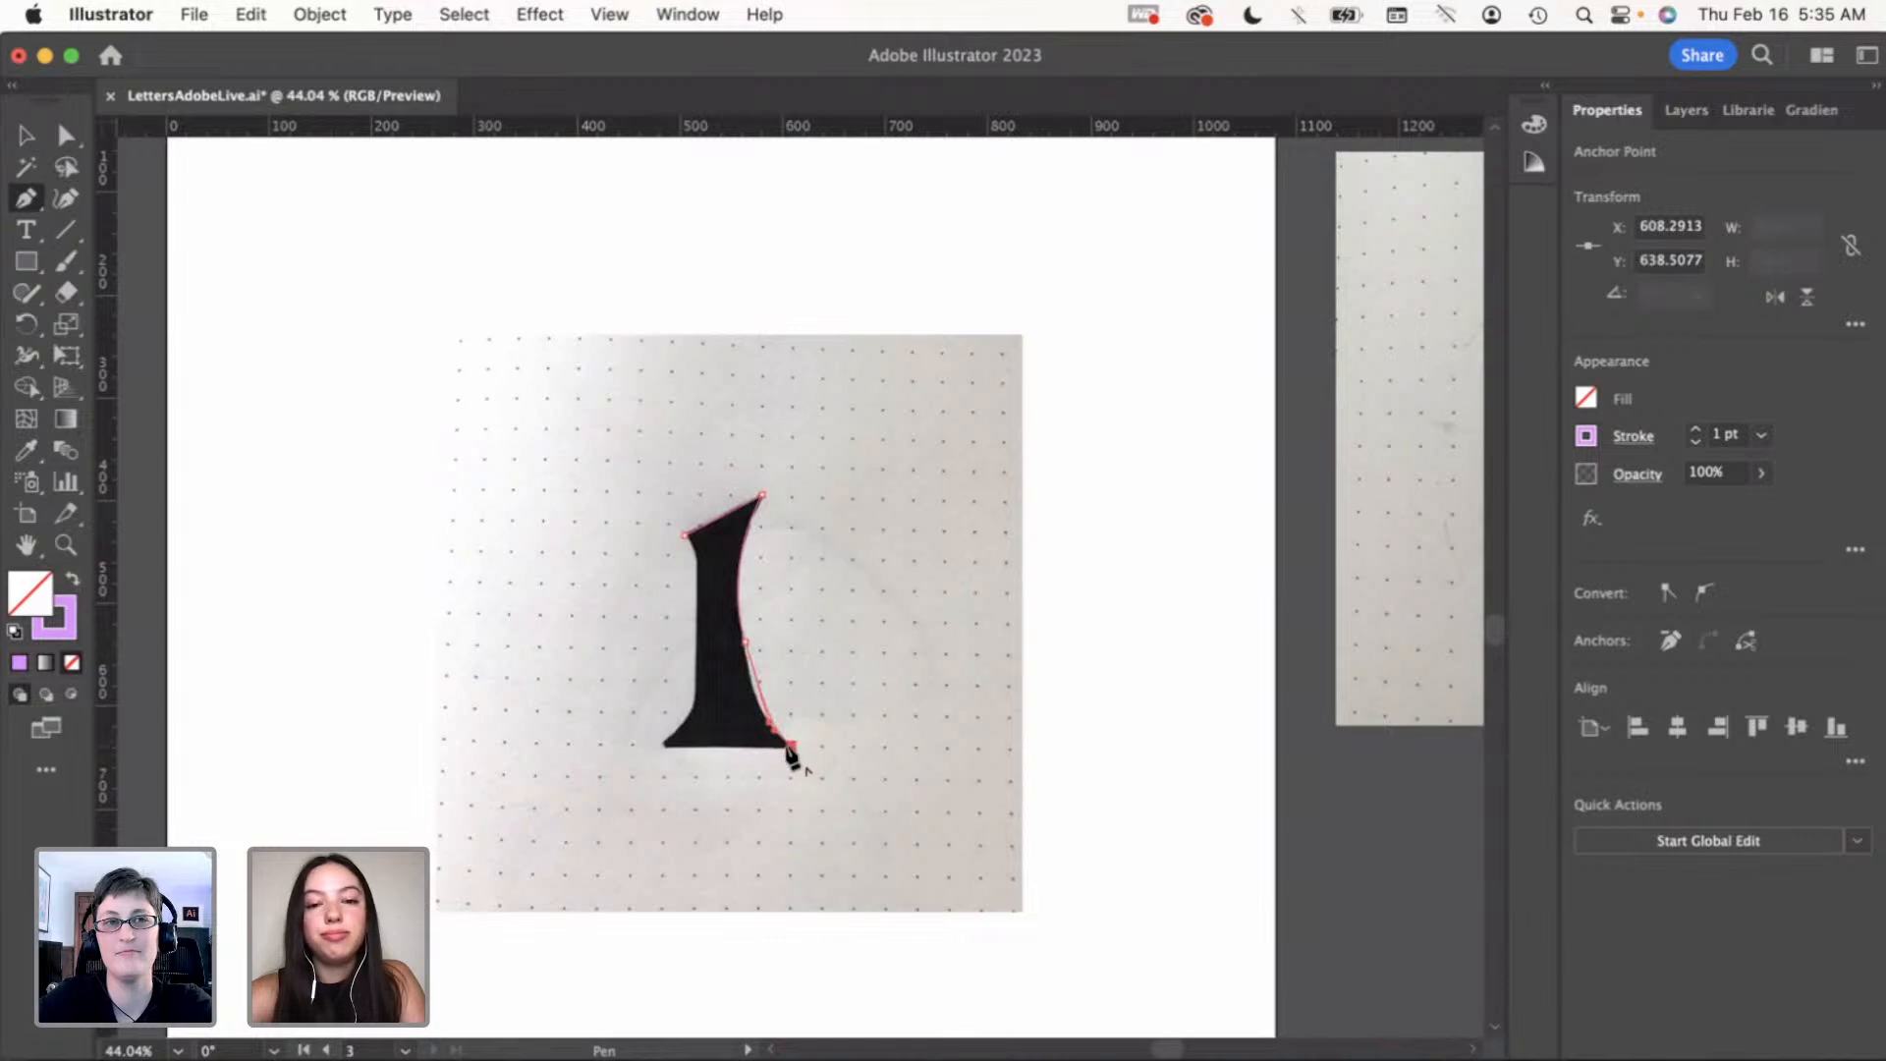
{"action": "left_click", "coordinate": [664, 744]}
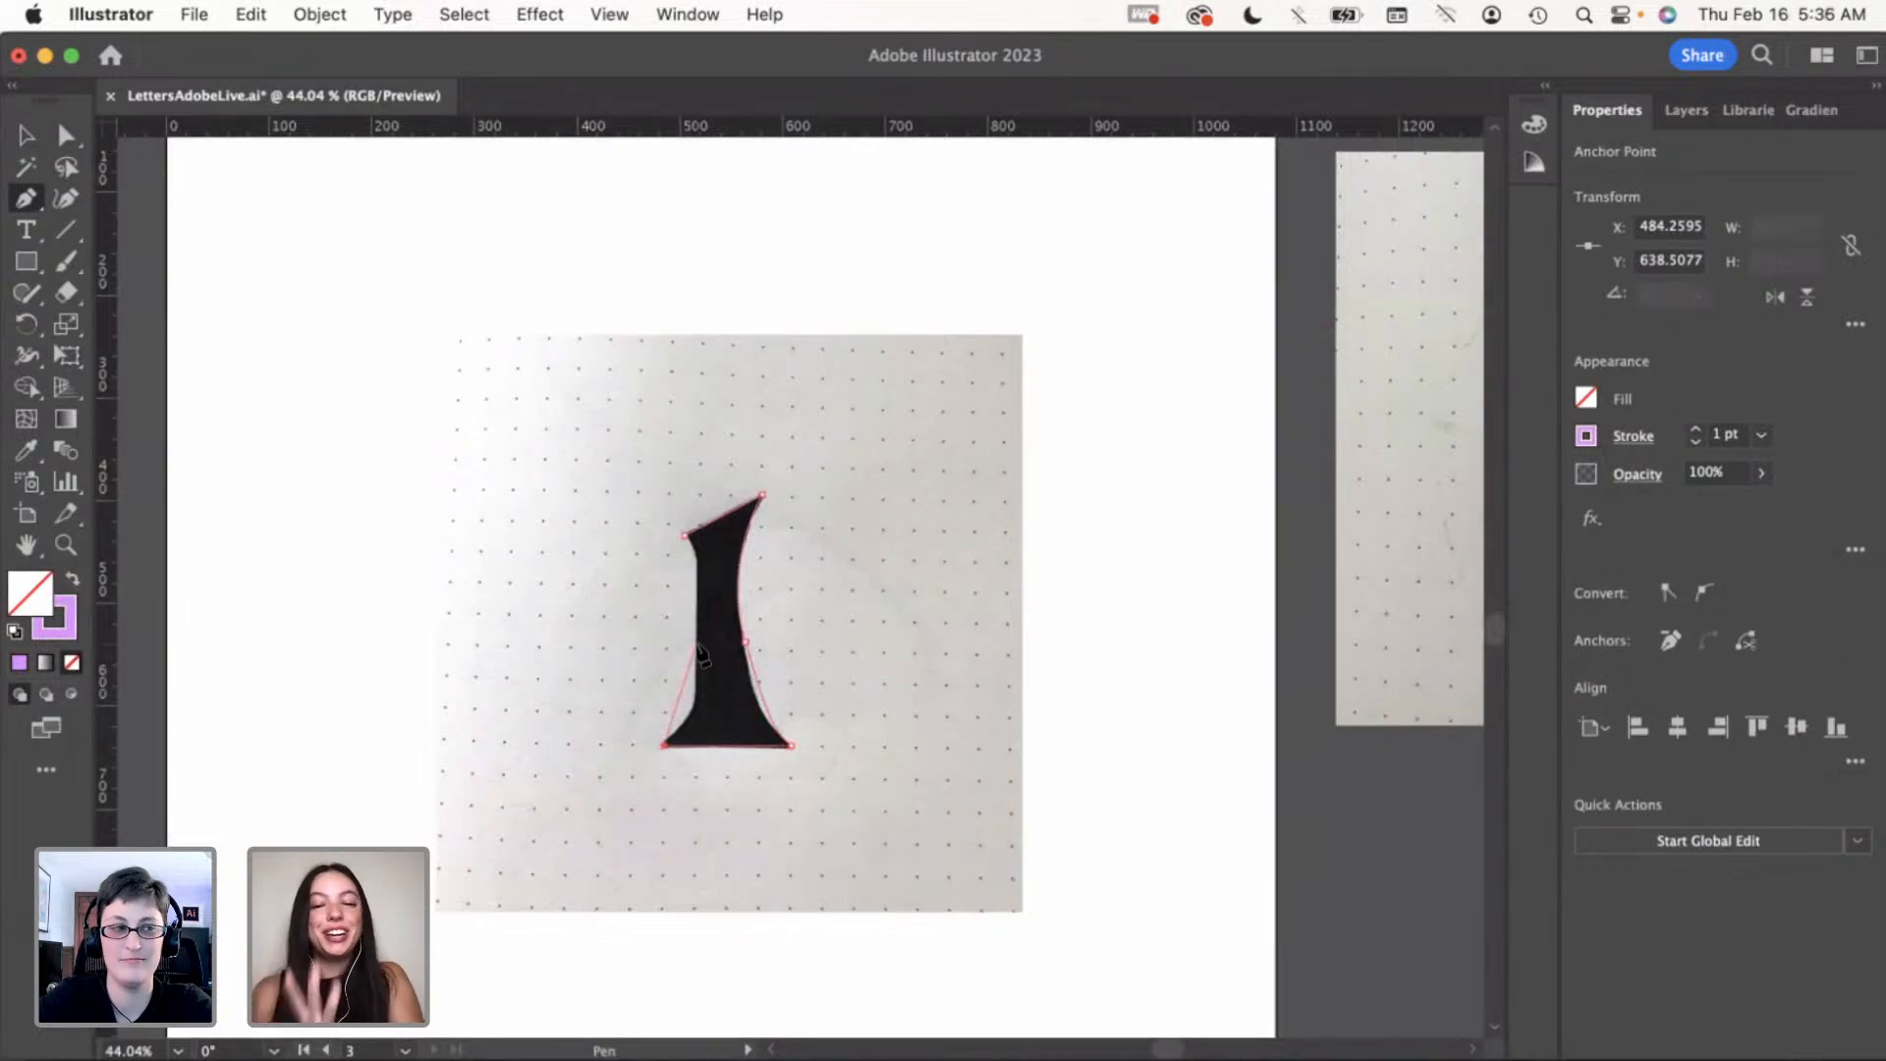
{"action": "left_click_drag", "start_coordinate": [697, 644], "coordinate": [697, 564]}
{"action": "key", "text": "super+z"}
{"action": "key", "text": "super+z"}
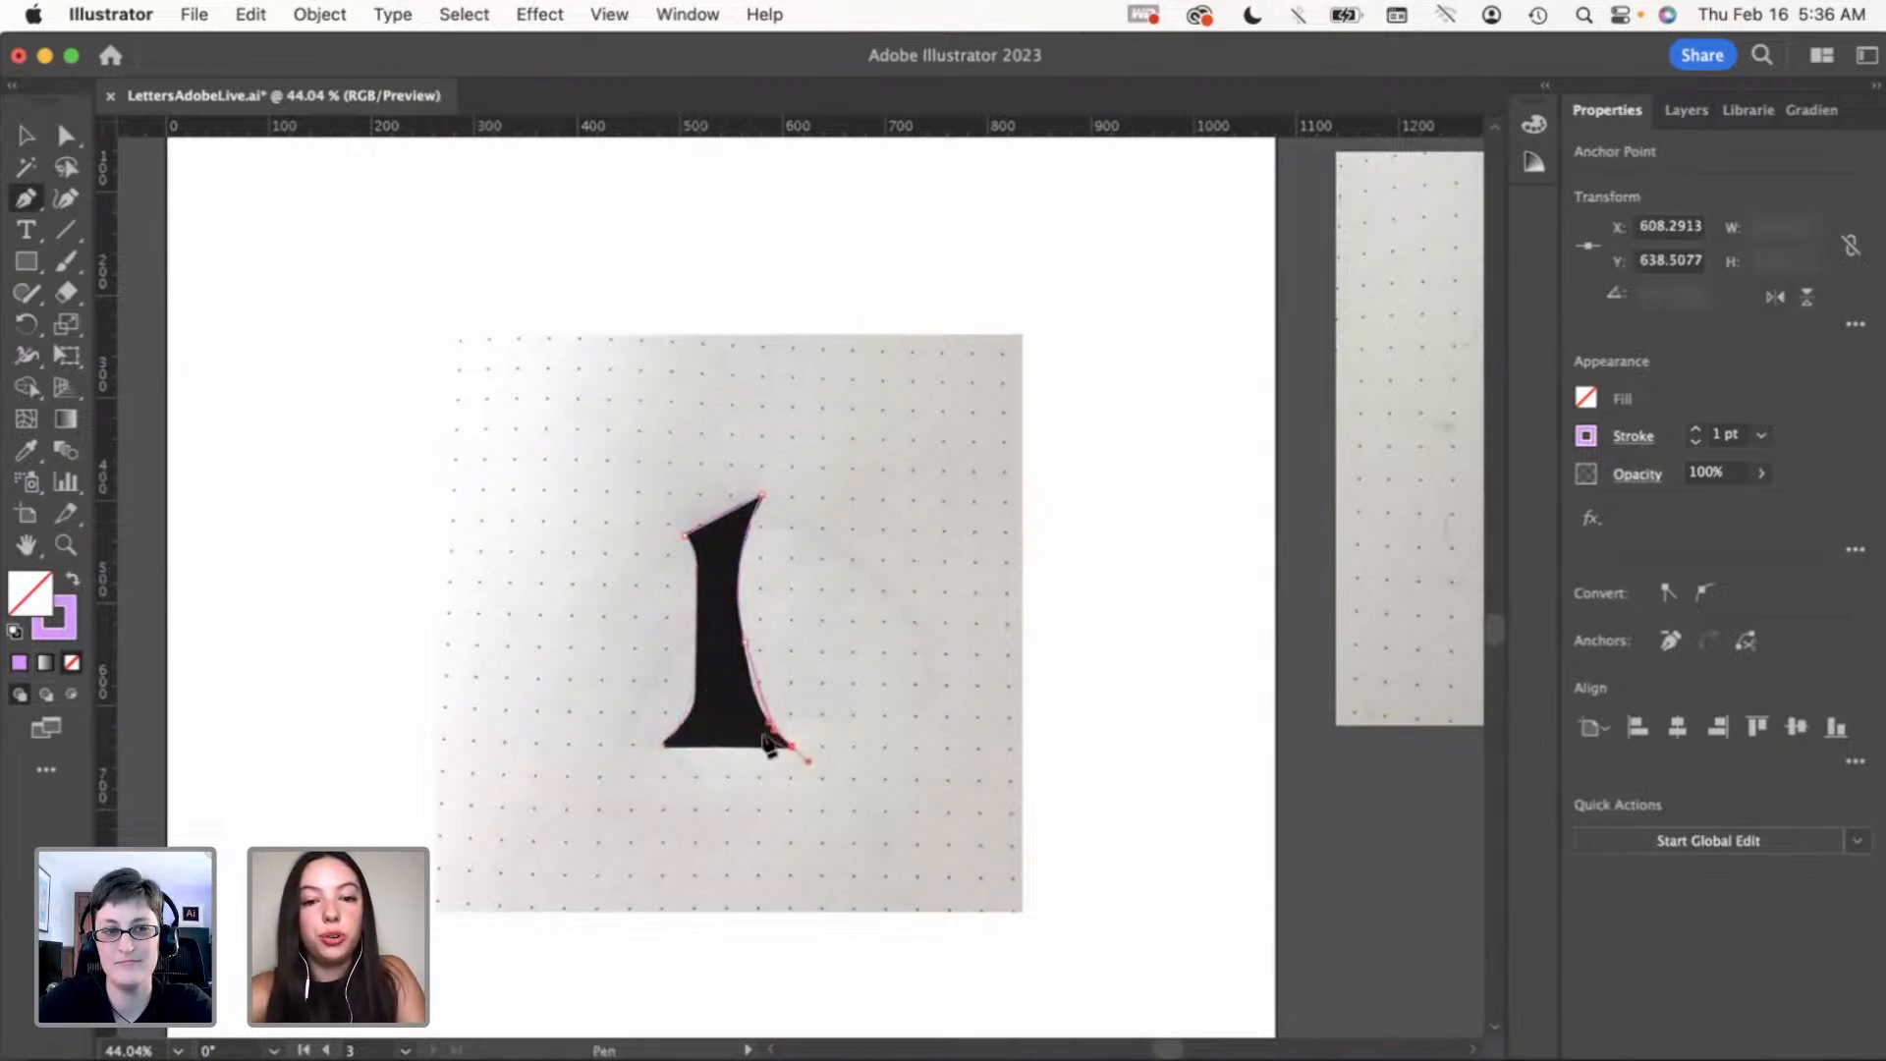
{"action": "key", "text": "super+z"}
{"action": "key", "text": "super+z"}
{"action": "key", "text": "super+z"}
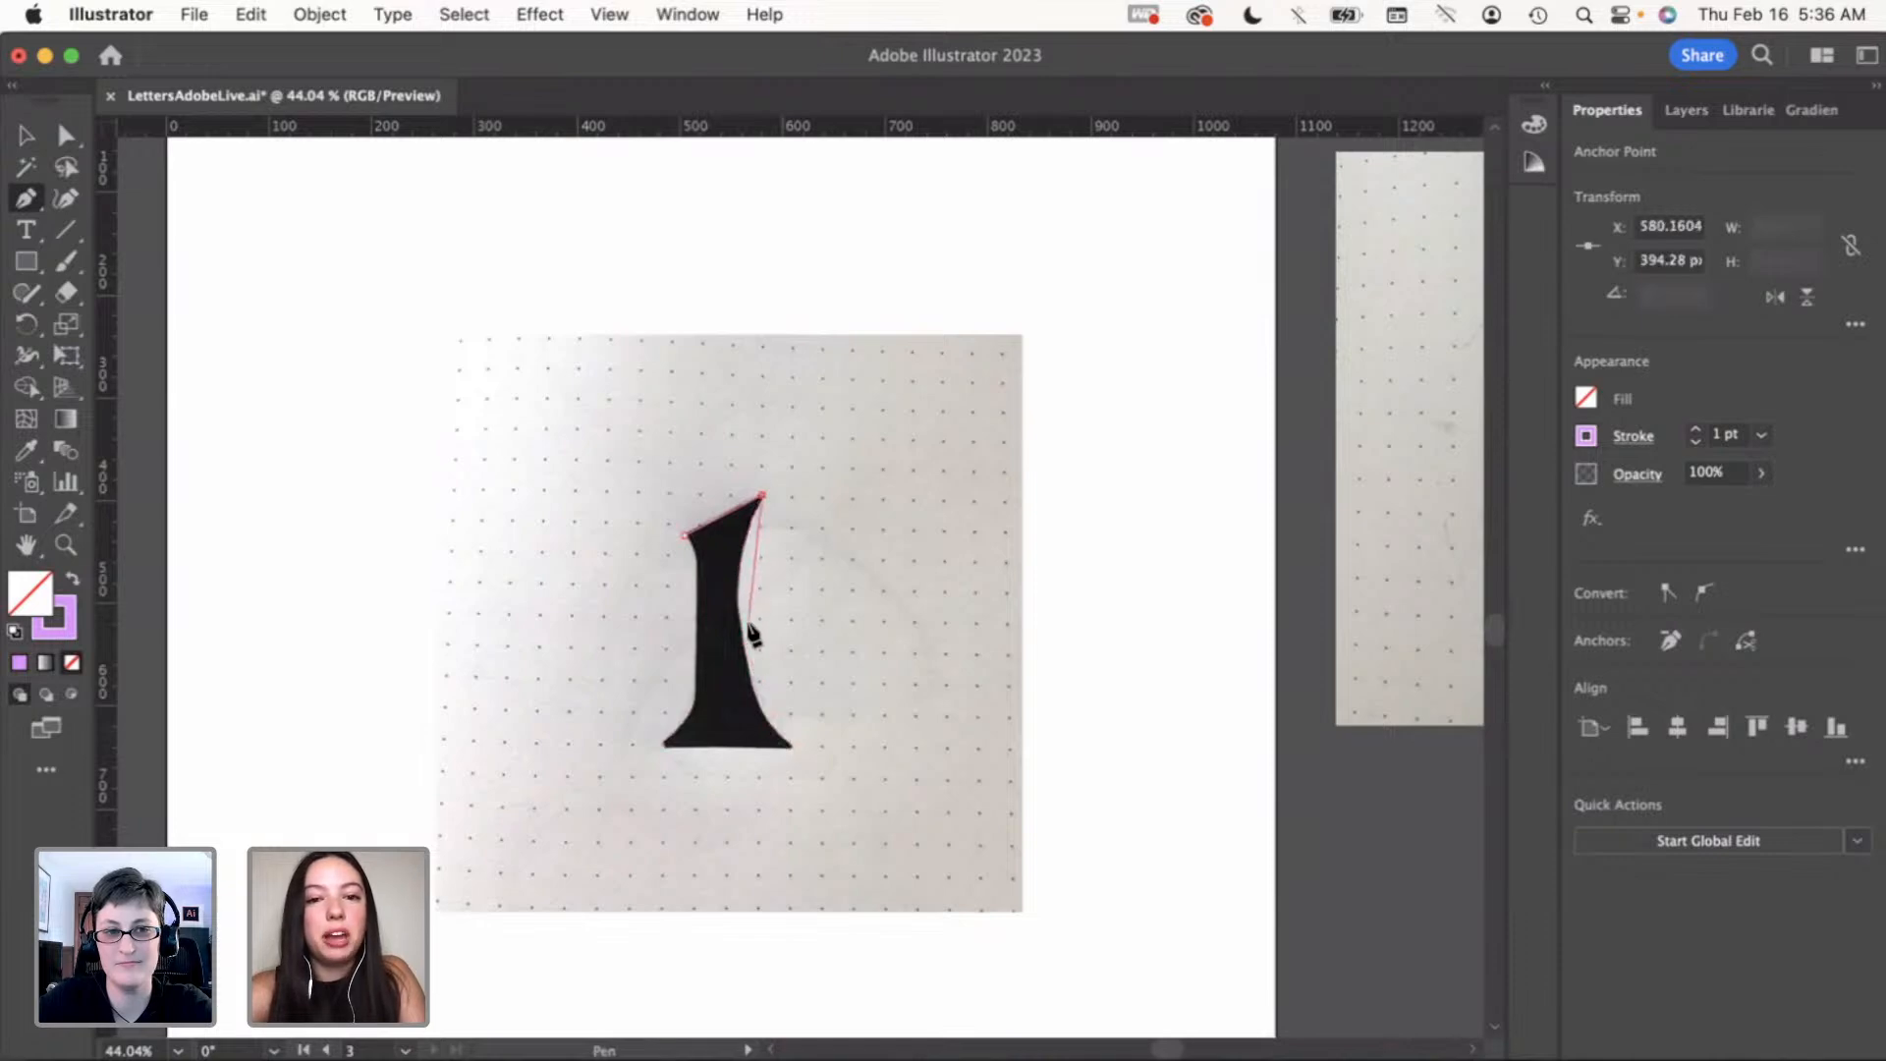
Trace the letter's curved right side, flat base and curved left side with the Pen tool, closing the path at its starting point
{"action": "left_click_drag", "start_coordinate": [747, 644], "coordinate": [770, 735]}
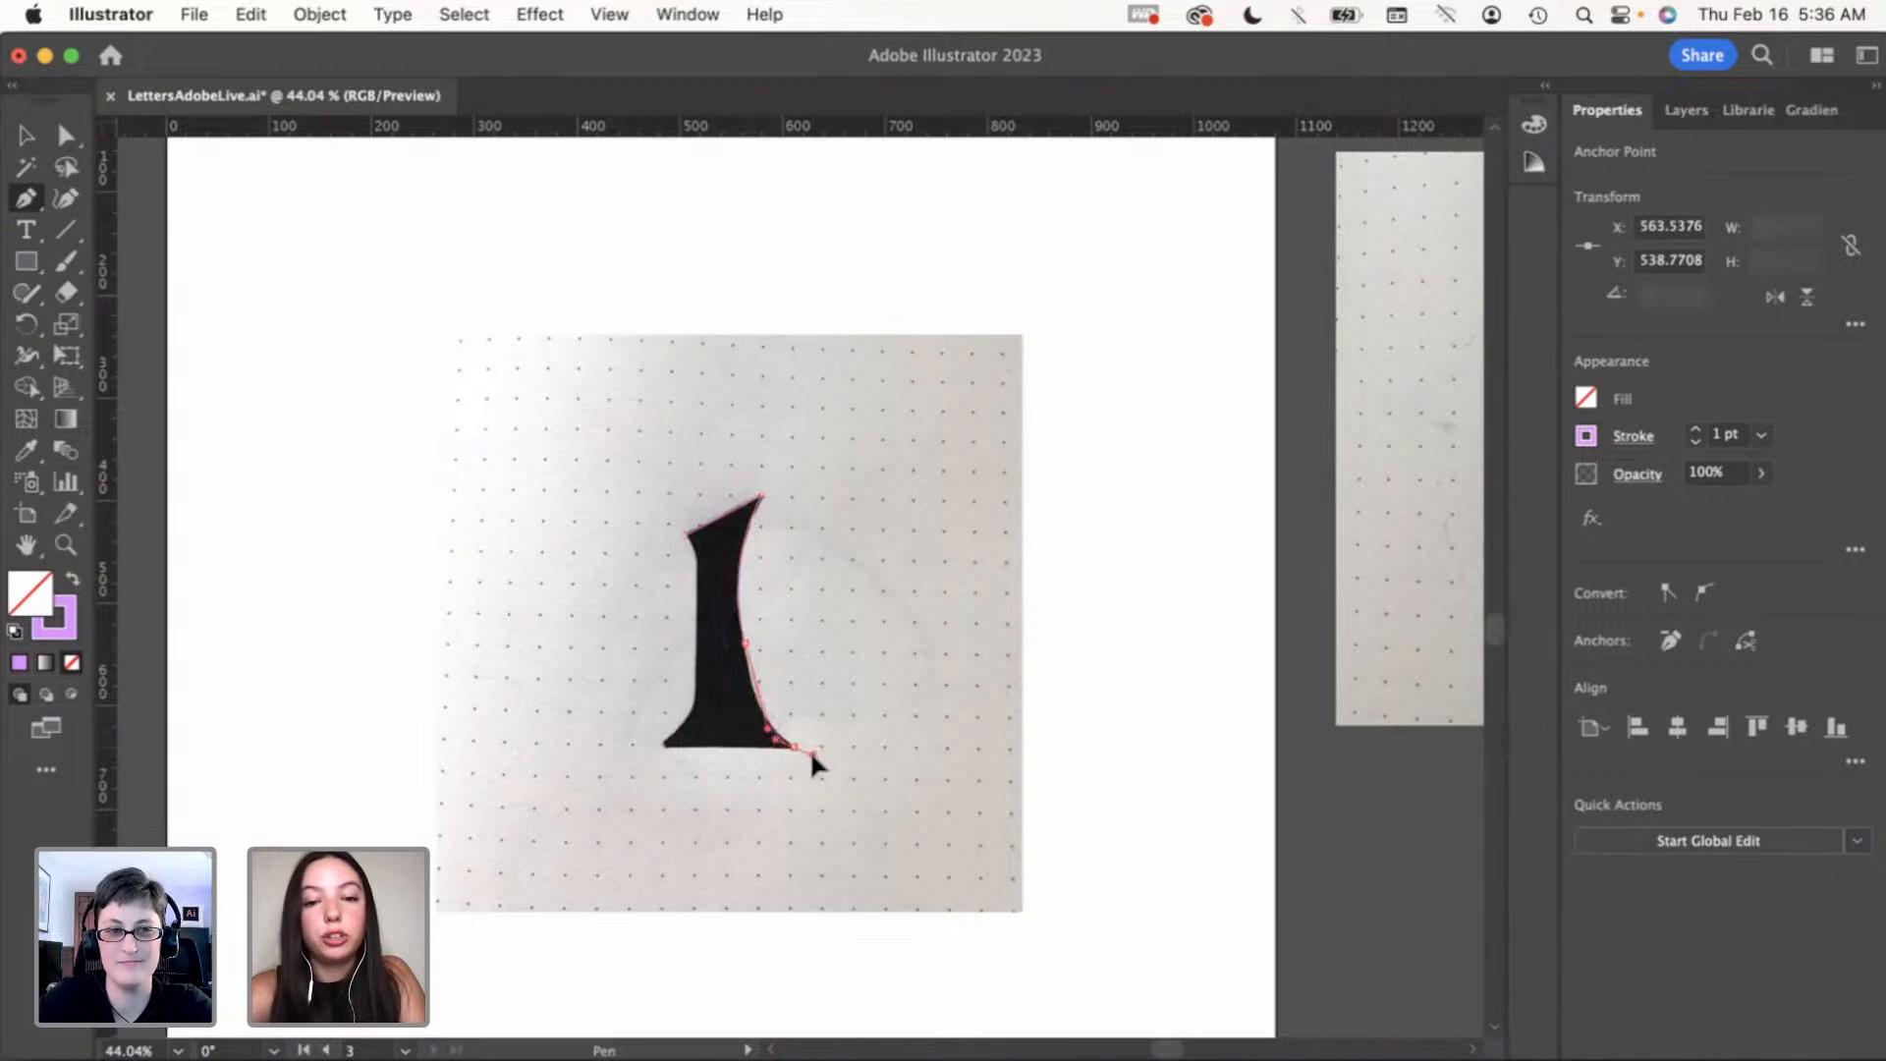
{"action": "left_click", "coordinate": [794, 746]}
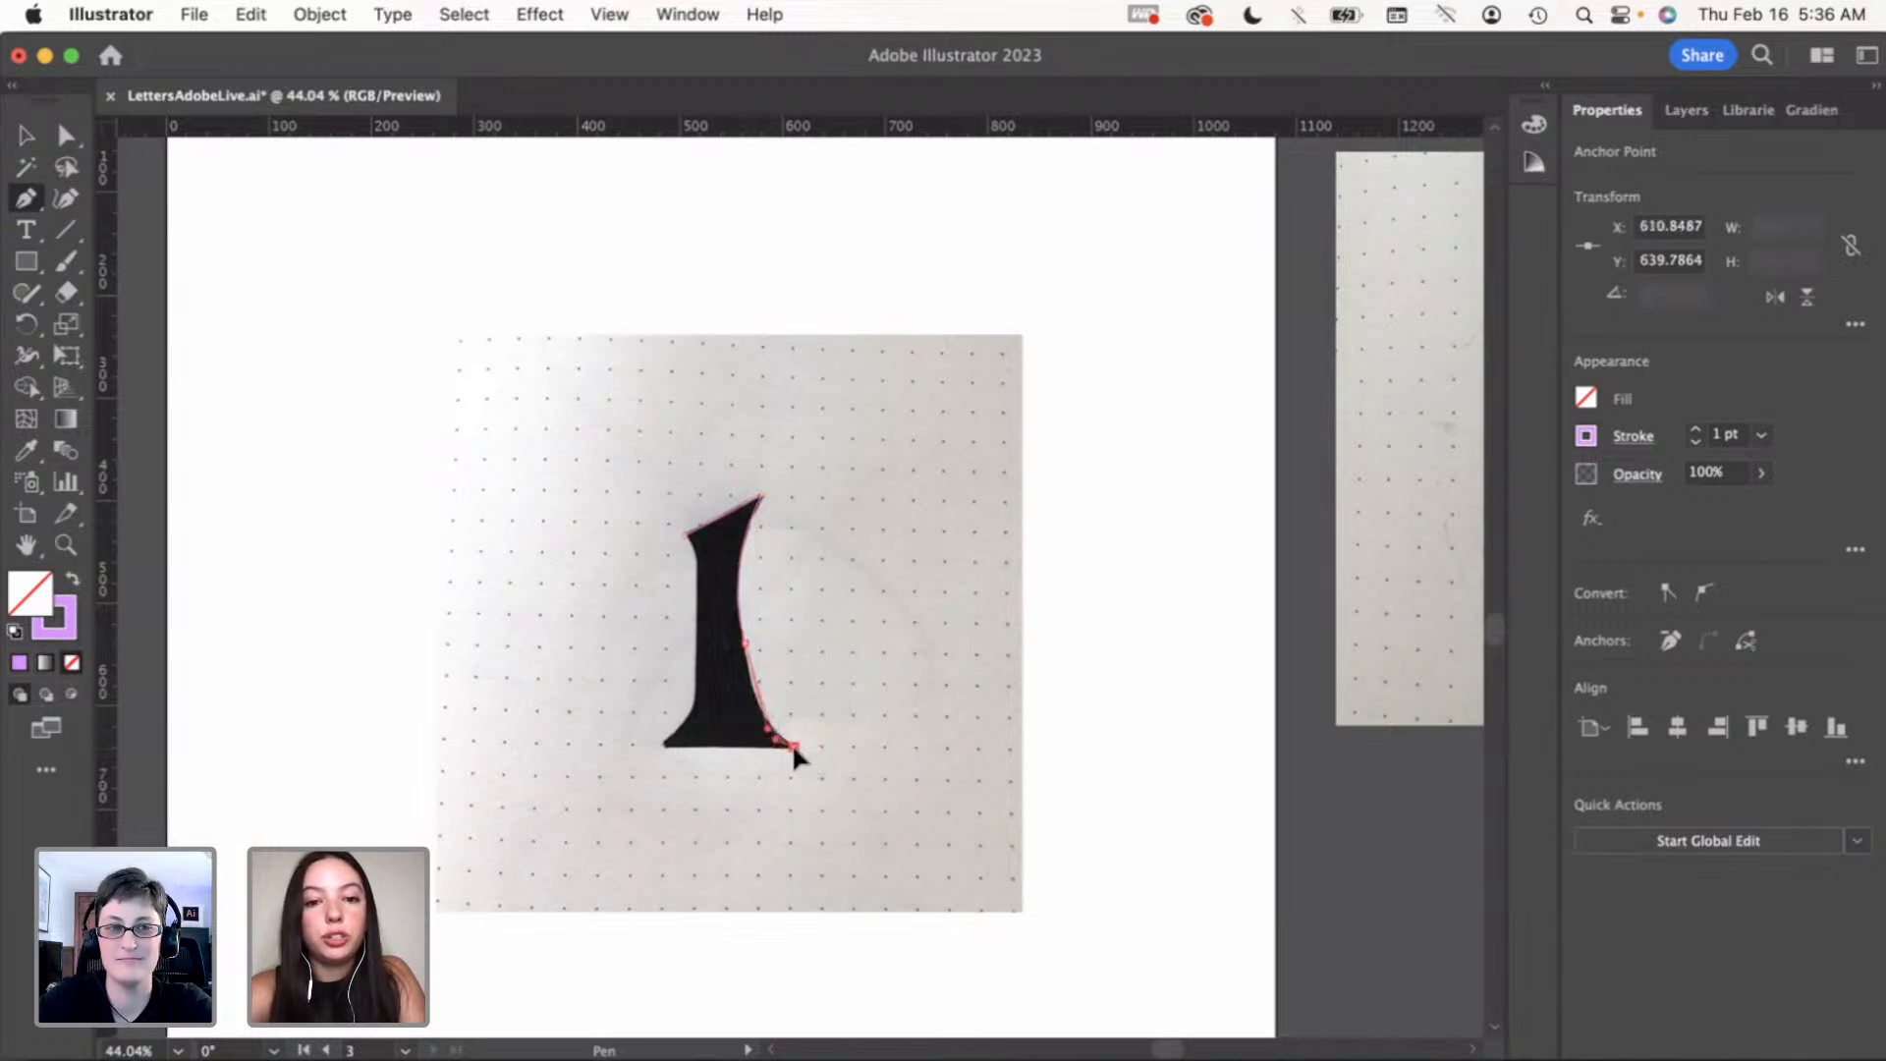
{"action": "left_click", "coordinate": [666, 747]}
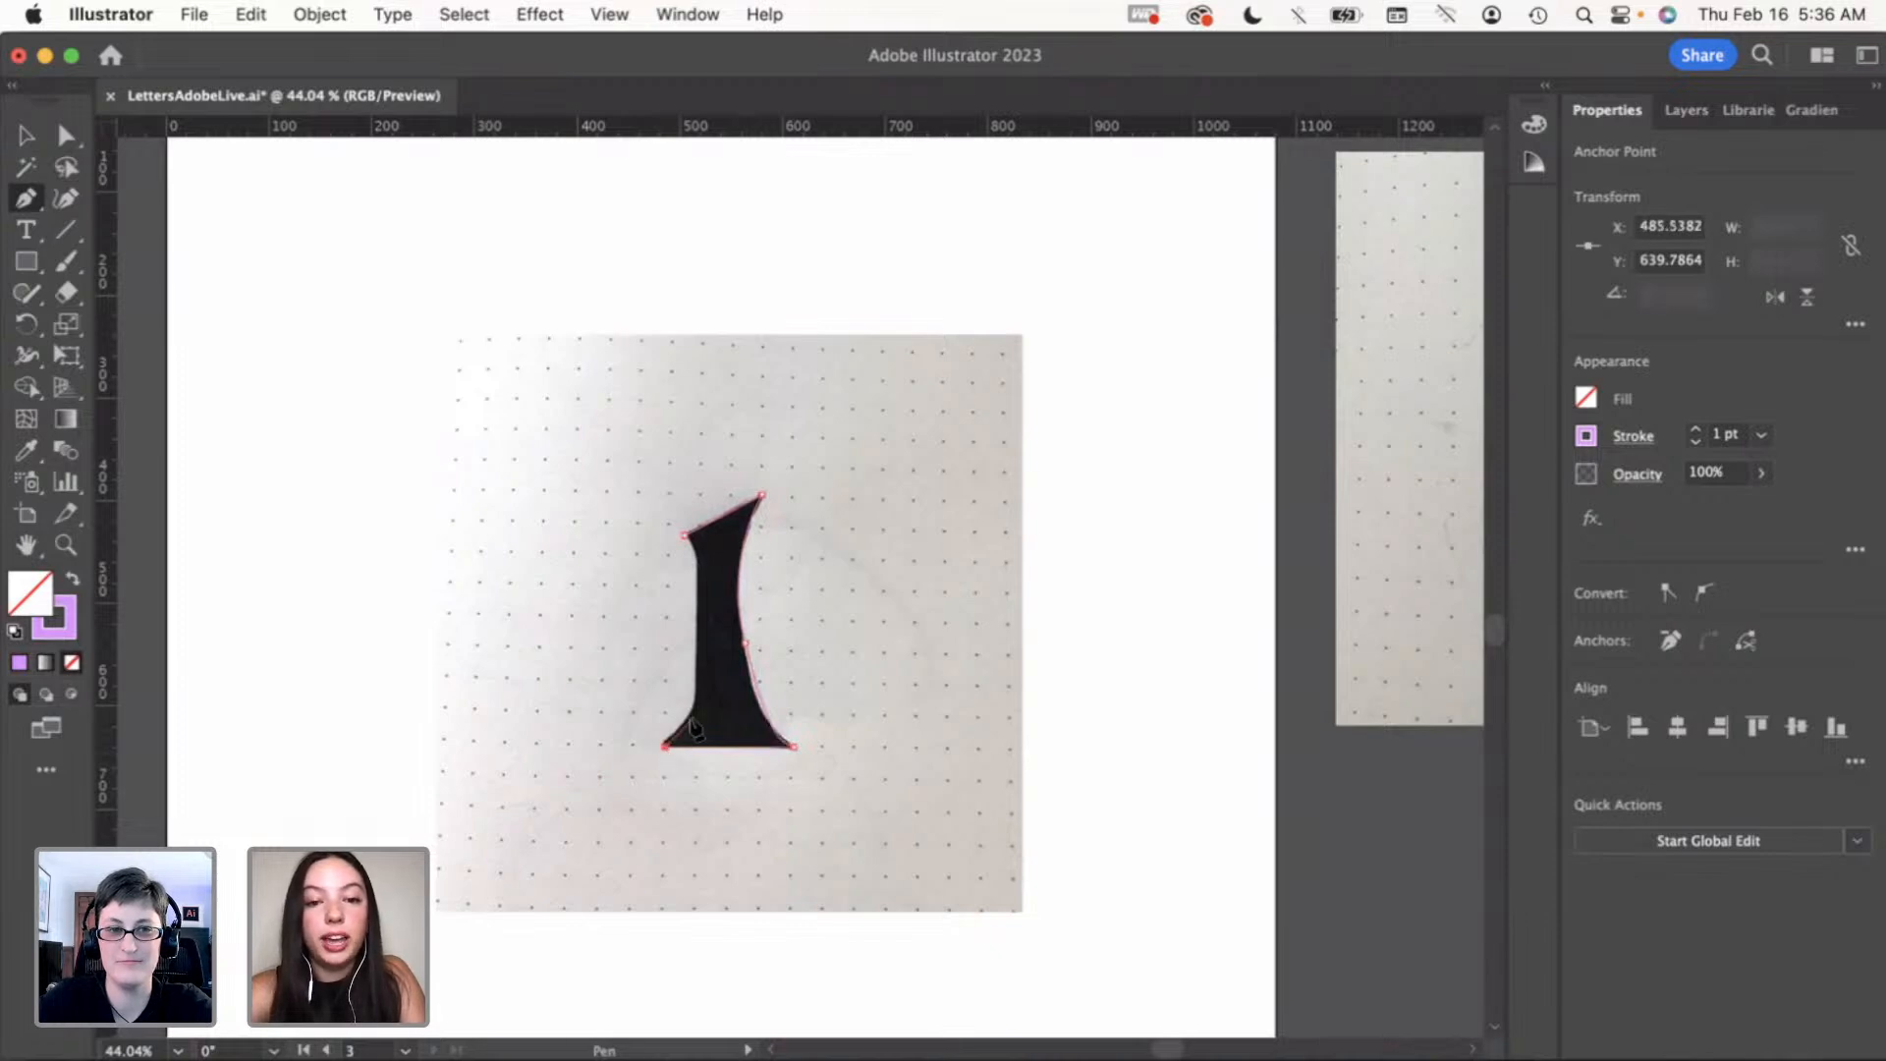
{"action": "left_click_drag", "start_coordinate": [691, 711], "coordinate": [691, 567]}
{"action": "key", "text": "super+z"}
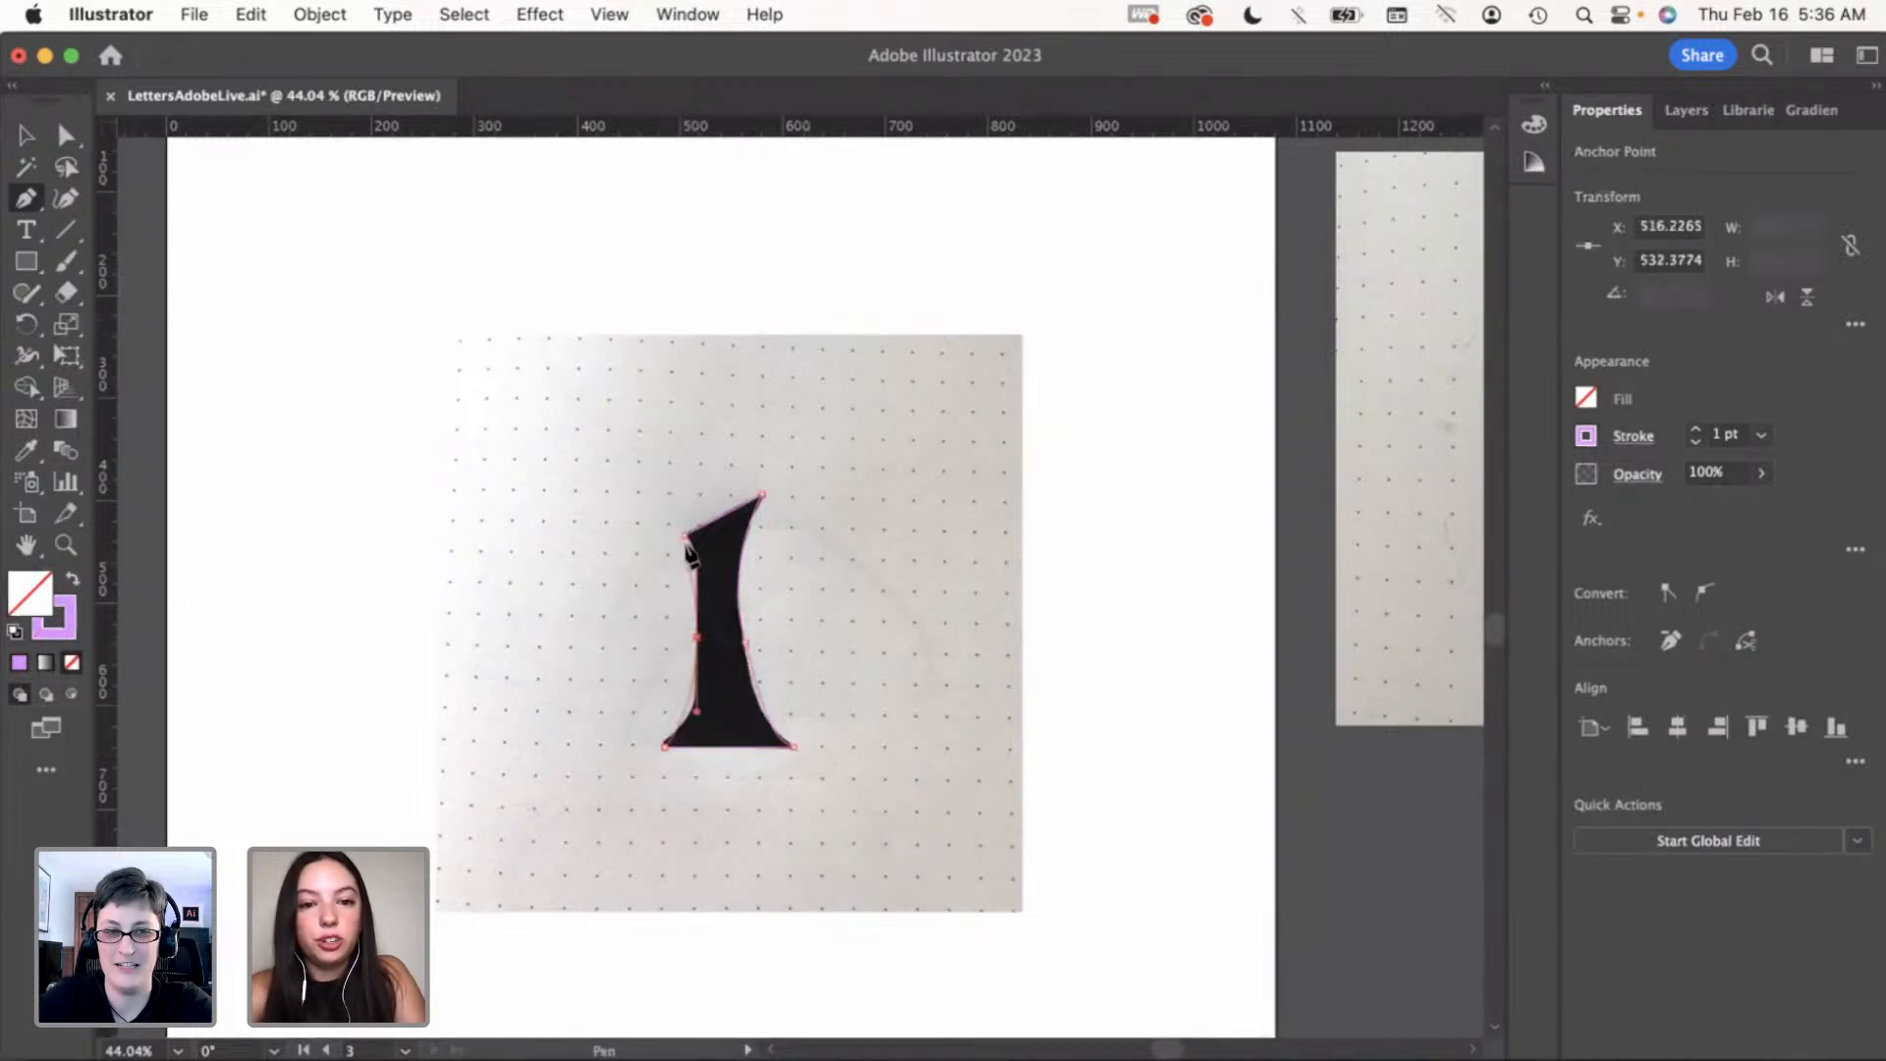
{"action": "left_click", "coordinate": [685, 536]}
{"action": "key", "text": "v"}
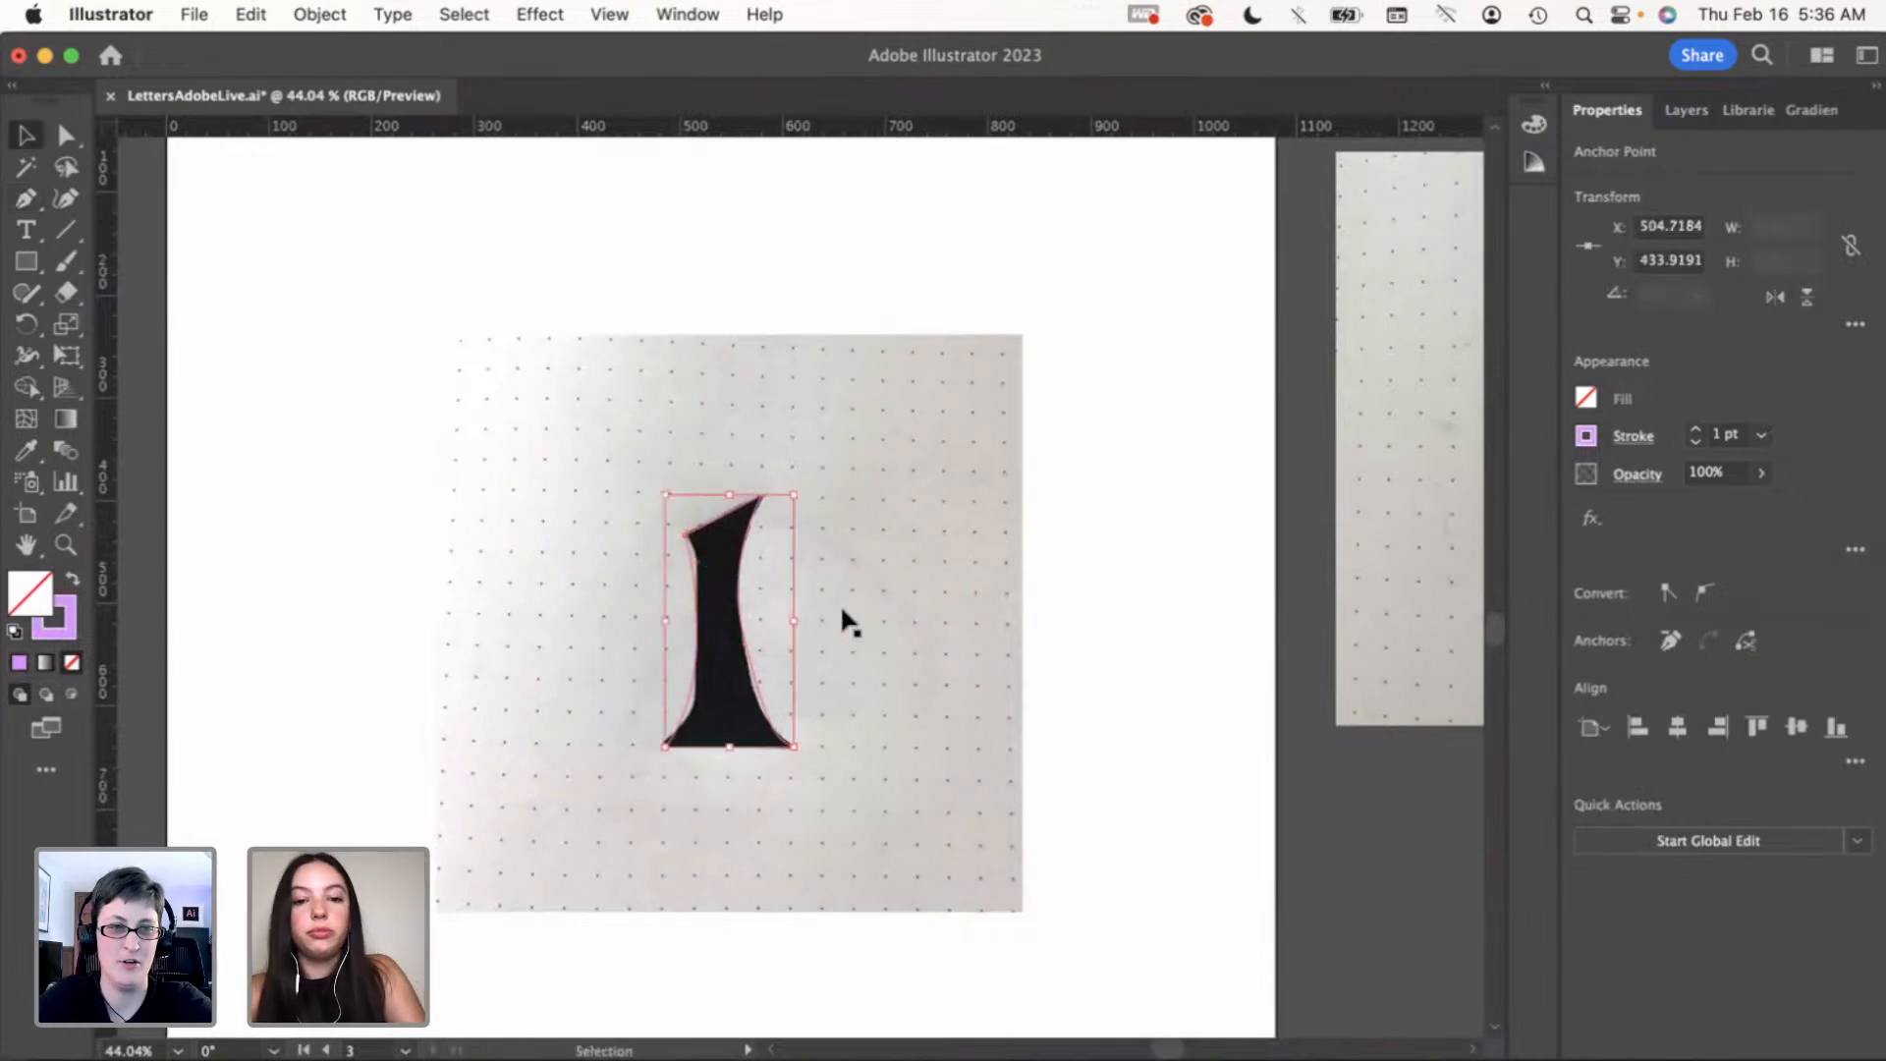
Move the letter photo up, clear of the traced outline on artboard 3, and deselect it
{"action": "scroll", "coordinate": [764, 684], "scroll_direction": "down", "scroll_amount": 2}
{"action": "left_click_drag", "start_coordinate": [734, 667], "coordinate": [550, 315]}
{"action": "left_click_drag", "start_coordinate": [522, 391], "coordinate": [680, 163]}
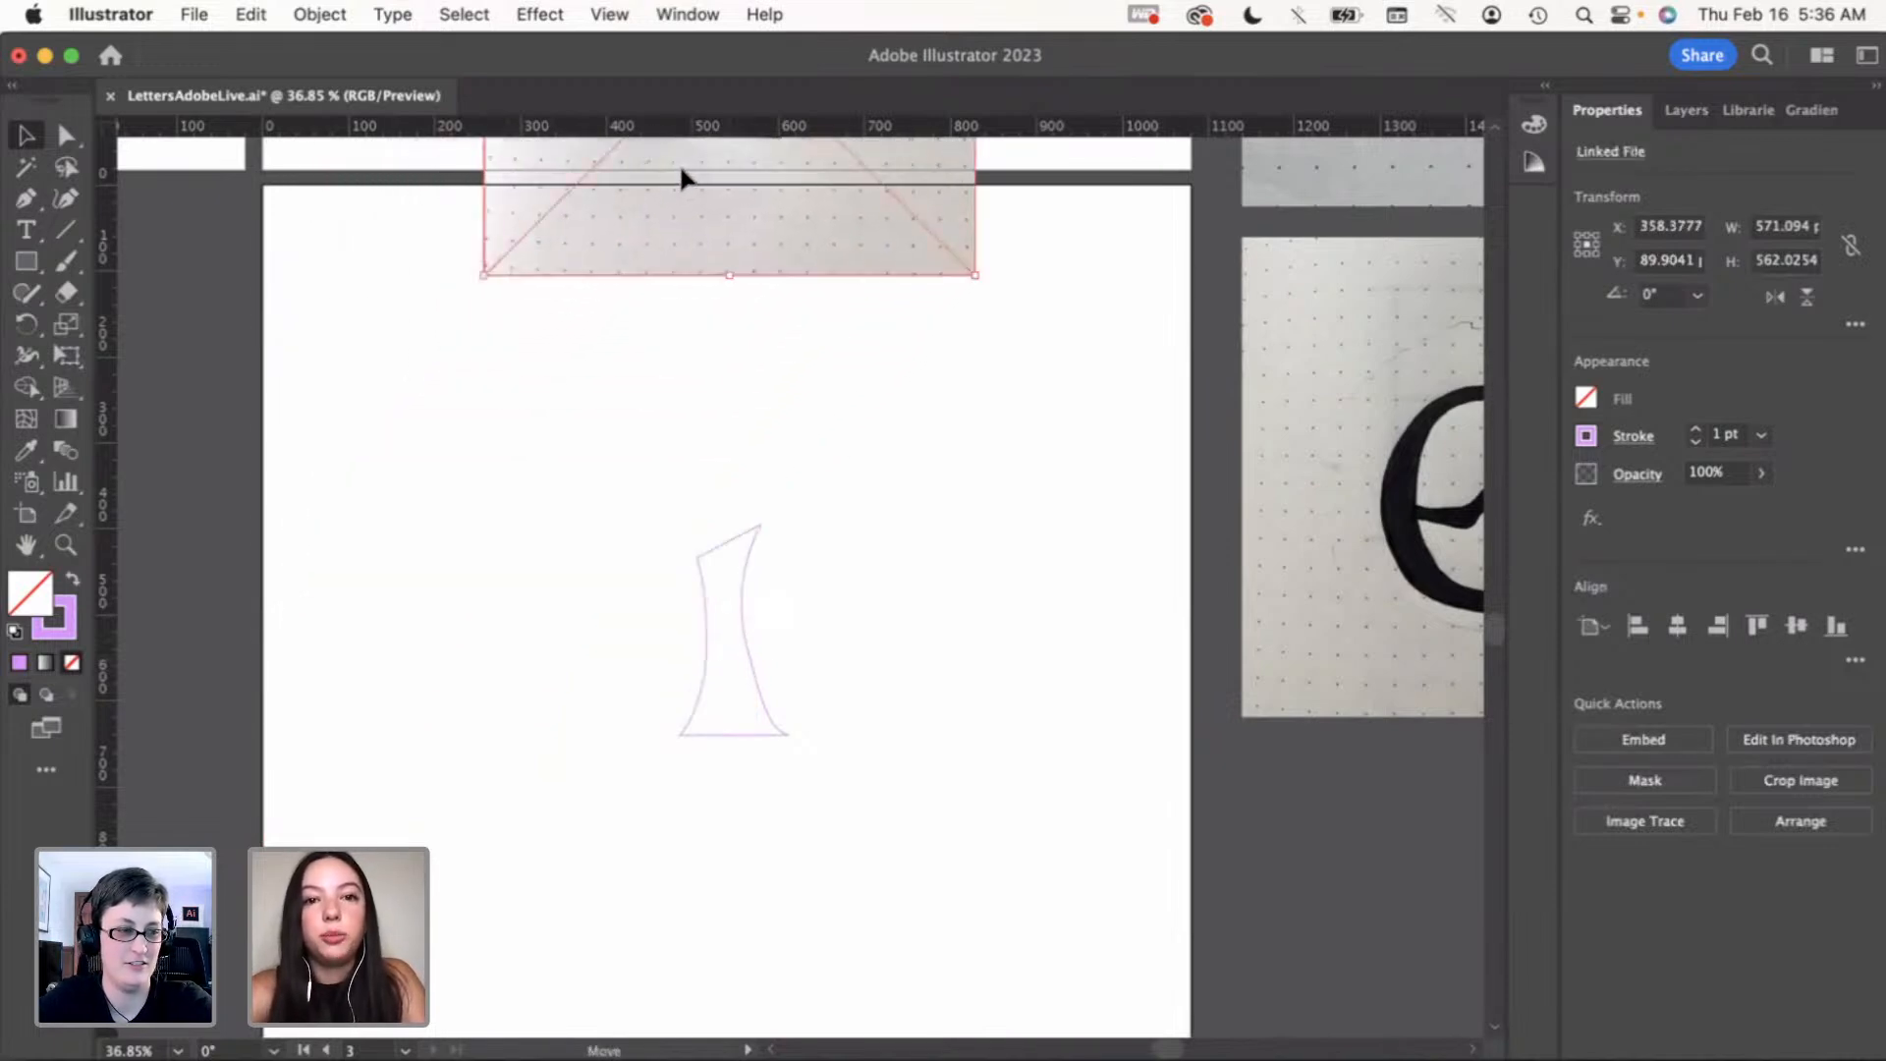
{"action": "left_click", "coordinate": [816, 609]}
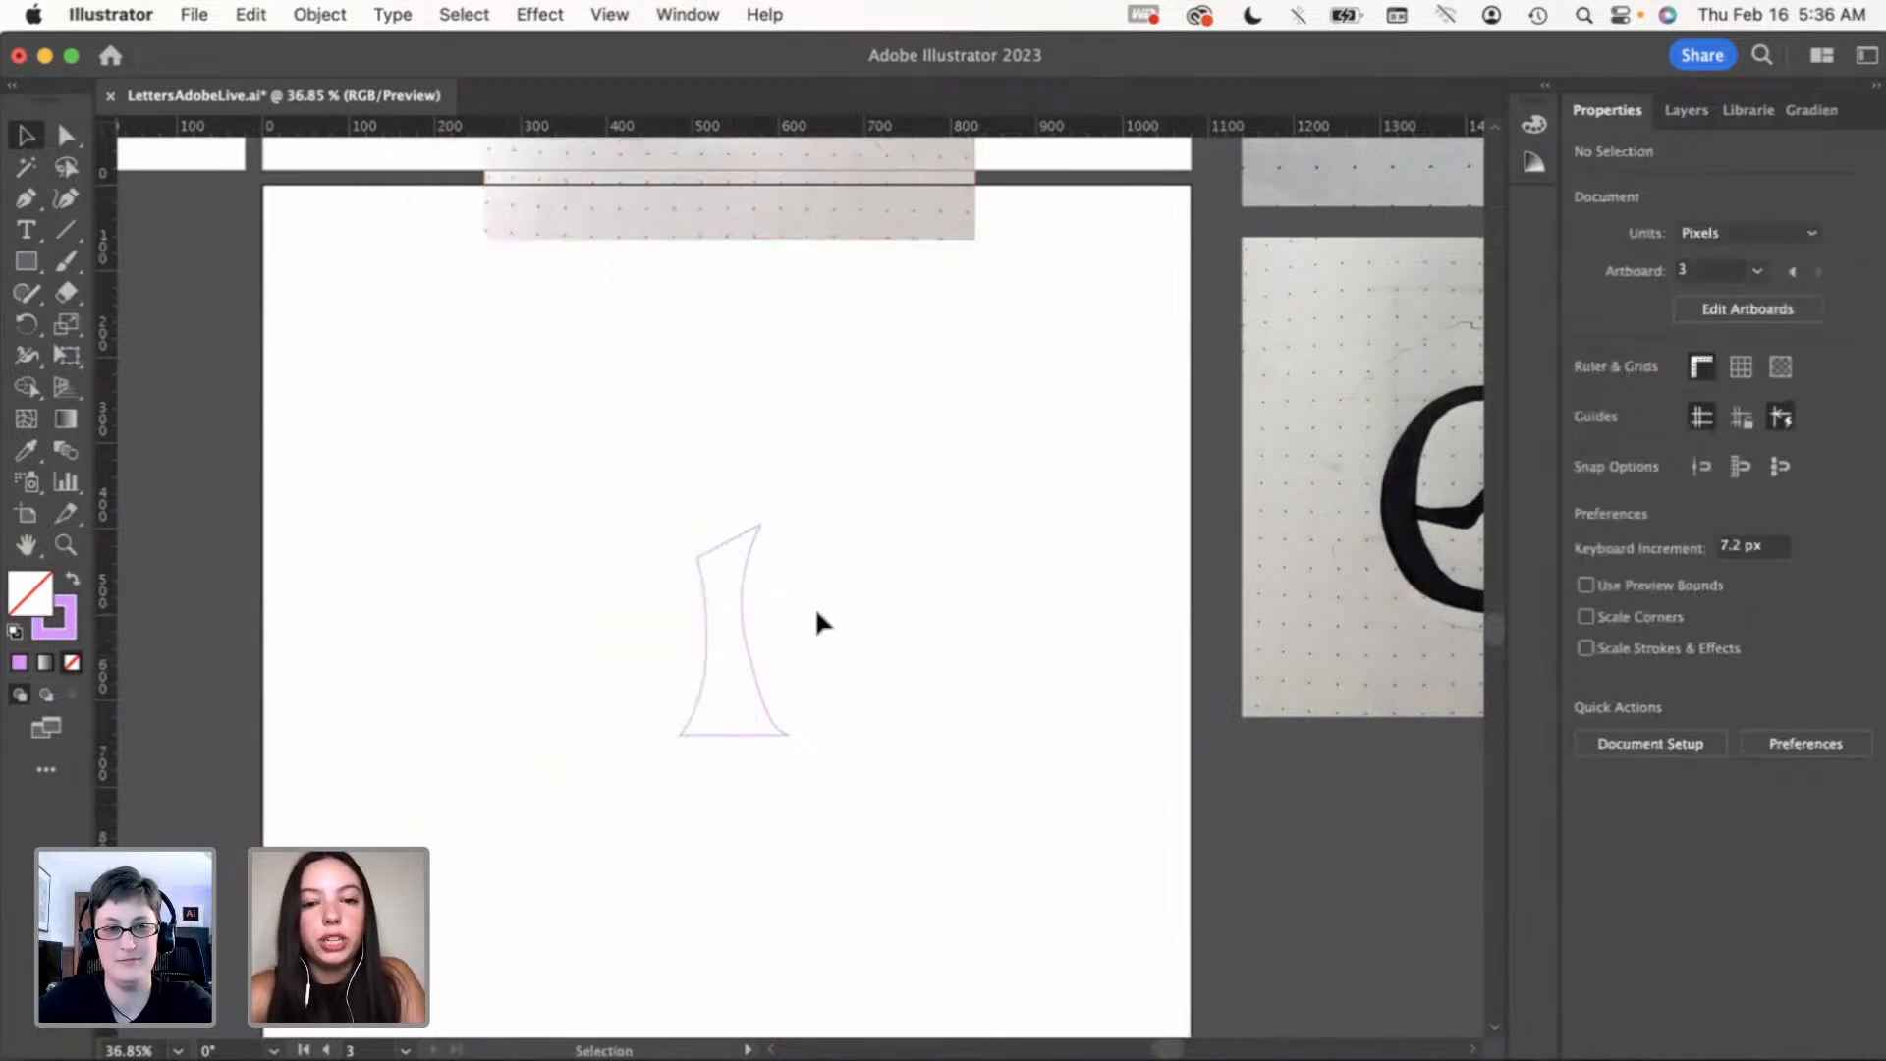
Reshape the lower-right curve of the letter outline at its point near the base corner with the Curvature tool, then deselect the outline
{"action": "scroll", "coordinate": [816, 609], "scroll_direction": "up", "scroll_amount": 1}
{"action": "key", "text": "a"}
{"action": "left_click", "coordinate": [749, 688]}
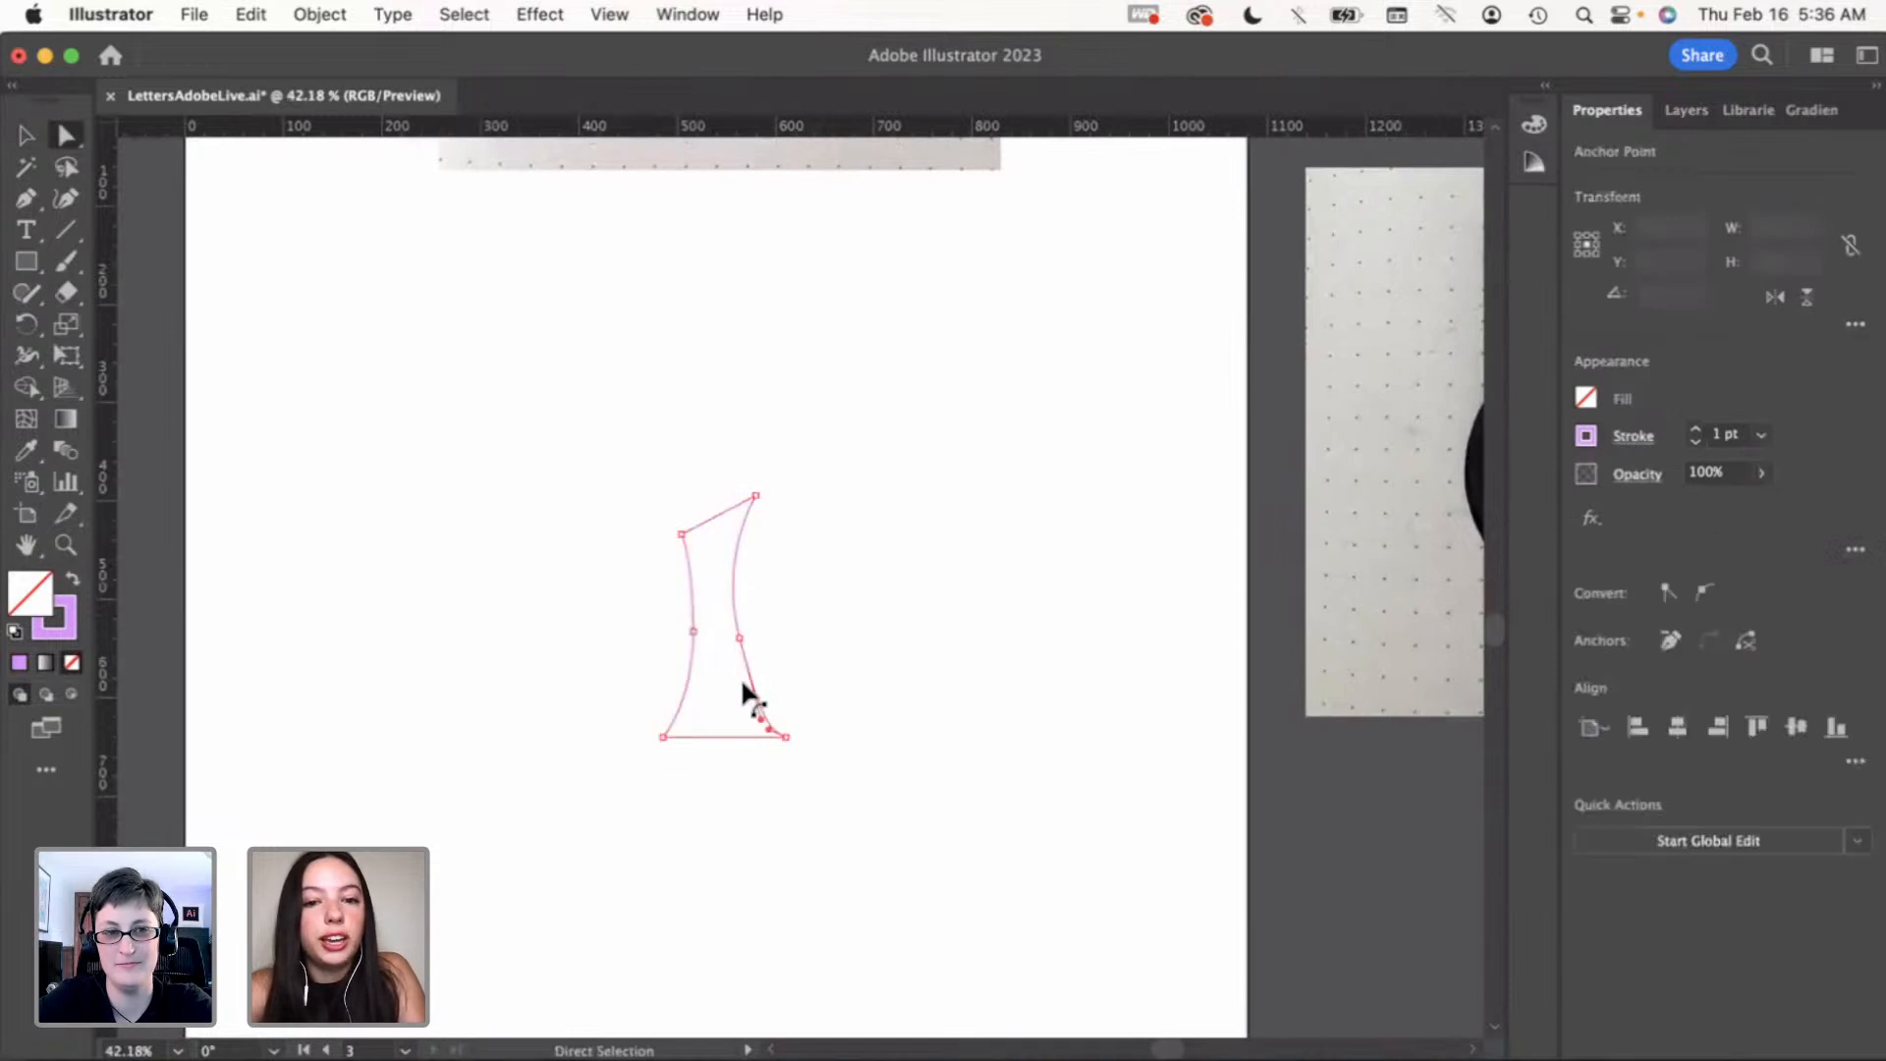
{"action": "left_click", "coordinate": [67, 201]}
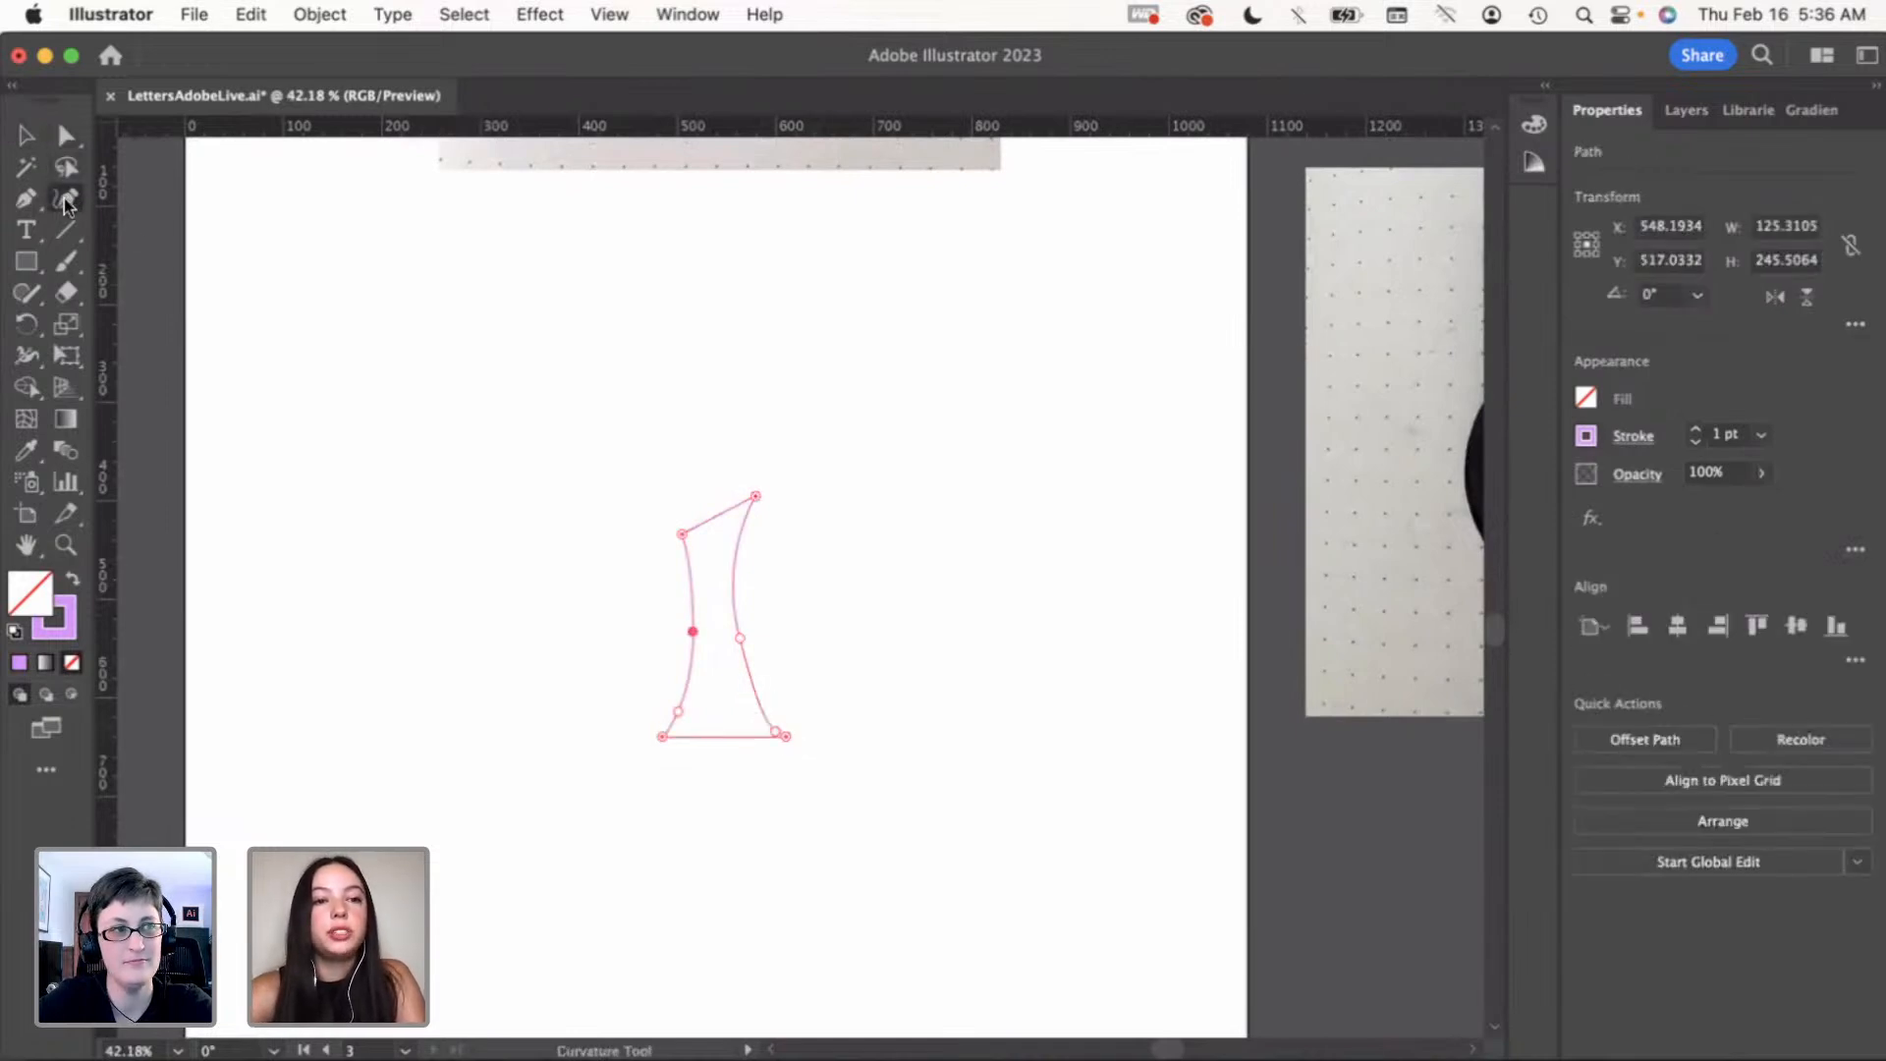
{"action": "left_click", "coordinate": [782, 734]}
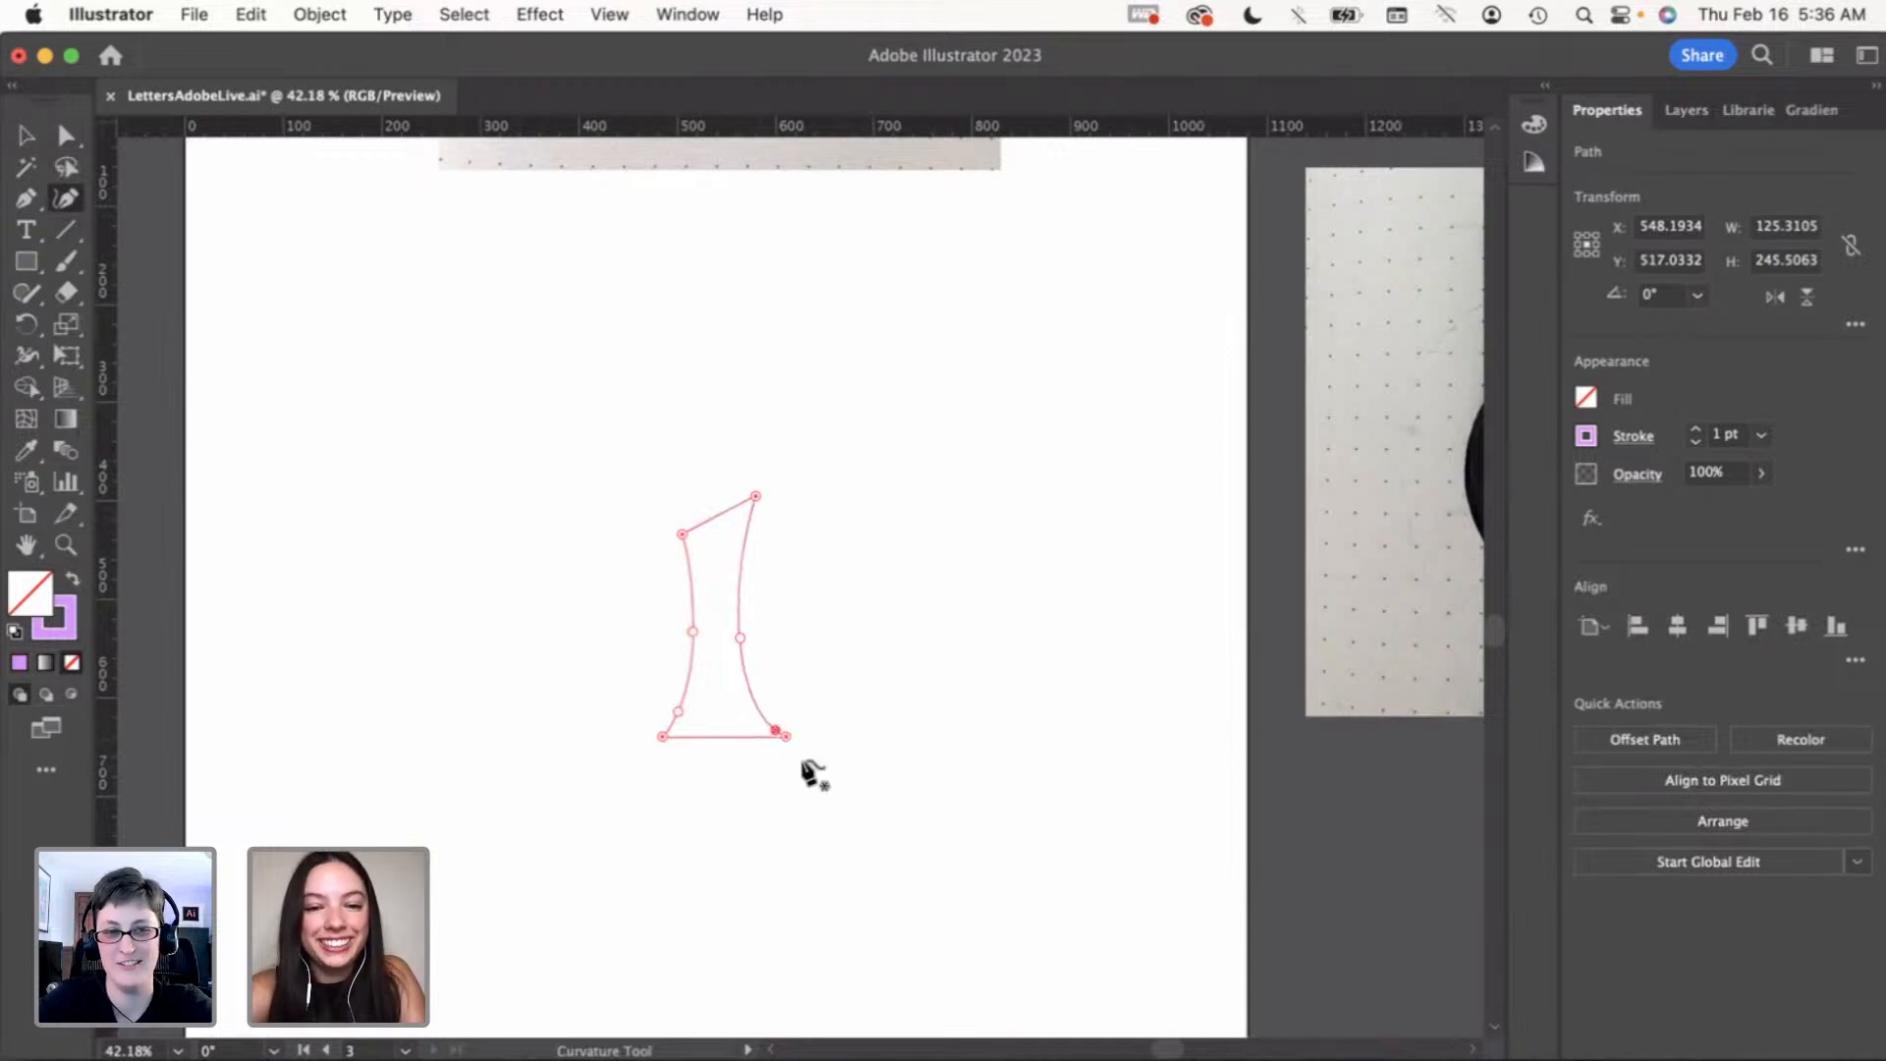
{"action": "left_click", "coordinate": [29, 137]}
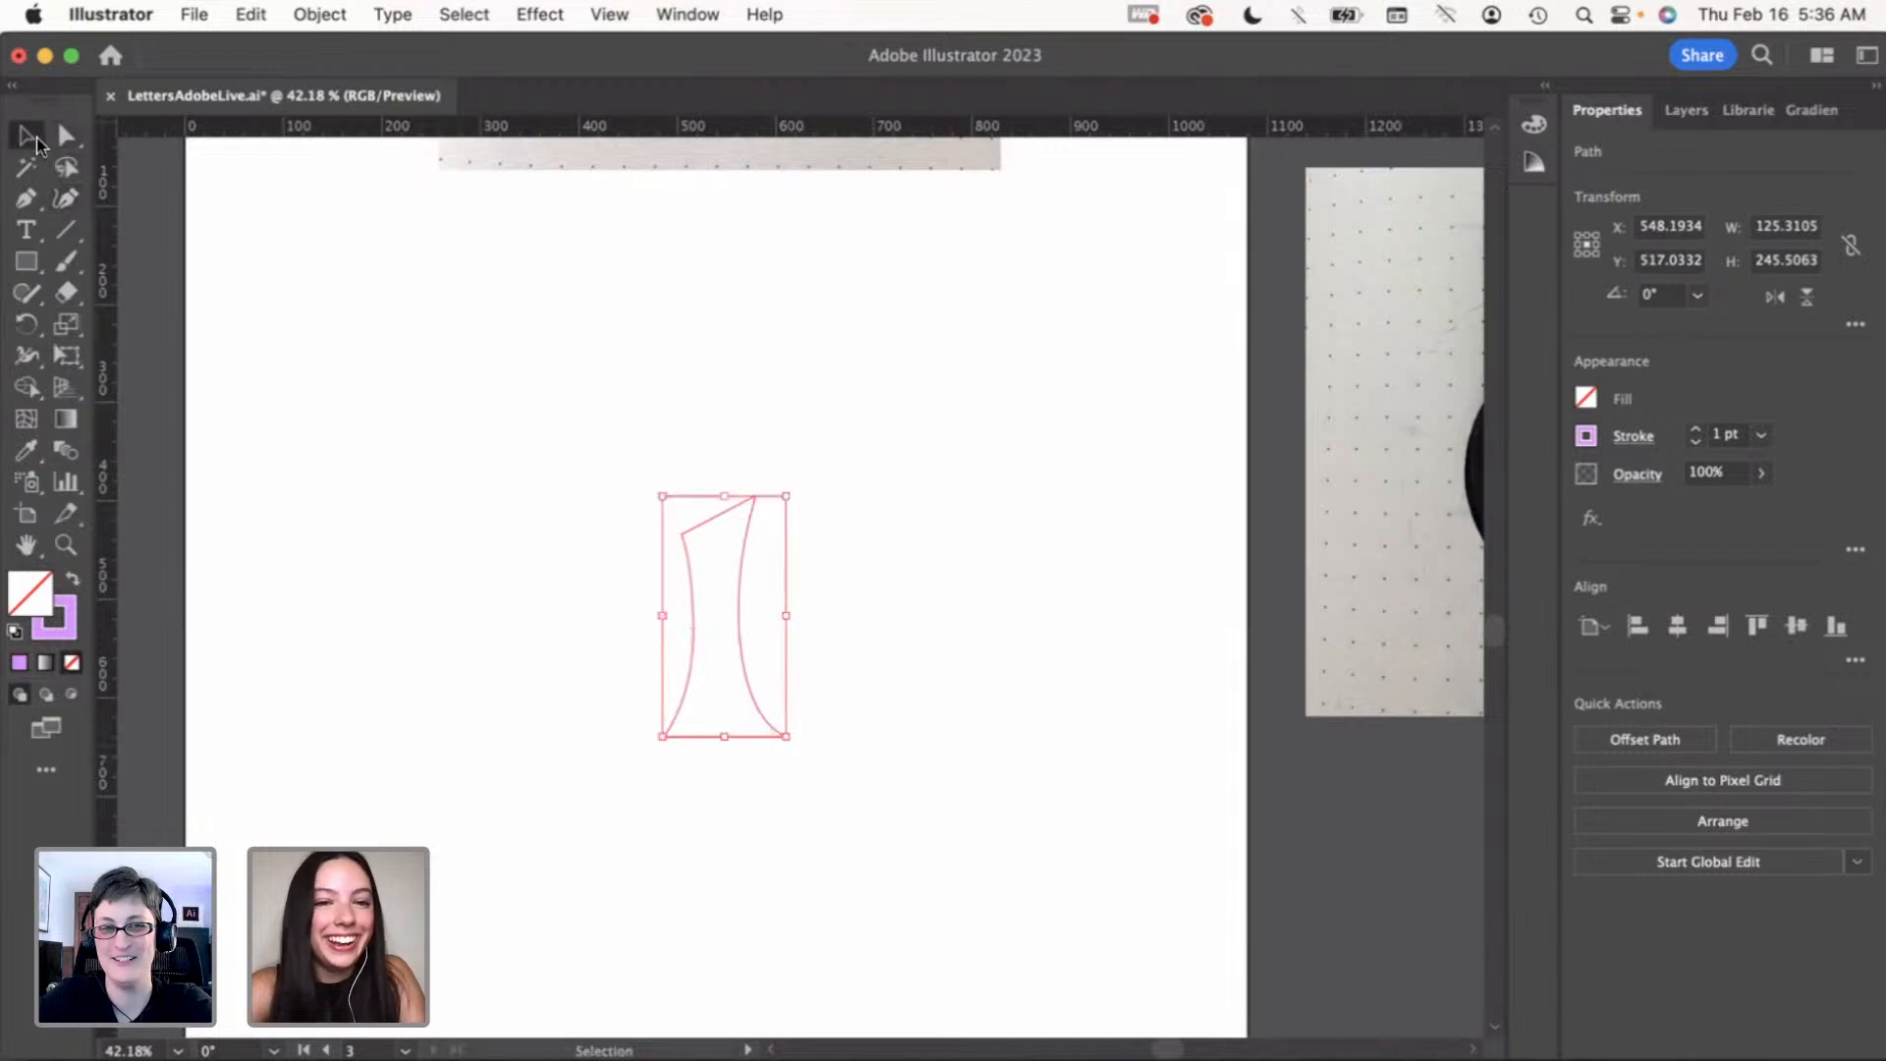
{"action": "left_click", "coordinate": [403, 345]}
{"action": "scroll", "coordinate": [750, 816], "scroll_direction": "up", "scroll_amount": 3}
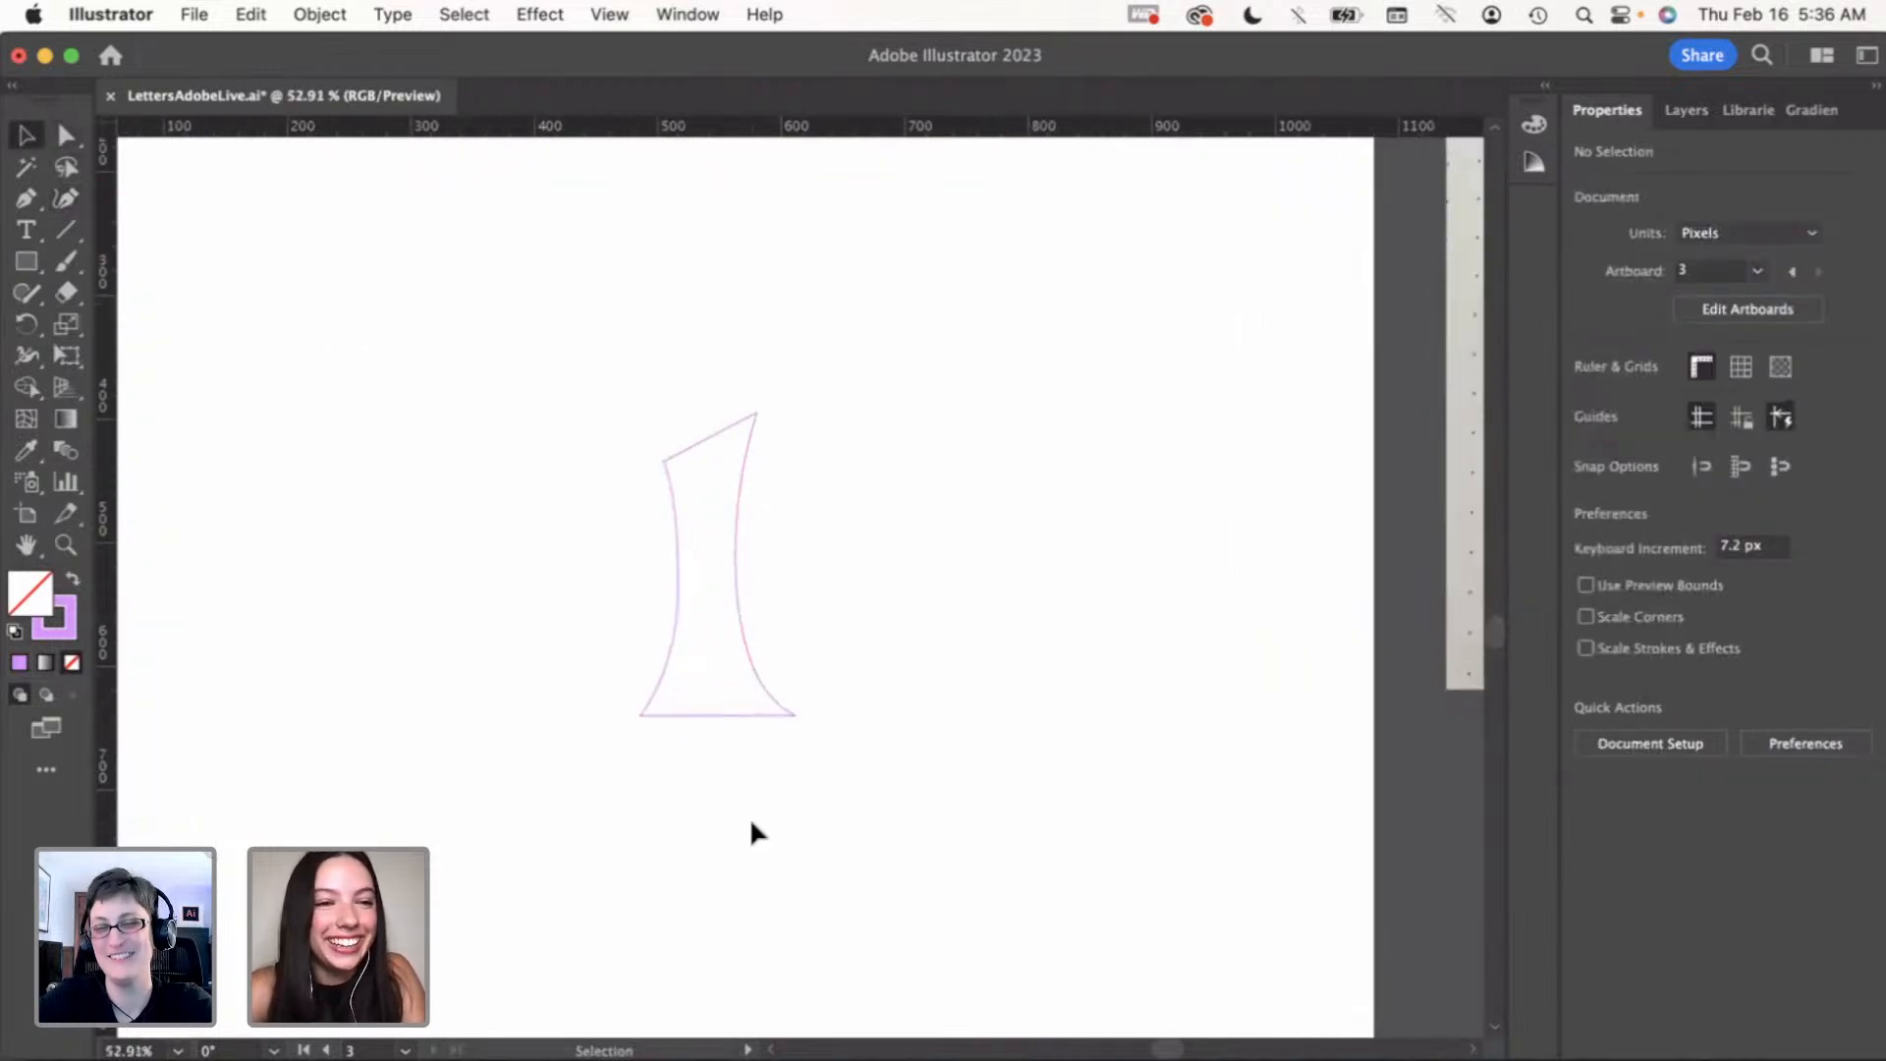
Shift the outline's bottom-right corner point slightly inward with the Curvature tool, then deselect the outline
{"action": "key", "text": "a"}
{"action": "left_click", "coordinate": [769, 606]}
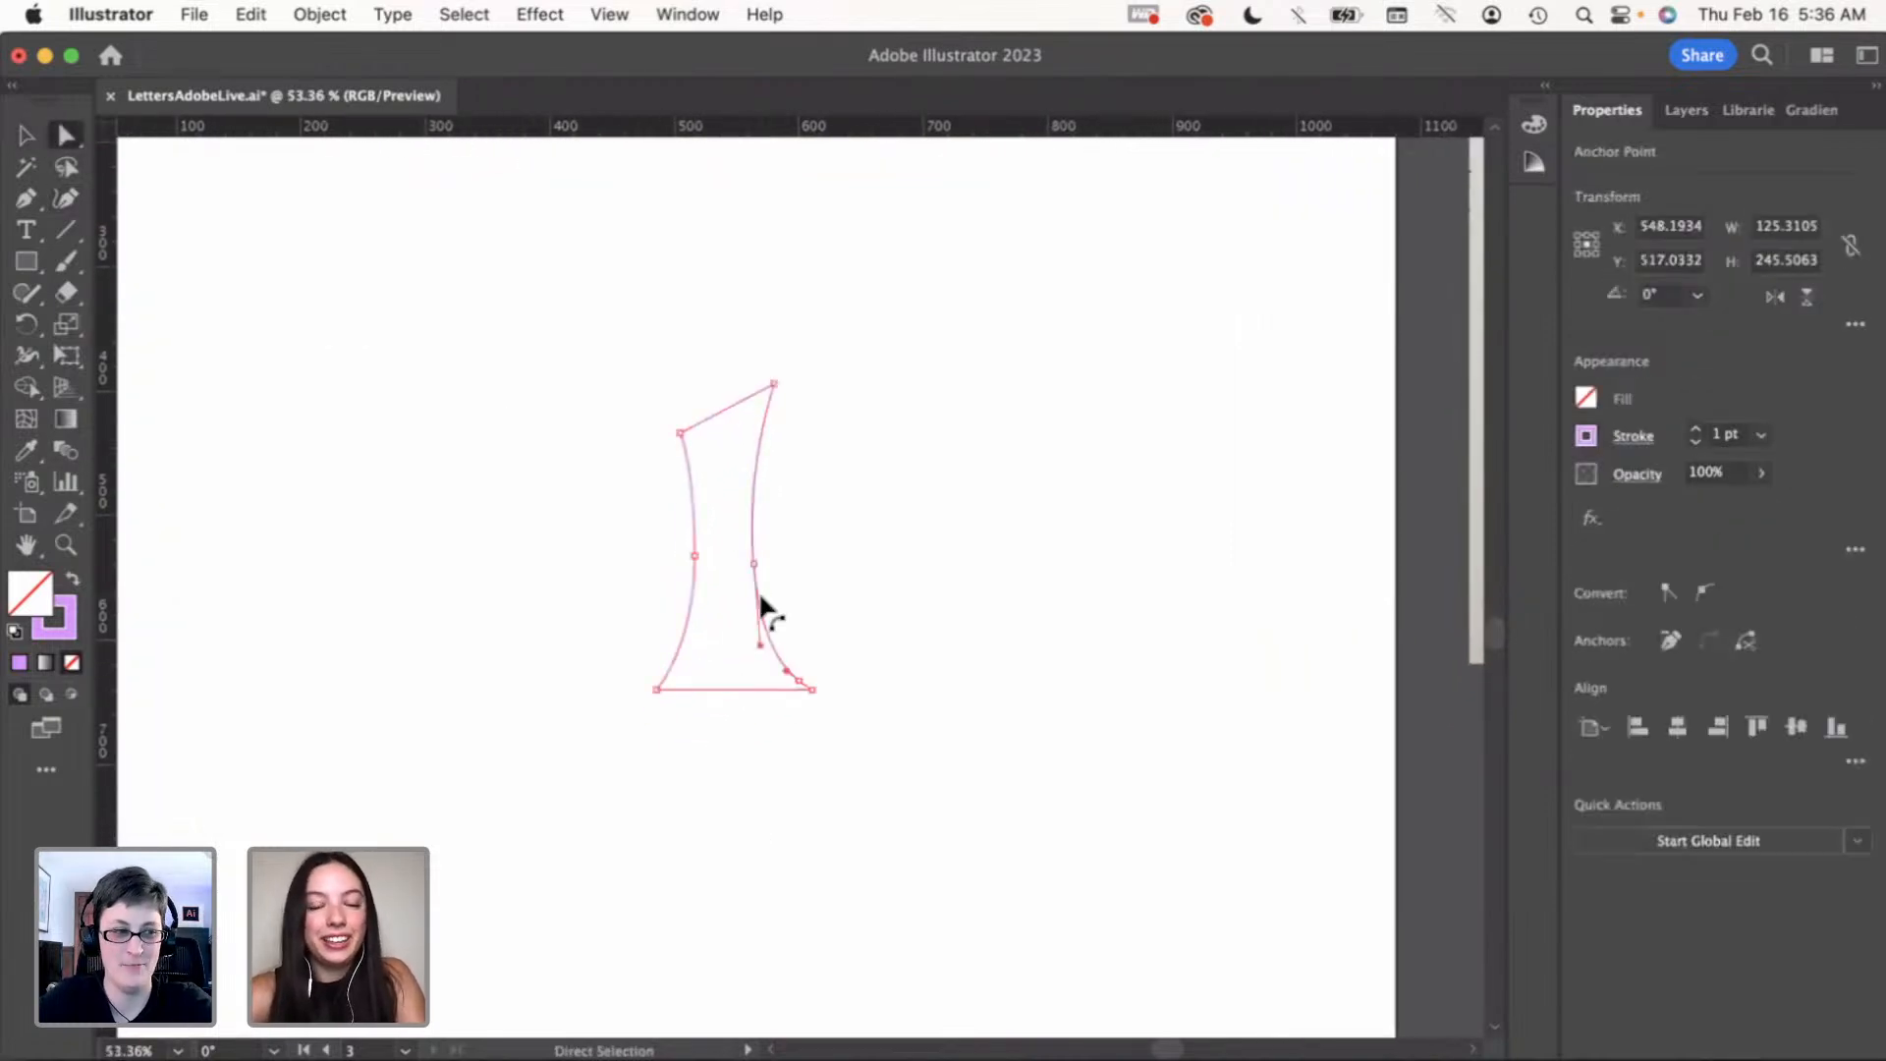
{"action": "left_click", "coordinate": [67, 200]}
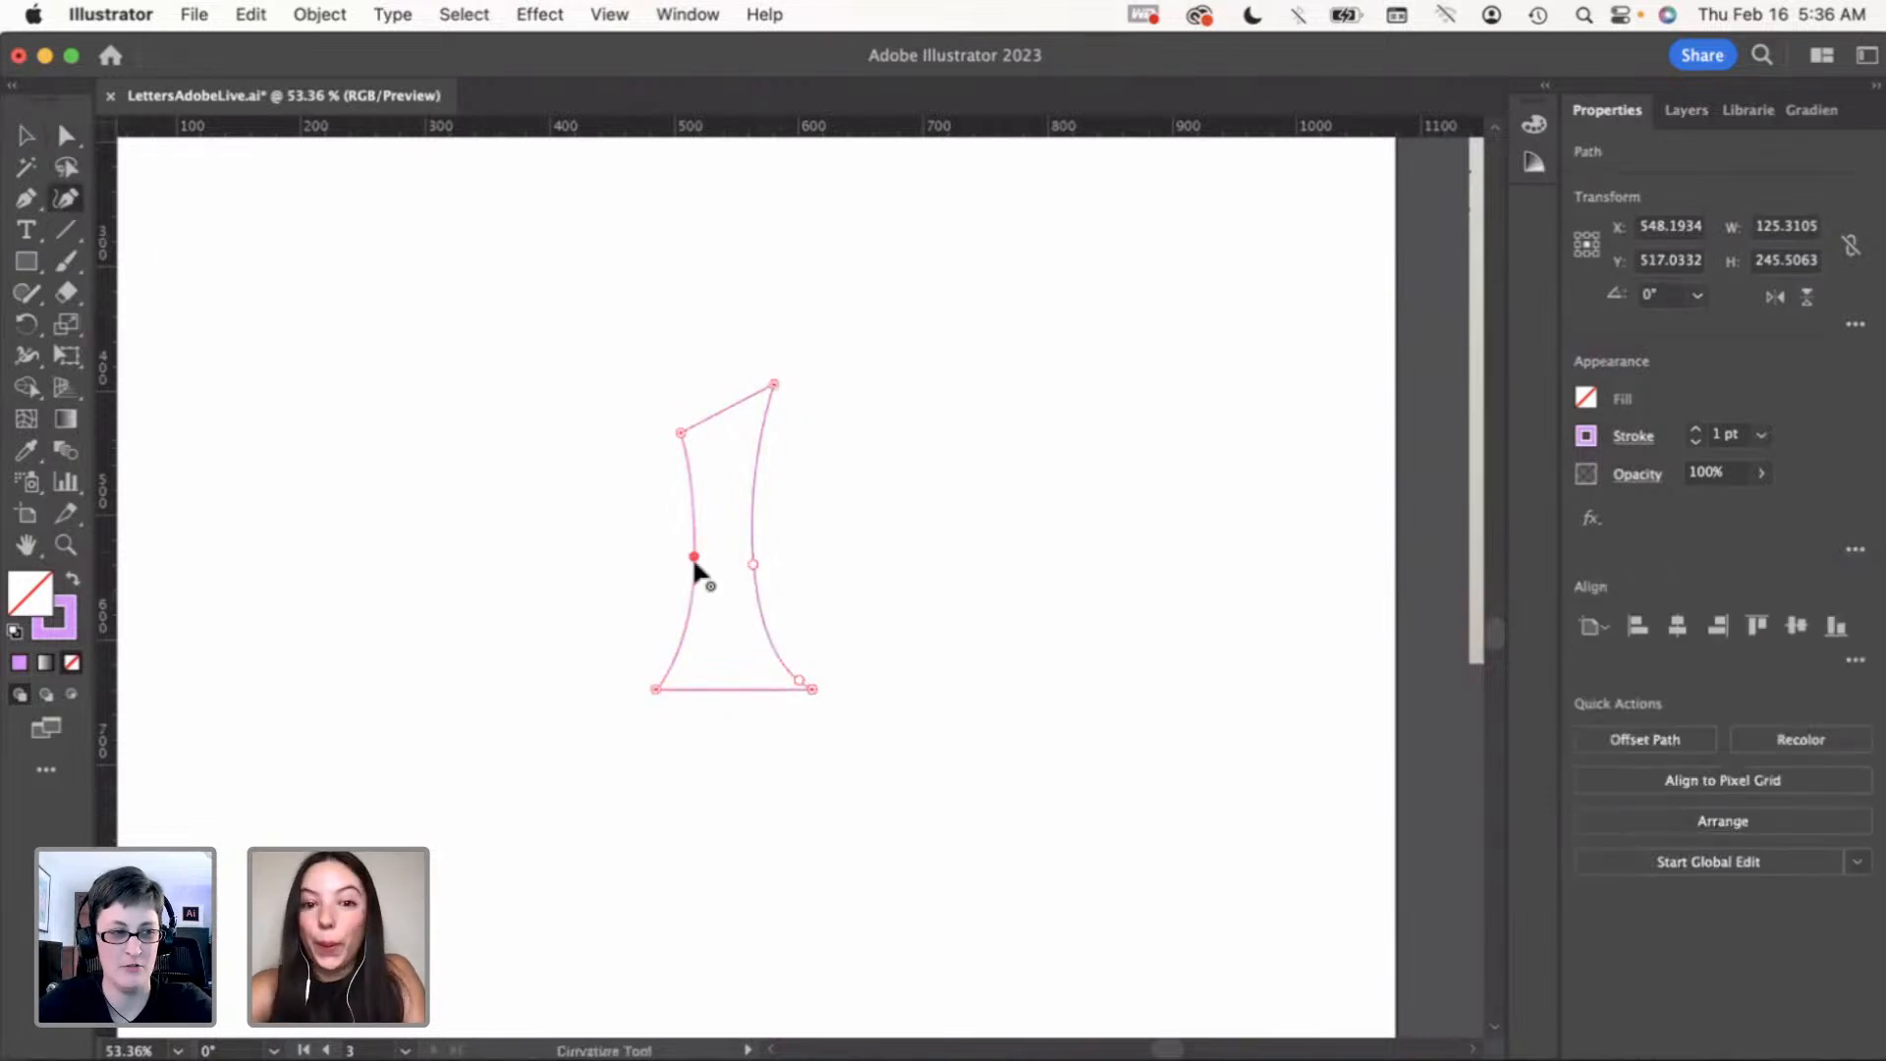
{"action": "left_click_drag", "start_coordinate": [809, 689], "coordinate": [807, 691]}
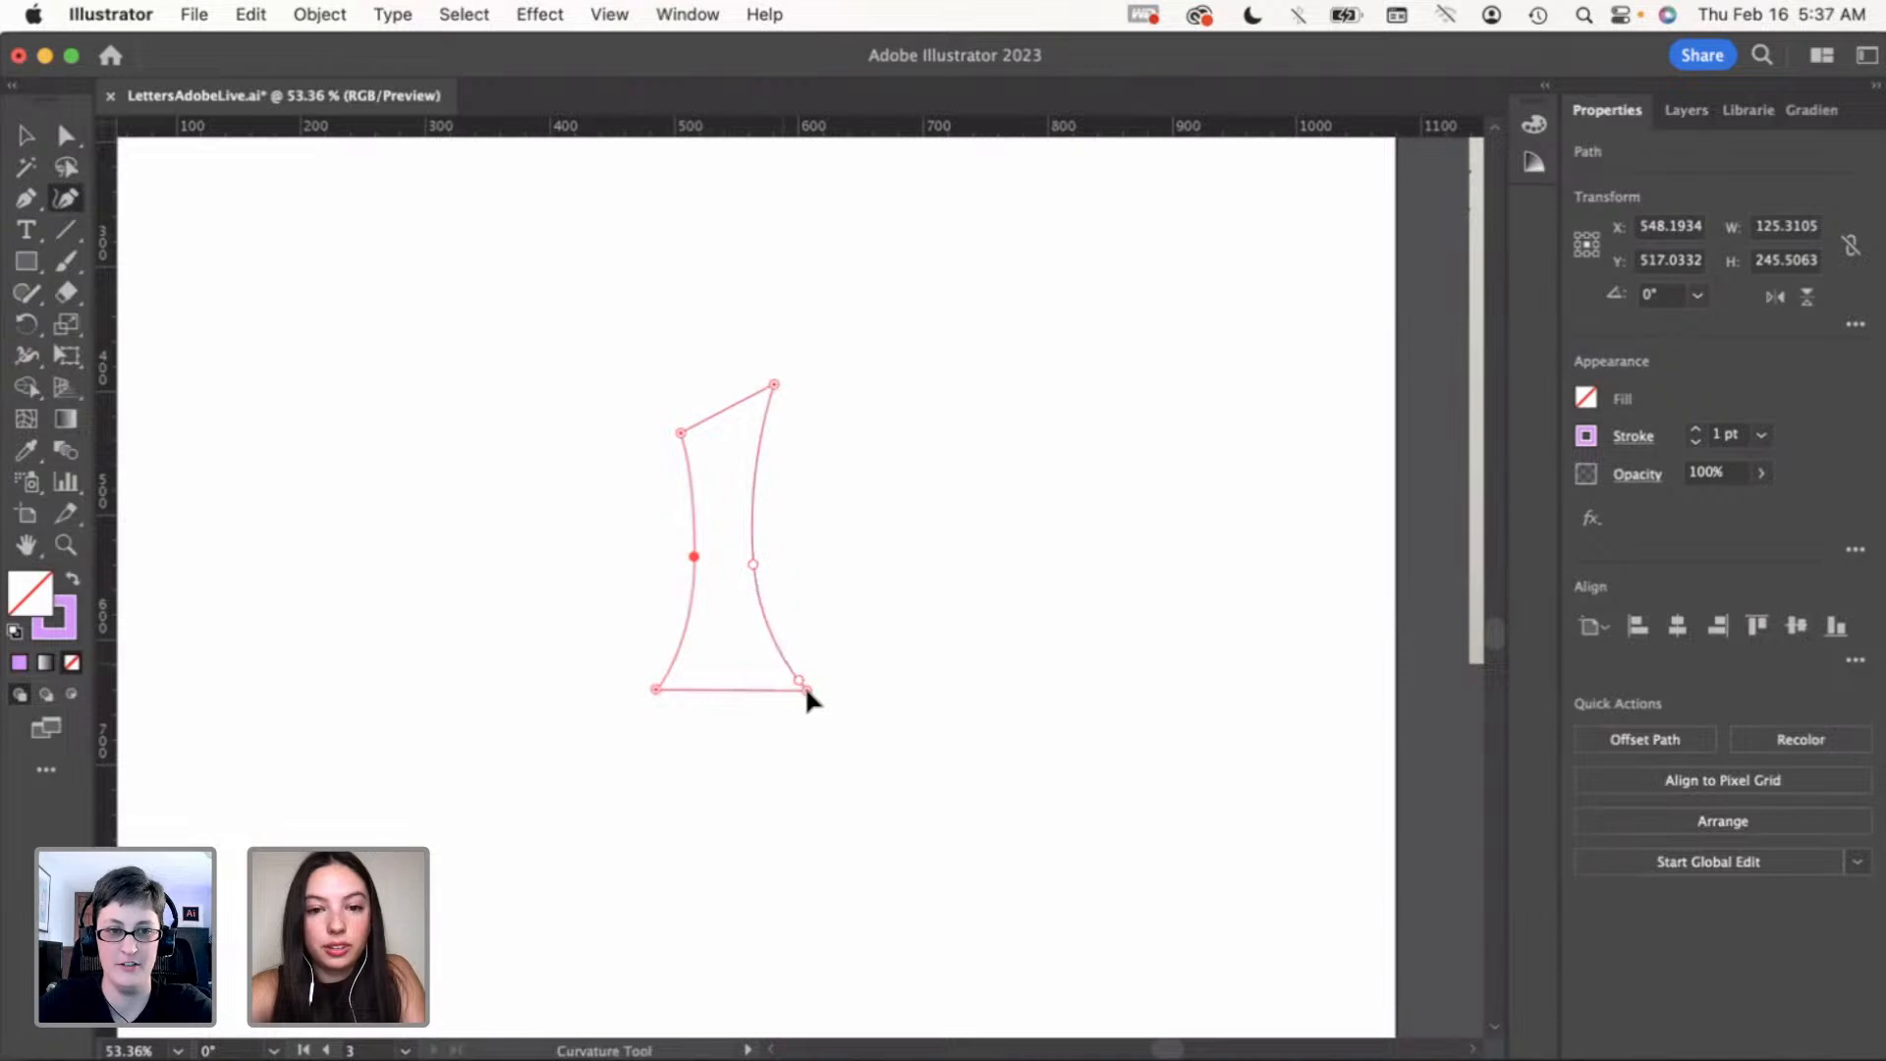
{"action": "key", "text": "v"}
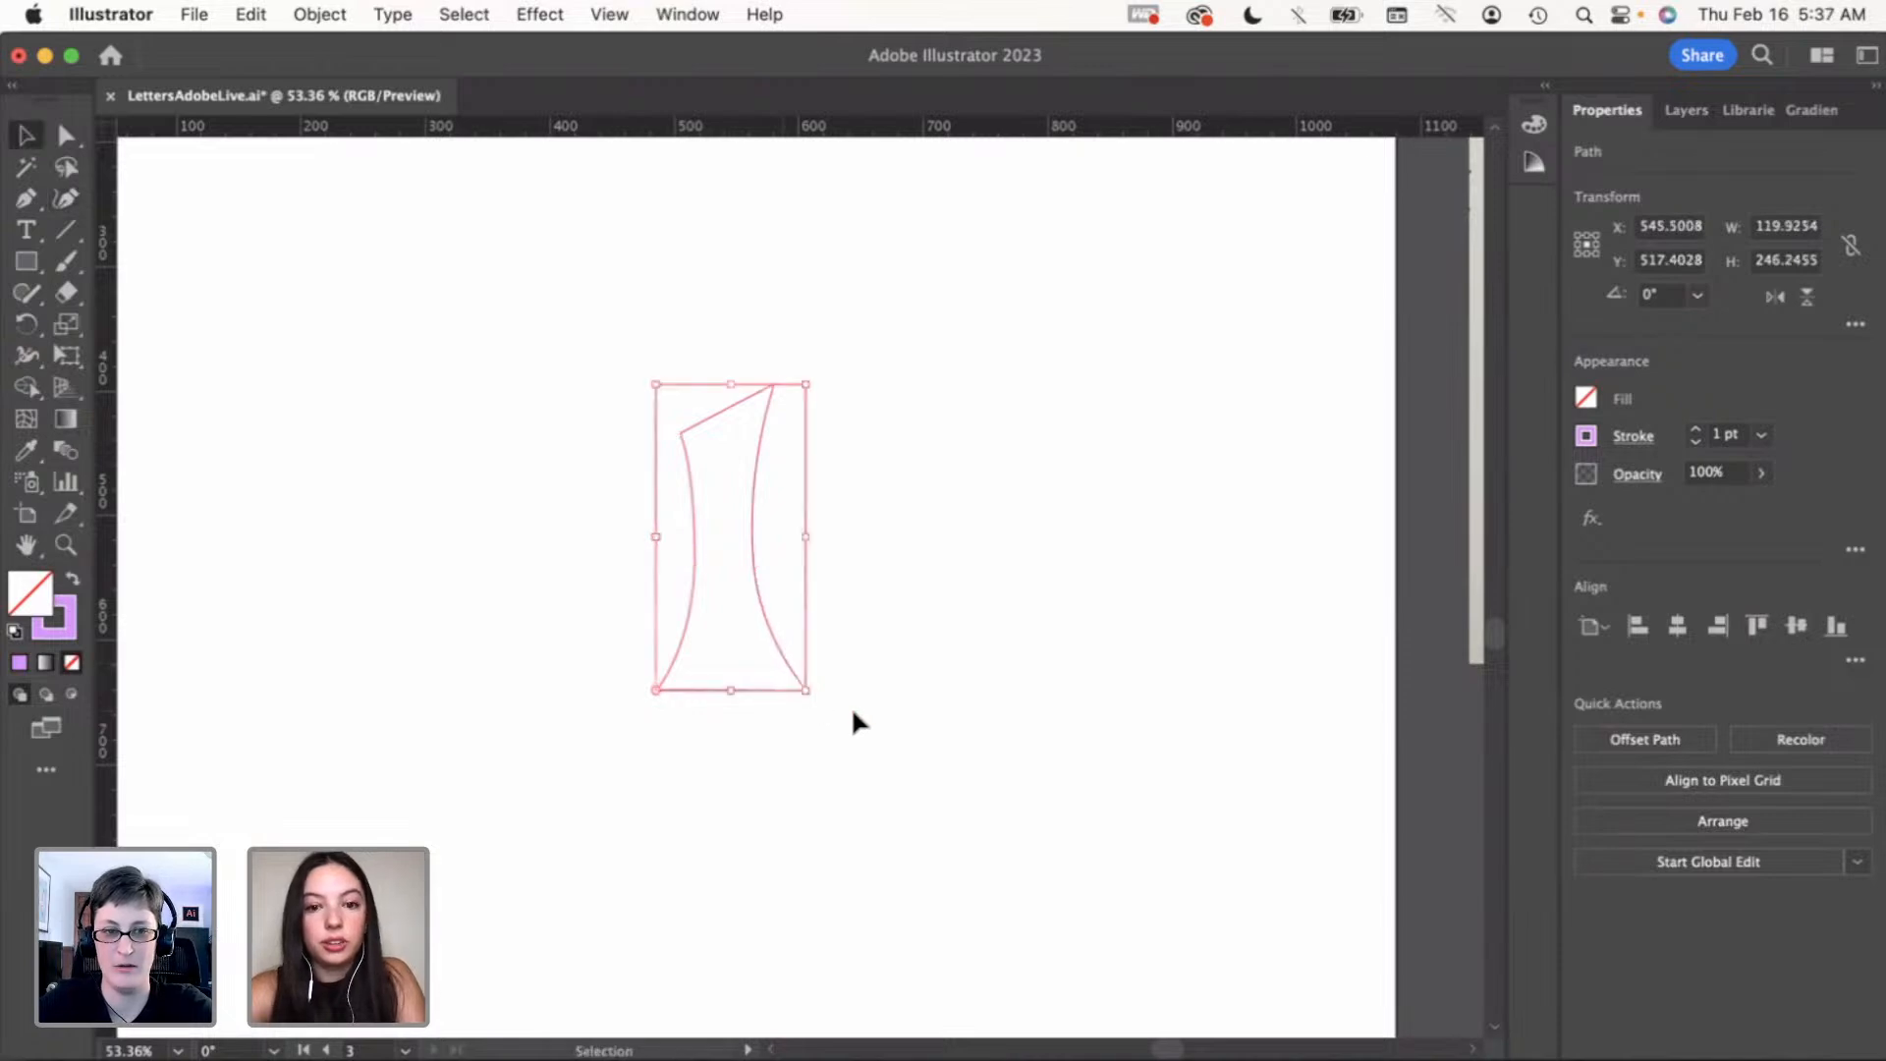
{"action": "left_click", "coordinate": [853, 713]}
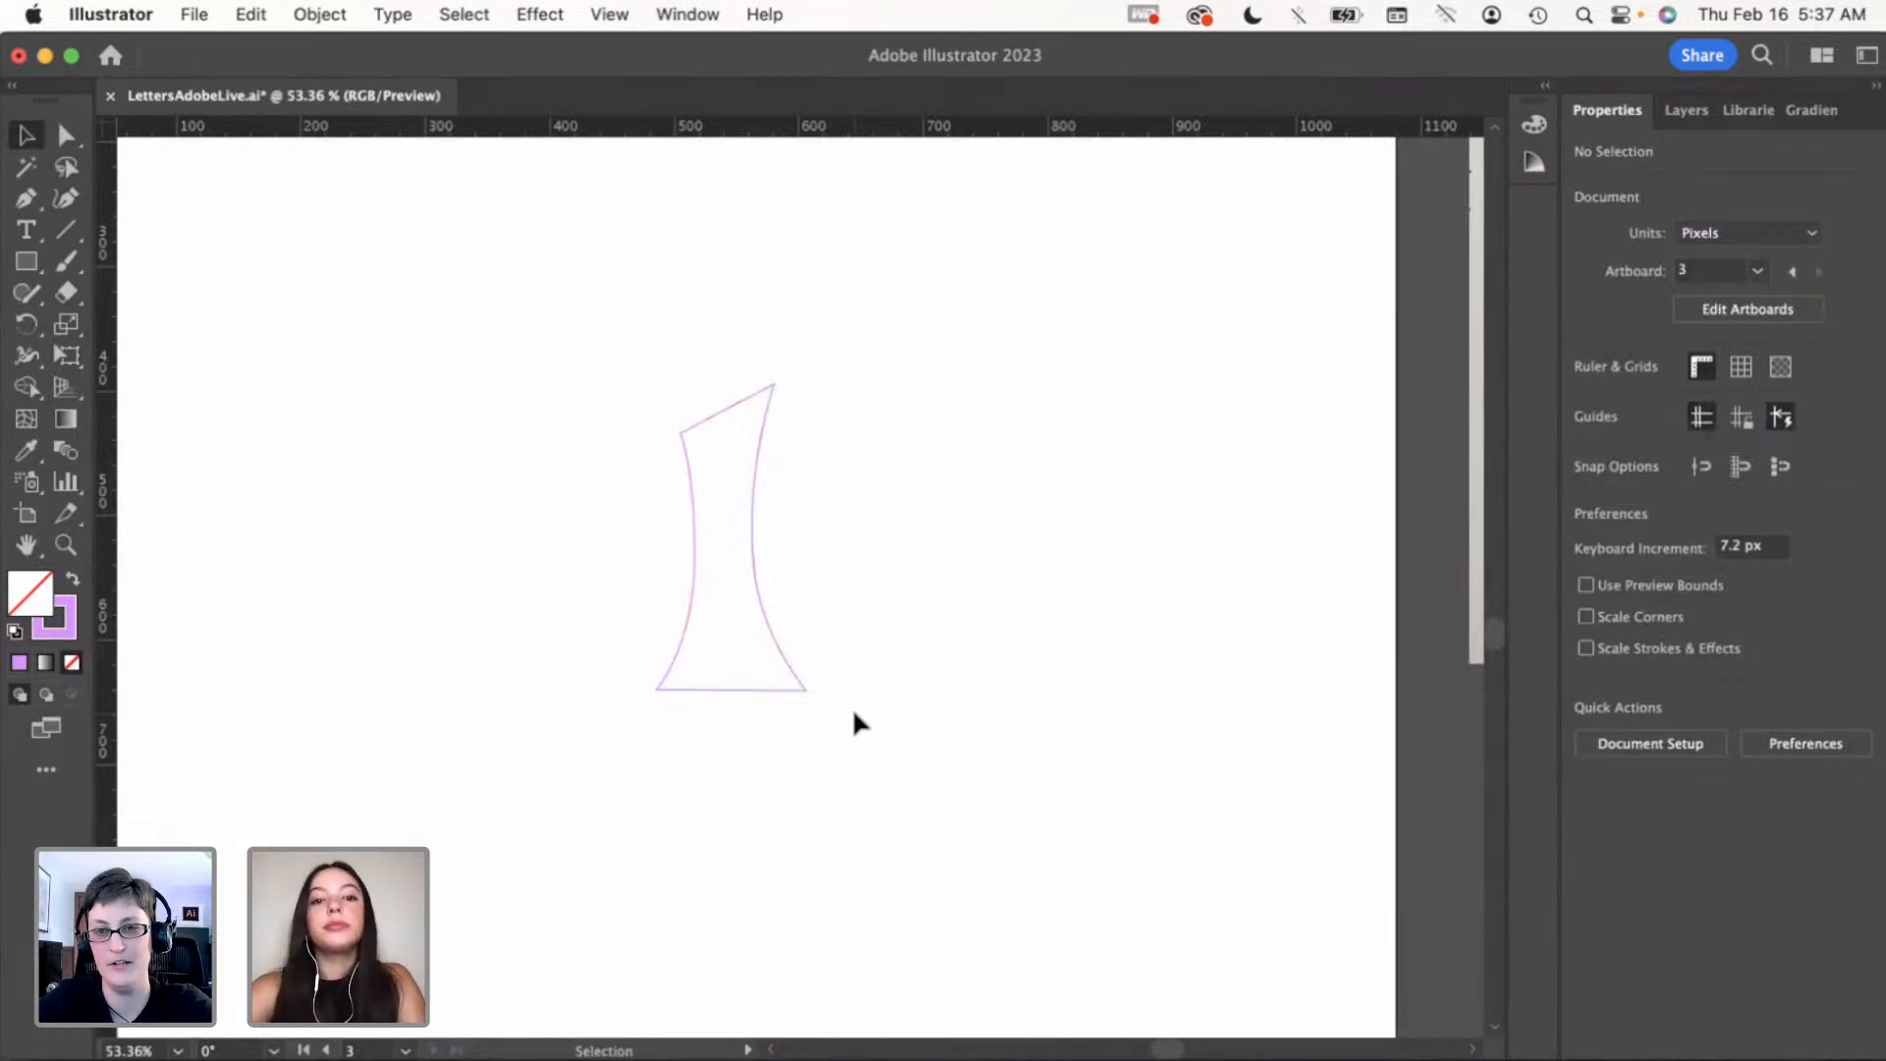
Swap the letter outline's stroke and fill, set the fill colour to 000000, and deselect the shape
{"action": "left_click", "coordinate": [765, 474]}
{"action": "left_click", "coordinate": [74, 584]}
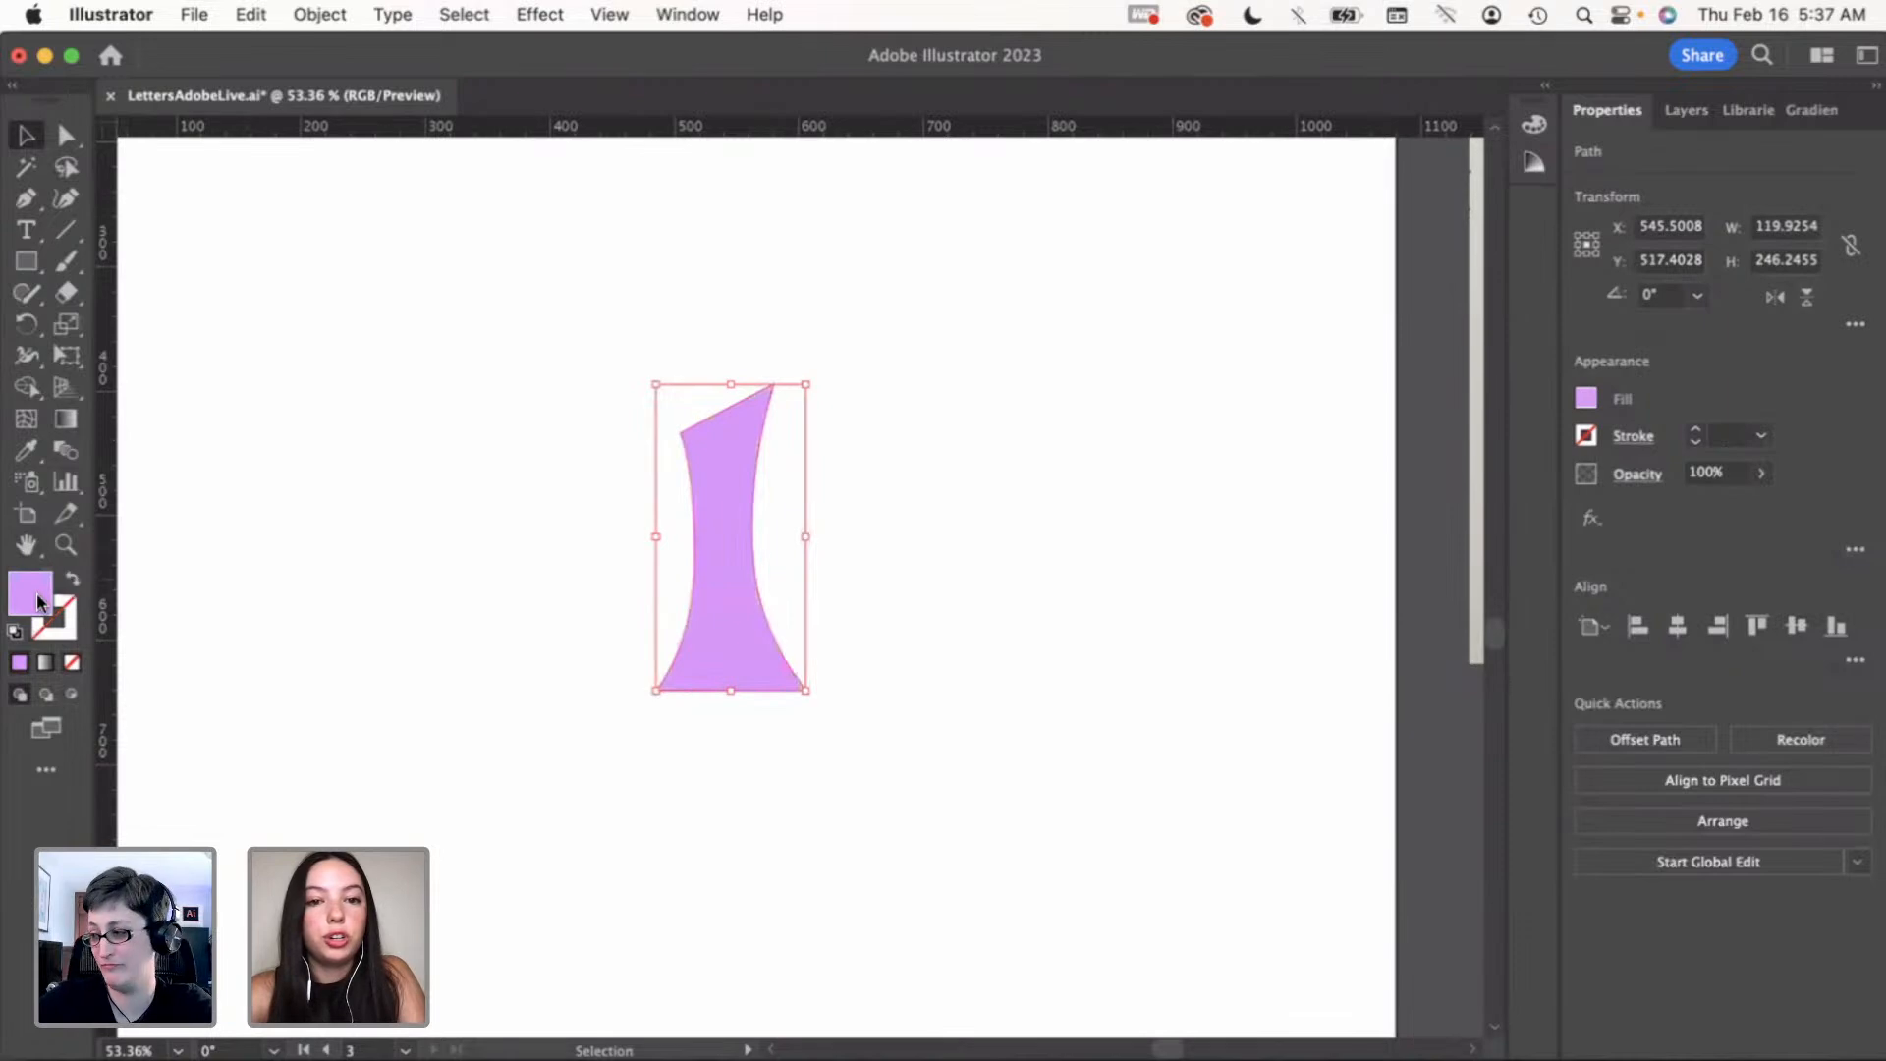
{"action": "double_click", "coordinate": [31, 594]}
{"action": "type", "text": "000000"}
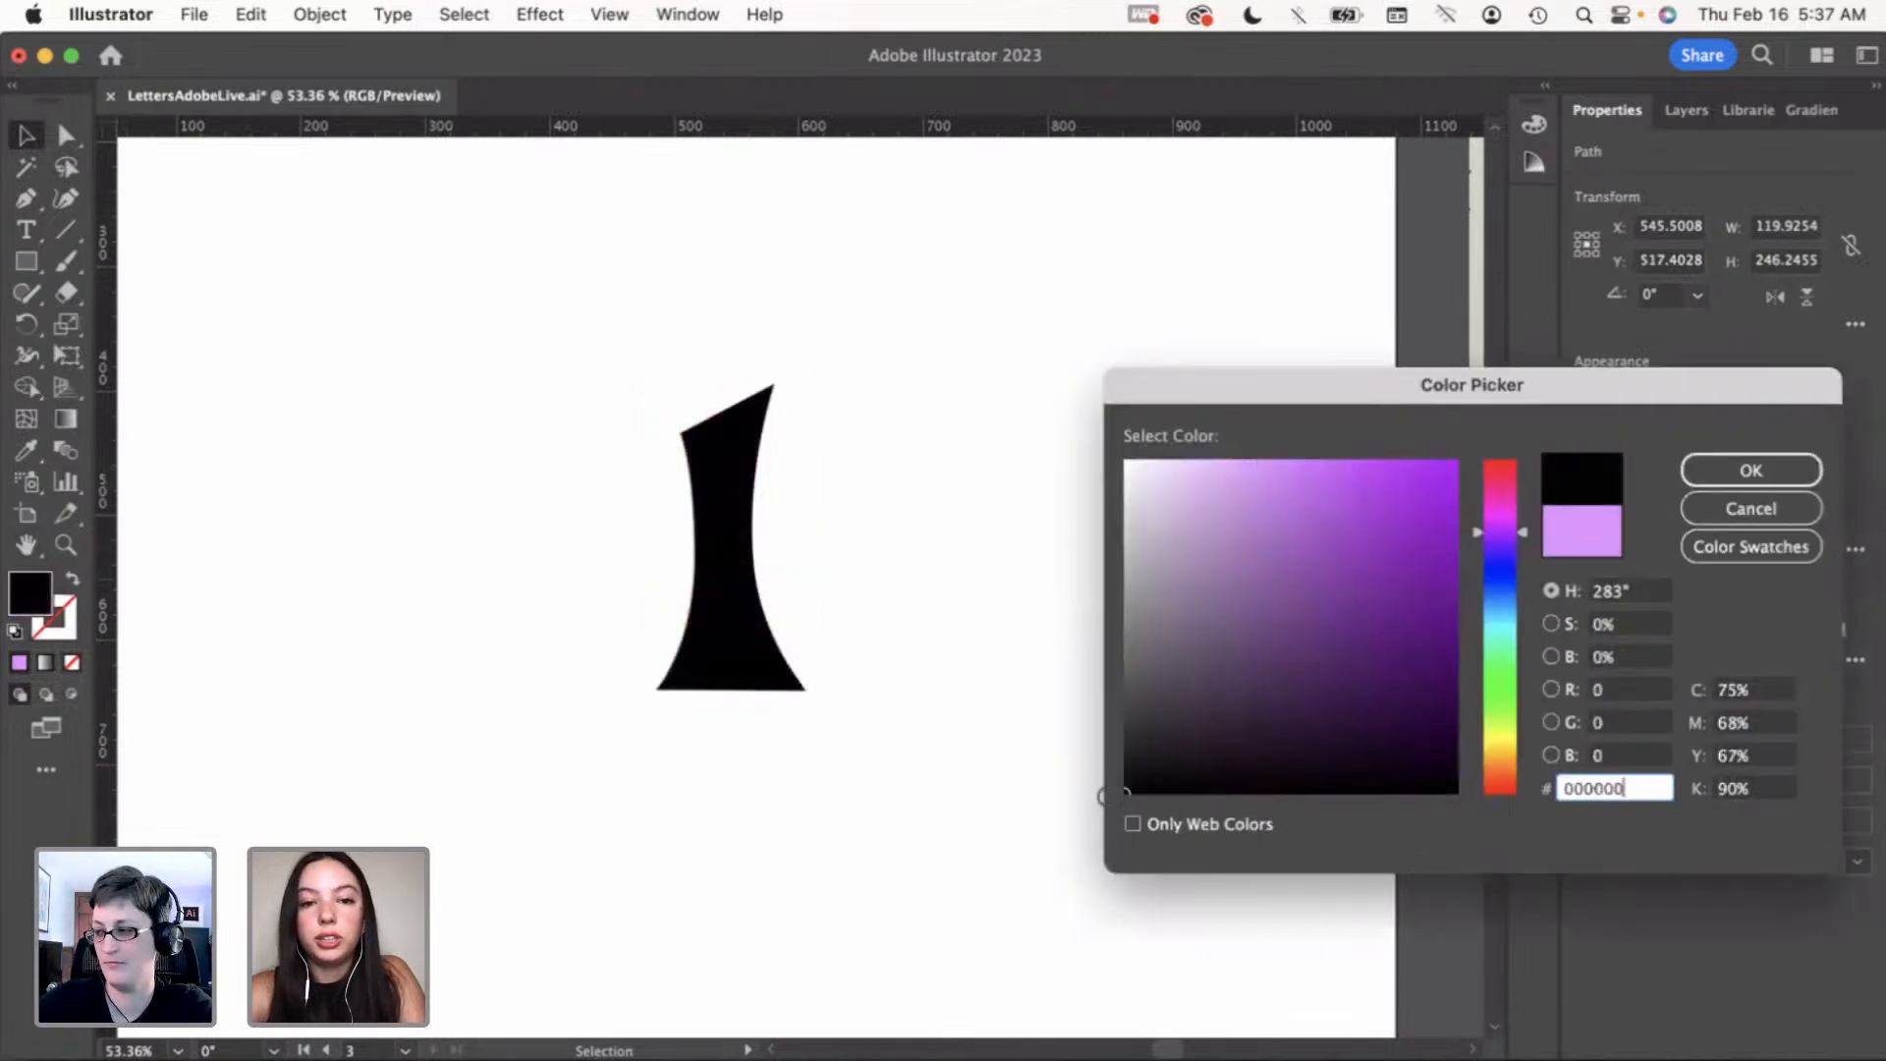
{"action": "left_click", "coordinate": [1751, 470]}
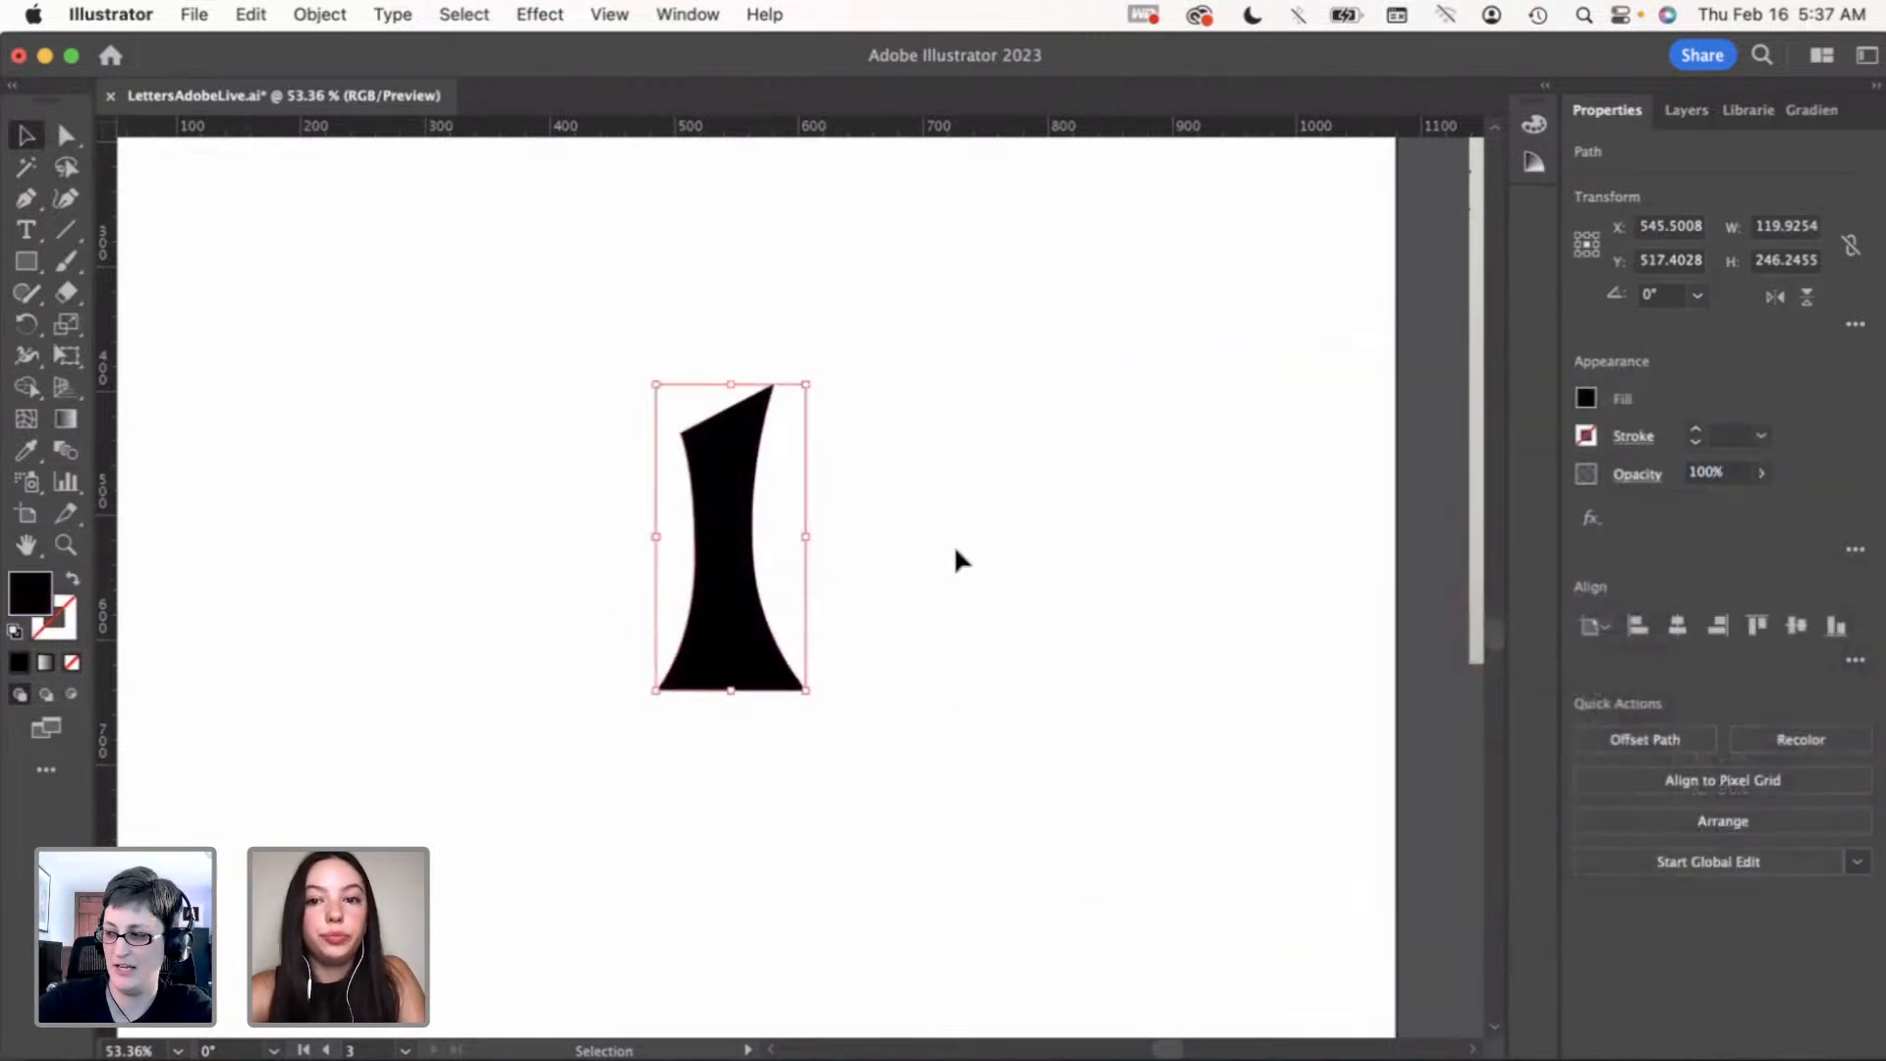
{"action": "left_click", "coordinate": [959, 560]}
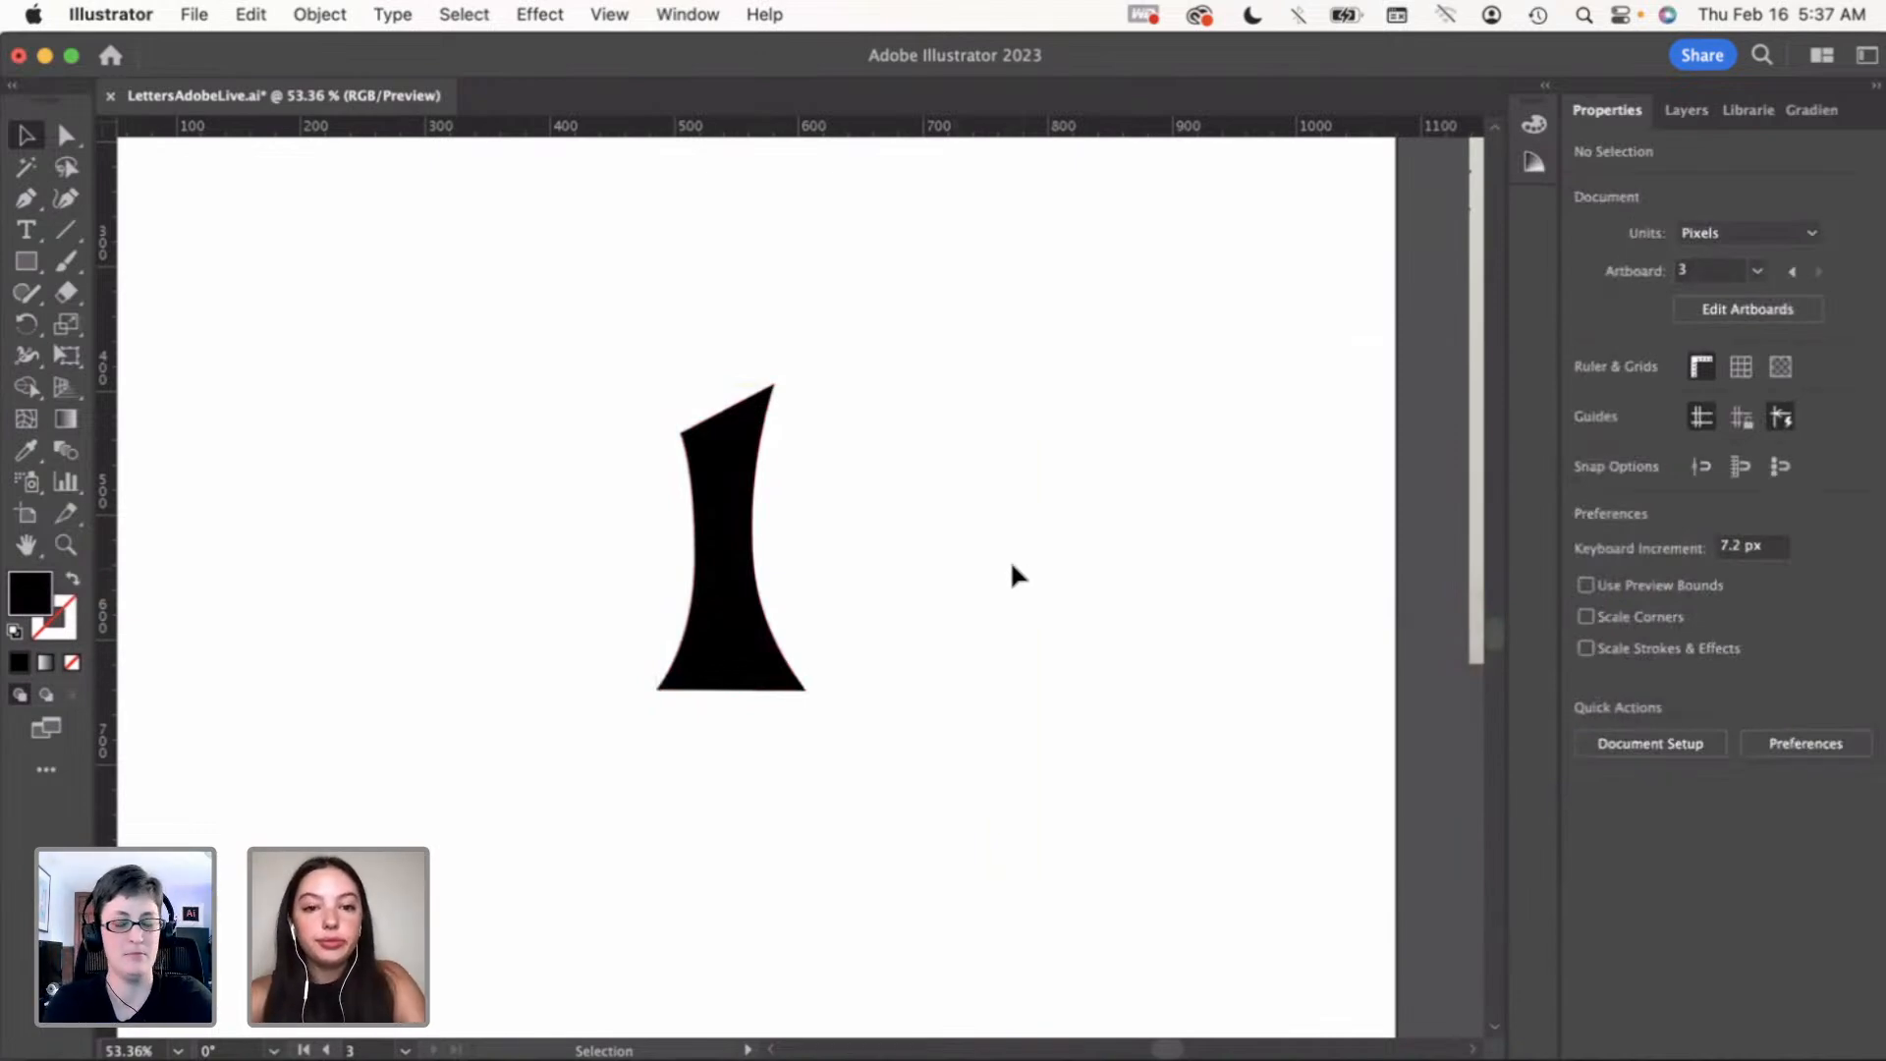
{"action": "left_click", "coordinate": [741, 582]}
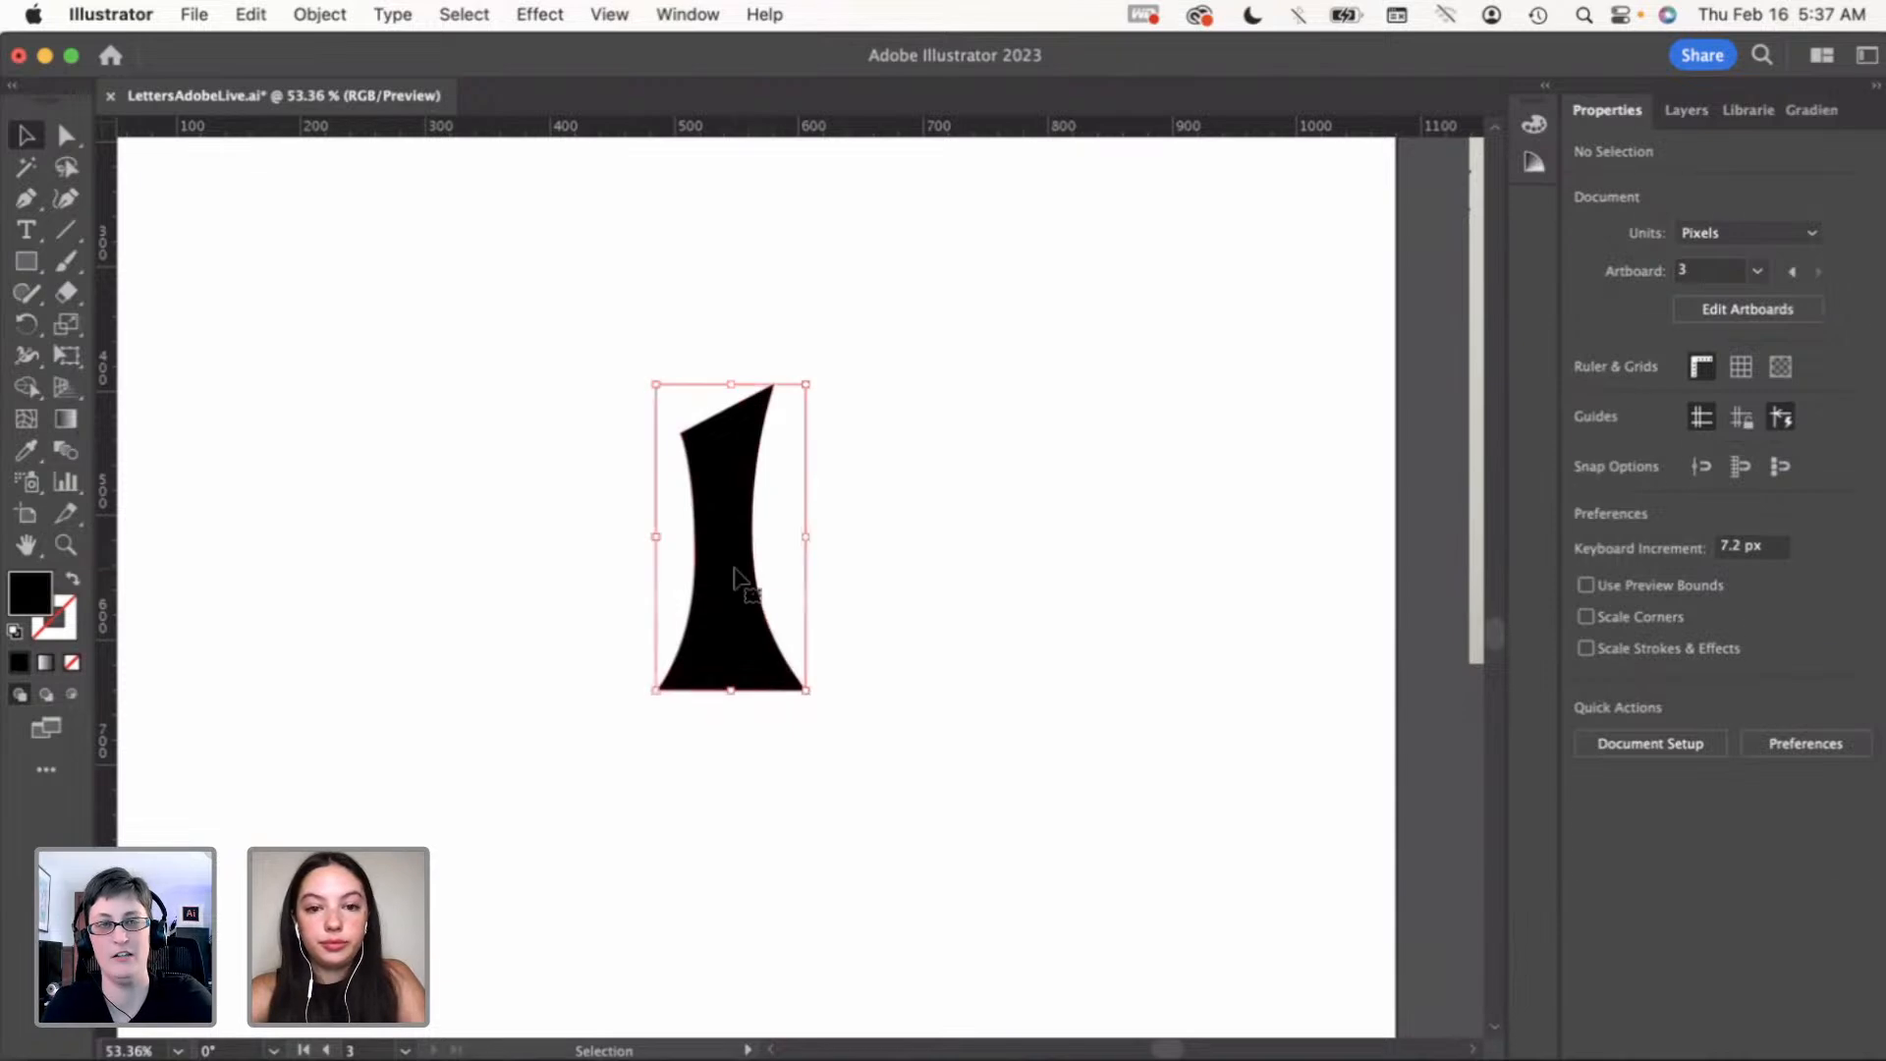
{"action": "left_click", "coordinate": [1083, 691]}
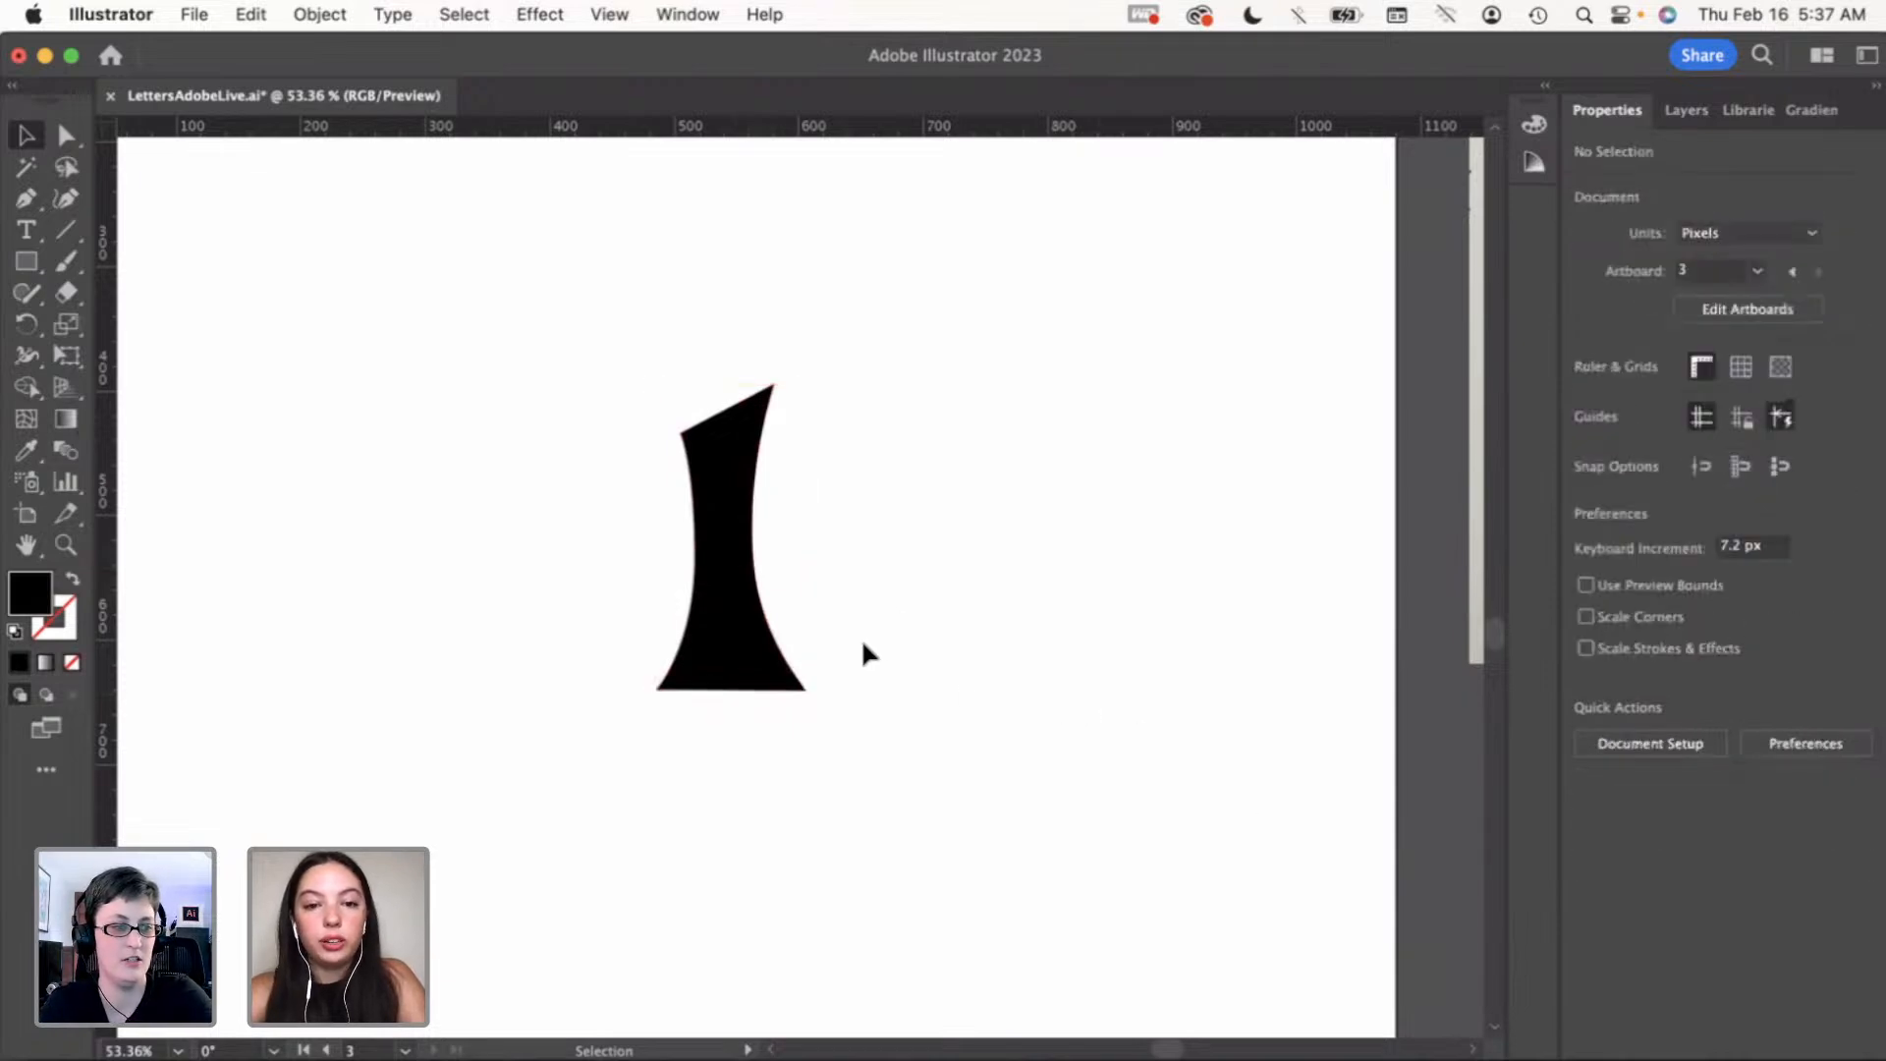
Copy and paste the black letter shape, place the duplicate to the right of the original and slightly lower, then deselect it
{"action": "scroll", "coordinate": [861, 638], "scroll_direction": "down", "scroll_amount": 1}
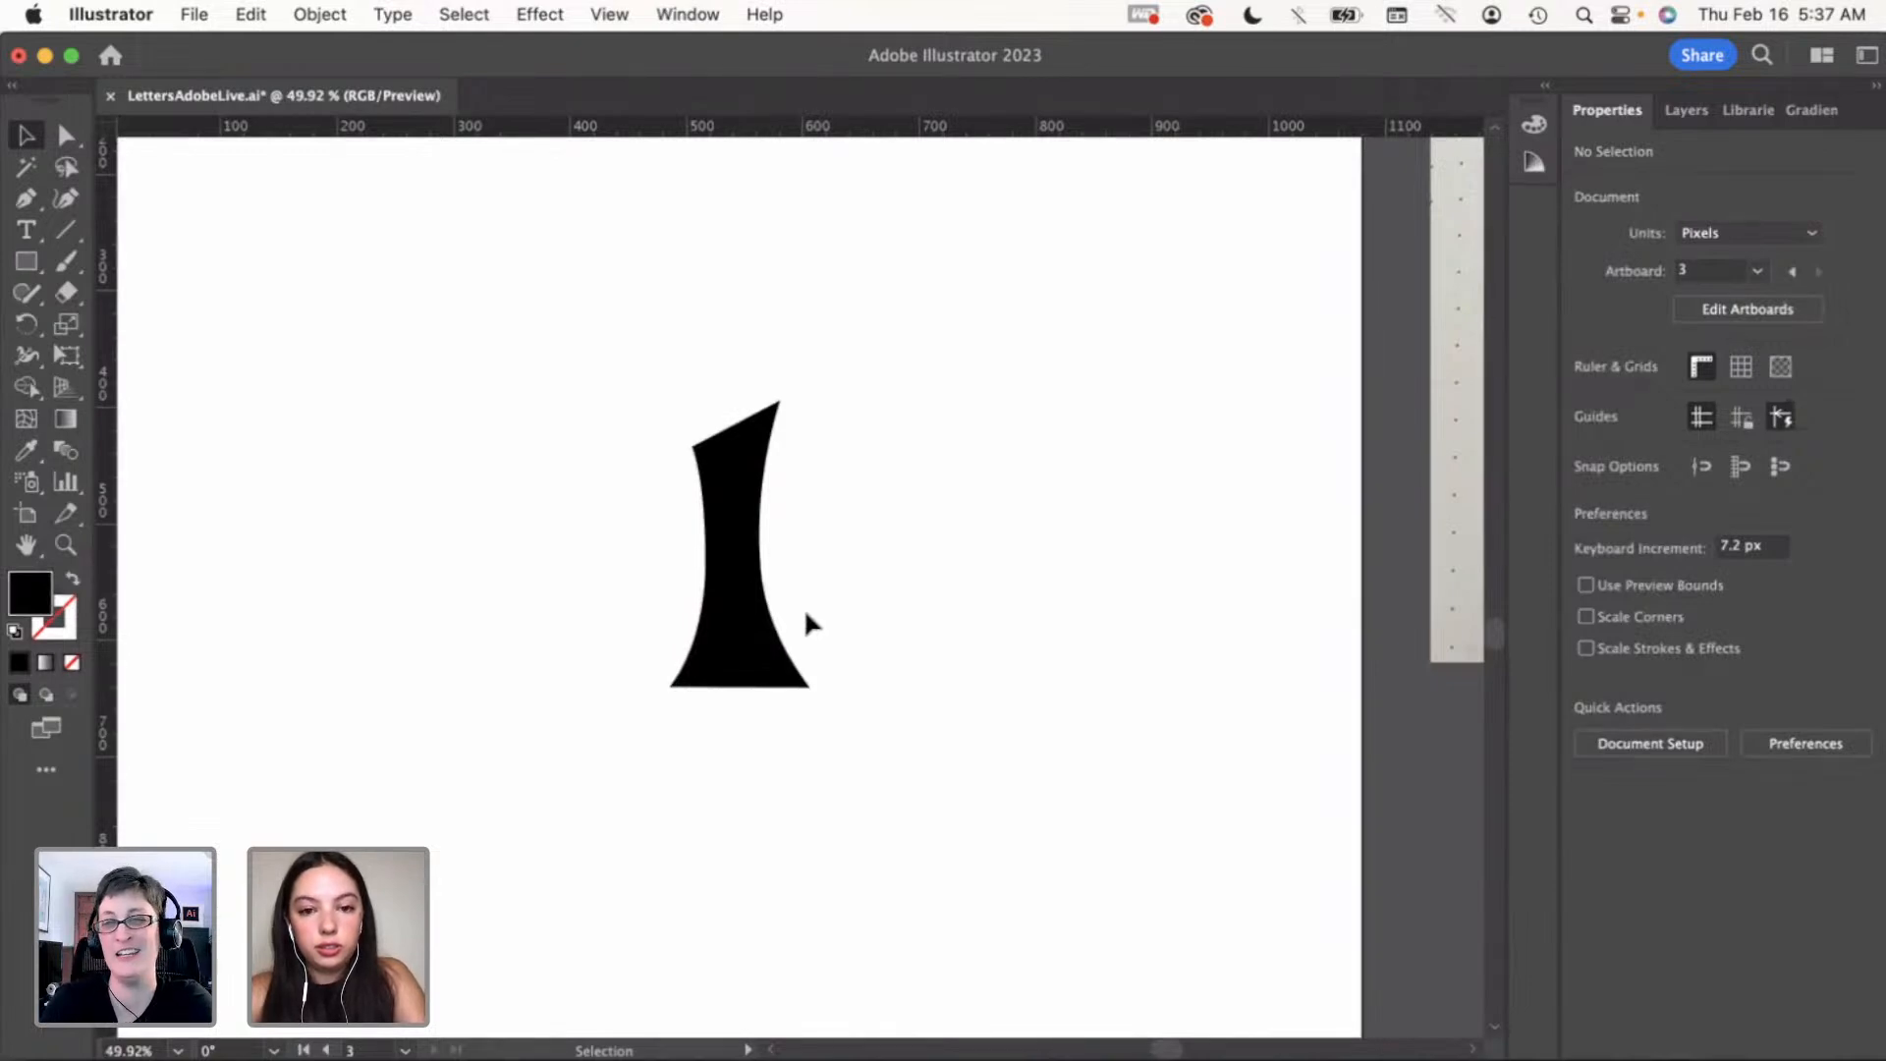
{"action": "scroll", "coordinate": [803, 607], "scroll_direction": "down", "scroll_amount": 1}
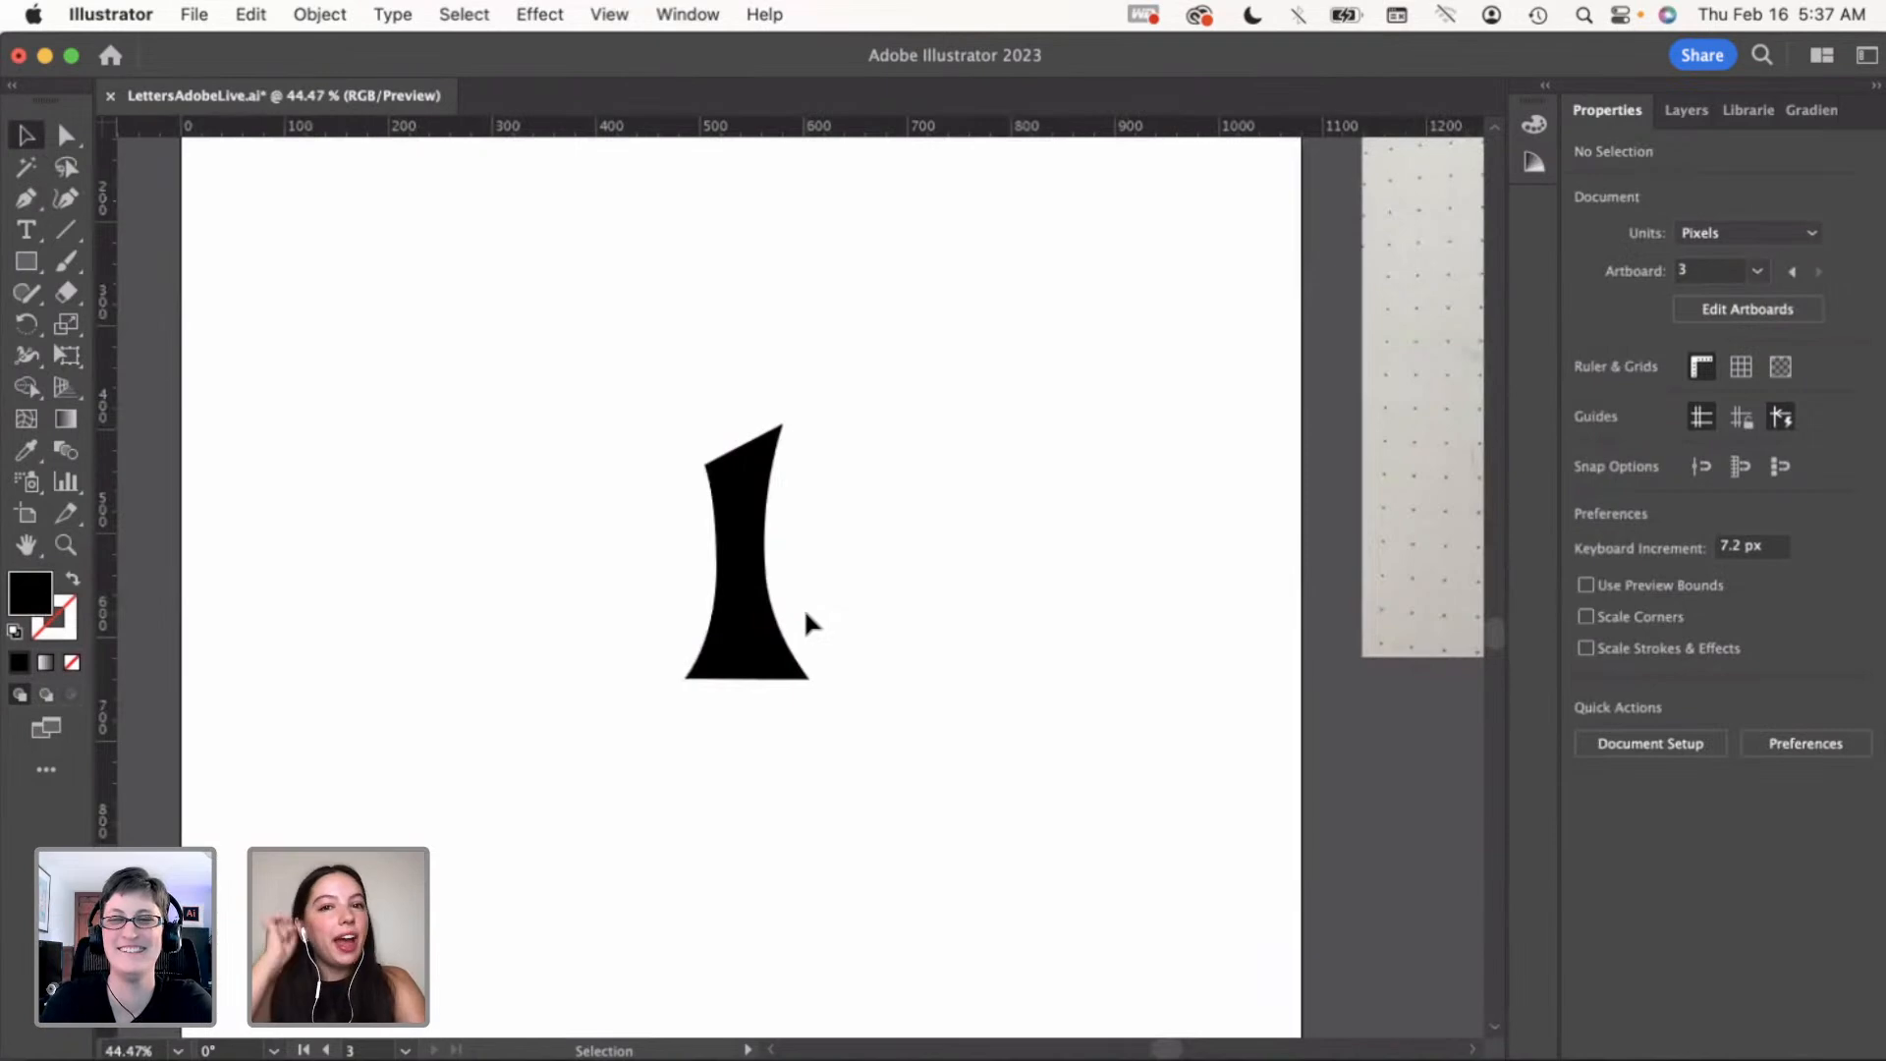
{"action": "left_click", "coordinate": [750, 590]}
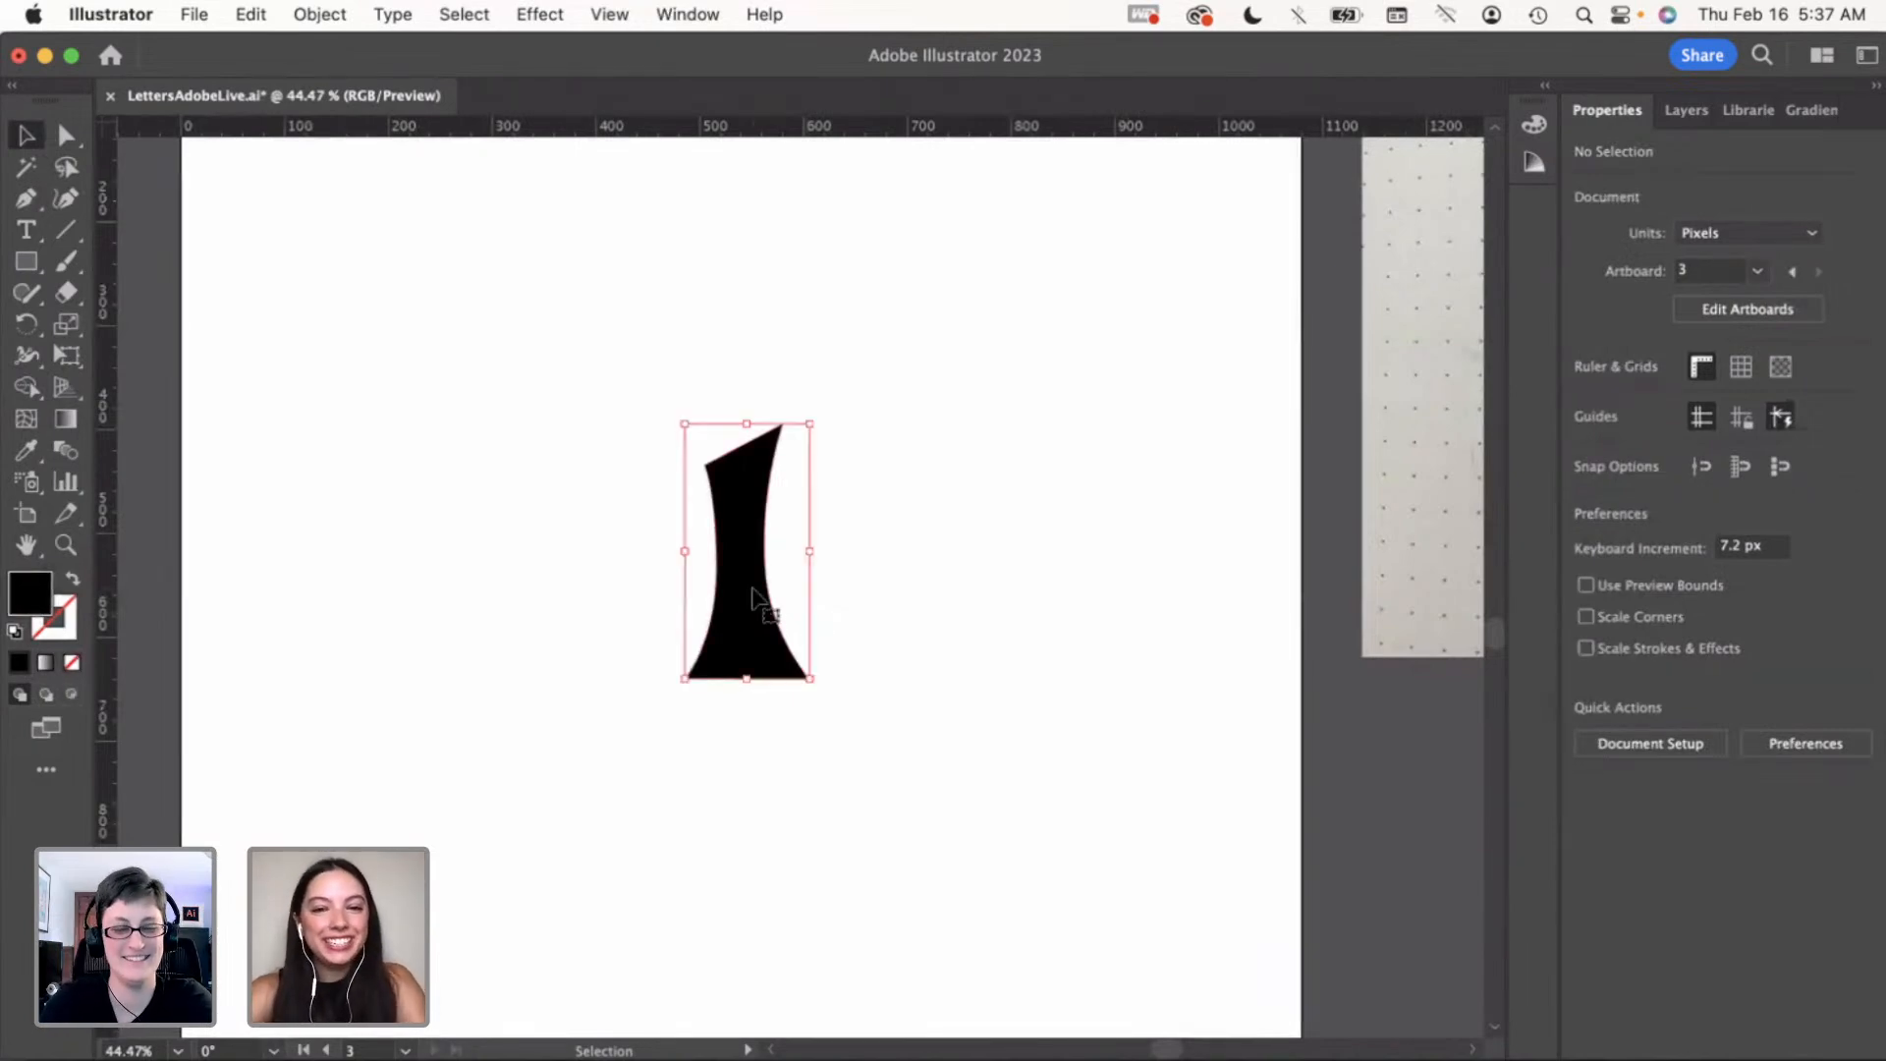
{"action": "key", "text": "super+c"}
{"action": "key", "text": "super+v"}
{"action": "left_click_drag", "start_coordinate": [817, 584], "coordinate": [1012, 567]}
{"action": "left_click", "coordinate": [882, 526]}
{"action": "left_click", "coordinate": [1094, 595]}
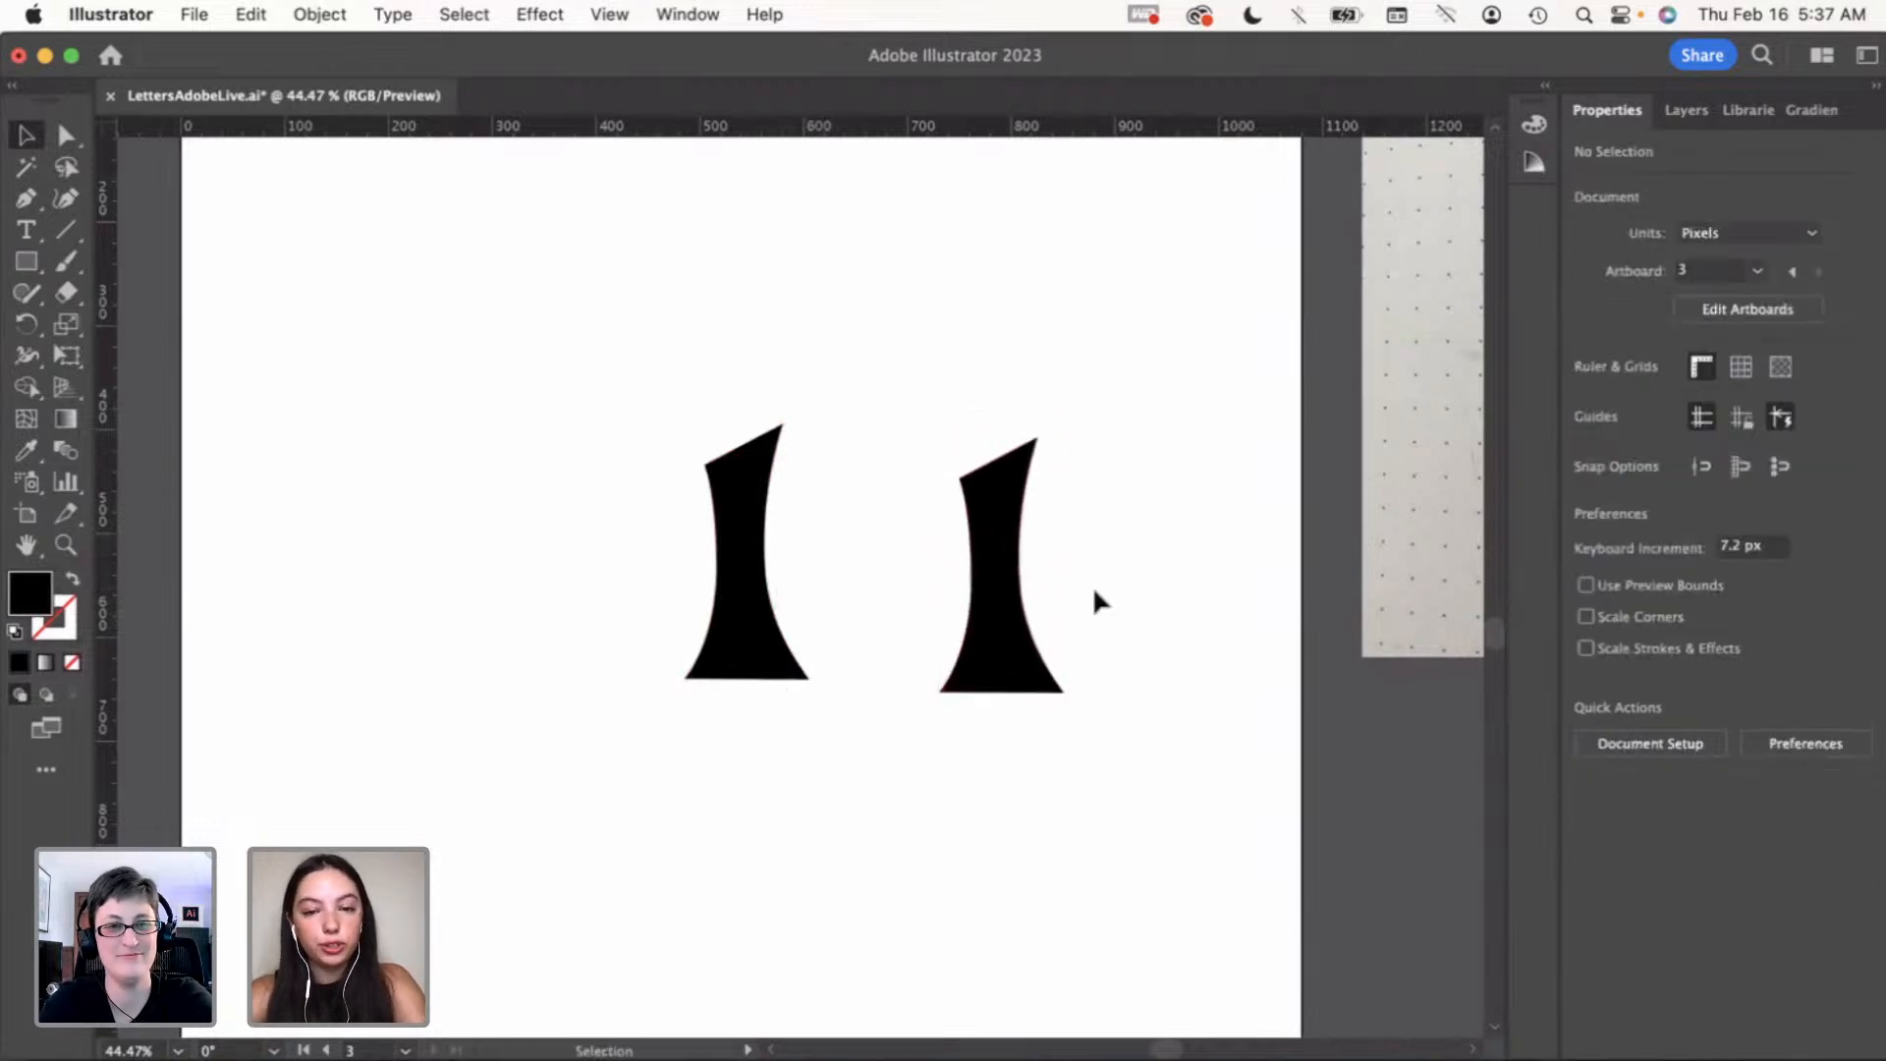
{"action": "key", "text": "a"}
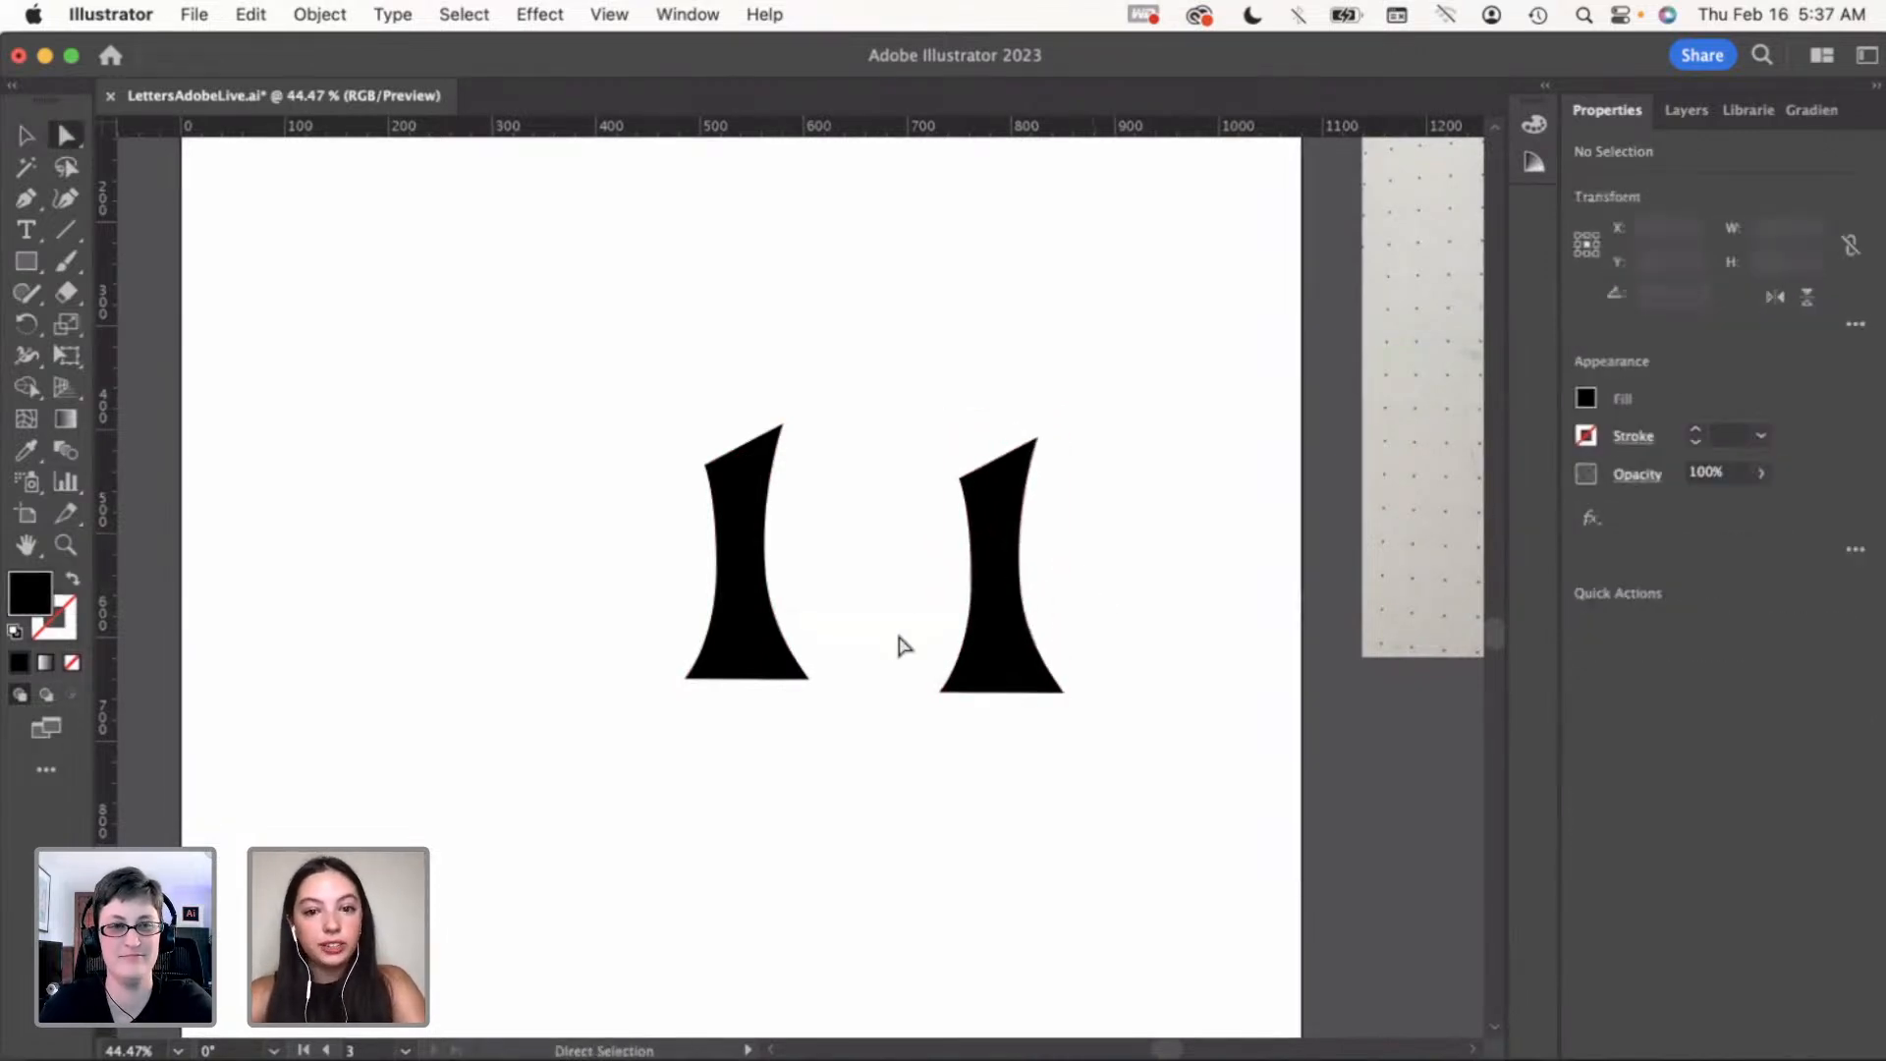
{"action": "left_click_drag", "start_coordinate": [904, 646], "coordinate": [1117, 735]}
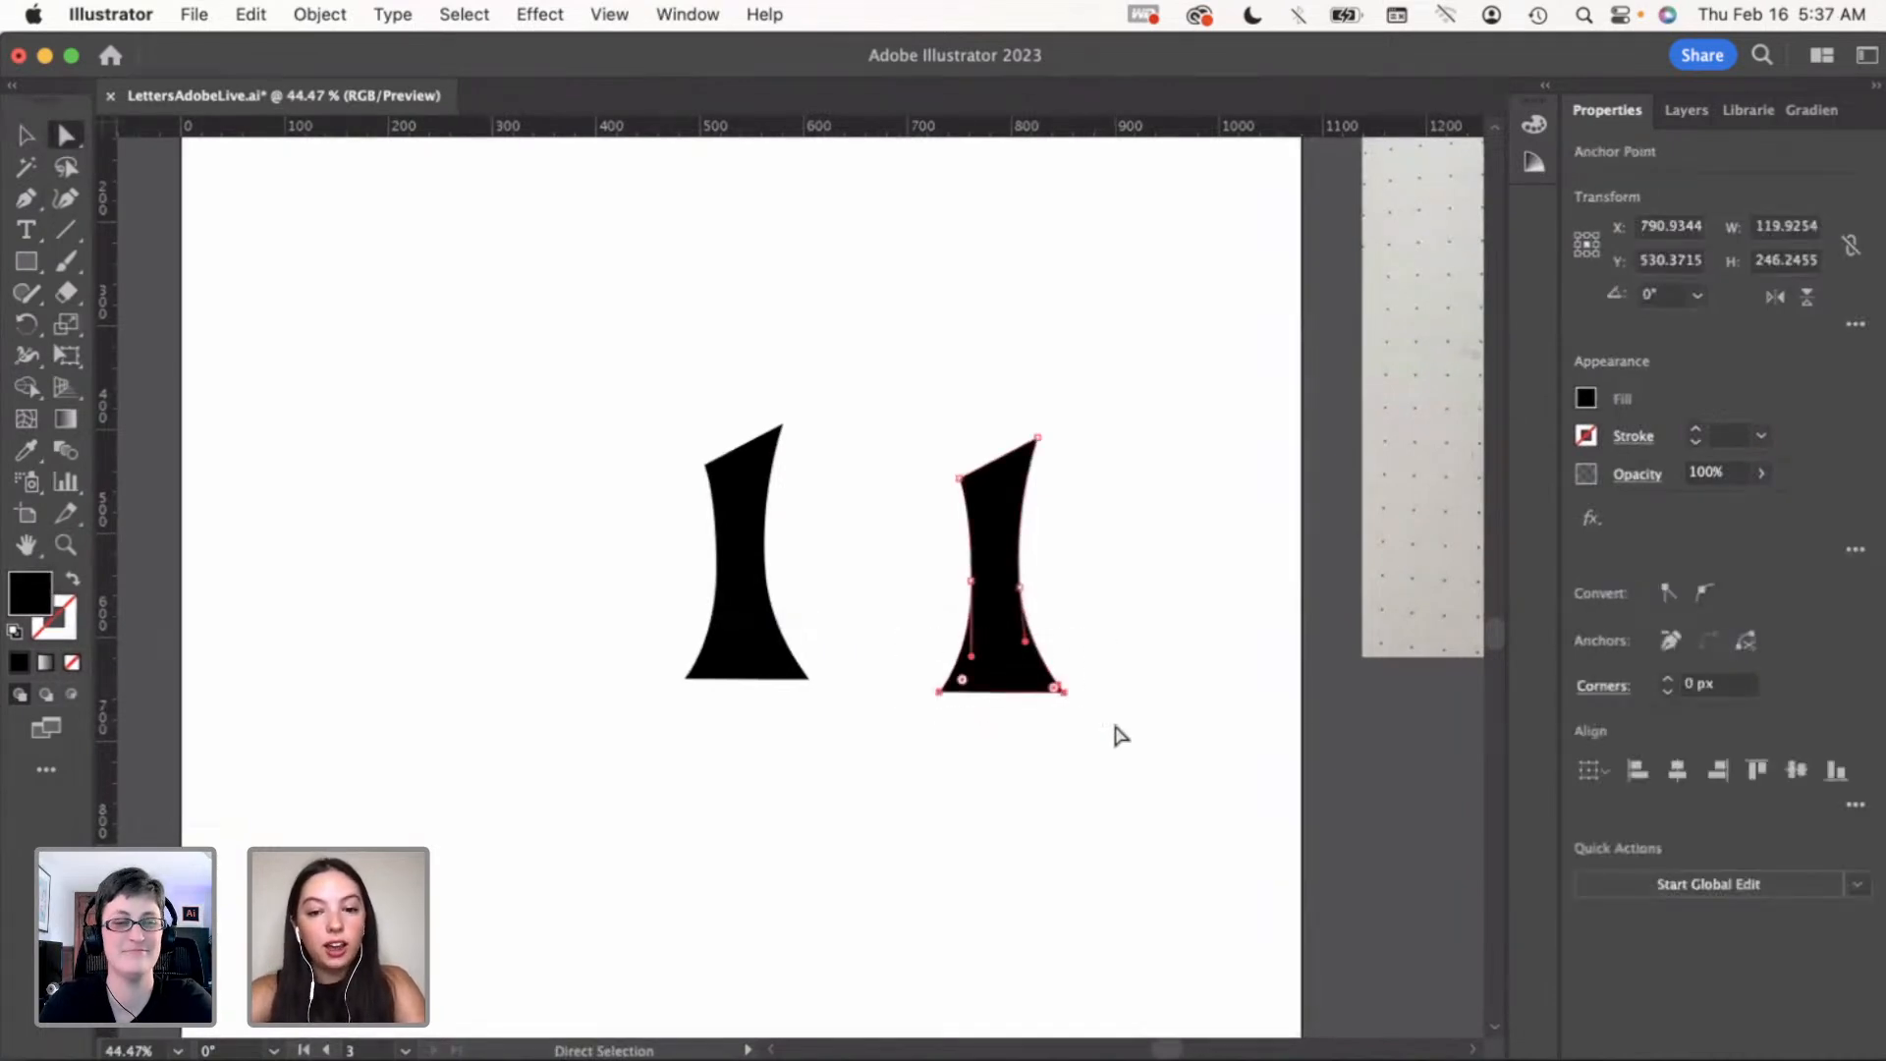
{"action": "left_click", "coordinate": [880, 610]}
{"action": "key", "text": "v"}
Draw a black circle as the dot above the original letter stem with the Ellipse tool, centre it over the stem, then deselect it
{"action": "left_click", "coordinate": [29, 267]}
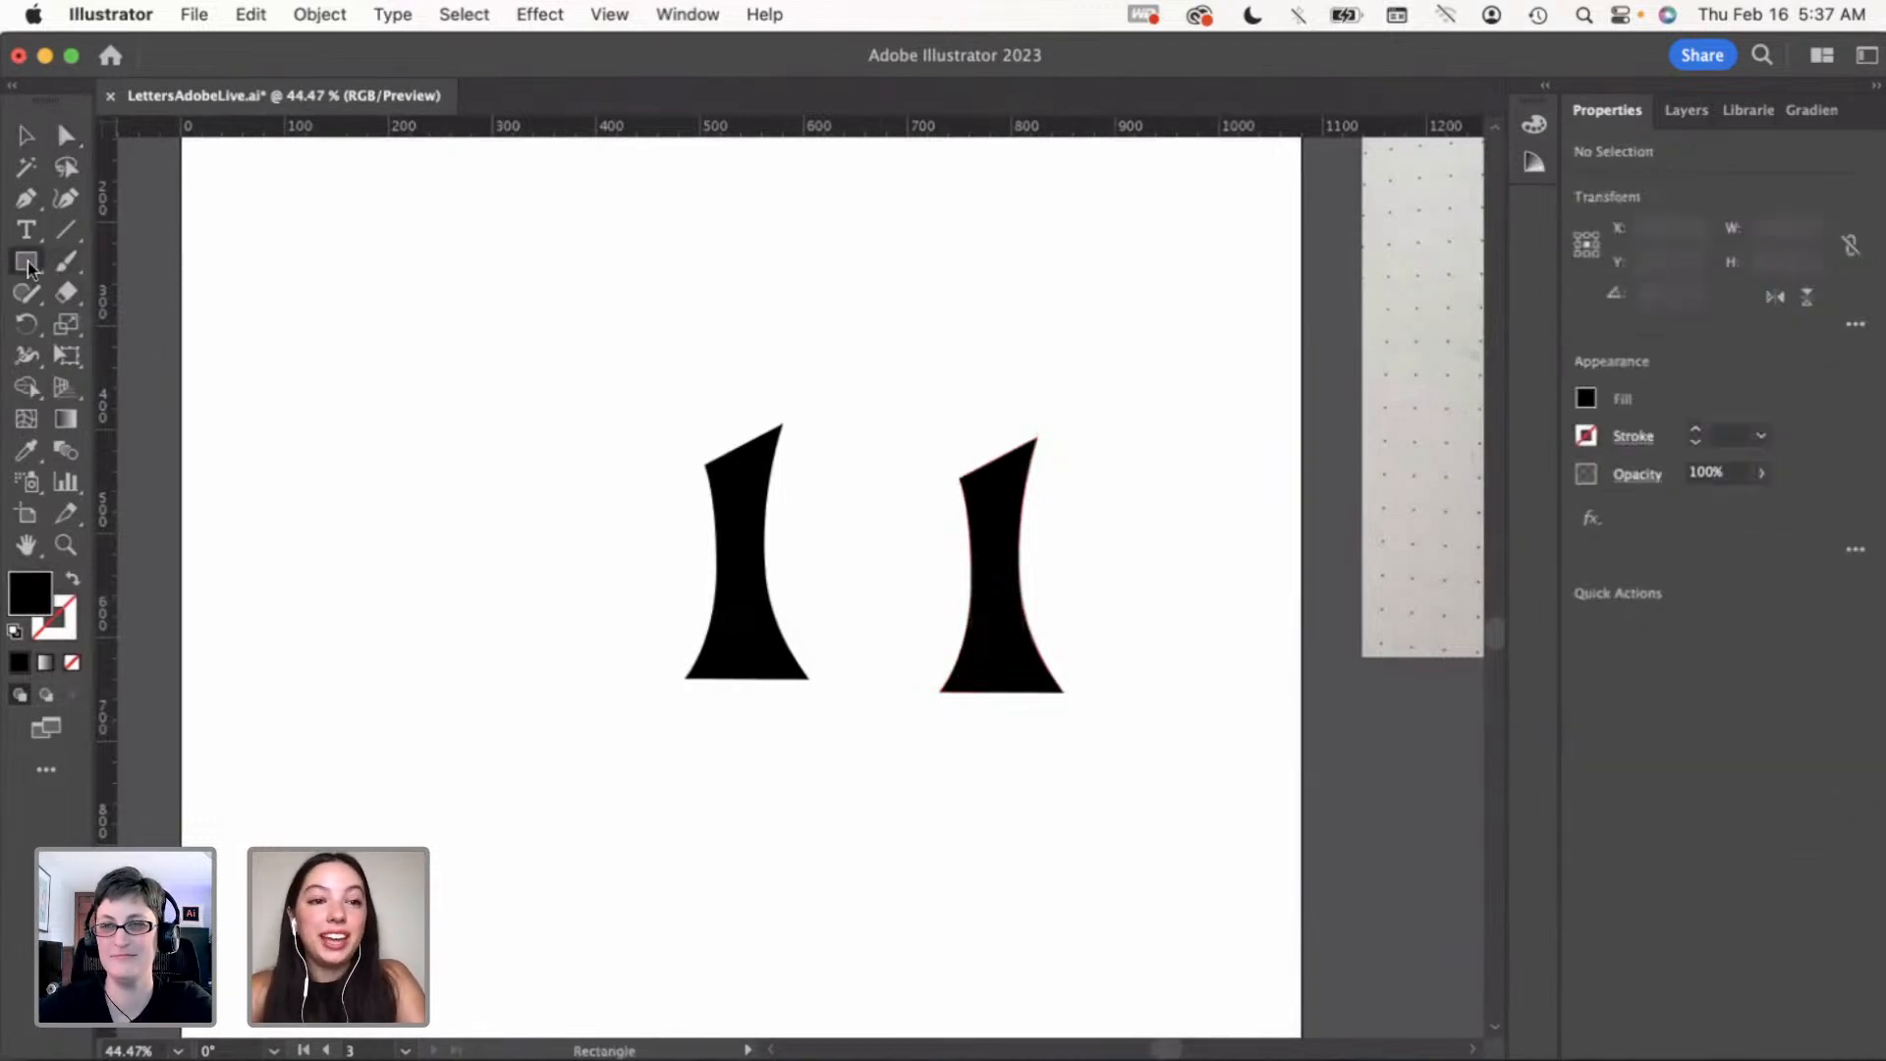
{"action": "left_click", "coordinate": [137, 324]}
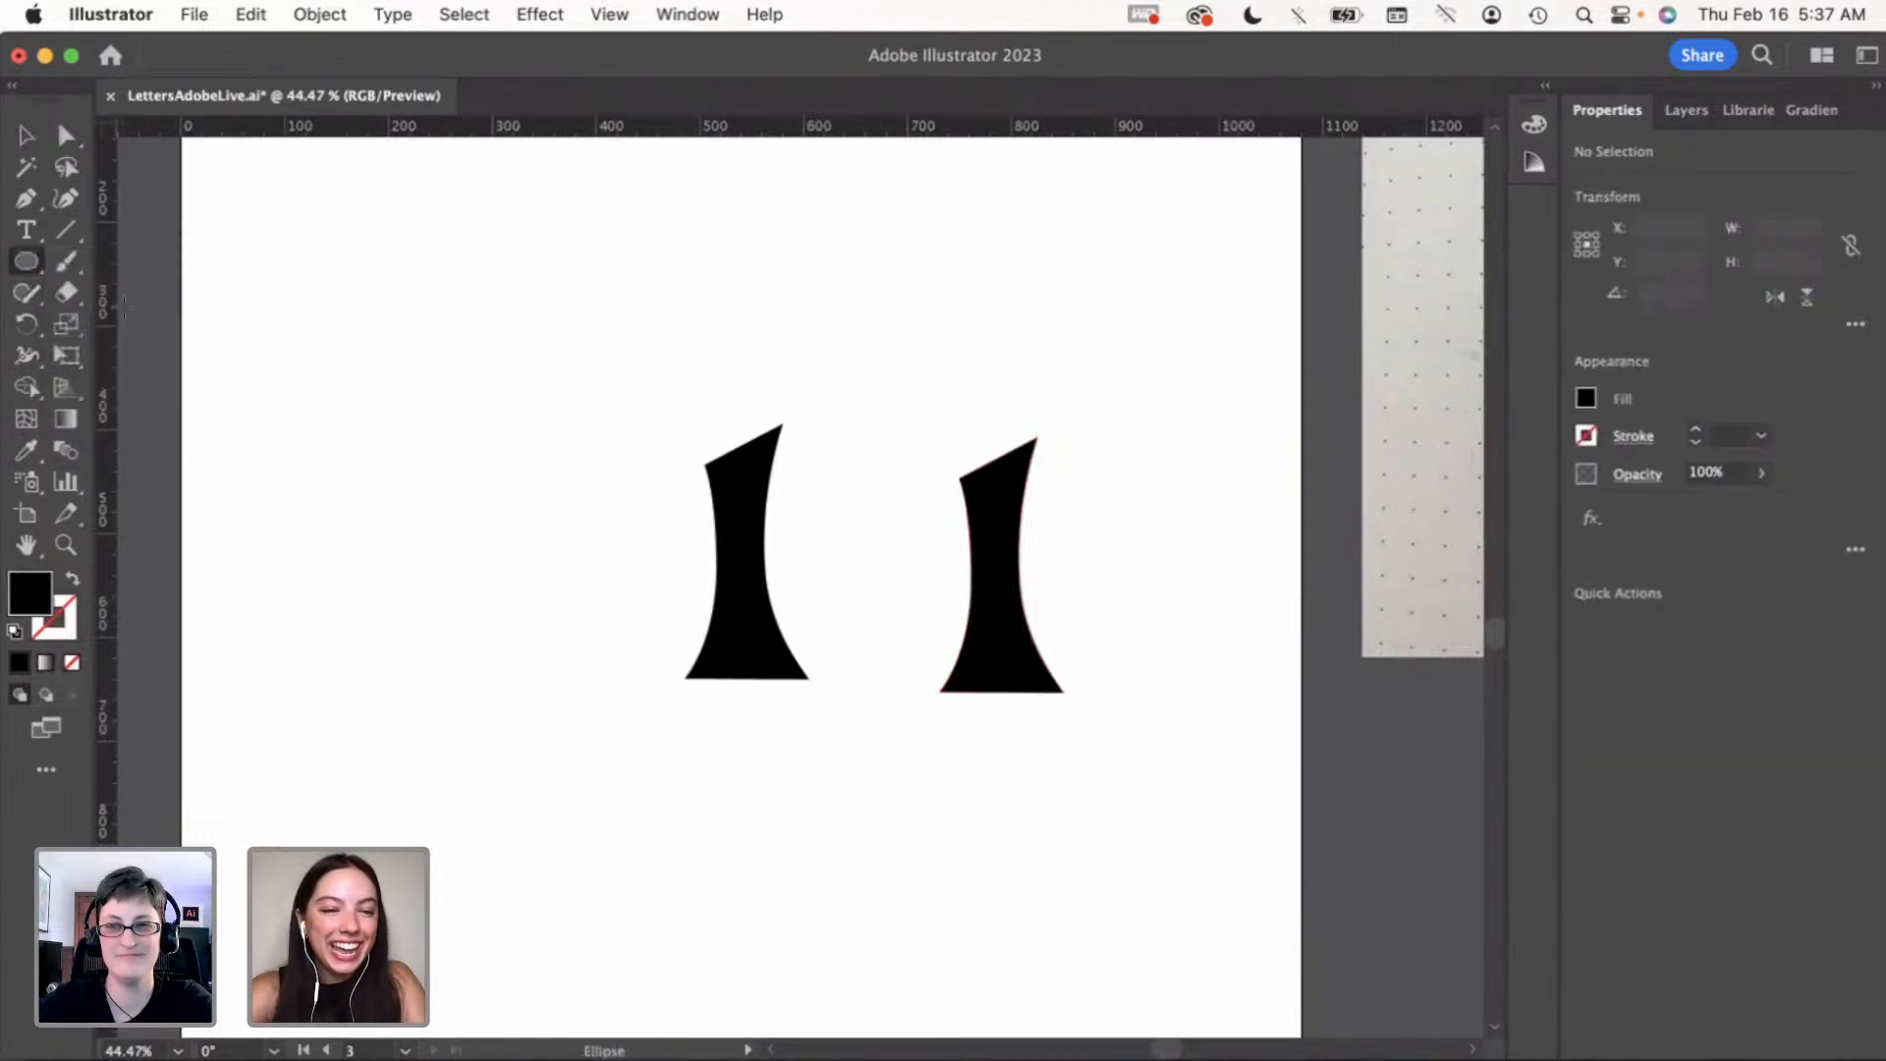
{"action": "left_click_drag", "start_coordinate": [680, 345], "coordinate": [754, 374]}
{"action": "key", "text": "v"}
{"action": "left_click", "coordinate": [836, 361]}
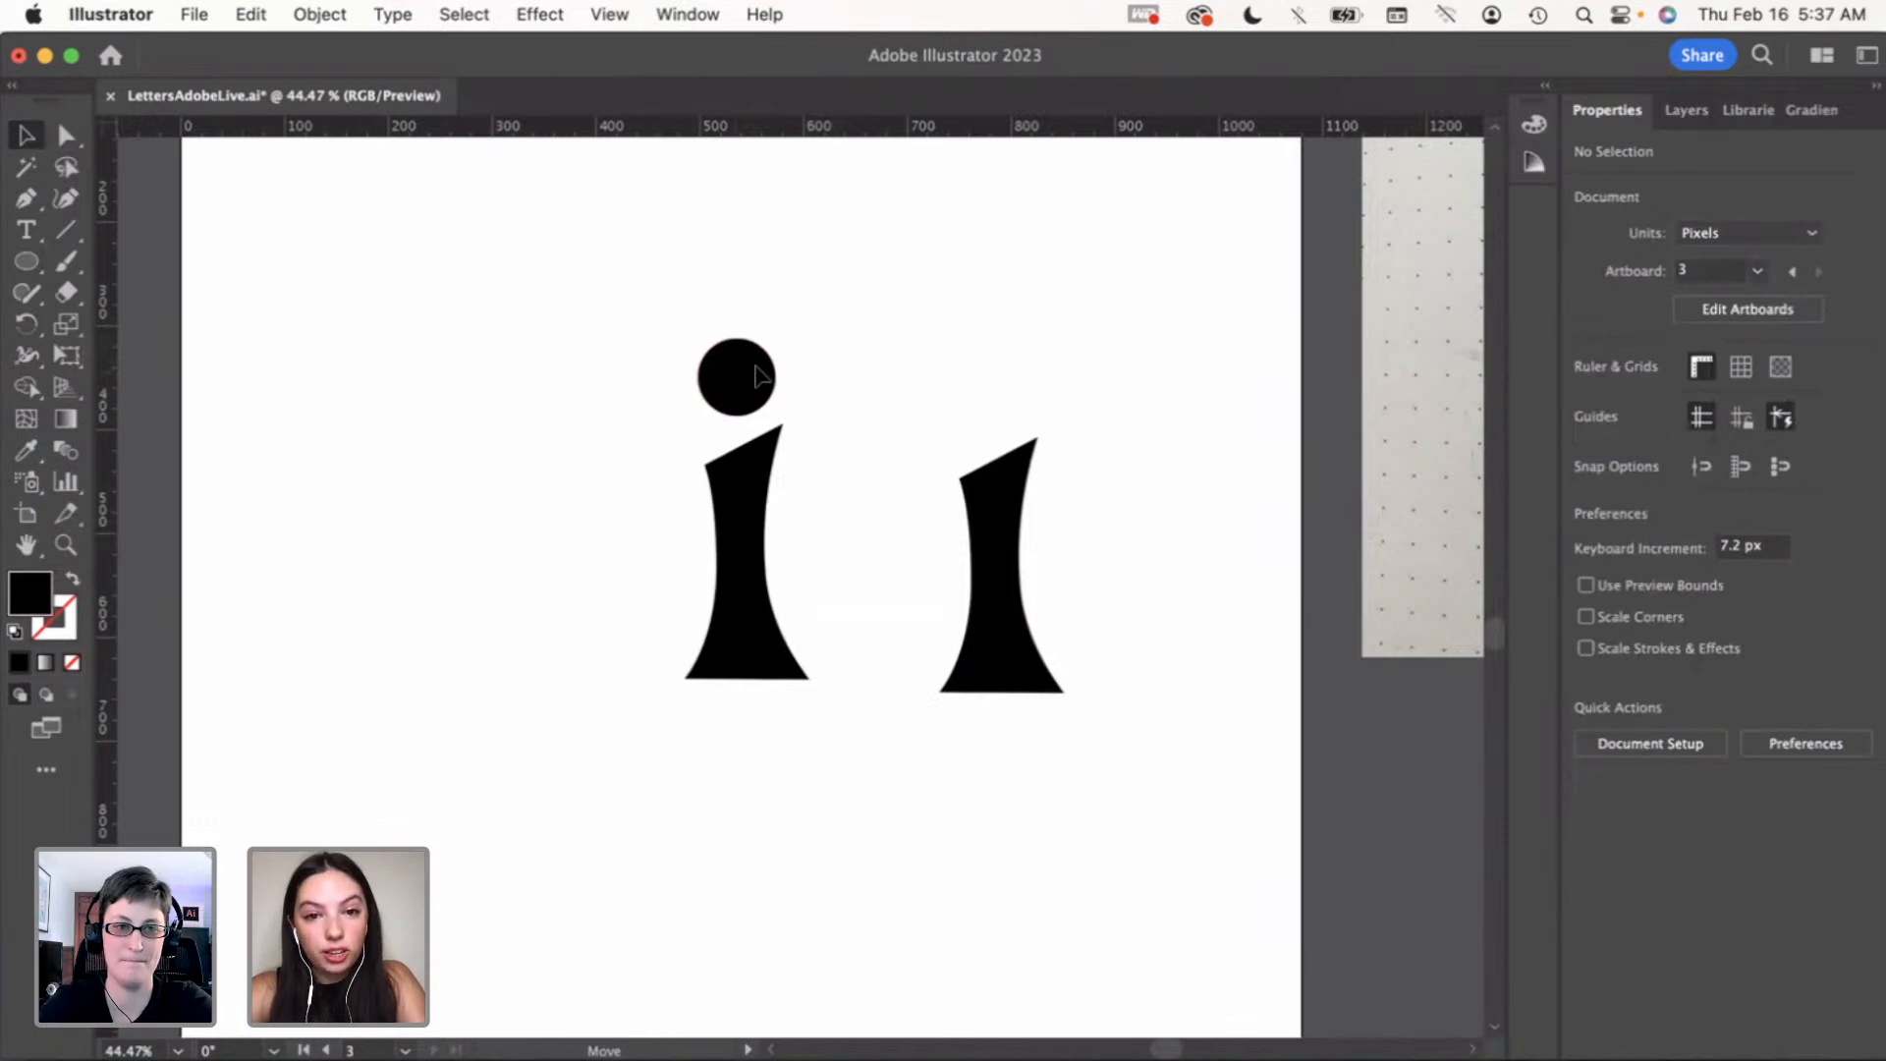
{"action": "left_click", "coordinate": [894, 414]}
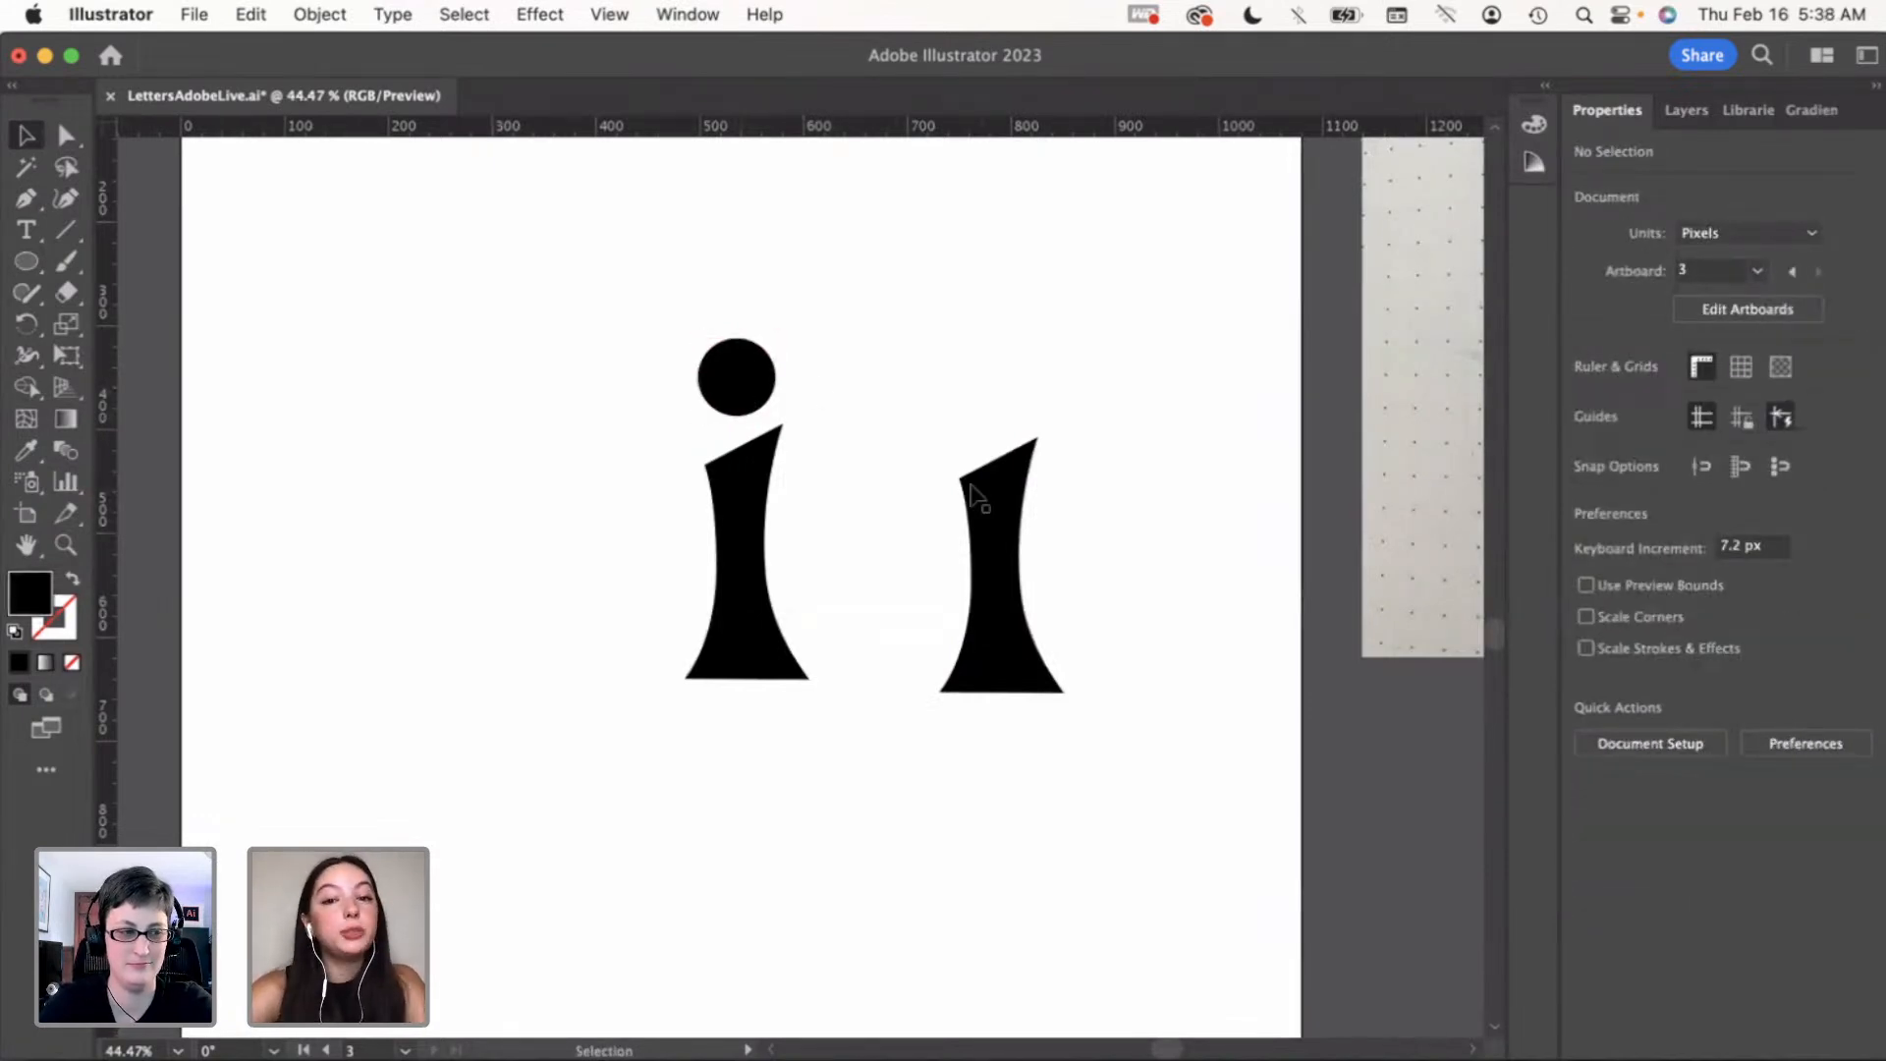
Move the duplicate stem slightly up so its base lines up with the original stem's base, then deselect it
{"action": "left_click_drag", "start_coordinate": [1002, 513], "coordinate": [1008, 508]}
{"action": "left_click", "coordinate": [900, 489]}
Move the dotted i toward the artboard's left side and delete the duplicate stem
{"action": "scroll", "coordinate": [899, 489], "scroll_direction": "down", "scroll_amount": 2}
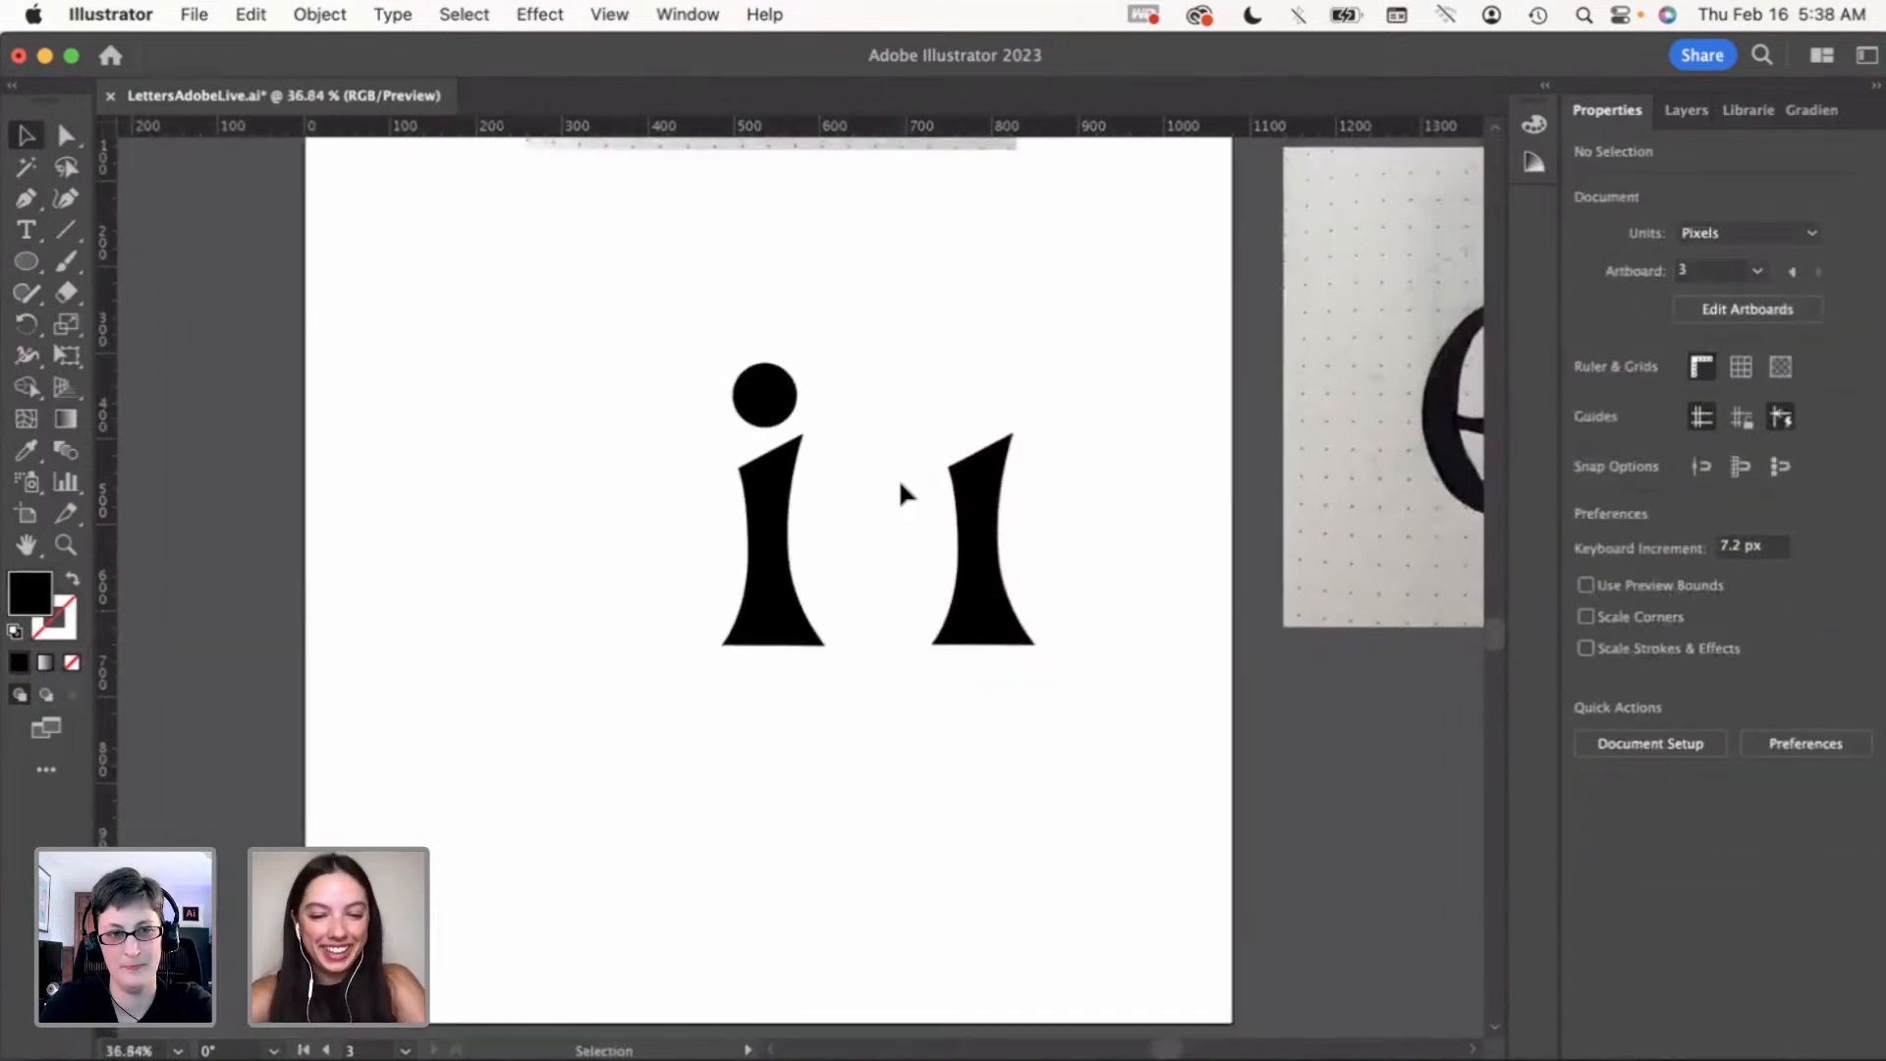
{"action": "scroll", "coordinate": [898, 477], "scroll_direction": "down", "scroll_amount": 3}
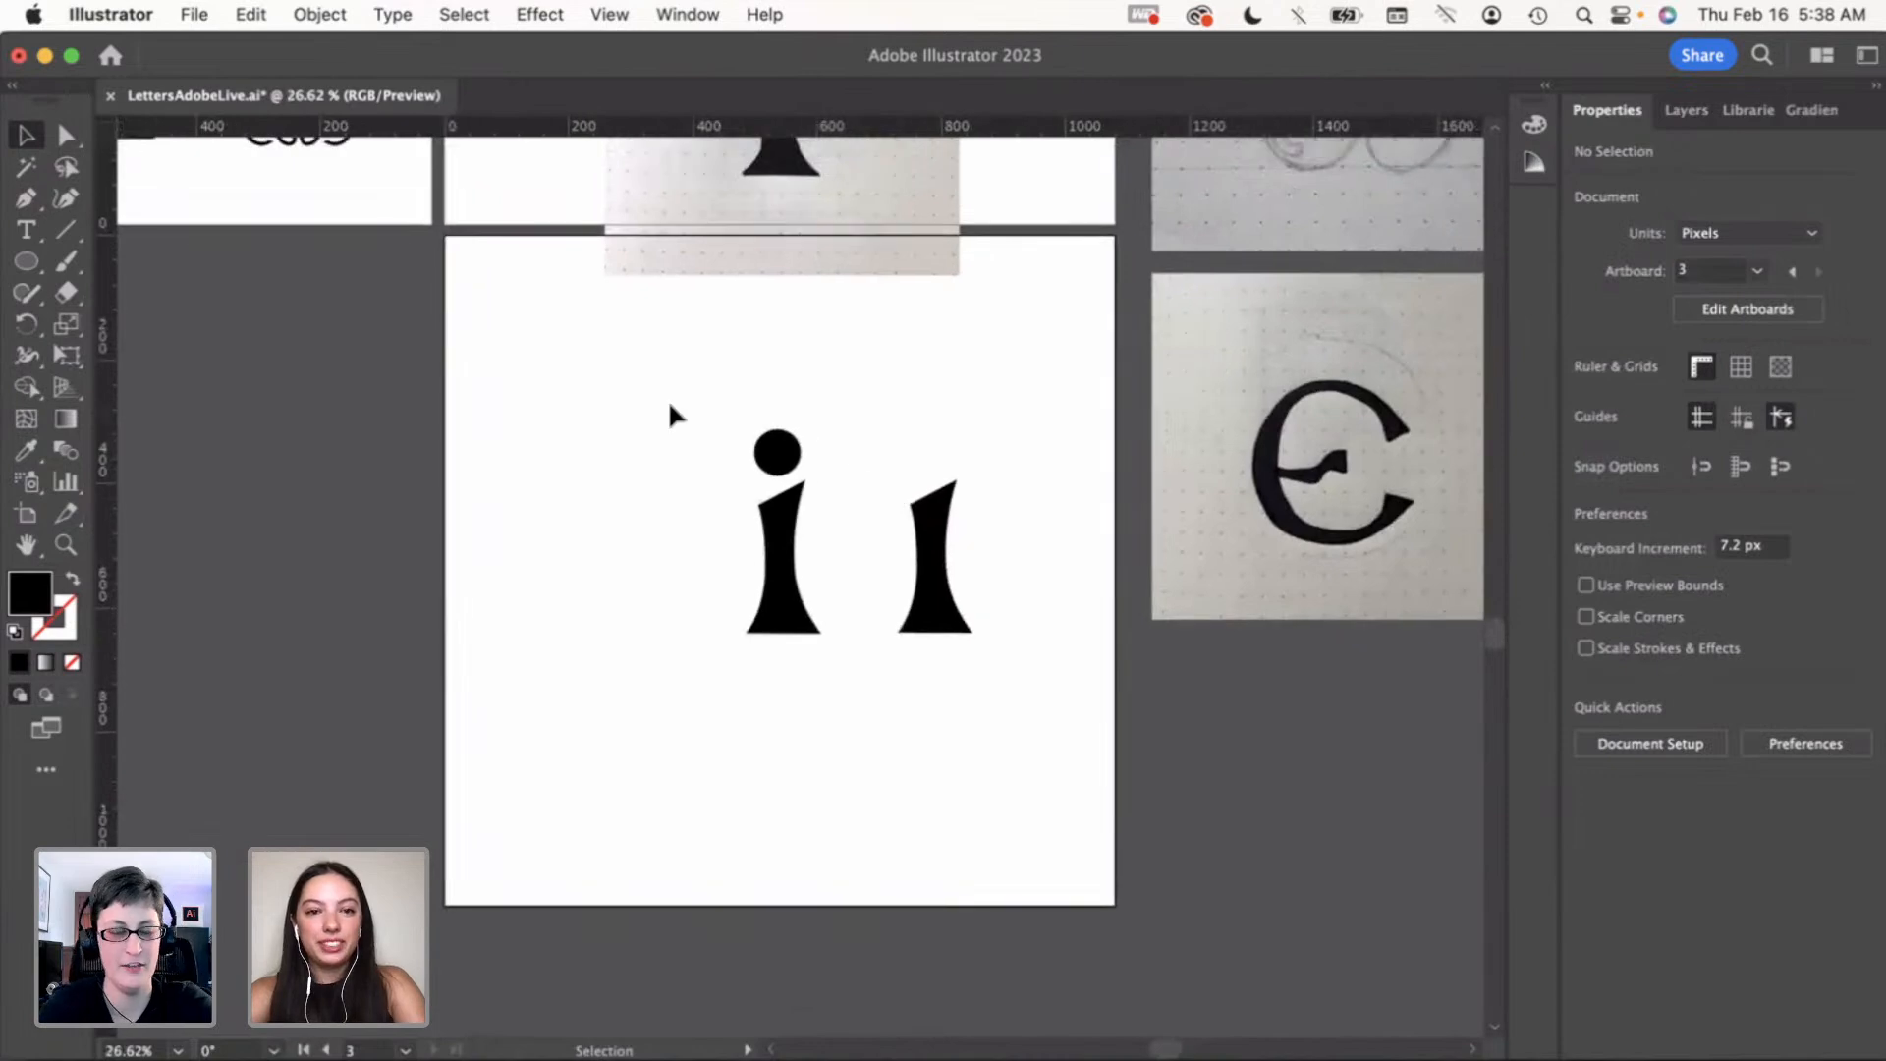
{"action": "left_click_drag", "start_coordinate": [686, 405], "coordinate": [683, 589]}
{"action": "left_click", "coordinate": [799, 577]}
{"action": "left_click", "coordinate": [946, 563]}
{"action": "key", "text": "Delete"}
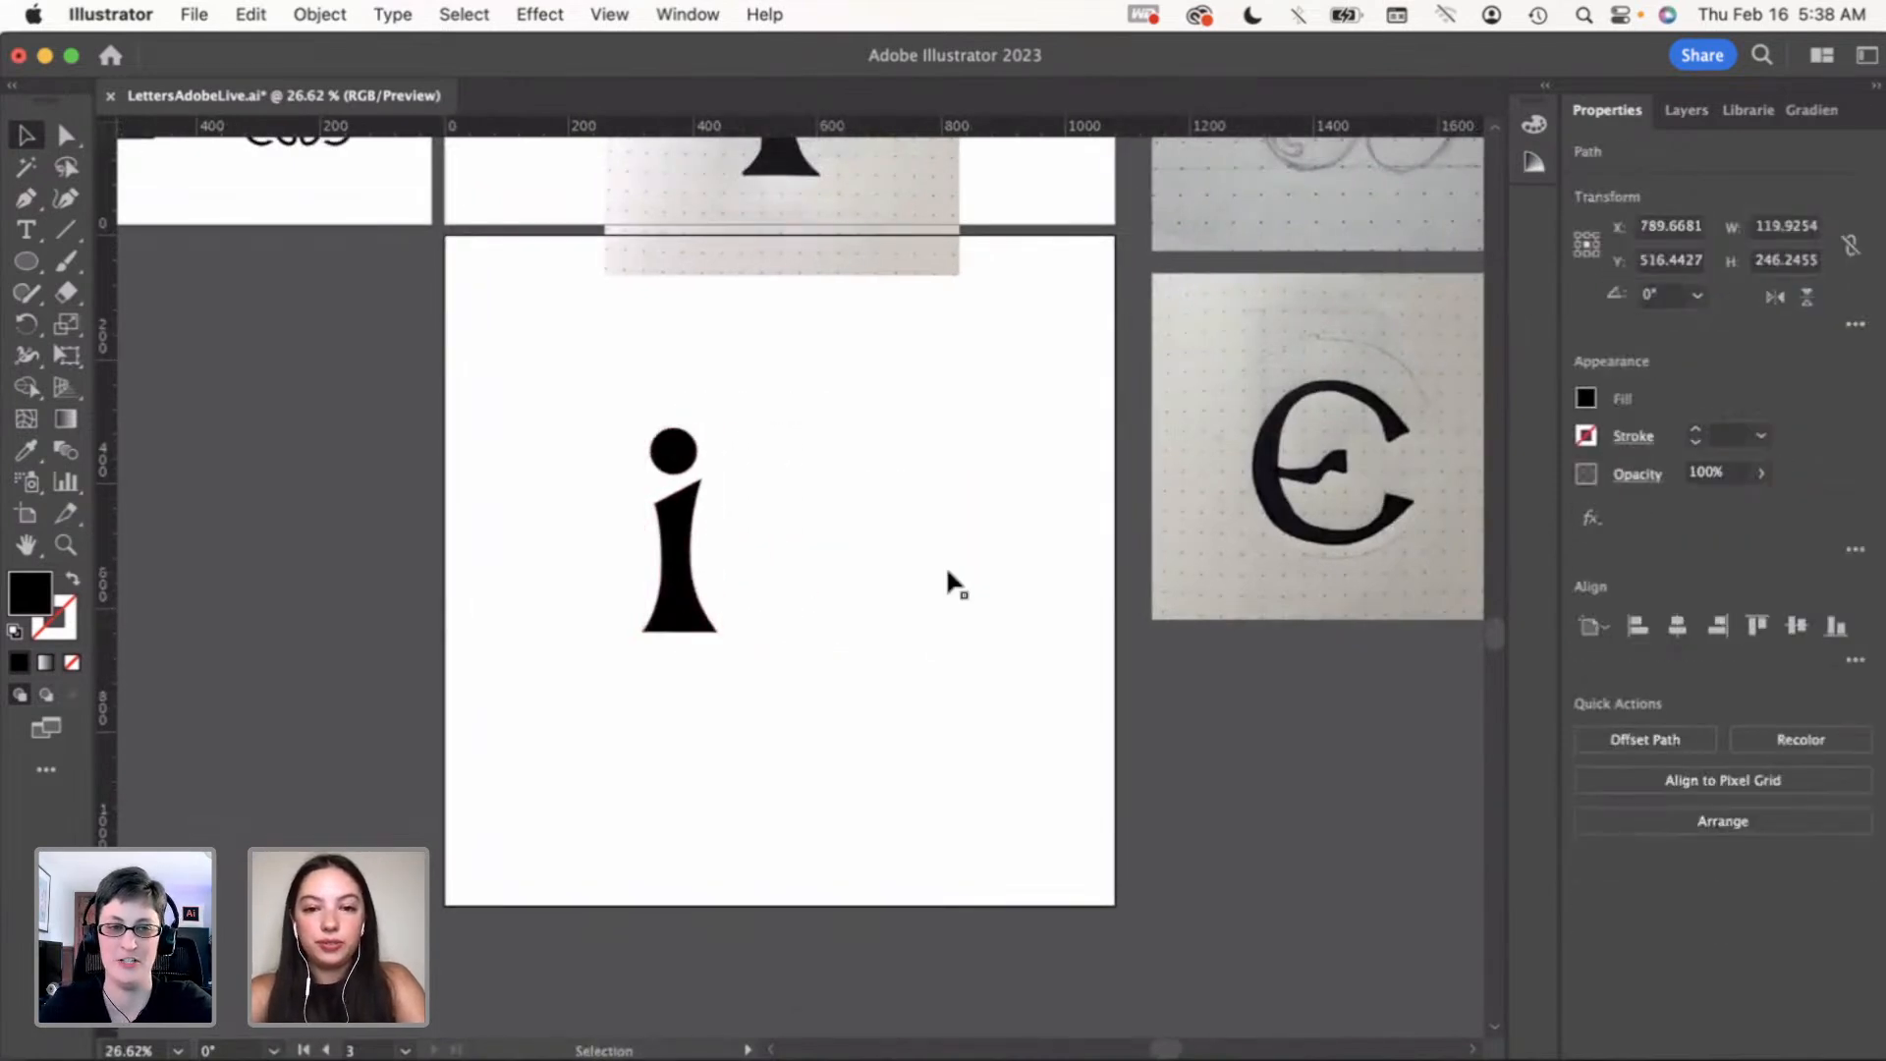
Move the dot and stem of the i together into the artboard's upper-left area, then deselect them
{"action": "scroll", "coordinate": [1064, 570], "scroll_direction": "right", "scroll_amount": 3}
{"action": "left_click_drag", "start_coordinate": [481, 430], "coordinate": [715, 752]}
{"action": "left_click_drag", "start_coordinate": [556, 559], "coordinate": [442, 479]}
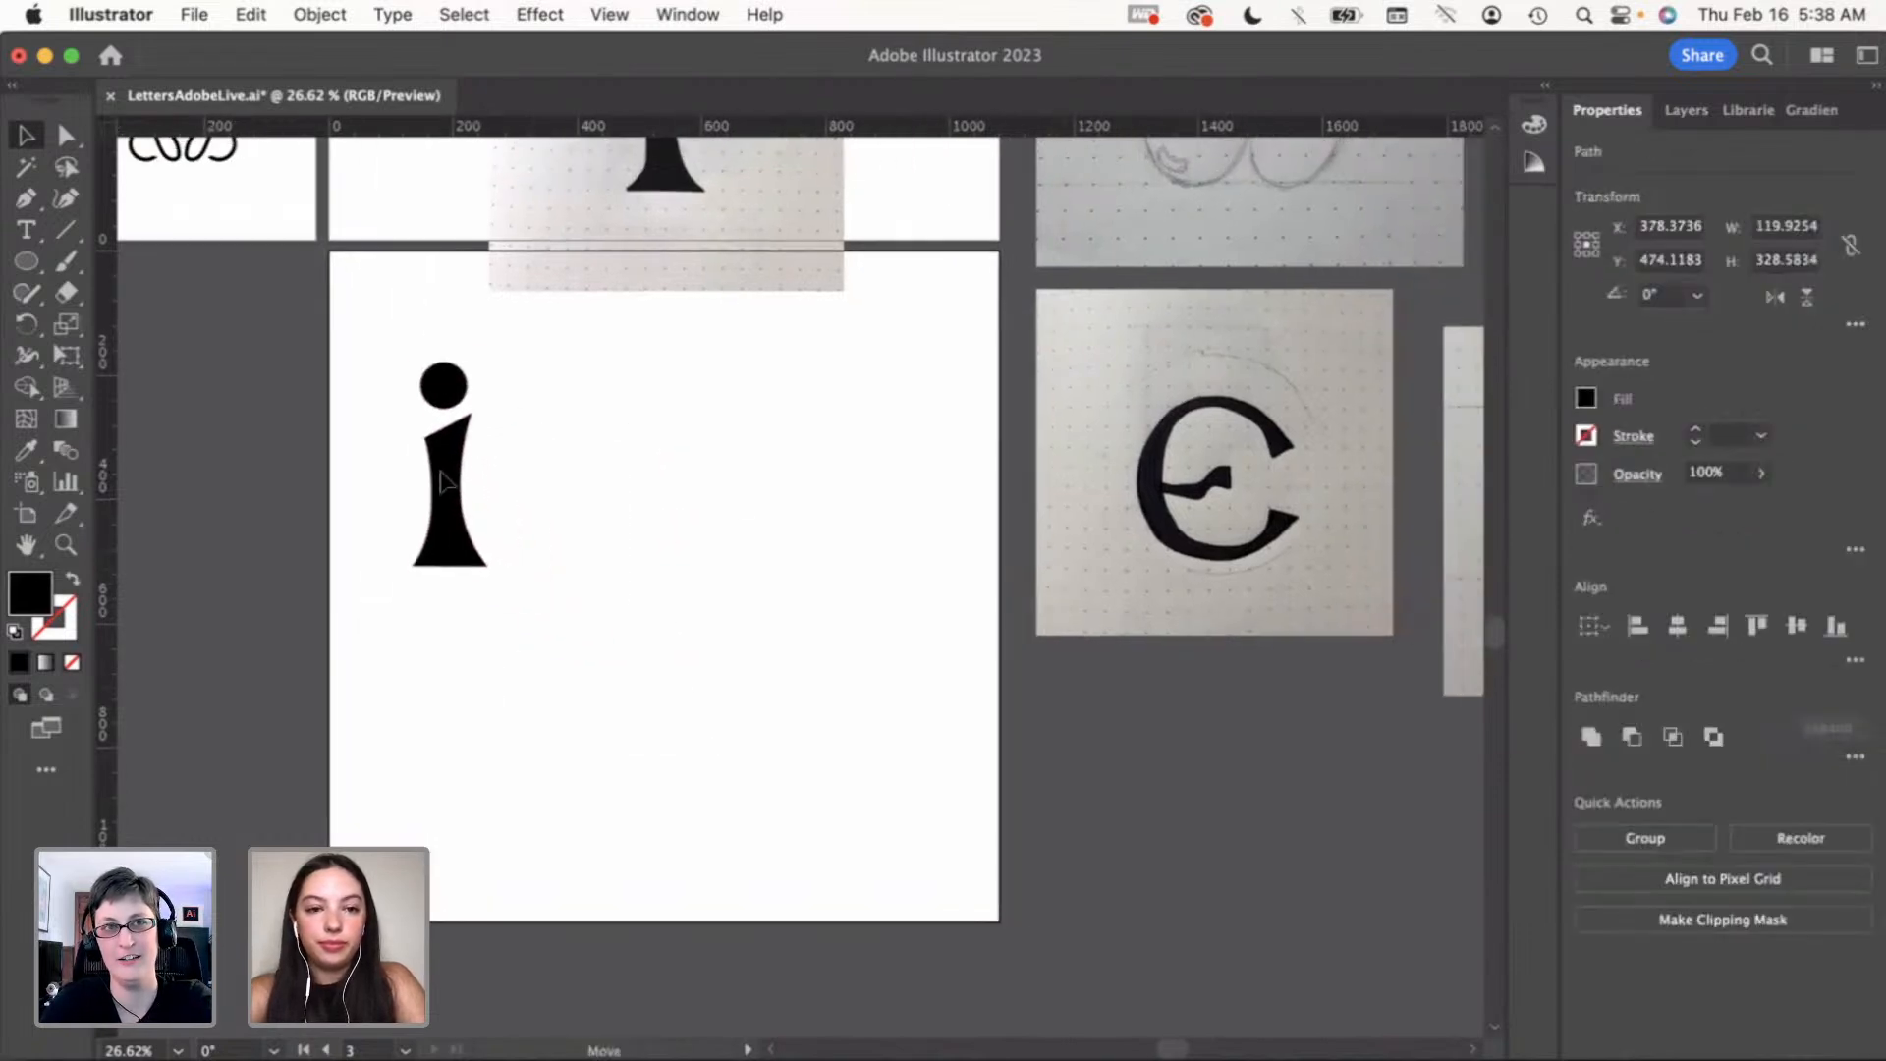
{"action": "left_click", "coordinate": [663, 496]}
Place a copy of the inked e sketch photo on the artboard, to the lower right of the i, and deselect it
{"action": "mouse_move", "coordinate": [1165, 478]}
{"action": "left_mouse_down"}
{"action": "mouse_move", "coordinate": [1011, 514]}
{"action": "mouse_move", "coordinate": [773, 609]}
{"action": "mouse_move", "coordinate": [774, 640]}
{"action": "left_mouse_up"}
{"action": "left_click", "coordinate": [1016, 691]}
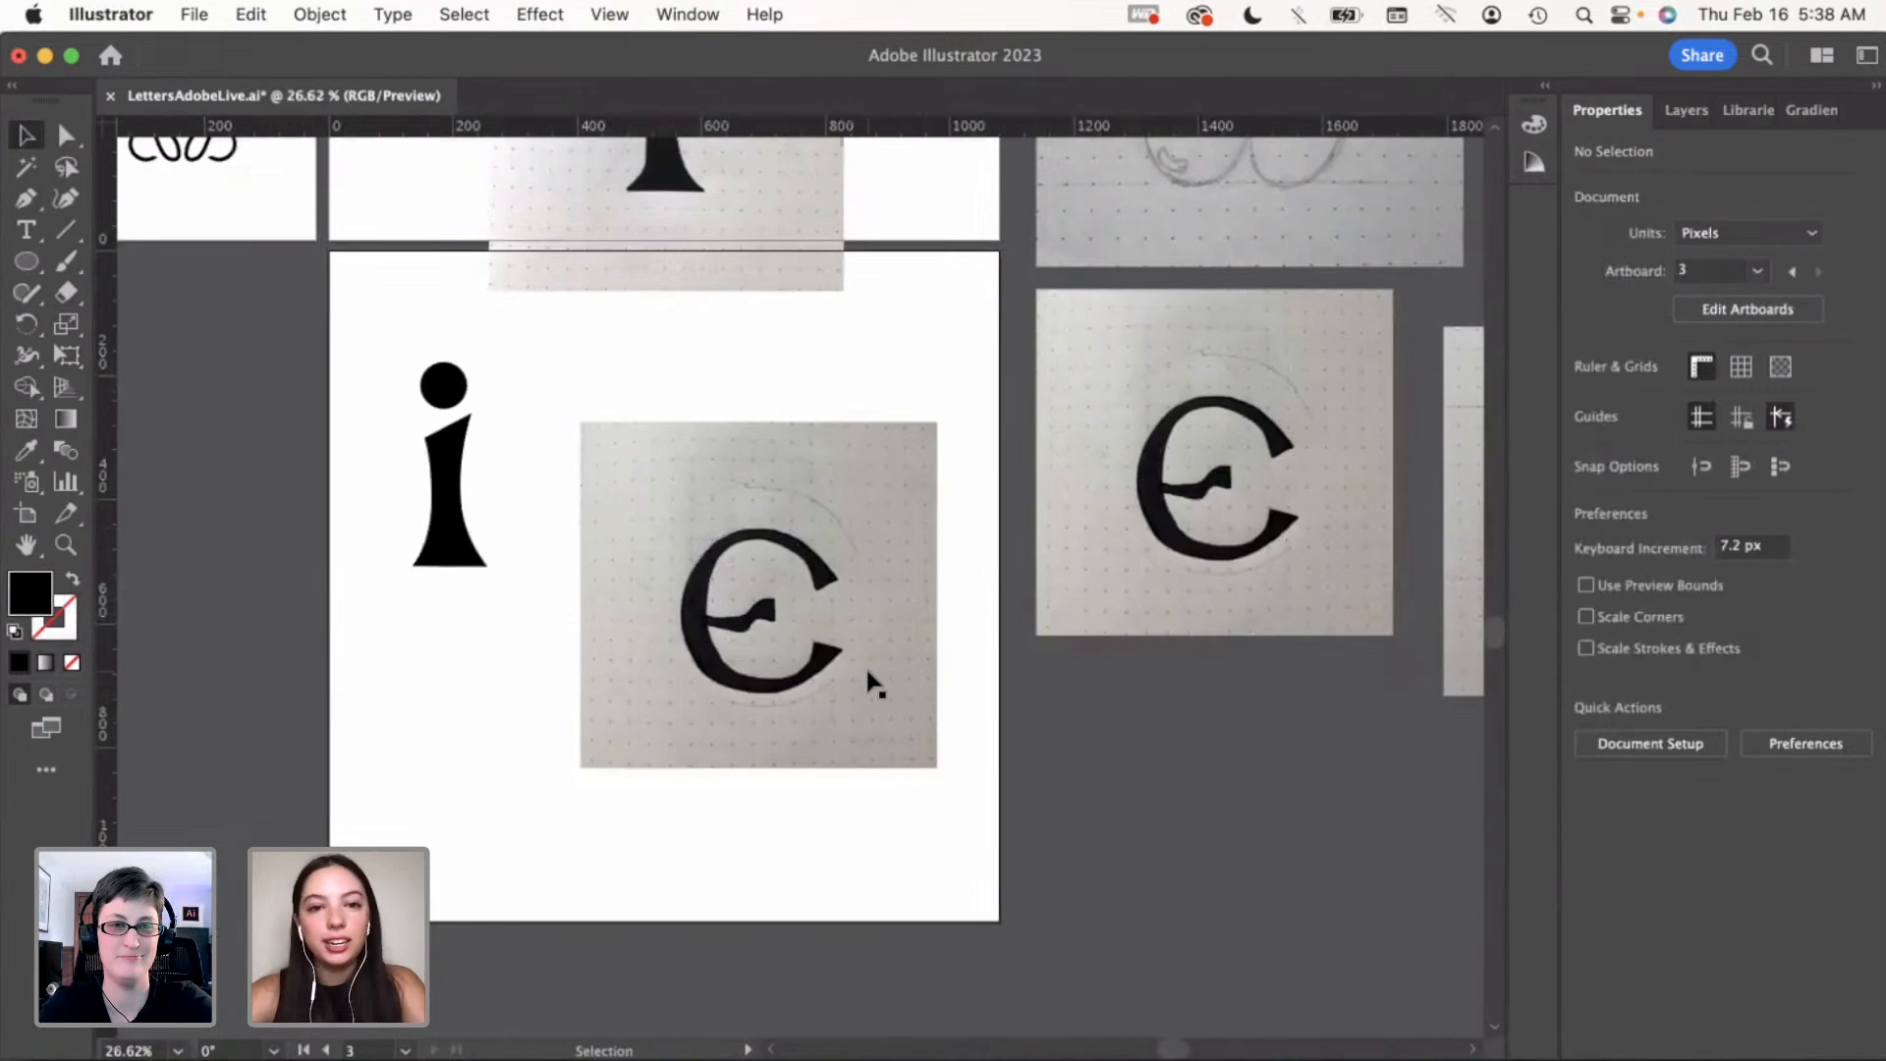
Try tracing the e's upper terminal and inner top curve with the Pen tool, then remove the path
{"action": "scroll", "coordinate": [677, 638], "scroll_direction": "up", "scroll_amount": 2}
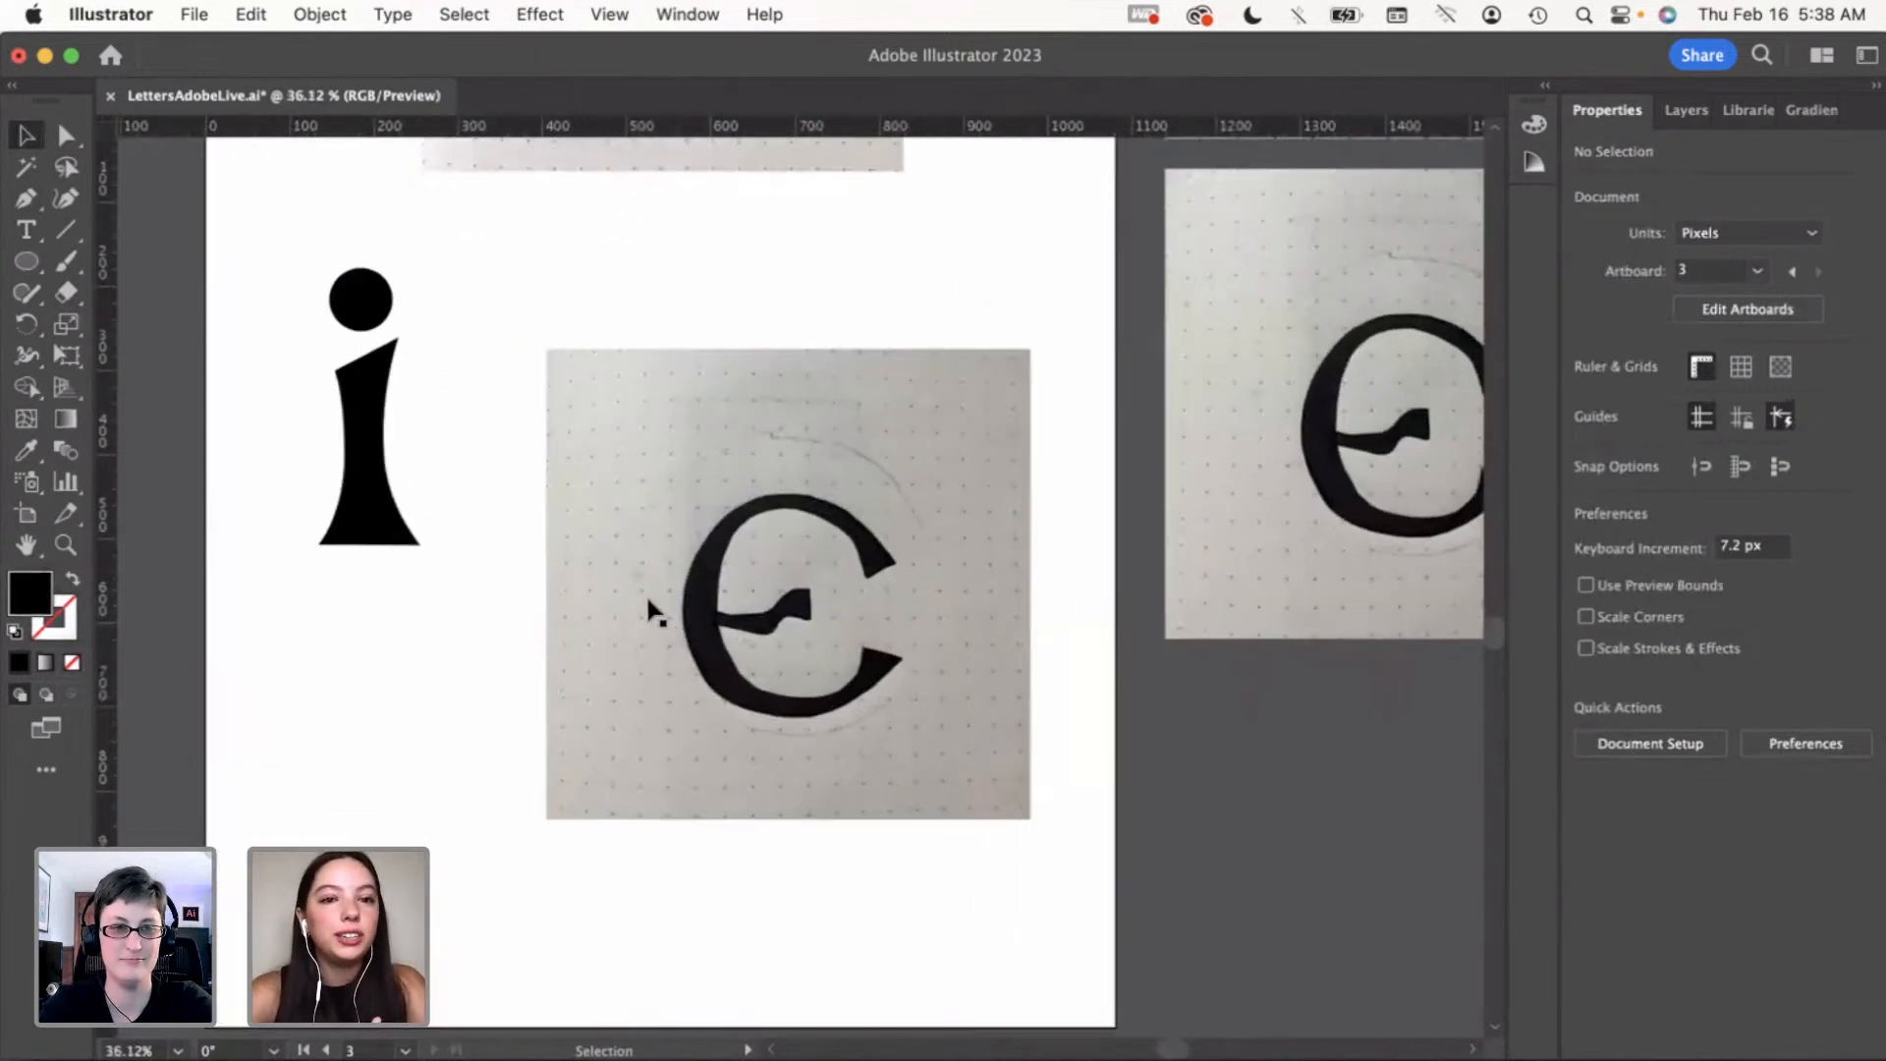
{"action": "left_click", "coordinate": [22, 201]}
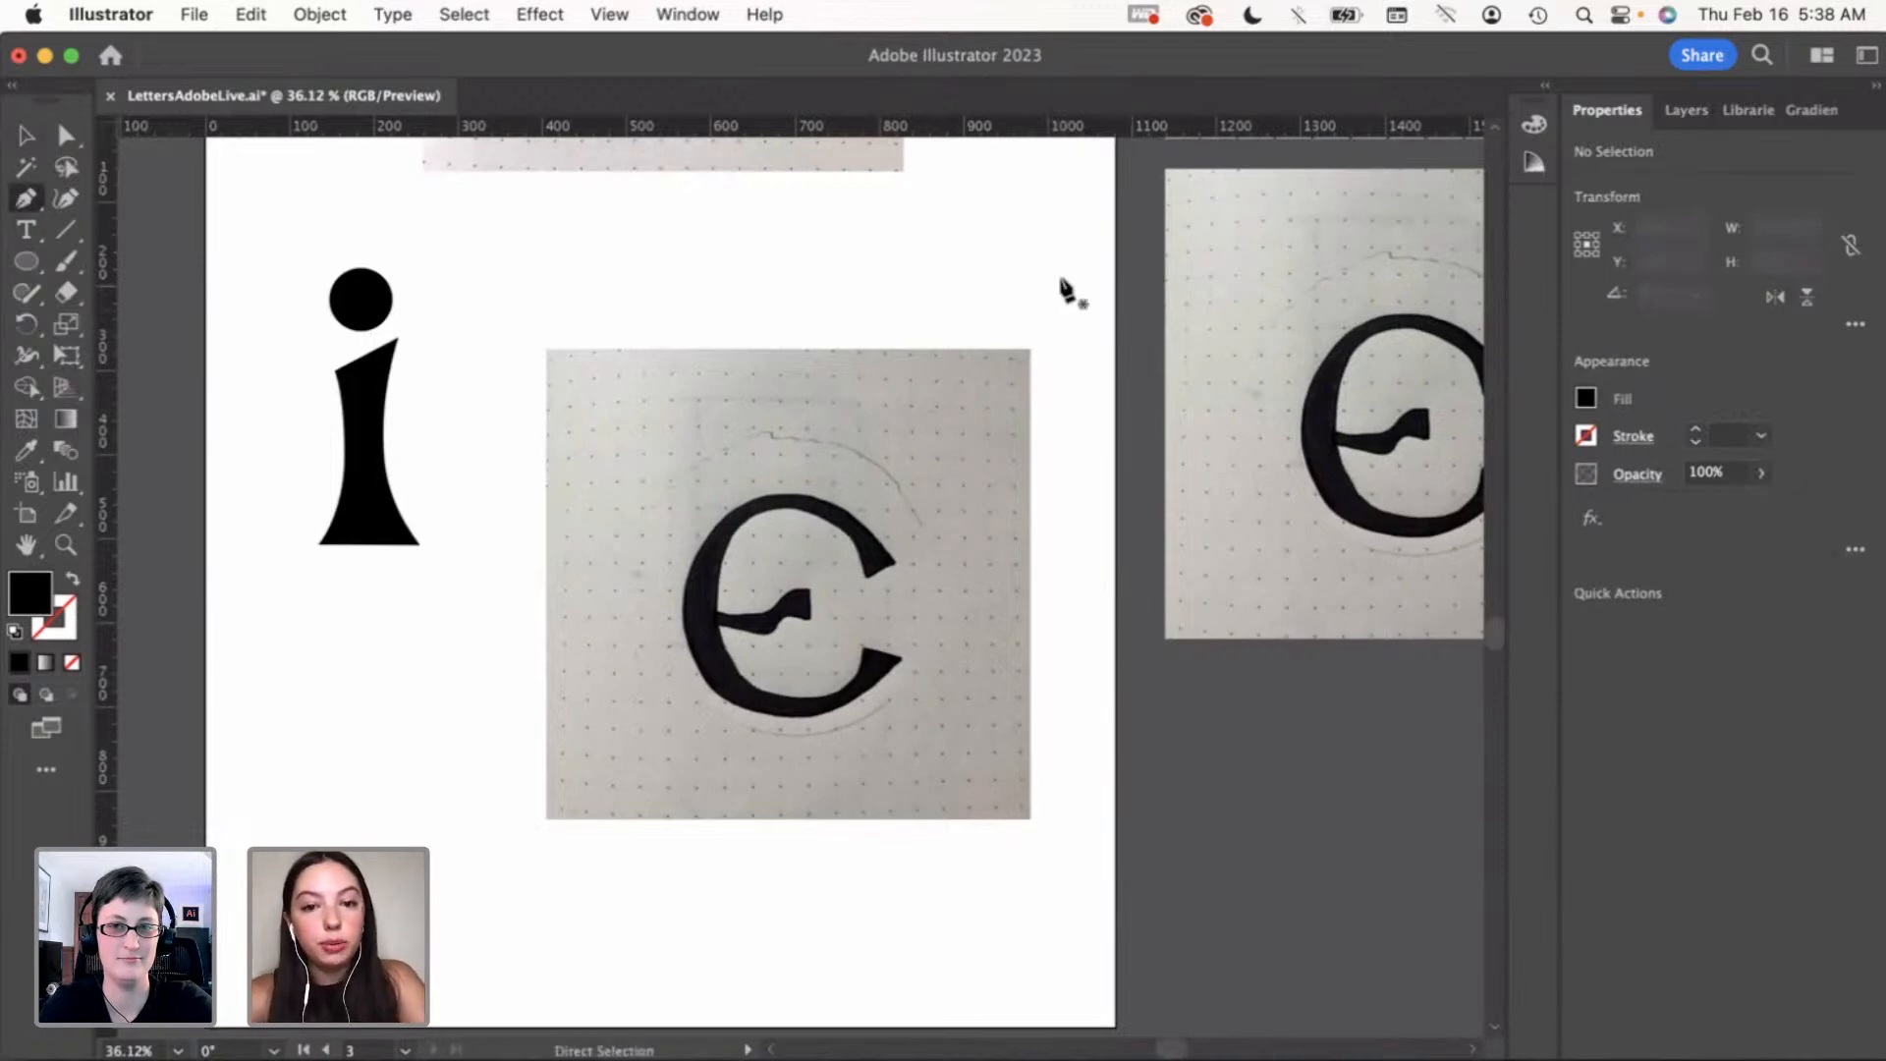
{"action": "left_click", "coordinate": [893, 563]}
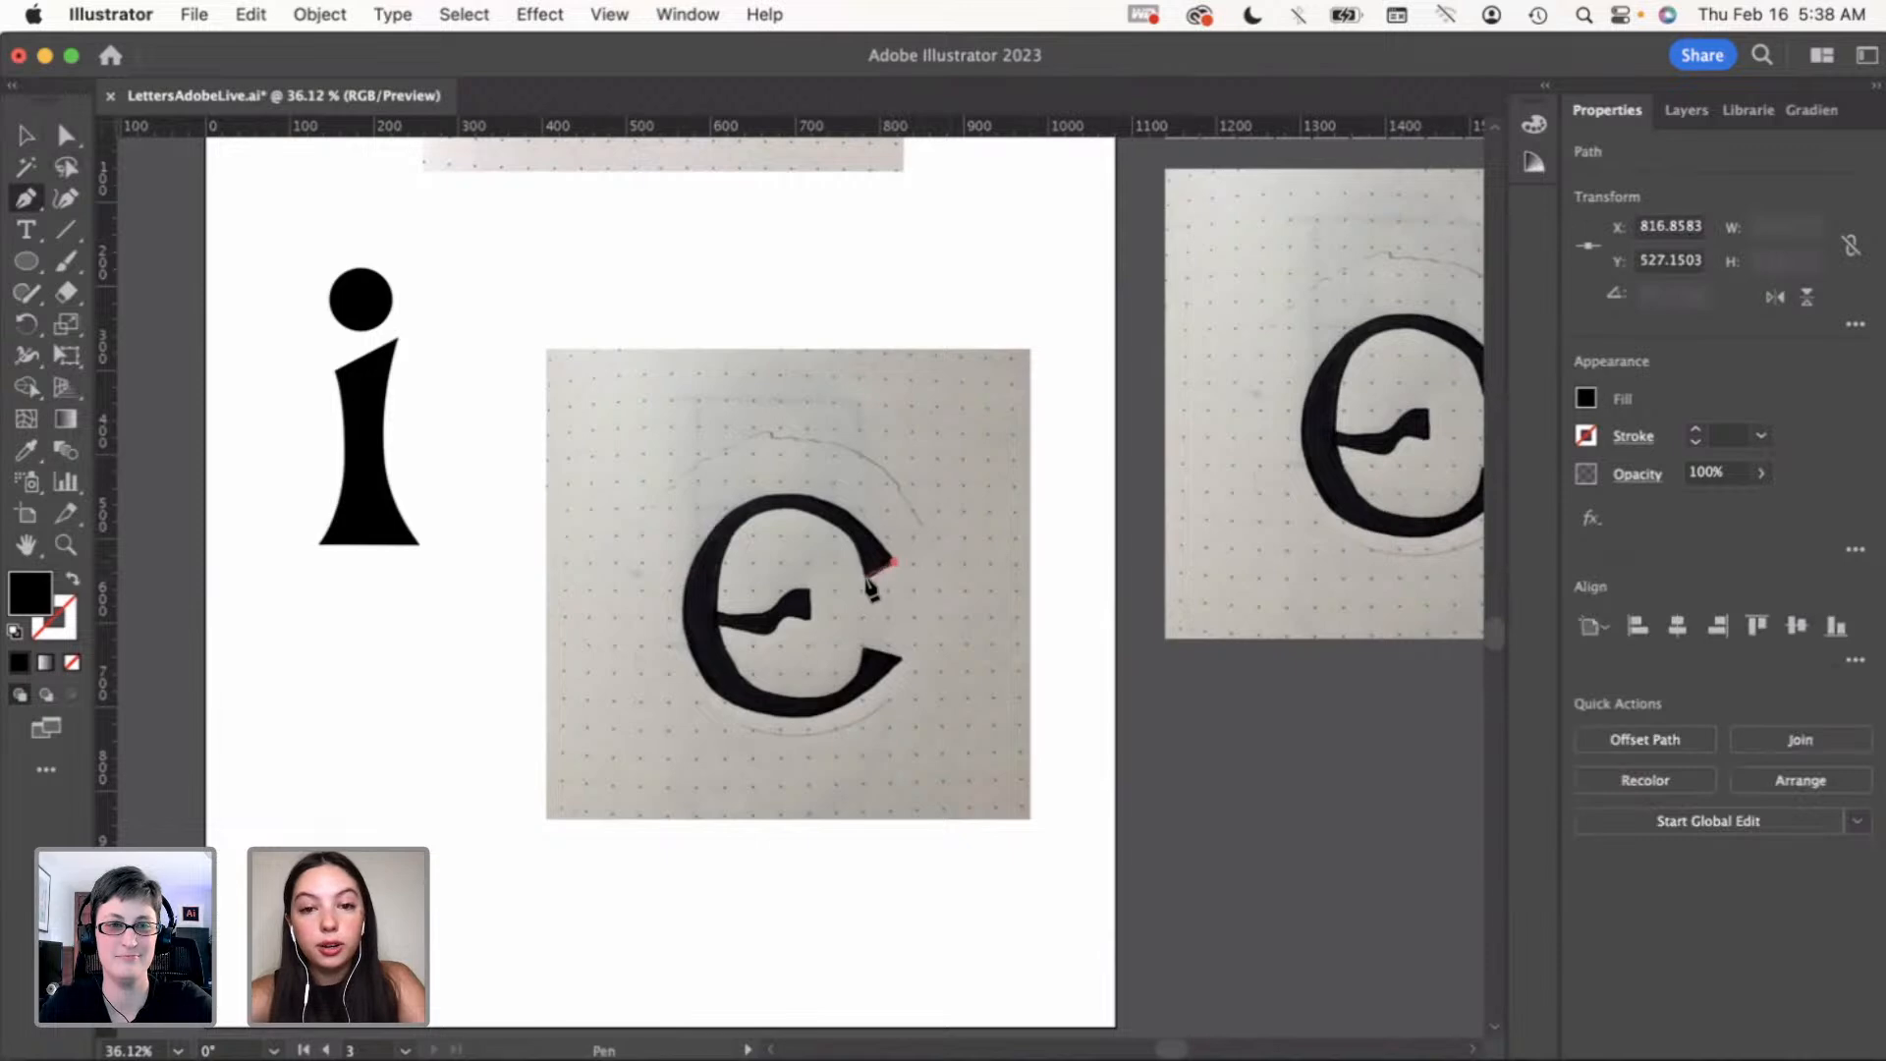
{"action": "left_click", "coordinate": [865, 579]}
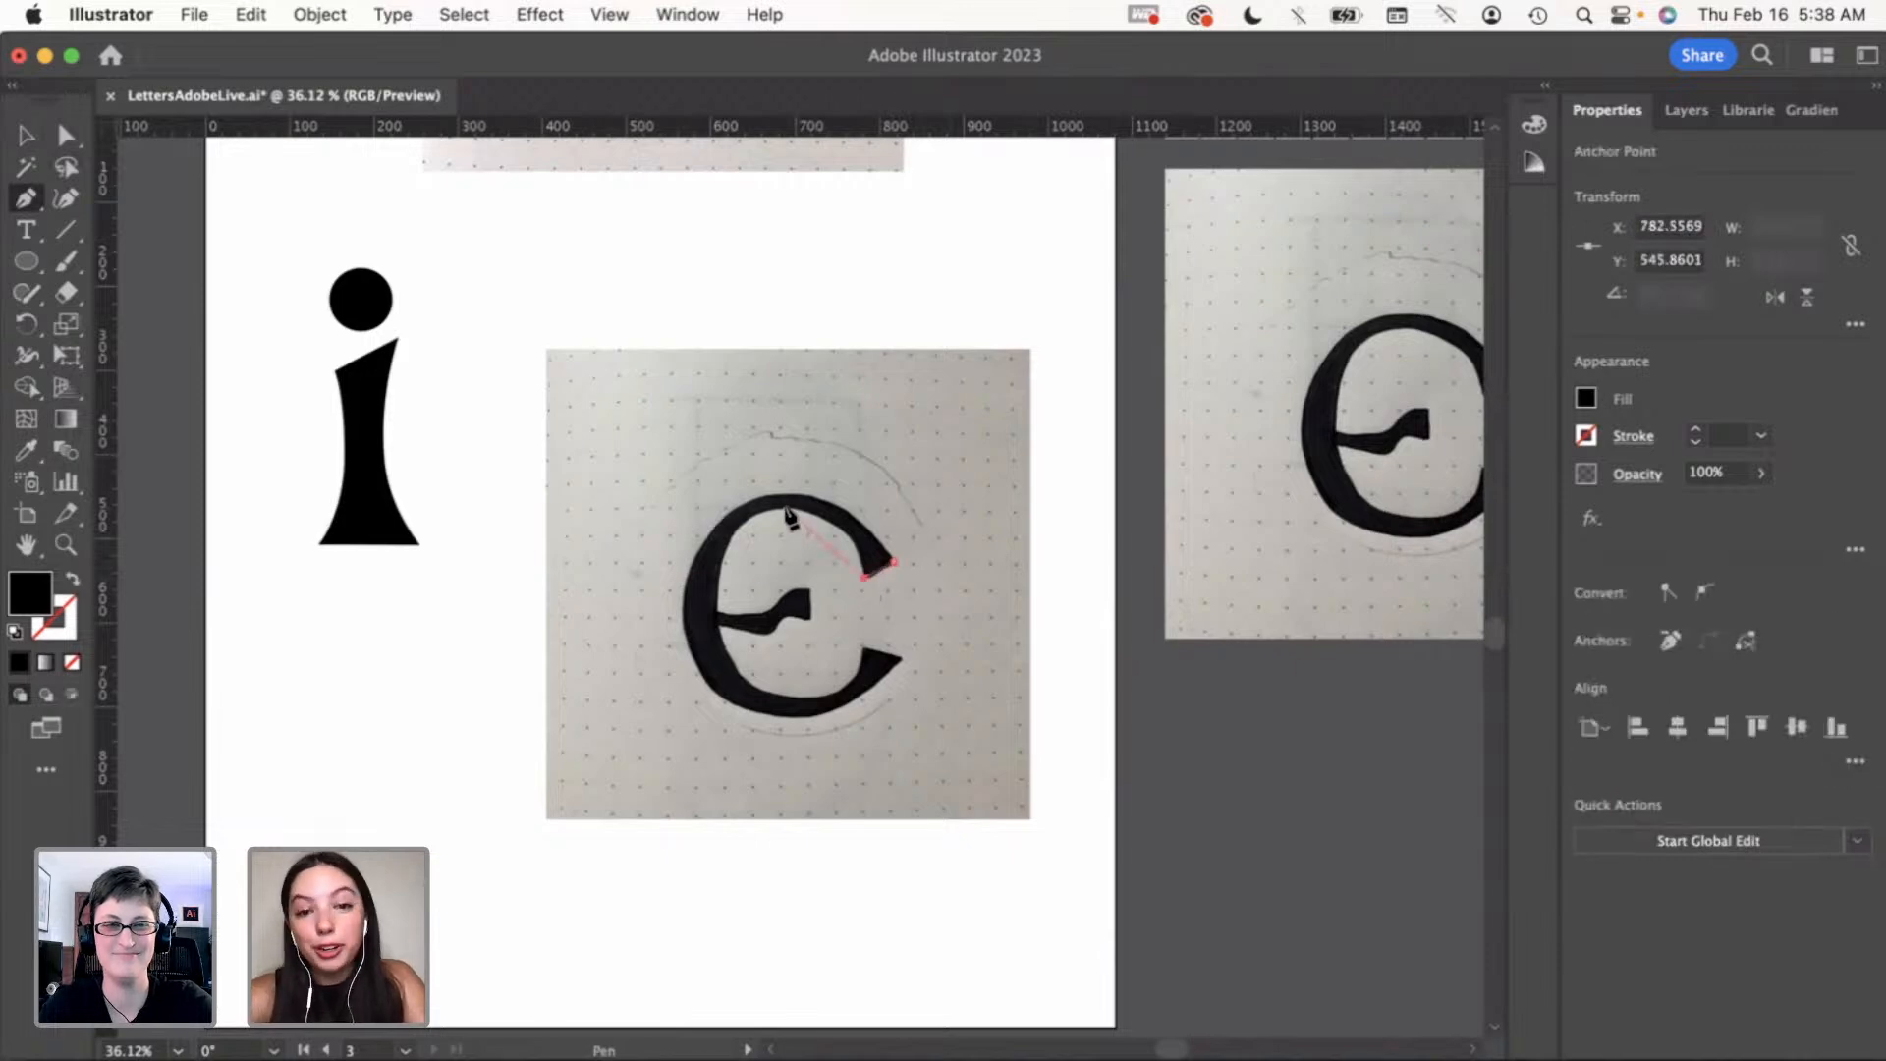
{"action": "left_click_drag", "start_coordinate": [784, 506], "coordinate": [721, 510]}
{"action": "left_click", "coordinate": [783, 507], "text": "alt"}
{"action": "left_click_drag", "start_coordinate": [773, 509], "coordinate": [686, 511]}
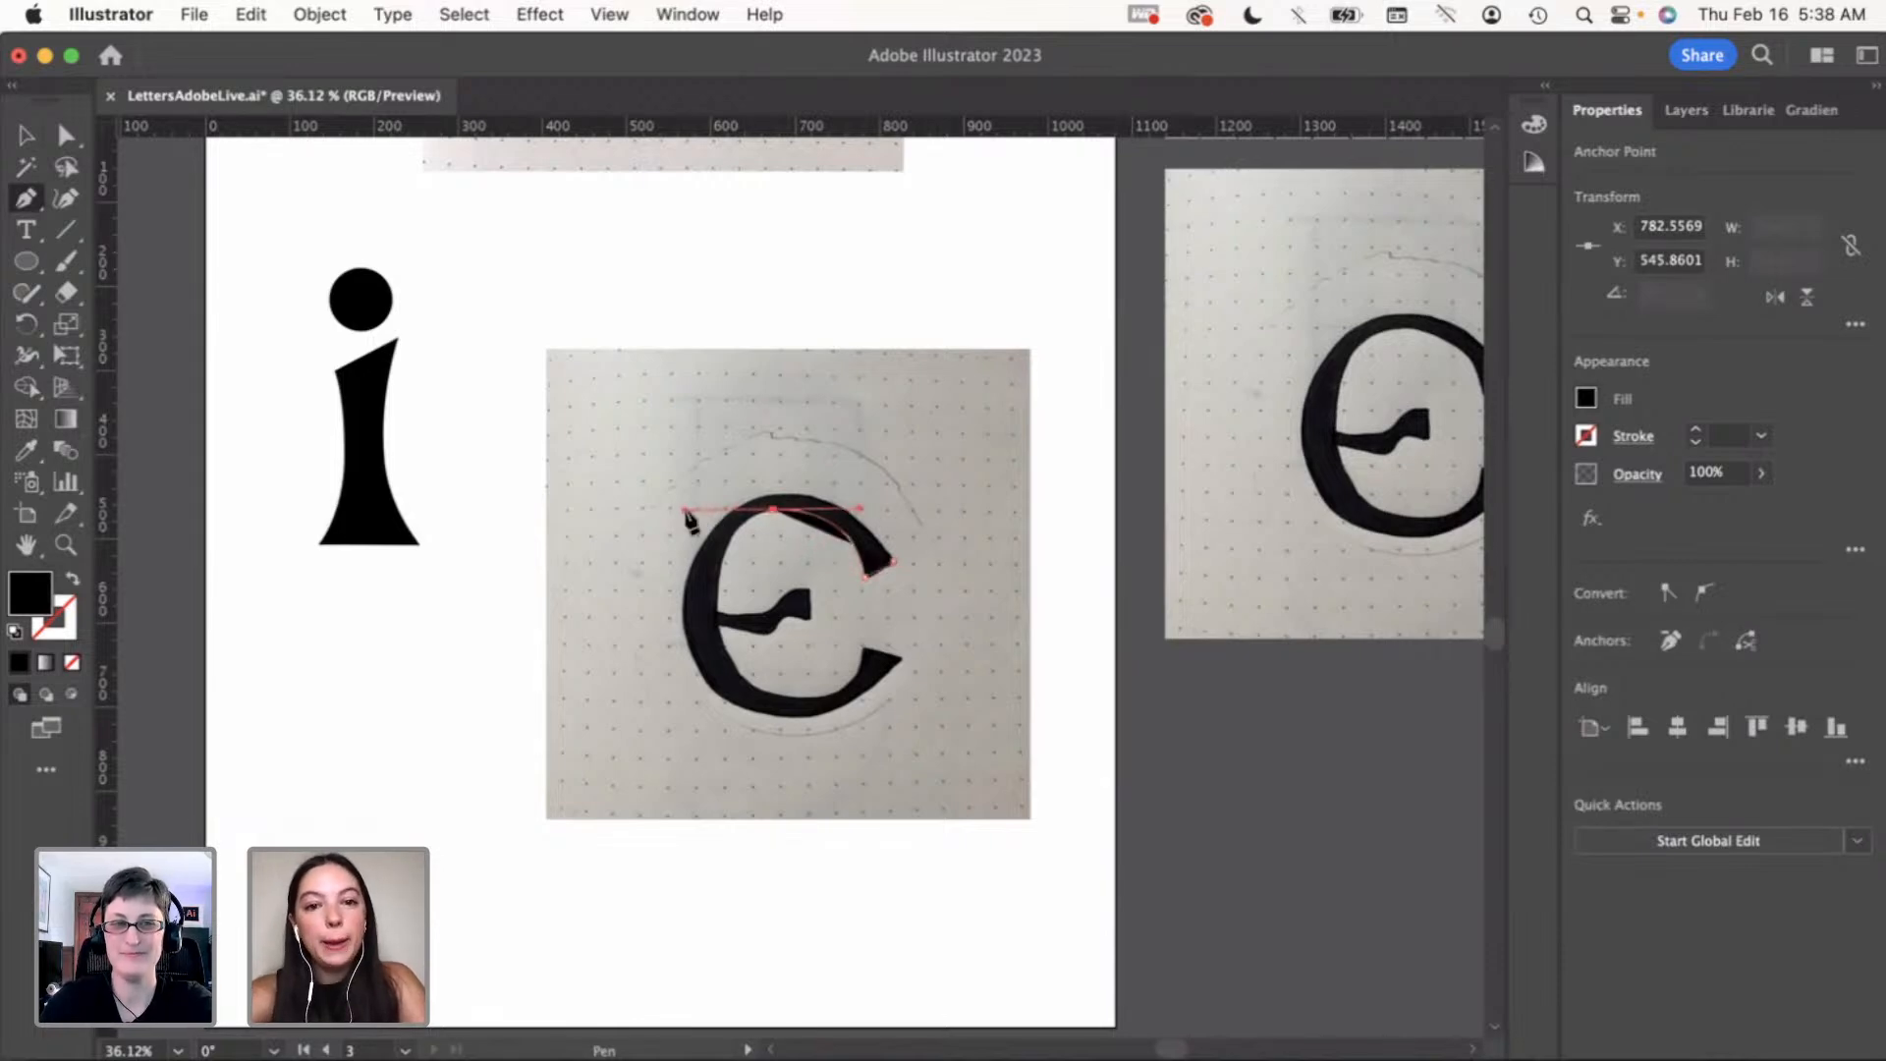
{"action": "key", "text": "cmd+z"}
{"action": "left_click", "coordinate": [389, 439], "text": "super"}
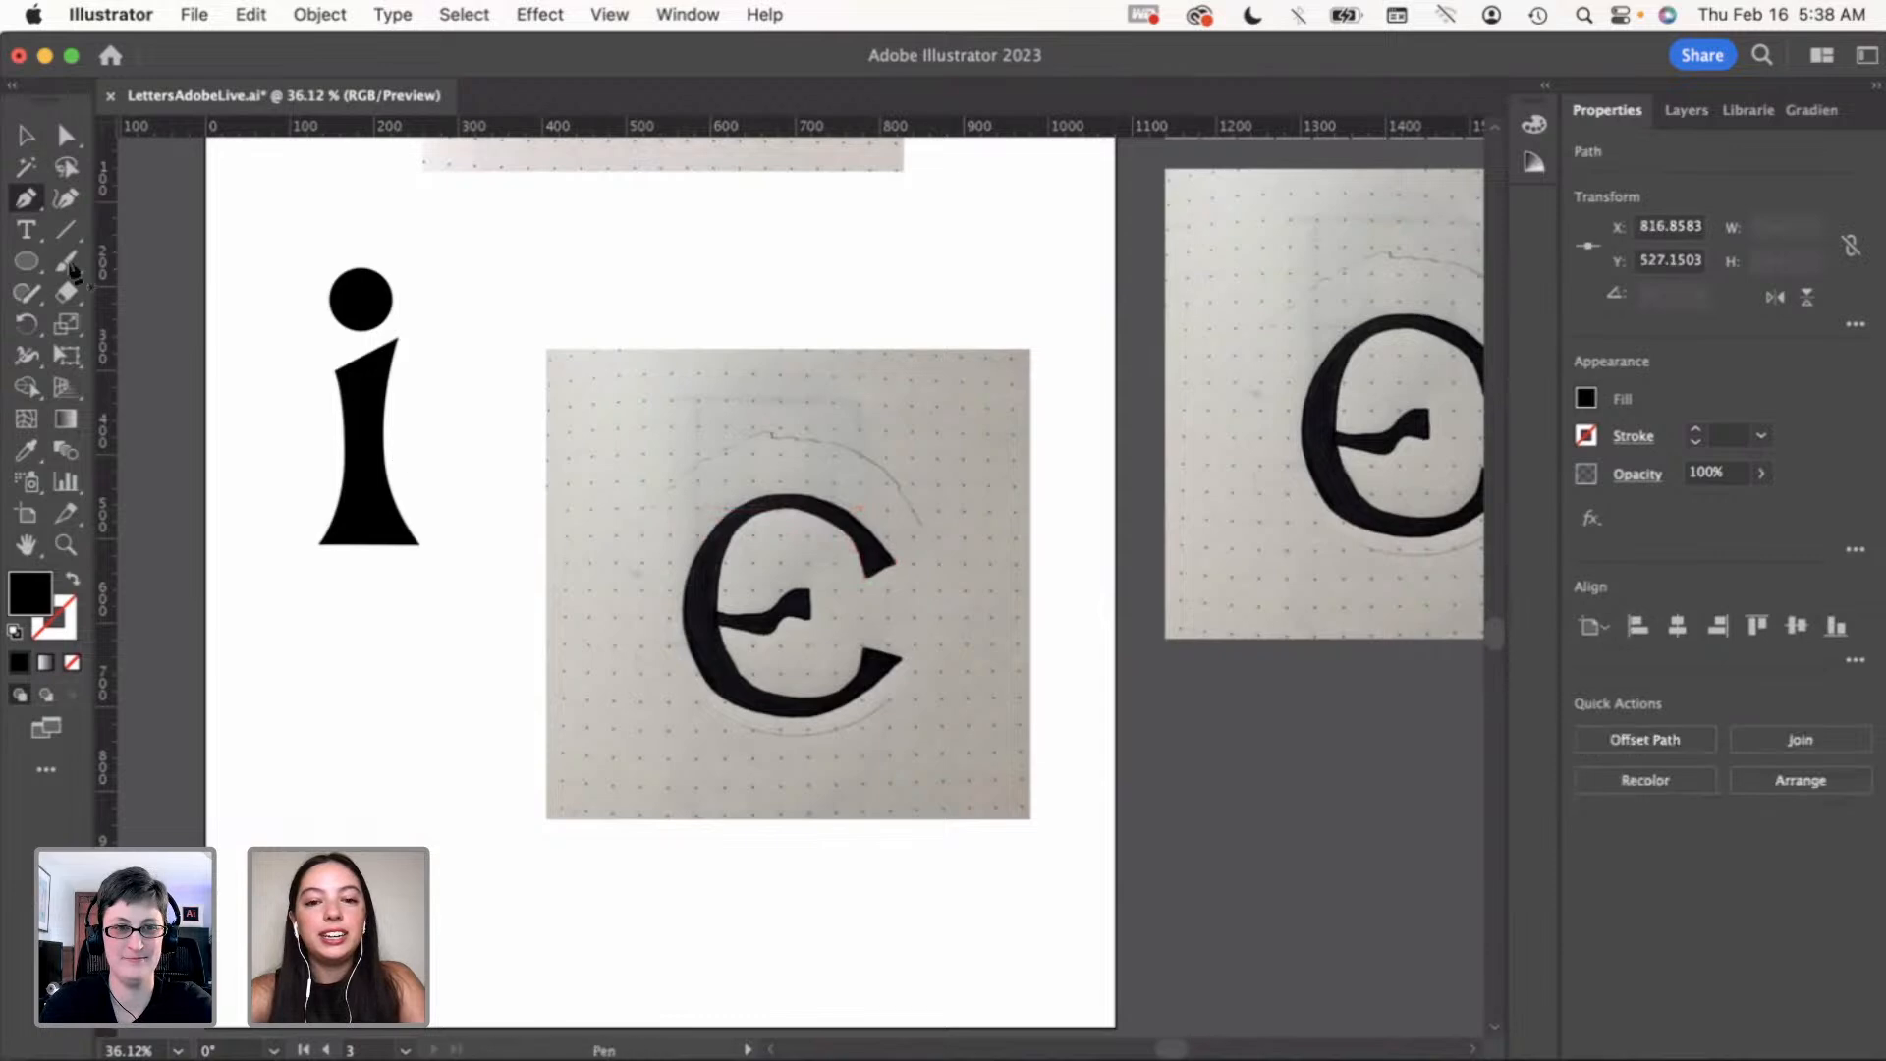
{"action": "left_click", "coordinate": [27, 135]}
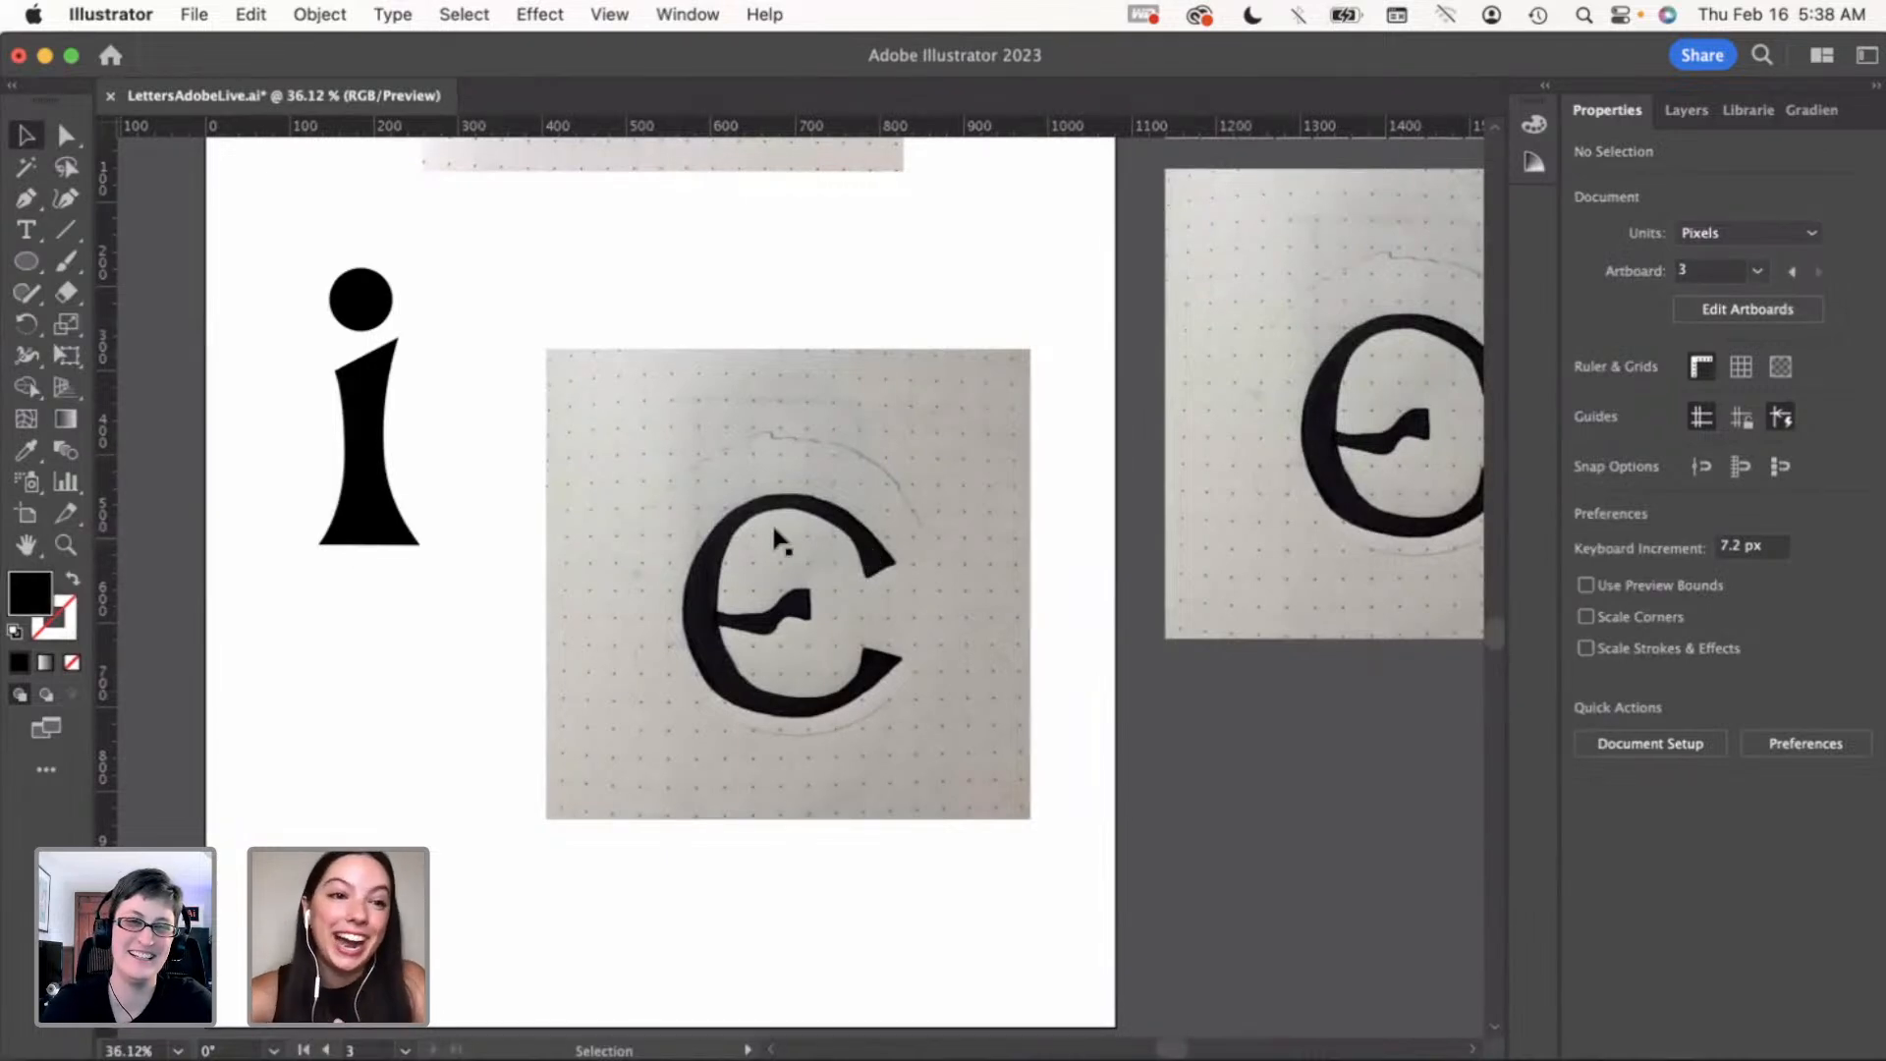
Fit a circle over the e sketch with the Ellipse tool, scale it to about 254 px in diameter, then delete it
{"action": "left_click", "coordinate": [23, 262]}
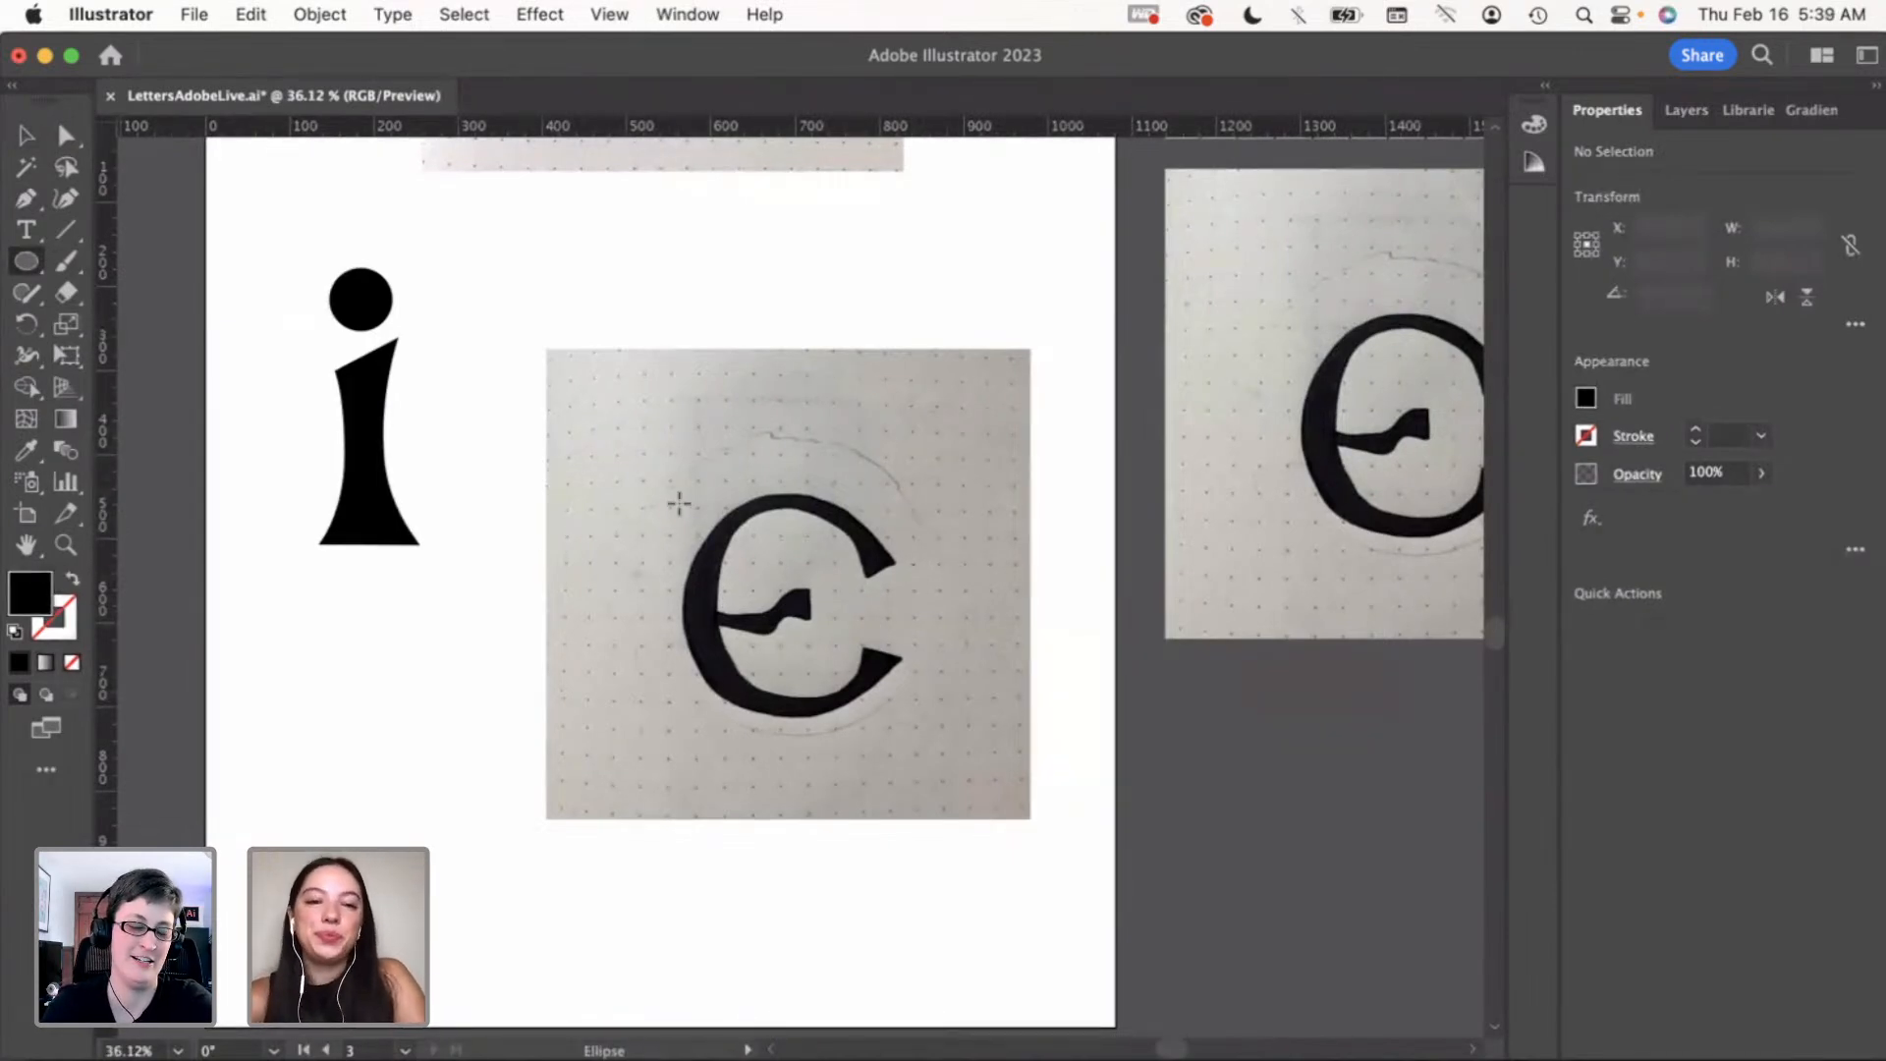
{"action": "mouse_move", "coordinate": [622, 501]}
{"action": "left_mouse_down"}
{"action": "mouse_move", "coordinate": [882, 671]}
{"action": "mouse_move", "coordinate": [865, 666]}
{"action": "left_mouse_up"}
{"action": "key", "text": "v"}
{"action": "left_click_drag", "start_coordinate": [747, 639], "coordinate": [796, 619]}
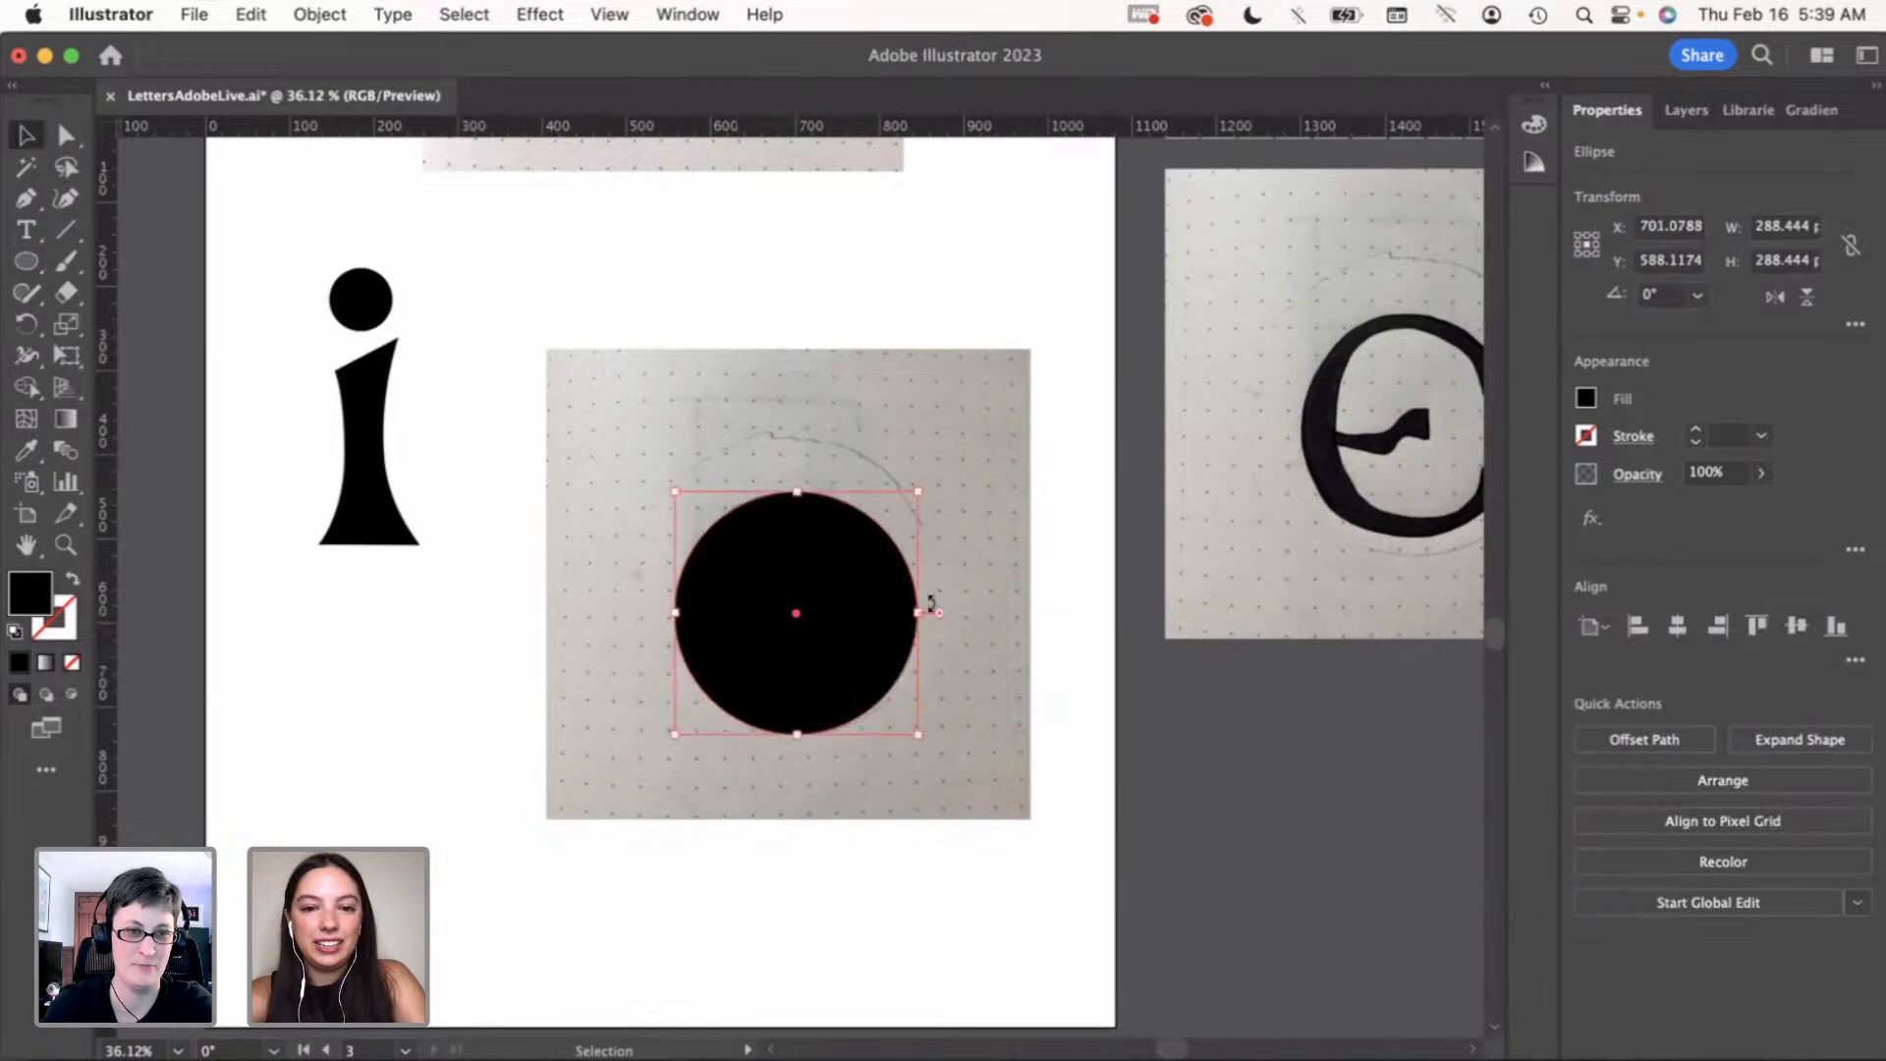
{"action": "left_click_drag", "start_coordinate": [923, 611], "coordinate": [889, 613]}
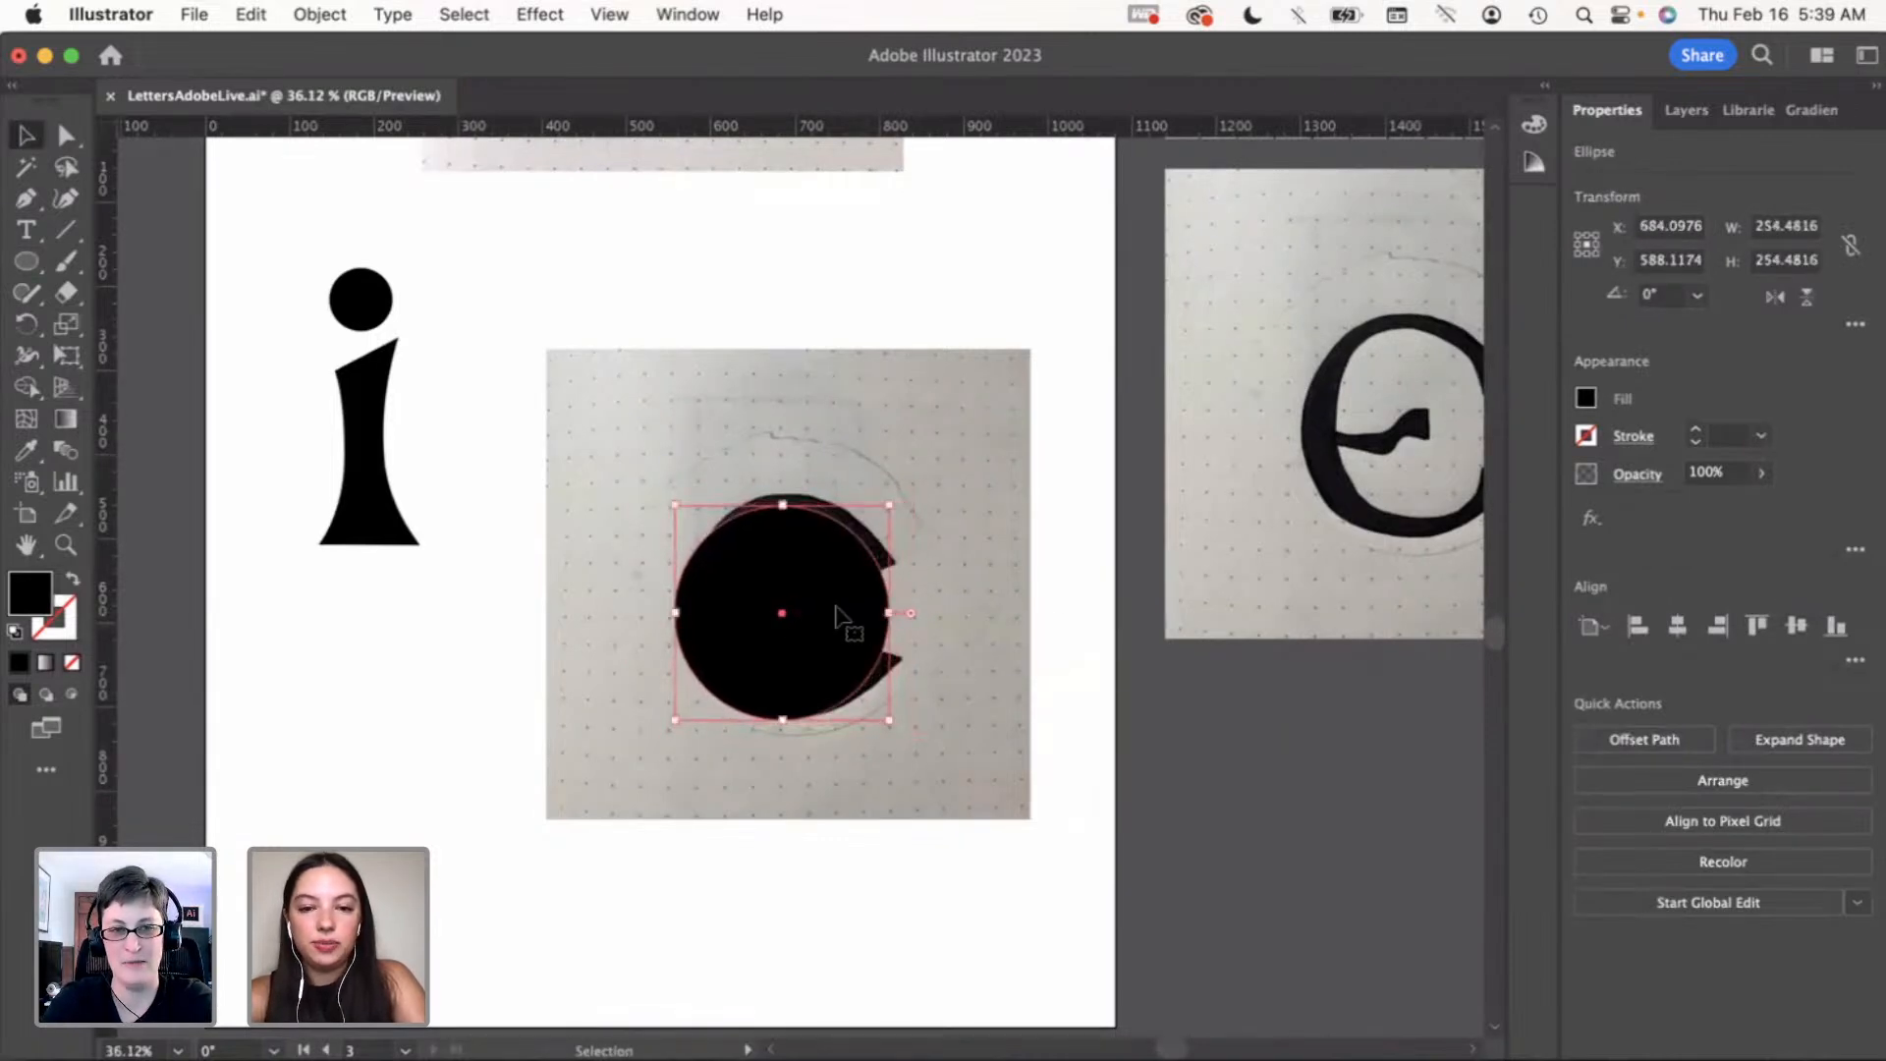
{"action": "key", "text": "Delete"}
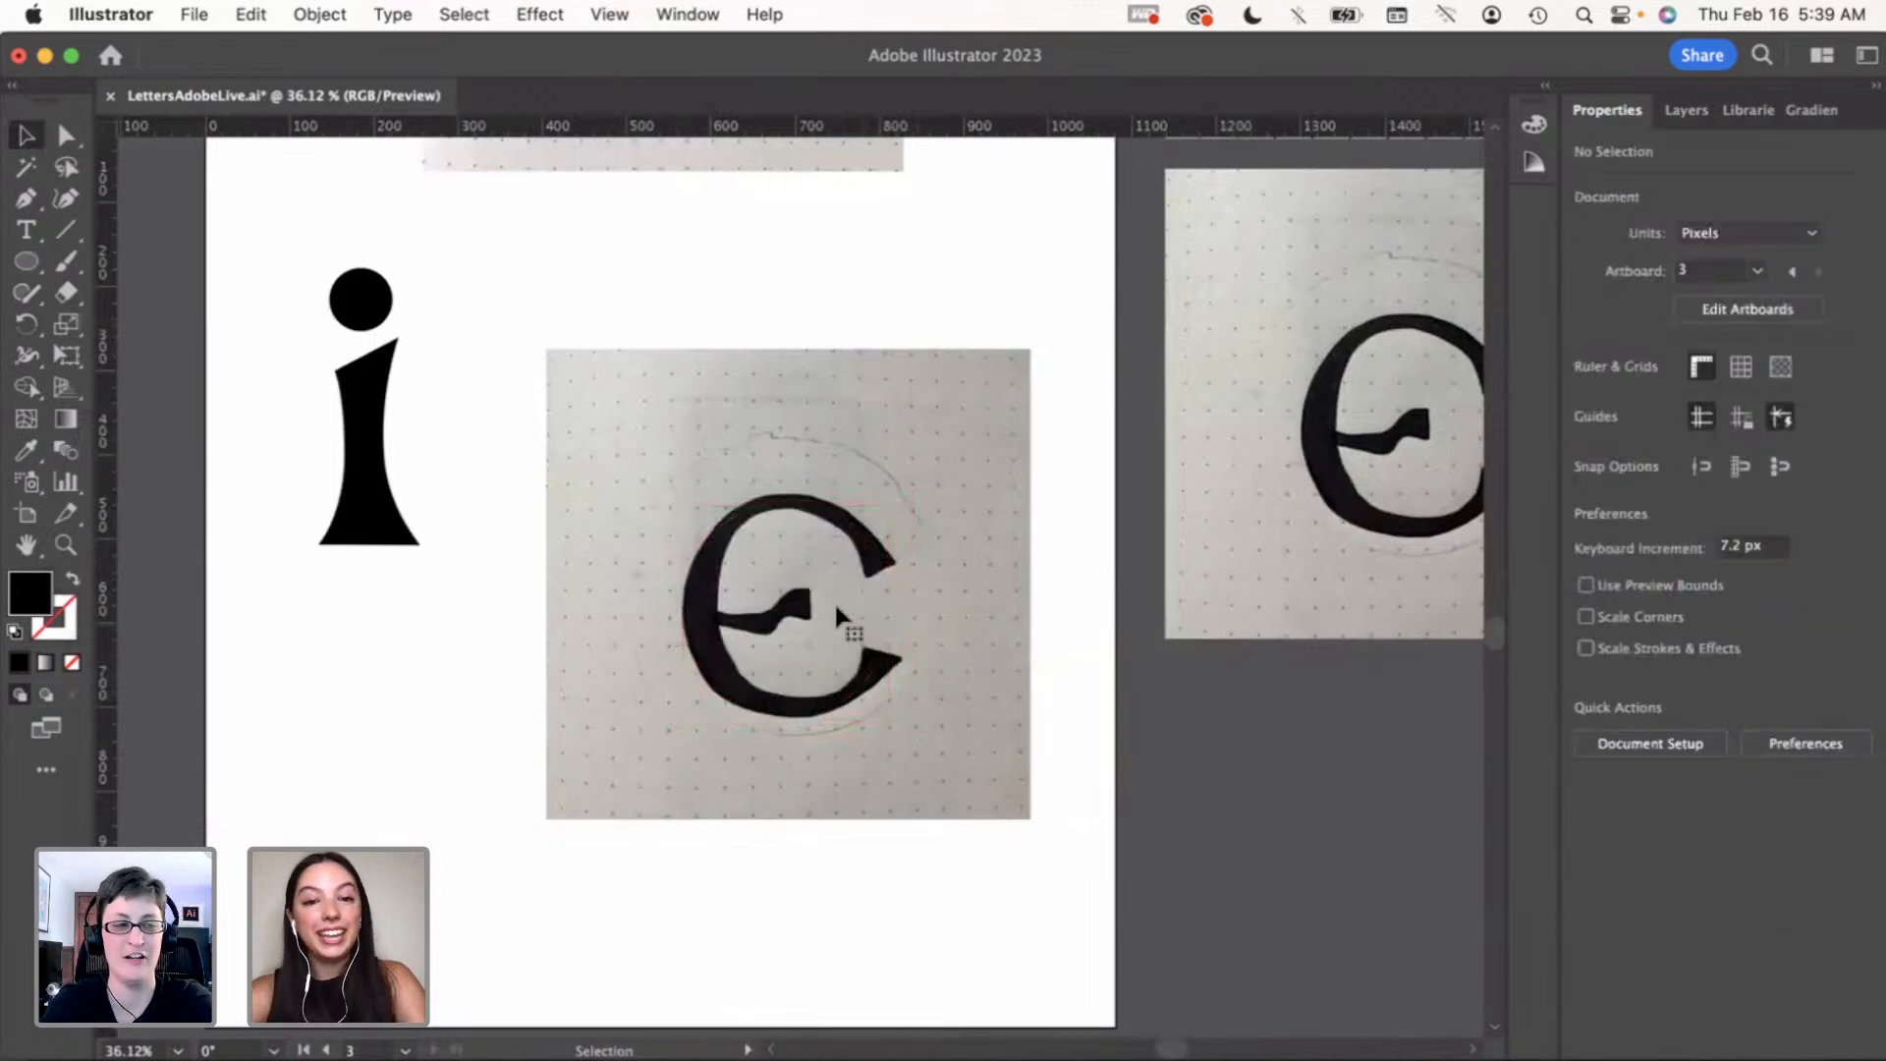
Start the e outline with the Pen tool: a straight edge across the upper terminal and a curve to the top of the bowl
{"action": "left_click", "coordinate": [25, 199]}
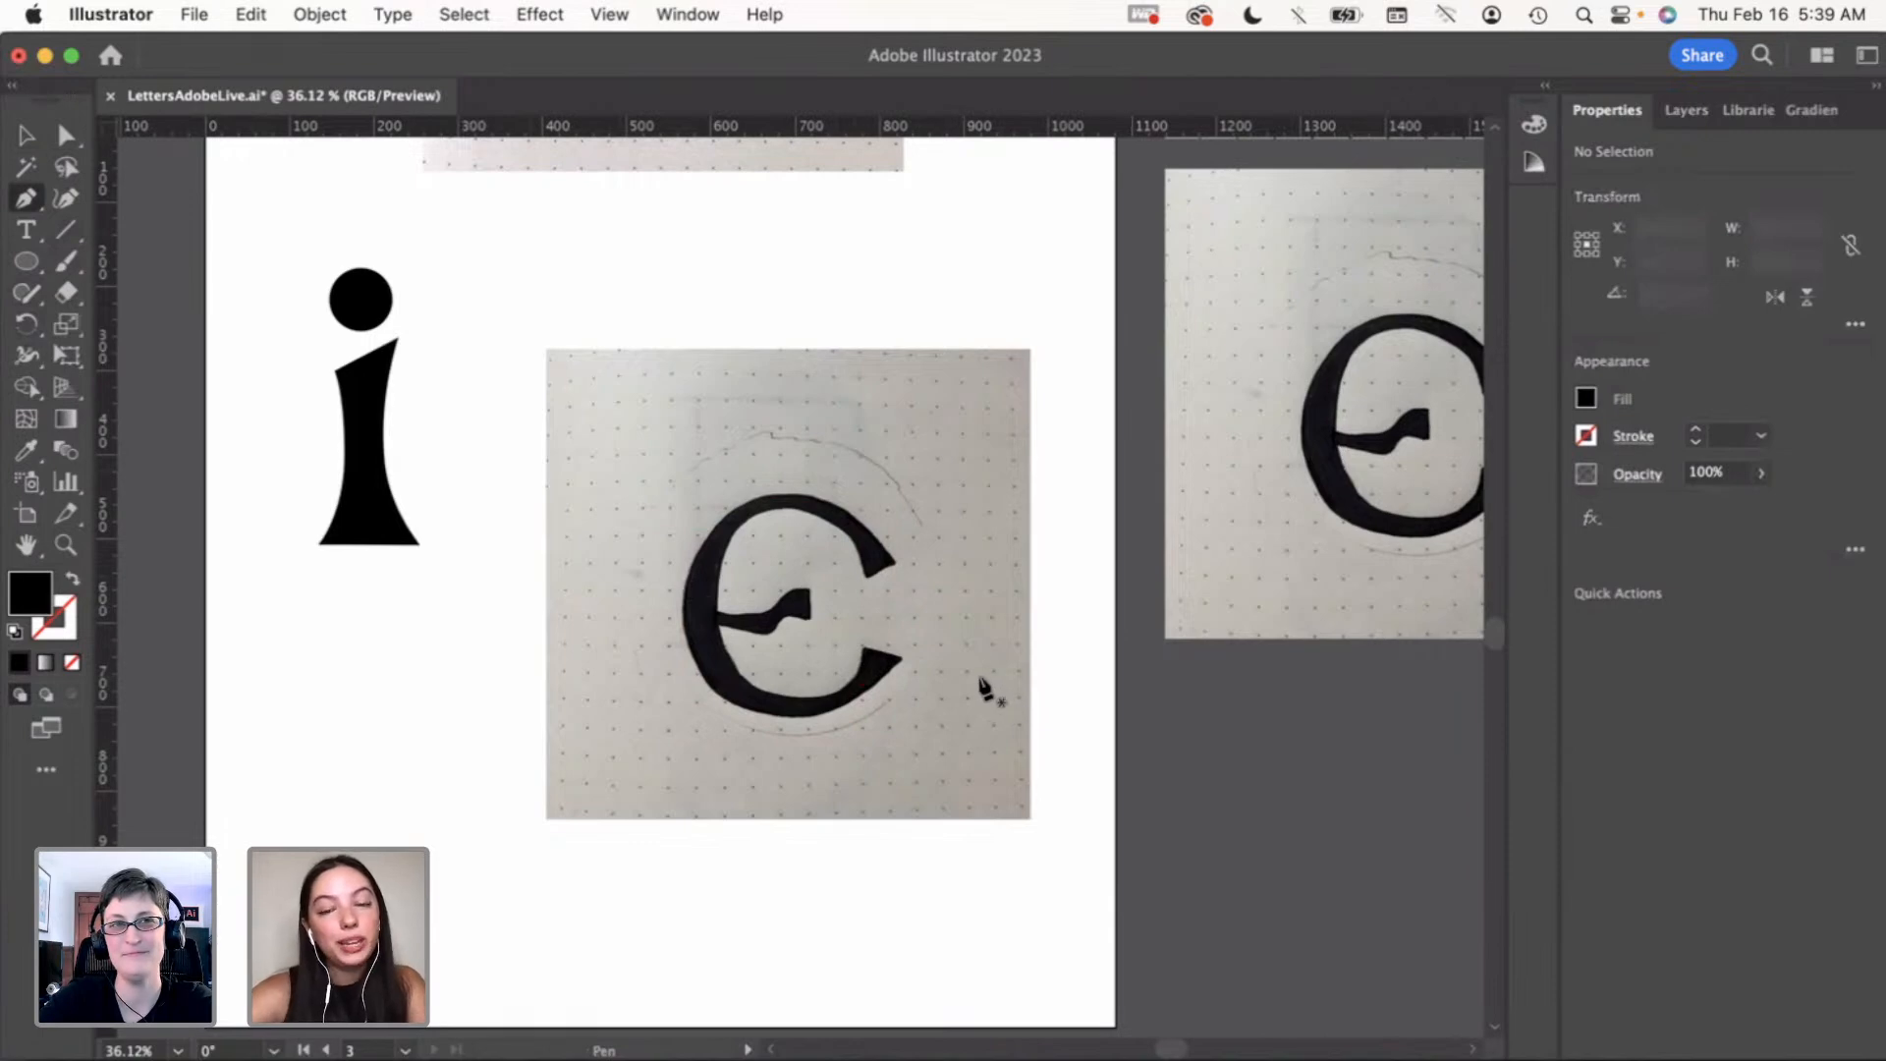
{"action": "left_click", "coordinate": [863, 579]}
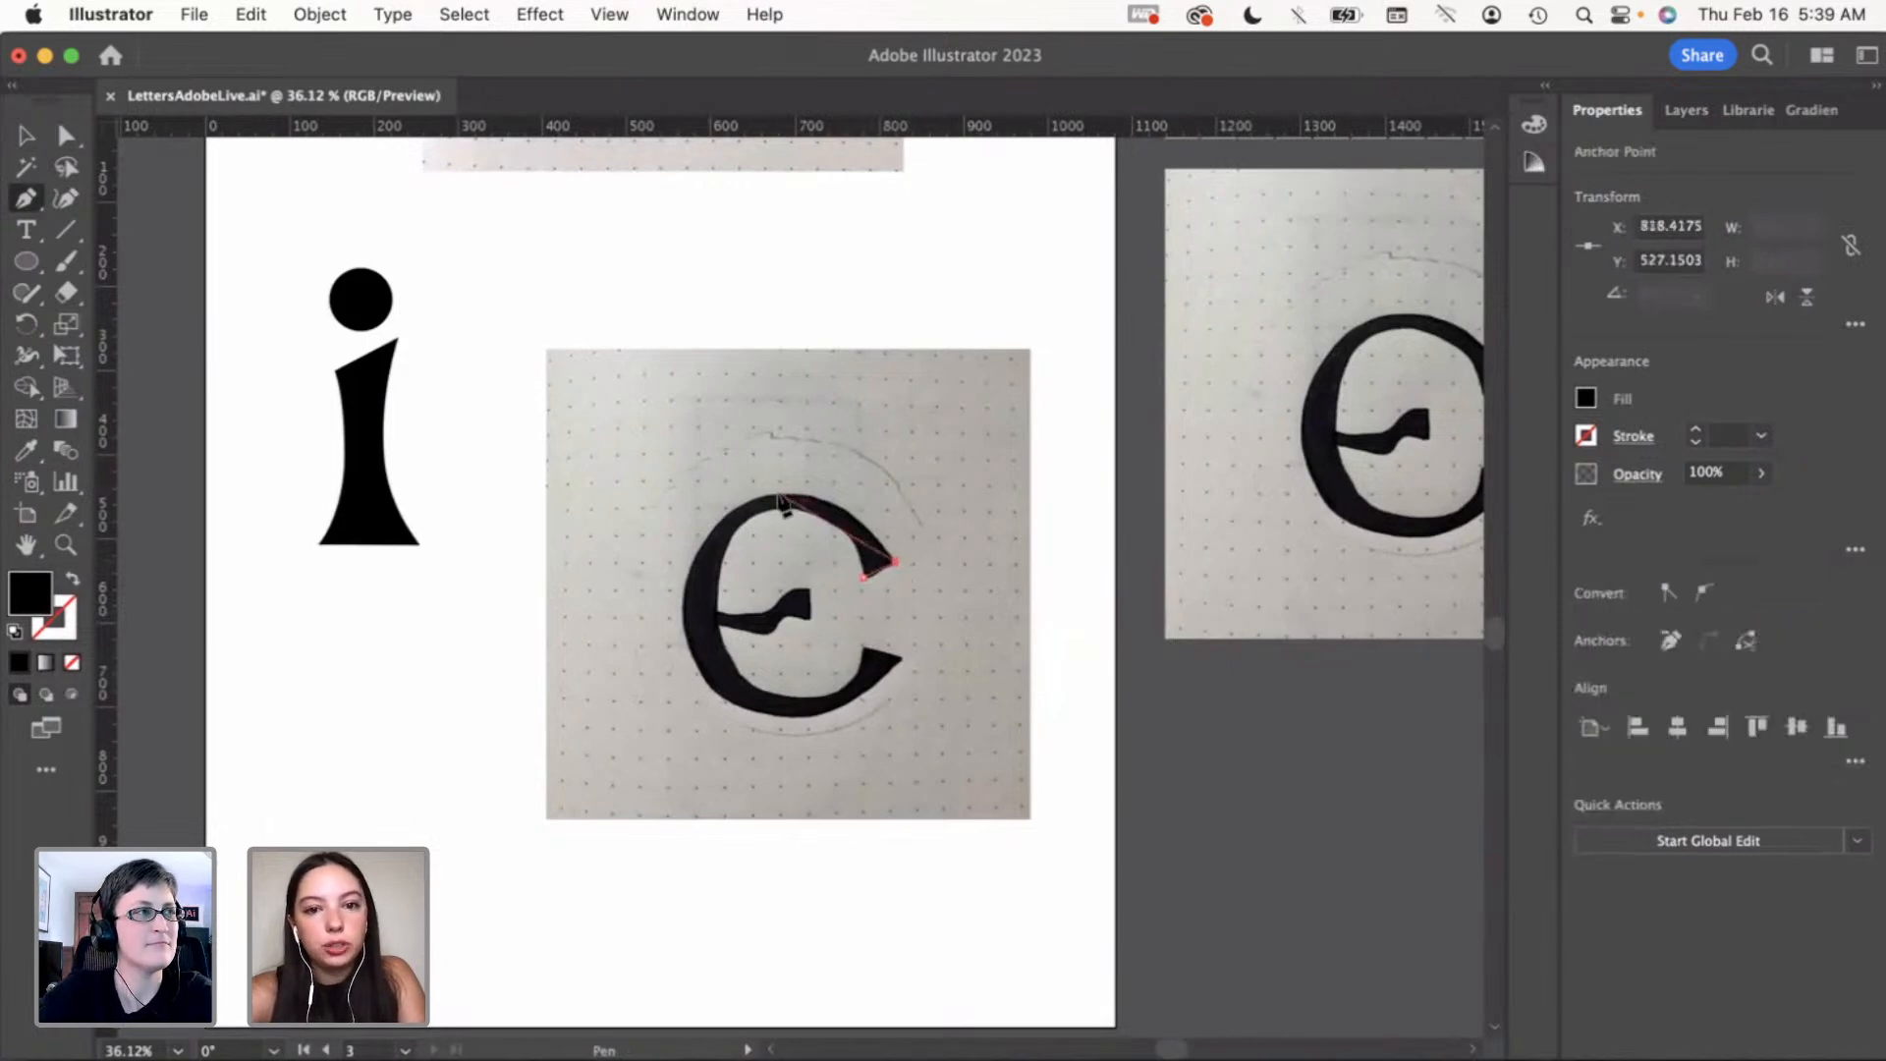
{"action": "left_click_drag", "start_coordinate": [779, 493], "coordinate": [695, 493]}
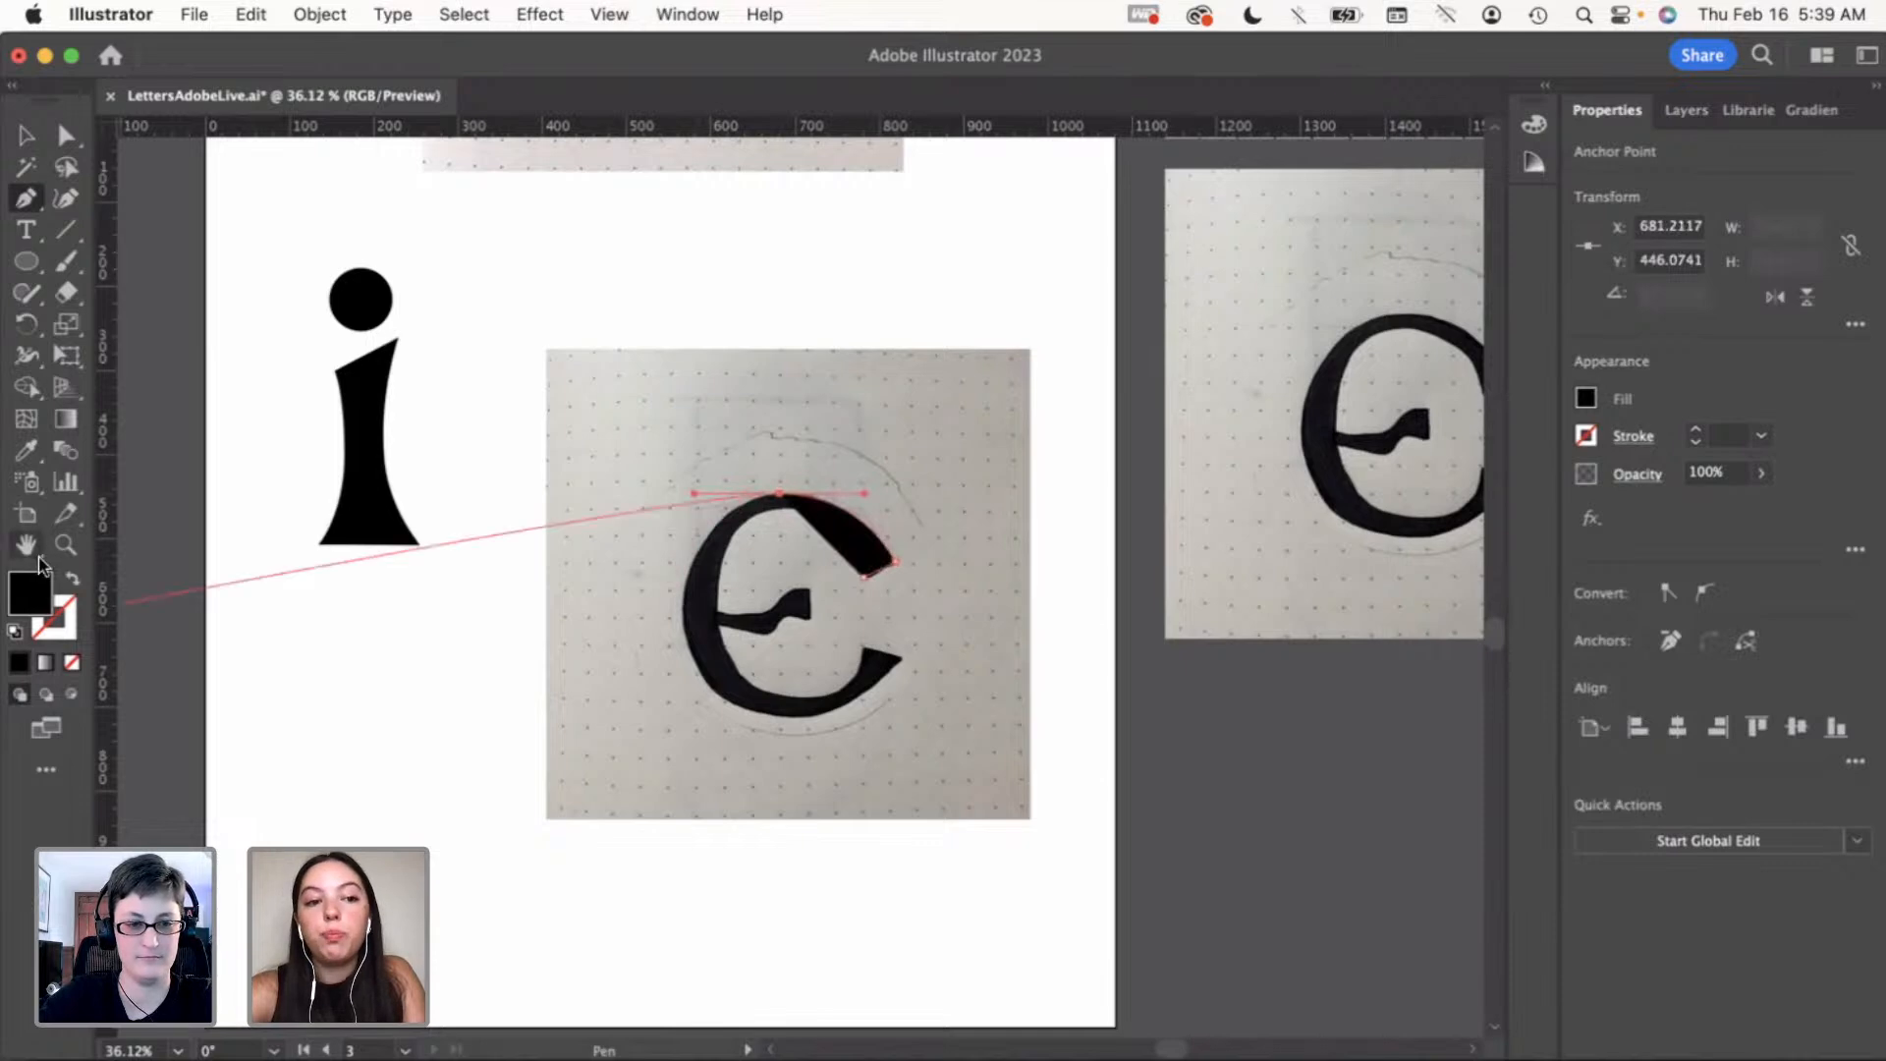
Swap the path's fill and stroke, and set the stroke colour to purple 8b0cbf
{"action": "left_click", "coordinate": [73, 578]}
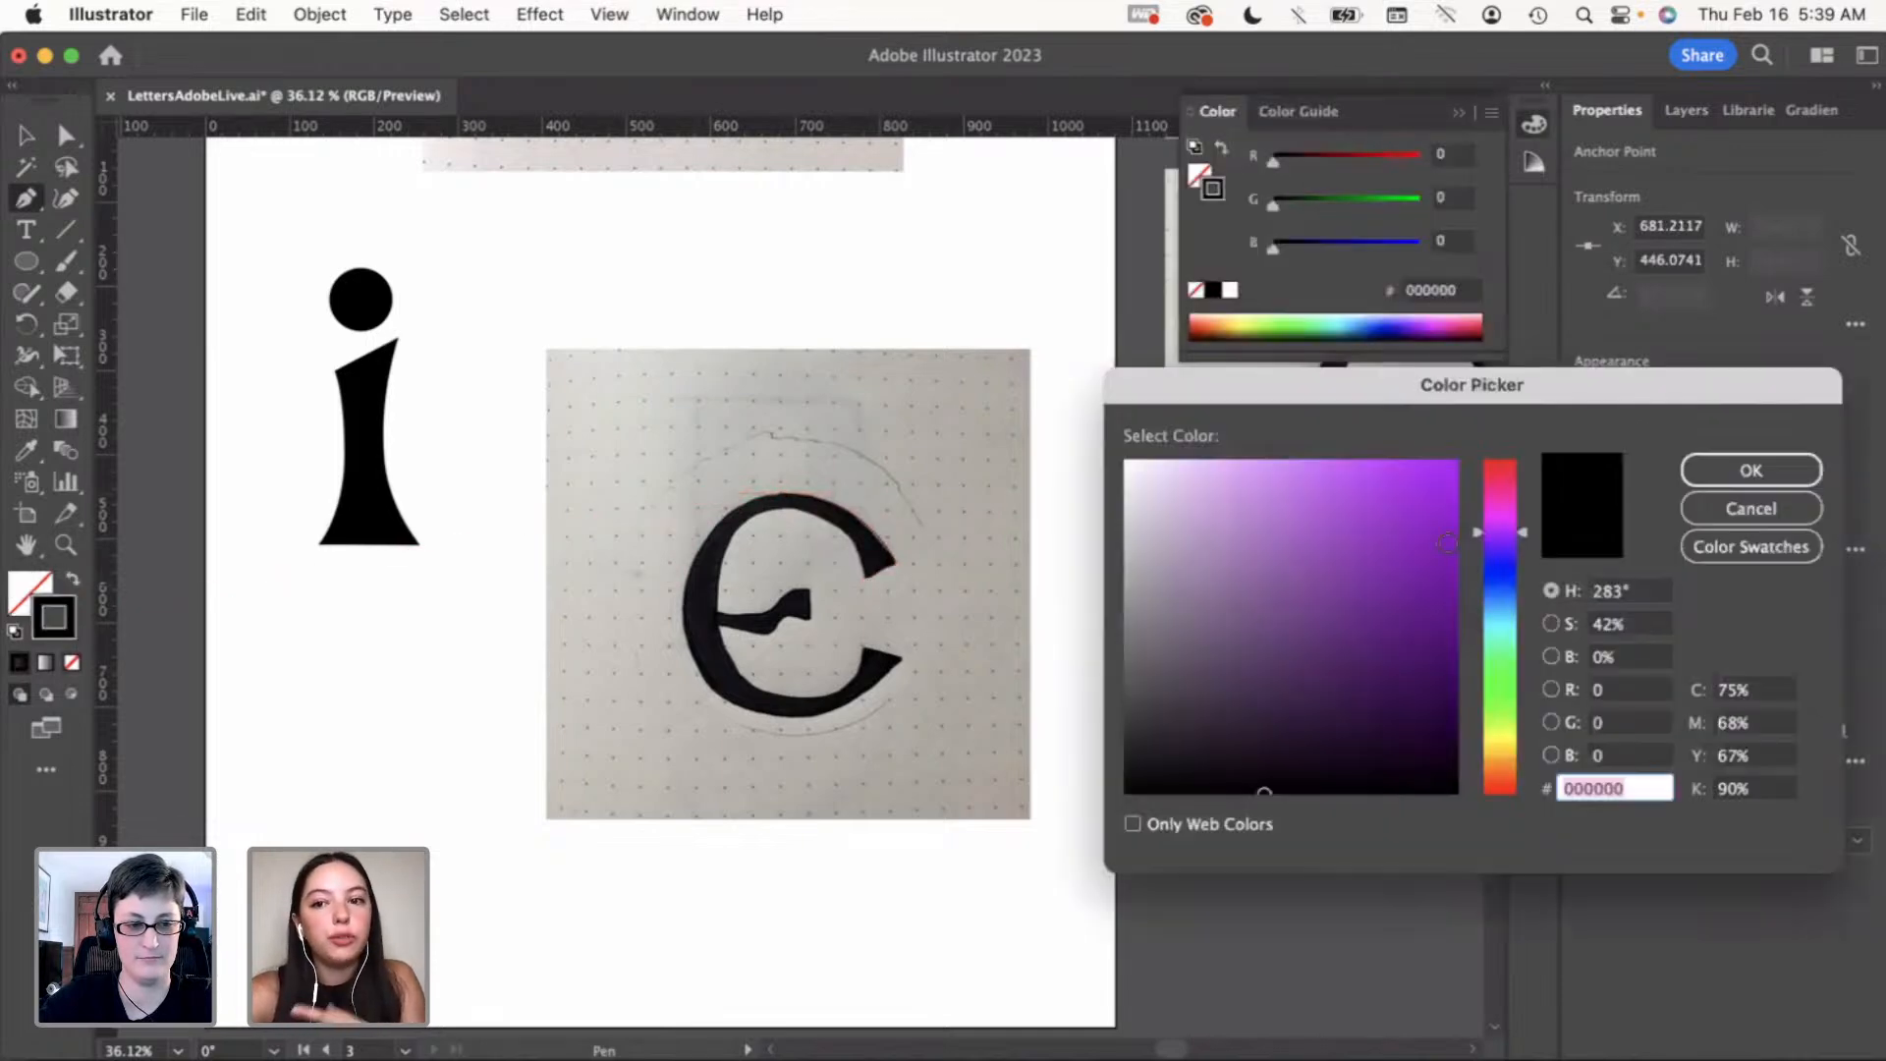
{"action": "left_click", "coordinate": [1437, 543]}
{"action": "left_click", "coordinate": [1704, 483]}
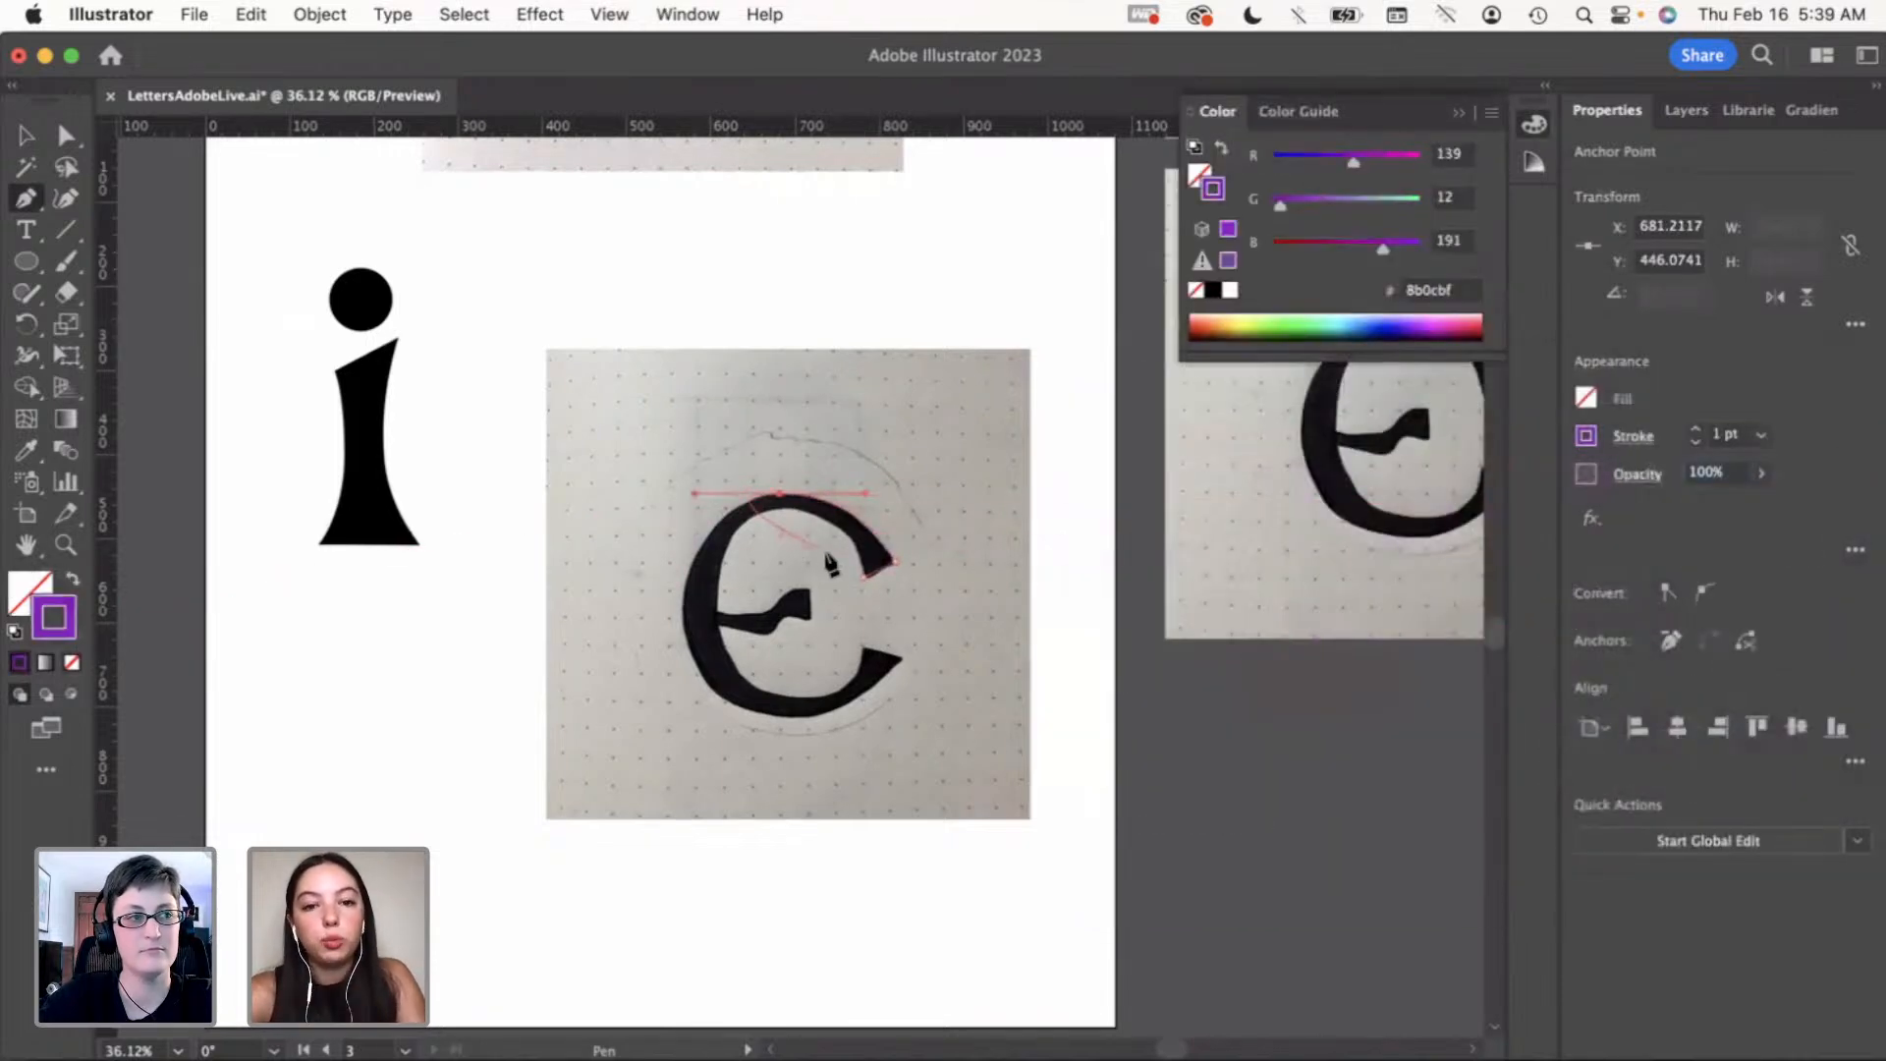
Continue the Pen outline down the e's outer left side and along the bottom of the bowl
{"action": "left_click", "coordinate": [685, 614]}
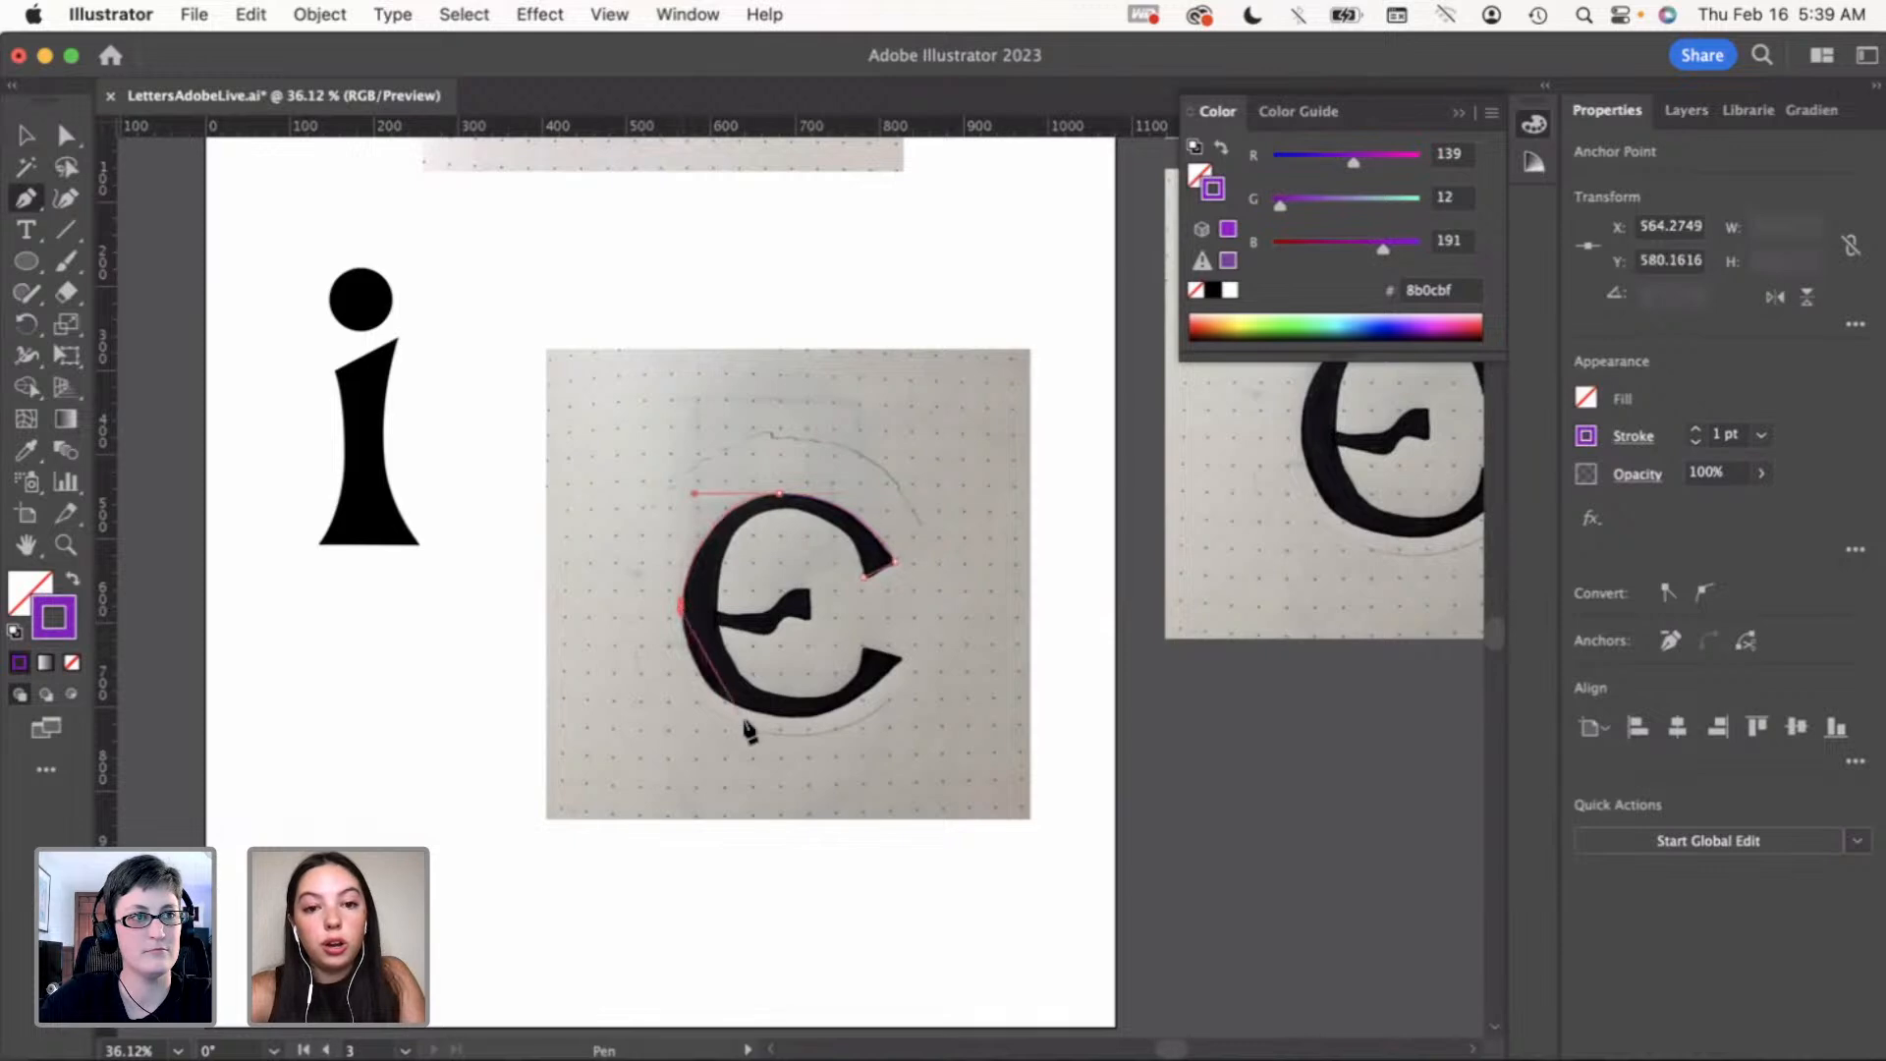
{"action": "left_click_drag", "start_coordinate": [752, 715], "coordinate": [810, 723]}
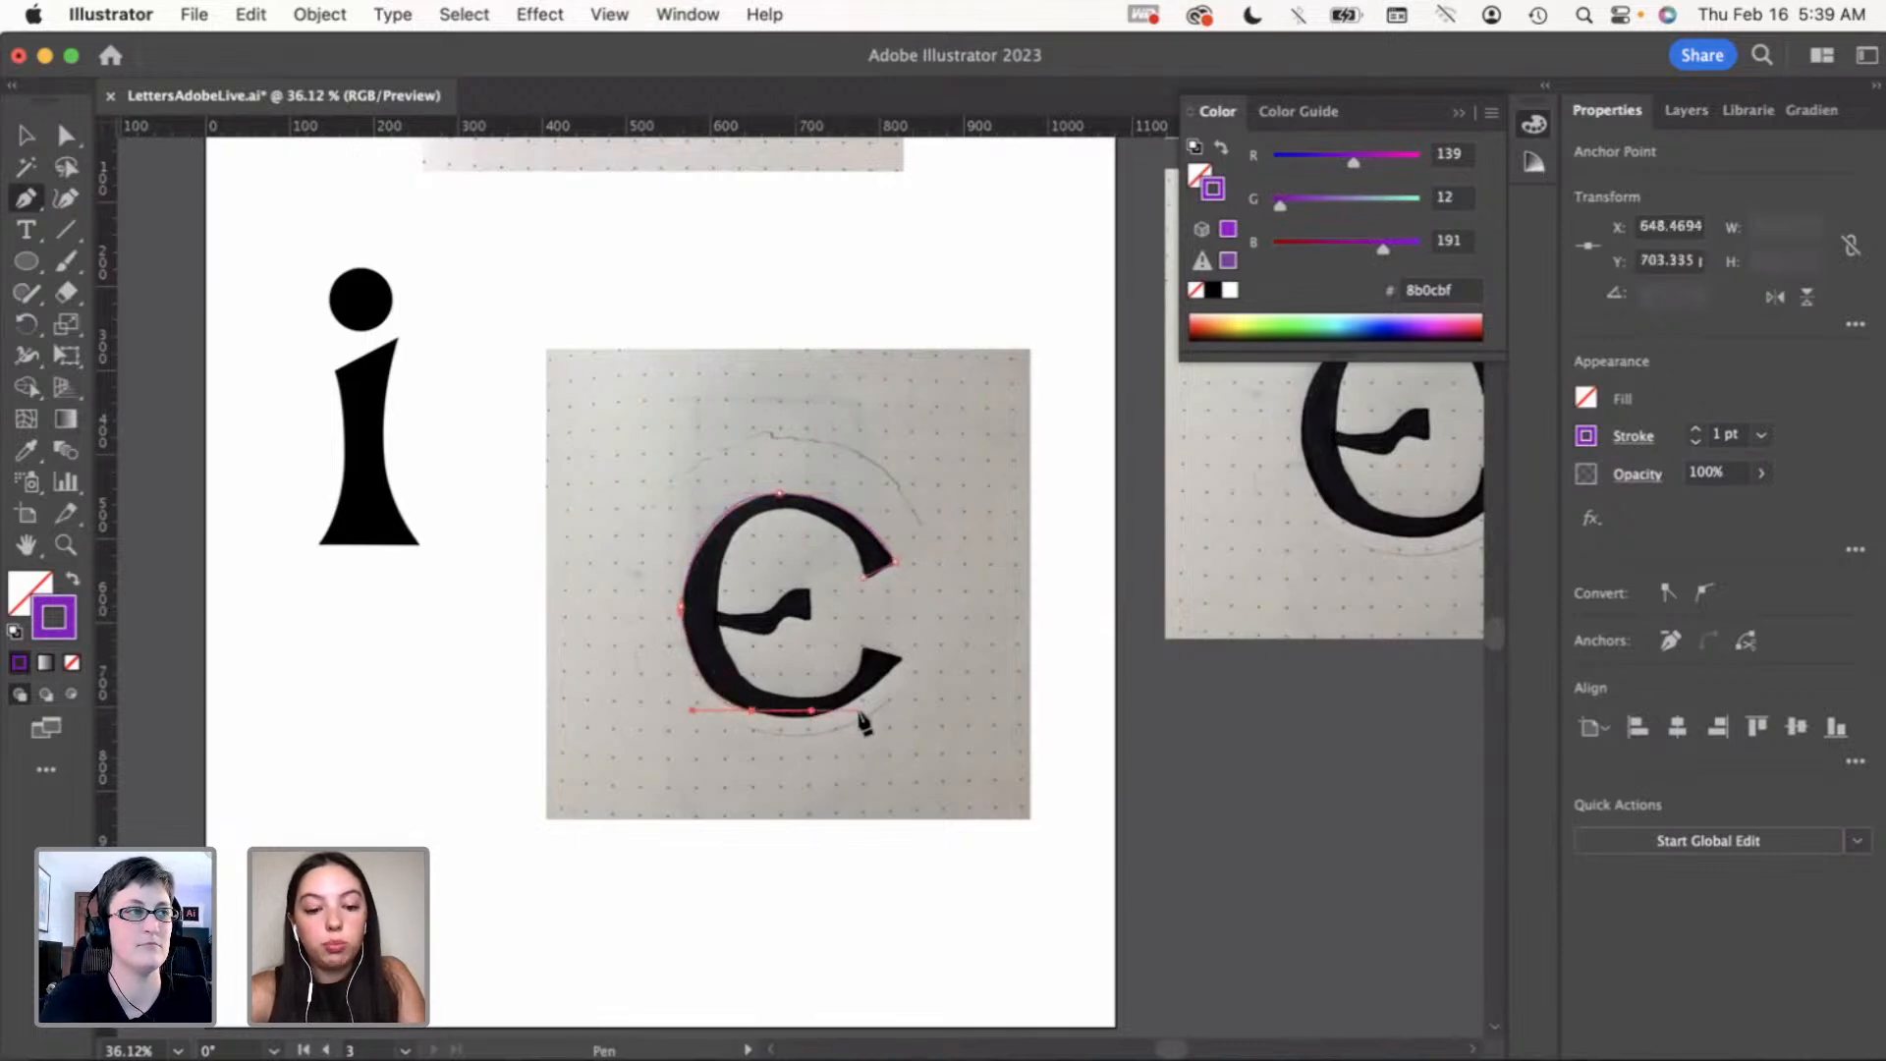
{"action": "key", "text": "super+z"}
{"action": "left_click_drag", "start_coordinate": [738, 708], "coordinate": [891, 707]}
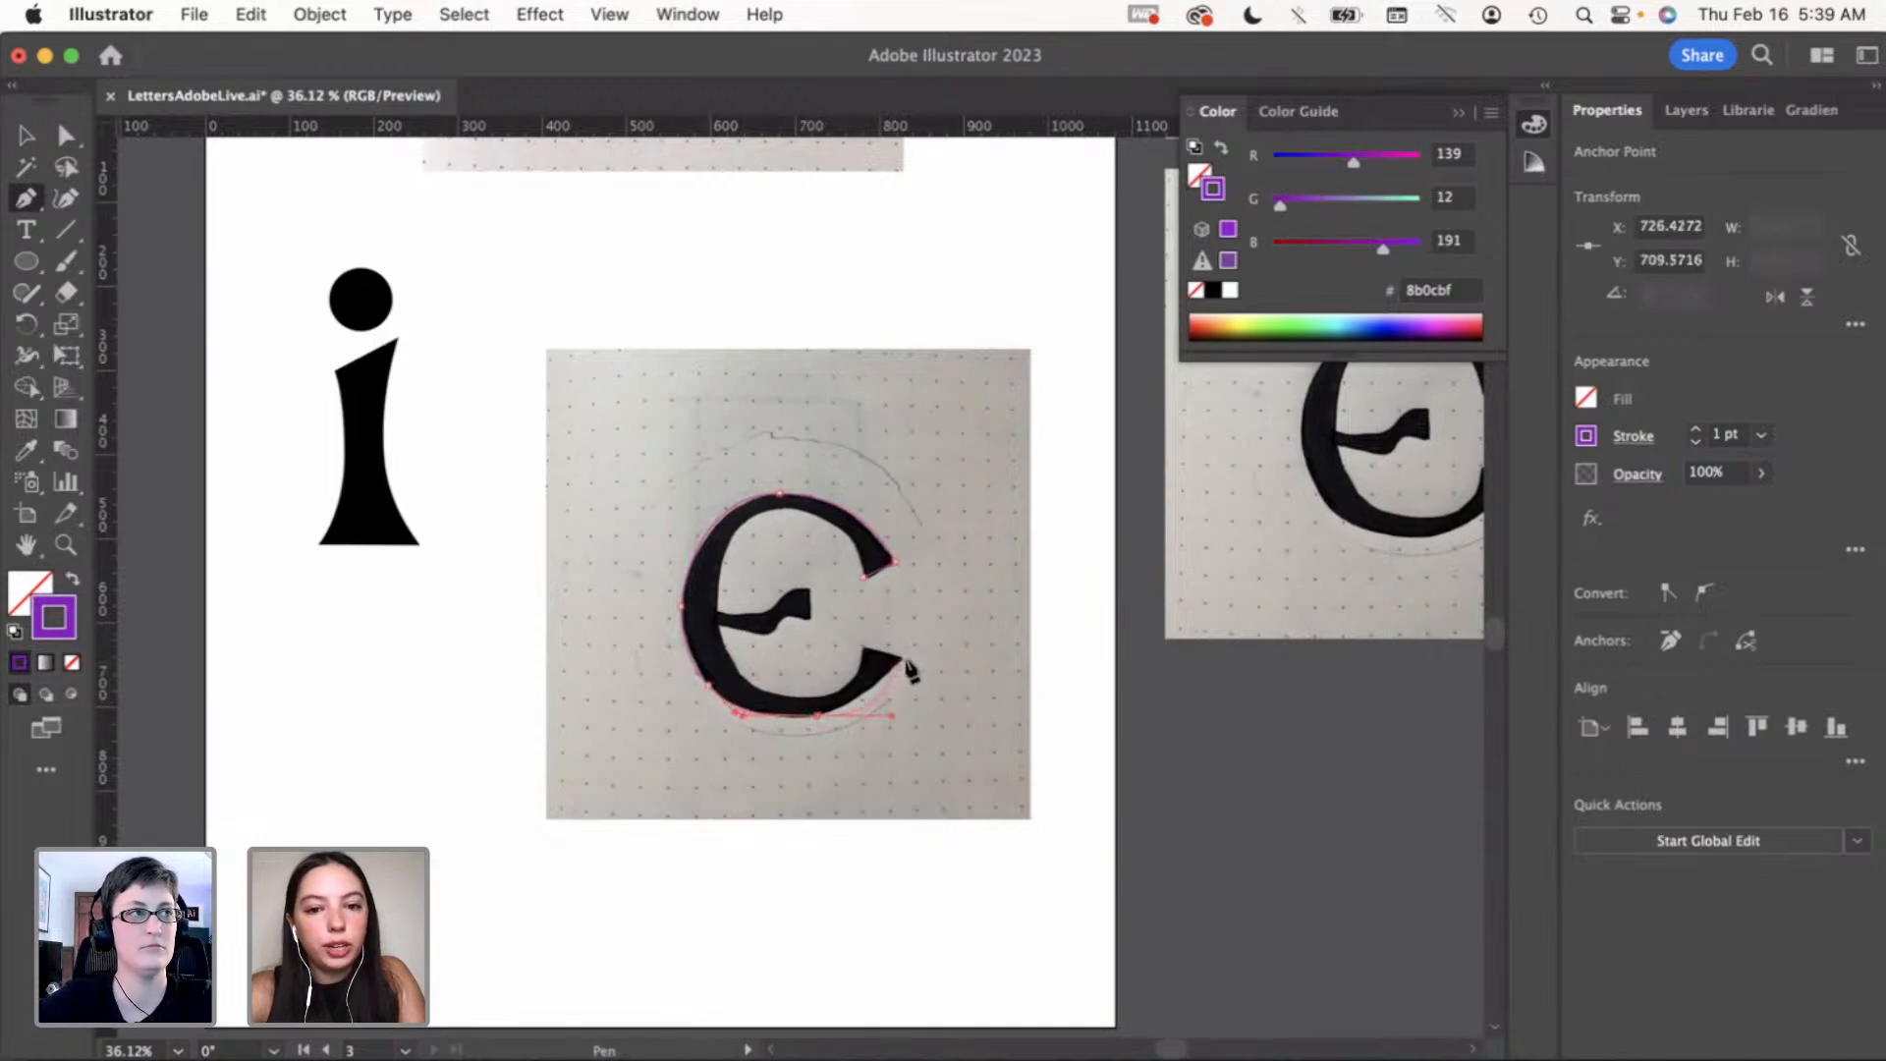
Curve the outline up to the lower terminal's tip, remove the tip's outgoing handle, and add a straight edge across the terminal
{"action": "left_click", "coordinate": [817, 715]}
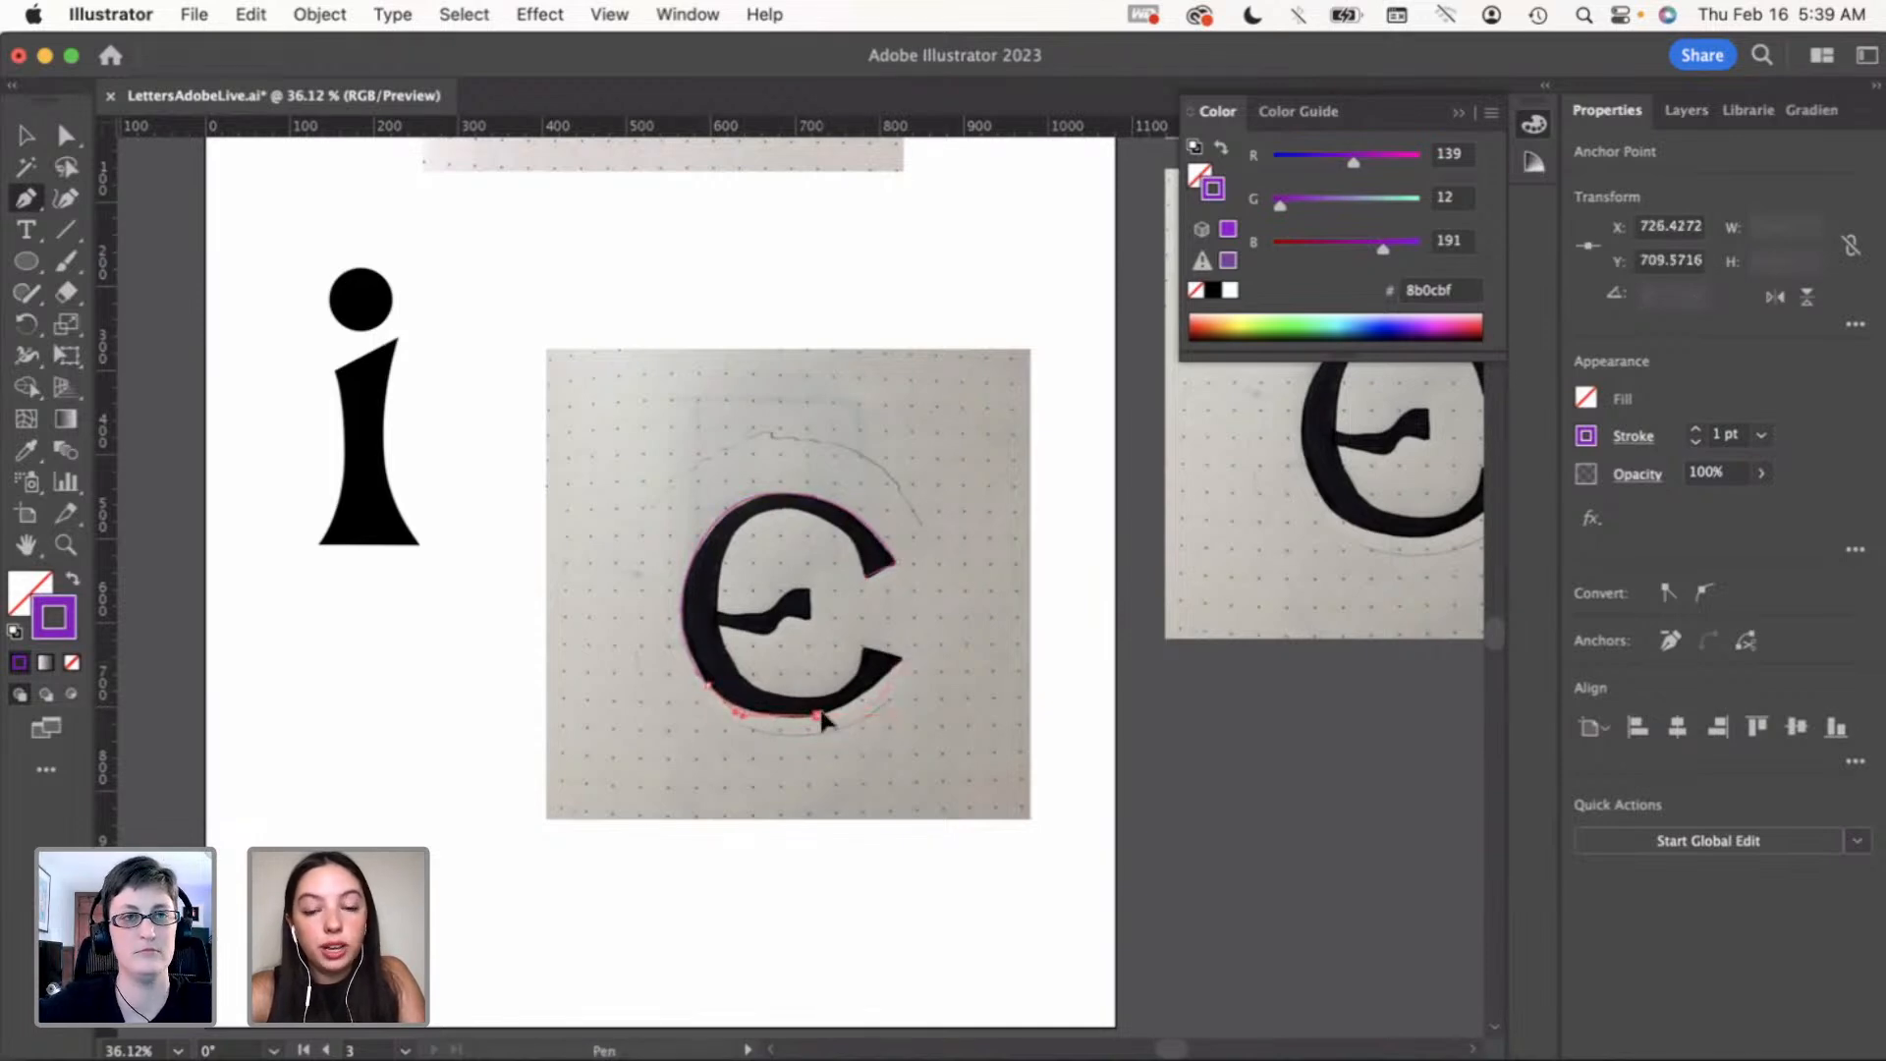
{"action": "left_click", "coordinate": [899, 661], "text": "shift"}
{"action": "key", "text": "super+z"}
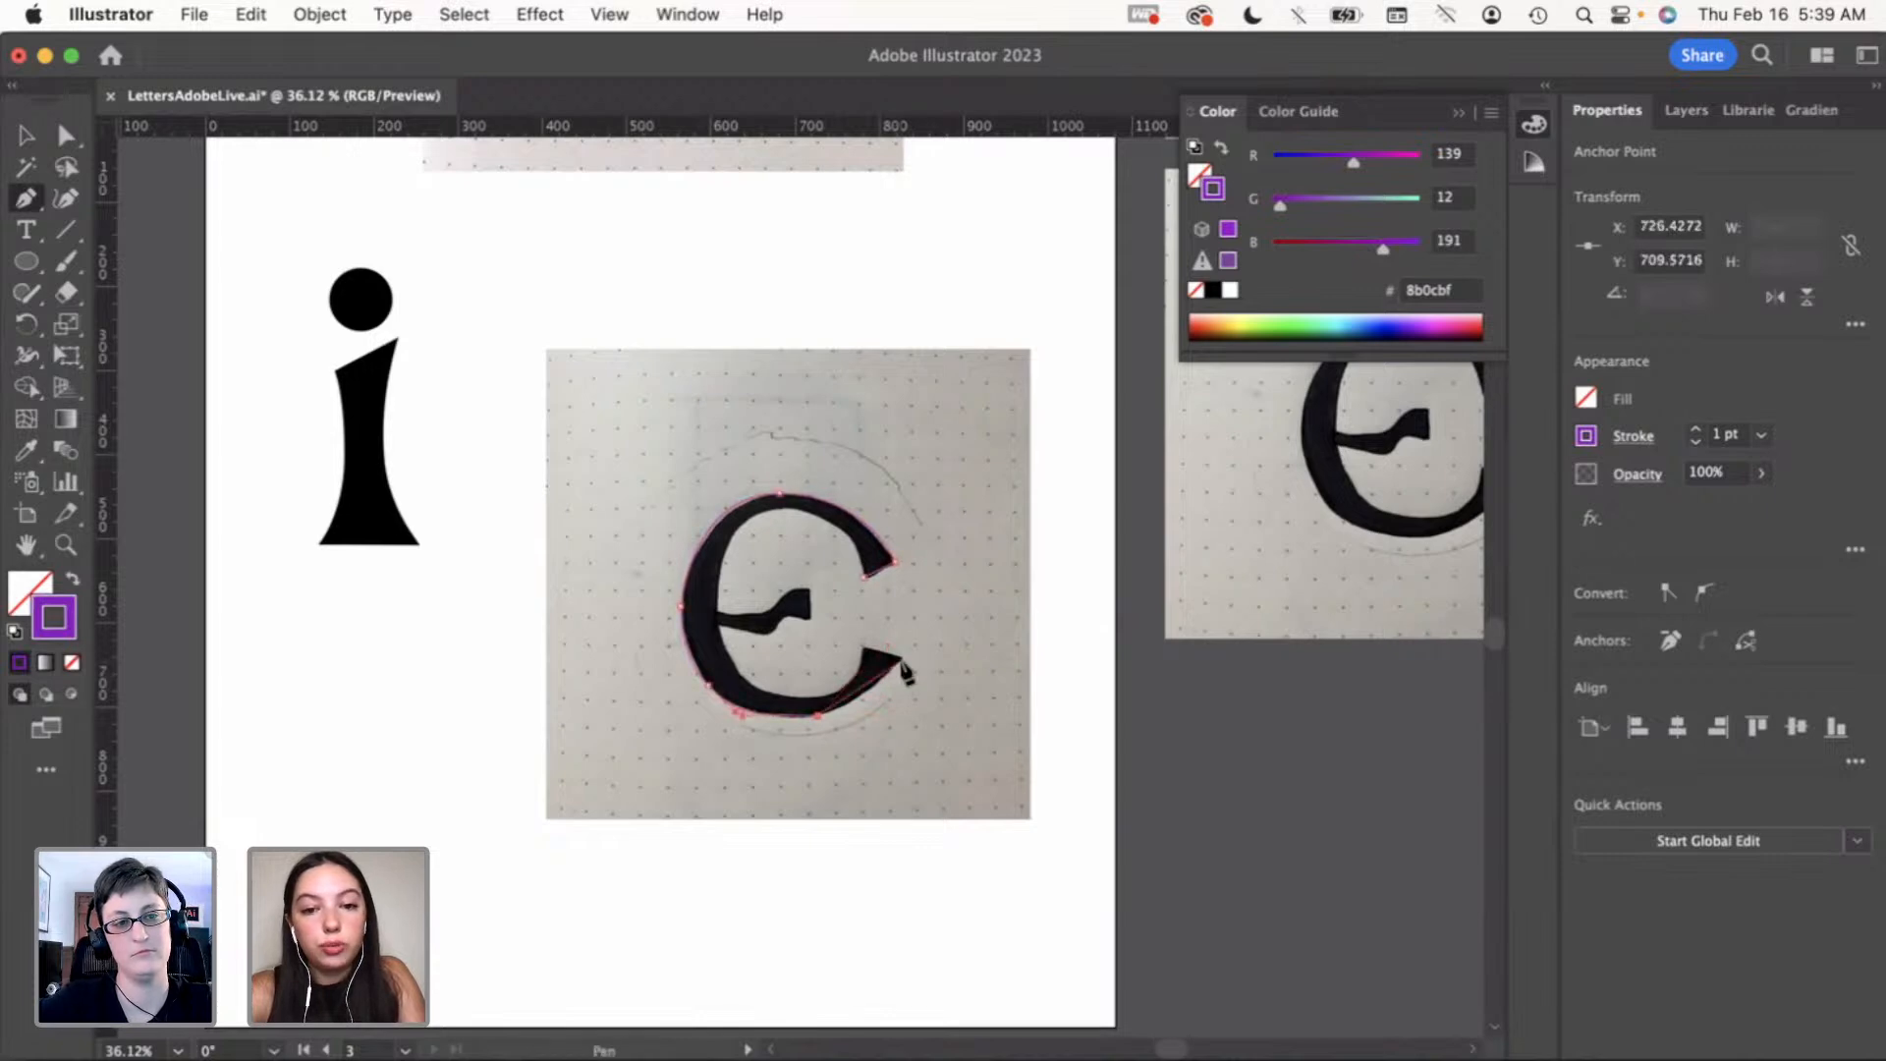
{"action": "left_click_drag", "start_coordinate": [897, 661], "coordinate": [946, 609]}
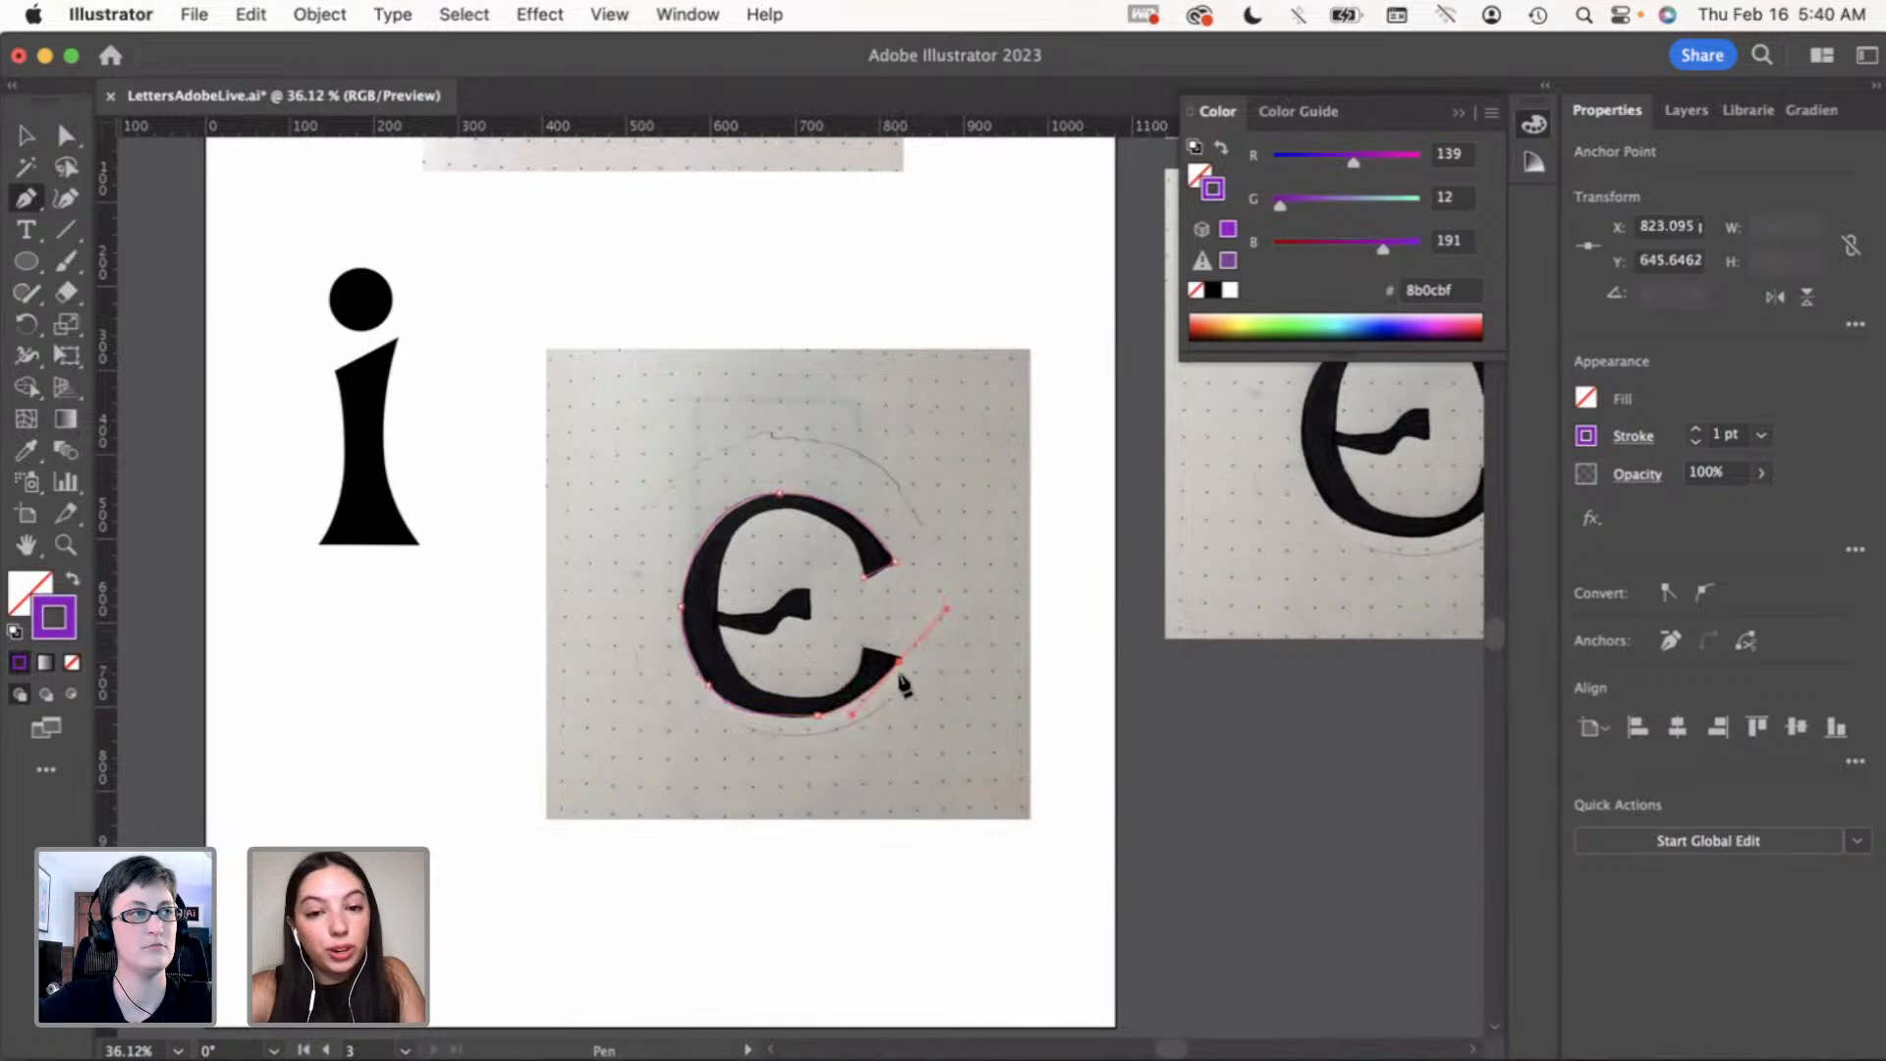
{"action": "left_click", "coordinate": [899, 661]}
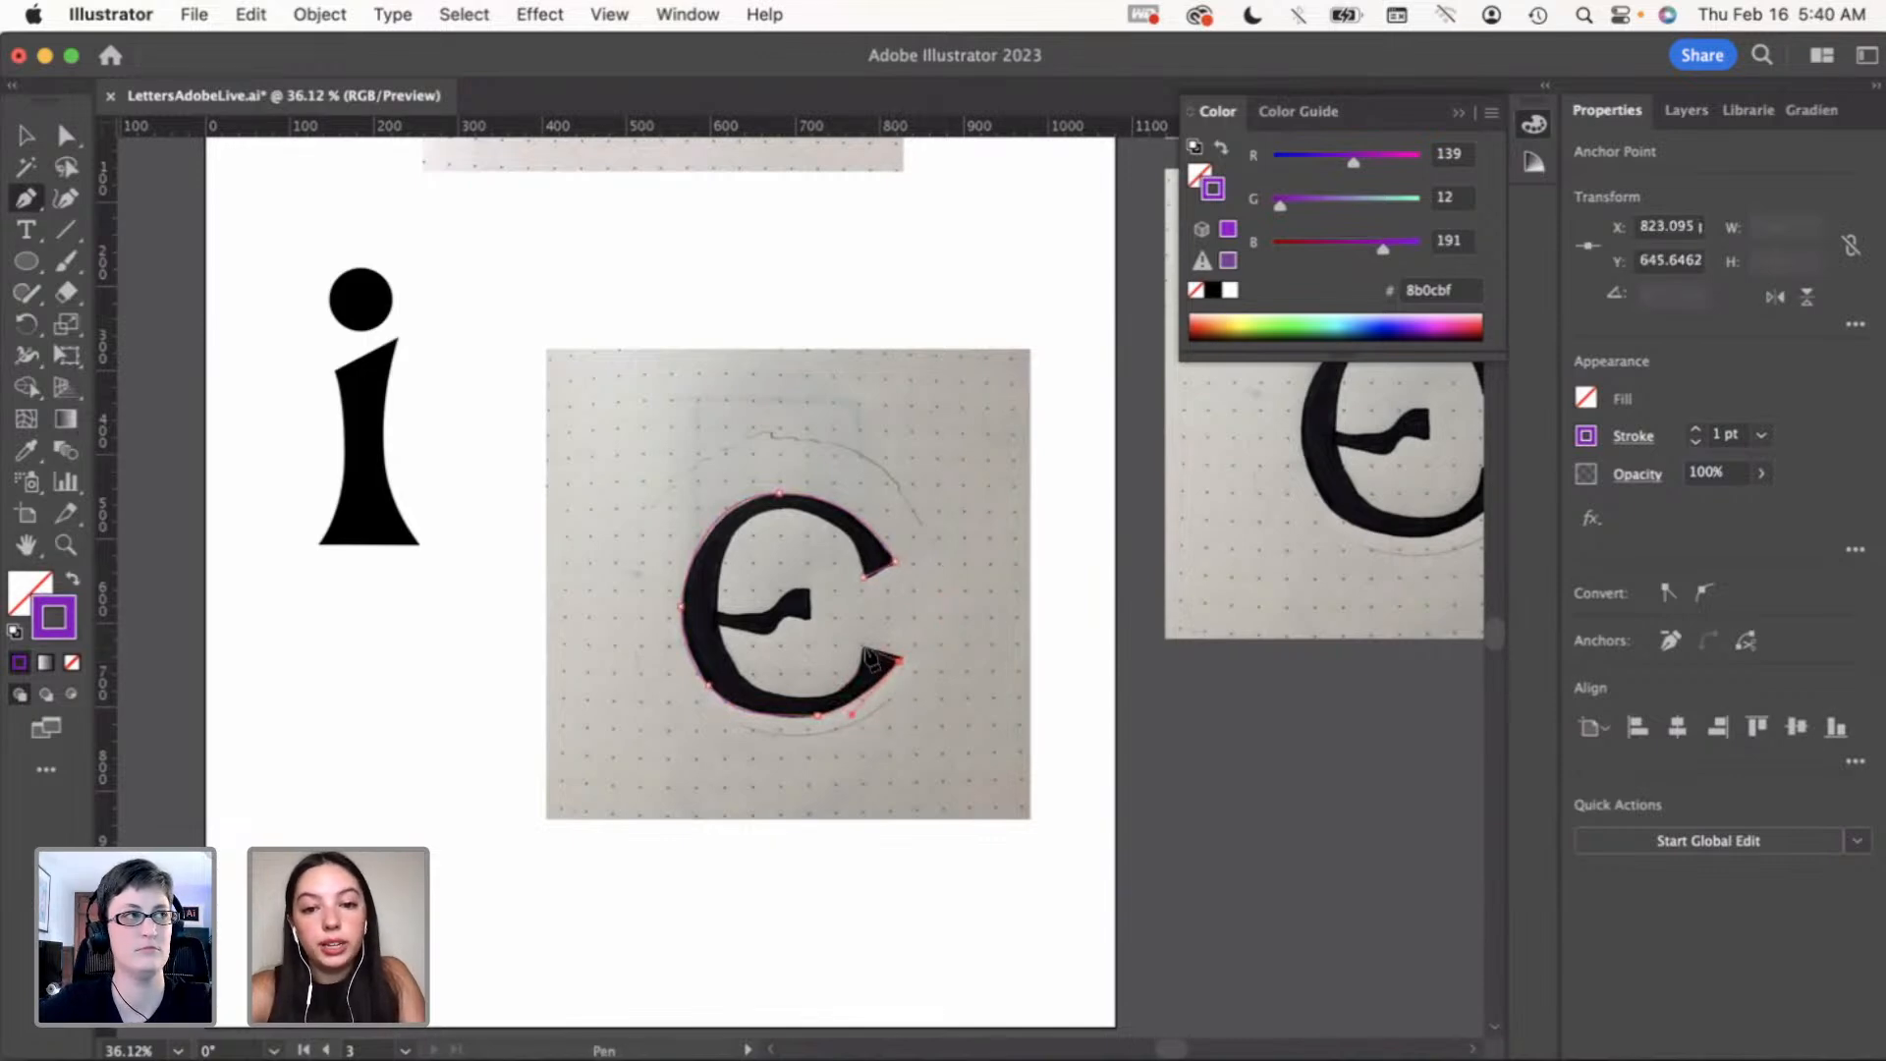
{"action": "left_click", "coordinate": [864, 649]}
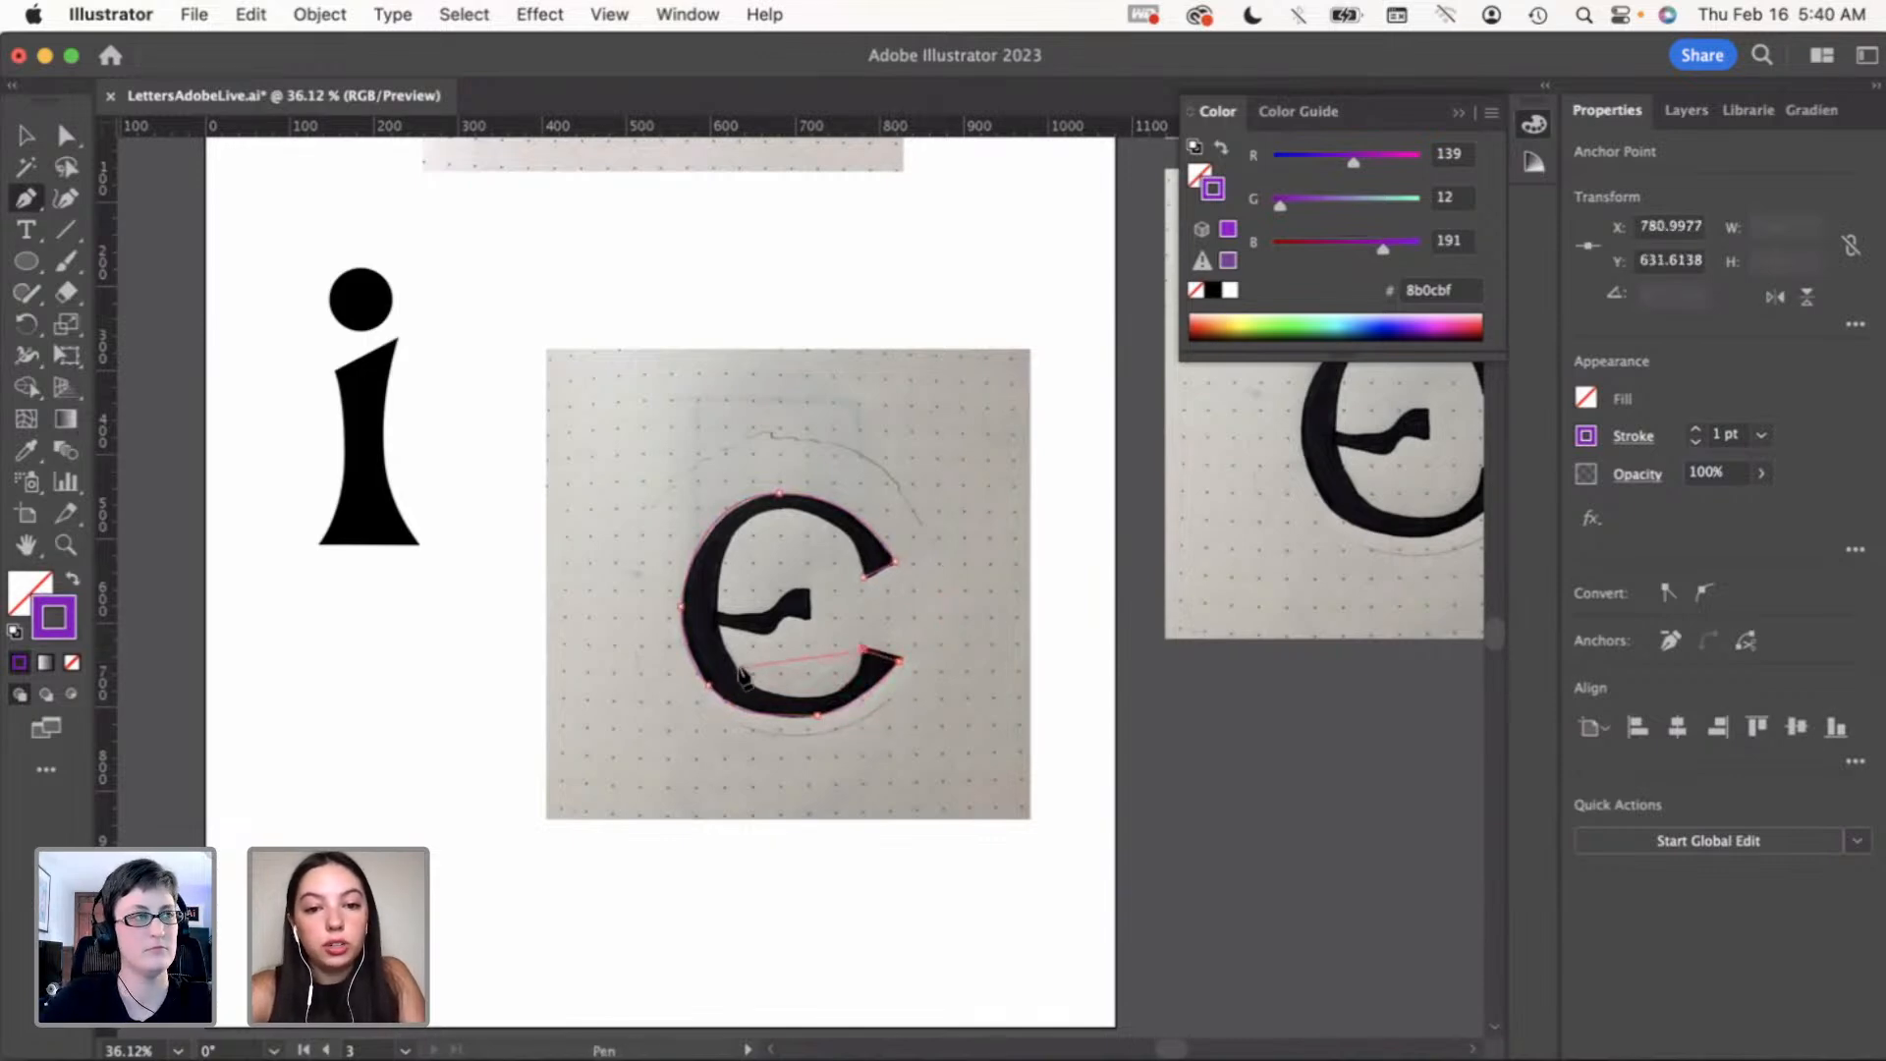
Continue the Pen outline along the e's inner lower bowl, the crossbar's wavy underside and its straight vertical end
{"action": "left_click_drag", "start_coordinate": [811, 699], "coordinate": [763, 700]}
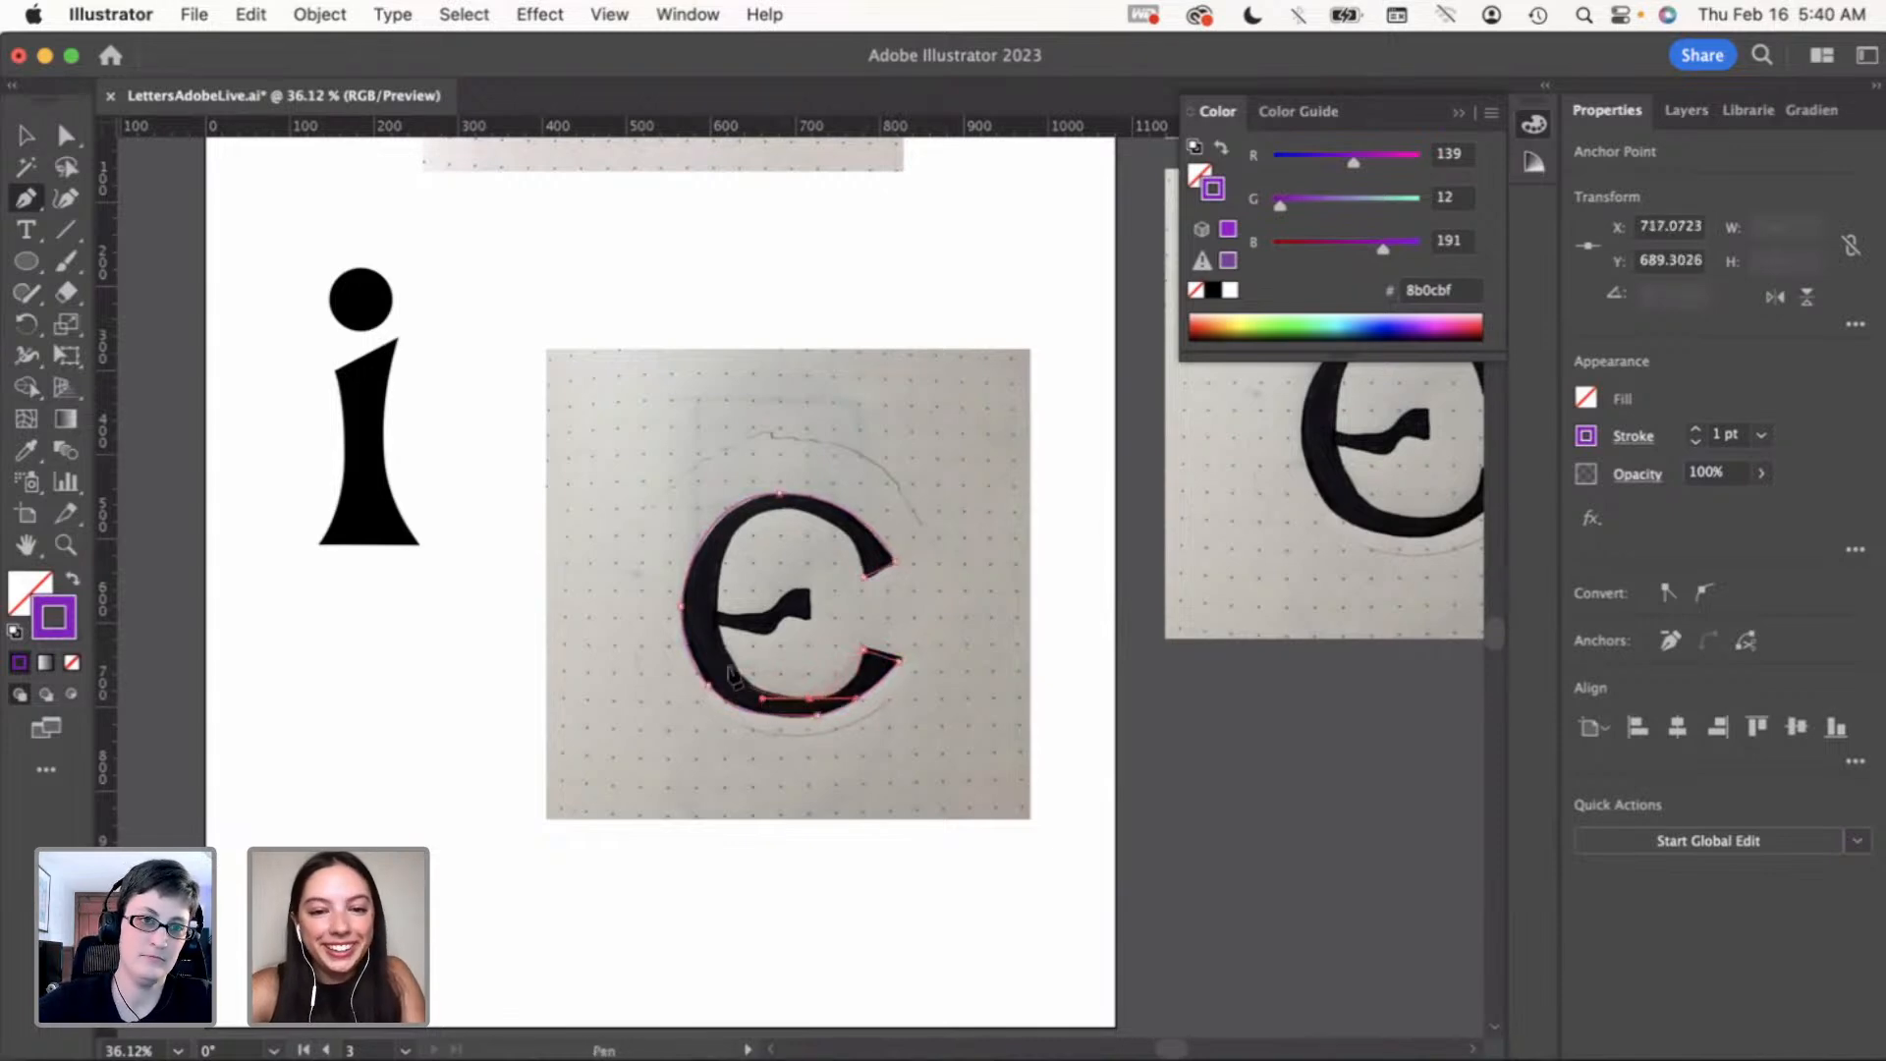
{"action": "left_click_drag", "start_coordinate": [719, 625], "coordinate": [709, 577]}
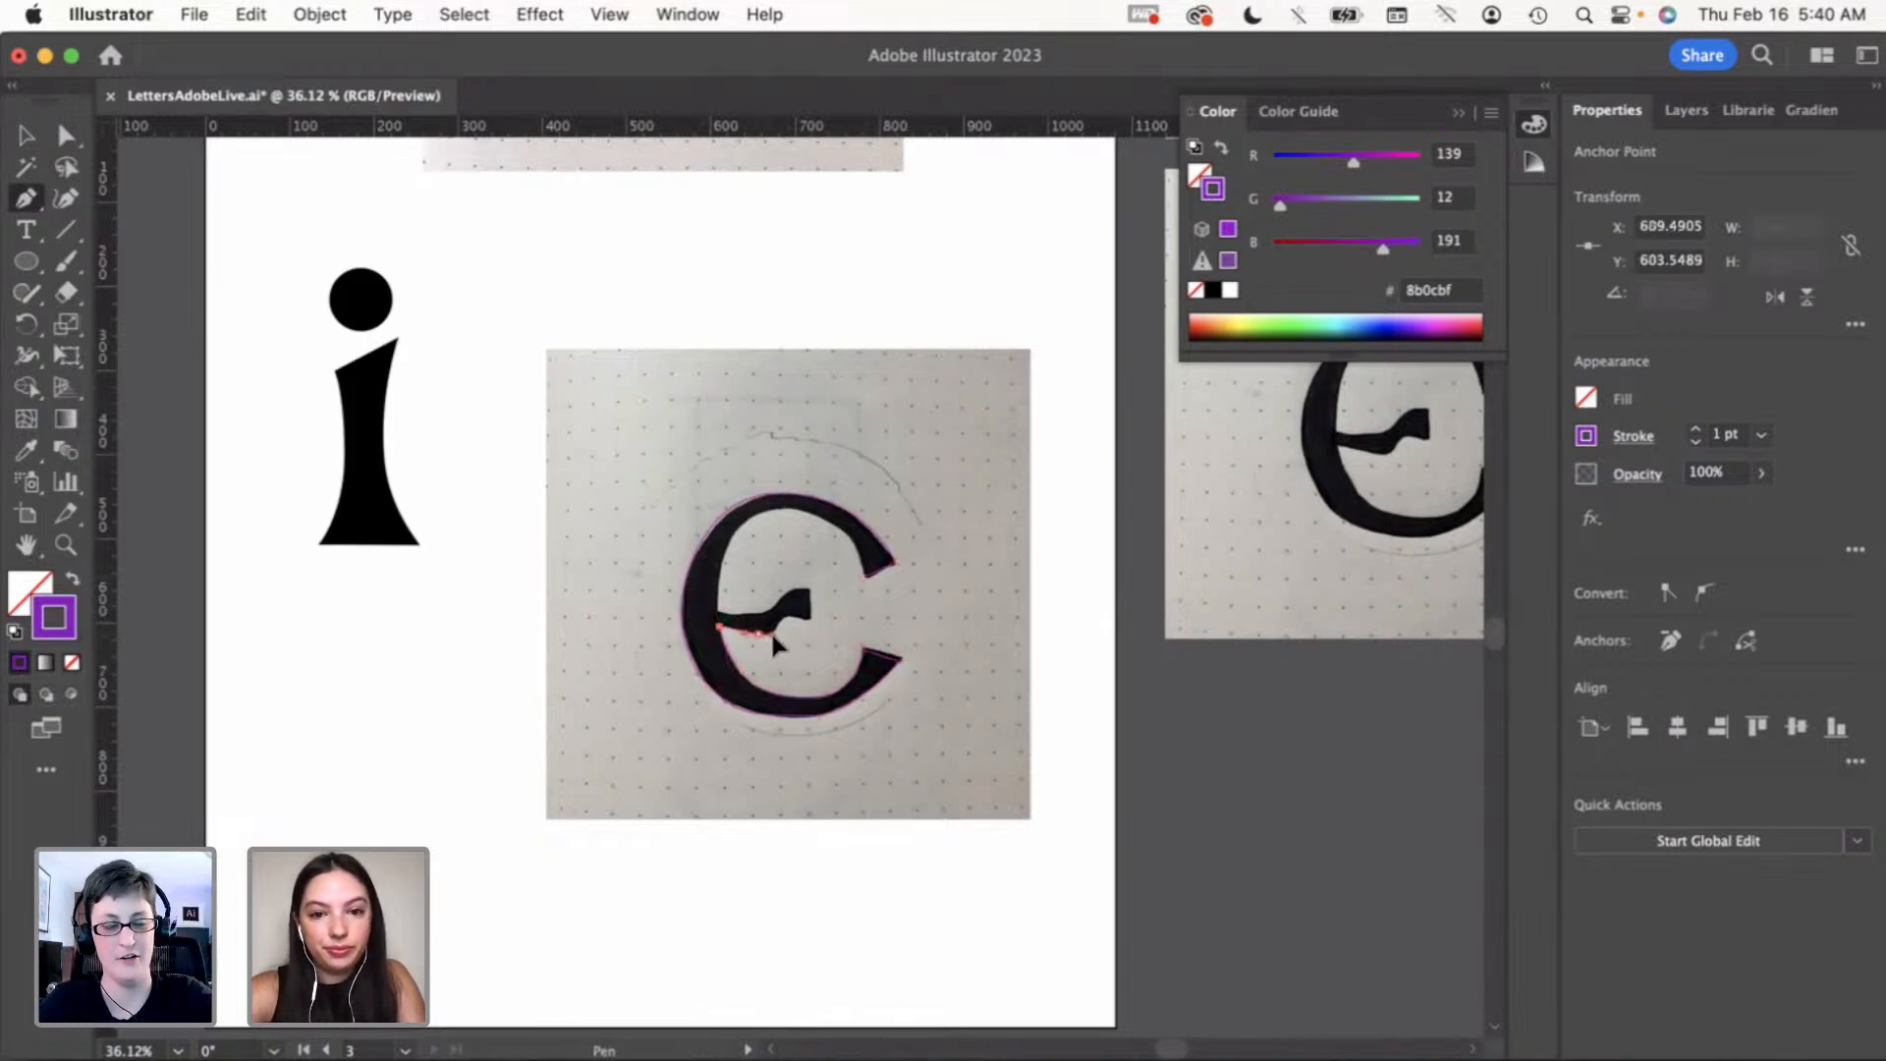
{"action": "left_click_drag", "start_coordinate": [760, 634], "coordinate": [791, 621]}
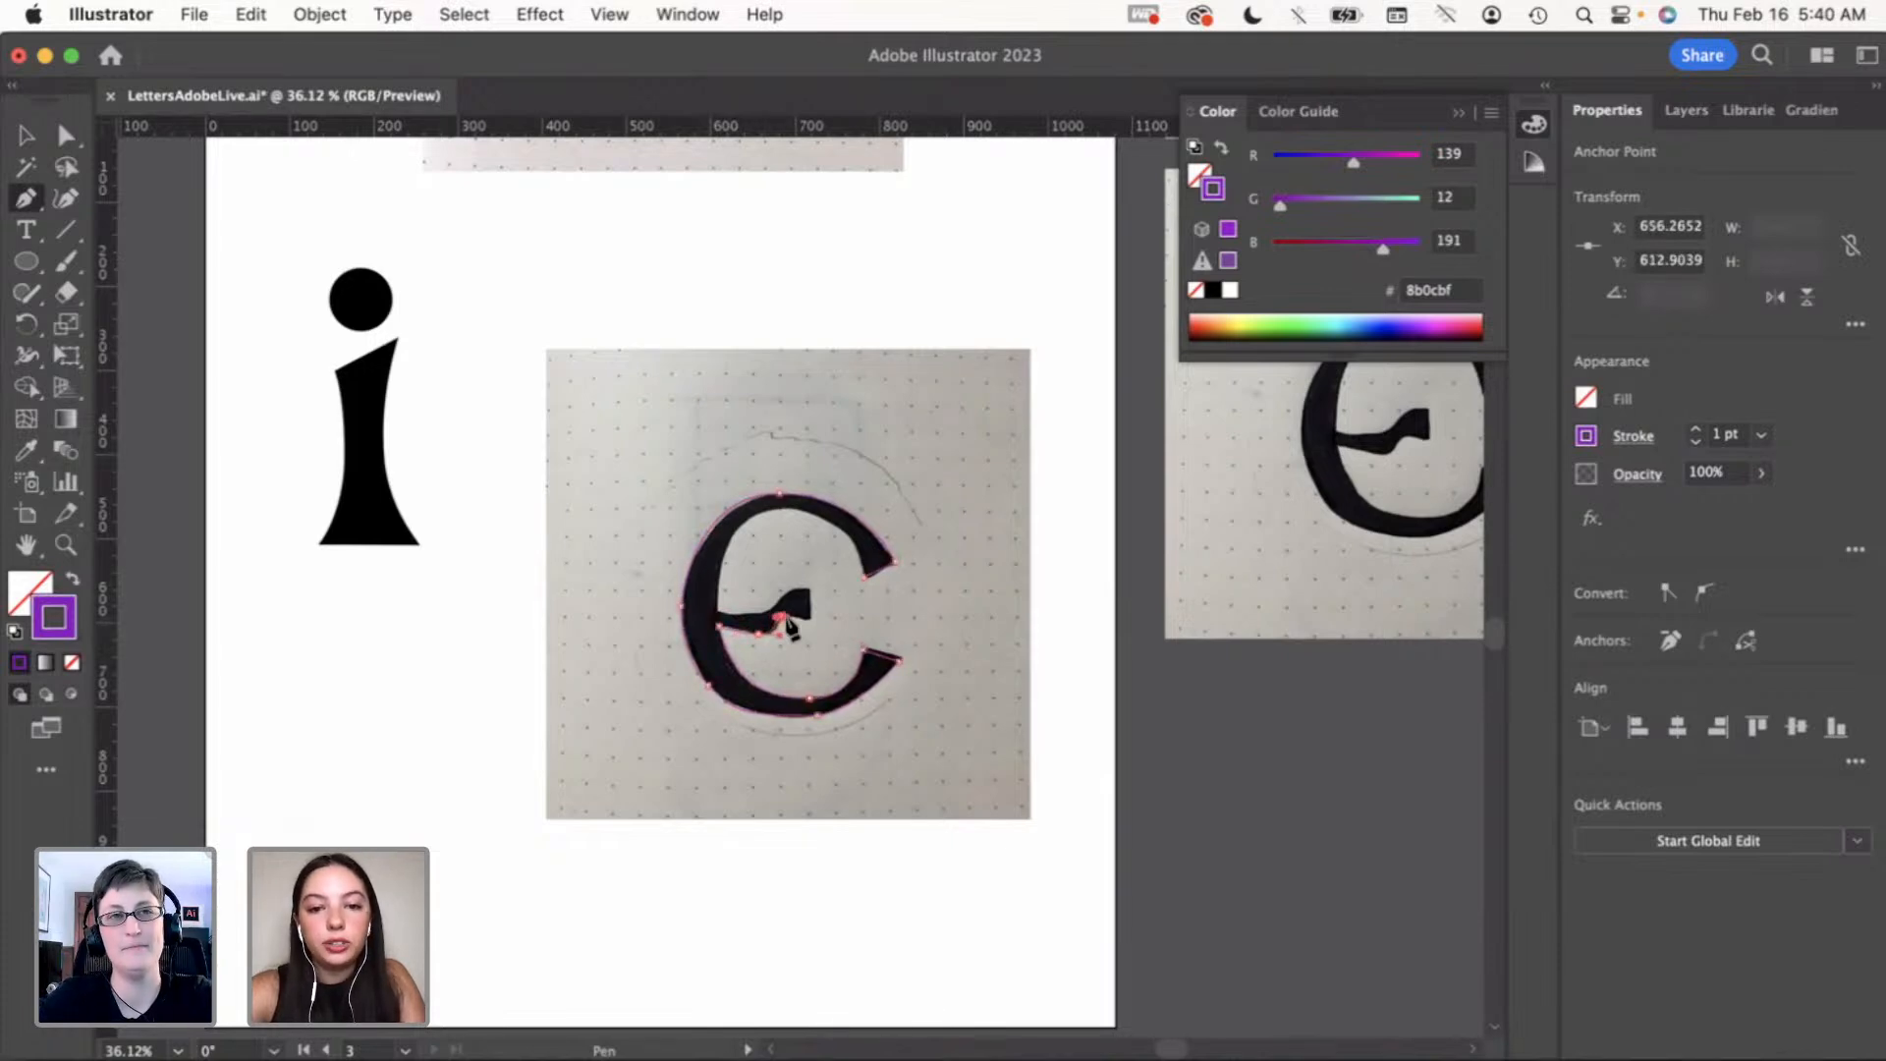
{"action": "left_click", "coordinate": [812, 621]}
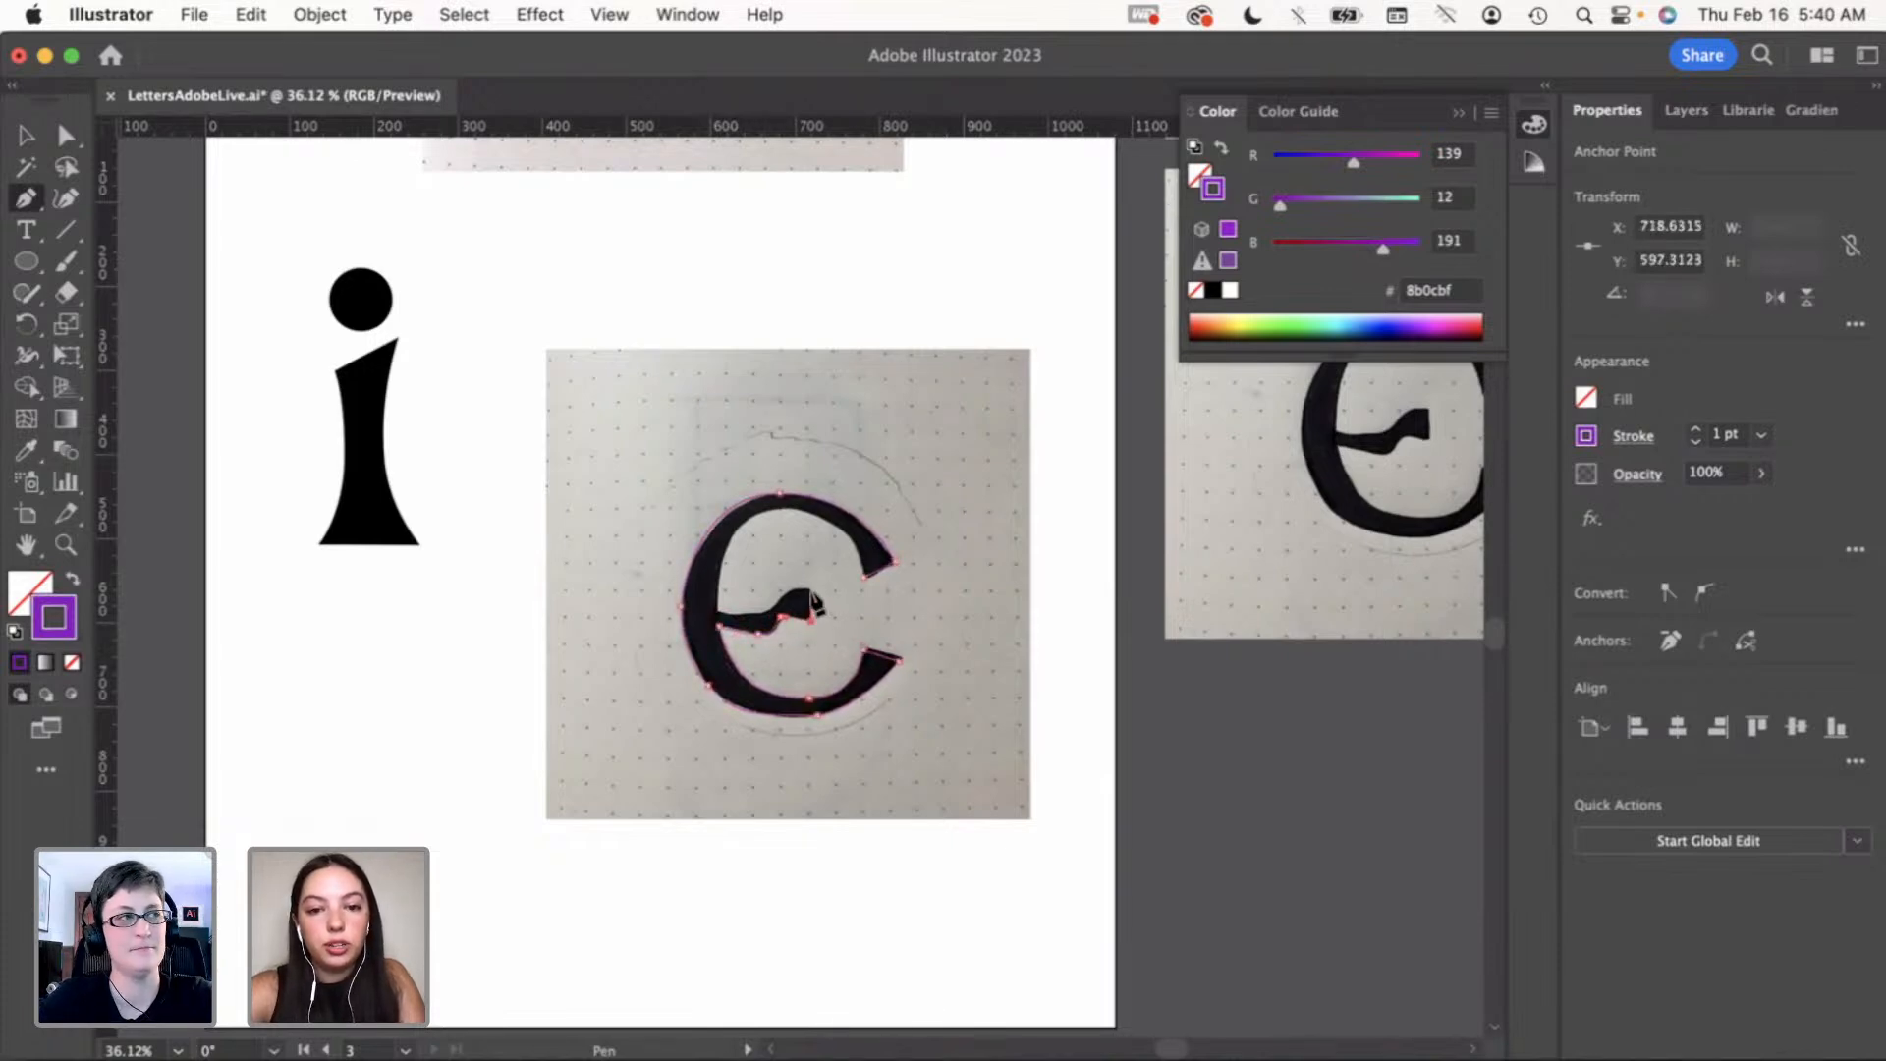
{"action": "left_click", "coordinate": [811, 589]}
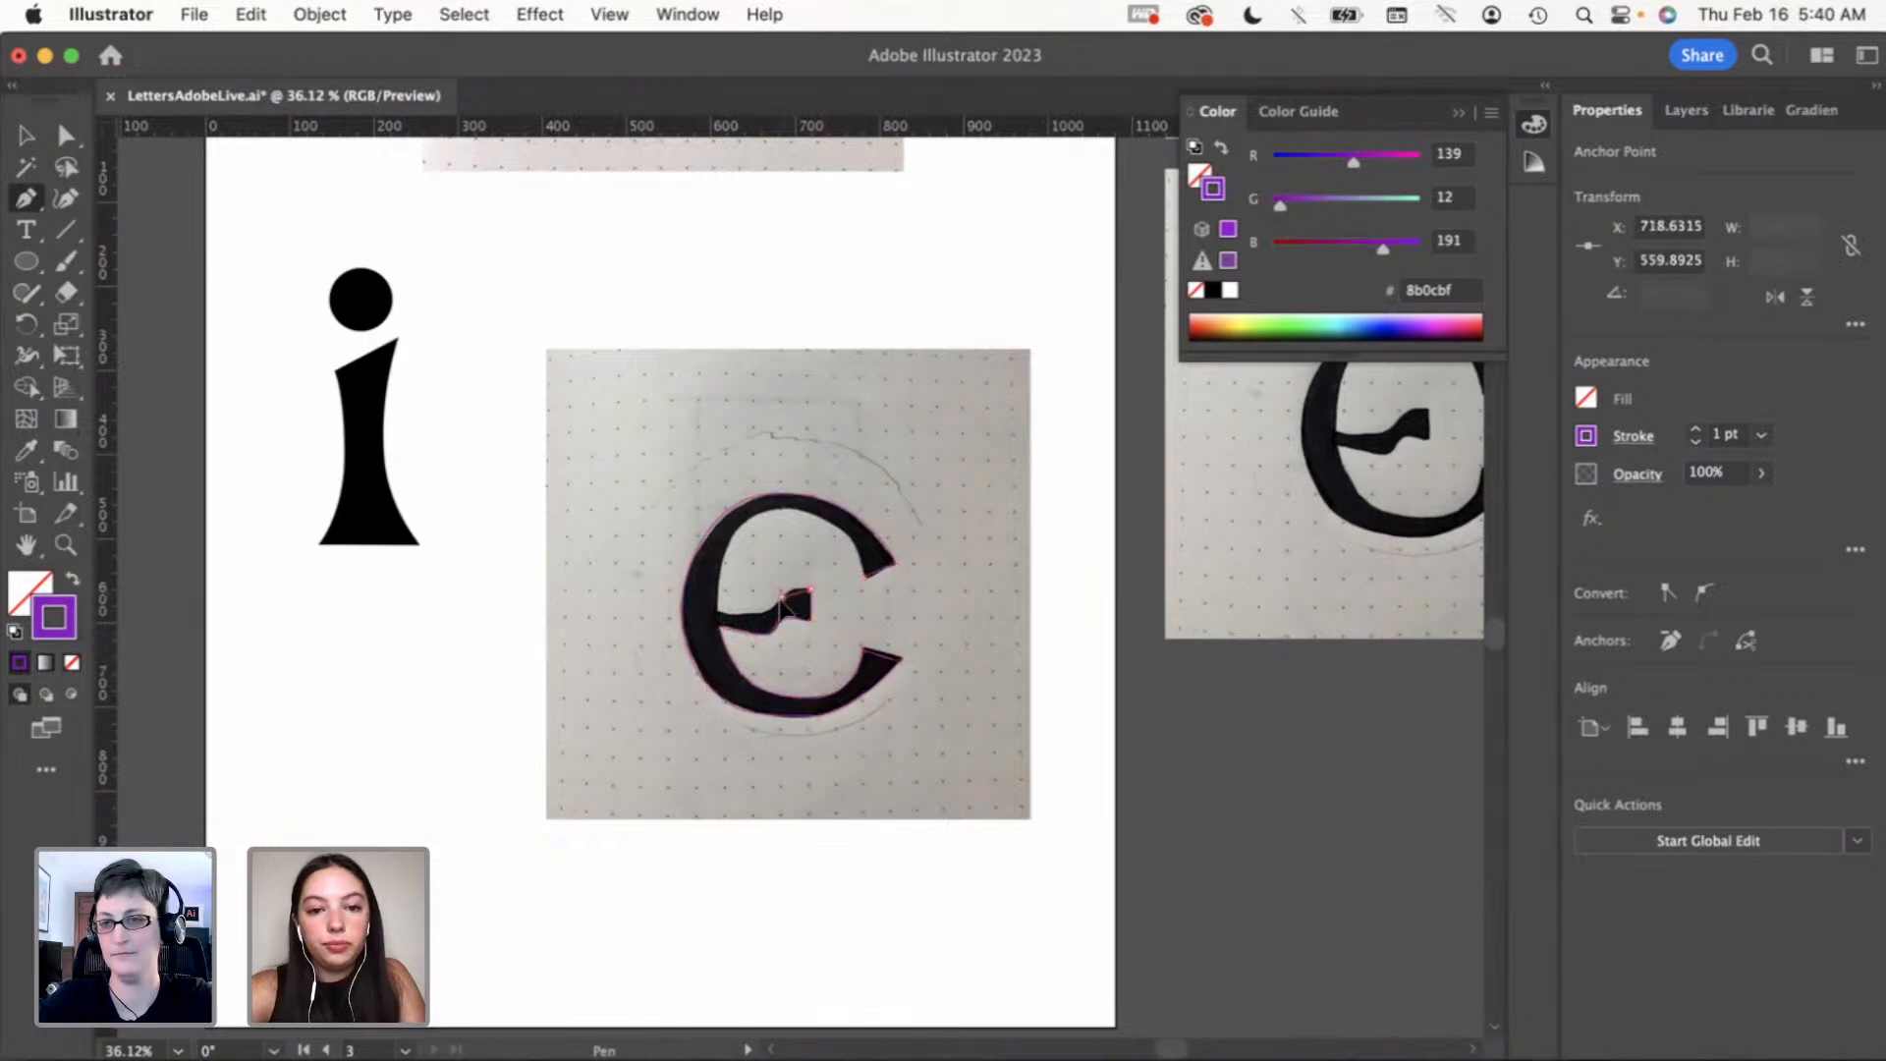
Trace the crossbar's upper edge and the inner upper bowl, closing the e outline at the upper terminal
{"action": "left_click", "coordinate": [782, 597]}
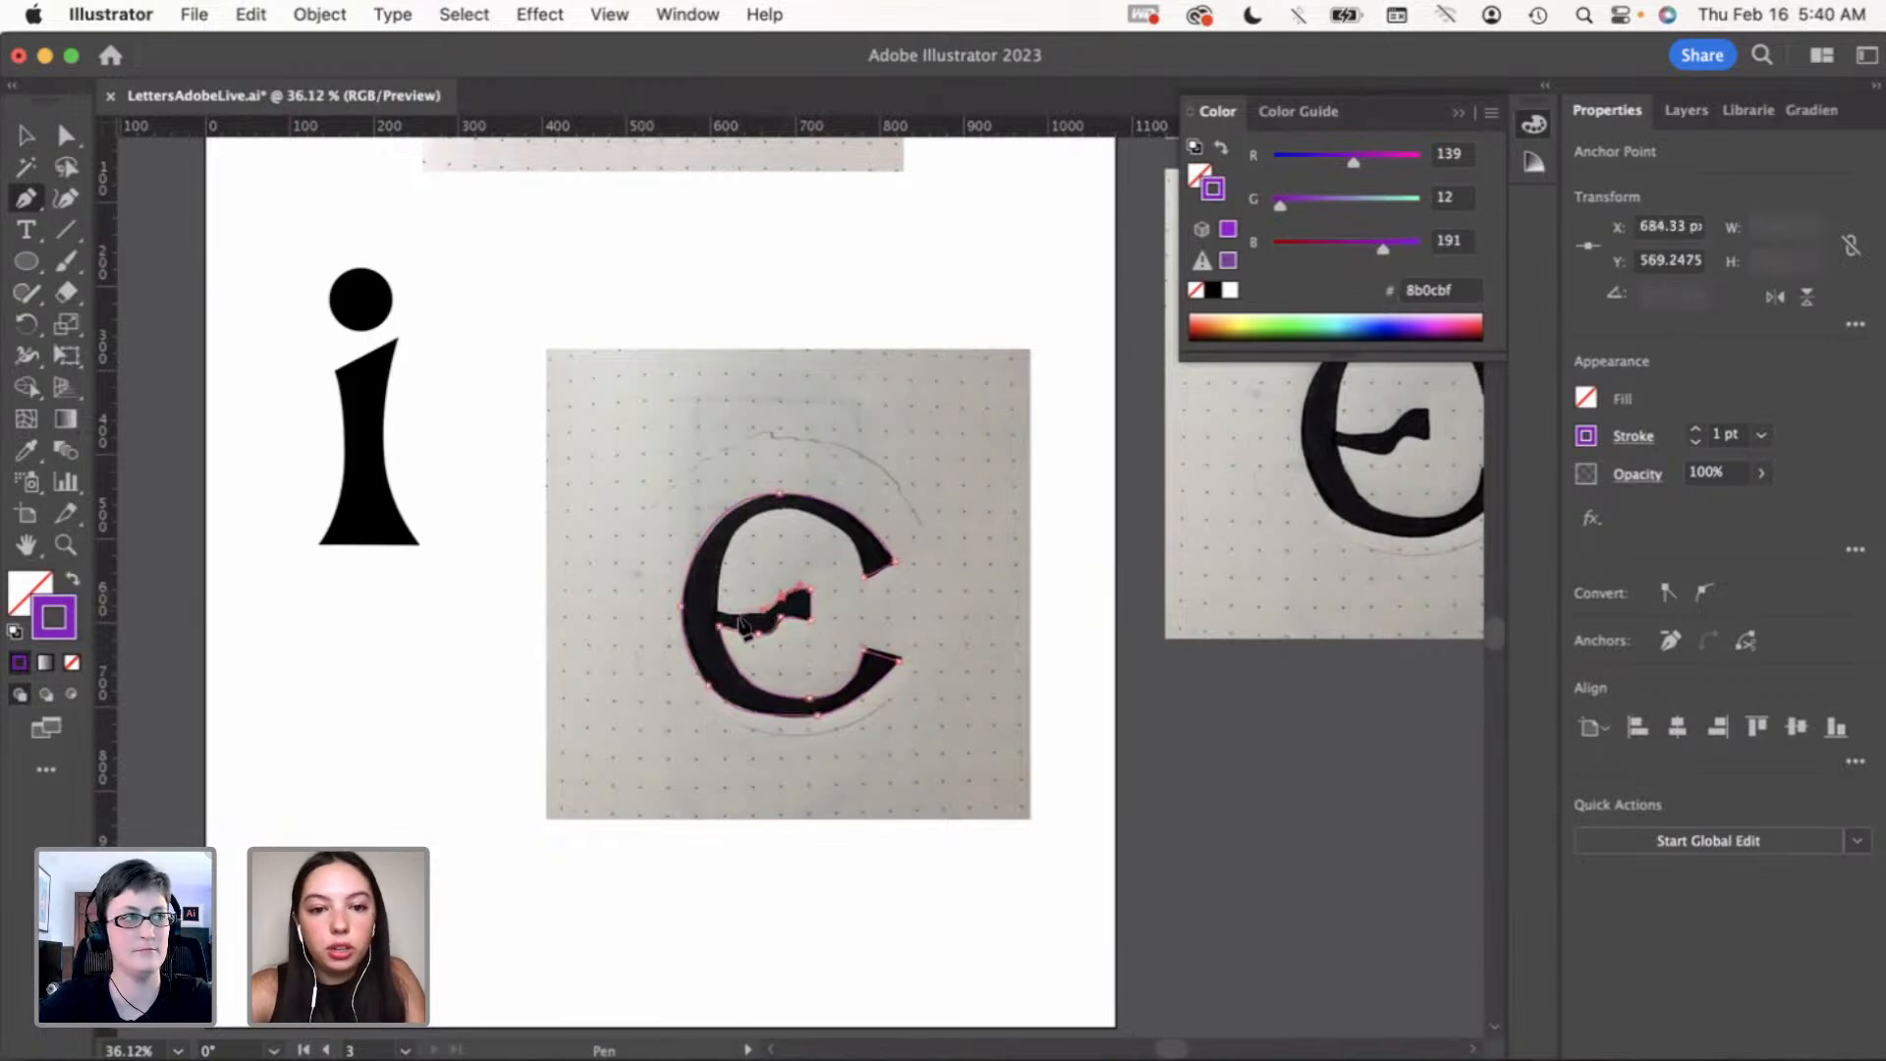
{"action": "left_click_drag", "start_coordinate": [742, 614], "coordinate": [718, 569]}
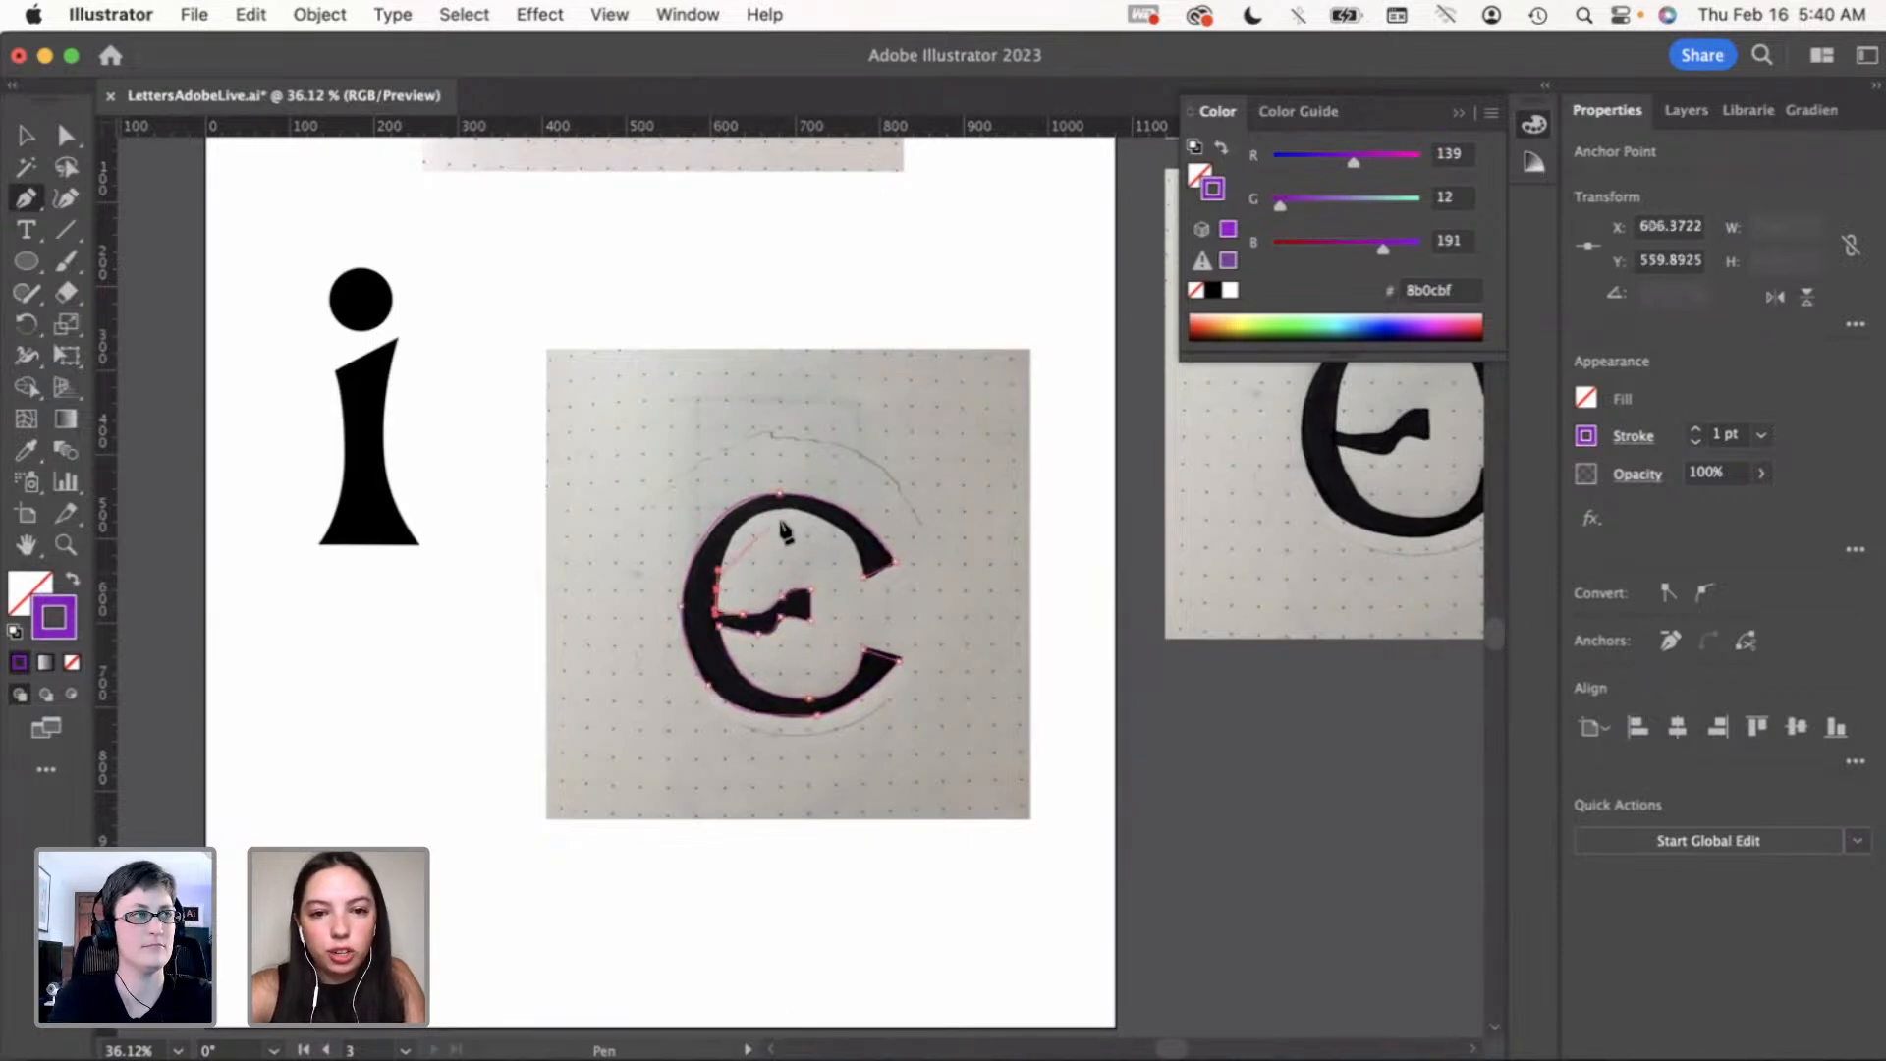
{"action": "left_click_drag", "start_coordinate": [790, 511], "coordinate": [845, 523]}
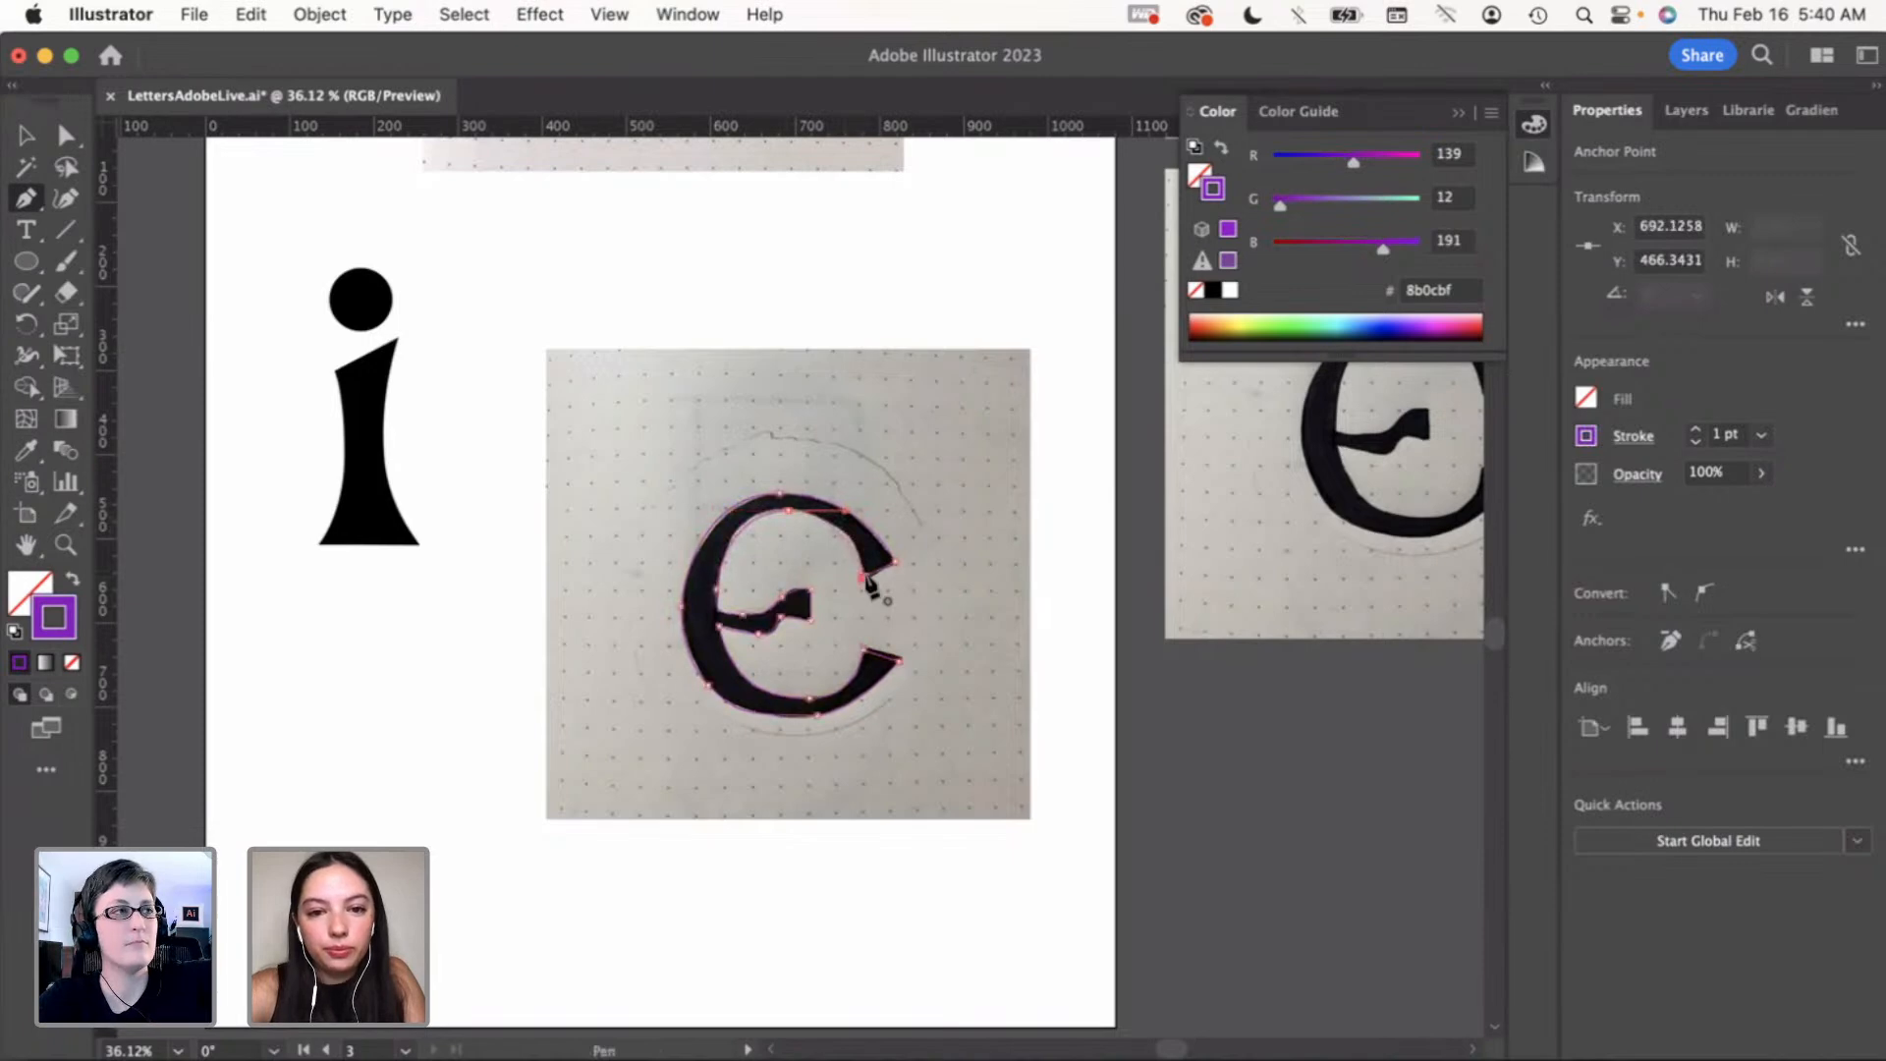
Move the e outline off the sketch photo, delete the photo, and place the outline back in the empty area
{"action": "key", "text": "v"}
{"action": "left_click_drag", "start_coordinate": [757, 621], "coordinate": [400, 757]}
{"action": "left_click", "coordinate": [779, 652]}
{"action": "key", "text": "Delete"}
{"action": "left_click_drag", "start_coordinate": [452, 830], "coordinate": [810, 703]}
{"action": "left_click", "coordinate": [812, 786]}
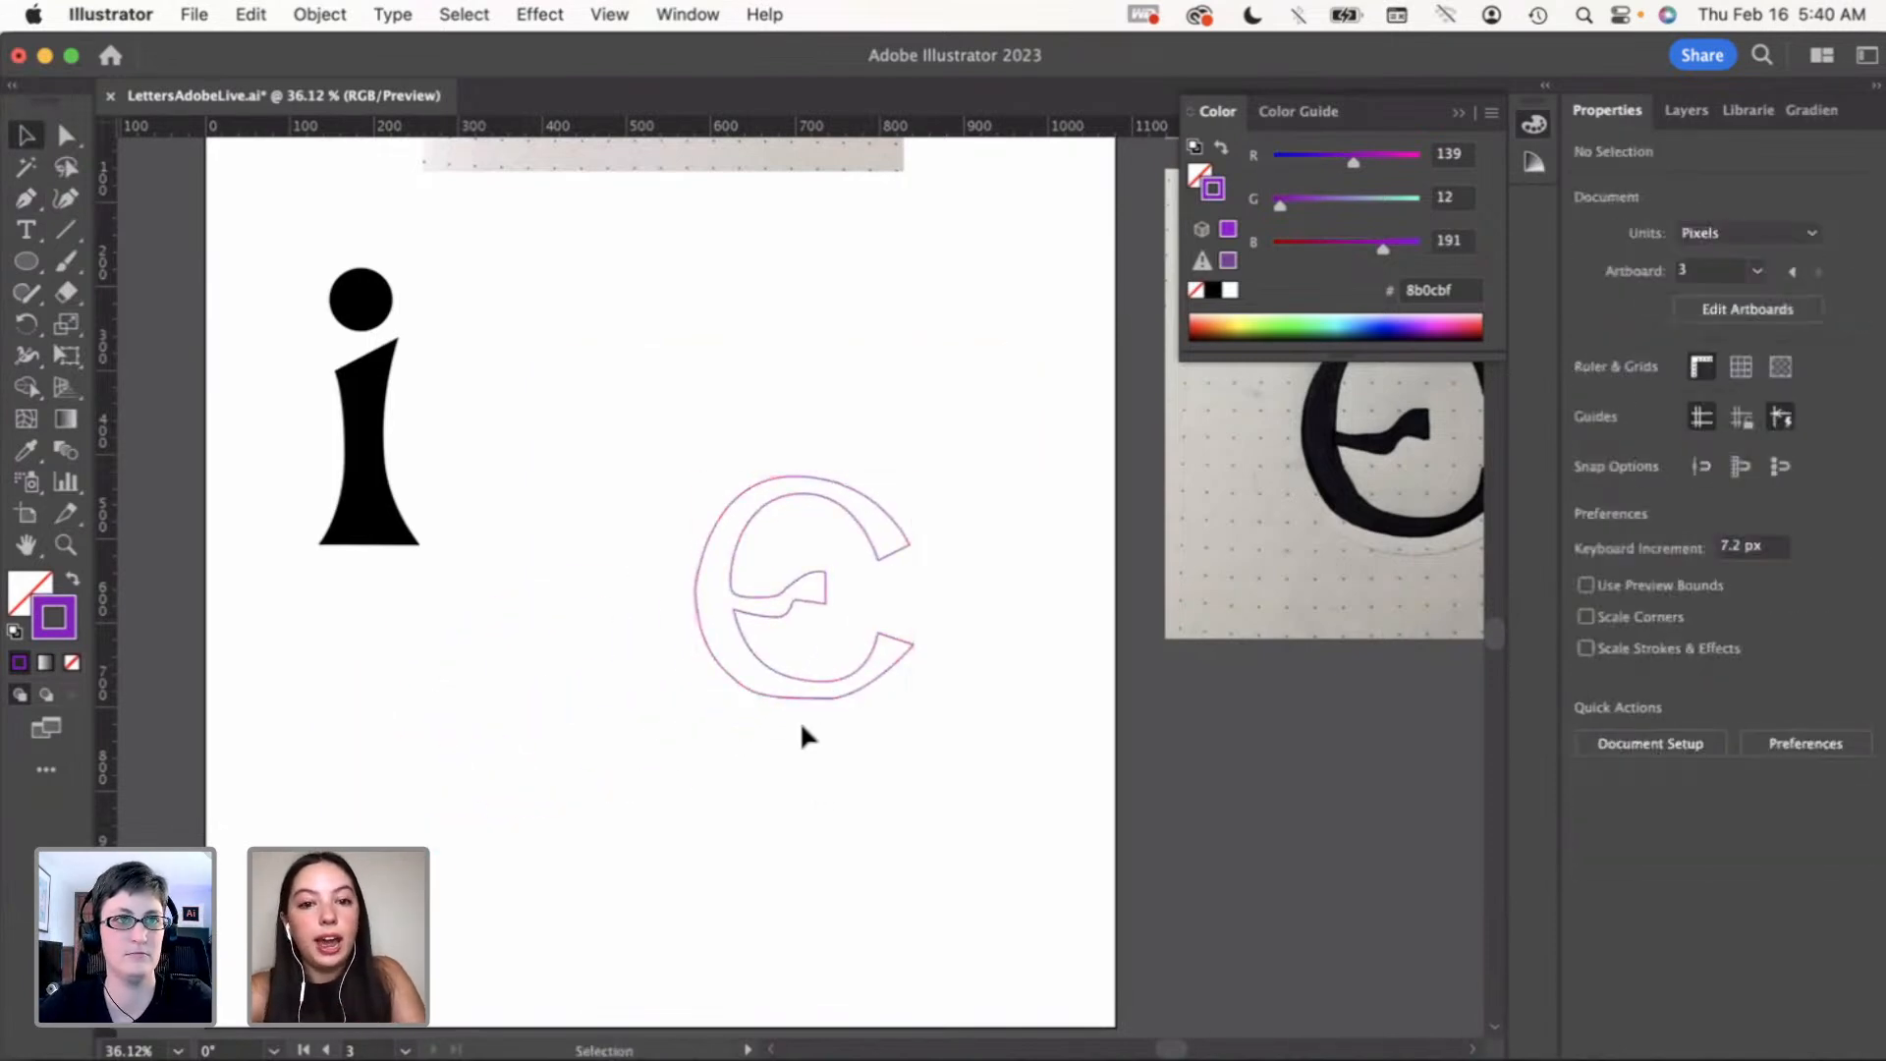
Round the flat bottom of the e's outer bowl by repositioning its lower anchor points with the Curvature tool
{"action": "key", "text": "a"}
{"action": "left_click", "coordinate": [821, 699]}
{"action": "scroll", "coordinate": [821, 699], "scroll_direction": "up", "scroll_amount": 2}
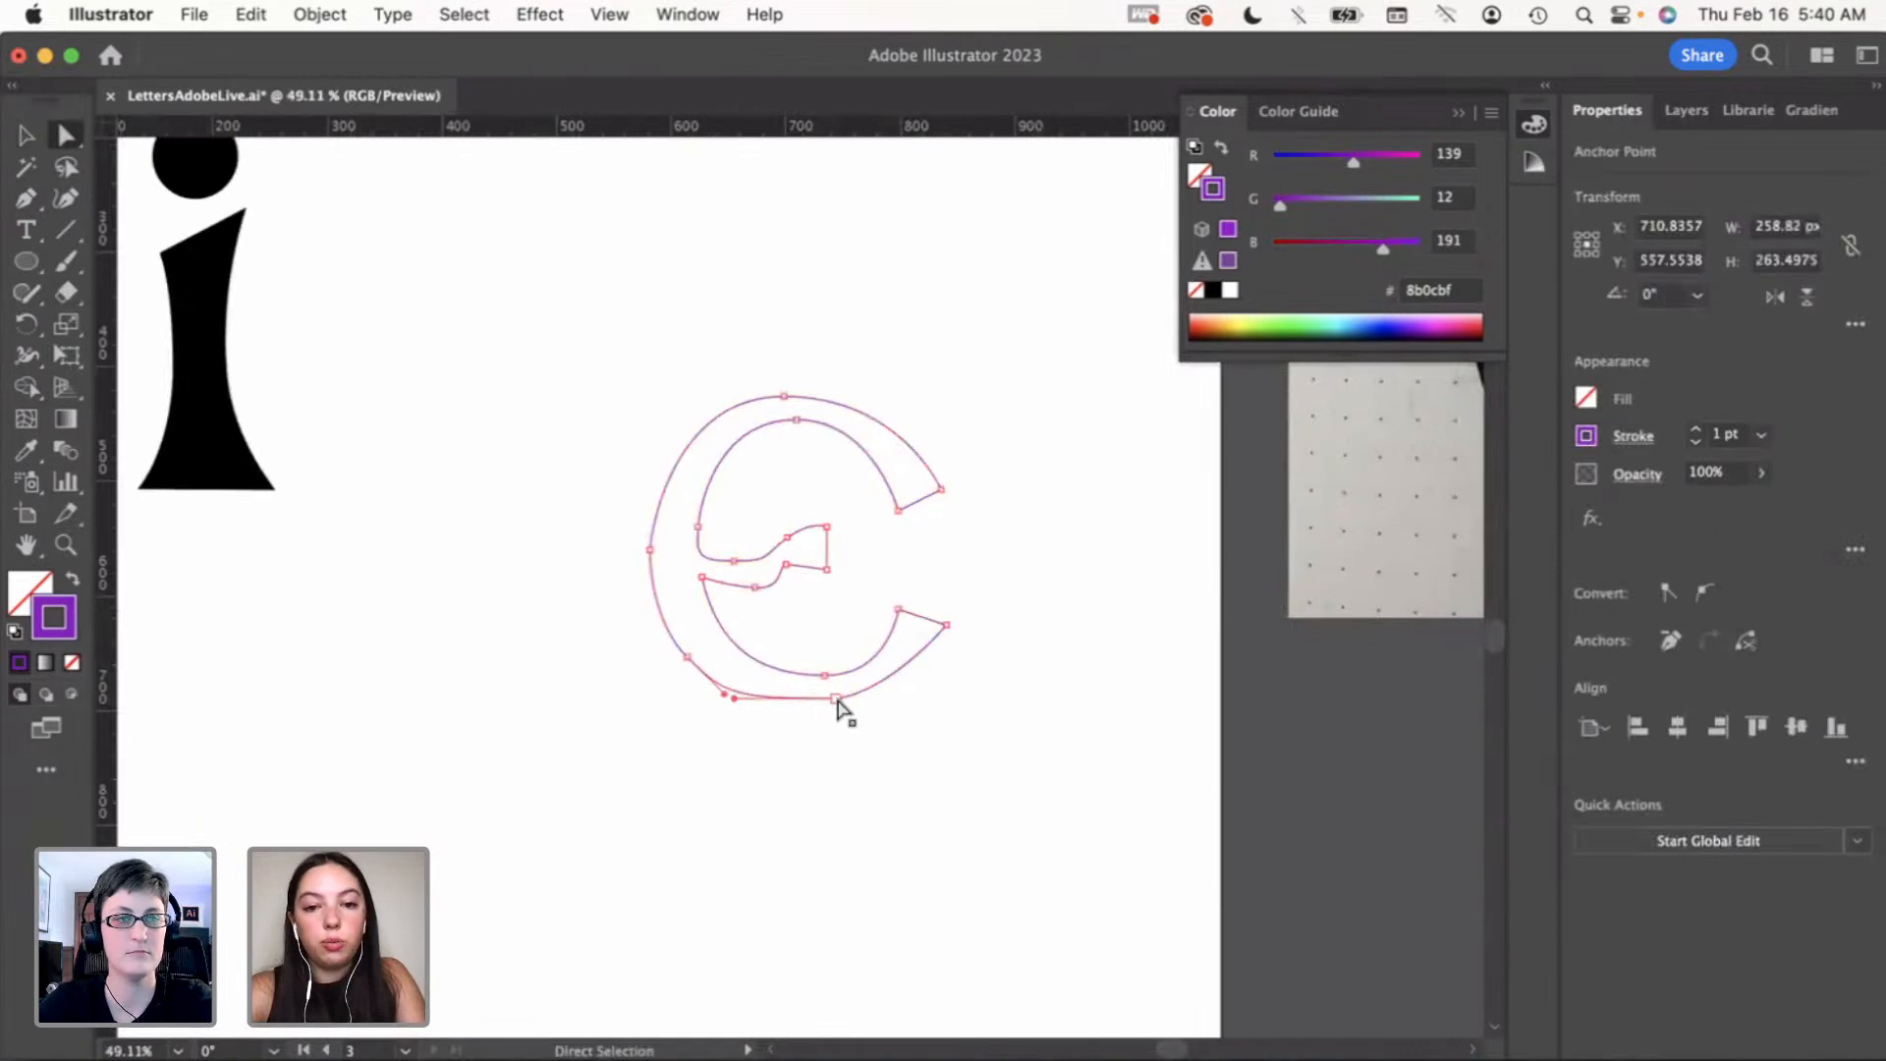
{"action": "left_click", "coordinate": [65, 200]}
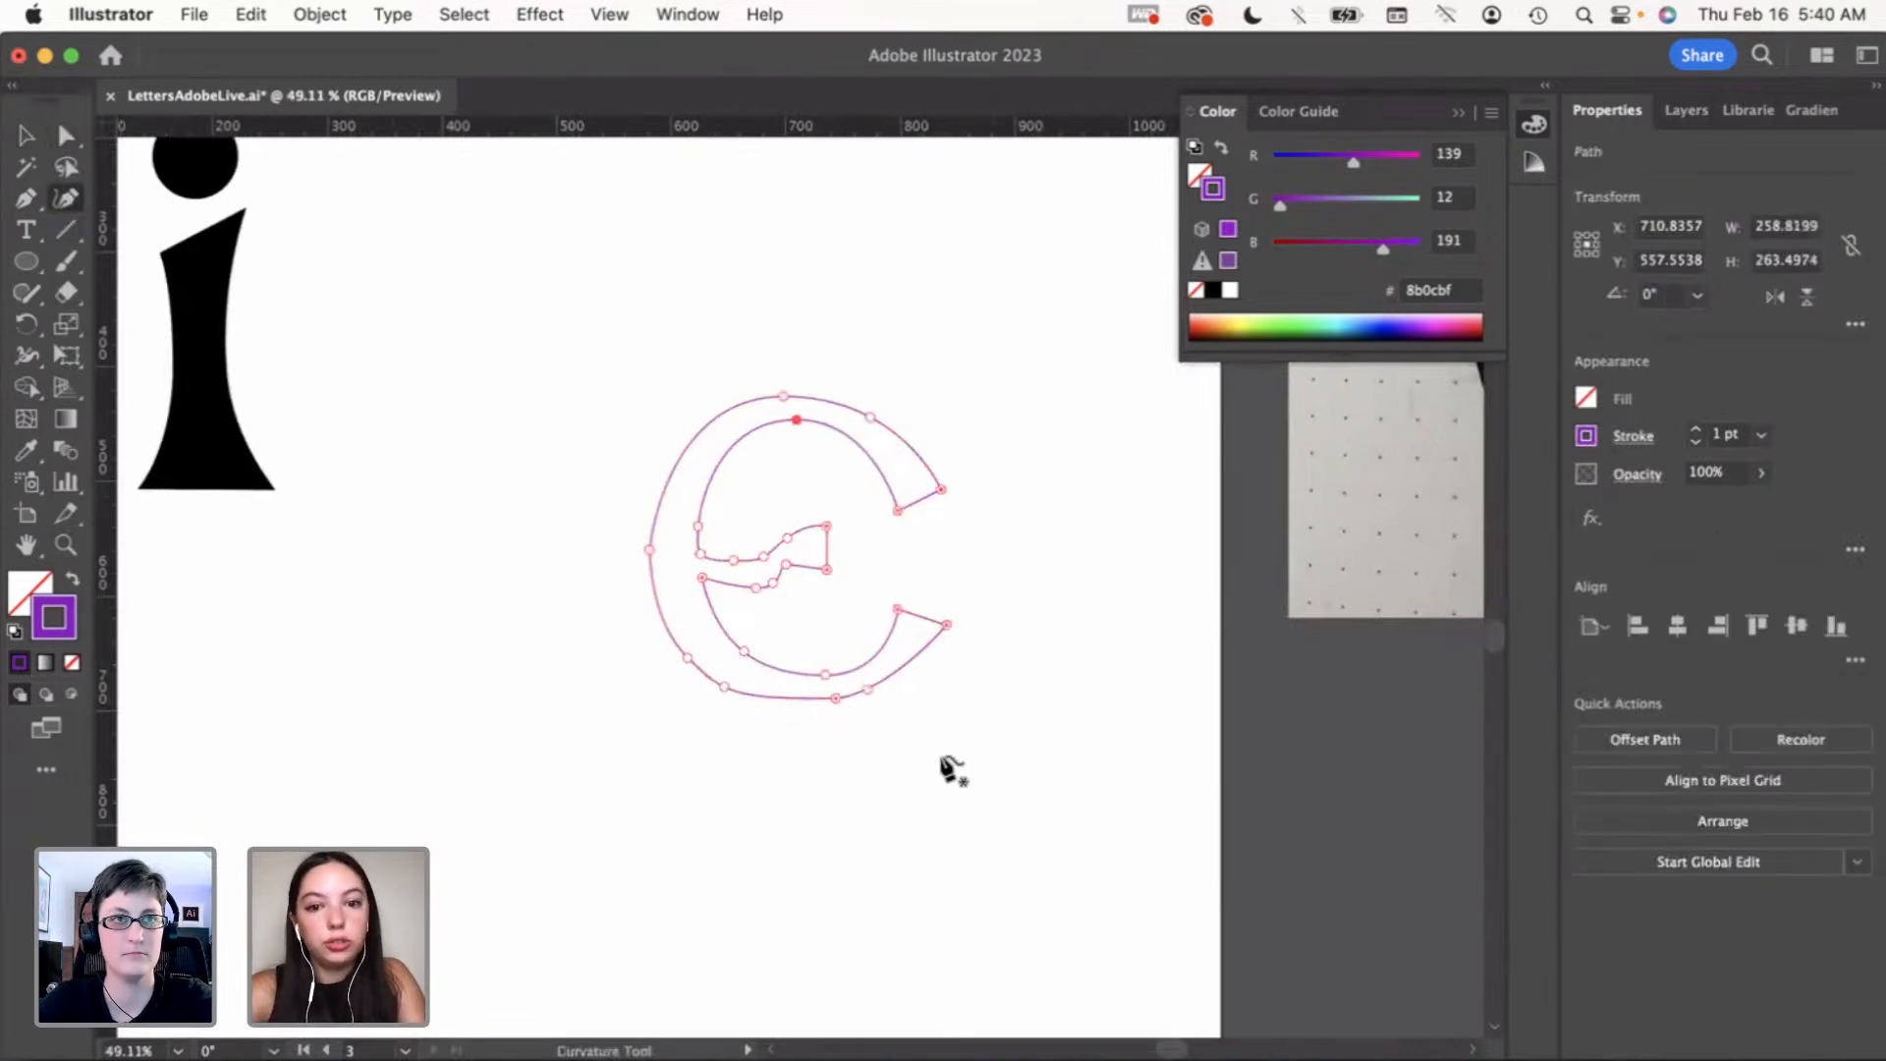
{"action": "left_click", "coordinate": [823, 702]}
{"action": "left_click_drag", "start_coordinate": [825, 704], "coordinate": [873, 686]}
{"action": "left_click", "coordinate": [875, 686]}
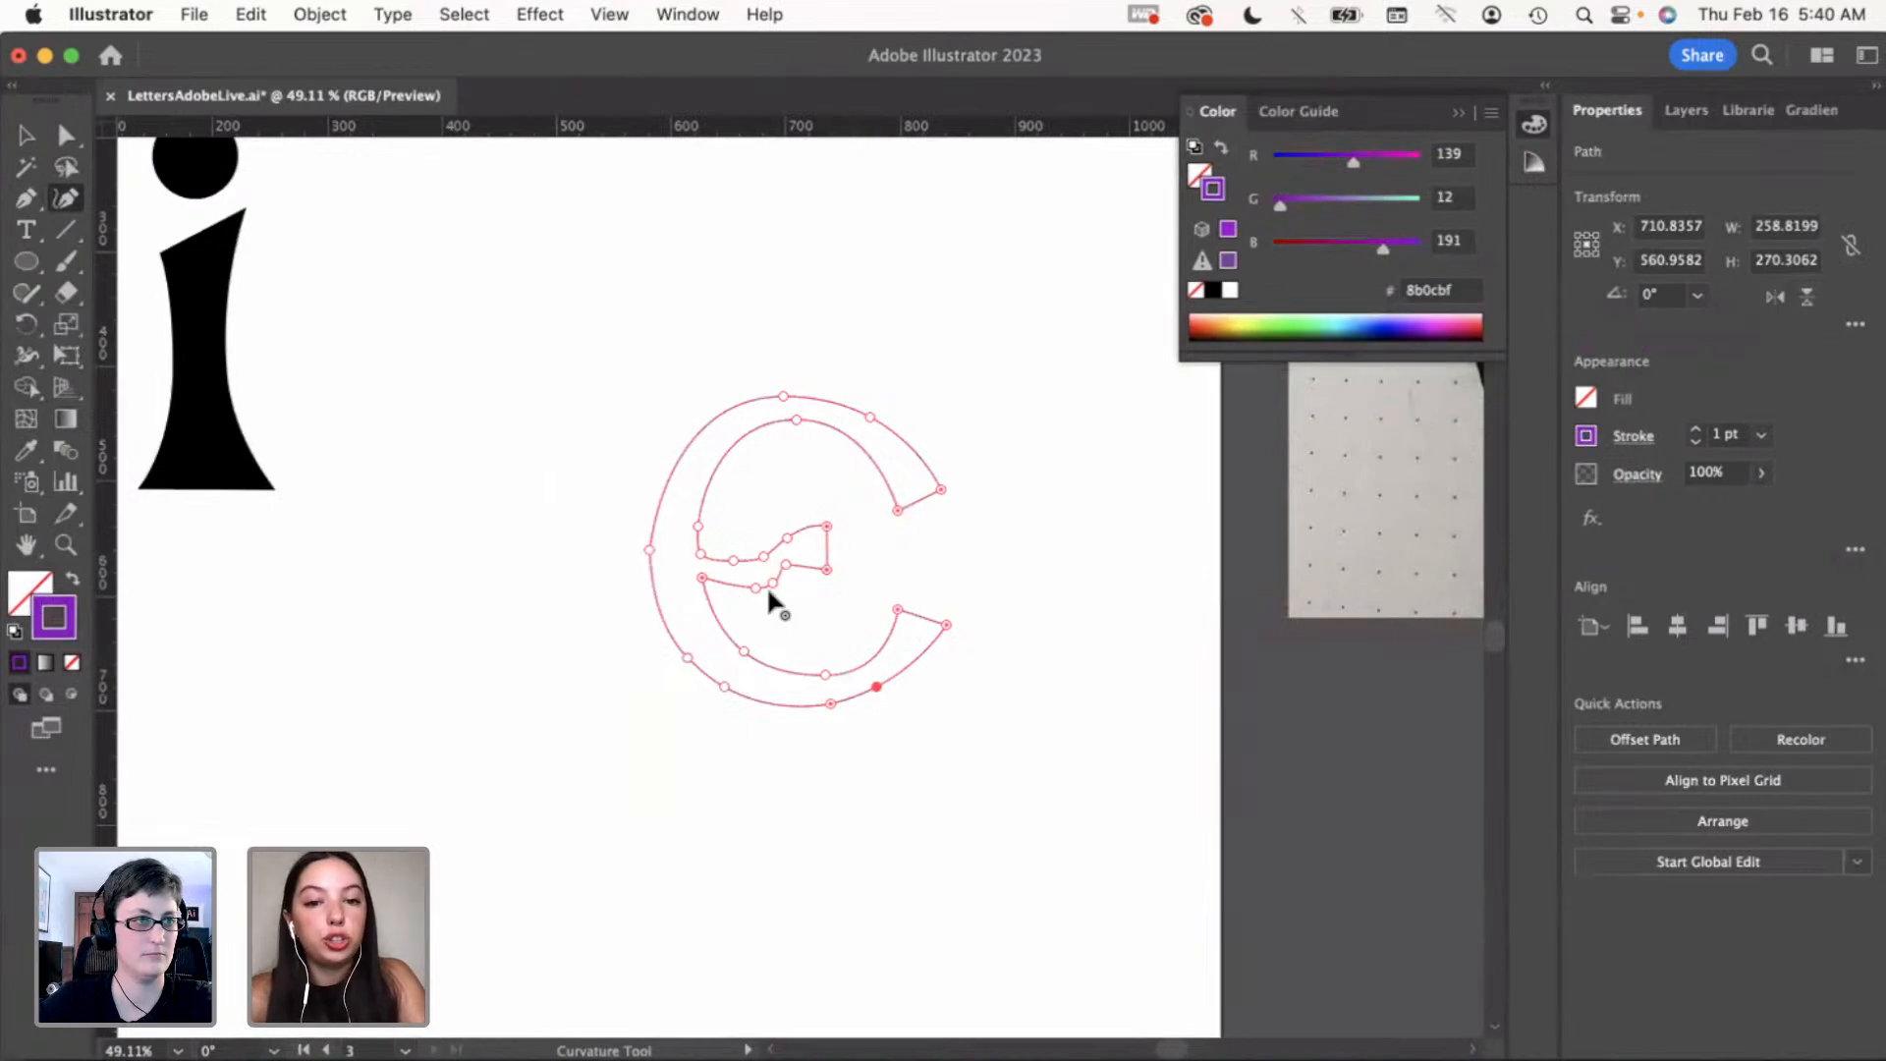
Smooth the underside of the e's crossbar by adjusting its curve point, and deselect the outline
{"action": "left_click_drag", "start_coordinate": [745, 582], "coordinate": [755, 588]}
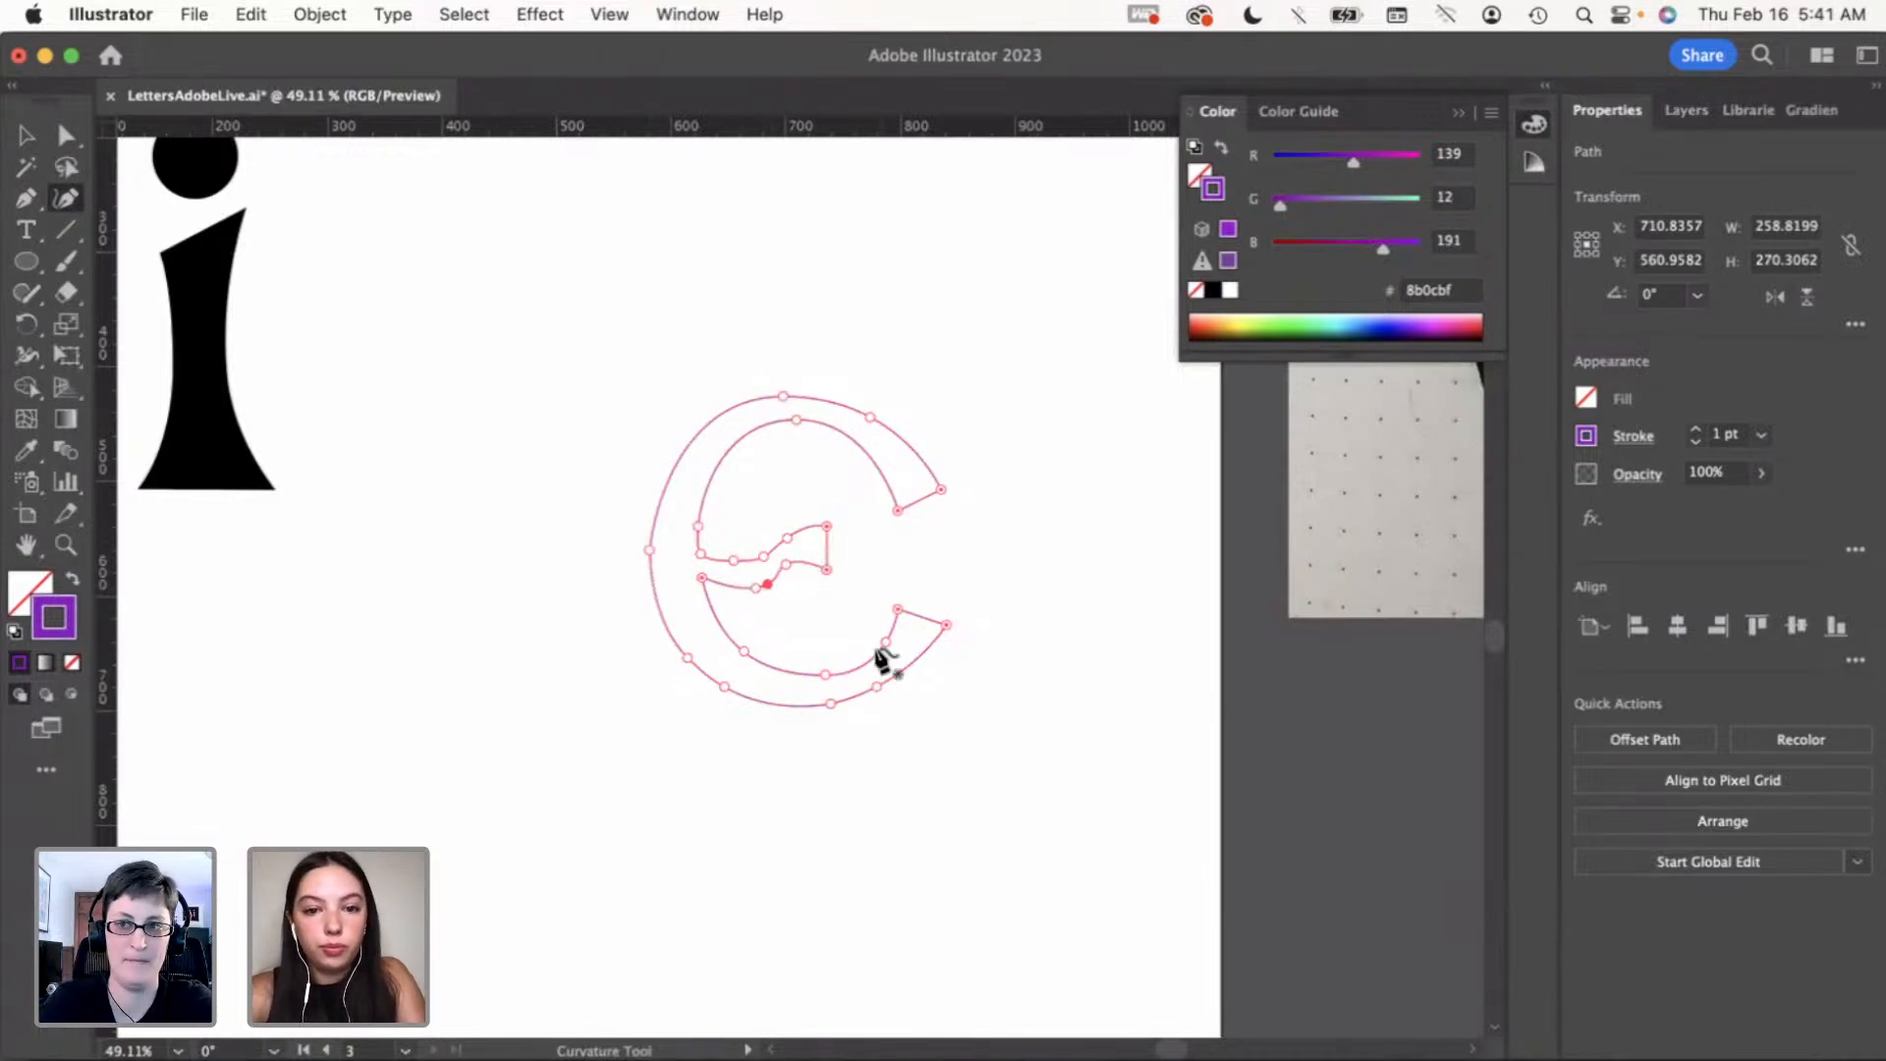
{"action": "key", "text": "v"}
{"action": "left_click", "coordinate": [899, 726]}
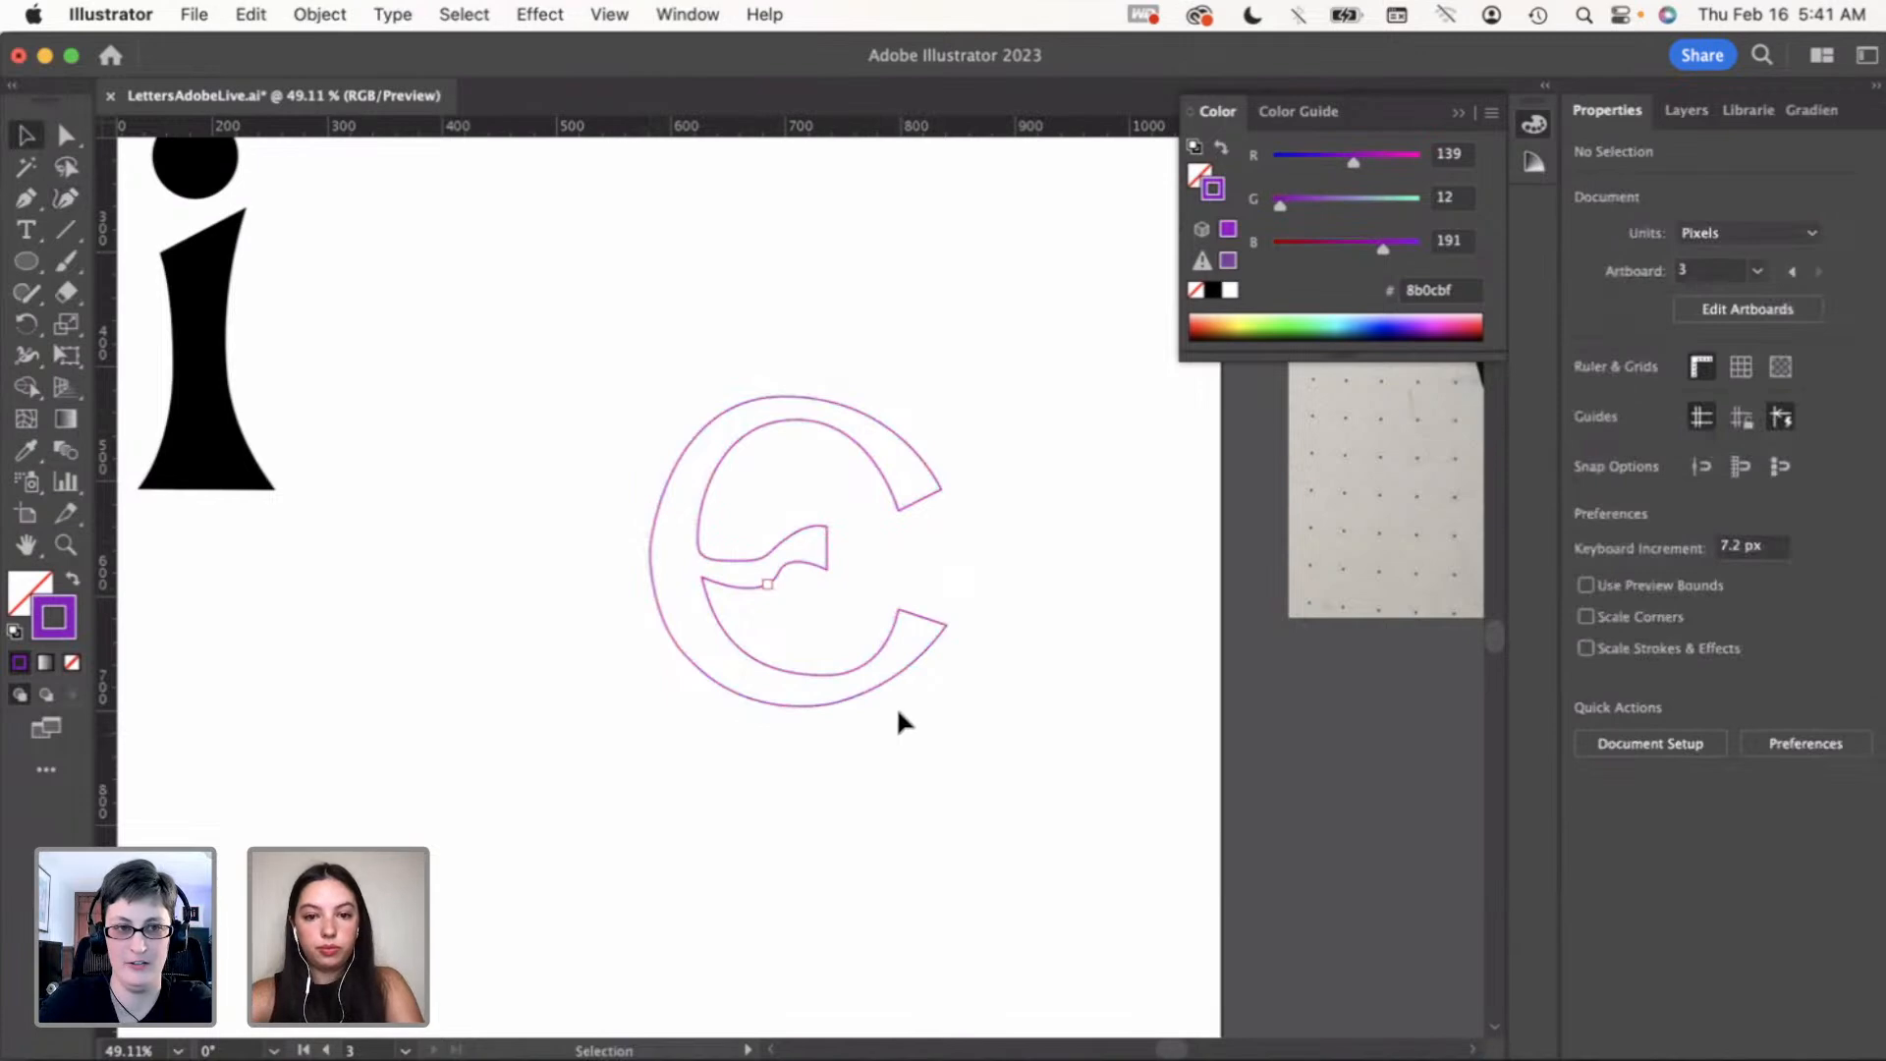
Fine-tune the two anchor points at the lower right of the e's outer bowl with the Curvature tool
{"action": "key", "text": "a"}
{"action": "left_click", "coordinate": [846, 675]}
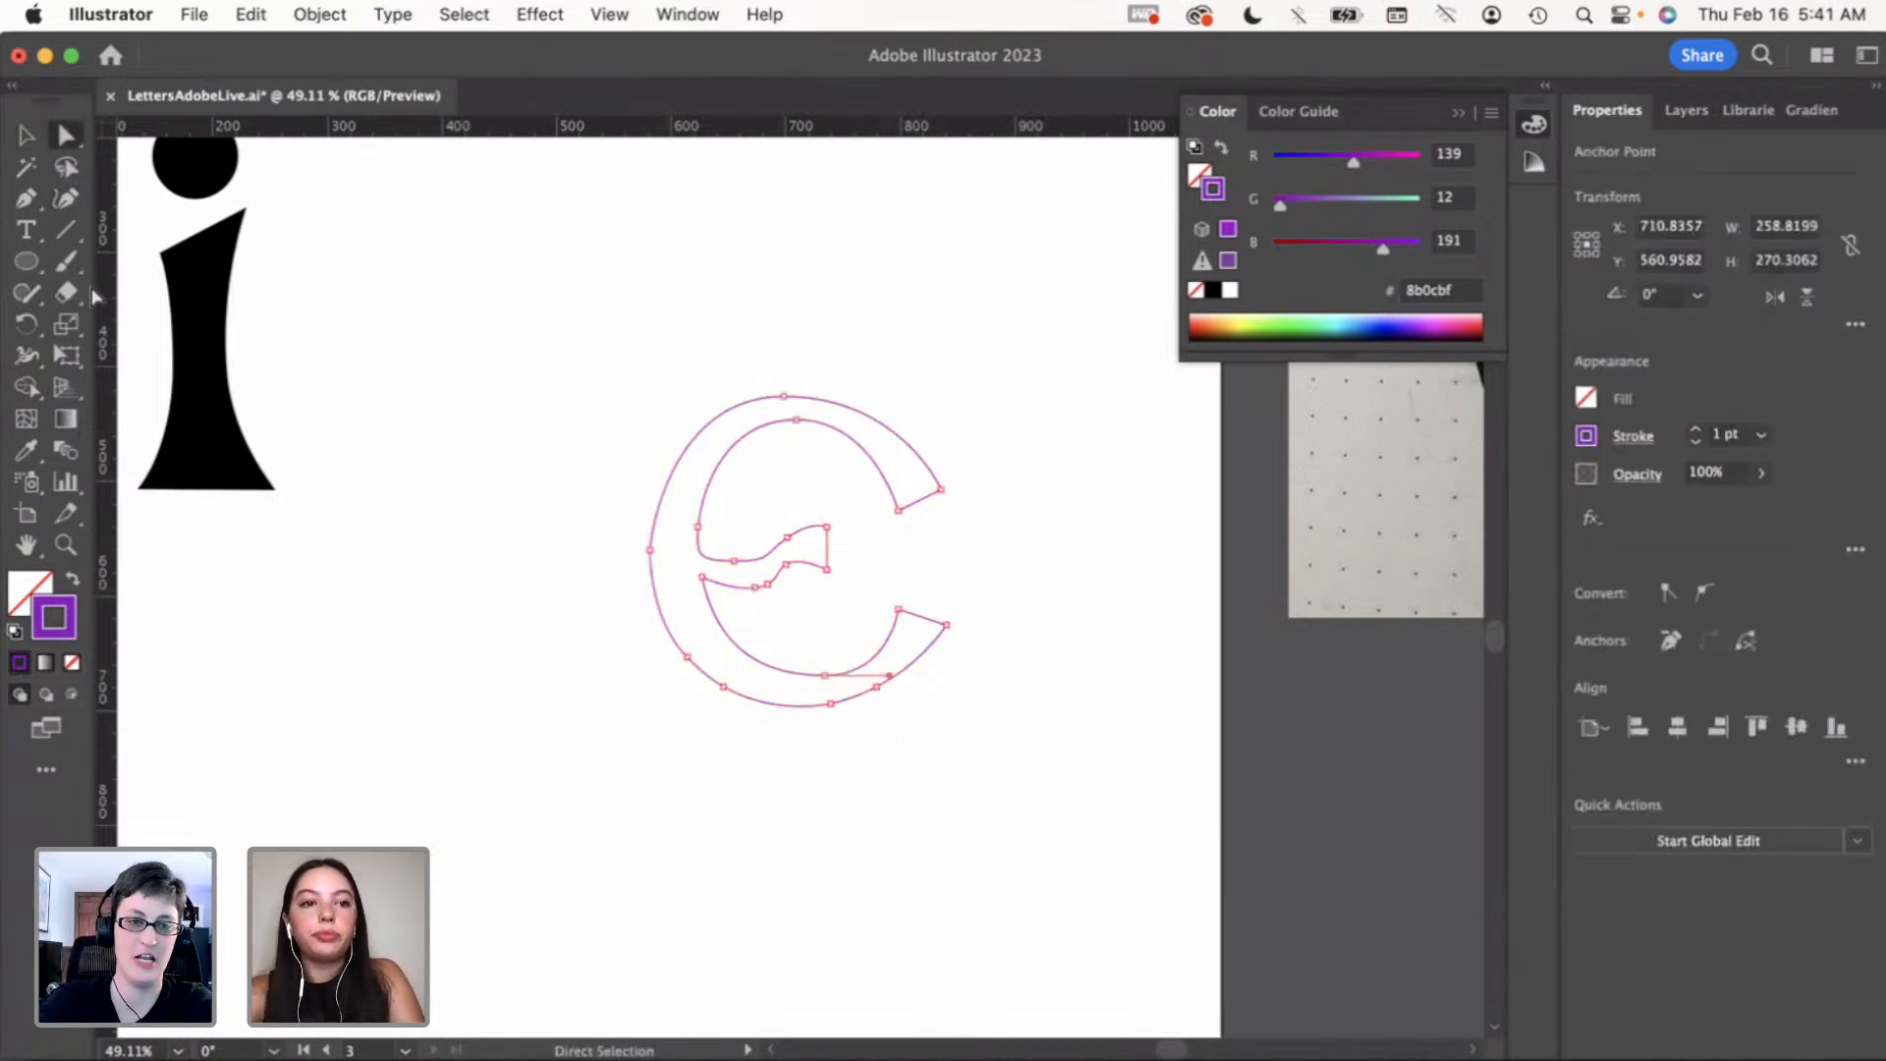
{"action": "left_click", "coordinate": [66, 198]}
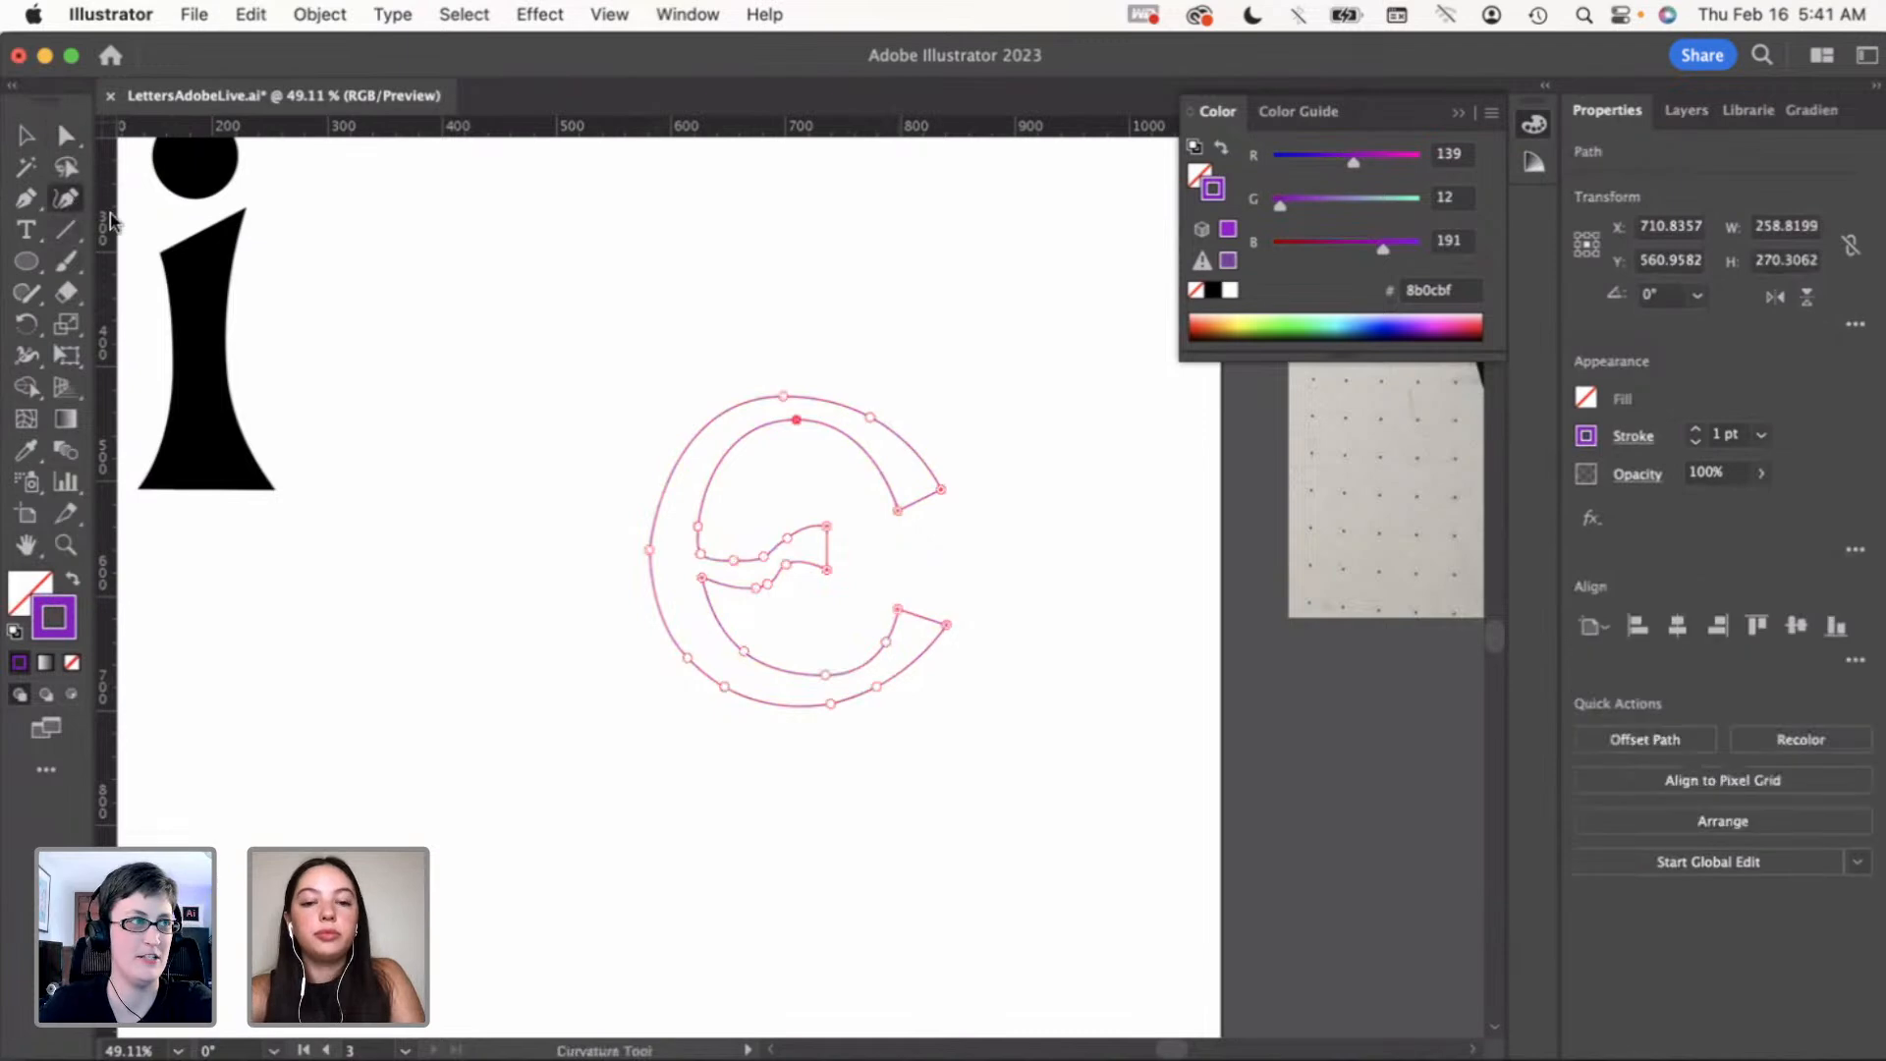
{"action": "left_click", "coordinate": [830, 703]}
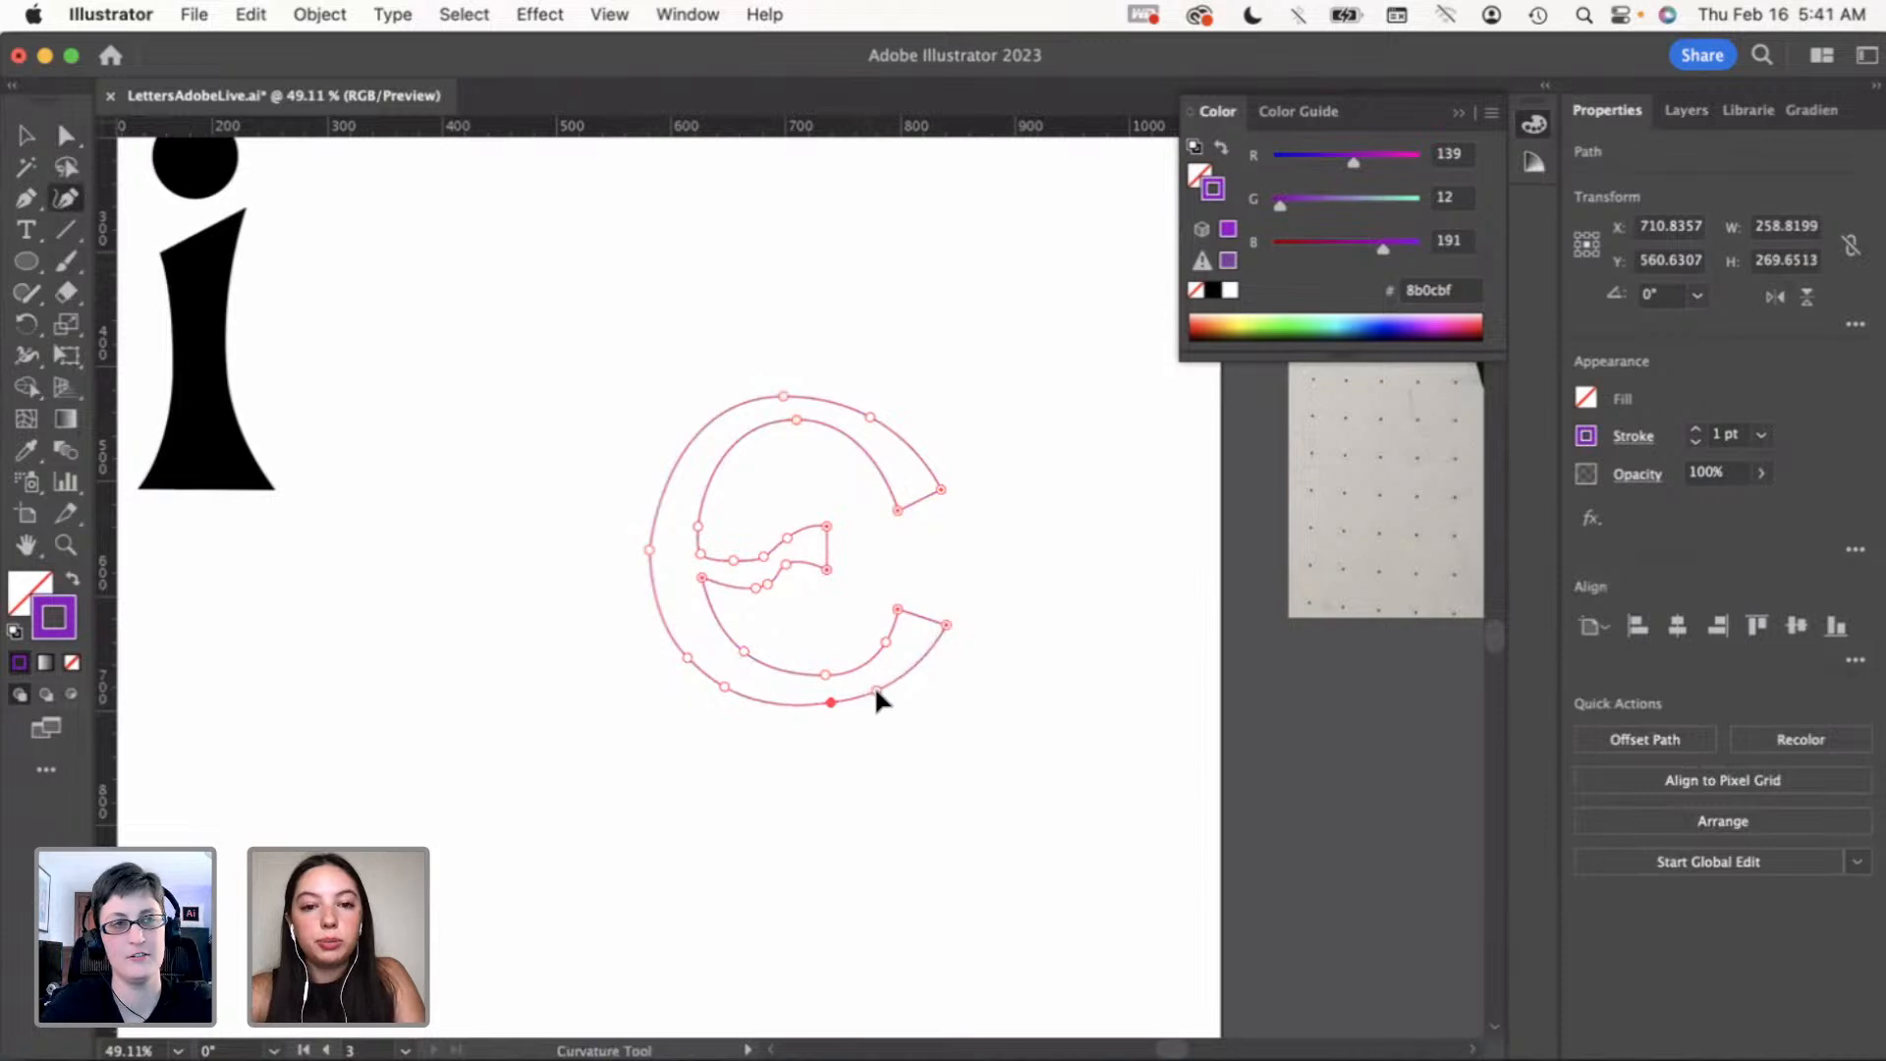
{"action": "left_click", "coordinate": [871, 687]}
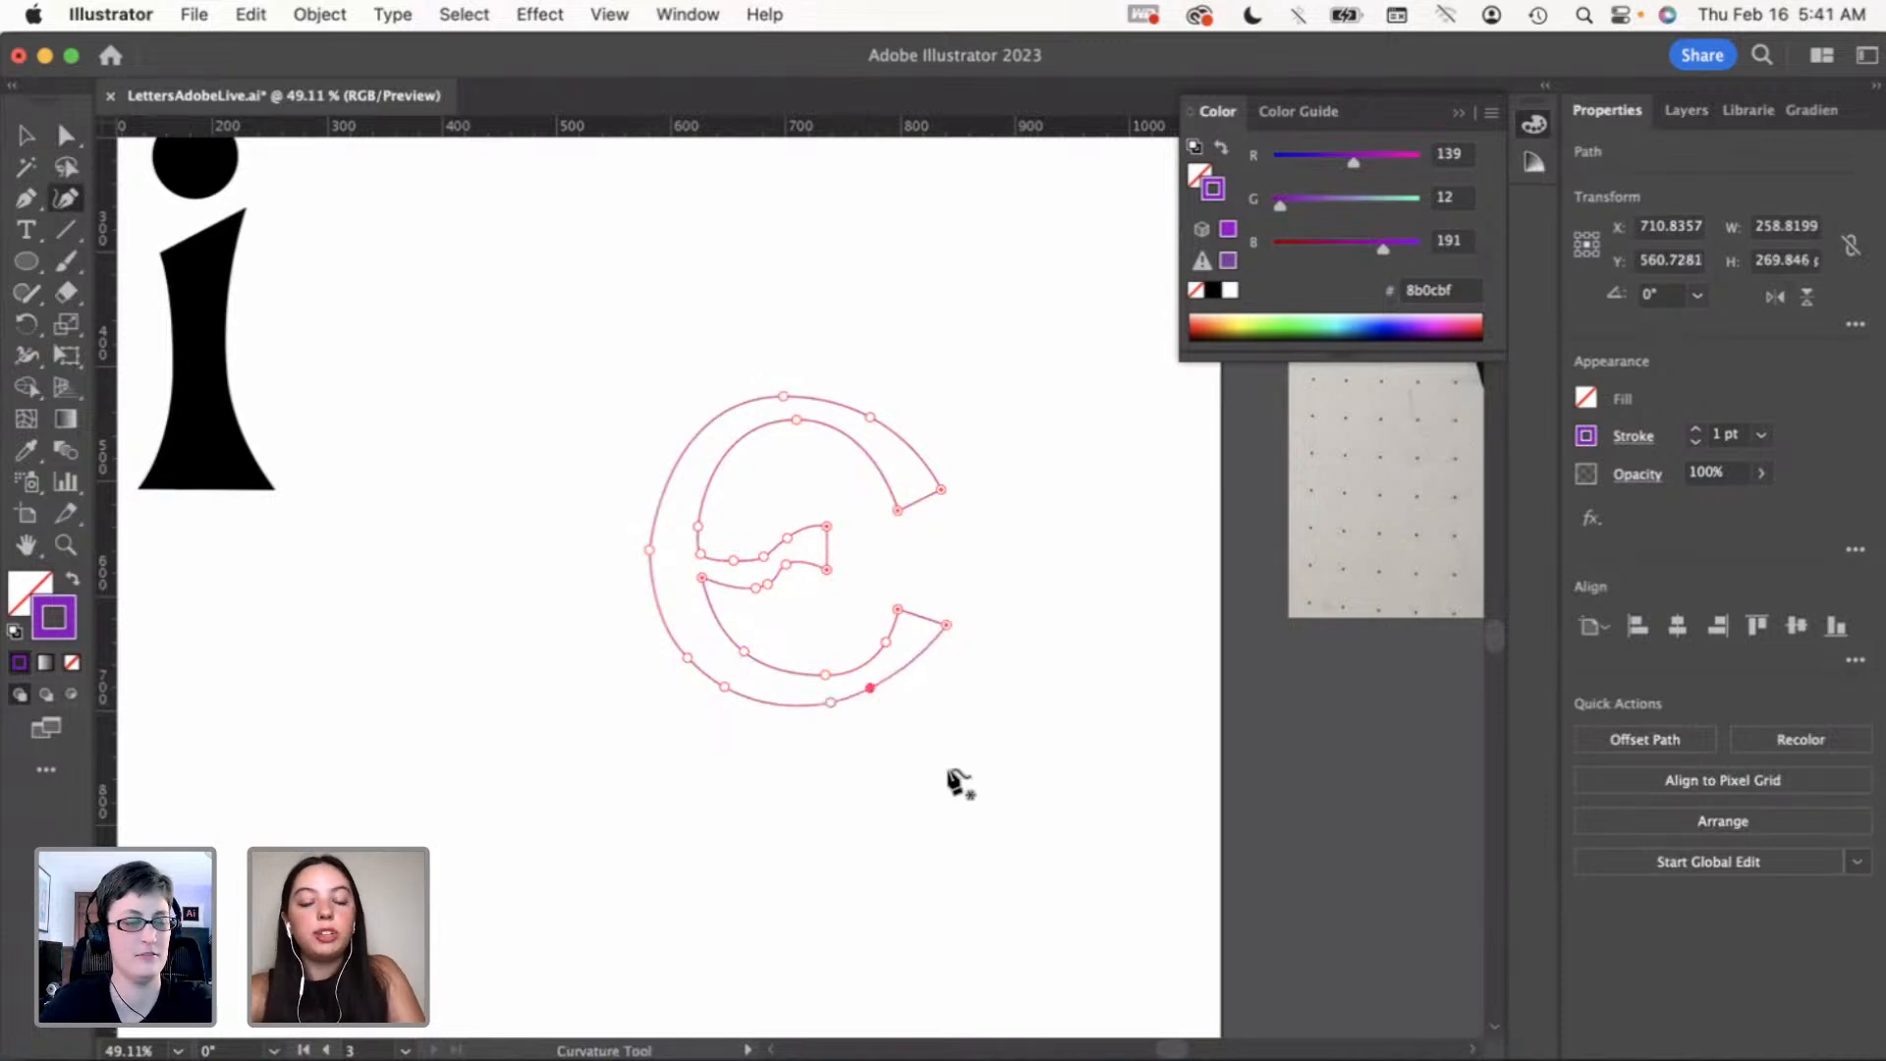
{"action": "key", "text": "v"}
{"action": "left_click", "coordinate": [949, 768]}
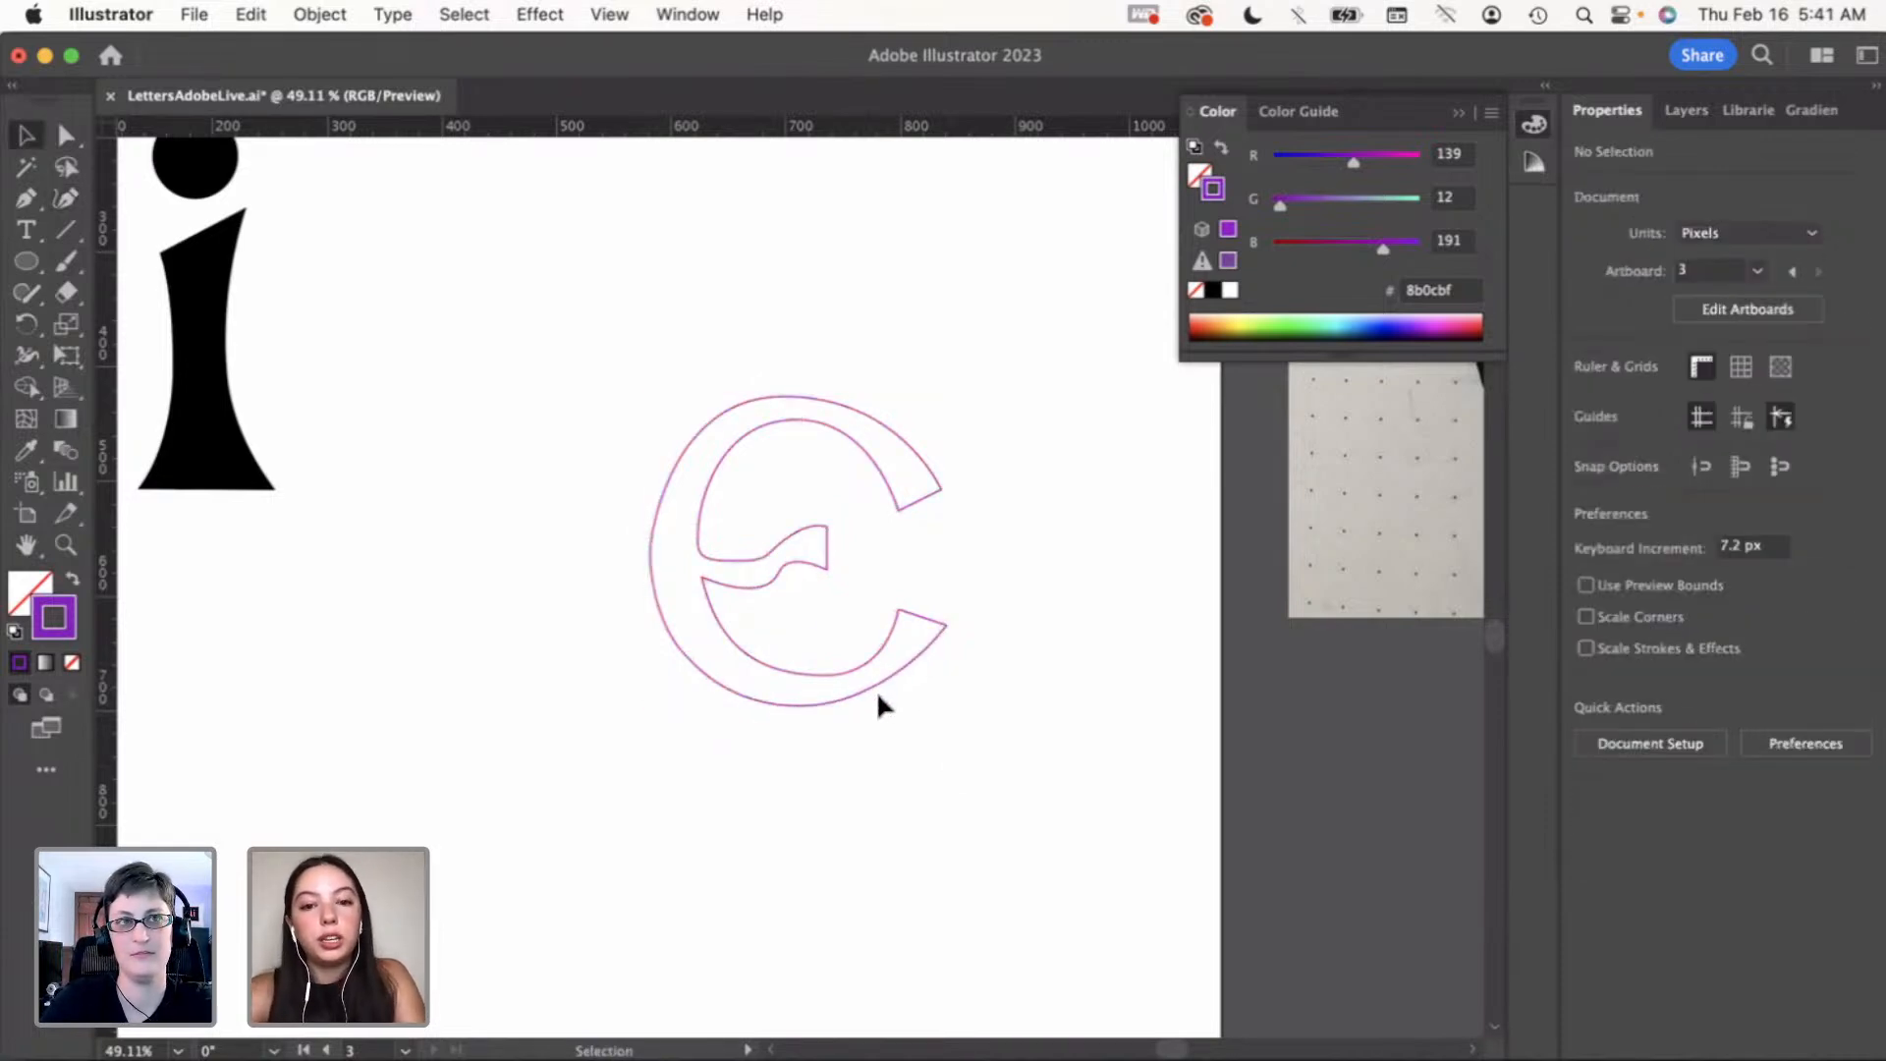
Lower the bottom anchor of the e's outer bowl slightly with the Curvature tool for a rounder curve, and deselect it
{"action": "left_click", "coordinate": [872, 687]}
{"action": "key", "text": "a"}
{"action": "left_click", "coordinate": [870, 688]}
{"action": "key", "text": "shift+grave"}
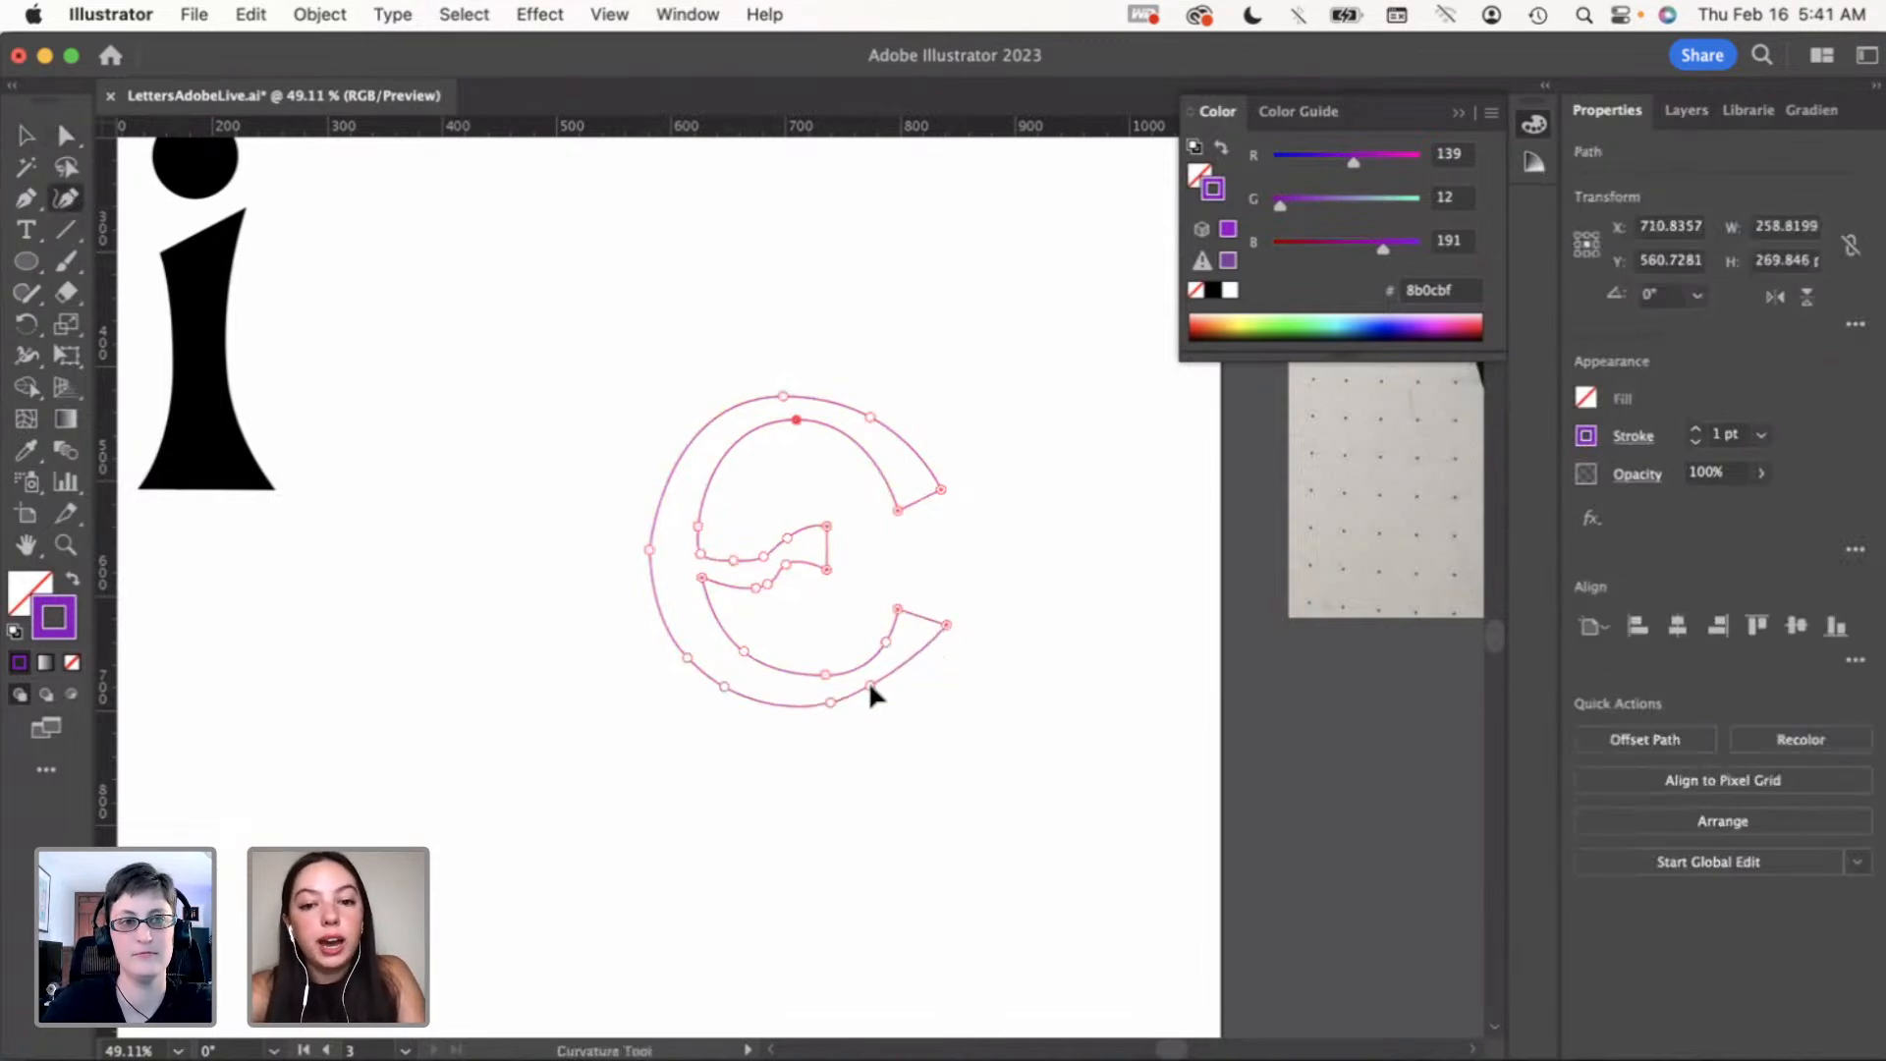
{"action": "left_click", "coordinate": [870, 692]}
{"action": "left_click_drag", "start_coordinate": [831, 703], "coordinate": [832, 707]}
{"action": "key", "text": "v"}
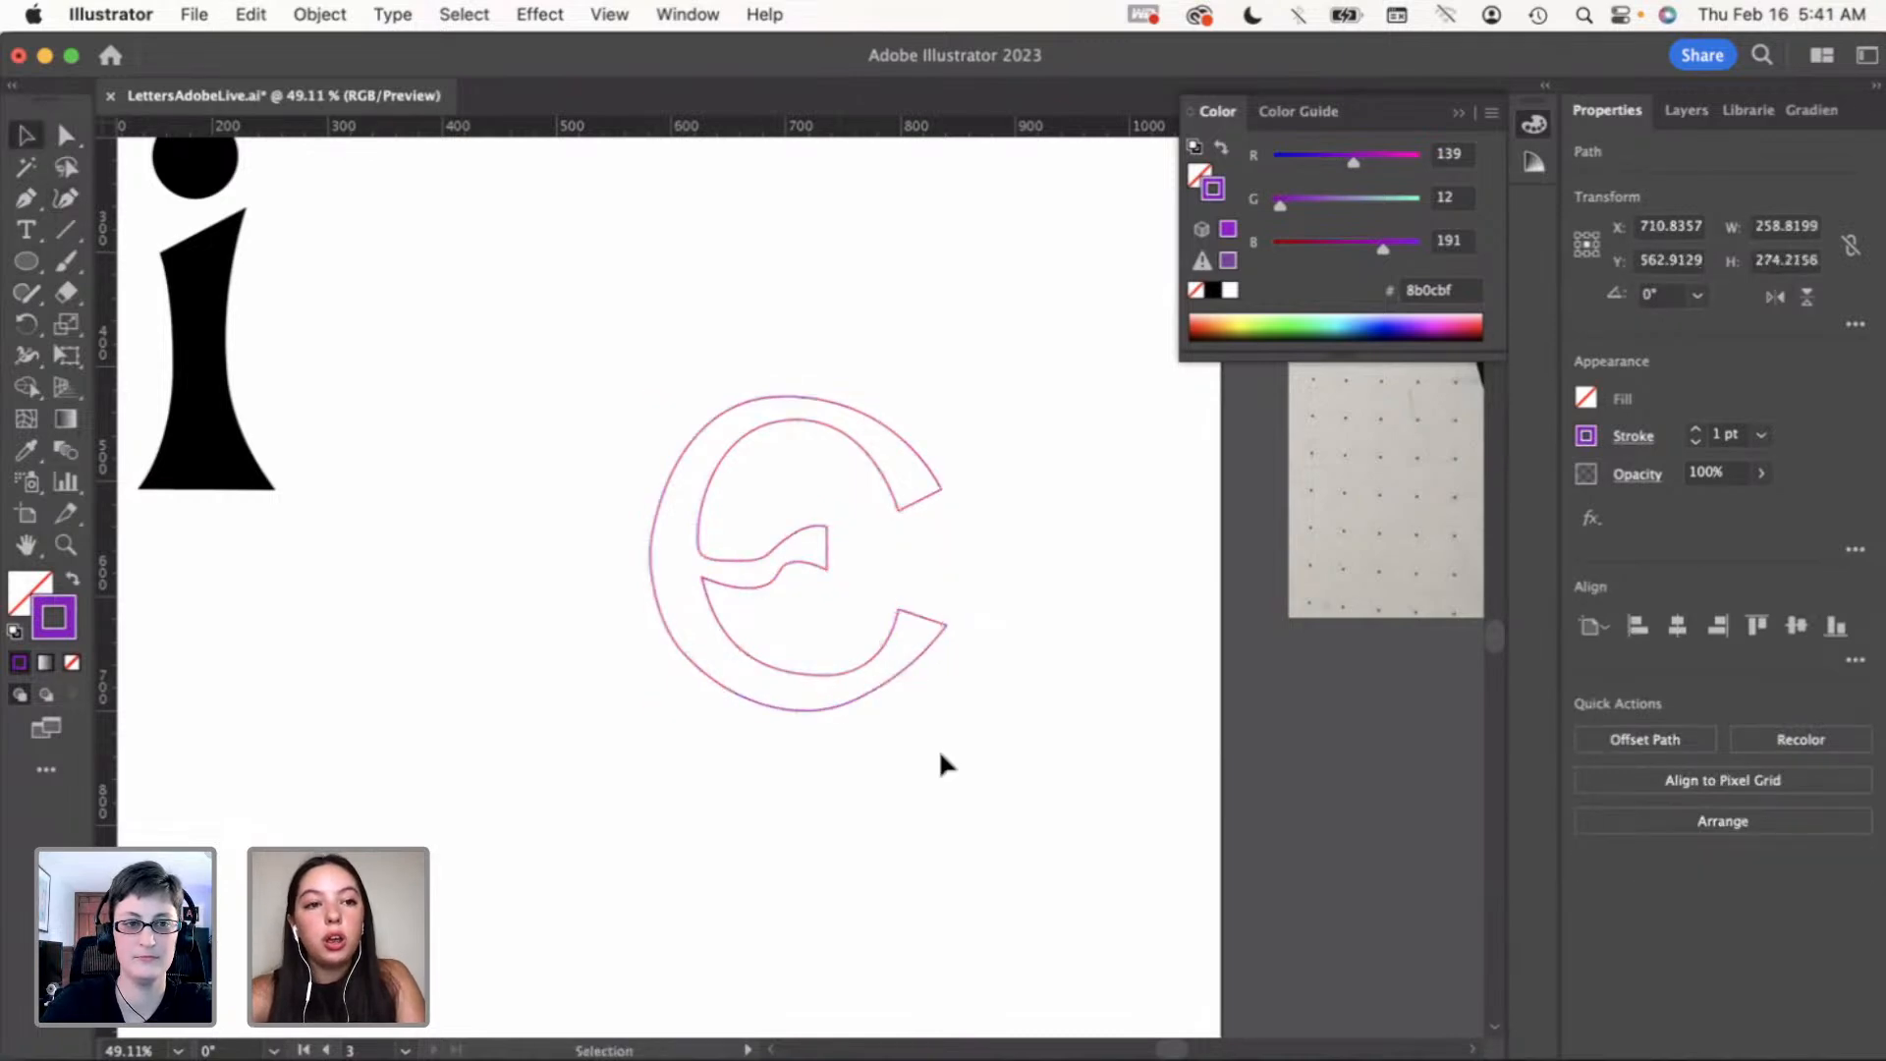
{"action": "left_click", "coordinate": [939, 752]}
{"action": "left_click", "coordinate": [809, 707]}
{"action": "left_click", "coordinate": [911, 741]}
{"action": "scroll", "coordinate": [821, 725], "scroll_direction": "down", "scroll_amount": 2}
{"action": "scroll", "coordinate": [817, 719], "scroll_direction": "down", "scroll_amount": 2}
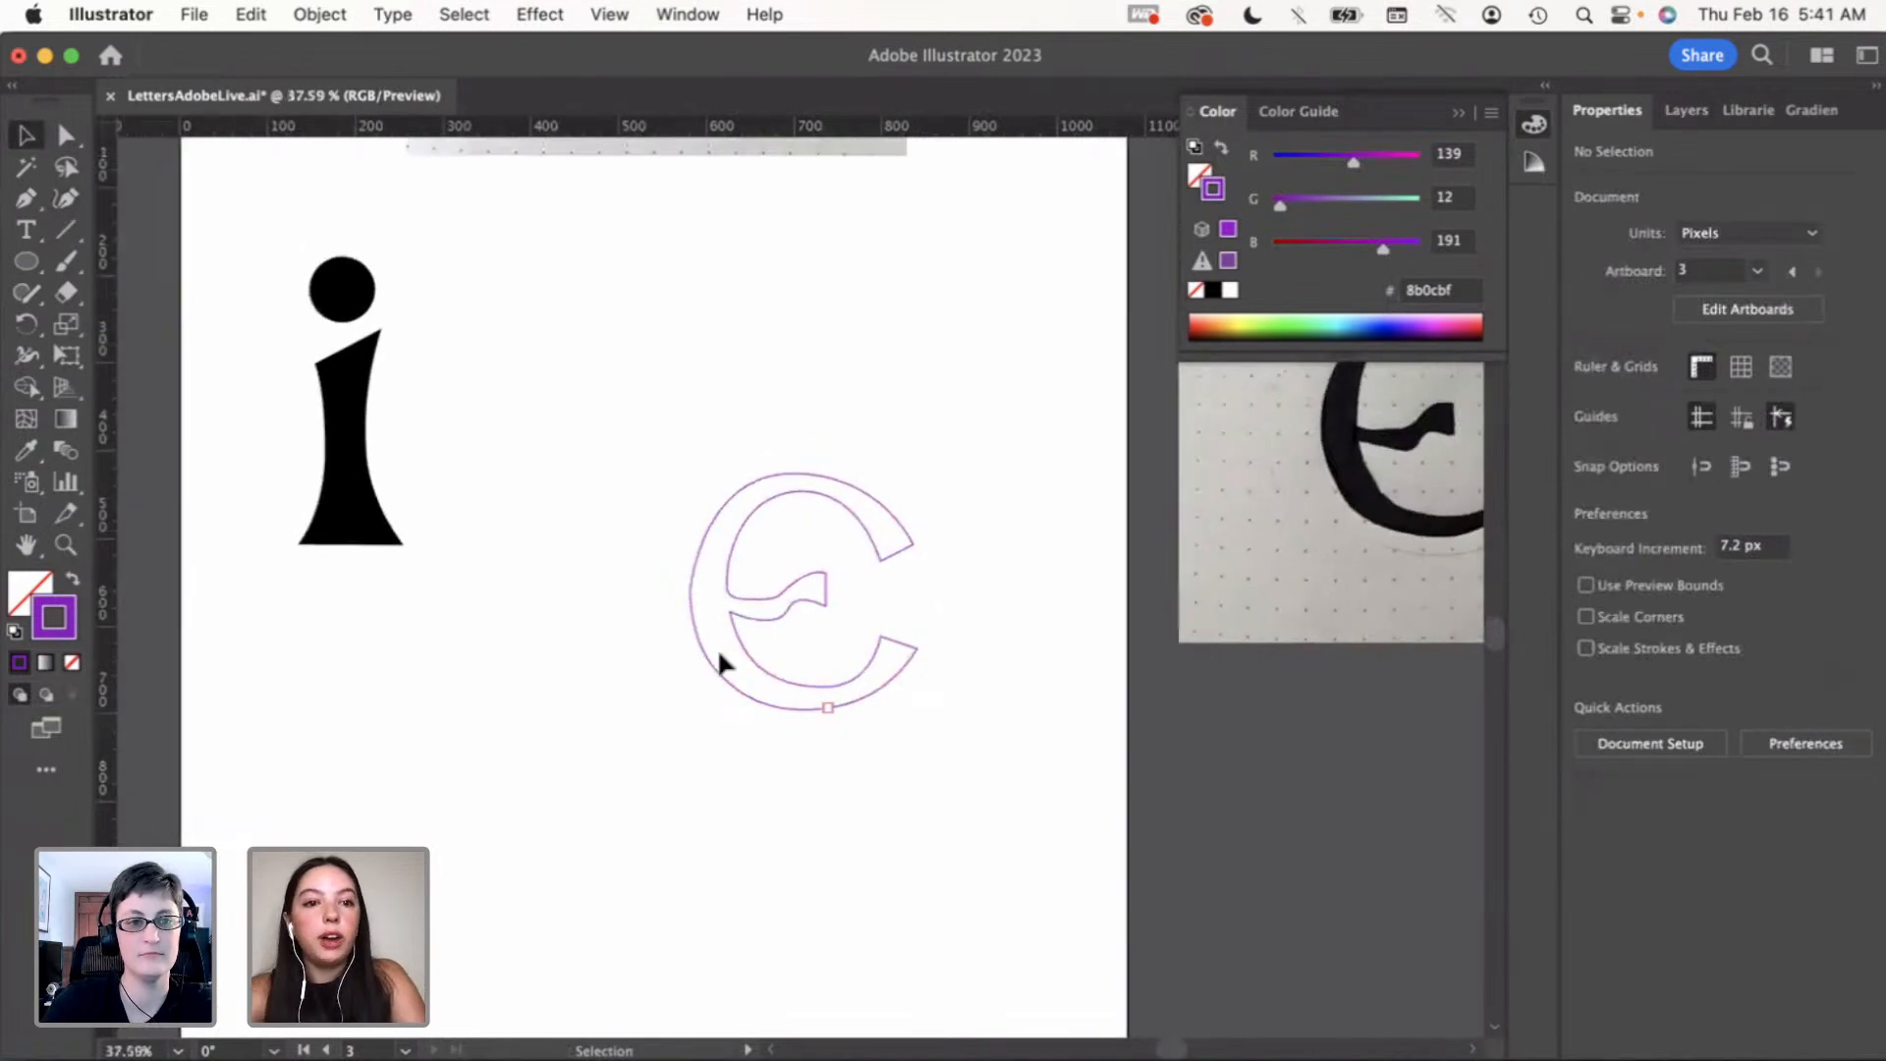
Add horizontal ruler guides at the top tip and at the base of the i's stem
{"action": "scroll", "coordinate": [717, 647], "scroll_direction": "left", "scroll_amount": 3}
{"action": "left_click_drag", "start_coordinate": [358, 233], "coordinate": [617, 581]}
{"action": "left_click", "coordinate": [613, 588]}
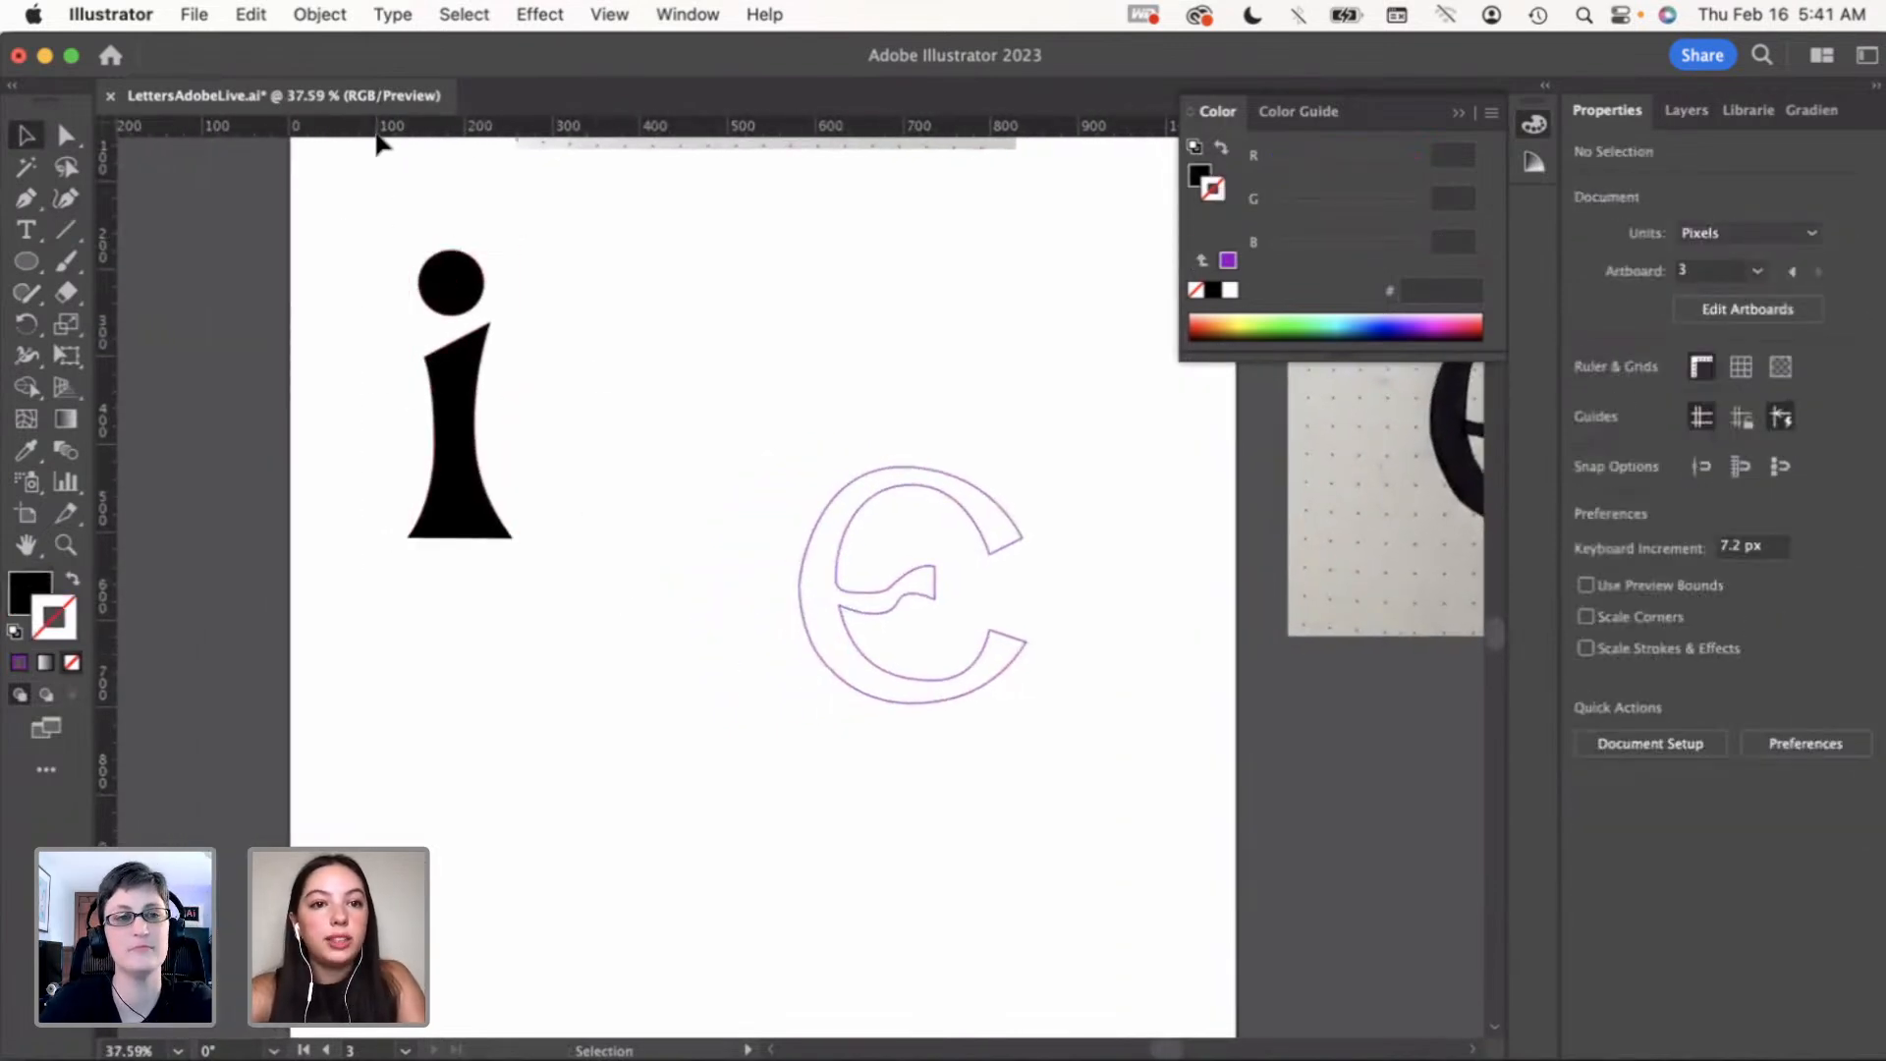
{"action": "left_click_drag", "start_coordinate": [373, 132], "coordinate": [399, 326]}
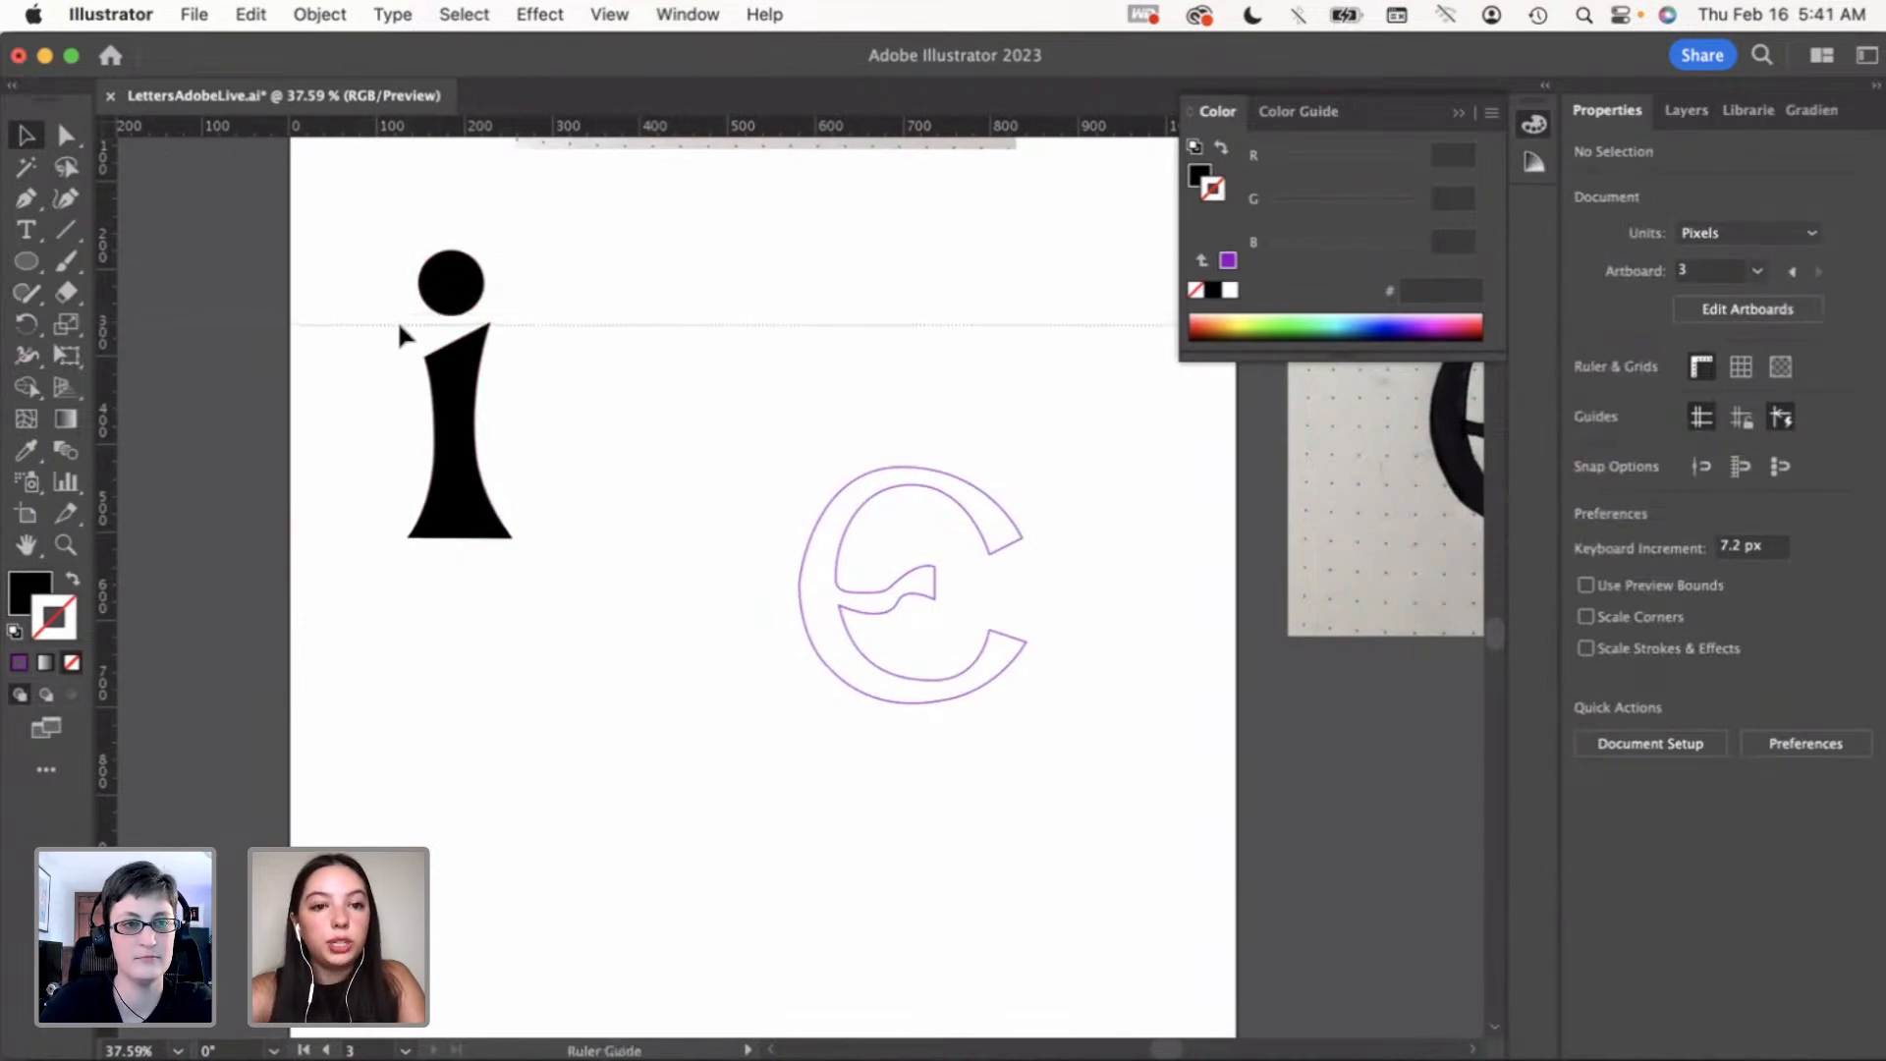
{"action": "left_click", "coordinate": [402, 324]}
{"action": "left_click_drag", "start_coordinate": [428, 126], "coordinate": [420, 538]}
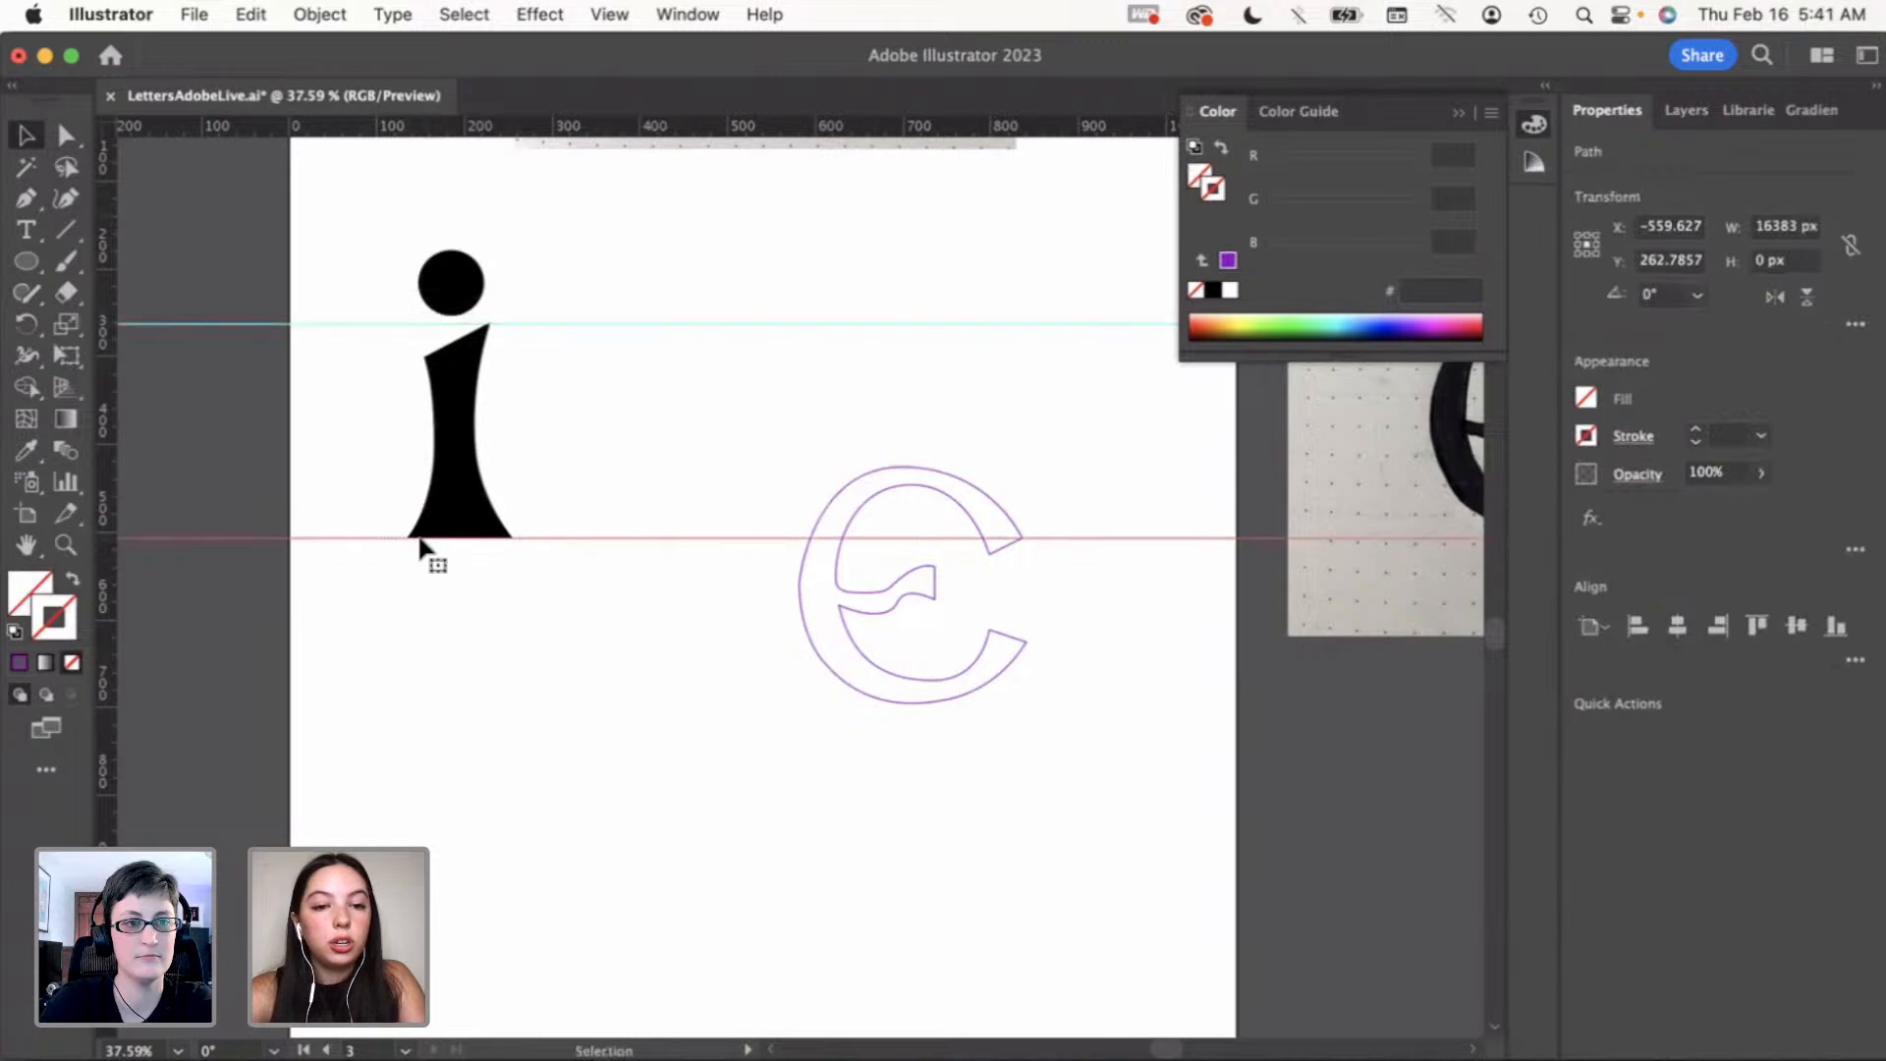
{"action": "left_click", "coordinate": [306, 439]}
Line up the lower guide precisely with the bottom edge of the i's stem
{"action": "scroll", "coordinate": [454, 557], "scroll_direction": "up", "scroll_amount": 10}
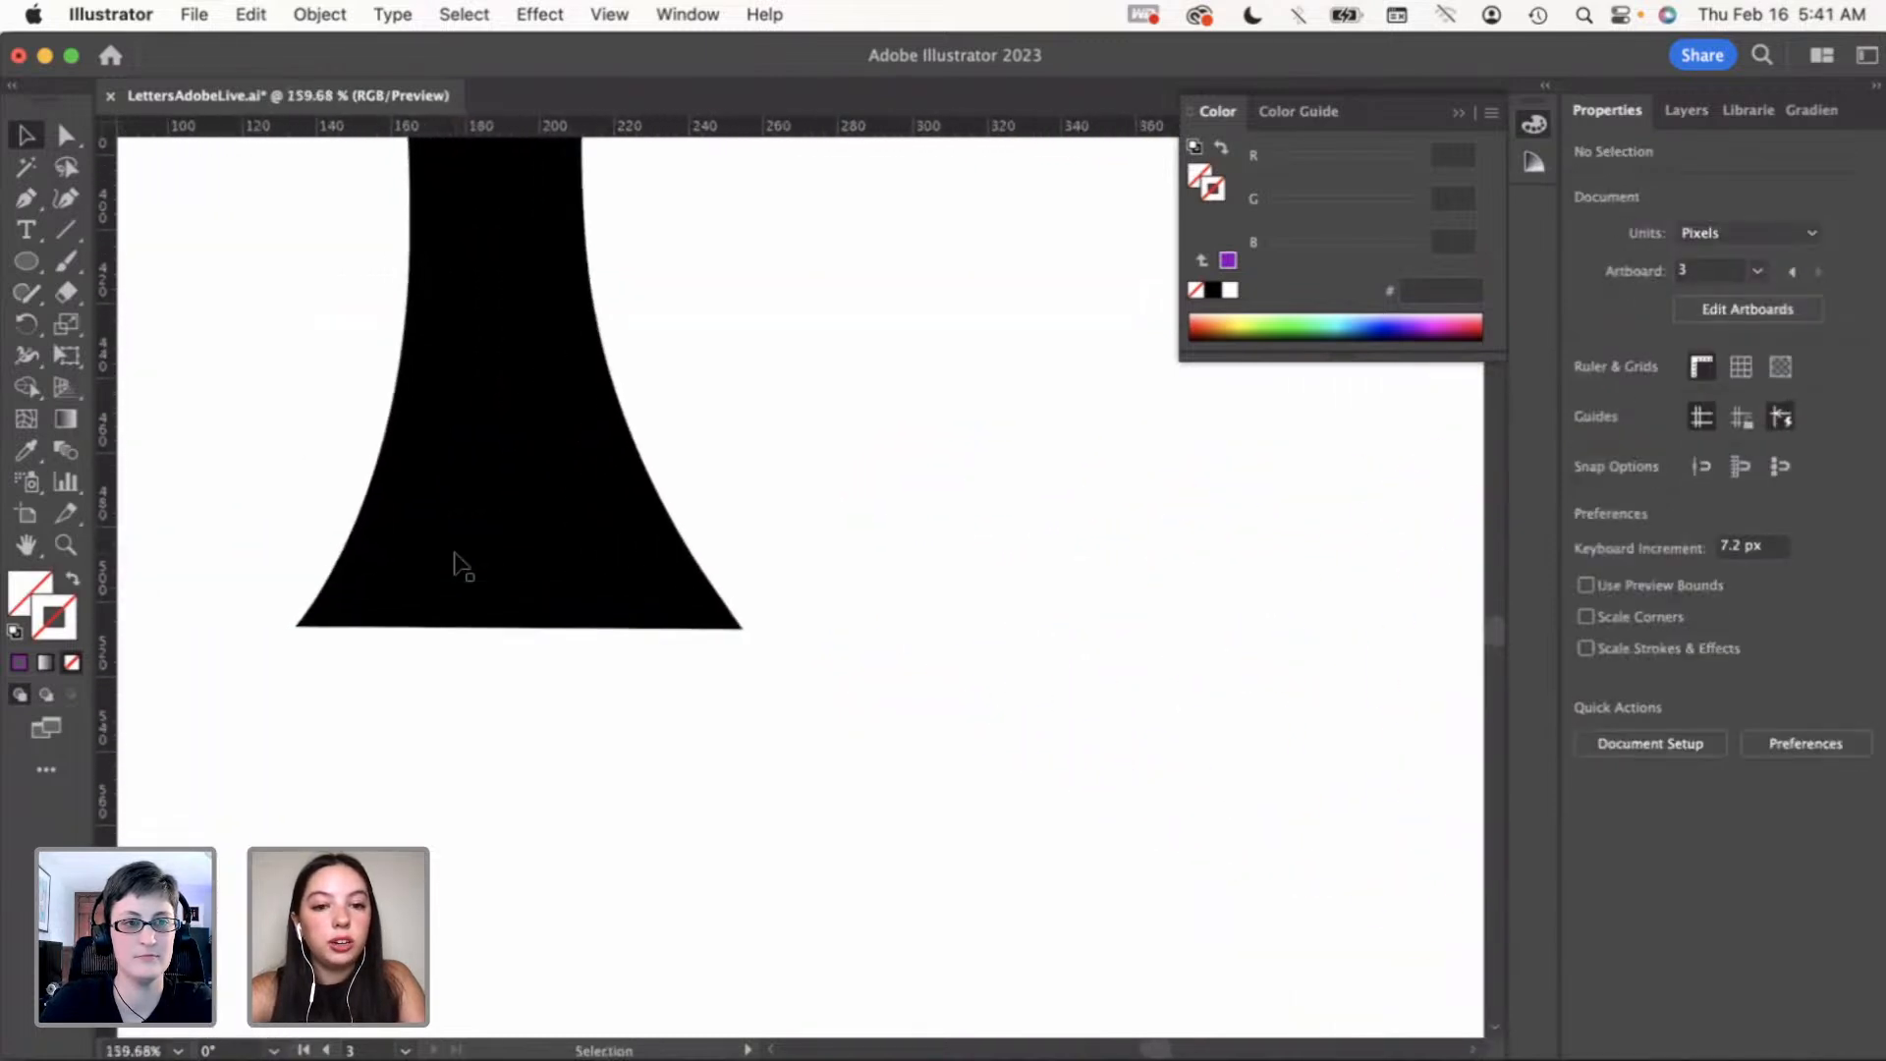
{"action": "scroll", "coordinate": [816, 666], "scroll_direction": "up", "scroll_amount": 4}
{"action": "left_click", "coordinate": [786, 619]}
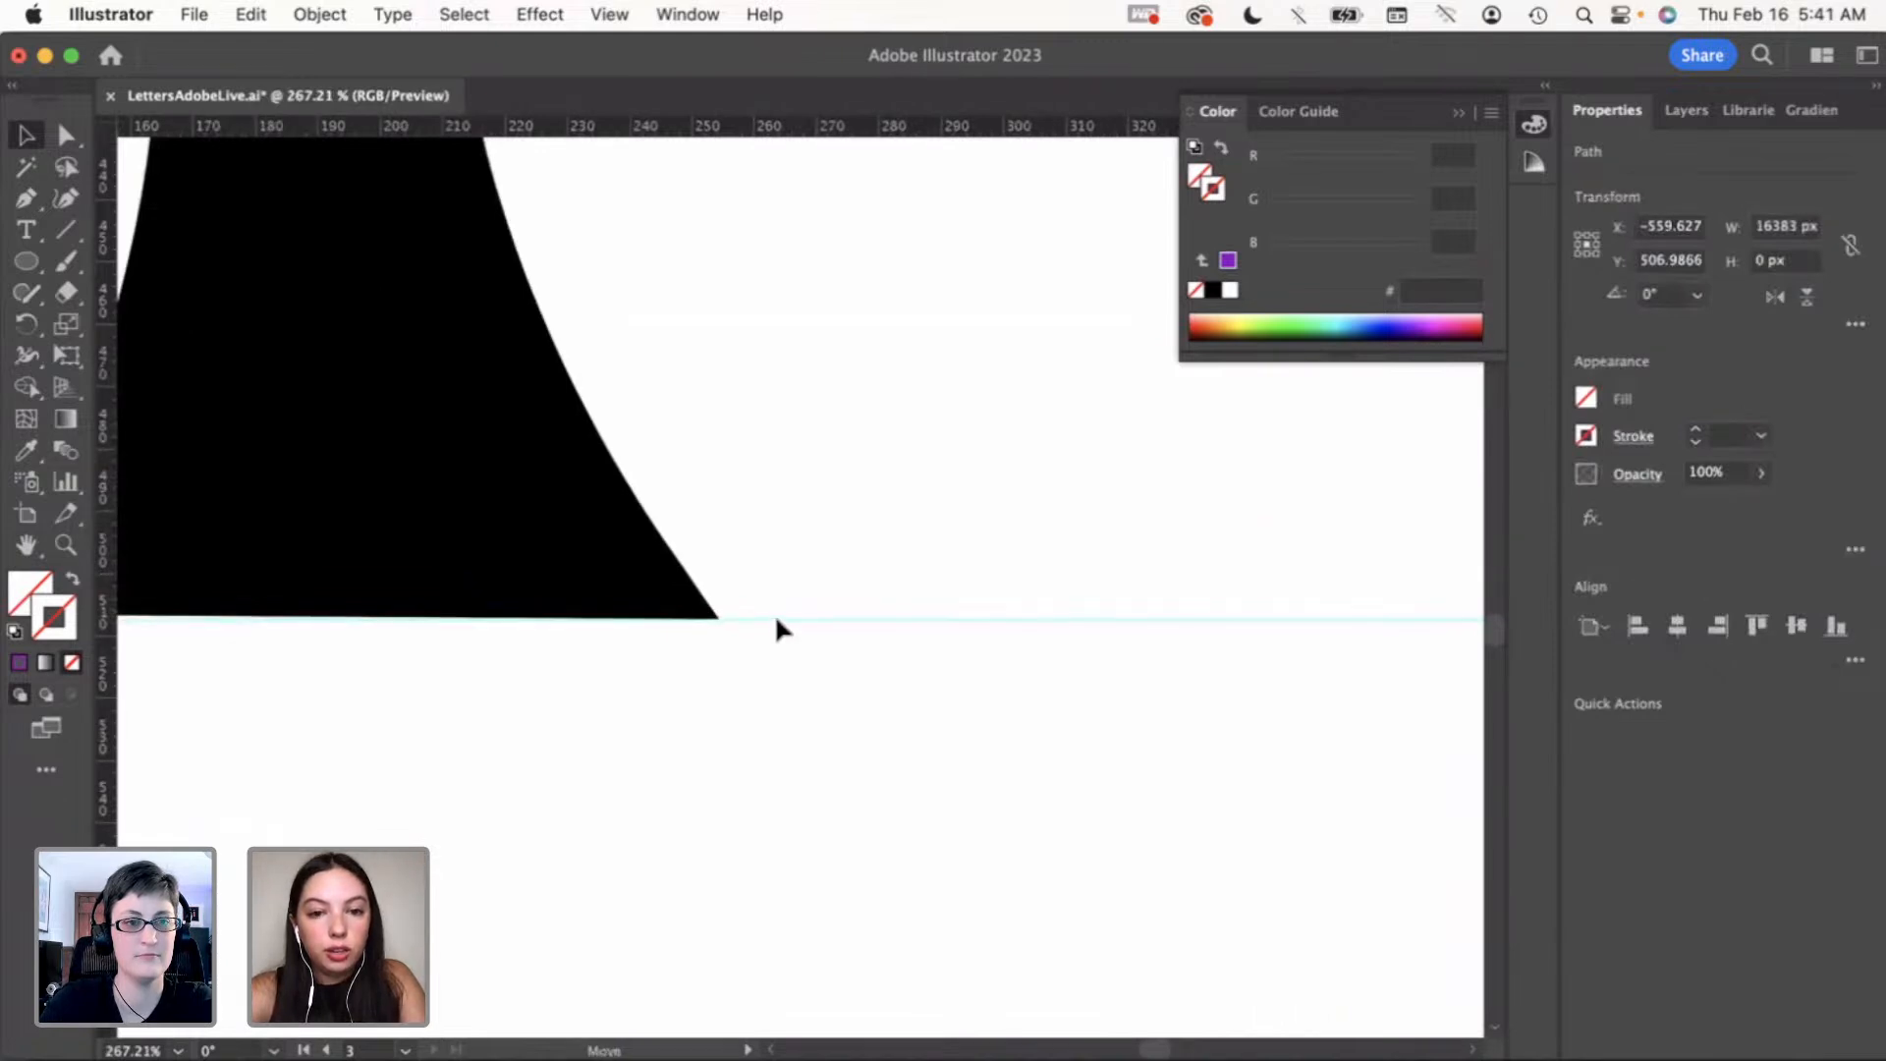
{"action": "left_click", "coordinate": [798, 568]}
{"action": "scroll", "coordinate": [798, 569], "scroll_direction": "down", "scroll_amount": 8}
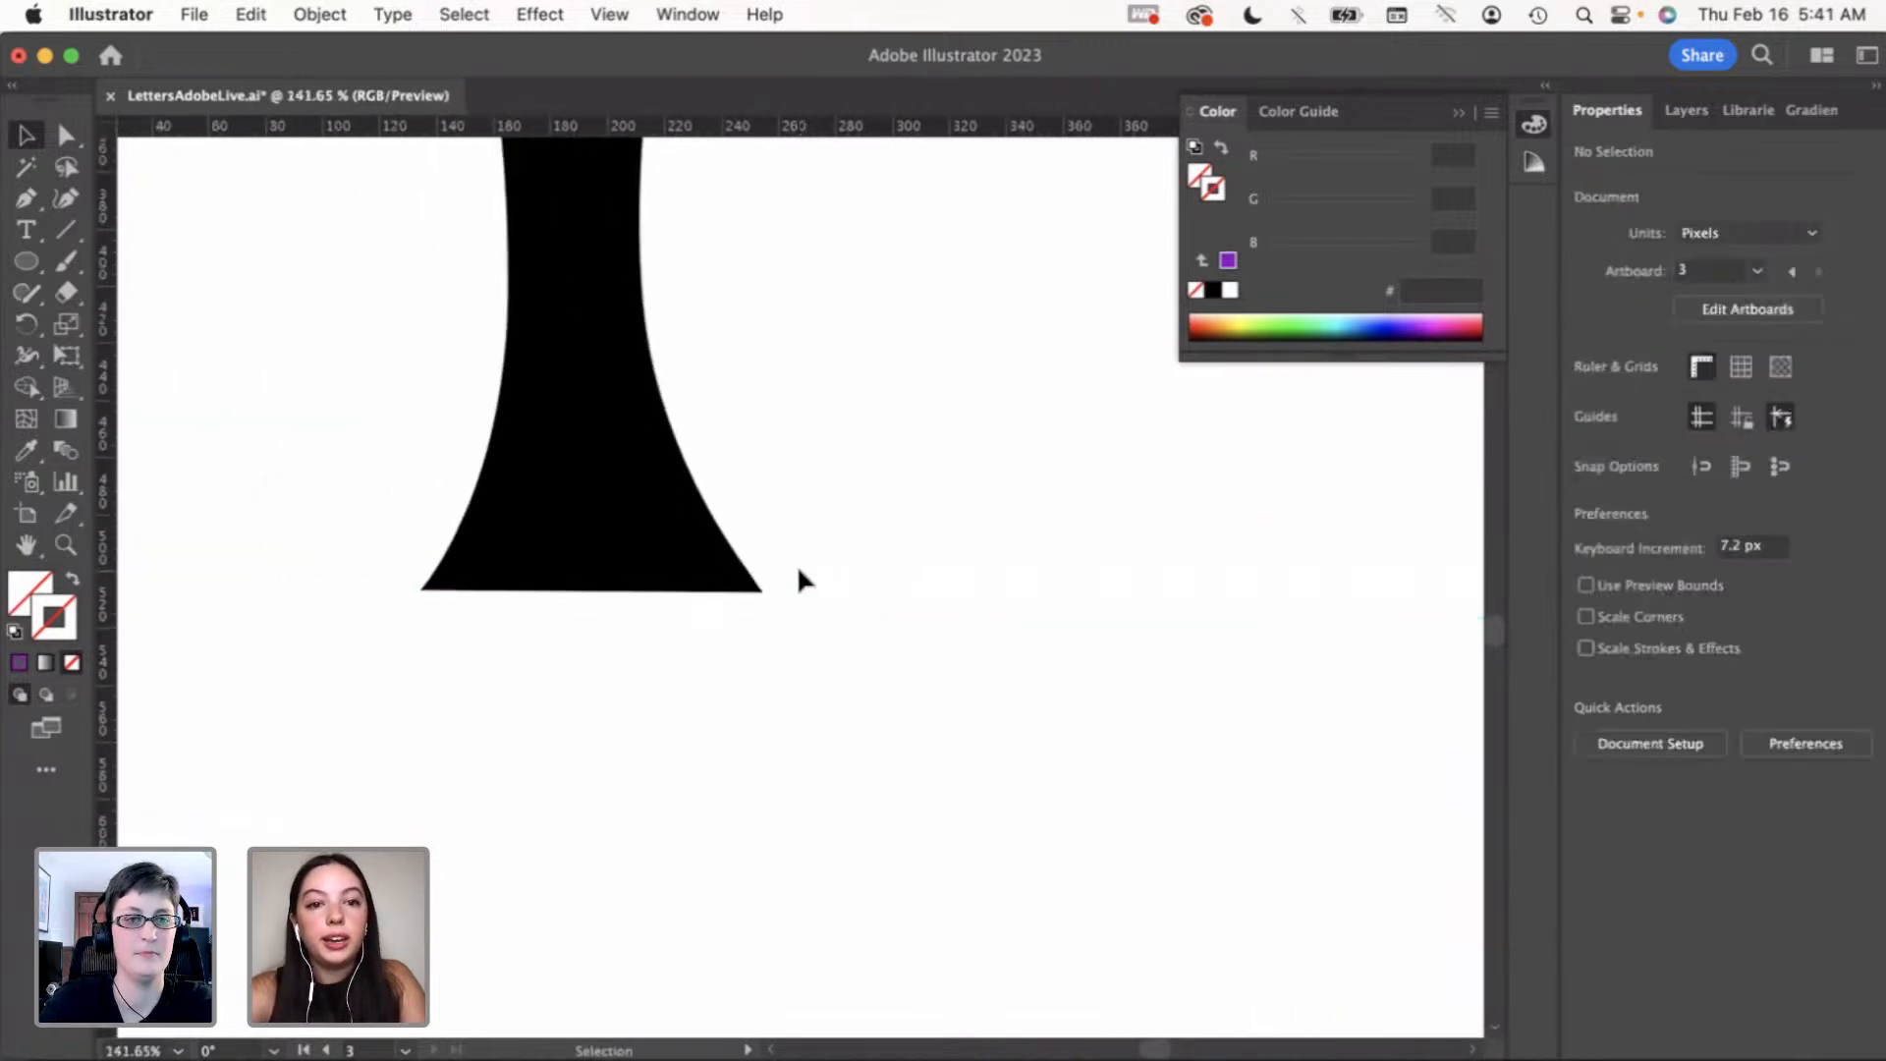
Duplicate the i's stem to its right, keeping the copy between the two guides
{"action": "left_click", "coordinate": [603, 450]}
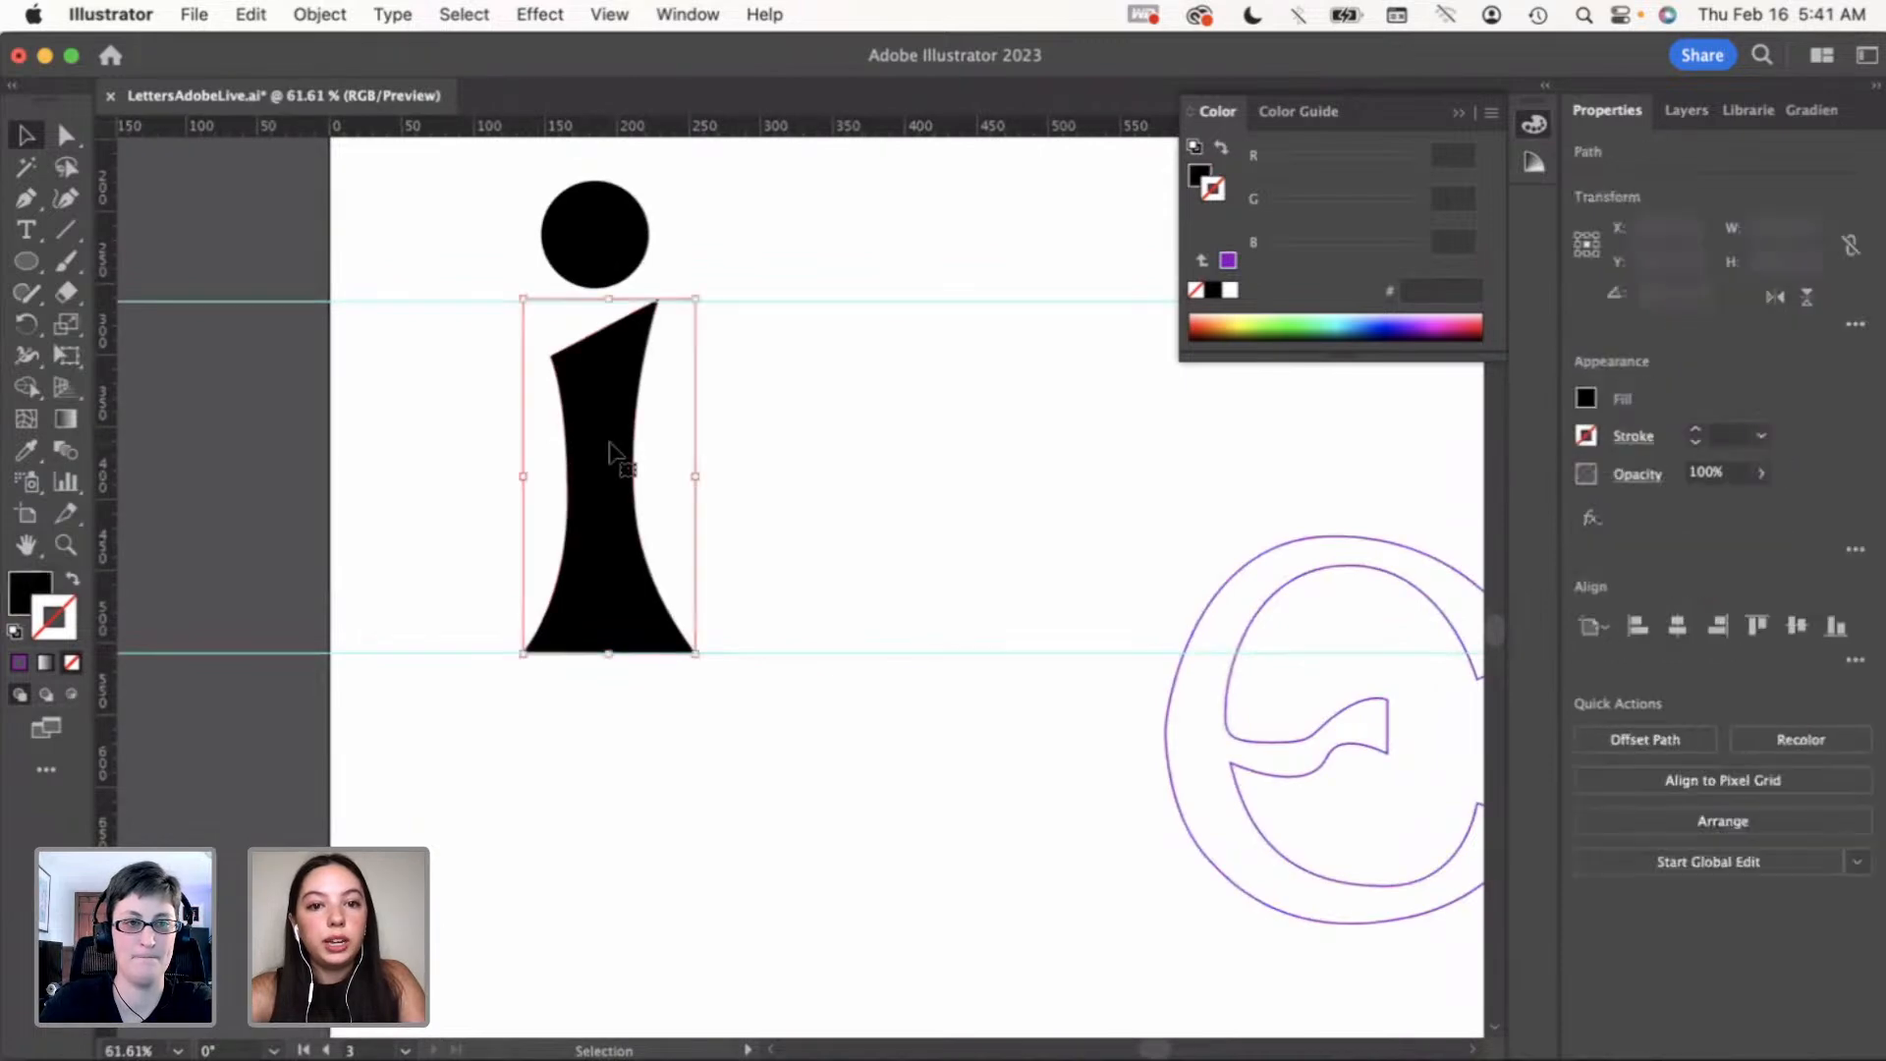
{"action": "left_click_drag", "start_coordinate": [619, 454], "coordinate": [895, 436]}
{"action": "left_click", "coordinate": [1064, 455]}
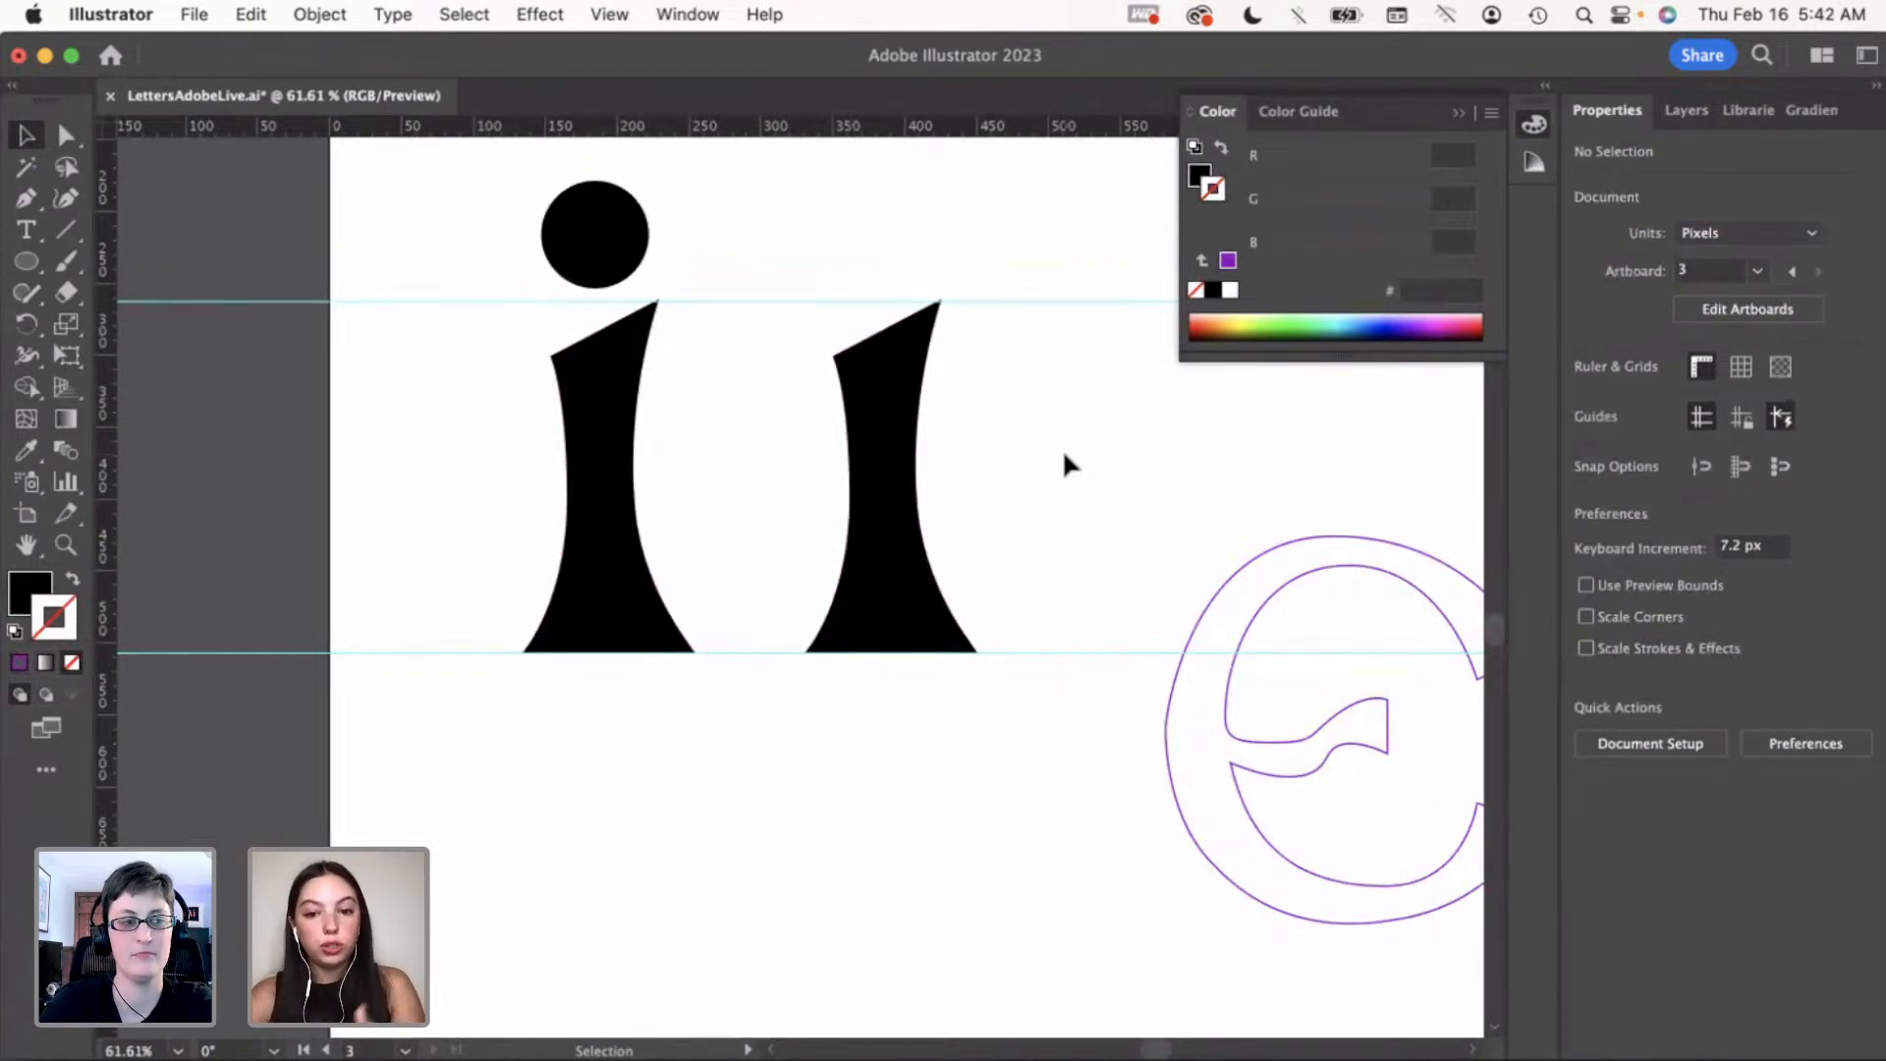
Delete the two base anchor points of the copied stem so that only its upper part remains
{"action": "key", "text": "a"}
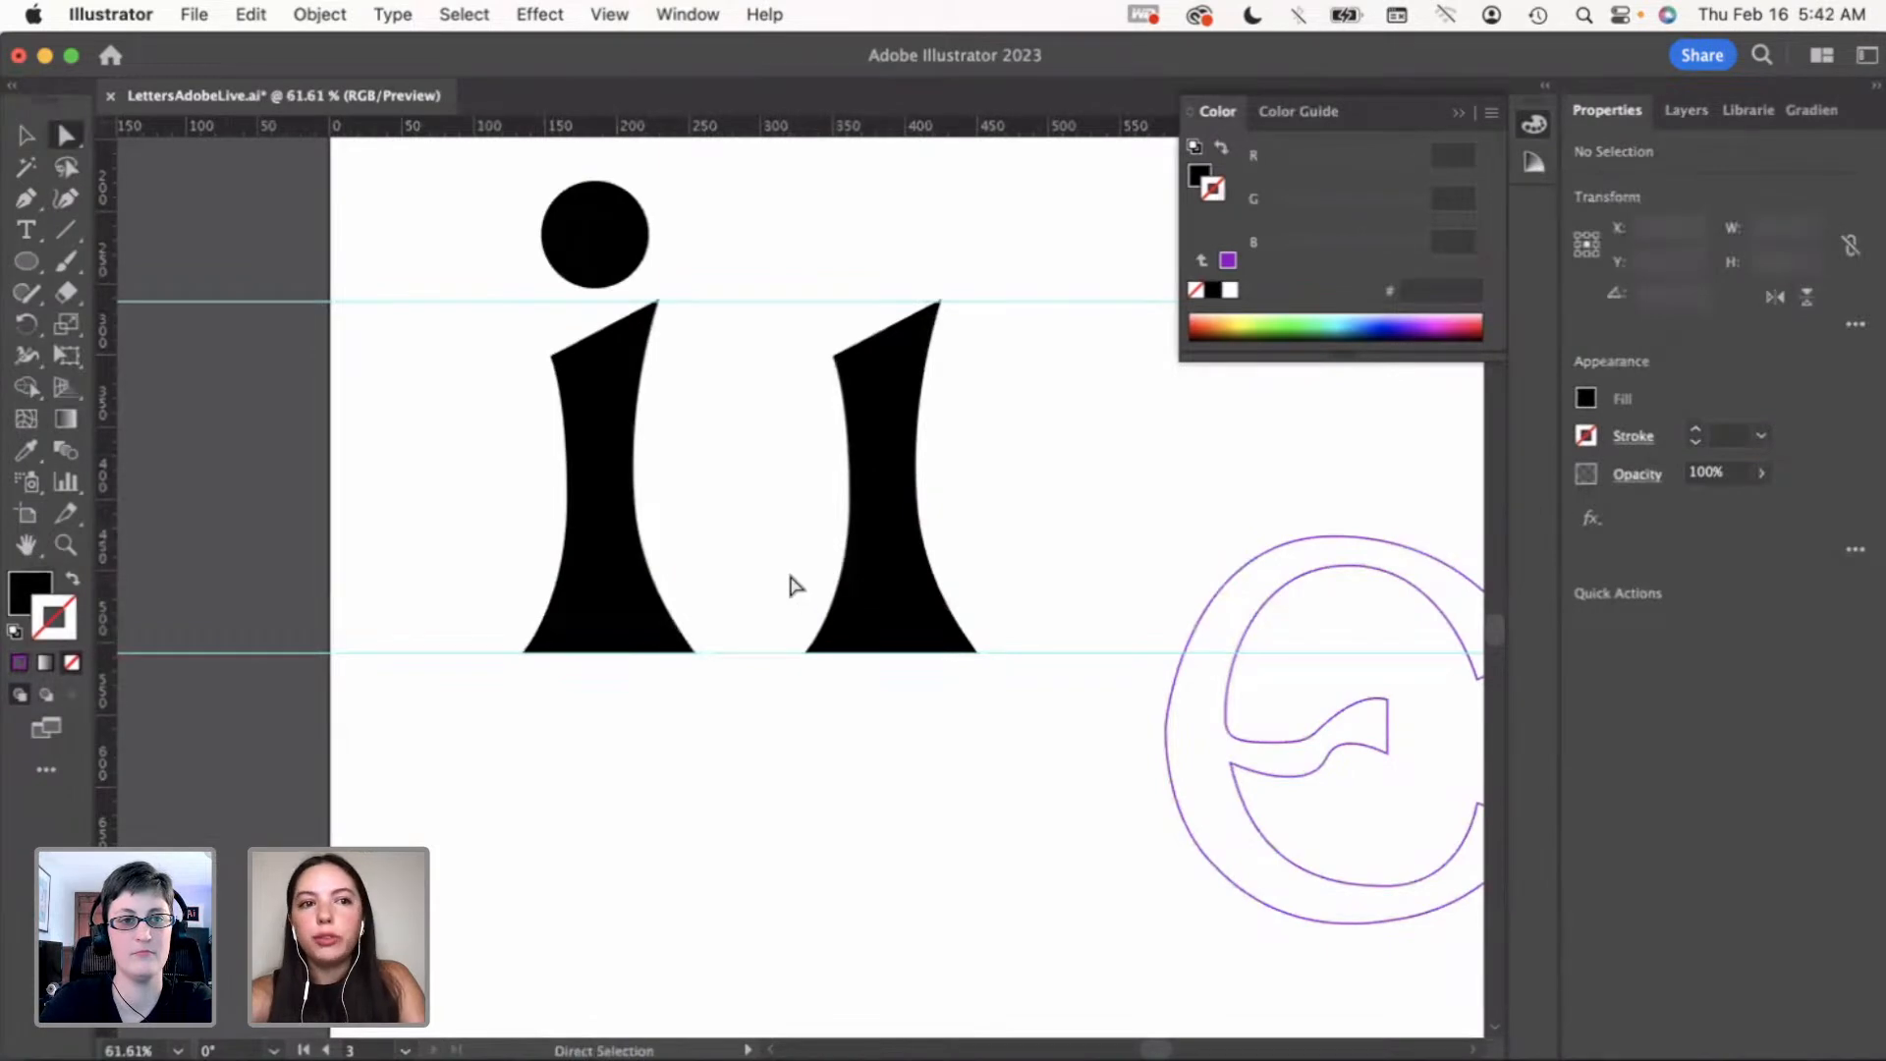
{"action": "left_click_drag", "start_coordinate": [765, 556], "coordinate": [1028, 616]}
{"action": "left_click", "coordinate": [1063, 576]}
{"action": "key", "text": "v"}
{"action": "key", "text": "a"}
{"action": "left_click_drag", "start_coordinate": [800, 558], "coordinate": [1004, 712]}
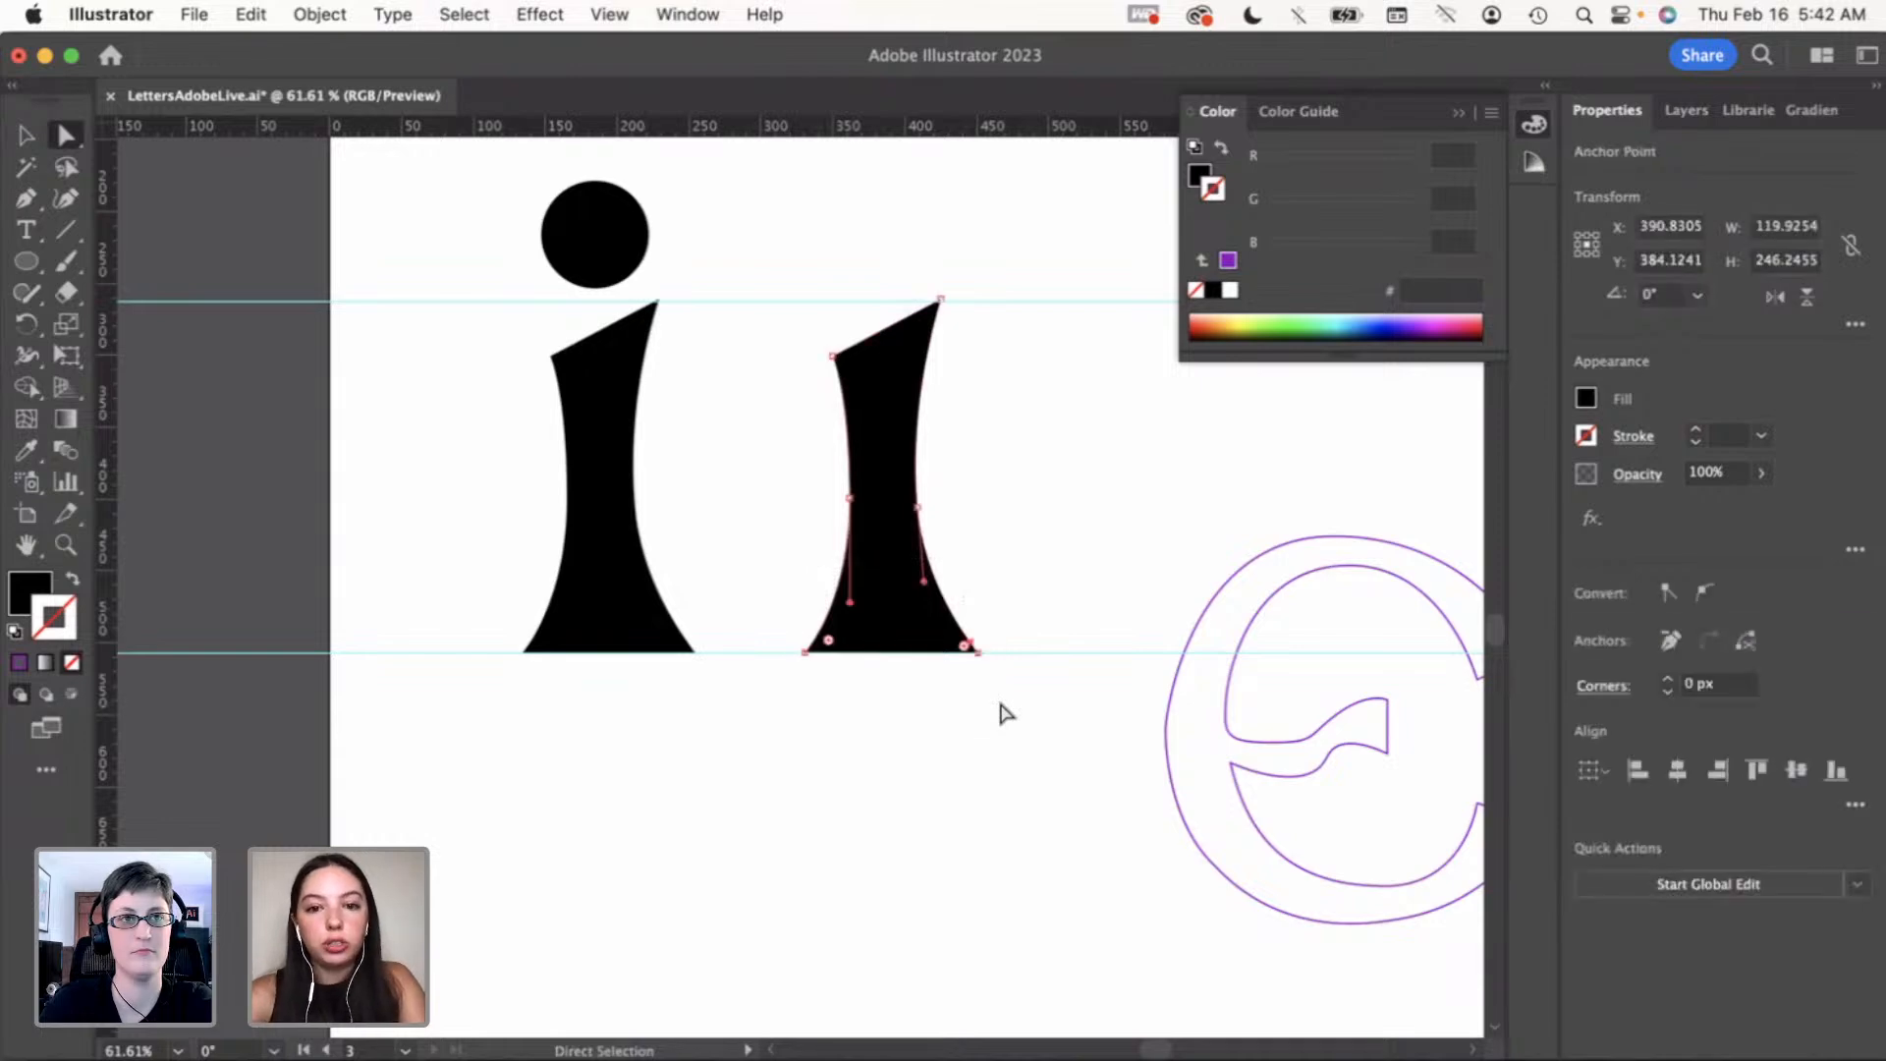
{"action": "key", "text": "Delete"}
{"action": "left_click", "coordinate": [1022, 552]}
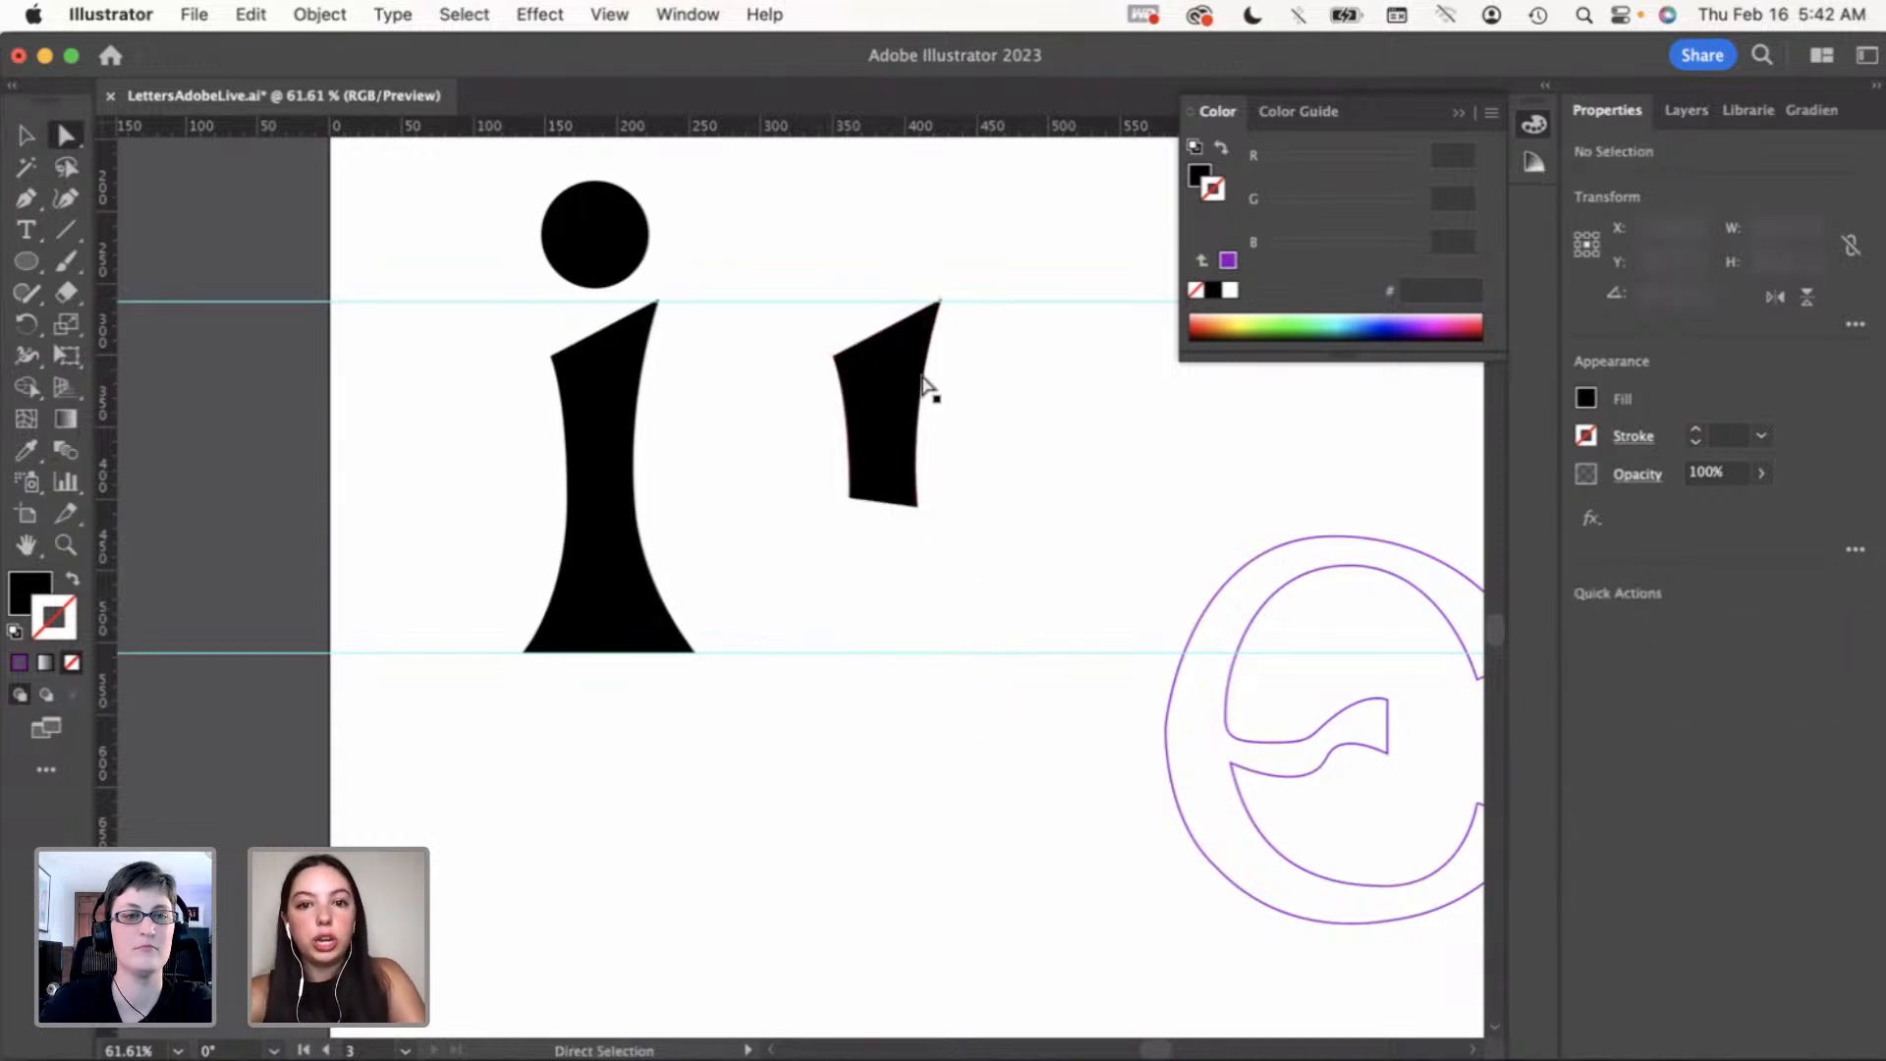
Shift the shortened stem copy horizontally about 100 px further from the i, keeping its tip on the upper guide
{"action": "key", "text": "v"}
{"action": "left_click_drag", "start_coordinate": [887, 411], "coordinate": [998, 391]}
{"action": "key", "text": "super+z"}
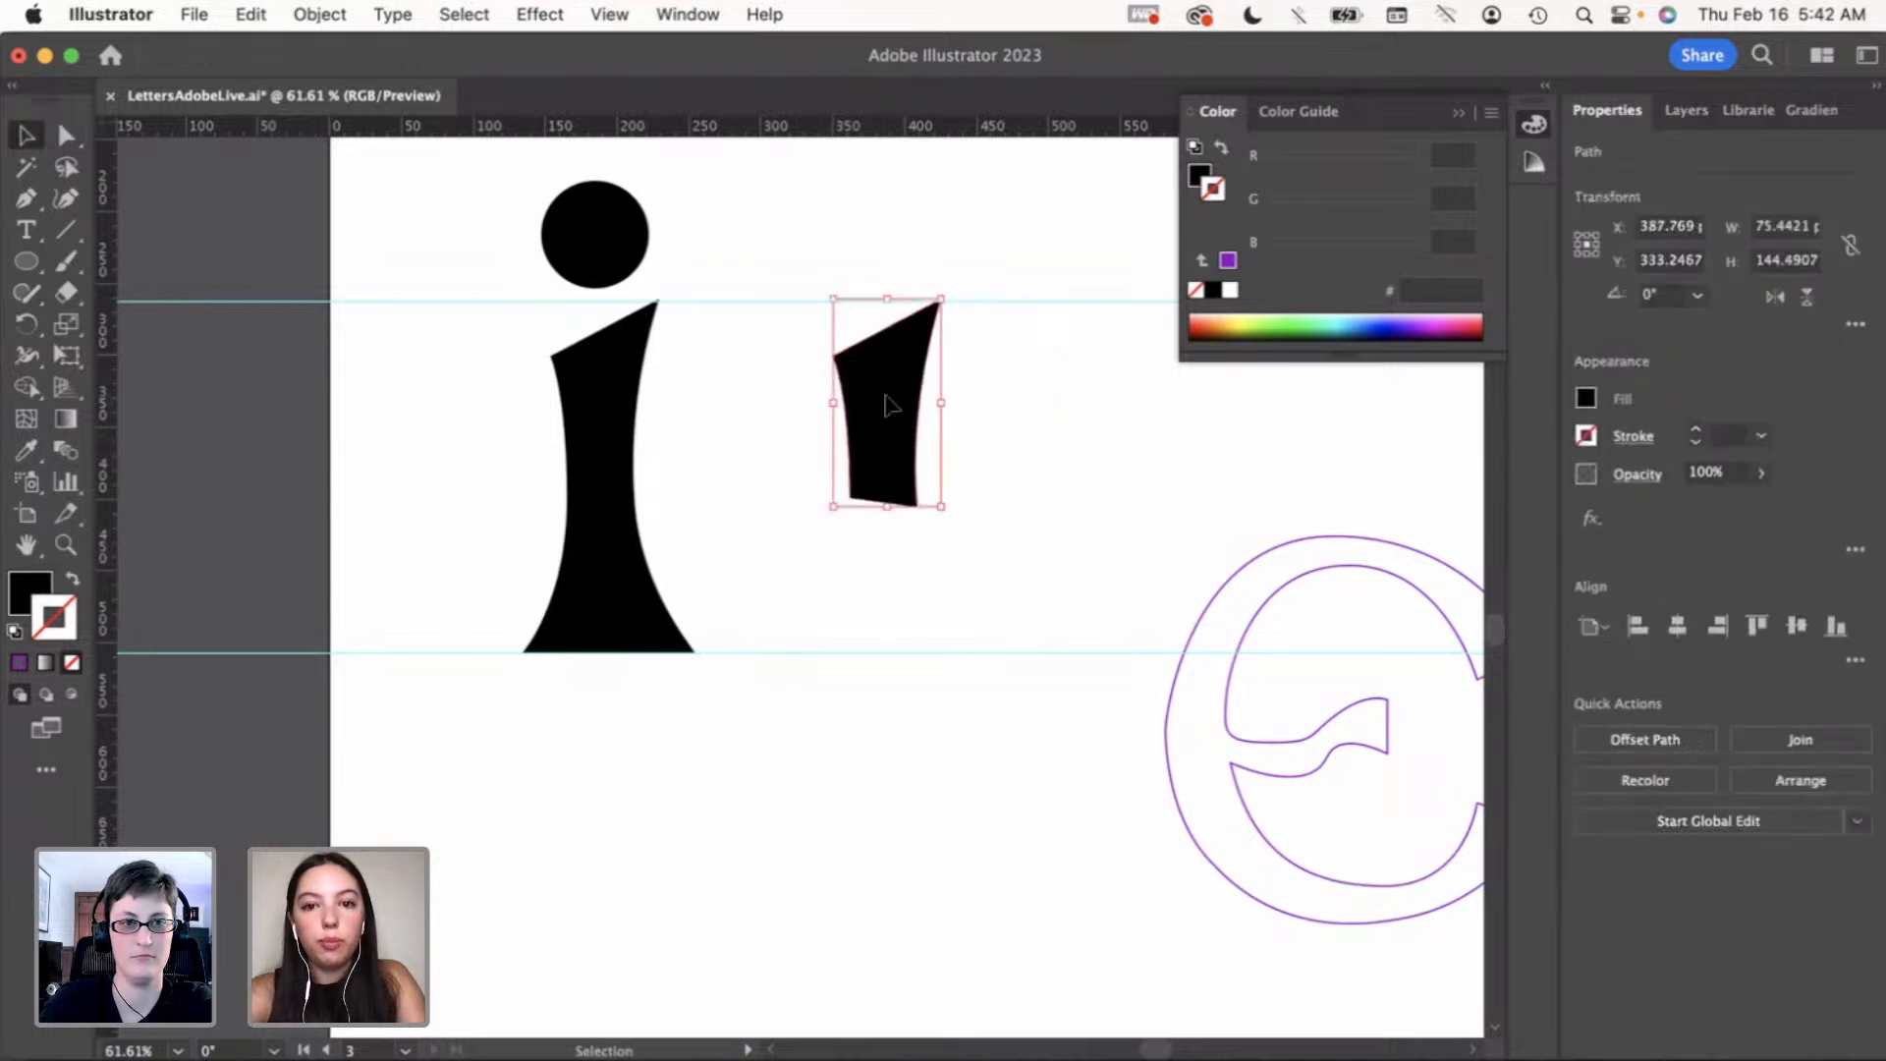
{"action": "left_click_drag", "start_coordinate": [884, 408], "coordinate": [1026, 408]}
{"action": "left_click", "coordinate": [828, 420]}
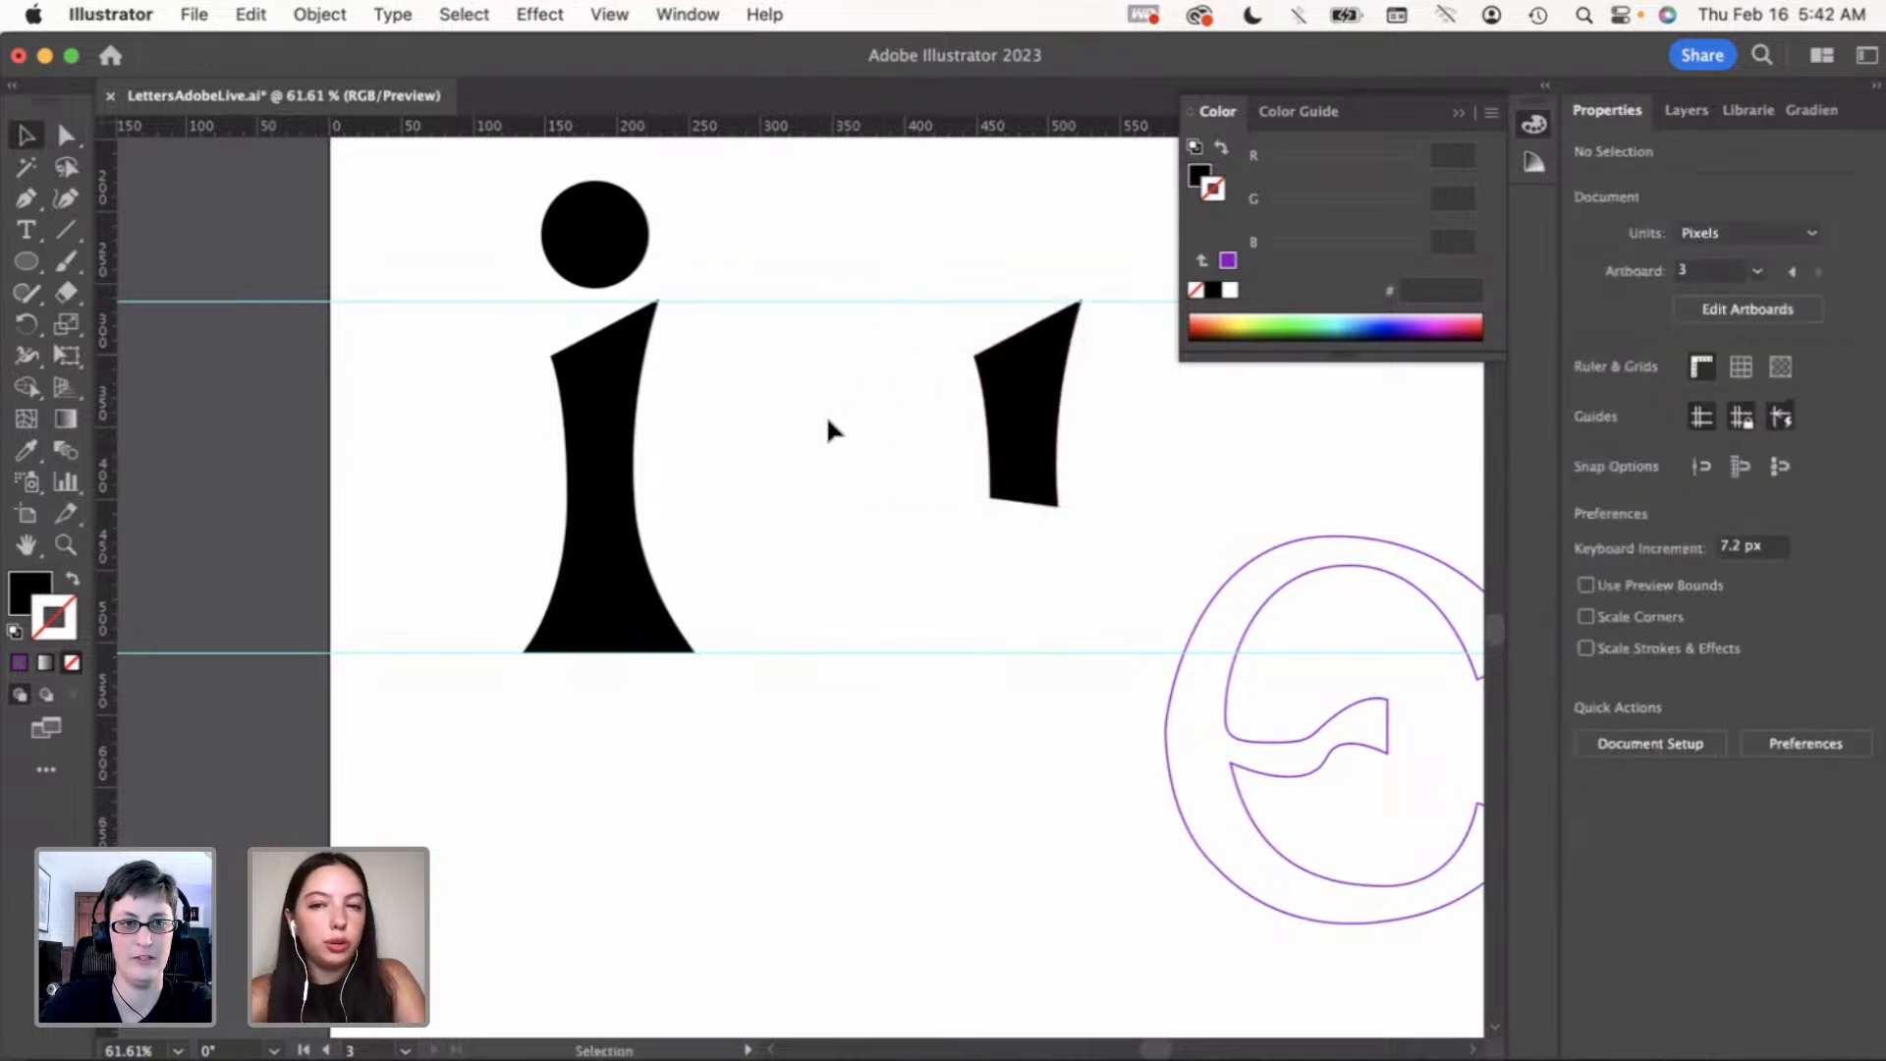
Move the purple e outline diagonally down and away from the shortened stem copy to free up drawing space
{"action": "left_click", "coordinate": [1456, 110]}
{"action": "scroll", "coordinate": [1181, 375], "scroll_direction": "right", "scroll_amount": 2}
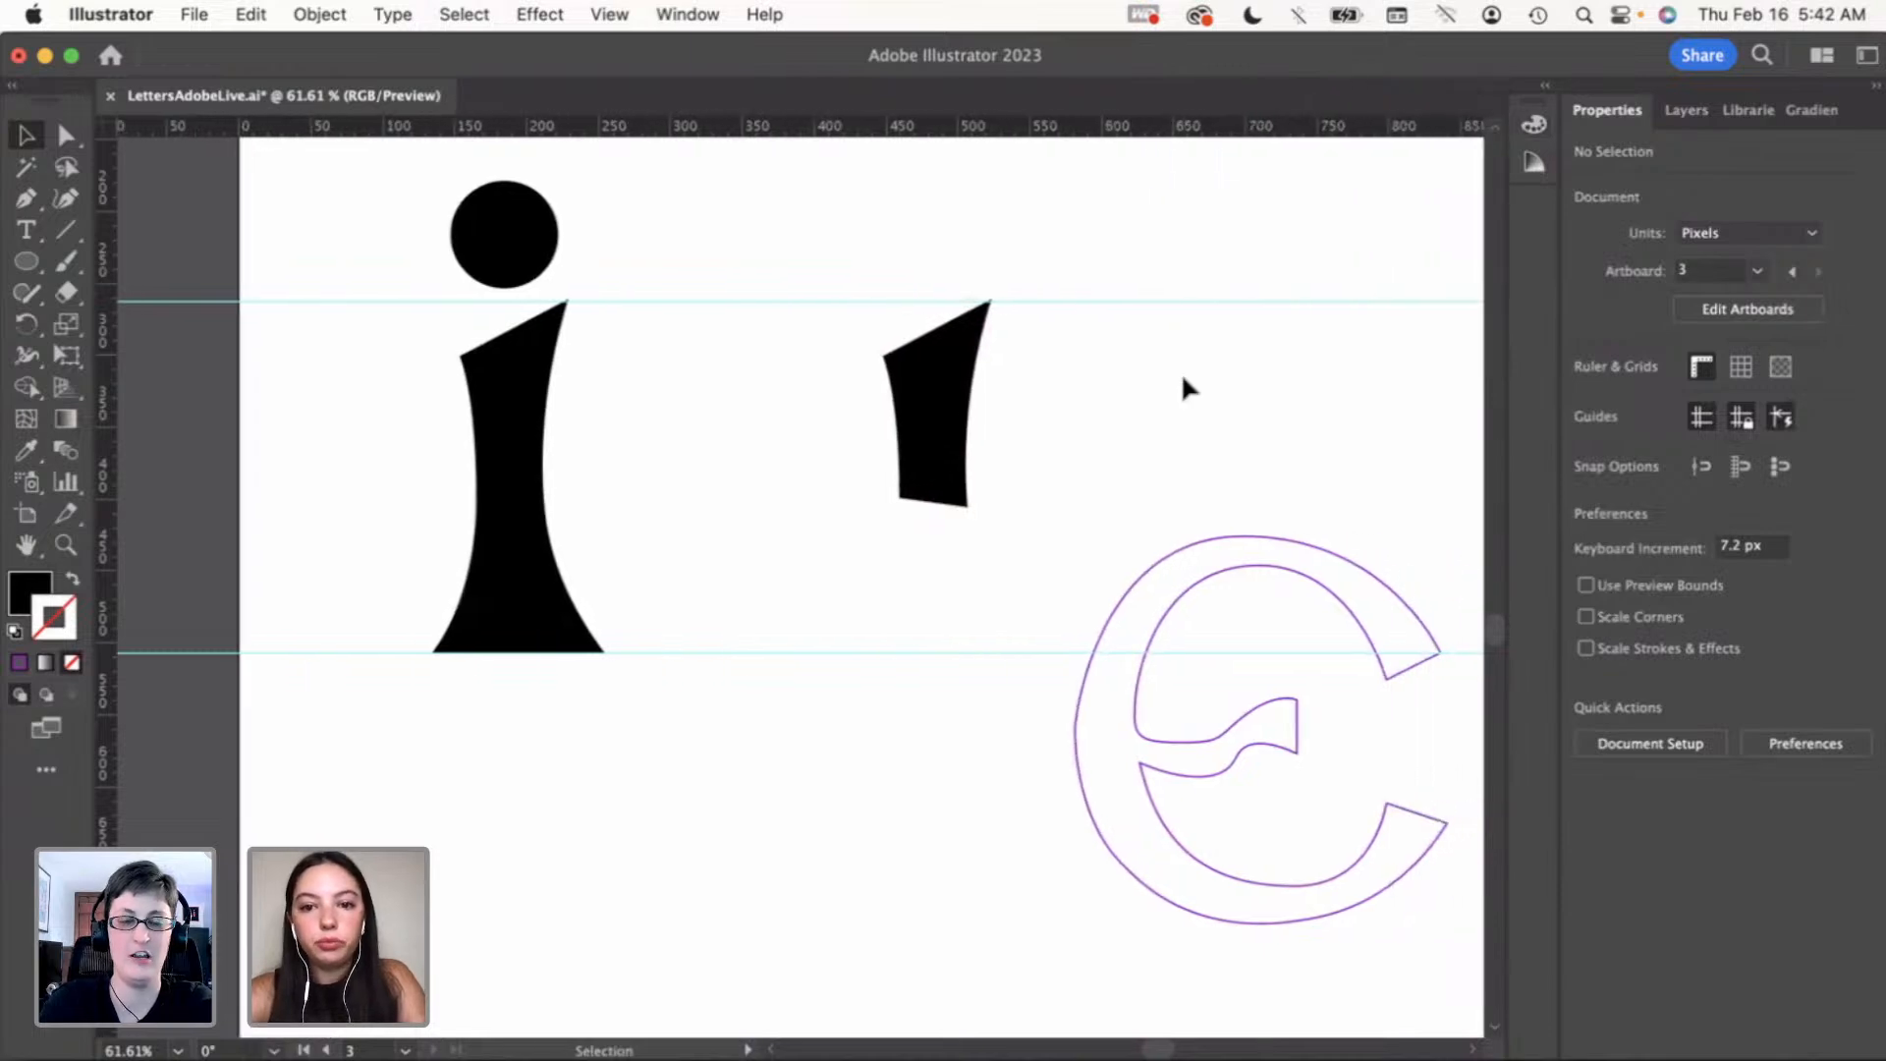
{"action": "left_click_drag", "start_coordinate": [1073, 740], "coordinate": [1192, 835]}
{"action": "left_click", "coordinate": [1106, 804]}
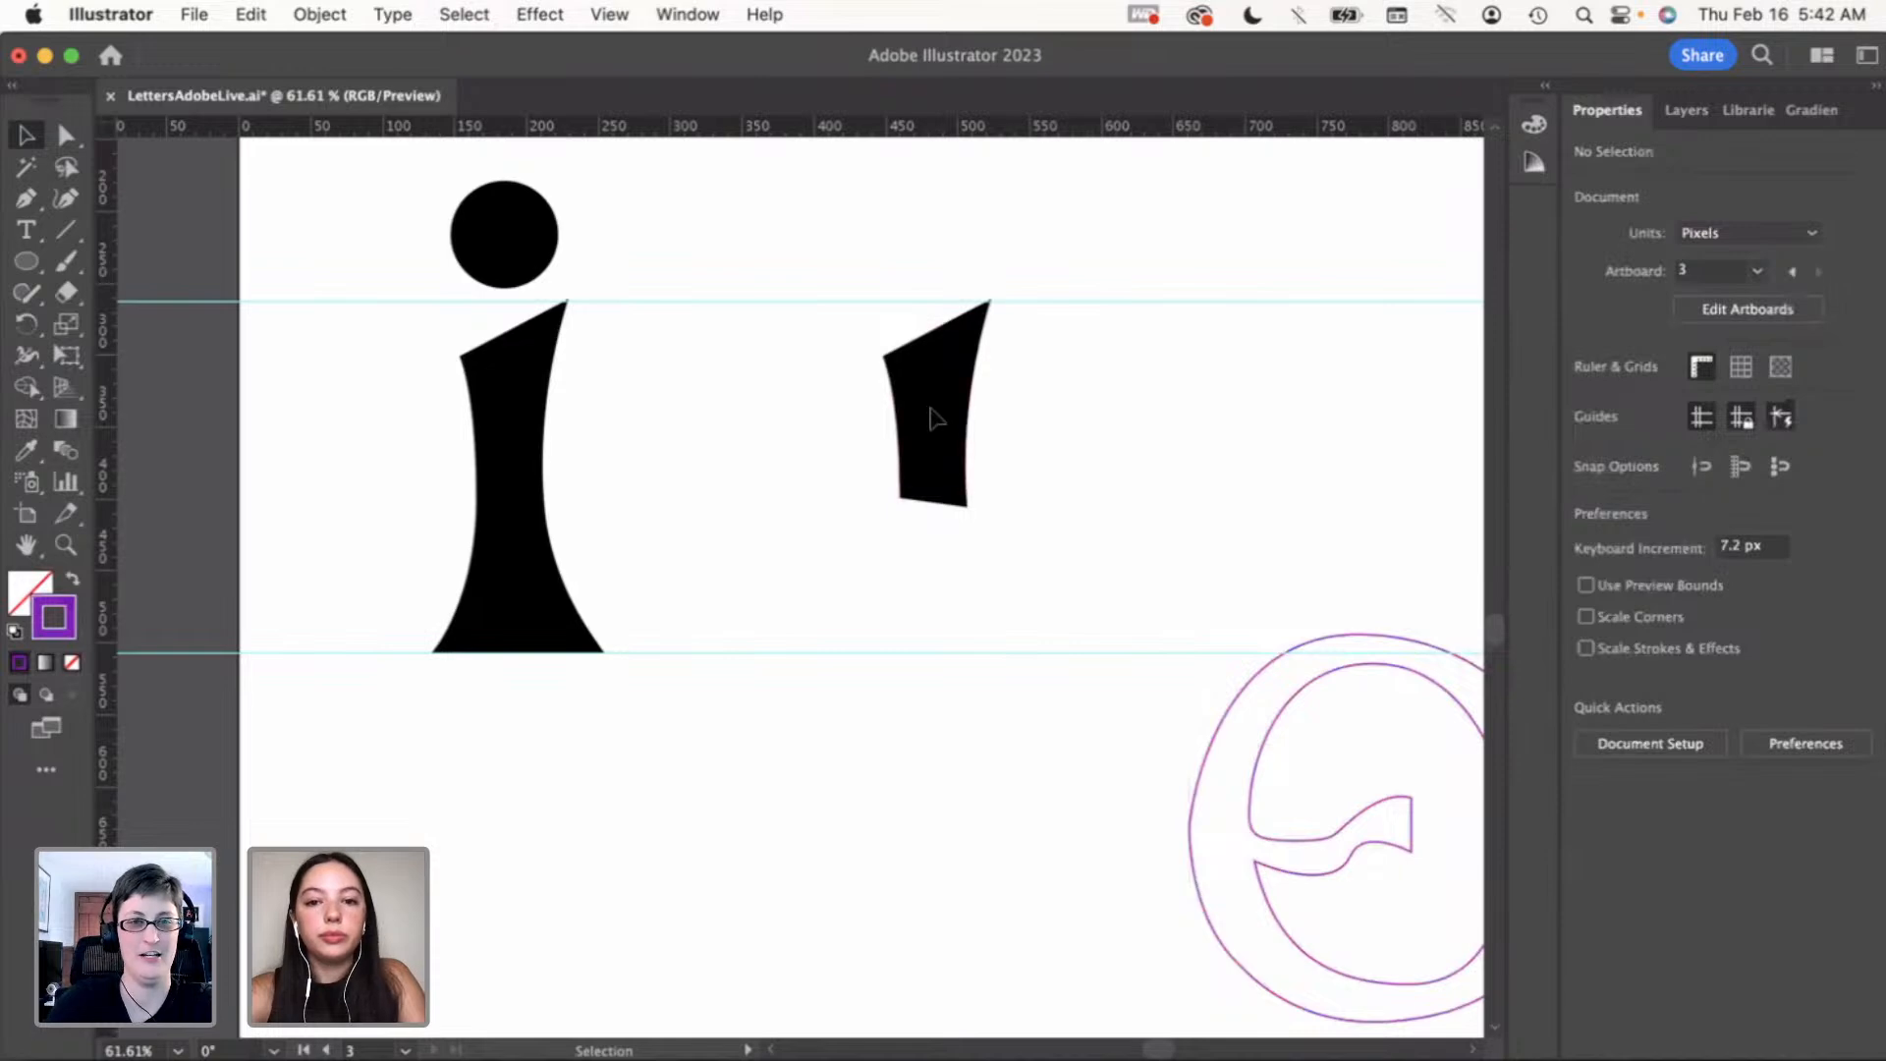
{"action": "left_click", "coordinate": [933, 422]}
{"action": "left_click", "coordinate": [806, 509]}
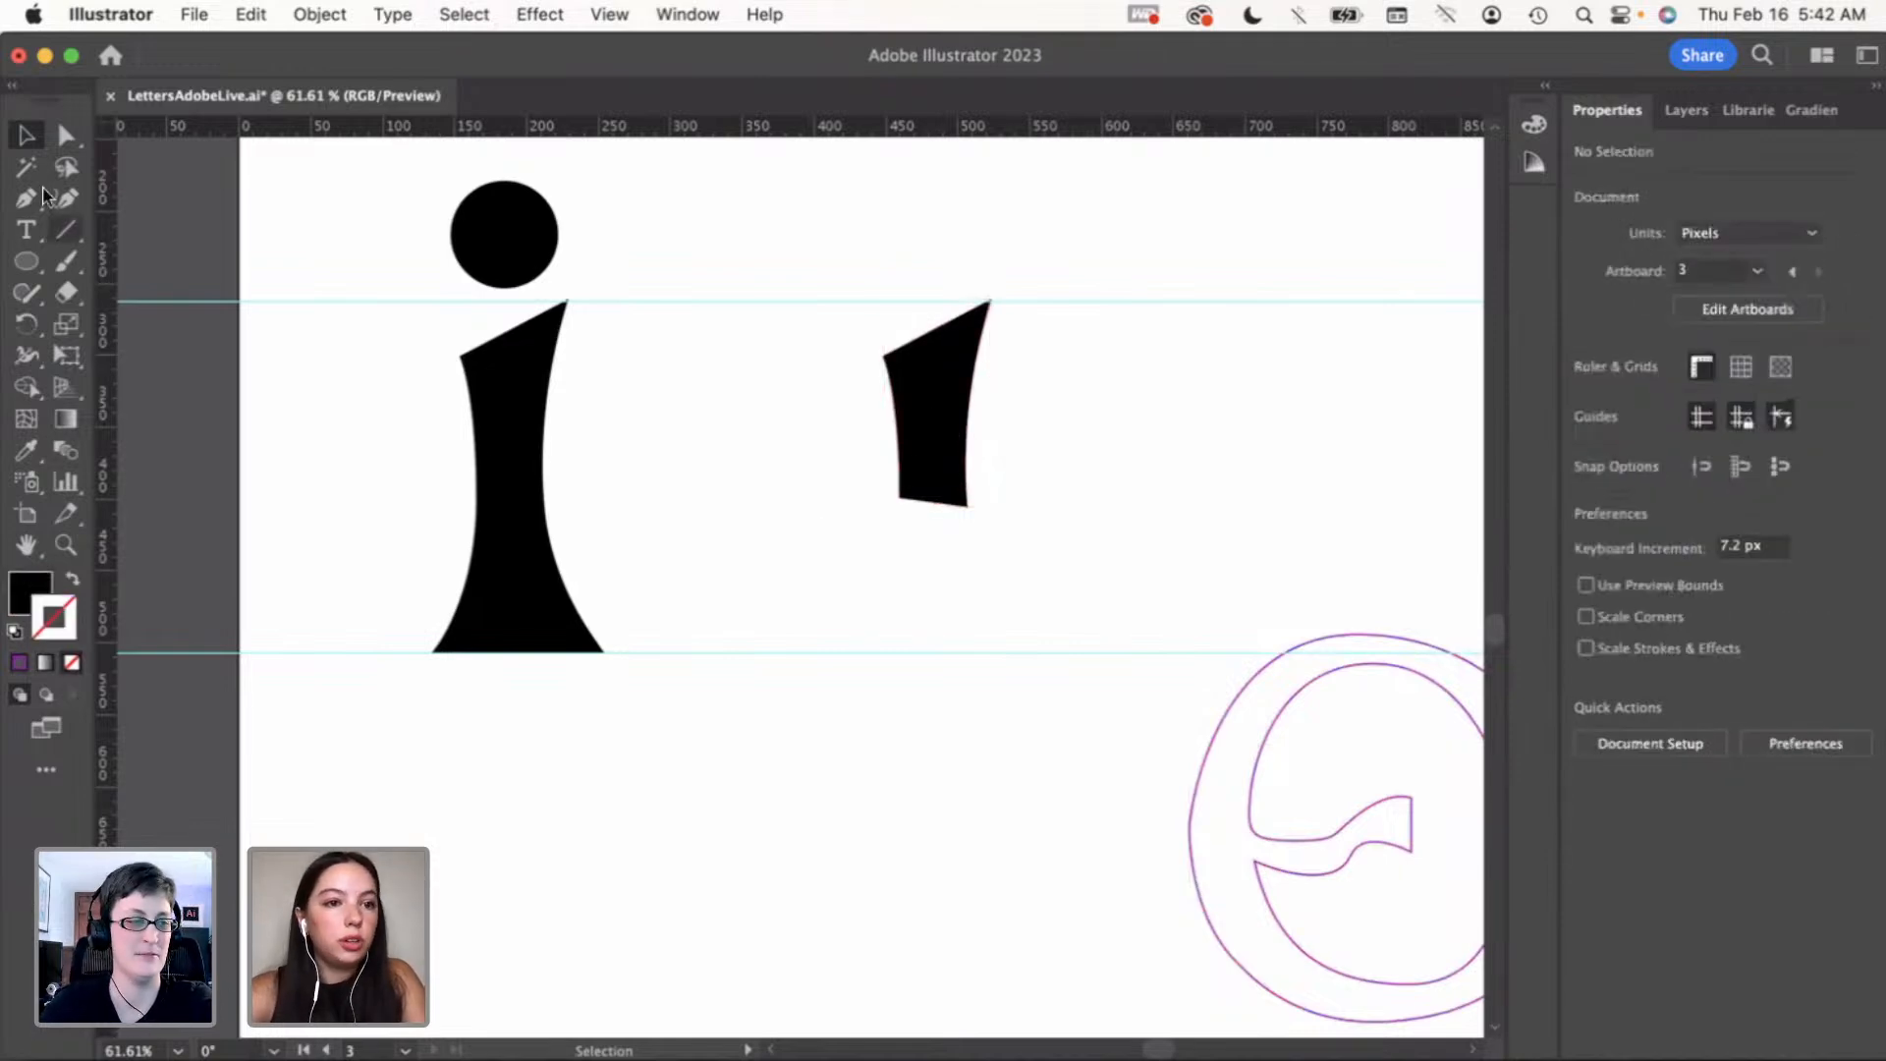
Continue the stem copy's open path with the Pen tool, drawing the u's inner bowl curve and a flat top edge along the upper guide
{"action": "key", "text": "p"}
{"action": "left_click", "coordinate": [899, 498]}
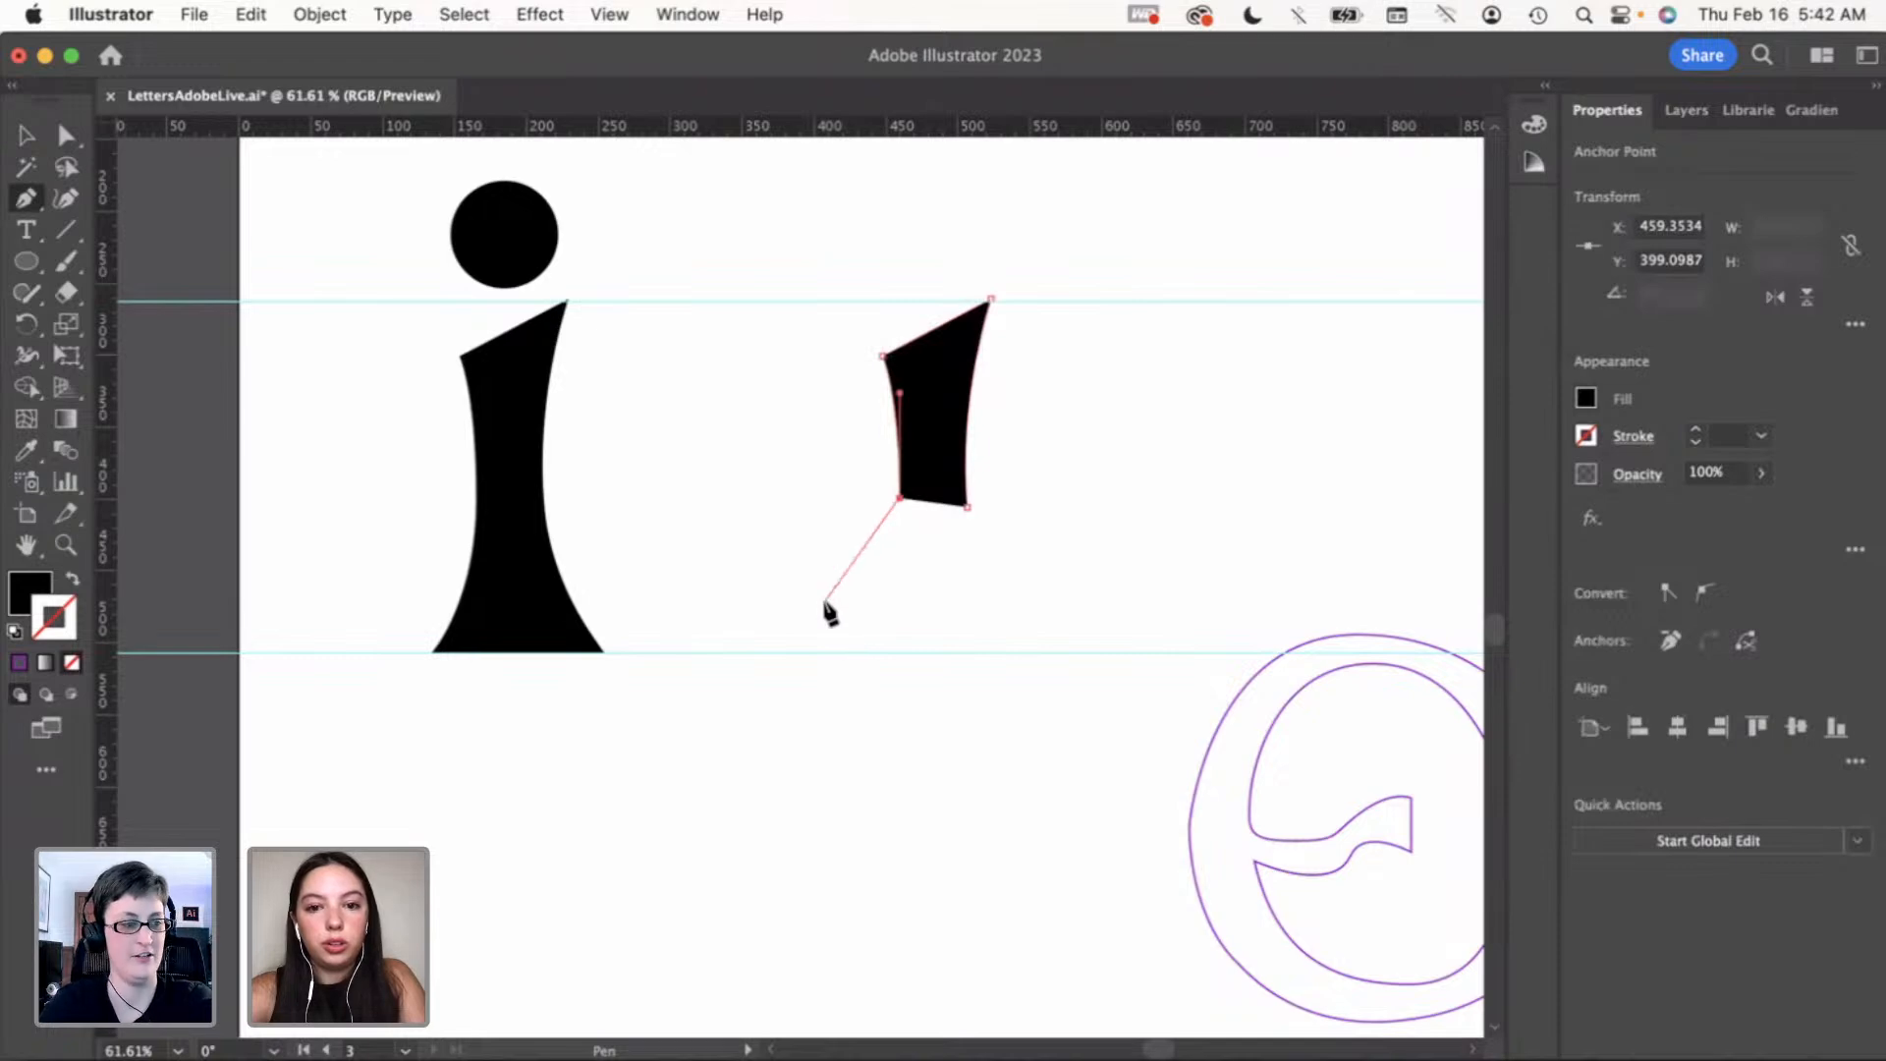
{"action": "left_click_drag", "start_coordinate": [838, 589], "coordinate": [767, 589]}
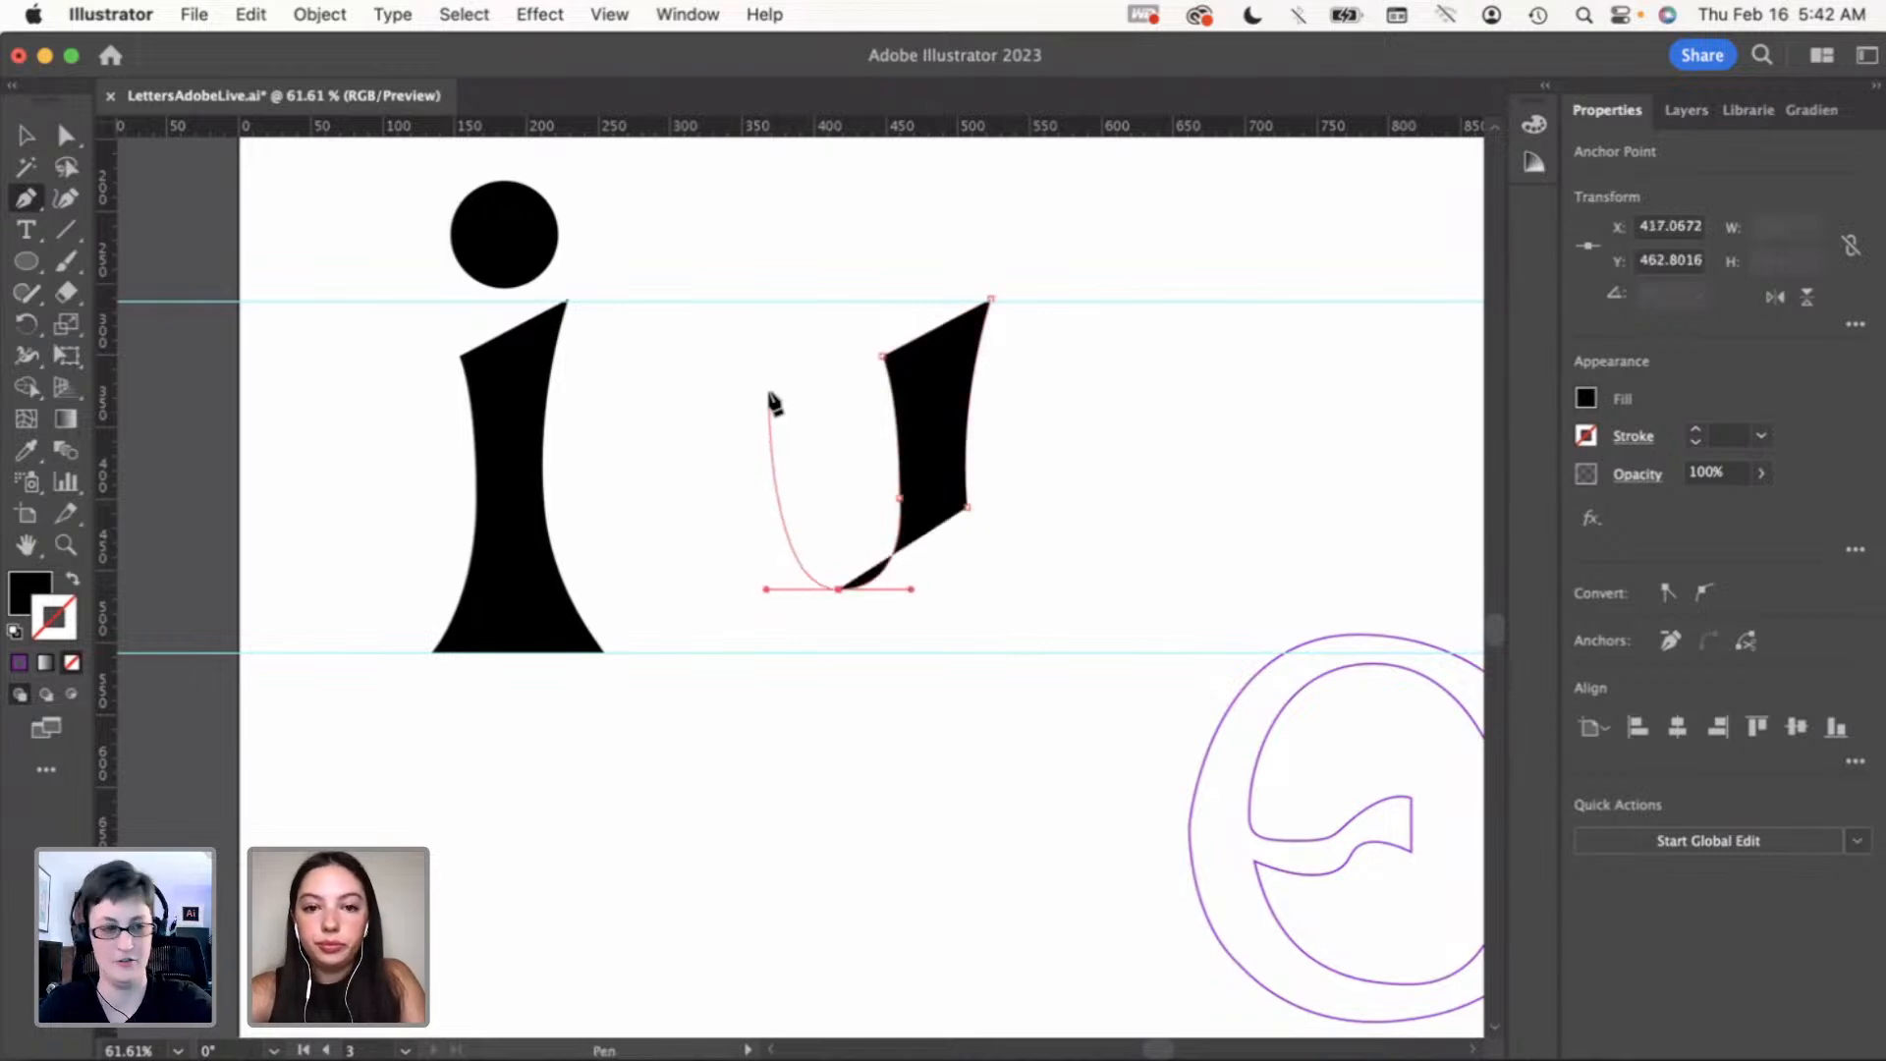
{"action": "left_click", "coordinate": [773, 302]}
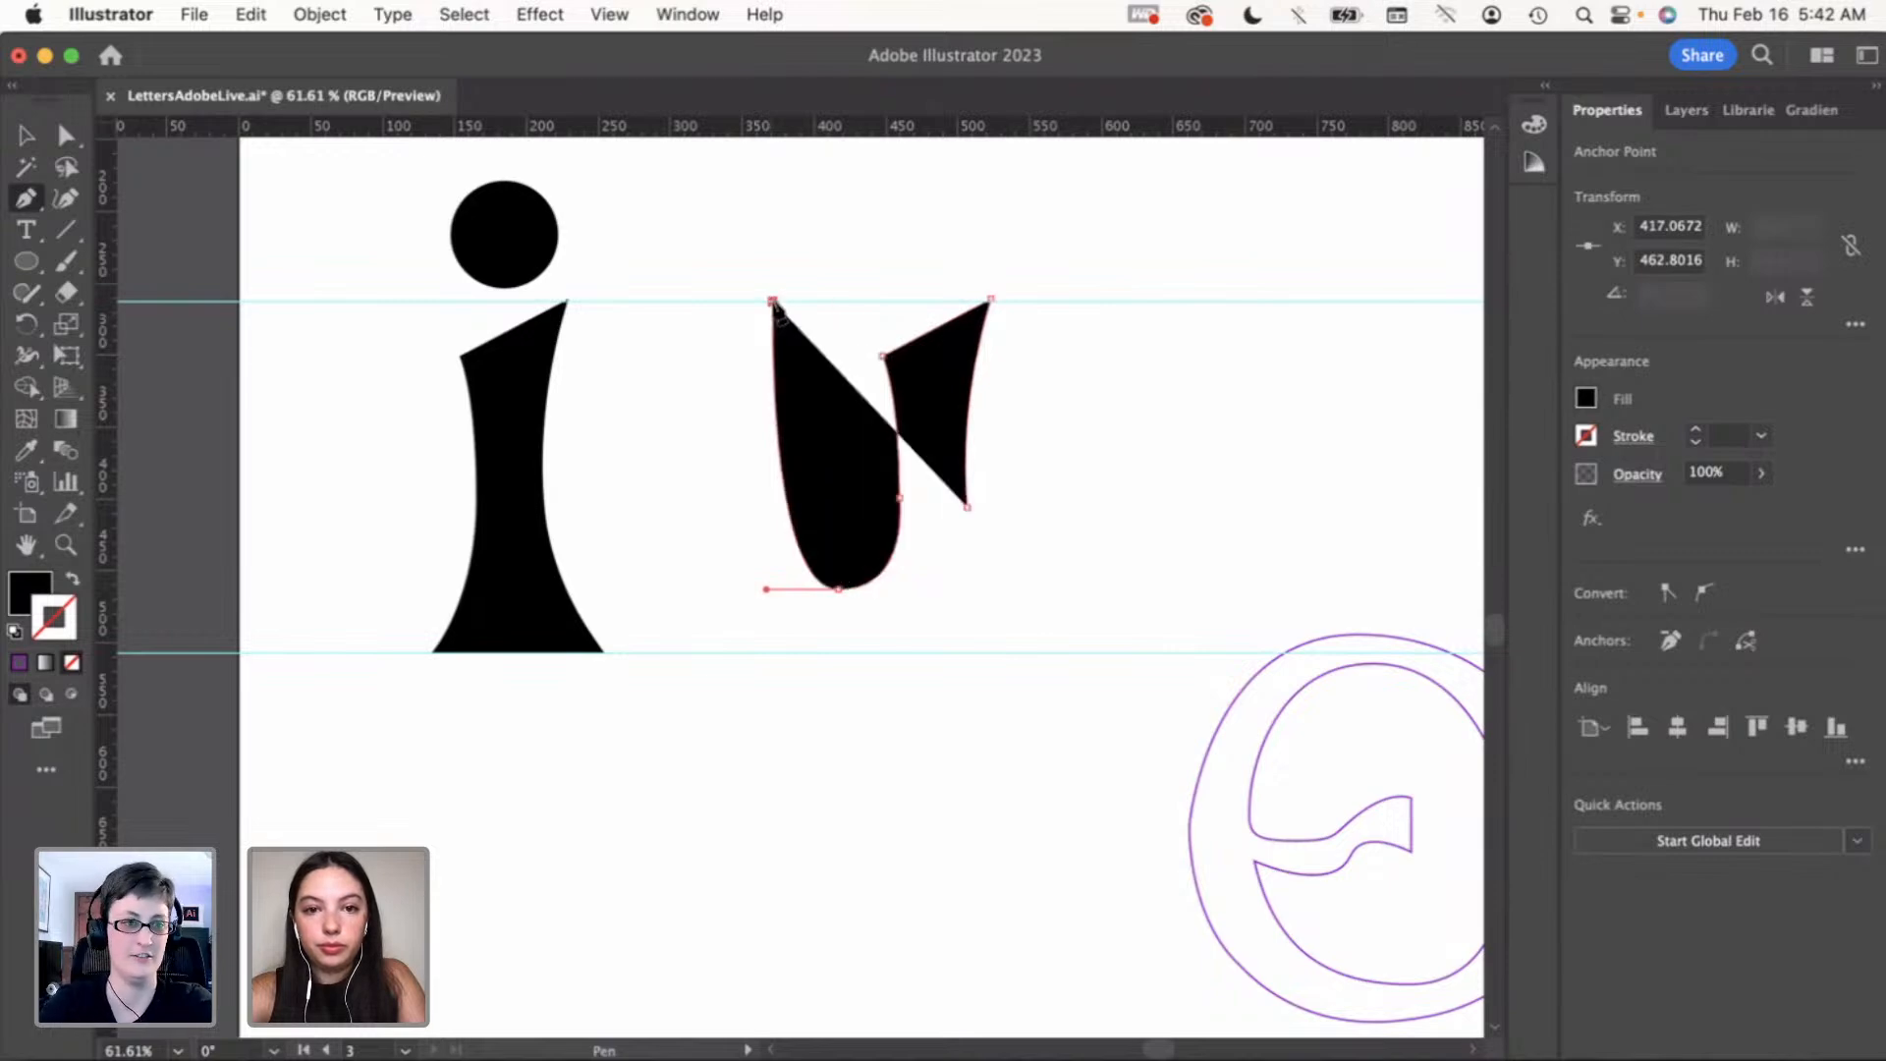
{"action": "left_click", "coordinate": [712, 302]}
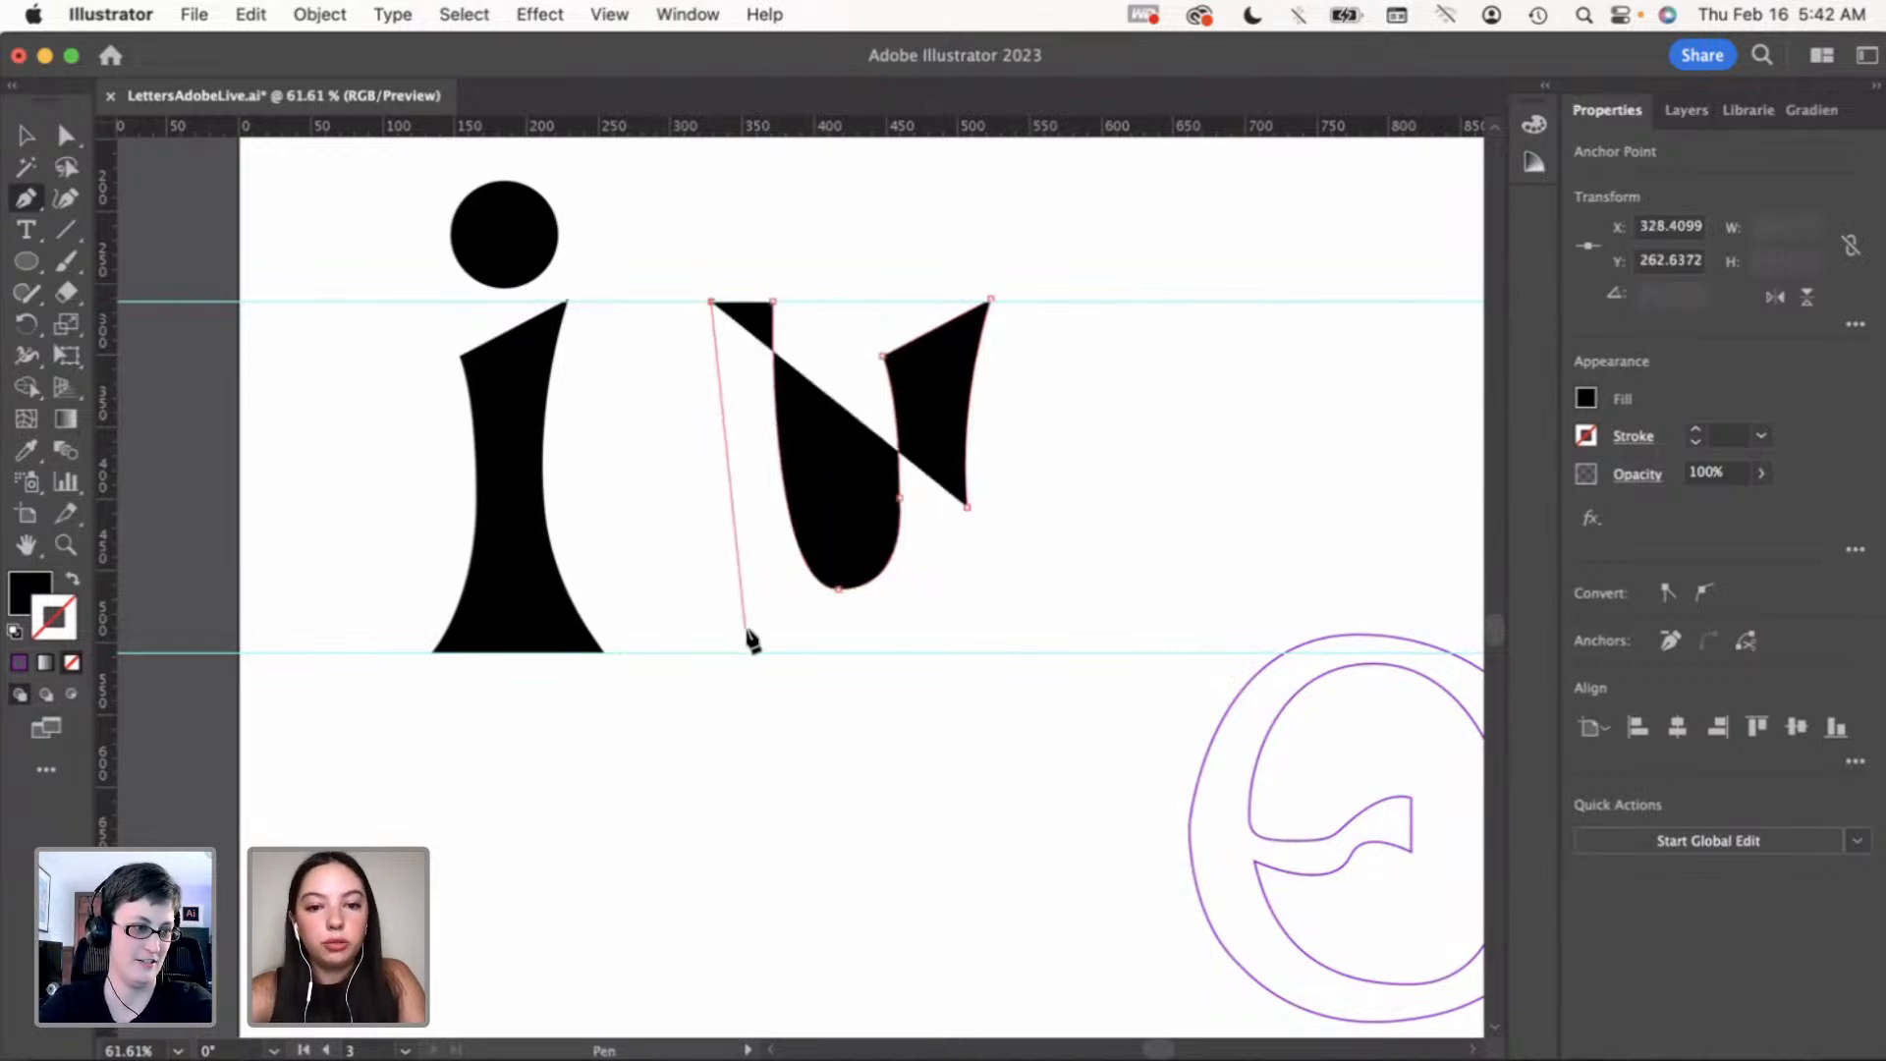
Draw the u's outer curve down to the lower guide and close the path smoothly at the stem's outer base point
{"action": "left_click_drag", "start_coordinate": [833, 652], "coordinate": [1036, 652]}
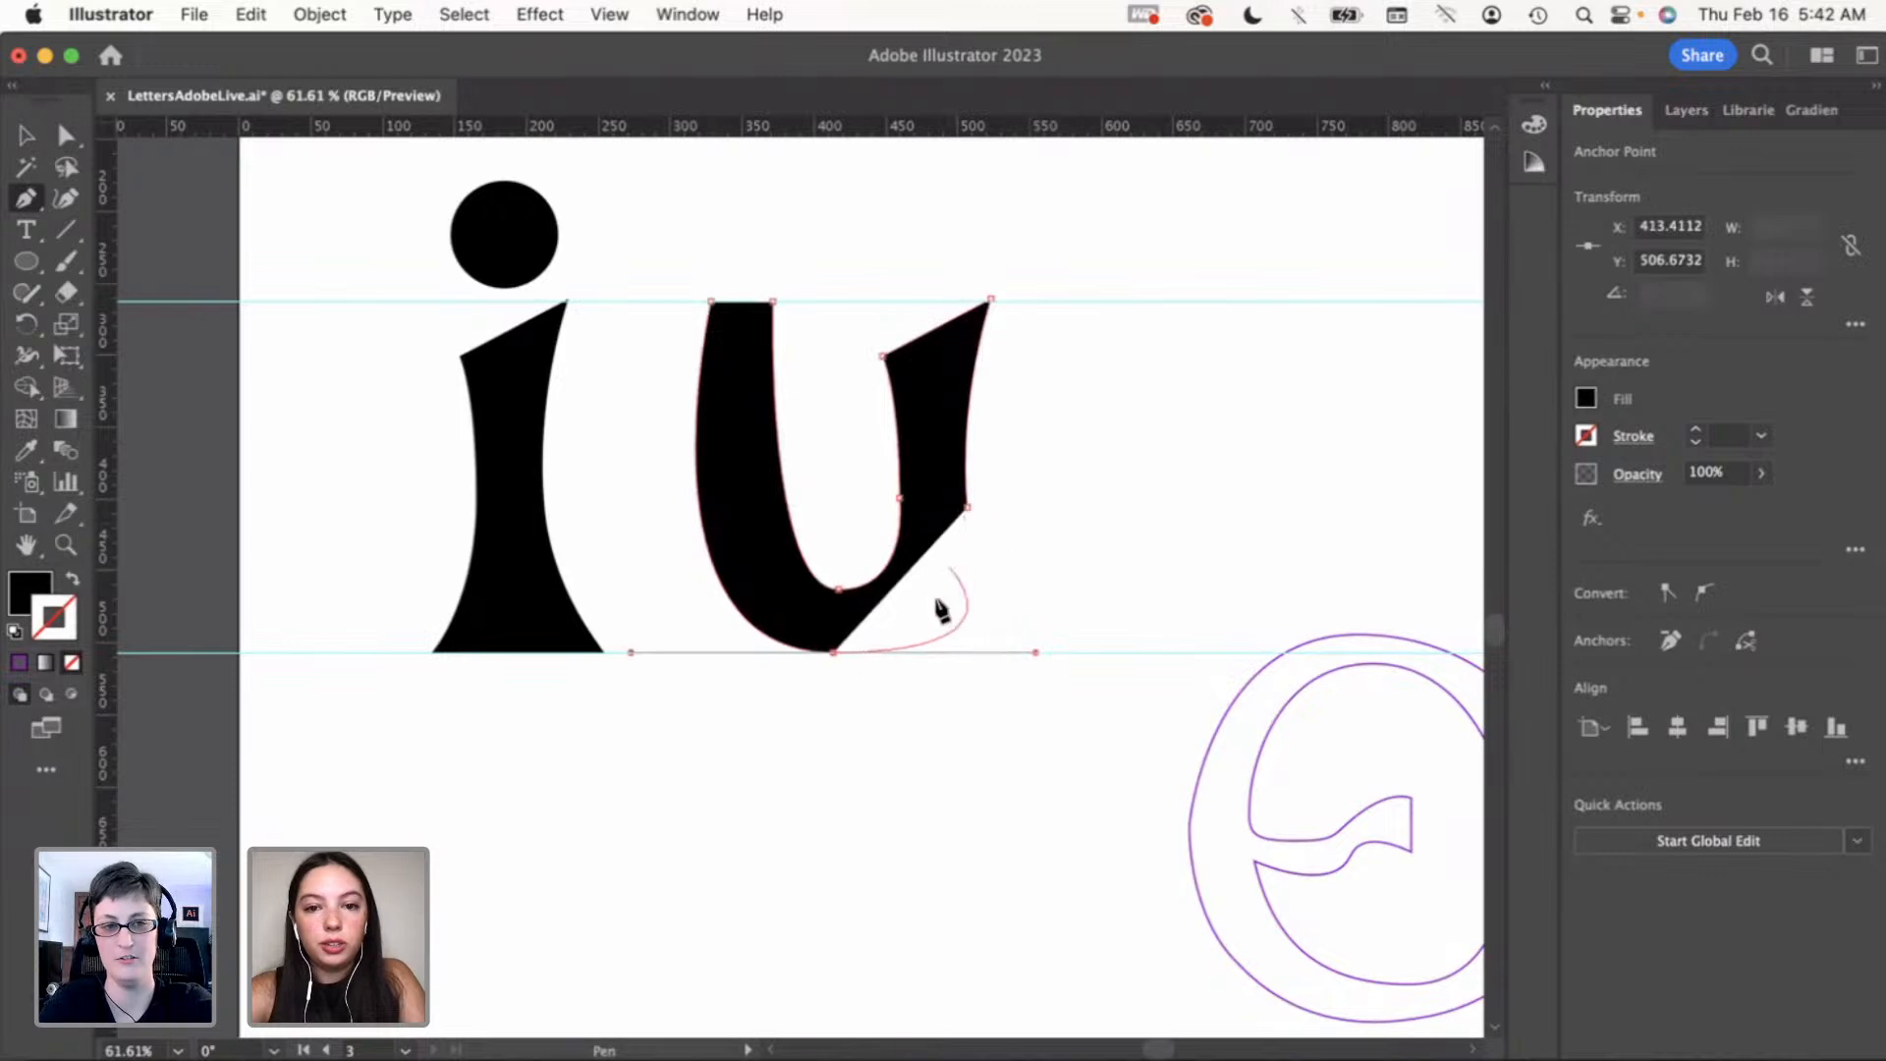
{"action": "left_click", "coordinate": [837, 652]}
{"action": "left_click_drag", "start_coordinate": [968, 507], "coordinate": [1025, 344]}
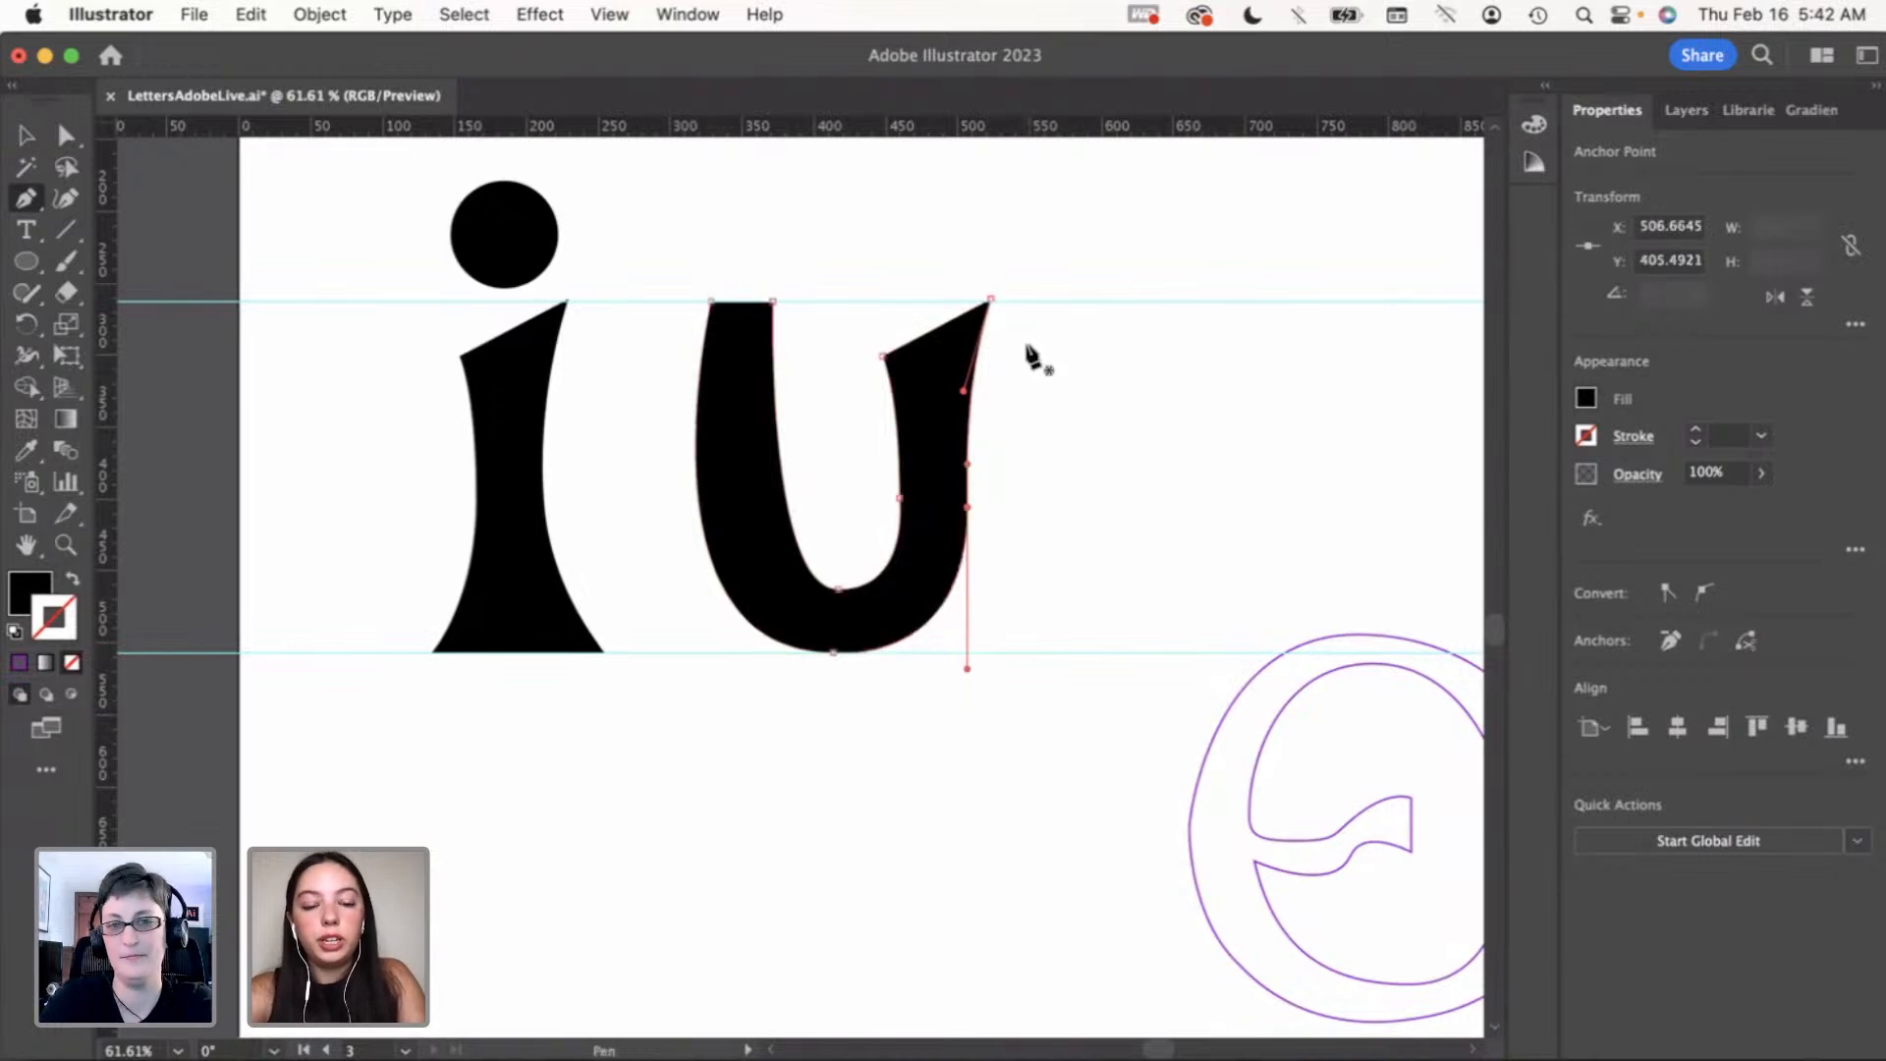
{"action": "key", "text": "v"}
{"action": "left_click", "coordinate": [1047, 373]}
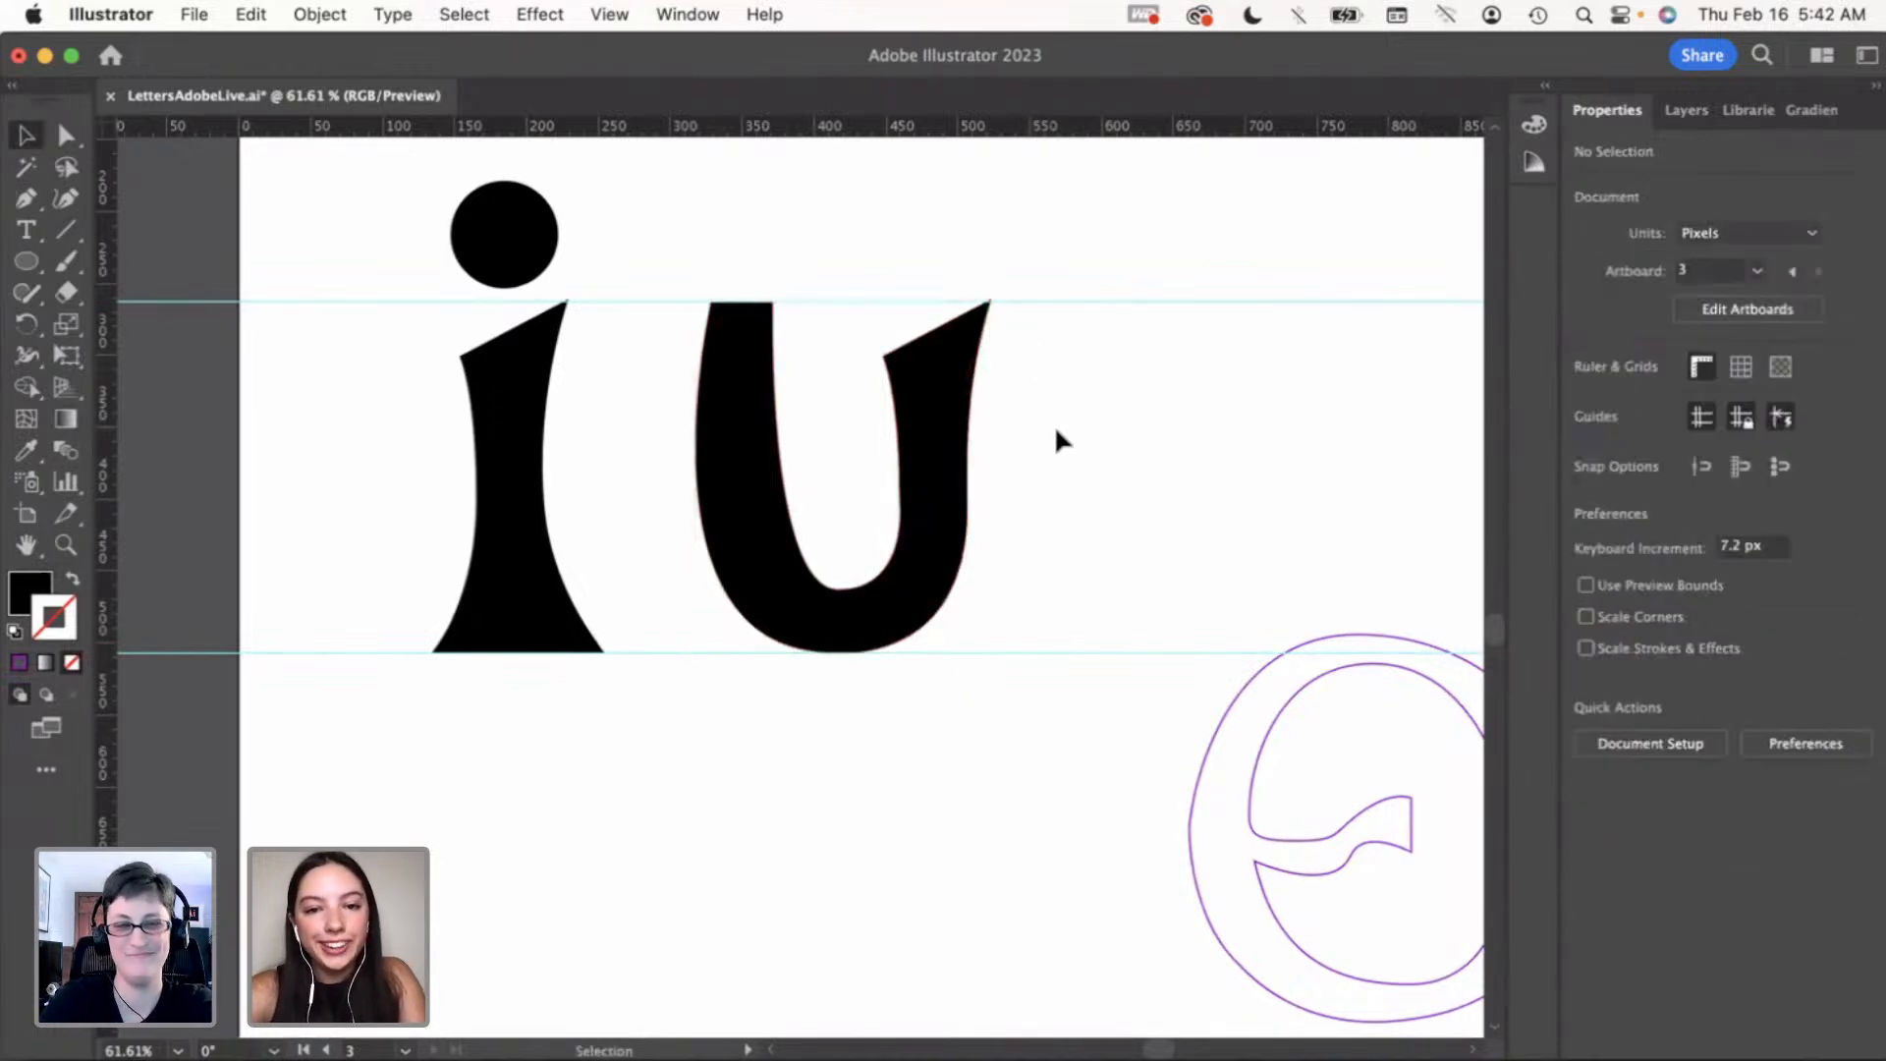
{"action": "left_click", "coordinate": [741, 354]}
{"action": "left_click", "coordinate": [1145, 580]}
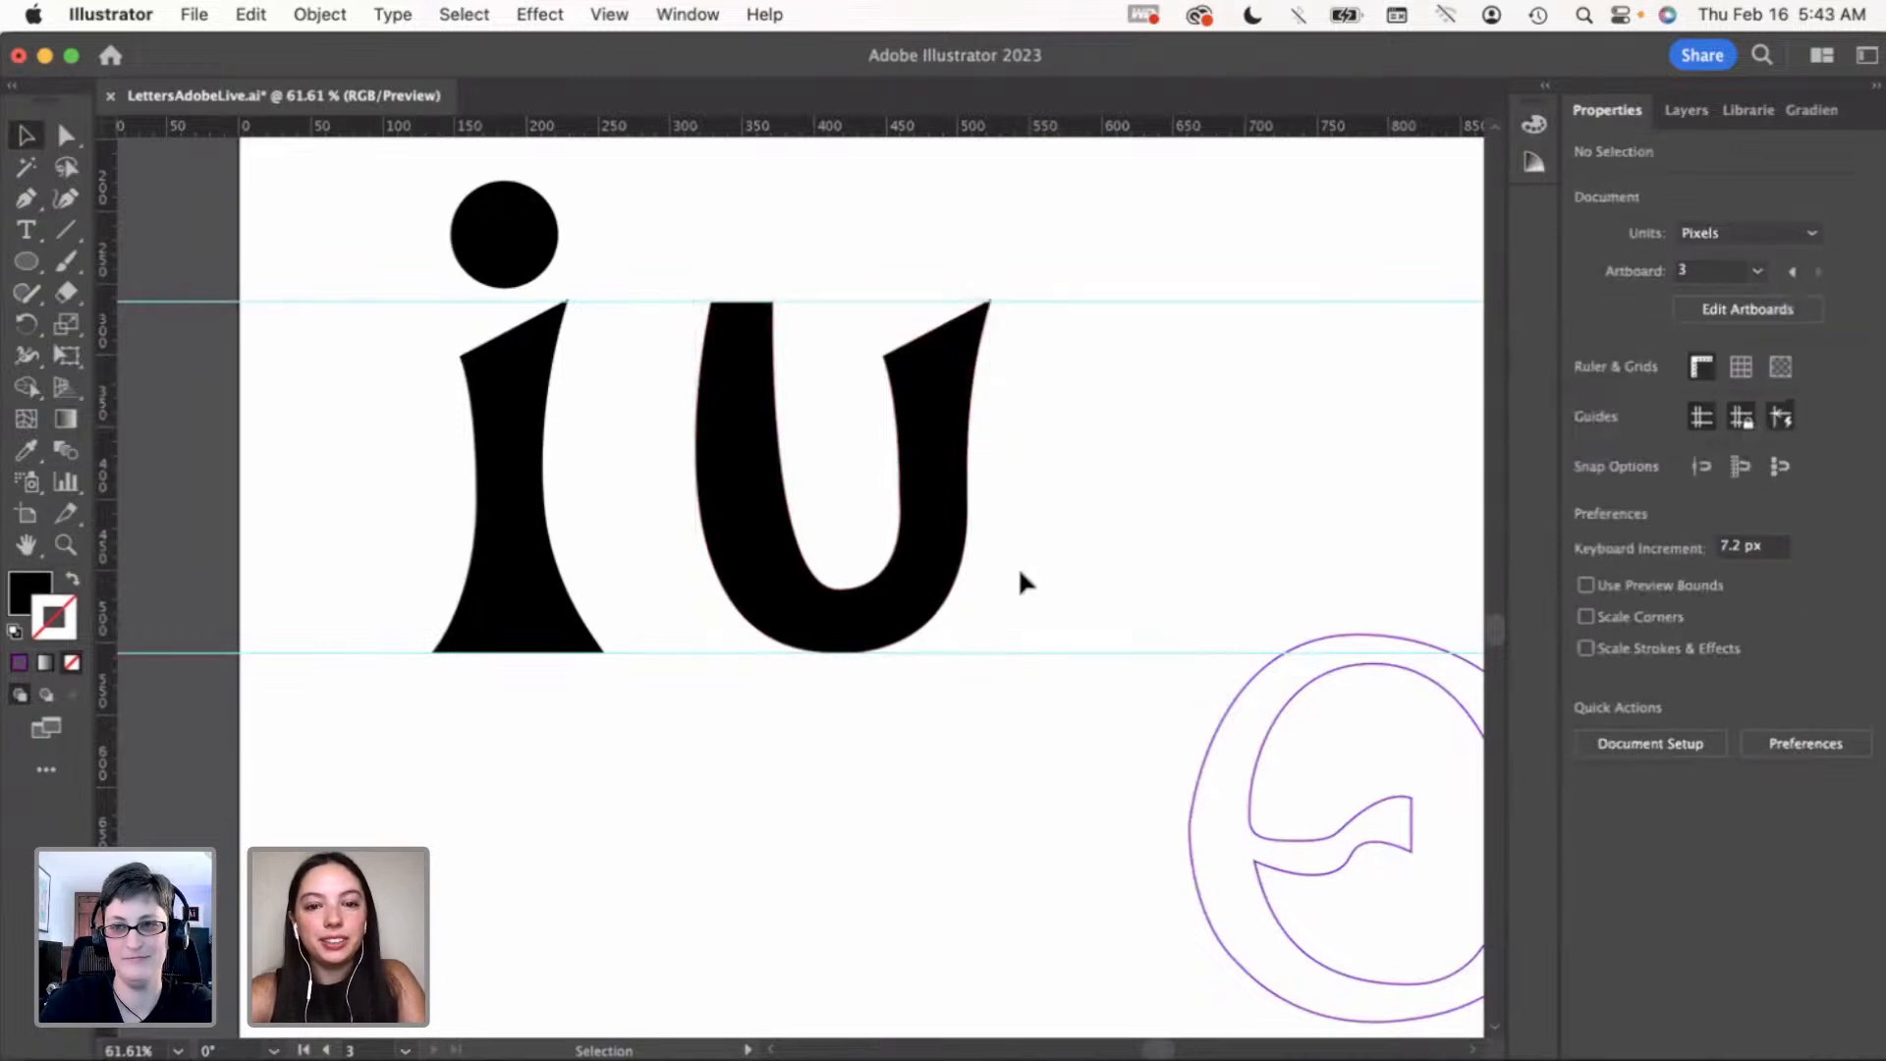
Thicken the u's left stroke by moving its outer top anchor point slightly outward along the upper guide
{"action": "scroll", "coordinate": [1018, 569], "scroll_direction": "down", "scroll_amount": 3, "text": "alt"}
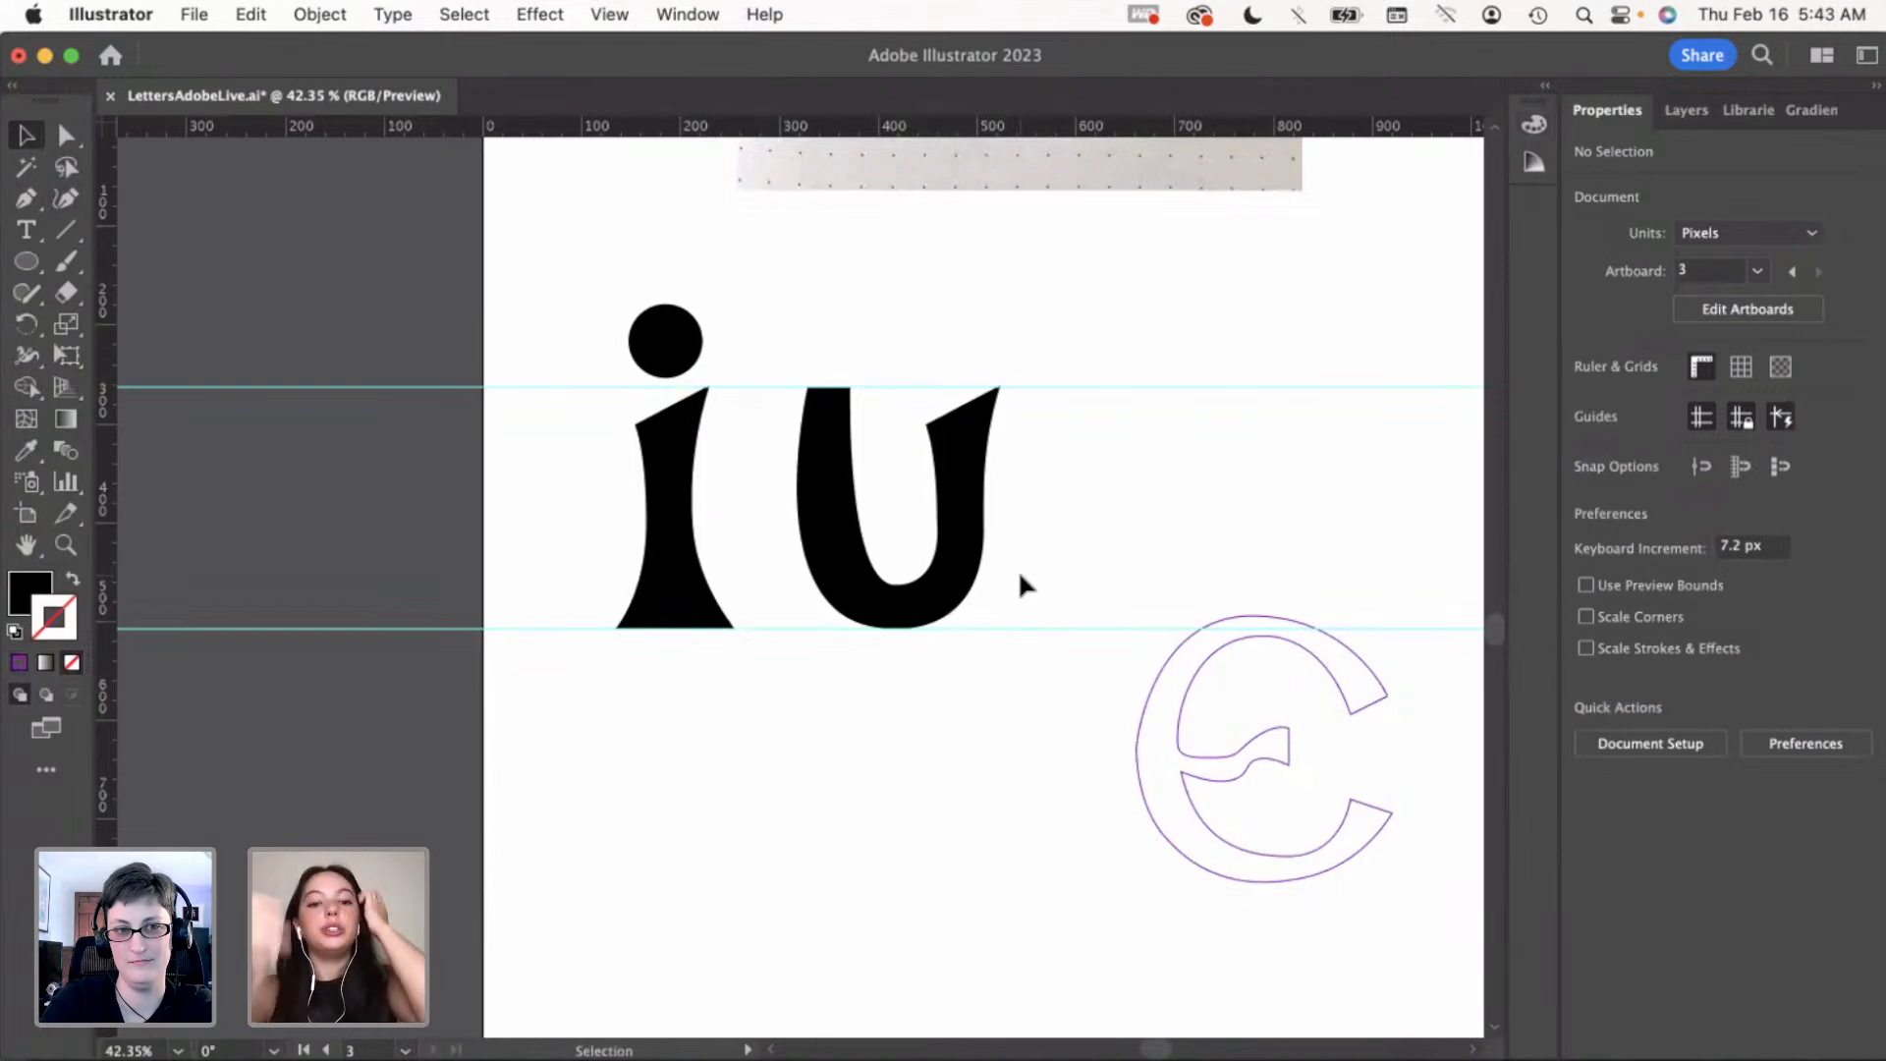
{"action": "key", "text": "a"}
{"action": "left_click", "coordinate": [809, 389]}
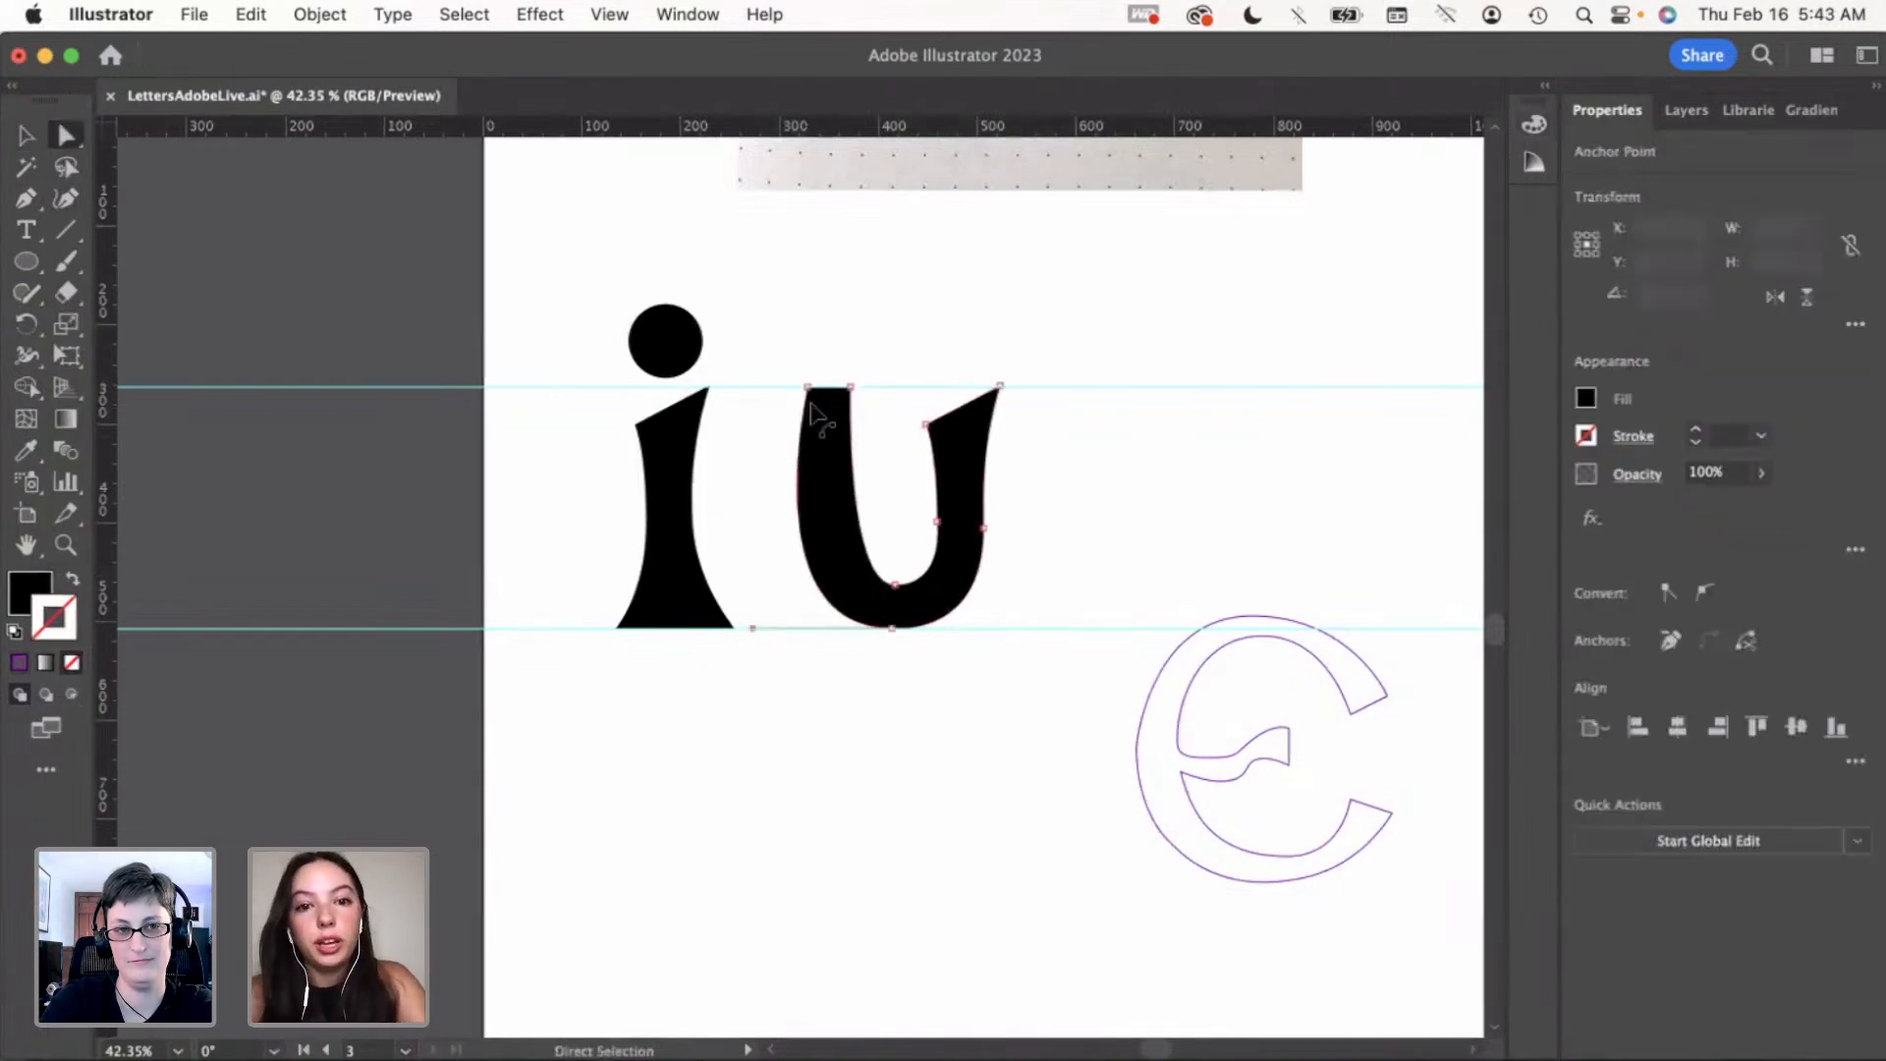
{"action": "left_click_drag", "start_coordinate": [809, 391], "coordinate": [789, 389]}
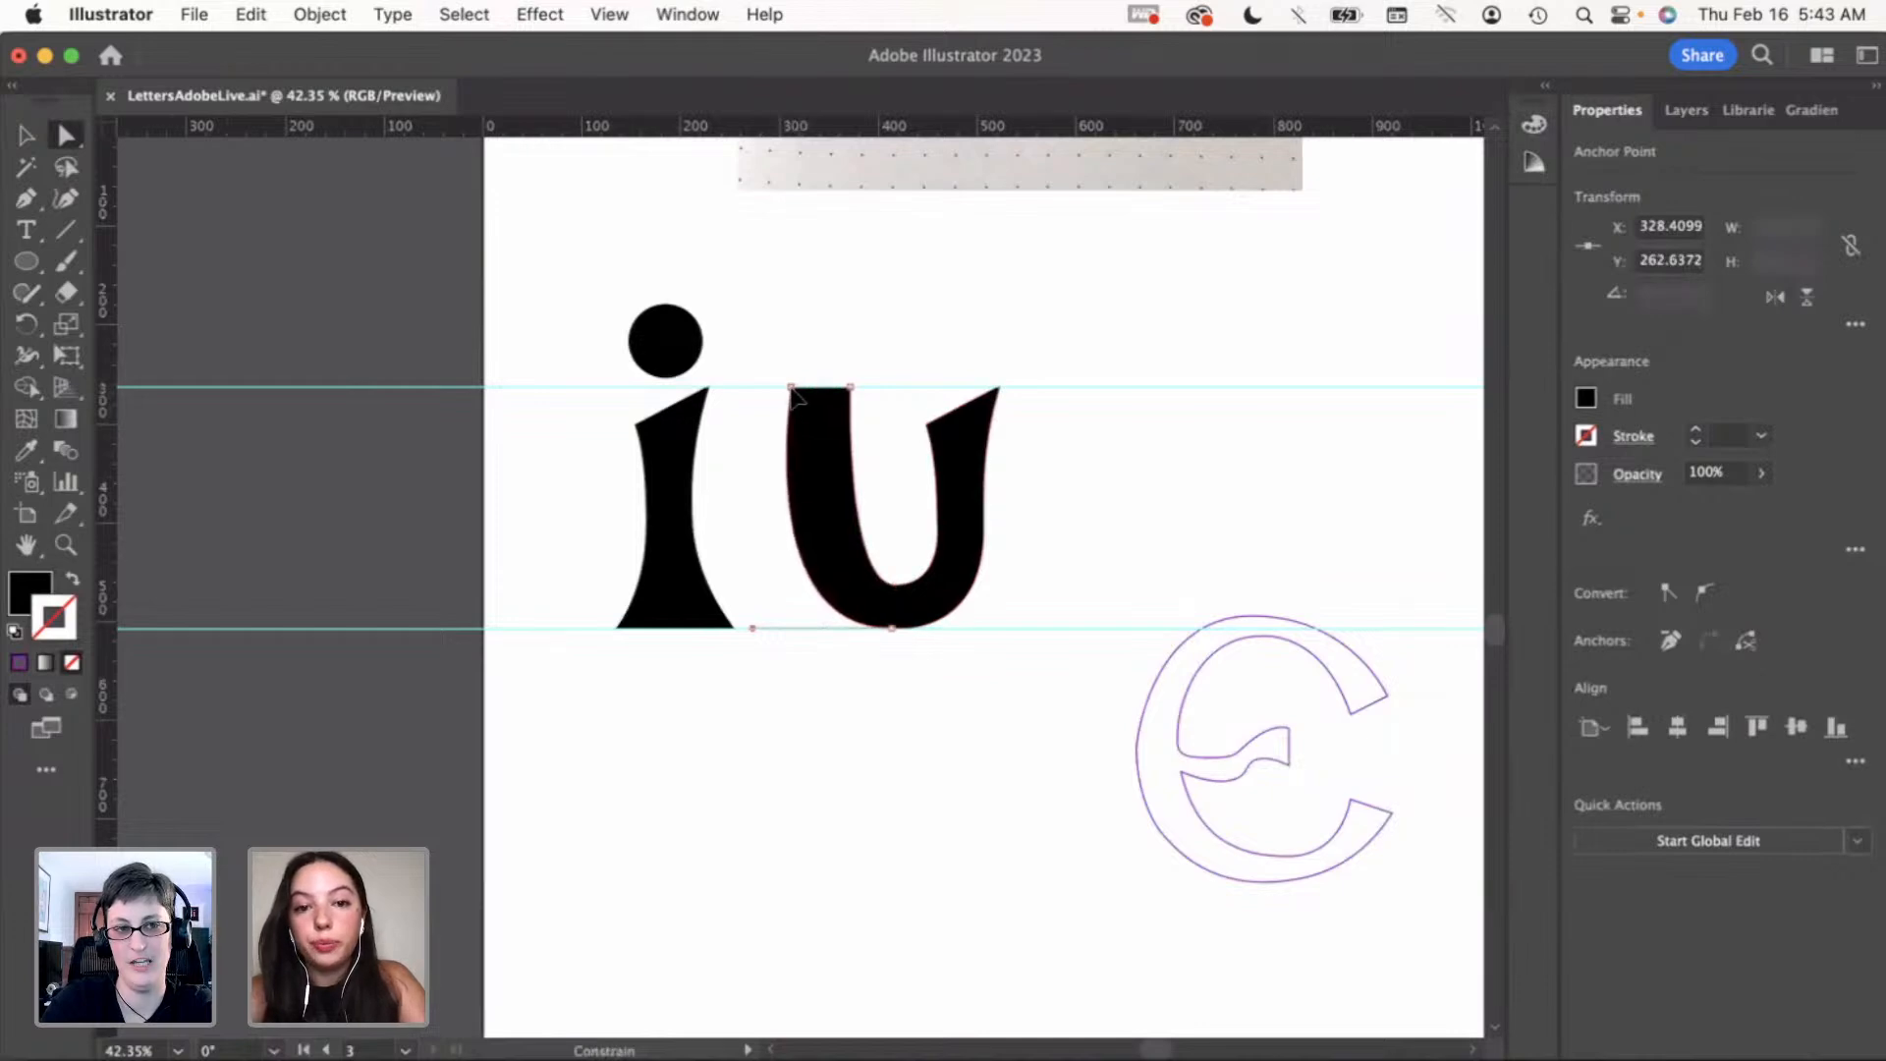
{"action": "left_click", "coordinate": [1174, 507]}
{"action": "key", "text": "v"}
Select both horizontal guides and delete them
{"action": "scroll", "coordinate": [1168, 501], "scroll_direction": "down", "scroll_amount": 2}
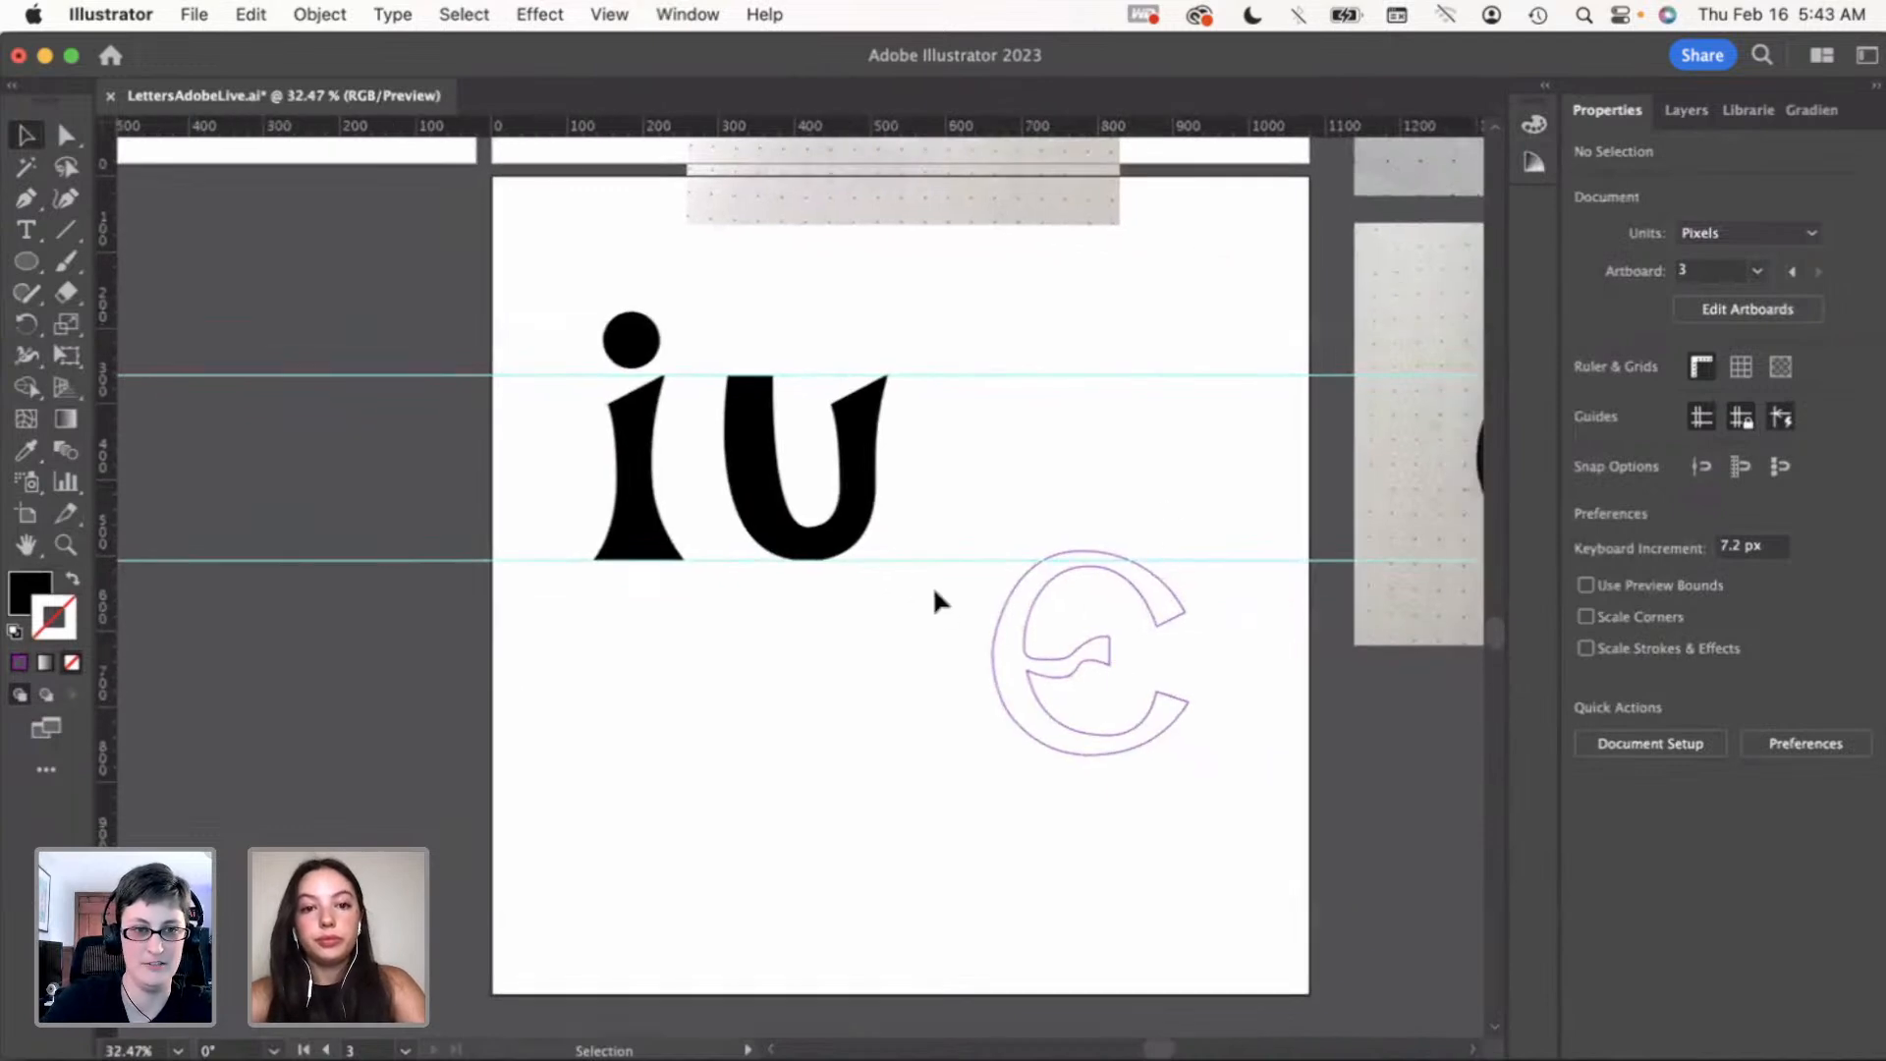
{"action": "scroll", "coordinate": [935, 592], "scroll_direction": "down", "scroll_amount": 1}
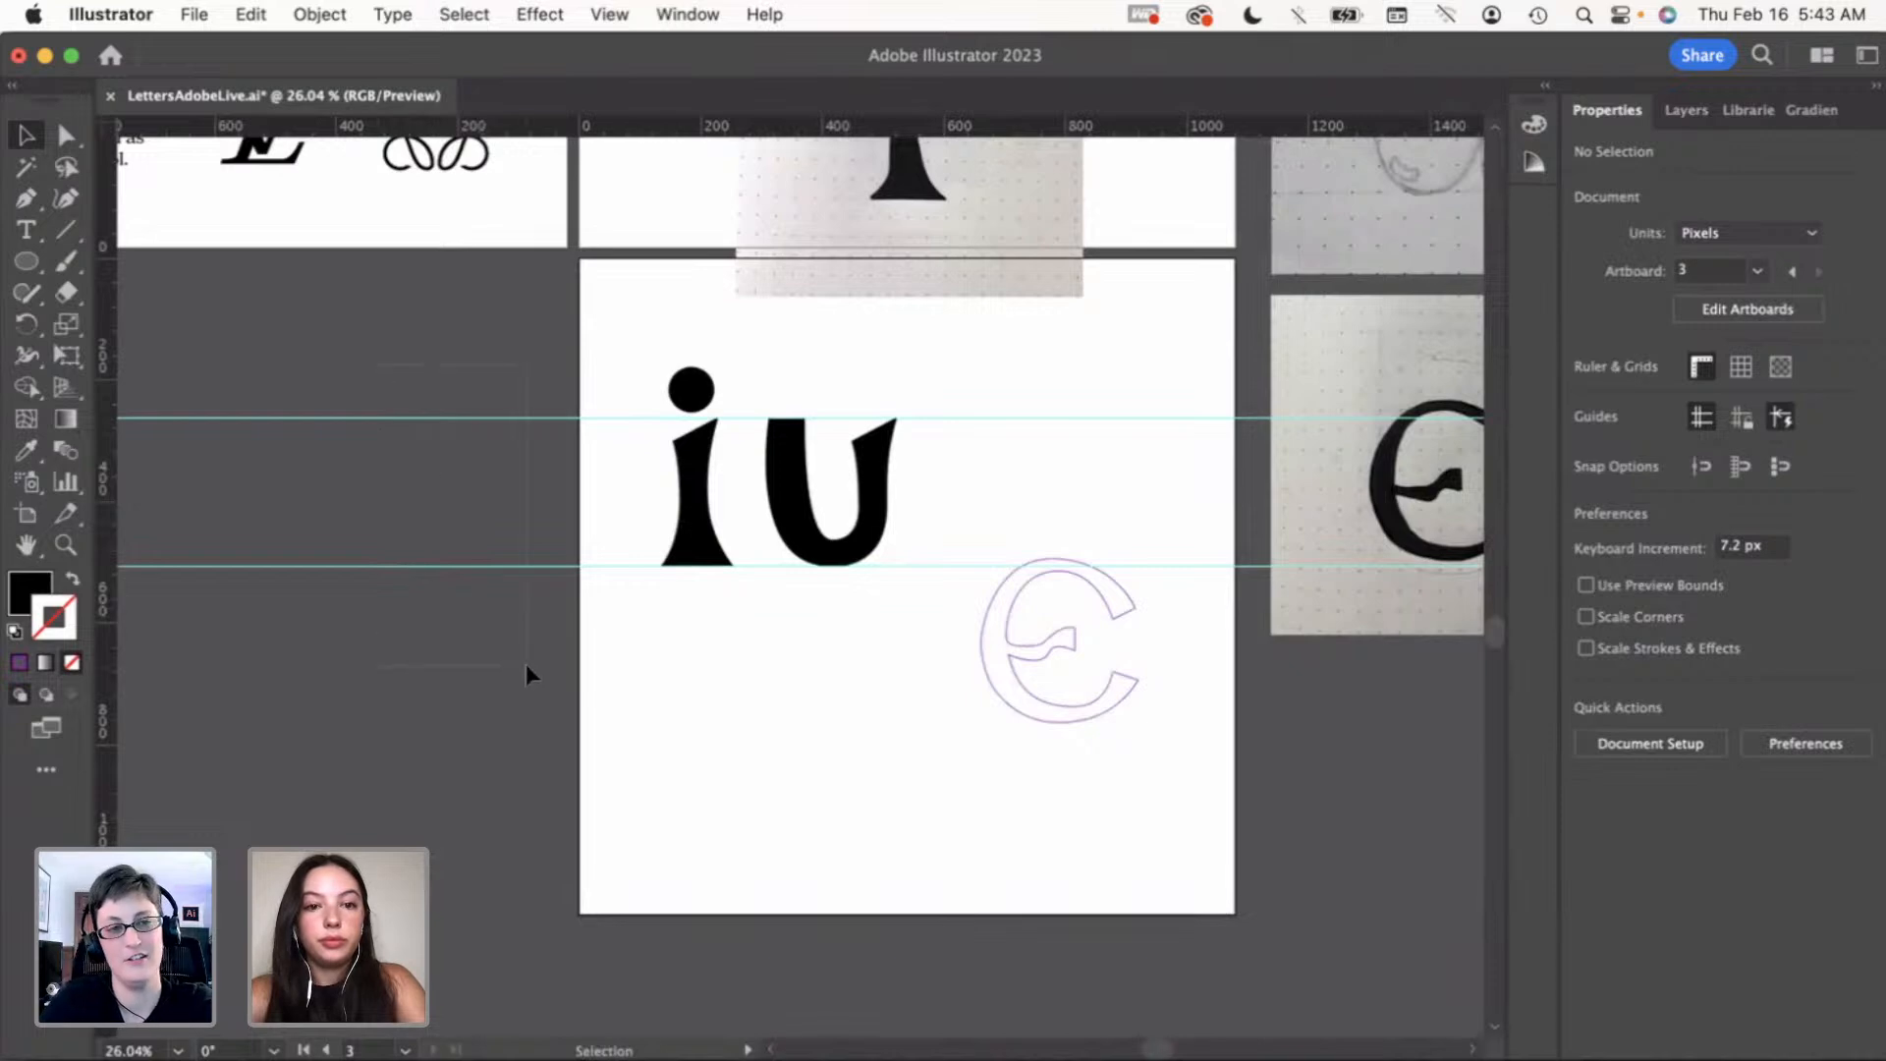
{"action": "left_click_drag", "start_coordinate": [526, 664], "coordinate": [526, 667]}
{"action": "key", "text": "Delete"}
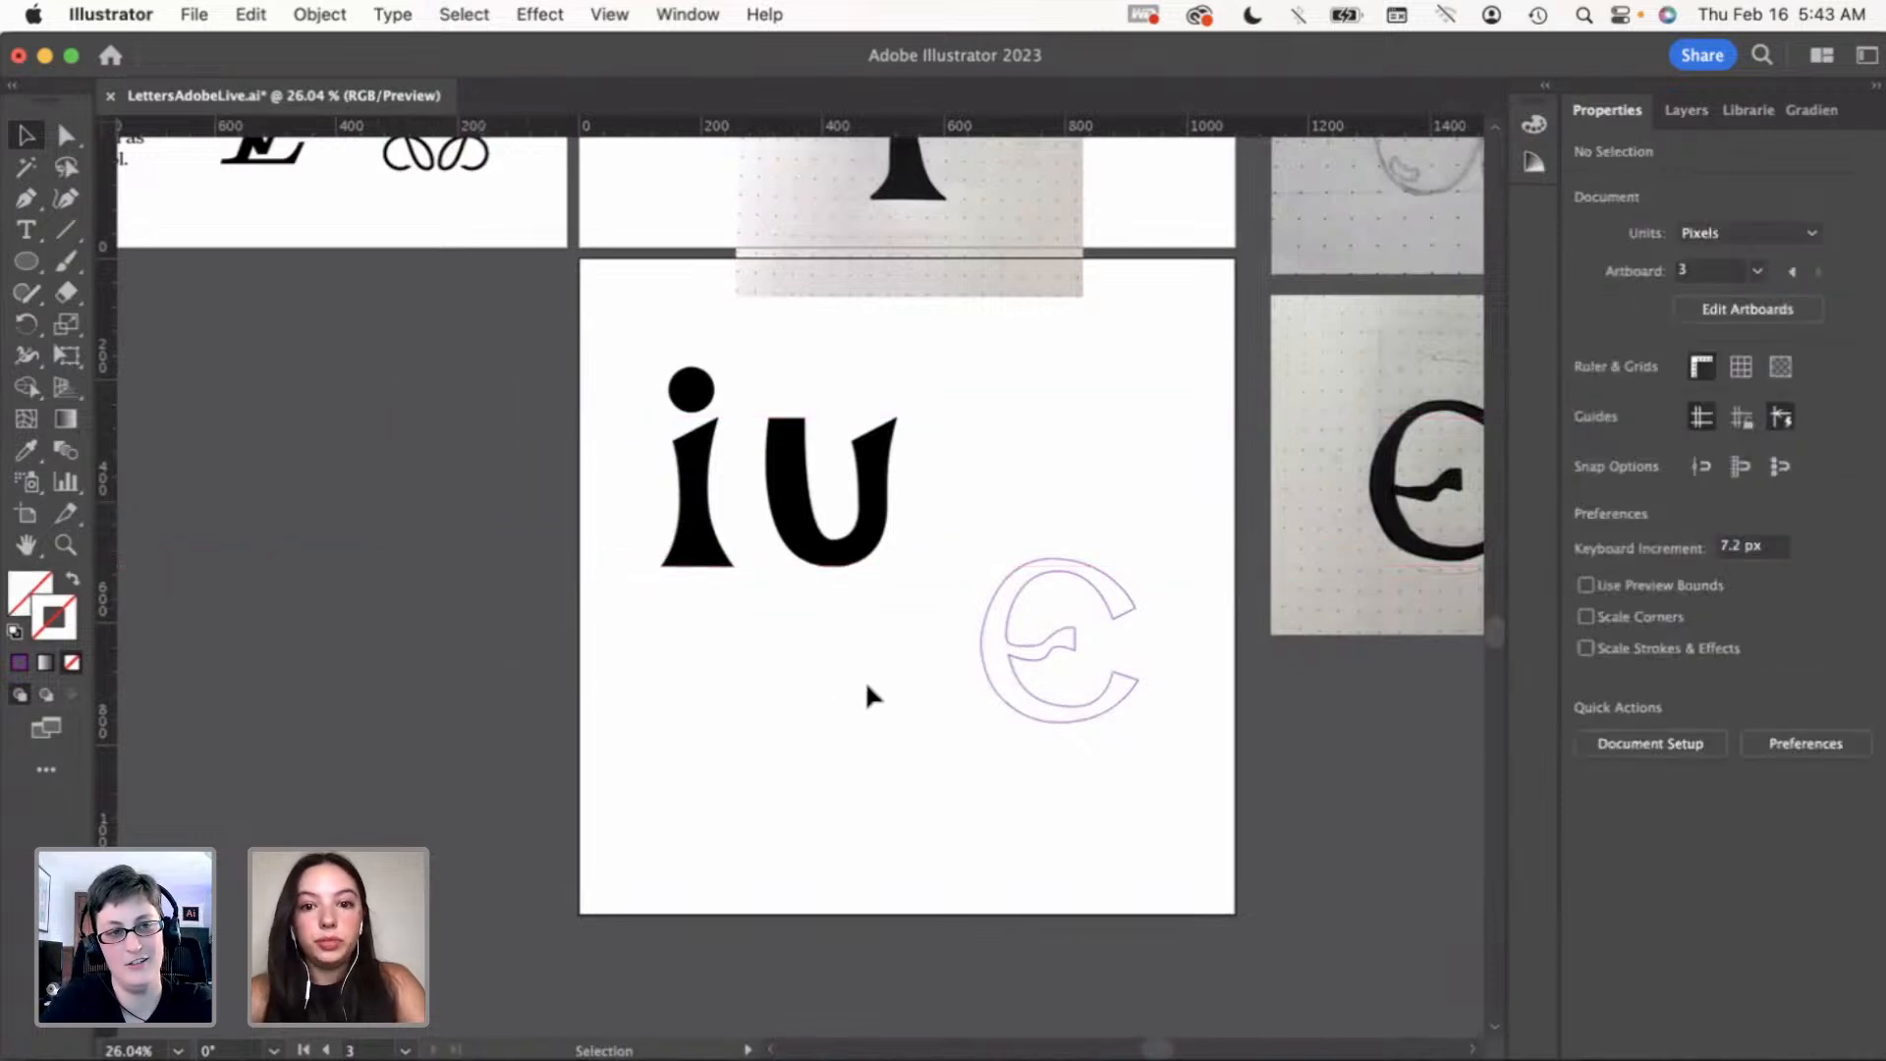
Smooth the e's outer left curve with the Curvature tool, leaving a single anchor point at its widest part
{"action": "scroll", "coordinate": [761, 461], "scroll_direction": "up", "scroll_amount": 2}
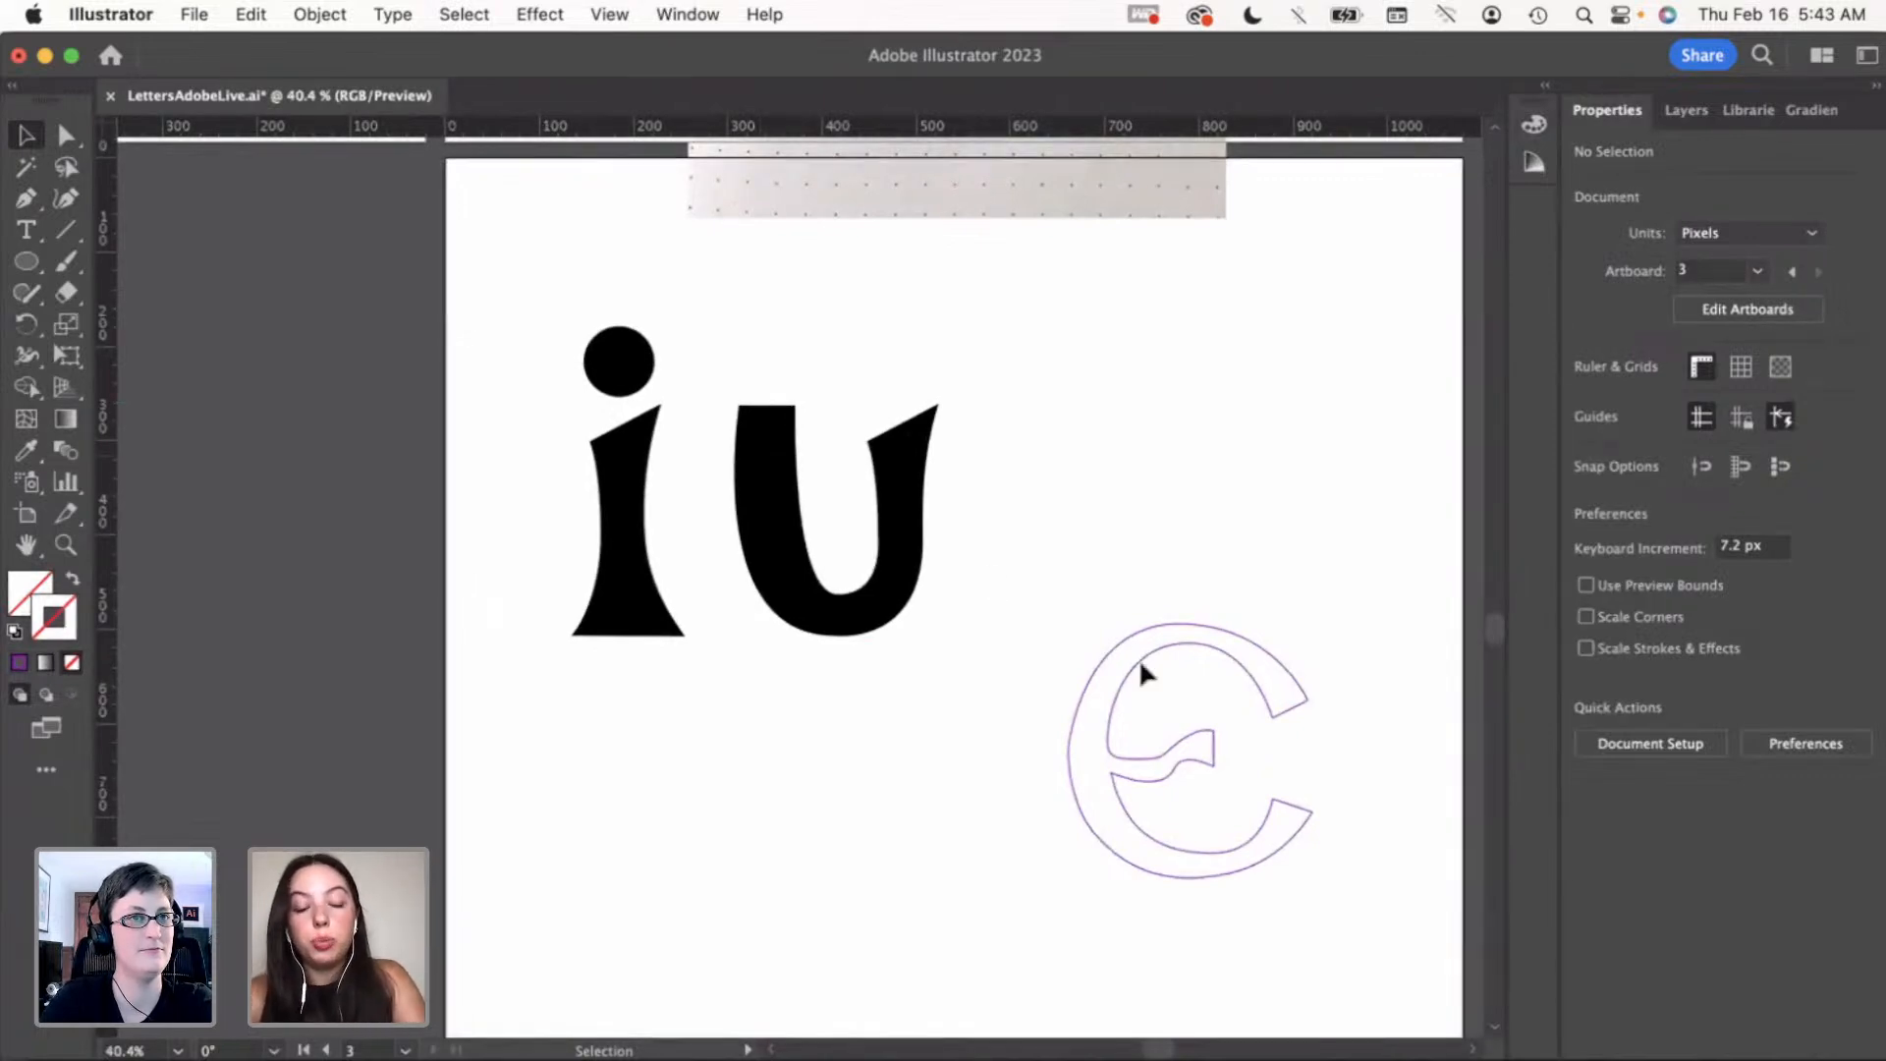
{"action": "key", "text": "a"}
{"action": "left_click", "coordinate": [1069, 748]}
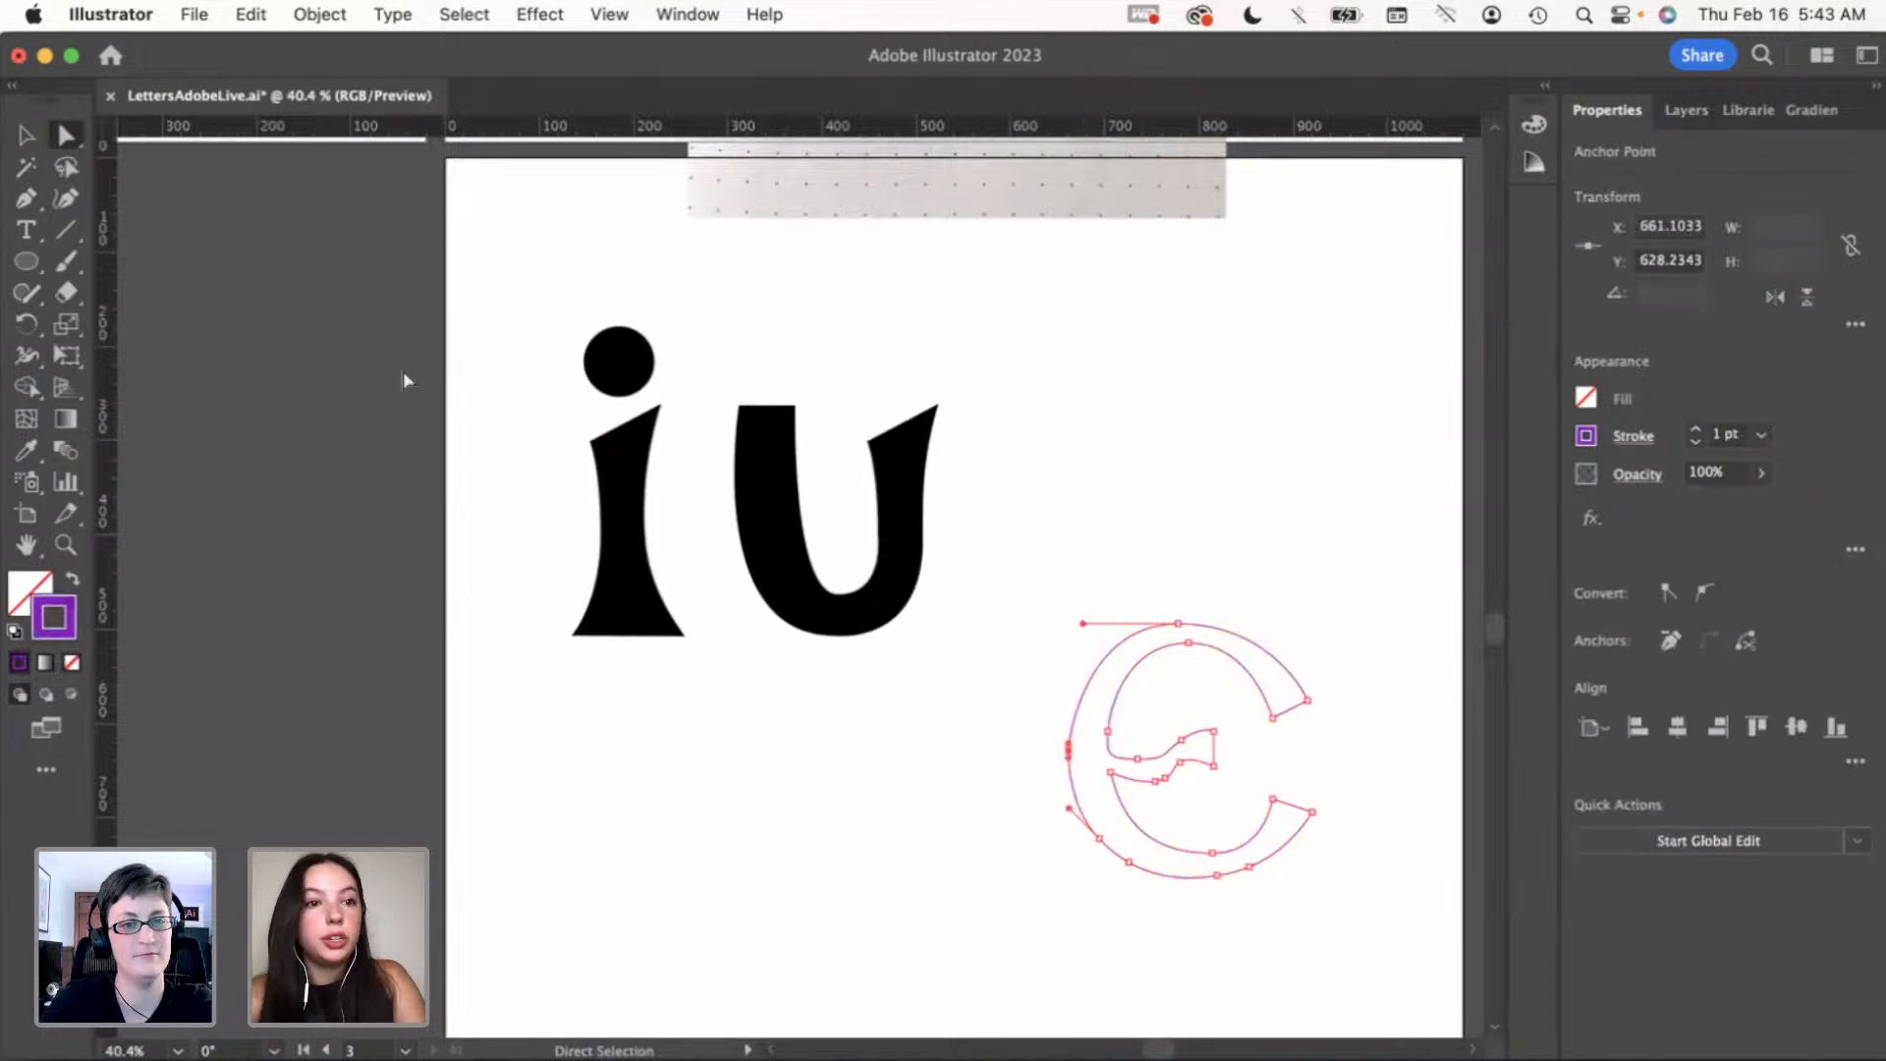
{"action": "left_click", "coordinate": [68, 200]}
{"action": "left_click_drag", "start_coordinate": [1068, 746], "coordinate": [1070, 743]}
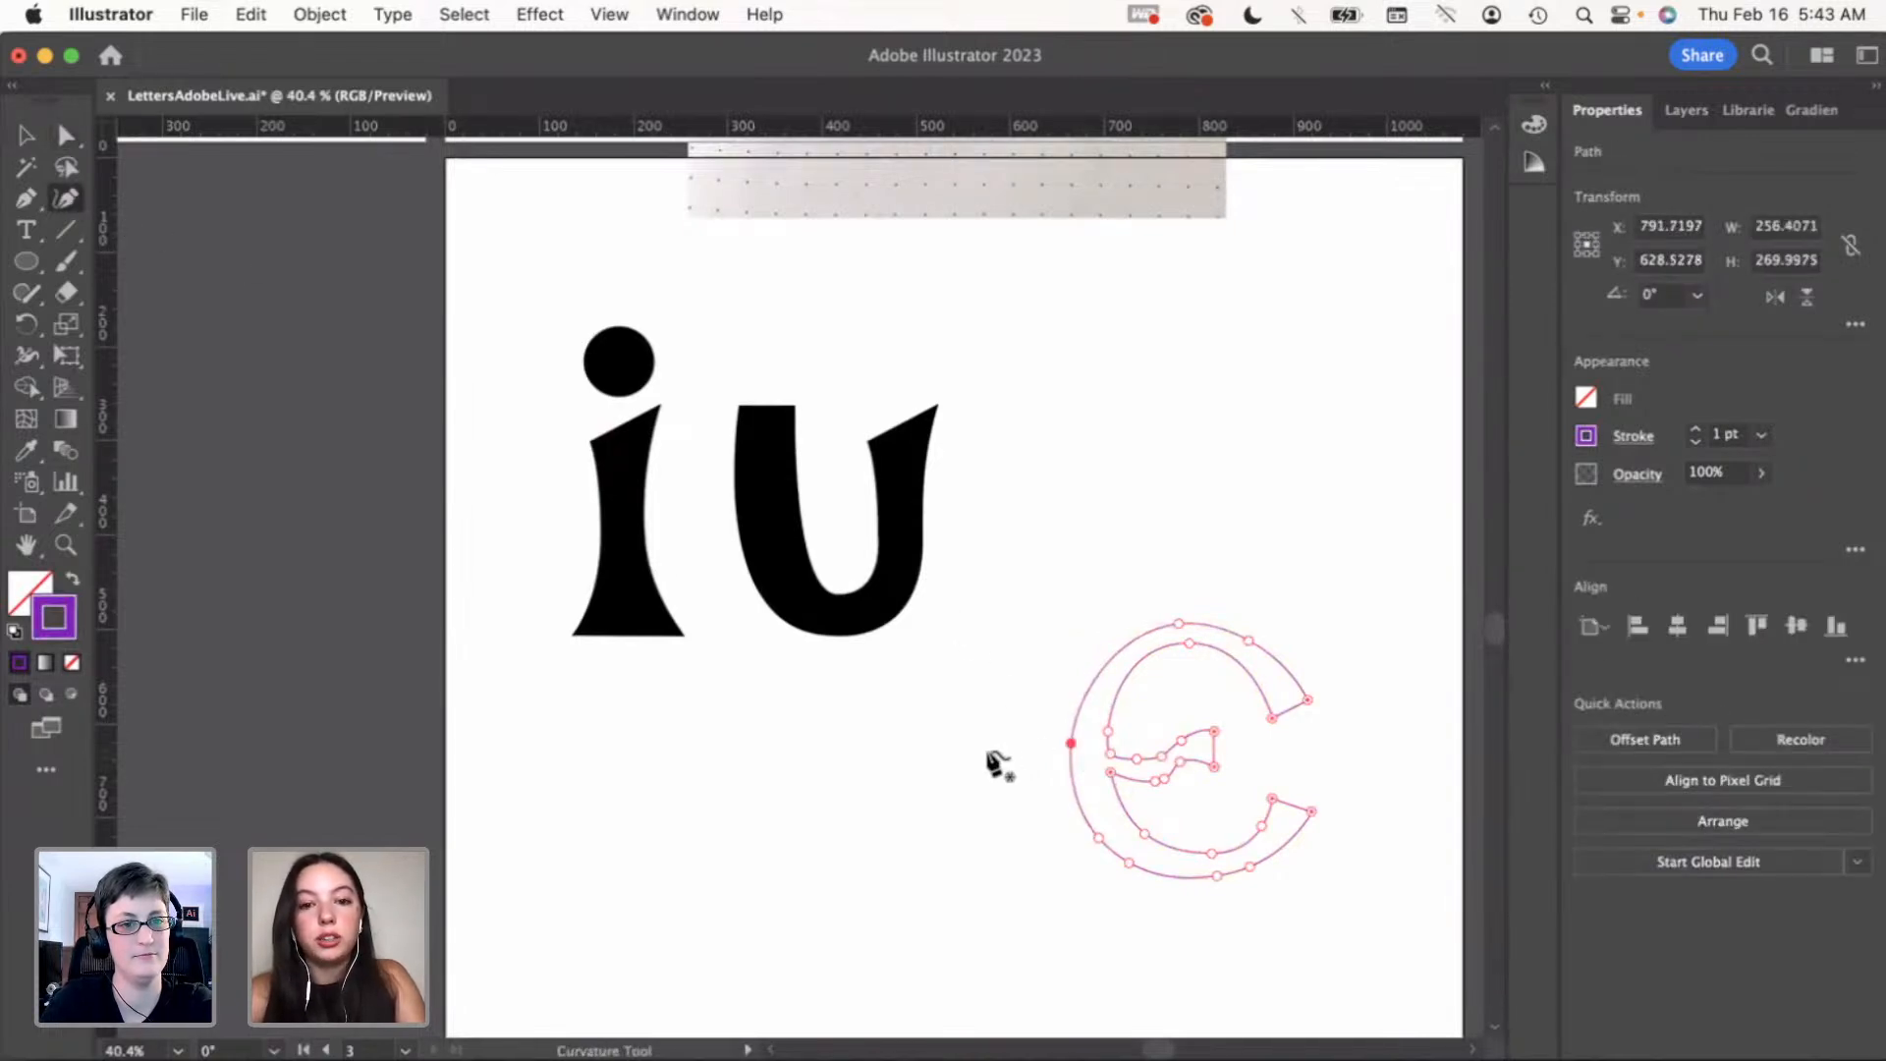
{"action": "key", "text": "v"}
{"action": "left_click", "coordinate": [987, 753]}
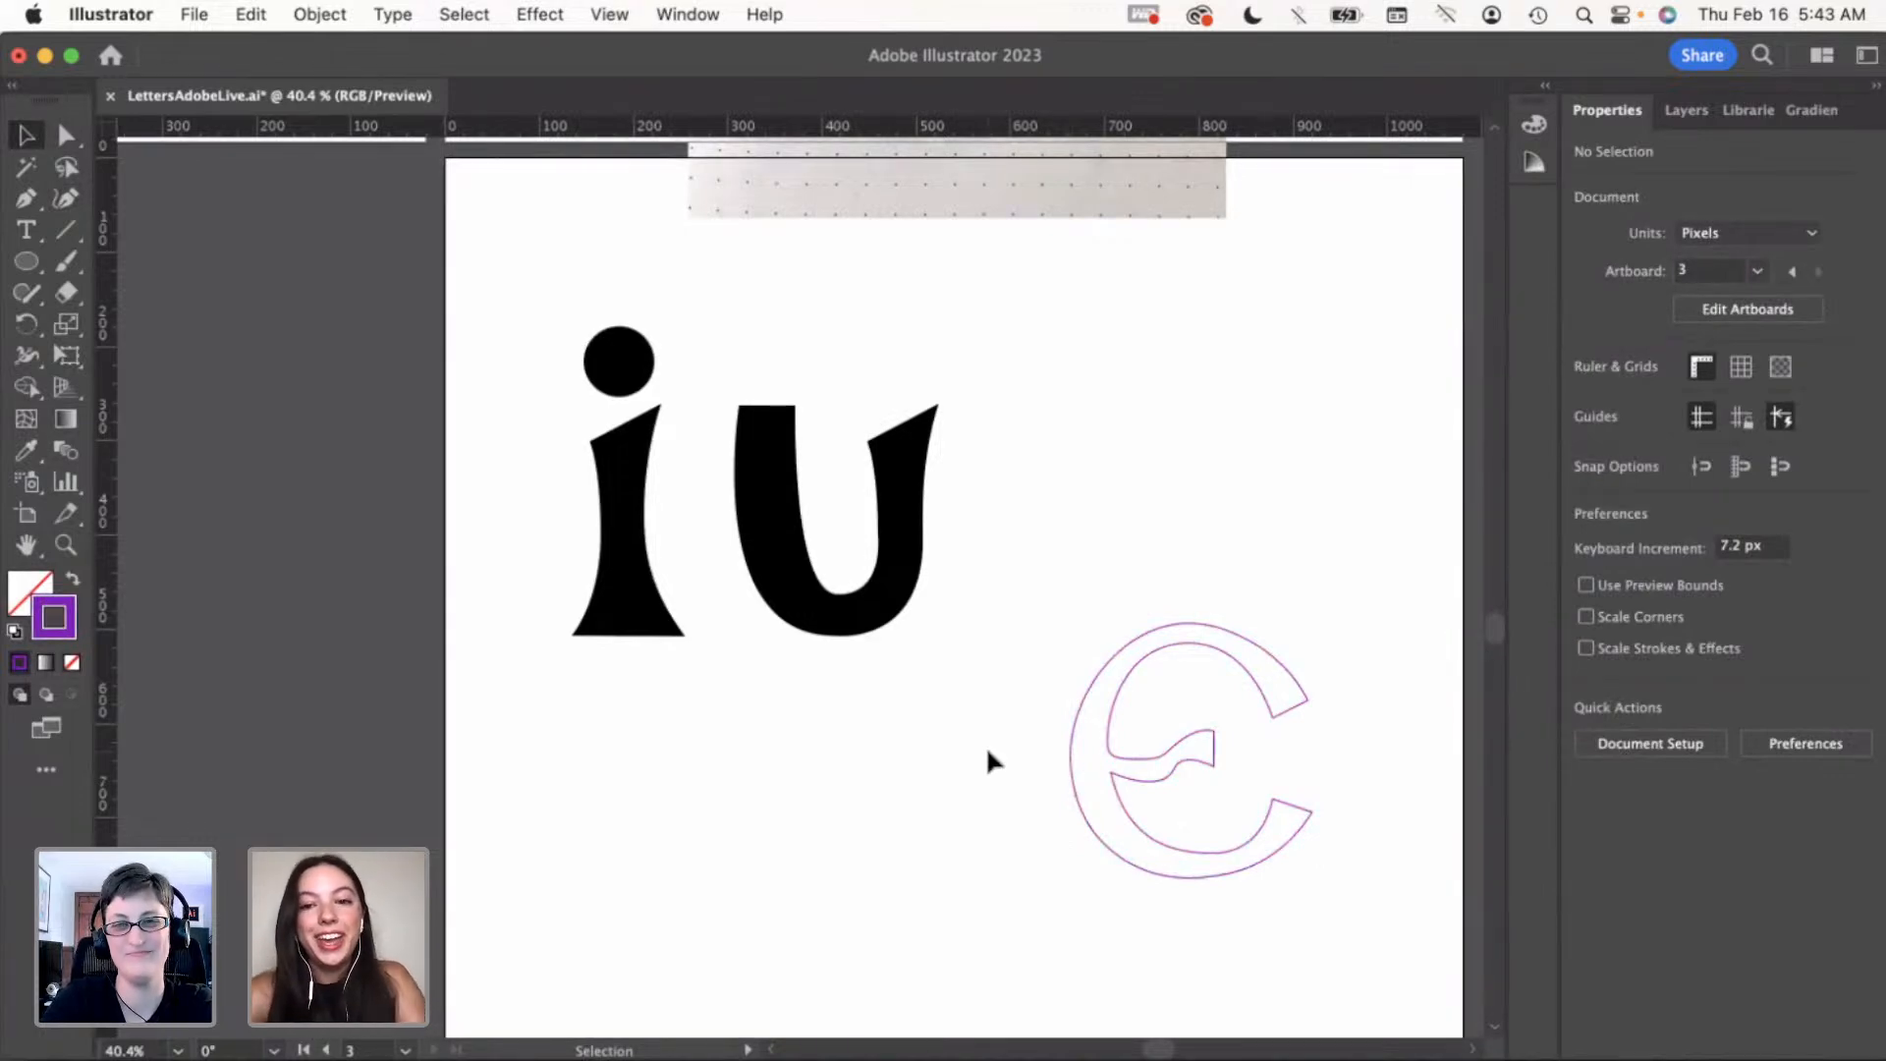
Swap the e outline's stroke for a fill and set the fill colour to 000000
{"action": "left_click", "coordinate": [1164, 751]}
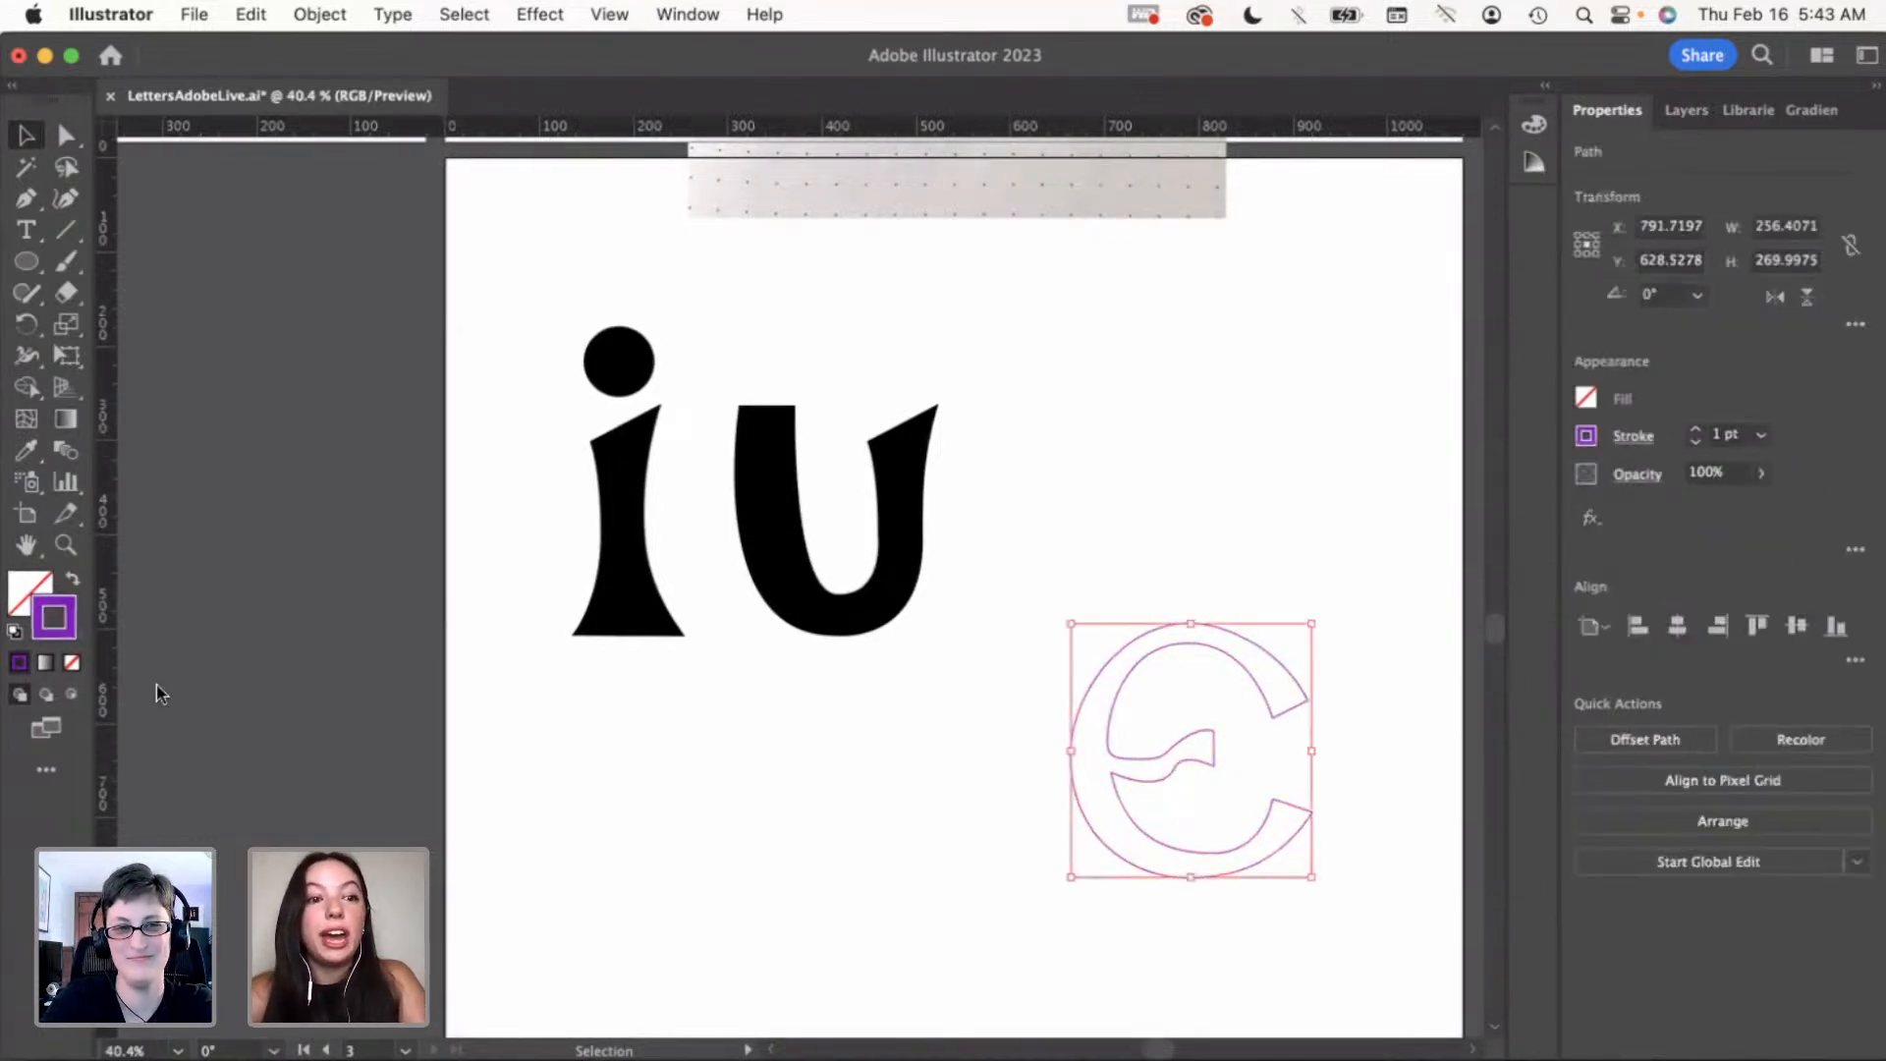
{"action": "left_click", "coordinate": [72, 575]}
{"action": "double_click", "coordinate": [24, 599]}
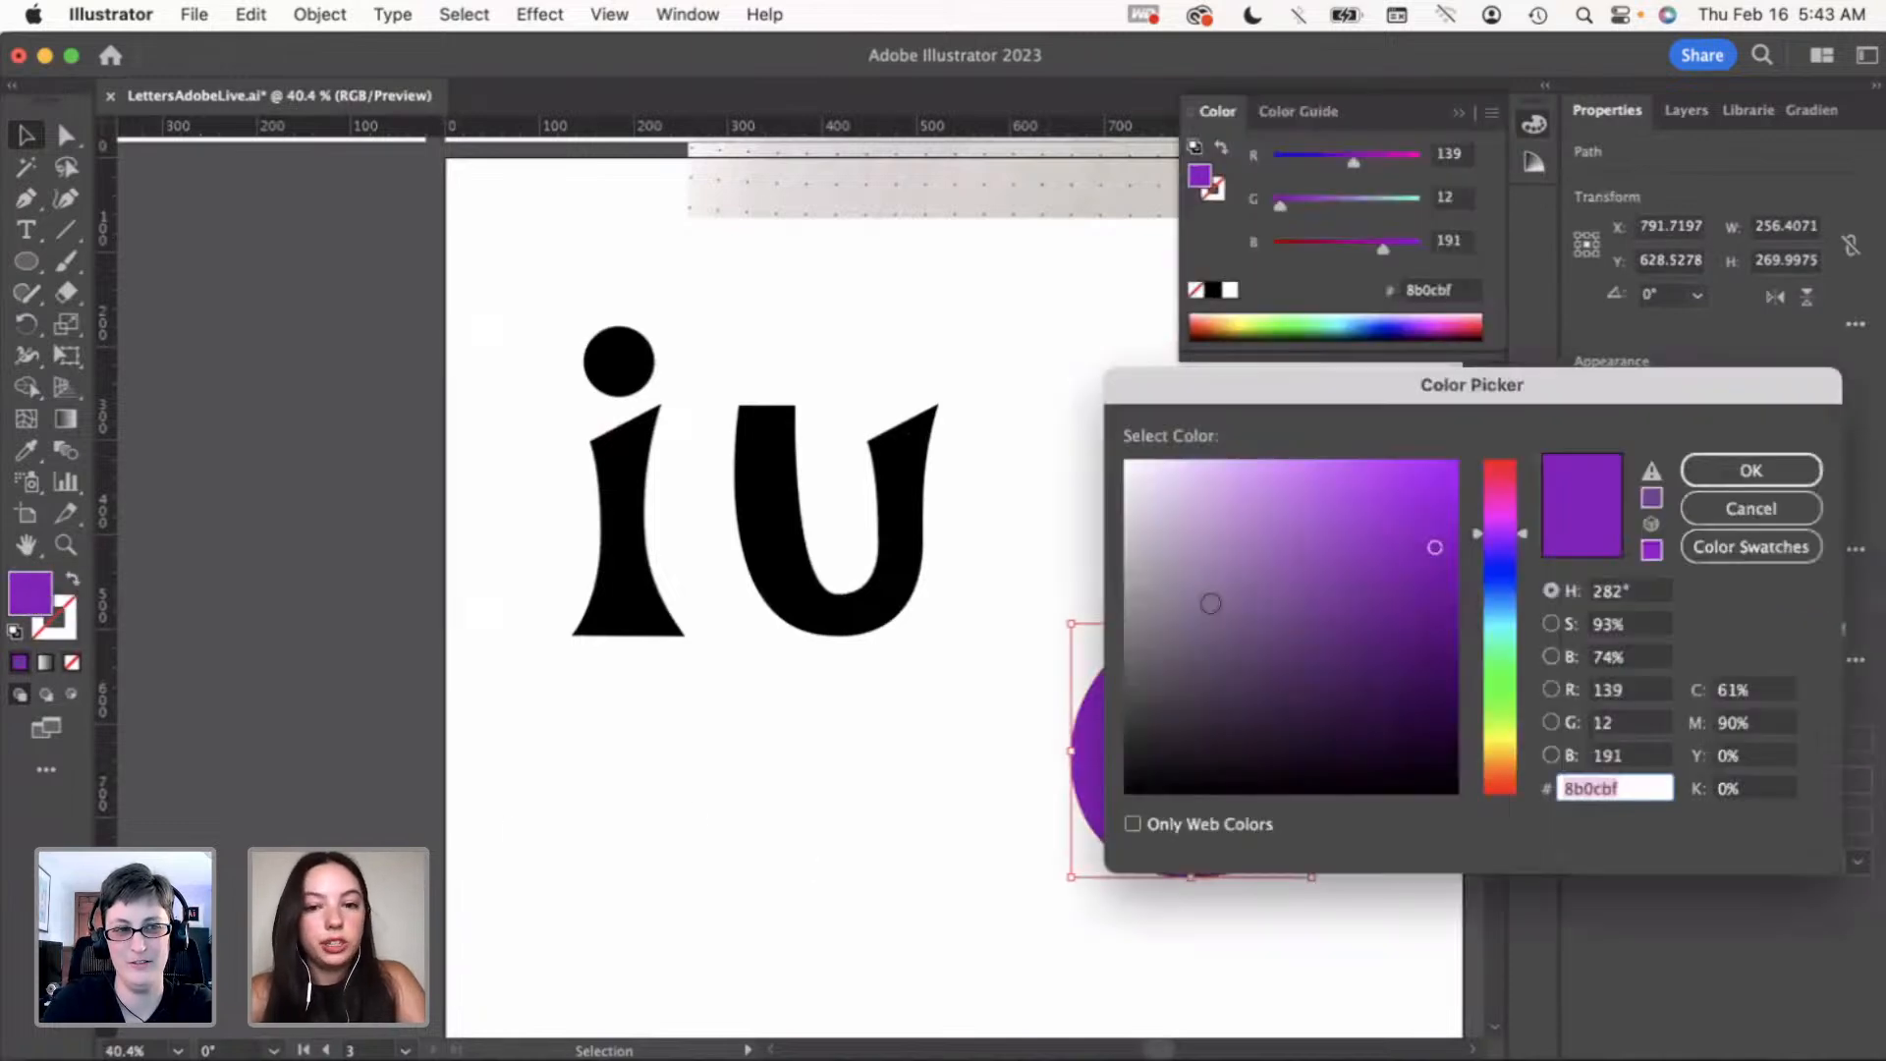
{"action": "type", "text": "000000"}
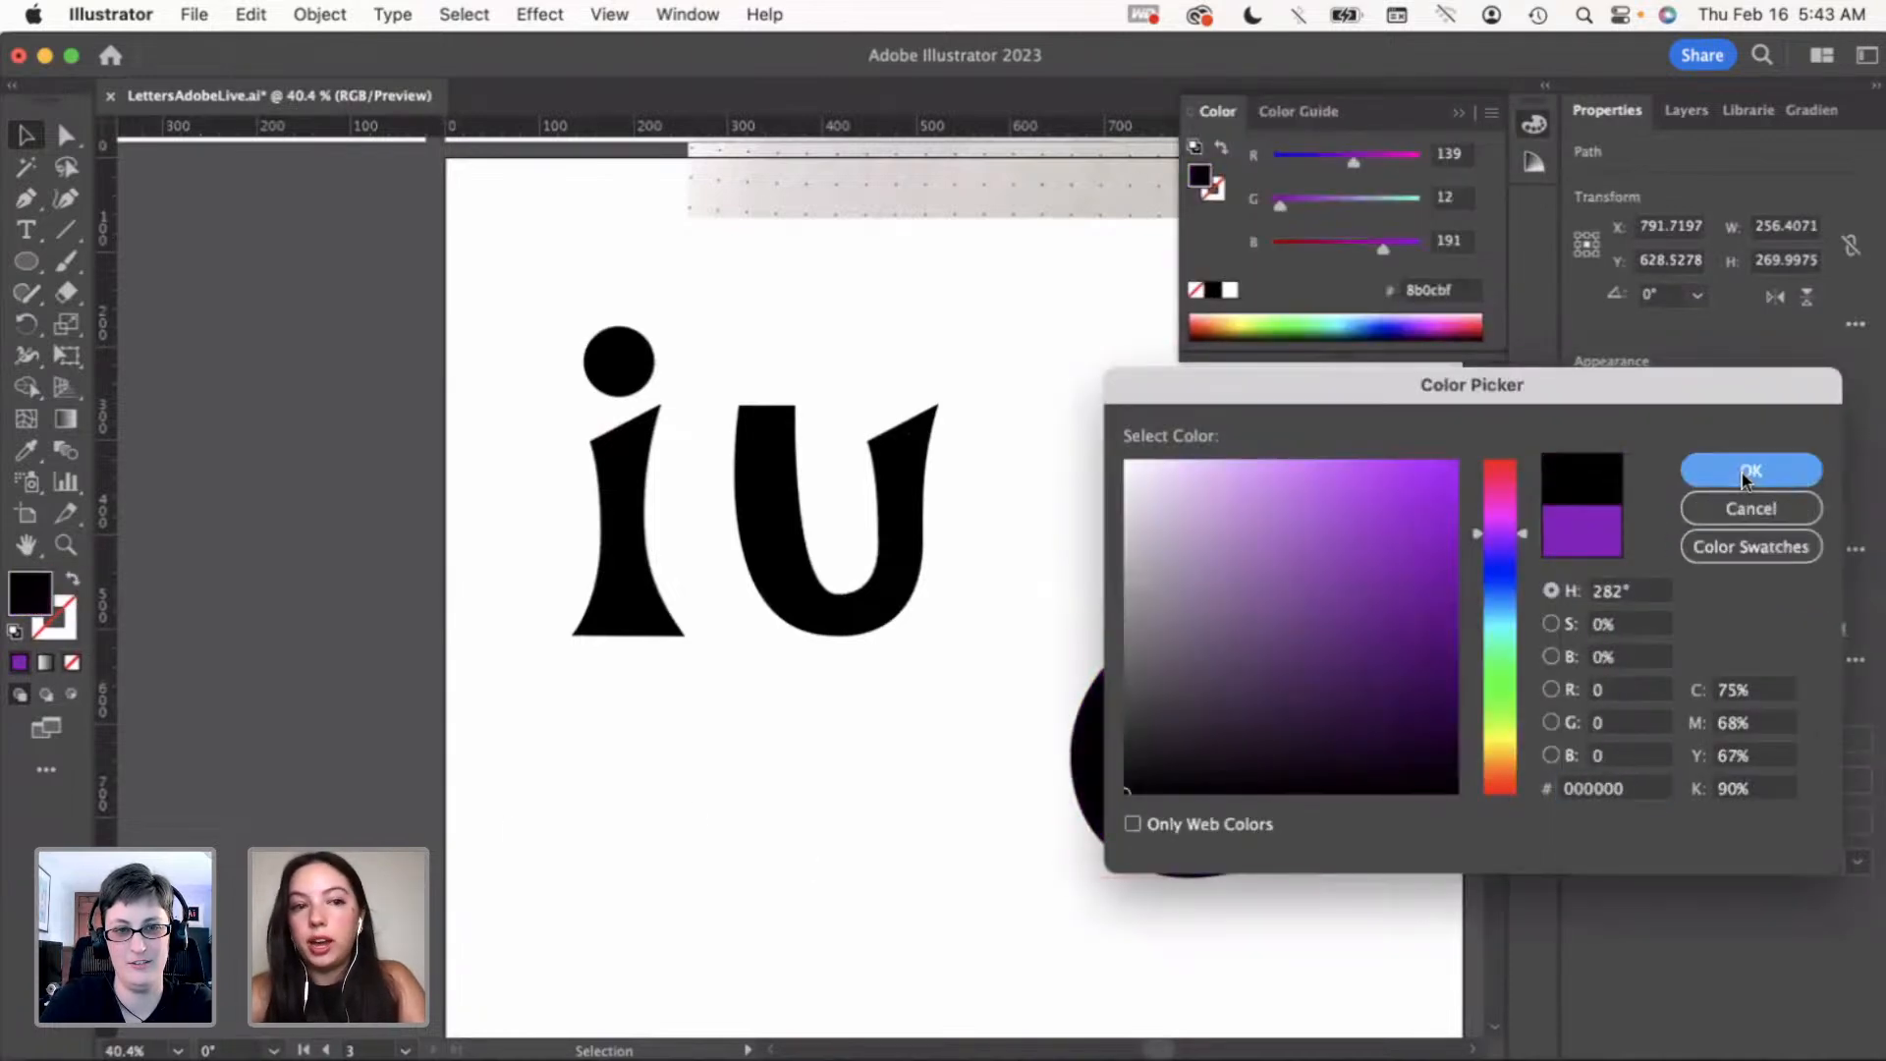
{"action": "left_click", "coordinate": [1742, 473]}
{"action": "left_click", "coordinate": [988, 707]}
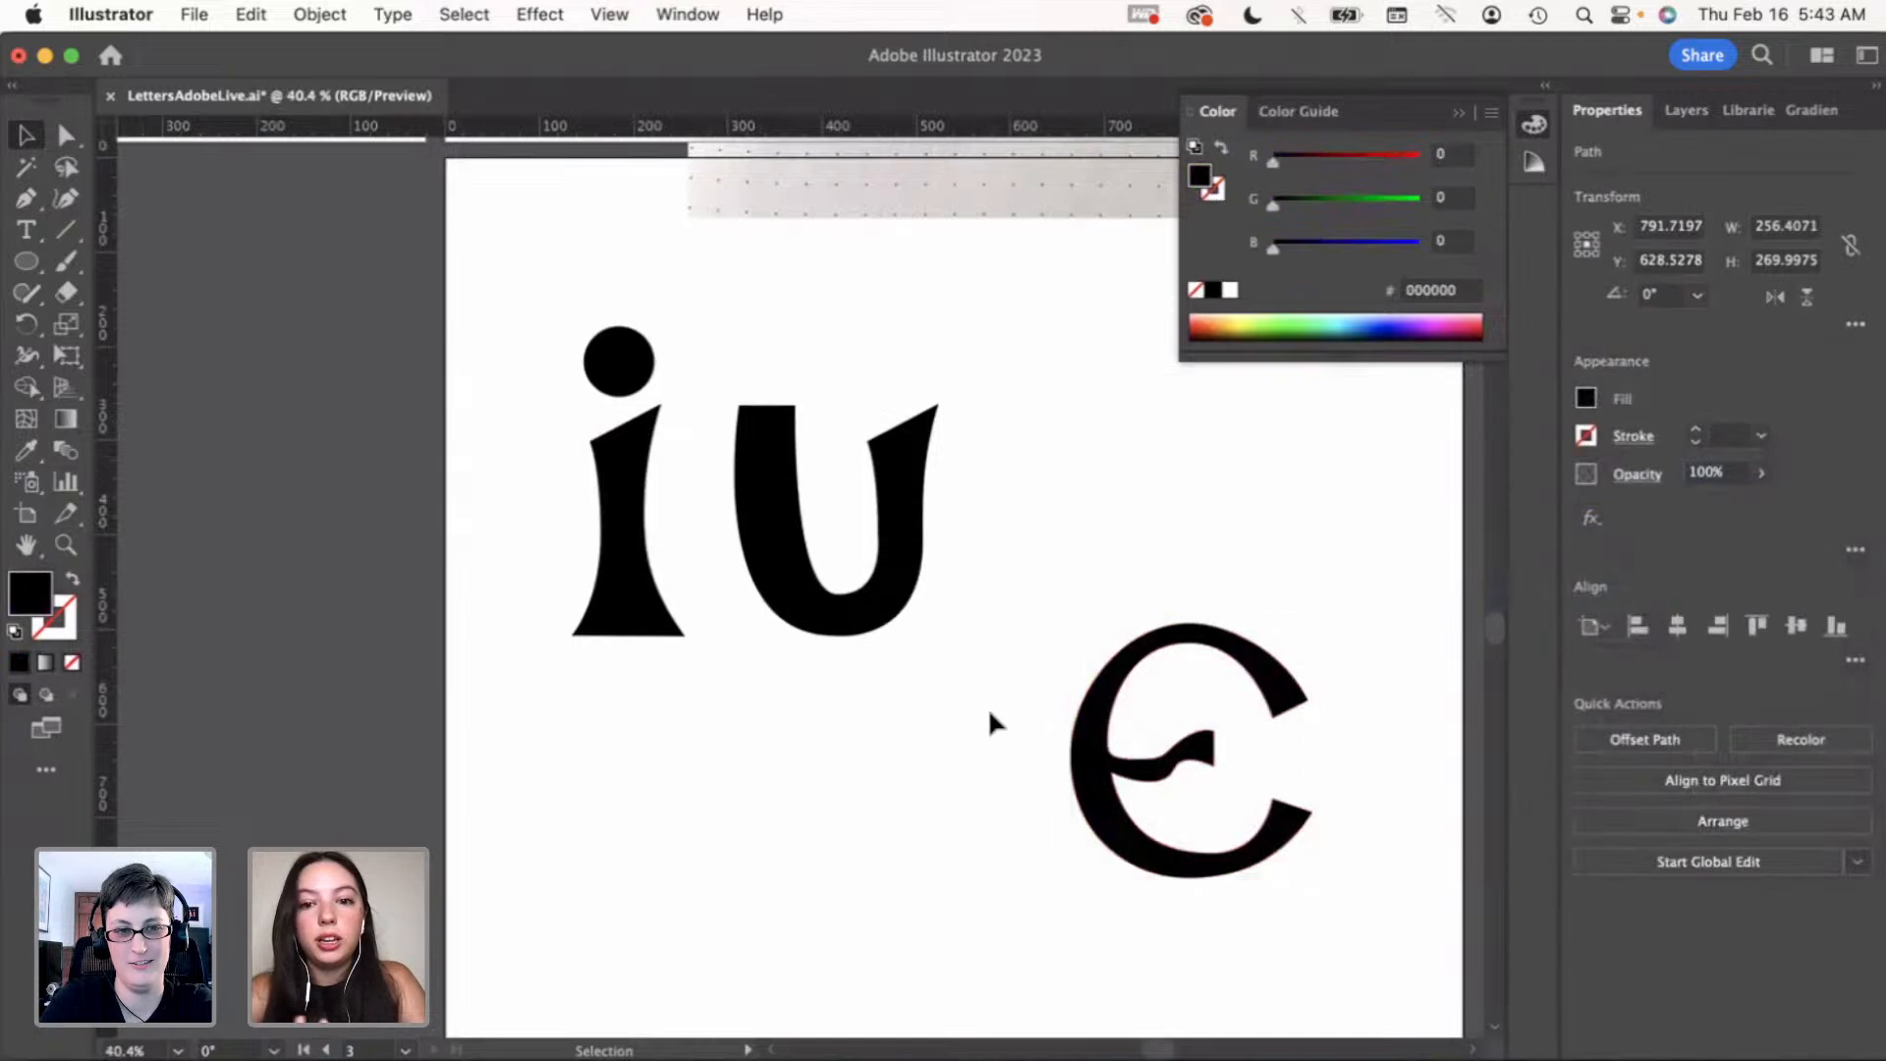
{"action": "left_click", "coordinate": [1460, 112]}
Move the filled e up beside the u so that the three letters sit in one row
{"action": "scroll", "coordinate": [1110, 633], "scroll_direction": "down", "scroll_amount": 3}
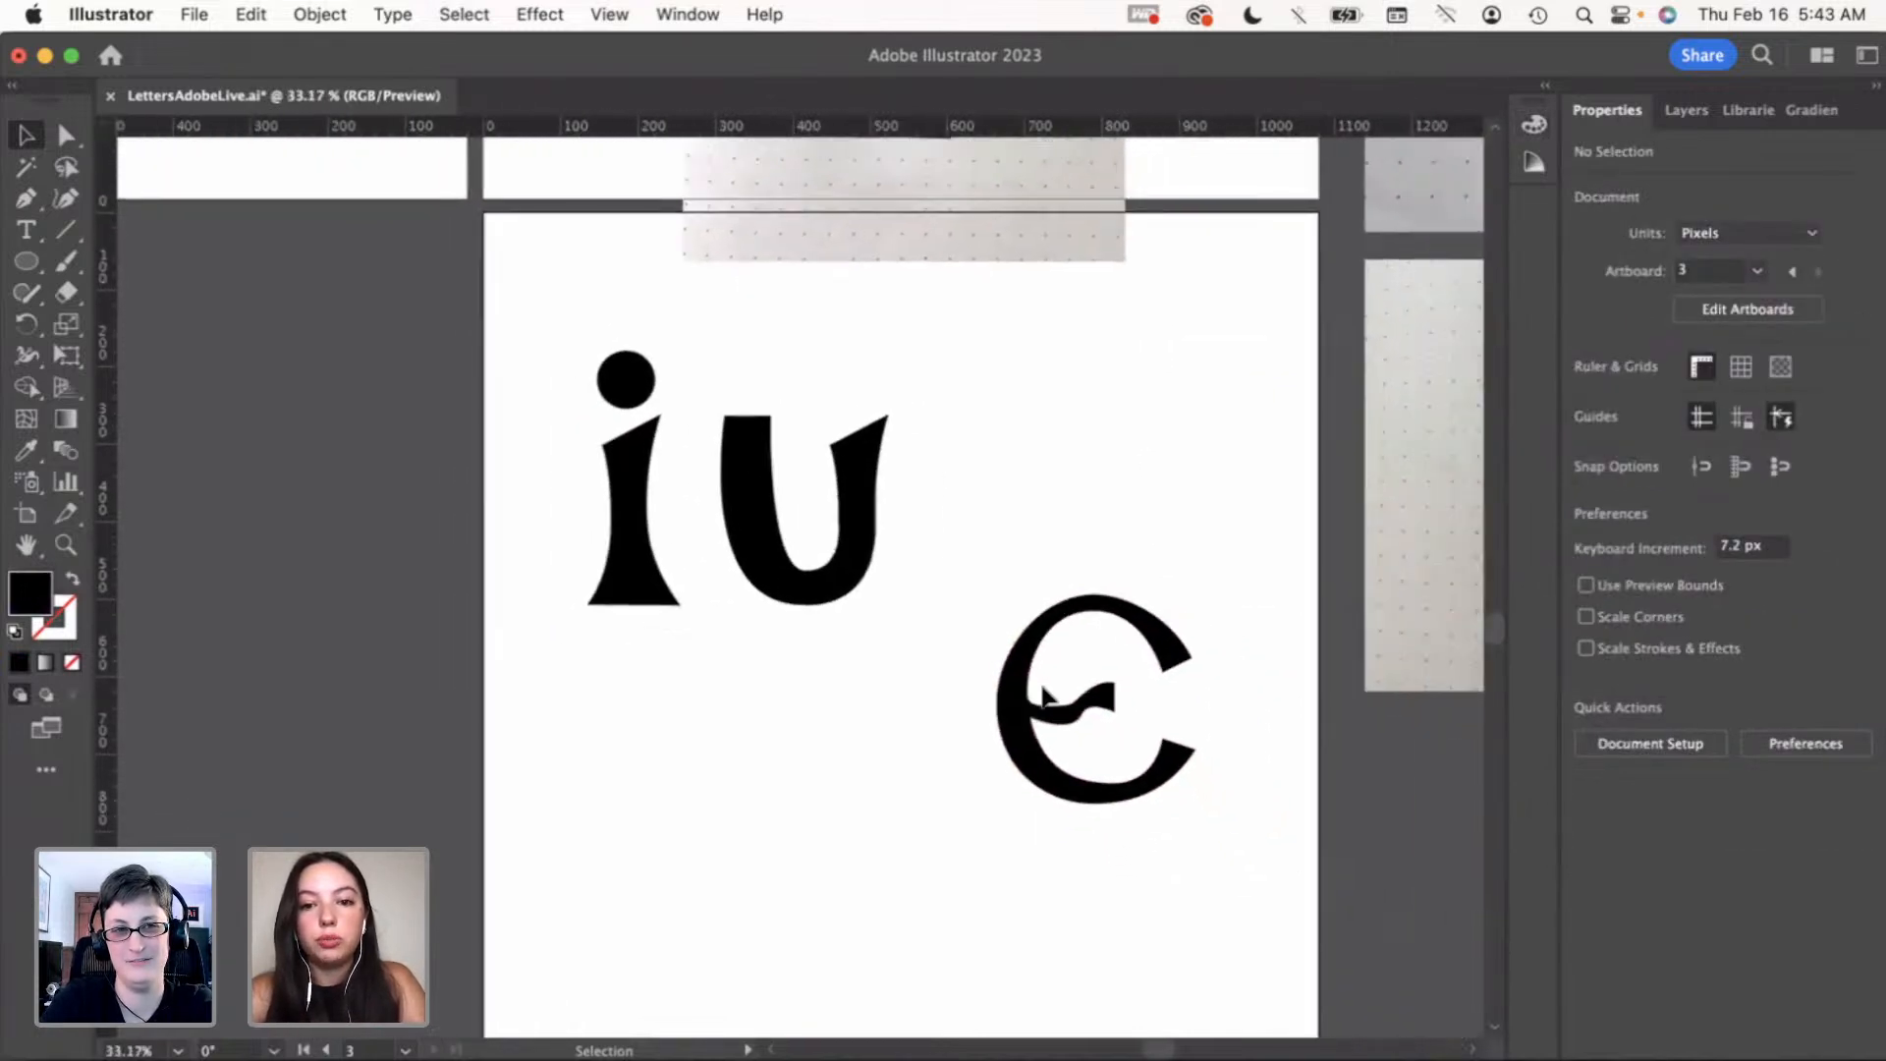
{"action": "left_click_drag", "start_coordinate": [1022, 706], "coordinate": [1058, 527]}
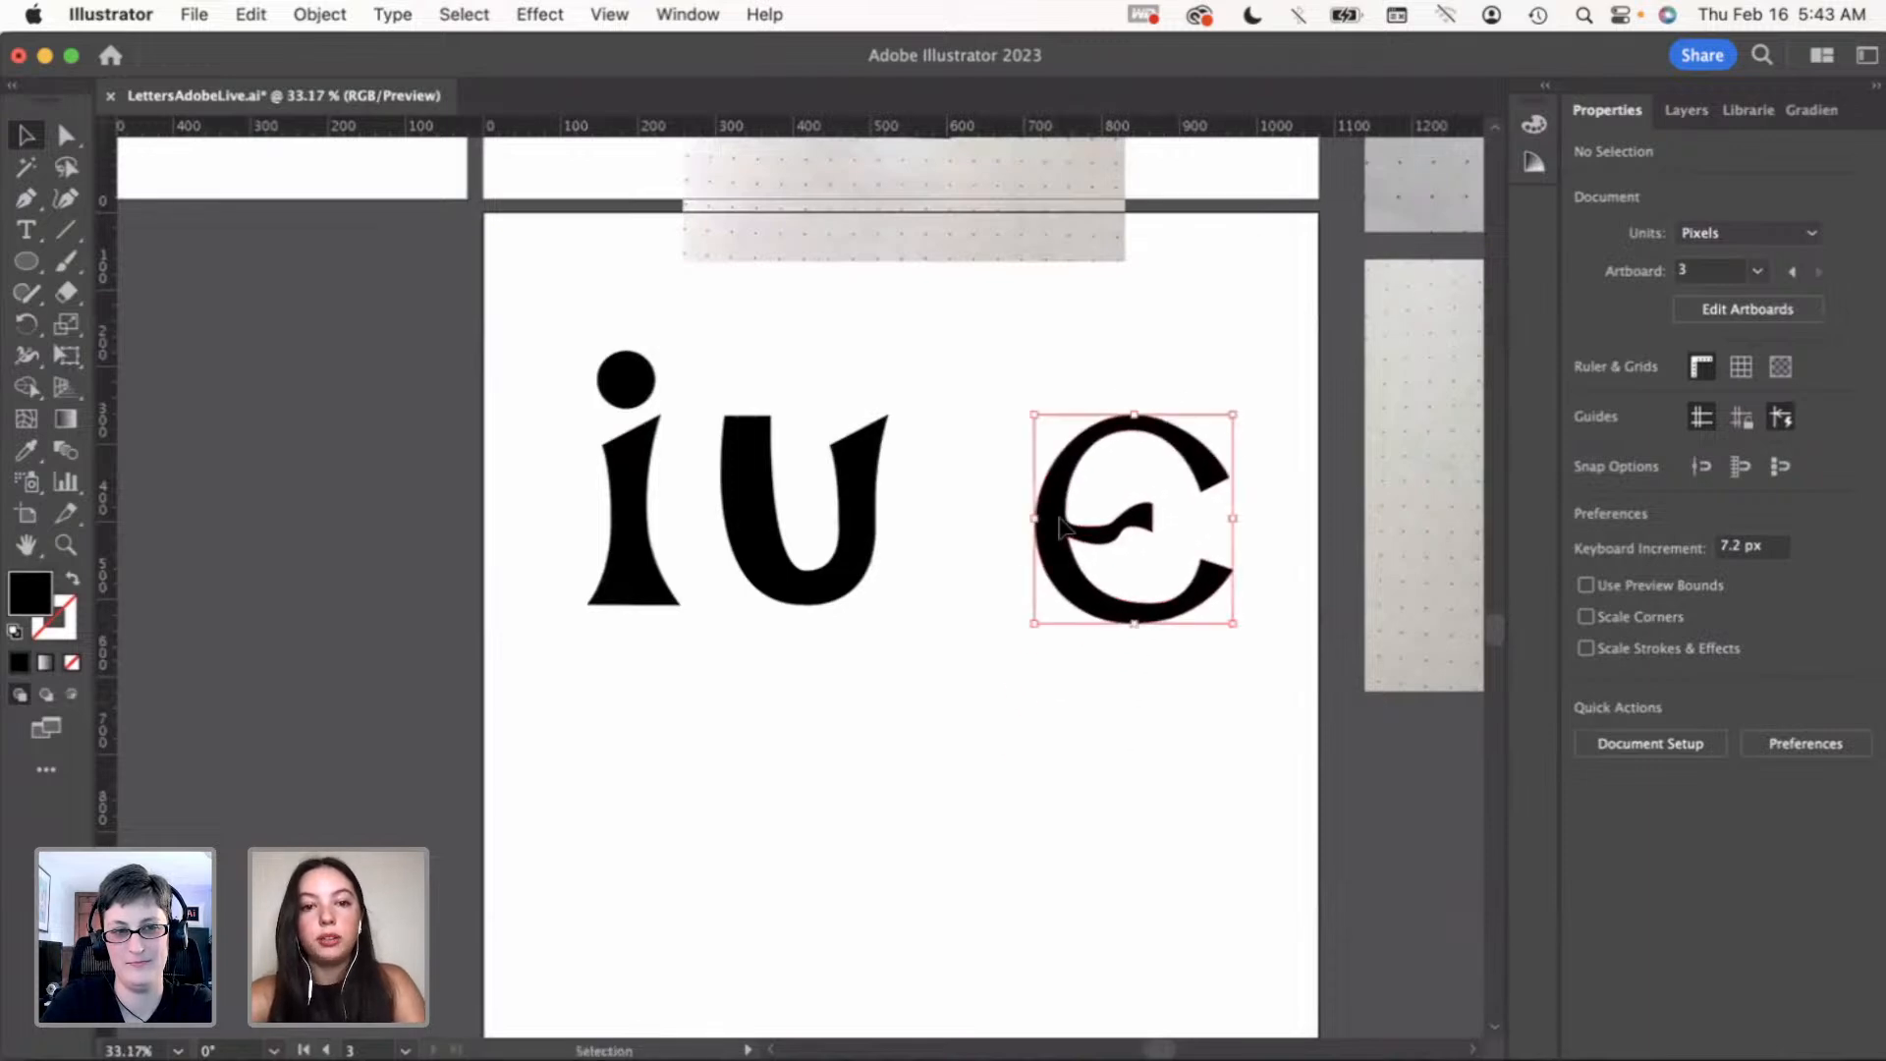
{"action": "left_click", "coordinate": [1005, 533]}
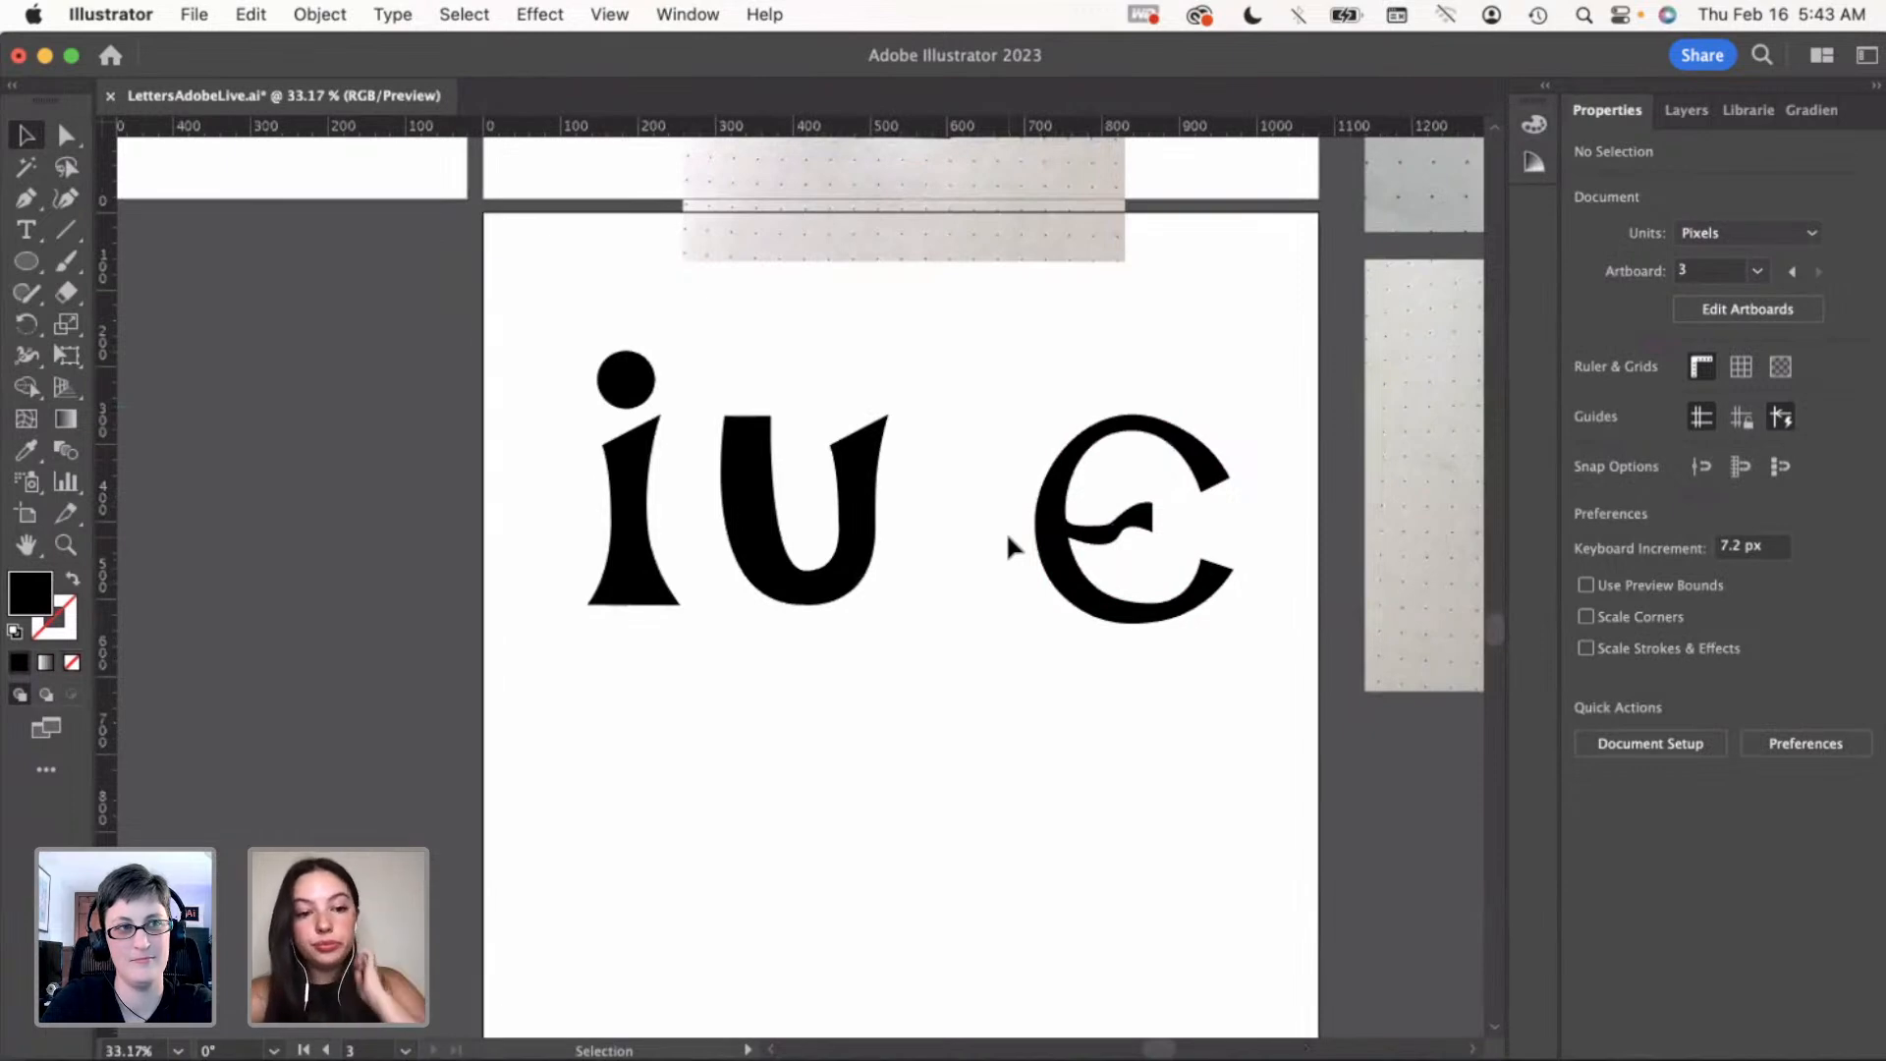
{"action": "left_click_drag", "start_coordinate": [1060, 539], "coordinate": [1051, 532]}
{"action": "left_click", "coordinate": [990, 692]}
{"action": "scroll", "coordinate": [981, 698], "scroll_direction": "down", "scroll_amount": 3}
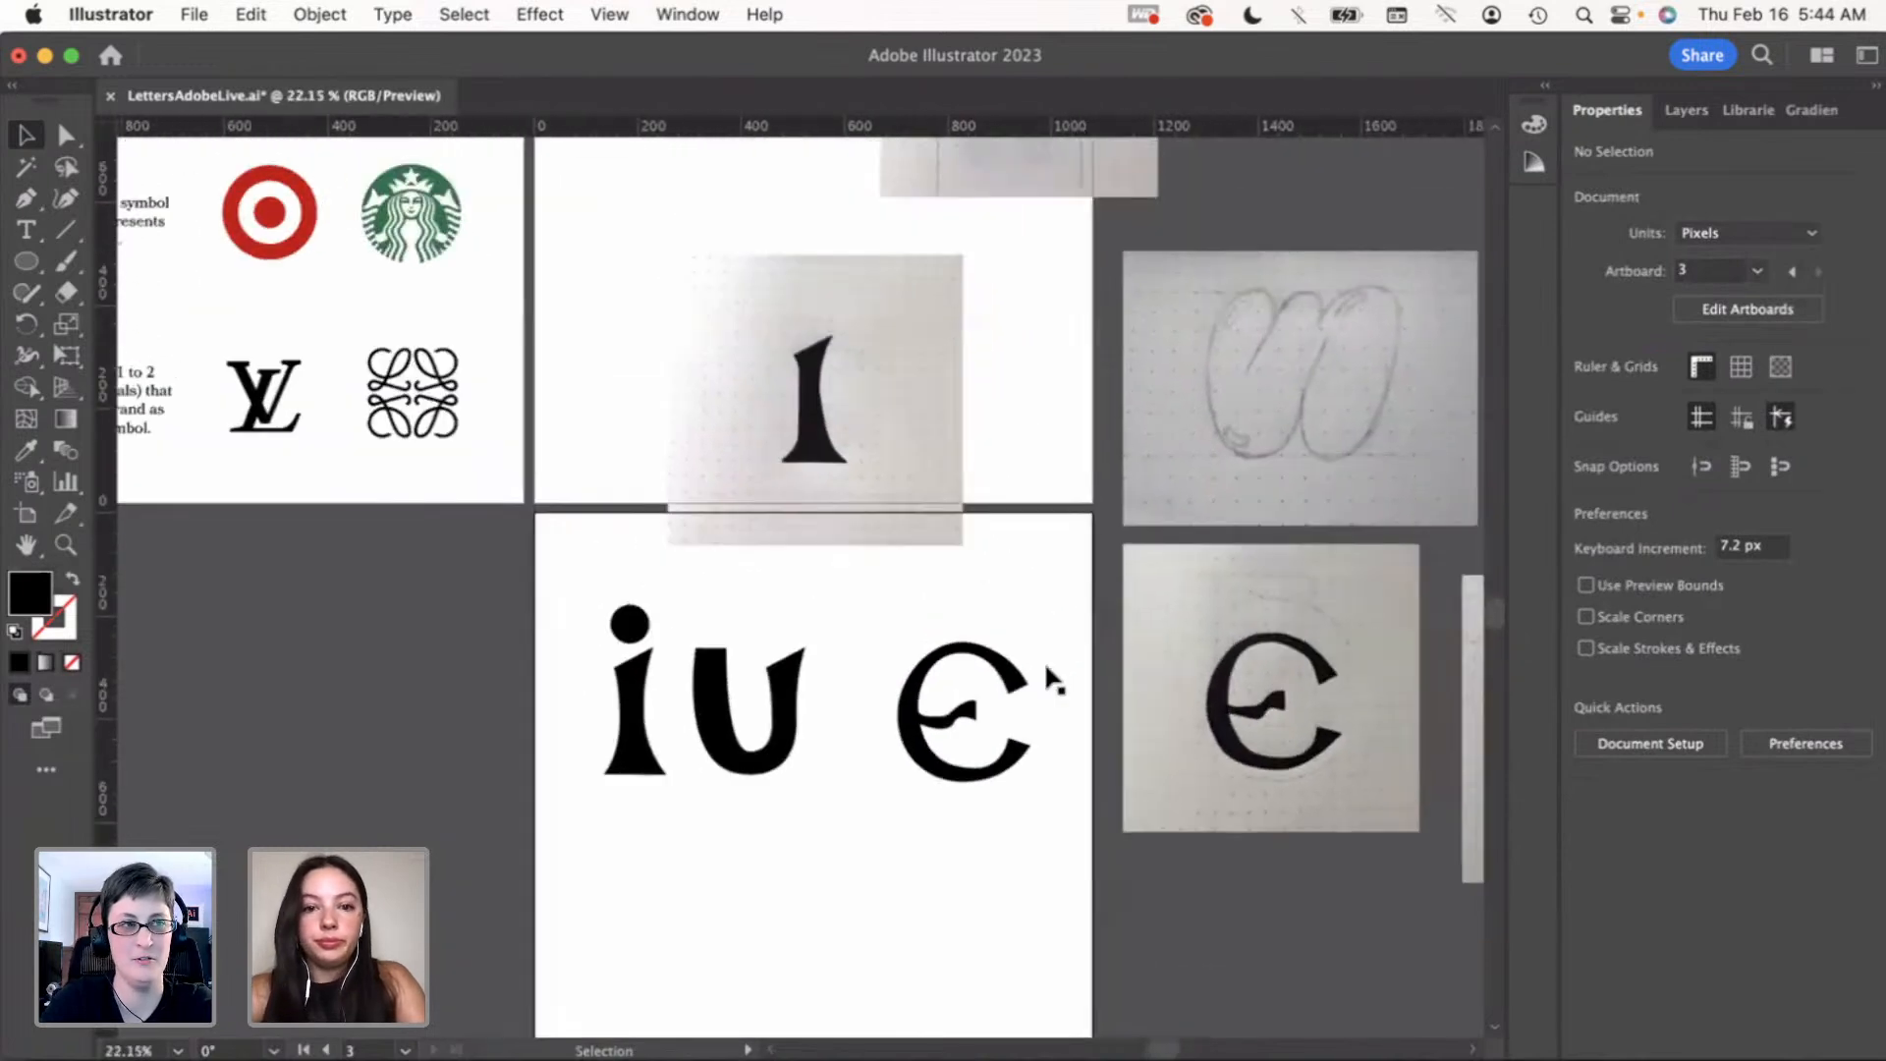
Move the i sketch photo up so it lies entirely on the upper artboard
{"action": "left_click_drag", "start_coordinate": [569, 628], "coordinate": [923, 648]}
{"action": "left_click_drag", "start_coordinate": [910, 442], "coordinate": [874, 338]}
{"action": "left_click", "coordinate": [827, 621]}
Select the i, u and e together and move them up to the top edge of their artboard
{"action": "left_click_drag", "start_coordinate": [547, 514], "coordinate": [908, 643]}
{"action": "left_click", "coordinate": [825, 768]}
{"action": "left_click", "coordinate": [889, 751]}
{"action": "scroll", "coordinate": [887, 741], "scroll_direction": "right", "scroll_amount": 2}
{"action": "scroll", "coordinate": [887, 741], "scroll_direction": "down", "scroll_amount": 1}
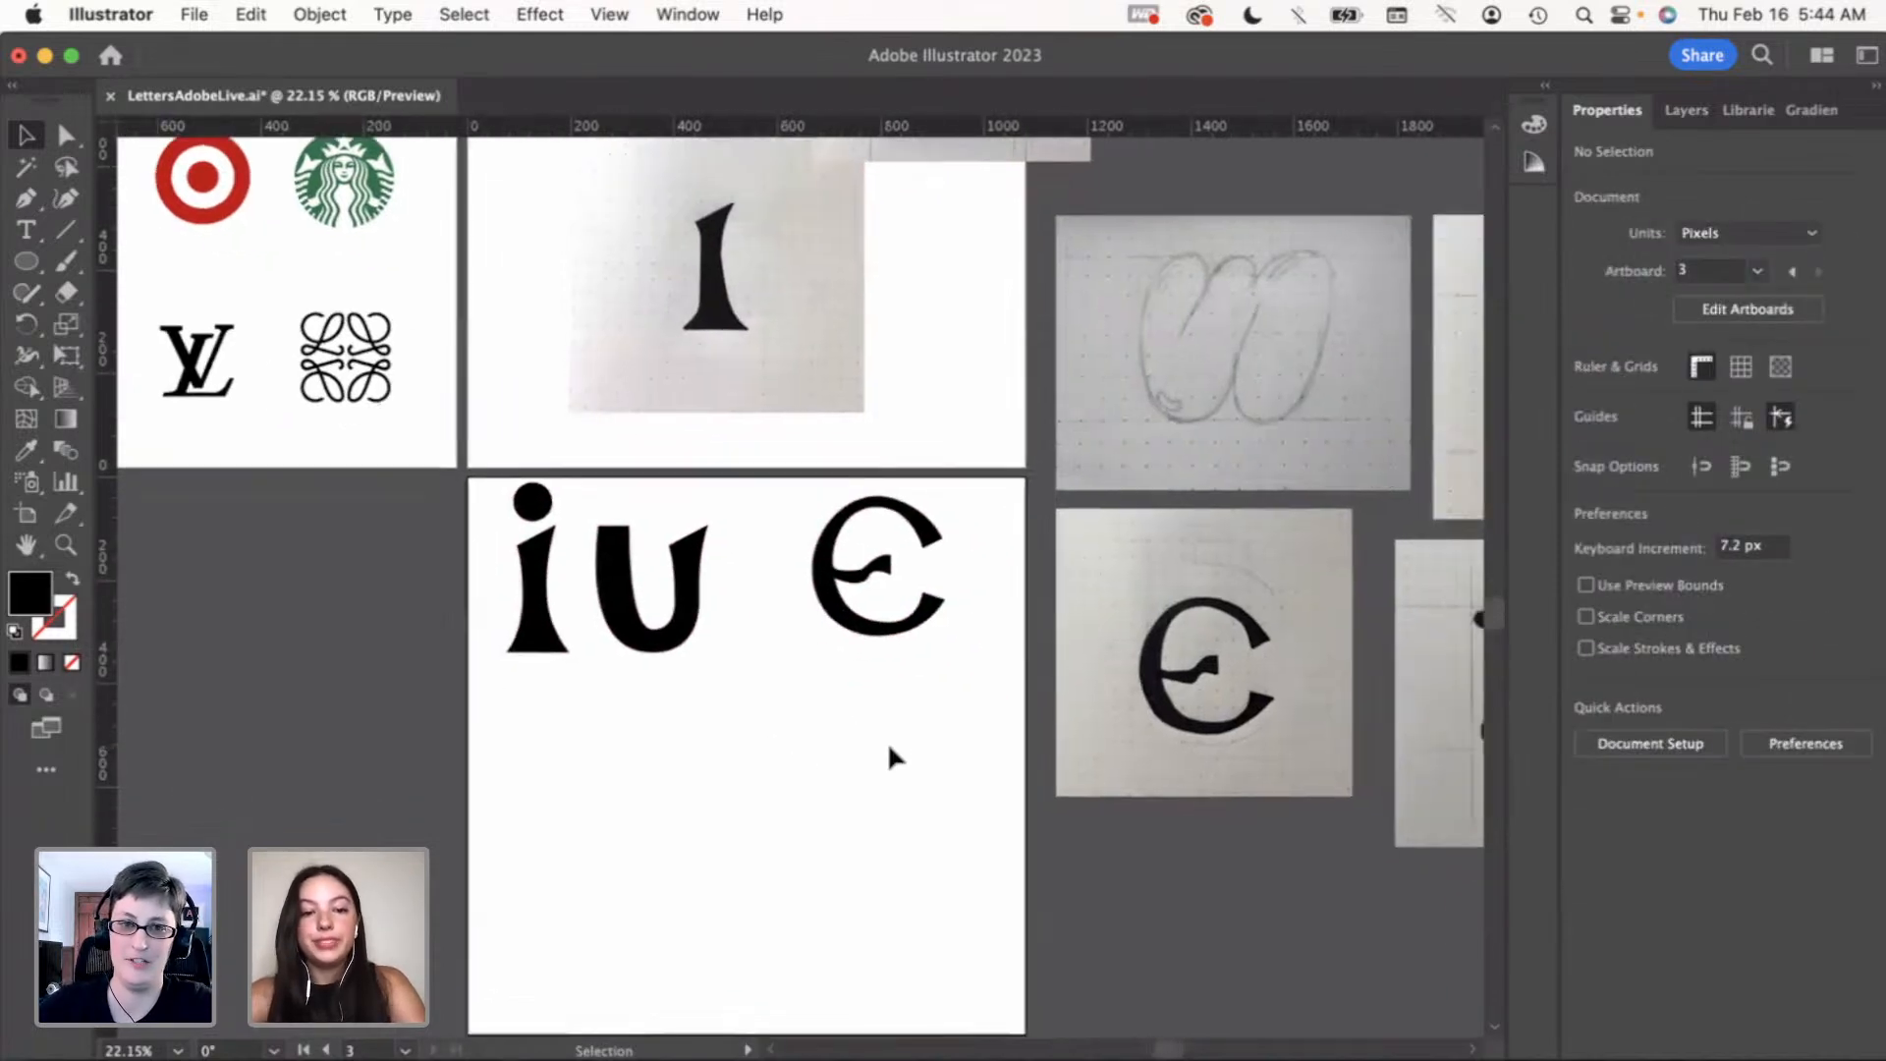
Duplicate the bubble-letter w sketch photo onto the empty area of the artboard below the letters
{"action": "left_click_drag", "start_coordinate": [1195, 339], "coordinate": [694, 842]}
{"action": "scroll", "coordinate": [694, 833], "scroll_direction": "down", "scroll_amount": 3}
{"action": "scroll", "coordinate": [694, 833], "scroll_direction": "left", "scroll_amount": 1}
{"action": "left_click", "coordinate": [546, 703]}
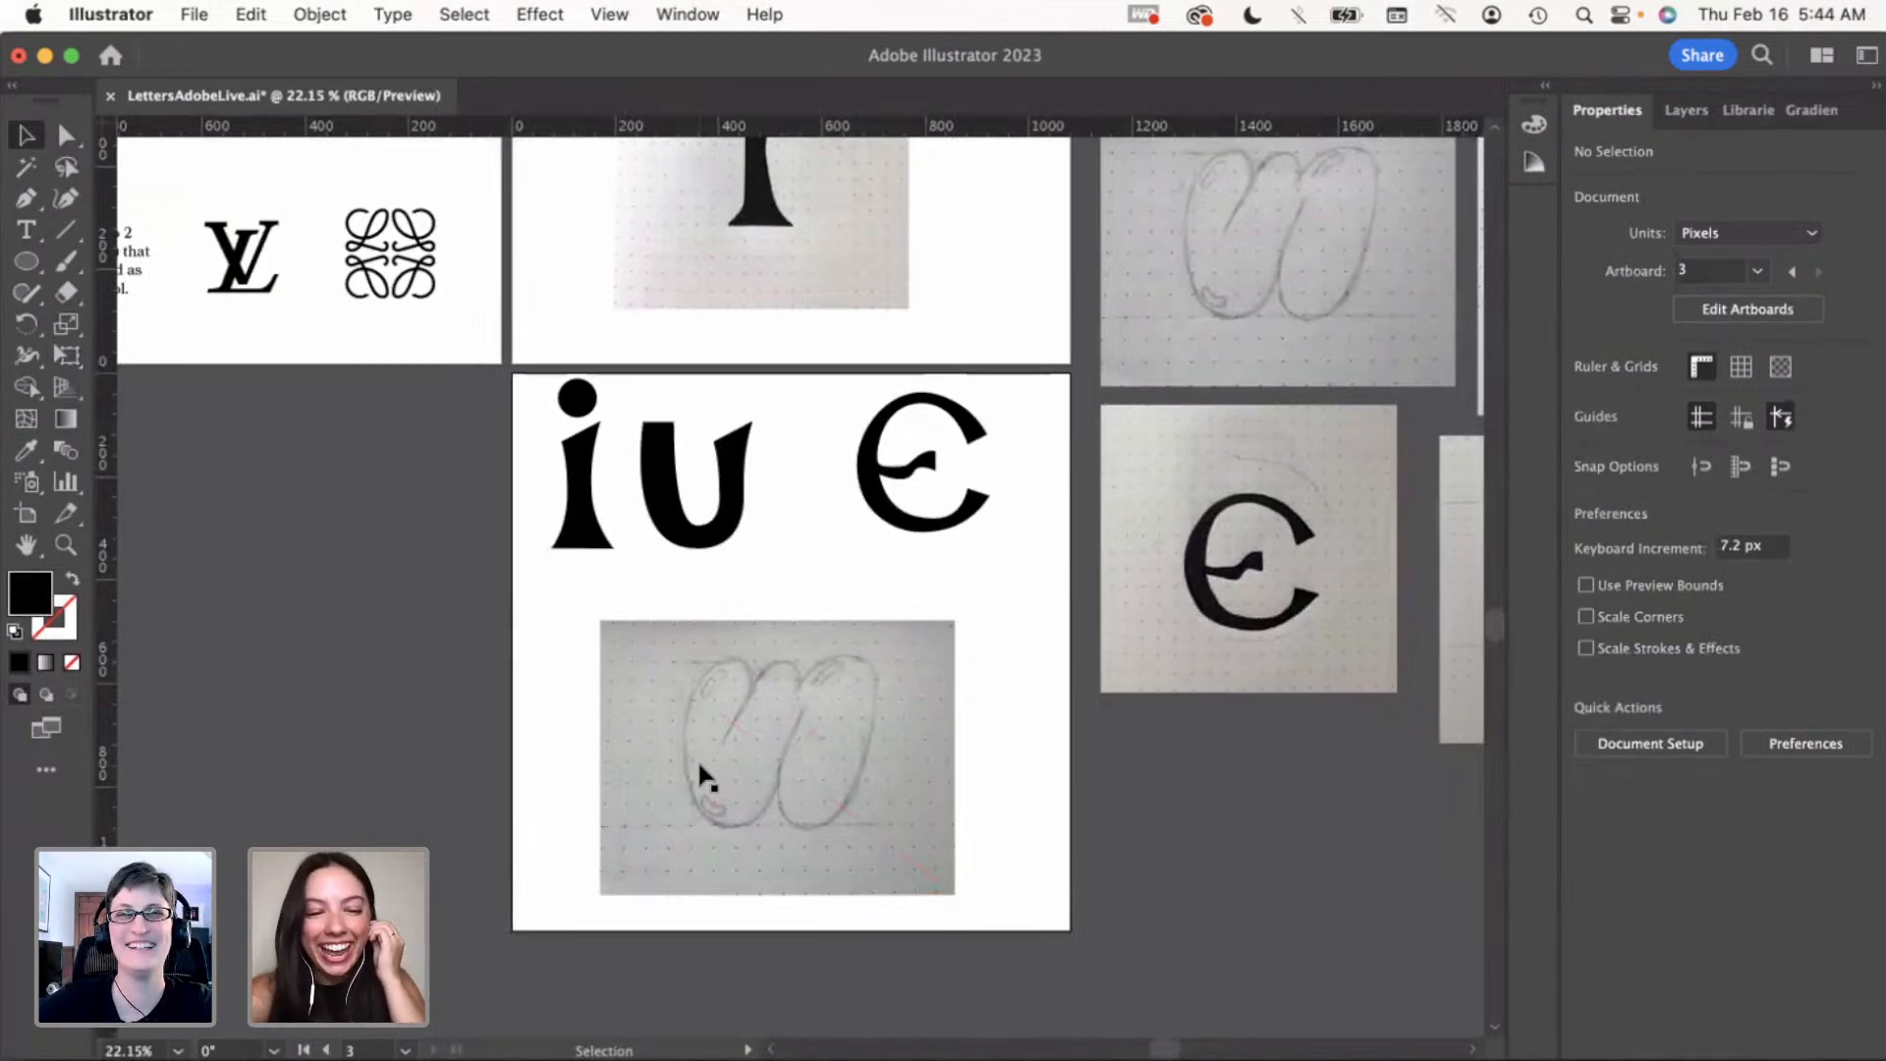
Start a Pen path at the notch between the sketched w's first two humps, using no fill and a magenta e20ea7 stroke
{"action": "scroll", "coordinate": [705, 776], "scroll_direction": "up", "scroll_amount": 5}
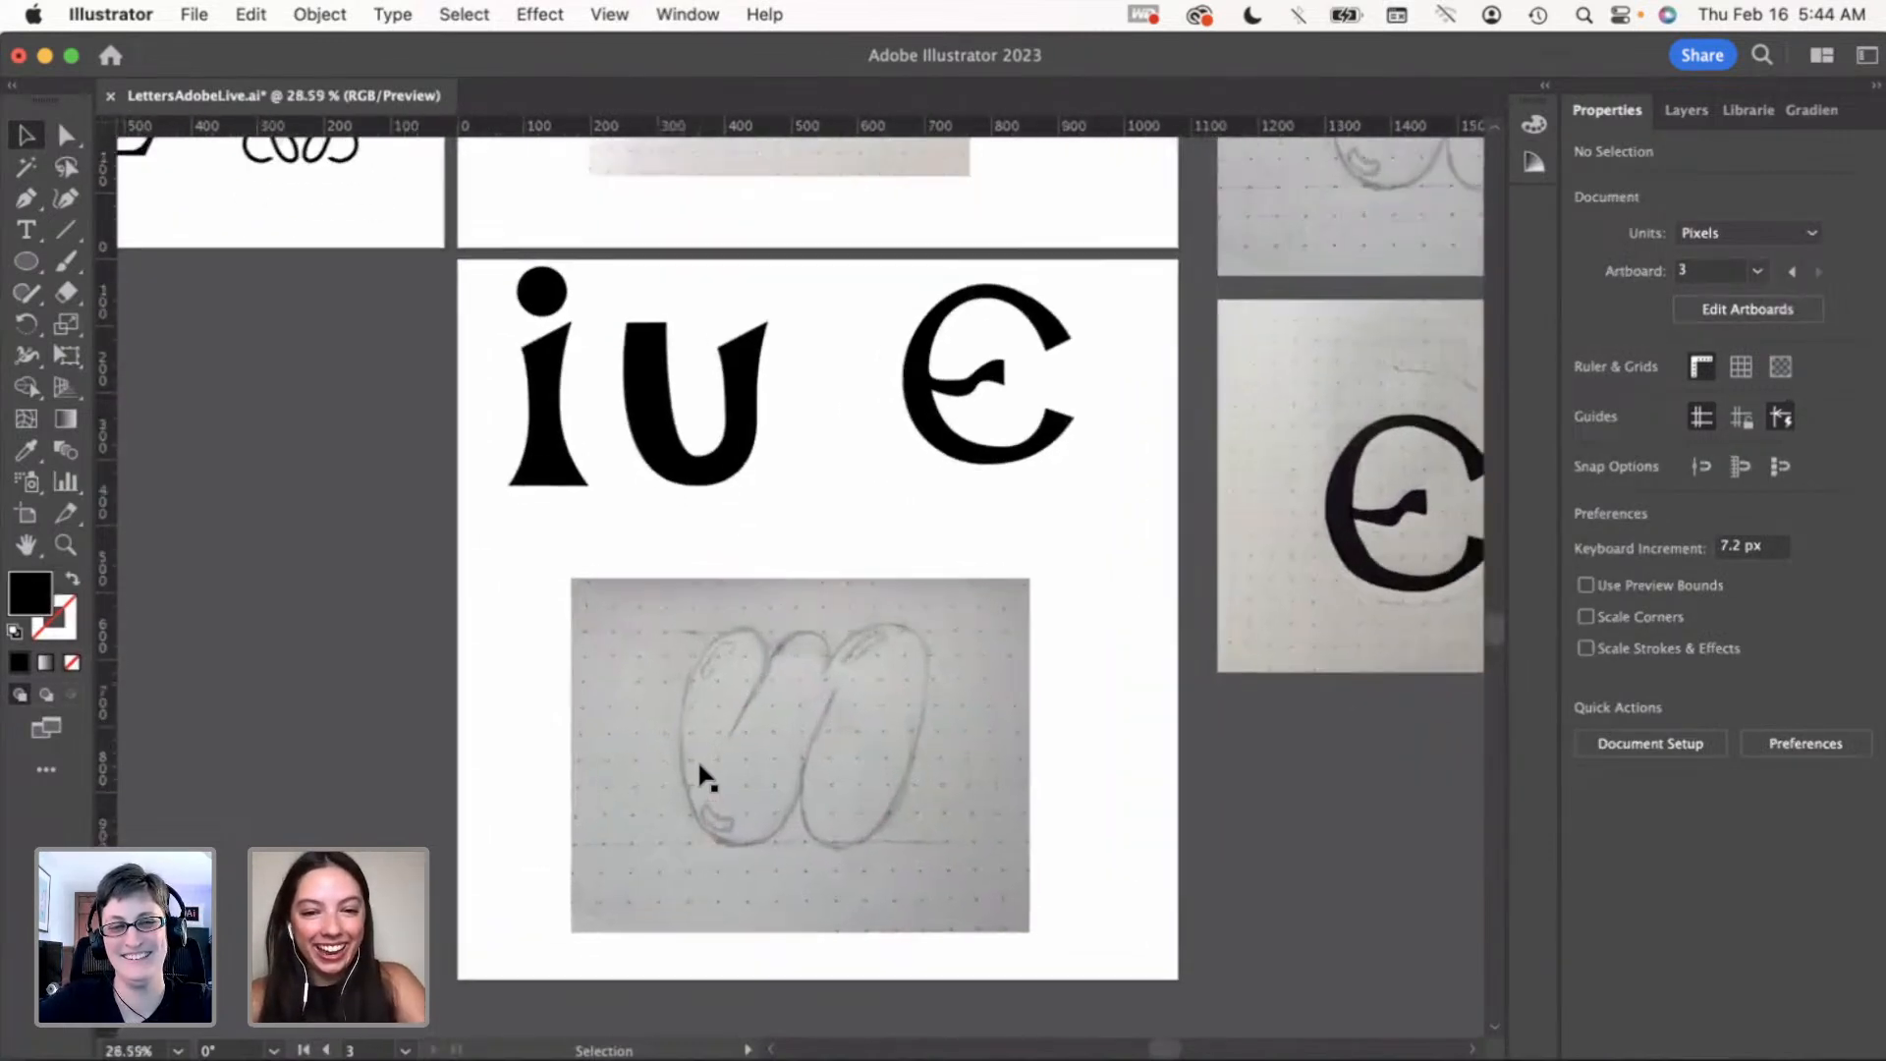
{"action": "scroll", "coordinate": [705, 776], "scroll_direction": "down", "scroll_amount": 2}
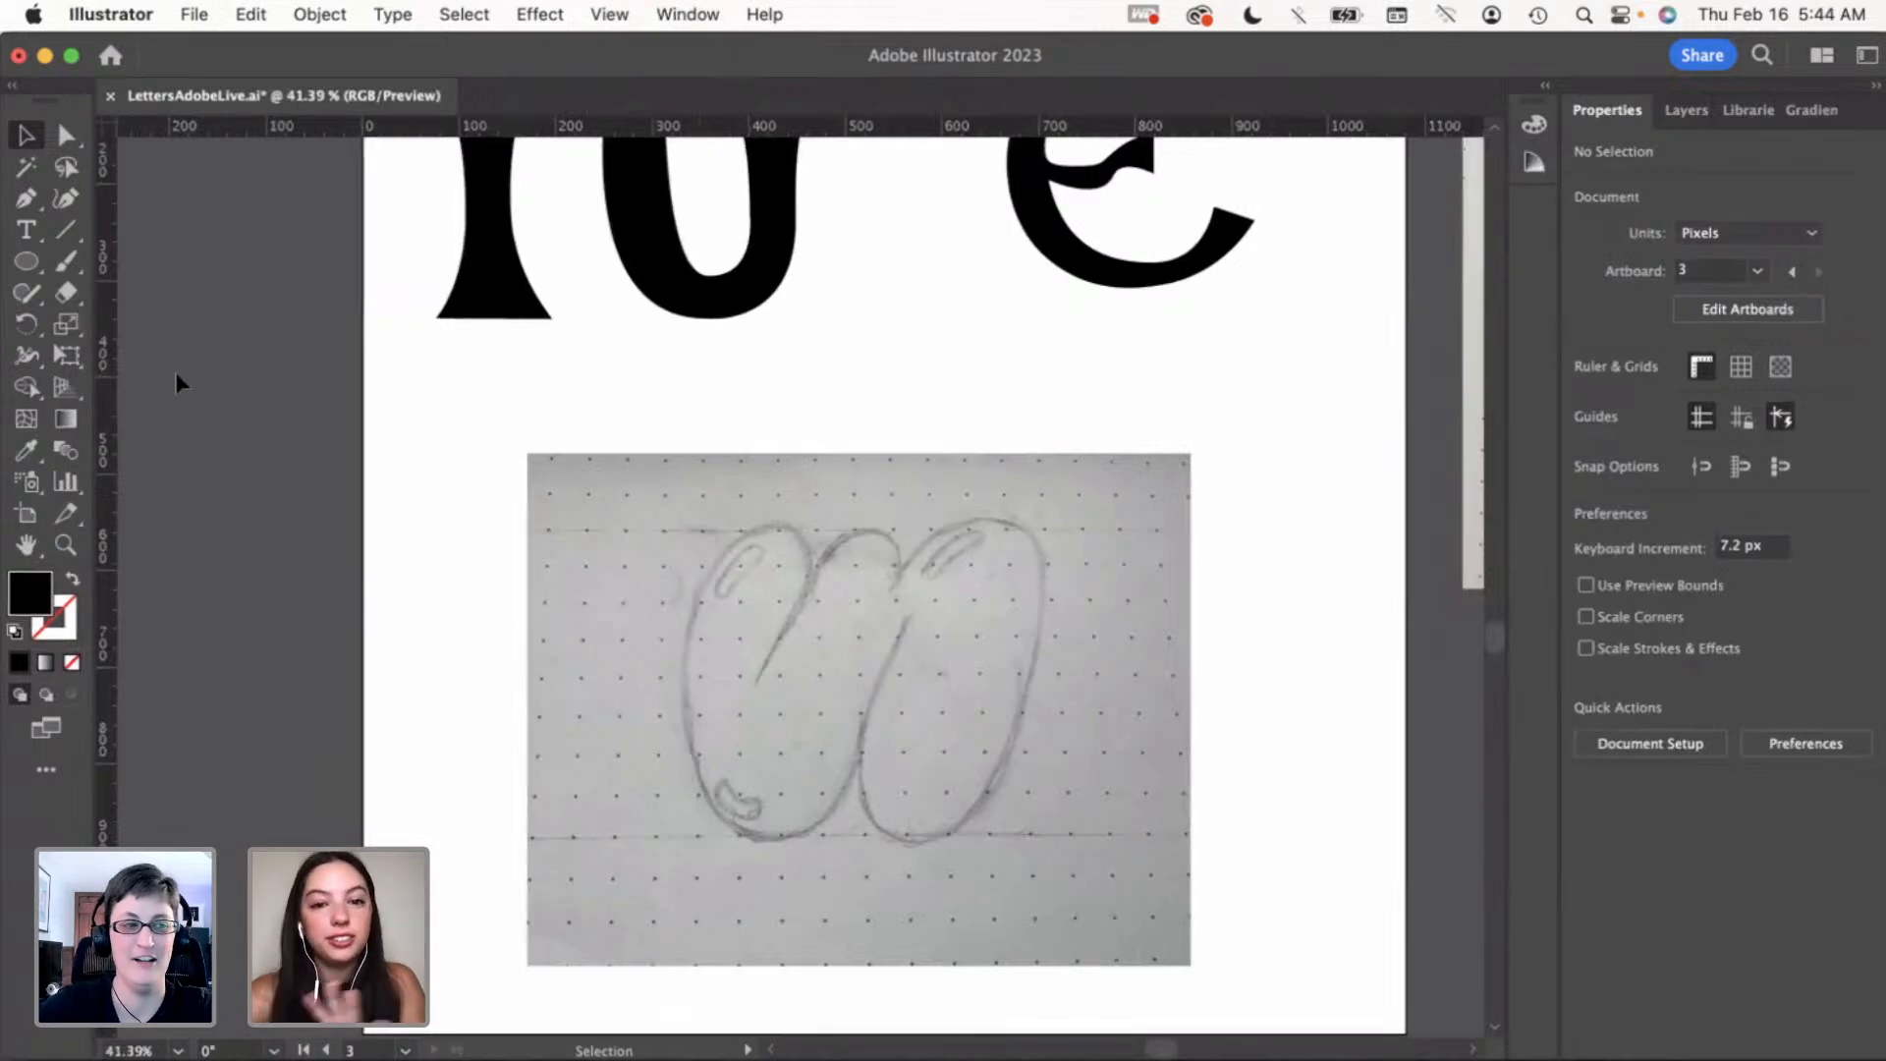
{"action": "left_click", "coordinate": [30, 202]}
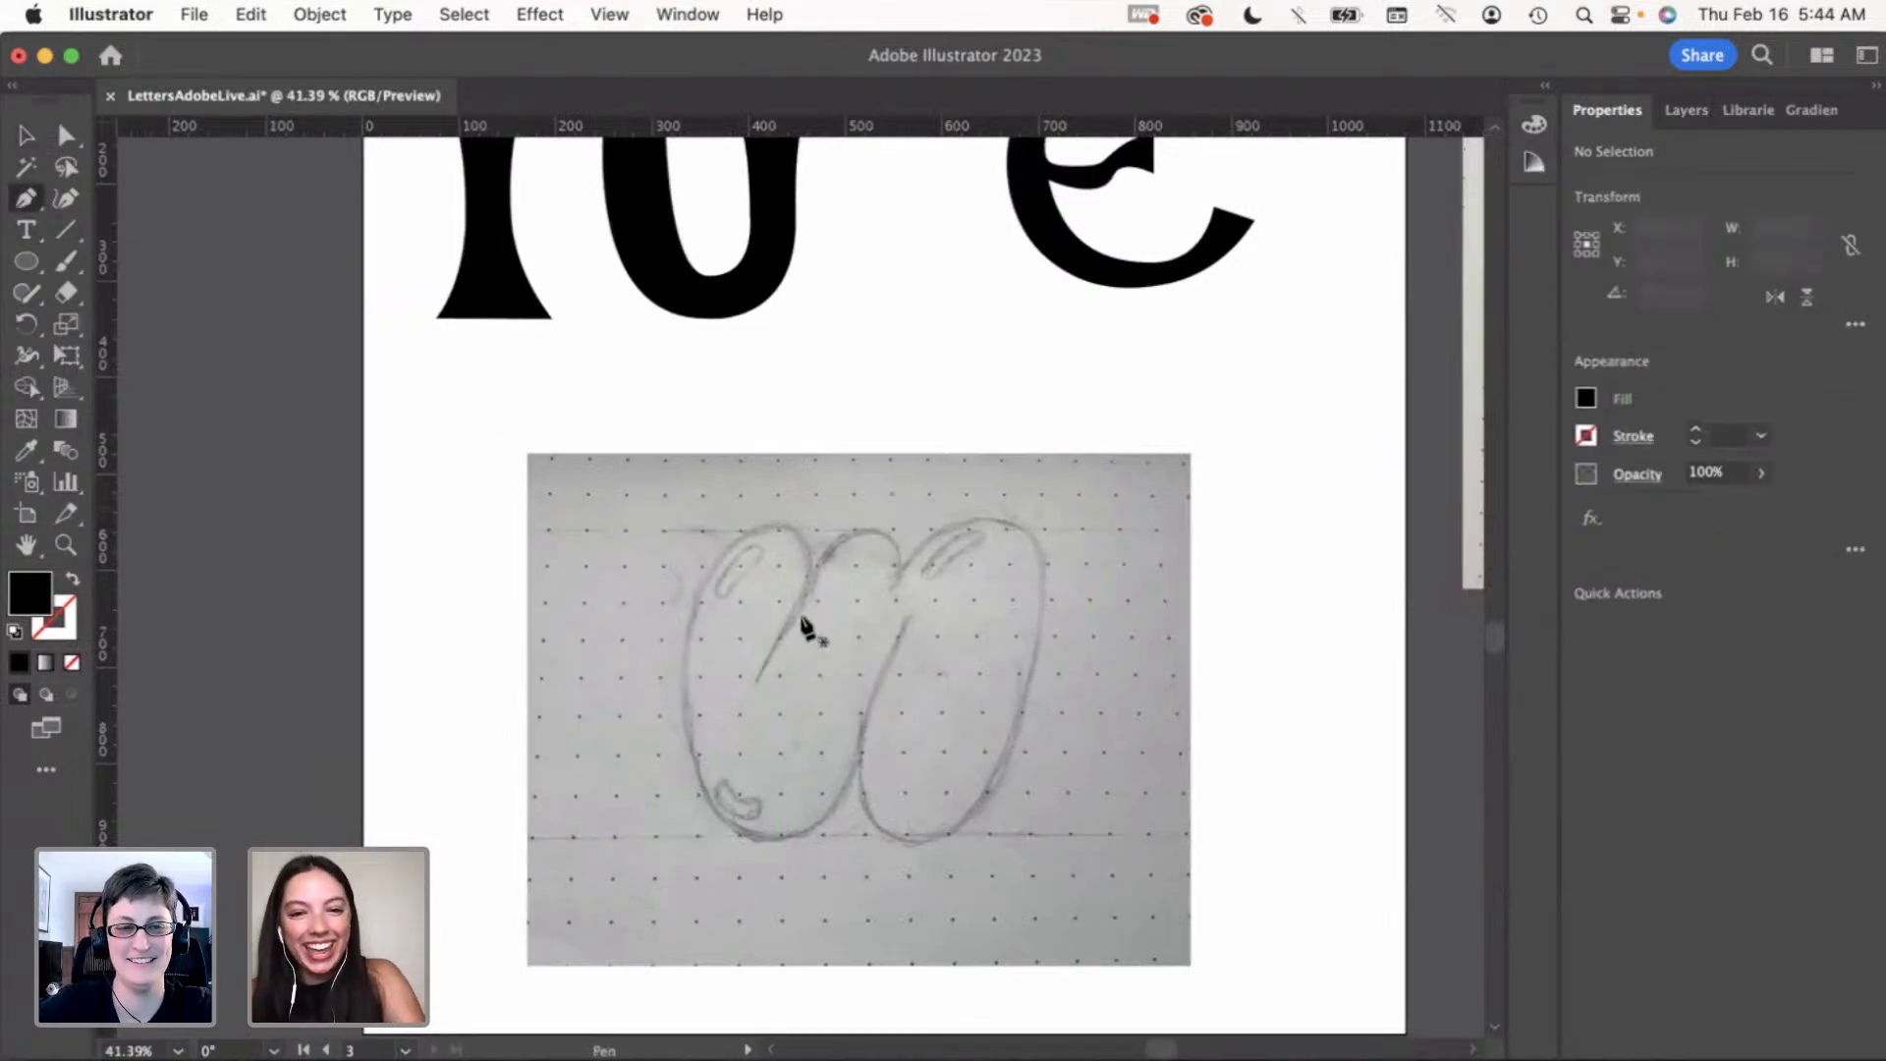
{"action": "left_click", "coordinate": [813, 582]}
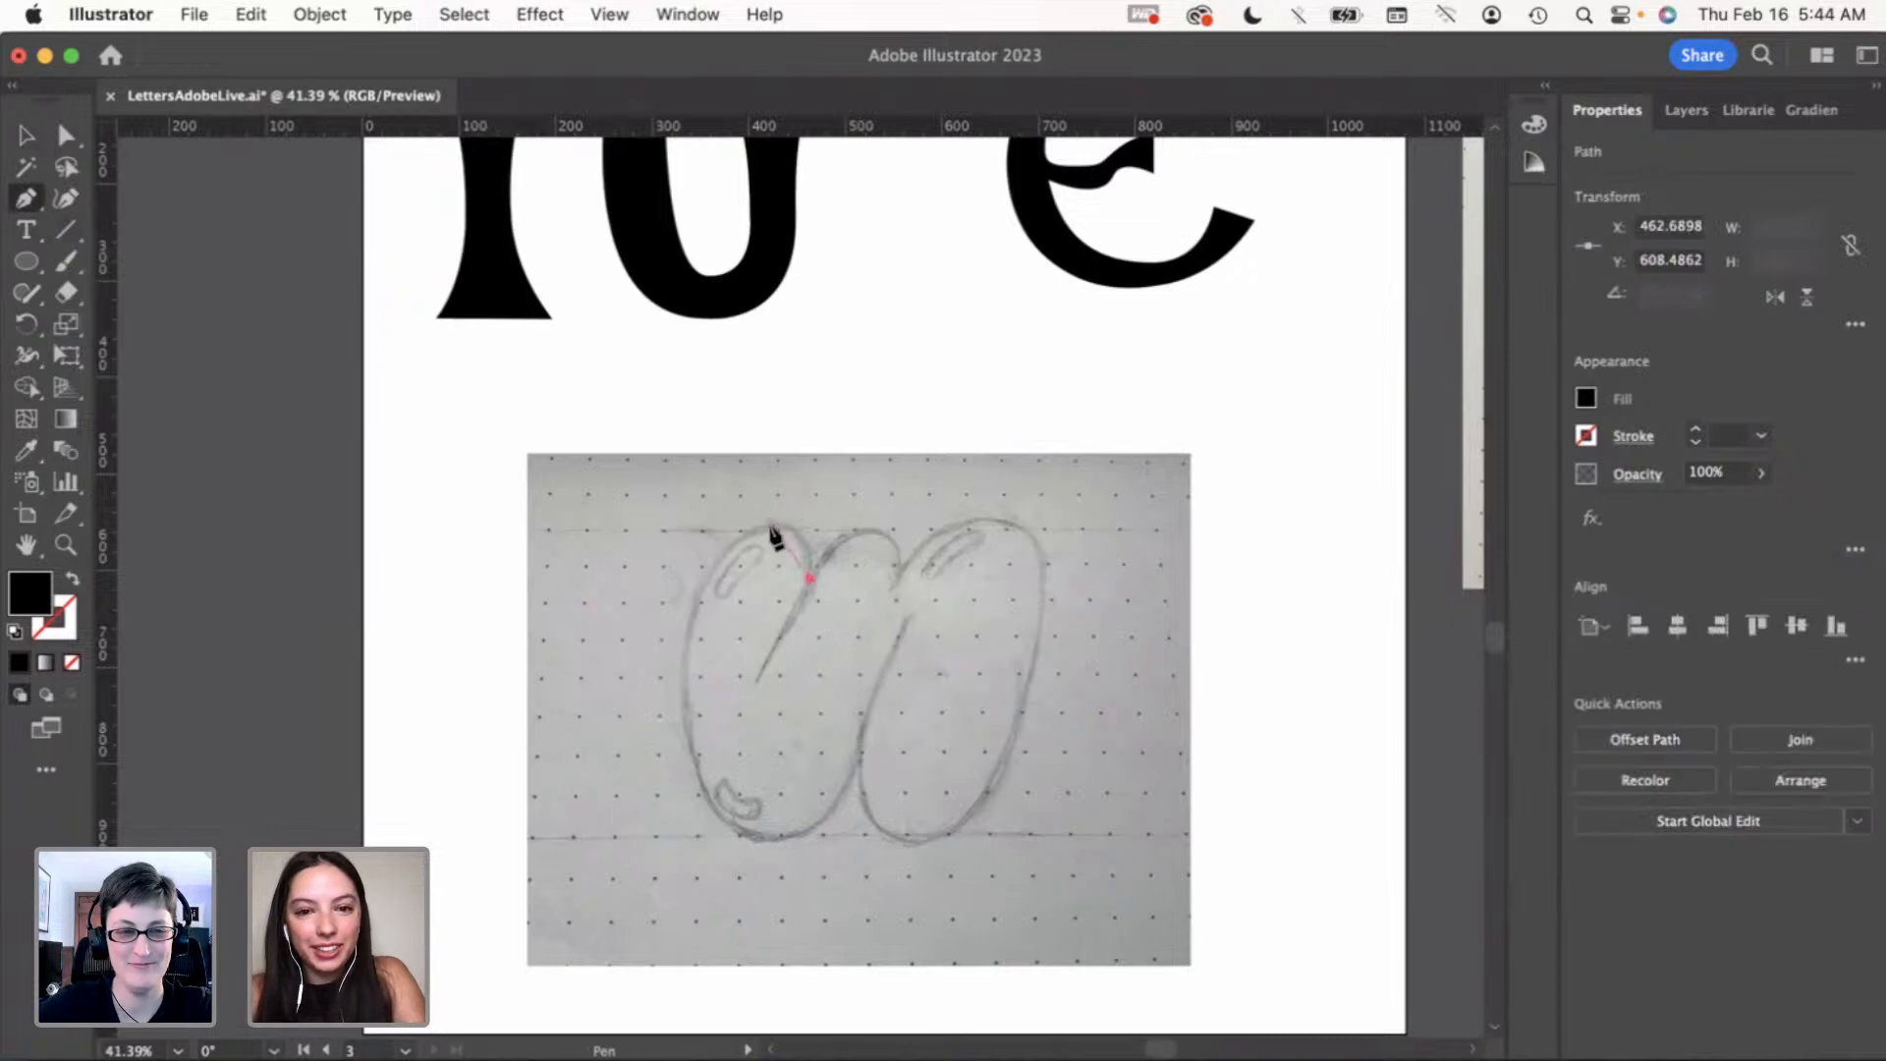
{"action": "left_click", "coordinate": [72, 578]}
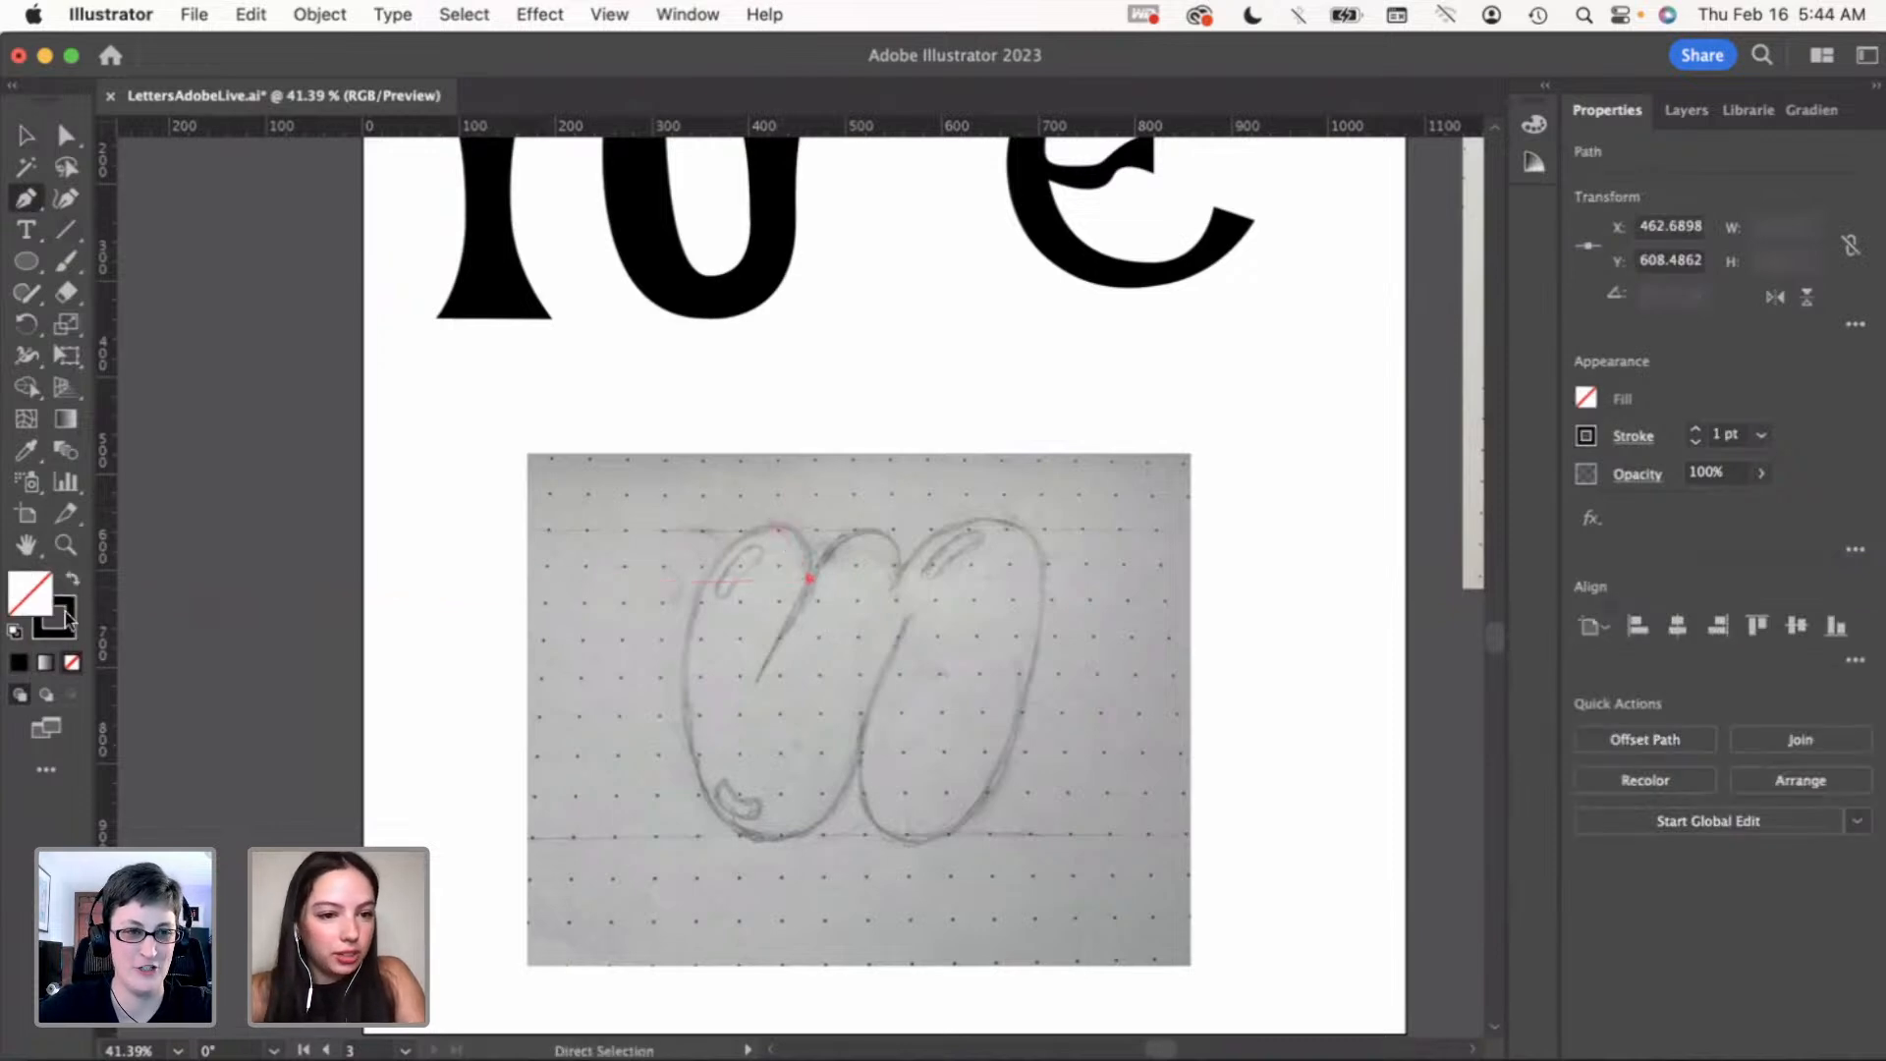
{"action": "double_click", "coordinate": [54, 618]}
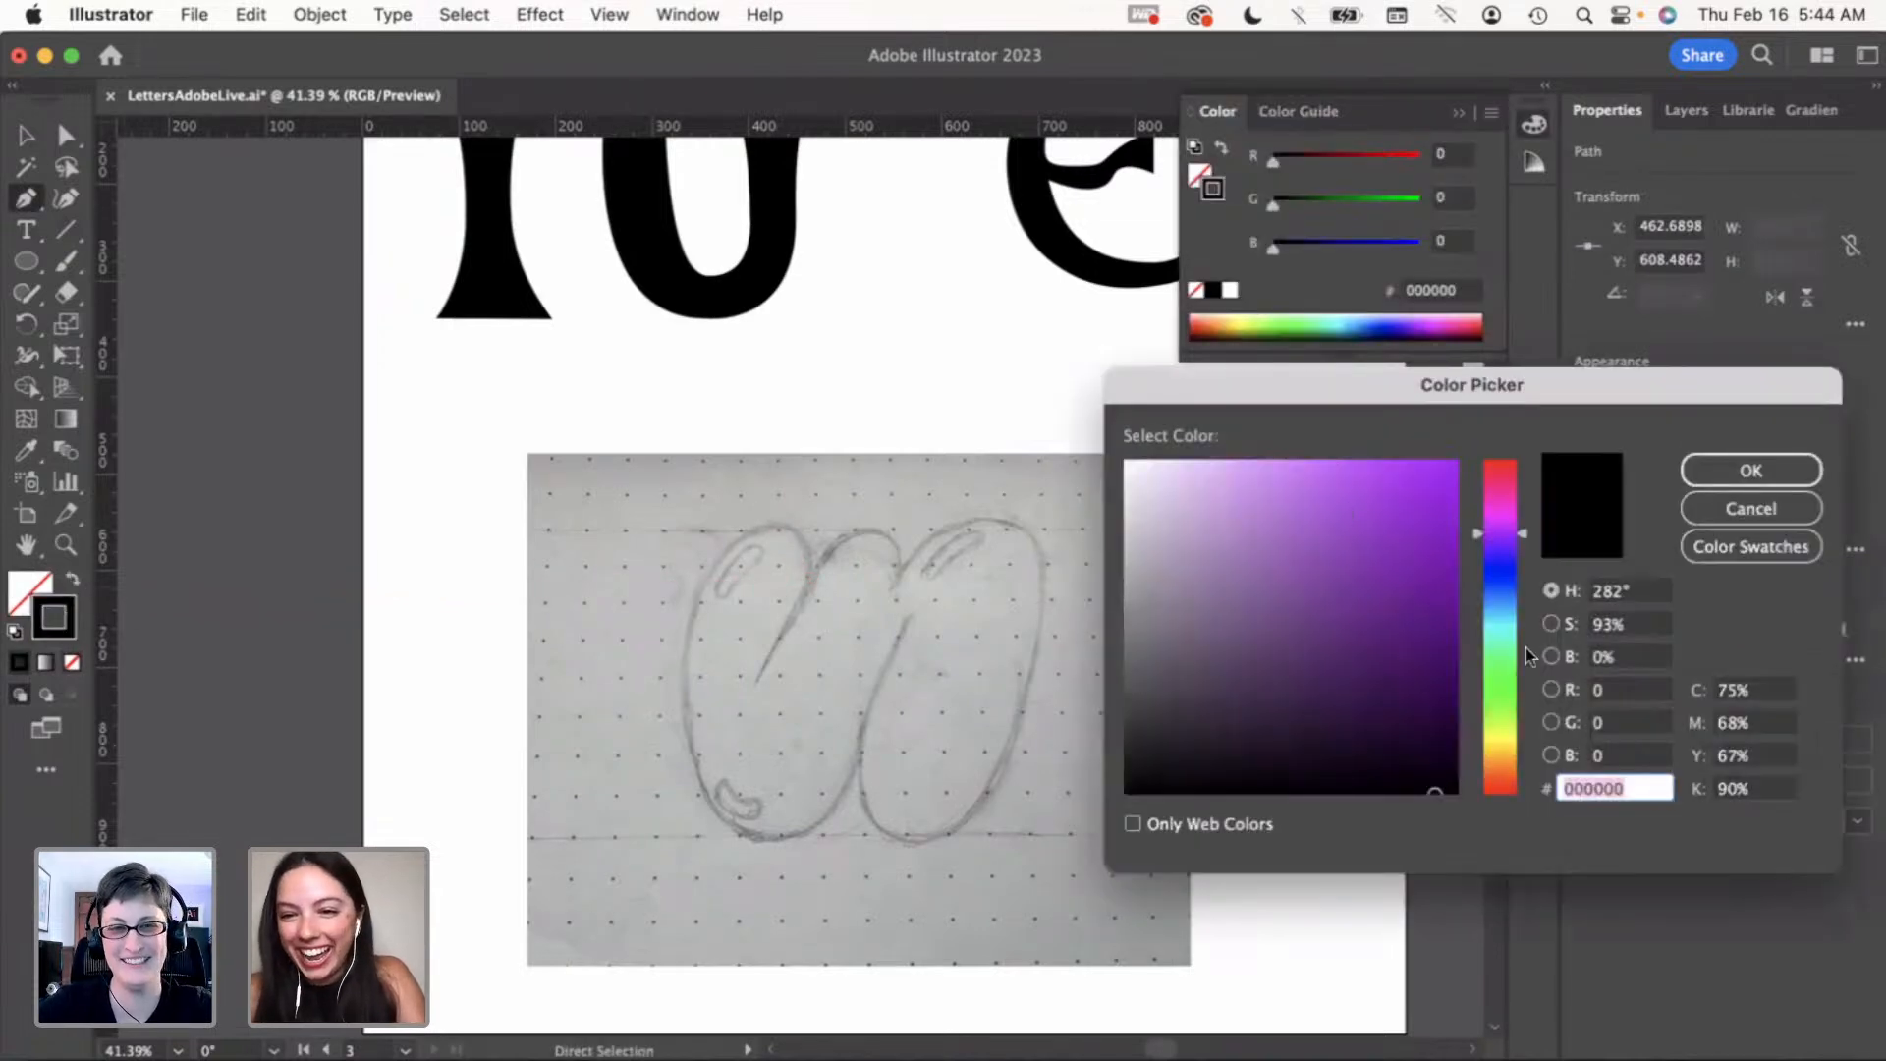
{"action": "left_click", "coordinate": [1499, 499]}
{"action": "left_click", "coordinate": [1440, 496]}
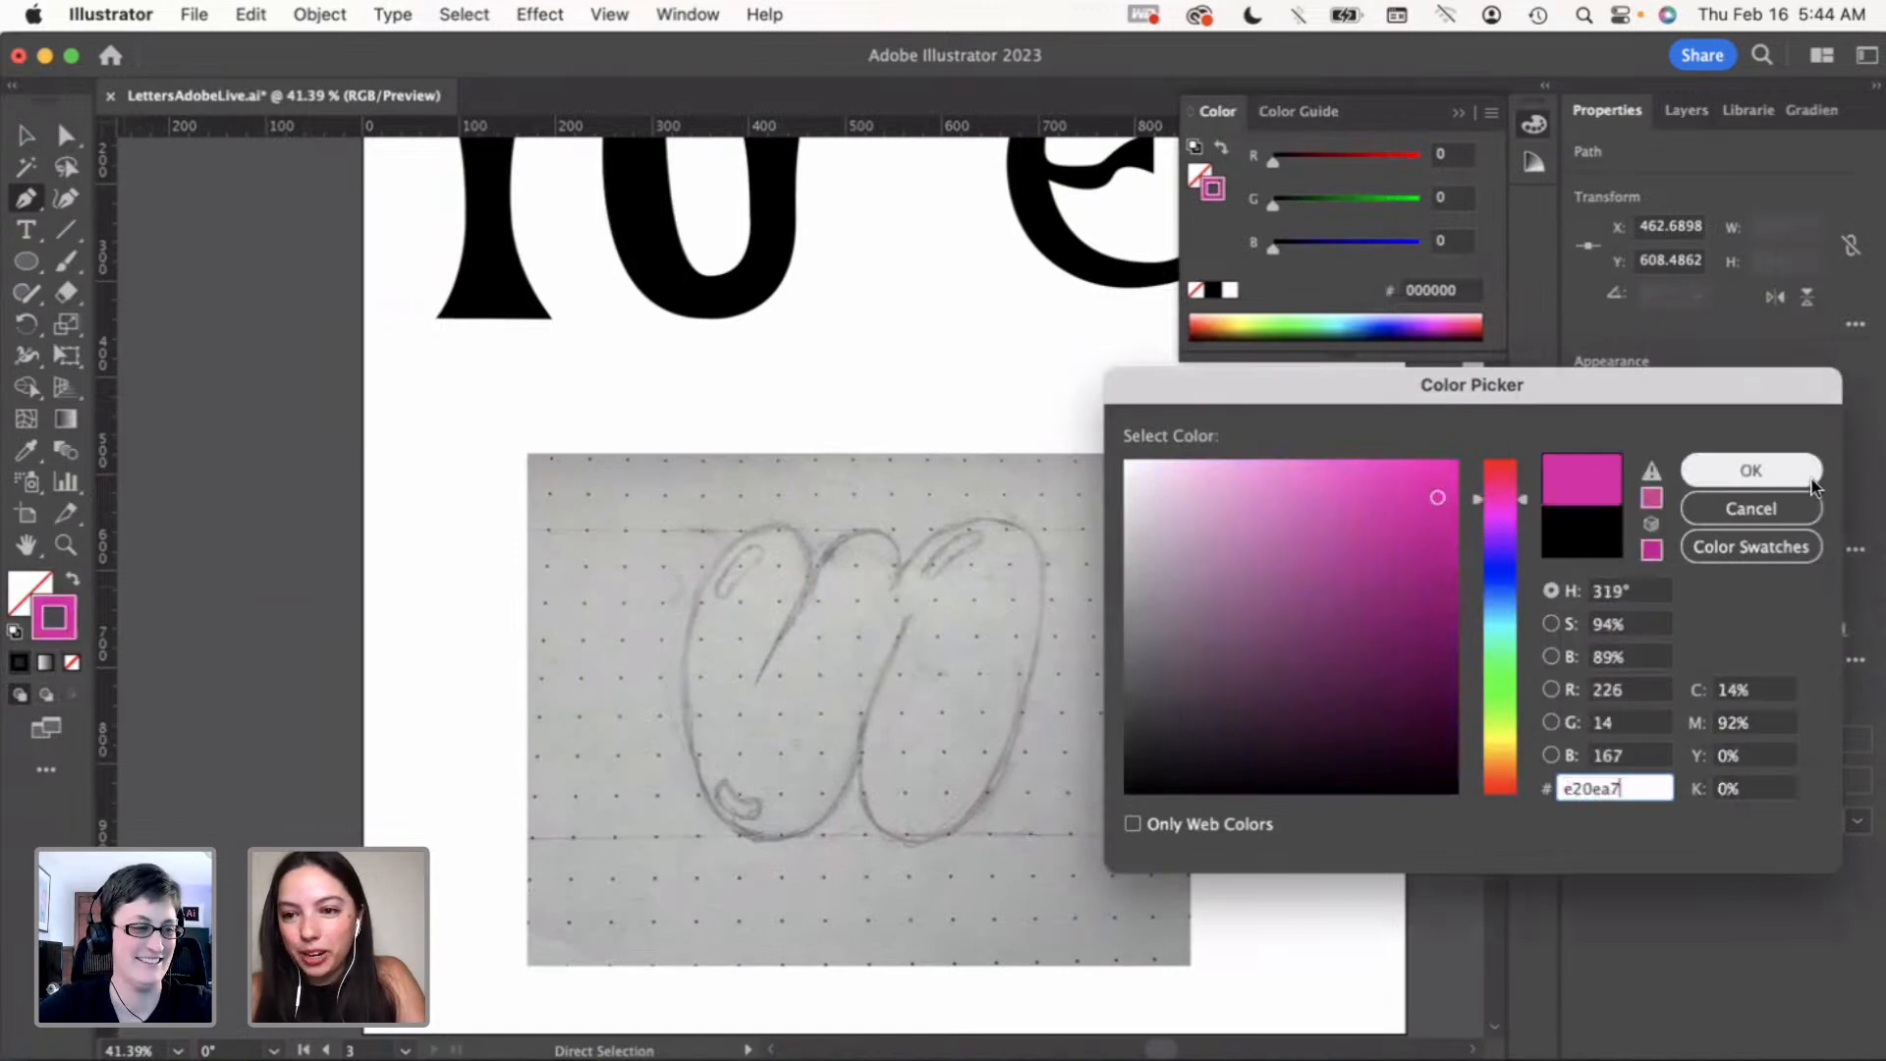
{"action": "key", "text": "Return"}
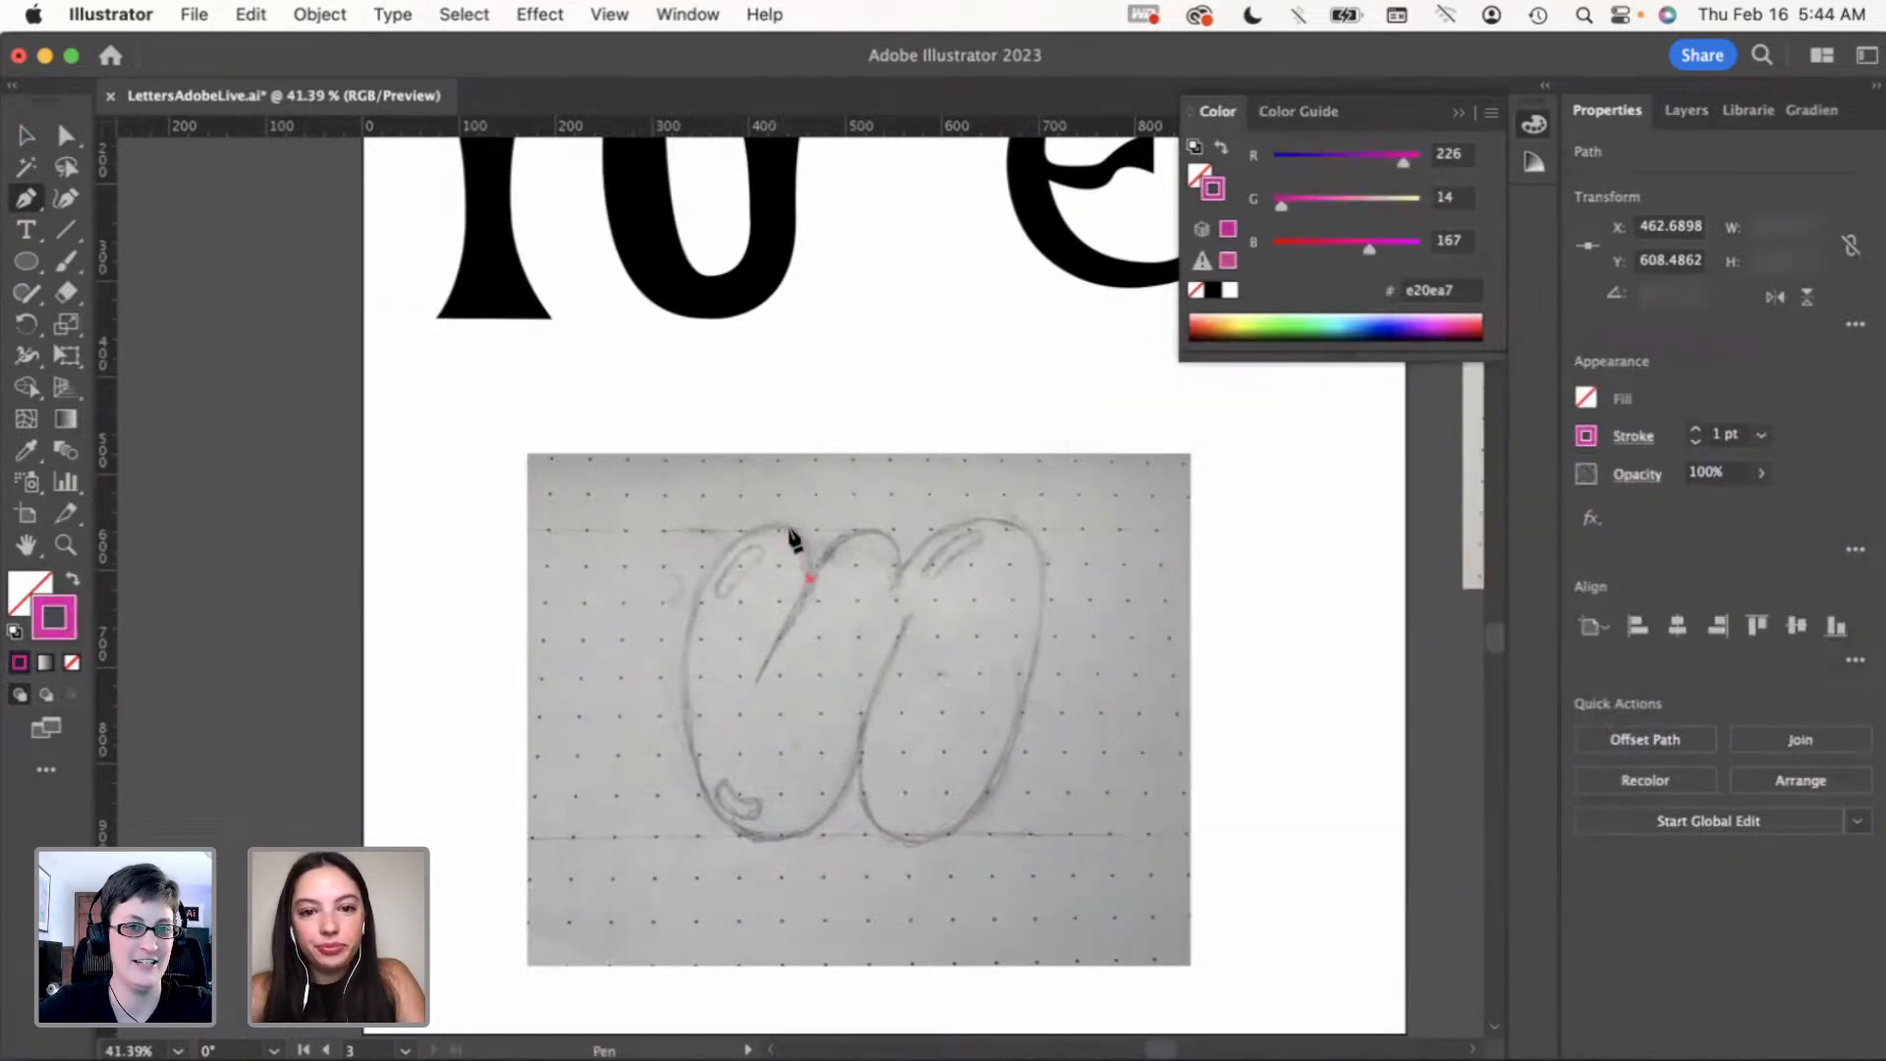
Continue the Pen path over the top of the w's left hump and onto its outer left side
{"action": "left_click", "coordinate": [755, 525]}
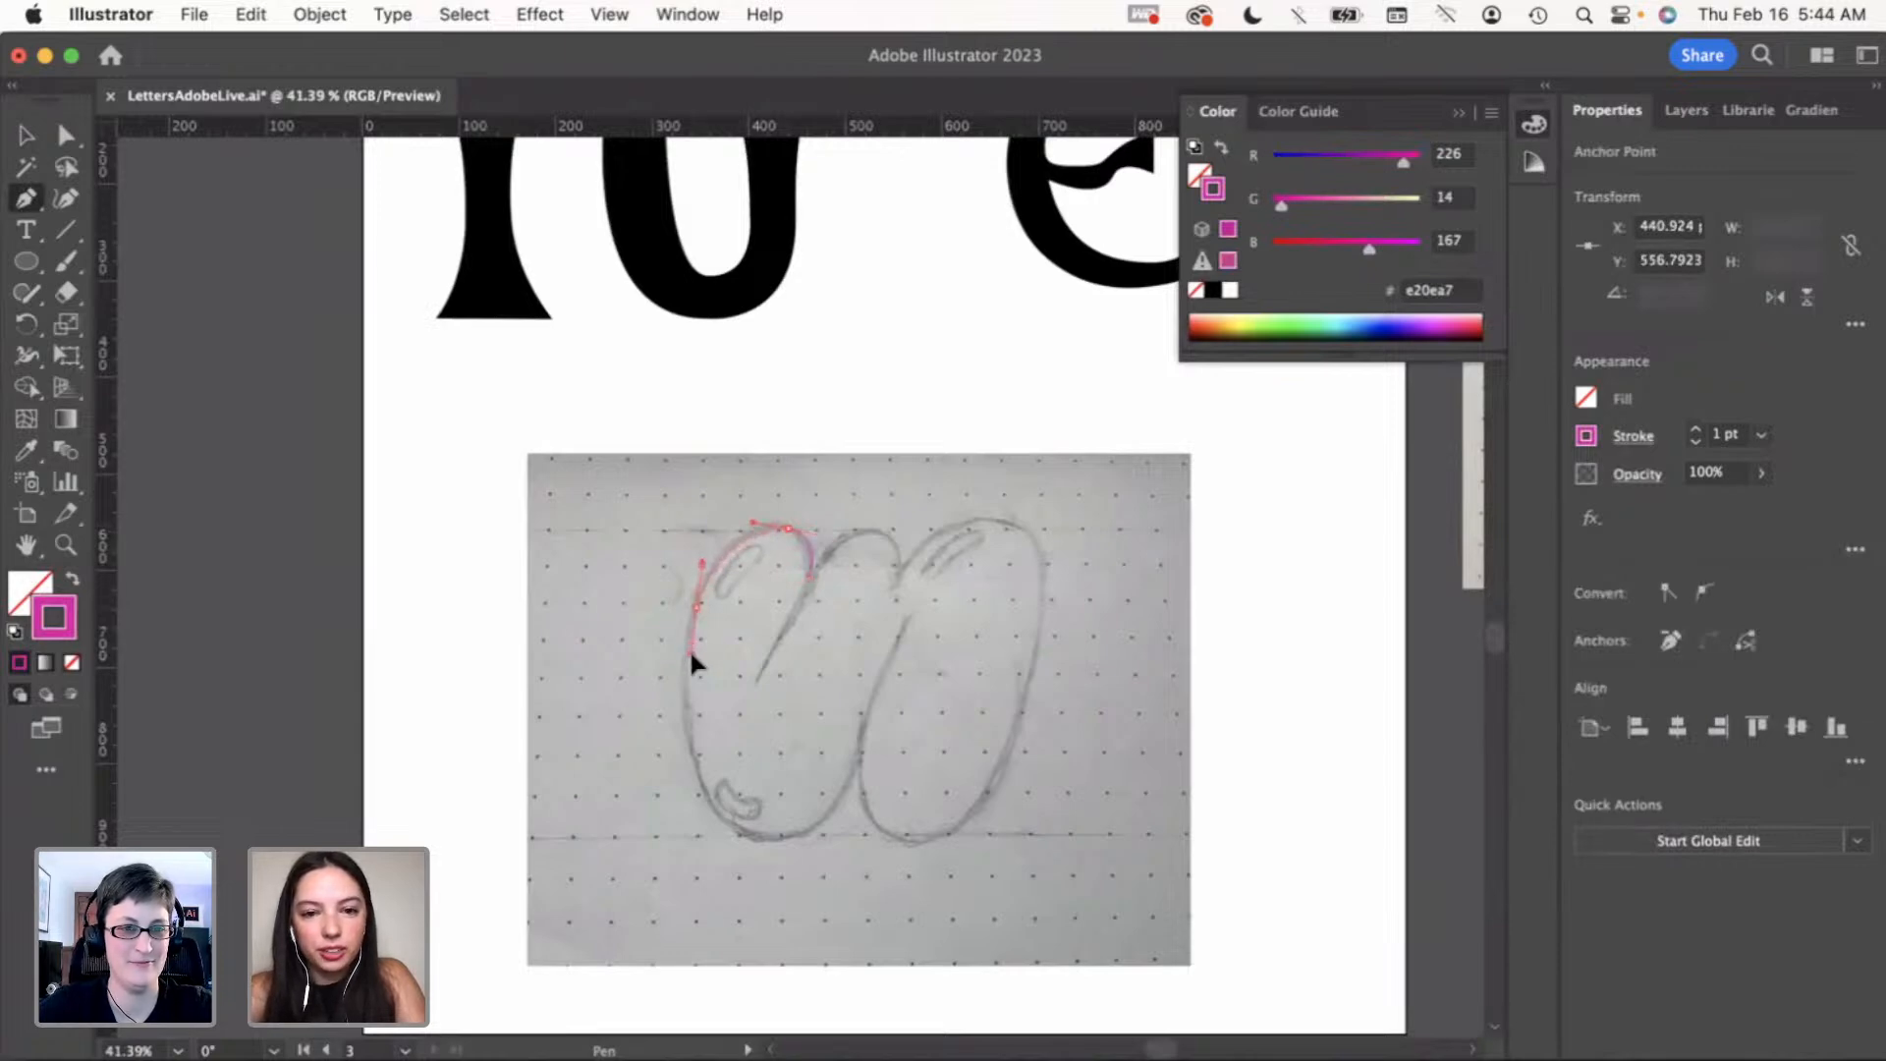
{"action": "left_click_drag", "start_coordinate": [689, 656], "coordinate": [689, 656]}
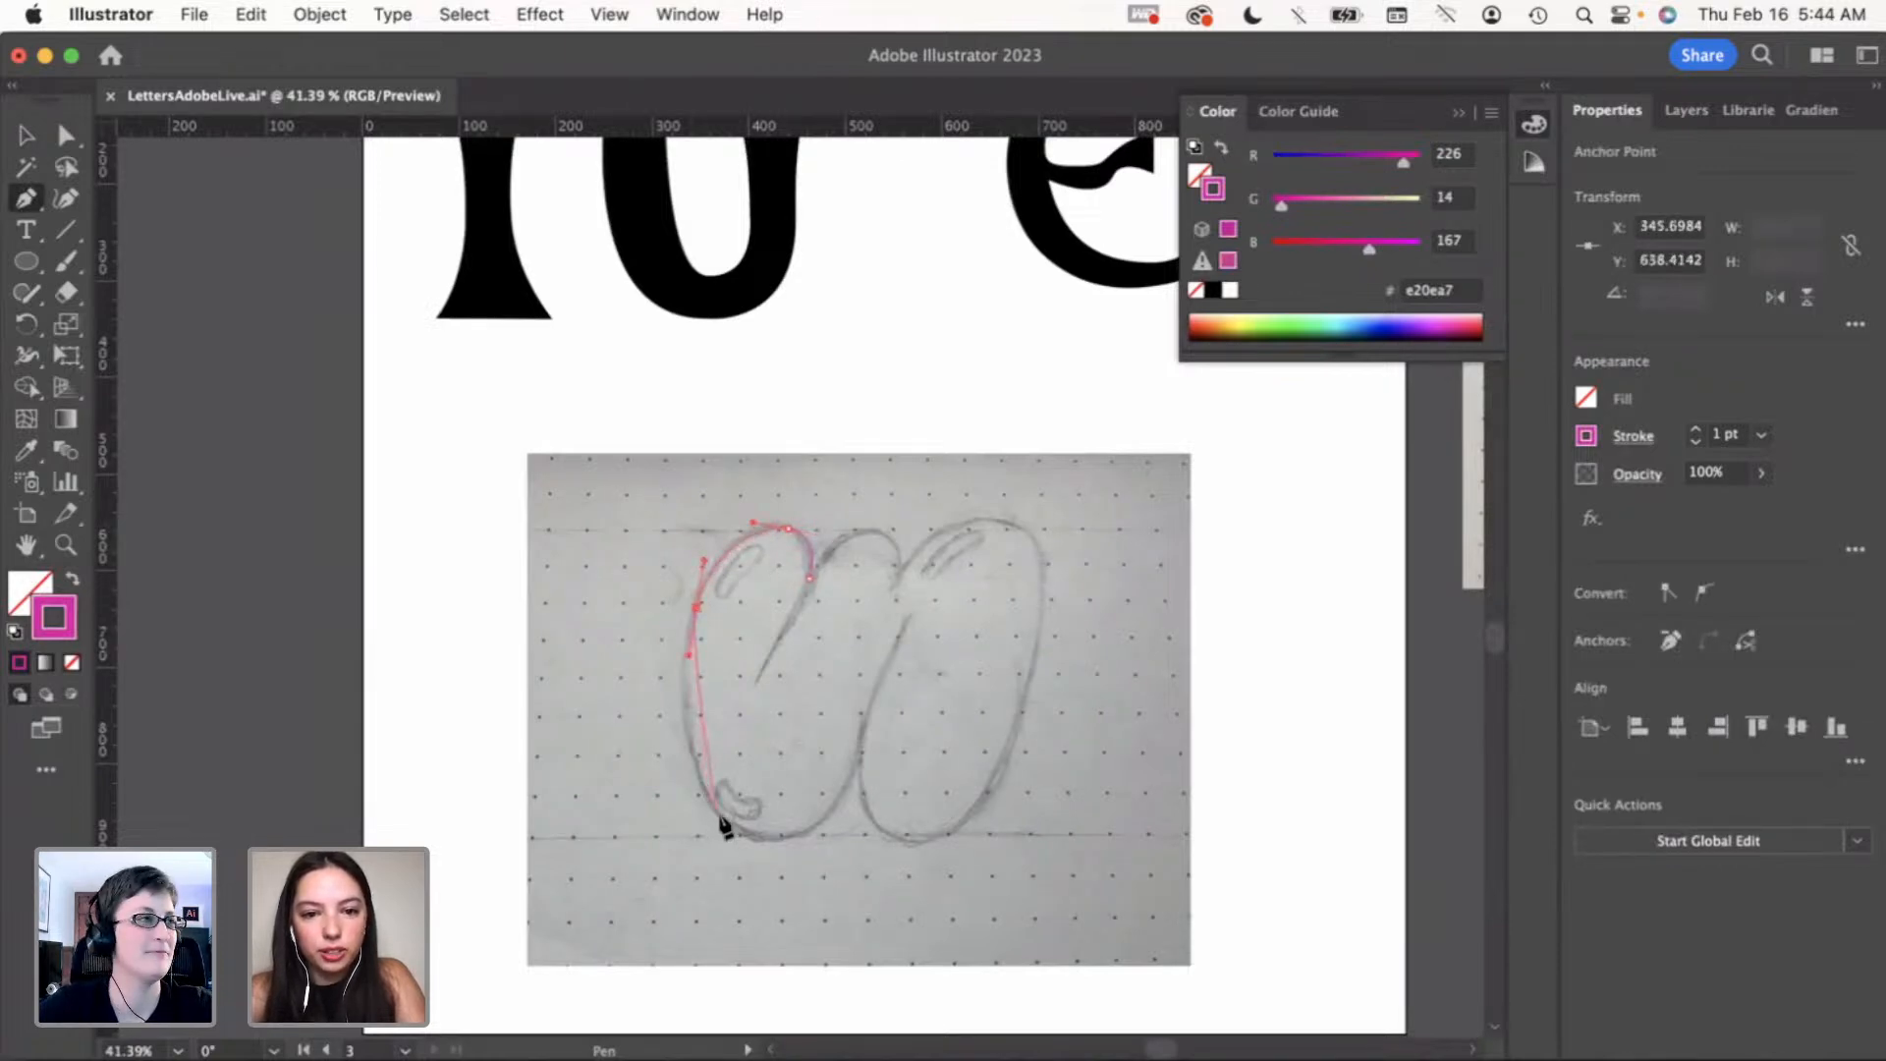
{"action": "left_click_drag", "start_coordinate": [720, 817], "coordinate": [768, 866]}
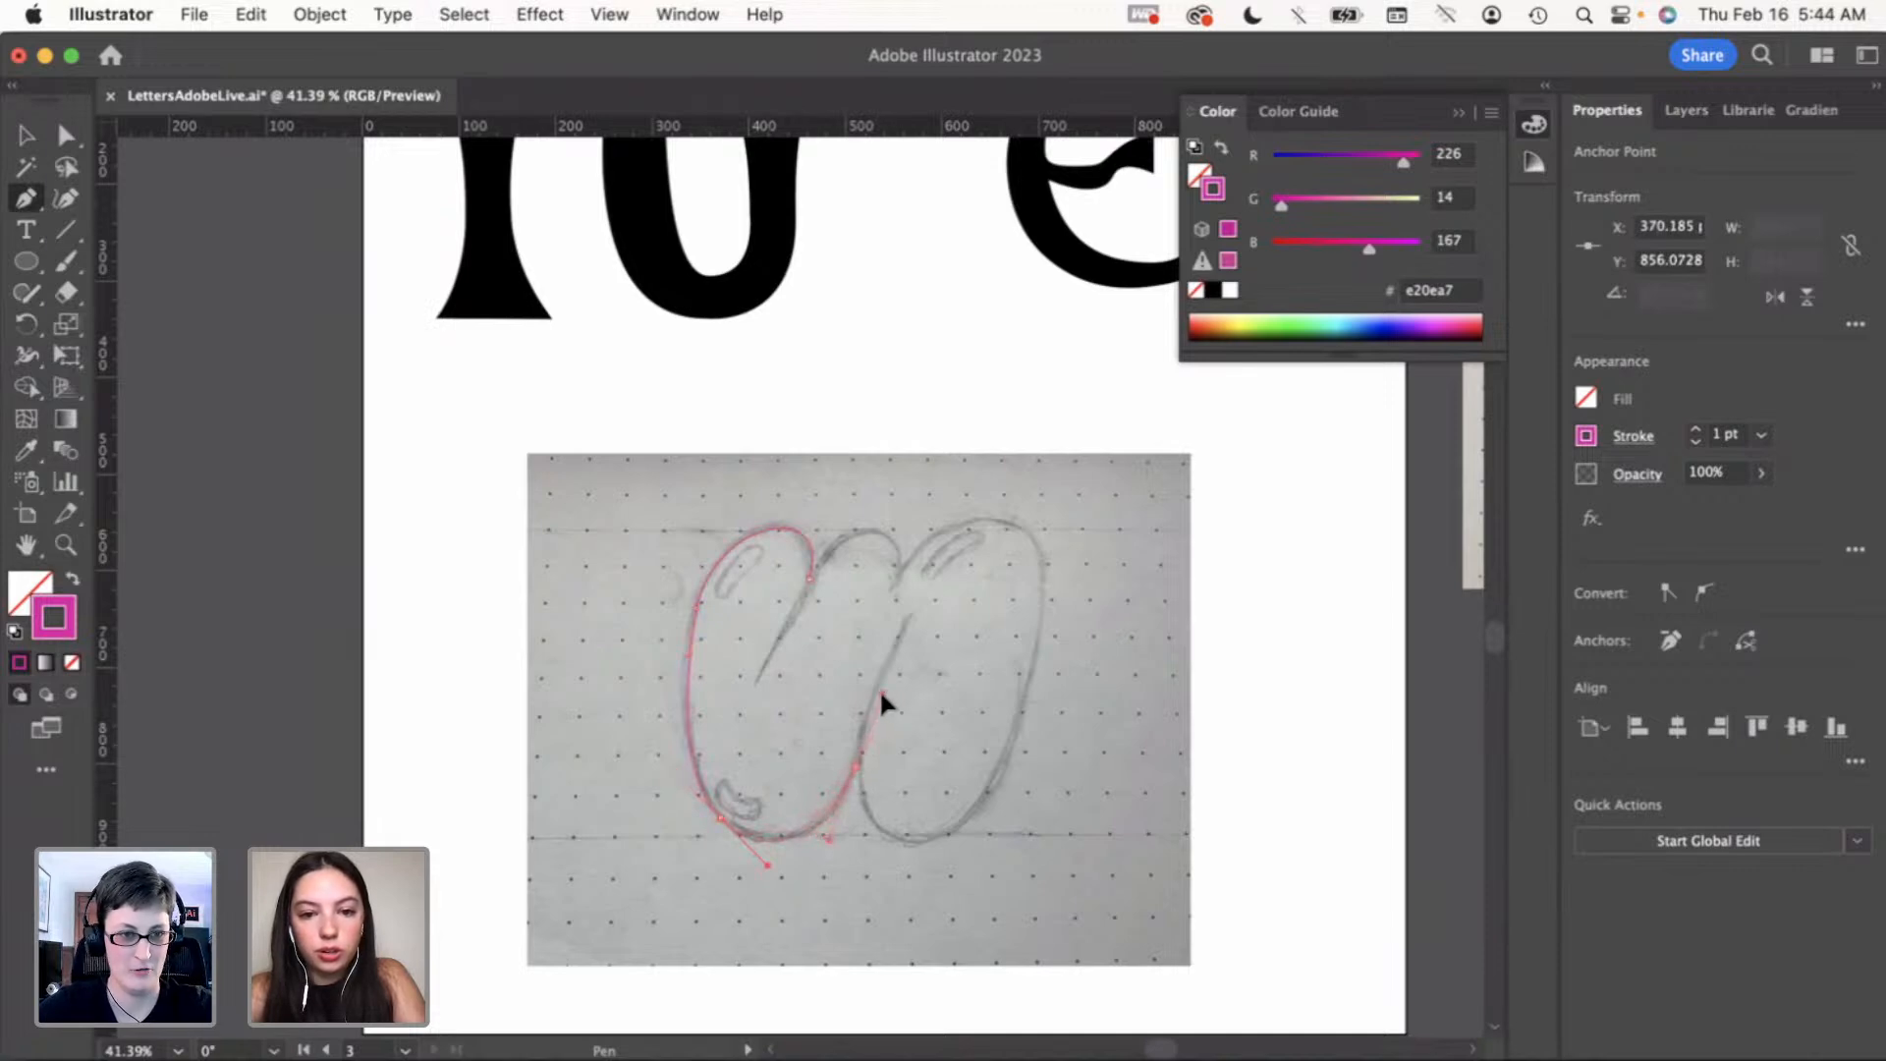
{"action": "left_click_drag", "start_coordinate": [881, 690], "coordinate": [882, 691]}
{"action": "key", "text": "super+z"}
{"action": "key", "text": "super+z"}
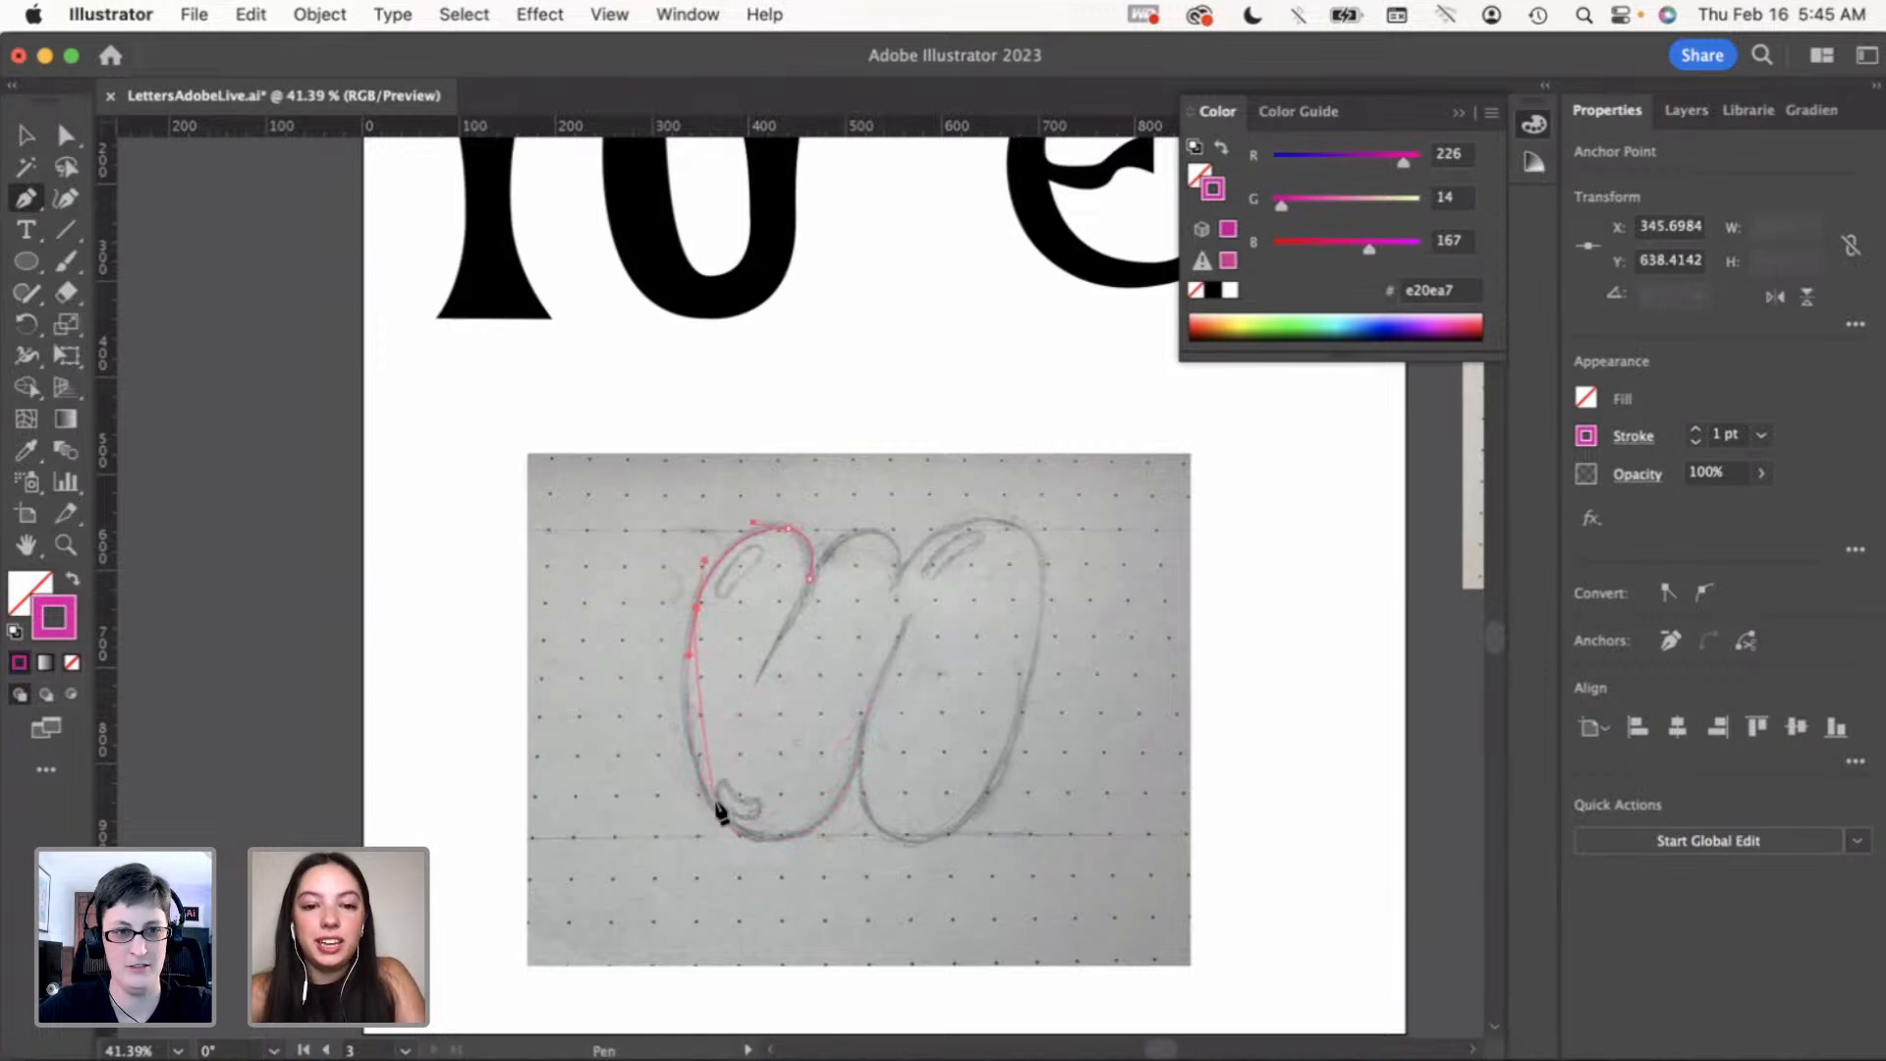
Trace the w's rounded bottoms with a sharp notch between them, then up the right side to the top of the right hump
{"action": "left_click_drag", "start_coordinate": [727, 818], "coordinate": [791, 898]}
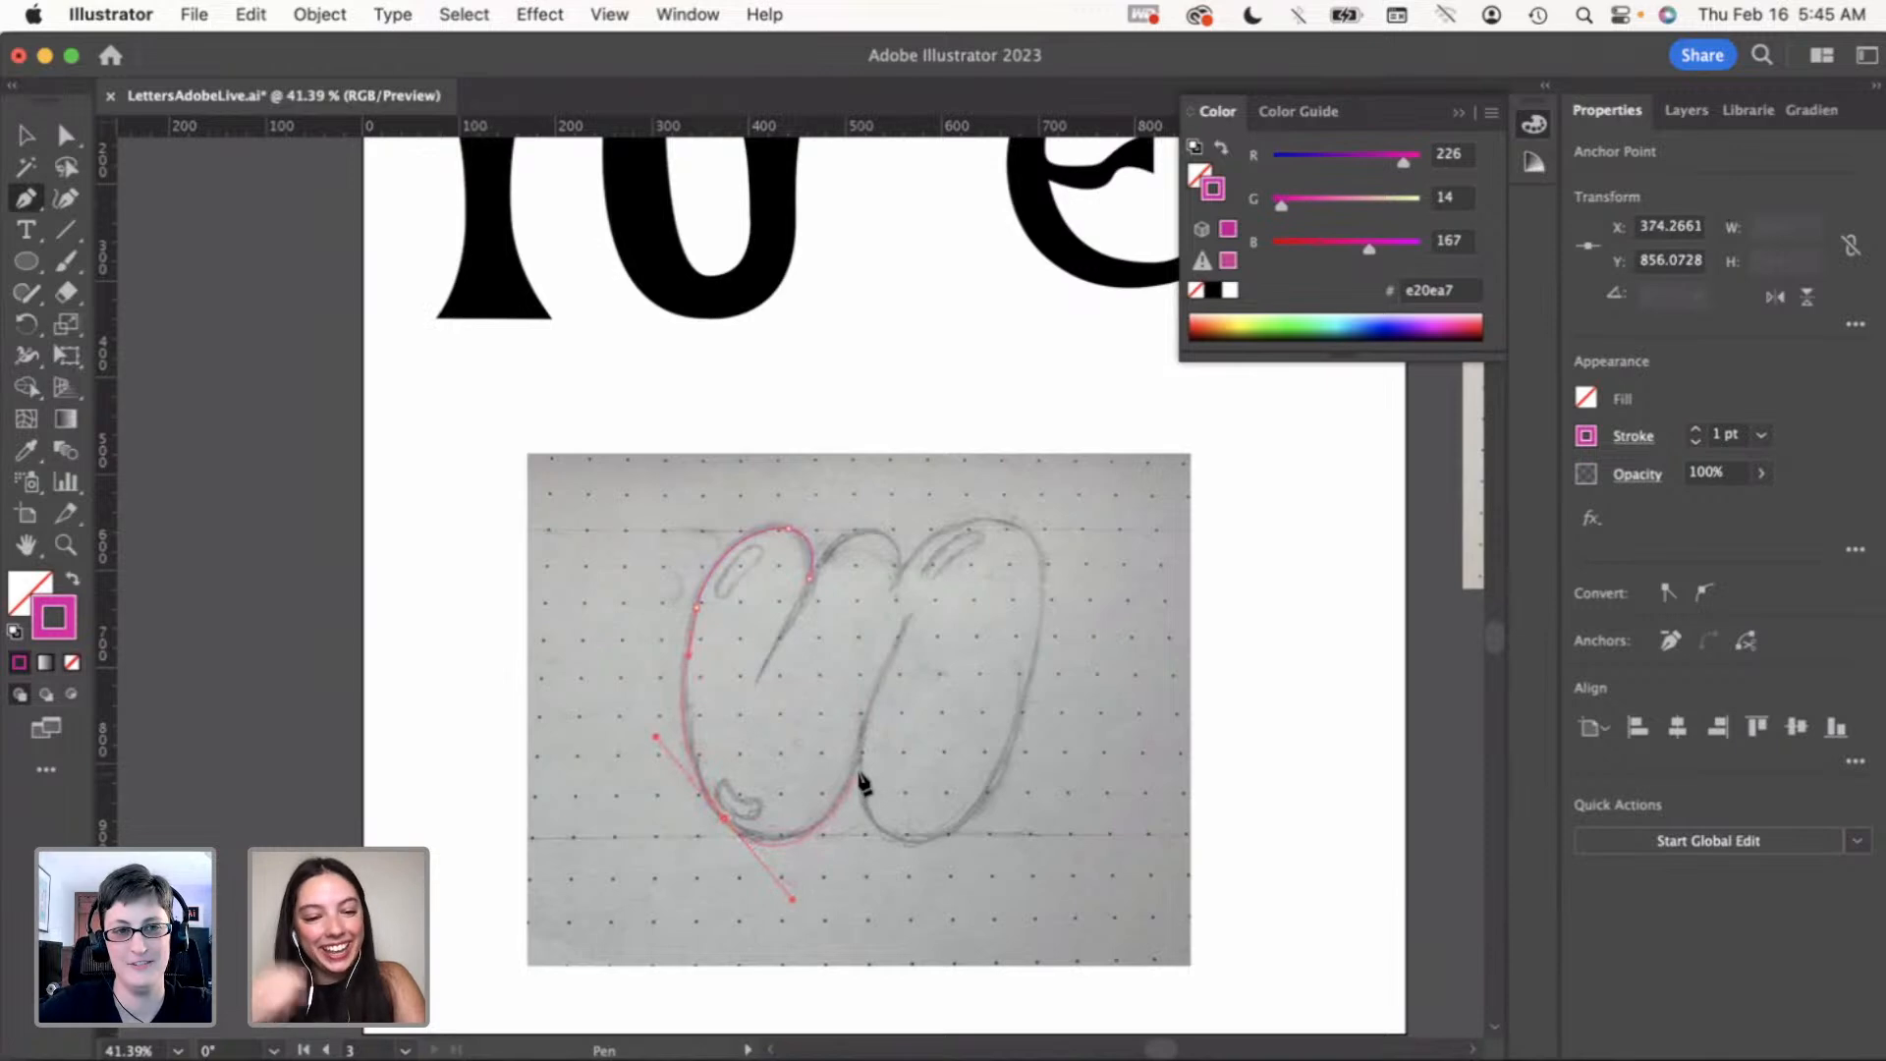
{"action": "left_click", "coordinate": [858, 755]}
{"action": "left_click_drag", "start_coordinate": [863, 764], "coordinate": [919, 865]}
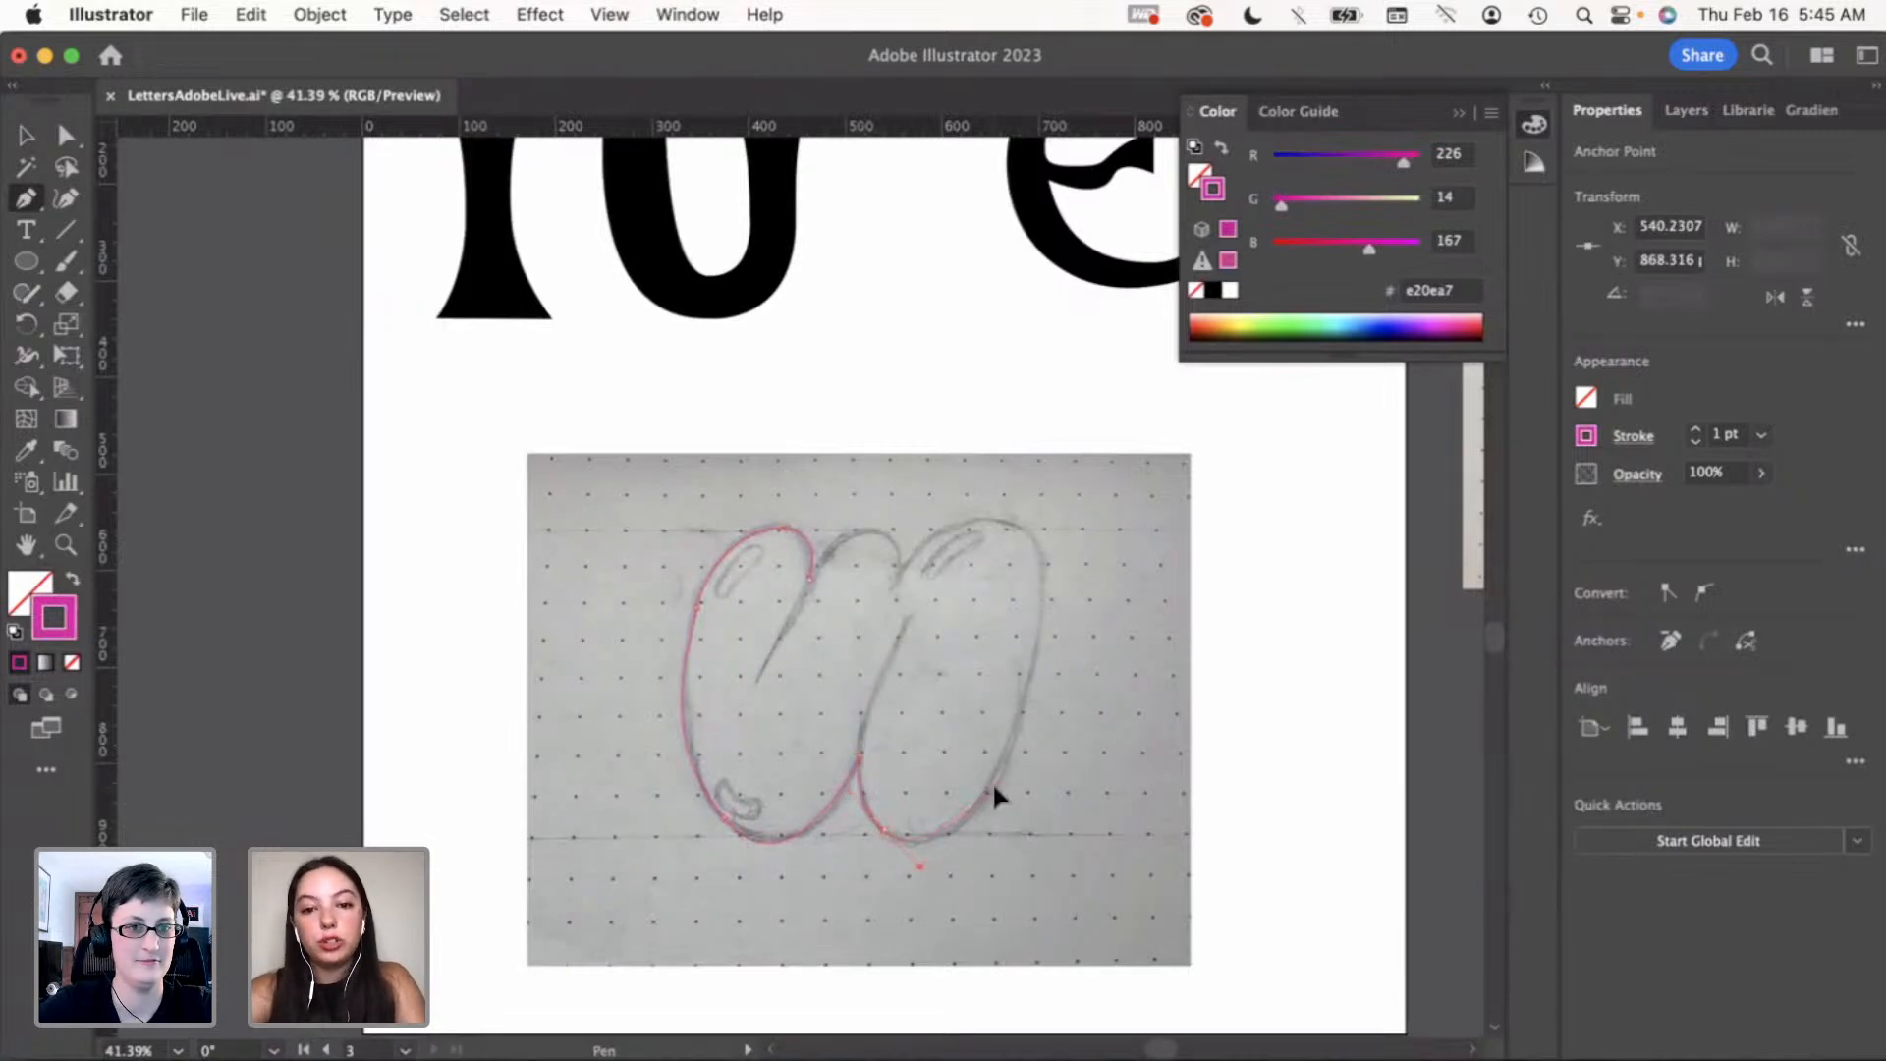
{"action": "left_click", "coordinate": [1011, 756]}
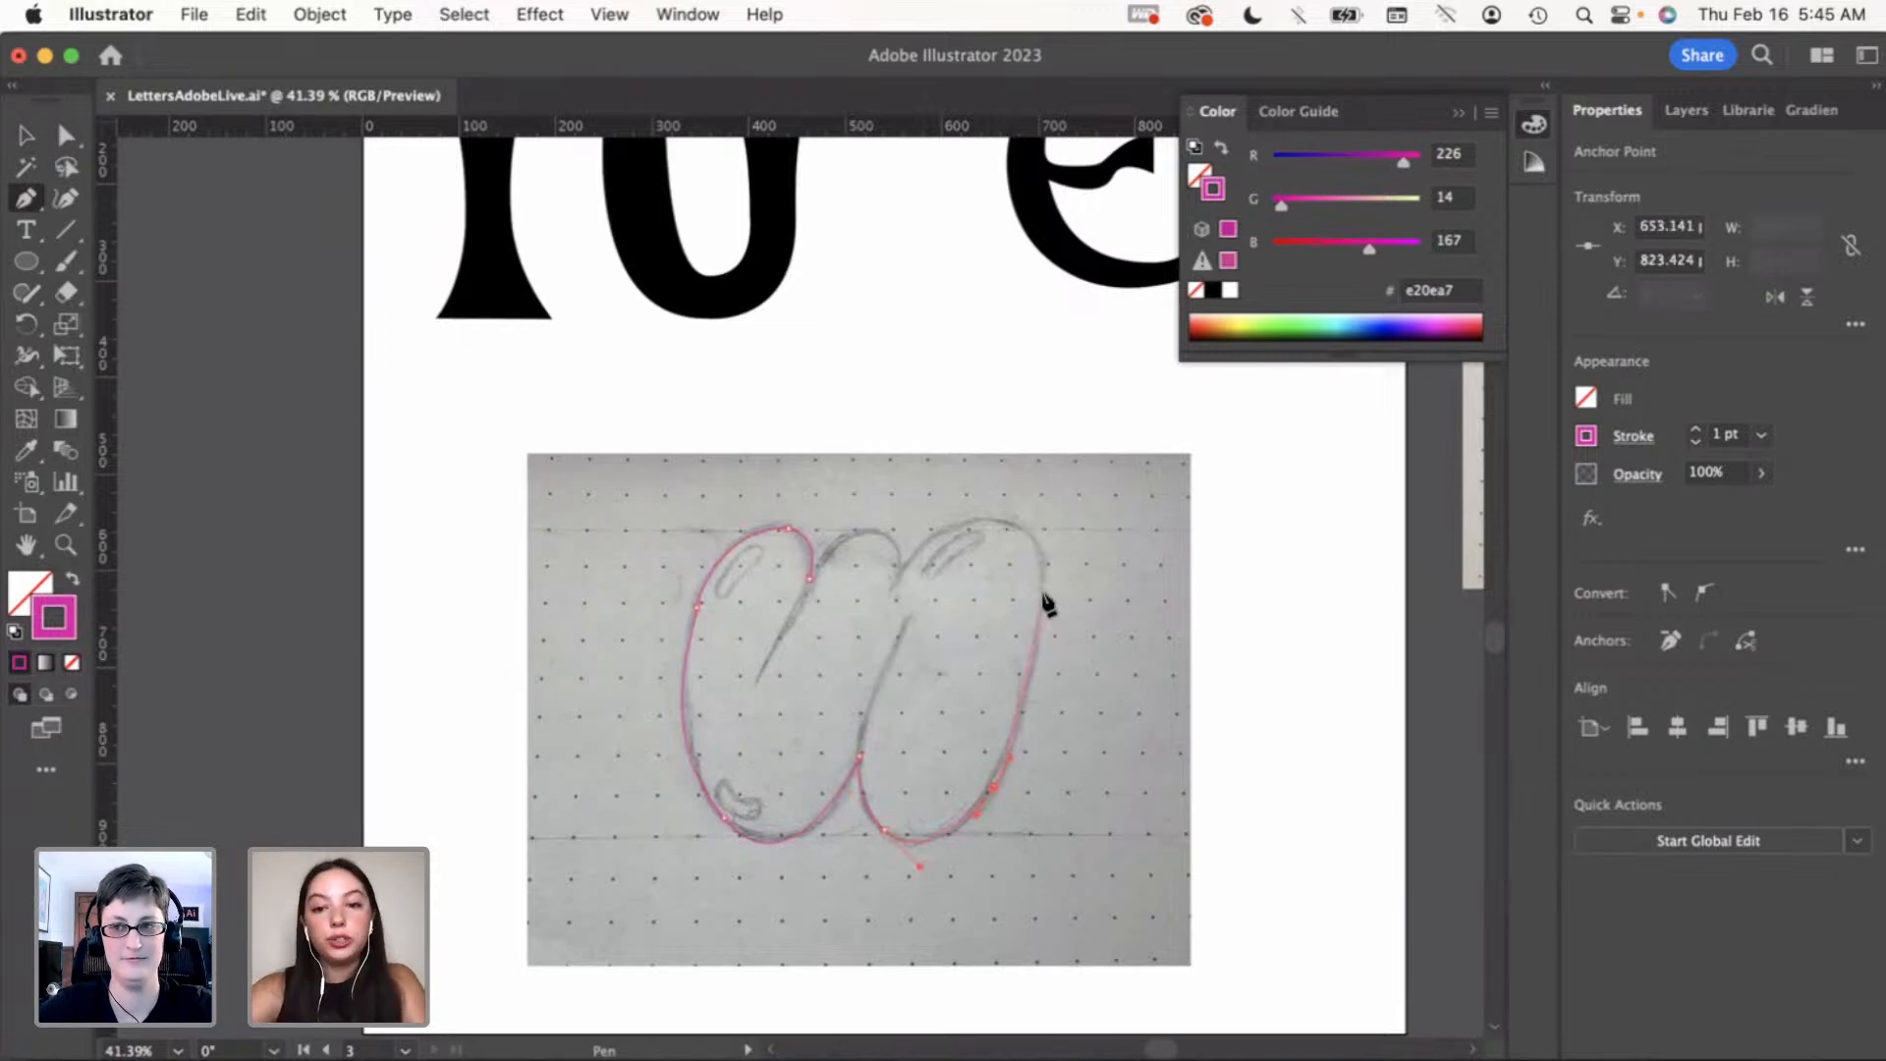
{"action": "left_click", "coordinate": [1039, 524]}
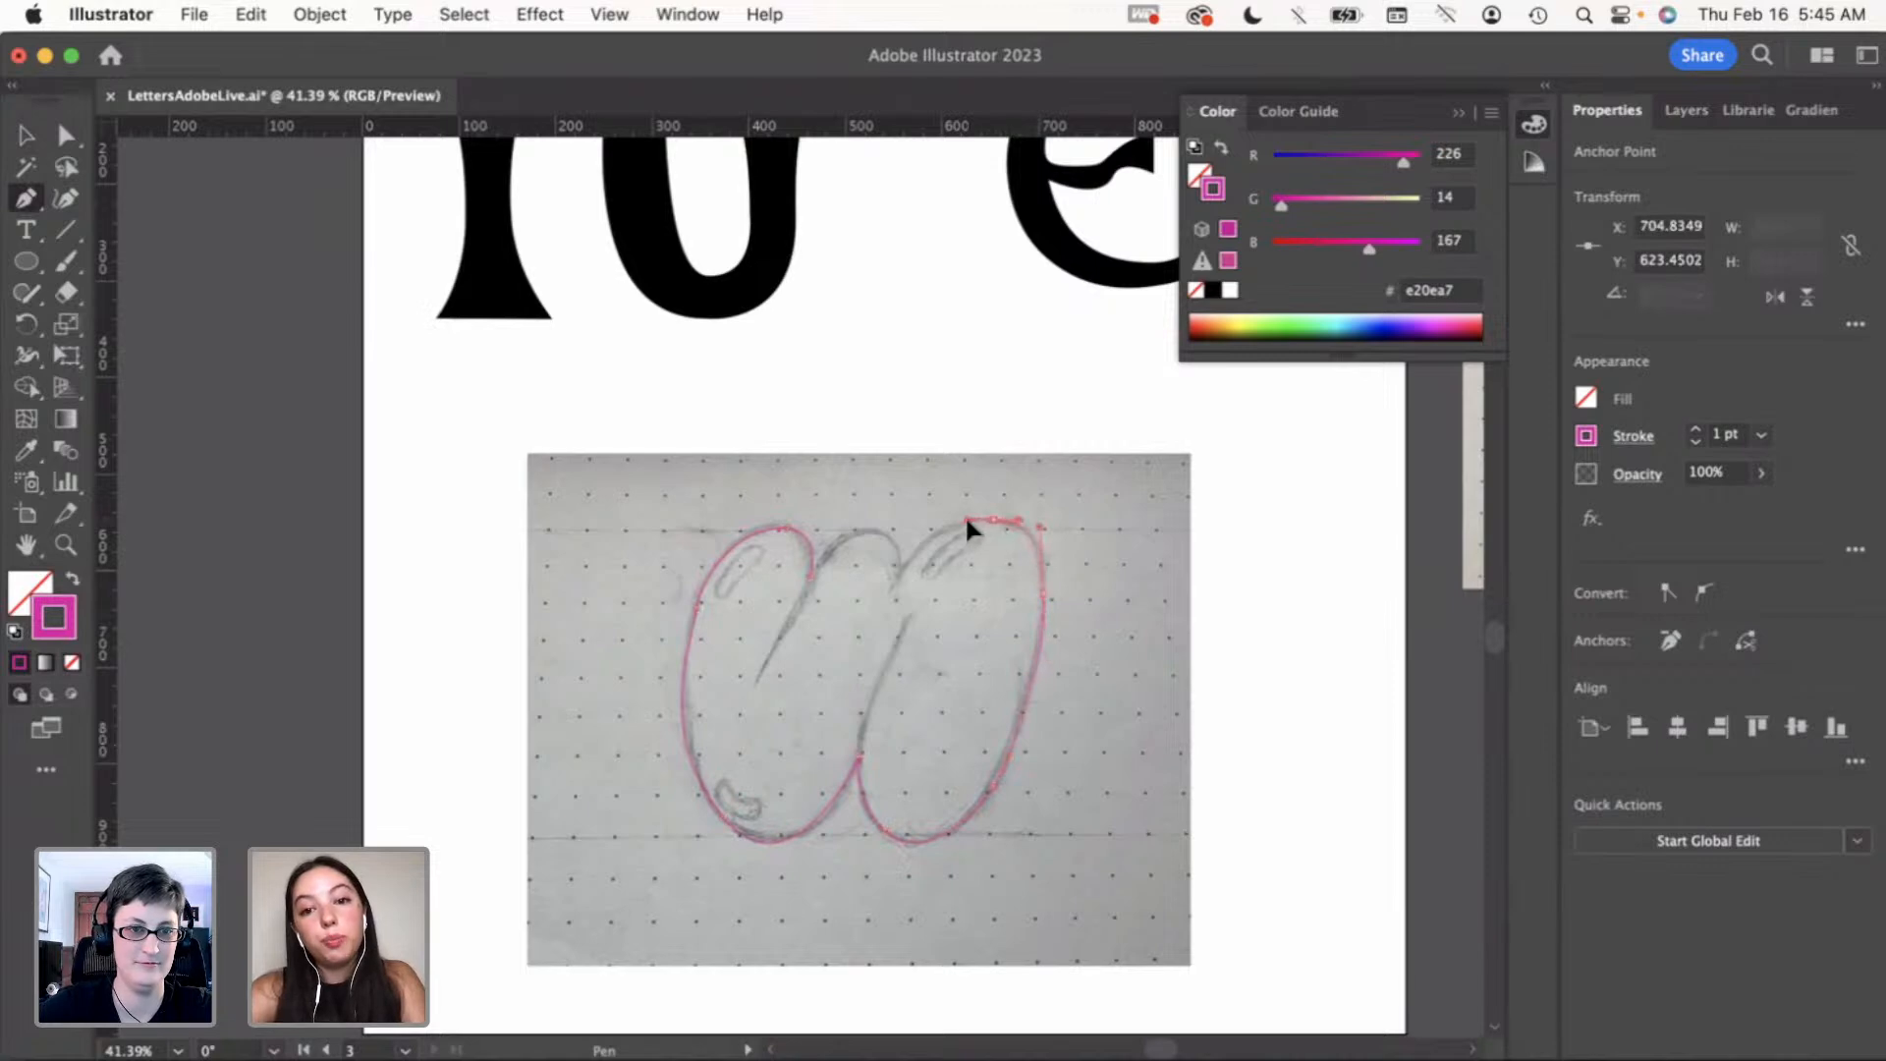
{"action": "left_click", "coordinate": [973, 520]}
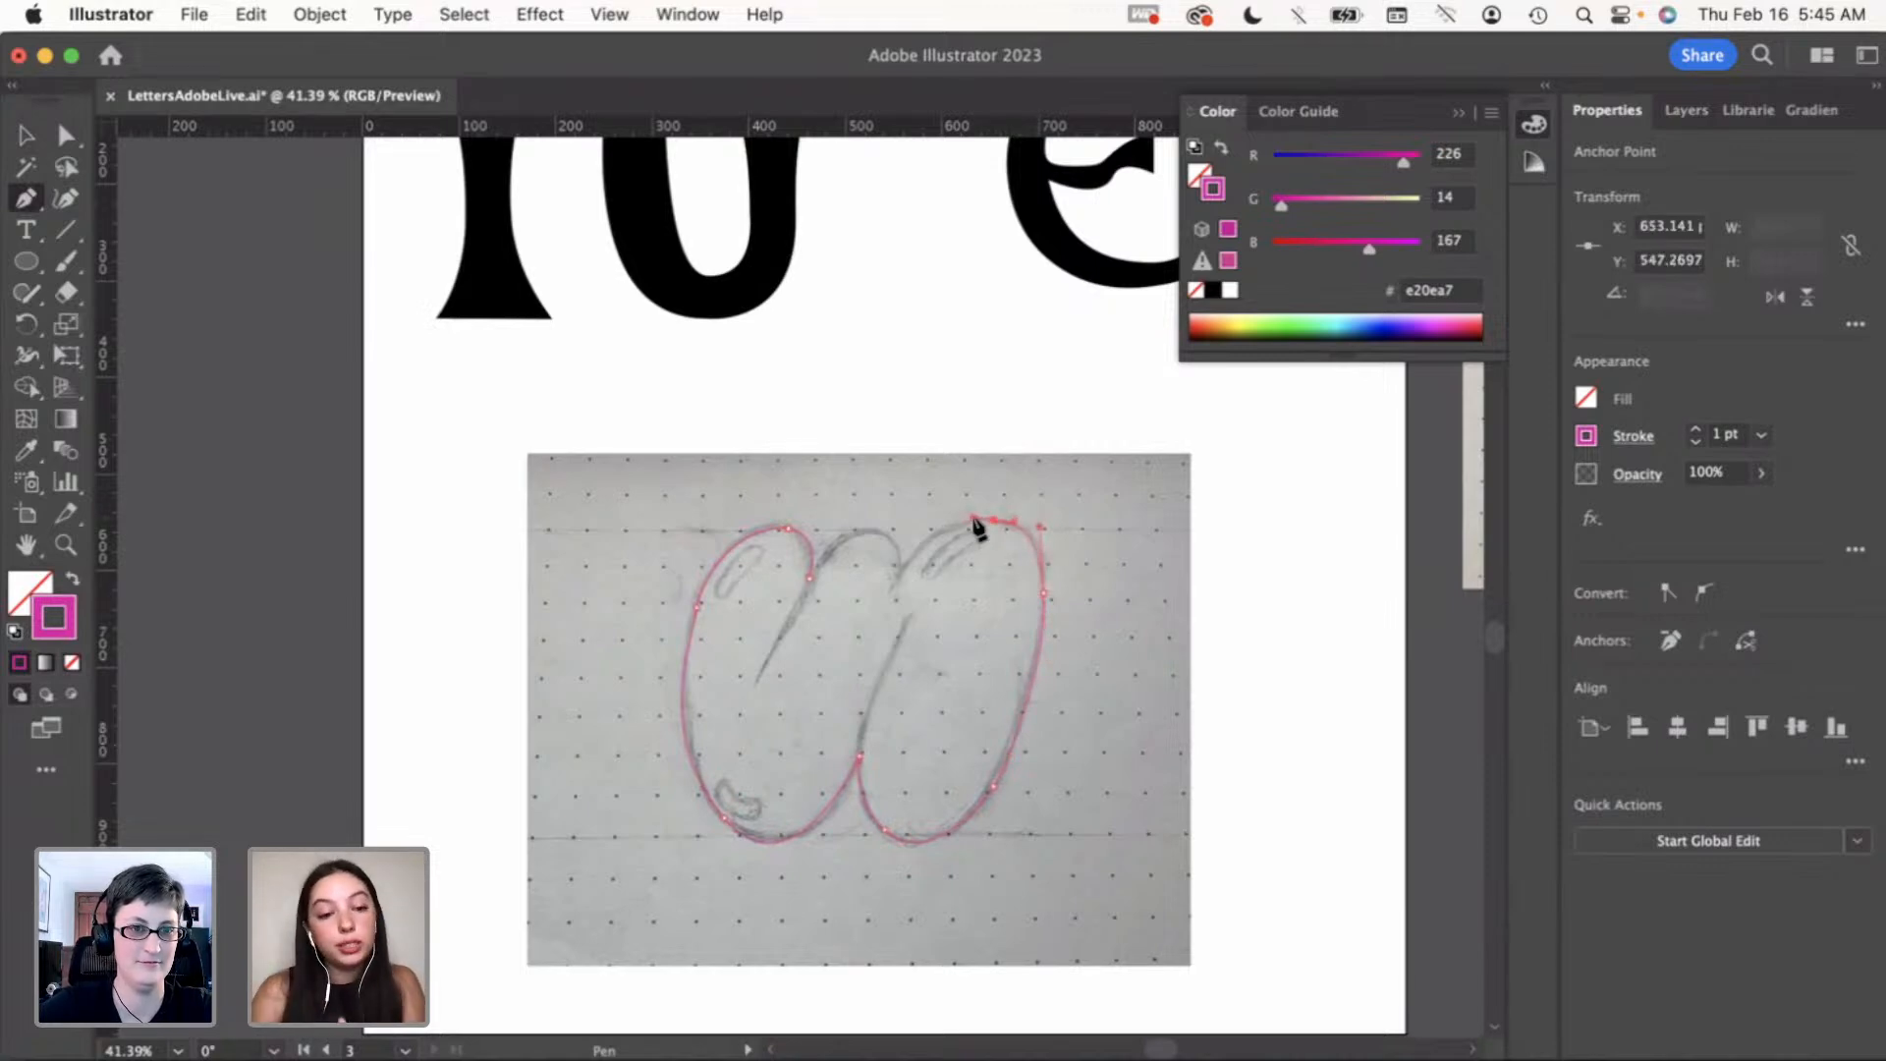
Trace down into the notch beside the right hump and over the middle hump, closing the w outline at its starting point
{"action": "left_click_drag", "start_coordinate": [900, 576], "coordinate": [870, 634]}
{"action": "left_click", "coordinate": [901, 575]}
{"action": "left_click", "coordinate": [887, 535]}
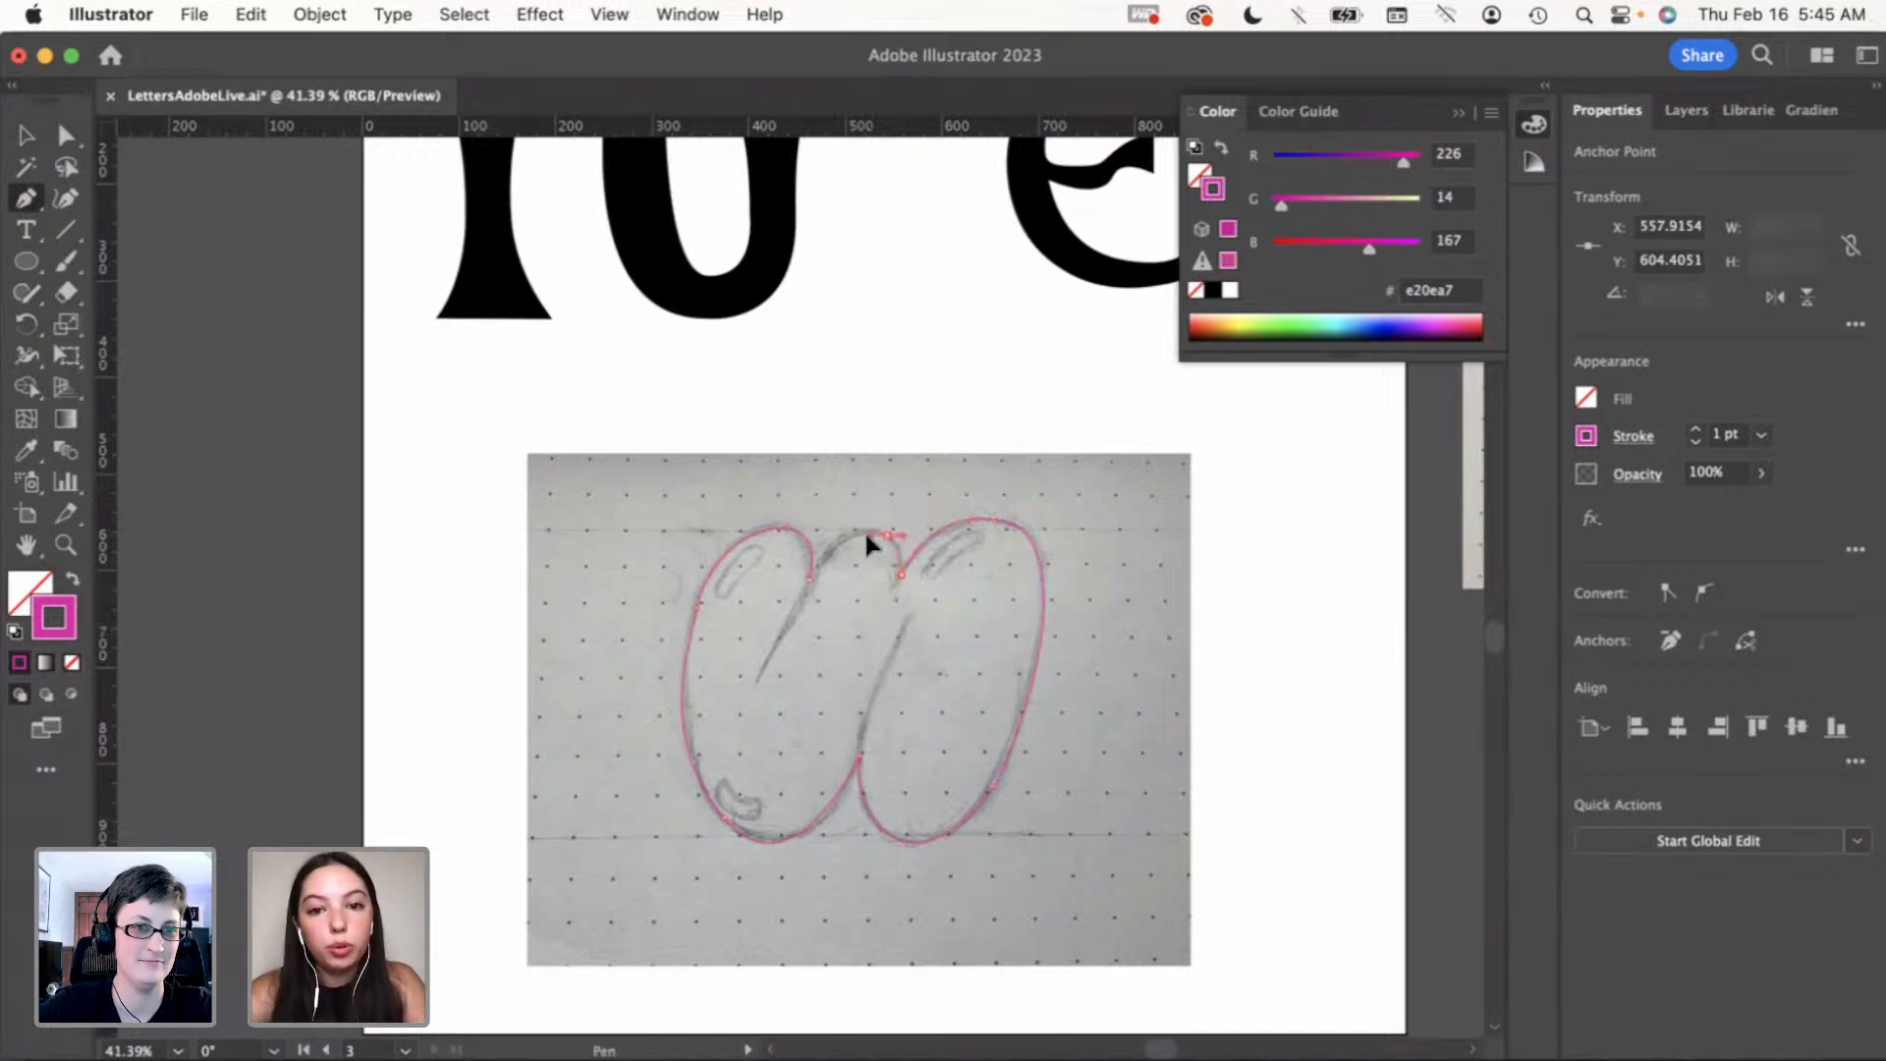
{"action": "left_click", "coordinate": [862, 524]}
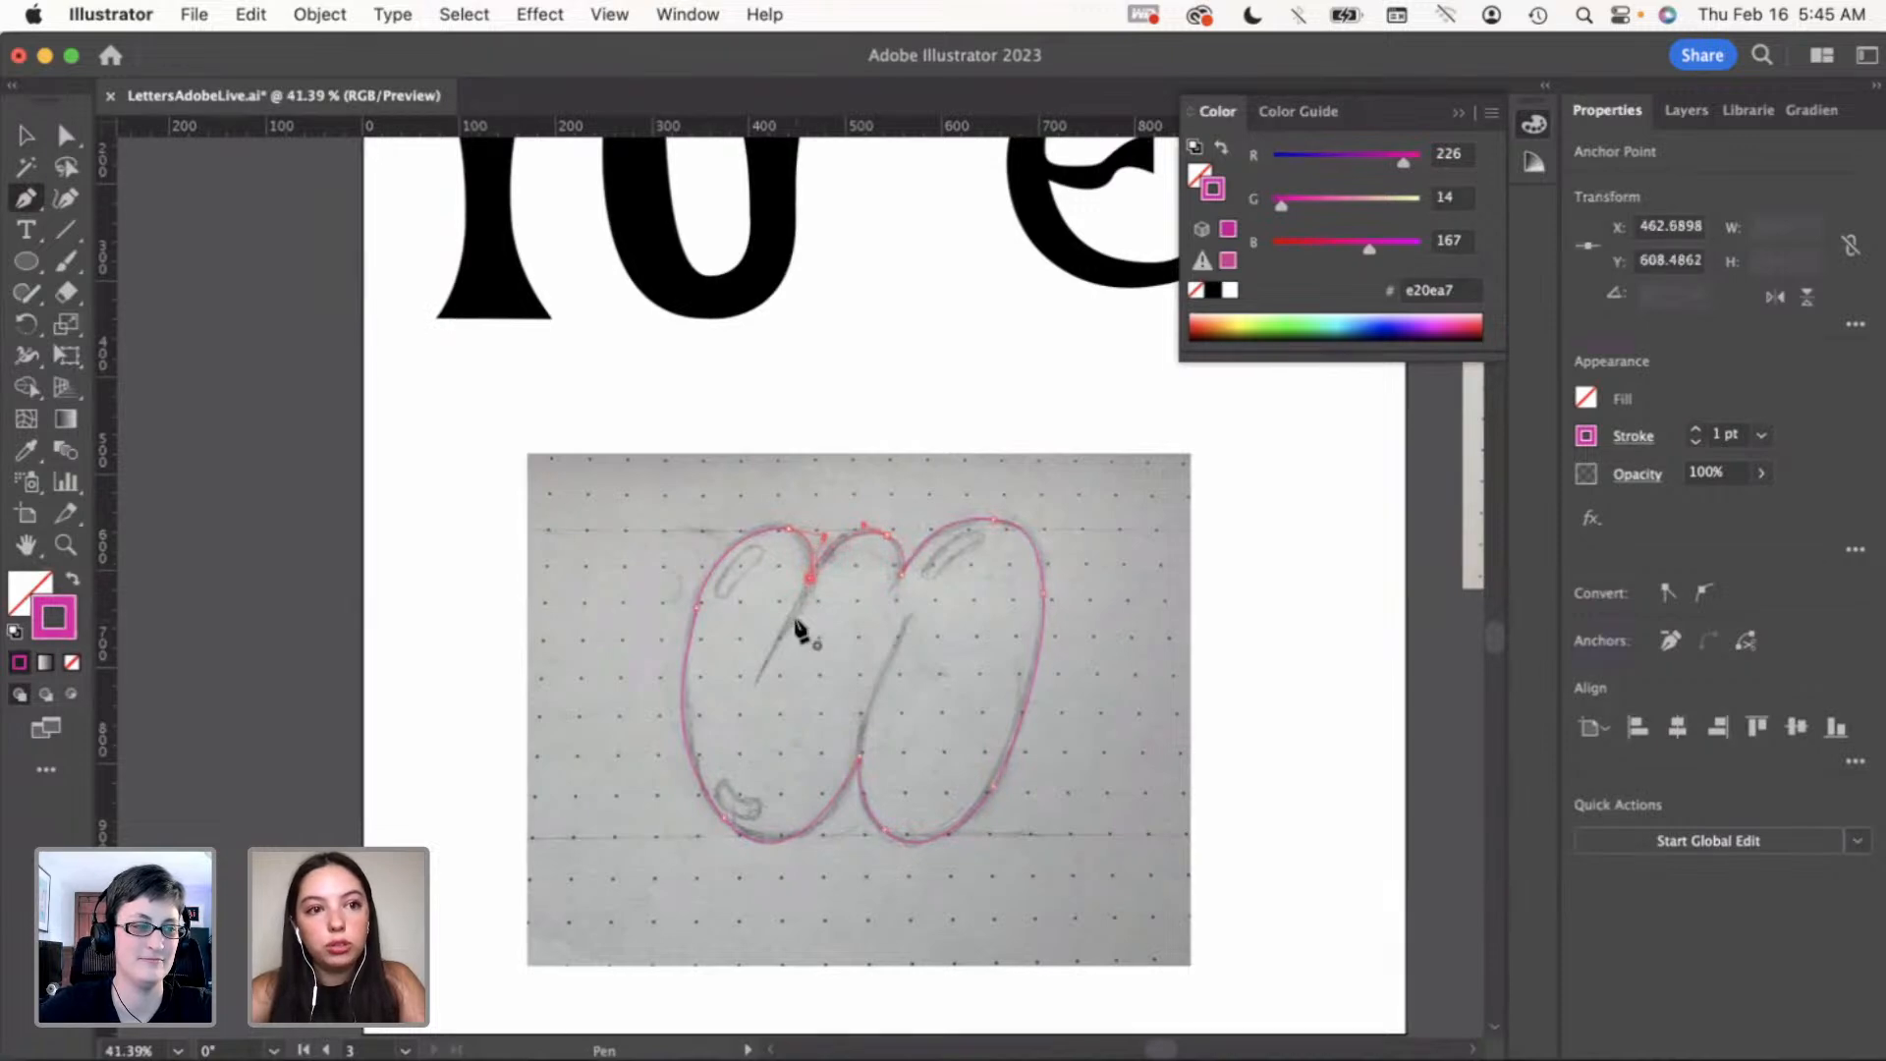
{"action": "key", "text": "v"}
{"action": "left_click", "coordinate": [1247, 703]}
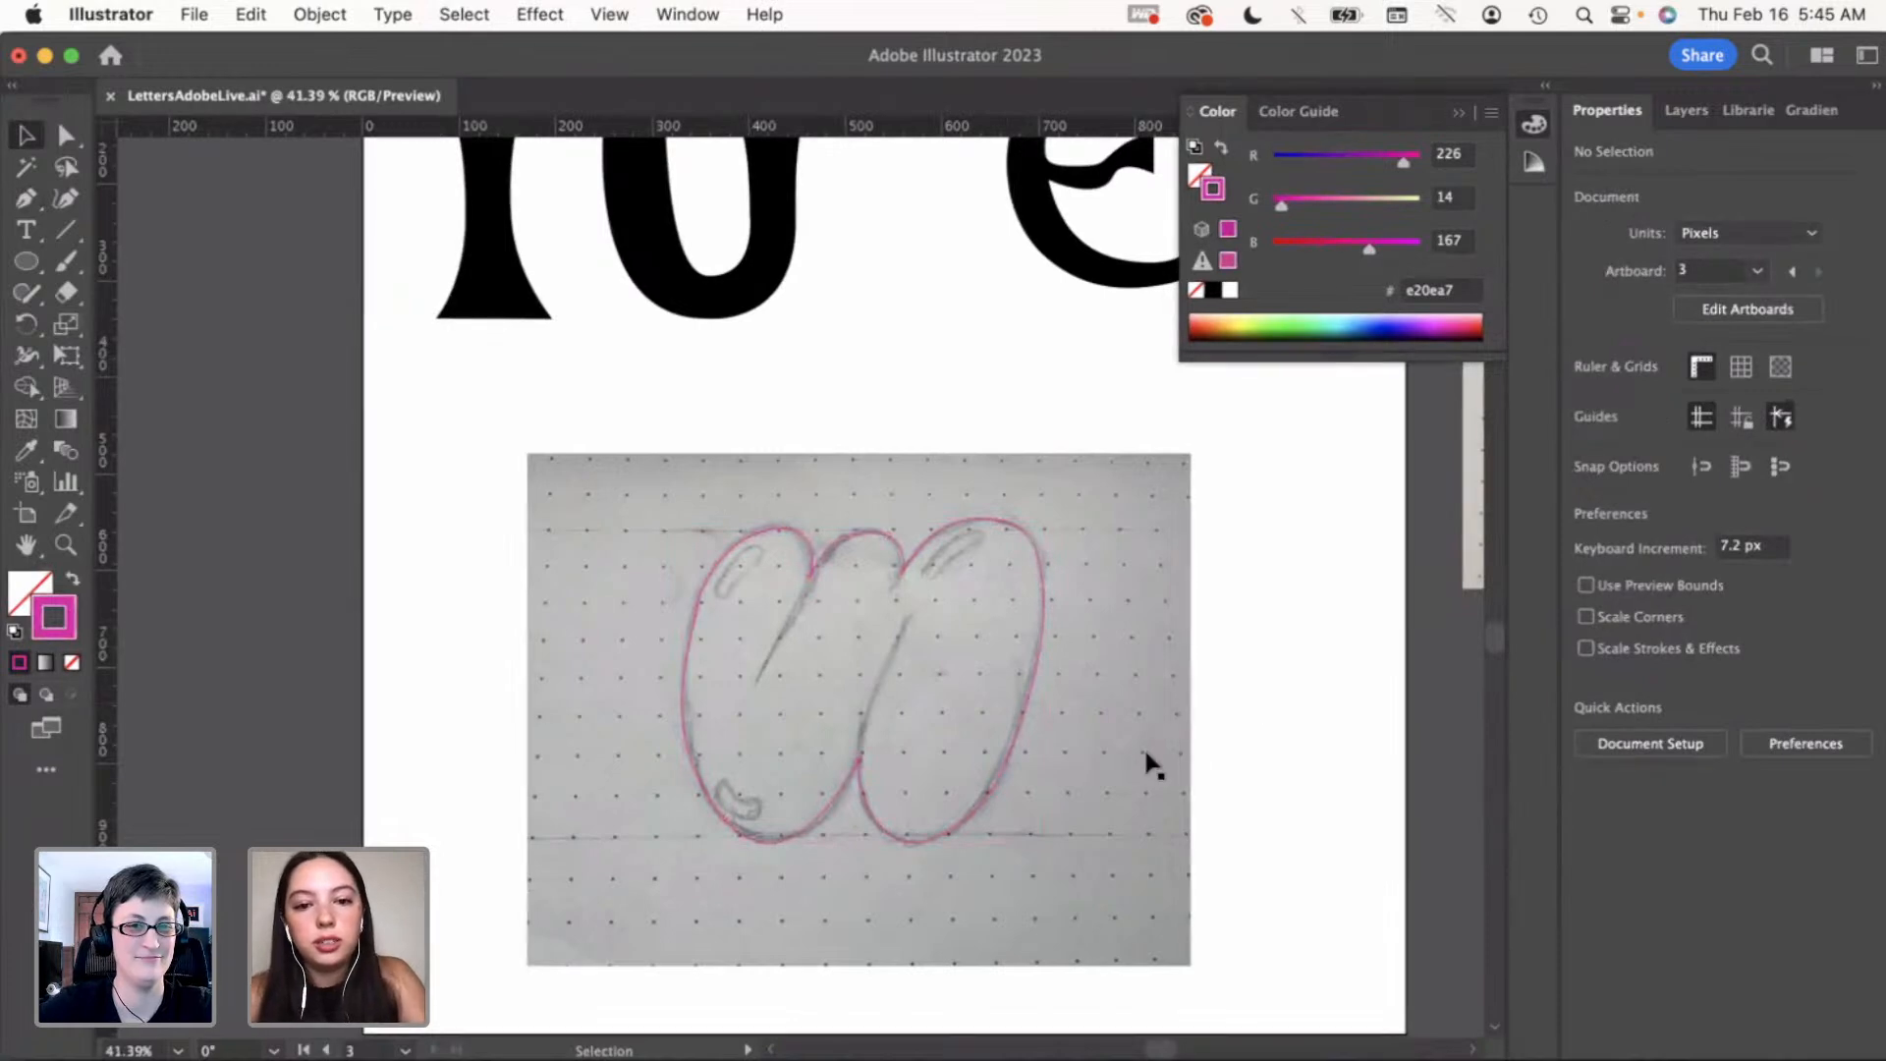
Move the w sketch photo off the artboard to the left, leaving only the traced outline in place
{"action": "scroll", "coordinate": [1149, 765], "scroll_direction": "down", "scroll_amount": 3}
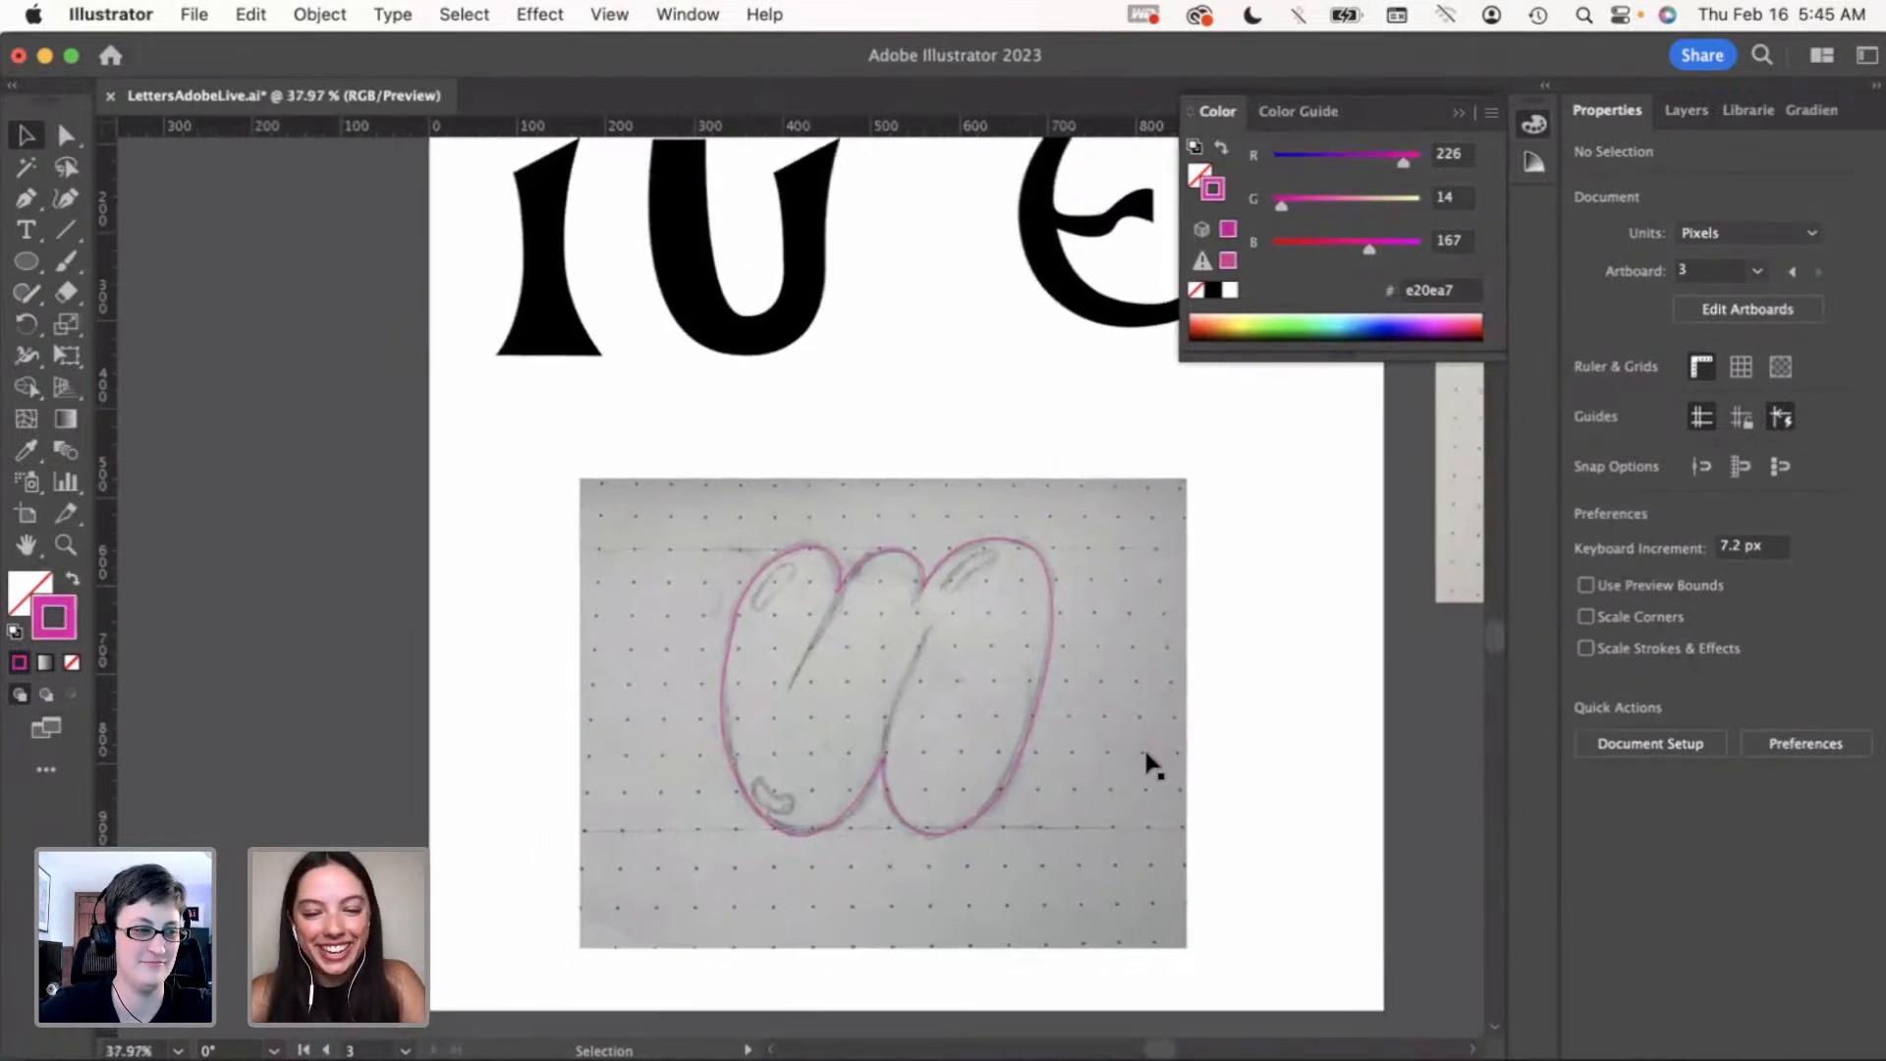
{"action": "mouse_move", "coordinate": [1090, 752]}
{"action": "left_mouse_down"}
{"action": "mouse_move", "coordinate": [515, 823]}
{"action": "mouse_move", "coordinate": [602, 787]}
{"action": "mouse_move", "coordinate": [636, 722]}
{"action": "mouse_move", "coordinate": [425, 771]}
{"action": "left_mouse_up"}
{"action": "left_click", "coordinate": [798, 664]}
Smooth the left hump's outer curve by shifting its upper-left anchor point slightly up and inward with the Curvature tool
{"action": "key", "text": "a"}
{"action": "left_click", "coordinate": [762, 623]}
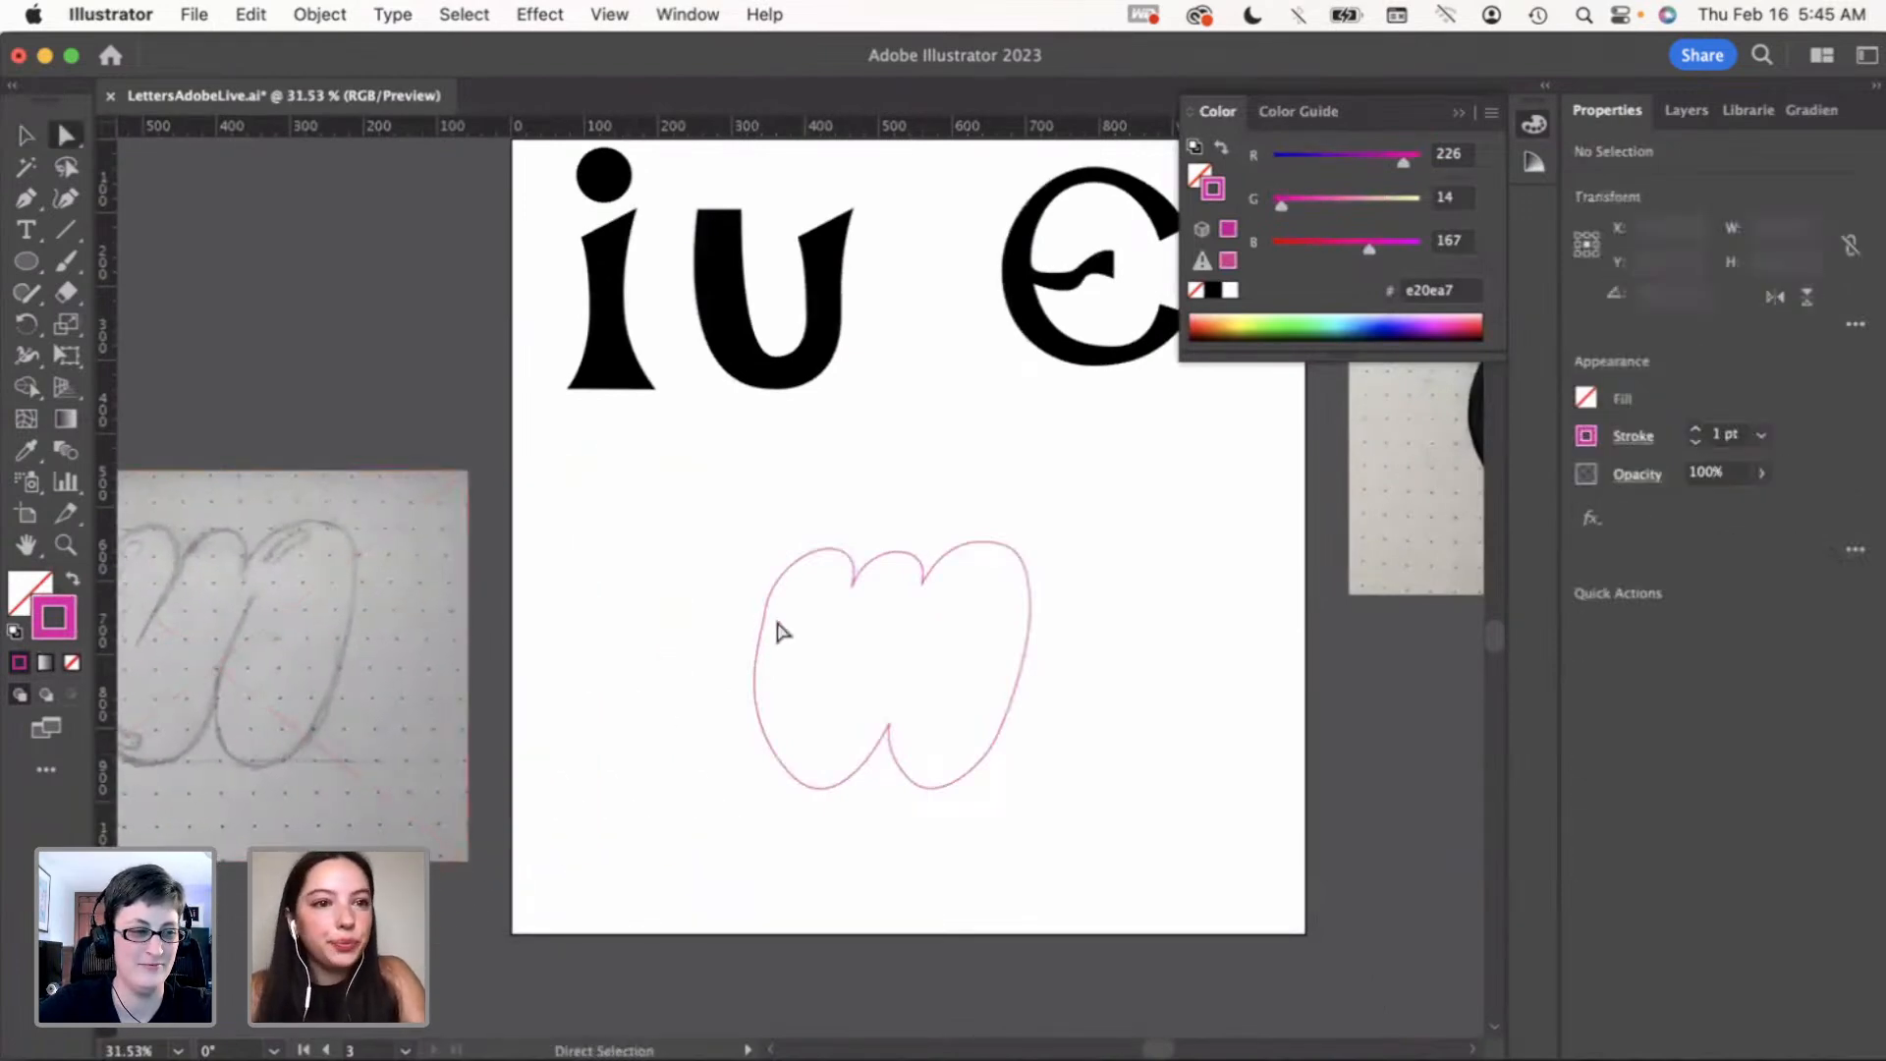
{"action": "left_click", "coordinate": [765, 611]}
{"action": "left_click", "coordinate": [66, 197]}
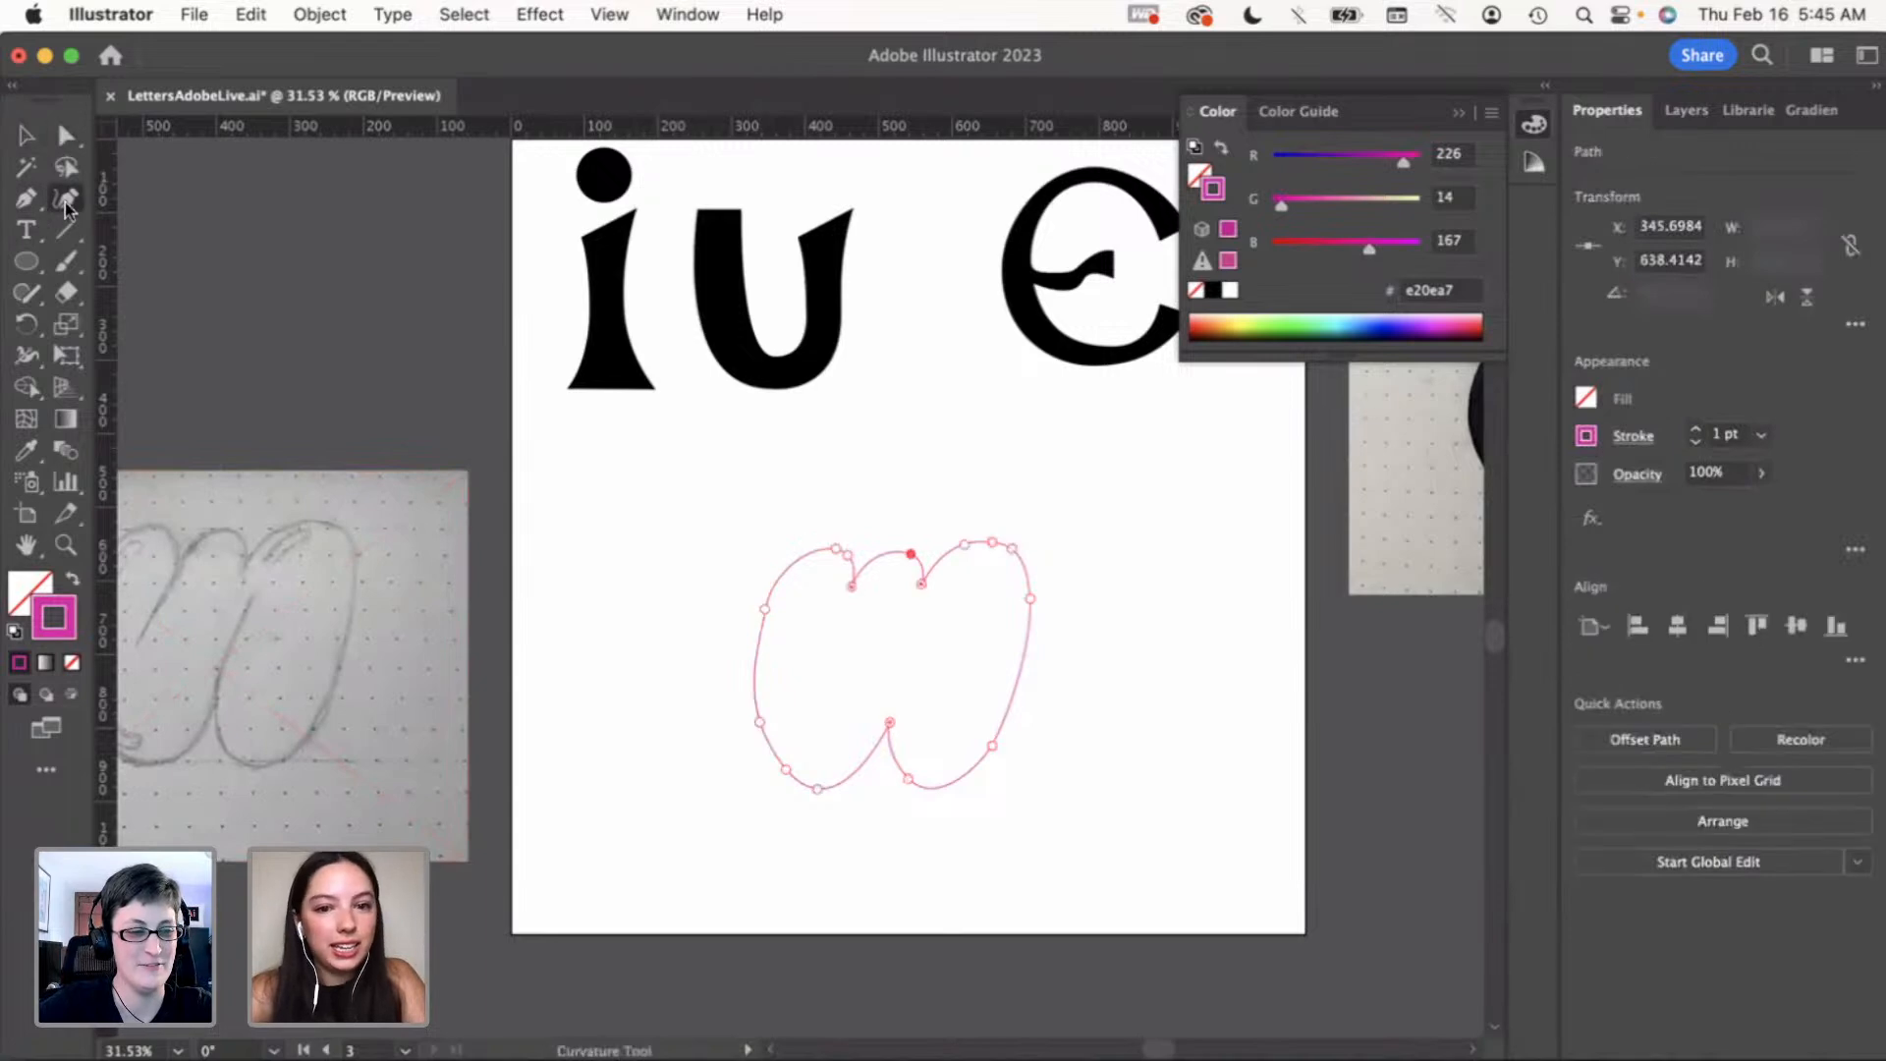
{"action": "left_click_drag", "start_coordinate": [765, 609], "coordinate": [781, 584]}
{"action": "key", "text": "v"}
{"action": "left_click", "coordinate": [1161, 680]}
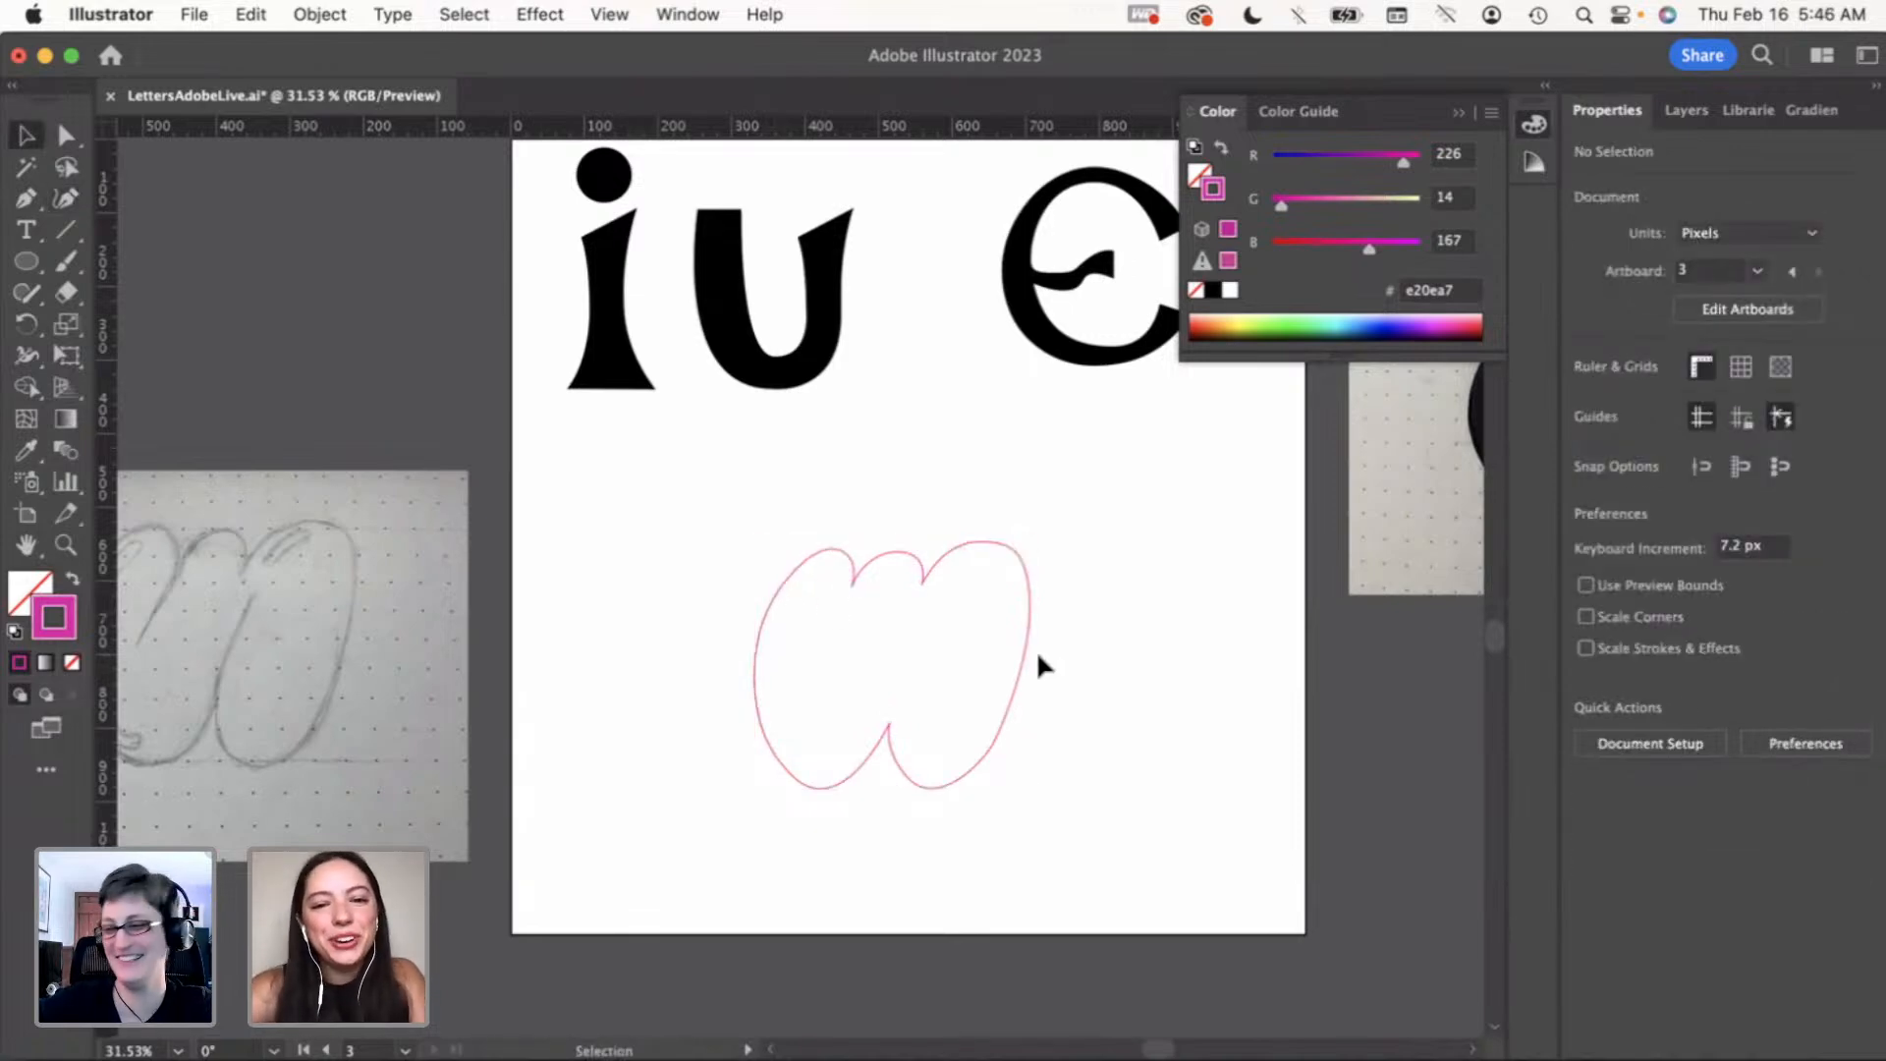
Reshape the upper-right shoulder of the w's right hump with the Curvature tool, undoing the trial moves of the other right-side points
{"action": "left_click", "coordinate": [66, 135]}
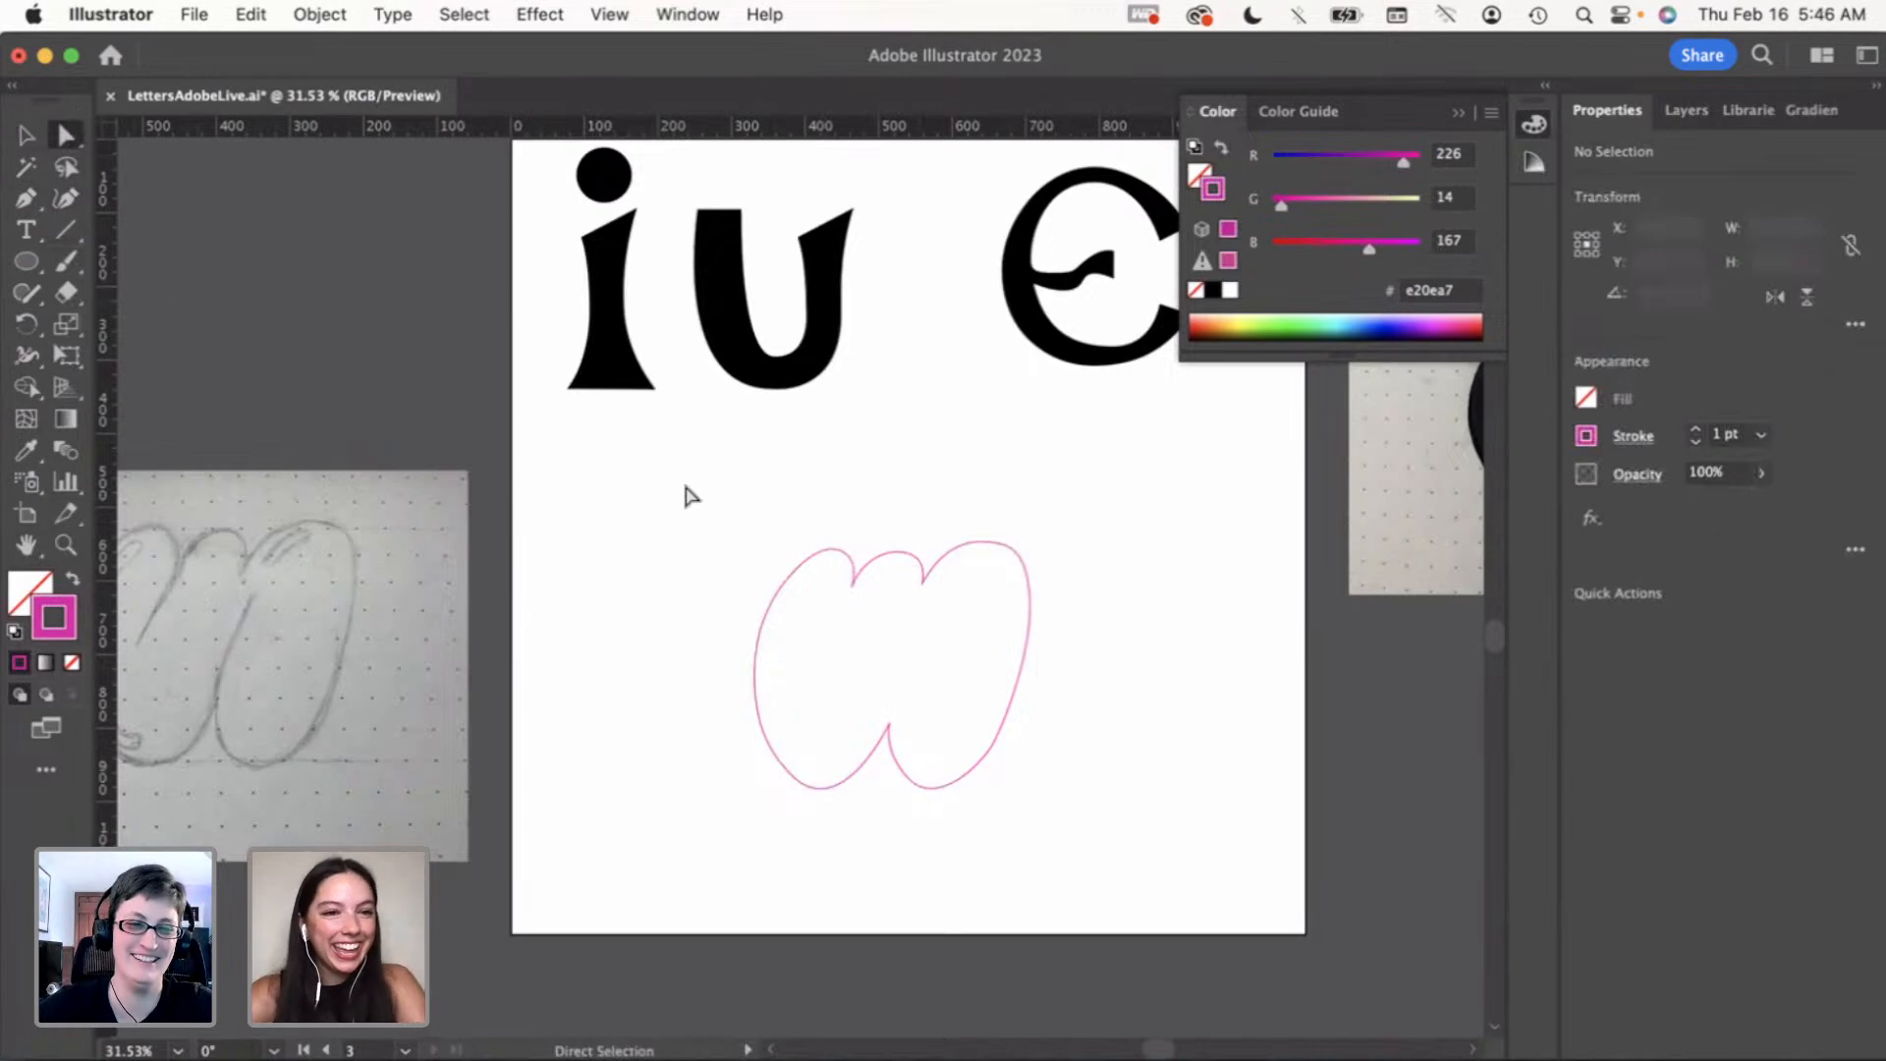
{"action": "left_click", "coordinate": [1029, 652]}
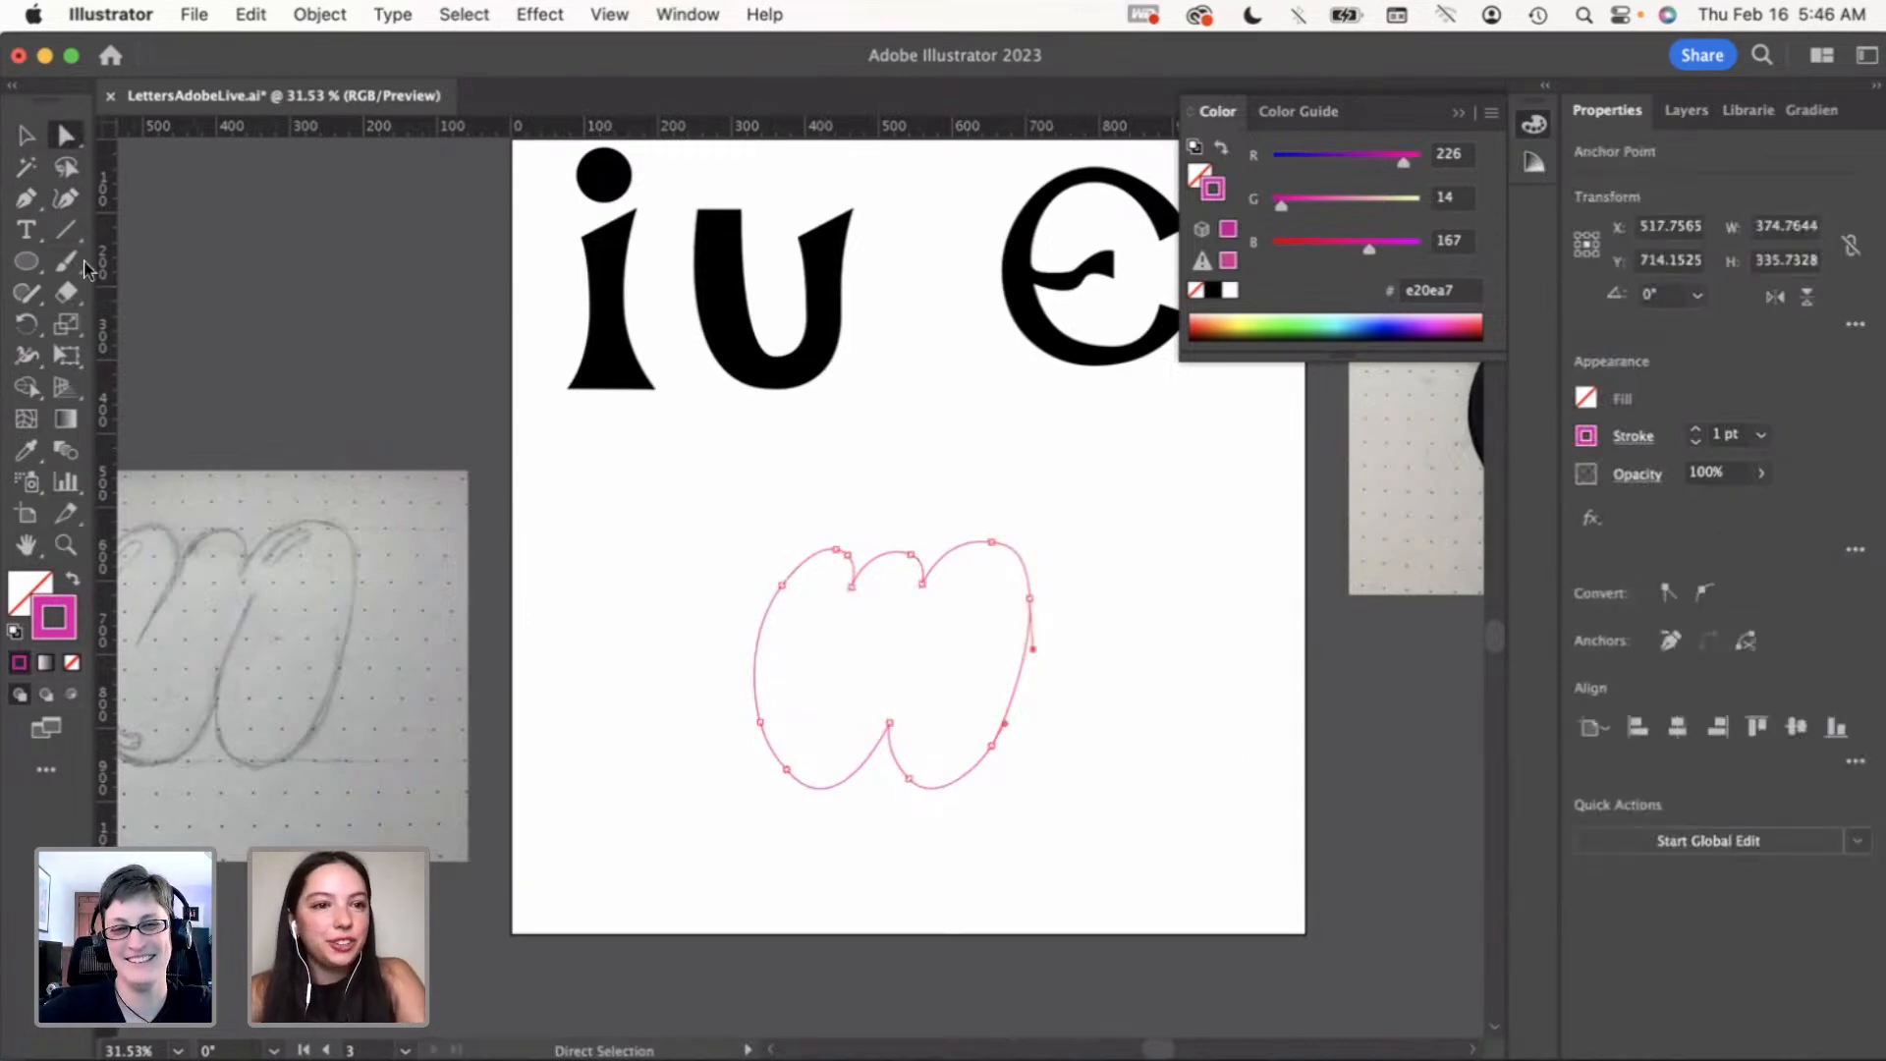
{"action": "left_click", "coordinate": [66, 197]}
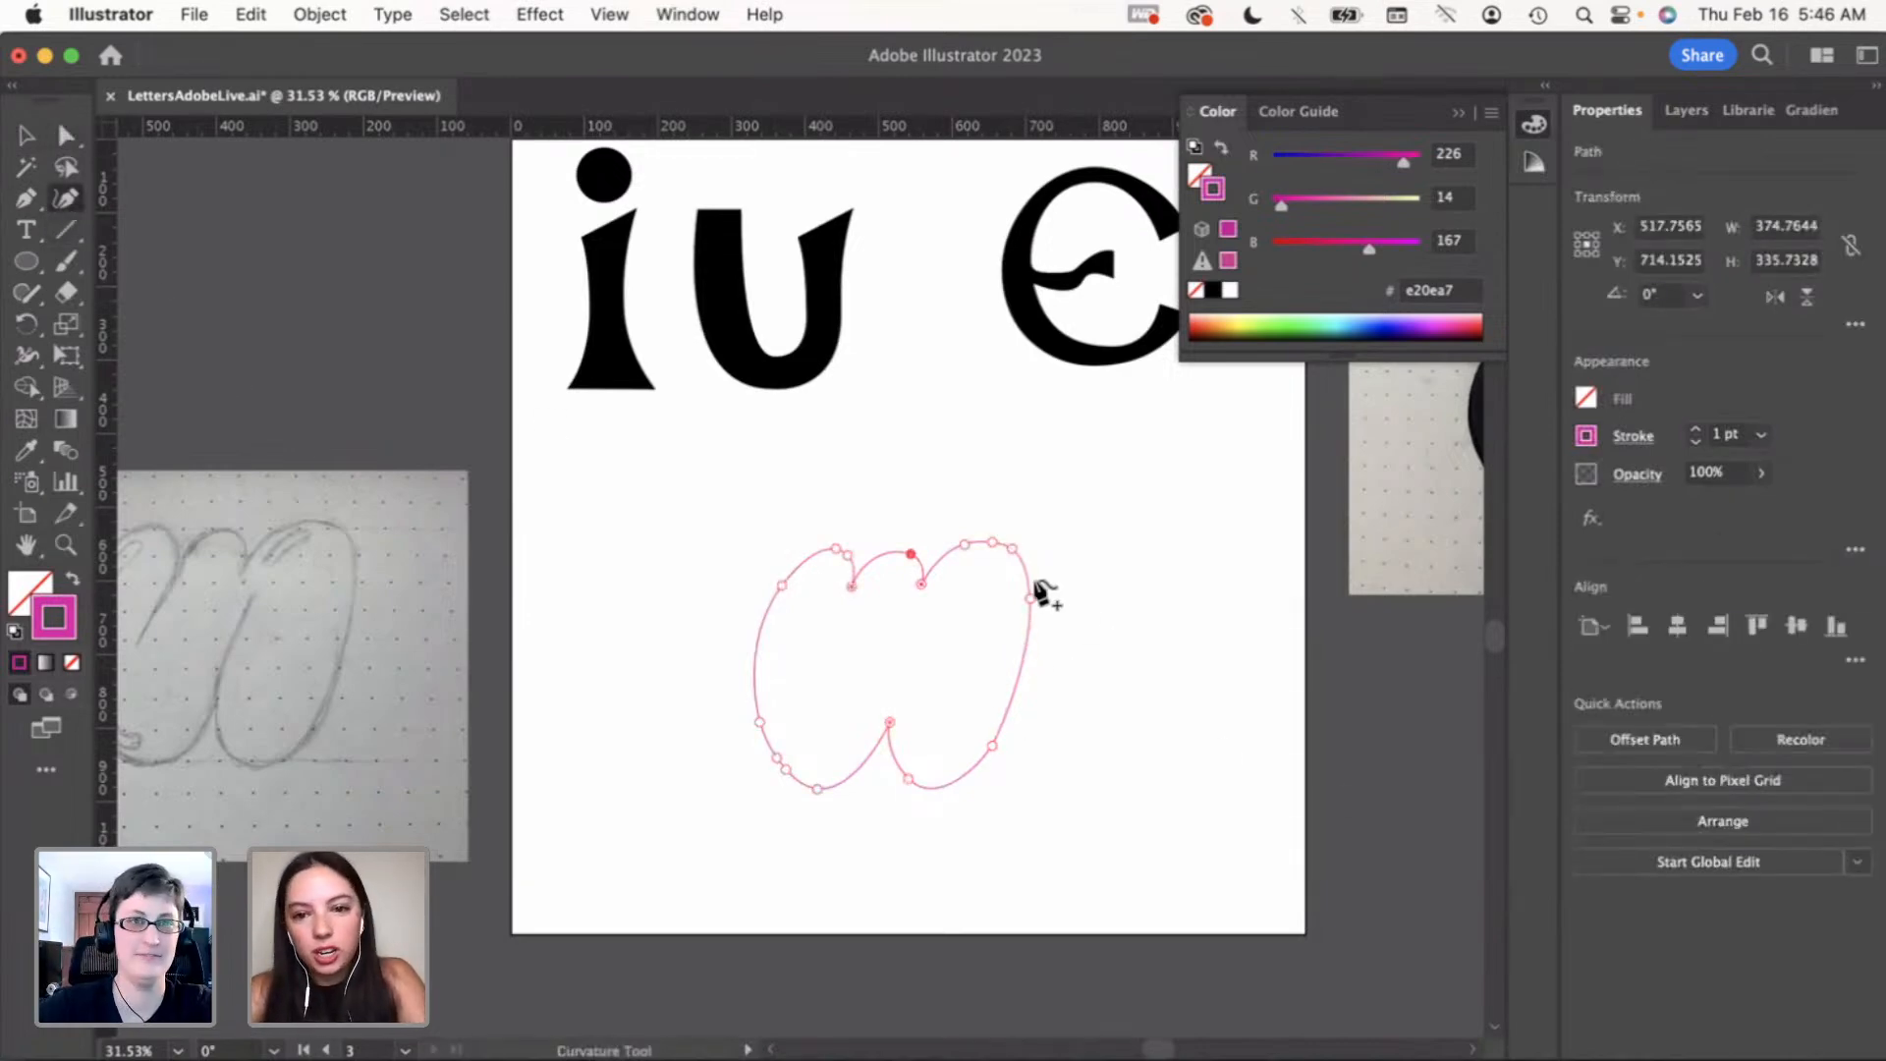
{"action": "left_click_drag", "start_coordinate": [1028, 593], "coordinate": [1028, 587]}
{"action": "key", "text": "super+z"}
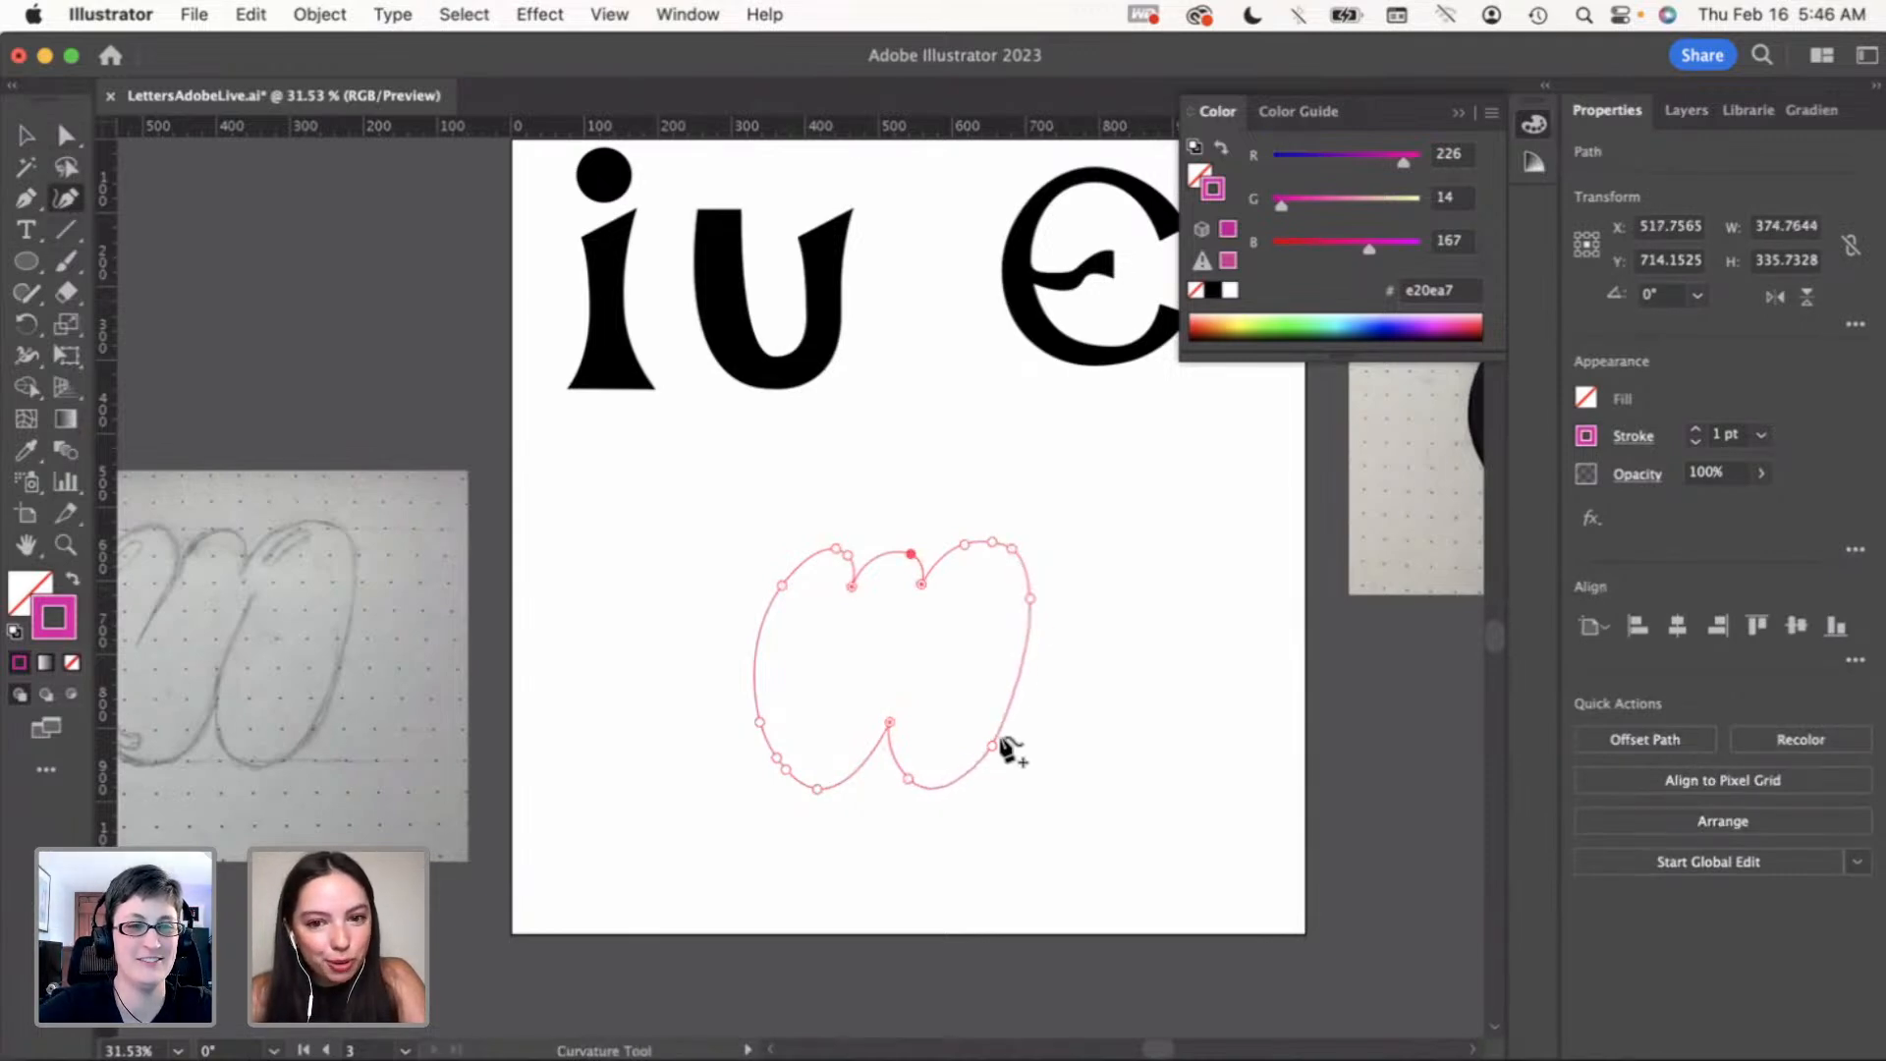
{"action": "left_click", "coordinate": [1014, 550]}
{"action": "left_click_drag", "start_coordinate": [992, 747], "coordinate": [988, 747]}
{"action": "key", "text": "super+z"}
{"action": "key", "text": "super+z"}
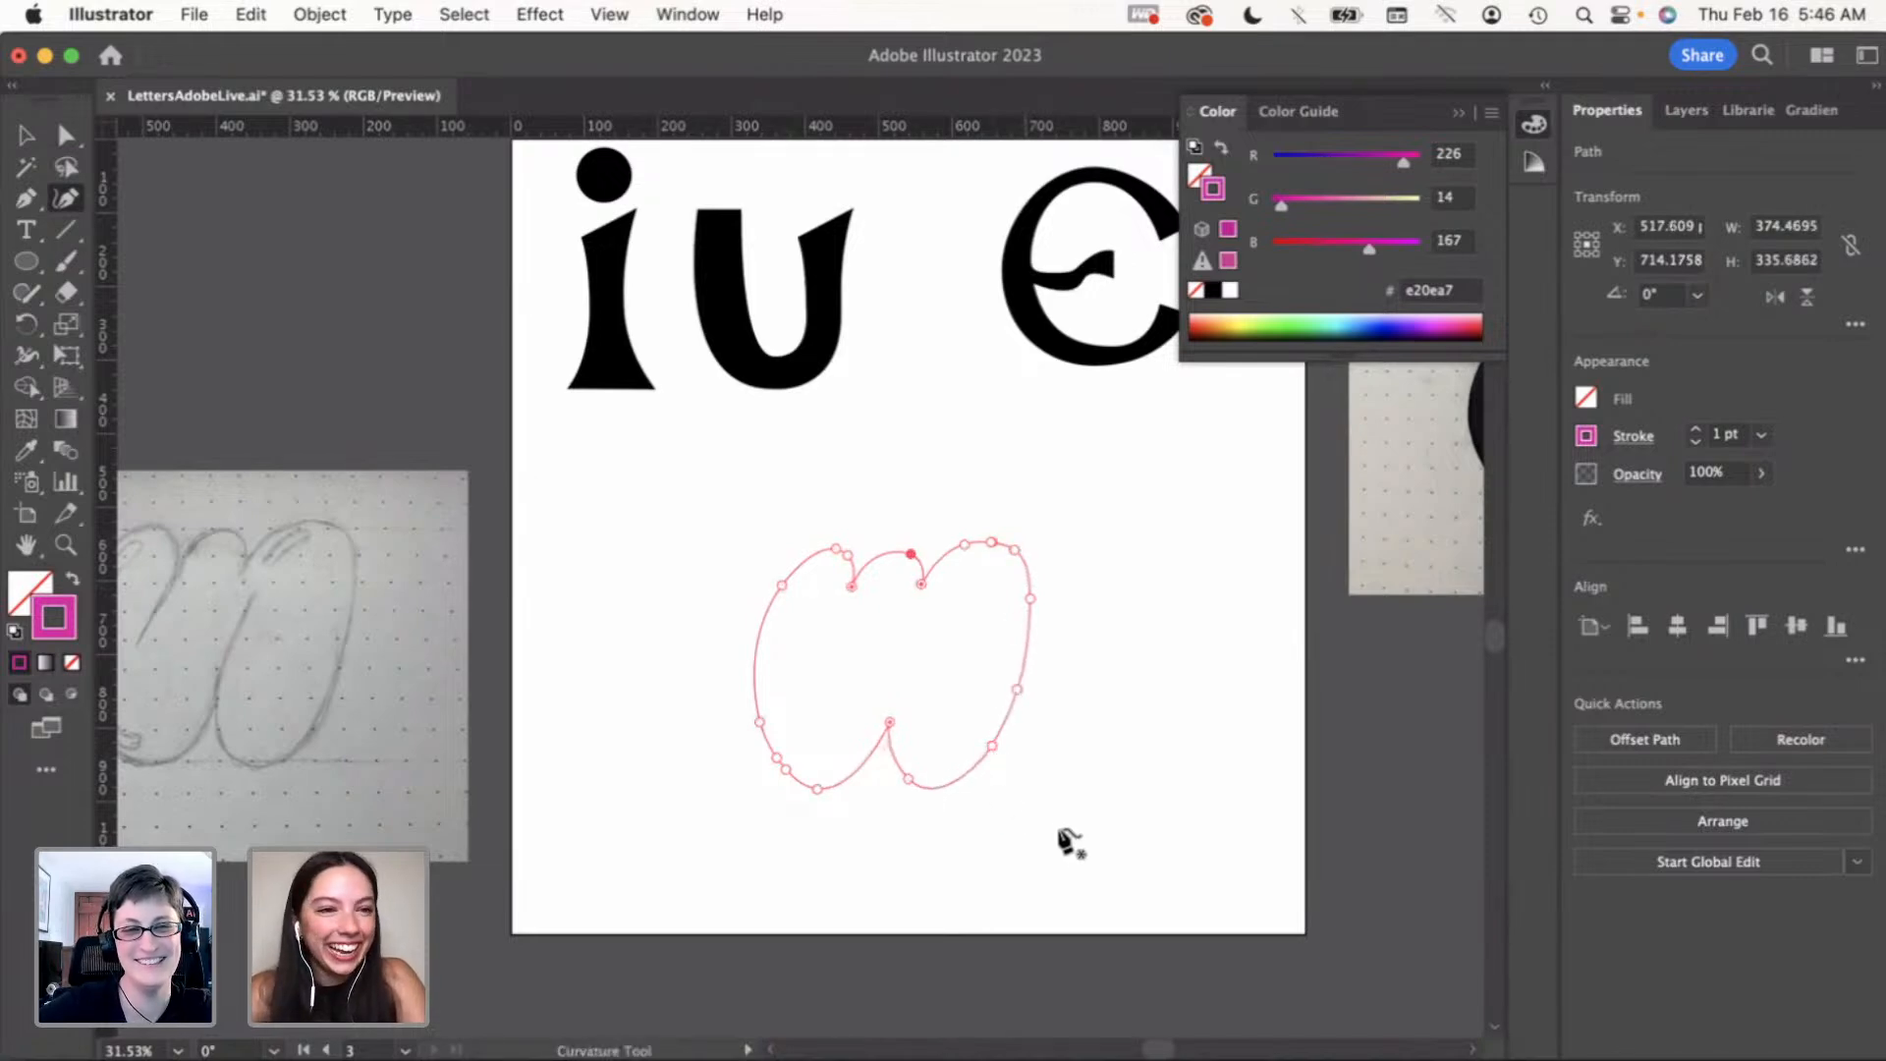
{"action": "key", "text": "v"}
{"action": "left_click", "coordinate": [1059, 830]}
Fine-tune the curve point on the right hump's upper-right shoulder with the Curvature tool and deselect the outline
{"action": "scroll", "coordinate": [1076, 650], "scroll_direction": "down", "scroll_amount": 2}
{"action": "scroll", "coordinate": [1076, 650], "scroll_direction": "up", "scroll_amount": 2}
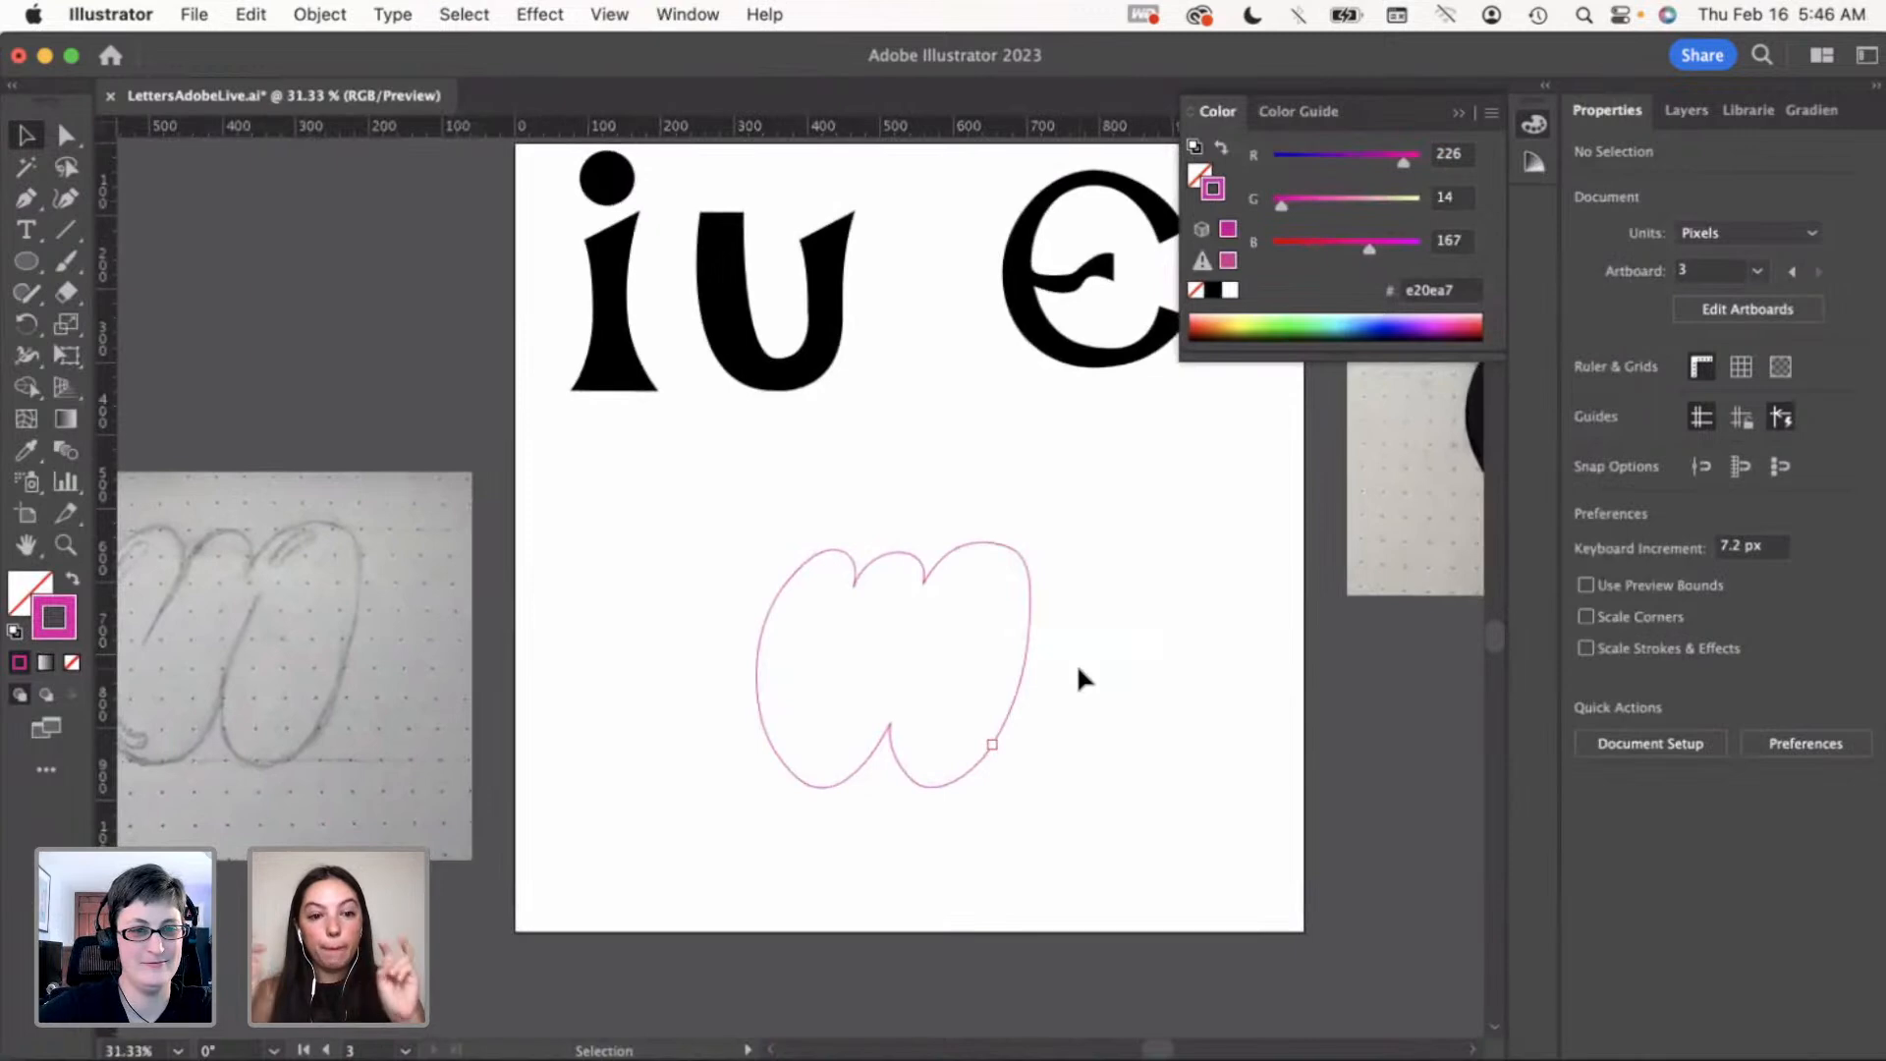
{"action": "key", "text": "a"}
{"action": "left_click", "coordinate": [1028, 599]}
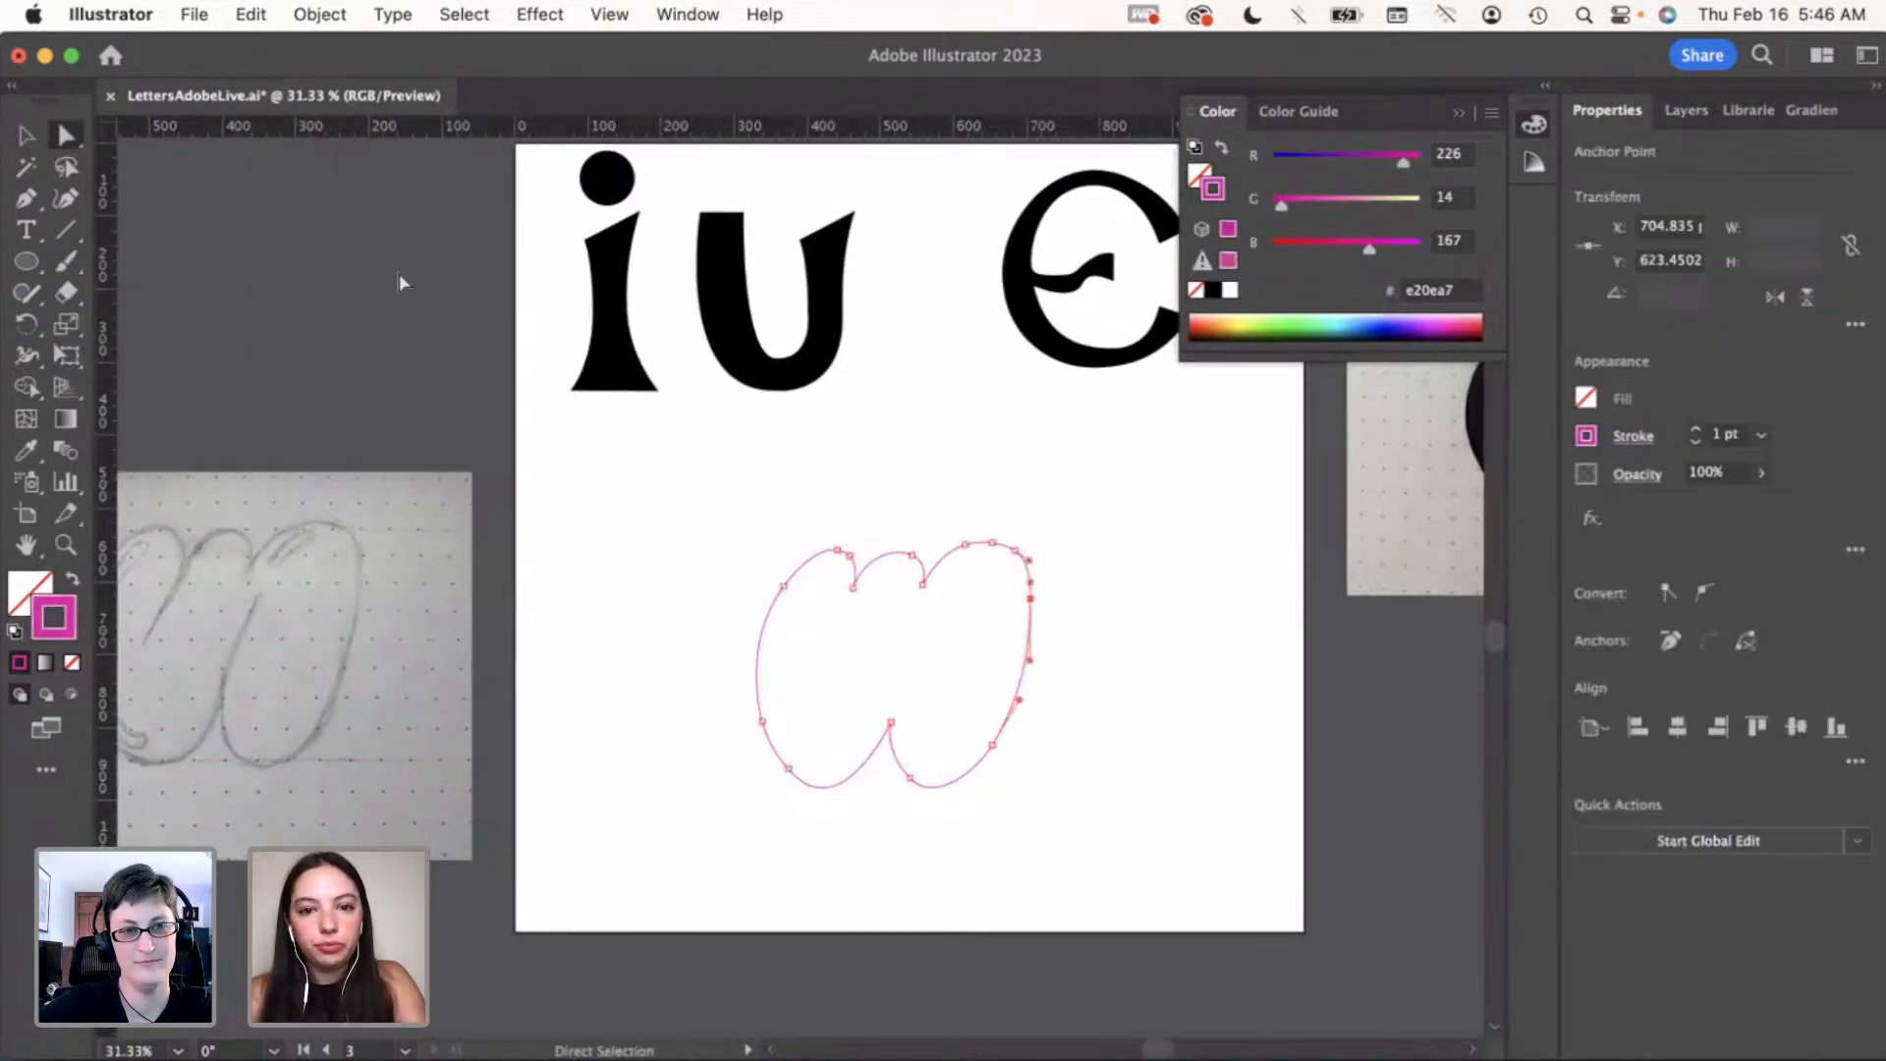
{"action": "left_click", "coordinate": [66, 198]}
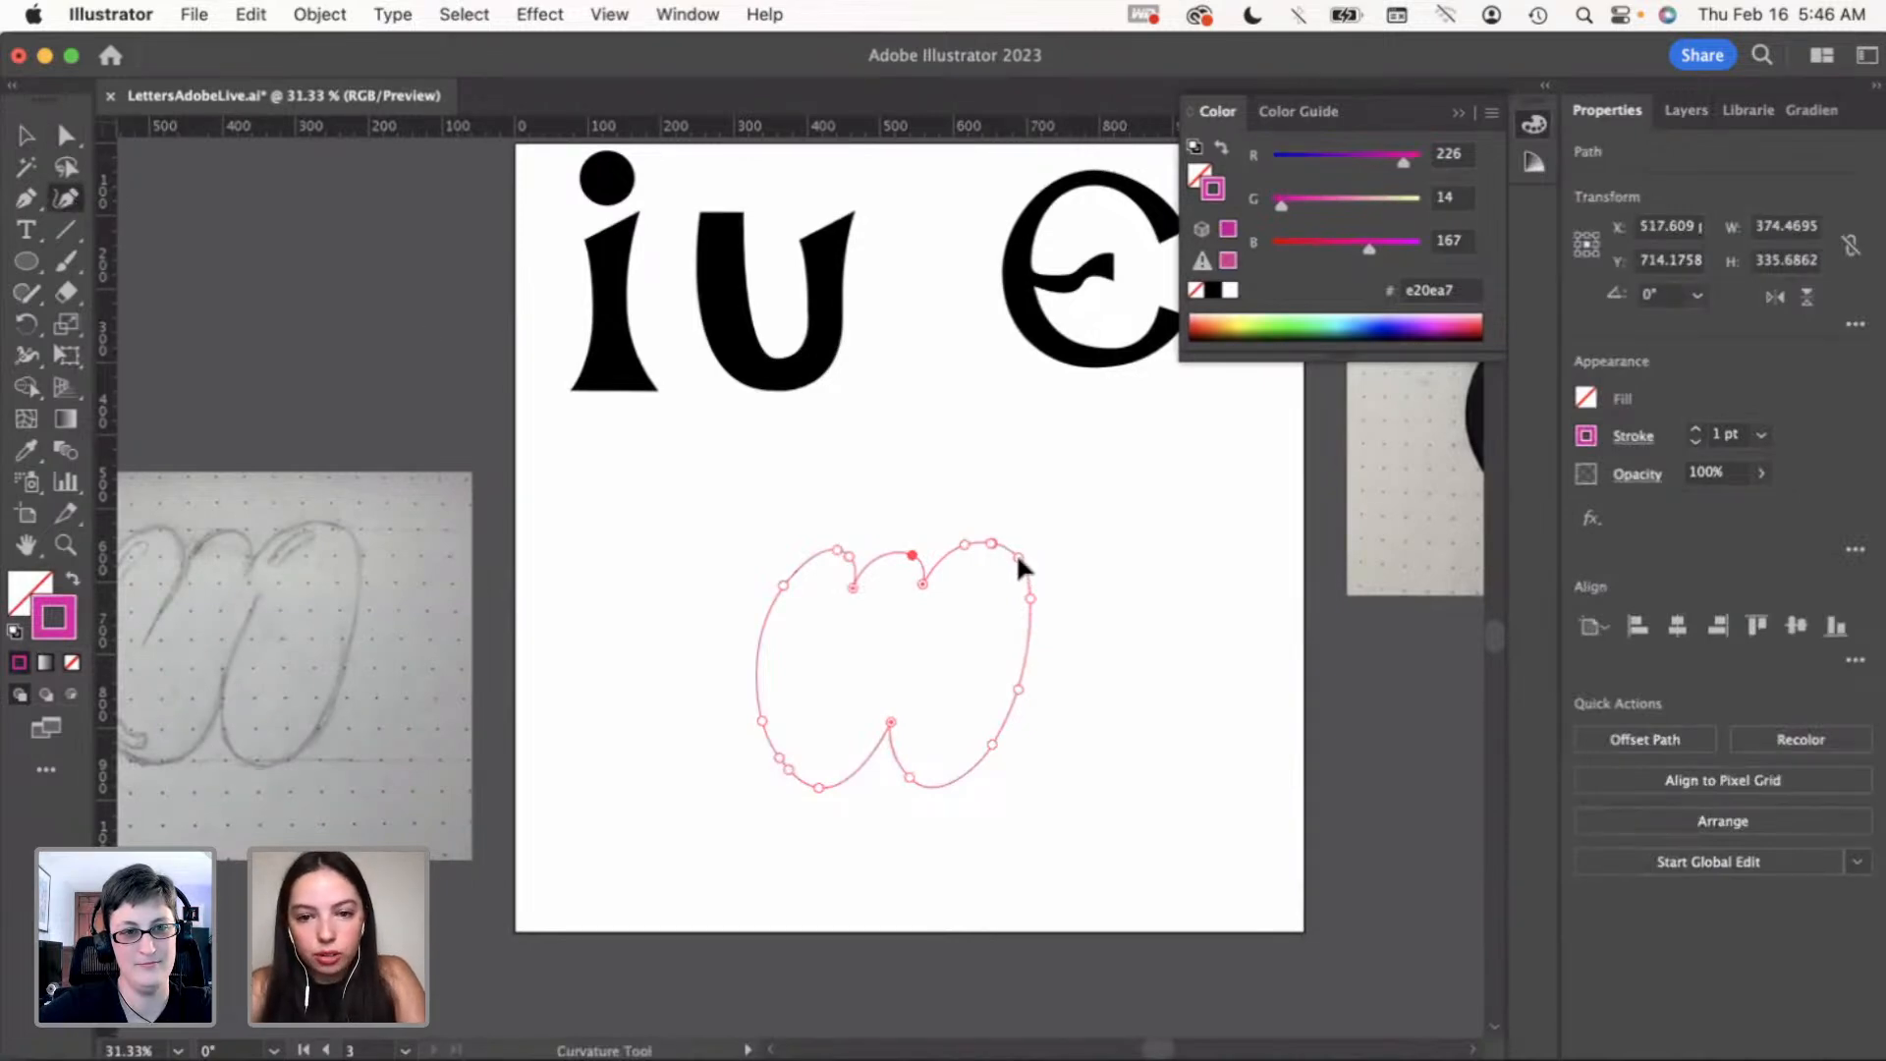
{"action": "key", "text": "v"}
{"action": "left_click", "coordinate": [1164, 642]}
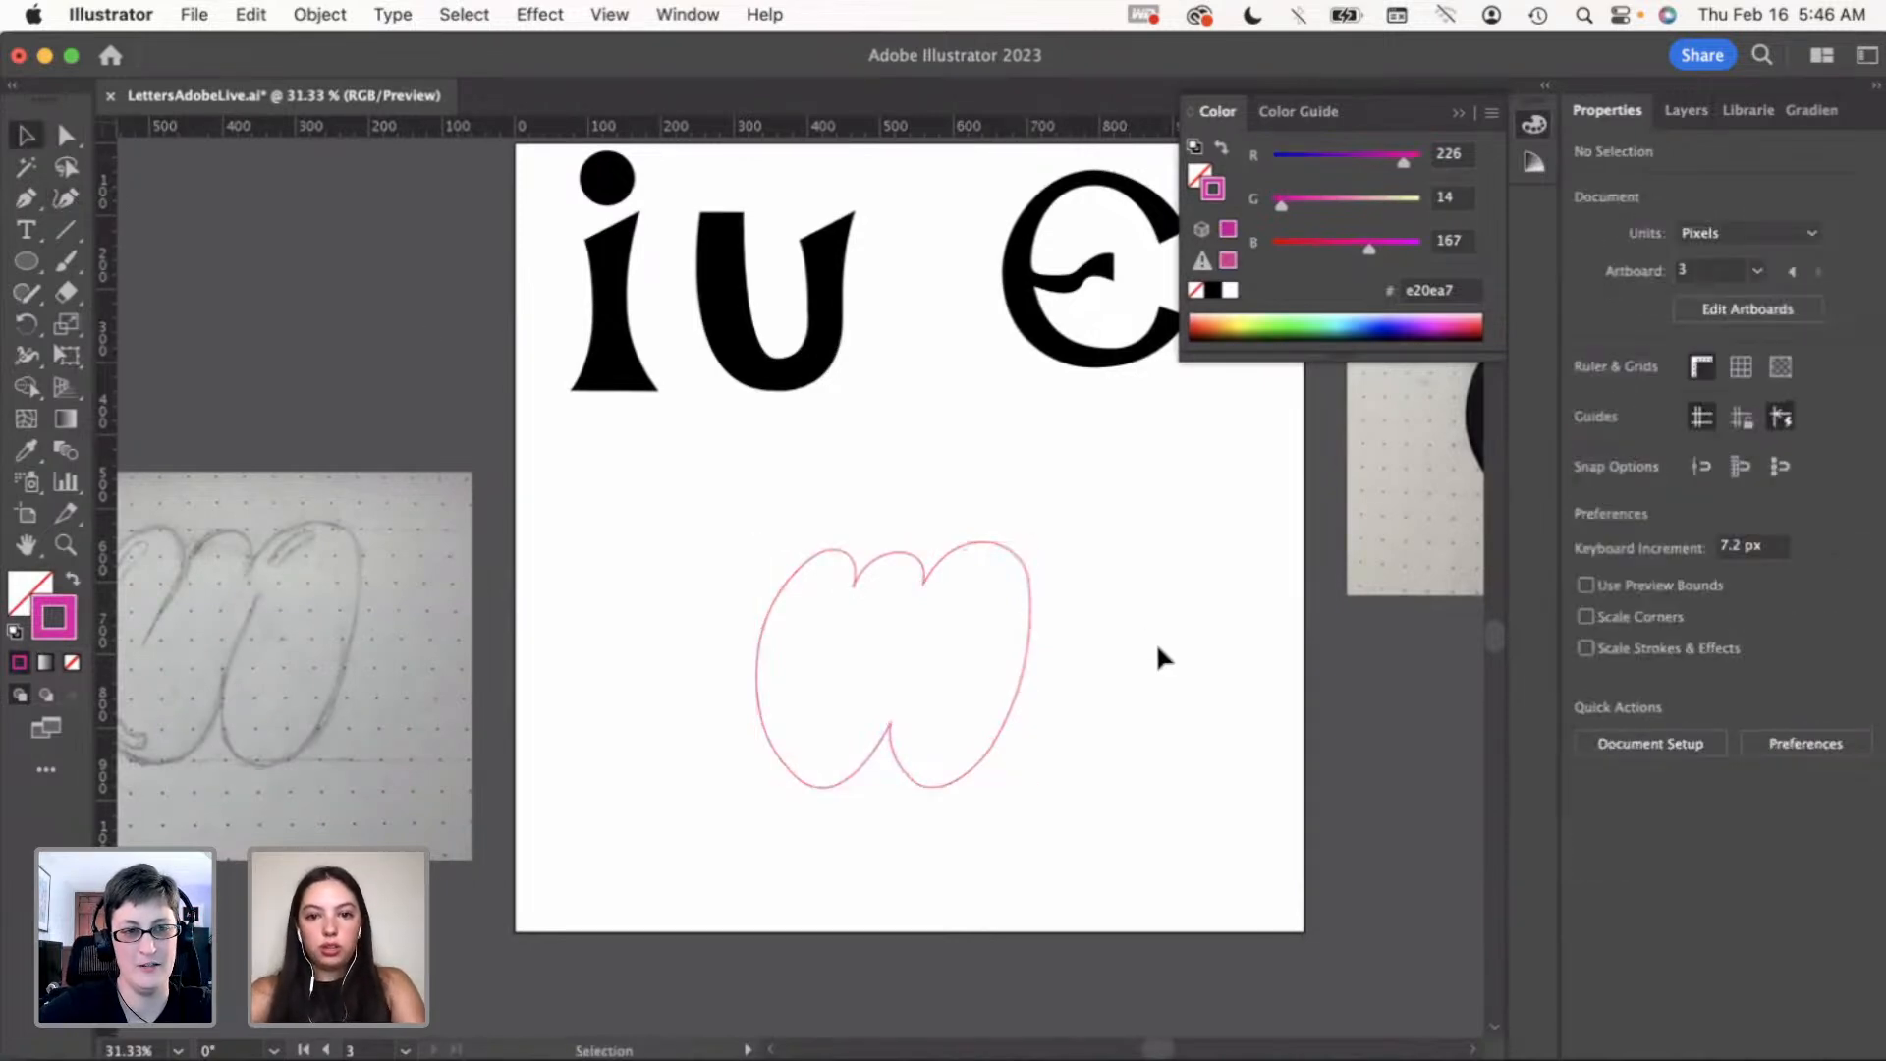
Swap the w outline's stroke and fill so the shape is solid magenta without a stroke
{"action": "scroll", "coordinate": [902, 732], "scroll_direction": "left", "scroll_amount": 2}
{"action": "left_click", "coordinate": [914, 741]}
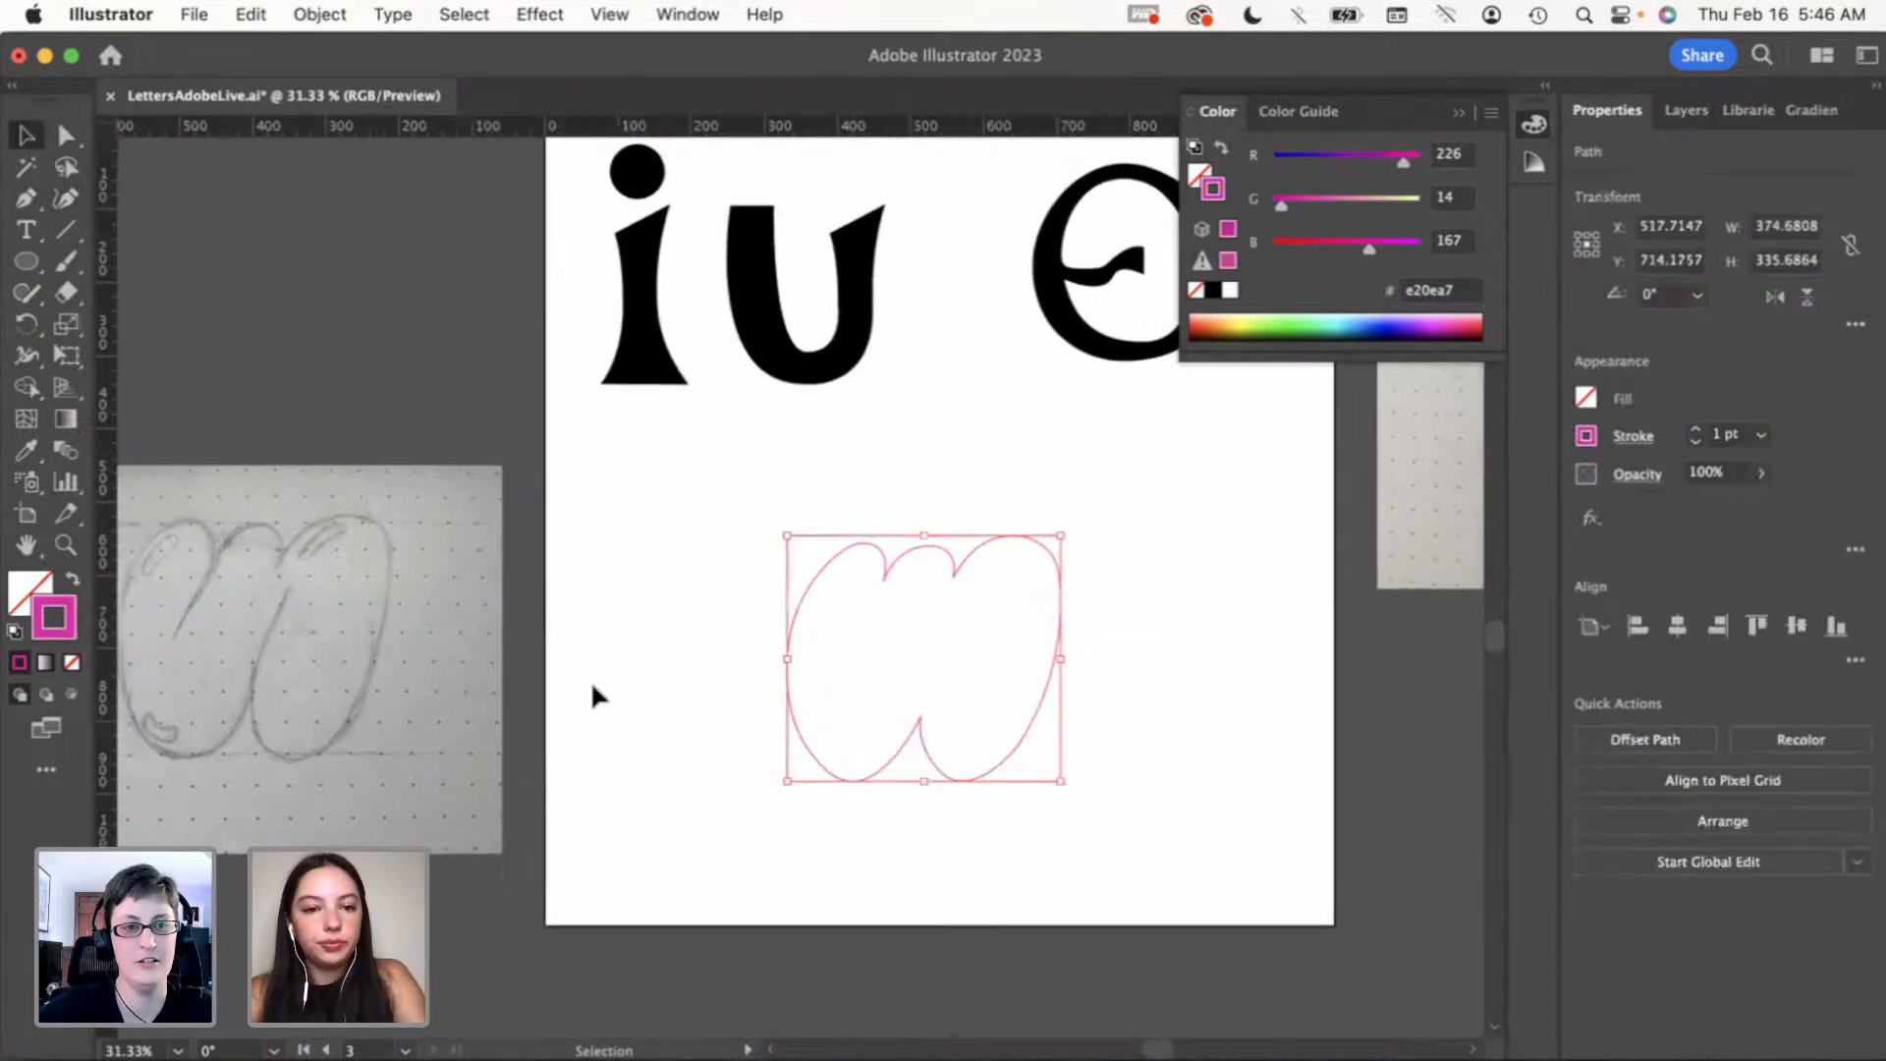
{"action": "left_click", "coordinate": [72, 582]}
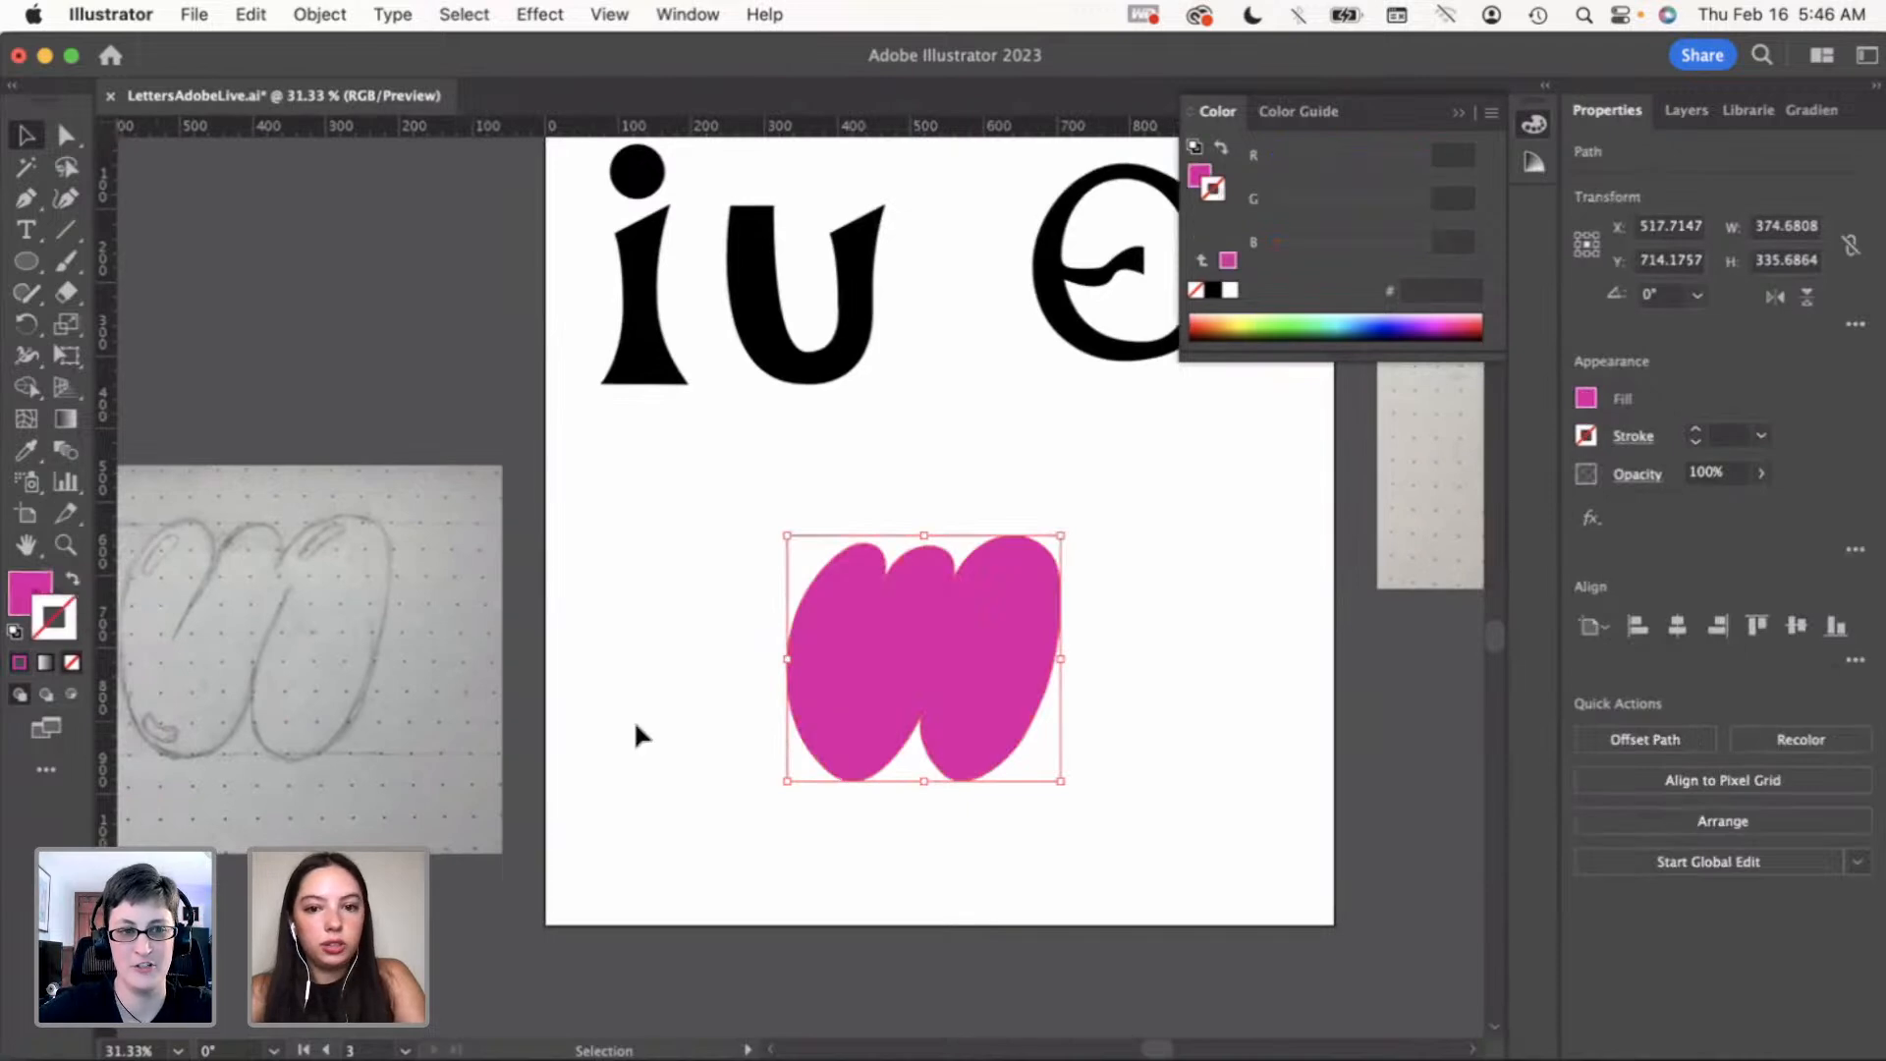
Undo the w's stroke and fill swap to return to the magenta outline
{"action": "left_click", "coordinate": [715, 752]}
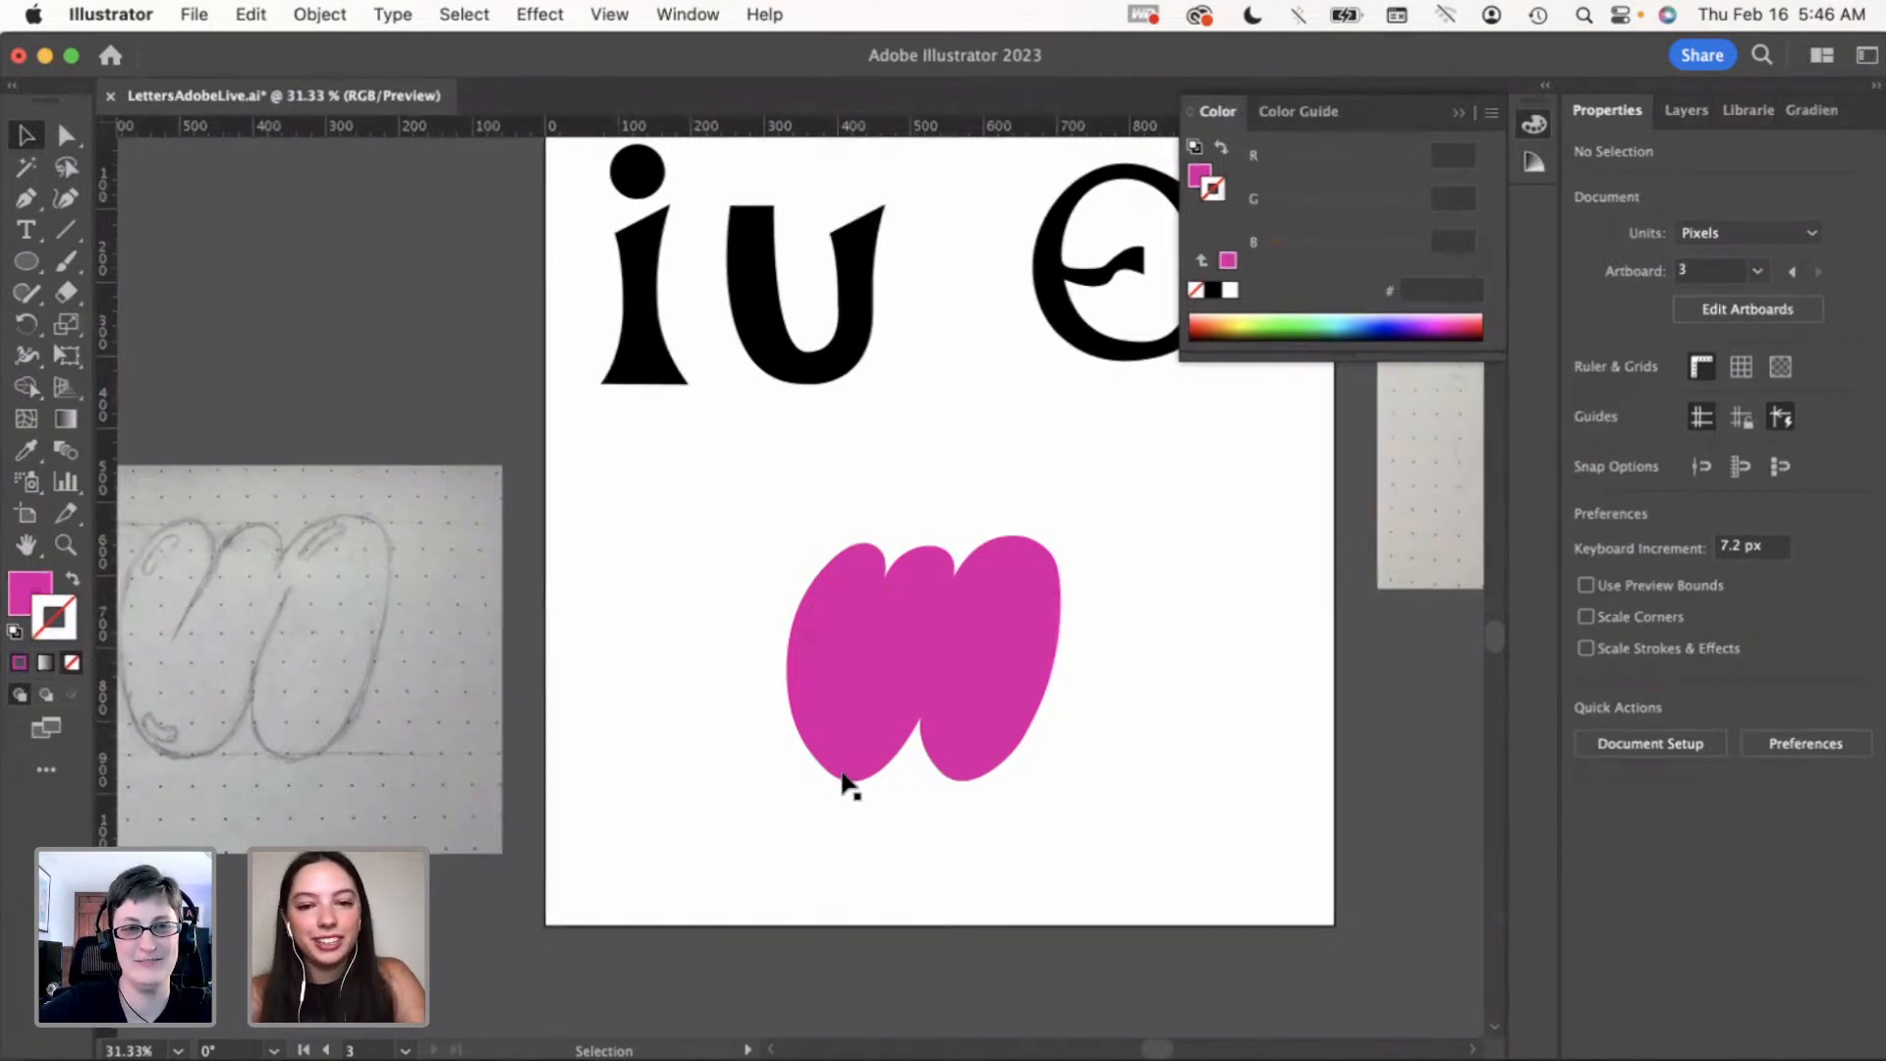
{"action": "key", "text": "a"}
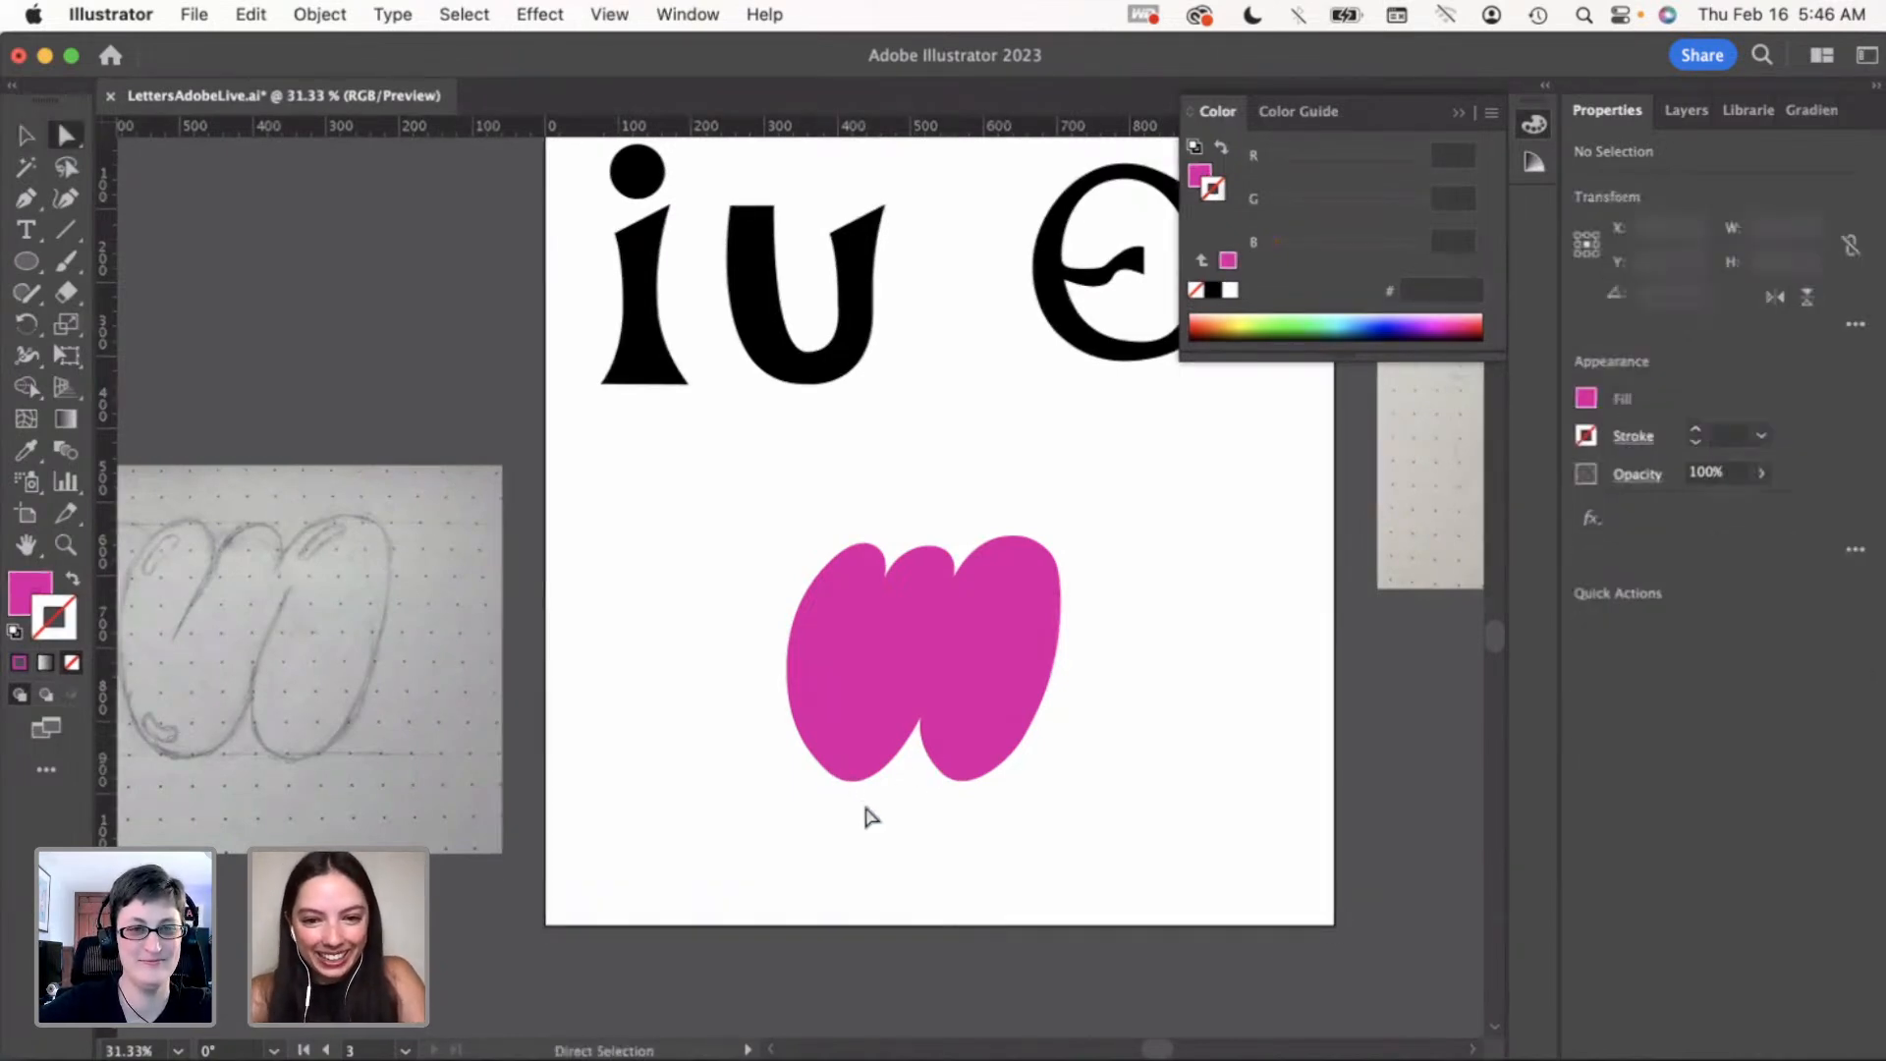
{"action": "key", "text": "super+z"}
{"action": "left_click", "coordinate": [867, 819]}
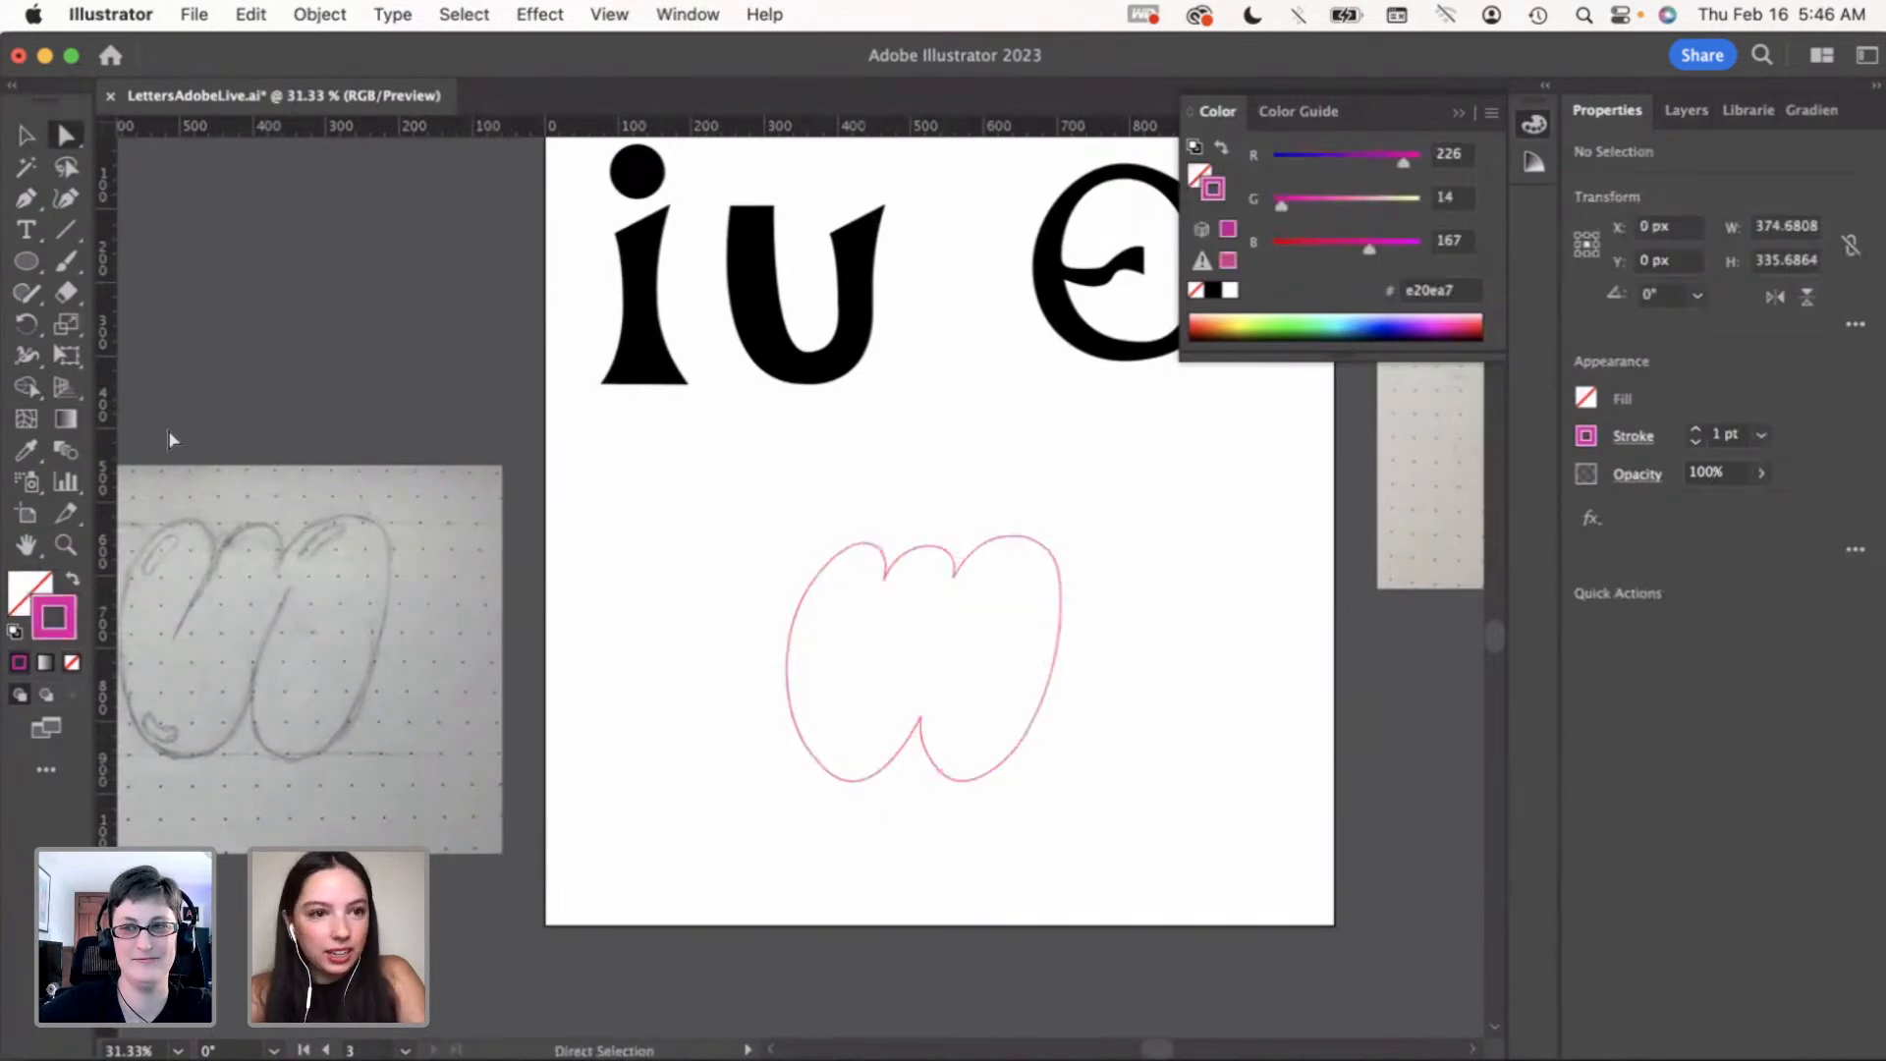
Try to smooth the lower-left curve of the w's left hump by adjusting its anchor points with the Direct Selection and Curvature tools
{"action": "left_click", "coordinate": [66, 199]}
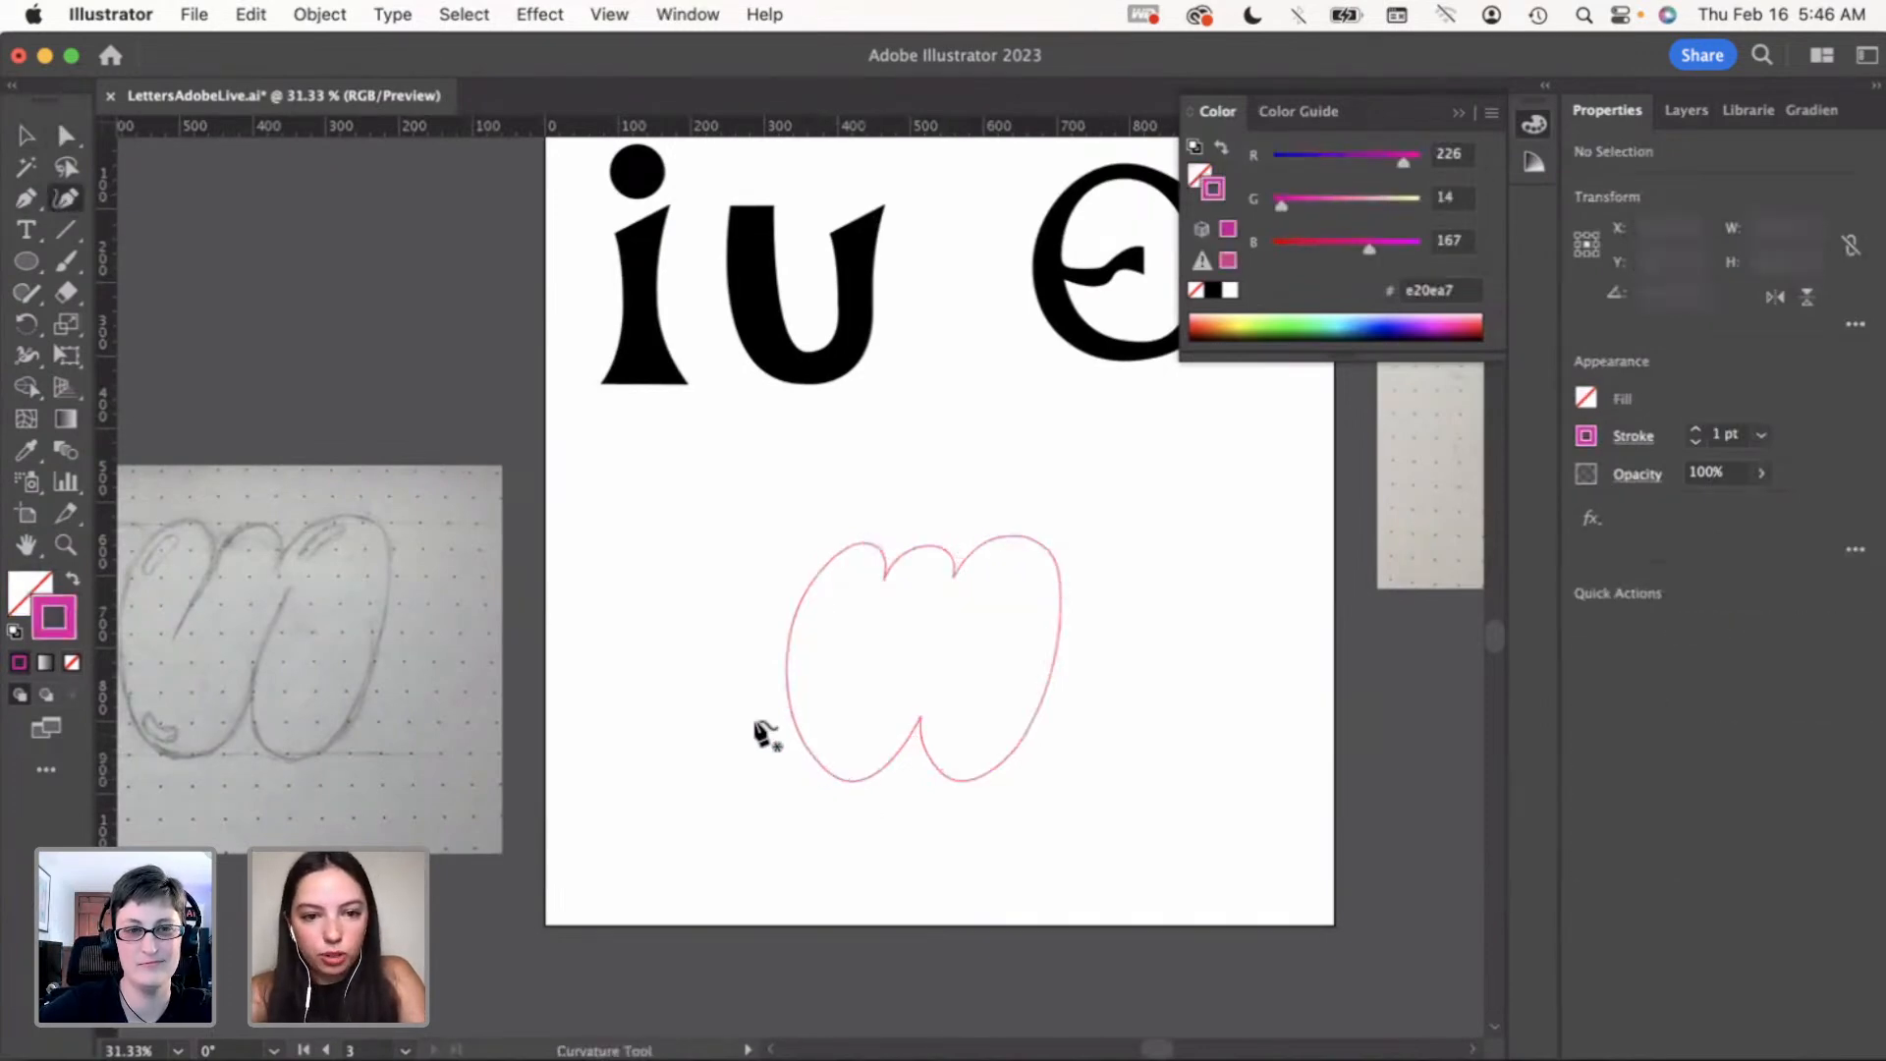
{"action": "left_click", "coordinate": [63, 144]}
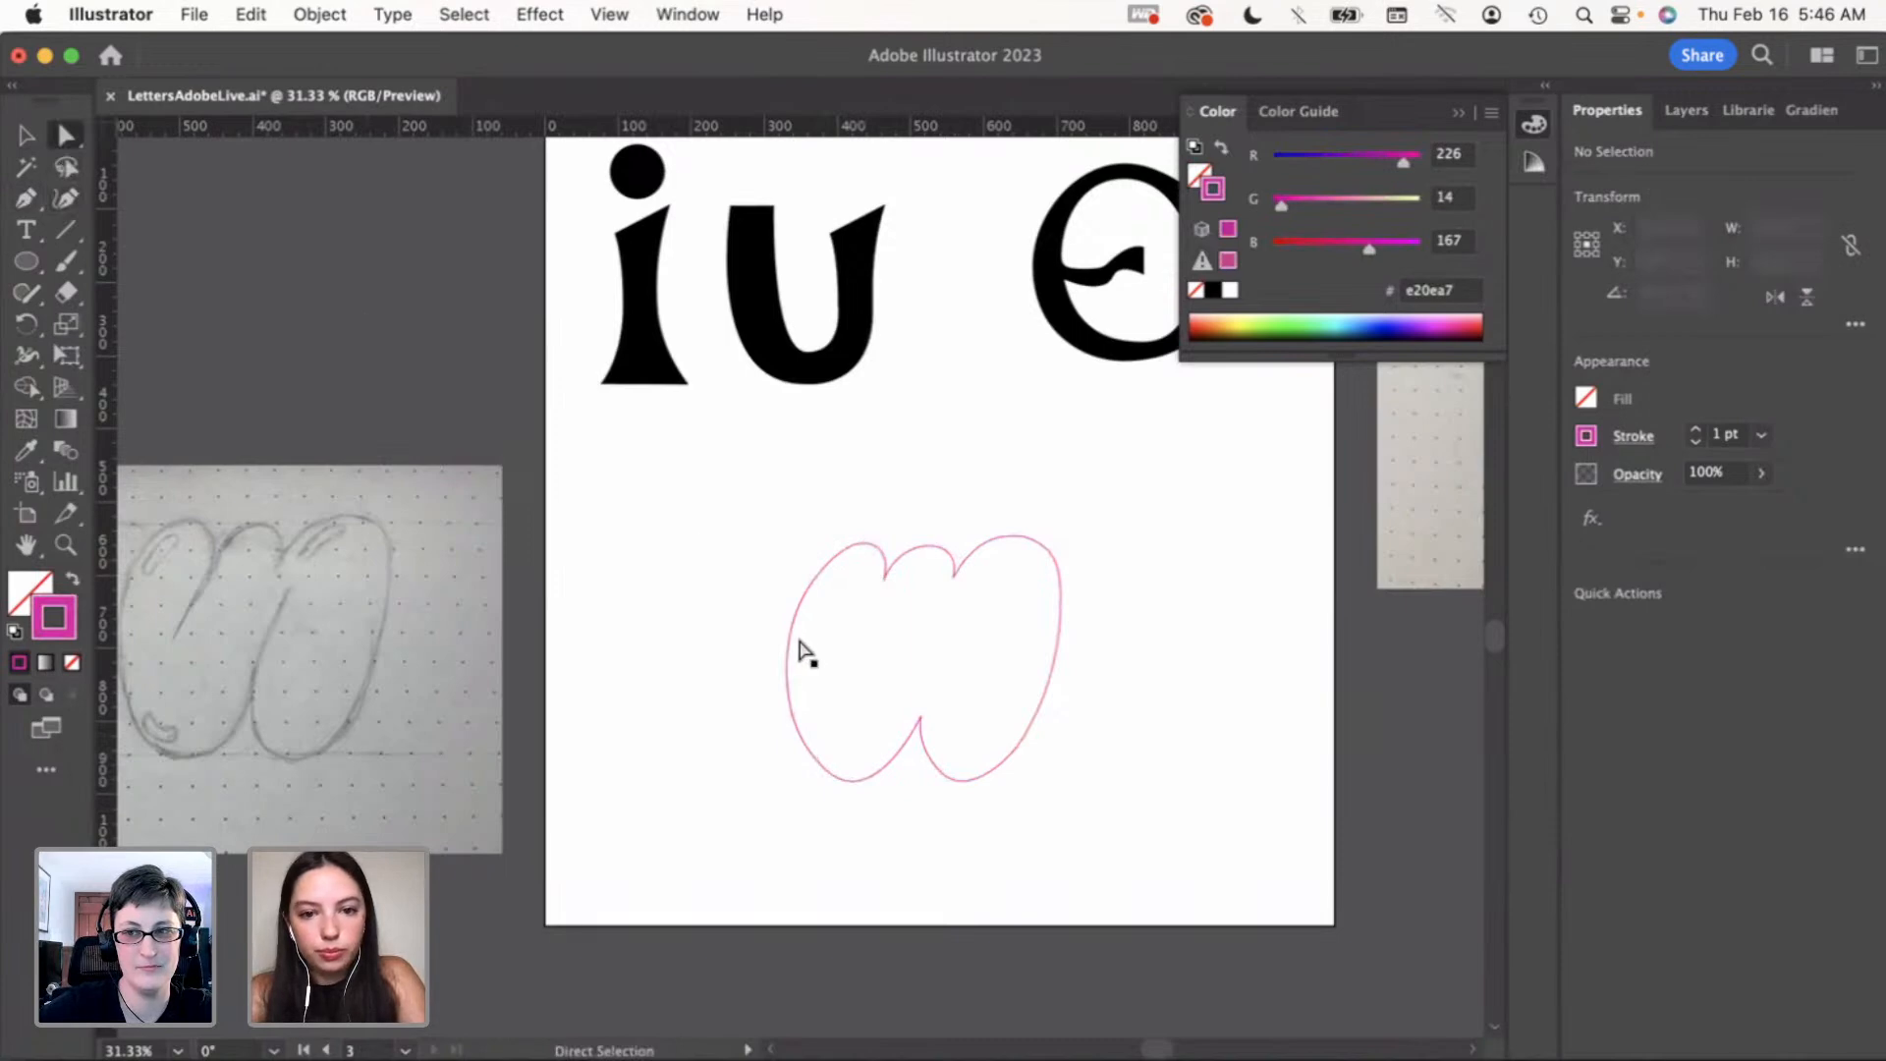
{"action": "left_click", "coordinate": [786, 640]}
{"action": "left_click", "coordinate": [66, 198]}
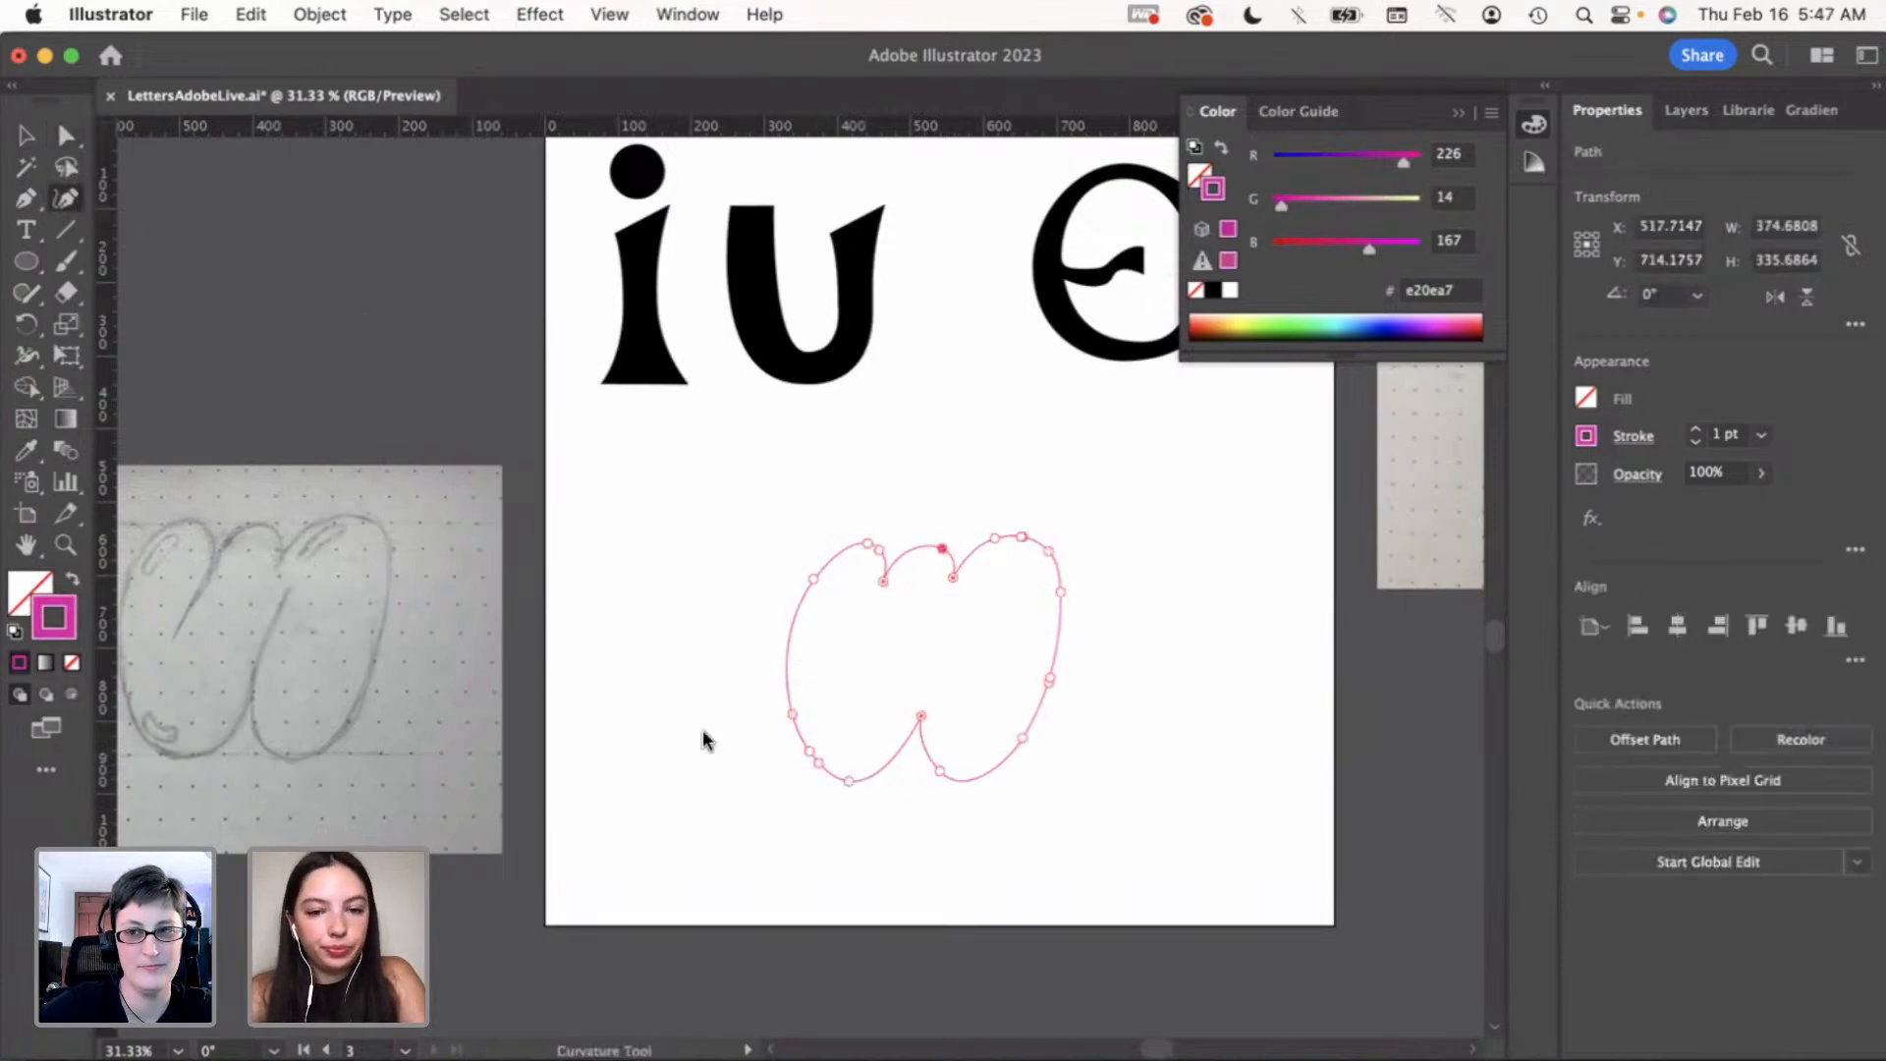
{"action": "left_click", "coordinate": [819, 764]}
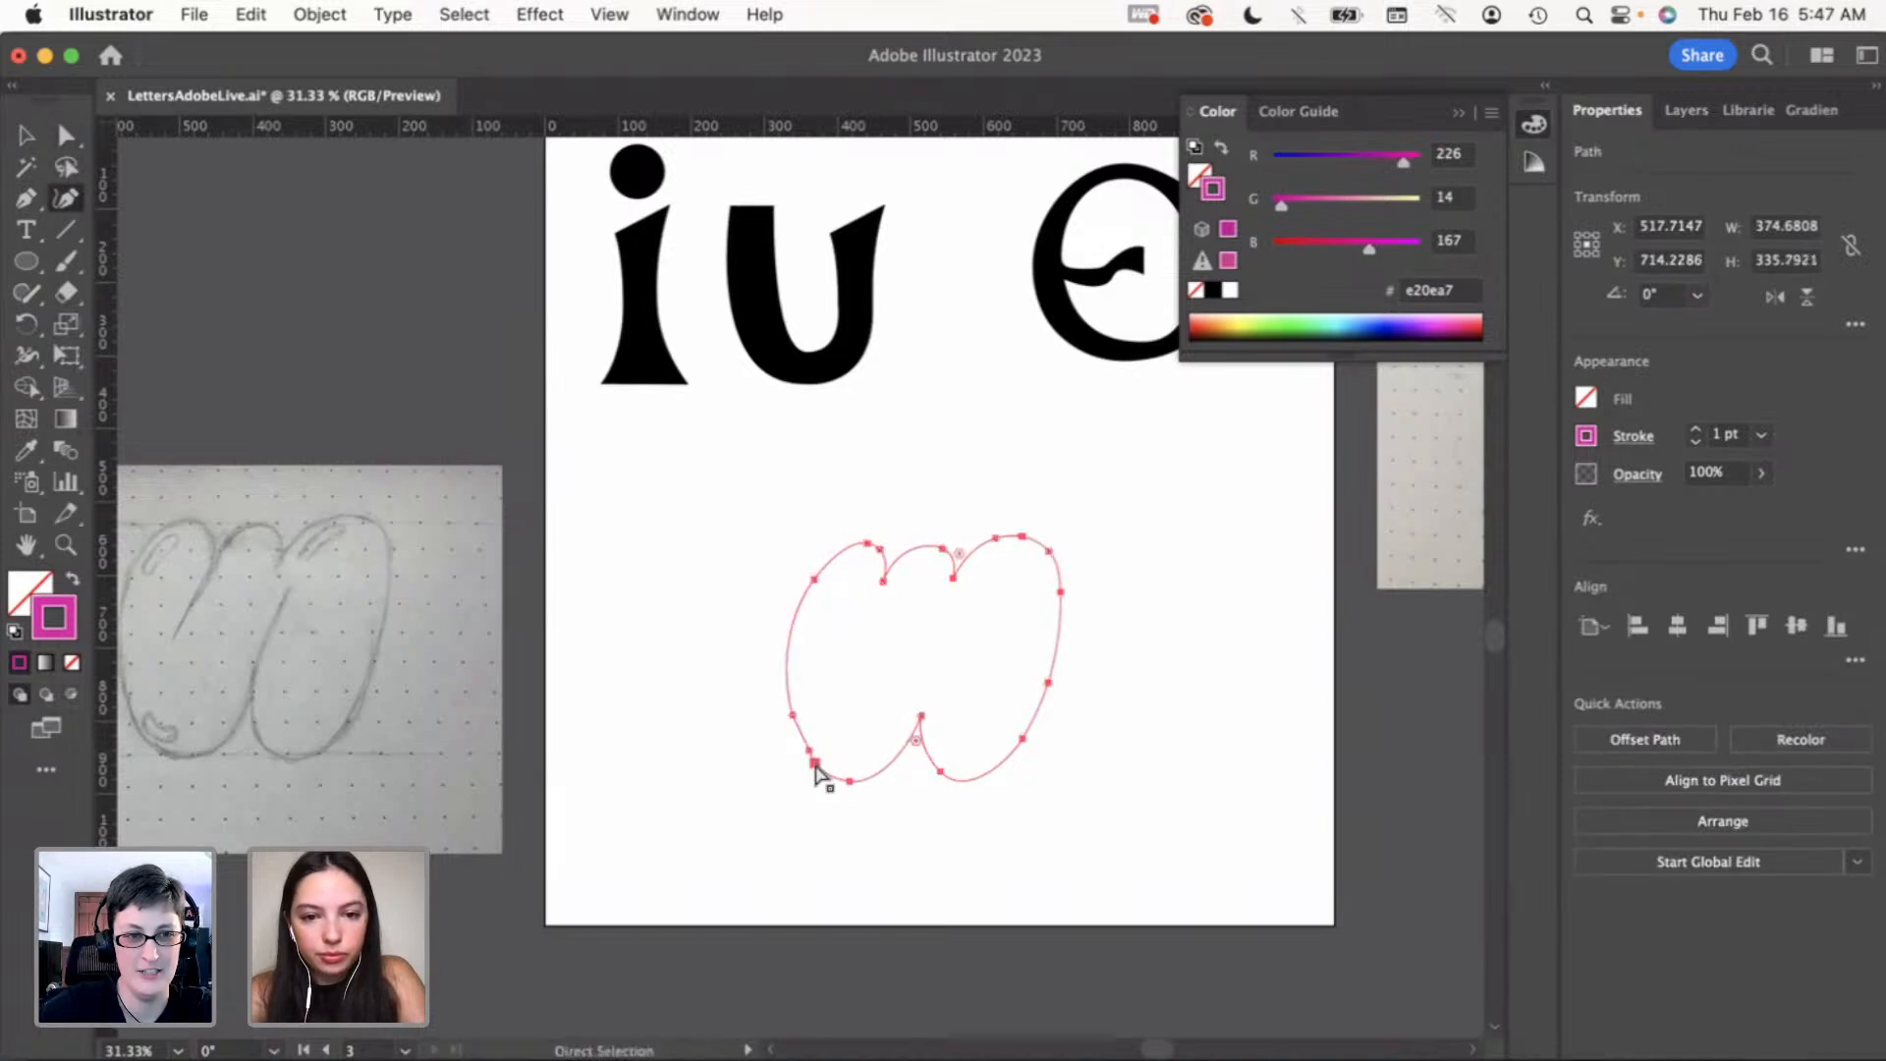
{"action": "left_click_drag", "start_coordinate": [794, 715], "coordinate": [792, 715]}
{"action": "key", "text": "v"}
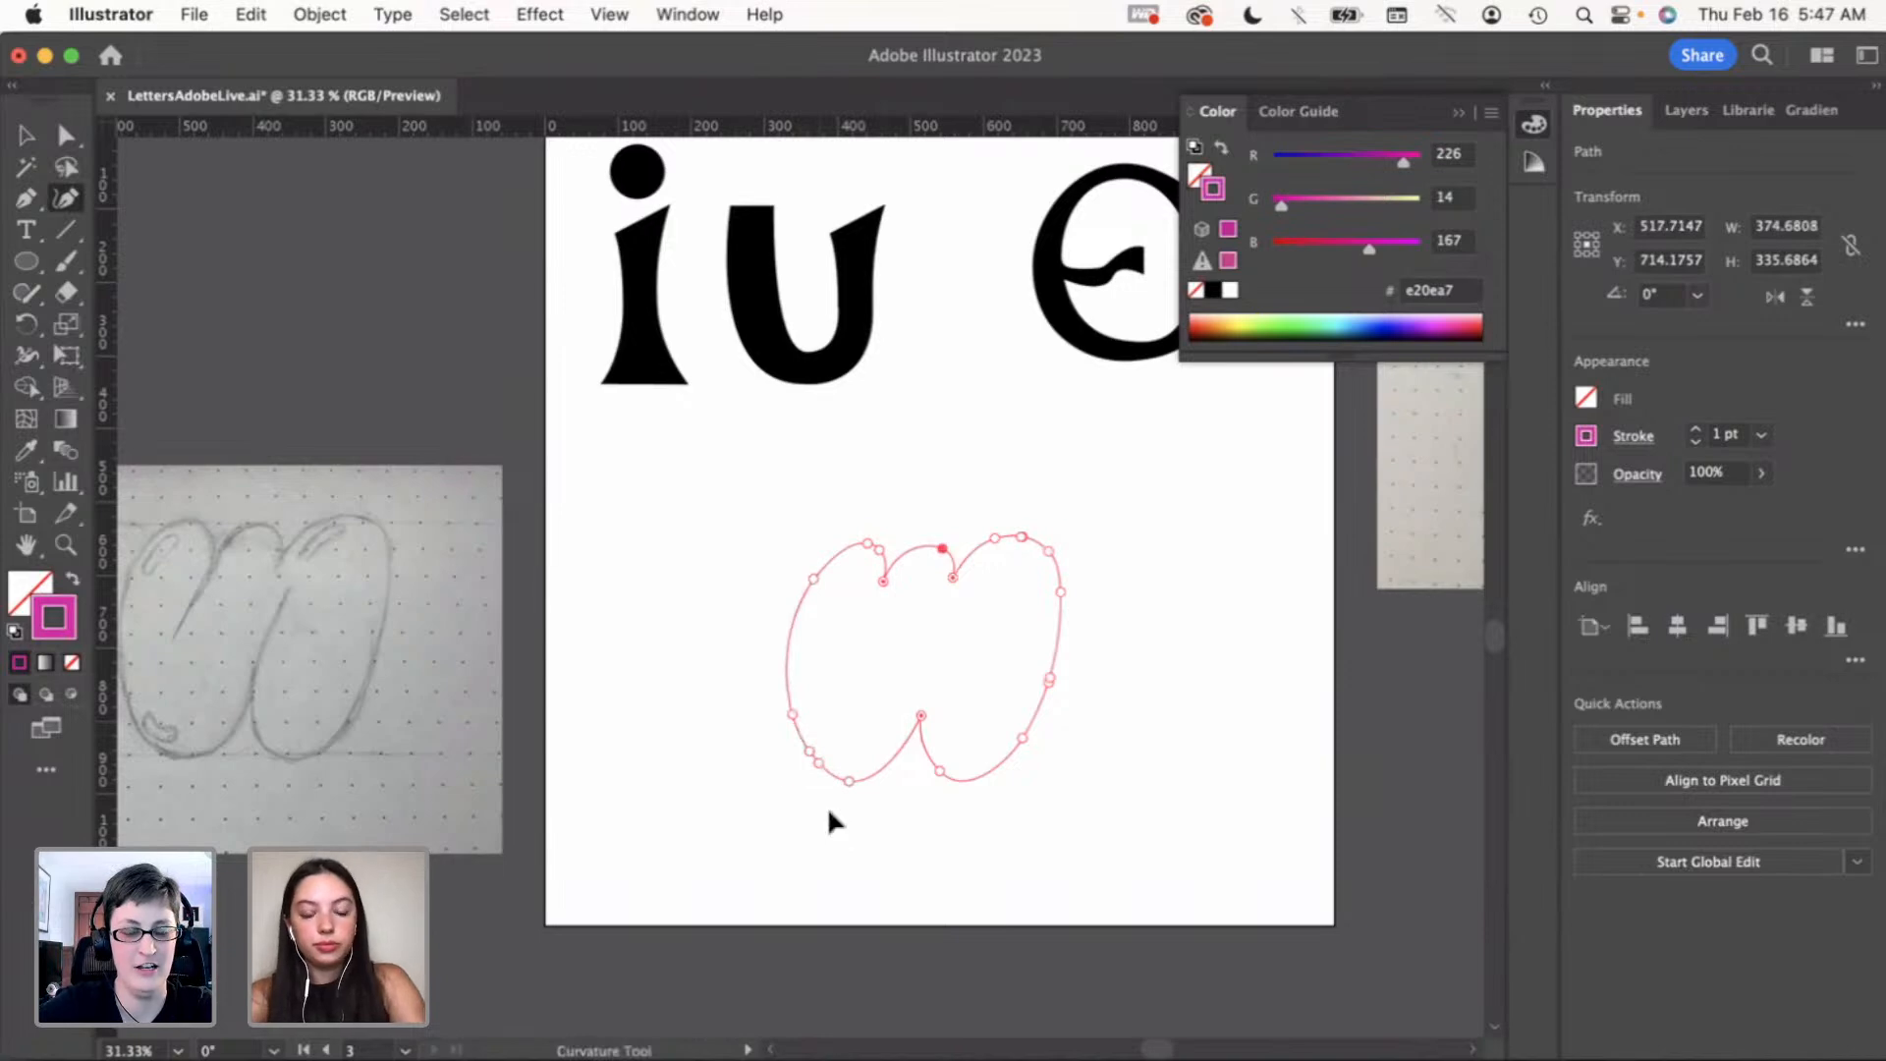
{"action": "left_click", "coordinate": [829, 812]}
{"action": "key", "text": "a"}
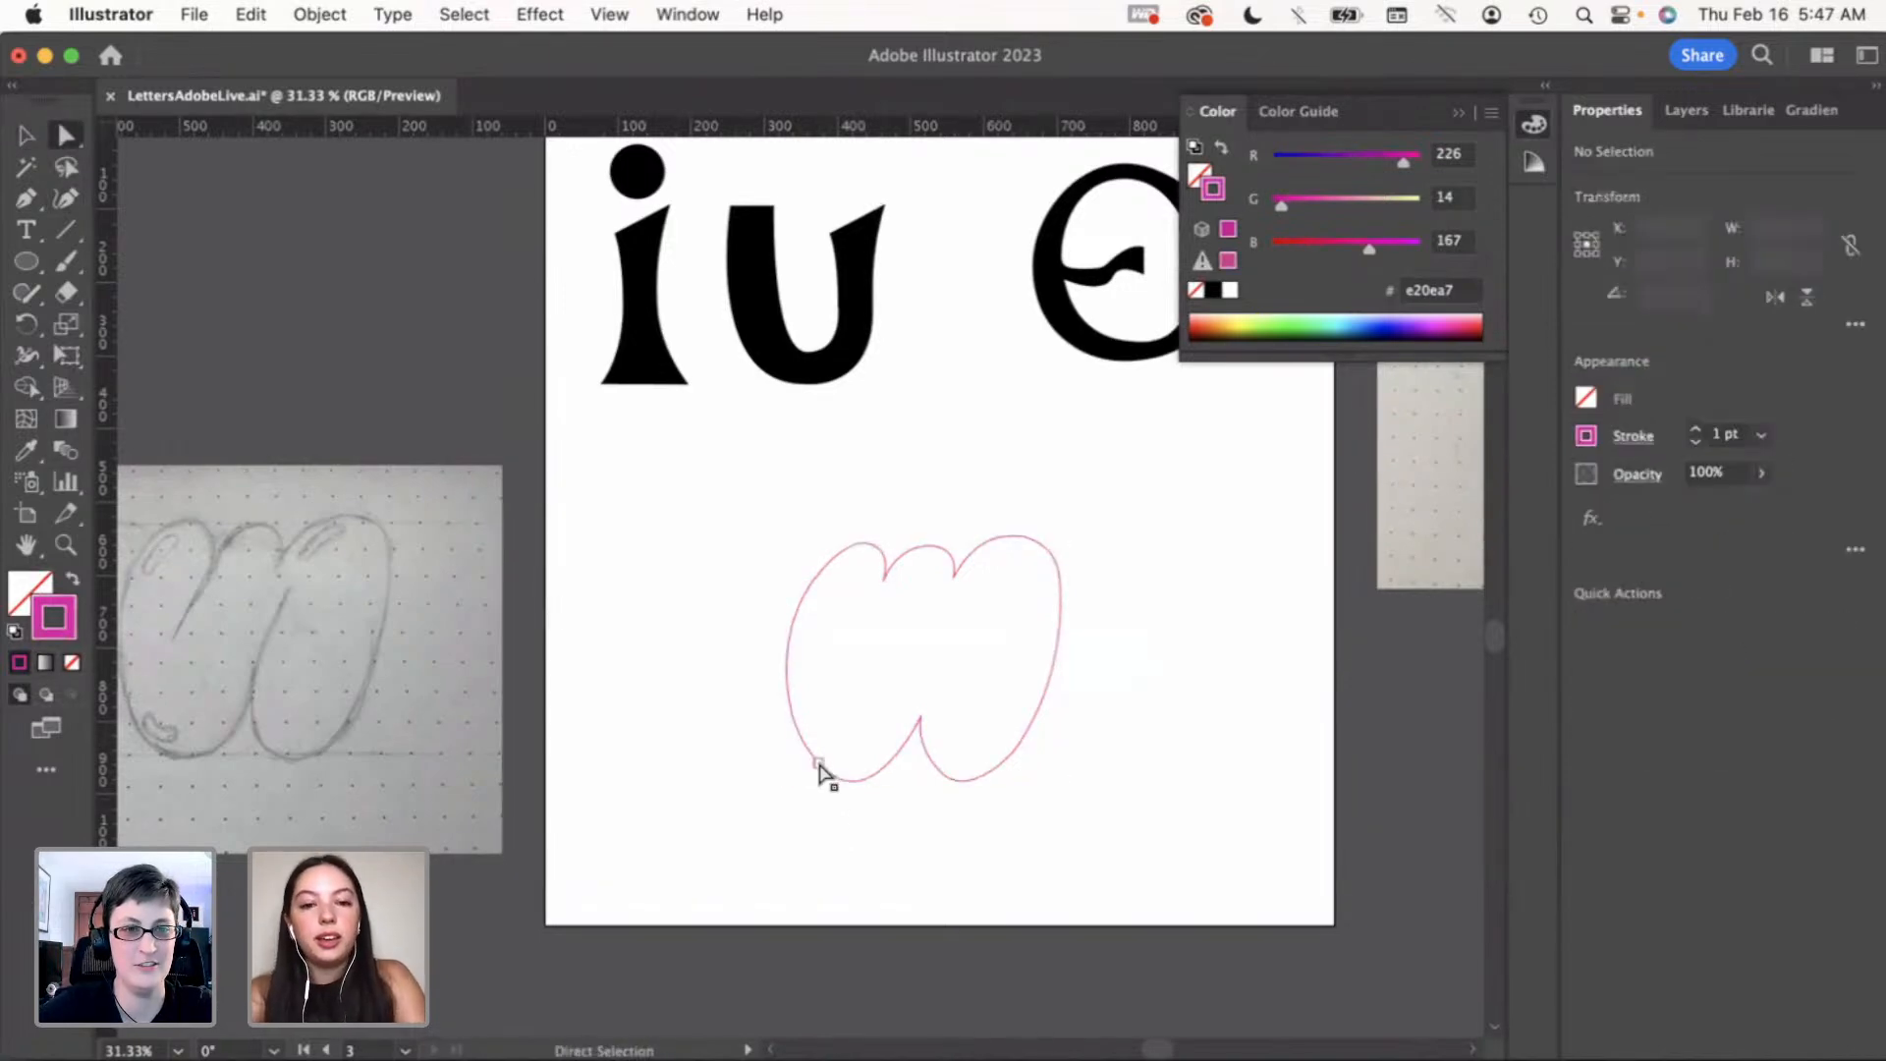
{"action": "left_click", "coordinate": [819, 763]}
{"action": "left_click", "coordinate": [66, 198]}
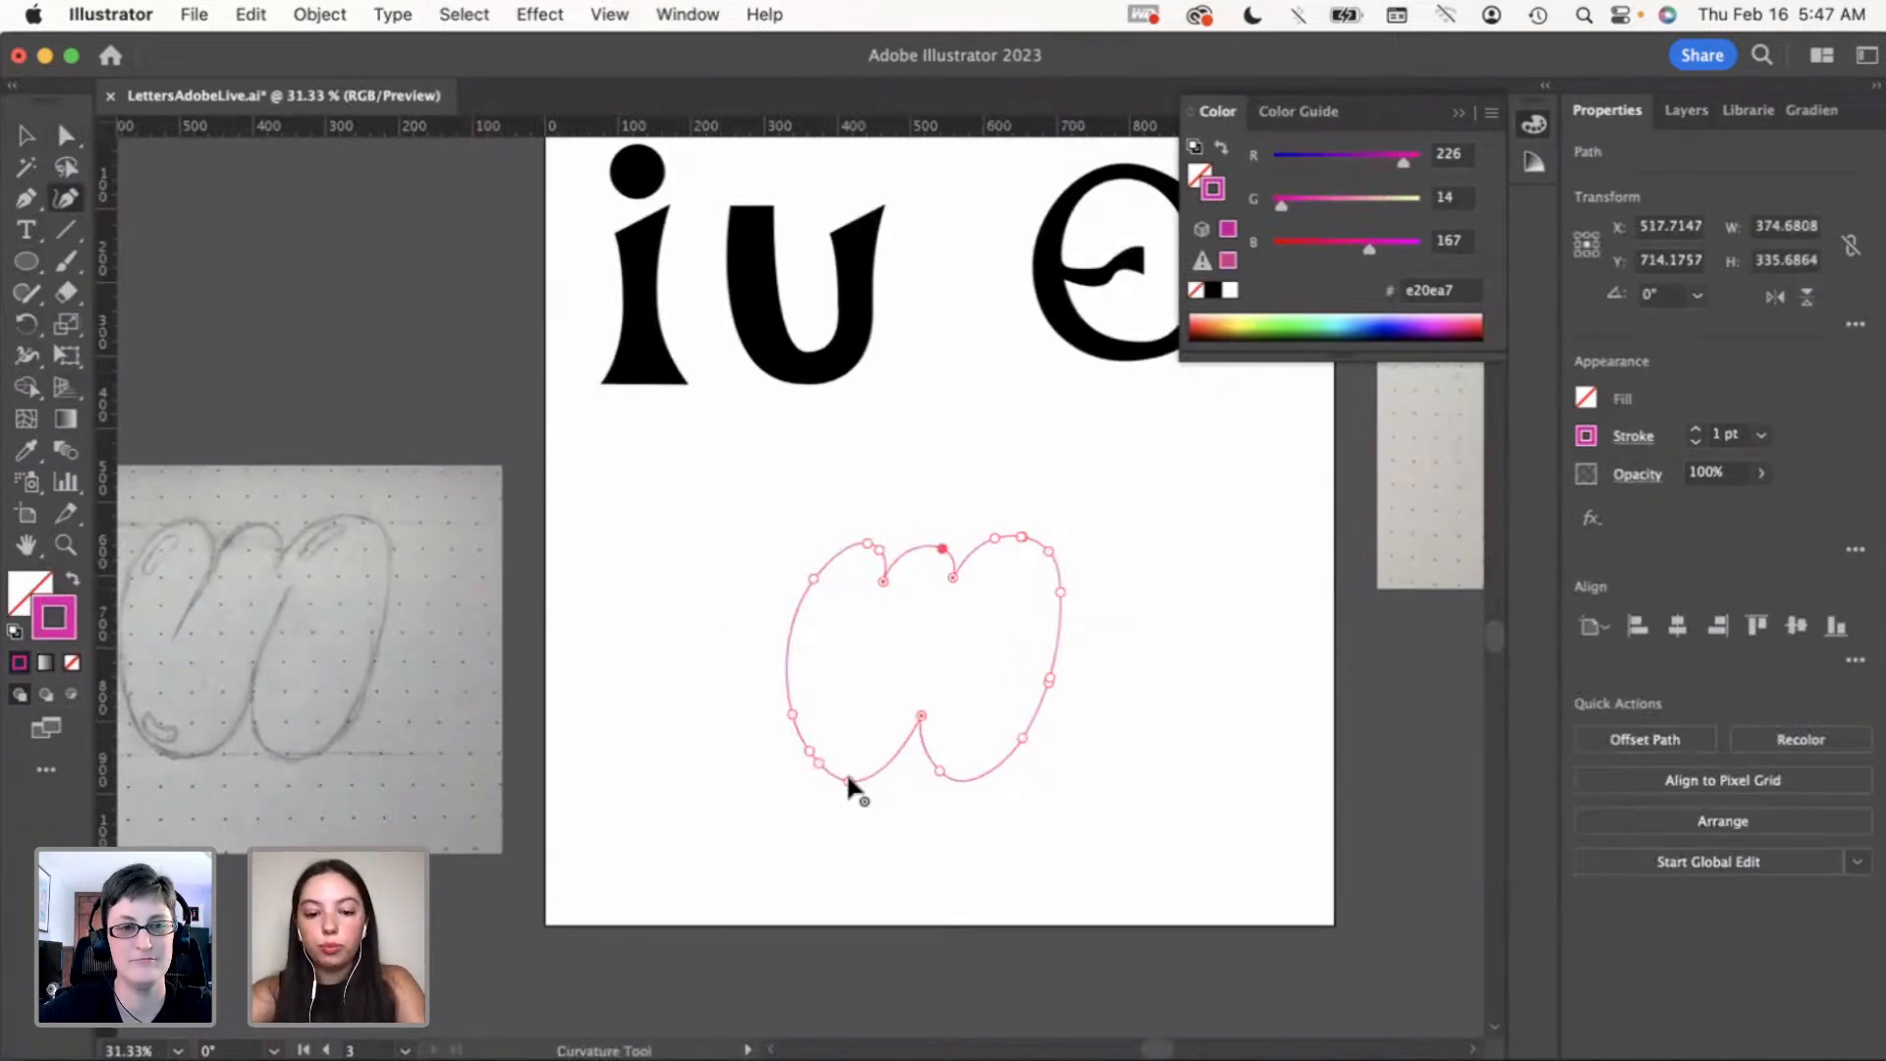
{"action": "key", "text": "v"}
{"action": "left_click", "coordinate": [848, 817]}
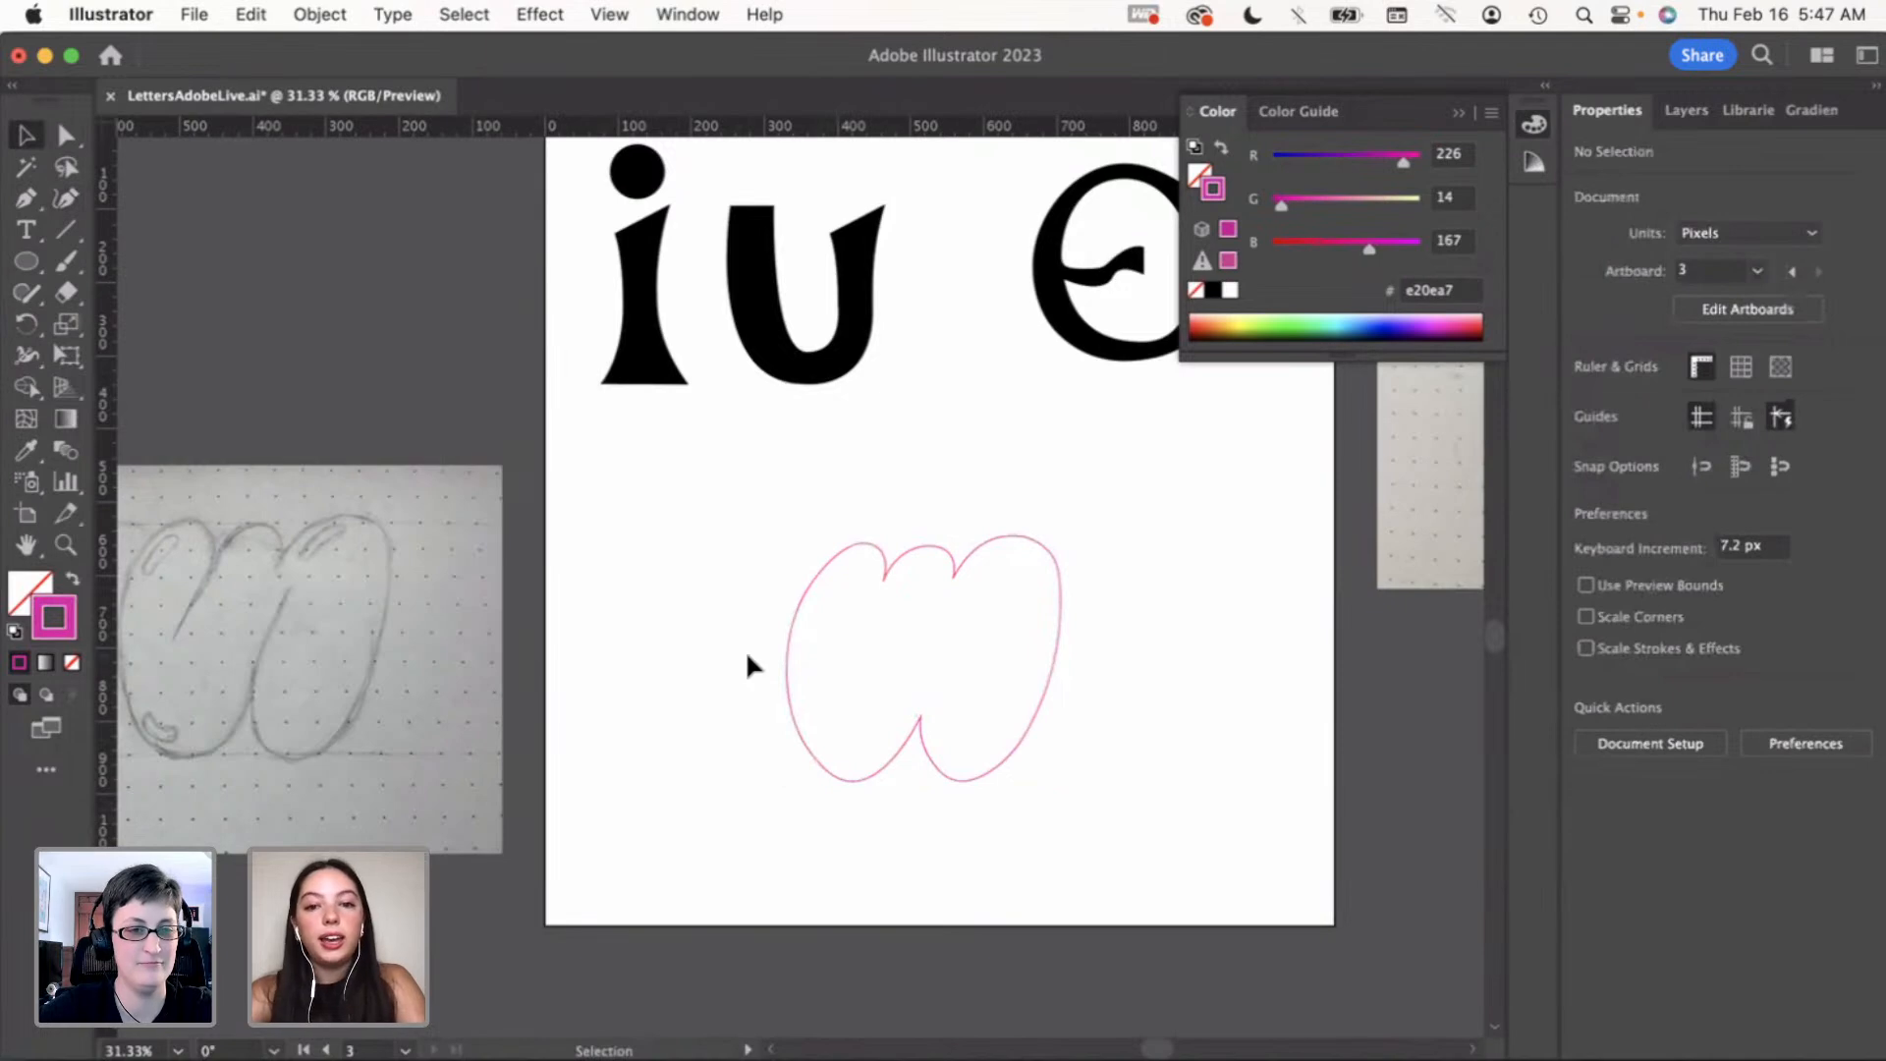
Swap the stroke and fill of the w outline to make it solid magenta without a stroke, and deselect it
{"action": "left_click", "coordinate": [786, 685]}
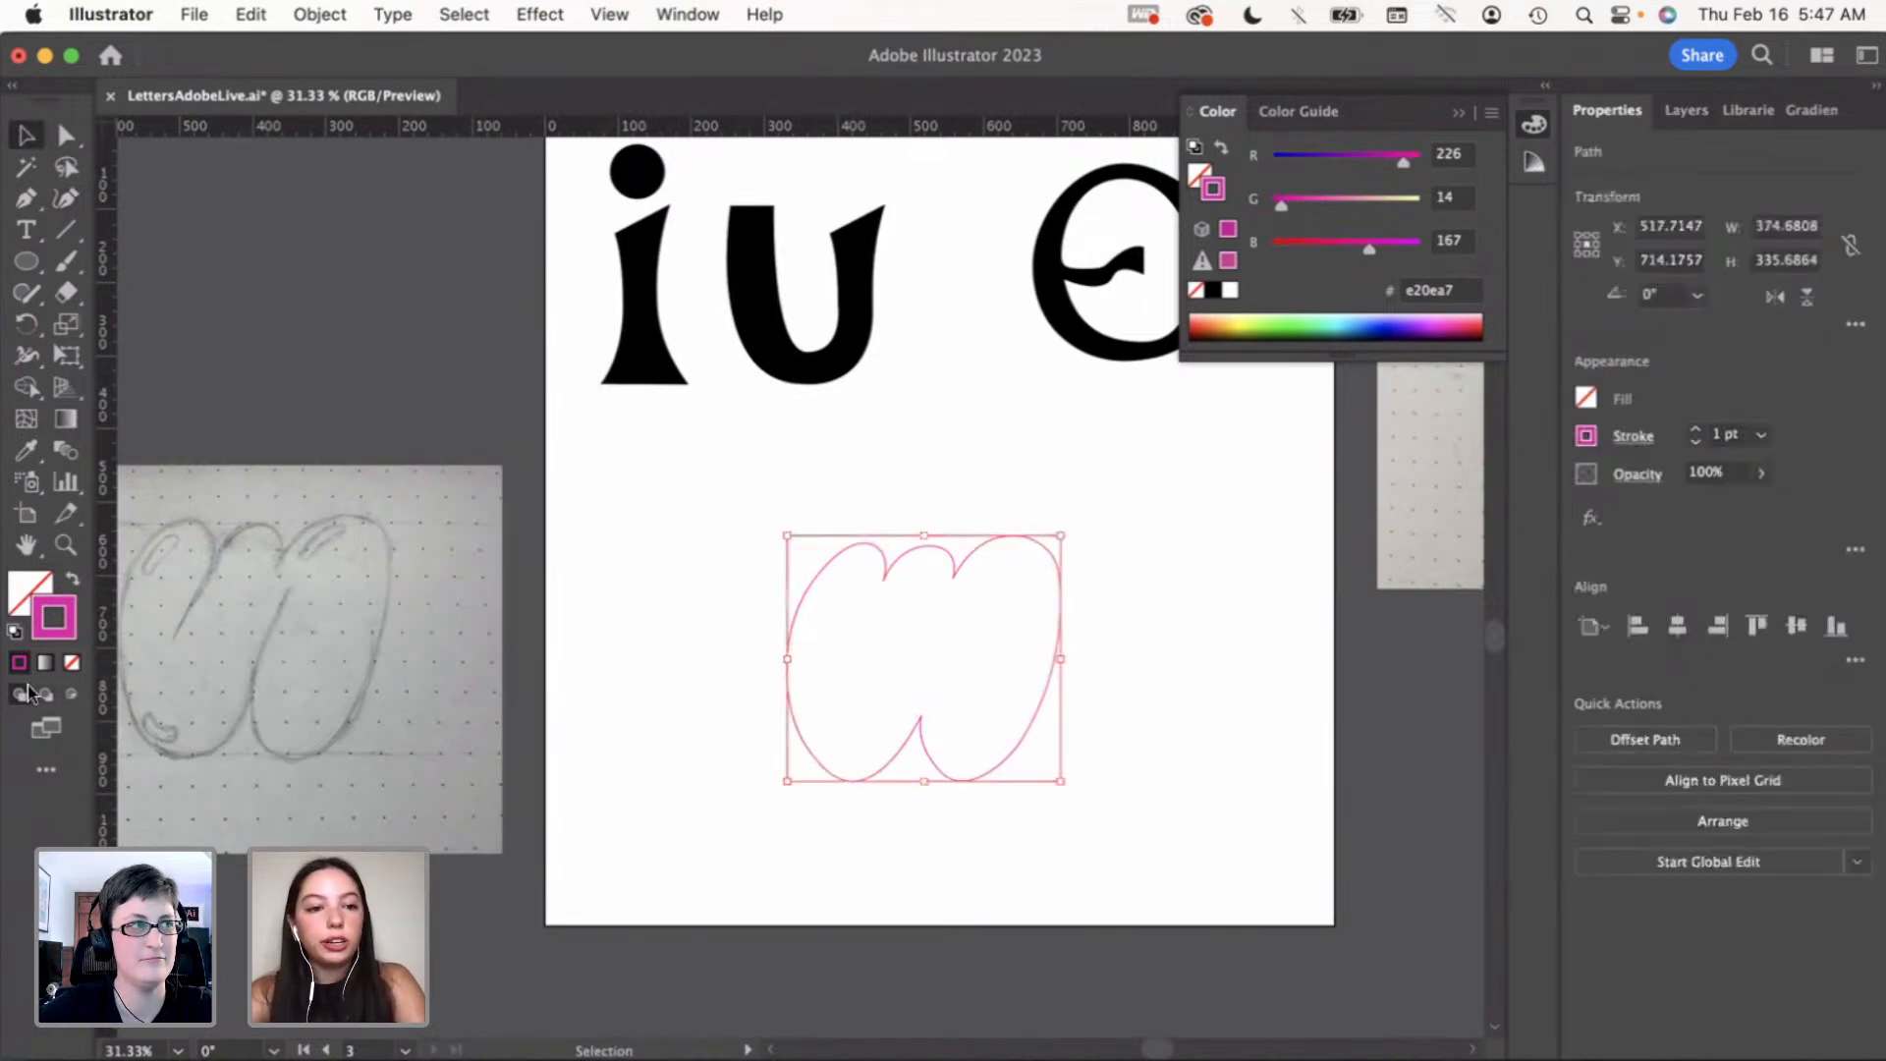
{"action": "left_click", "coordinate": [72, 579]}
{"action": "left_click", "coordinate": [707, 580]}
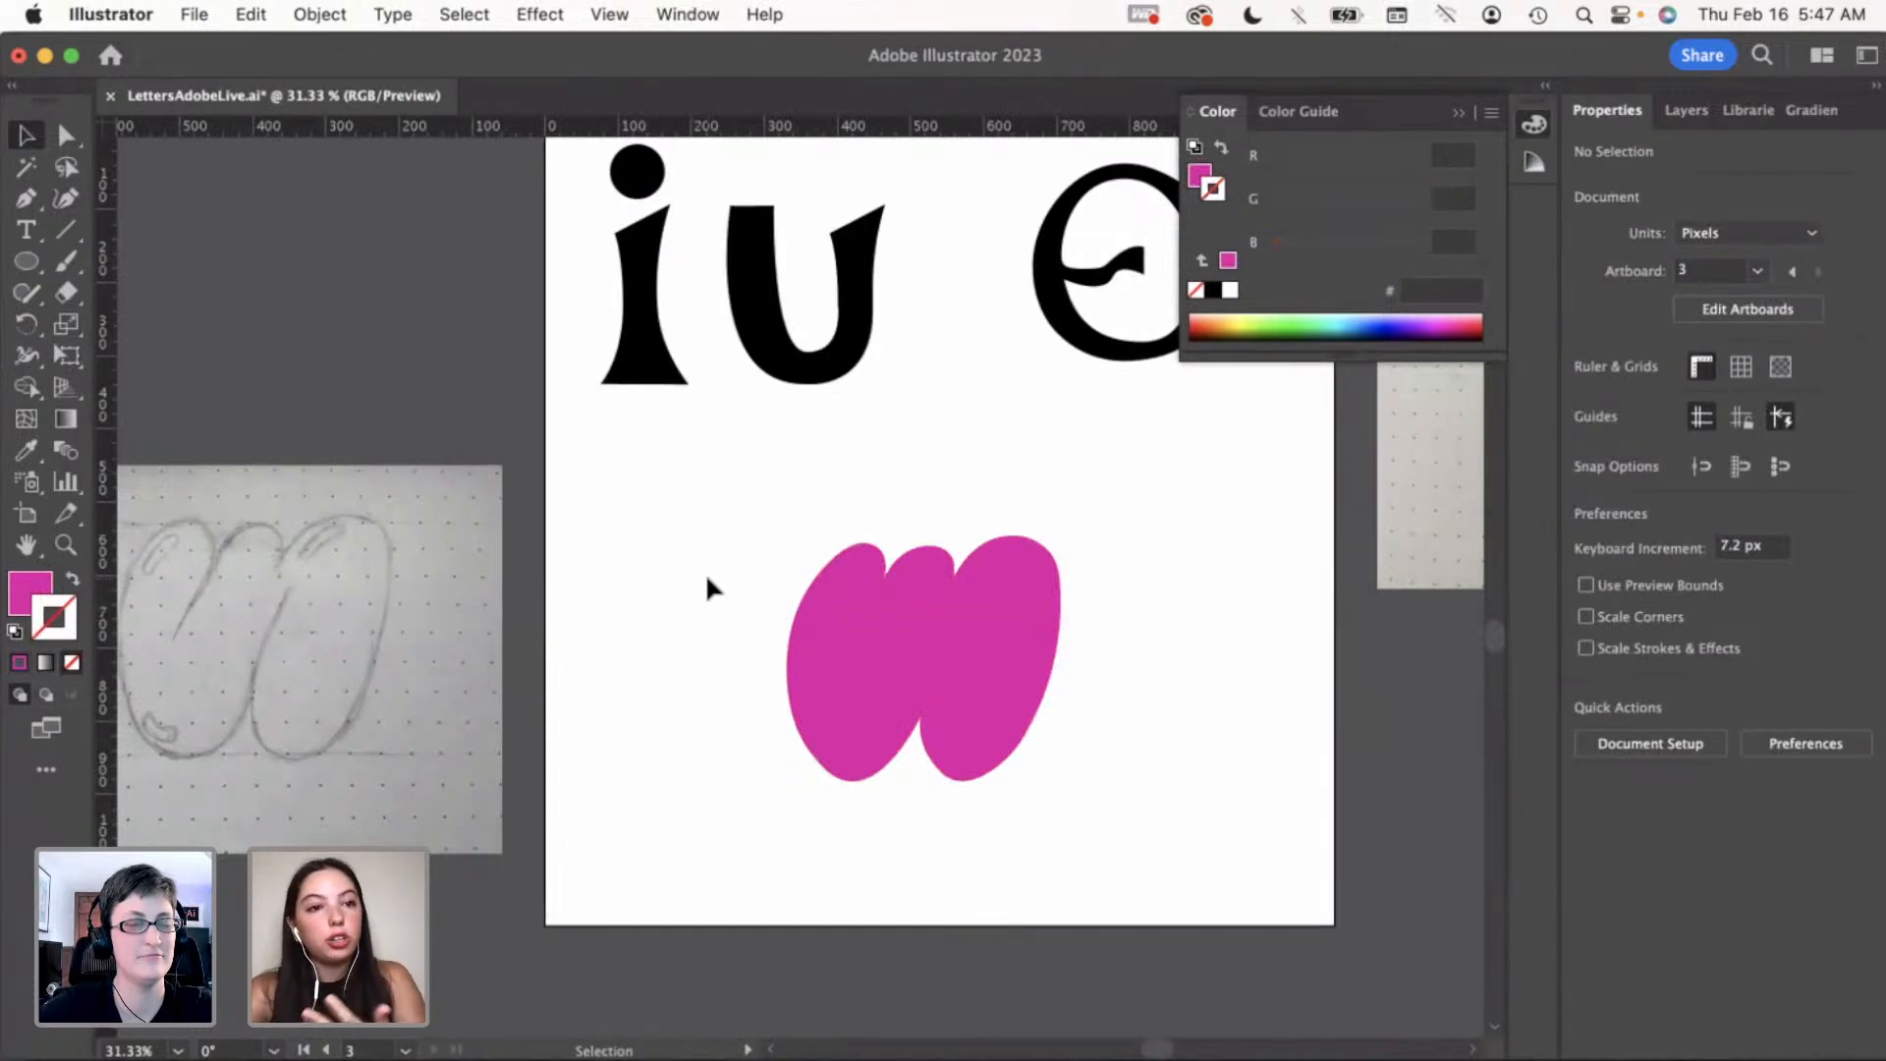
Collapse the floating Color panel and move the magenta w slightly up and to the left on the artboard
{"action": "left_click", "coordinate": [1460, 112]}
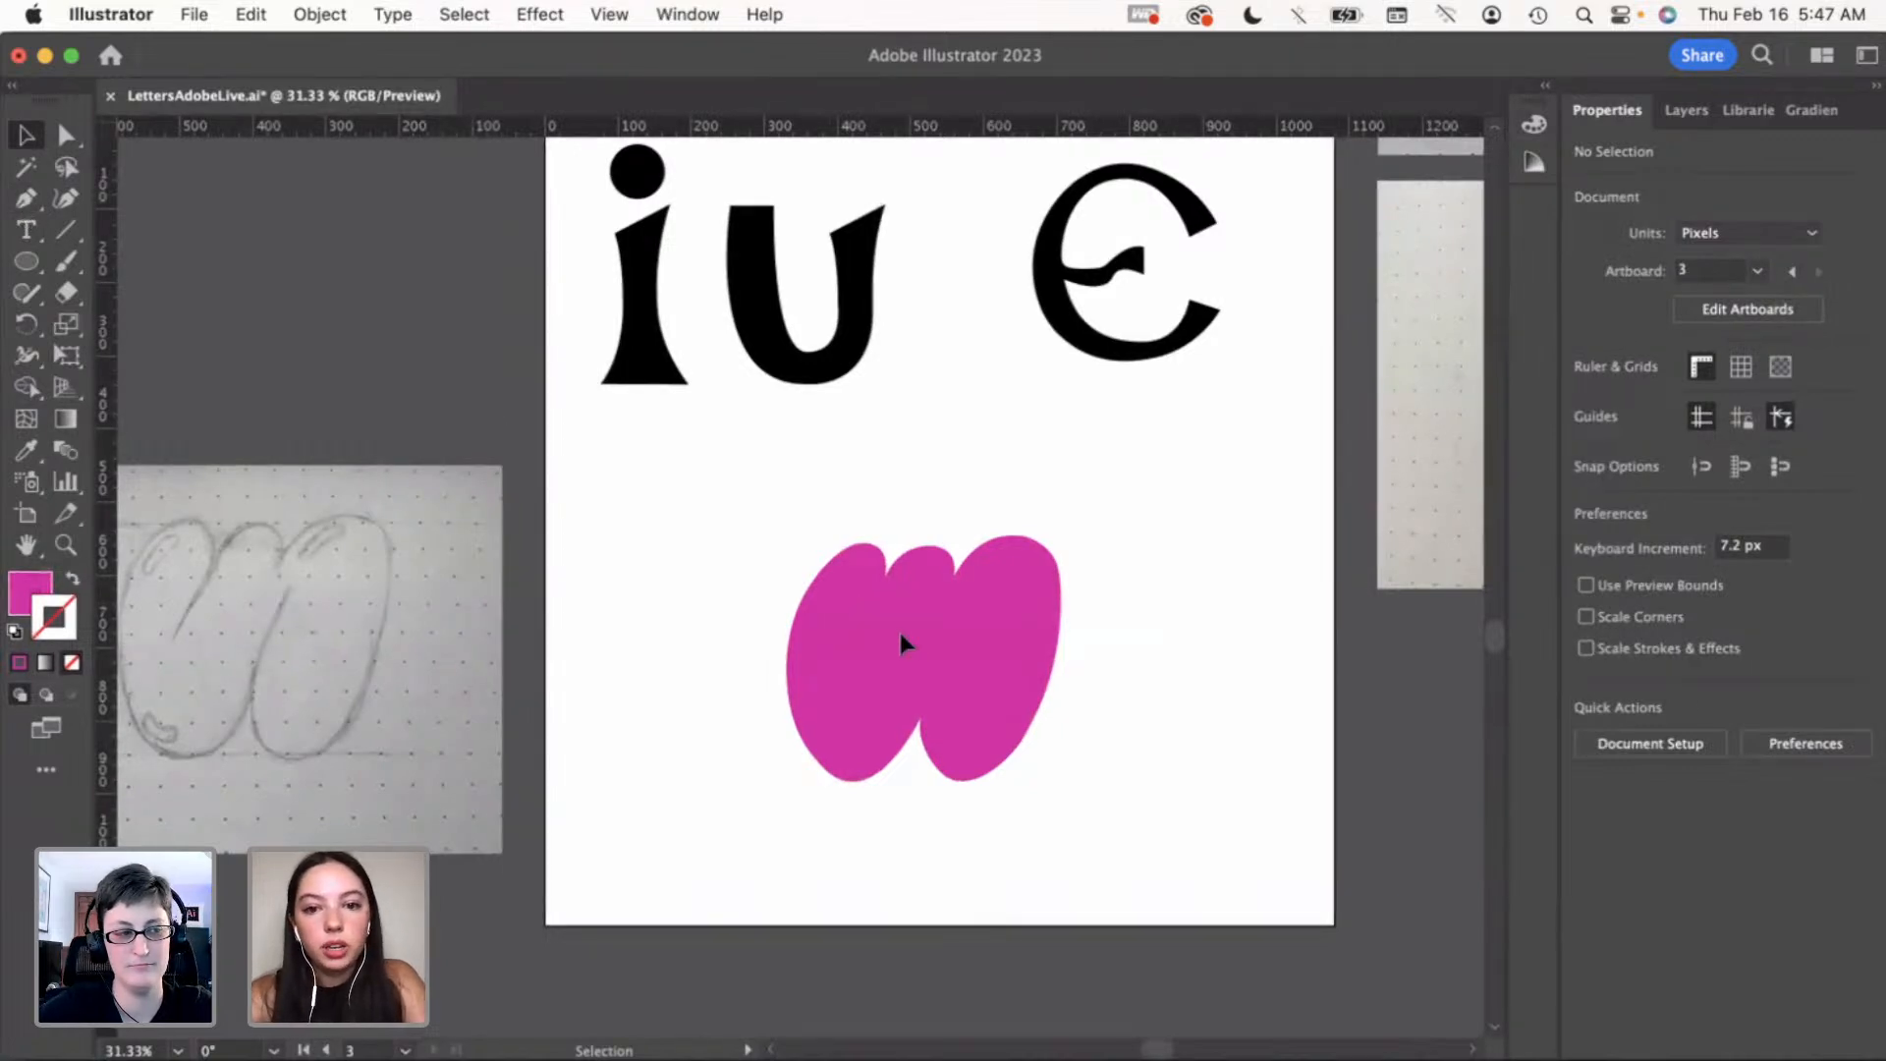
{"action": "left_click_drag", "start_coordinate": [899, 632], "coordinate": [868, 625]}
{"action": "left_click", "coordinate": [1126, 667]}
{"action": "left_click", "coordinate": [896, 665]}
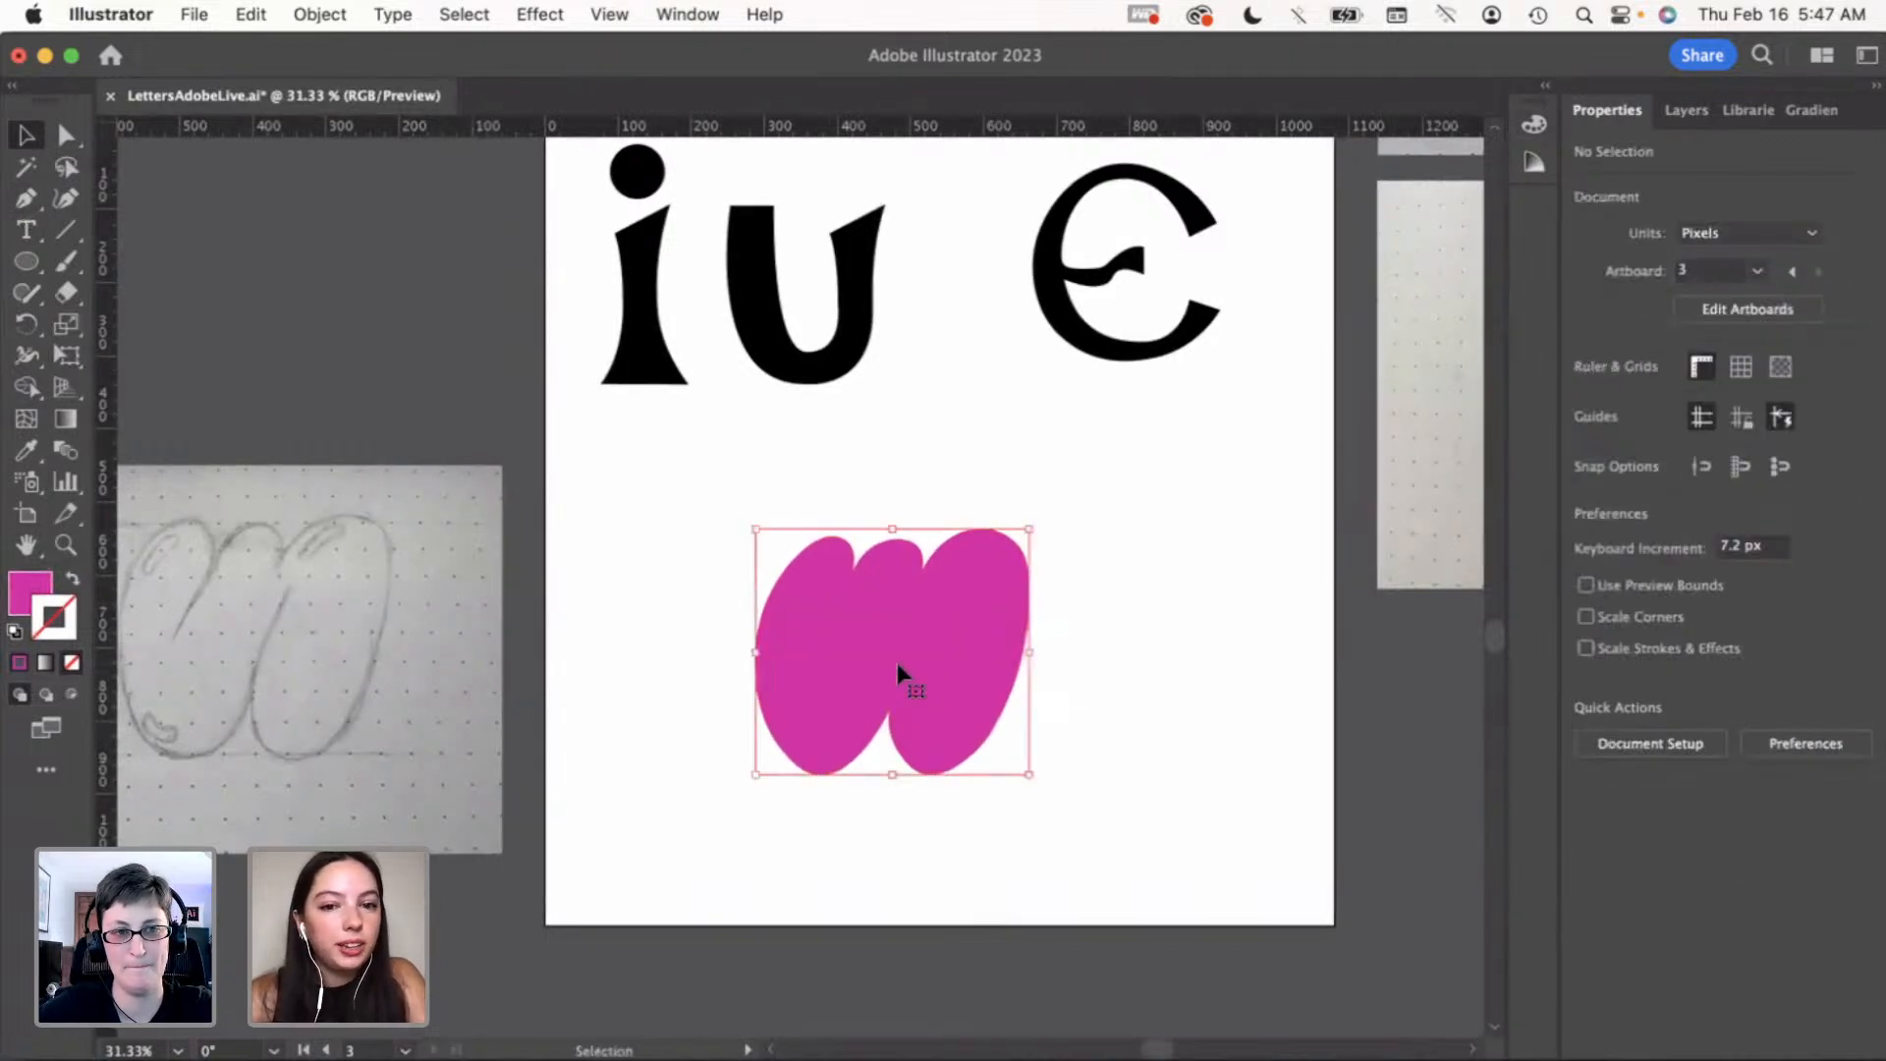
{"action": "left_click", "coordinate": [65, 420]}
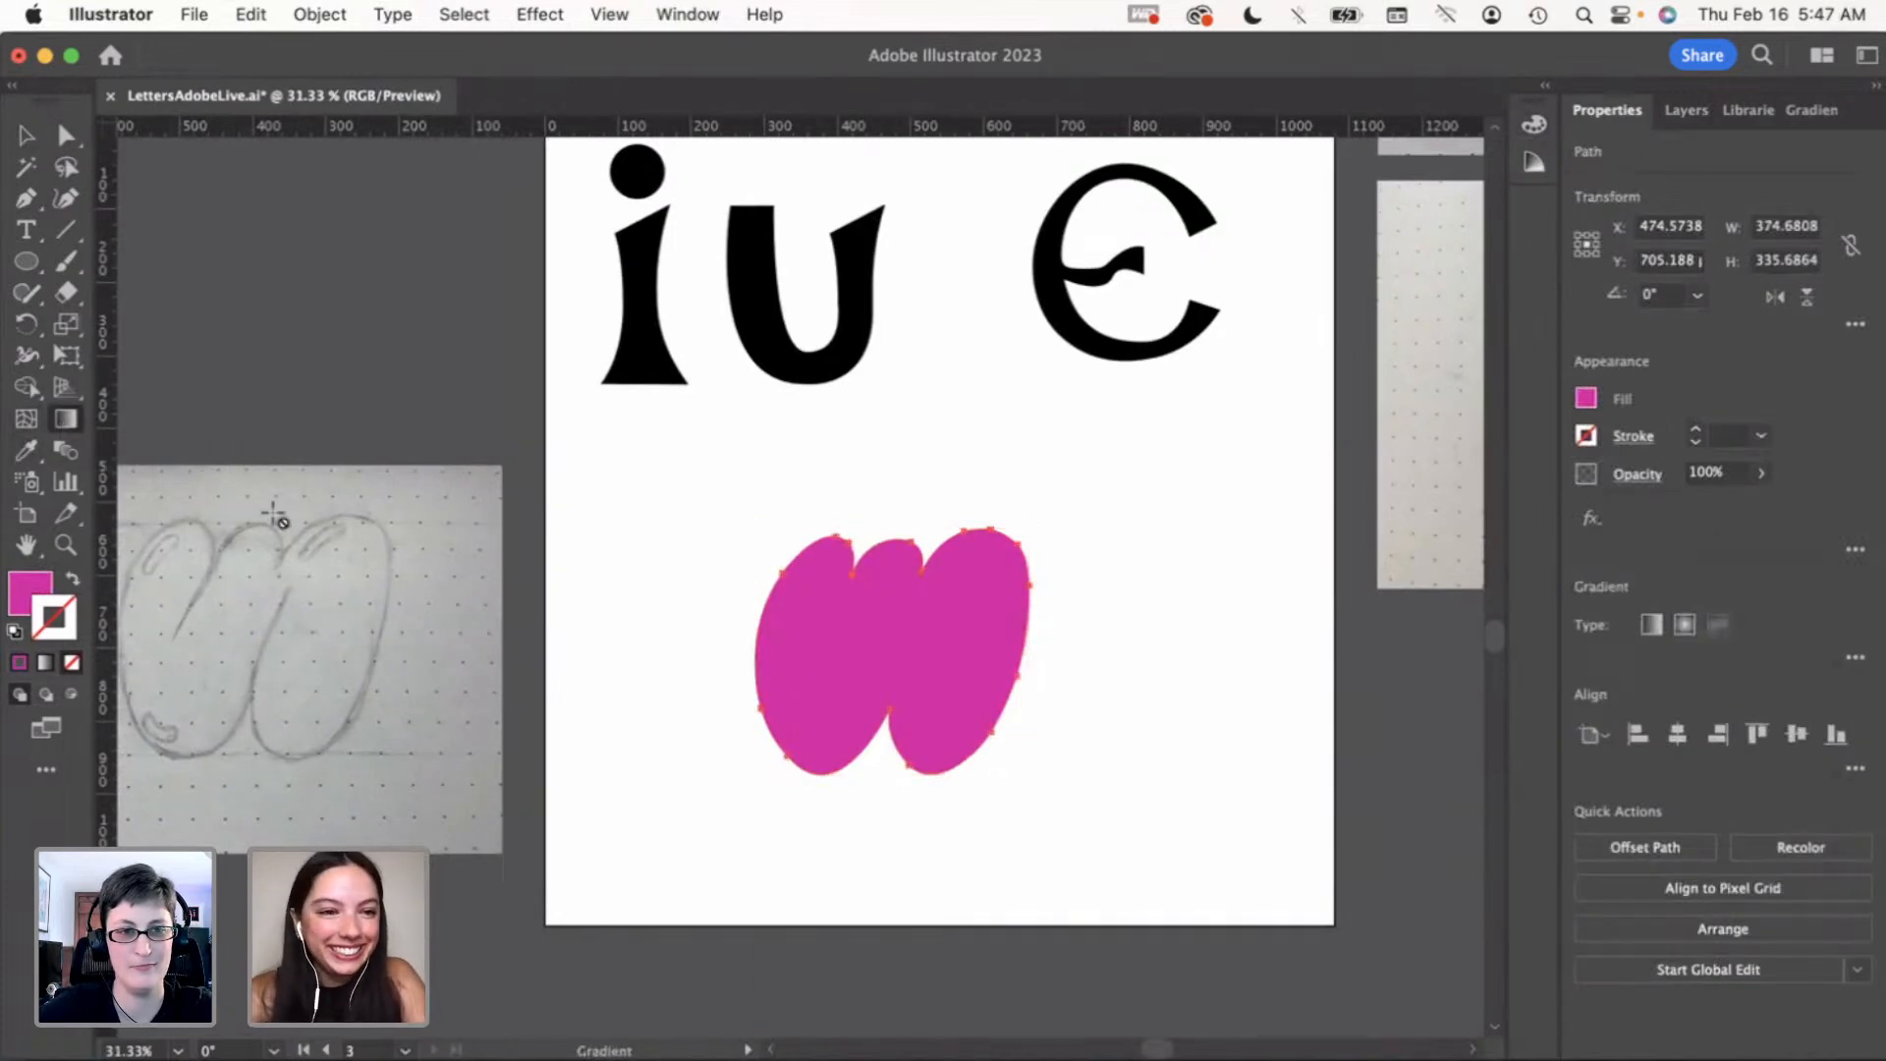
{"action": "left_click", "coordinate": [26, 136]}
{"action": "left_click", "coordinate": [961, 835]}
Fill the w with a linear white-to-black gradient running downward from its middle hump to the lower notch, at about -90°
{"action": "left_click", "coordinate": [858, 658]}
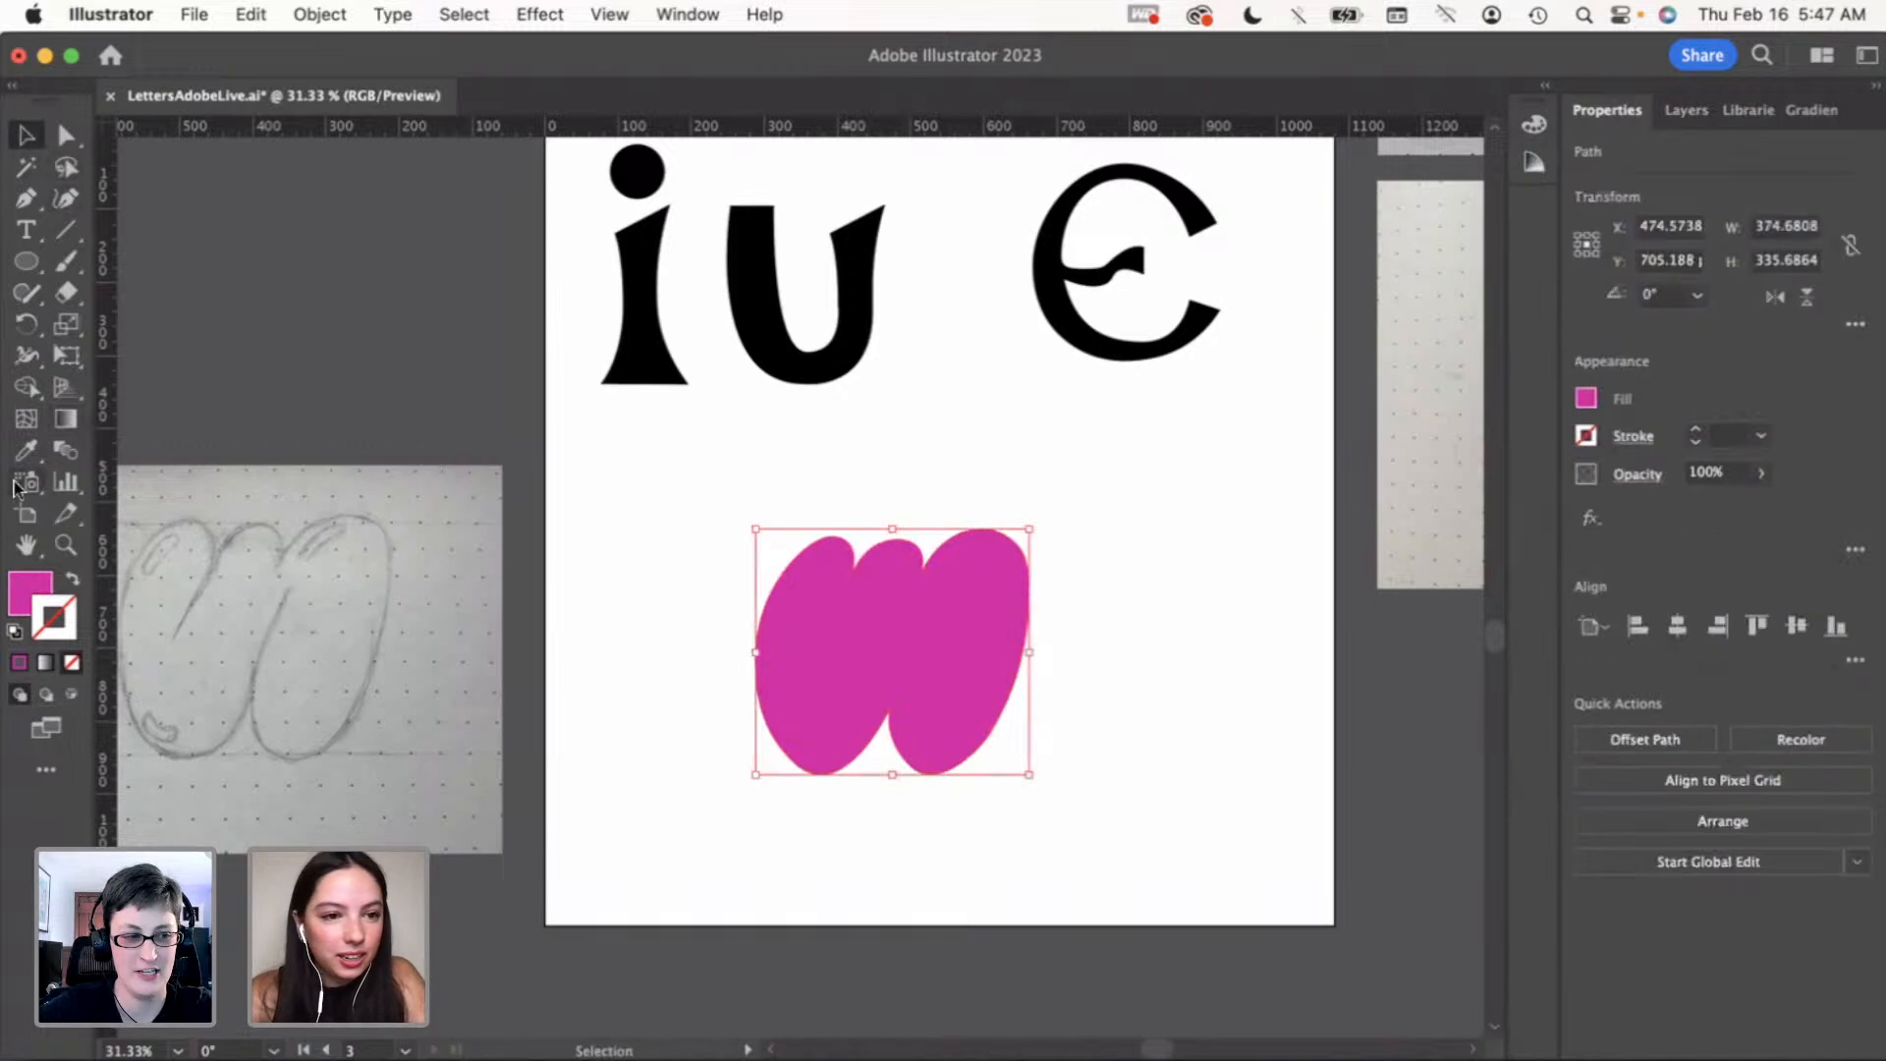
{"action": "left_click", "coordinate": [65, 421]}
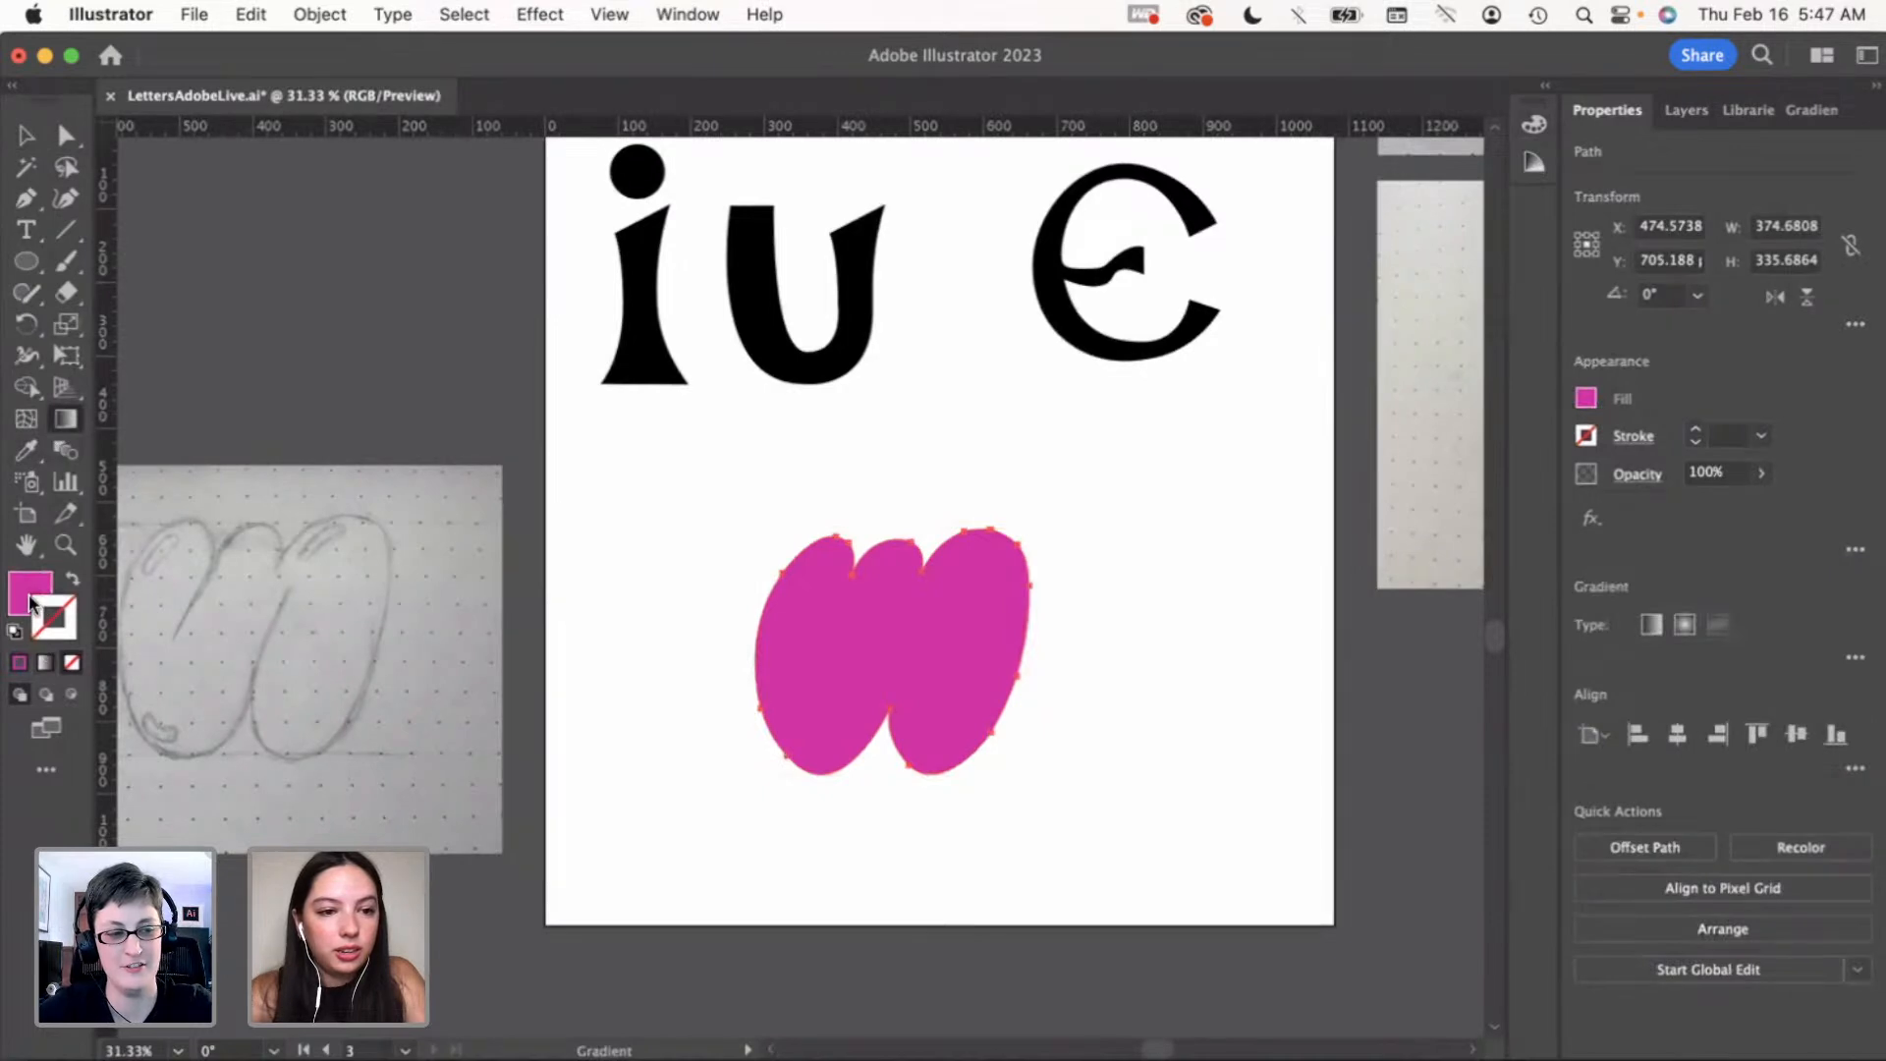
{"action": "left_click", "coordinate": [45, 663]}
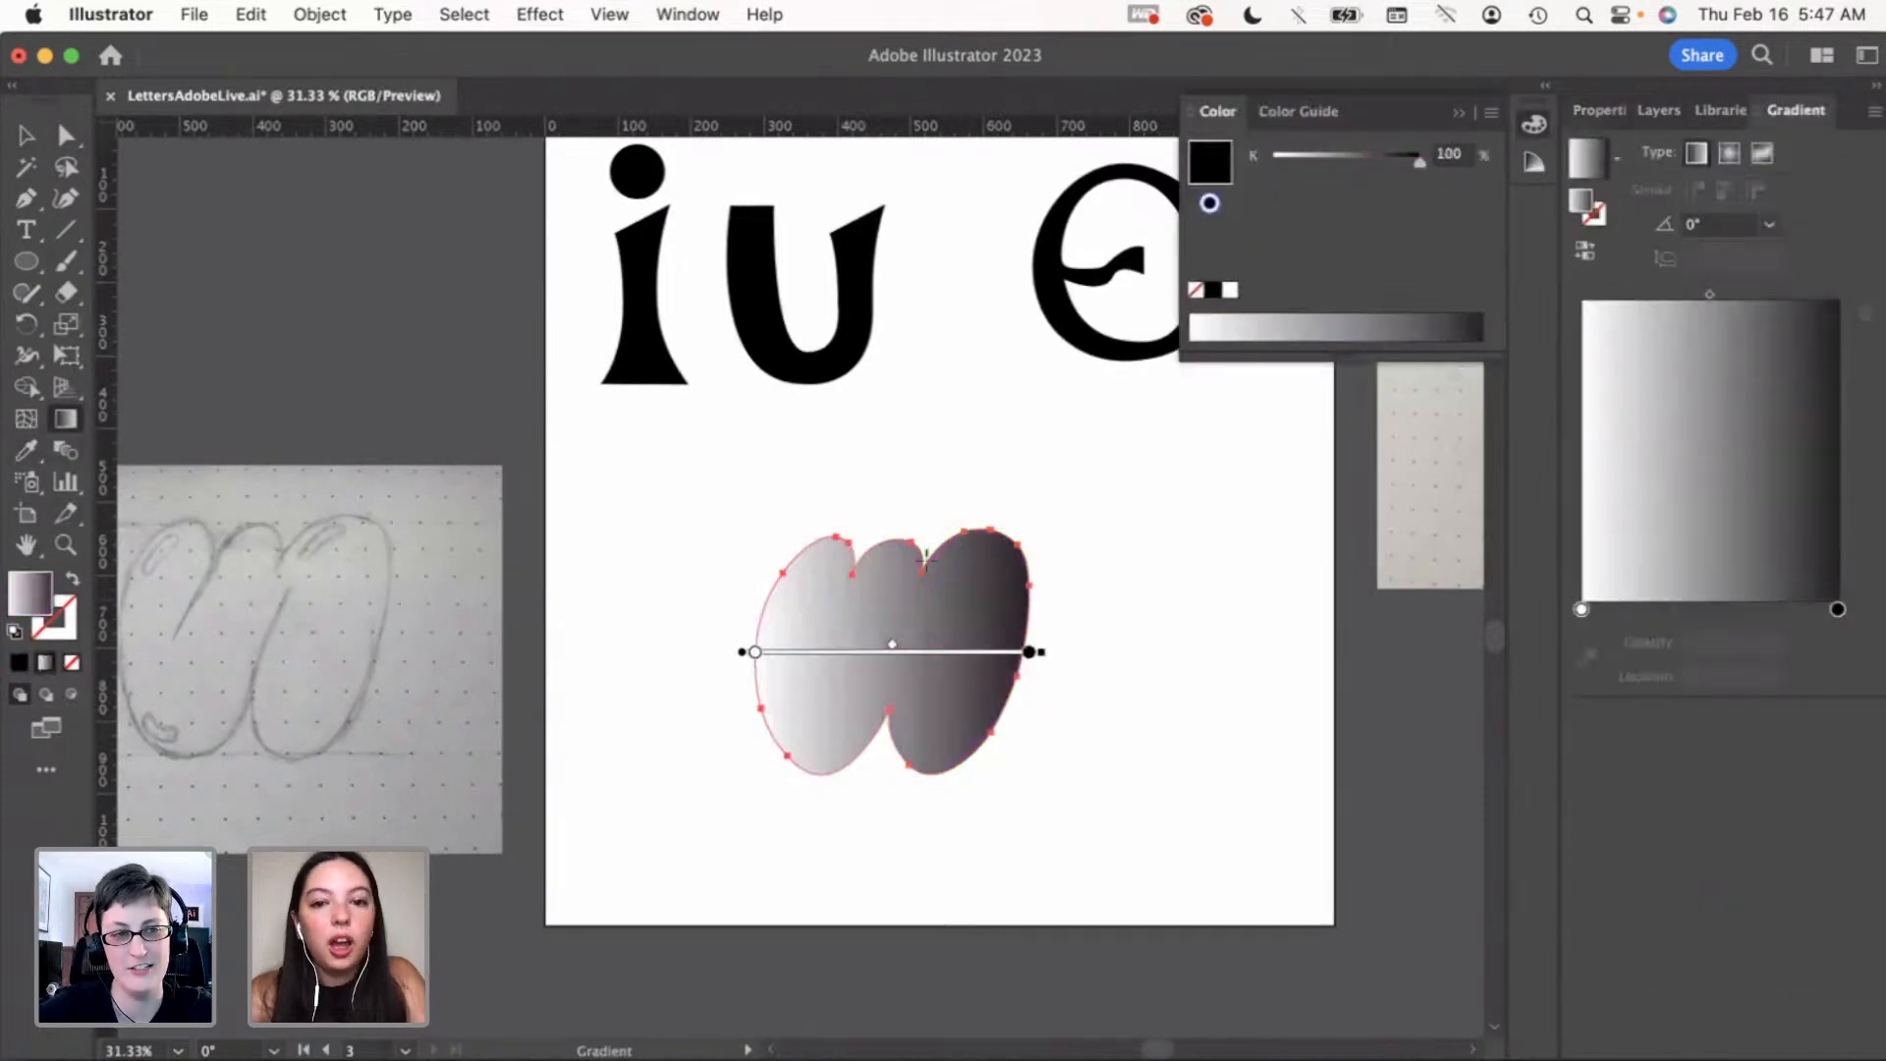
{"action": "left_click_drag", "start_coordinate": [895, 544], "coordinate": [891, 714]}
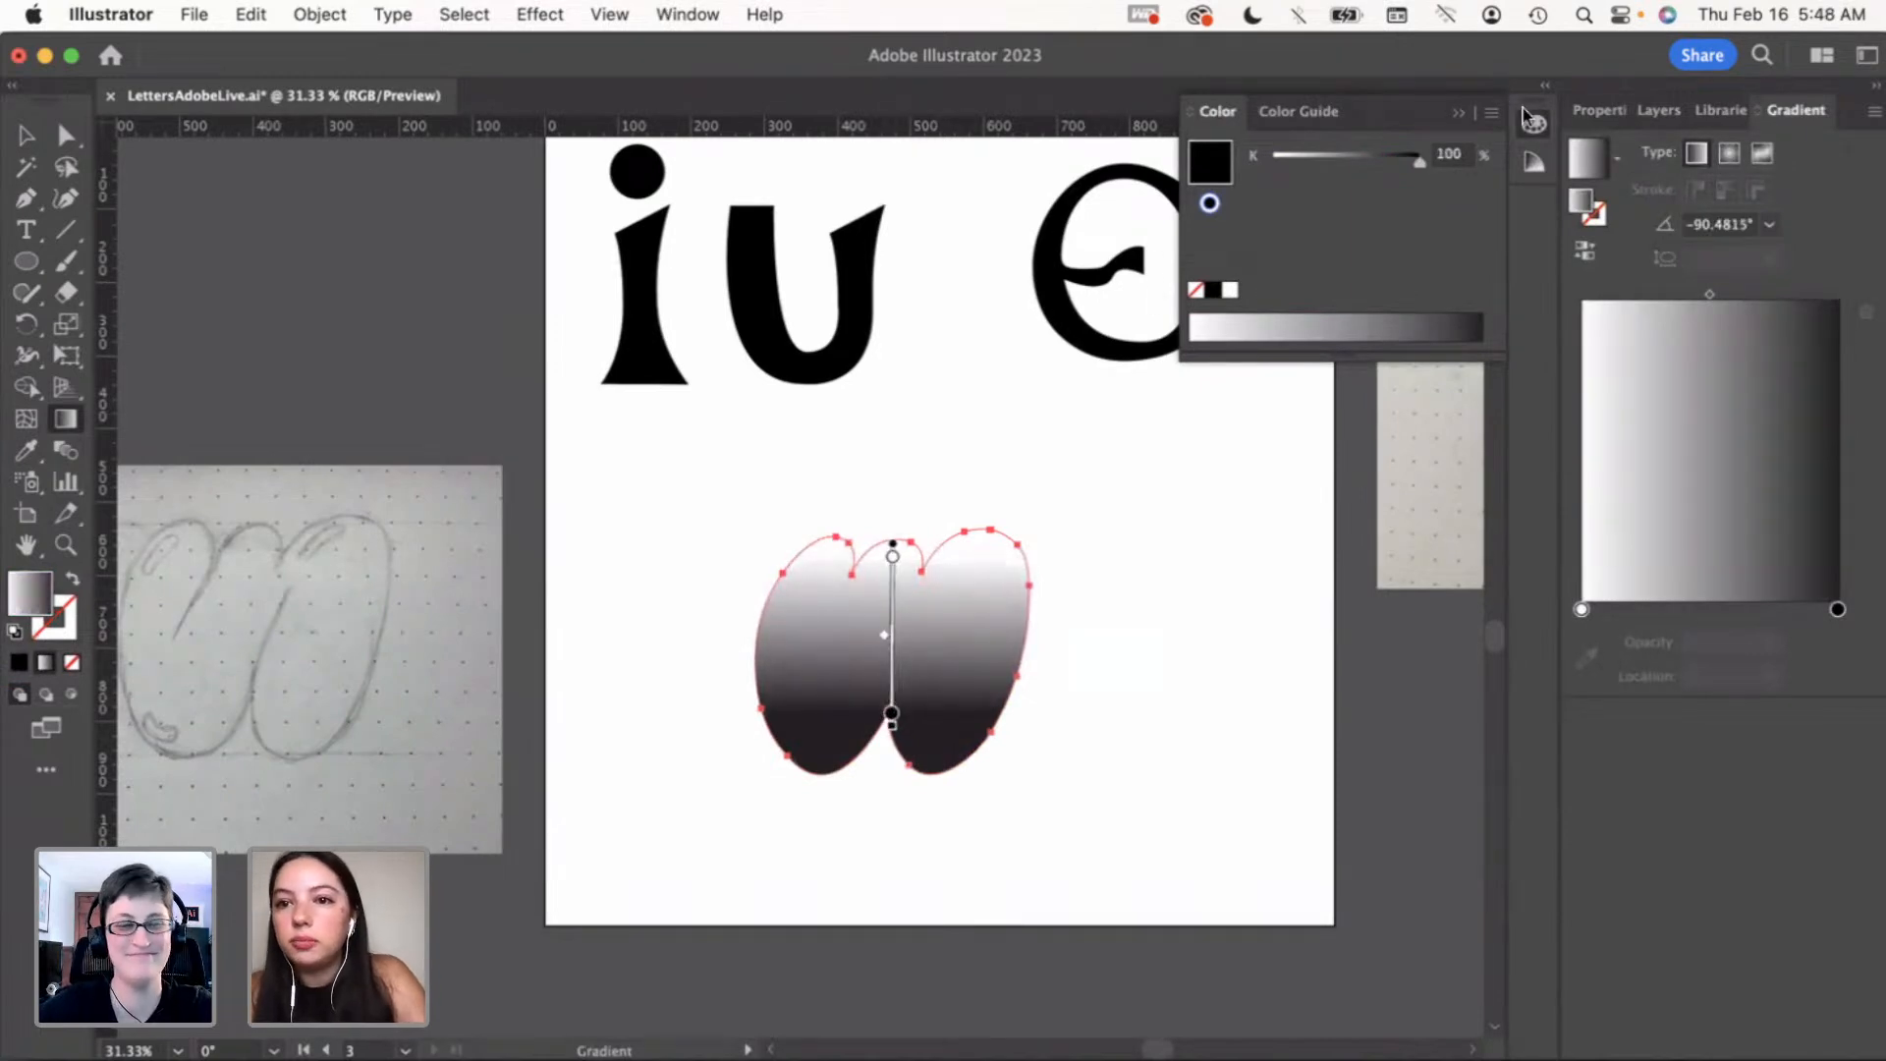
Collapse the Color panel that covers part of the canvas
{"action": "left_click", "coordinate": [1490, 115]}
{"action": "left_click", "coordinate": [1562, 197]}
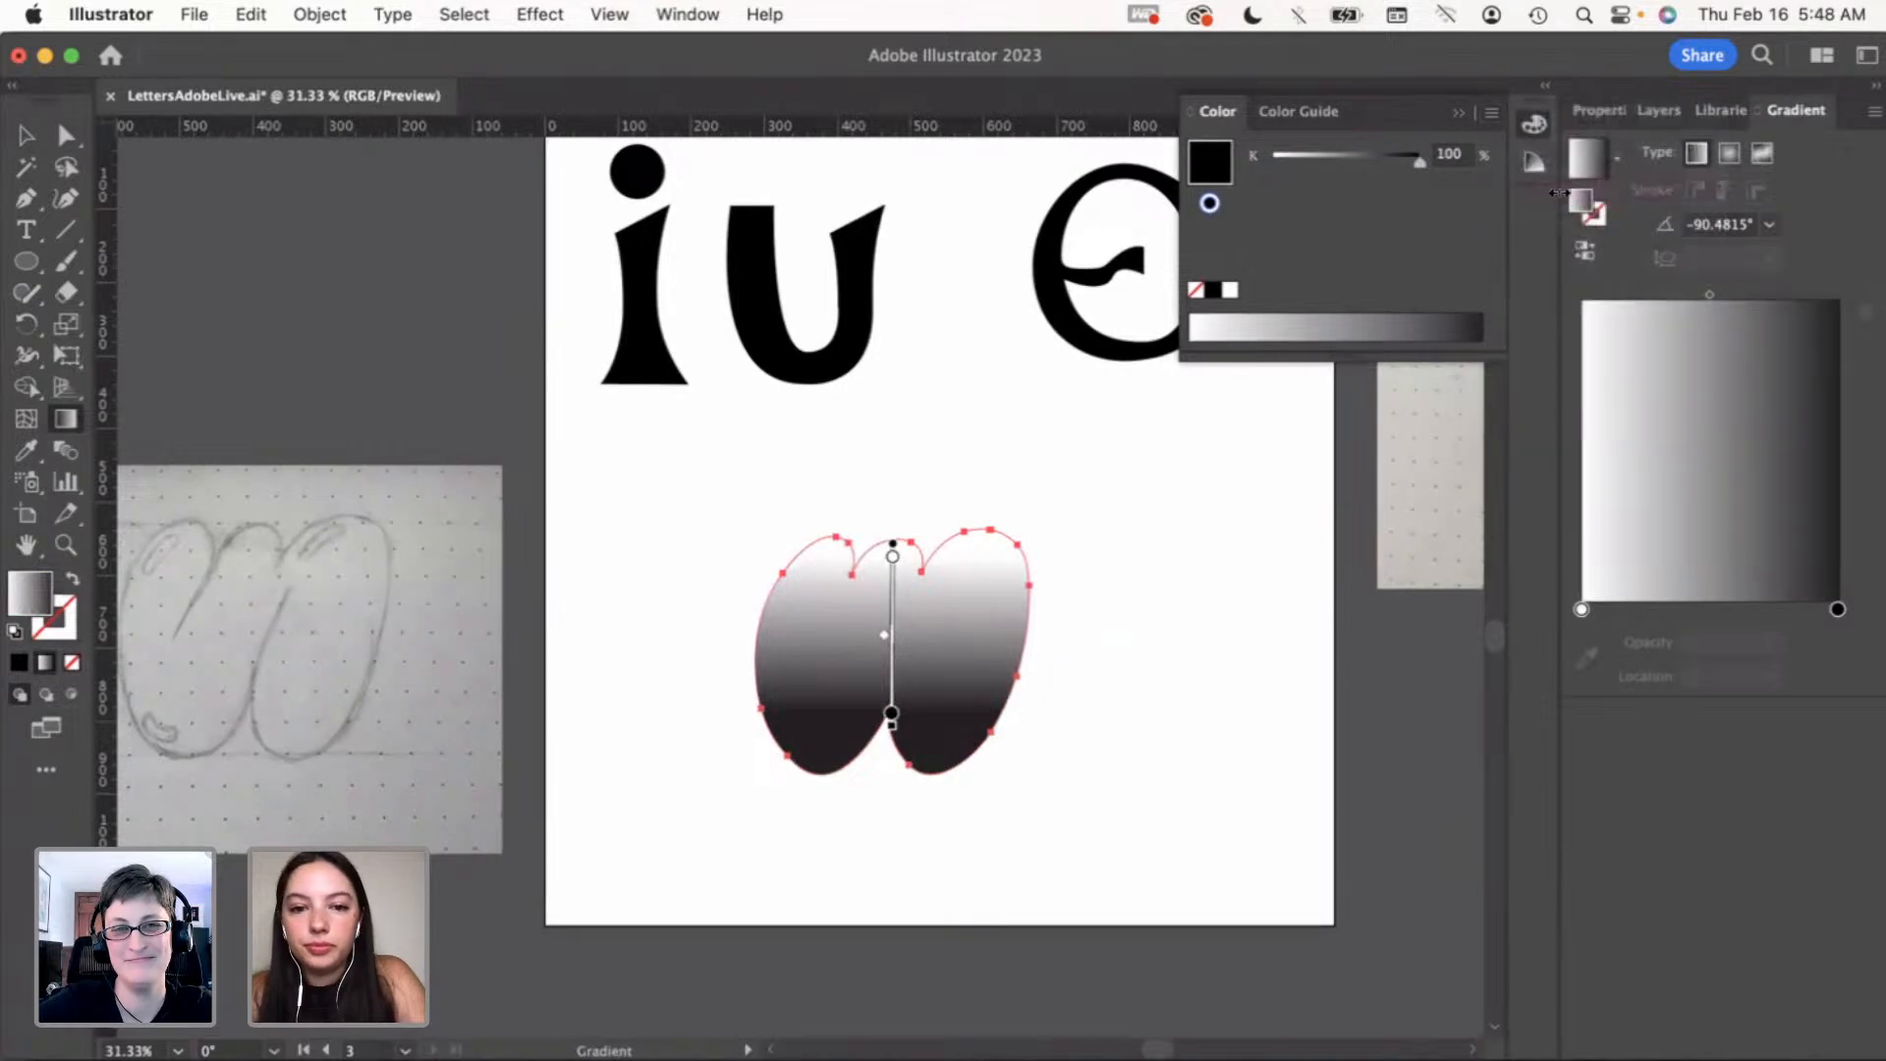
{"action": "left_click", "coordinate": [1459, 113]}
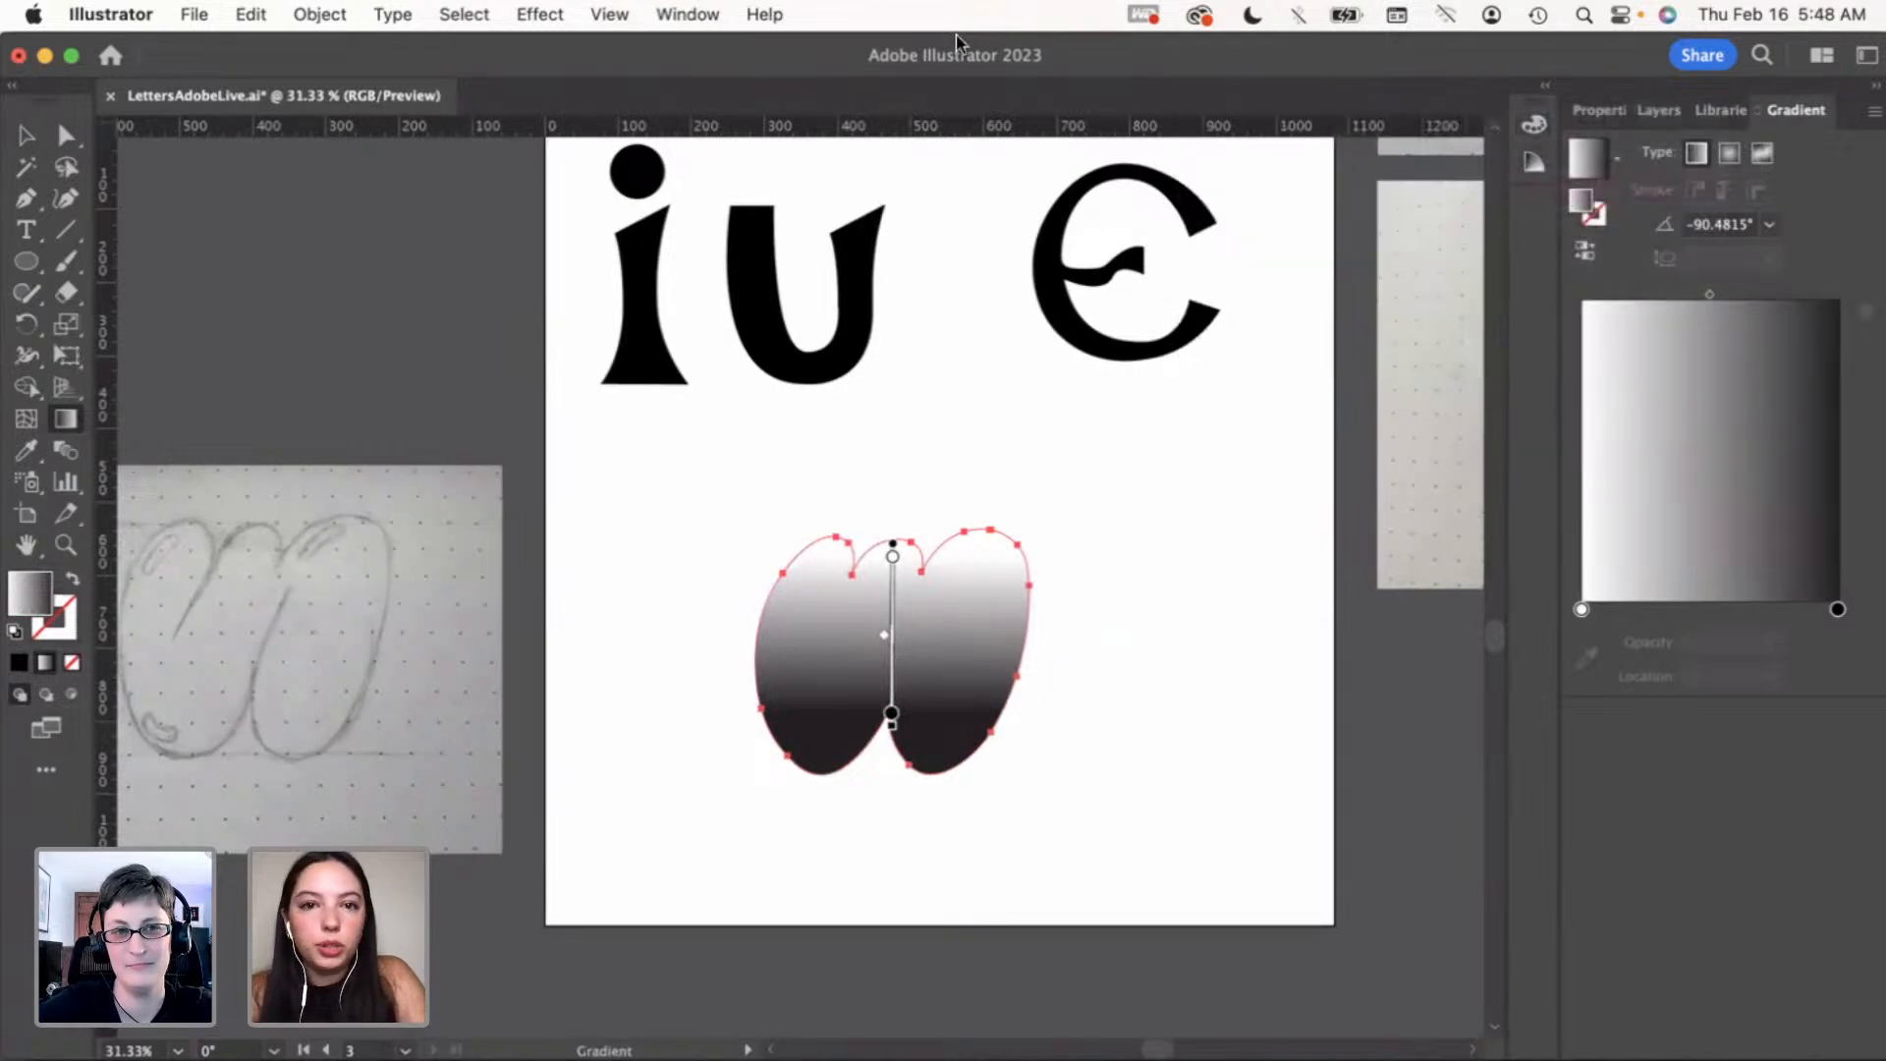
Hide the Gradient panel and expand the docked Color panel
{"action": "key", "text": "v"}
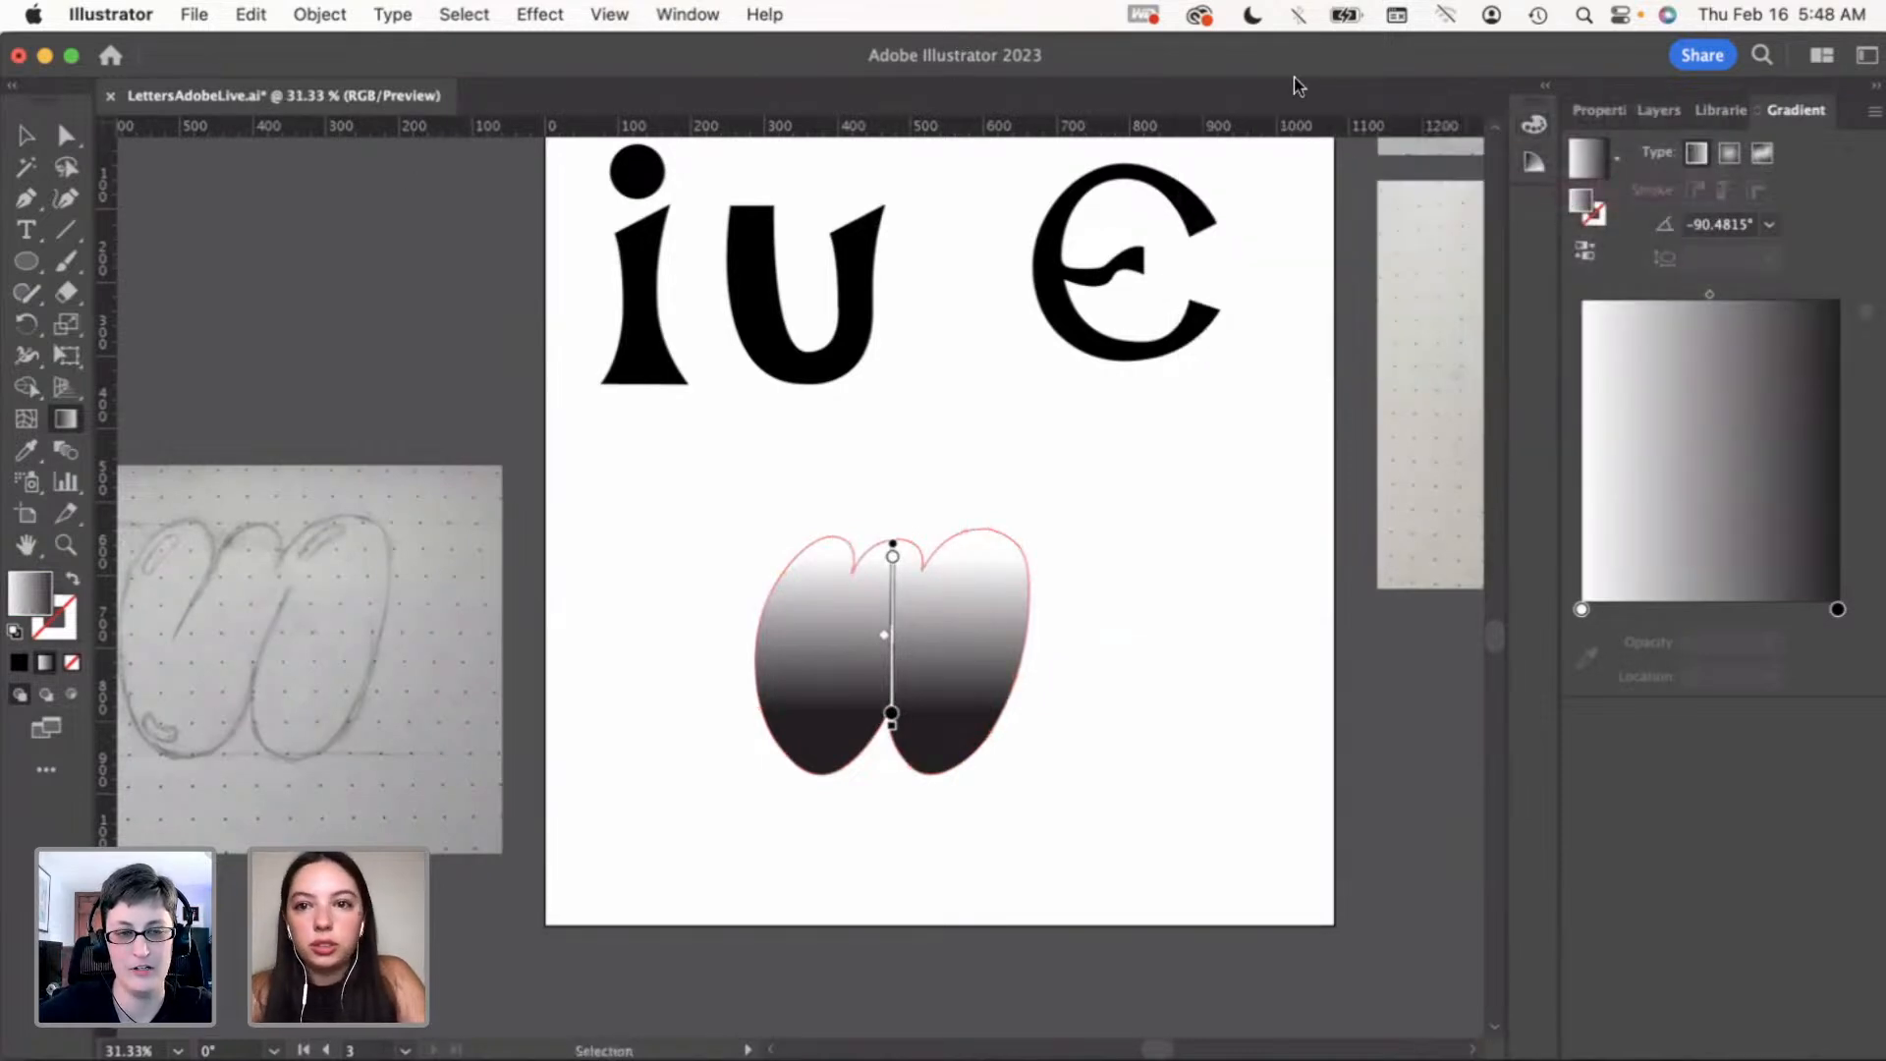
{"action": "left_click", "coordinate": [692, 15]}
{"action": "scroll", "coordinate": [793, 845], "scroll_direction": "down", "scroll_amount": 5}
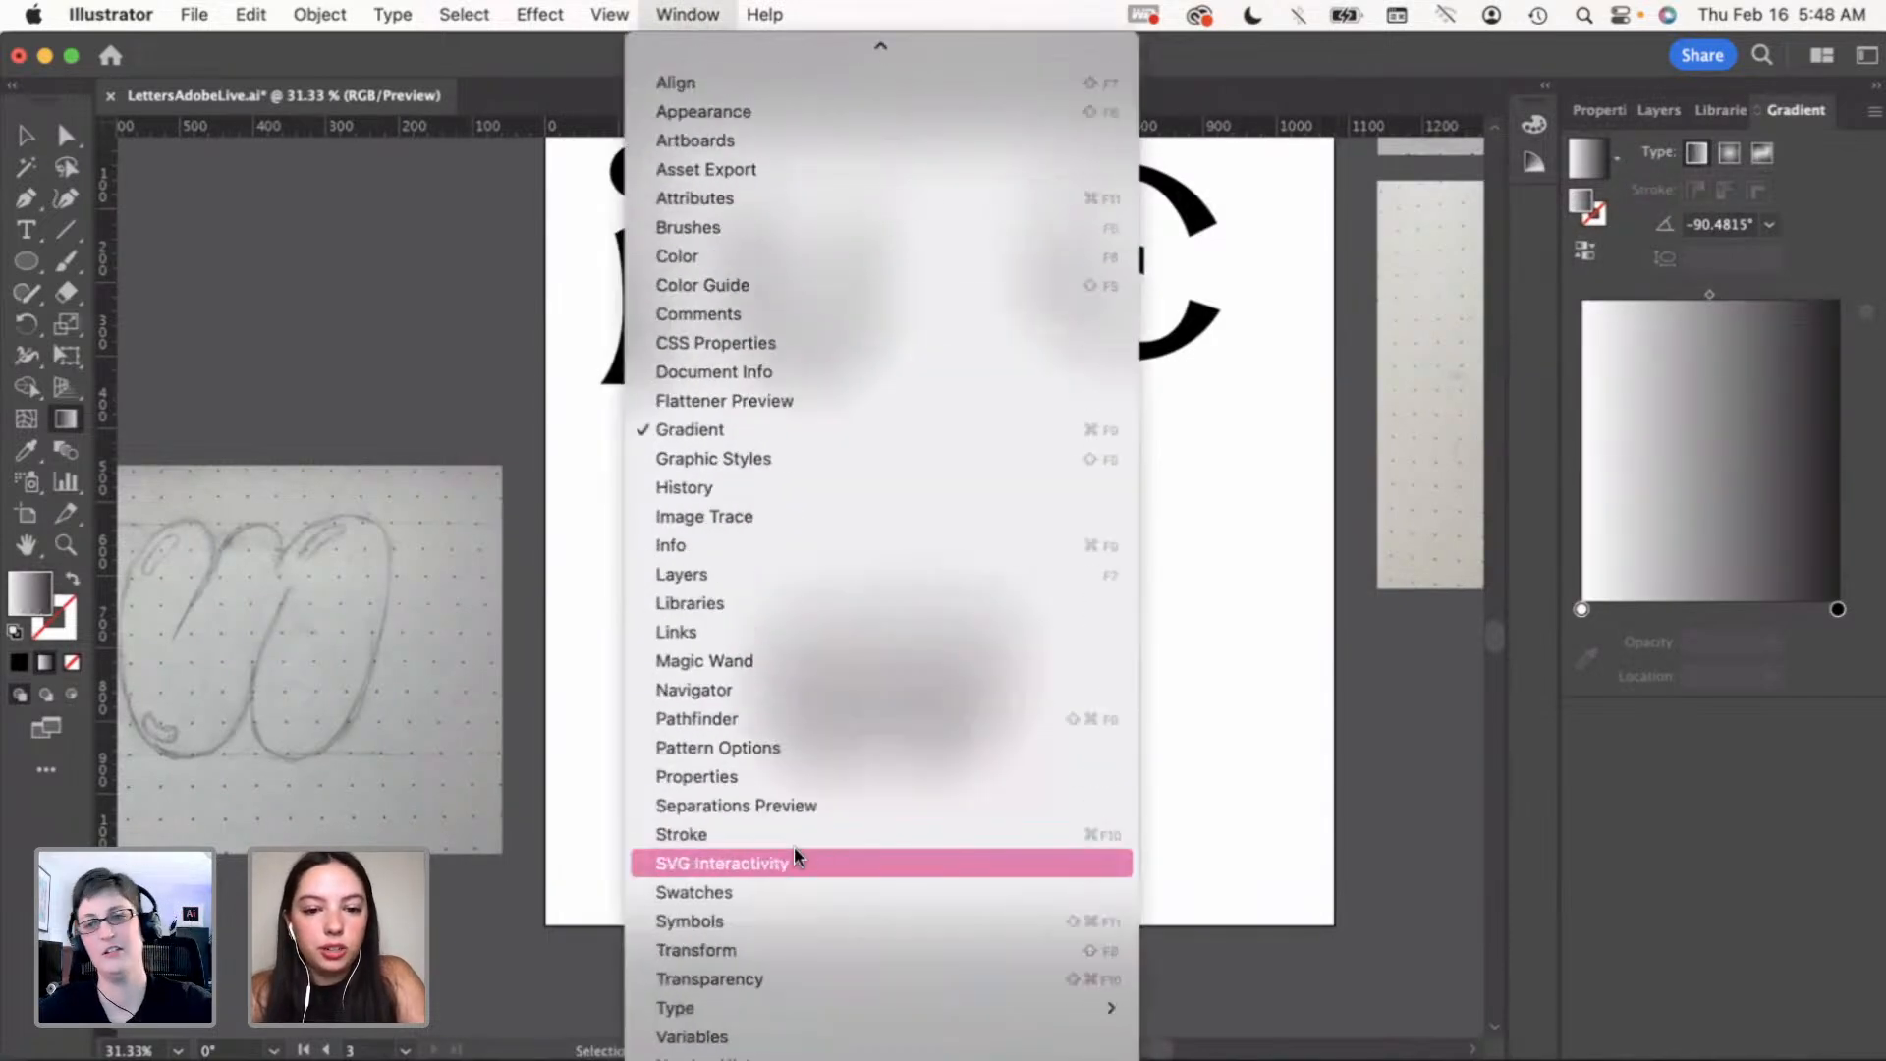
{"action": "scroll", "coordinate": [794, 846], "scroll_direction": "up", "scroll_amount": 3}
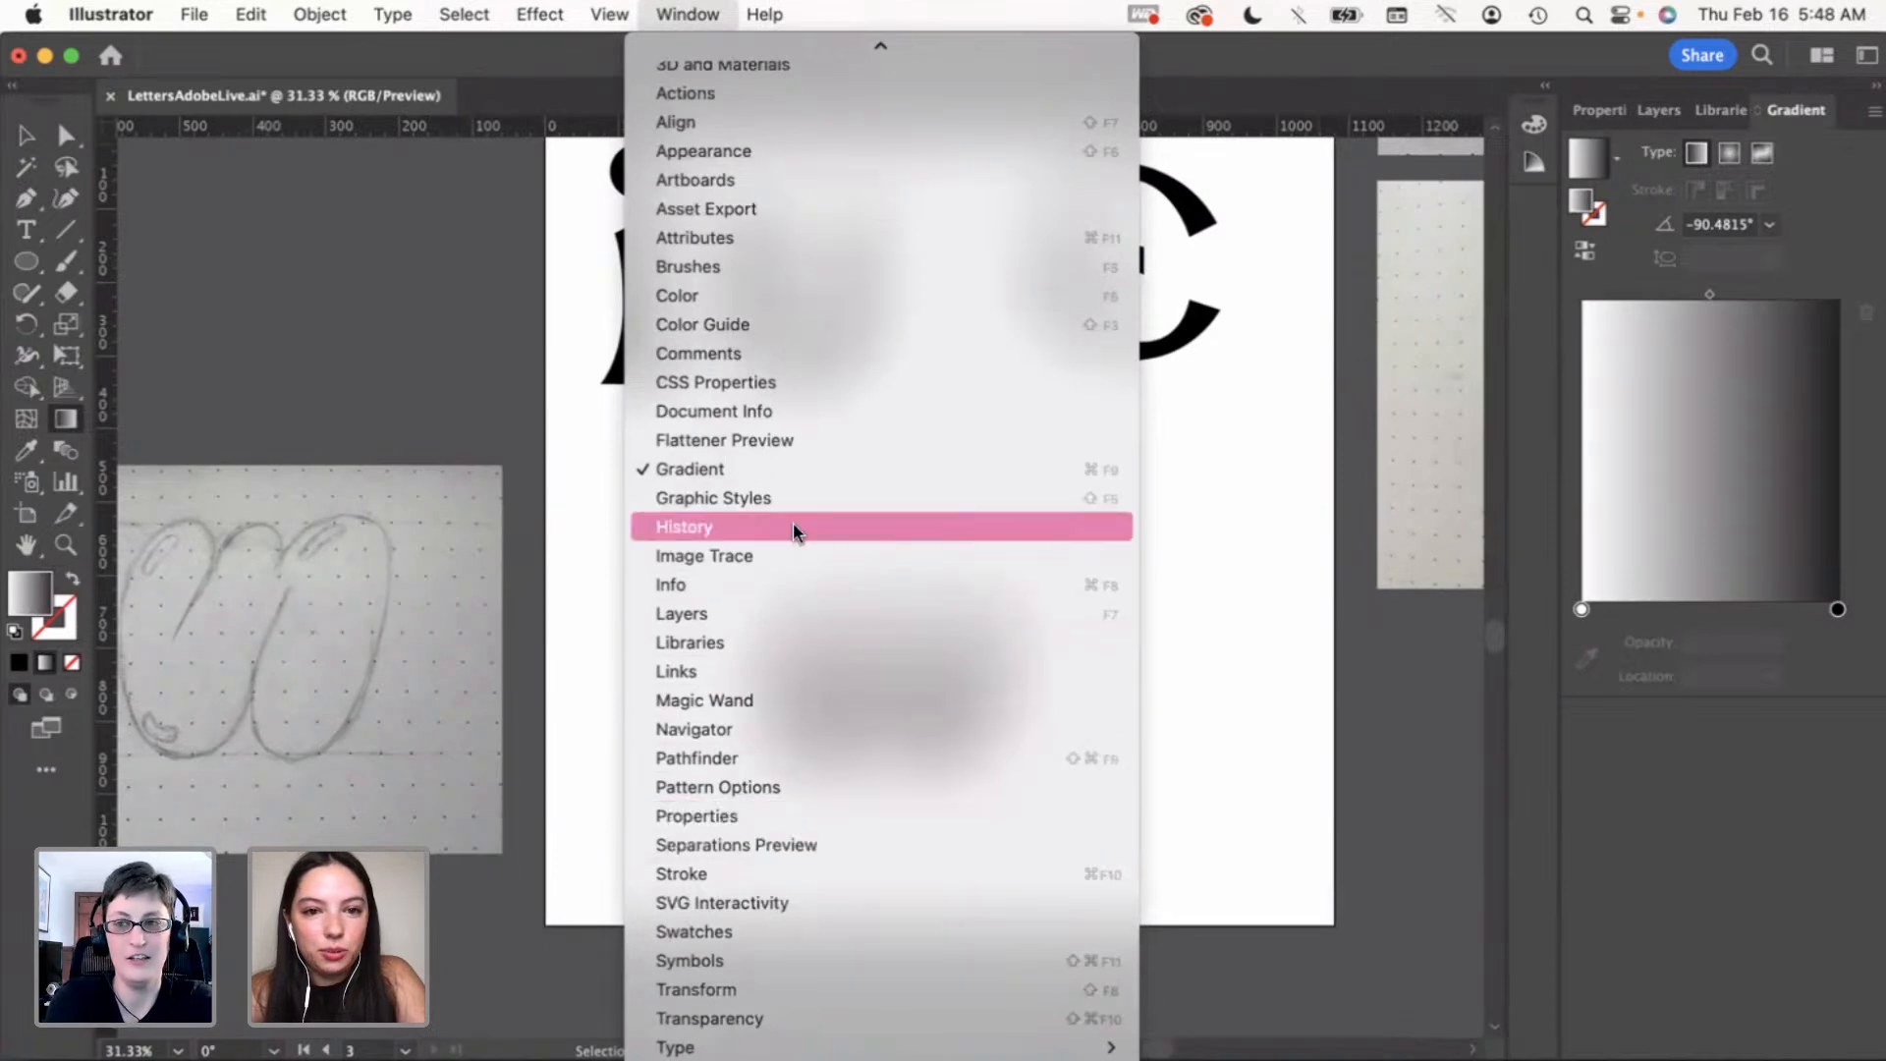
{"action": "left_click", "coordinate": [754, 469]}
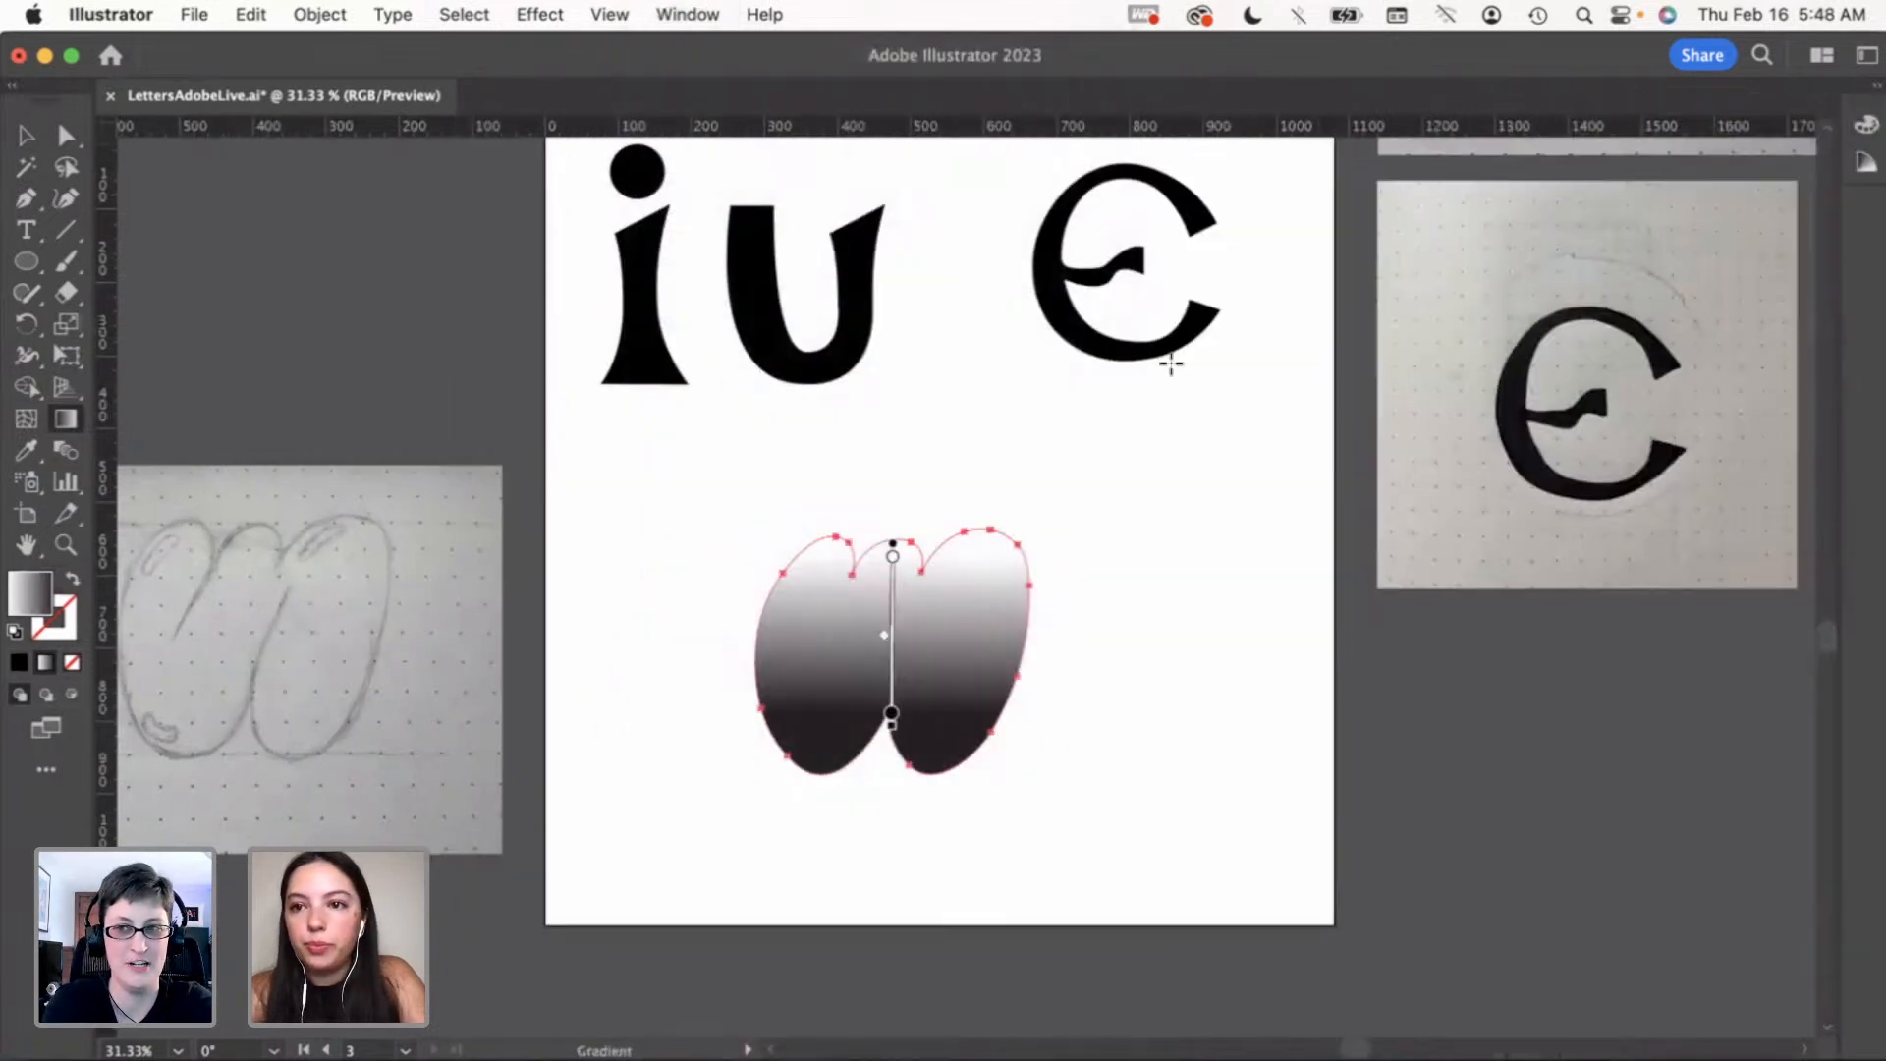
{"action": "left_click", "coordinate": [1877, 87]}
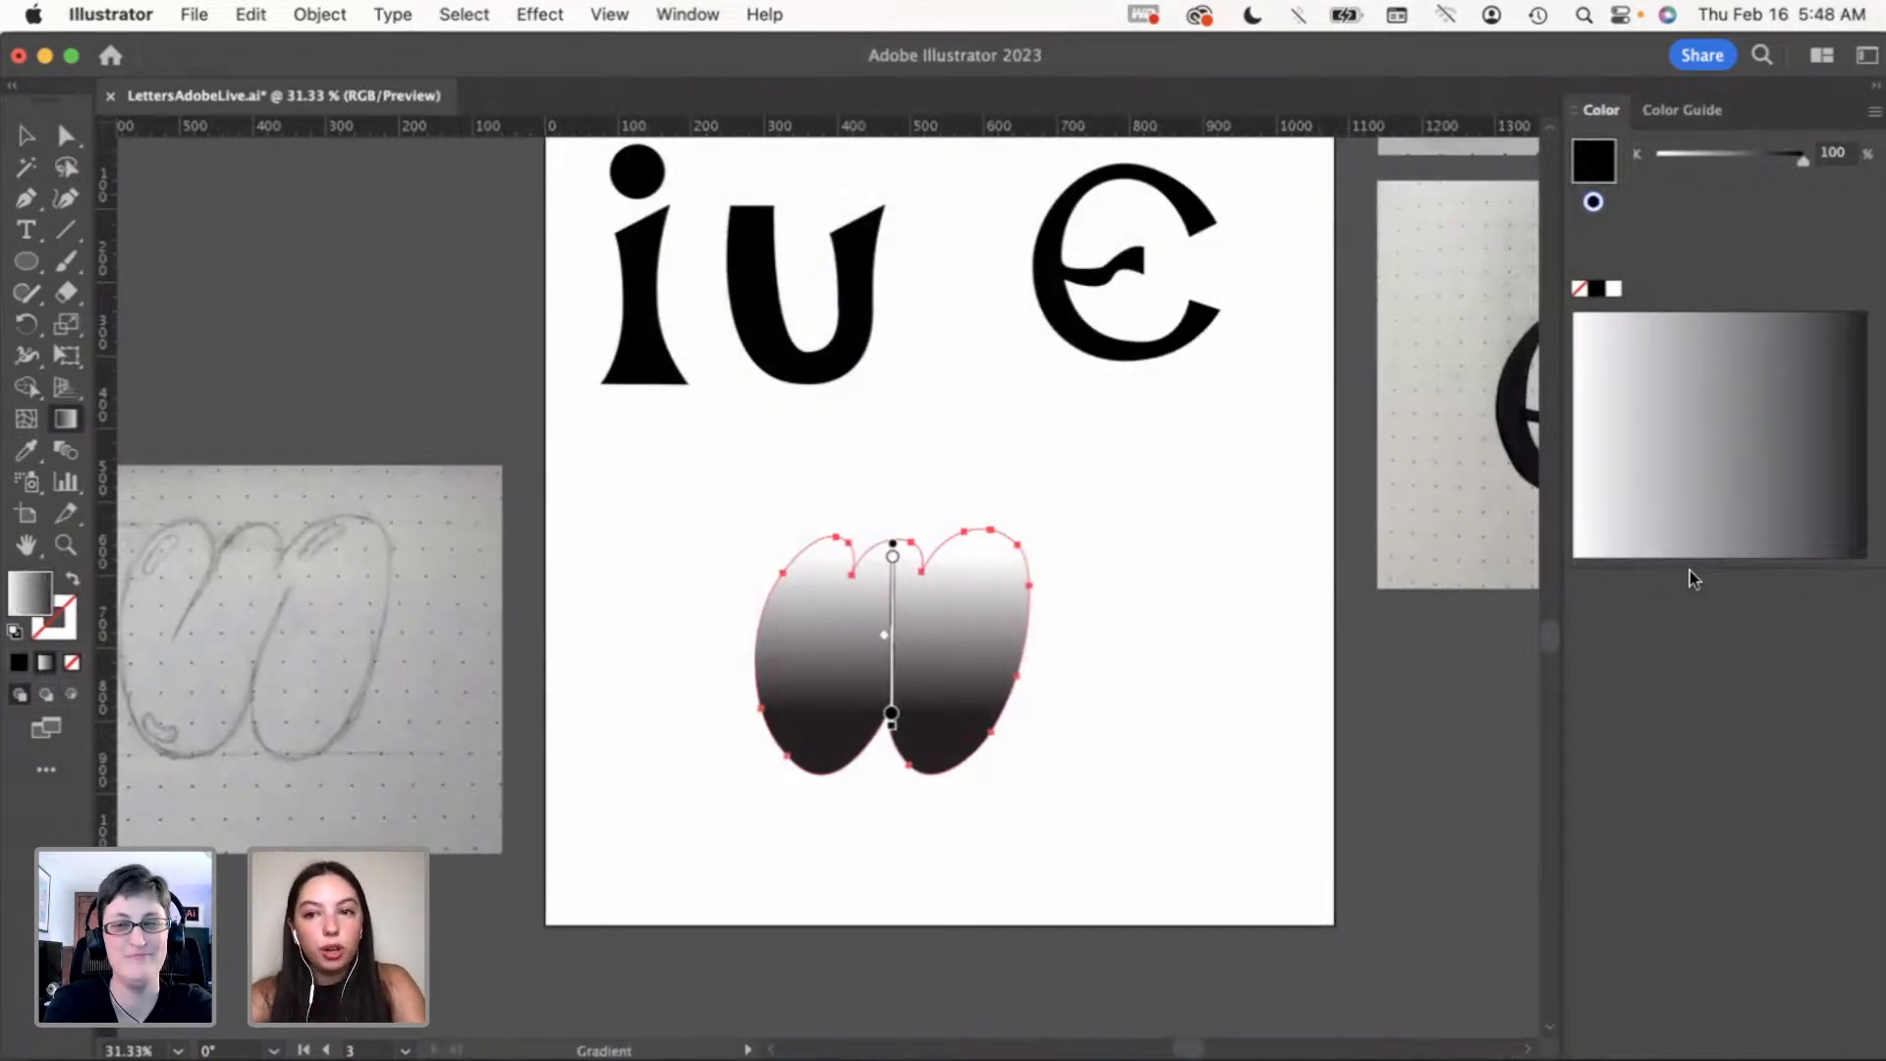
Try to switch the color mode of the gradient's black stop from Grayscale to RGB
{"action": "left_click", "coordinate": [1872, 112]}
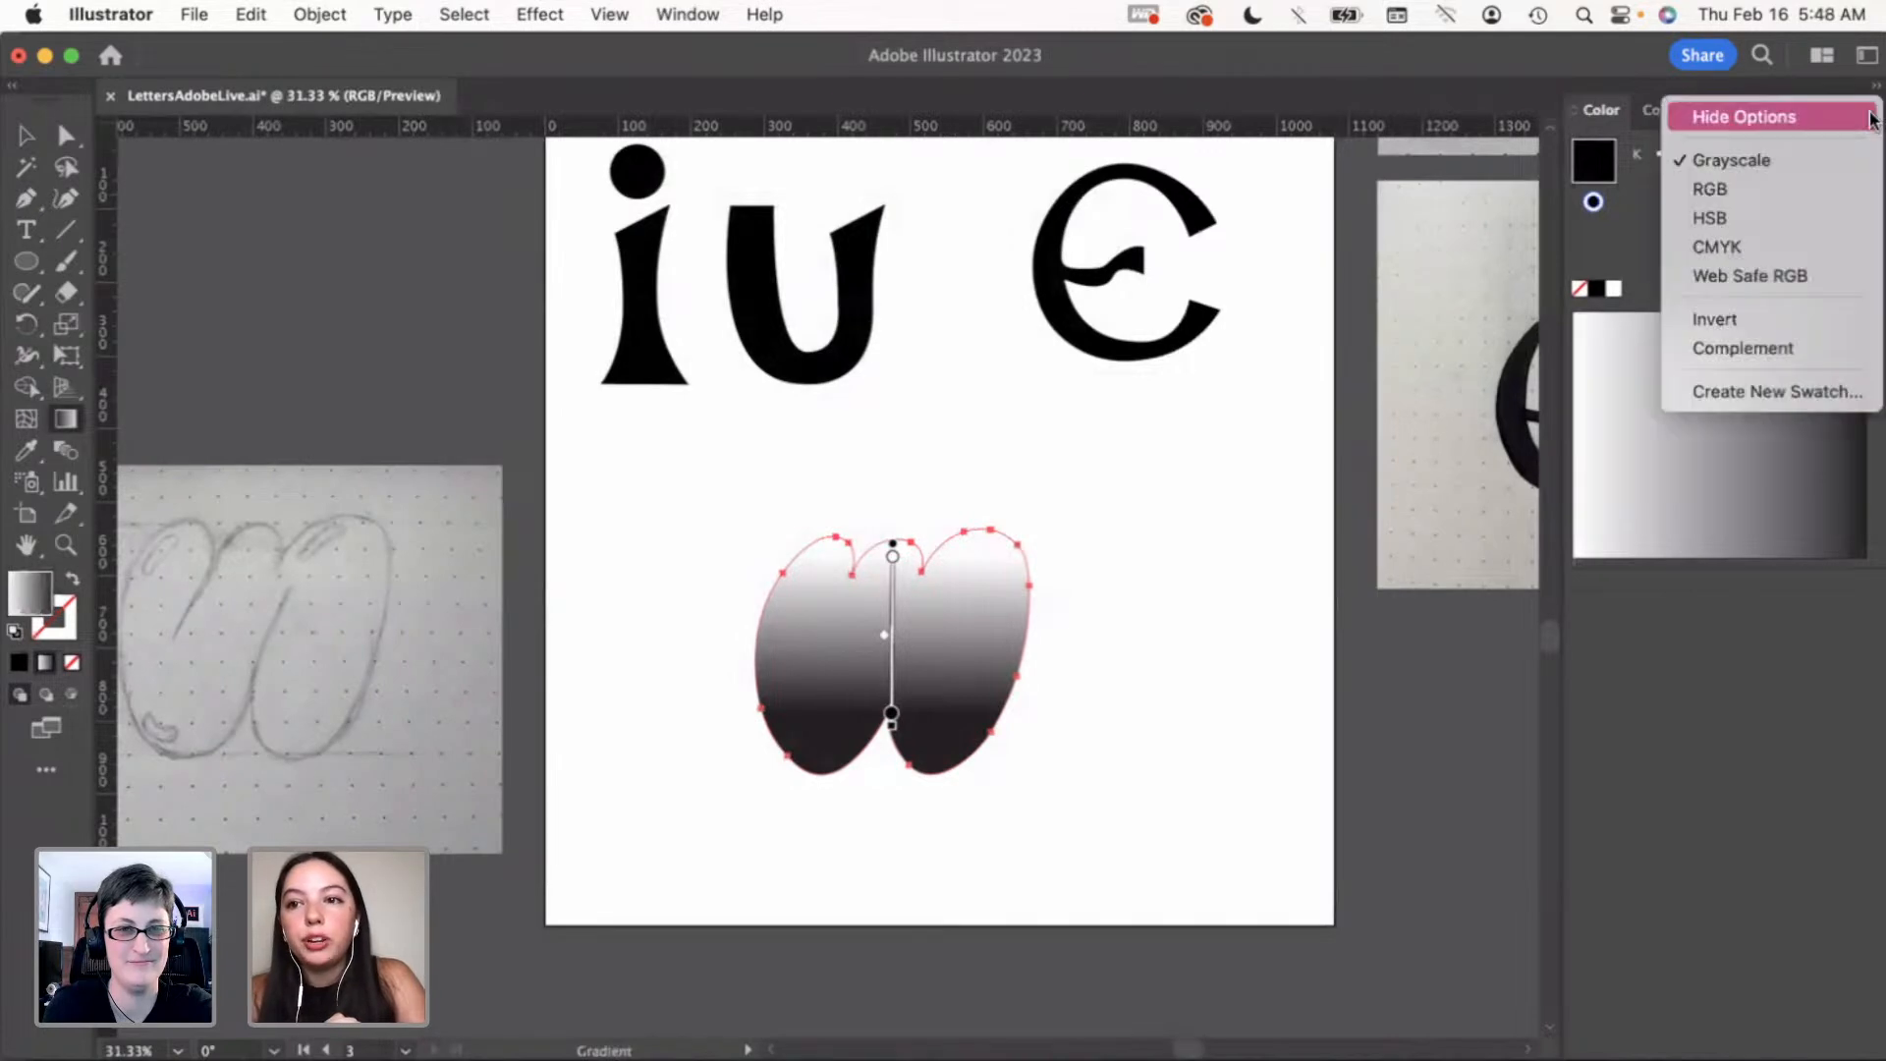
{"action": "left_click", "coordinate": [1765, 181]}
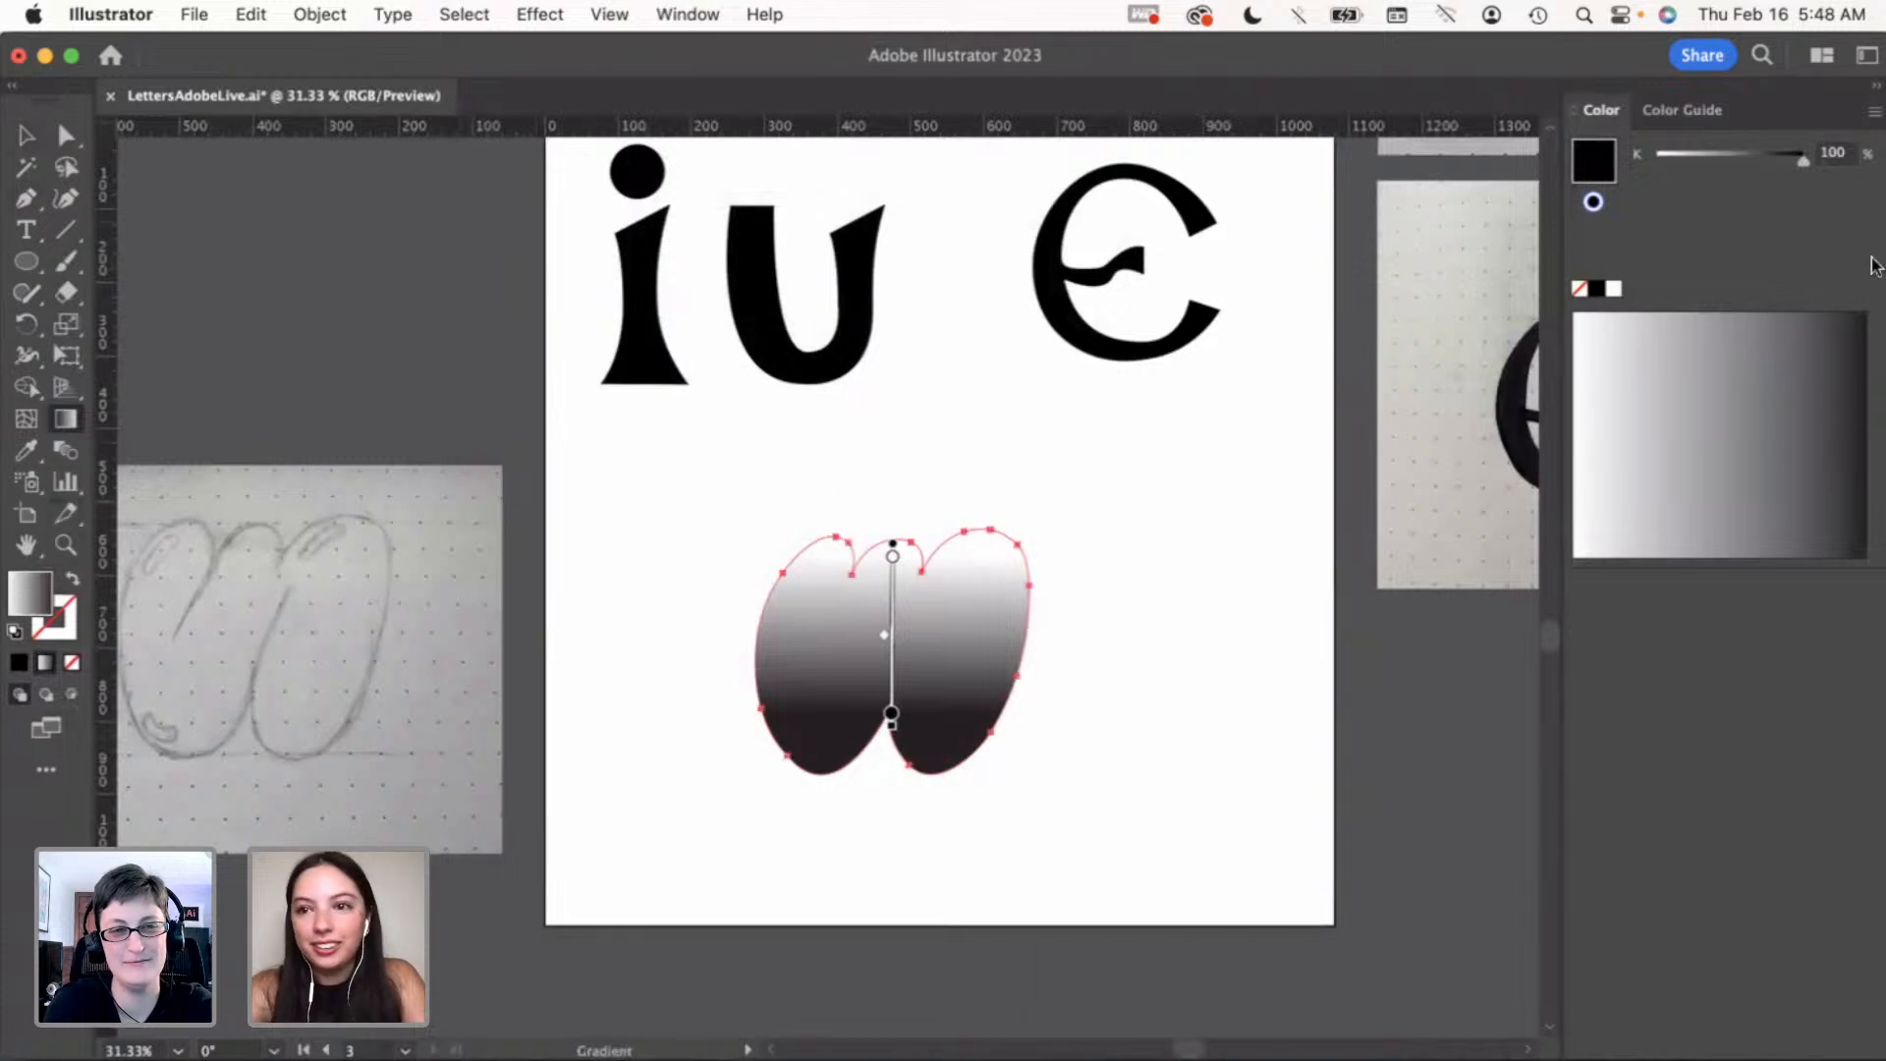
{"action": "left_click", "coordinate": [1871, 111]}
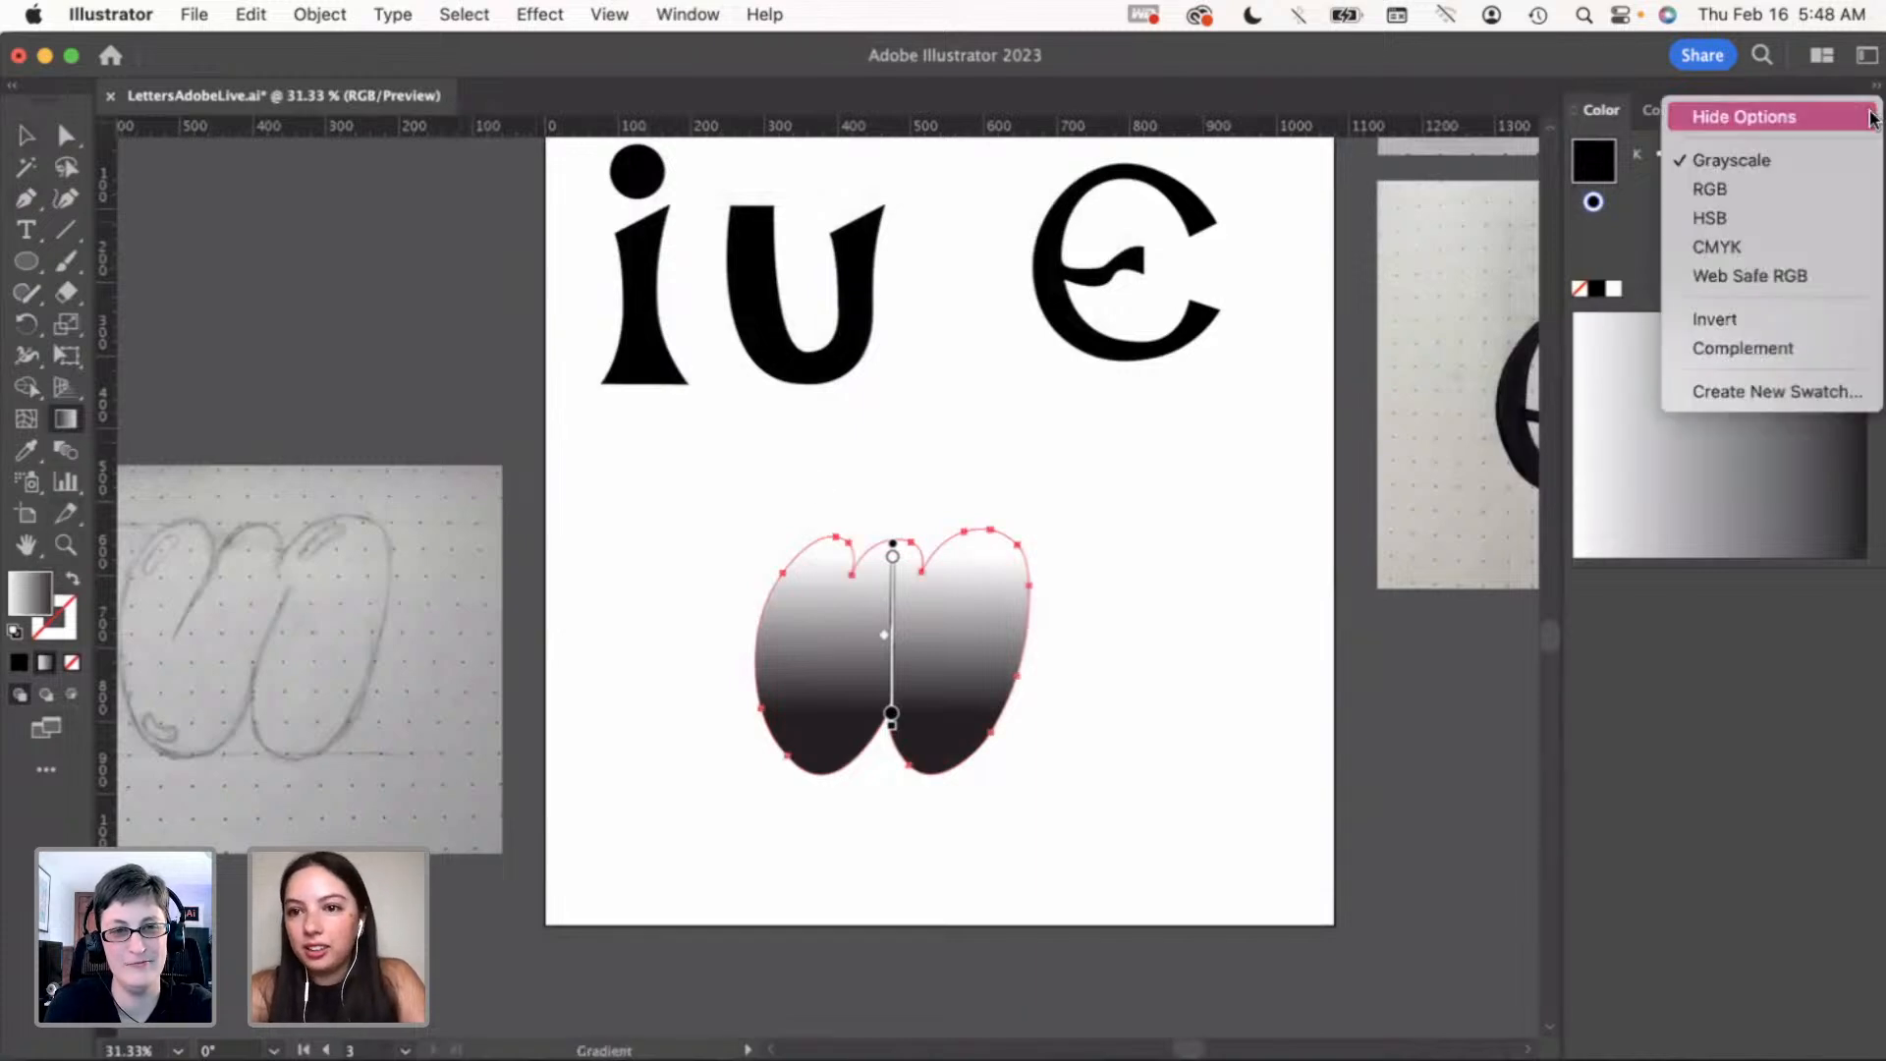
{"action": "left_click", "coordinate": [1755, 188]}
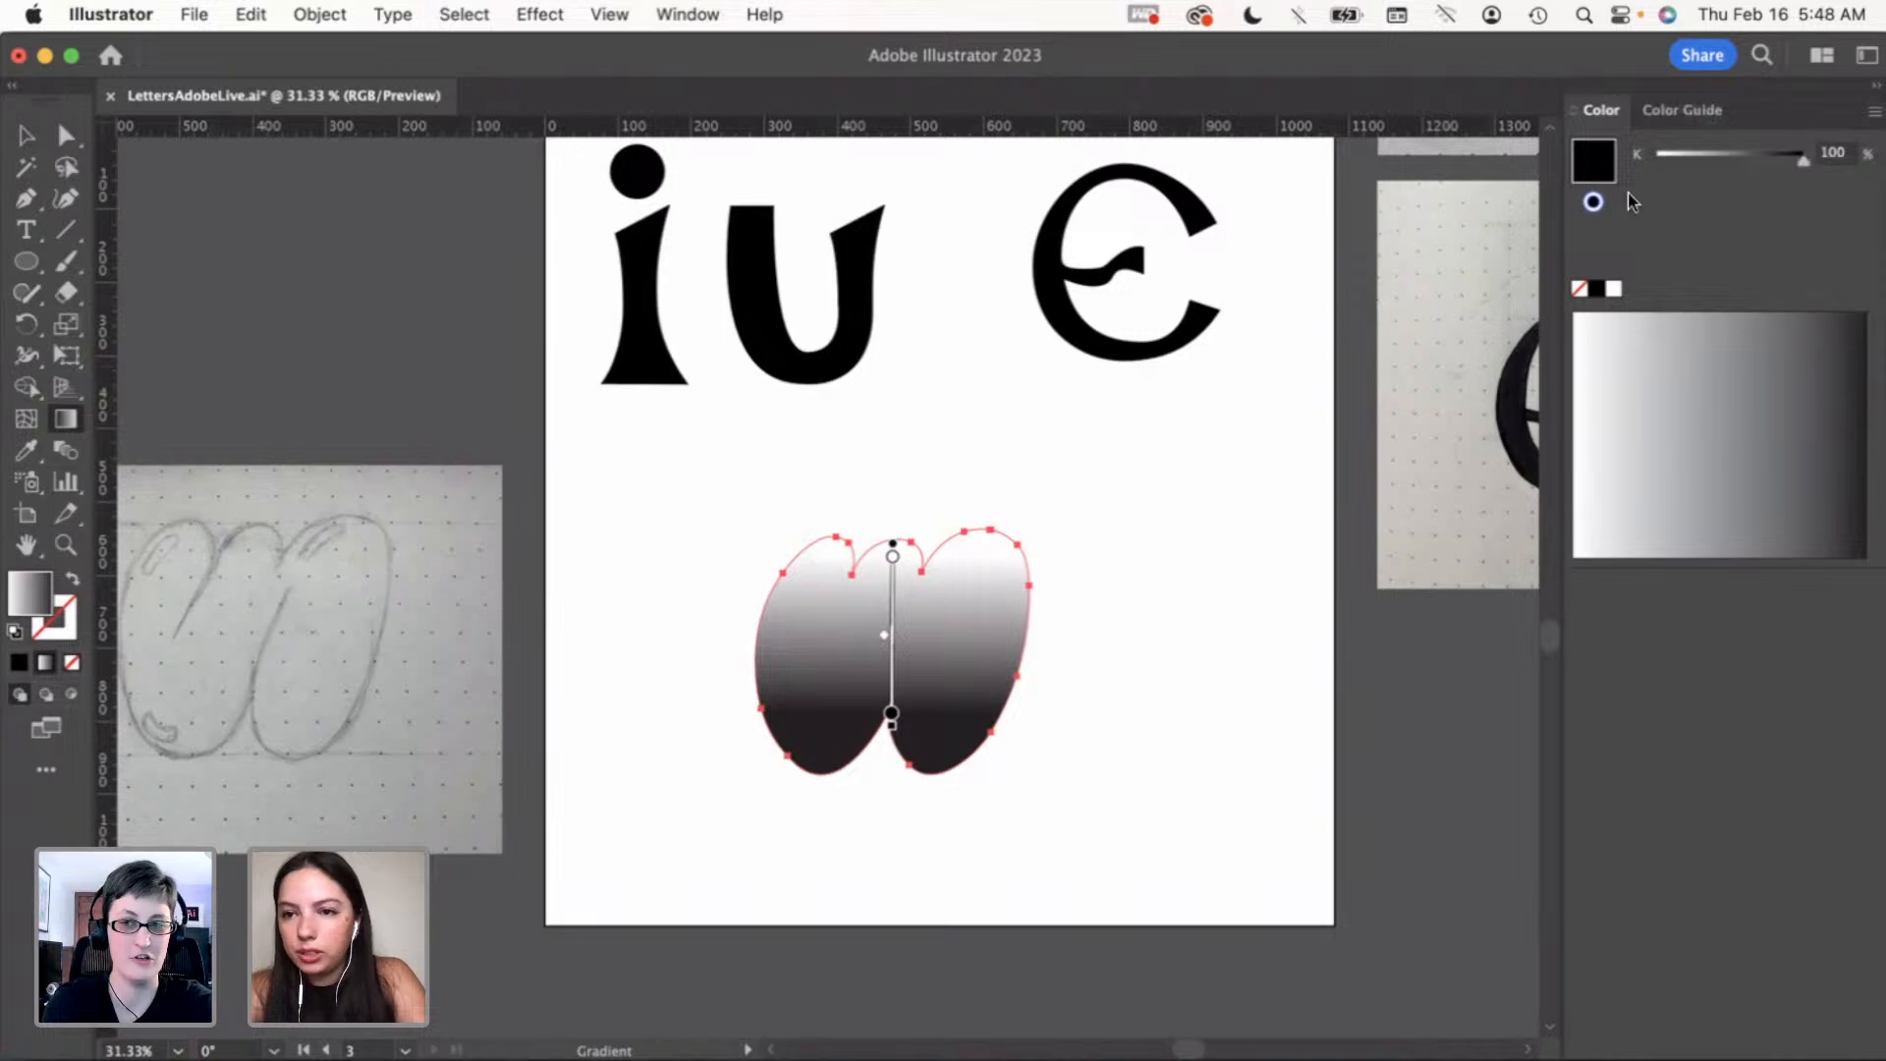
{"action": "left_click", "coordinate": [1658, 113]}
{"action": "left_click", "coordinate": [1603, 112]}
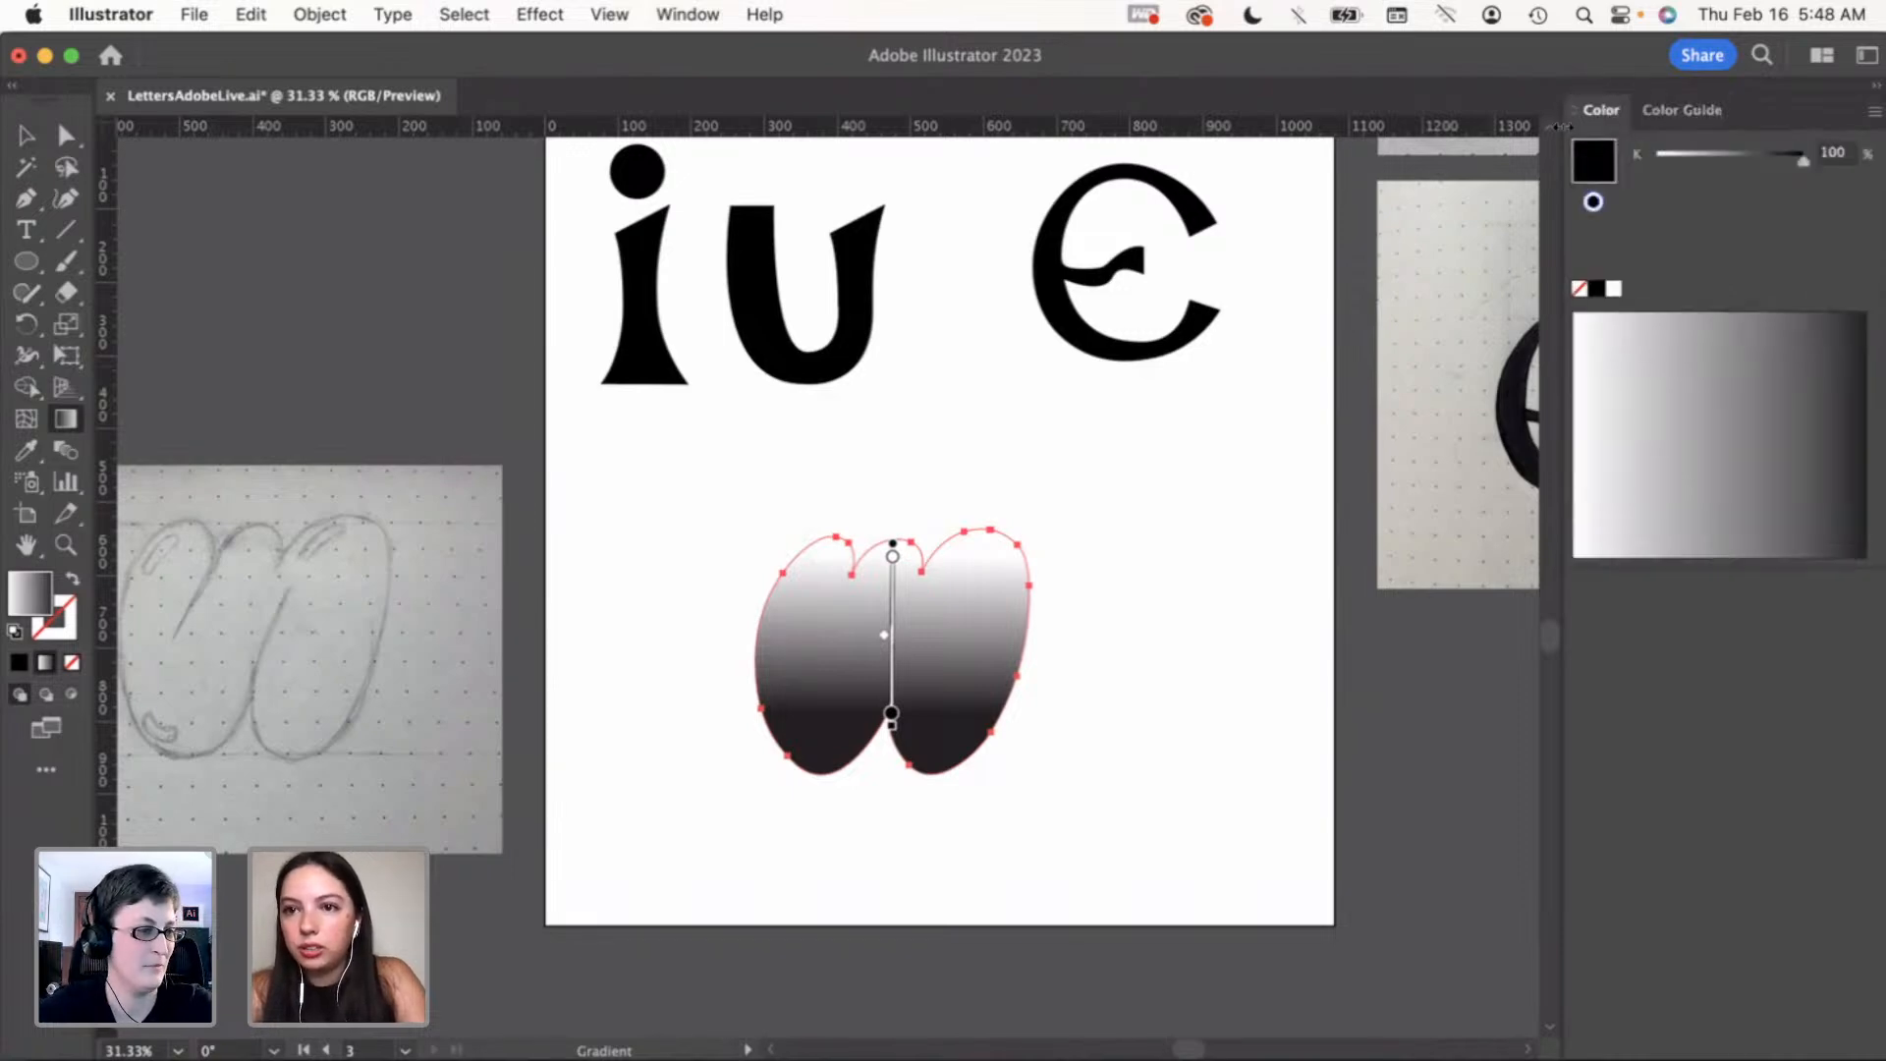
{"action": "left_click", "coordinate": [1873, 111]}
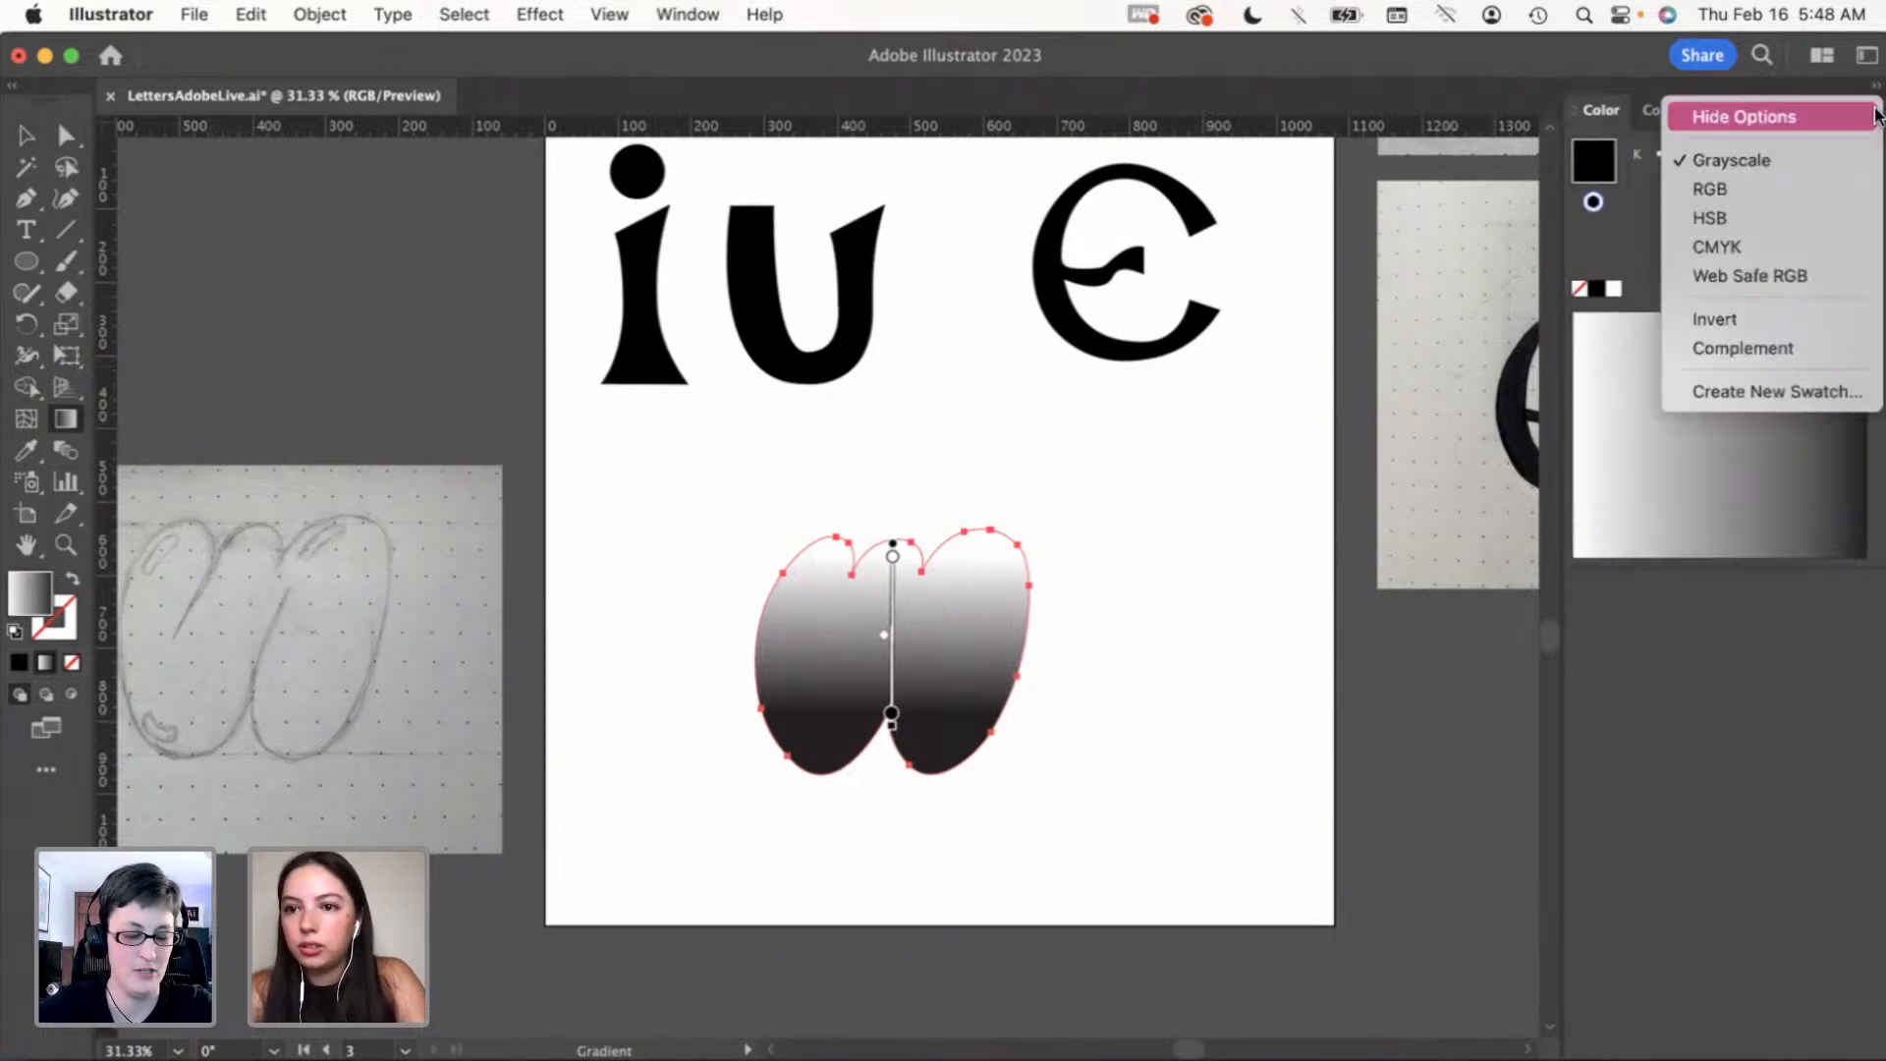
{"action": "left_click", "coordinate": [940, 37]}
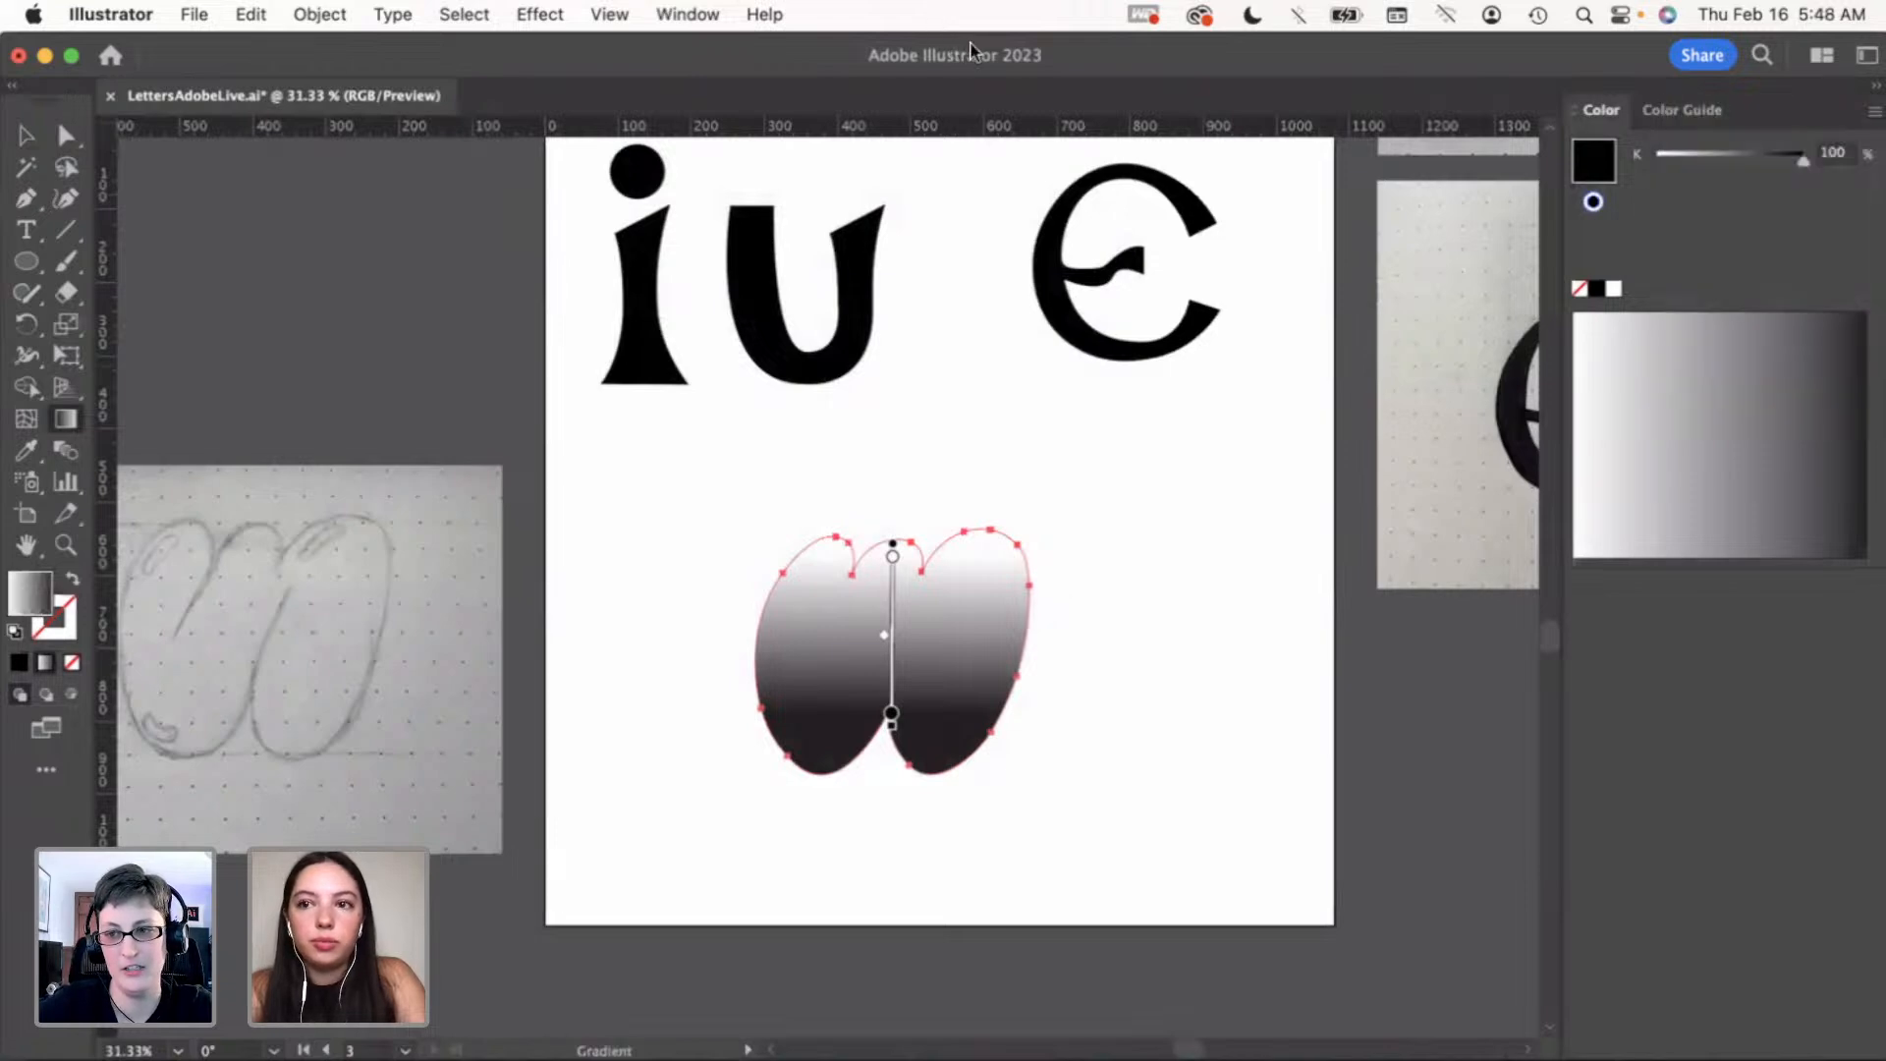
Show the Gradient panel again so the gradient's stops can be edited
{"action": "left_click", "coordinate": [714, 15]}
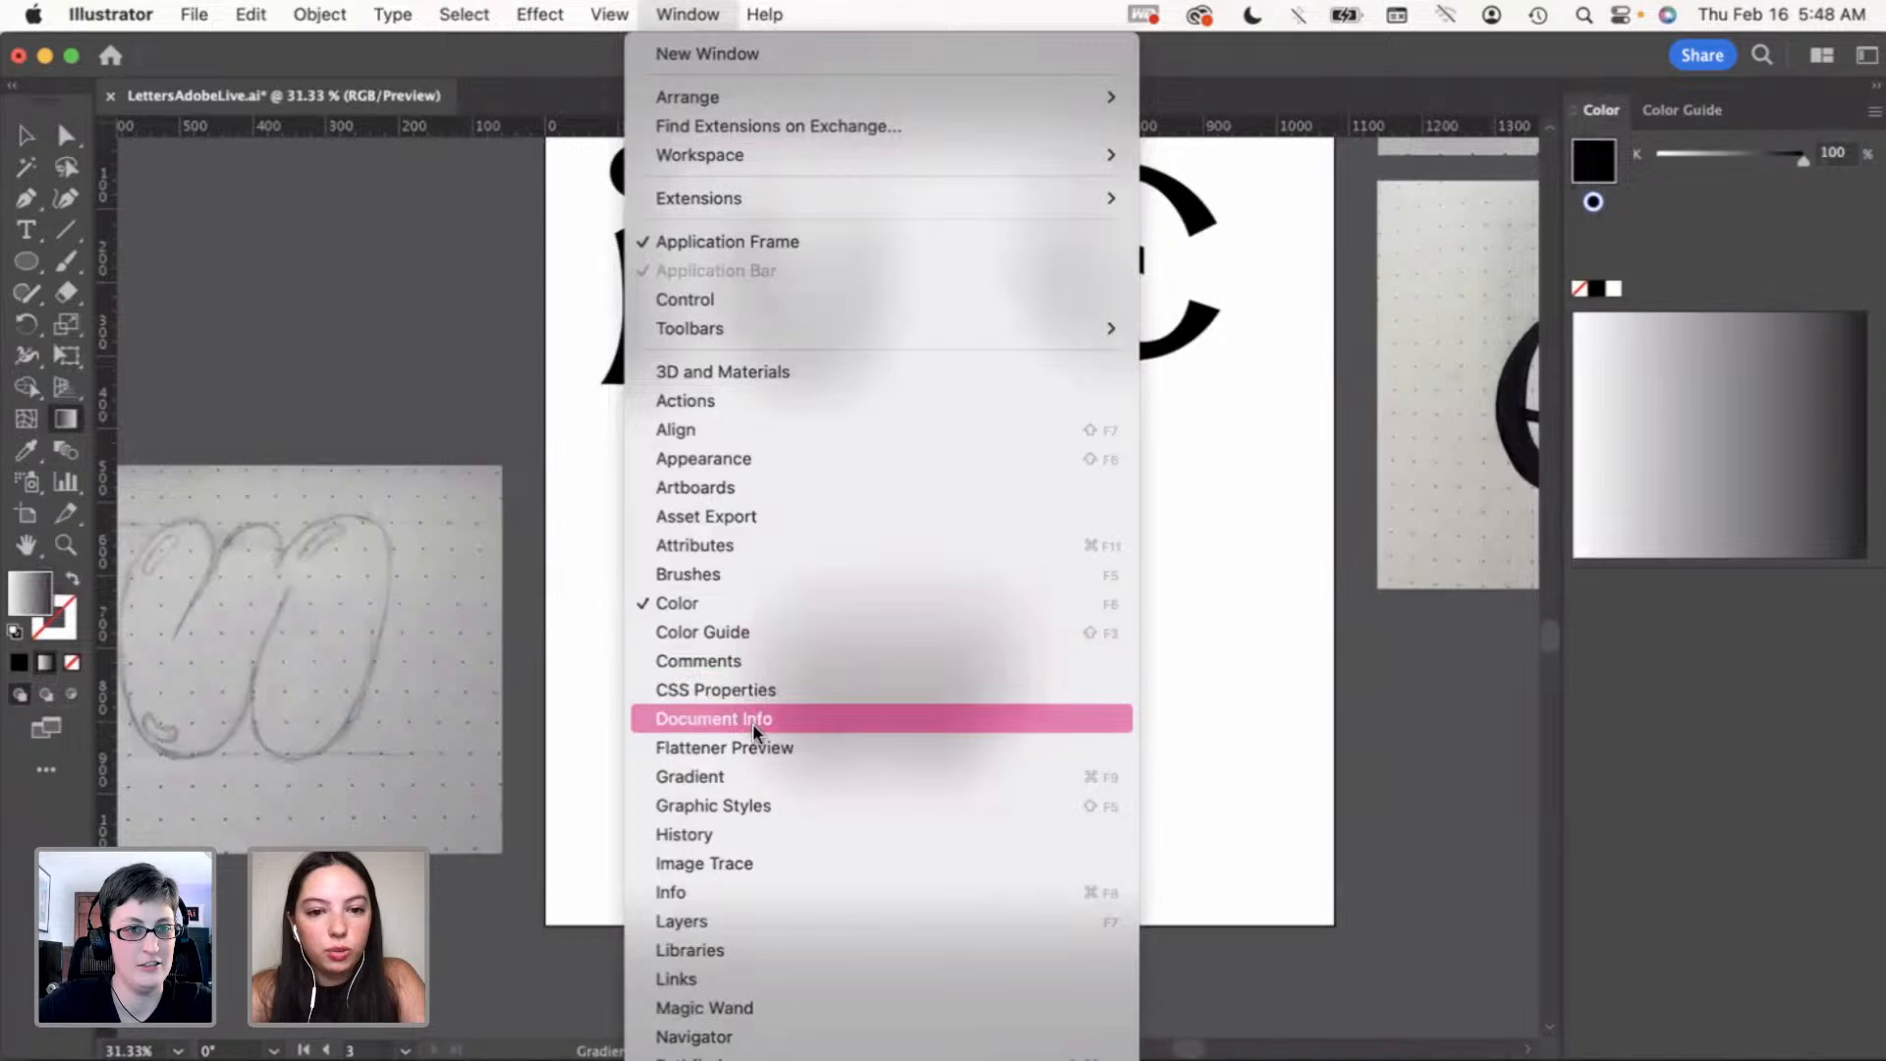
{"action": "left_click", "coordinate": [741, 773]}
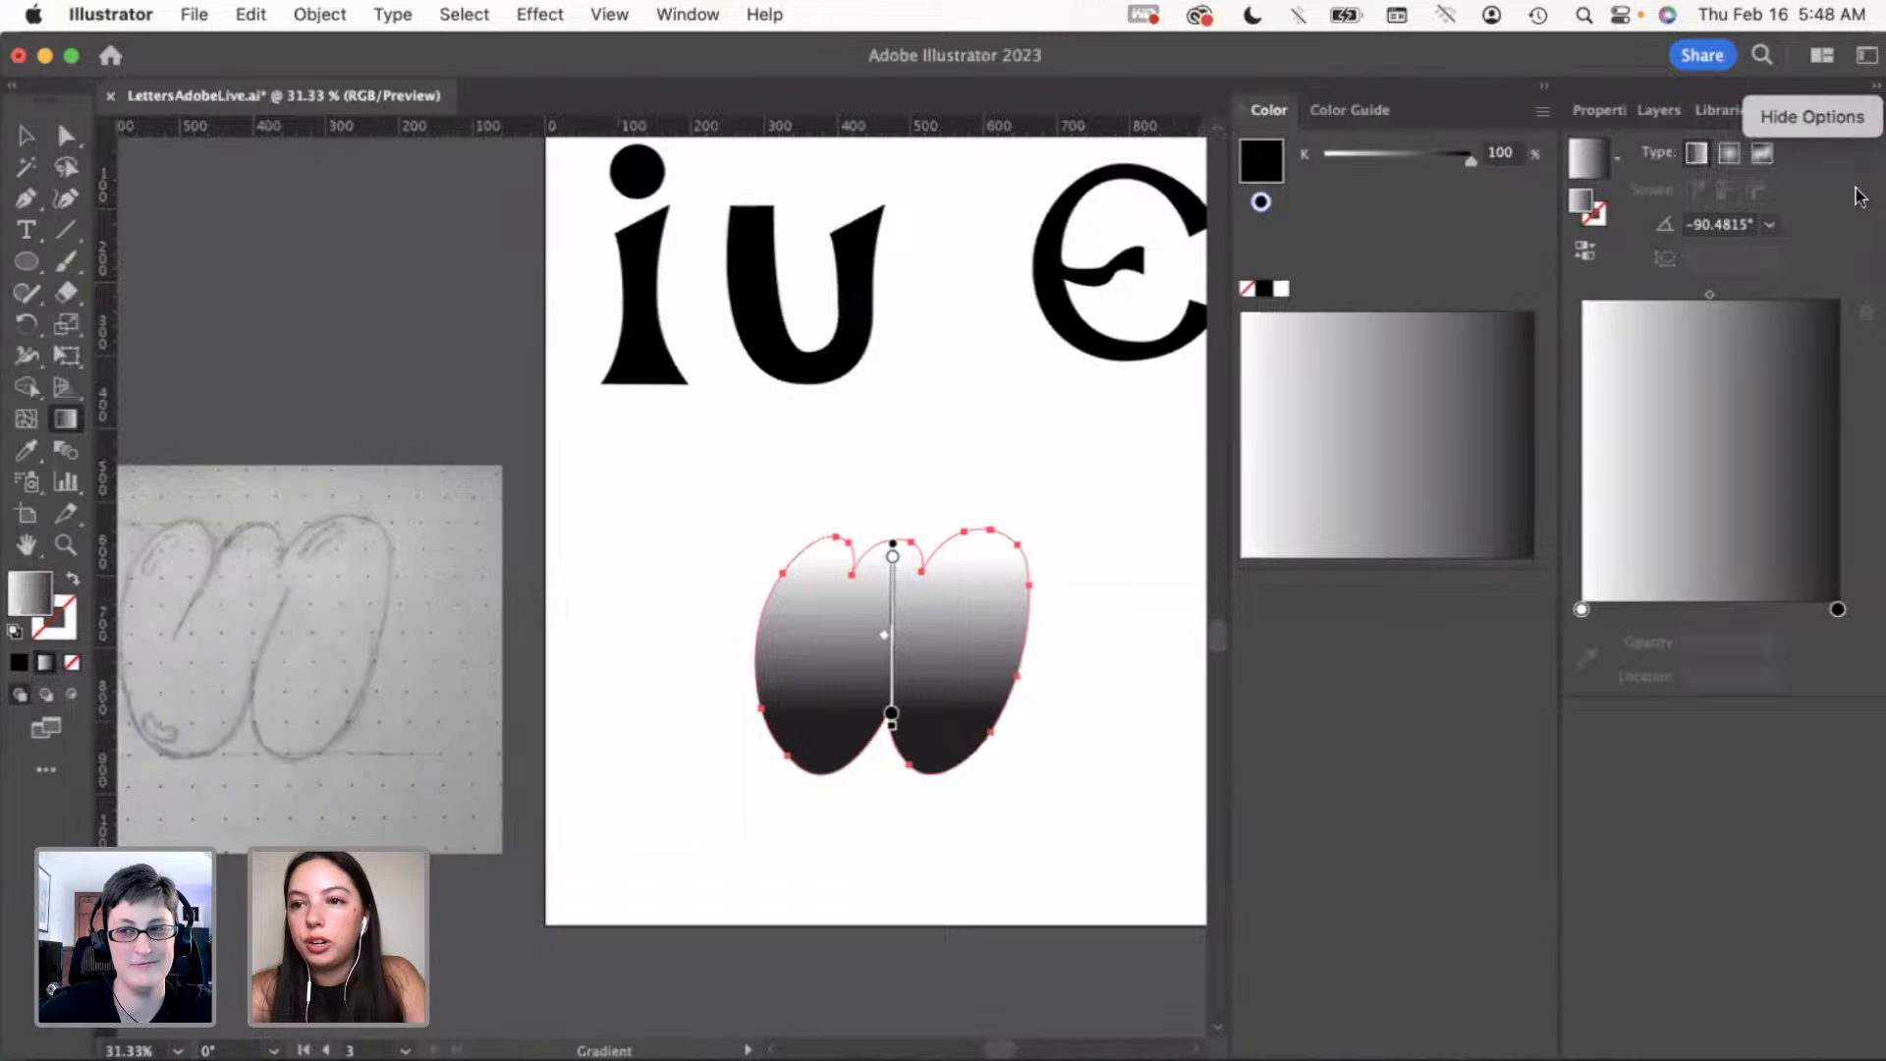
{"action": "left_click", "coordinate": [1542, 110]}
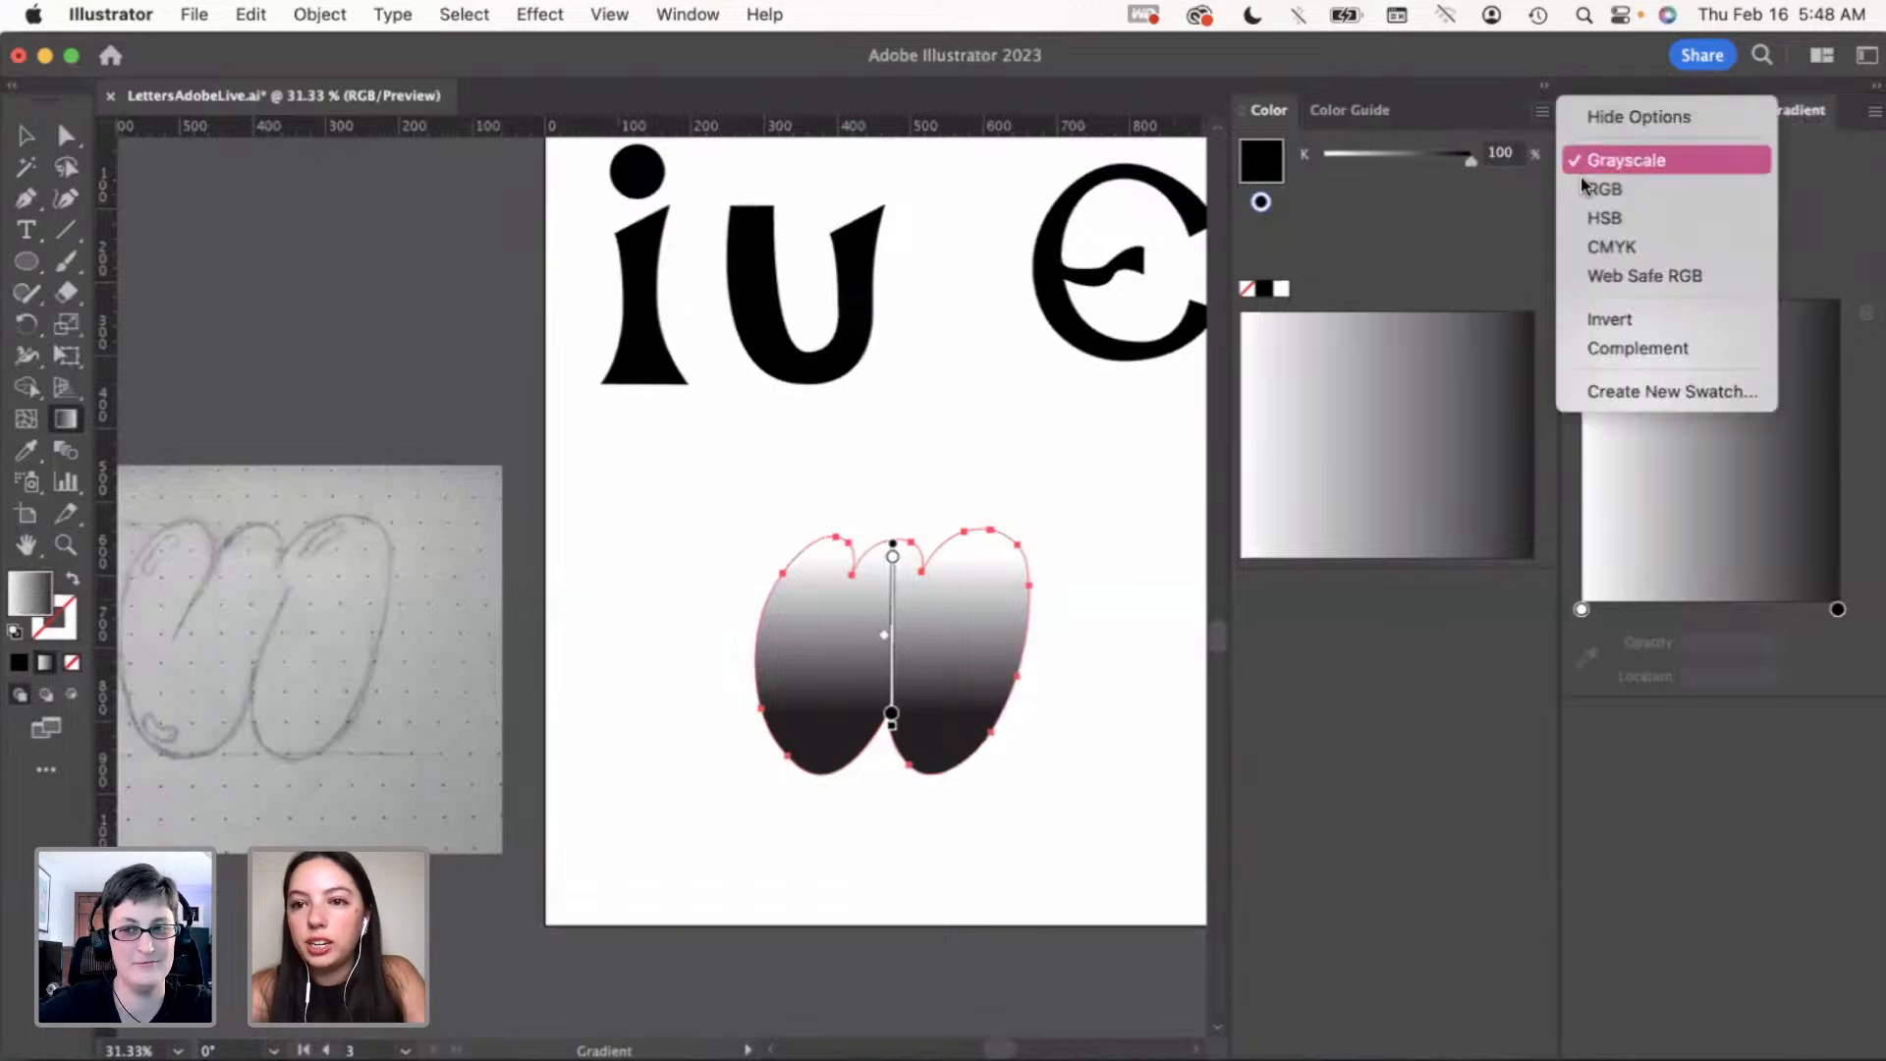
{"action": "left_click", "coordinate": [1540, 124]}
{"action": "left_click", "coordinate": [1541, 111]}
{"action": "left_click", "coordinate": [1540, 115]}
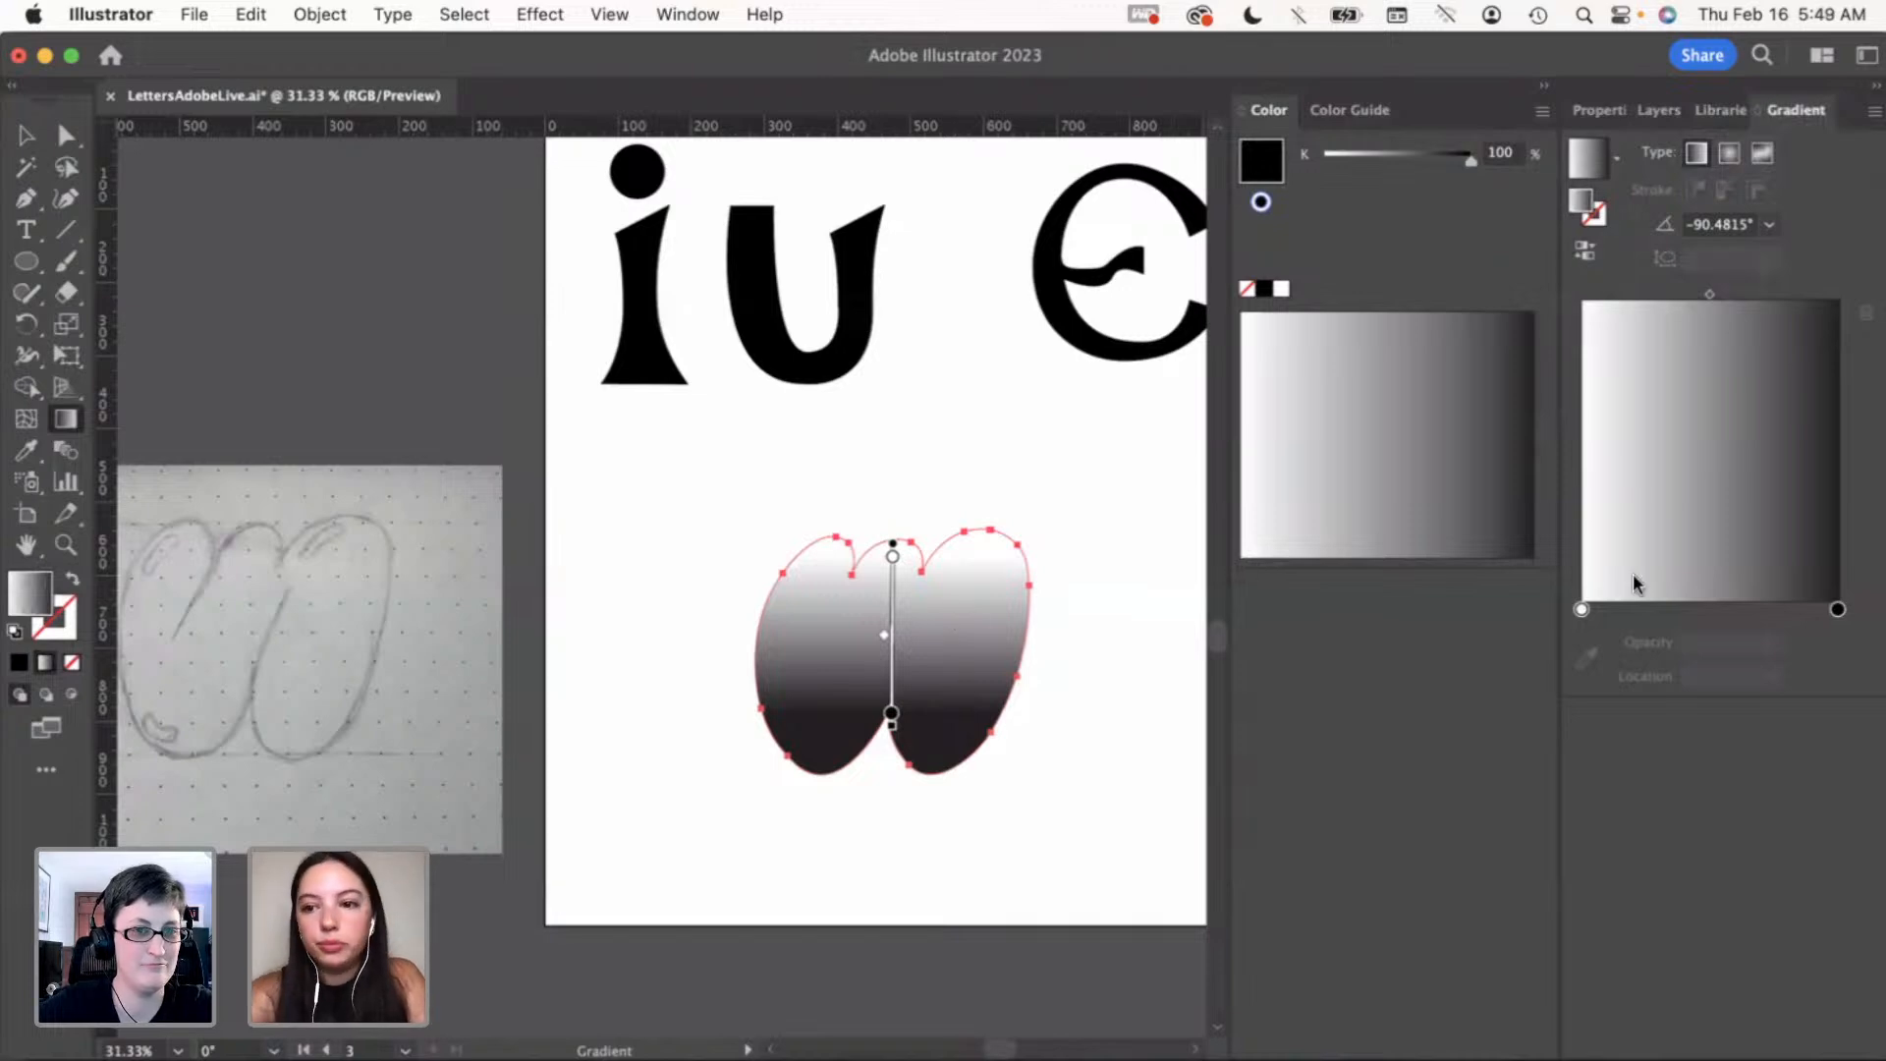
Switch the gradient's white stop to RGB color mode and make it light orange, ffd594
{"action": "left_click", "coordinate": [1582, 610]}
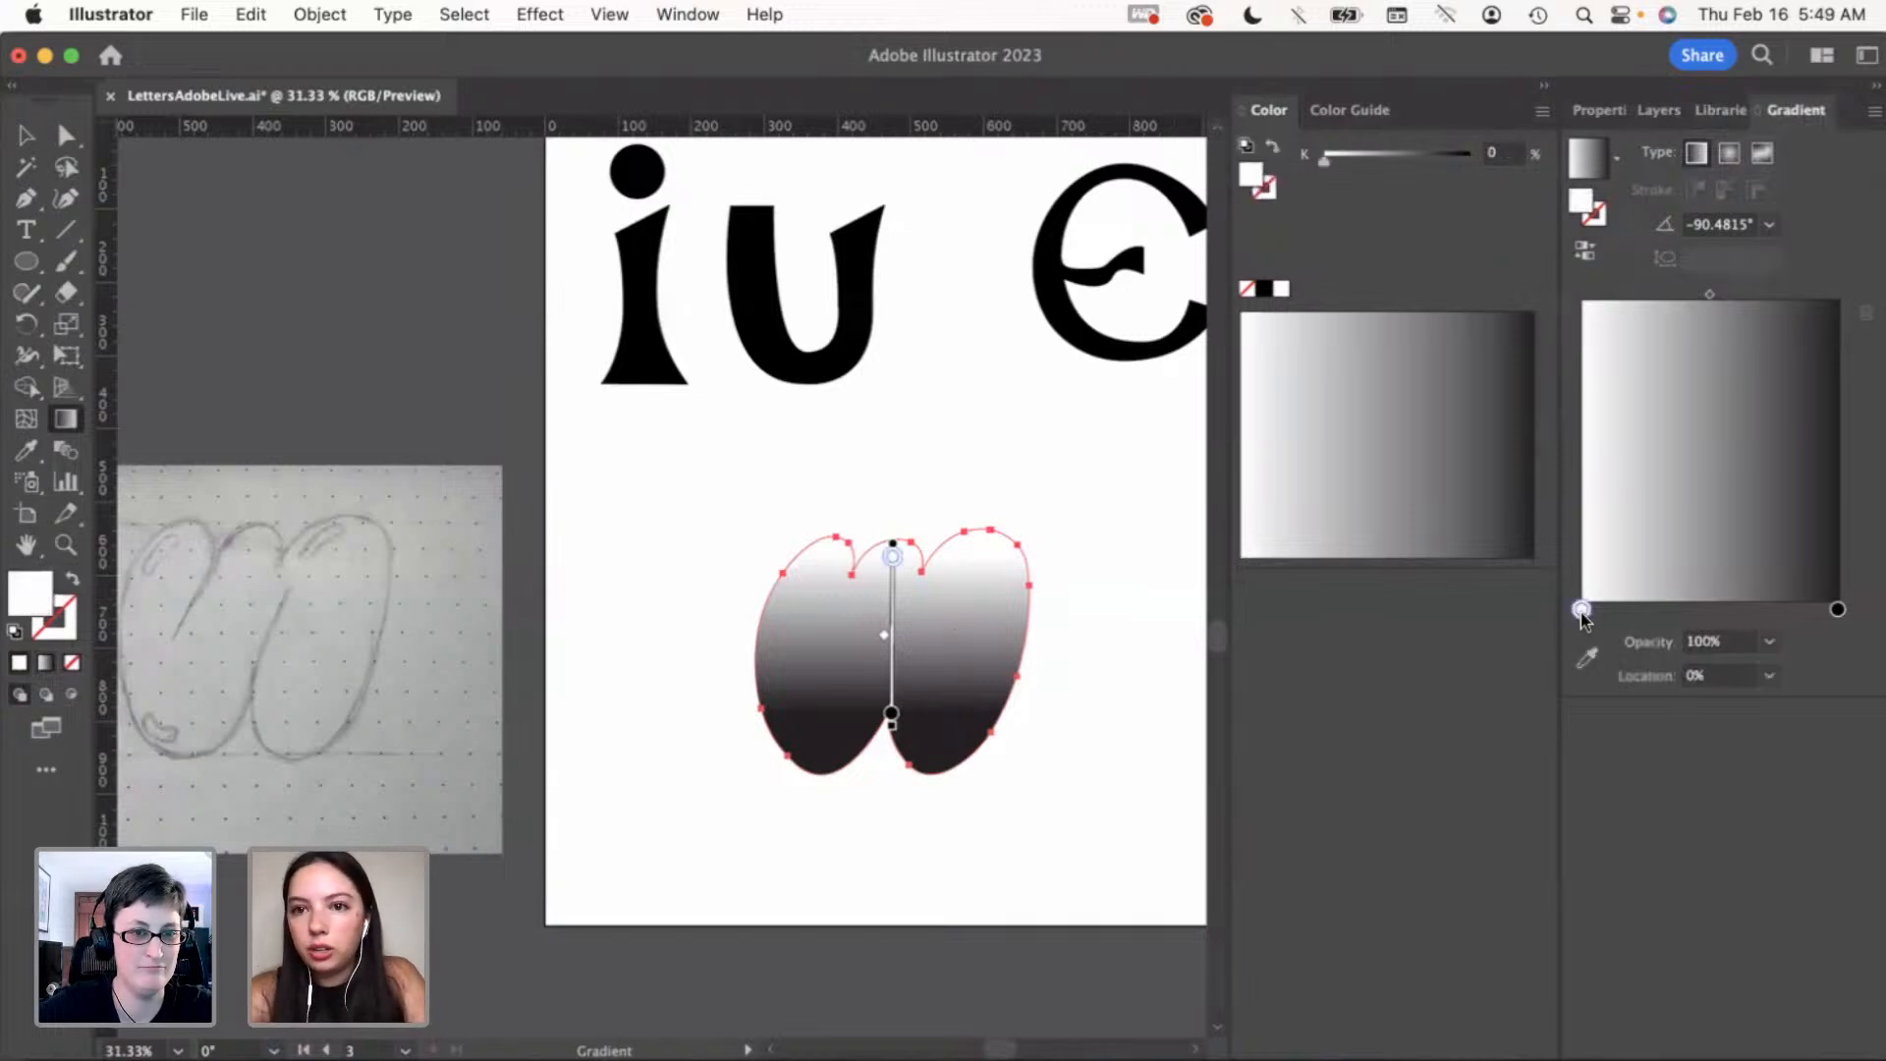
{"action": "double_click", "coordinate": [1582, 611]}
{"action": "left_click", "coordinate": [1833, 639]}
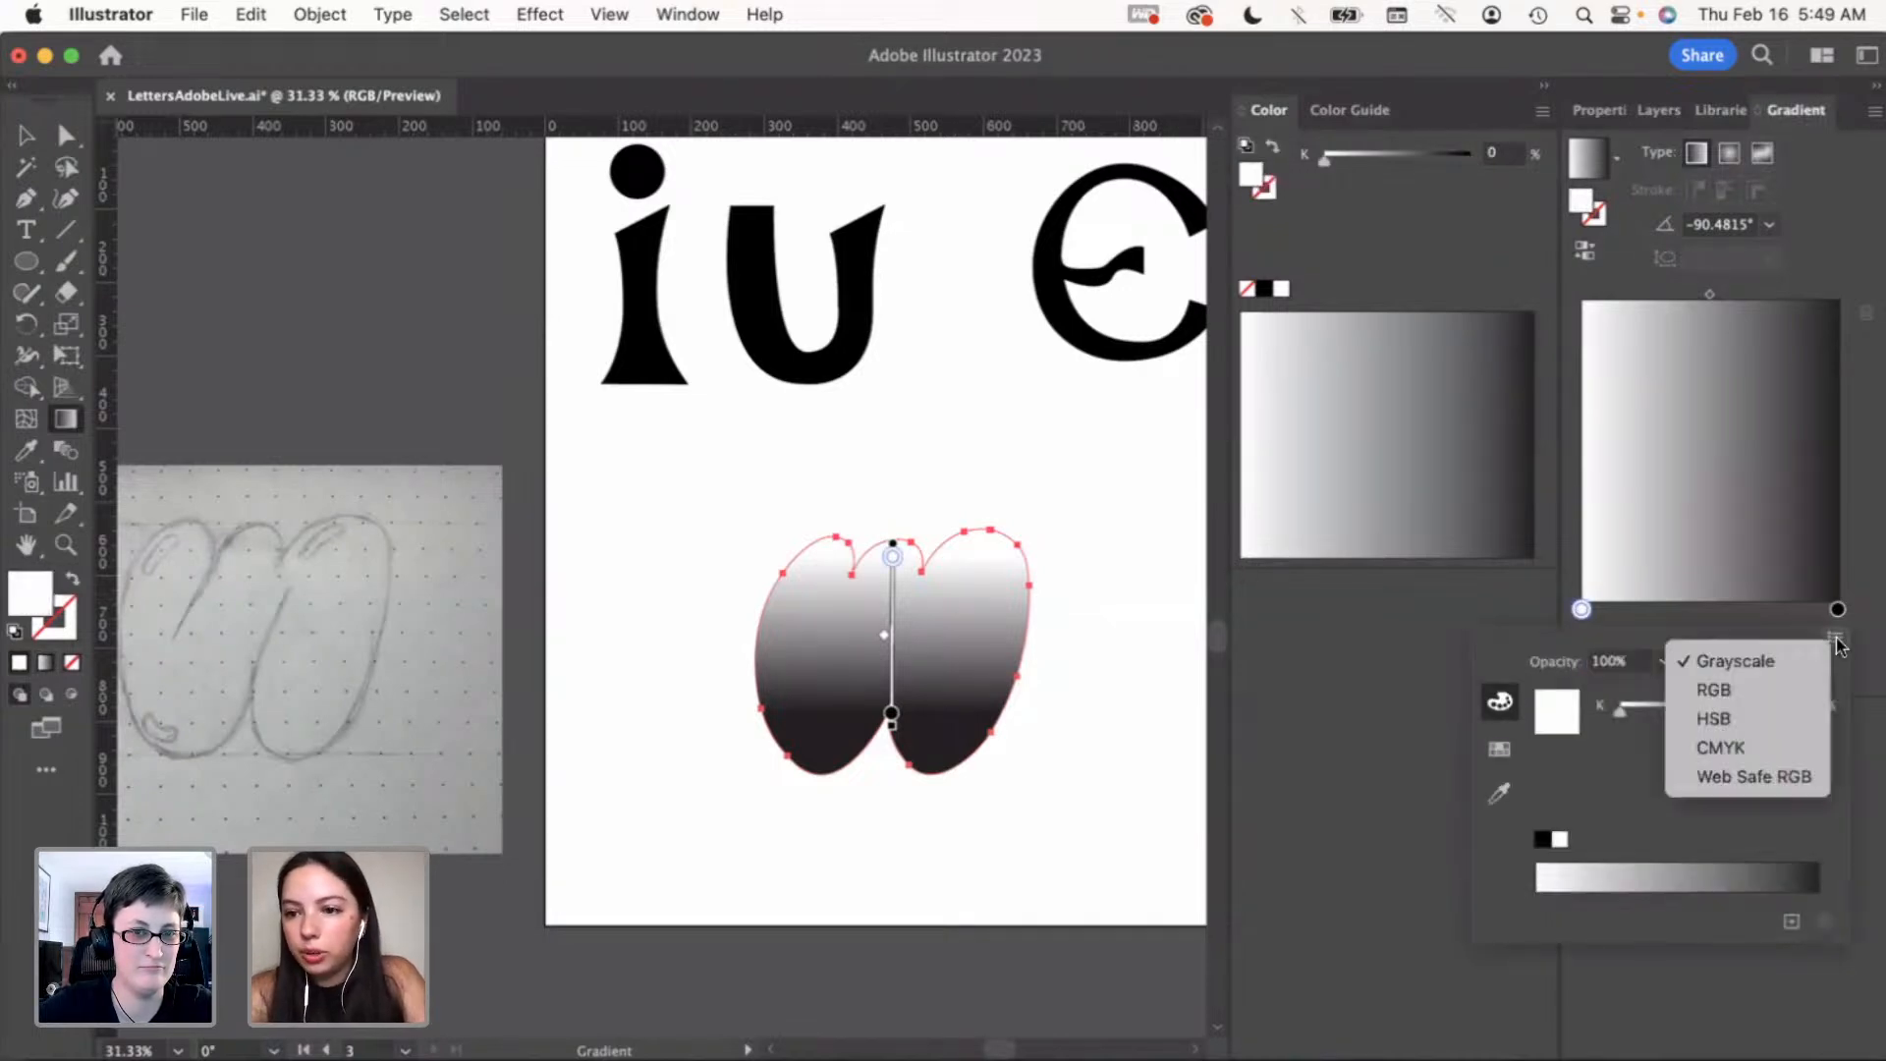
{"action": "left_click", "coordinate": [1748, 688]}
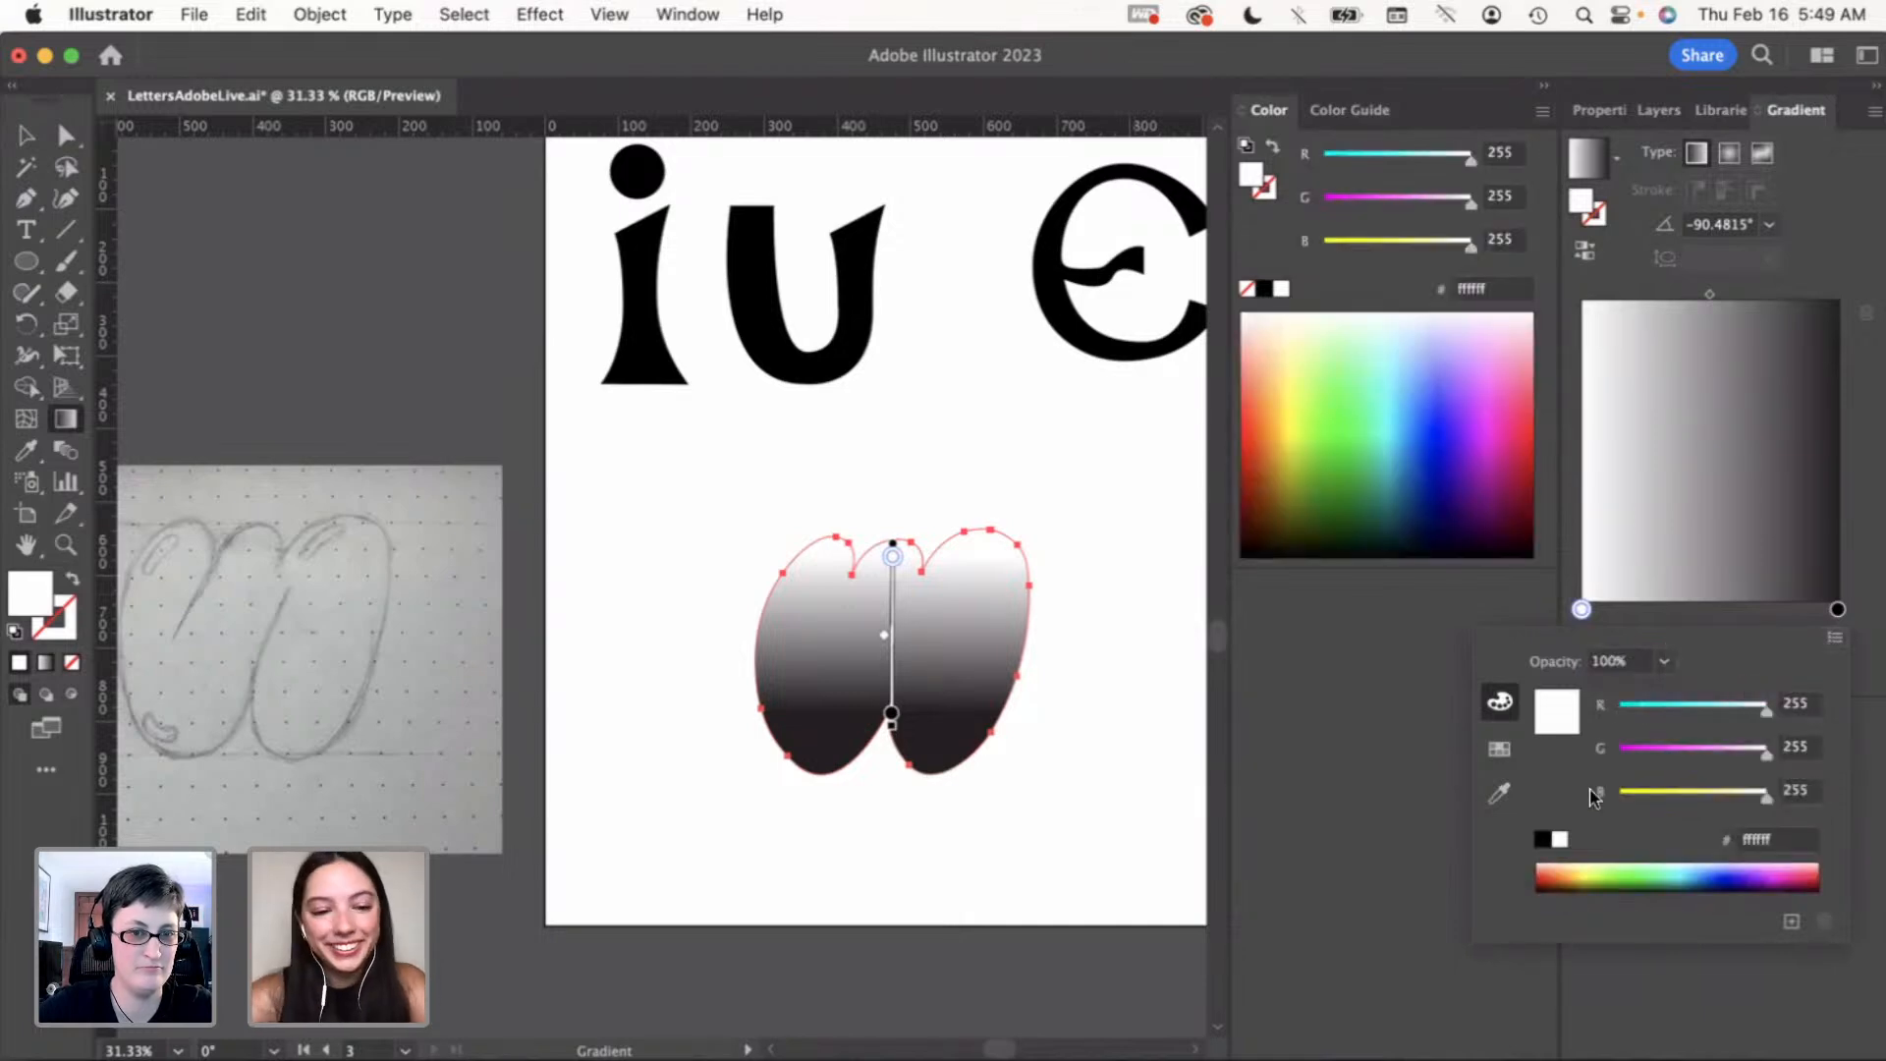
{"action": "left_click", "coordinate": [1585, 859]}
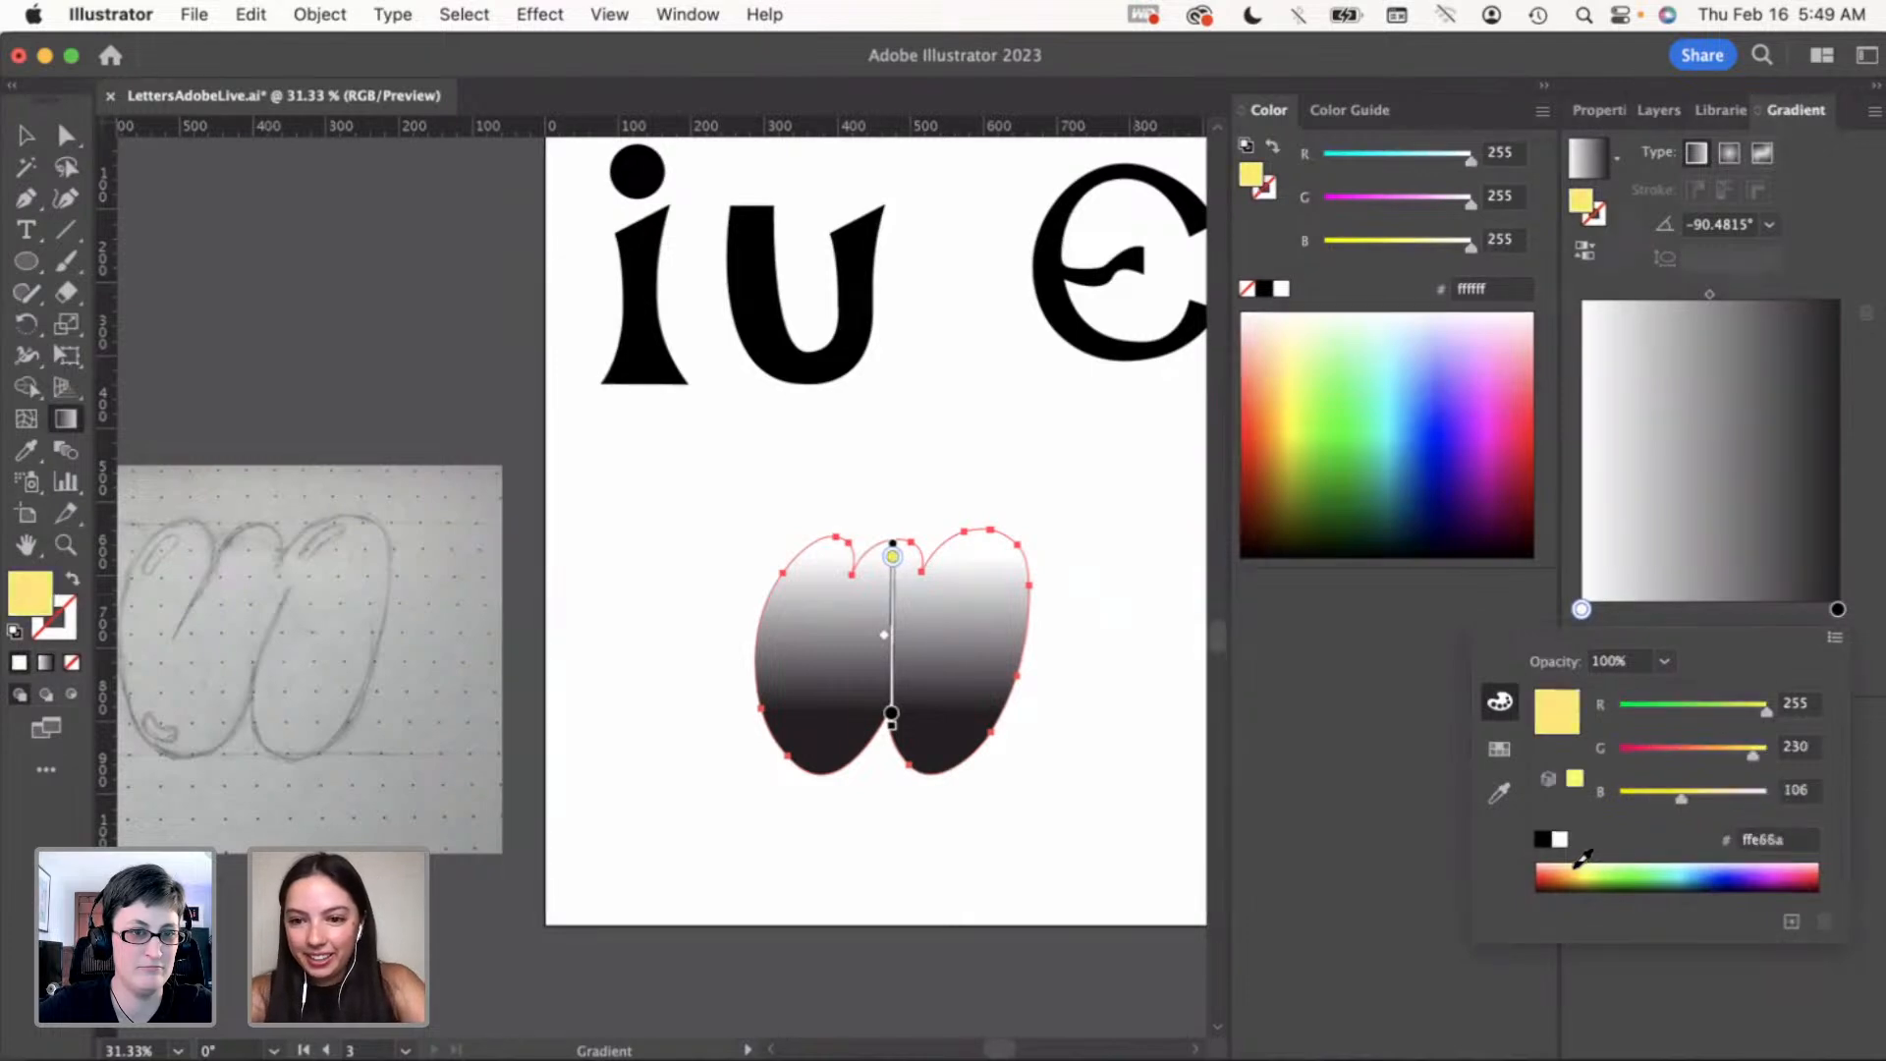
{"action": "left_click_drag", "start_coordinate": [1585, 860], "coordinate": [1572, 857]}
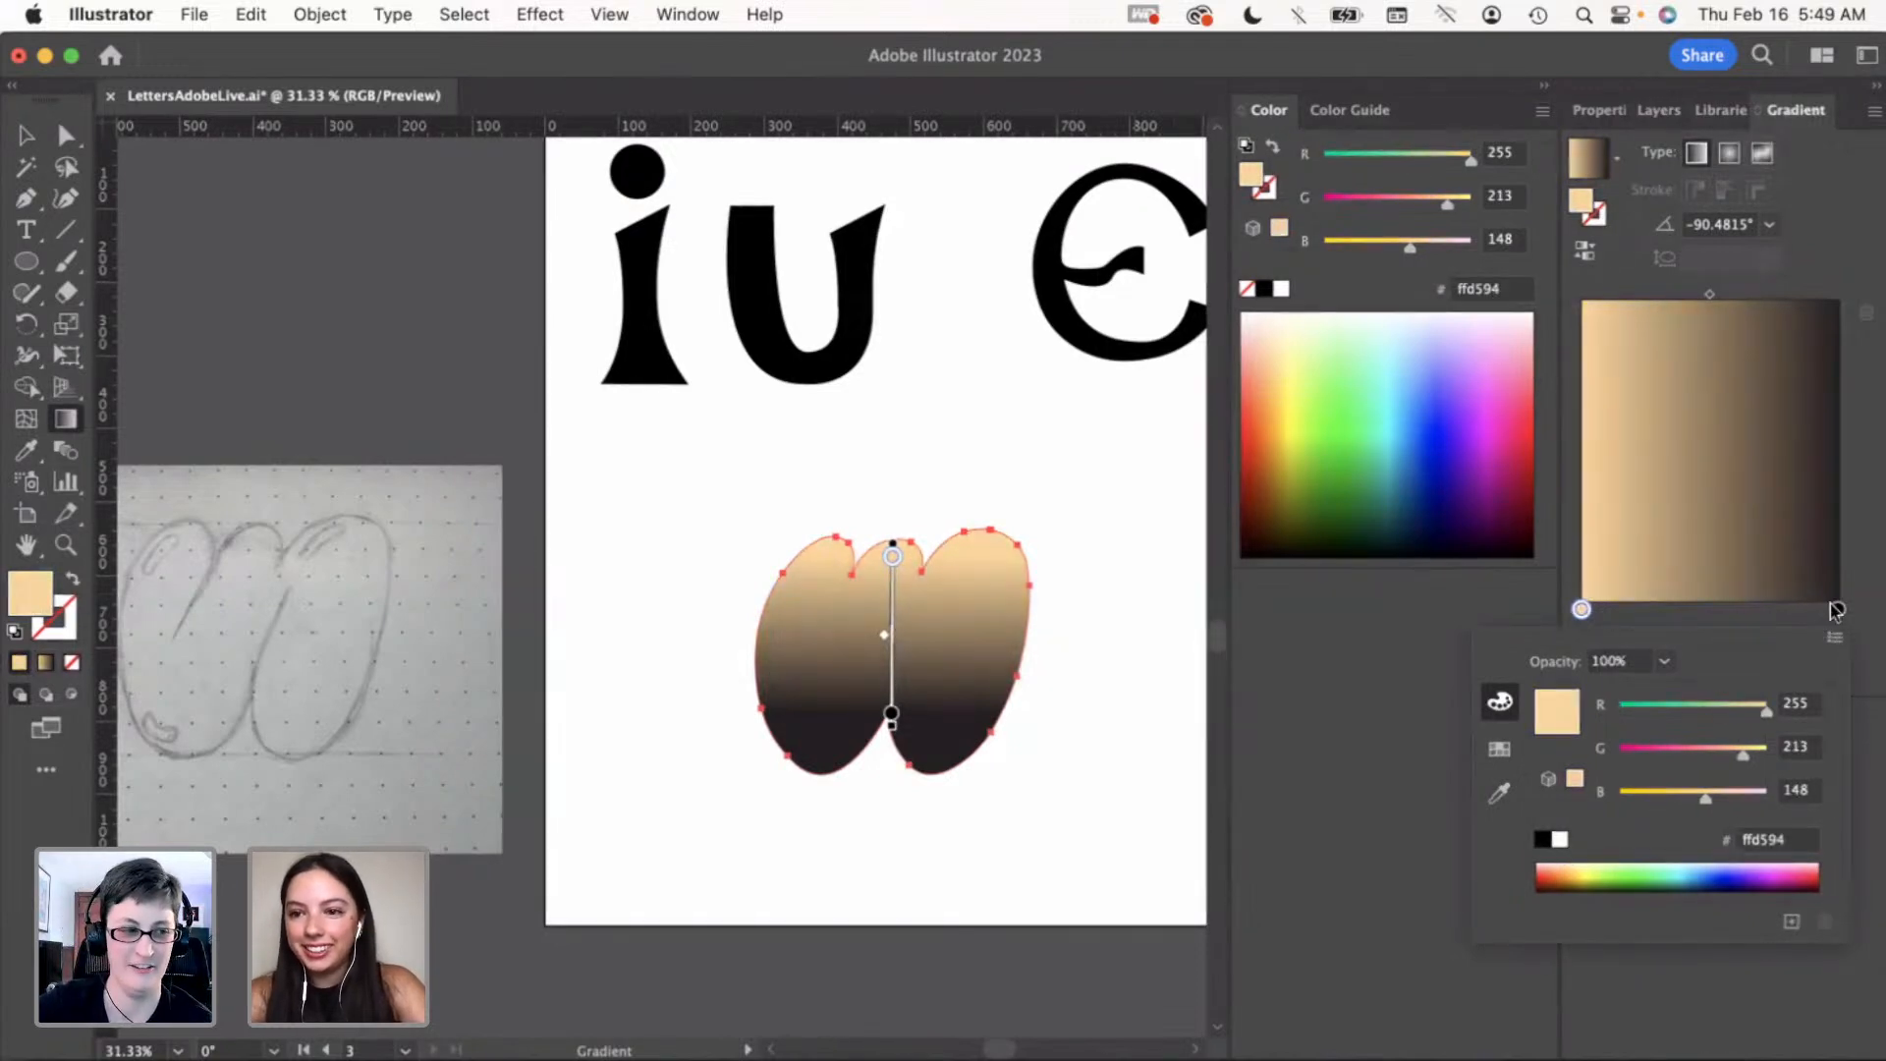
Switch the gradient's black stop to RGB color mode and make it orange, ffb22a
{"action": "left_click", "coordinate": [1834, 610]}
{"action": "double_click", "coordinate": [1836, 610]}
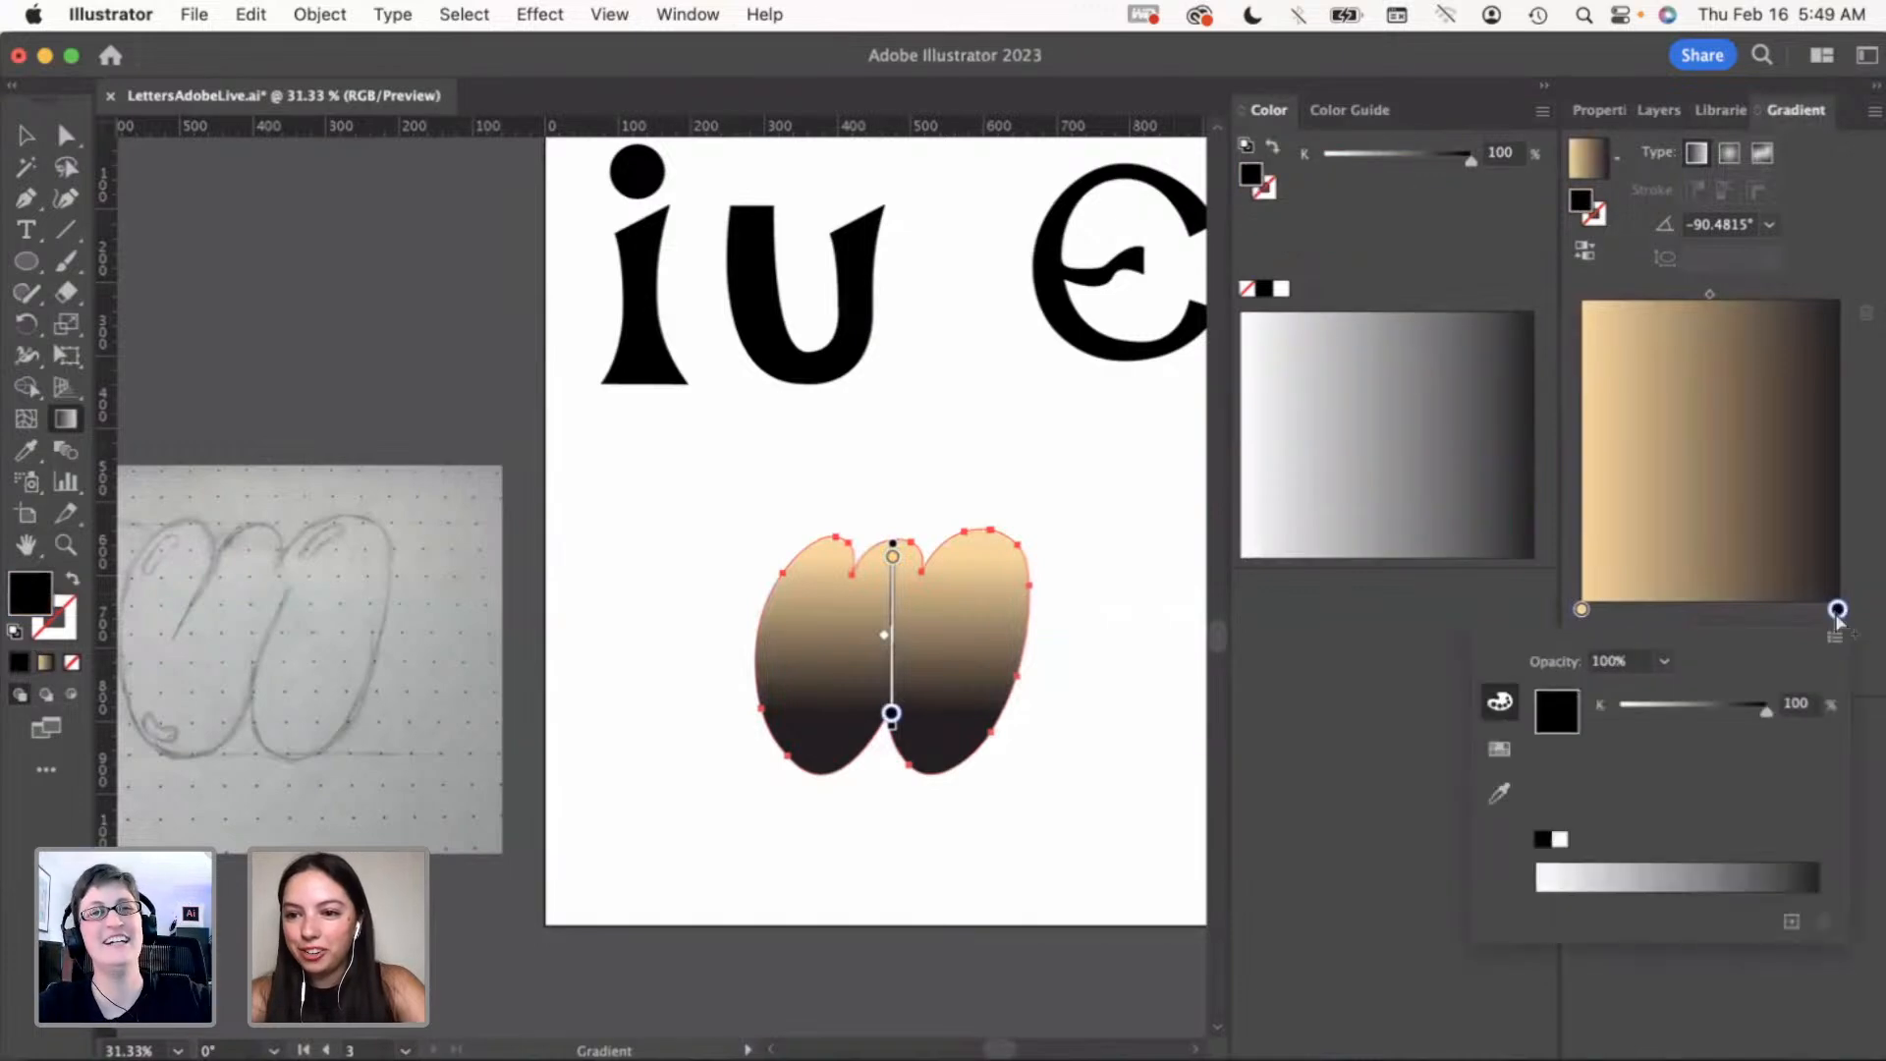
{"action": "left_click", "coordinate": [1831, 638]}
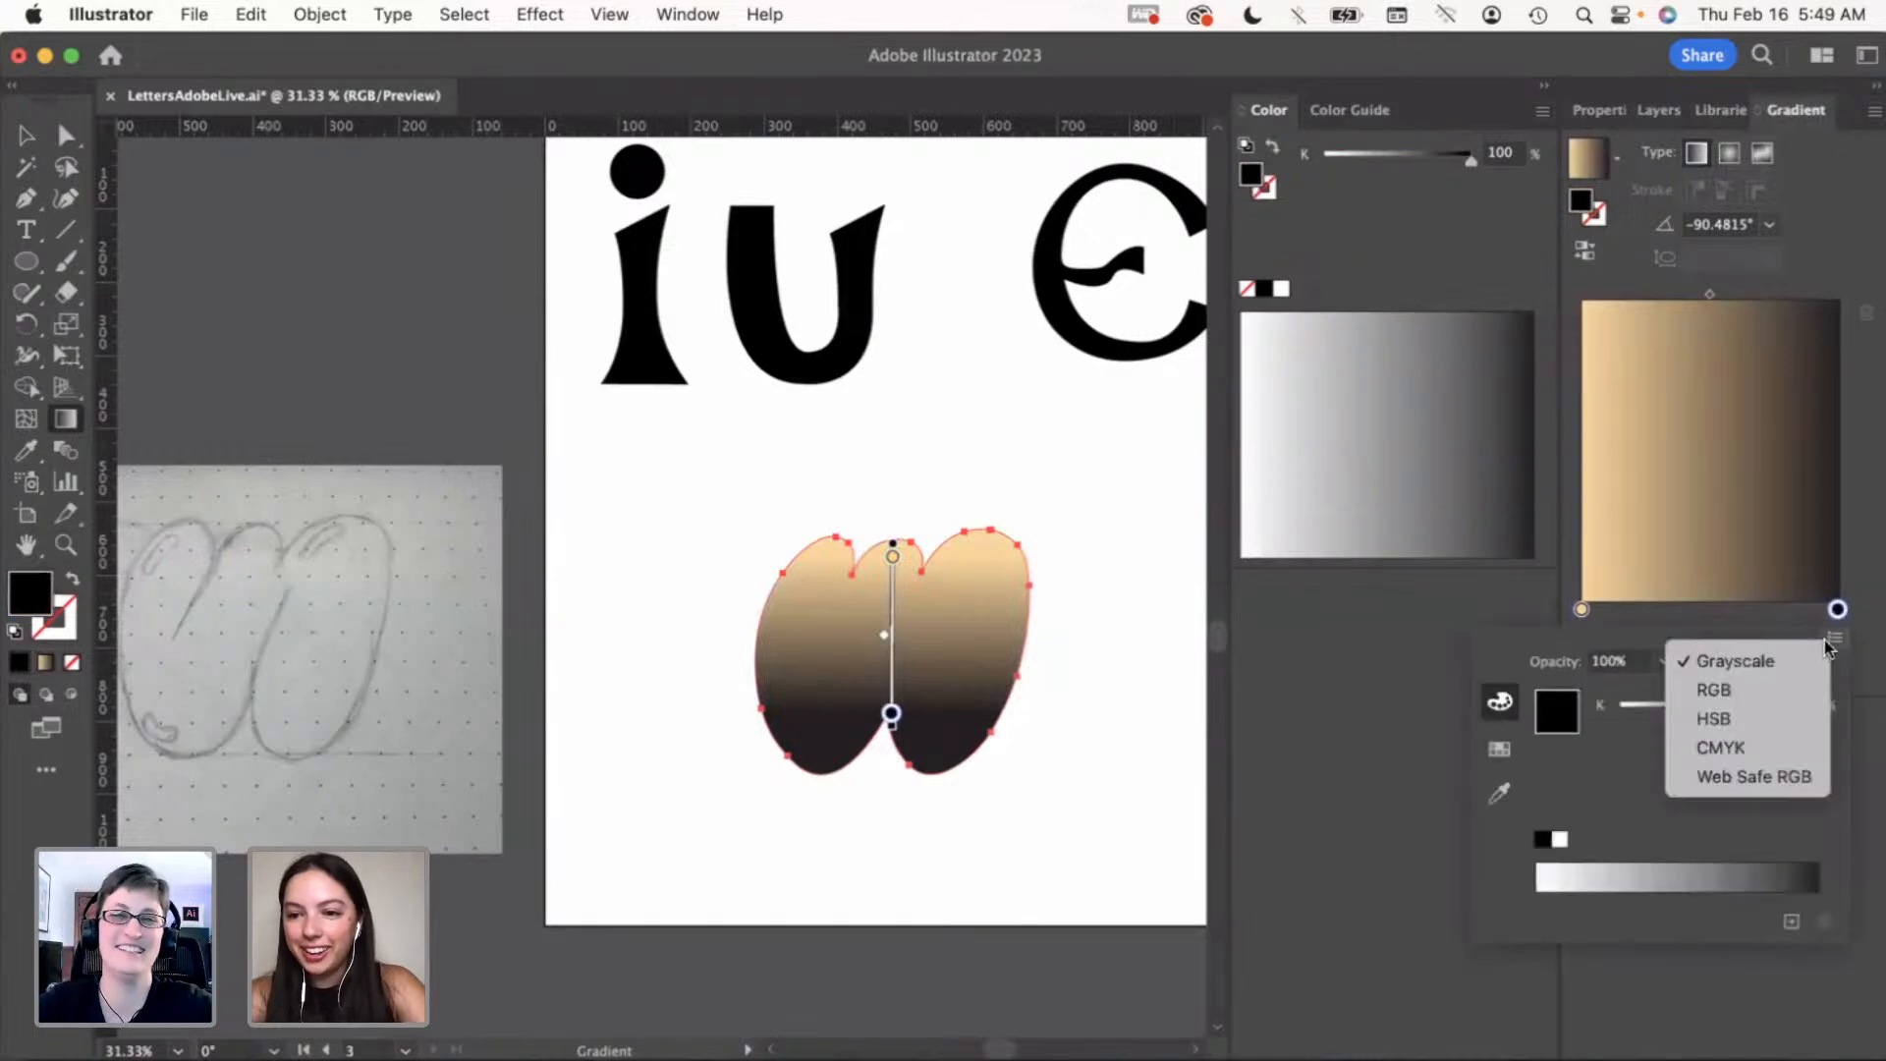
{"action": "left_click", "coordinate": [1746, 688]}
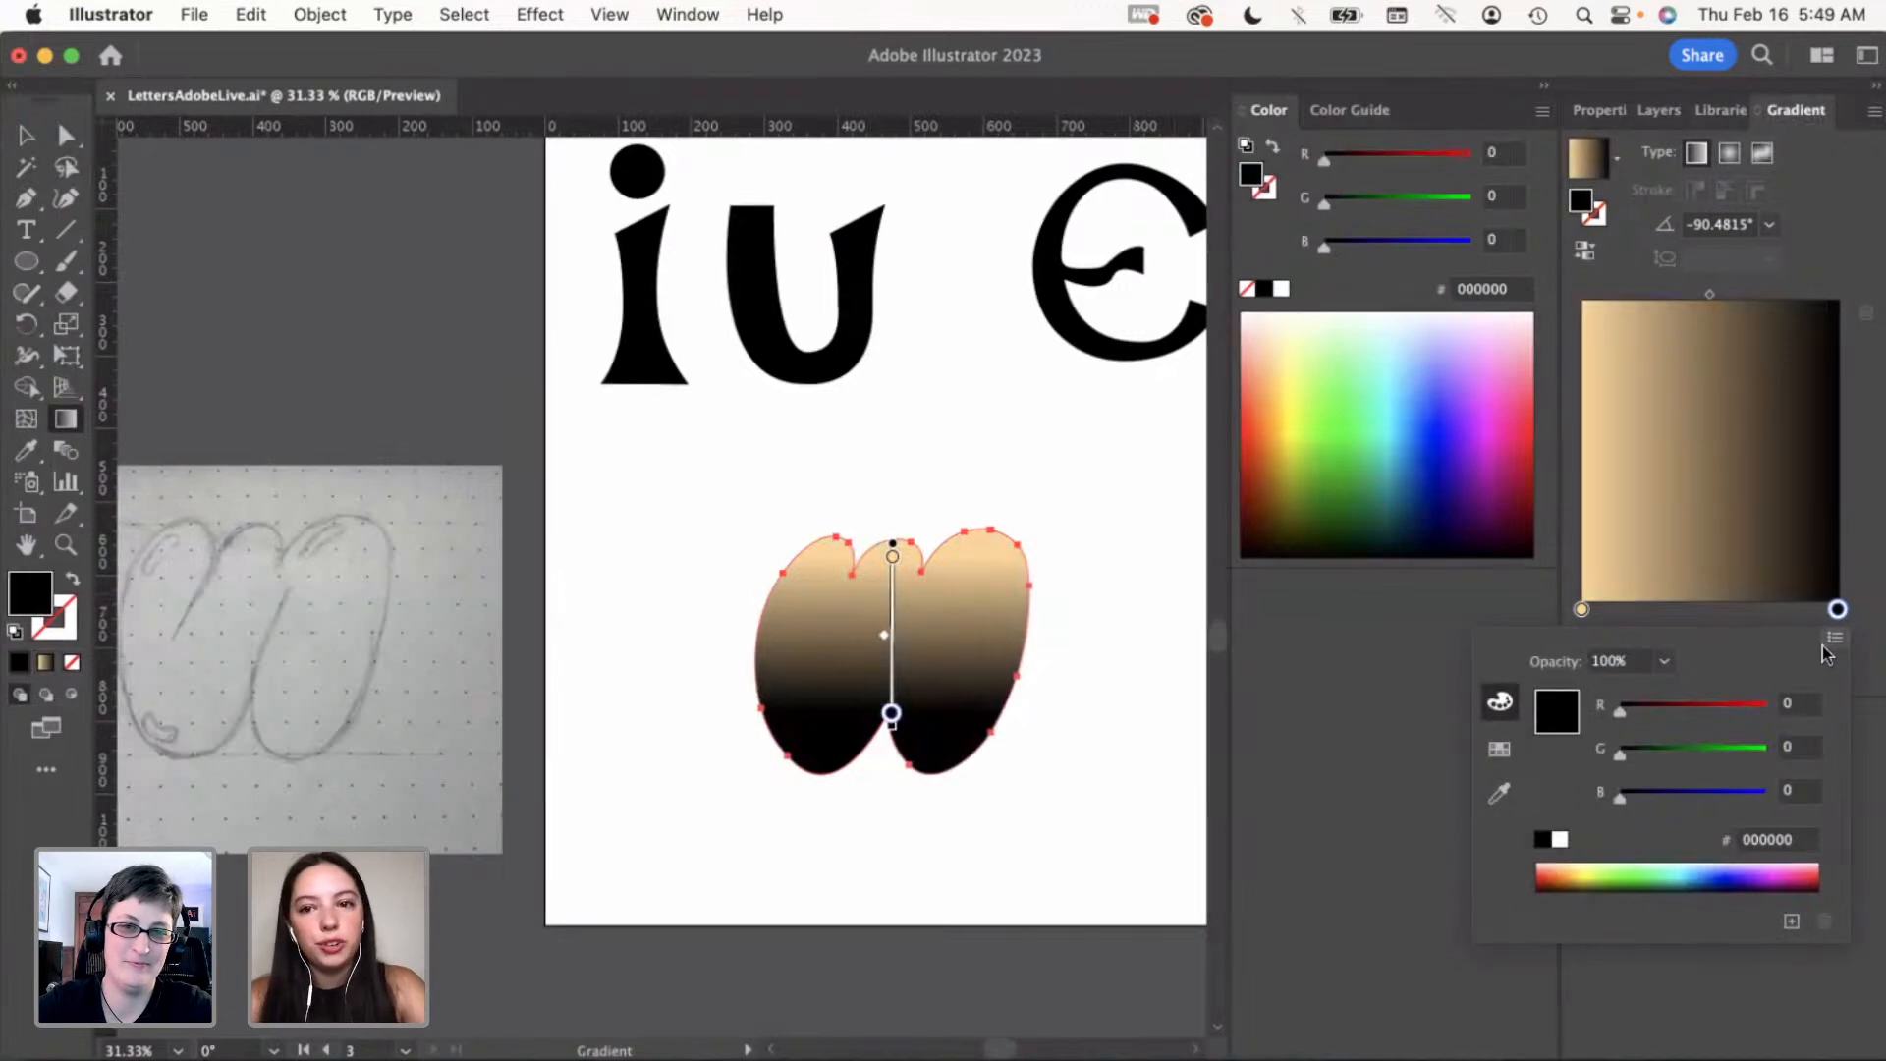
{"action": "left_click", "coordinate": [1571, 870]}
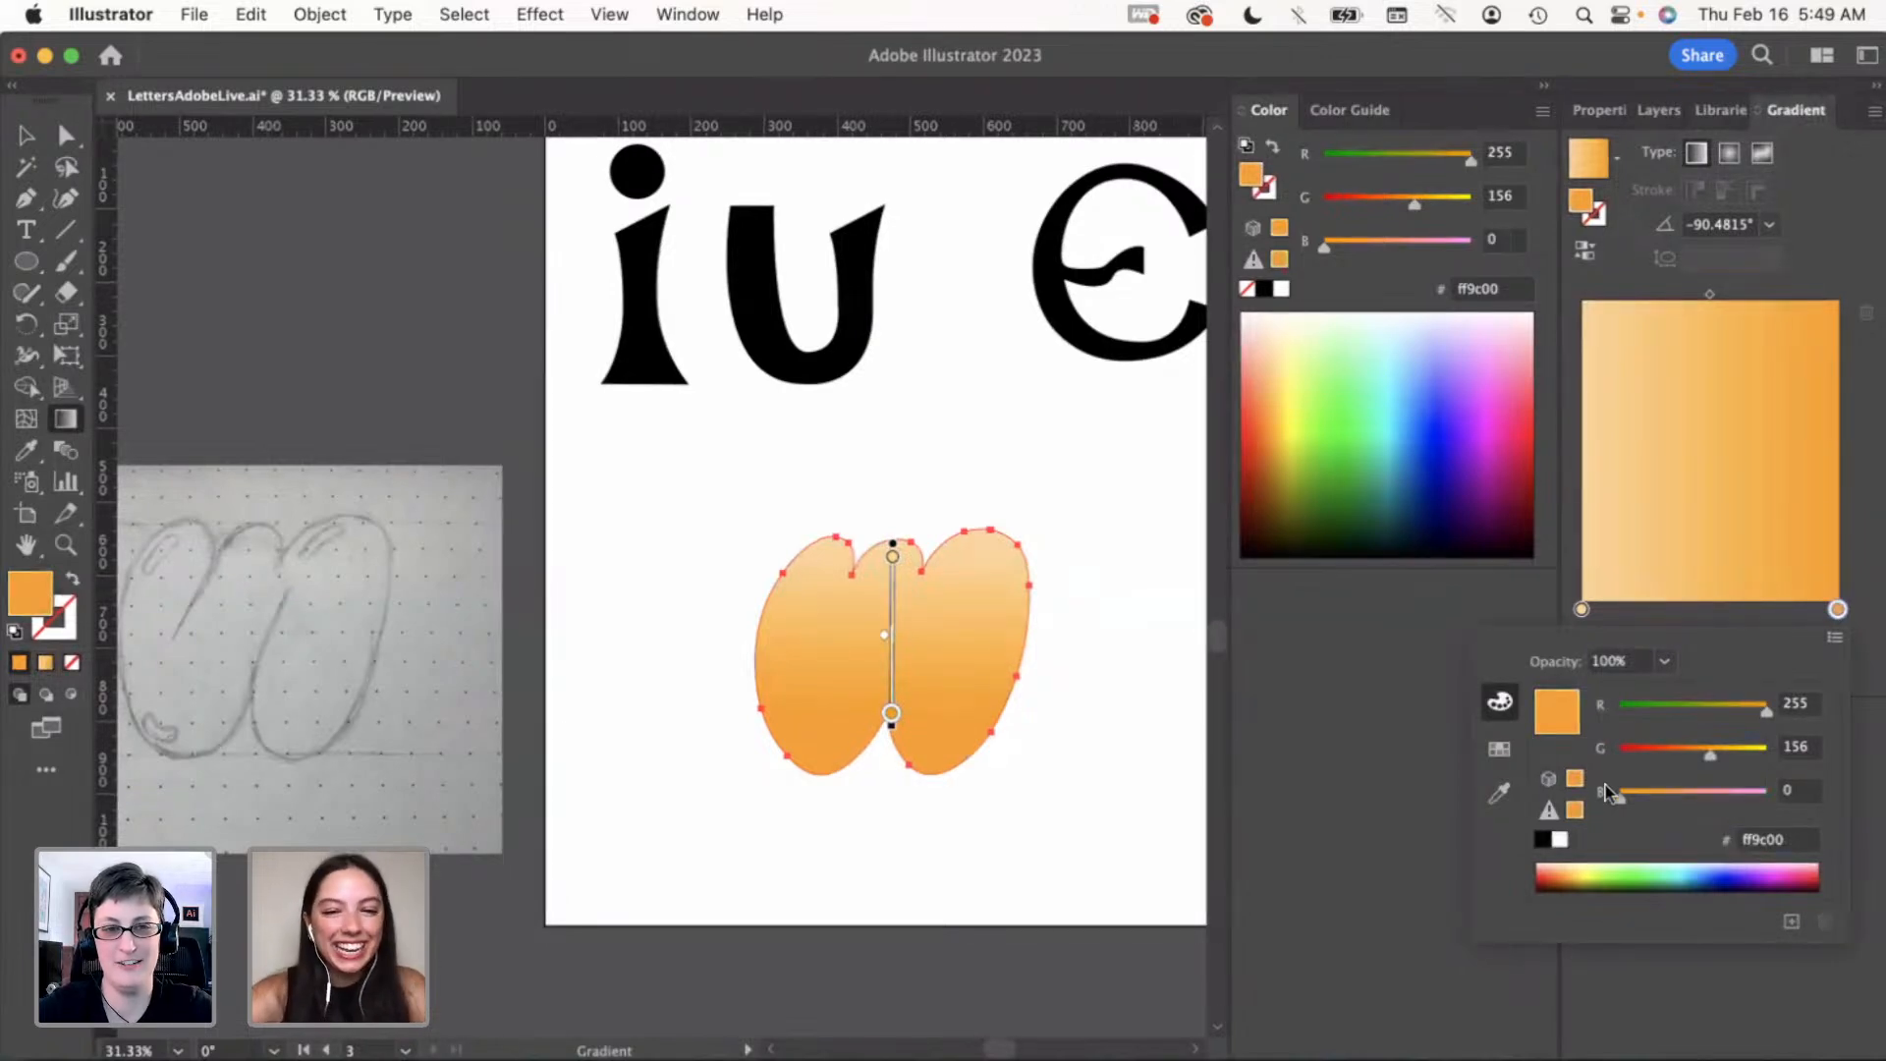
{"action": "left_click_drag", "start_coordinate": [1579, 862], "coordinate": [1573, 864]}
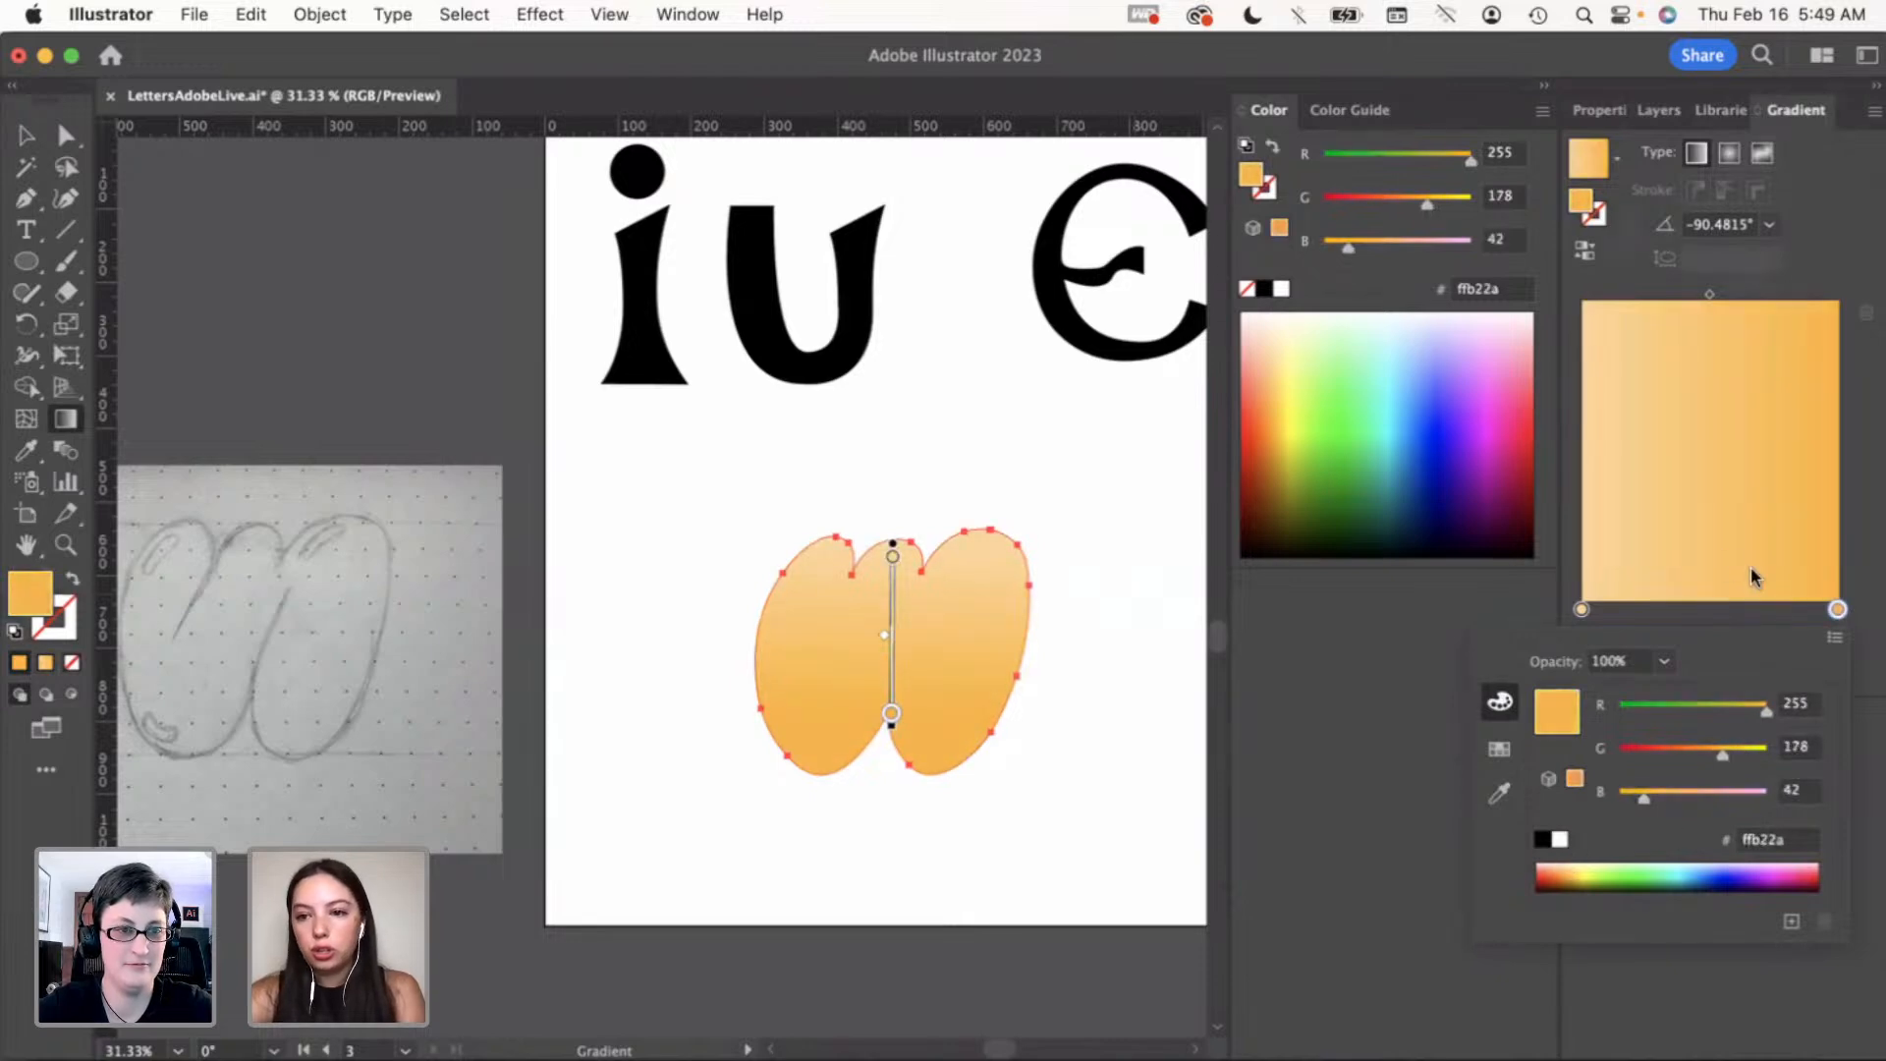
Recolor the gradient's lighter starting stop to a pale yellow-orange, ffe194
{"action": "left_click", "coordinate": [1581, 610]}
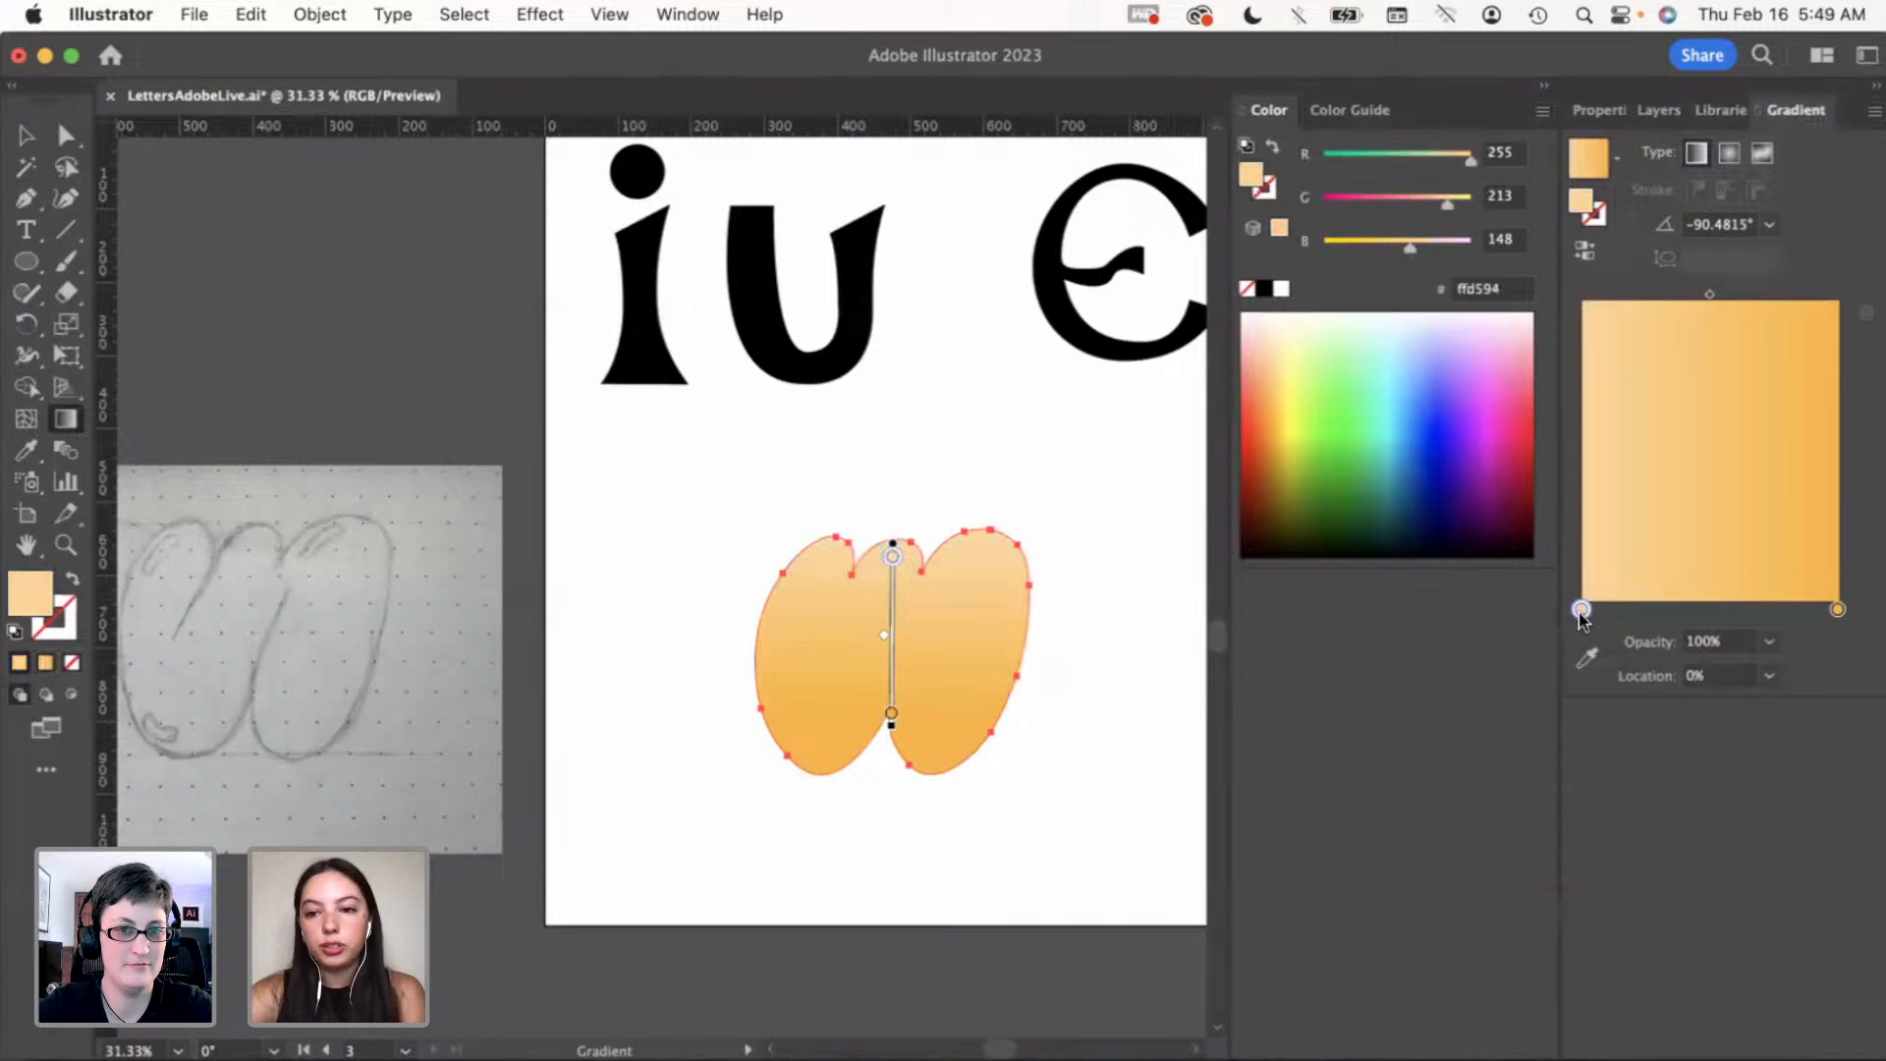
{"action": "double_click", "coordinate": [1580, 610]}
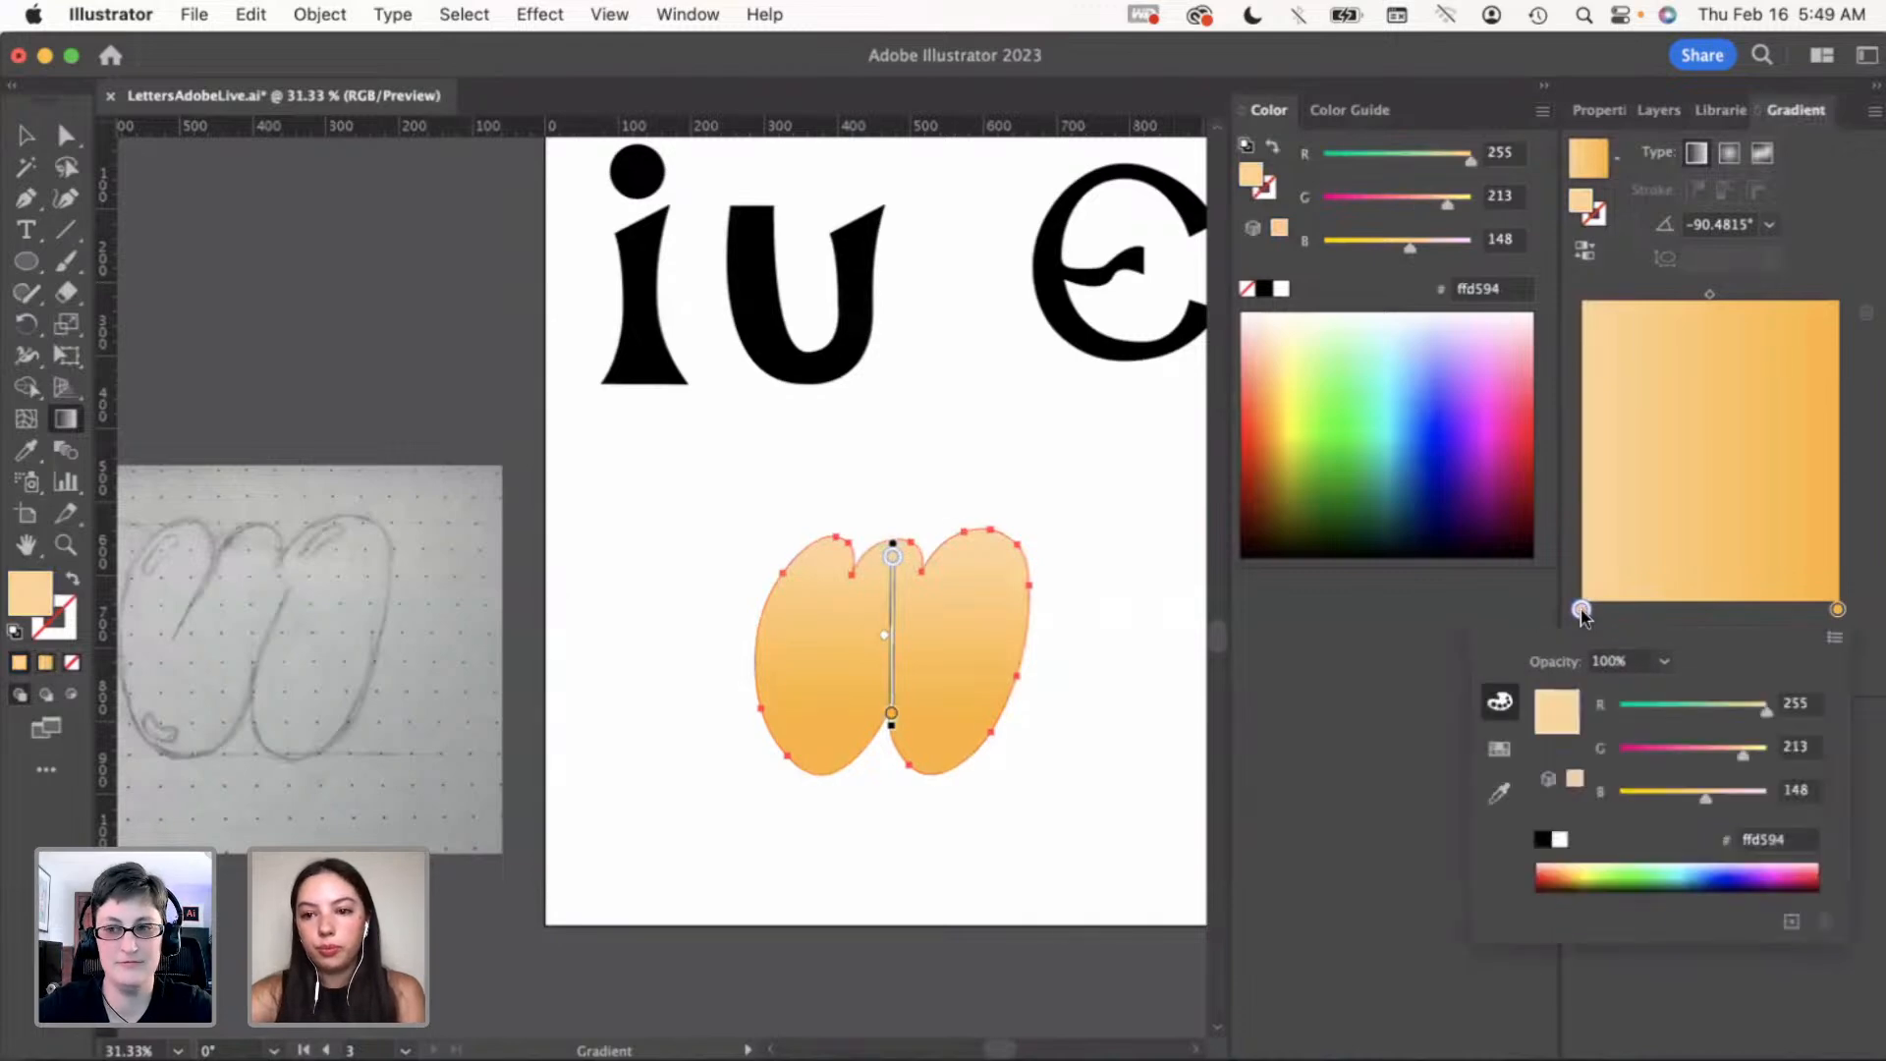
{"action": "left_click", "coordinate": [1577, 863]}
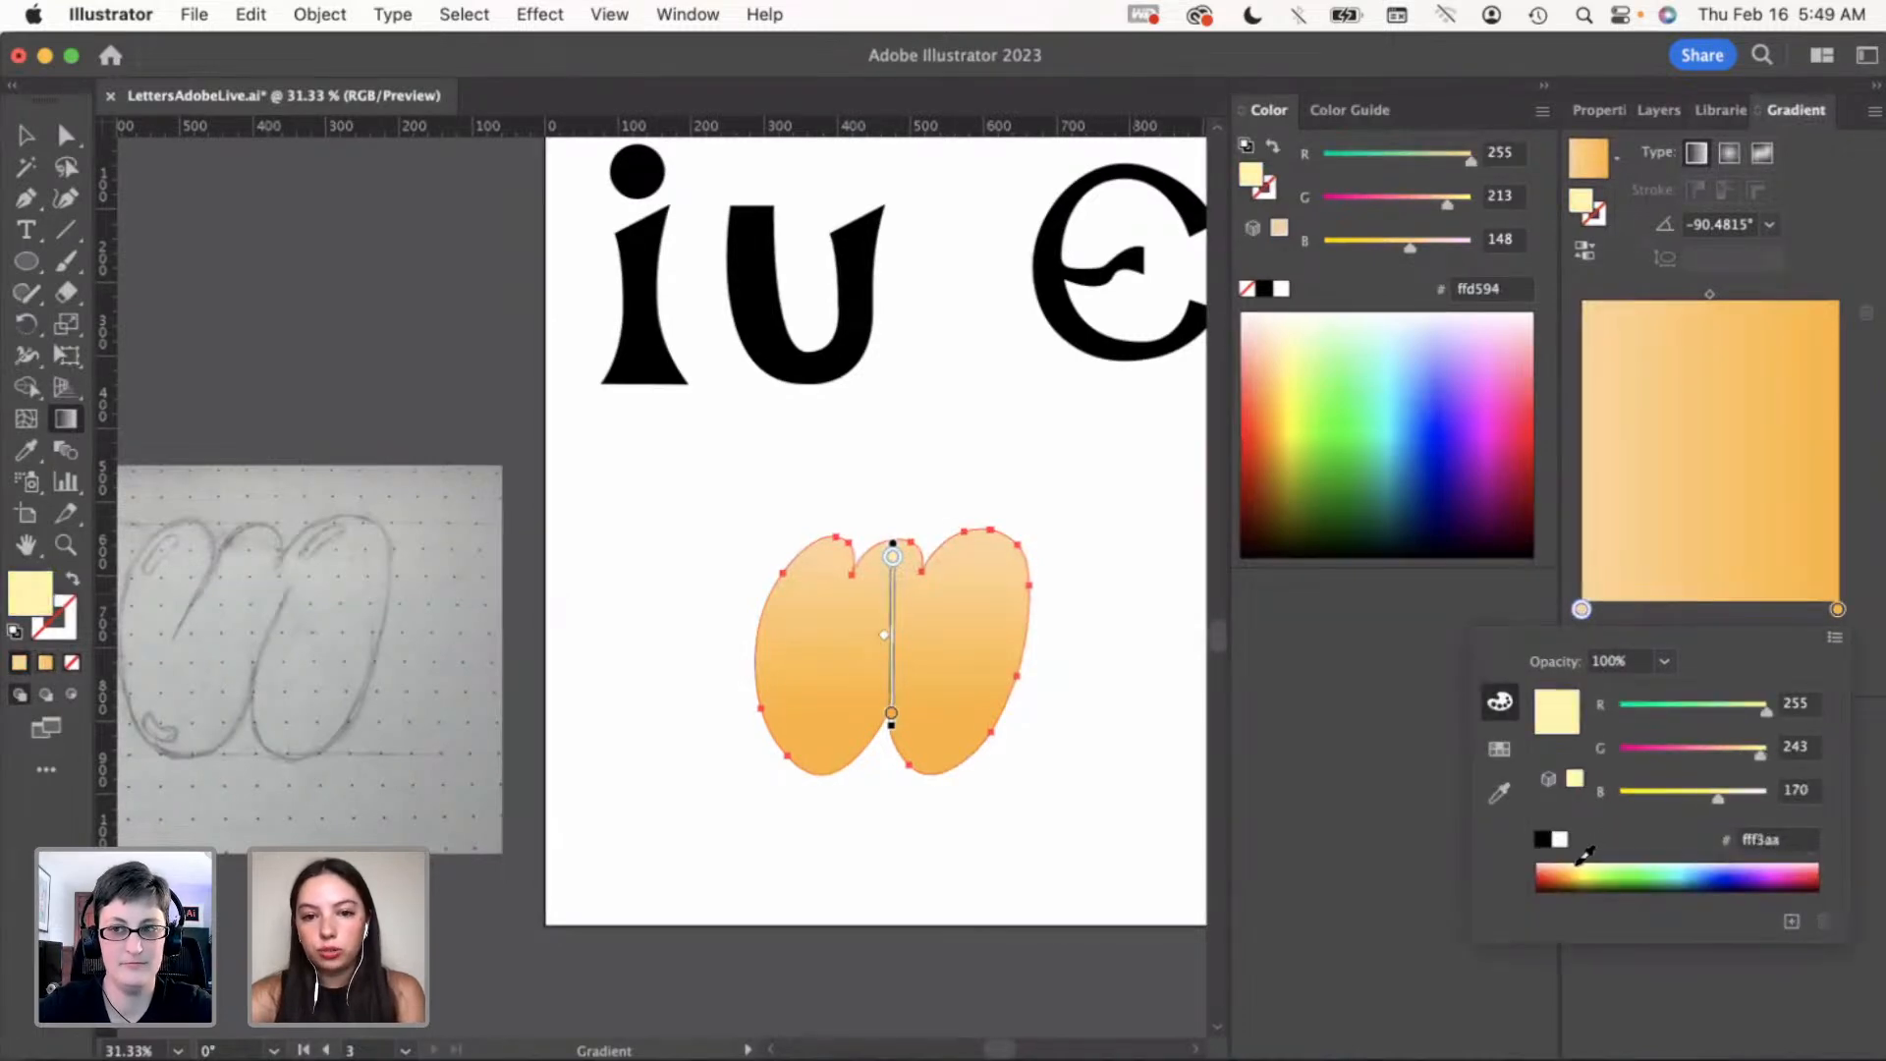
{"action": "left_click", "coordinate": [1577, 864]}
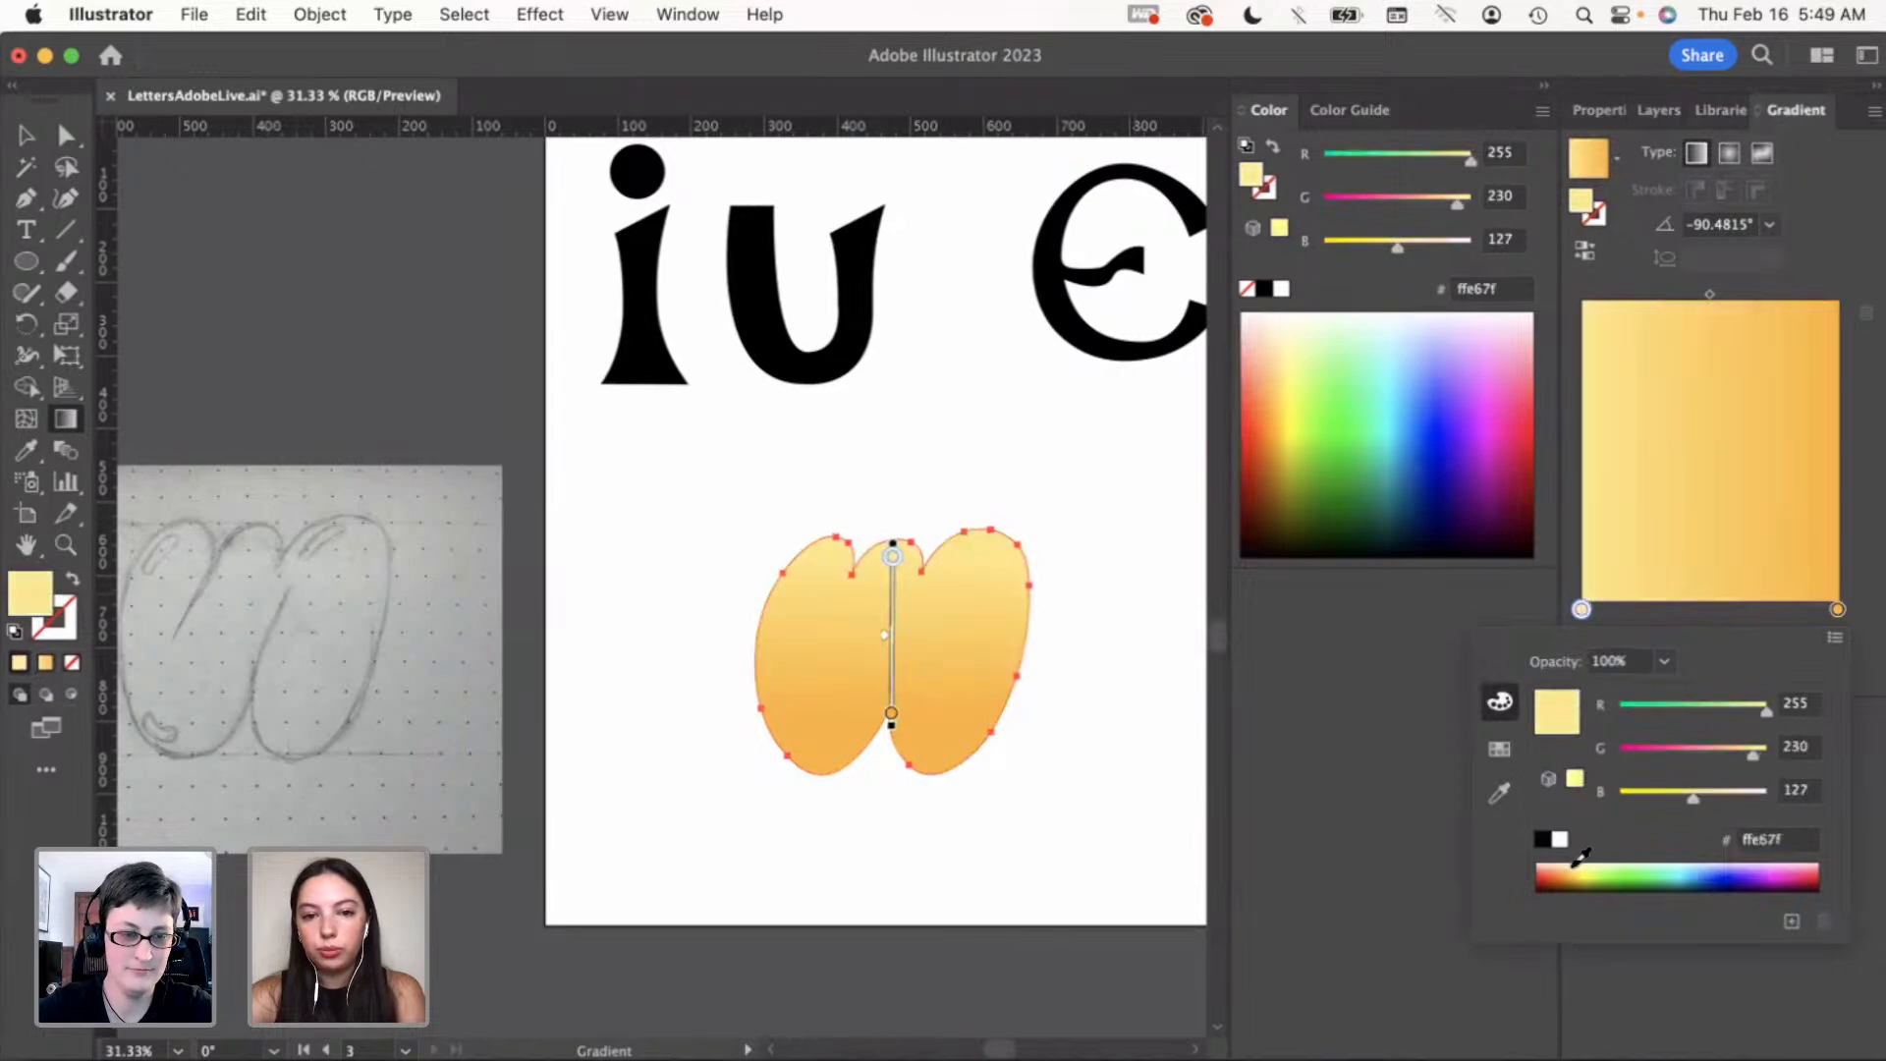
{"action": "left_click", "coordinate": [1575, 865]}
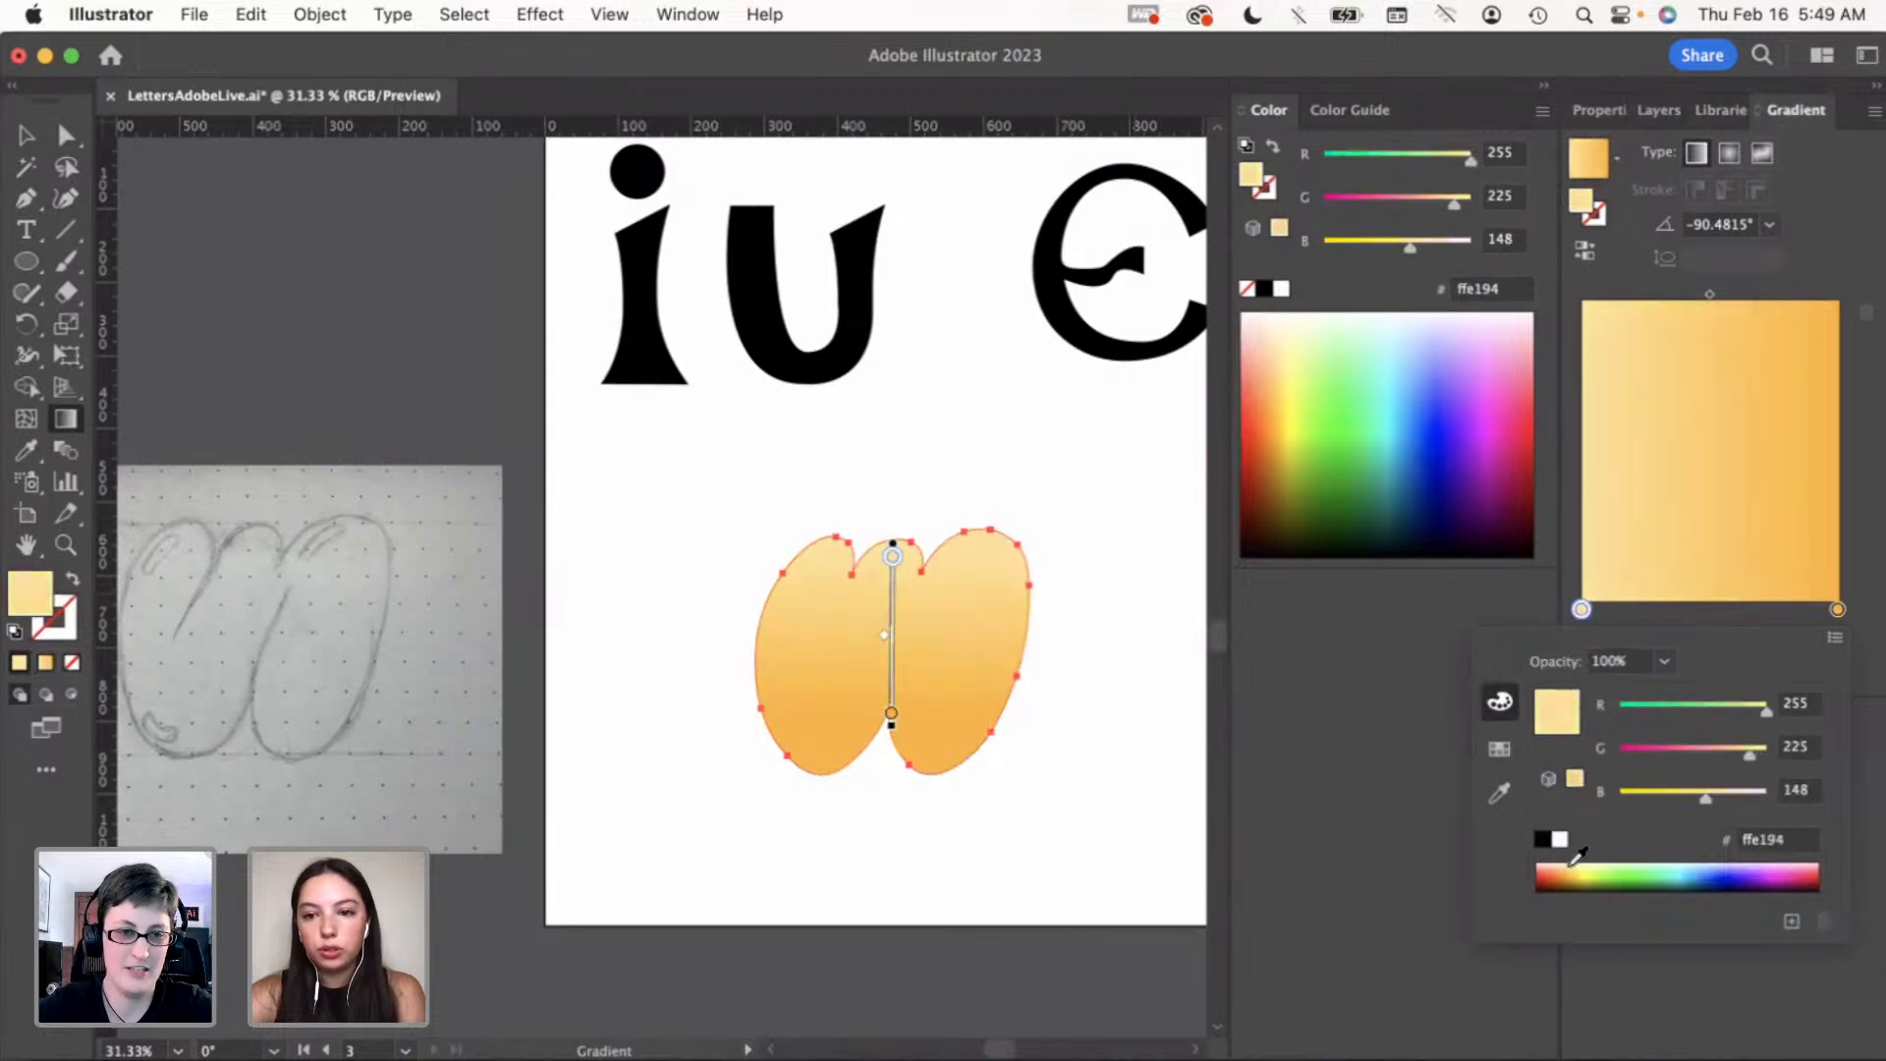
{"action": "left_click", "coordinate": [1664, 617]}
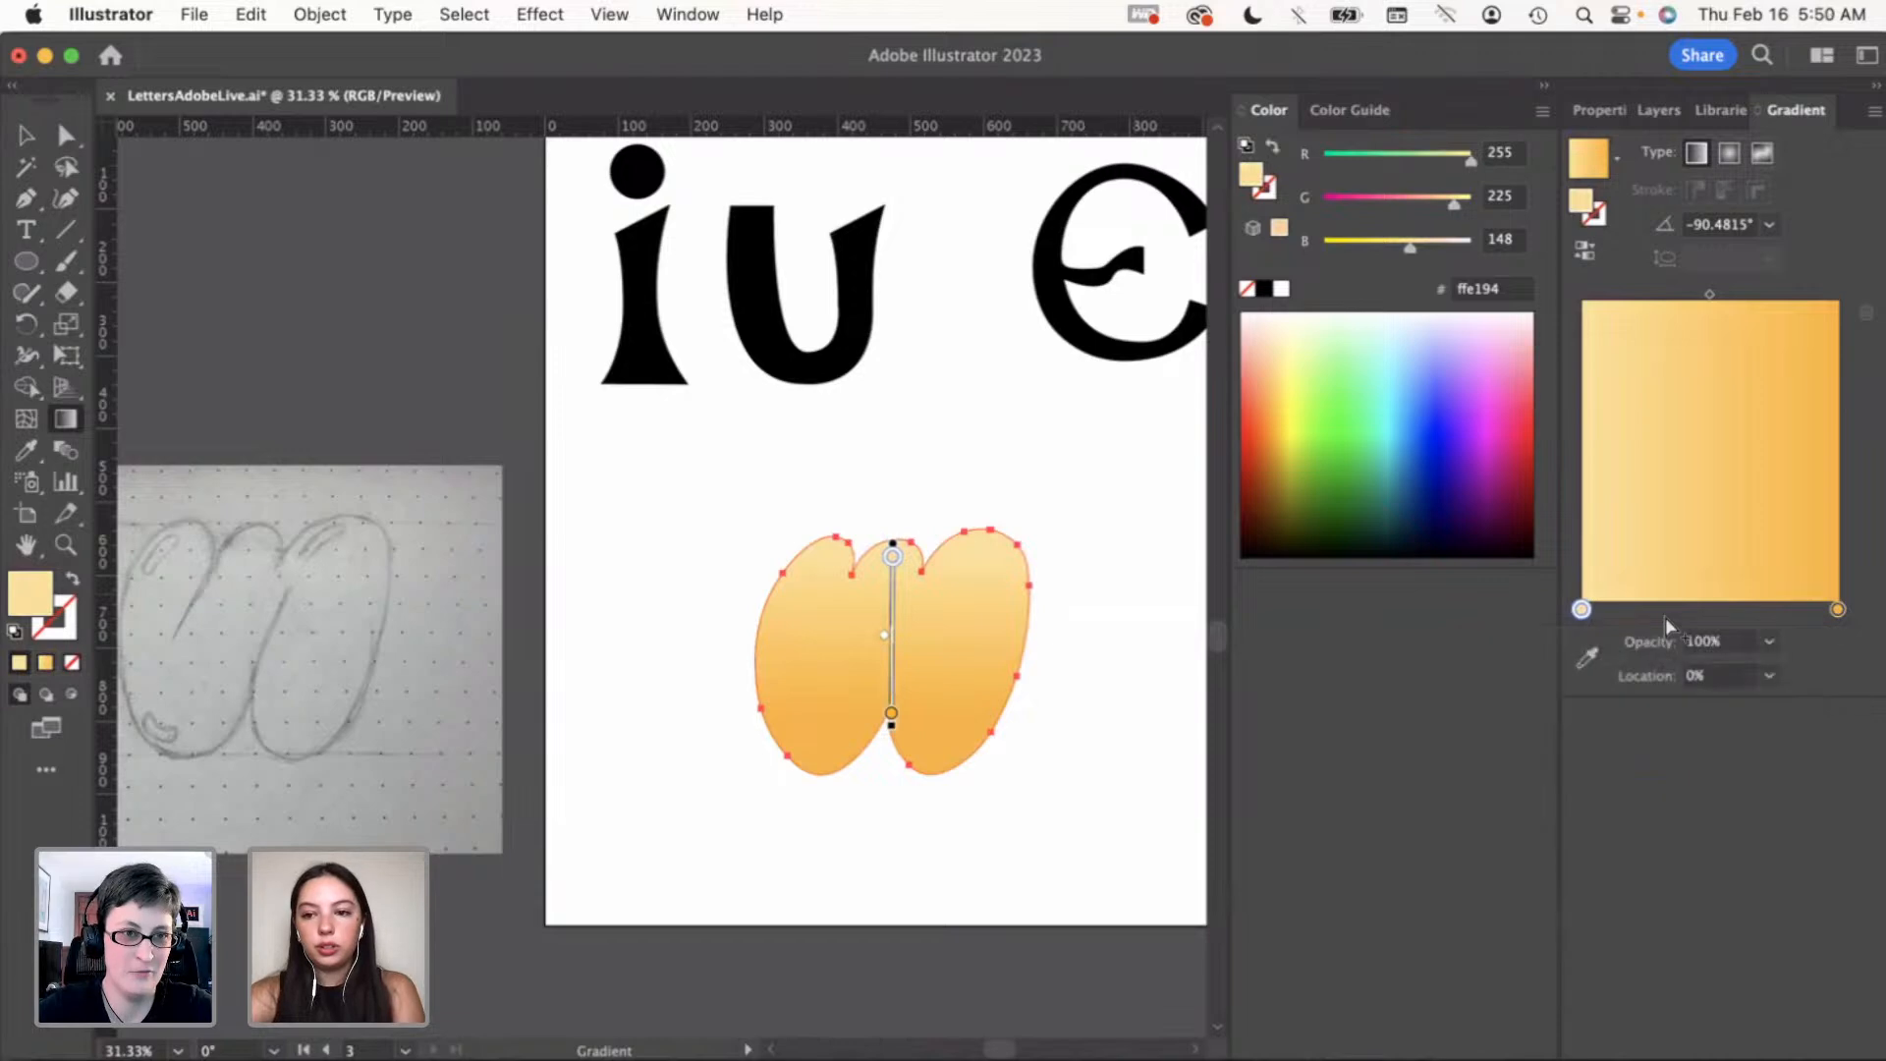
Deselect the w and collapse the Color panel to free up canvas space
{"action": "left_click", "coordinate": [25, 134]}
{"action": "left_click", "coordinate": [1136, 663]}
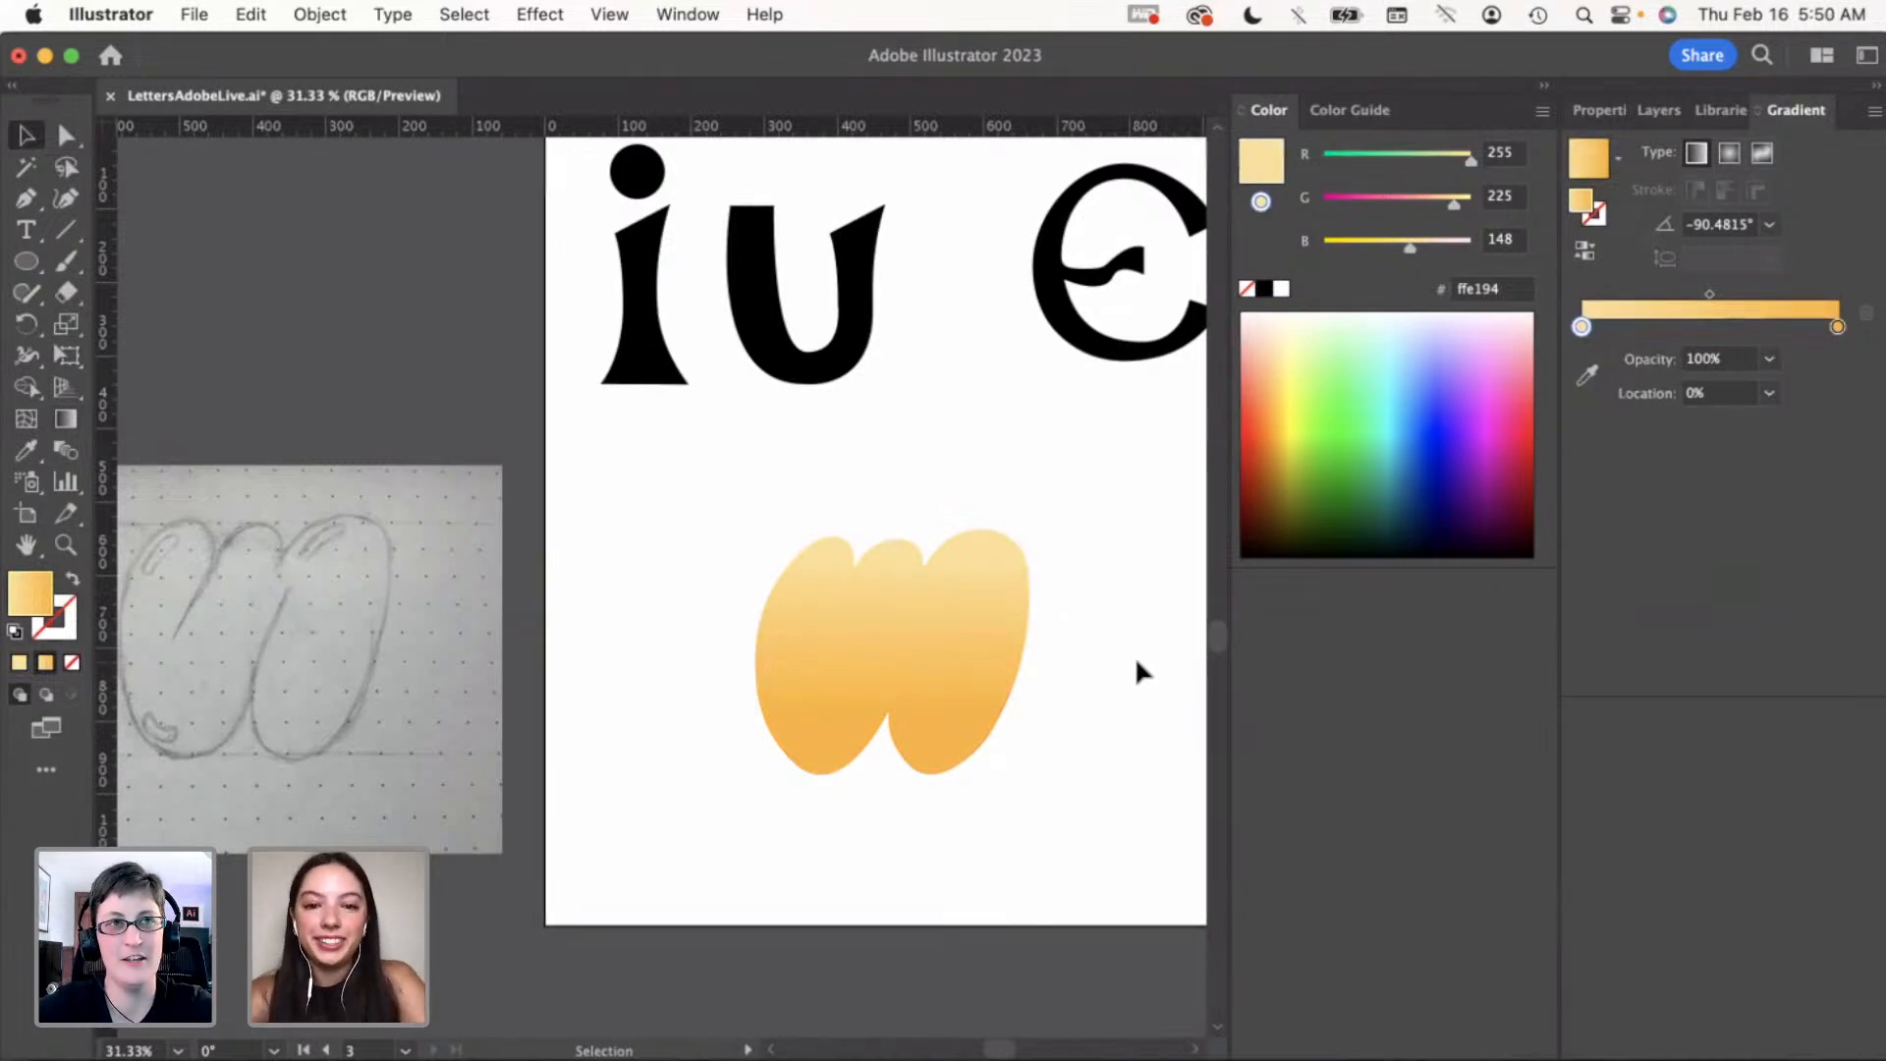
{"action": "left_click", "coordinate": [1542, 87]}
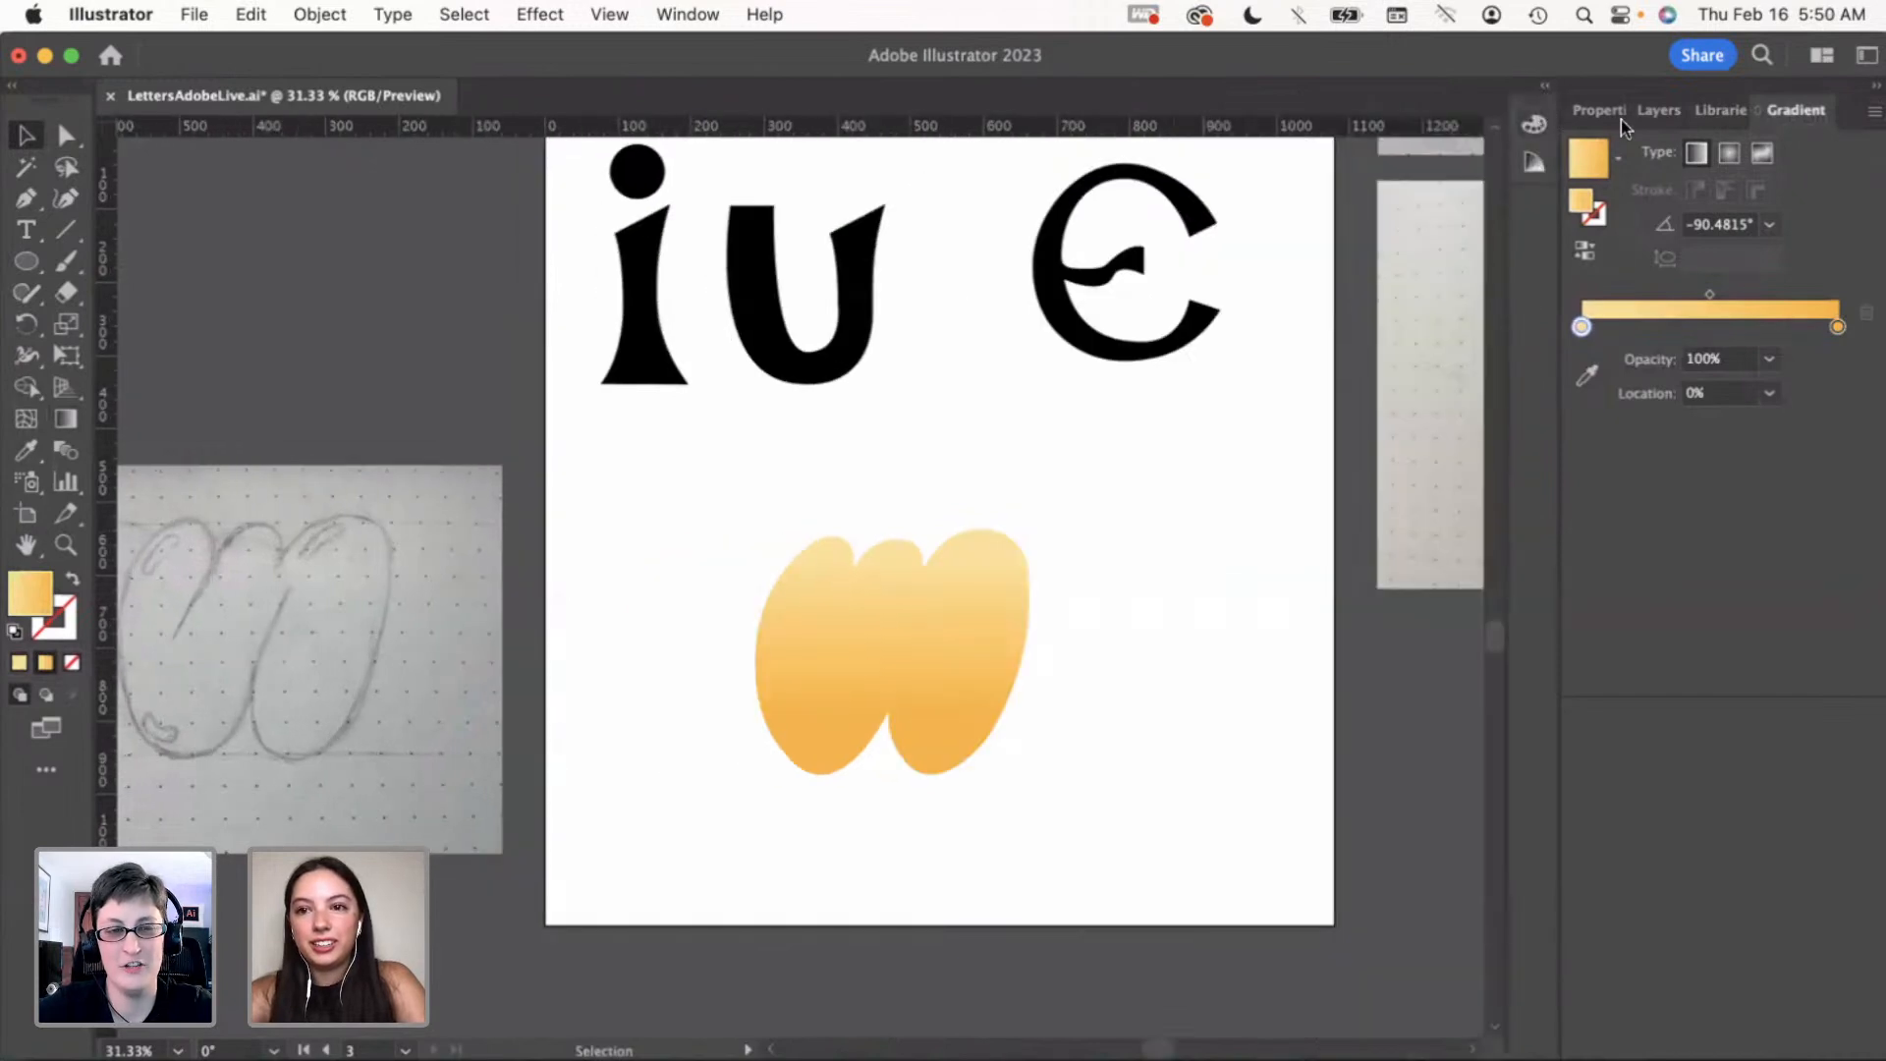
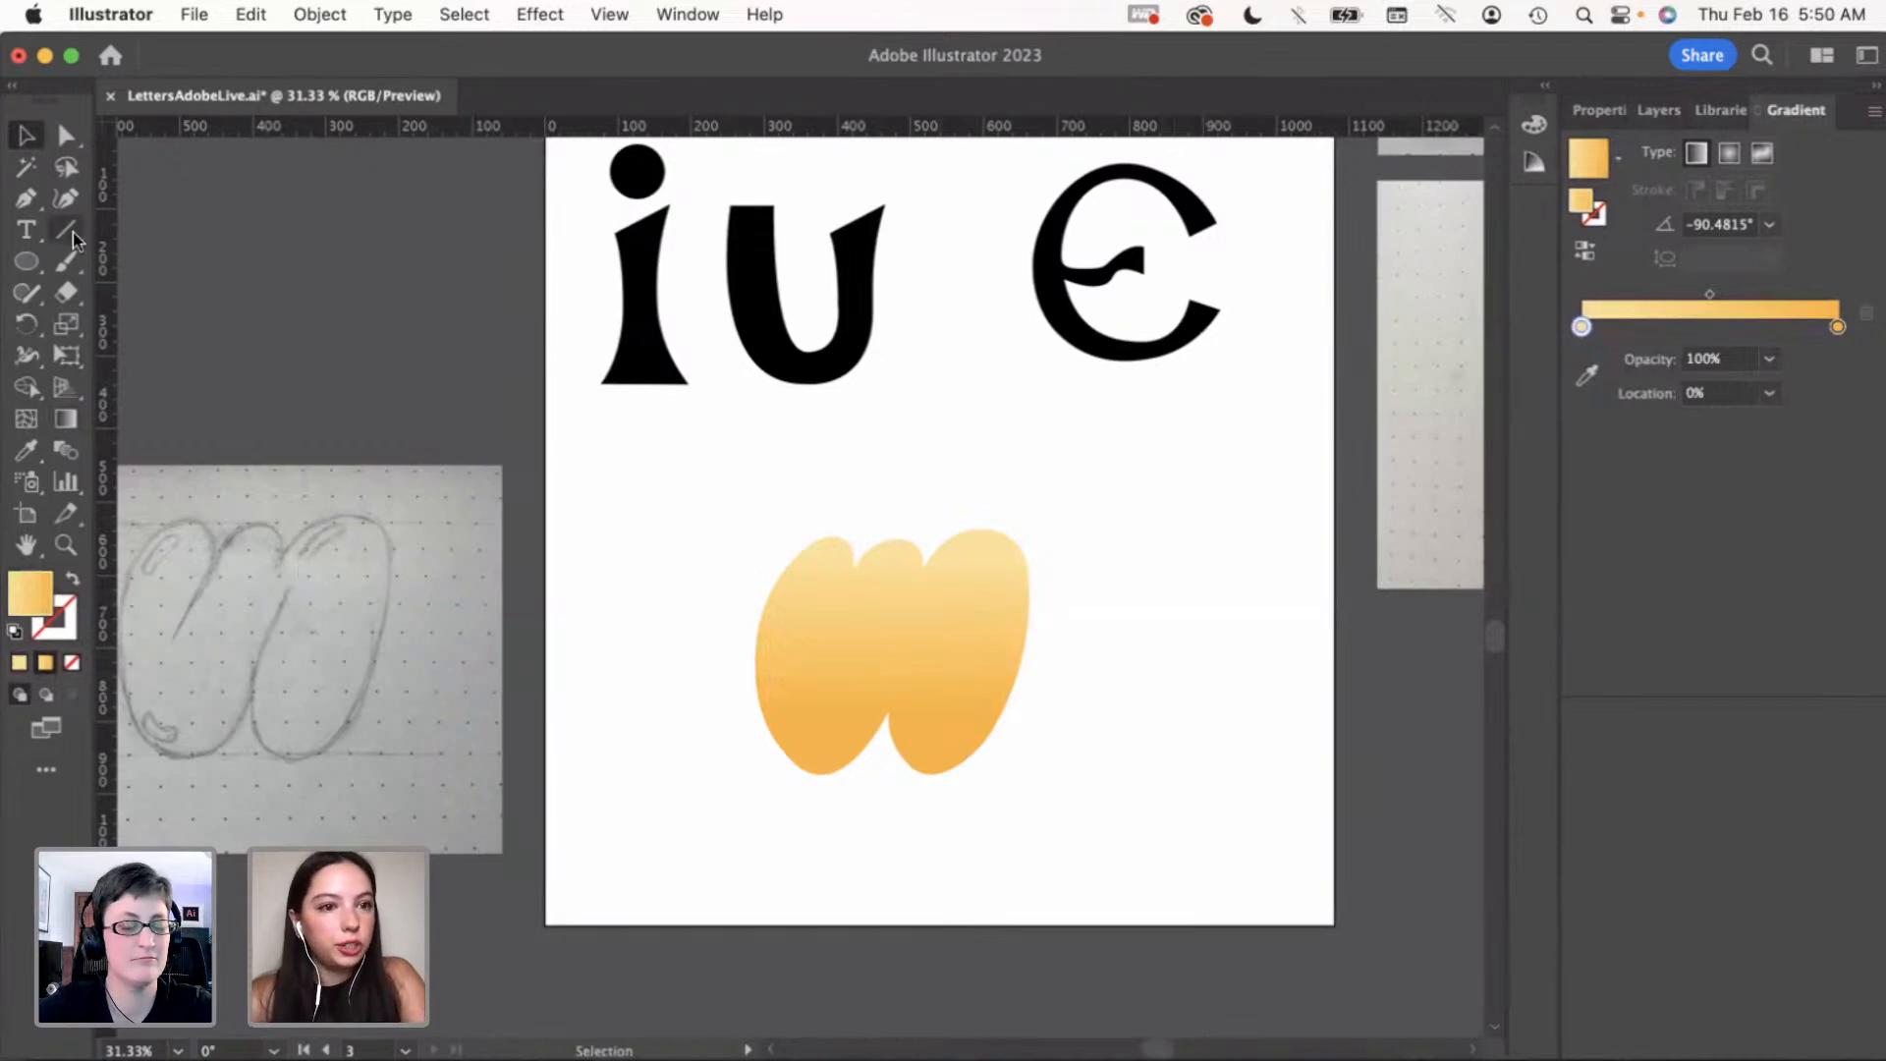
Start a Pen path at the w's lower notch and run it diagonally up and right into the letter, ending in a corner point
{"action": "left_click", "coordinate": [28, 200]}
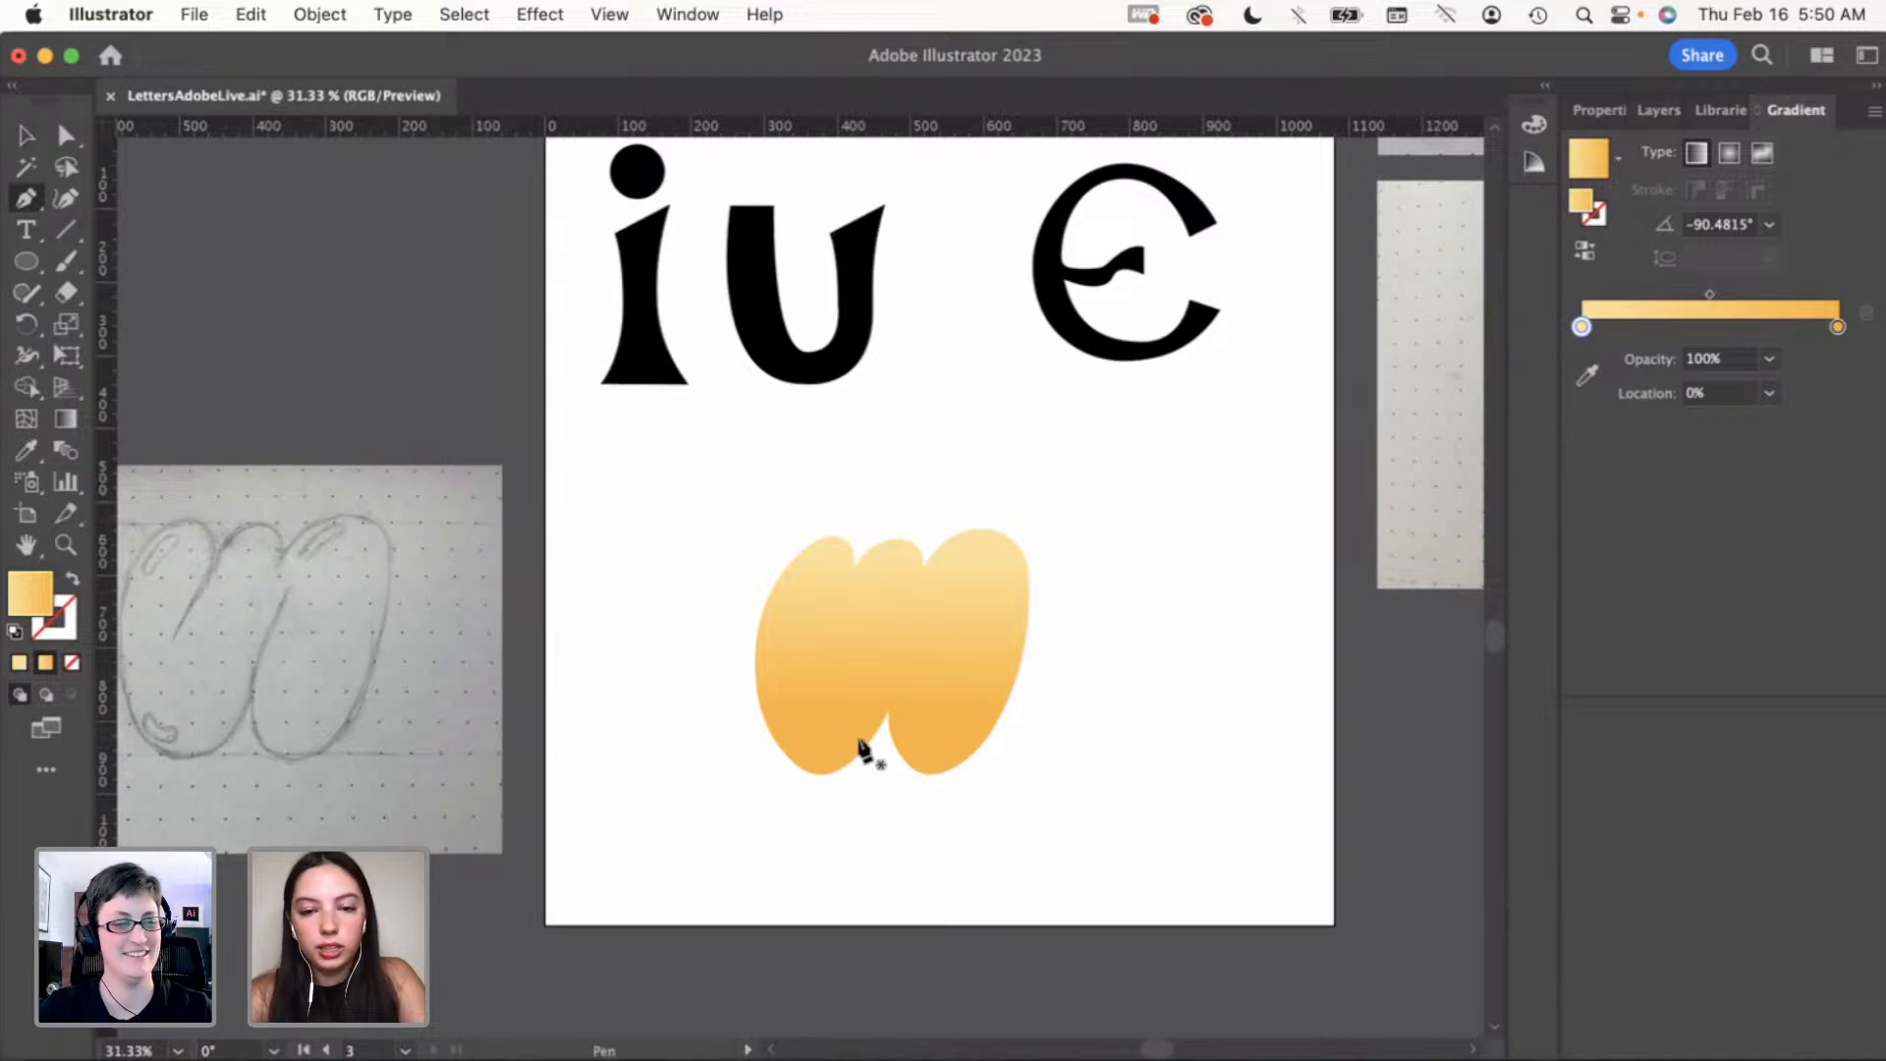
{"action": "scroll", "coordinate": [862, 747], "scroll_direction": "up", "scroll_amount": 3}
{"action": "scroll", "coordinate": [863, 746], "scroll_direction": "up", "scroll_amount": 2}
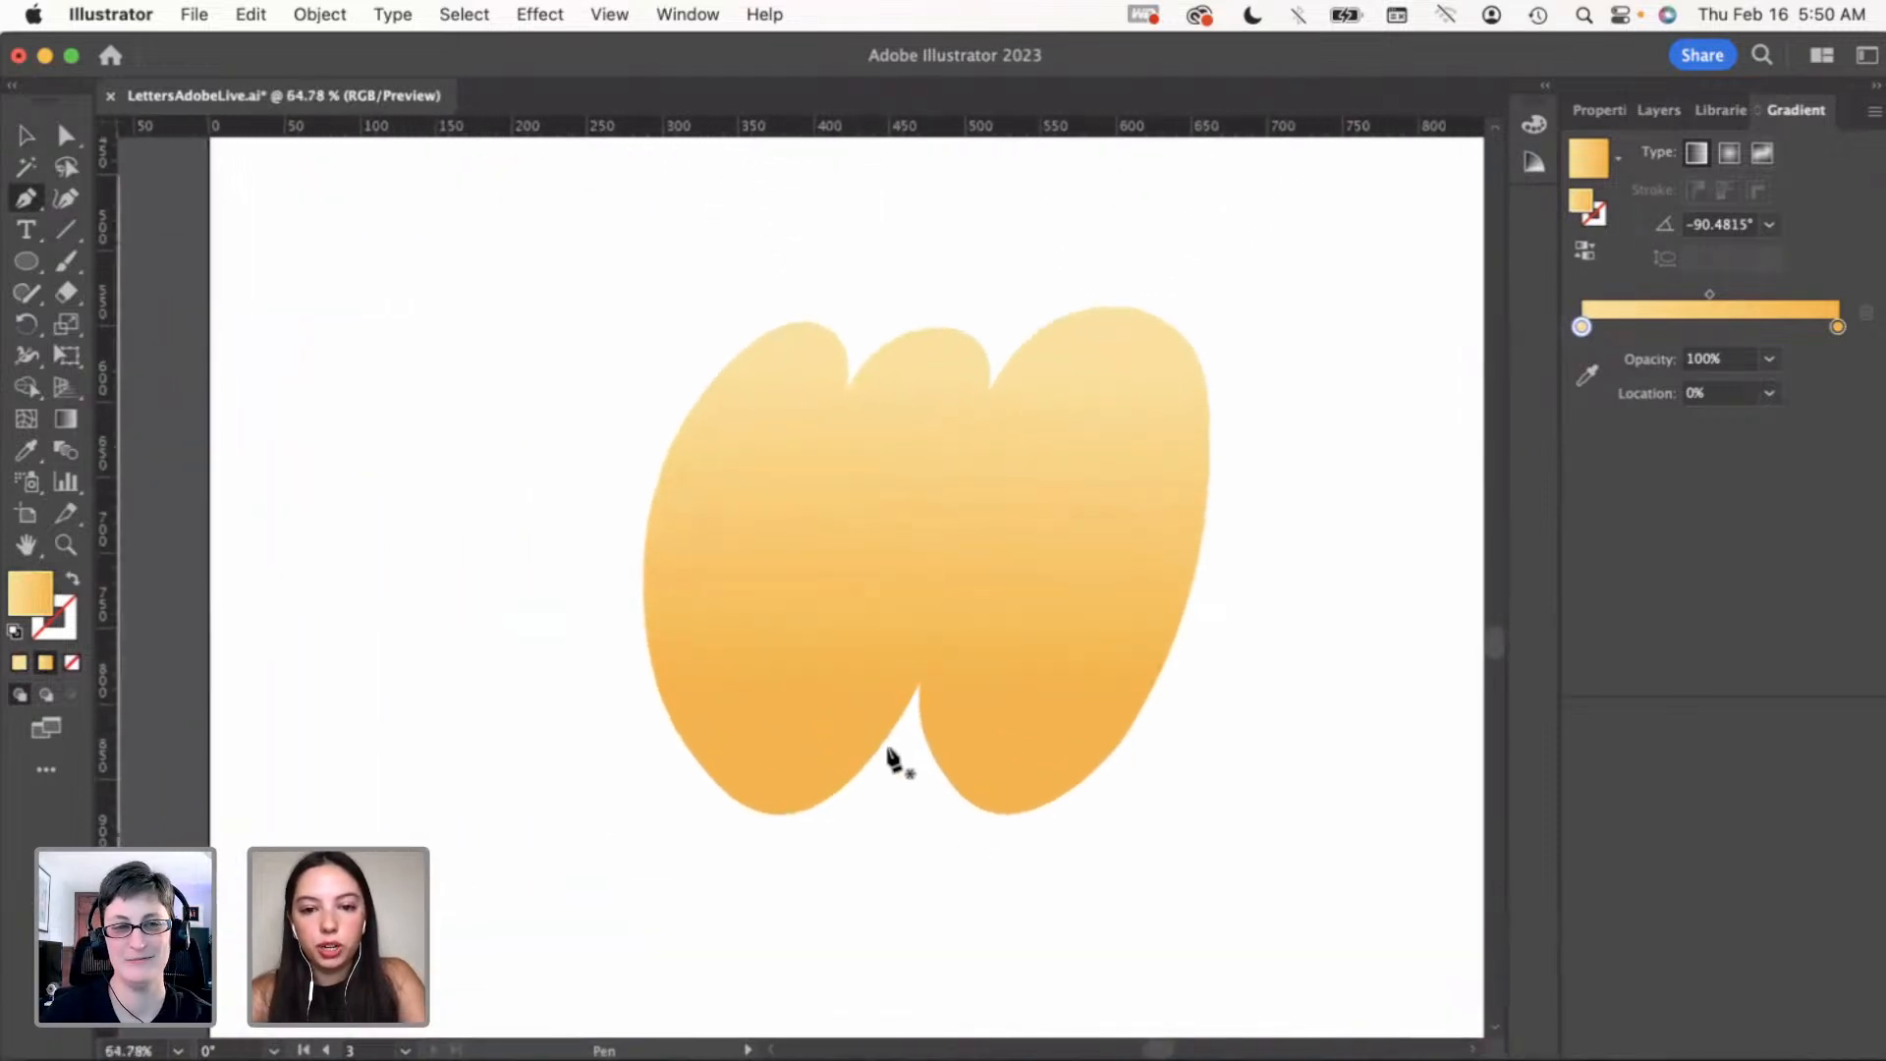
{"action": "scroll", "coordinate": [911, 727], "scroll_direction": "up", "scroll_amount": 3}
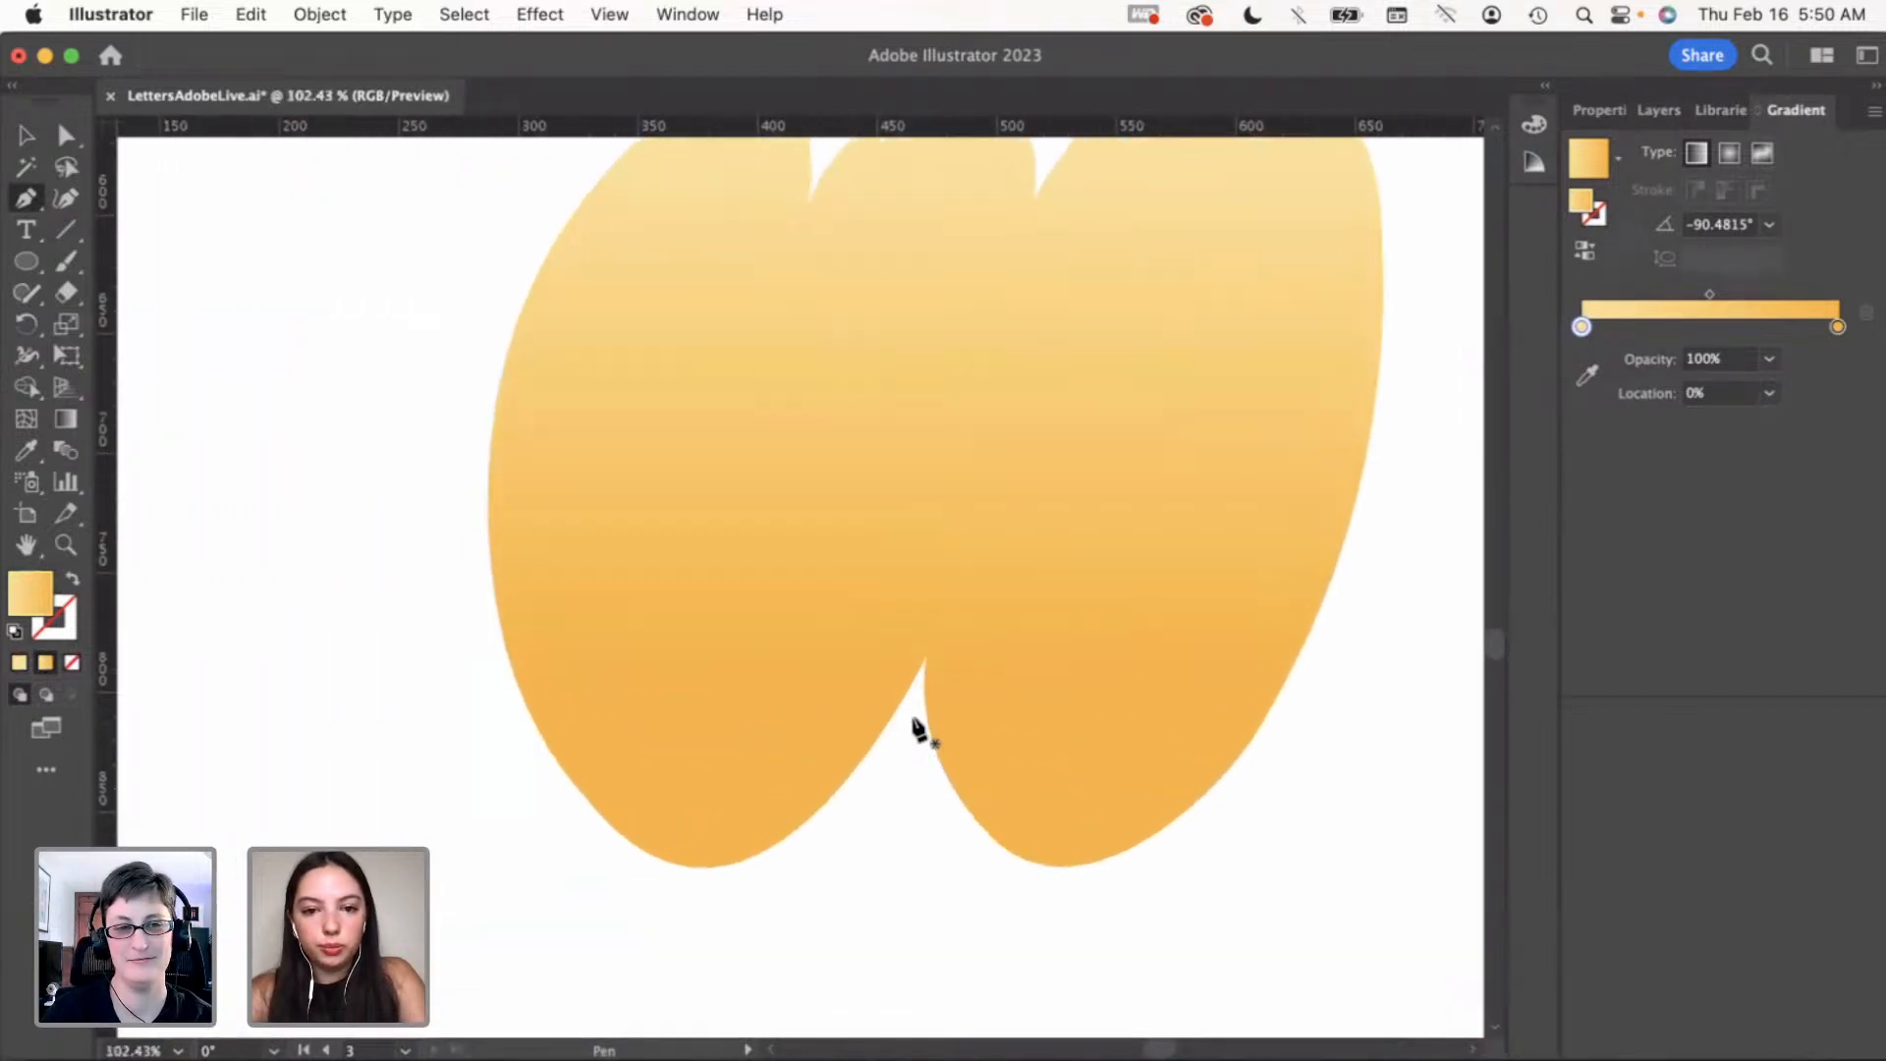
{"action": "left_click", "coordinate": [913, 717]}
{"action": "left_click_drag", "start_coordinate": [1067, 313], "coordinate": [1096, 291]}
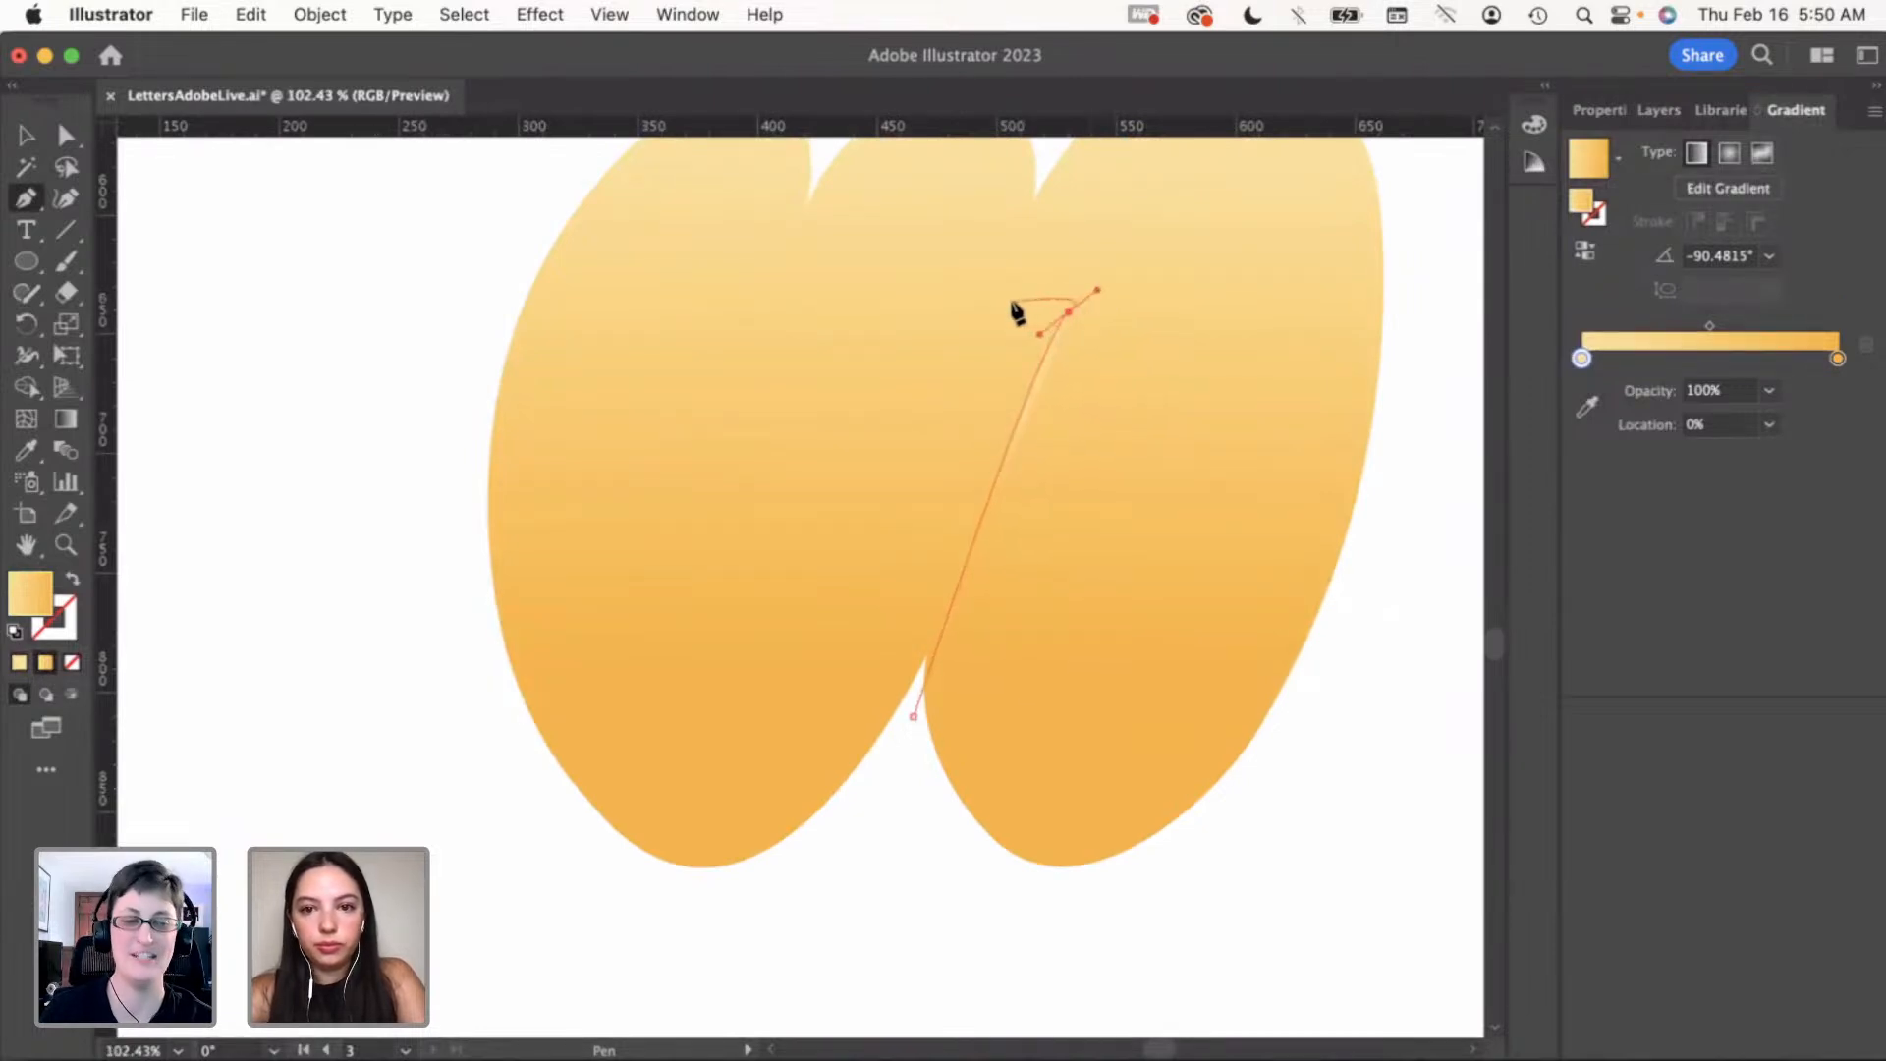
{"action": "left_click", "coordinate": [1069, 313]}
Fill the slanted path with very light gray and close it into a thin sliver that is wider at its upper end
{"action": "double_click", "coordinate": [29, 604]}
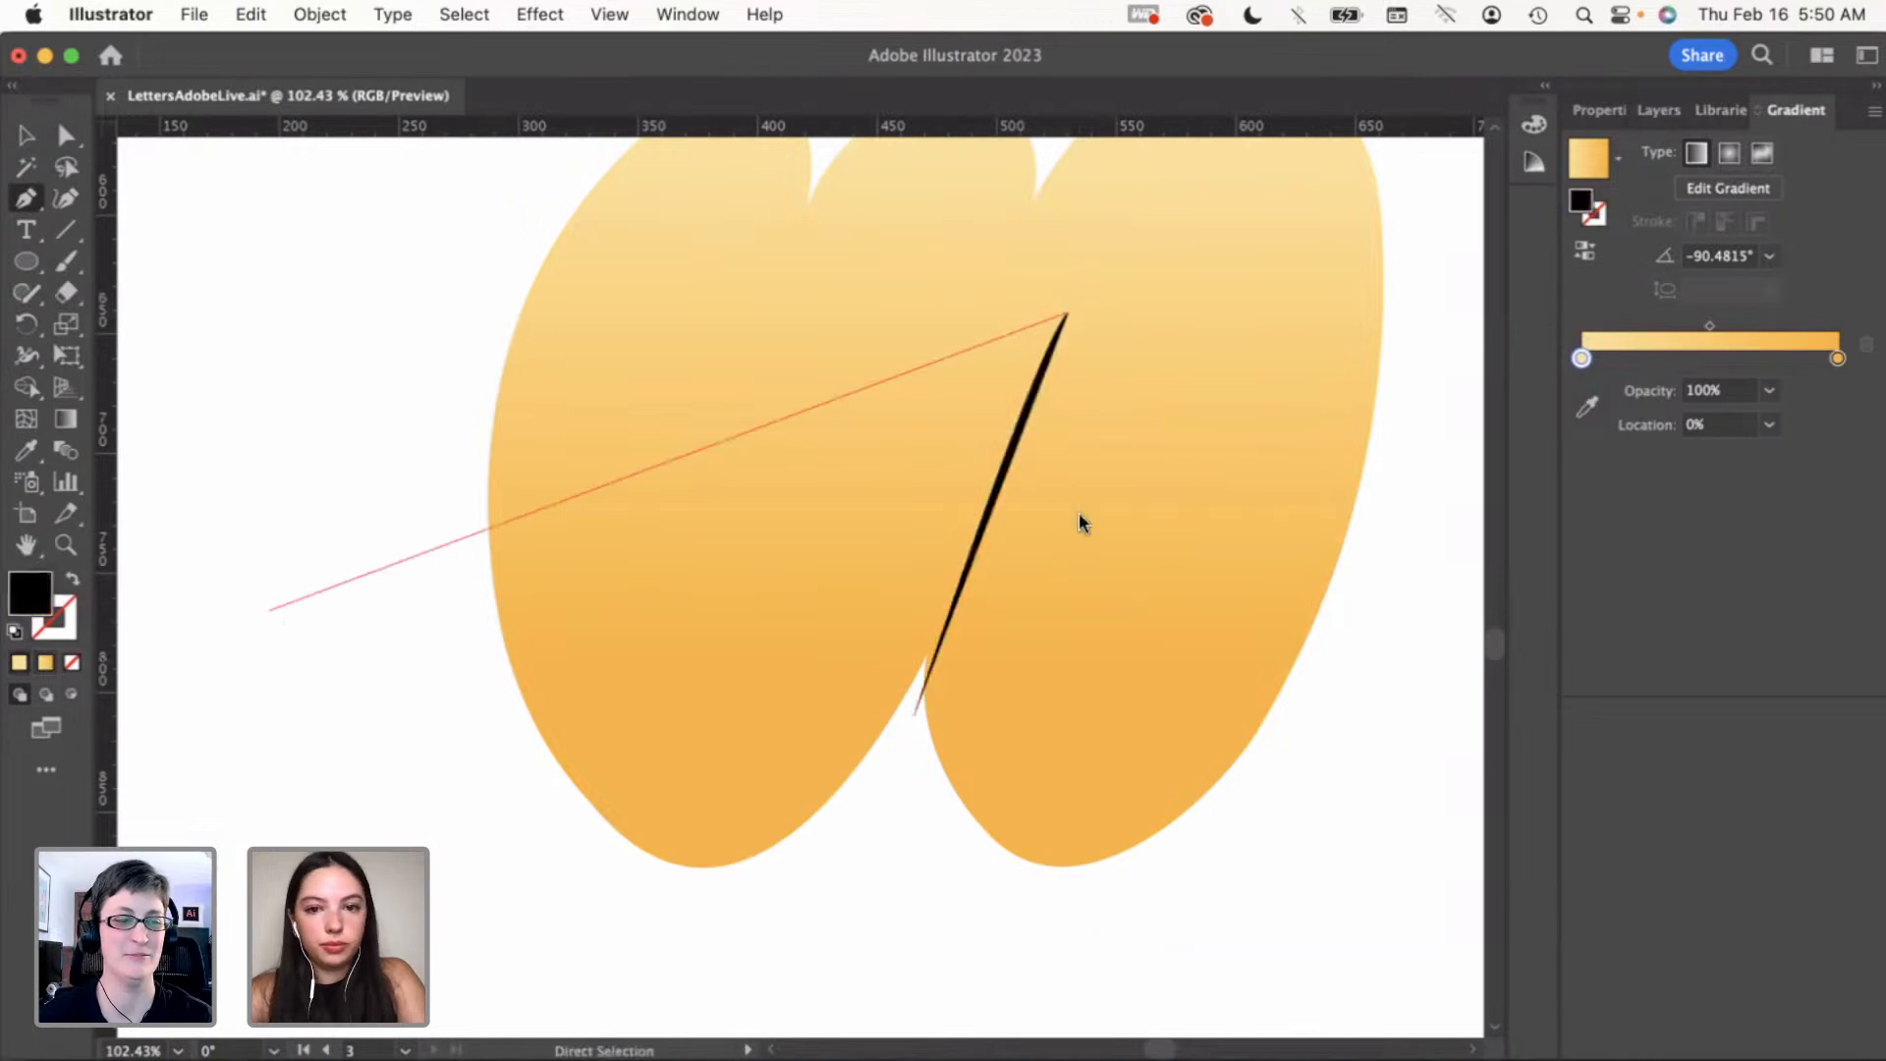
{"action": "left_click", "coordinate": [1127, 485]}
{"action": "left_click", "coordinate": [1750, 471]}
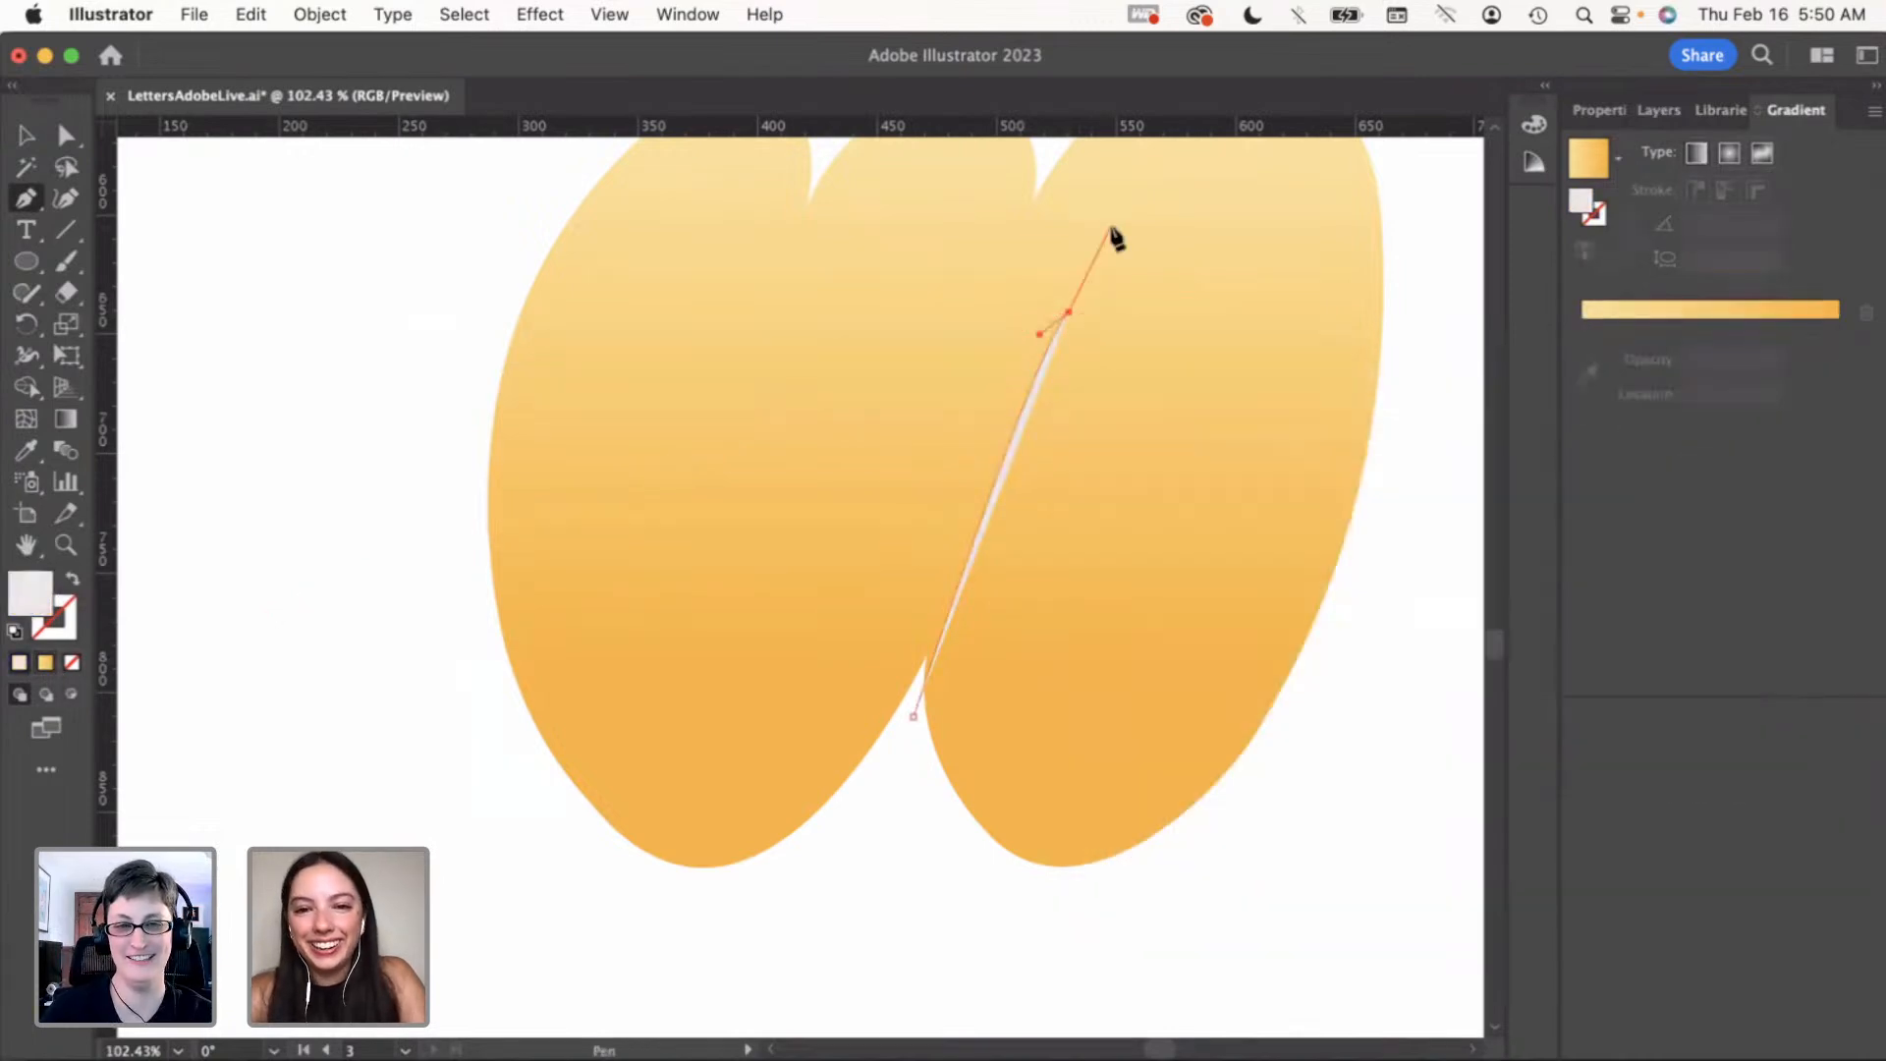
{"action": "left_click_drag", "start_coordinate": [902, 714], "coordinate": [899, 730]}
{"action": "left_click", "coordinate": [915, 718]}
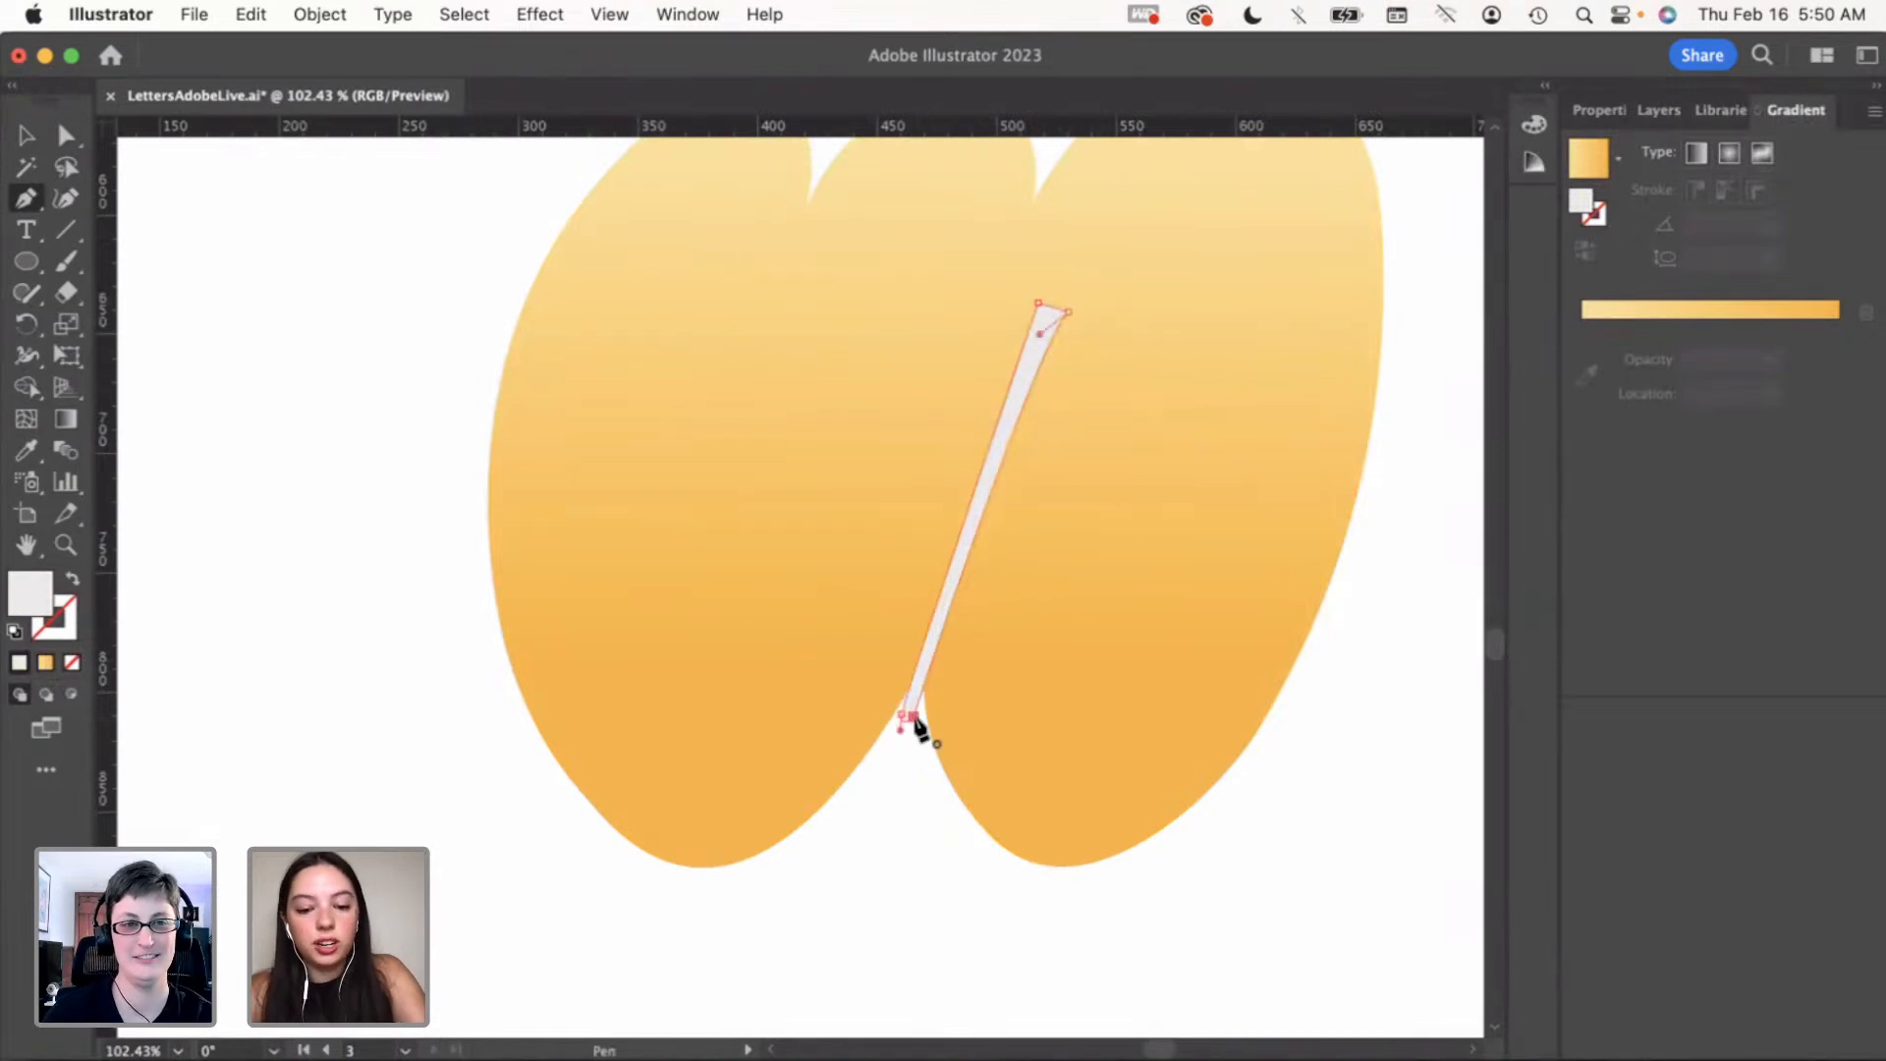
Round all corners of the light gray sliver fully and deselect it
{"action": "key", "text": "v"}
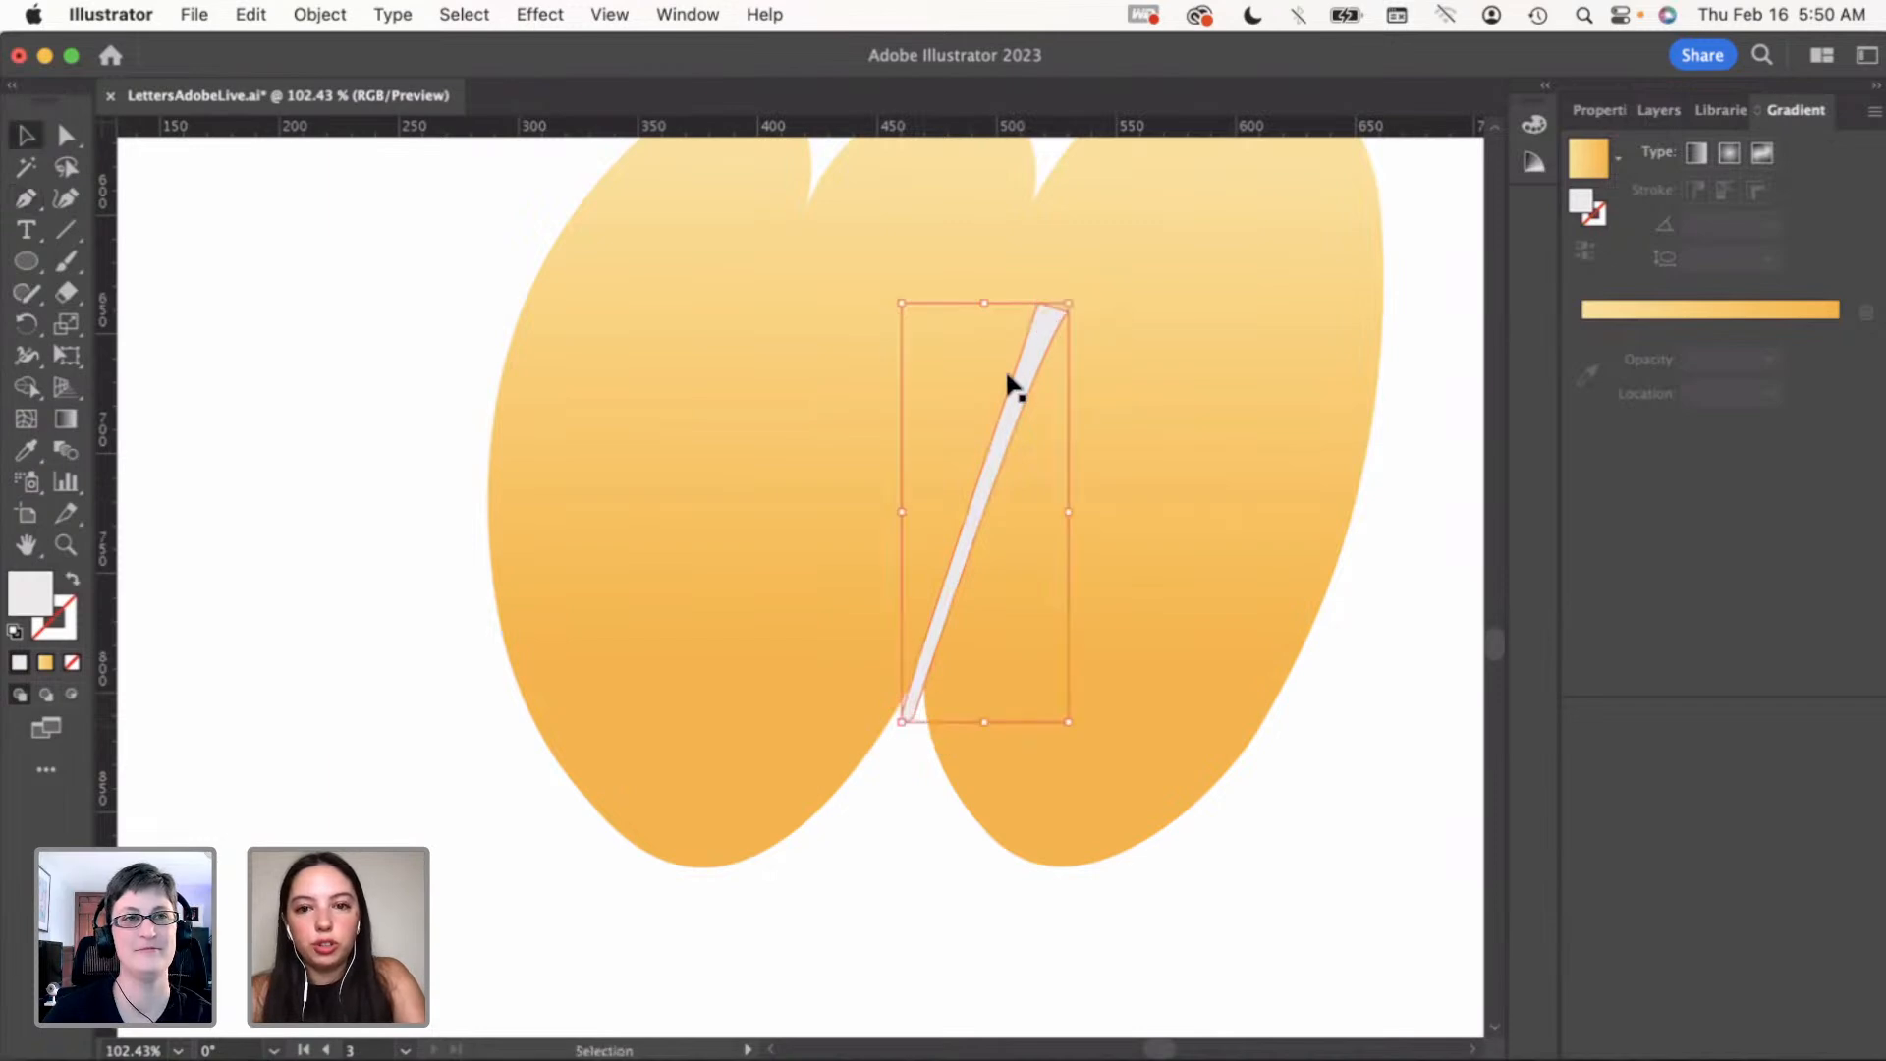
{"action": "key", "text": "a"}
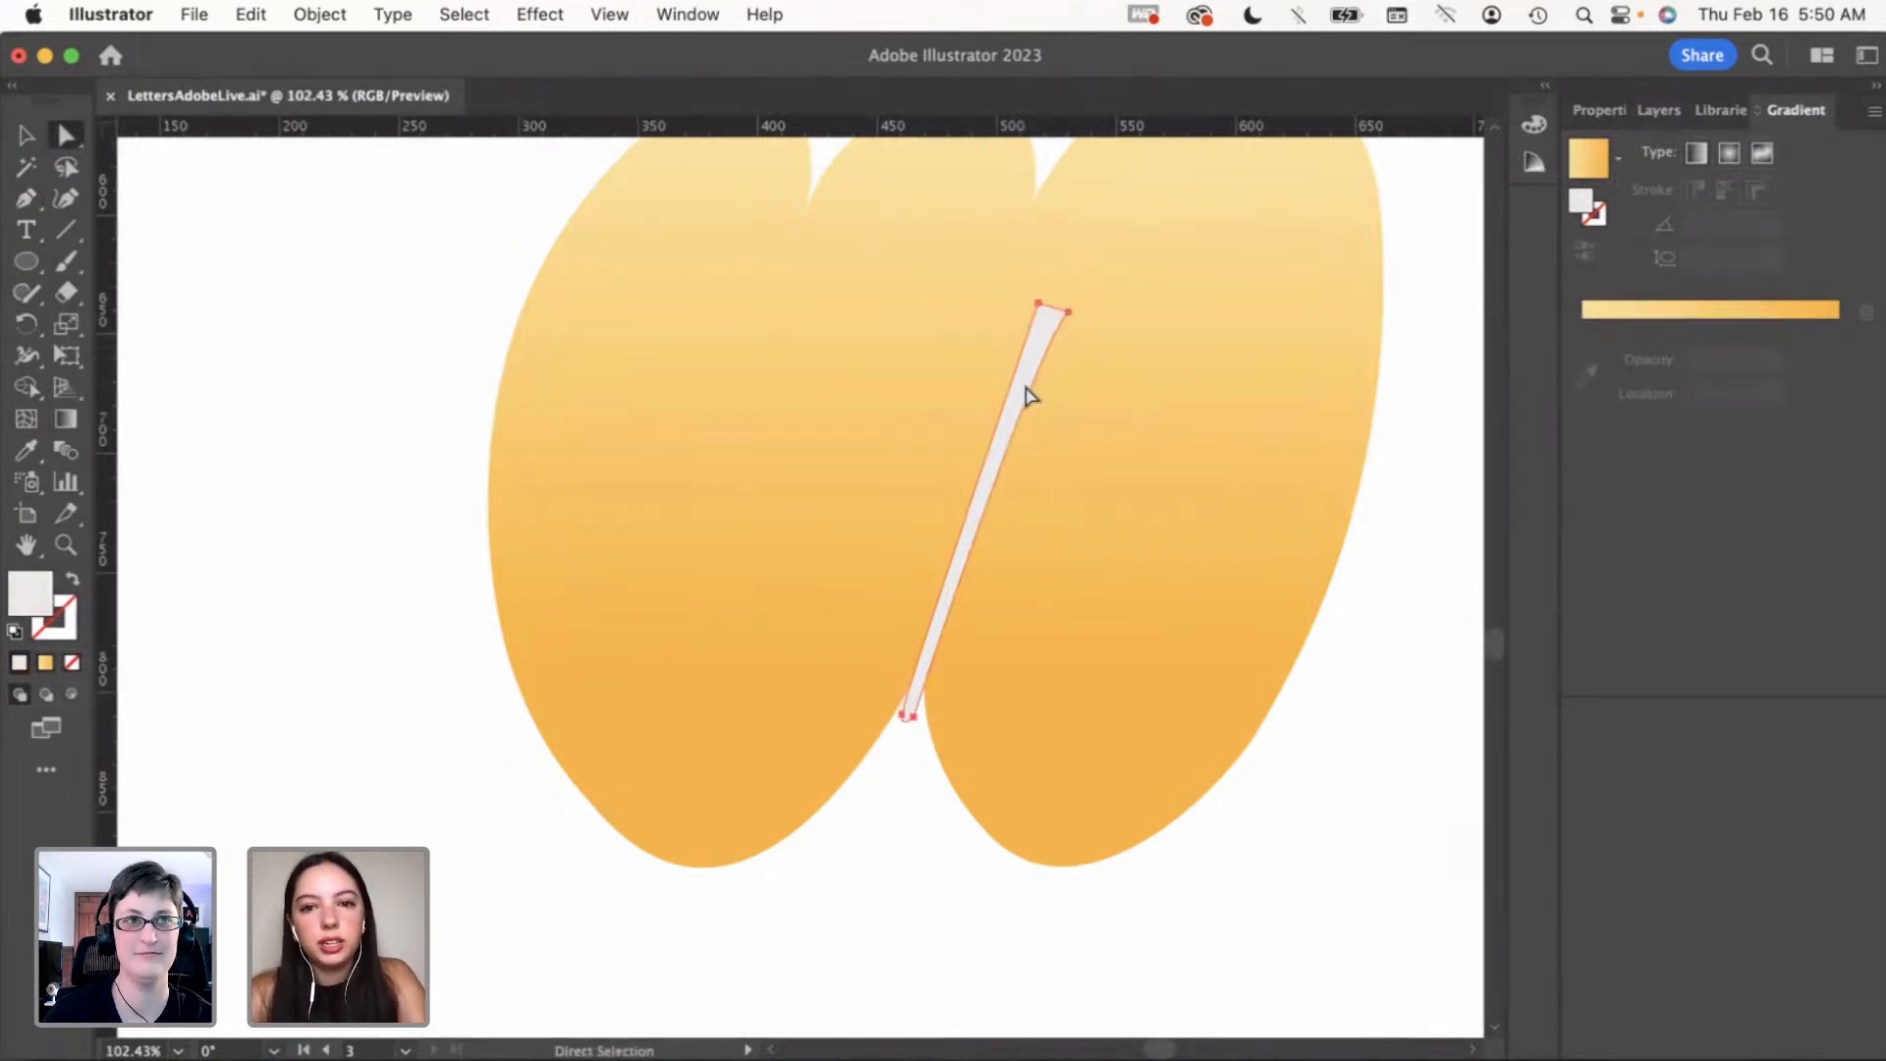
{"action": "left_click_drag", "start_coordinate": [1045, 336], "coordinate": [1046, 342]}
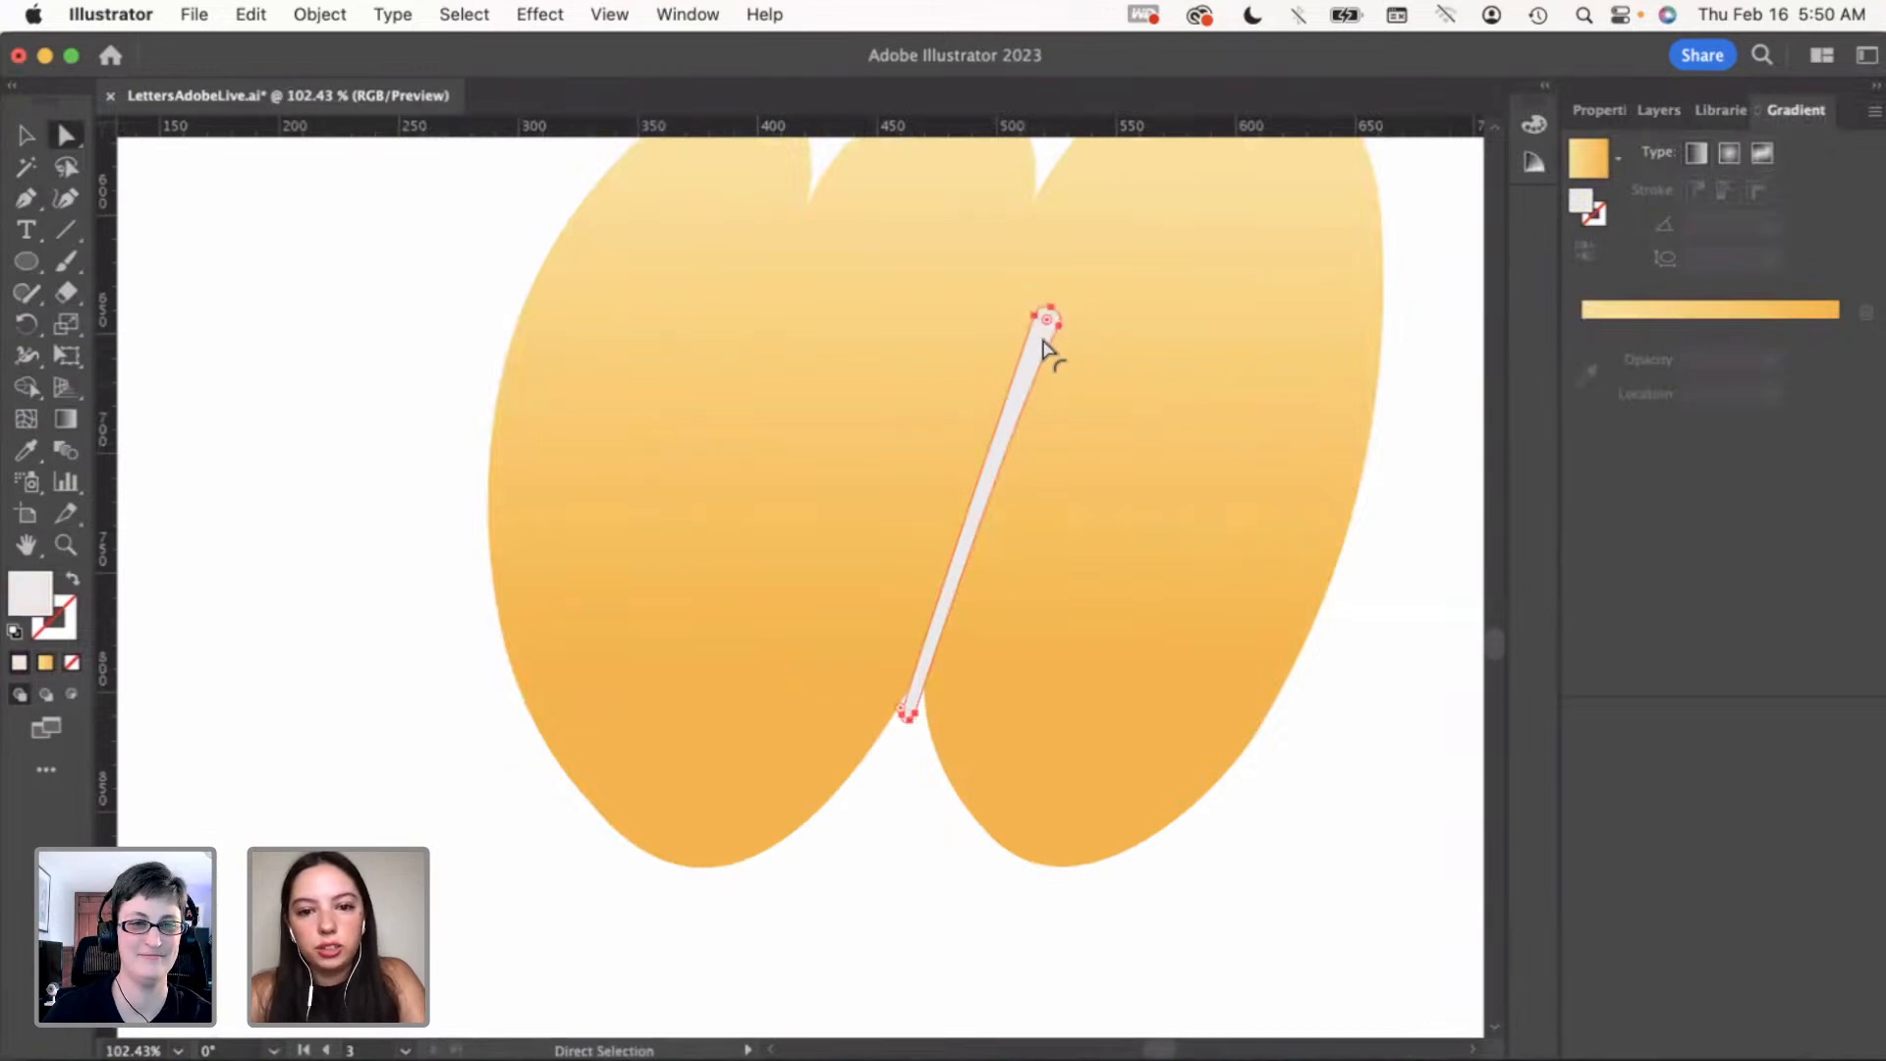
{"action": "key", "text": "v"}
{"action": "left_click", "coordinate": [345, 538]}
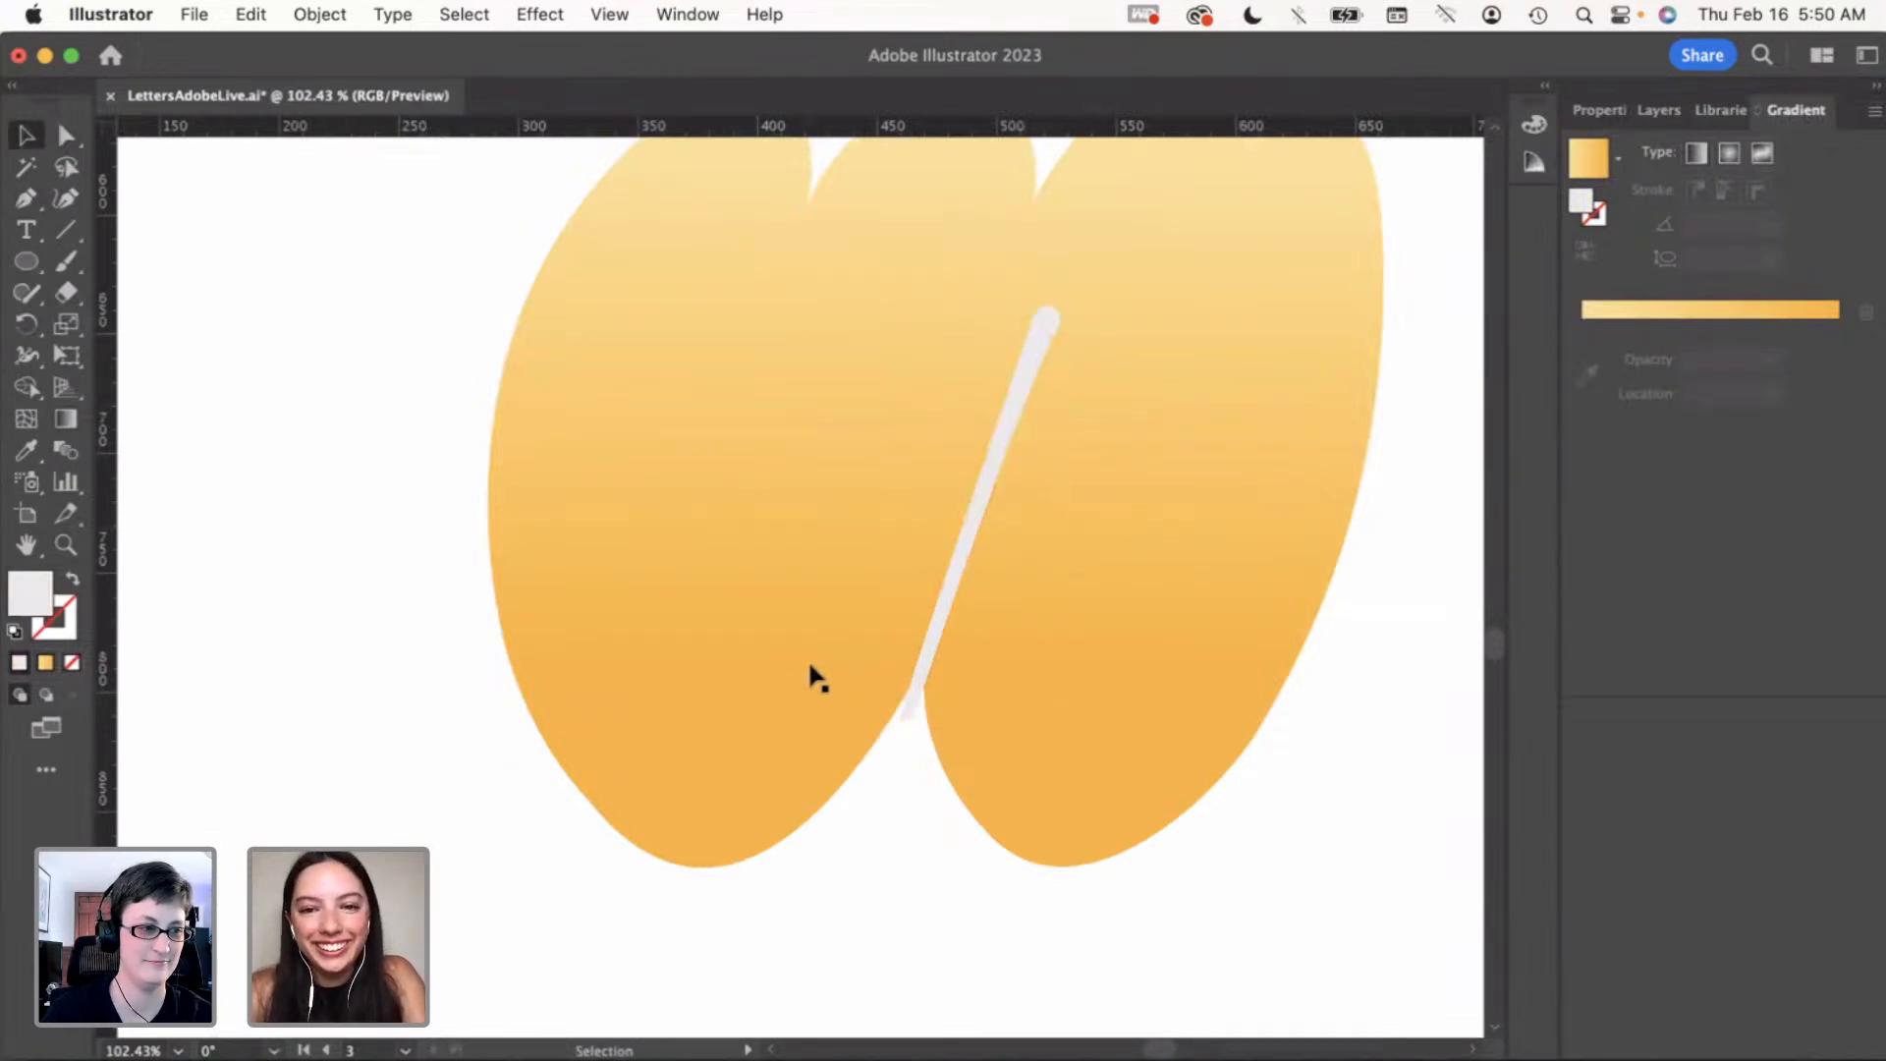
{"action": "scroll", "coordinate": [818, 678], "scroll_direction": "down", "scroll_amount": 4}
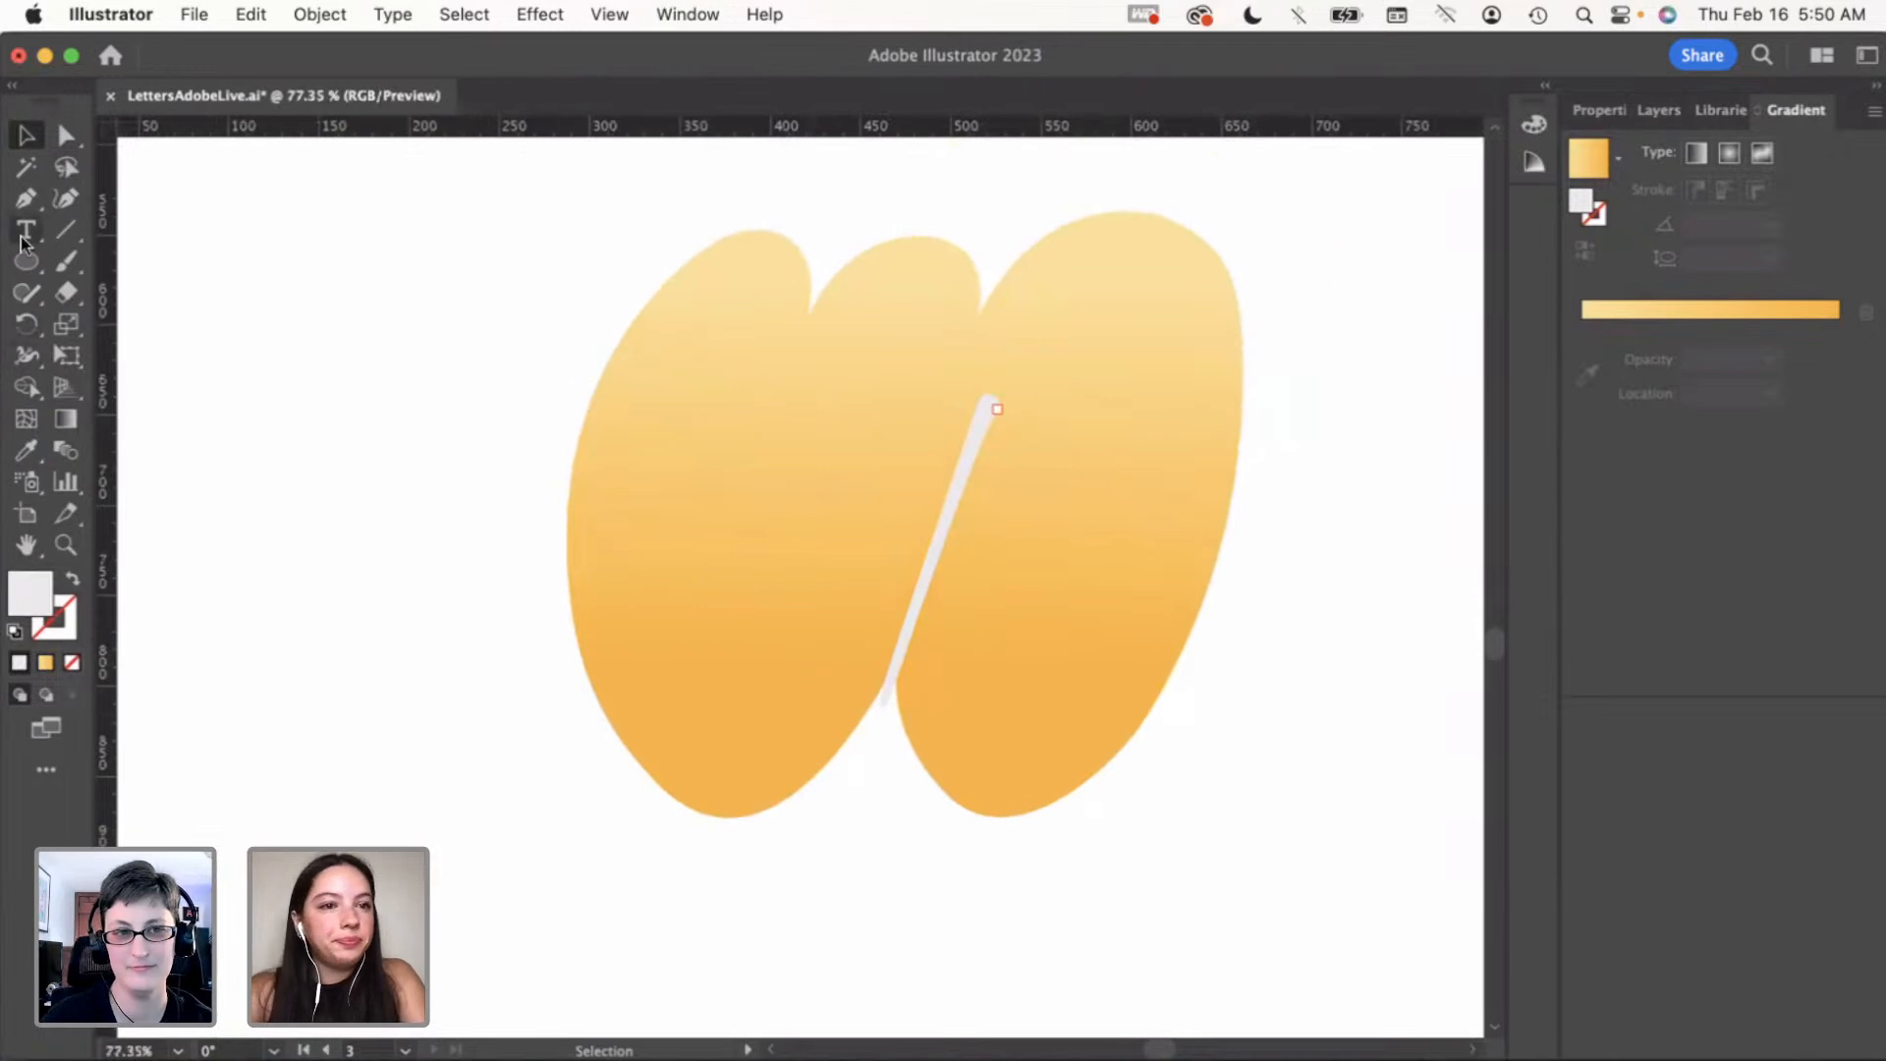
Draw a closed, thin slanted light gray sliver with the Pen from the notch between the w's first two humps down into the letter
{"action": "left_click", "coordinate": [27, 197]}
{"action": "scroll", "coordinate": [795, 286], "scroll_direction": "up", "scroll_amount": 4}
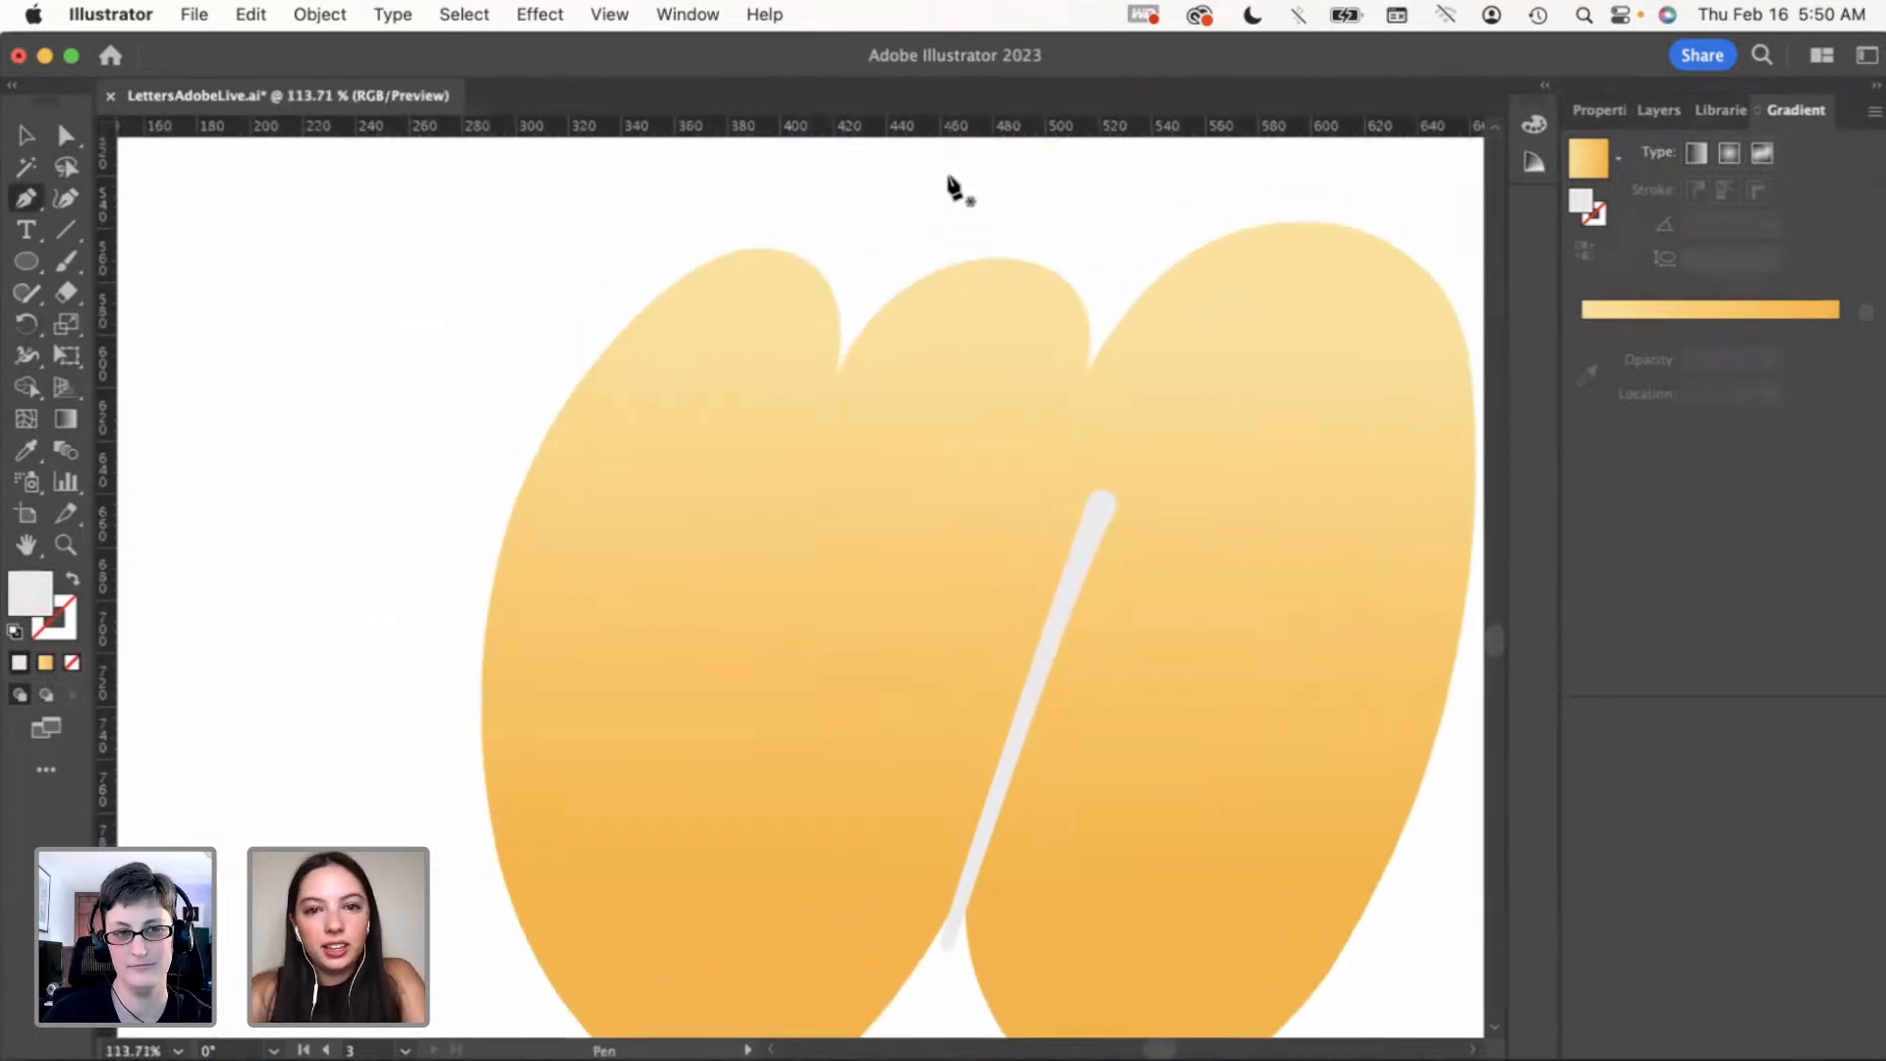
{"action": "left_click", "coordinate": [885, 269]}
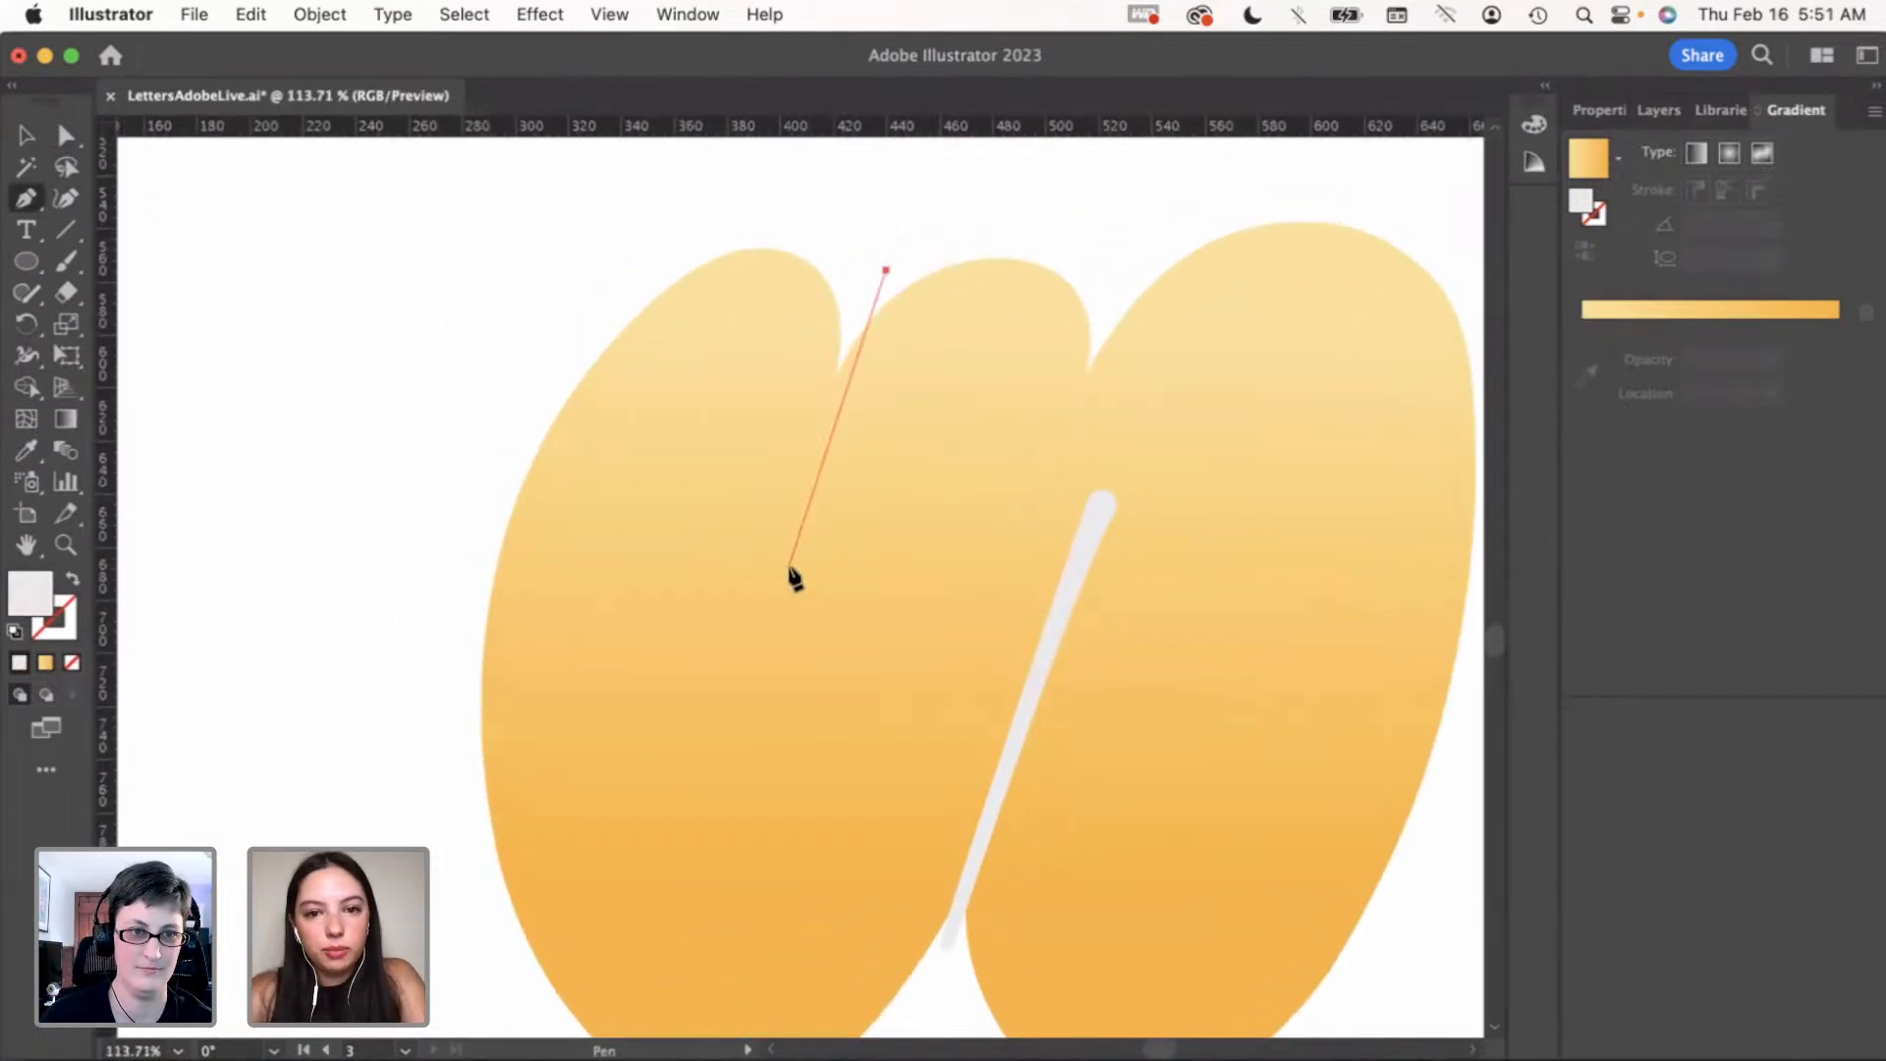
{"action": "left_click_drag", "start_coordinate": [751, 692], "coordinate": [756, 718]}
{"action": "left_click", "coordinate": [771, 617]}
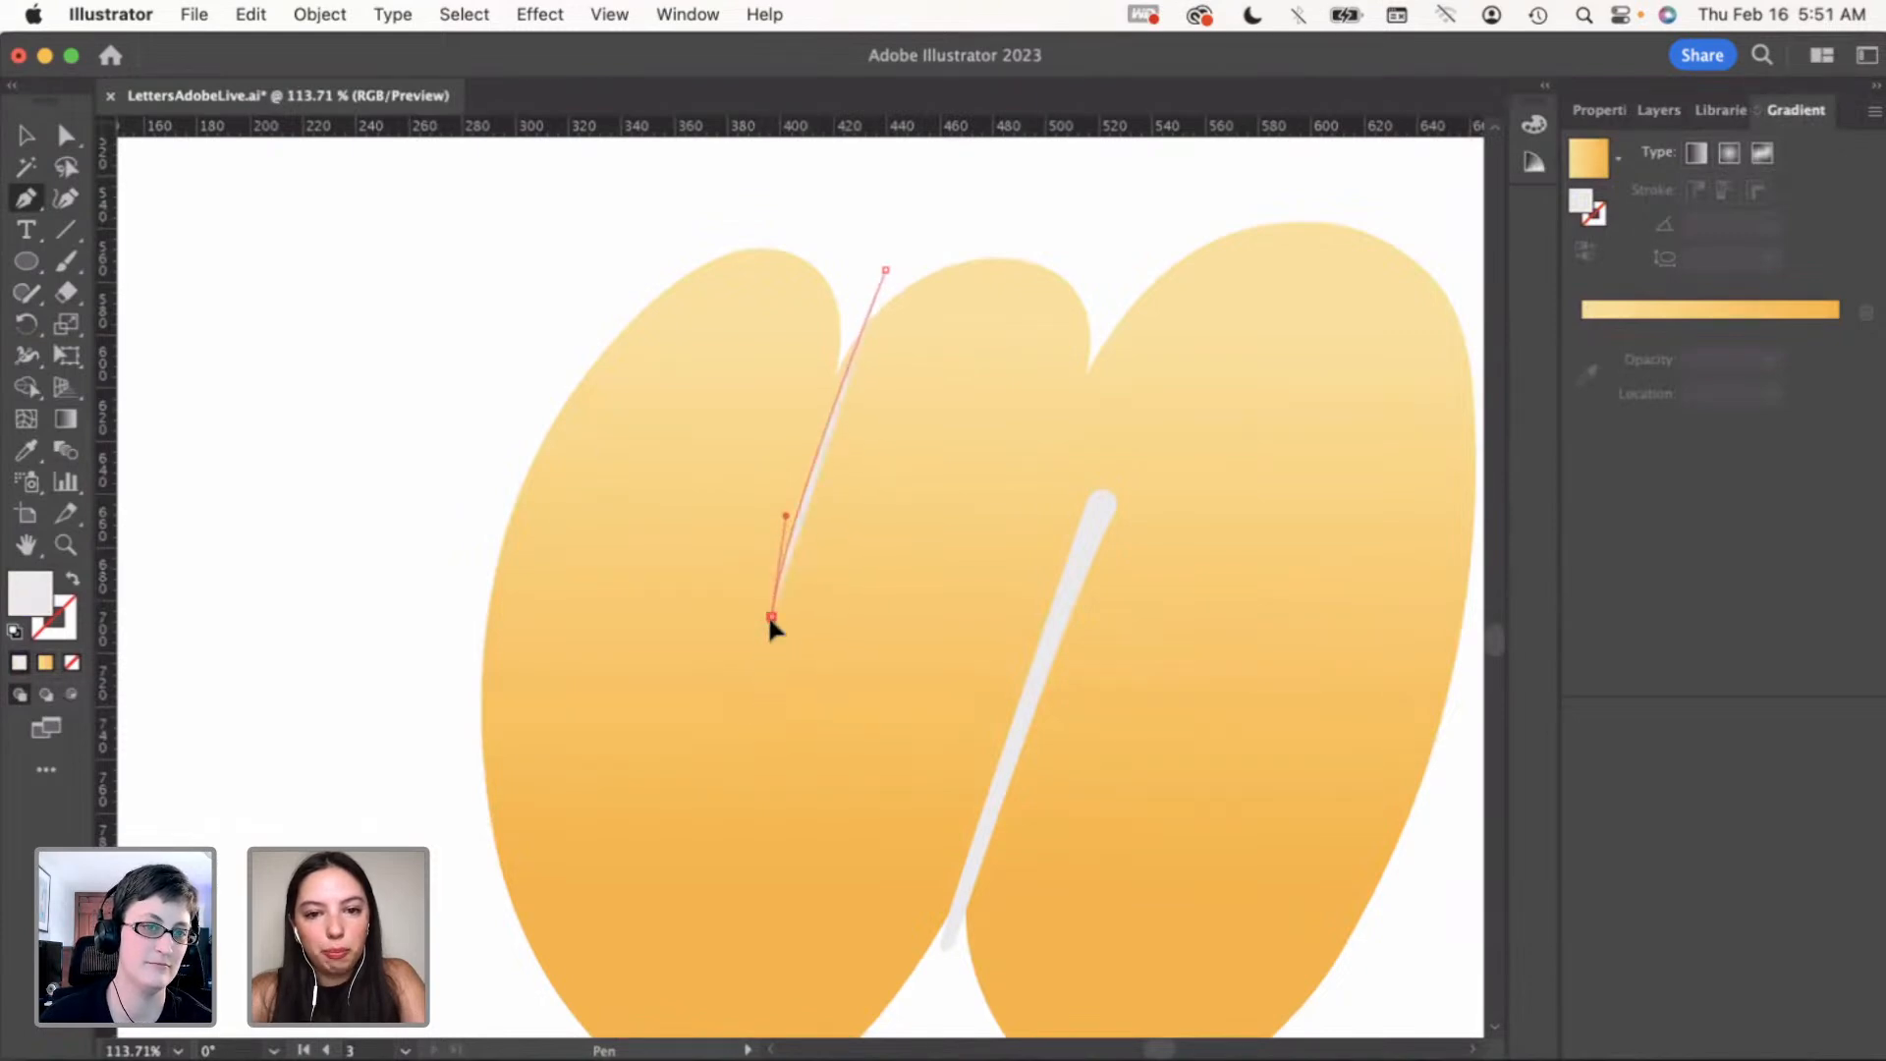
{"action": "left_click", "coordinate": [749, 612]}
{"action": "left_click_drag", "start_coordinate": [857, 281], "coordinate": [872, 275]}
{"action": "left_click", "coordinate": [885, 270]}
{"action": "key", "text": "v"}
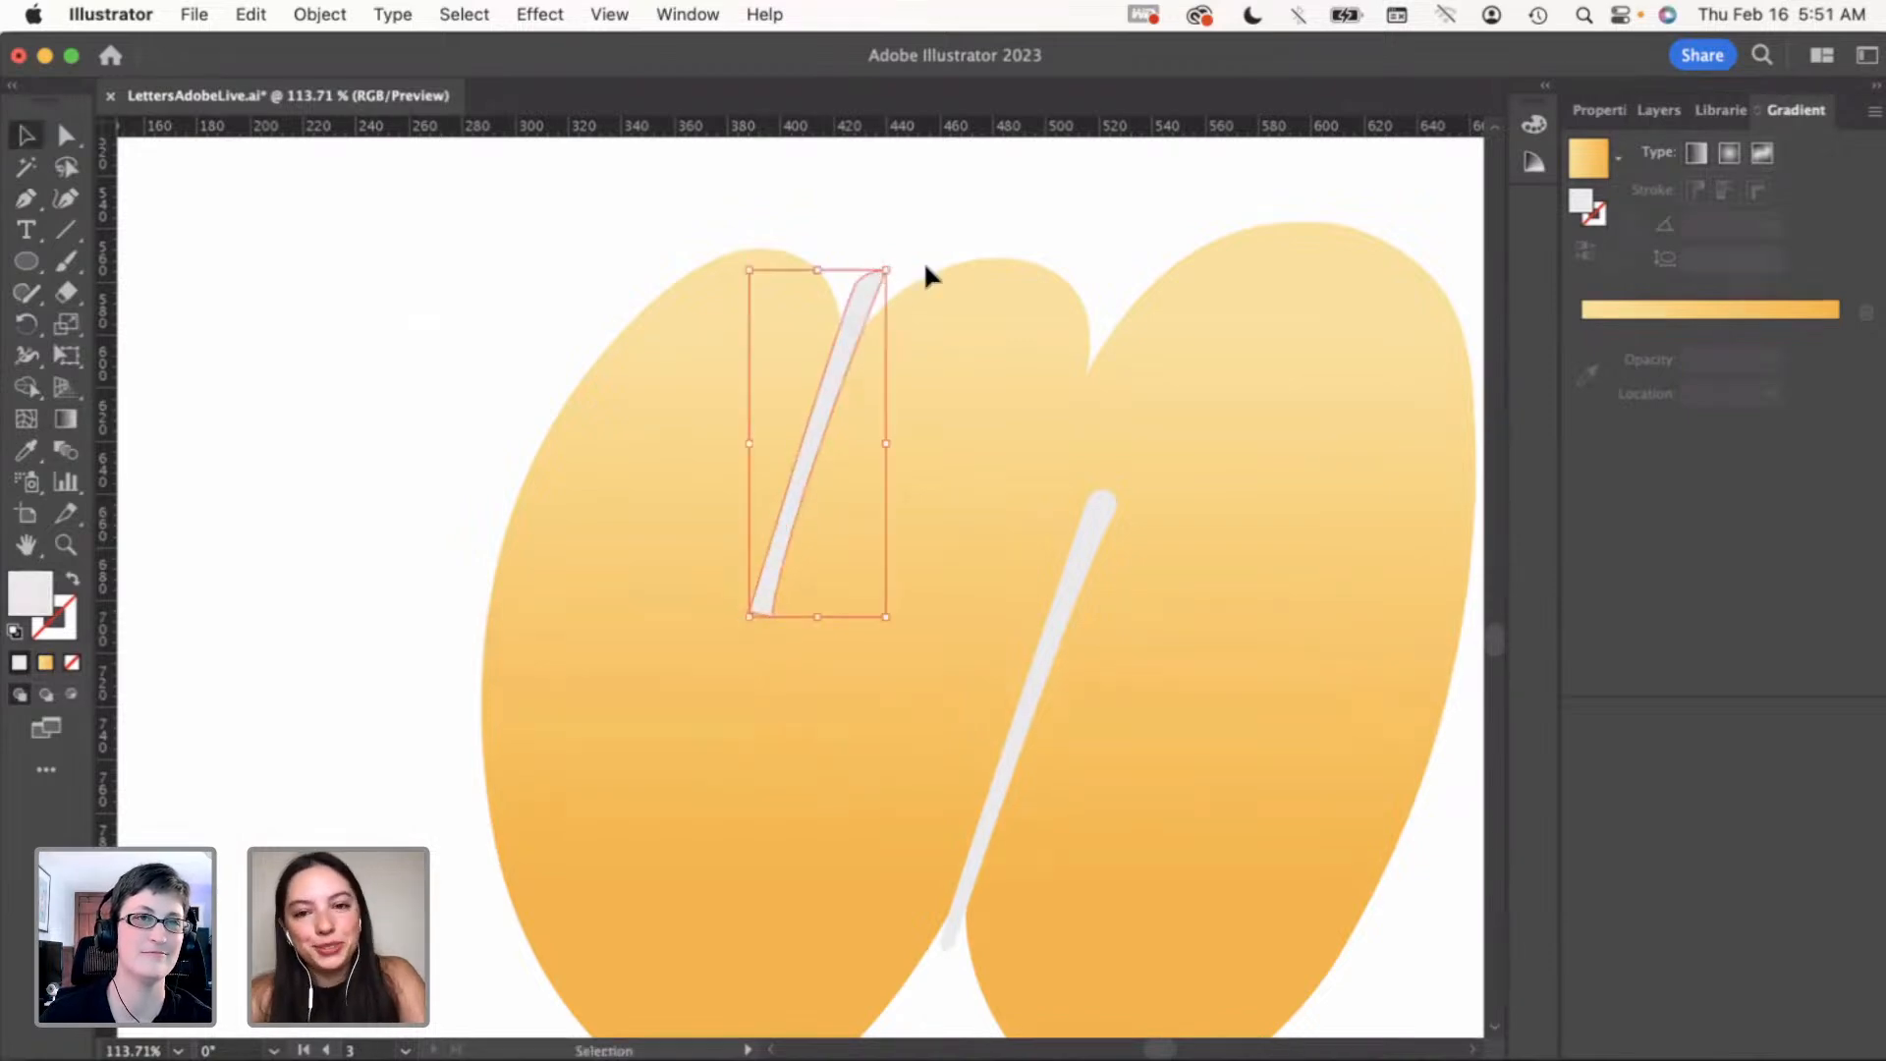
Round all corners of the new light gray sliver fully and shift it slightly down so its upper end sits in the notch
{"action": "left_click", "coordinate": [923, 230]}
{"action": "key", "text": "a"}
{"action": "left_click", "coordinate": [845, 373]}
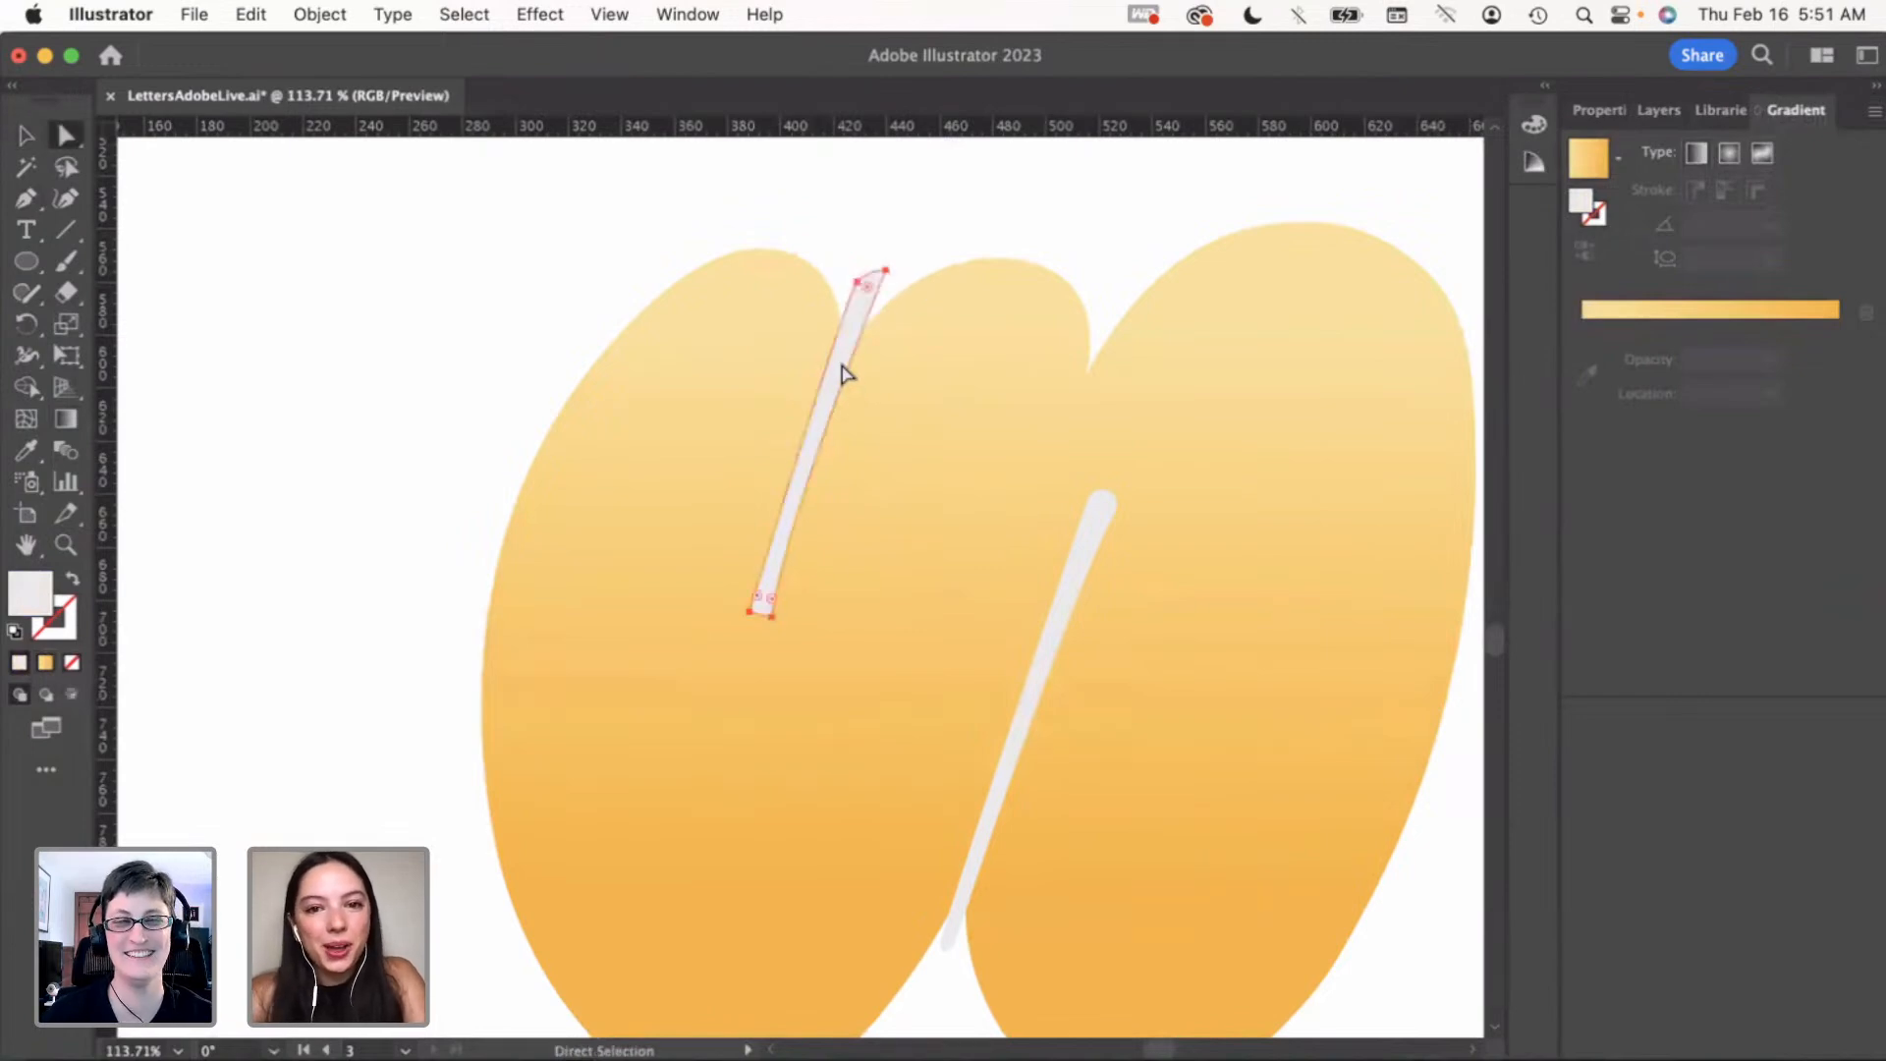
{"action": "left_click_drag", "start_coordinate": [771, 598], "coordinate": [769, 586]}
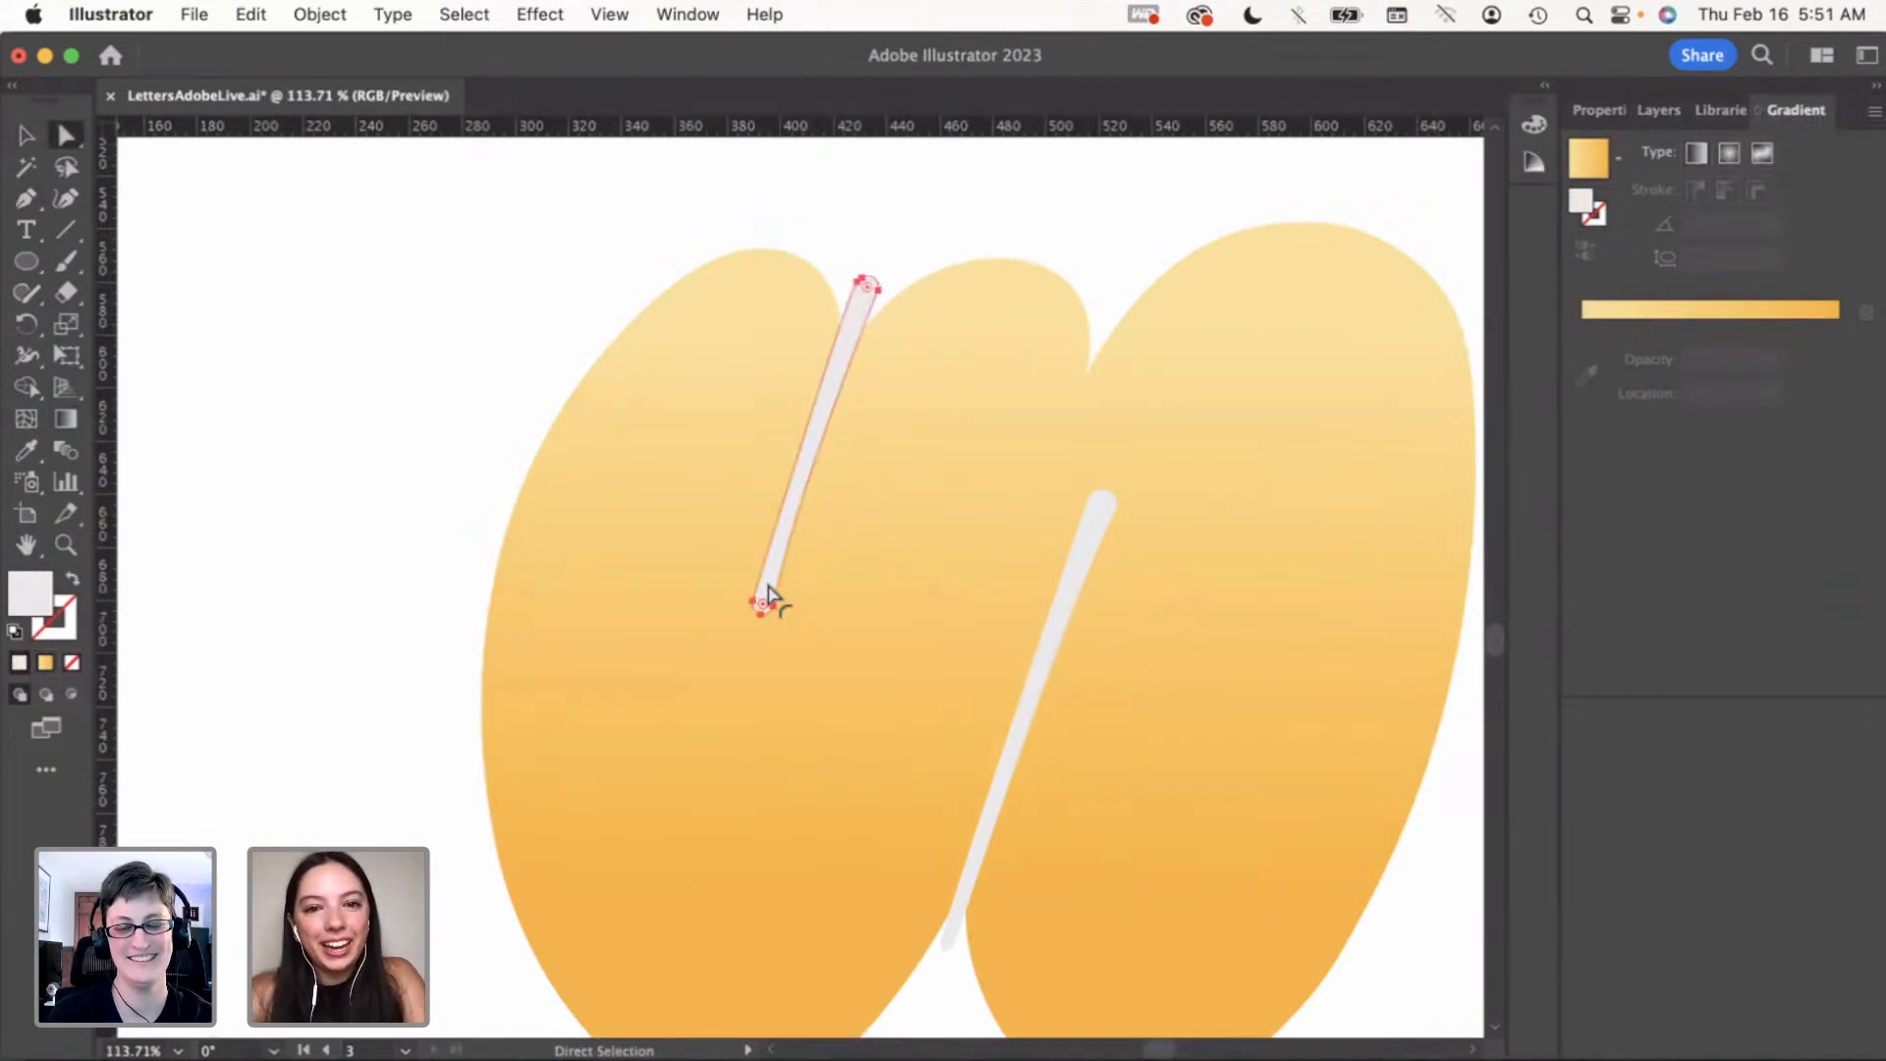
{"action": "key", "text": "v"}
{"action": "left_click", "coordinate": [408, 497]}
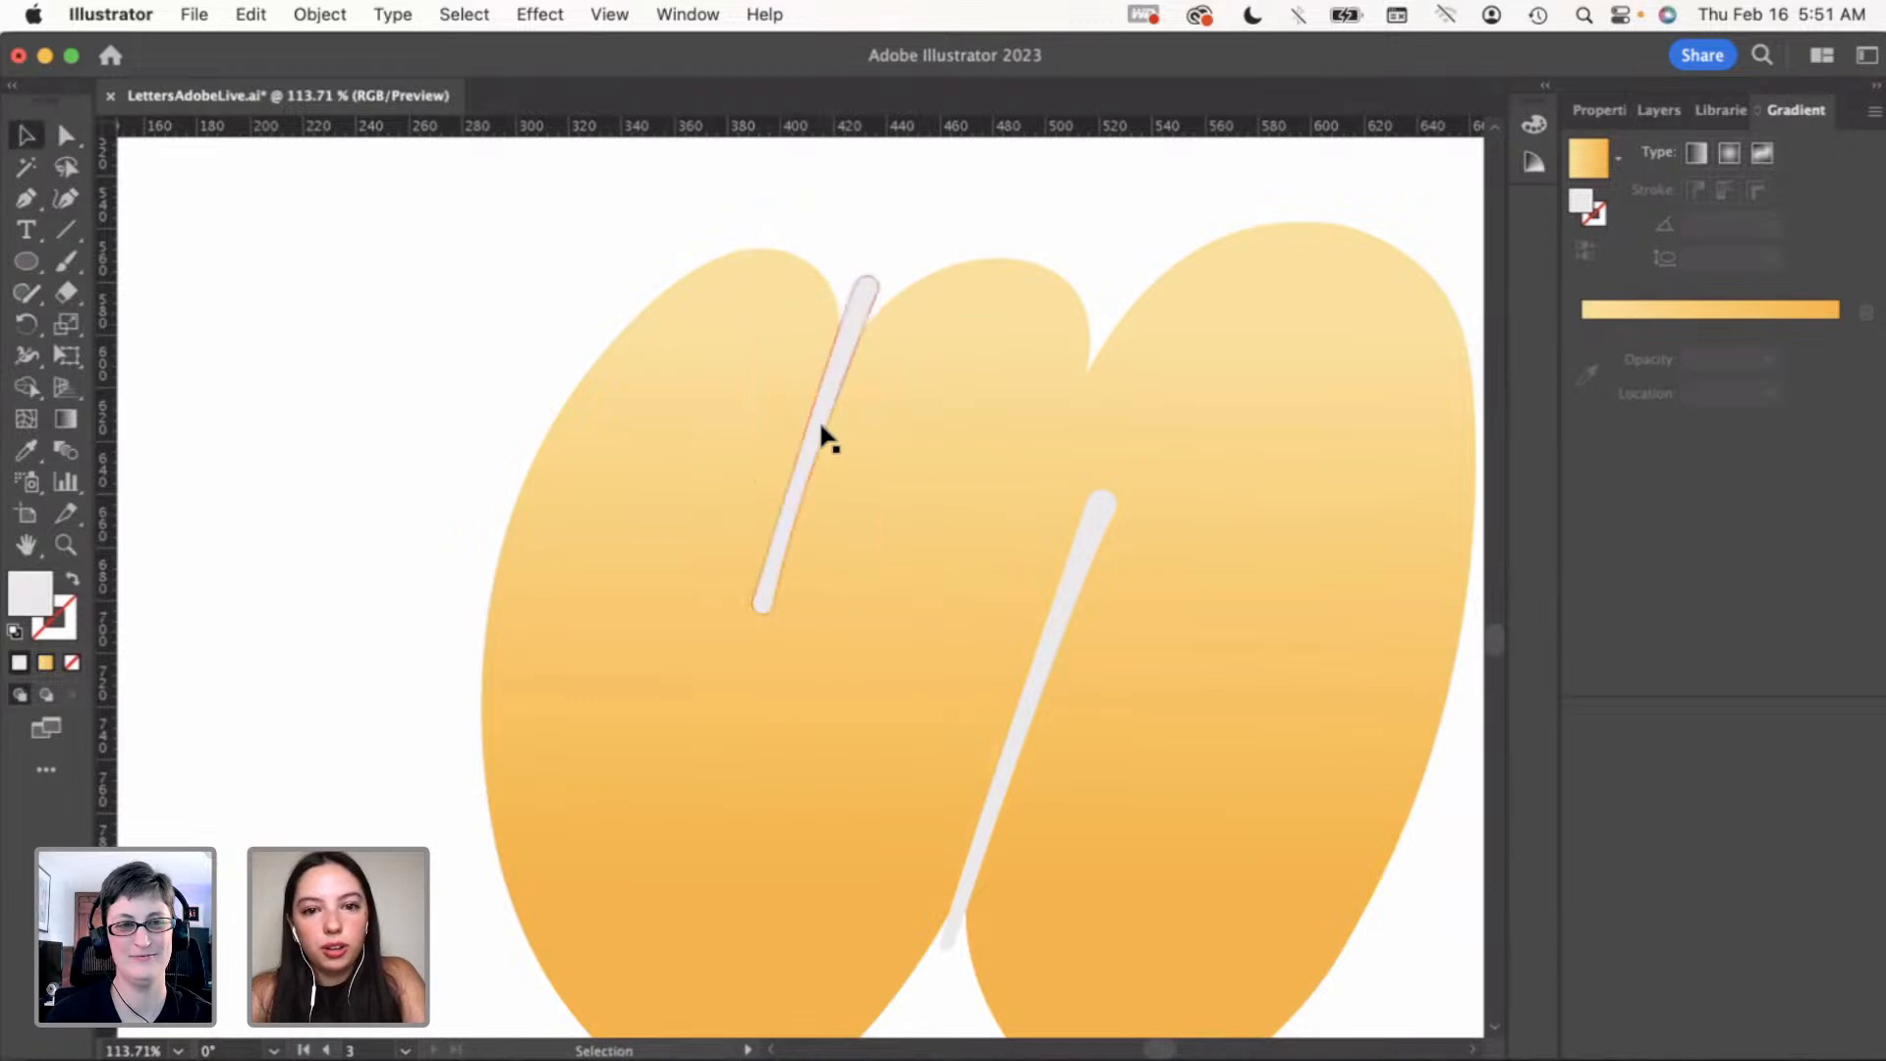
{"action": "left_click_drag", "start_coordinate": [814, 437], "coordinate": [809, 443]}
{"action": "left_click", "coordinate": [449, 489]}
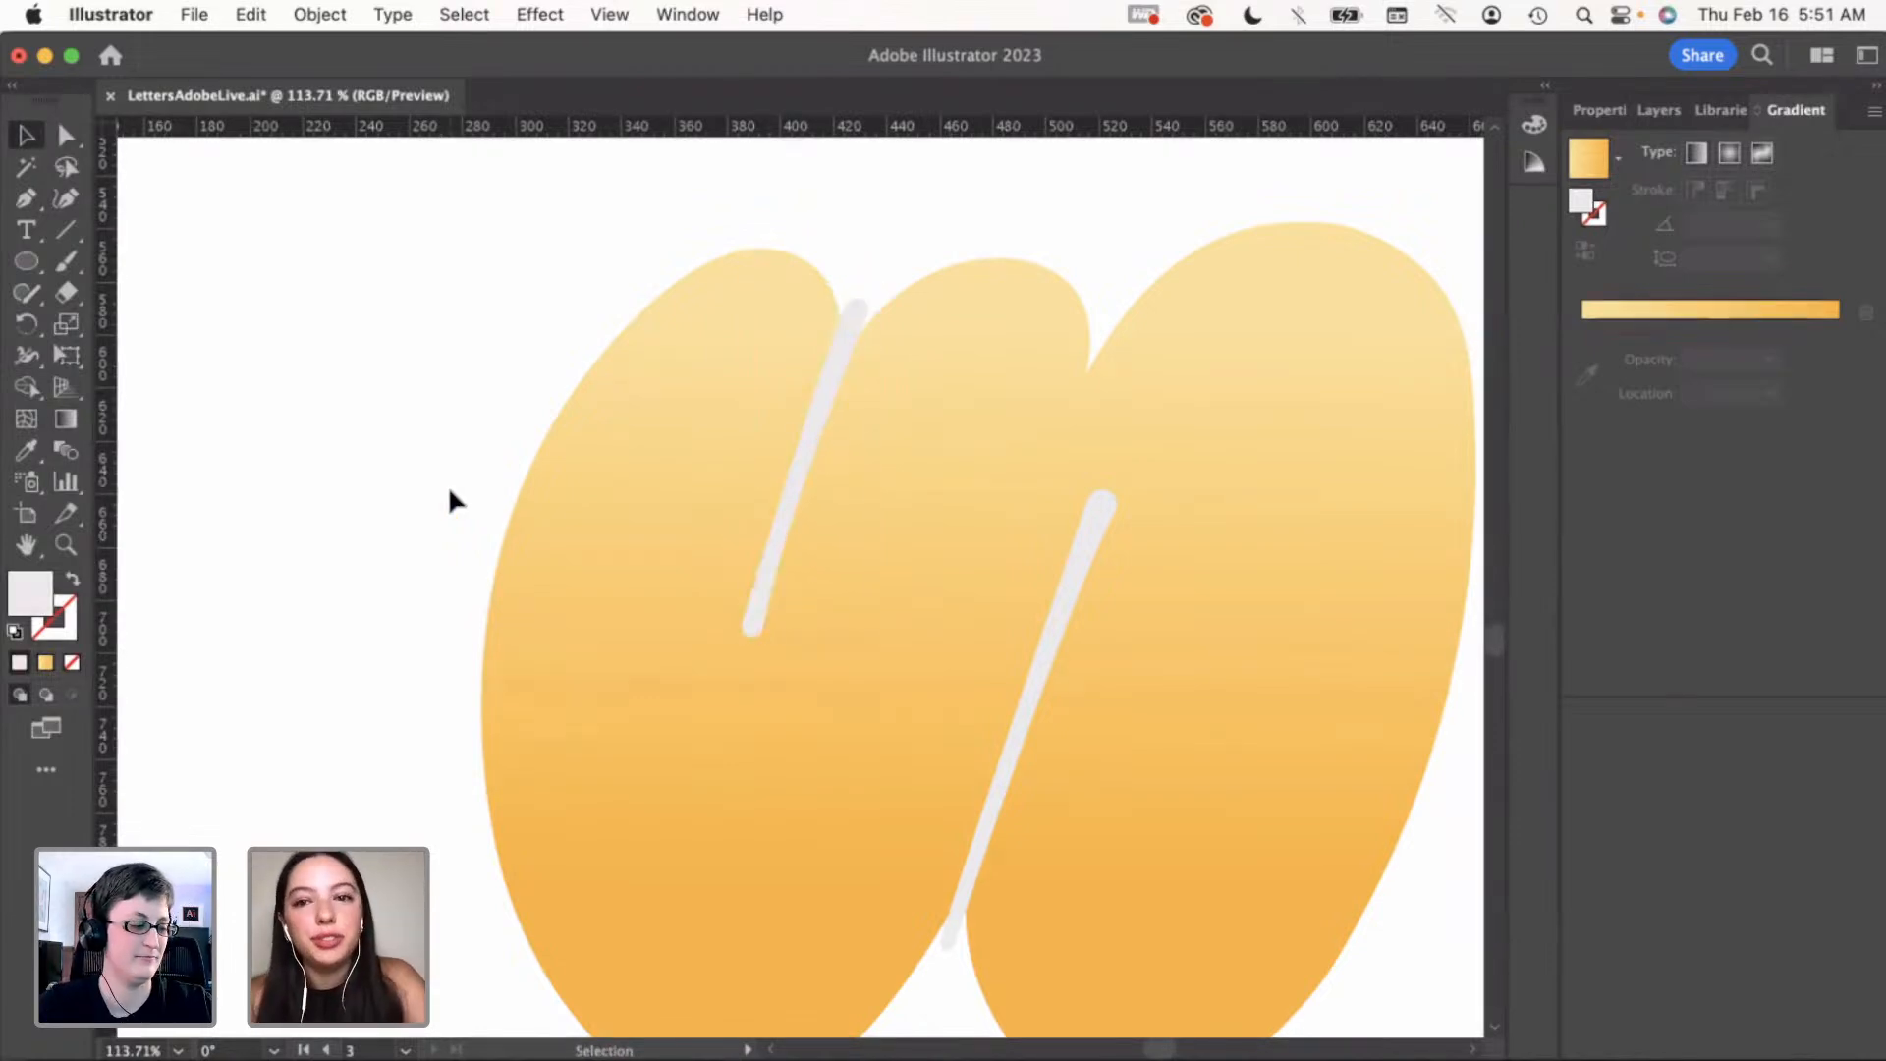
Select the w with both slivers and subtract the slivers from the letter with Minus Front
{"action": "scroll", "coordinate": [449, 490], "scroll_direction": "down", "scroll_amount": 3}
{"action": "scroll", "coordinate": [452, 505], "scroll_direction": "down", "scroll_amount": 2}
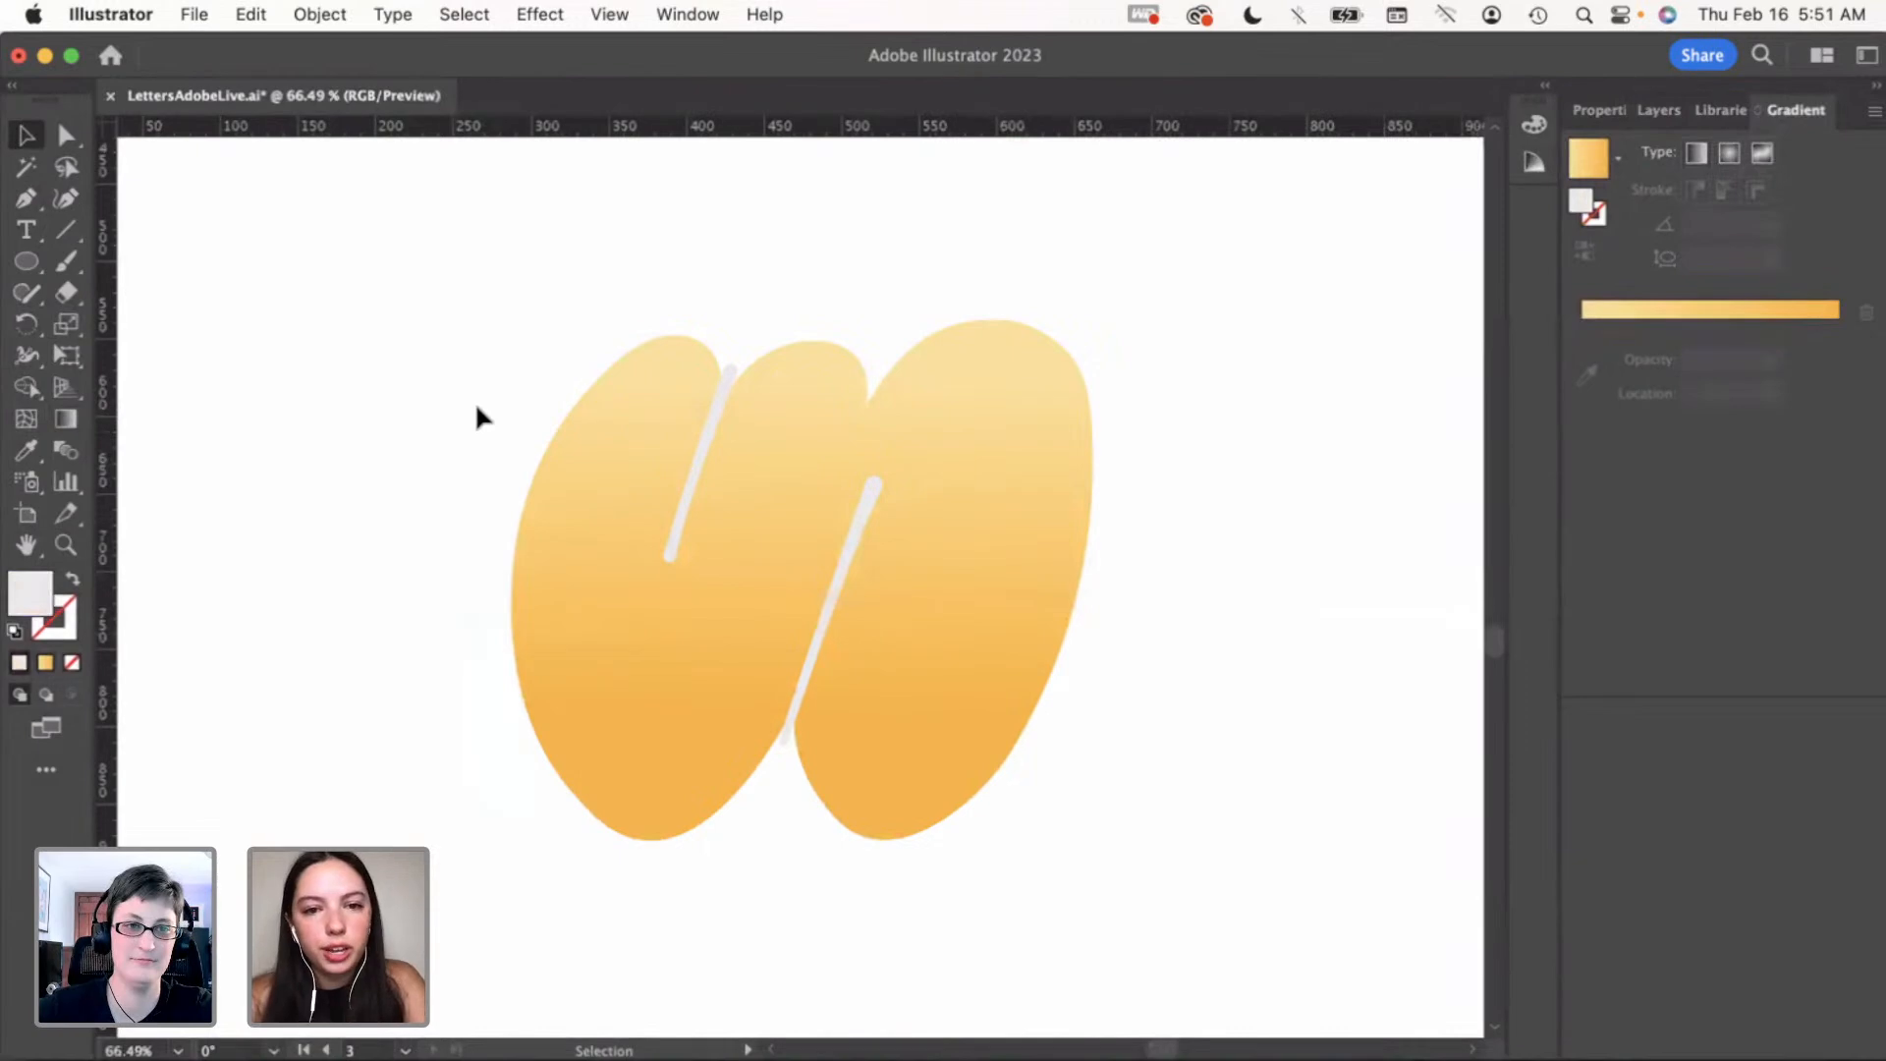
{"action": "left_click_drag", "start_coordinate": [468, 333], "coordinate": [1136, 741]}
{"action": "left_click", "coordinate": [1612, 112]}
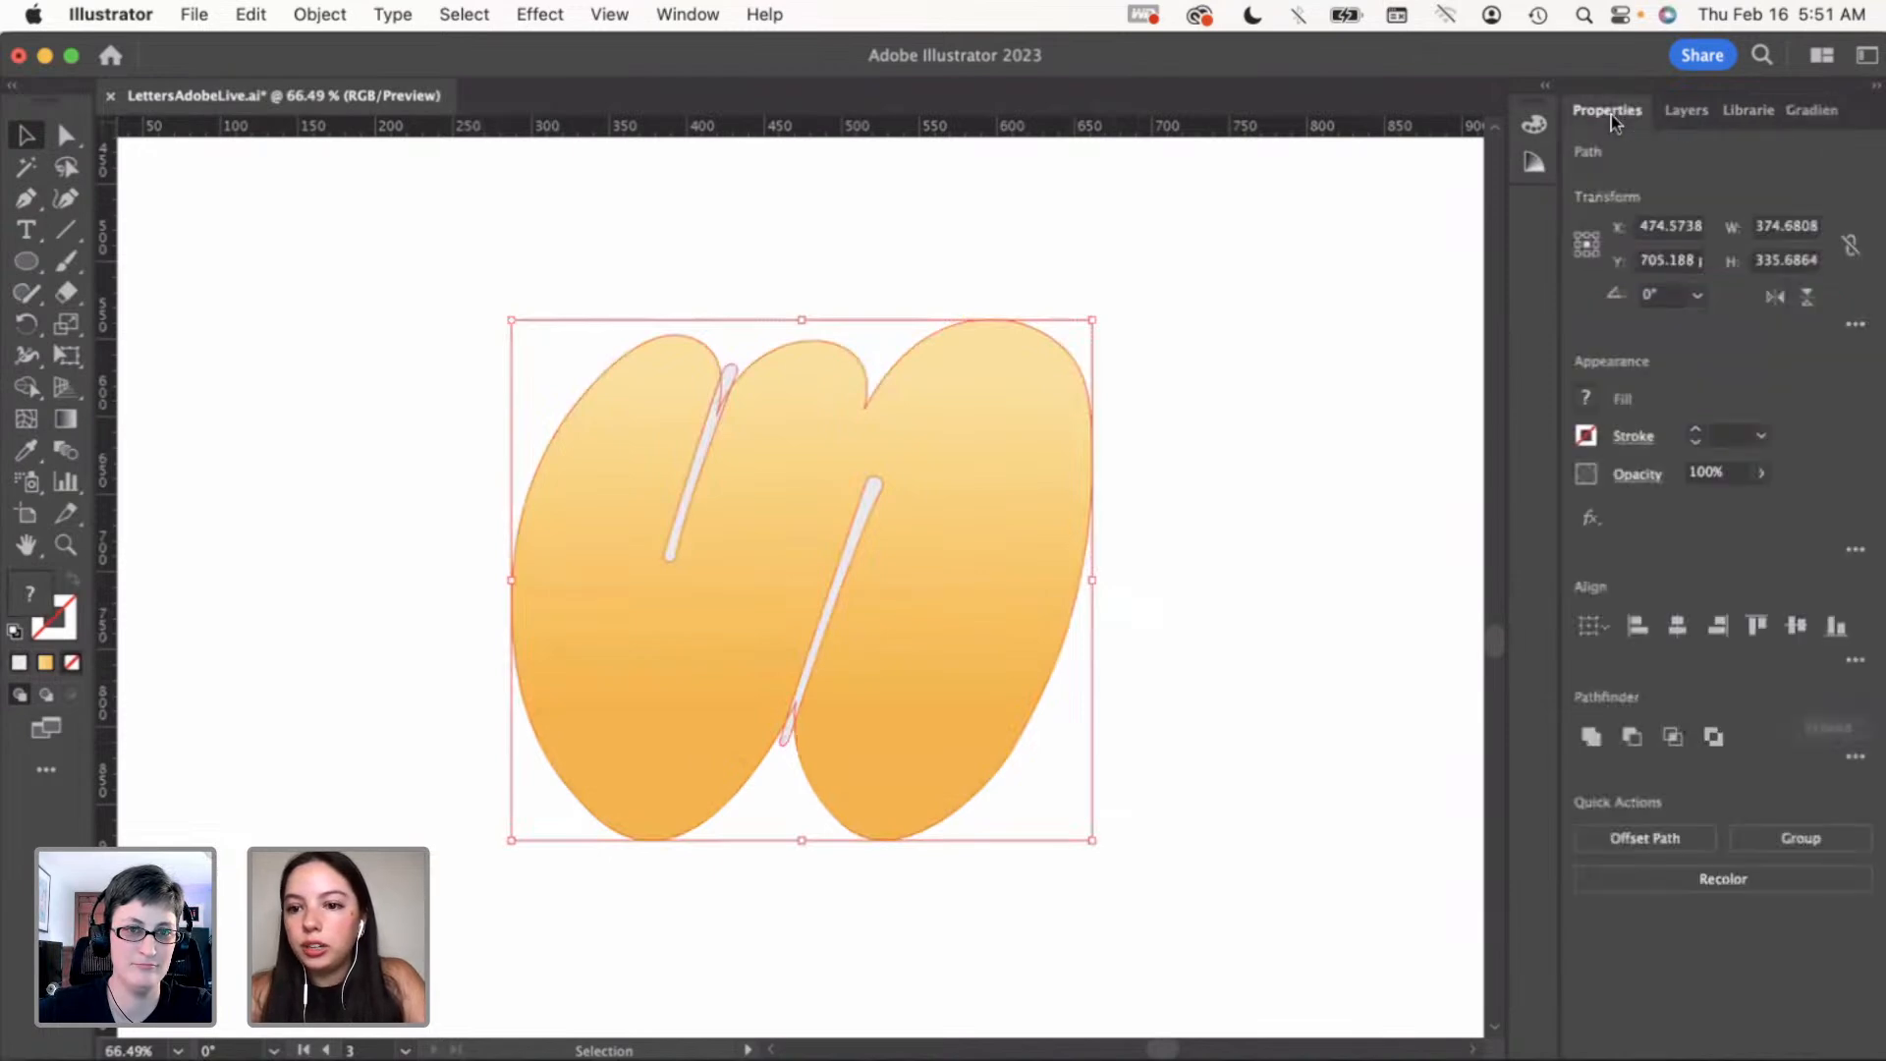
{"action": "left_click", "coordinate": [1633, 738]}
{"action": "left_click", "coordinate": [1279, 651]}
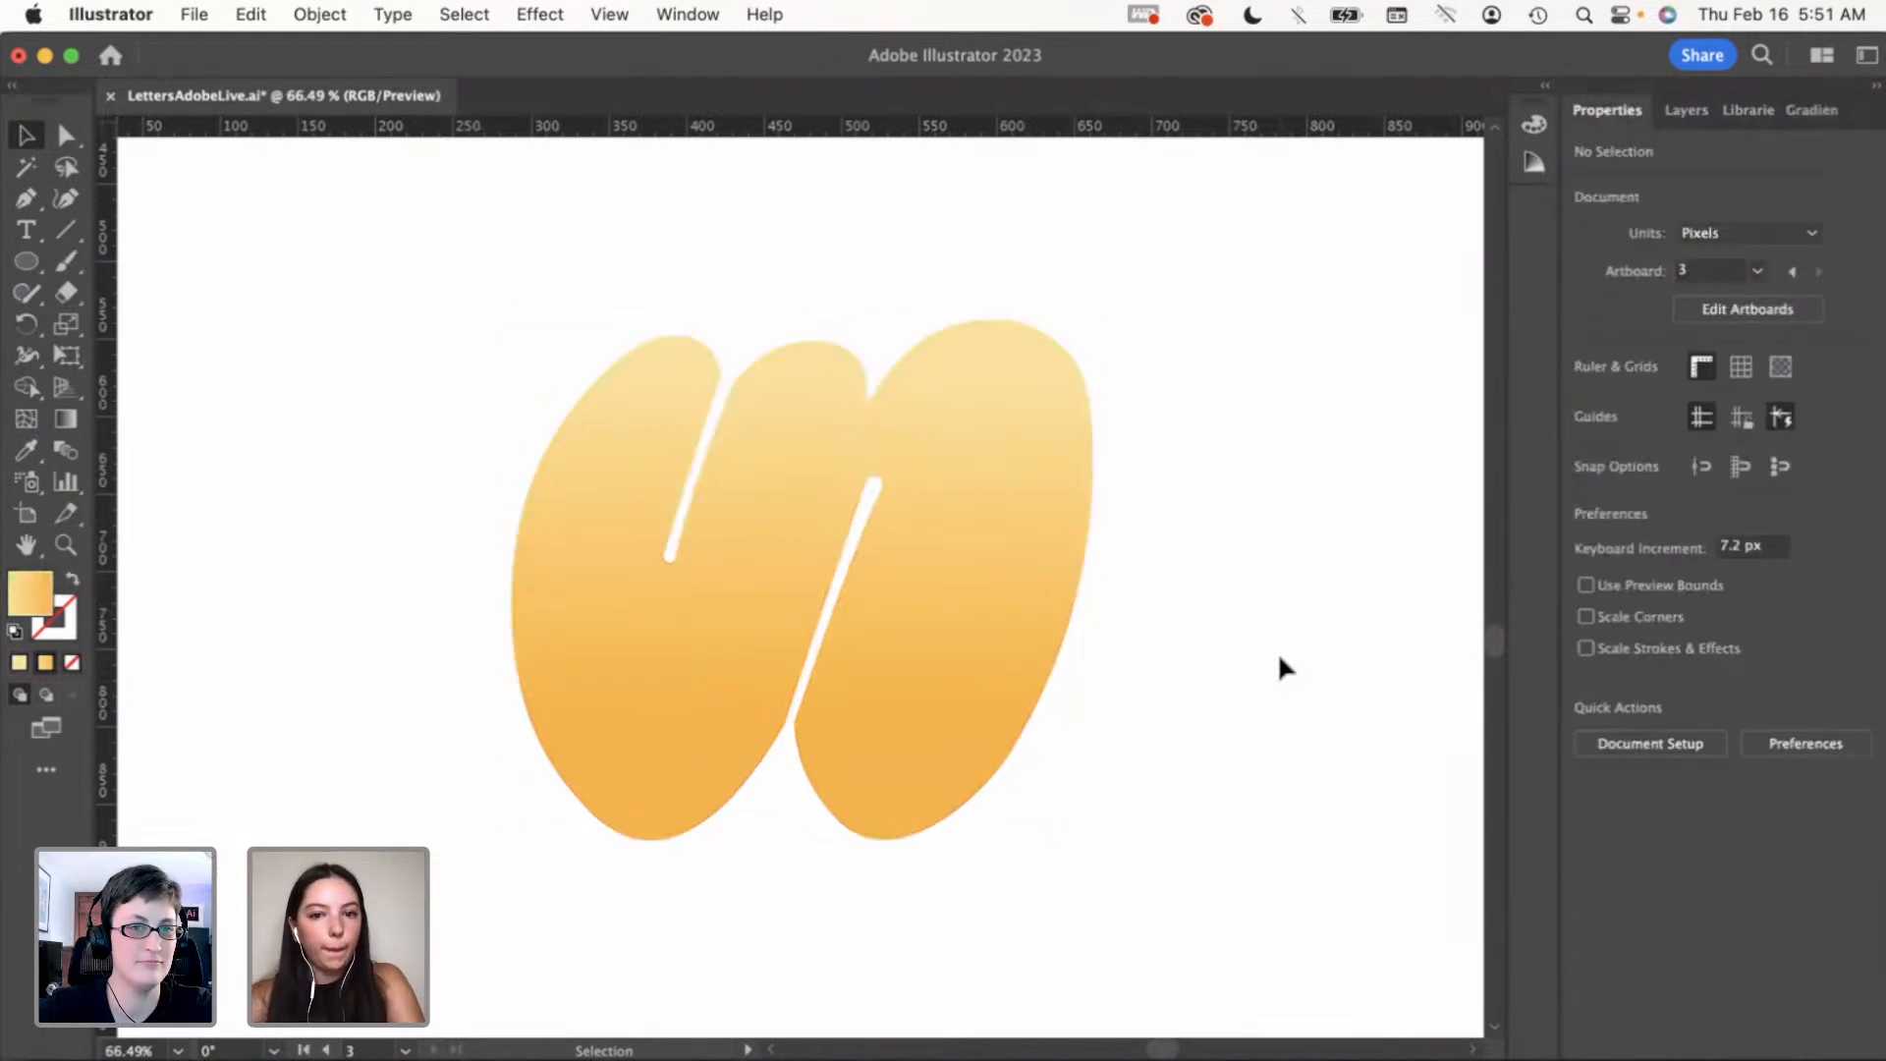
Round the sharp corner on the first hump where the upper cut leaves the letter
{"action": "key", "text": "a"}
{"action": "left_click", "coordinate": [717, 377]}
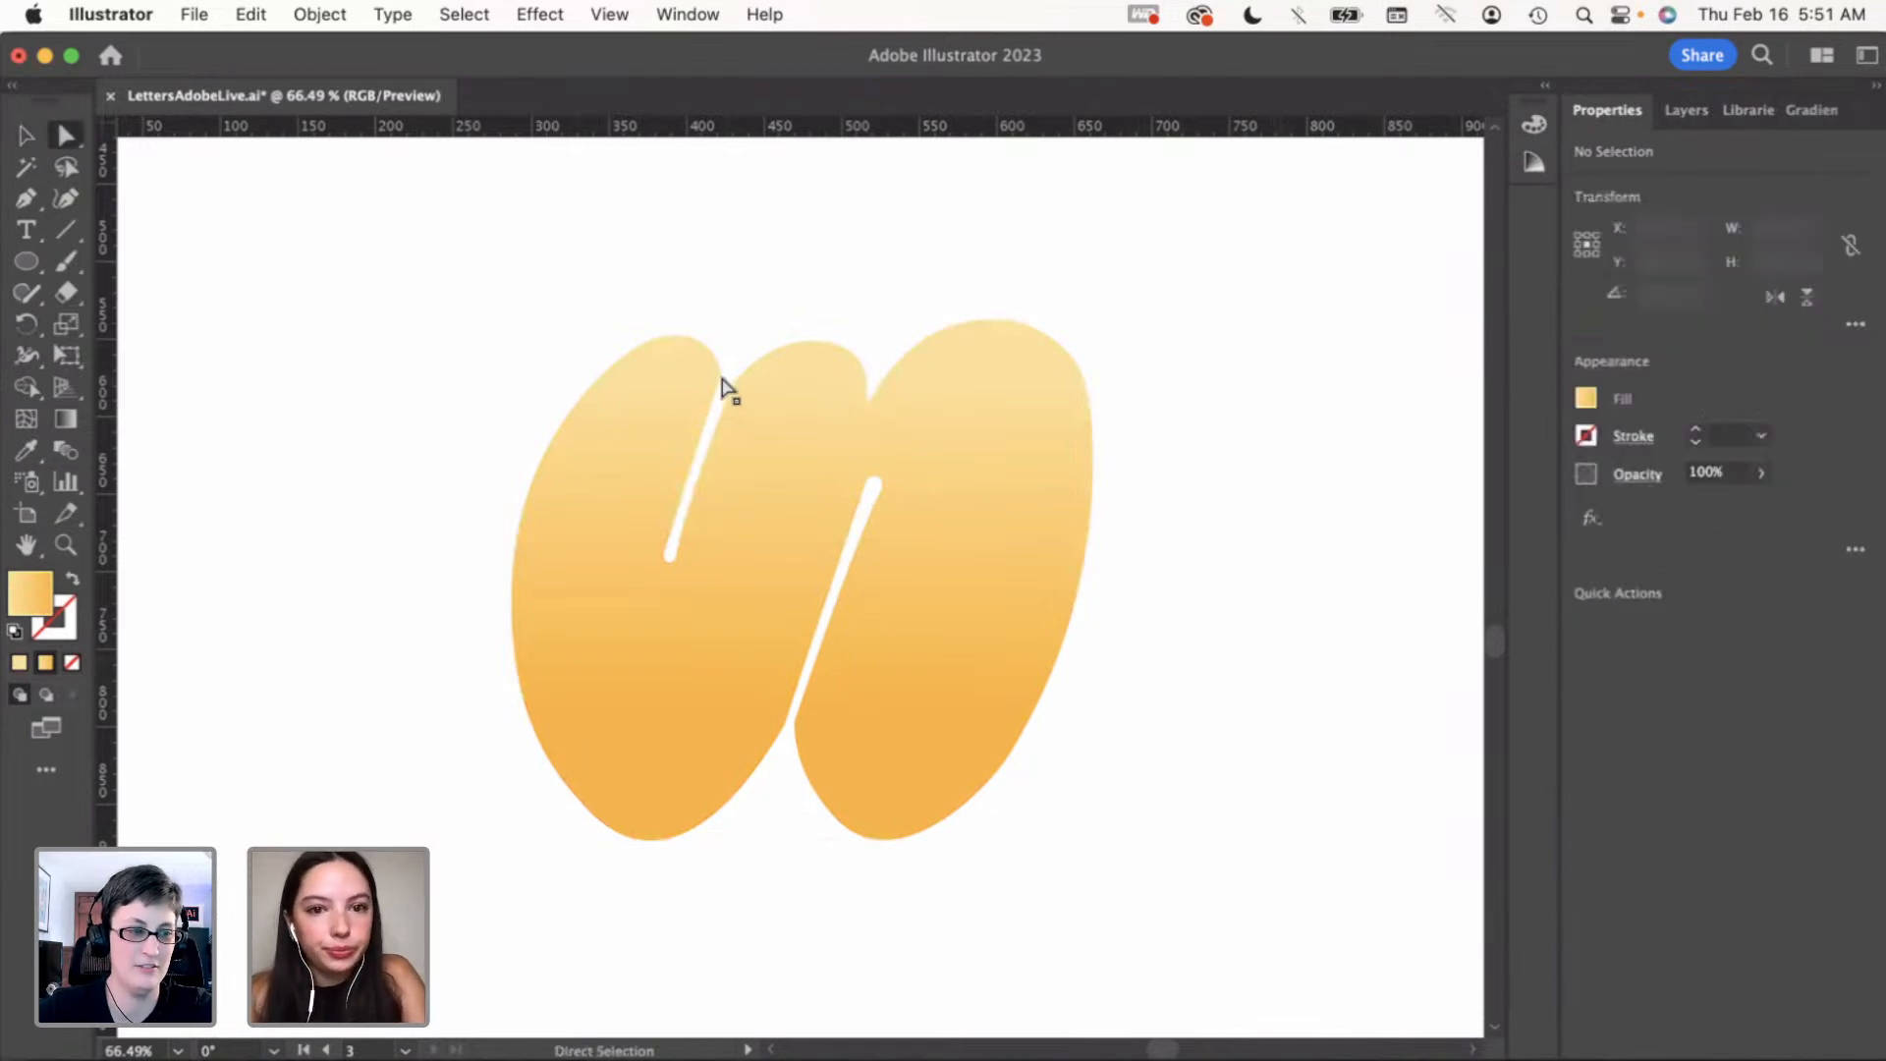
{"action": "left_click_drag", "start_coordinate": [695, 379], "coordinate": [660, 388]}
{"action": "left_click", "coordinate": [783, 798]}
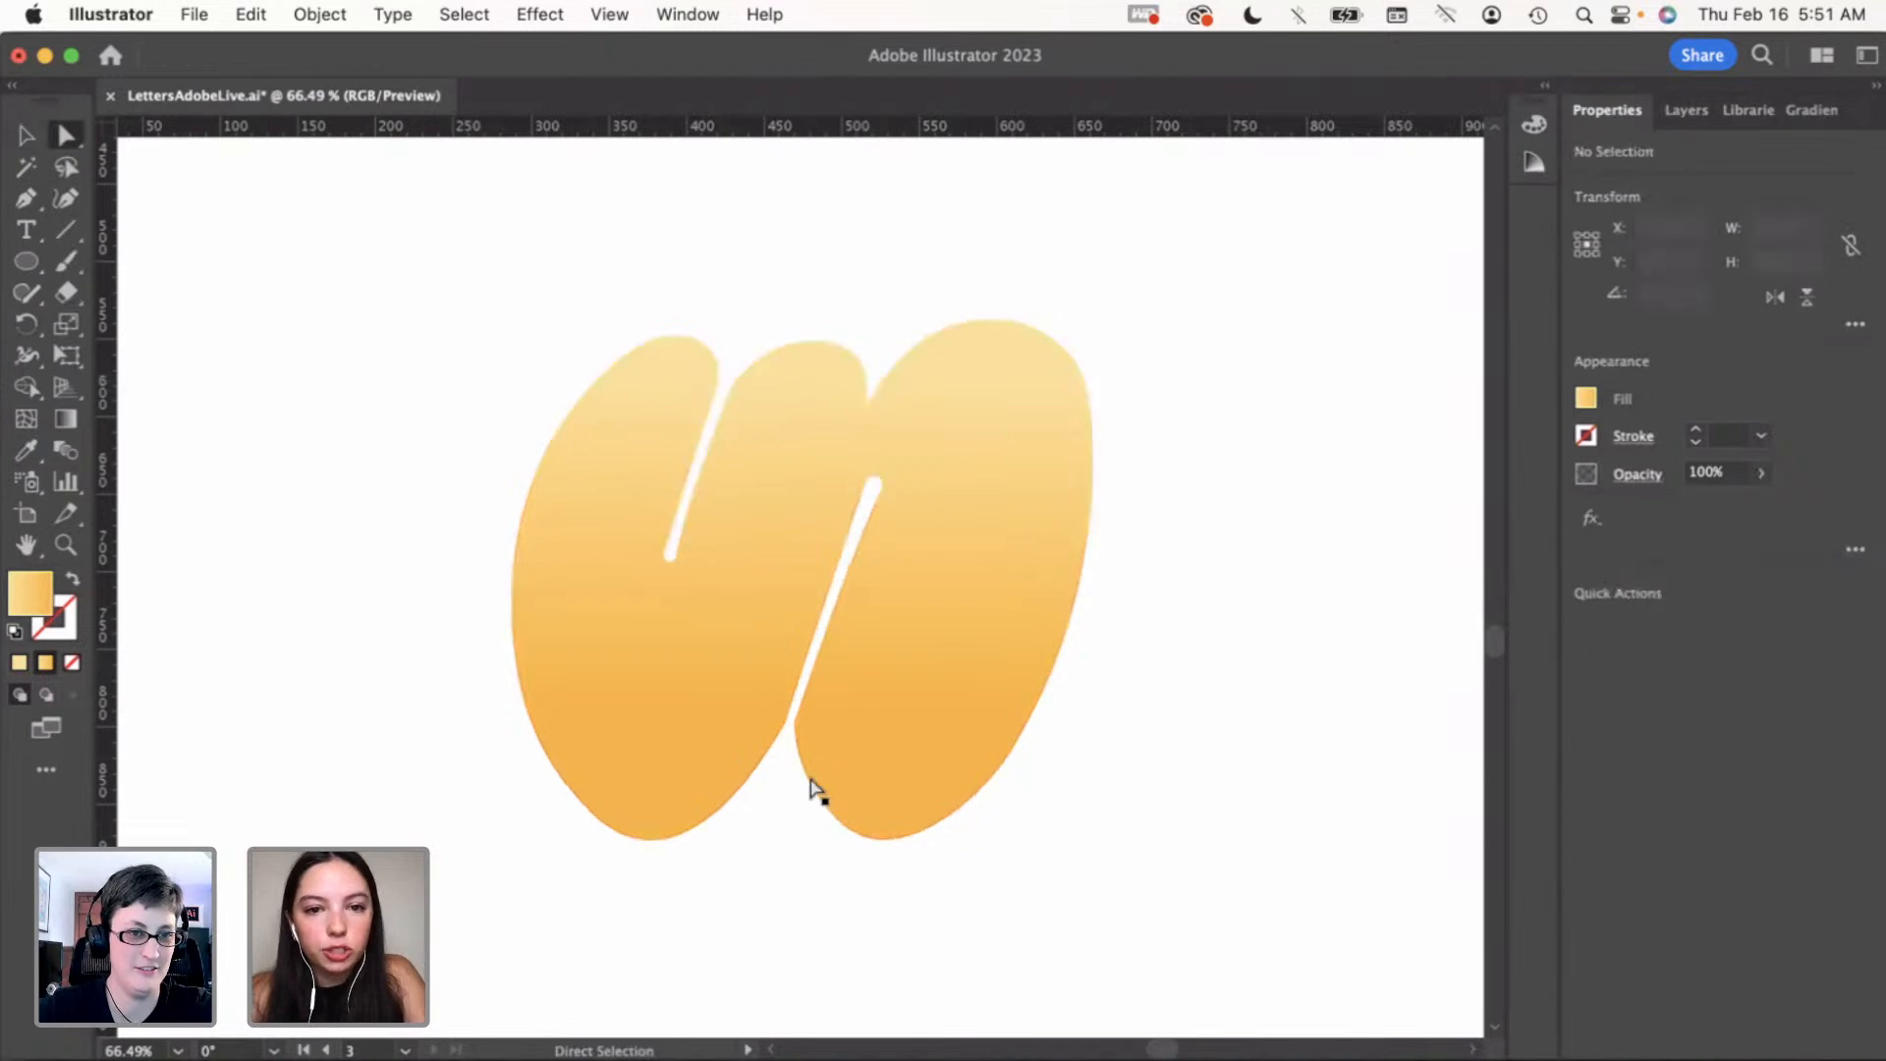
Round the second hump's corner at the upper cut's opening with a radius of about 65 px
{"action": "left_click", "coordinate": [728, 425]}
{"action": "scroll", "coordinate": [742, 425], "scroll_direction": "up", "scroll_amount": 1}
{"action": "scroll", "coordinate": [742, 424], "scroll_direction": "up", "scroll_amount": 3}
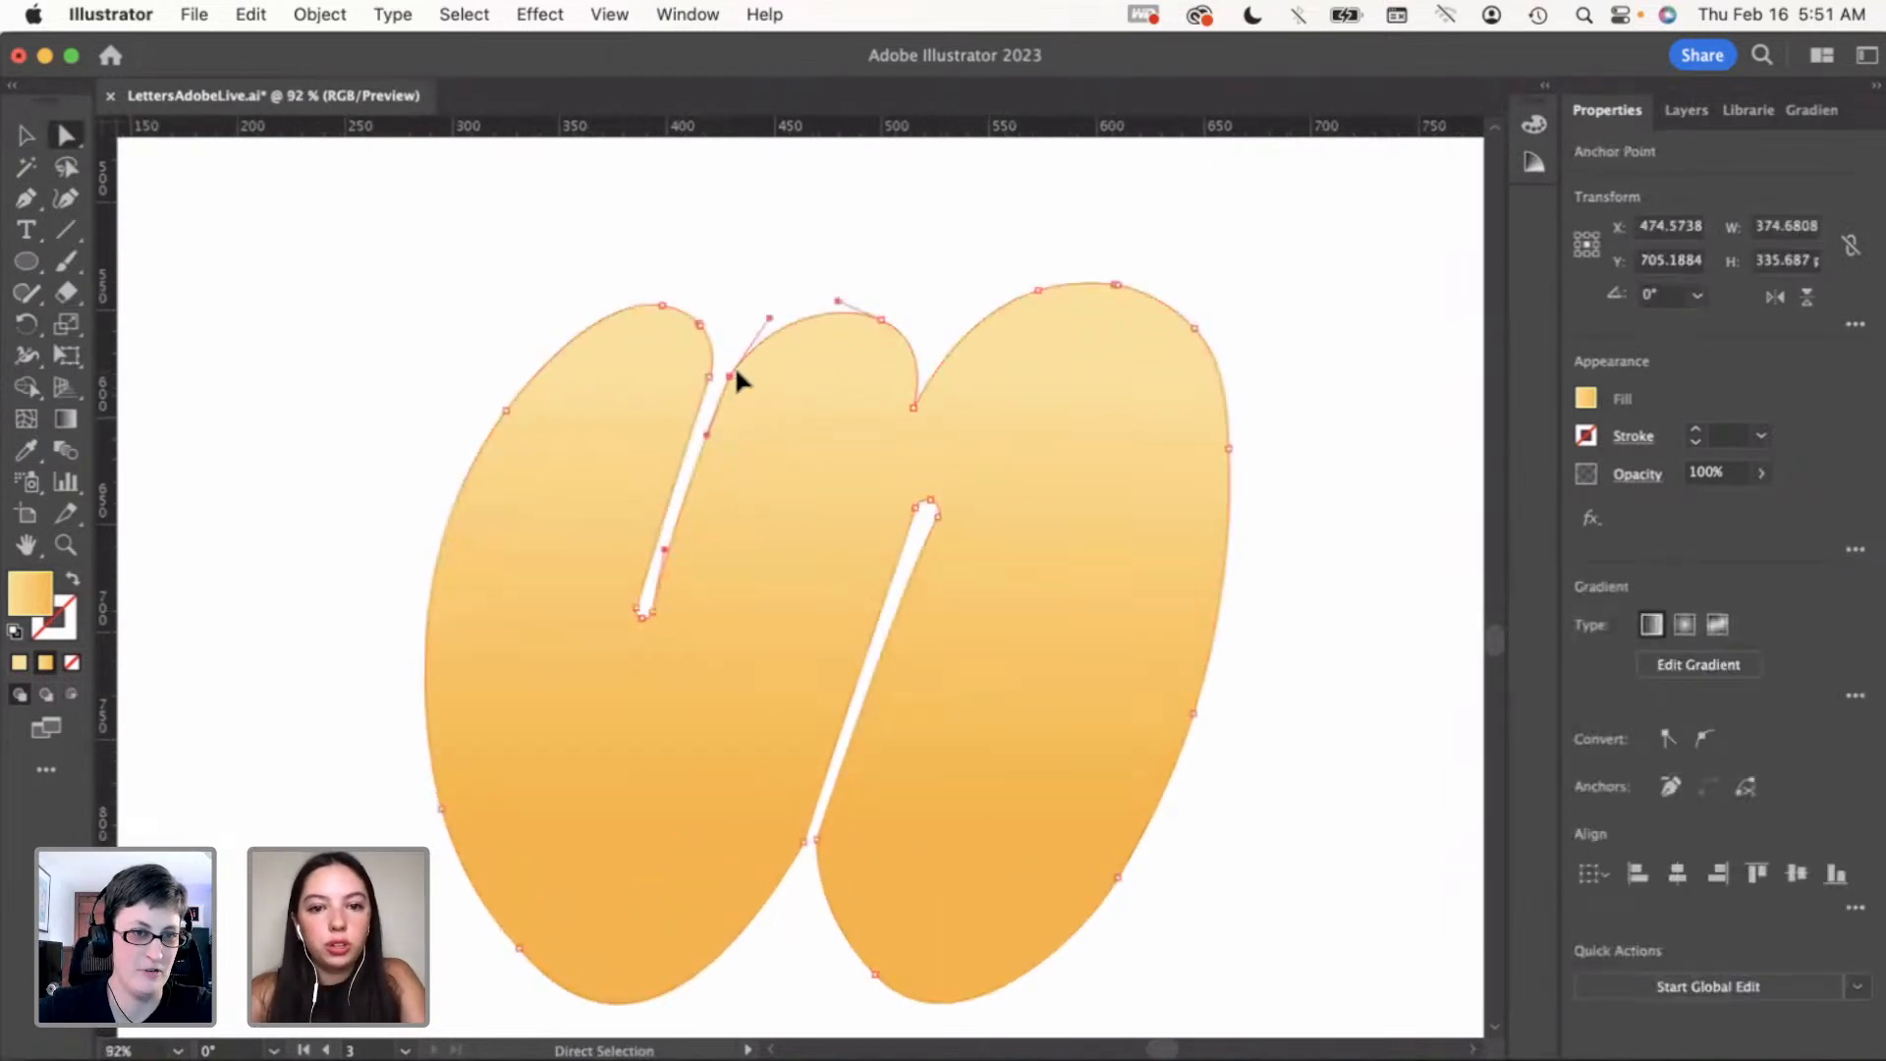
{"action": "left_click", "coordinate": [745, 385]}
{"action": "left_click_drag", "start_coordinate": [749, 391], "coordinate": [884, 485]}
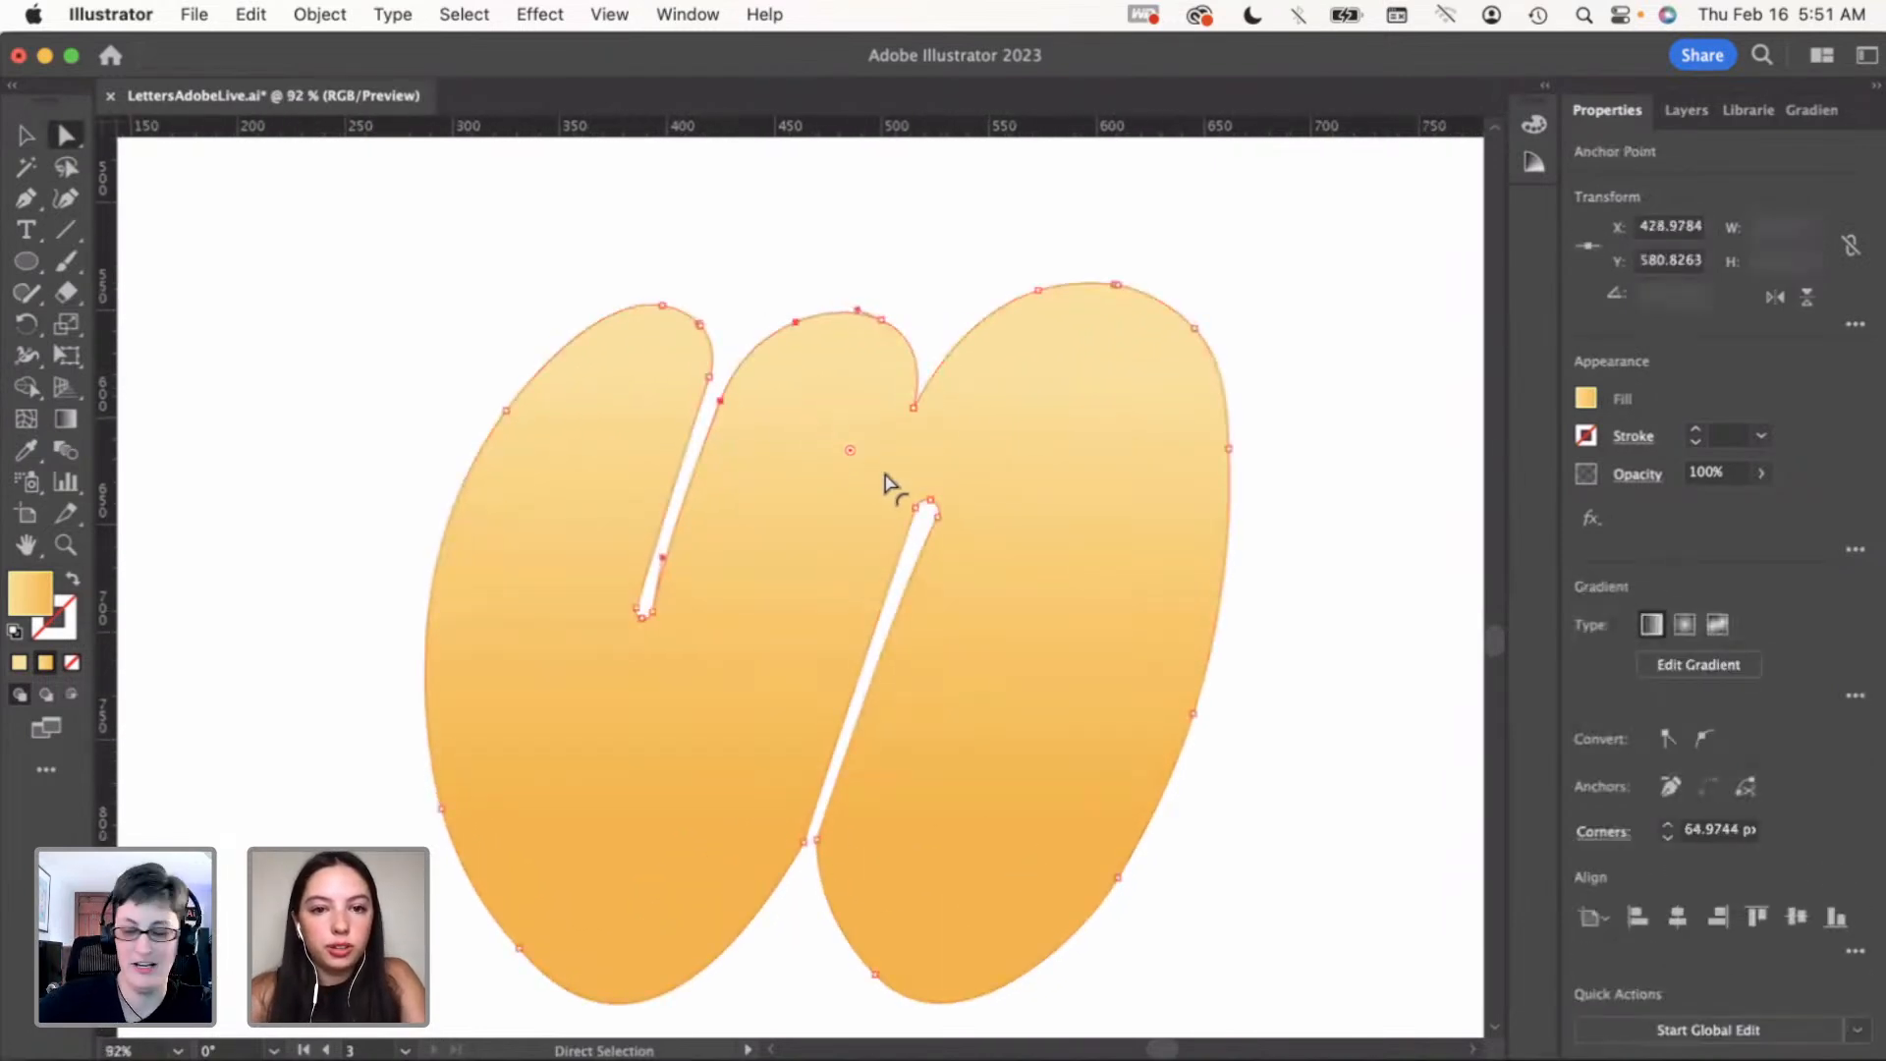
{"action": "left_click", "coordinate": [786, 286]}
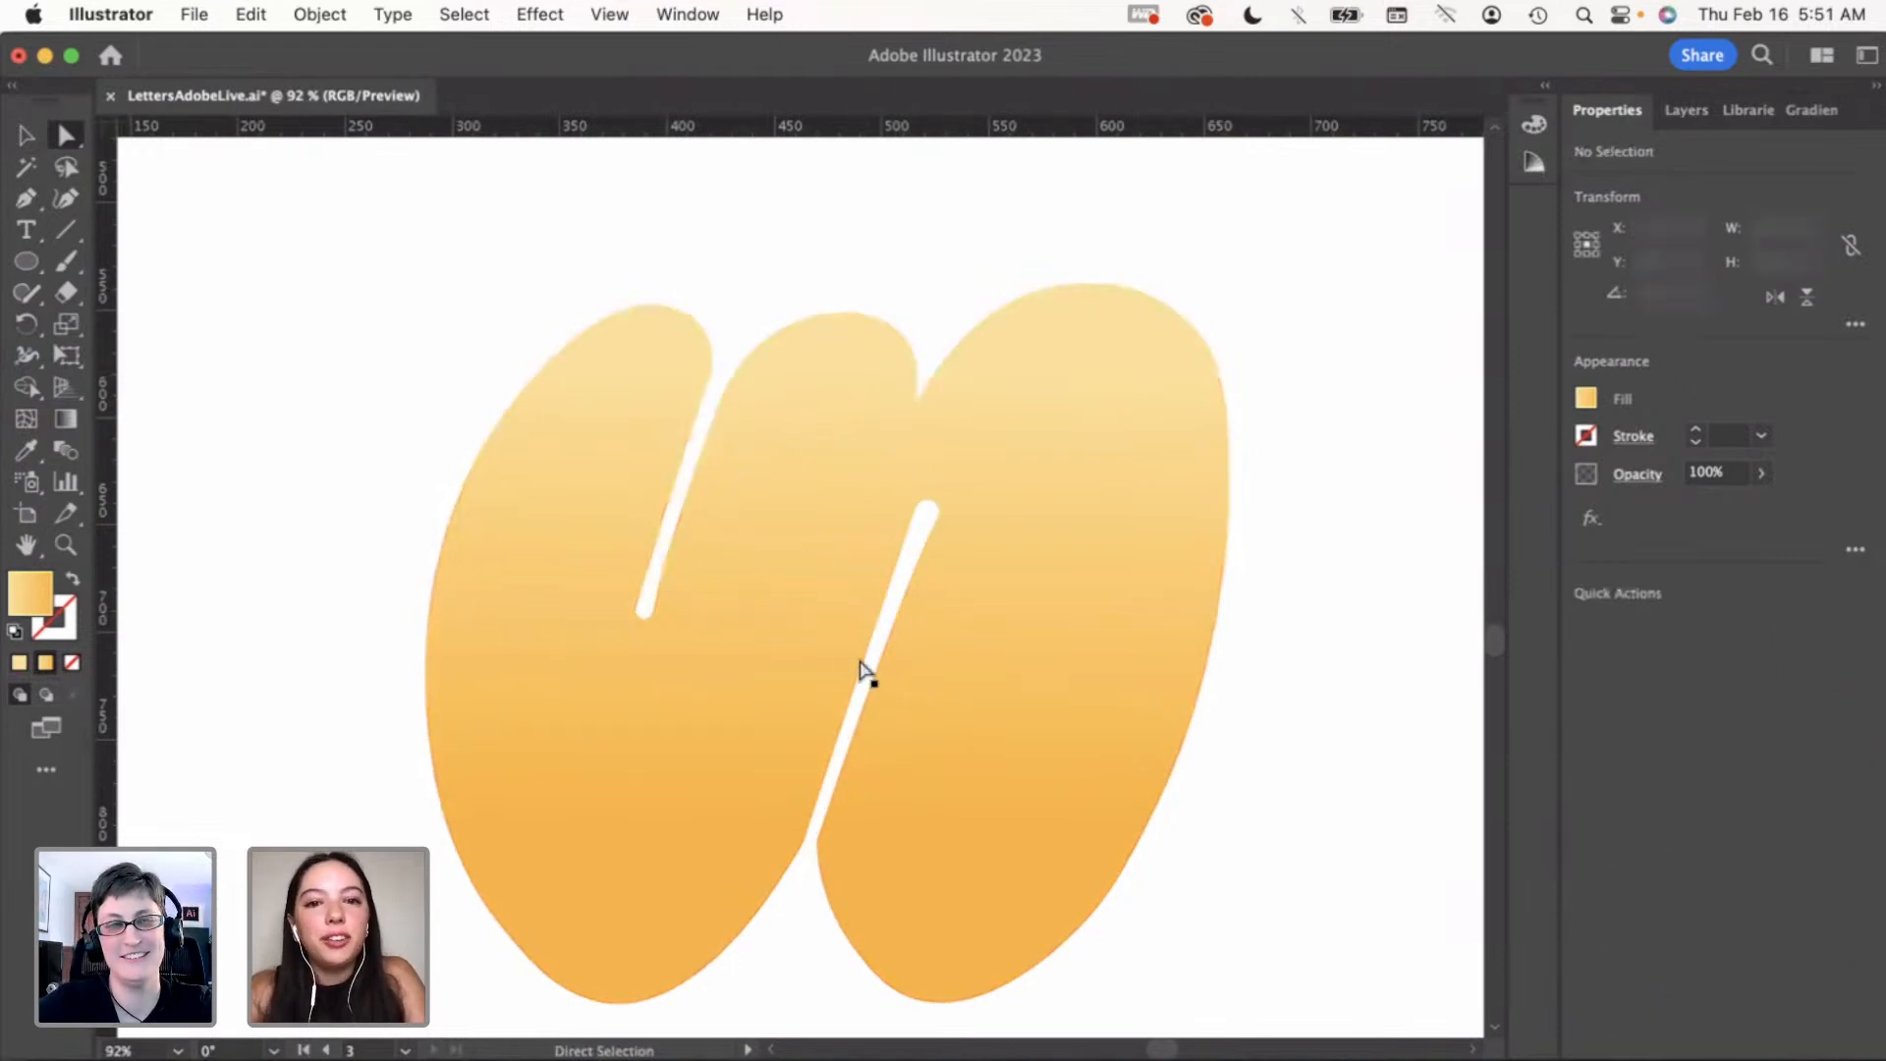
Round both corners where the long divider cut opens at the w's lower notch and deselect the letter
{"action": "scroll", "coordinate": [842, 770], "scroll_direction": "down", "scroll_amount": 2}
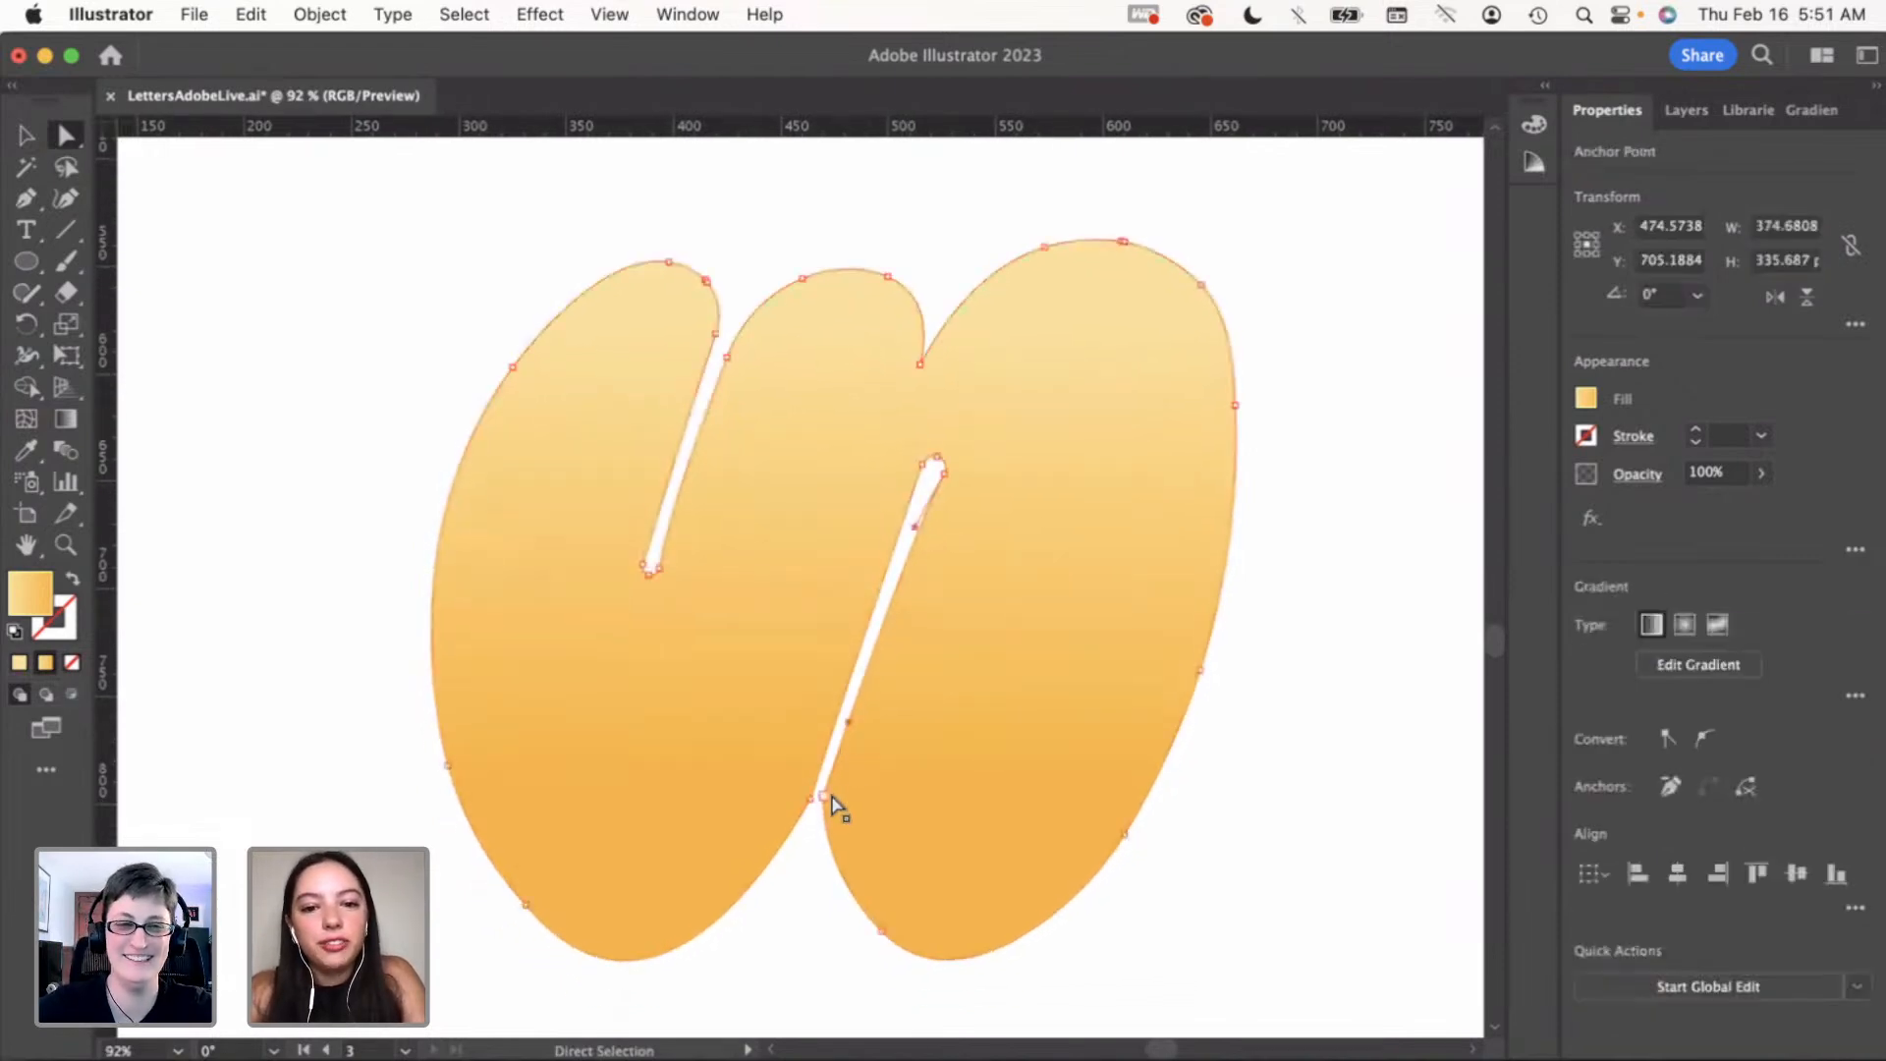
{"action": "left_click", "coordinate": [824, 797]}
{"action": "left_click_drag", "start_coordinate": [852, 800], "coordinate": [1039, 829]}
{"action": "left_click", "coordinate": [811, 798]}
{"action": "left_click_drag", "start_coordinate": [751, 793], "coordinate": [770, 854]}
{"action": "key", "text": "v"}
{"action": "left_click", "coordinate": [823, 914]}
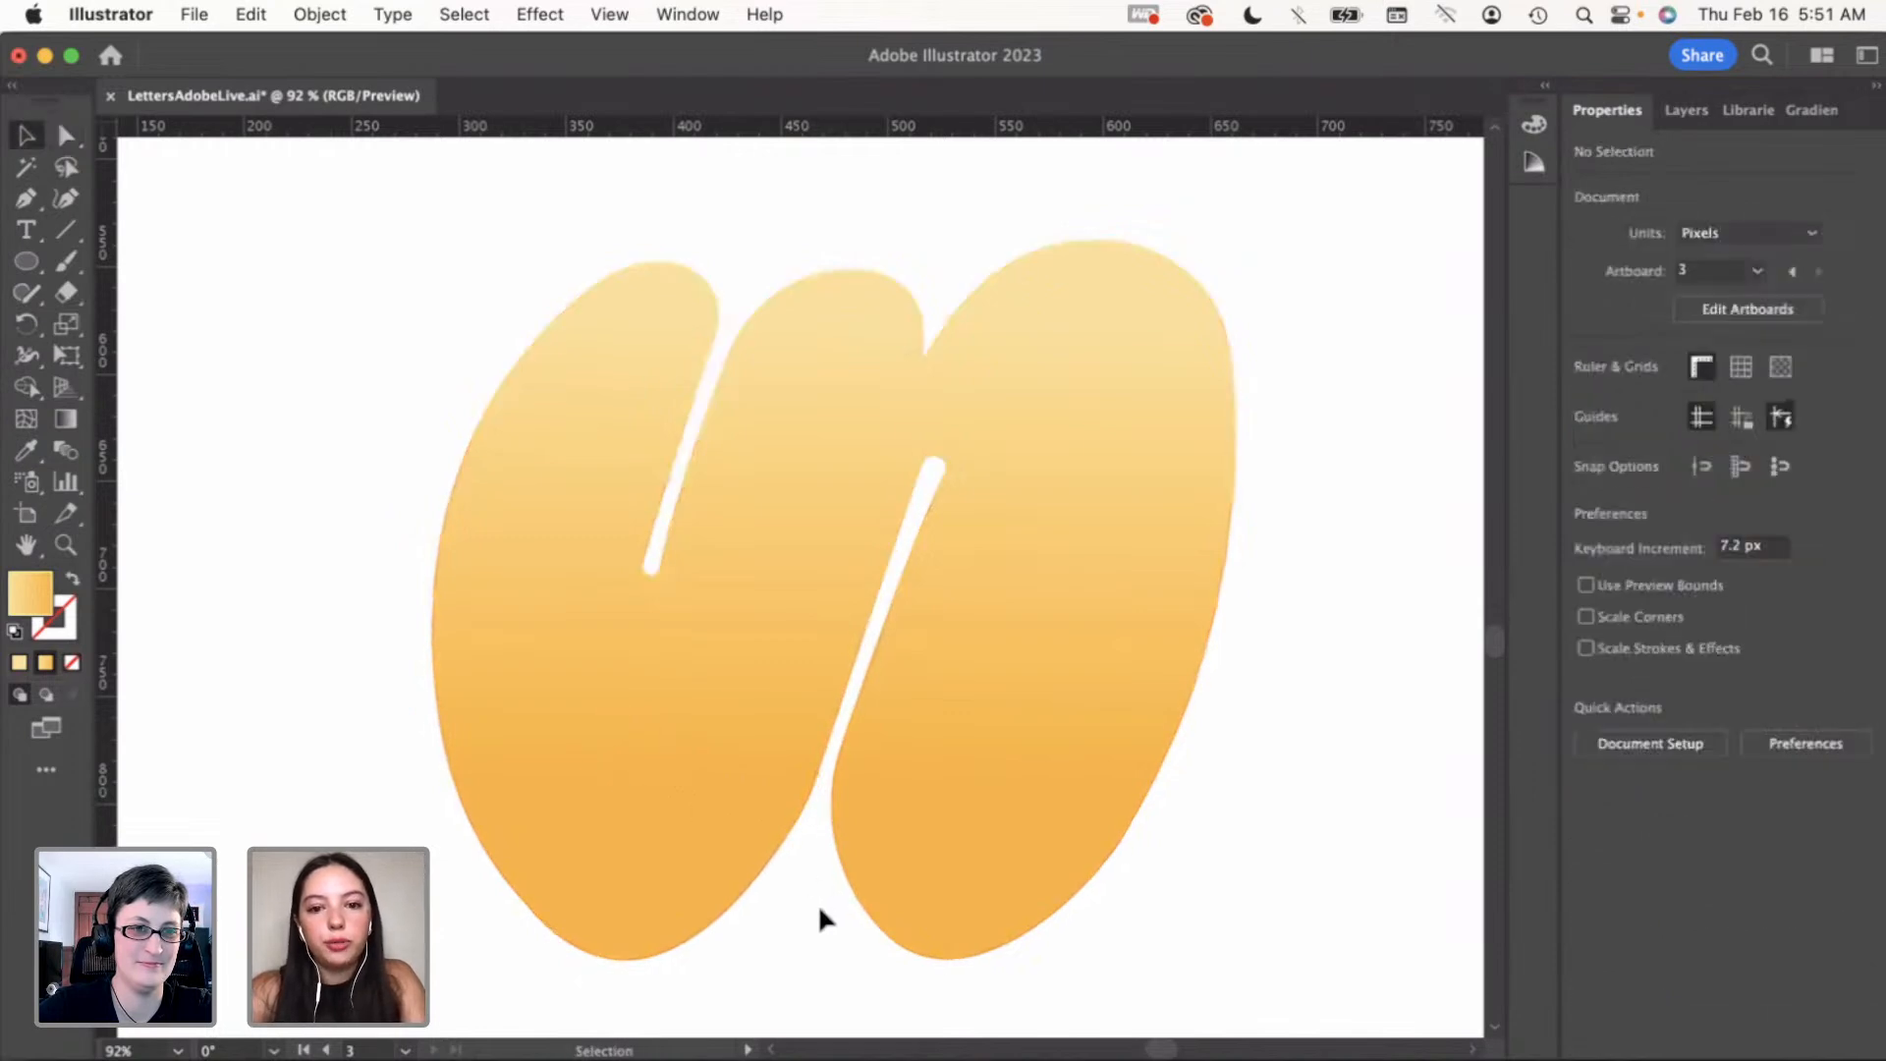
Examine the anchor points and corner radius on the inner side of the w's first bowl at the lower notch
{"action": "left_click", "coordinate": [786, 830]}
{"action": "key", "text": "a"}
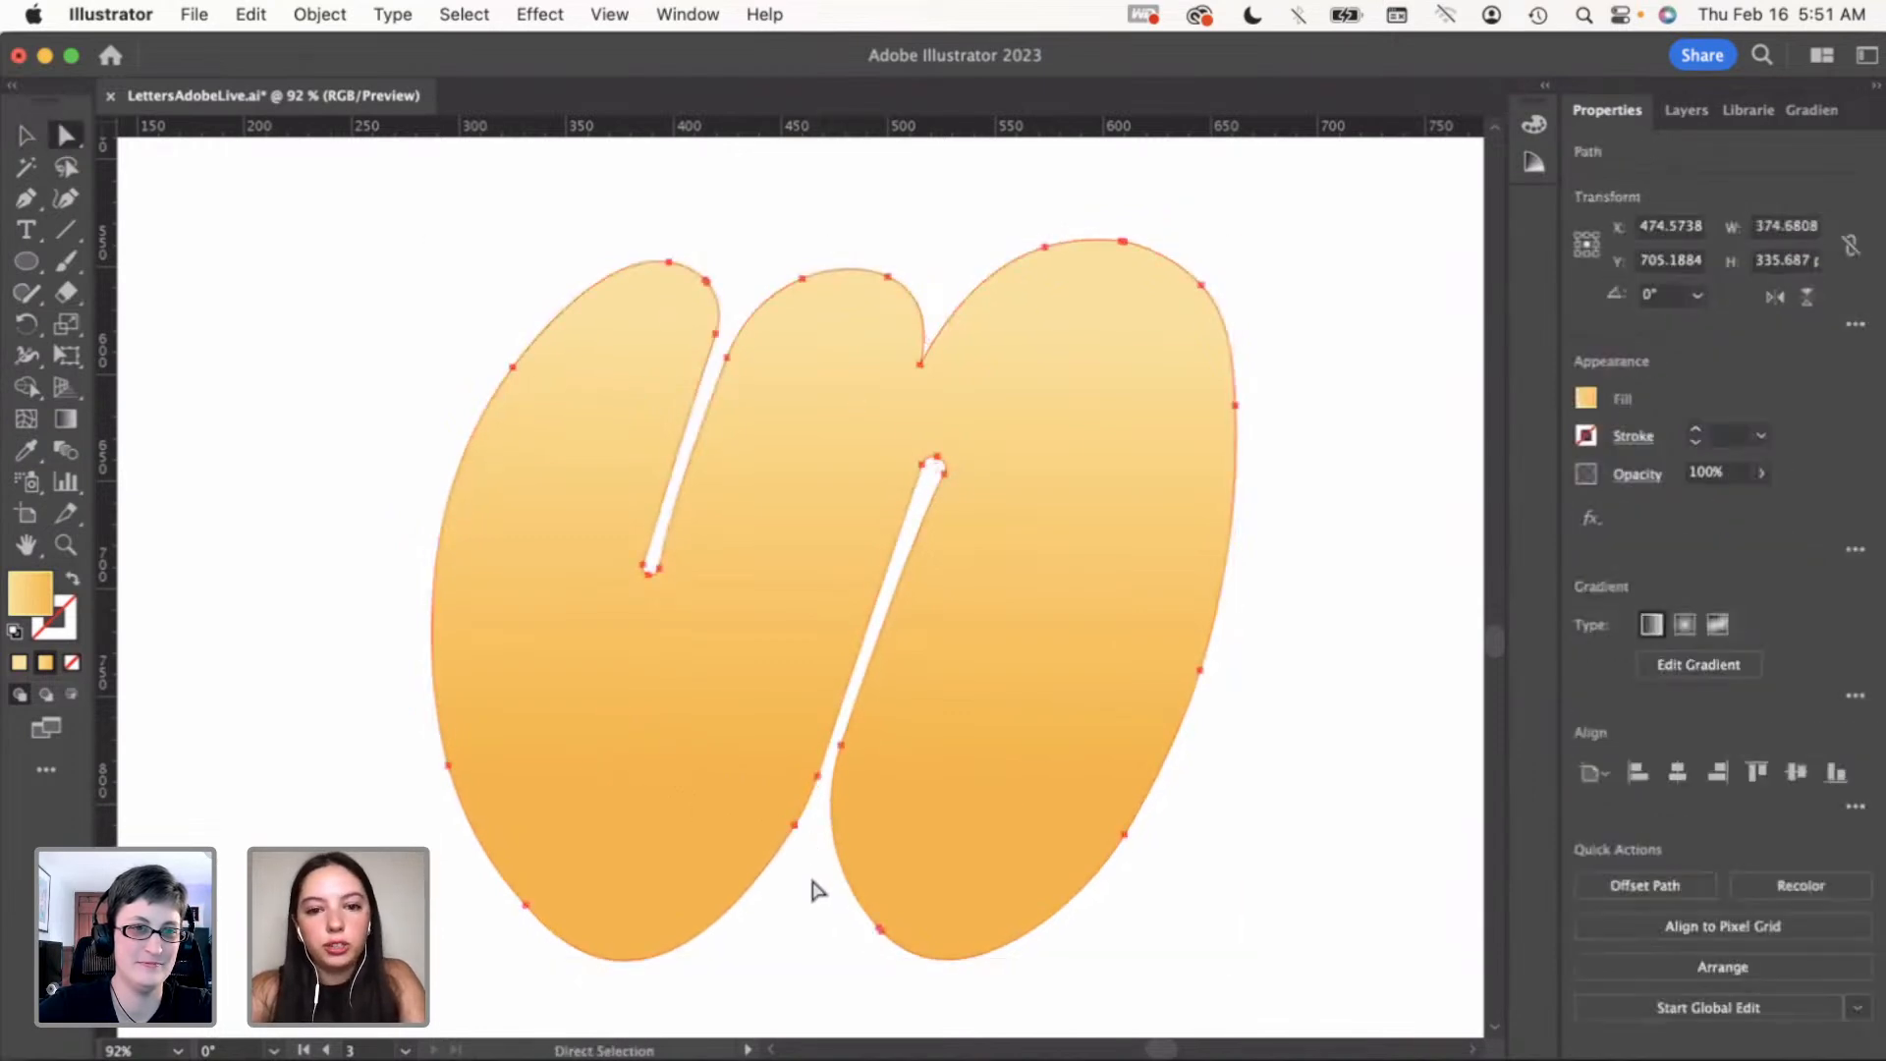
{"action": "left_click", "coordinate": [814, 790]}
{"action": "left_click", "coordinate": [817, 785]}
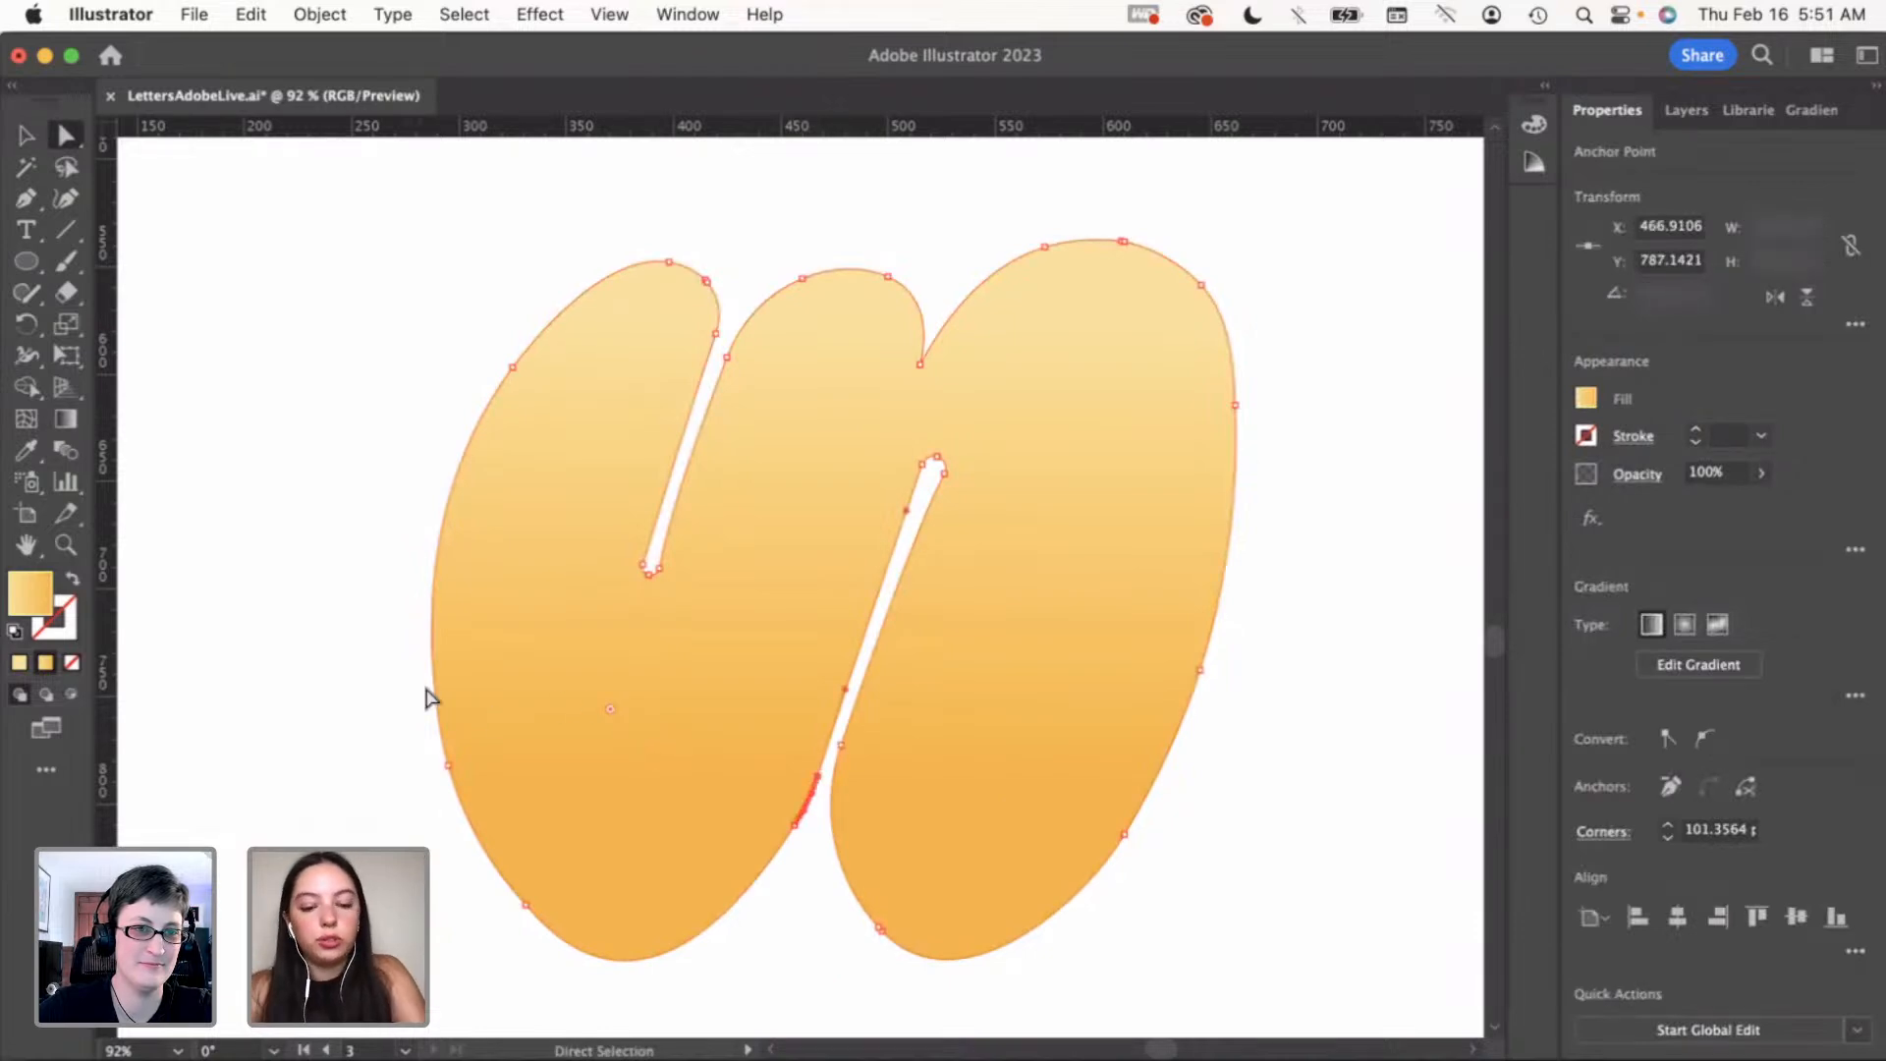
{"action": "key", "text": "v"}
{"action": "left_click", "coordinate": [371, 667]}
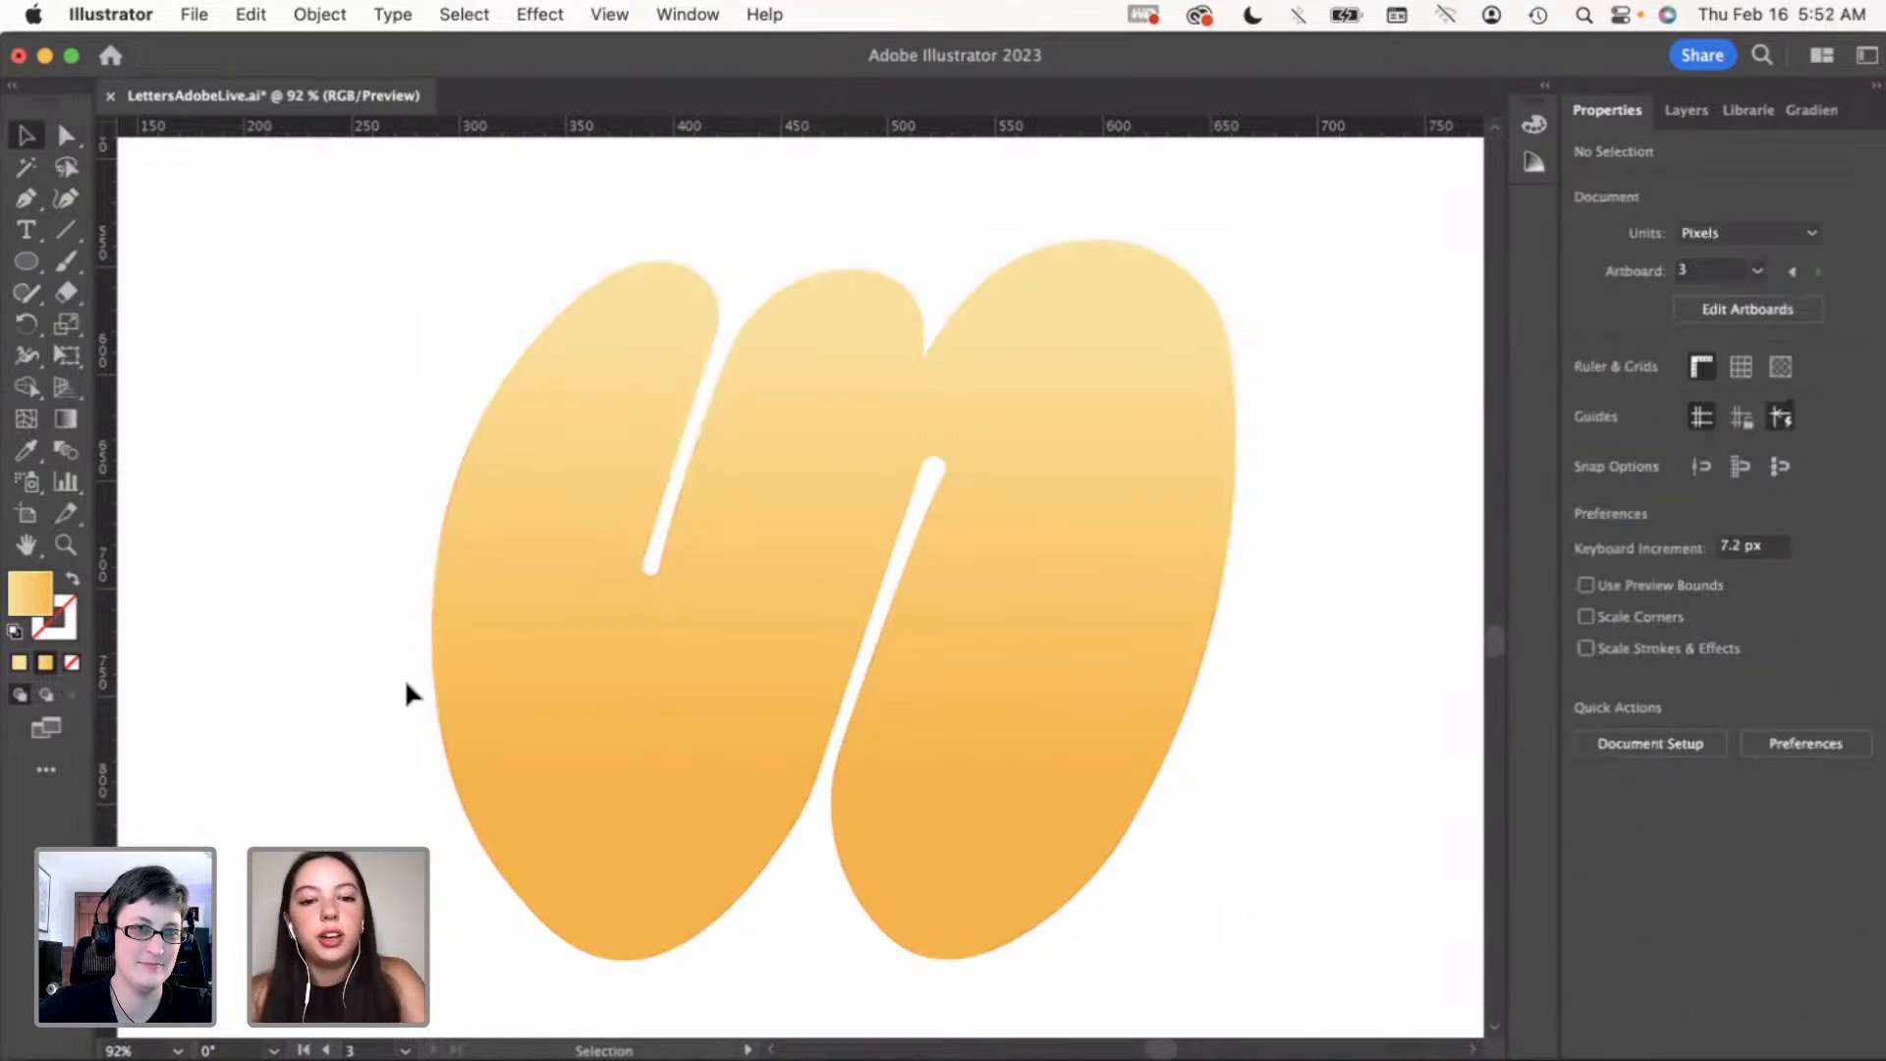
Start a two-point Pen path on the pencil sketch along the inner edge of the highlight in the w's first hump
{"action": "scroll", "coordinate": [403, 677], "scroll_direction": "down", "scroll_amount": 5}
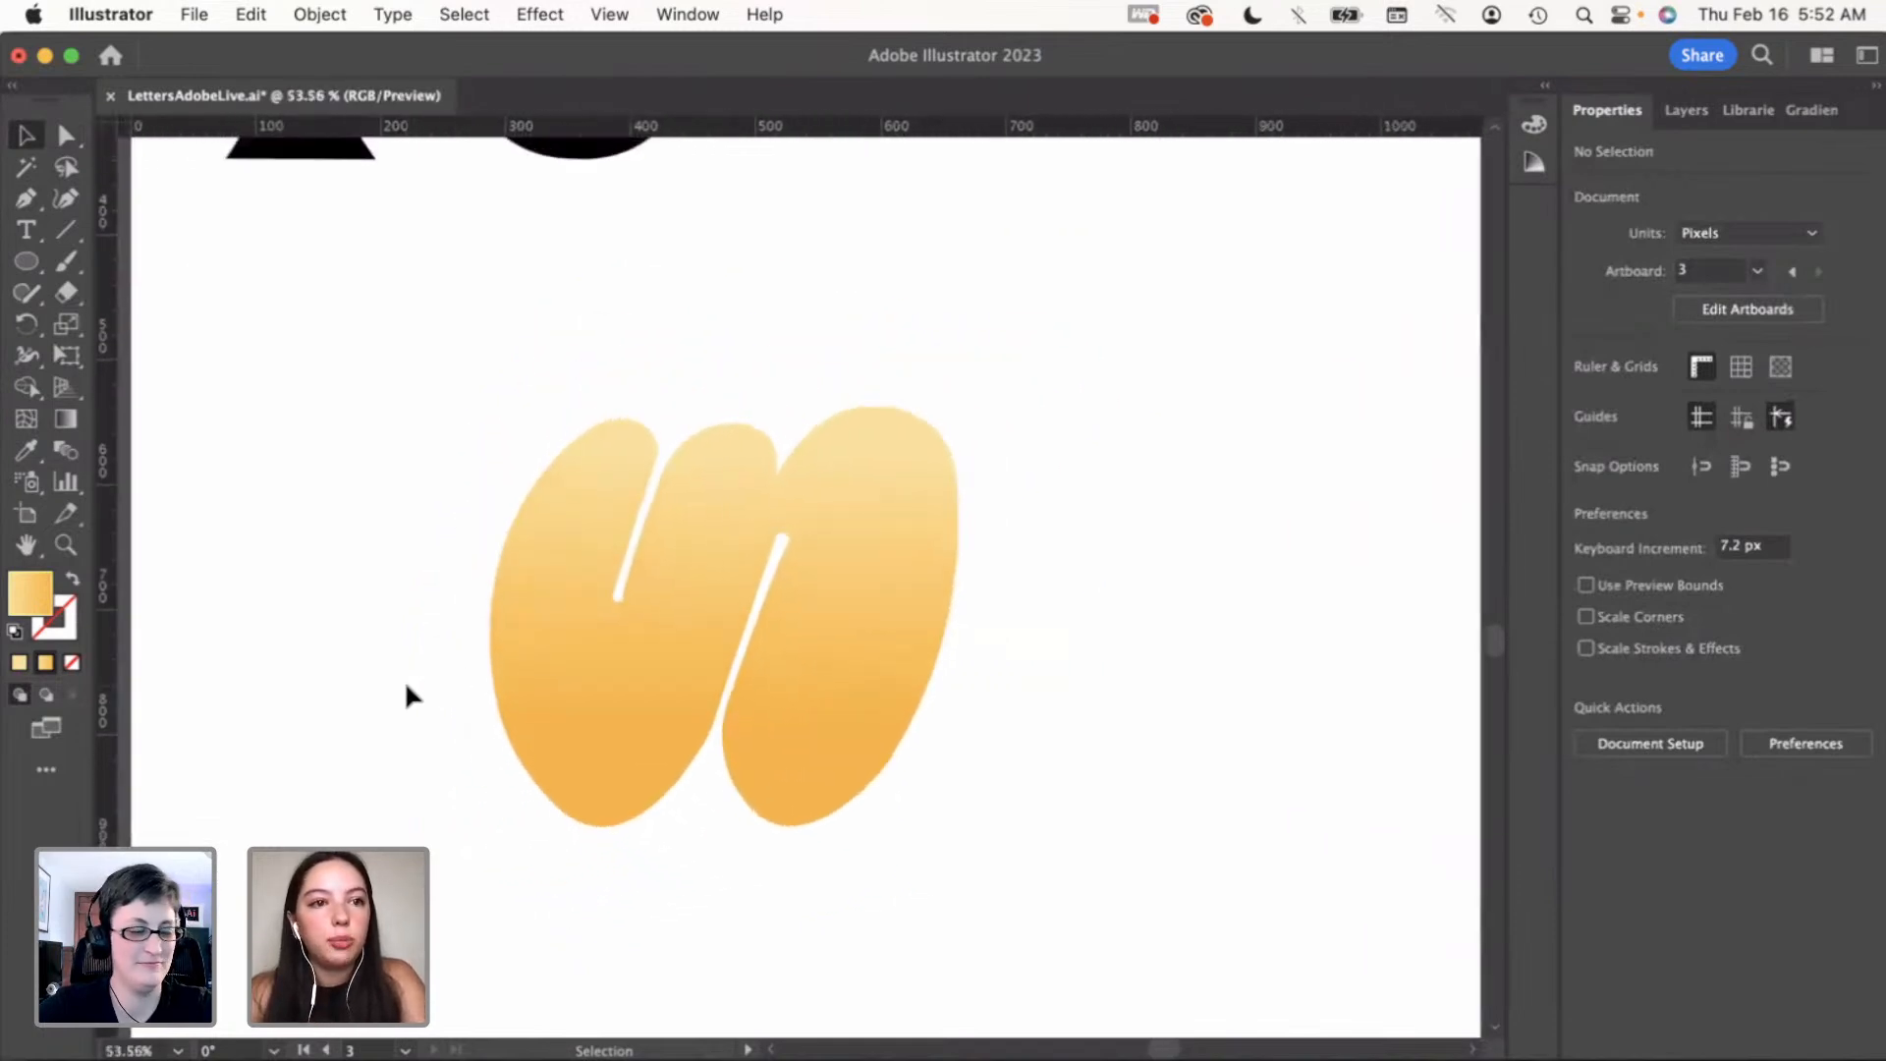
{"action": "scroll", "coordinate": [403, 680], "scroll_direction": "down", "scroll_amount": 2}
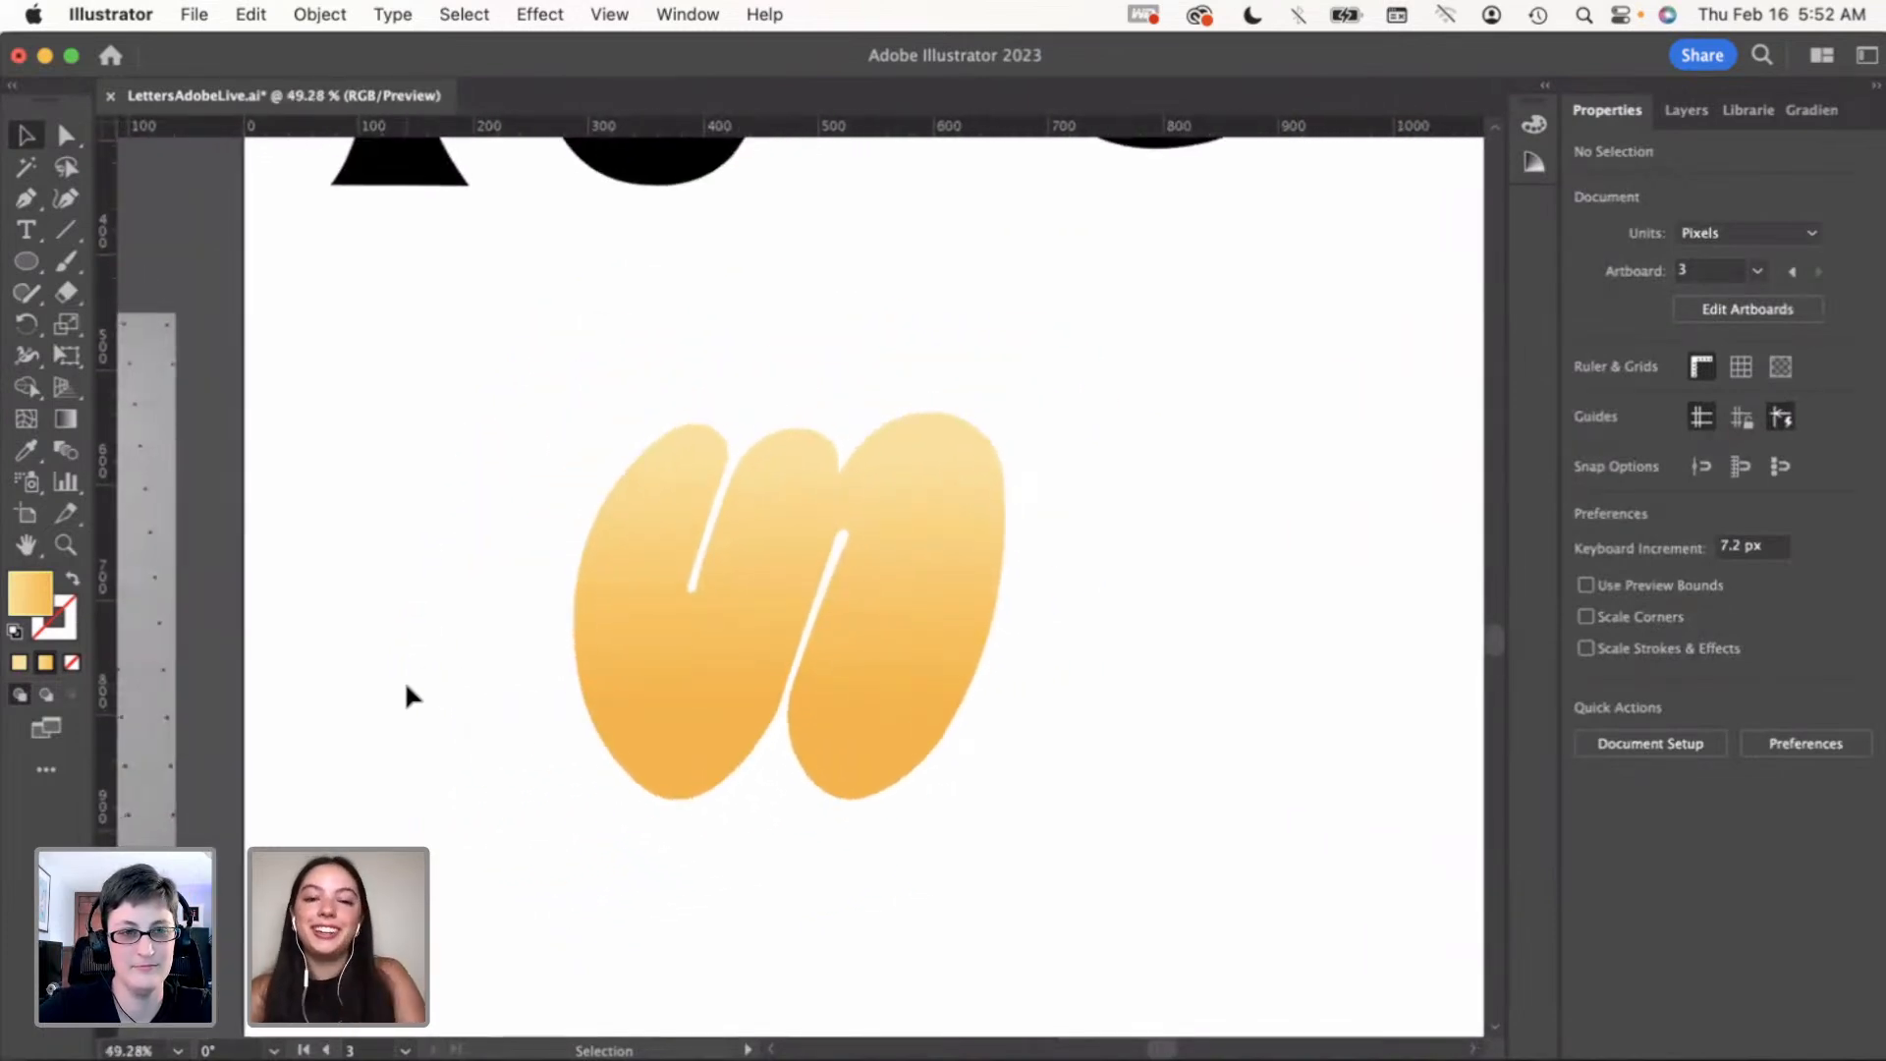
{"action": "scroll", "coordinate": [404, 679], "scroll_direction": "down", "scroll_amount": 3}
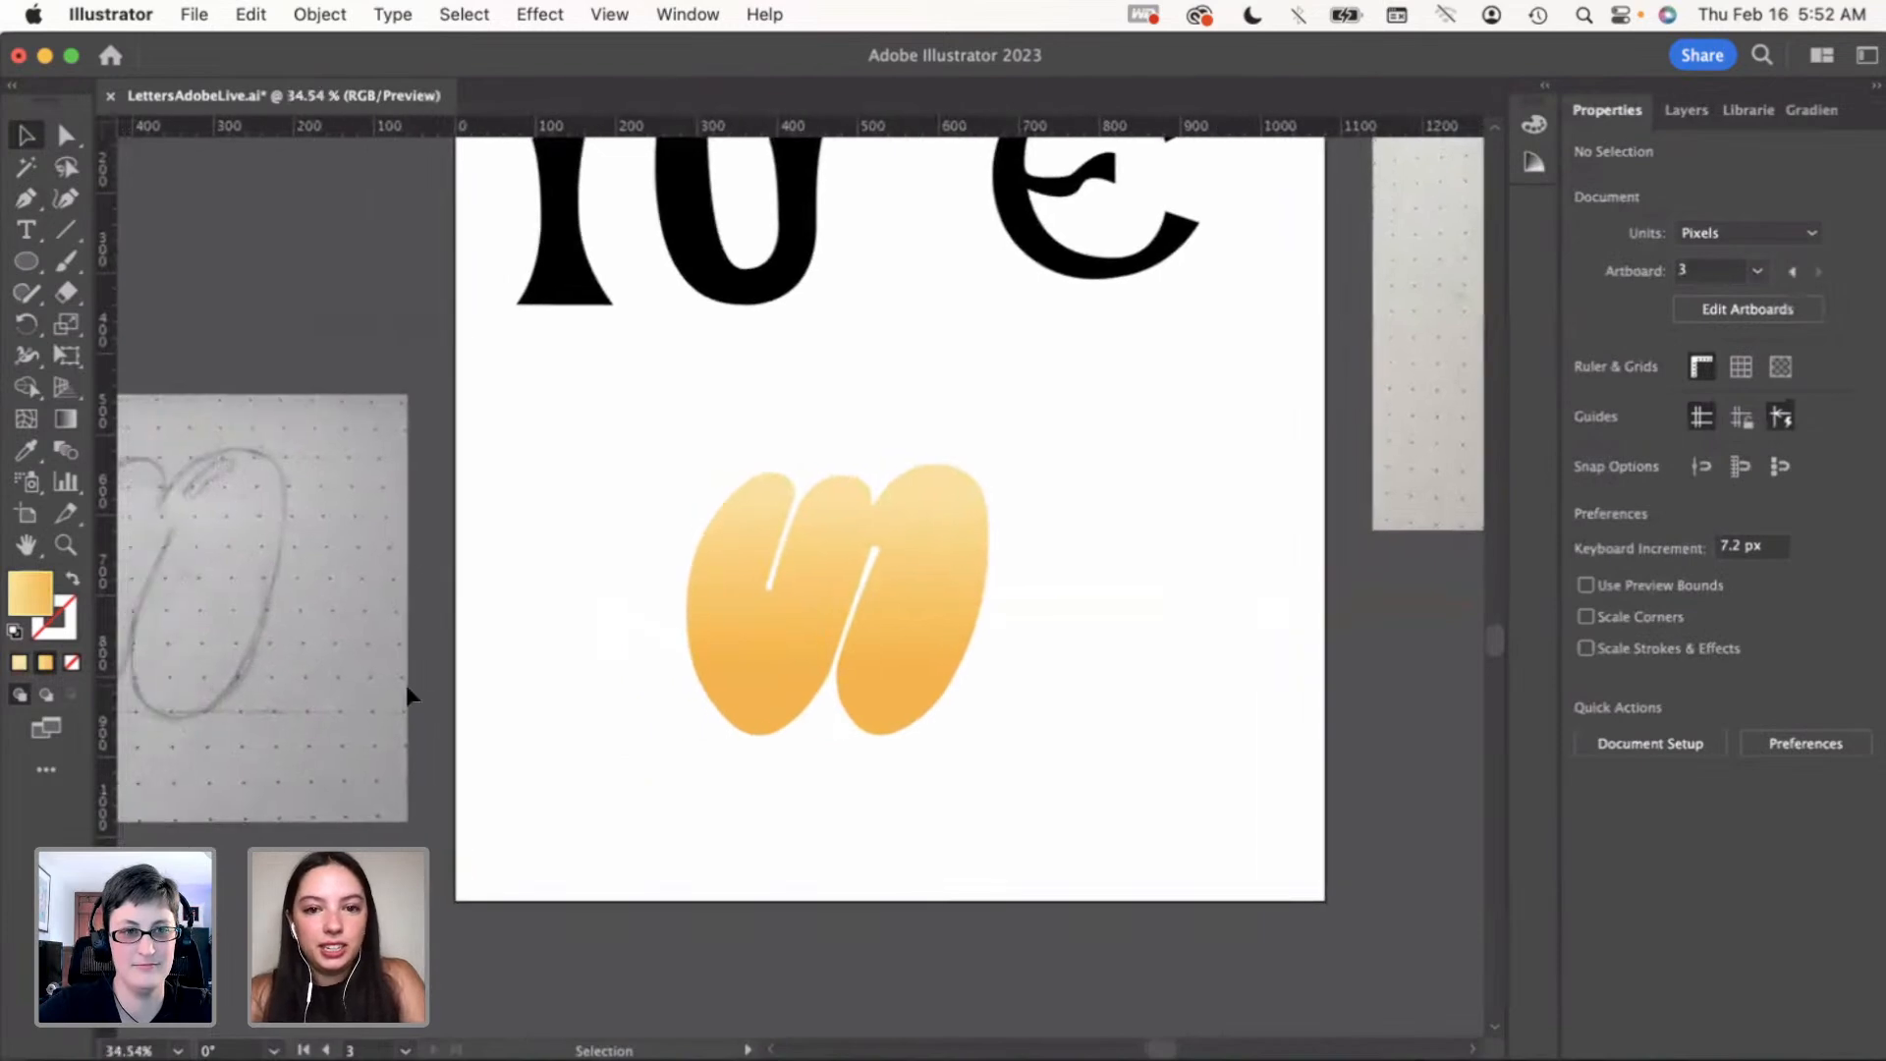
{"action": "scroll", "coordinate": [405, 694], "scroll_direction": "left", "scroll_amount": 3}
{"action": "scroll", "coordinate": [505, 659], "scroll_direction": "left", "scroll_amount": 3}
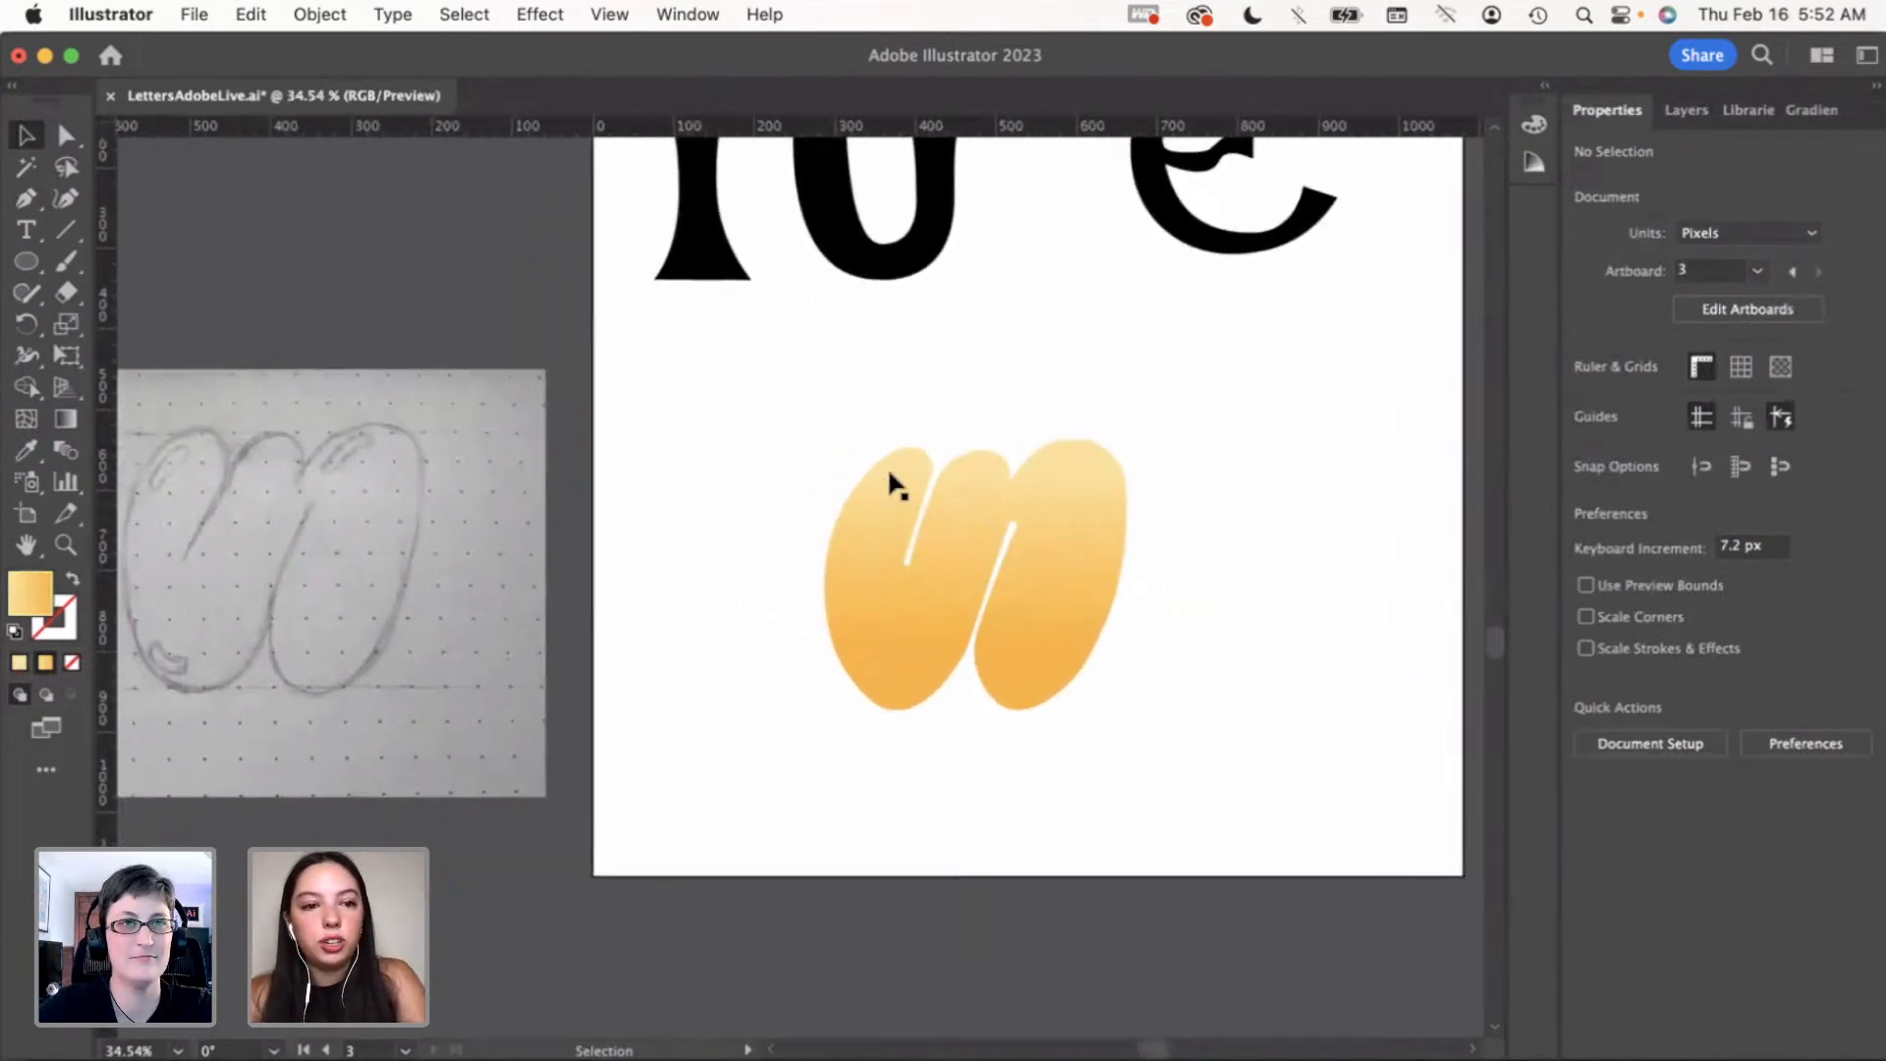
{"action": "scroll", "coordinate": [221, 383], "scroll_direction": "left", "scroll_amount": 3}
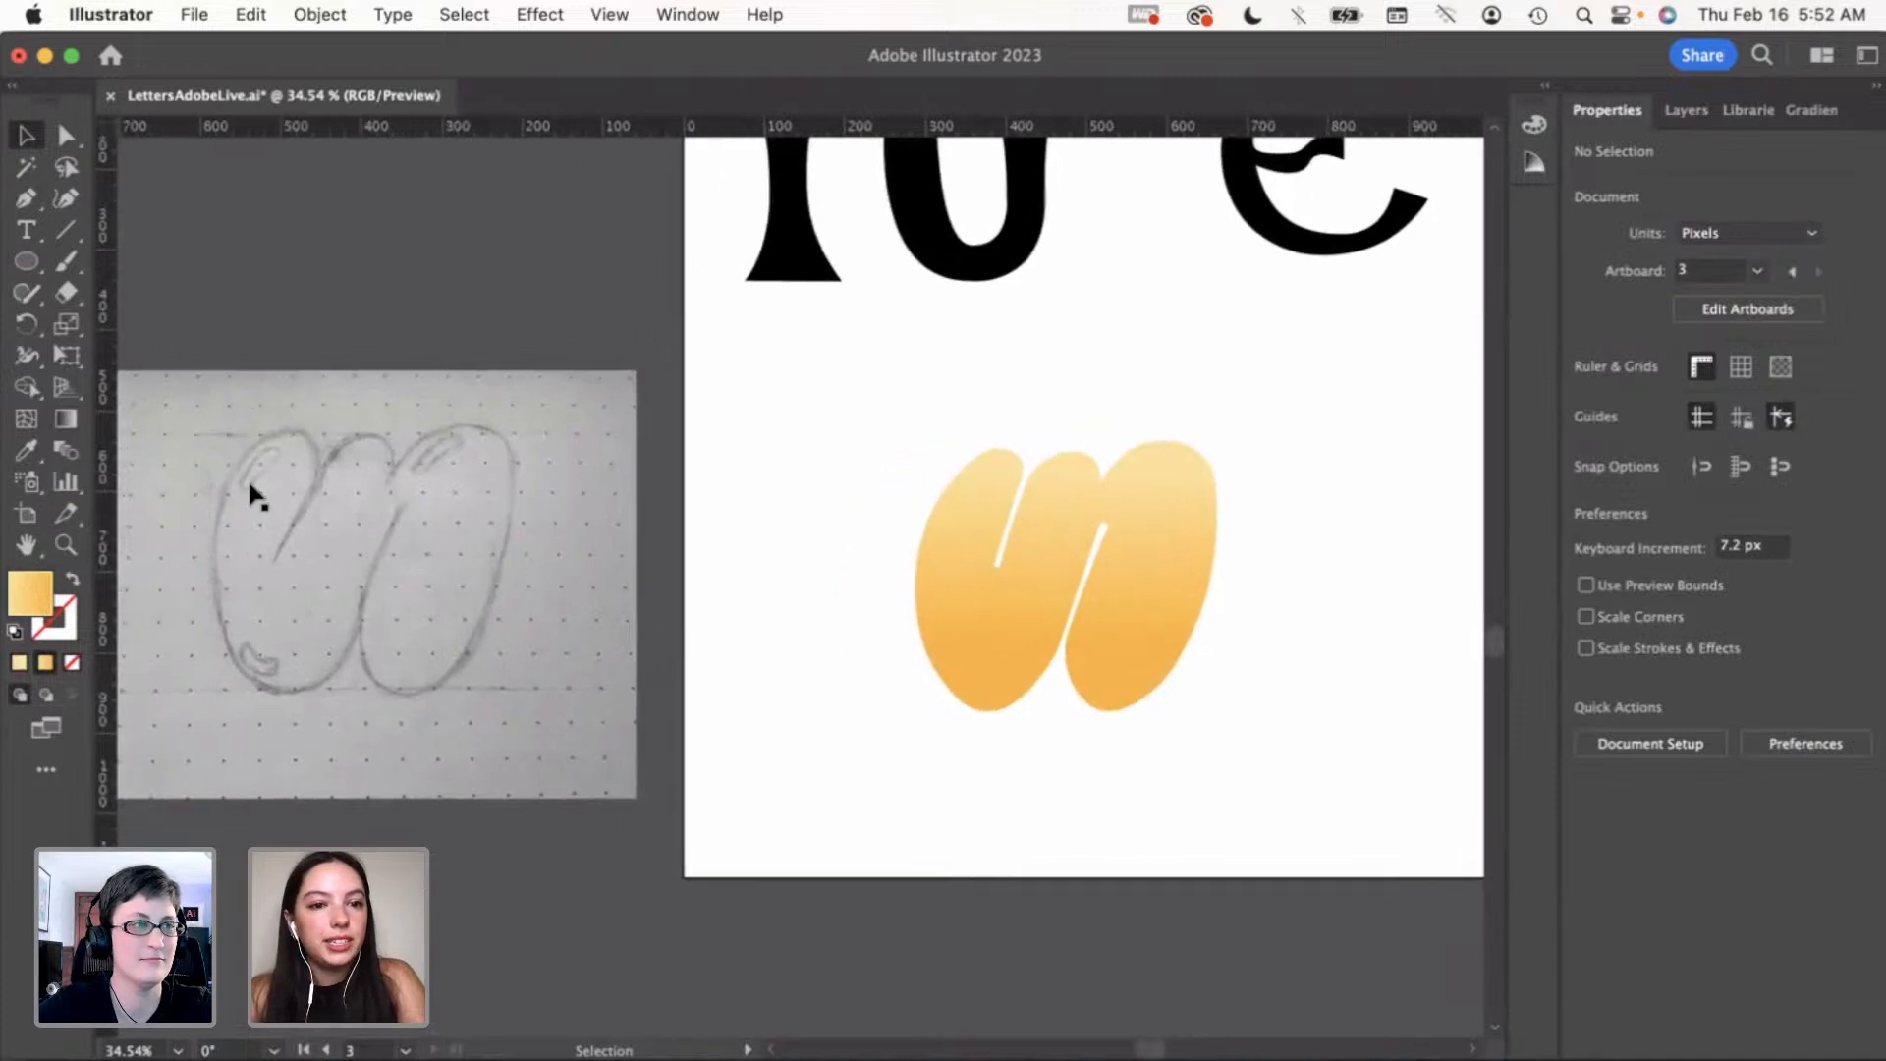
{"action": "scroll", "coordinate": [252, 496], "scroll_direction": "up", "scroll_amount": 3}
{"action": "left_click", "coordinate": [25, 198]}
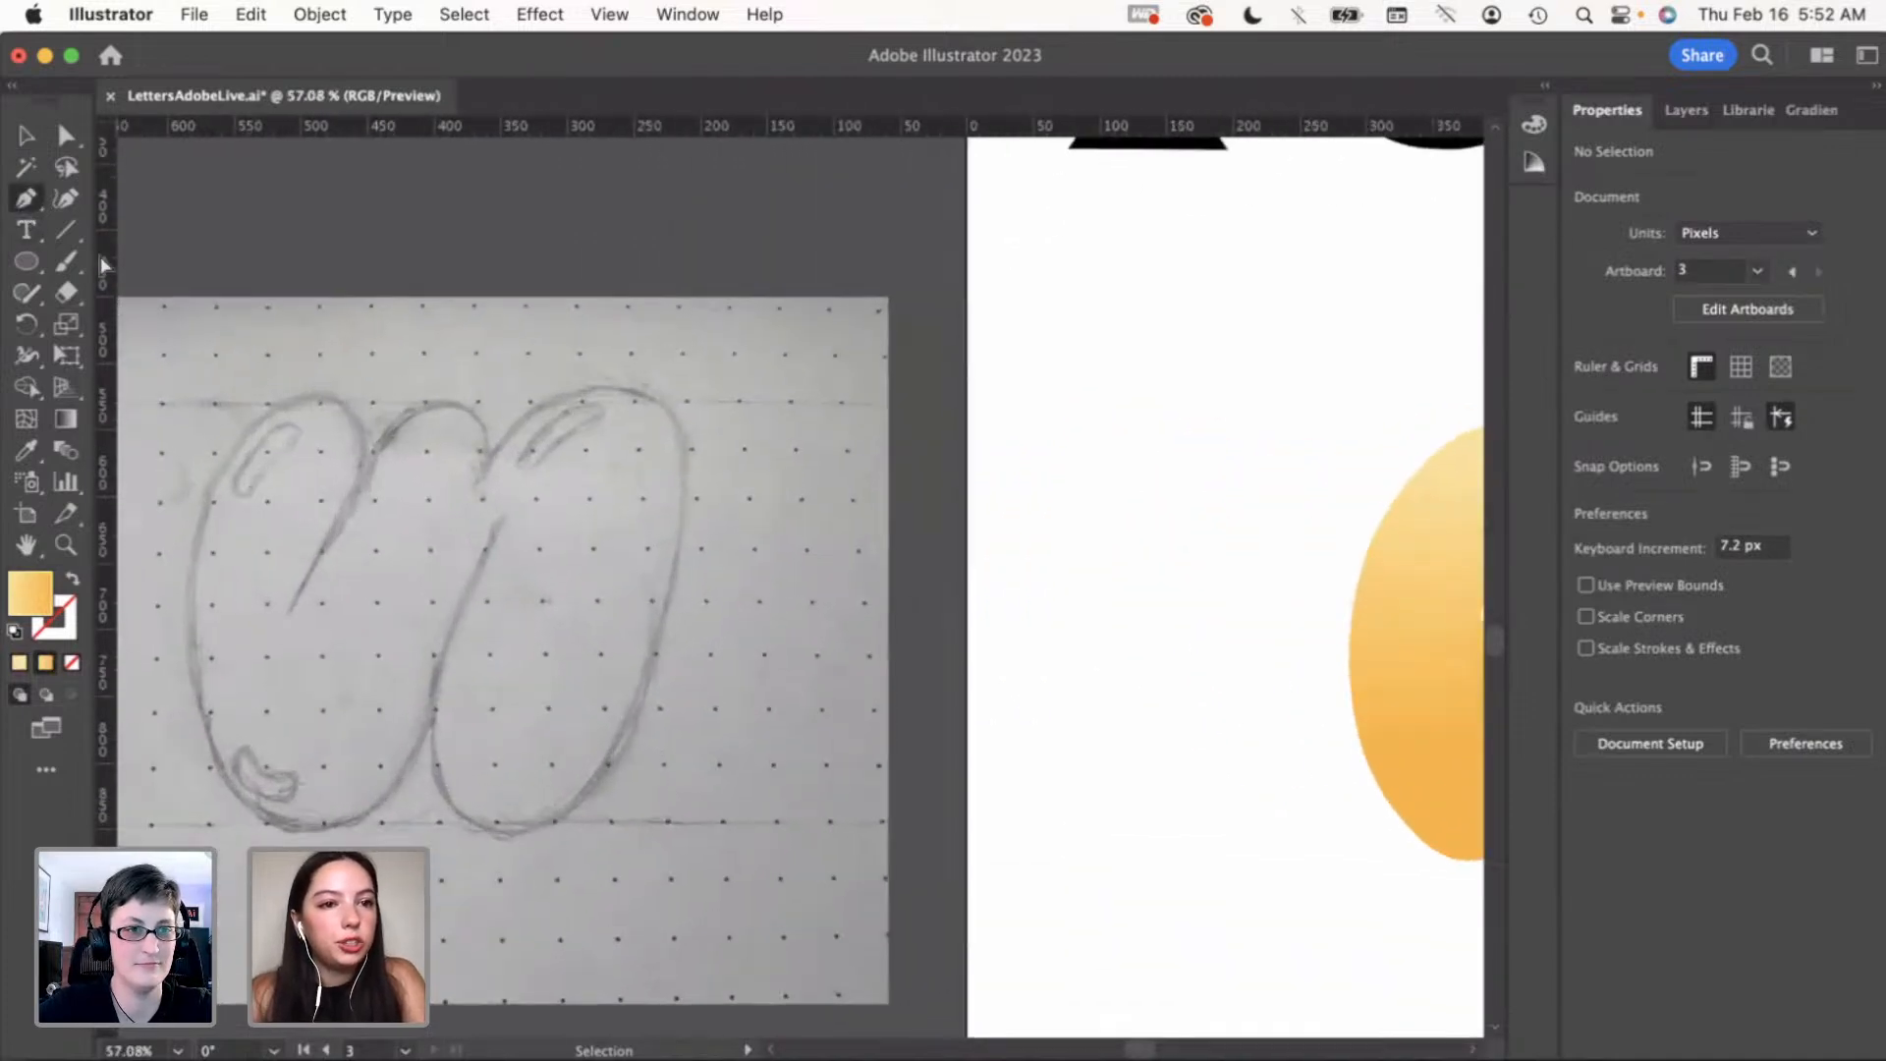
{"action": "left_click", "coordinate": [291, 442]}
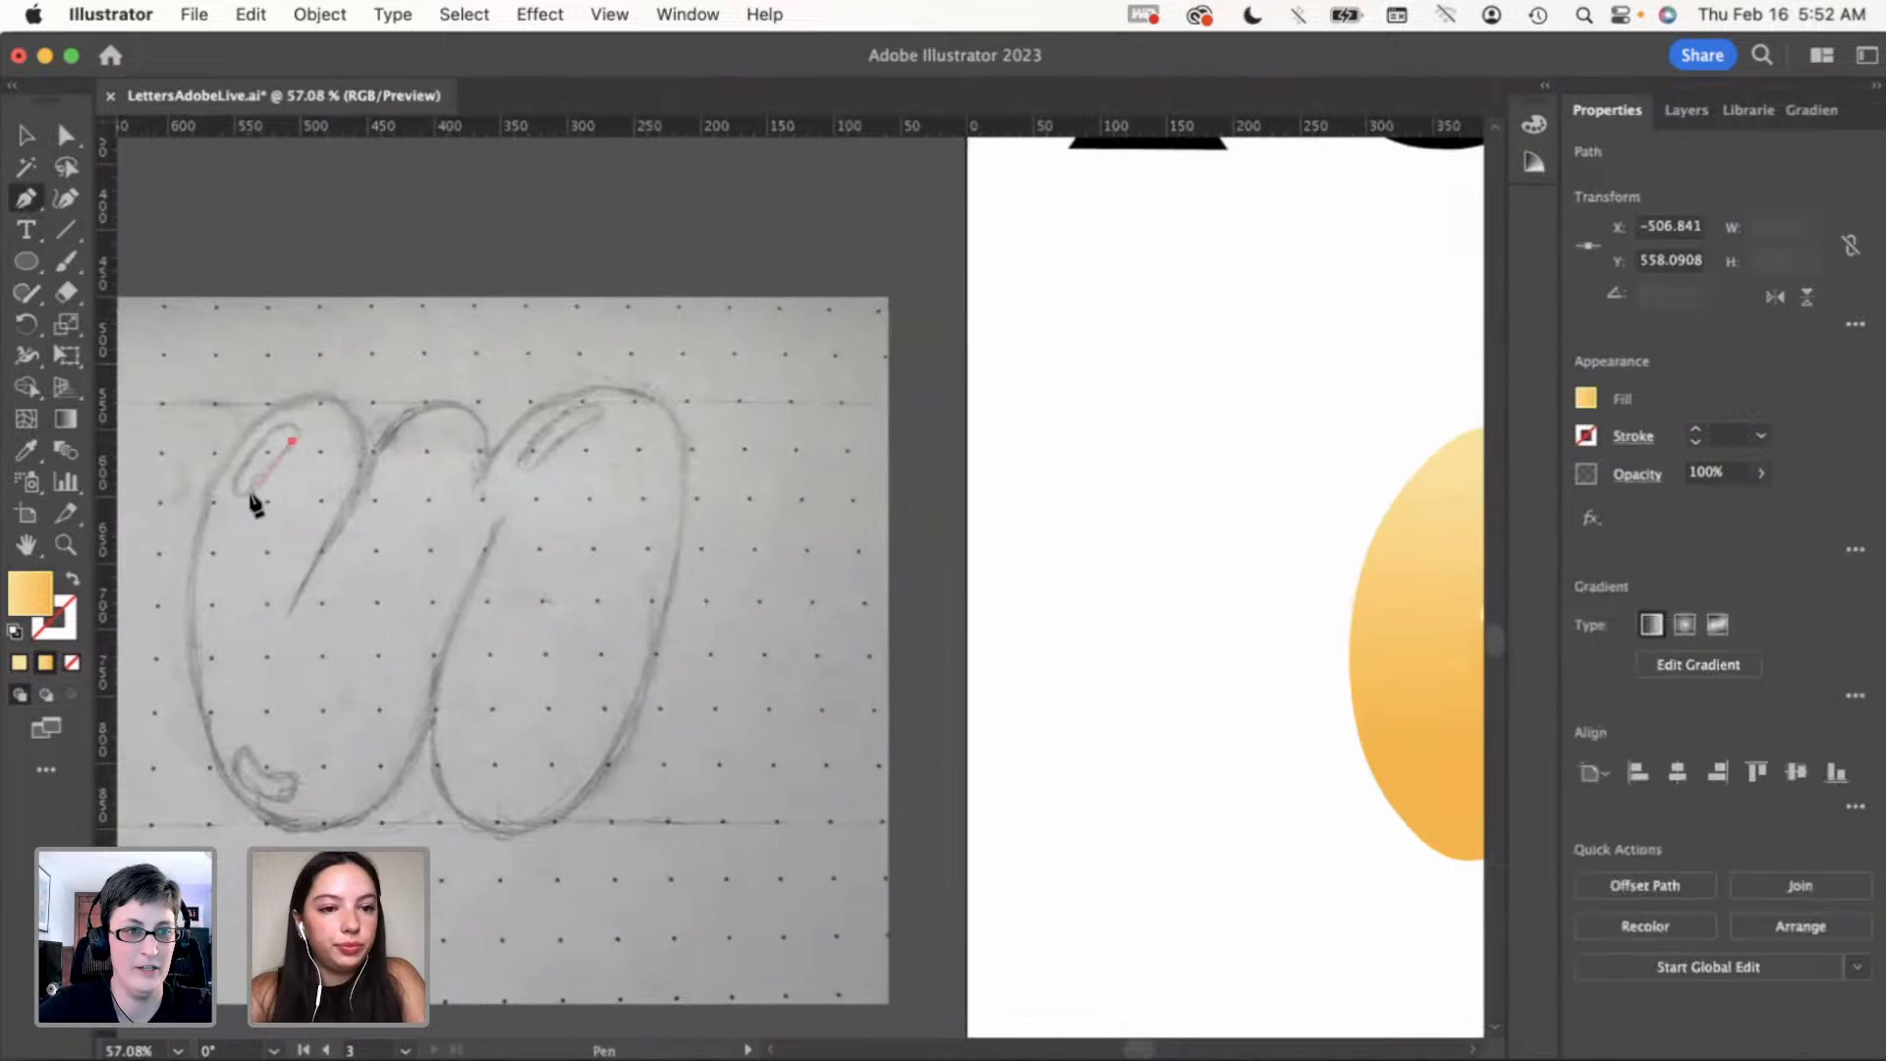
{"action": "left_click", "coordinate": [250, 491], "text": "super"}
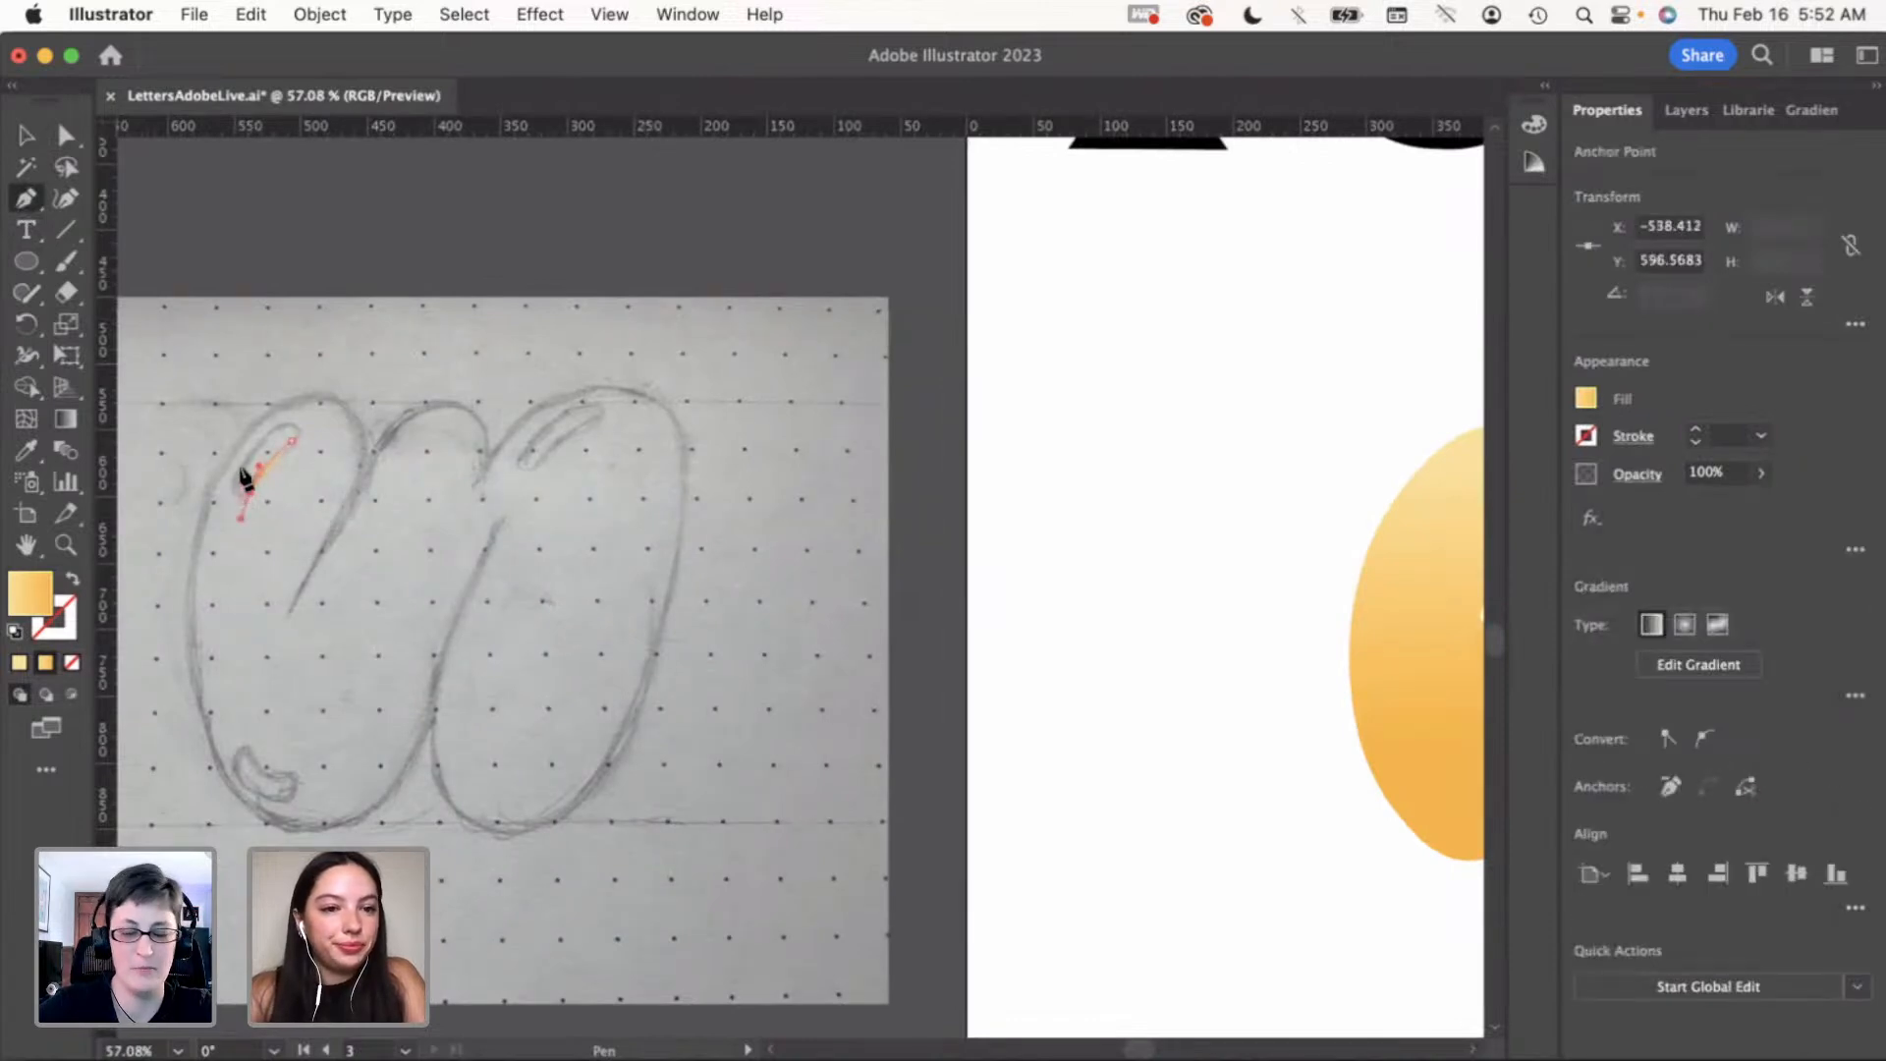
Try to fill the highlight path with white and curve it back around the sketched outer edge, and undo the last points
{"action": "double_click", "coordinate": [38, 603]}
{"action": "left_click_drag", "start_coordinate": [1220, 581], "coordinate": [1062, 448]}
{"action": "left_click", "coordinate": [1750, 472]}
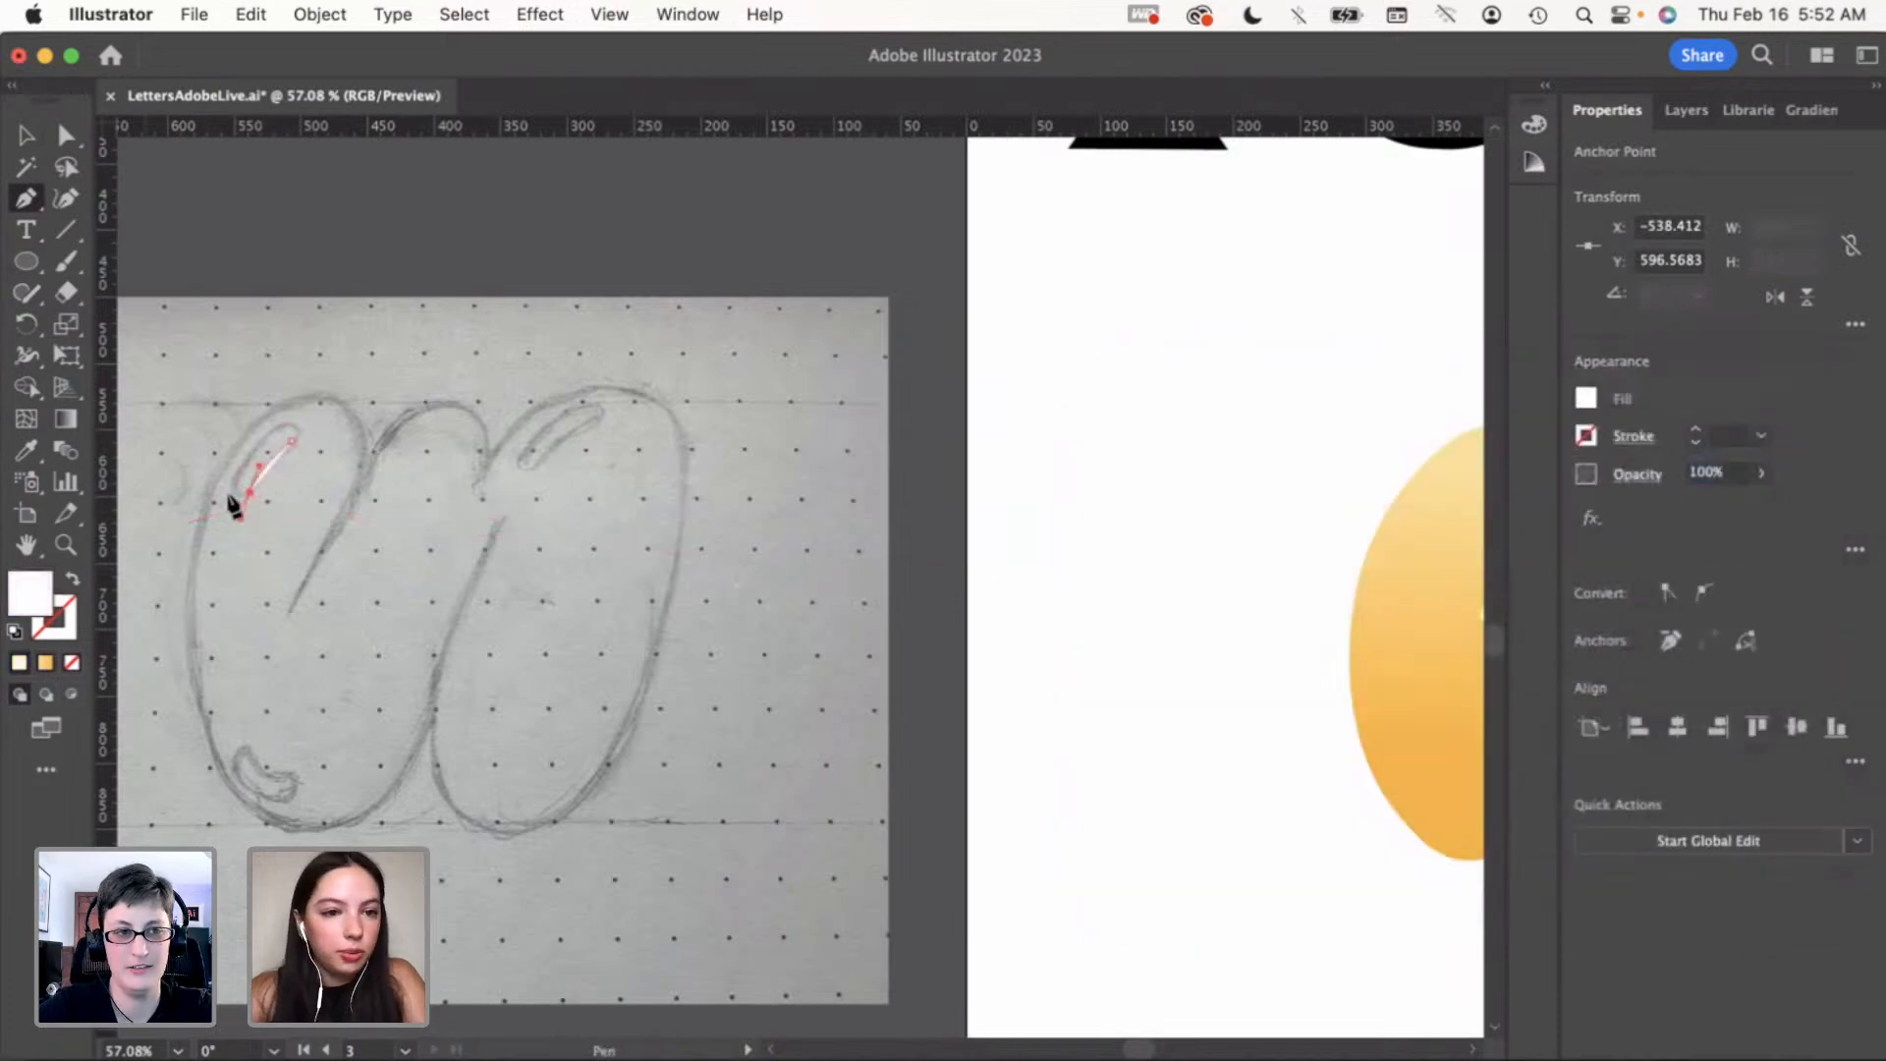
{"action": "left_click_drag", "start_coordinate": [244, 469], "coordinate": [259, 452]}
{"action": "left_click", "coordinate": [293, 442]}
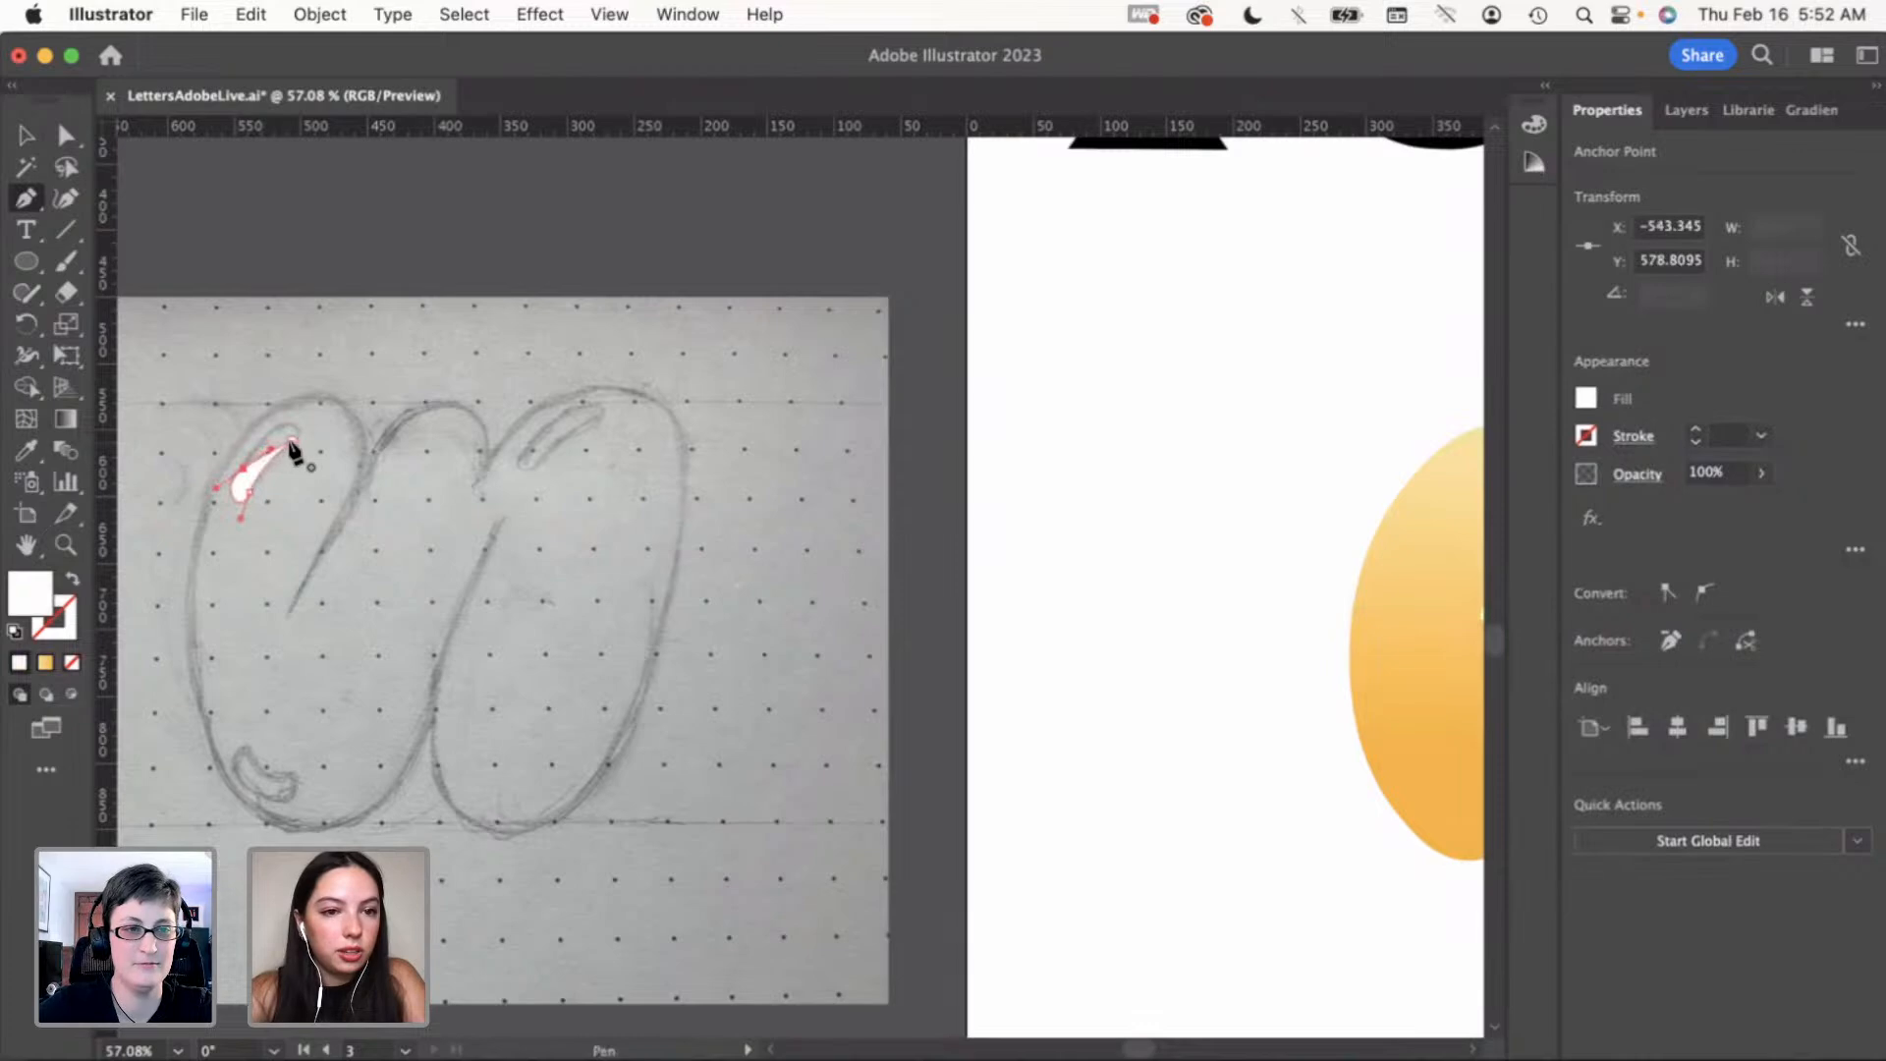
{"action": "left_click_drag", "start_coordinate": [303, 464], "coordinate": [309, 467]}
{"action": "key", "text": "super+z"}
{"action": "key", "text": "super+z"}
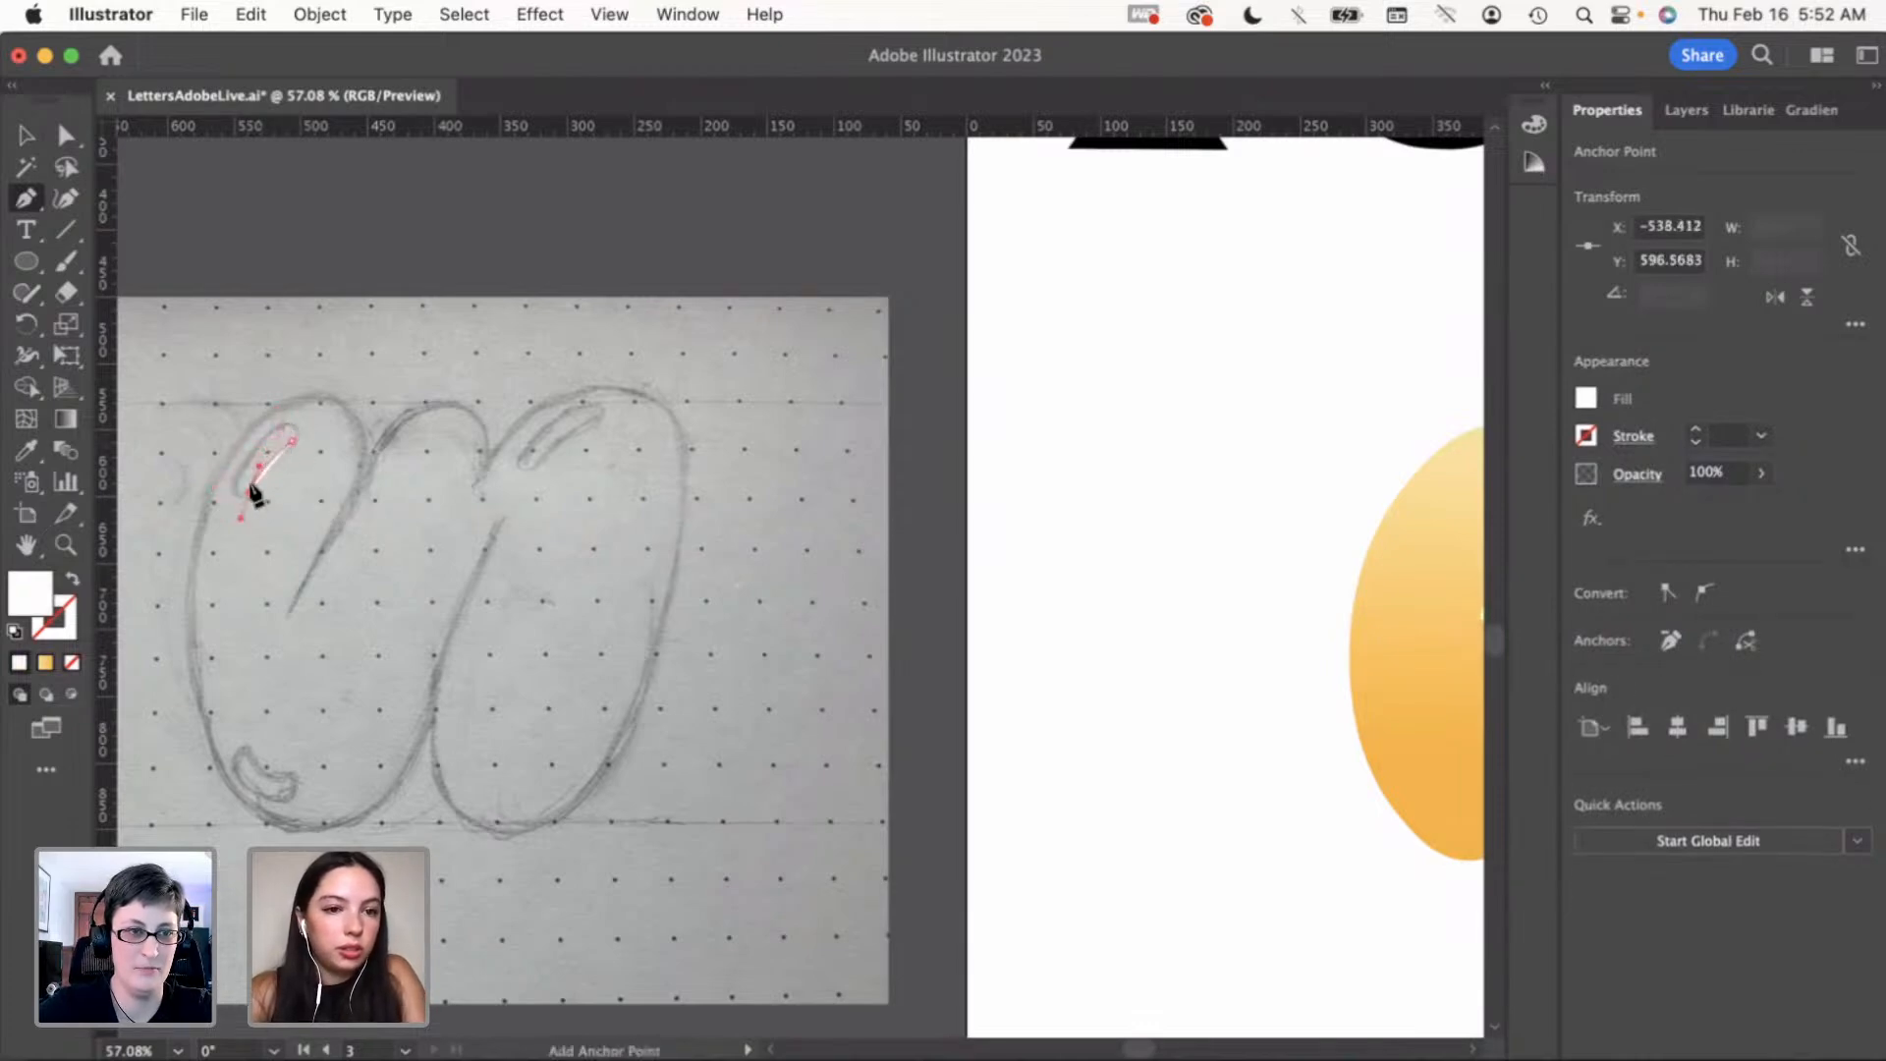
{"action": "left_click_drag", "start_coordinate": [252, 455], "coordinate": [287, 429]}
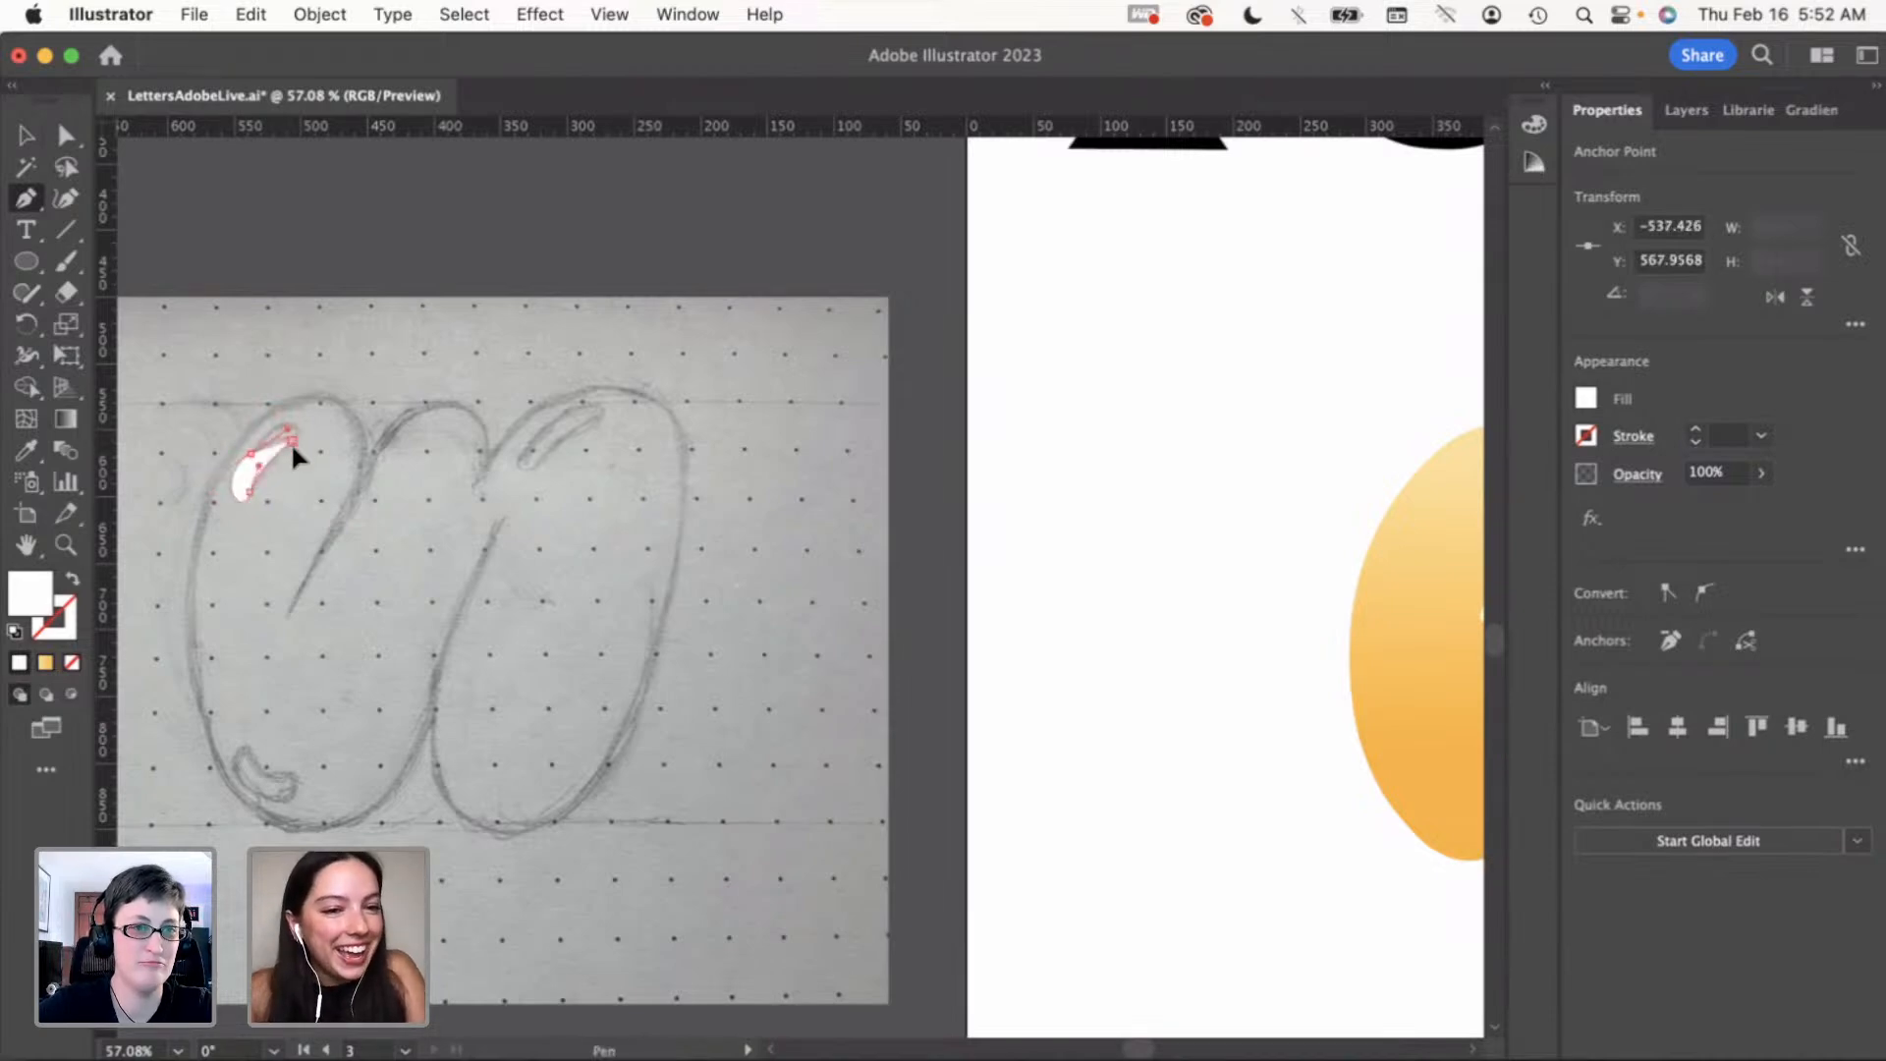
{"action": "left_click", "coordinate": [287, 432]}
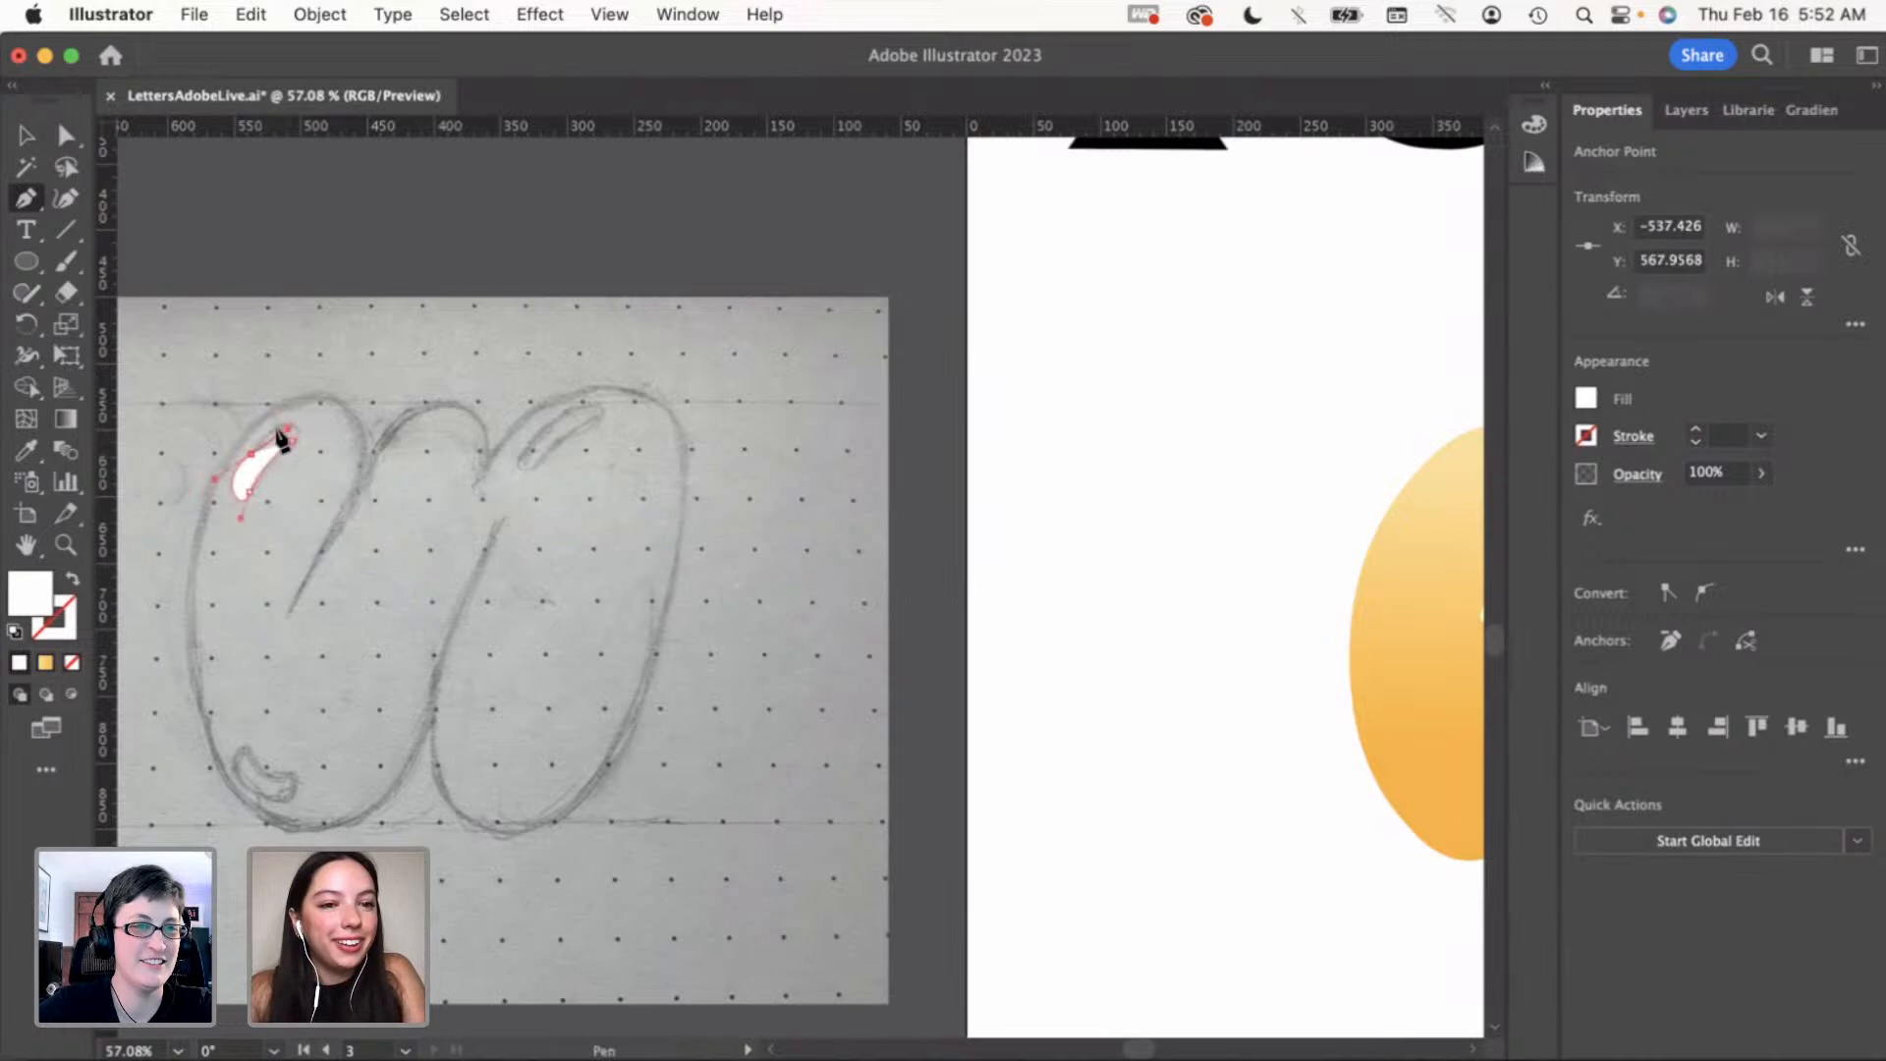
{"action": "key", "text": "super+z"}
{"action": "key", "text": "super+z"}
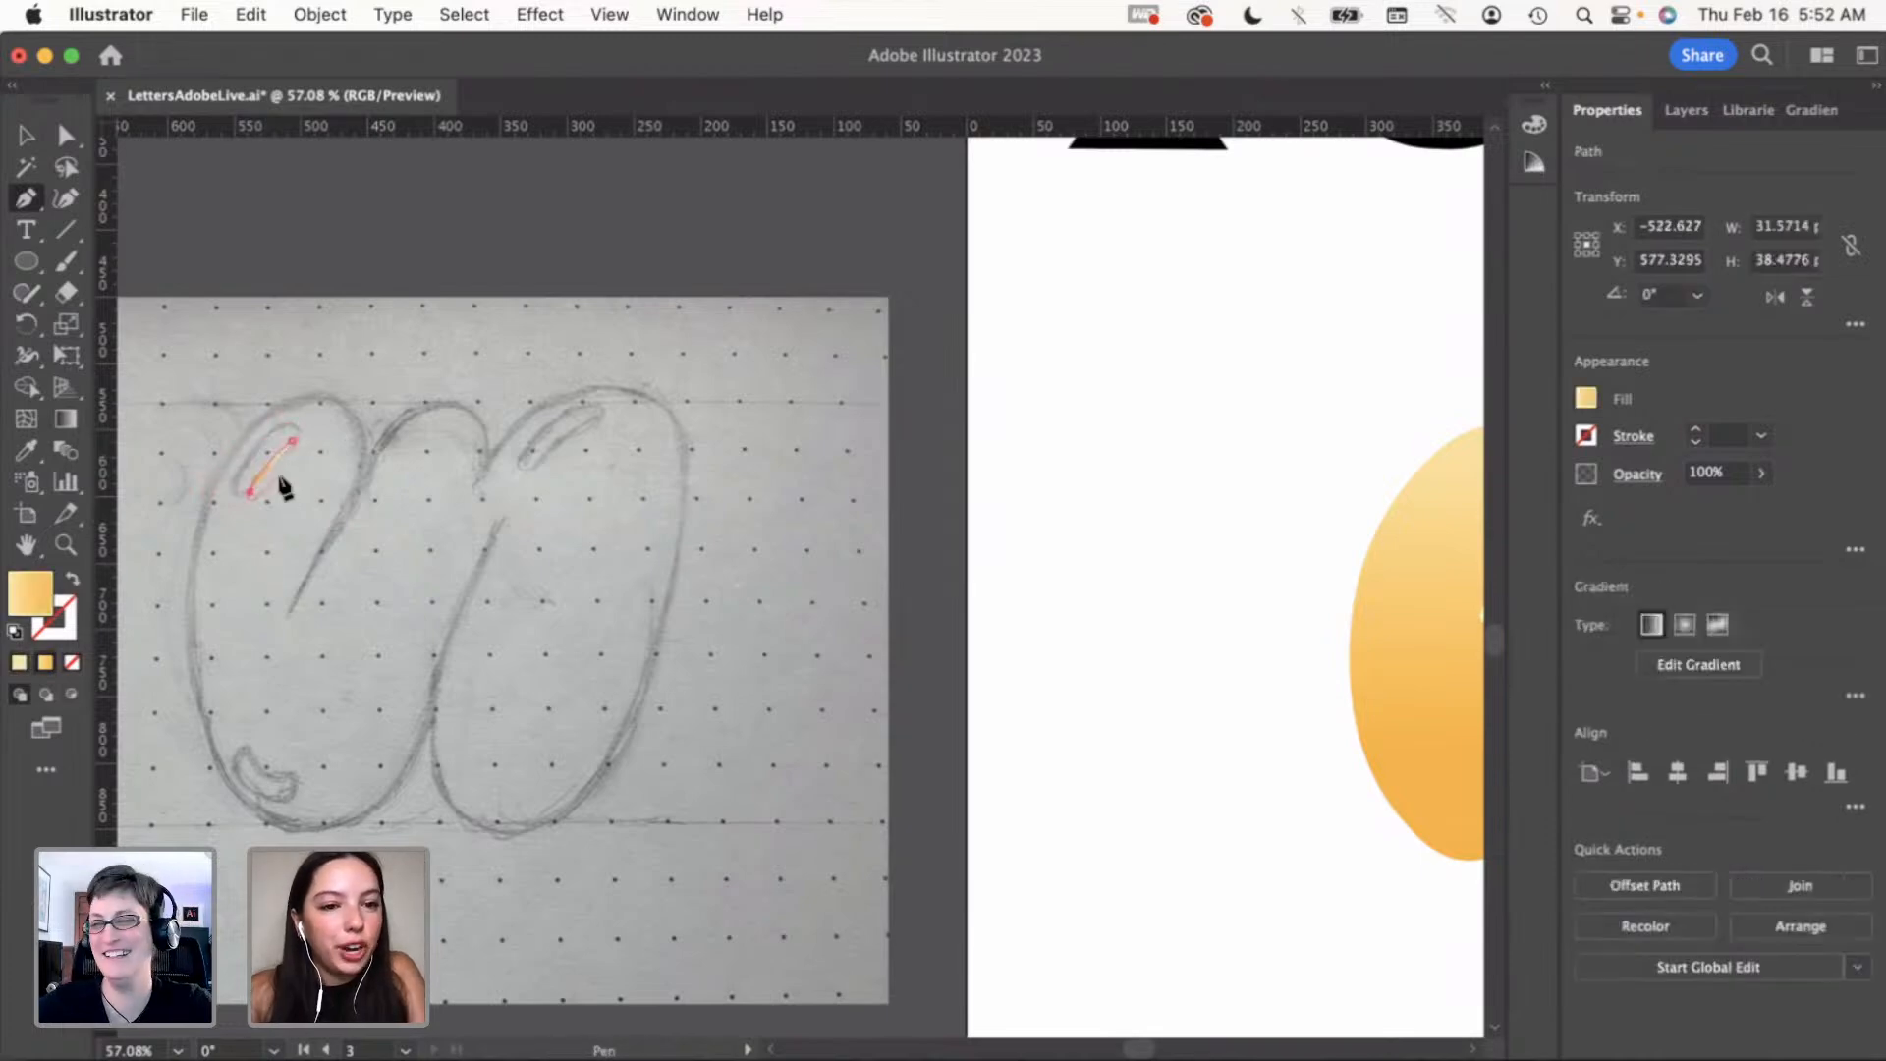
{"action": "key", "text": "super+z"}
{"action": "key", "text": "super+z"}
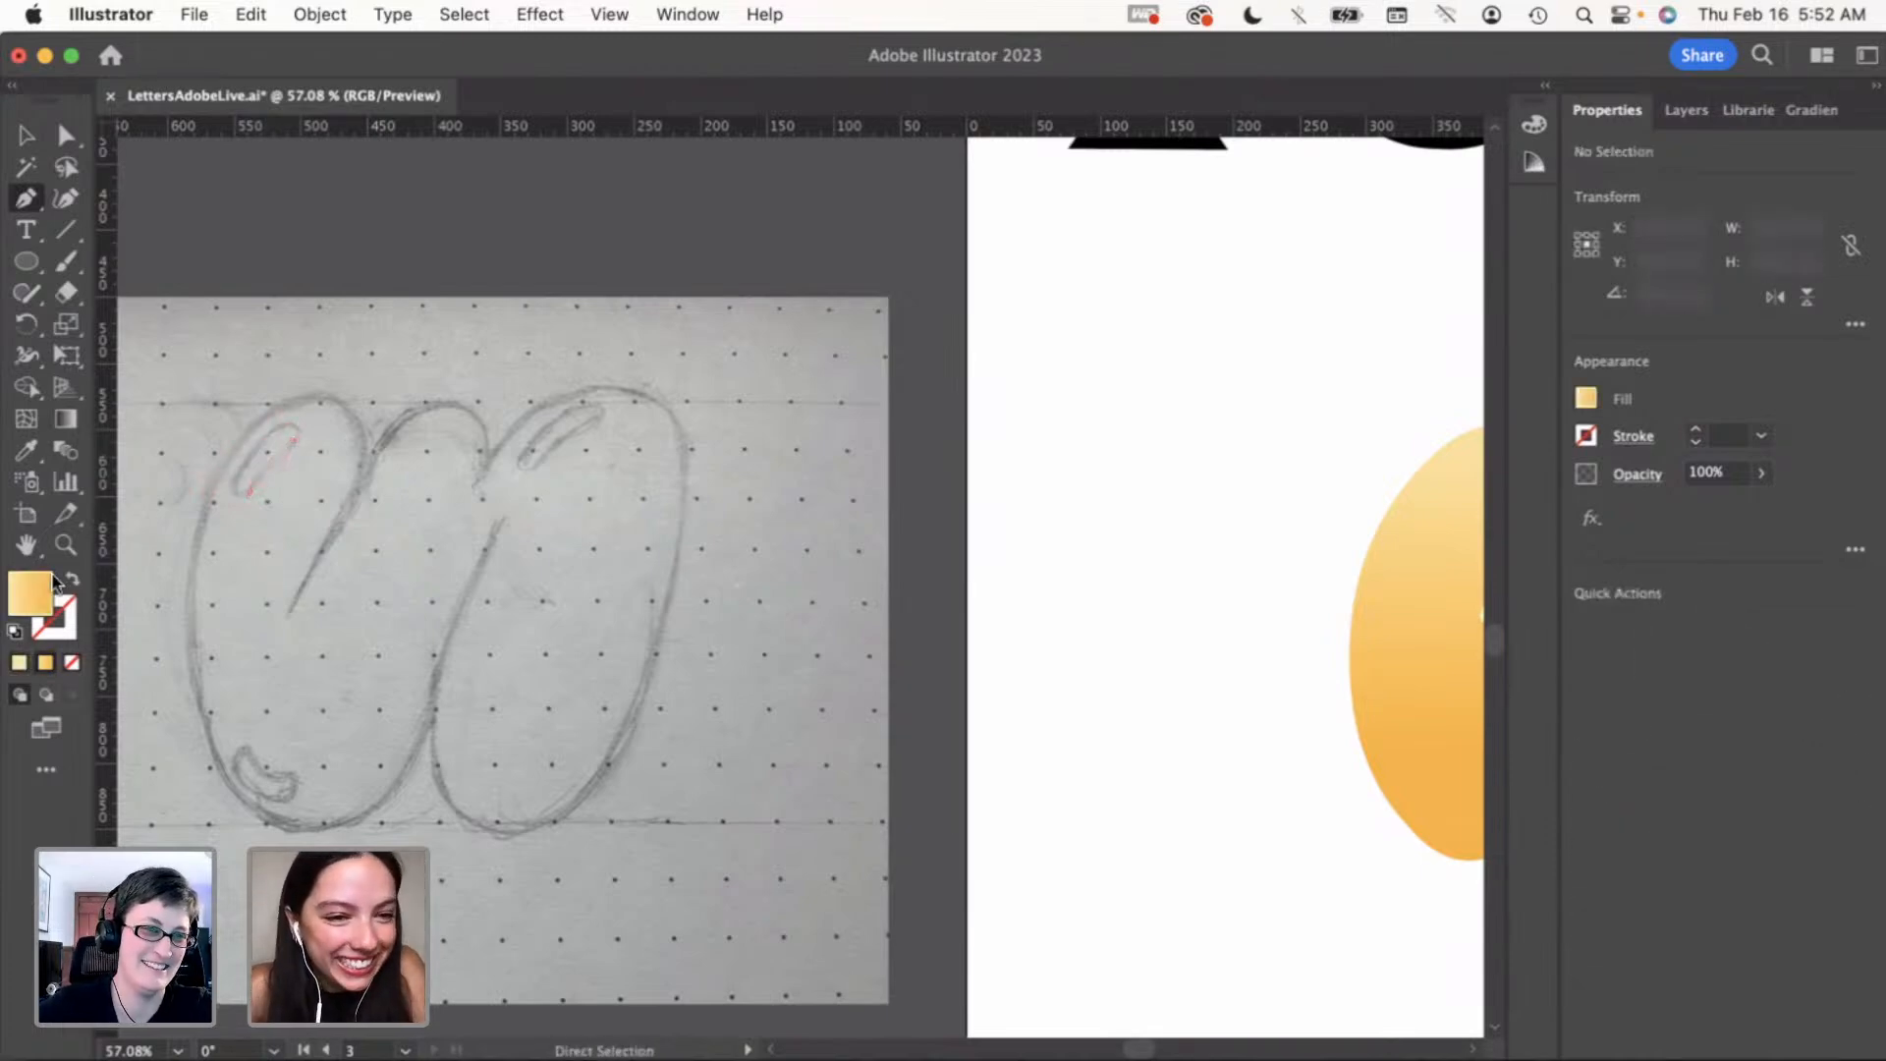
Set the fill colour to pure white (ffffff) with nothing selected
{"action": "double_click", "coordinate": [46, 589]}
{"action": "left_click_drag", "start_coordinate": [1280, 553], "coordinate": [1124, 459]}
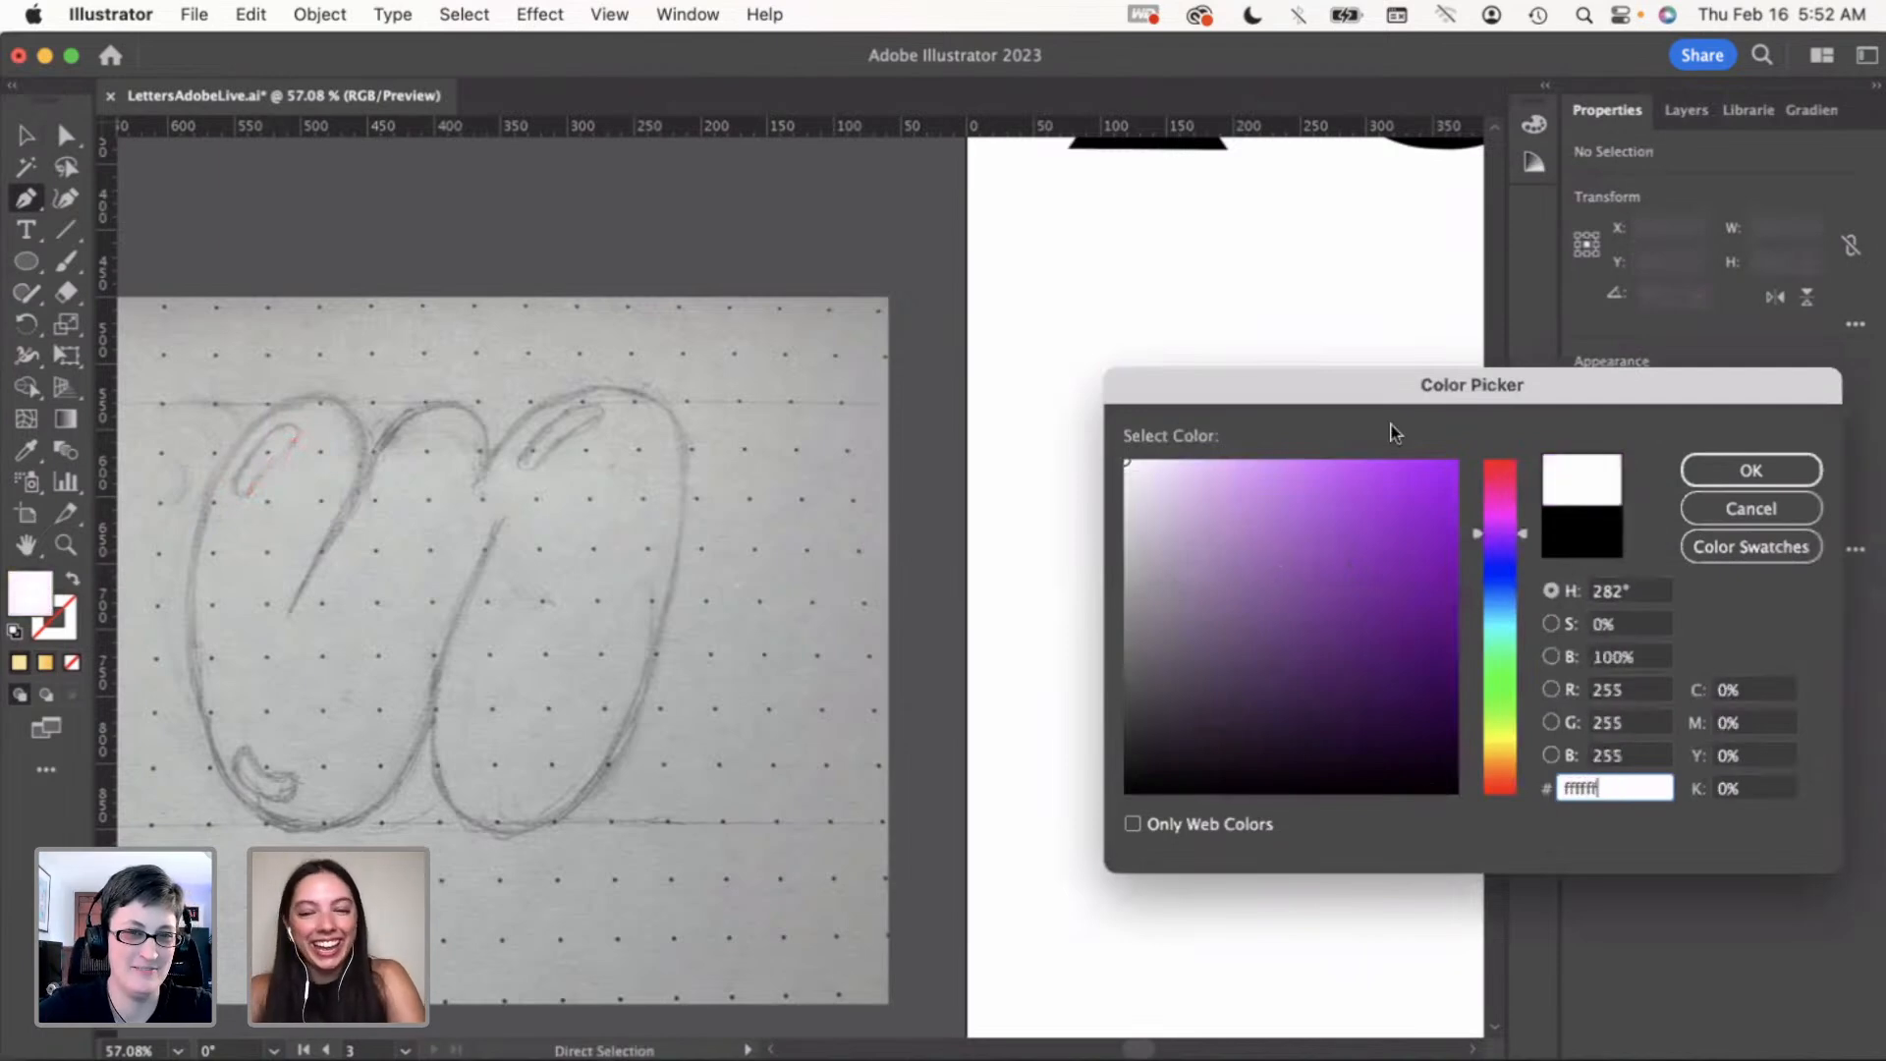
{"action": "left_click", "coordinate": [1709, 470]}
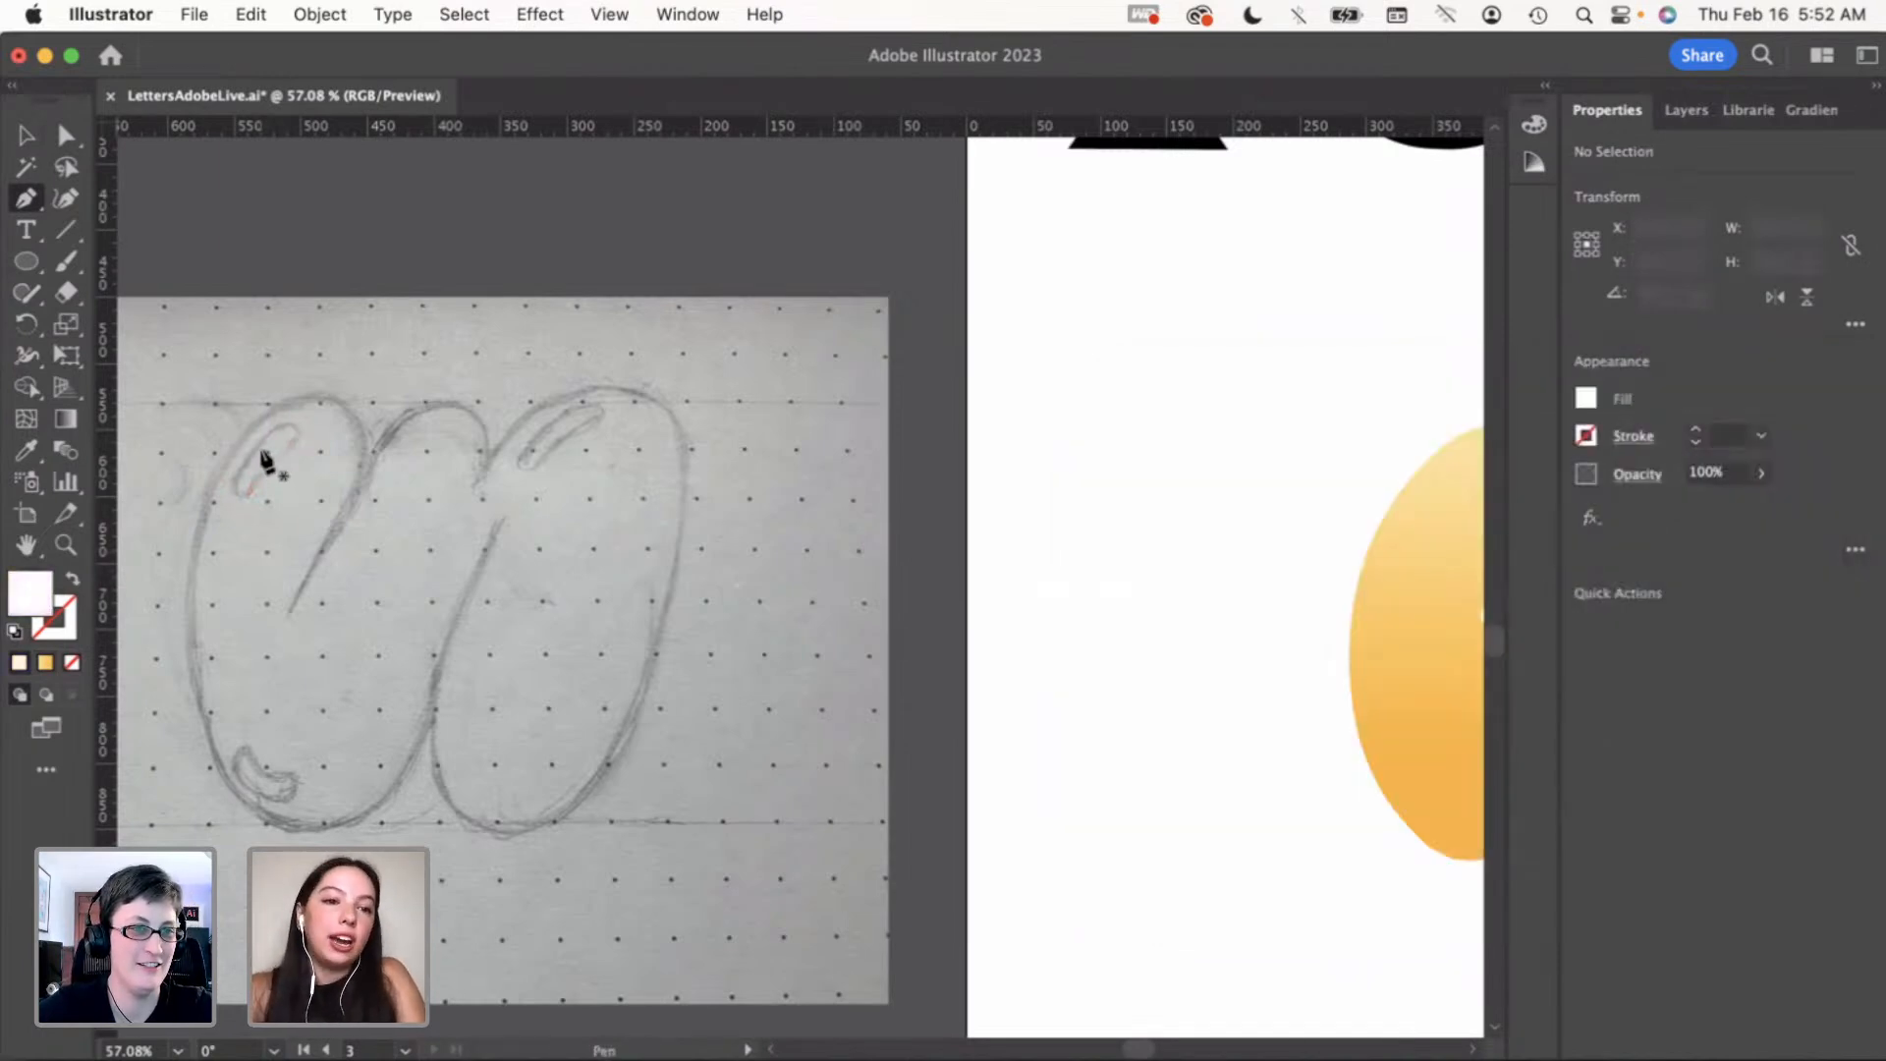
Trace the highlight in the sketched w's first hump as a closed white Pen shape with a curved upper end
{"action": "left_click", "coordinate": [233, 482]}
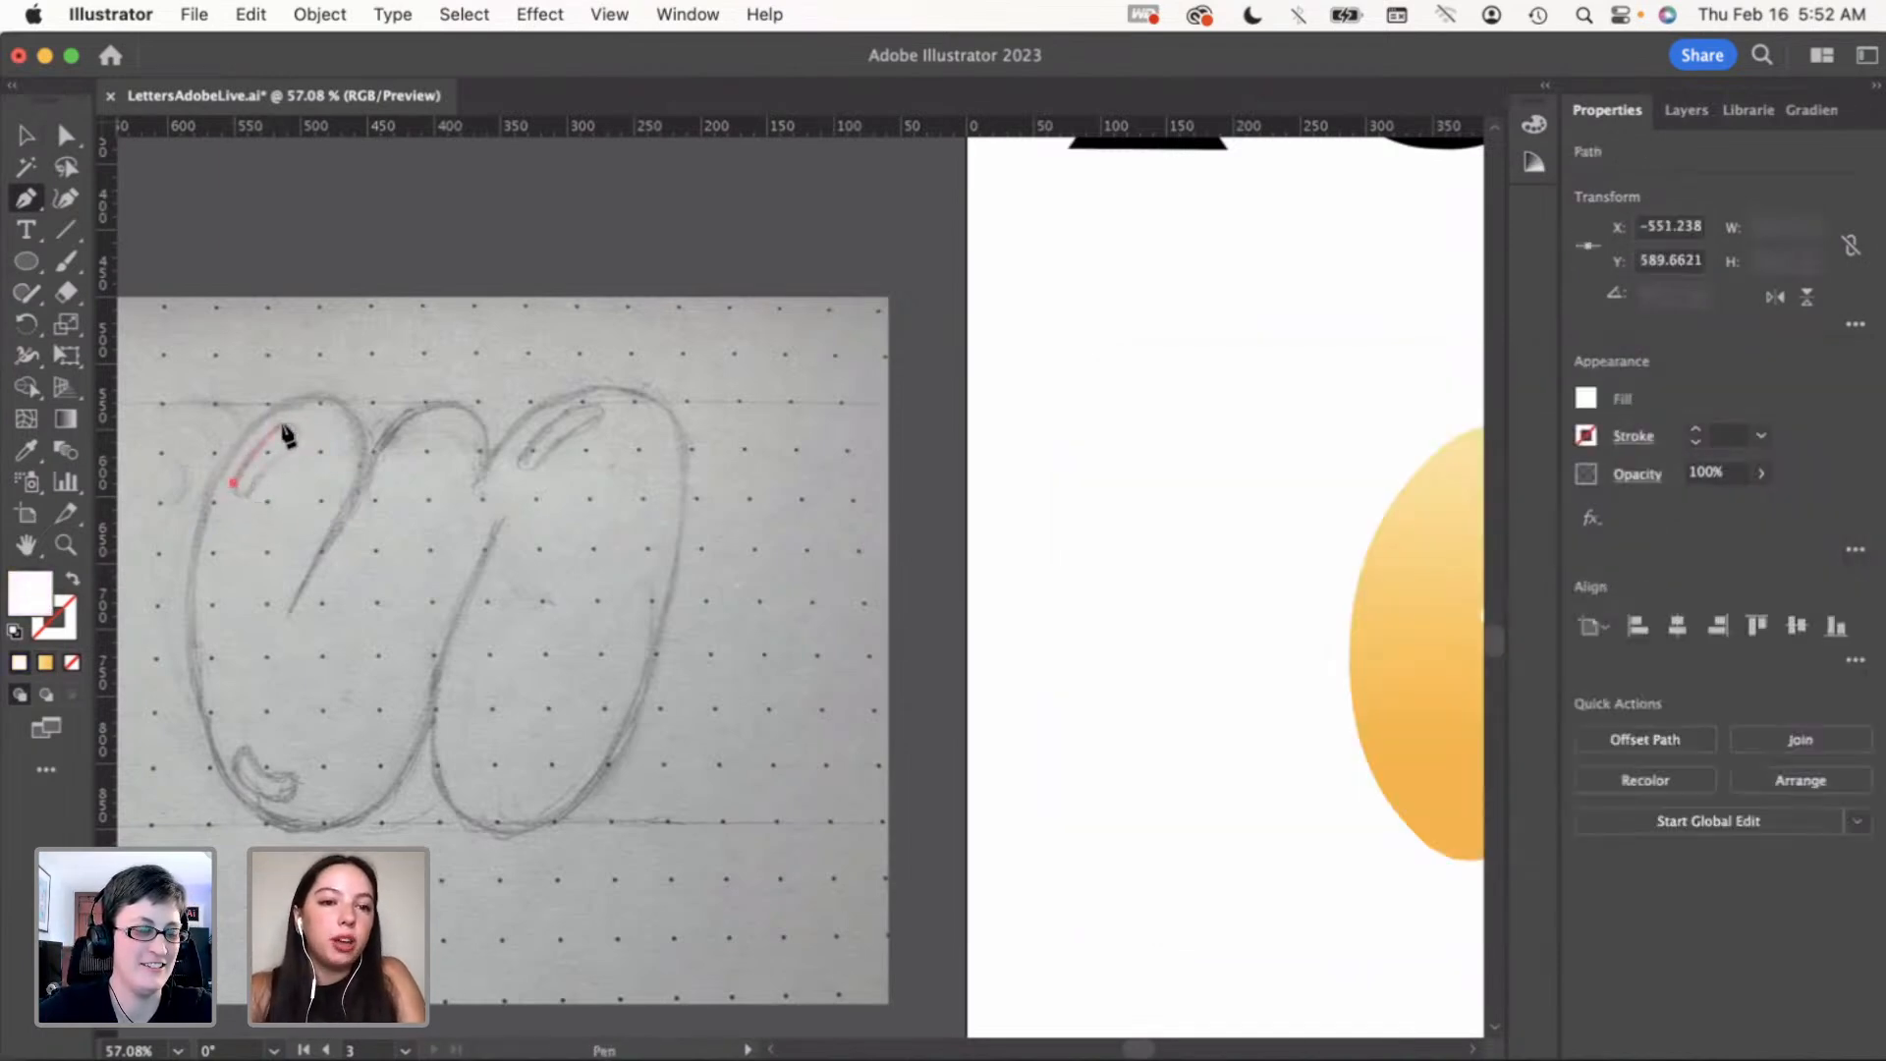
{"action": "left_click_drag", "start_coordinate": [308, 430], "coordinate": [281, 459]}
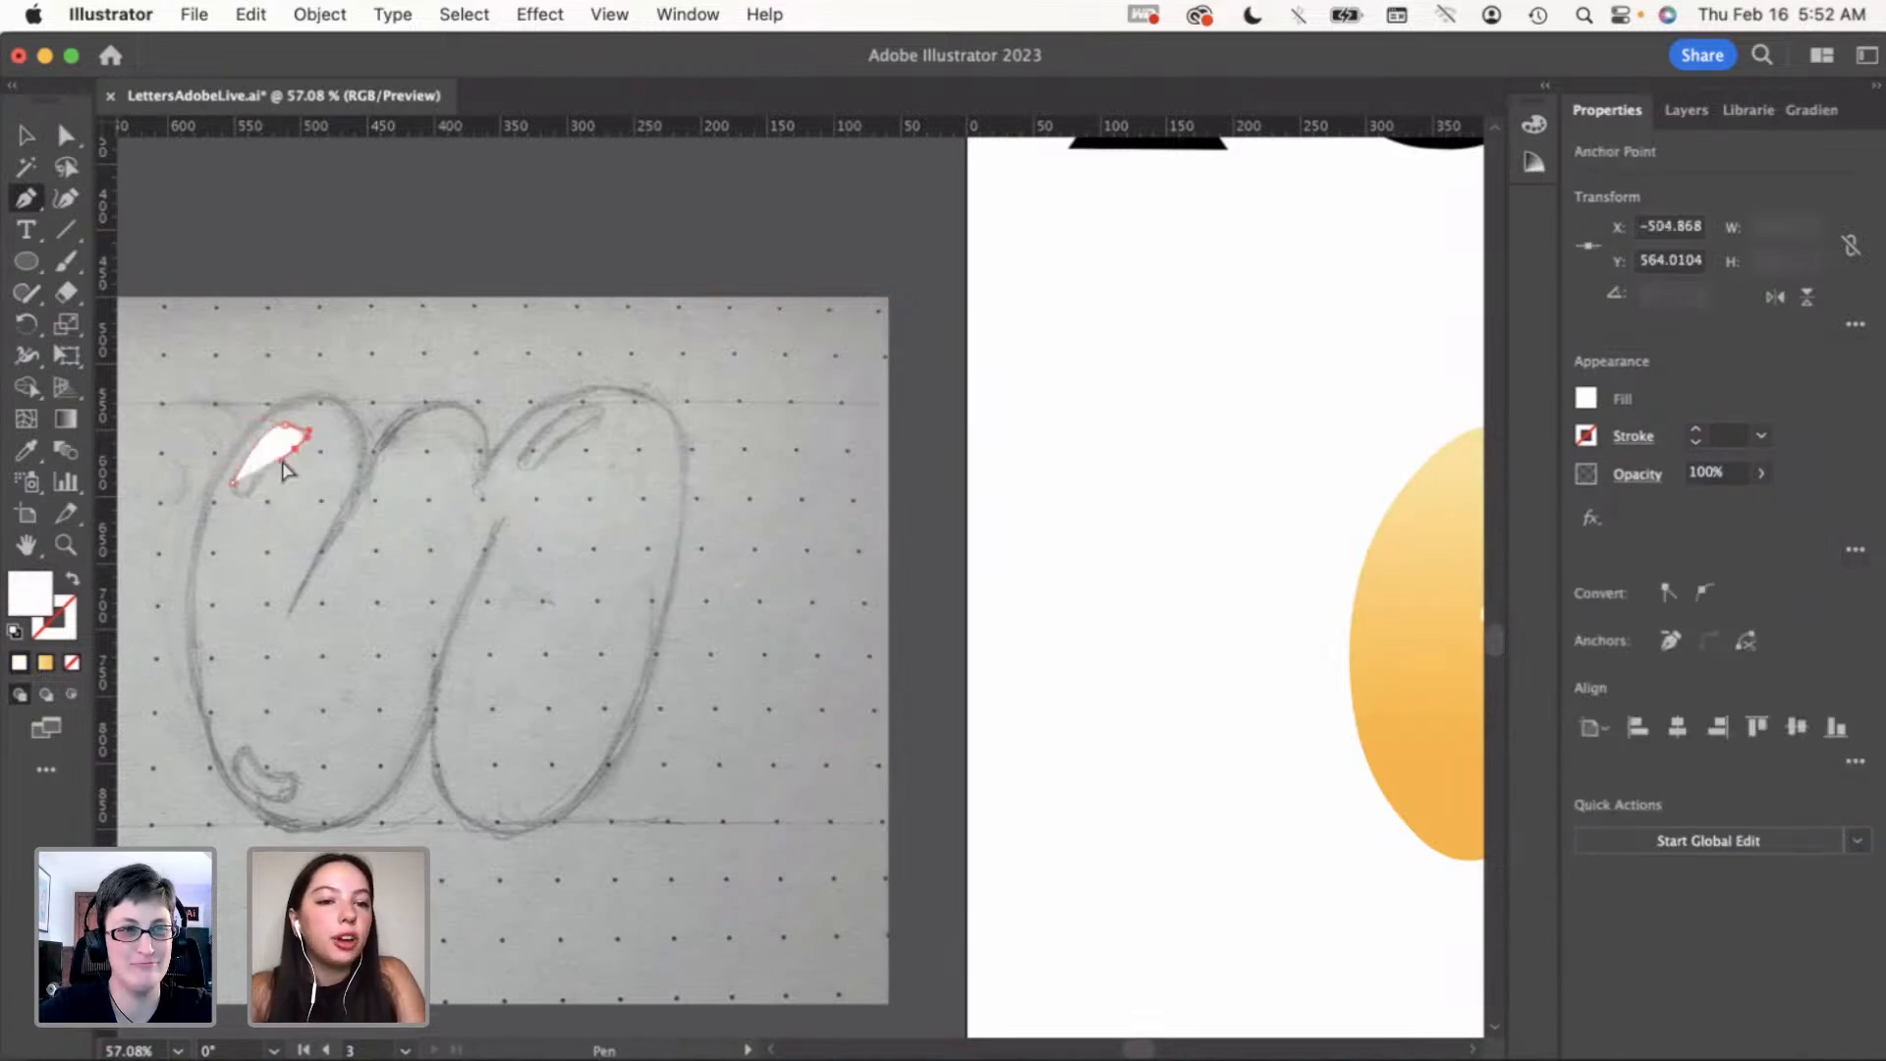
{"action": "key", "text": "super+z"}
{"action": "left_click", "coordinate": [282, 460]}
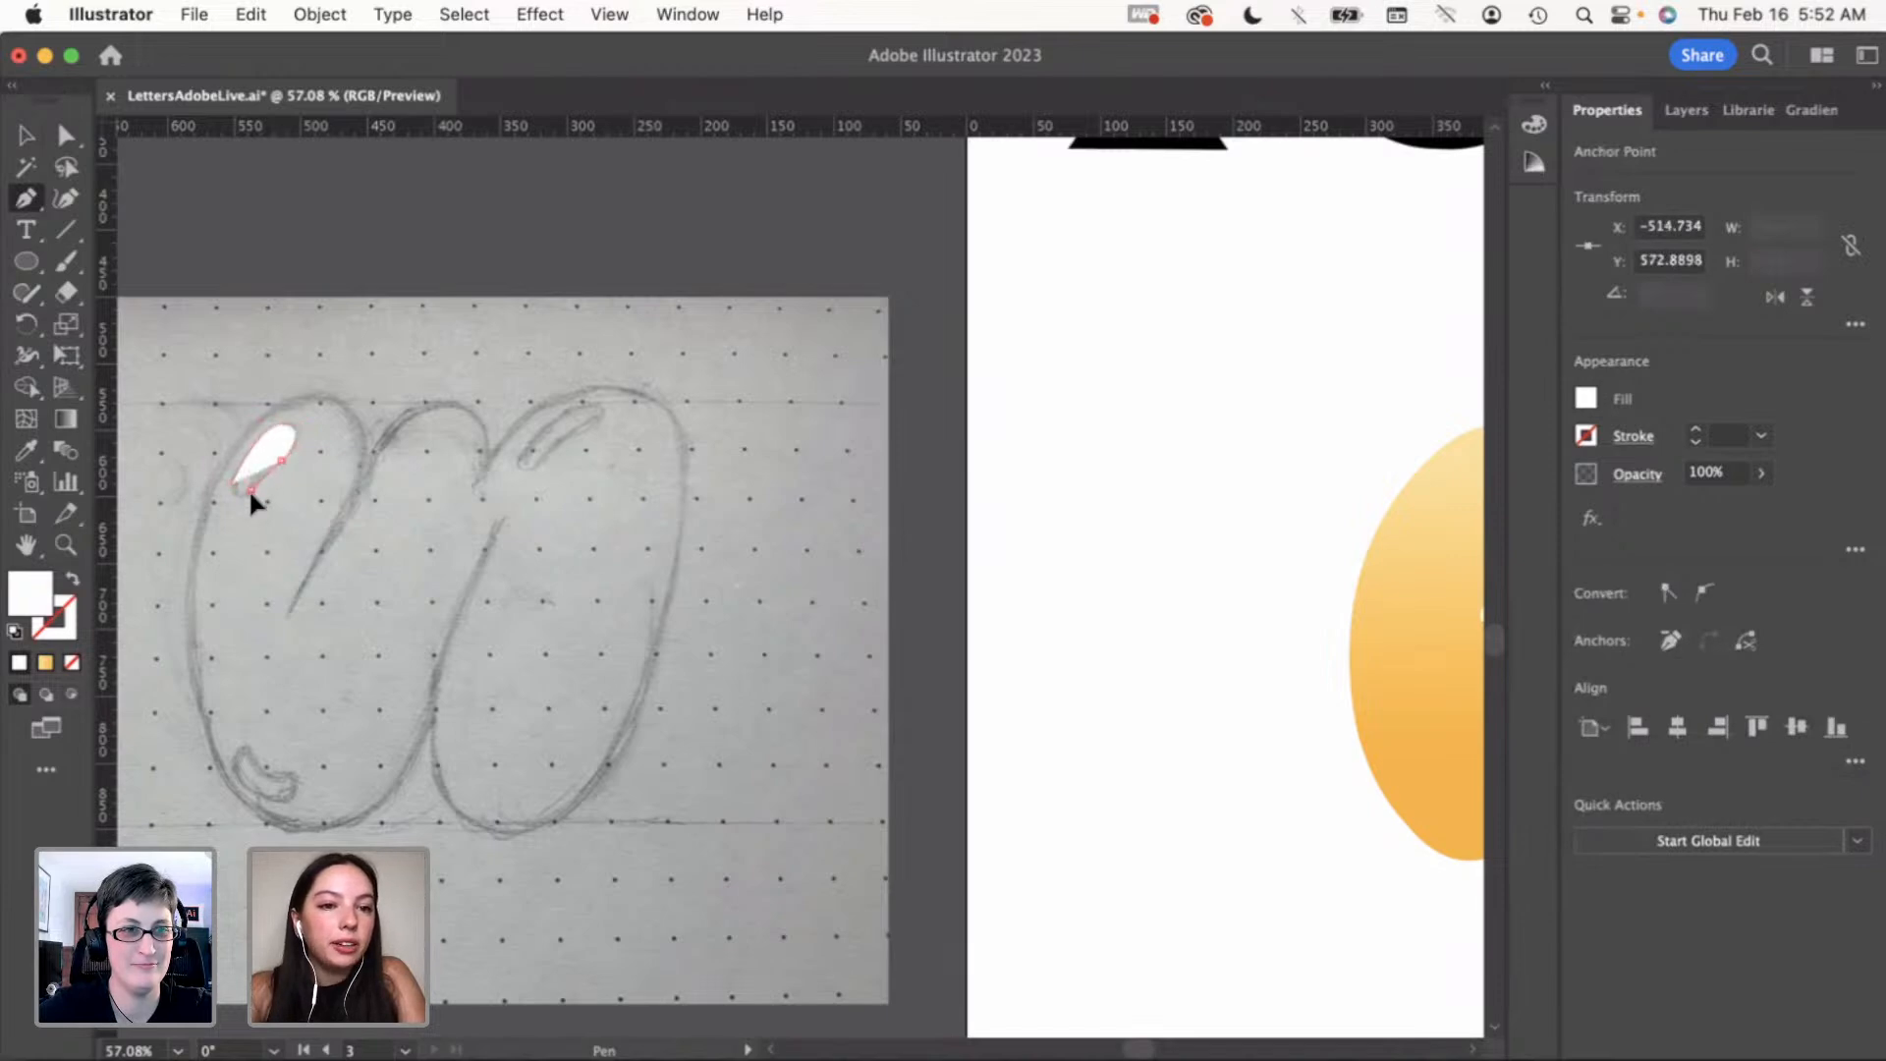
{"action": "left_click", "coordinate": [245, 496]}
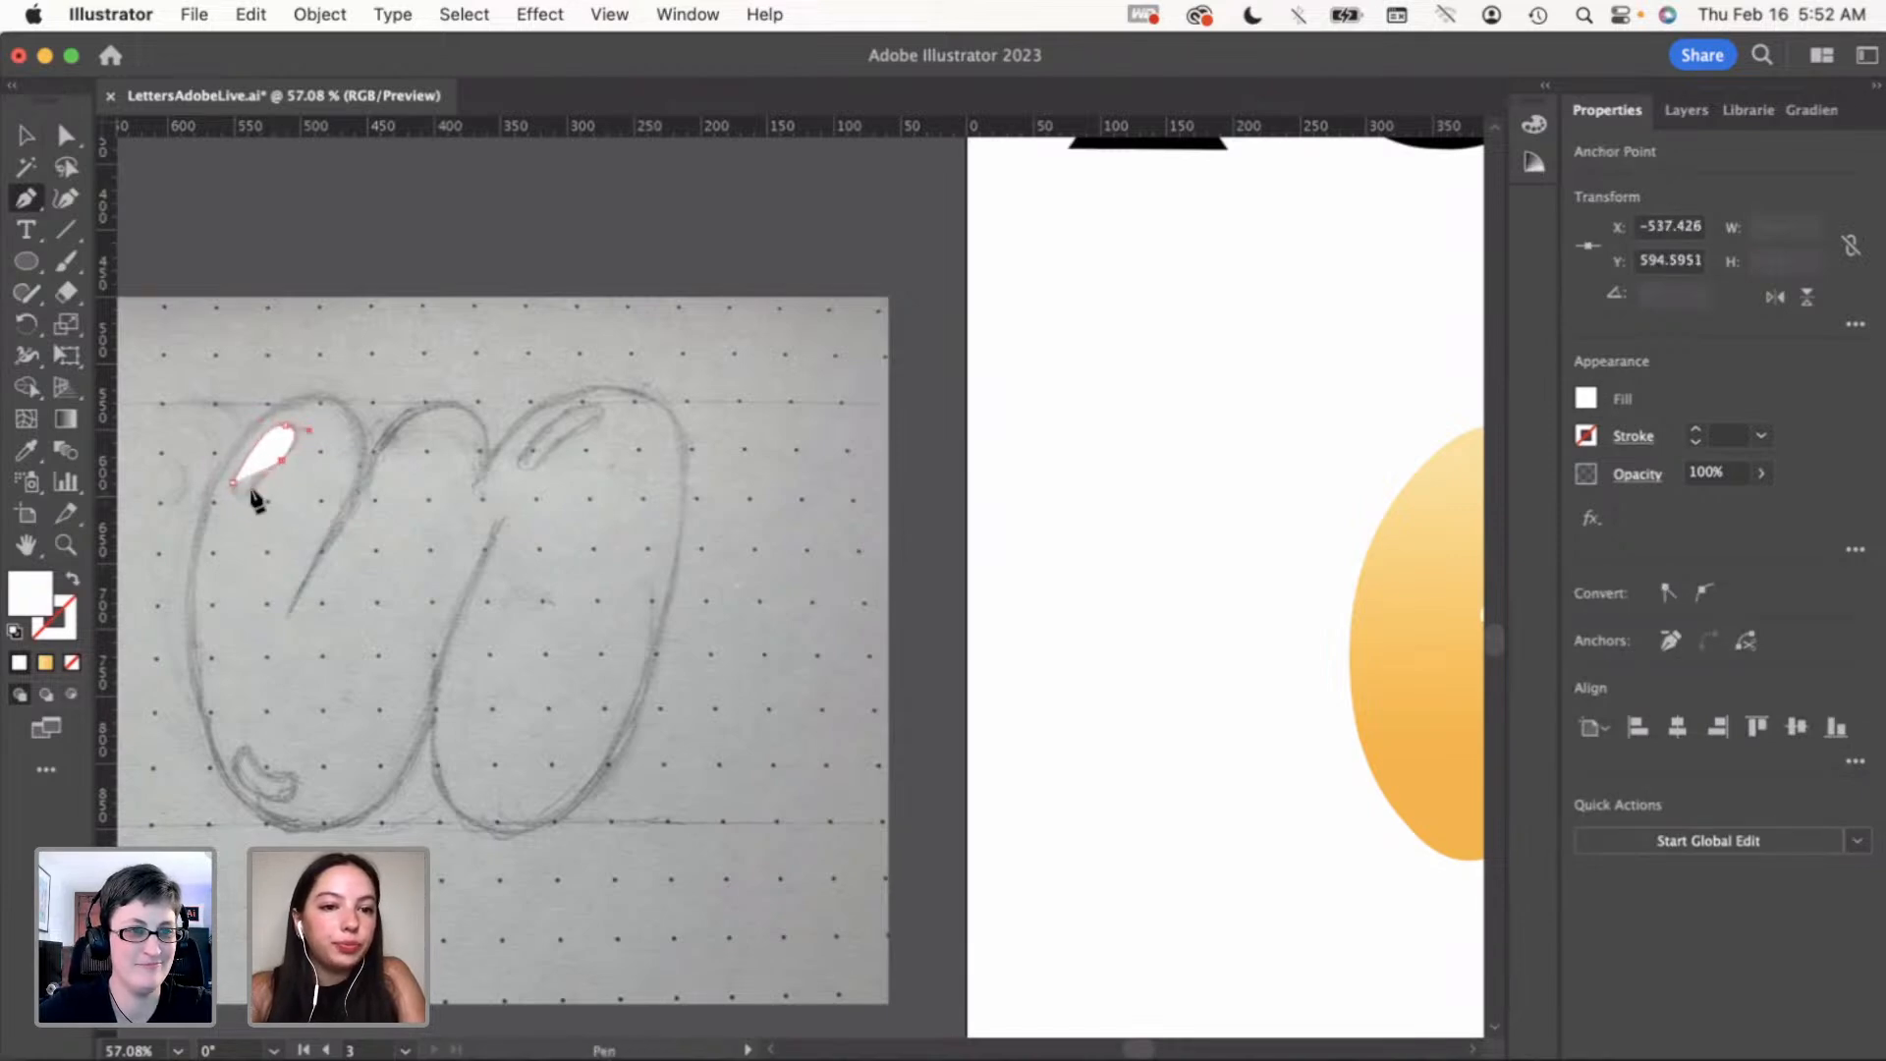
{"action": "key", "text": "super+z"}
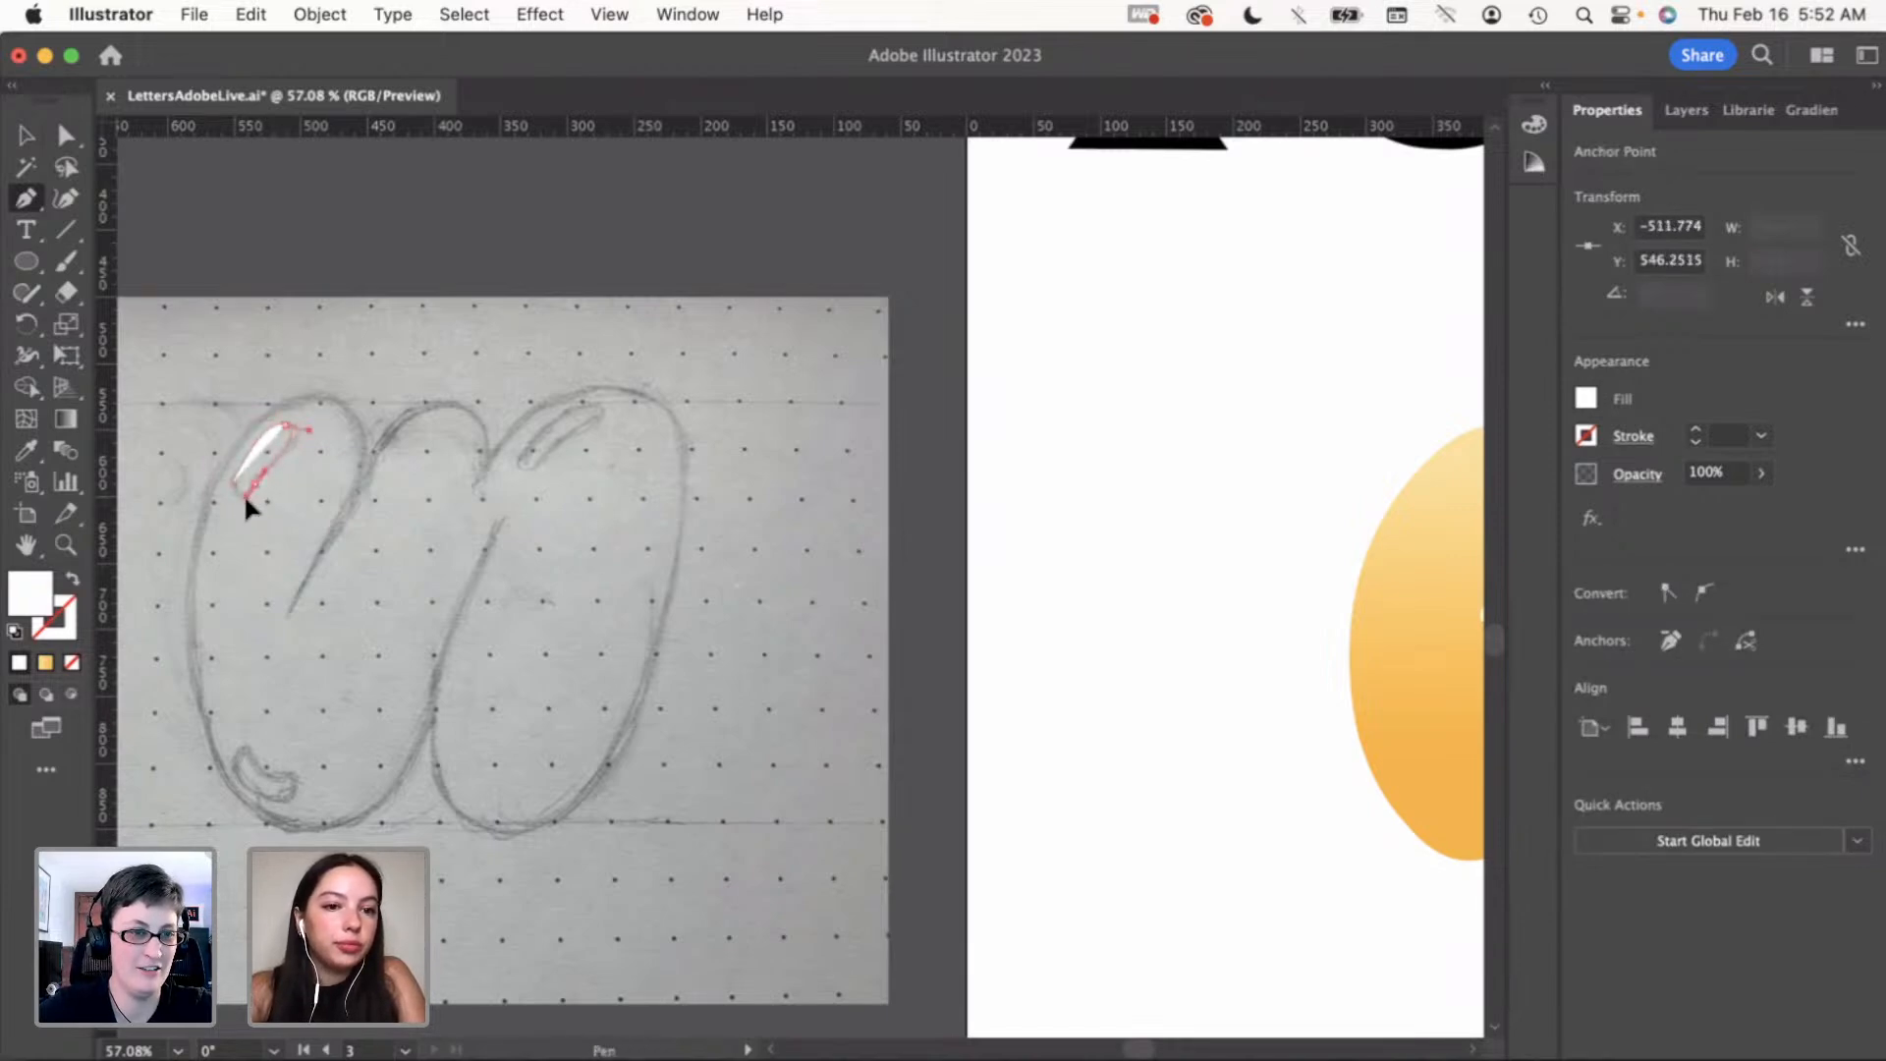
{"action": "left_click", "coordinate": [241, 500]}
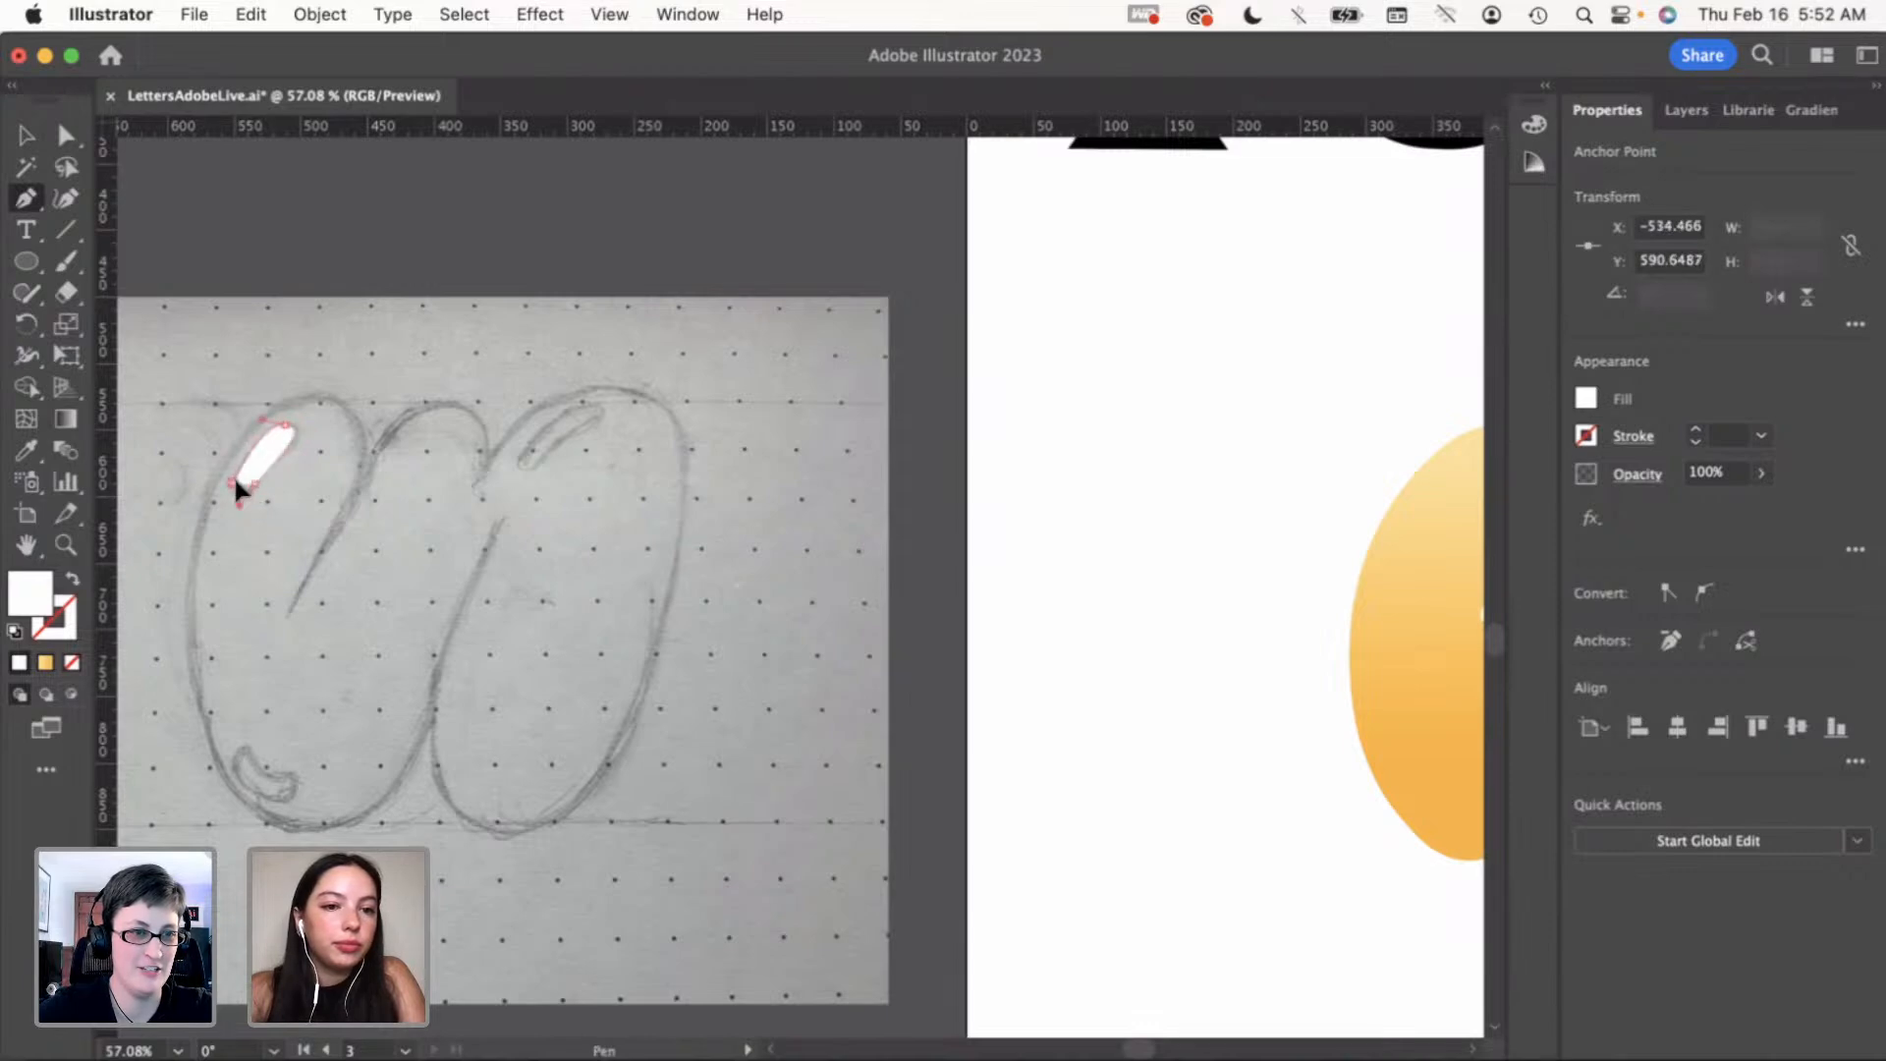
Move the white highlight from the sketch onto the first hump of the gradient w
{"action": "key", "text": "v"}
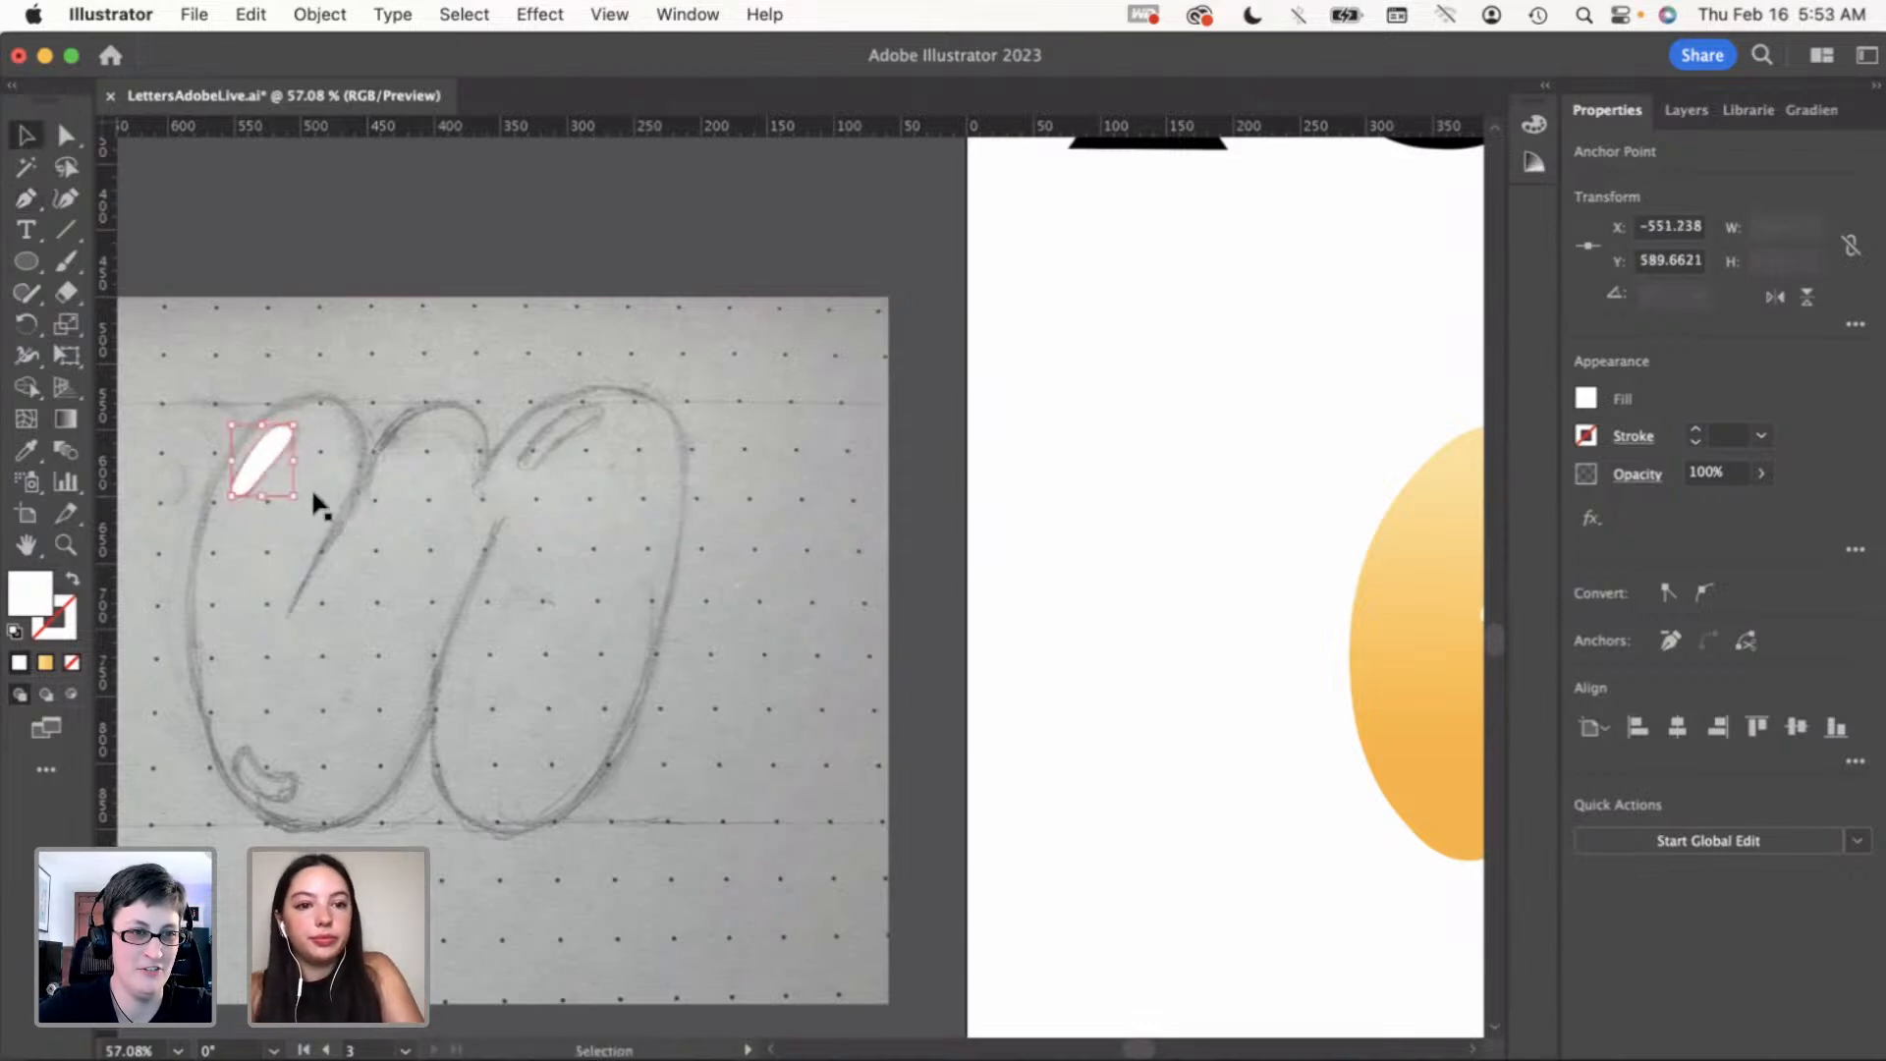
{"action": "left_click", "coordinate": [273, 476]}
{"action": "left_click", "coordinate": [255, 458]}
{"action": "left_click_drag", "start_coordinate": [256, 458], "coordinate": [1224, 534]}
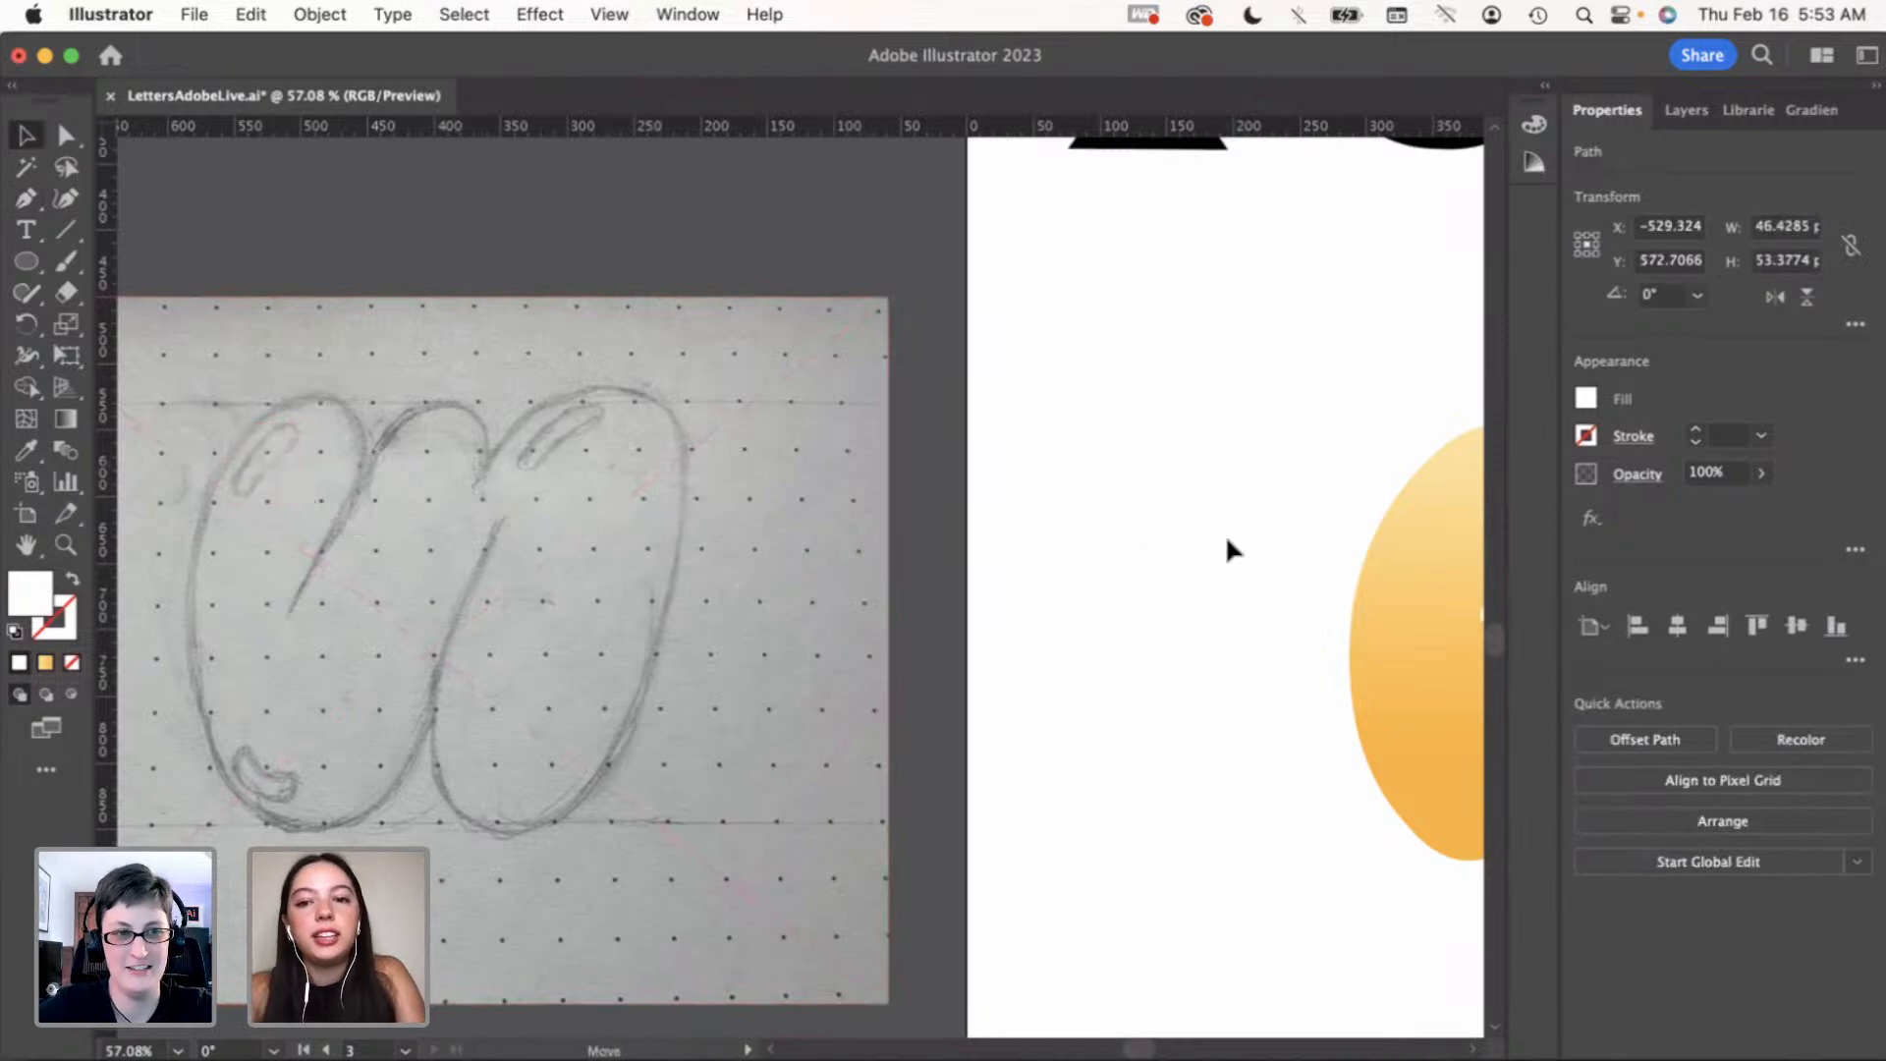
{"action": "scroll", "coordinate": [1122, 538], "scroll_direction": "right", "scroll_amount": 5}
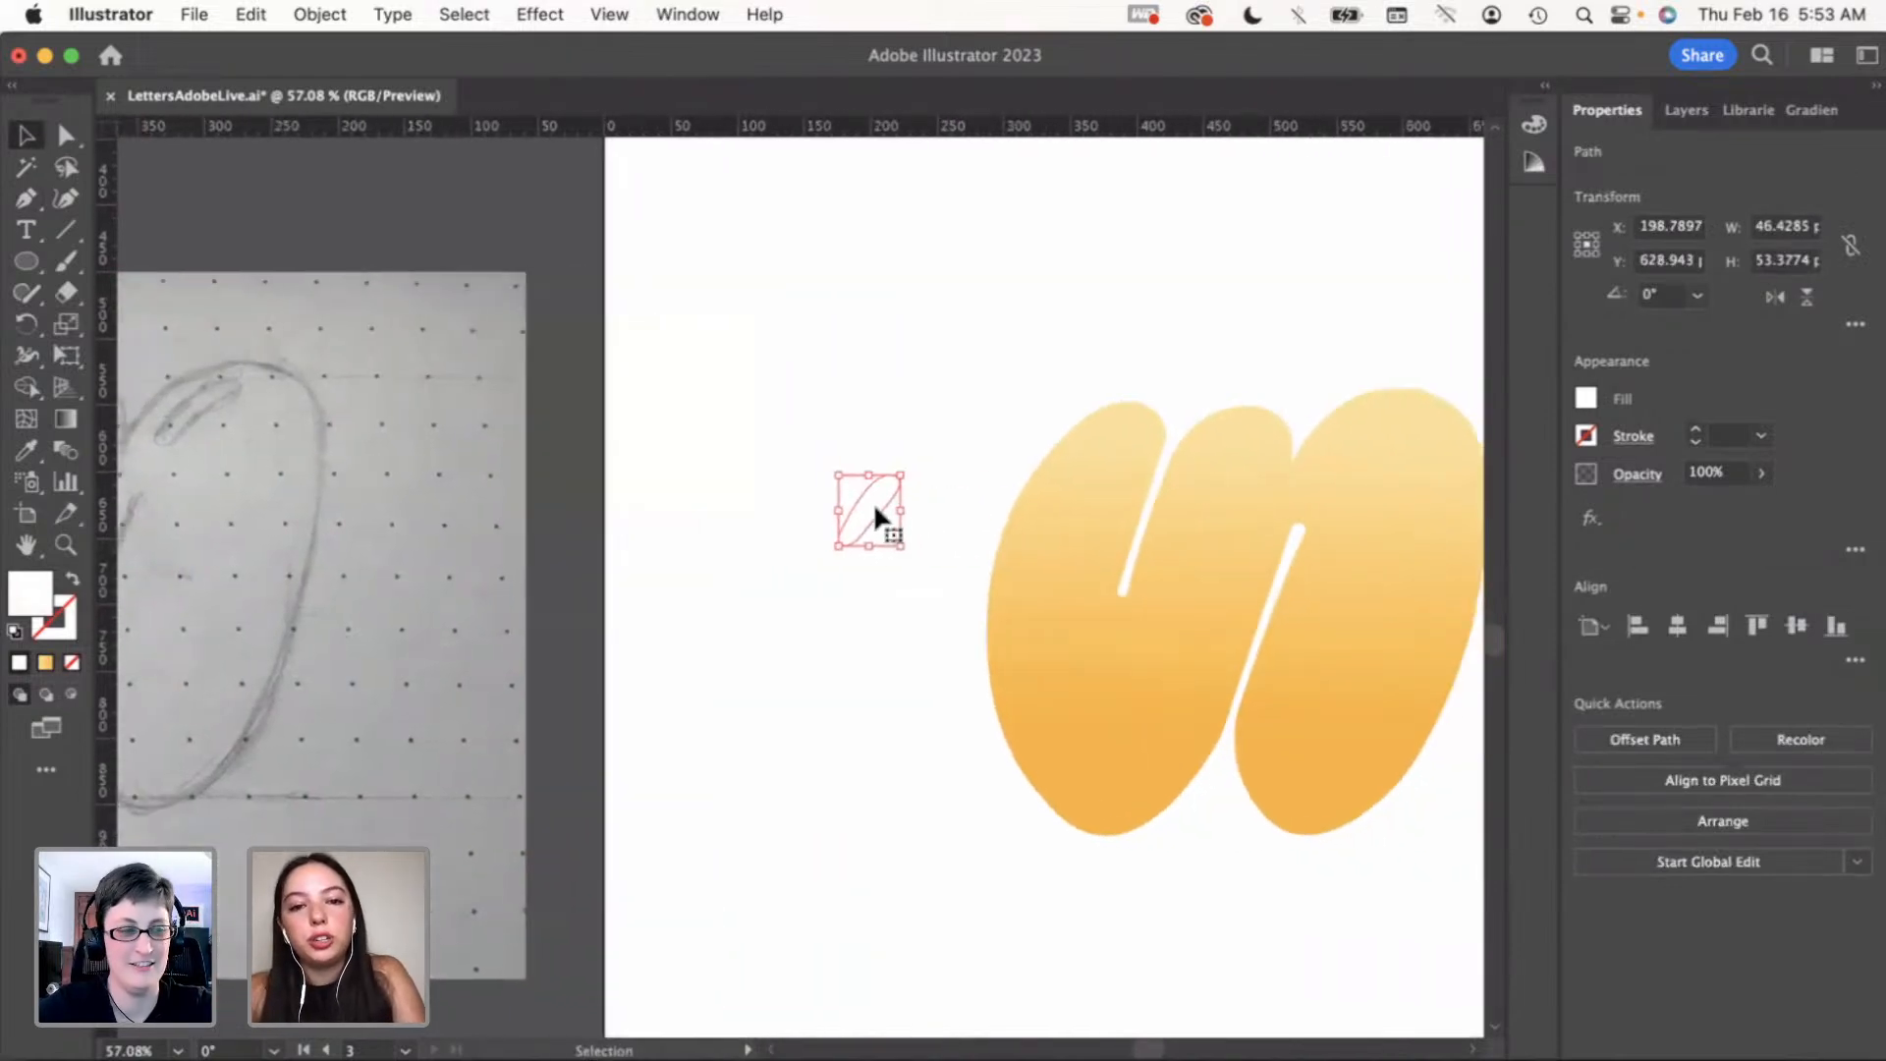
{"action": "left_click_drag", "start_coordinate": [1077, 465], "coordinate": [1083, 467]}
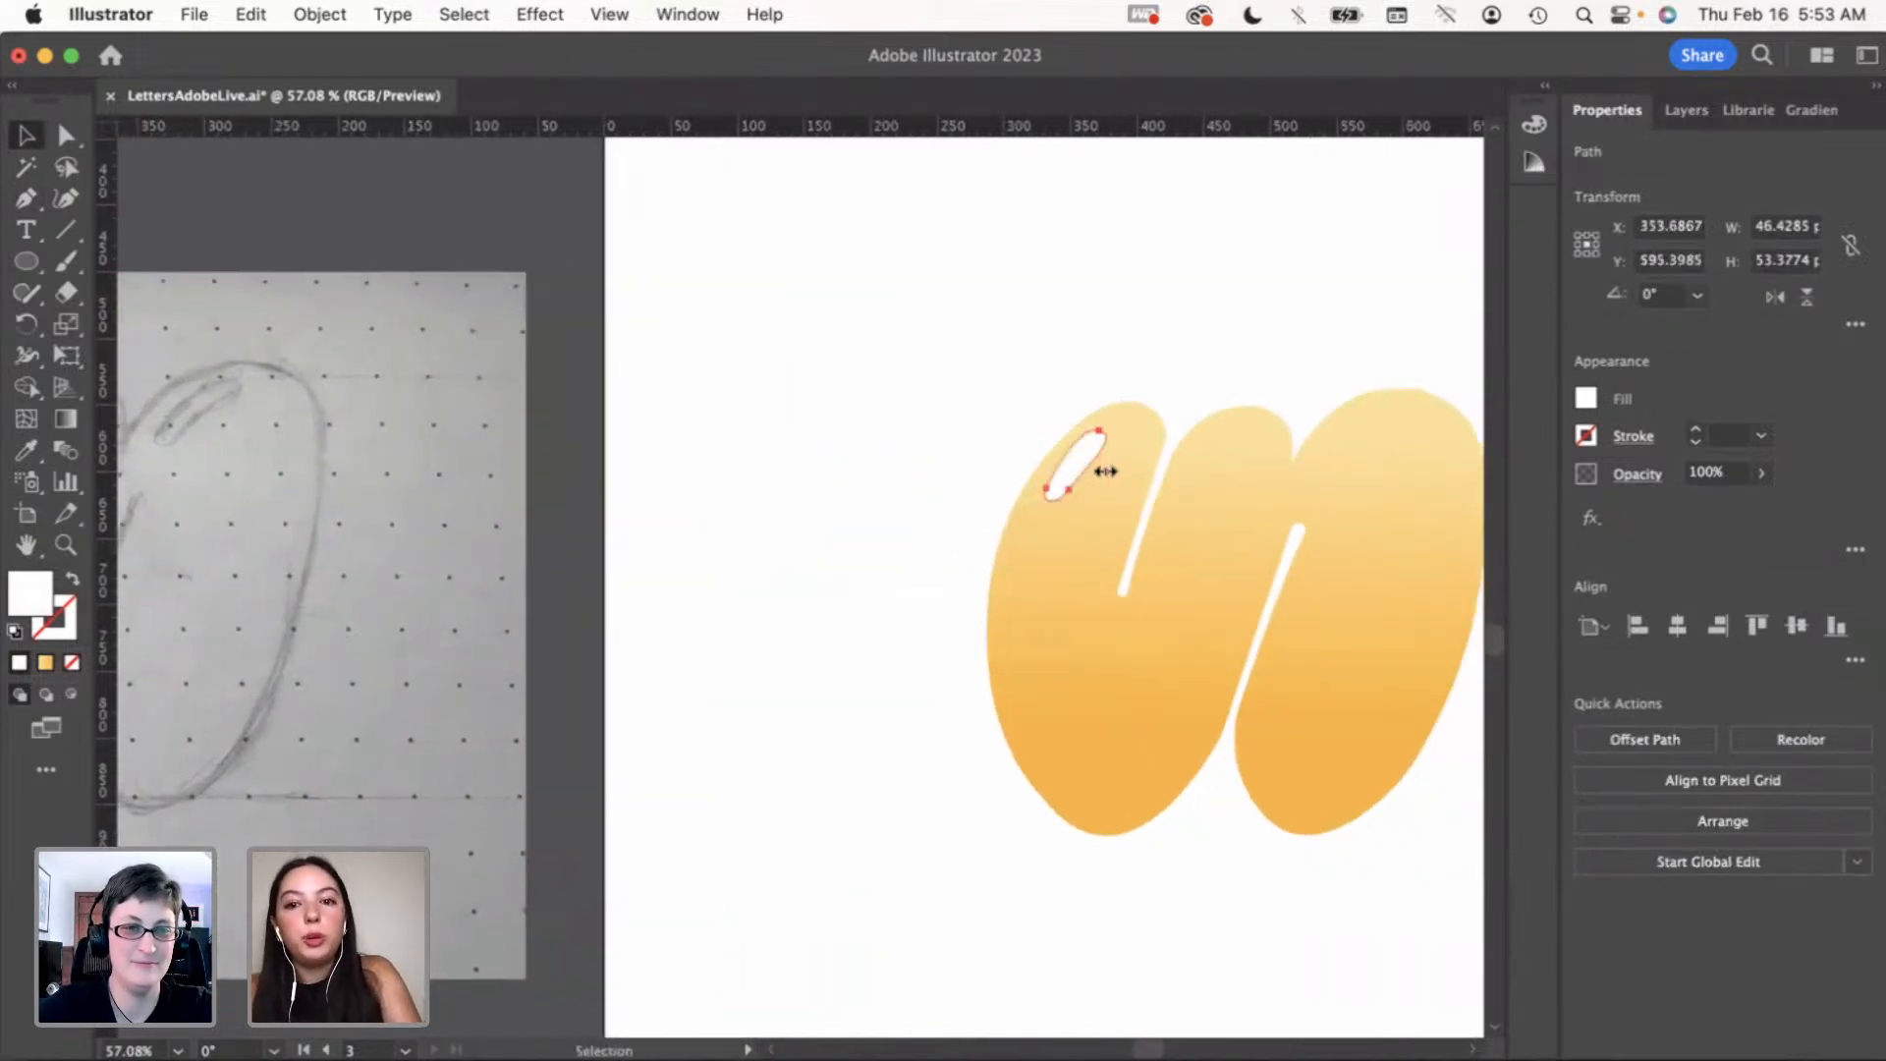
Adjust the curve handle at the highlight's upper end to smooth its tip, and deselect it
{"action": "key", "text": "a"}
{"action": "left_click", "coordinate": [1069, 486]}
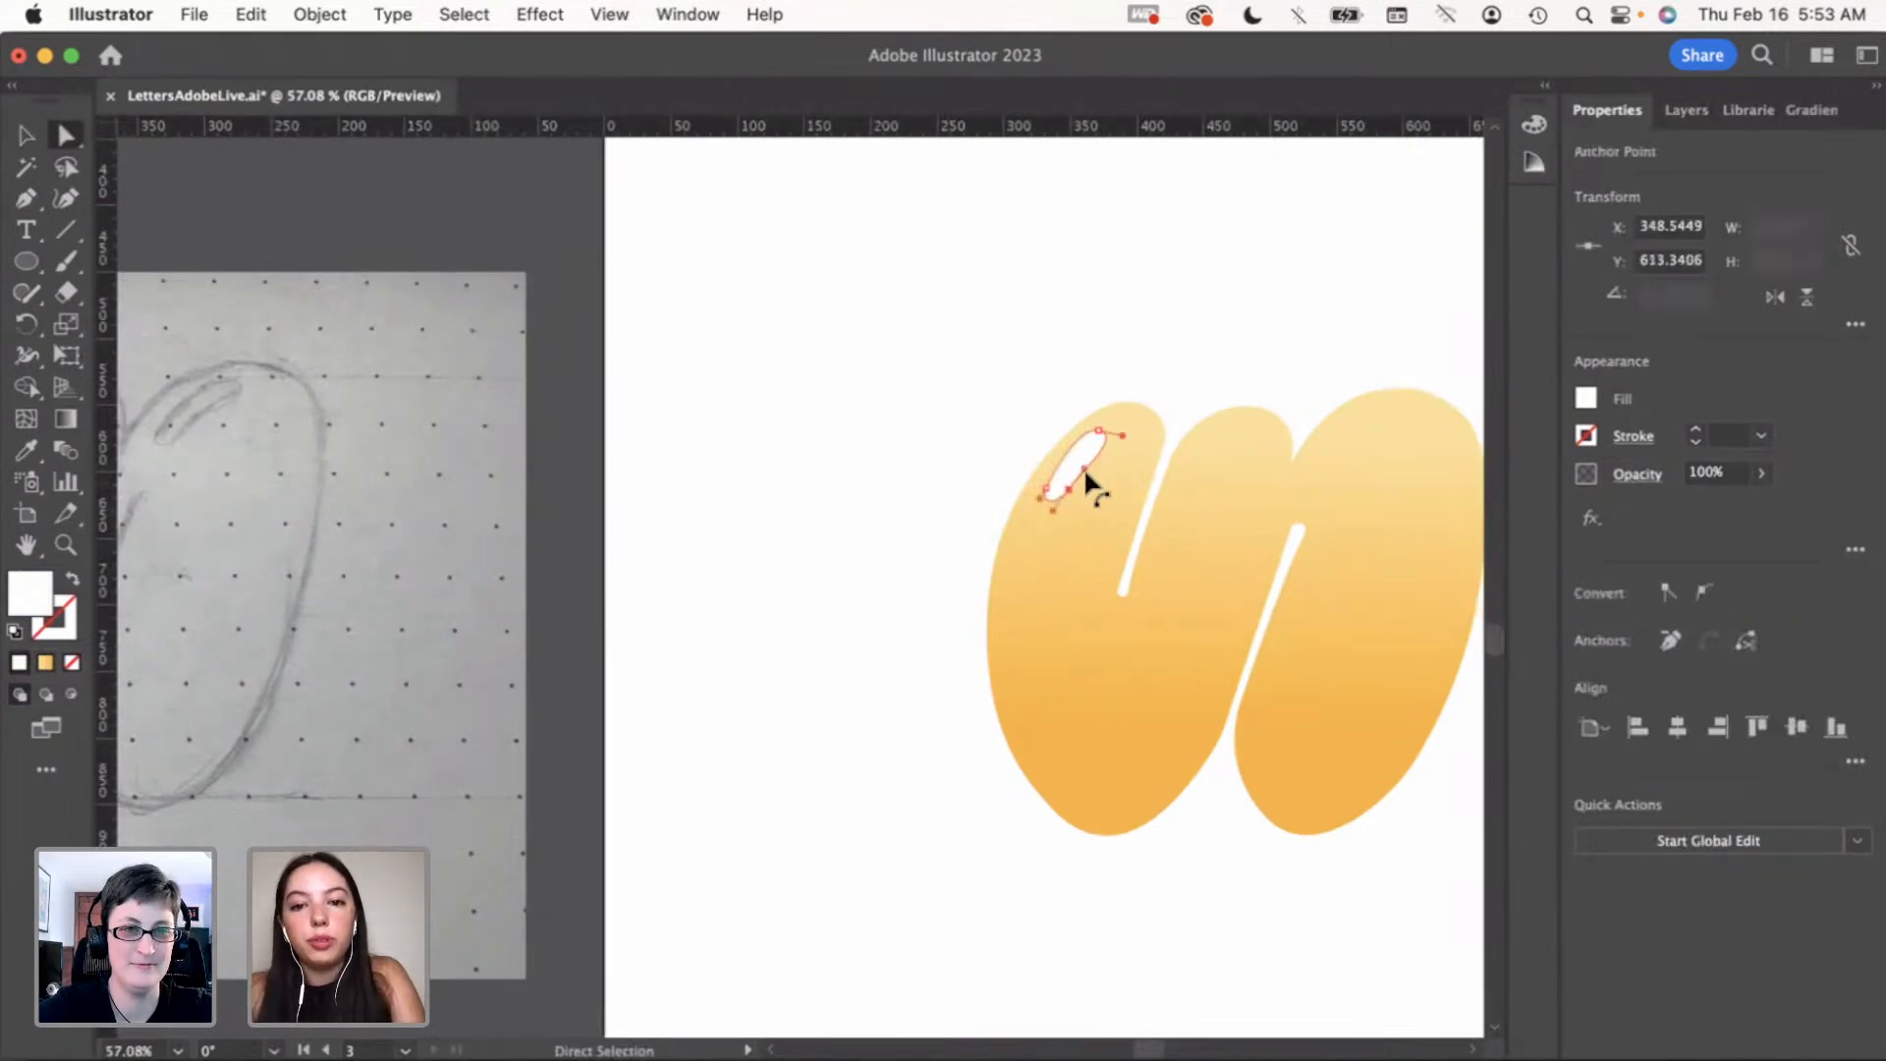
{"action": "left_click_drag", "start_coordinate": [1123, 444], "coordinate": [1111, 434]}
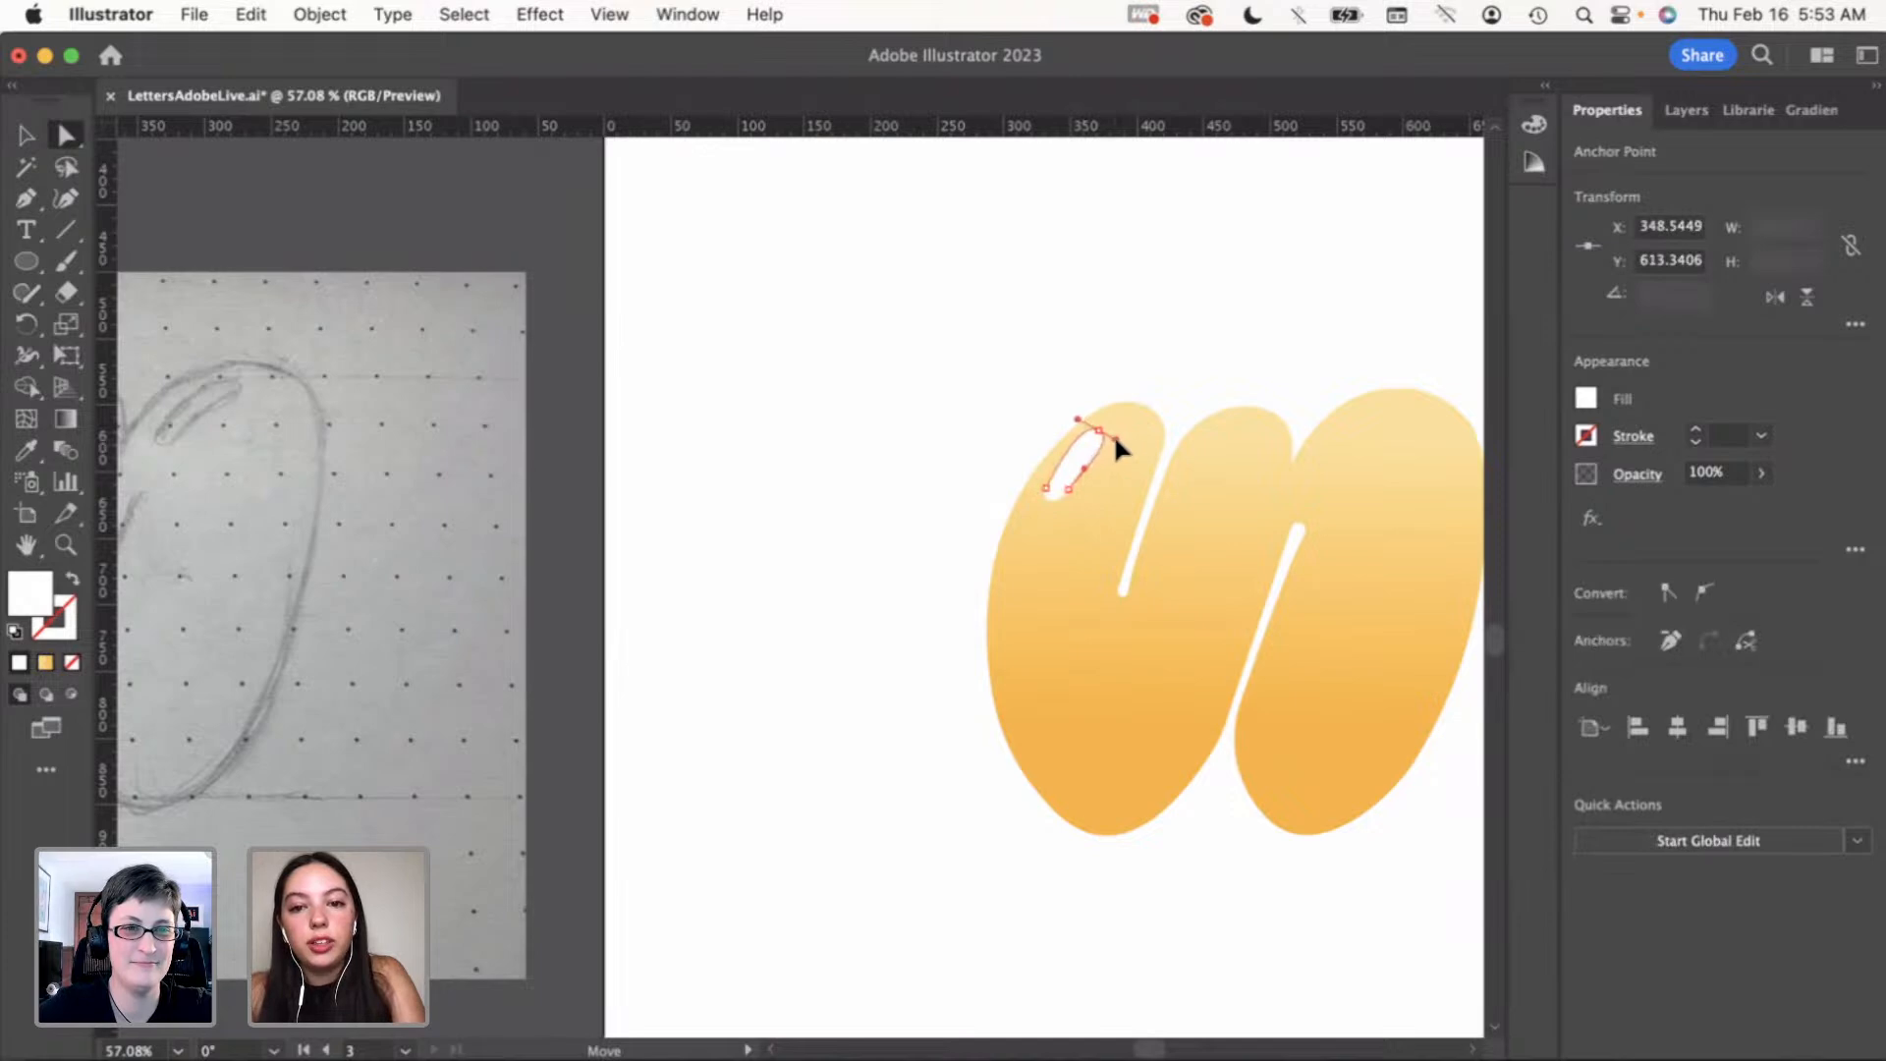
{"action": "key", "text": "v"}
{"action": "left_click", "coordinate": [977, 381]}
{"action": "scroll", "coordinate": [990, 401], "scroll_direction": "right", "scroll_amount": 3}
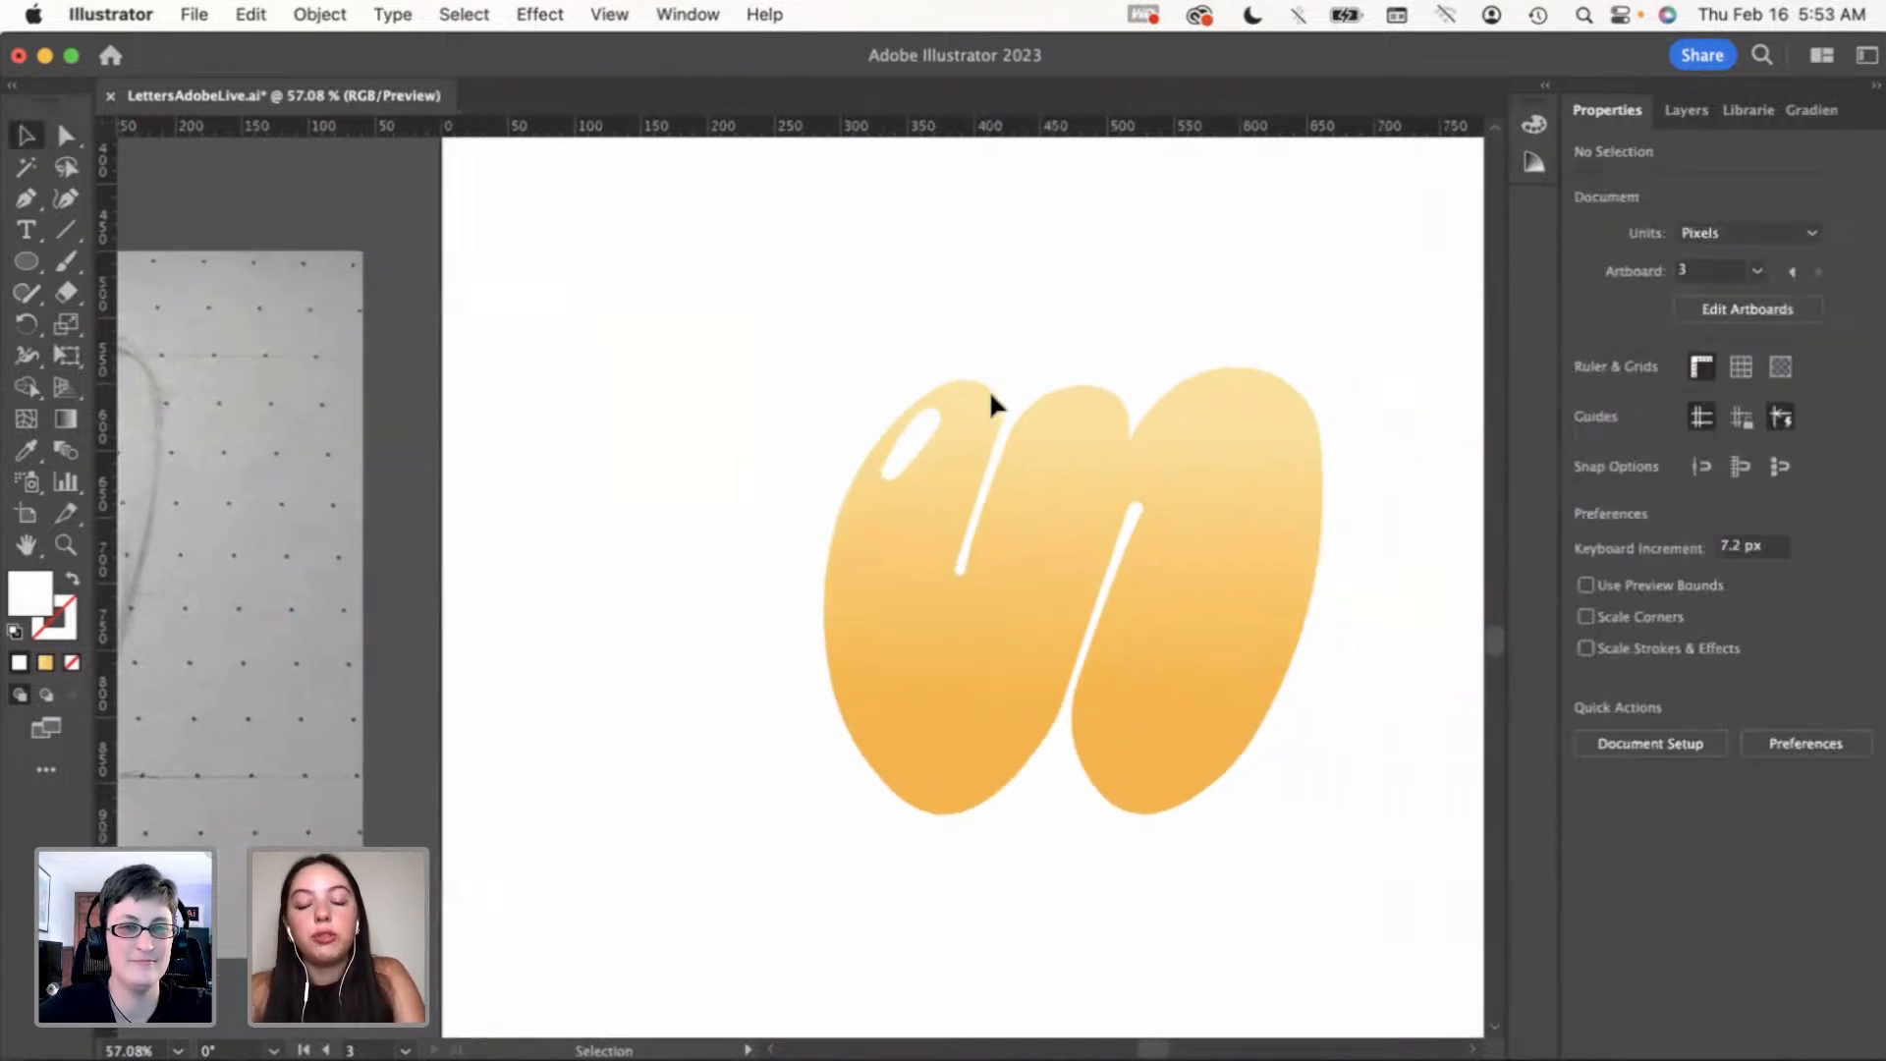
Rotate the first hump's highlight slightly clockwise to follow the outer edge of the letter, and deselect it
{"action": "left_click", "coordinate": [923, 447]}
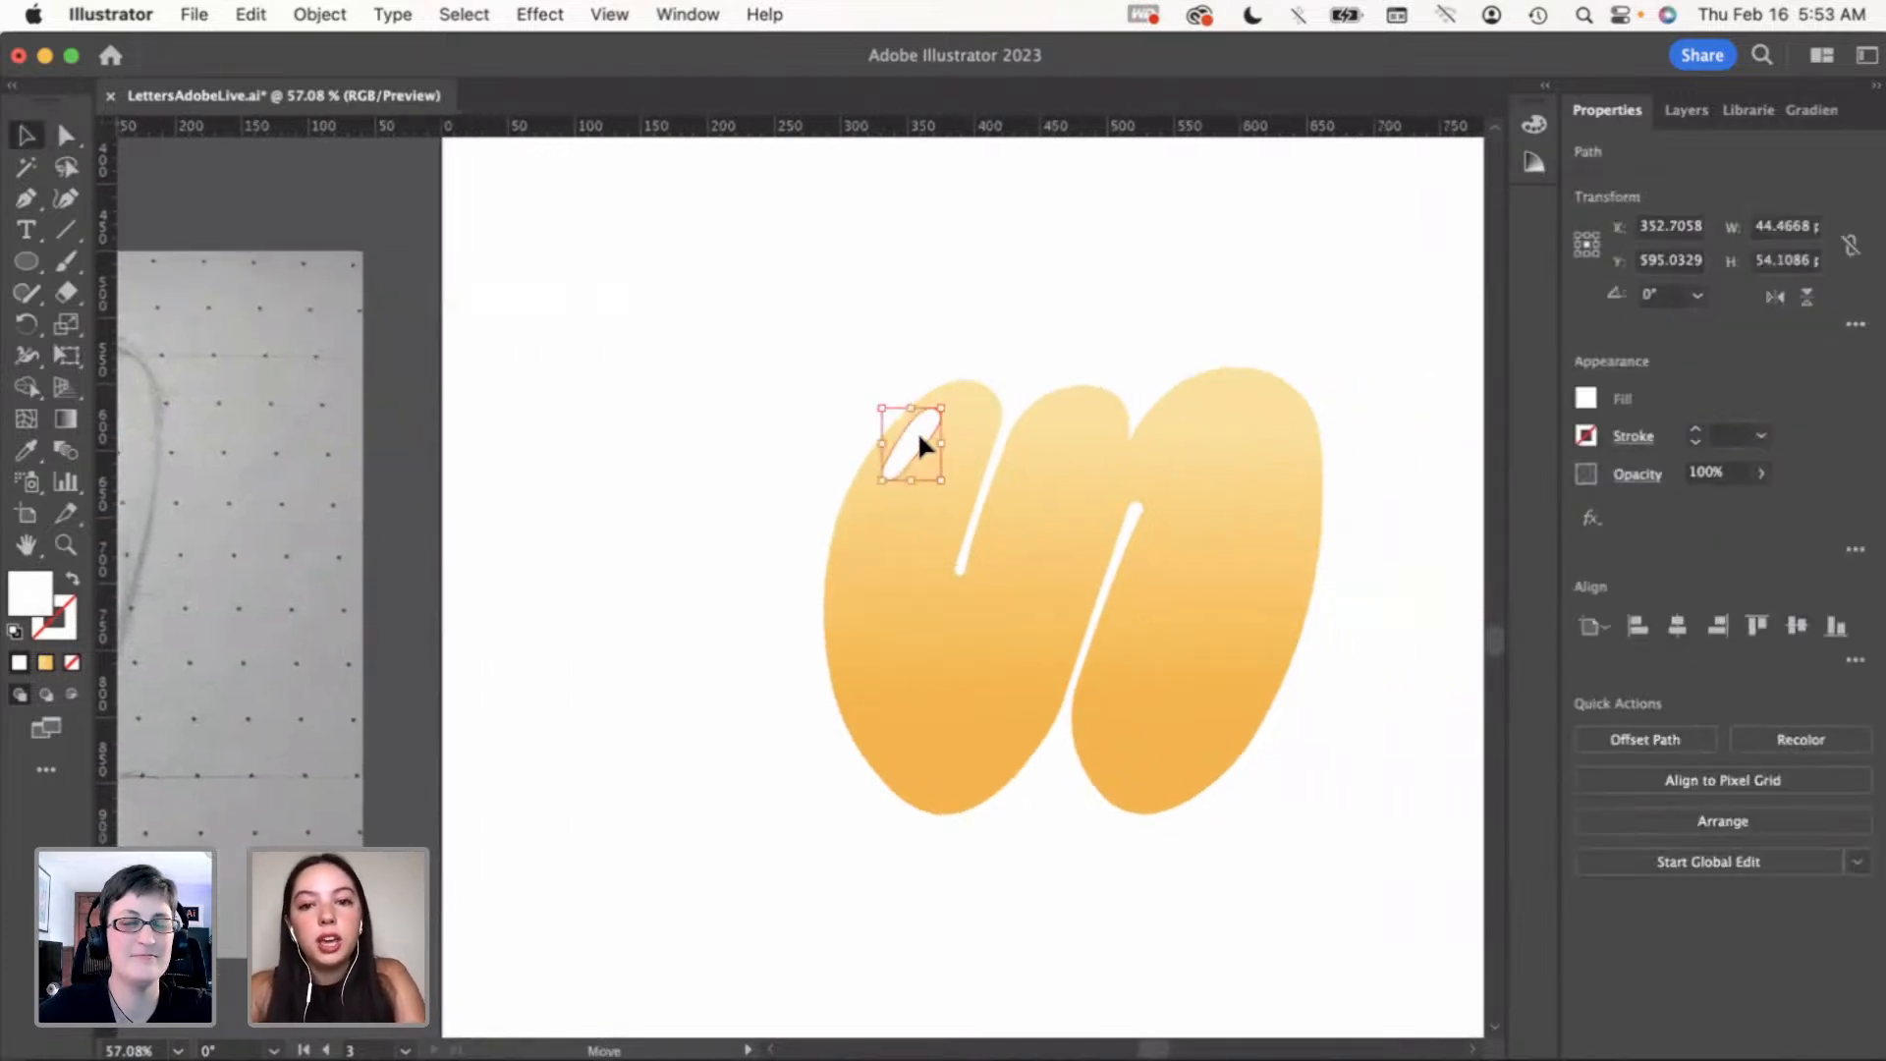
{"action": "left_click_drag", "start_coordinate": [928, 426], "coordinate": [961, 403]}
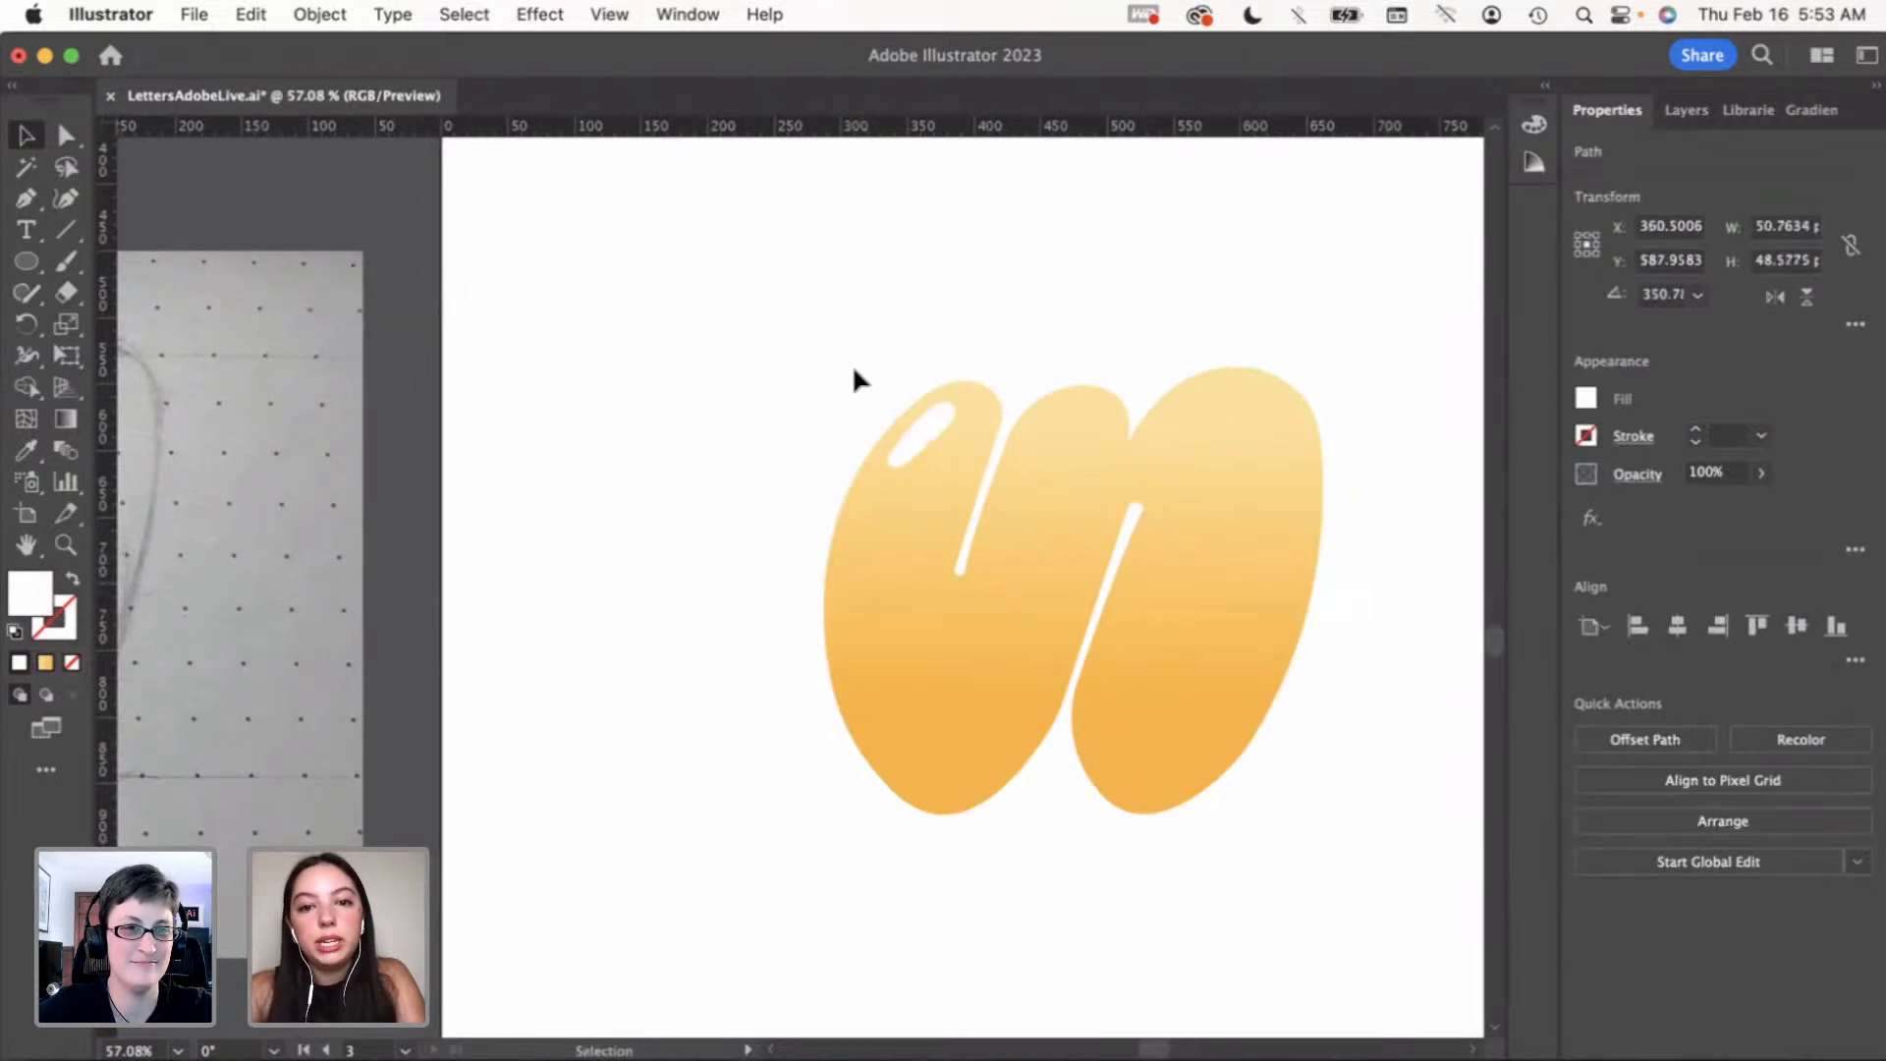
{"action": "left_click", "coordinate": [854, 371]}
Shift the anchor point at the highlight's lower outer end slightly upward to even out its shape
{"action": "scroll", "coordinate": [922, 395], "scroll_direction": "up", "scroll_amount": 3}
{"action": "key", "text": "a"}
{"action": "left_click", "coordinate": [943, 439]}
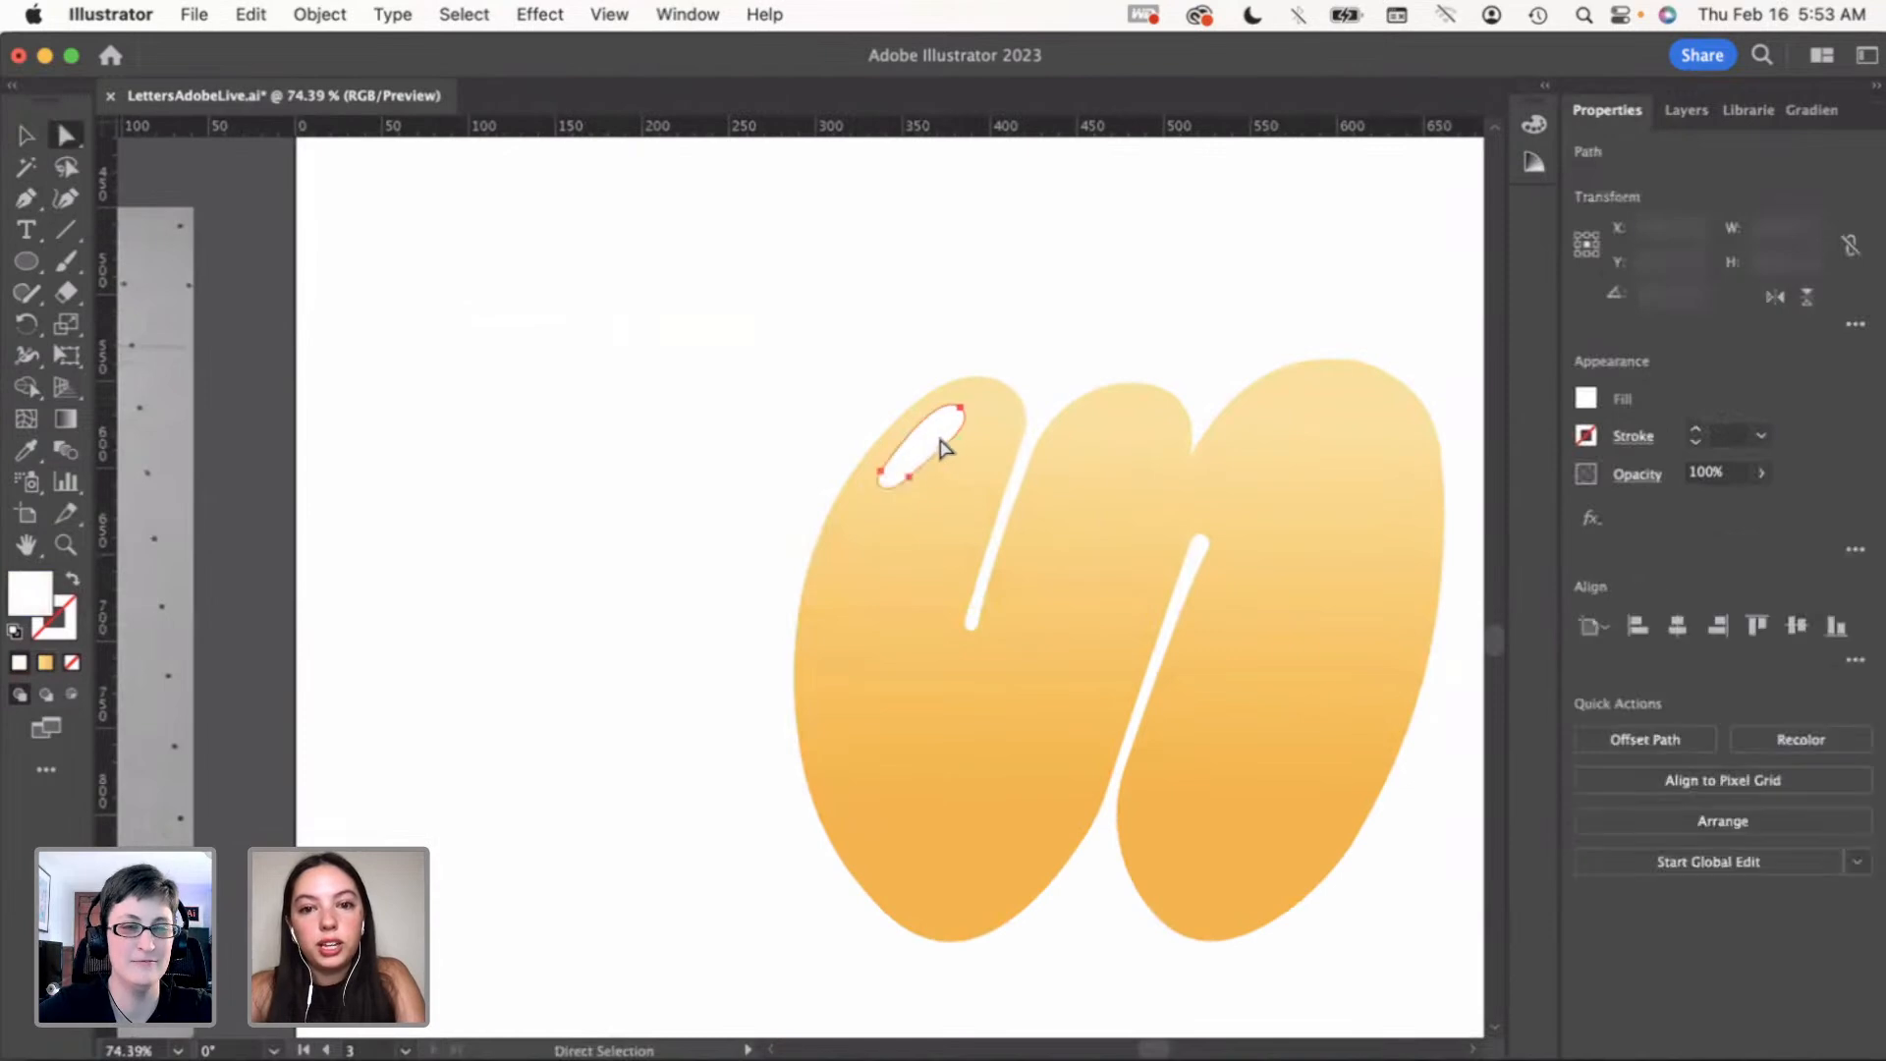
{"action": "left_click", "coordinate": [882, 473]}
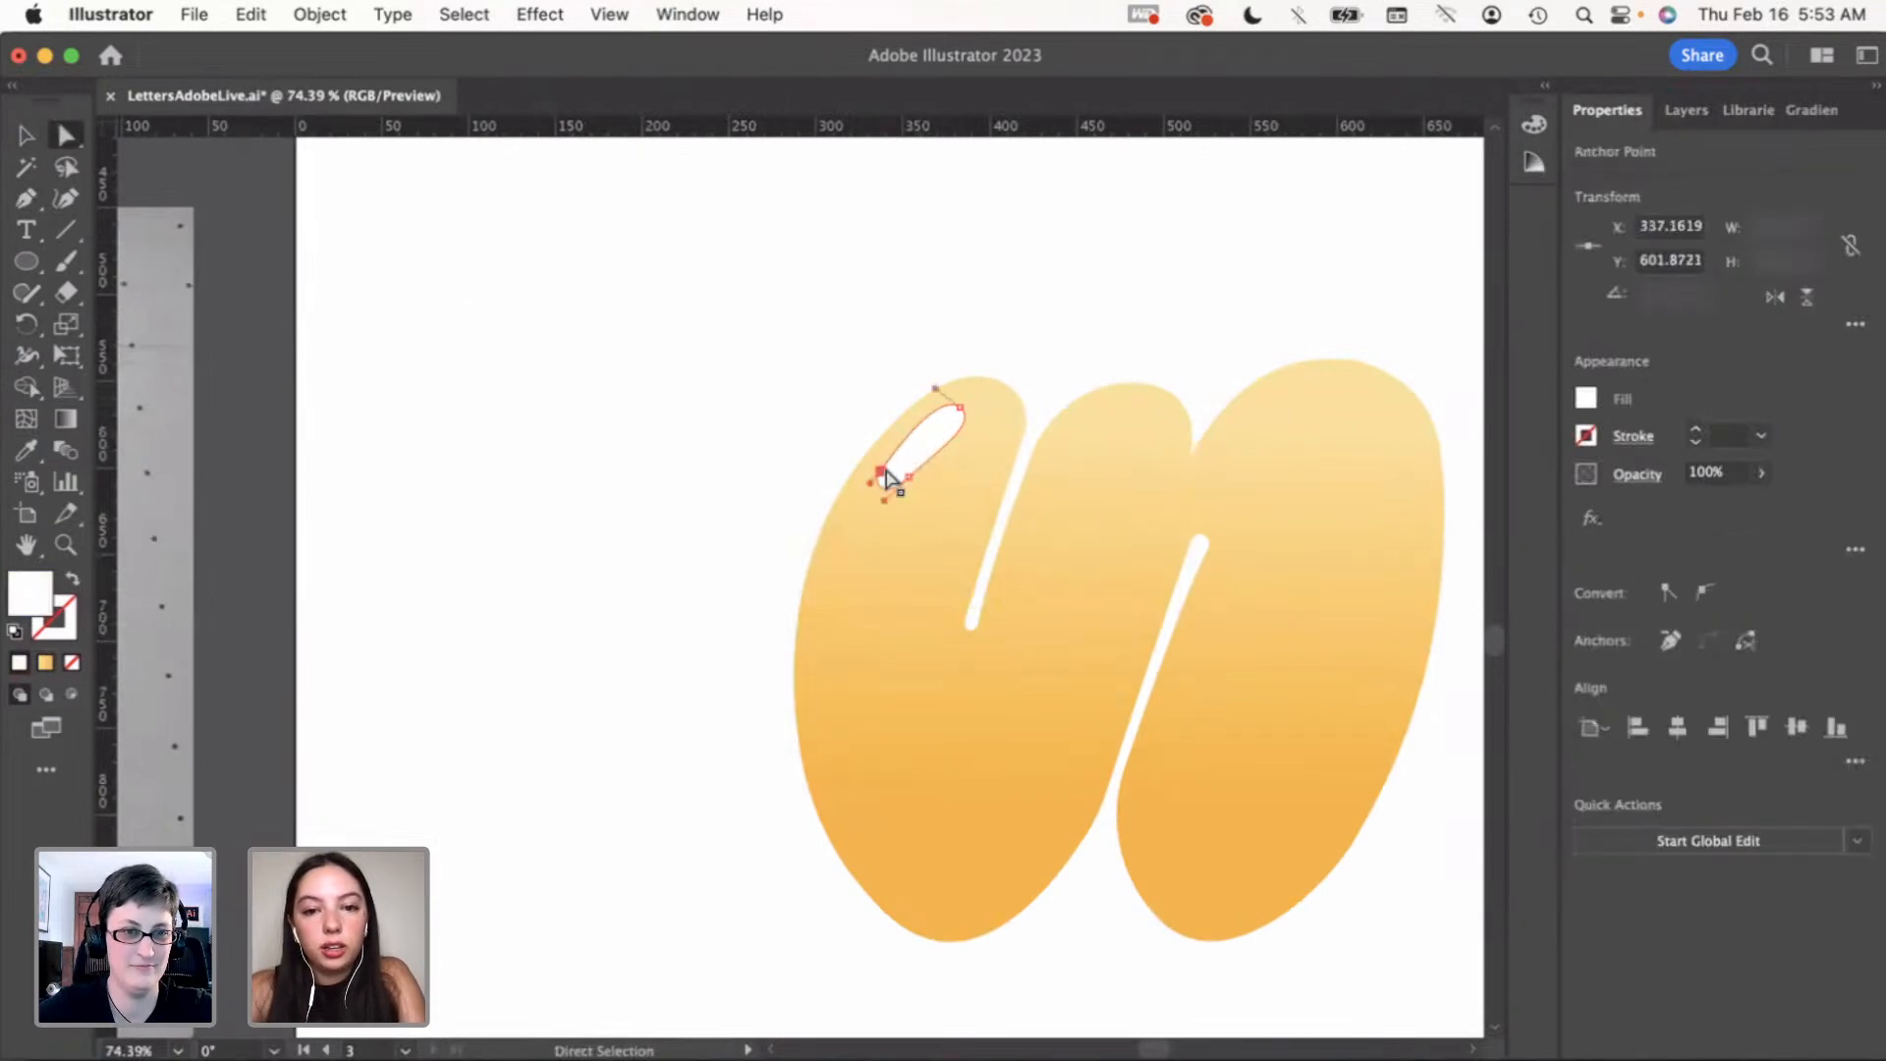
{"action": "left_click_drag", "start_coordinate": [884, 476], "coordinate": [880, 458]}
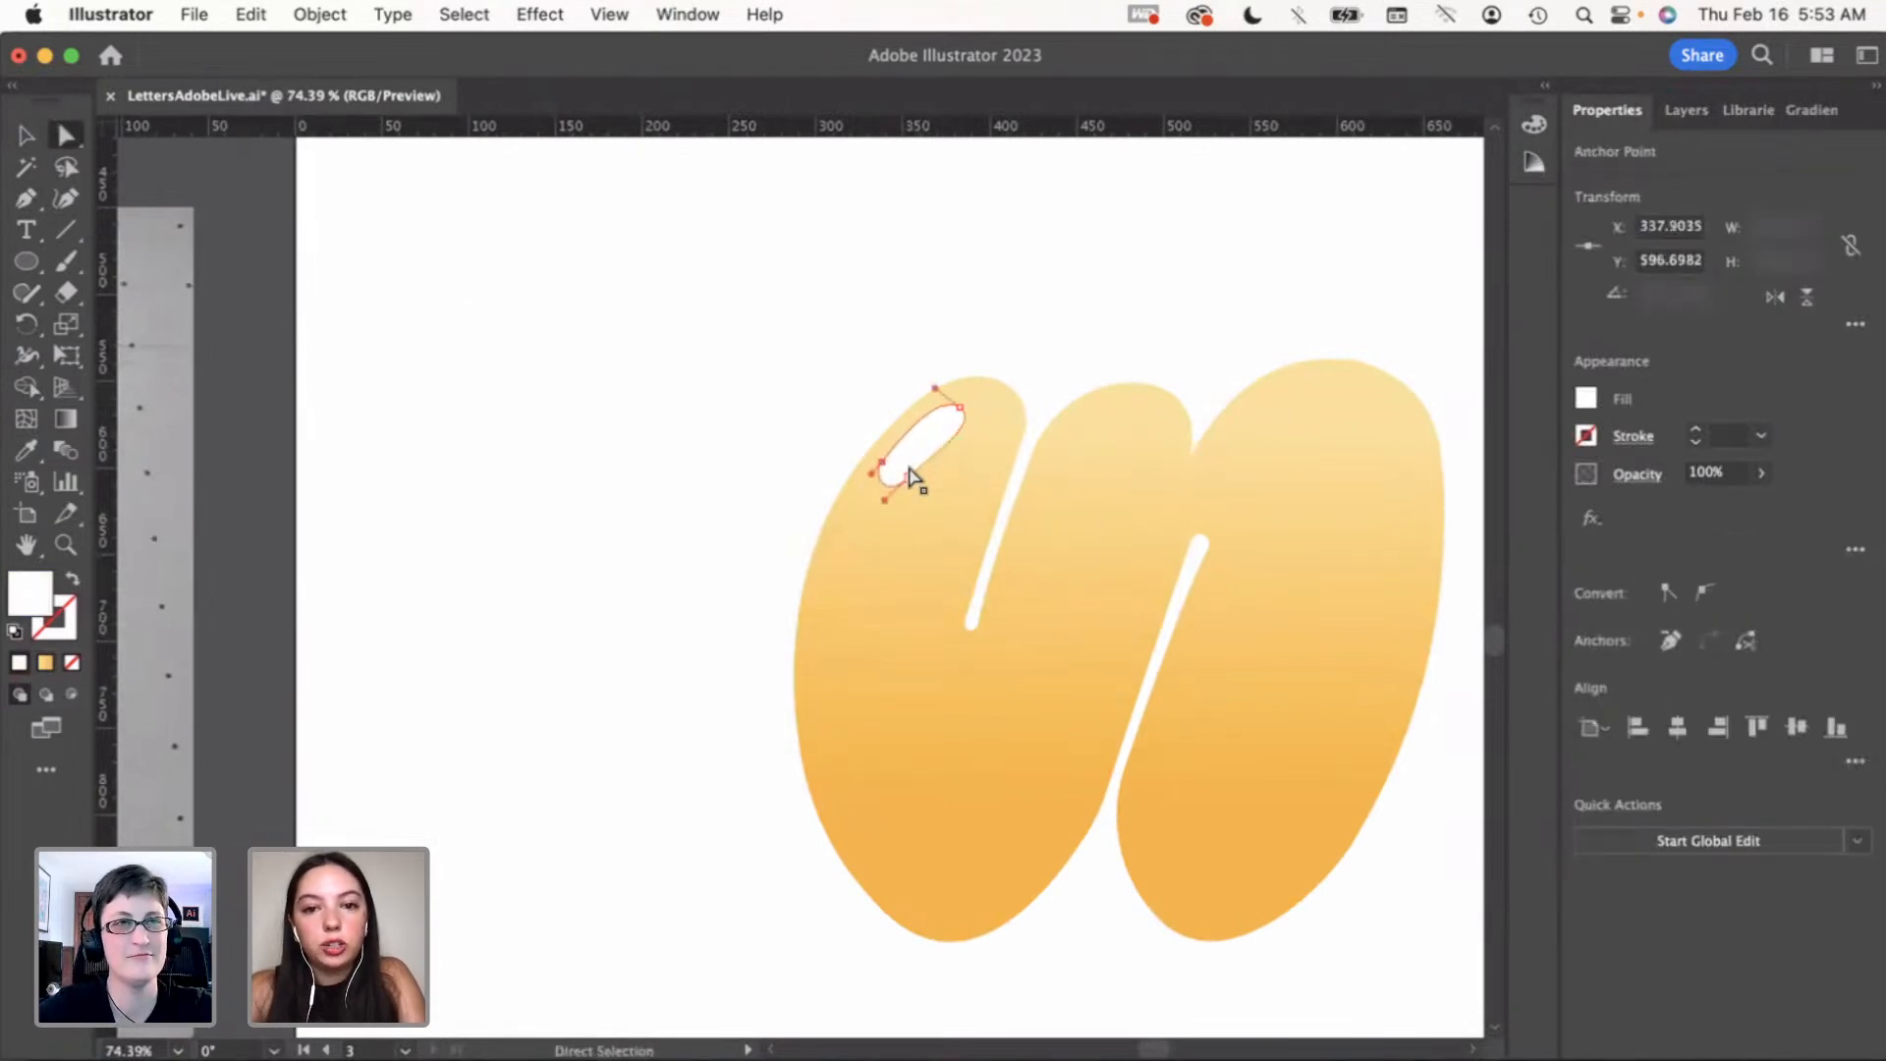
{"action": "left_click", "coordinate": [702, 383]}
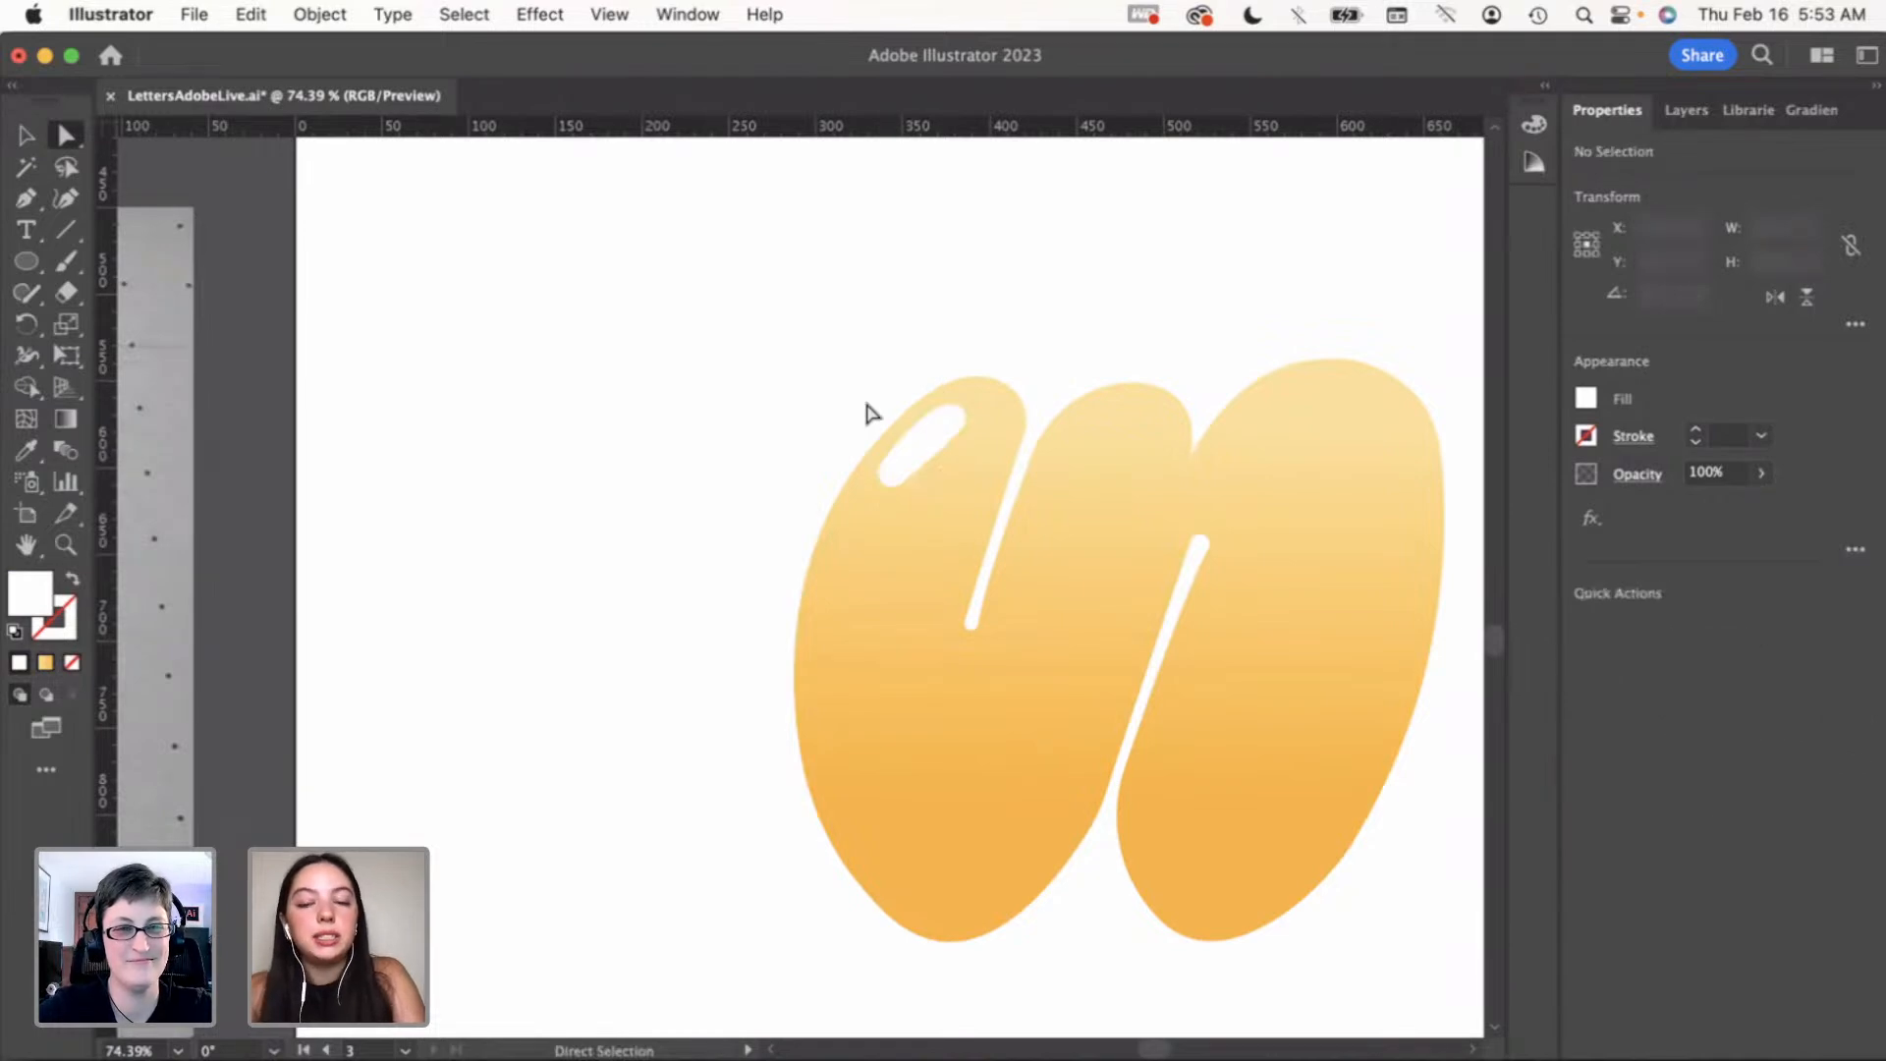
Scale the highlight down slightly and place it close to the first hump's outer edge
{"action": "key", "text": "v"}
{"action": "left_click", "coordinate": [921, 431]}
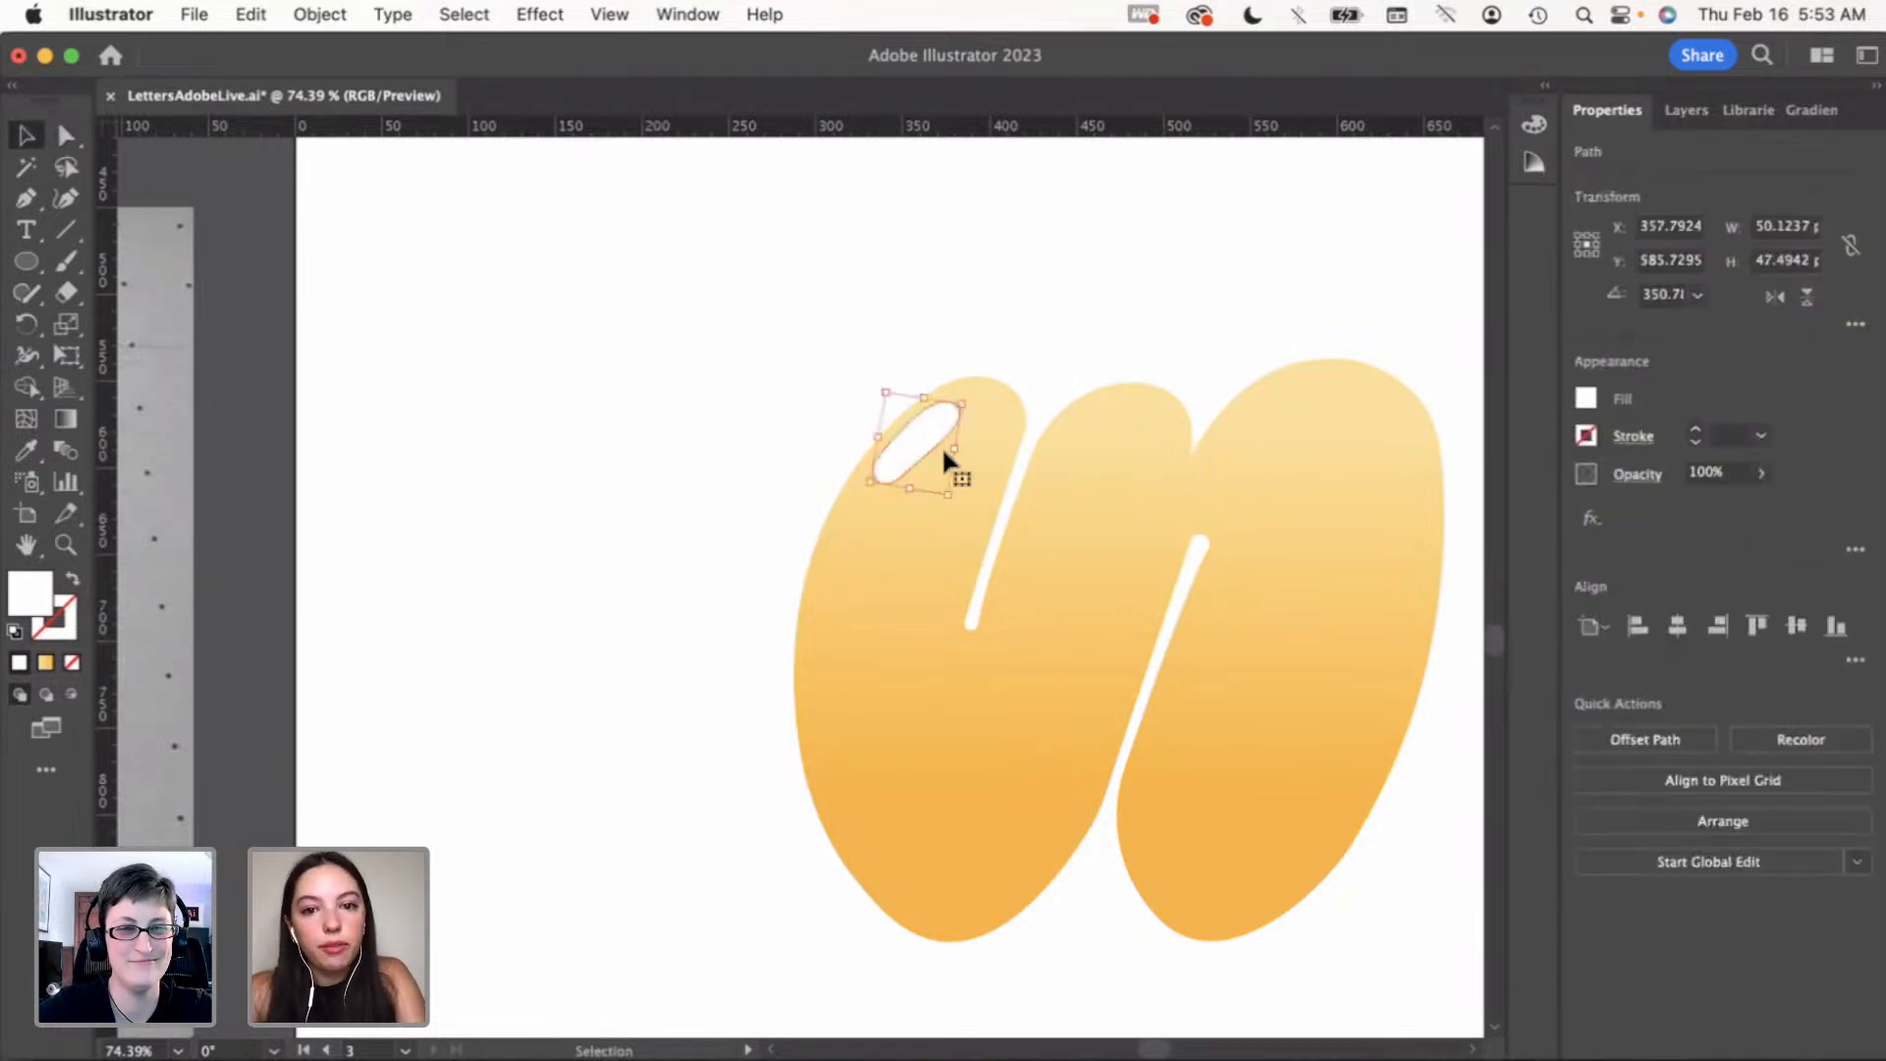
{"action": "left_click_drag", "start_coordinate": [941, 491], "coordinate": [922, 428]}
{"action": "left_click", "coordinate": [762, 408]}
{"action": "left_click", "coordinate": [823, 396]}
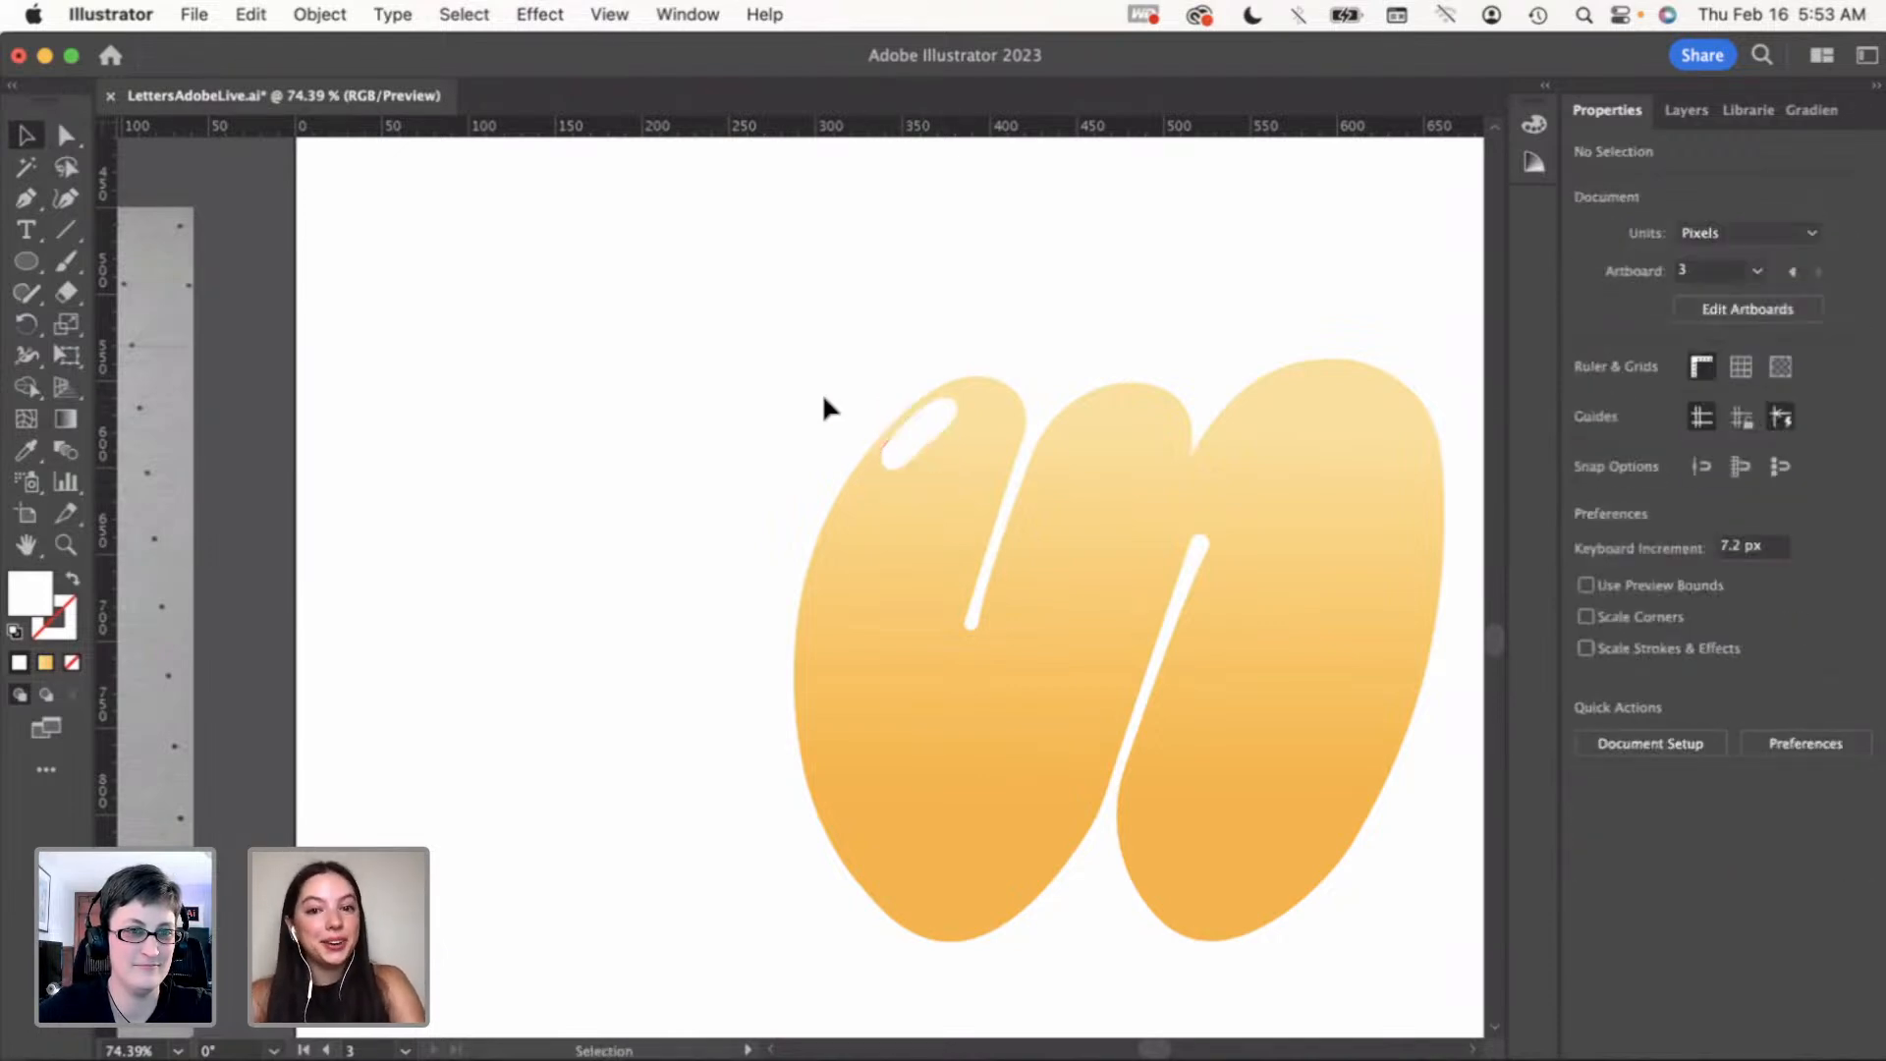
Duplicate the highlight onto the w's third hump, then enlarge it and rotate it to about 343.5° along the hump's edge
{"action": "scroll", "coordinate": [823, 397], "scroll_direction": "down", "scroll_amount": 3}
{"action": "scroll", "coordinate": [933, 432], "scroll_direction": "left", "scroll_amount": 2}
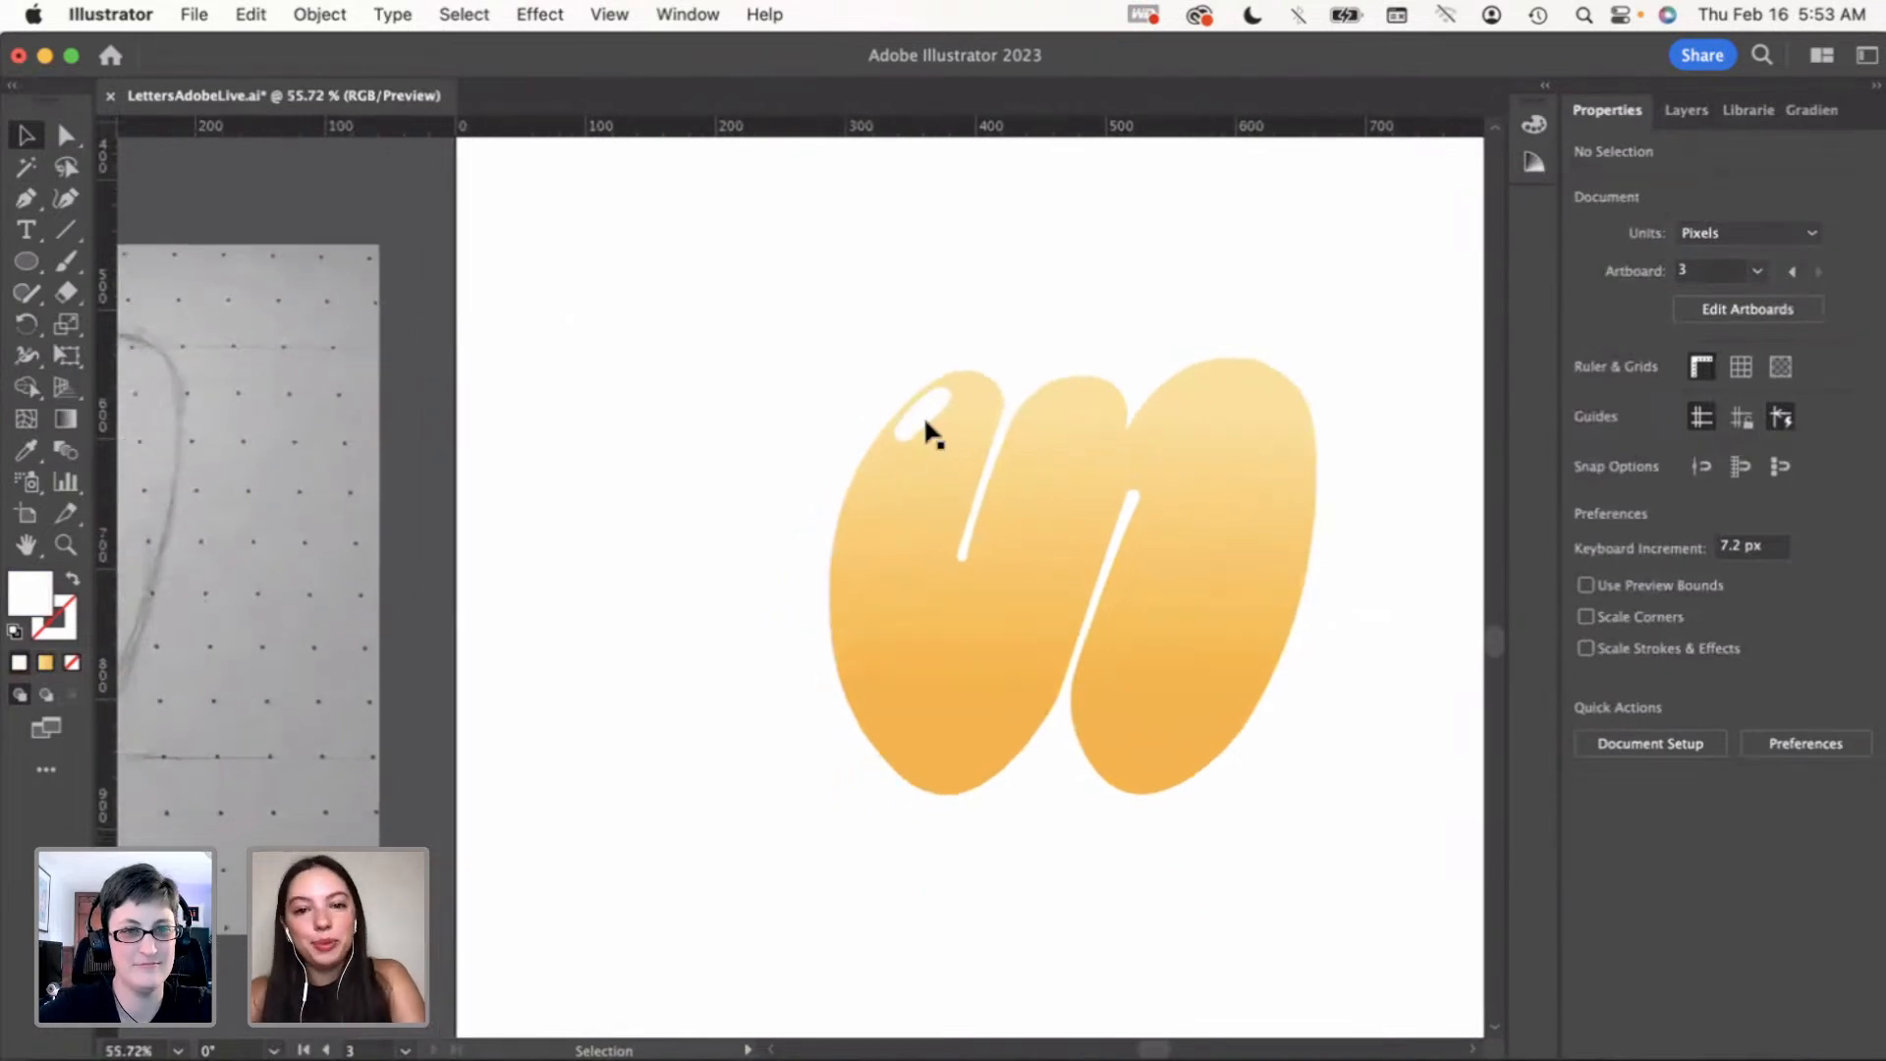
{"action": "left_click_drag", "start_coordinate": [921, 414], "coordinate": [1260, 365]}
{"action": "left_click", "coordinate": [1265, 364]}
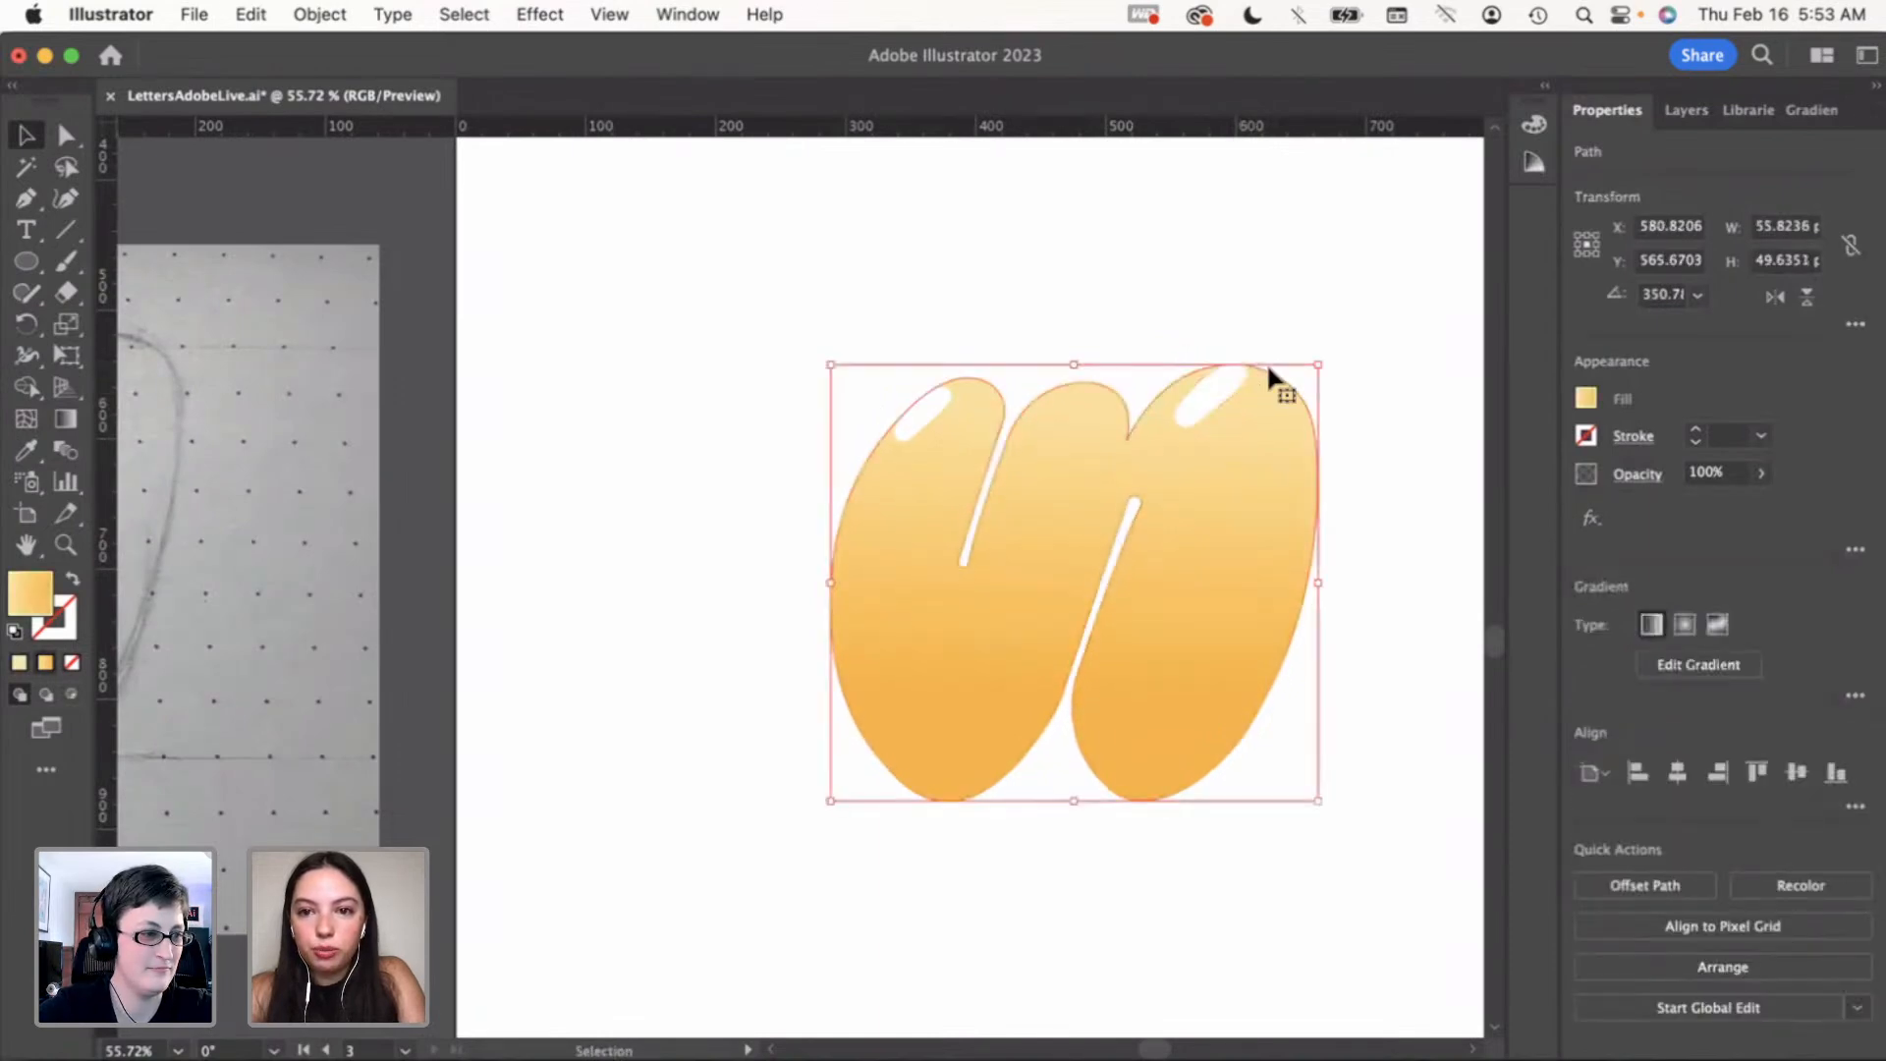
{"action": "left_click", "coordinate": [1226, 403]}
{"action": "left_click_drag", "start_coordinate": [1257, 366], "coordinate": [1261, 382]}
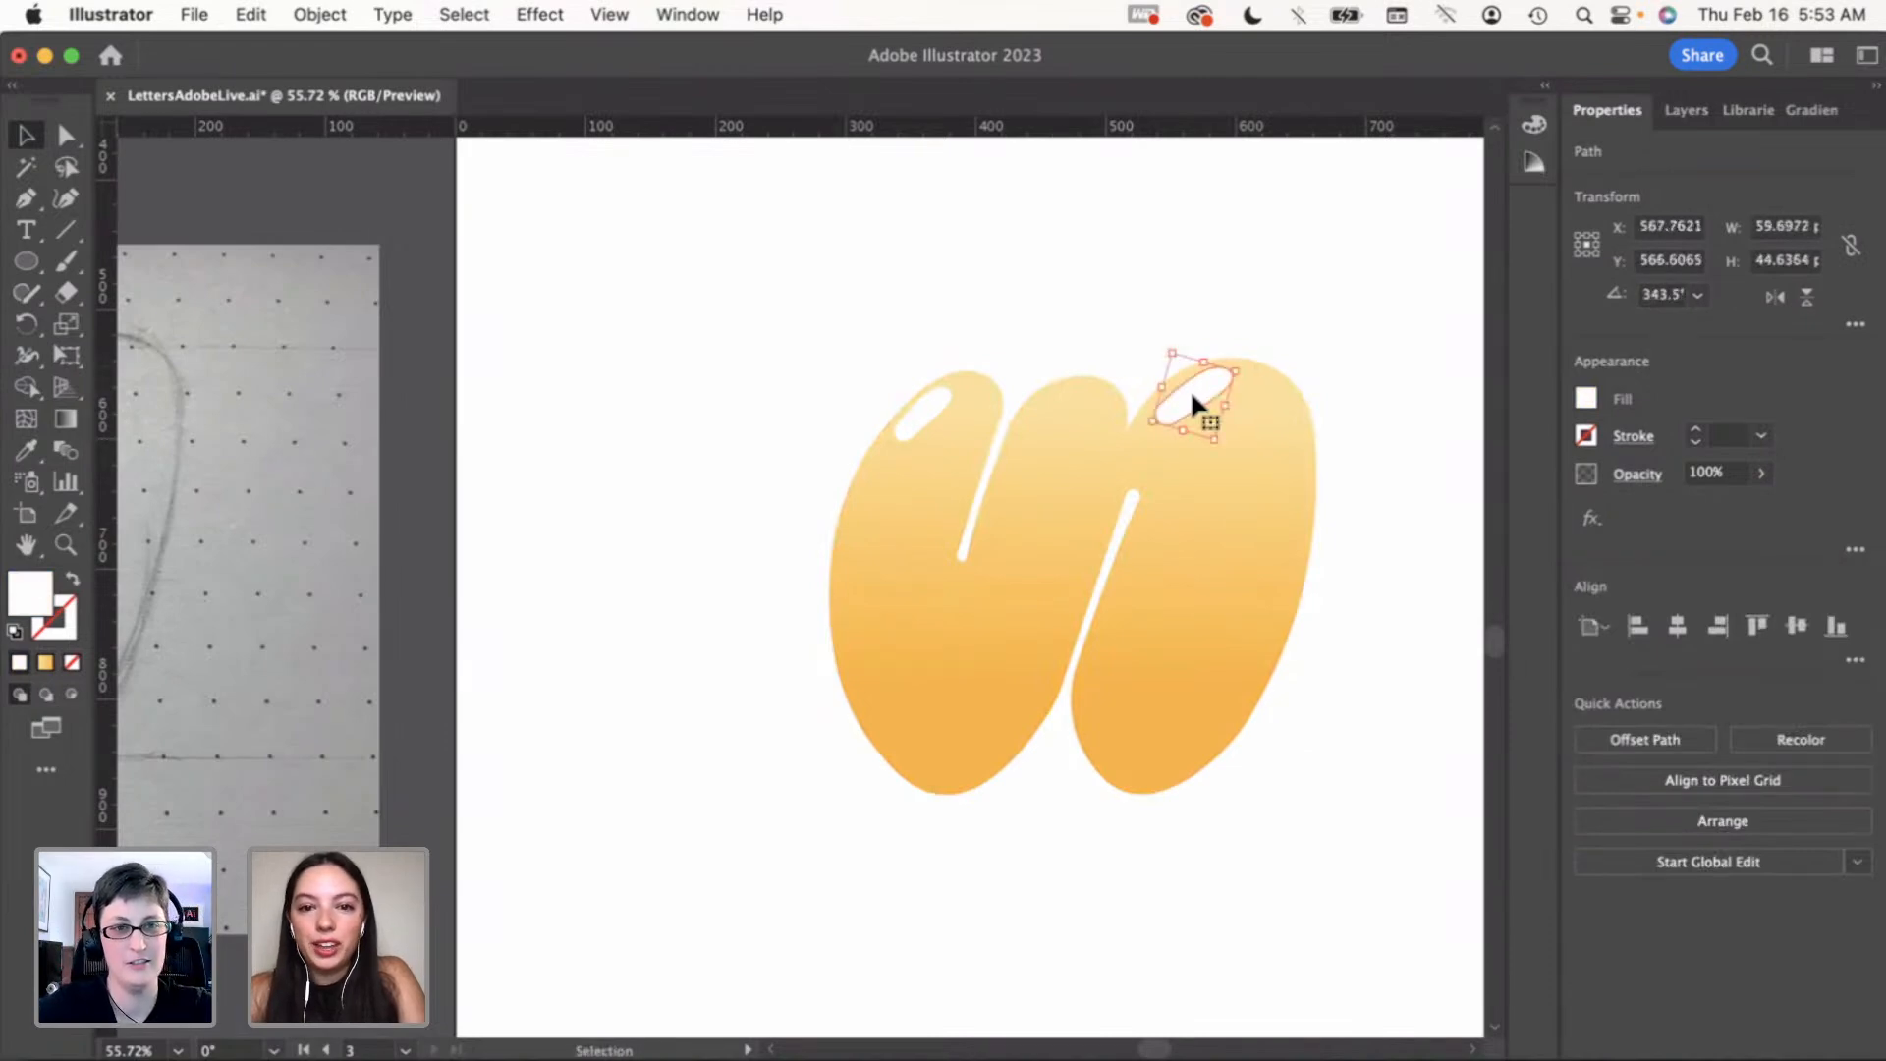
Nudge the first hump's highlight slightly up and inward, and deselect it
{"action": "left_click", "coordinate": [978, 294]}
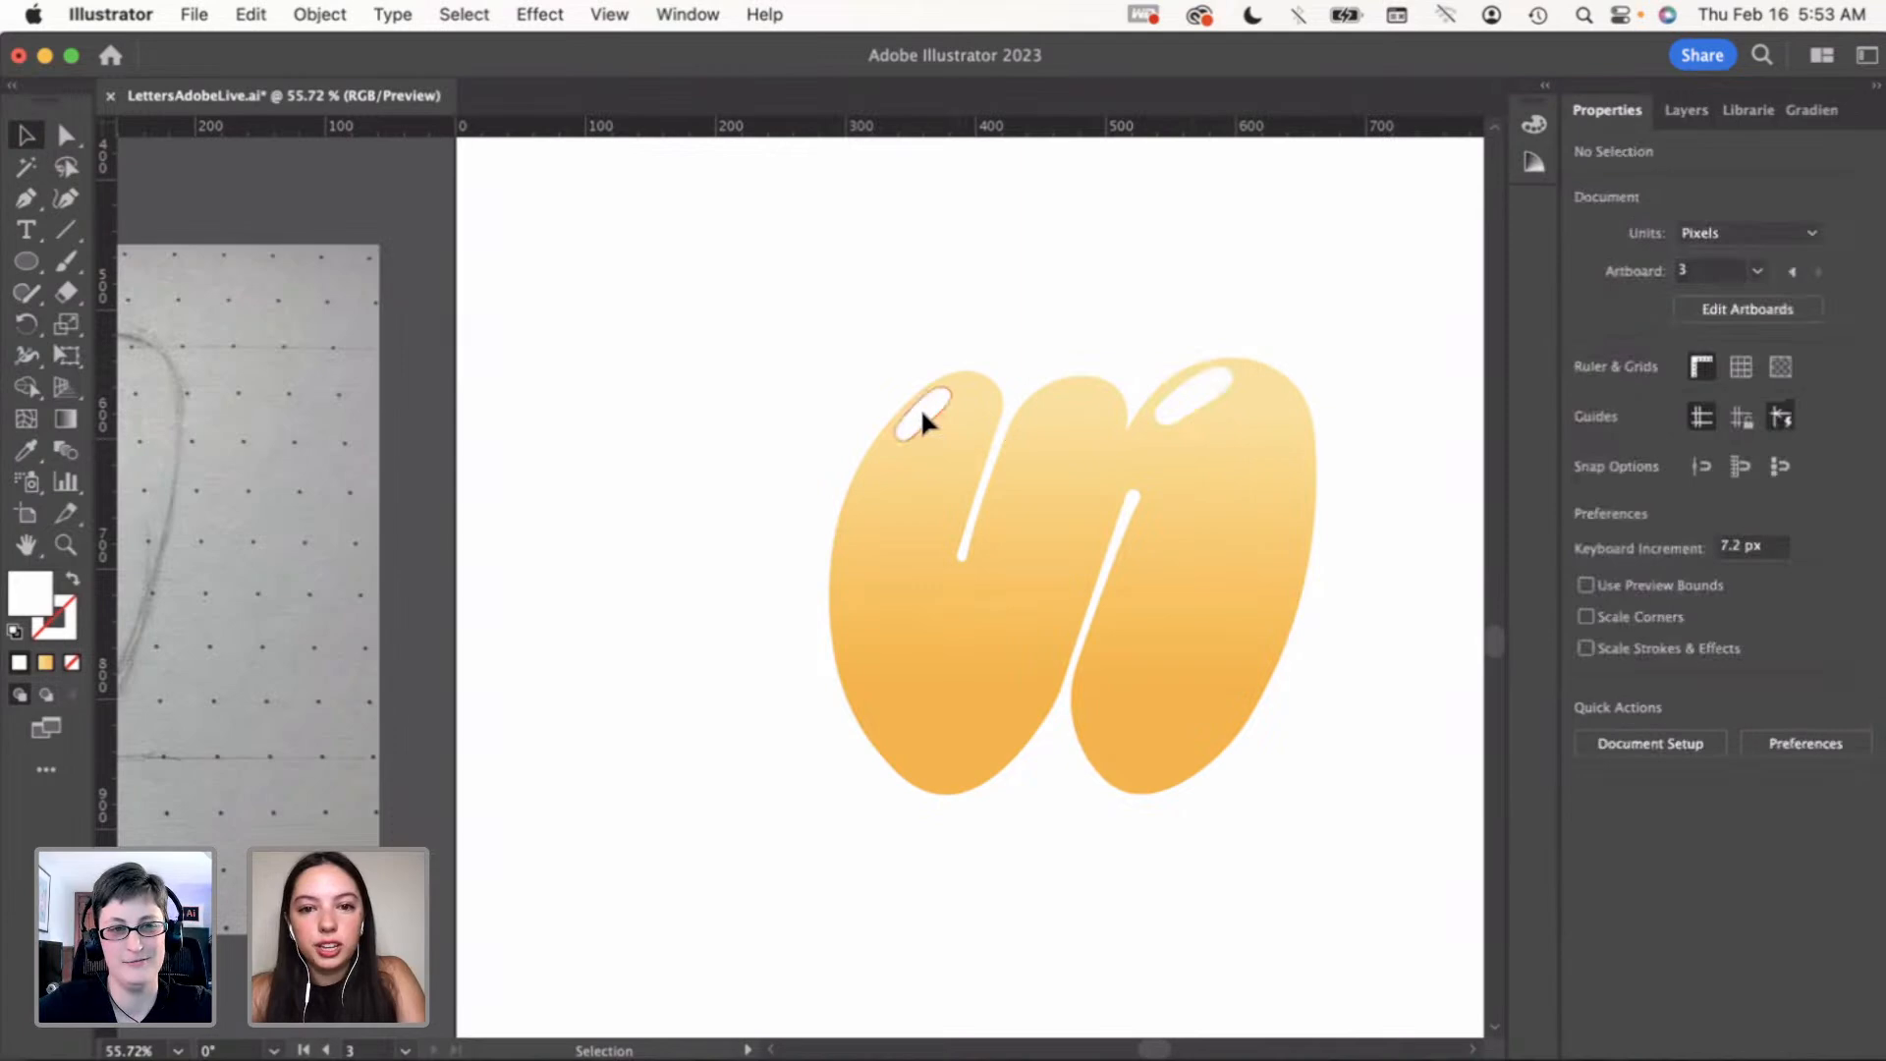
{"action": "left_click", "coordinate": [923, 378]}
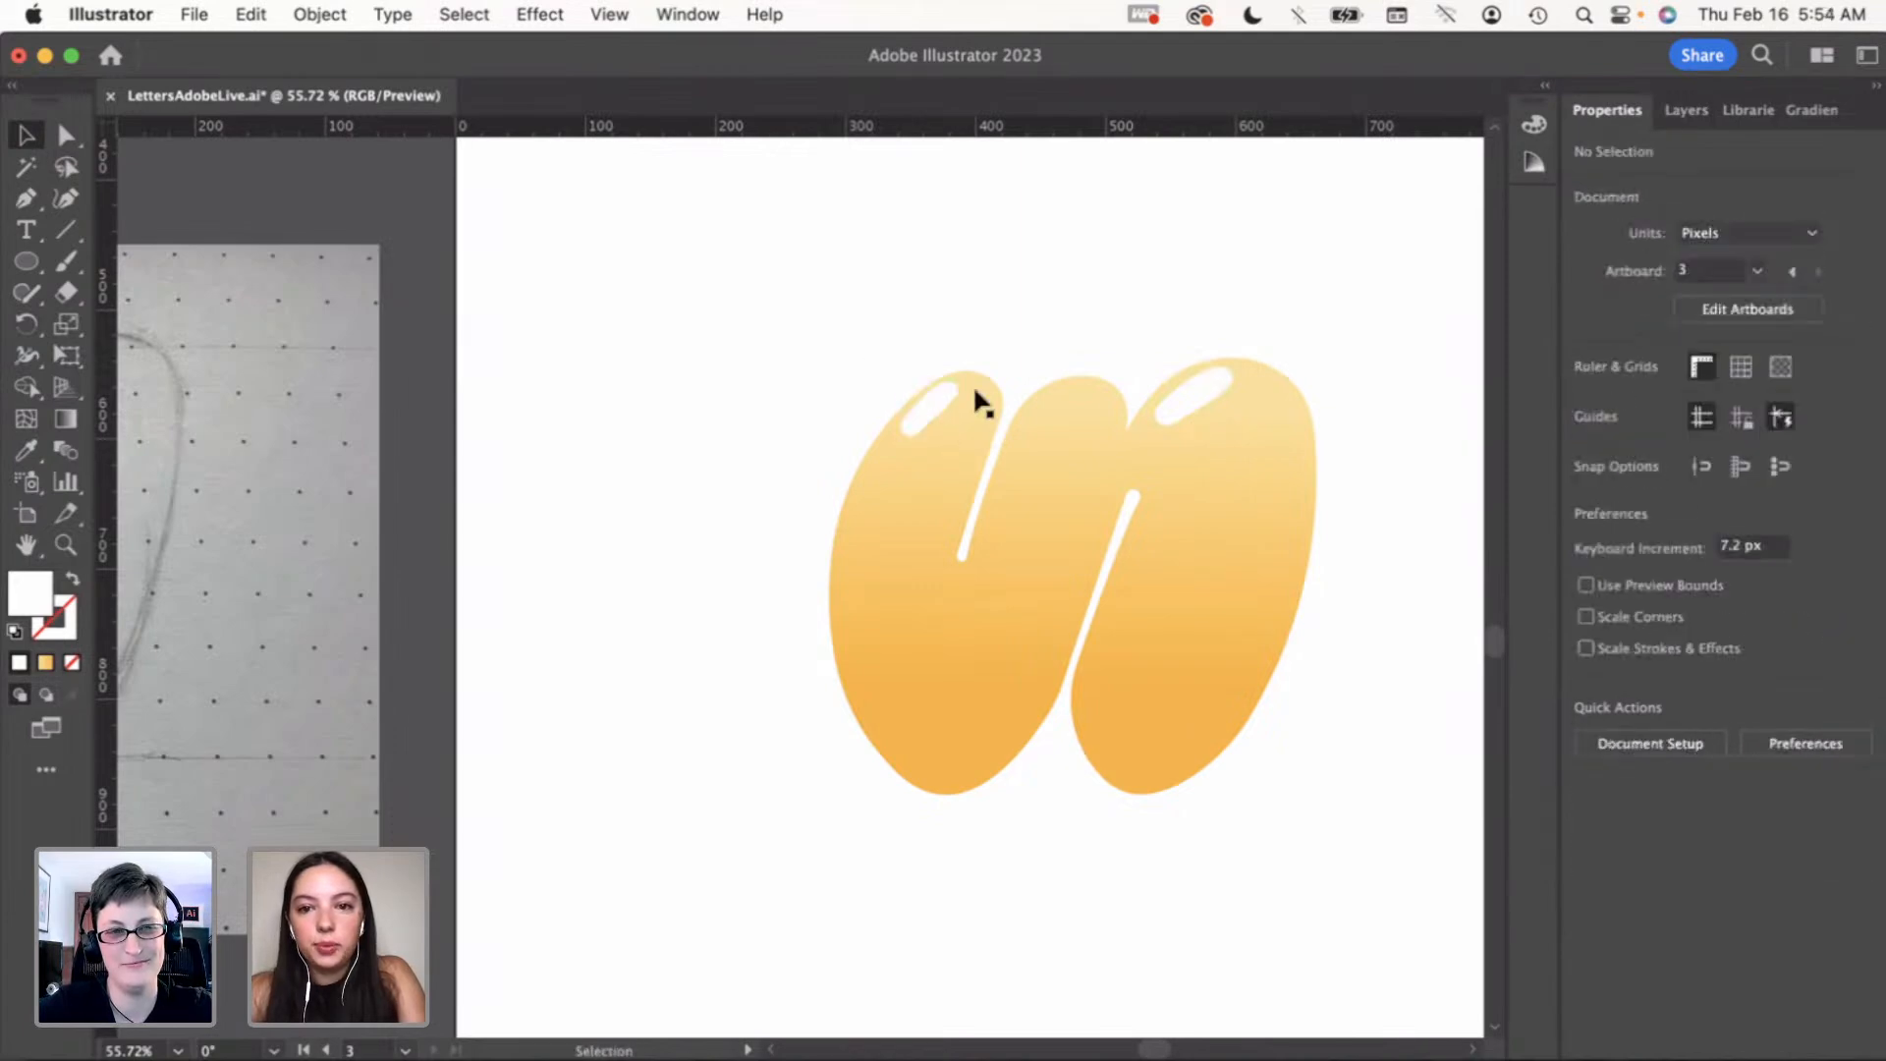
{"action": "scroll", "coordinate": [973, 385], "scroll_direction": "down", "scroll_amount": 2}
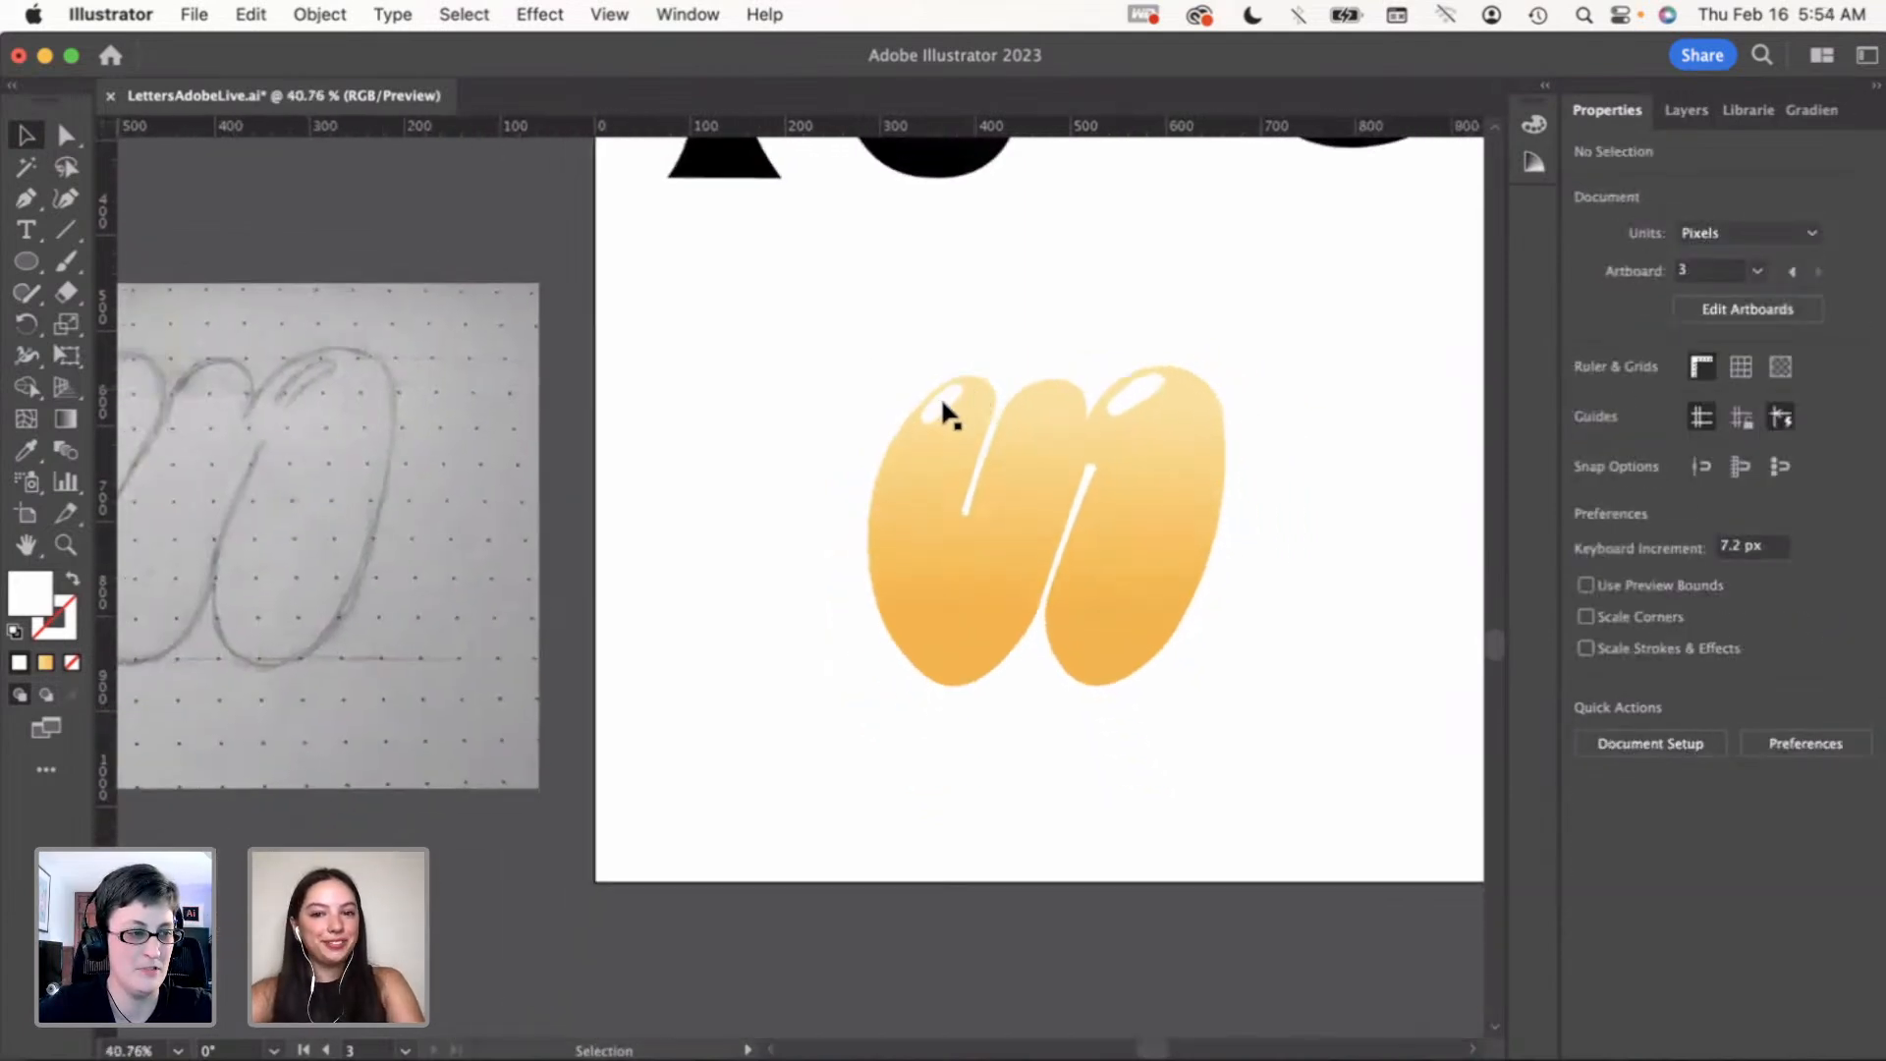
Move the w together with its highlights to the left side of the artboard, beneath the black i and u, and deselect
{"action": "scroll", "coordinate": [1107, 494], "scroll_direction": "right", "scroll_amount": 2}
{"action": "scroll", "coordinate": [1107, 494], "scroll_direction": "down", "scroll_amount": 1}
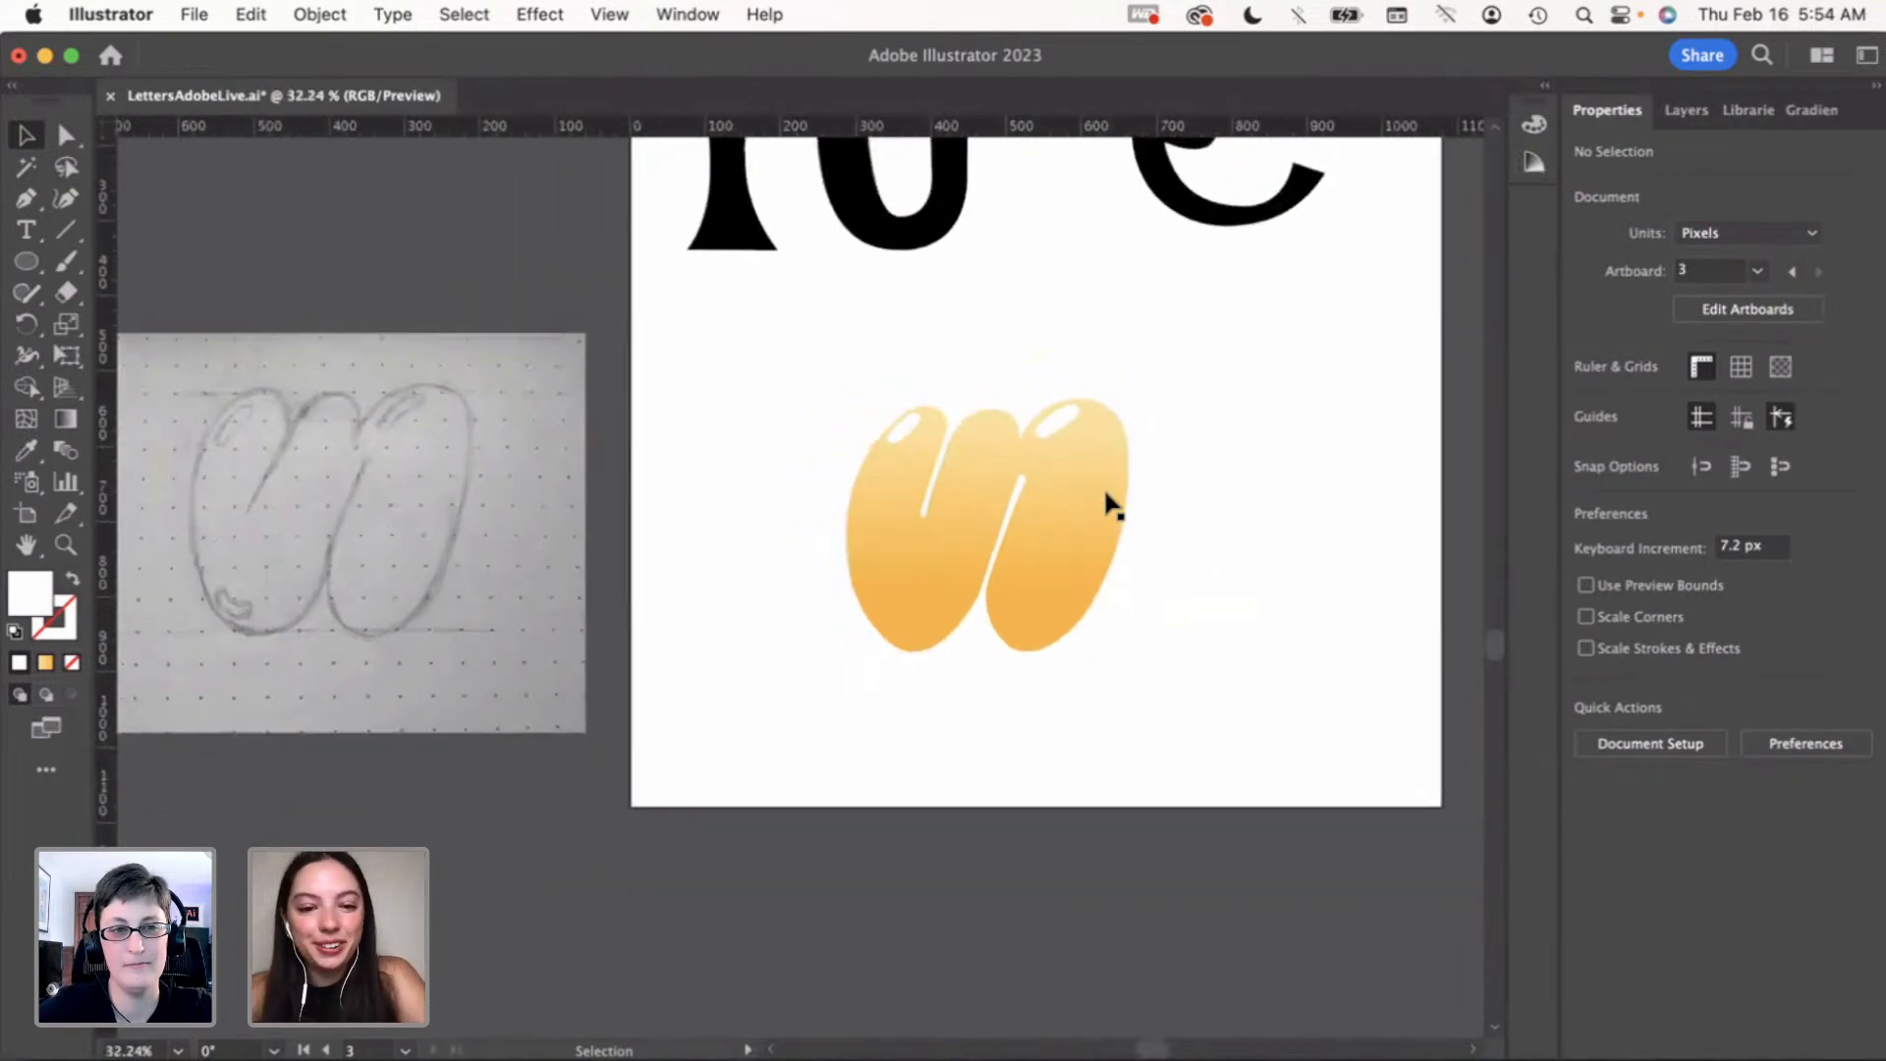
{"action": "left_click_drag", "start_coordinate": [783, 358], "coordinate": [906, 485]}
{"action": "left_click", "coordinate": [1269, 903]}
{"action": "scroll", "coordinate": [998, 574], "scroll_direction": "up", "scroll_amount": 5}
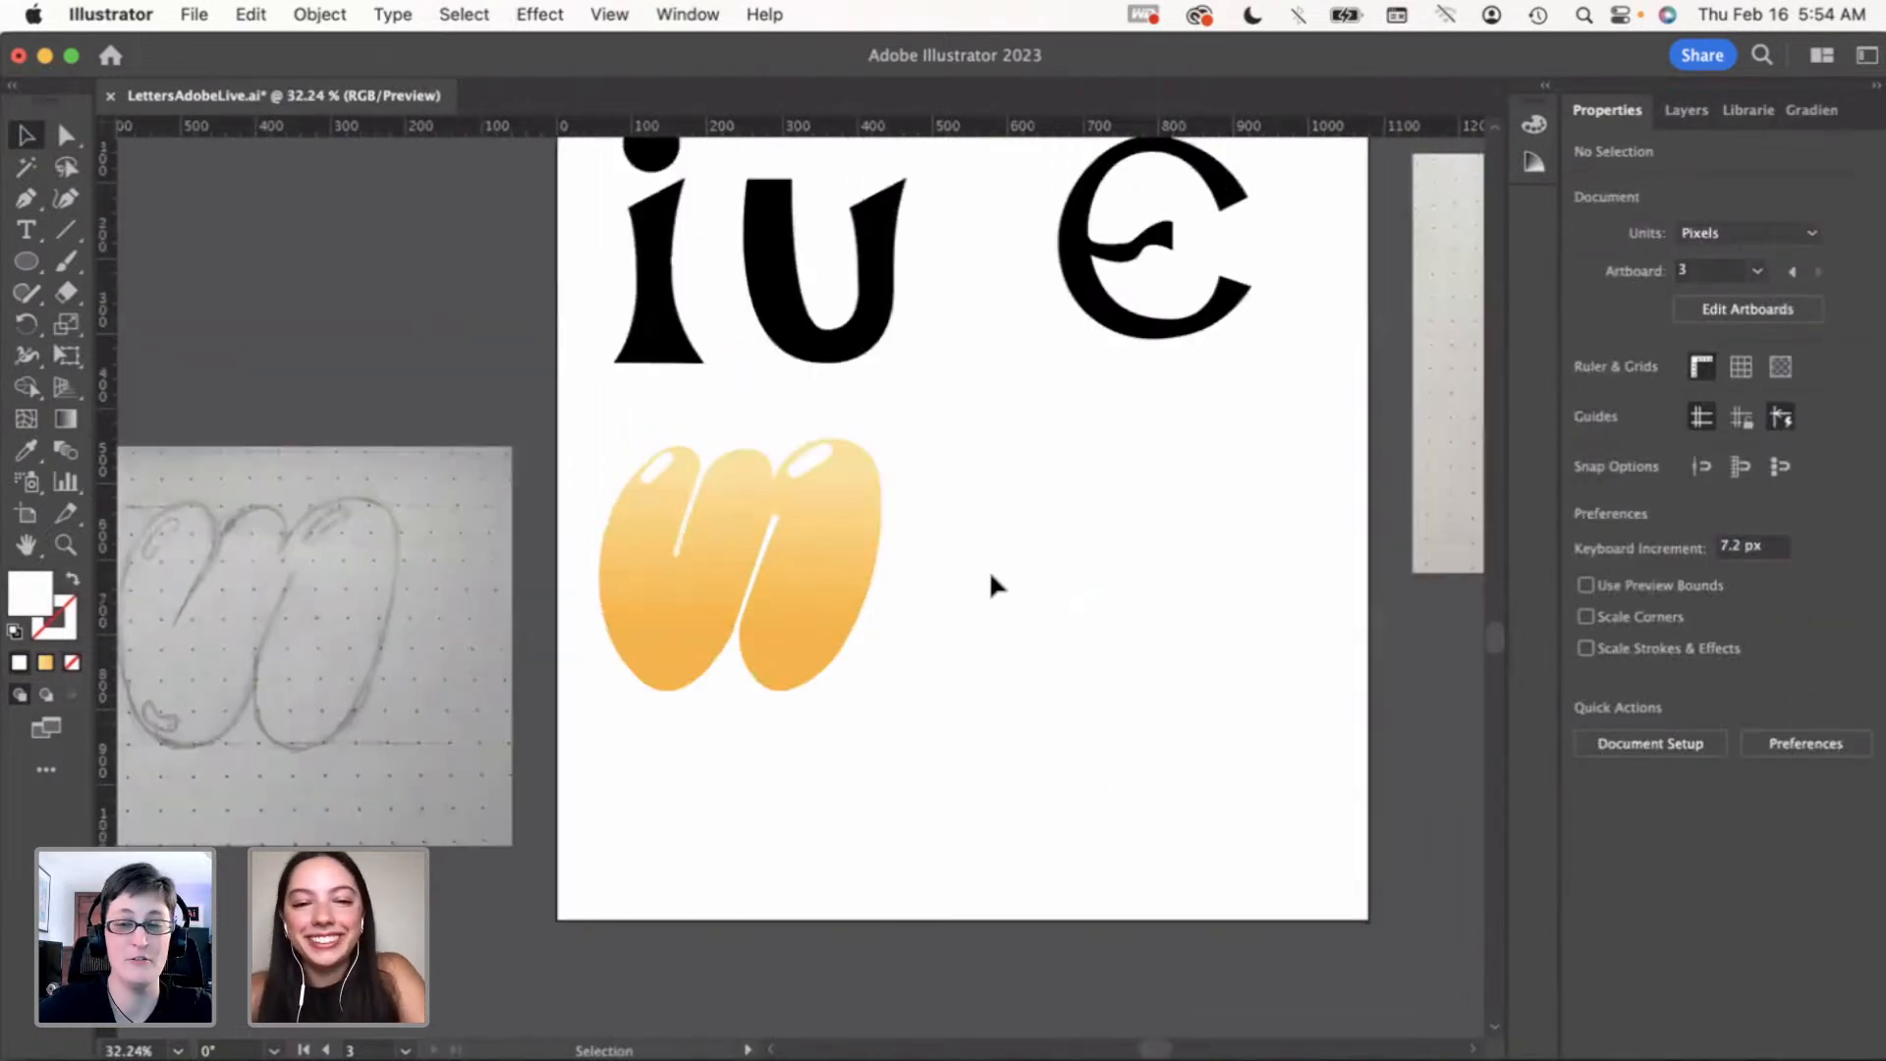
Move the curvy letter sketch off the second artboard to its right, and shift the i sketch slightly right within the artboard
{"action": "scroll", "coordinate": [994, 574], "scroll_direction": "down", "scroll_amount": 5}
{"action": "scroll", "coordinate": [1039, 371], "scroll_direction": "up", "scroll_amount": 4}
{"action": "left_click_drag", "start_coordinate": [1039, 371], "coordinate": [1297, 383]}
{"action": "left_click_drag", "start_coordinate": [867, 506], "coordinate": [945, 509]}
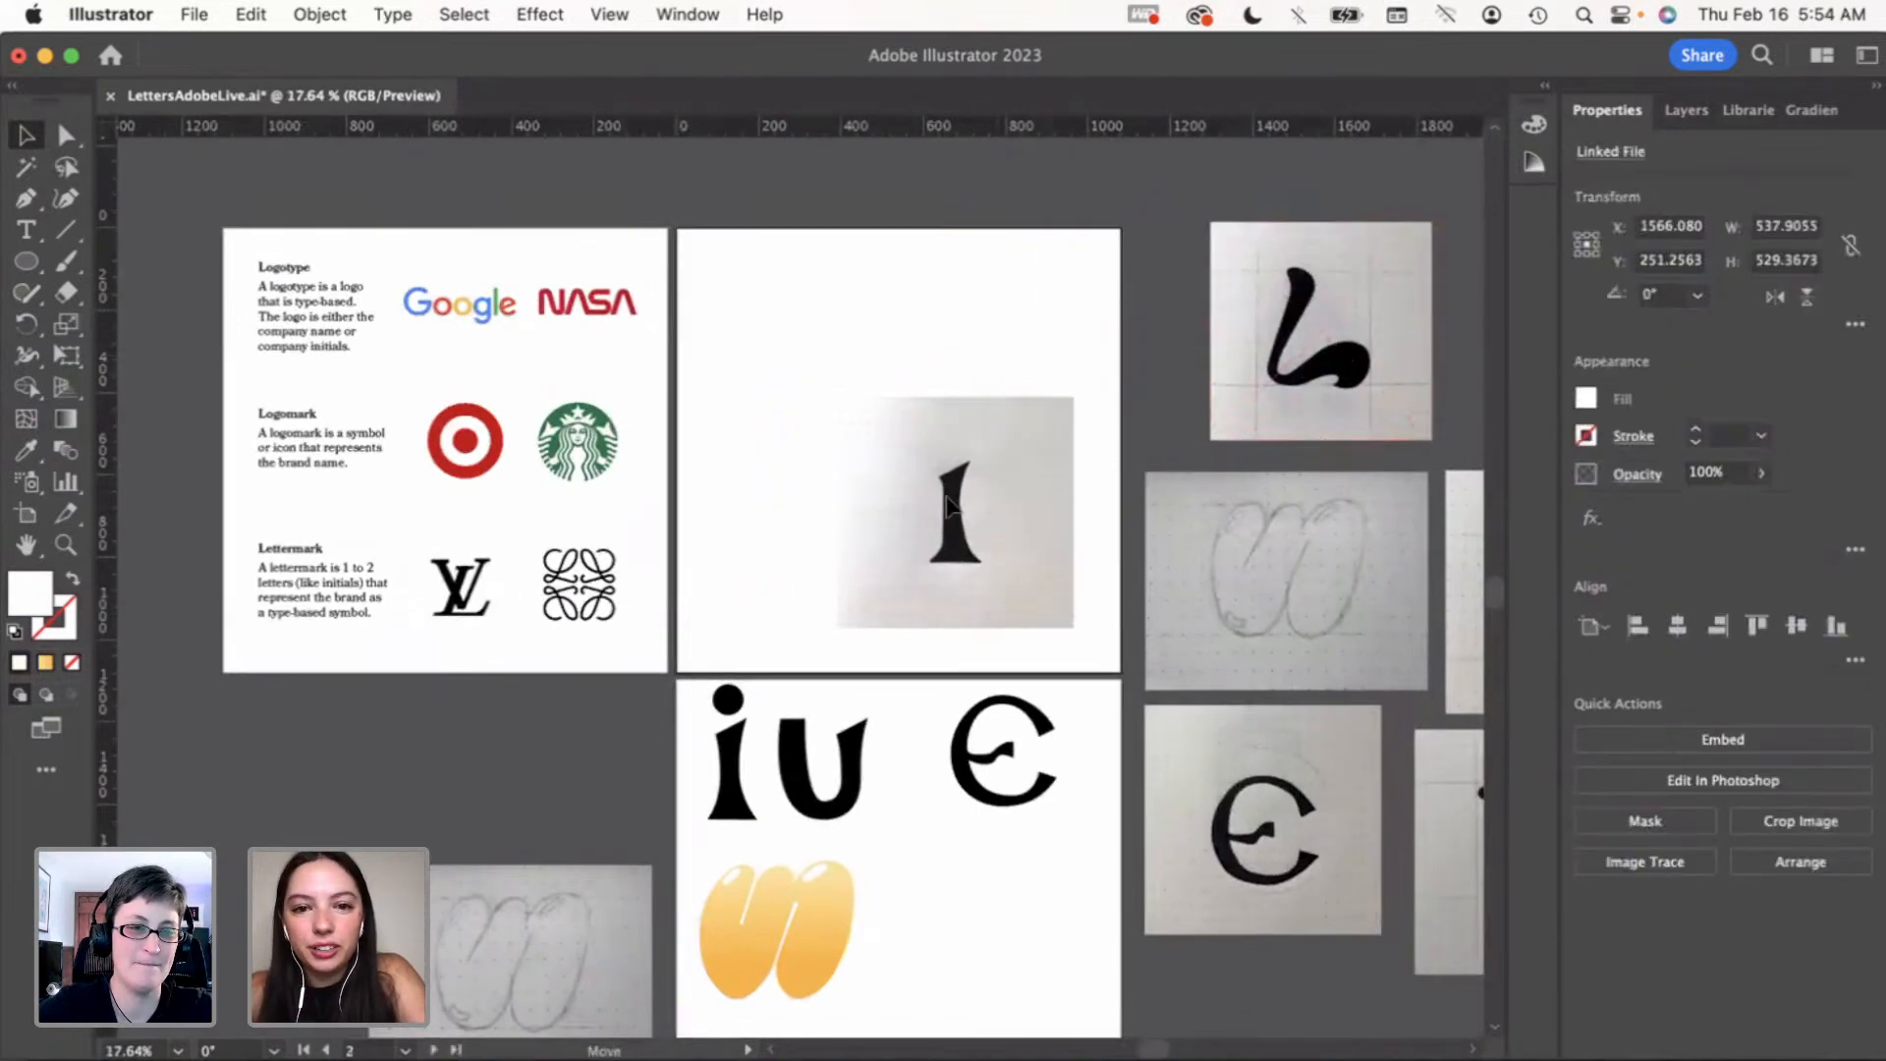
Make the W layer visible and deselect the i sketch
{"action": "left_click", "coordinate": [1685, 110]}
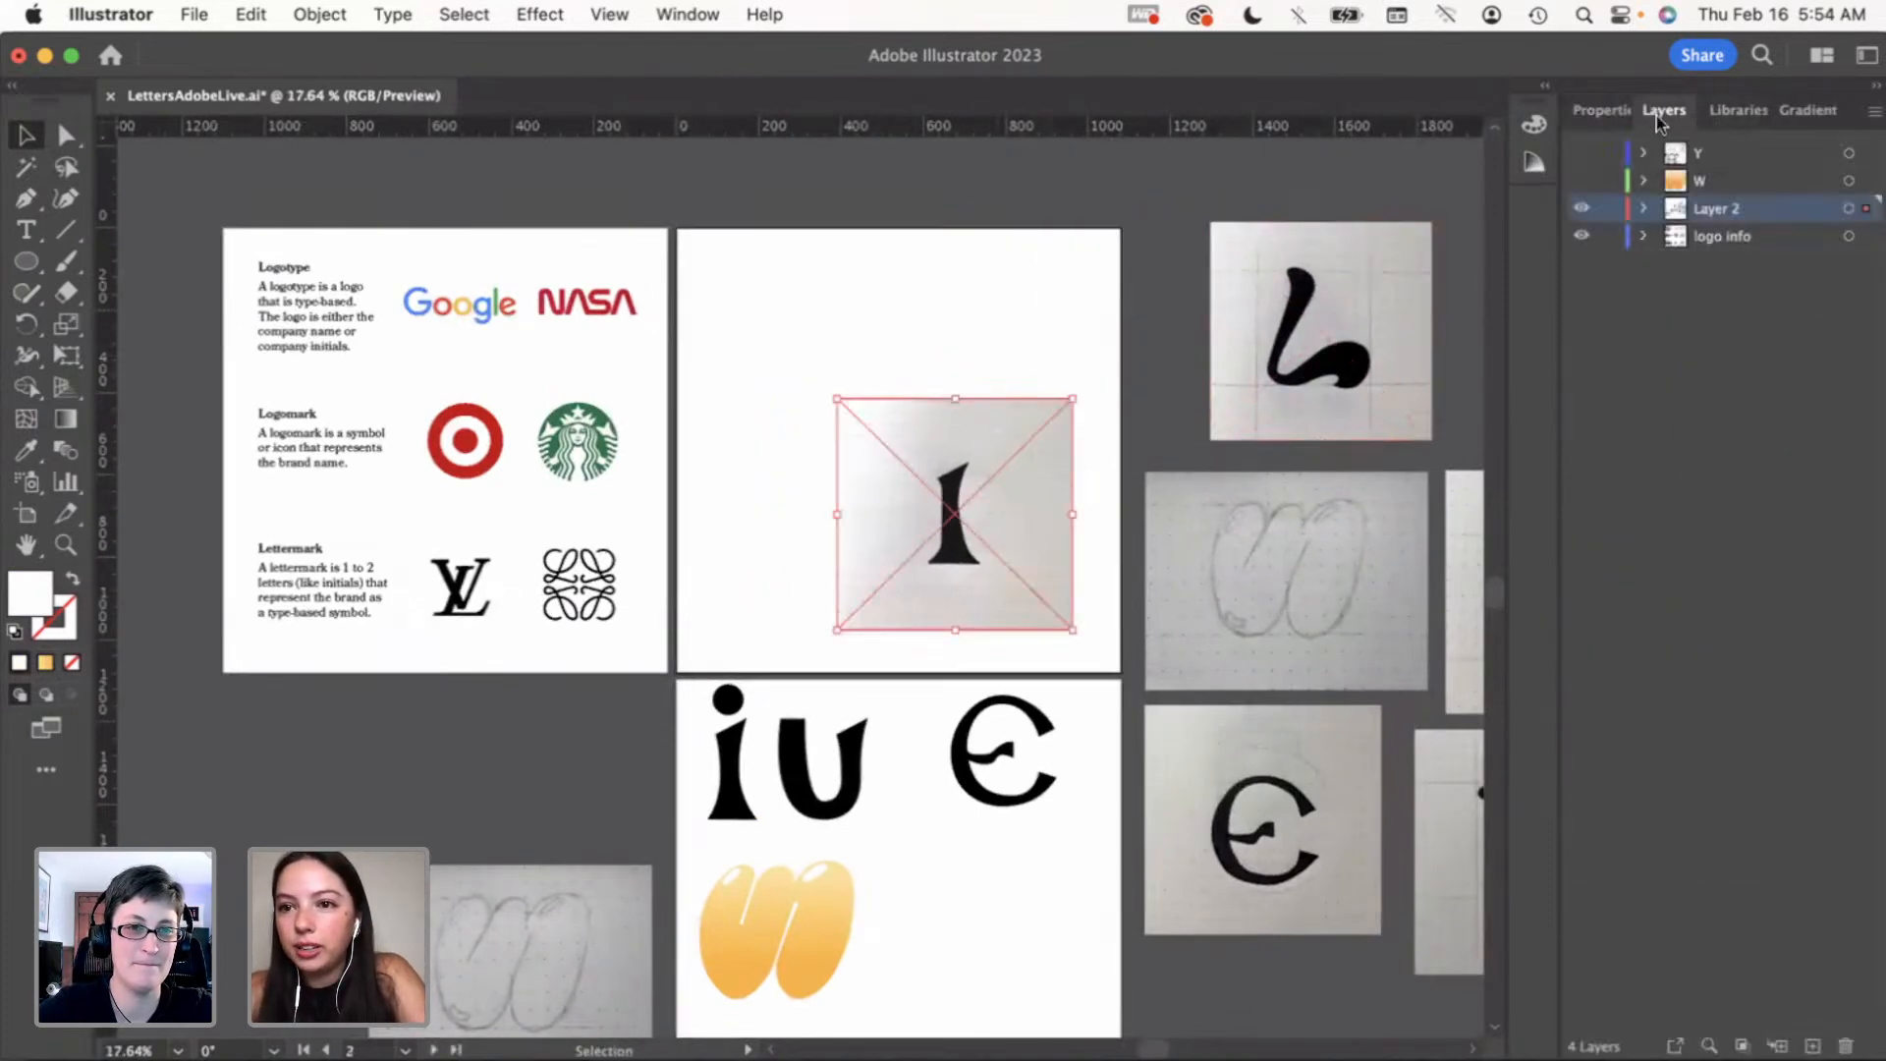
{"action": "left_click", "coordinate": [1584, 181]}
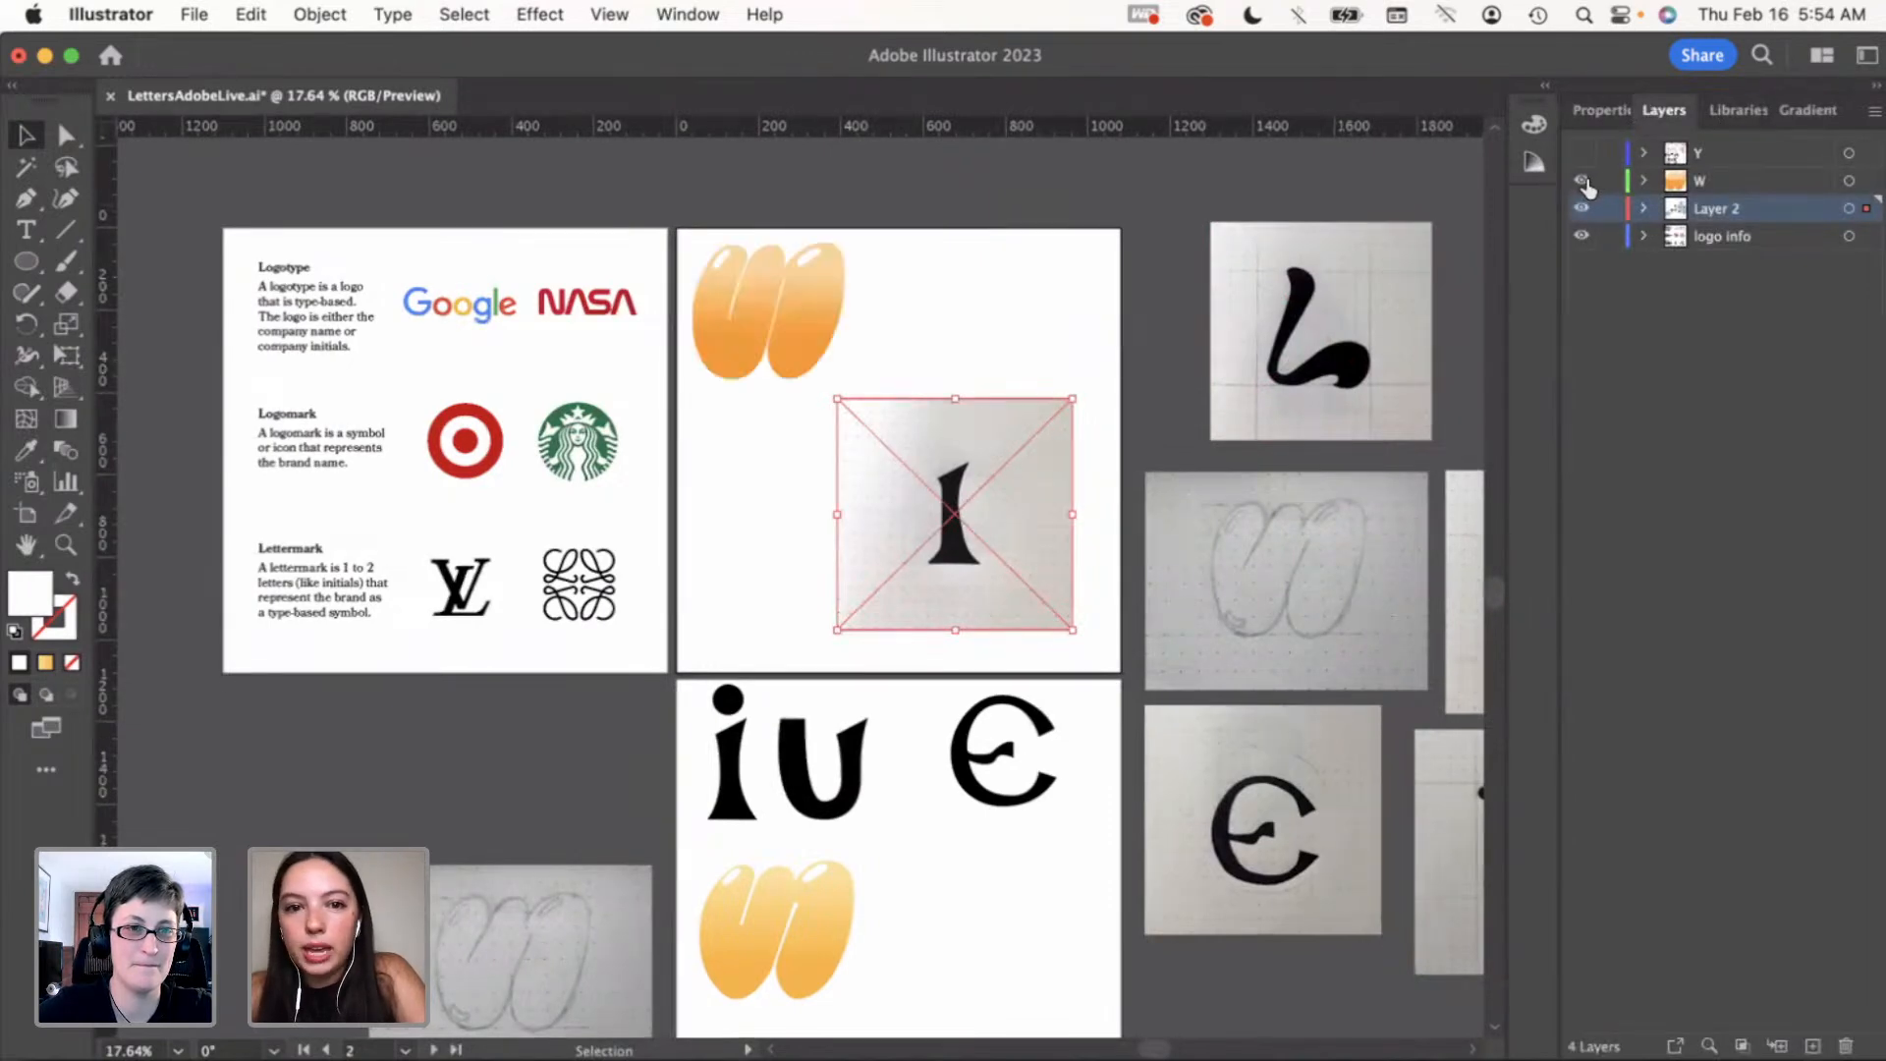
{"action": "left_click", "coordinate": [967, 358]}
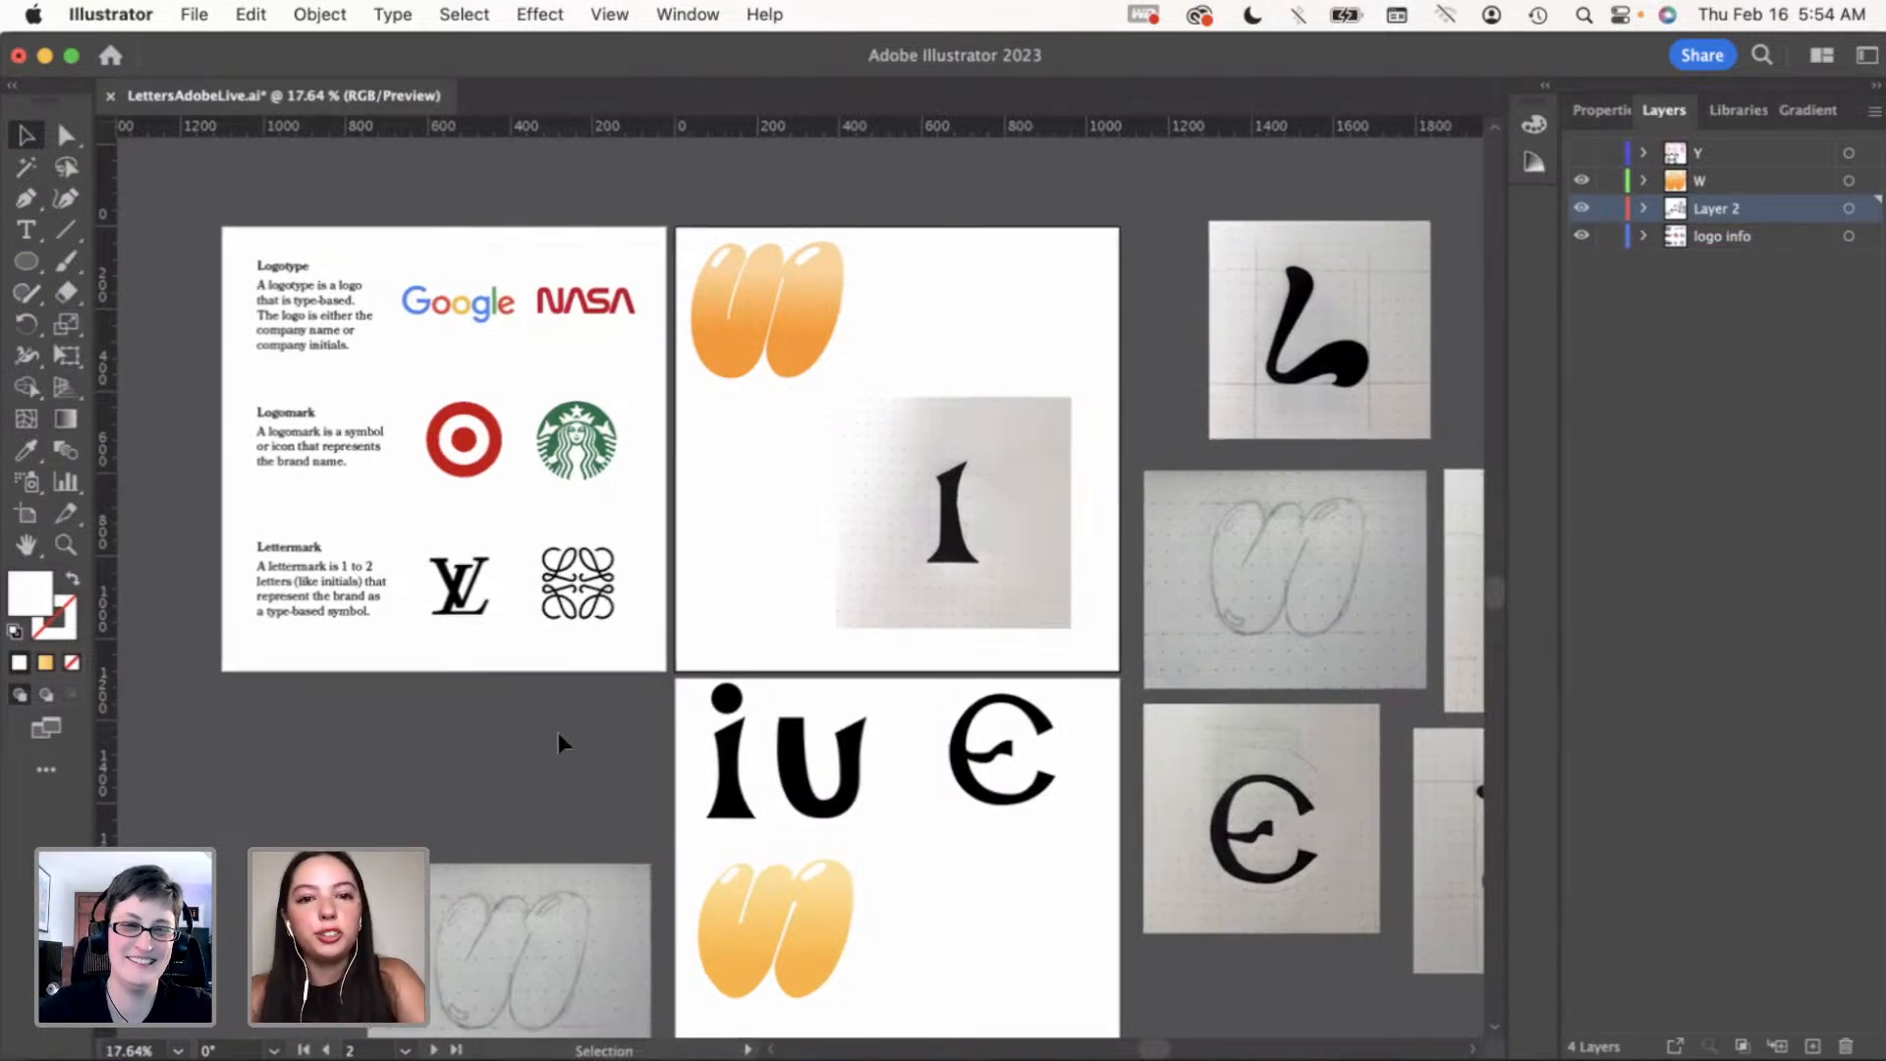
Delete the extra bubble w sketch lying outside the artboards, left of the third artboard
{"action": "scroll", "coordinate": [558, 733], "scroll_direction": "down", "scroll_amount": 1}
{"action": "scroll", "coordinate": [558, 733], "scroll_direction": "right", "scroll_amount": 1}
{"action": "scroll", "coordinate": [734, 619], "scroll_direction": "down", "scroll_amount": 1}
{"action": "scroll", "coordinate": [735, 619], "scroll_direction": "right", "scroll_amount": 1}
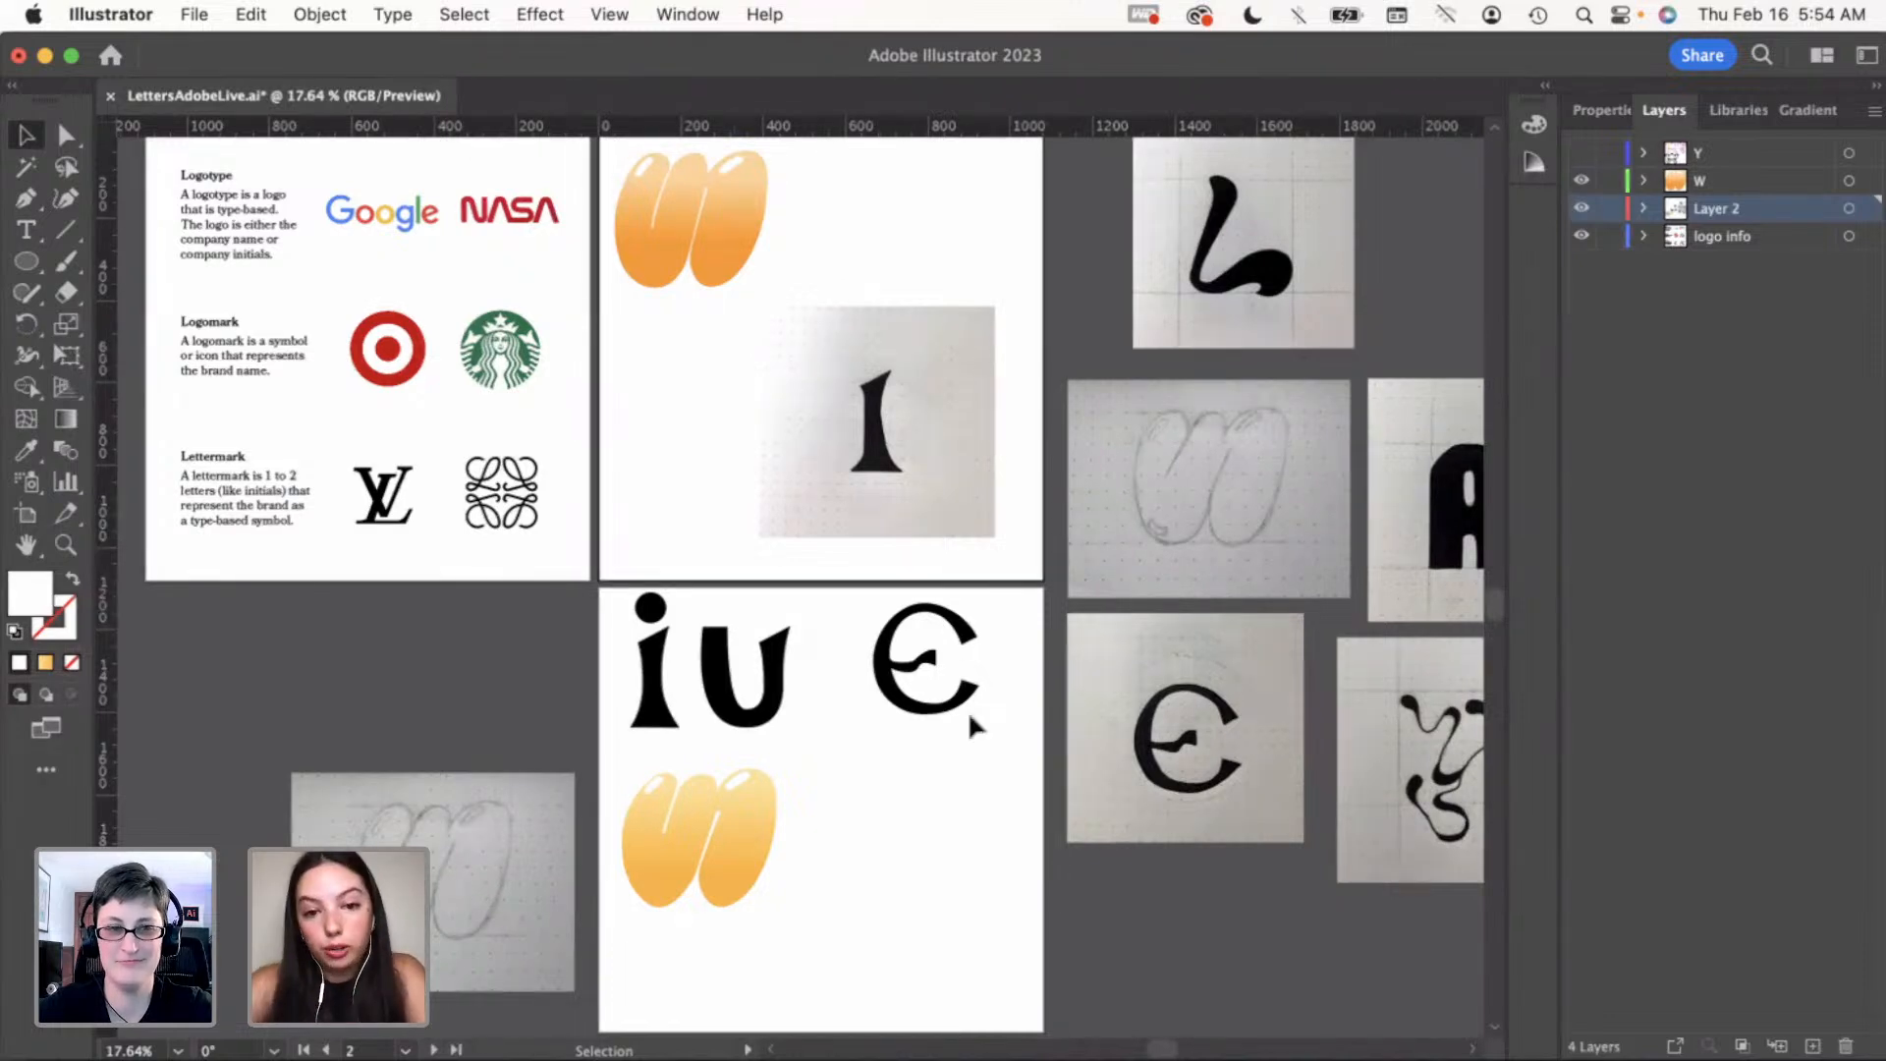
{"action": "right_click", "coordinate": [904, 828]}
{"action": "left_click", "coordinate": [858, 833]}
{"action": "scroll", "coordinate": [858, 833], "scroll_direction": "down", "scroll_amount": 3}
{"action": "scroll", "coordinate": [858, 833], "scroll_direction": "right", "scroll_amount": 3}
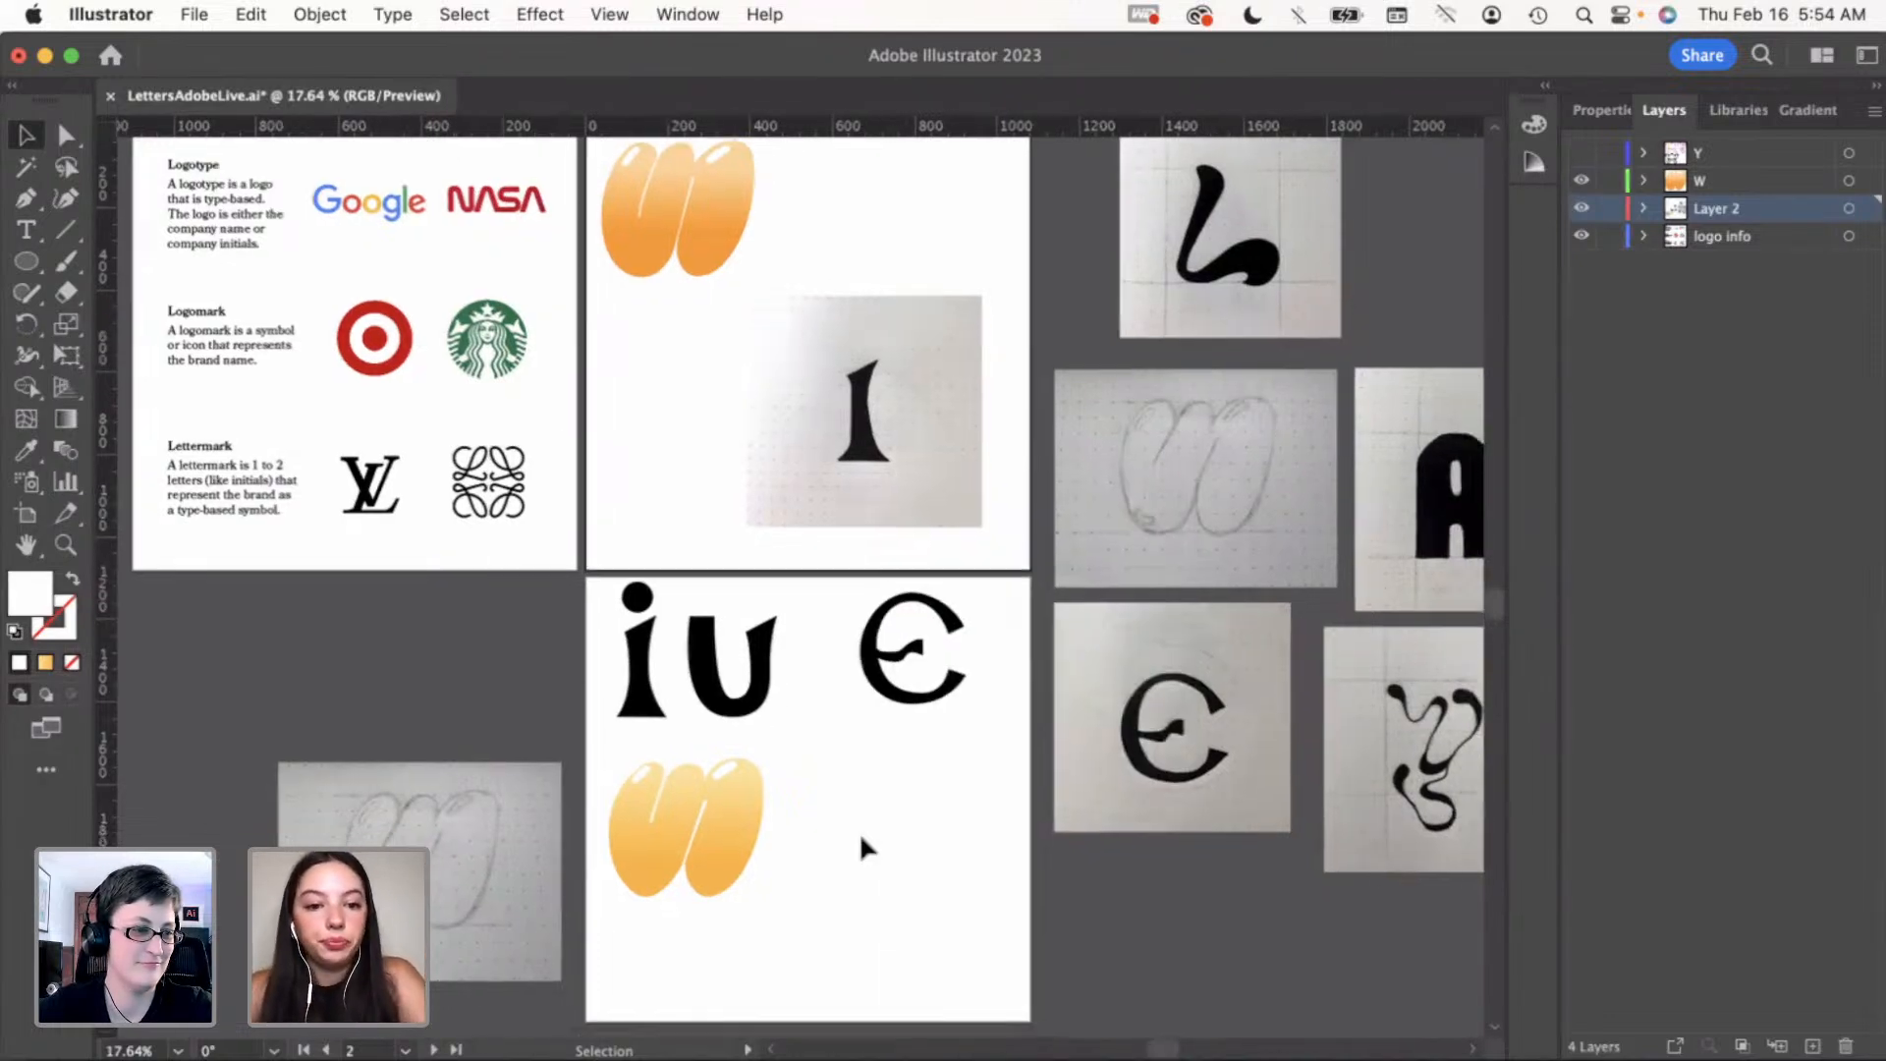
{"action": "left_click", "coordinate": [224, 872]}
{"action": "key", "text": "Delete"}
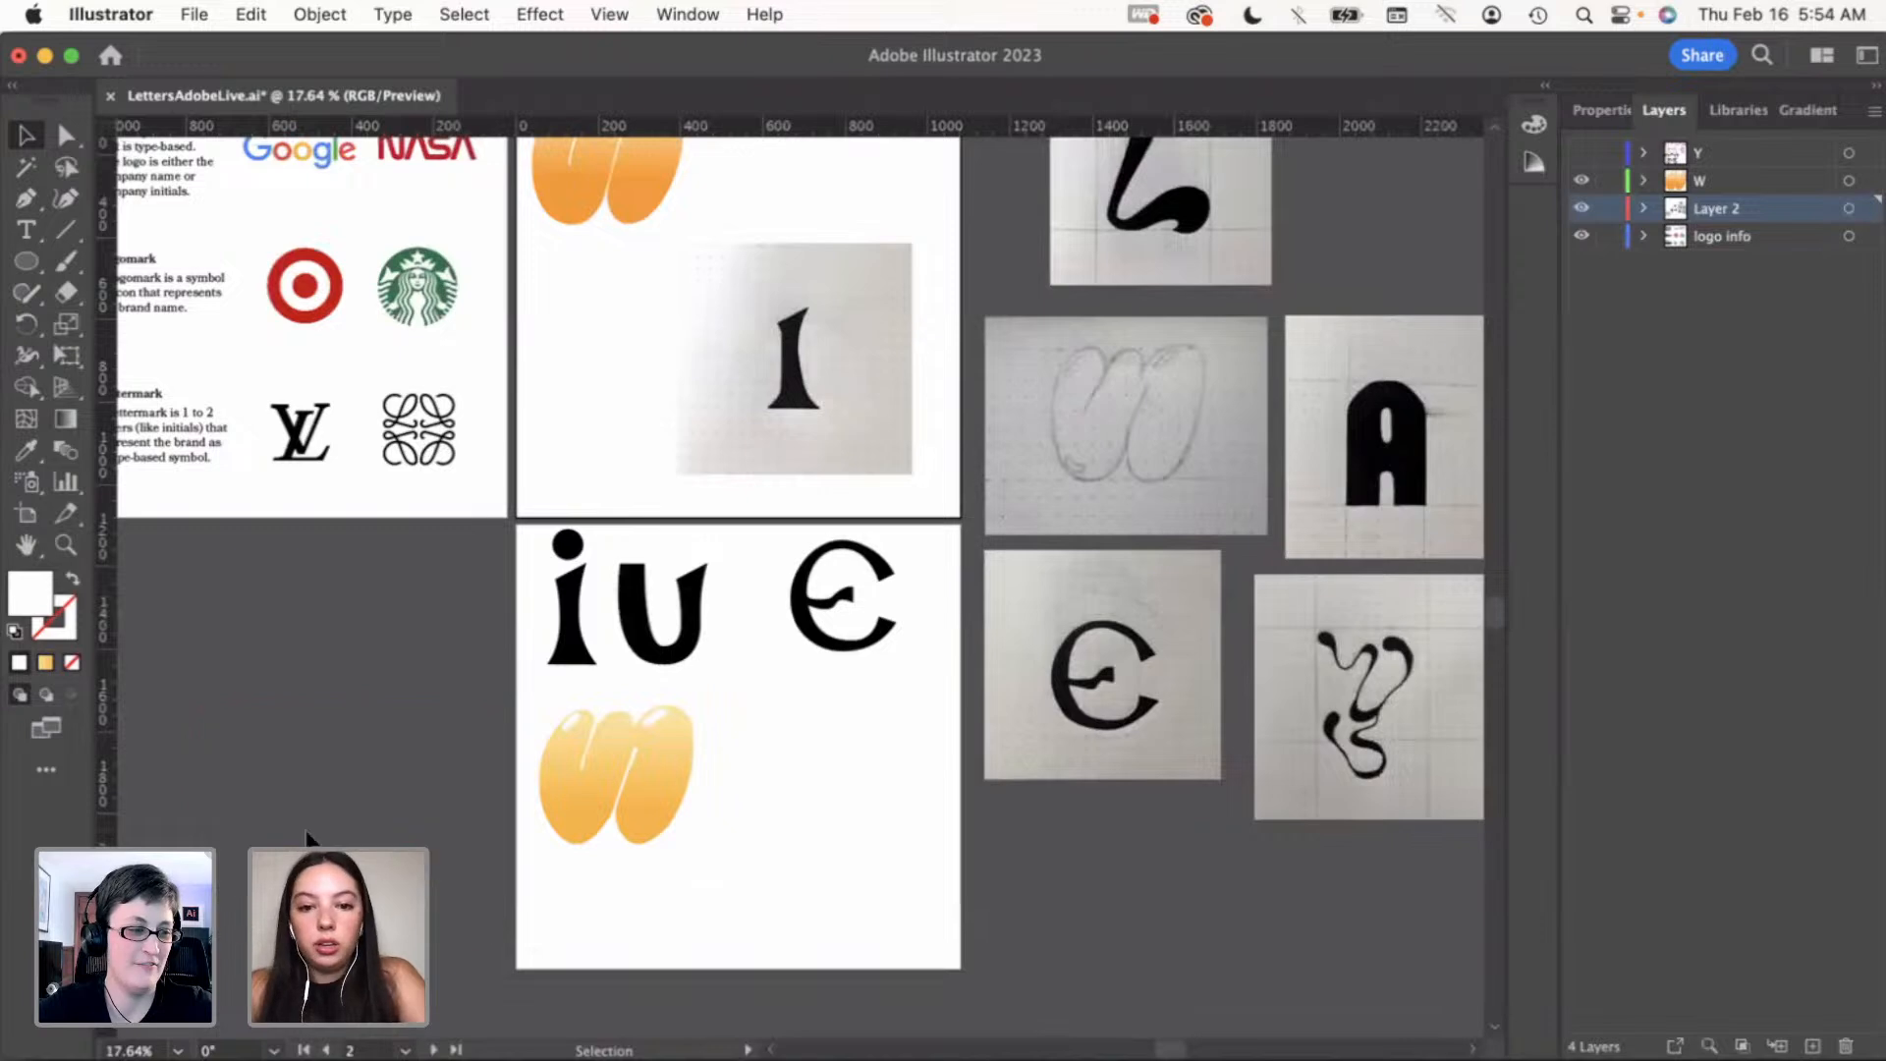
Place a copy of the A sketch on the third artboard, beside the orange w and beneath the black e, and deselect it
{"action": "scroll", "coordinate": [831, 786], "scroll_direction": "down", "scroll_amount": 1}
{"action": "scroll", "coordinate": [830, 786], "scroll_direction": "right", "scroll_amount": 2}
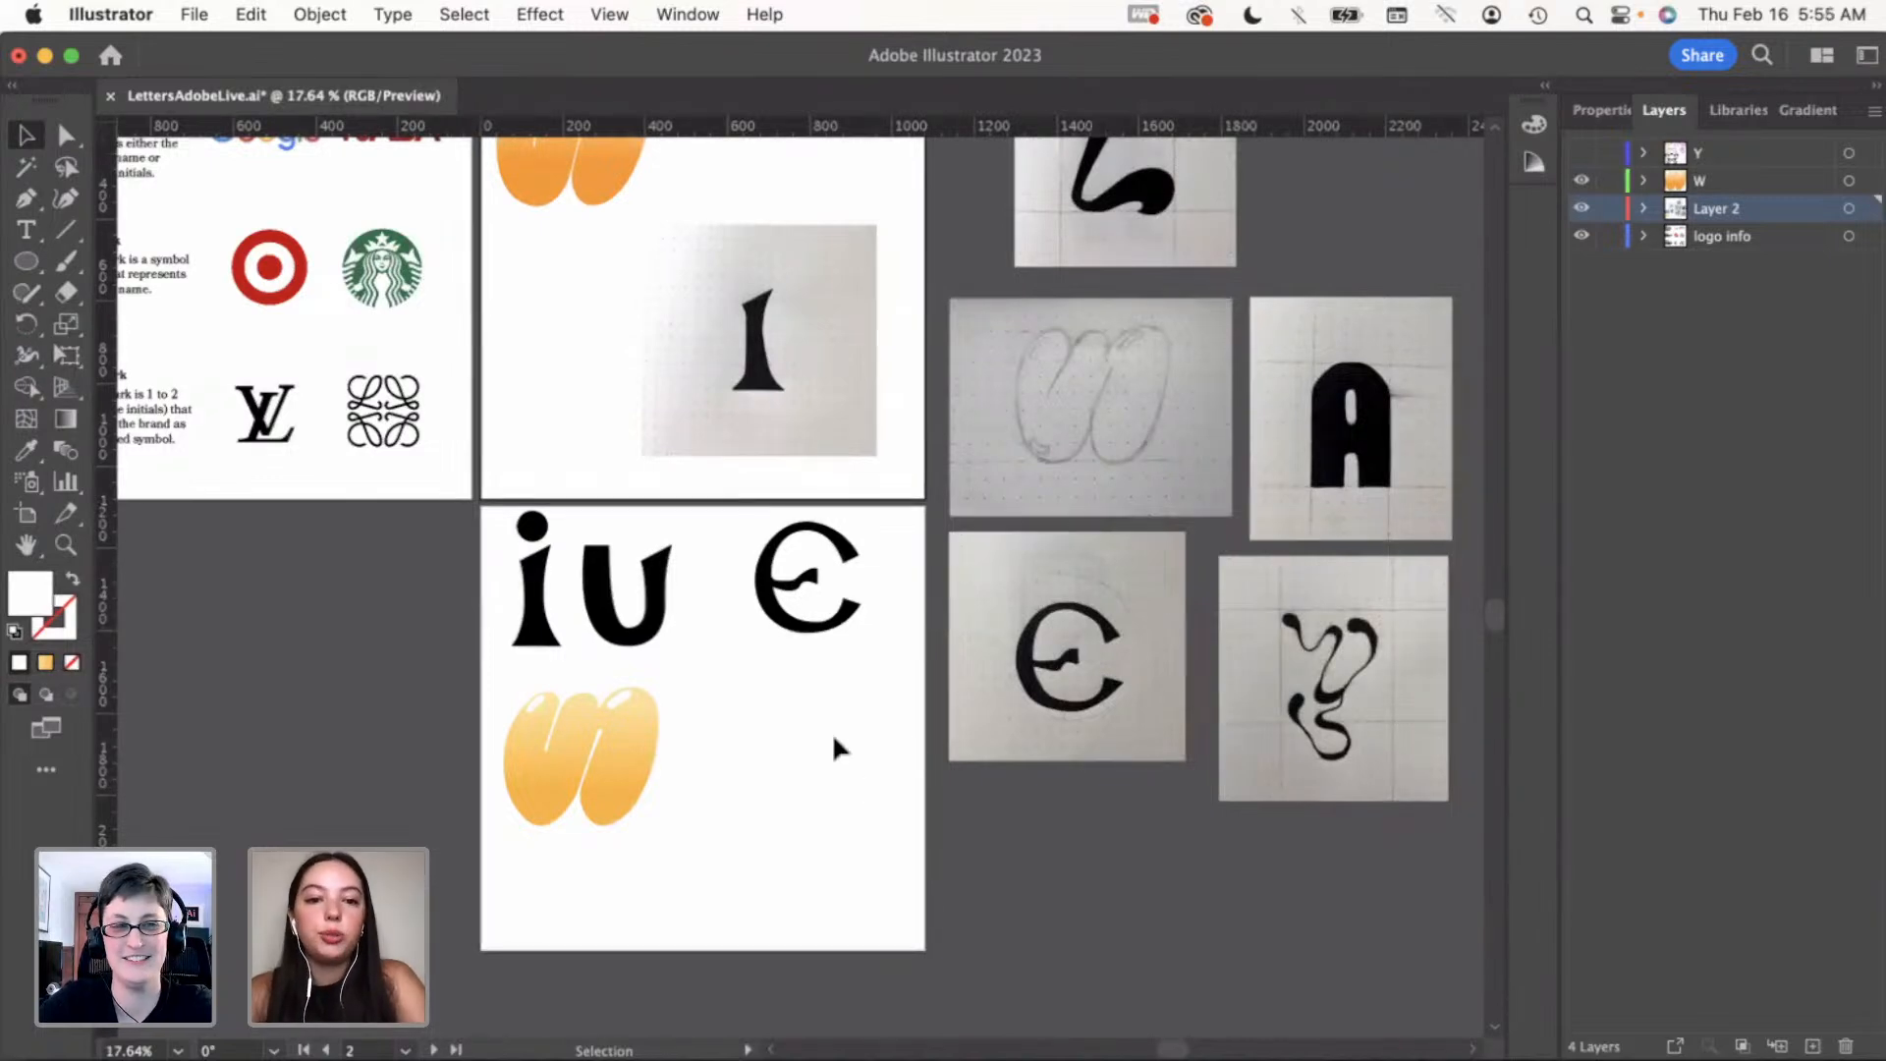
{"action": "left_click_drag", "start_coordinate": [1375, 466], "coordinate": [832, 828]}
{"action": "left_click", "coordinate": [682, 897]}
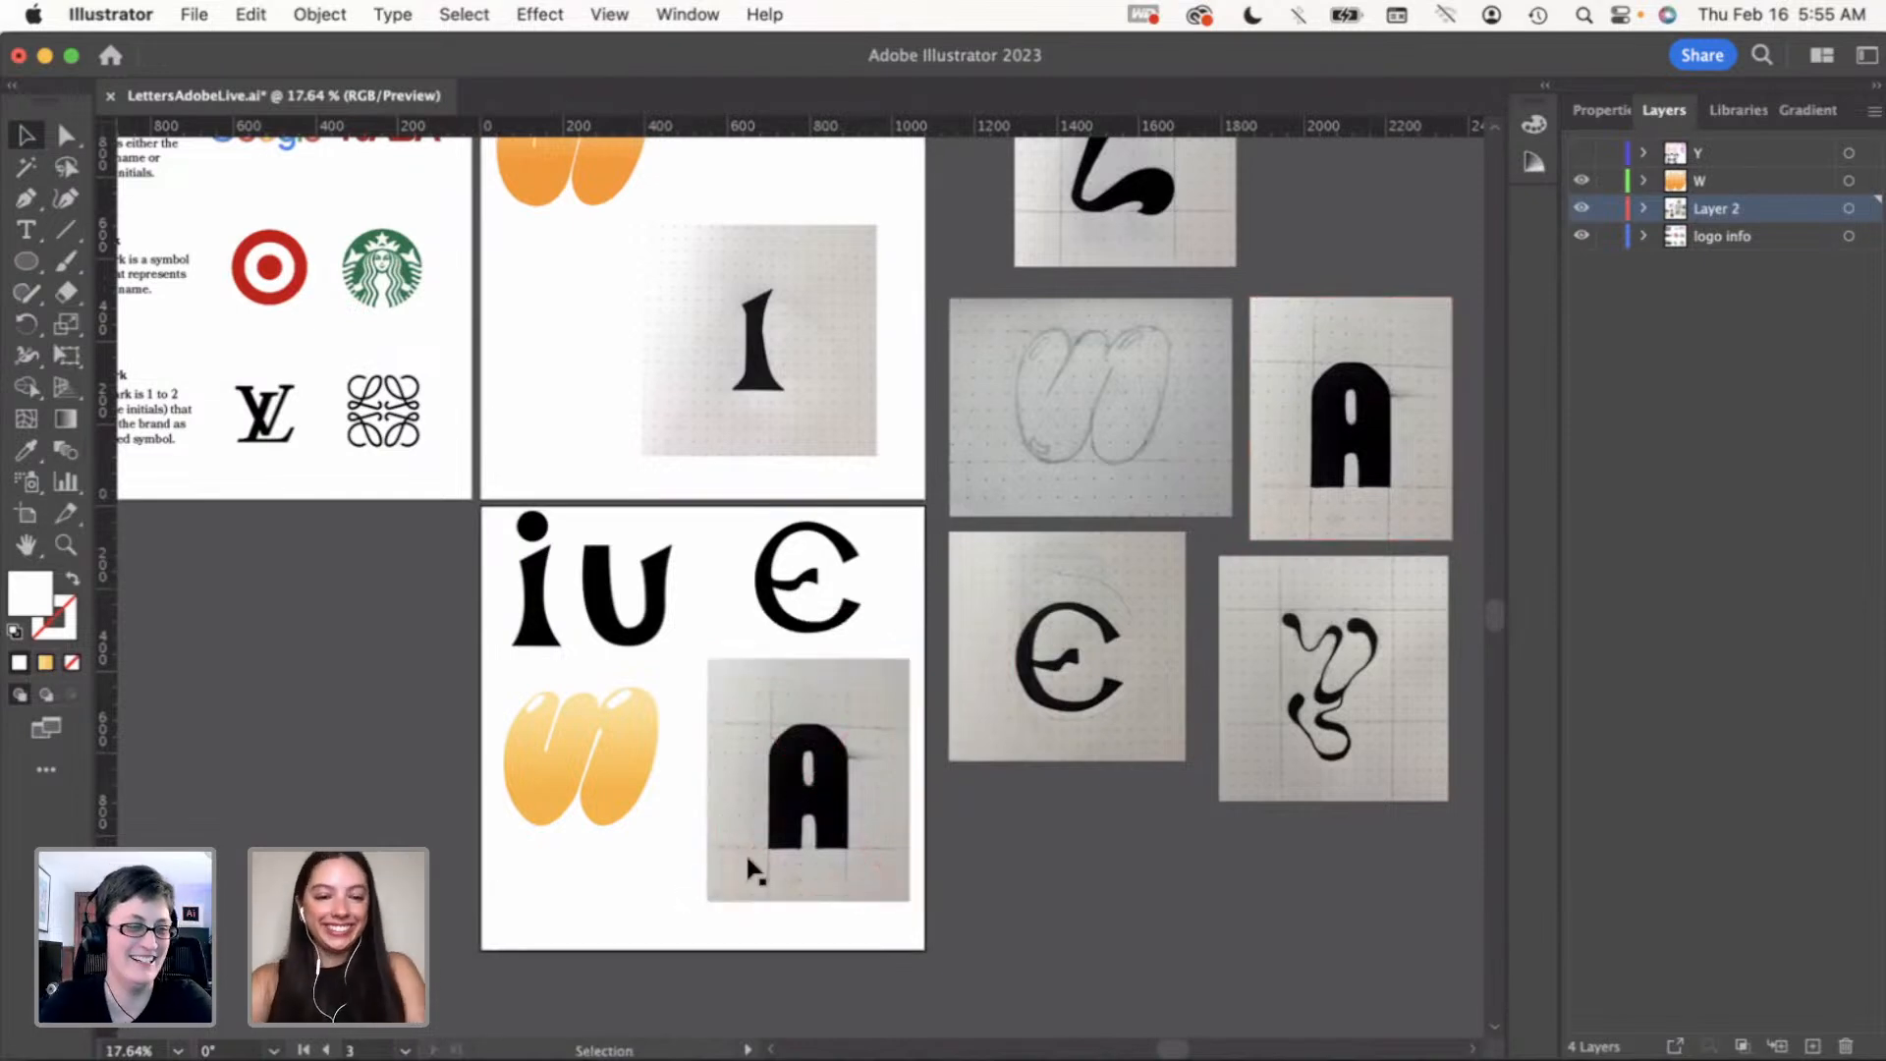
{"action": "scroll", "coordinate": [745, 835], "scroll_direction": "up", "scroll_amount": 3}
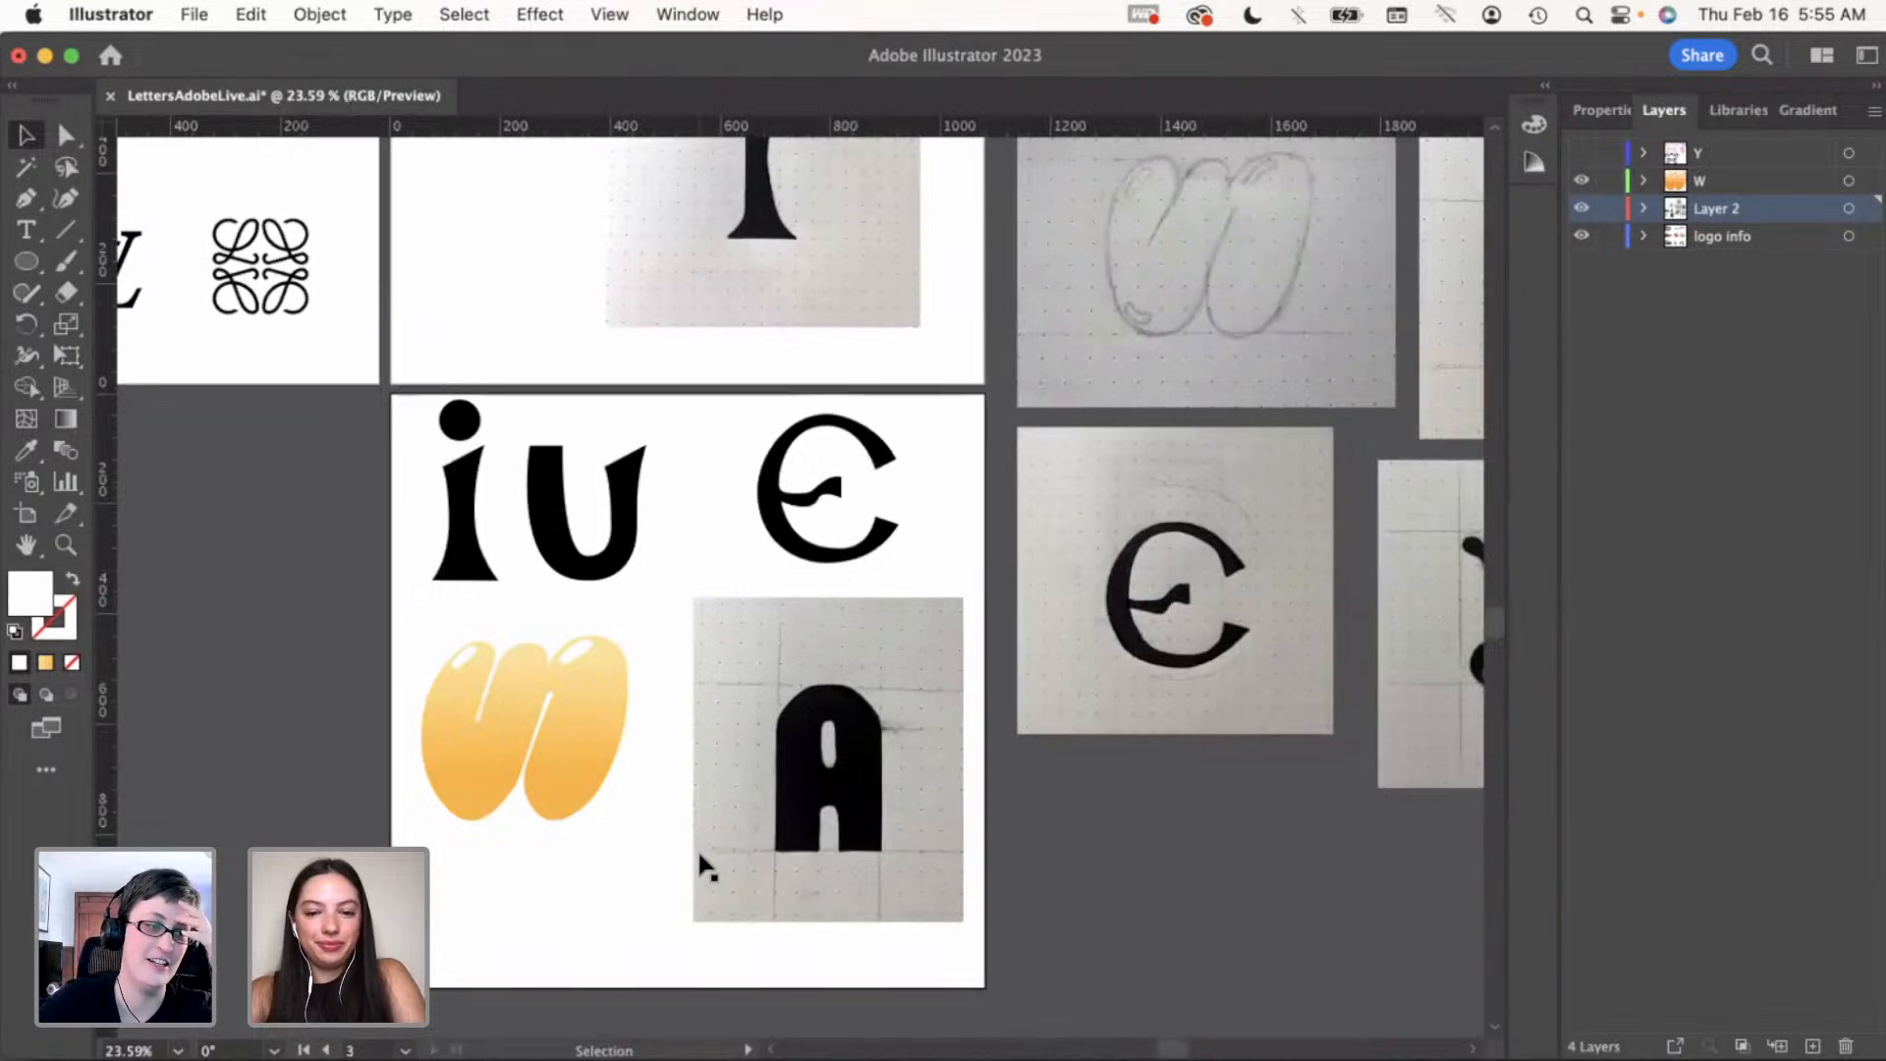
{"action": "scroll", "coordinate": [709, 862], "scroll_direction": "up", "scroll_amount": 1}
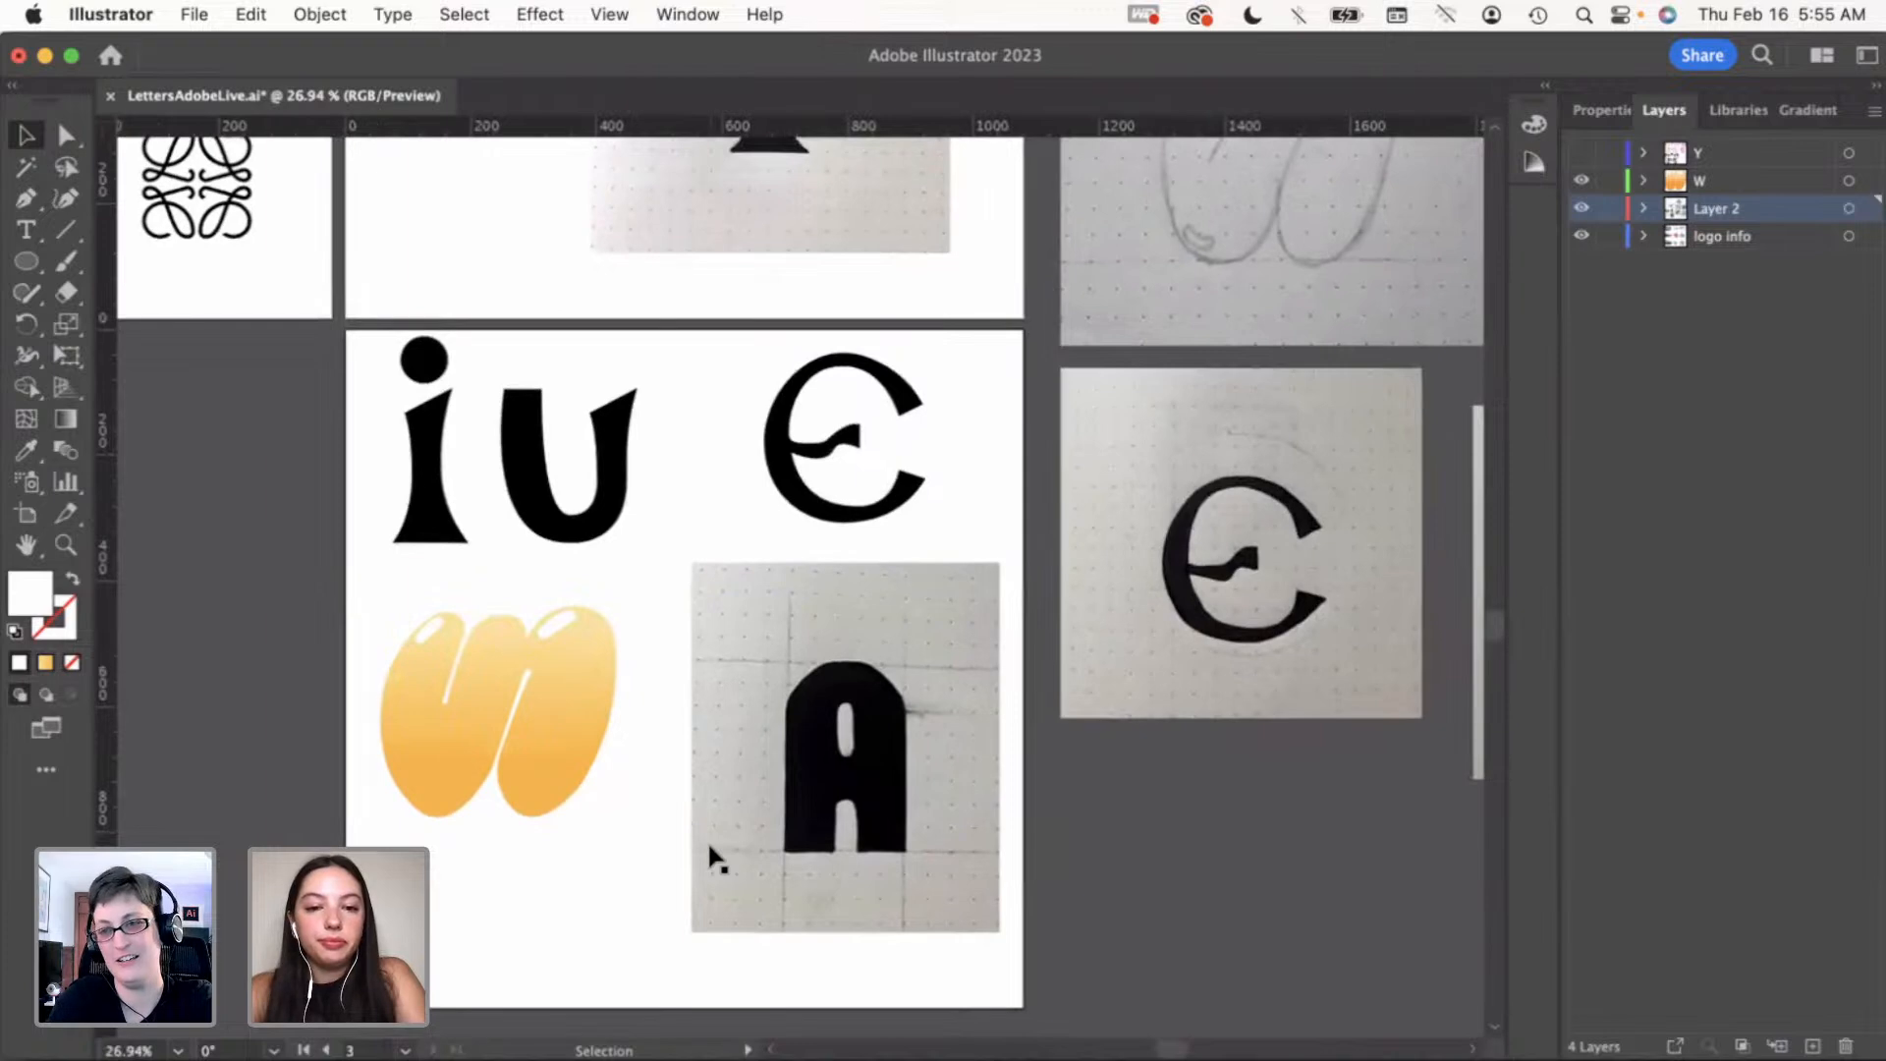
{"action": "scroll", "coordinate": [709, 847], "scroll_direction": "down", "scroll_amount": 1}
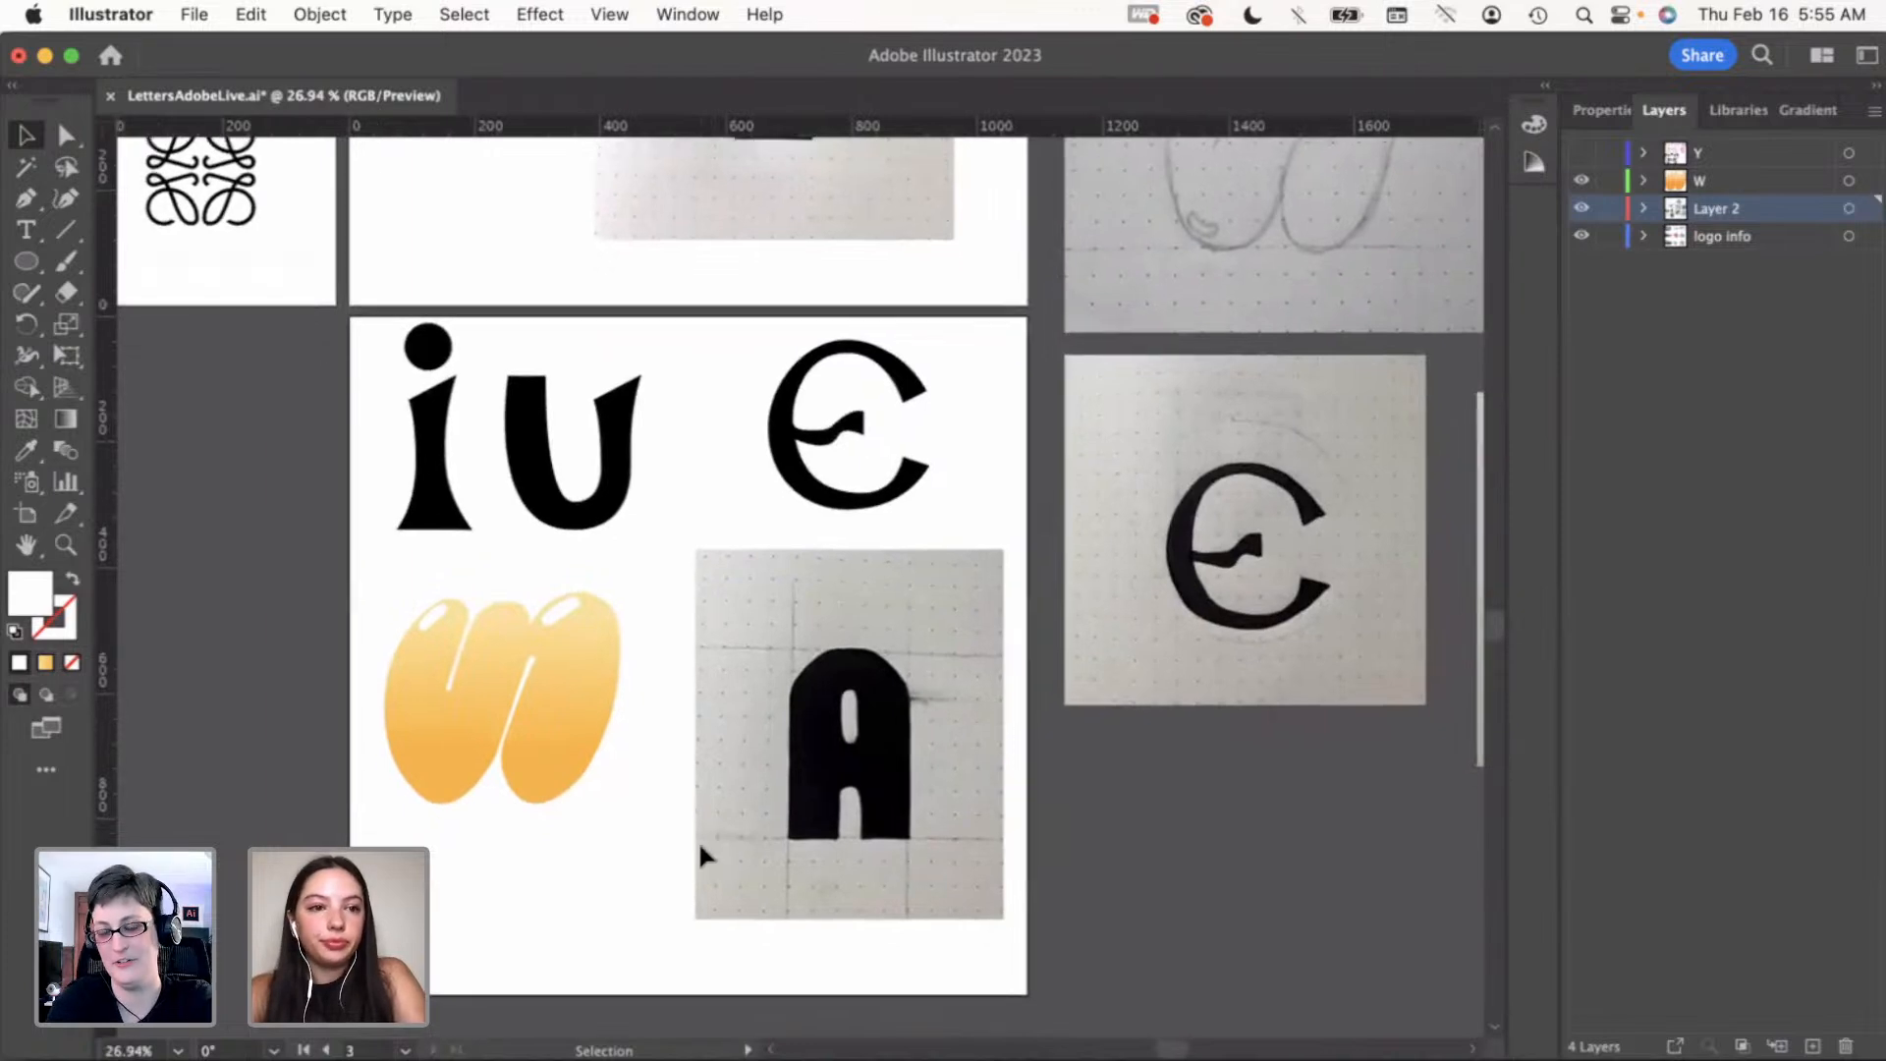
Replace the Ellipse tool with the Rectangle tool as the current shape tool, and return to the Selection tool
{"action": "left_click", "coordinate": [37, 259]}
{"action": "left_click_drag", "start_coordinate": [37, 263], "coordinate": [106, 259]}
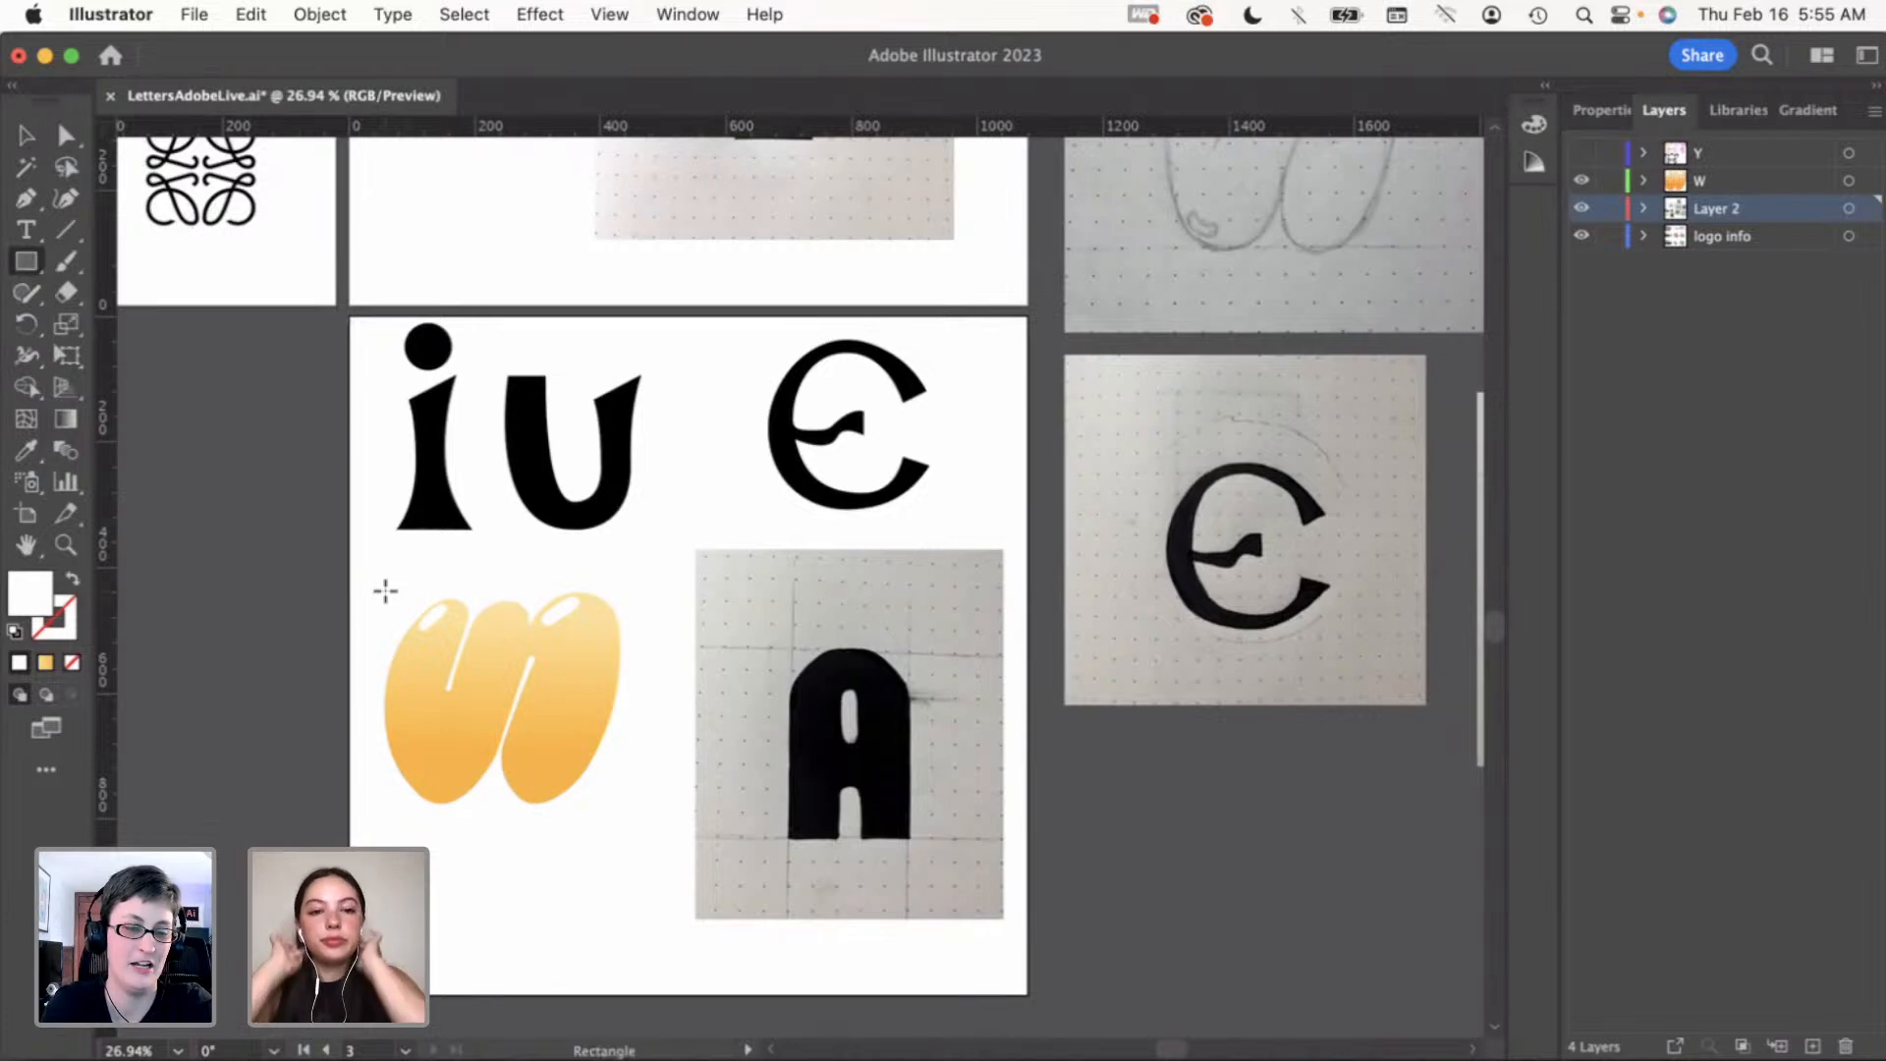
{"action": "key", "text": "v"}
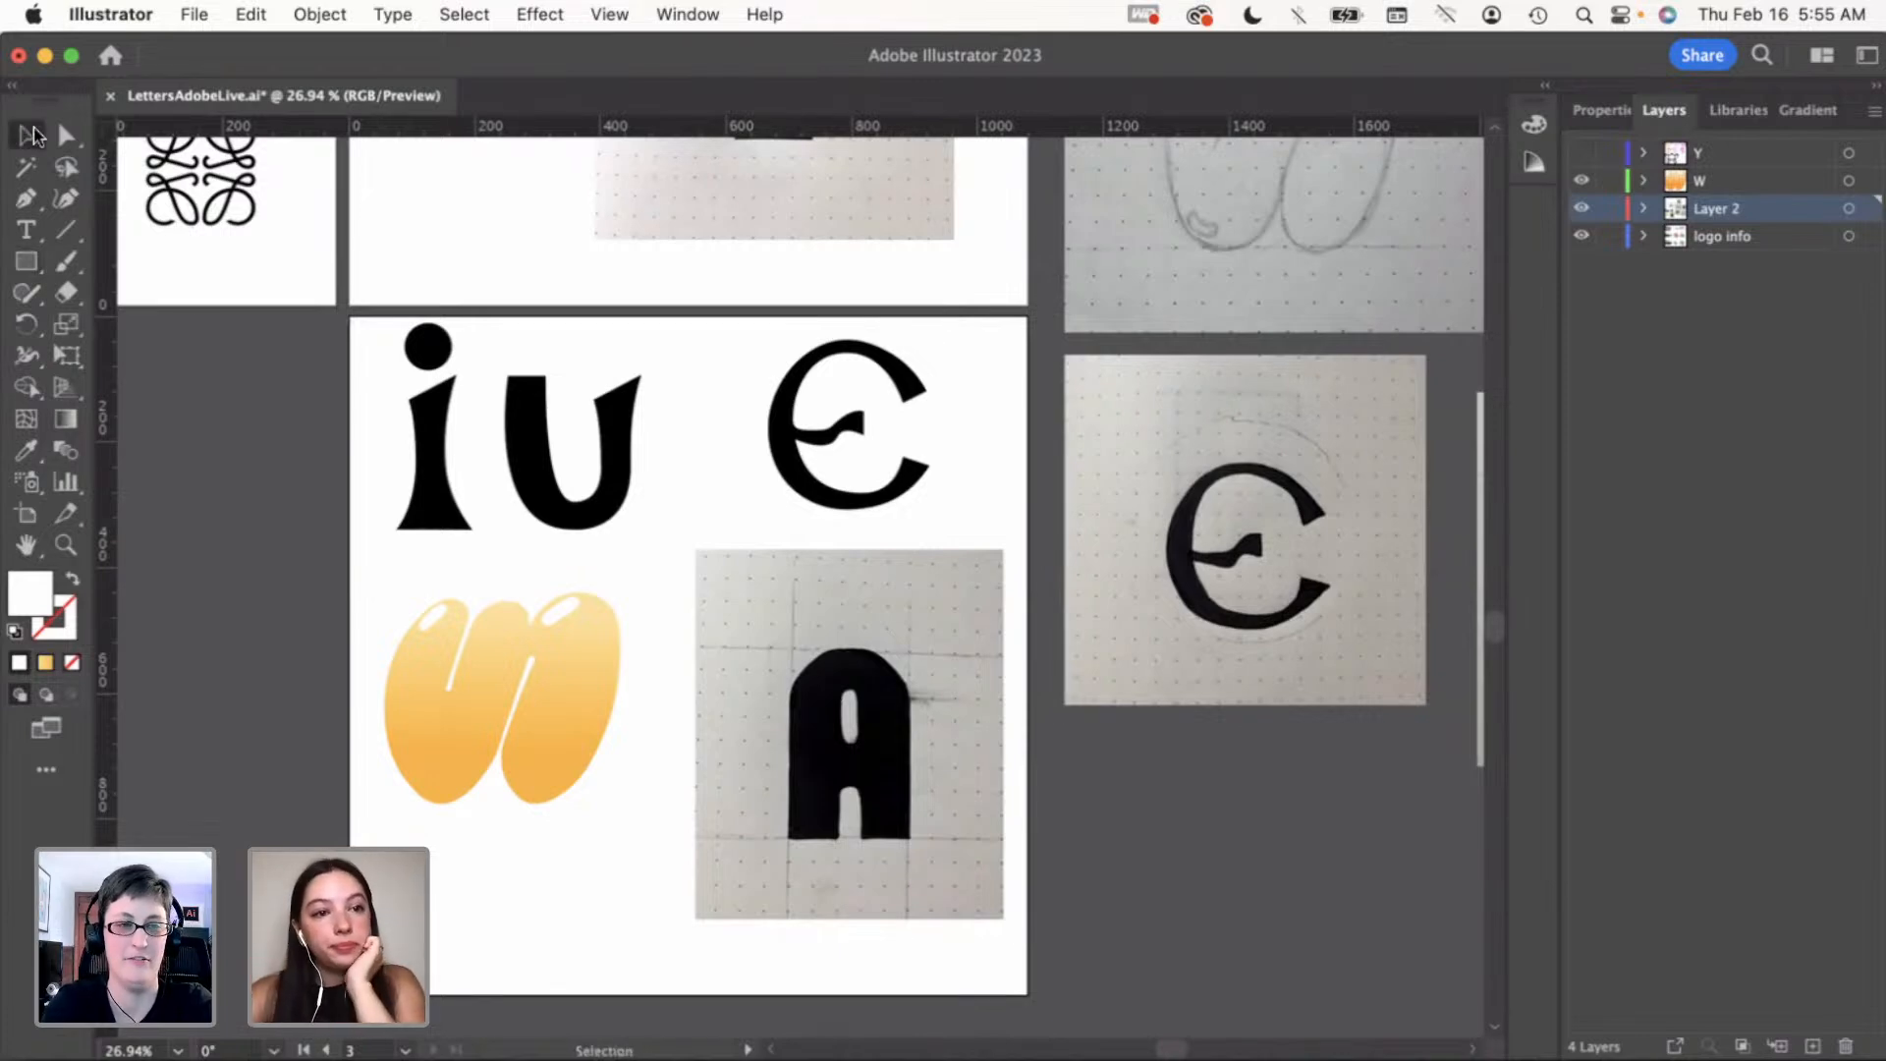
{"action": "scroll", "coordinate": [385, 563], "scroll_direction": "up", "scroll_amount": 2}
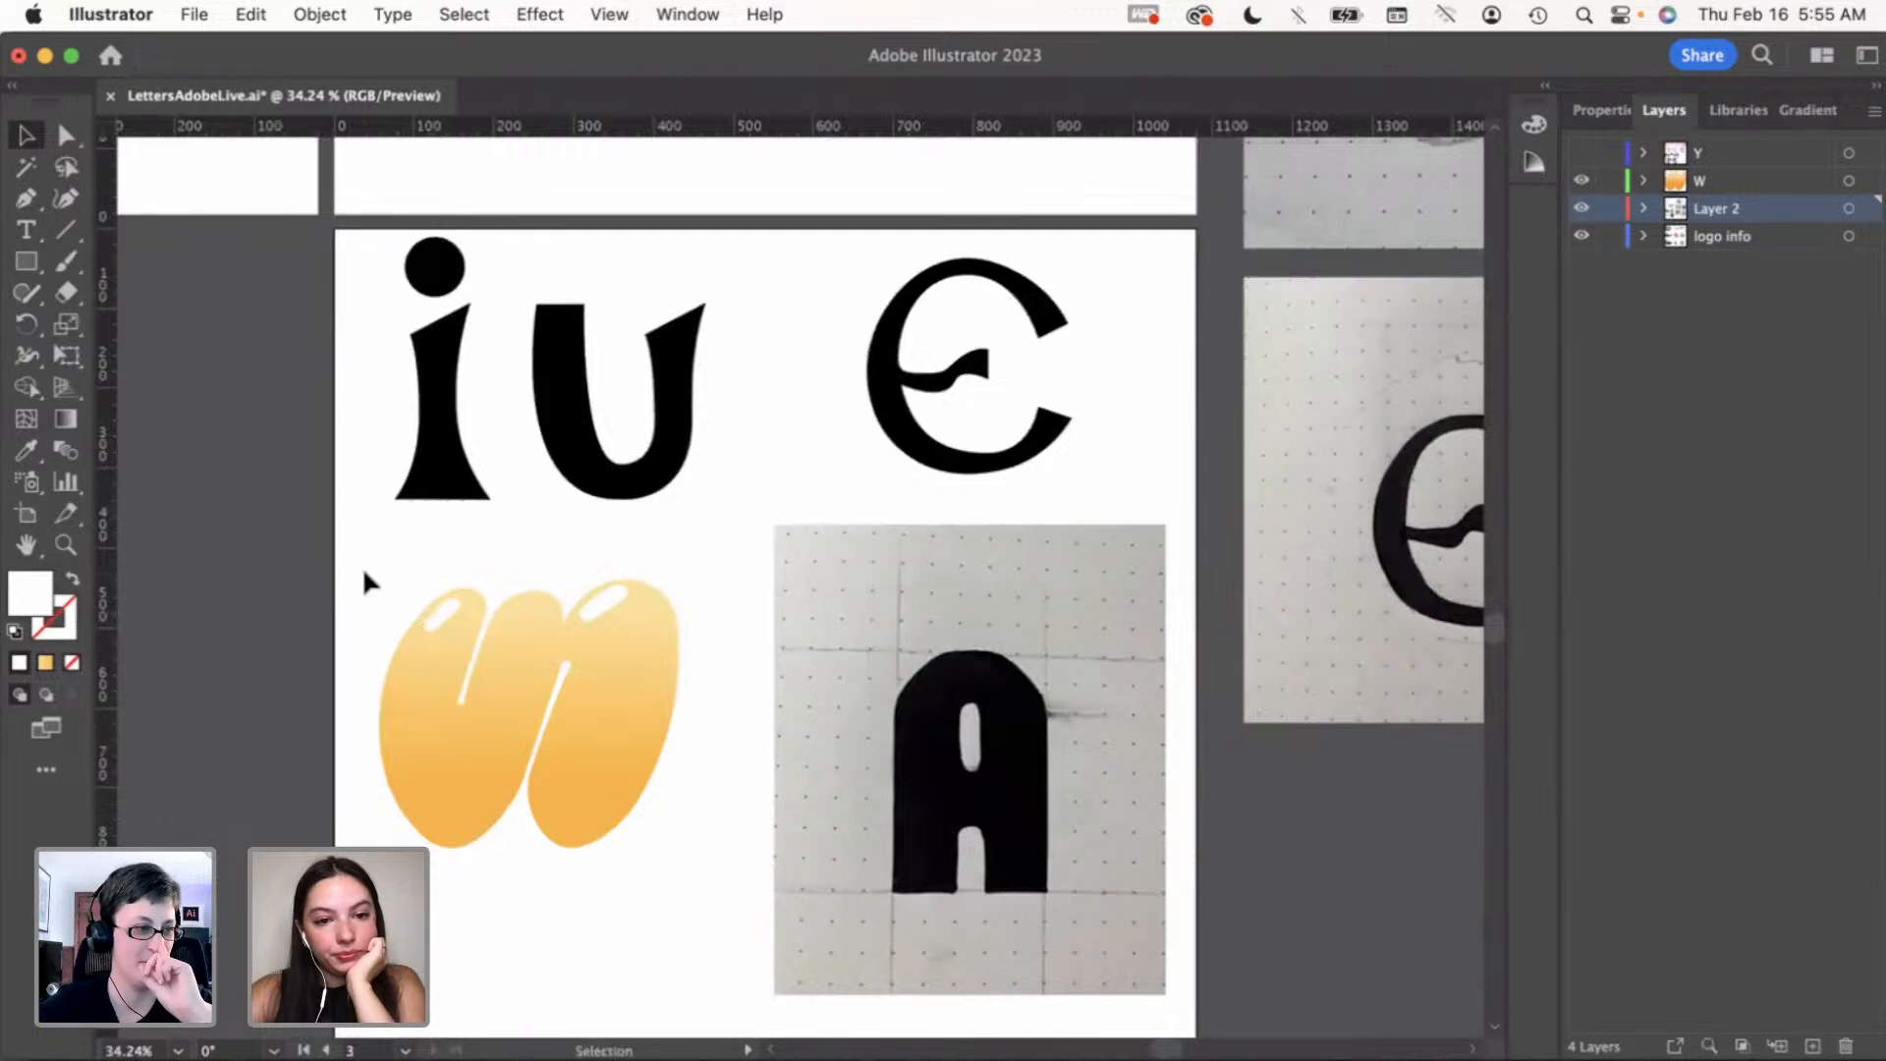
{"action": "scroll", "coordinate": [775, 746], "scroll_direction": "right", "scroll_amount": 2}
{"action": "scroll", "coordinate": [775, 746], "scroll_direction": "down", "scroll_amount": 1}
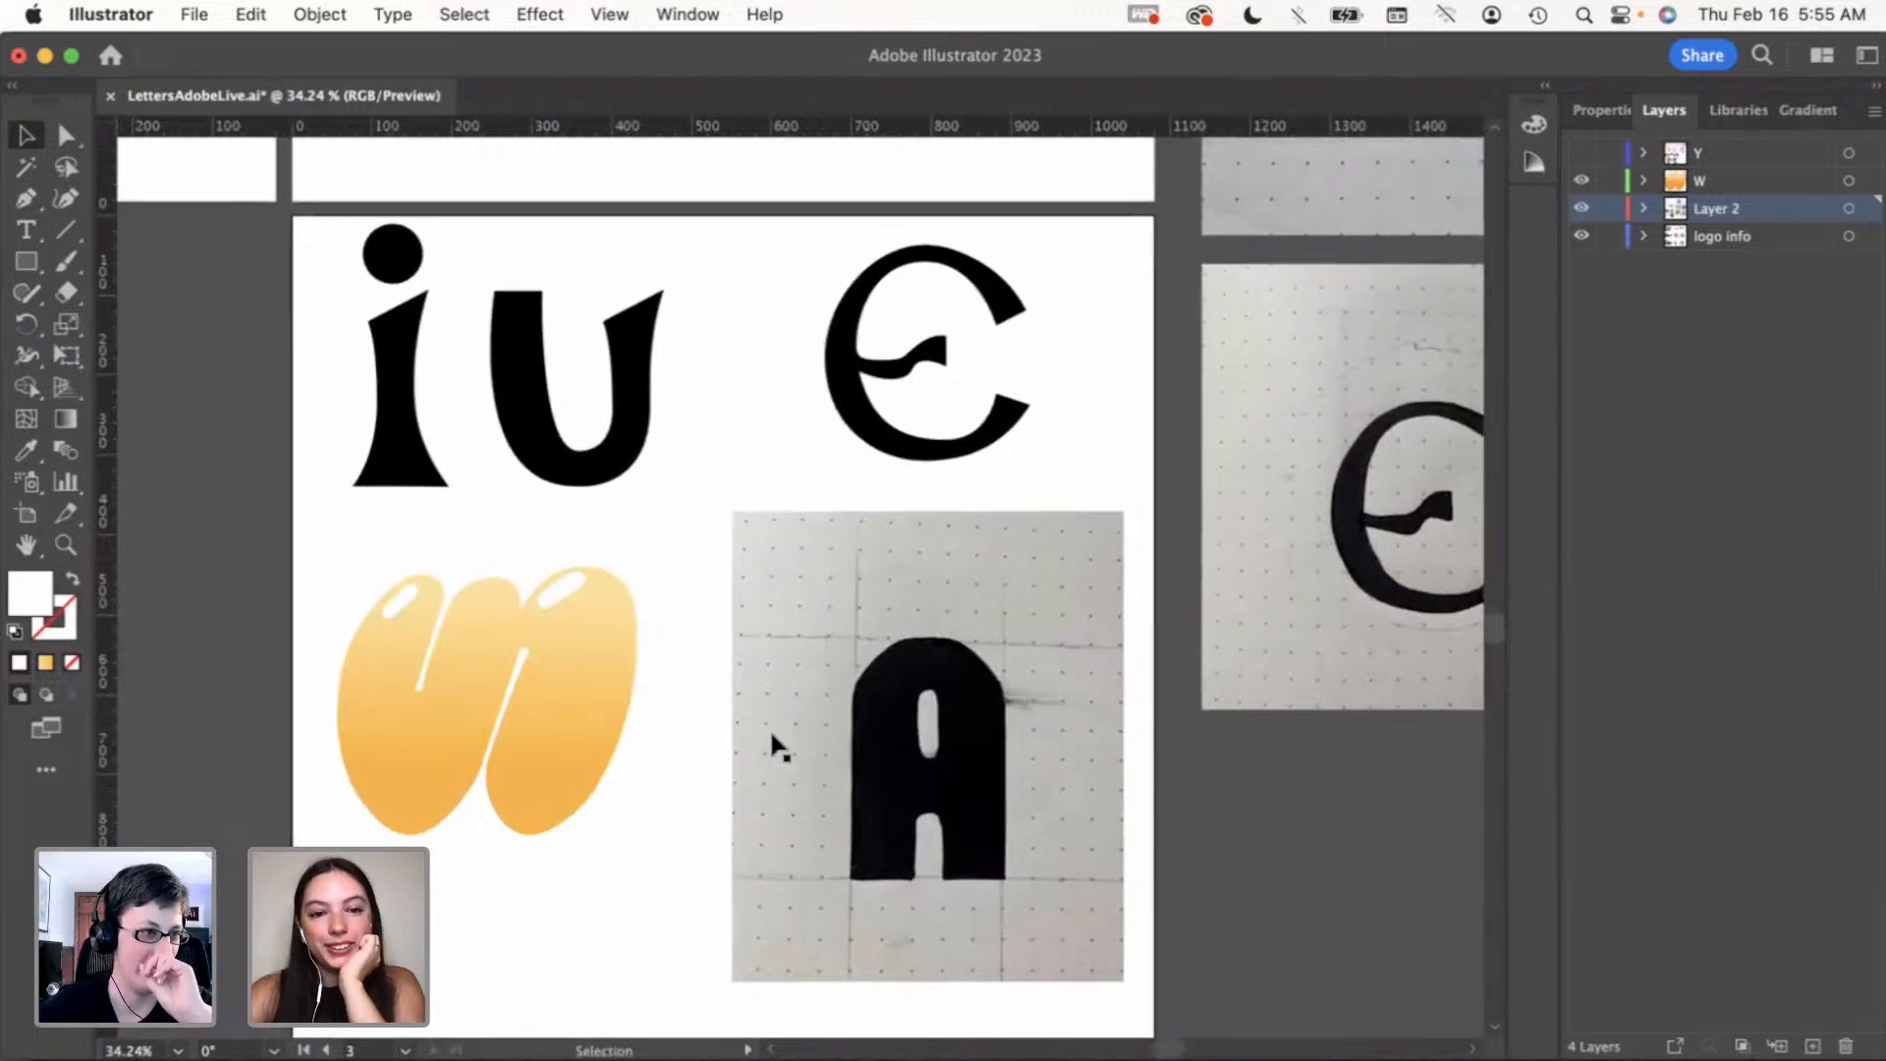
{"action": "scroll", "coordinate": [775, 747], "scroll_direction": "down", "scroll_amount": 1}
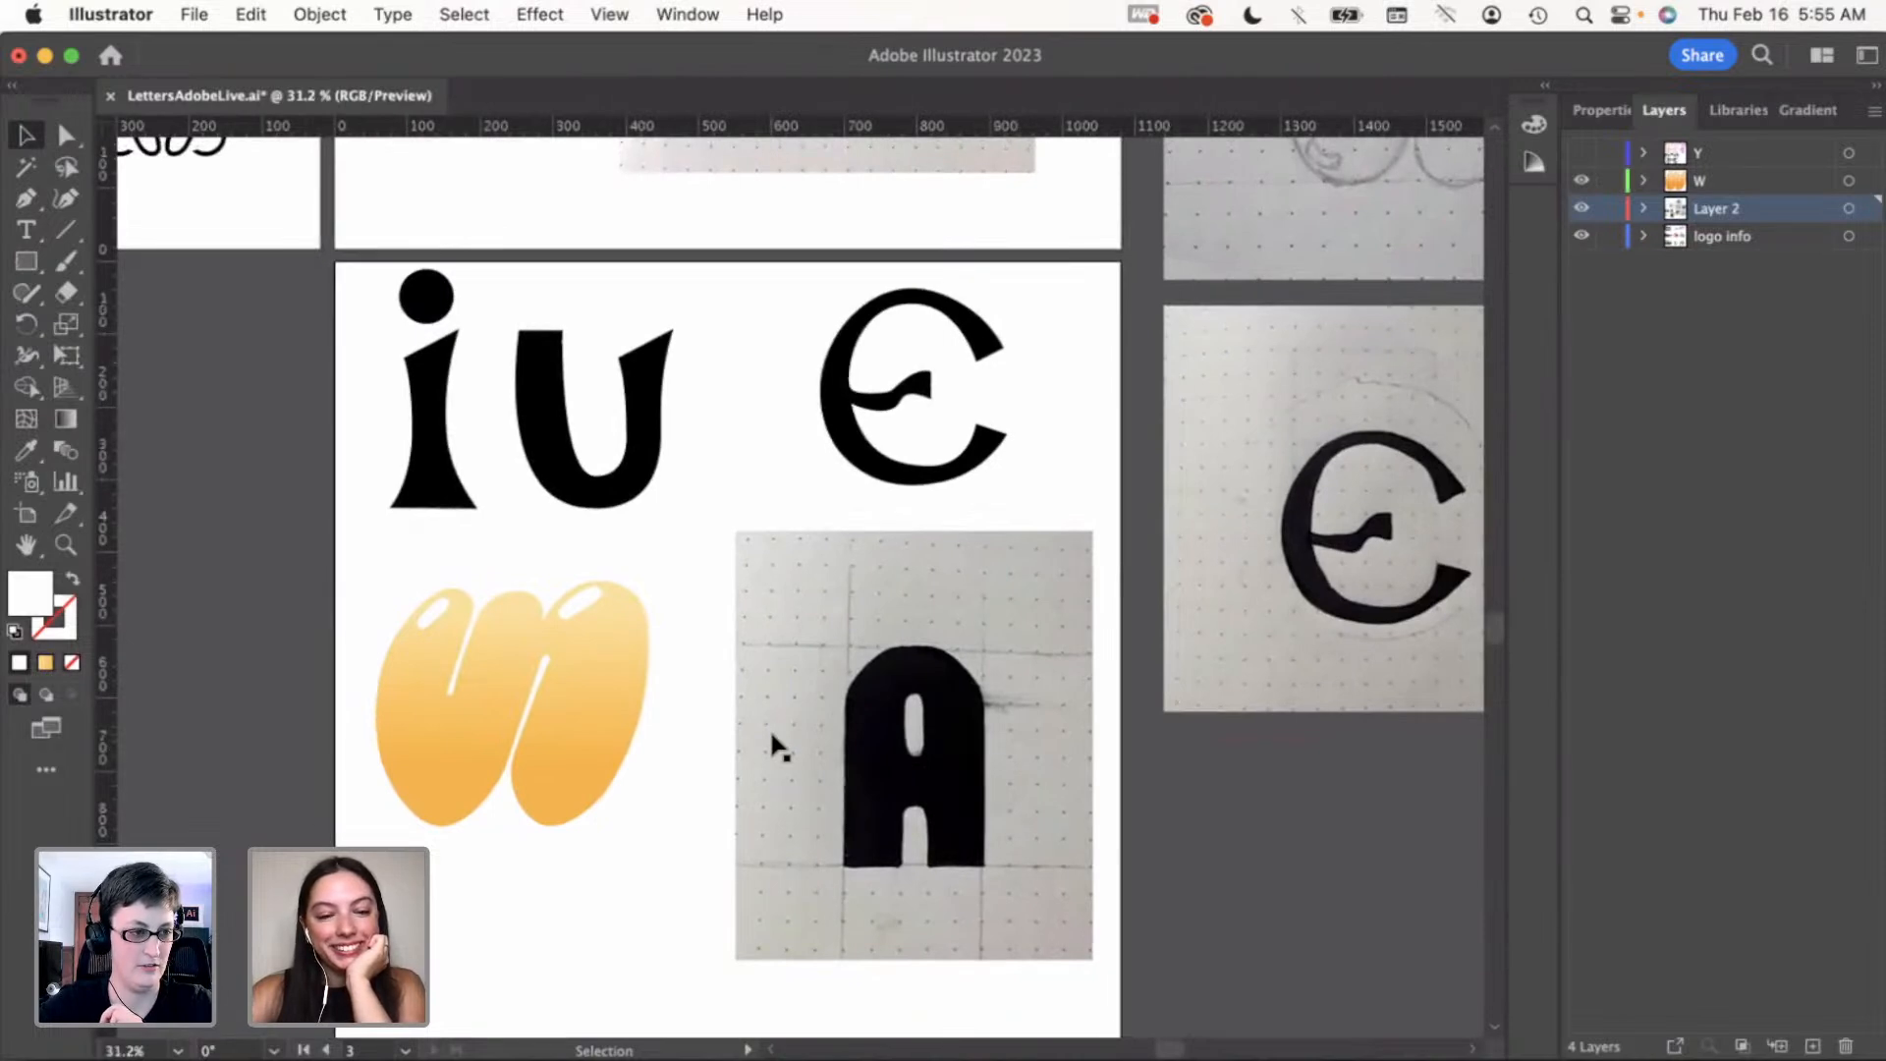
{"action": "scroll", "coordinate": [775, 747], "scroll_direction": "right", "scroll_amount": 2}
{"action": "scroll", "coordinate": [775, 747], "scroll_direction": "down", "scroll_amount": 2}
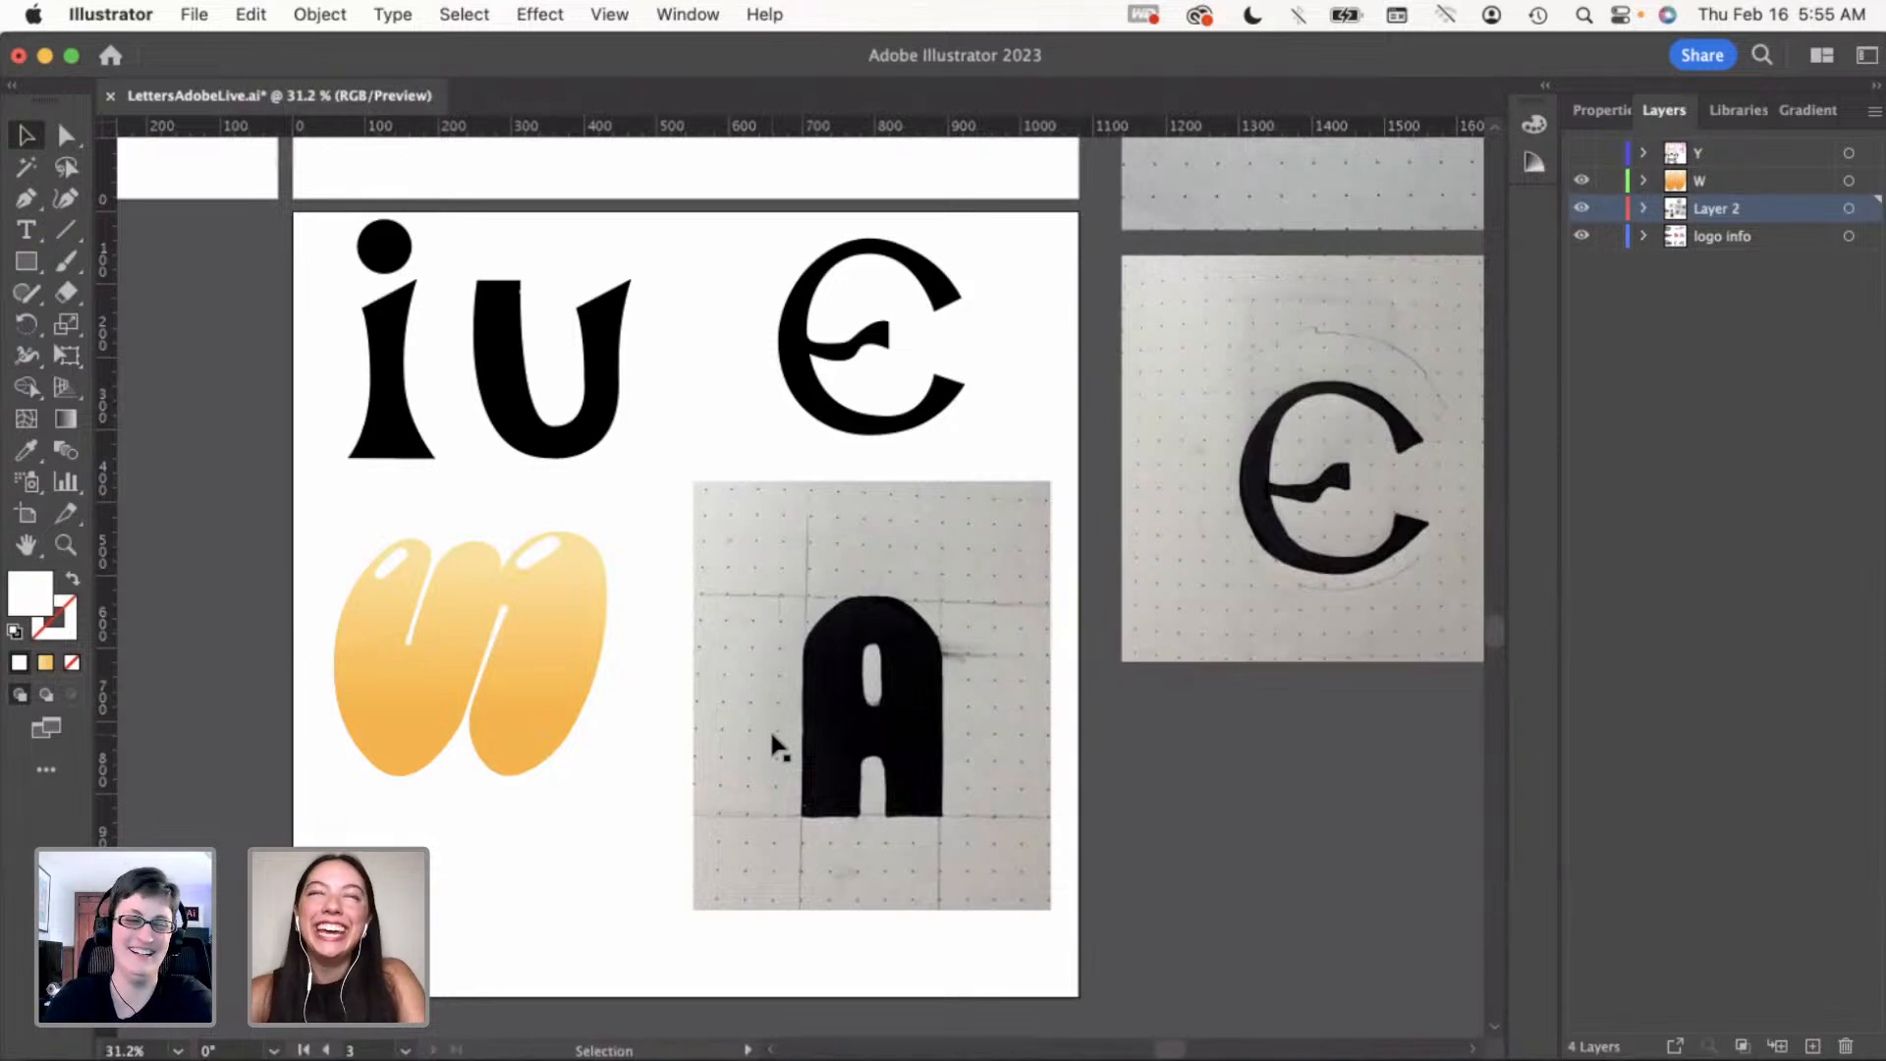
{"action": "left_click", "coordinate": [864, 770]}
{"action": "left_click", "coordinate": [619, 847]}
{"action": "scroll", "coordinate": [830, 845], "scroll_direction": "up", "scroll_amount": 1}
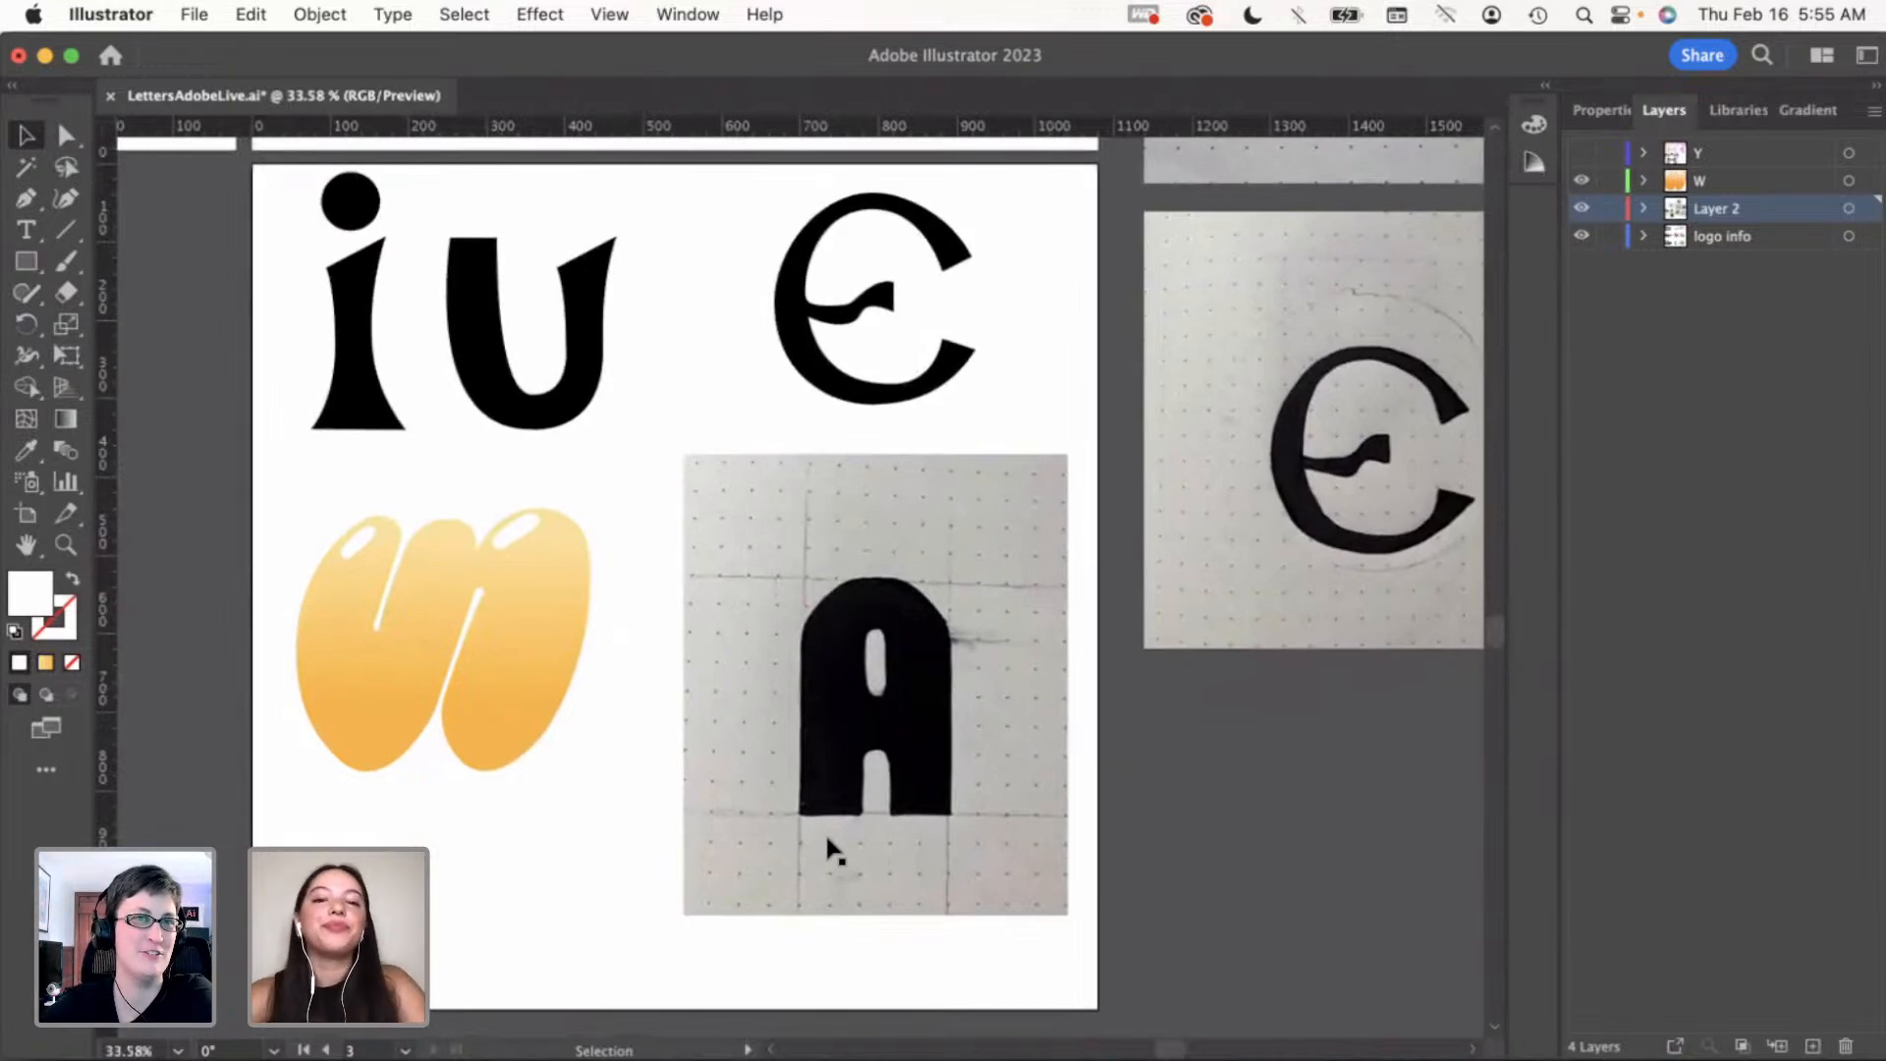
{"action": "scroll", "coordinate": [843, 851], "scroll_direction": "down", "scroll_amount": 1}
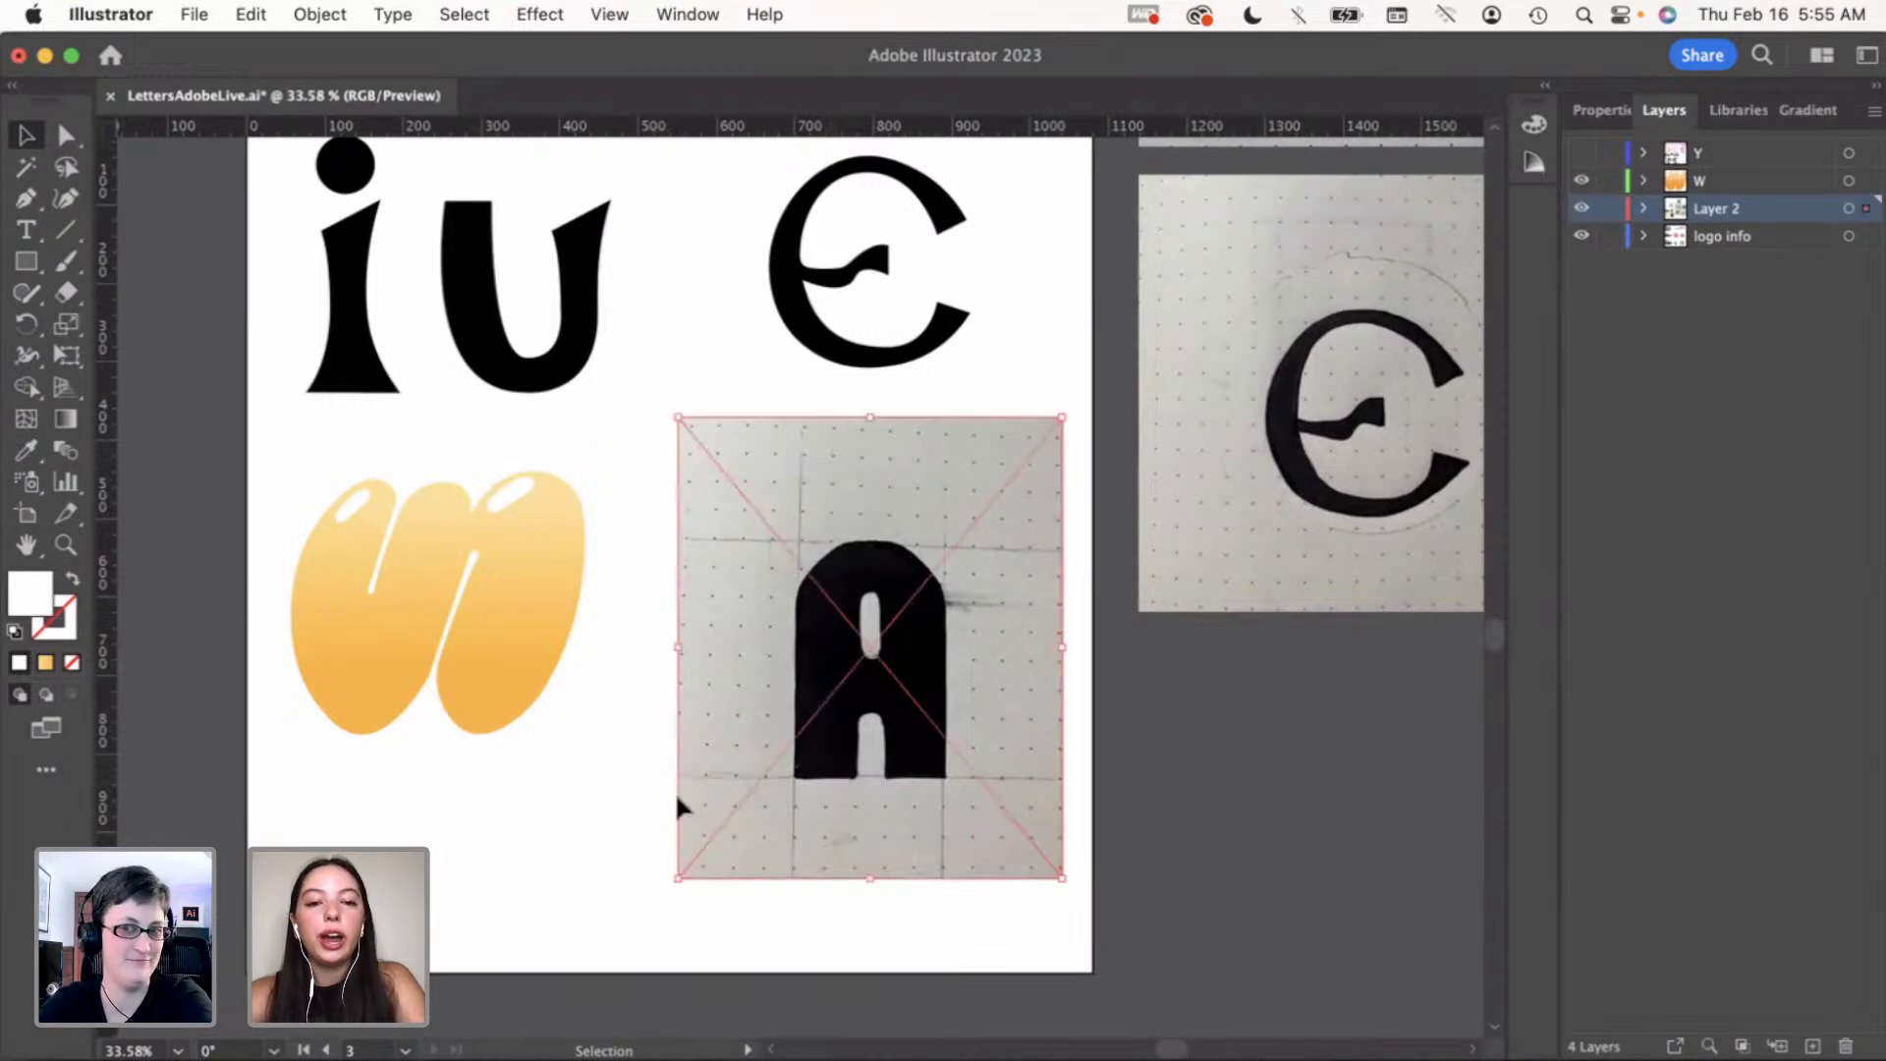
{"action": "scroll", "coordinate": [664, 800], "scroll_direction": "up", "scroll_amount": 1}
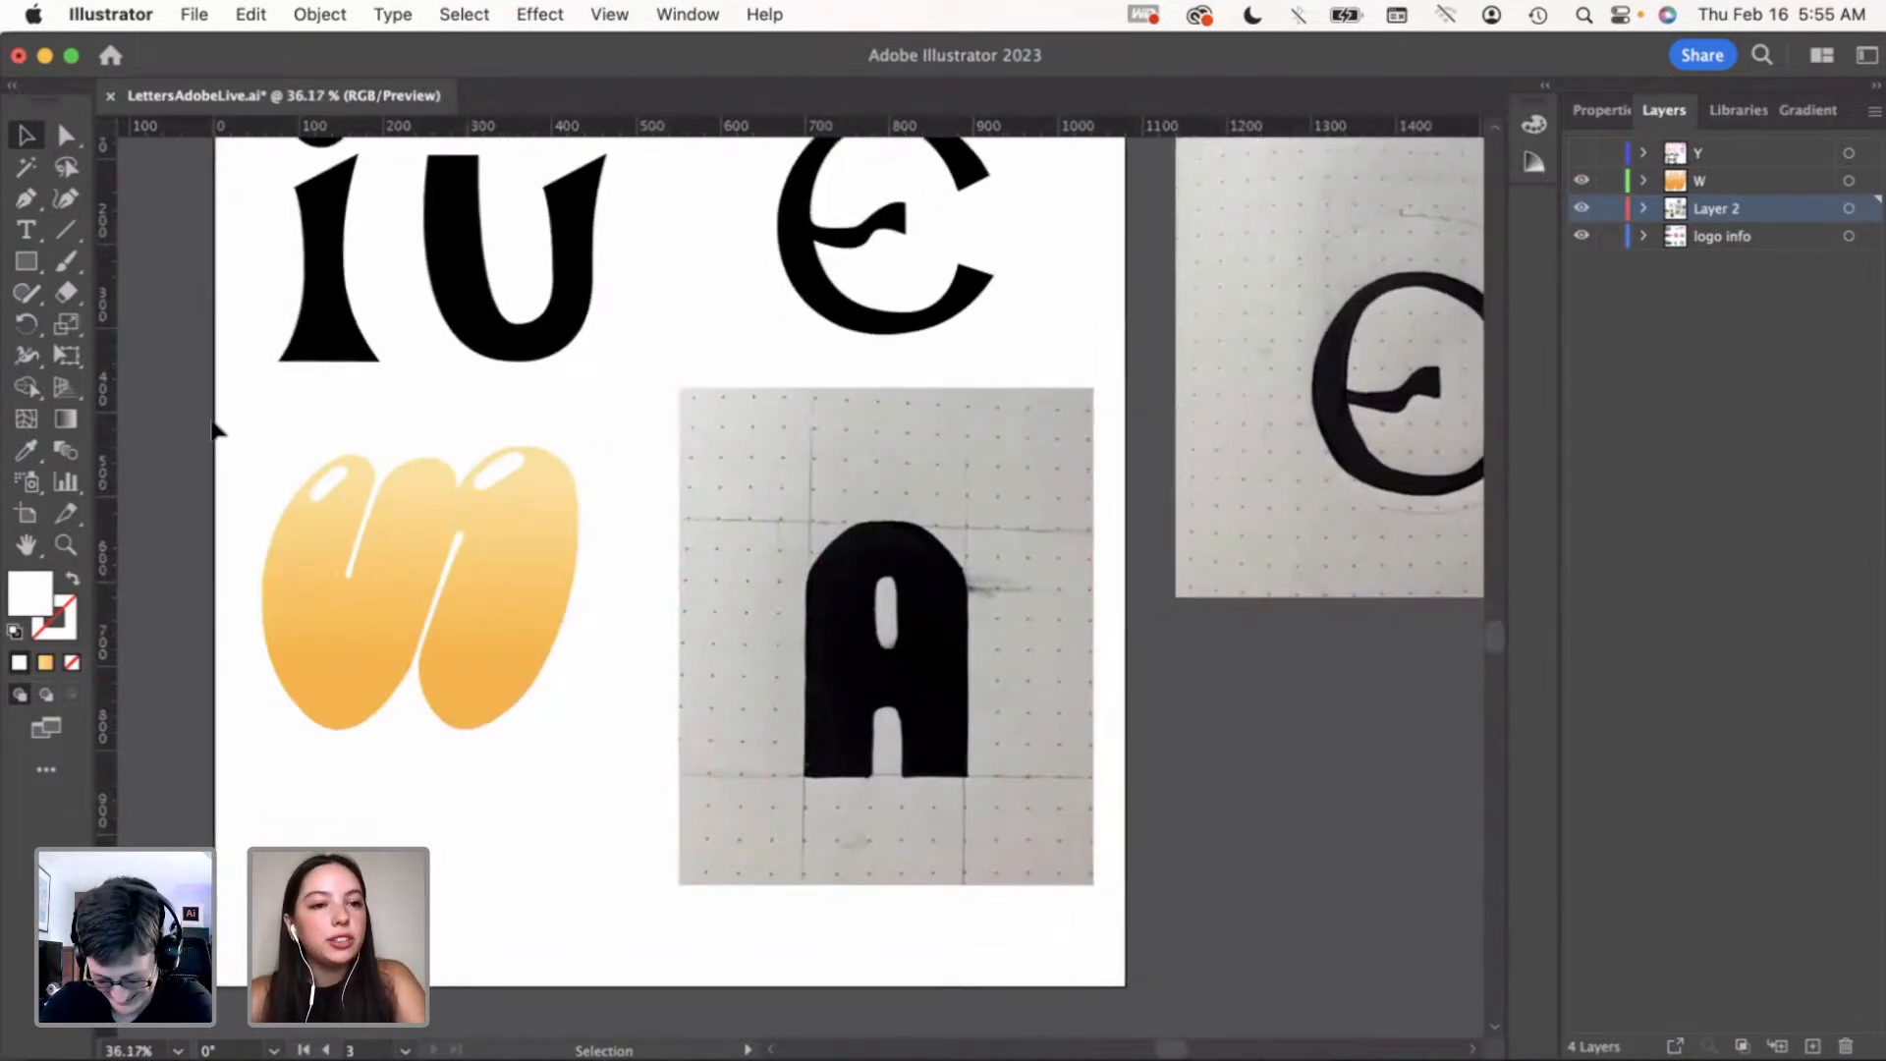
Activate the Rectangle tool and set the fill colour to purple #8d4faa
{"action": "left_click", "coordinate": [27, 262]}
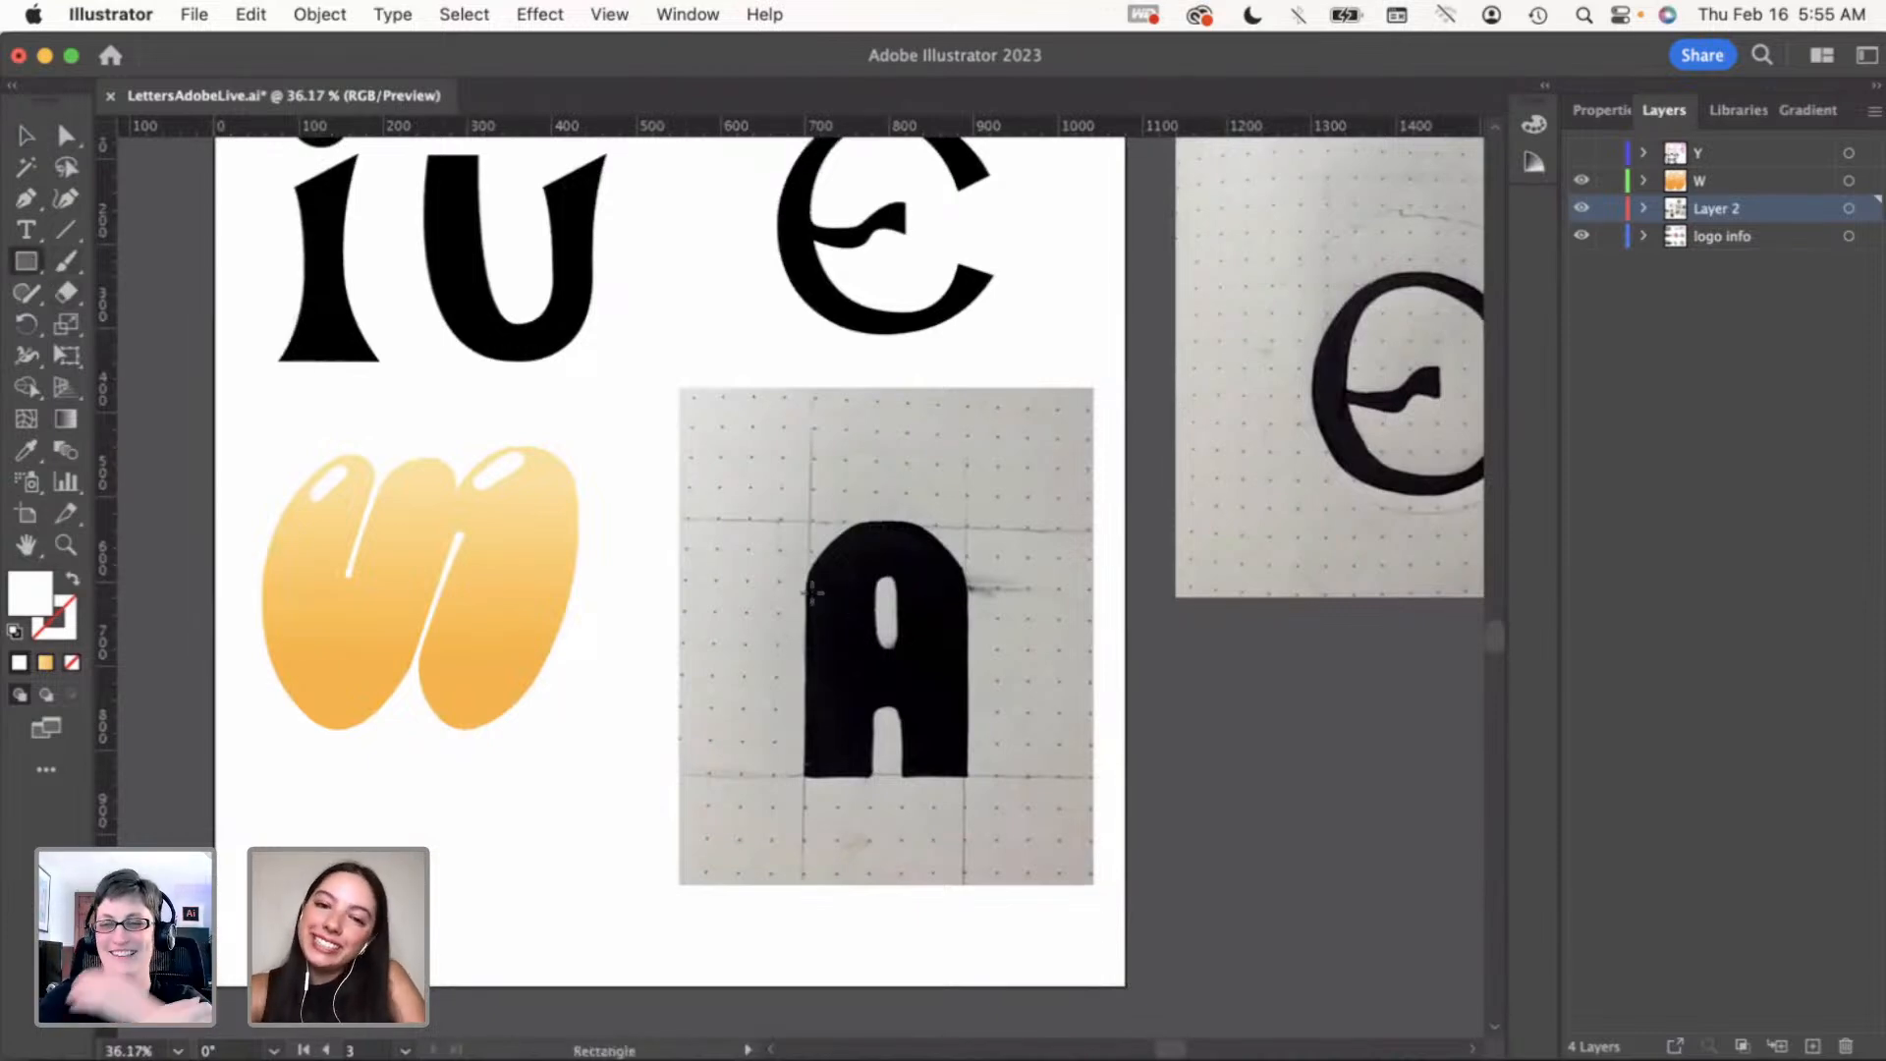
{"action": "double_click", "coordinate": [44, 601]}
{"action": "type", "text": "8d4faa"}
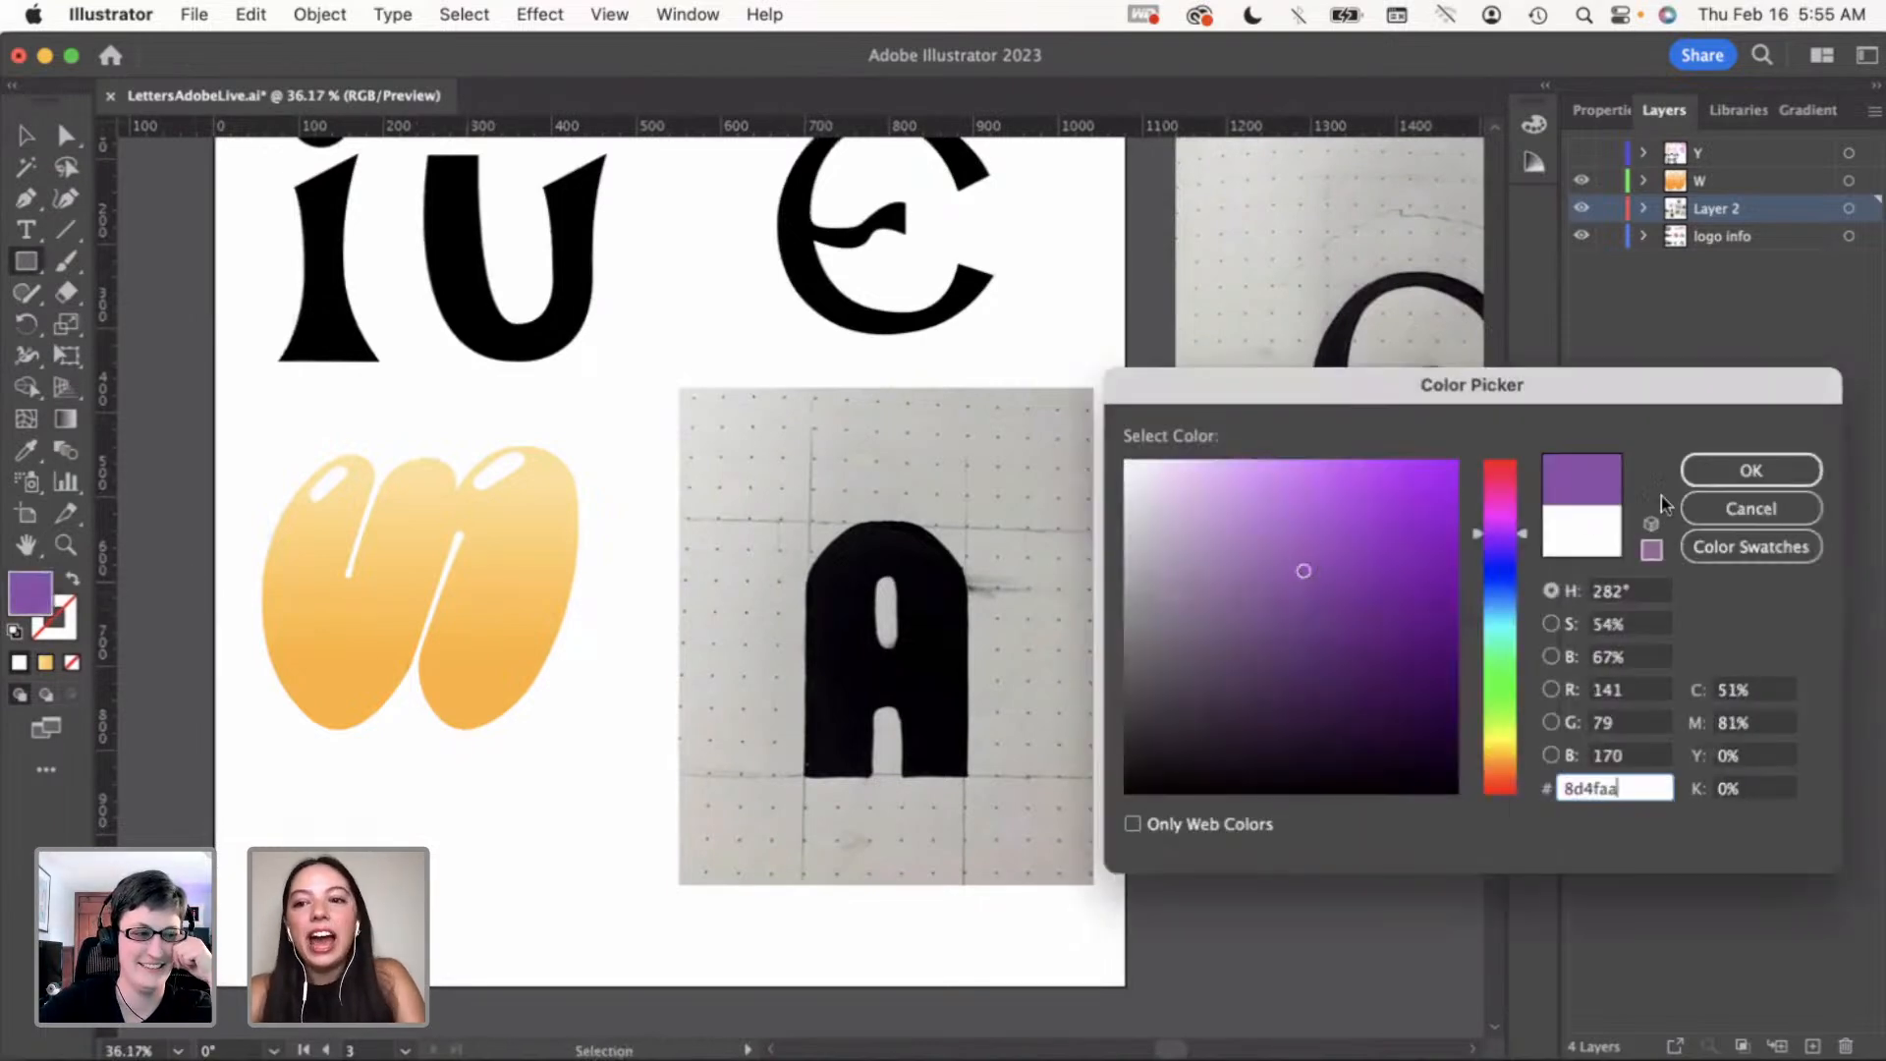
{"action": "left_click", "coordinate": [1714, 468]}
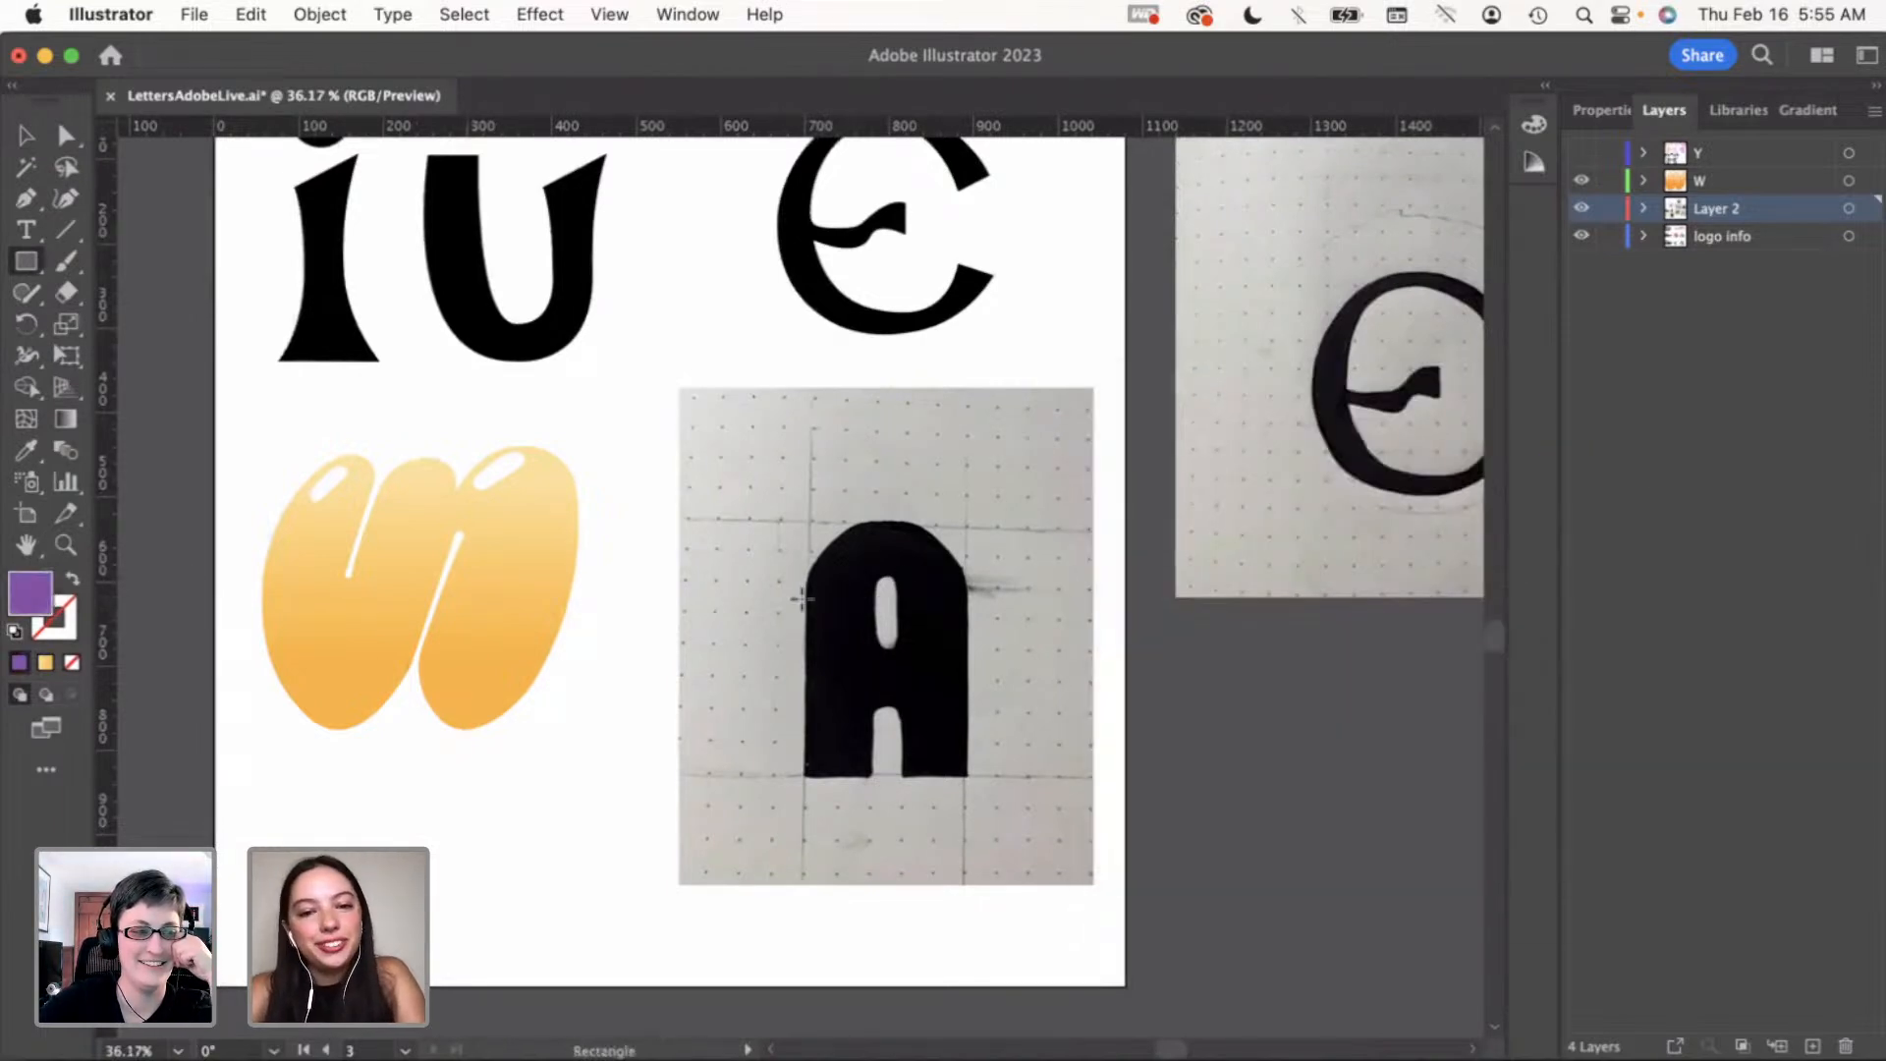
Draw a purple rectangle over the A sketch's left leg, from the base of the arch down to the baseline, and deselect it
{"action": "left_click_drag", "start_coordinate": [806, 595], "coordinate": [874, 778]}
{"action": "key", "text": "v"}
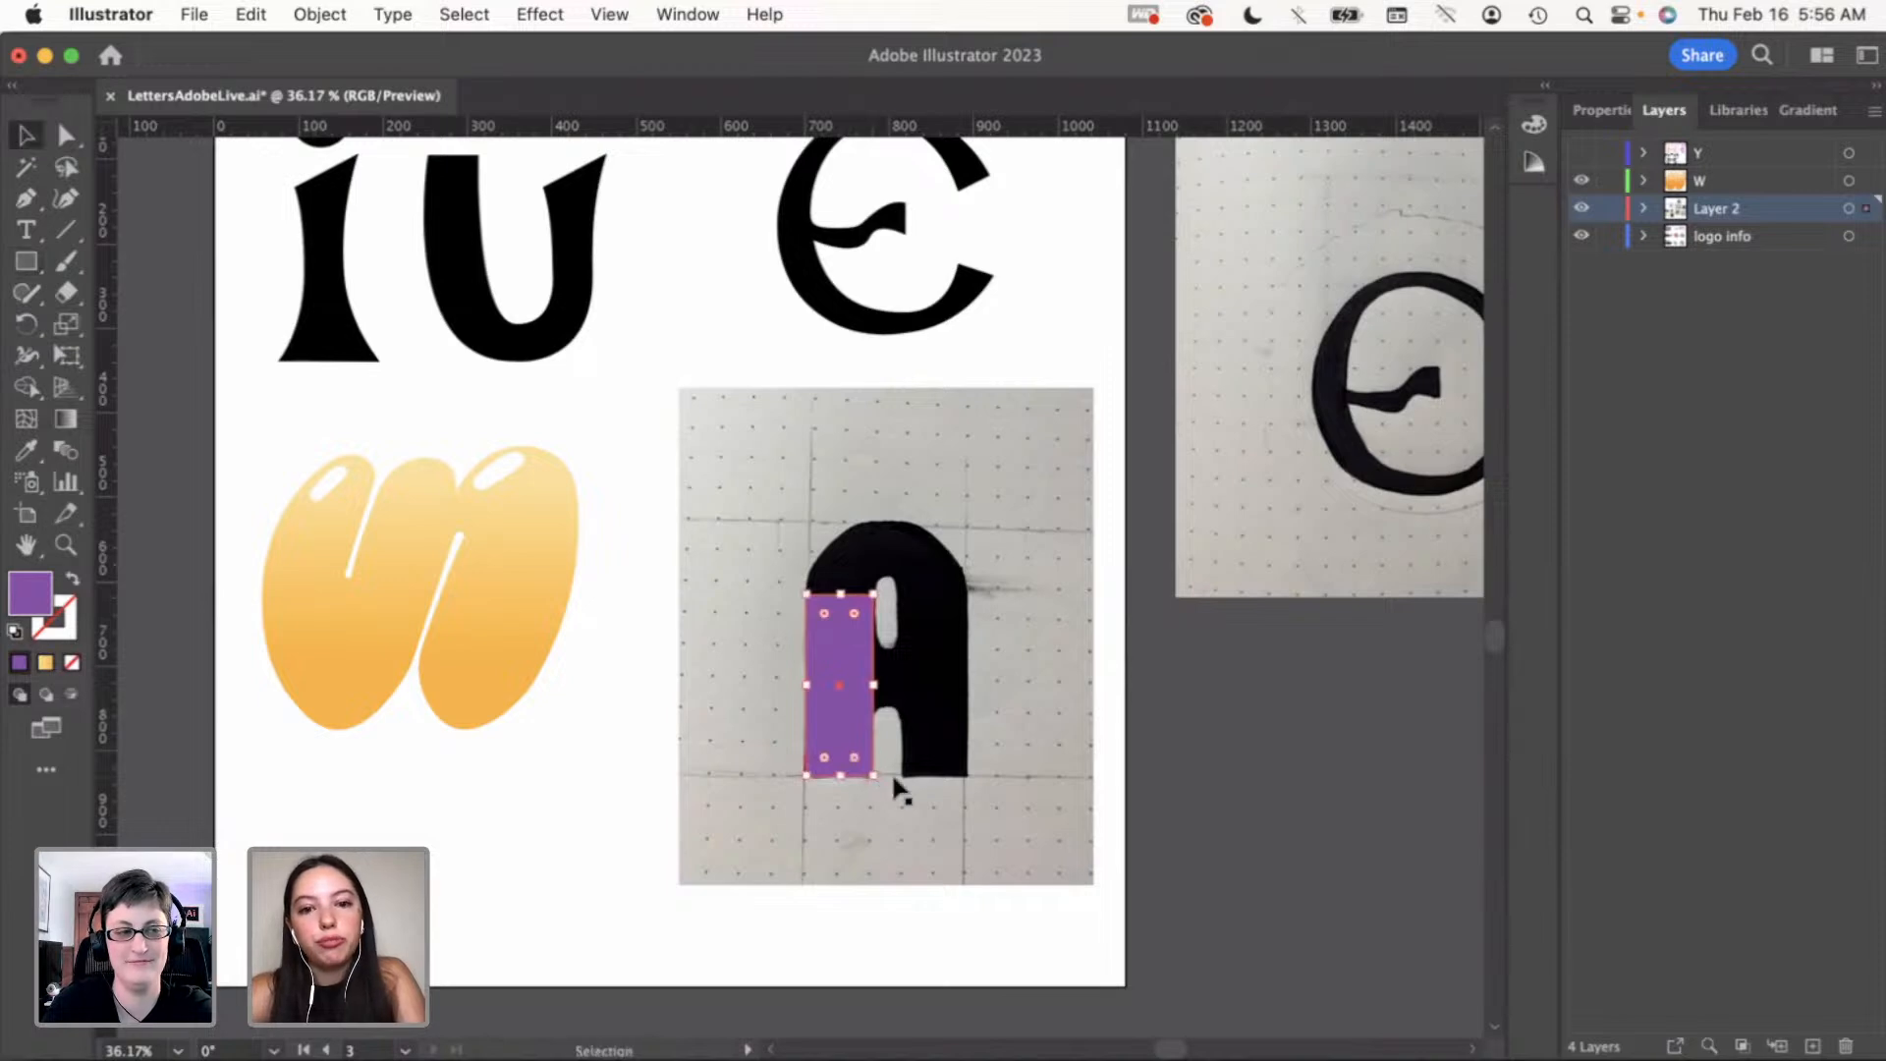
{"action": "left_click", "coordinate": [644, 776]}
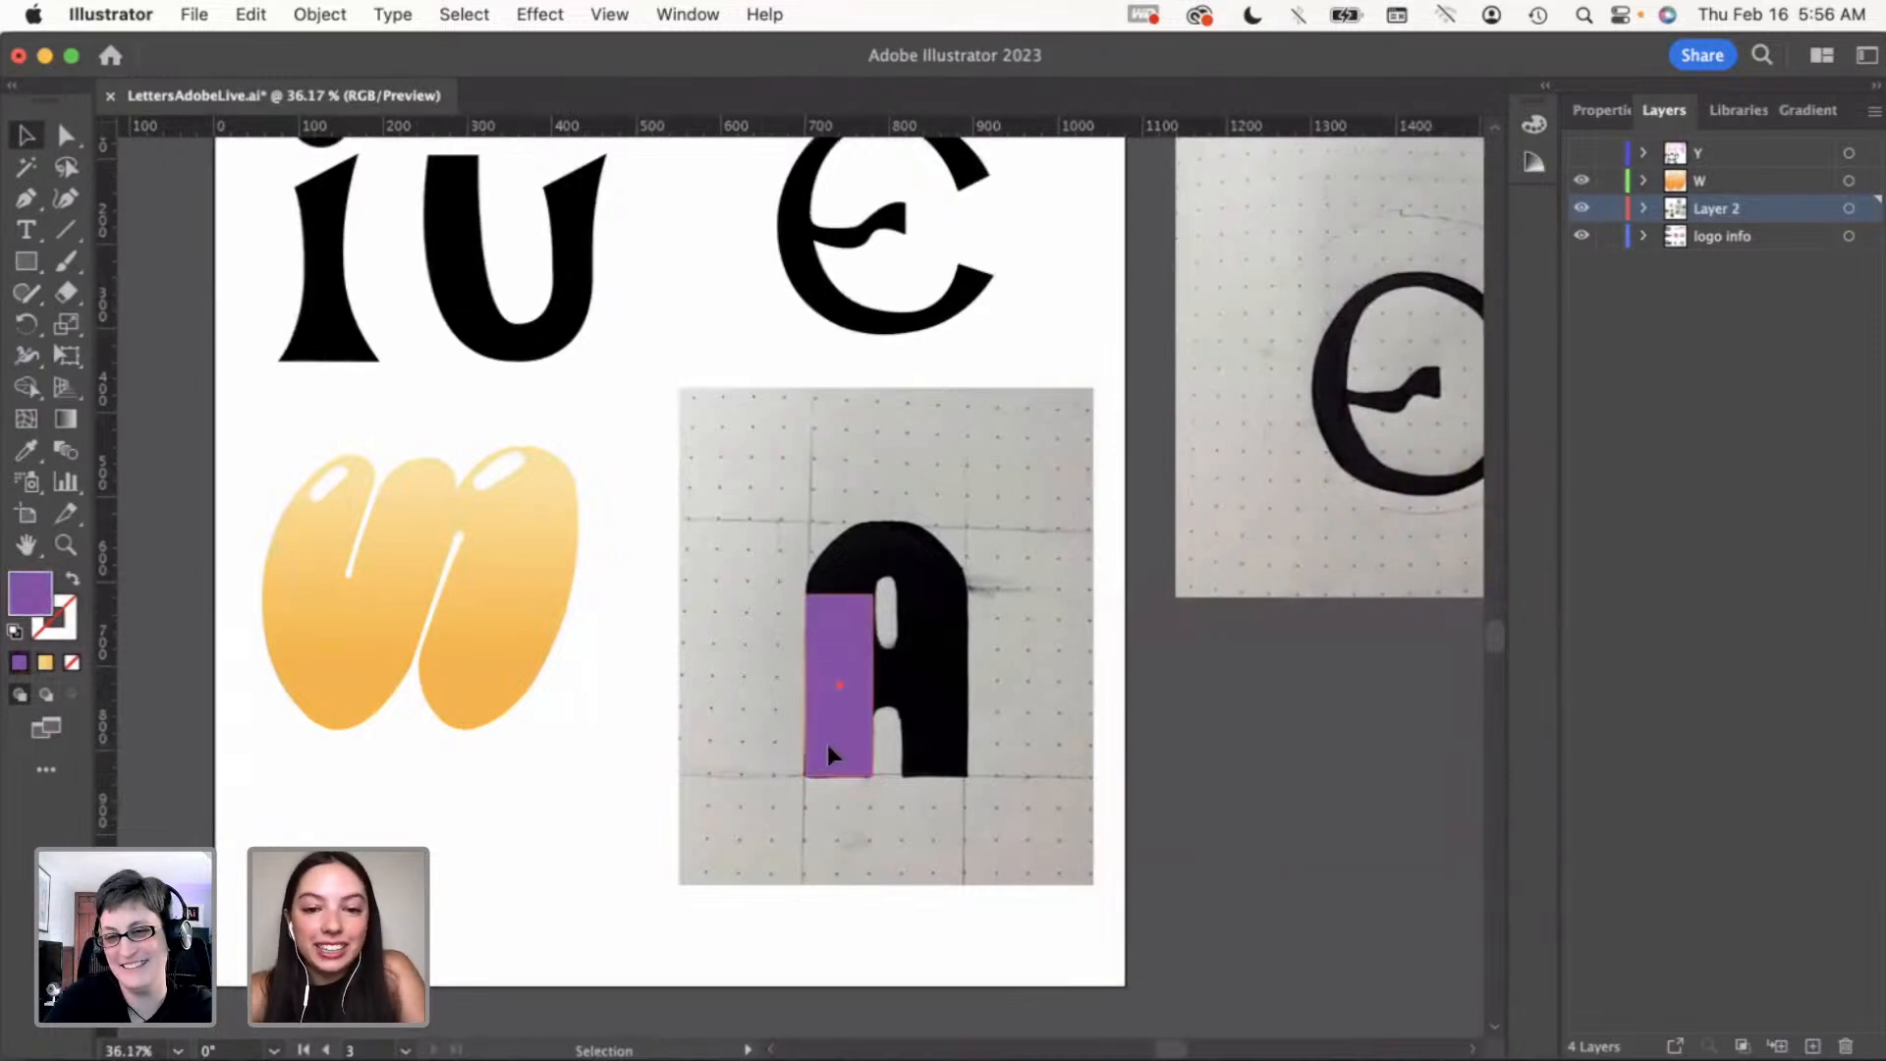
Align the purple rectangle with the left leg of the sketched A and lower its top edge to where the arch begins
{"action": "left_click_drag", "start_coordinate": [828, 745], "coordinate": [828, 741]}
{"action": "left_click", "coordinate": [603, 775]}
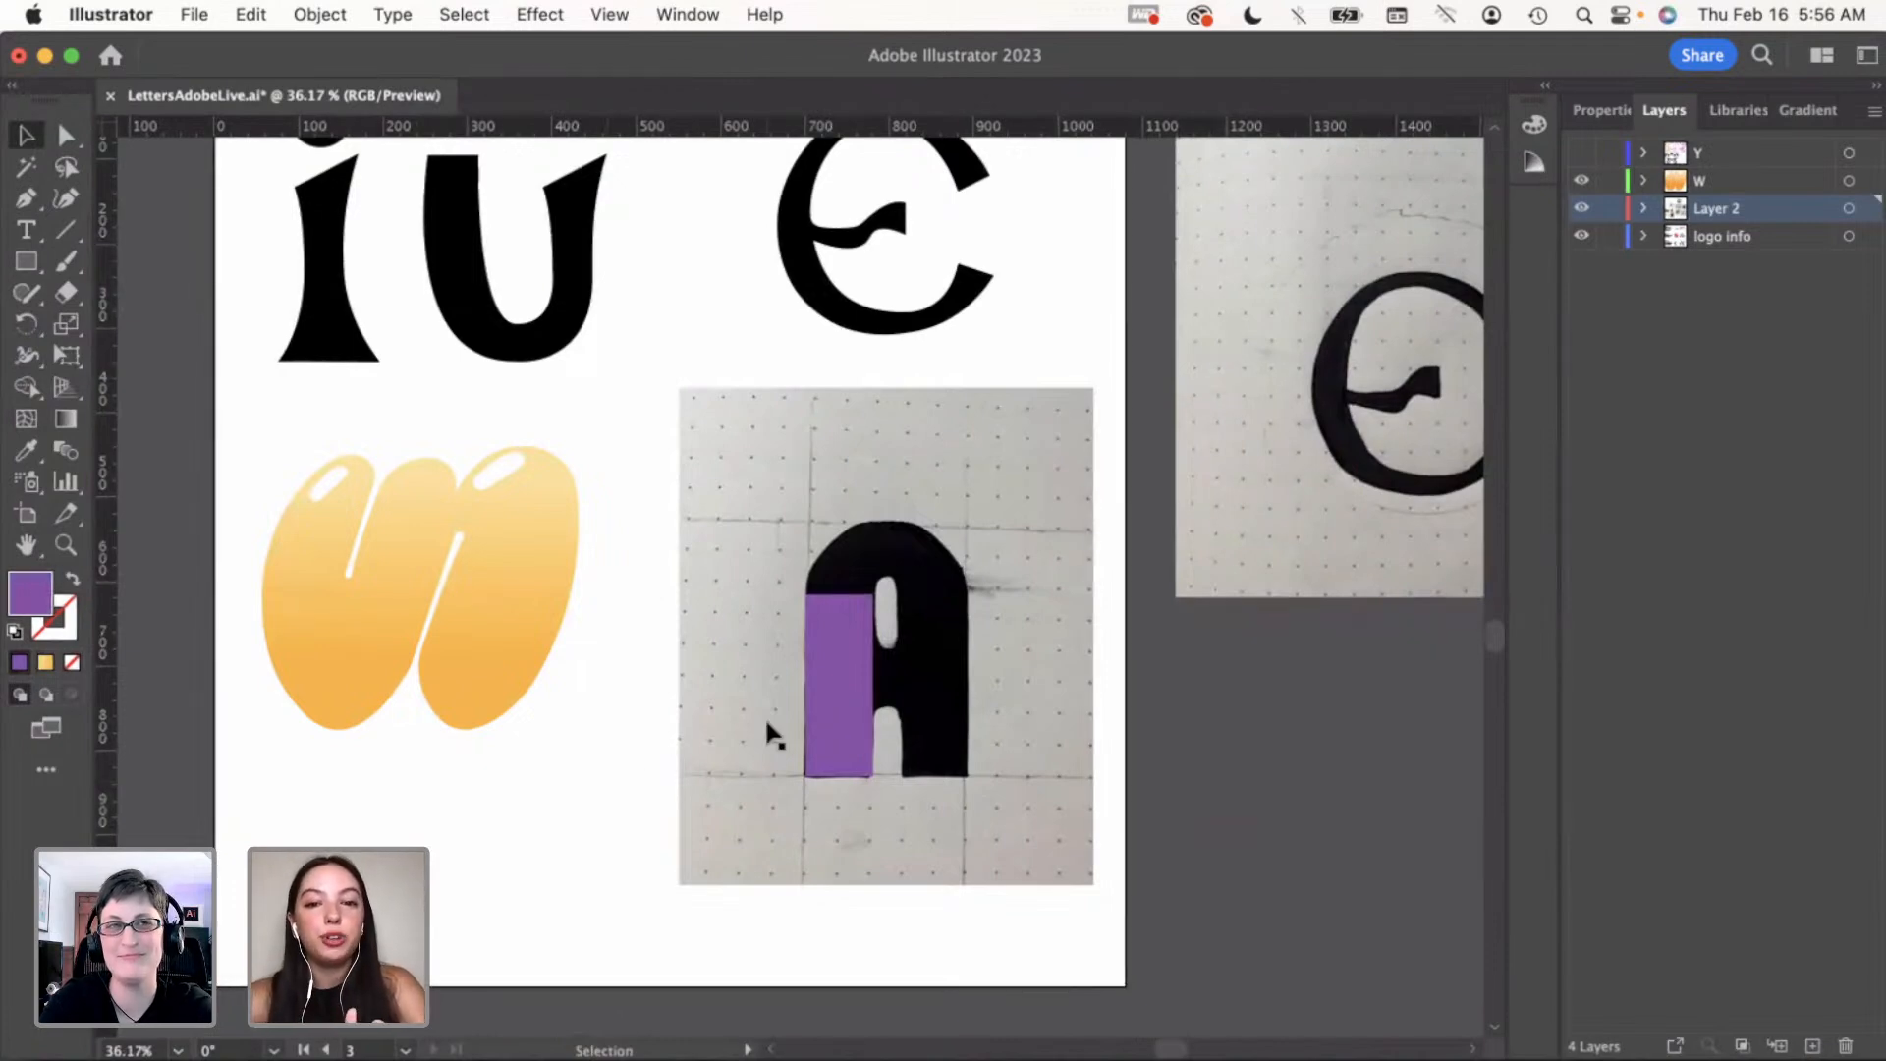
{"action": "scroll", "coordinate": [766, 722], "scroll_direction": "down", "scroll_amount": 1}
{"action": "scroll", "coordinate": [766, 721], "scroll_direction": "down", "scroll_amount": 1}
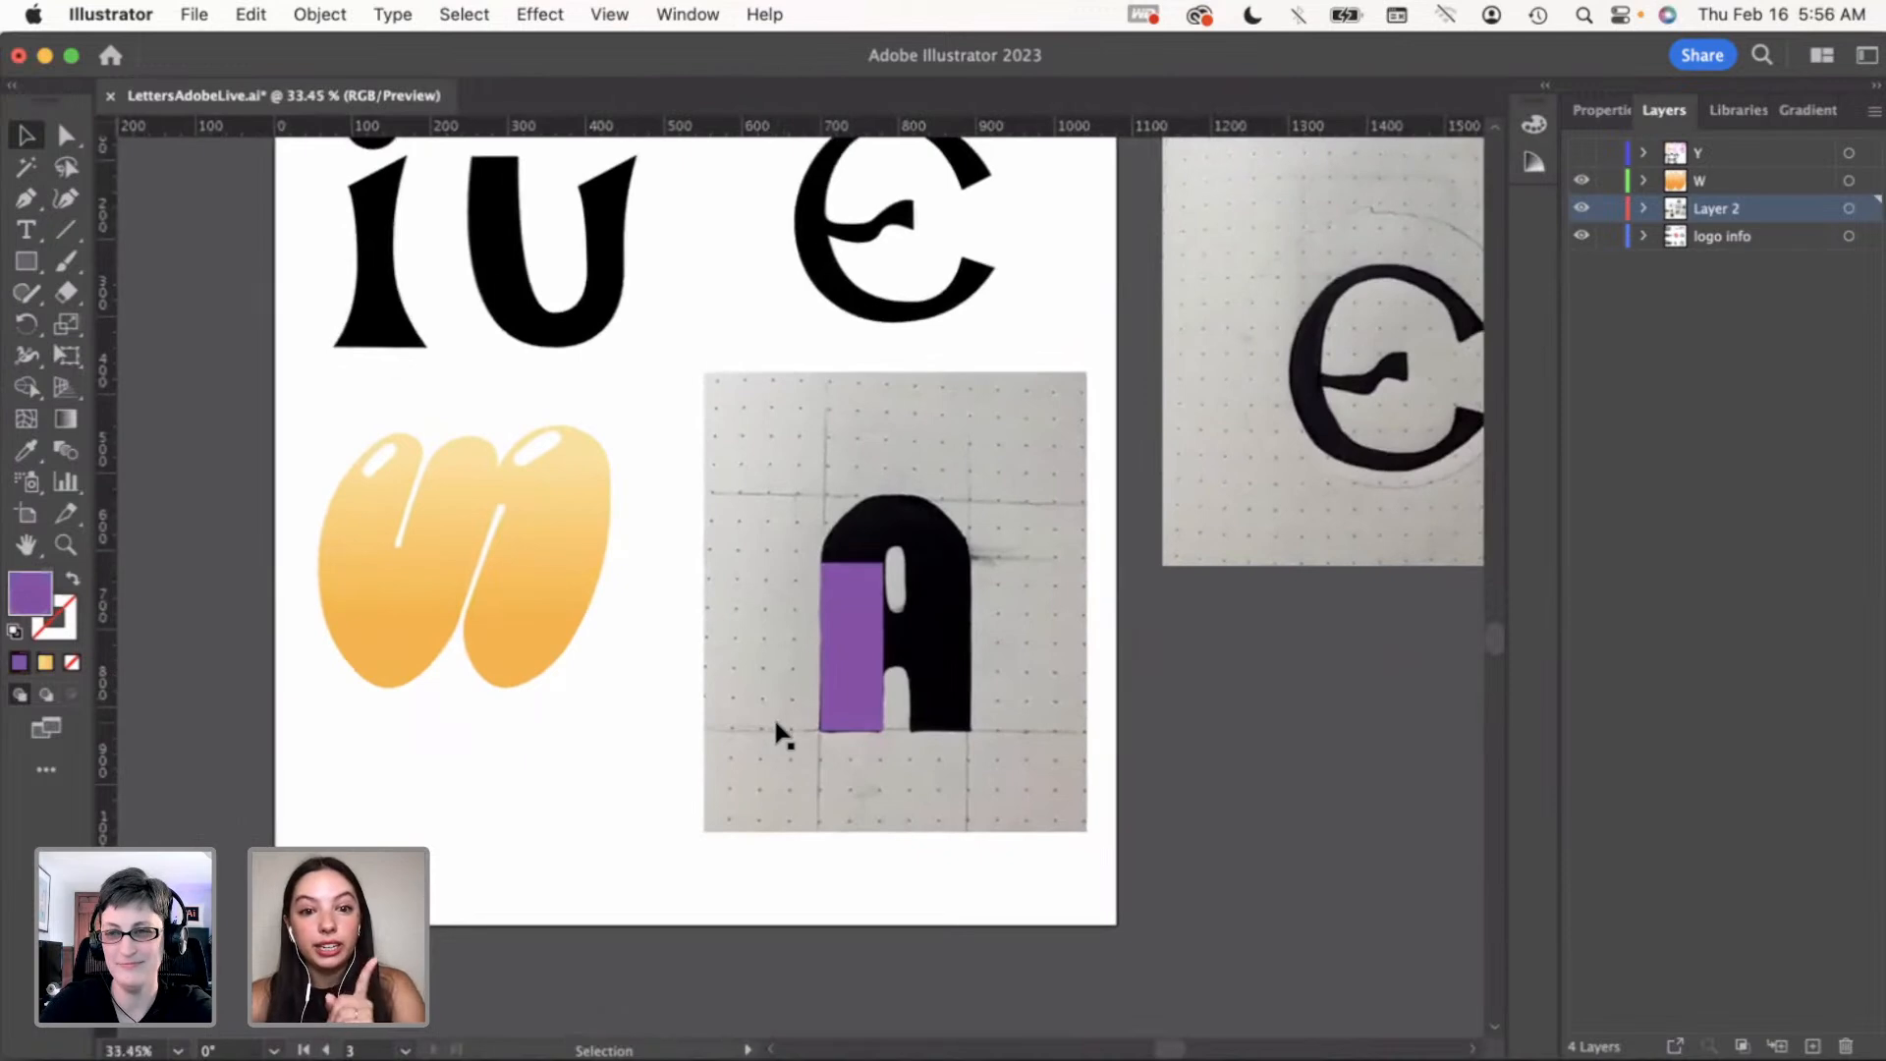
{"action": "left_click", "coordinate": [859, 624]}
{"action": "left_click_drag", "start_coordinate": [854, 563], "coordinate": [855, 569]}
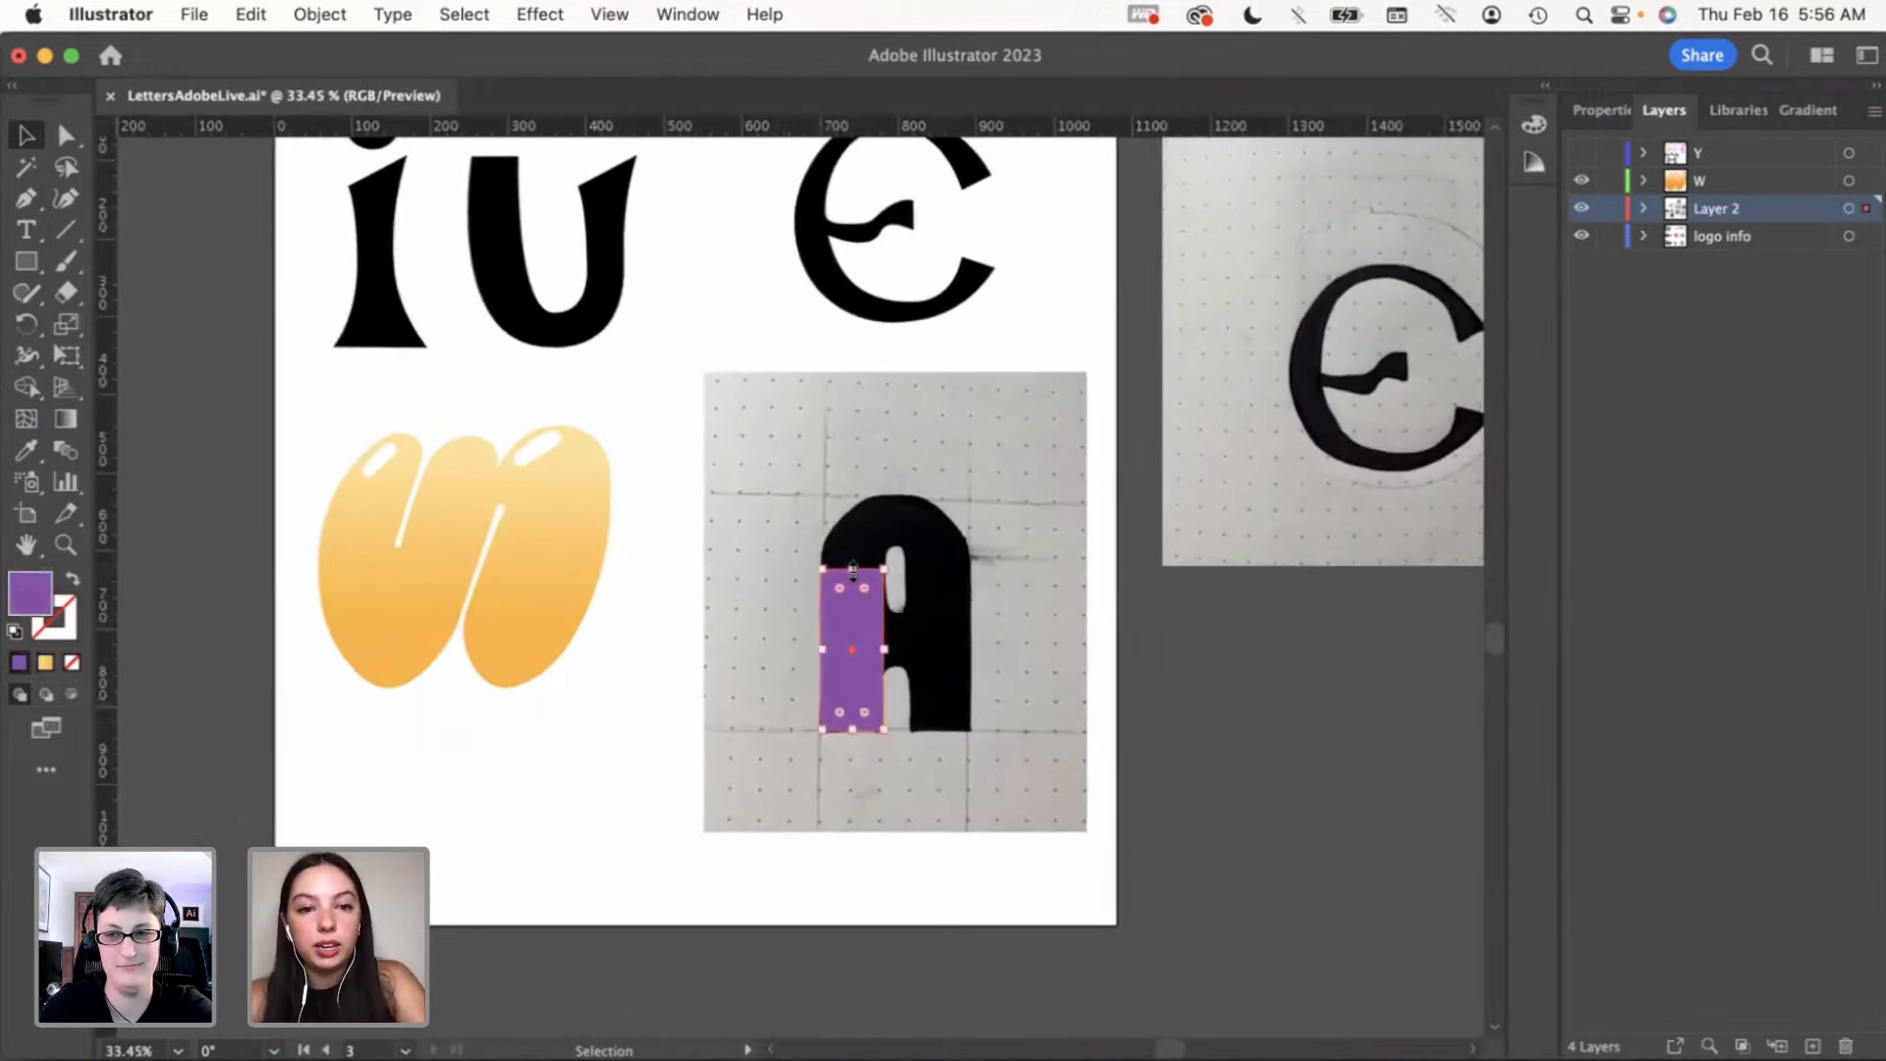
{"action": "left_click", "coordinate": [665, 697]}
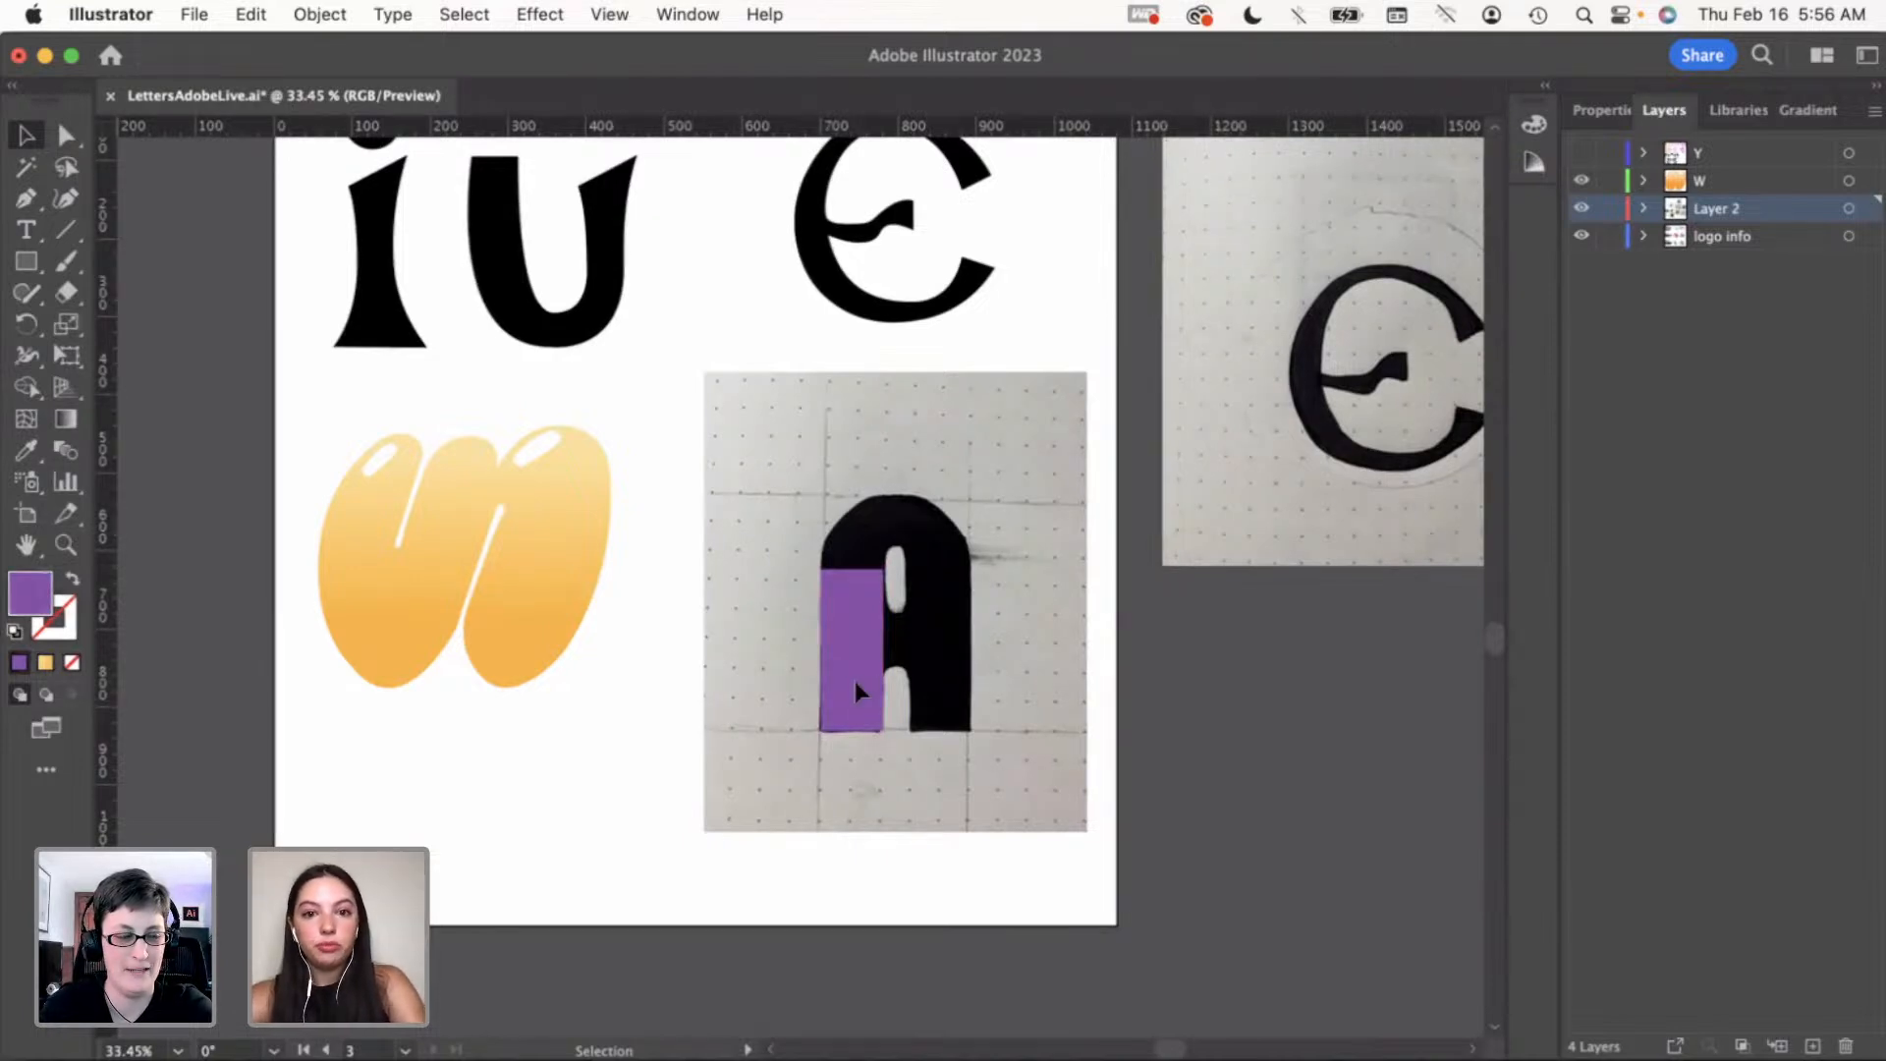
Duplicate the purple rectangle horizontally onto the A's right leg and align the copy with the leg's outer edge
{"action": "left_click_drag", "start_coordinate": [858, 680], "coordinate": [945, 678]}
{"action": "left_click", "coordinate": [595, 739]}
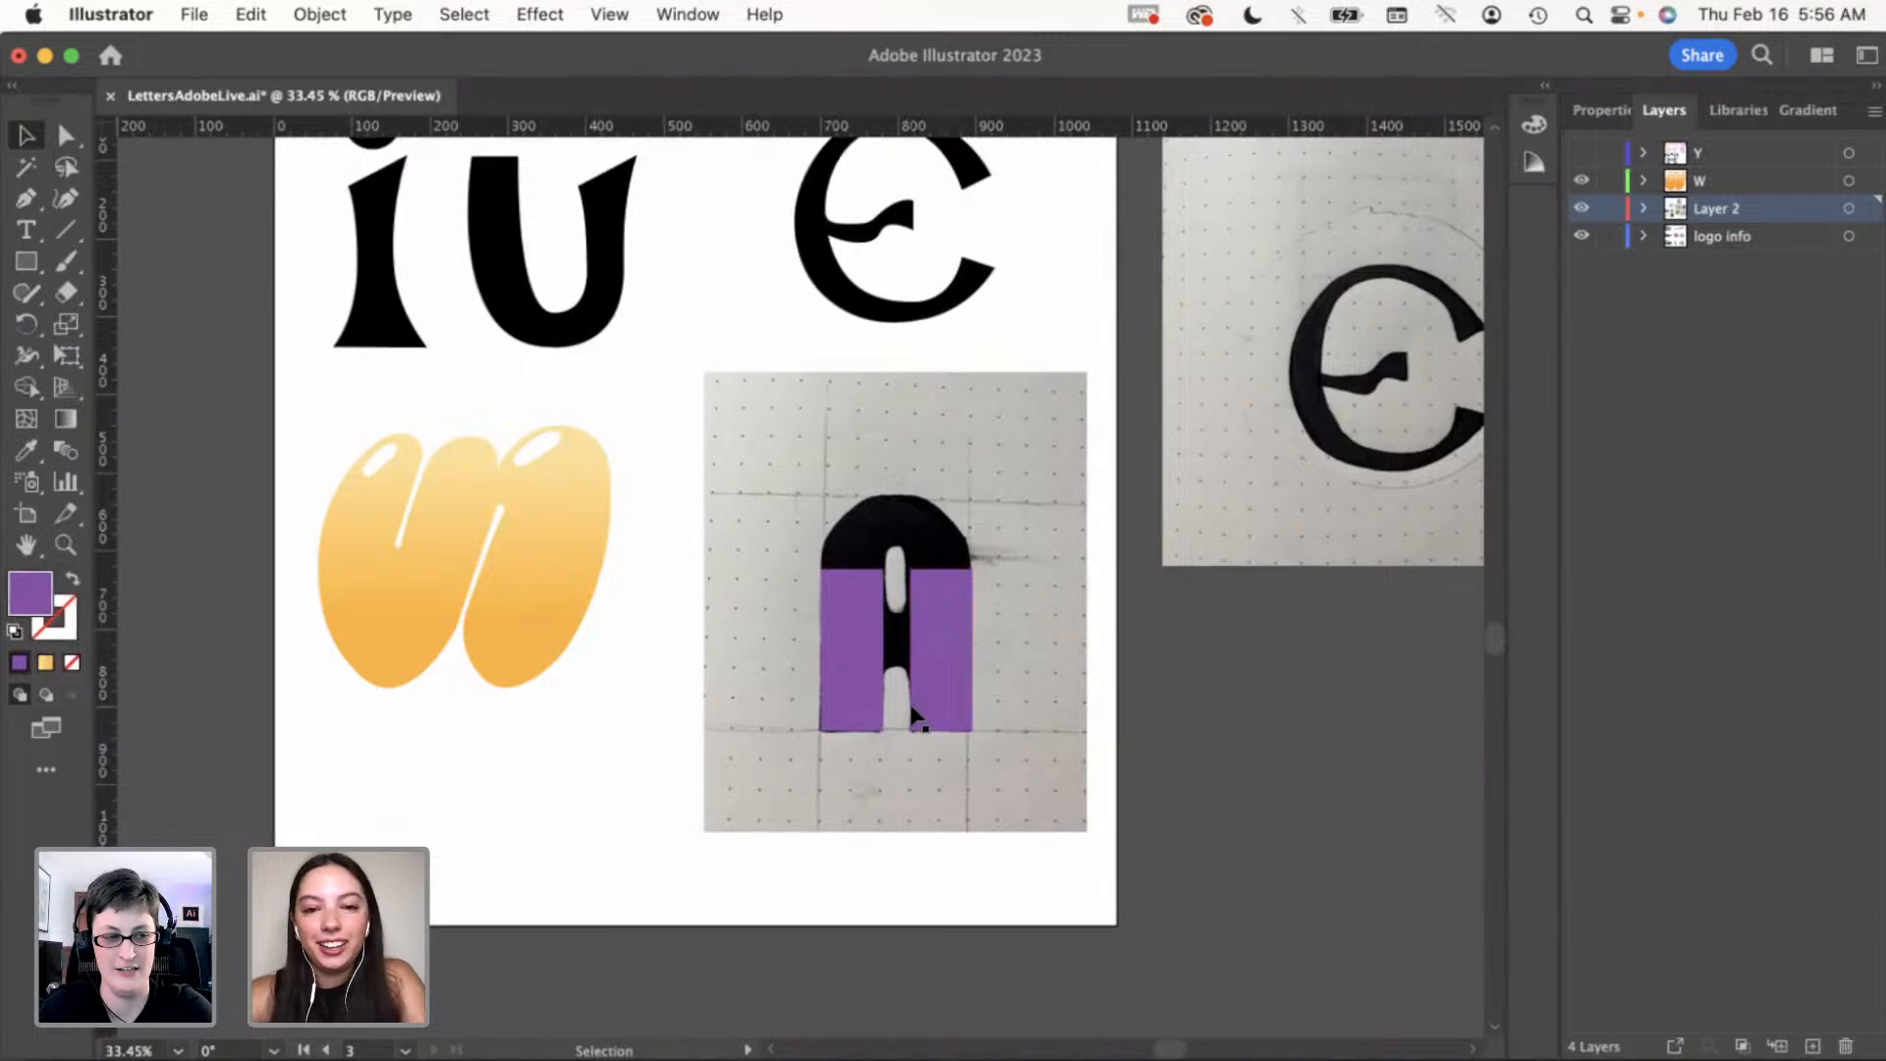
{"action": "left_click_drag", "start_coordinate": [934, 698], "coordinate": [935, 685]}
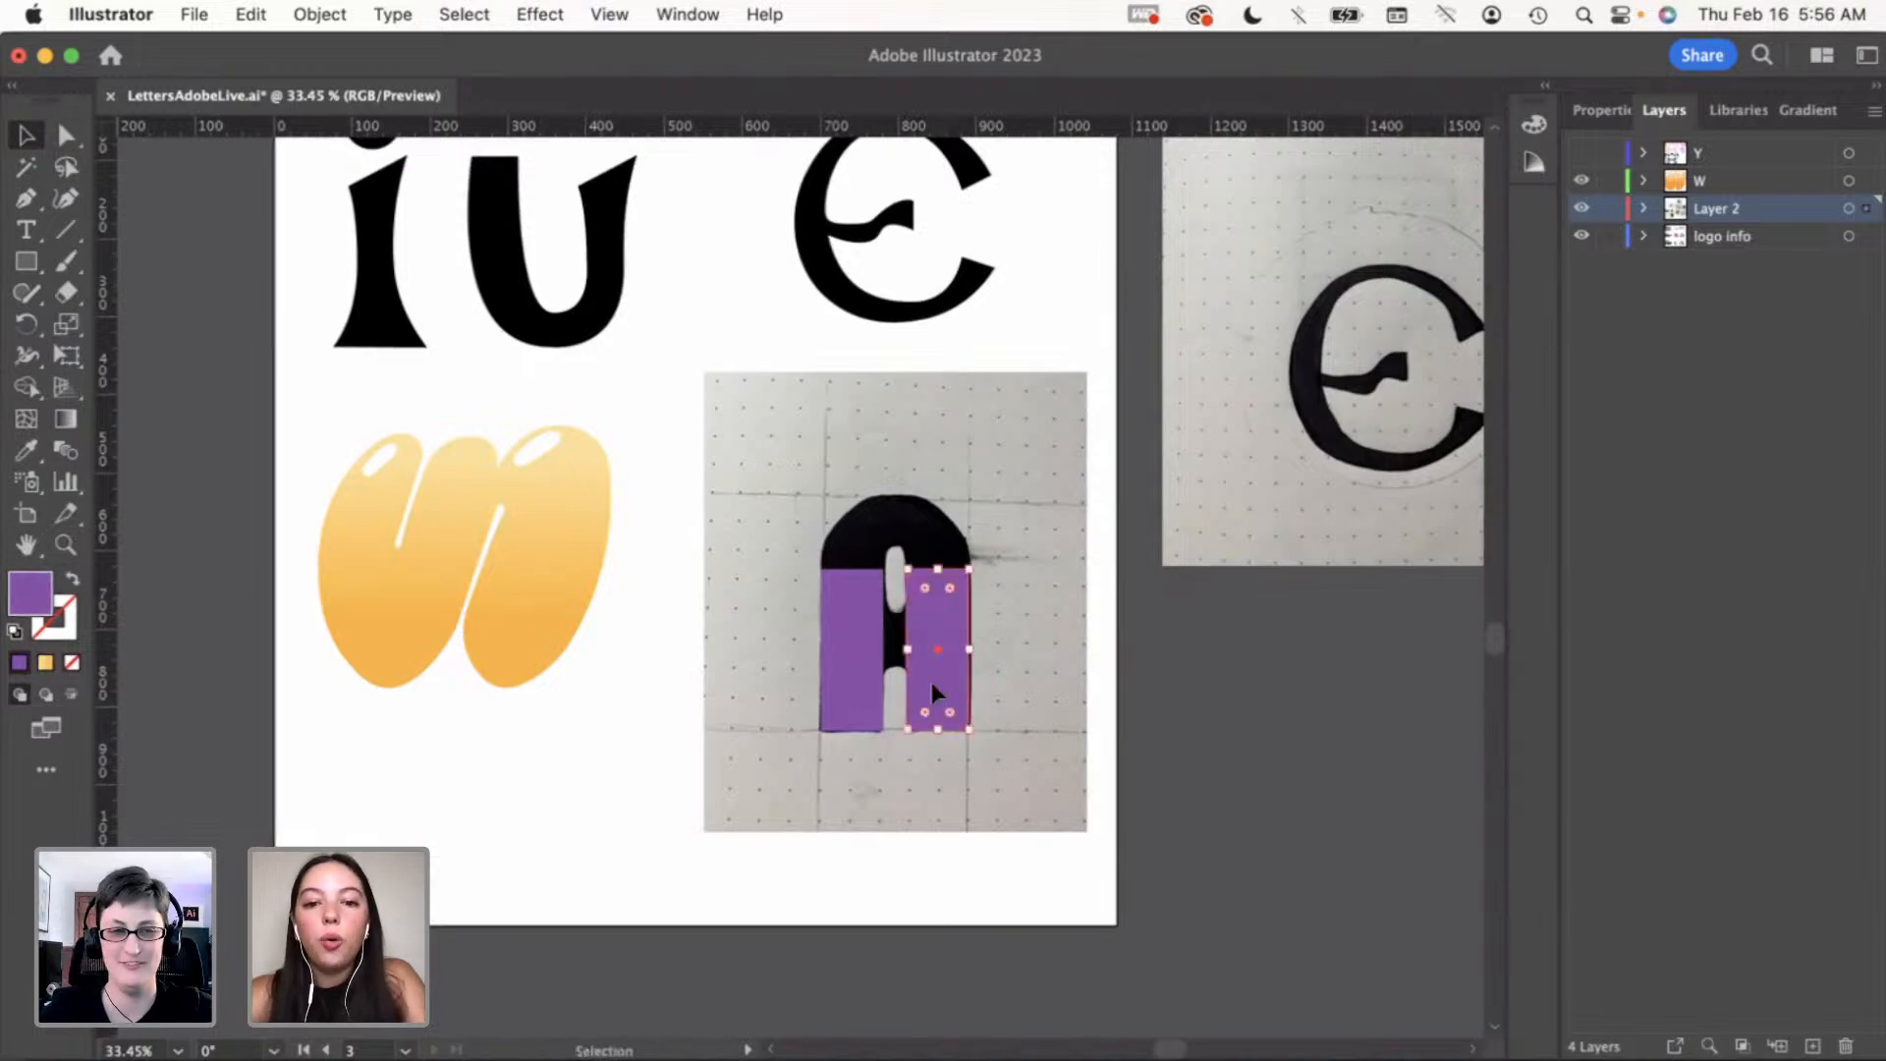
{"action": "left_click", "coordinate": [444, 816]}
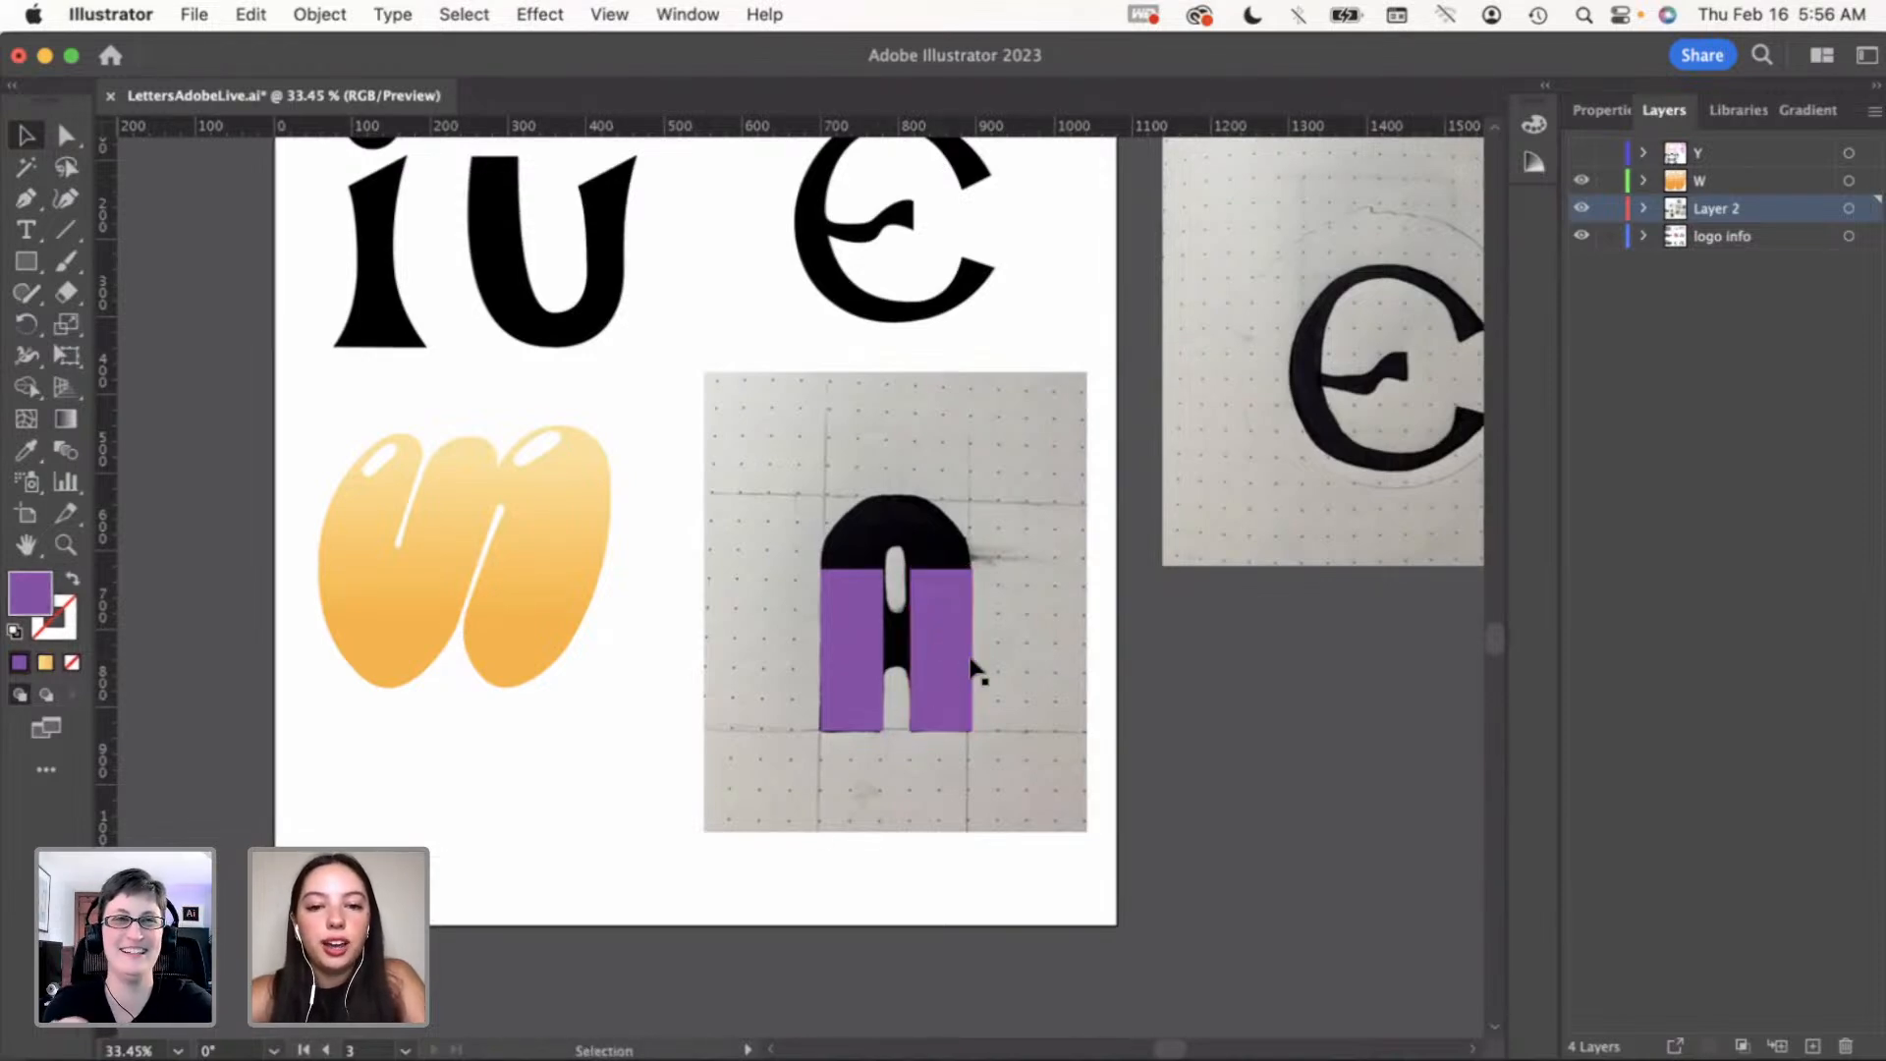
{"action": "left_click_drag", "start_coordinate": [953, 654], "coordinate": [951, 654]}
{"action": "left_click", "coordinate": [604, 746]}
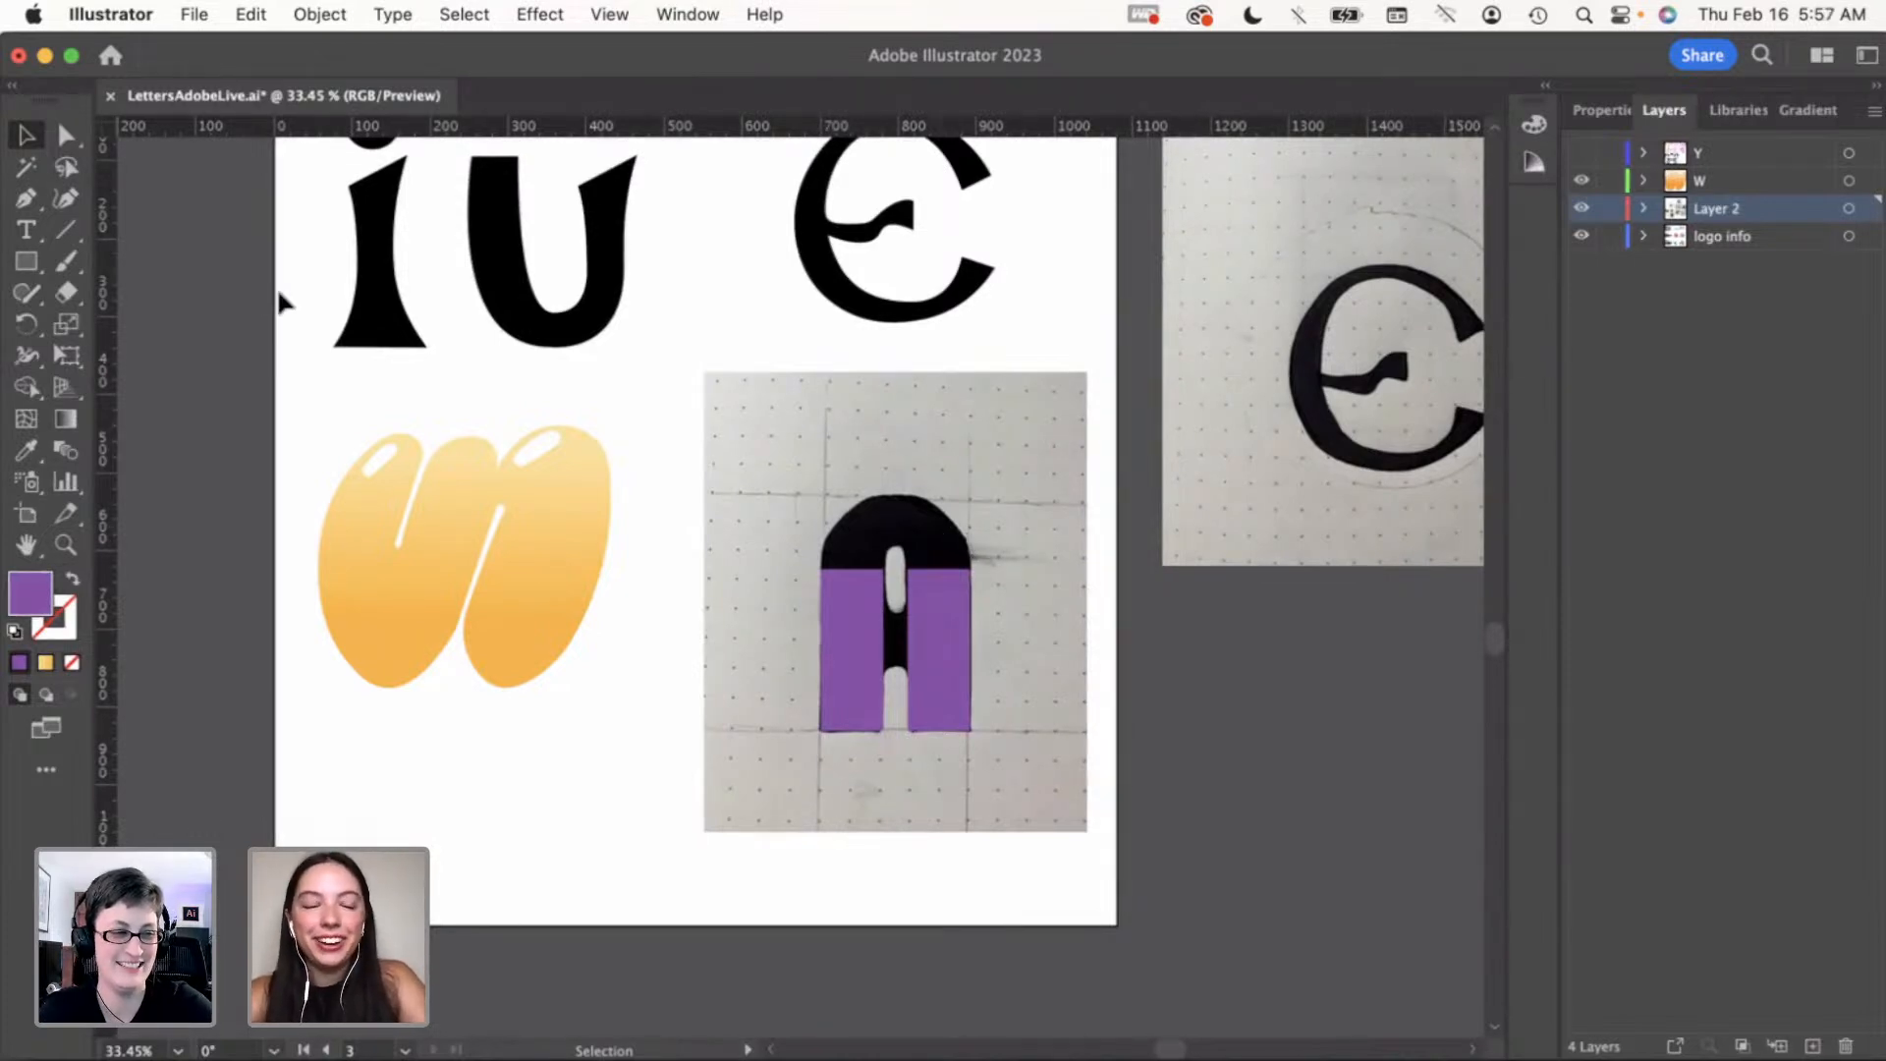
{"action": "left_click", "coordinate": [25, 198]}
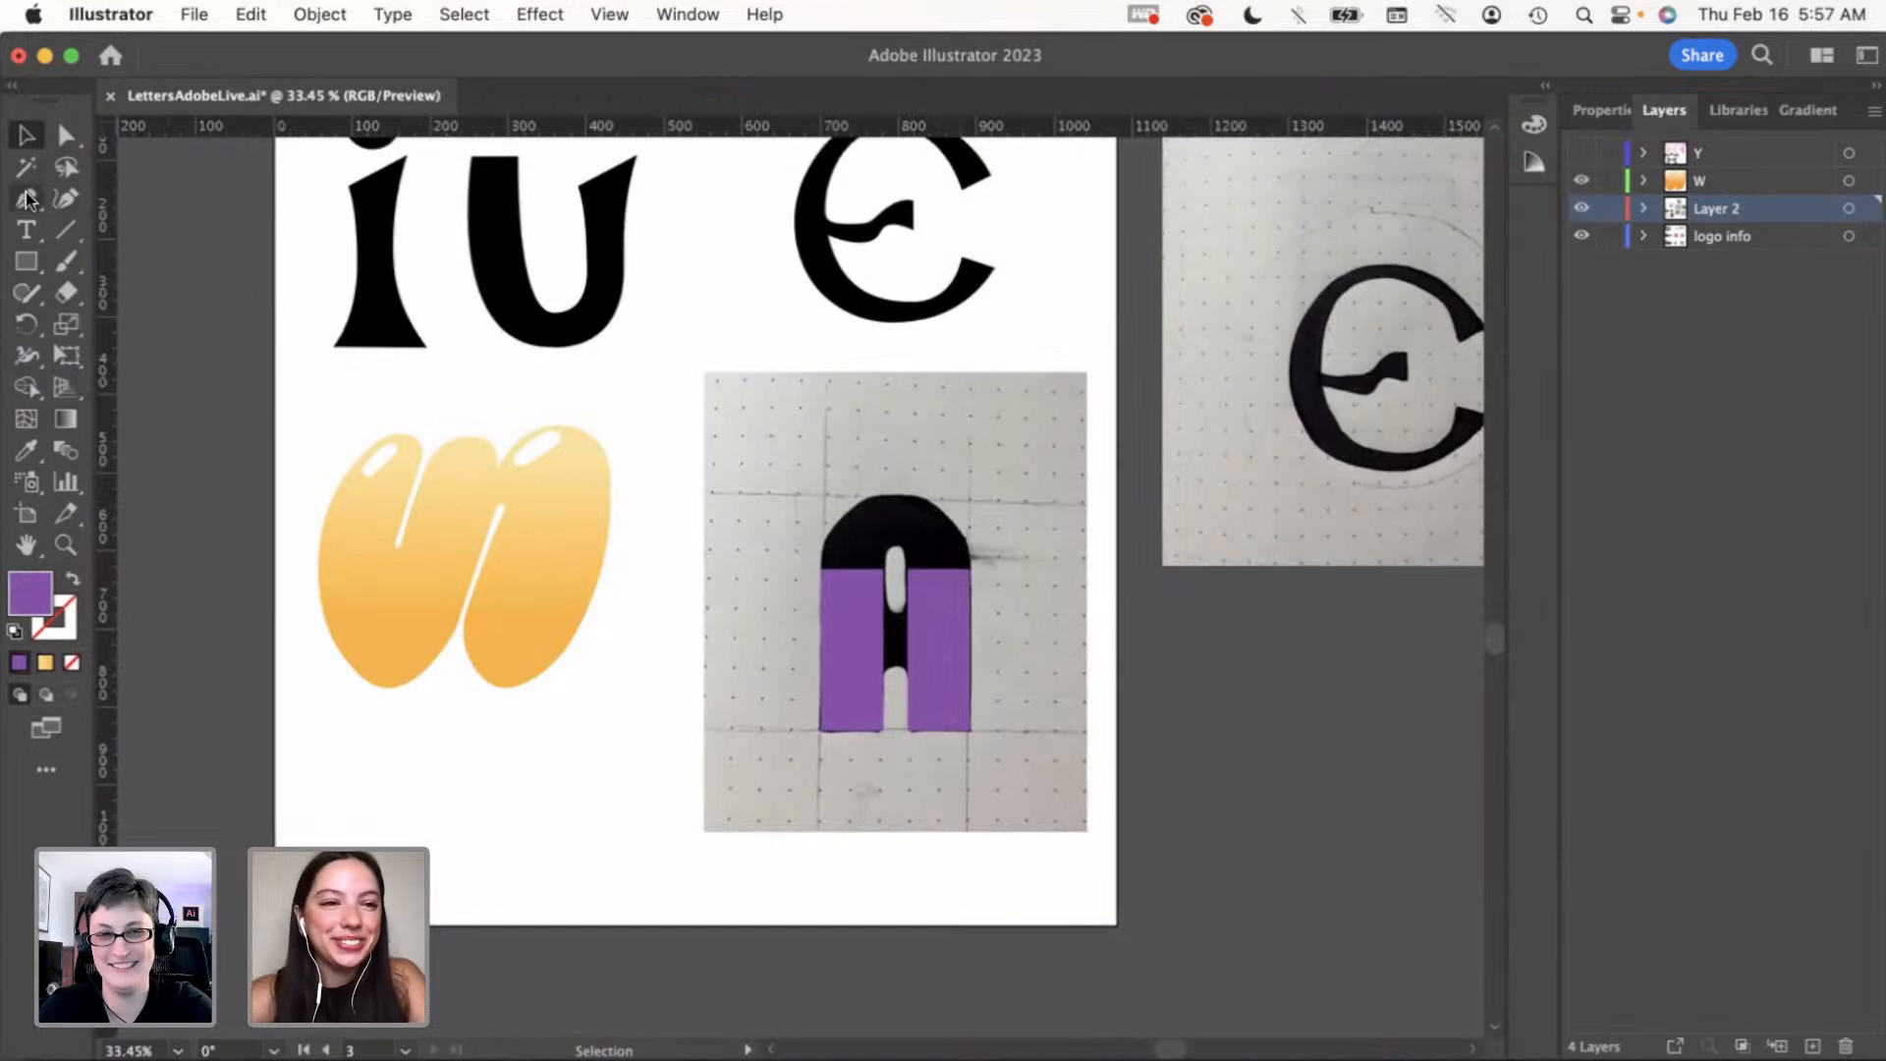
{"action": "left_click", "coordinate": [822, 569]}
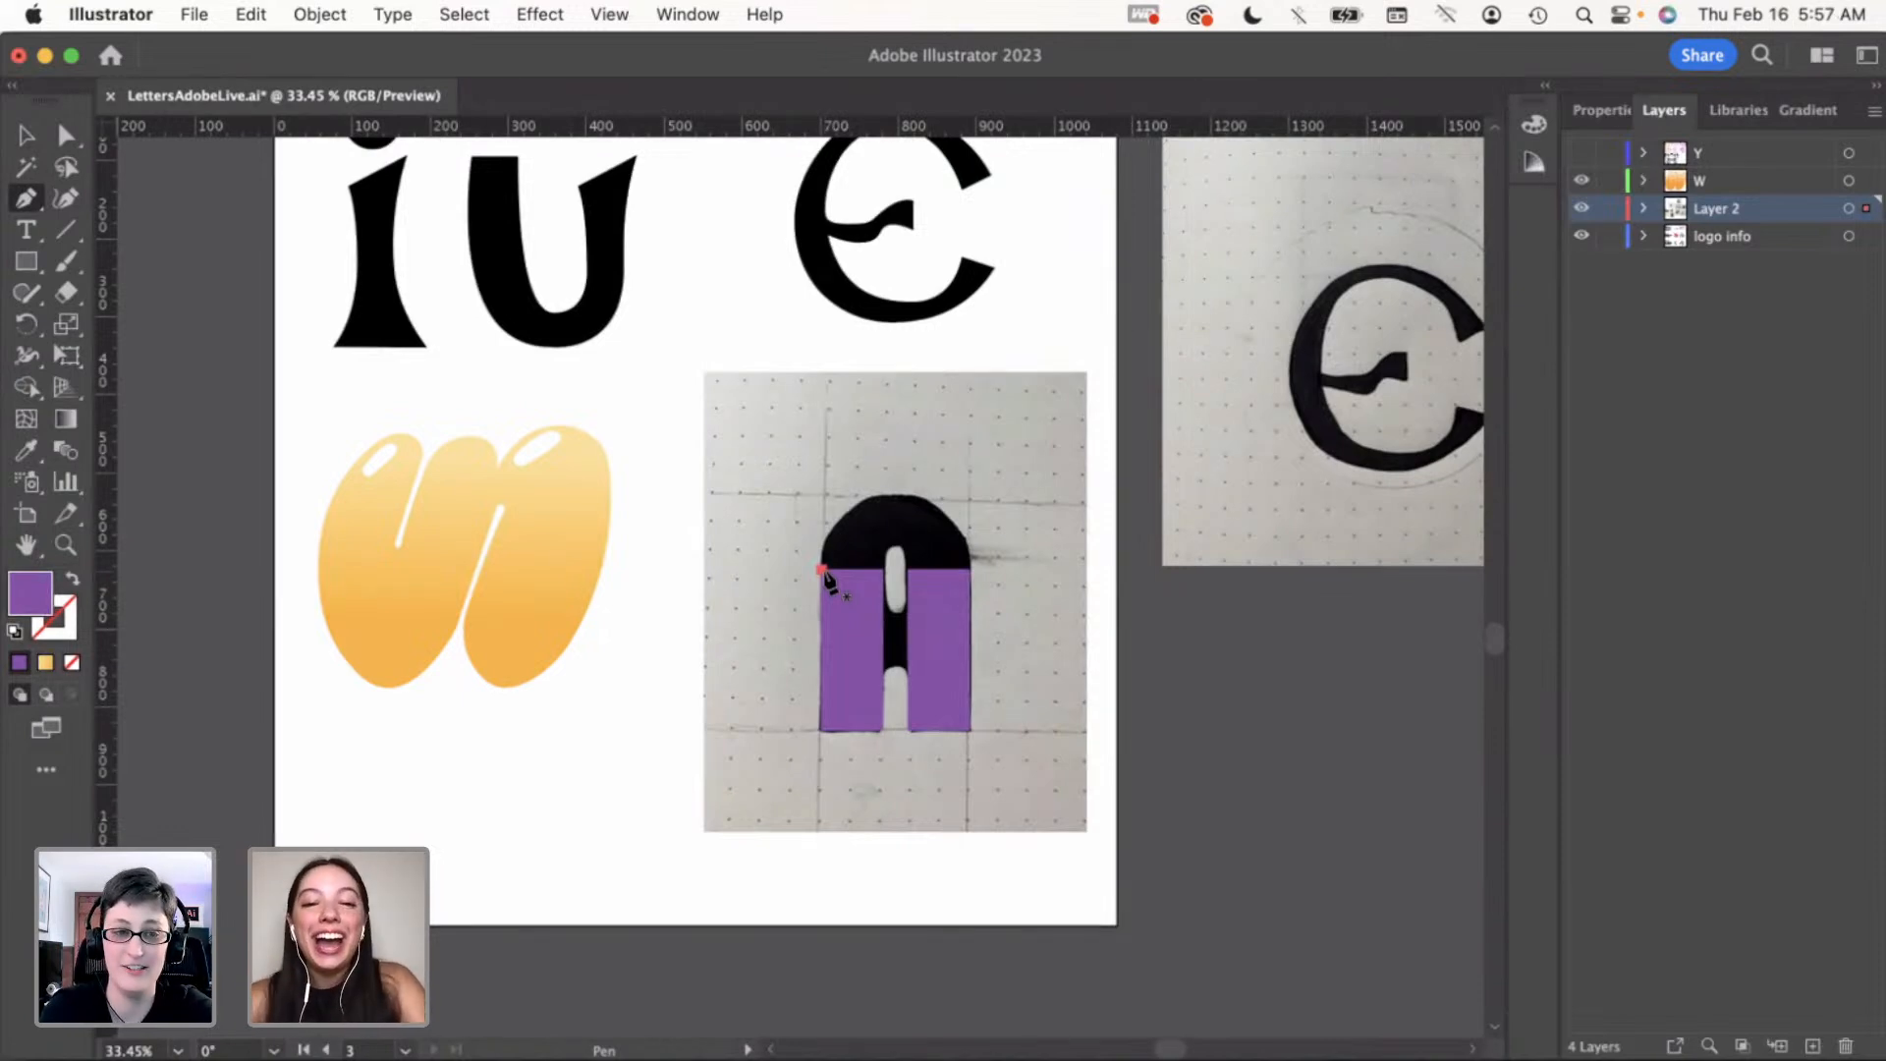
{"action": "left_click", "coordinate": [970, 568]}
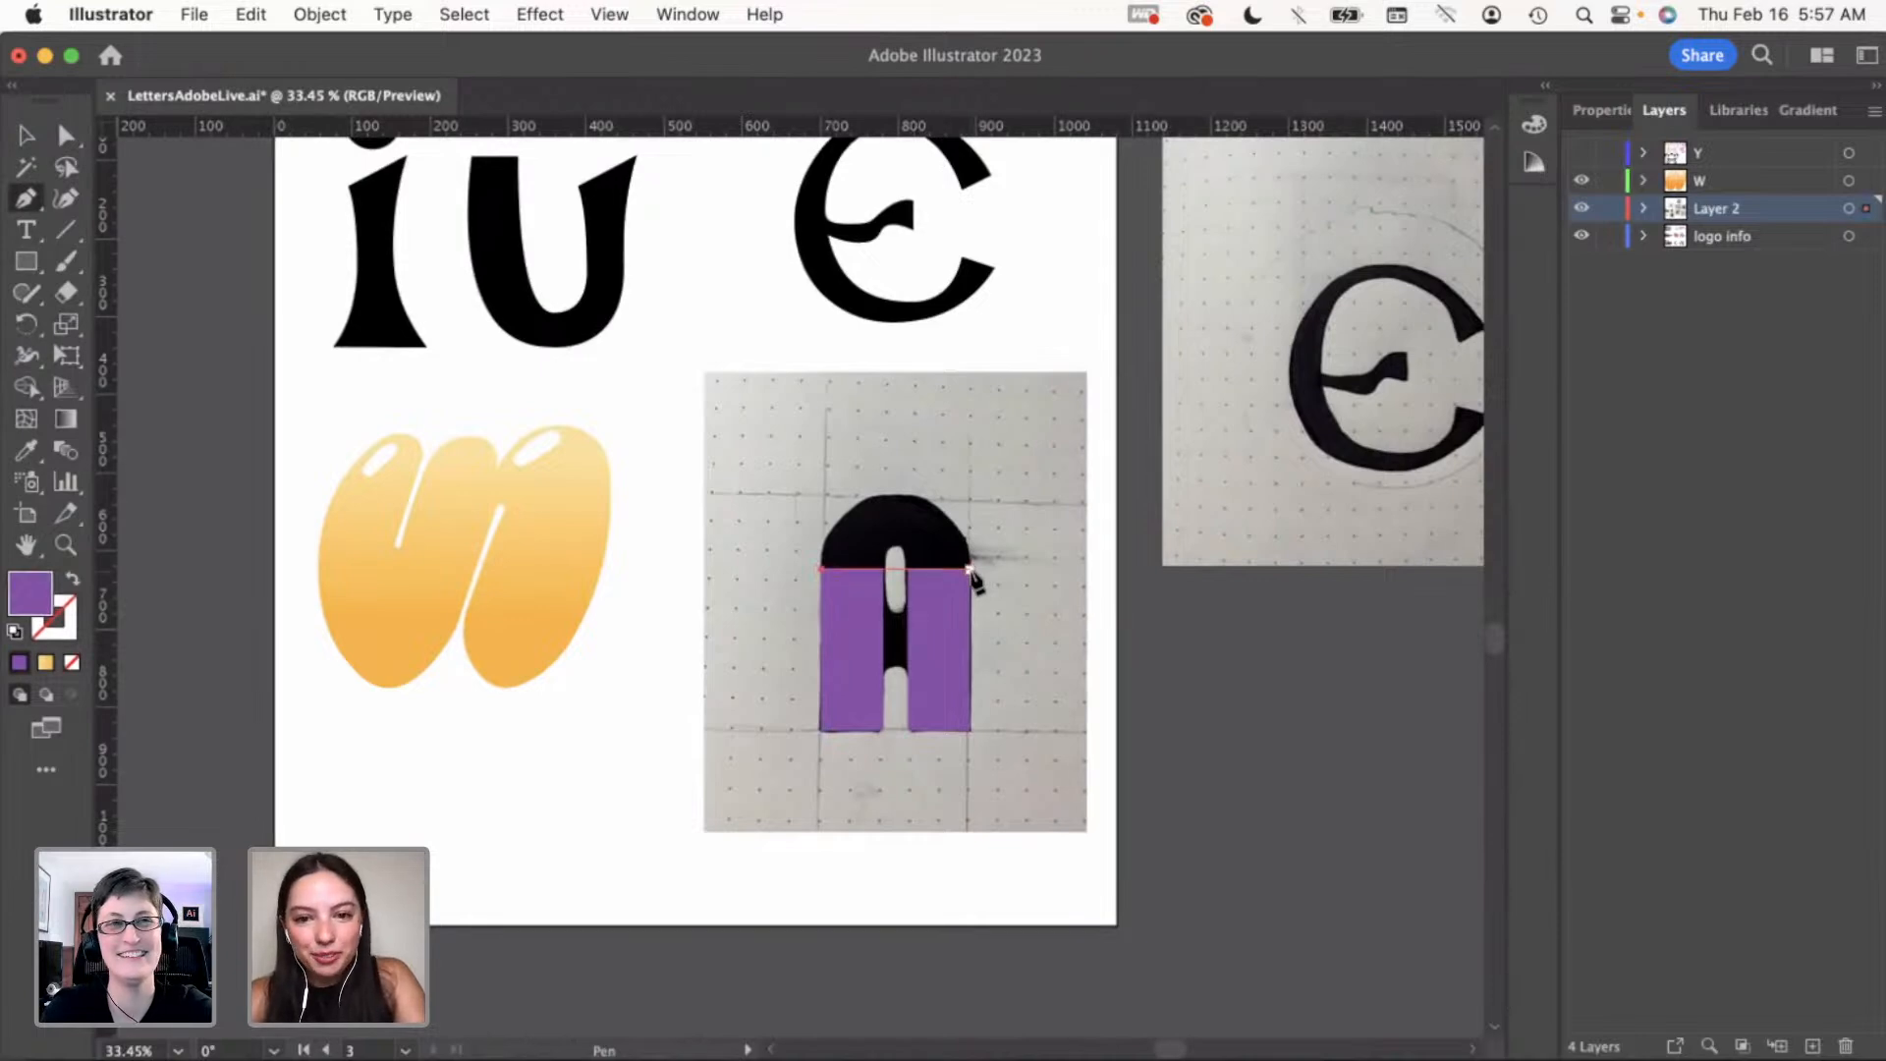
{"action": "left_click_drag", "start_coordinate": [971, 575], "coordinate": [1040, 717]}
{"action": "key", "text": "super+z"}
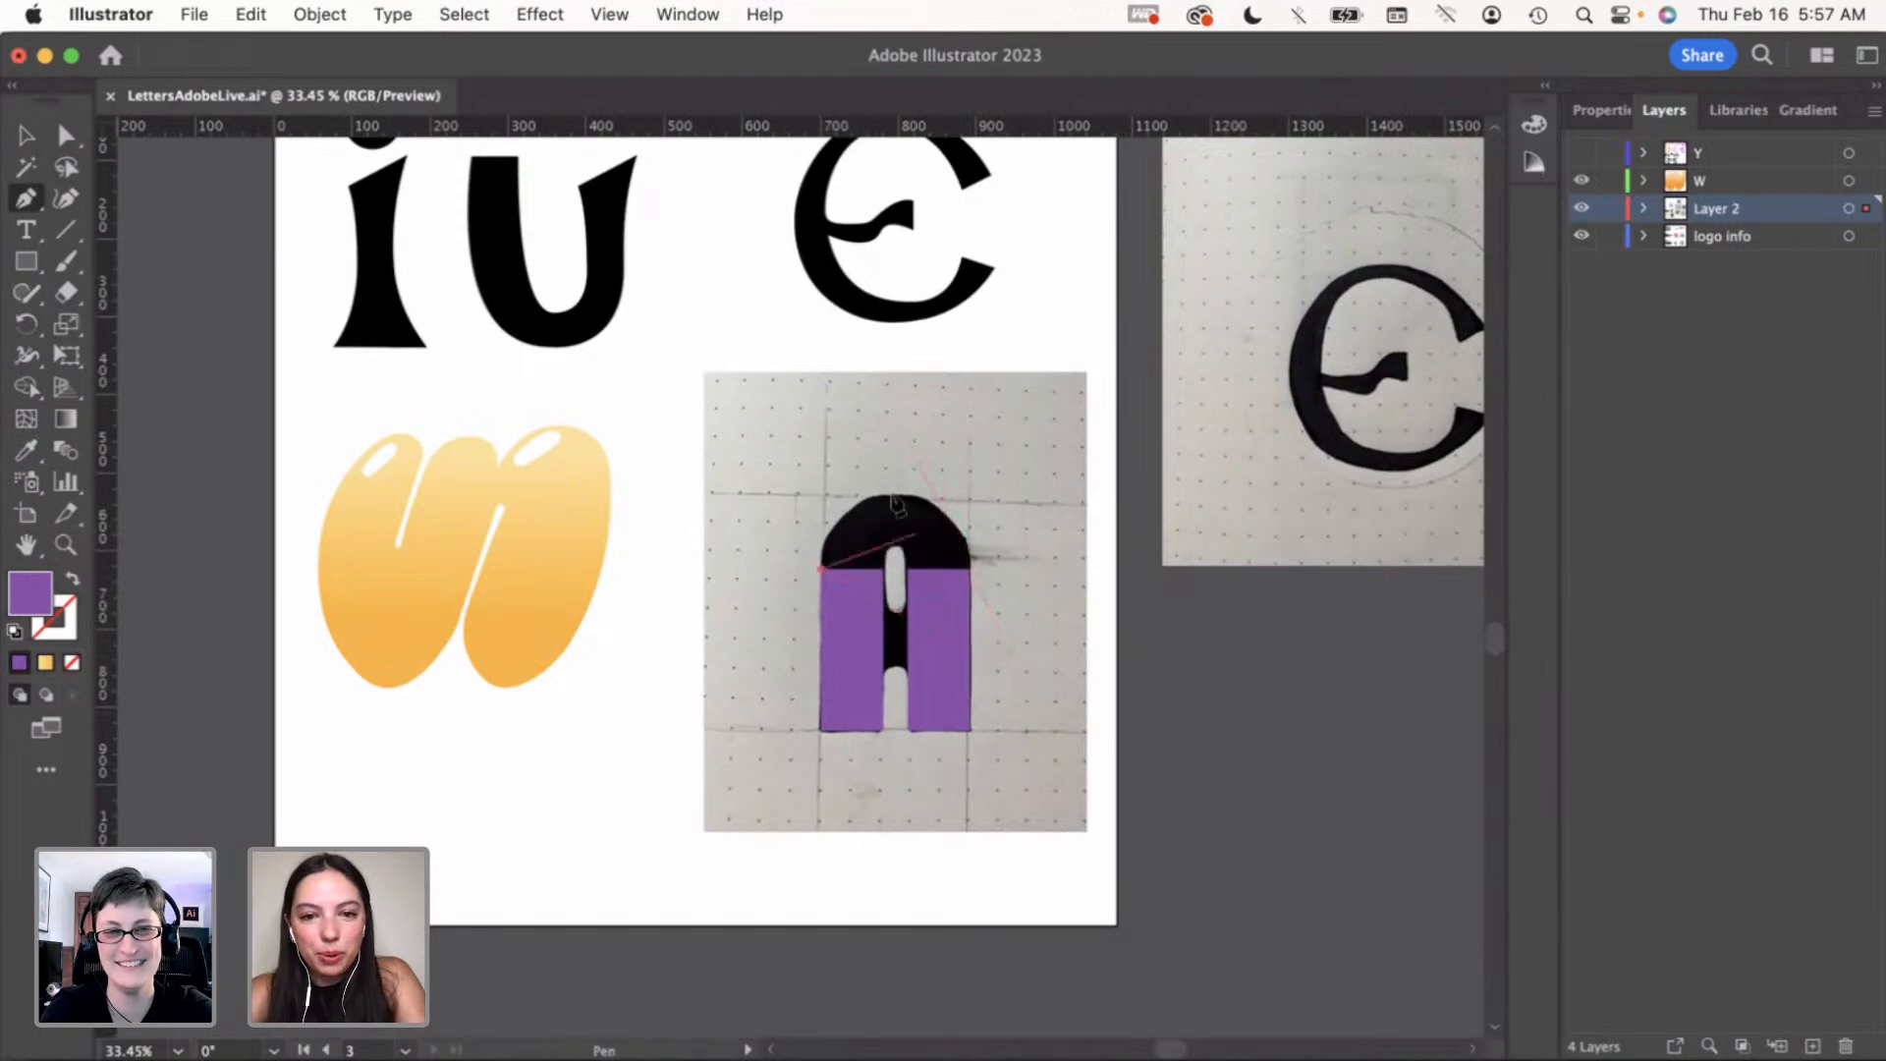
{"action": "key", "text": "super+z"}
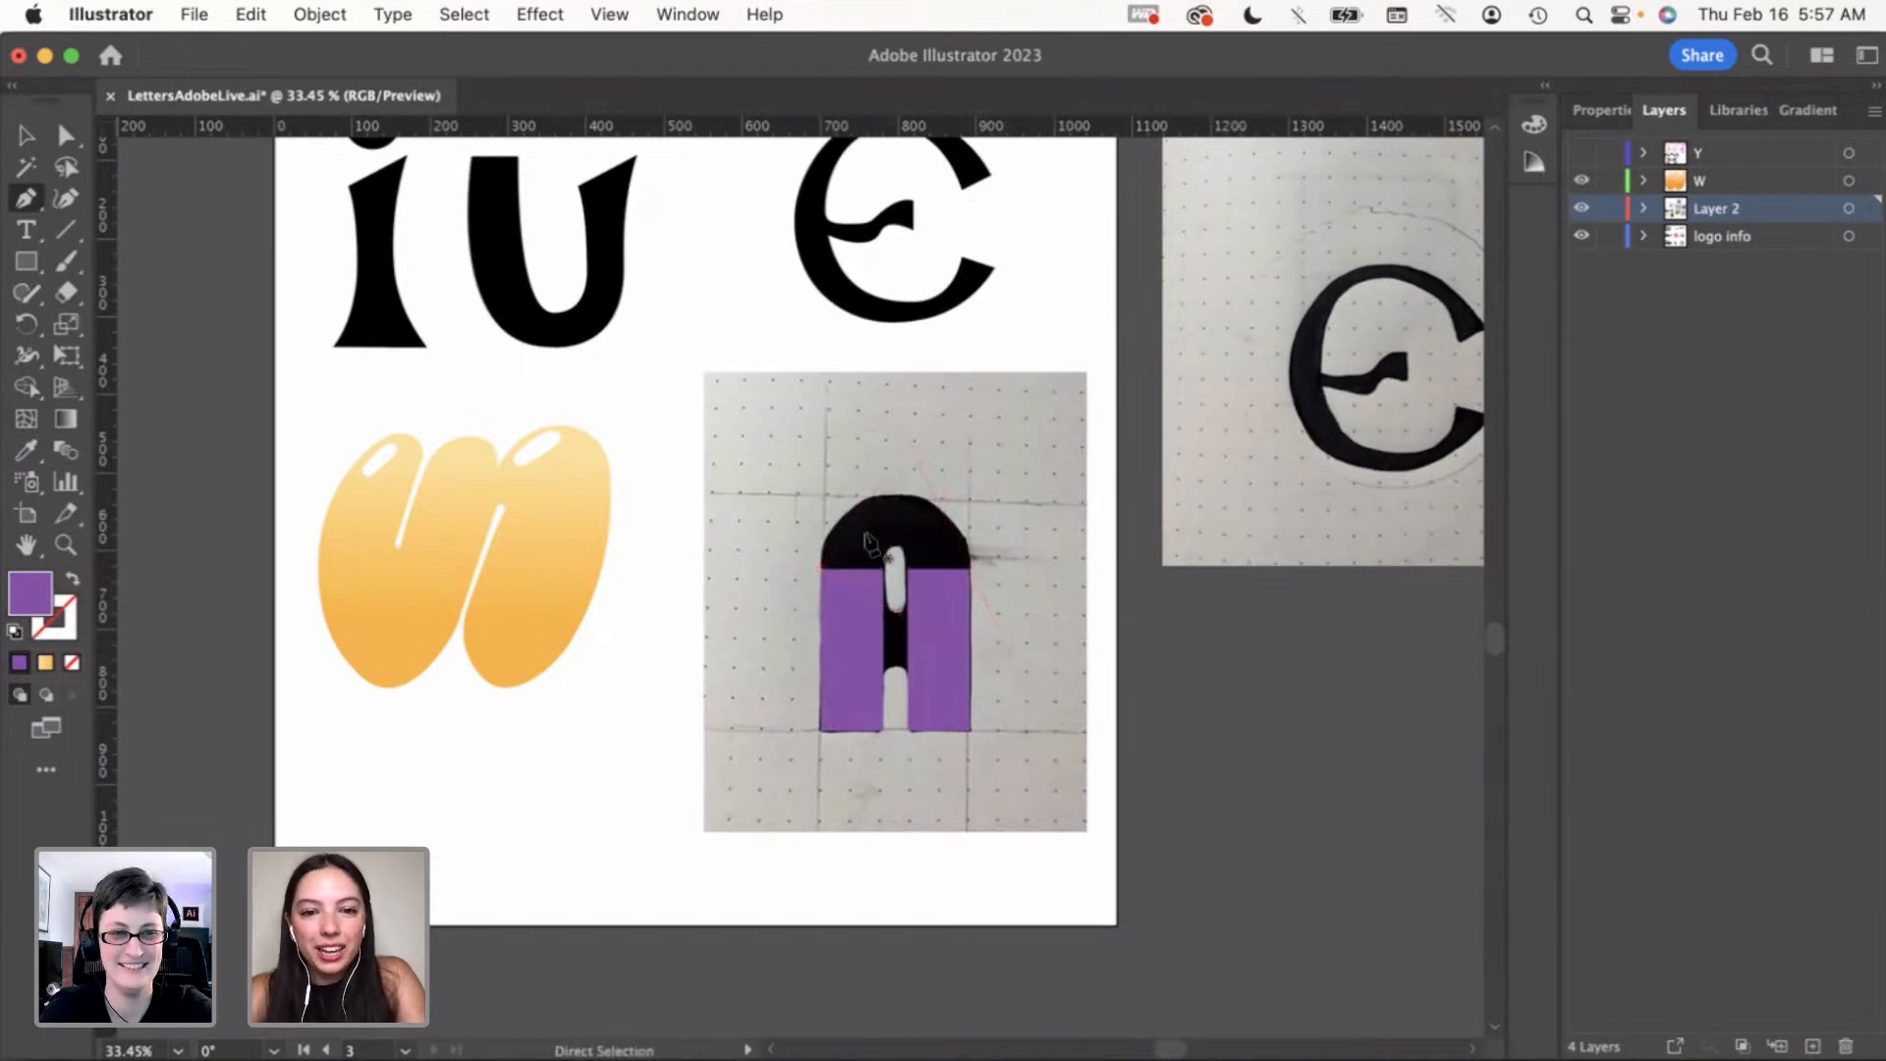
Try tracing the A's rounded top with the Pen tool from leg to leg, and delete the resulting shape
{"action": "left_click", "coordinate": [821, 569]}
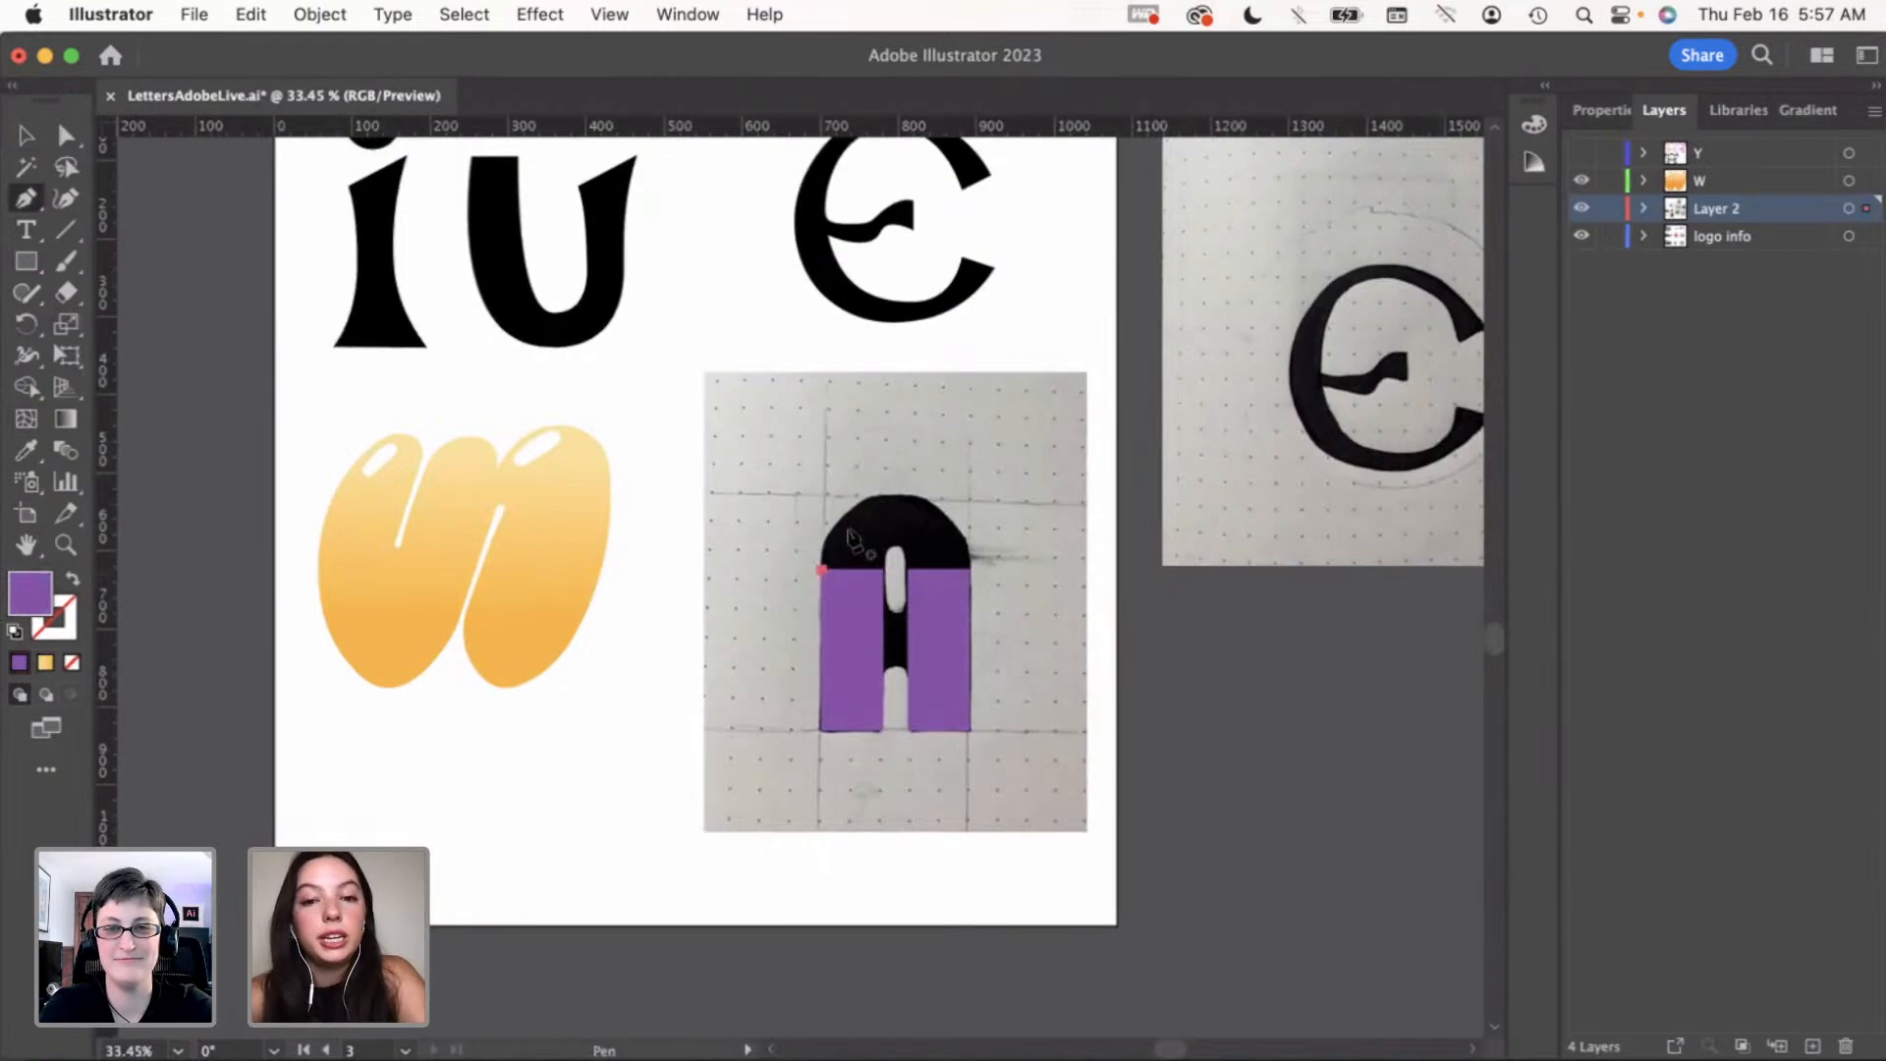
{"action": "left_click_drag", "start_coordinate": [892, 495], "coordinate": [967, 499]}
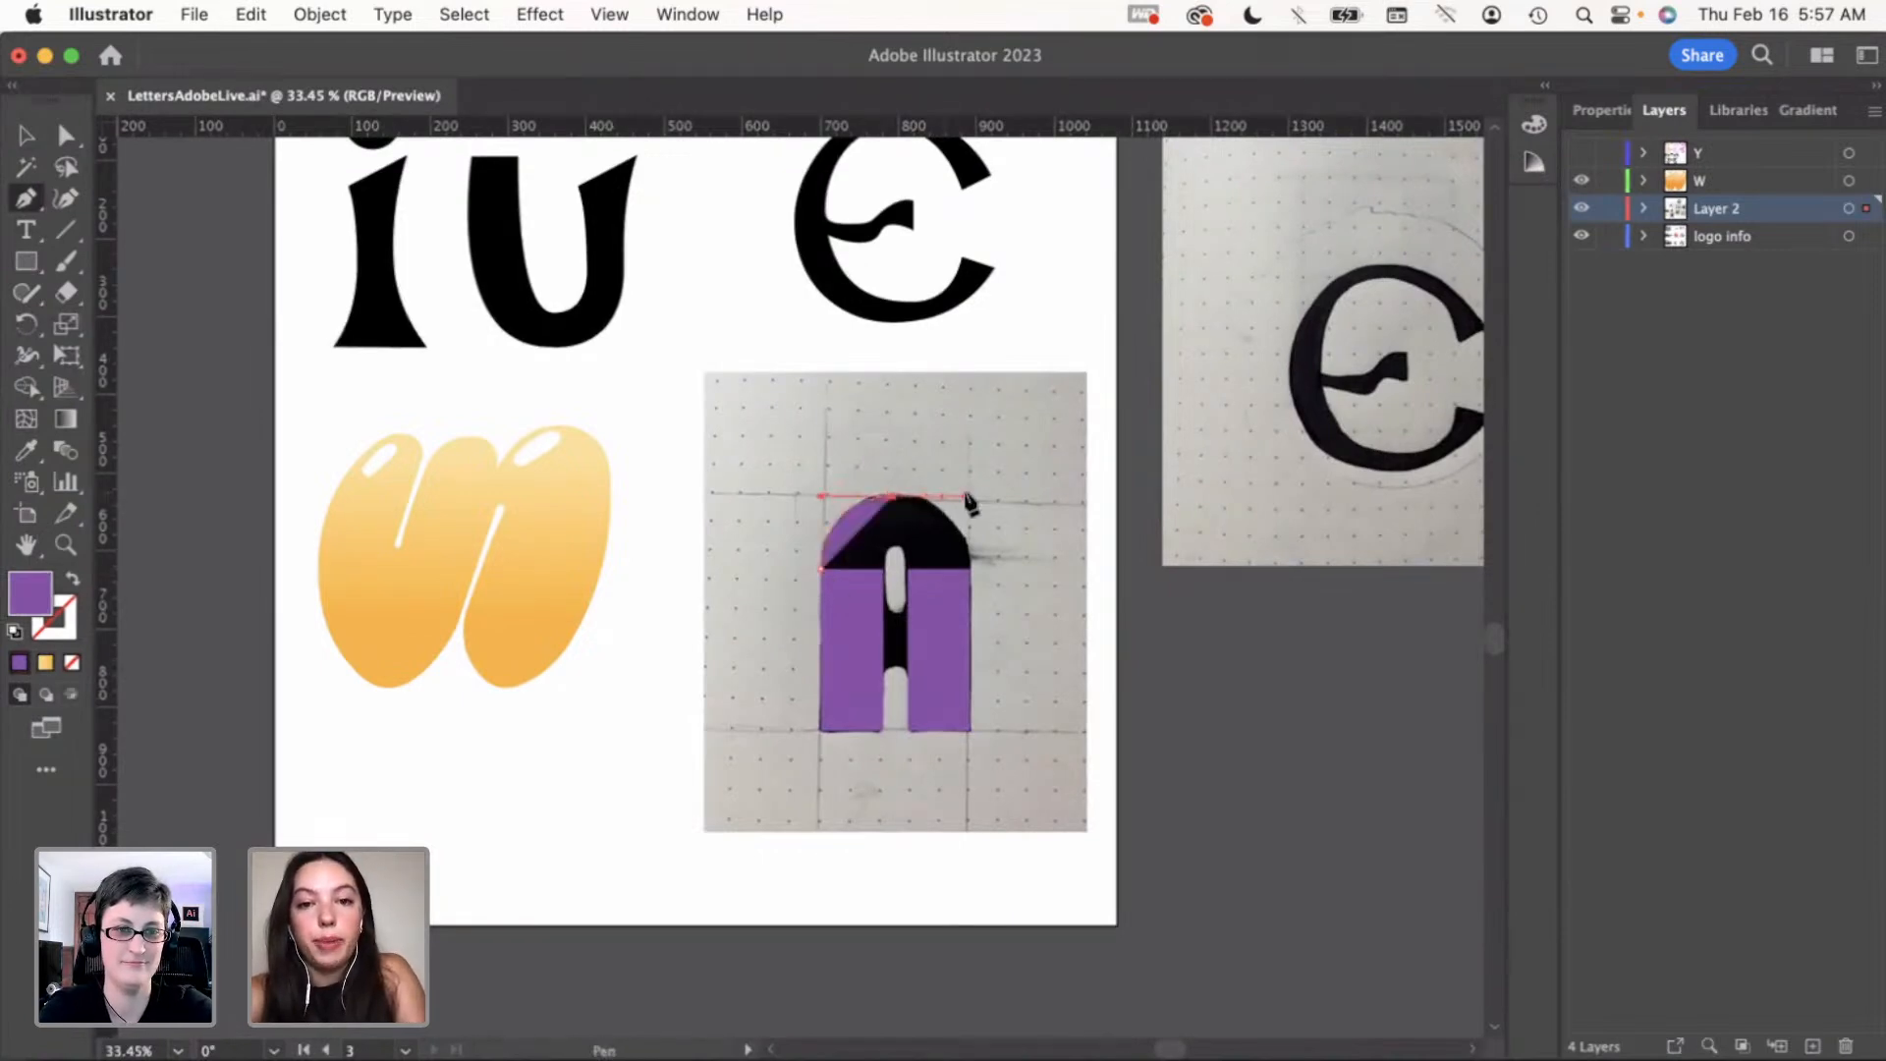
{"action": "left_click", "coordinate": [970, 569]}
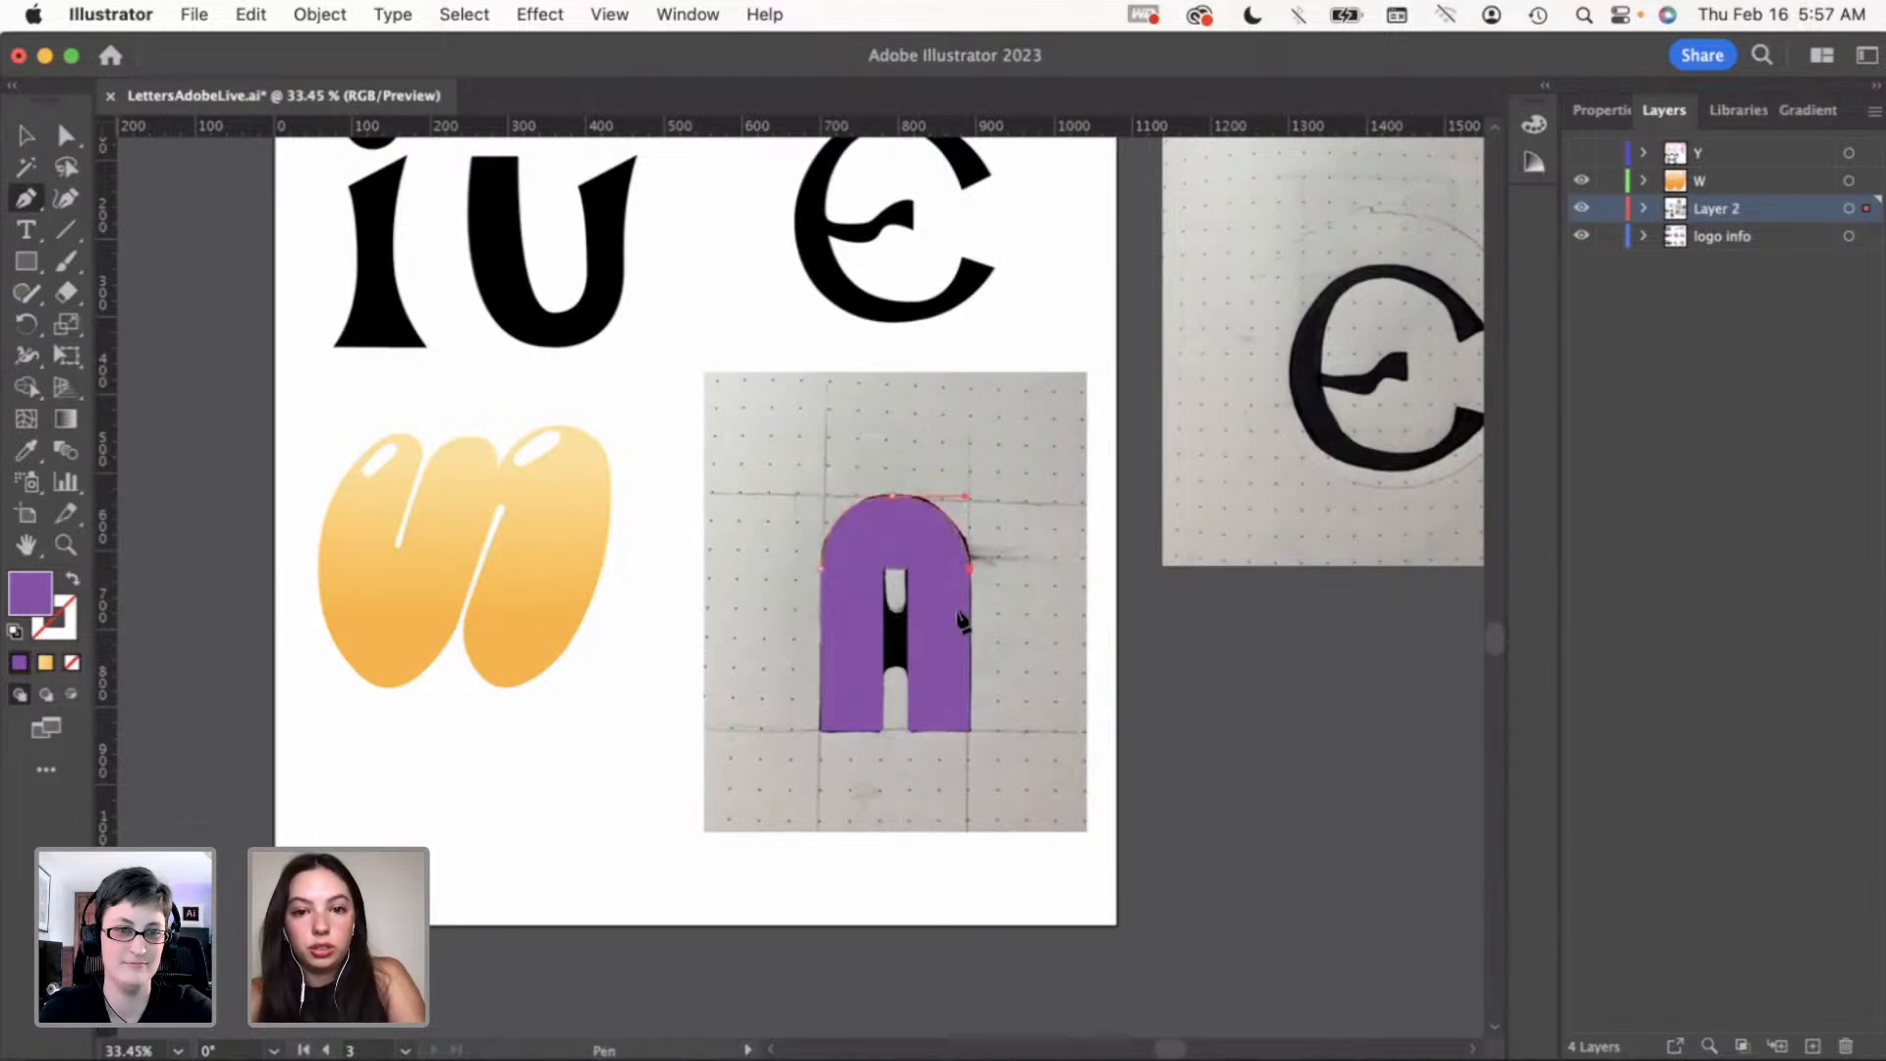
{"action": "key", "text": "v"}
{"action": "left_click", "coordinate": [1104, 626]}
{"action": "left_click", "coordinate": [901, 539]}
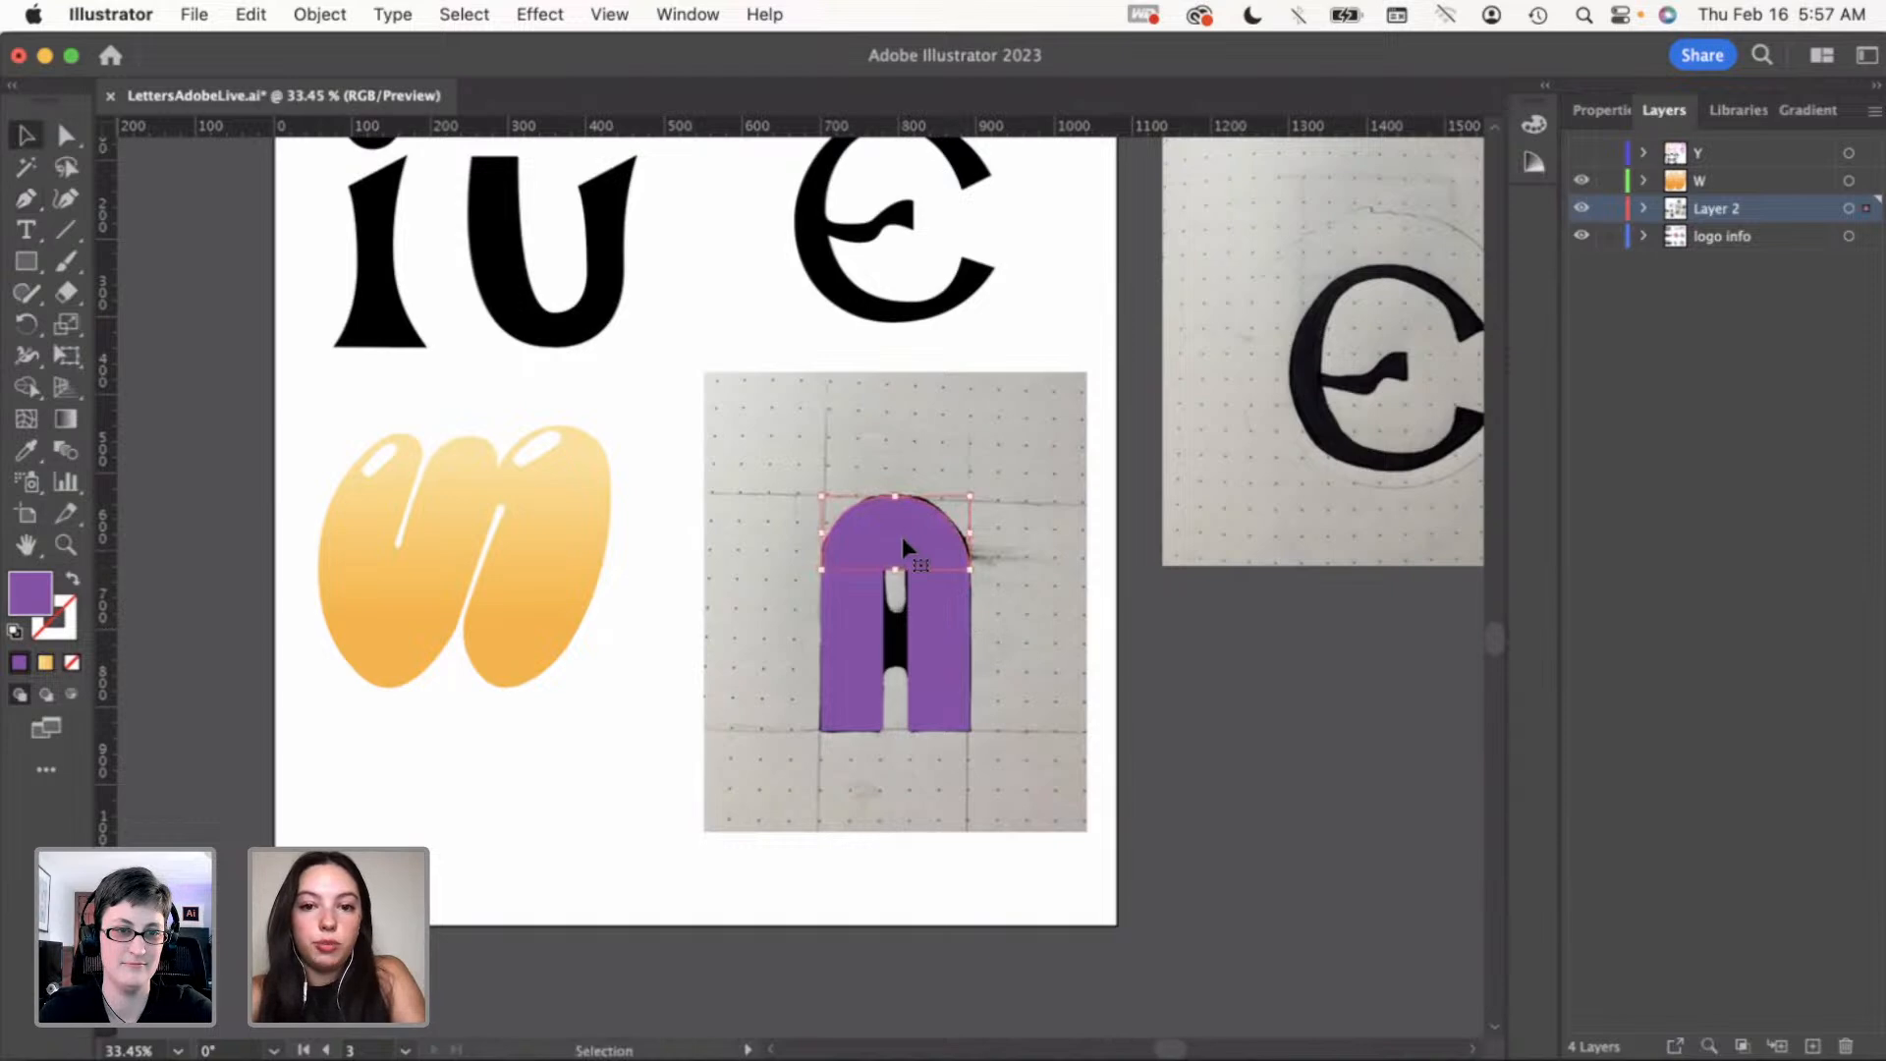
{"action": "key", "text": "Delete"}
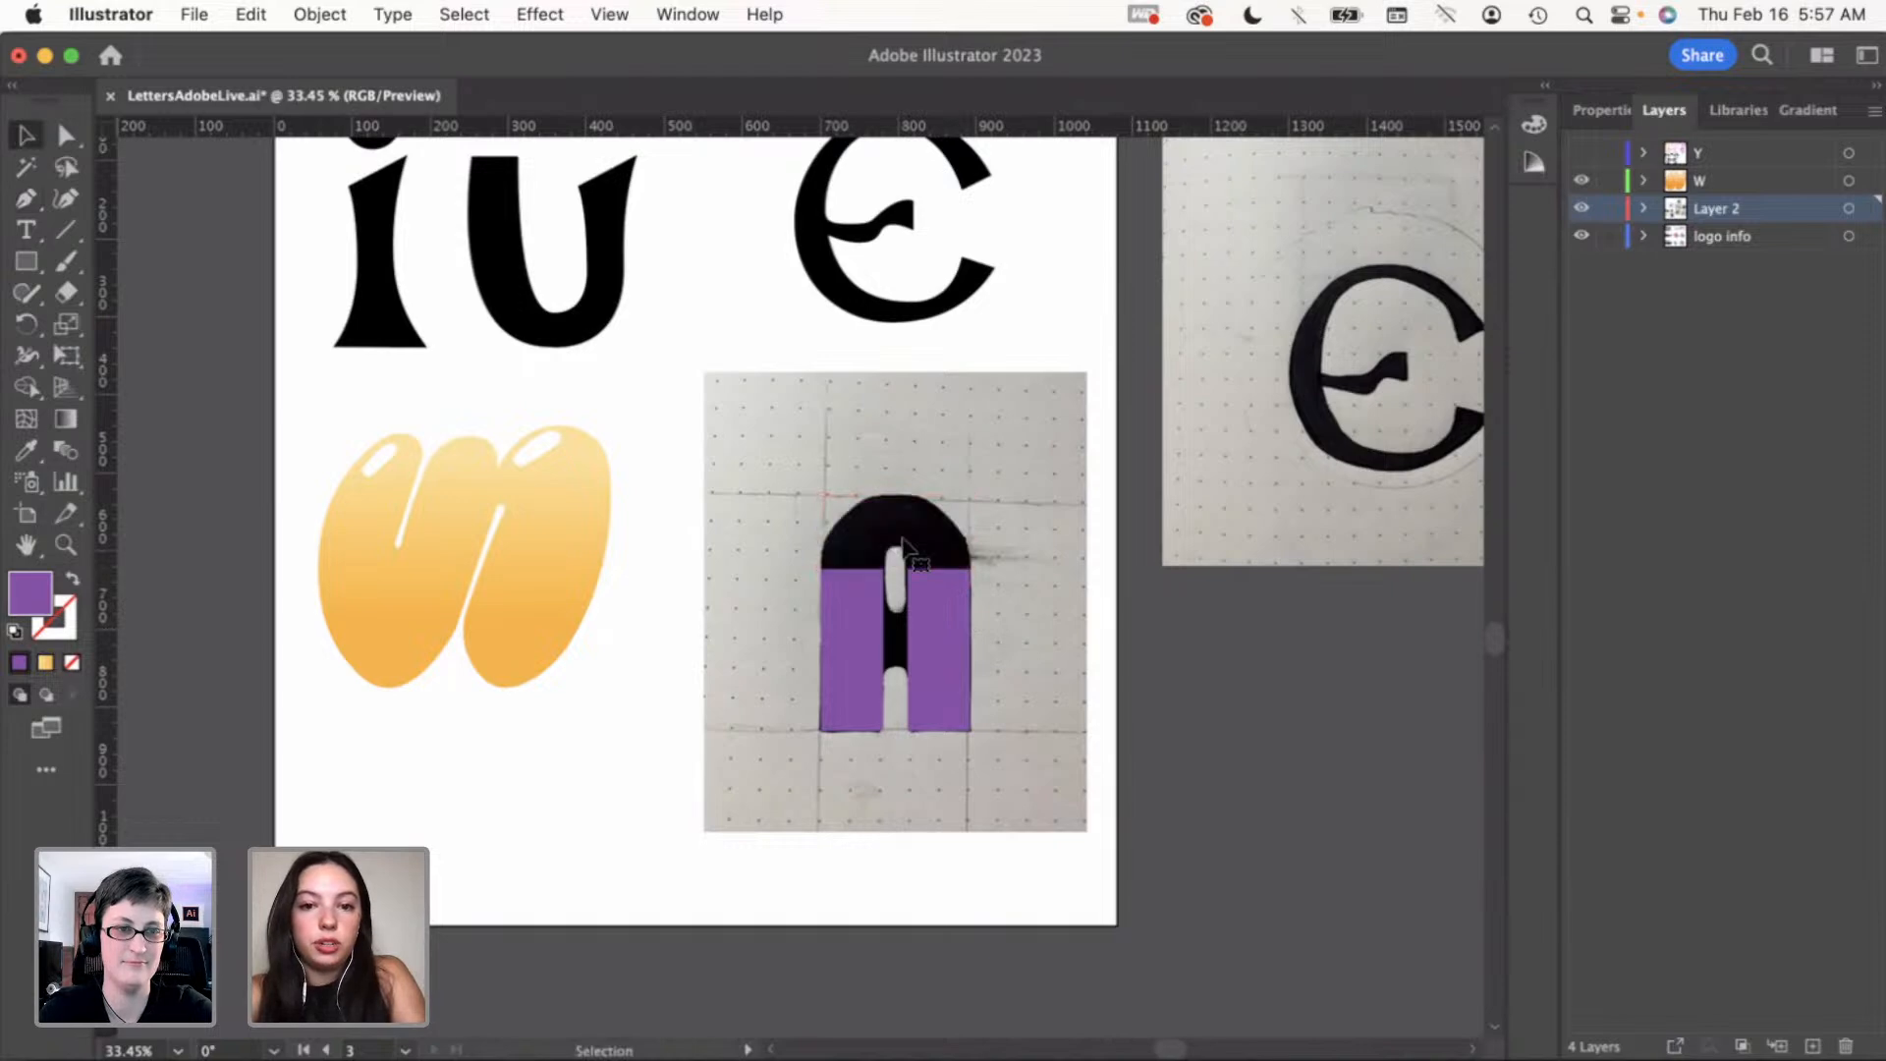
Draw a circle about as wide as the A over its upper part with the Ellipse tool and fill it with bright blue
{"action": "left_click", "coordinate": [27, 265]}
{"action": "left_click", "coordinate": [148, 324]}
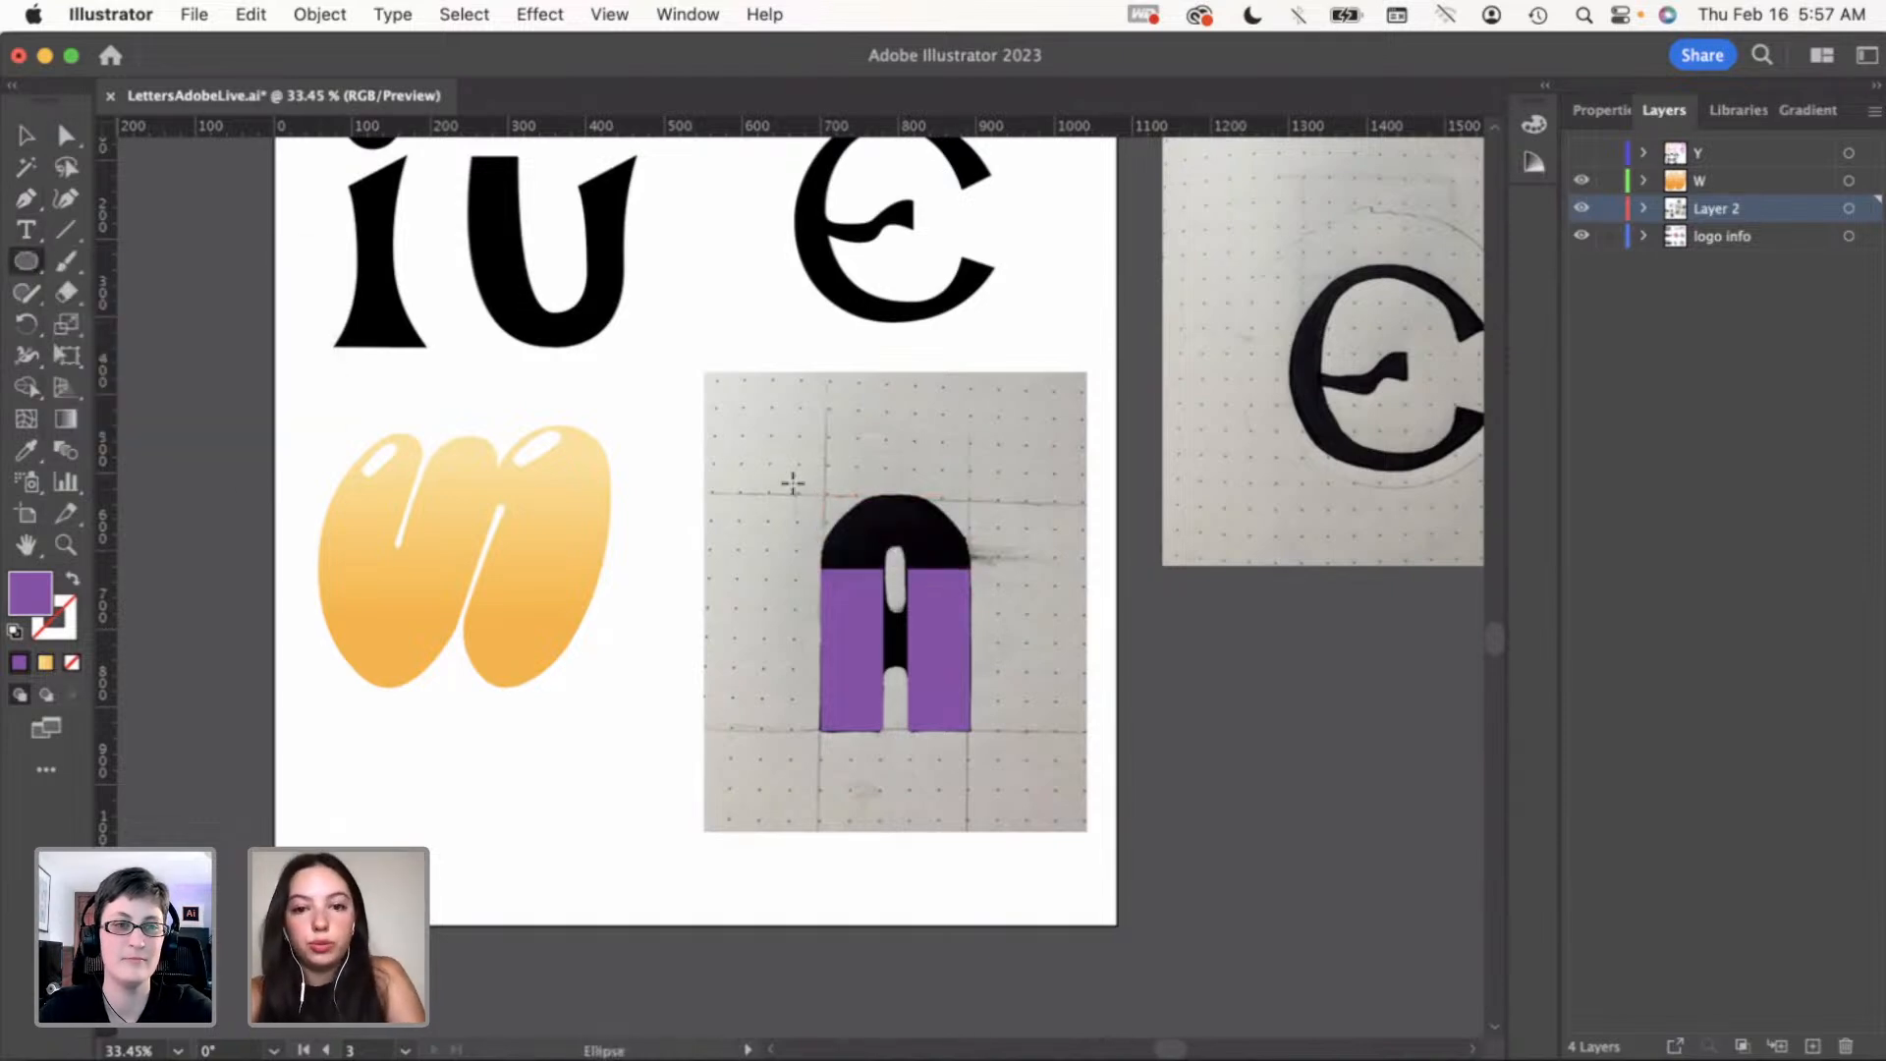
{"action": "left_click_drag", "start_coordinate": [828, 506], "coordinate": [977, 654]}
{"action": "double_click", "coordinate": [31, 594]}
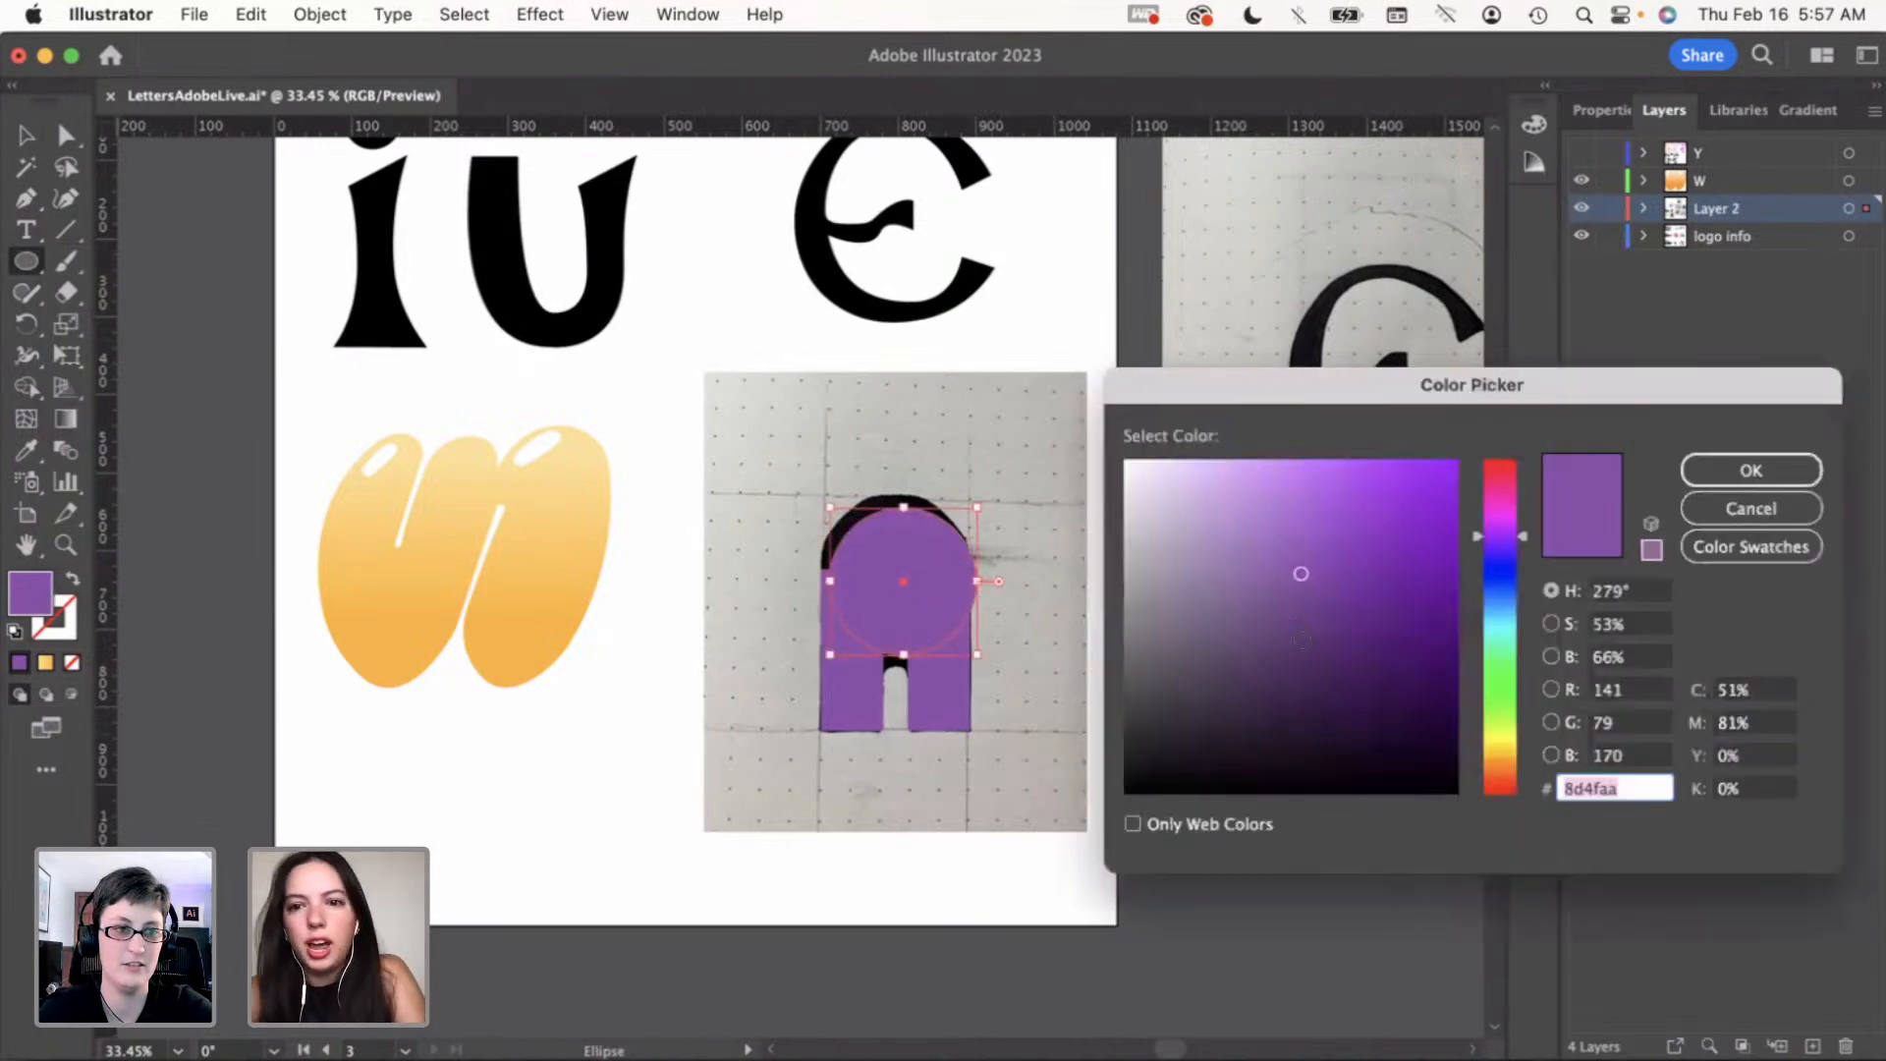
{"action": "type", "text": "3229e2"}
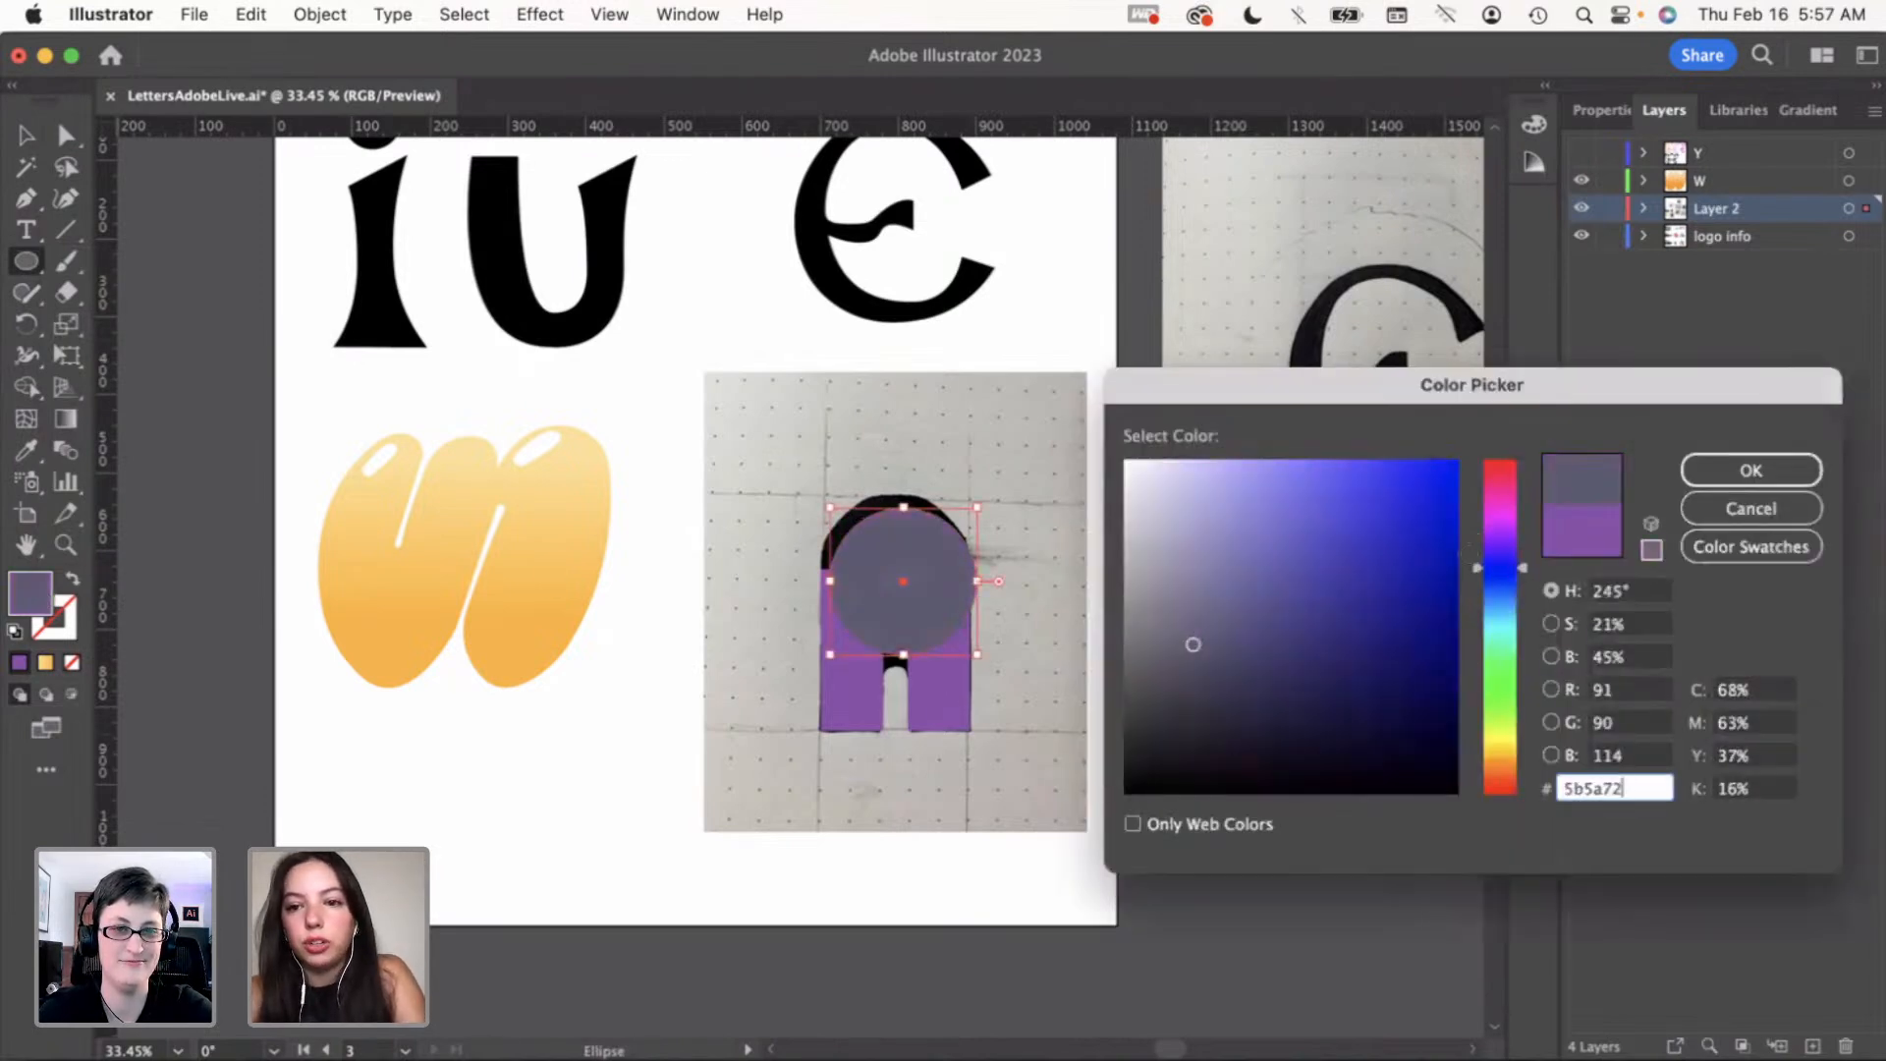
{"action": "left_click", "coordinate": [1709, 472]}
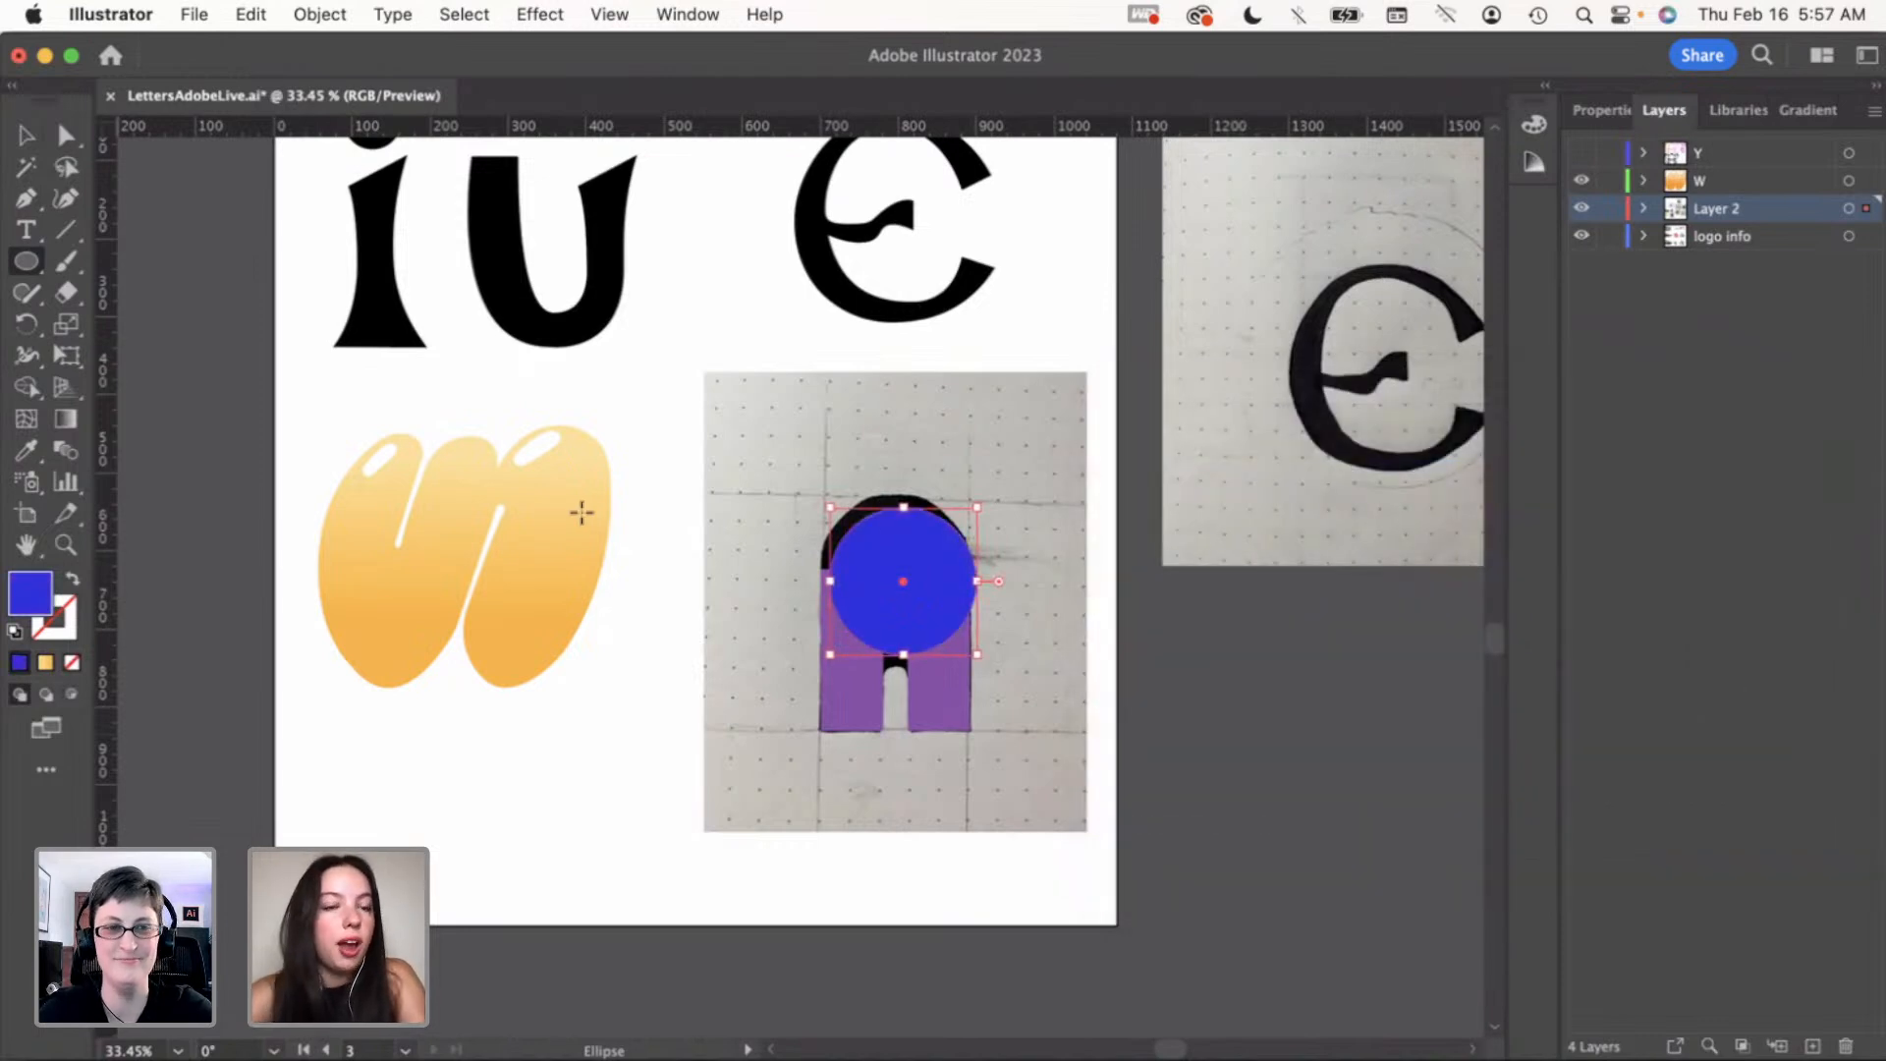
Move the blue circle up and over so it lines up with the top of the sketched A's arch
{"action": "left_click", "coordinate": [24, 137]}
{"action": "left_click", "coordinate": [1110, 712]}
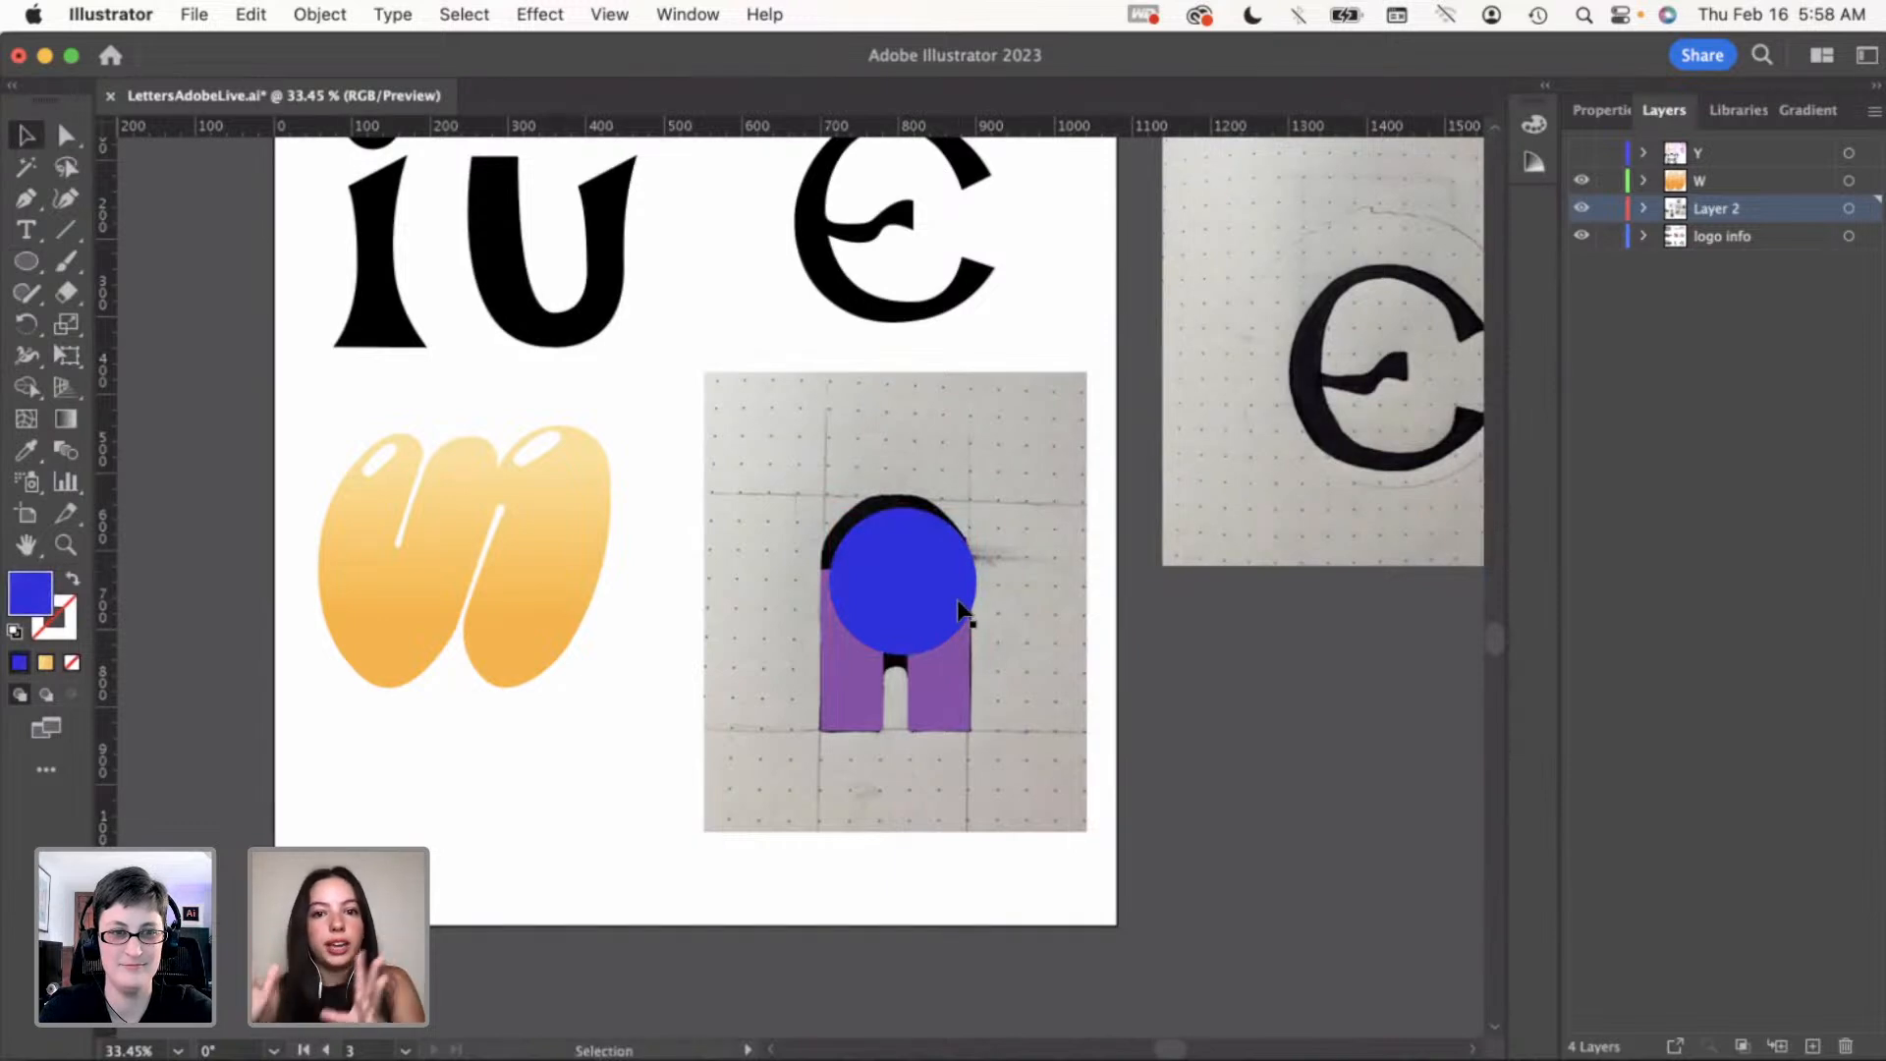
{"action": "left_click_drag", "start_coordinate": [960, 611], "coordinate": [917, 573]}
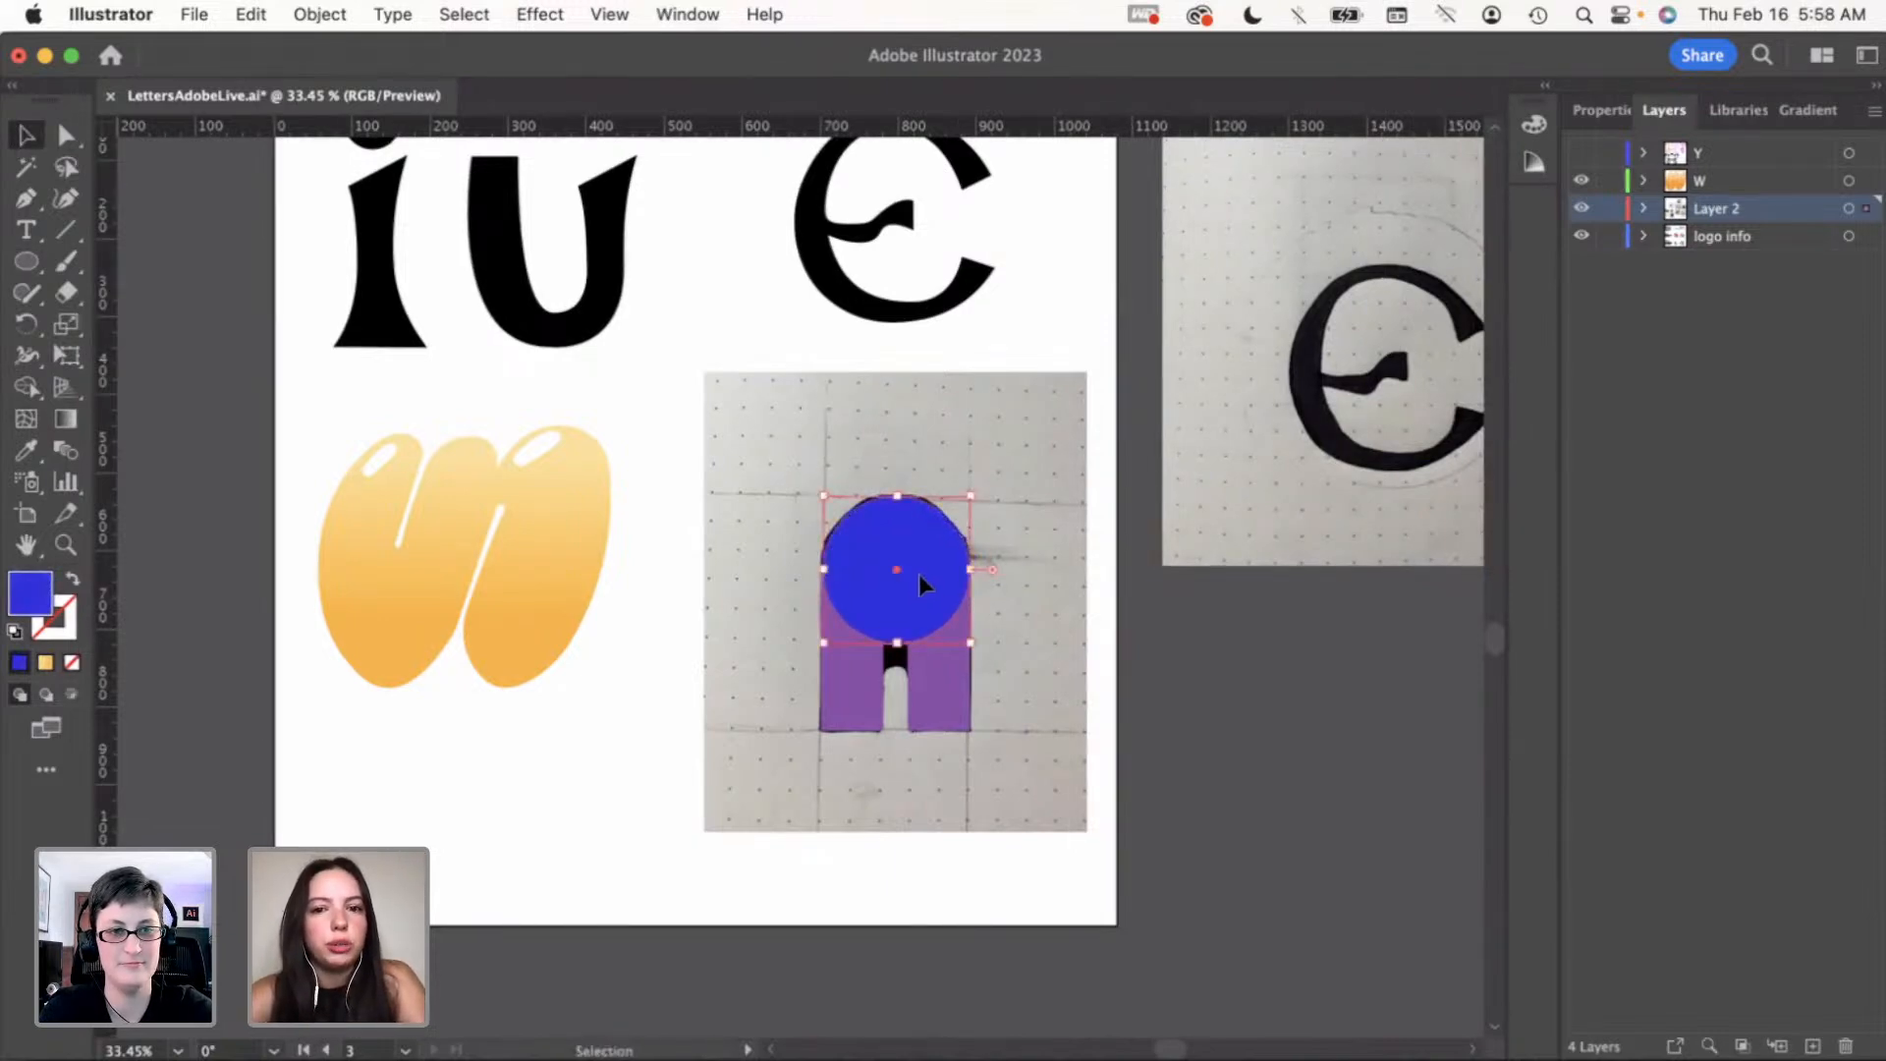
Delete the blue circle's bottom anchor point to leave a semicircle, and nudge it into place on the two legs
{"action": "scroll", "coordinate": [918, 573], "scroll_direction": "up", "scroll_amount": 3}
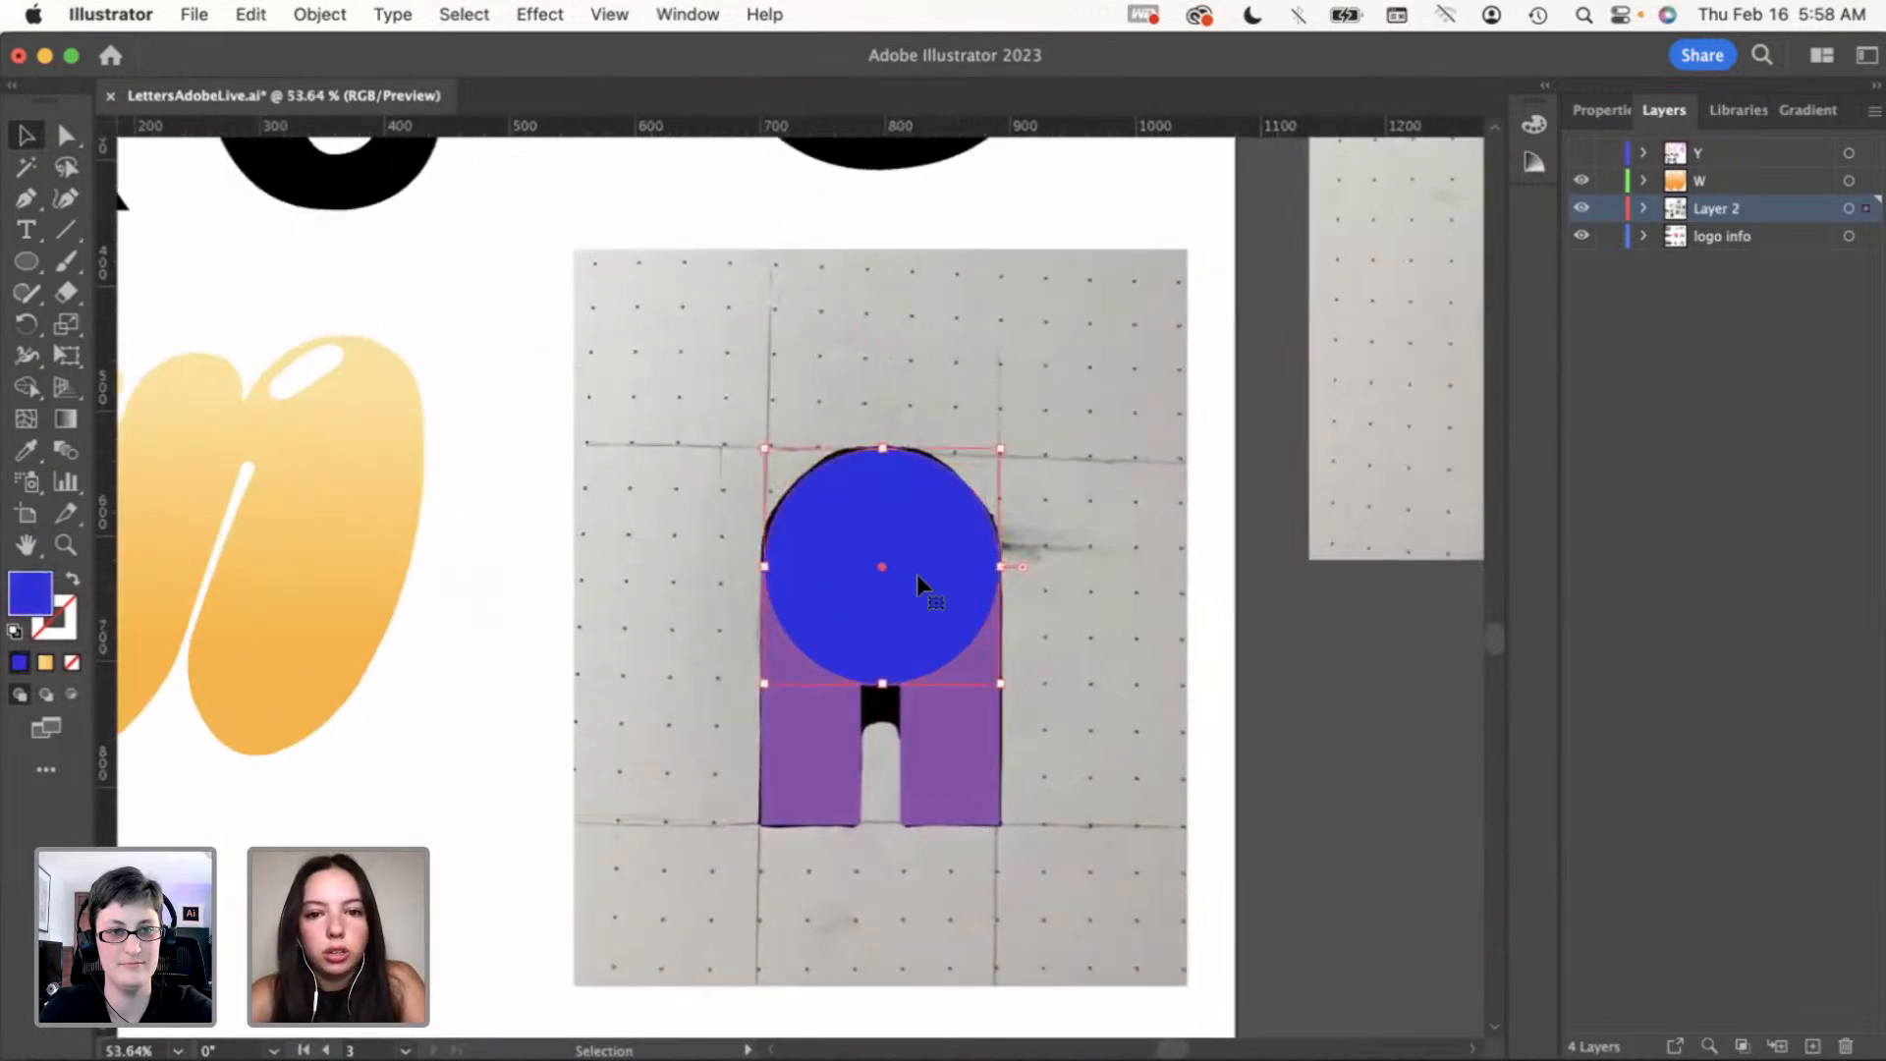
{"action": "scroll", "coordinate": [917, 573], "scroll_direction": "up", "scroll_amount": 2}
{"action": "key", "text": "a"}
{"action": "left_click", "coordinate": [876, 709]}
{"action": "key", "text": "Delete"}
{"action": "key", "text": "v"}
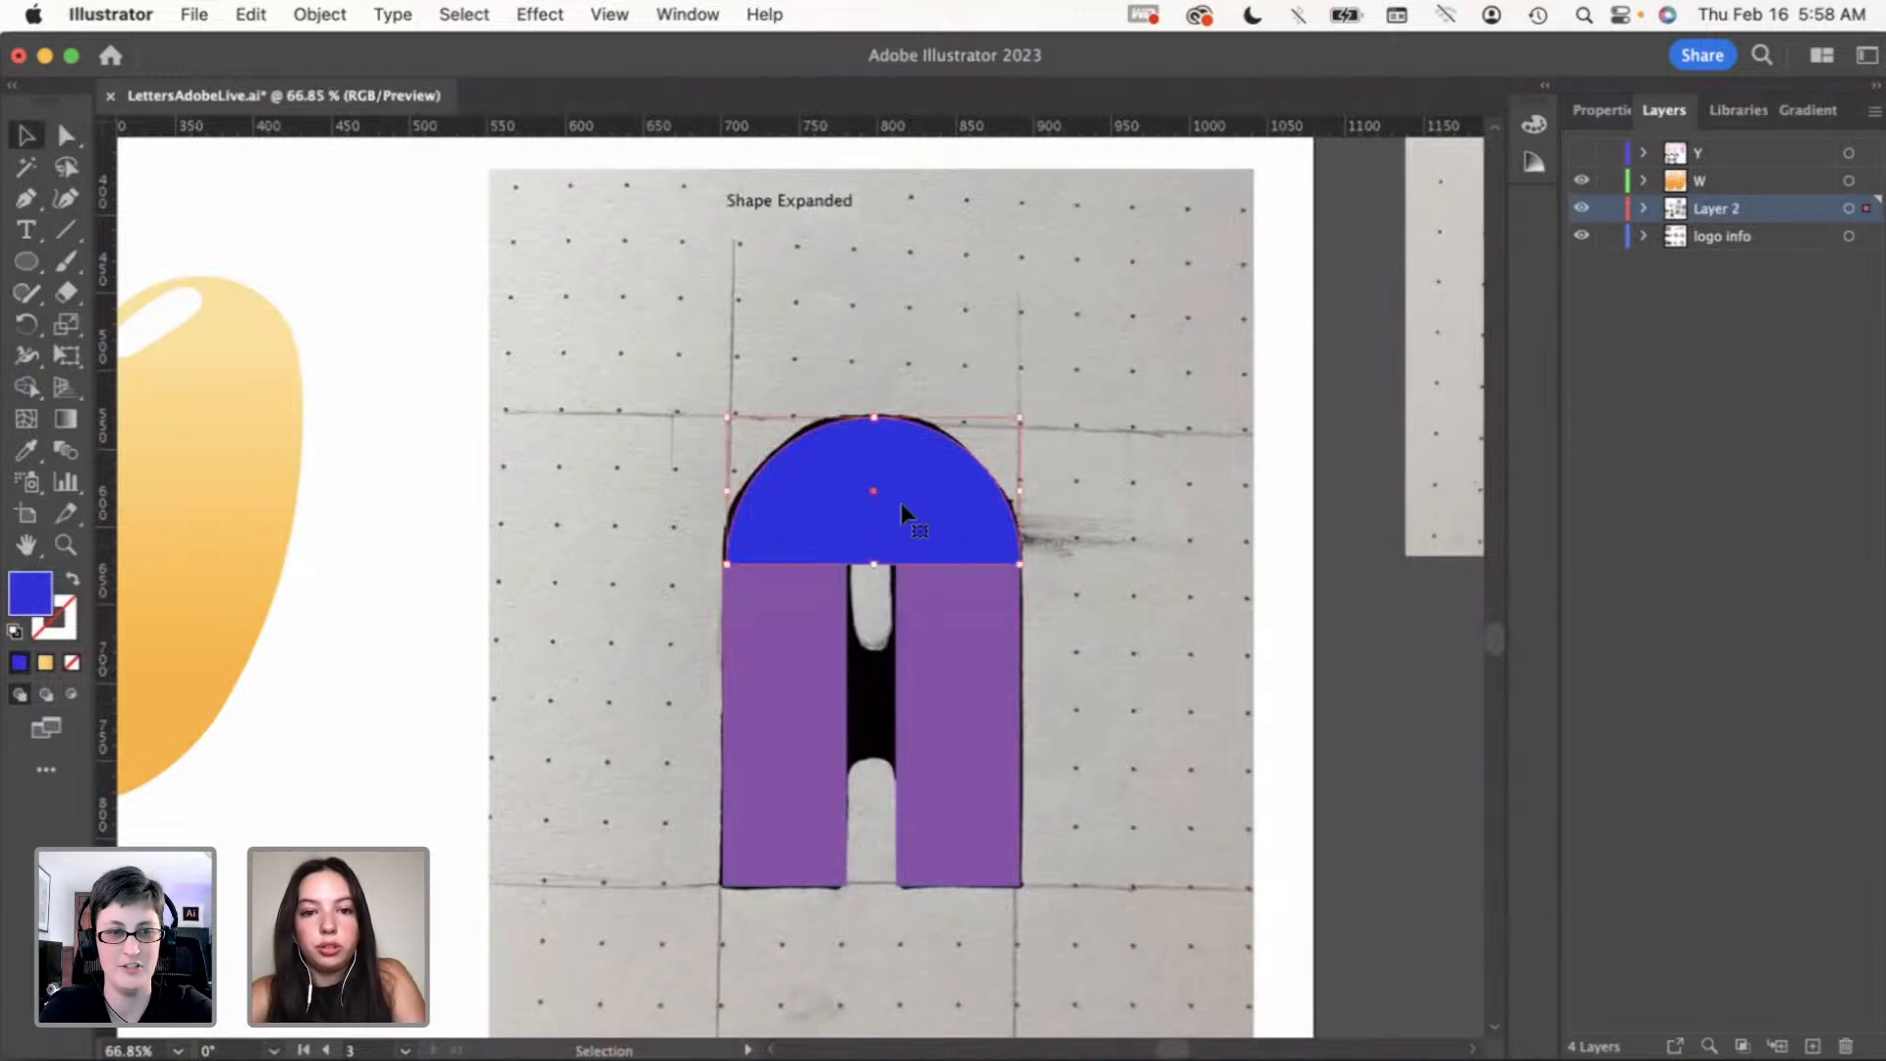
{"action": "mouse_move", "coordinate": [899, 503]}
{"action": "left_mouse_down"}
{"action": "mouse_move", "coordinate": [896, 458]}
{"action": "mouse_move", "coordinate": [898, 499]}
{"action": "left_mouse_up"}
Move the A sketch photo off the artboard, placing it below the E sketch and leaving the vector shapes in place
{"action": "left_click", "coordinate": [634, 639]}
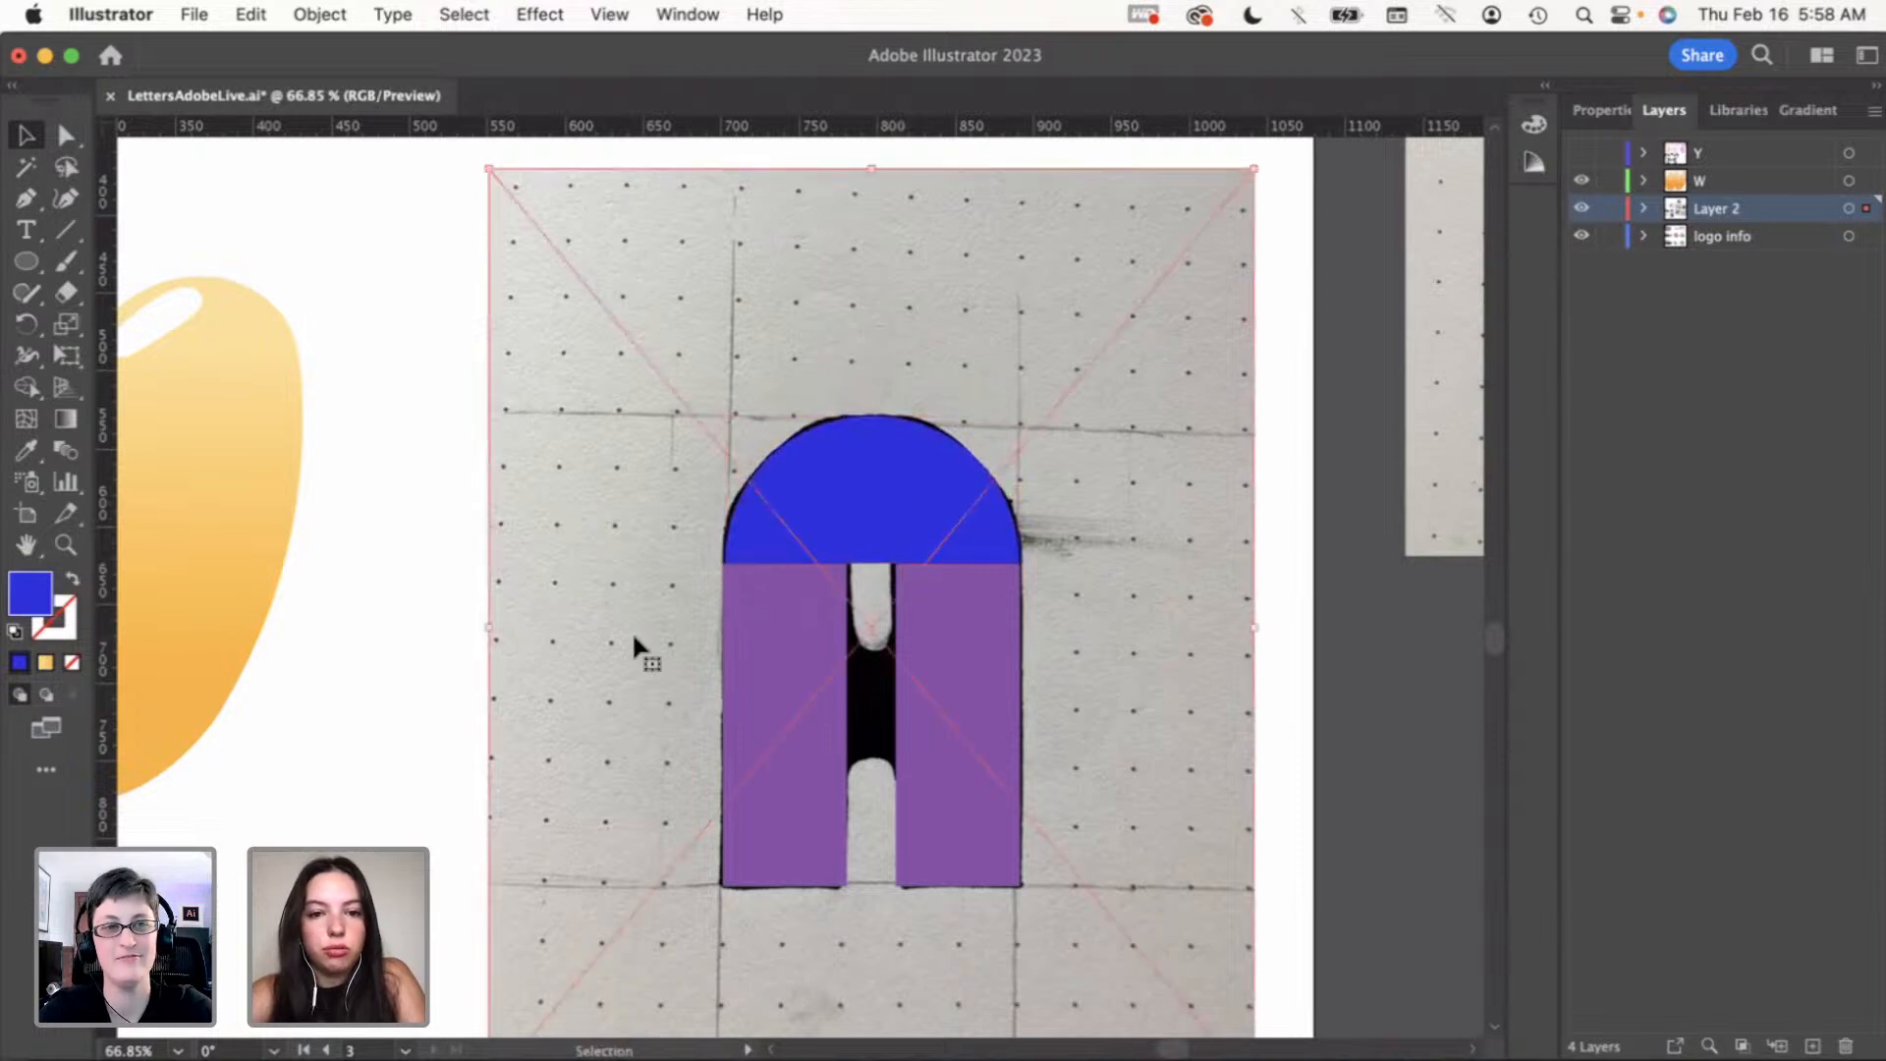
{"action": "scroll", "coordinate": [633, 629], "scroll_direction": "down", "scroll_amount": 5}
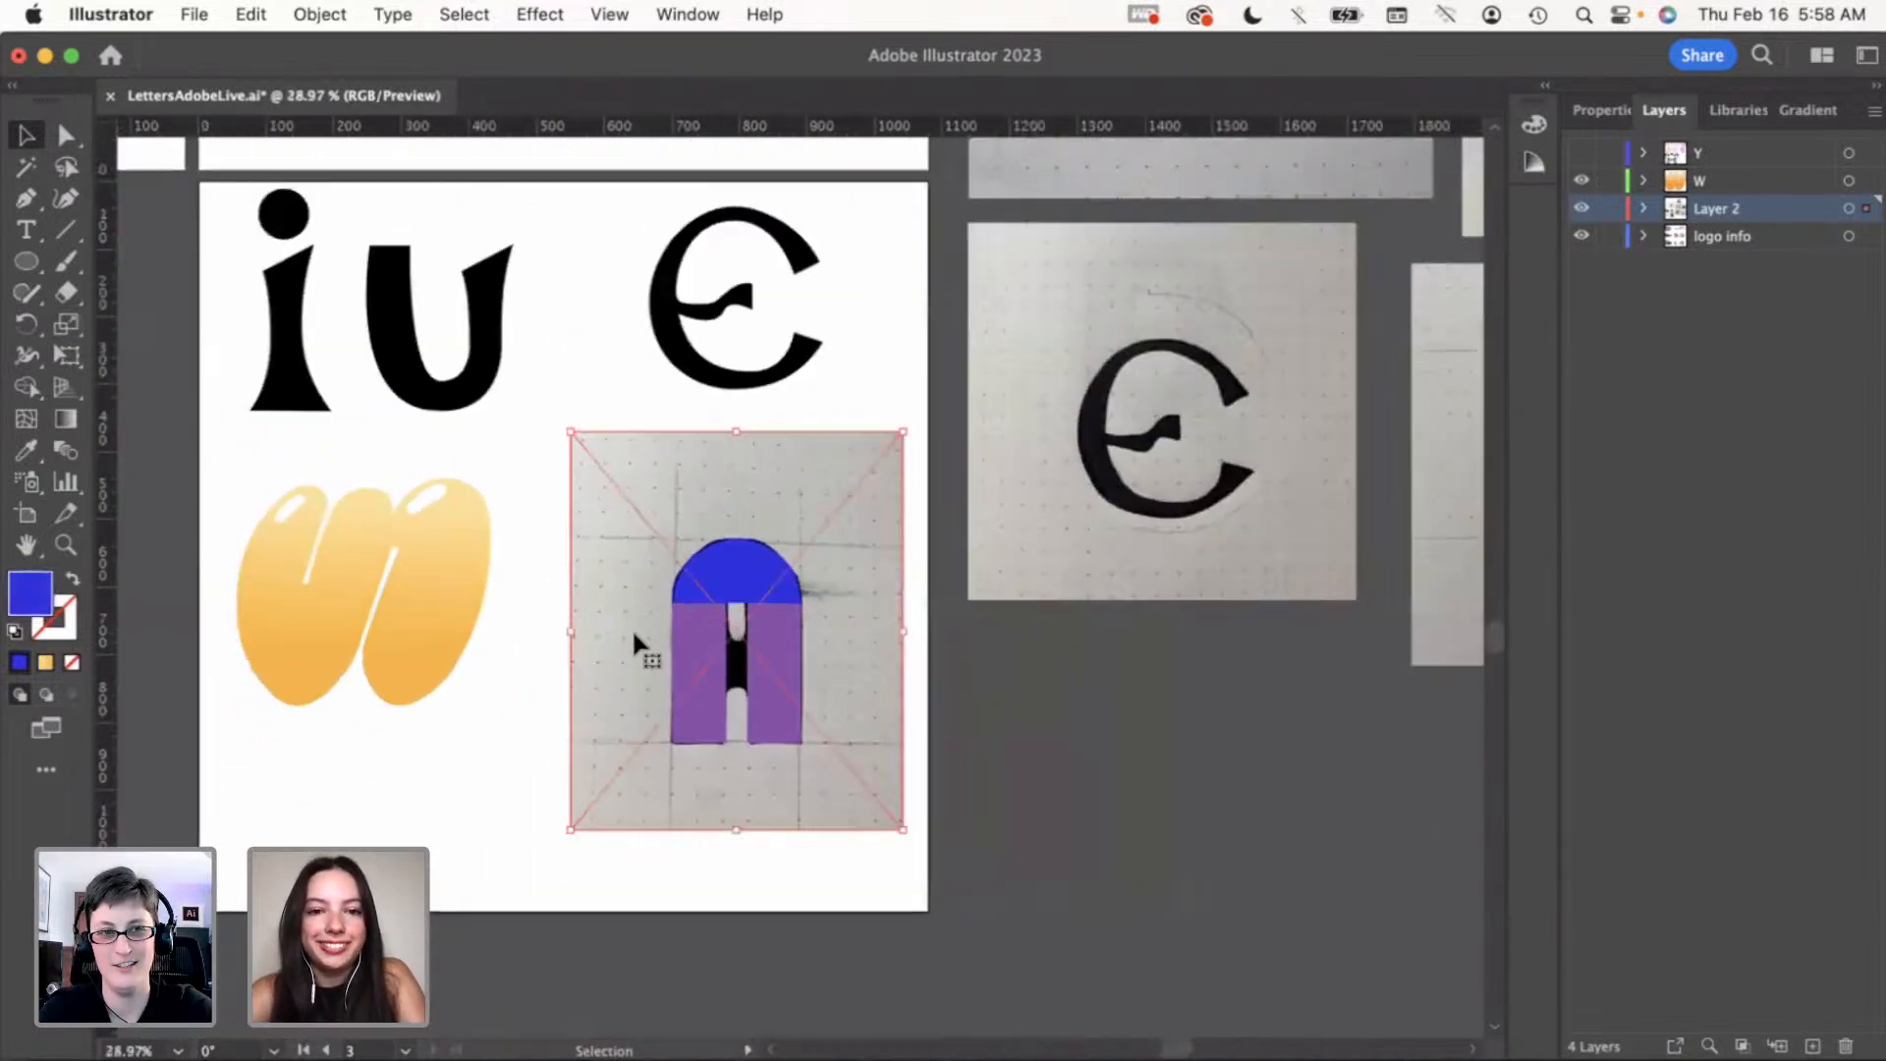
{"action": "left_click_drag", "start_coordinate": [599, 568], "coordinate": [1122, 758]}
Scale the blue semicircle to match the outer edges of both purple legs and seat it flush on top of them
{"action": "scroll", "coordinate": [676, 633], "scroll_direction": "up", "scroll_amount": 6}
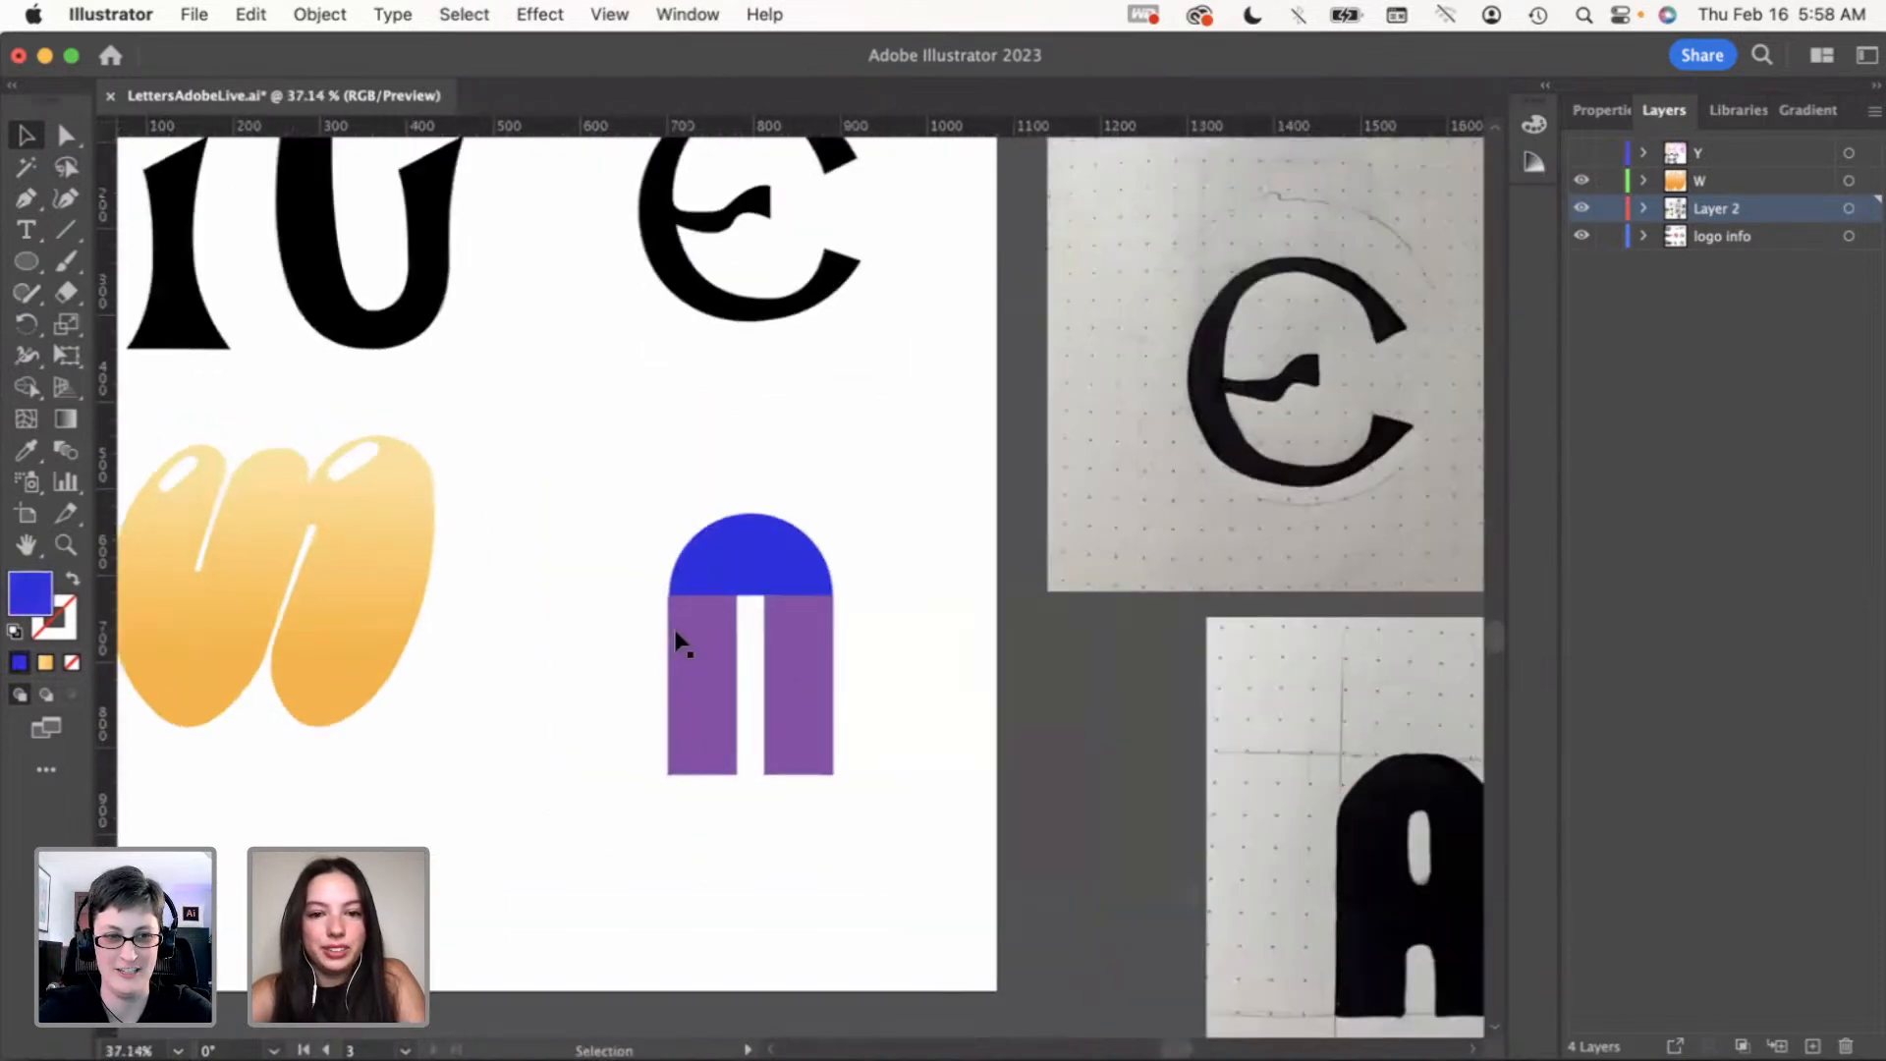
{"action": "scroll", "coordinate": [827, 503], "scroll_direction": "up", "scroll_amount": 2}
{"action": "left_click", "coordinate": [827, 502]}
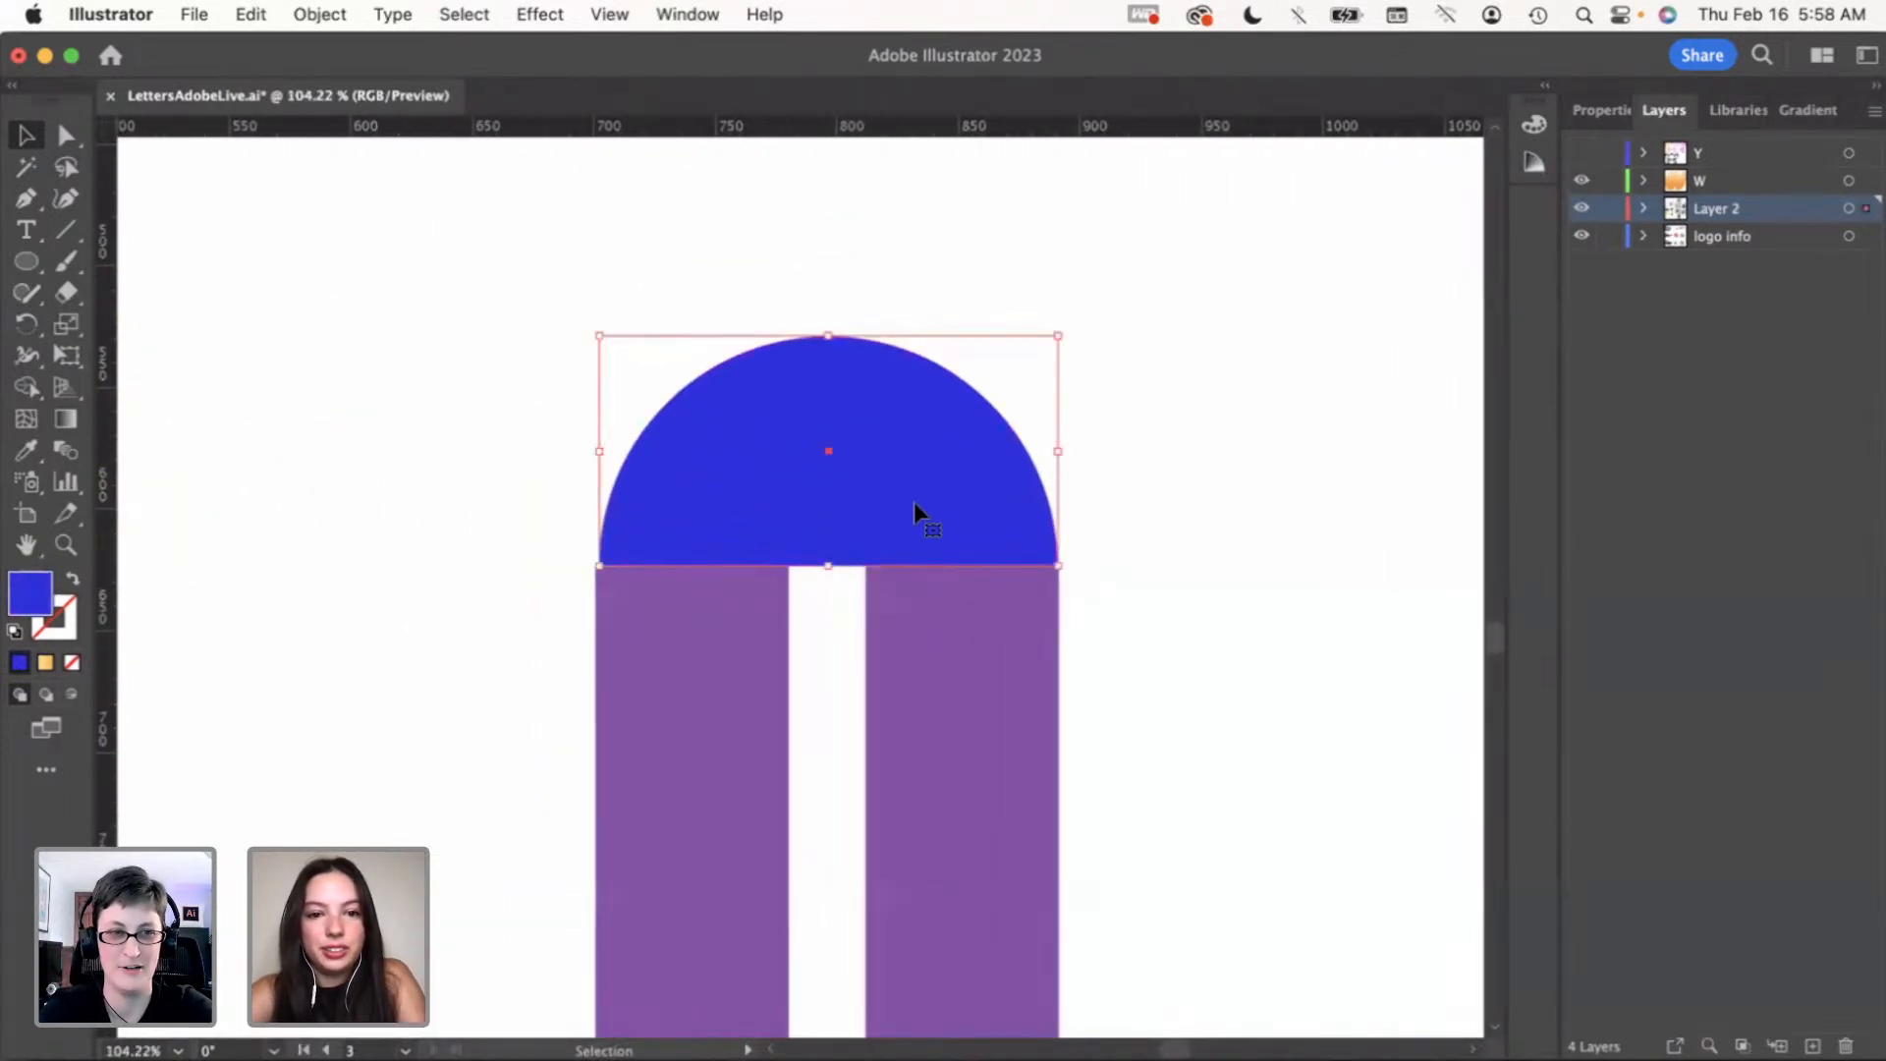
{"action": "left_click_drag", "start_coordinate": [1062, 455], "coordinate": [982, 460]}
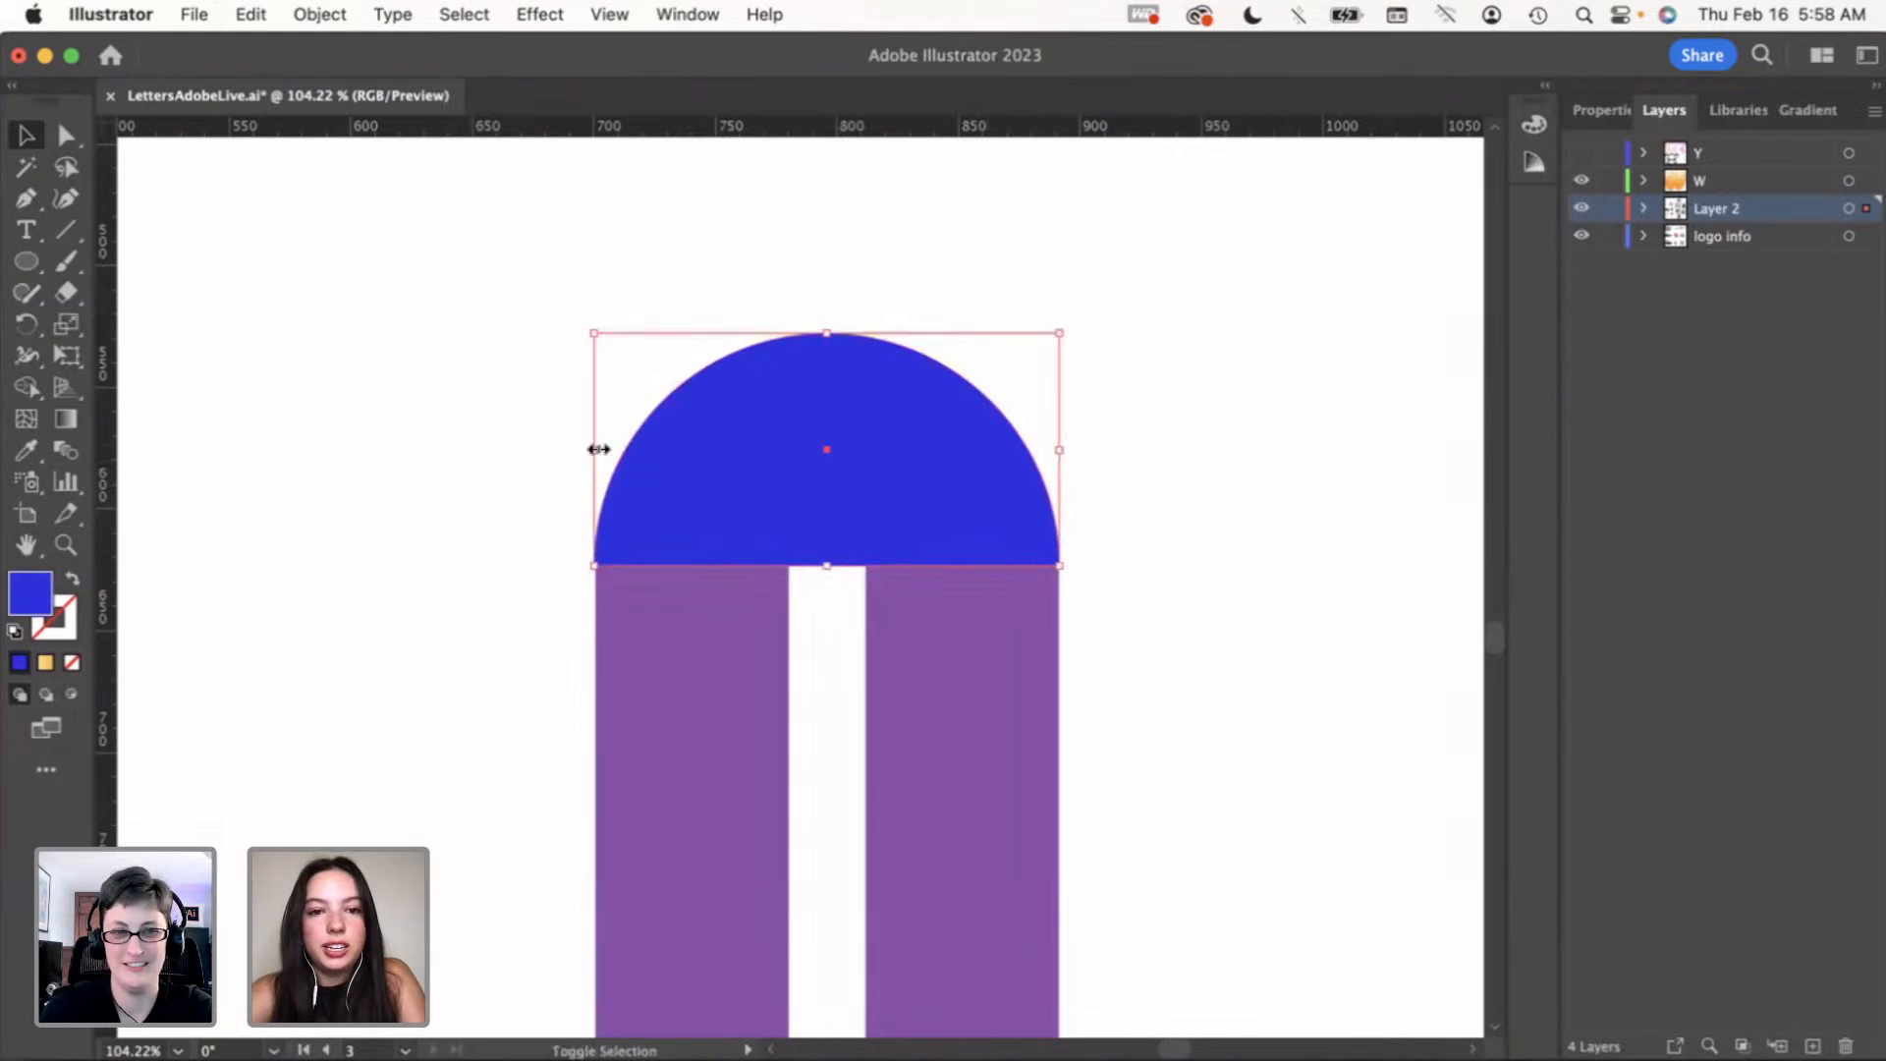
{"action": "left_click_drag", "start_coordinate": [594, 451], "coordinate": [594, 452]}
{"action": "left_click", "coordinate": [541, 453]}
{"action": "scroll", "coordinate": [783, 528], "scroll_direction": "up", "scroll_amount": 1}
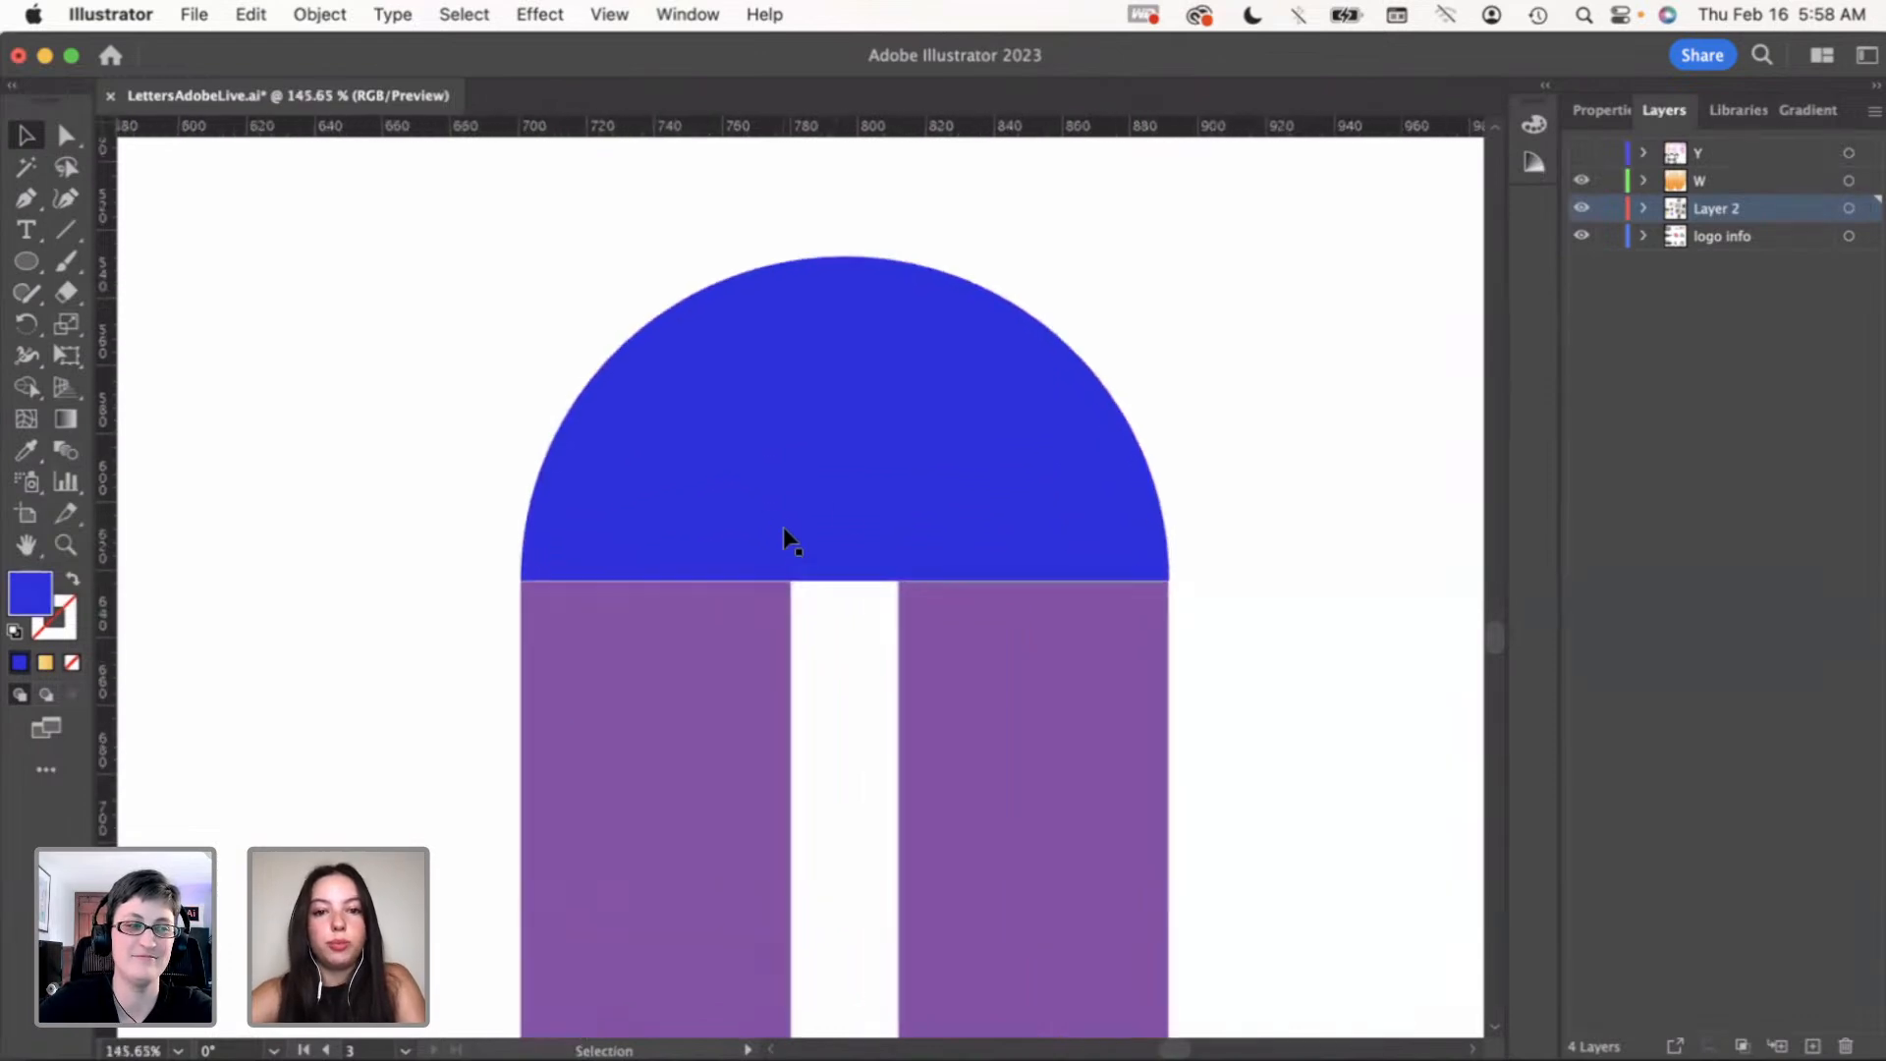
{"action": "left_click", "coordinate": [839, 504]}
{"action": "left_click", "coordinate": [393, 523]}
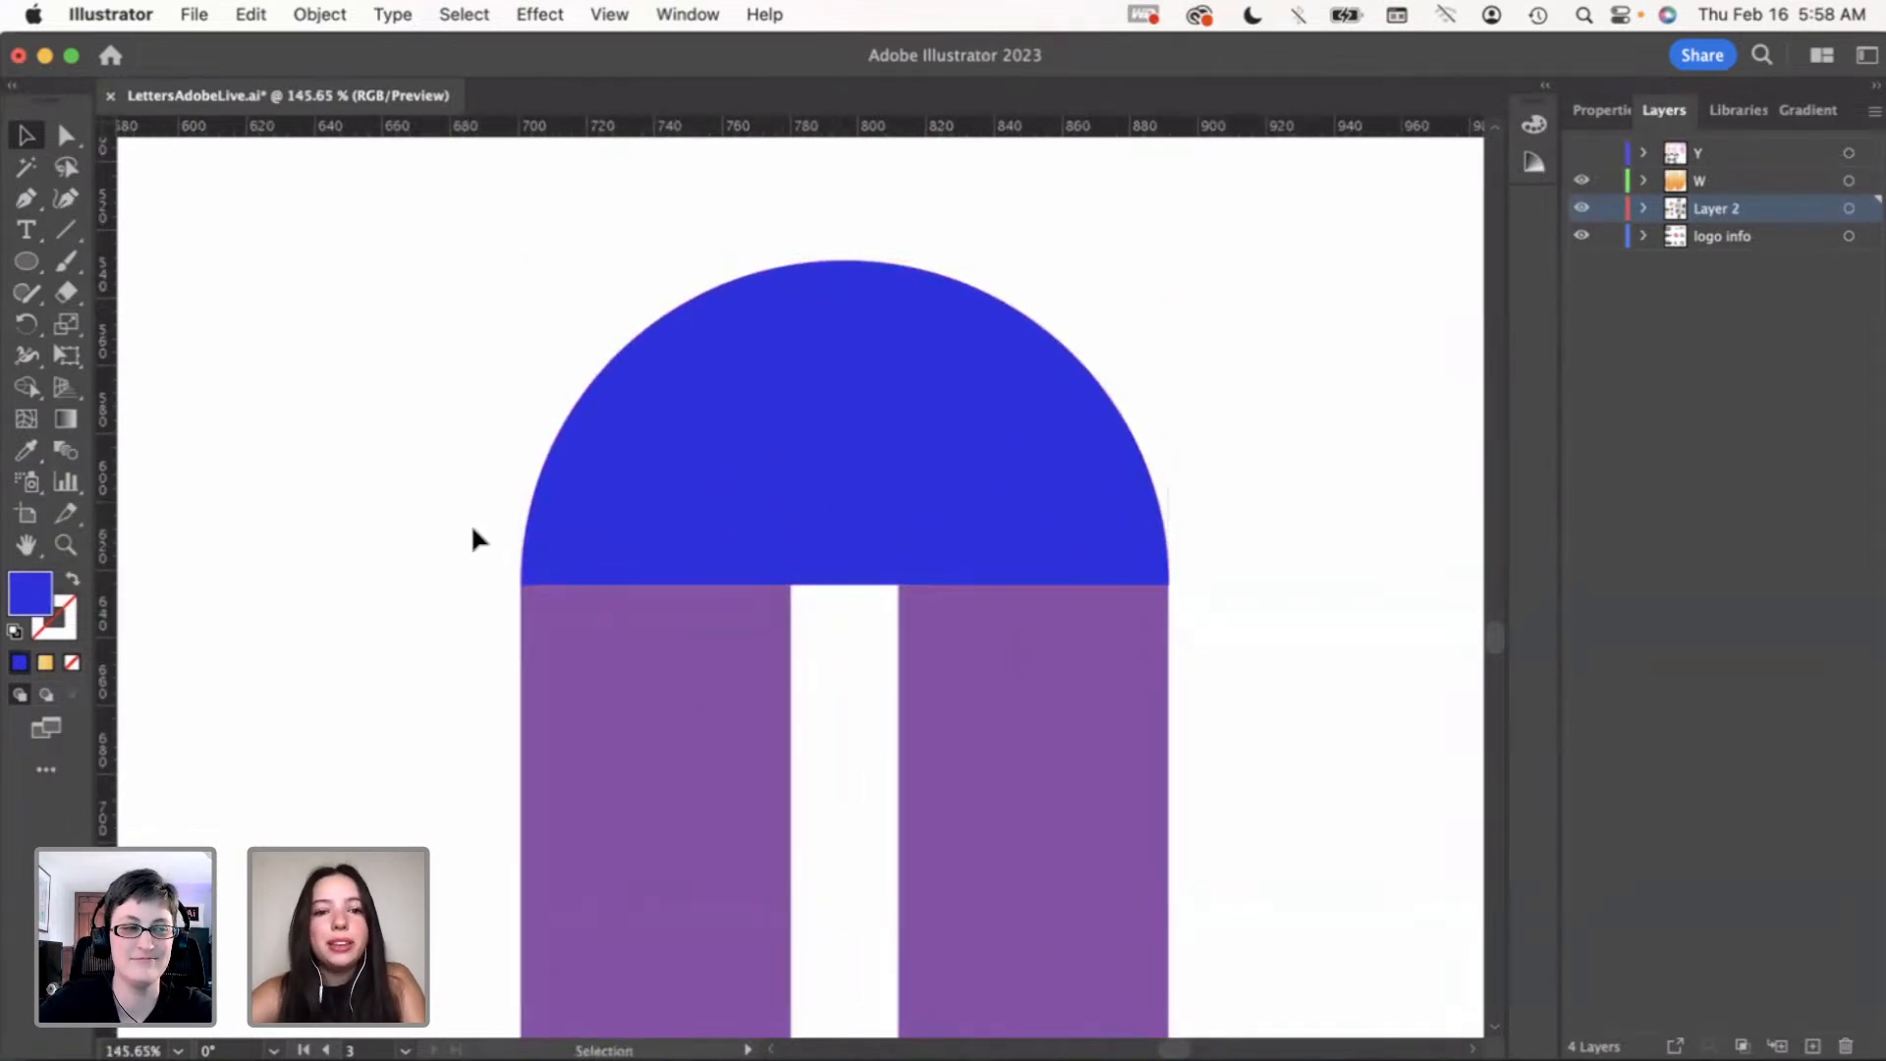
{"action": "scroll", "coordinate": [472, 530], "scroll_direction": "down", "scroll_amount": 1}
{"action": "scroll", "coordinate": [472, 529], "scroll_direction": "left", "scroll_amount": 2}
{"action": "scroll", "coordinate": [470, 531], "scroll_direction": "down", "scroll_amount": 1}
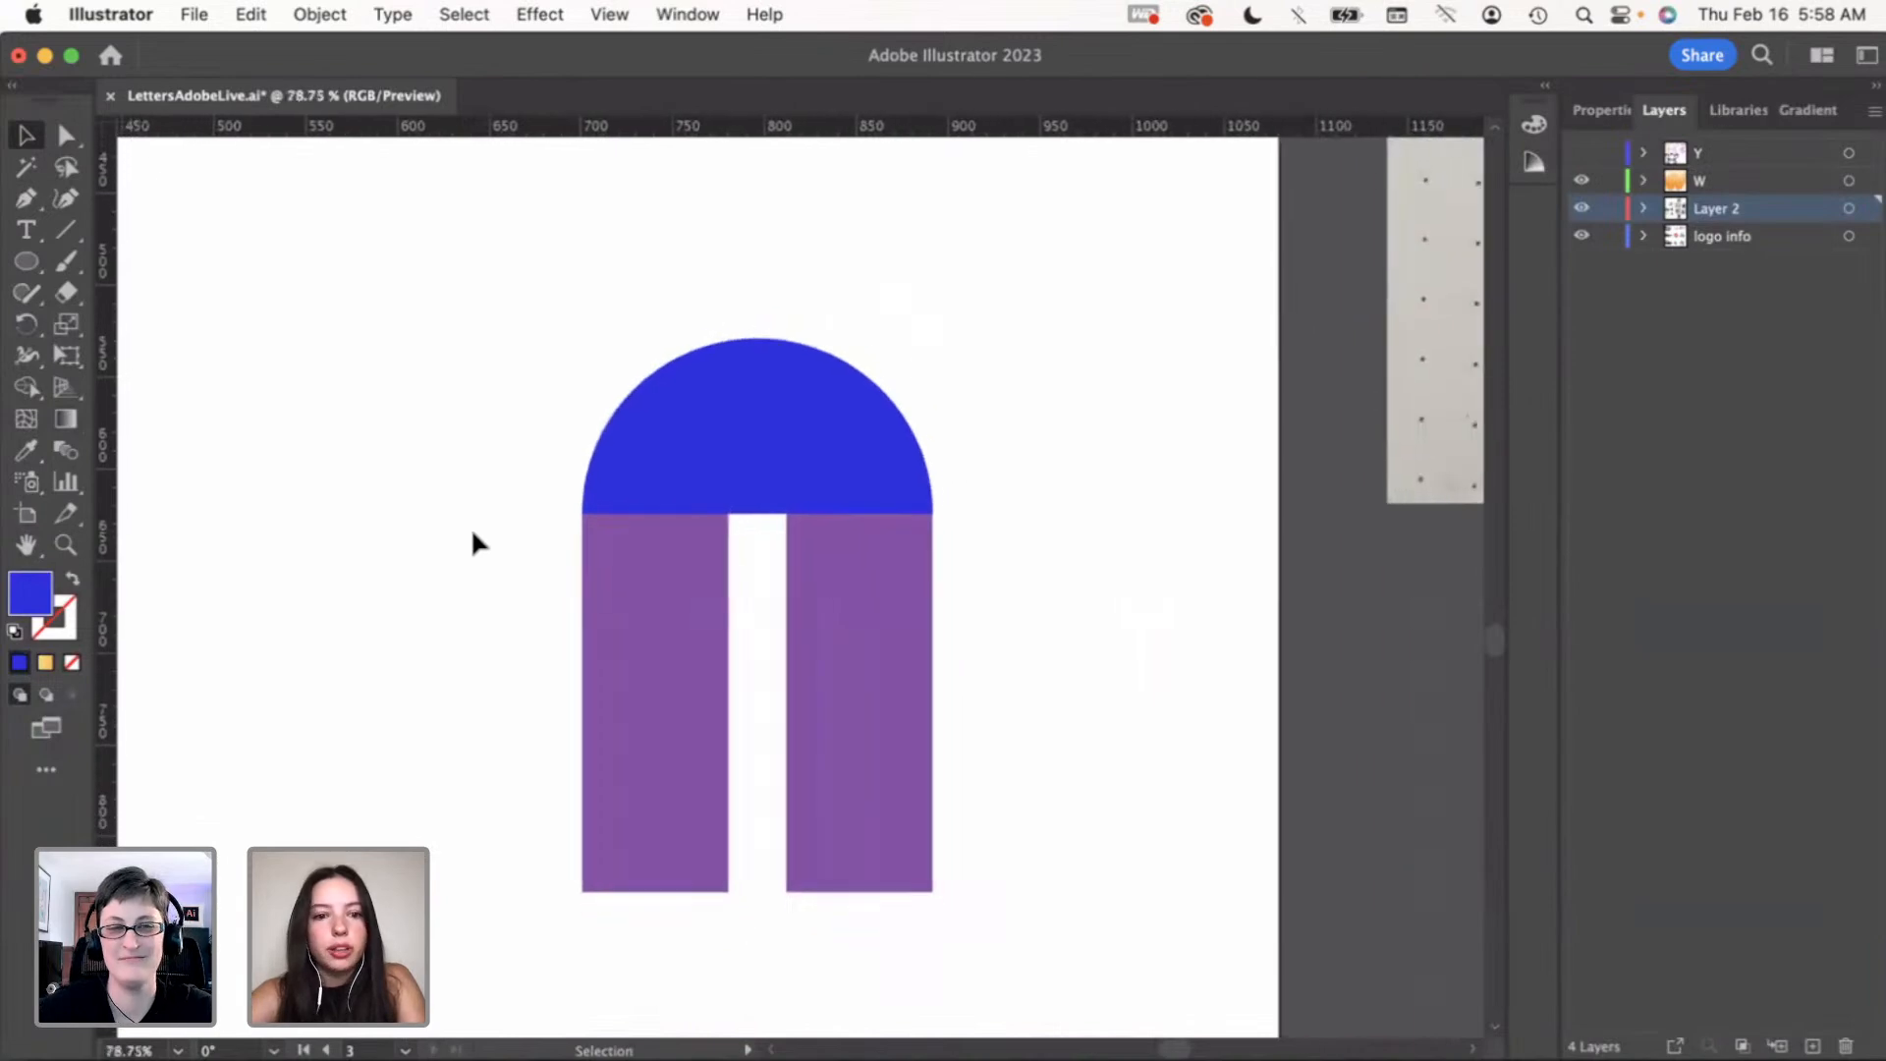
{"action": "scroll", "coordinate": [469, 533], "scroll_direction": "left", "scroll_amount": 2}
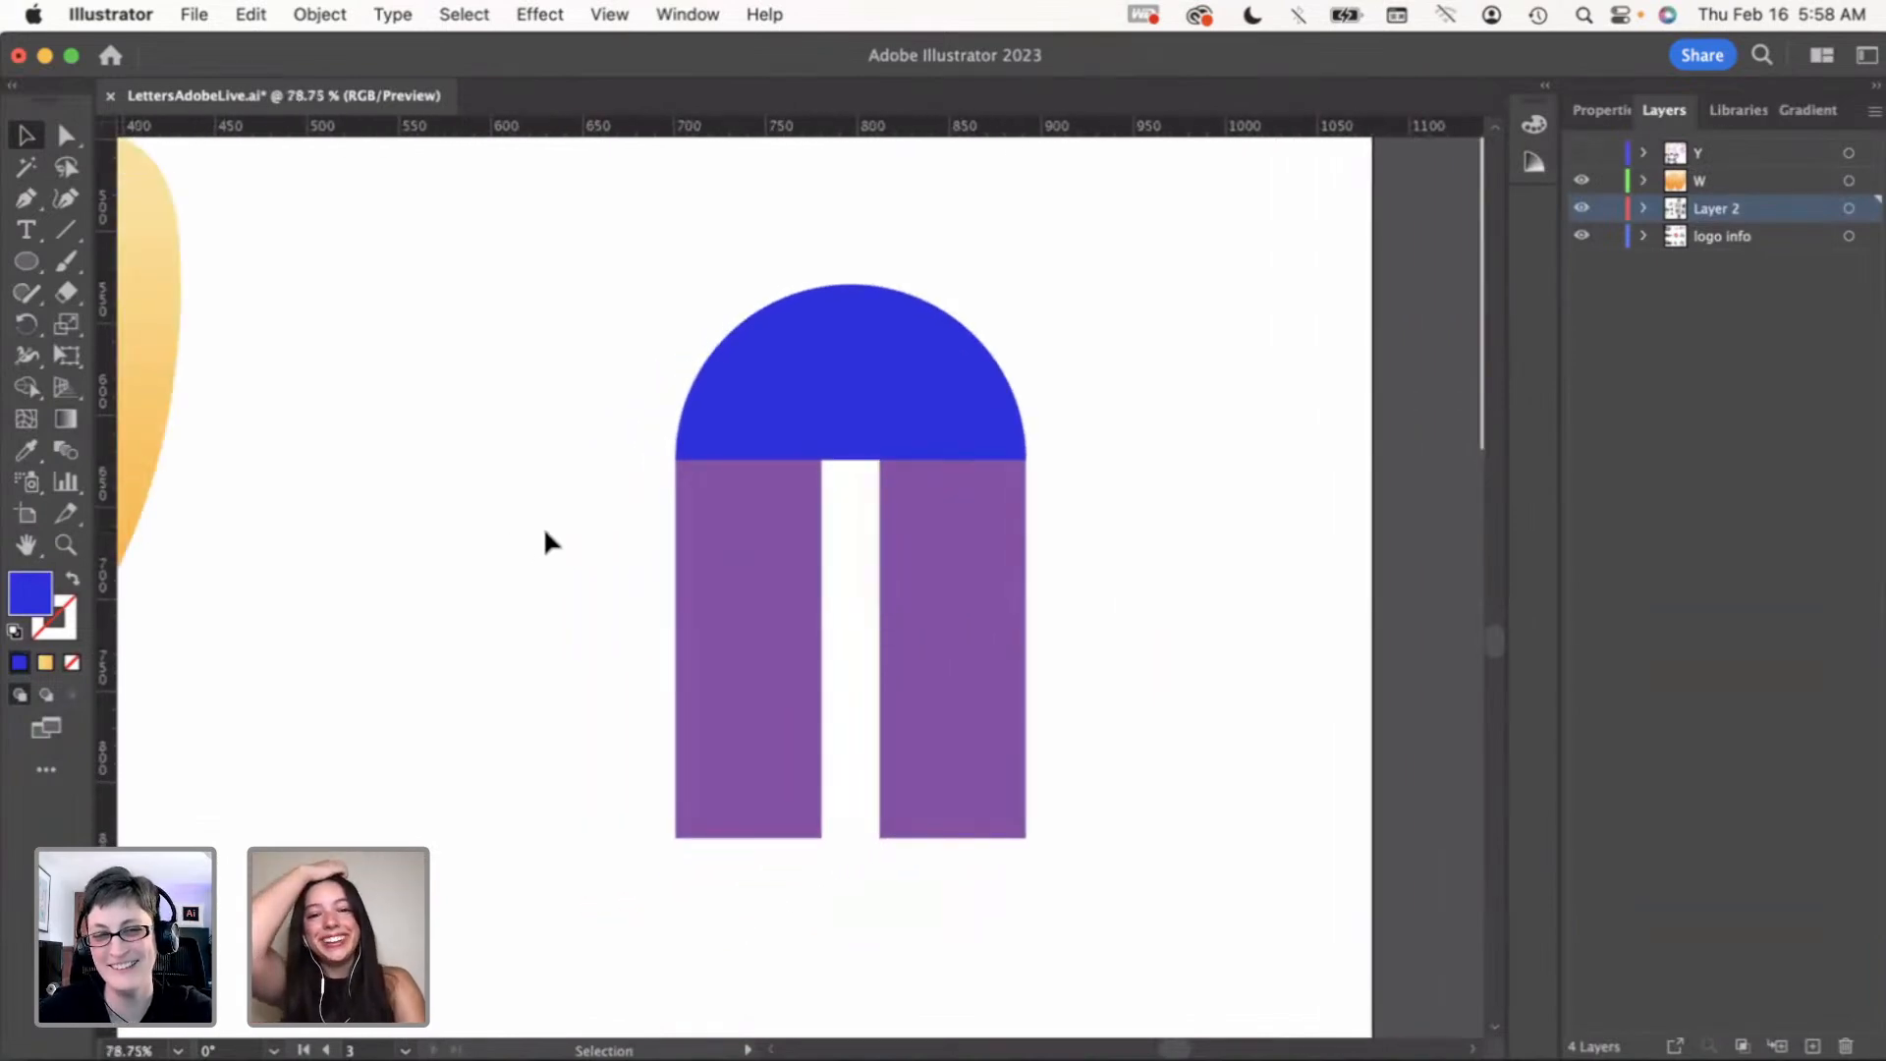
Unite the blue semicircle and the two purple legs into a single arch shape
{"action": "scroll", "coordinate": [546, 533], "scroll_direction": "down", "scroll_amount": 2}
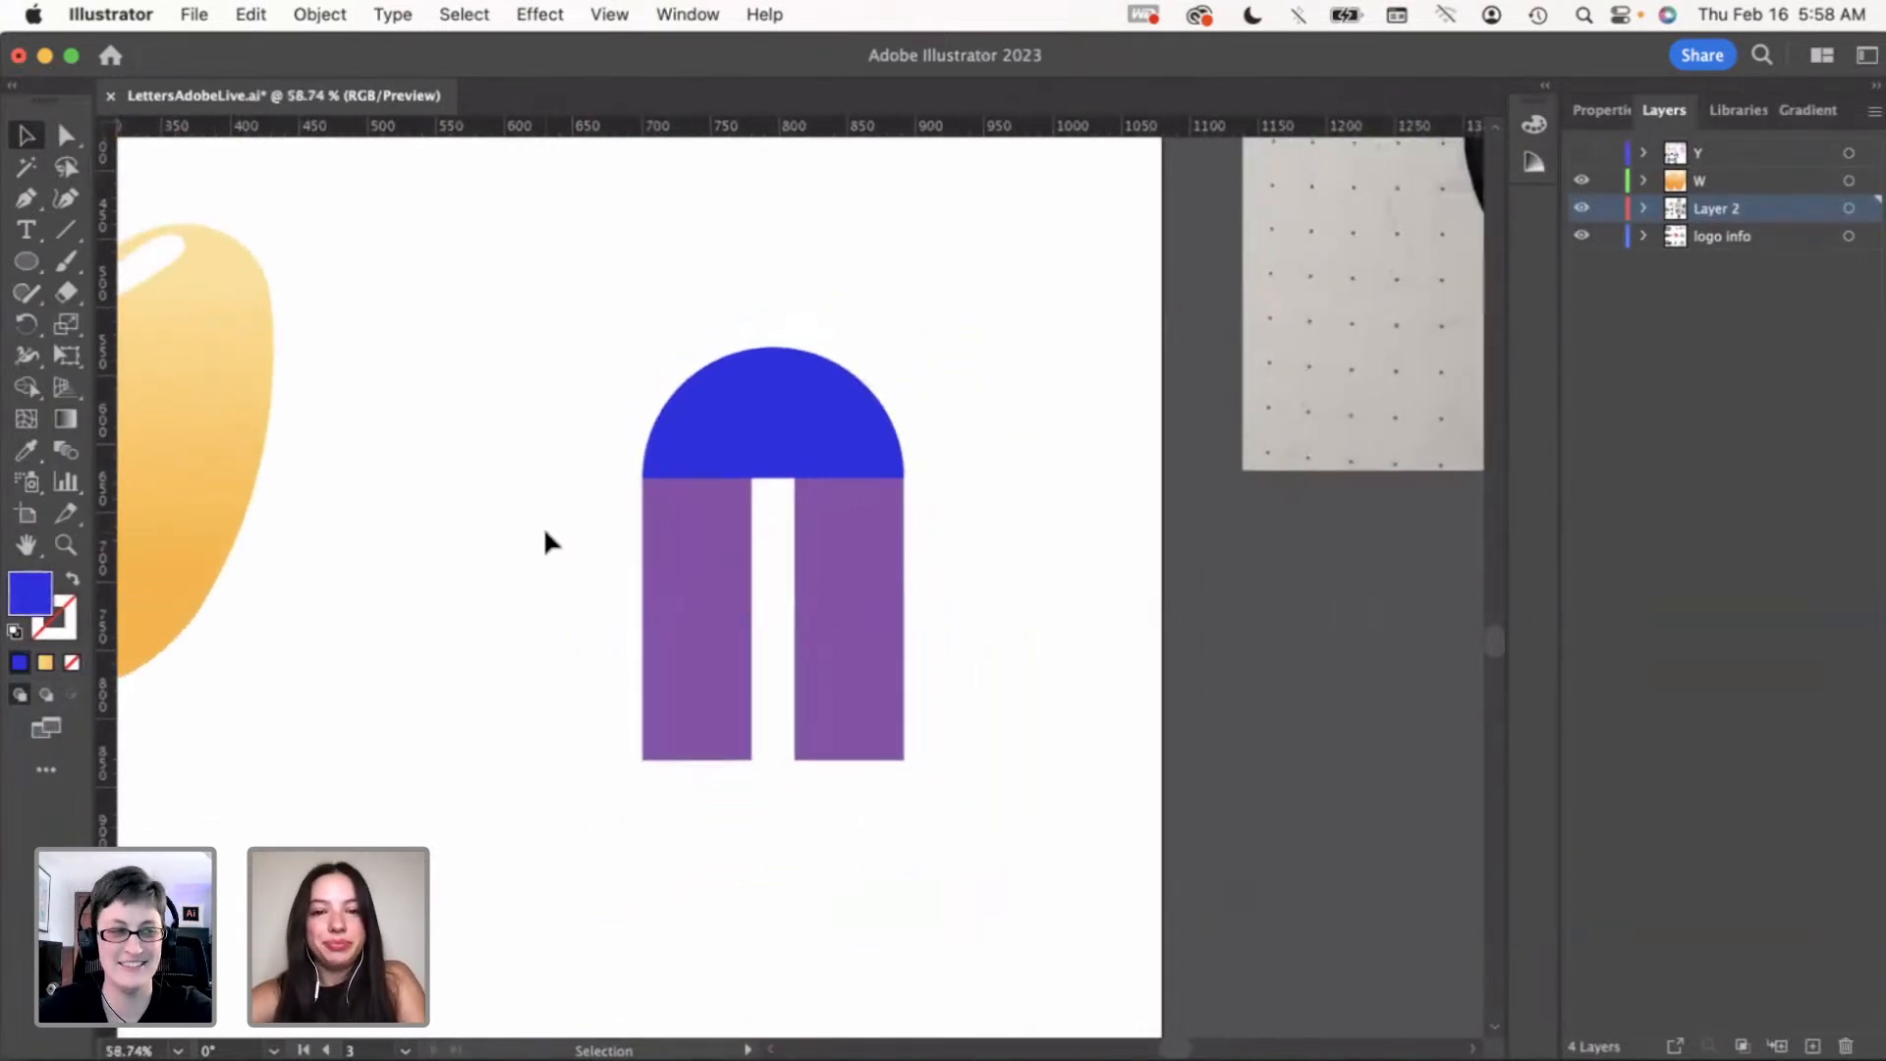
{"action": "scroll", "coordinate": [598, 570], "scroll_direction": "left", "scroll_amount": 1}
{"action": "left_click_drag", "start_coordinate": [610, 371], "coordinate": [906, 550]}
{"action": "left_click", "coordinate": [1601, 109]}
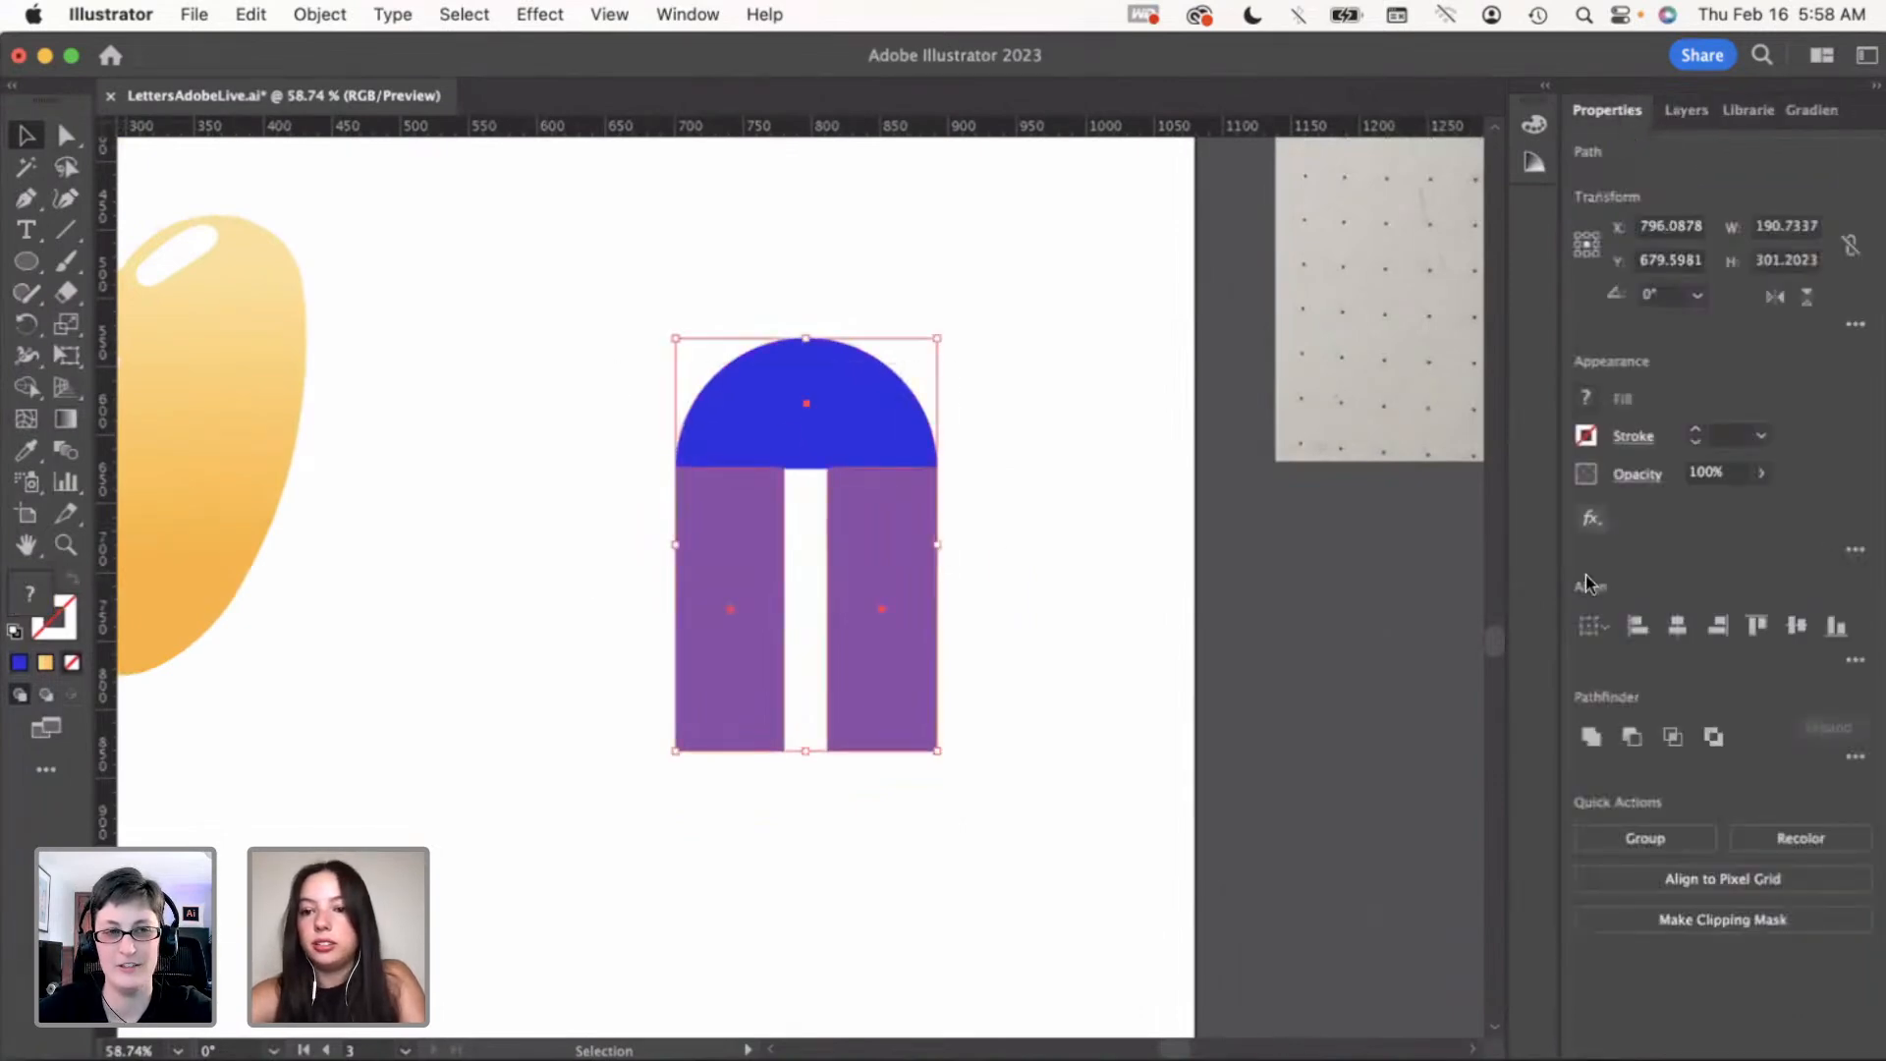
{"action": "left_click", "coordinate": [1591, 738]}
{"action": "left_click", "coordinate": [1063, 540]}
Shorten both legs of the blue arch evenly by raising their bottom anchor points, making the shape about 258 px tall
{"action": "scroll", "coordinate": [1062, 539], "scroll_direction": "down", "scroll_amount": 2}
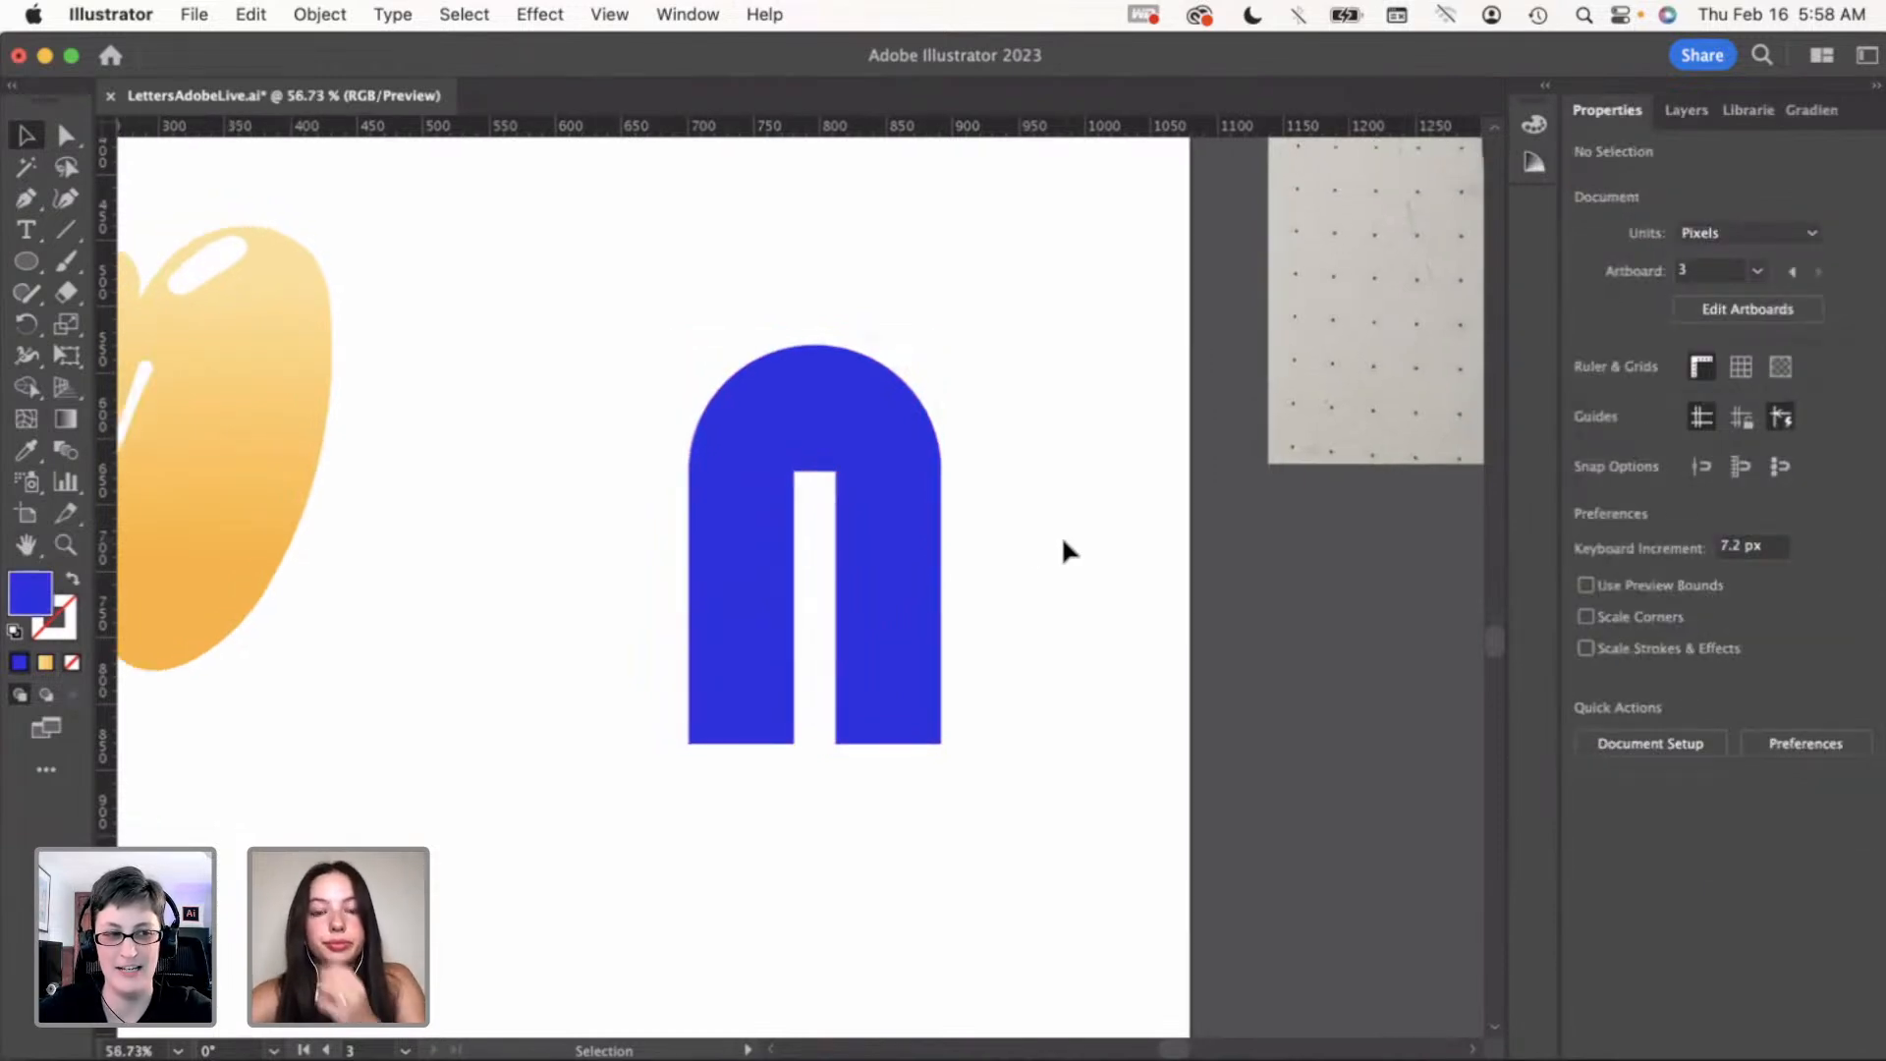
{"action": "scroll", "coordinate": [1063, 551], "scroll_direction": "down", "scroll_amount": 2}
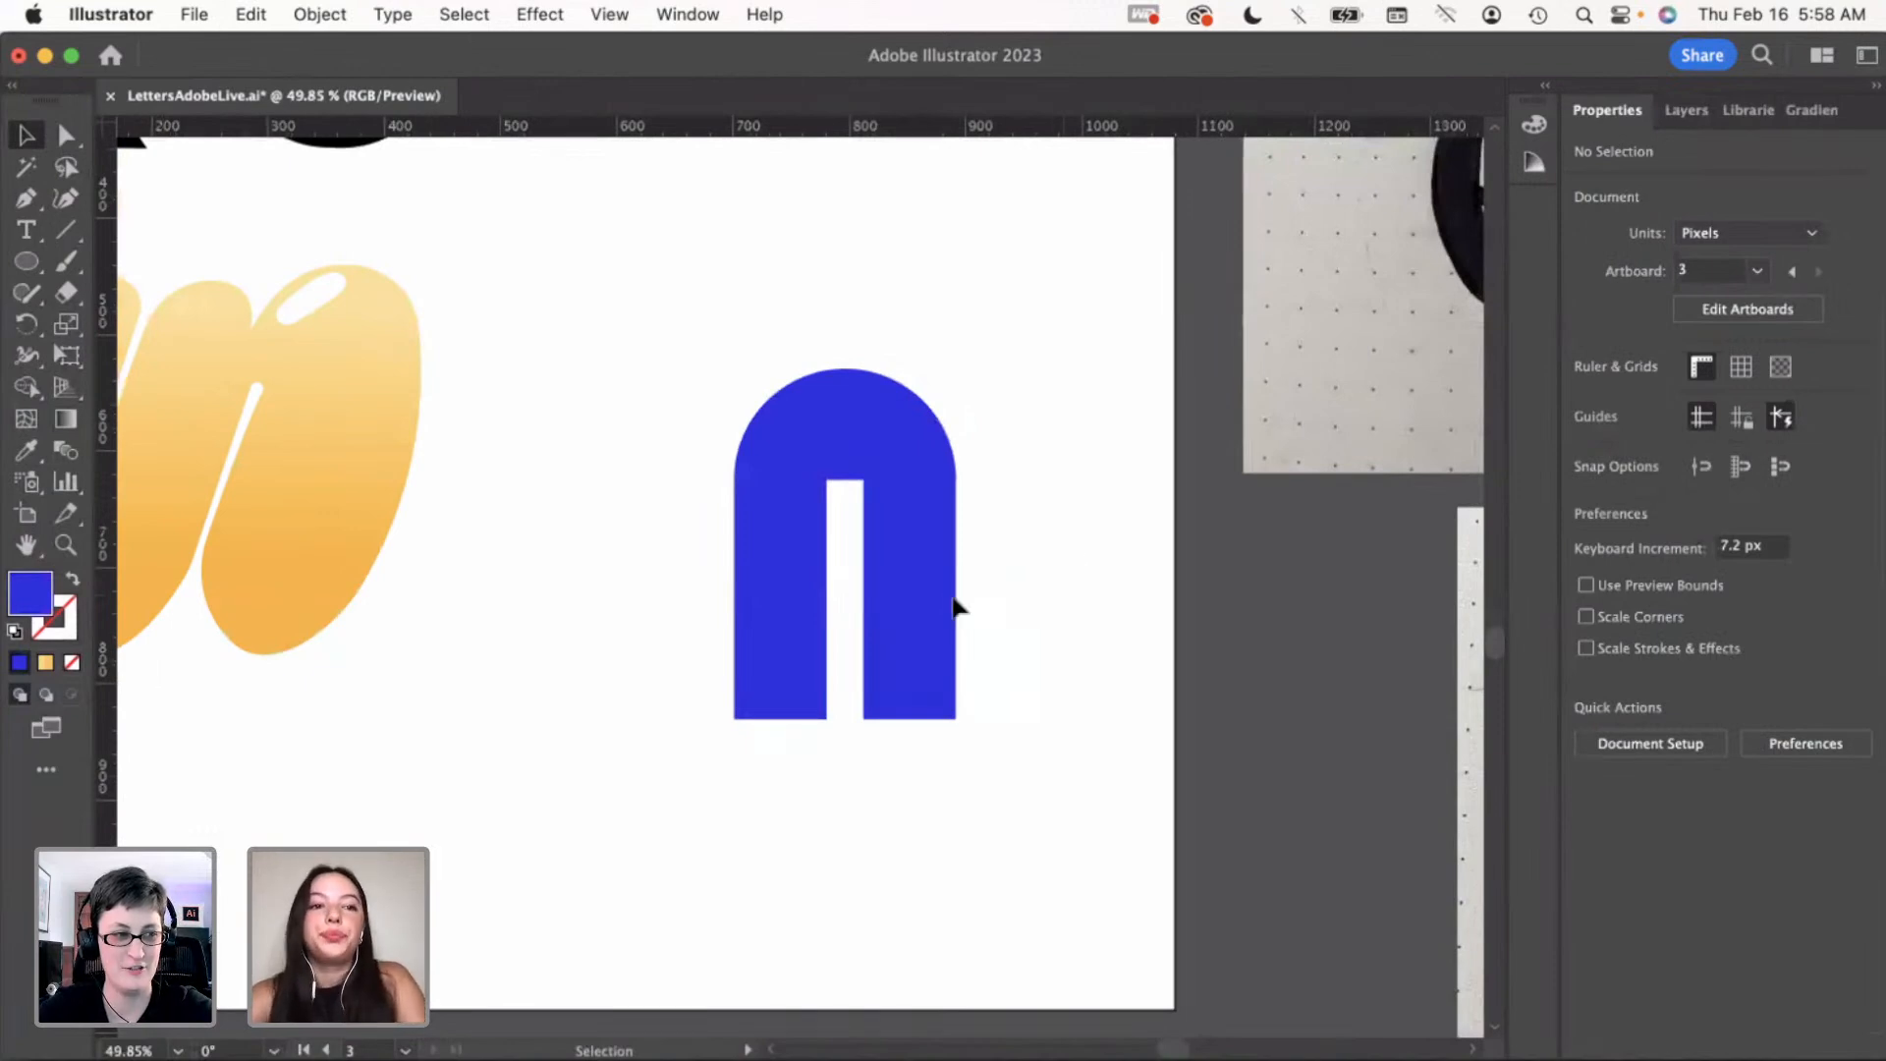
{"action": "key", "text": "a"}
{"action": "left_click_drag", "start_coordinate": [653, 672], "coordinate": [897, 668]}
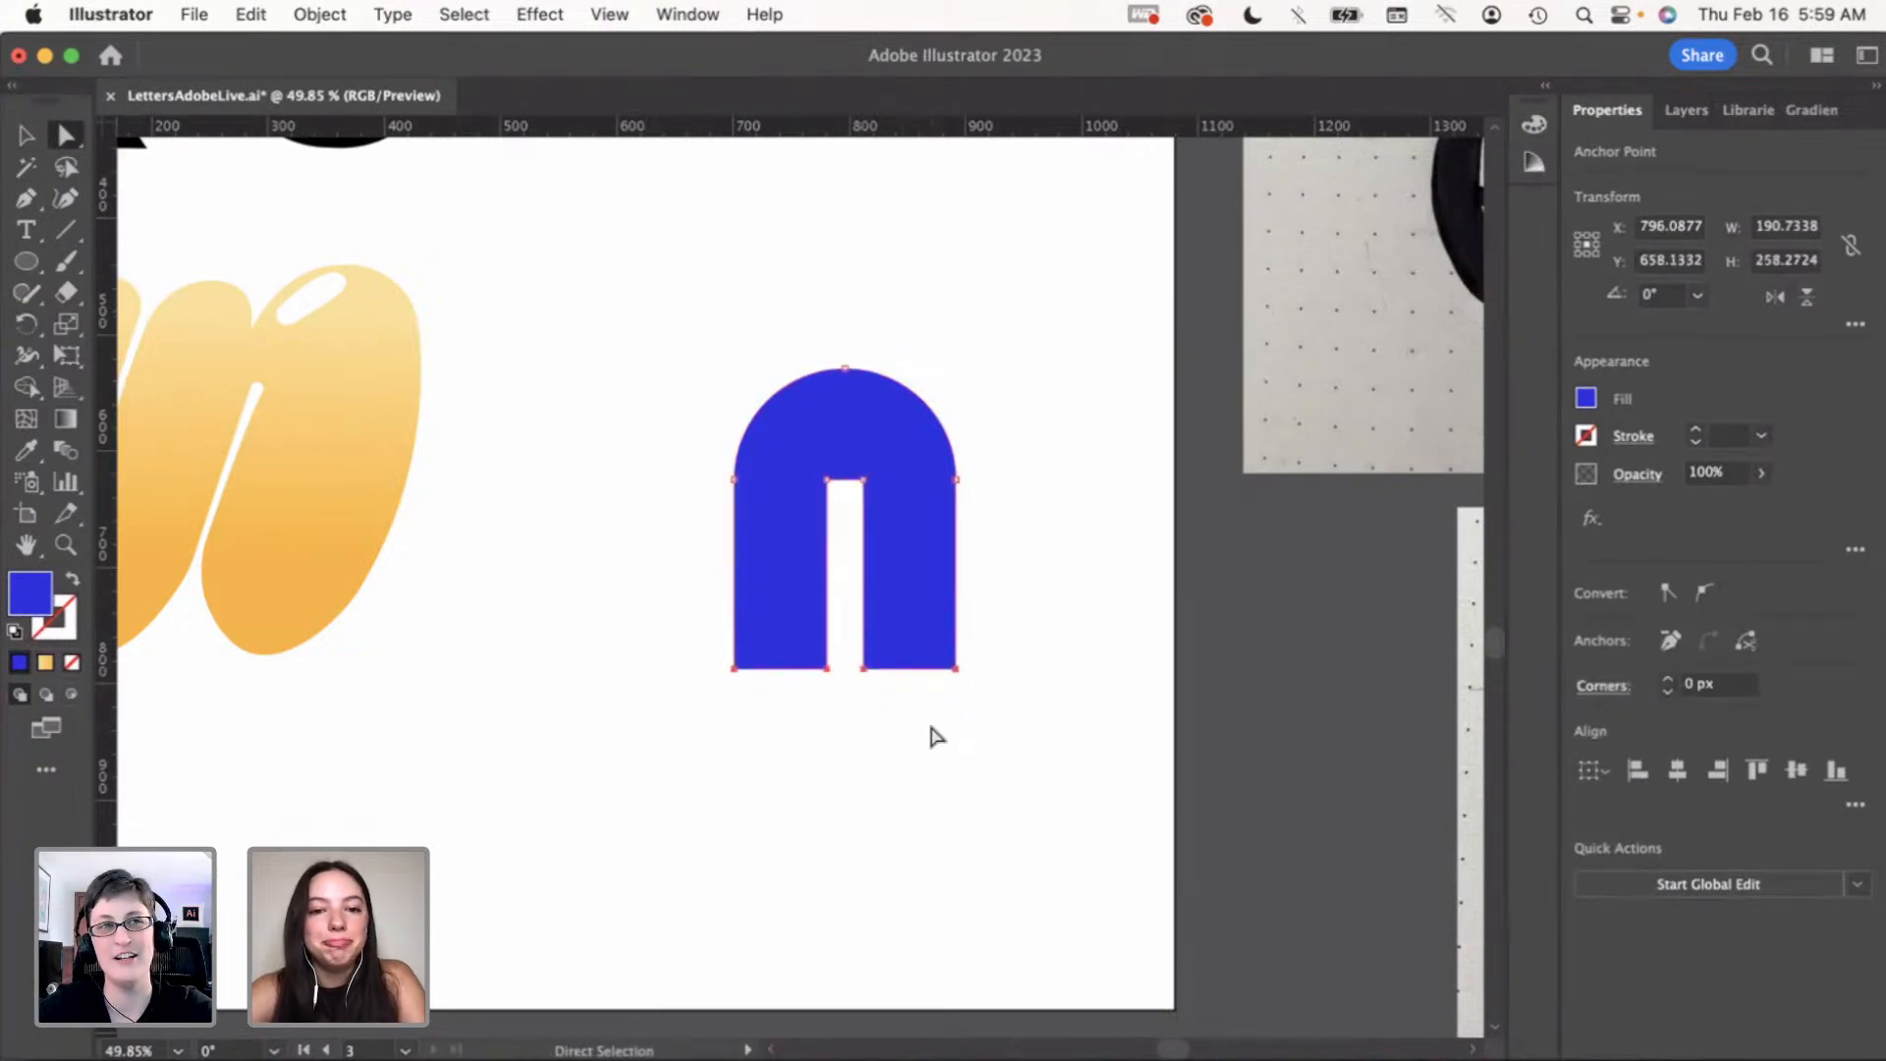
{"action": "left_click", "coordinate": [936, 736]}
Shift the blue arch slightly toward the W and down, and round its leg ends and the top of its inner opening
{"action": "key", "text": "v"}
{"action": "scroll", "coordinate": [835, 544], "scroll_direction": "right", "scroll_amount": 2}
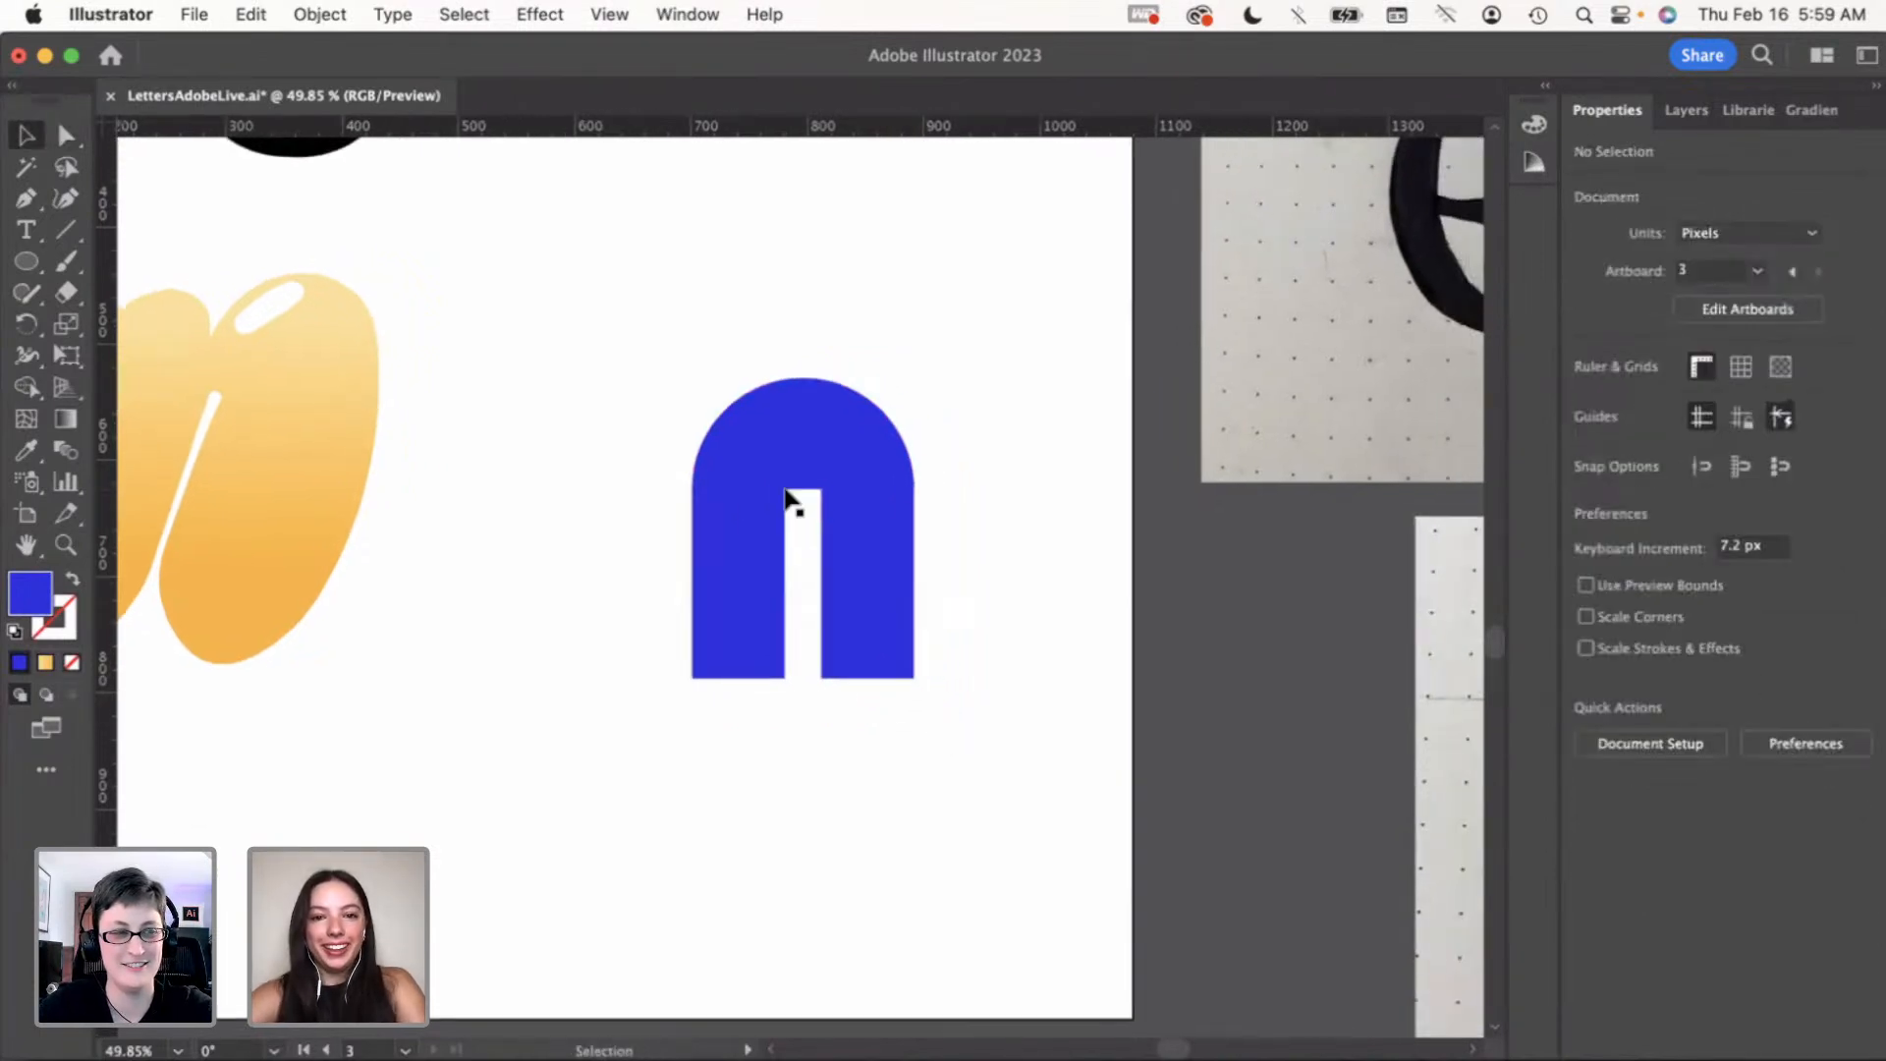
{"action": "left_click_drag", "start_coordinate": [749, 531], "coordinate": [776, 569]}
{"action": "left_click", "coordinate": [919, 600]}
{"action": "key", "text": "a"}
{"action": "left_click", "coordinate": [793, 552]}
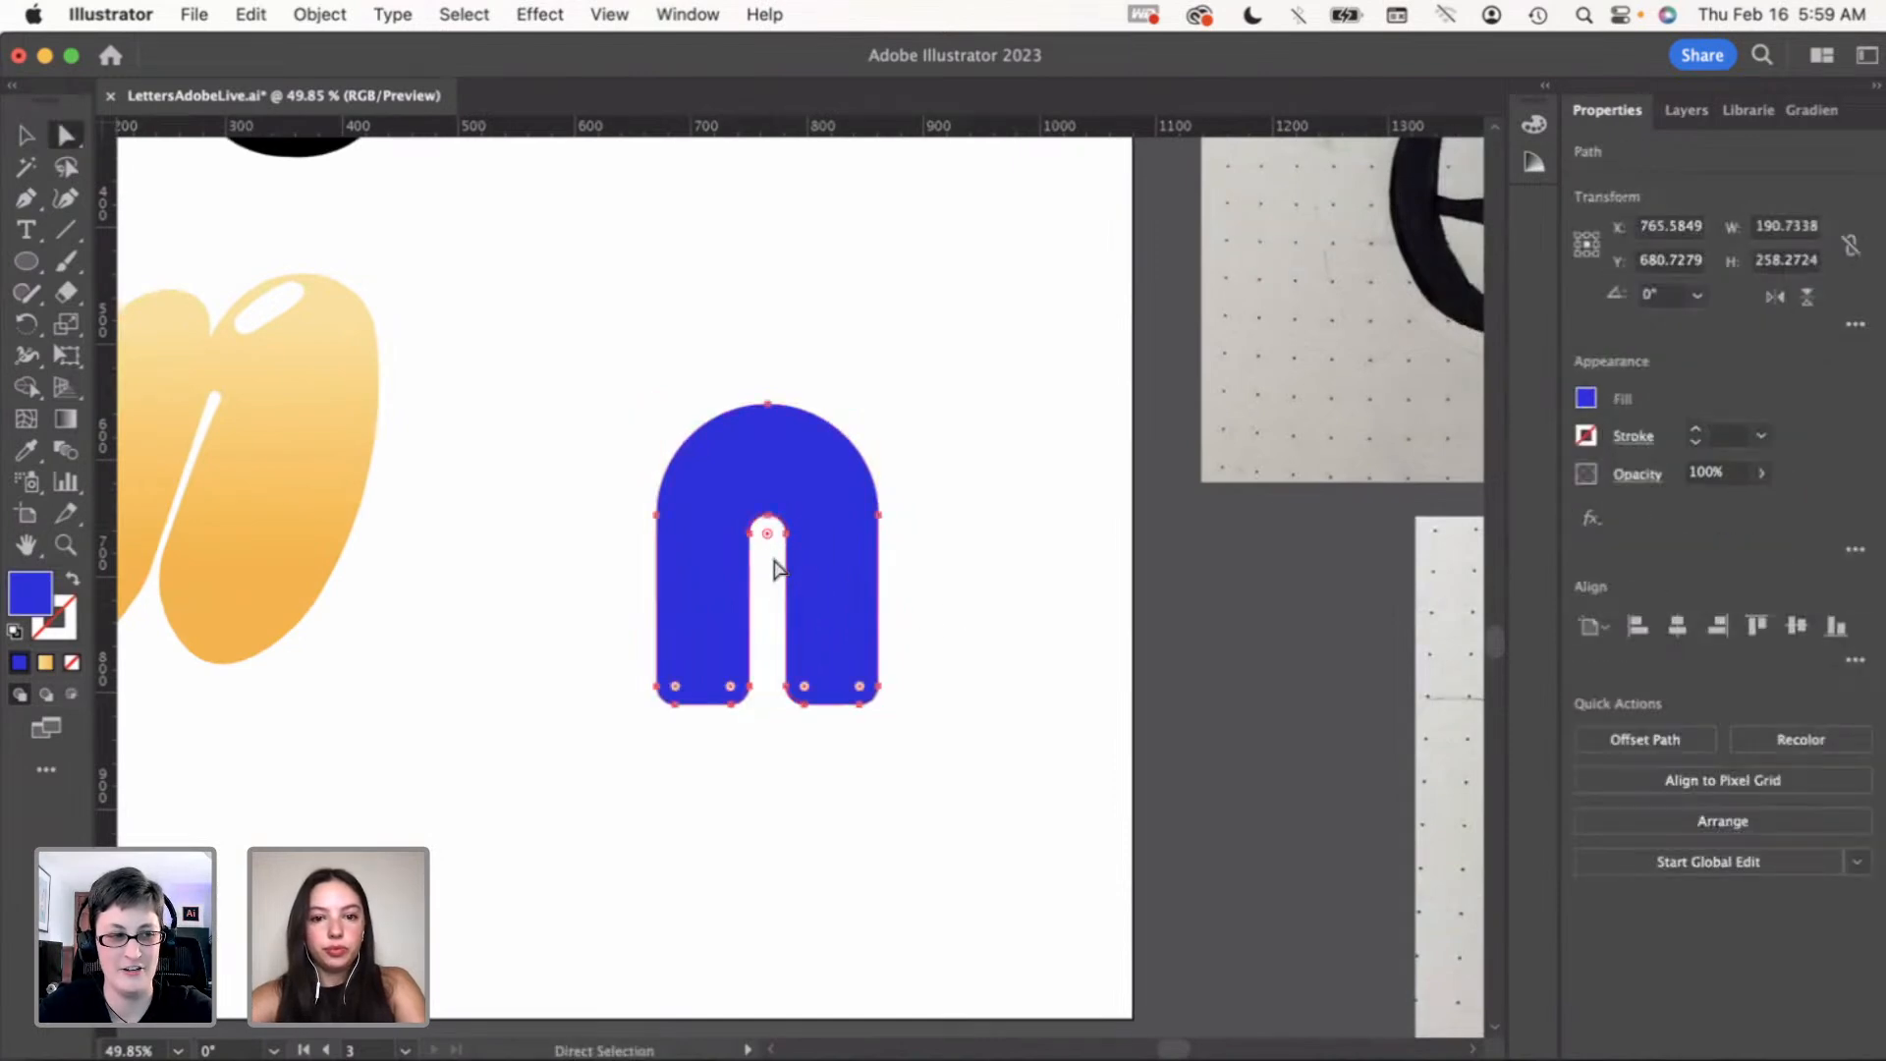
{"action": "key", "text": "v"}
{"action": "left_click", "coordinate": [1003, 678]}
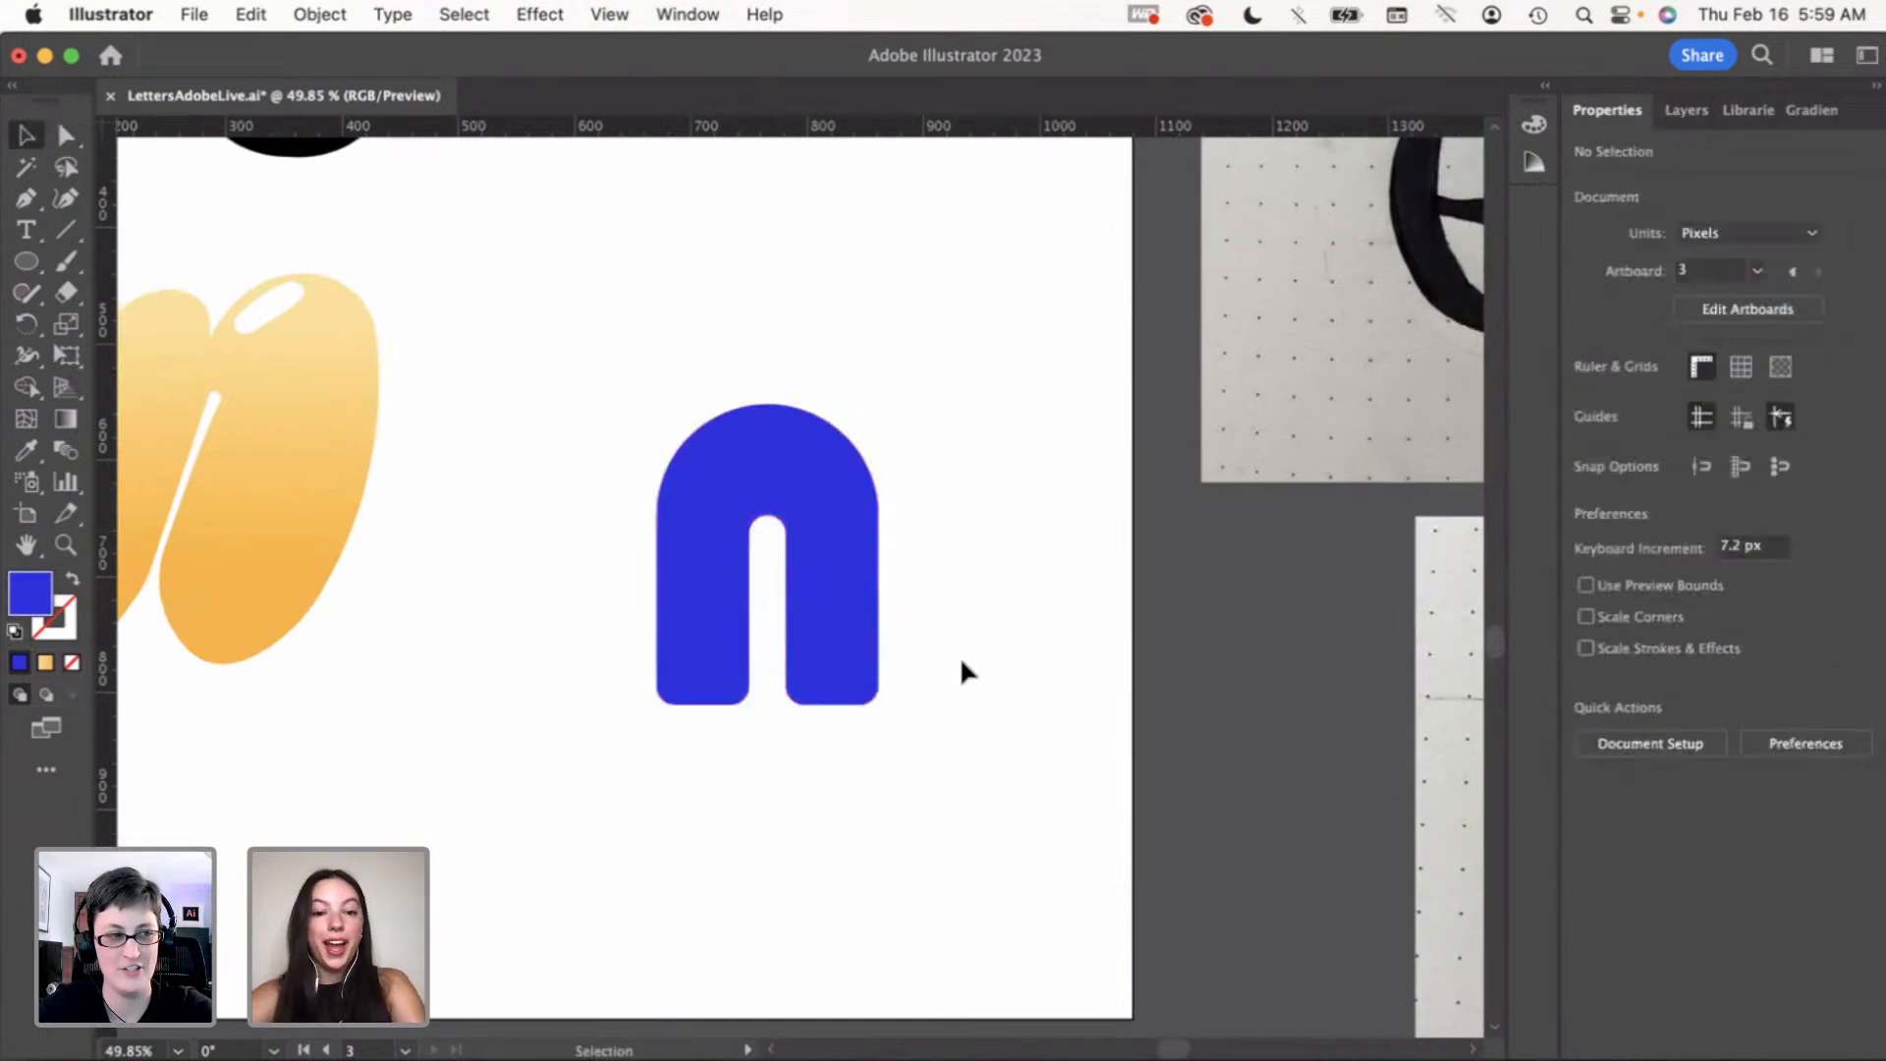
Draw a blue crossbar rectangle about 86 by 35 px and place it across the gap between the legs
{"action": "scroll", "coordinate": [835, 672], "scroll_direction": "down", "scroll_amount": 2}
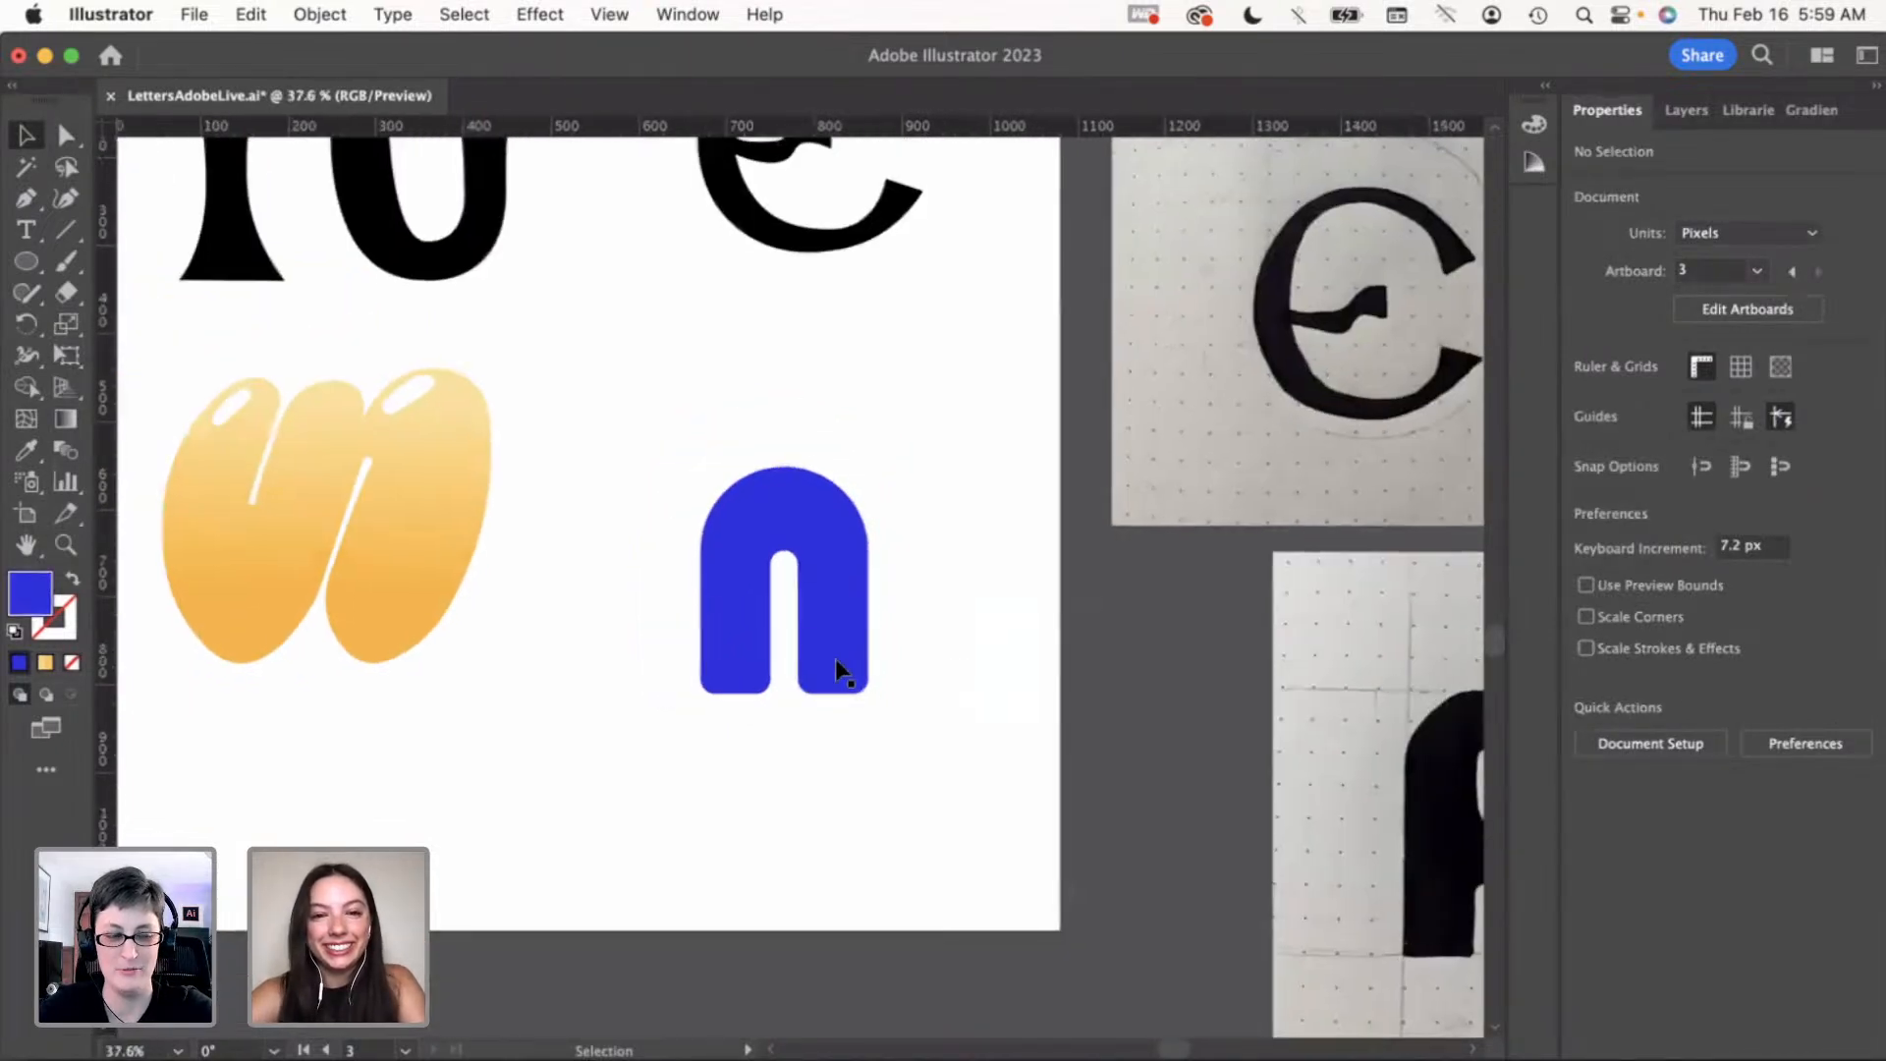
{"action": "scroll", "coordinate": [835, 658], "scroll_direction": "up", "scroll_amount": 1}
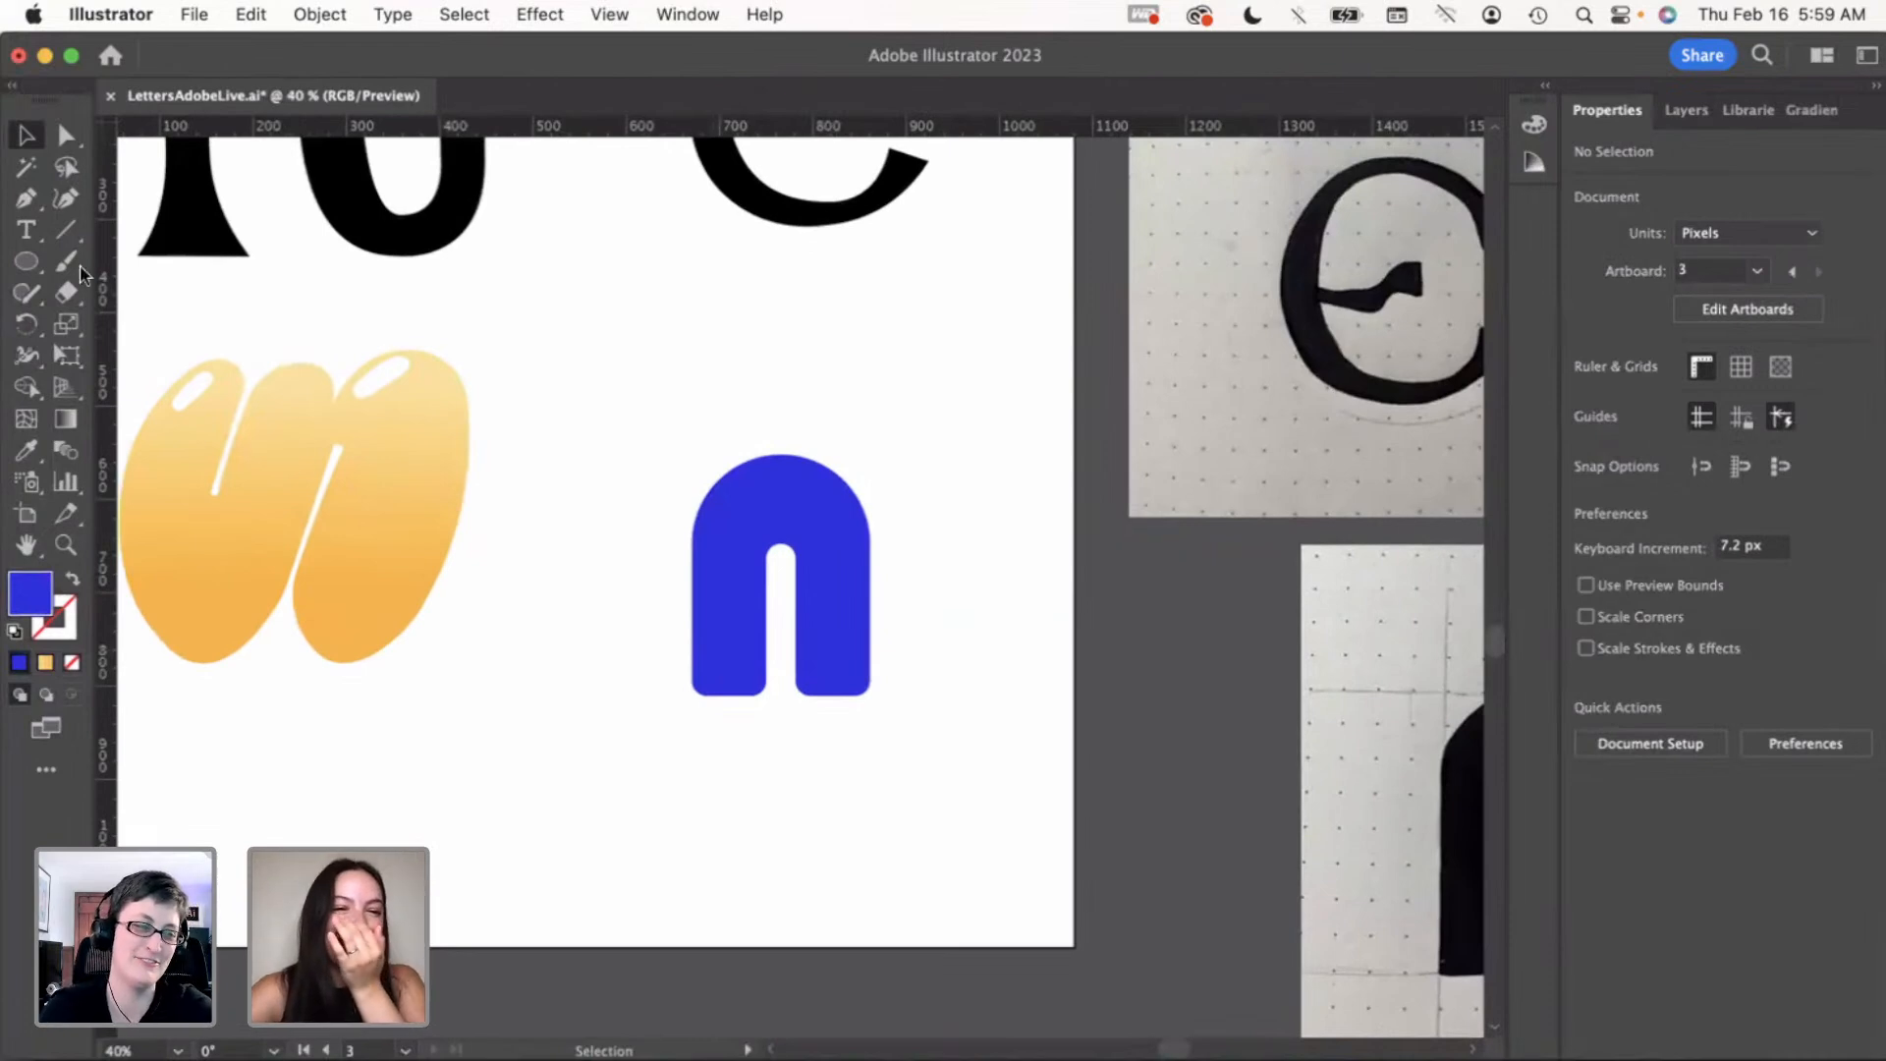
{"action": "left_click_drag", "start_coordinate": [26, 262], "coordinate": [86, 263]}
{"action": "left_click_drag", "start_coordinate": [563, 610], "coordinate": [774, 611]}
{"action": "key", "text": "v"}
{"action": "left_click", "coordinate": [603, 651]}
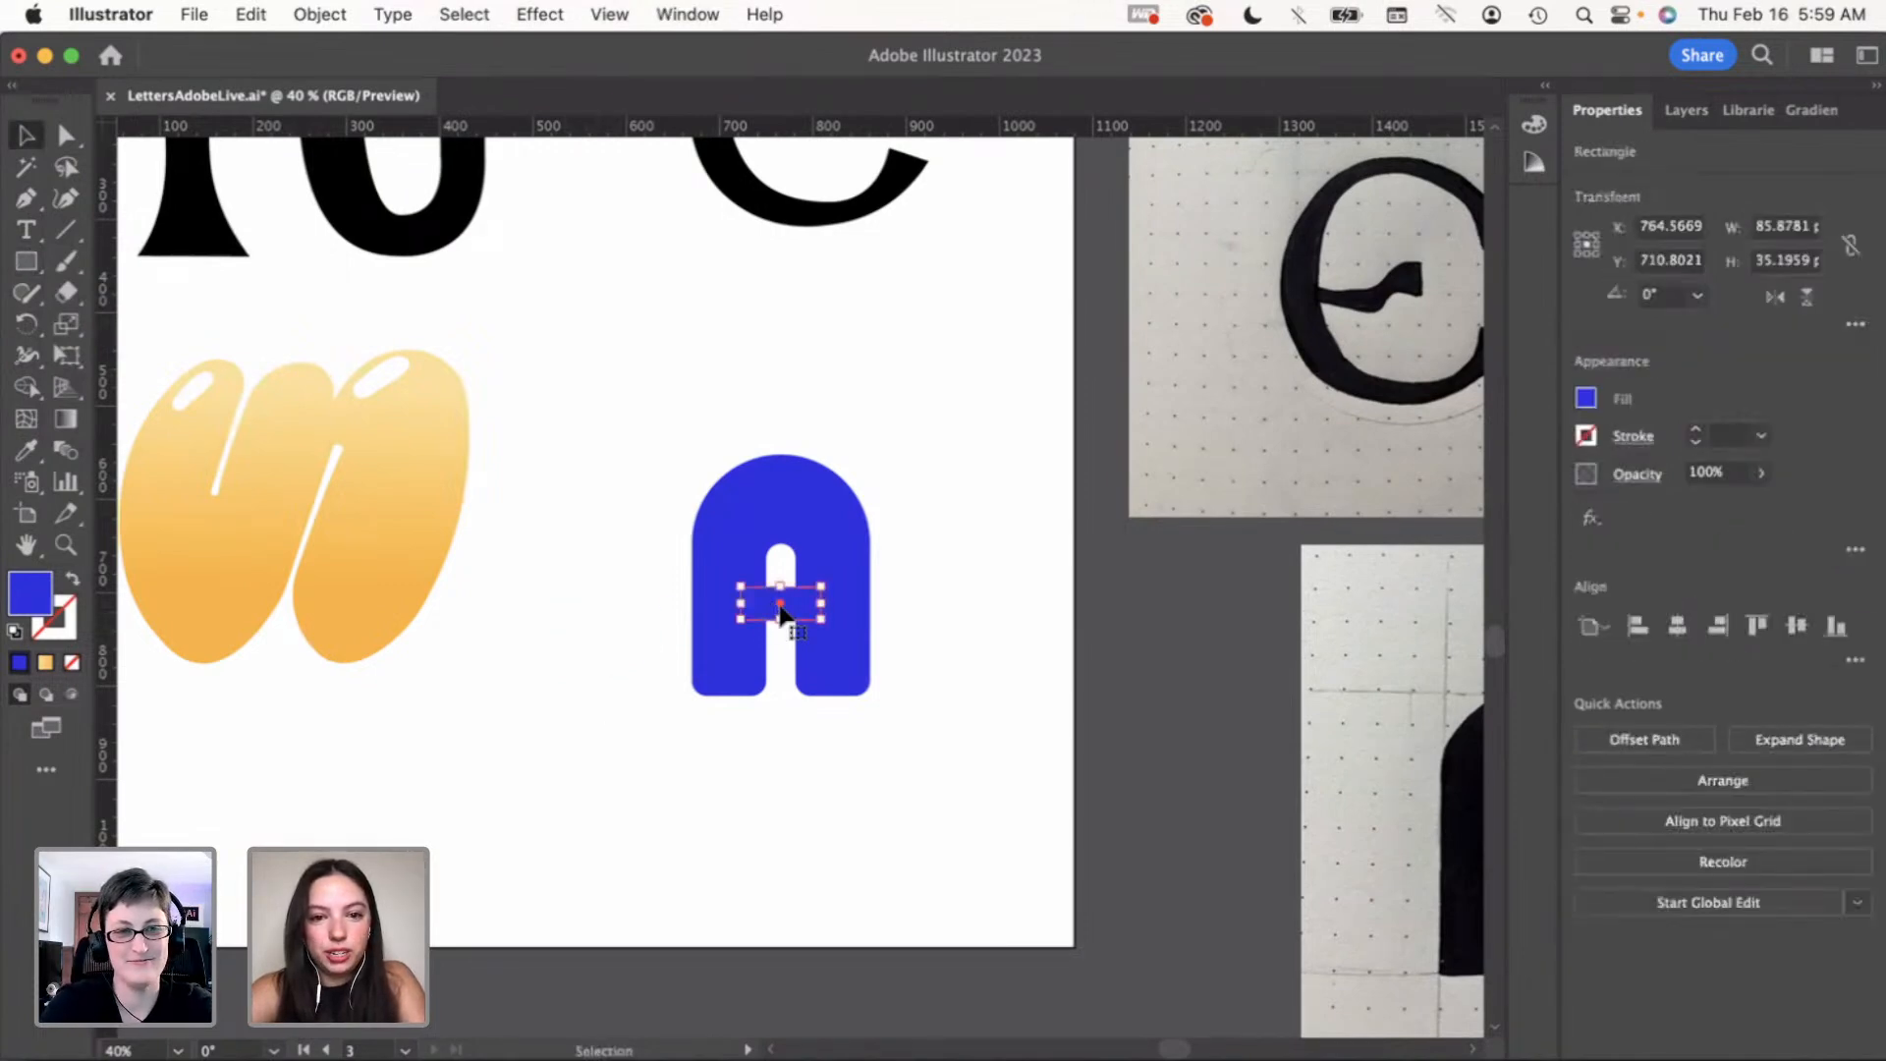
{"action": "left_click", "coordinate": [810, 774]}
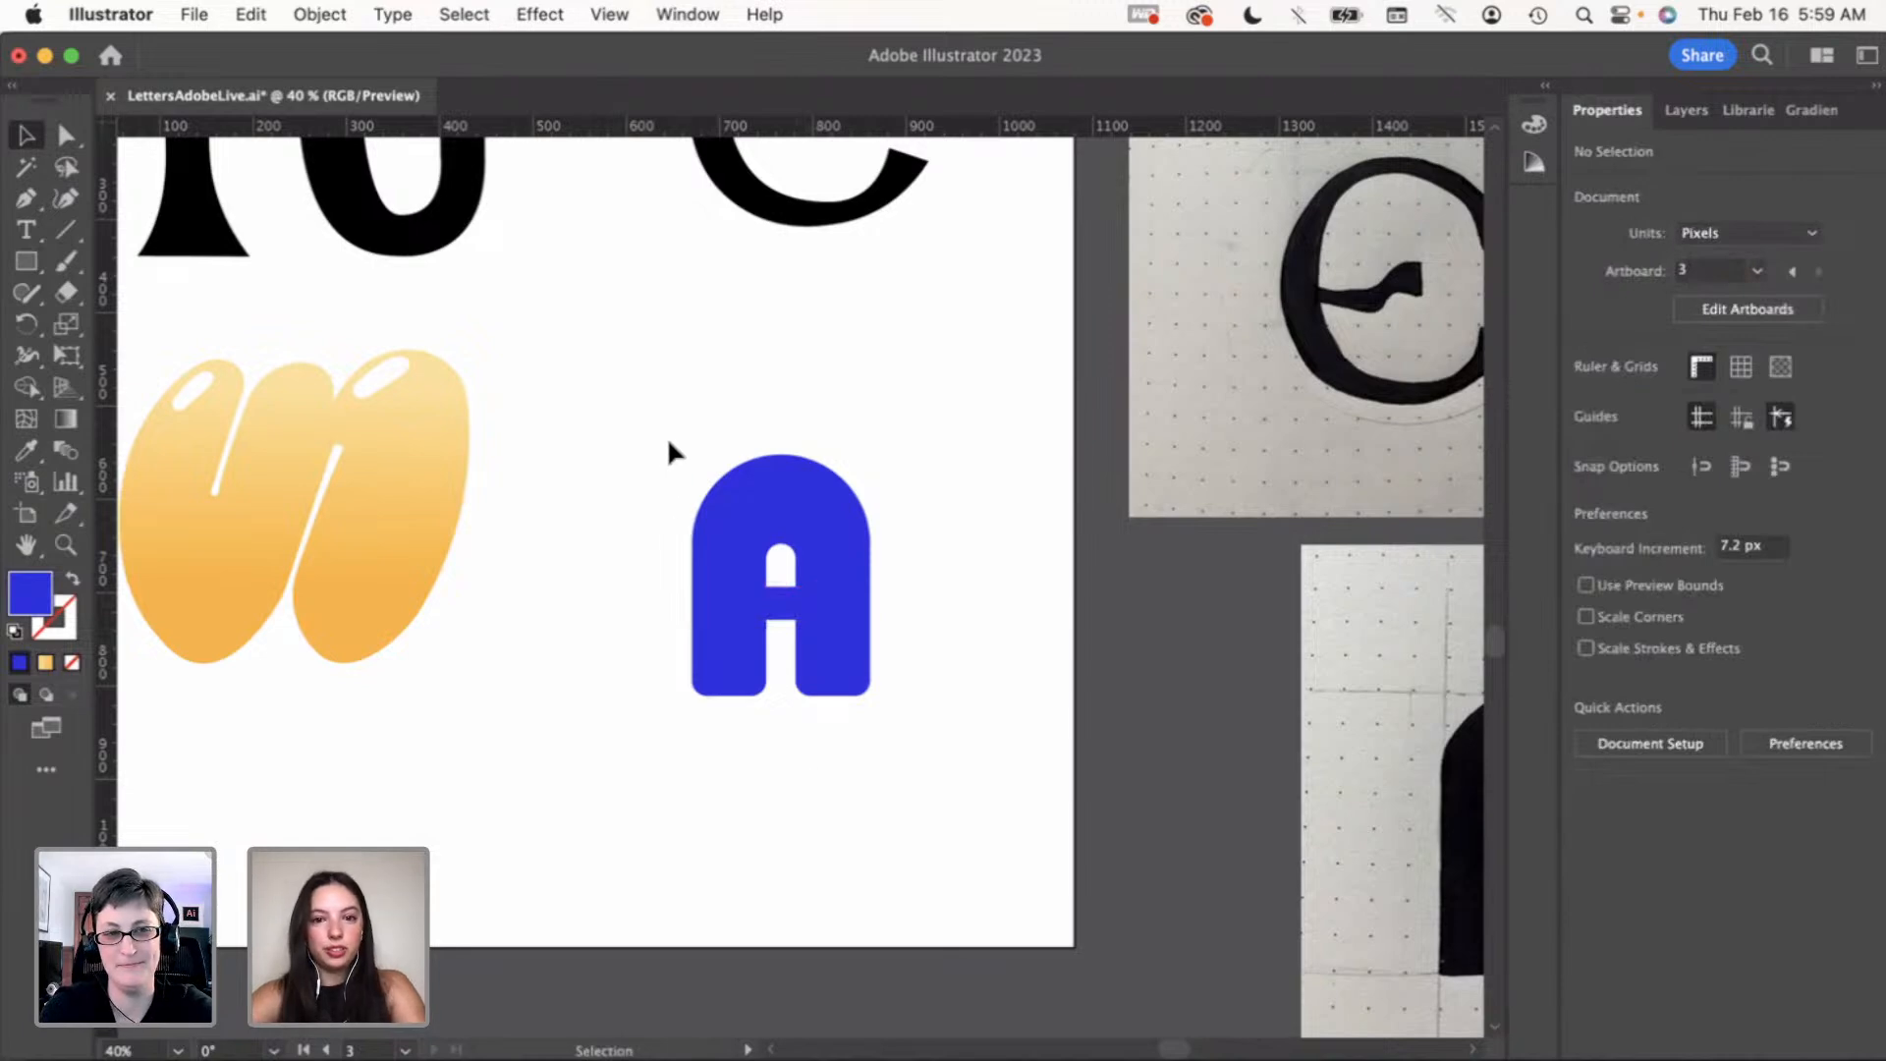
Merge the crossbar and the arch into one letter A shape
{"action": "left_click_drag", "start_coordinate": [706, 488], "coordinate": [899, 688]}
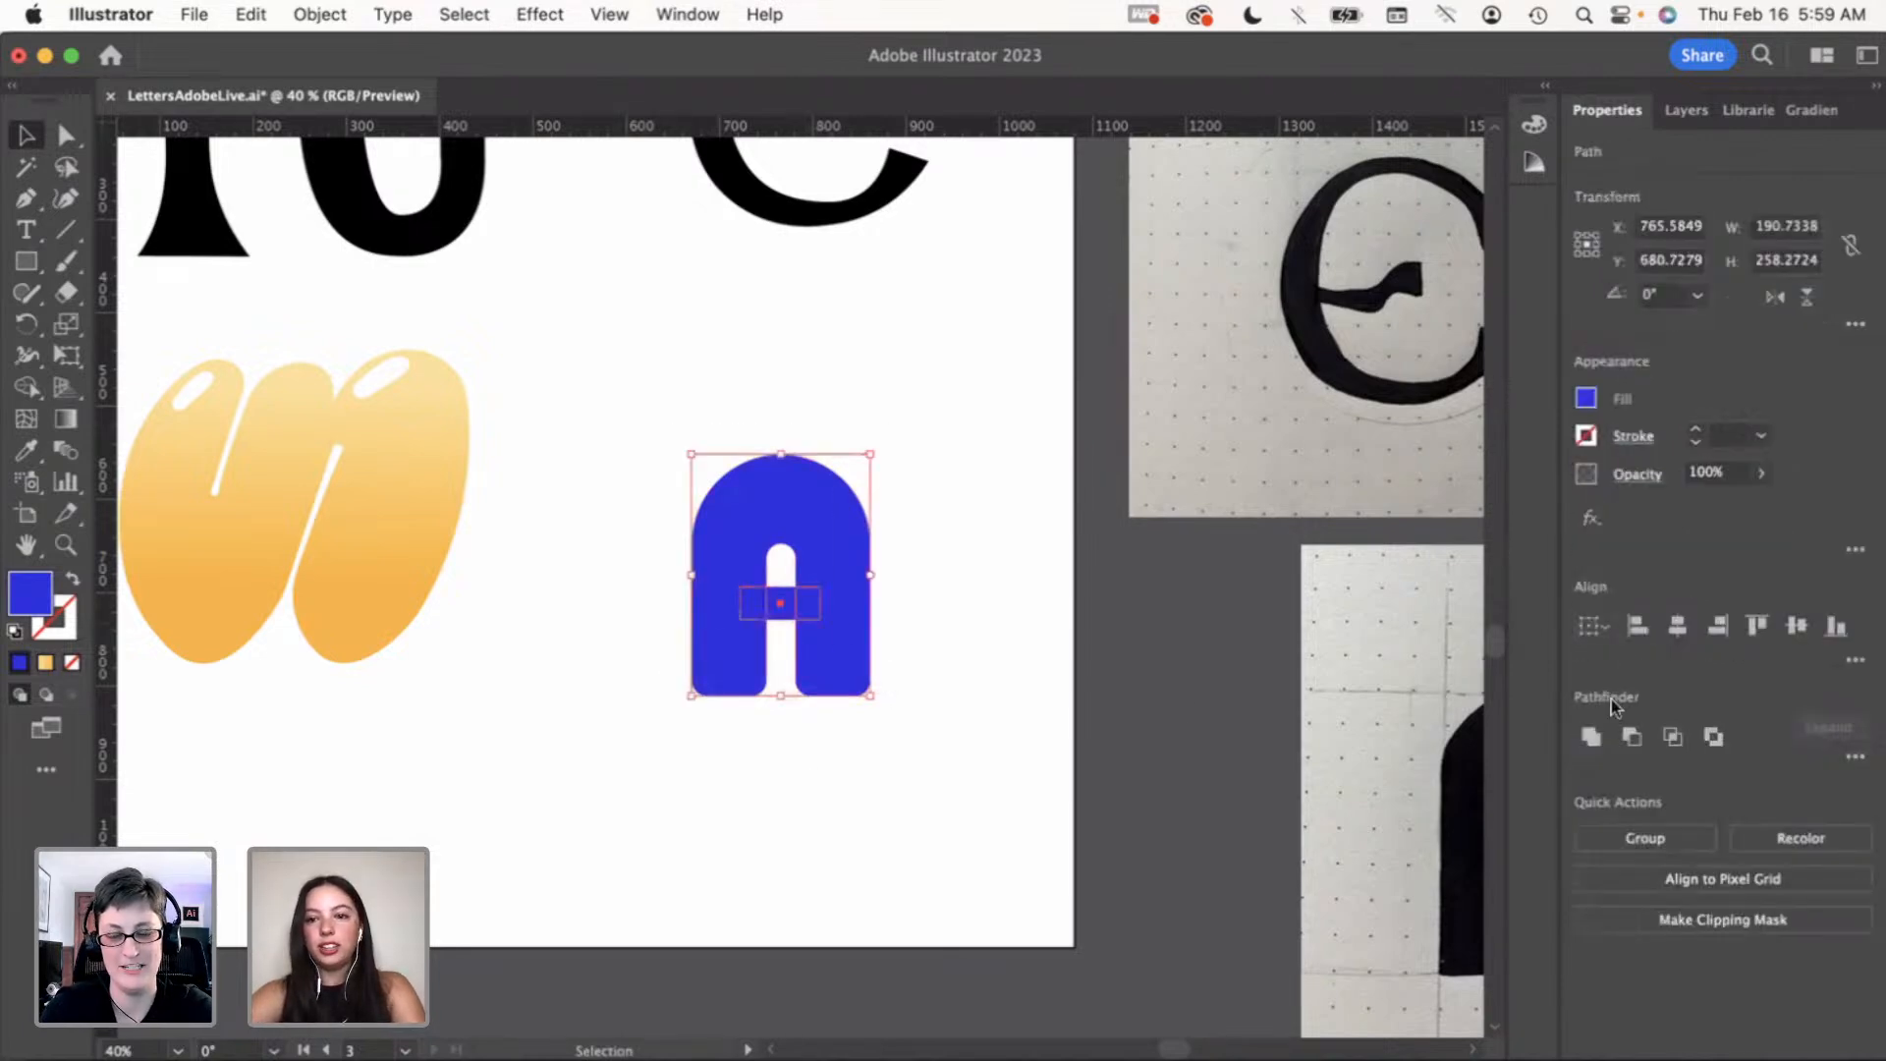
{"action": "left_click", "coordinate": [1591, 735]}
{"action": "left_click", "coordinate": [969, 796]}
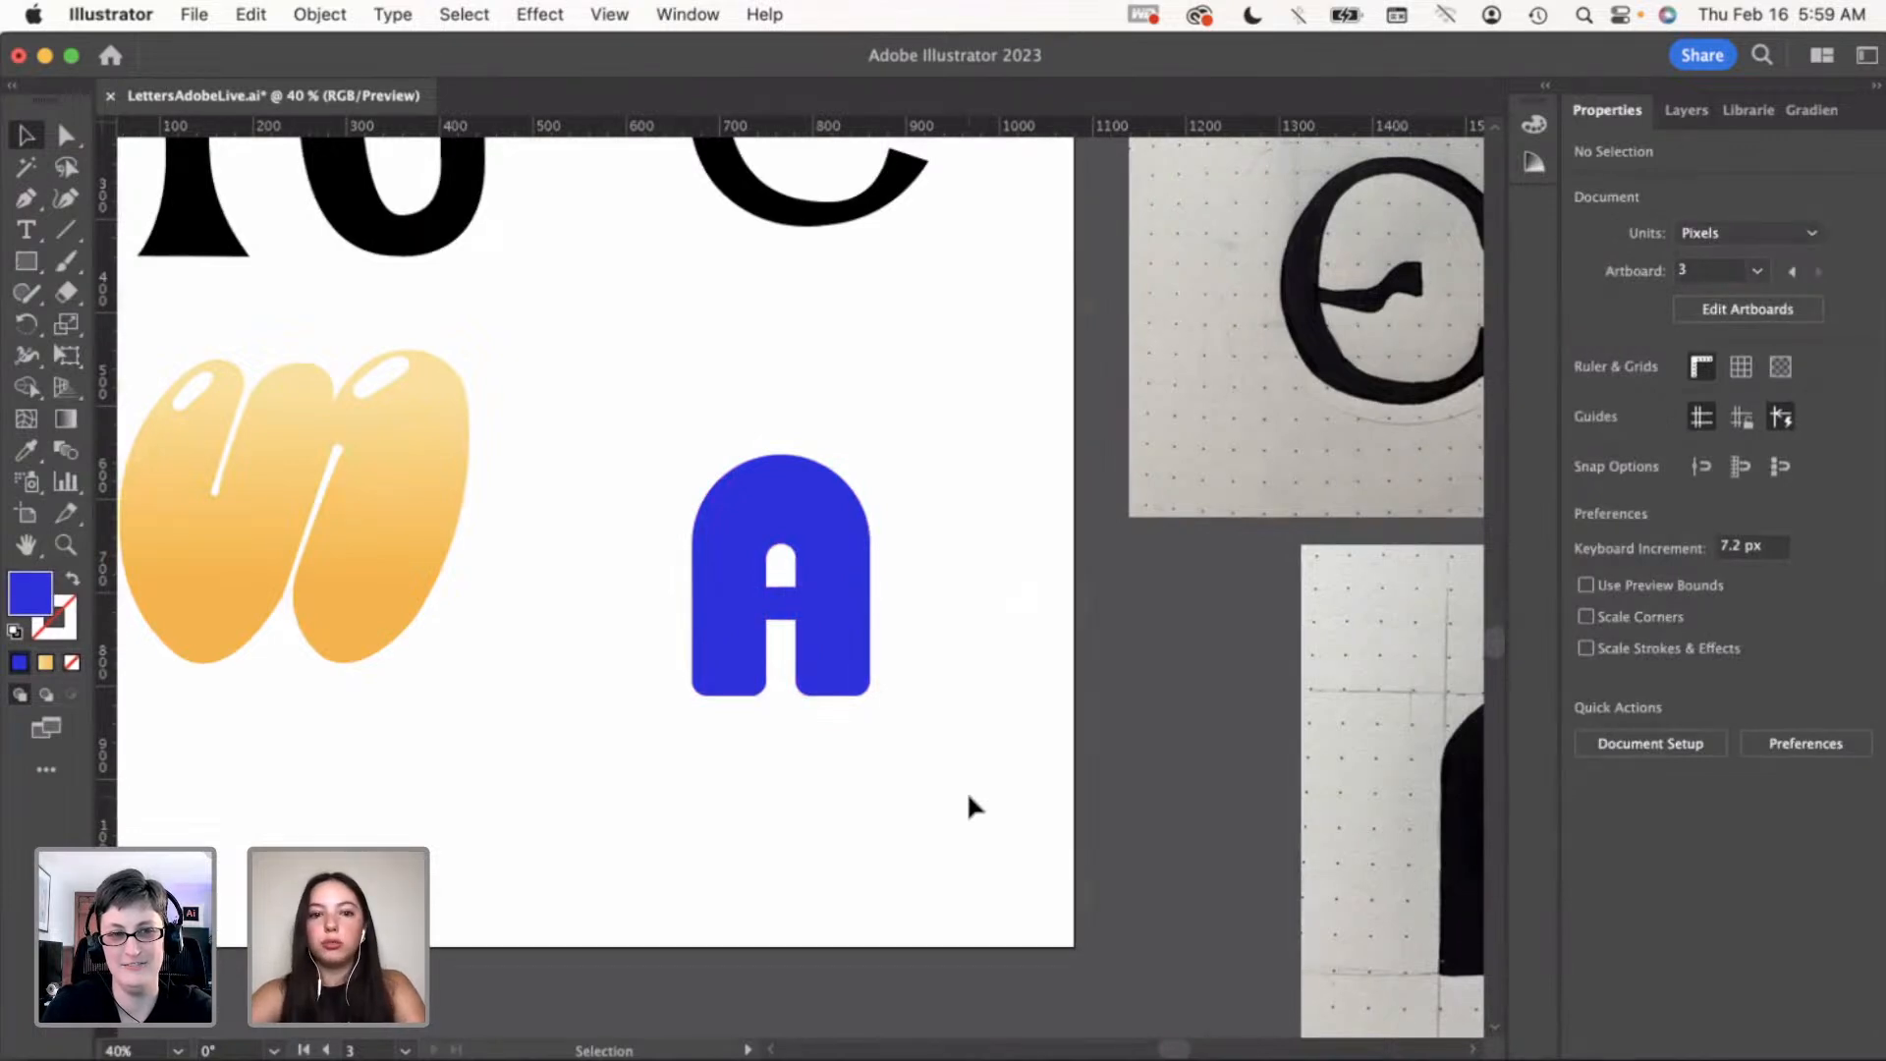
Move the blue A up and closer to the yellow W so it sits beside it
{"action": "scroll", "coordinate": [969, 799], "scroll_direction": "down", "scroll_amount": 2}
{"action": "left_click", "coordinate": [830, 664]}
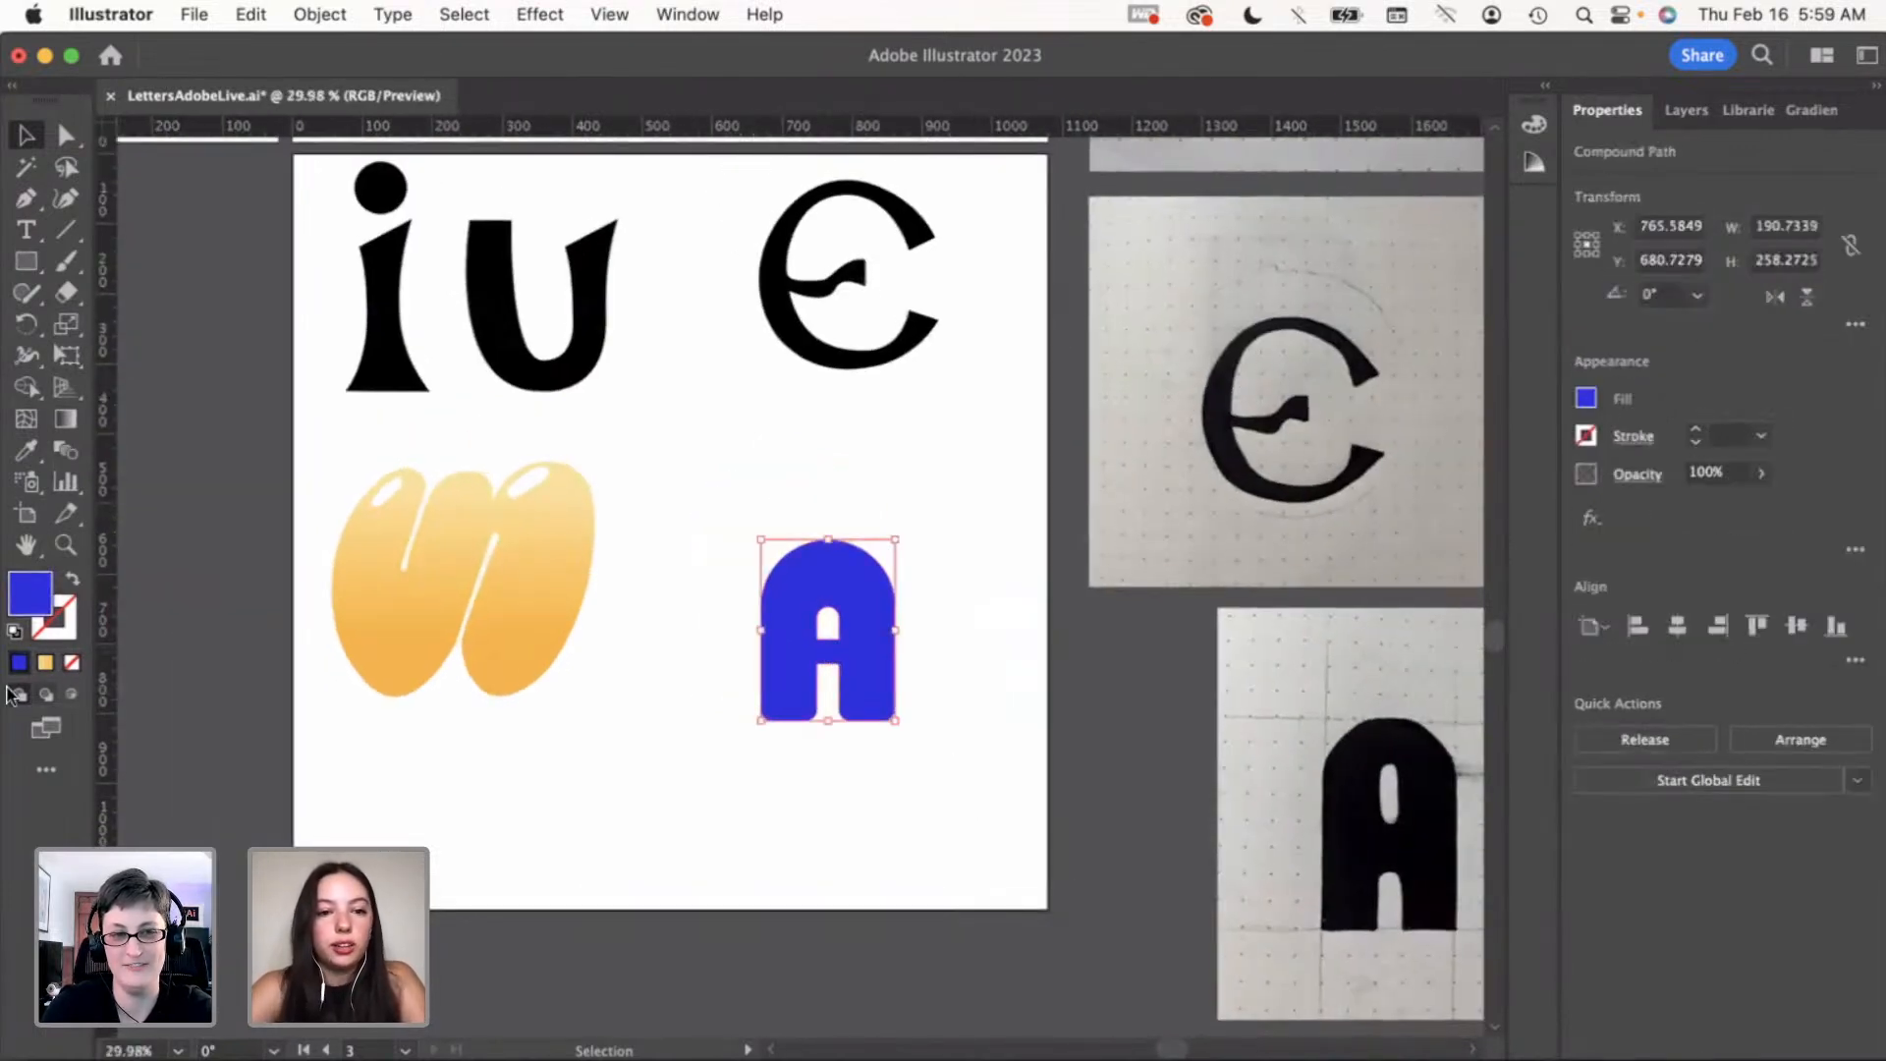
{"action": "left_click", "coordinate": [753, 708]}
{"action": "left_click", "coordinate": [846, 678]}
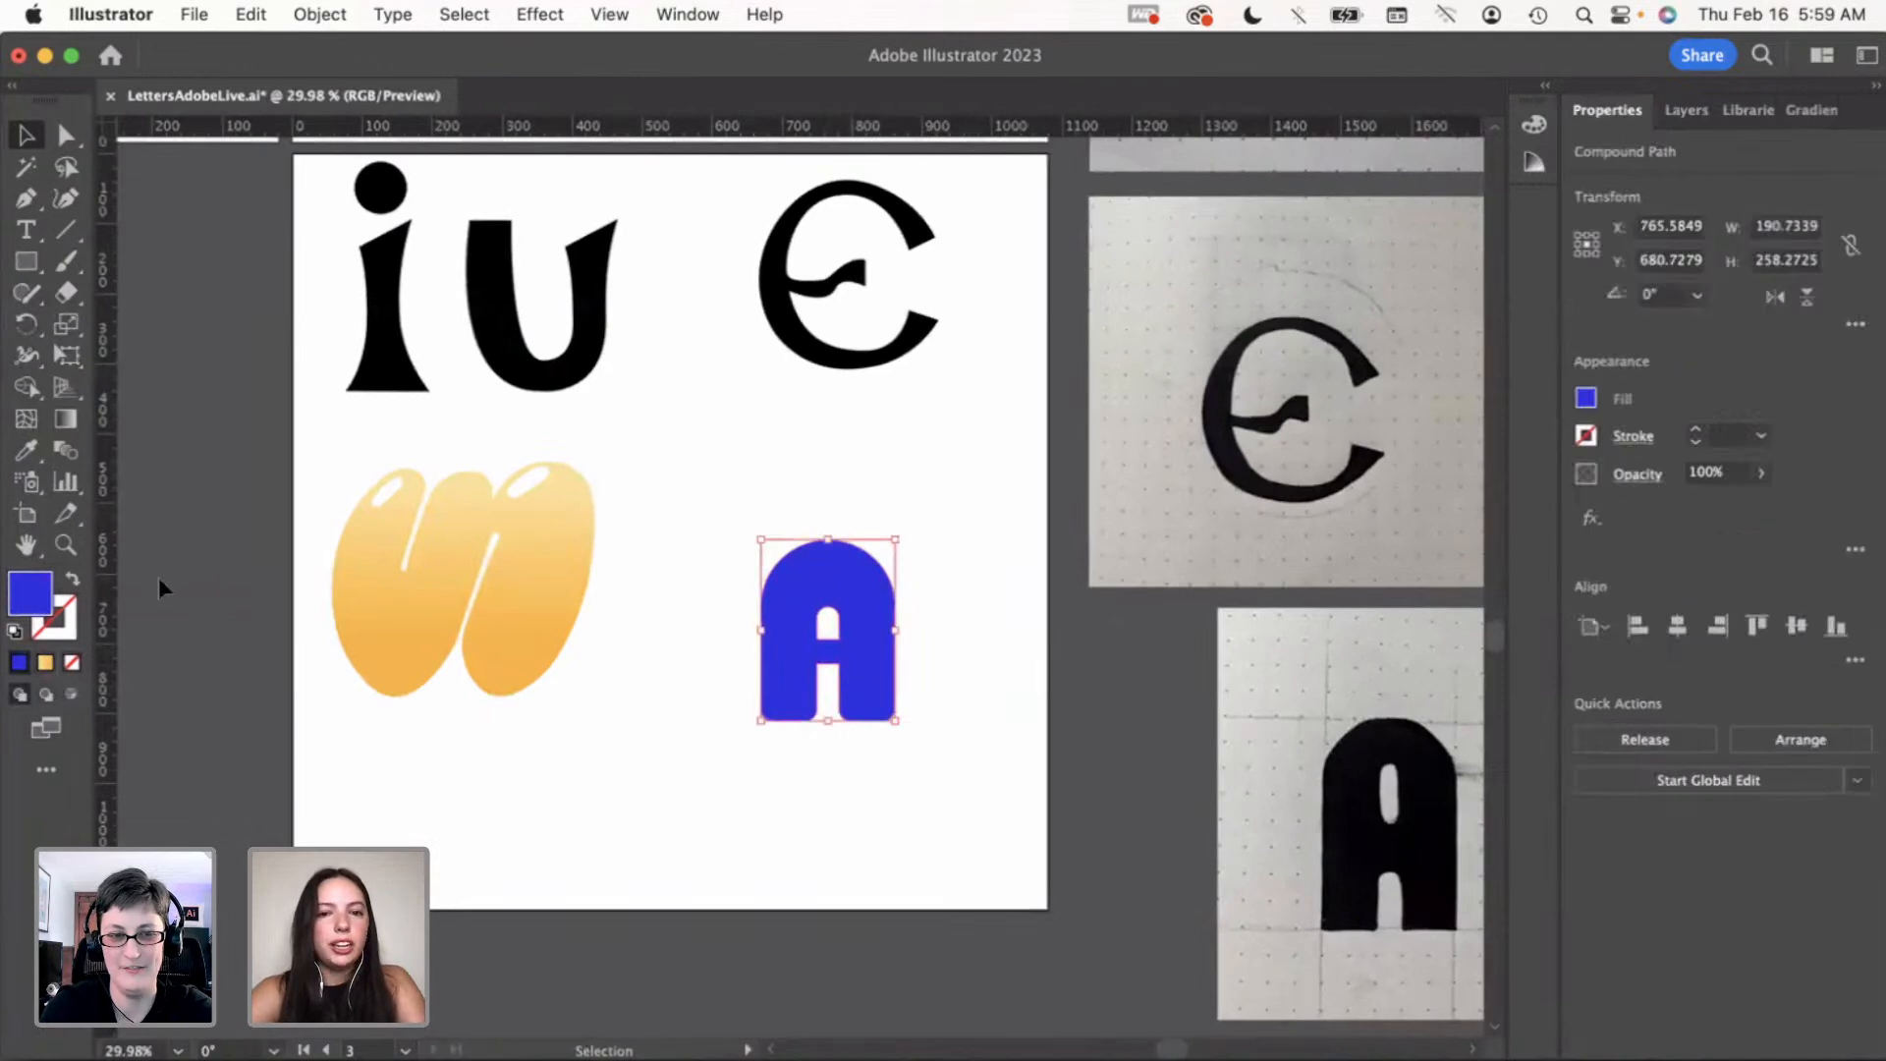
{"action": "left_click", "coordinate": [987, 647]}
{"action": "left_click_drag", "start_coordinate": [874, 639], "coordinate": [819, 591]}
{"action": "left_click", "coordinate": [914, 646]}
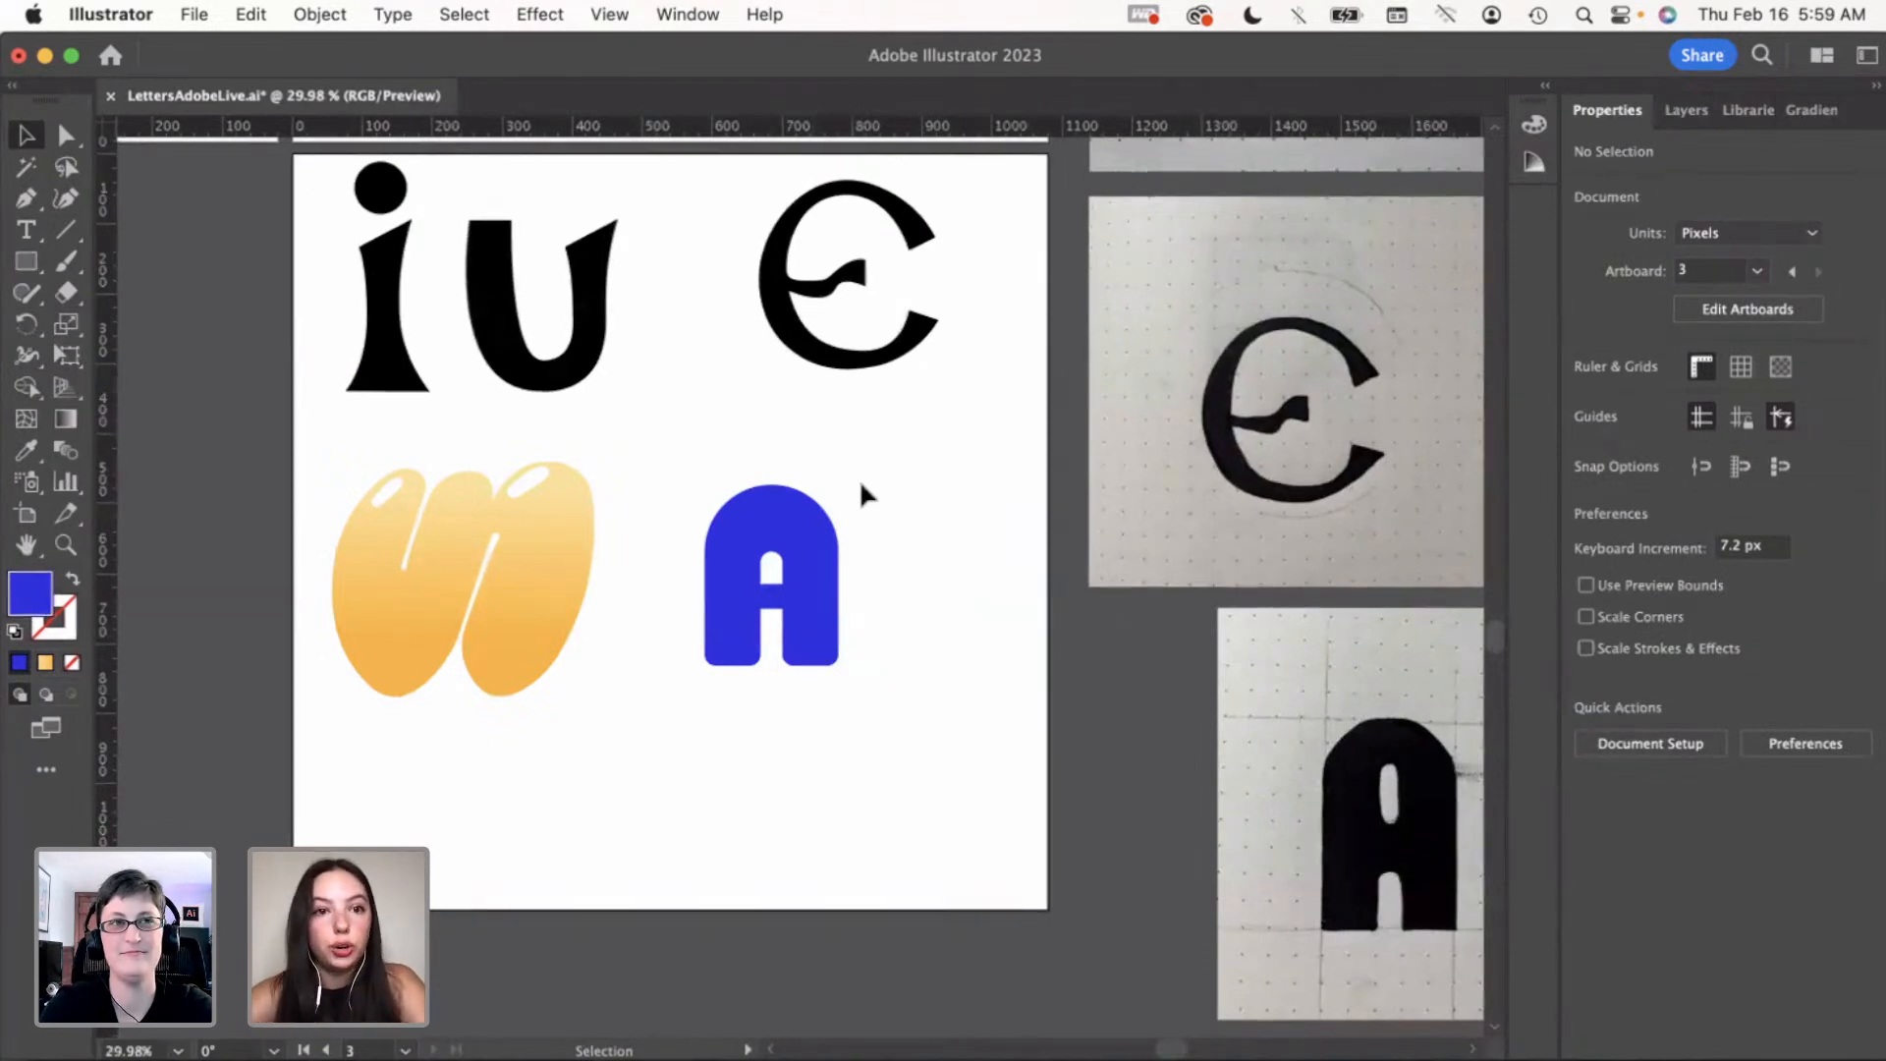
Place two horizontal ruler guides, one along the top of the A and one along its baseline
{"action": "left_click_drag", "start_coordinate": [138, 126], "coordinate": [469, 481]}
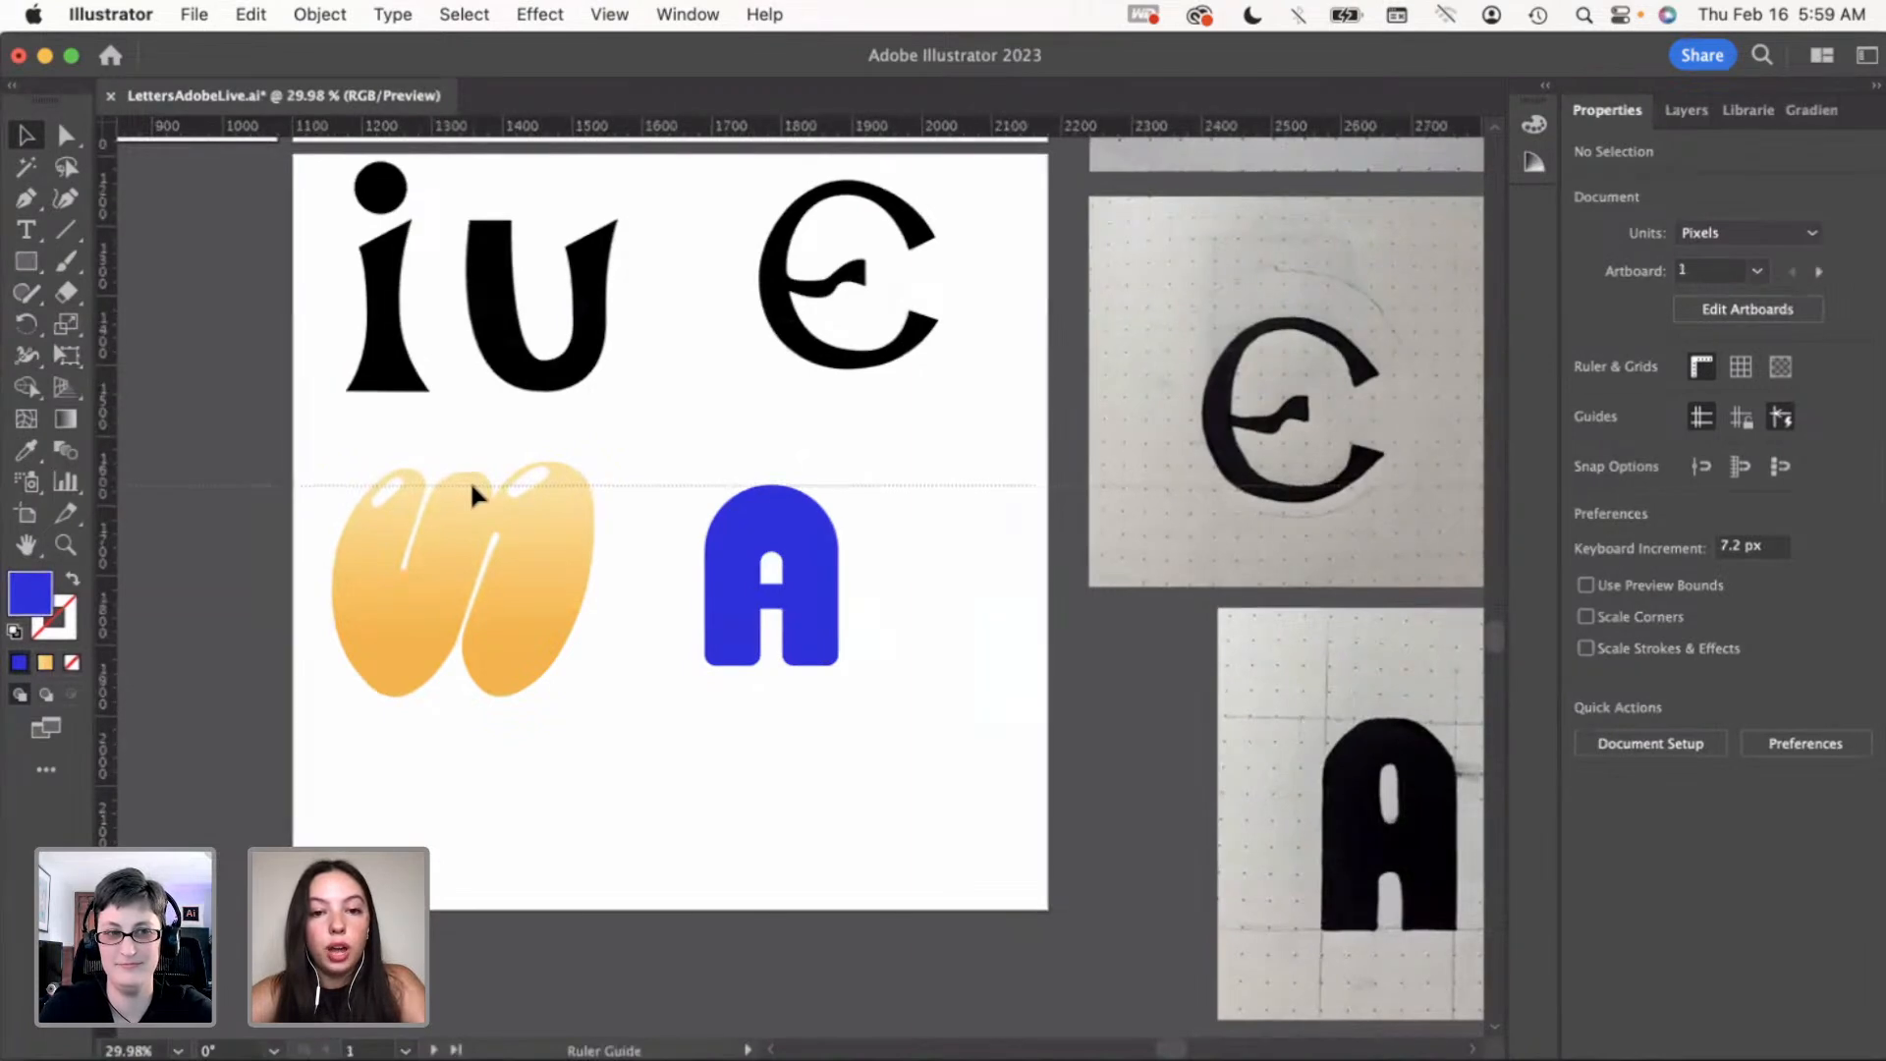
{"action": "left_click_drag", "start_coordinate": [138, 123], "coordinate": [686, 665]}
{"action": "key", "text": "super+z"}
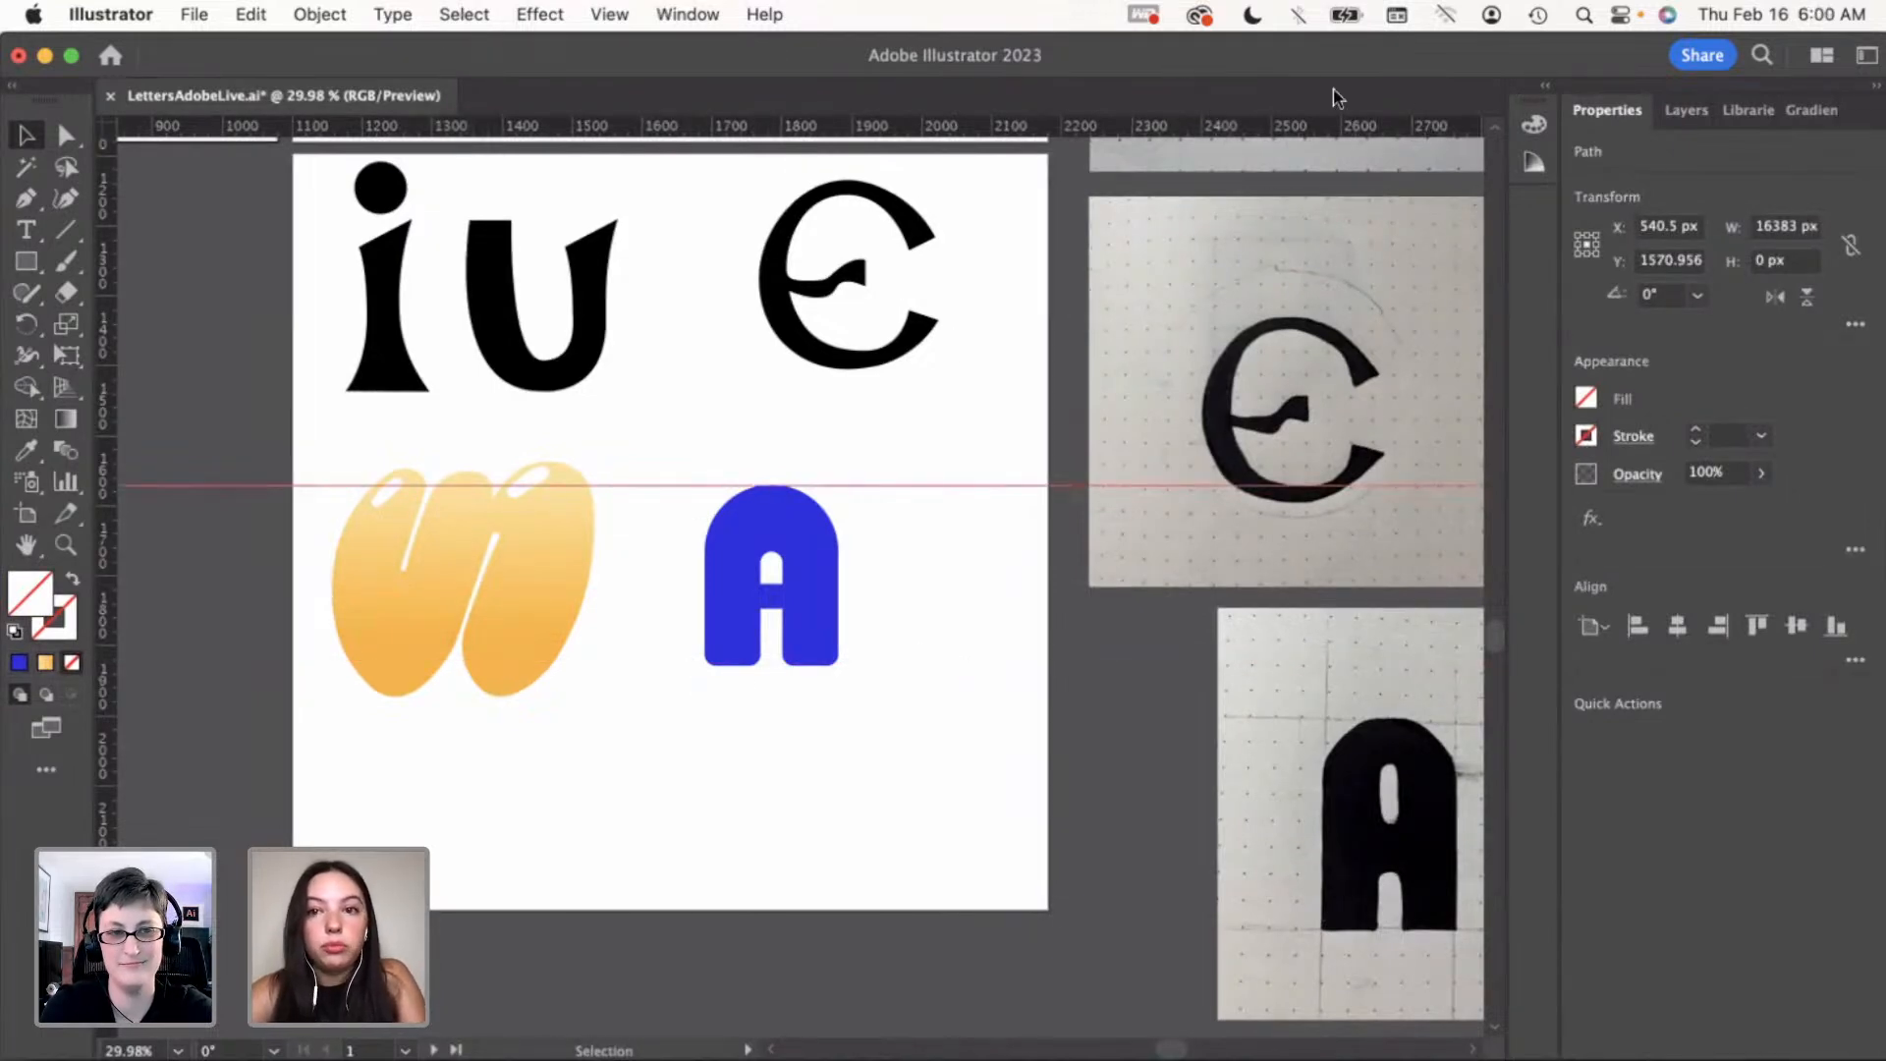
{"action": "left_click_drag", "start_coordinate": [1373, 136], "coordinate": [1219, 668]}
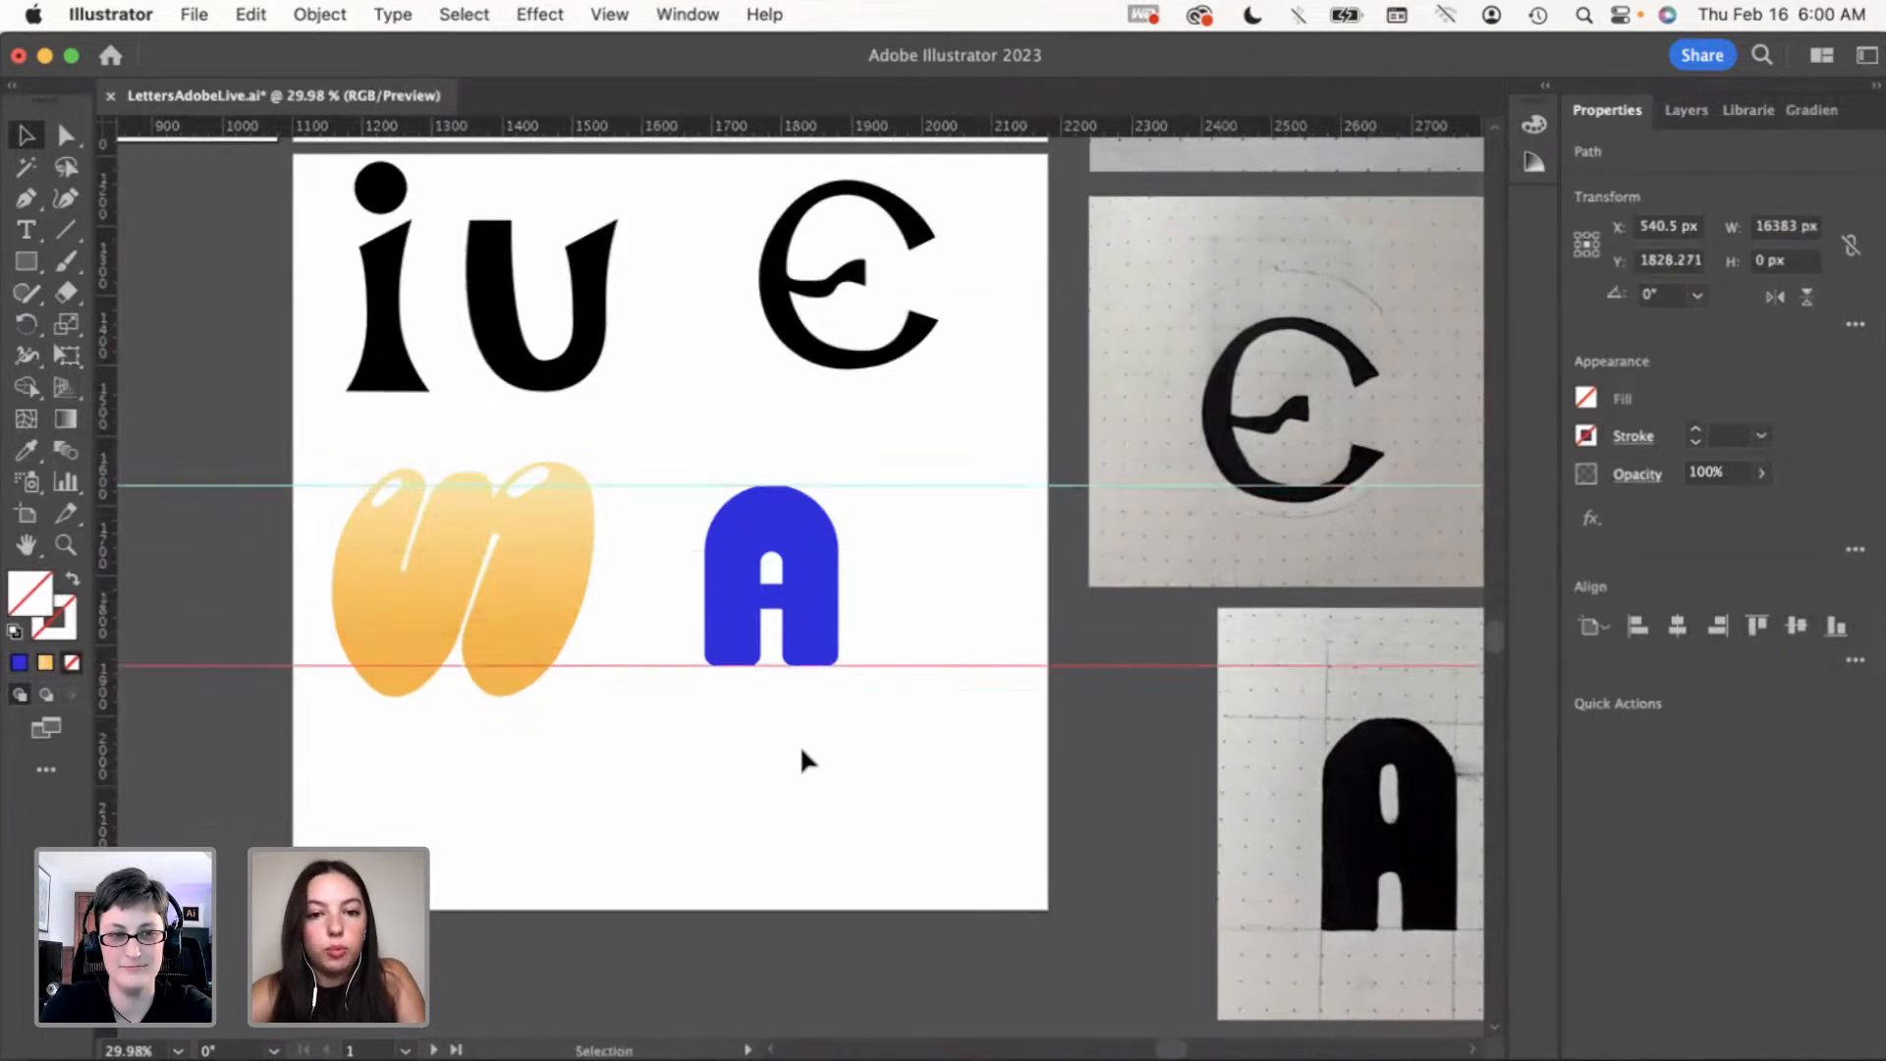
{"action": "left_click", "coordinate": [801, 744]}
Draw a purple rectangle over the A's right leg, matching the leg's width and starting at the rounded inner opening
{"action": "scroll", "coordinate": [842, 606], "scroll_direction": "up", "scroll_amount": 2}
{"action": "scroll", "coordinate": [842, 606], "scroll_direction": "up", "scroll_amount": 1}
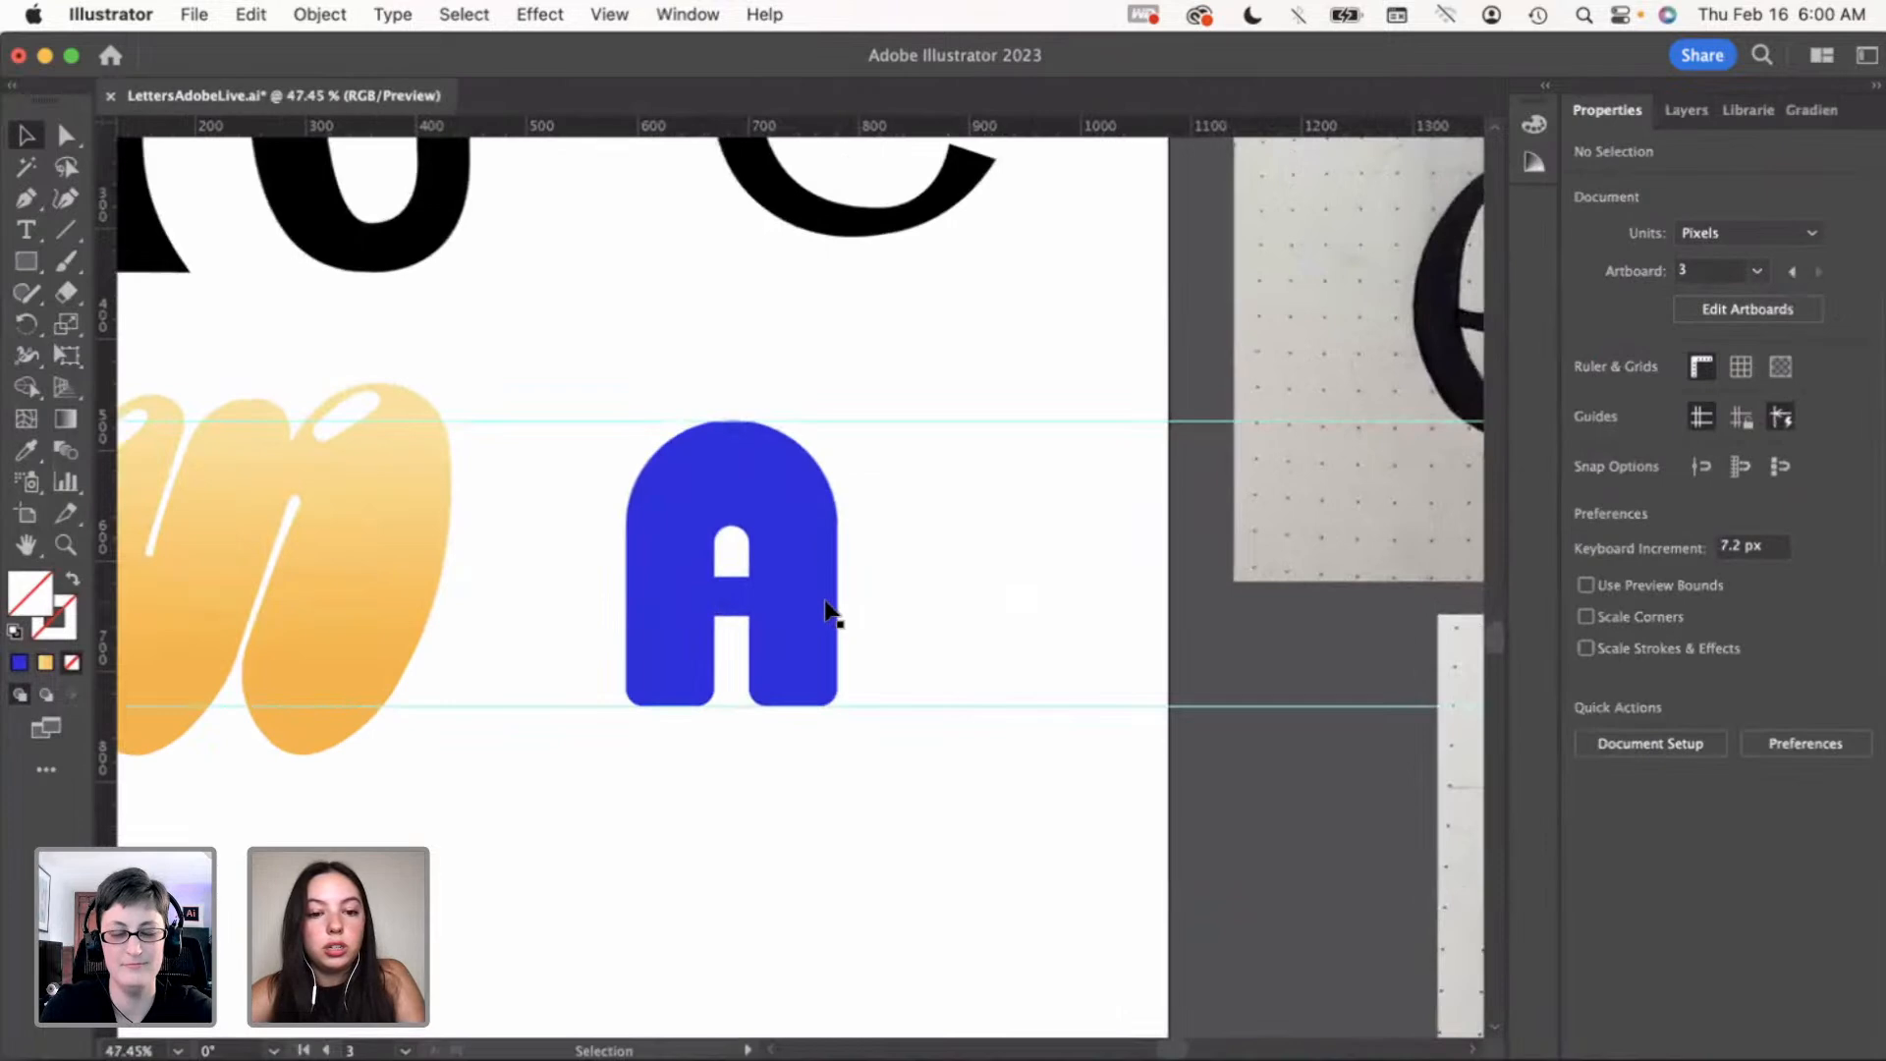
{"action": "left_click", "coordinate": [26, 261]}
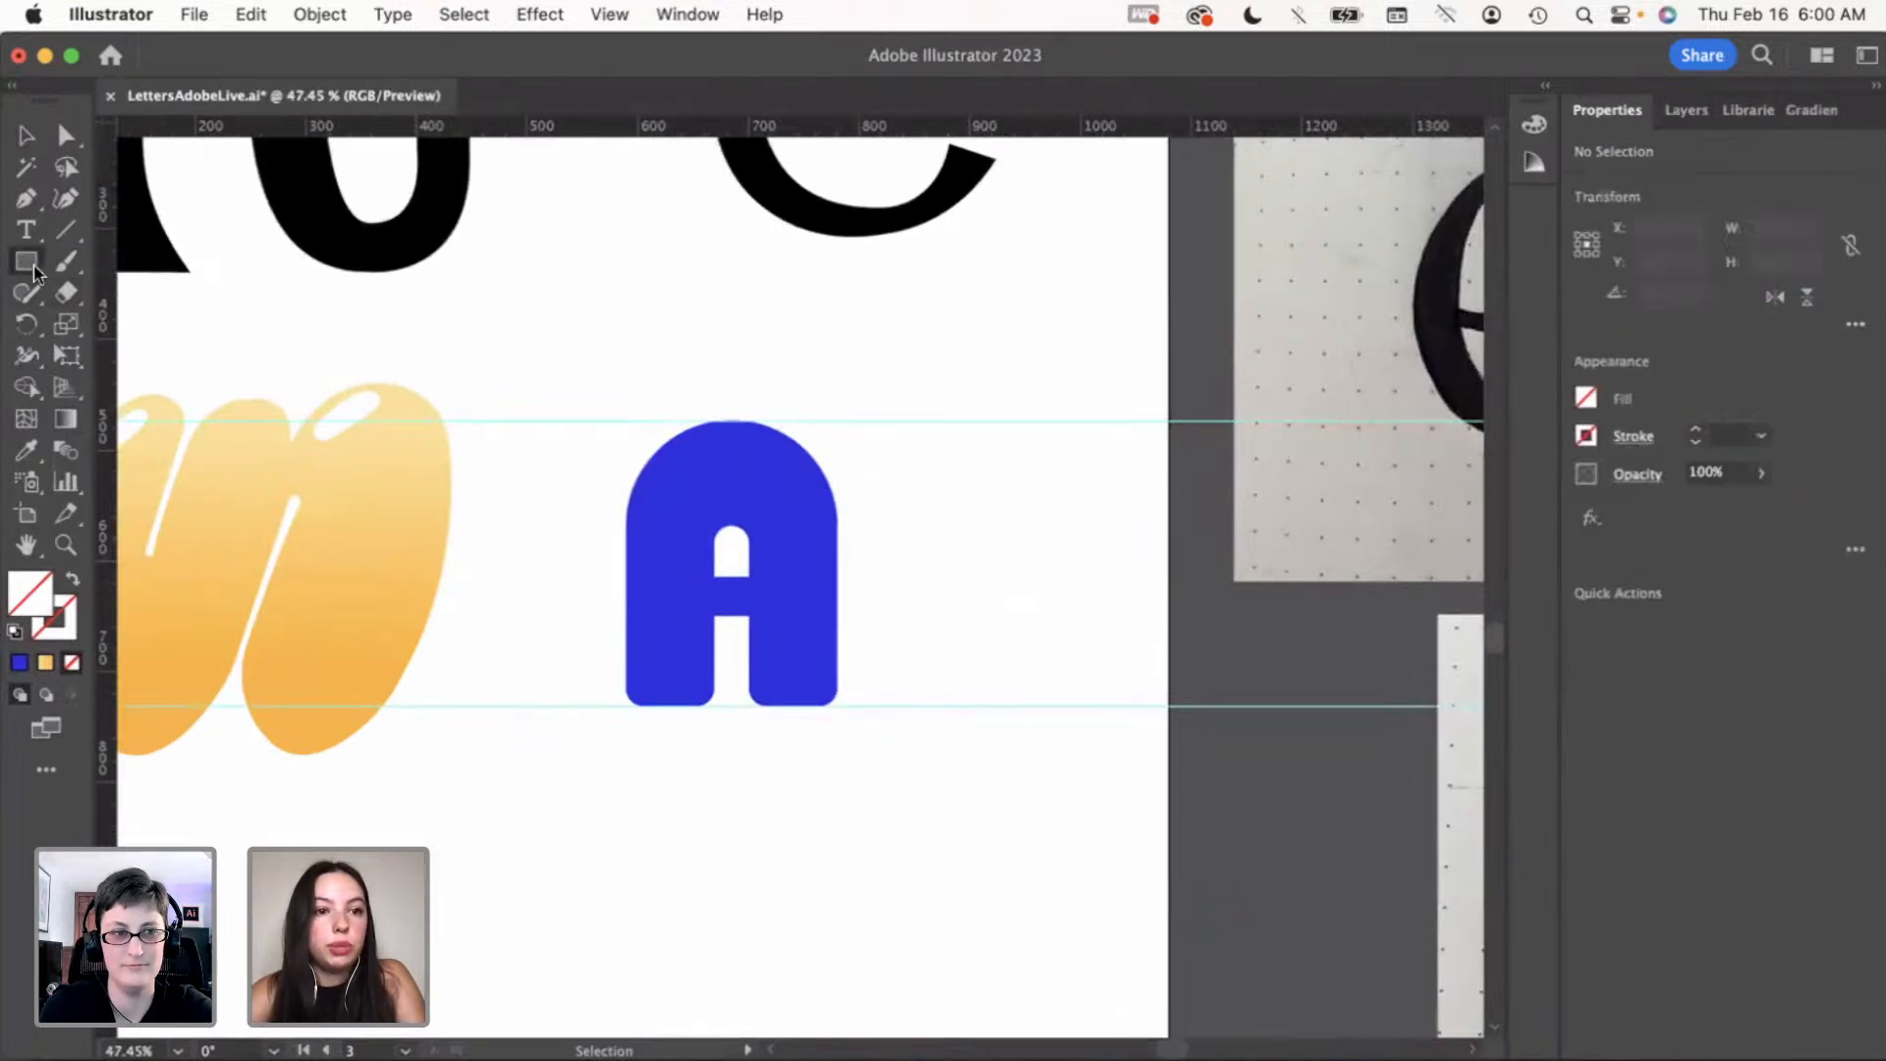
{"action": "double_click", "coordinate": [31, 601]}
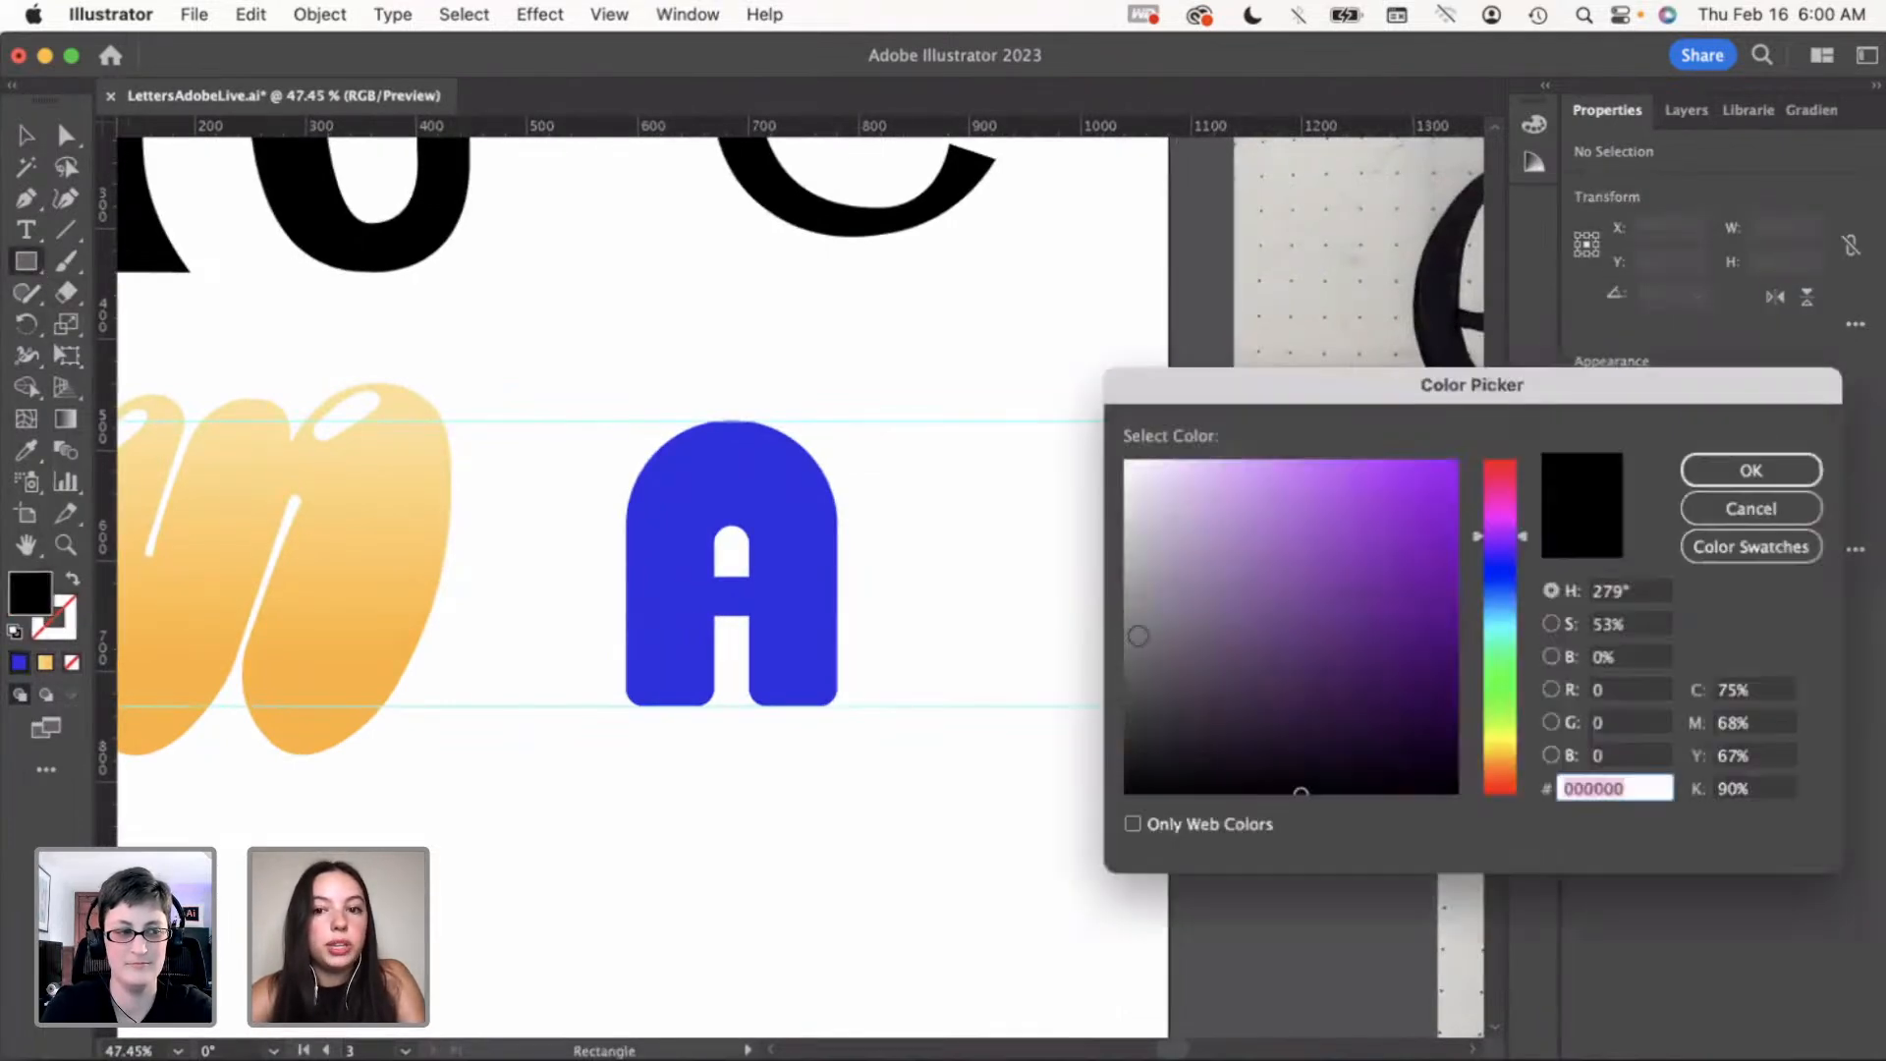
{"action": "left_click", "coordinate": [1392, 550]}
{"action": "left_click", "coordinate": [1751, 470]}
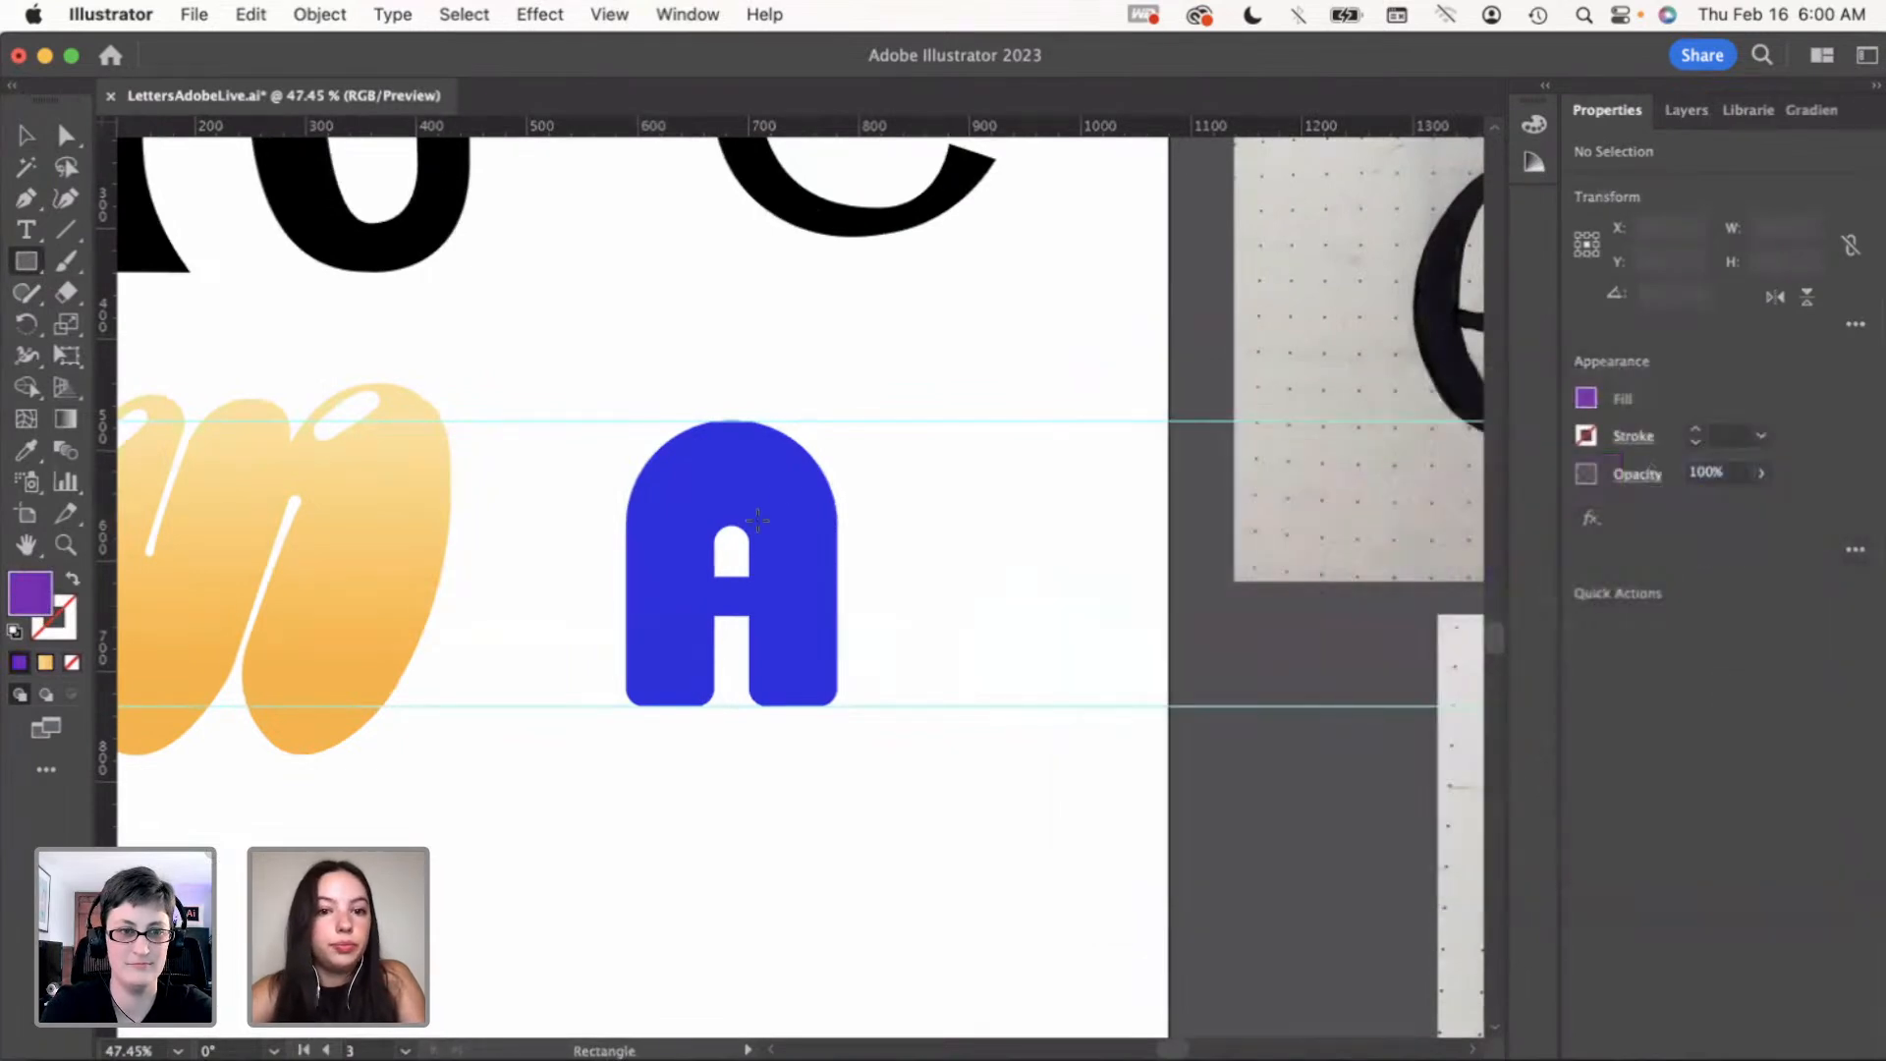
{"action": "scroll", "coordinate": [753, 547], "scroll_direction": "up", "scroll_amount": 1}
{"action": "scroll", "coordinate": [754, 547], "scroll_direction": "up", "scroll_amount": 5}
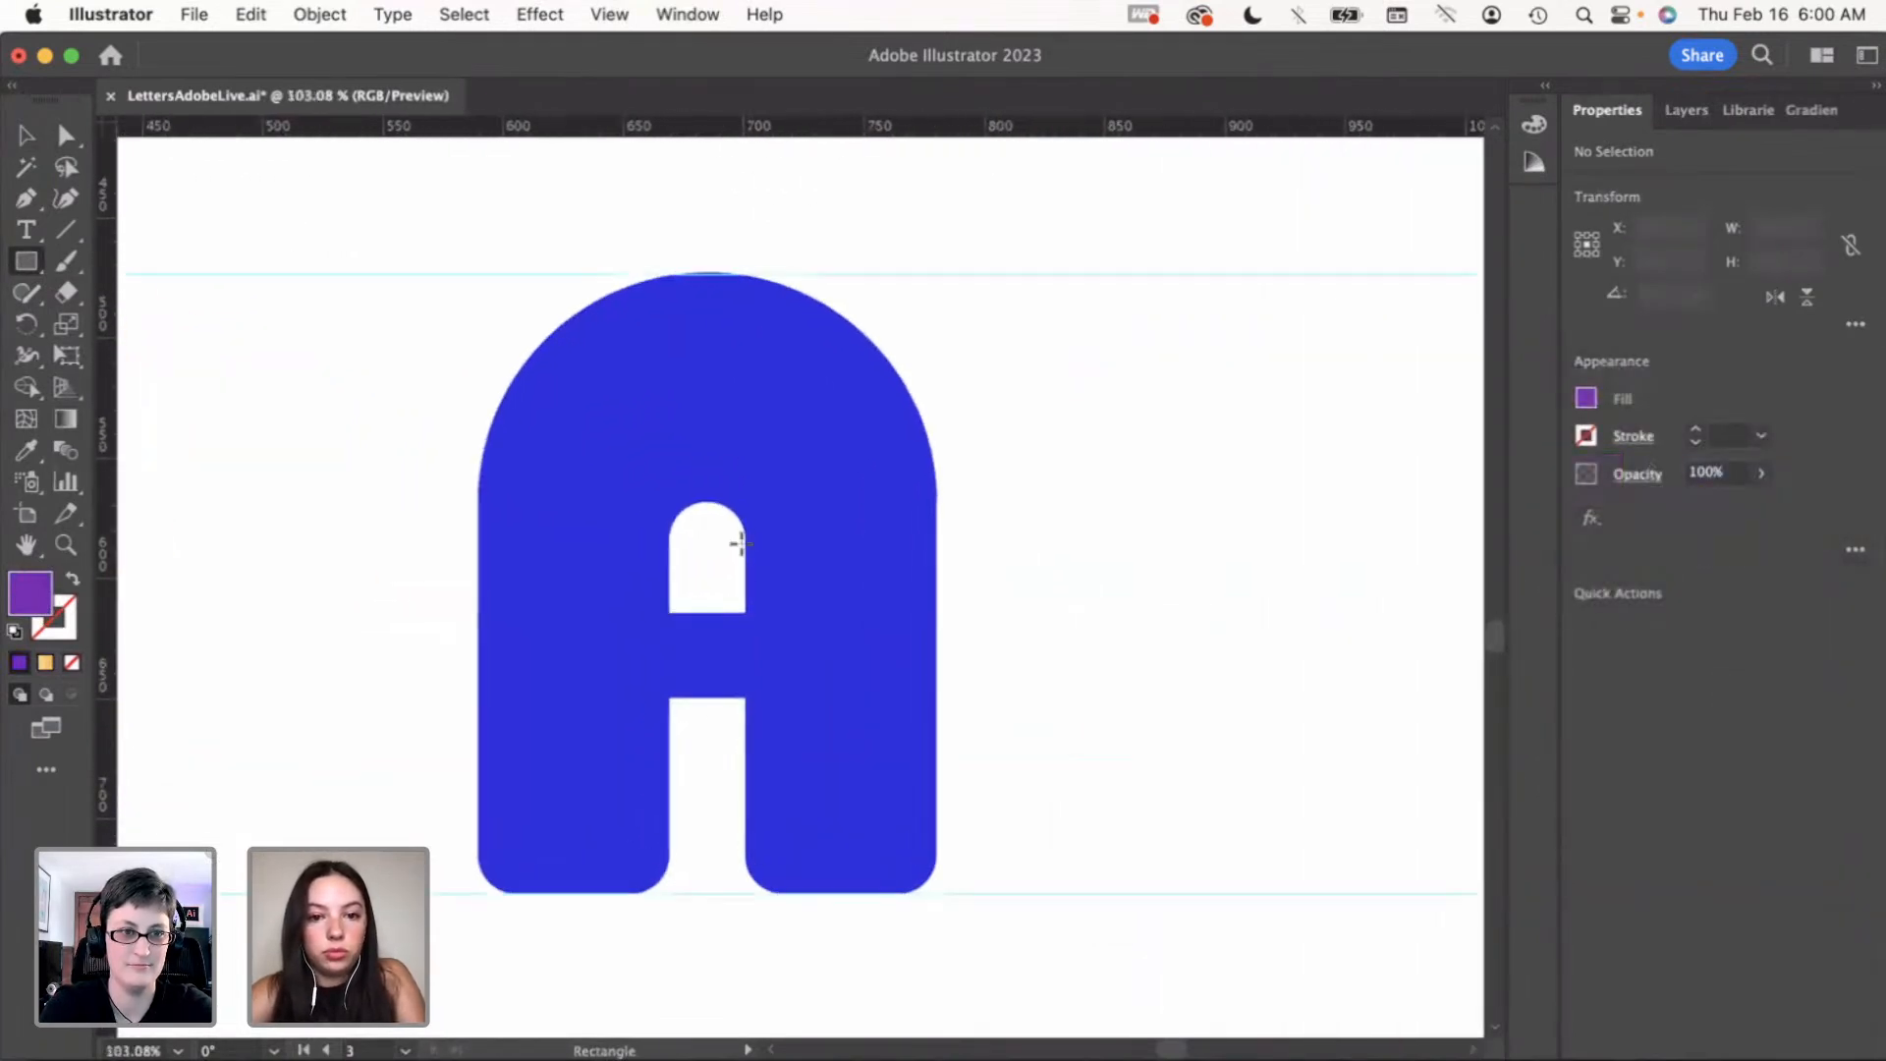
{"action": "mouse_move", "coordinate": [744, 542]}
{"action": "left_mouse_down"}
{"action": "mouse_move", "coordinate": [968, 766]}
{"action": "mouse_move", "coordinate": [913, 783]}
{"action": "mouse_move", "coordinate": [952, 874]}
{"action": "mouse_move", "coordinate": [935, 871]}
{"action": "left_mouse_up"}
Move the purple rectangle off the A to the empty space on its right, with its bottom edge on the lower guide
{"action": "key", "text": "v"}
{"action": "scroll", "coordinate": [993, 843], "scroll_direction": "down", "scroll_amount": 1}
{"action": "scroll", "coordinate": [993, 843], "scroll_direction": "down", "scroll_amount": 1}
{"action": "scroll", "coordinate": [884, 746], "scroll_direction": "down", "scroll_amount": 2}
{"action": "scroll", "coordinate": [884, 746], "scroll_direction": "right", "scroll_amount": 2}
{"action": "left_click_drag", "start_coordinate": [819, 699], "coordinate": [1042, 700]}
{"action": "left_click", "coordinate": [1140, 723]}
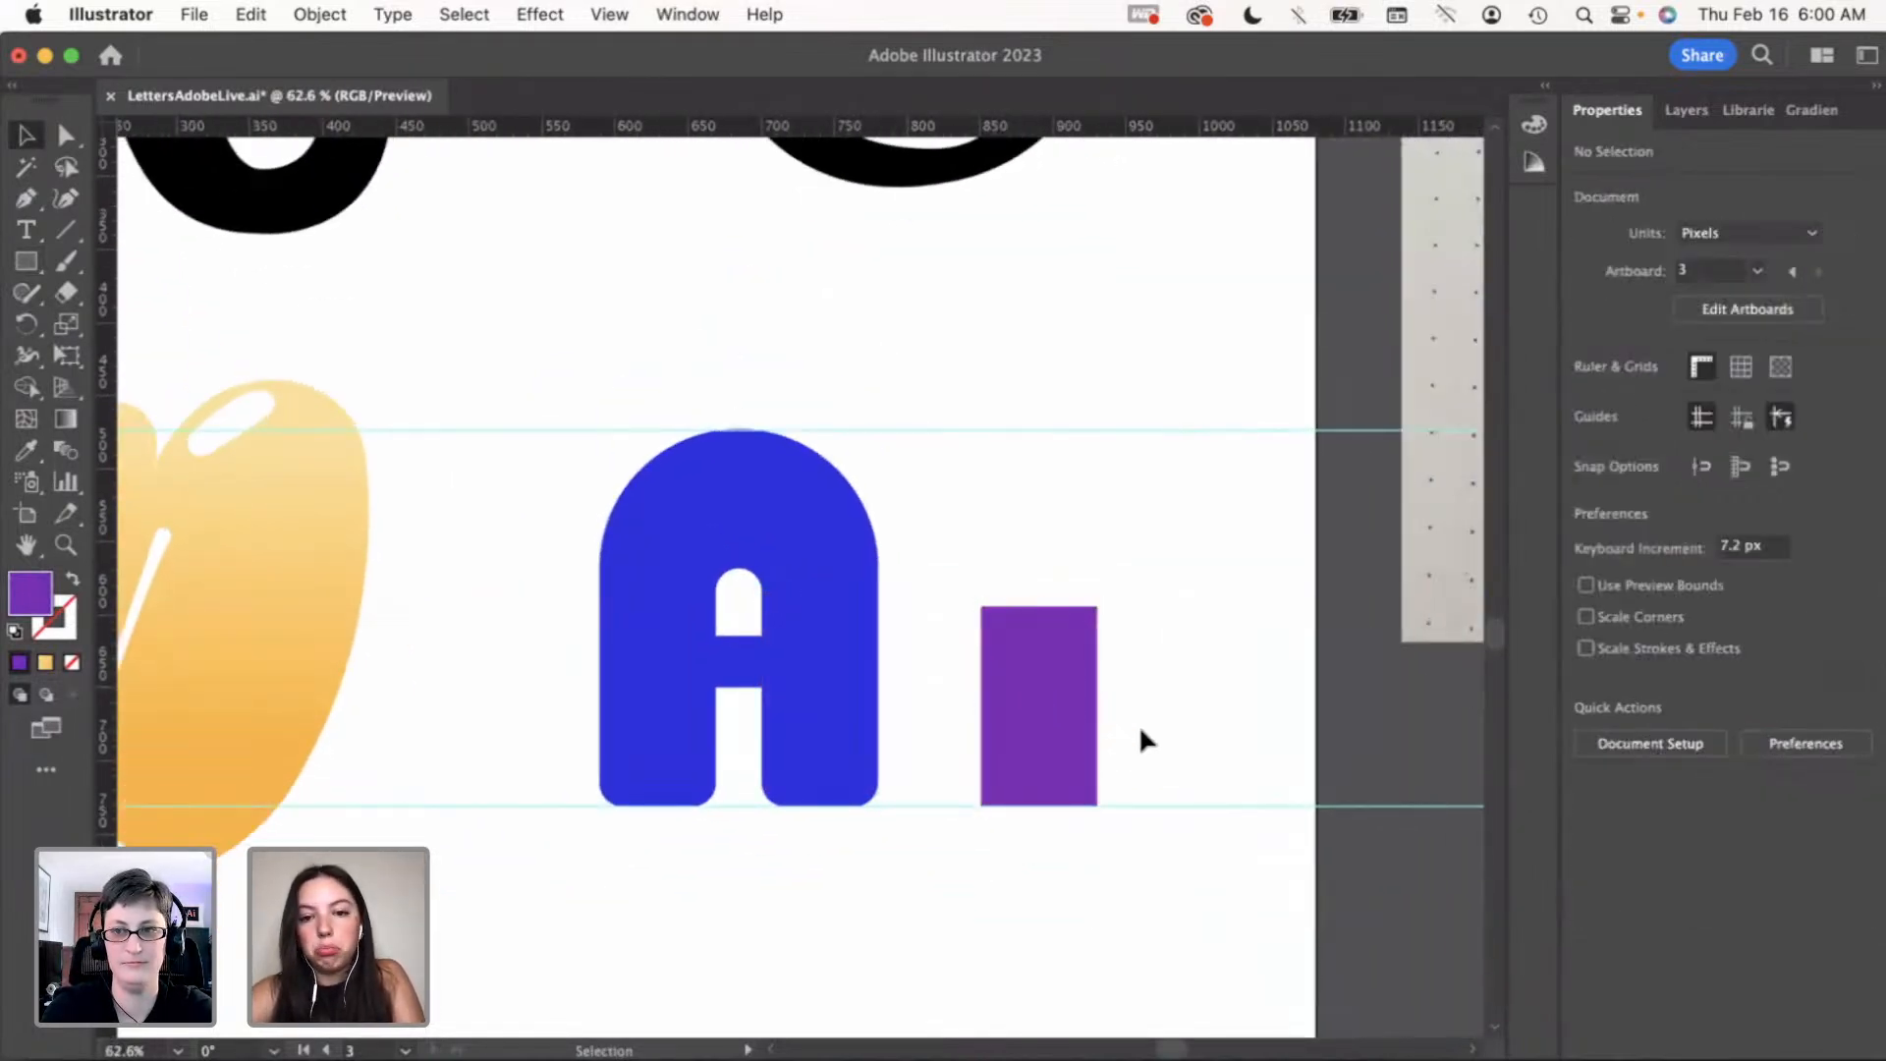
Duplicate the blue A to the right of the original and rotate the copy 180°
{"action": "scroll", "coordinate": [1140, 730], "scroll_direction": "right", "scroll_amount": 2}
{"action": "scroll", "coordinate": [1140, 729], "scroll_direction": "down", "scroll_amount": 1}
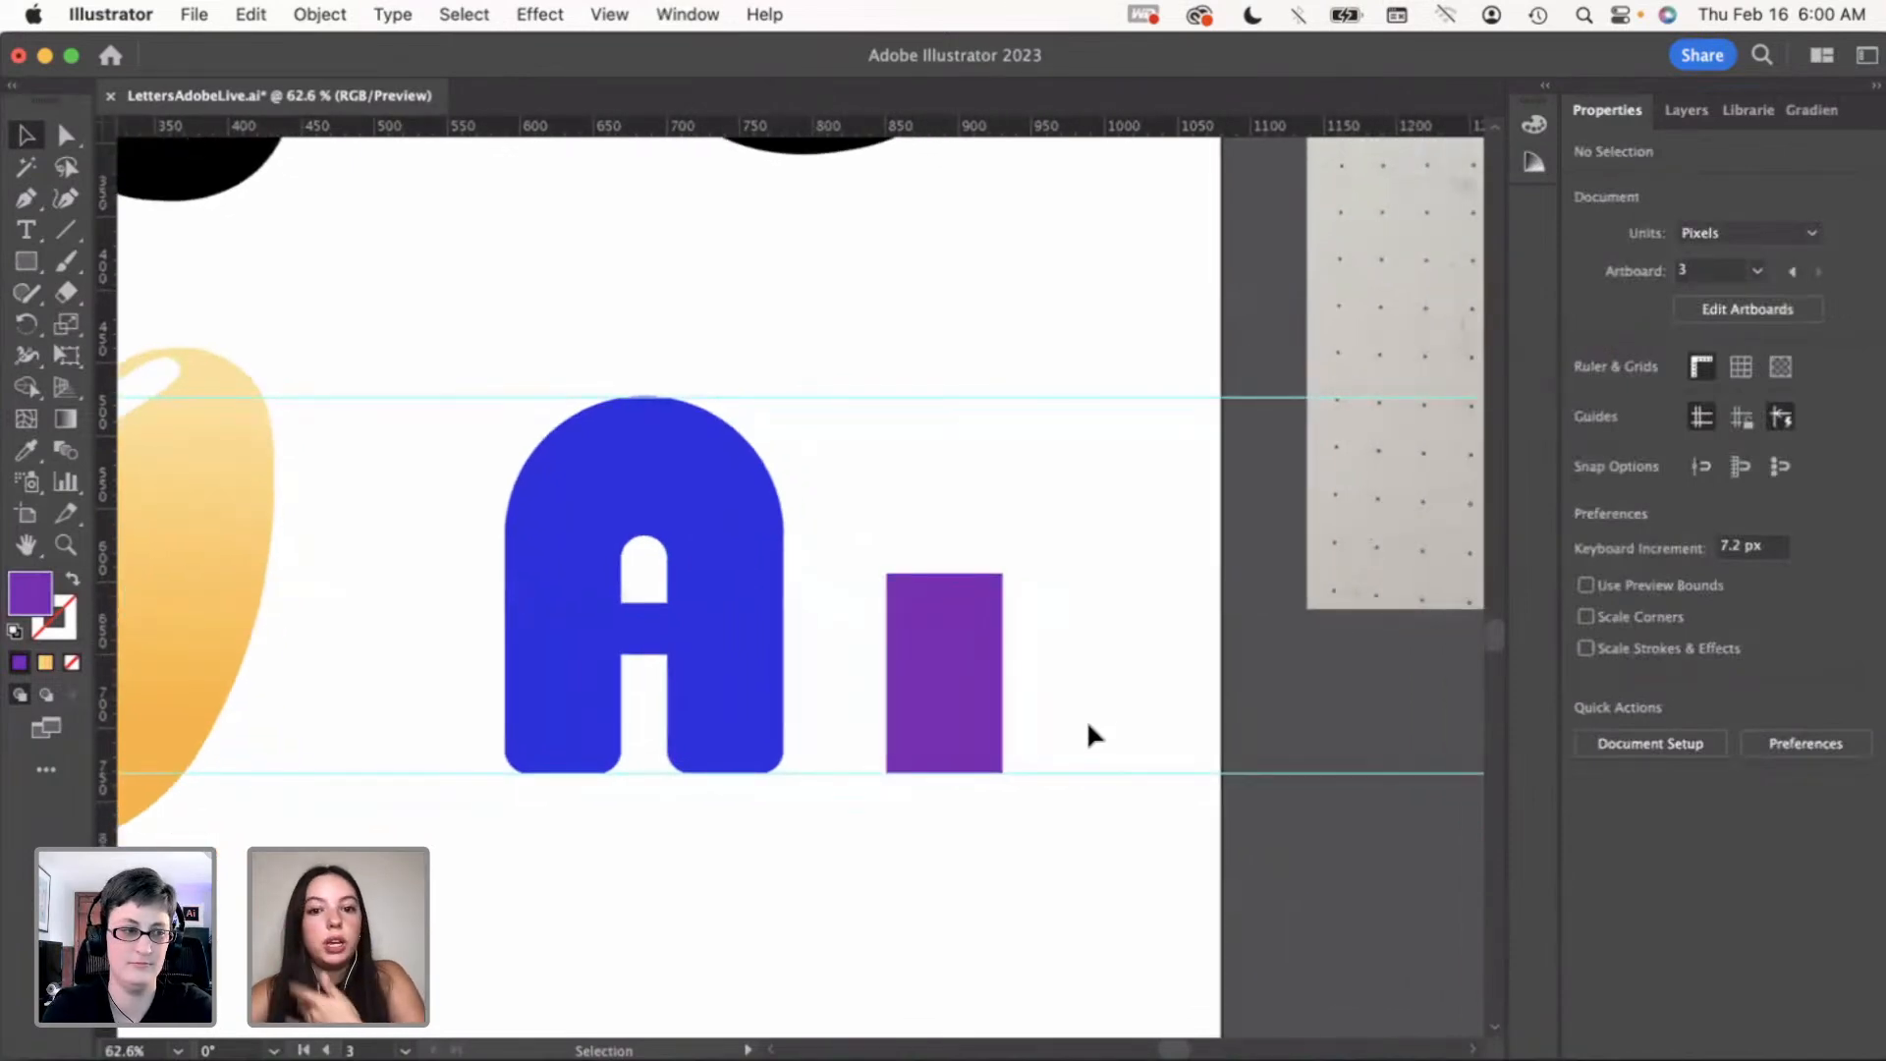
{"action": "scroll", "coordinate": [1086, 735], "scroll_direction": "down", "scroll_amount": 1}
{"action": "scroll", "coordinate": [1051, 732], "scroll_direction": "right", "scroll_amount": 1}
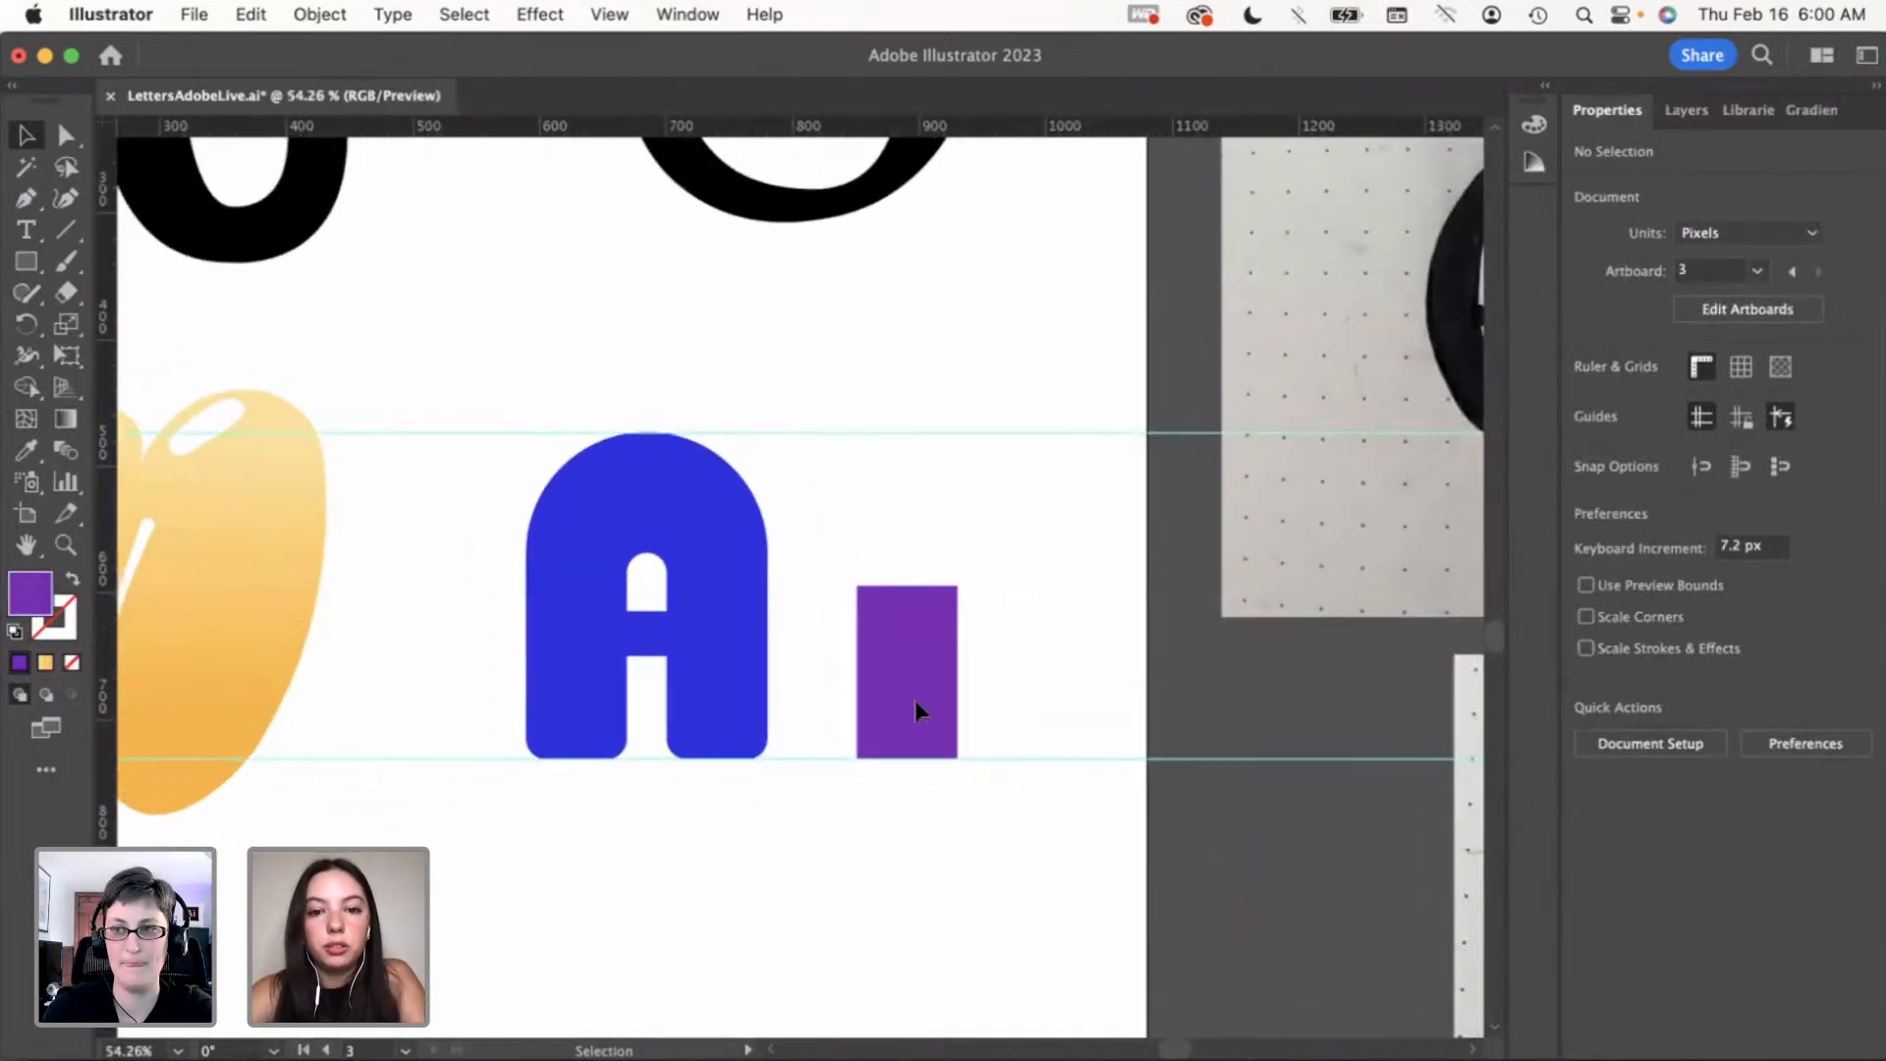
{"action": "left_click", "coordinate": [716, 644]}
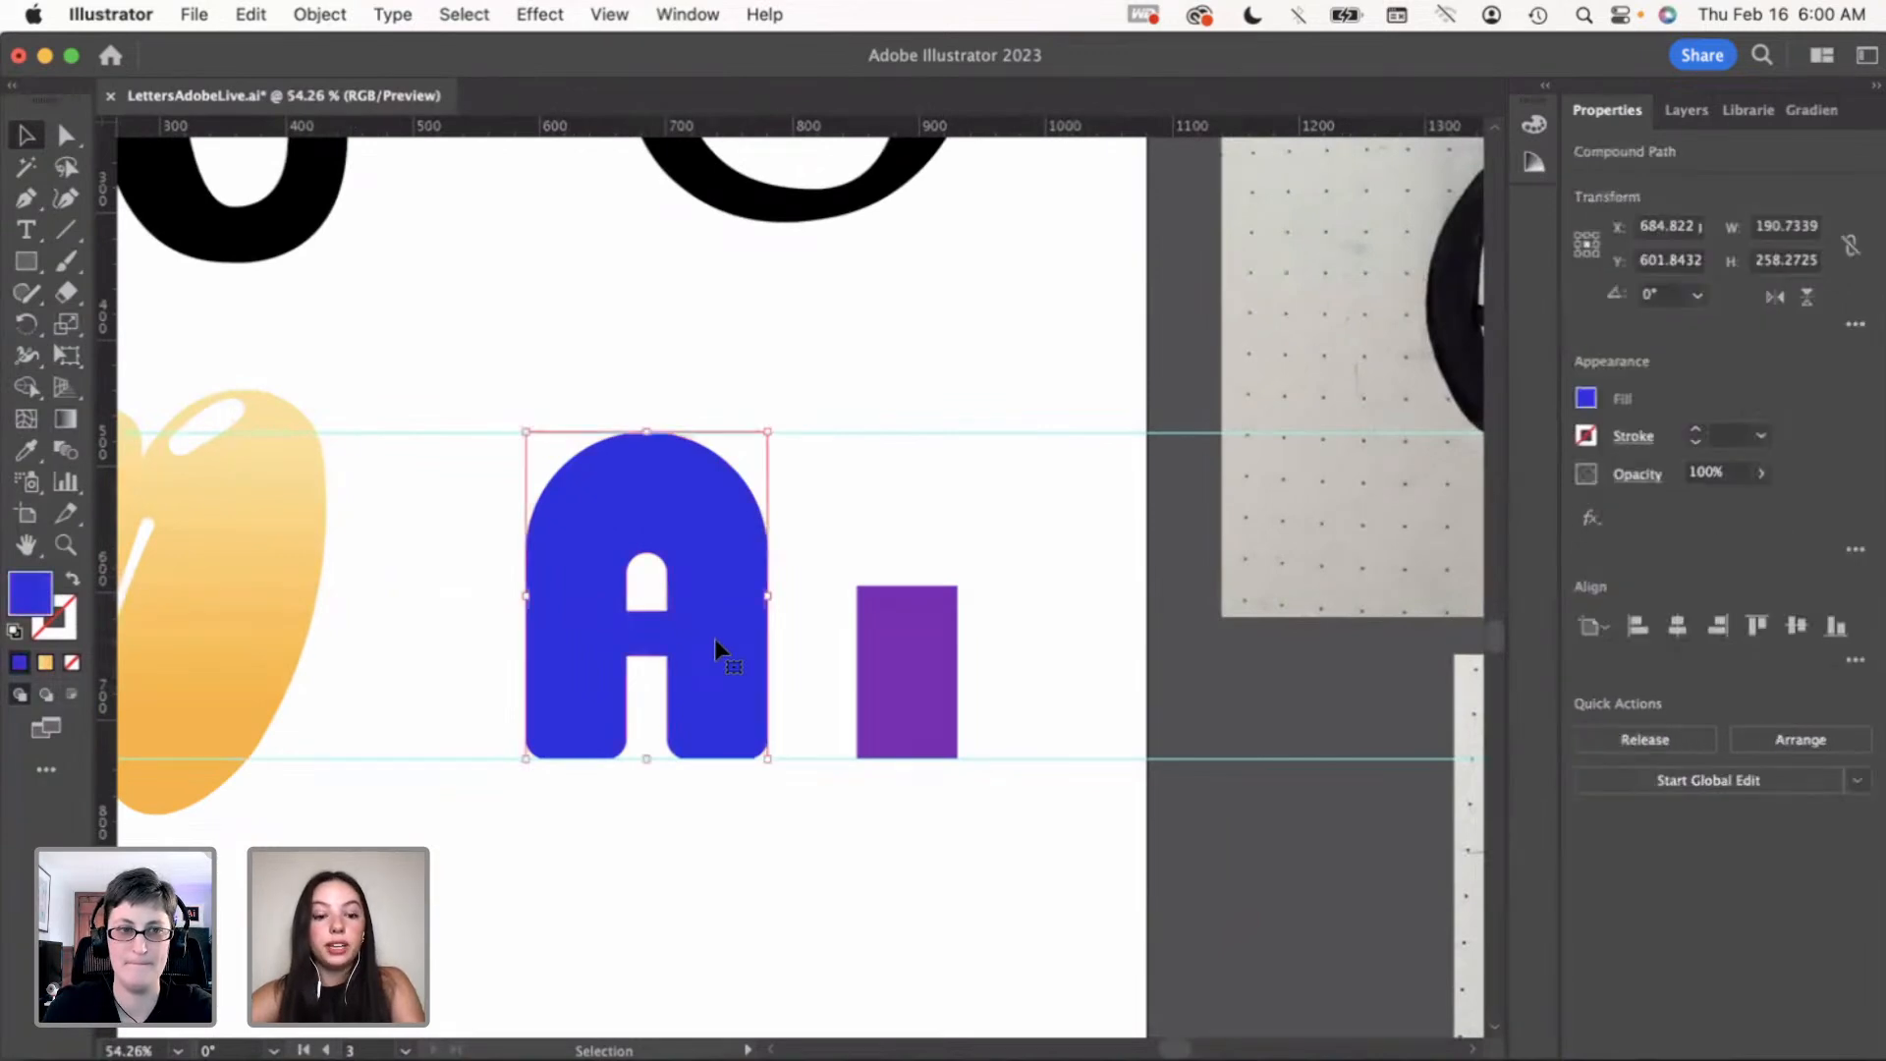
{"action": "key", "text": "a"}
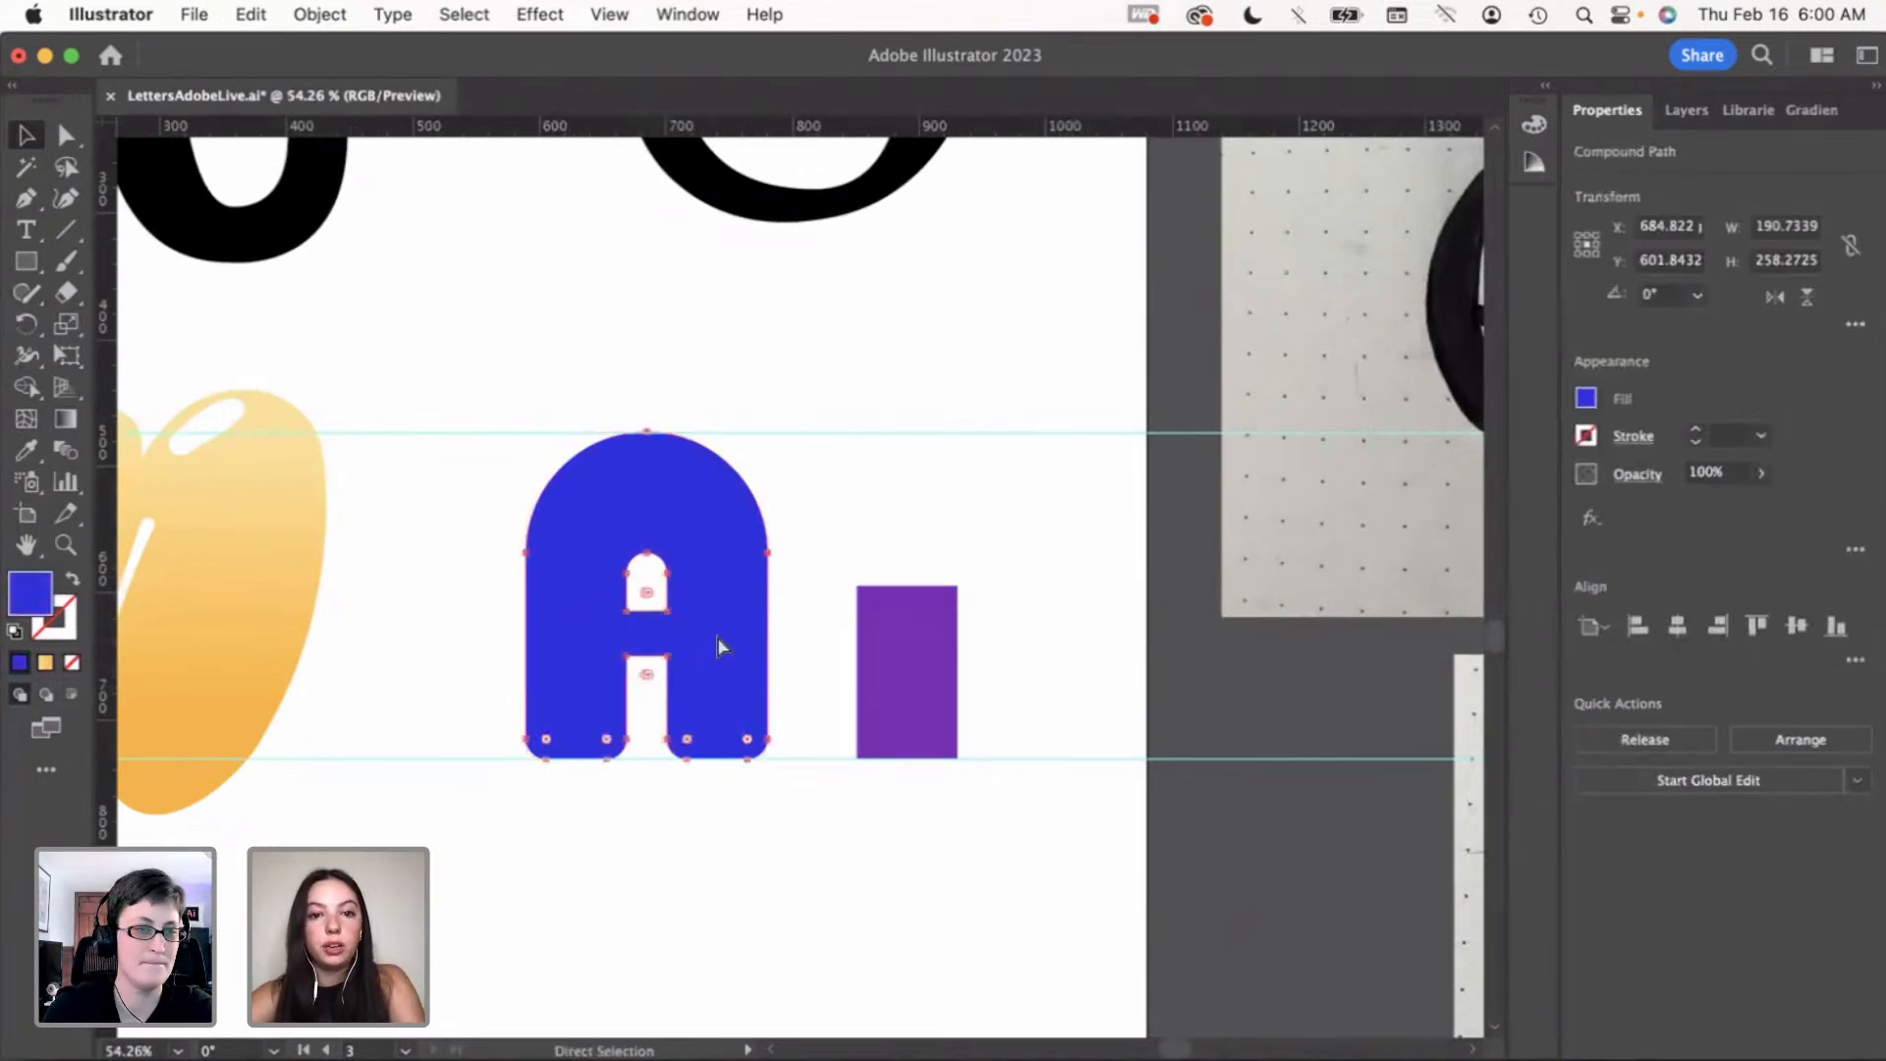
{"action": "left_click_drag", "start_coordinate": [718, 645], "coordinate": [872, 638], "text": "alt"}
{"action": "left_click_drag", "start_coordinate": [931, 416], "coordinate": [668, 767]}
Move the purple rectangle below the lower guide and set the upside-down A close beside the original, between the guides
{"action": "left_click_drag", "start_coordinate": [803, 625], "coordinate": [809, 881]}
{"action": "left_click_drag", "start_coordinate": [1134, 627], "coordinate": [988, 621]}
{"action": "left_click", "coordinate": [1052, 837]}
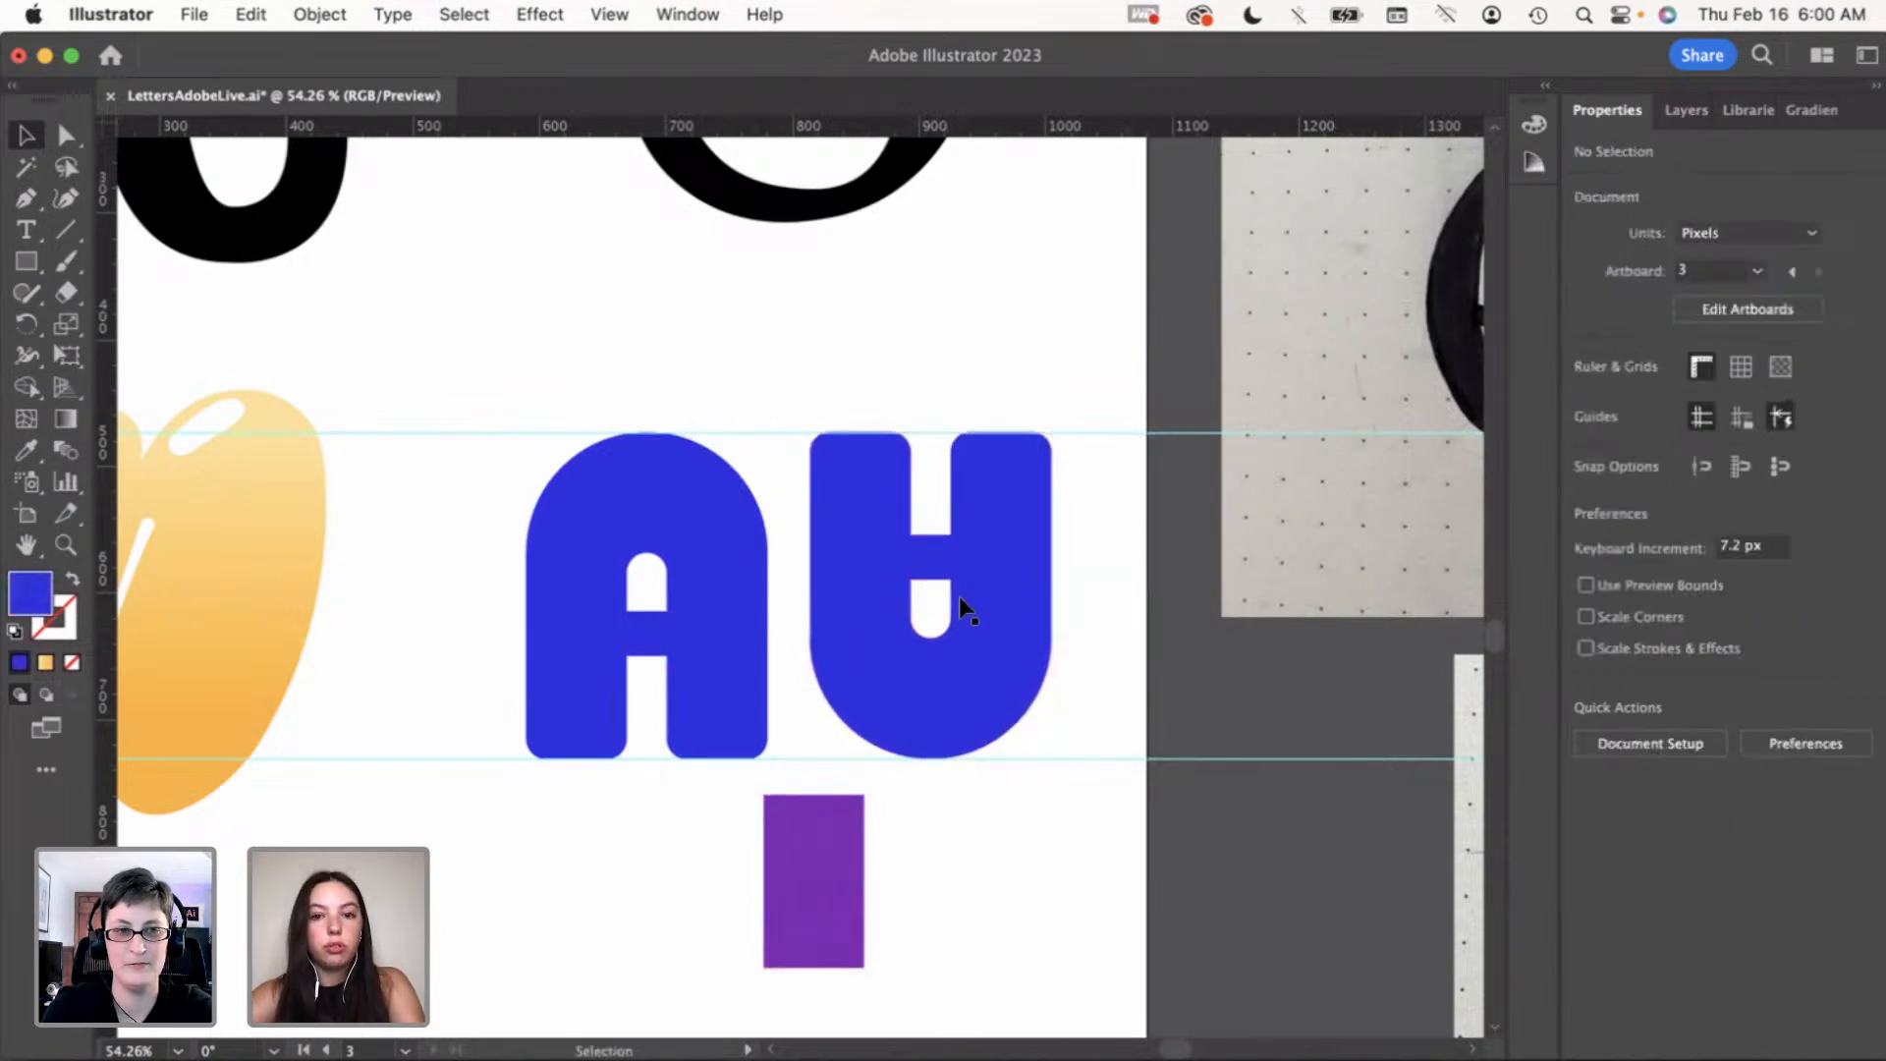
Examine the anchor points around the crossbar of the upside-down A
{"action": "key", "text": "a"}
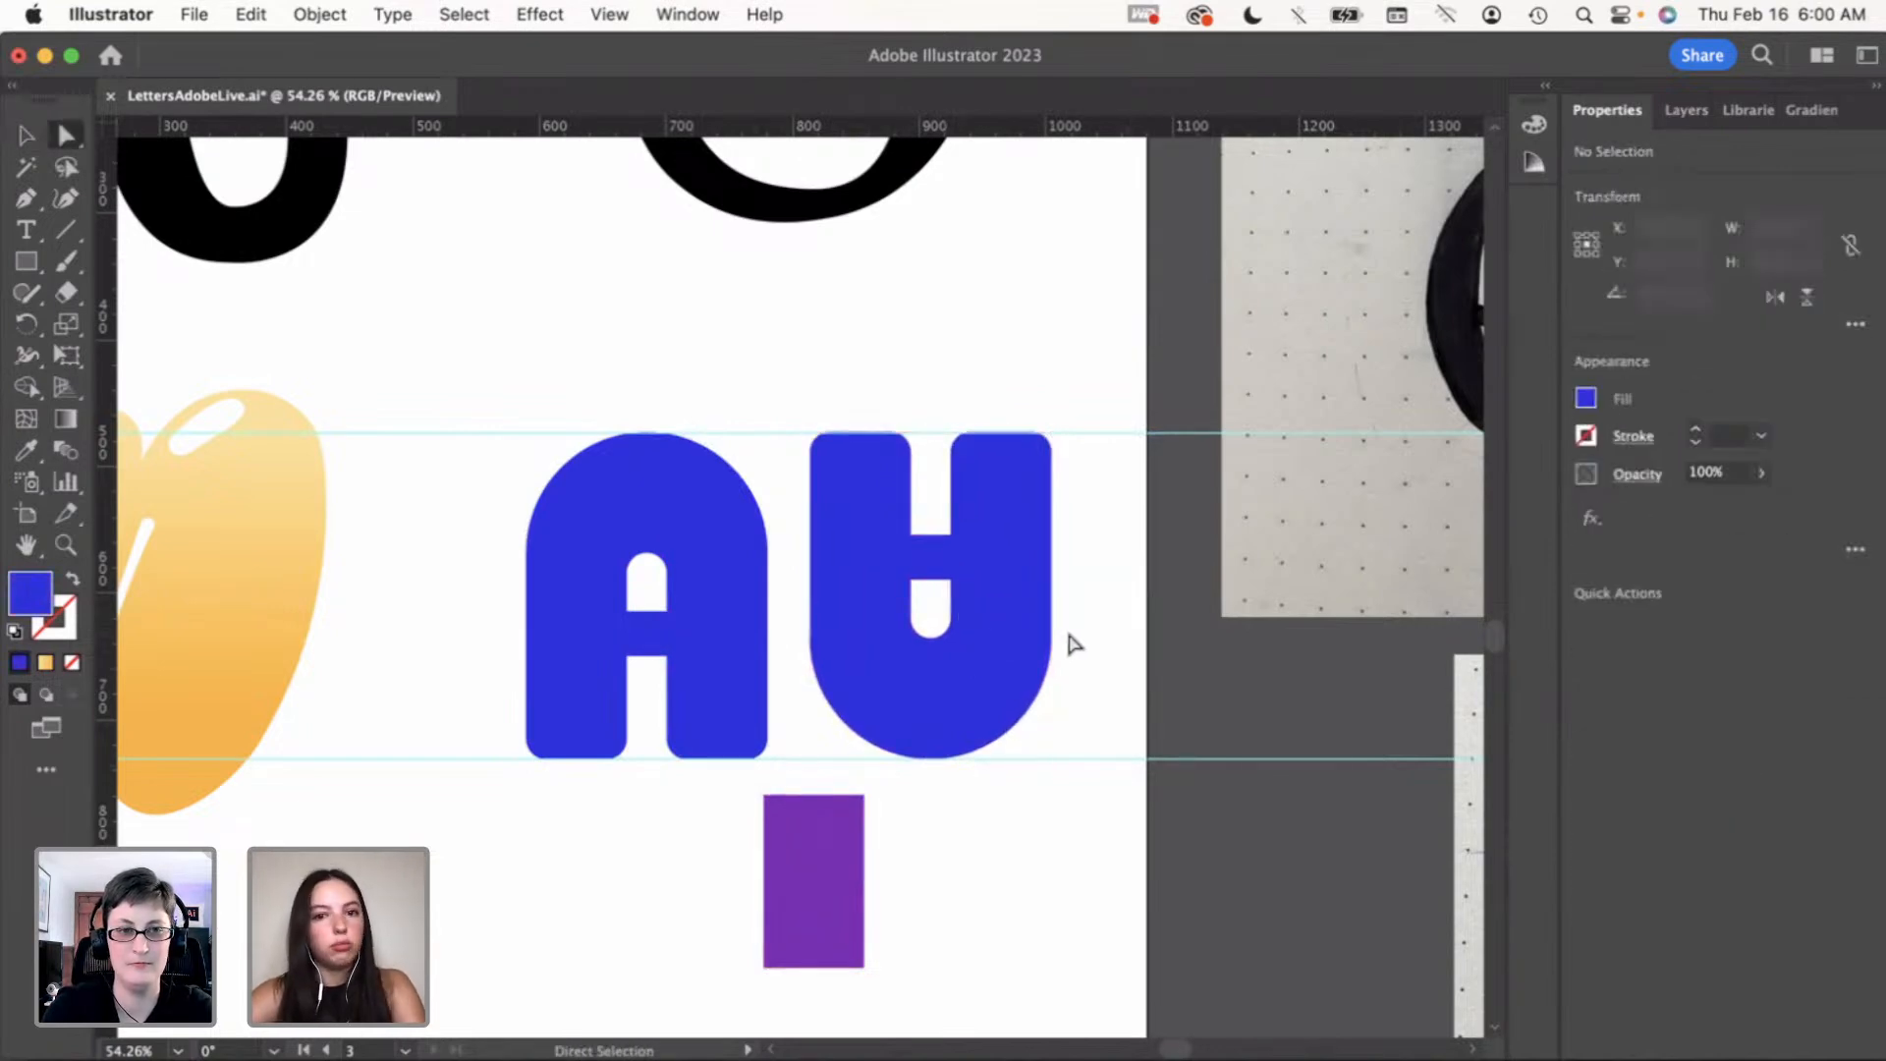
{"action": "left_click", "coordinate": [945, 558]}
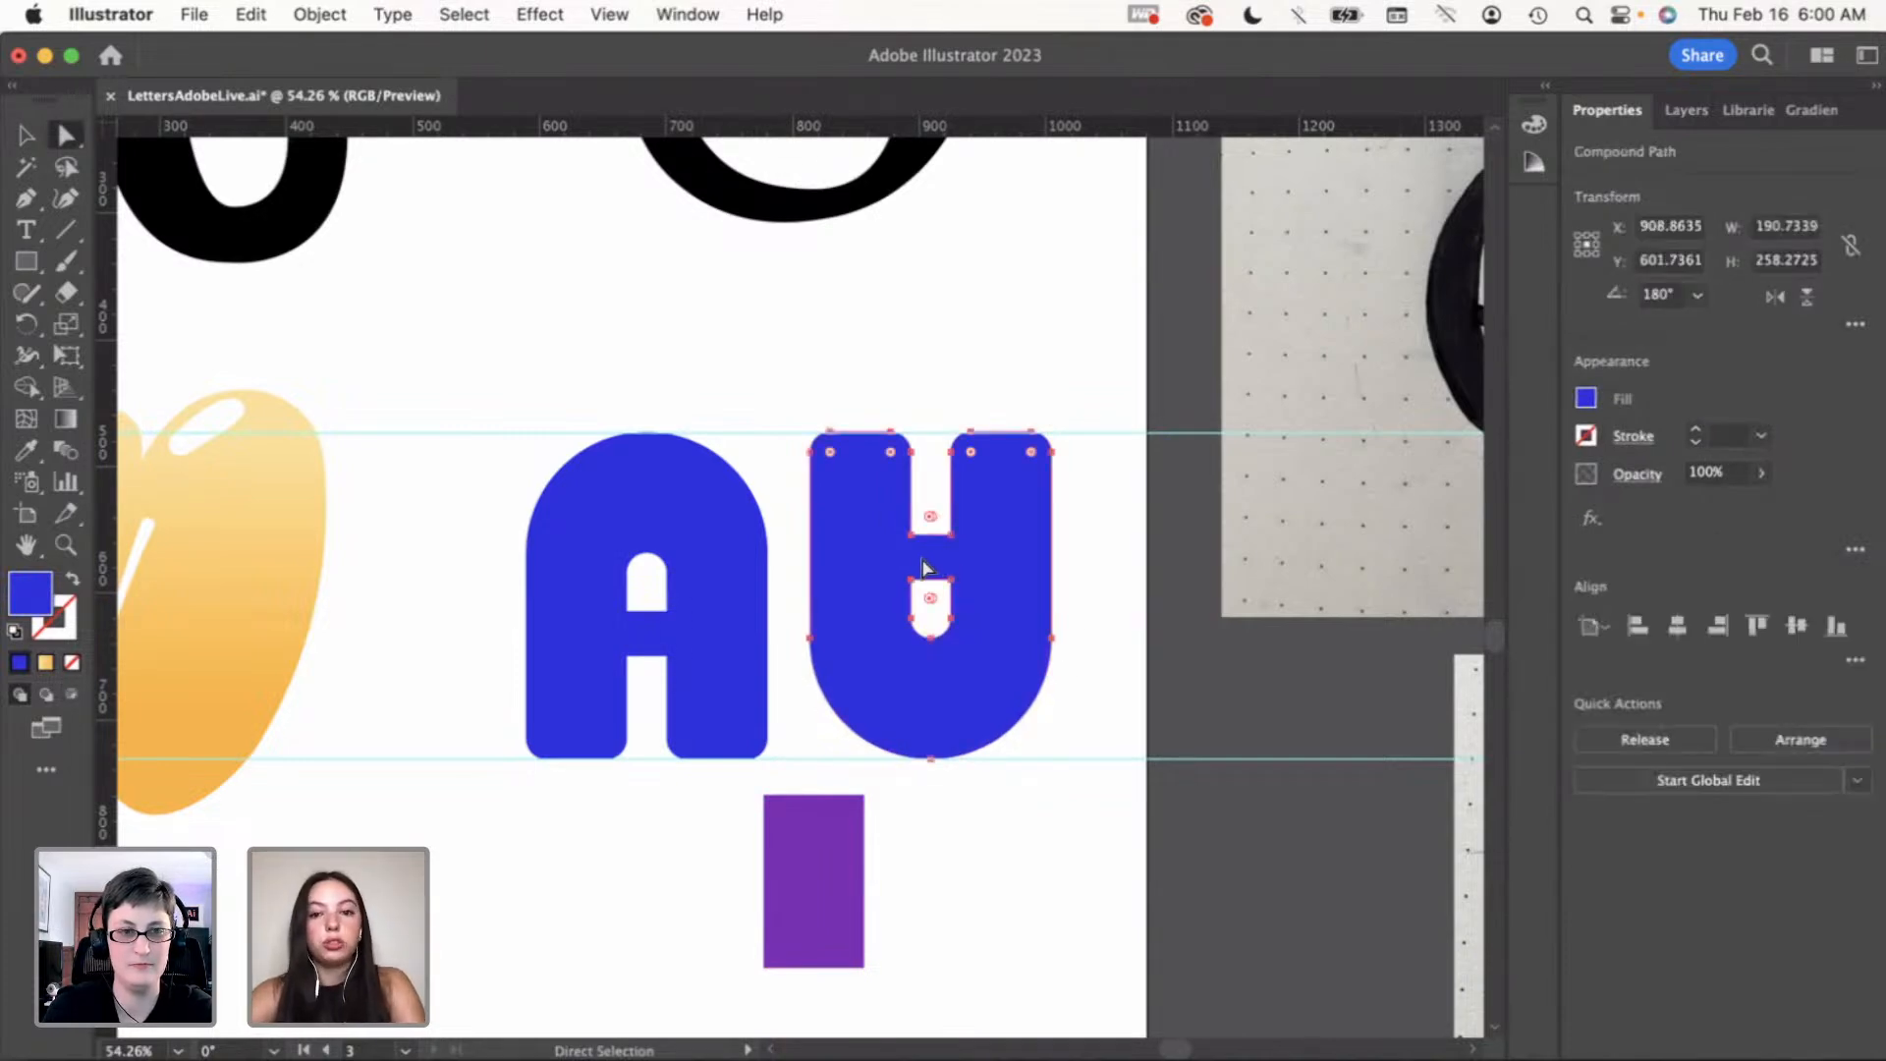
{"action": "scroll", "coordinate": [922, 563], "scroll_direction": "up", "scroll_amount": 2}
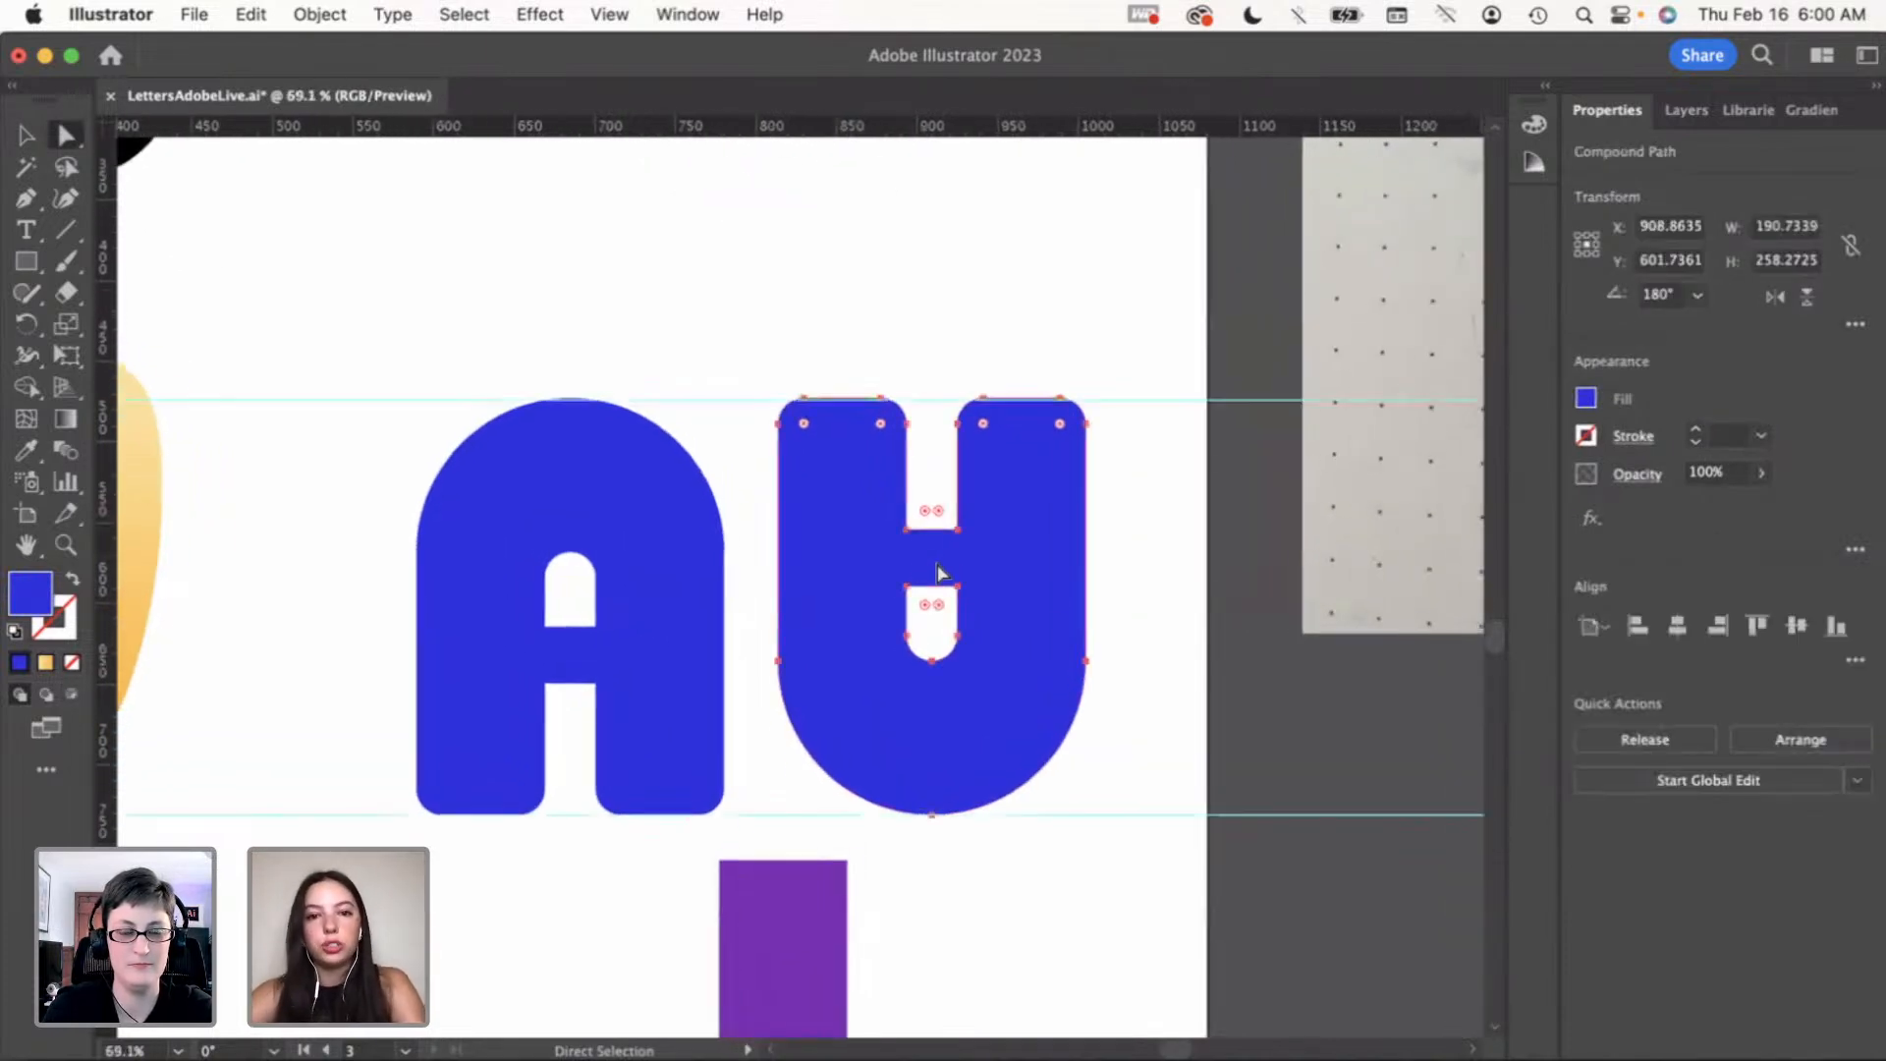
{"action": "left_click", "coordinate": [1139, 615]}
{"action": "scroll", "coordinate": [1139, 615], "scroll_direction": "down", "scroll_amount": 2}
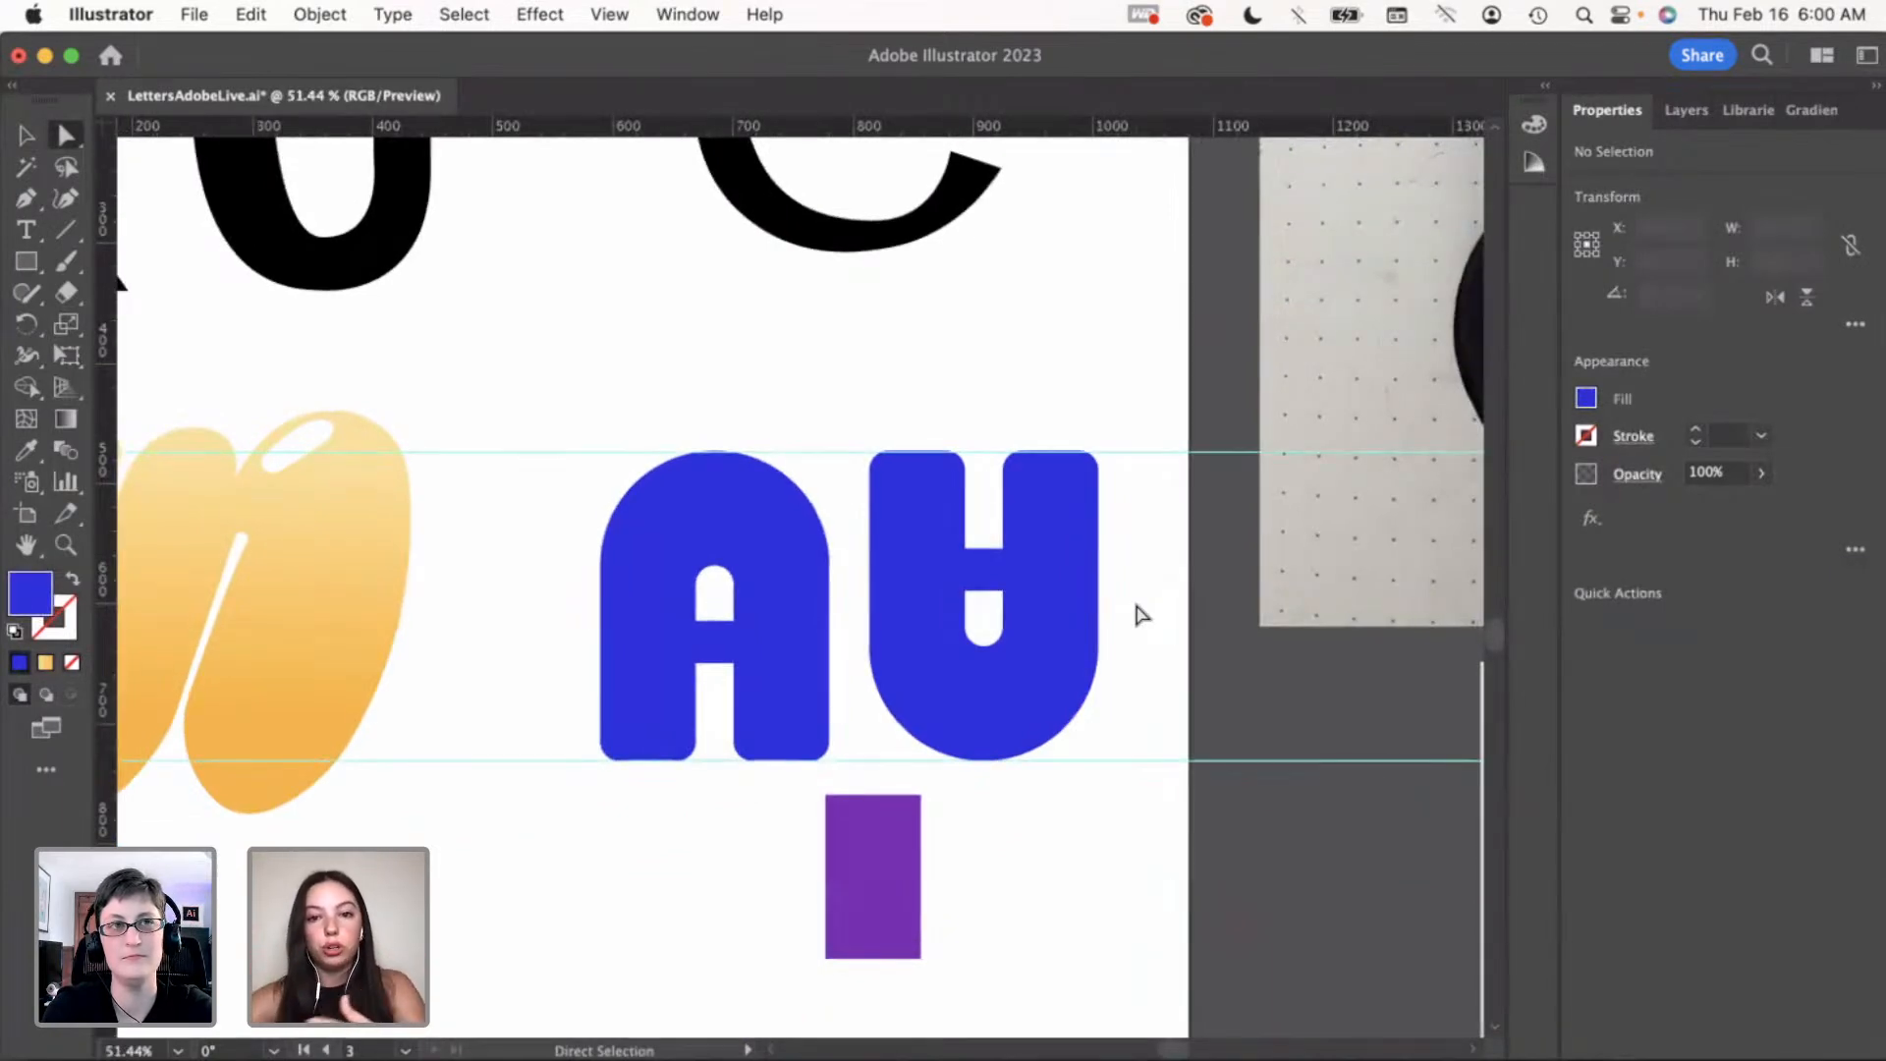
Nudge the upside-down A slightly down so the tops of its legs sit on the upper guide
{"action": "scroll", "coordinate": [1044, 623], "scroll_direction": "up", "scroll_amount": 2}
{"action": "scroll", "coordinate": [965, 598], "scroll_direction": "up", "scroll_amount": 2}
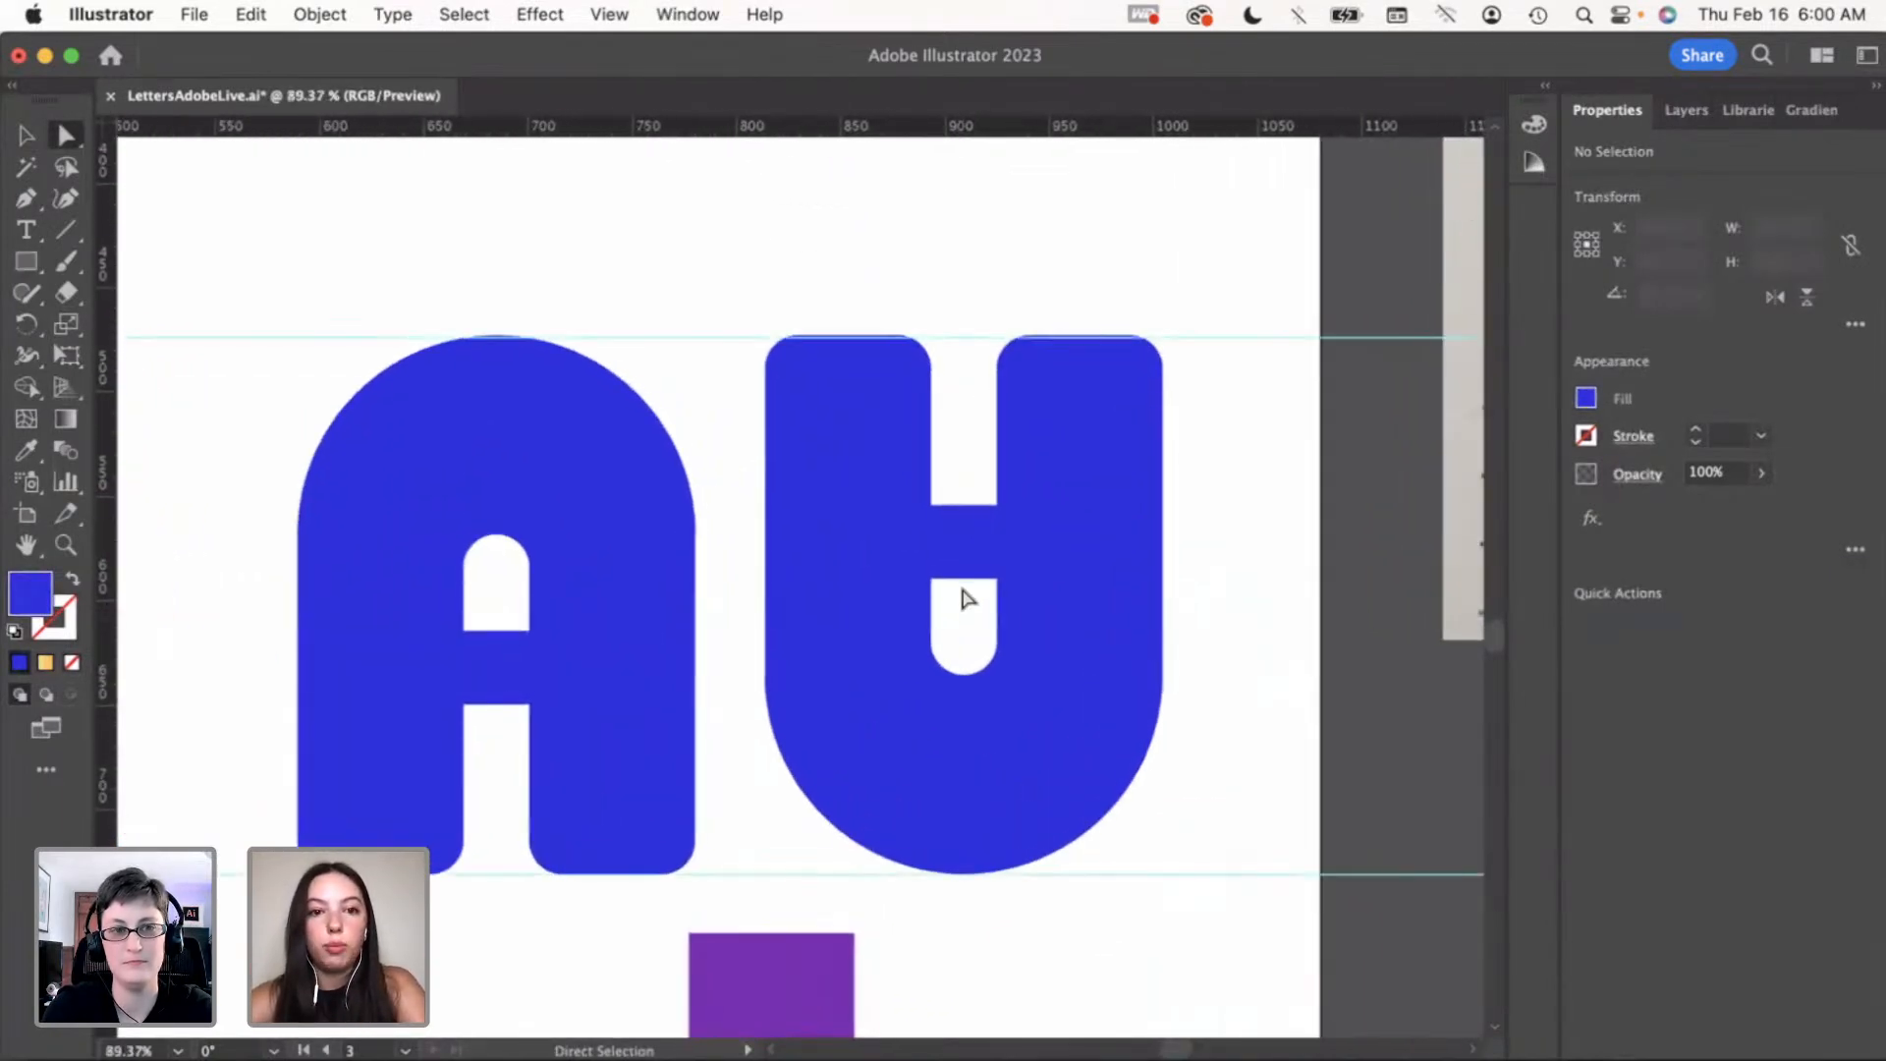
{"action": "key", "text": "v"}
{"action": "left_click", "coordinate": [868, 600]}
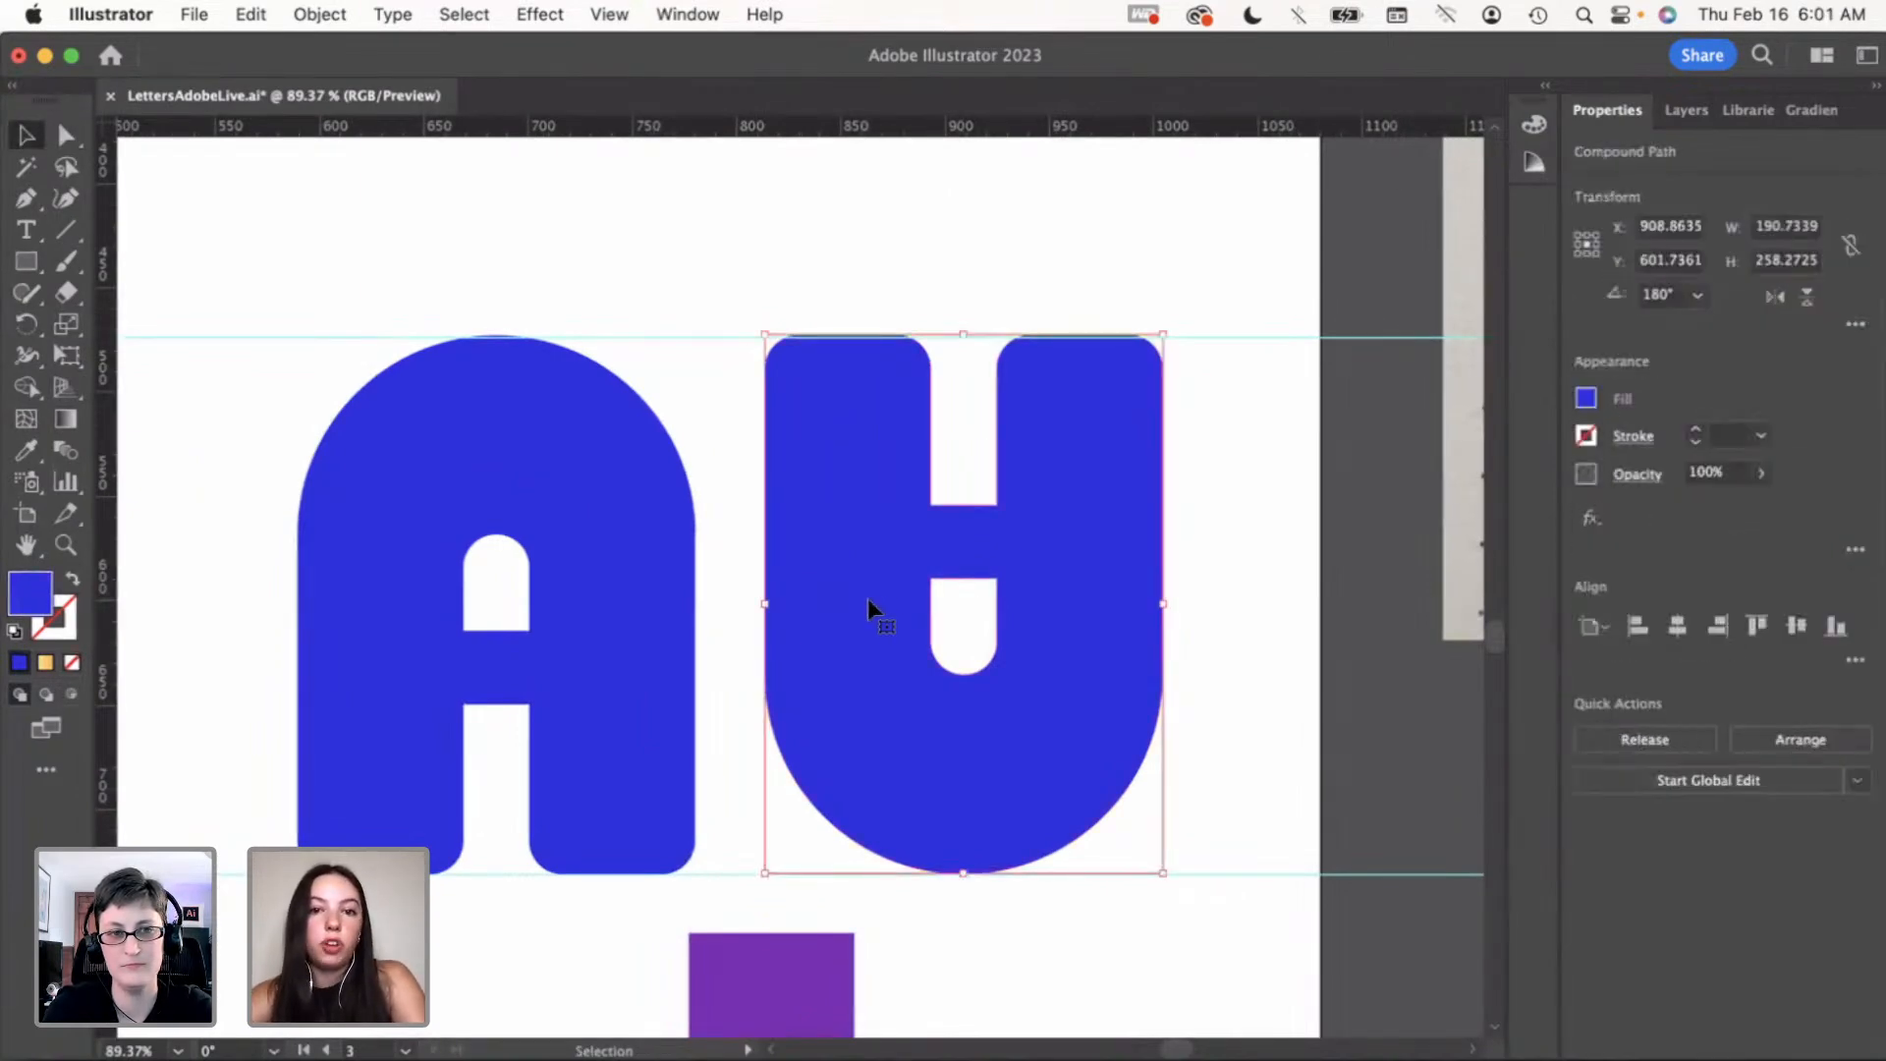
{"action": "left_click", "coordinate": [1297, 625]}
{"action": "left_click_drag", "start_coordinate": [1163, 566], "coordinate": [1163, 571]}
{"action": "left_click", "coordinate": [1227, 595]}
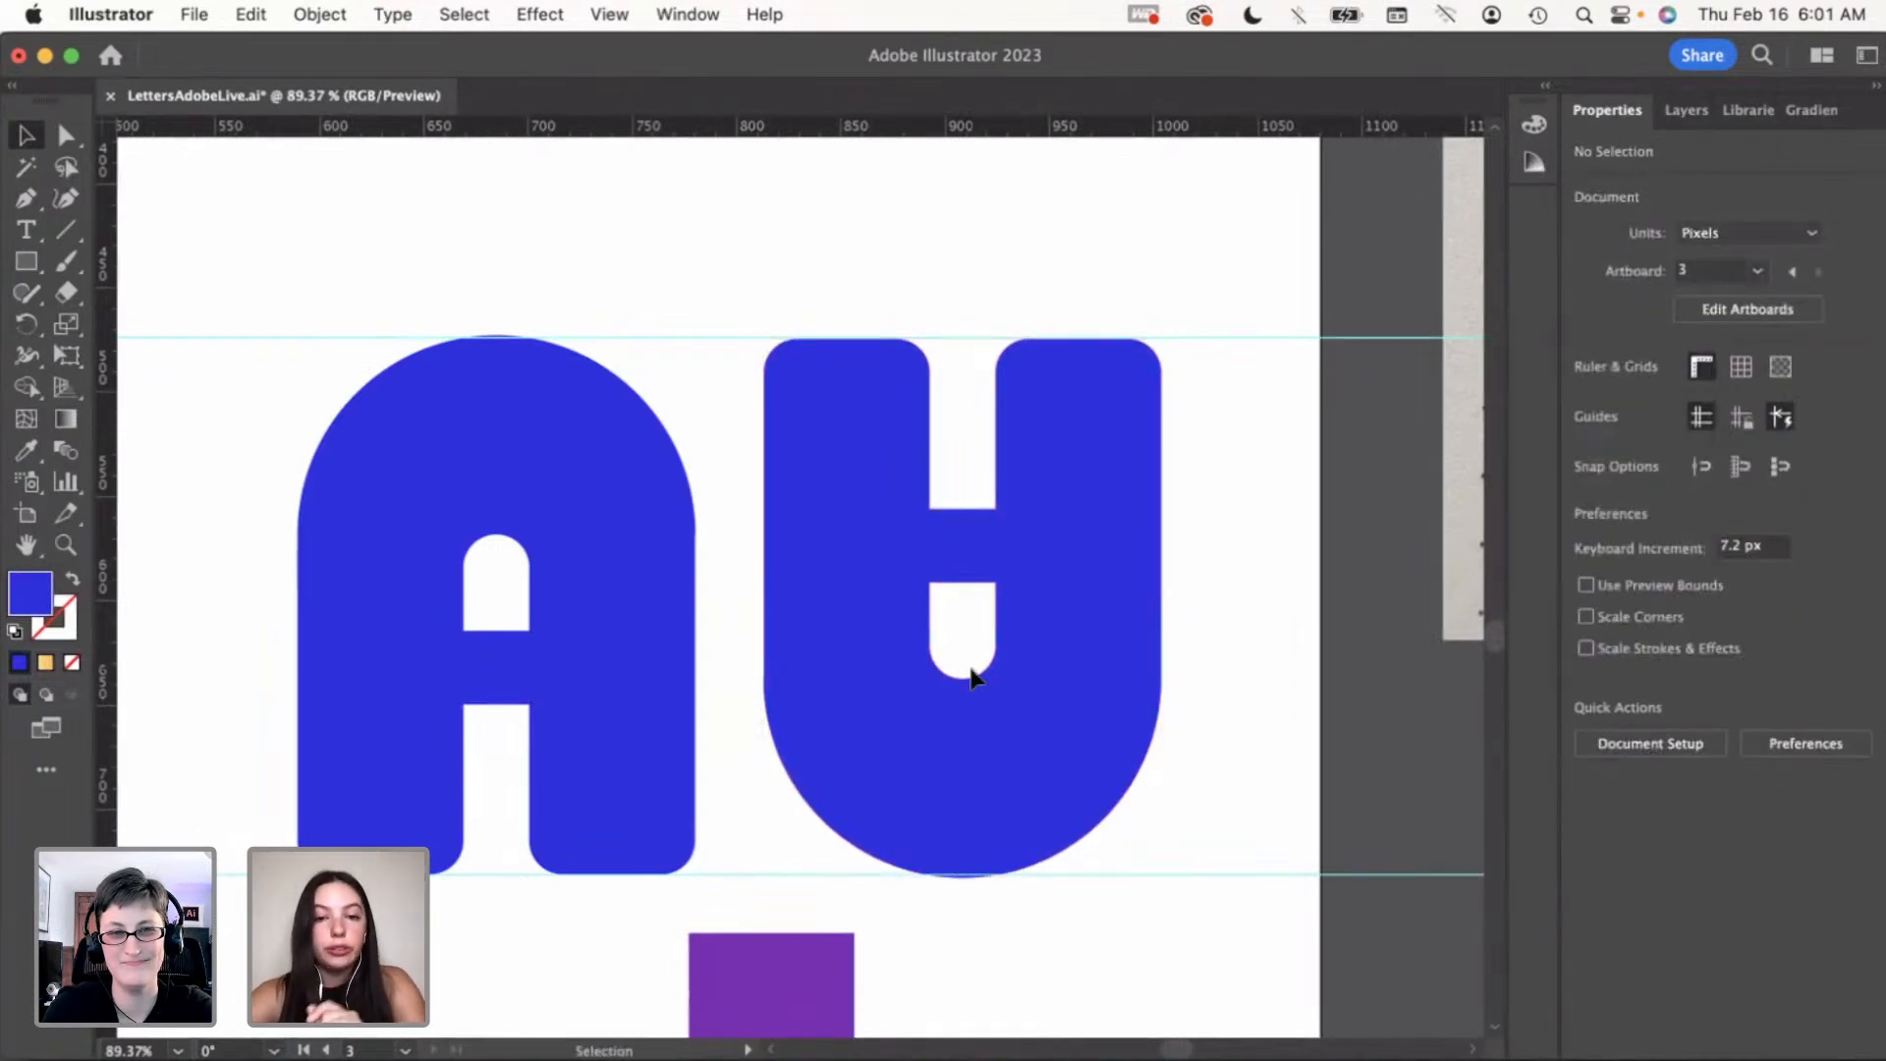
Try to join the two anchor points on the left side of the upside-down A's crossbar with the Pen tool, and undo the attempt
{"action": "scroll", "coordinate": [1166, 679], "scroll_direction": "down", "scroll_amount": 2}
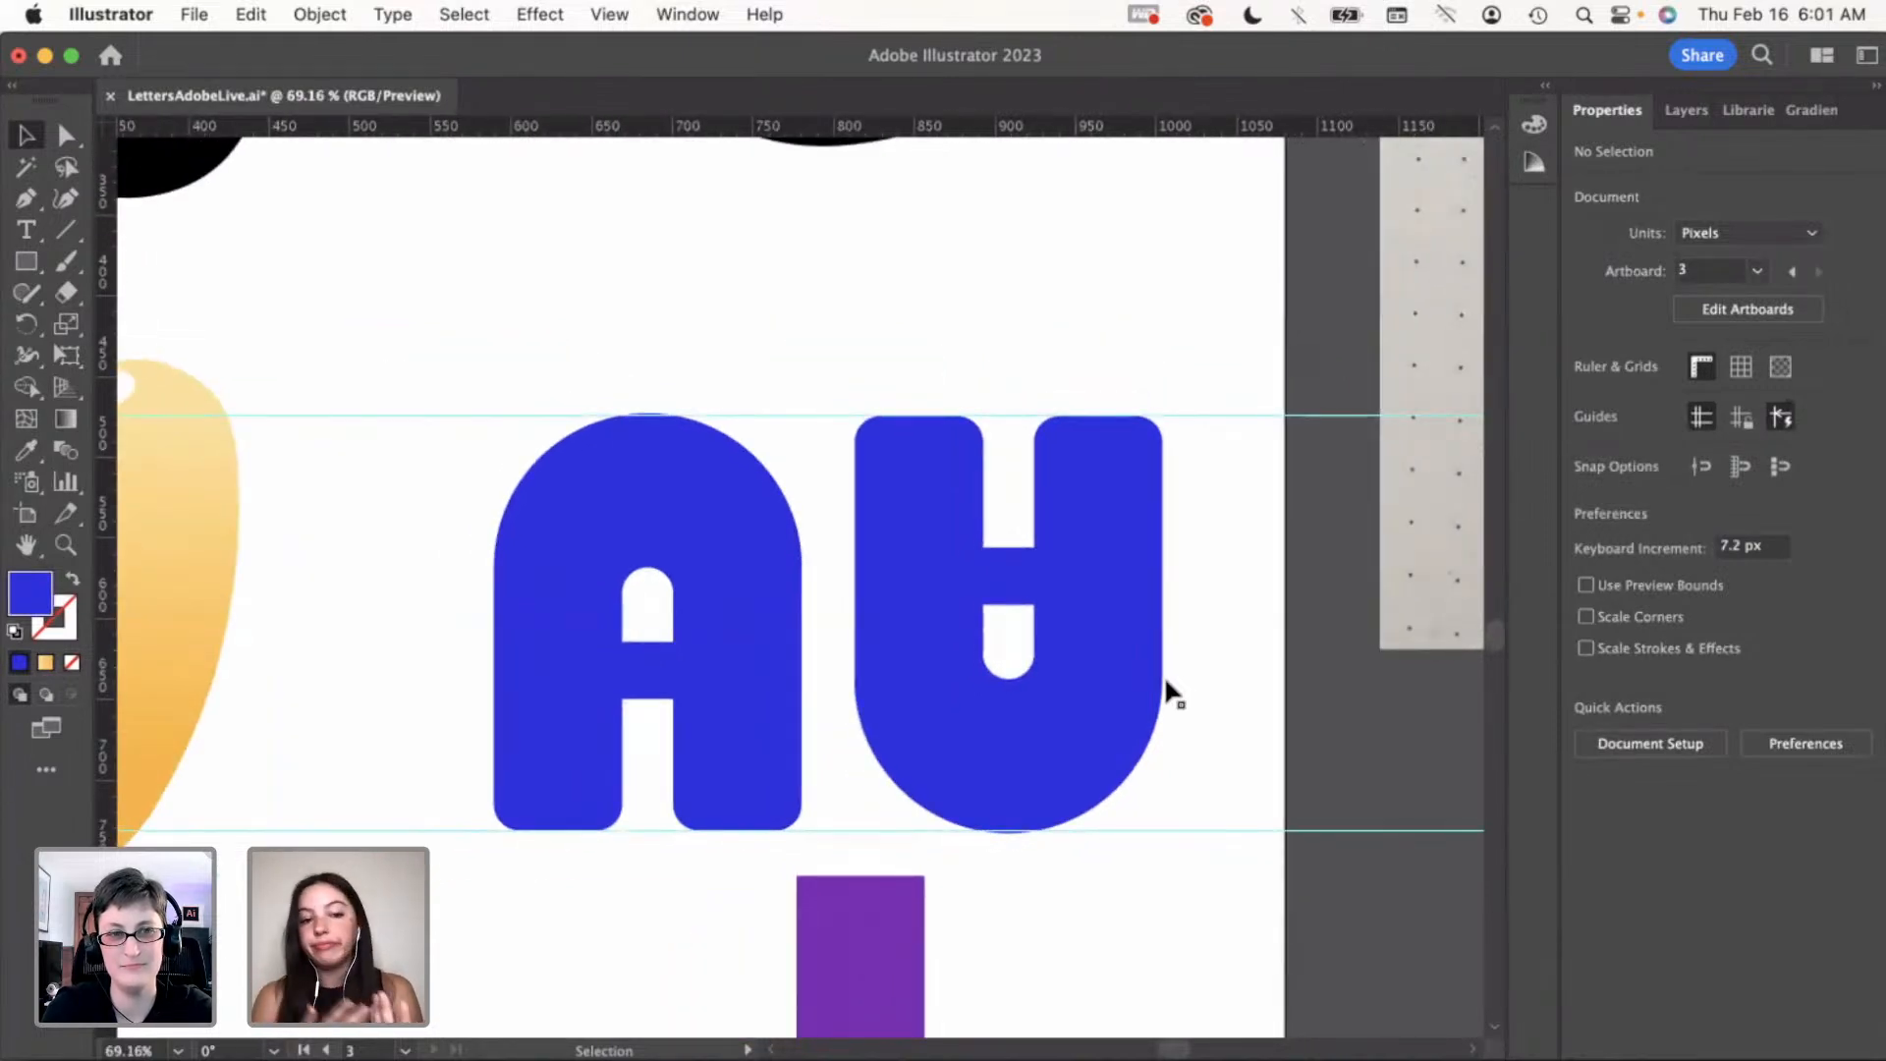
{"action": "scroll", "coordinate": [1022, 708], "scroll_direction": "up", "scroll_amount": 1}
{"action": "left_click", "coordinate": [1023, 707]}
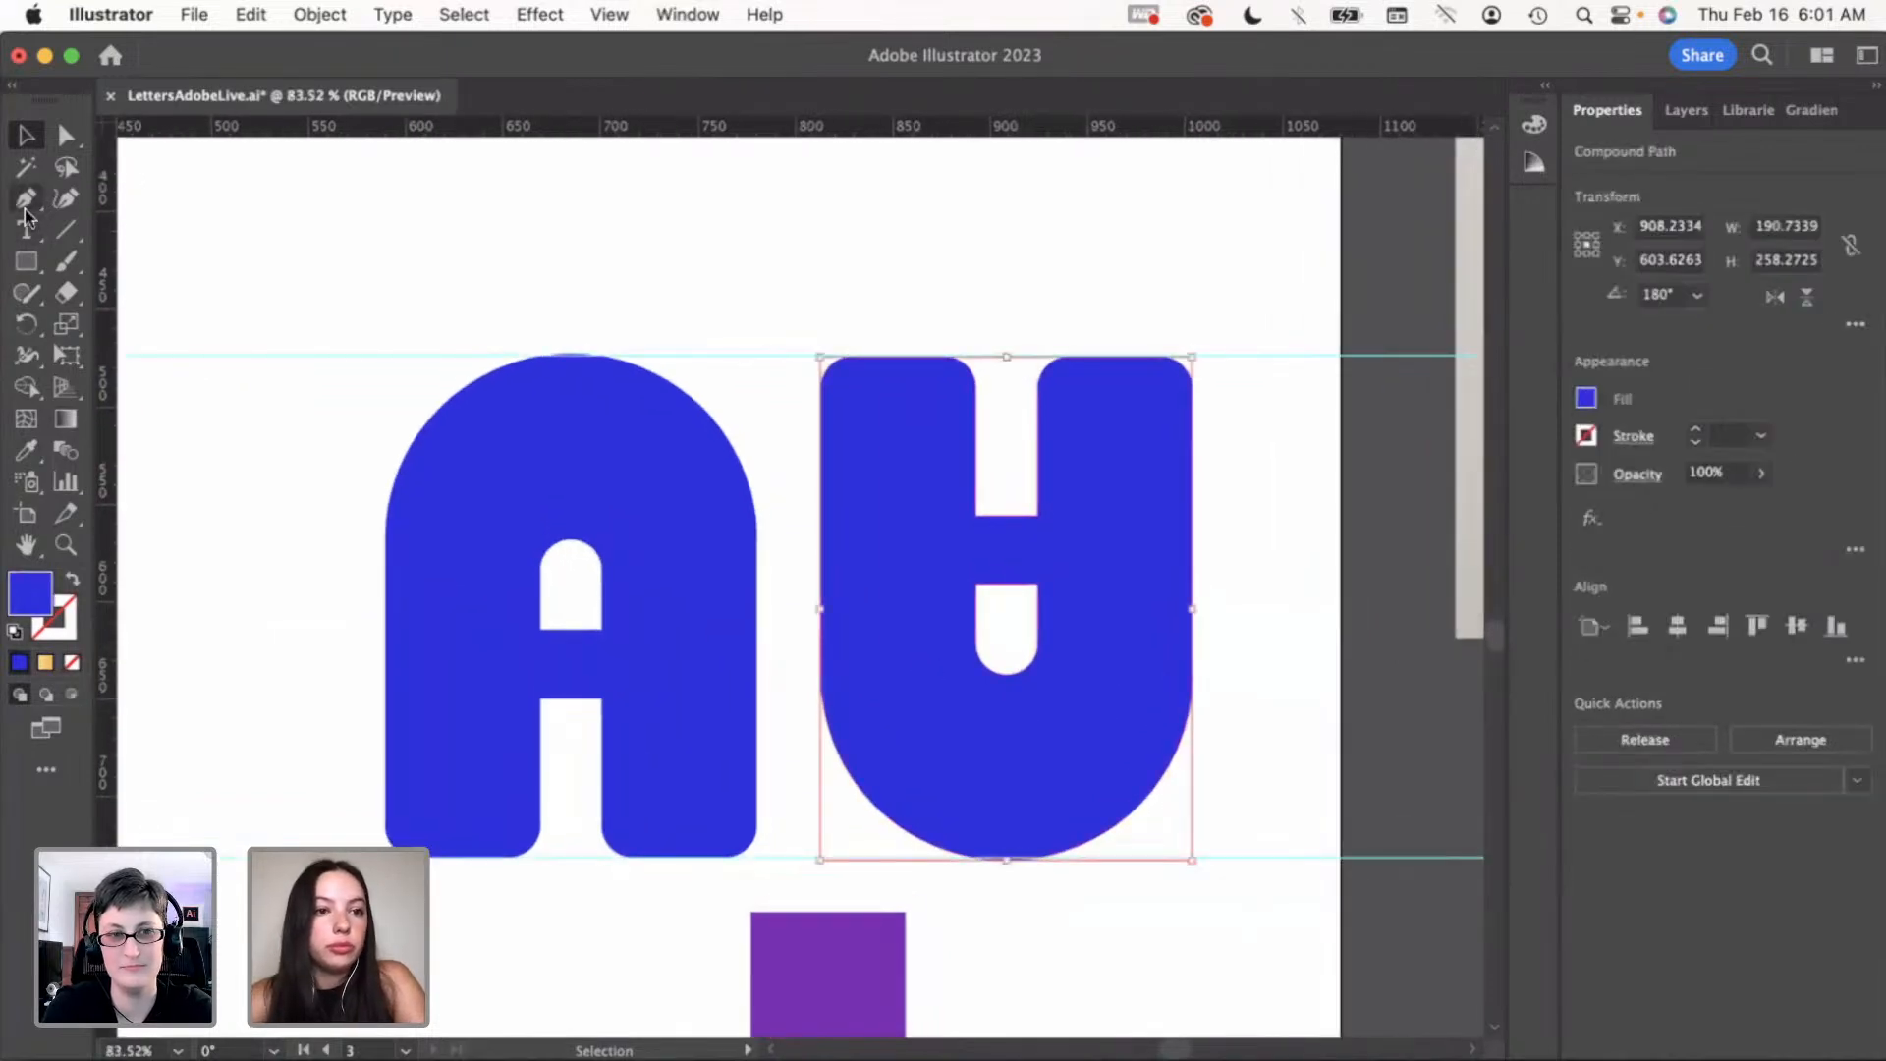
{"action": "key", "text": "a"}
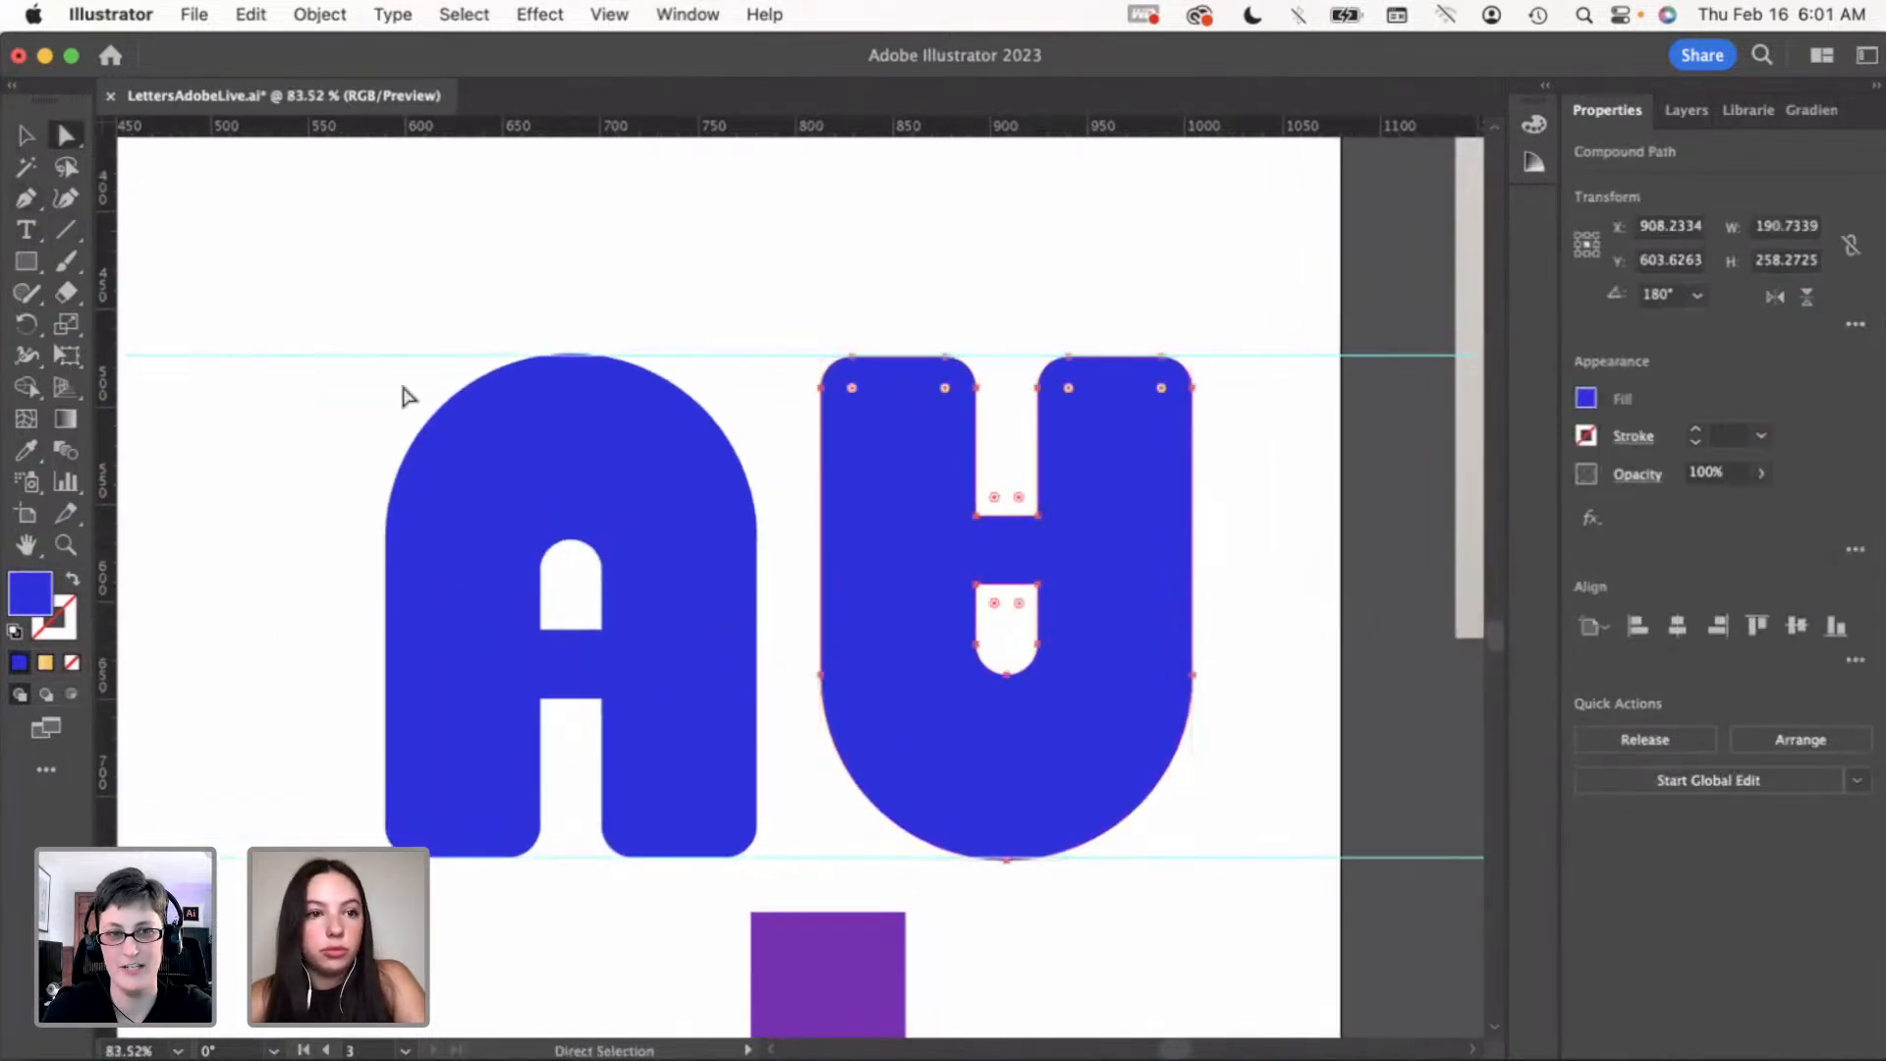
{"action": "left_click", "coordinate": [36, 206]}
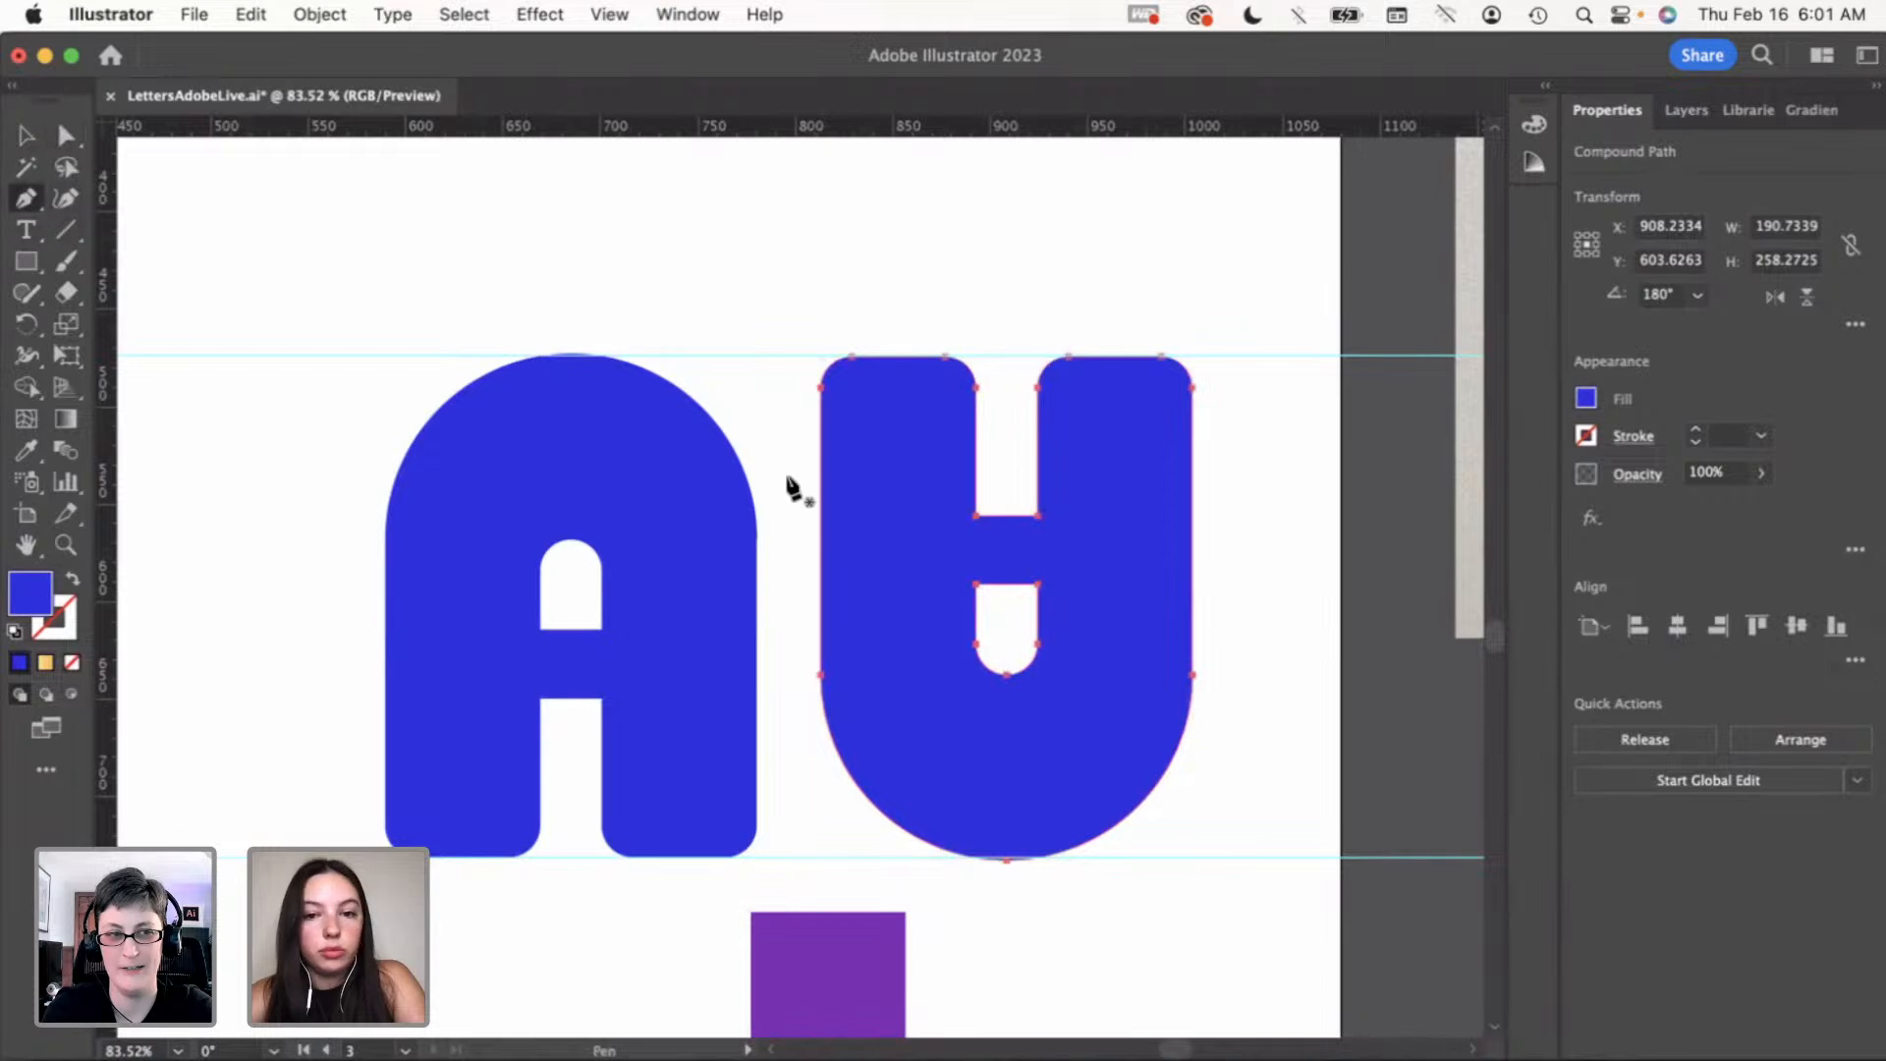
{"action": "left_click", "coordinate": [977, 517]}
{"action": "key", "text": "super+z"}
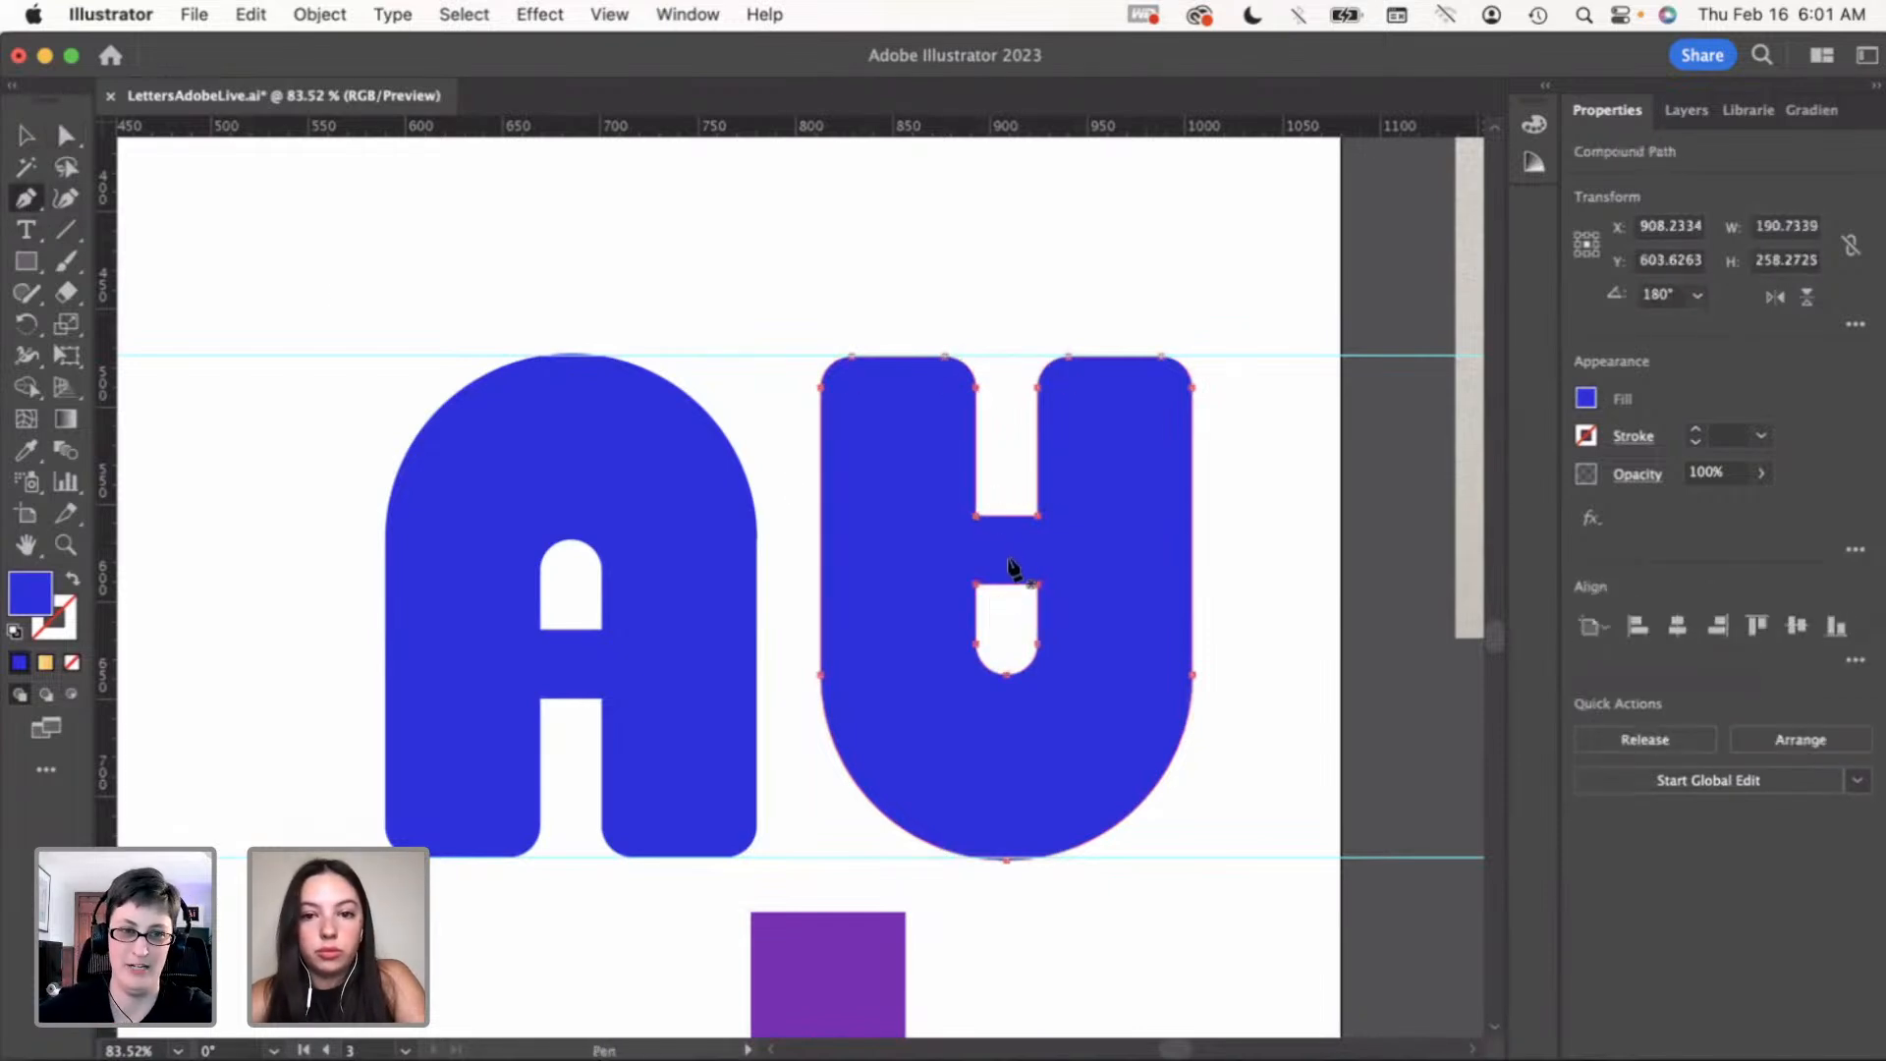
{"action": "left_click", "coordinate": [976, 583]}
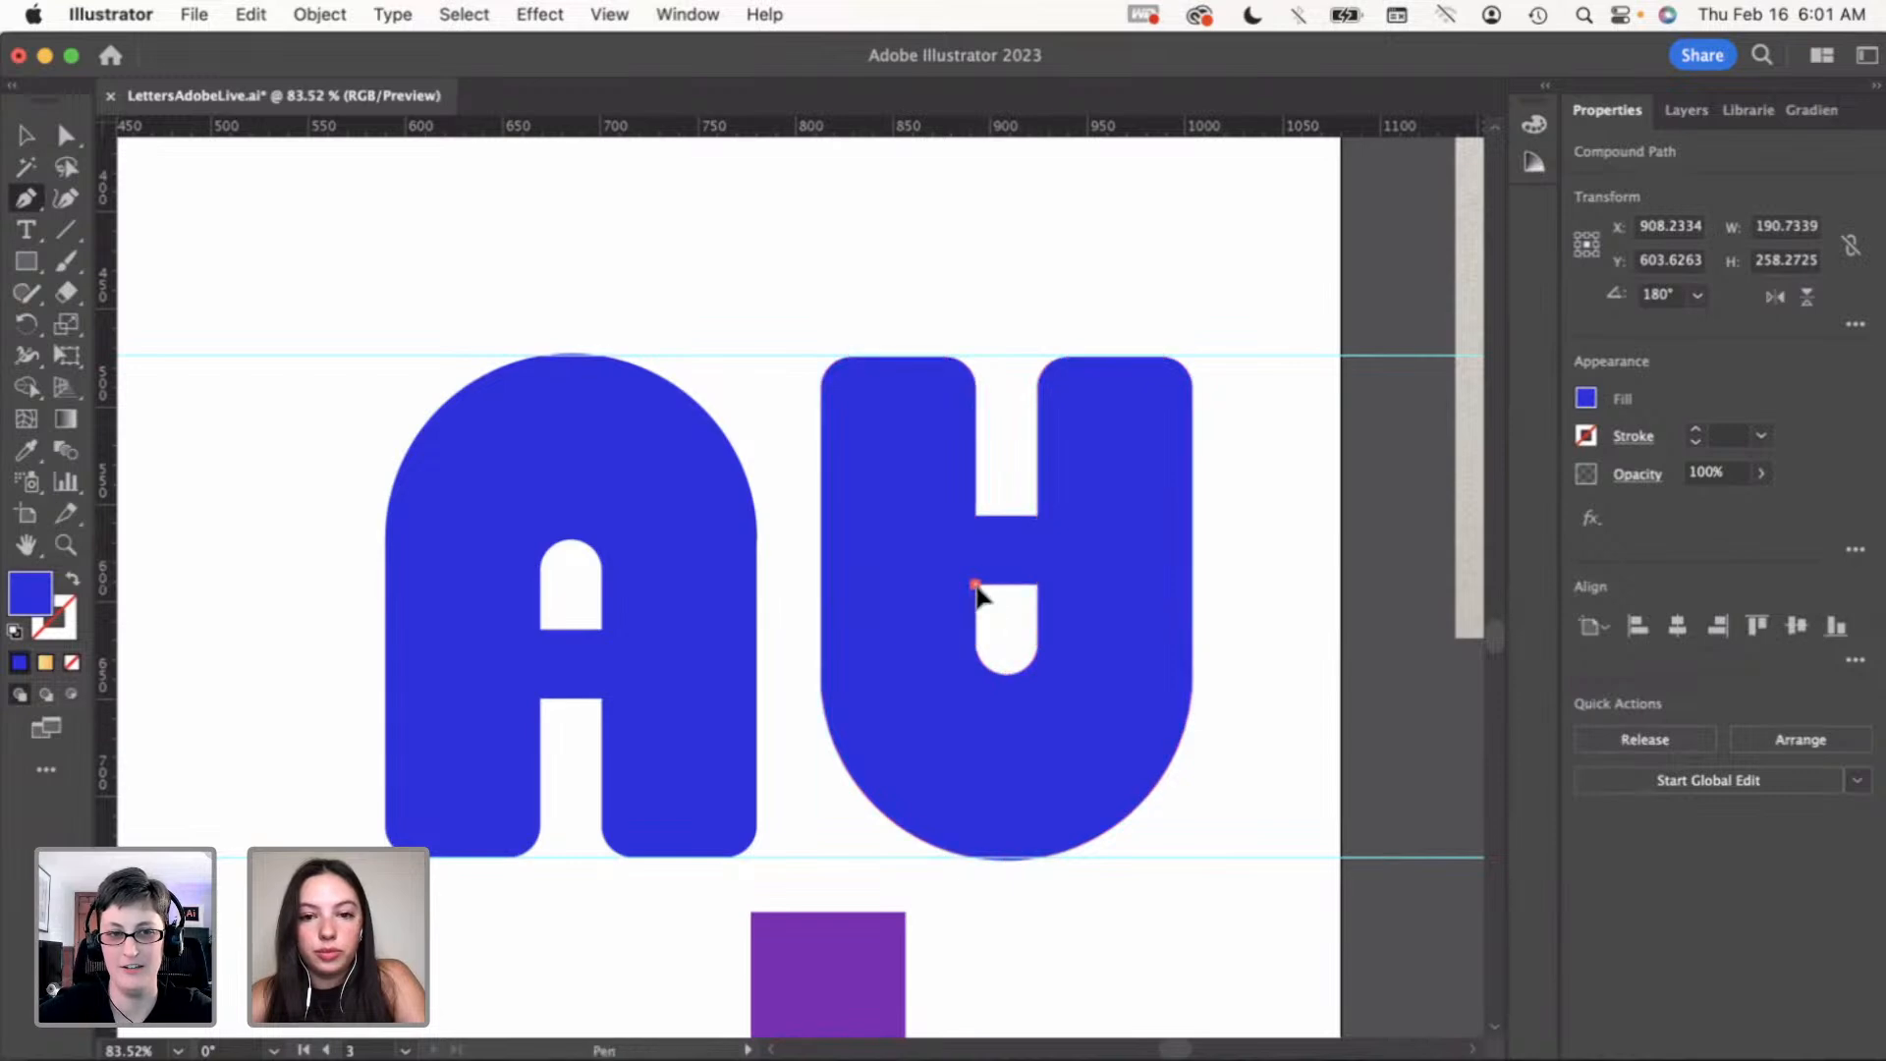
{"action": "left_click", "coordinate": [976, 517]}
{"action": "key", "text": "v"}
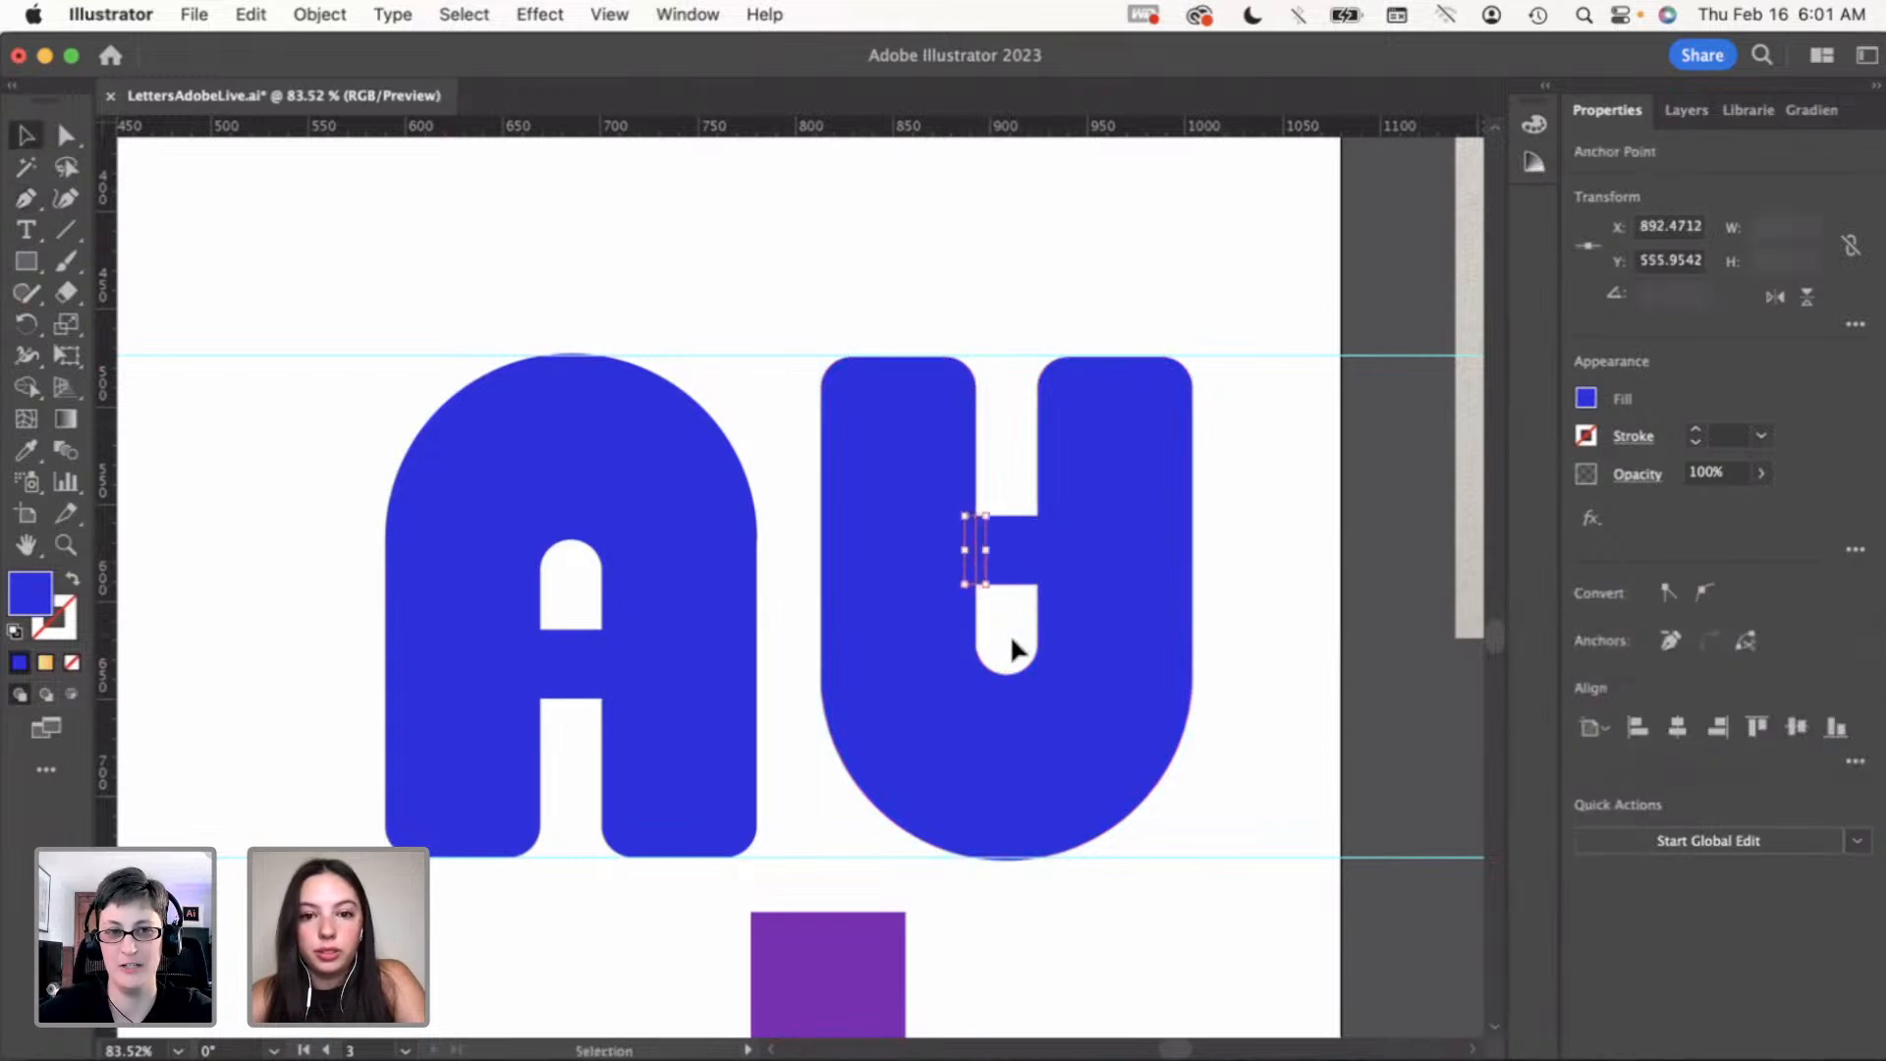
{"action": "key", "text": "super+z"}
{"action": "key", "text": "super+z"}
{"action": "left_click", "coordinate": [1331, 647]}
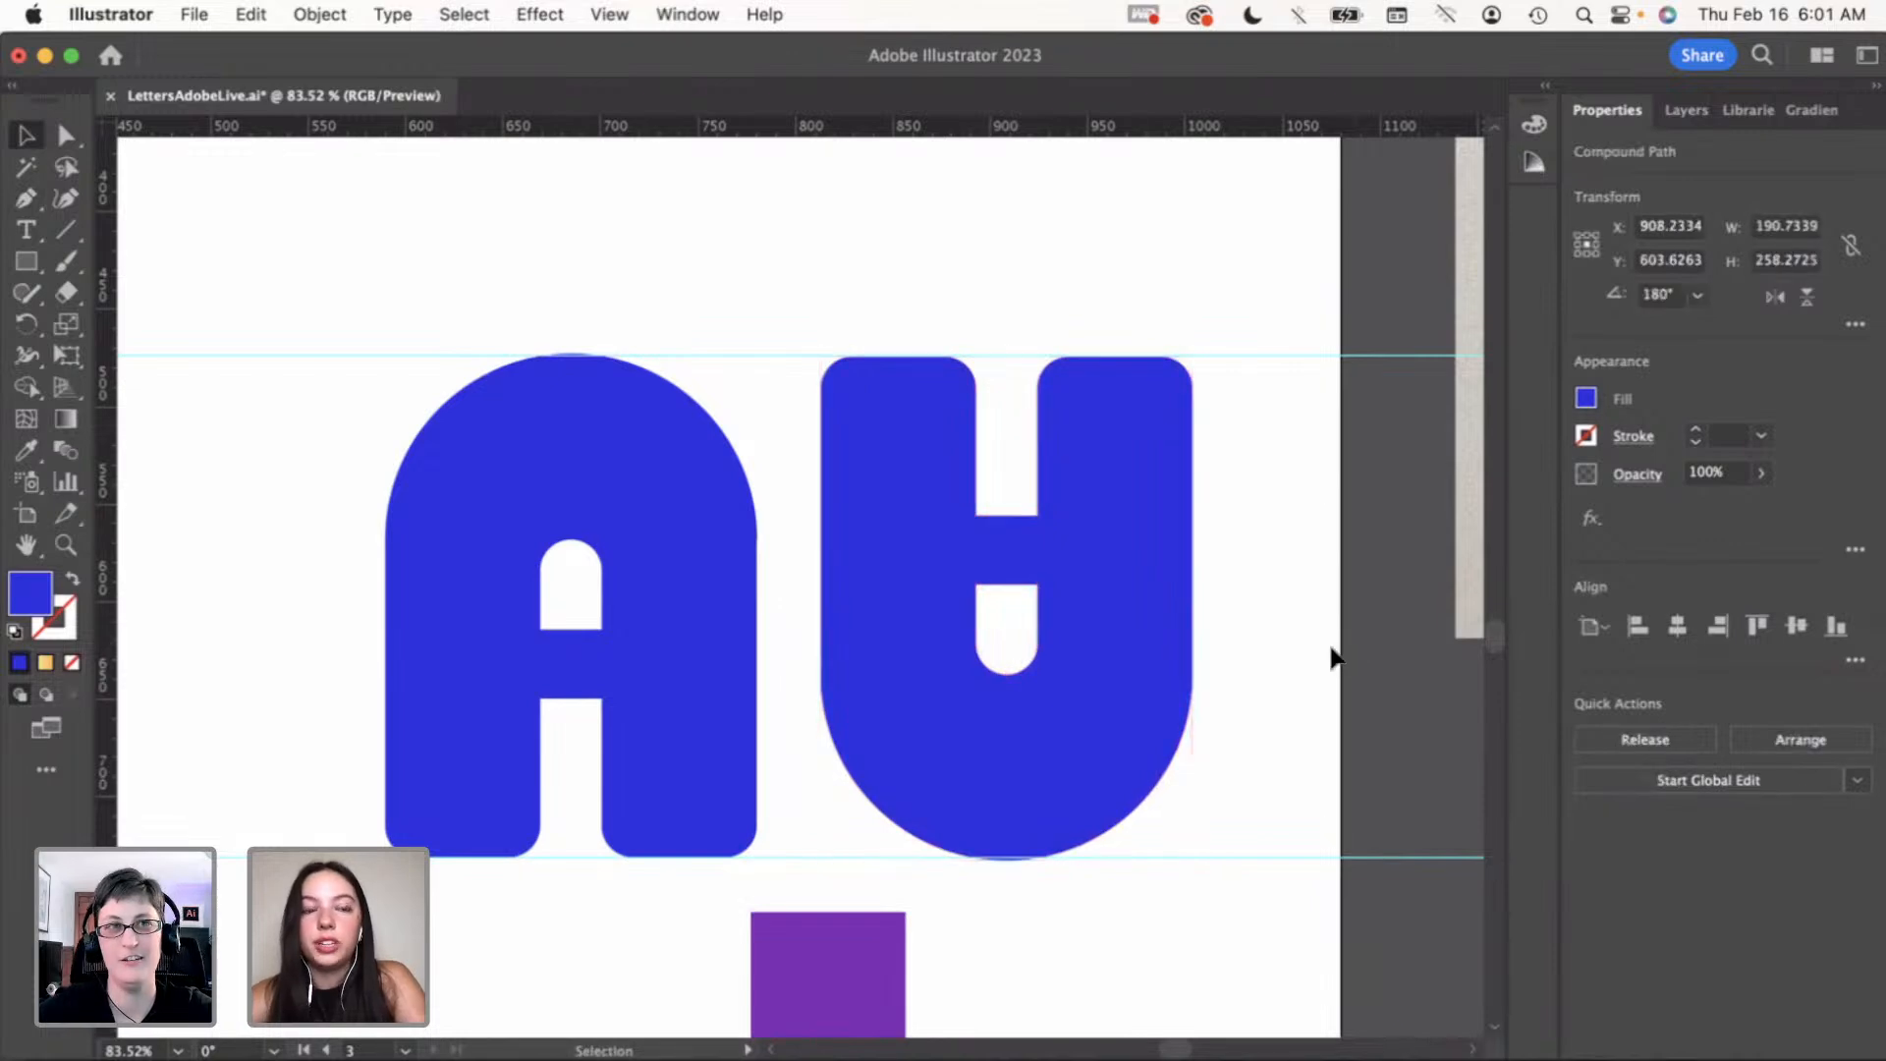
Delete the upside-down A beside the original letter
{"action": "scroll", "coordinate": [1157, 653], "scroll_direction": "down", "scroll_amount": 3, "text": "alt"}
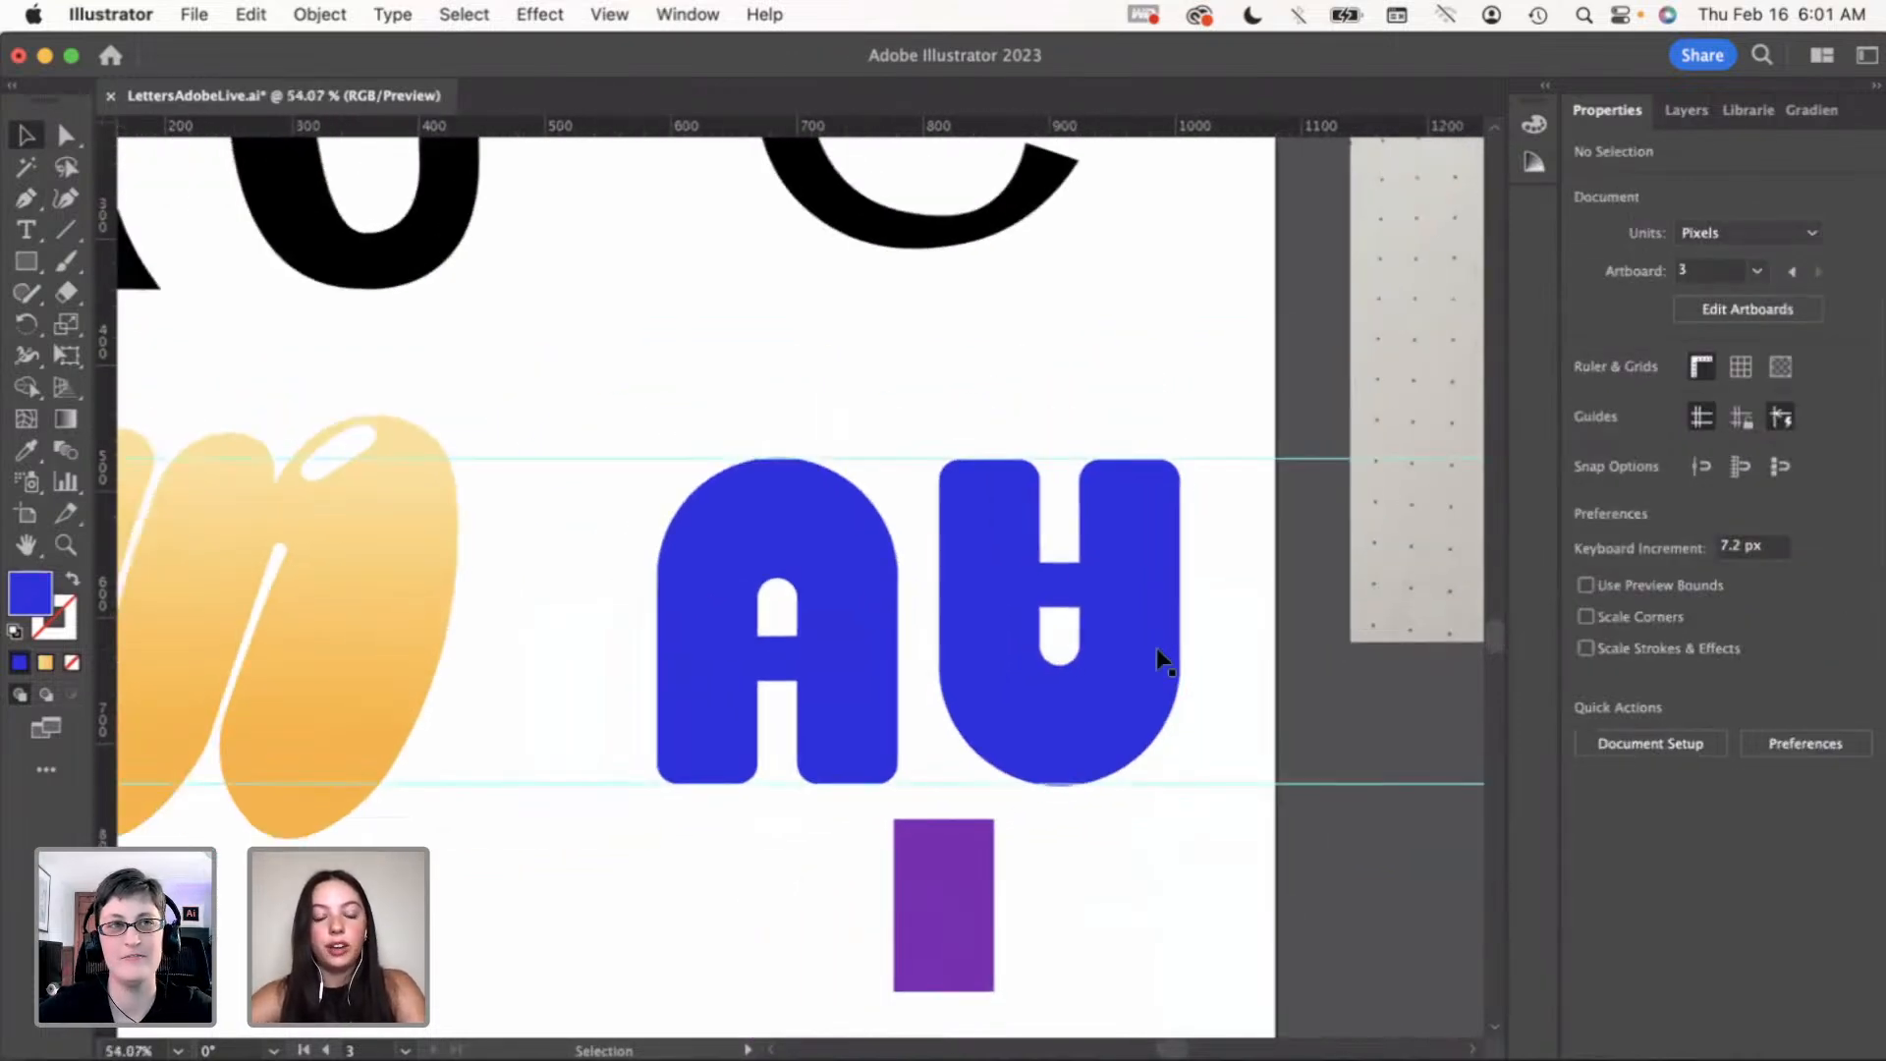
{"action": "left_click", "coordinate": [1157, 646]}
{"action": "key", "text": "Delete"}
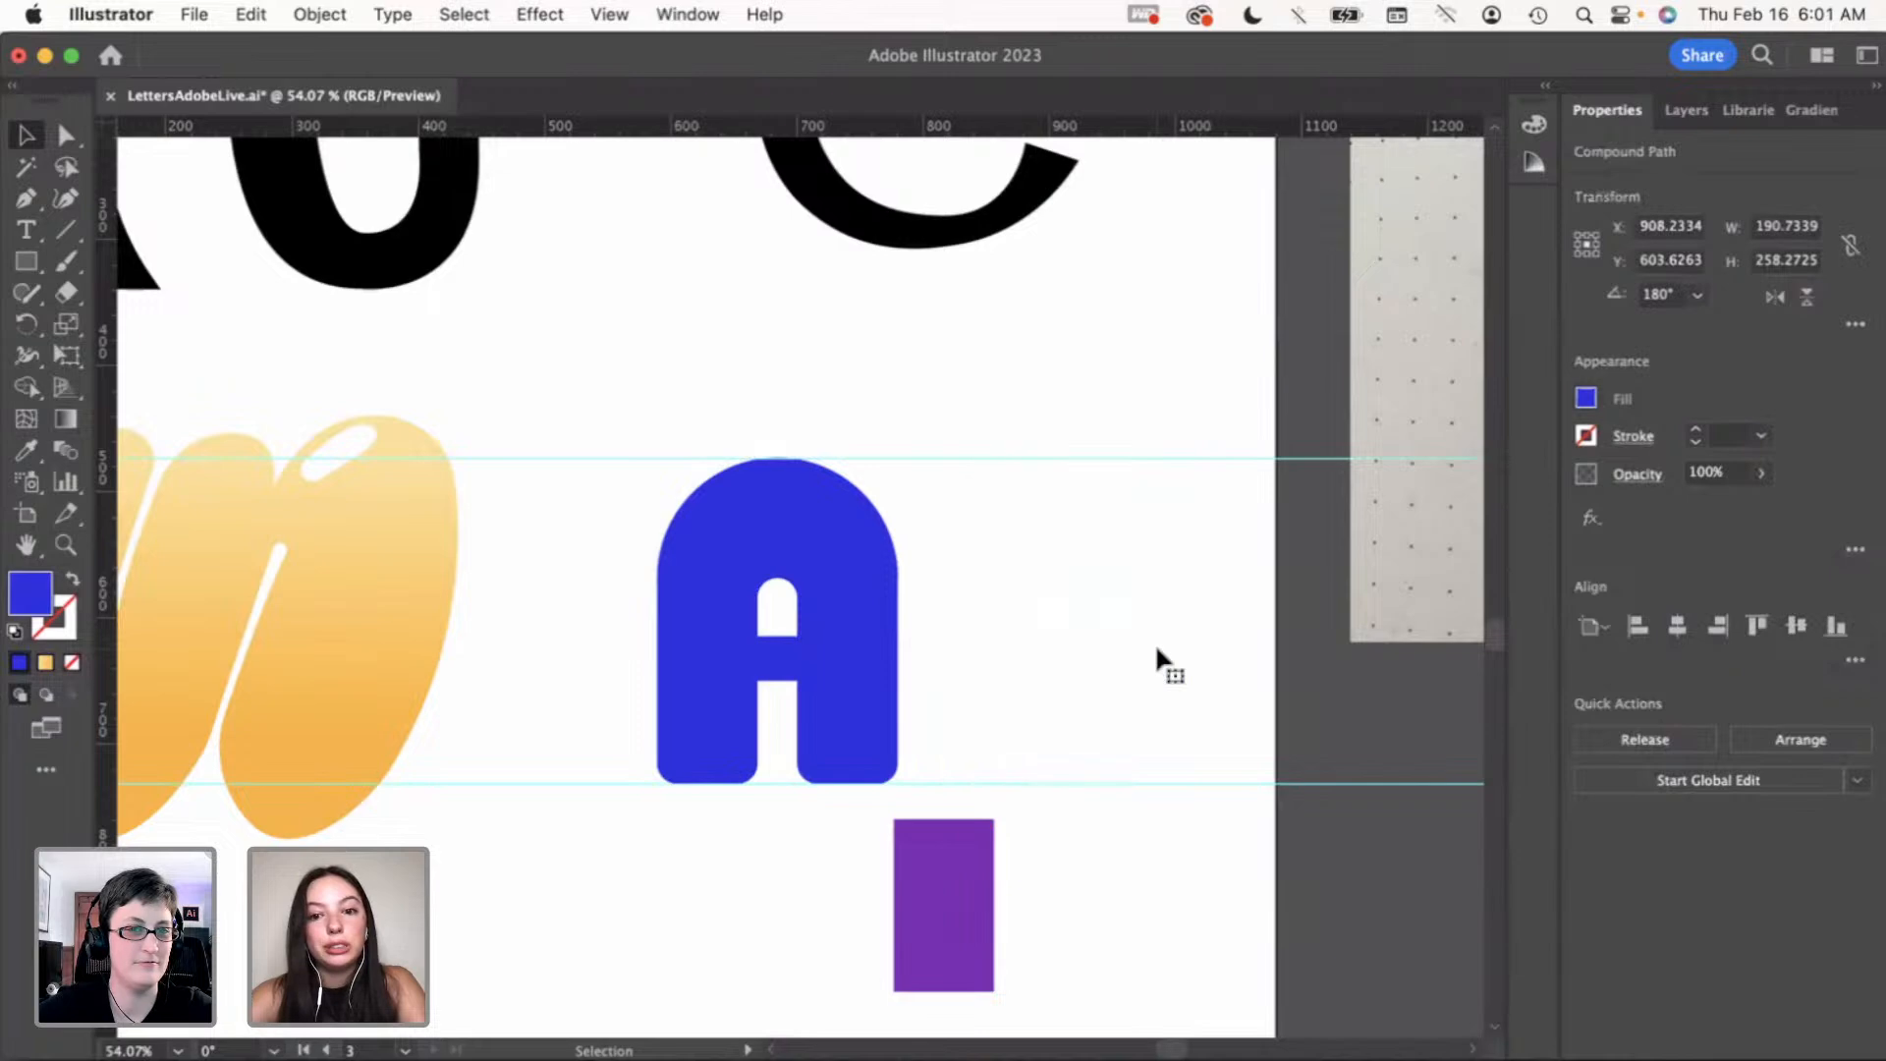
Move the purple rectangle beside the A with its base on the lower guide, and stretch its top edge upward to form a stem
{"action": "left_click_drag", "start_coordinate": [951, 894], "coordinate": [1033, 672]}
{"action": "left_click", "coordinate": [1151, 703]}
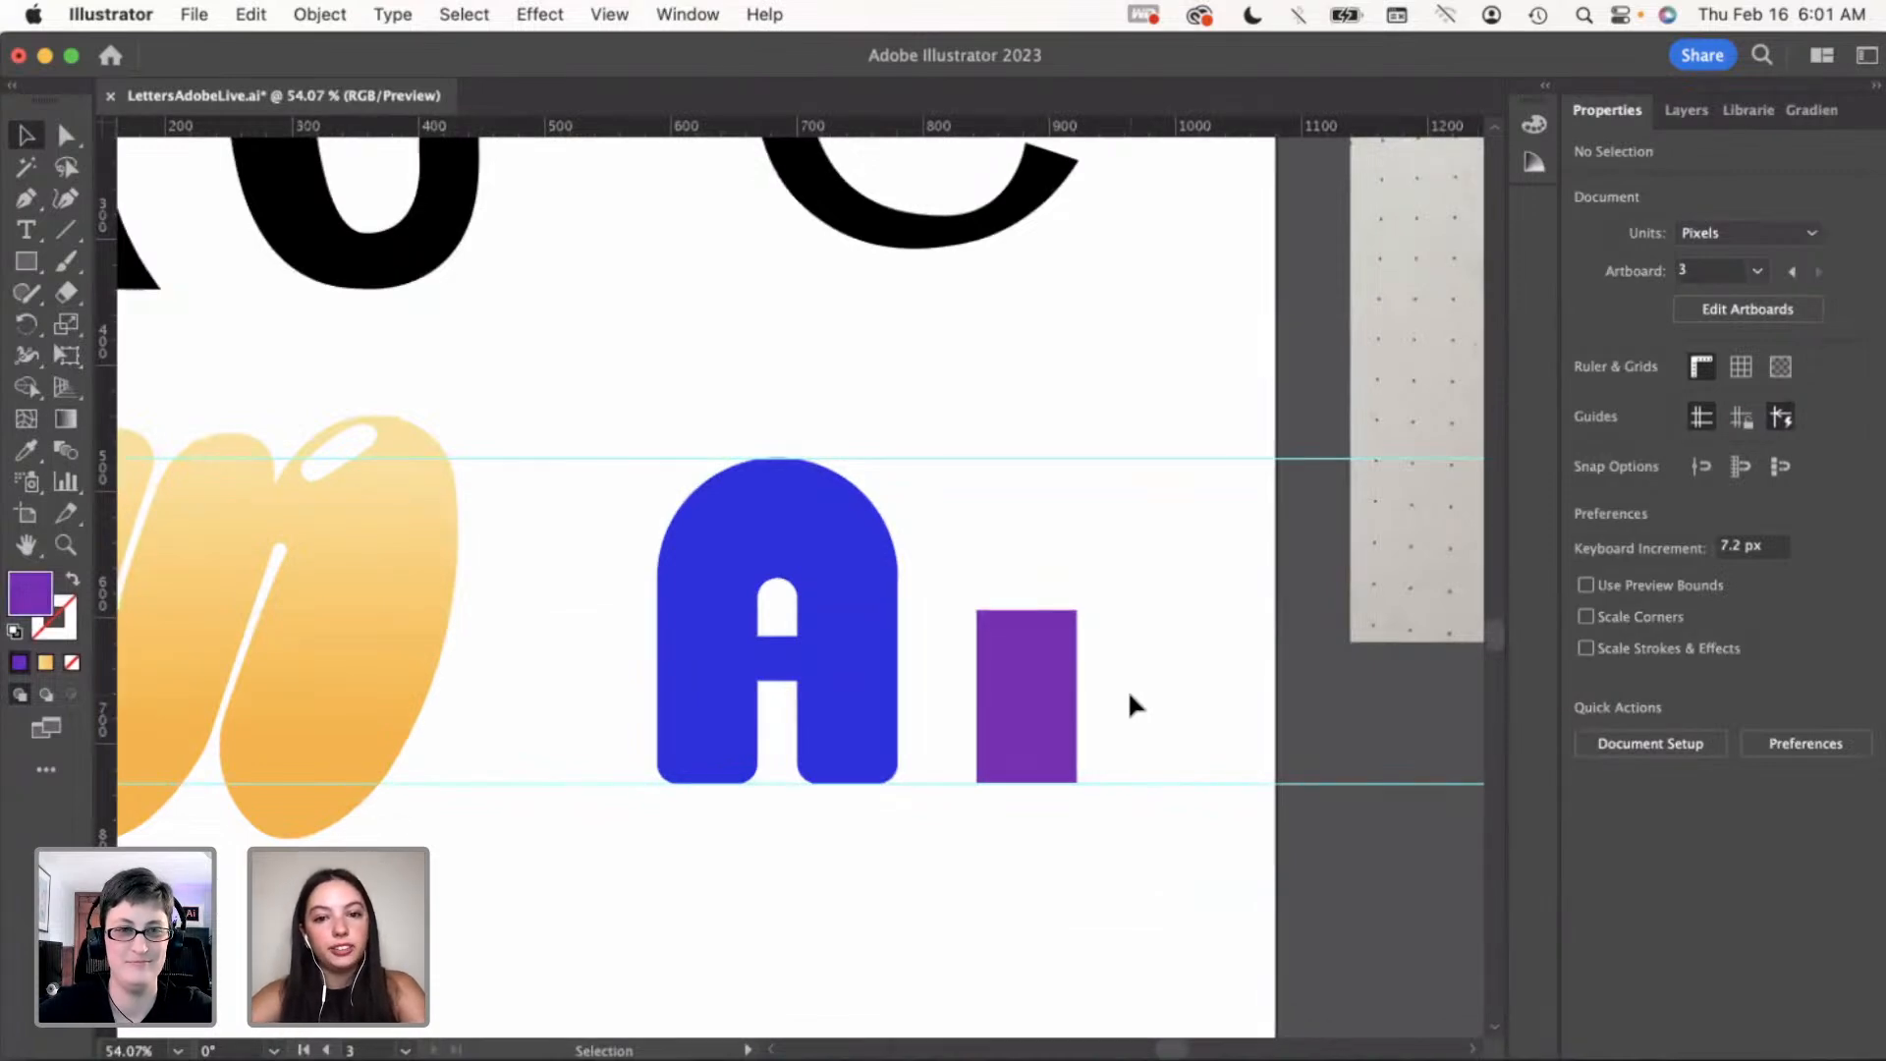
{"action": "left_click", "coordinate": [1037, 694]}
{"action": "left_click_drag", "start_coordinate": [1029, 606], "coordinate": [1028, 564]}
{"action": "left_click", "coordinate": [1090, 589]}
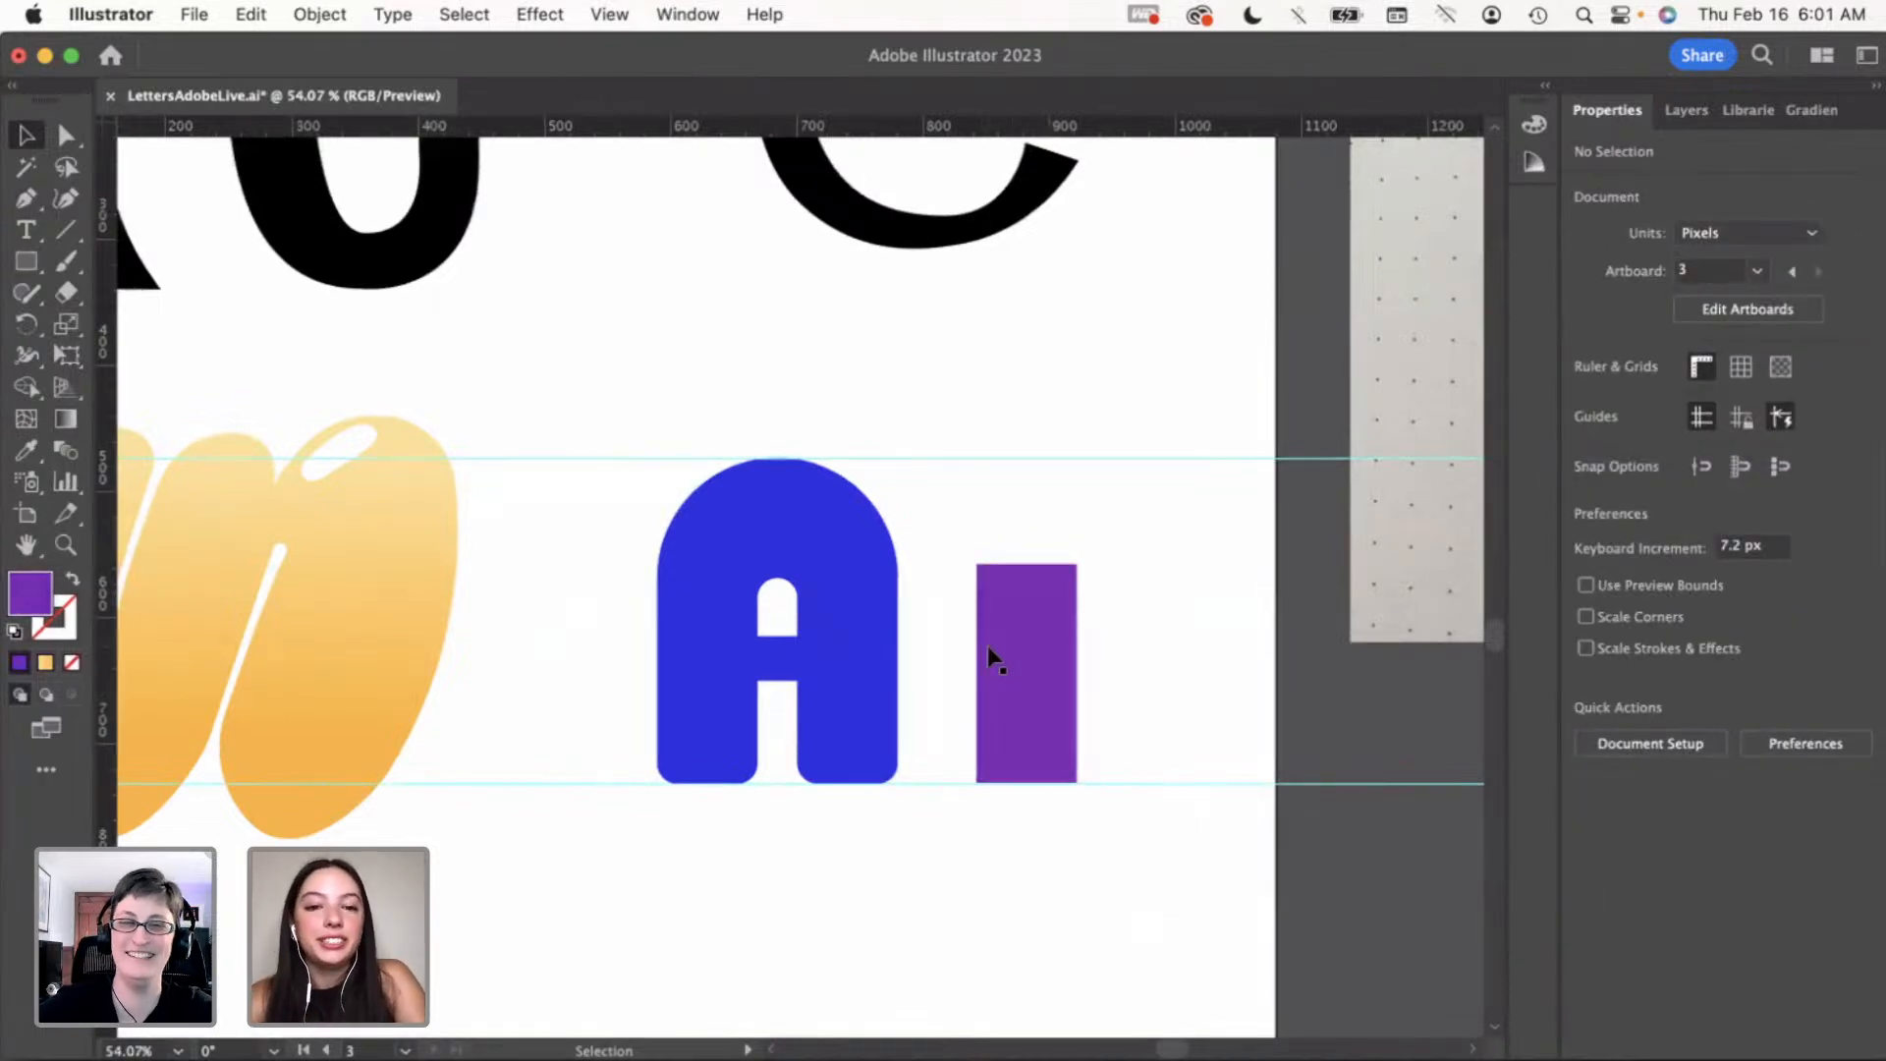
Draw a purple circle as the dot above the stem, about as wide as the stem and touching the upper guide
{"action": "left_click_drag", "start_coordinate": [26, 262], "coordinate": [133, 326]}
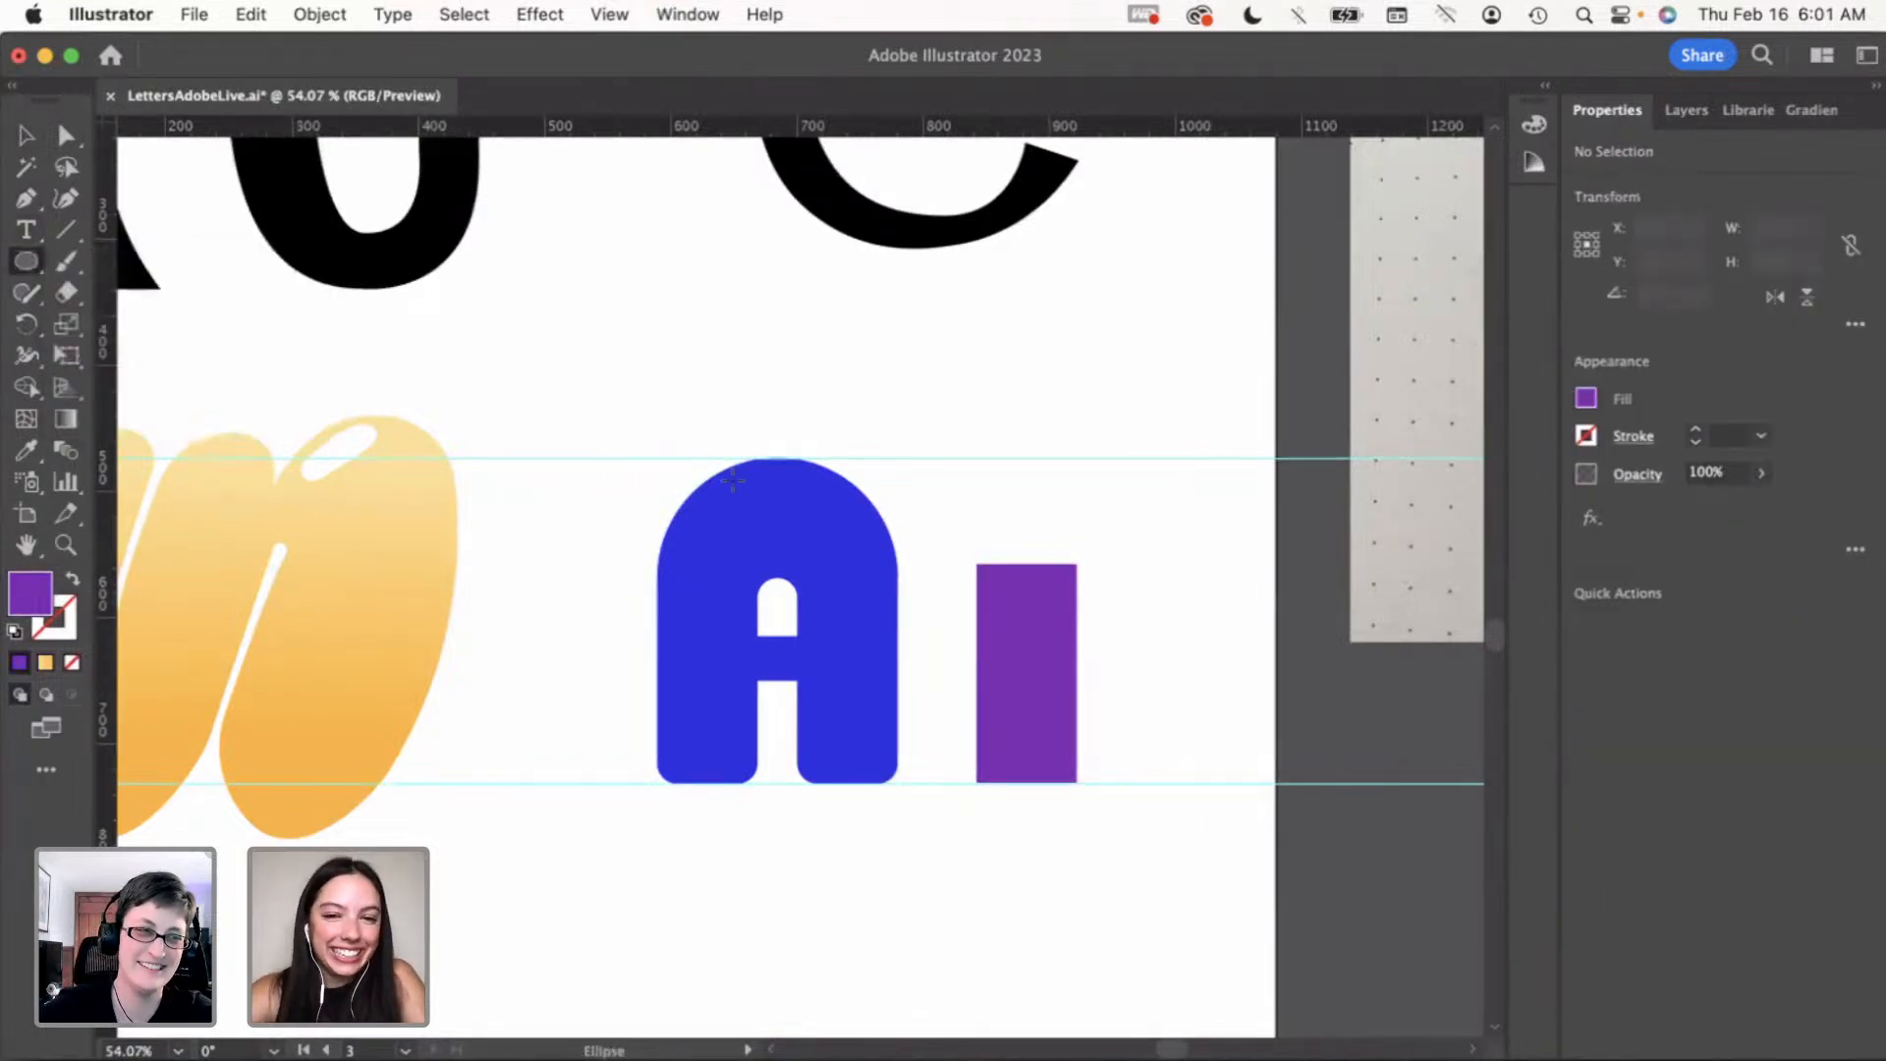
{"action": "mouse_move", "coordinate": [984, 459]}
{"action": "left_mouse_down"}
{"action": "mouse_move", "coordinate": [1081, 557]}
{"action": "mouse_move", "coordinate": [1028, 505]}
{"action": "left_mouse_up"}
{"action": "key", "text": "v"}
{"action": "left_click", "coordinate": [1145, 577]}
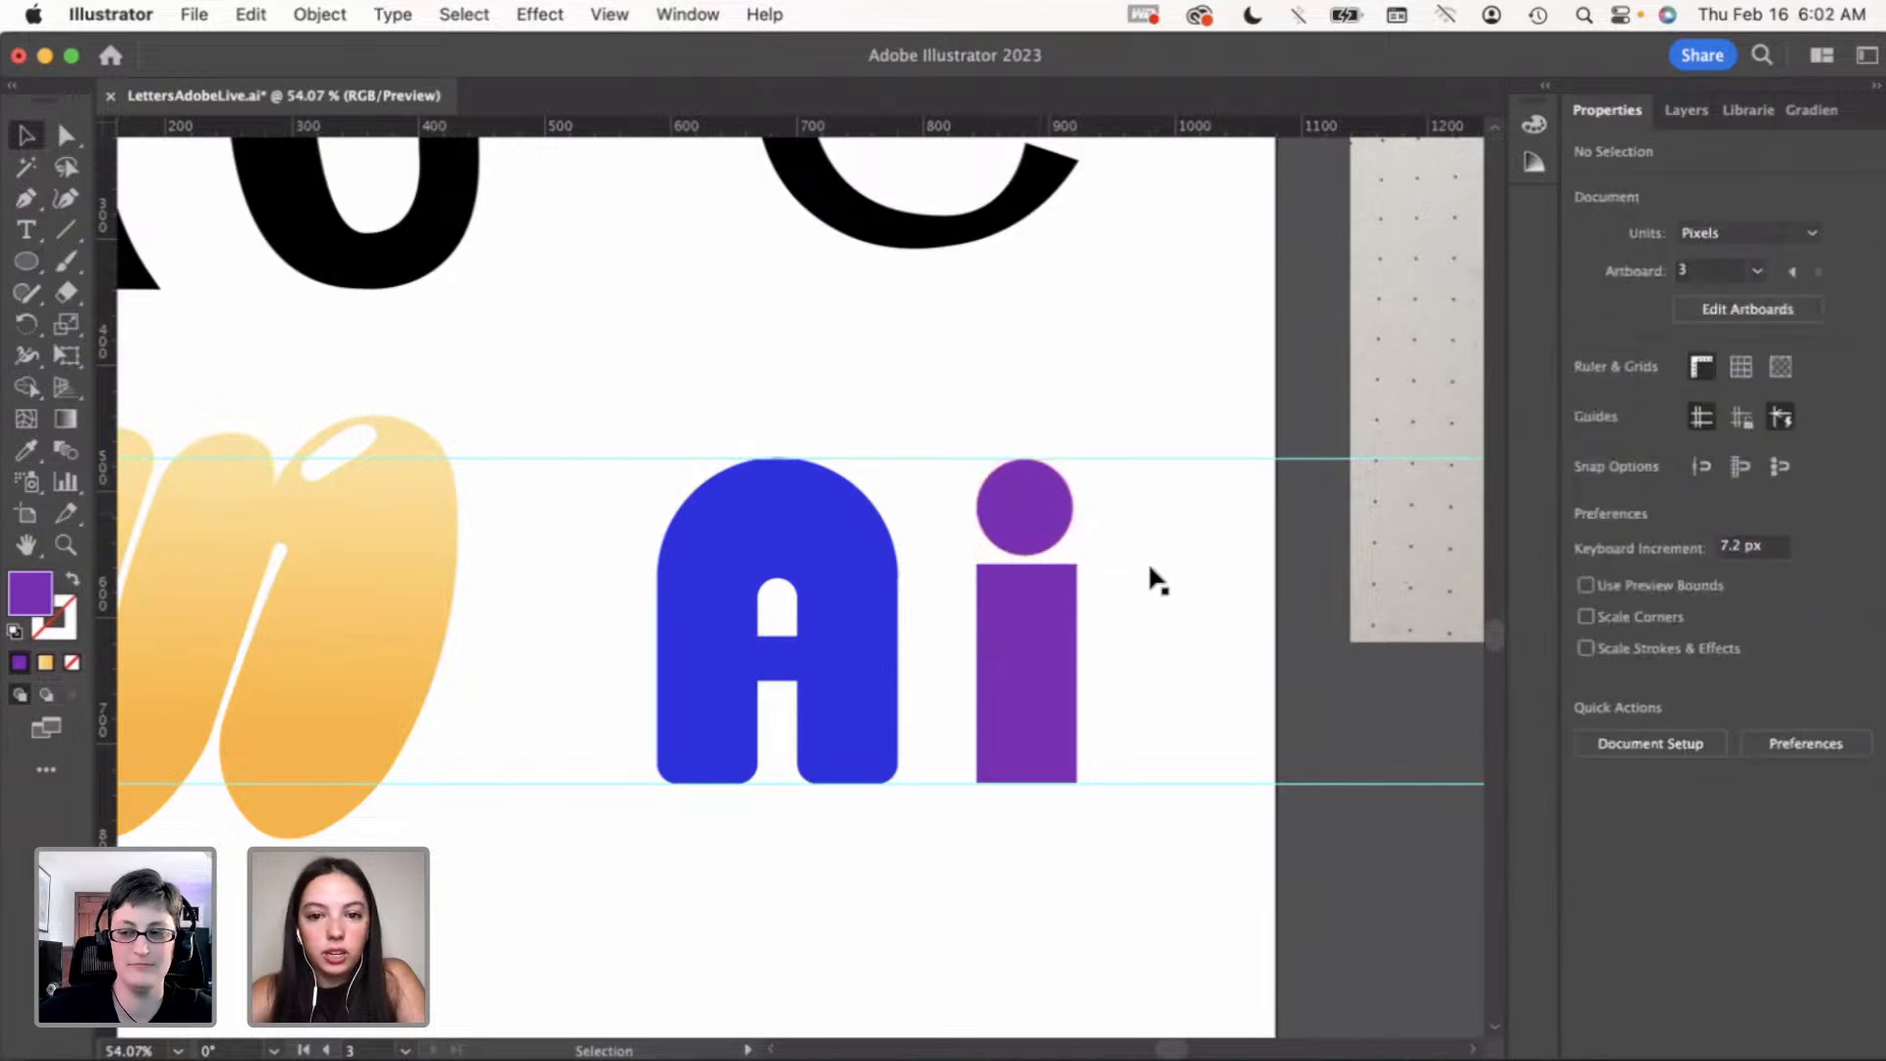
Centre the purple dot over the stem and round the stem's corners
{"action": "left_click_drag", "start_coordinate": [118, 505], "coordinate": [976, 573]}
{"action": "left_click_drag", "start_coordinate": [118, 501], "coordinate": [1033, 519]}
{"action": "left_click", "coordinate": [1105, 516]}
{"action": "left_click", "coordinate": [1081, 556]}
{"action": "left_click", "coordinate": [989, 593]}
{"action": "left_click_drag", "start_coordinate": [995, 583], "coordinate": [996, 591]}
{"action": "left_click", "coordinate": [1174, 658]}
Show the guides again and delete both horizontal guides from the artwork
{"action": "scroll", "coordinate": [1175, 658], "scroll_direction": "down", "scroll_amount": 3}
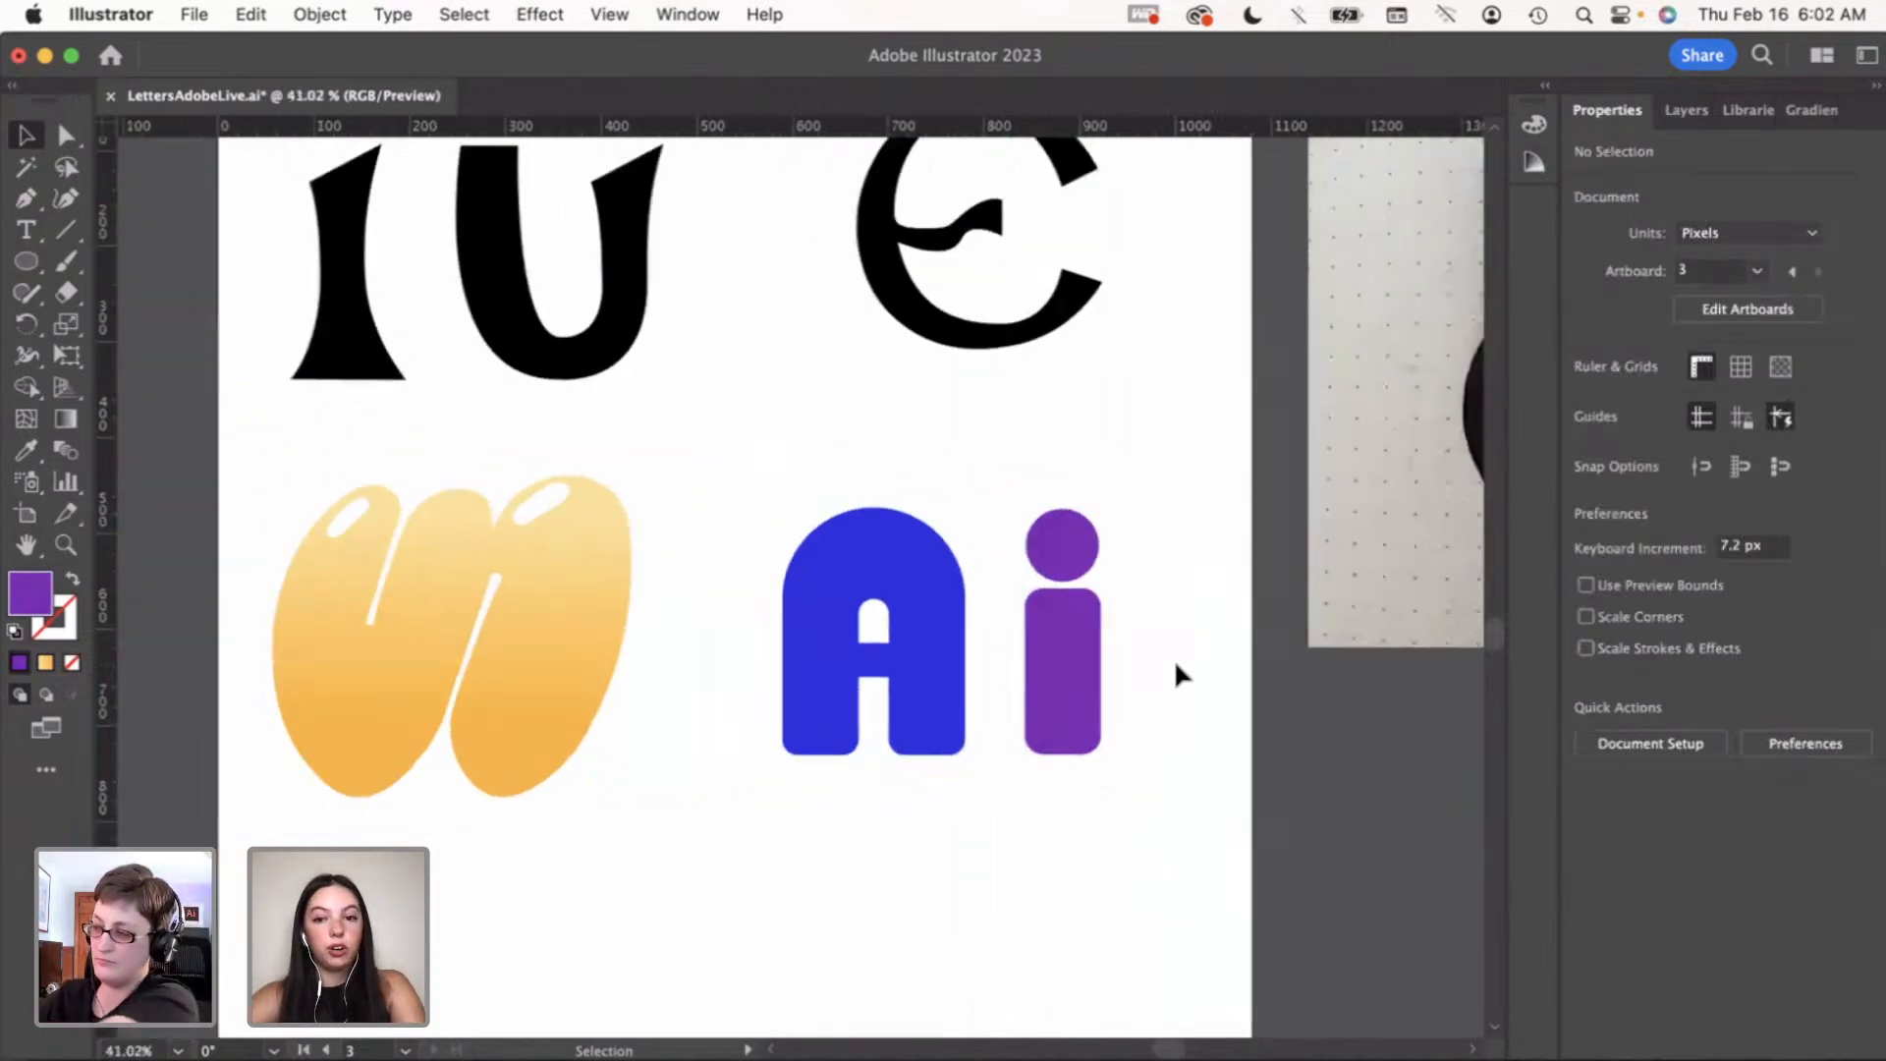
{"action": "left_click_drag", "start_coordinate": [982, 864], "coordinate": [1123, 911]}
{"action": "key", "text": "Delete"}
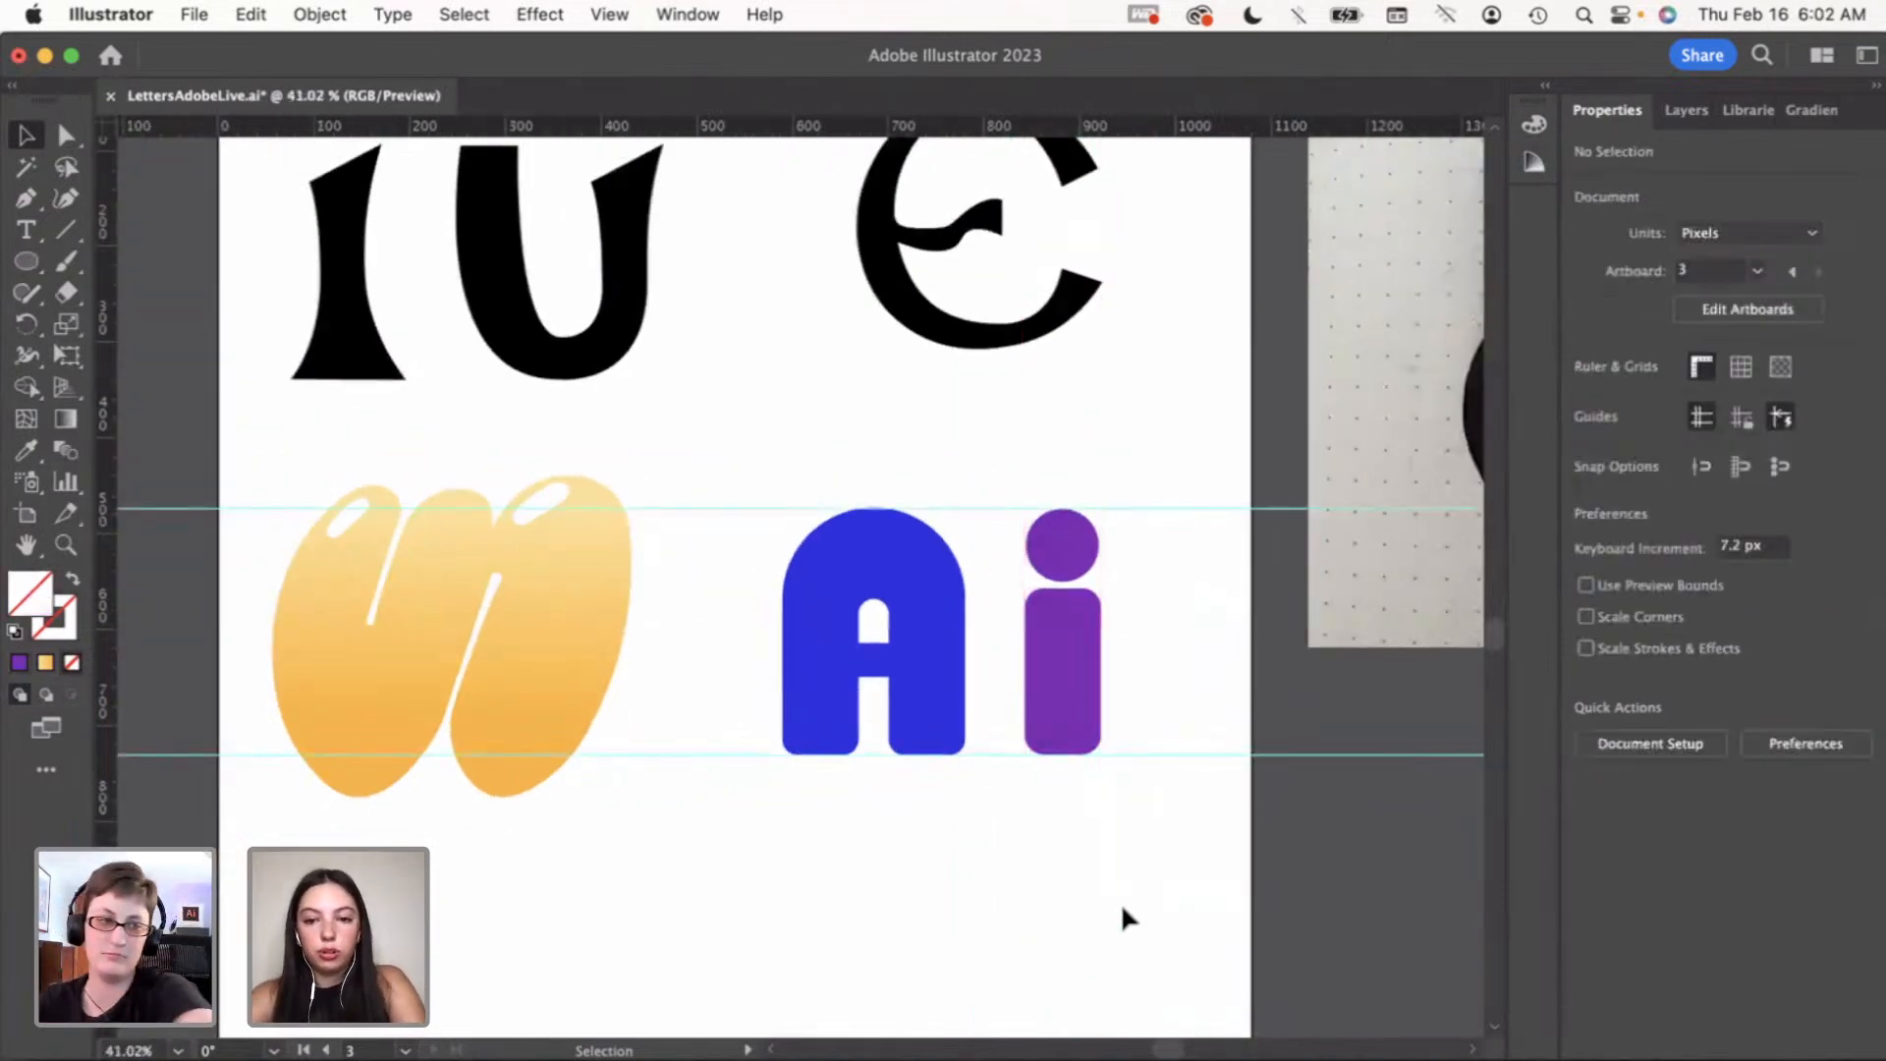
{"action": "left_click_drag", "start_coordinate": [1188, 805], "coordinate": [1182, 440]}
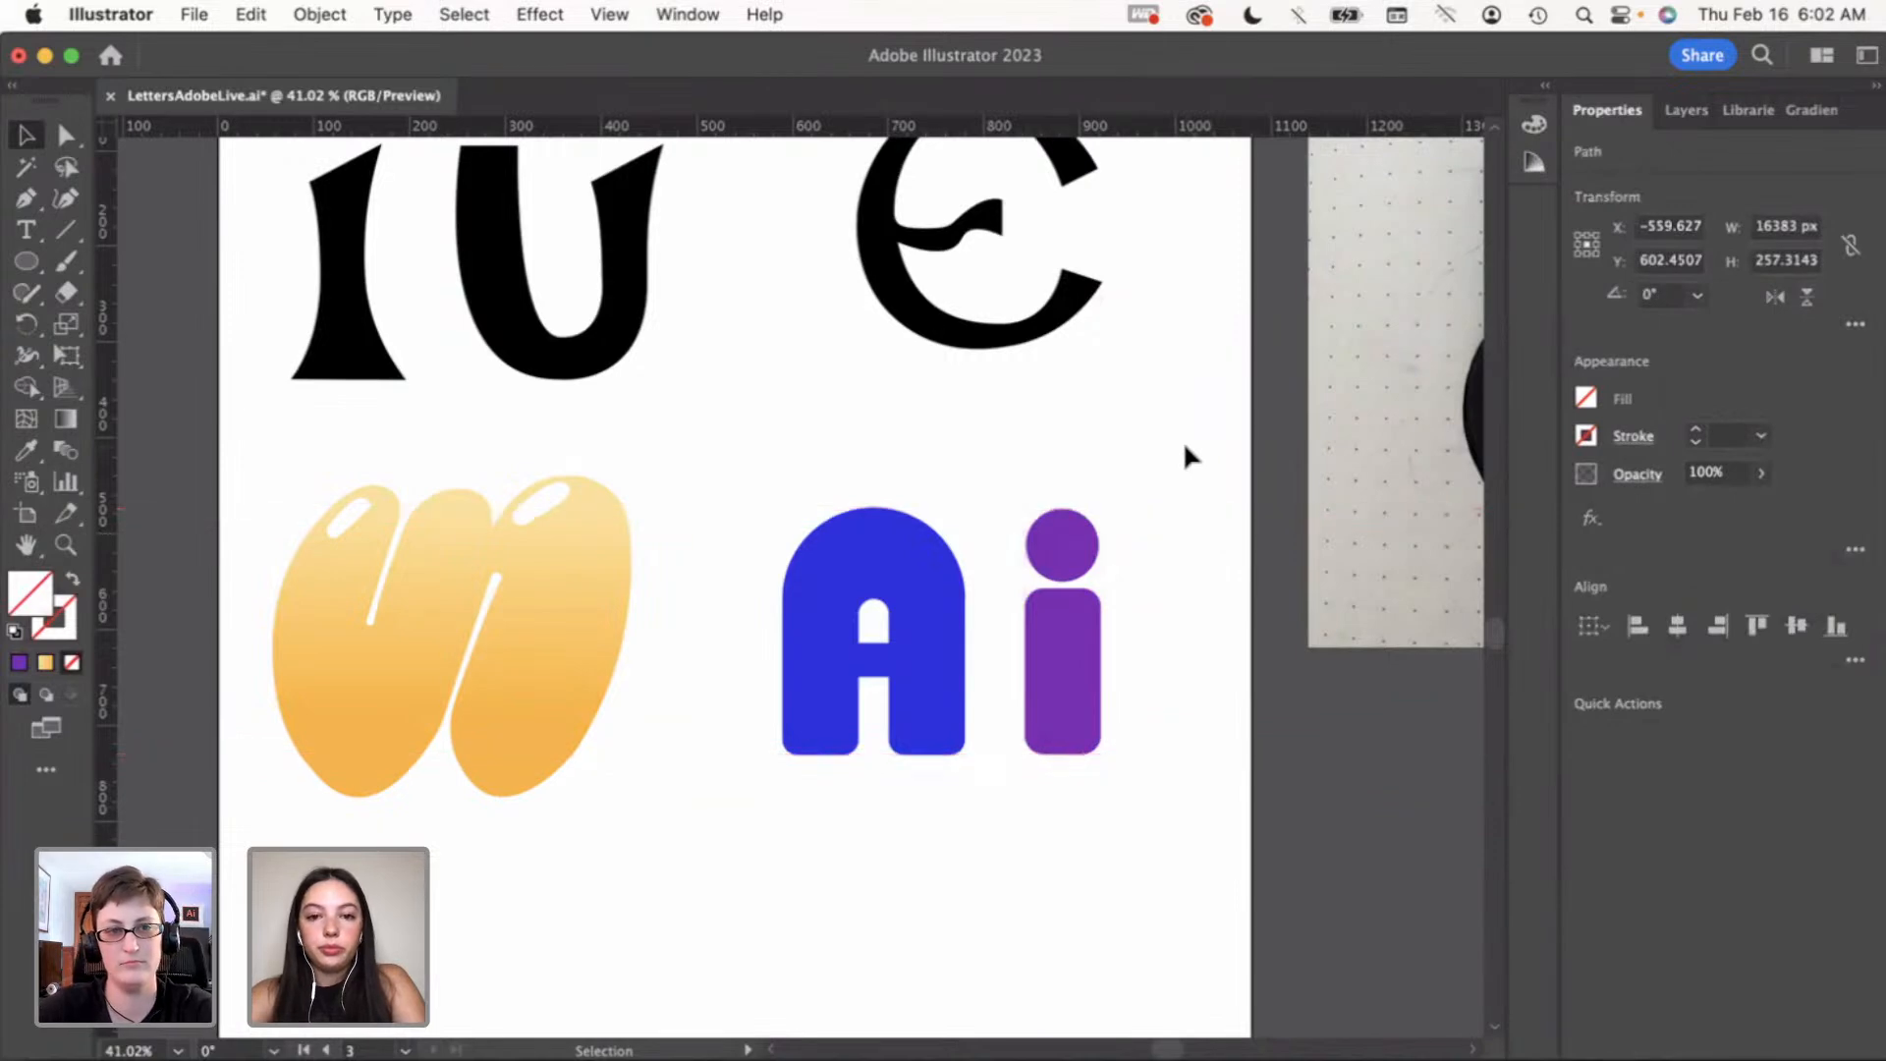
{"action": "key", "text": "Delete"}
Recolour the dot and stem of the i with the A's blue fill using the Eyedropper
{"action": "left_click", "coordinate": [924, 631]}
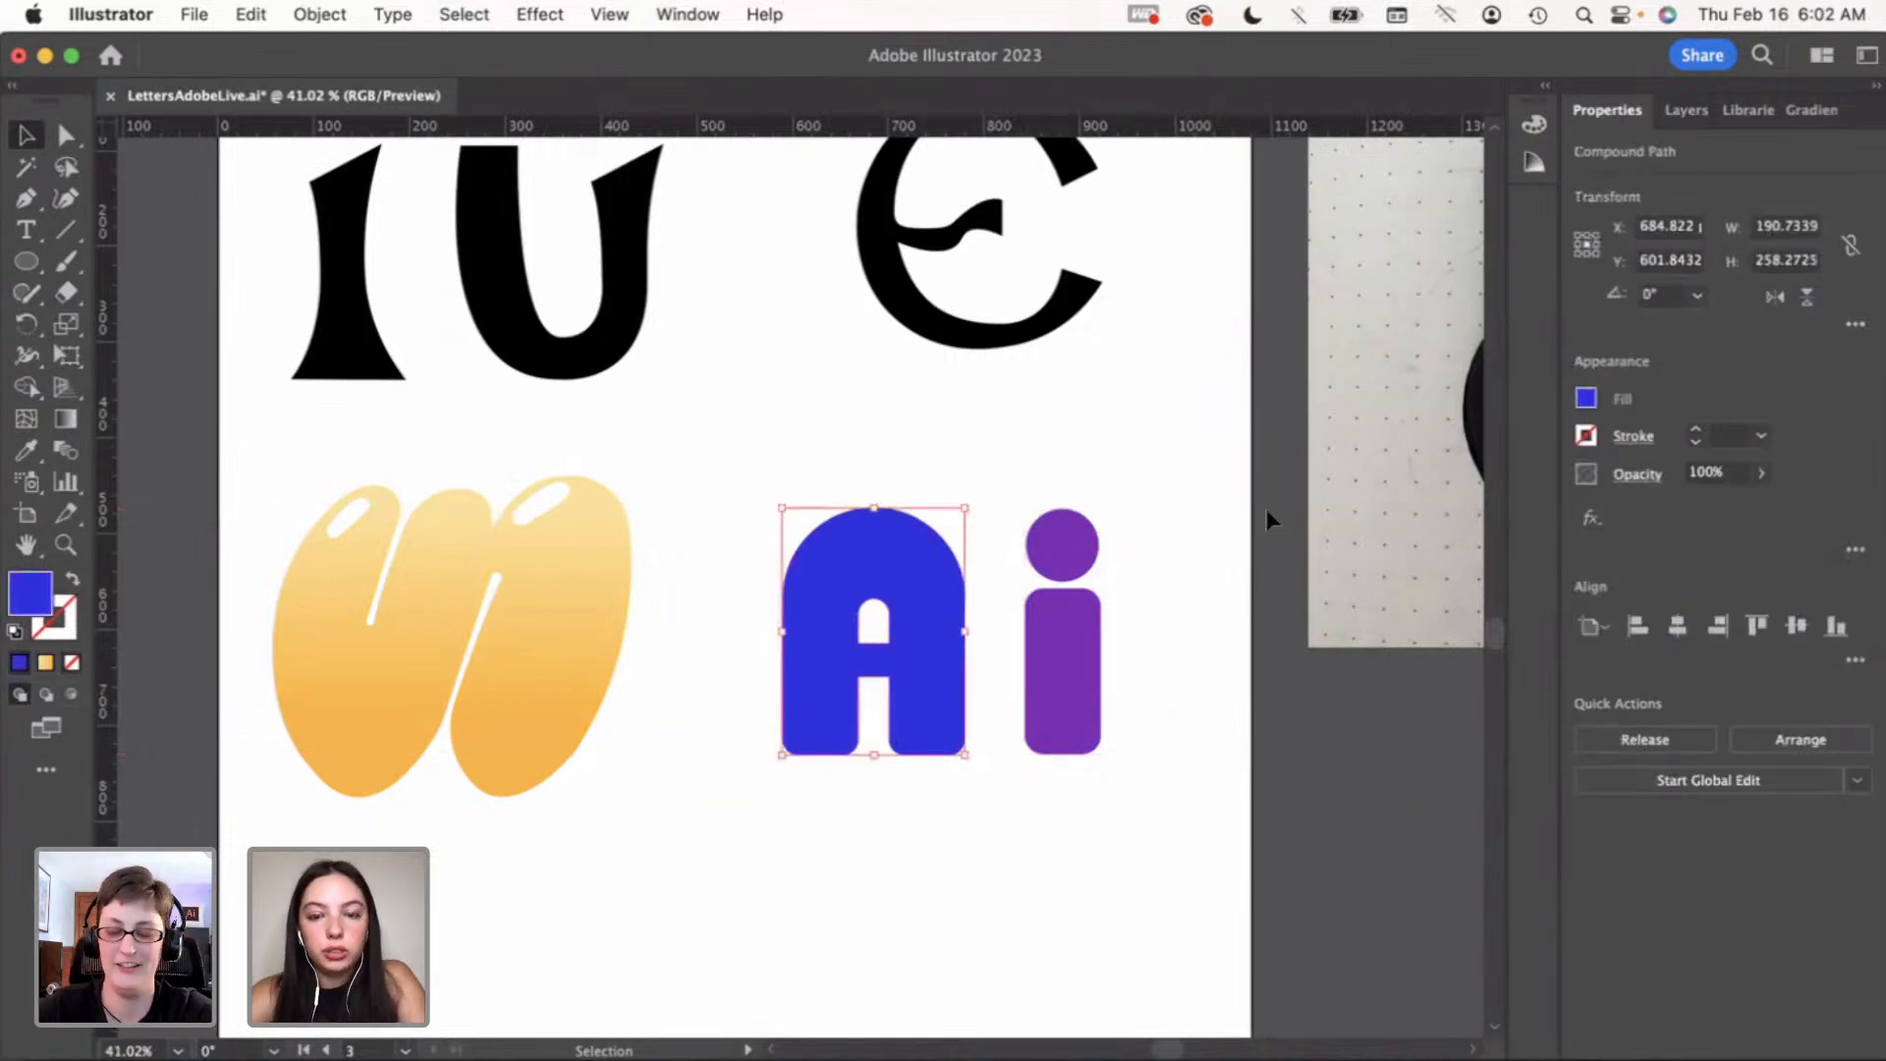
{"action": "left_click", "coordinate": [1149, 582]}
{"action": "left_click", "coordinate": [943, 648]}
{"action": "left_click_drag", "start_coordinate": [1011, 473], "coordinate": [1076, 798]}
{"action": "key", "text": "i"}
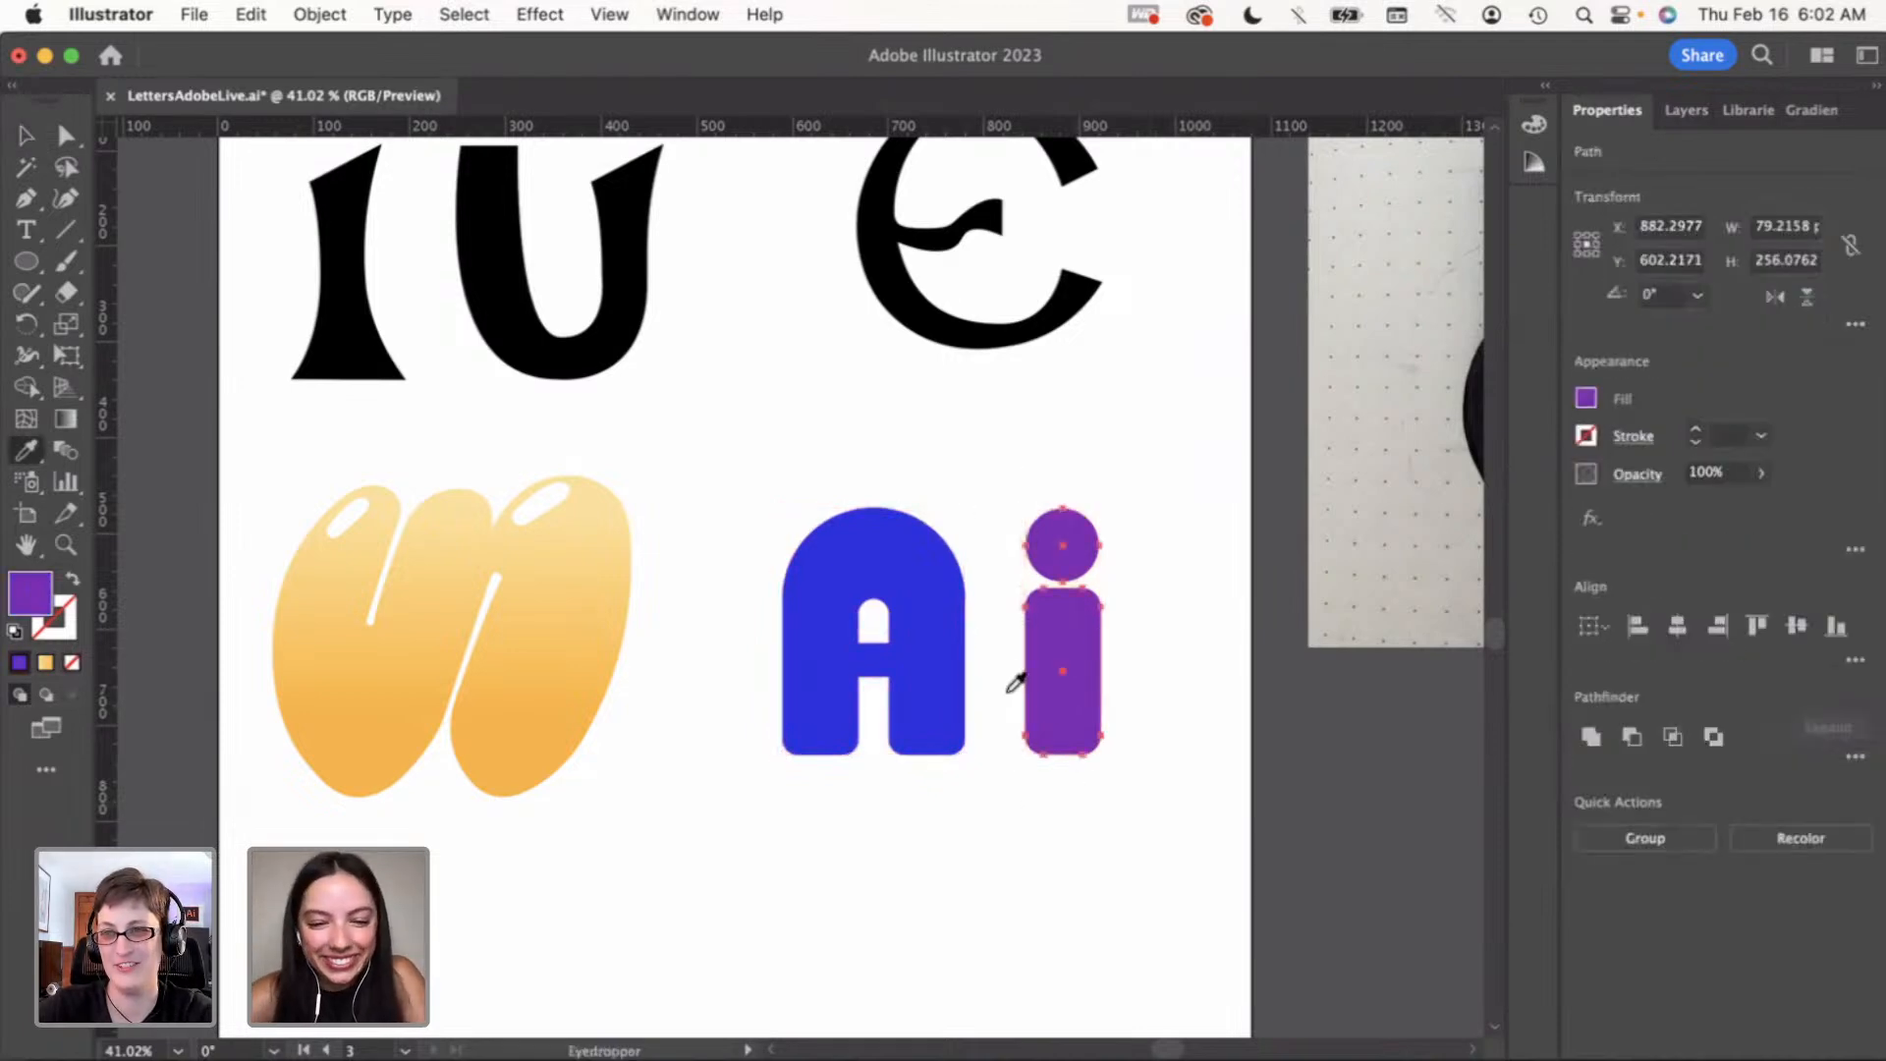
{"action": "left_click", "coordinate": [943, 648]}
{"action": "key", "text": "v"}
{"action": "left_click", "coordinate": [915, 811]}
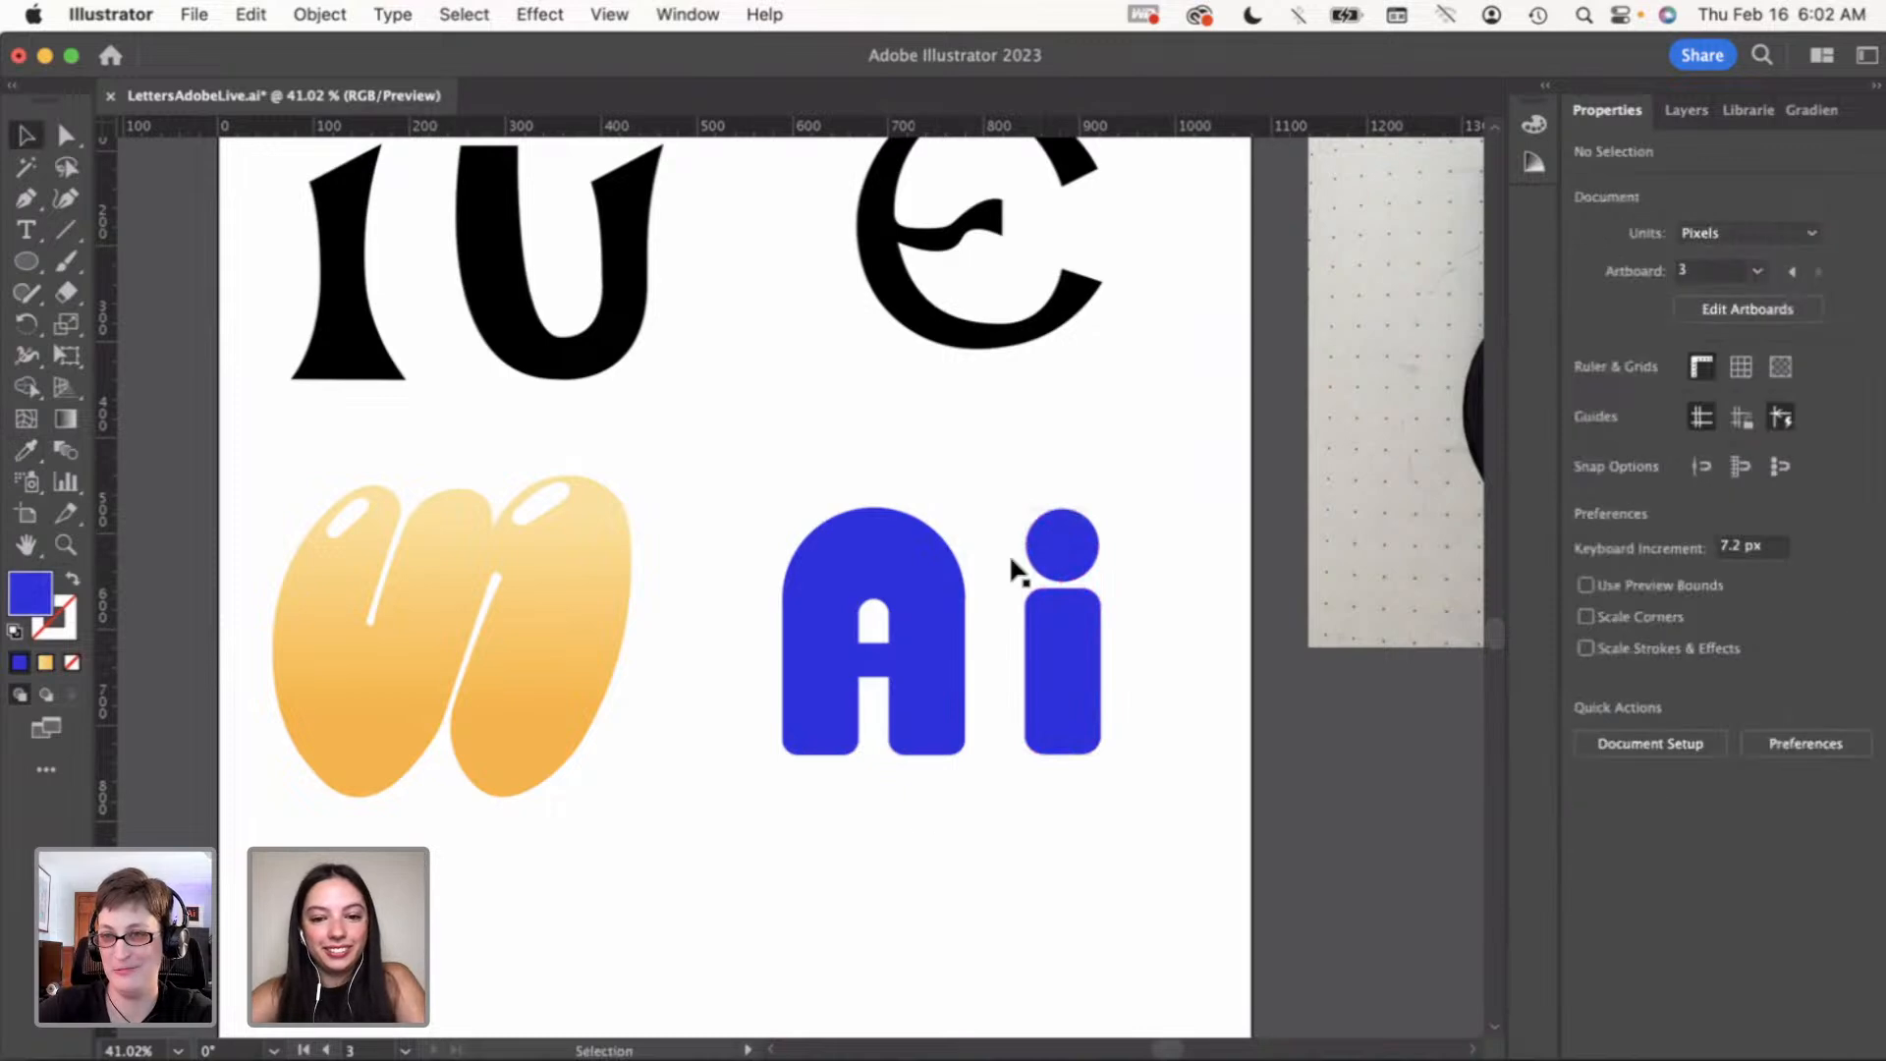
Move the dot and stem of the i together closer to the A, leaving a narrow gap
{"action": "left_click_drag", "start_coordinate": [1136, 508], "coordinate": [1022, 797]}
{"action": "left_click_drag", "start_coordinate": [1061, 674], "coordinate": [1022, 671]}
{"action": "left_click", "coordinate": [1128, 699]}
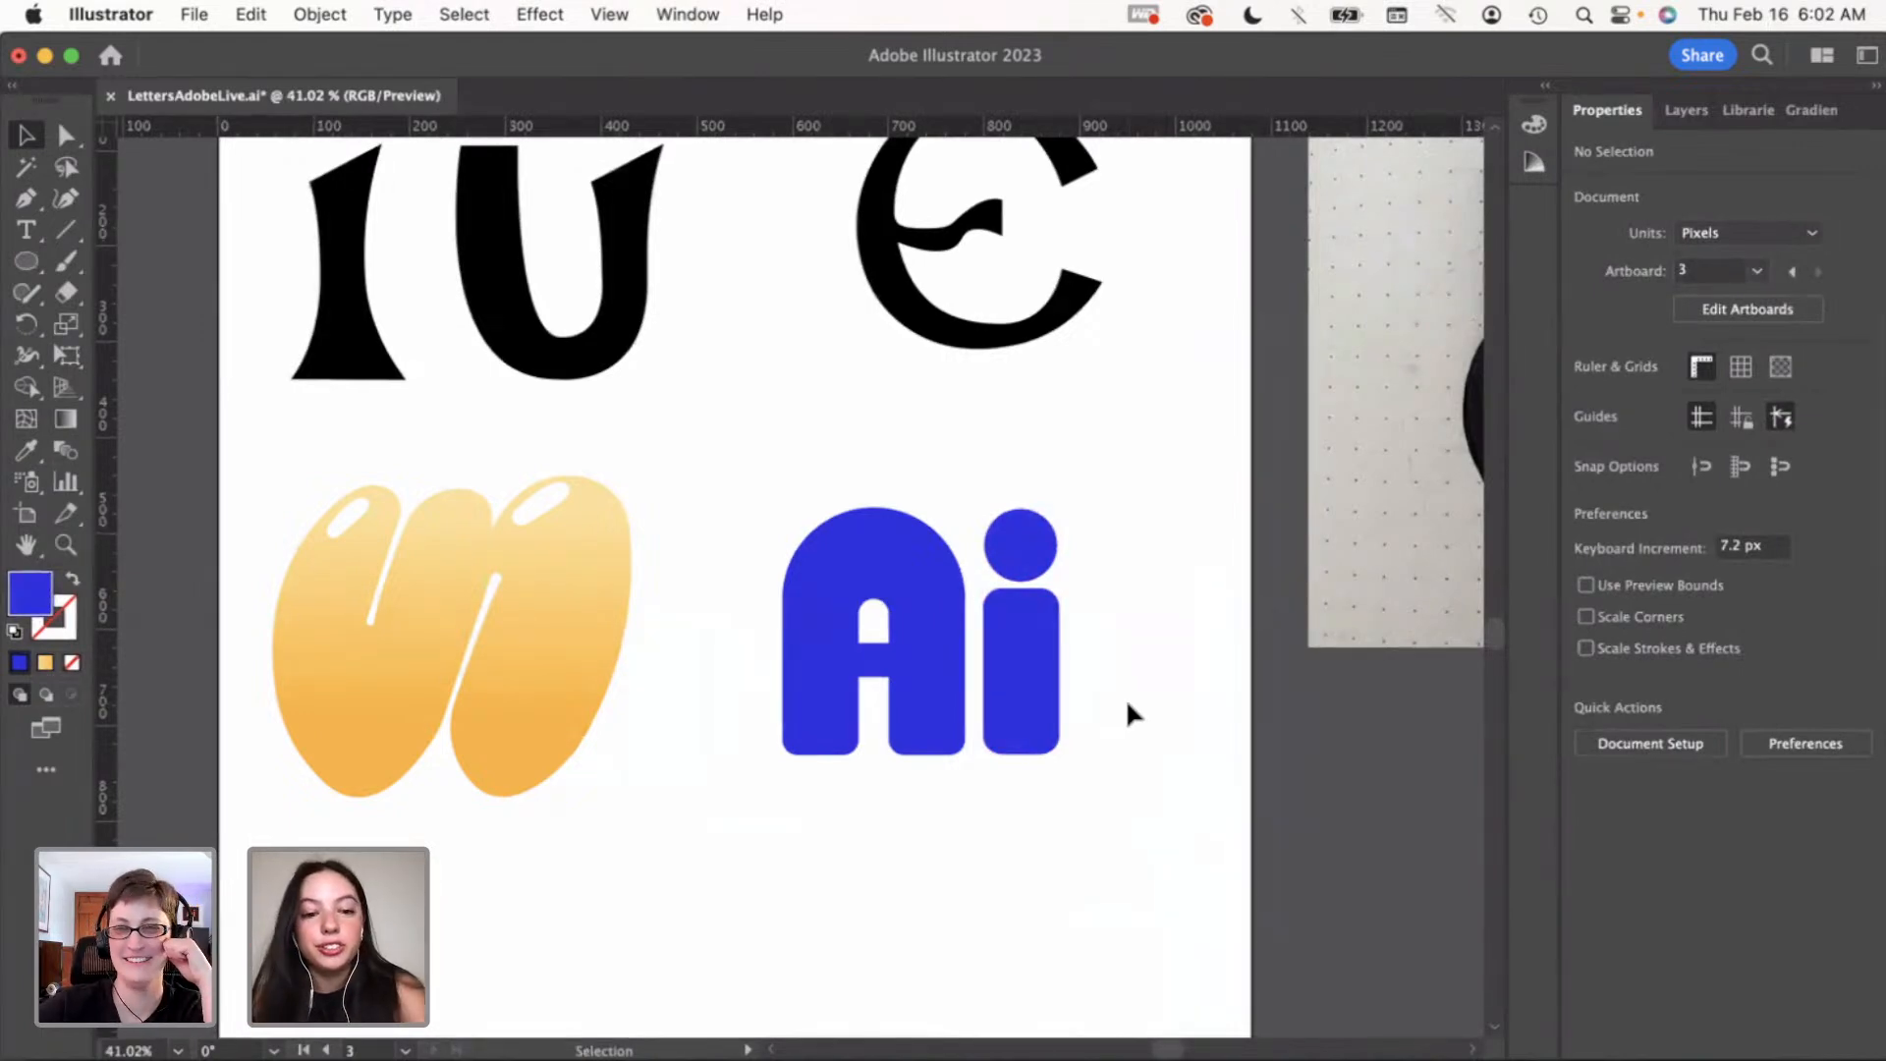
Move the blue Ai letters together up and slightly left, to just below the black E
{"action": "scroll", "coordinate": [1128, 698], "scroll_direction": "down", "scroll_amount": 2, "text": "alt"}
{"action": "scroll", "coordinate": [1126, 699], "scroll_direction": "right", "scroll_amount": 2}
{"action": "scroll", "coordinate": [1125, 698], "scroll_direction": "down", "scroll_amount": 1}
{"action": "scroll", "coordinate": [1059, 675], "scroll_direction": "down", "scroll_amount": 1, "text": "alt"}
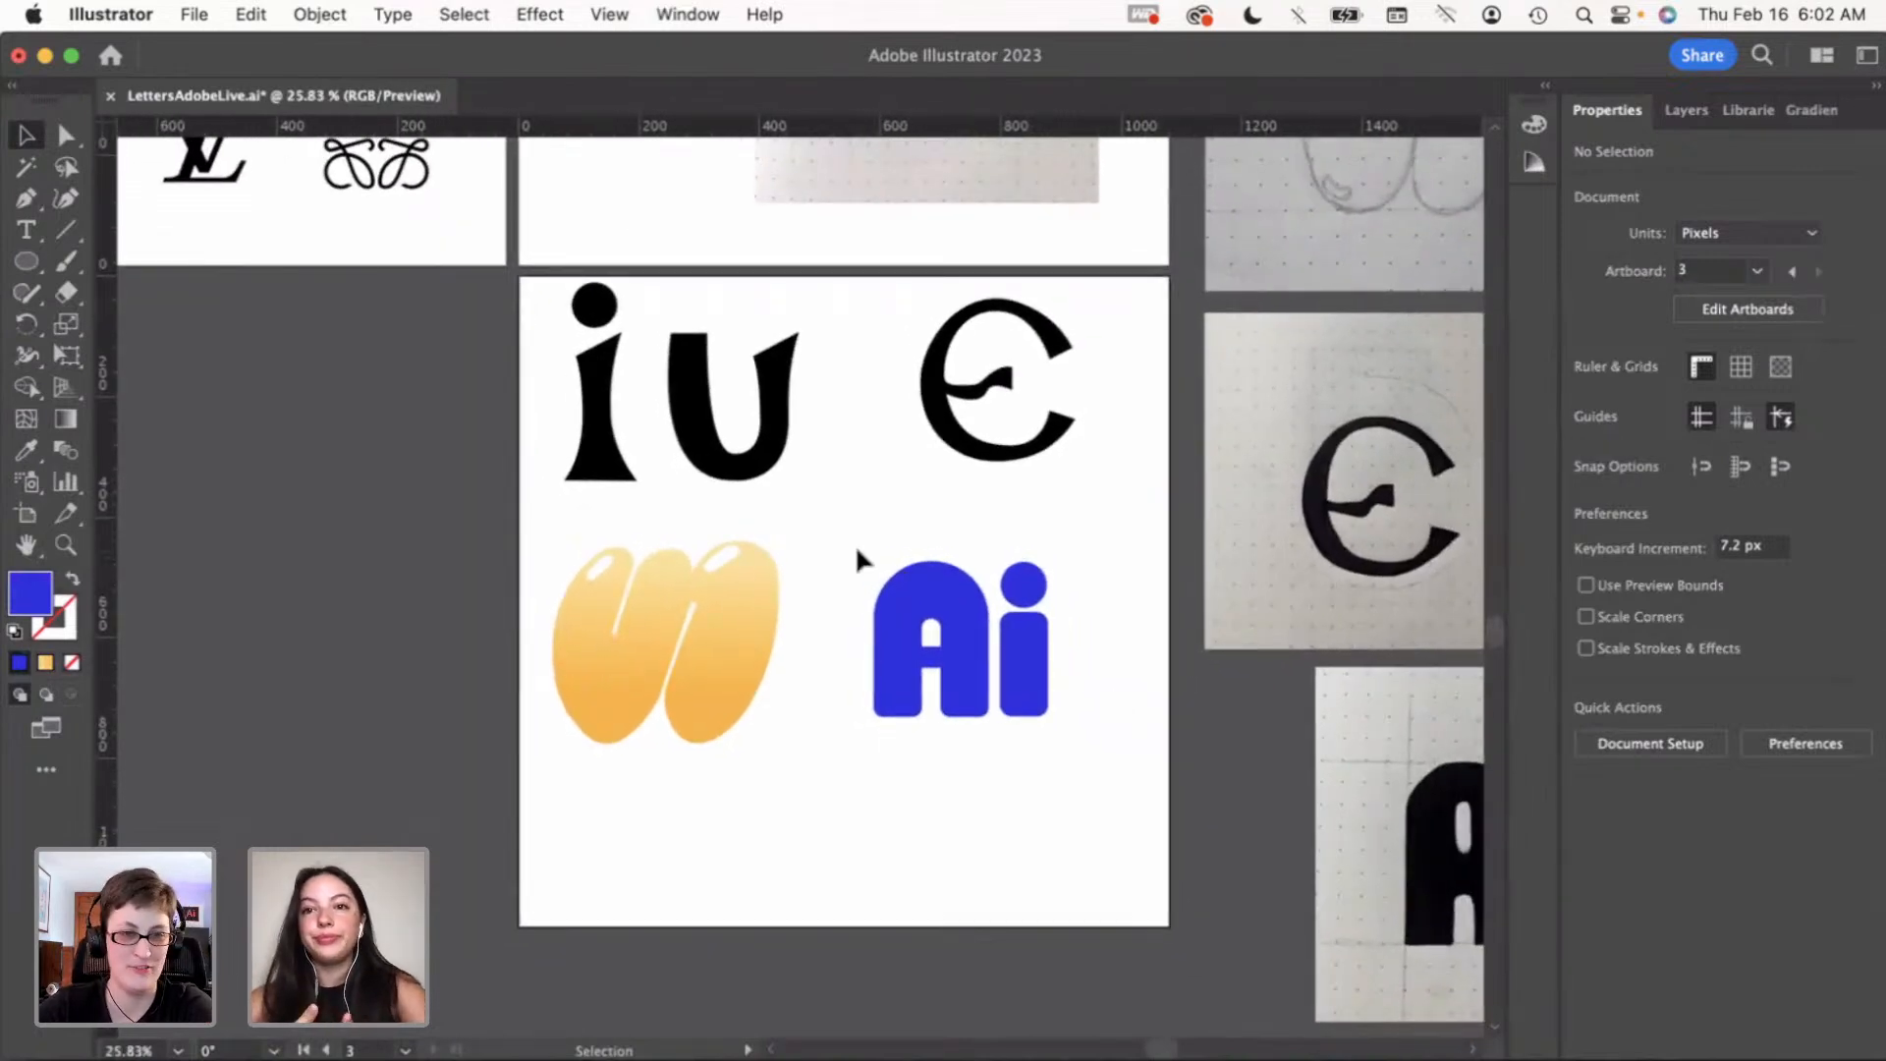
{"action": "left_click_drag", "start_coordinate": [855, 543], "coordinate": [1099, 735]}
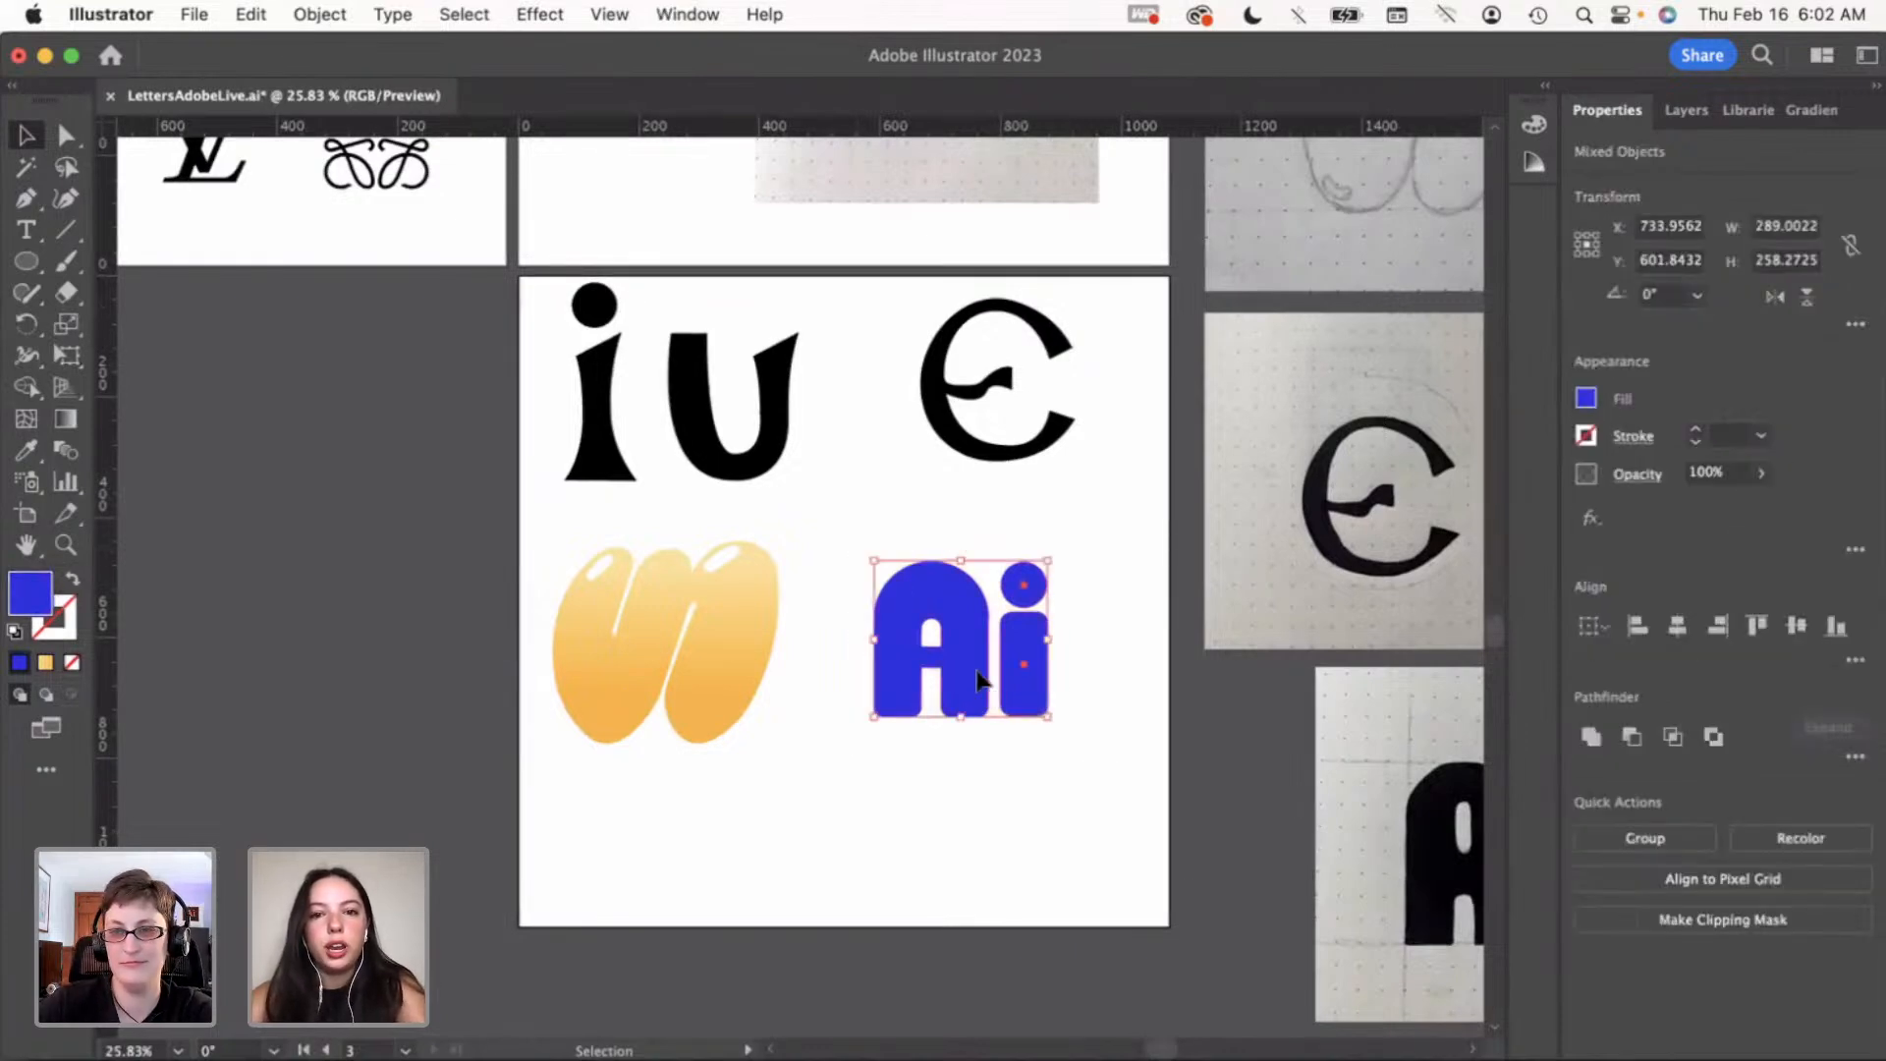
{"action": "left_click_drag", "start_coordinate": [980, 678], "coordinate": [940, 620]}
{"action": "left_click", "coordinate": [1087, 680]}
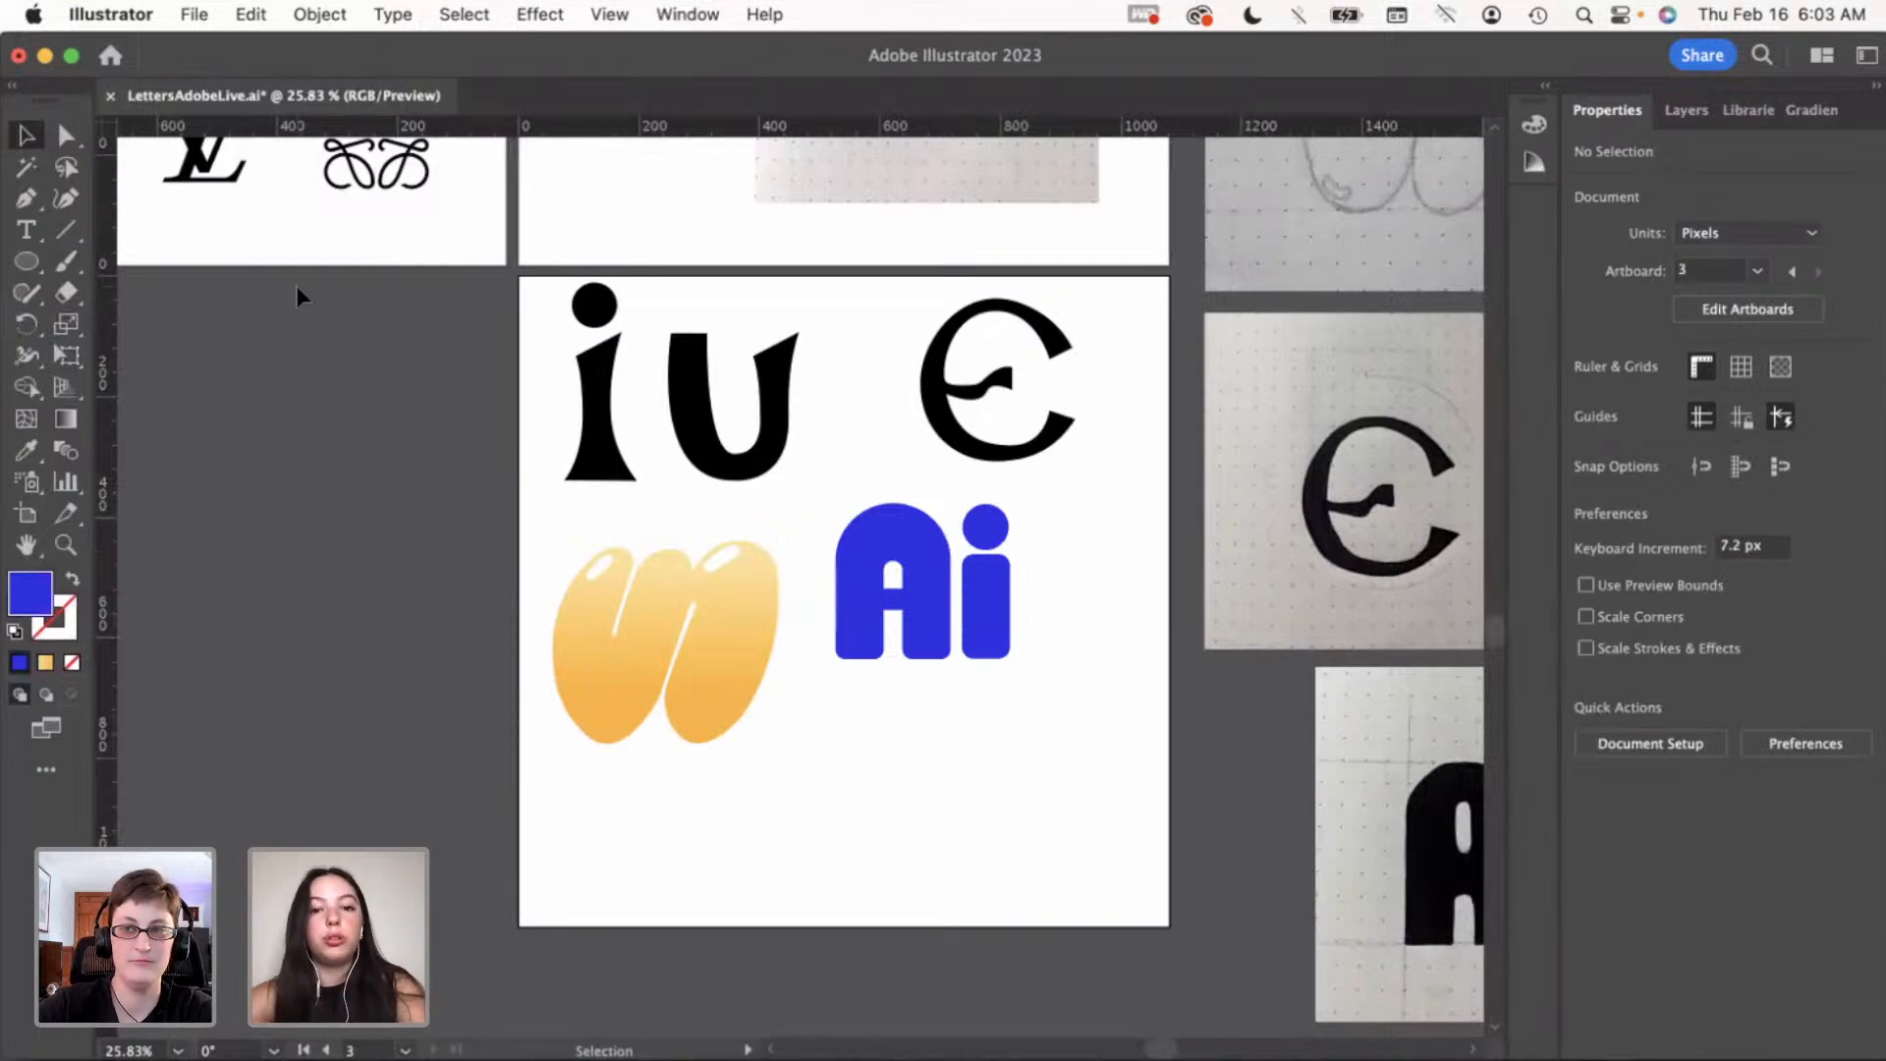
Draw a thin vertical blue rectangle, about 10 px wide and 203 px high, in the empty space below the Ai letters
{"action": "scroll", "coordinate": [979, 705], "scroll_direction": "right", "scroll_amount": 5}
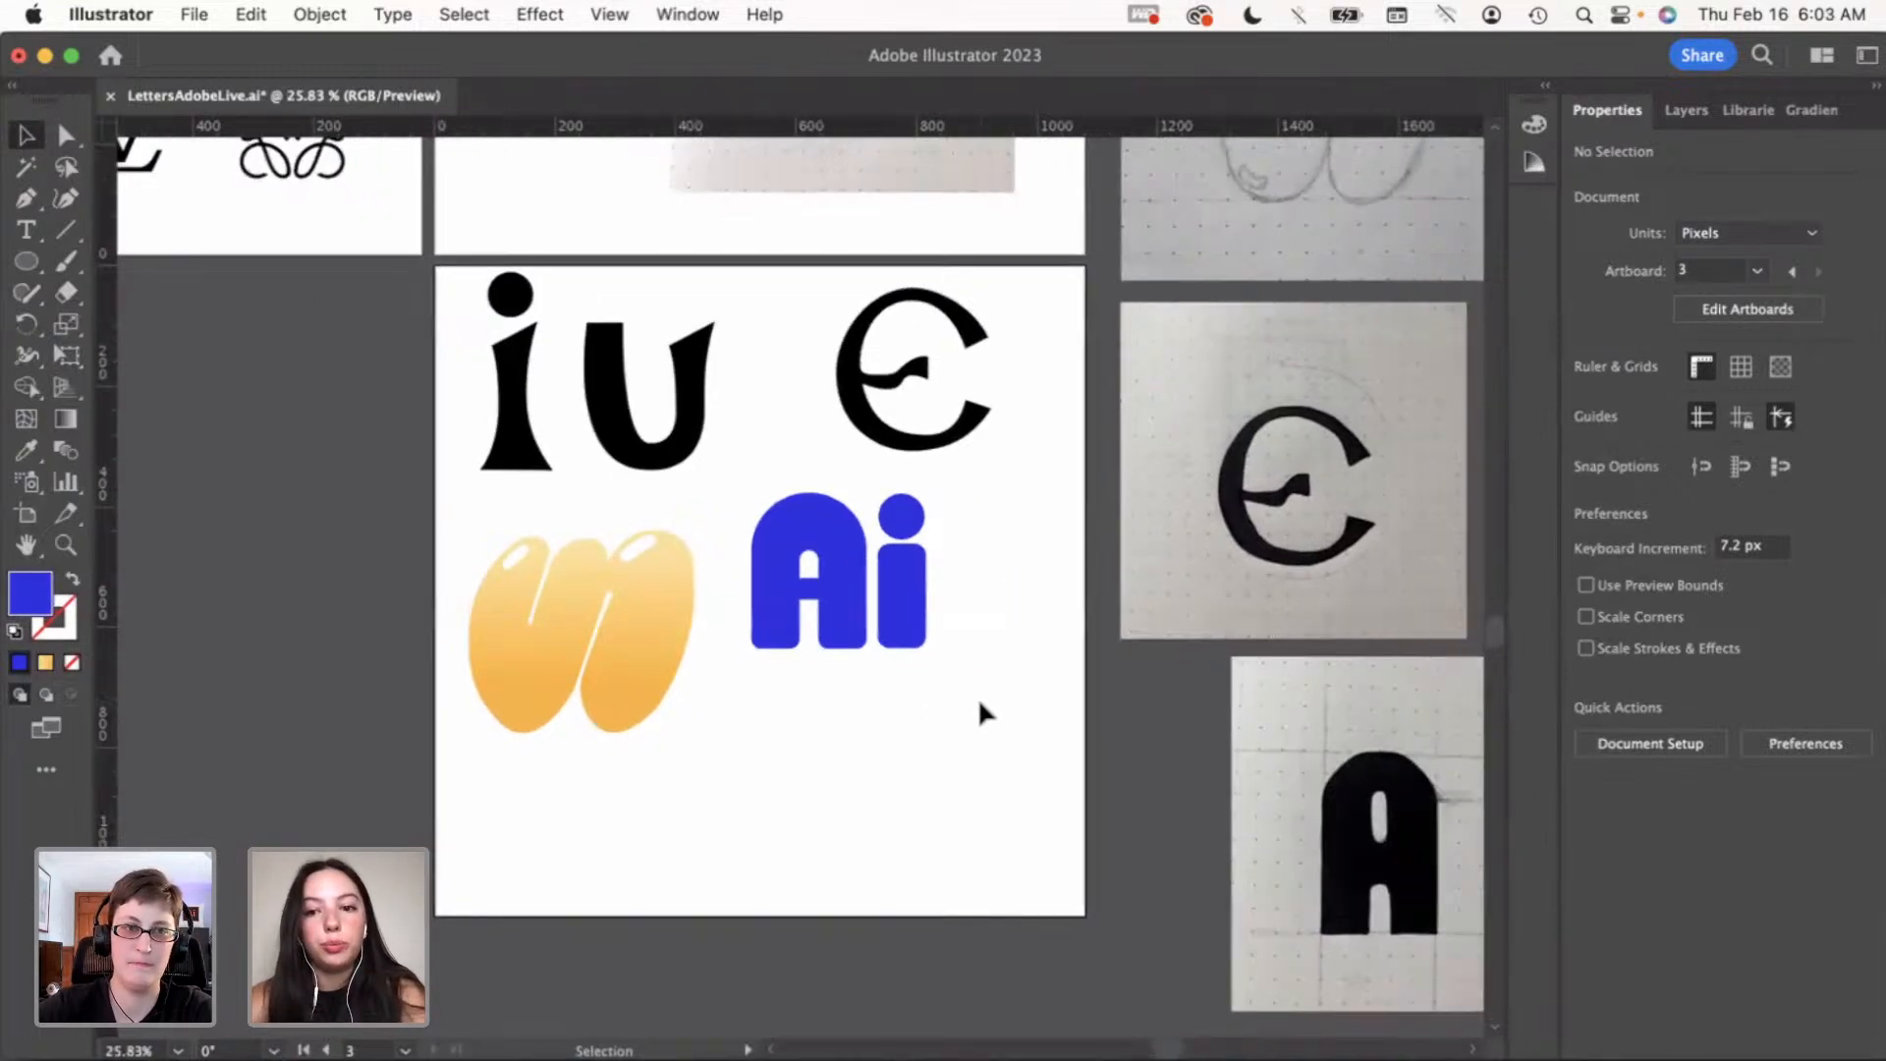
{"action": "scroll", "coordinate": [921, 680], "scroll_direction": "up", "scroll_amount": 3}
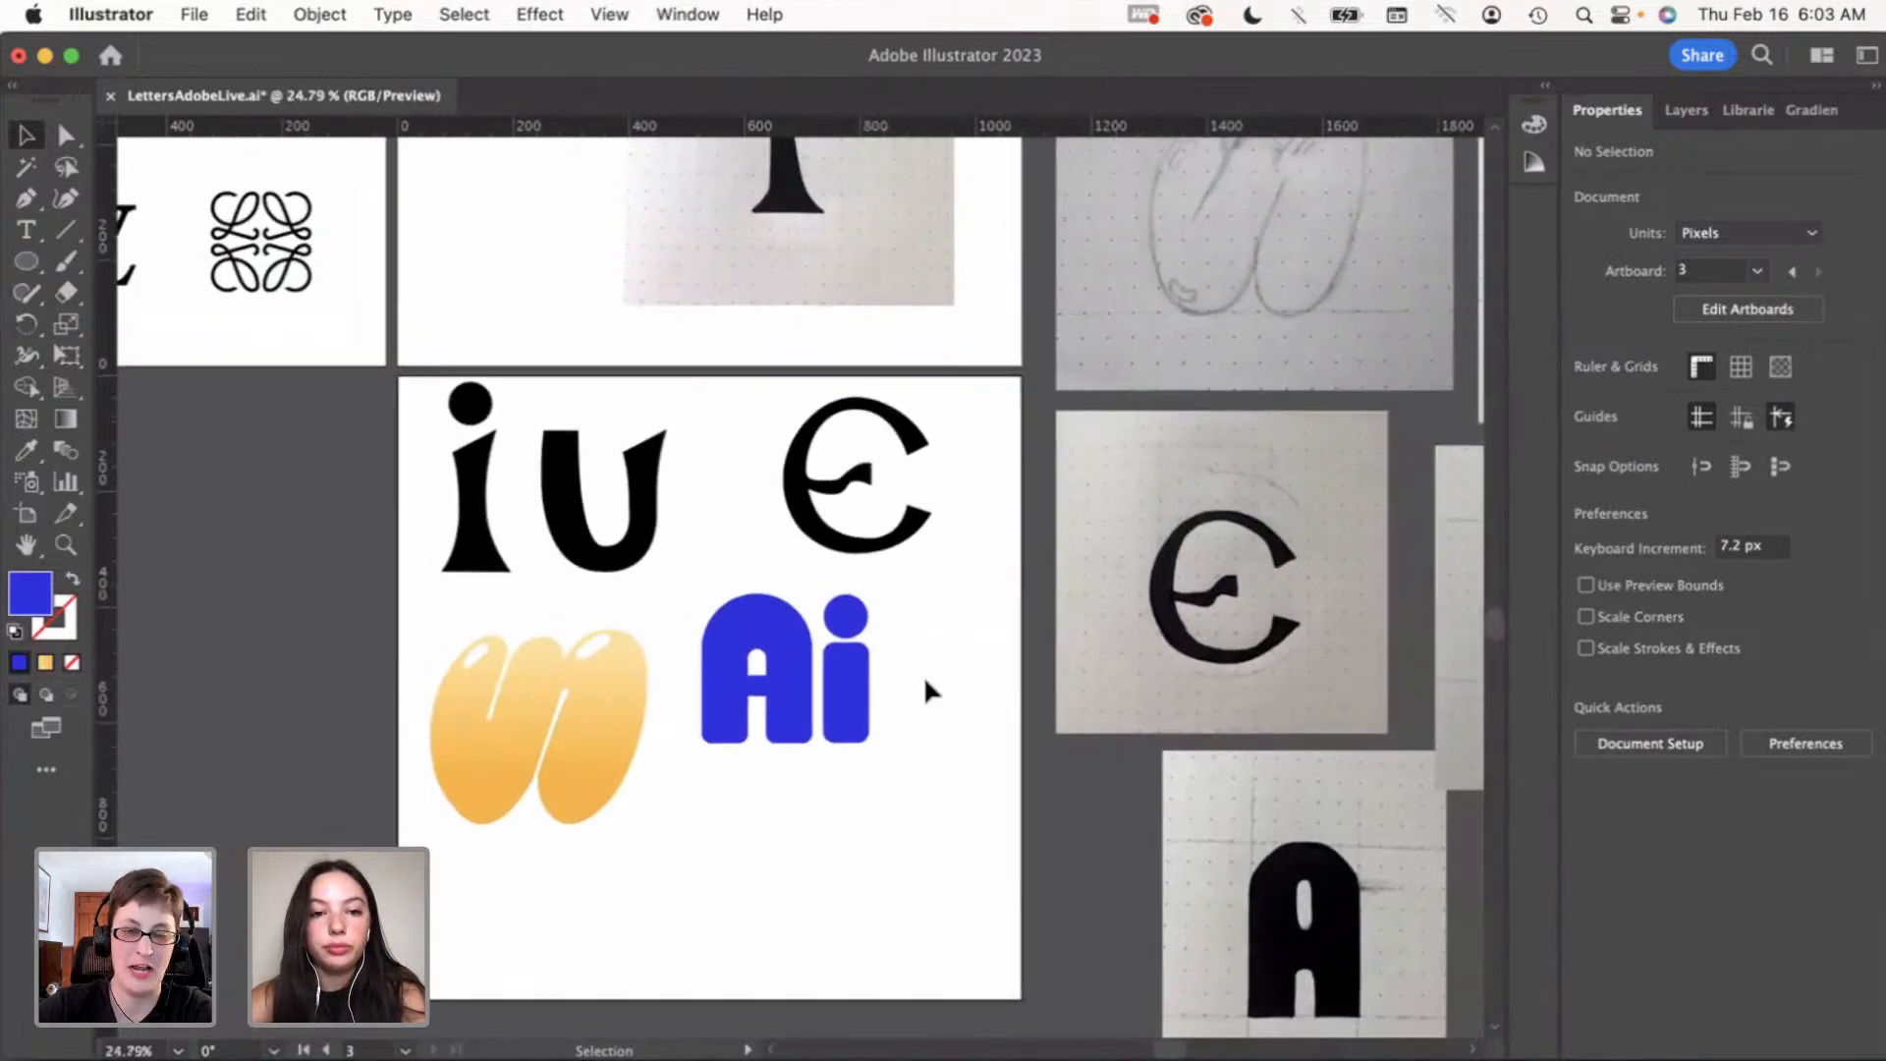
{"action": "scroll", "coordinate": [898, 686], "scroll_direction": "up", "scroll_amount": 3}
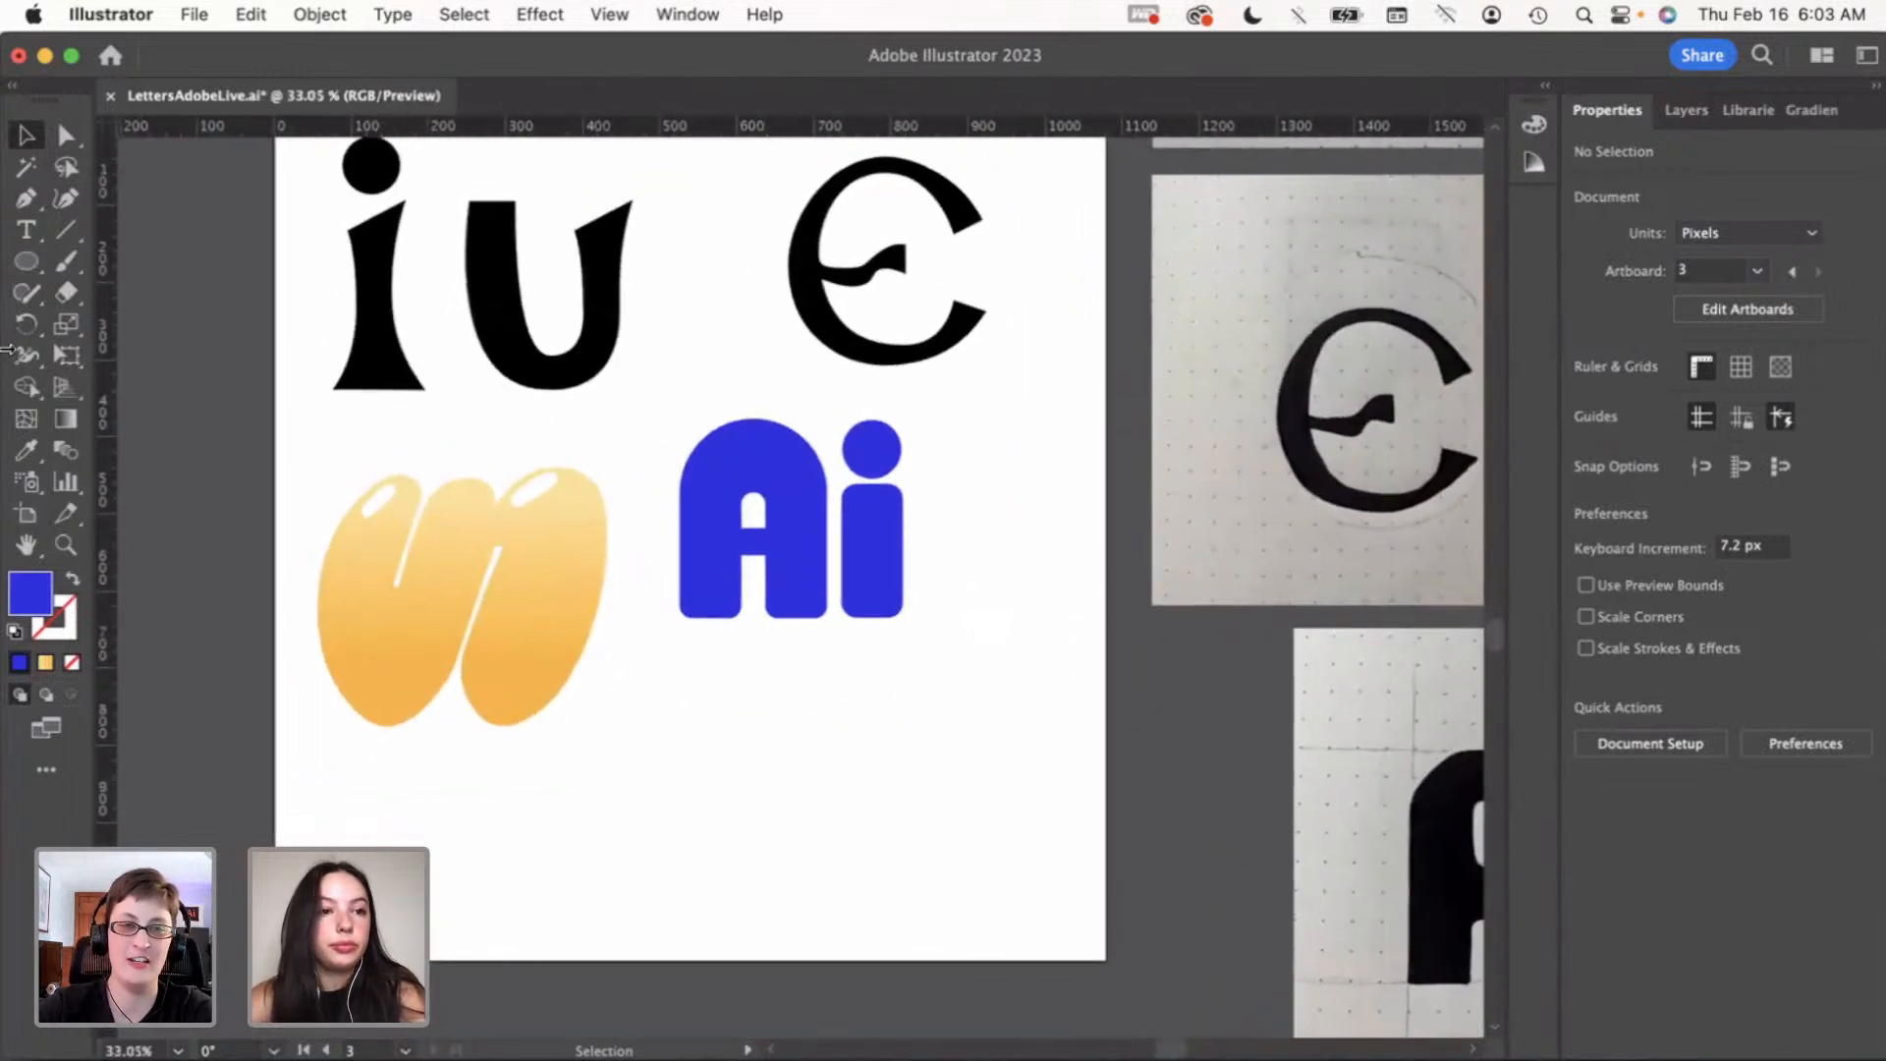
{"action": "left_click", "coordinate": [25, 262]}
{"action": "left_click_drag", "start_coordinate": [22, 270], "coordinate": [103, 263]}
{"action": "mouse_move", "coordinate": [826, 709]}
{"action": "left_mouse_down"}
{"action": "mouse_move", "coordinate": [845, 812]}
{"action": "mouse_move", "coordinate": [831, 864]}
{"action": "left_mouse_up"}
{"action": "key", "text": "v"}
{"action": "left_click", "coordinate": [27, 134]}
{"action": "left_click", "coordinate": [728, 821]}
{"action": "scroll", "coordinate": [728, 821], "scroll_direction": "up", "scroll_amount": 1}
{"action": "scroll", "coordinate": [728, 829], "scroll_direction": "up", "scroll_amount": 10}
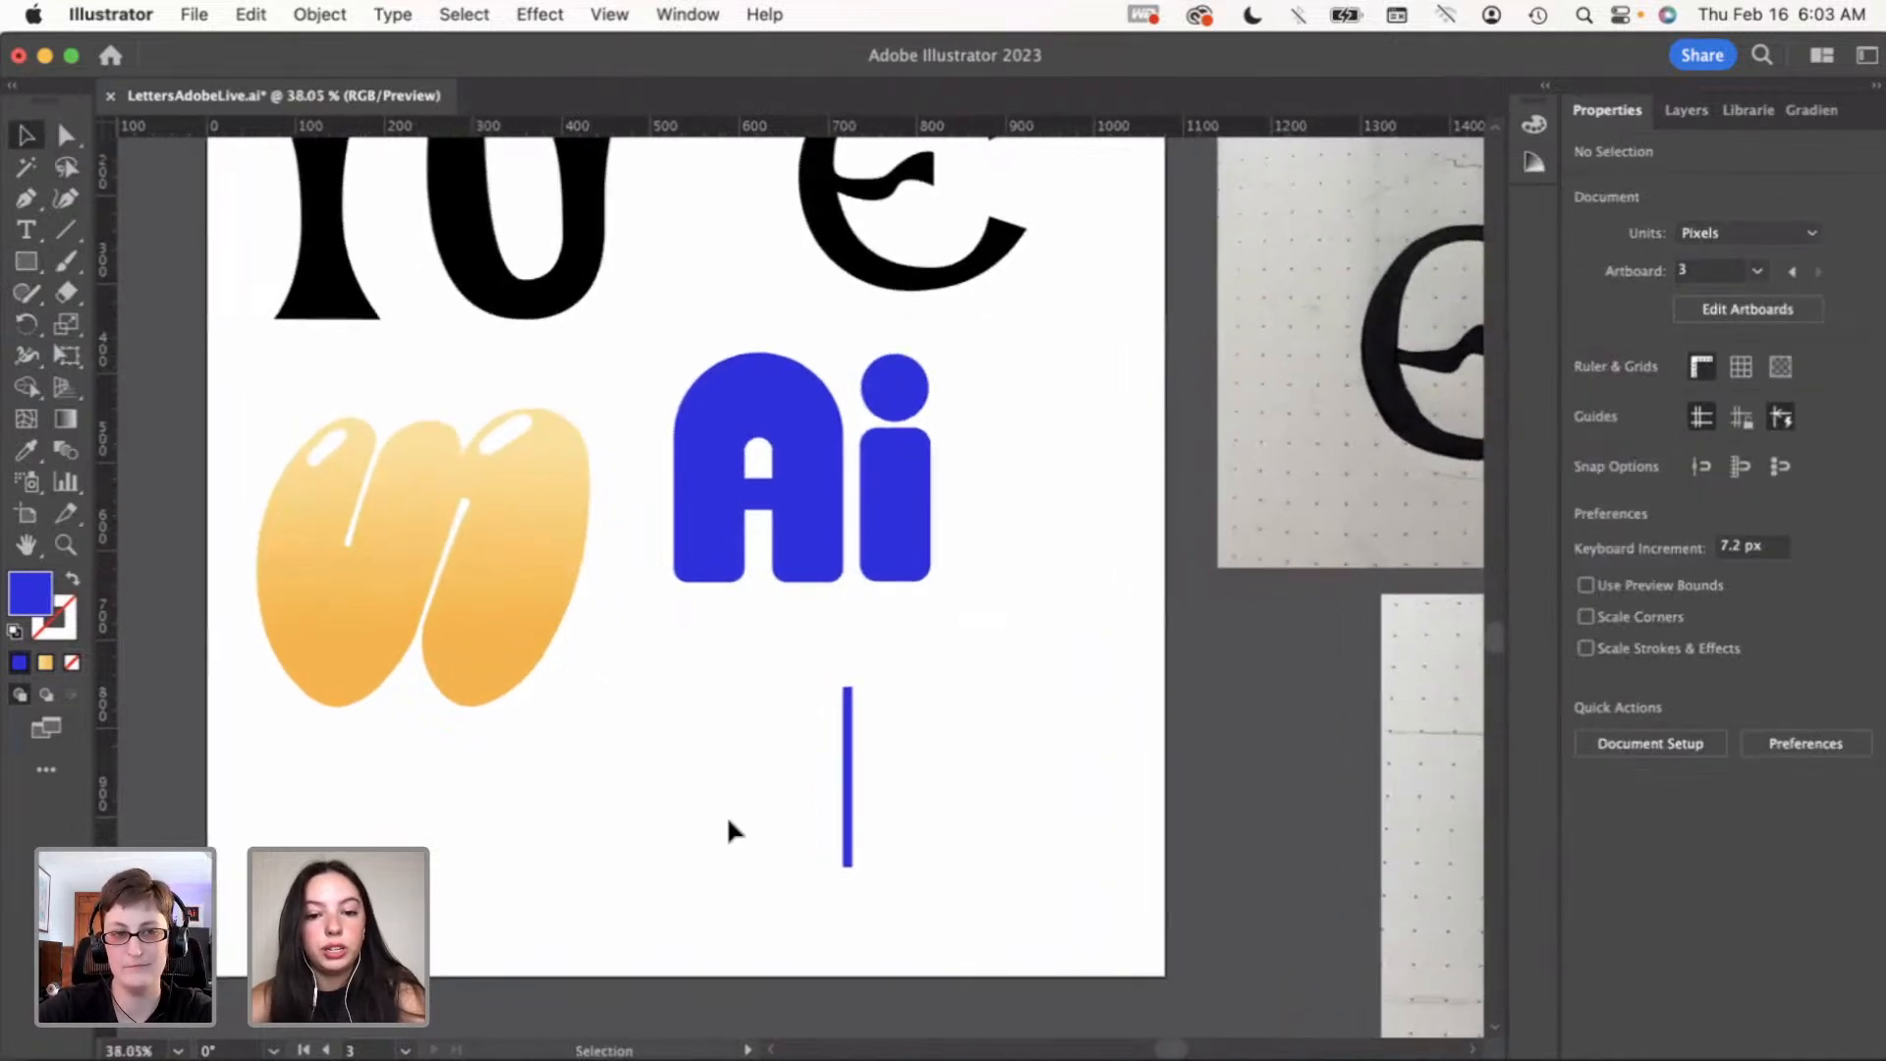
Duplicate the thin blue rectangle to its right and rotate the copy 90° so it lies horizontally
{"action": "left_click", "coordinate": [890, 722]}
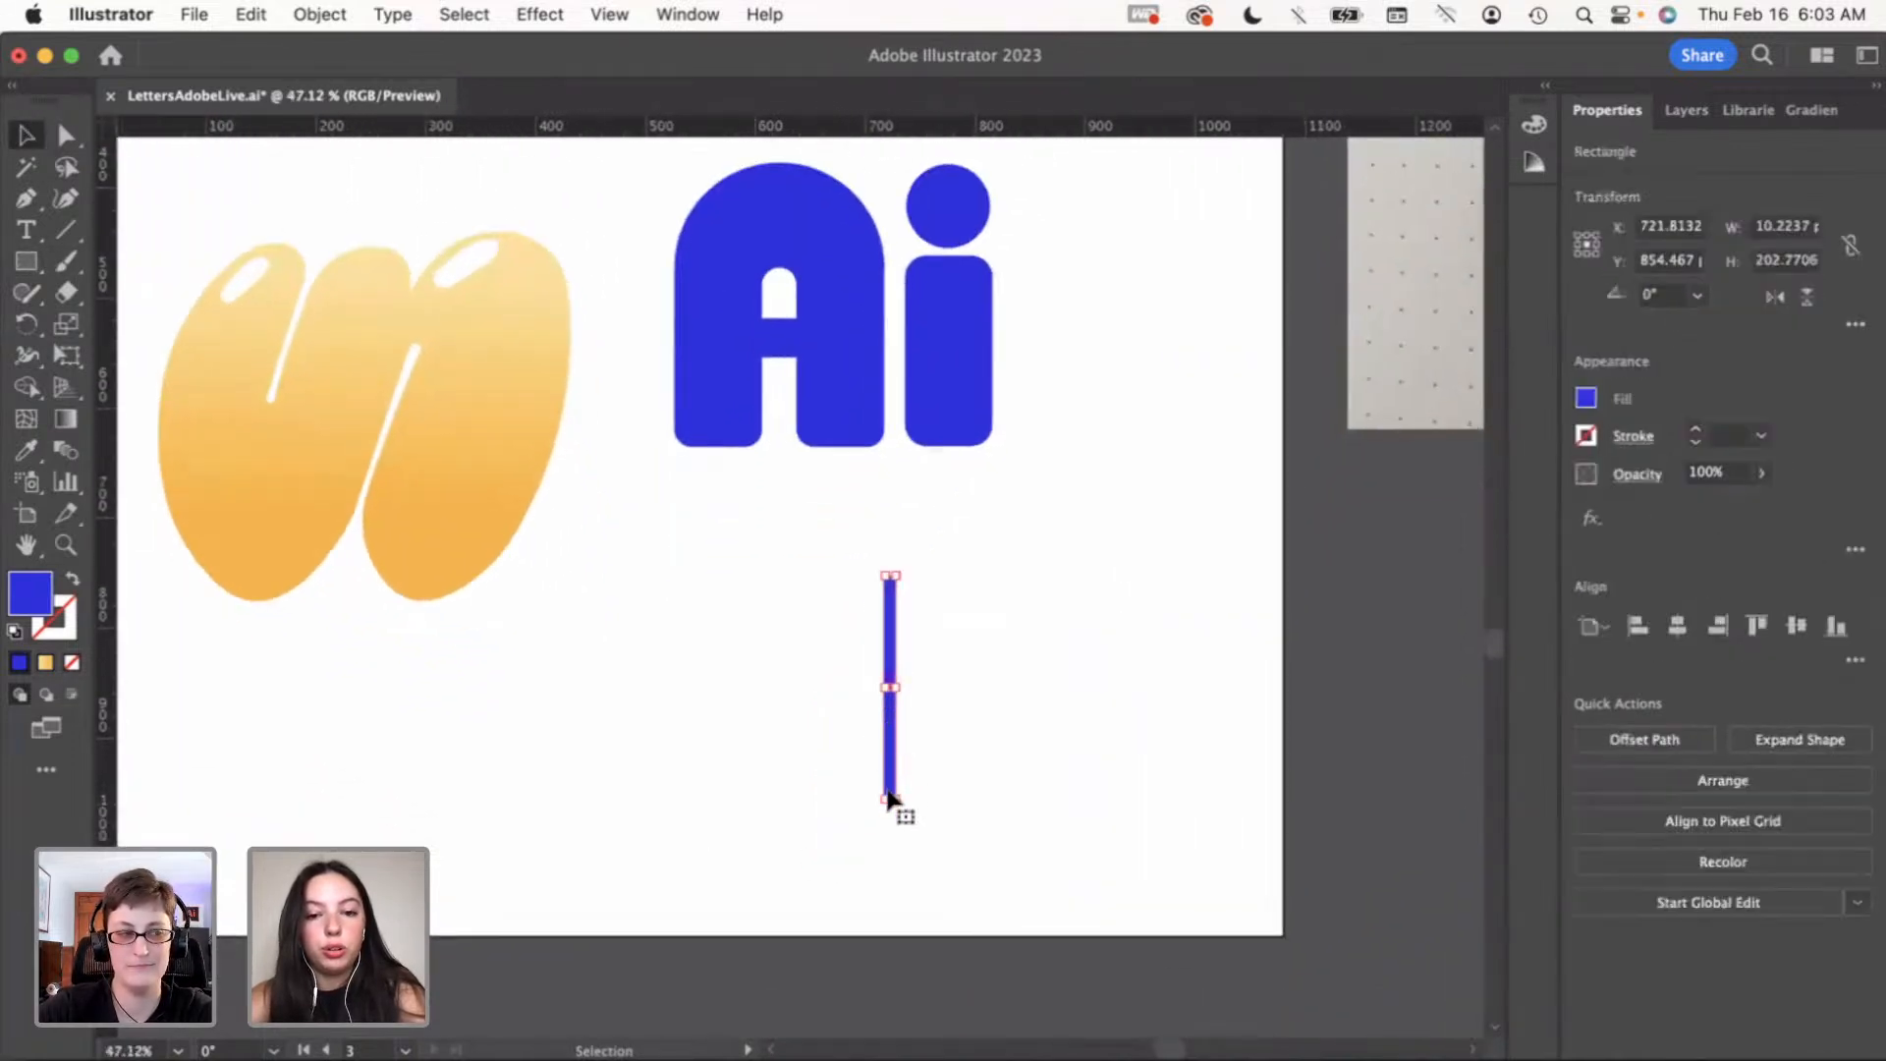
{"action": "left_click", "coordinate": [910, 811]}
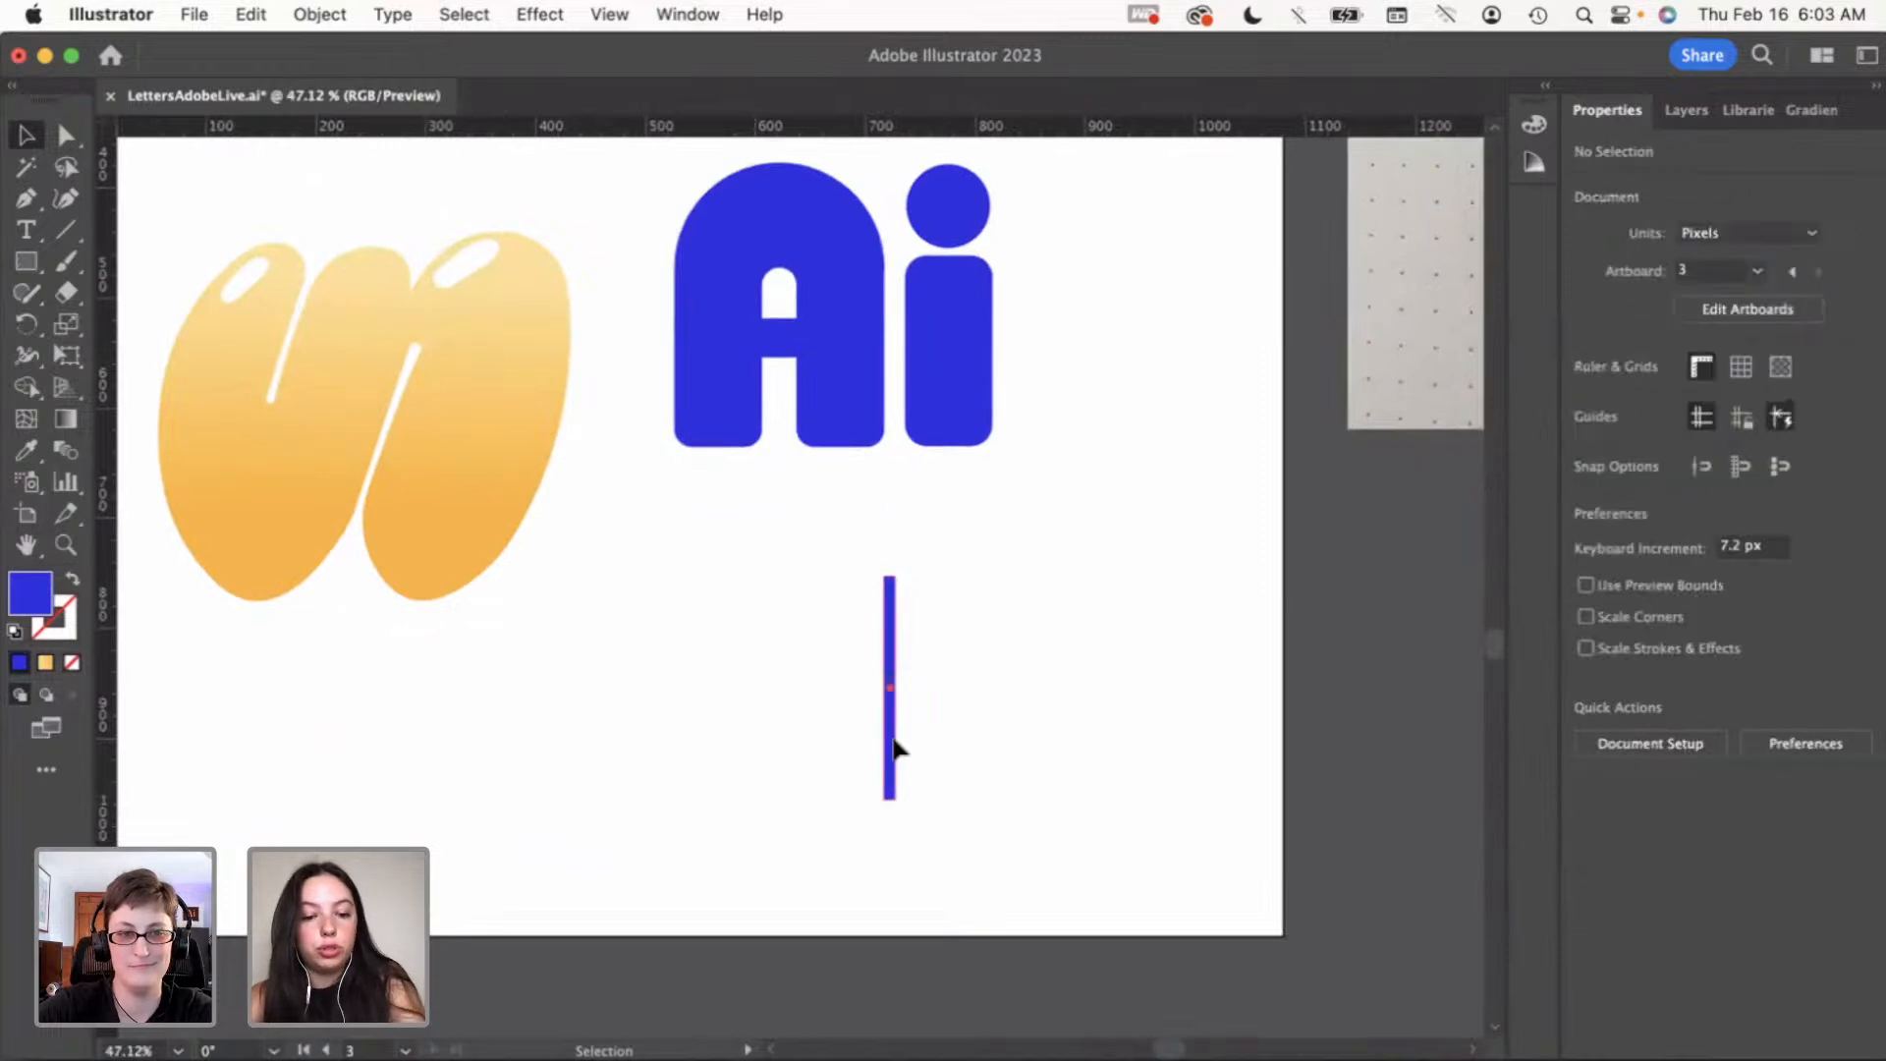
{"action": "left_click", "coordinate": [892, 746]}
{"action": "left_click", "coordinate": [787, 751]}
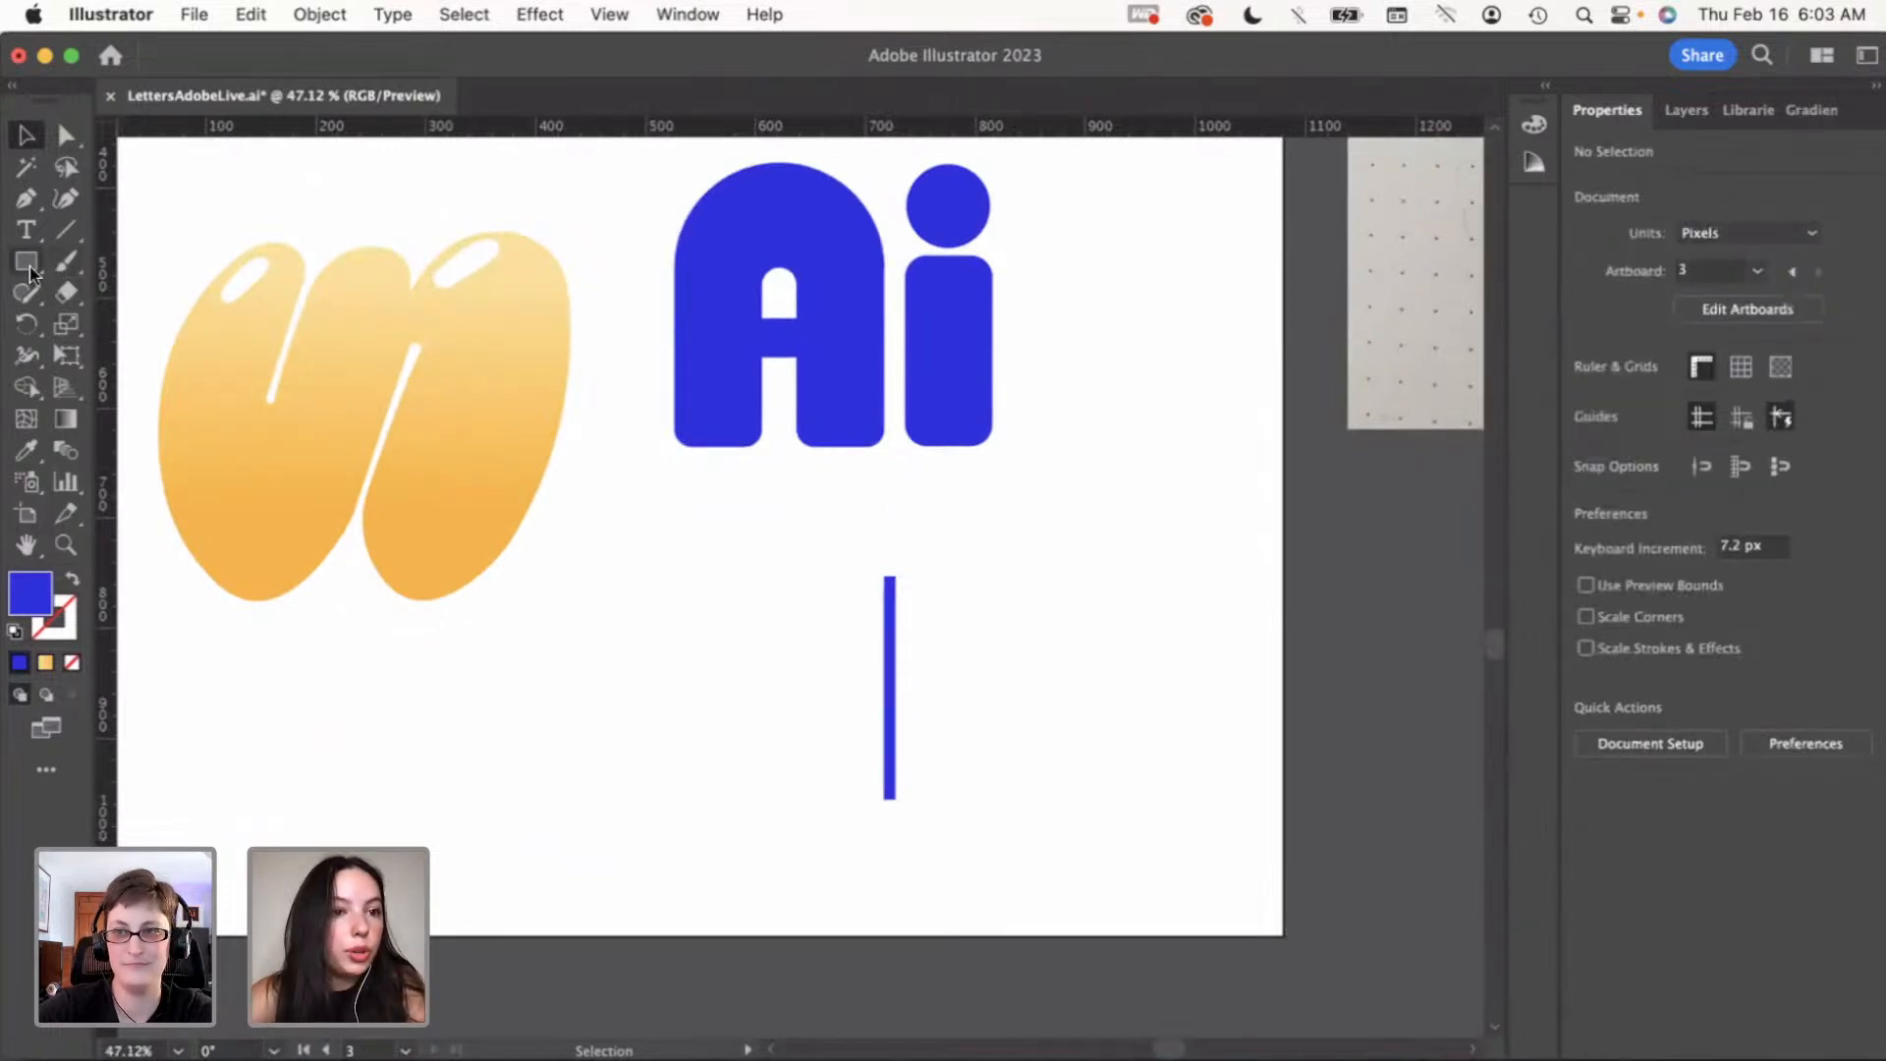
{"action": "left_click_drag", "start_coordinate": [898, 712], "coordinate": [1026, 715], "text": "alt"}
{"action": "left_click_drag", "start_coordinate": [1027, 576], "coordinate": [1127, 690]}
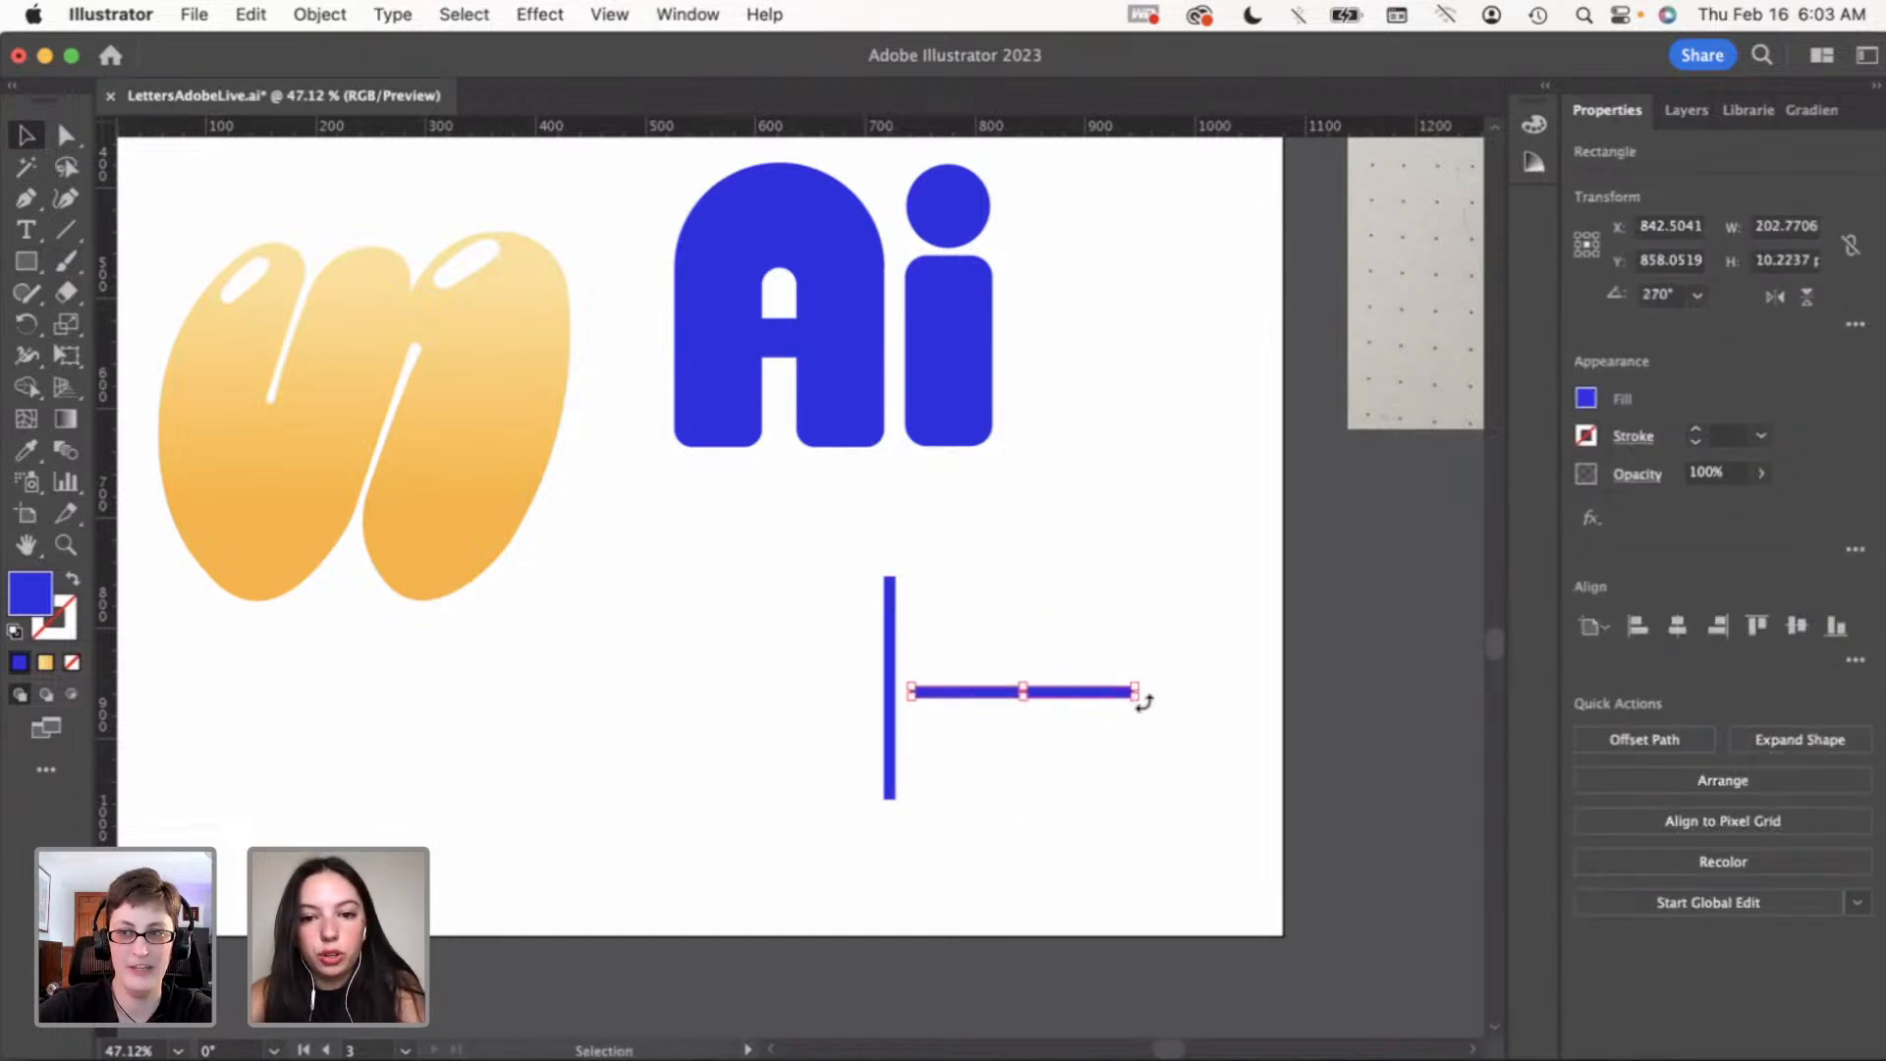
Shorten the horizontal blue bar to about 76 px and centre it across the lower end of the vertical bar
{"action": "scroll", "coordinate": [1145, 703], "scroll_direction": "up", "scroll_amount": 5}
{"action": "left_click_drag", "start_coordinate": [1117, 670], "coordinate": [681, 670]}
{"action": "scroll", "coordinate": [681, 670], "scroll_direction": "left", "scroll_amount": 5}
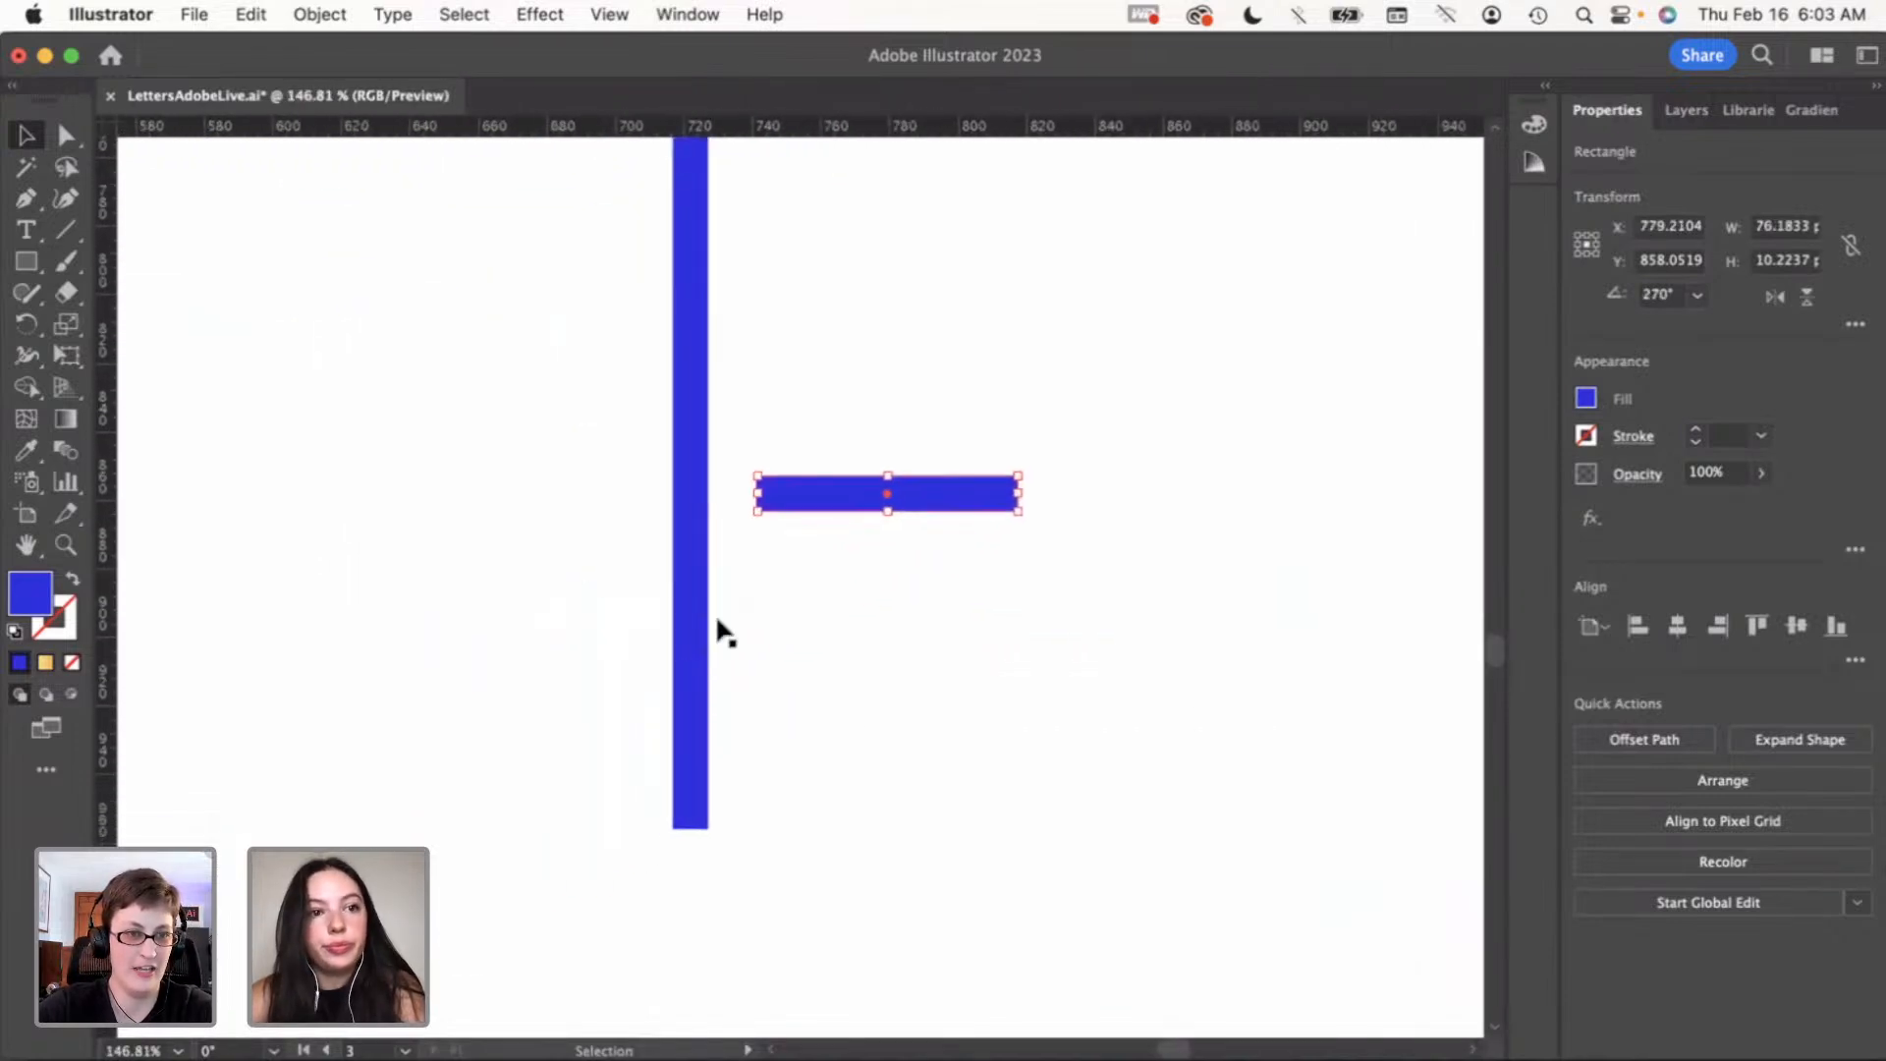
{"action": "left_click", "coordinate": [874, 579]}
{"action": "left_click_drag", "start_coordinate": [901, 504], "coordinate": [695, 834]}
{"action": "left_click", "coordinate": [822, 739]}
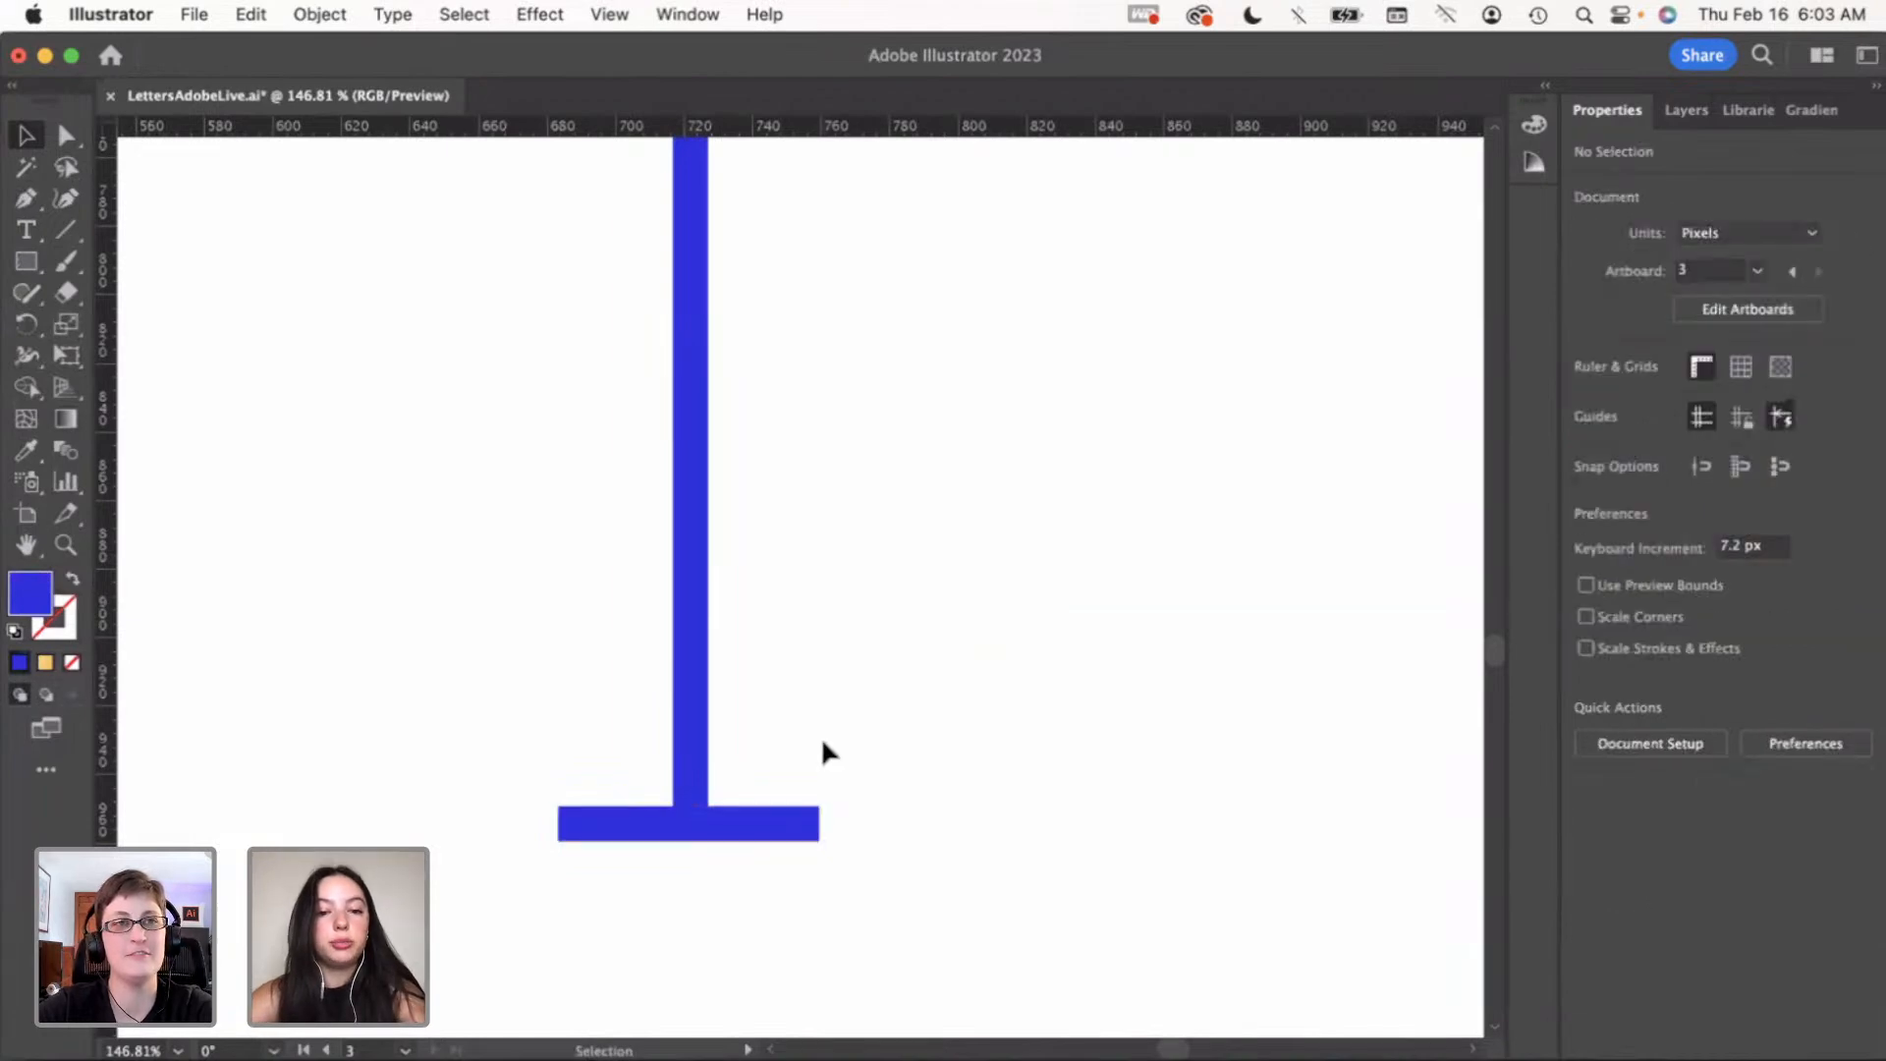
Duplicate the short horizontal bar and centre the copy across the upper end of the vertical bar to form a serifed I
{"action": "scroll", "coordinate": [823, 738], "scroll_direction": "down", "scroll_amount": 3}
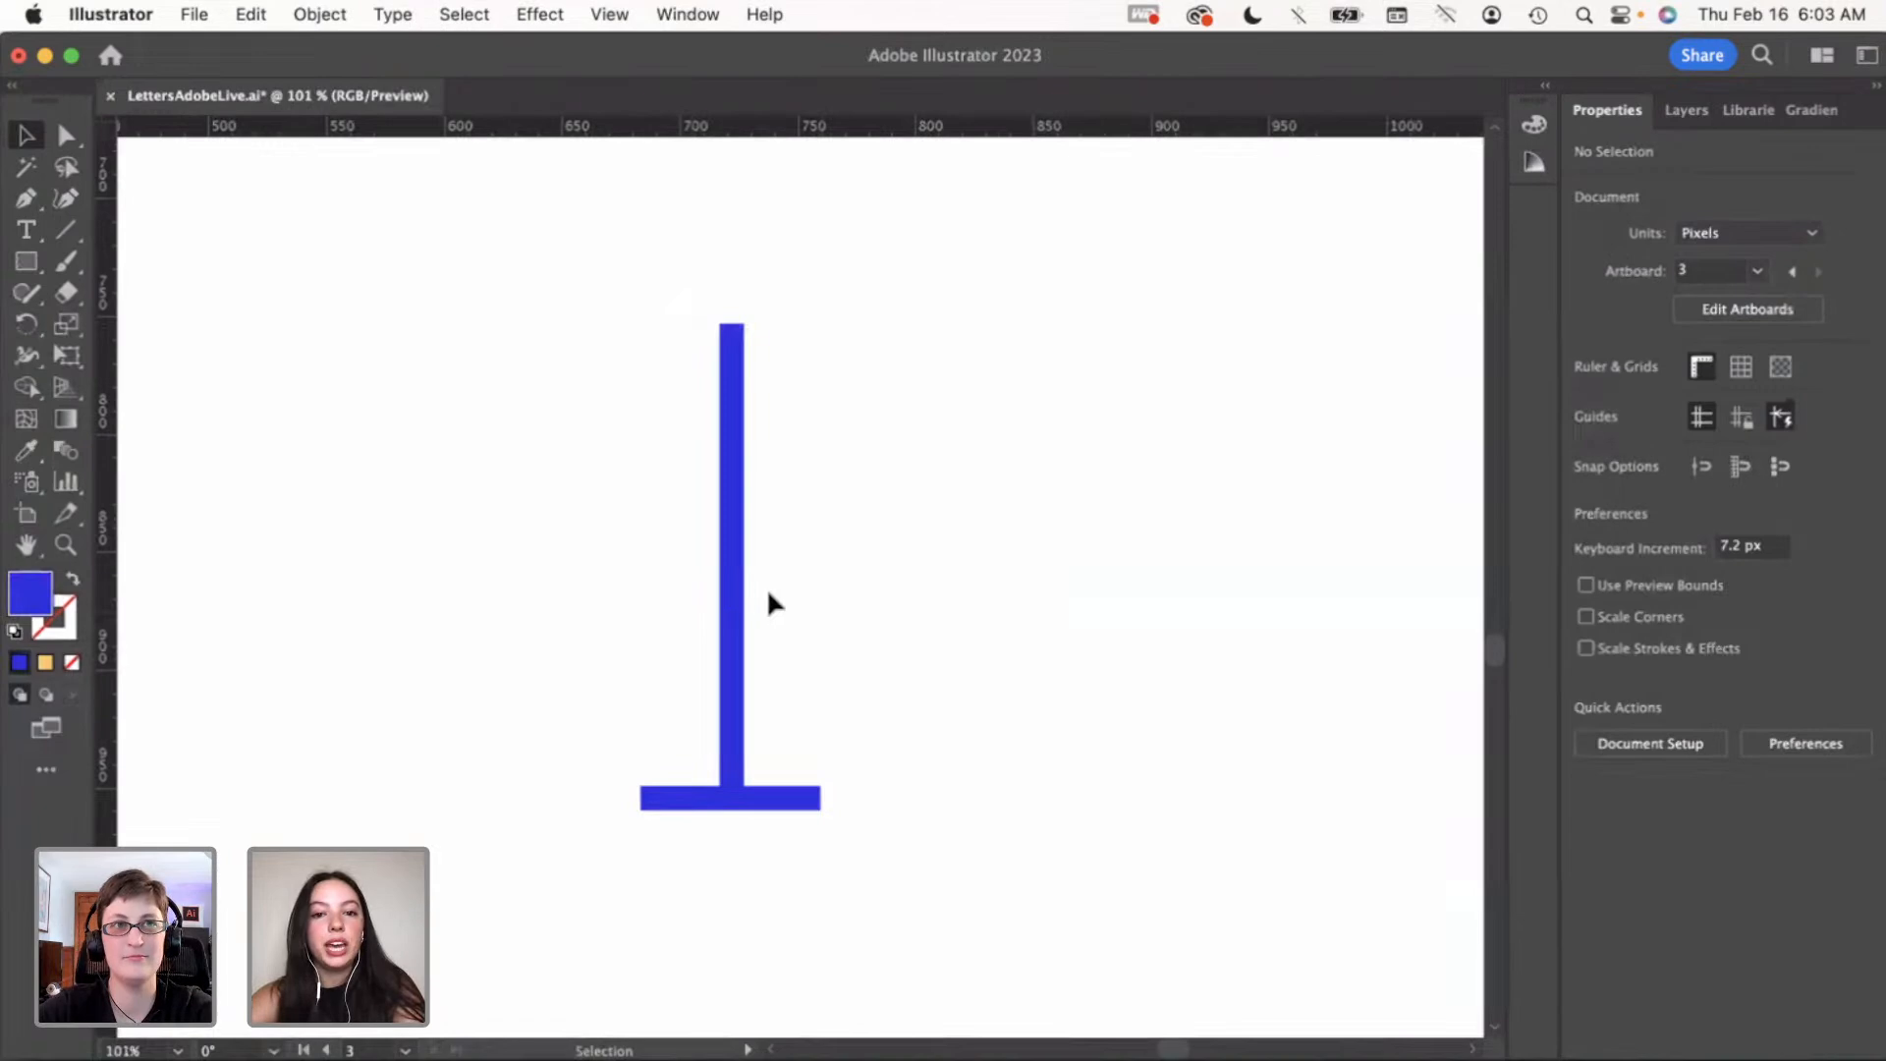
{"action": "scroll", "coordinate": [839, 613], "scroll_direction": "down", "scroll_amount": 2}
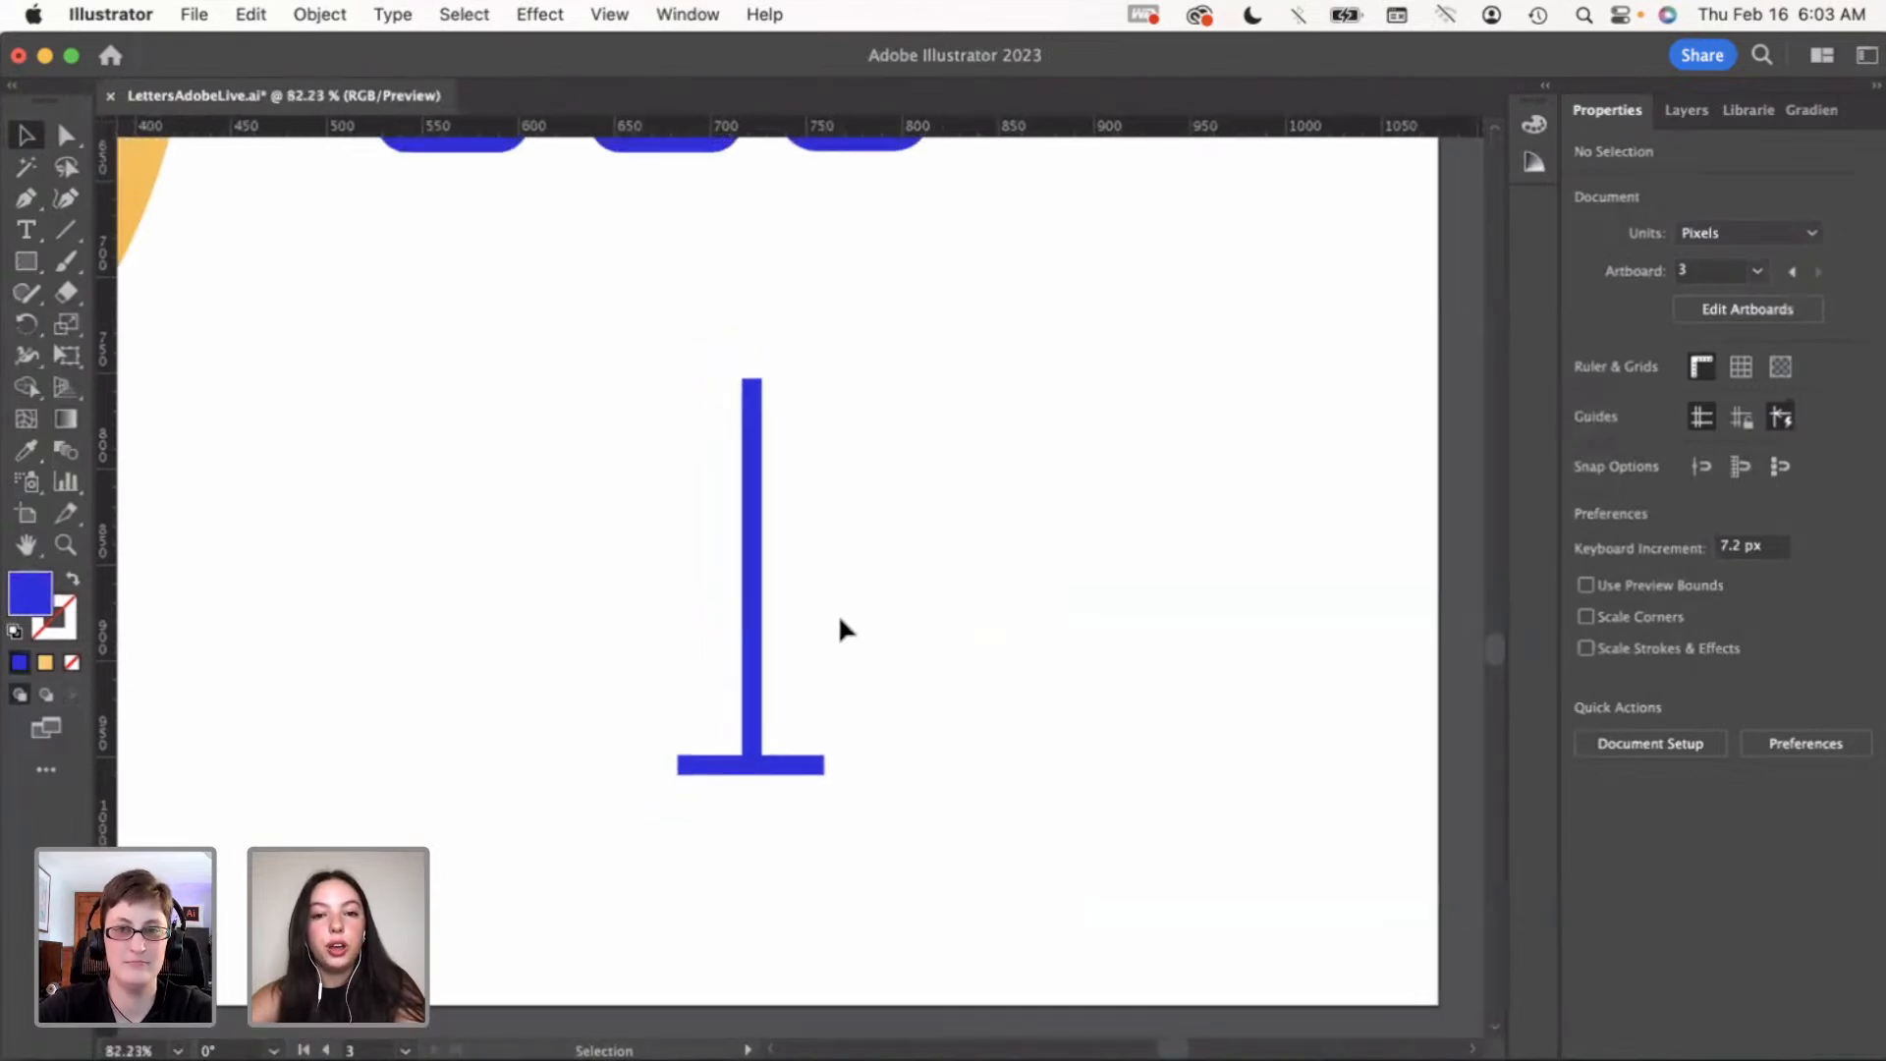
{"action": "scroll", "coordinate": [838, 613], "scroll_direction": "up", "scroll_amount": 2}
{"action": "left_click", "coordinate": [770, 825]}
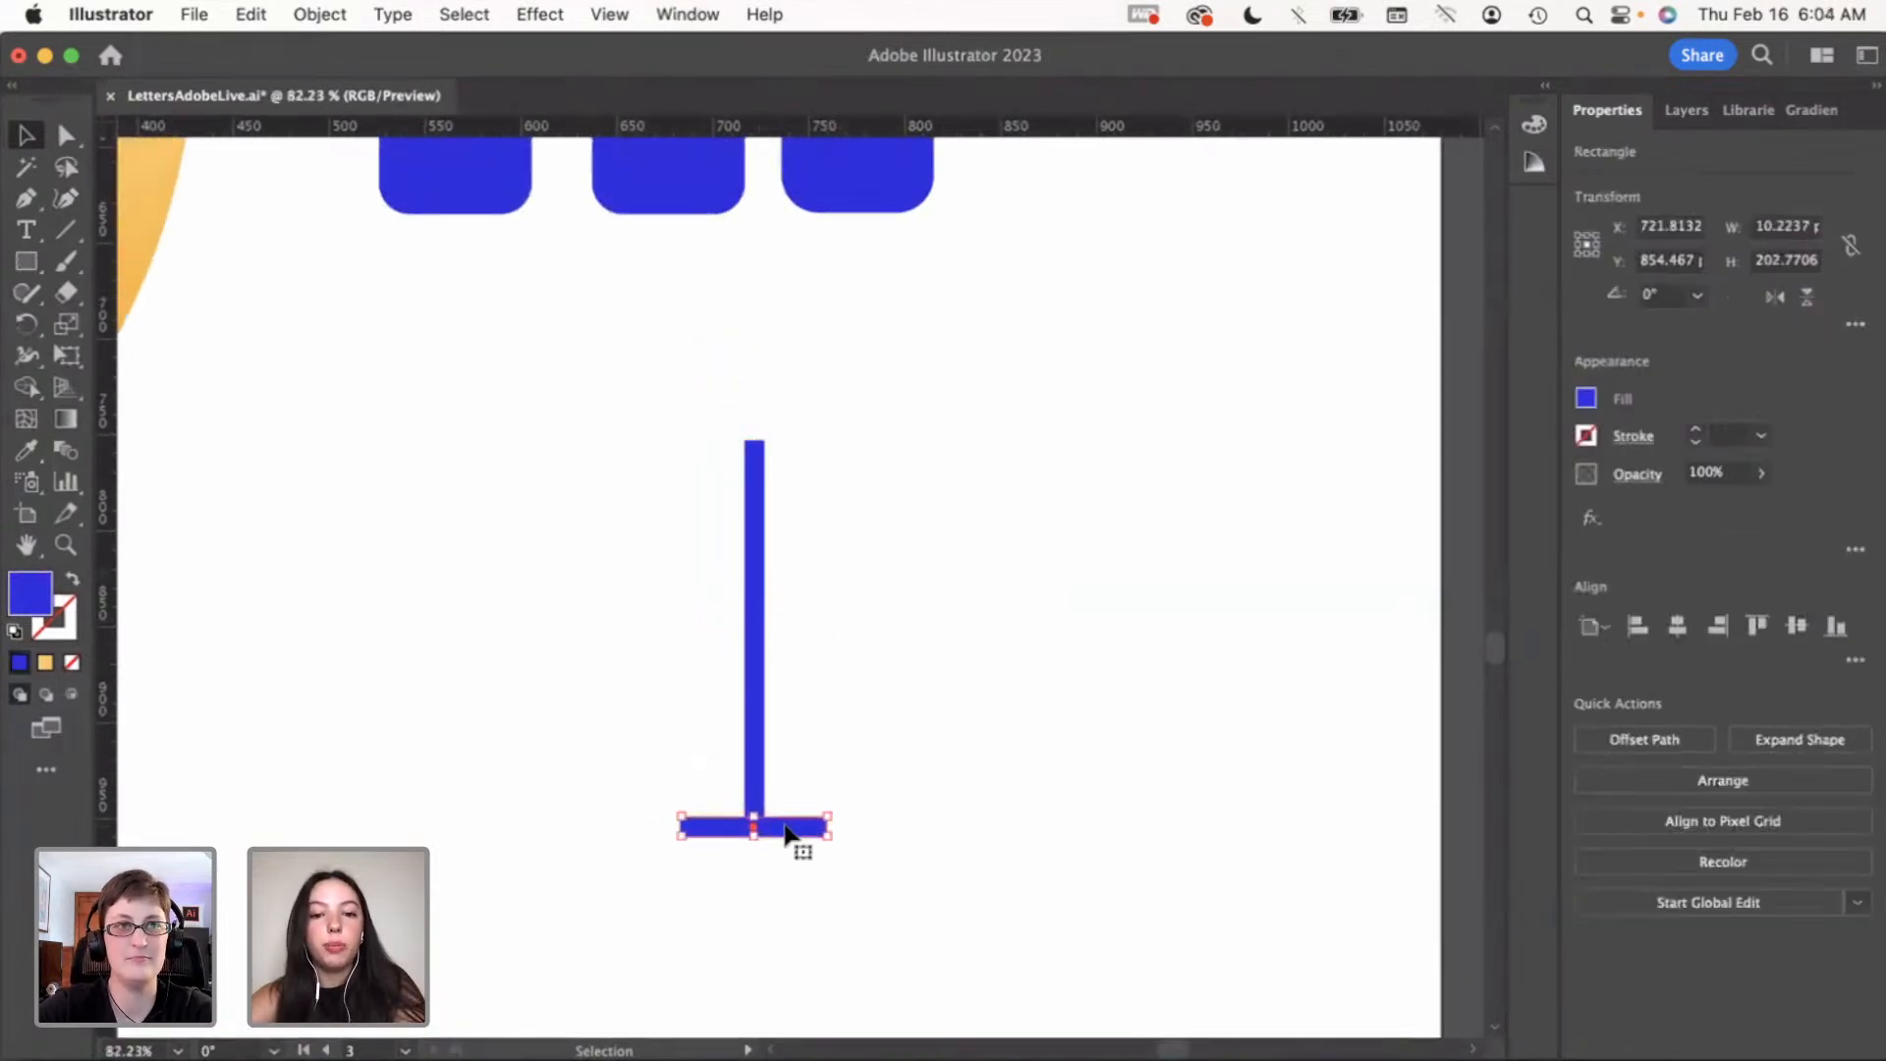
{"action": "key", "text": "super+c"}
{"action": "key", "text": "super+v"}
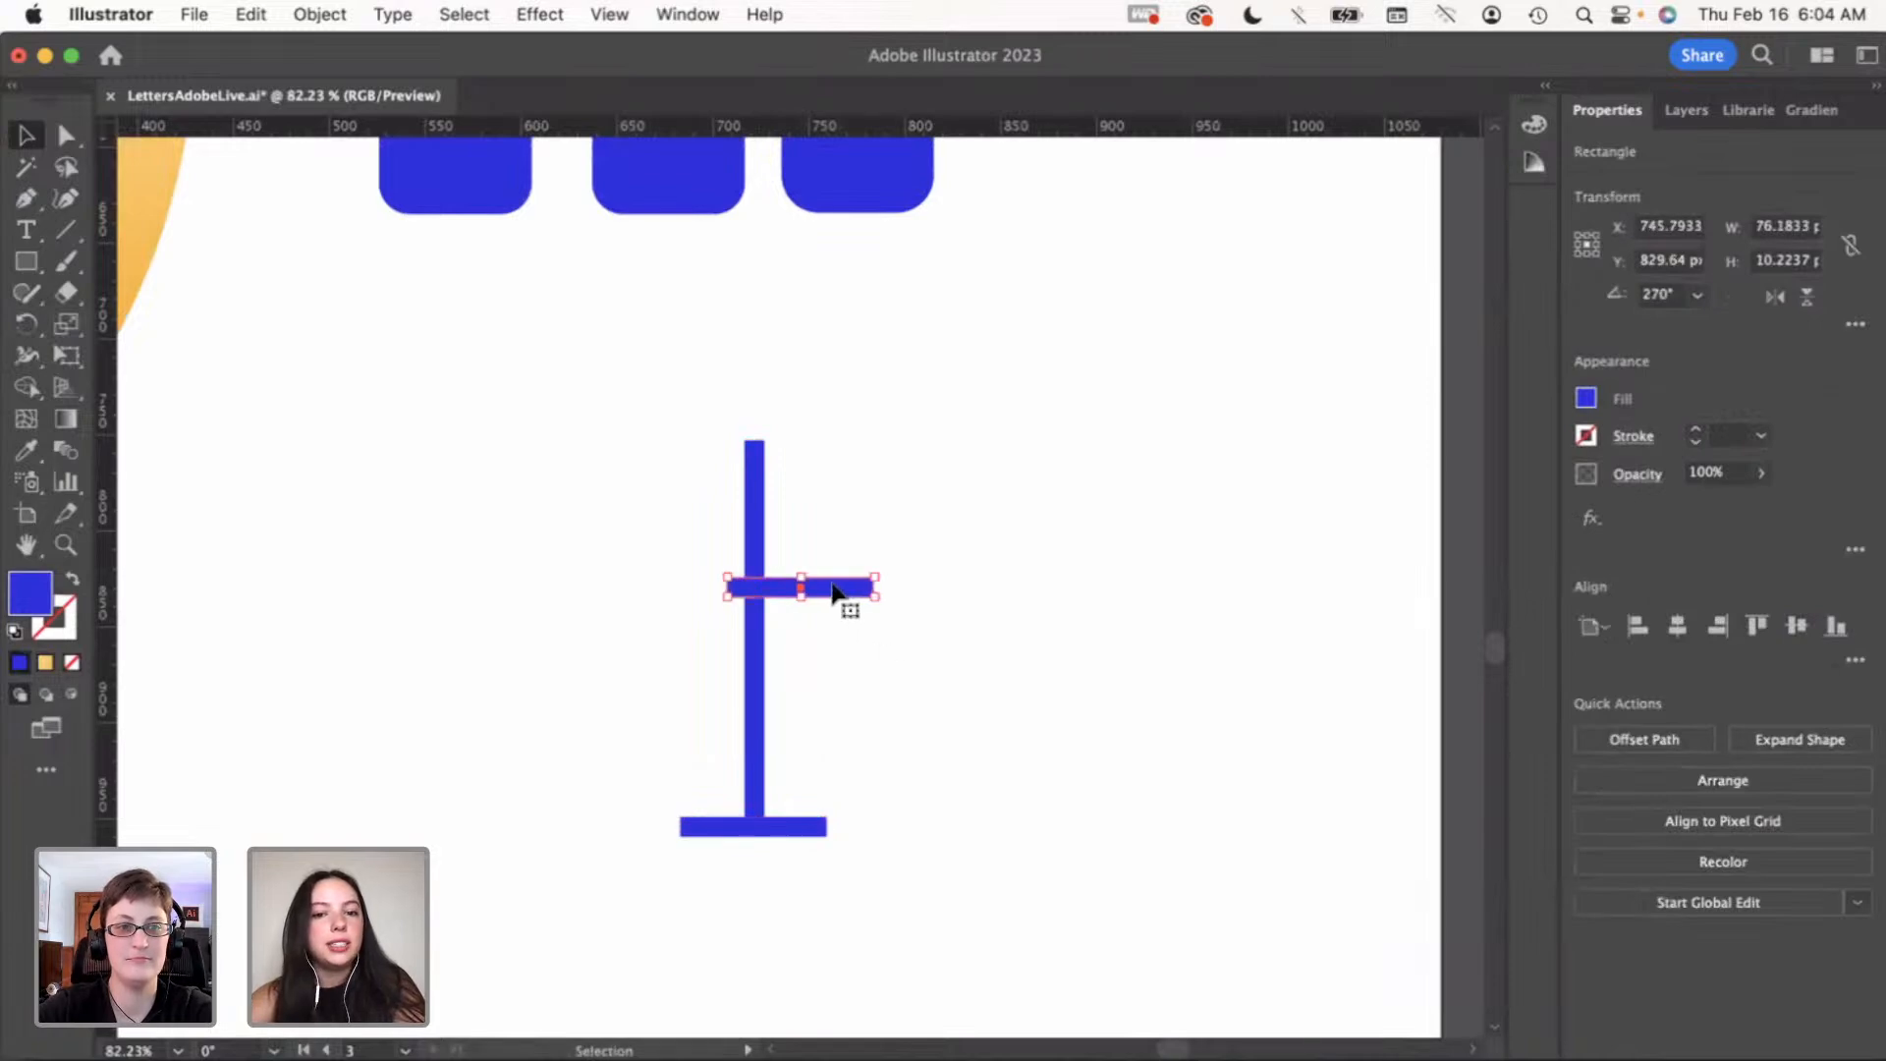
{"action": "left_click_drag", "start_coordinate": [834, 593], "coordinate": [787, 443]}
{"action": "scroll", "coordinate": [786, 444], "scroll_direction": "up", "scroll_amount": 3}
{"action": "scroll", "coordinate": [775, 438], "scroll_direction": "up", "scroll_amount": 2}
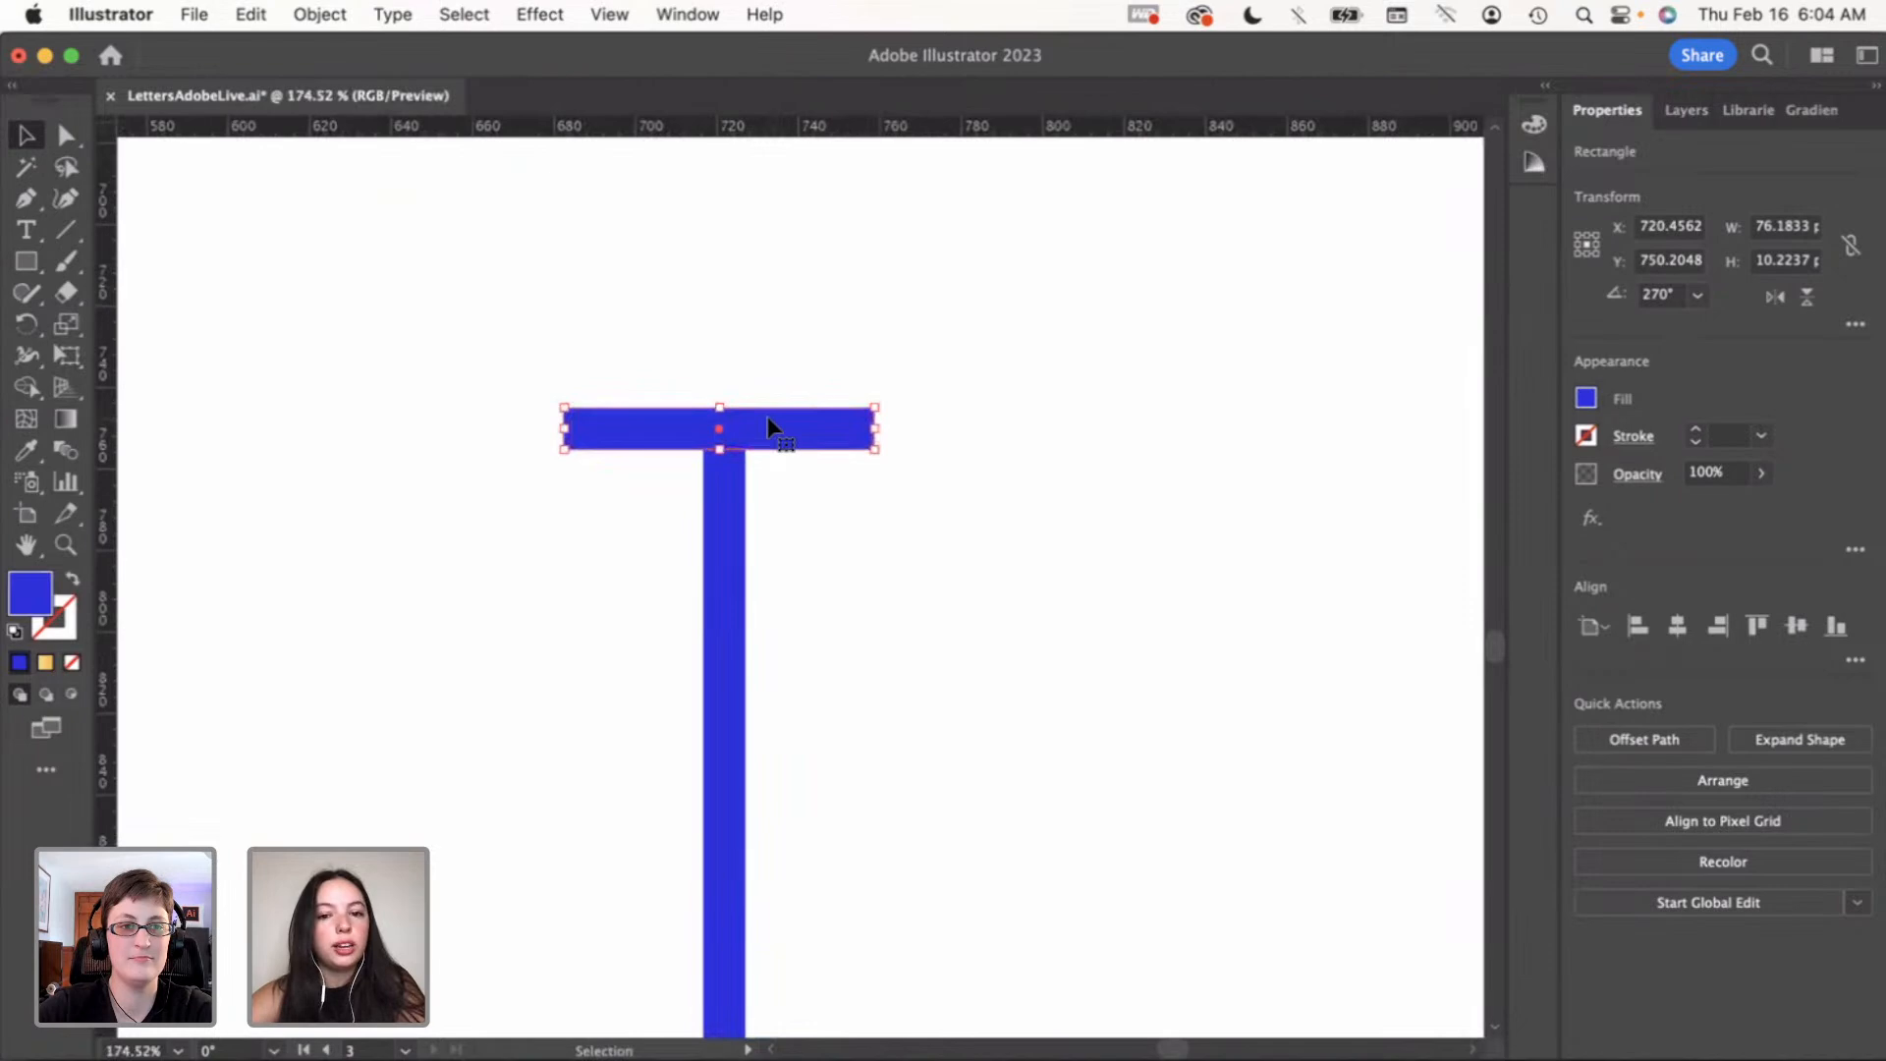
{"action": "left_click_drag", "start_coordinate": [767, 418], "coordinate": [772, 423]}
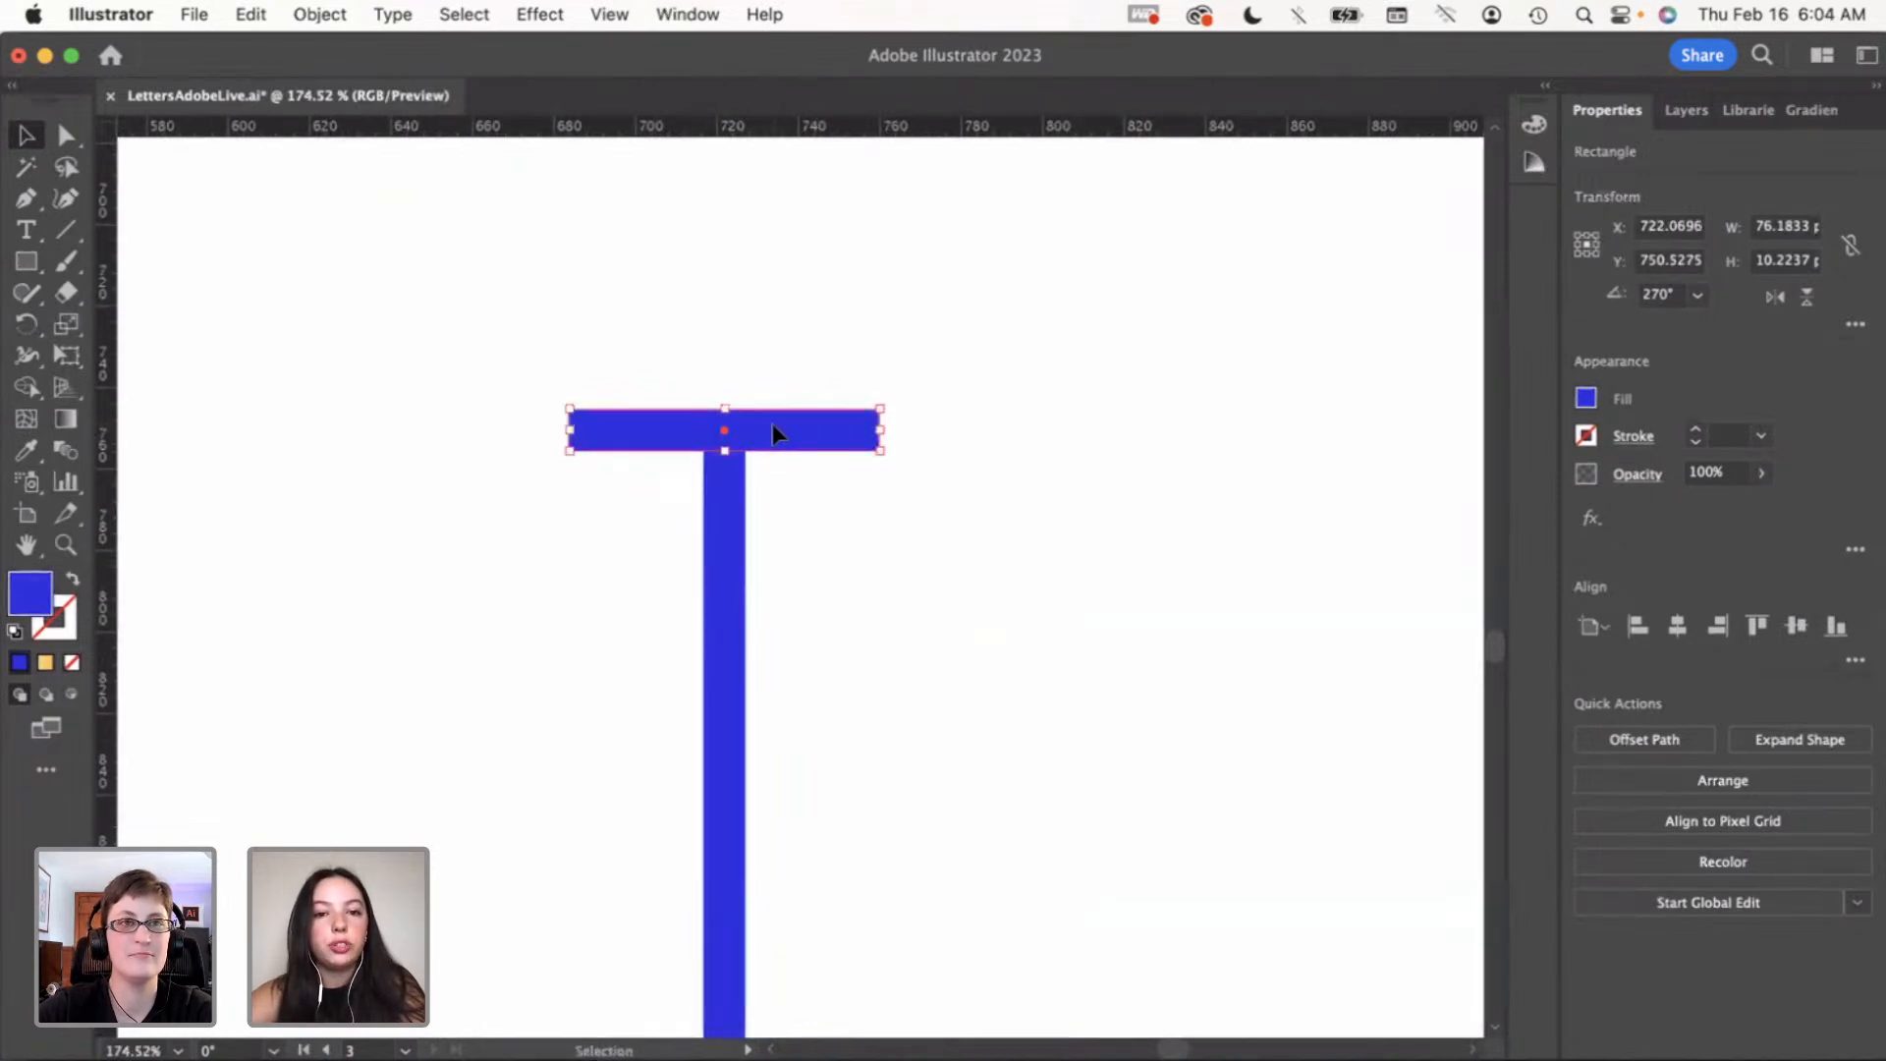
{"action": "left_click", "coordinate": [890, 540]}
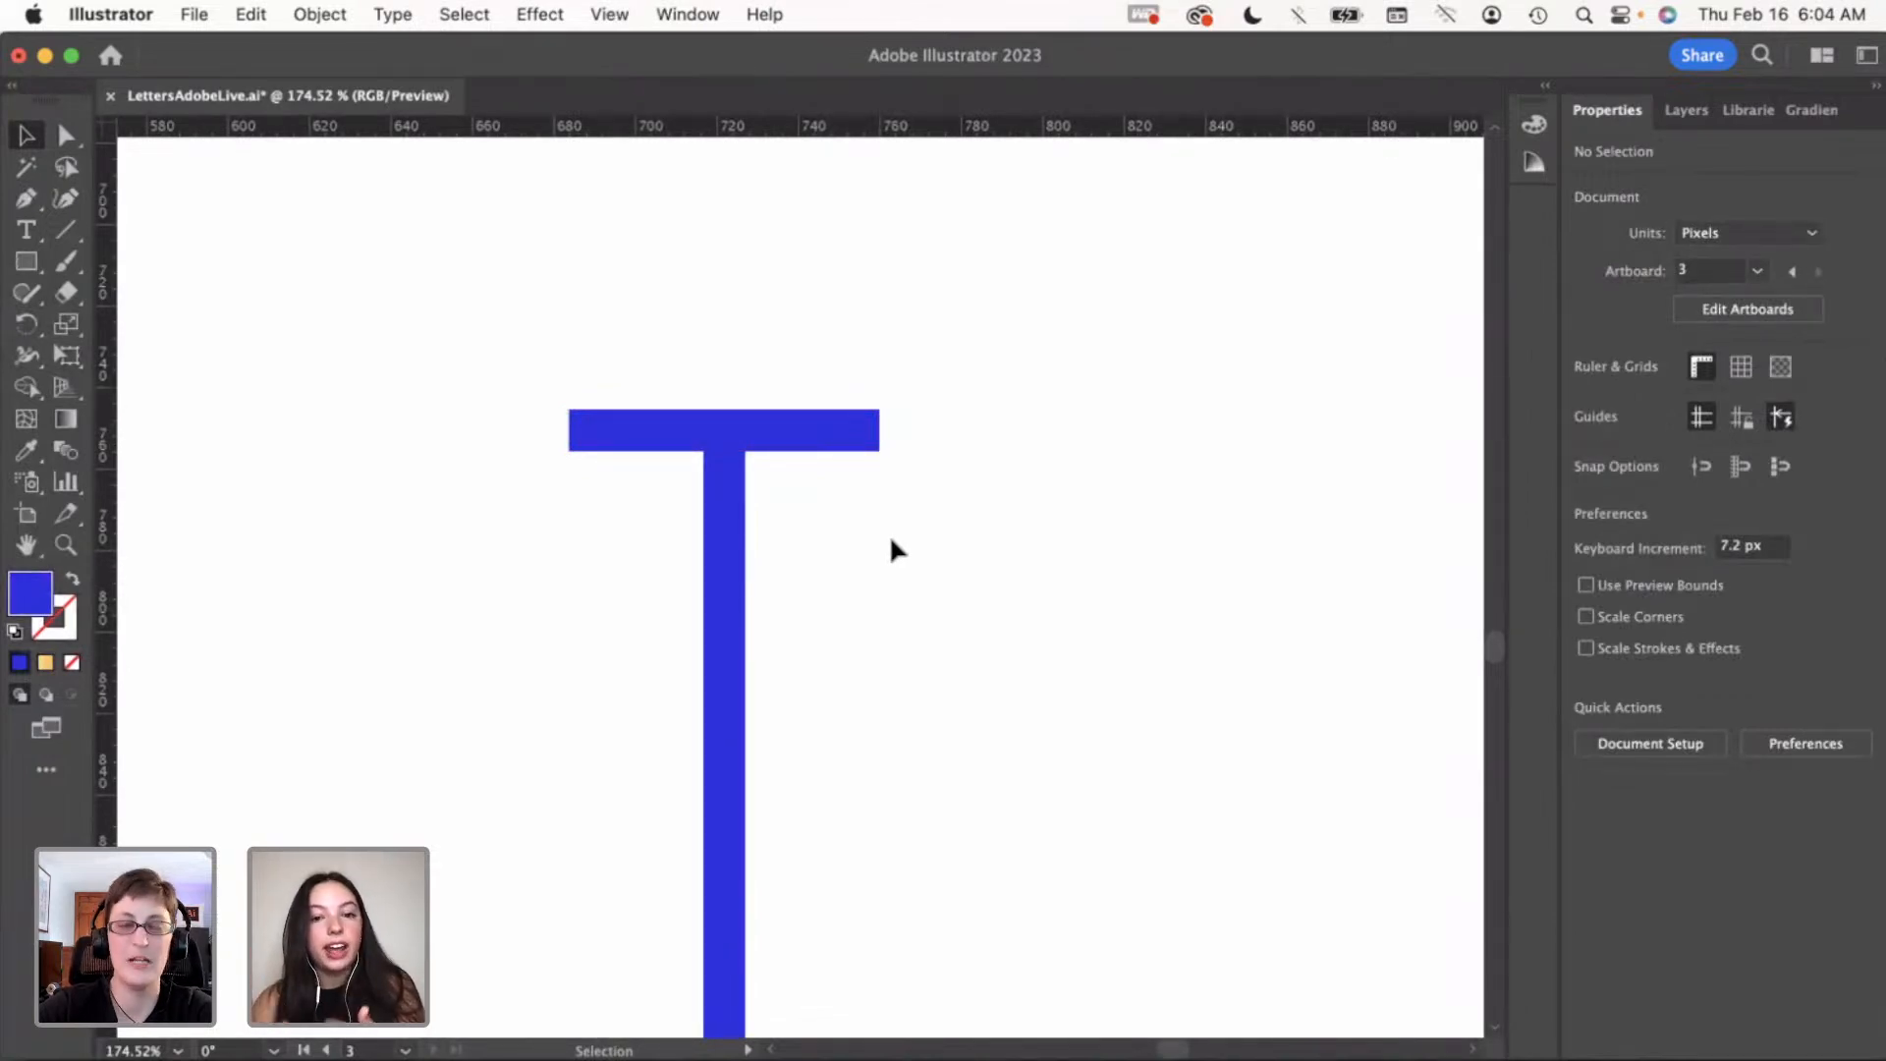
Examine the serifed I's bar alignment and its proportions against the blue Ai letters above it
{"action": "scroll", "coordinate": [901, 563], "scroll_direction": "down", "scroll_amount": 5}
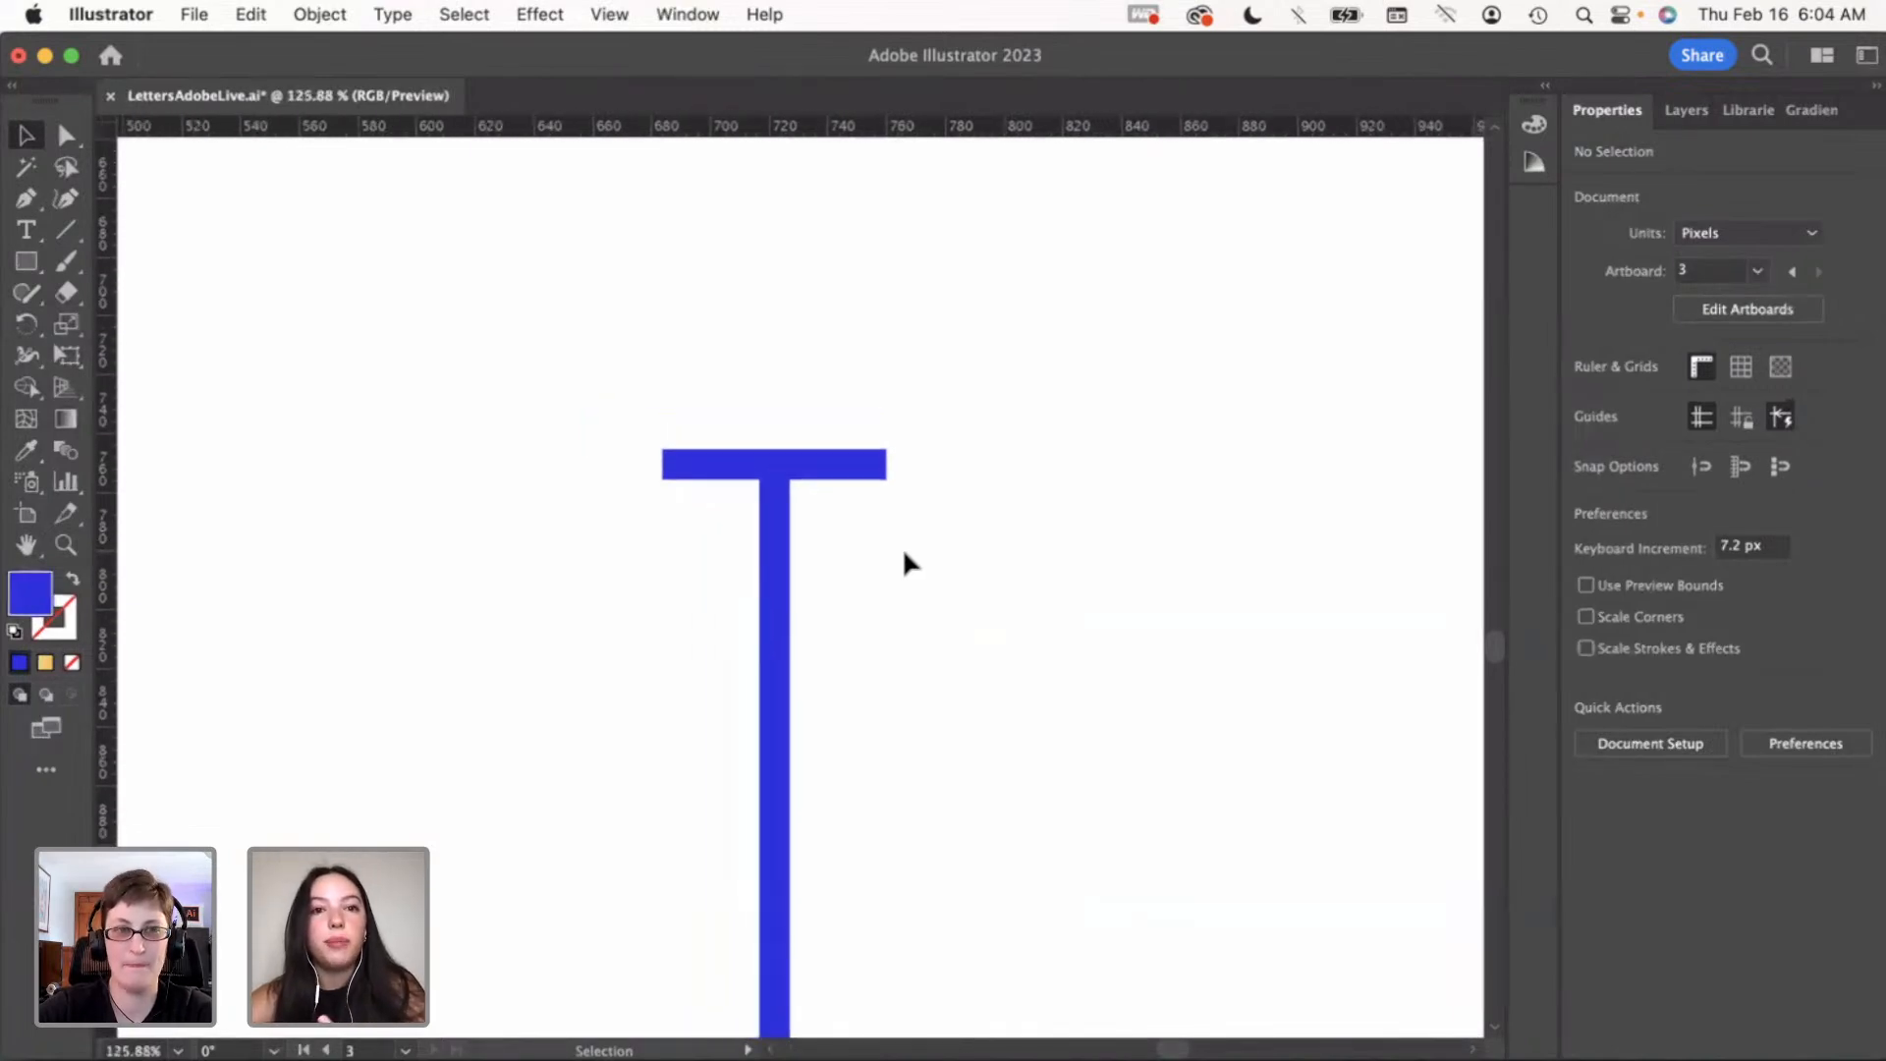
{"action": "scroll", "coordinate": [904, 562], "scroll_direction": "down", "scroll_amount": 3}
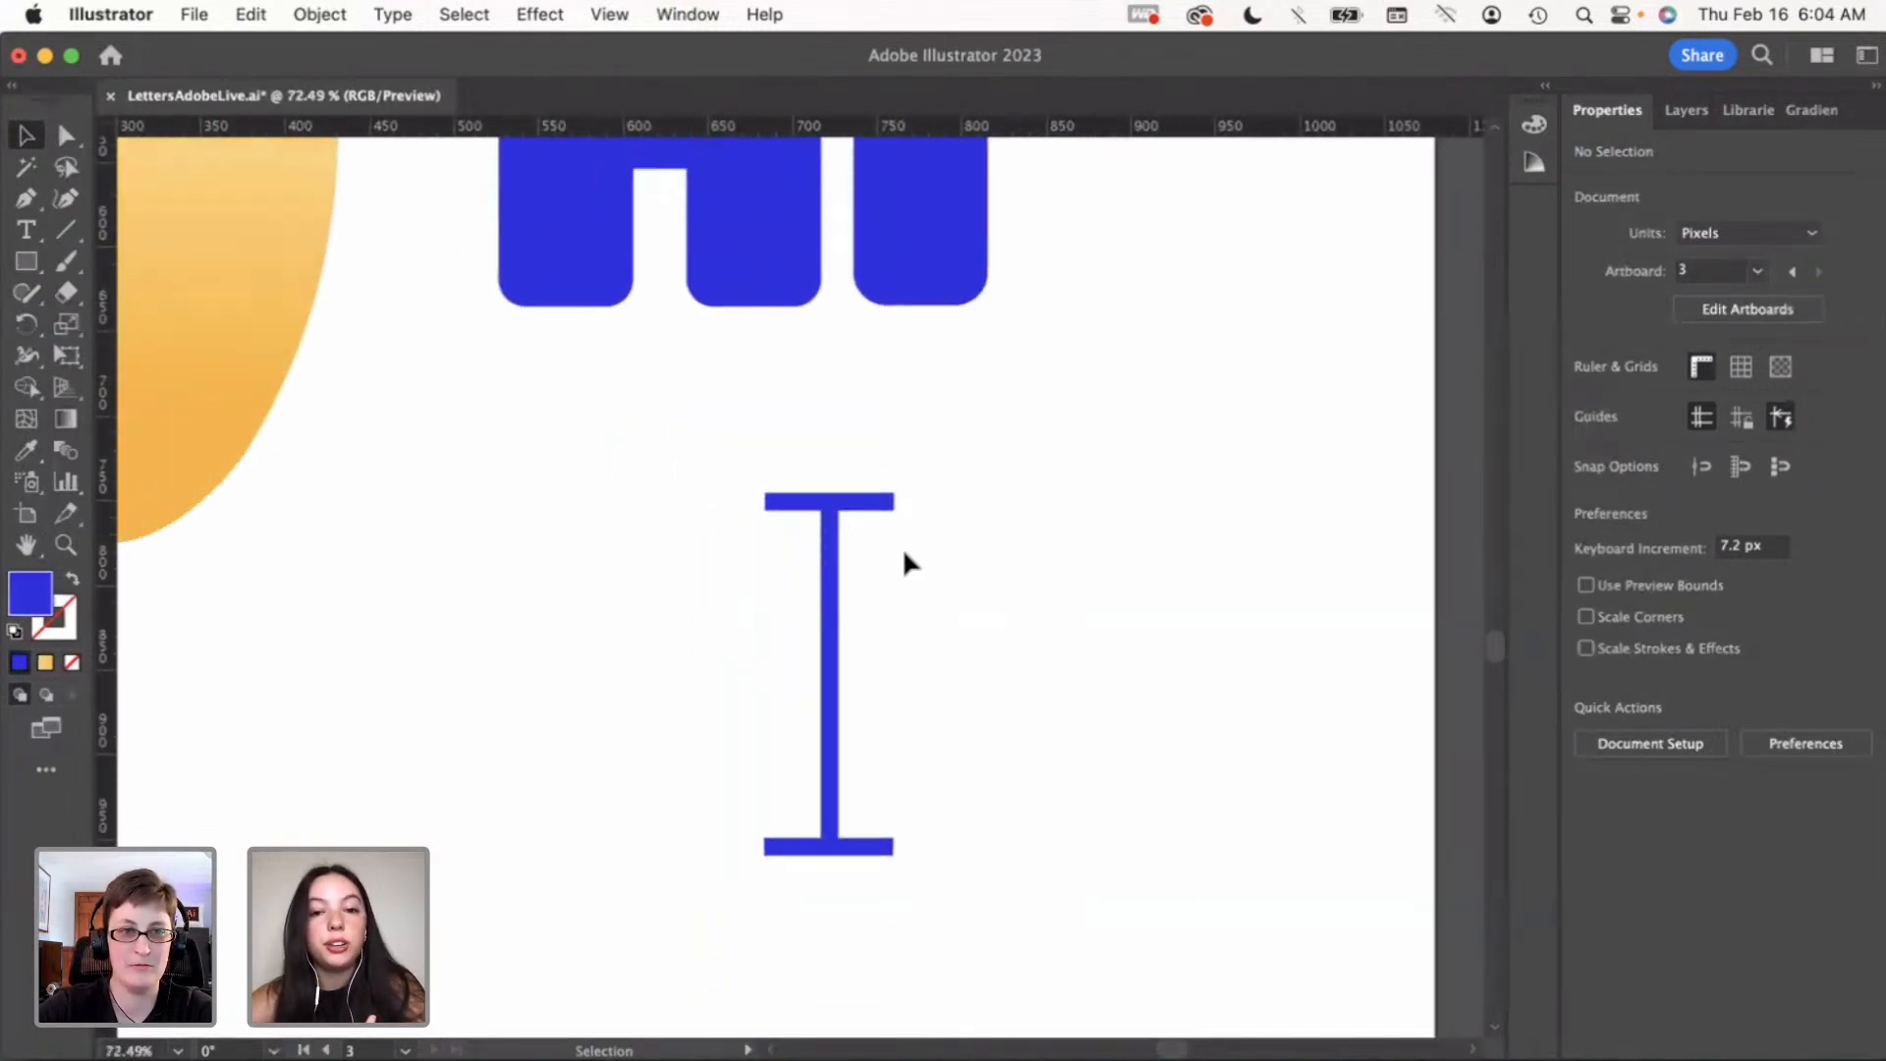
{"action": "scroll", "coordinate": [904, 563], "scroll_direction": "down", "scroll_amount": 1}
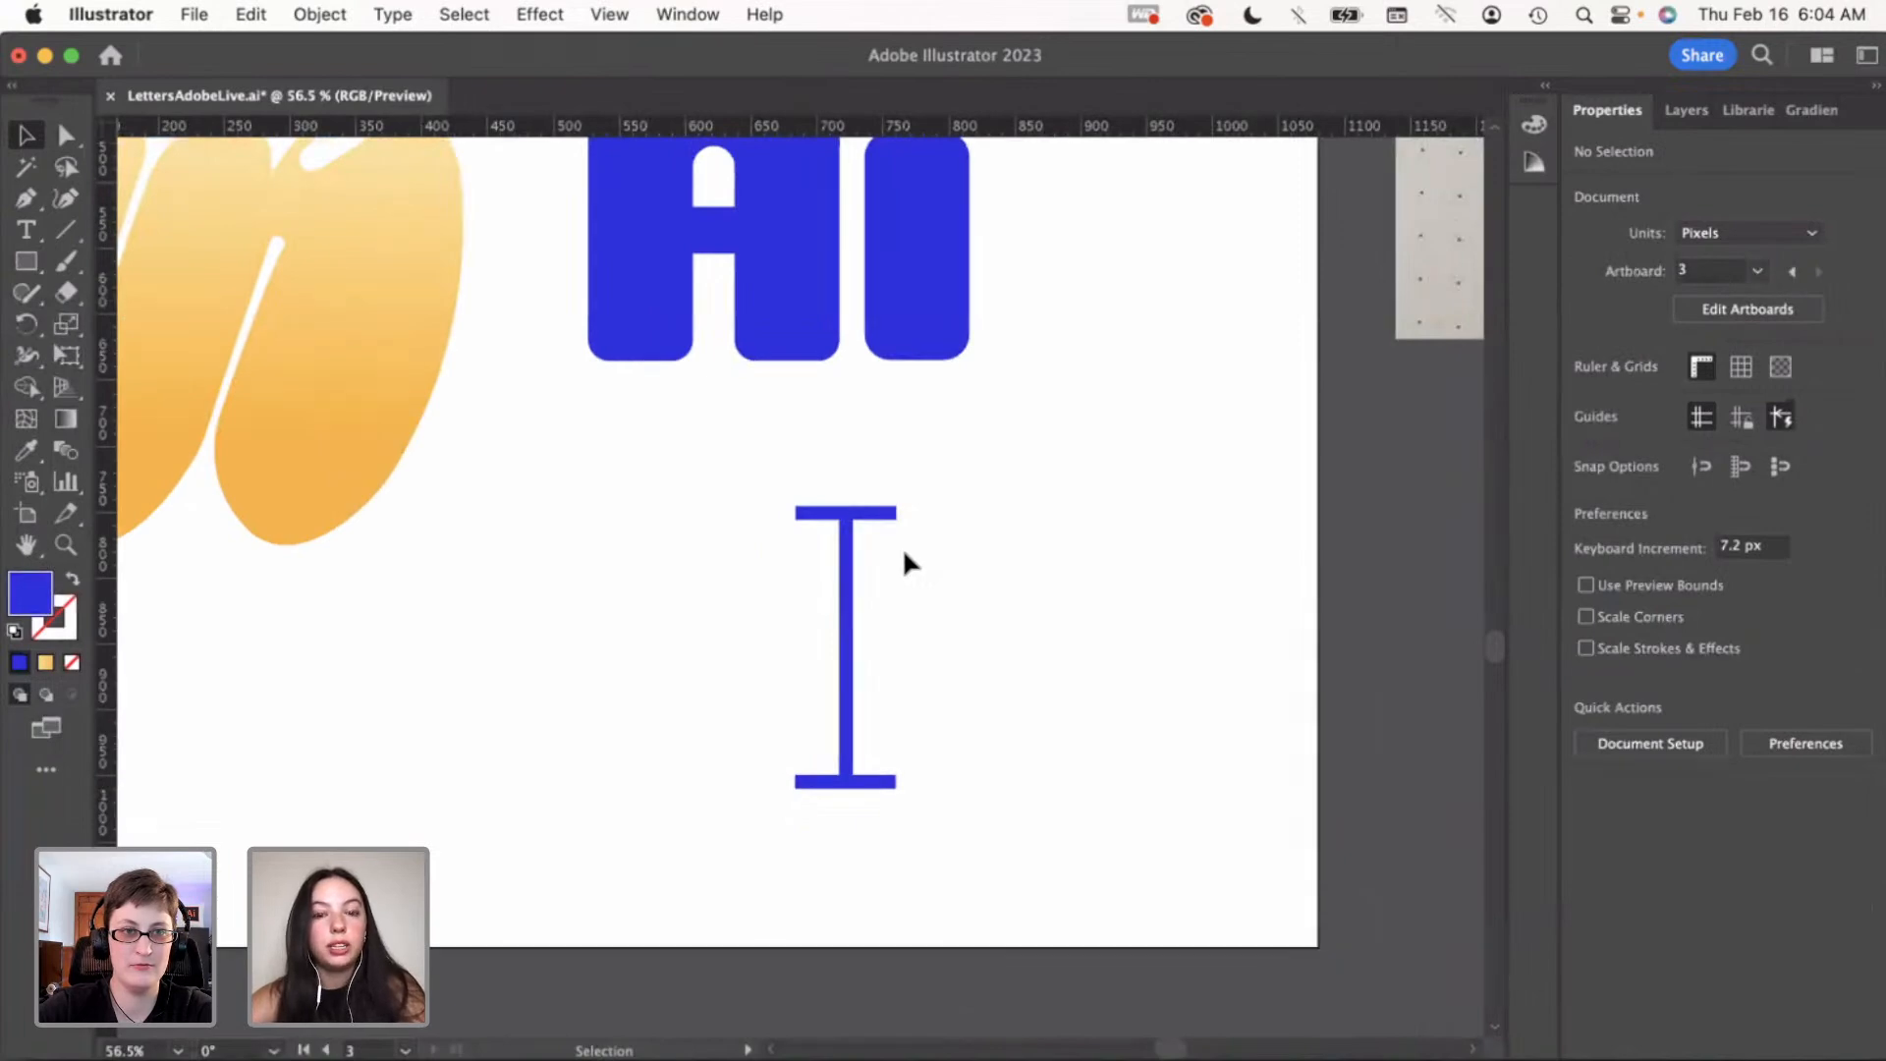
{"action": "scroll", "coordinate": [904, 555], "scroll_direction": "right", "scroll_amount": 2}
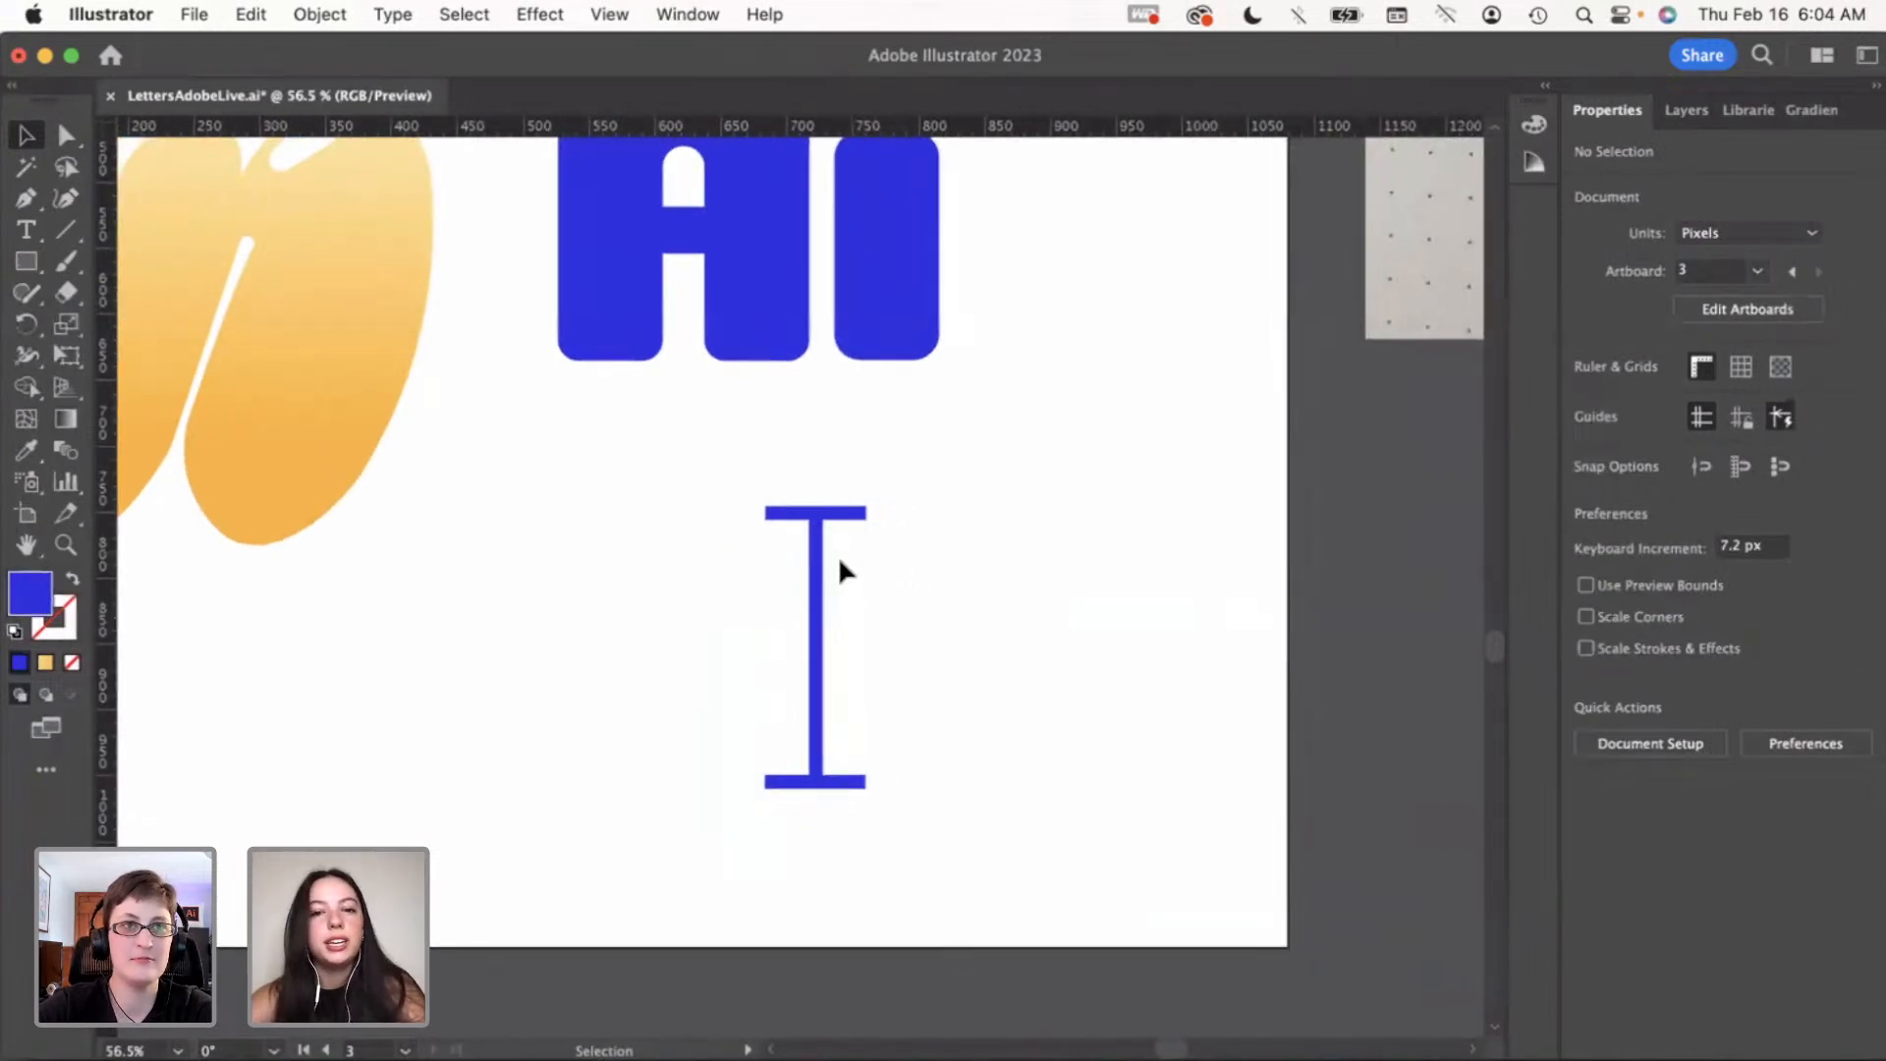
{"action": "scroll", "coordinate": [833, 556], "scroll_direction": "down", "scroll_amount": 1}
{"action": "left_click_drag", "start_coordinate": [727, 519], "coordinate": [909, 668]}
{"action": "left_click", "coordinate": [909, 668]}
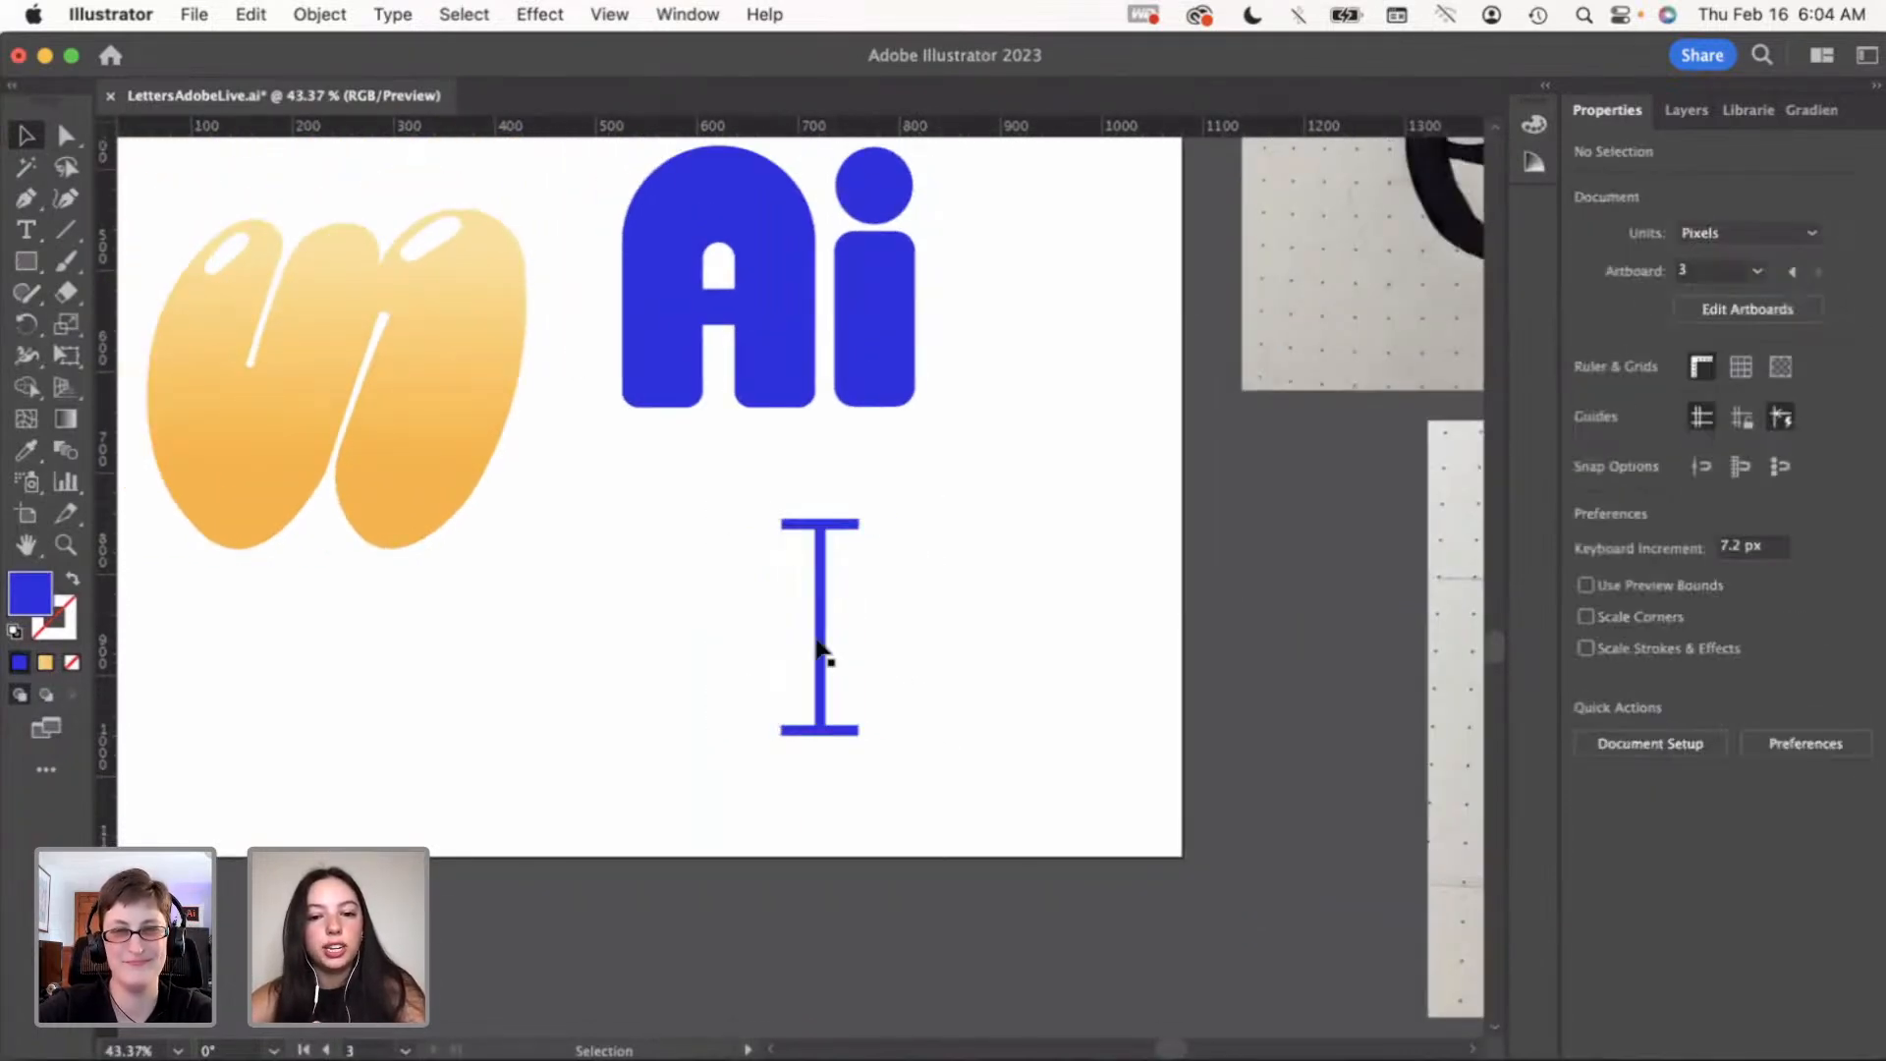
{"action": "scroll", "coordinate": [821, 652], "scroll_direction": "up", "scroll_amount": 3}
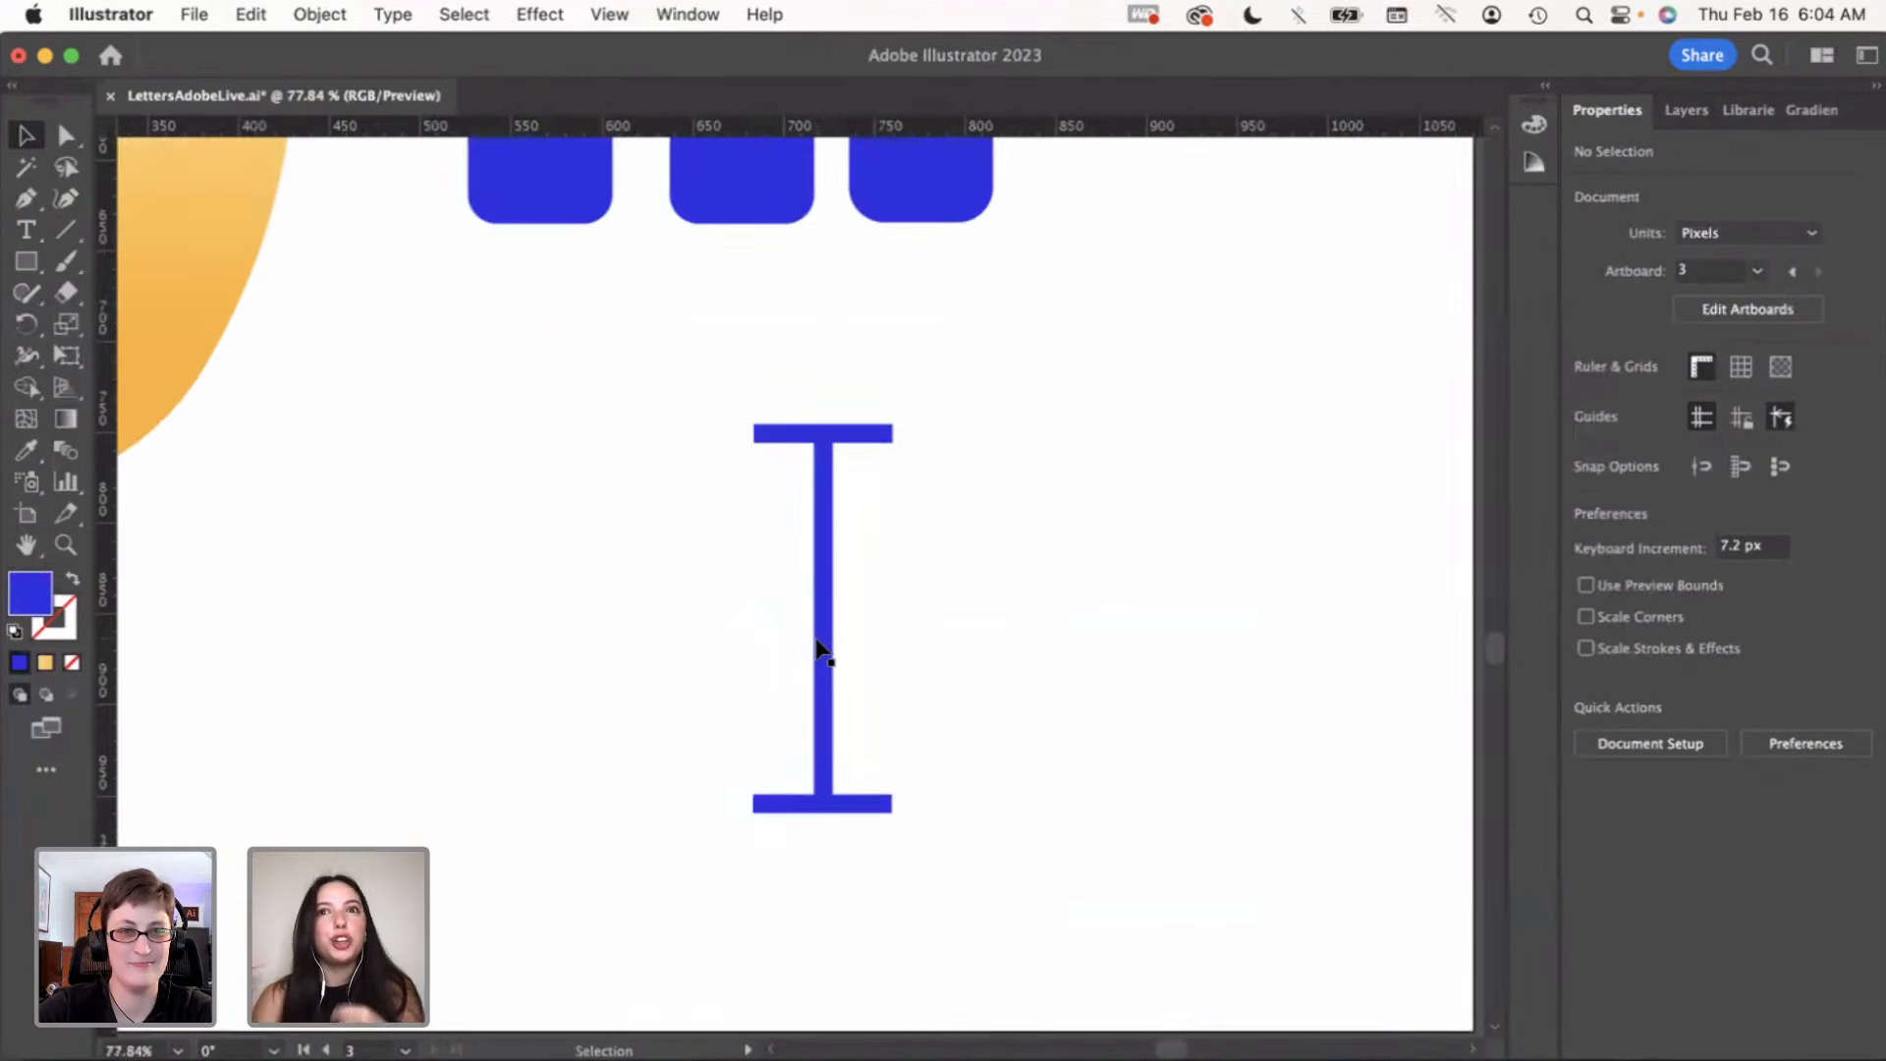
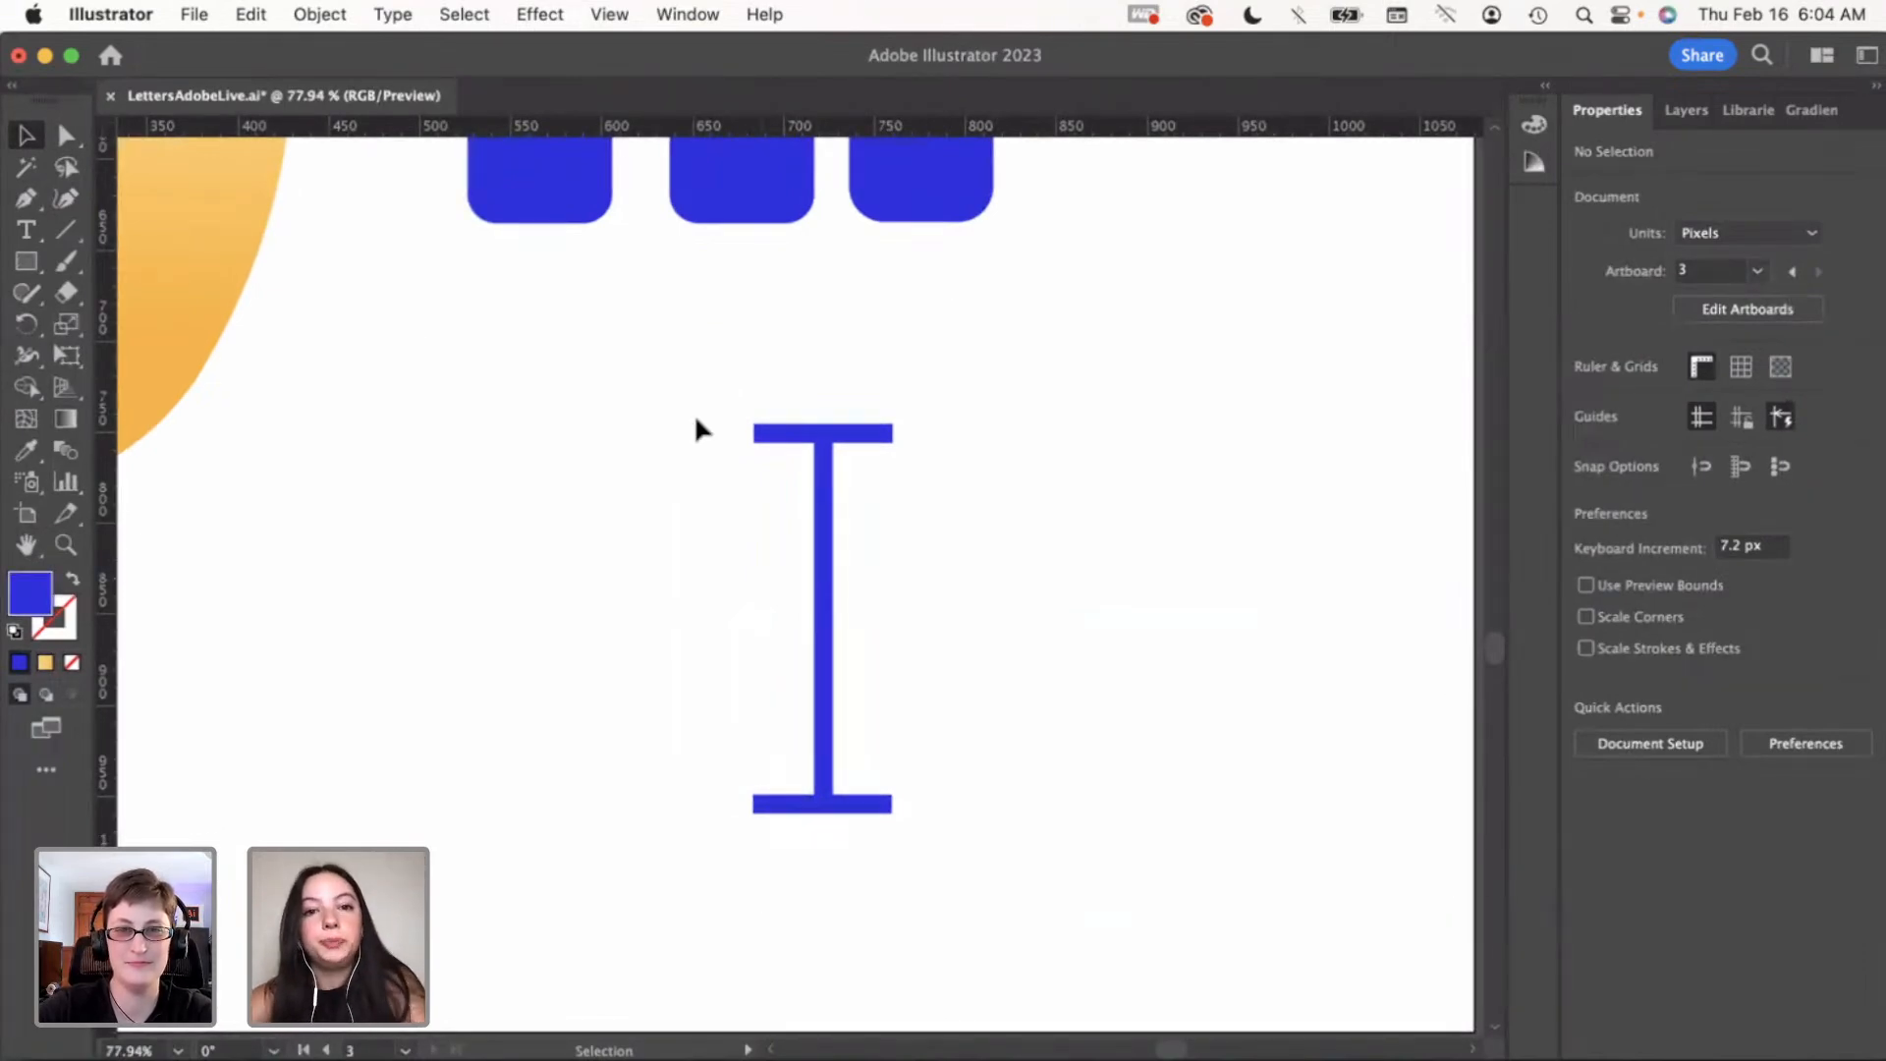
{"action": "scroll", "coordinate": [711, 476], "scroll_direction": "up", "scroll_amount": 2}
{"action": "left_click", "coordinate": [811, 438]}
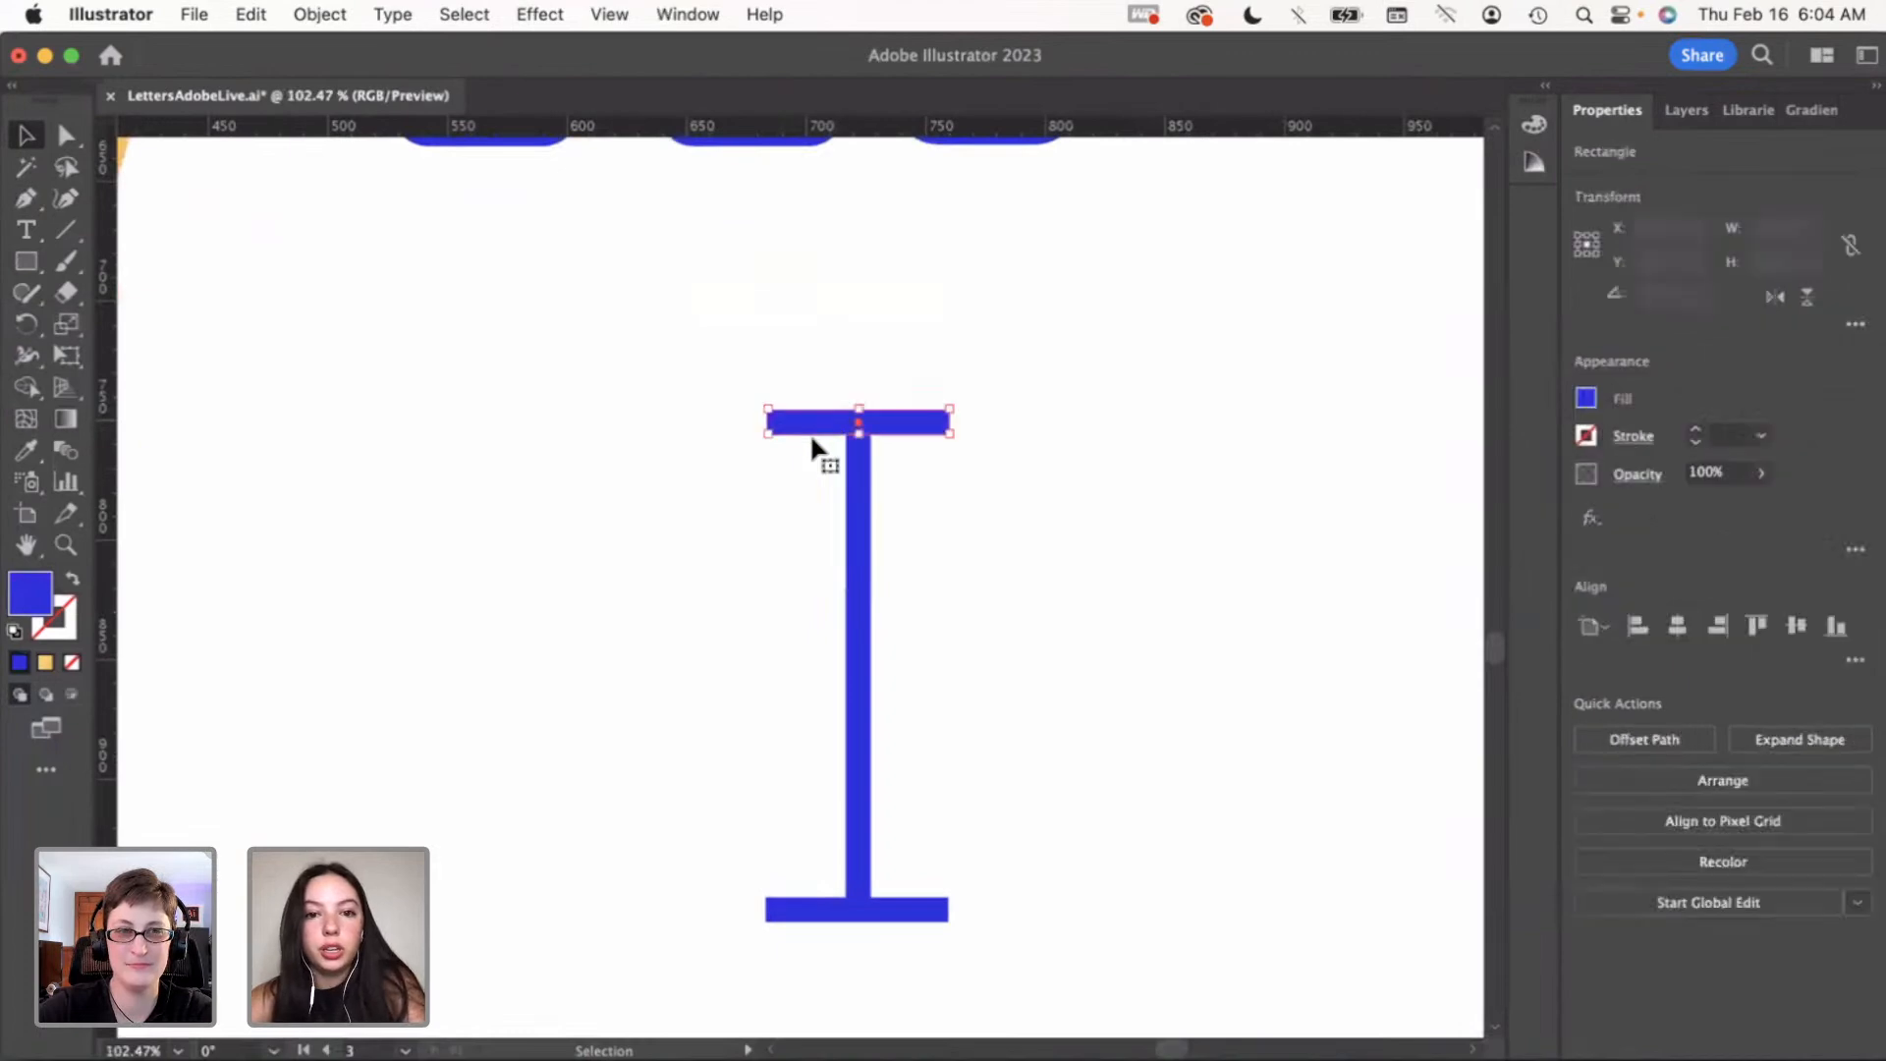
{"action": "left_click", "coordinate": [805, 515]}
{"action": "scroll", "coordinate": [805, 515], "scroll_direction": "down", "scroll_amount": 2}
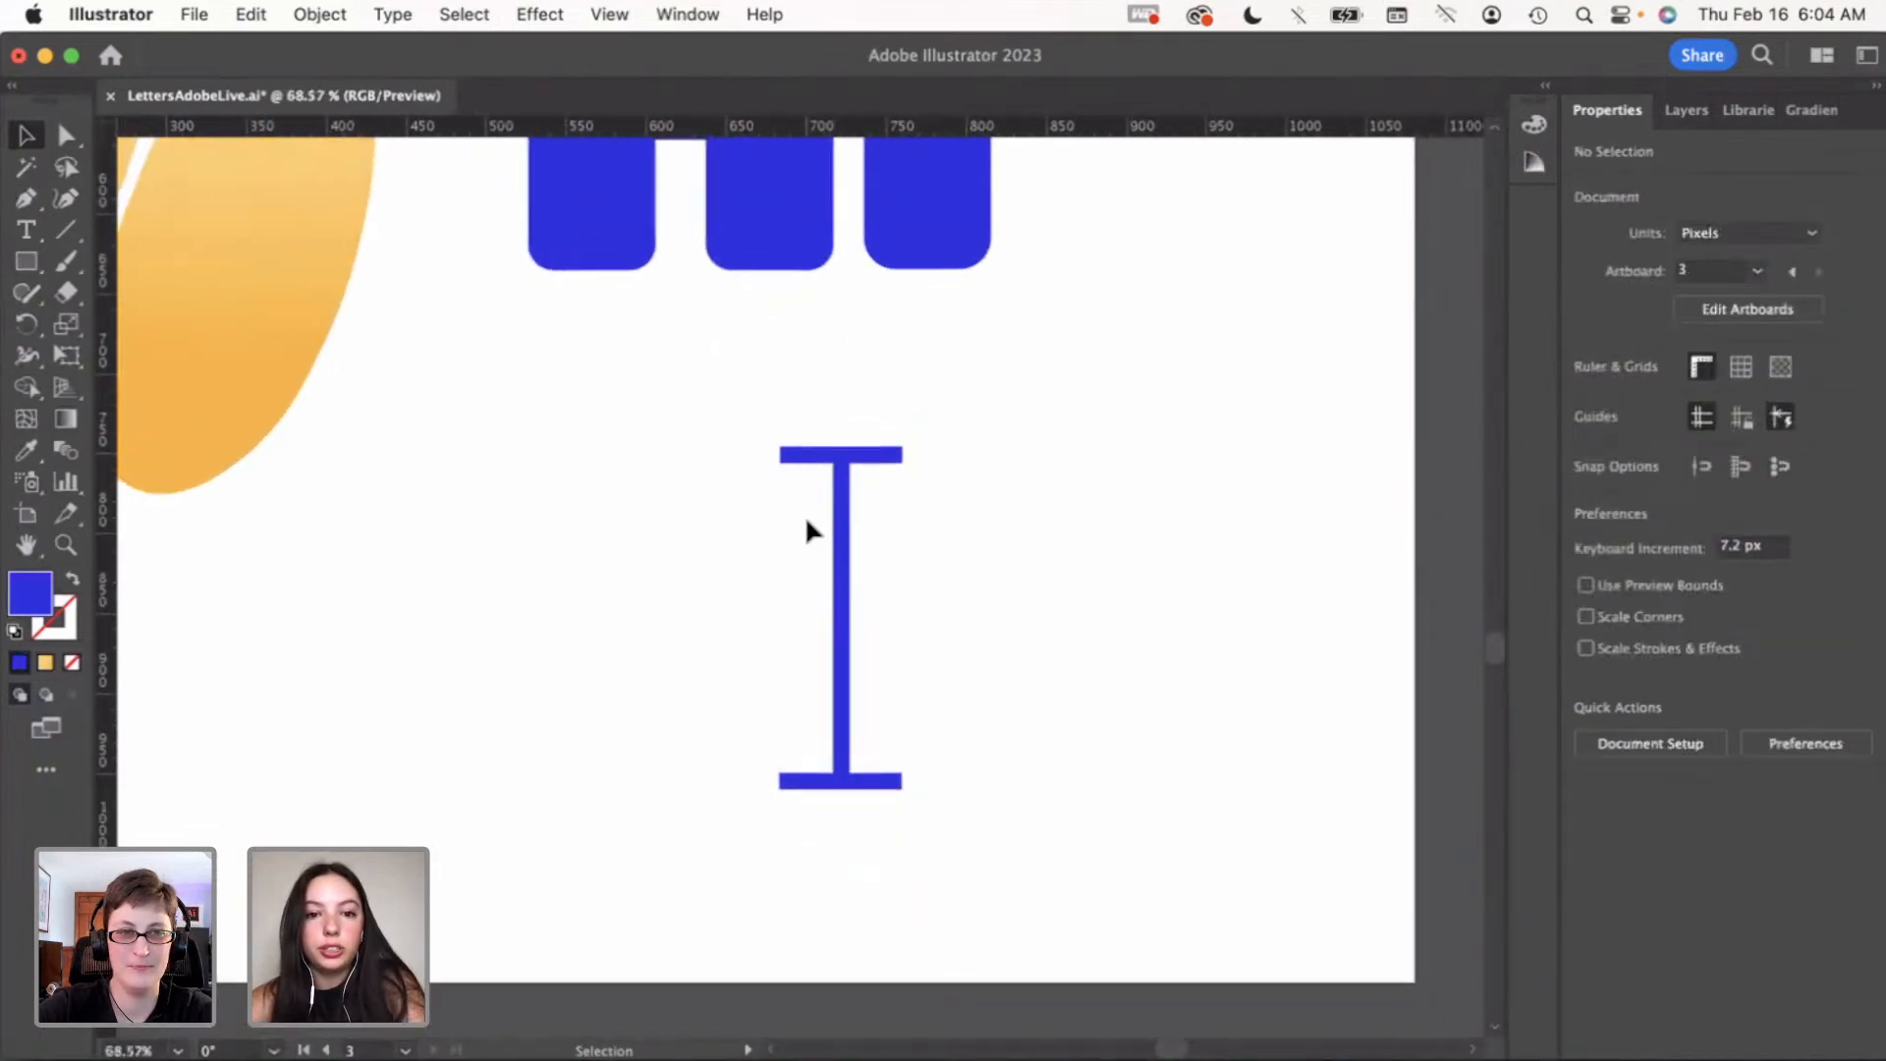
{"action": "scroll", "coordinate": [805, 530], "scroll_direction": "down", "scroll_amount": 2}
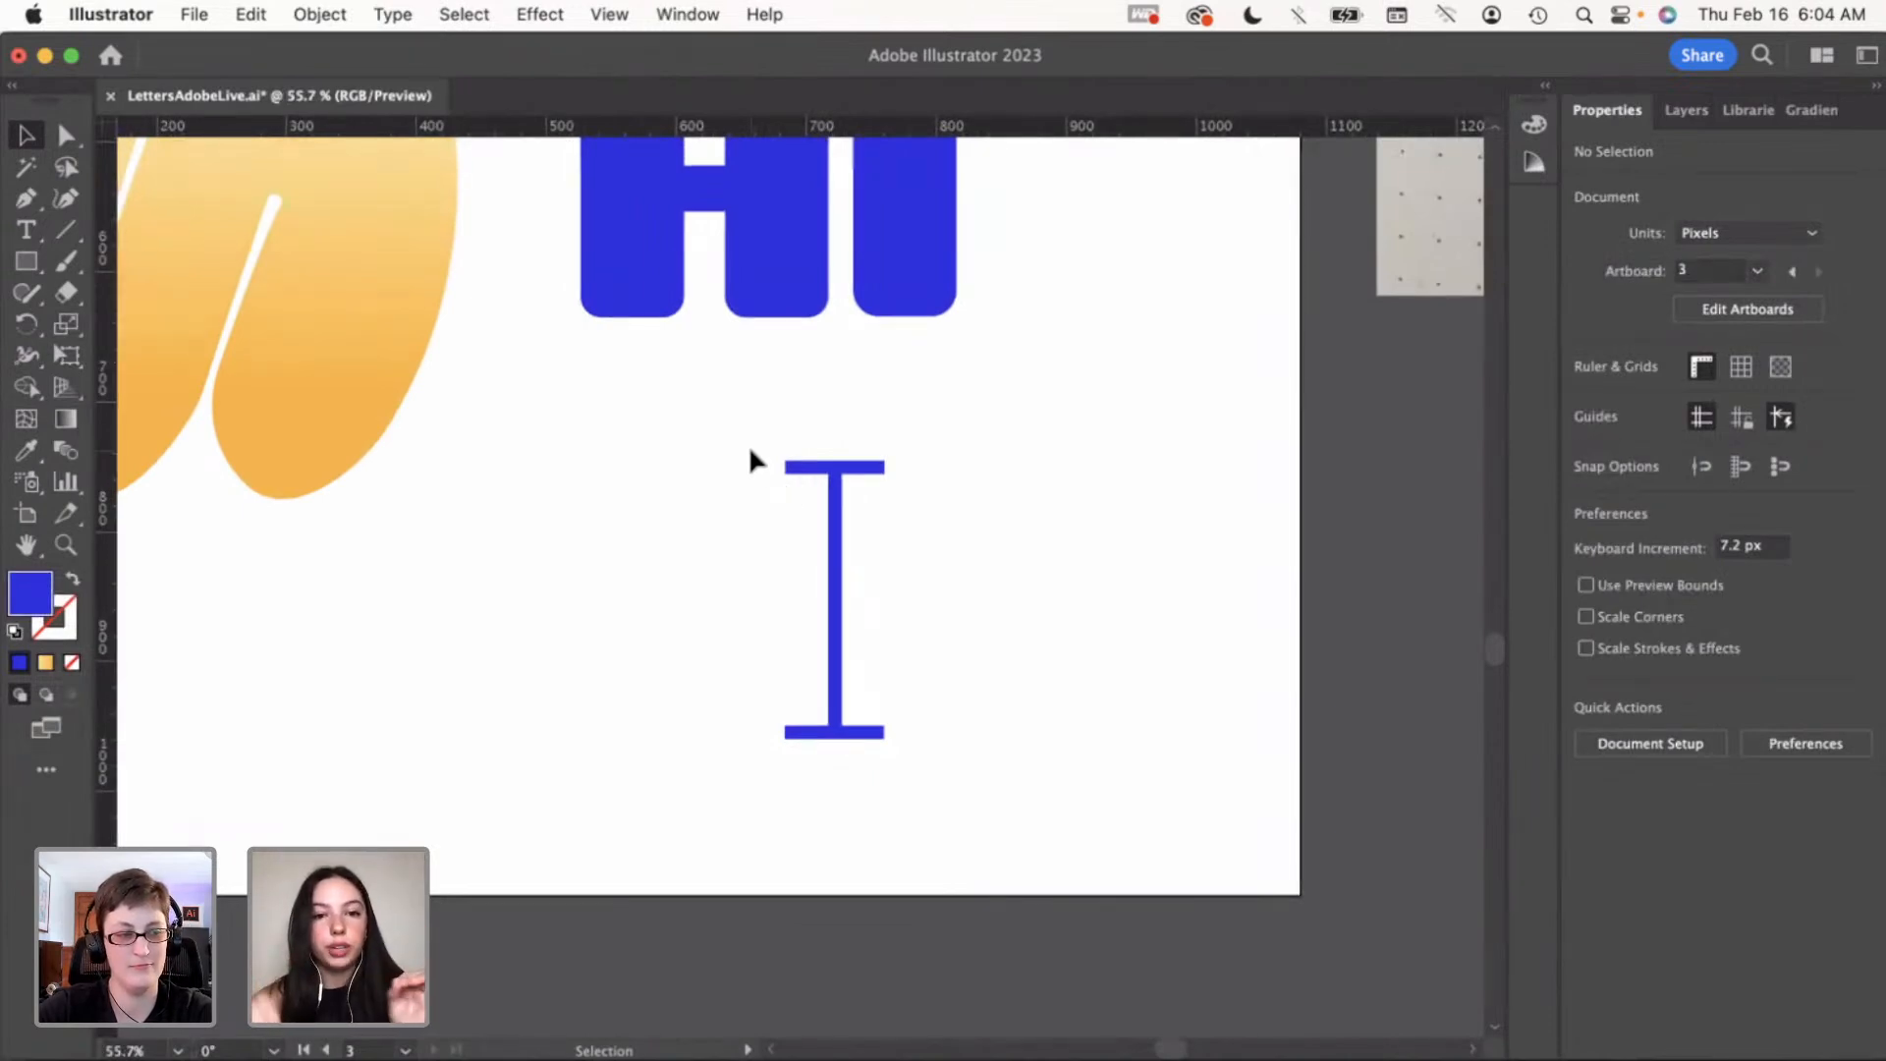
Unite the three blue bars of the serifed I into a single shape
{"action": "left_click_drag", "start_coordinate": [747, 437], "coordinate": [977, 776]}
{"action": "left_click", "coordinate": [1591, 737]}
{"action": "left_click", "coordinate": [1012, 685]}
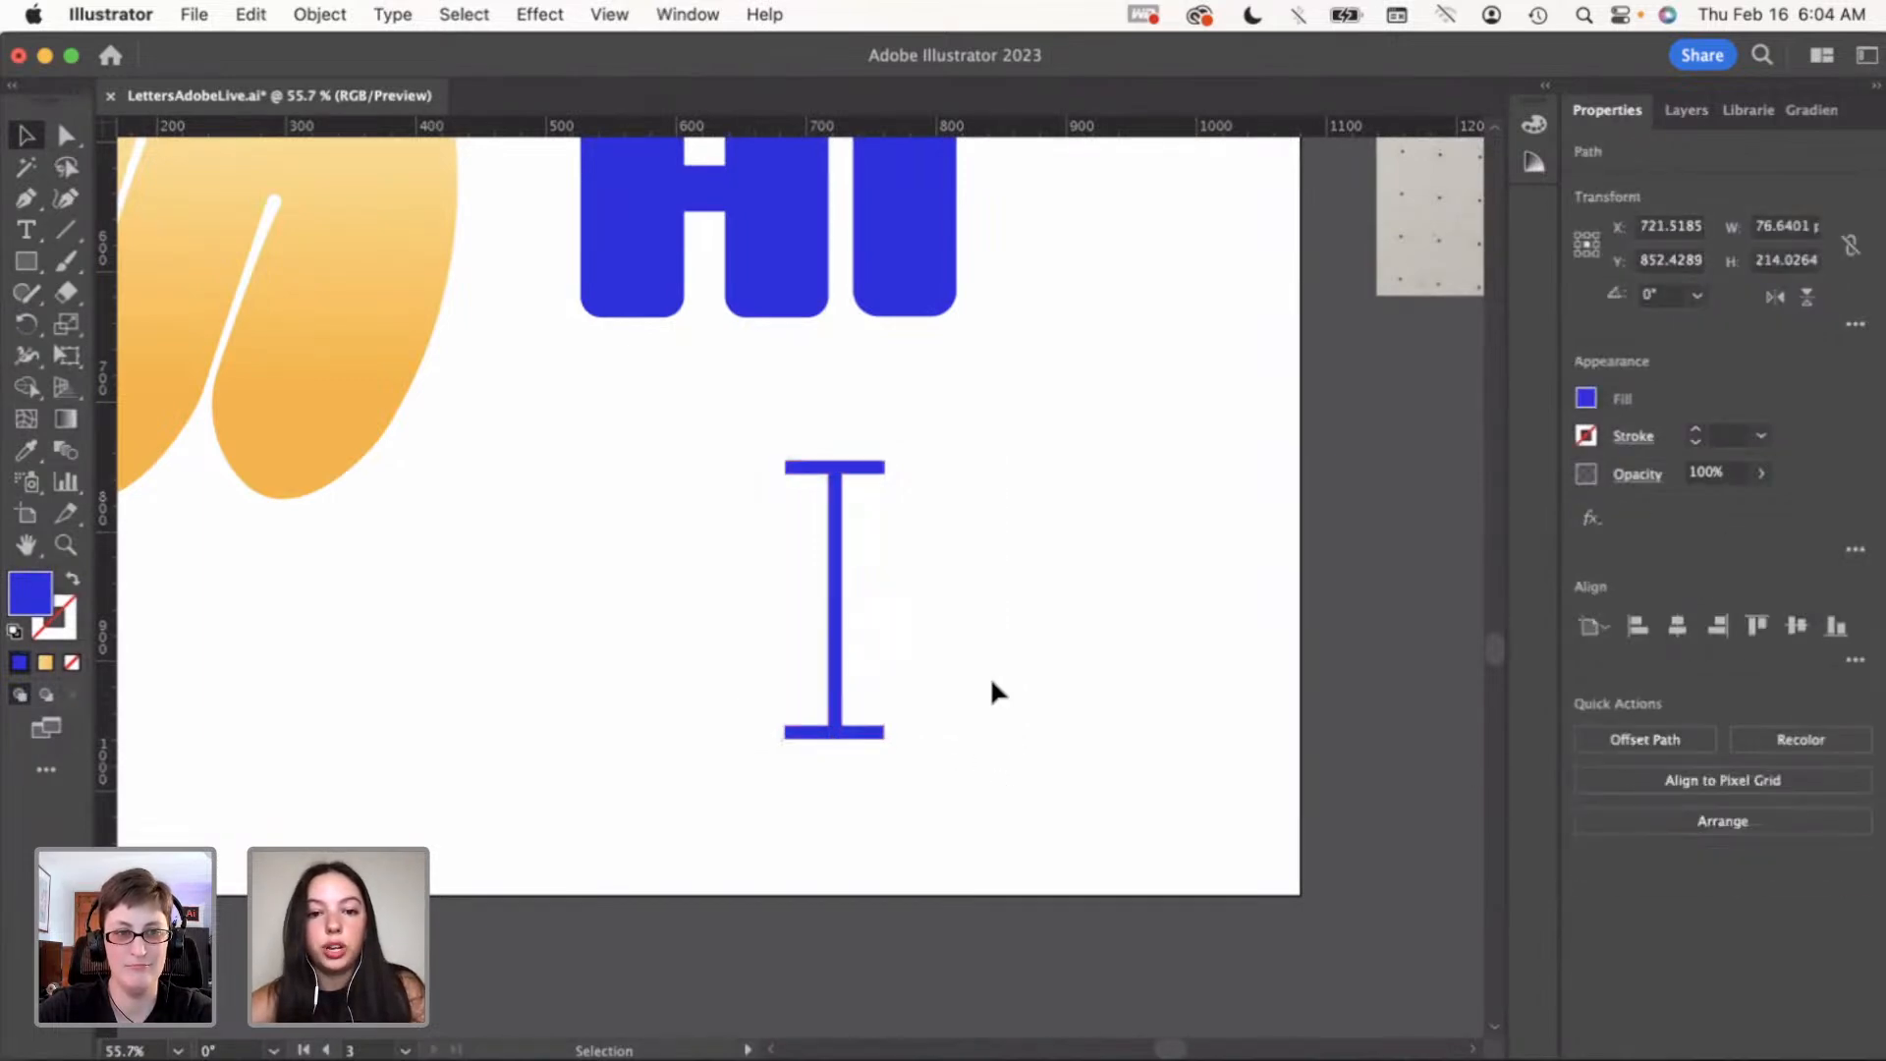
Move the serifed I up beside the blue Ai letters, on the right of the i and roughly centred on their height
{"action": "left_click_drag", "start_coordinate": [843, 634], "coordinate": [1049, 307]}
{"action": "scroll", "coordinate": [960, 550], "scroll_direction": "down", "scroll_amount": 3}
{"action": "scroll", "coordinate": [960, 550], "scroll_direction": "up", "scroll_amount": 2}
{"action": "left_click", "coordinate": [963, 574]}
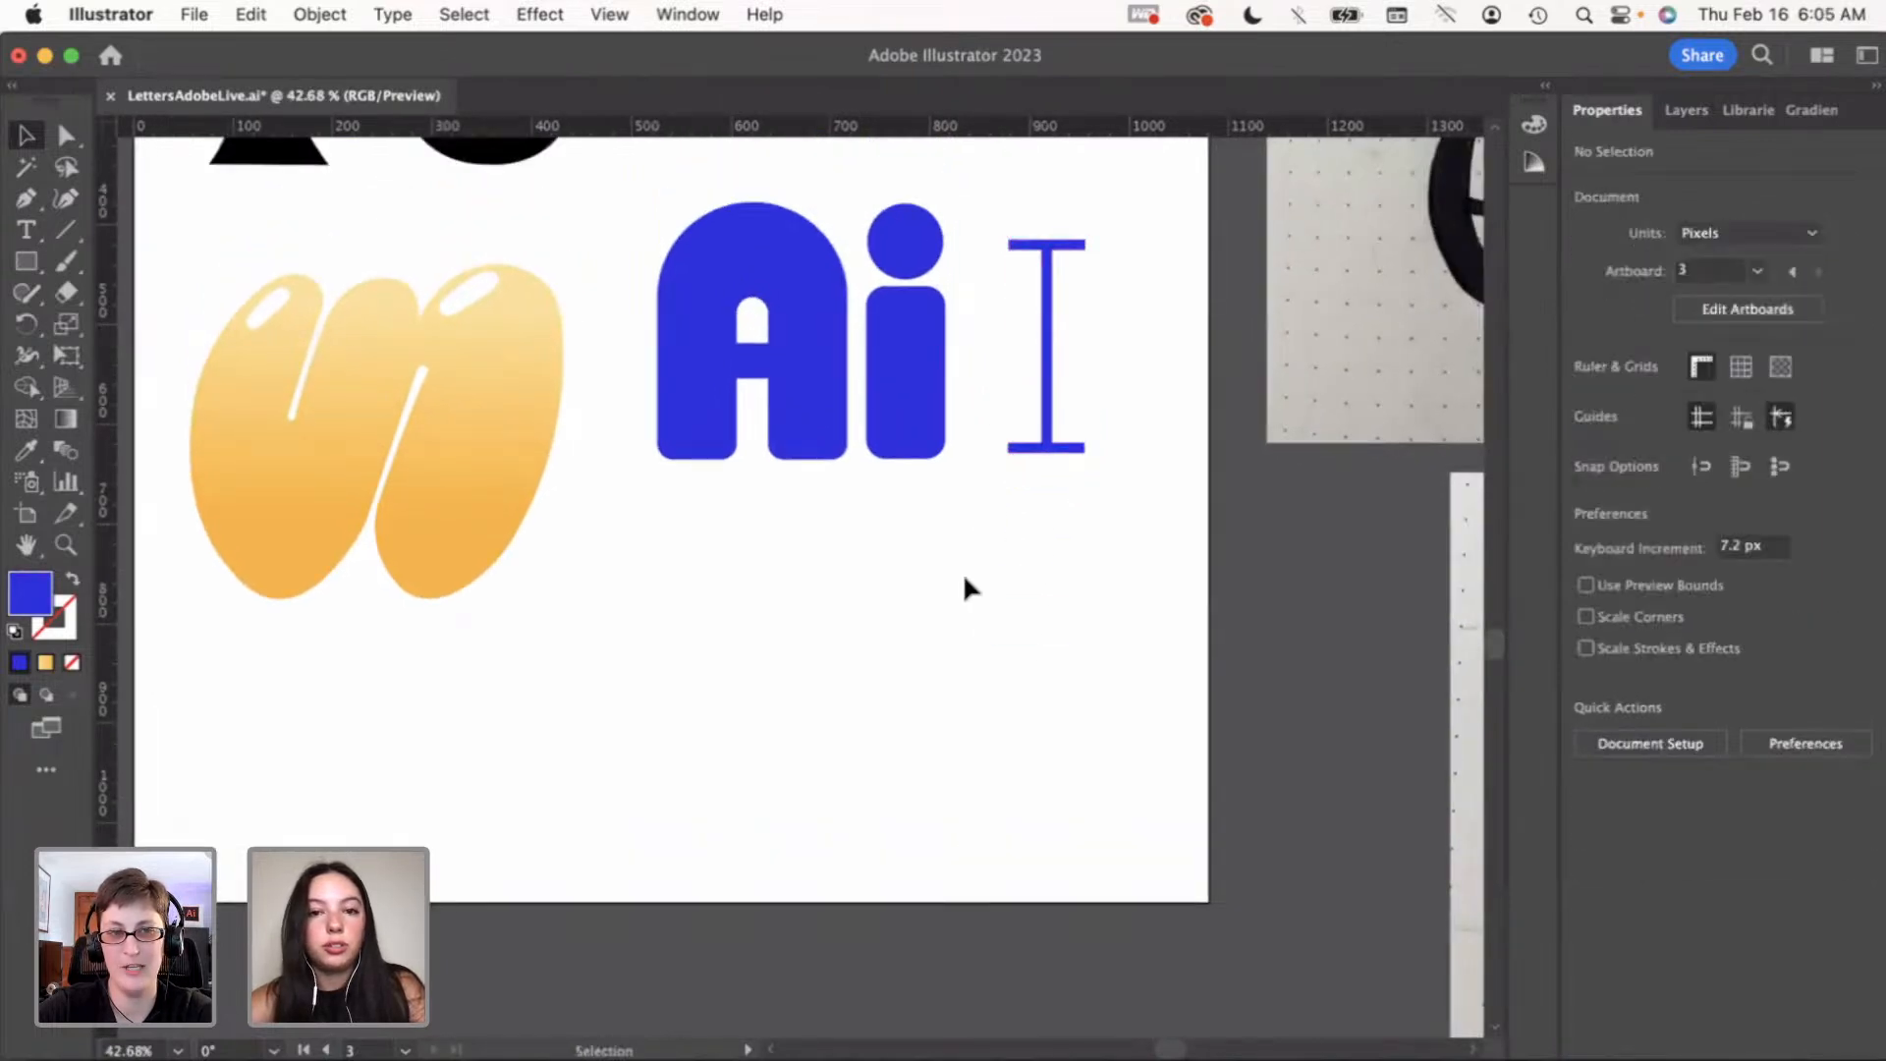
{"action": "scroll", "coordinate": [1043, 427], "scroll_direction": "down", "scroll_amount": 2}
{"action": "left_click", "coordinate": [1038, 401]}
{"action": "left_click", "coordinate": [999, 578]}
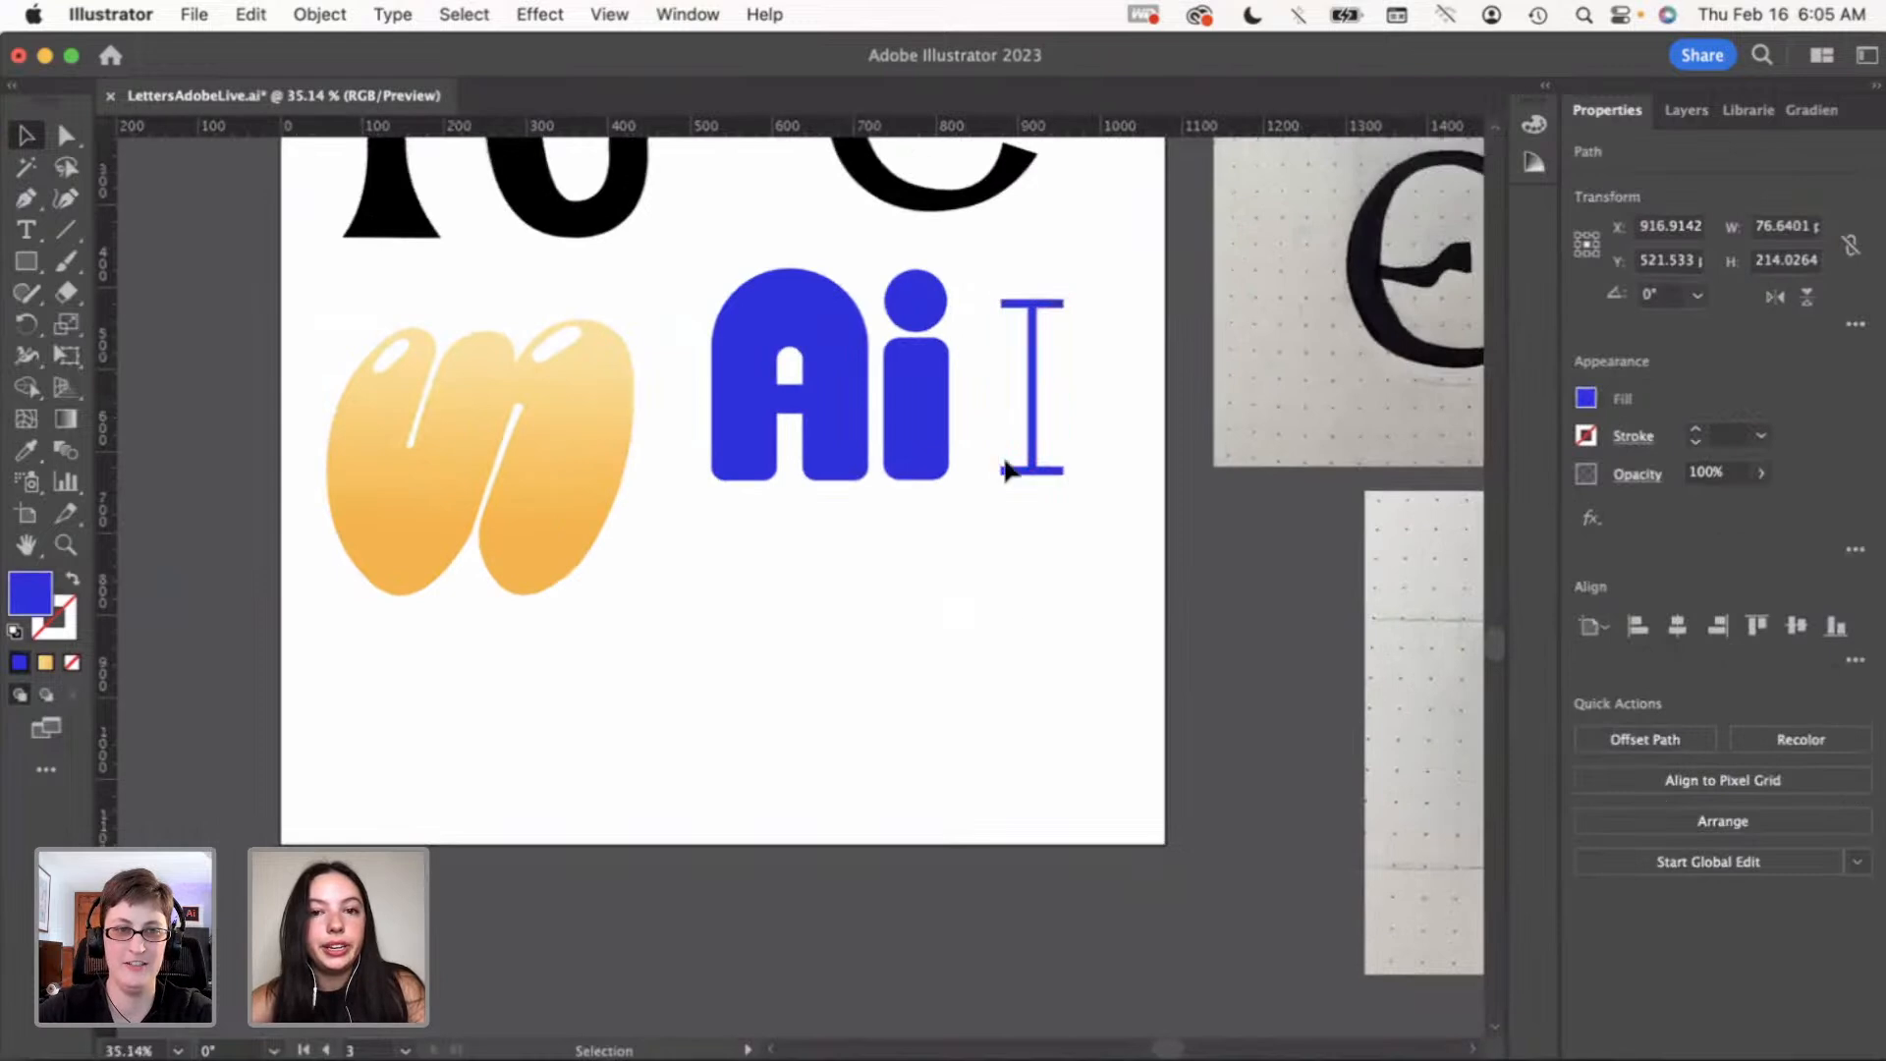
{"action": "left_click_drag", "start_coordinate": [1036, 429], "coordinate": [1033, 422]}
{"action": "left_click", "coordinate": [984, 613]}
{"action": "scroll", "coordinate": [984, 612], "scroll_direction": "down", "scroll_amount": 1}
{"action": "scroll", "coordinate": [987, 621], "scroll_direction": "down", "scroll_amount": 1}
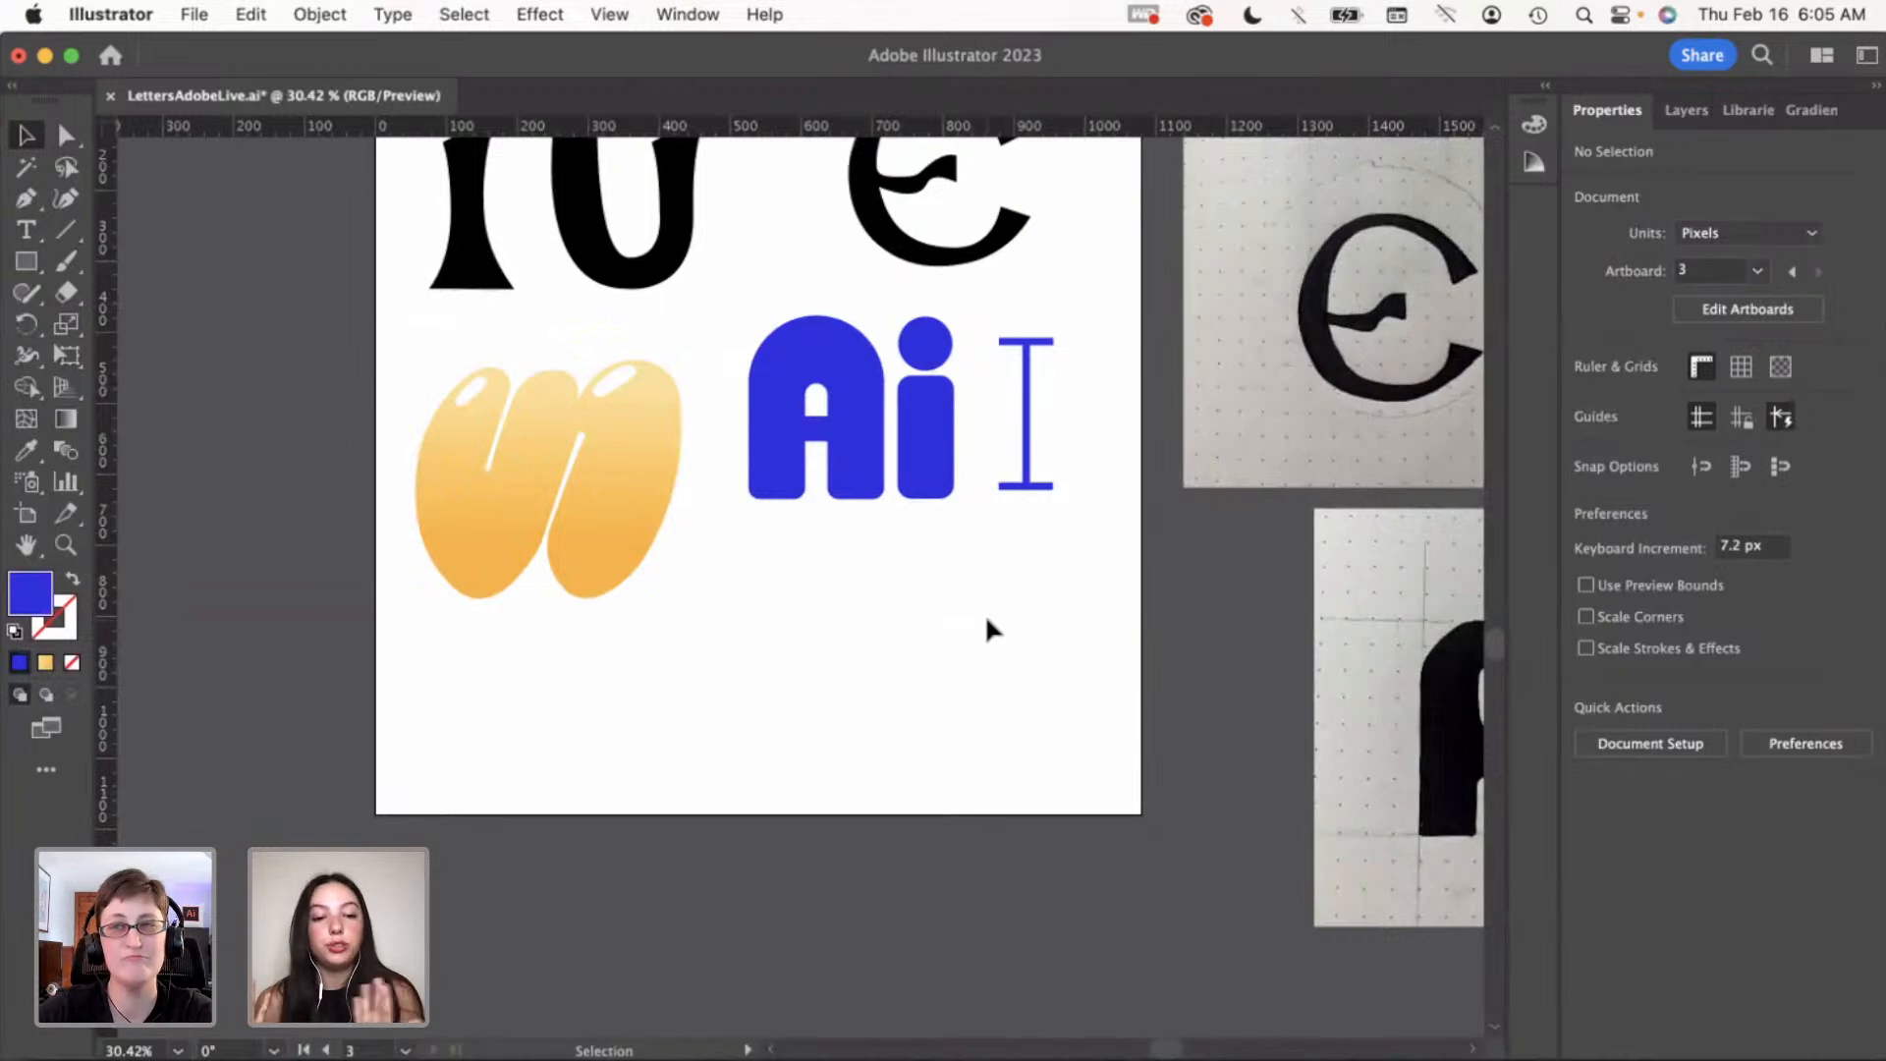
Move the whole orange balloon W slightly up, closer to the black letters above it
{"action": "left_click", "coordinate": [28, 263]}
{"action": "left_click", "coordinate": [26, 135]}
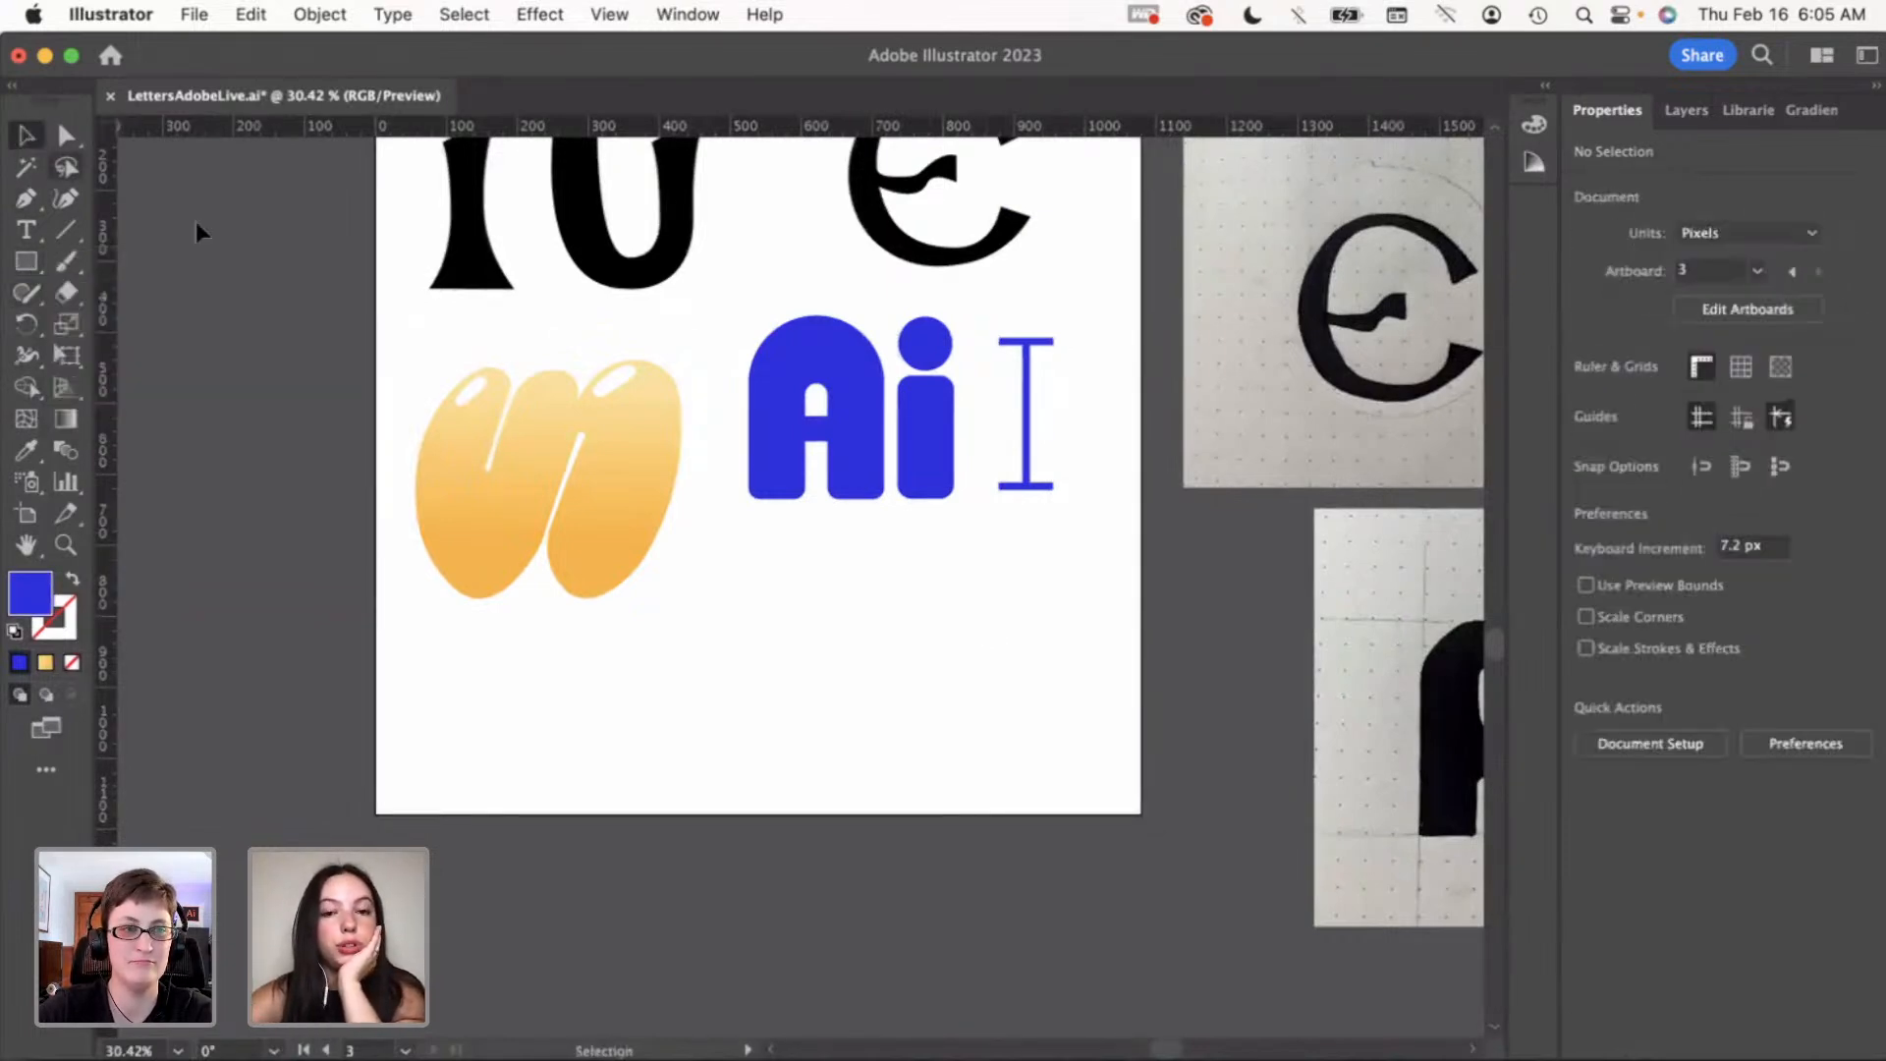
{"action": "scroll", "coordinate": [963, 733], "scroll_direction": "up", "scroll_amount": 2}
{"action": "left_click_drag", "start_coordinate": [381, 397], "coordinate": [665, 686]}
{"action": "left_click_drag", "start_coordinate": [598, 551], "coordinate": [598, 527]}
{"action": "left_click", "coordinate": [784, 678]}
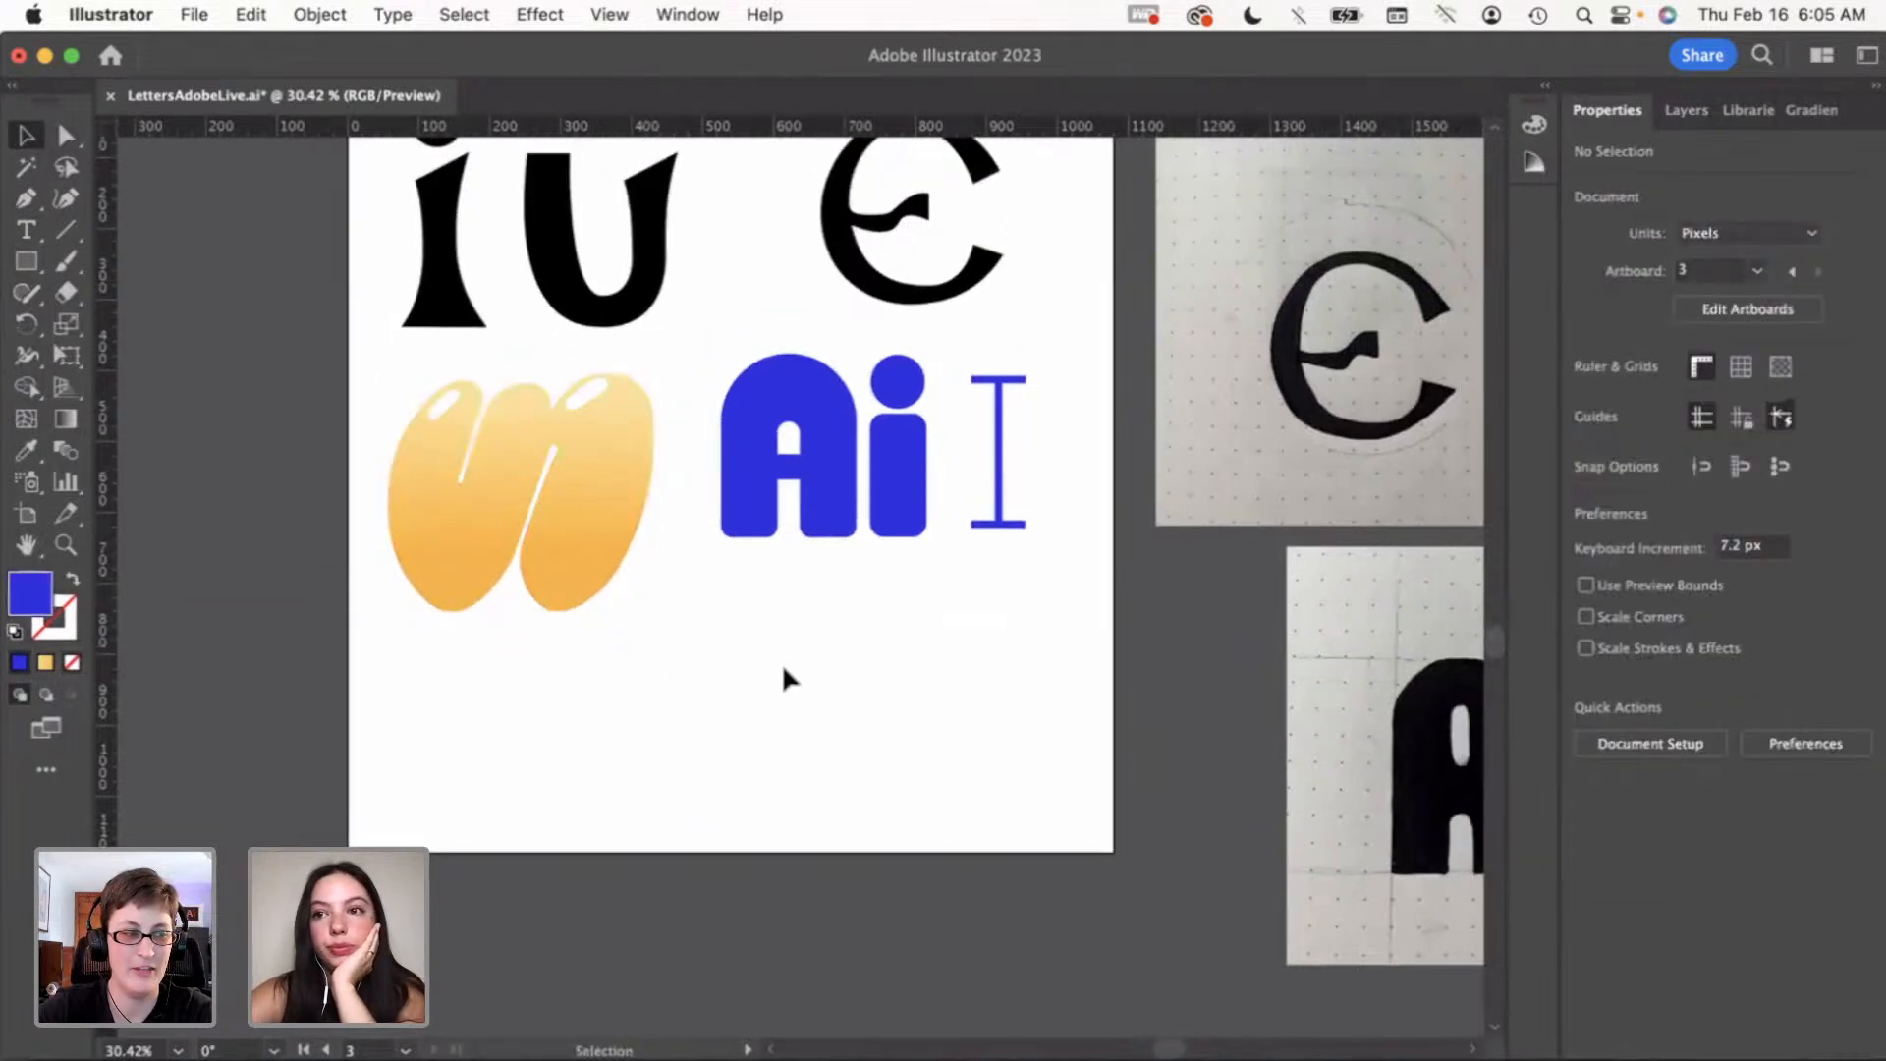
Move the photo of the curvy black L-like letter sketch from beside the artboards to just below the blue Ai letters
{"action": "scroll", "coordinate": [784, 669], "scroll_direction": "down", "scroll_amount": 3}
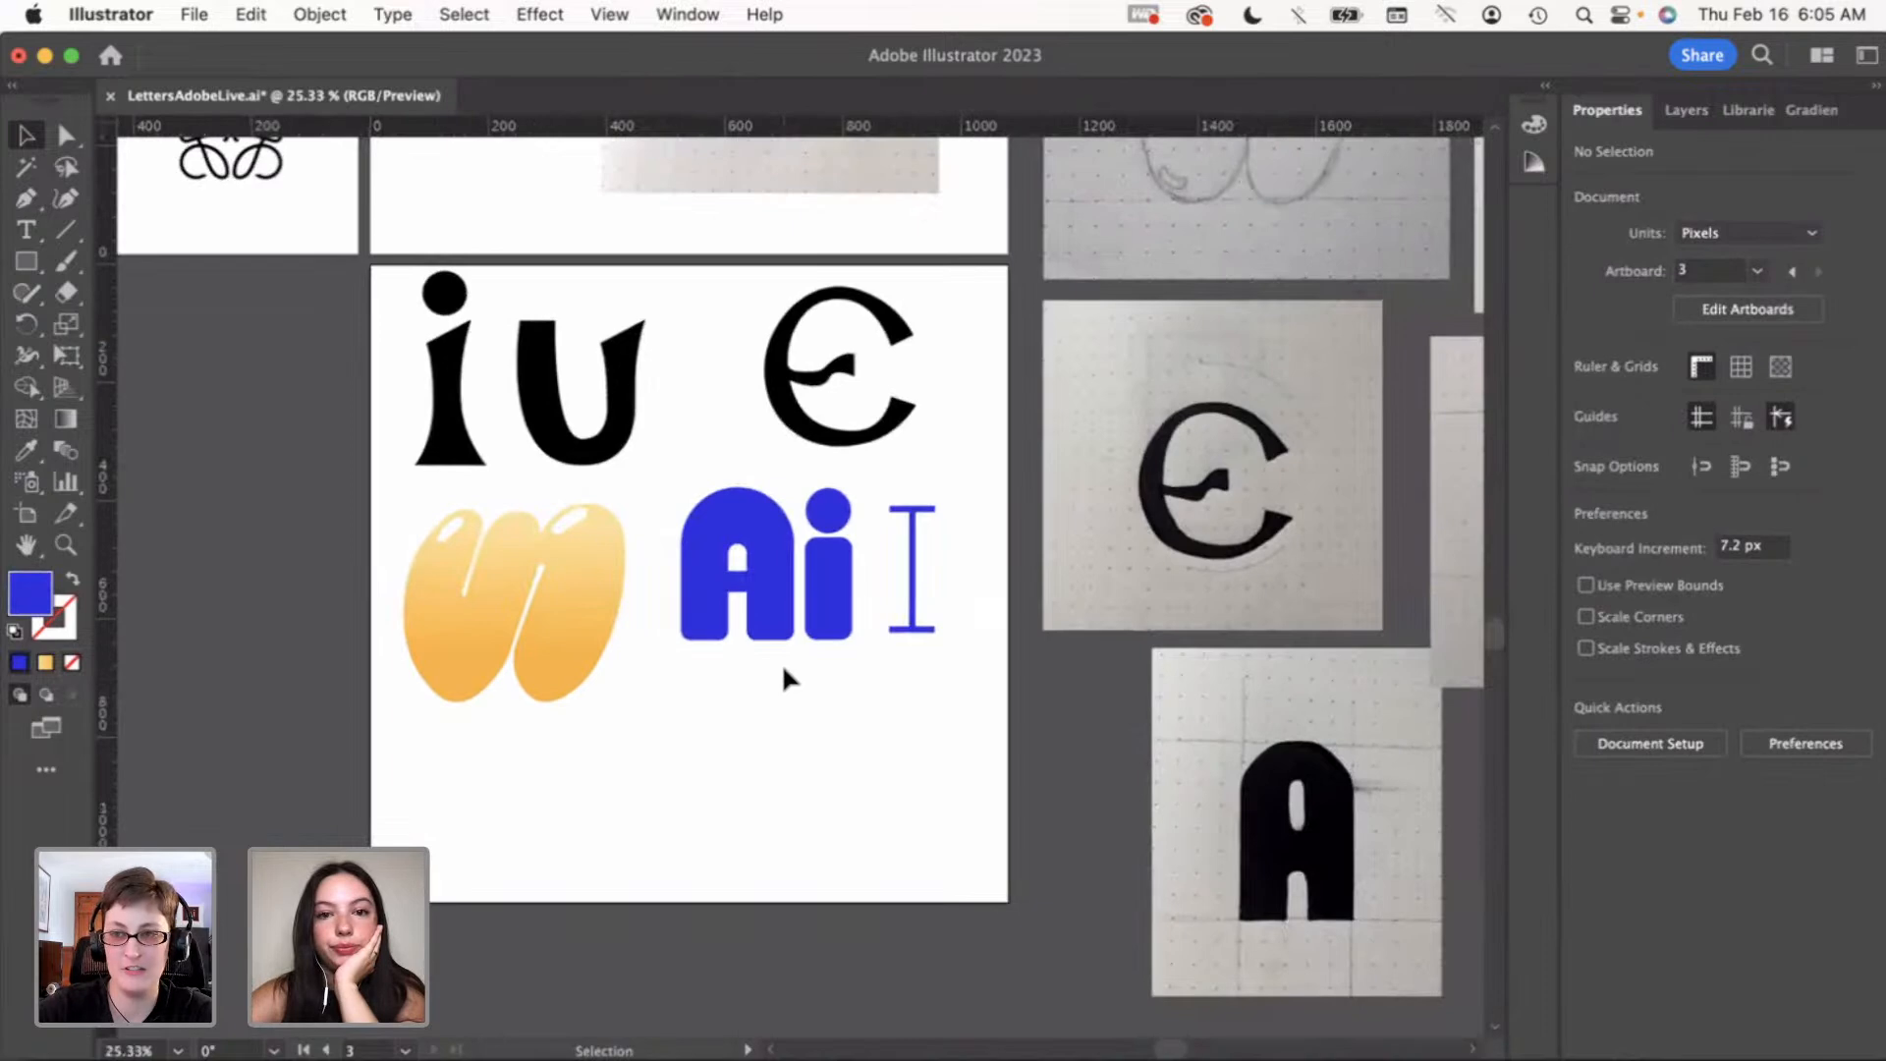
{"action": "scroll", "coordinate": [784, 669], "scroll_direction": "down", "scroll_amount": 2}
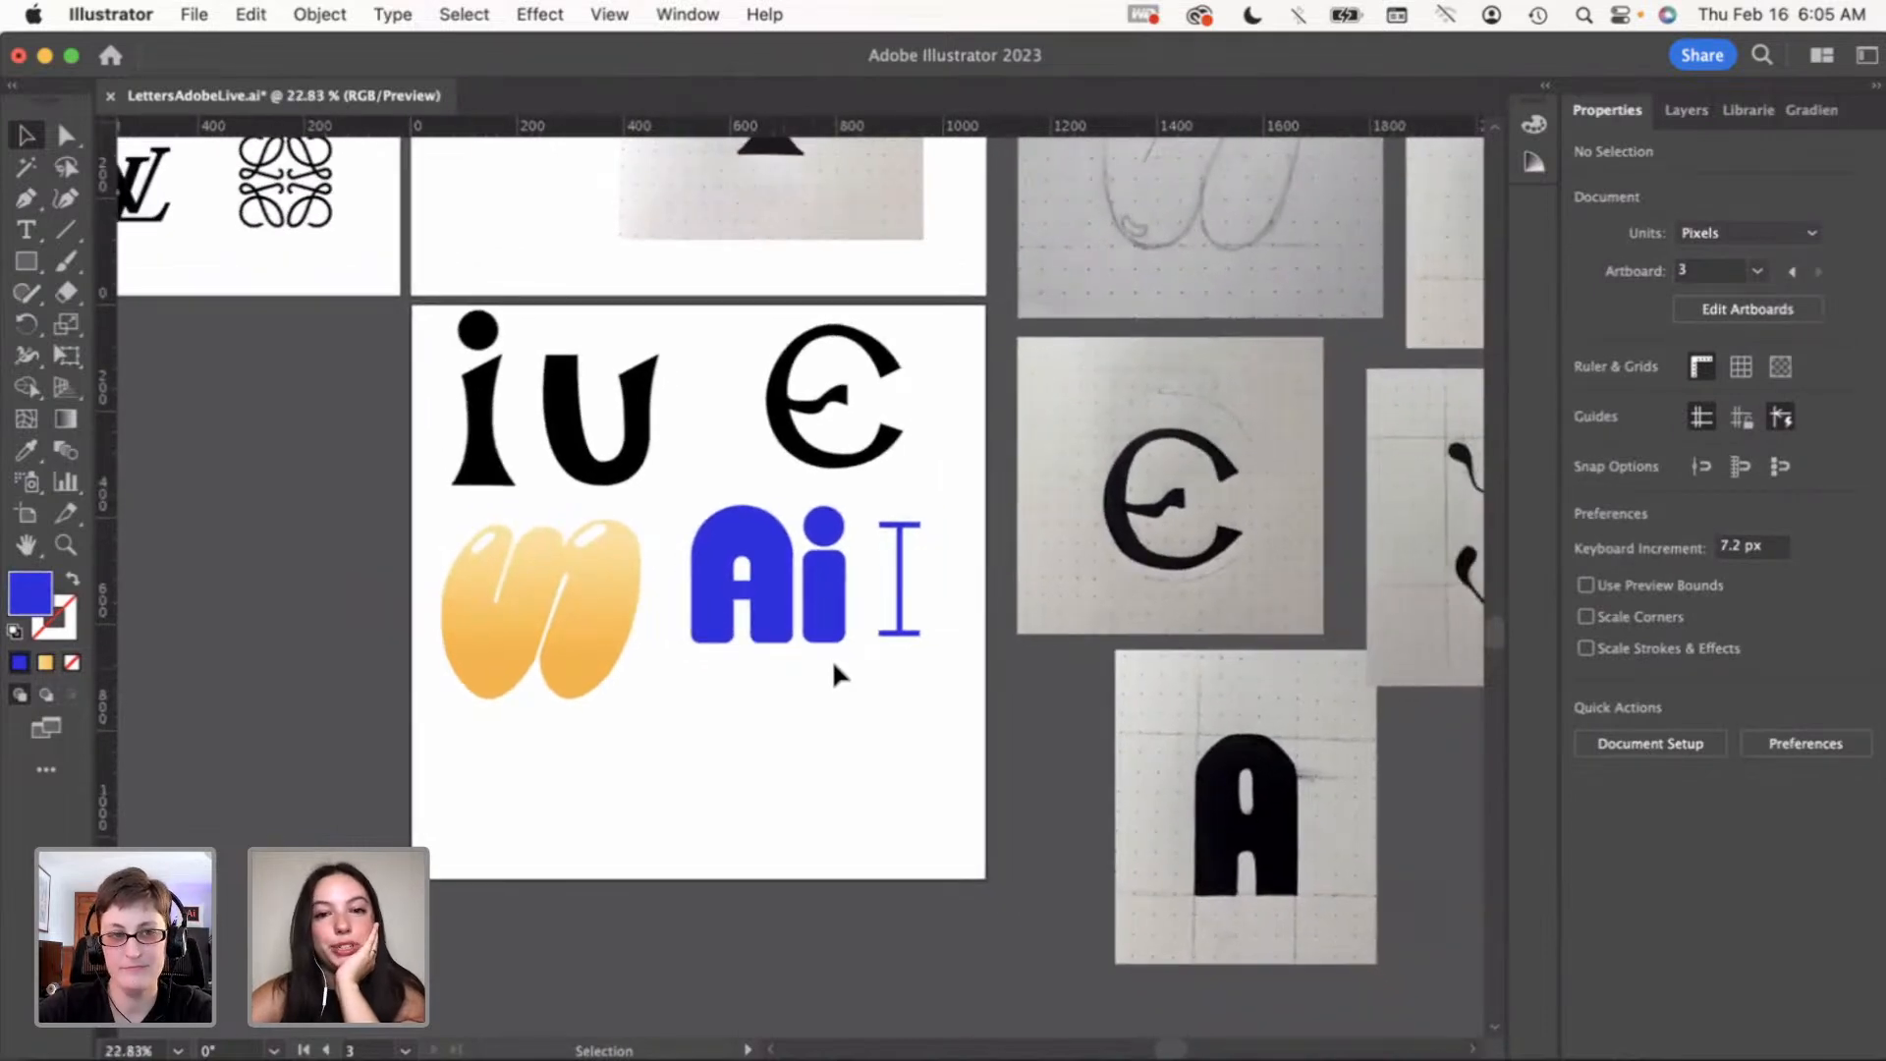
{"action": "scroll", "coordinate": [833, 672], "scroll_direction": "right", "scroll_amount": 3}
{"action": "scroll", "coordinate": [834, 668], "scroll_direction": "up", "scroll_amount": 2}
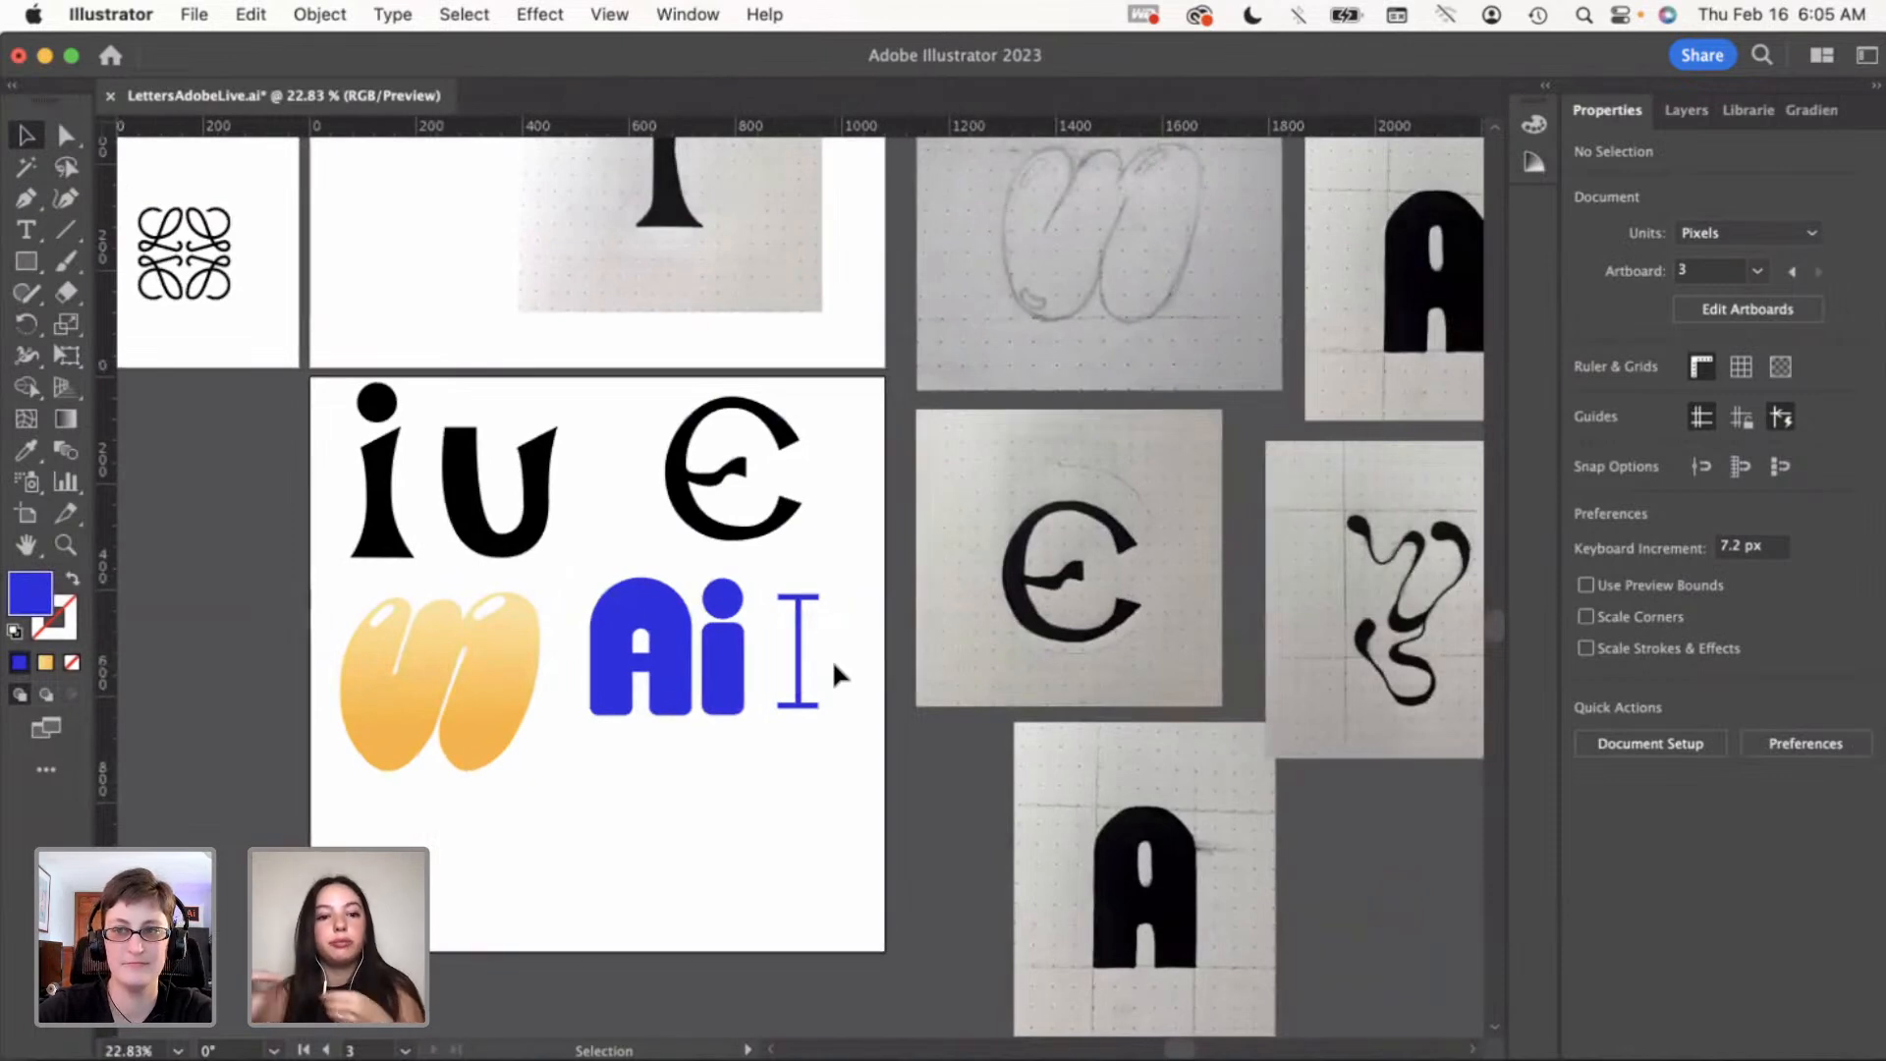
{"action": "scroll", "coordinate": [887, 646], "scroll_direction": "up", "scroll_amount": 3}
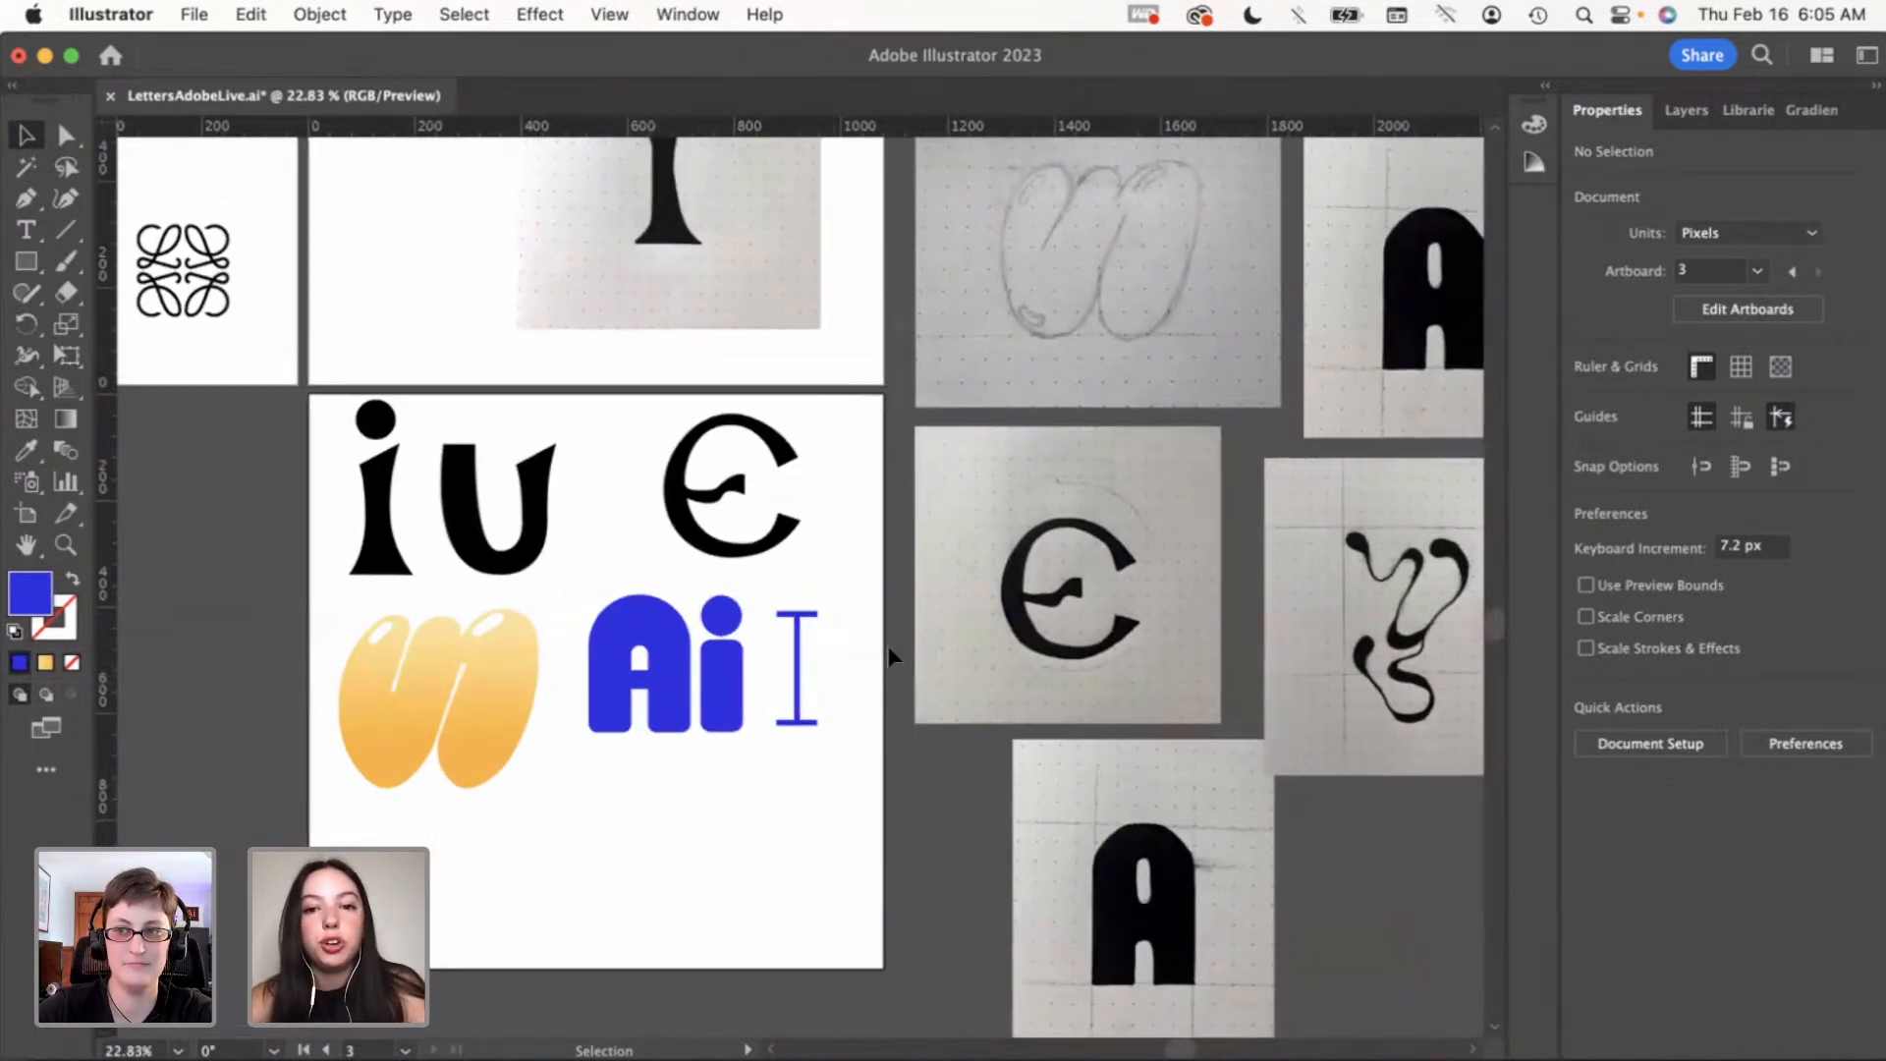
{"action": "scroll", "coordinate": [886, 640], "scroll_direction": "right", "scroll_amount": 2}
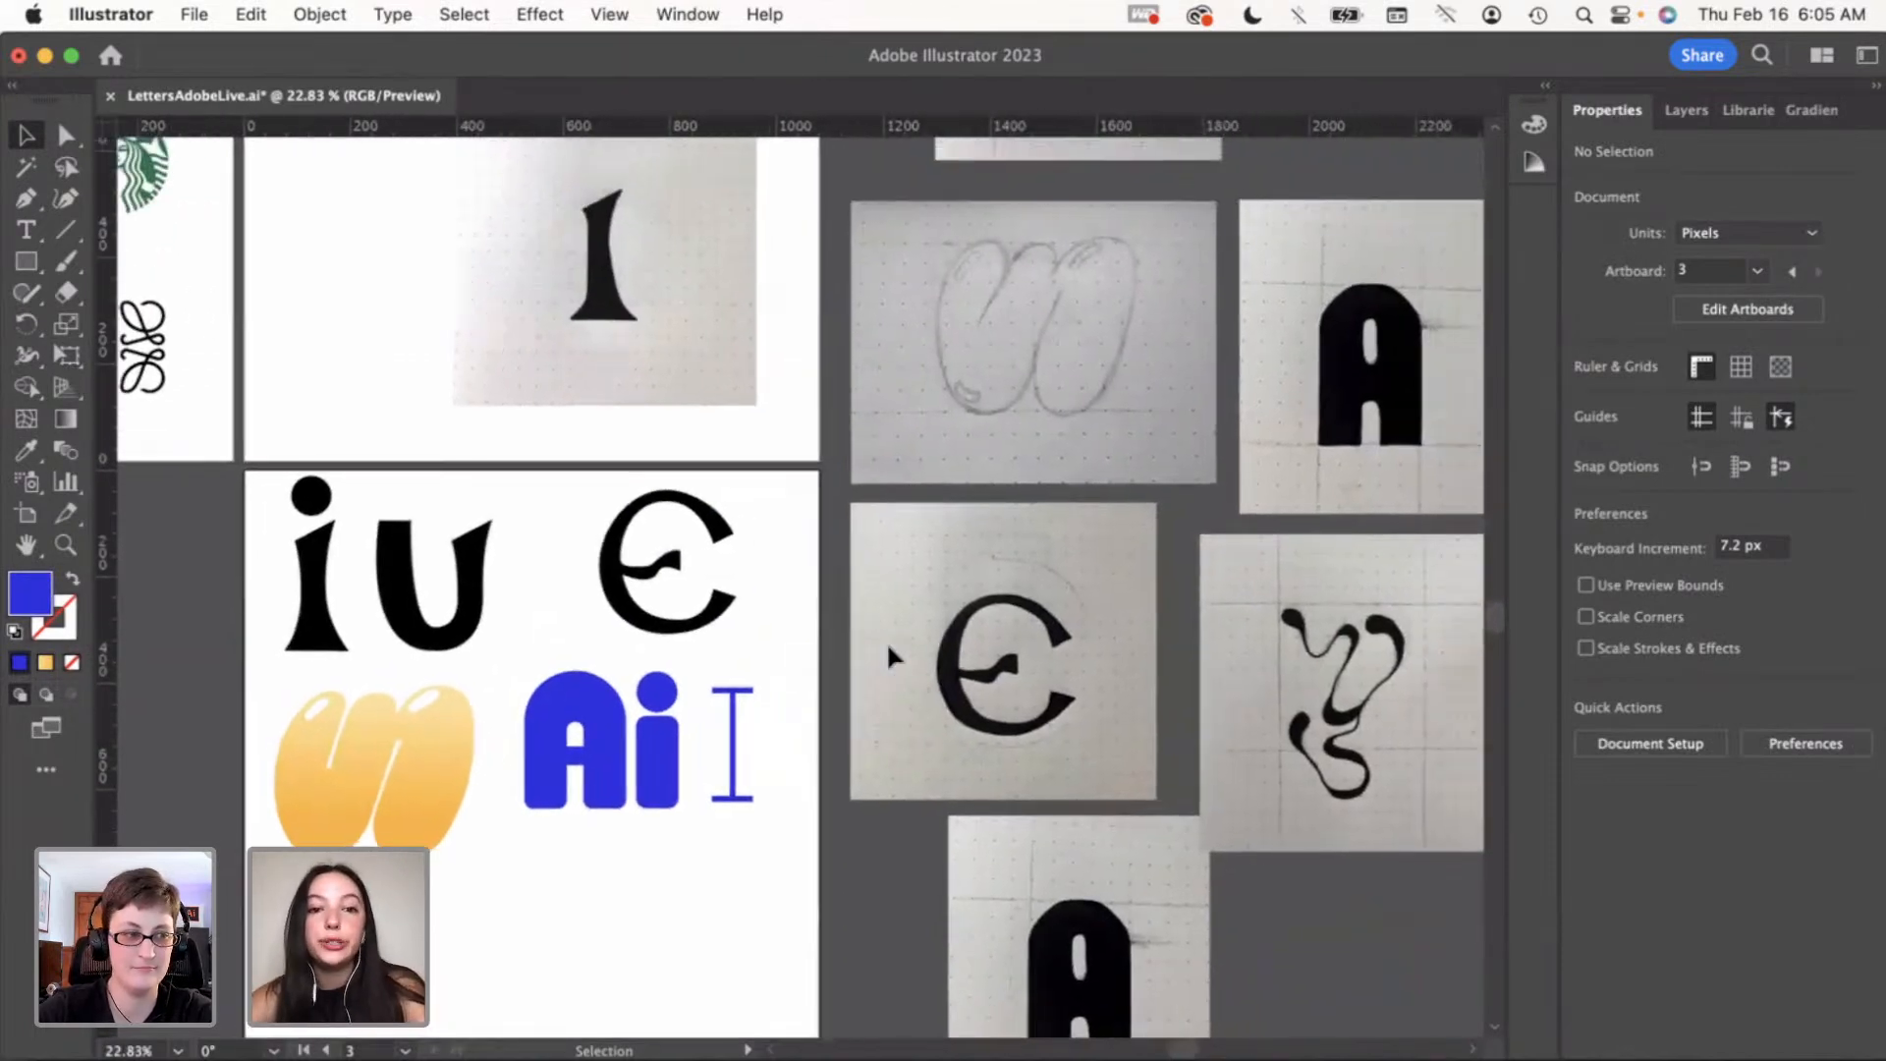
{"action": "scroll", "coordinate": [886, 641], "scroll_direction": "up", "scroll_amount": 6}
{"action": "scroll", "coordinate": [886, 641], "scroll_direction": "right", "scroll_amount": 4}
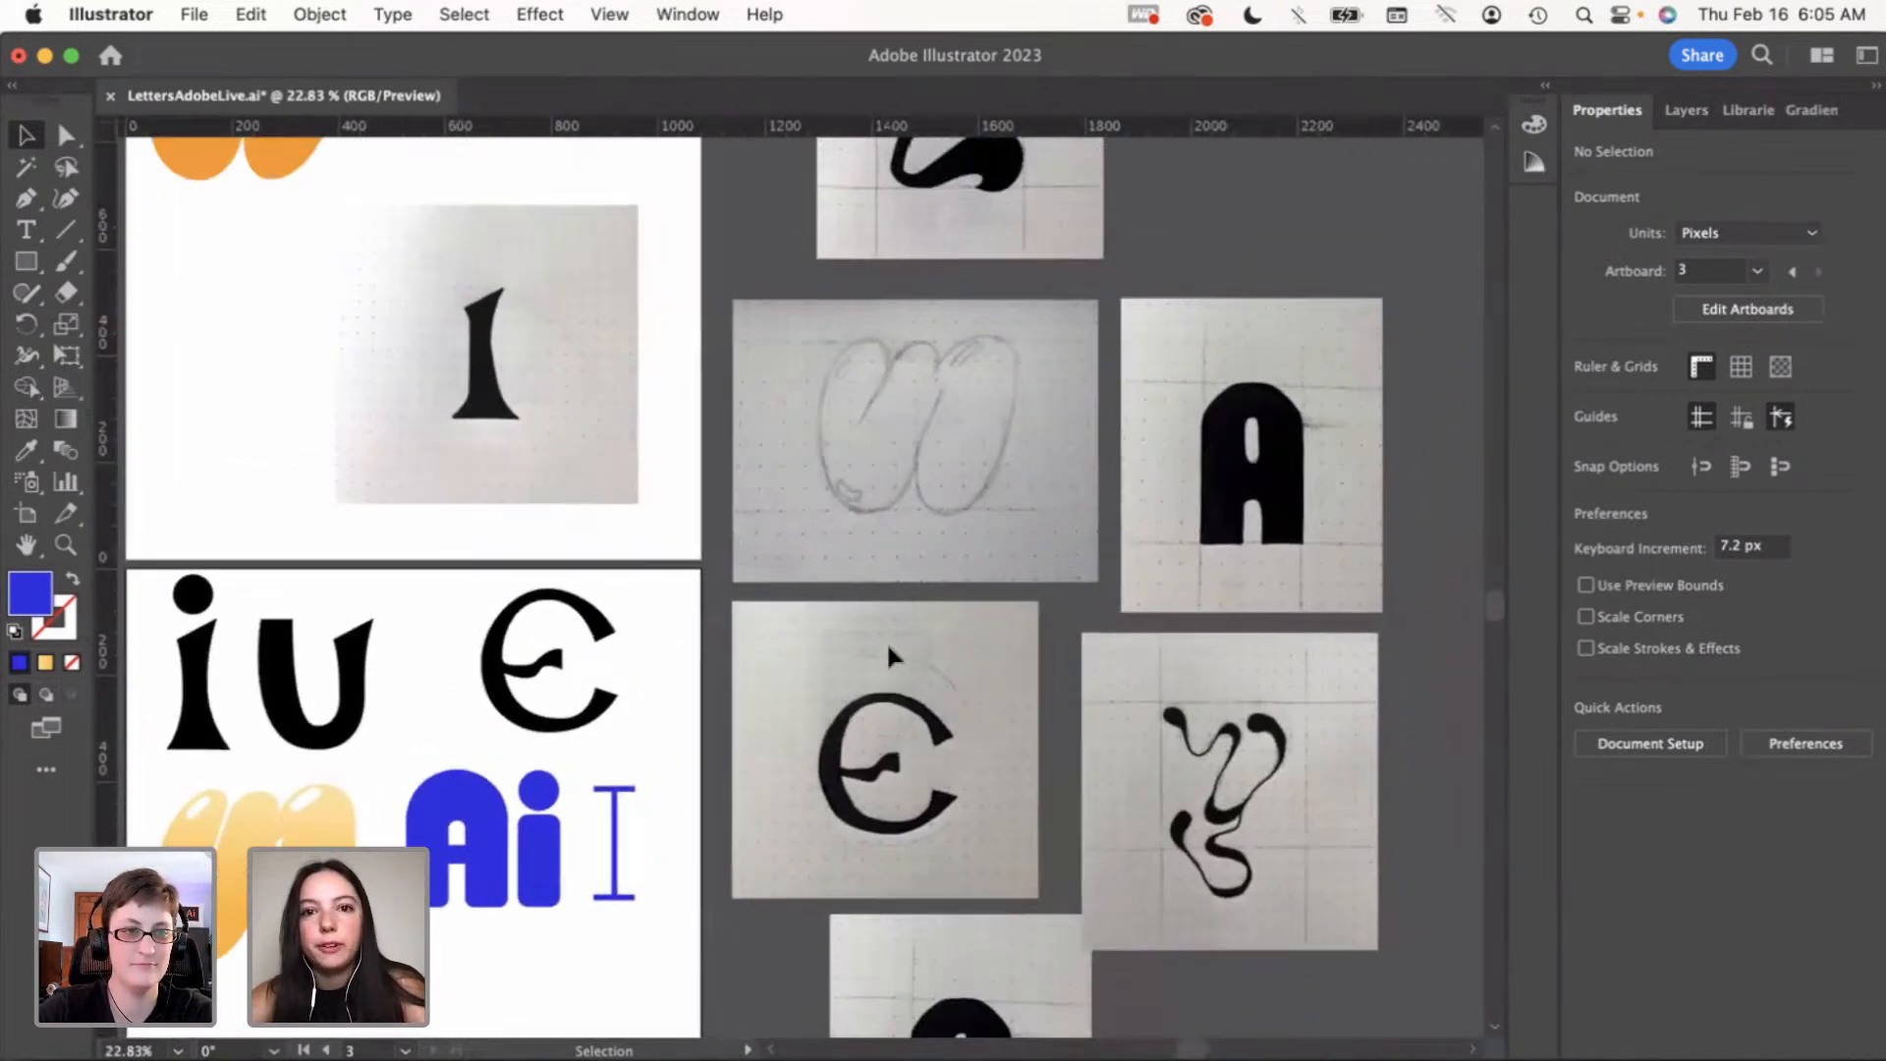
{"action": "scroll", "coordinate": [886, 640], "scroll_direction": "up", "scroll_amount": 1}
{"action": "left_click_drag", "start_coordinate": [951, 280], "coordinate": [673, 576]}
{"action": "scroll", "coordinate": [674, 576], "scroll_direction": "down", "scroll_amount": 12}
{"action": "scroll", "coordinate": [674, 577], "scroll_direction": "left", "scroll_amount": 4}
{"action": "left_click_drag", "start_coordinate": [816, 209], "coordinate": [656, 839]}
Shift the curvy letter's sketch photo down to clear the Ai letters, overlapping the artboard's lower edge
{"action": "scroll", "coordinate": [652, 838], "scroll_direction": "up", "scroll_amount": 3}
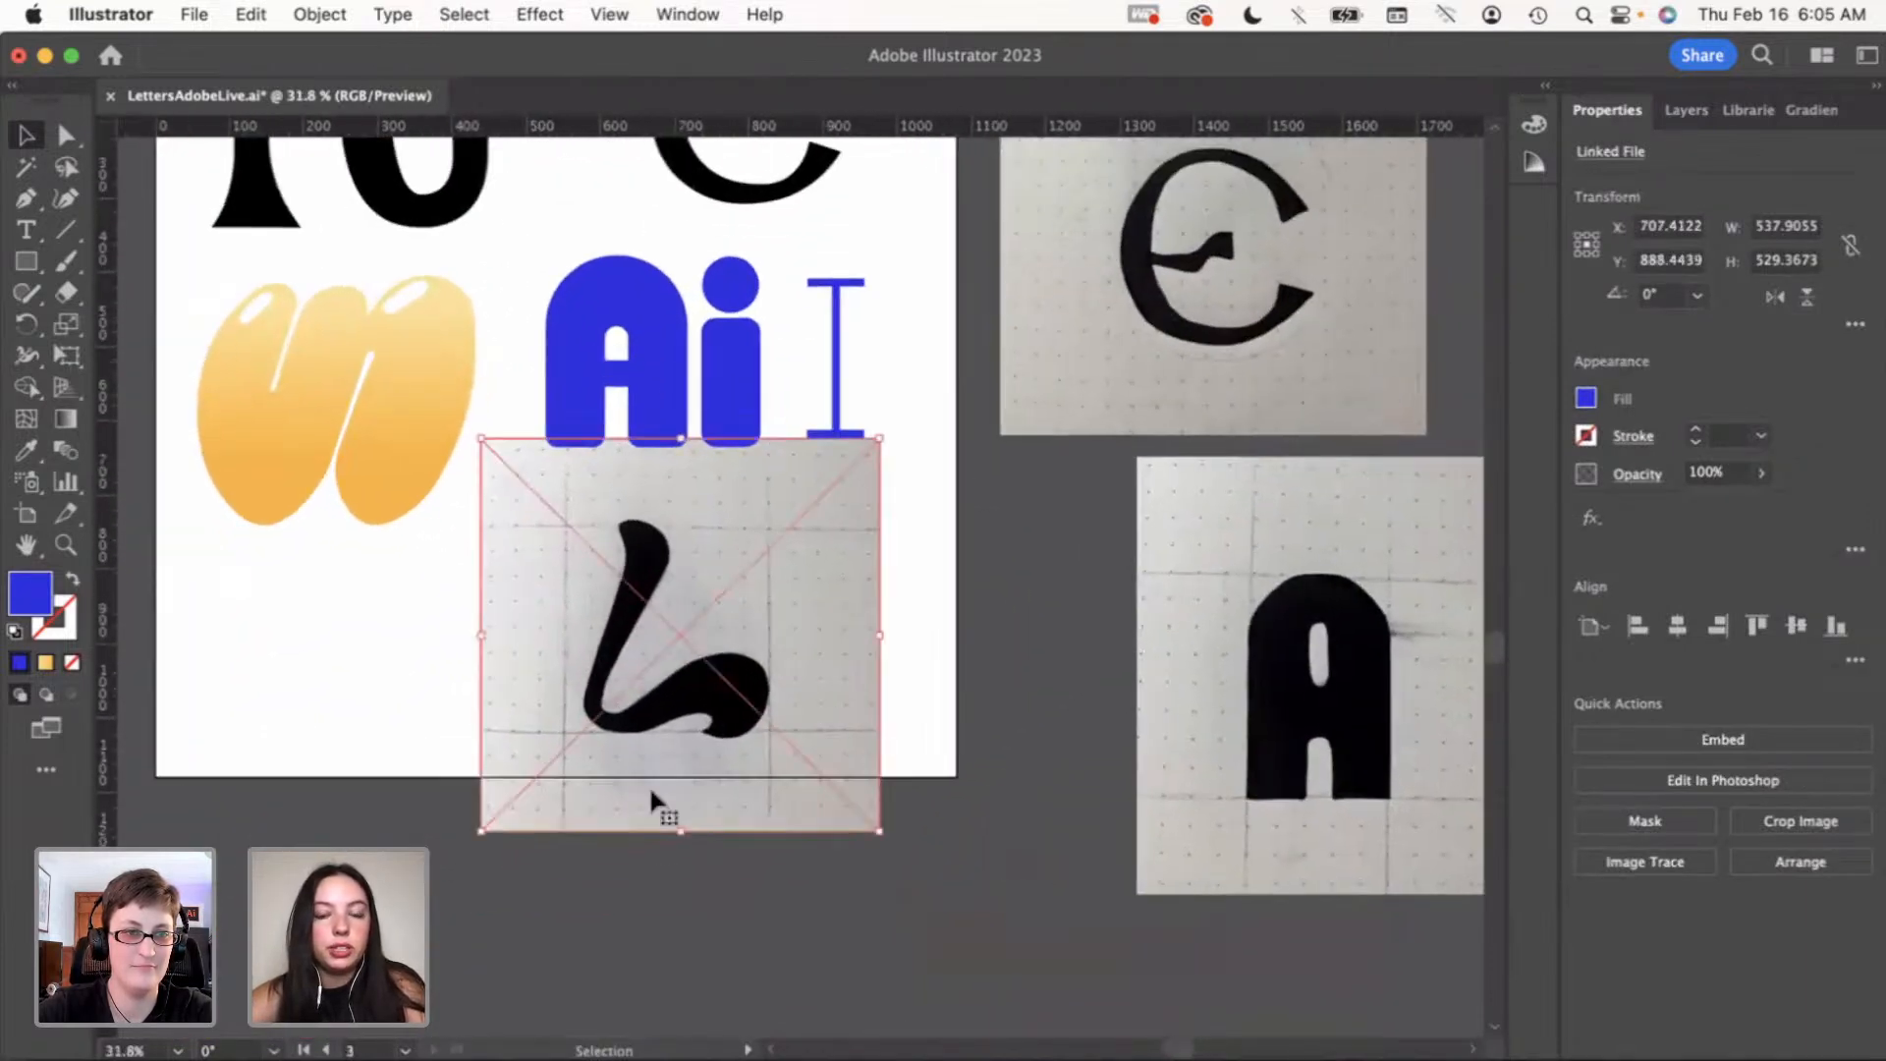
{"action": "left_click_drag", "start_coordinate": [709, 593], "coordinate": [708, 648]}
{"action": "scroll", "coordinate": [521, 698], "scroll_direction": "left", "scroll_amount": 2}
{"action": "scroll", "coordinate": [521, 698], "scroll_direction": "down", "scroll_amount": 1}
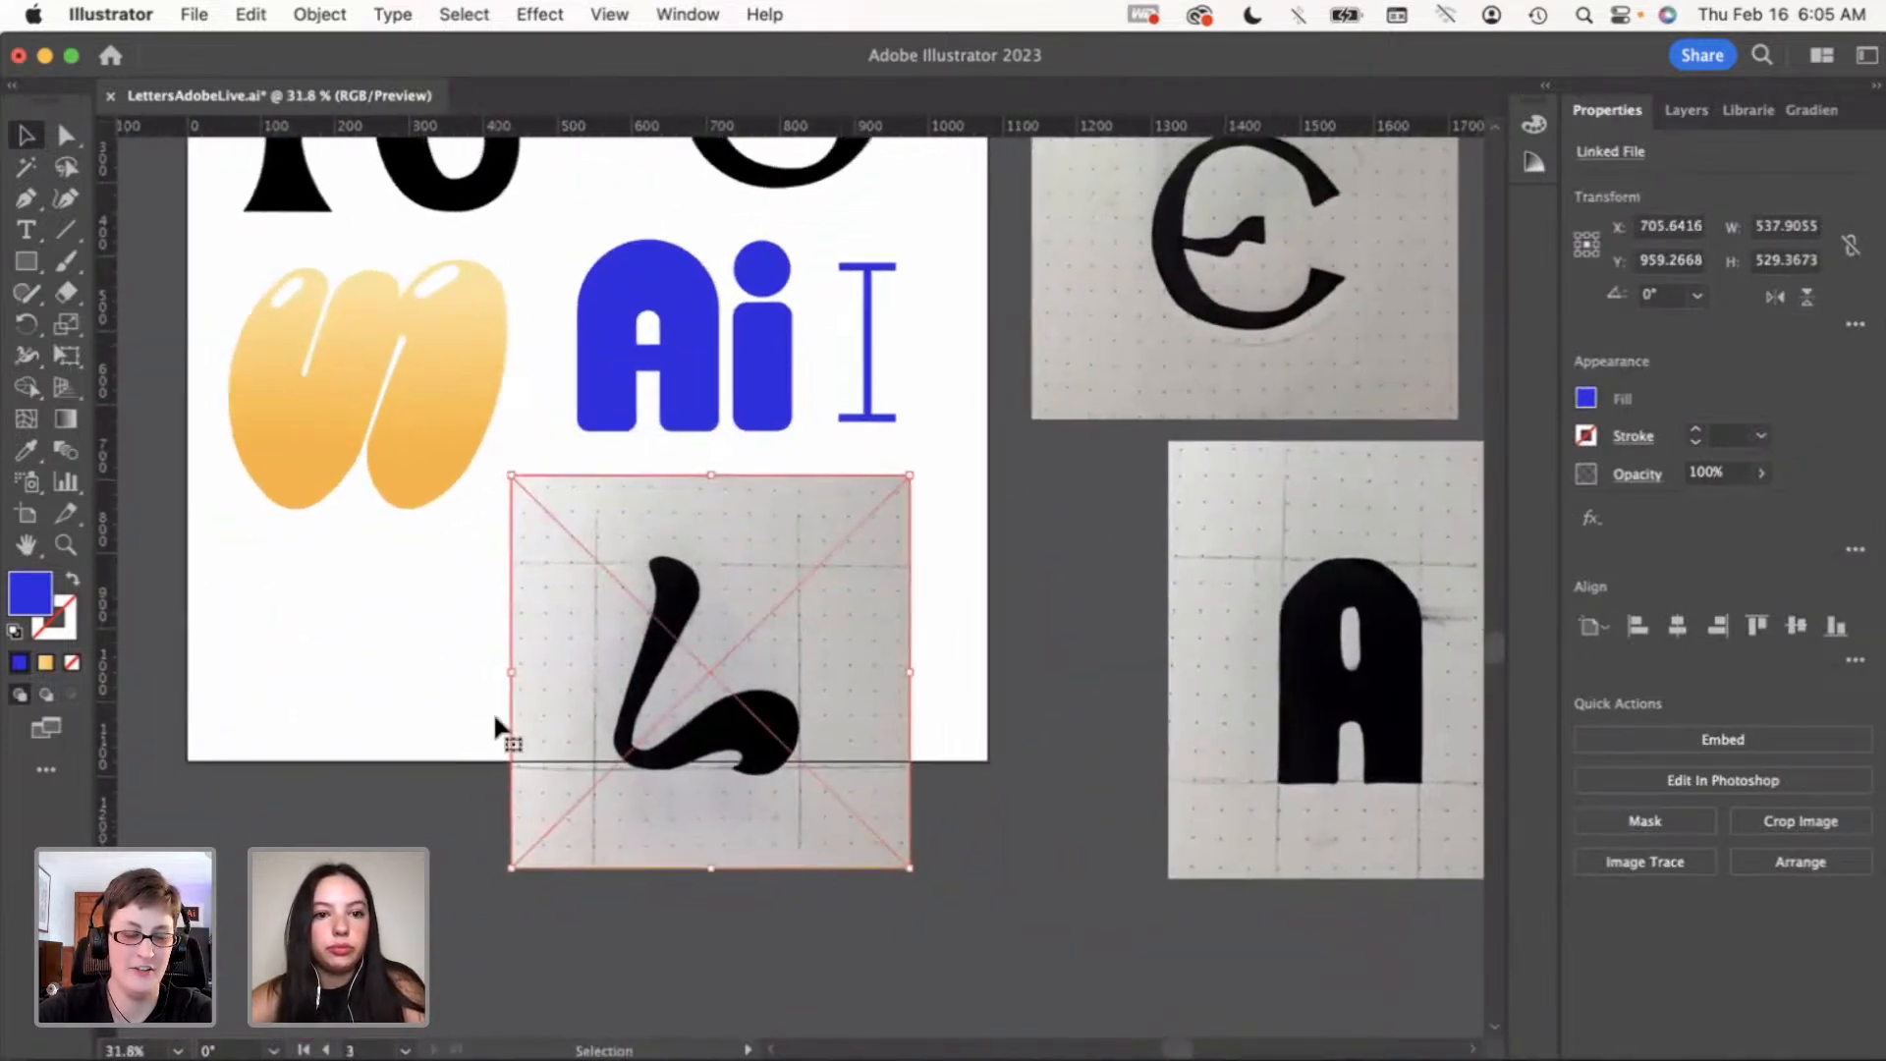
{"action": "scroll", "coordinate": [494, 717], "scroll_direction": "left", "scroll_amount": 5}
{"action": "left_click", "coordinate": [494, 717]}
Move the black i, u and E together slightly up to the artboard's upper edge
{"action": "scroll", "coordinate": [699, 647], "scroll_direction": "up", "scroll_amount": 3}
{"action": "scroll", "coordinate": [698, 648], "scroll_direction": "down", "scroll_amount": 1}
{"action": "scroll", "coordinate": [697, 642], "scroll_direction": "down", "scroll_amount": 2}
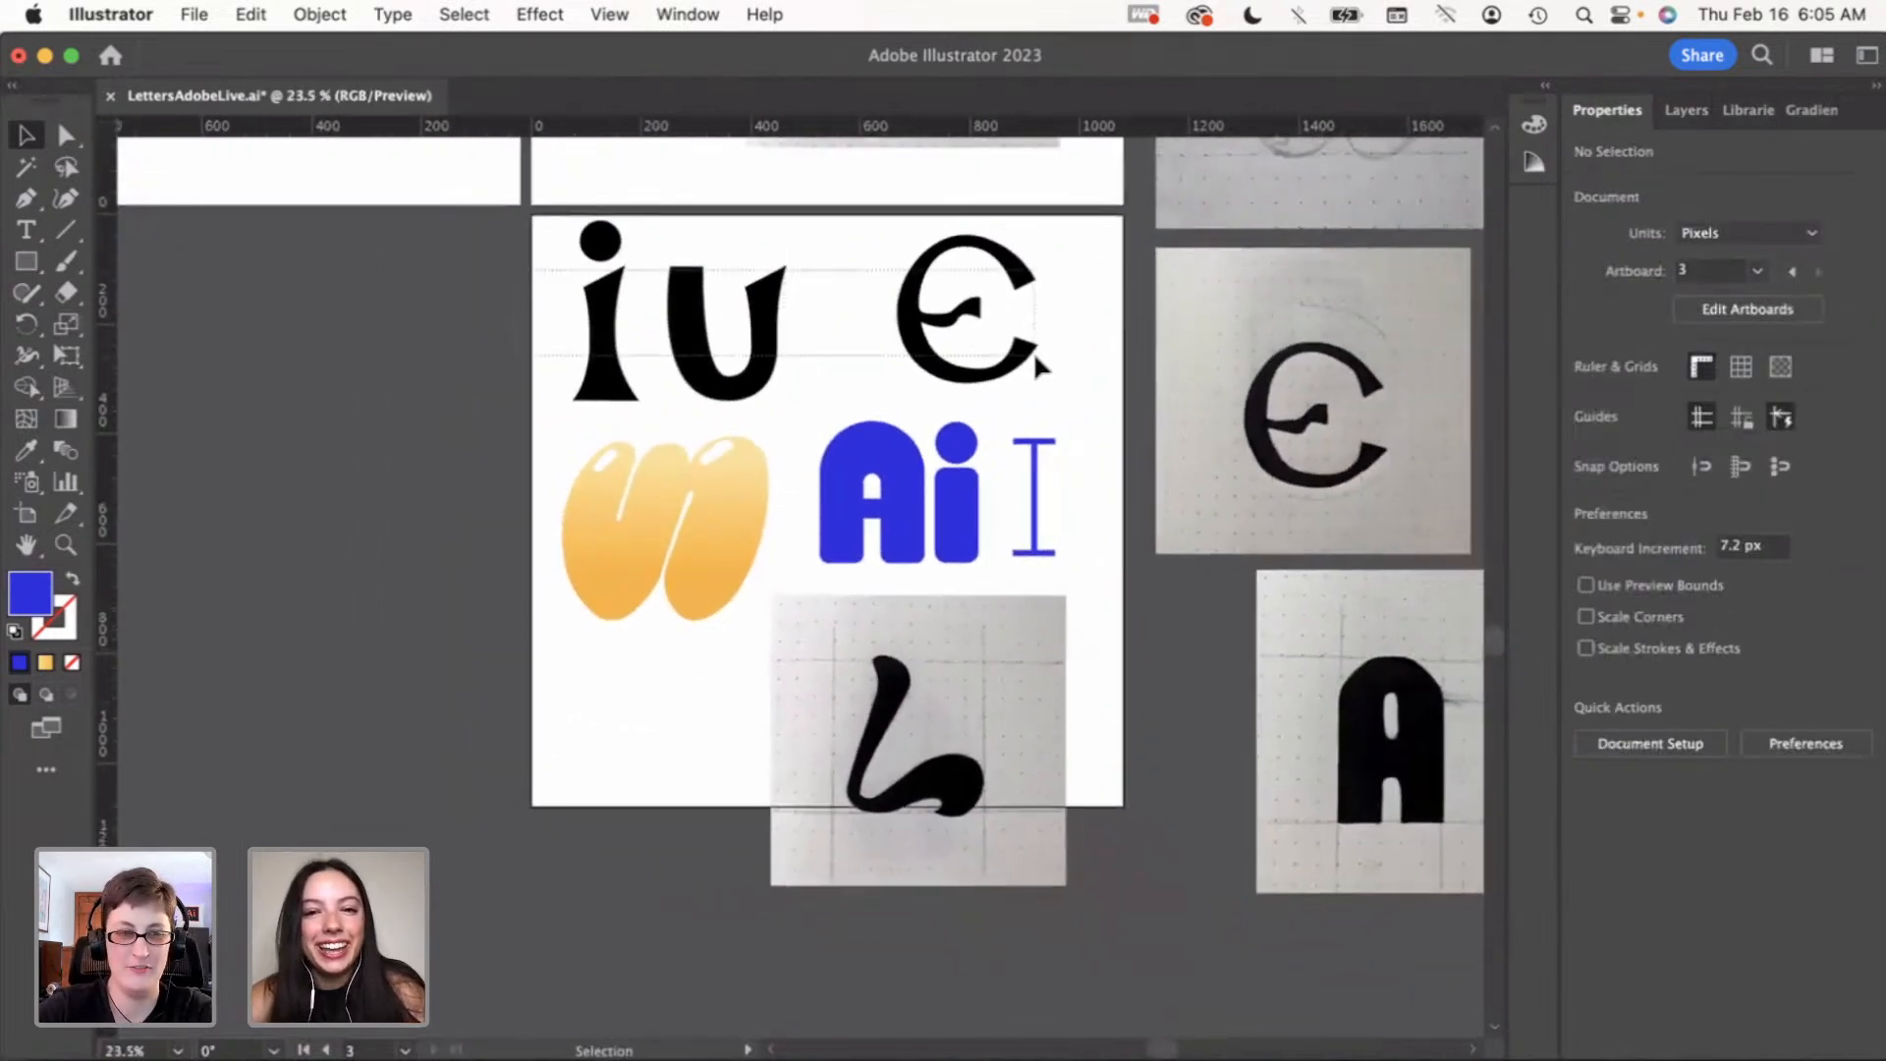
{"action": "left_click", "coordinate": [913, 316]}
{"action": "left_click_drag", "start_coordinate": [914, 316], "coordinate": [913, 285]}
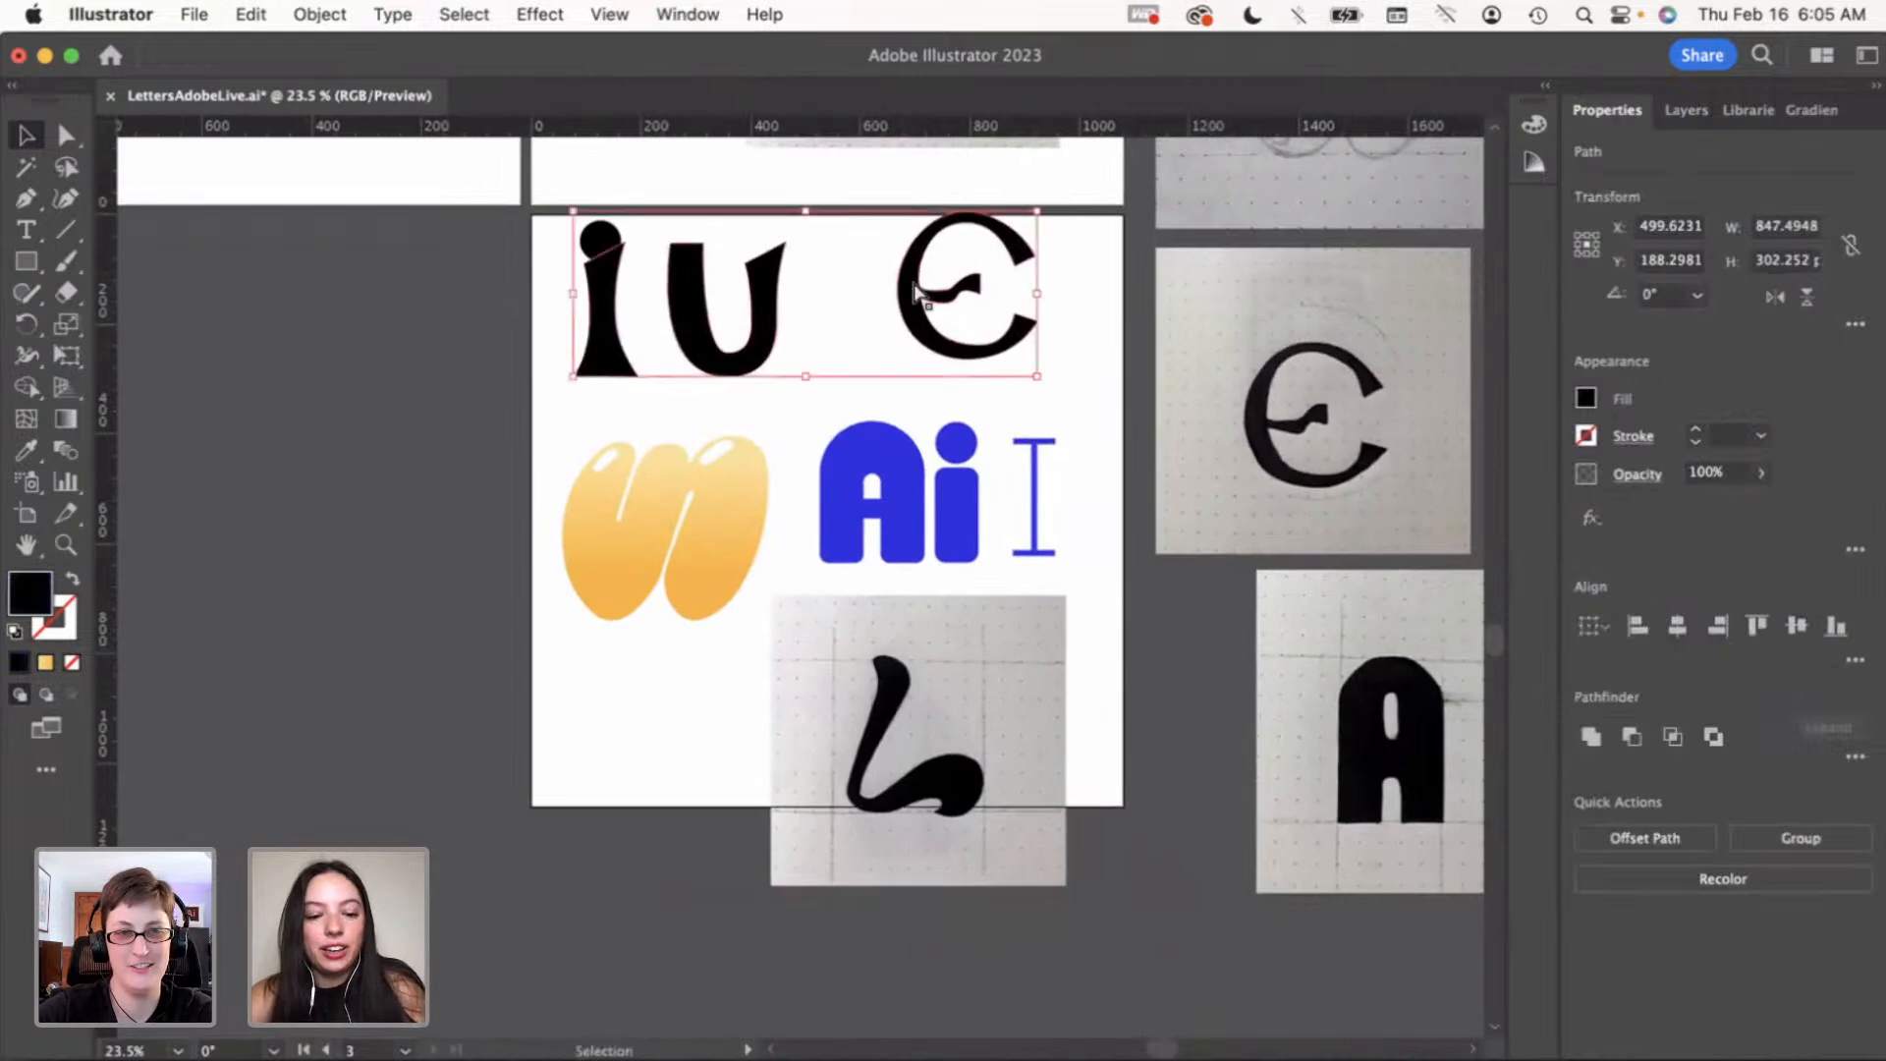
Undo the last letter move and shift the black i with its dot, u and E together up across the artboard's upper edge
{"action": "key", "text": "super+z"}
{"action": "left_click_drag", "start_coordinate": [527, 200], "coordinate": [1021, 376]}
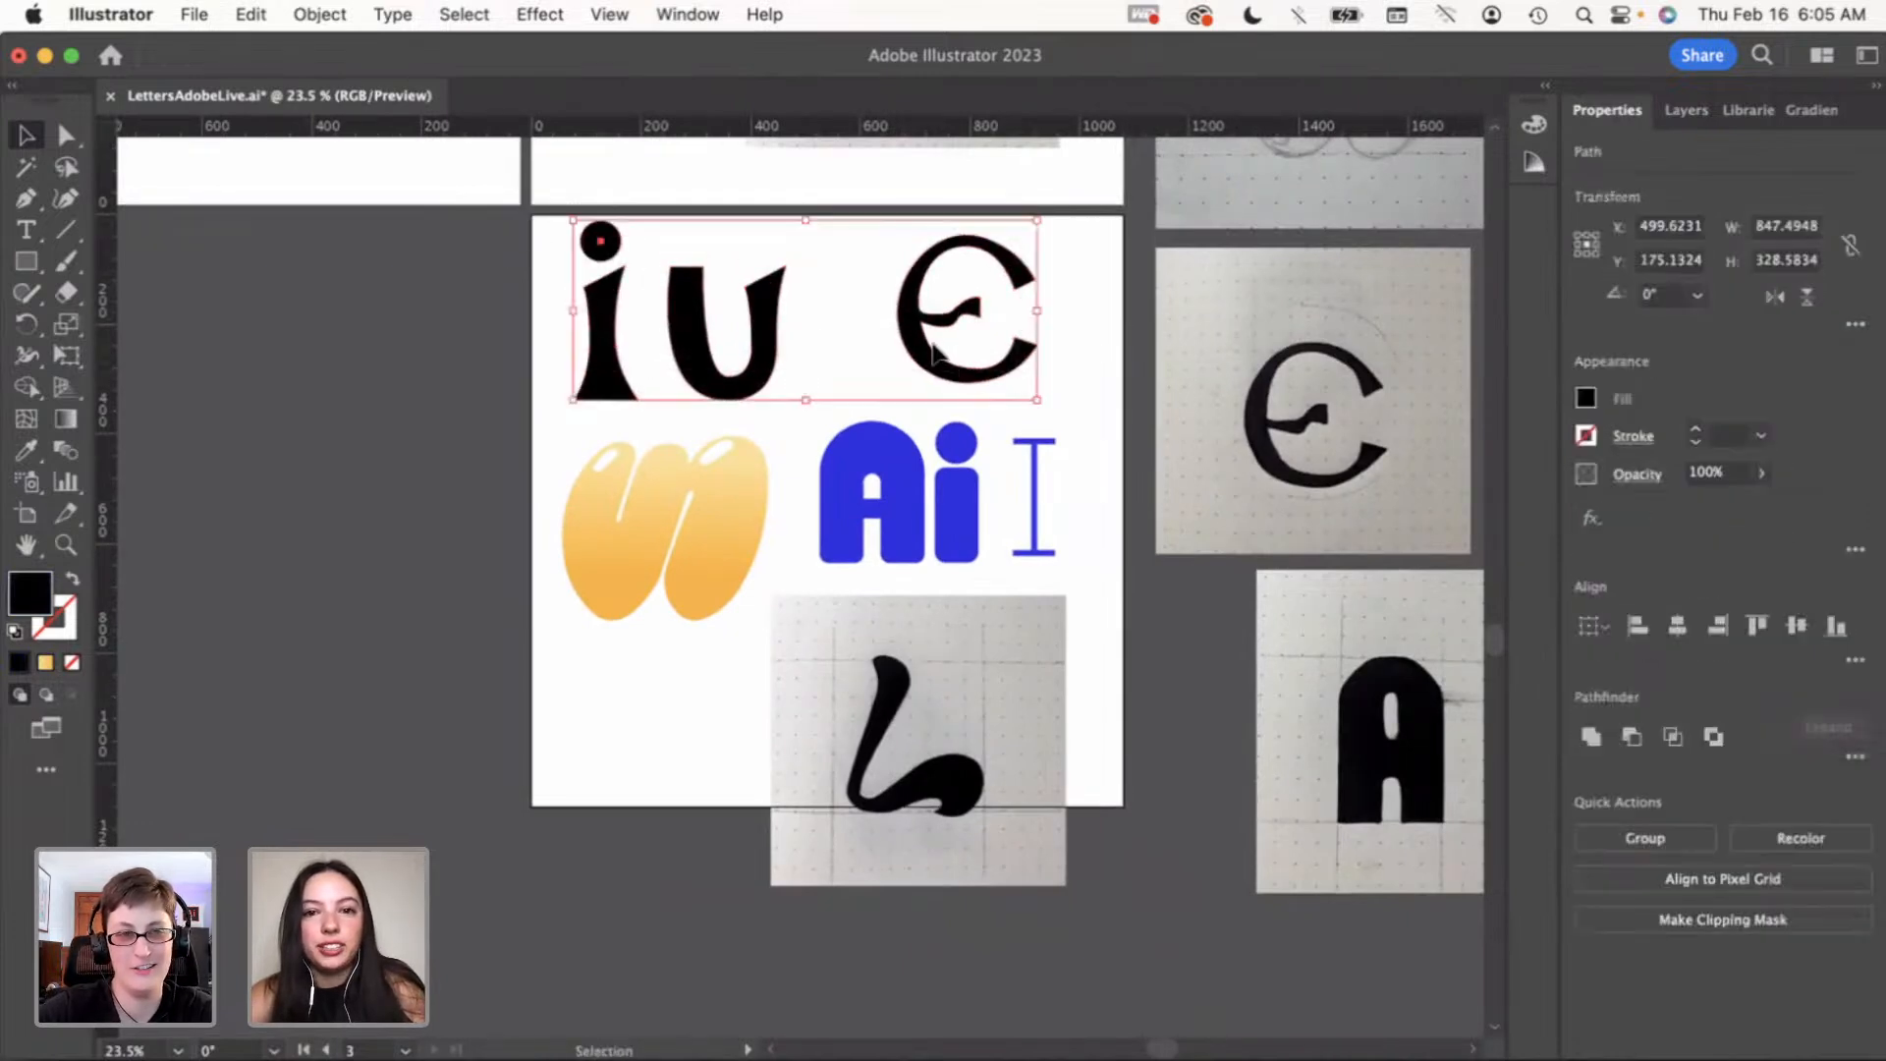
{"action": "key", "text": "shift+Up"}
{"action": "key", "text": "shift+Up"}
{"action": "key", "text": "shift+Up"}
{"action": "key", "text": "shift+Up"}
{"action": "key", "text": "shift+Up"}
Move the orange balloon W, blue Ai letters and blue I-beam together up, closer beneath the black letters
{"action": "left_click_drag", "start_coordinate": [546, 412], "coordinate": [1078, 568]}
{"action": "left_click_drag", "start_coordinate": [930, 518], "coordinate": [928, 454]}
{"action": "left_click", "coordinate": [627, 678]}
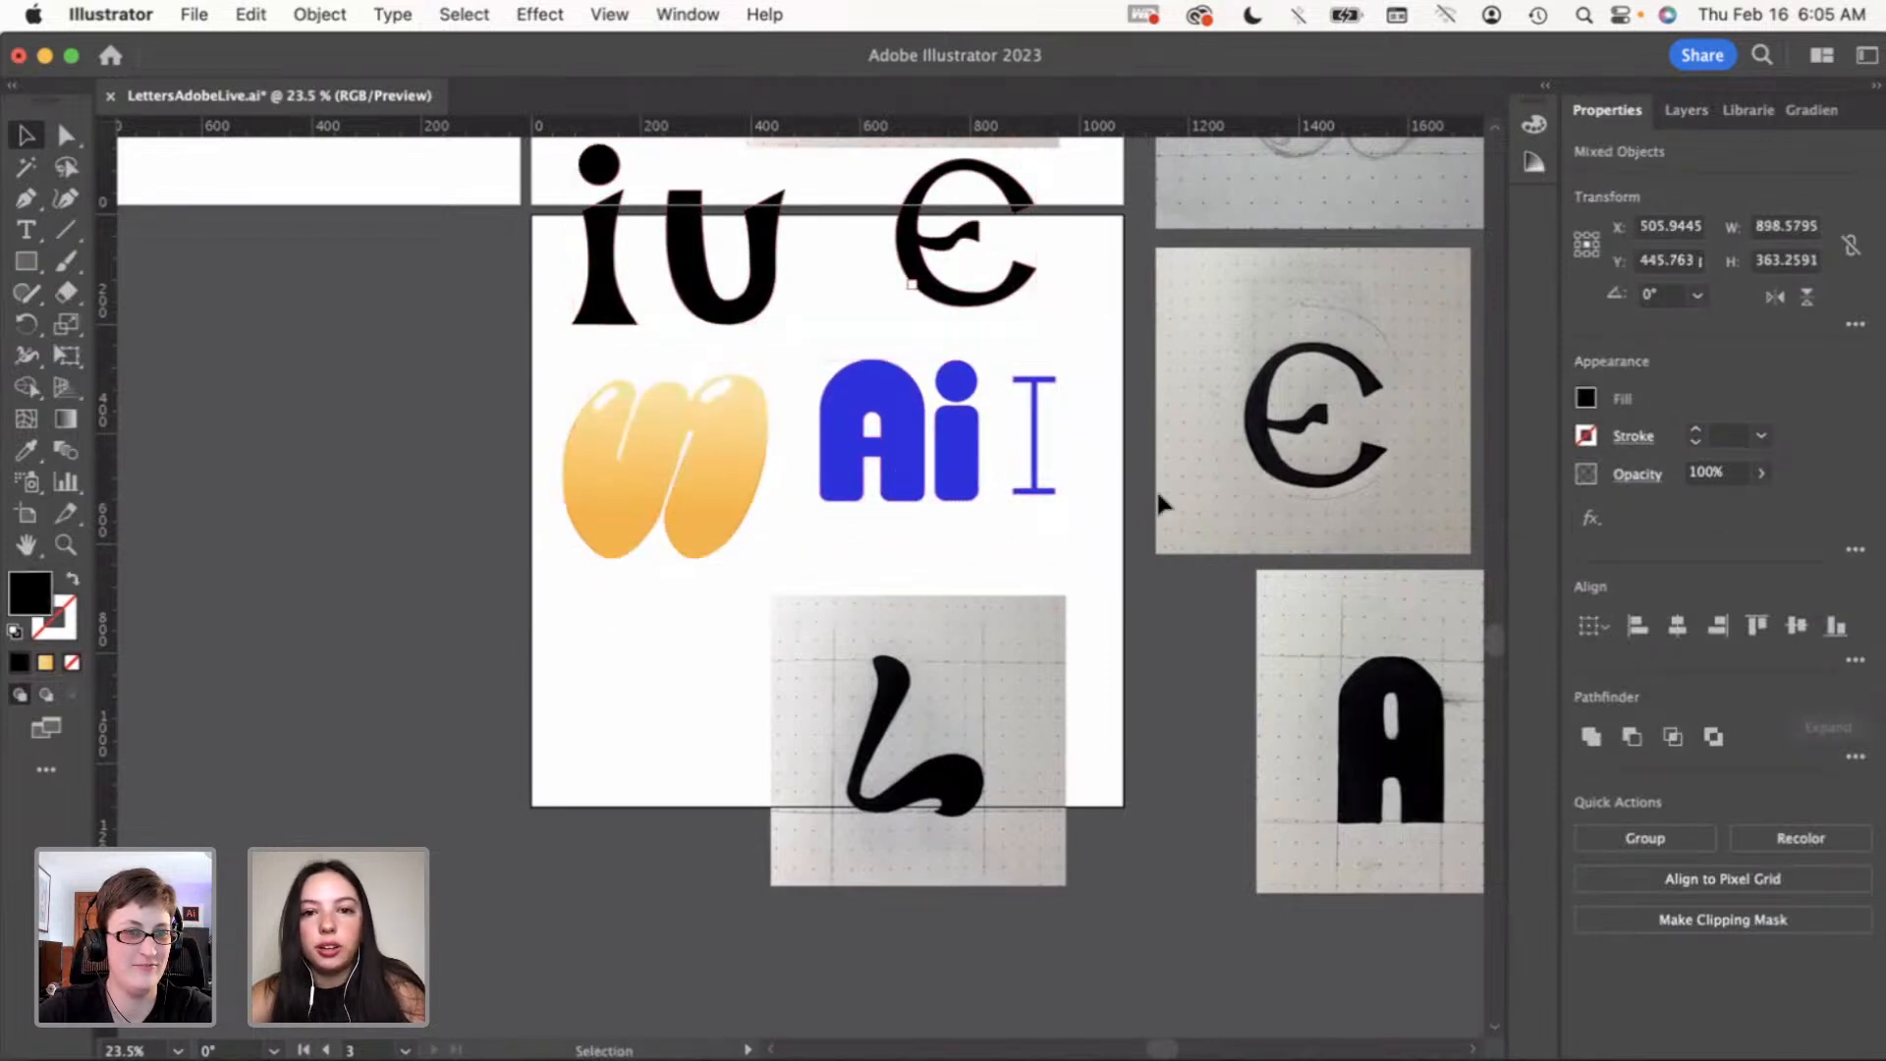
Widen Artboard 4 by extending its left edge well past the letters, keeping its height
{"action": "left_click", "coordinate": [1754, 310]}
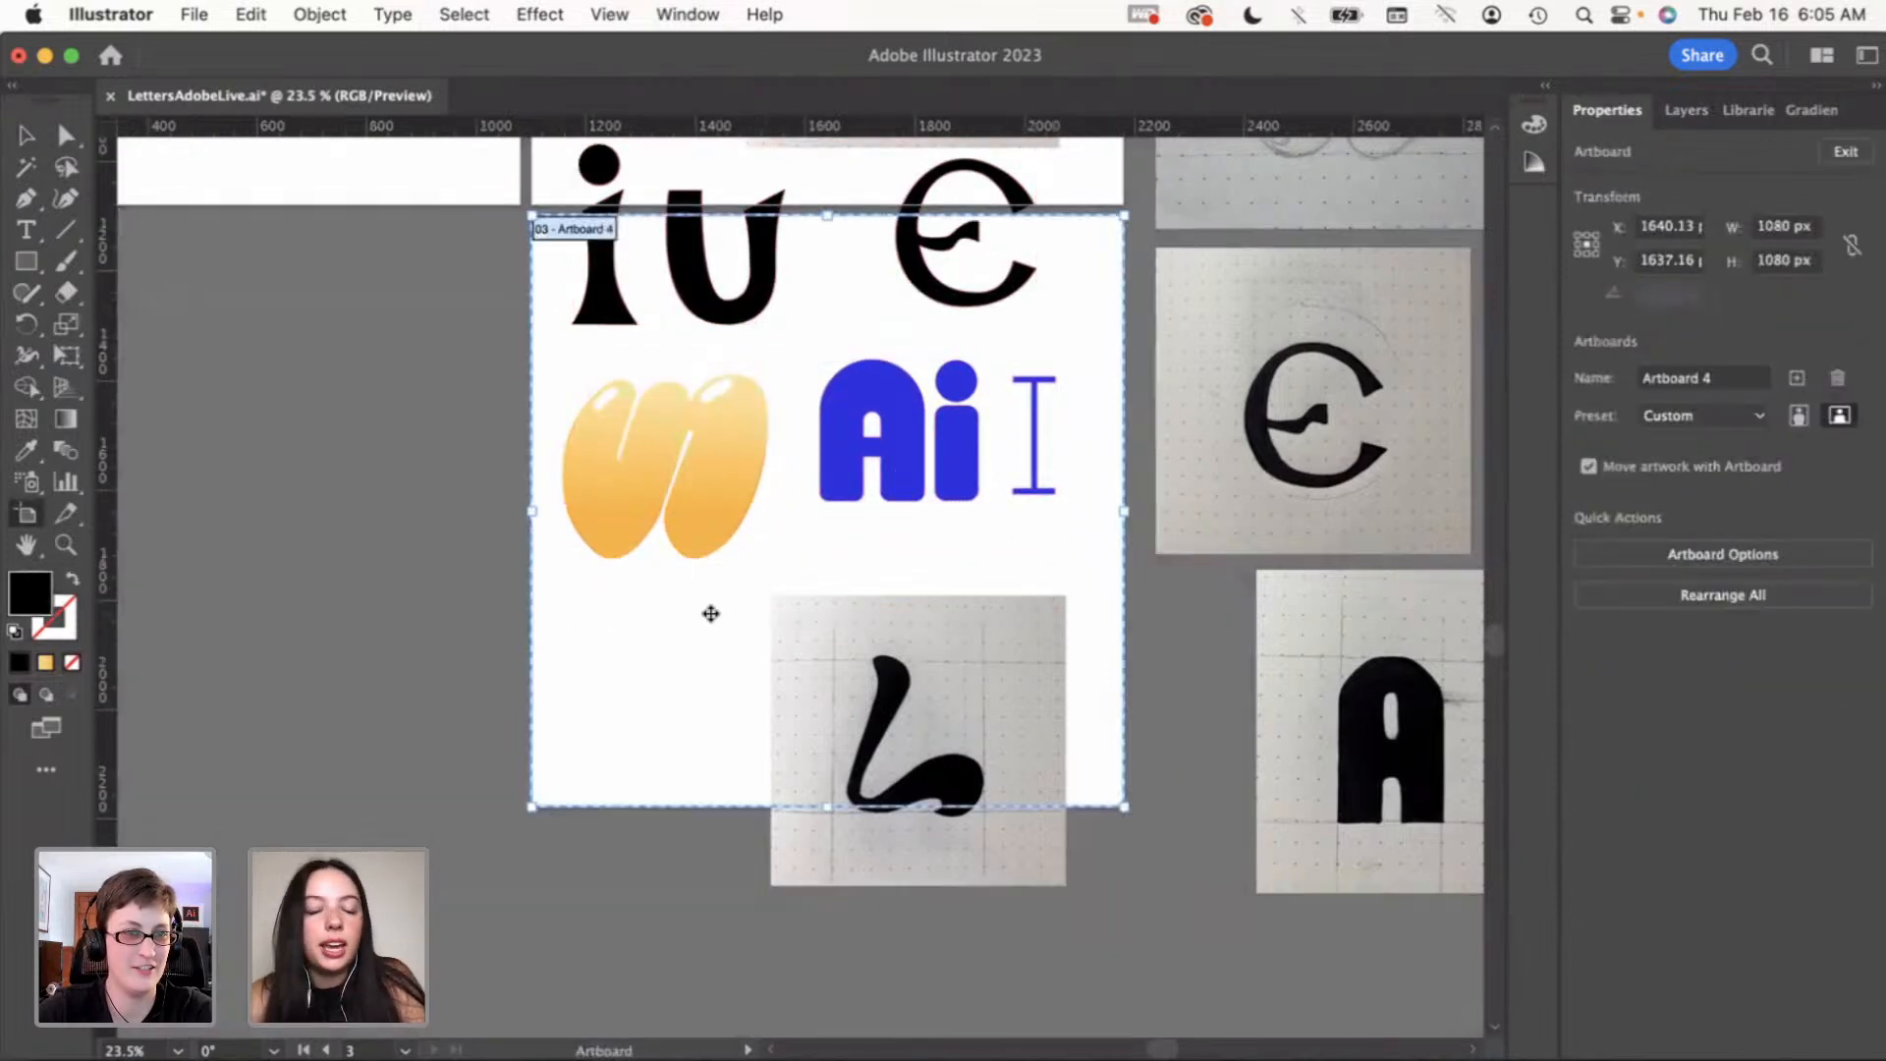
{"action": "left_click_drag", "start_coordinate": [537, 517], "coordinate": [168, 505]}
{"action": "left_click", "coordinate": [1845, 151]}
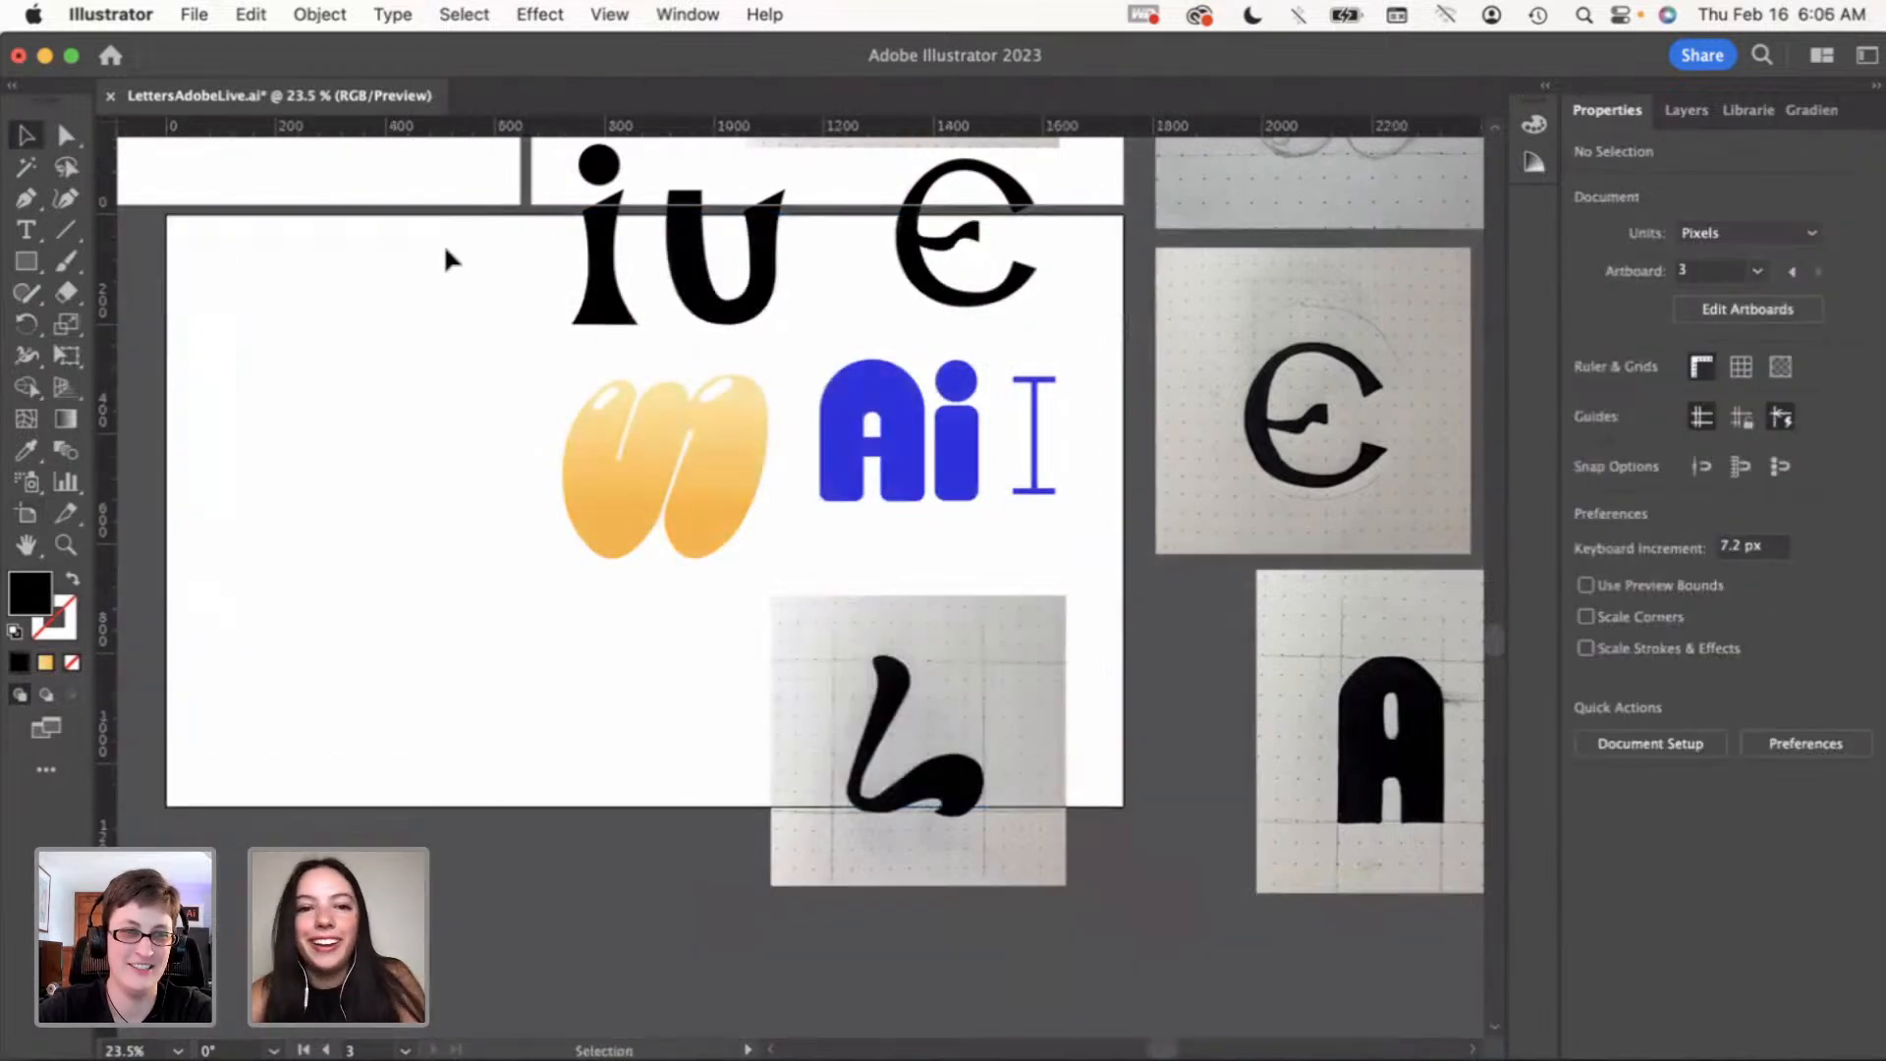
Move the black i, u and E together into the upper-left corner of the widened artboard
{"action": "scroll", "coordinate": [454, 257], "scroll_direction": "left", "scroll_amount": 2}
{"action": "scroll", "coordinate": [454, 258], "scroll_direction": "up", "scroll_amount": 1}
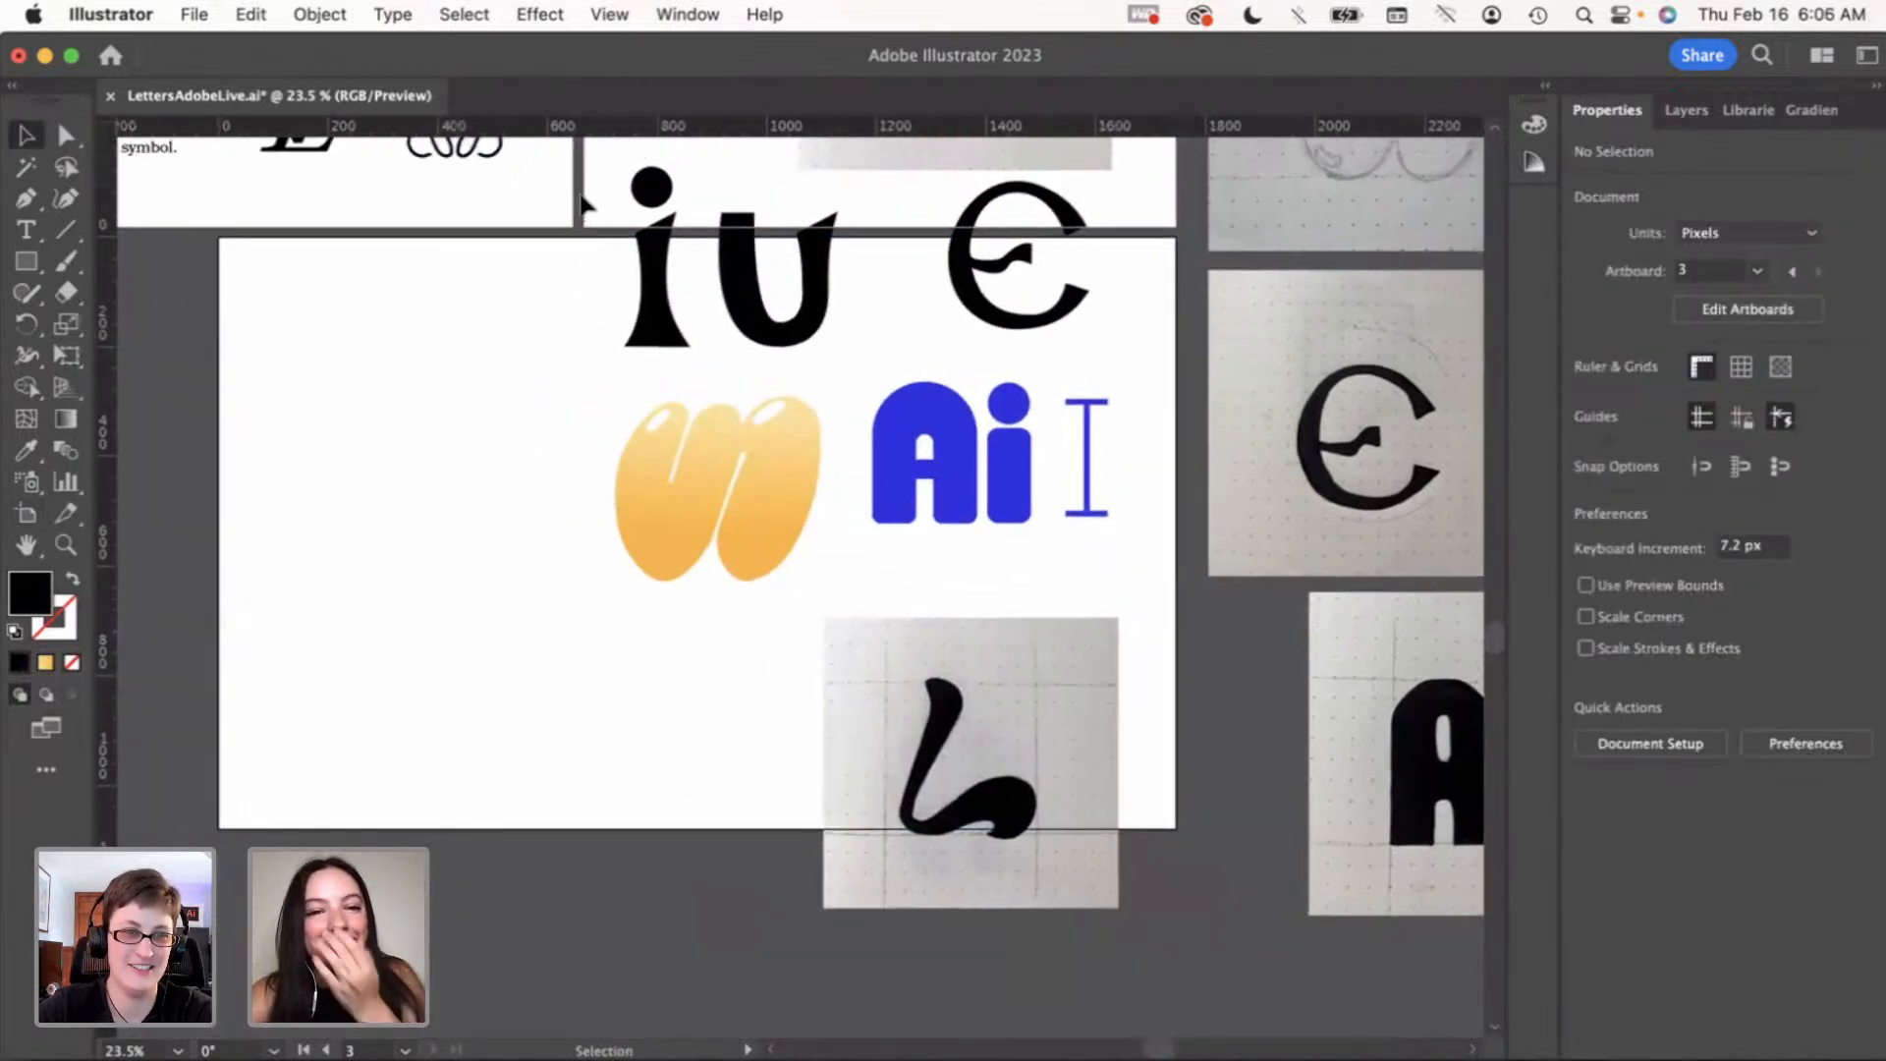
{"action": "left_click_drag", "start_coordinate": [1085, 337], "coordinate": [623, 160]}
{"action": "left_click_drag", "start_coordinate": [920, 280], "coordinate": [576, 348]}
{"action": "left_click", "coordinate": [654, 428]}
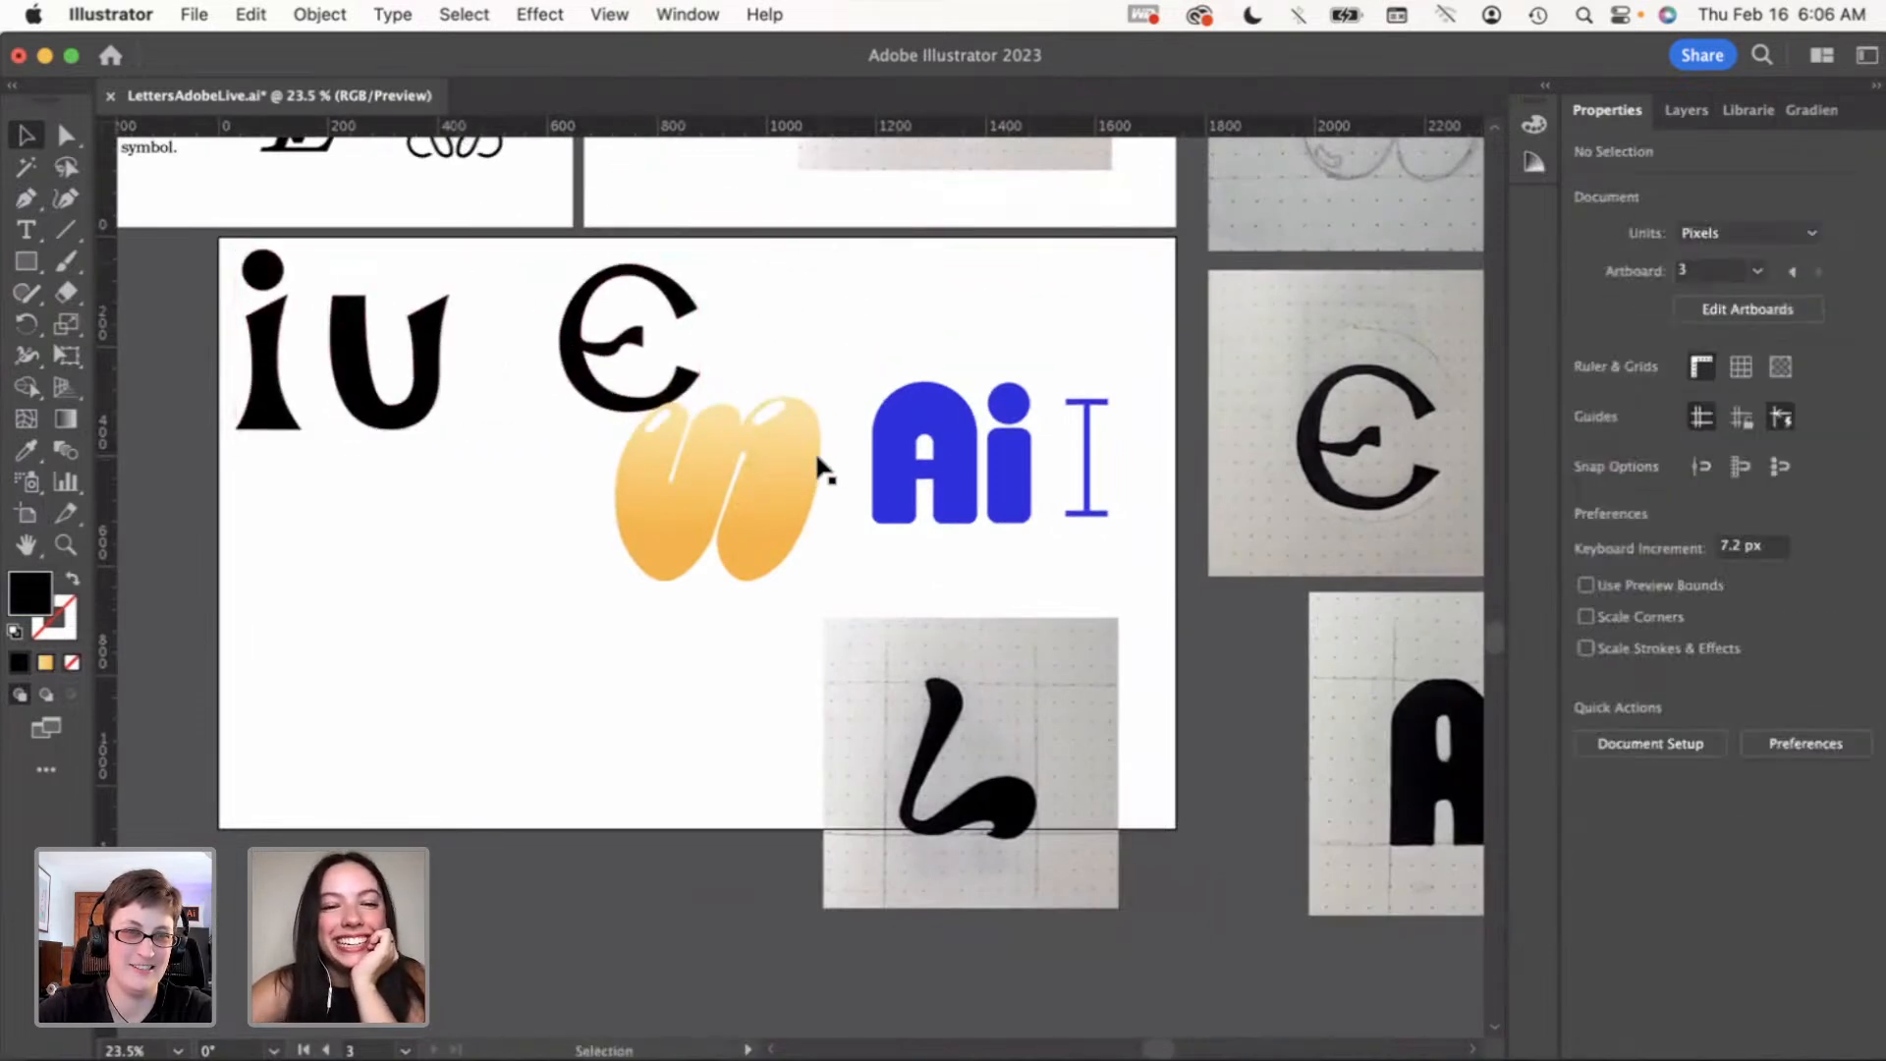
{"action": "left_click_drag", "start_coordinate": [782, 492], "coordinate": [835, 445]}
{"action": "key", "text": "super+z"}
{"action": "left_click", "coordinate": [566, 508]}
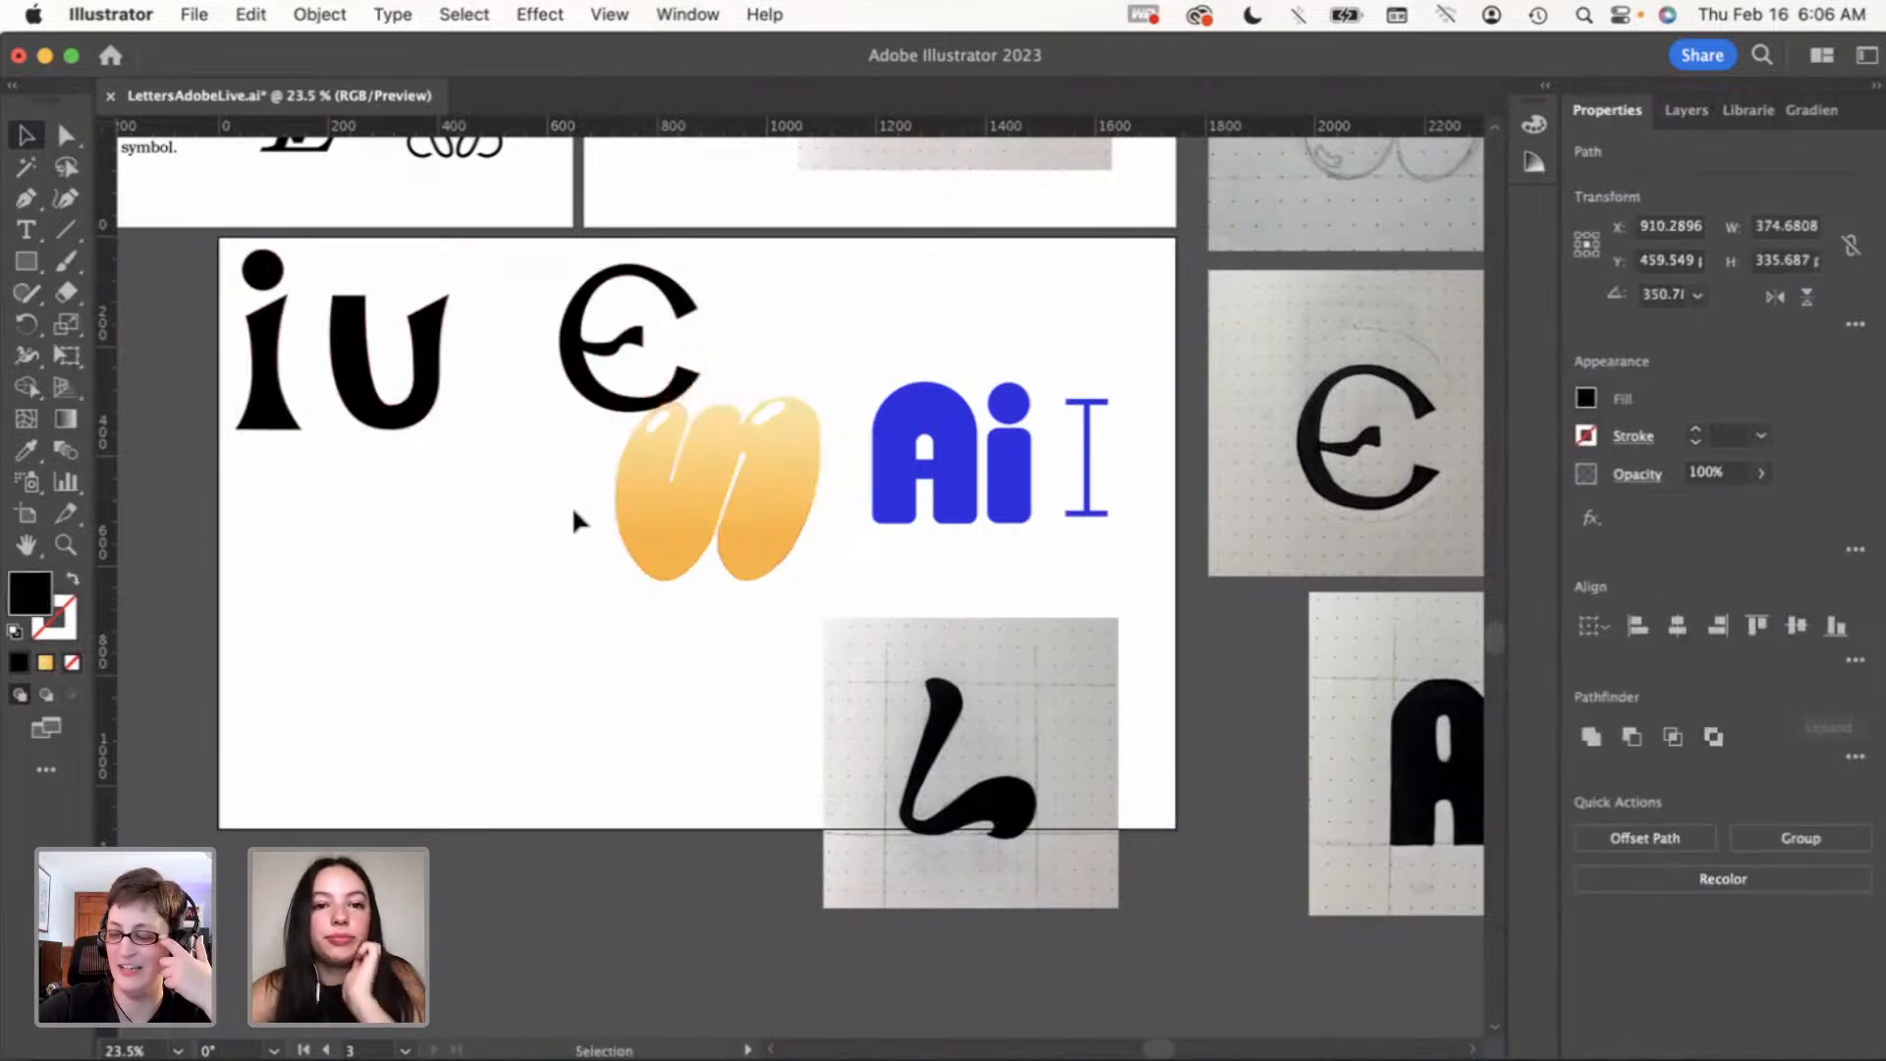
Move the whole orange balloon W up beside the black E, and the curvy letter's sketch photo fully onto the artboard below
{"action": "left_click_drag", "start_coordinate": [595, 544], "coordinate": [821, 411]}
{"action": "left_click_drag", "start_coordinate": [698, 492], "coordinate": [788, 357]}
{"action": "left_click", "coordinate": [769, 539]}
{"action": "left_click_drag", "start_coordinate": [975, 680], "coordinate": [598, 548]}
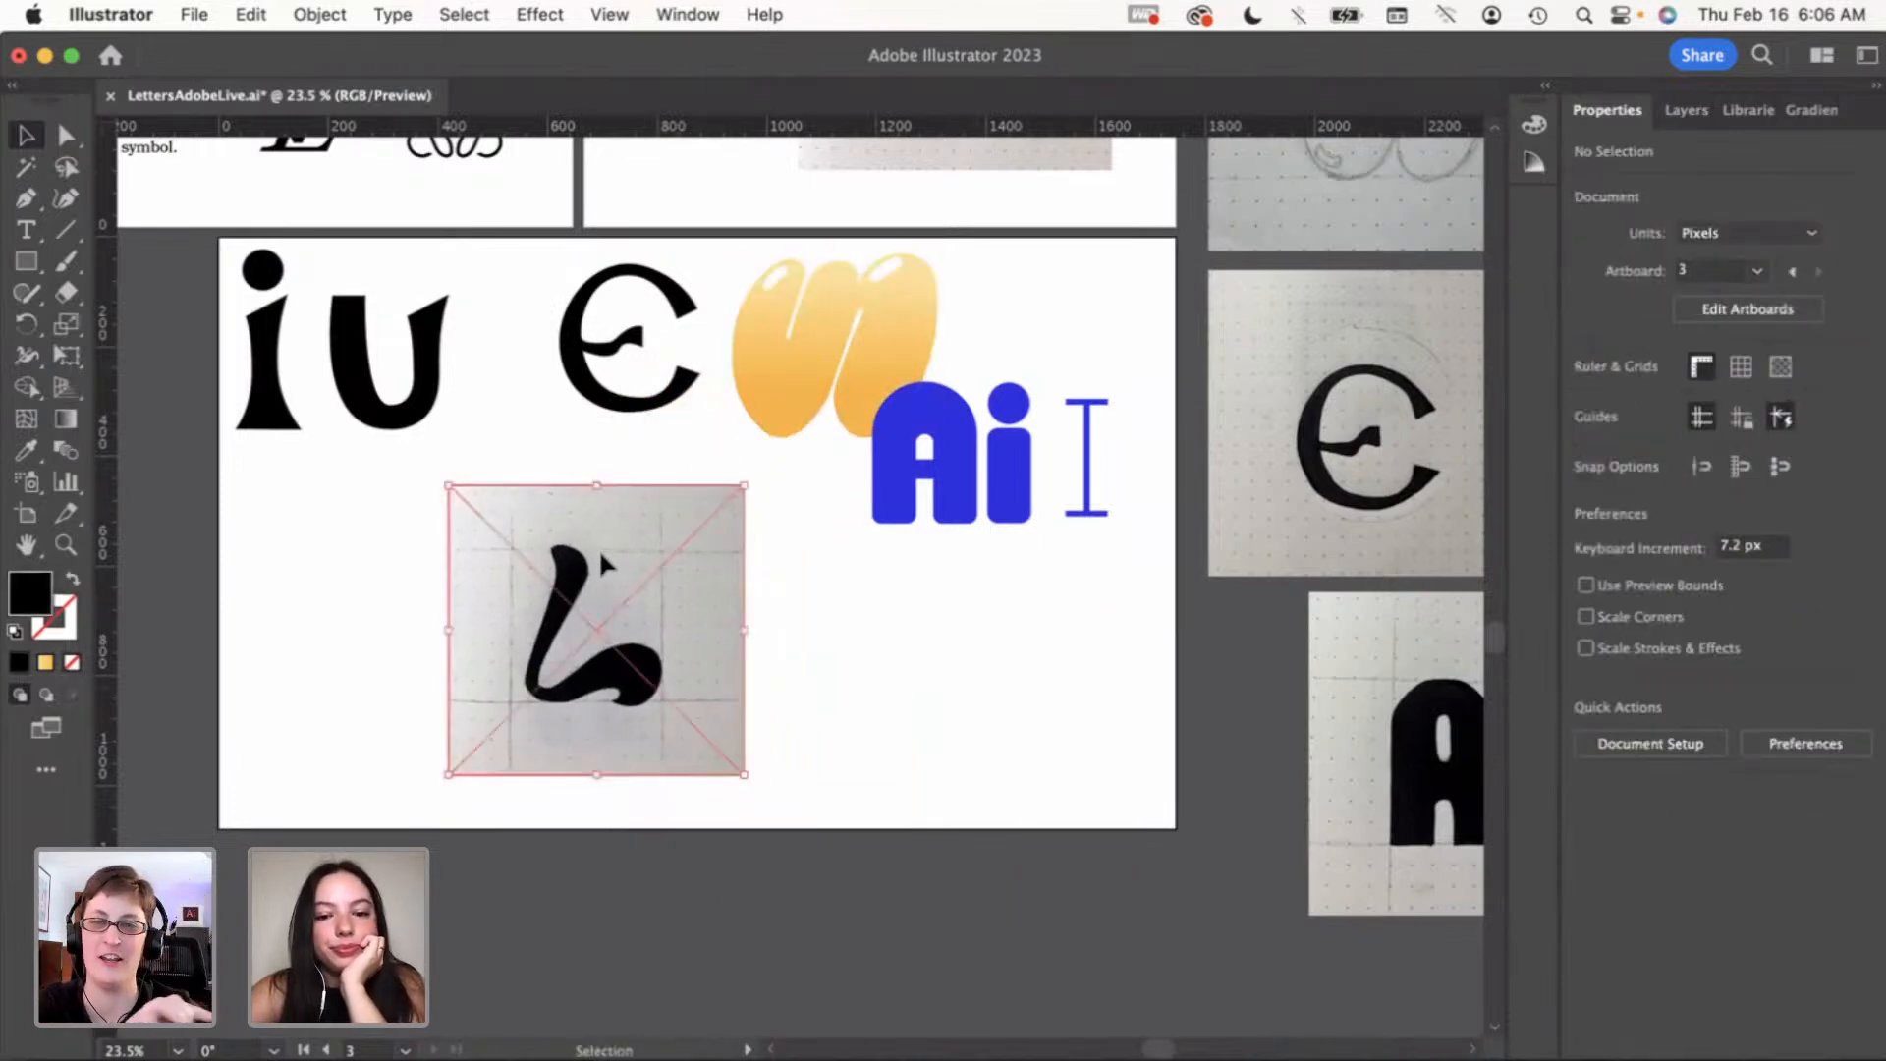
{"action": "left_click", "coordinate": [843, 670]}
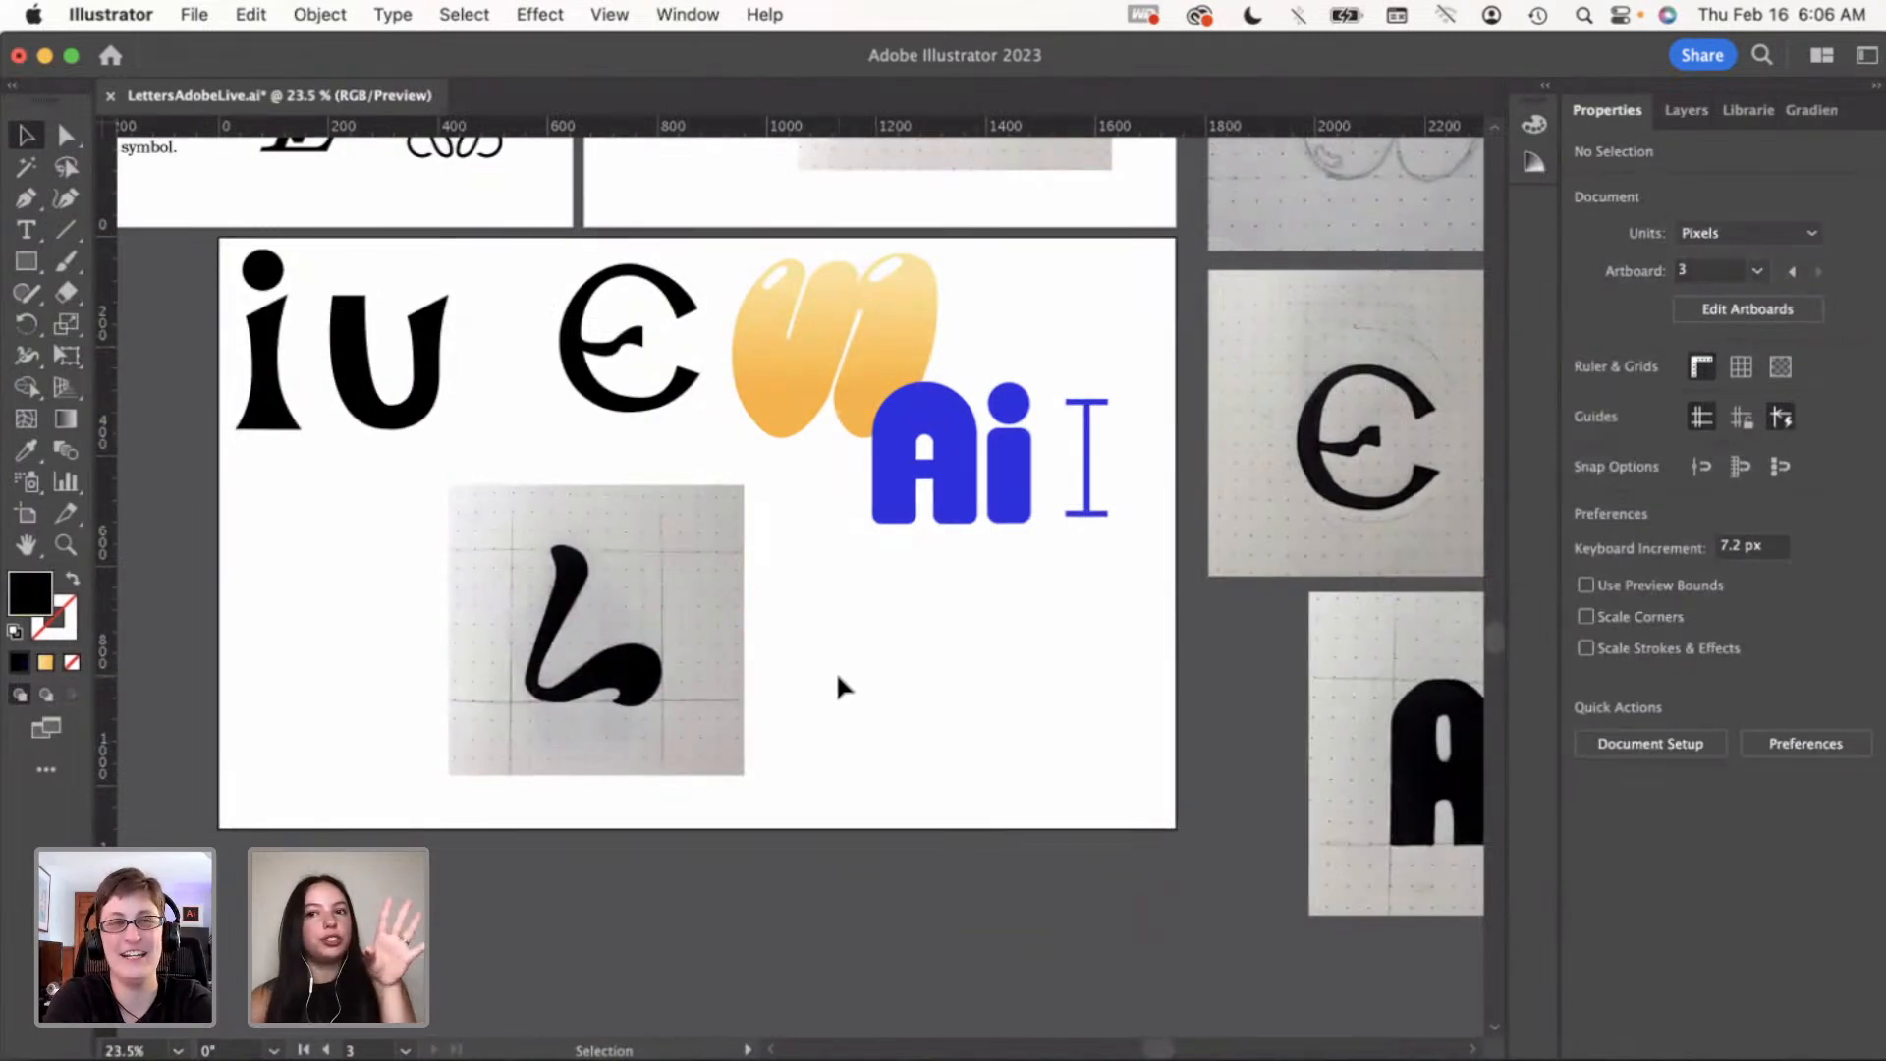
Choose the Pen tool for tracing the curvy letter in the sketch photo
{"action": "scroll", "coordinate": [444, 751], "scroll_direction": "up", "scroll_amount": 3}
{"action": "scroll", "coordinate": [447, 758], "scroll_direction": "up", "scroll_amount": 3}
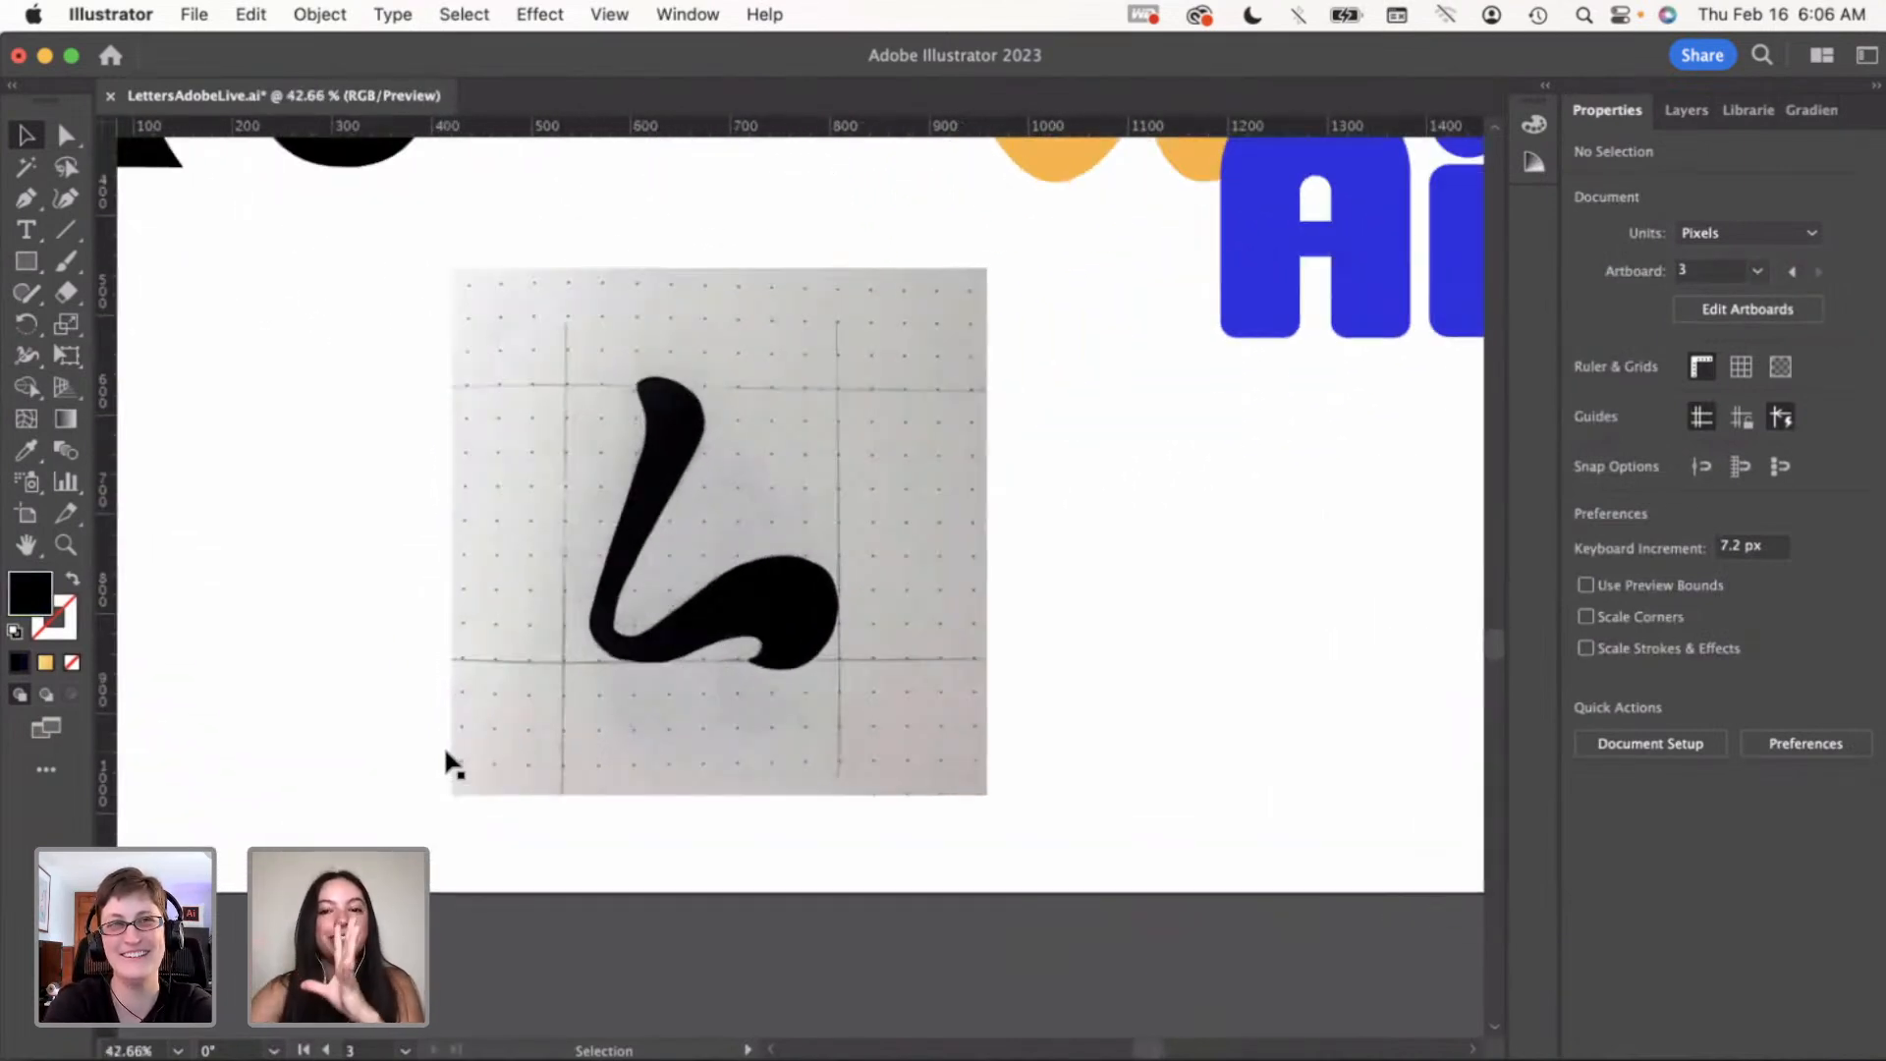
{"action": "left_click", "coordinate": [26, 198]}
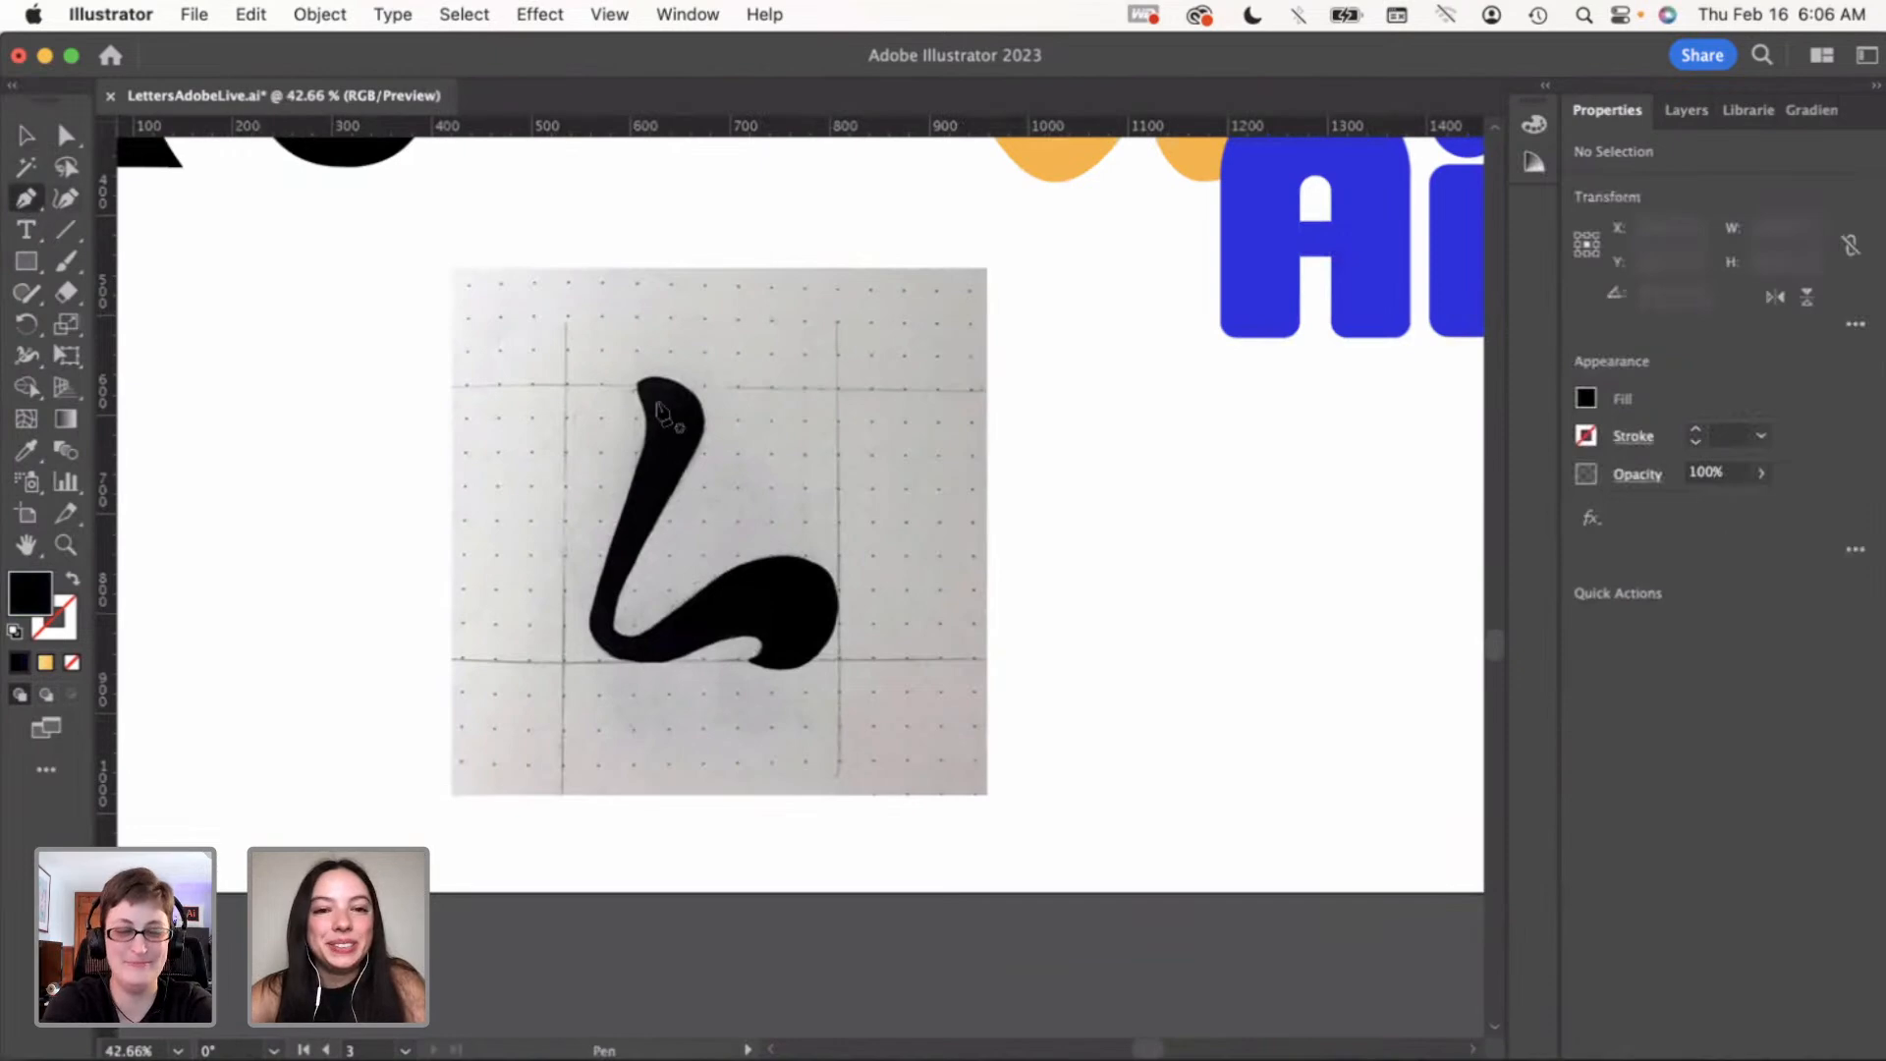
Start tracing the curvy letter with the Pen tool from its top tip over the shoulder and down the inner stem
{"action": "left_click", "coordinate": [640, 378]}
{"action": "left_click_drag", "start_coordinate": [701, 419], "coordinate": [702, 467]}
{"action": "left_click_drag", "start_coordinate": [623, 589], "coordinate": [618, 620]}
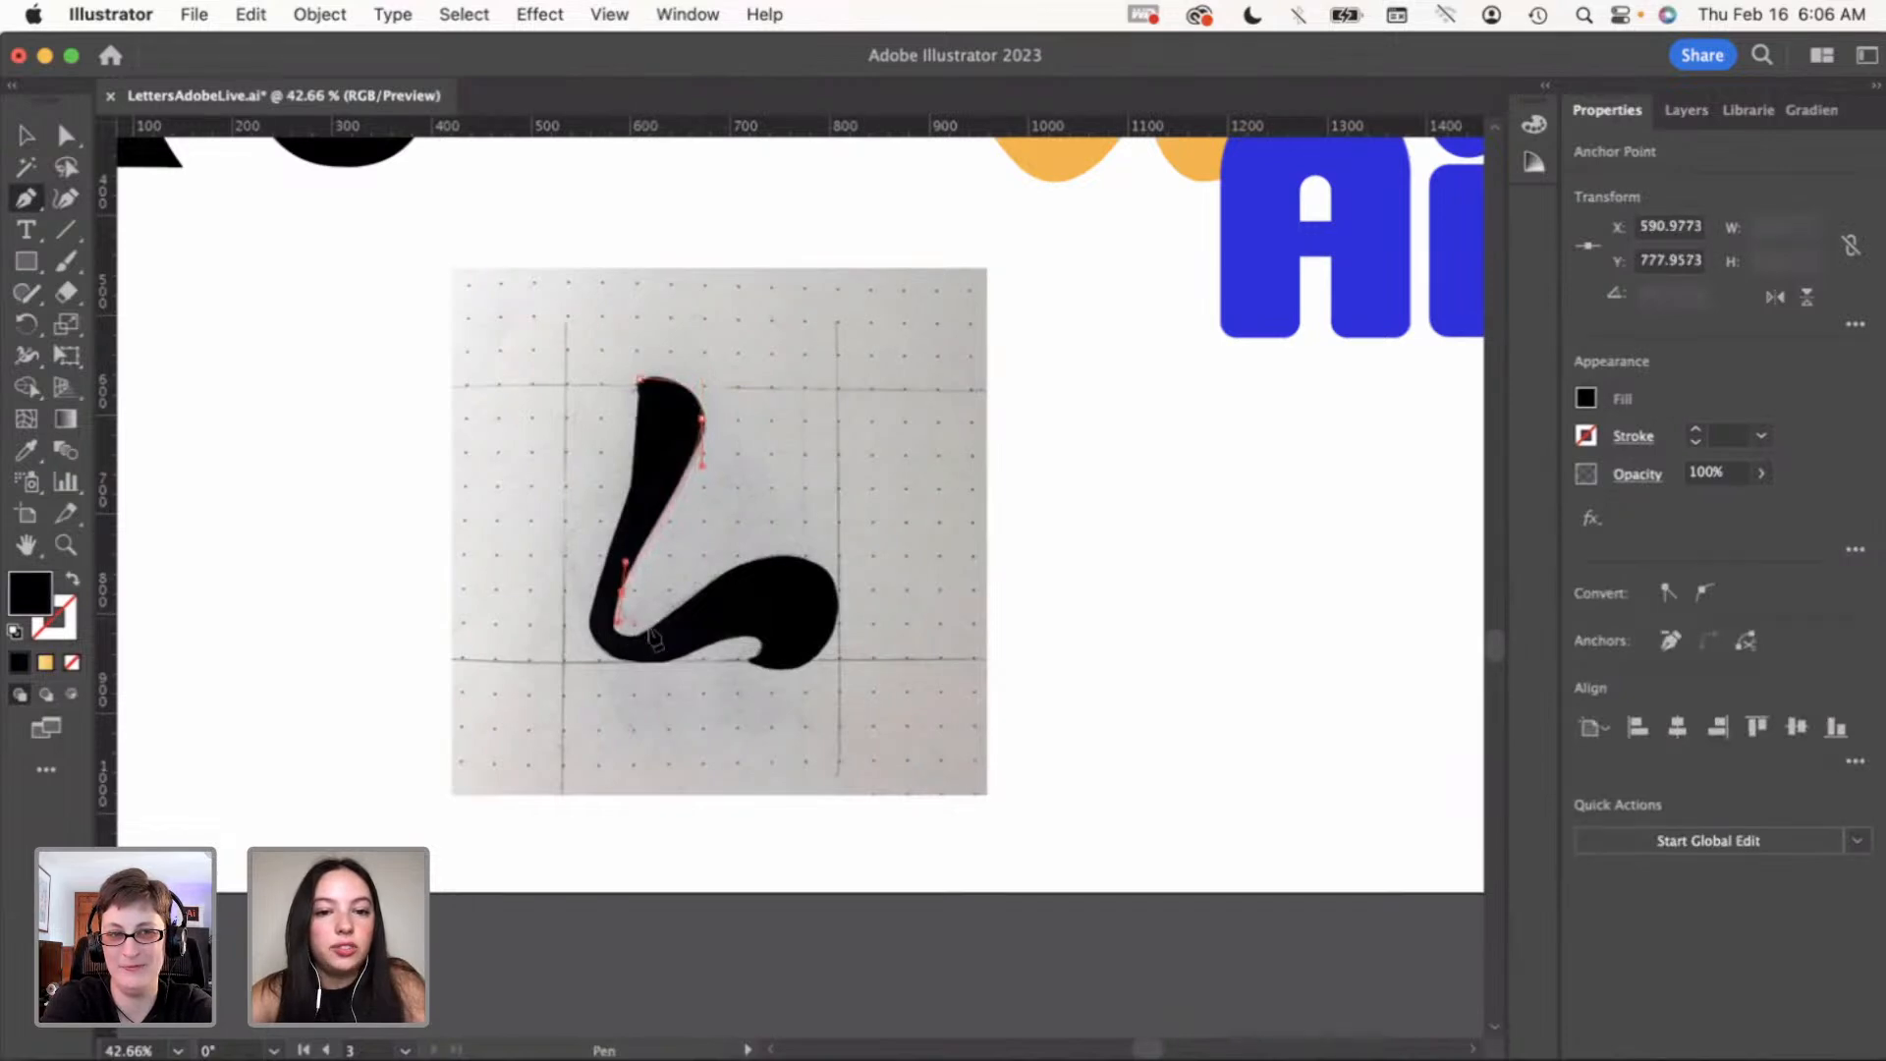
Give the started path no fill and a purple a942e5 stroke
{"action": "left_click", "coordinate": [72, 580]}
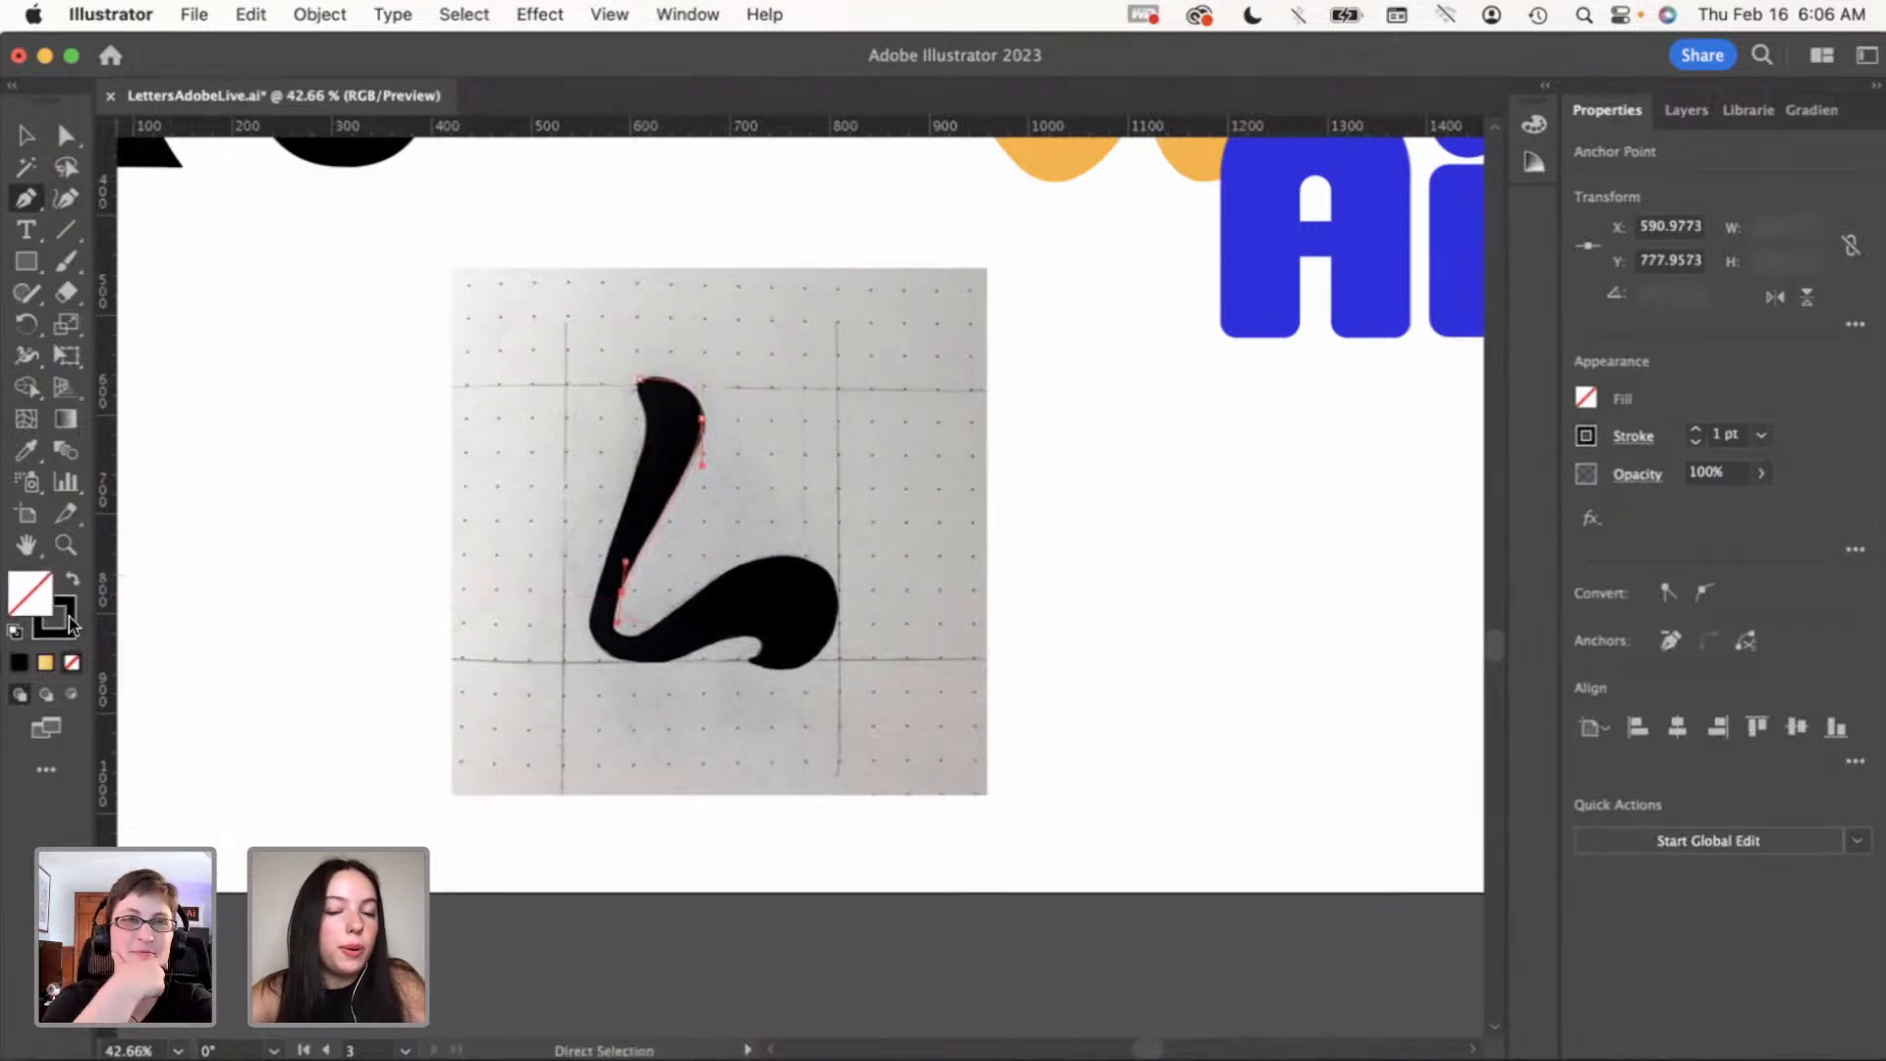
{"action": "double_click", "coordinate": [69, 616]}
{"action": "left_click", "coordinate": [1361, 491]}
{"action": "left_click", "coordinate": [1751, 469]}
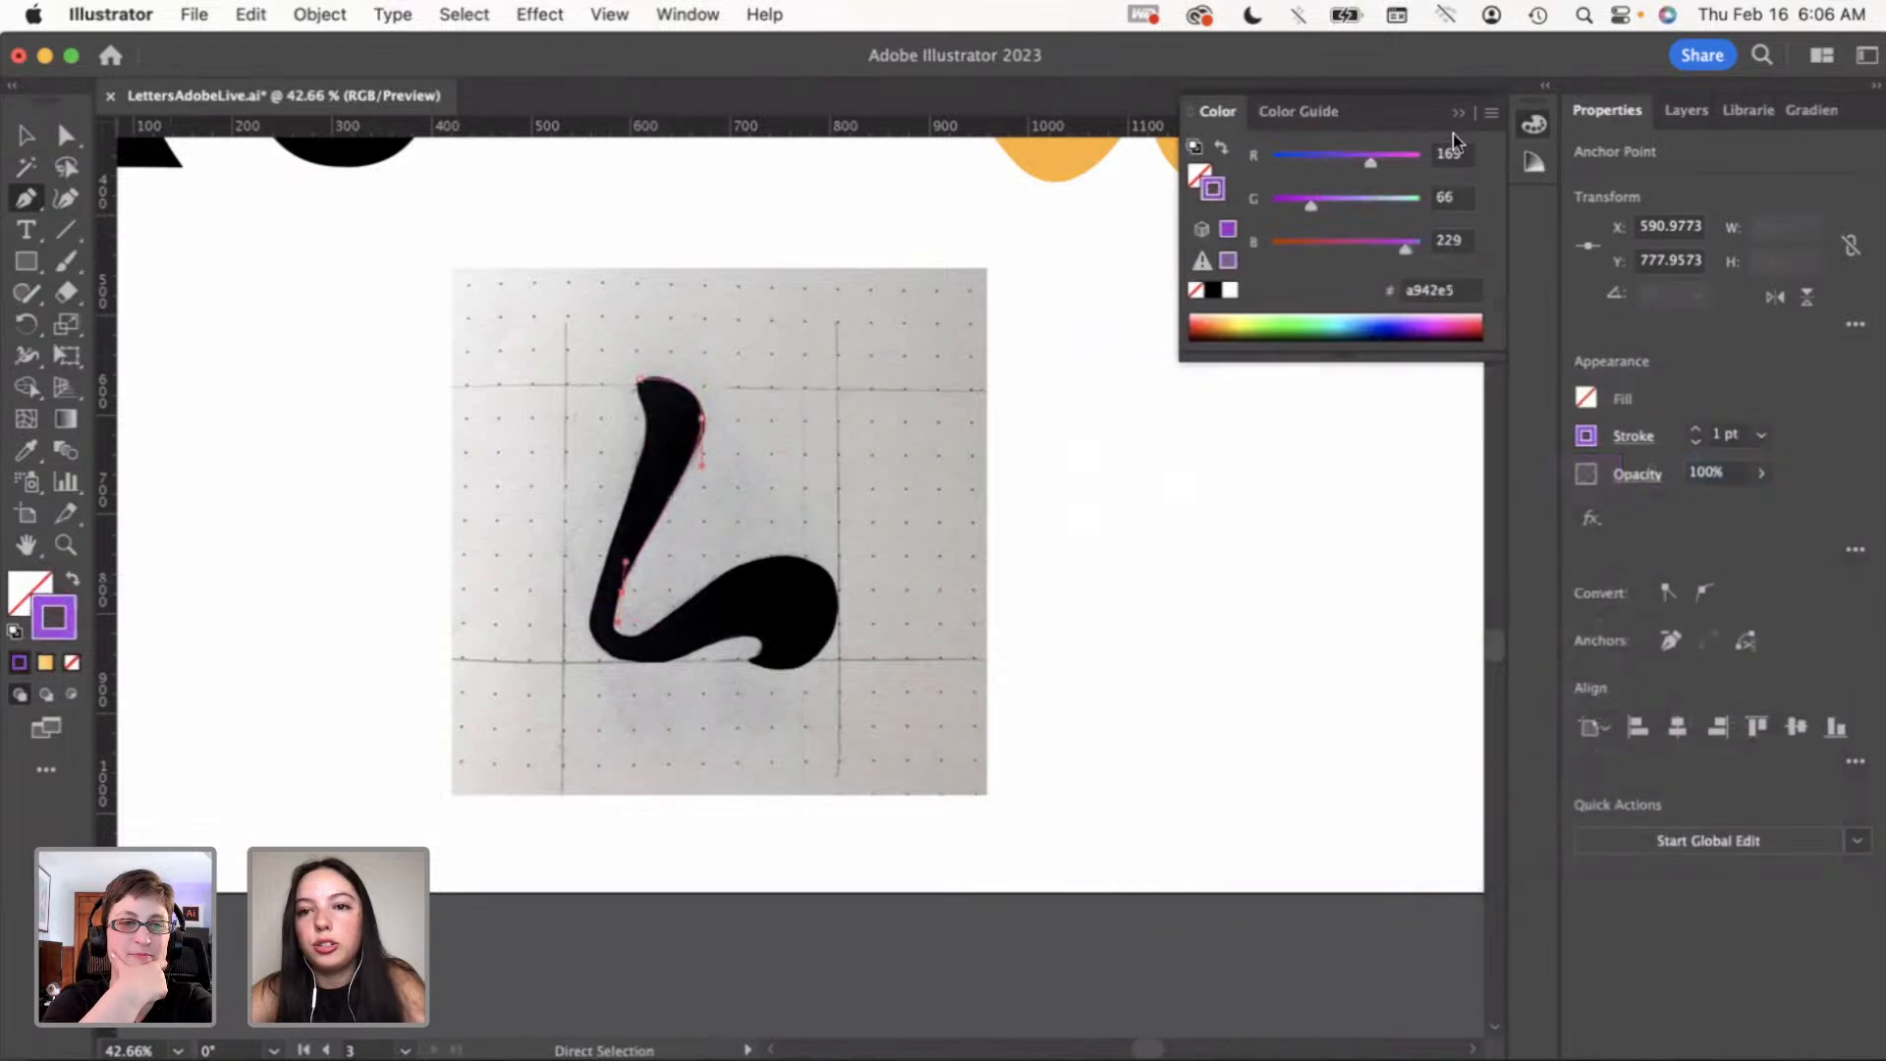
{"action": "left_click", "coordinate": [1457, 111]}
Try continuing the path from the inner stem up toward the bulb, and undo the whole started path with its colours
{"action": "left_click_drag", "start_coordinate": [706, 589], "coordinate": [794, 526]}
{"action": "key", "text": "super+z"}
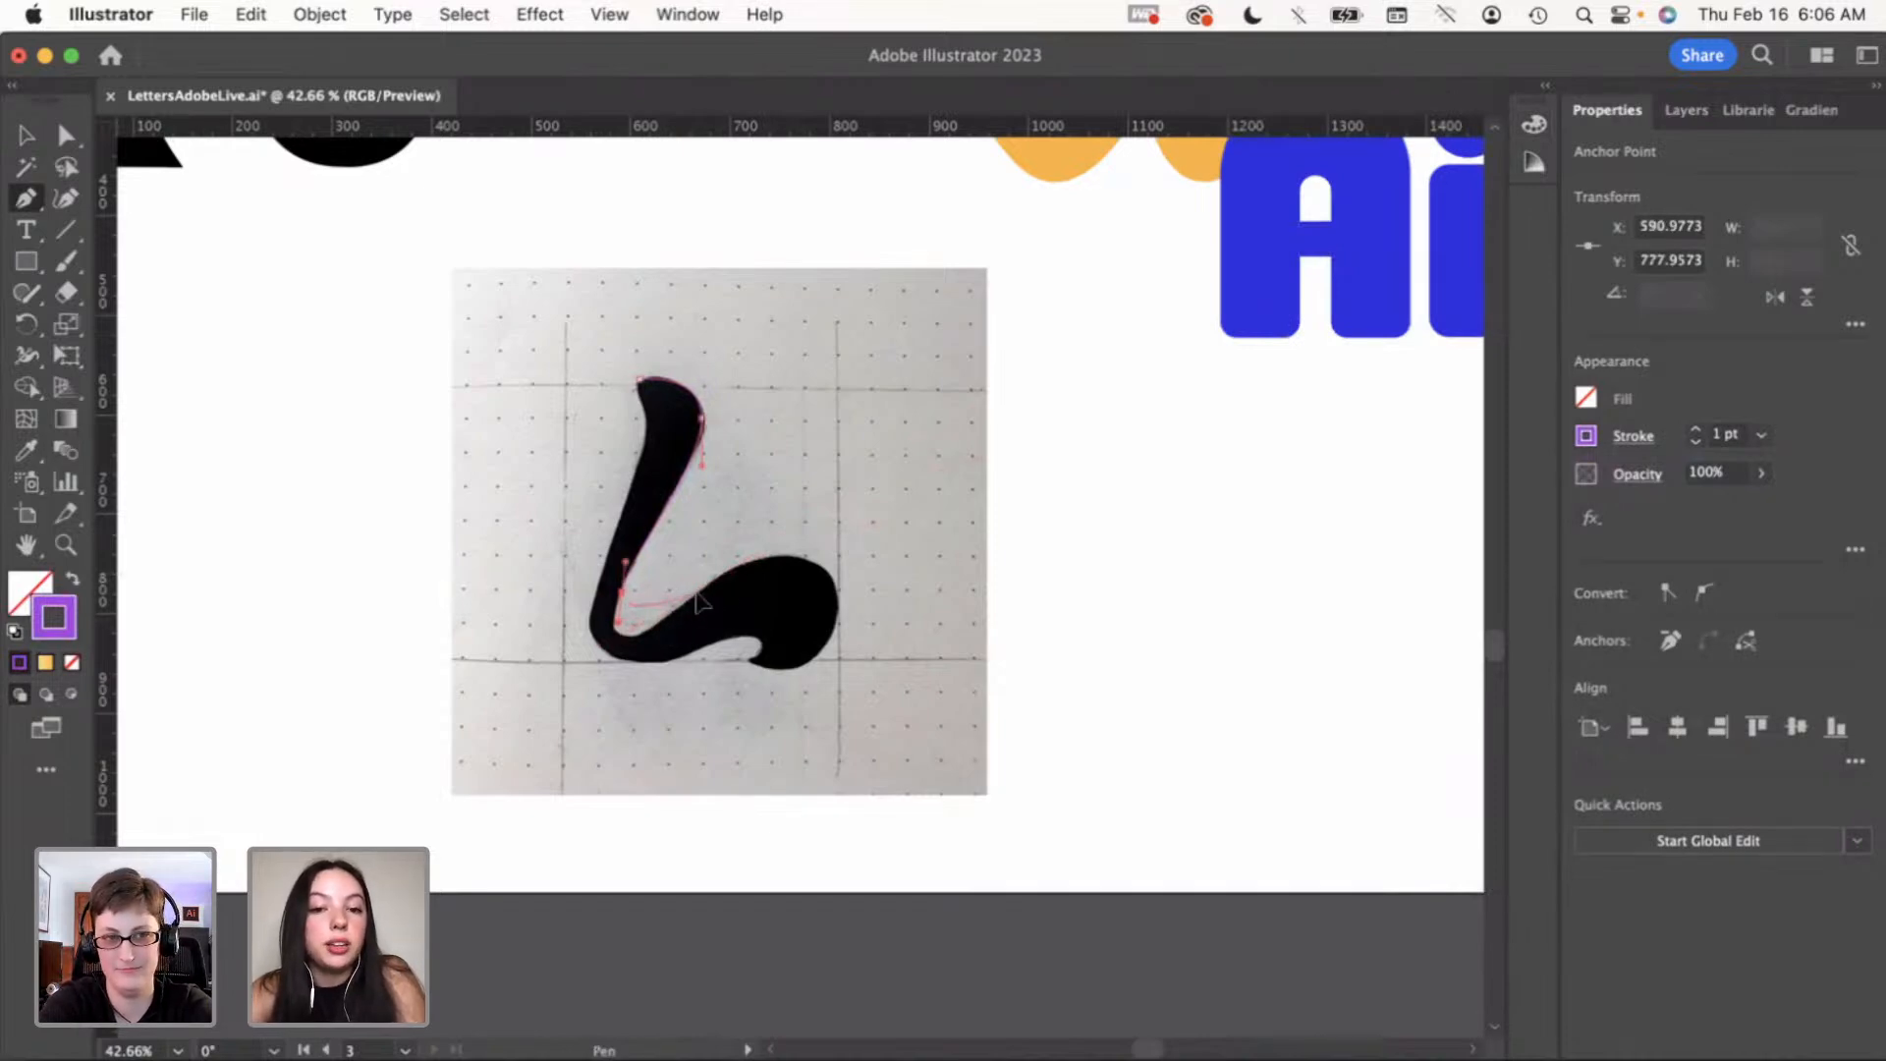
{"action": "left_click_drag", "start_coordinate": [699, 590], "coordinate": [795, 528]}
{"action": "key", "text": "super+z"}
{"action": "key", "text": "super+z"}
{"action": "key", "text": "super+z"}
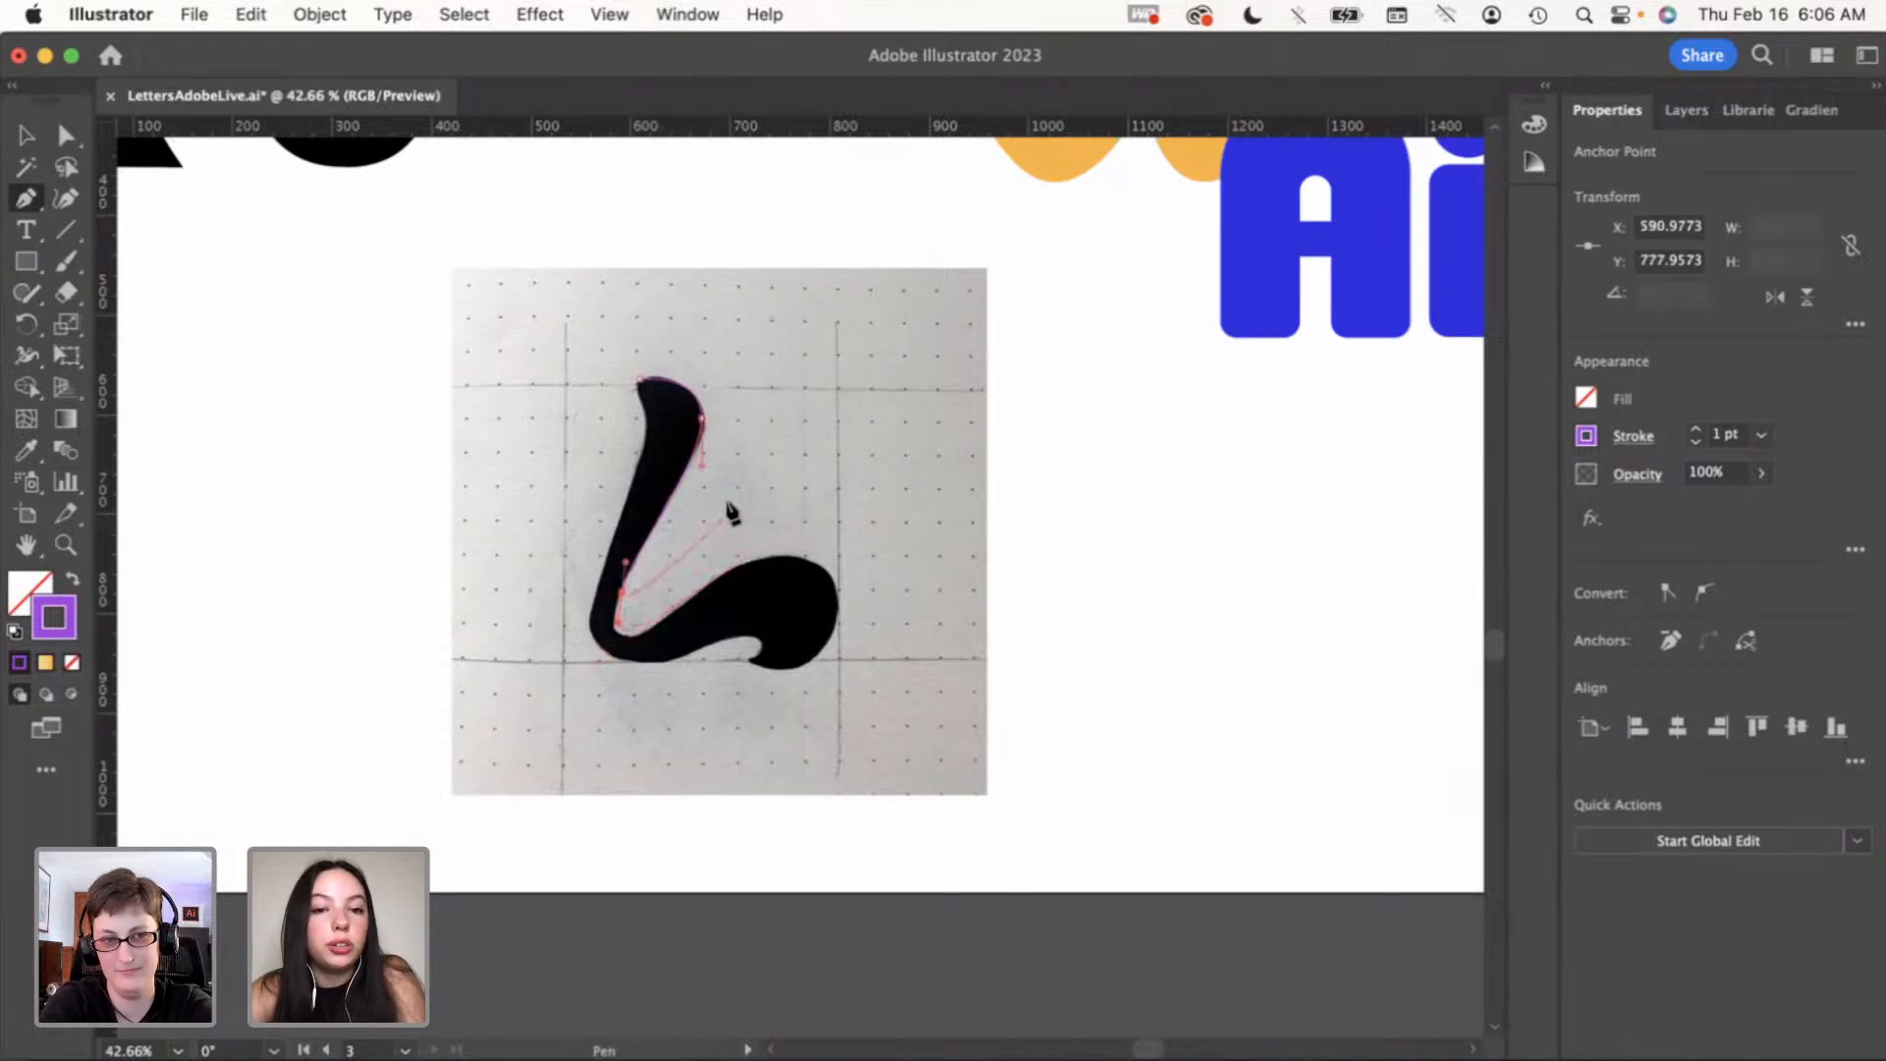
{"action": "key", "text": "super+z"}
{"action": "key", "text": "super+z"}
{"action": "key", "text": "super+z"}
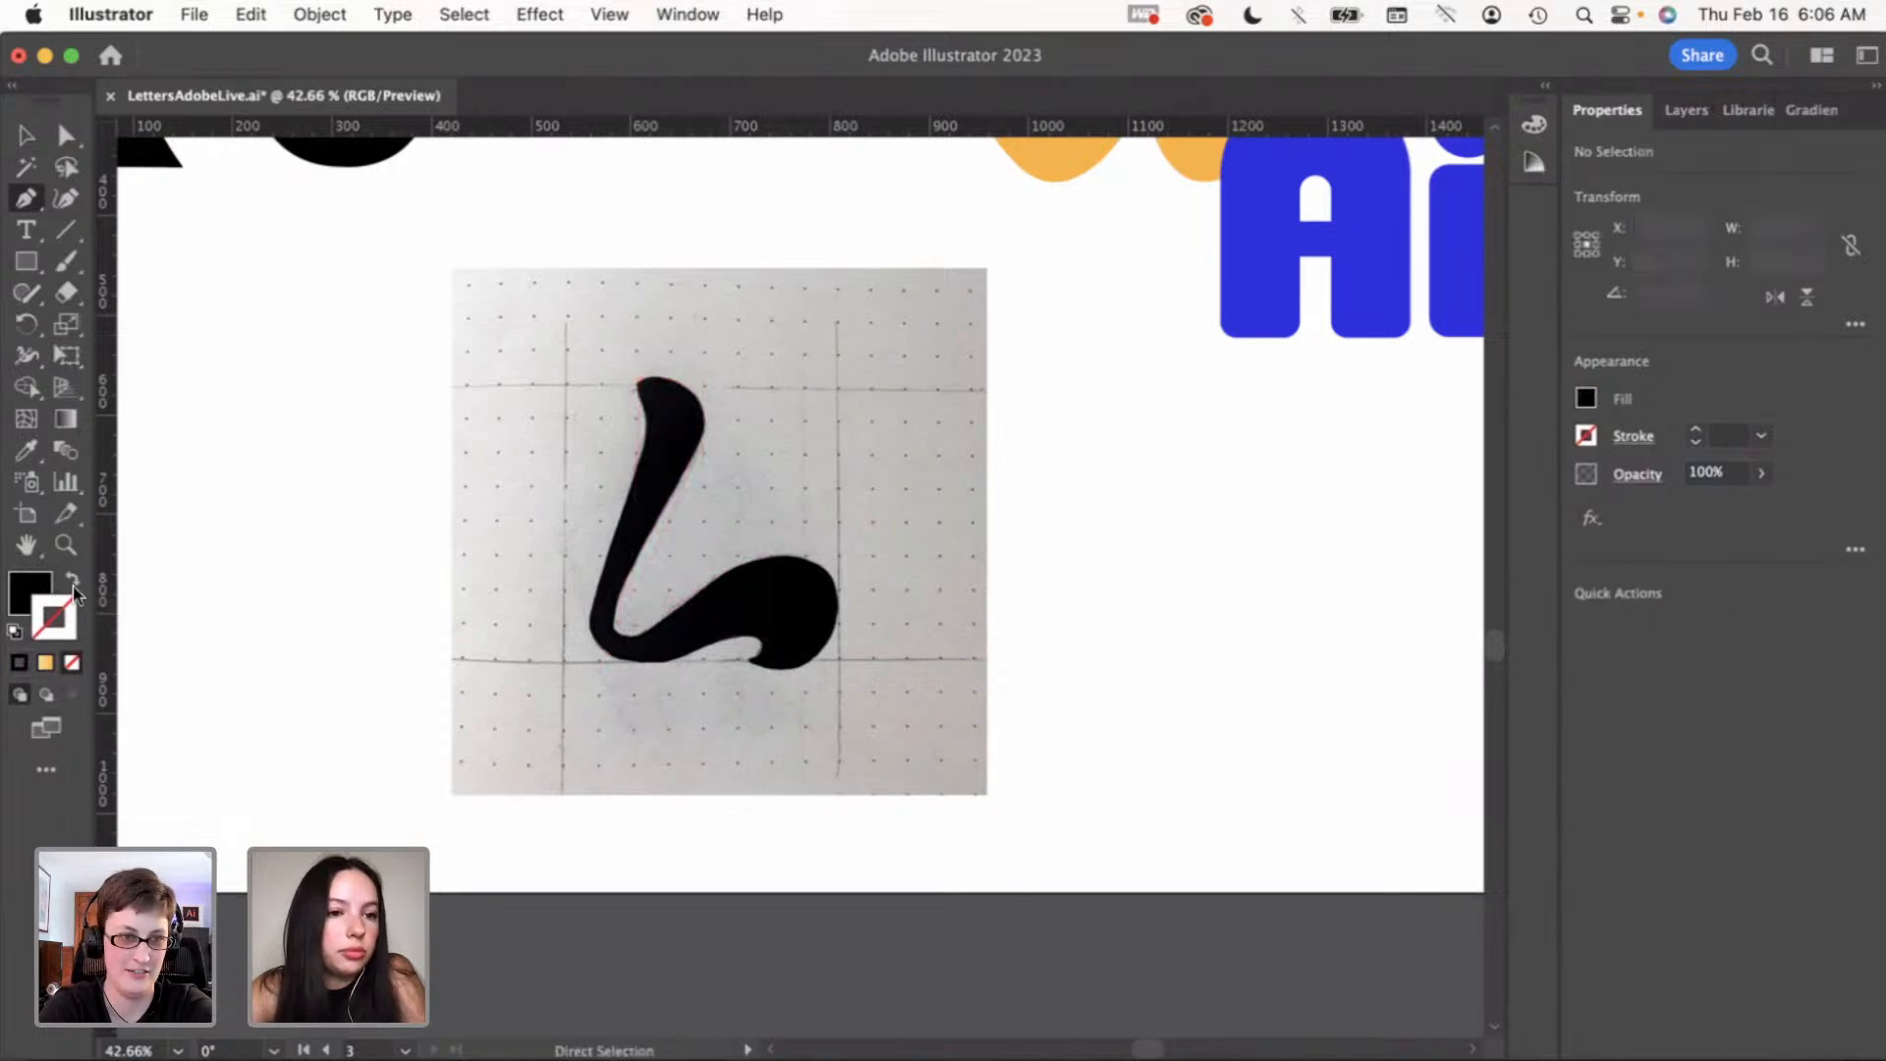
Set no fill and a purple a337e2 stroke for the new path
{"action": "left_click", "coordinate": [74, 586]}
{"action": "double_click", "coordinate": [70, 601]}
{"action": "left_click", "coordinate": [1372, 492]}
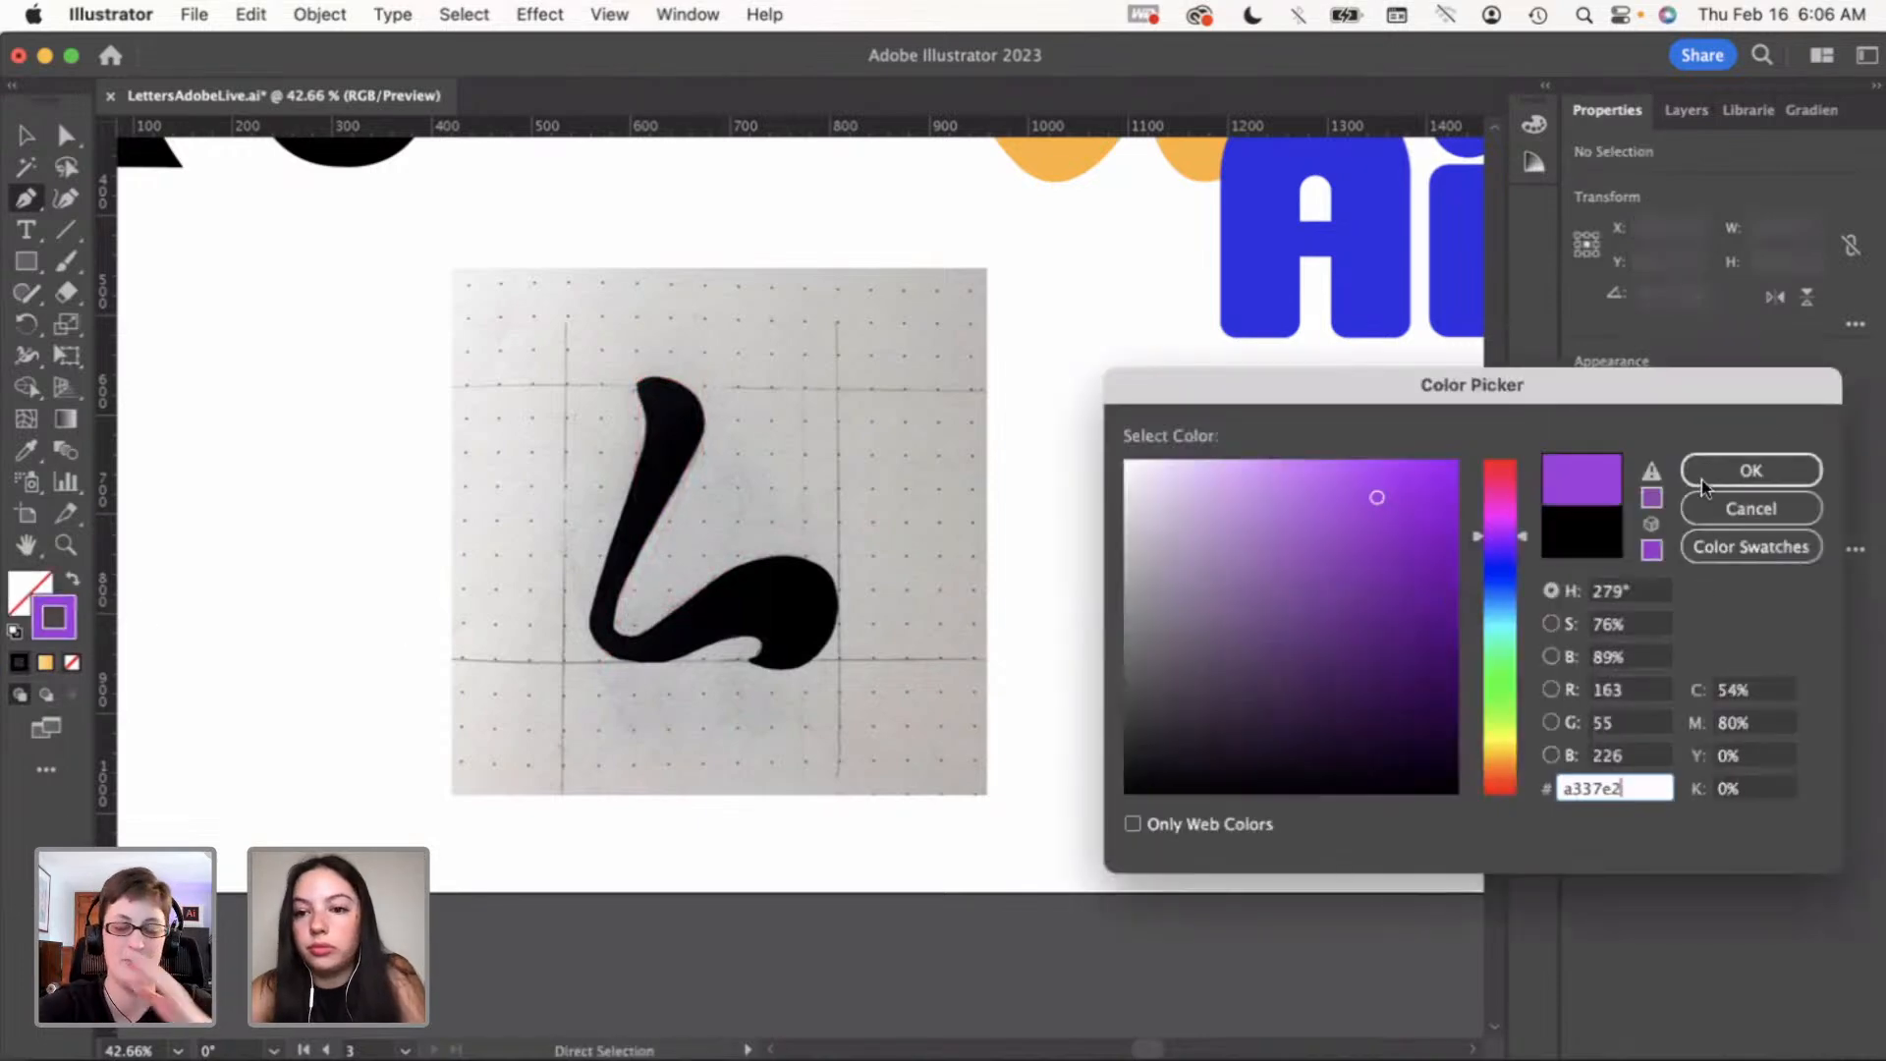
{"action": "left_click", "coordinate": [1747, 469]}
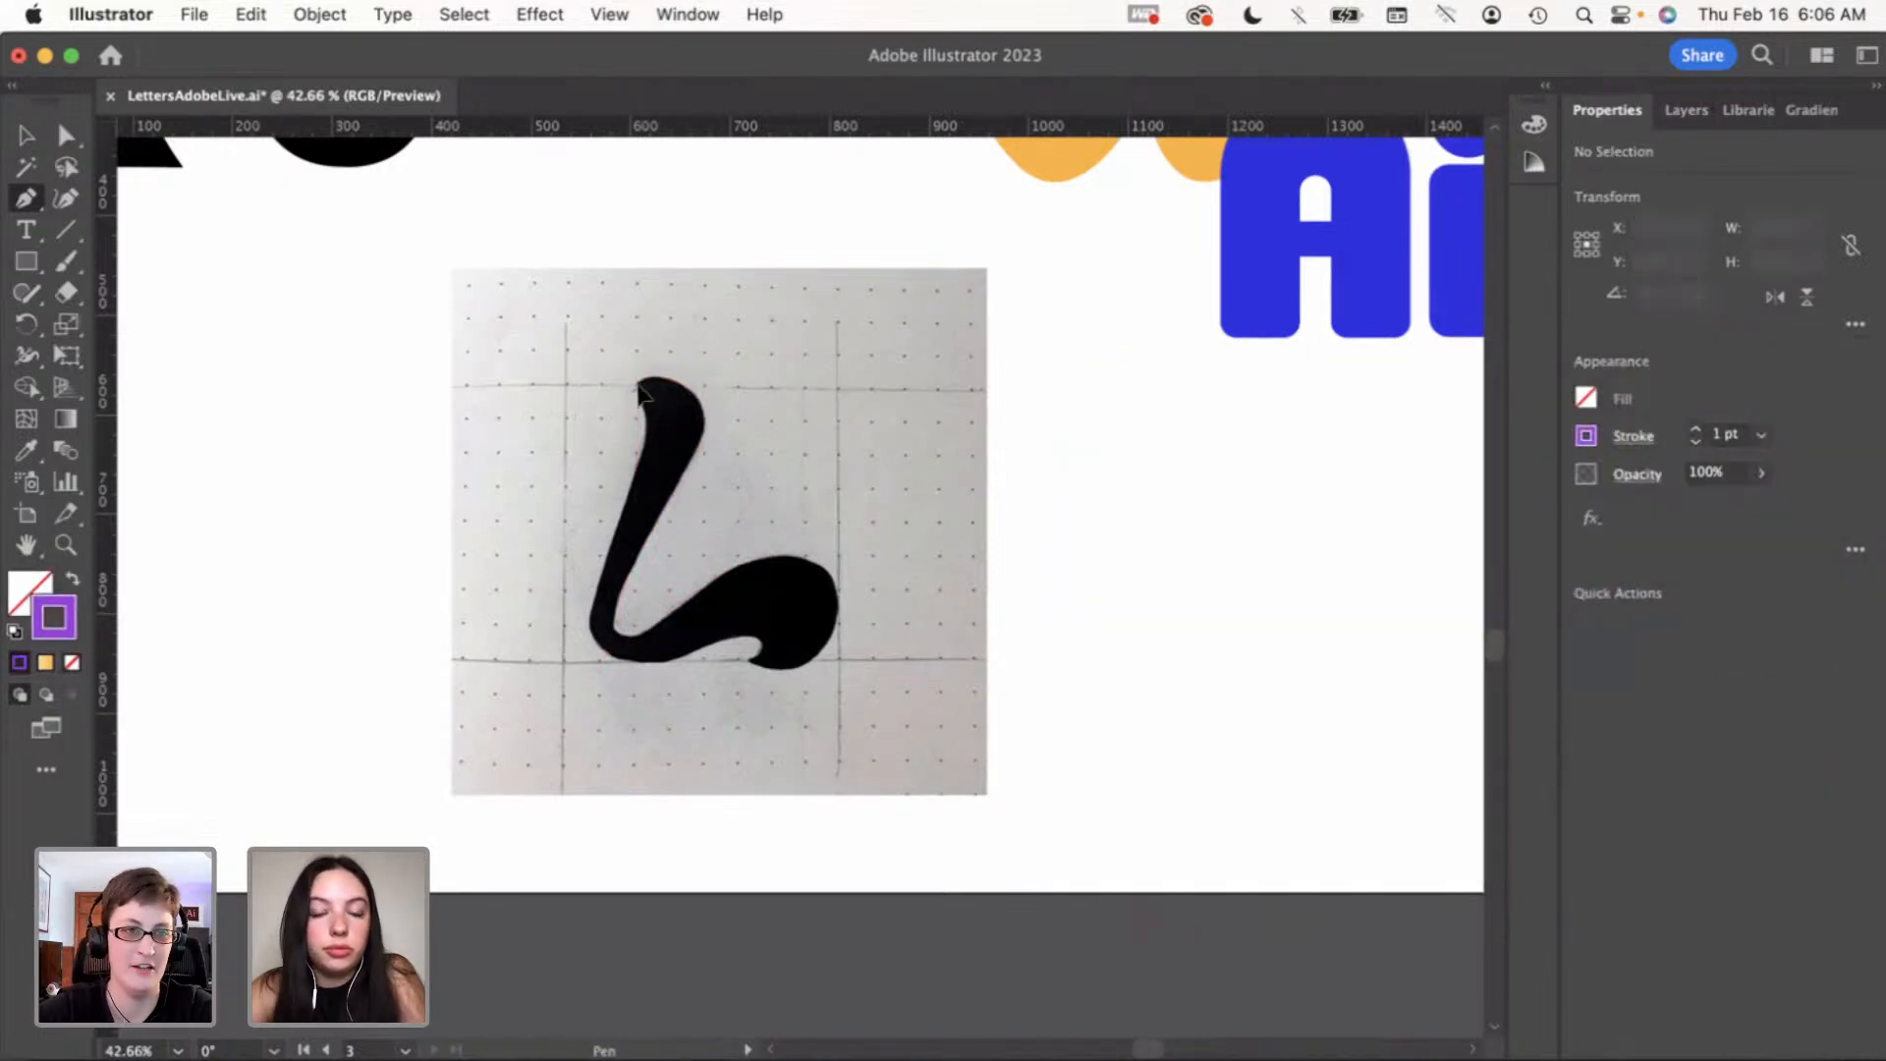
Start a Pen path at the curvy letter's top tip and curve it over to the right shoulder
{"action": "left_click", "coordinate": [638, 384]}
{"action": "left_click_drag", "start_coordinate": [701, 416], "coordinate": [713, 468]}
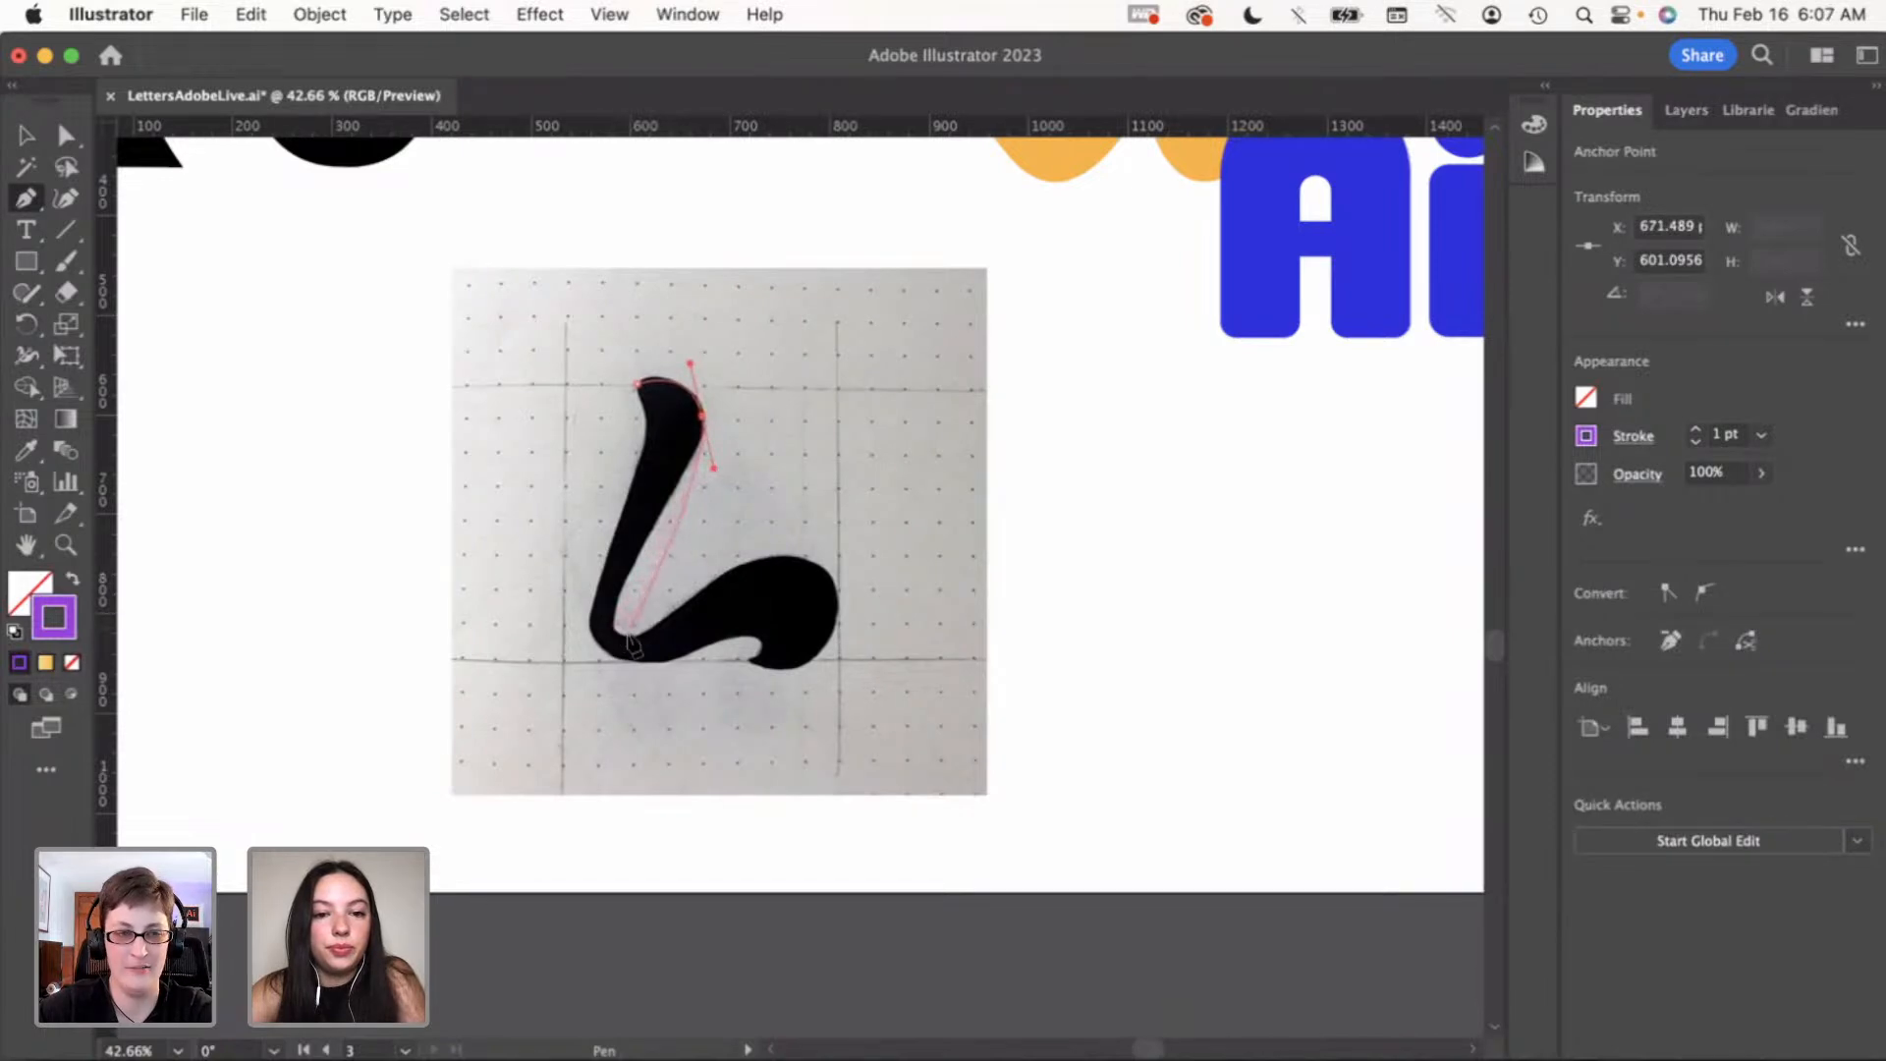
{"action": "left_click_drag", "start_coordinate": [634, 668], "coordinate": [675, 660]}
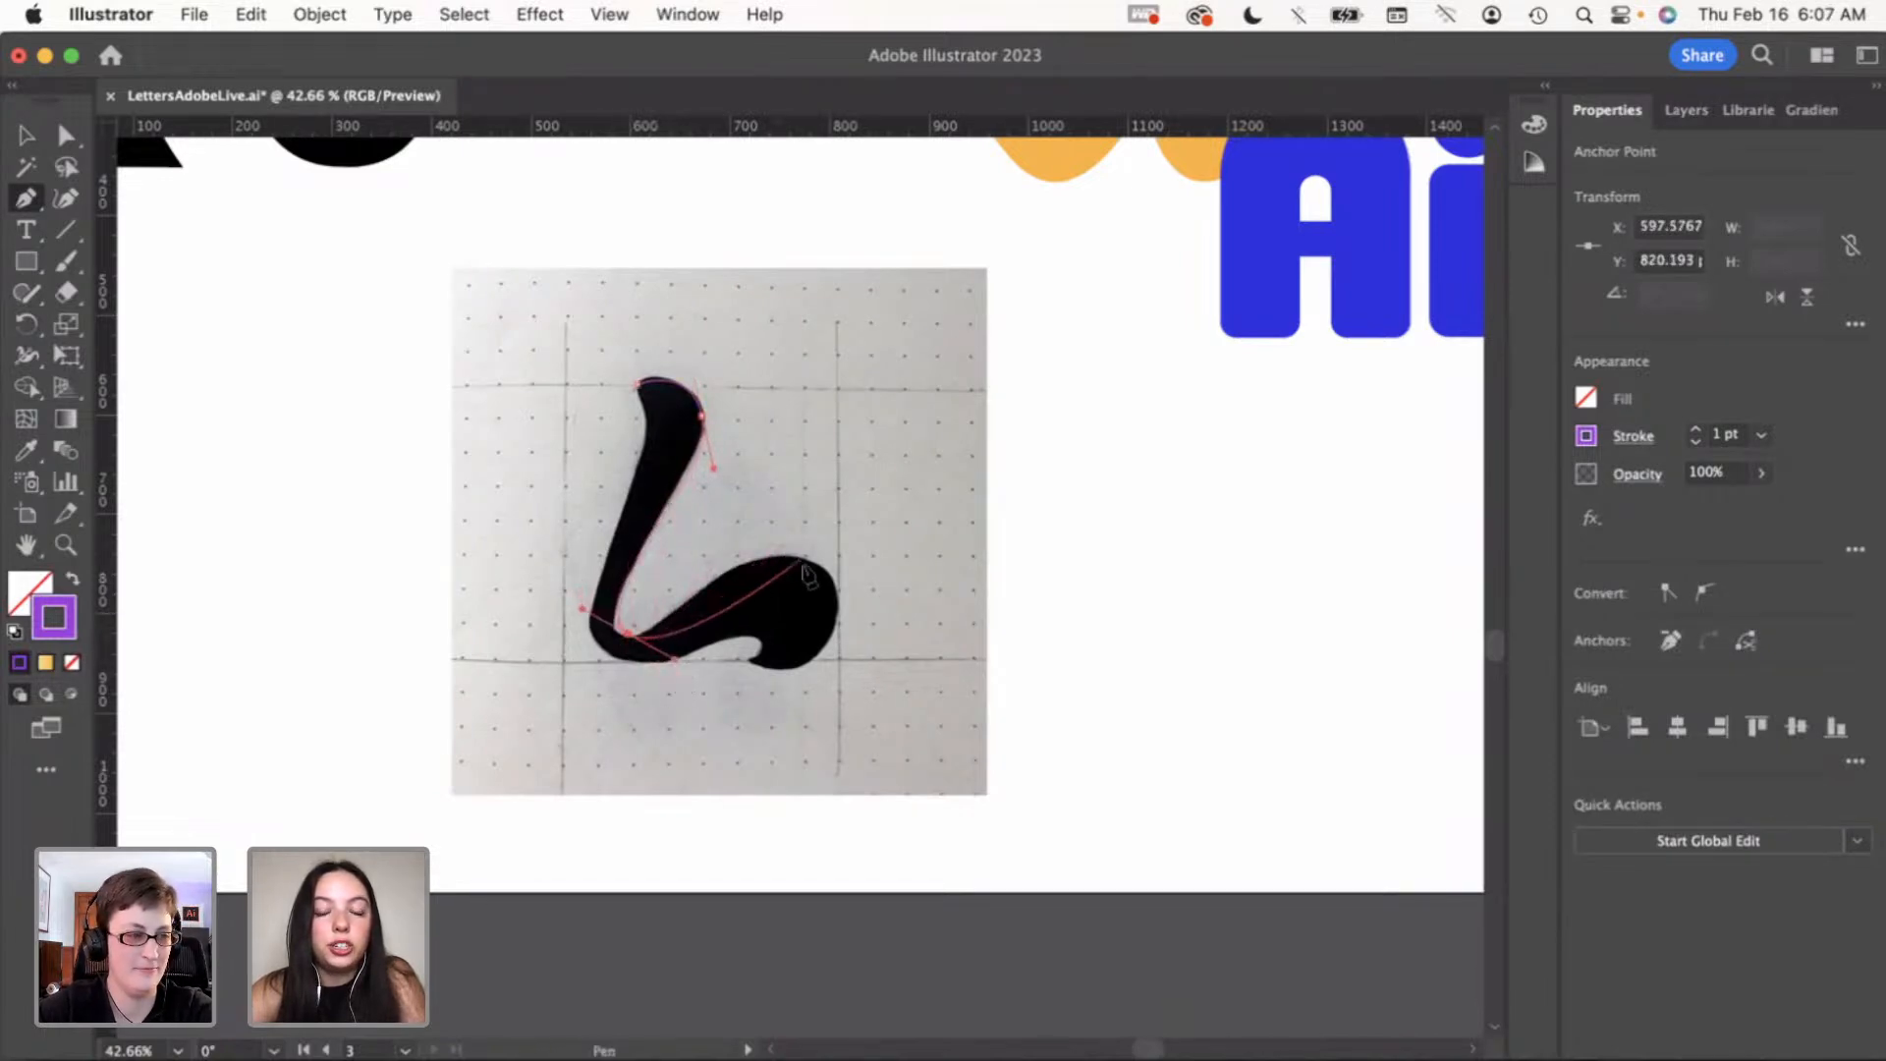
{"action": "key", "text": "super+z"}
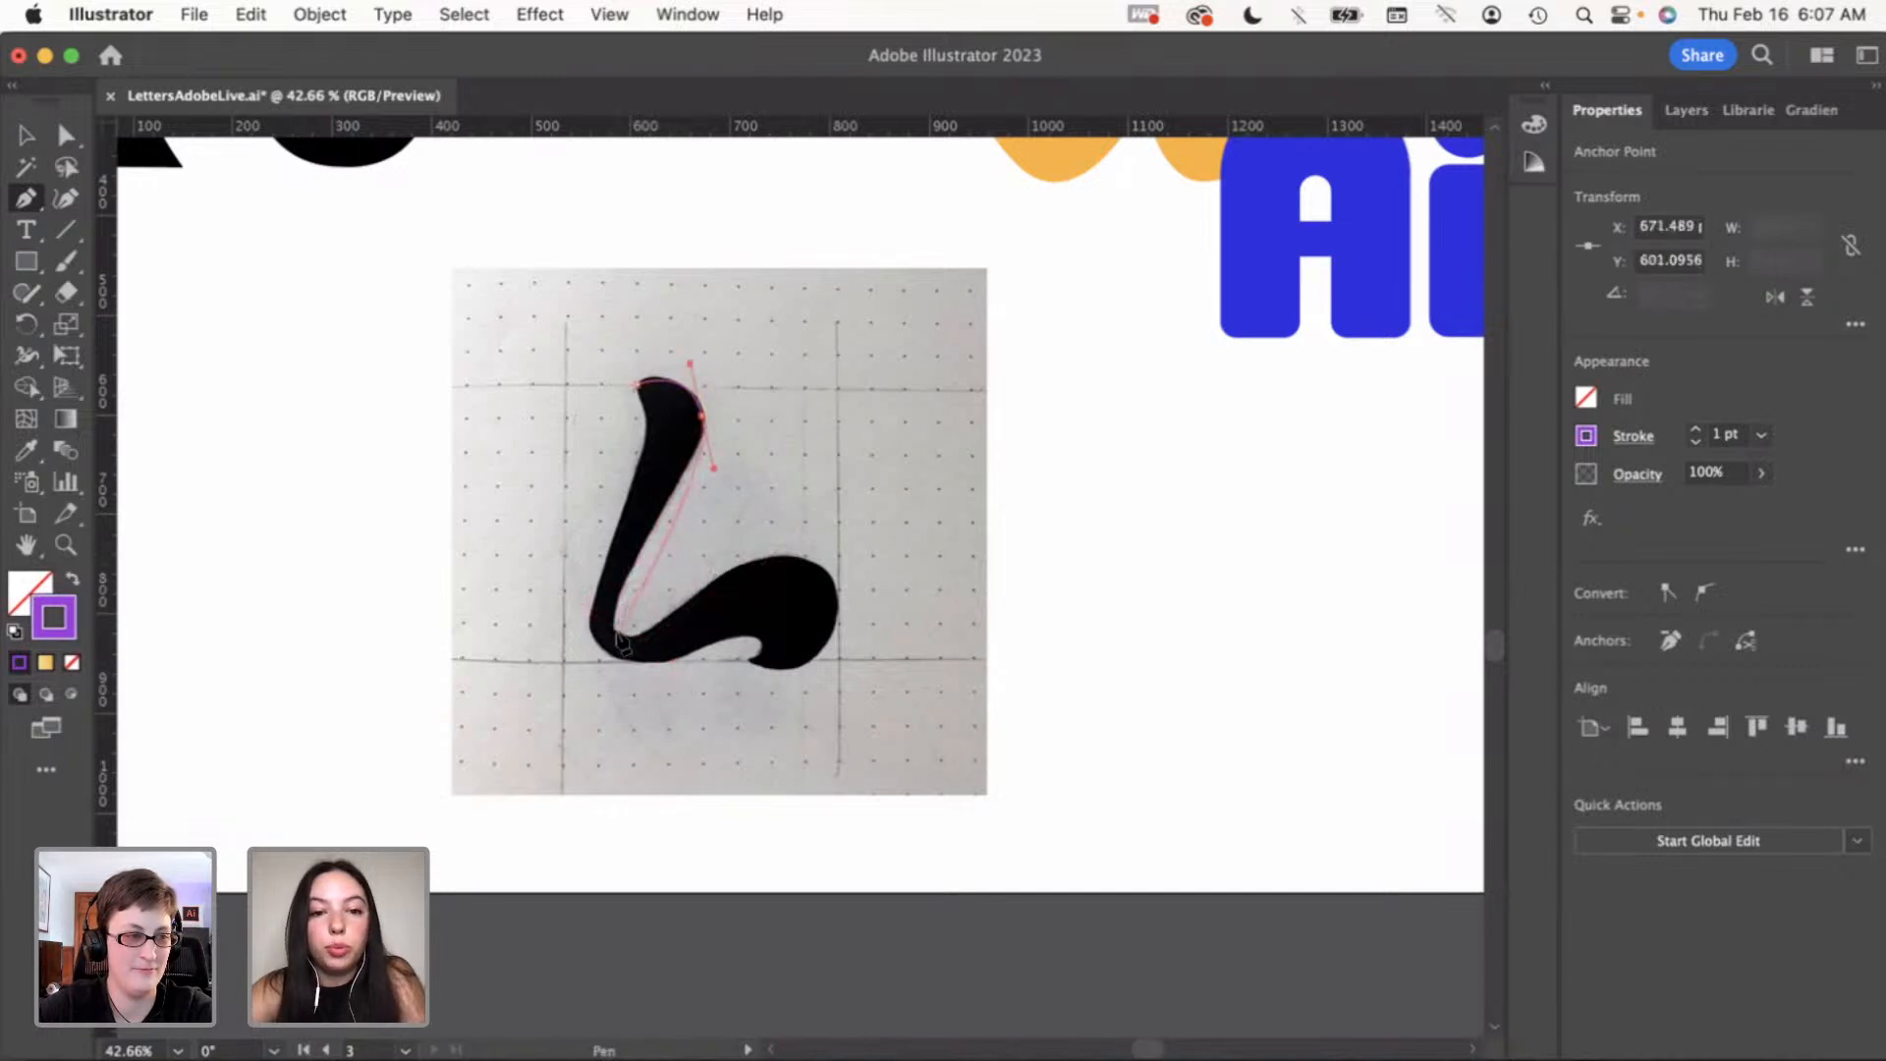
Try tracing the letter's inner corner and bulb with differently placed curve anchors, undoing back to the shoulder anchor
{"action": "left_click_drag", "start_coordinate": [617, 627], "coordinate": [652, 637]}
{"action": "left_click_drag", "start_coordinate": [739, 564], "coordinate": [769, 565]}
{"action": "left_click_drag", "start_coordinate": [835, 658], "coordinate": [803, 716]}
{"action": "key", "text": "super+z"}
{"action": "key", "text": "super+z"}
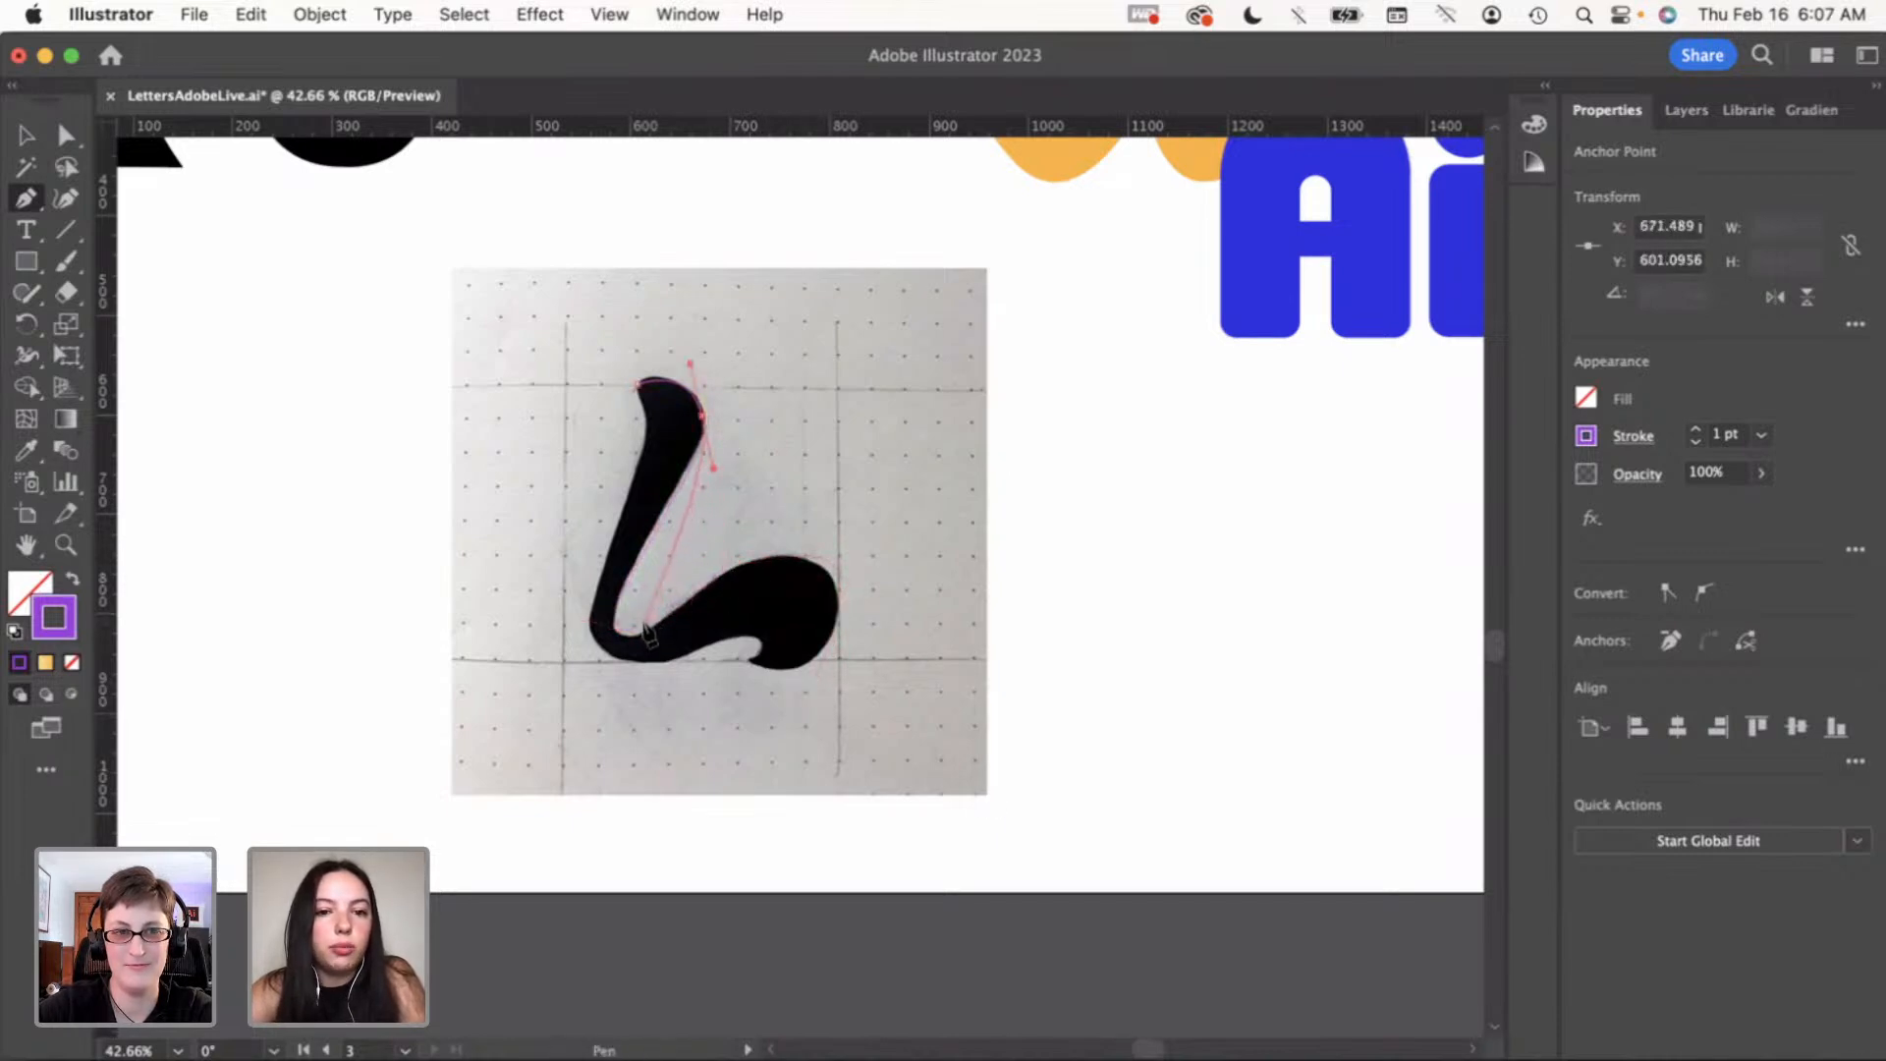
{"action": "left_click_drag", "start_coordinate": [652, 625], "coordinate": [765, 577]}
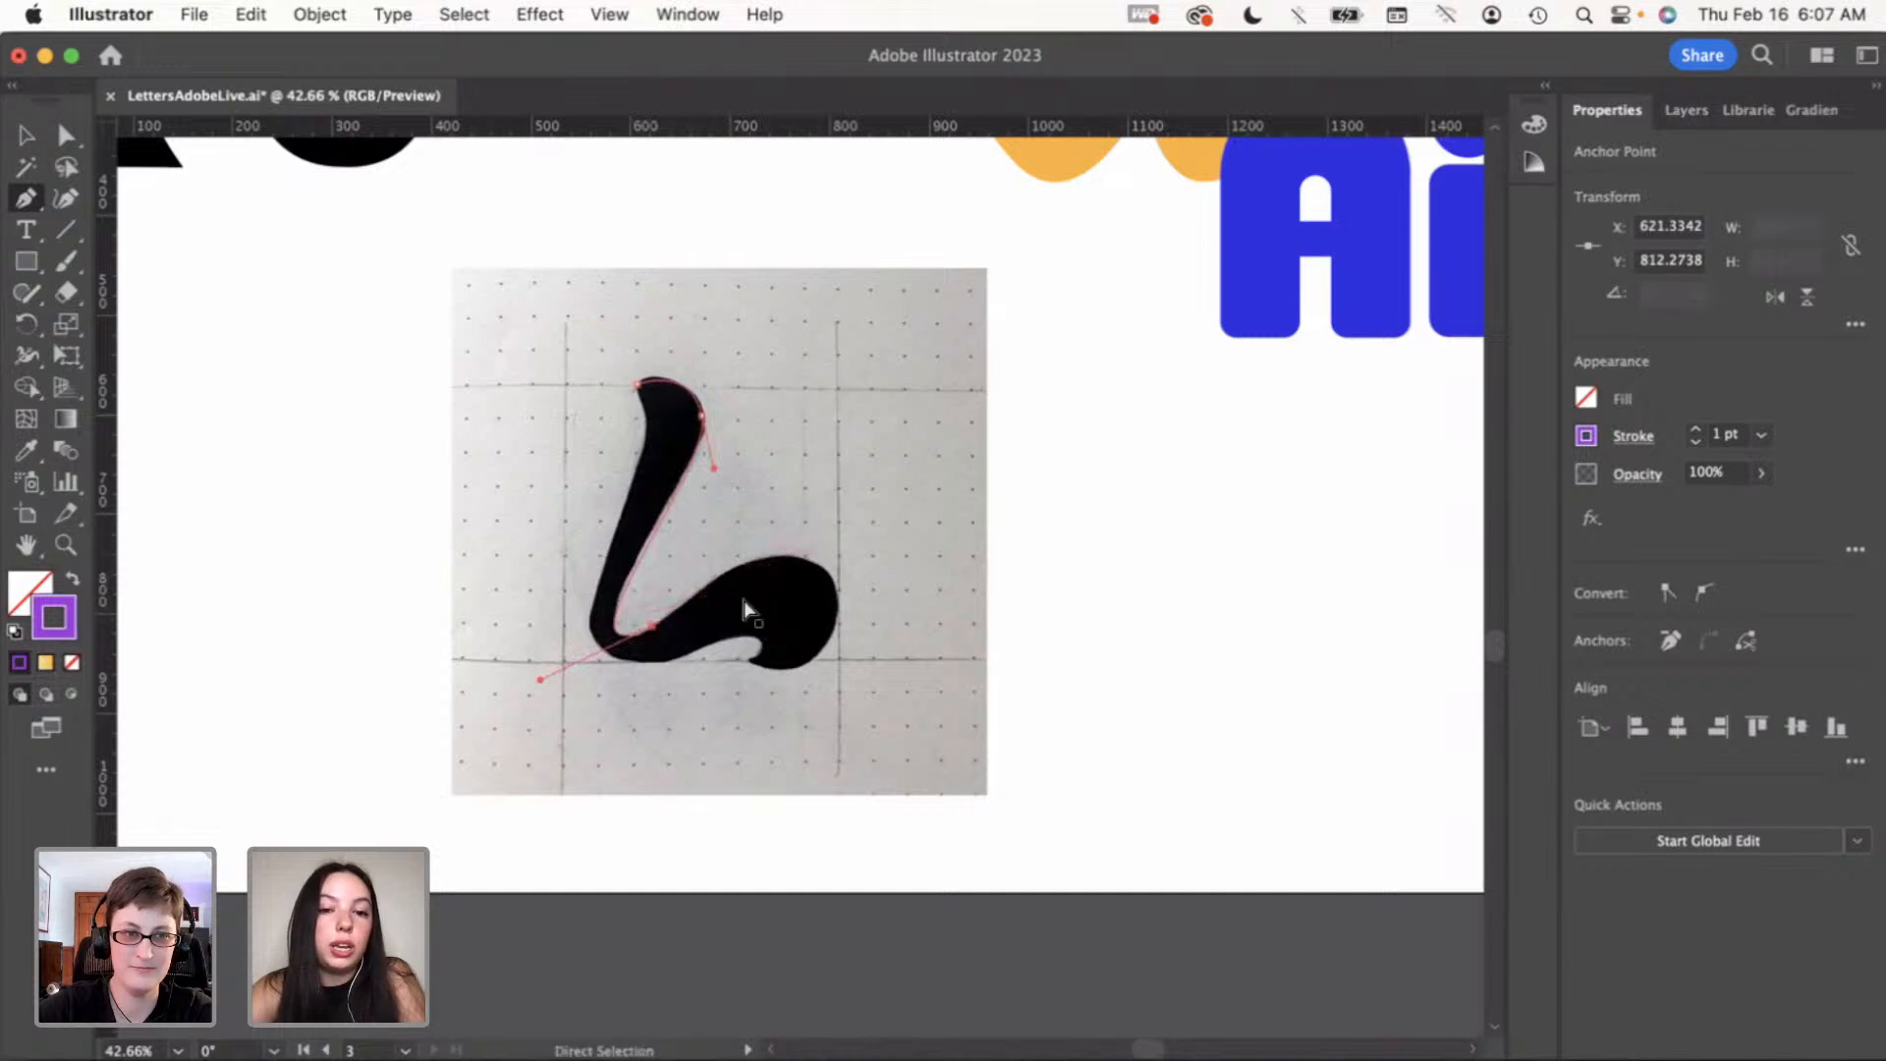
{"action": "key", "text": "super+z"}
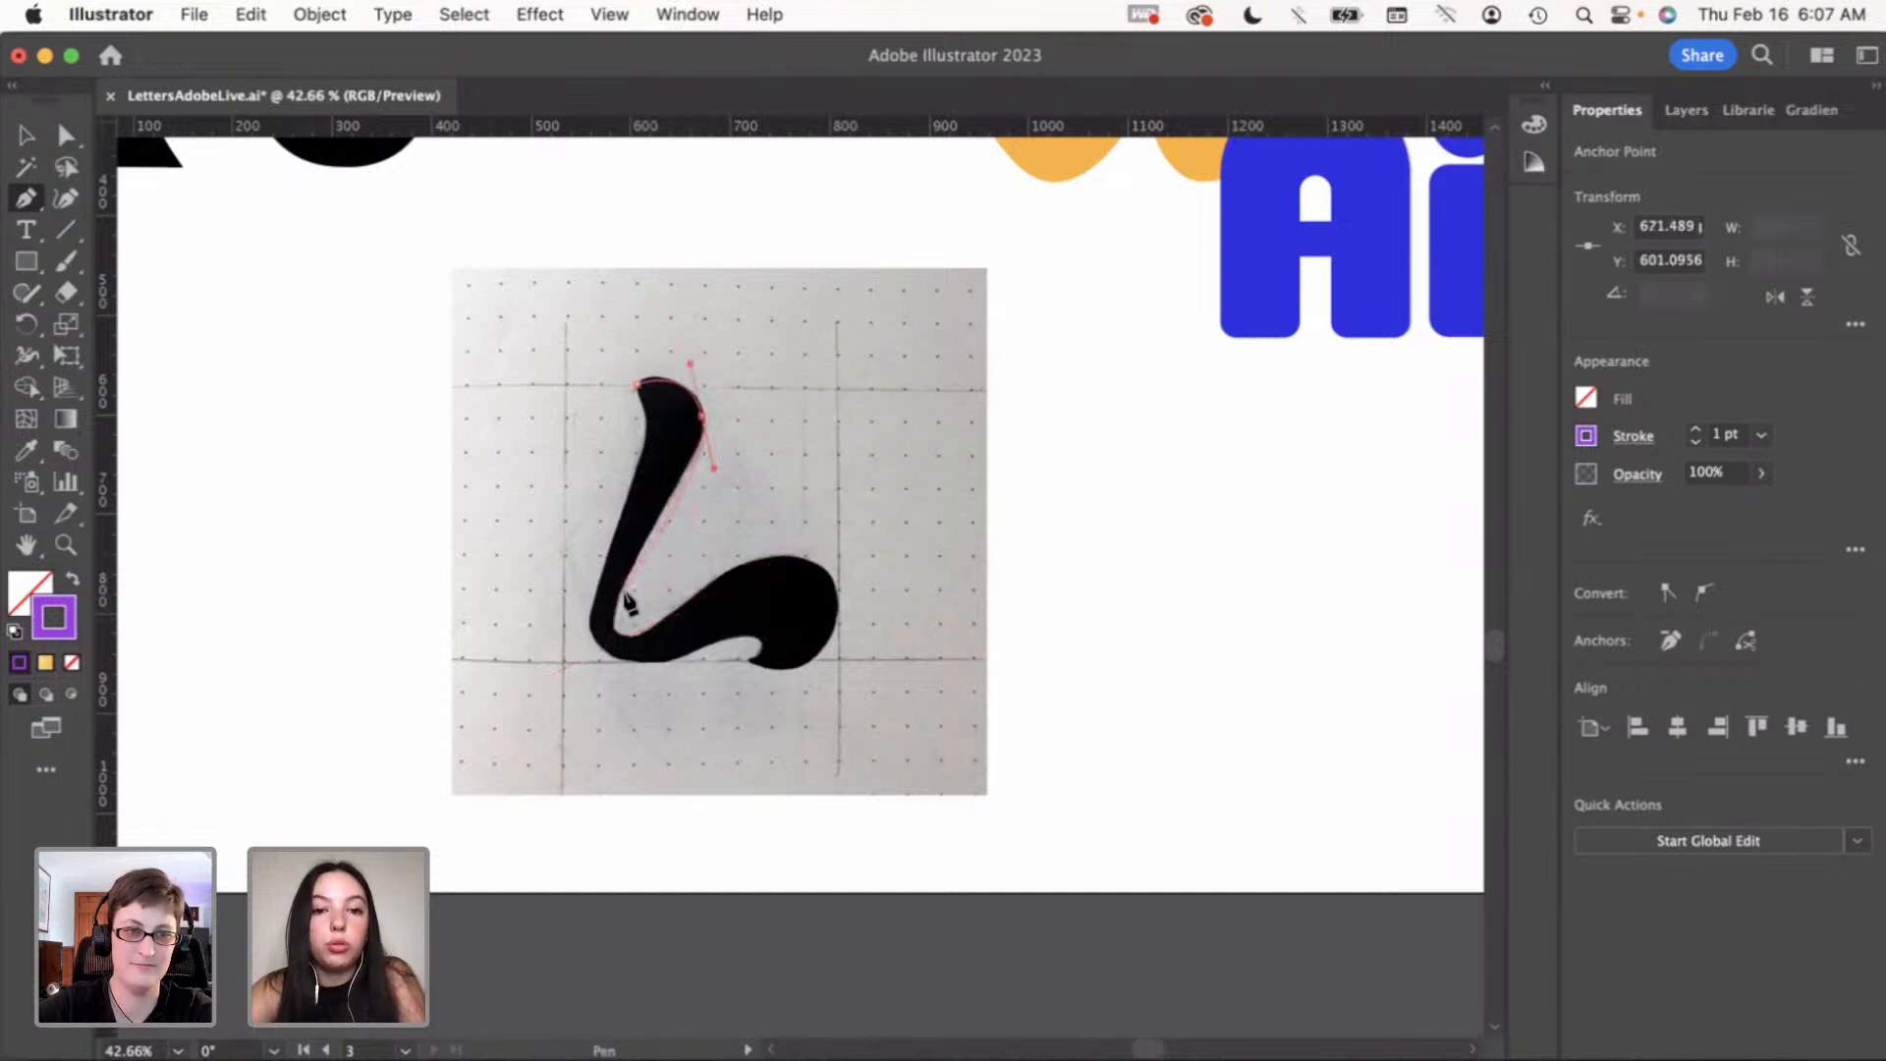
Try tracing through a low inner-stem anchor and a second anchor on the bulb's rising edge, and undo both
{"action": "left_click_drag", "start_coordinate": [631, 567], "coordinate": [616, 621]}
{"action": "left_click", "coordinate": [676, 613]}
{"action": "left_click_drag", "start_coordinate": [754, 581], "coordinate": [751, 582]}
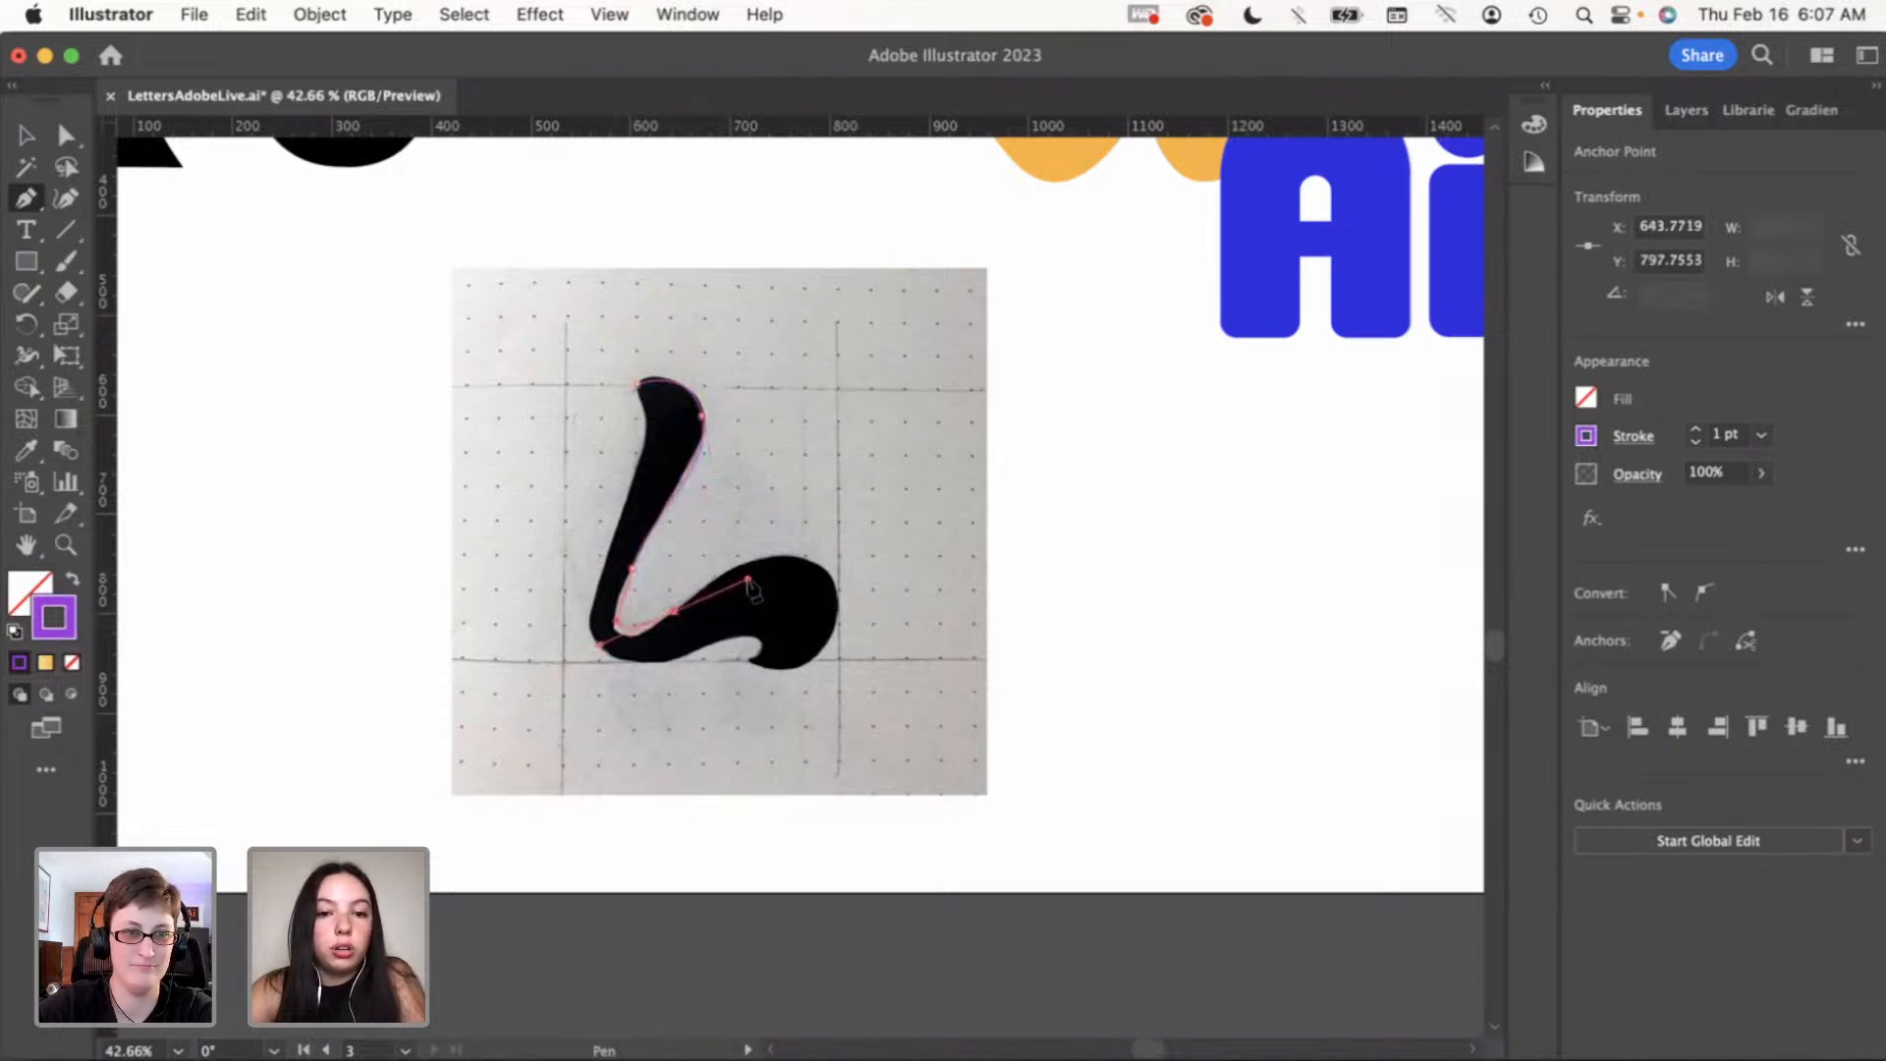
{"action": "key", "text": "super+z"}
{"action": "key", "text": "super+z"}
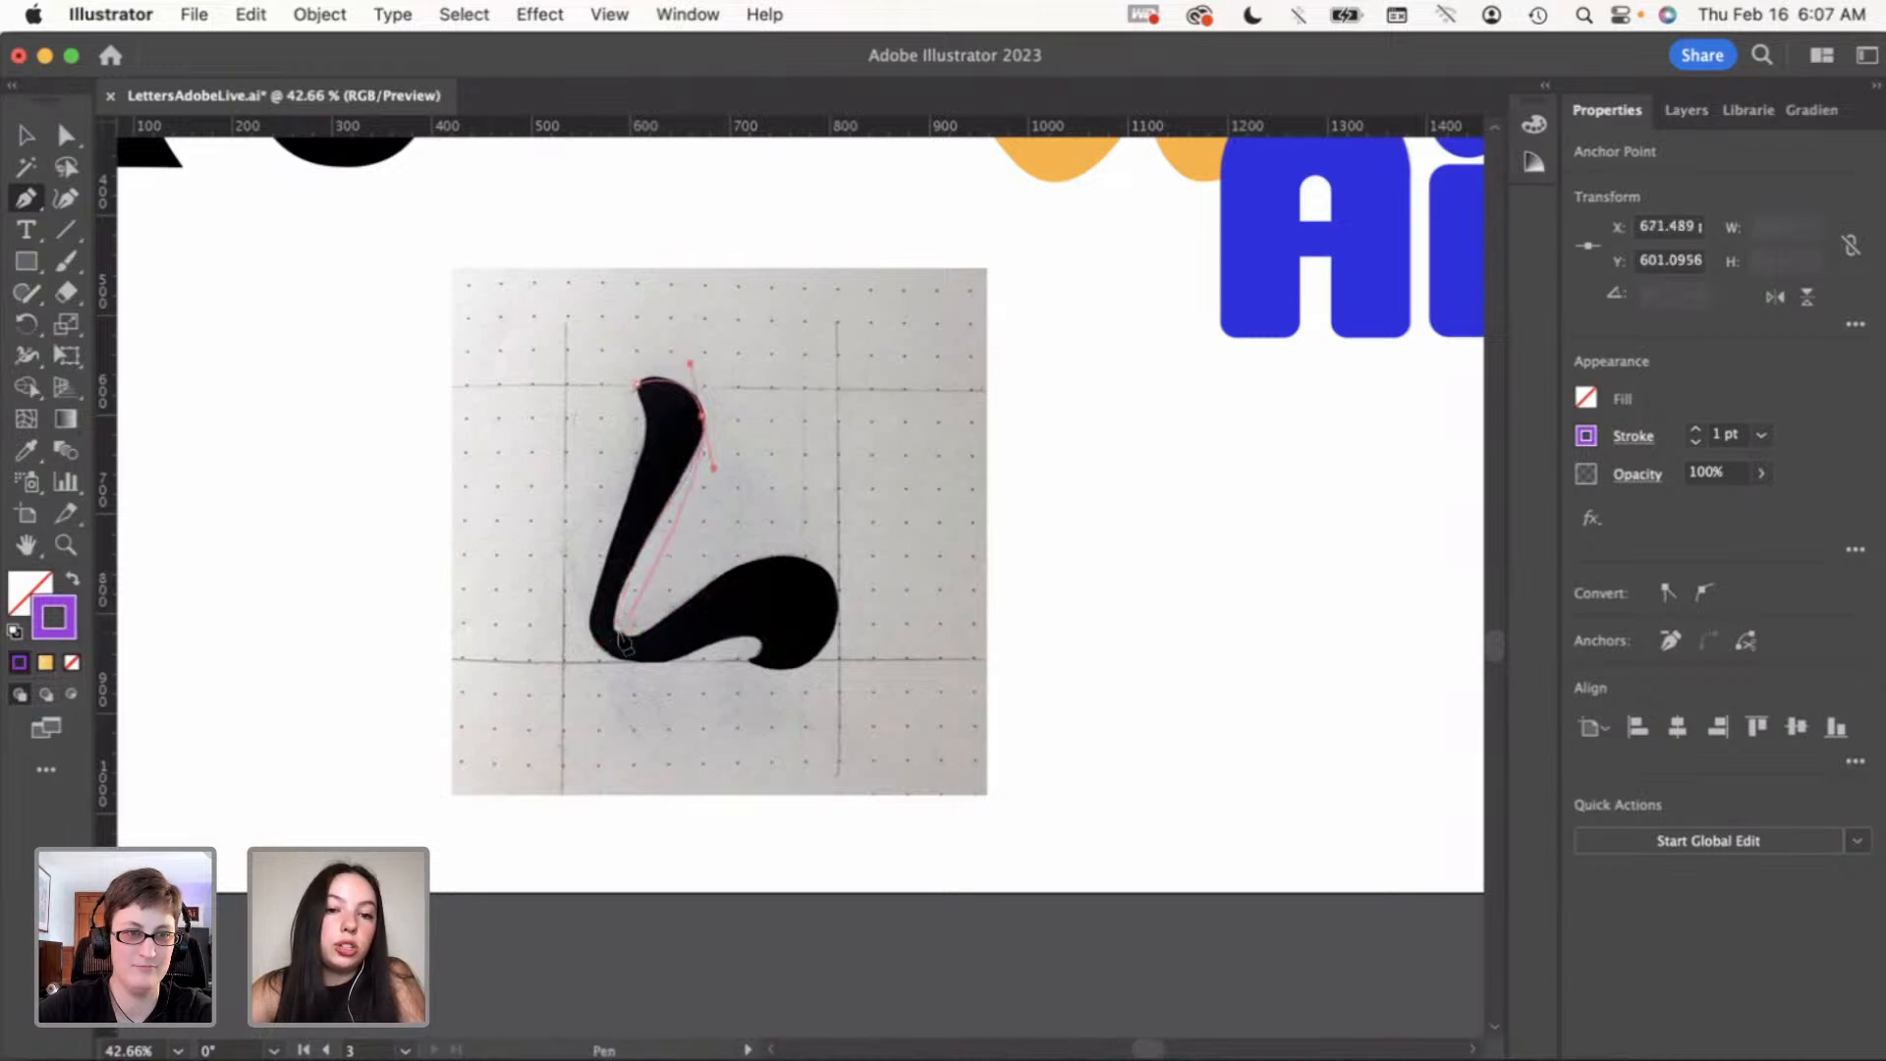
Try curving the path from an inner-corner anchor over the bulb's top and right side, and undo back to the shoulder
{"action": "left_click_drag", "start_coordinate": [620, 629], "coordinate": [658, 647]}
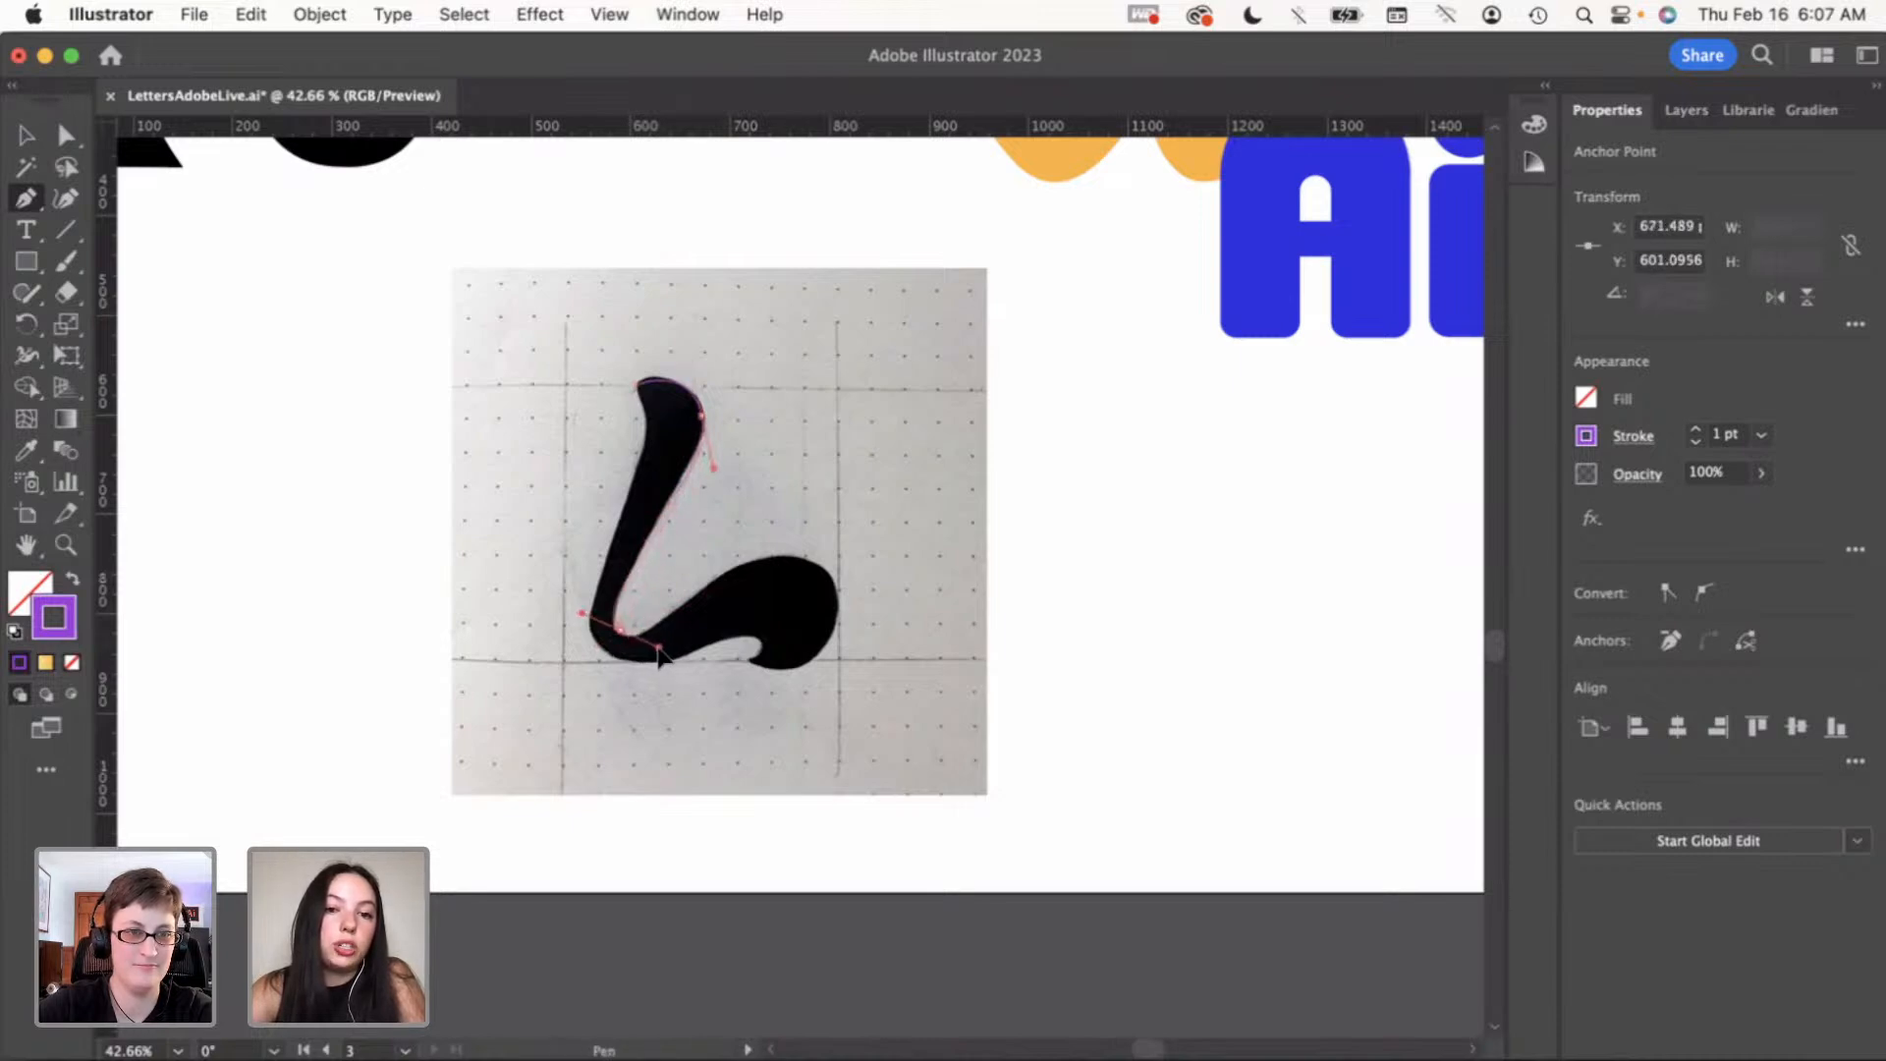
{"action": "left_click_drag", "start_coordinate": [700, 586], "coordinate": [761, 570]}
{"action": "key", "text": "super+z"}
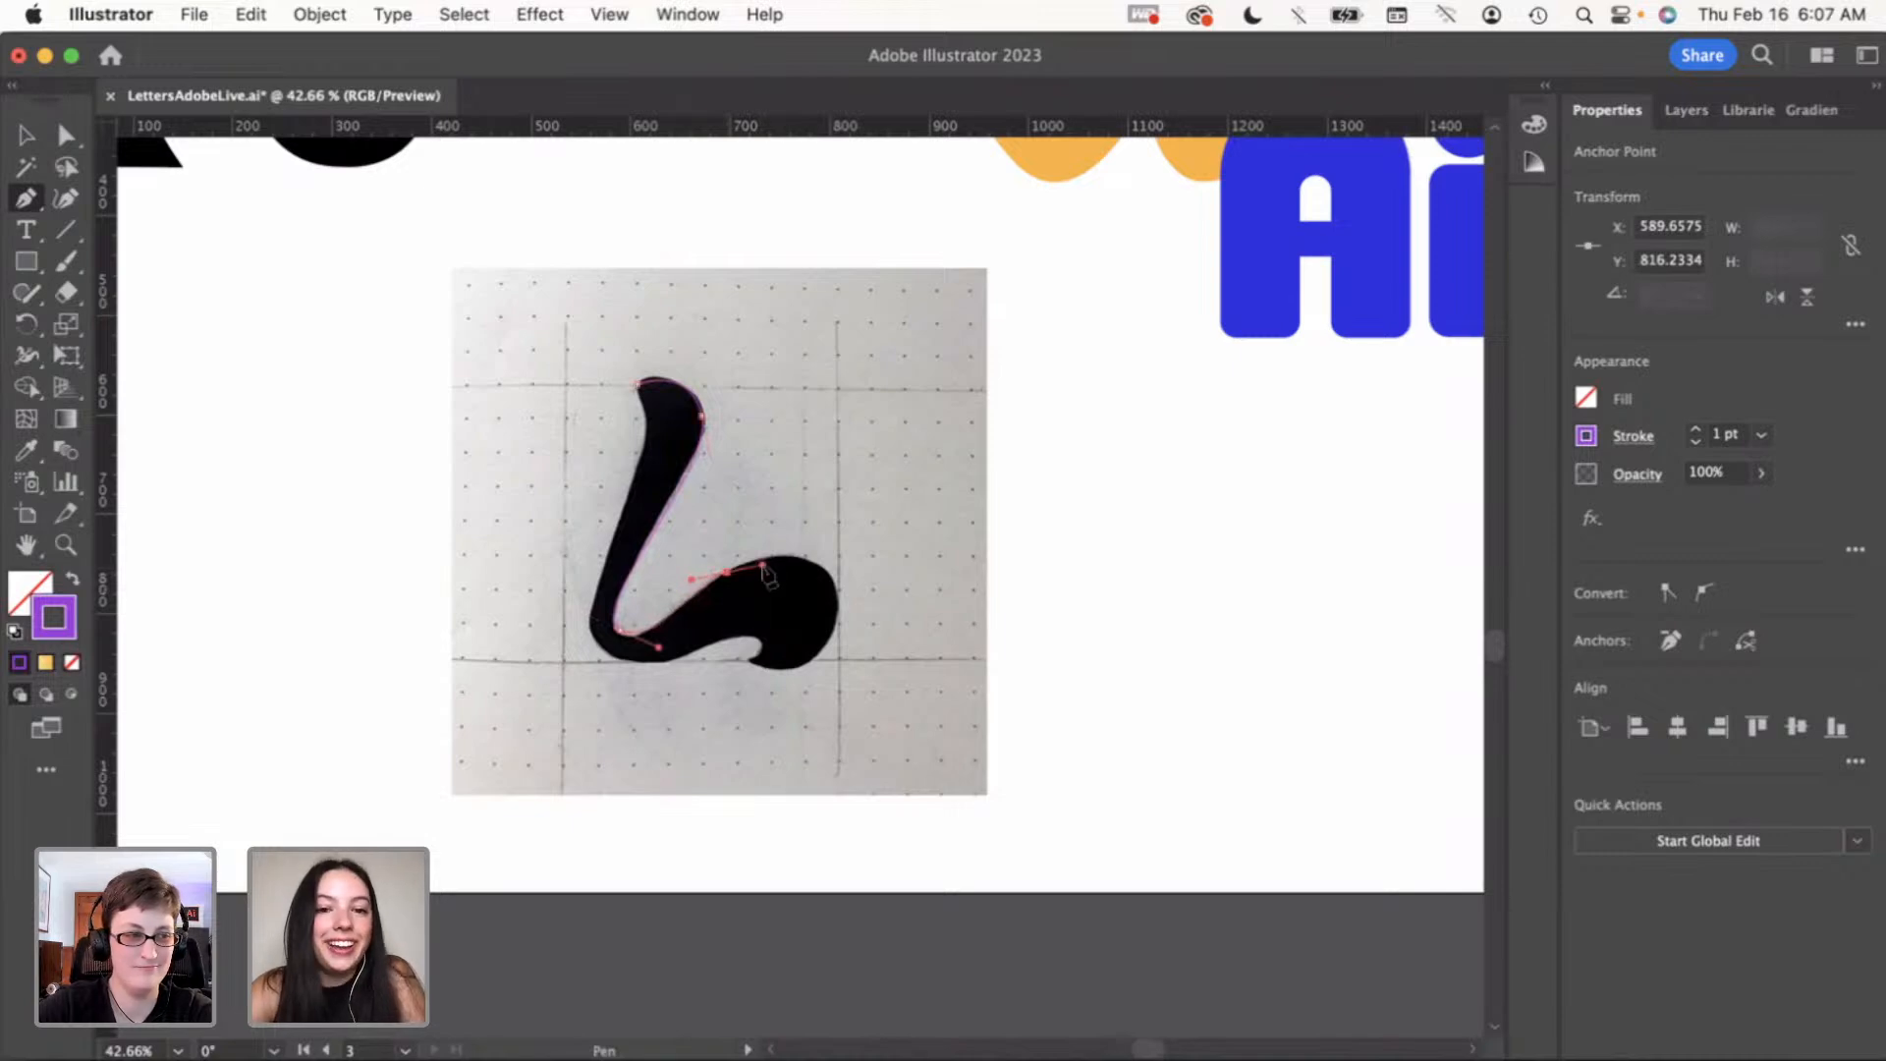
{"action": "left_click_drag", "start_coordinate": [833, 607], "coordinate": [827, 680]}
{"action": "key", "text": "super+z"}
{"action": "key", "text": "super+z"}
{"action": "key", "text": "super+z"}
{"action": "key", "text": "super+z"}
{"action": "key", "text": "super+z"}
{"action": "key", "text": "super+z"}
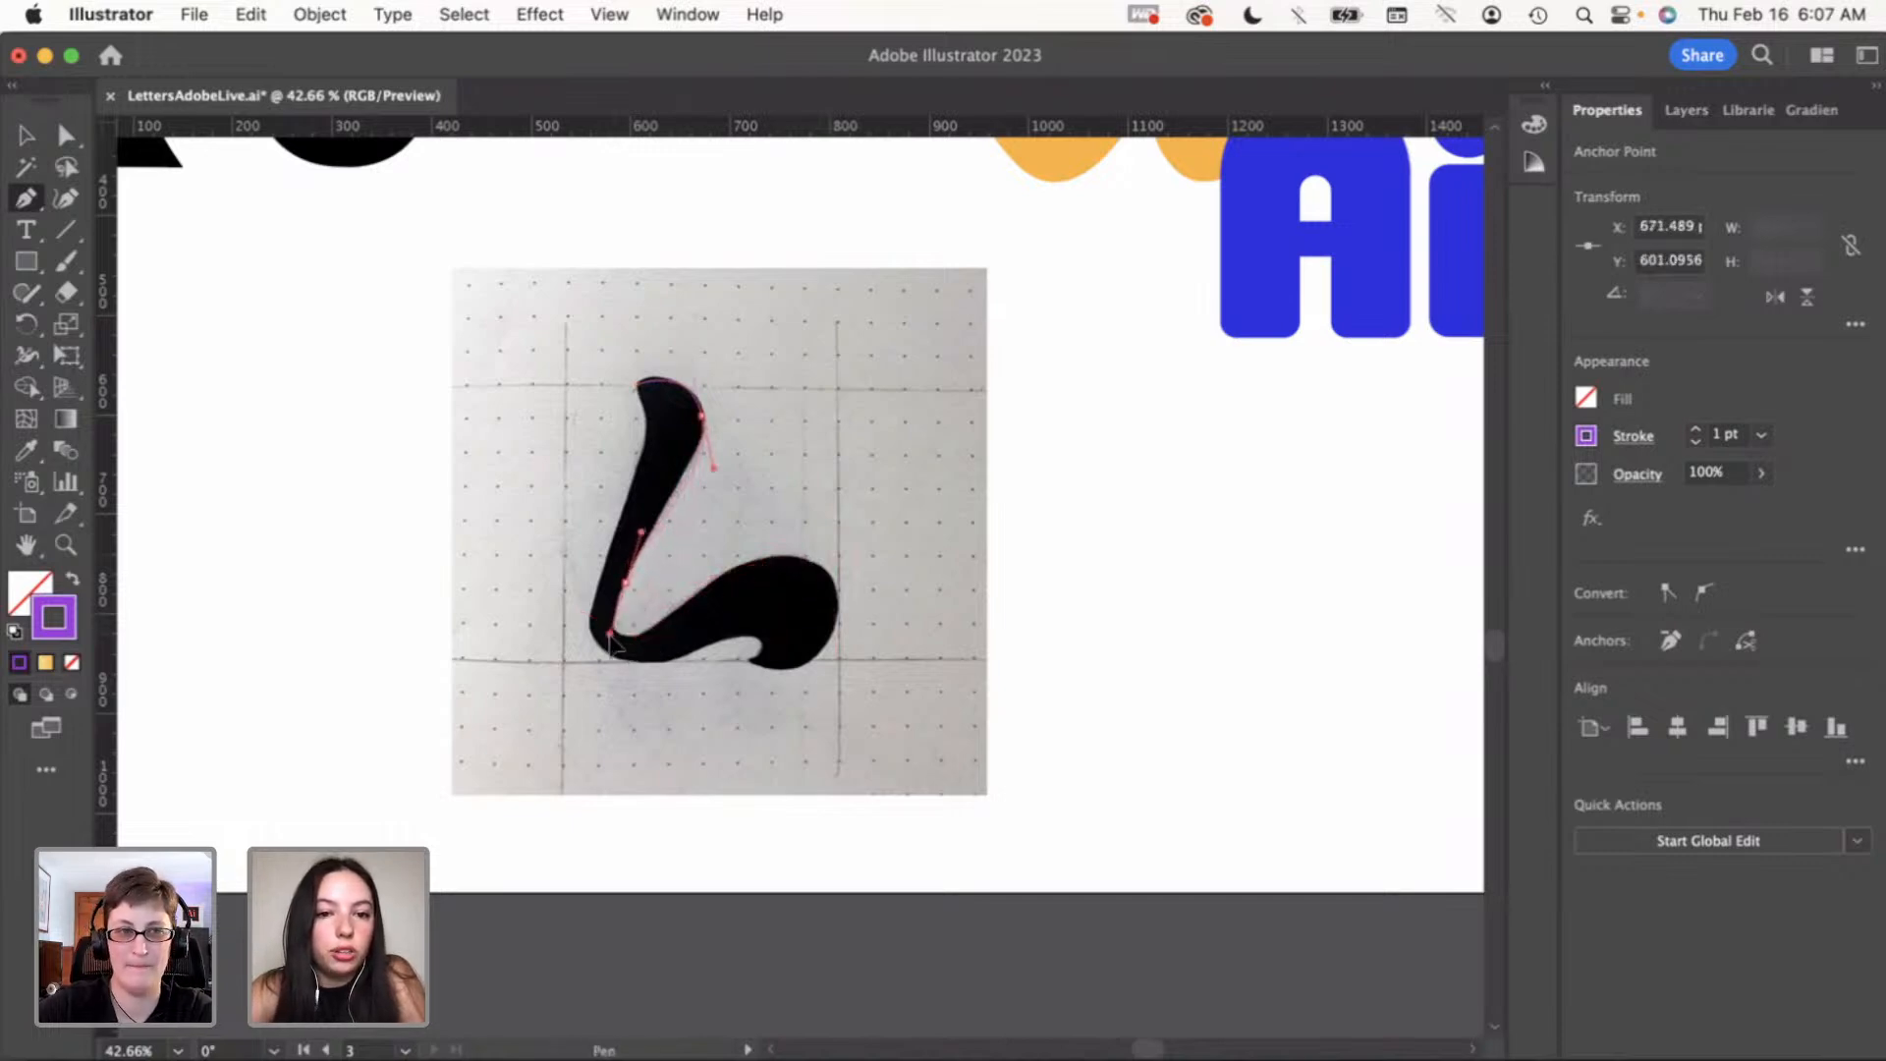
Continue the path down the inner stem, around the inner corner and up to a smooth anchor on the bulb's top
{"action": "left_click_drag", "start_coordinate": [624, 582], "coordinate": [606, 640]}
{"action": "left_click", "coordinate": [639, 632]}
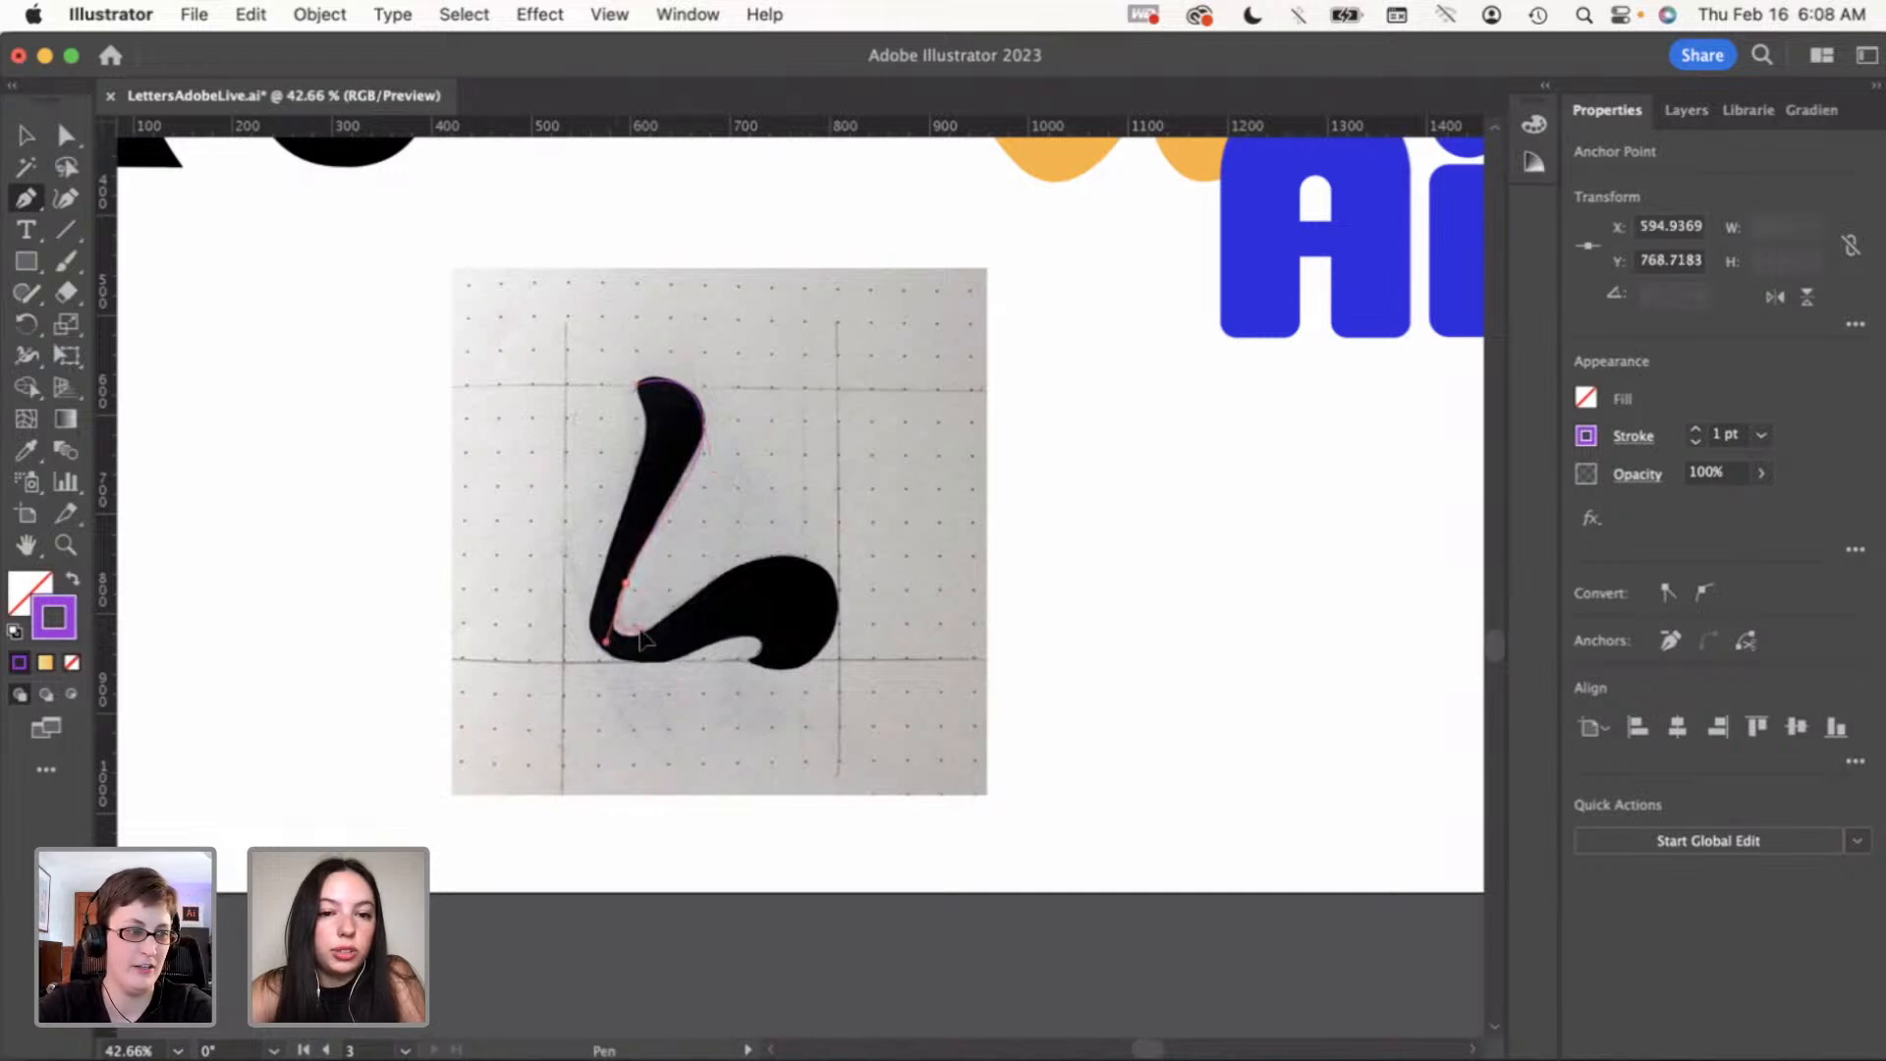
{"action": "left_click_drag", "start_coordinate": [660, 625], "coordinate": [680, 619]}
{"action": "key", "text": "super+z"}
{"action": "left_click_drag", "start_coordinate": [791, 558], "coordinate": [854, 580]}
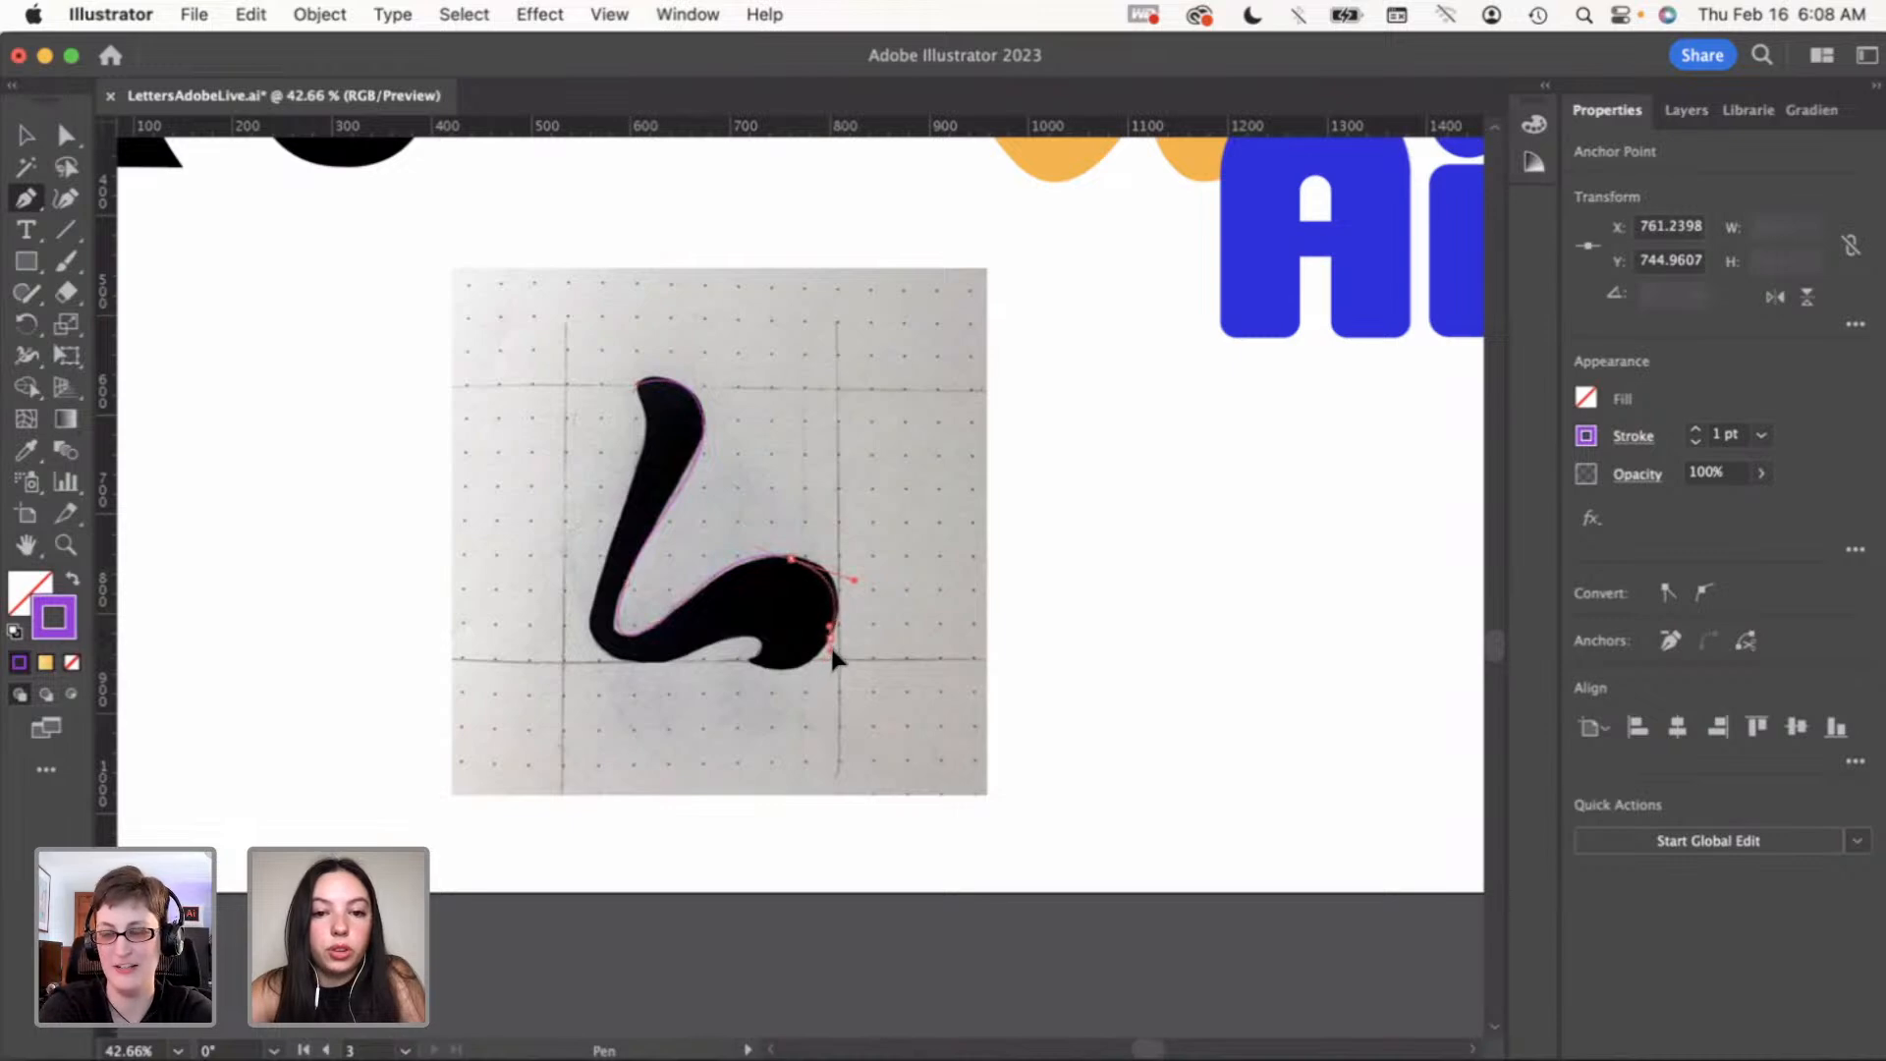
Trace the bulb's round end and hooked tip, the letter's underside and outer stem, and close the path at the top tip
{"action": "left_click_drag", "start_coordinate": [825, 649], "coordinate": [731, 650]}
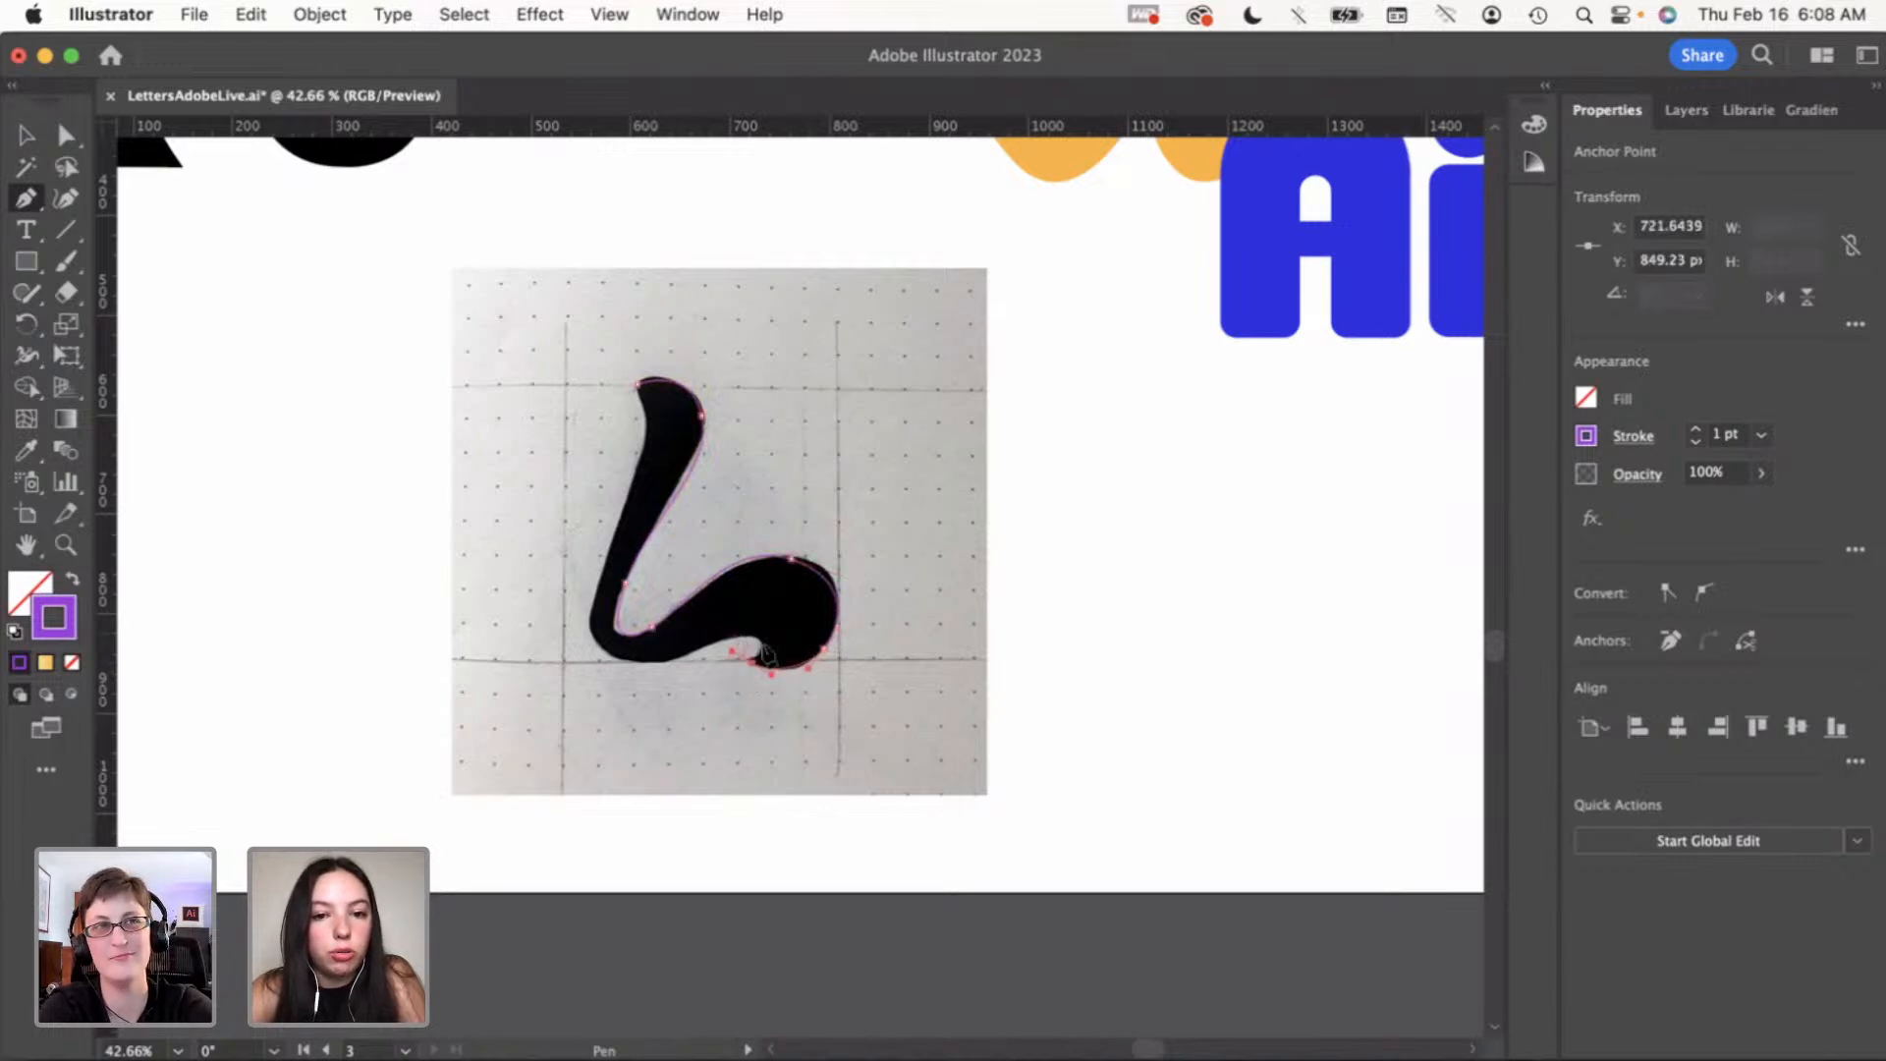
{"action": "left_click_drag", "start_coordinate": [758, 641], "coordinate": [575, 622]}
{"action": "left_click_drag", "start_coordinate": [639, 467], "coordinate": [668, 405]}
{"action": "left_click", "coordinate": [639, 392]}
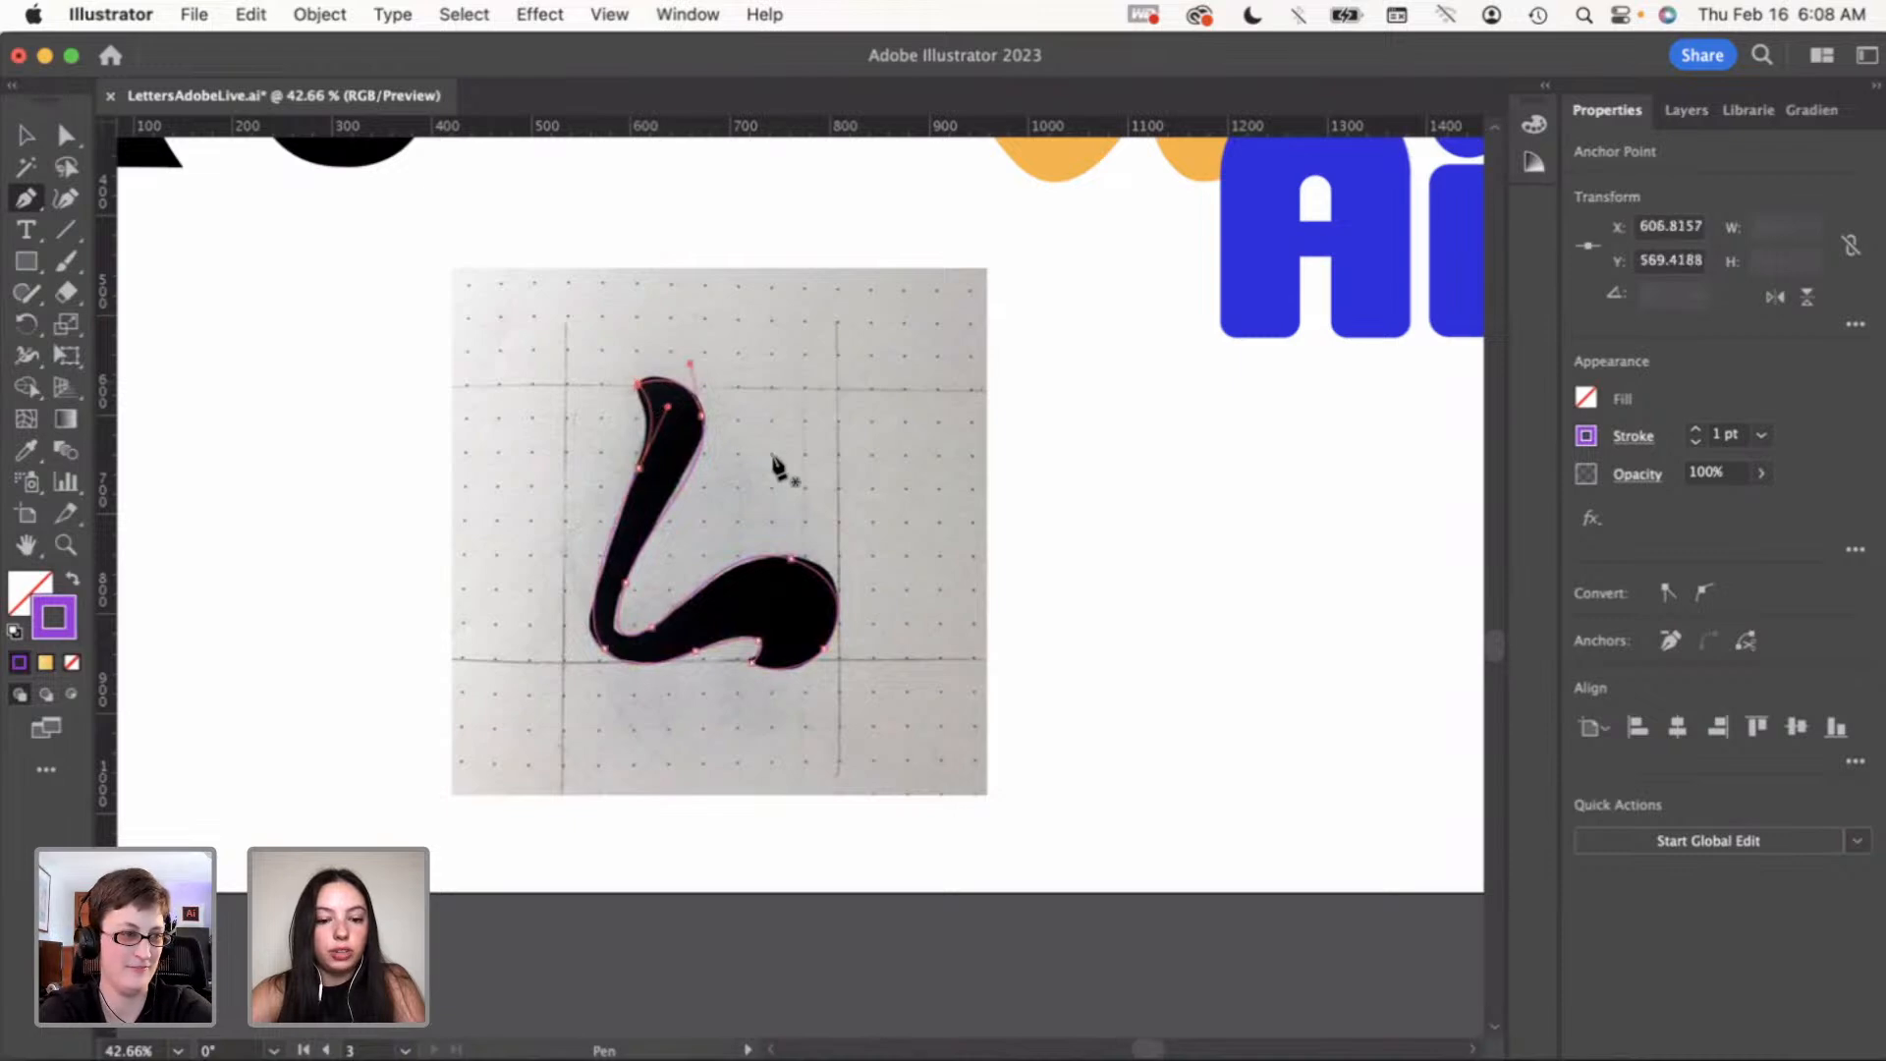
Move the sketch photo off the traced outline, down and to the right across the artboard's lower edge
{"action": "key", "text": "v"}
{"action": "mouse_move", "coordinate": [665, 506]}
{"action": "left_mouse_down"}
{"action": "mouse_move", "coordinate": [915, 567]}
{"action": "mouse_move", "coordinate": [1220, 770]}
{"action": "left_mouse_up"}
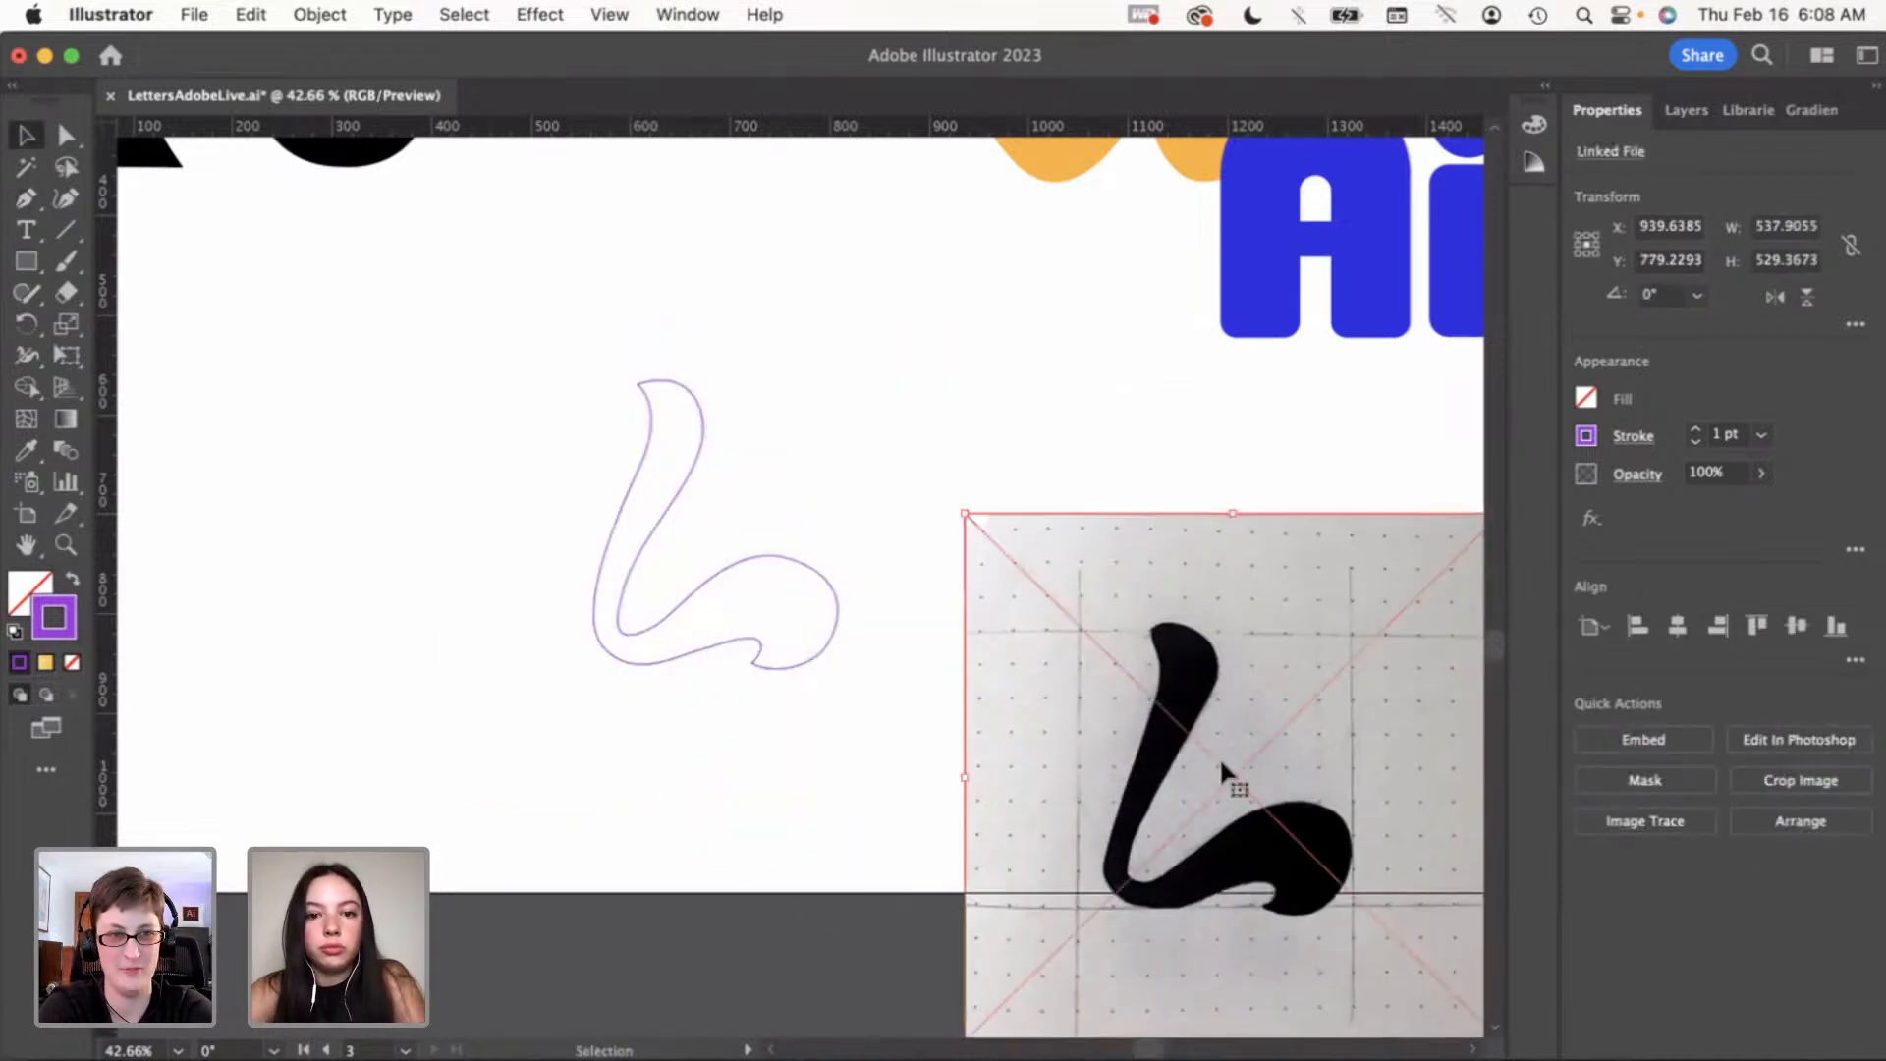
Move the sketch photo farther across the canvas so it overlaps the artboard's lower-right corner
{"action": "scroll", "coordinate": [1221, 770], "scroll_direction": "down", "scroll_amount": 3}
{"action": "scroll", "coordinate": [1221, 764], "scroll_direction": "right", "scroll_amount": 5}
{"action": "left_click_drag", "start_coordinate": [998, 700], "coordinate": [1315, 724]}
{"action": "scroll", "coordinate": [1315, 725], "scroll_direction": "right", "scroll_amount": 6}
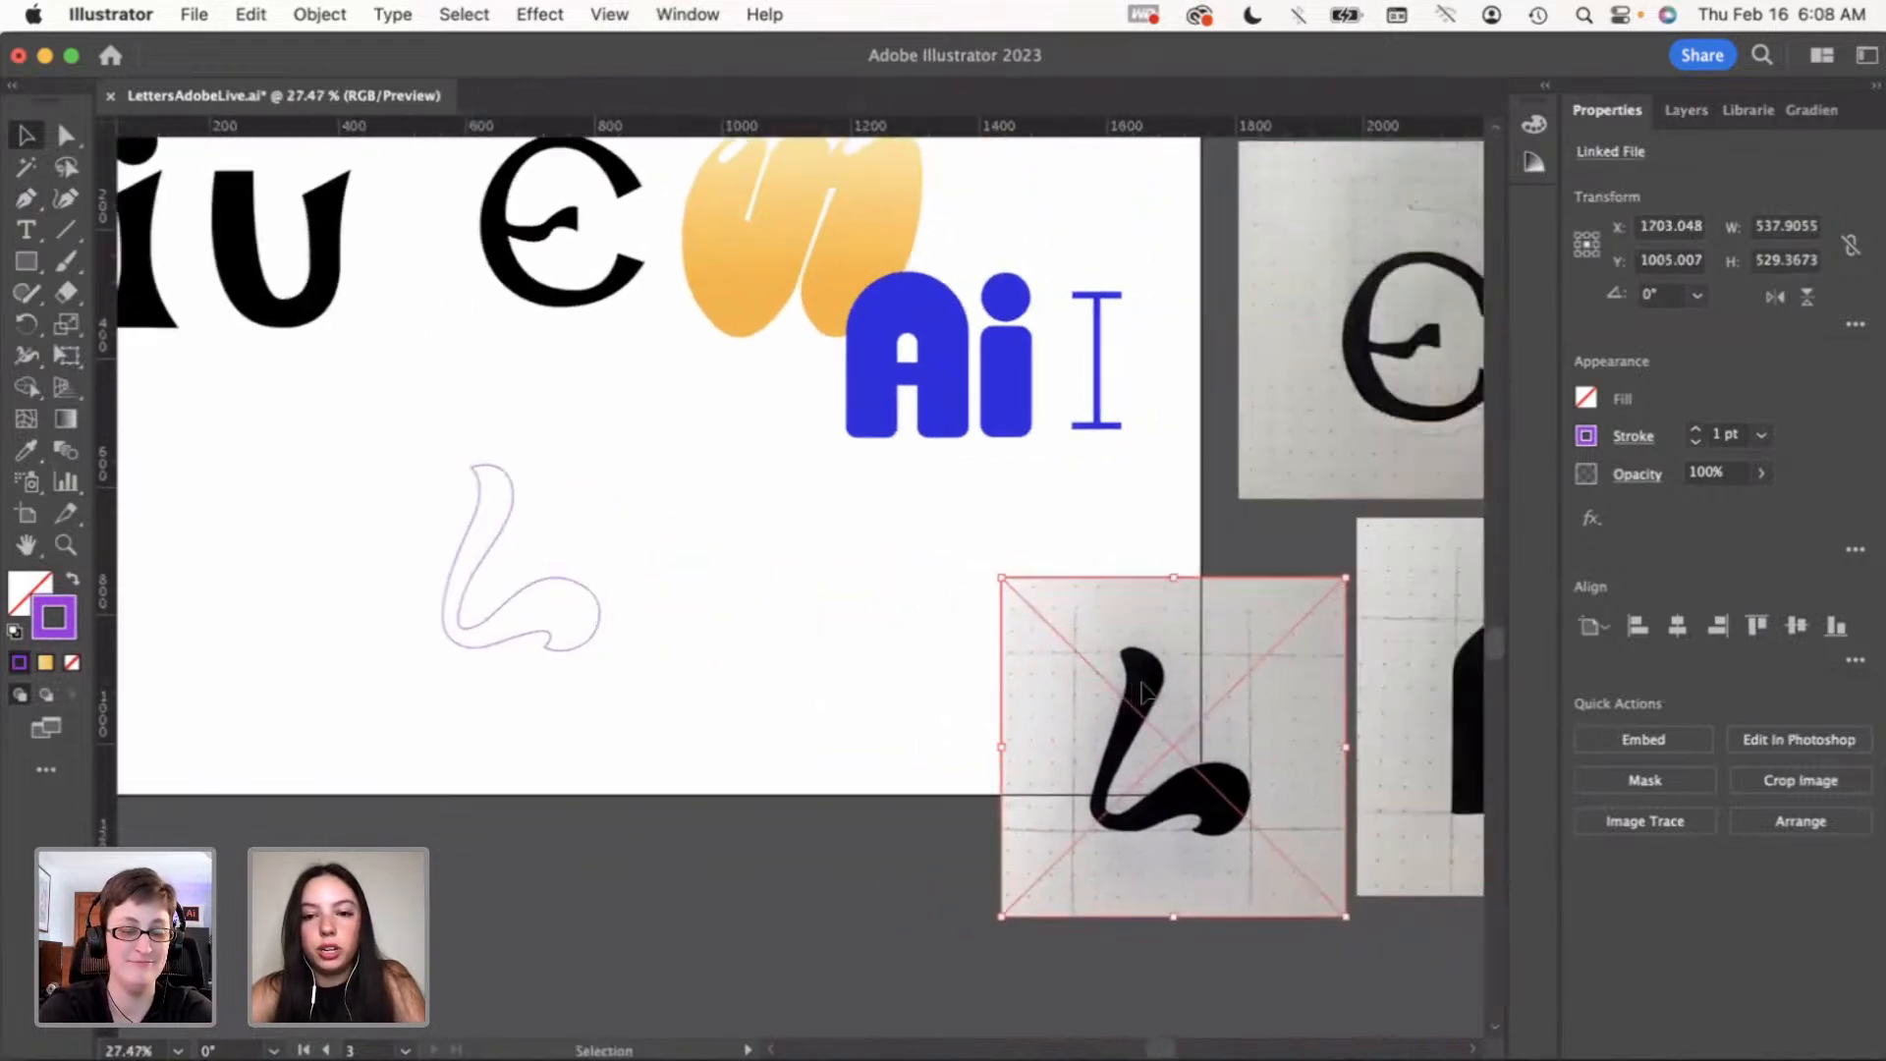
{"action": "left_click_drag", "start_coordinate": [1140, 689], "coordinate": [1139, 662]}
{"action": "left_click", "coordinate": [663, 639]}
{"action": "scroll", "coordinate": [664, 638], "scroll_direction": "left", "scroll_amount": 3}
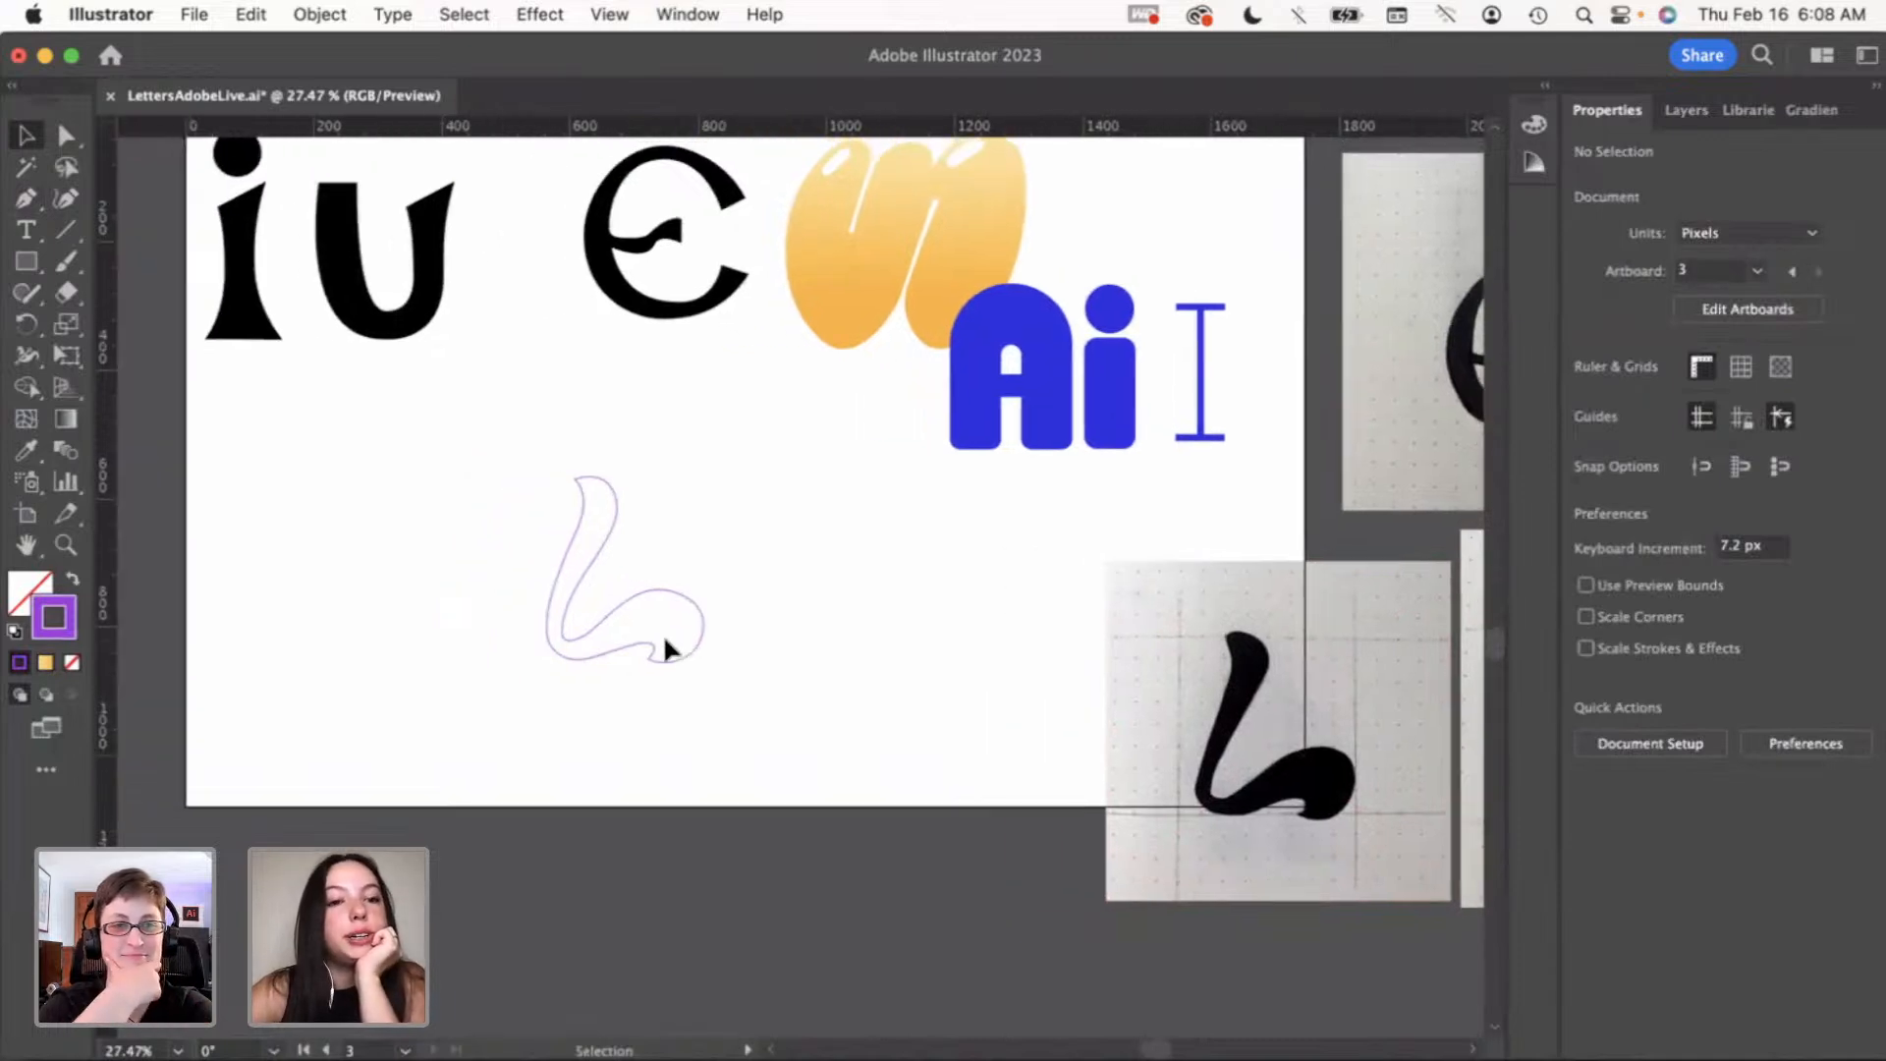
Move the traced letter outline left and slightly up on the artboard
{"action": "left_click", "coordinate": [633, 637]}
{"action": "left_click", "coordinate": [512, 636]}
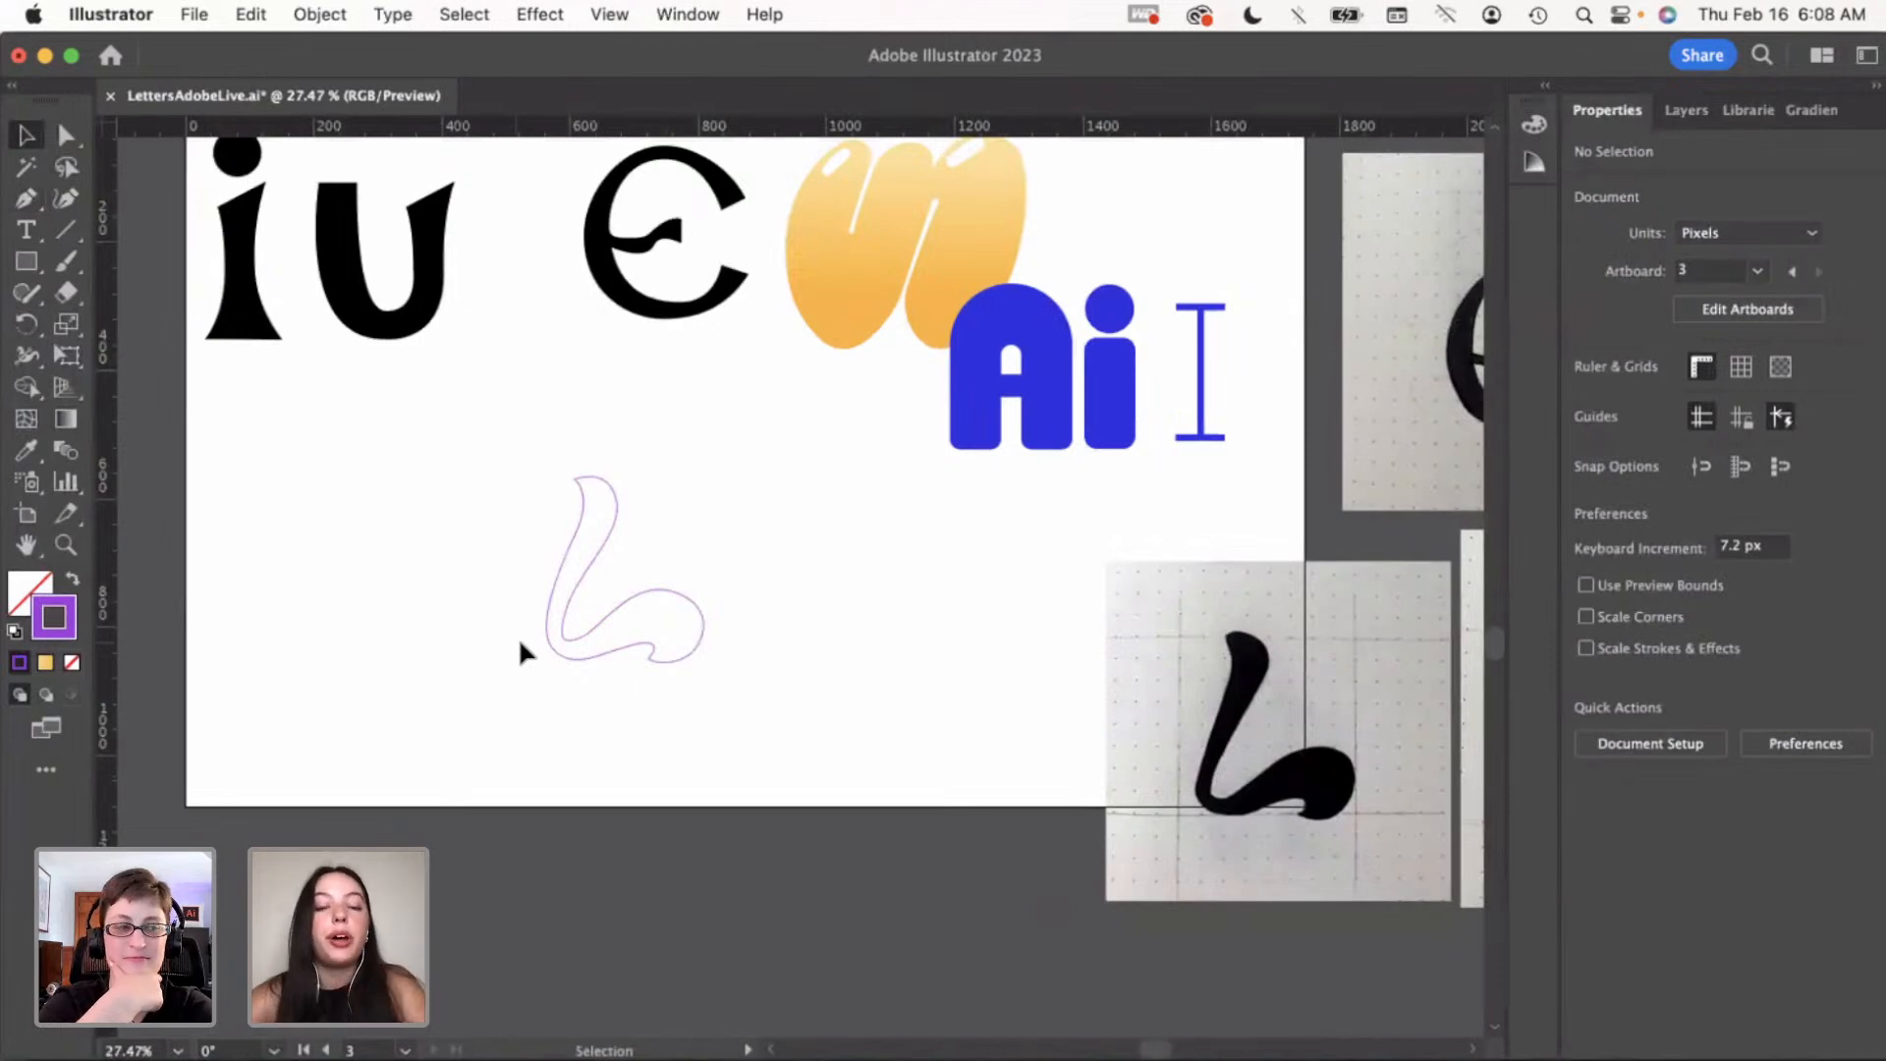
{"action": "left_click", "coordinate": [550, 633]}
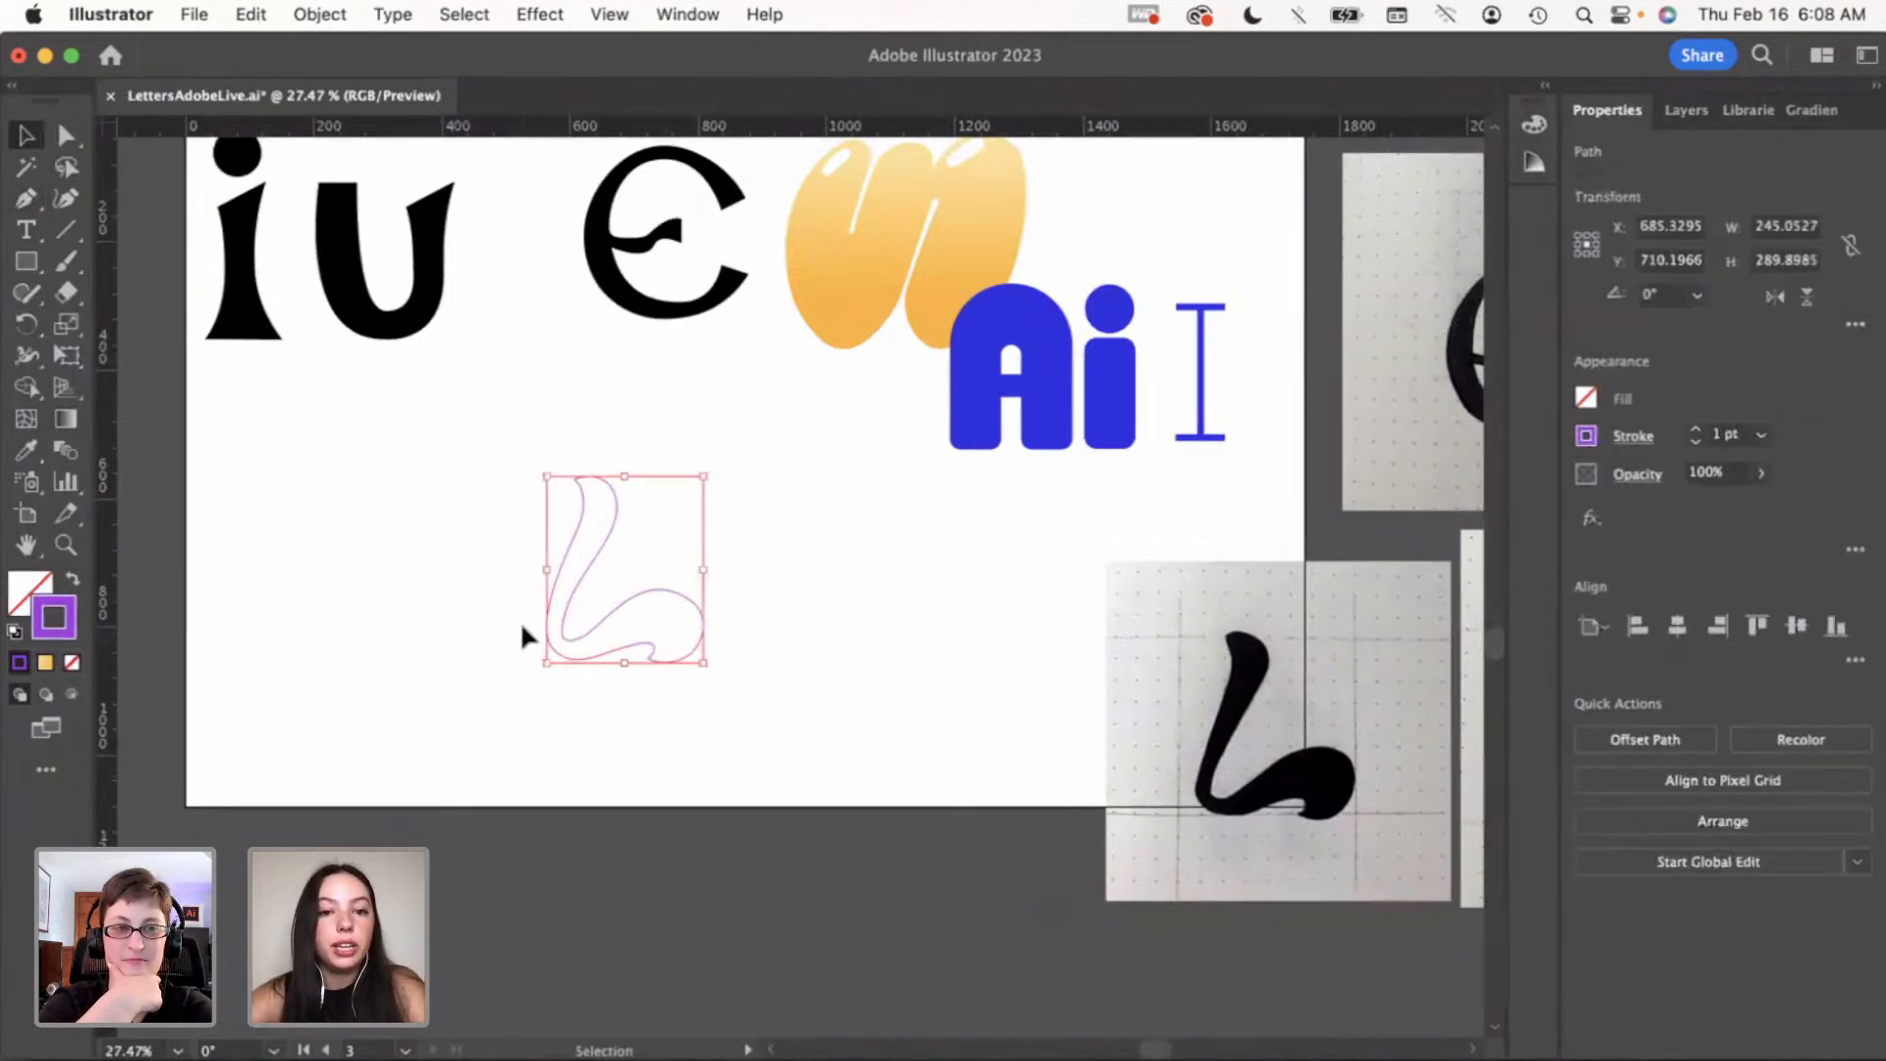
{"action": "scroll", "coordinate": [522, 626], "scroll_direction": "up", "scroll_amount": 2}
{"action": "left_click_drag", "start_coordinate": [575, 636], "coordinate": [489, 621]}
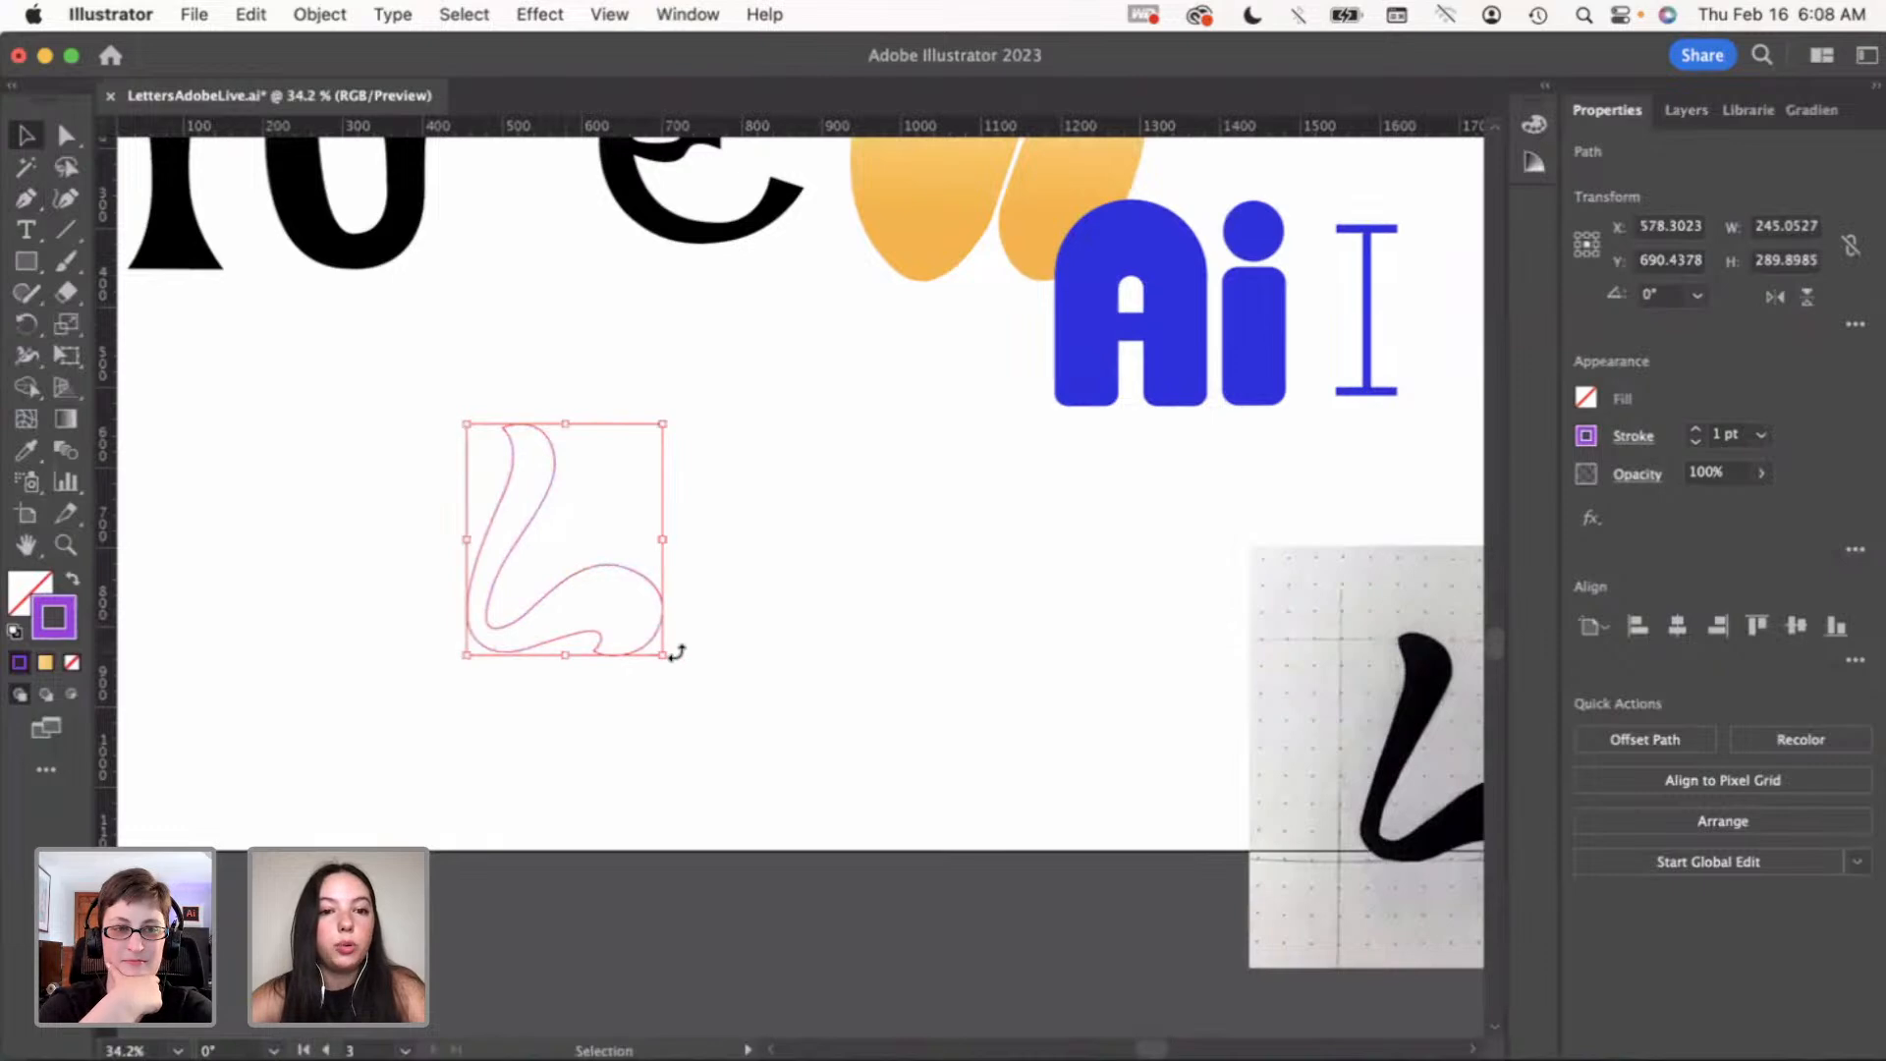
{"action": "left_click", "coordinate": [715, 684]}
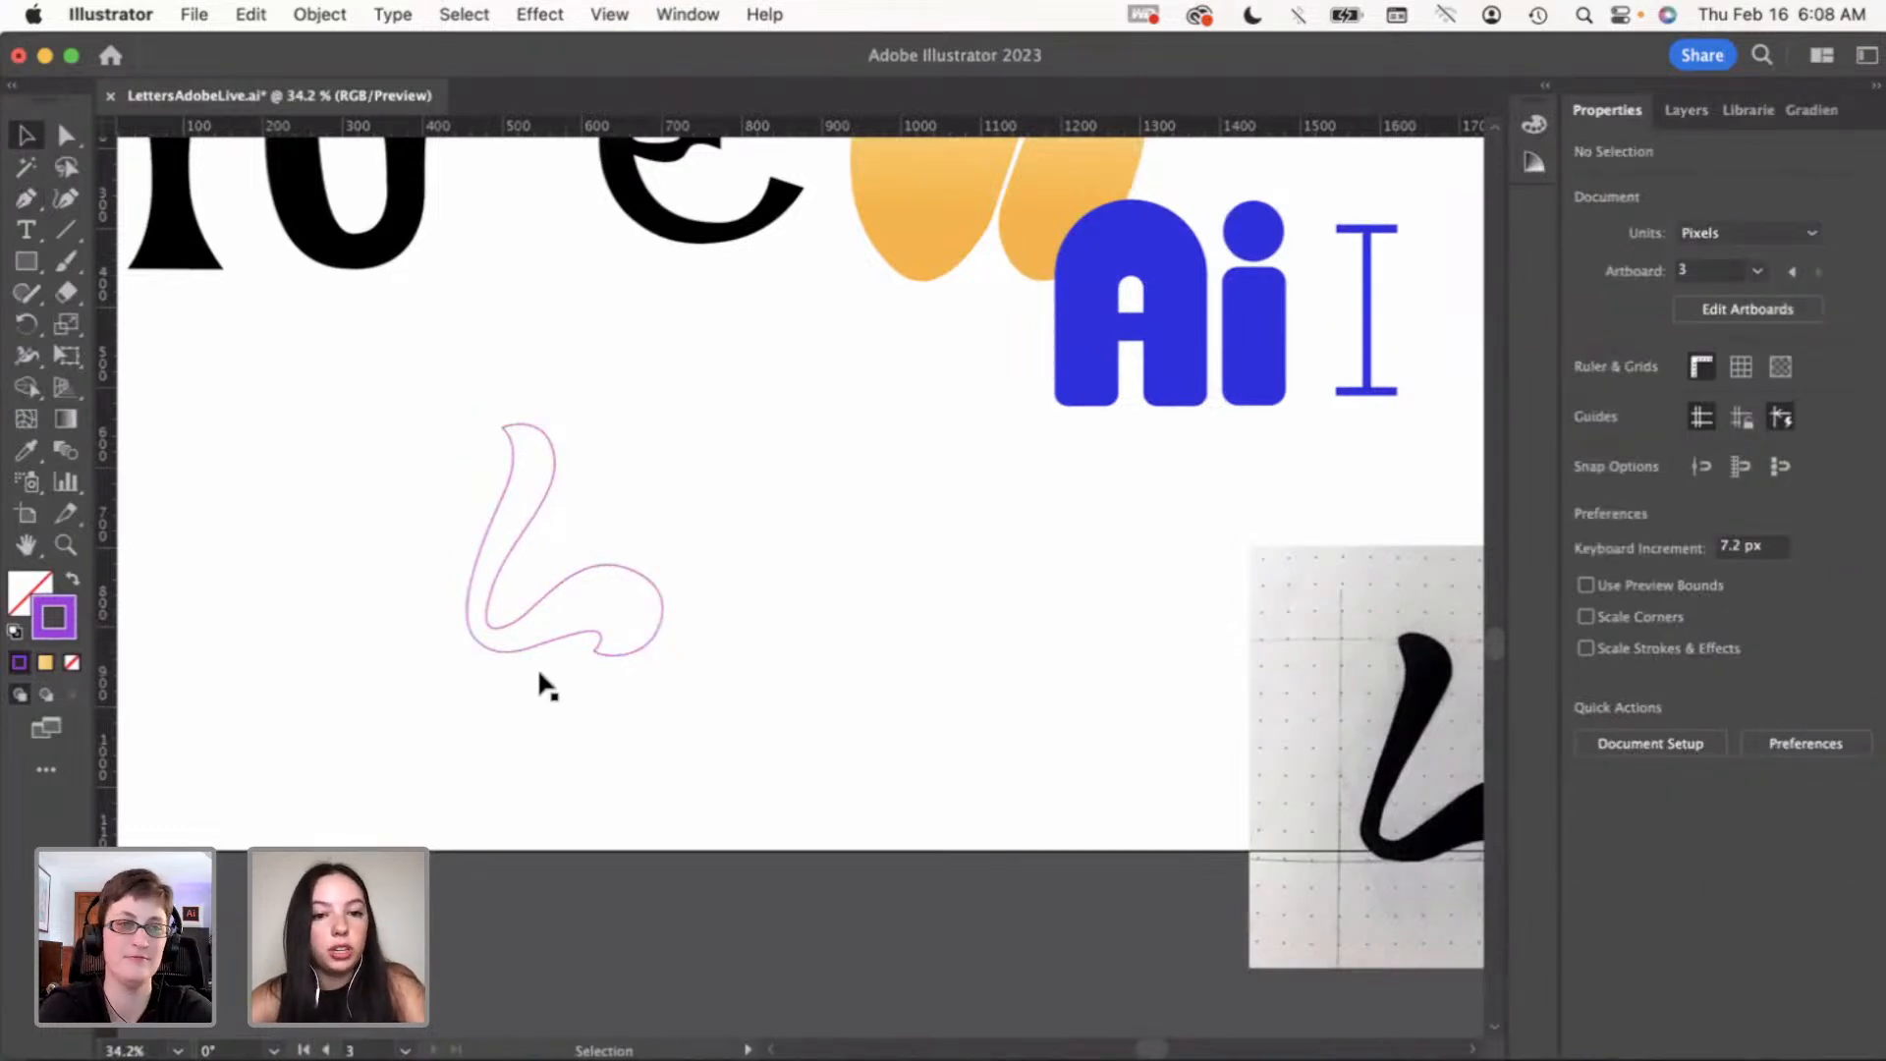
Examine the outline's anchor points using the Direct Selection and Curvature tools
{"action": "left_click", "coordinate": [558, 637]}
{"action": "key", "text": "a"}
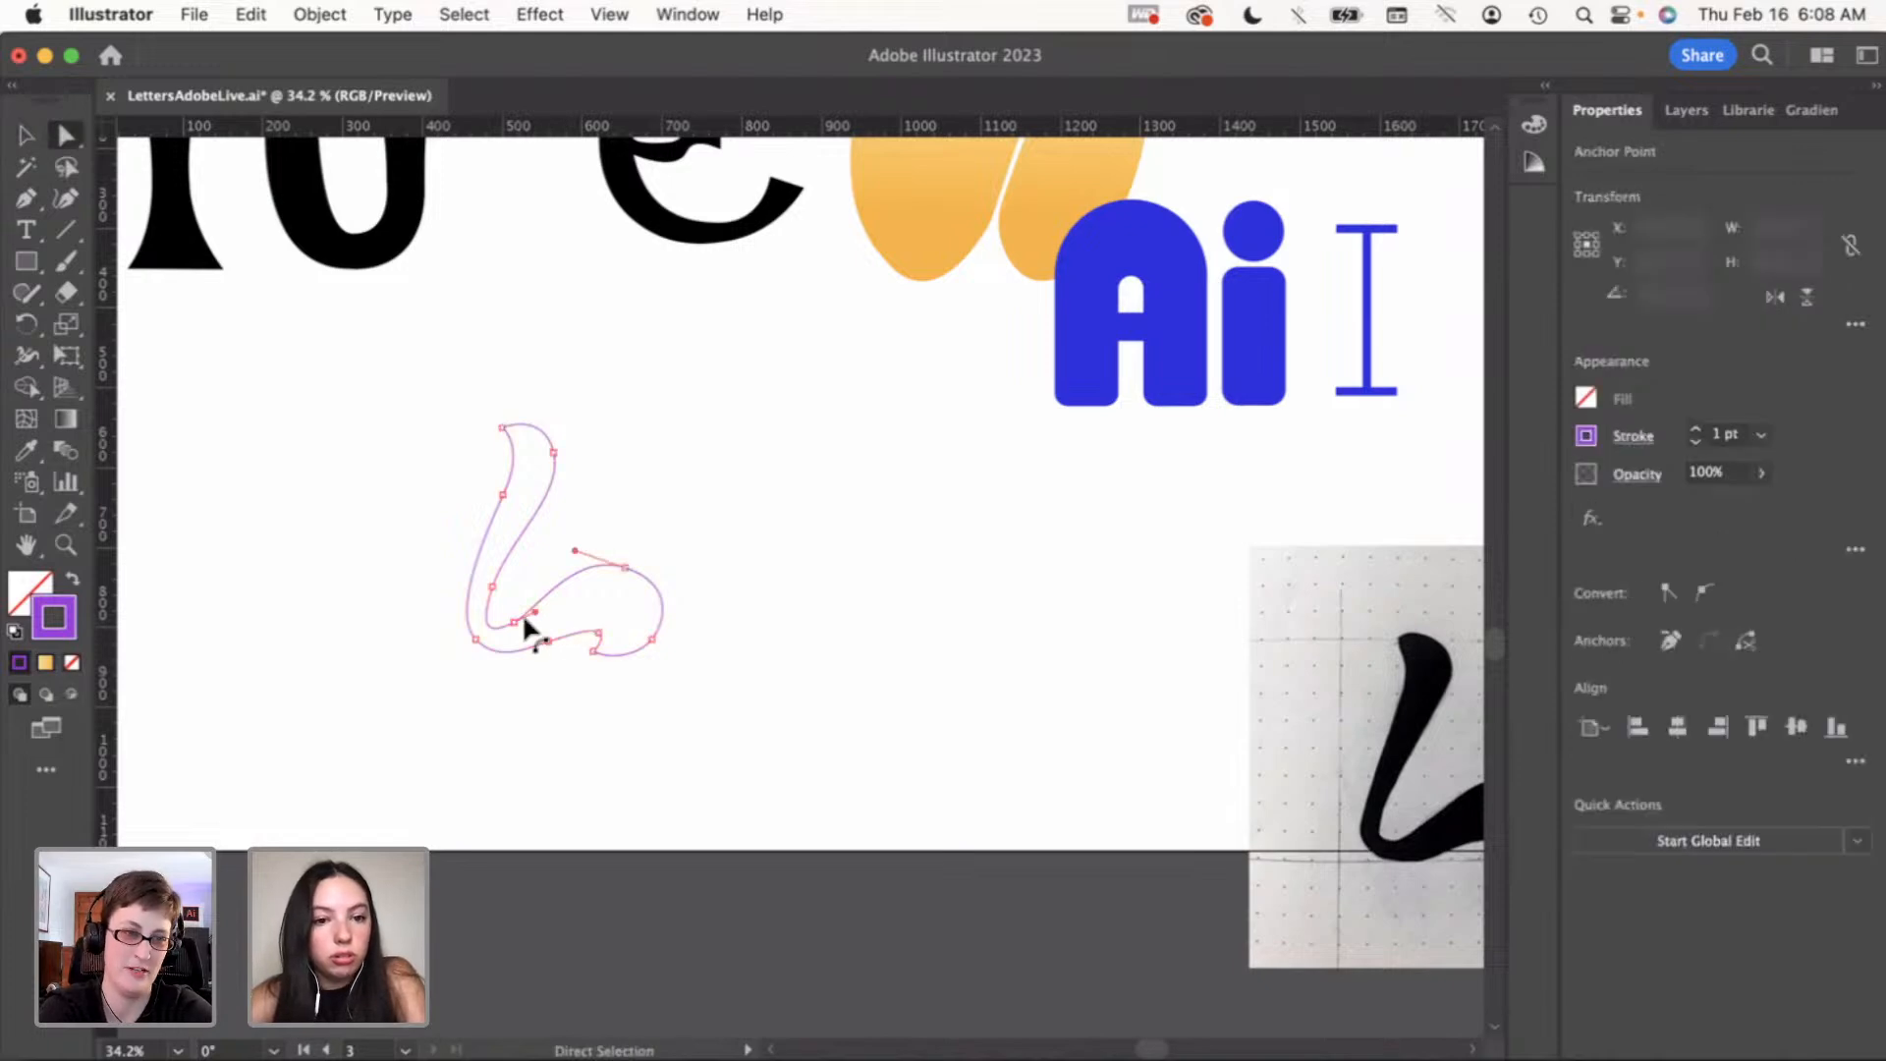
{"action": "left_click", "coordinate": [522, 611]}
{"action": "left_click", "coordinate": [66, 198]}
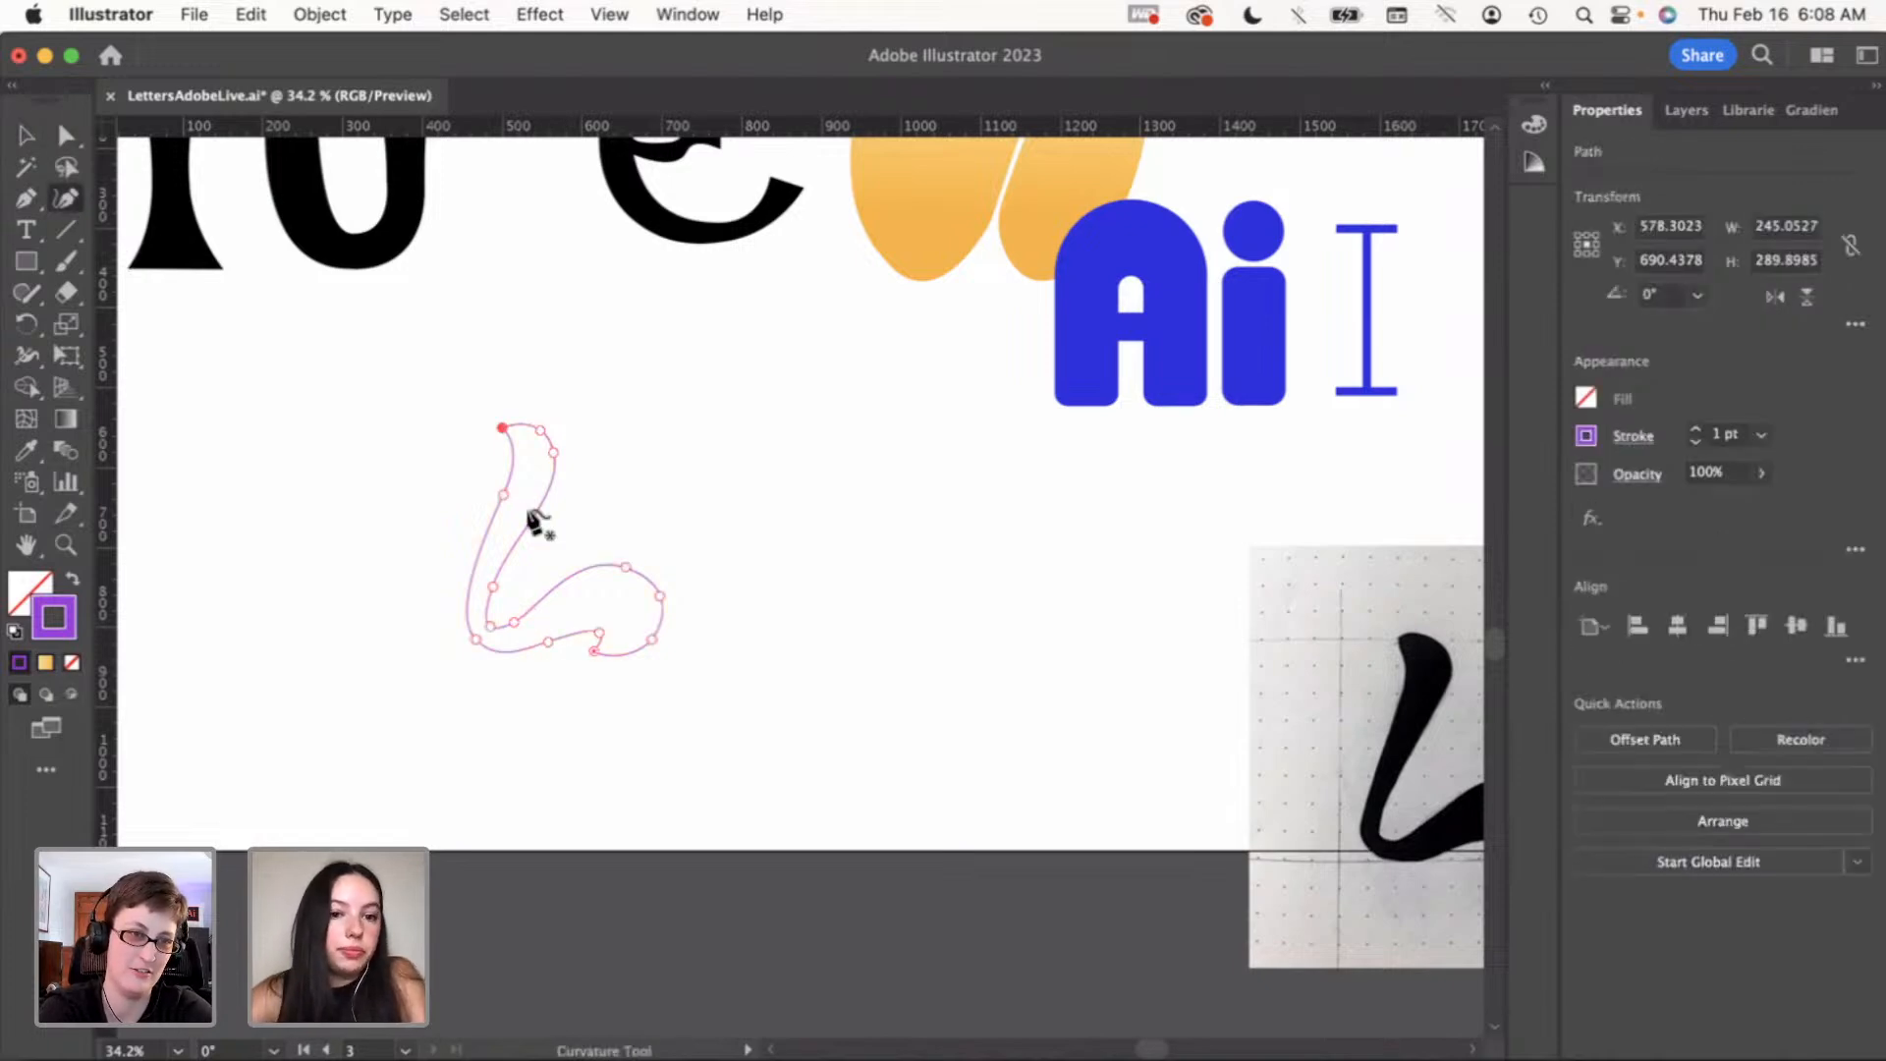
{"action": "left_click", "coordinate": [511, 619]}
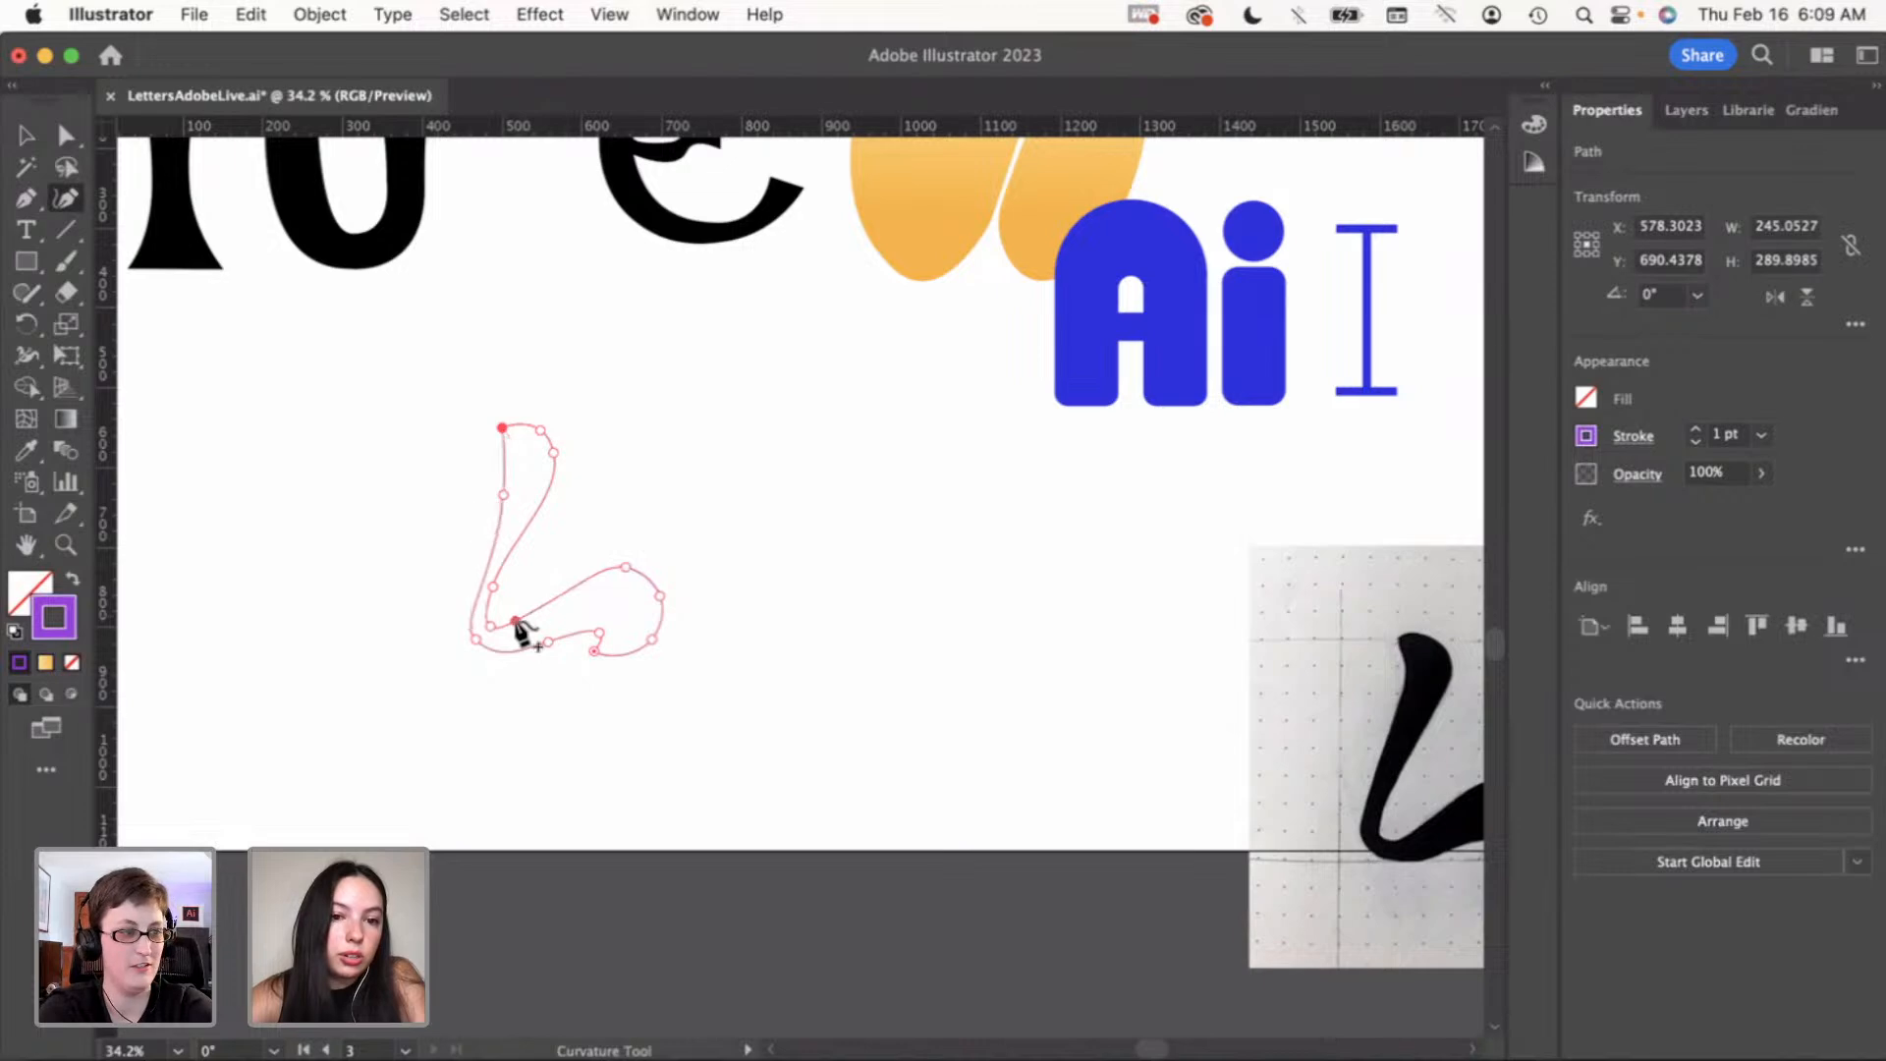
{"action": "left_click", "coordinate": [25, 135]}
{"action": "left_click", "coordinate": [463, 545]}
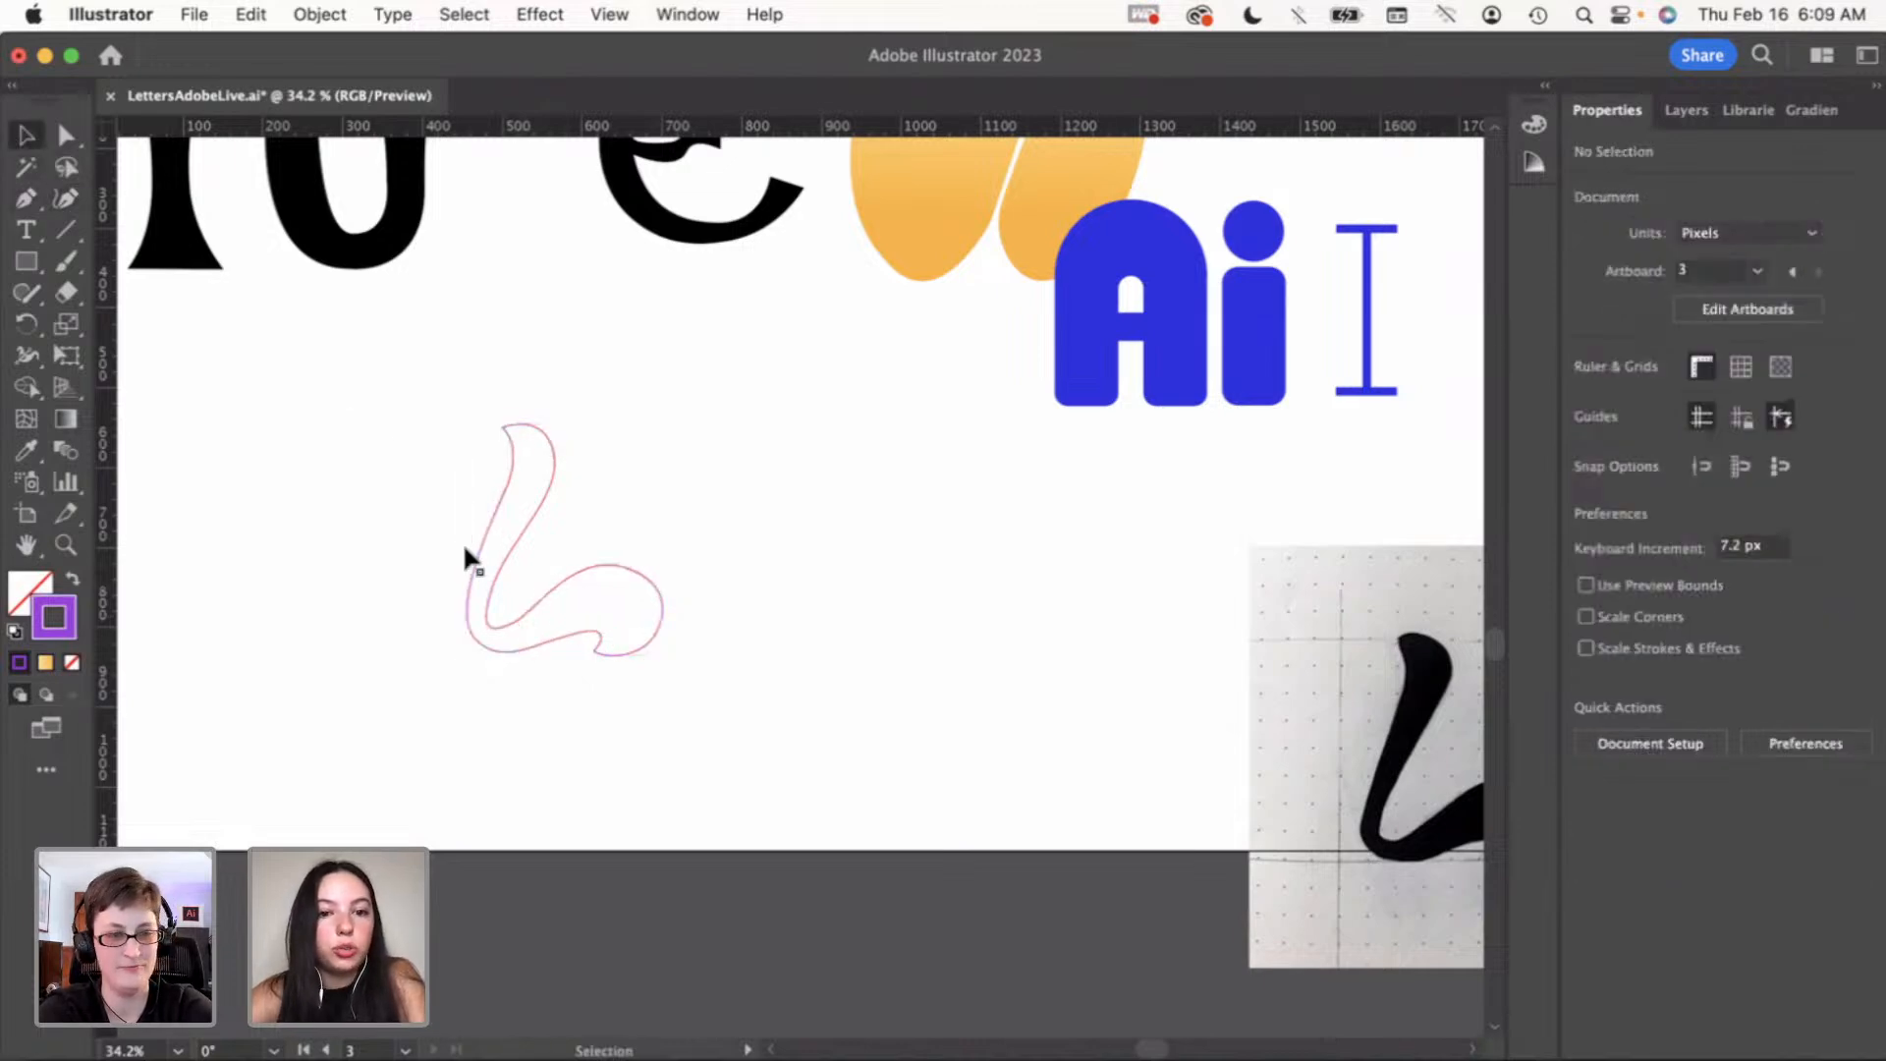
Swap the traced letter's stroke and fill so the shape has a purple fill and no stroke
{"action": "scroll", "coordinate": [498, 601], "scroll_direction": "left", "scroll_amount": 3}
{"action": "left_click", "coordinate": [625, 586]}
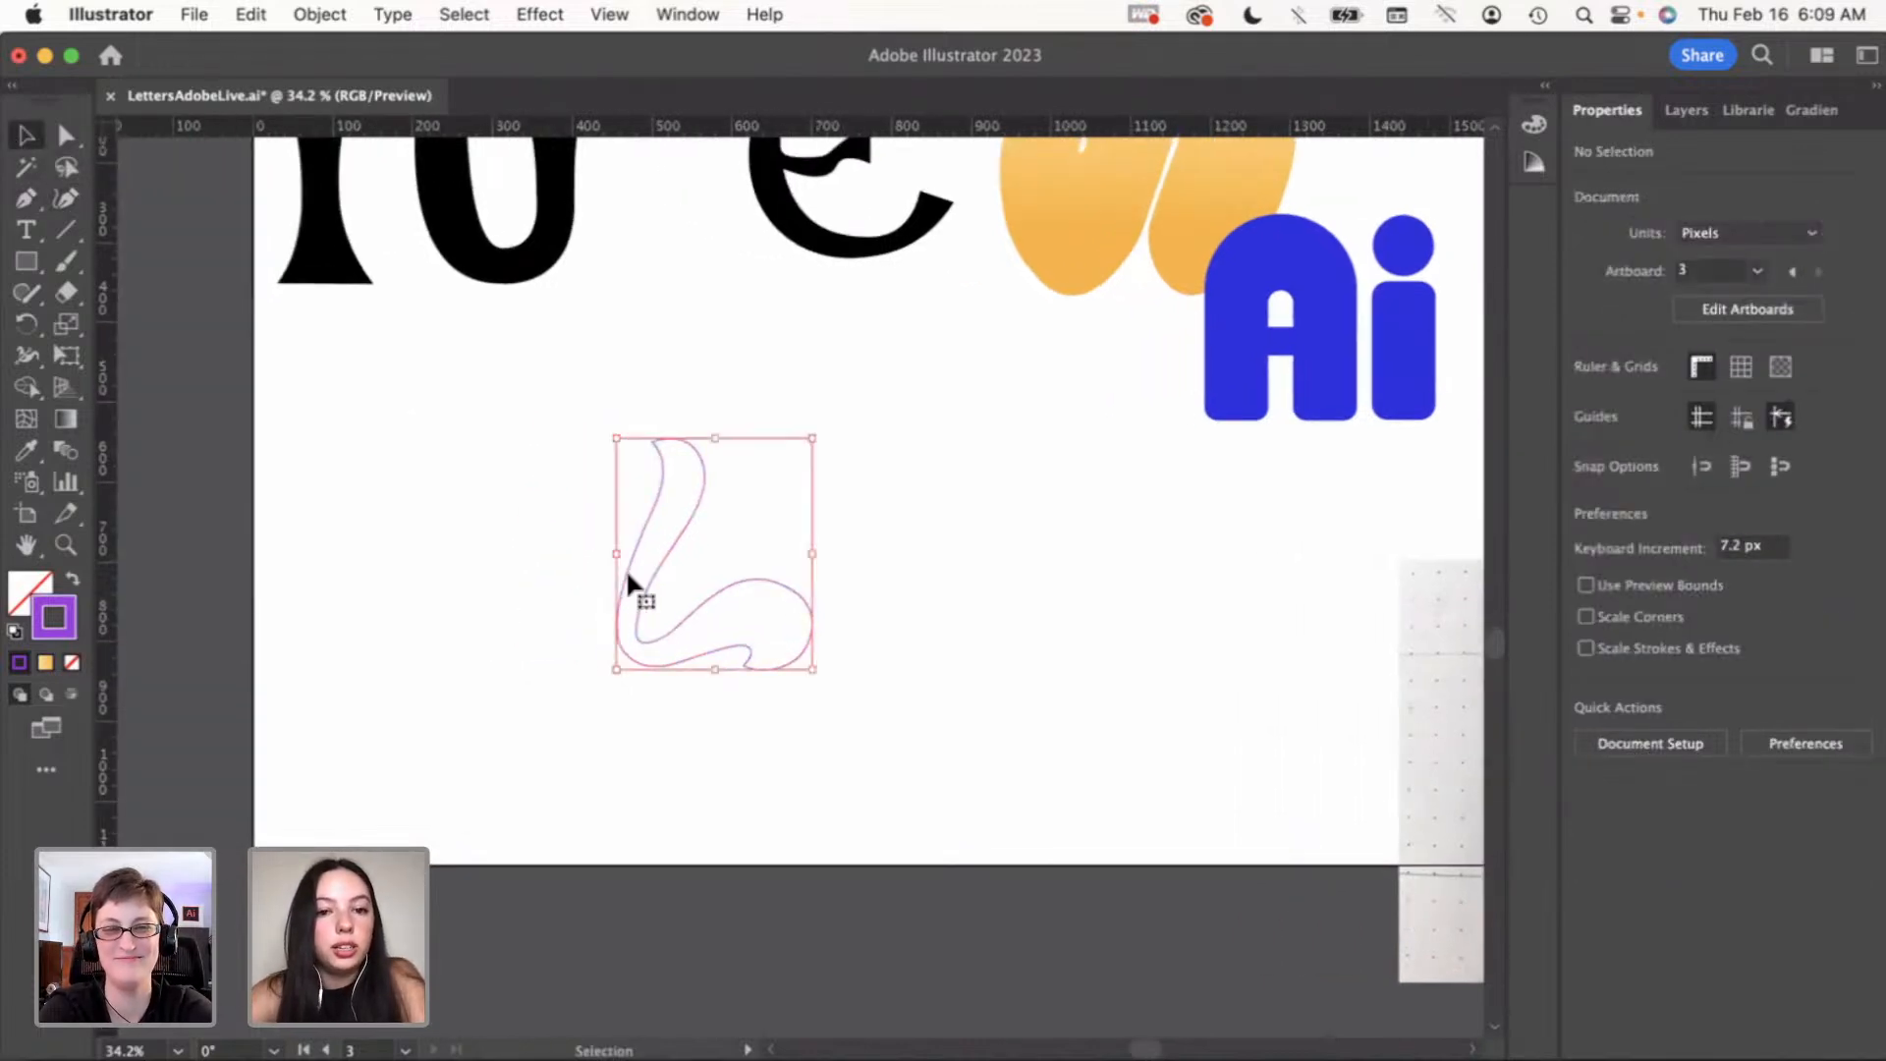
{"action": "left_click", "coordinate": [71, 584]}
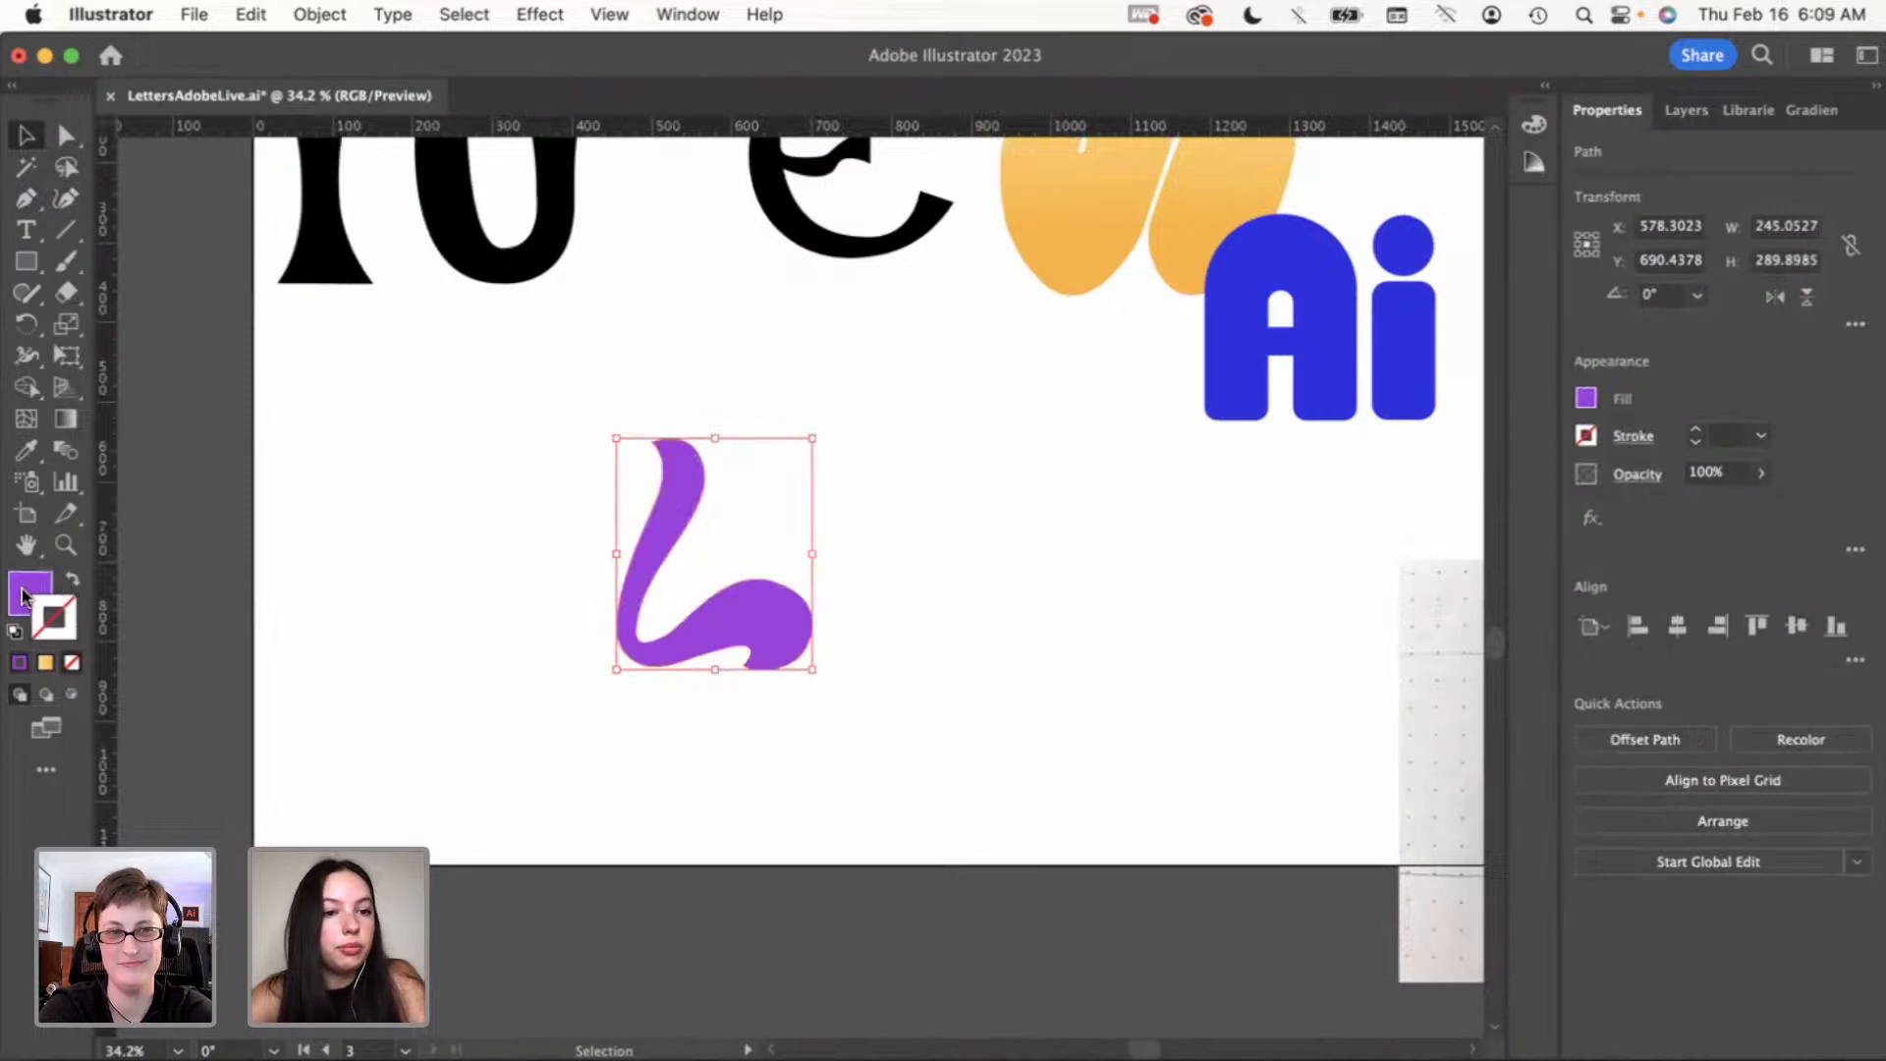
{"action": "left_click", "coordinate": [594, 729]}
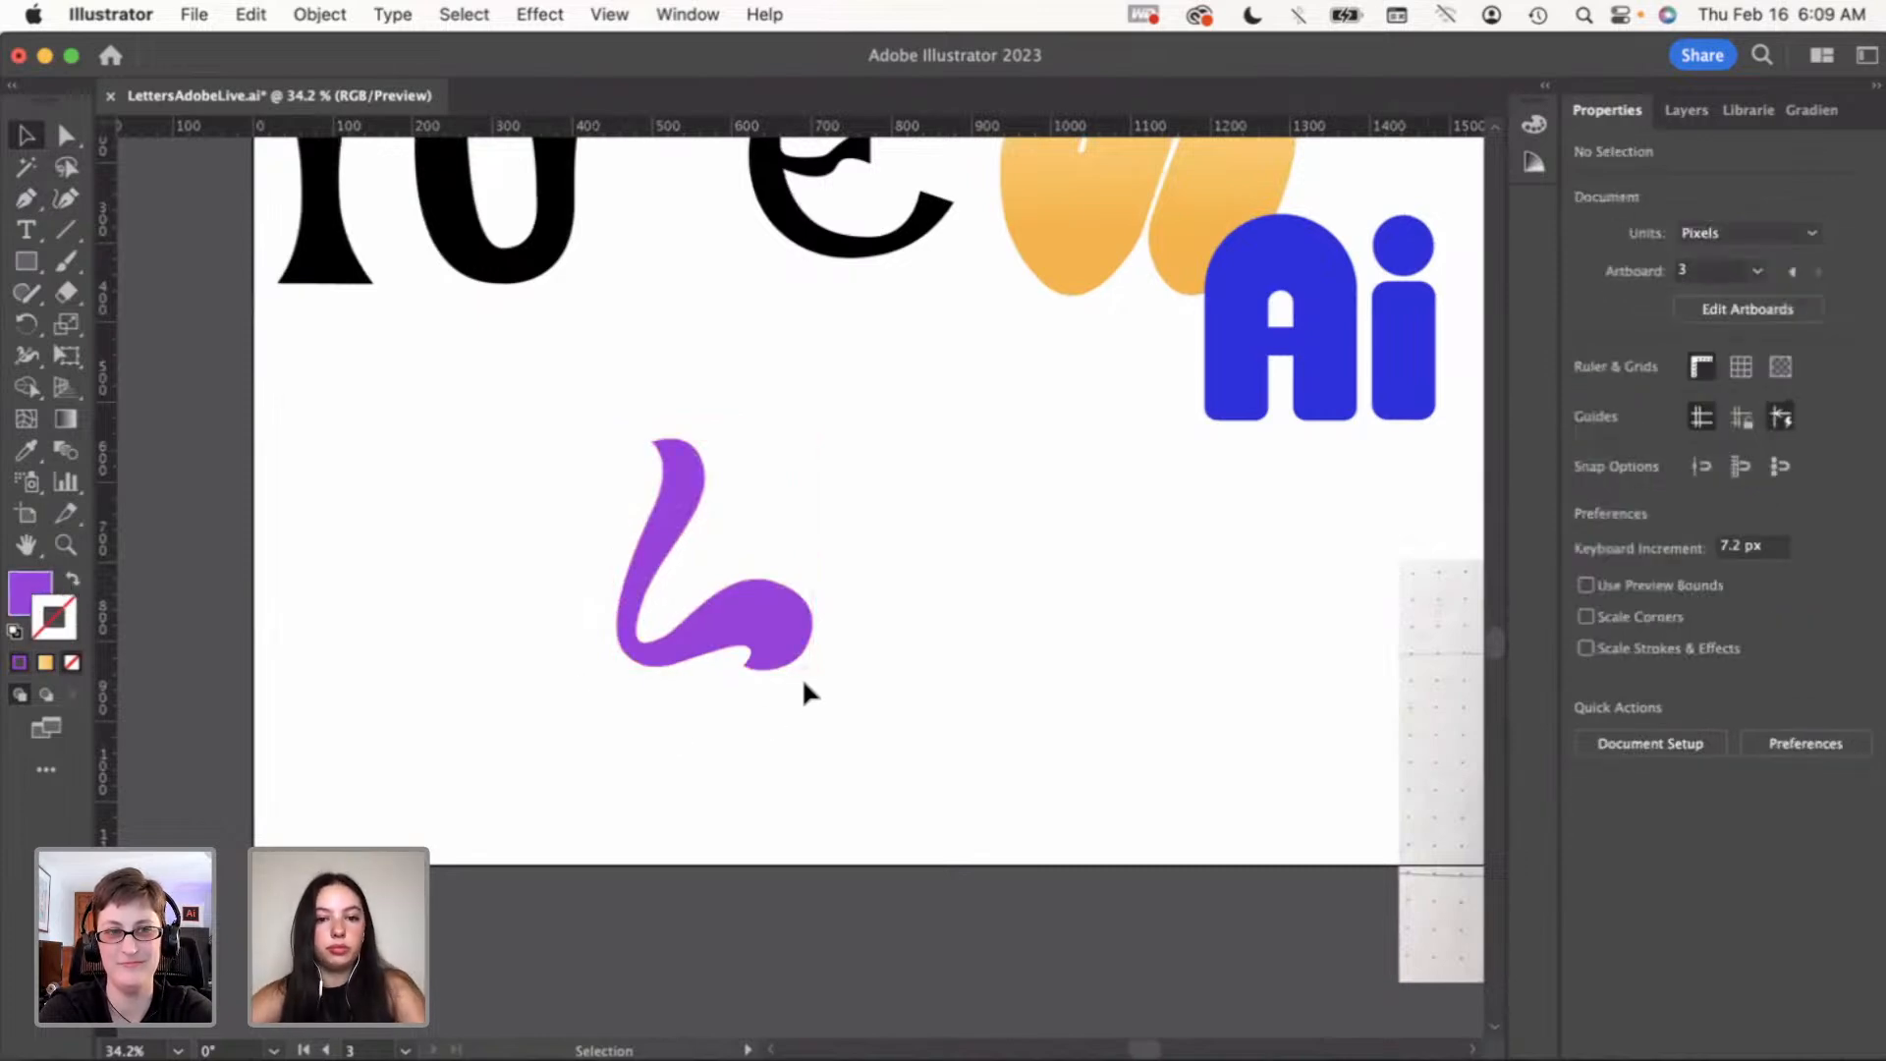
Duplicate the purple letter, rotate the copy 180°, and interlock it above the original
{"action": "scroll", "coordinate": [804, 684], "scroll_direction": "down", "scroll_amount": 2}
{"action": "scroll", "coordinate": [802, 689], "scroll_direction": "right", "scroll_amount": 2}
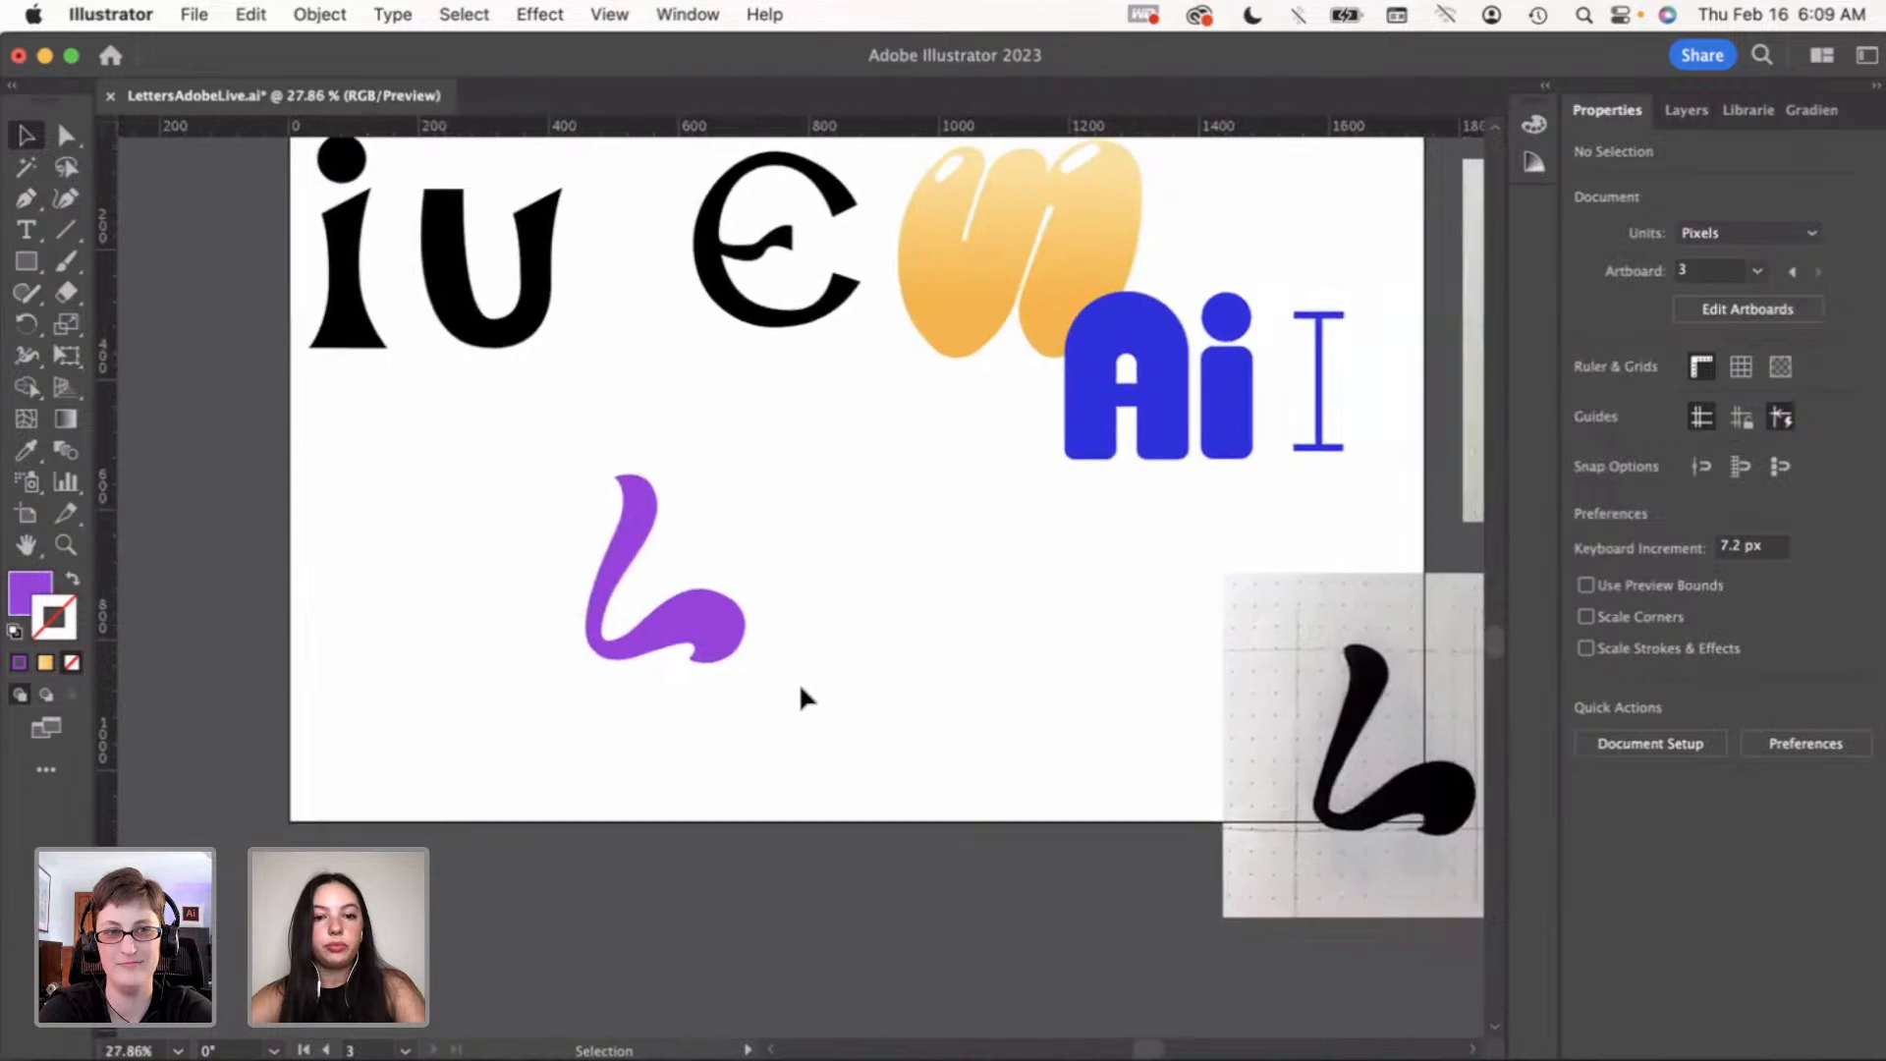
{"action": "left_click_drag", "start_coordinate": [693, 633], "coordinate": [922, 692], "text": "alt"}
{"action": "left_click_drag", "start_coordinate": [989, 527], "coordinate": [757, 724]}
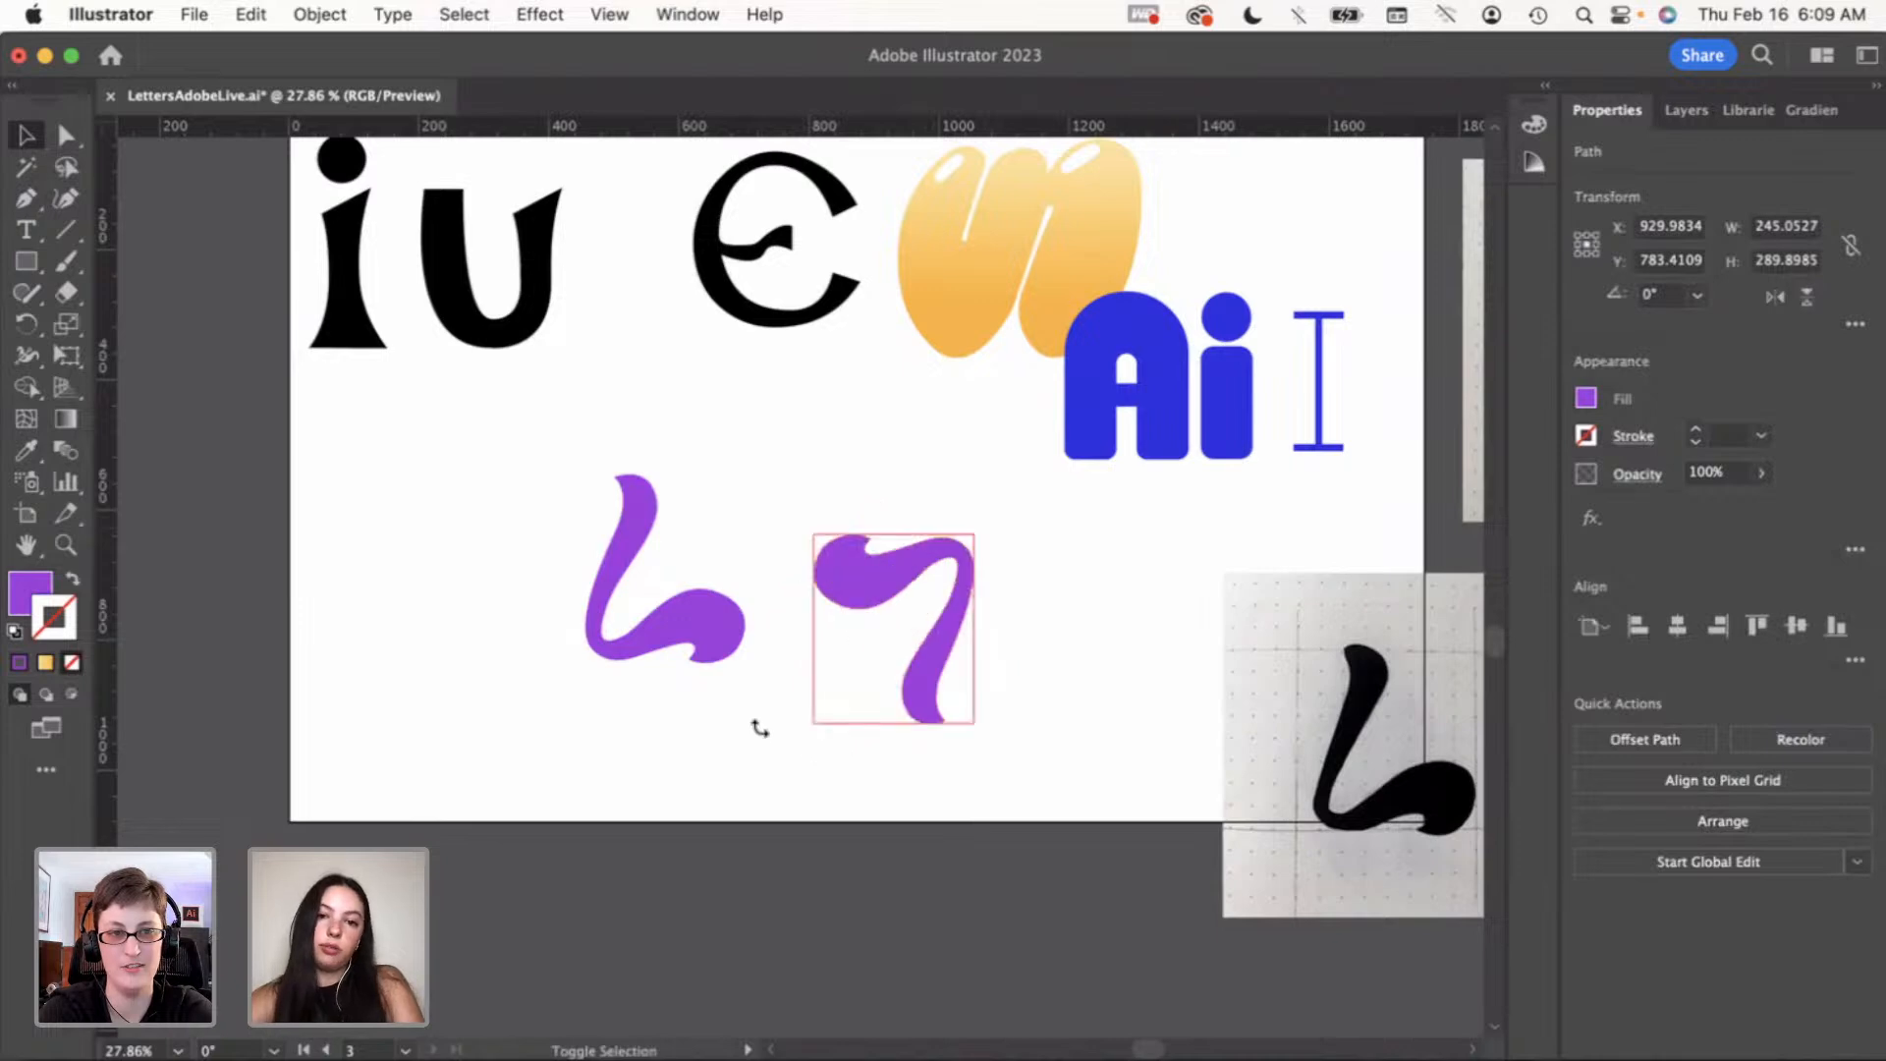
{"action": "left_click_drag", "start_coordinate": [894, 589], "coordinate": [673, 438]}
{"action": "scroll", "coordinate": [674, 437], "scroll_direction": "up", "scroll_amount": 3}
{"action": "left_click", "coordinate": [885, 524]}
{"action": "scroll", "coordinate": [857, 556], "scroll_direction": "down", "scroll_amount": 2}
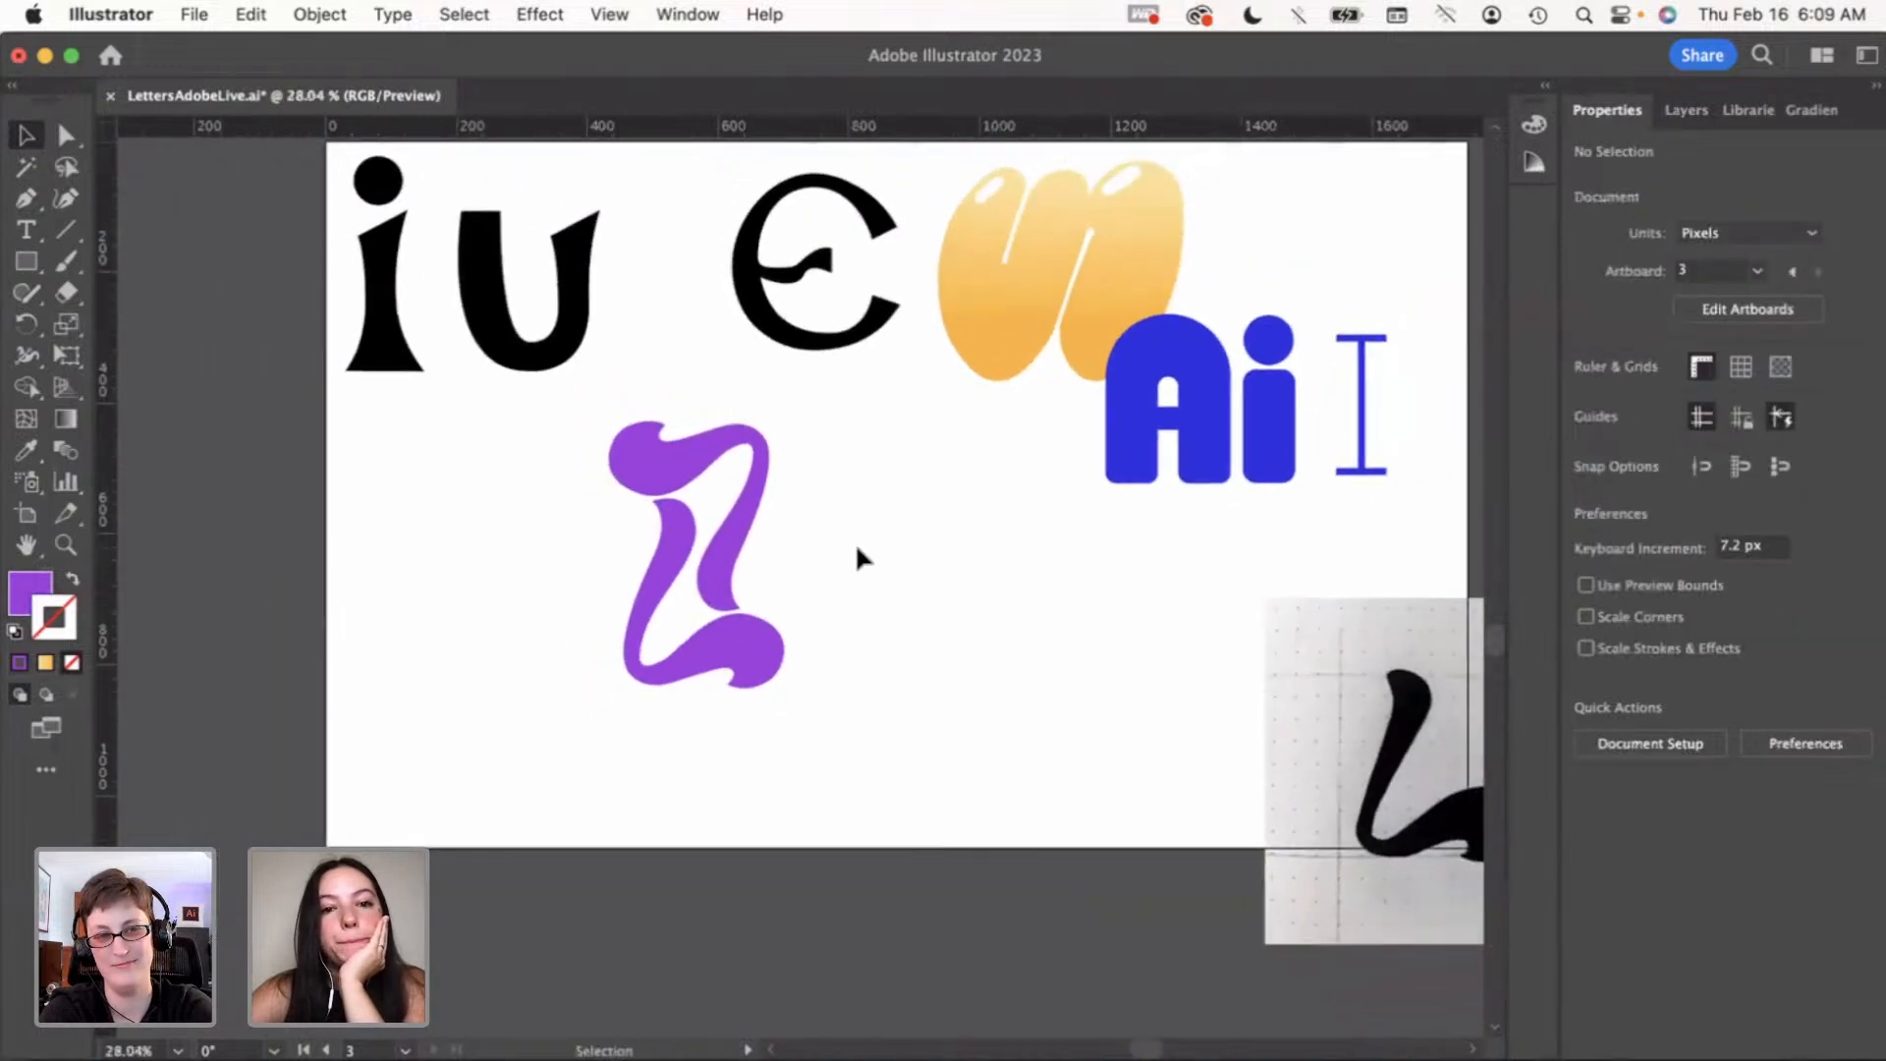
Nudge the rotated purple copy slightly left to tighten its fit with the original letter
{"action": "scroll", "coordinate": [857, 550], "scroll_direction": "right", "scroll_amount": 2}
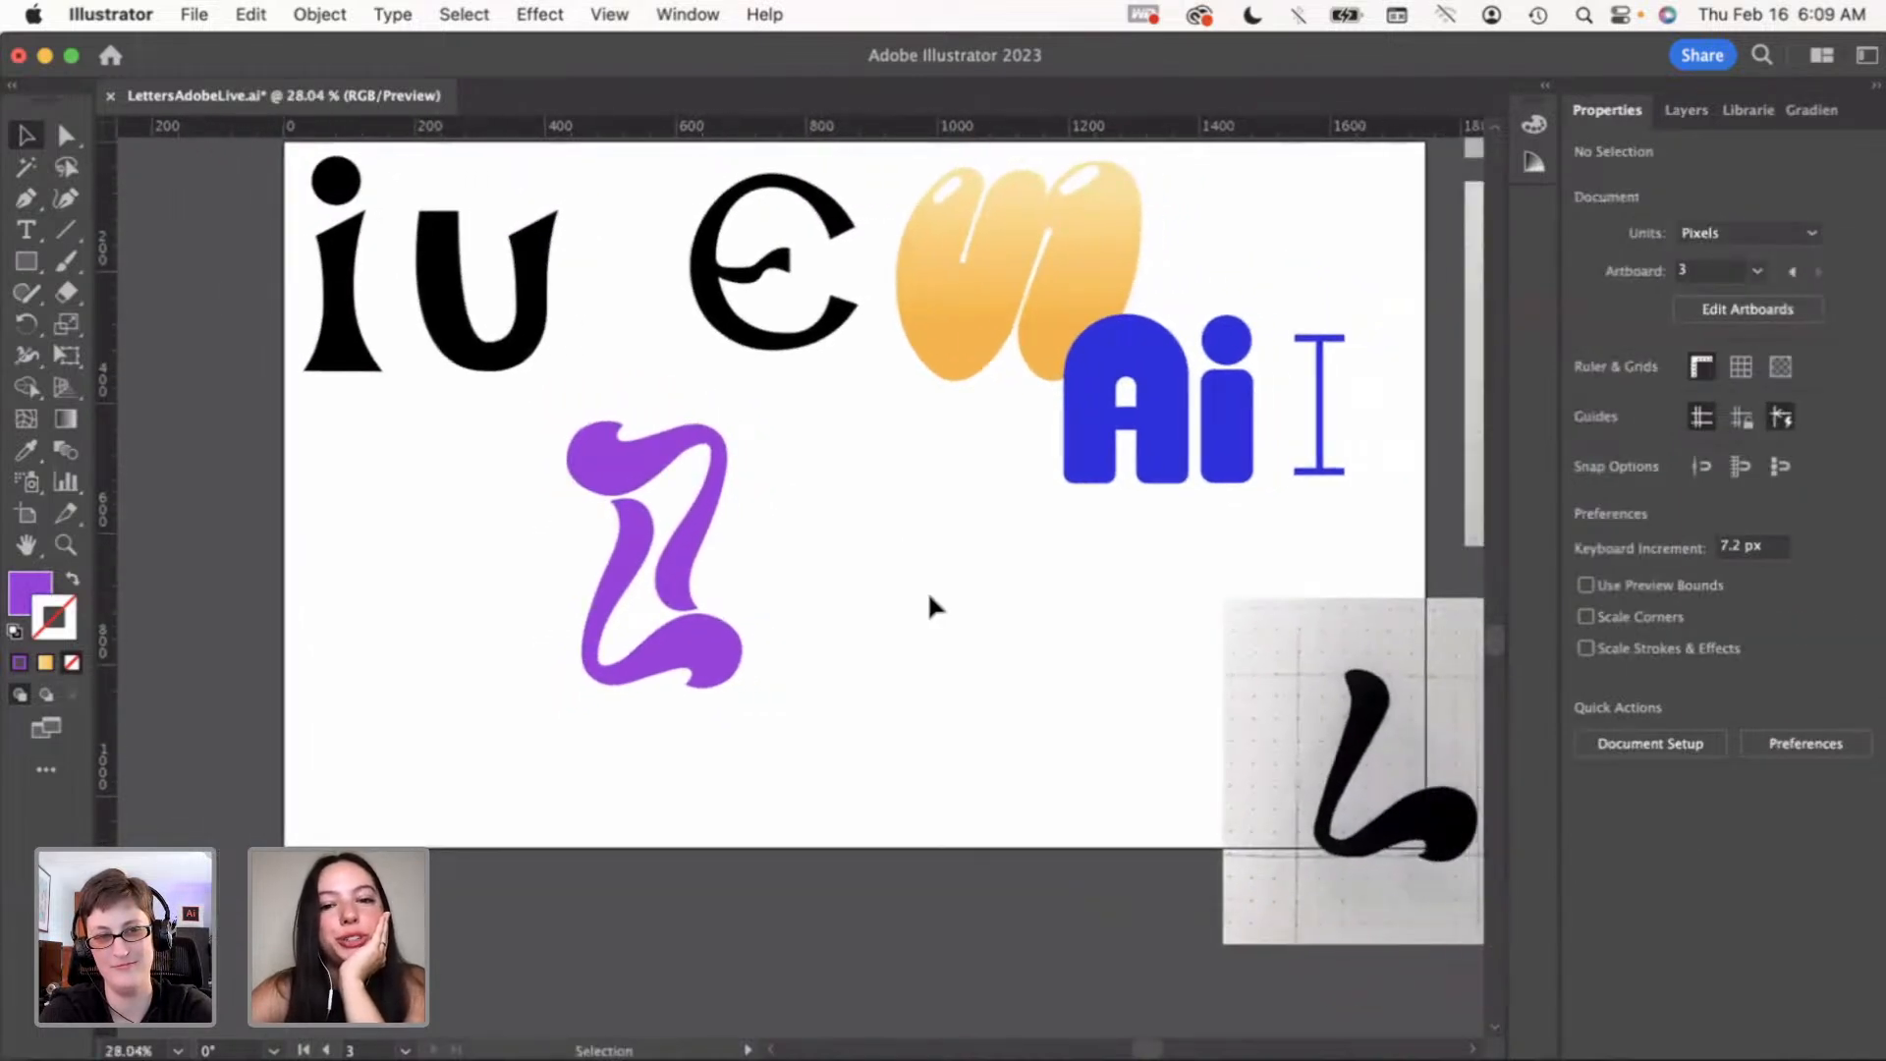
{"action": "scroll", "coordinate": [929, 595], "scroll_direction": "down", "scroll_amount": 1}
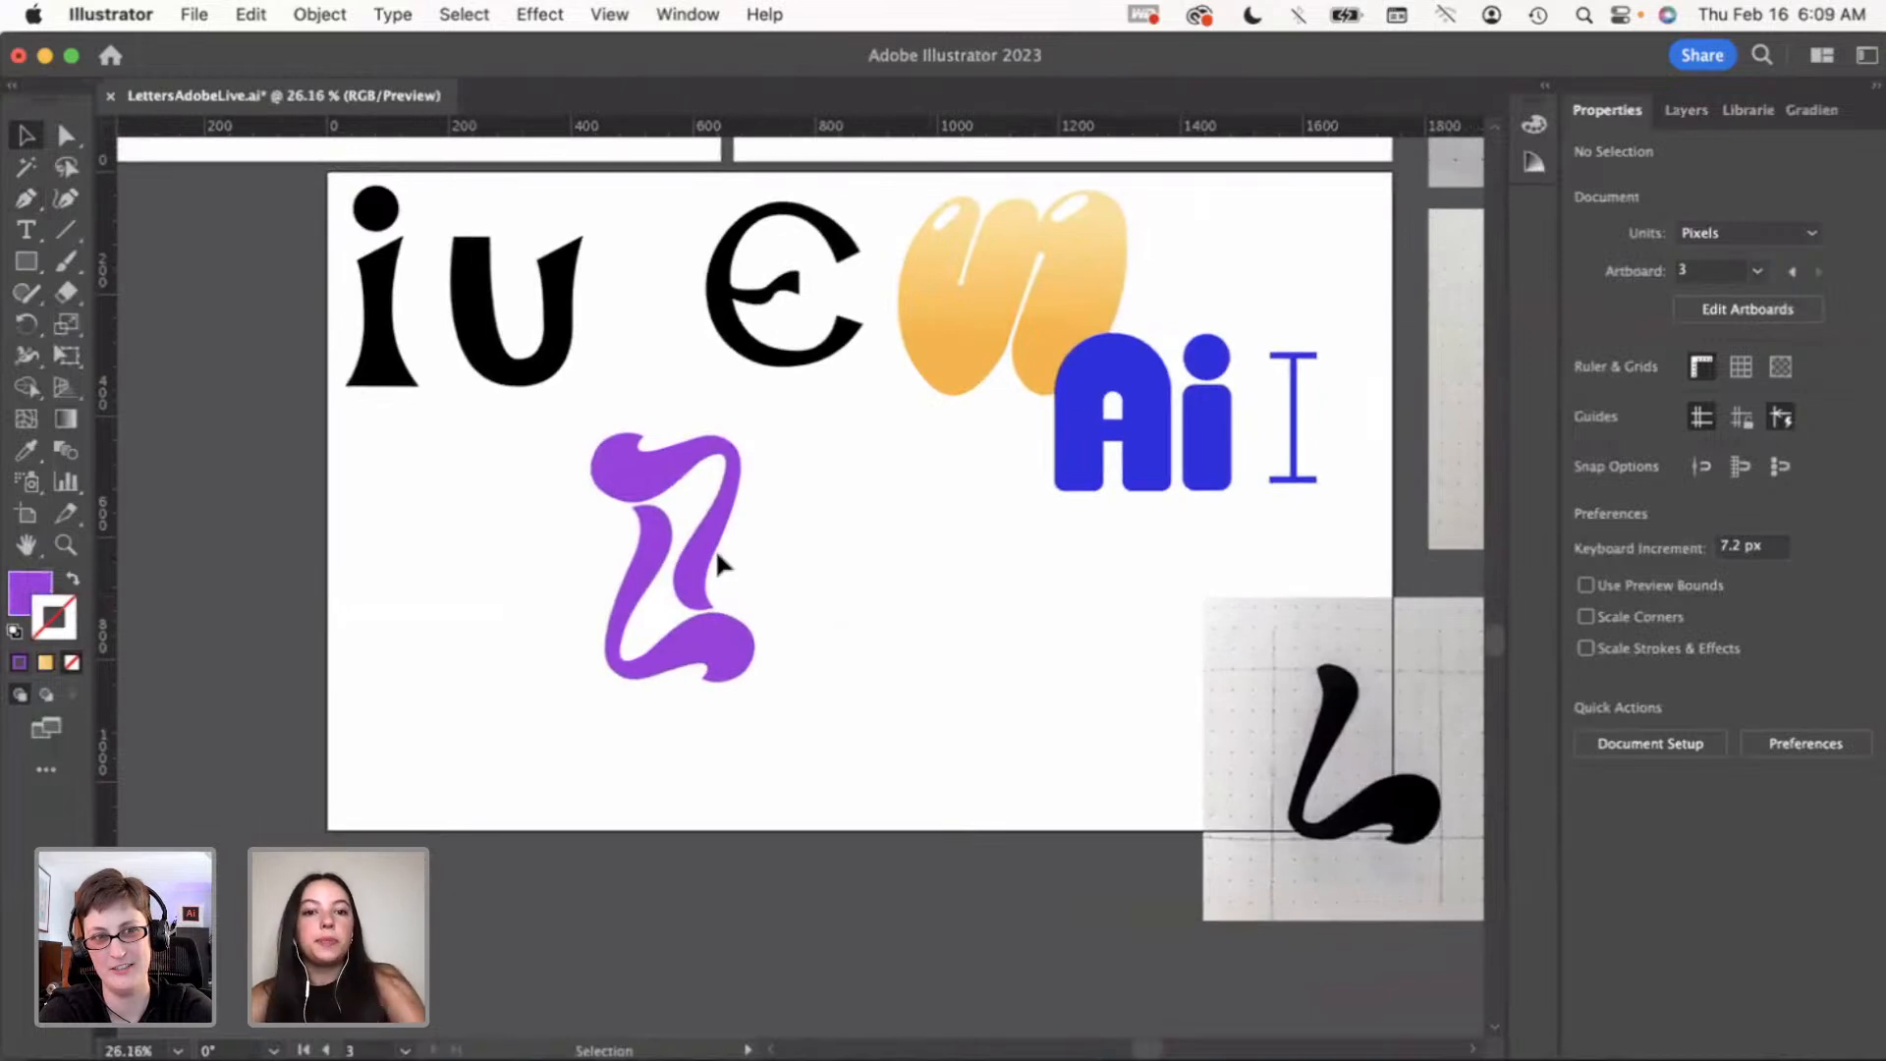
{"action": "mouse_move", "coordinate": [707, 535]}
{"action": "left_mouse_down"}
{"action": "mouse_move", "coordinate": [526, 622]}
{"action": "mouse_move", "coordinate": [698, 547]}
{"action": "left_mouse_up"}
{"action": "left_click", "coordinate": [846, 579]}
{"action": "left_click", "coordinate": [781, 551]}
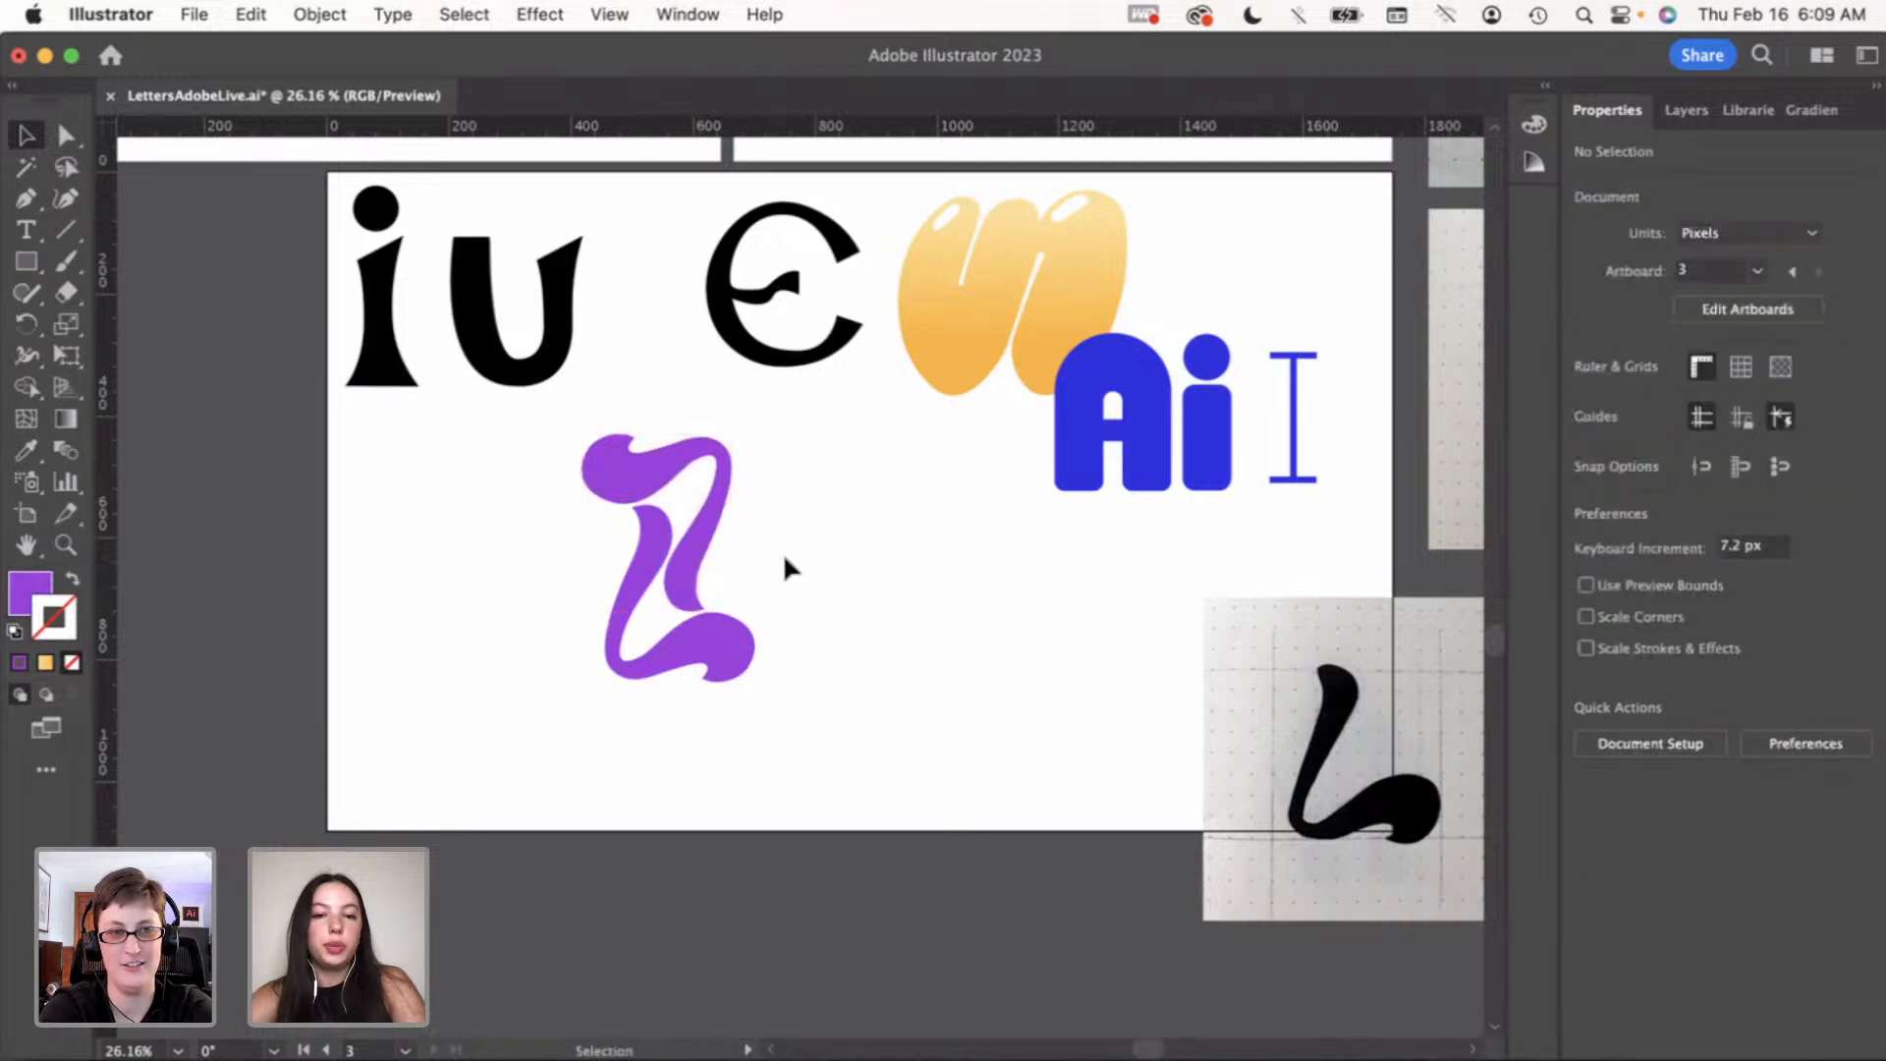
Delete the rotated copy above the original purple letter
{"action": "scroll", "coordinate": [694, 587], "scroll_direction": "up", "scroll_amount": 2}
{"action": "left_click", "coordinate": [694, 587]}
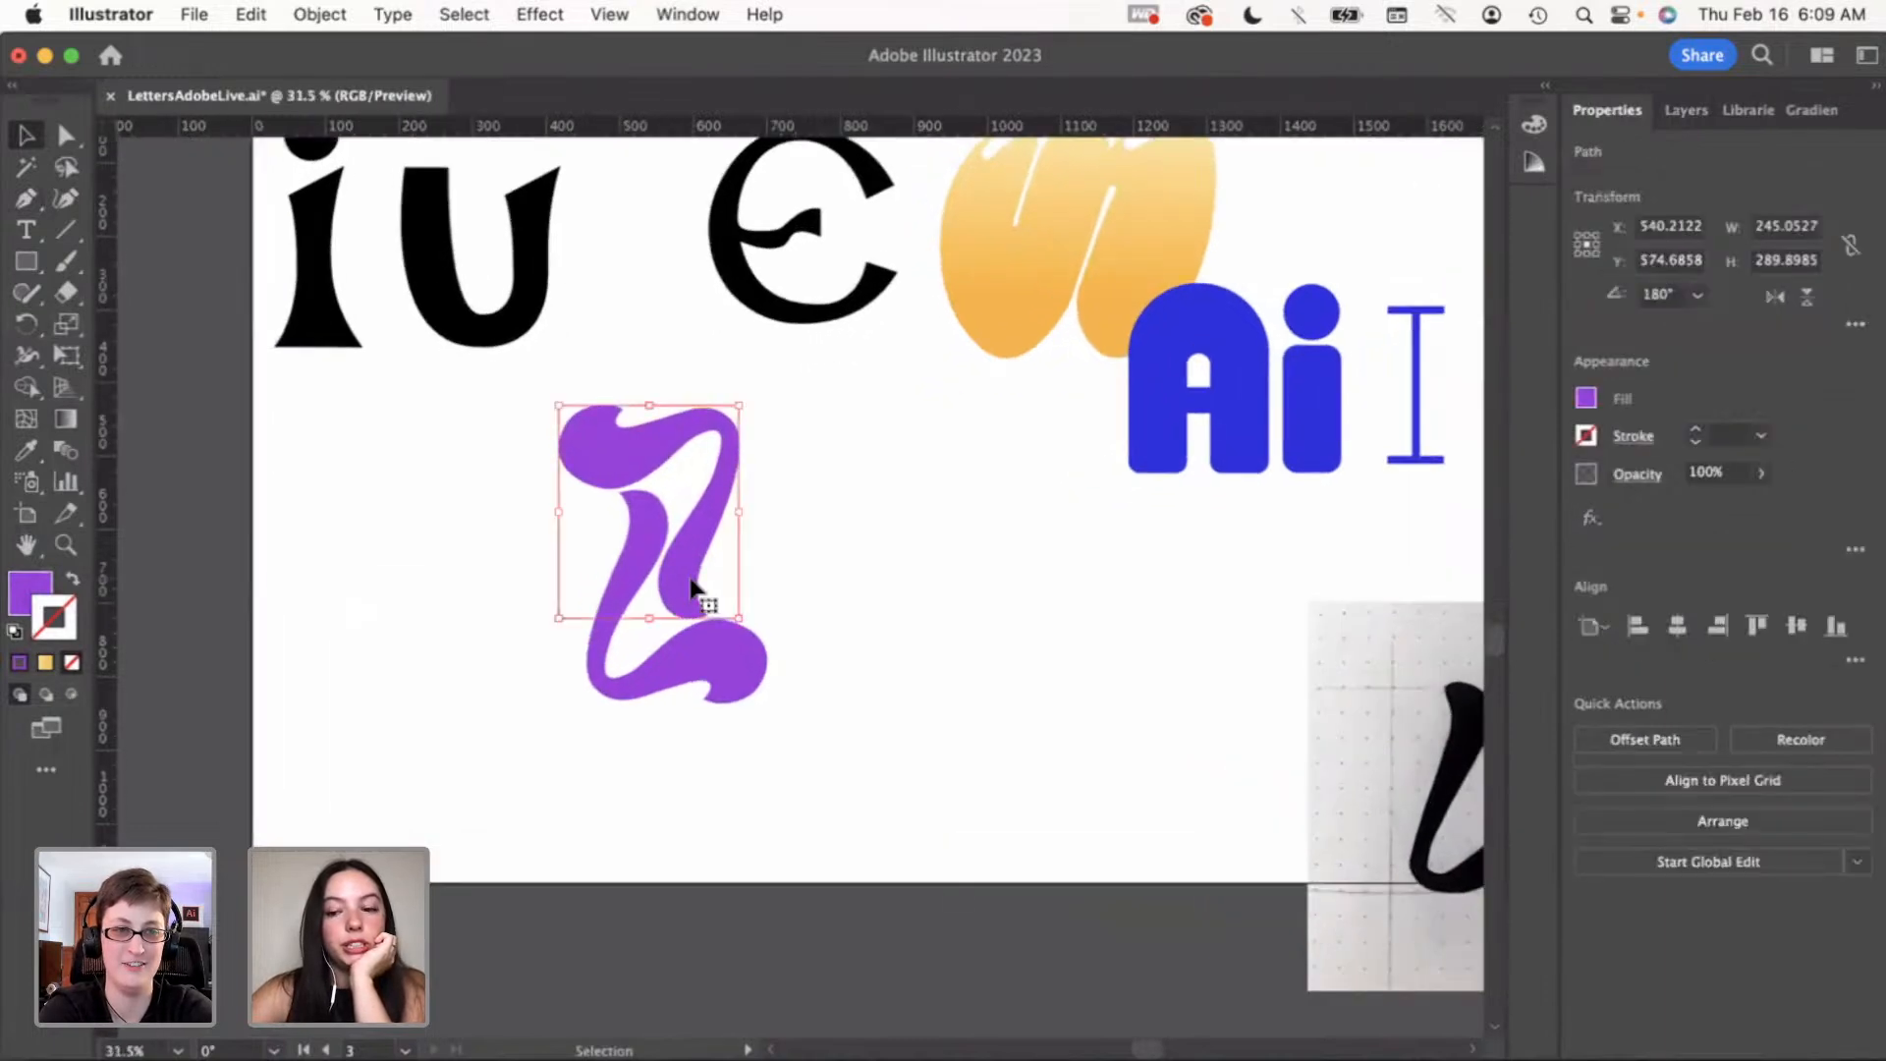
{"action": "key", "text": "Delete"}
Change the curvy letter's fill to pale lilac, hex e7d6ea
{"action": "left_click", "coordinate": [705, 648]}
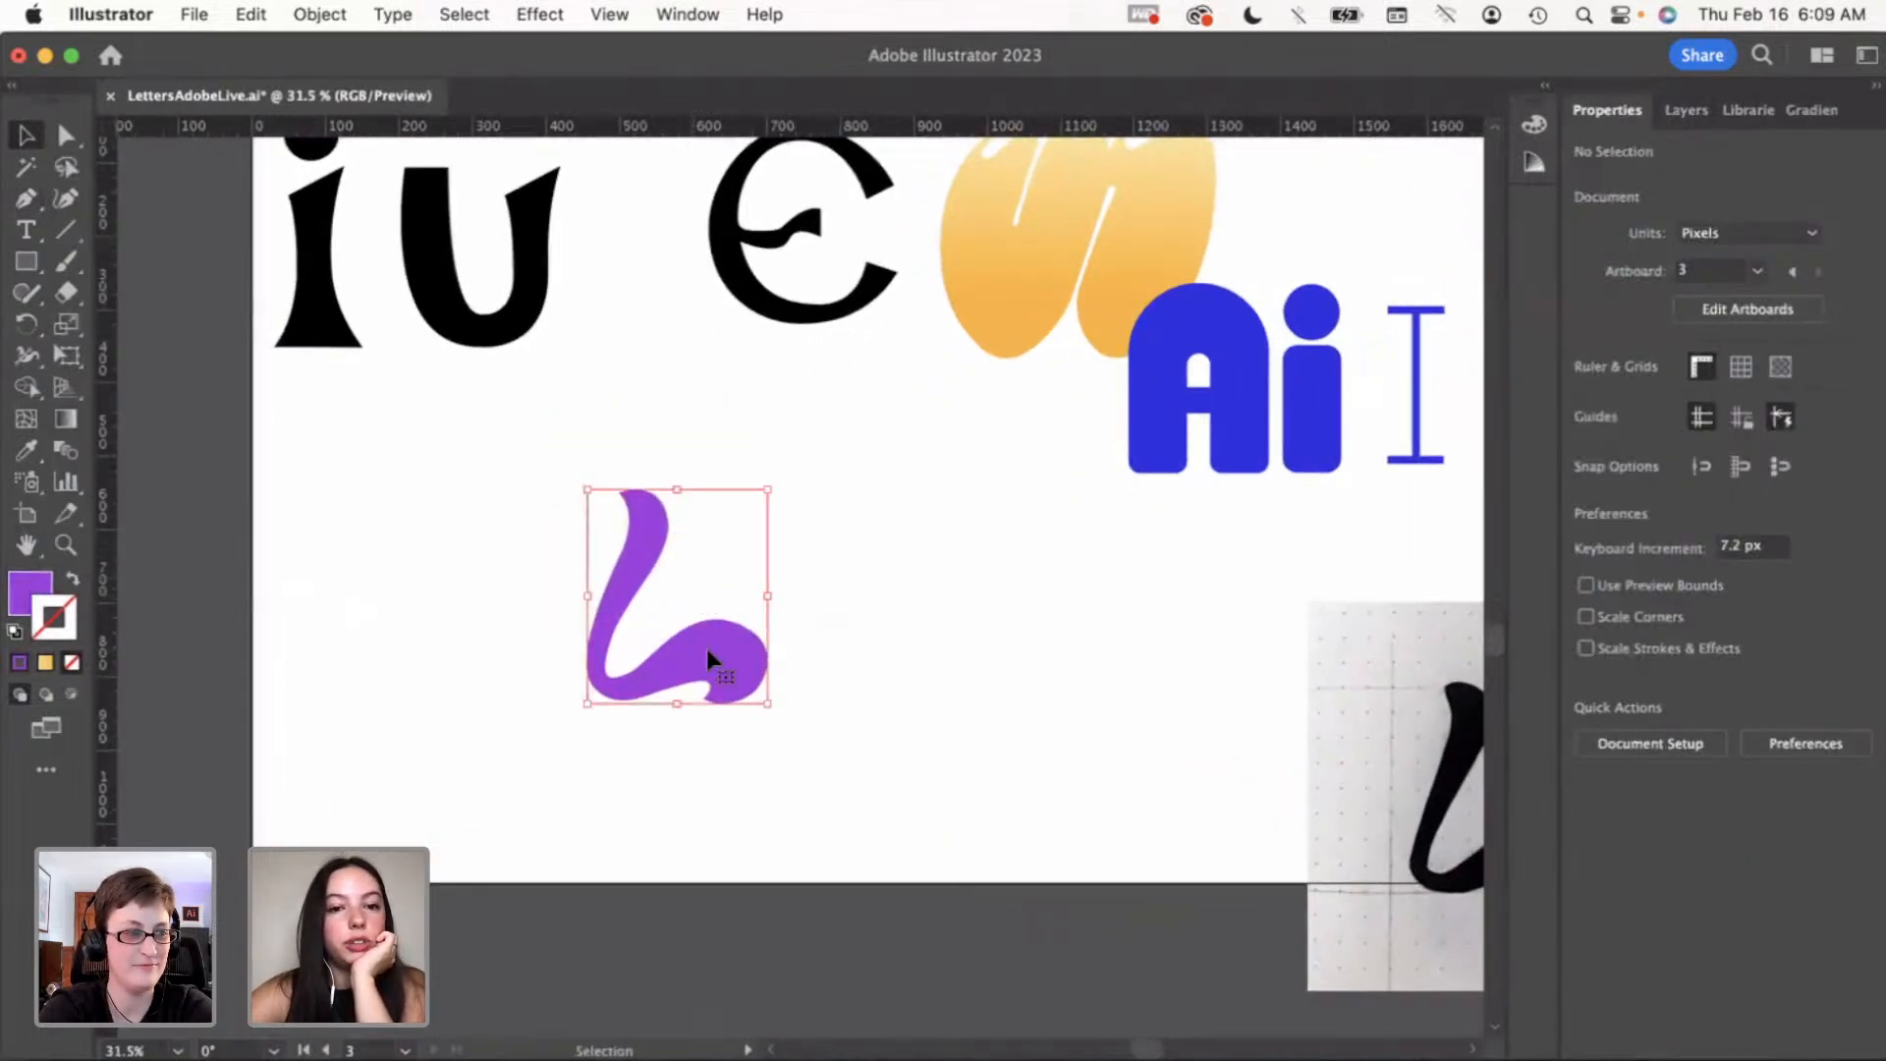
{"action": "double_click", "coordinate": [31, 593]}
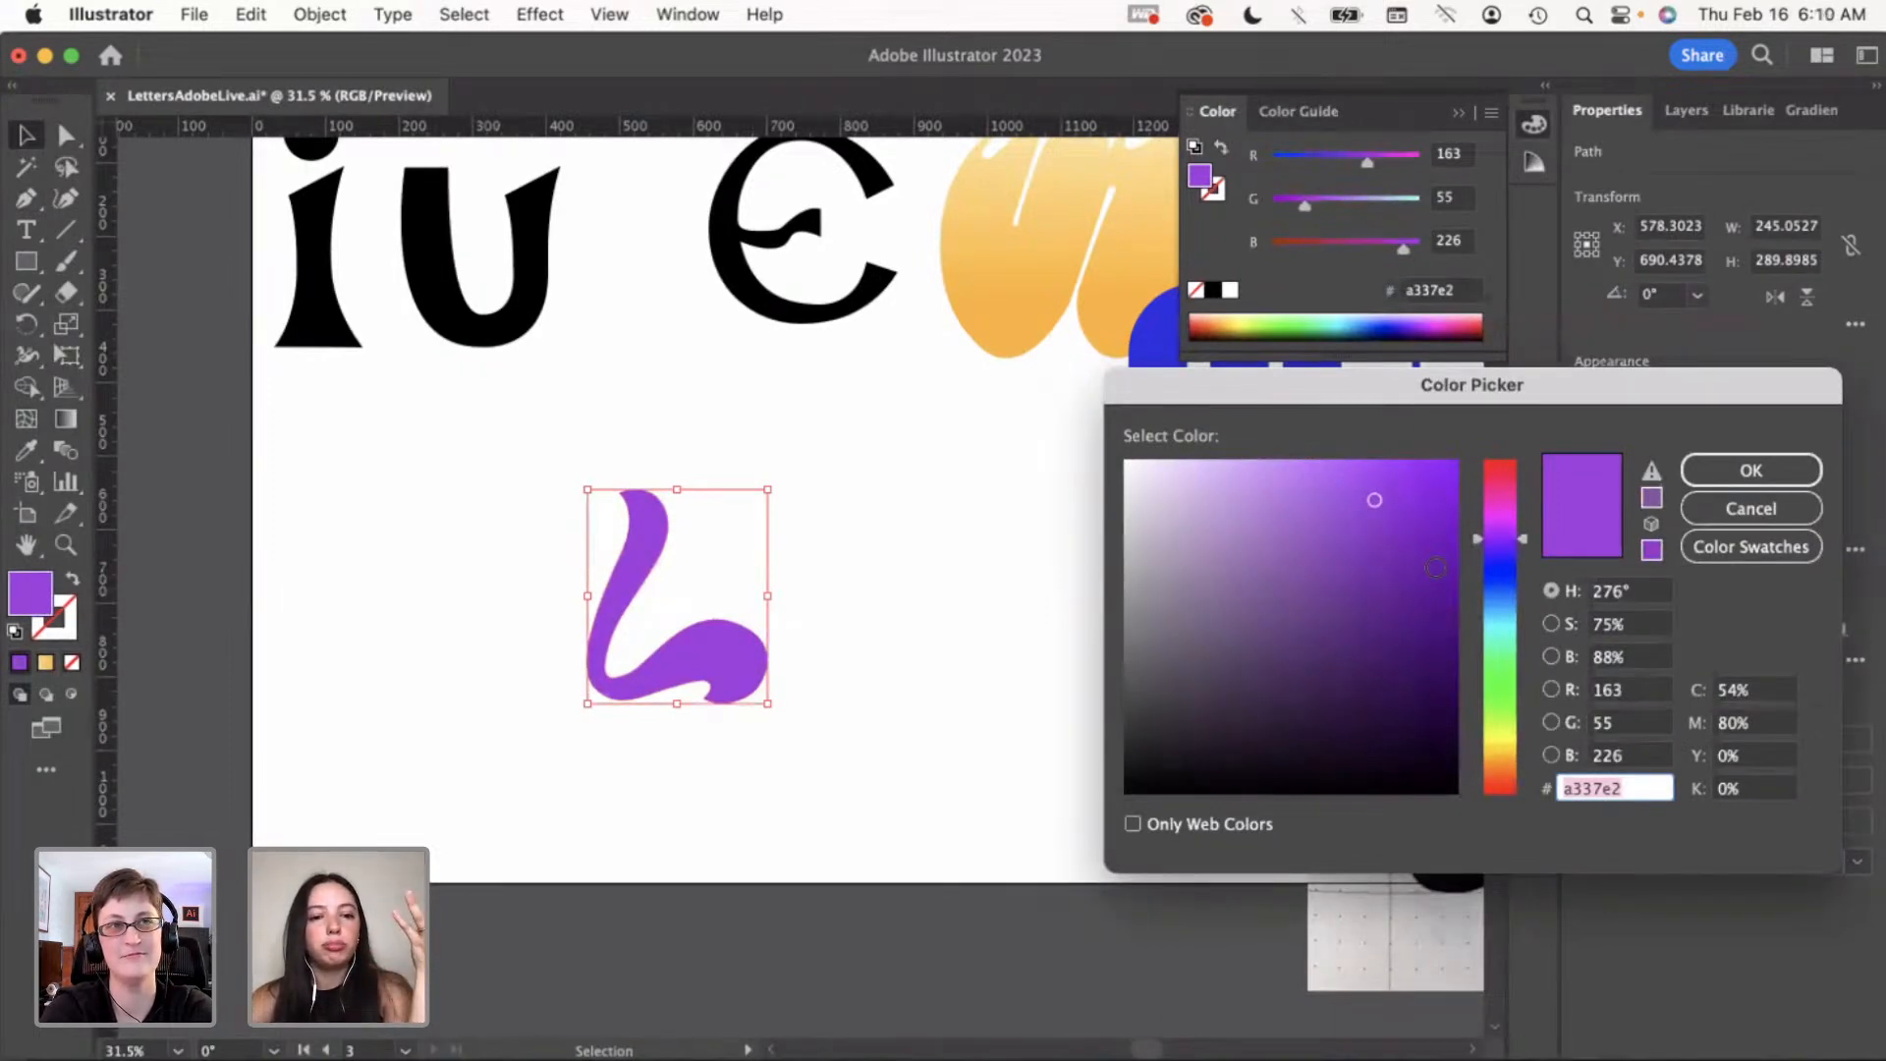
{"action": "left_click", "coordinate": [1522, 571]}
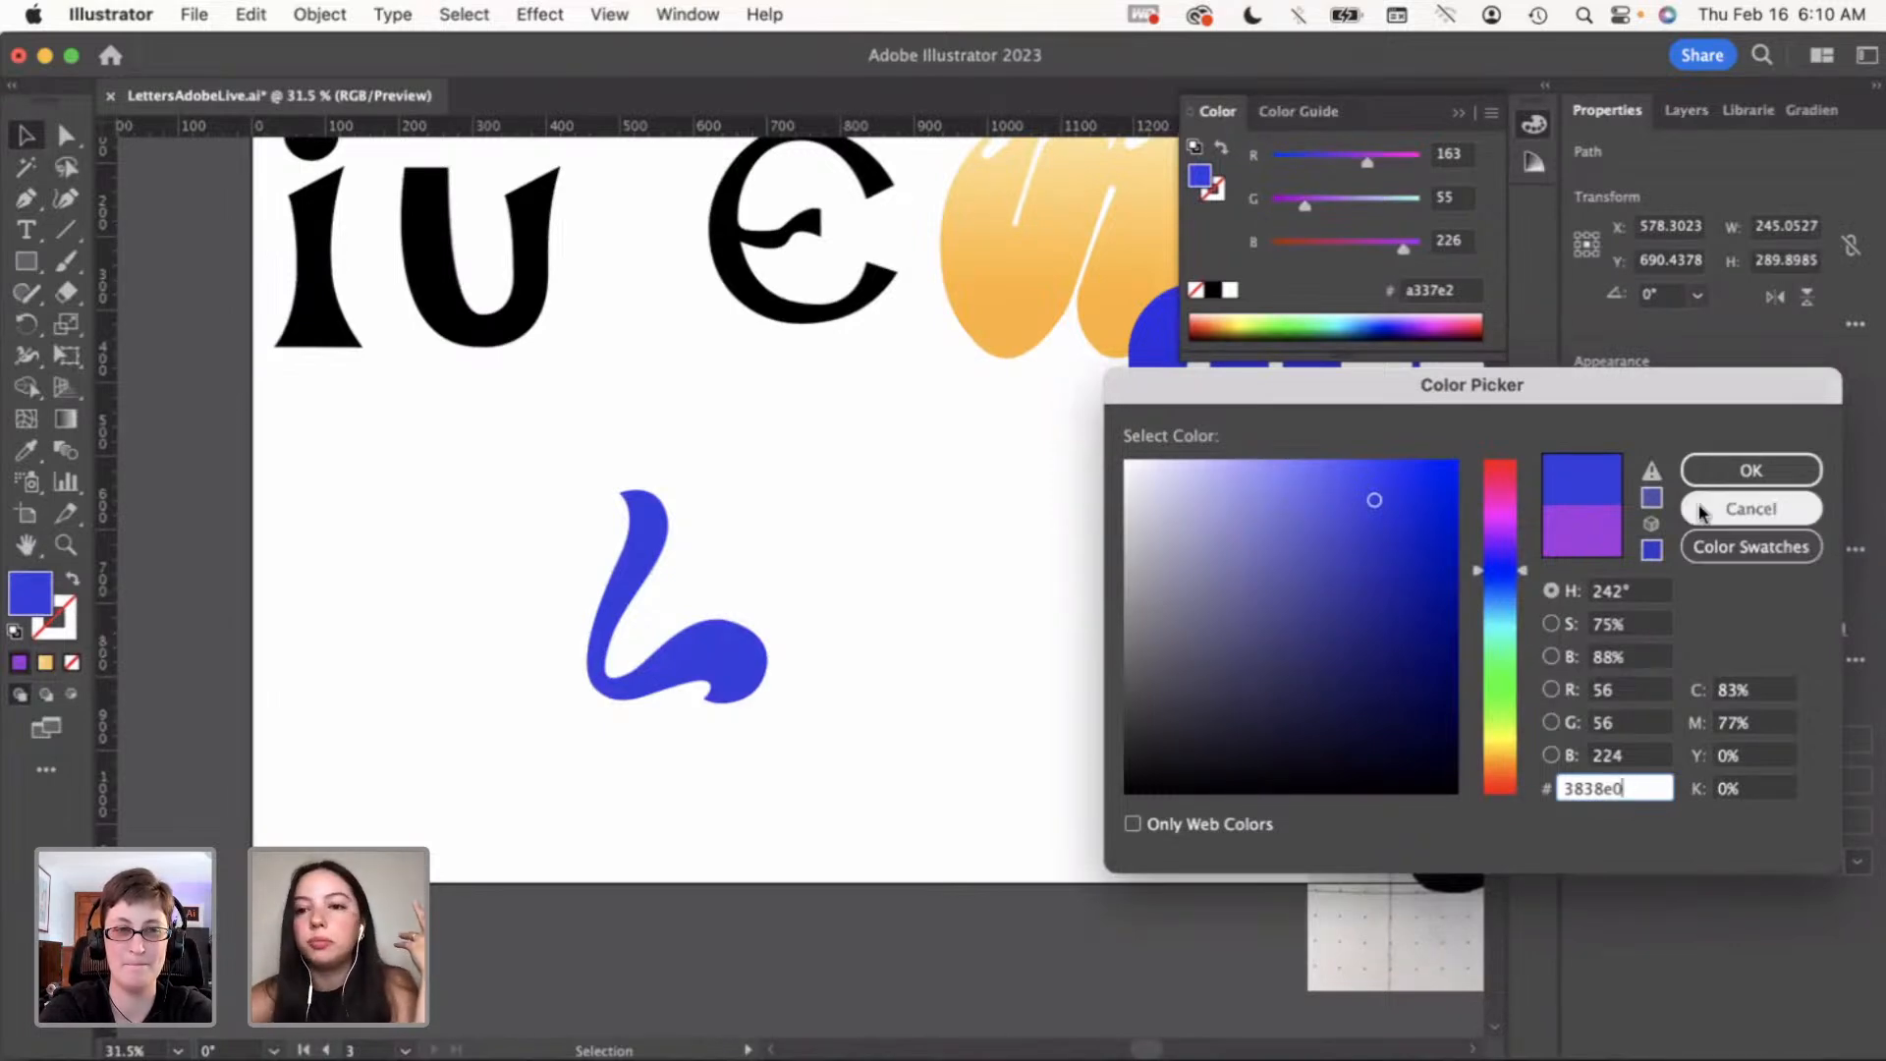
{"action": "left_click", "coordinate": [1488, 520]}
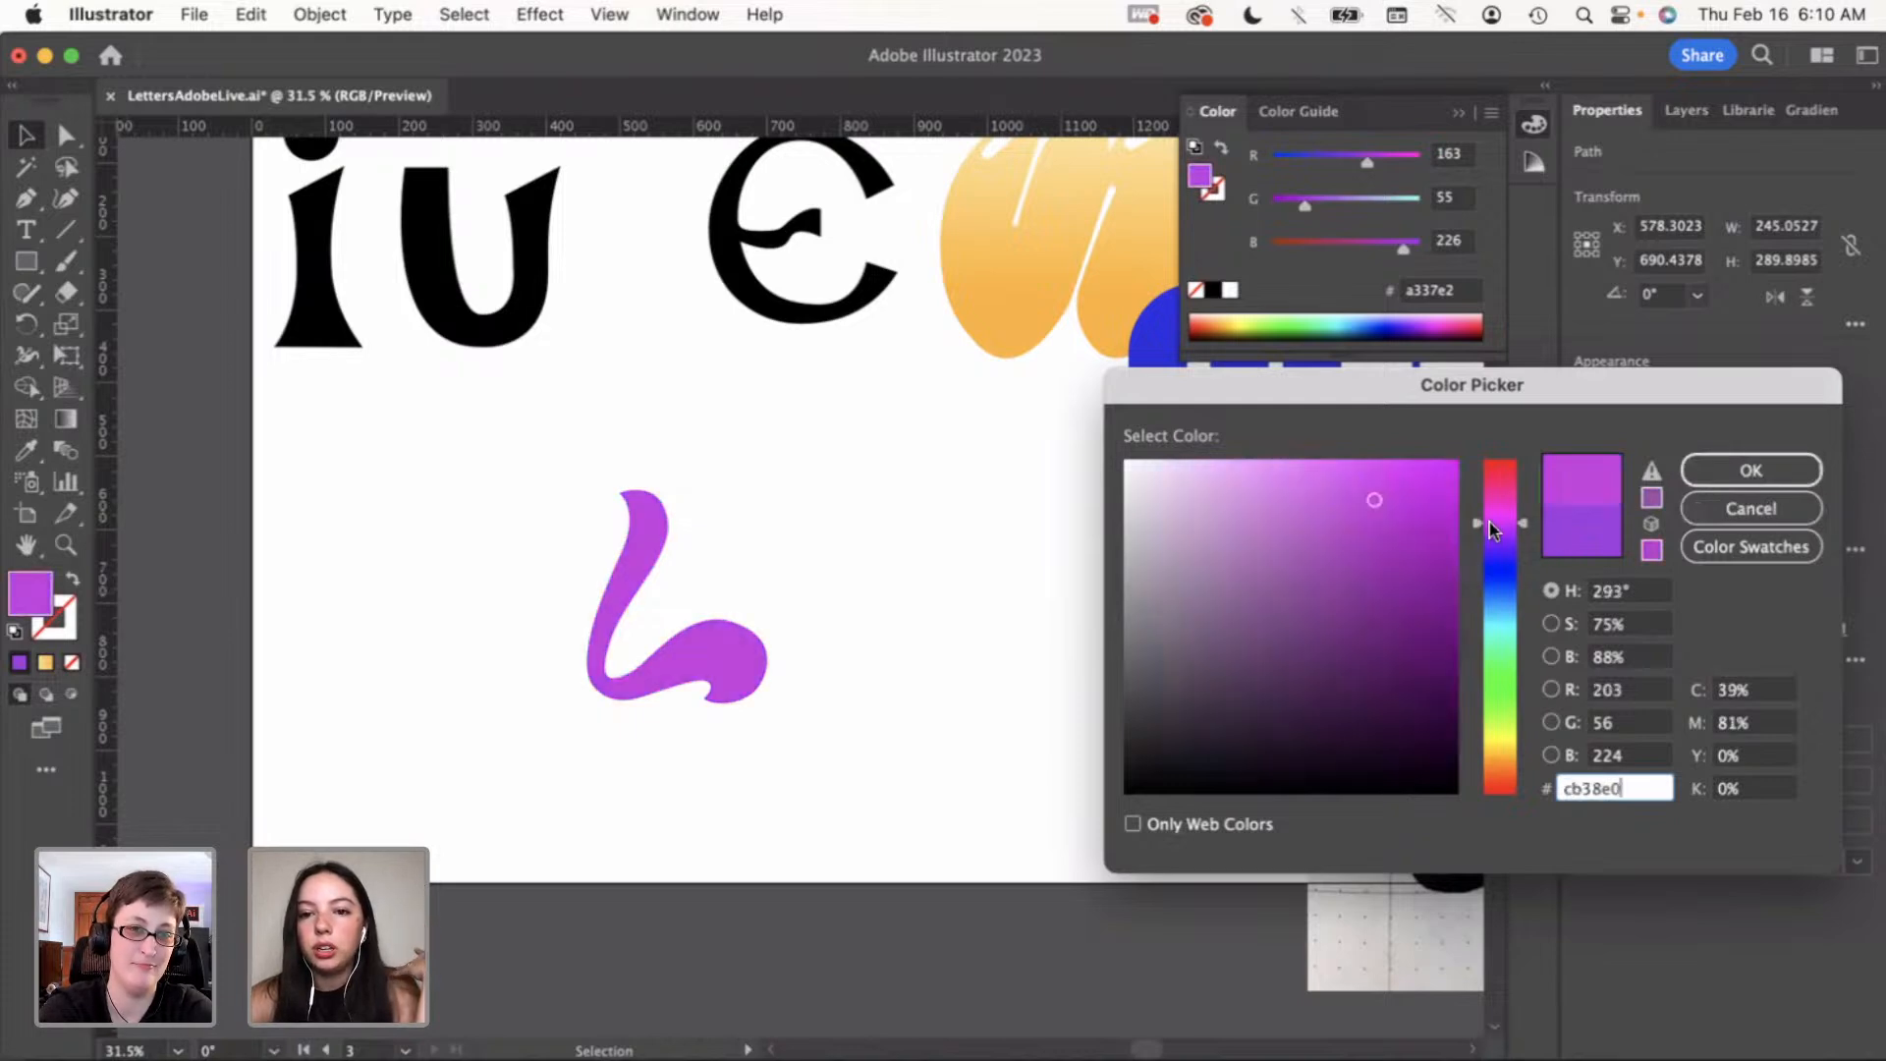
{"action": "left_click_drag", "start_coordinate": [1197, 511], "coordinate": [1156, 483]}
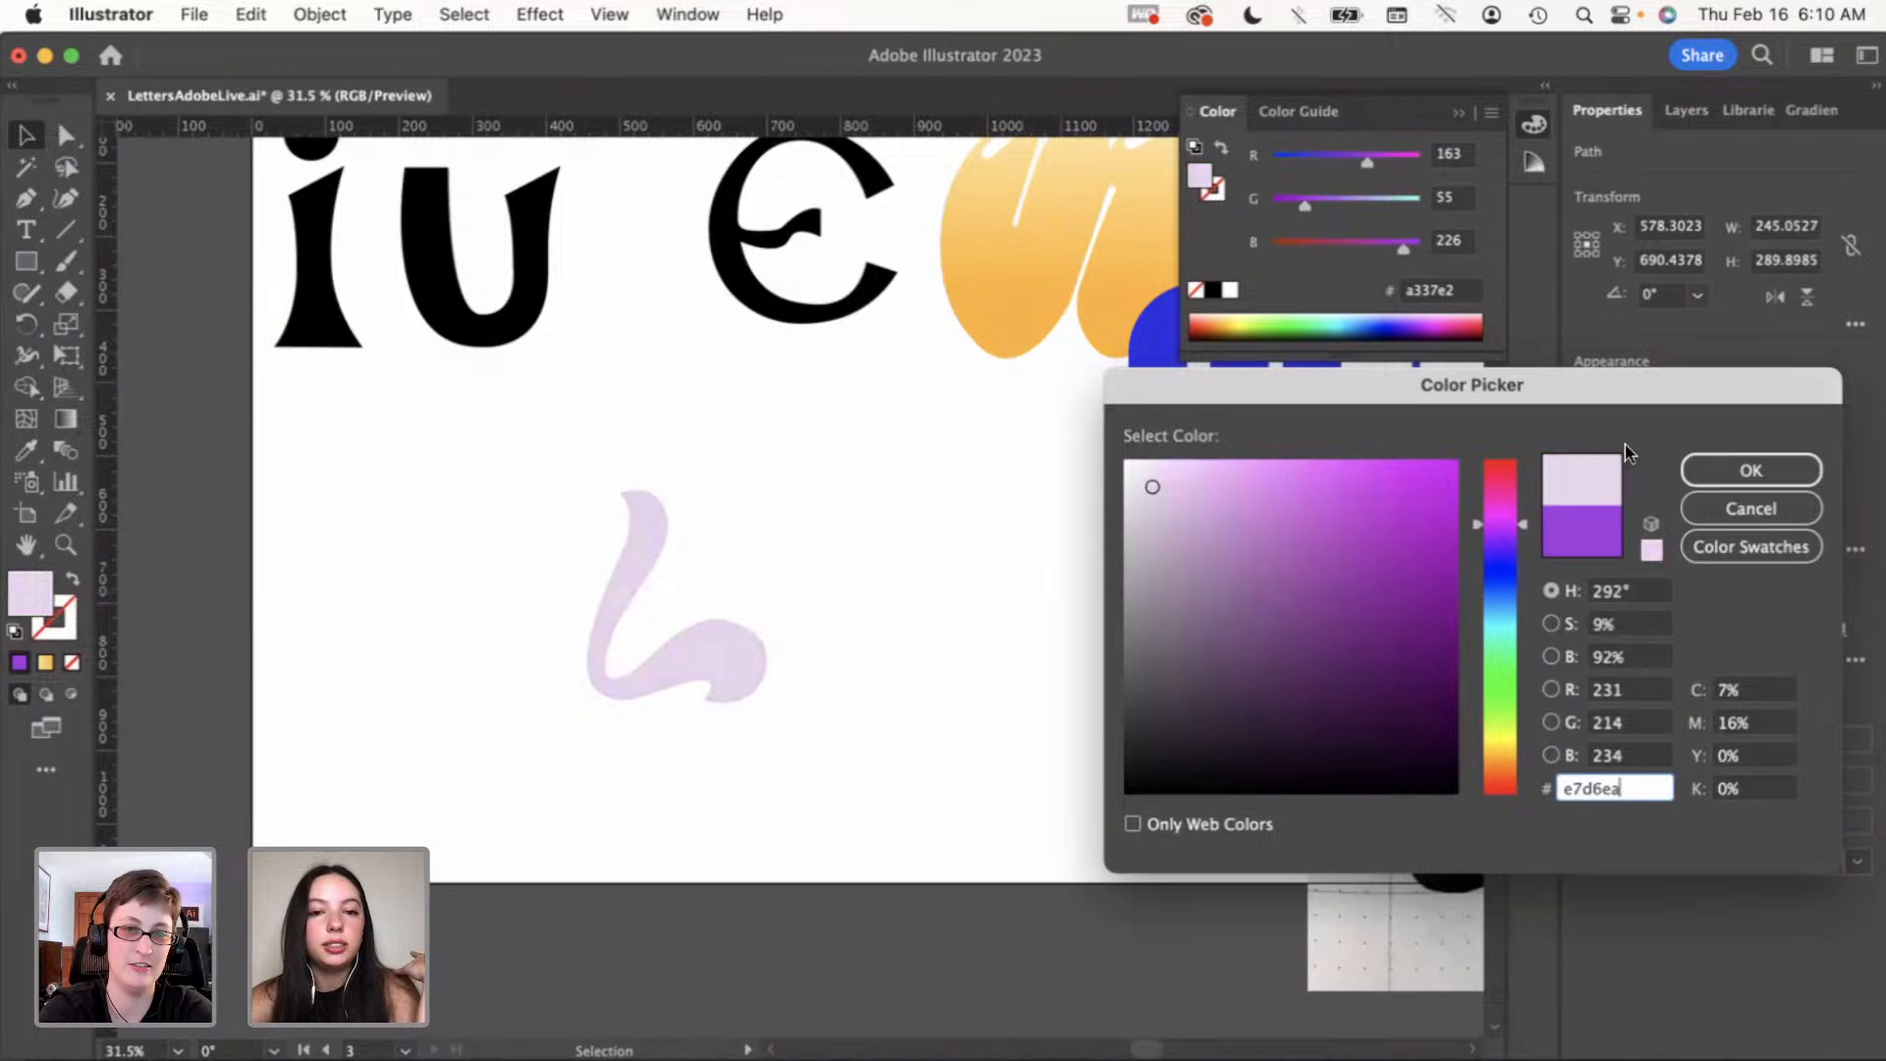
{"action": "left_click", "coordinate": [1747, 467]}
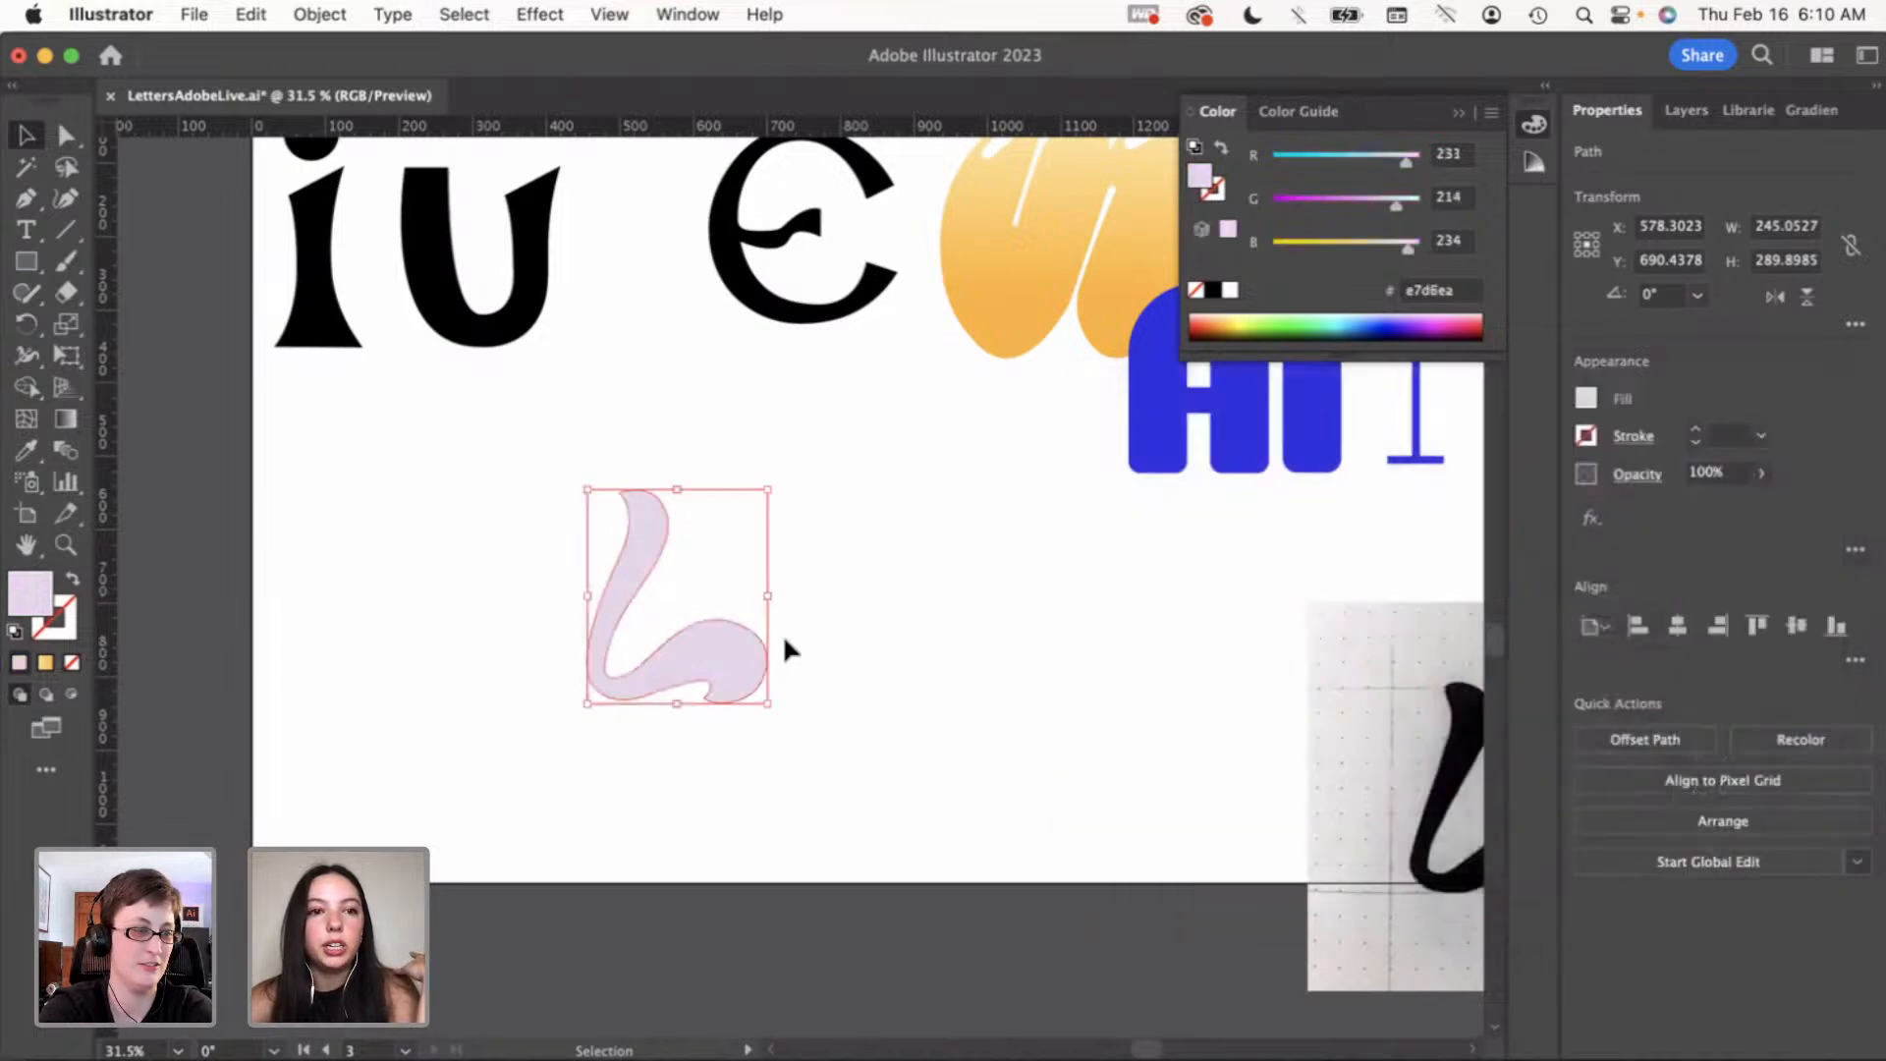
{"action": "left_click", "coordinate": [830, 611]}
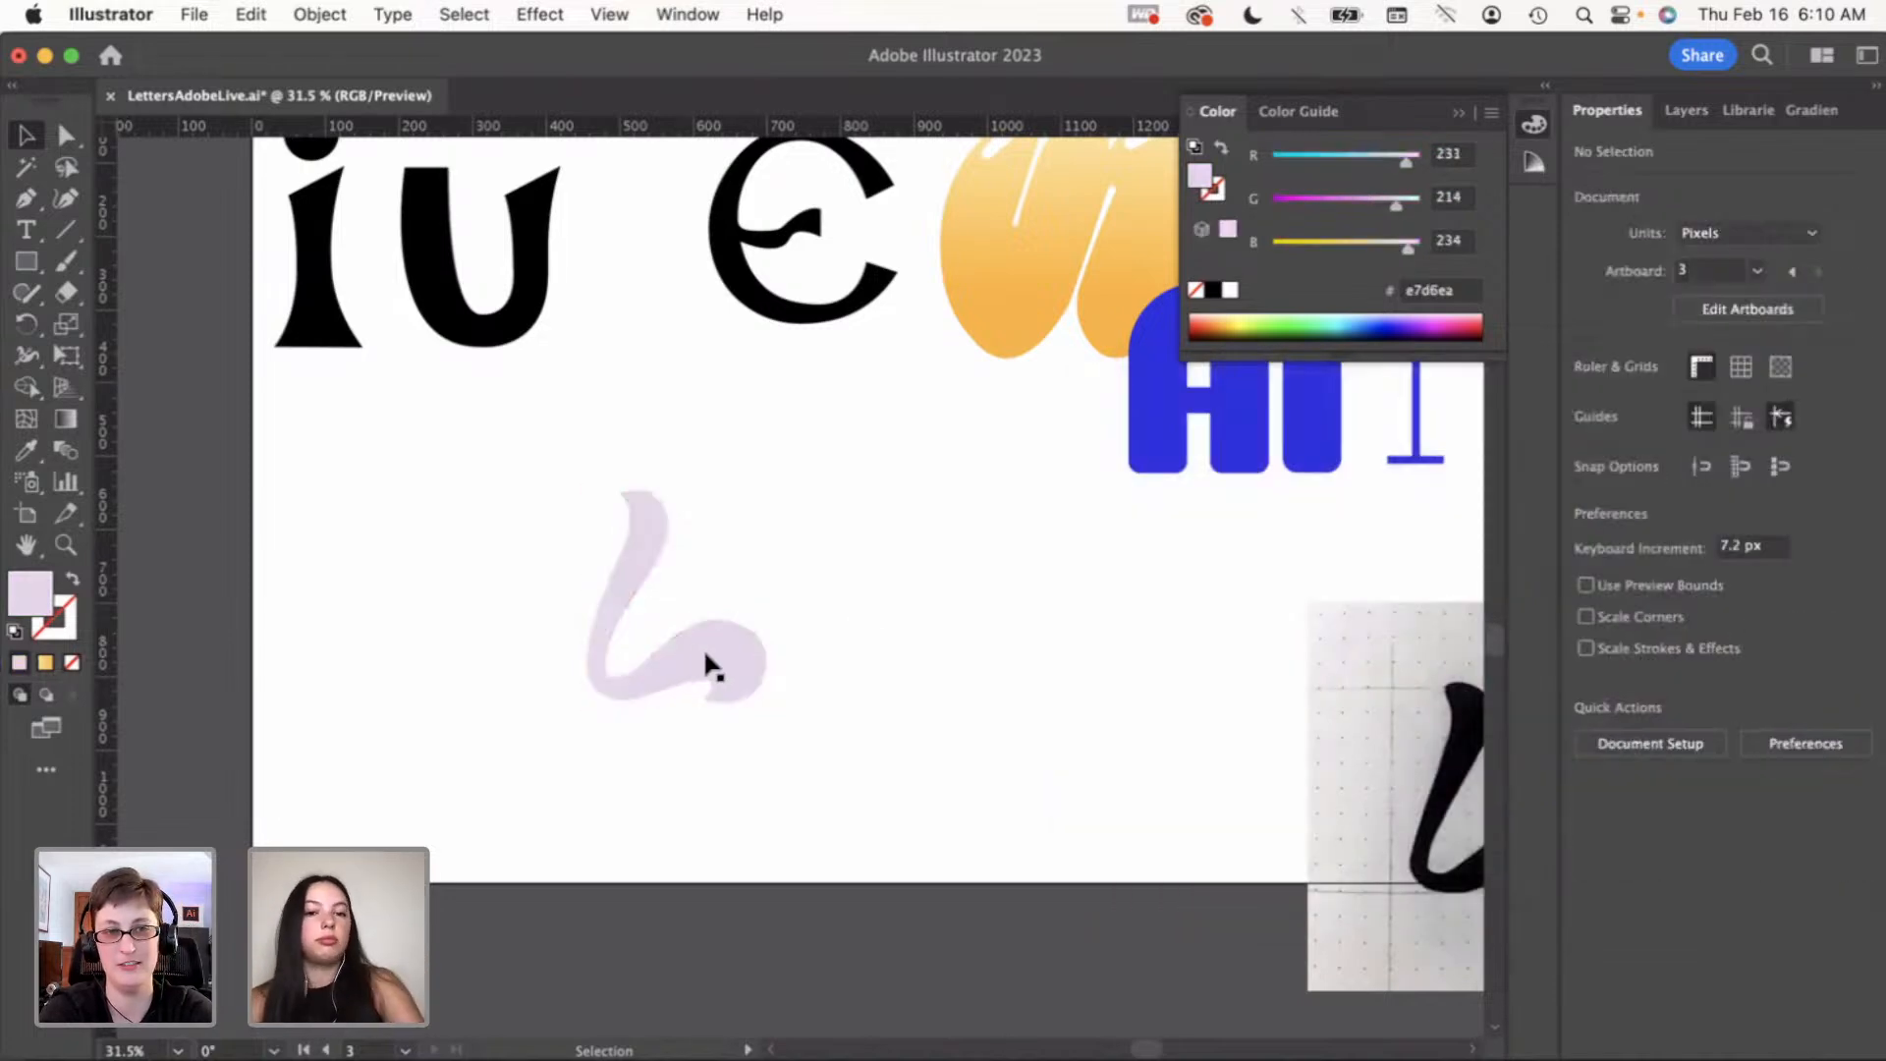
Duplicate the lilac letter to its left and rotate the copy 180° so the two stems sit side by side
{"action": "left_click_drag", "start_coordinate": [703, 646], "coordinate": [556, 661]}
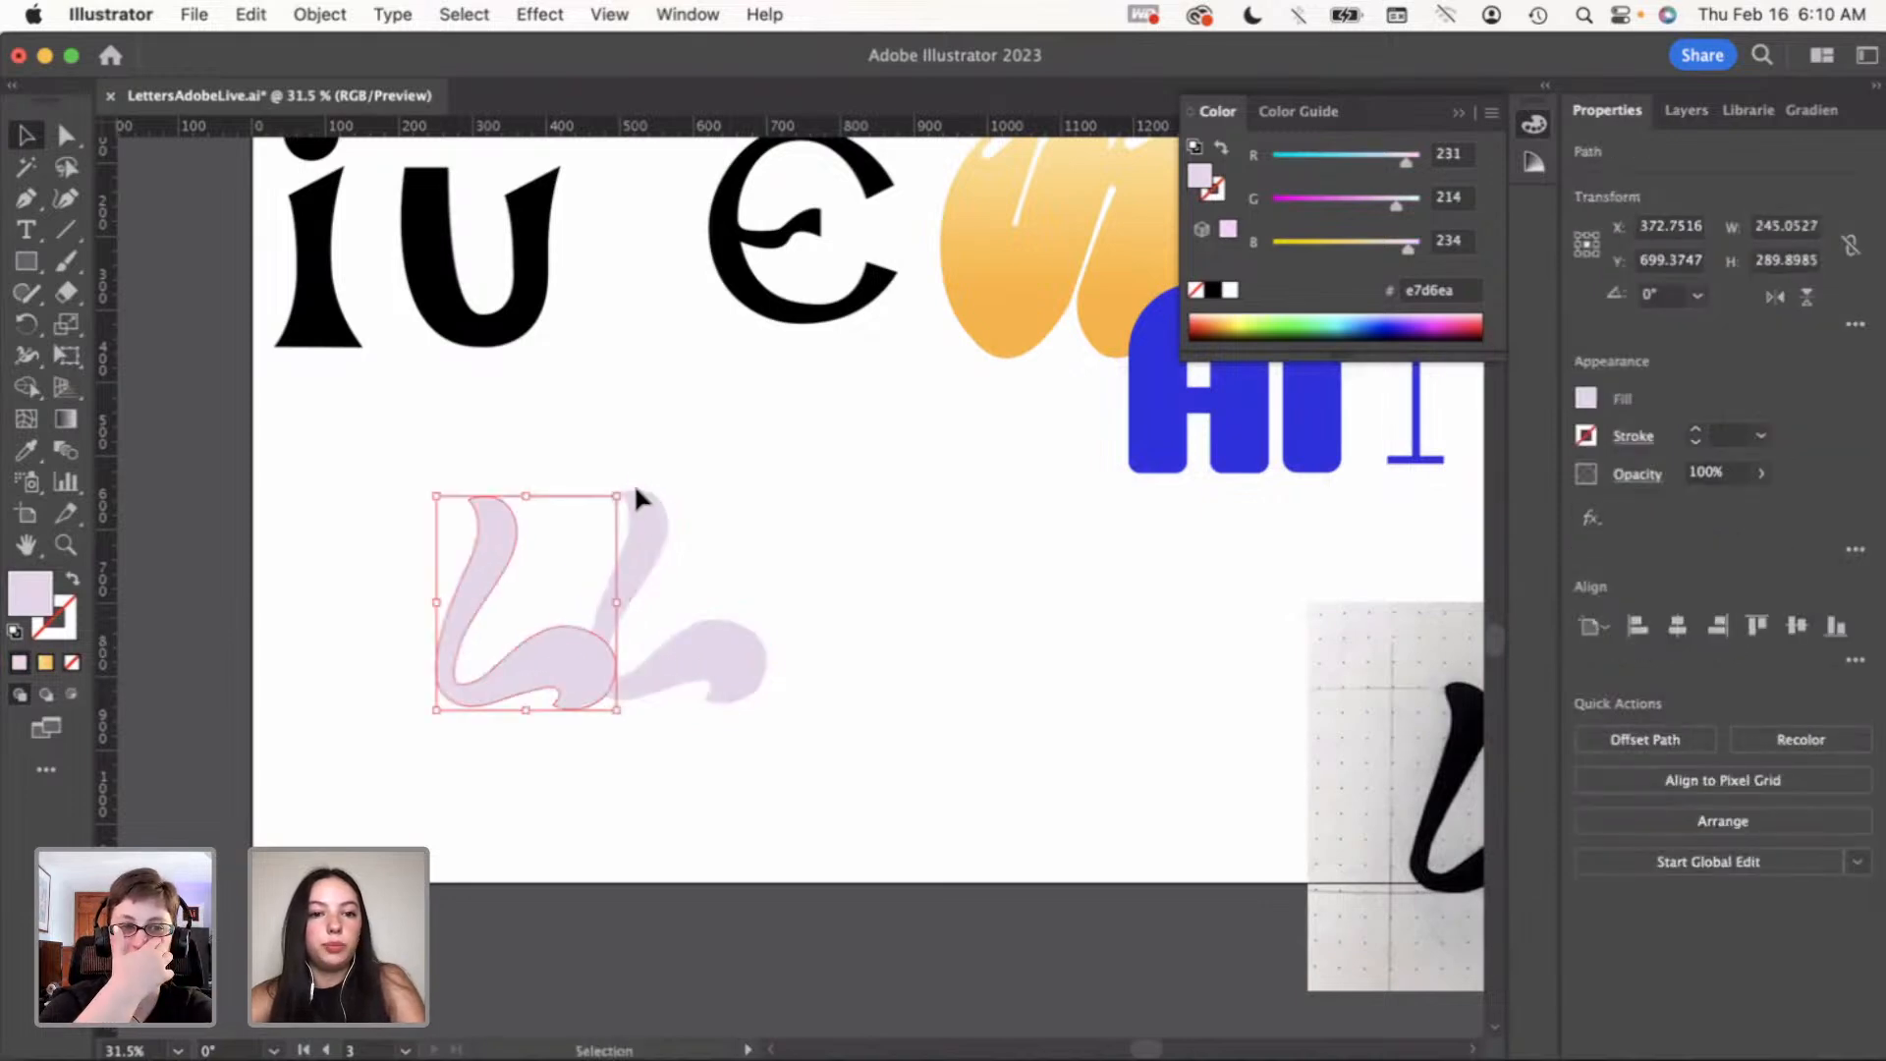
{"action": "left_click_drag", "start_coordinate": [621, 484], "coordinate": [445, 553]}
{"action": "left_click_drag", "start_coordinate": [574, 559], "coordinate": [813, 509]}
{"action": "left_click_drag", "start_coordinate": [878, 454], "coordinate": [527, 530]}
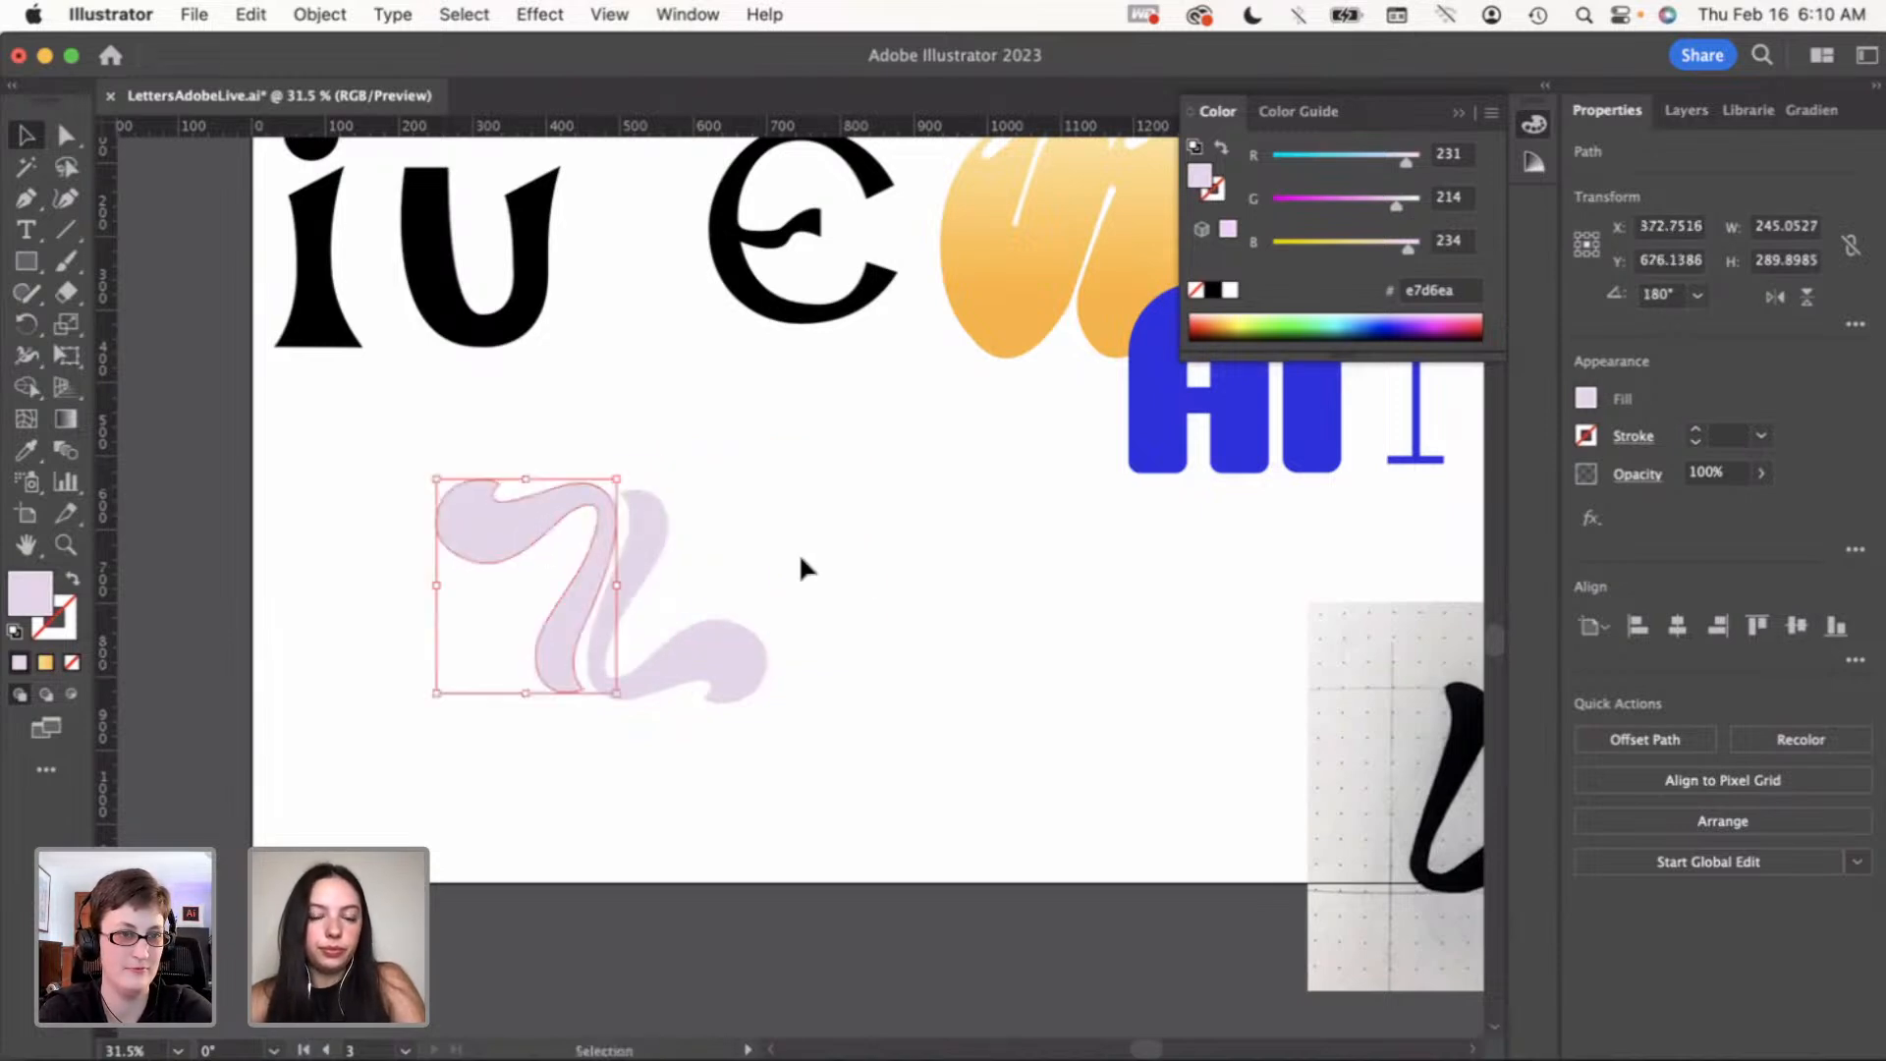
{"action": "left_click", "coordinate": [876, 566]}
Collapse the Color panel and move both lilac shapes together up and left, beneath the black letters
{"action": "scroll", "coordinate": [829, 583], "scroll_direction": "down", "scroll_amount": 3}
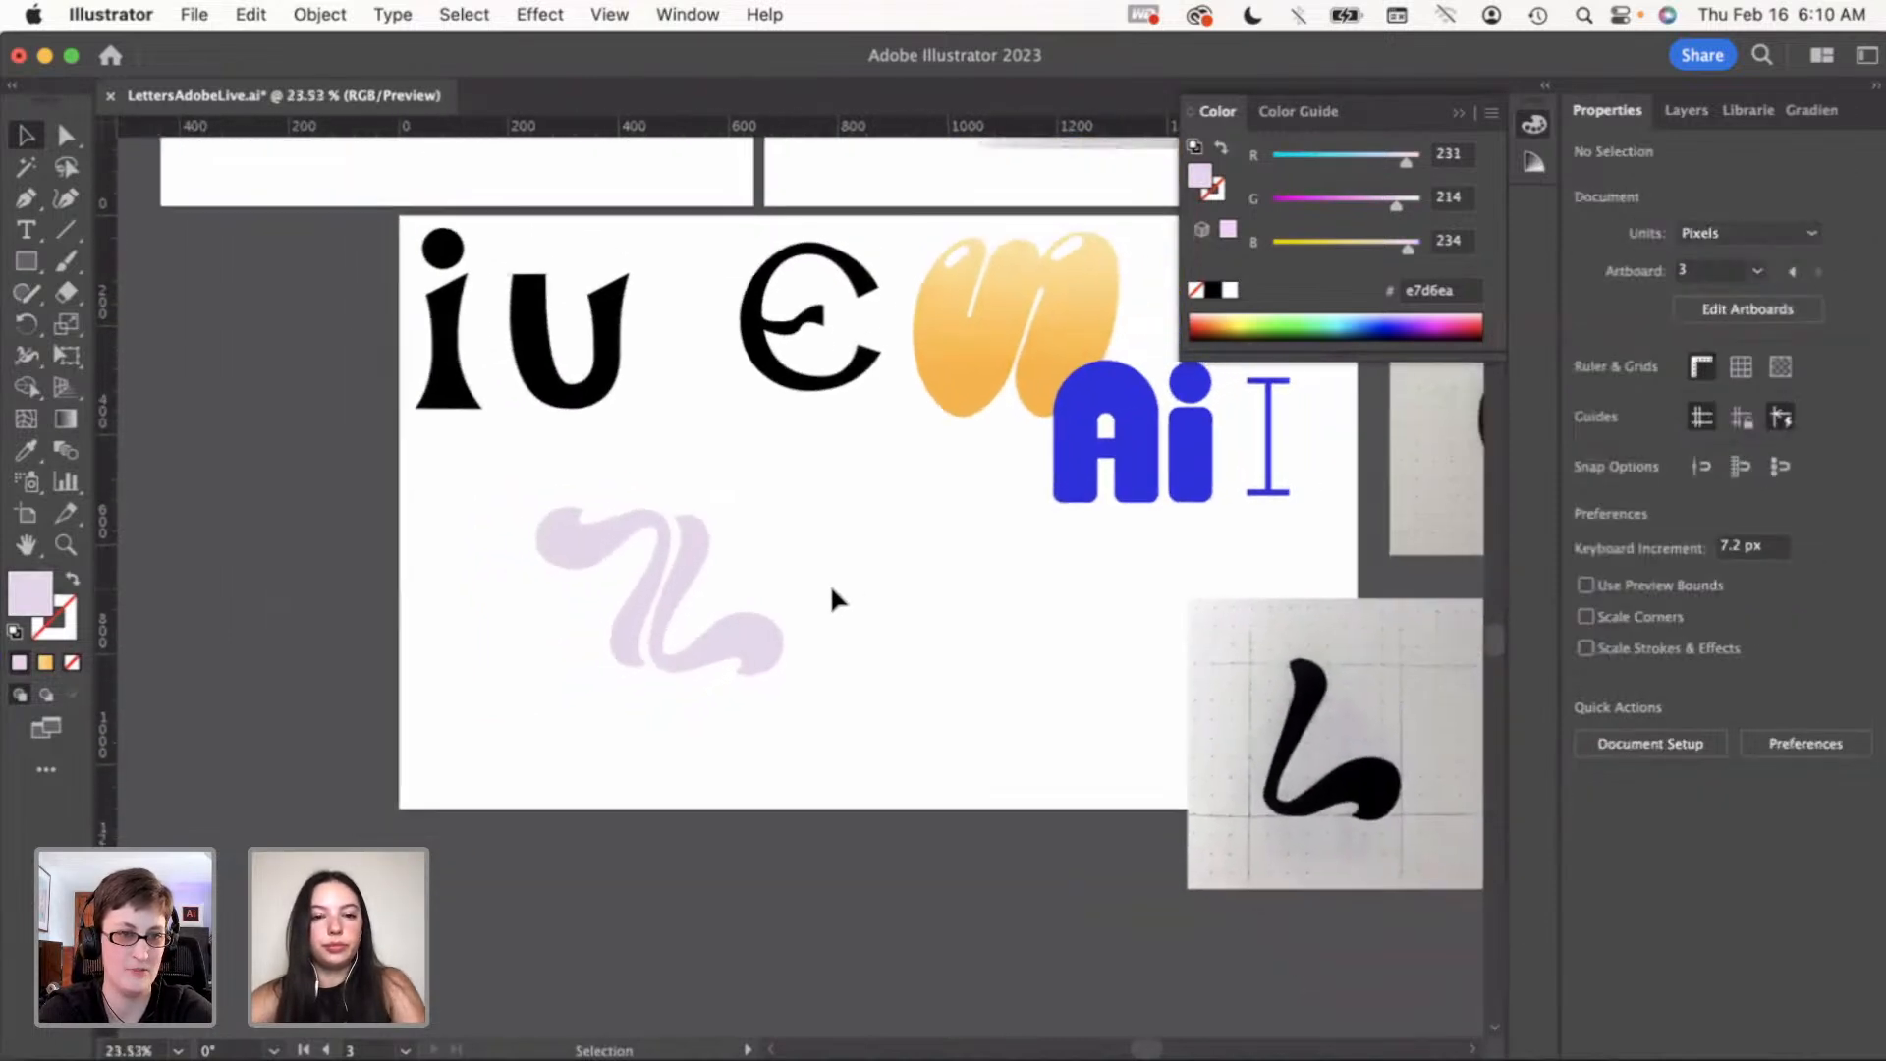
{"action": "scroll", "coordinate": [832, 591], "scroll_direction": "right", "scroll_amount": 2}
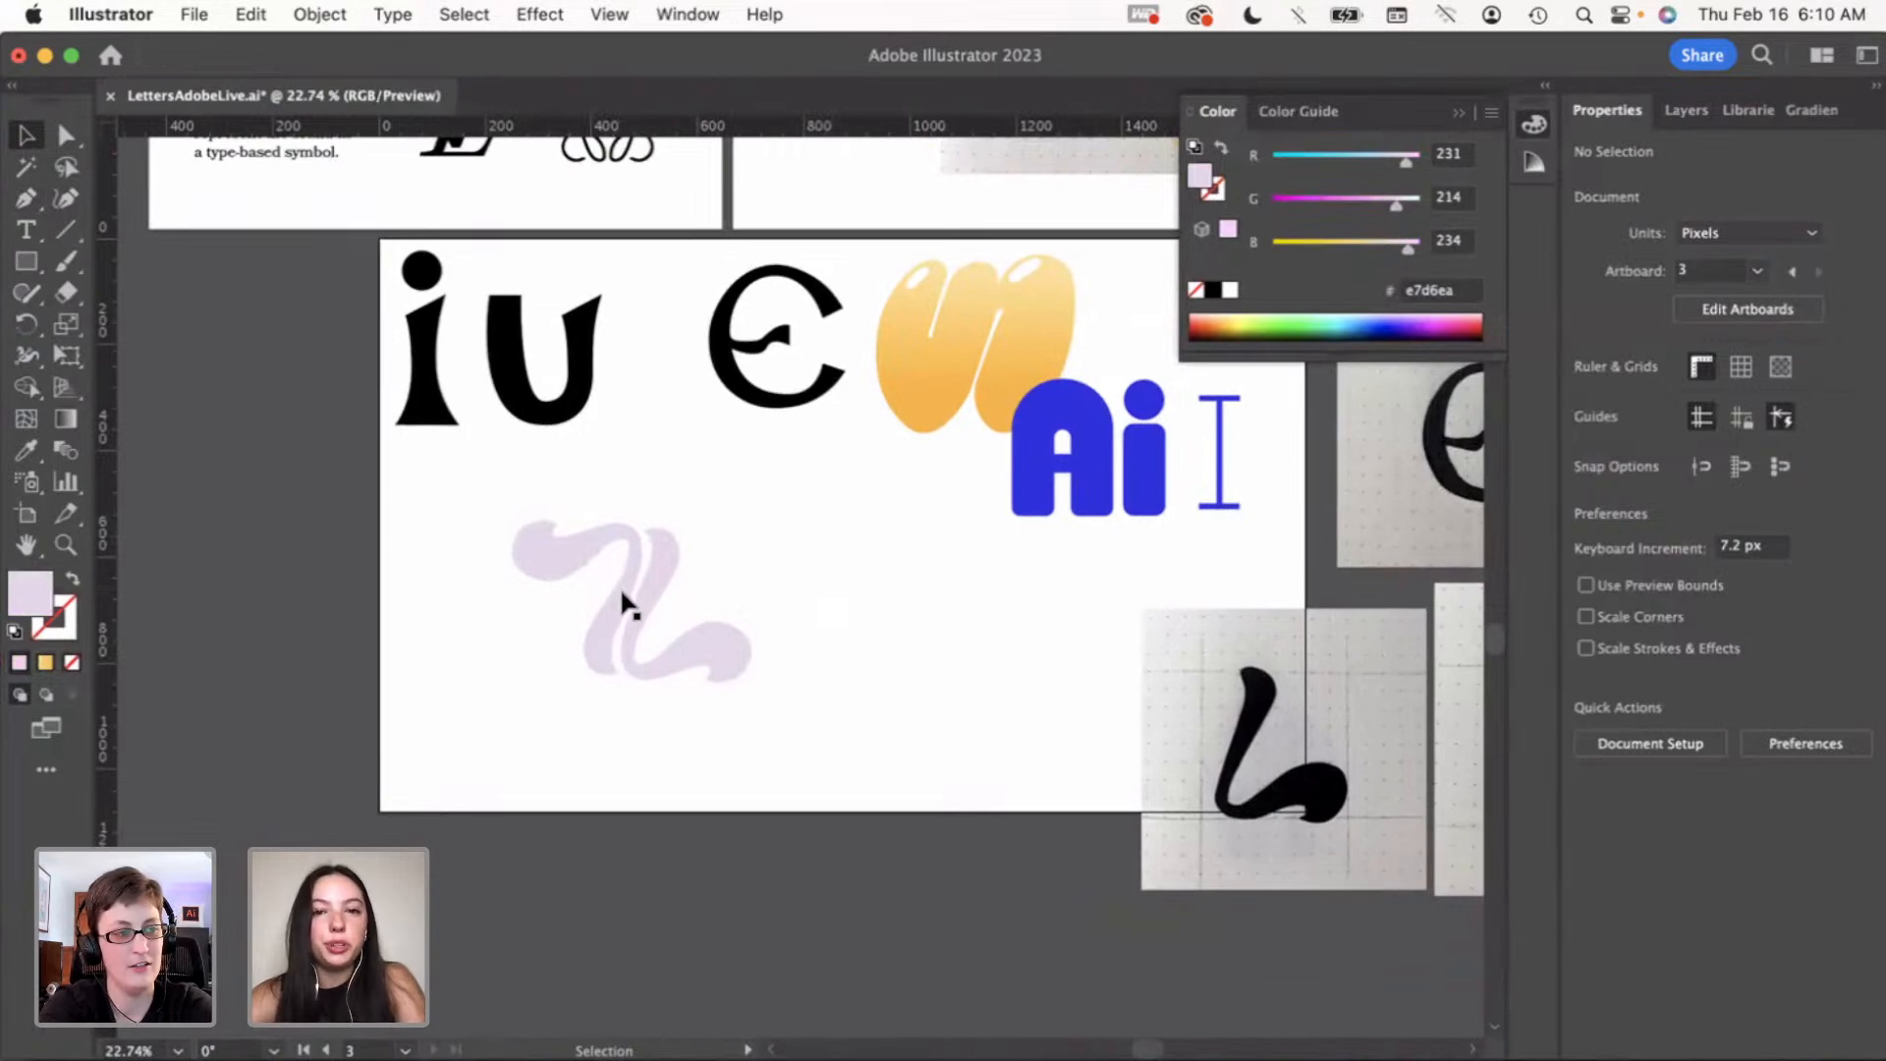
{"action": "left_click", "coordinate": [1457, 114]}
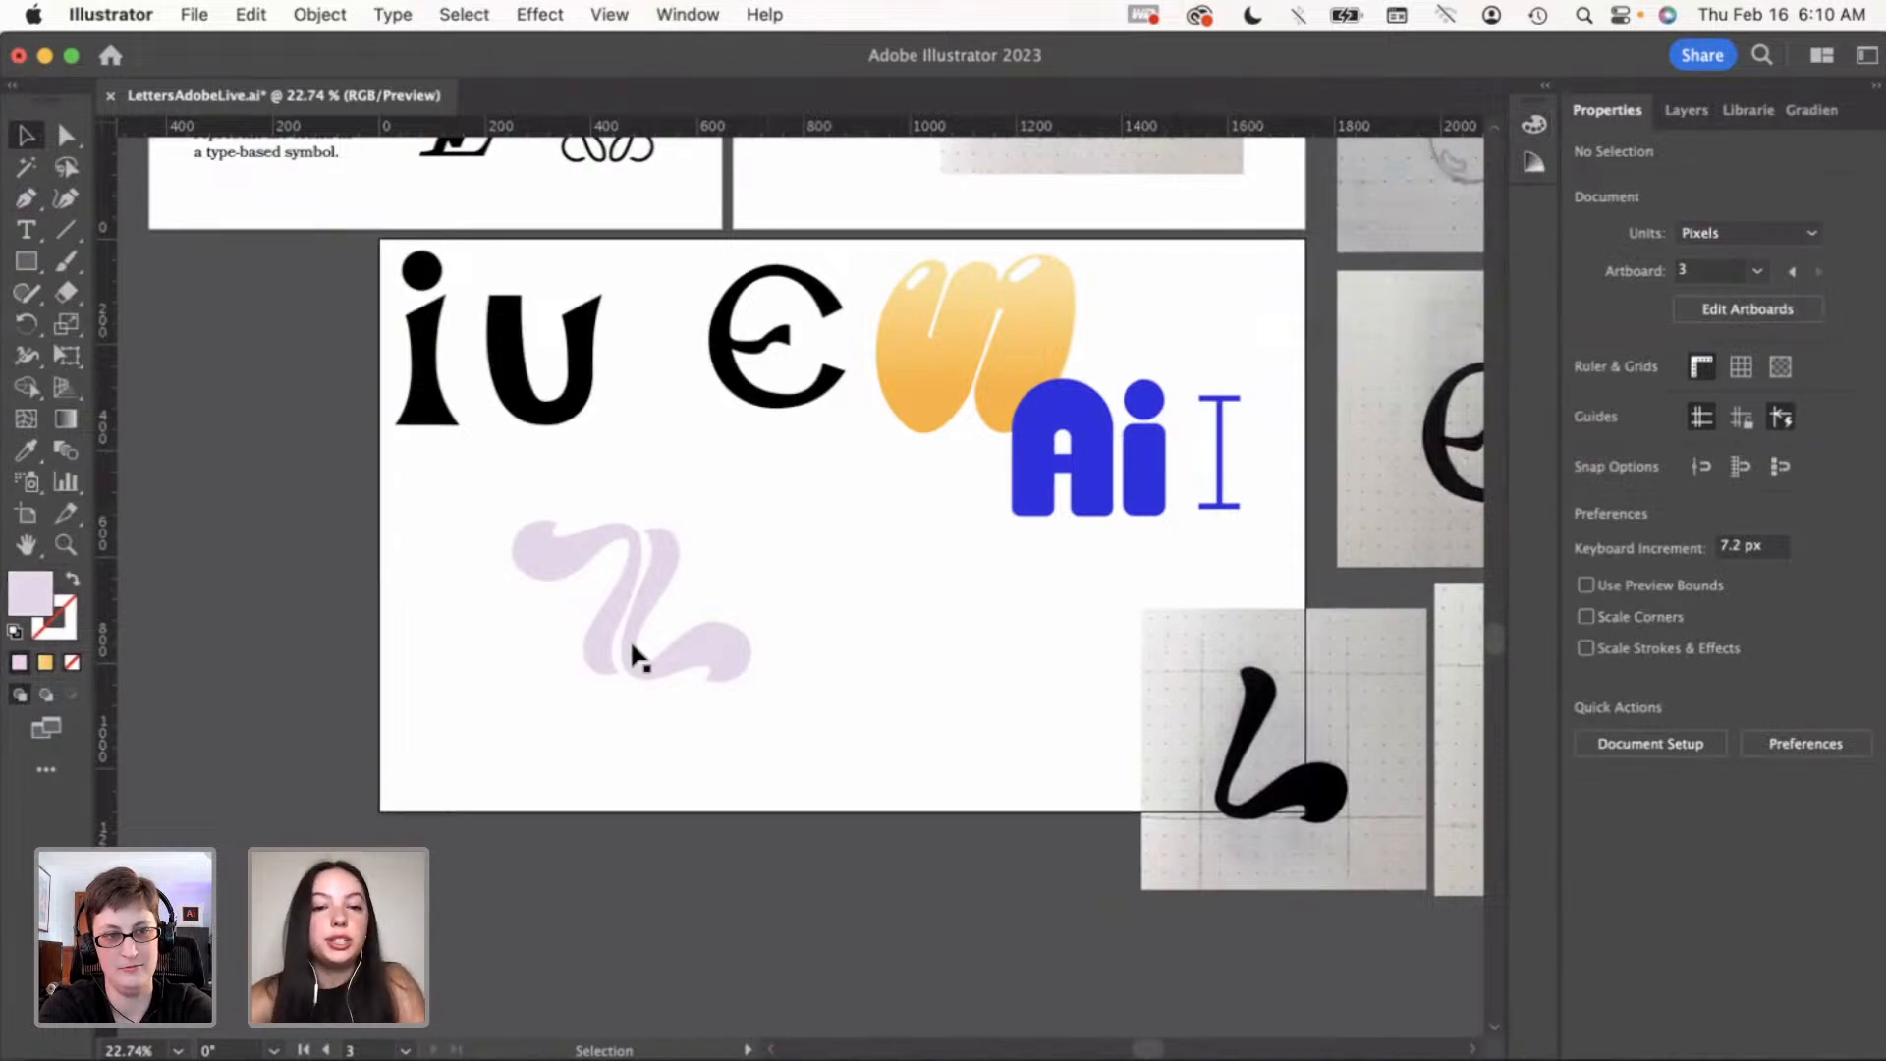
{"action": "scroll", "coordinate": [534, 640], "scroll_direction": "up", "scroll_amount": 4}
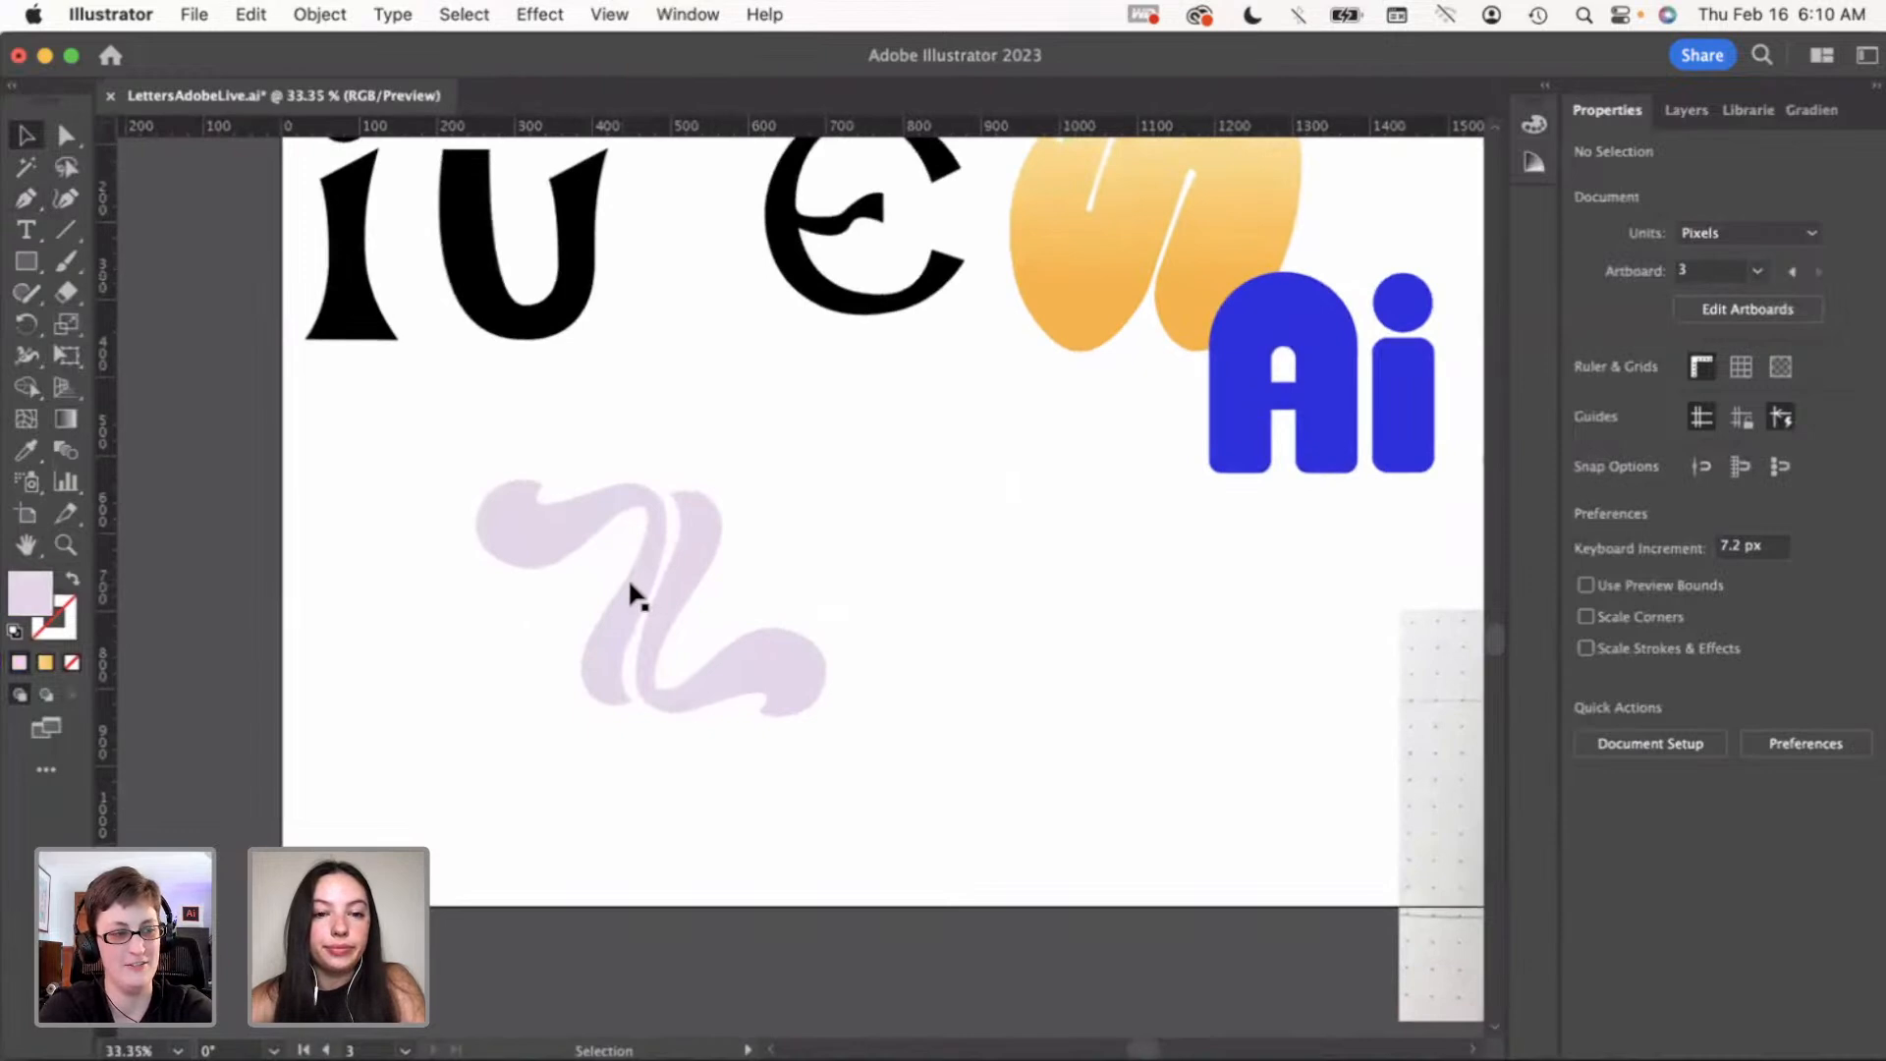
{"action": "scroll", "coordinate": [634, 594], "scroll_direction": "down", "scroll_amount": 3}
{"action": "scroll", "coordinate": [627, 584], "scroll_direction": "right", "scroll_amount": 1}
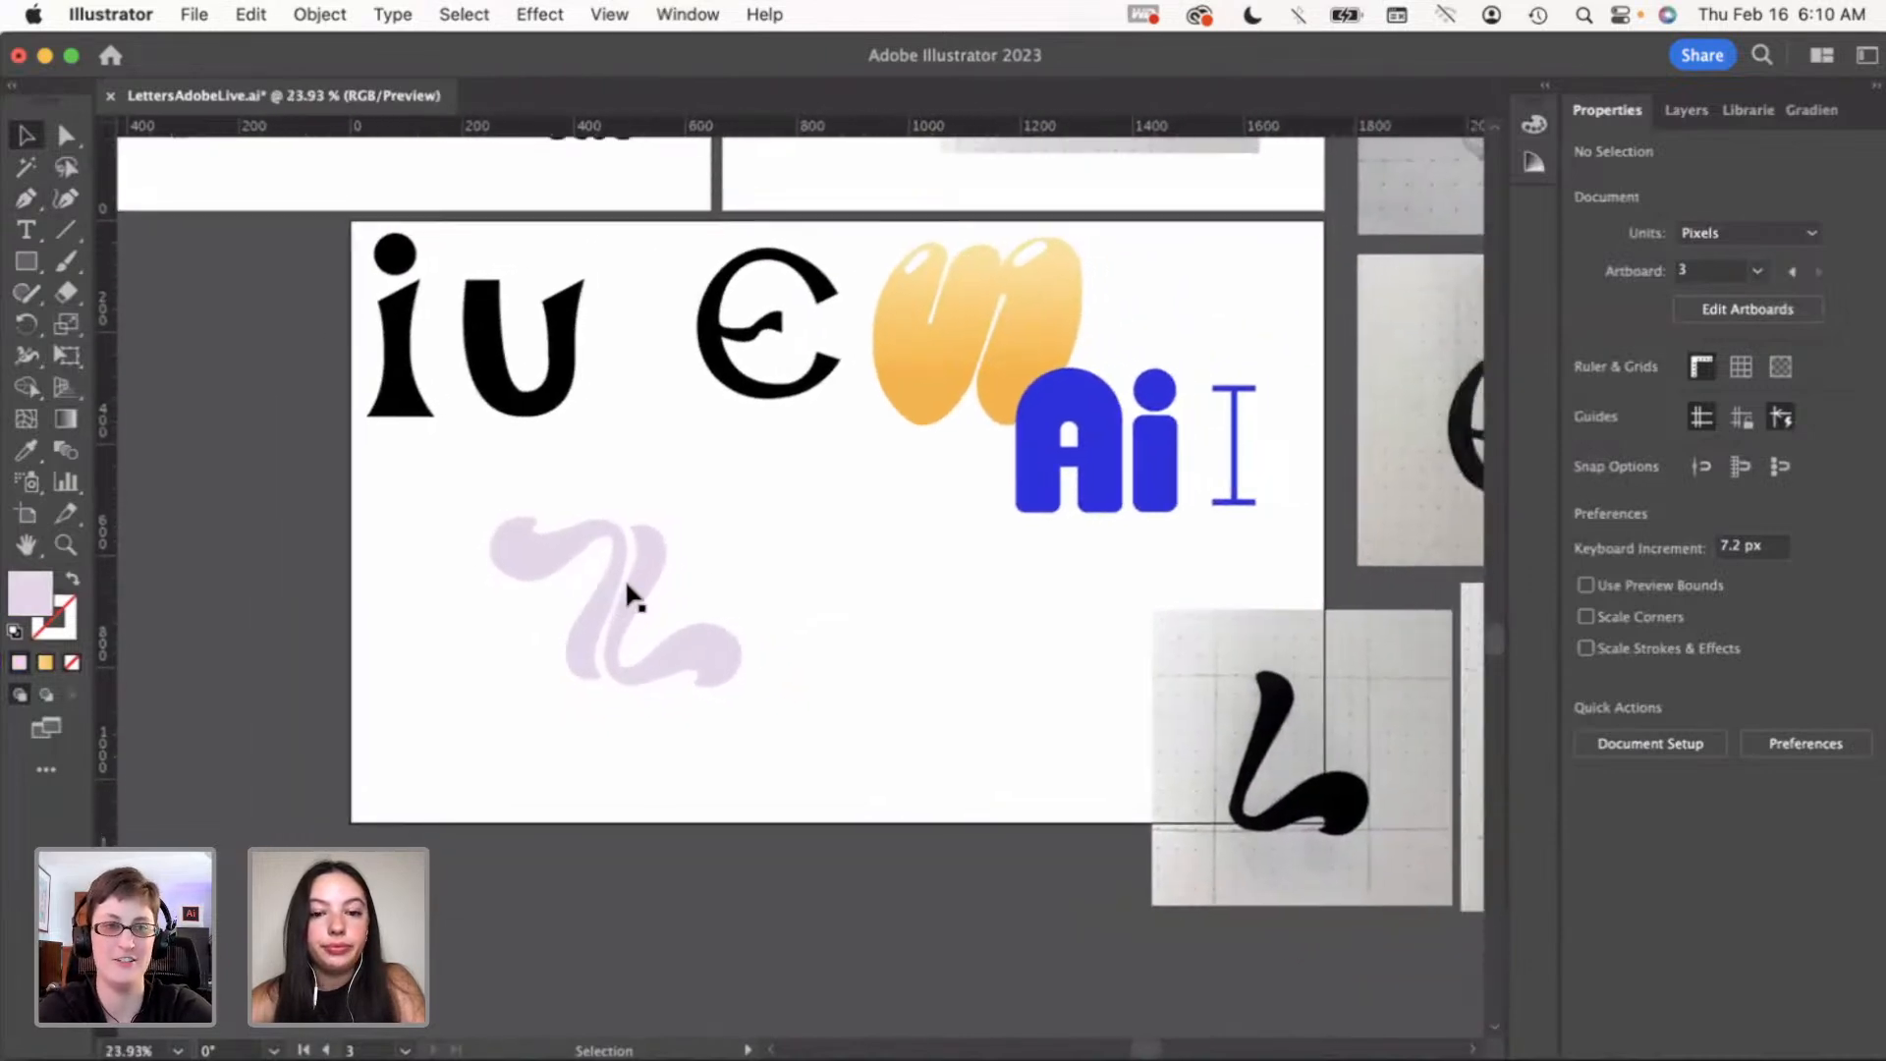
{"action": "mouse_move", "coordinate": [451, 507]}
{"action": "left_mouse_down"}
{"action": "mouse_move", "coordinate": [759, 680]}
{"action": "mouse_move", "coordinate": [753, 705]}
{"action": "mouse_move", "coordinate": [608, 639]}
{"action": "left_mouse_up"}
{"action": "left_click", "coordinate": [757, 660]}
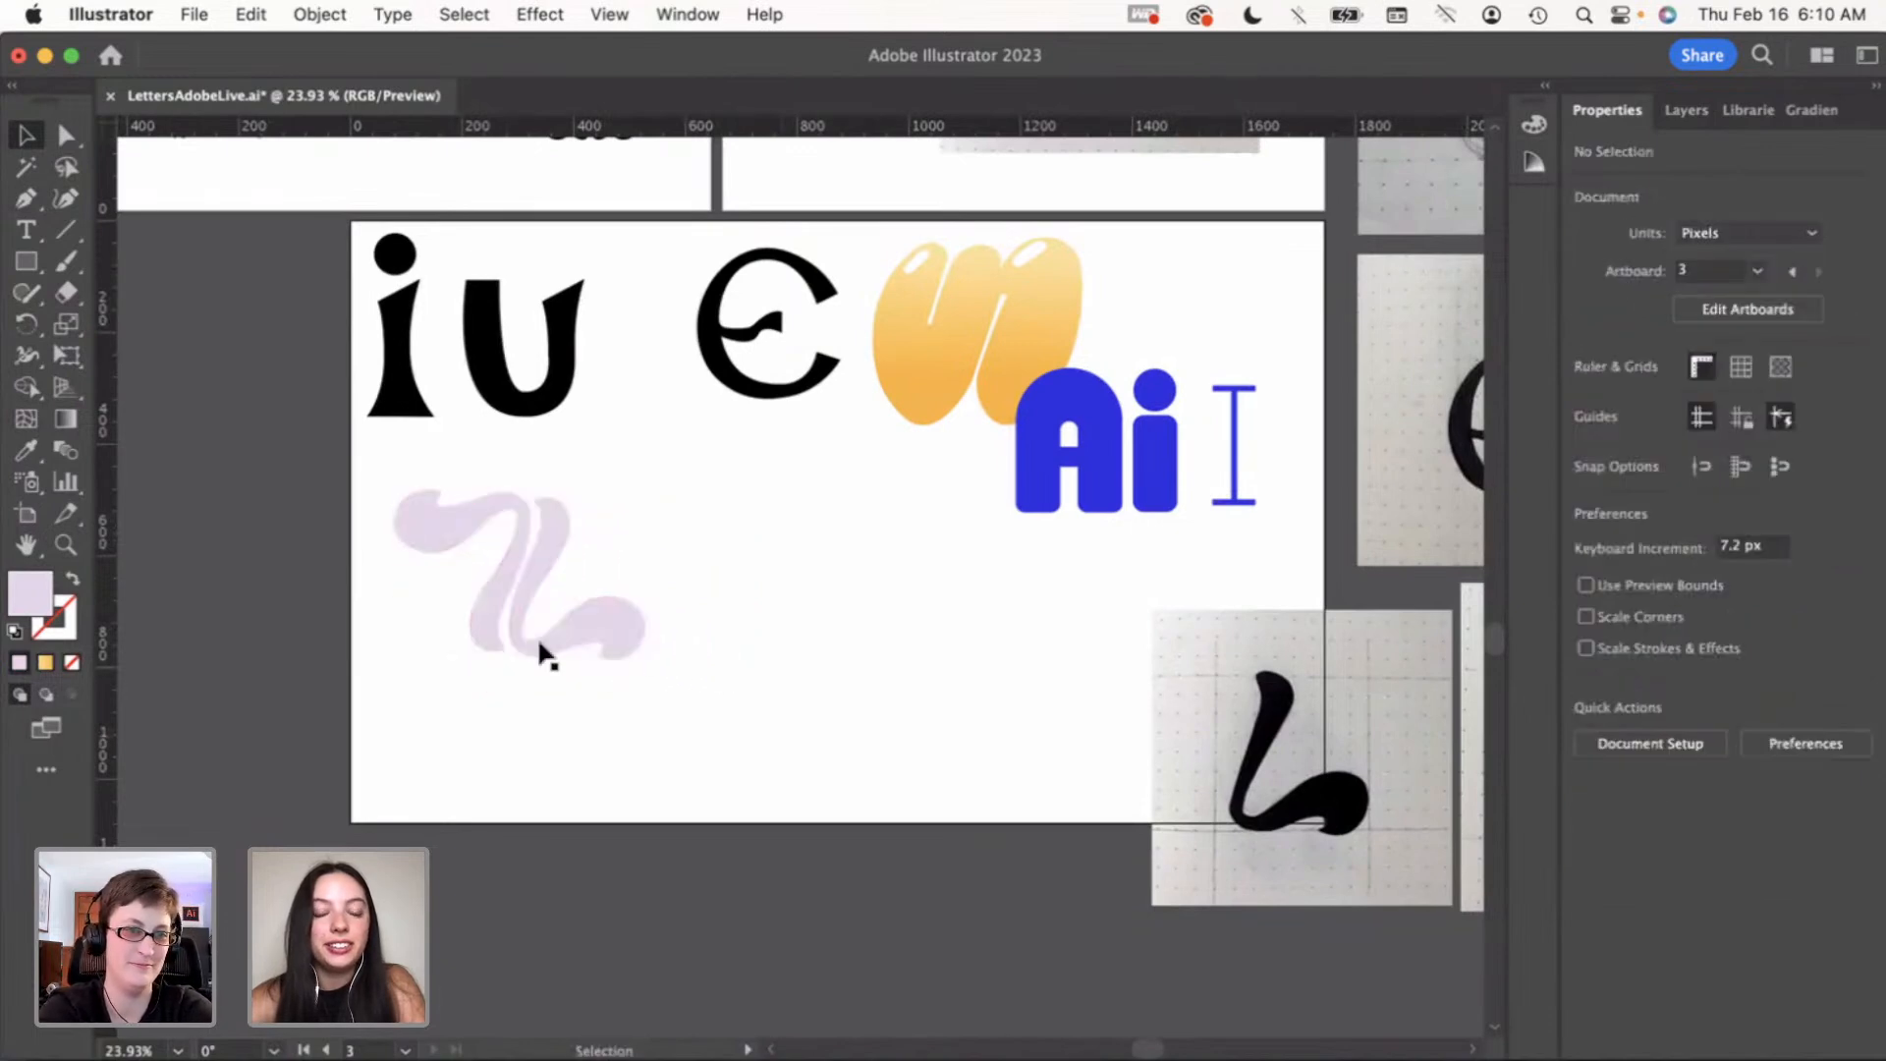
Add a placeholder text frame about 322 by 162 px beside the lilac letters and increase its font size to 50 pt
{"action": "left_click", "coordinate": [609, 640]}
{"action": "left_click", "coordinate": [752, 674]}
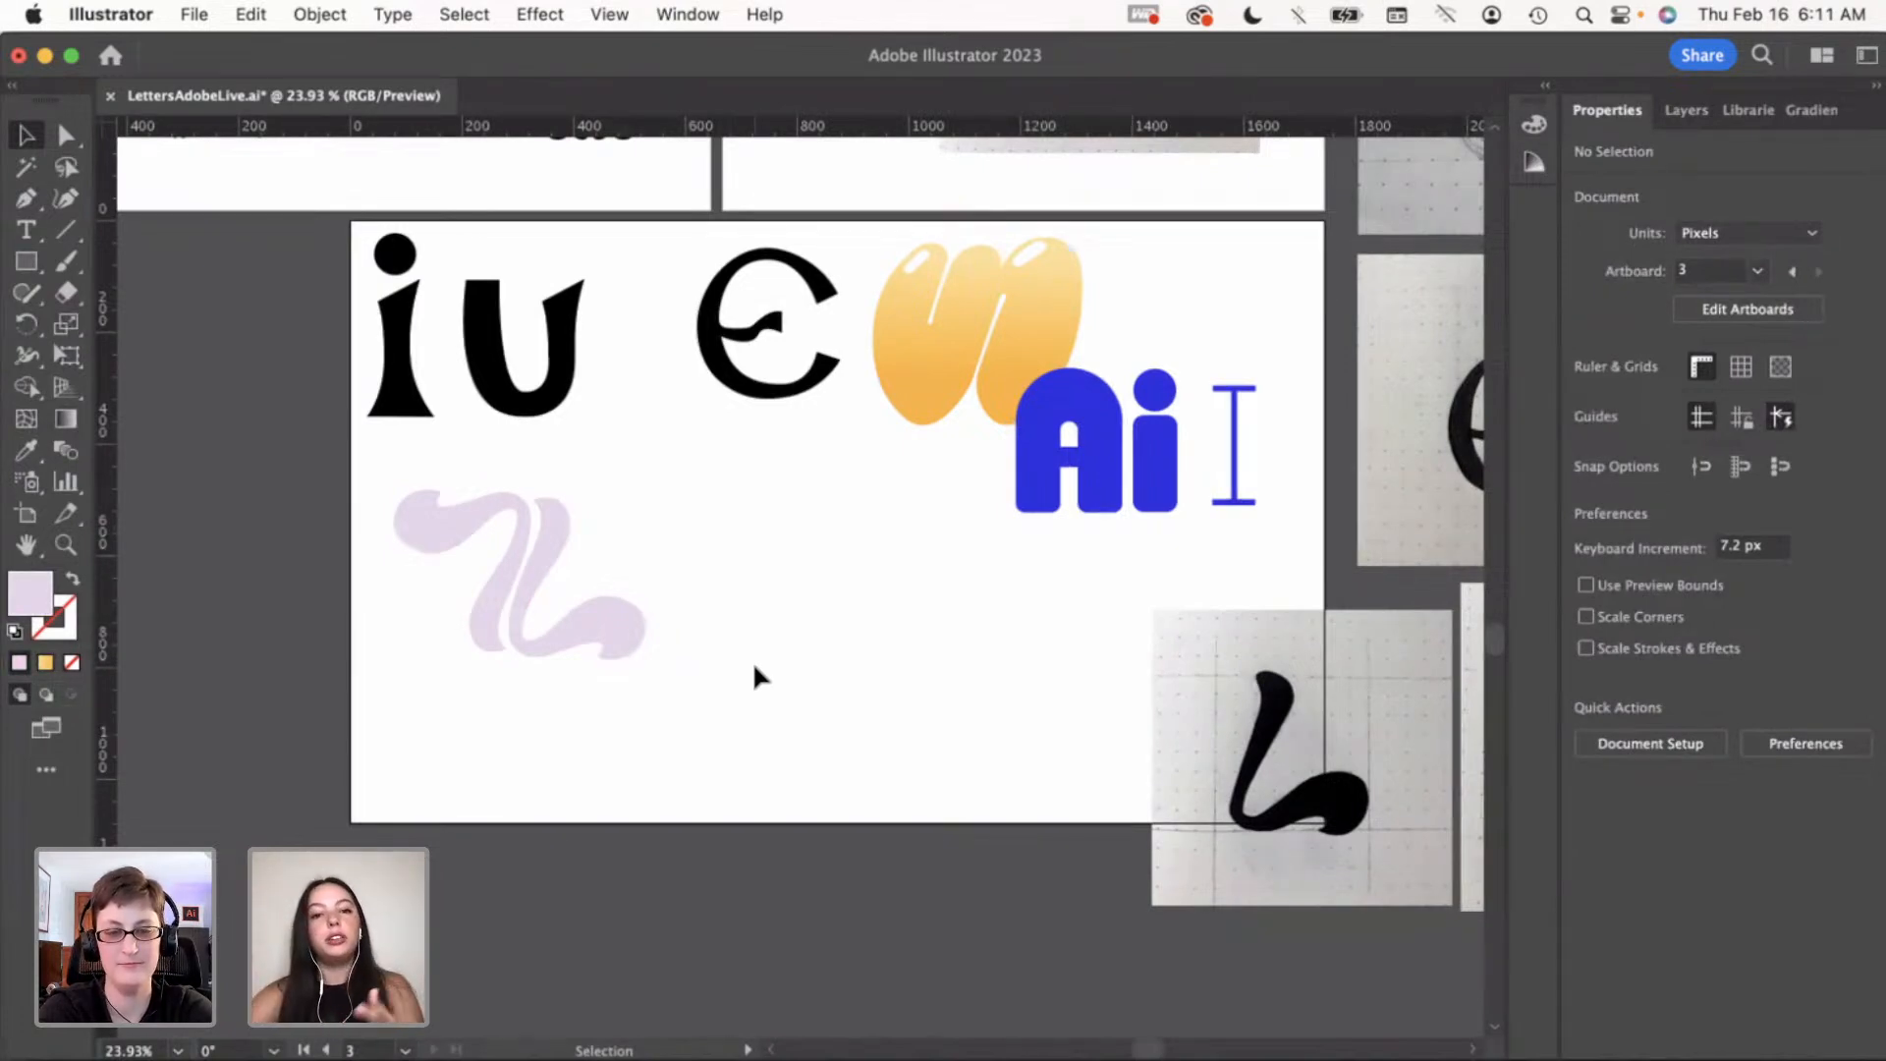
{"action": "key", "text": "t"}
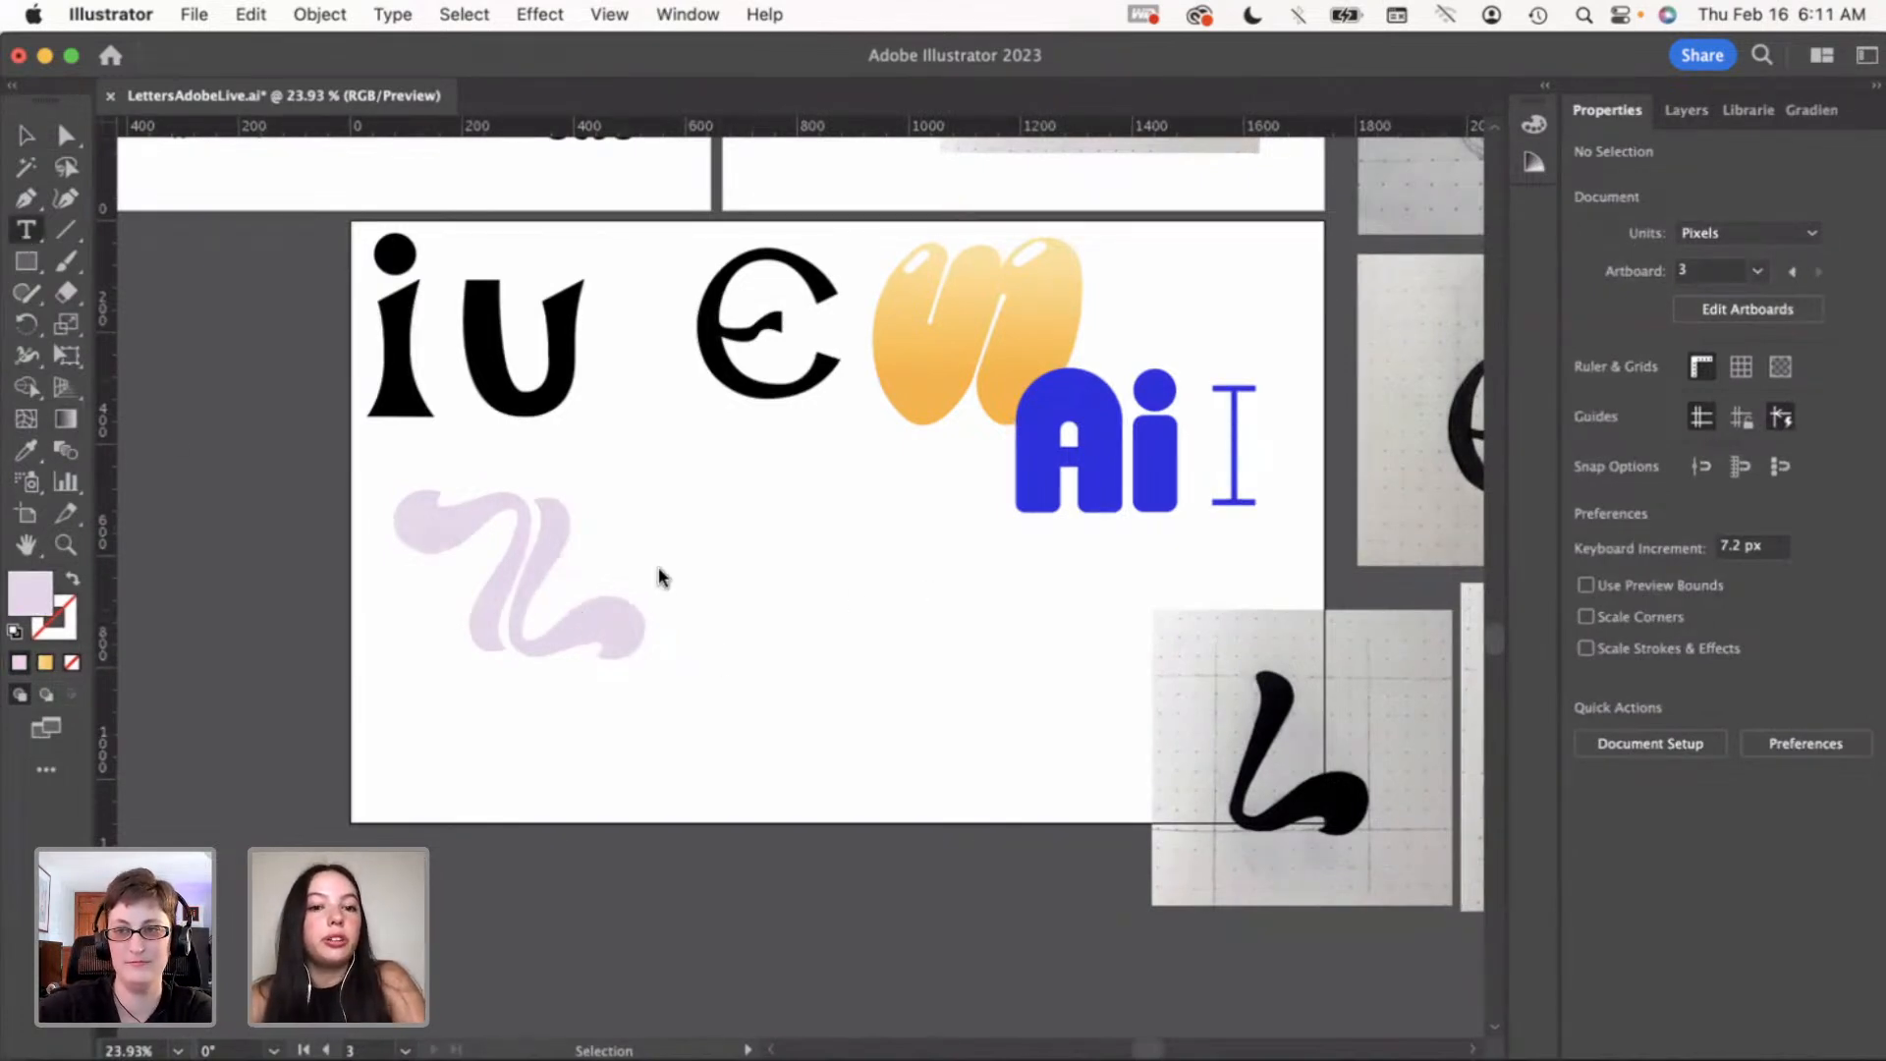
{"action": "left_click_drag", "start_coordinate": [656, 564], "coordinate": [836, 654]}
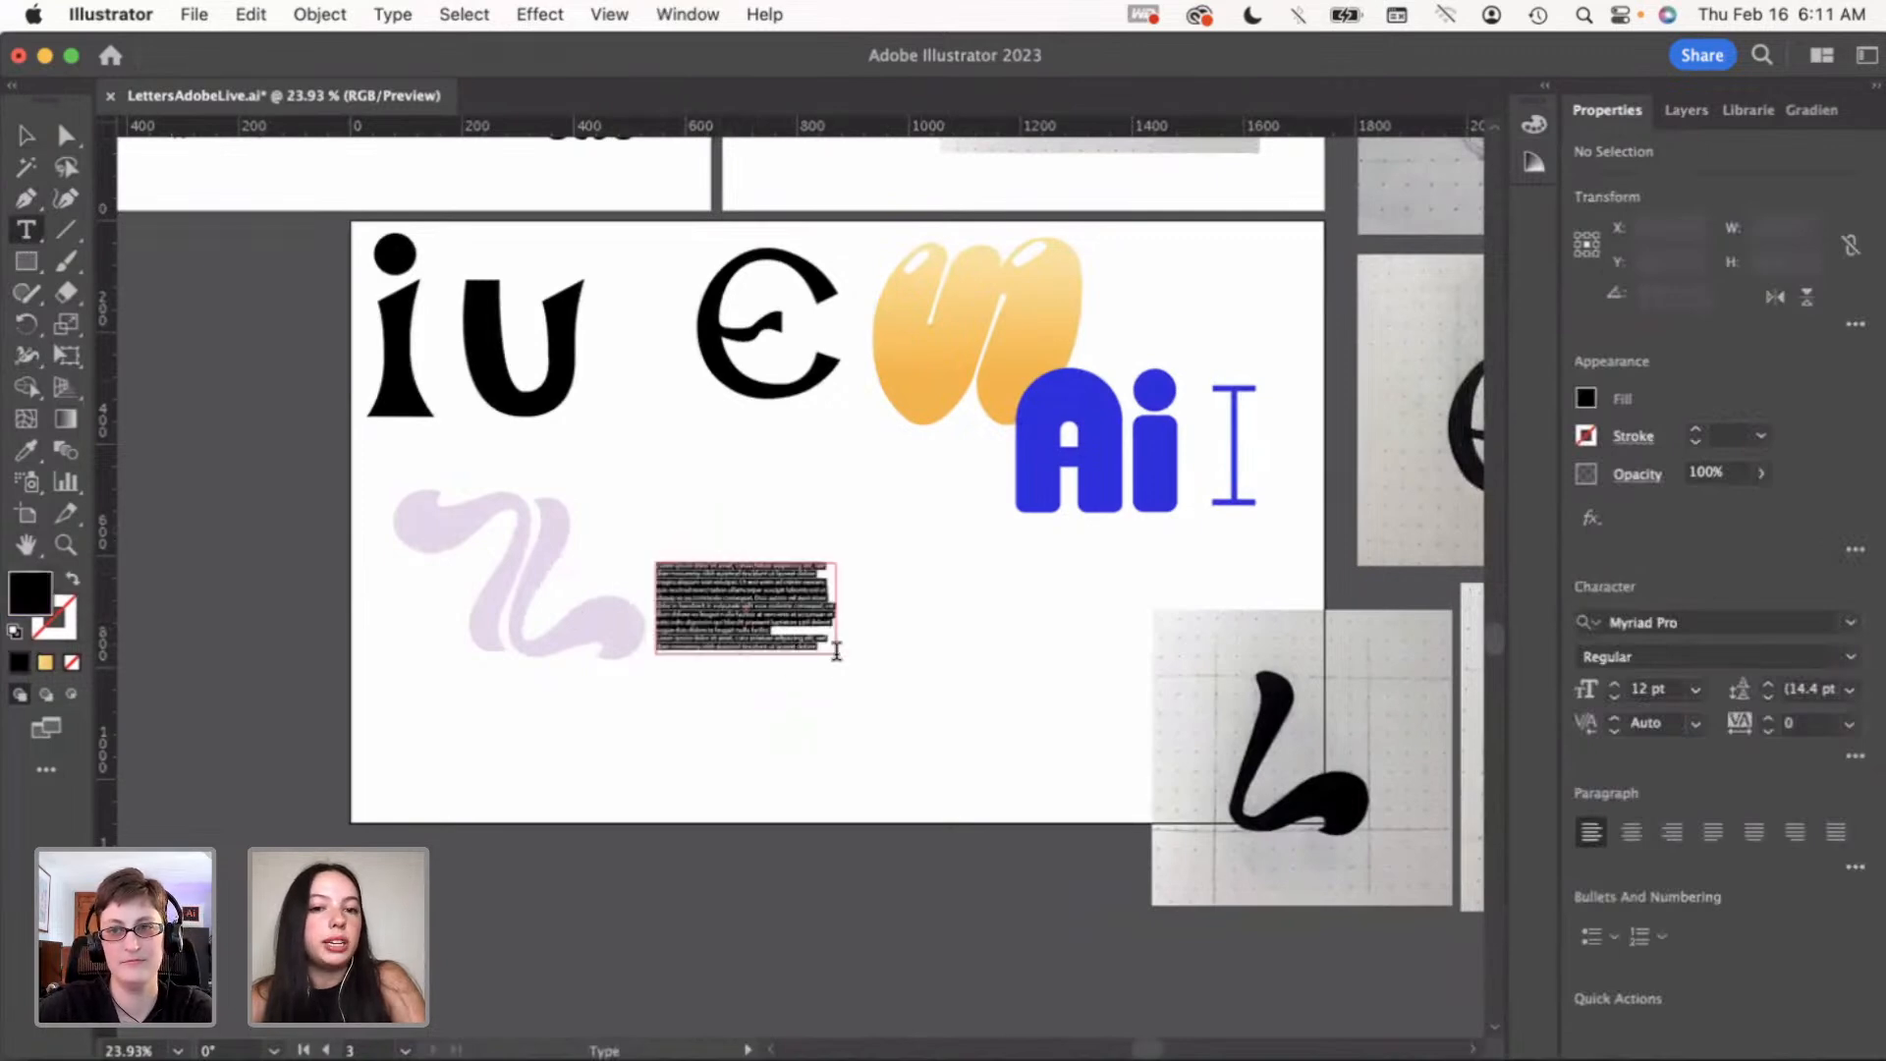
{"action": "left_click", "coordinate": [1613, 681]}
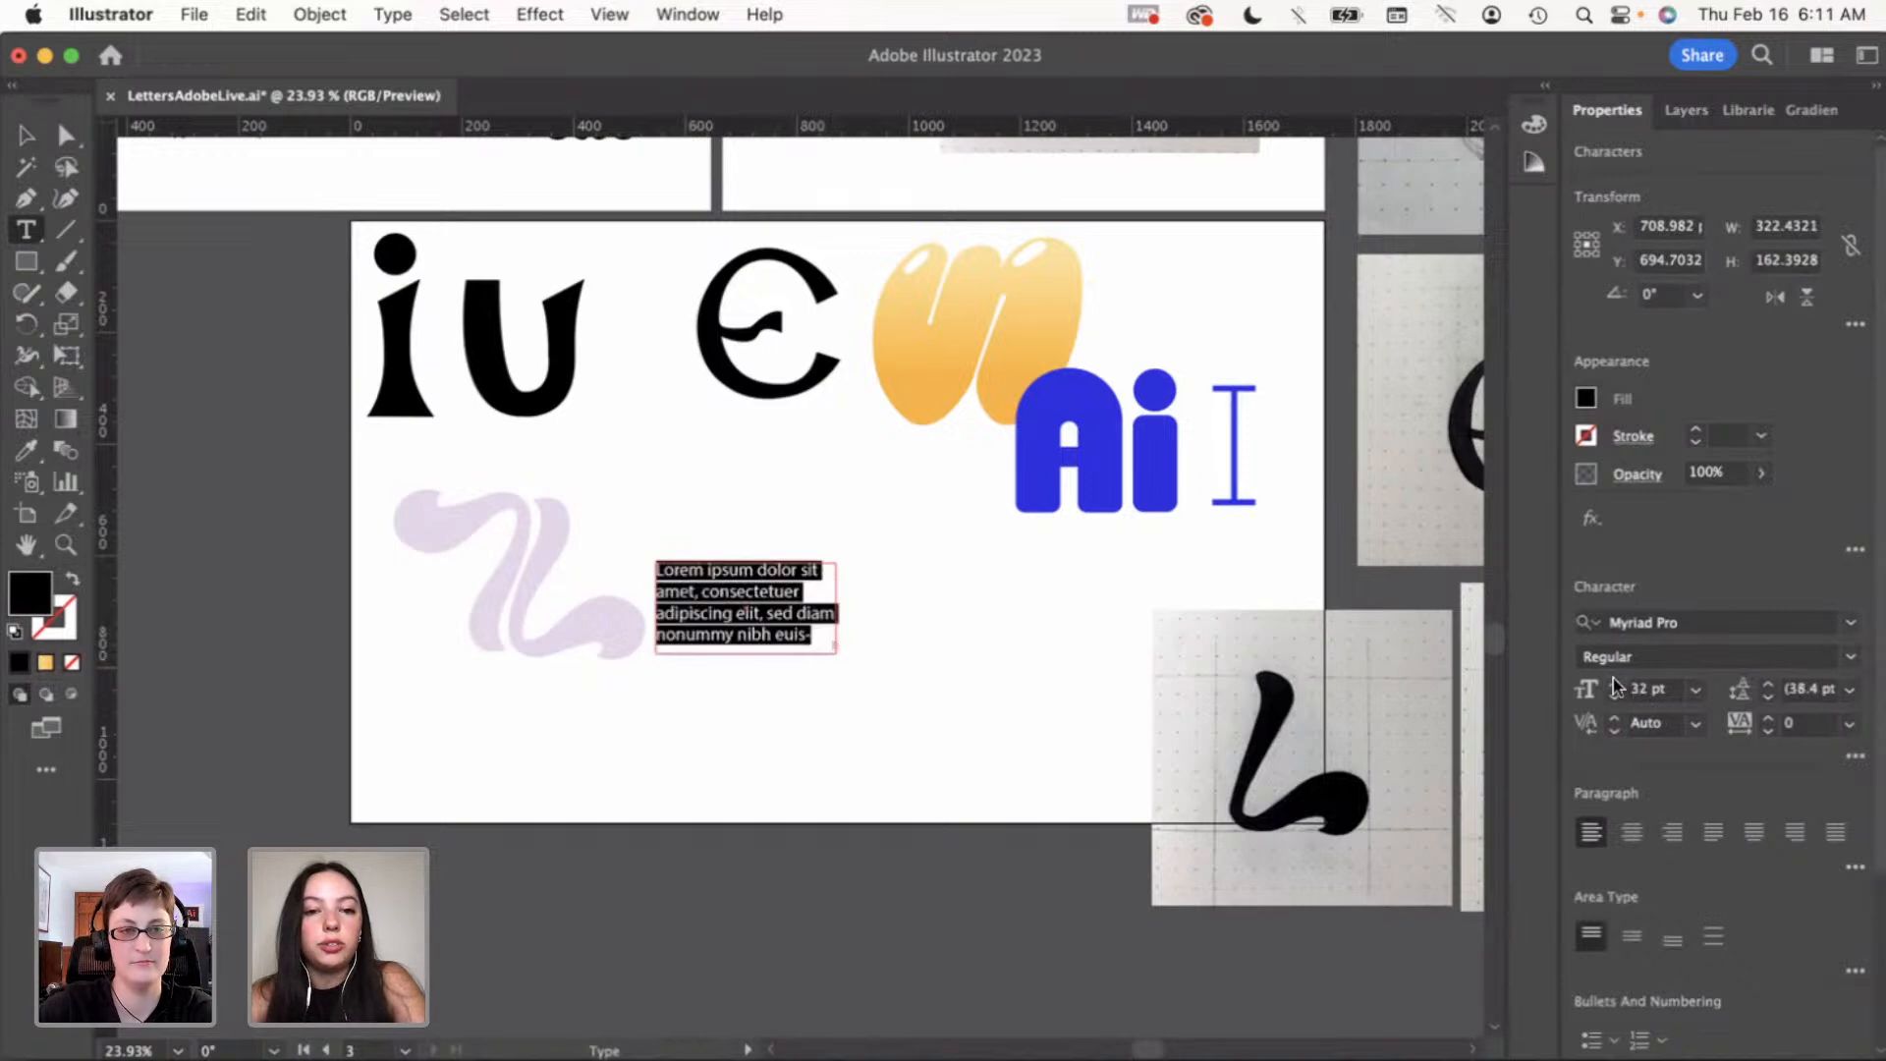
{"action": "left_click", "coordinate": [1614, 681]}
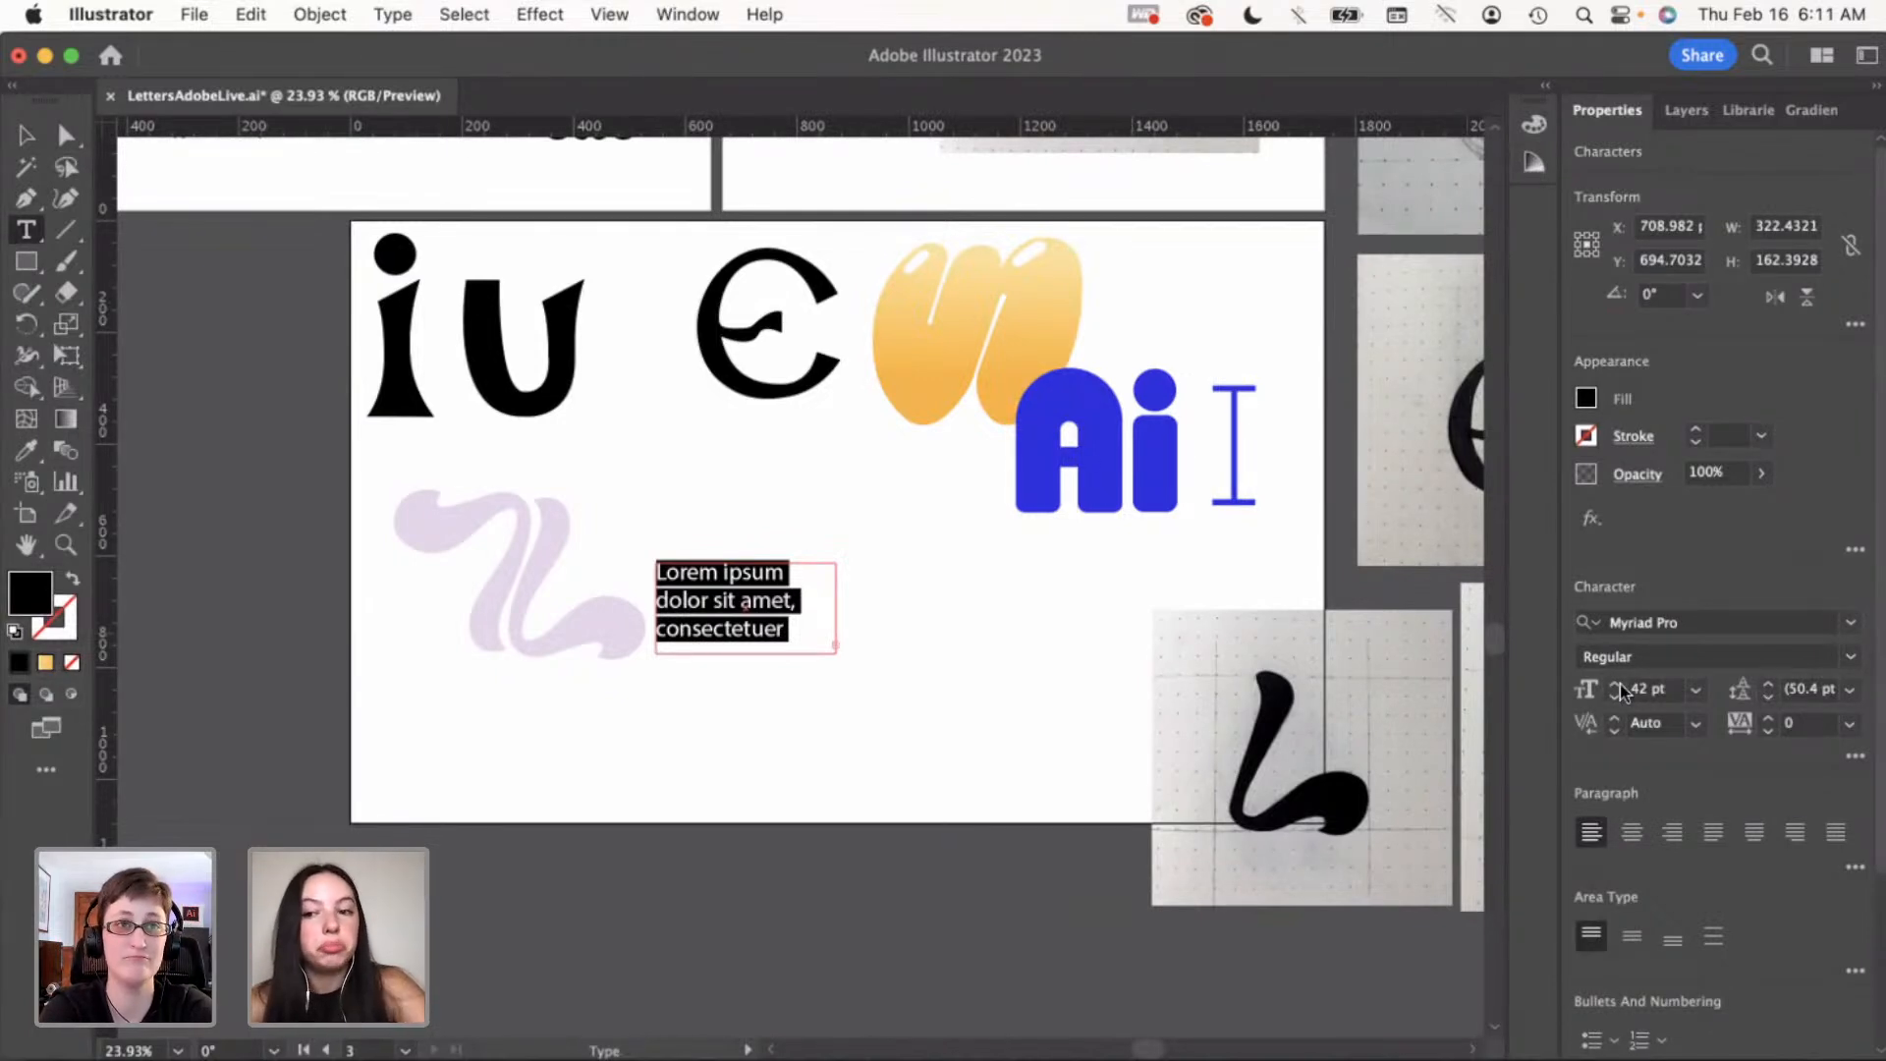
{"action": "left_click", "coordinate": [1617, 682]}
{"action": "left_click", "coordinate": [1617, 682]}
{"action": "left_click", "coordinate": [1617, 682]}
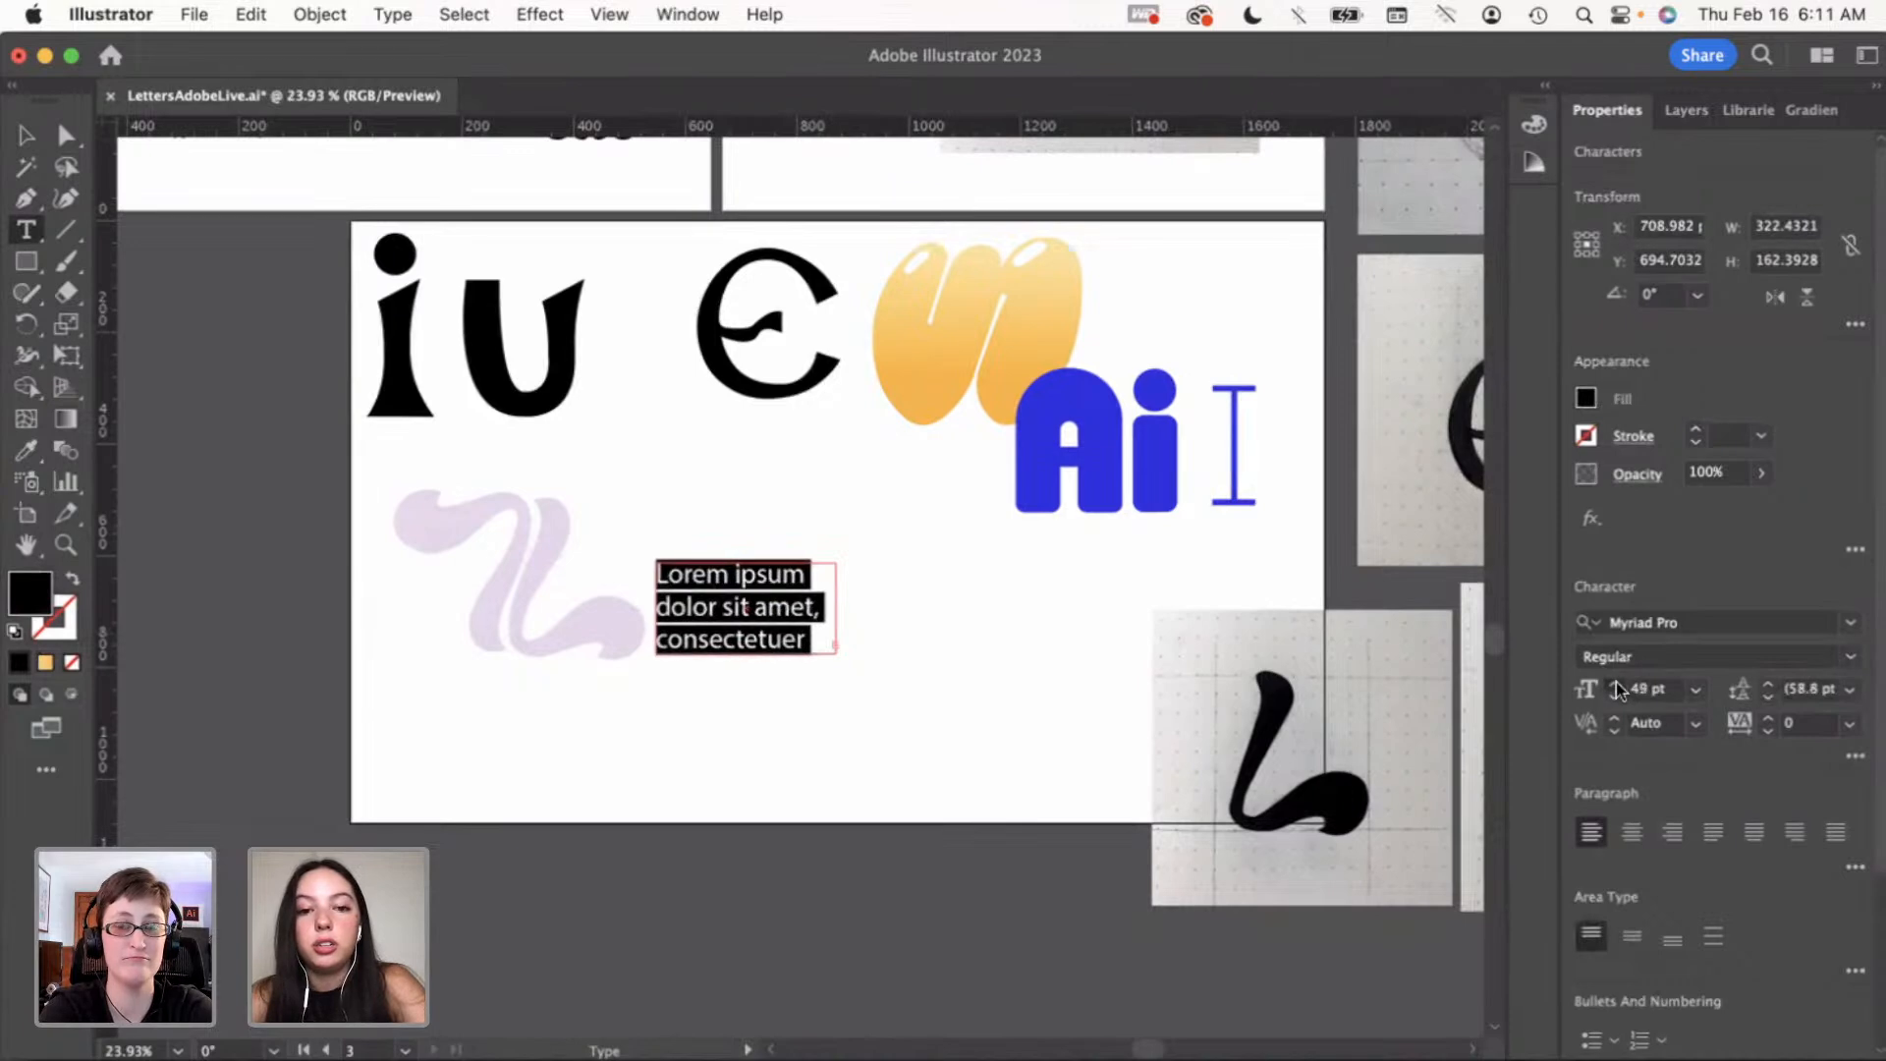
Set the placeholder text's font to Lust Script Display
{"action": "left_click", "coordinate": [1850, 622]}
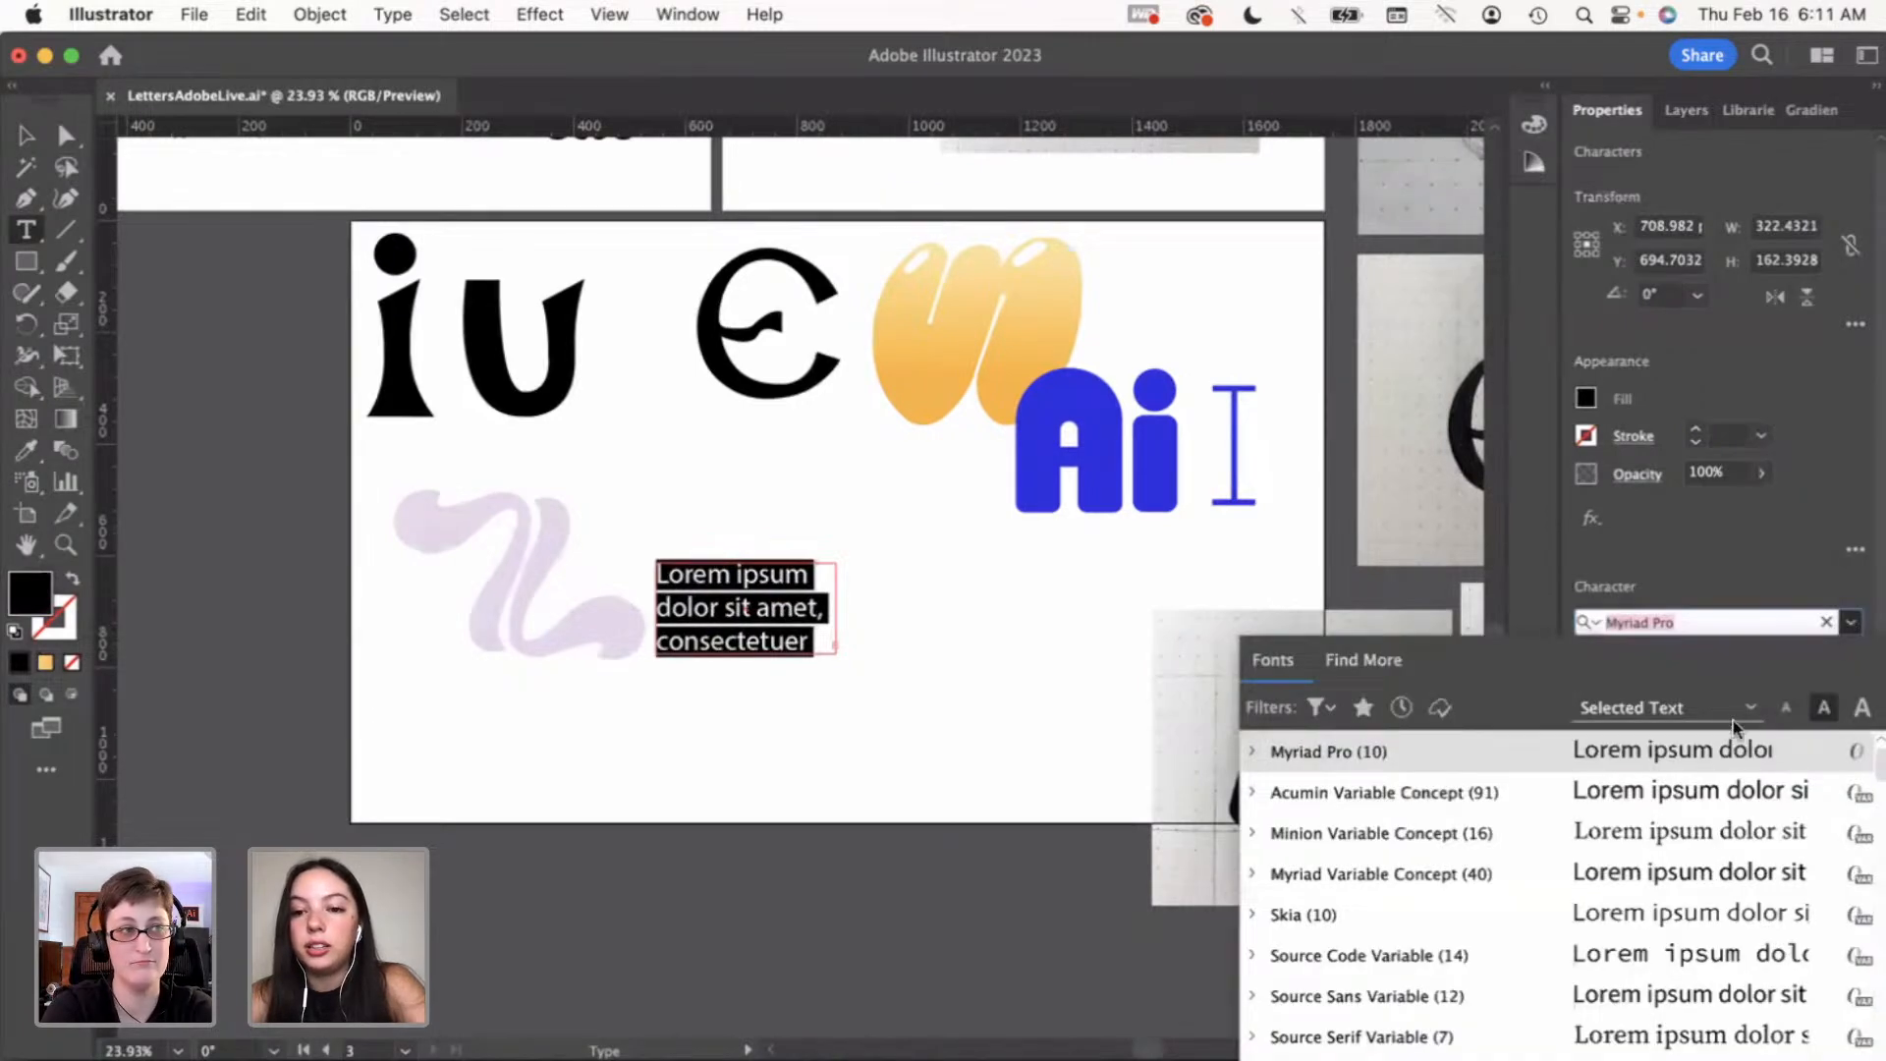
{"action": "scroll", "coordinate": [1611, 801], "scroll_direction": "up", "scroll_amount": 2}
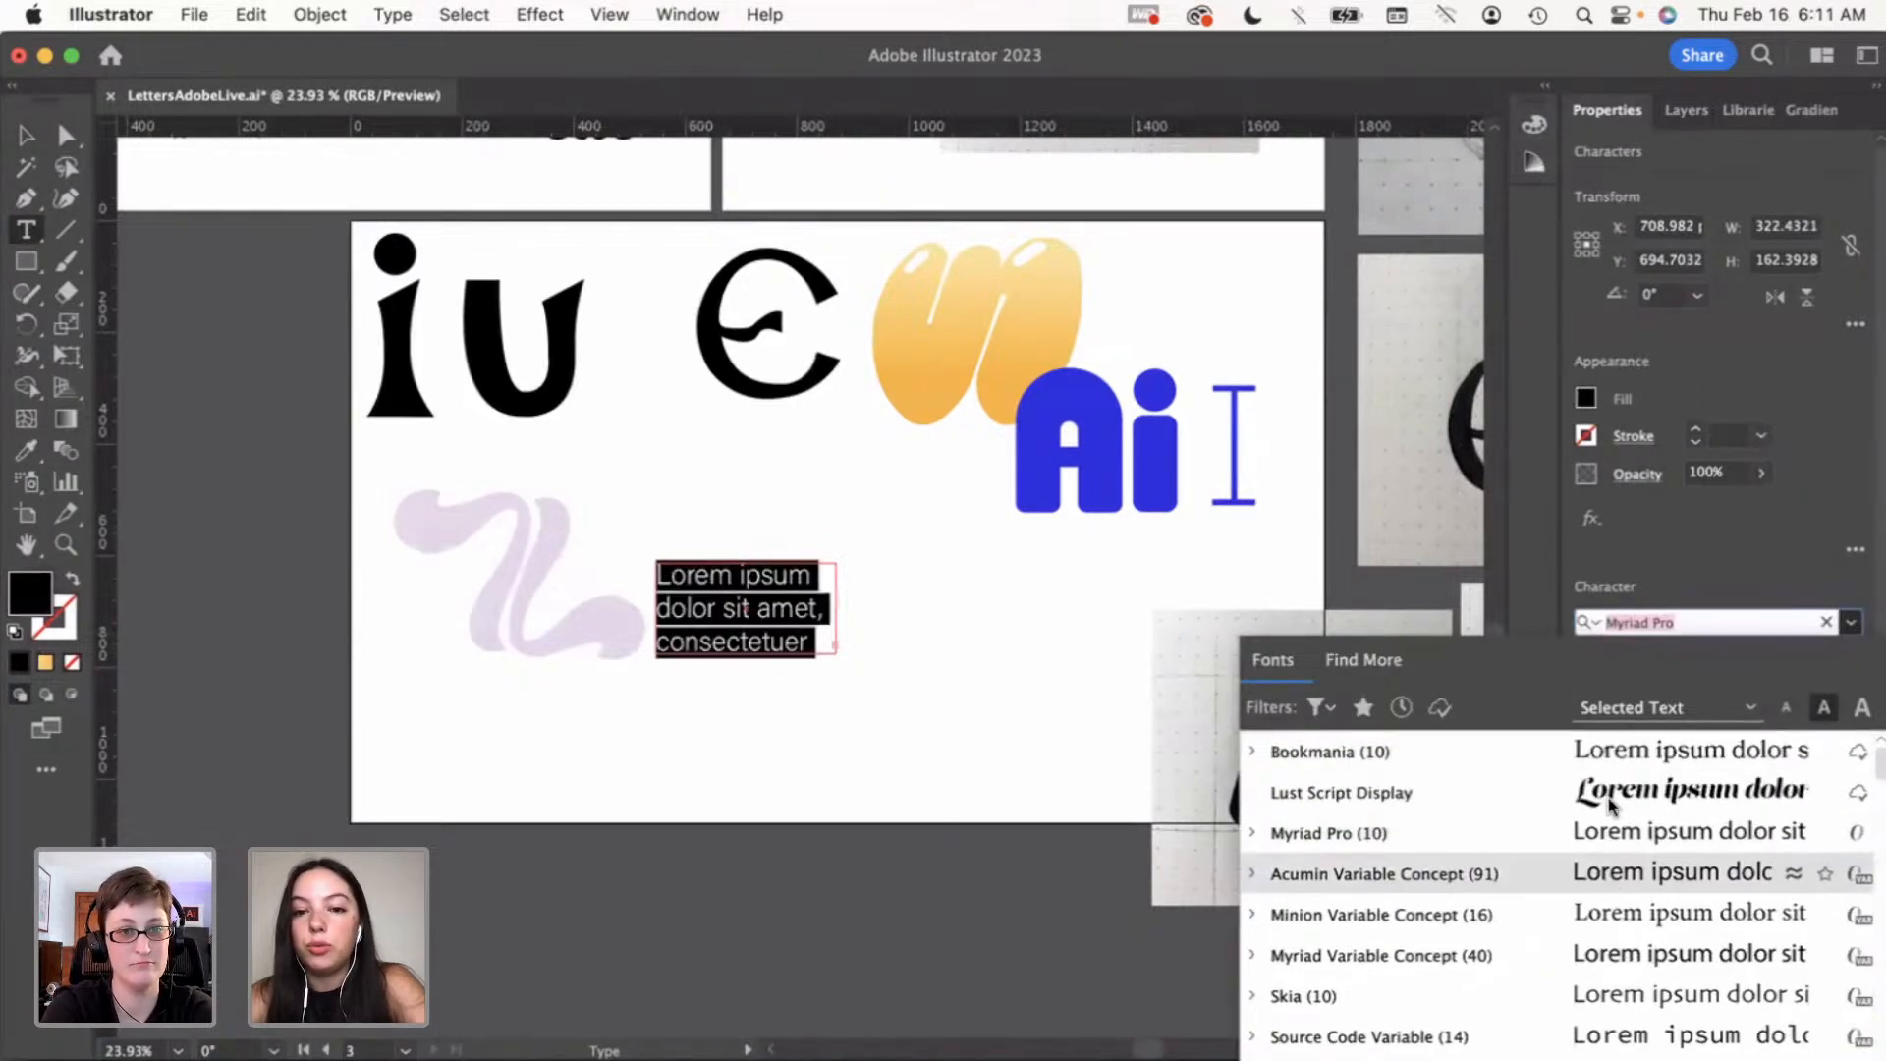
{"action": "left_click", "coordinate": [1534, 792]}
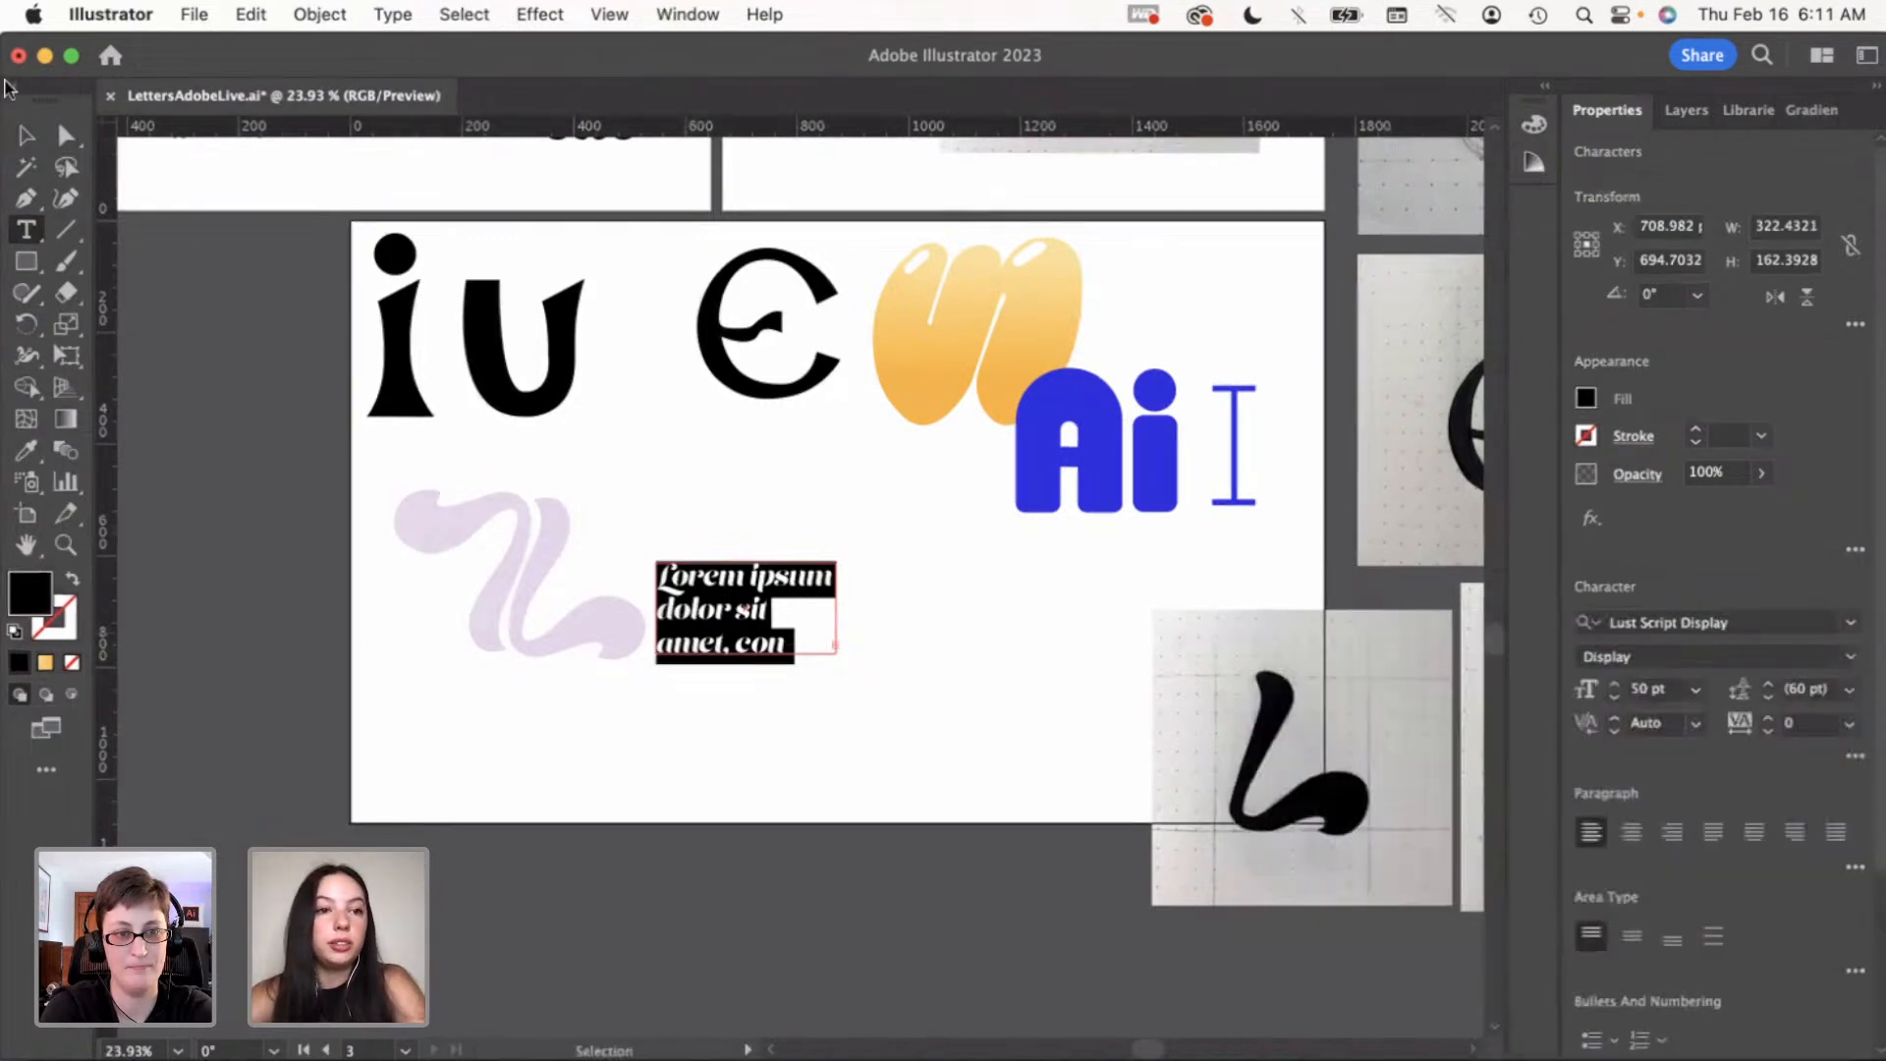
{"action": "left_click", "coordinate": [29, 134]}
{"action": "left_click", "coordinate": [703, 728]}
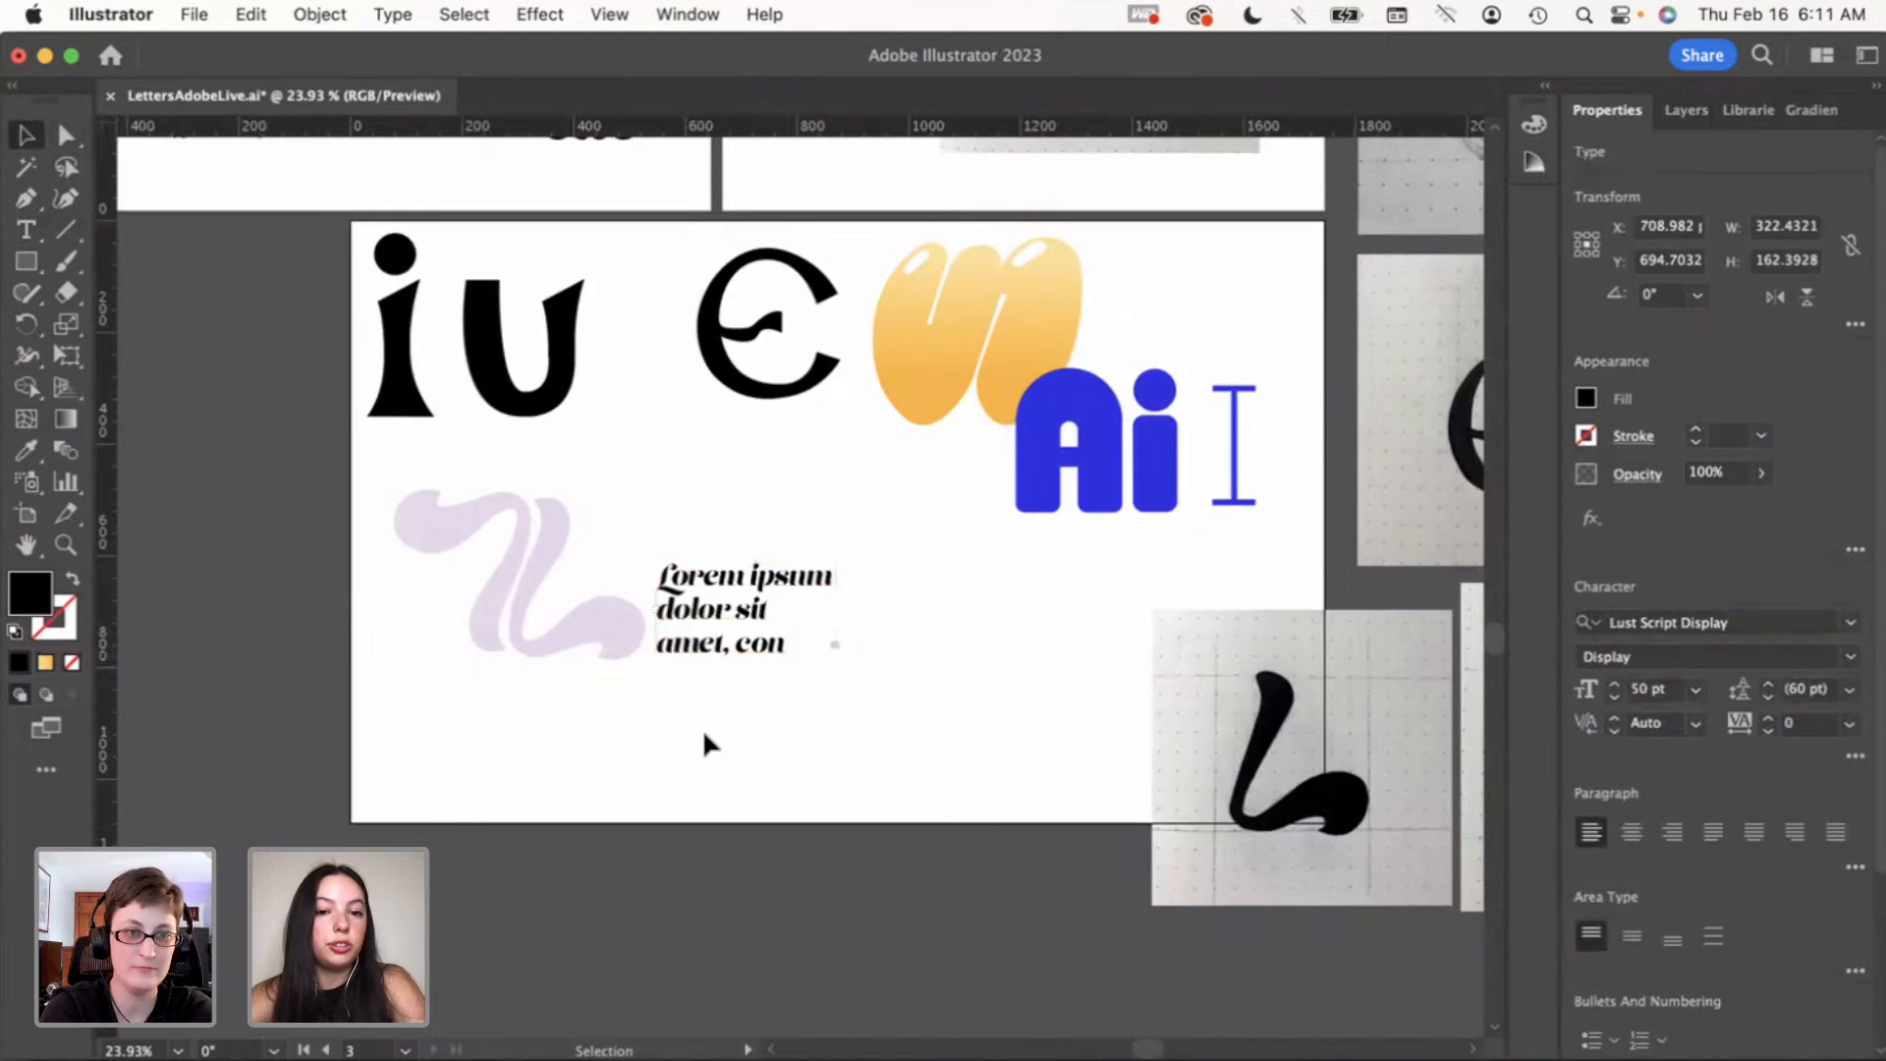
Duplicate the placeholder text frame directly below the original and set the copy's font to Baskerville Regular
{"action": "left_click_drag", "start_coordinate": [756, 627], "coordinate": [770, 682]}
{"action": "double_click", "coordinate": [770, 682]}
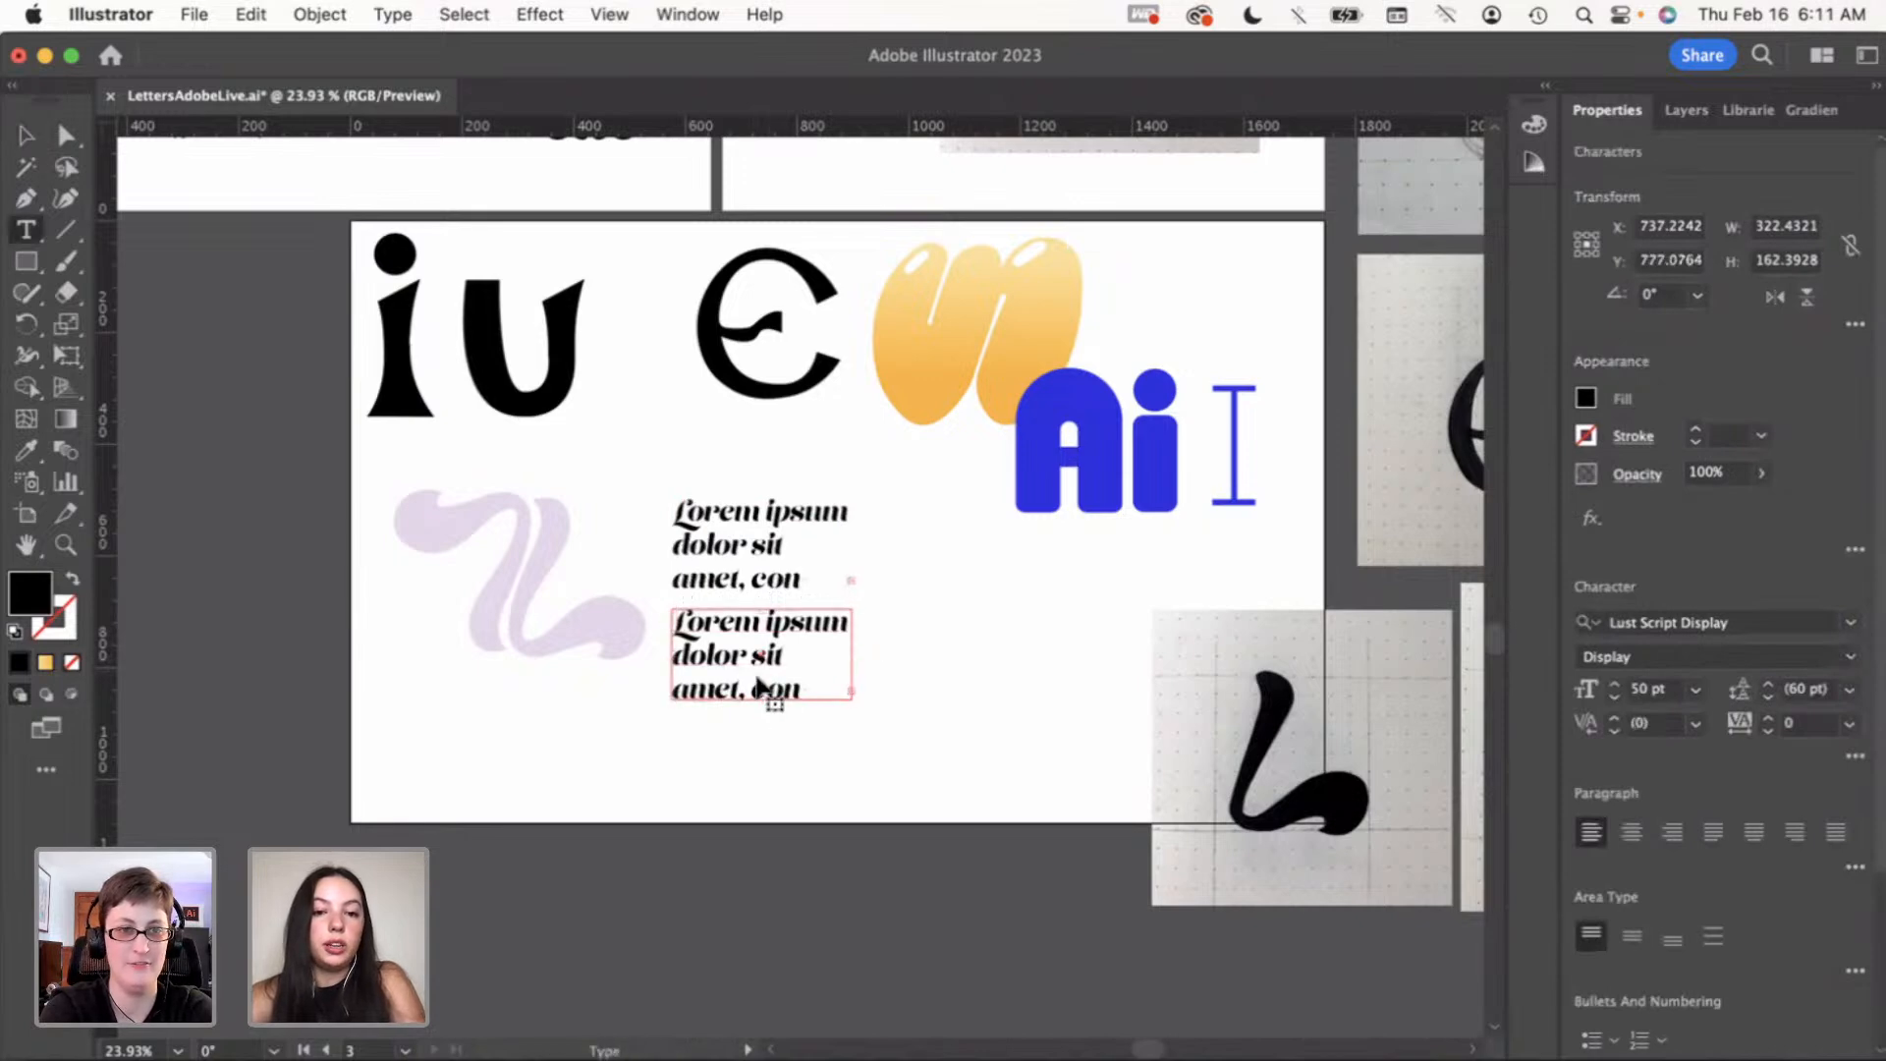
{"action": "key", "text": "super+a"}
{"action": "left_click", "coordinate": [1850, 621]}
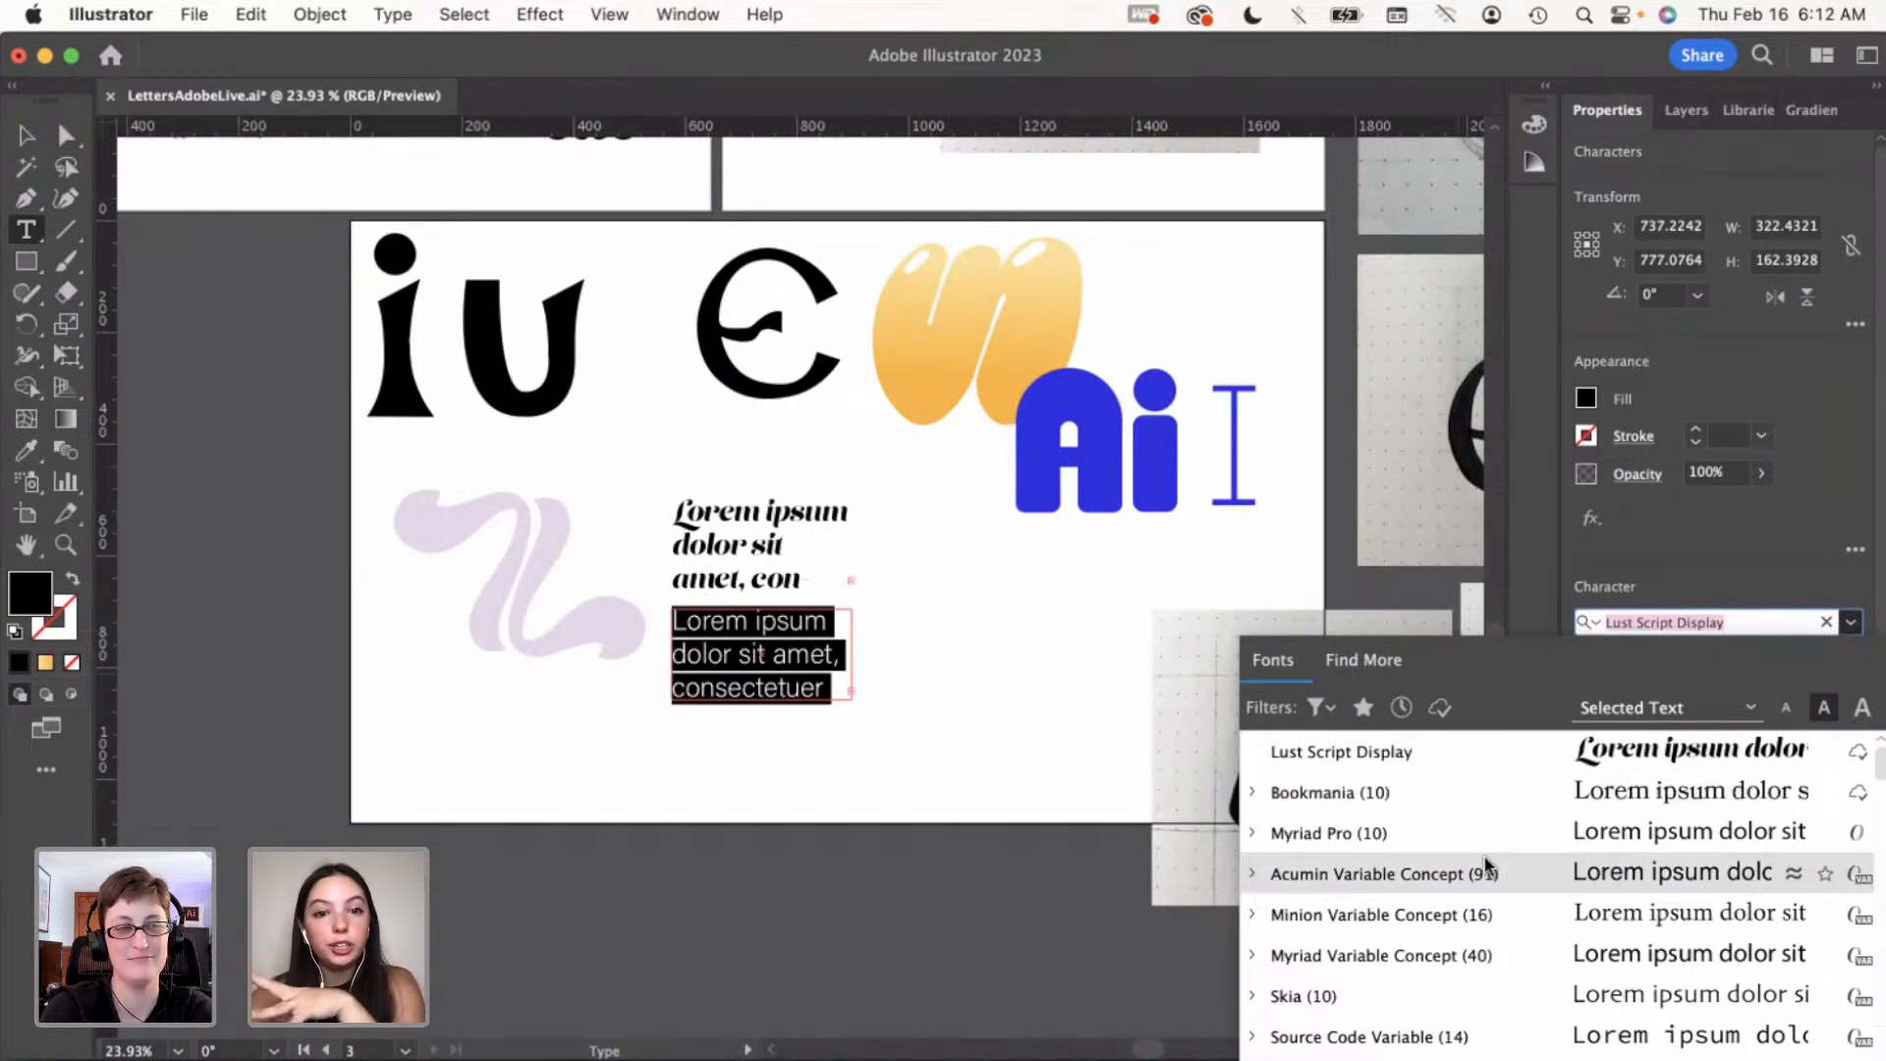
{"action": "scroll", "coordinate": [1485, 864], "scroll_direction": "down", "scroll_amount": 3}
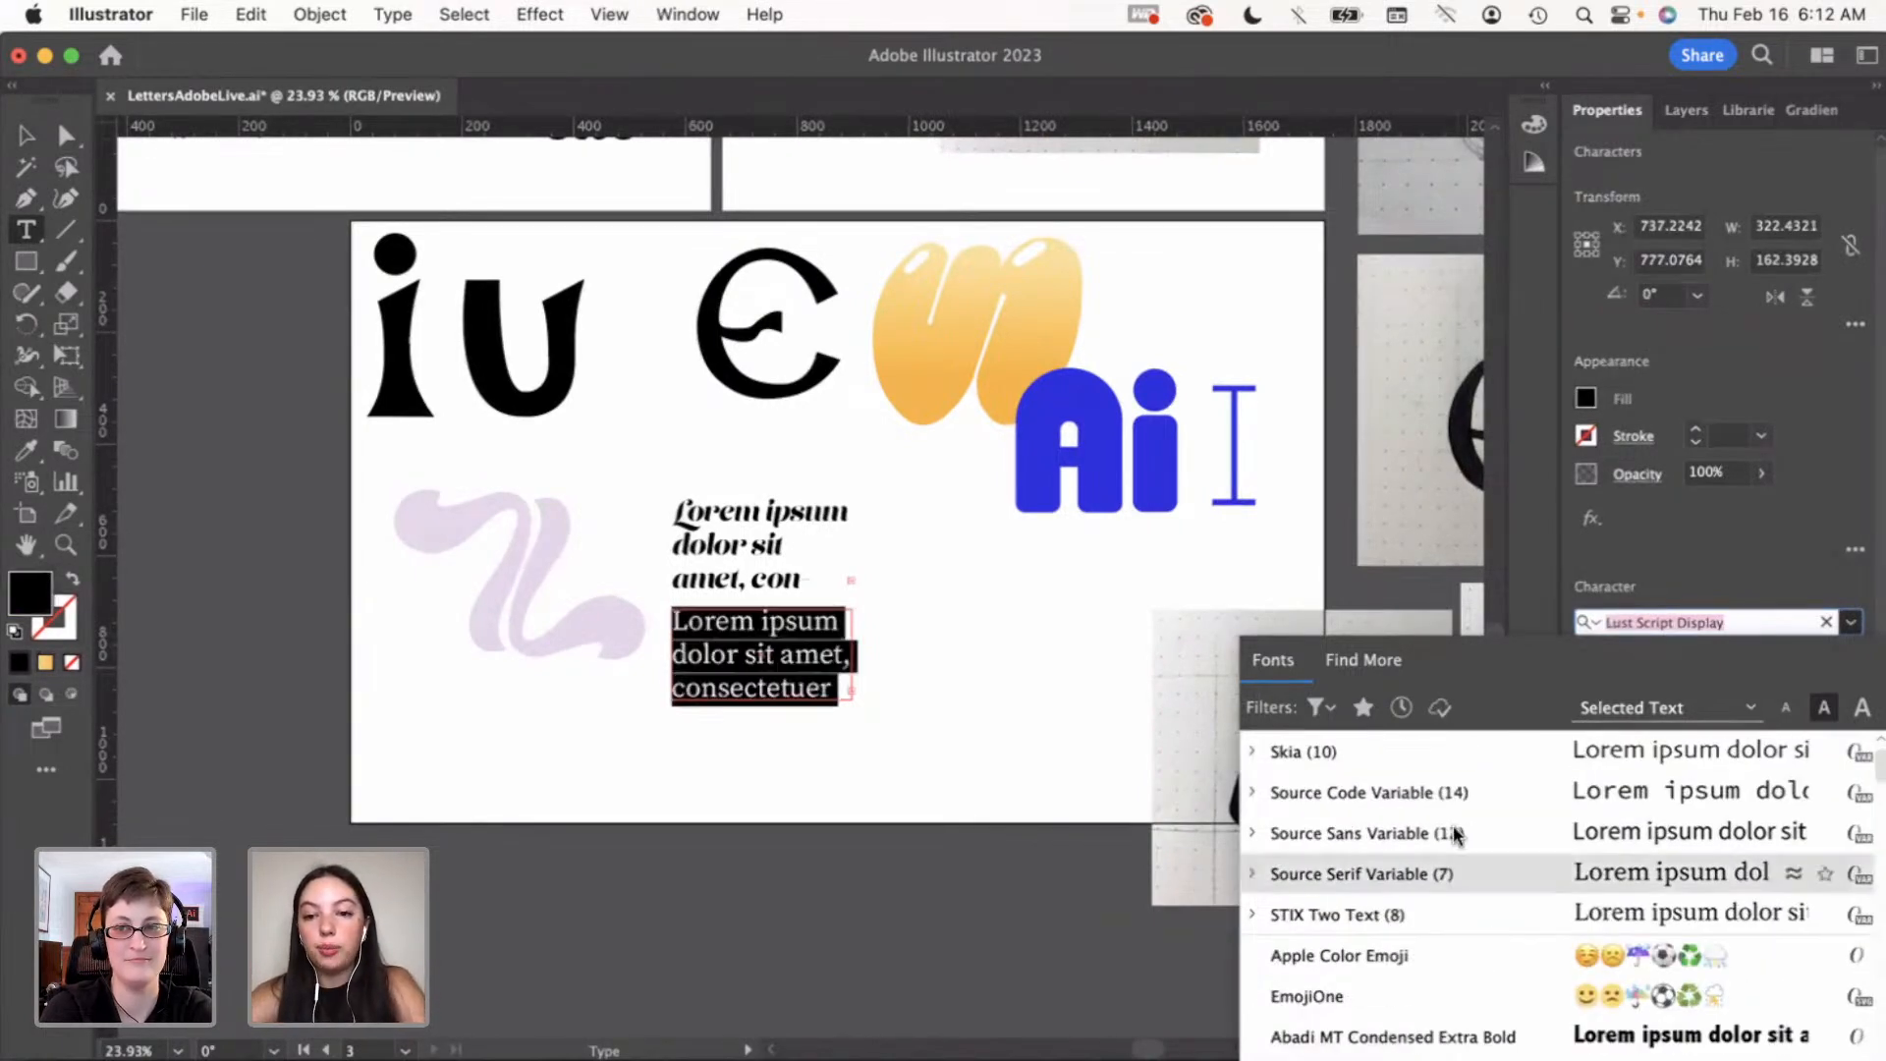
{"action": "scroll", "coordinate": [1460, 825], "scroll_direction": "down", "scroll_amount": 3}
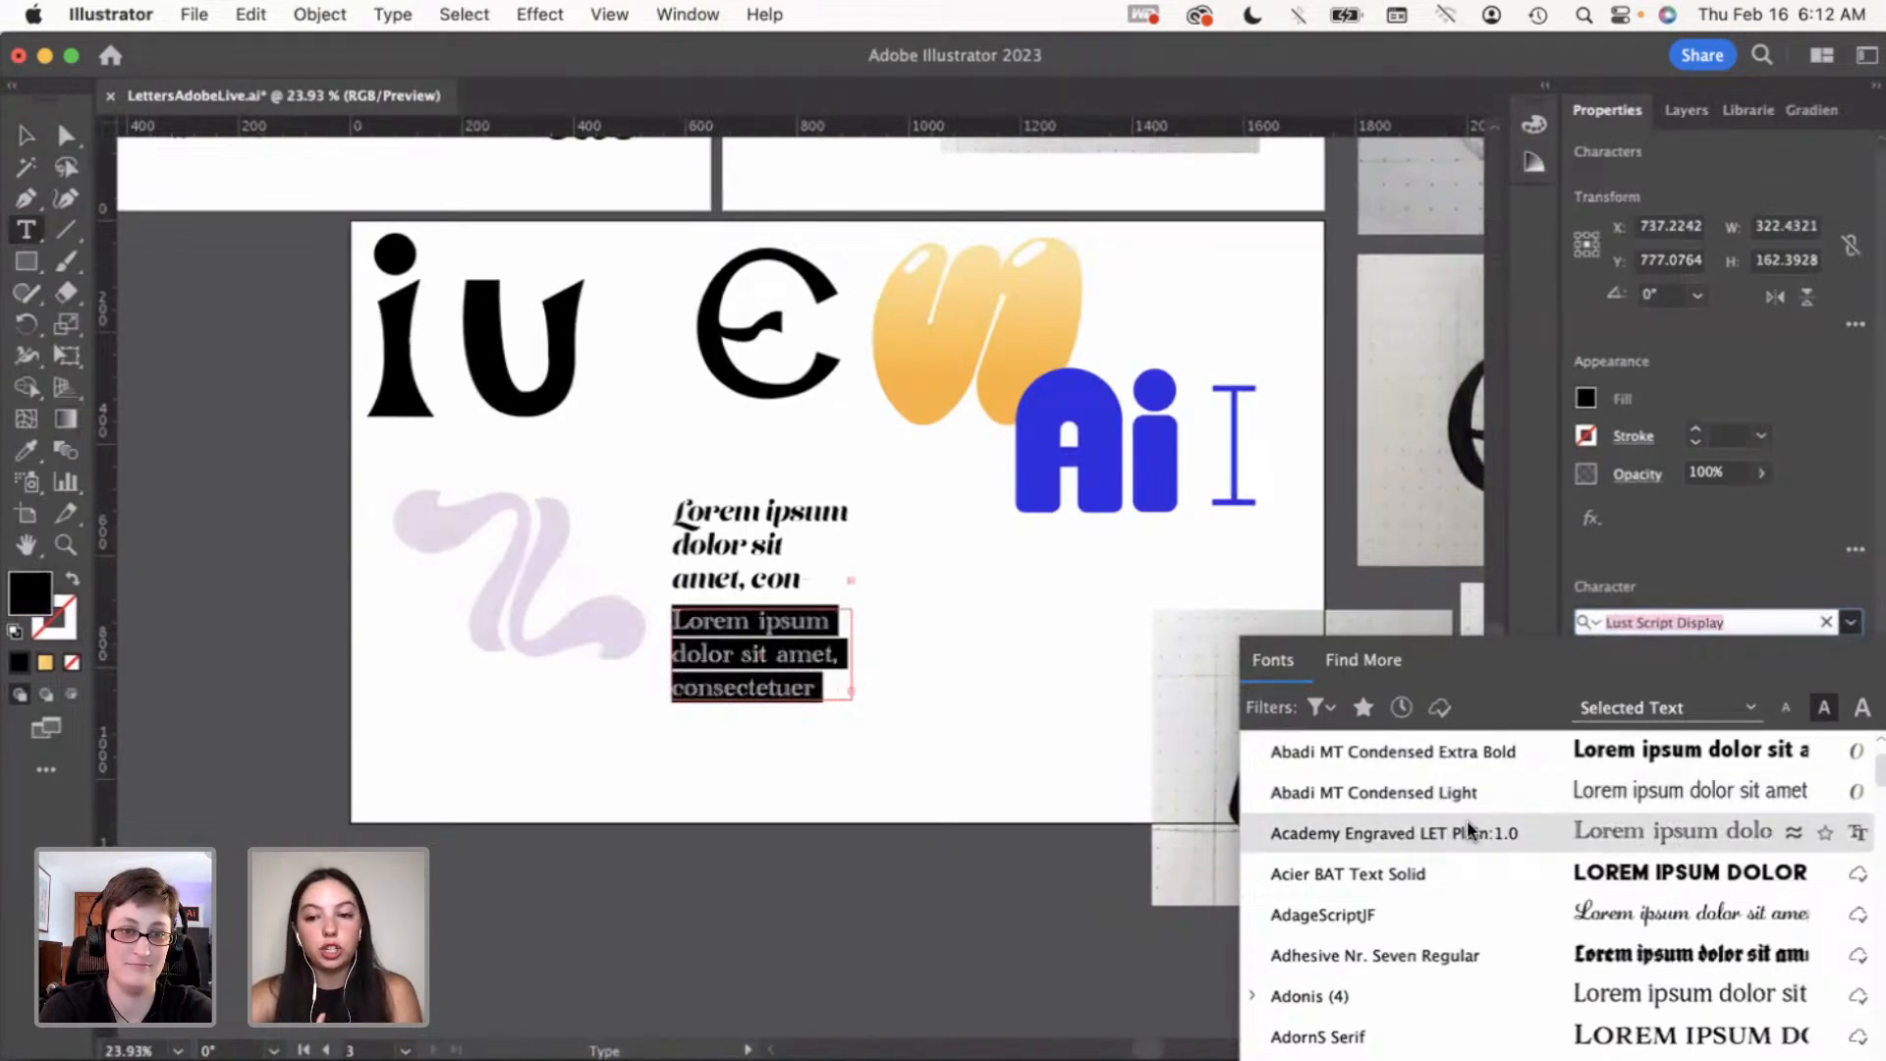
{"action": "scroll", "coordinate": [1444, 914], "scroll_direction": "down", "scroll_amount": 3}
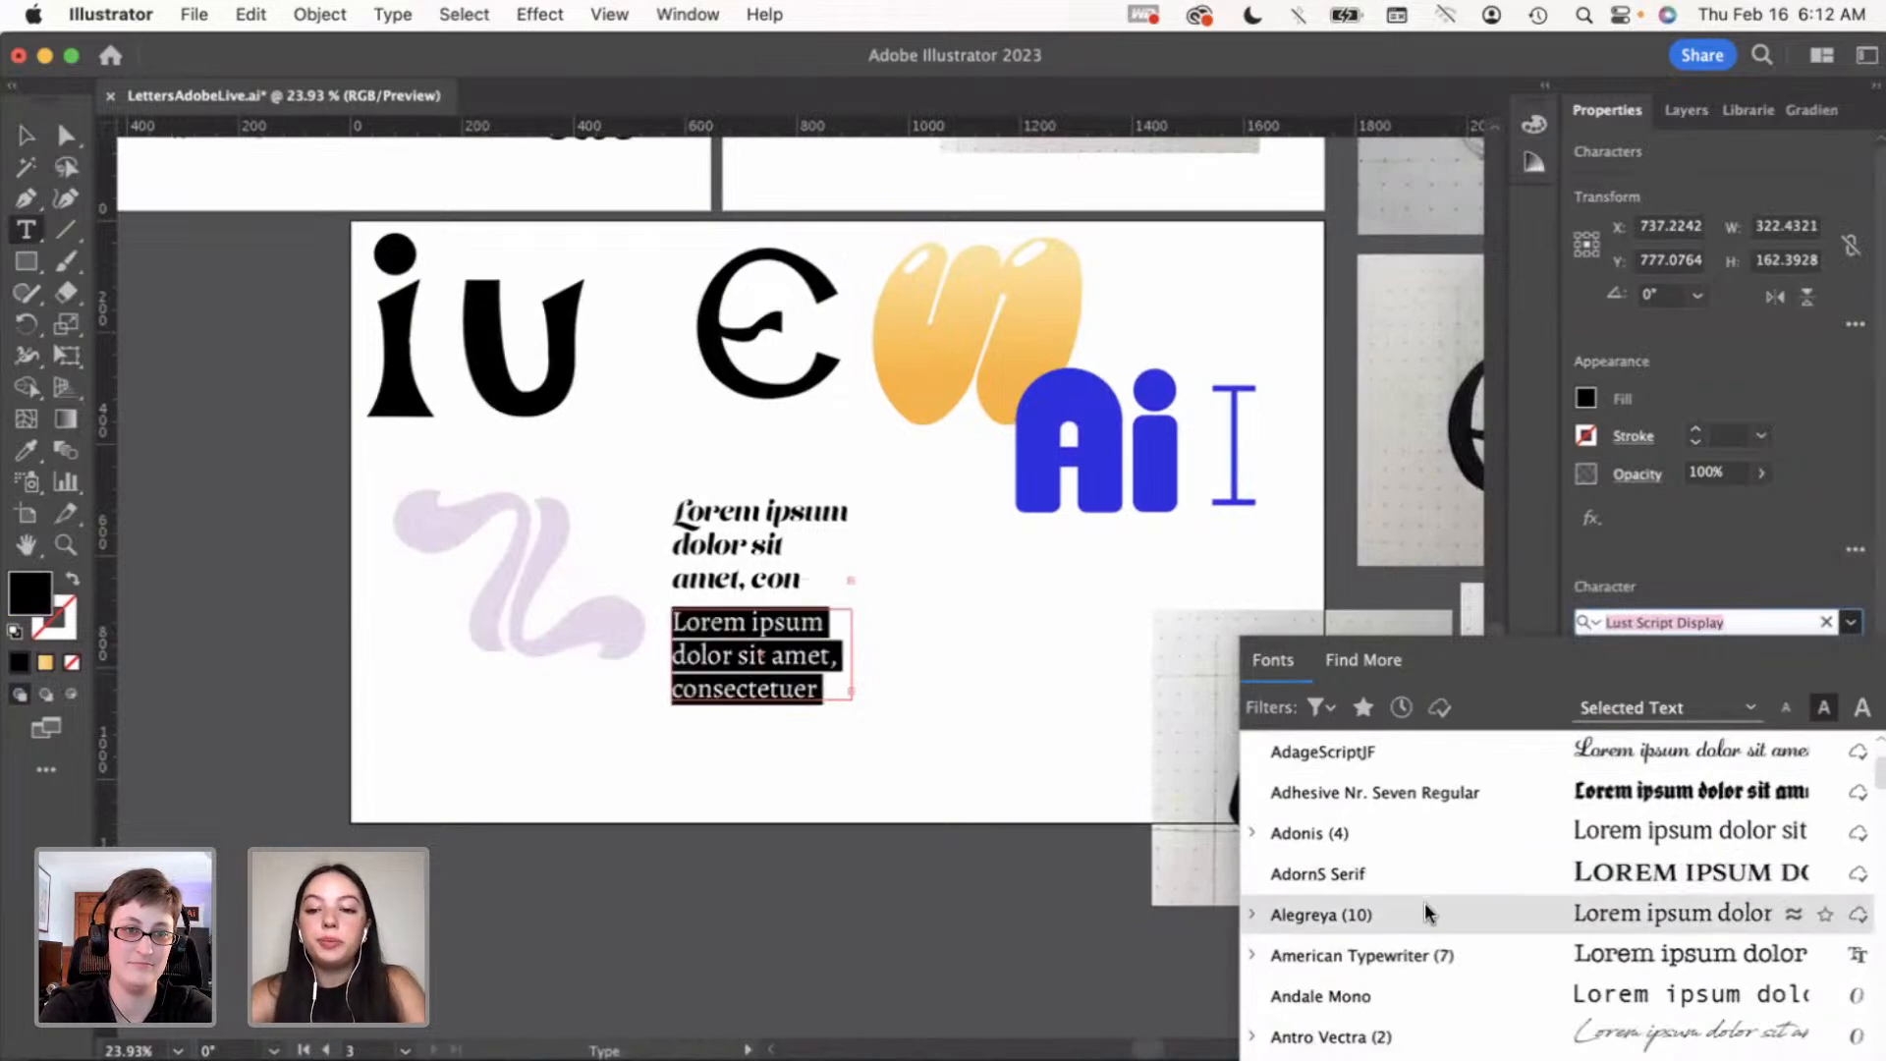
{"action": "scroll", "coordinate": [1424, 912], "scroll_direction": "down", "scroll_amount": 5}
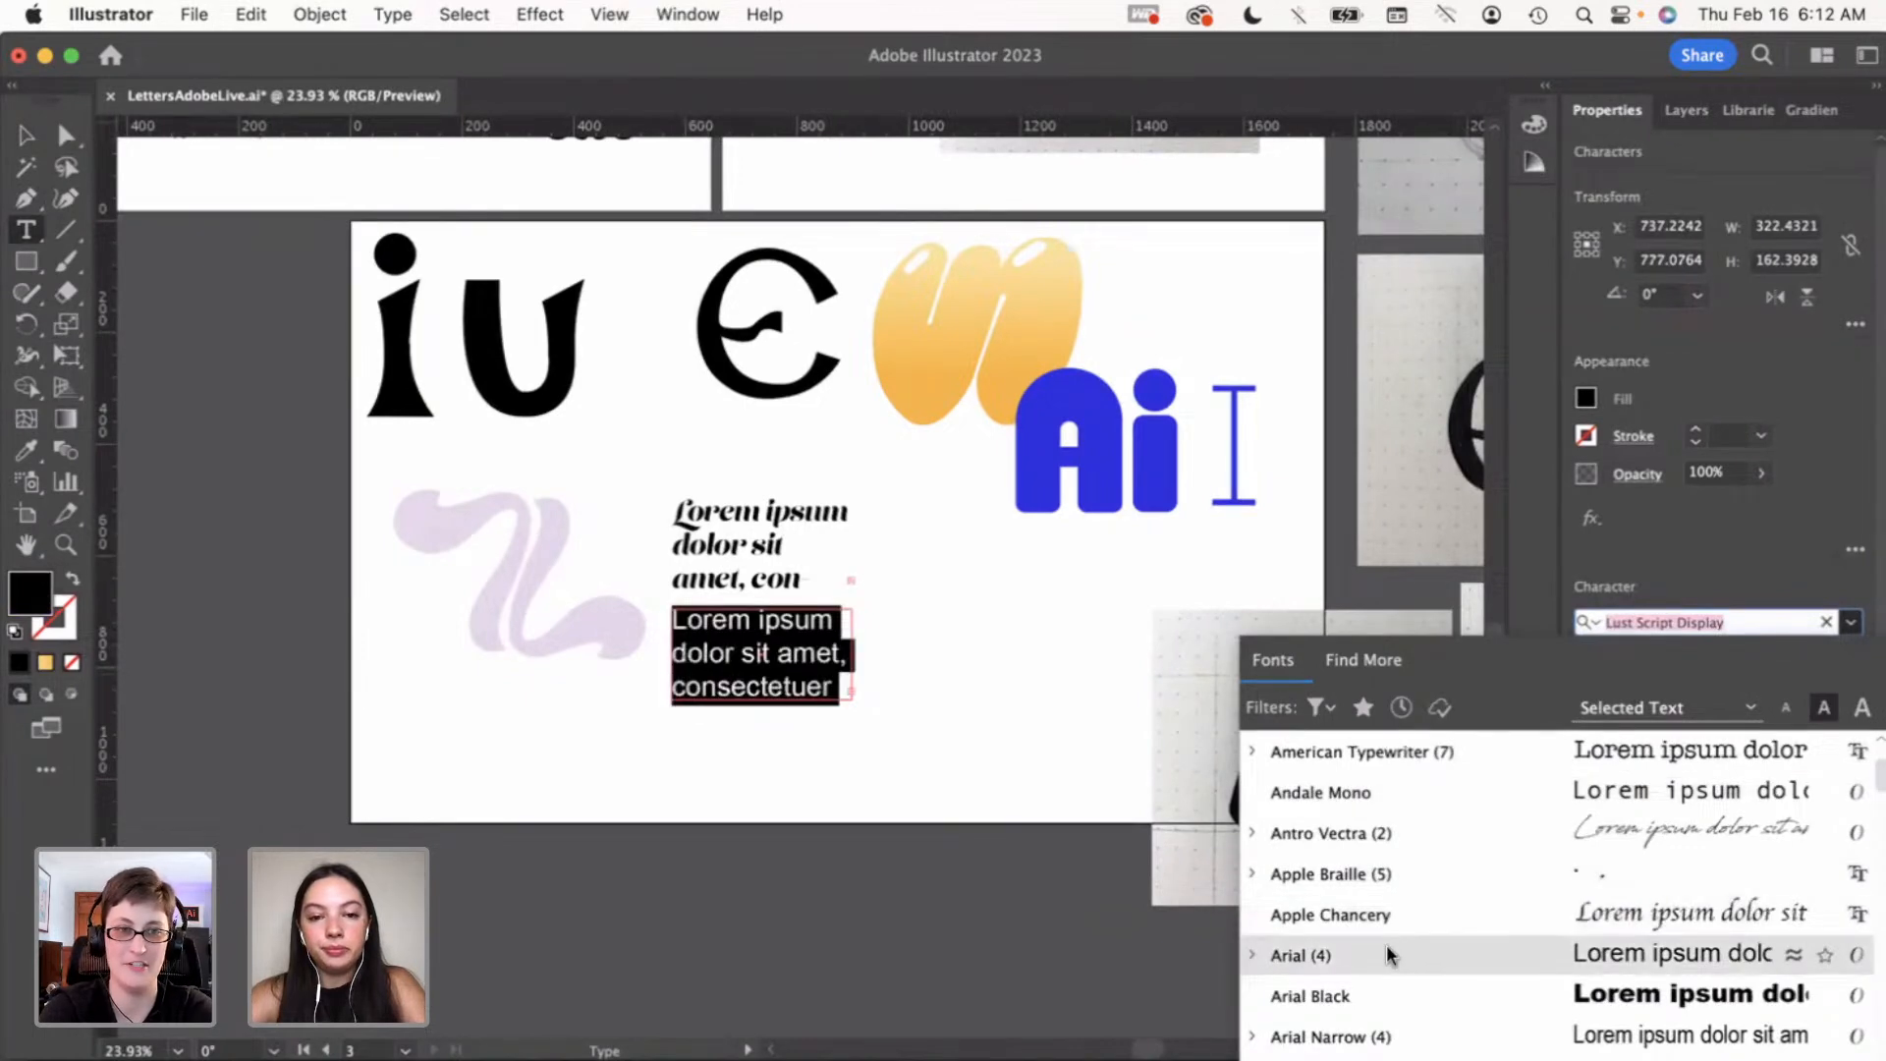
{"action": "scroll", "coordinate": [1387, 945], "scroll_direction": "down", "scroll_amount": 4}
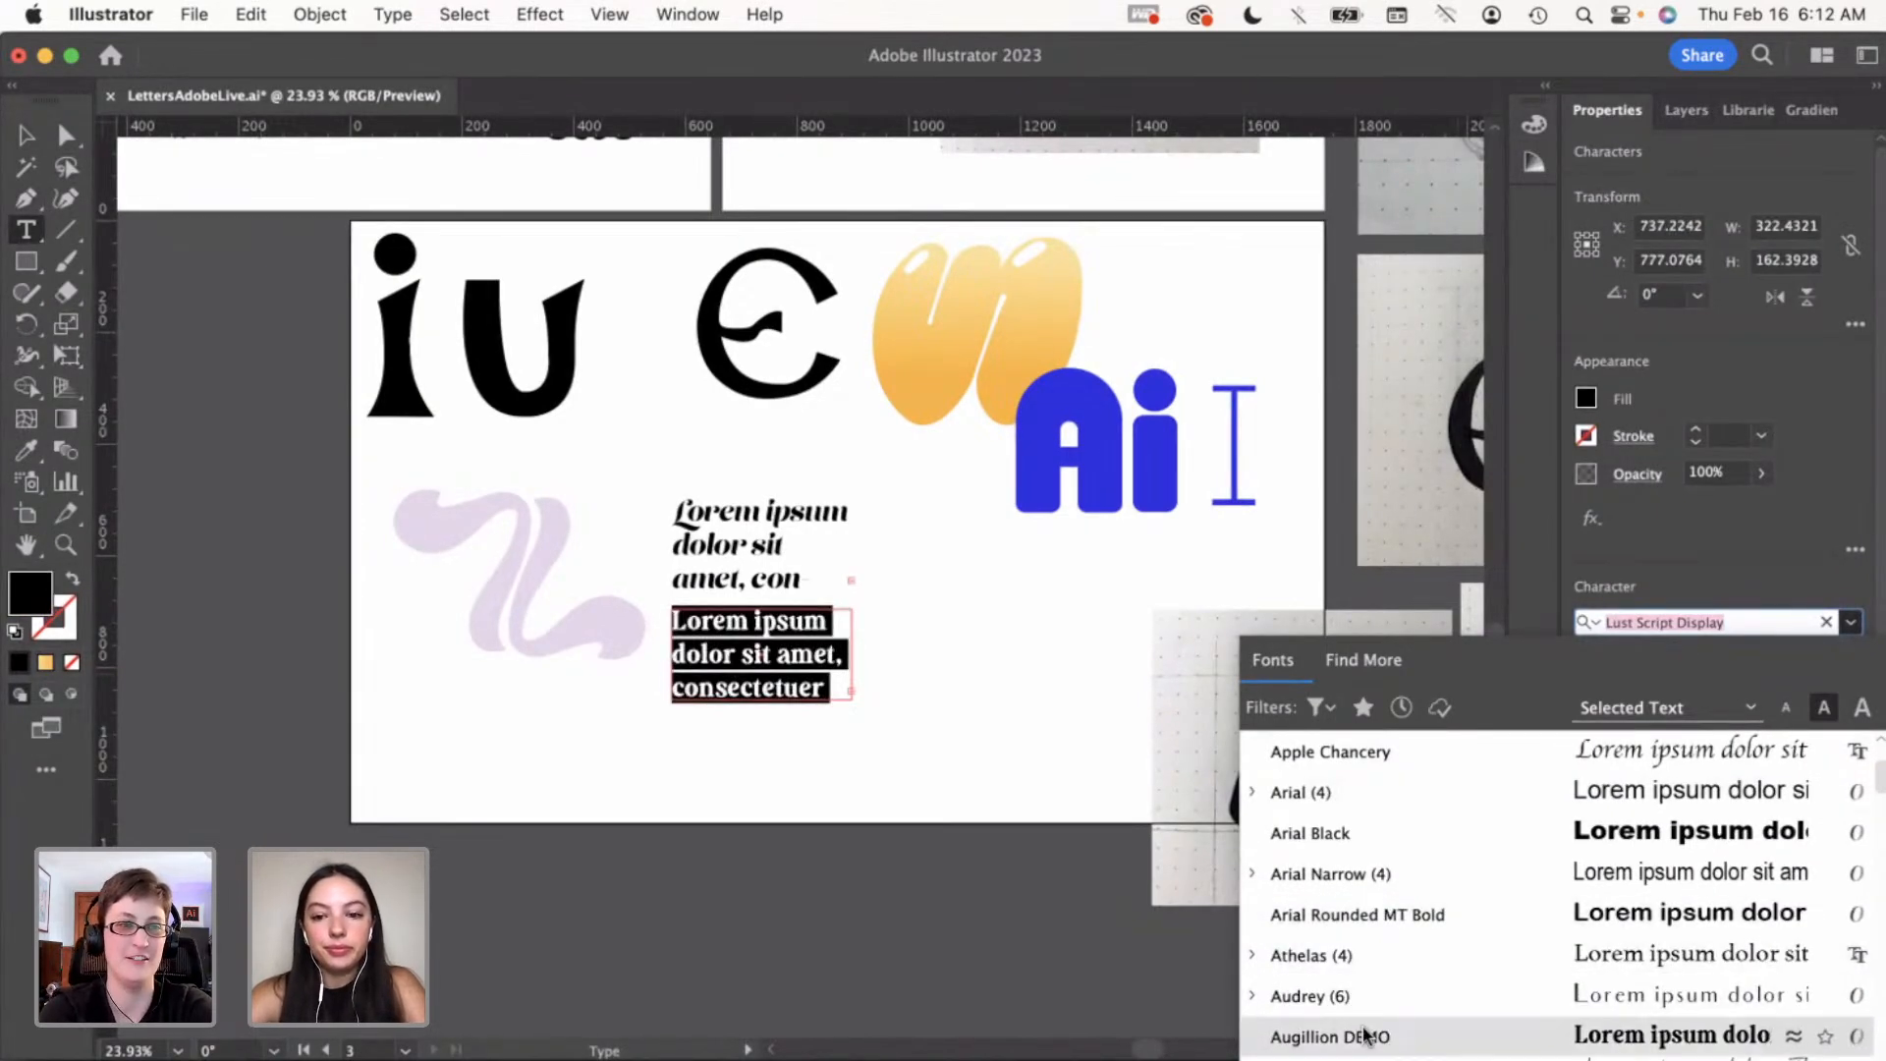
{"action": "scroll", "coordinate": [1363, 1034], "scroll_direction": "down", "scroll_amount": 5}
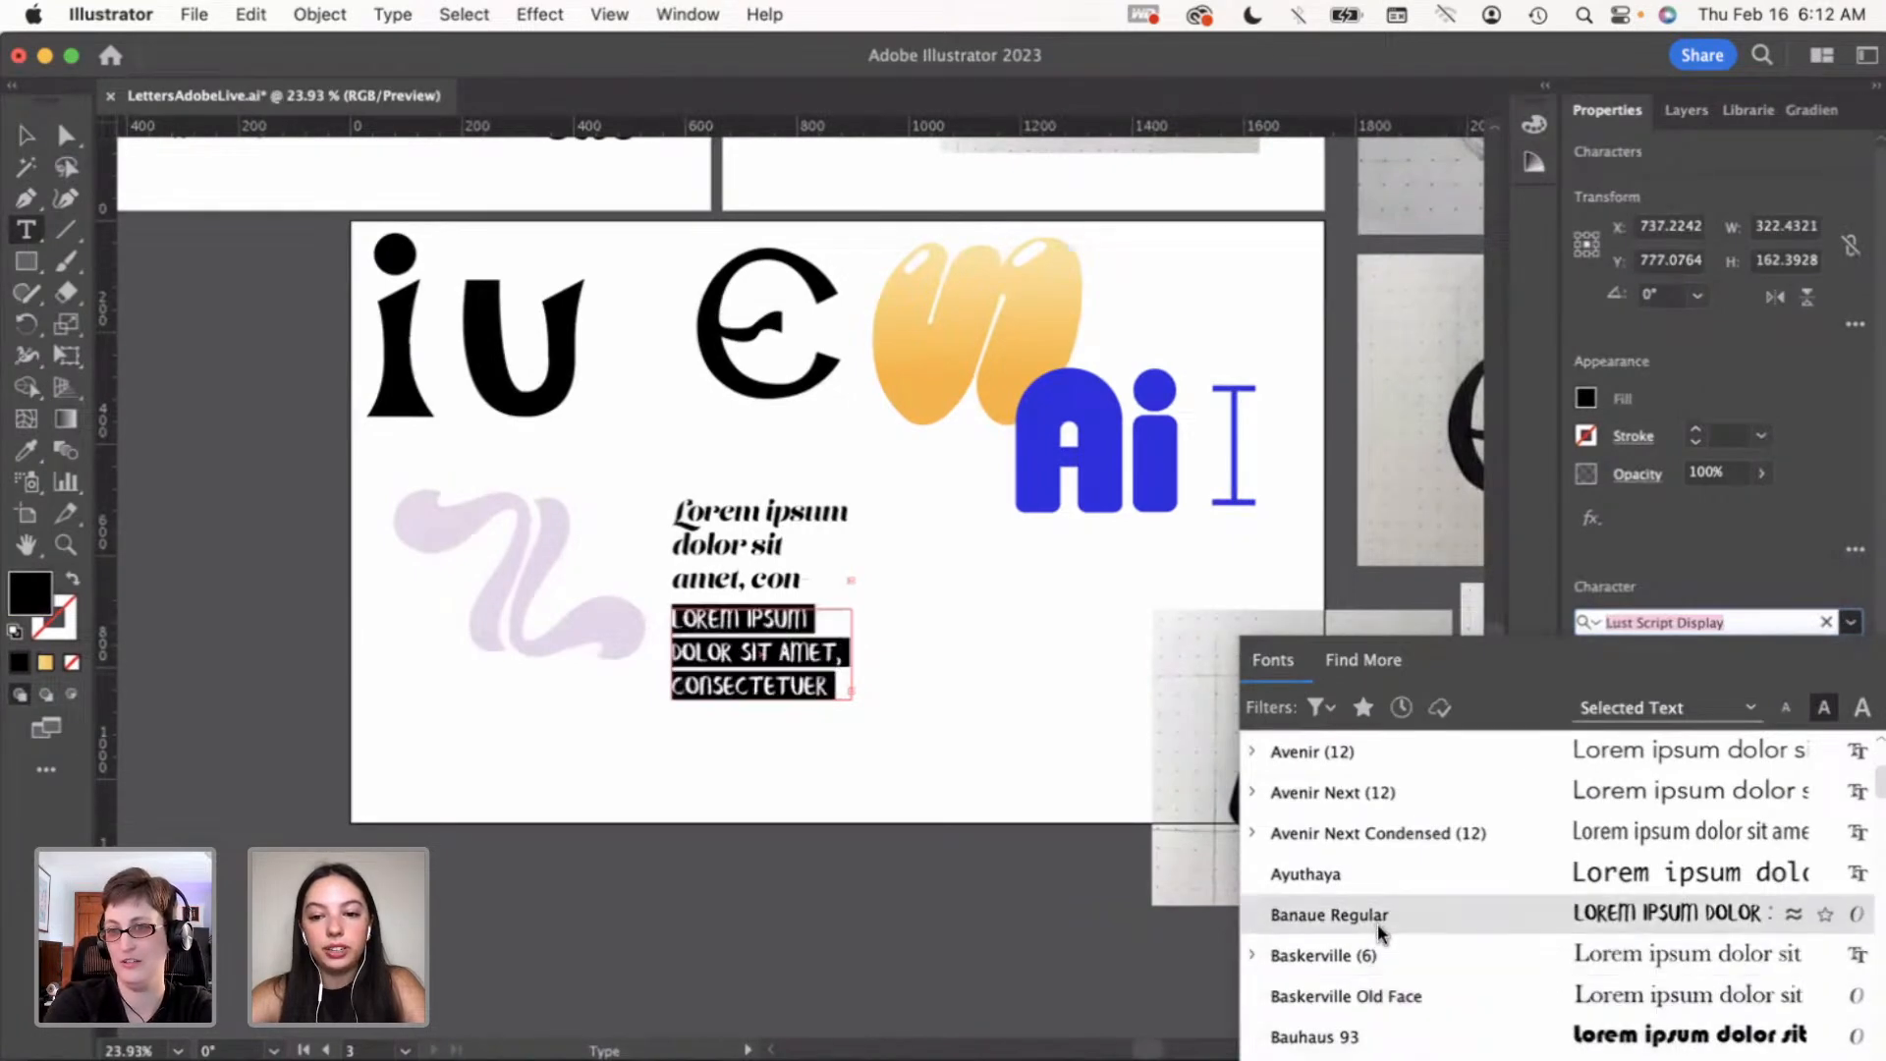
{"action": "scroll", "coordinate": [1377, 923], "scroll_direction": "down", "scroll_amount": 8}
{"action": "scroll", "coordinate": [1377, 924], "scroll_direction": "down", "scroll_amount": 2}
{"action": "scroll", "coordinate": [1377, 924], "scroll_direction": "up", "scroll_amount": 10}
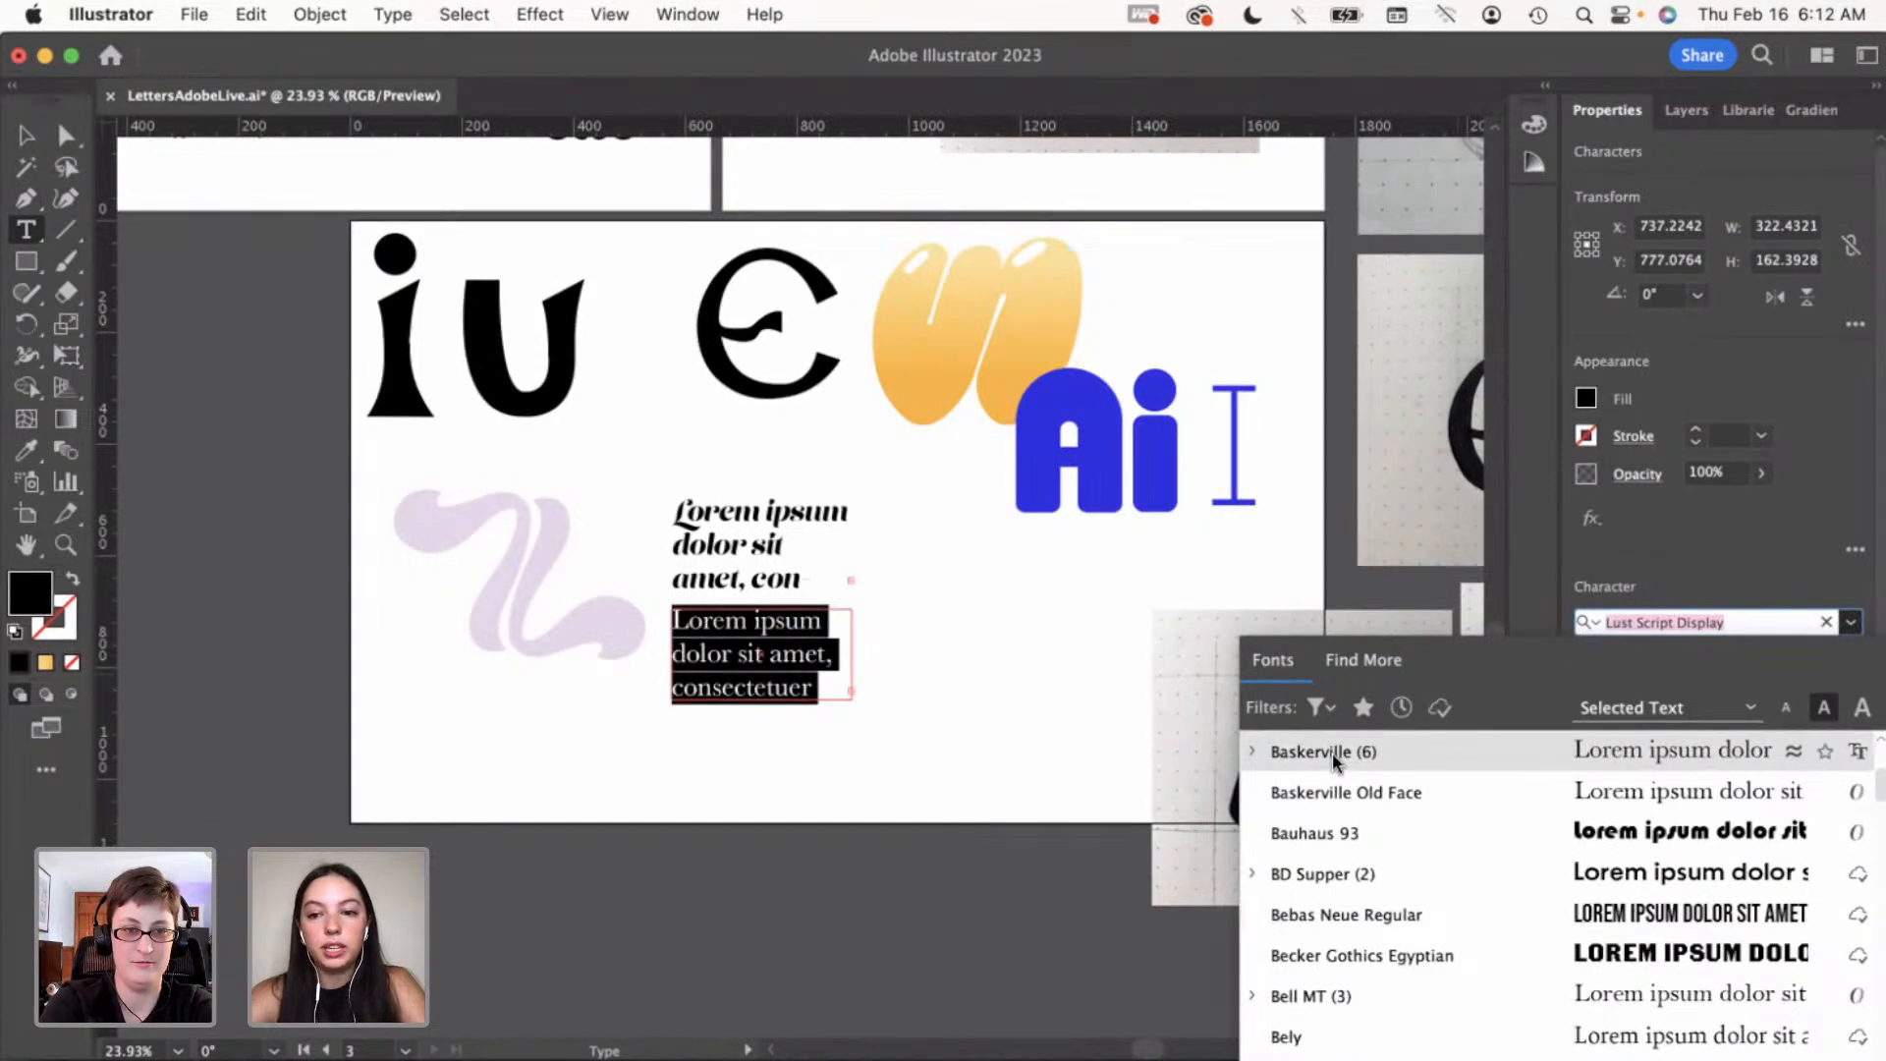
{"action": "left_click", "coordinate": [1335, 758]}
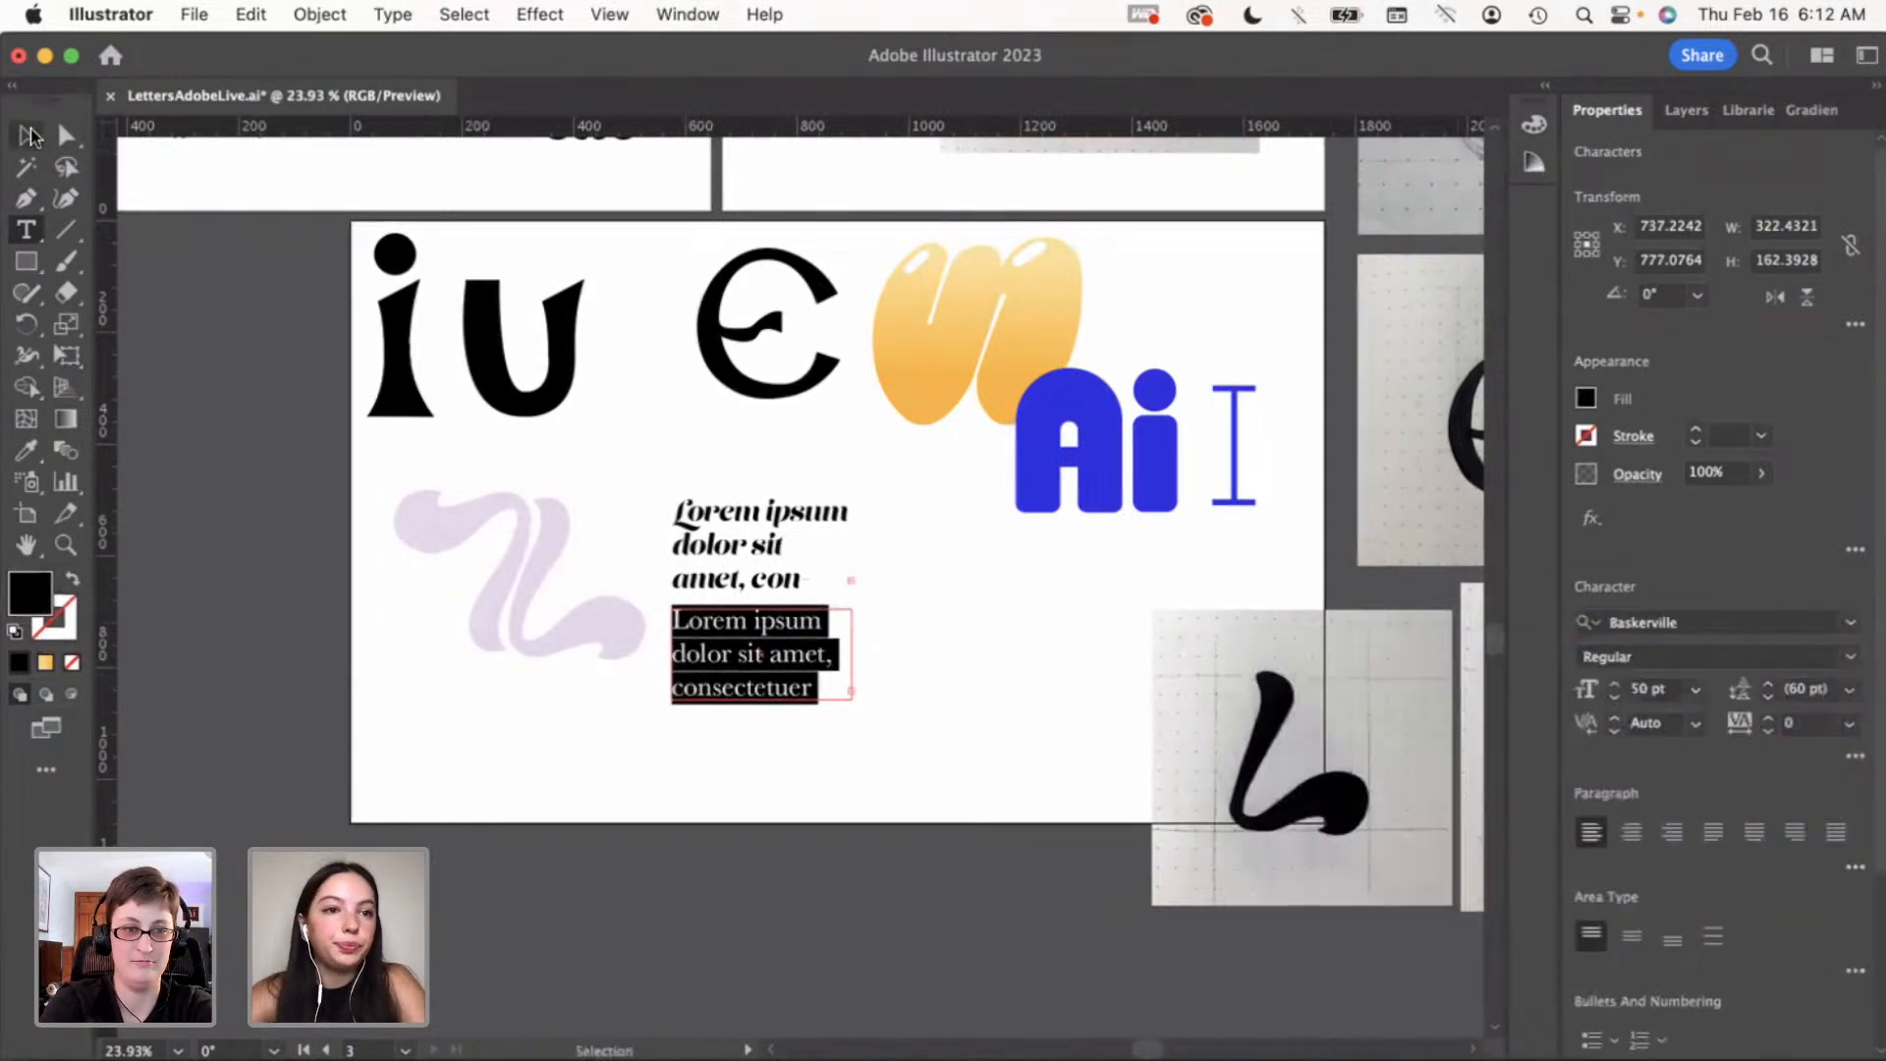
Delete the Lust Script Display text block and move the Baskerville block up beside the lilac letters
{"action": "left_click", "coordinate": [30, 134]}
{"action": "left_click", "coordinate": [711, 728]}
{"action": "left_click", "coordinate": [743, 546]}
{"action": "key", "text": "Delete"}
{"action": "left_click", "coordinate": [761, 677]}
{"action": "left_click_drag", "start_coordinate": [761, 678], "coordinate": [668, 552]}
{"action": "left_click", "coordinate": [780, 694]}
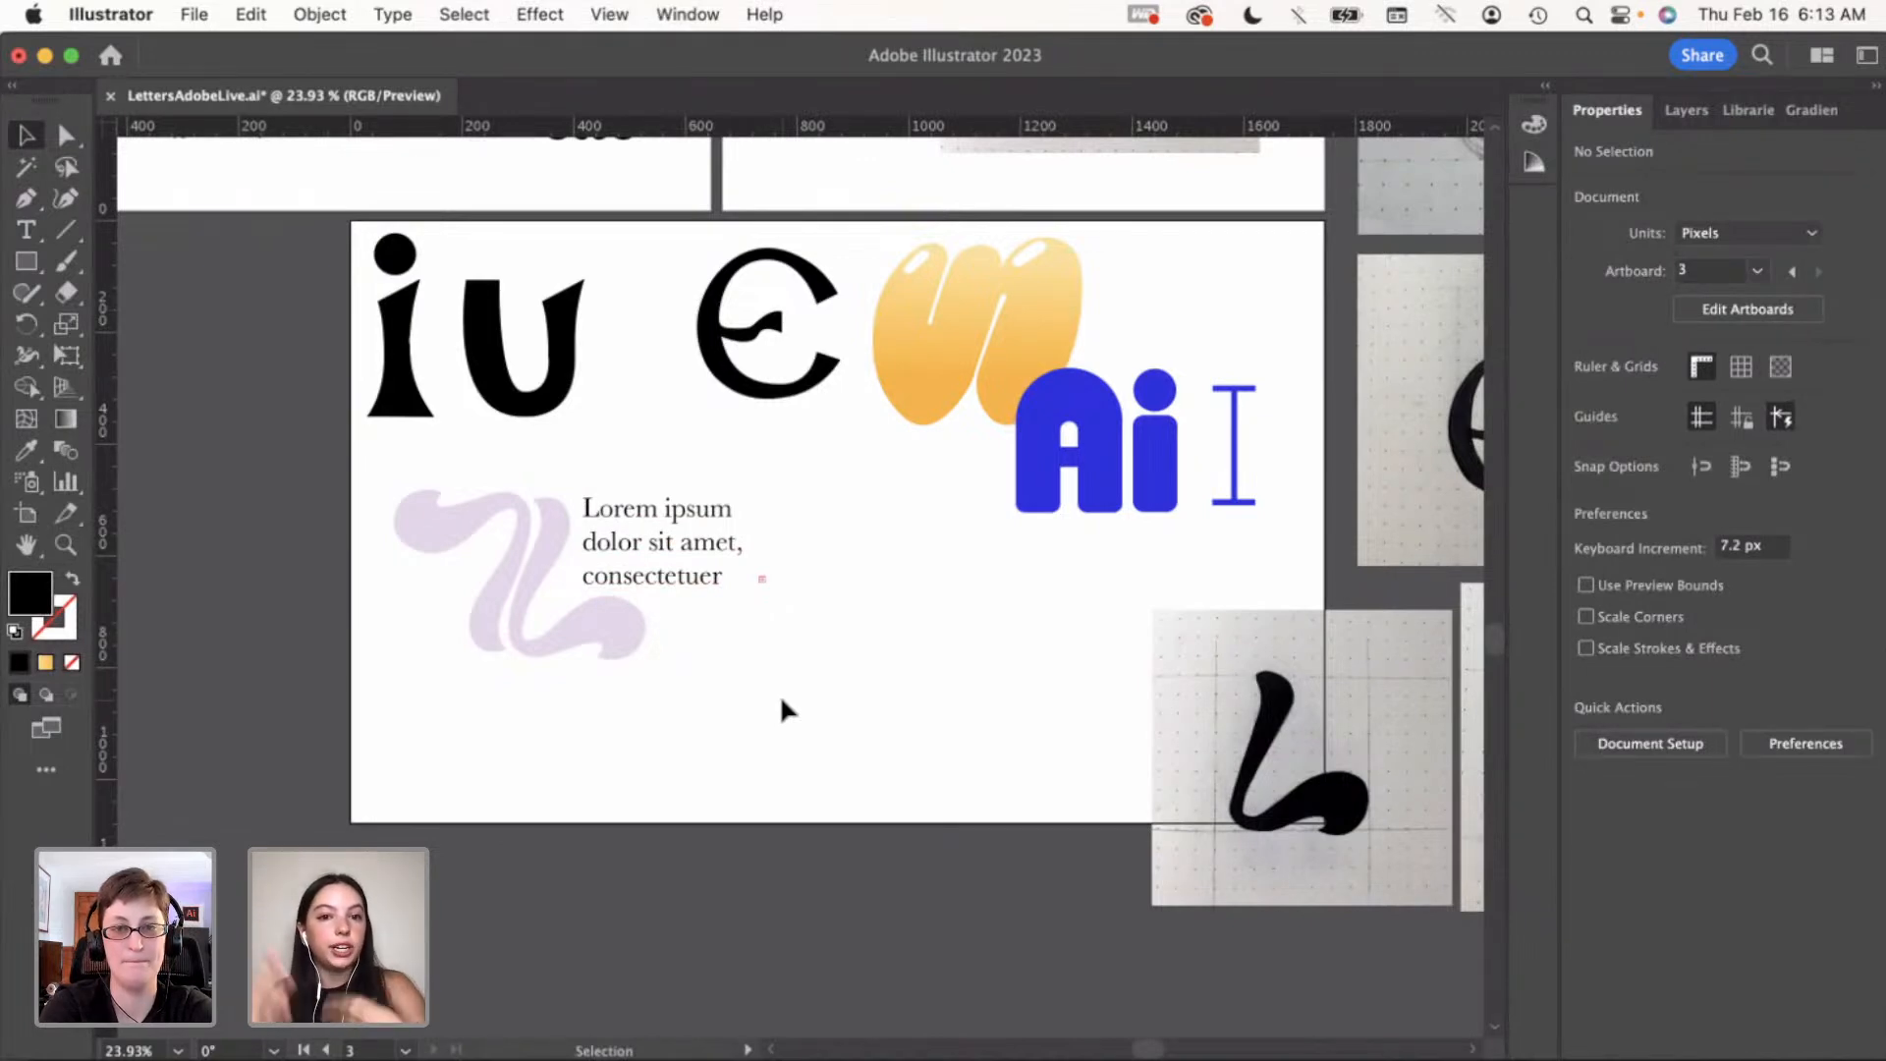
{"action": "left_click", "coordinate": [685, 575]}
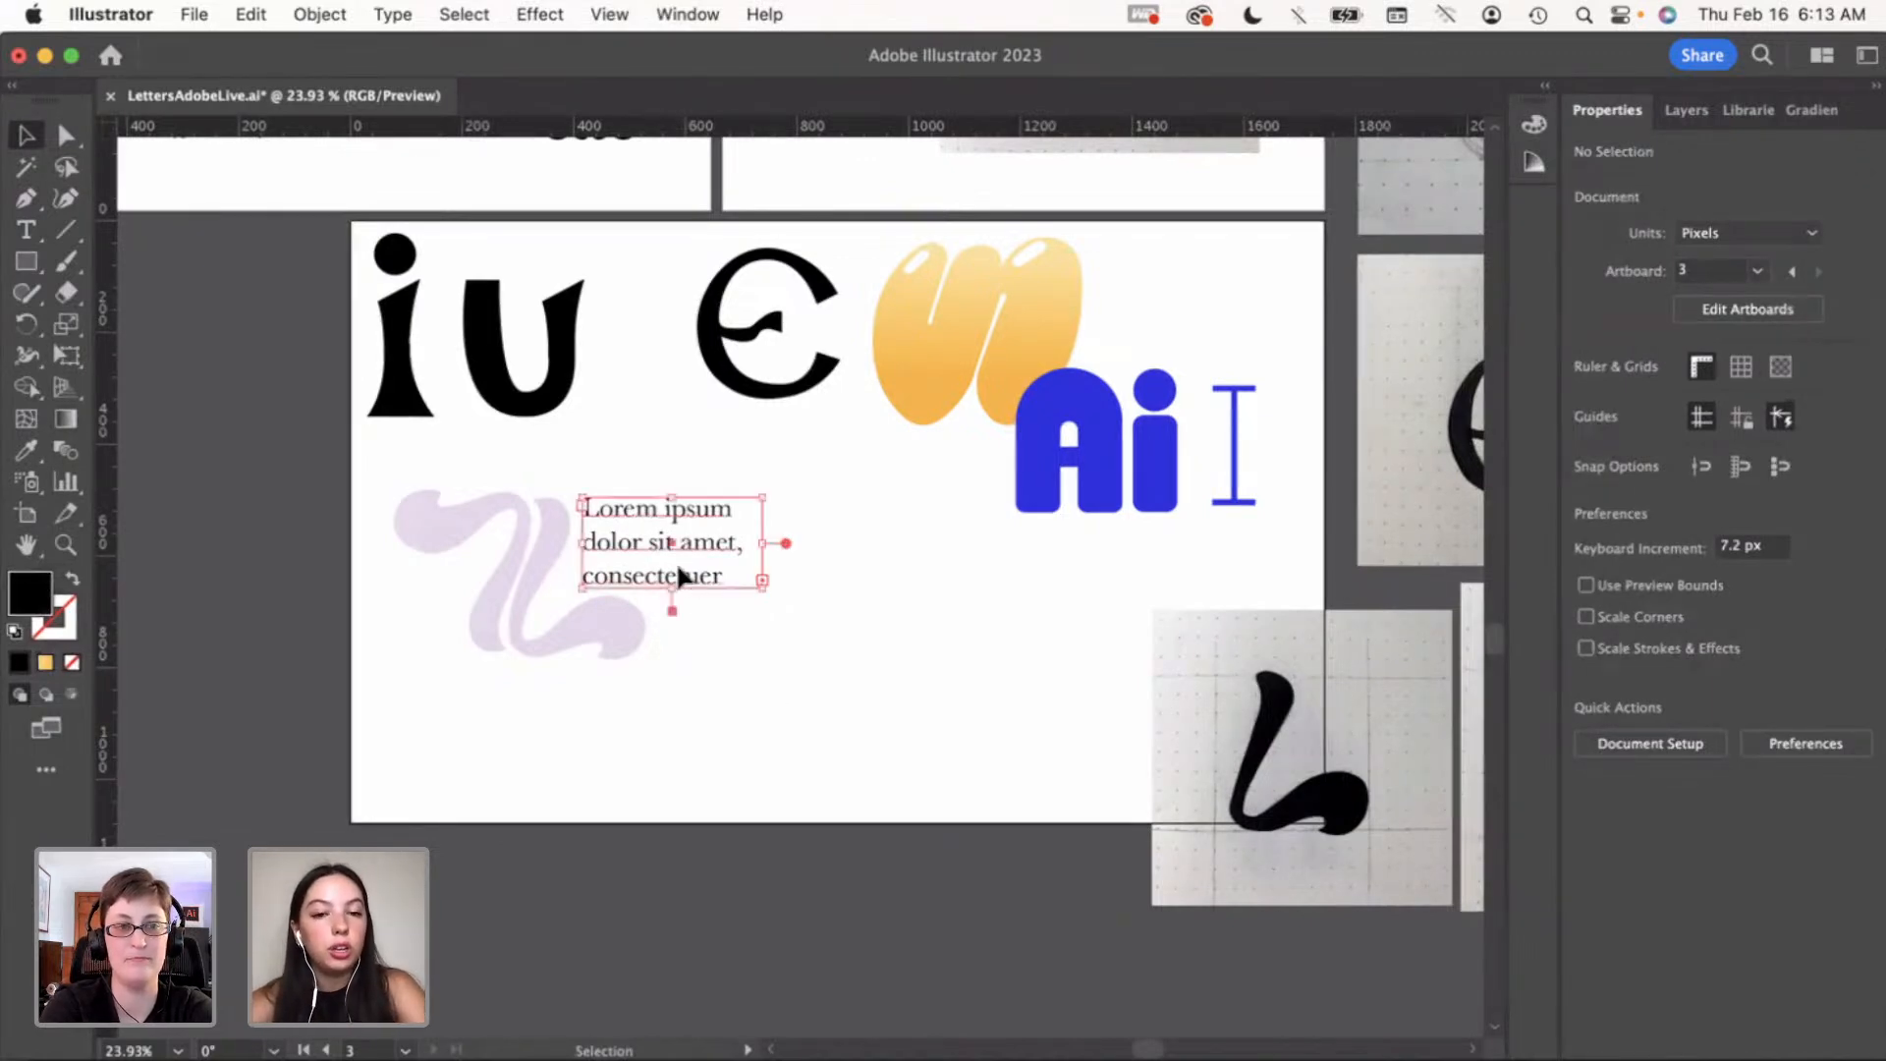
{"action": "left_click", "coordinate": [761, 670]}
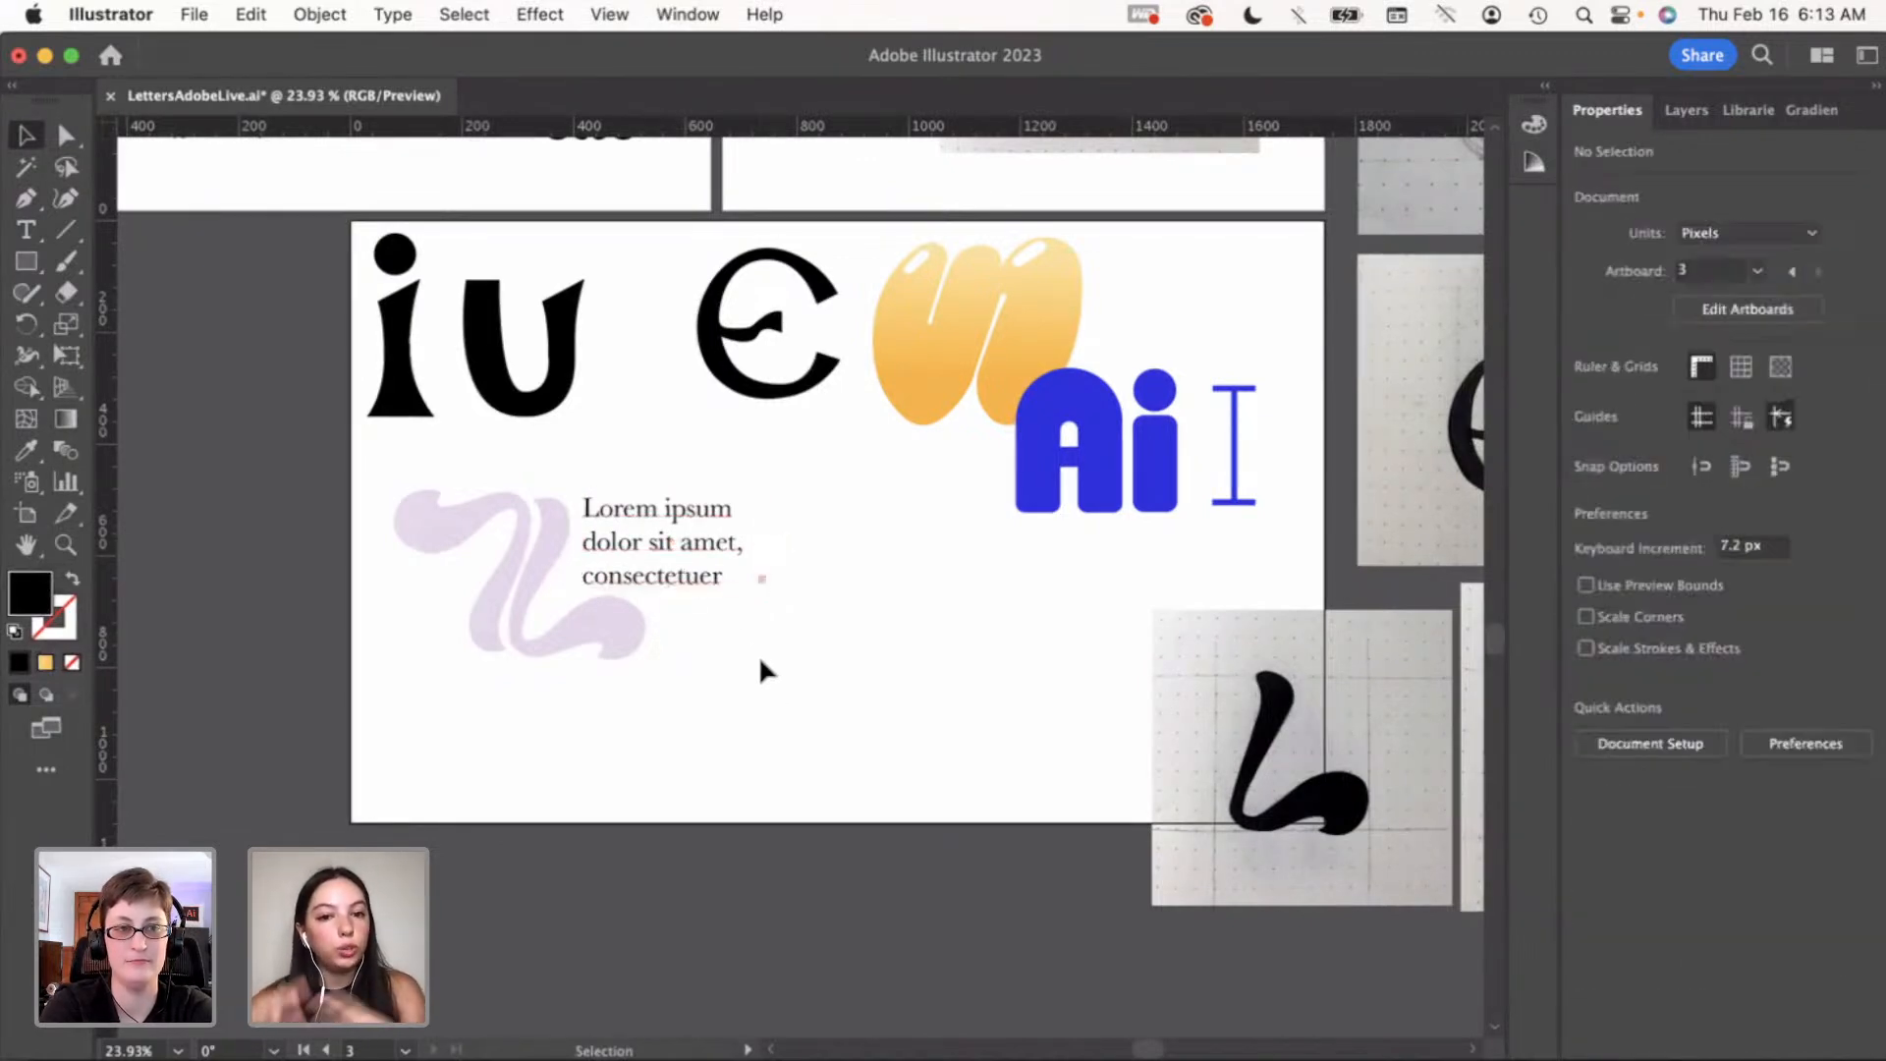
{"action": "left_click", "coordinate": [631, 650]}
{"action": "left_click", "coordinate": [716, 703]}
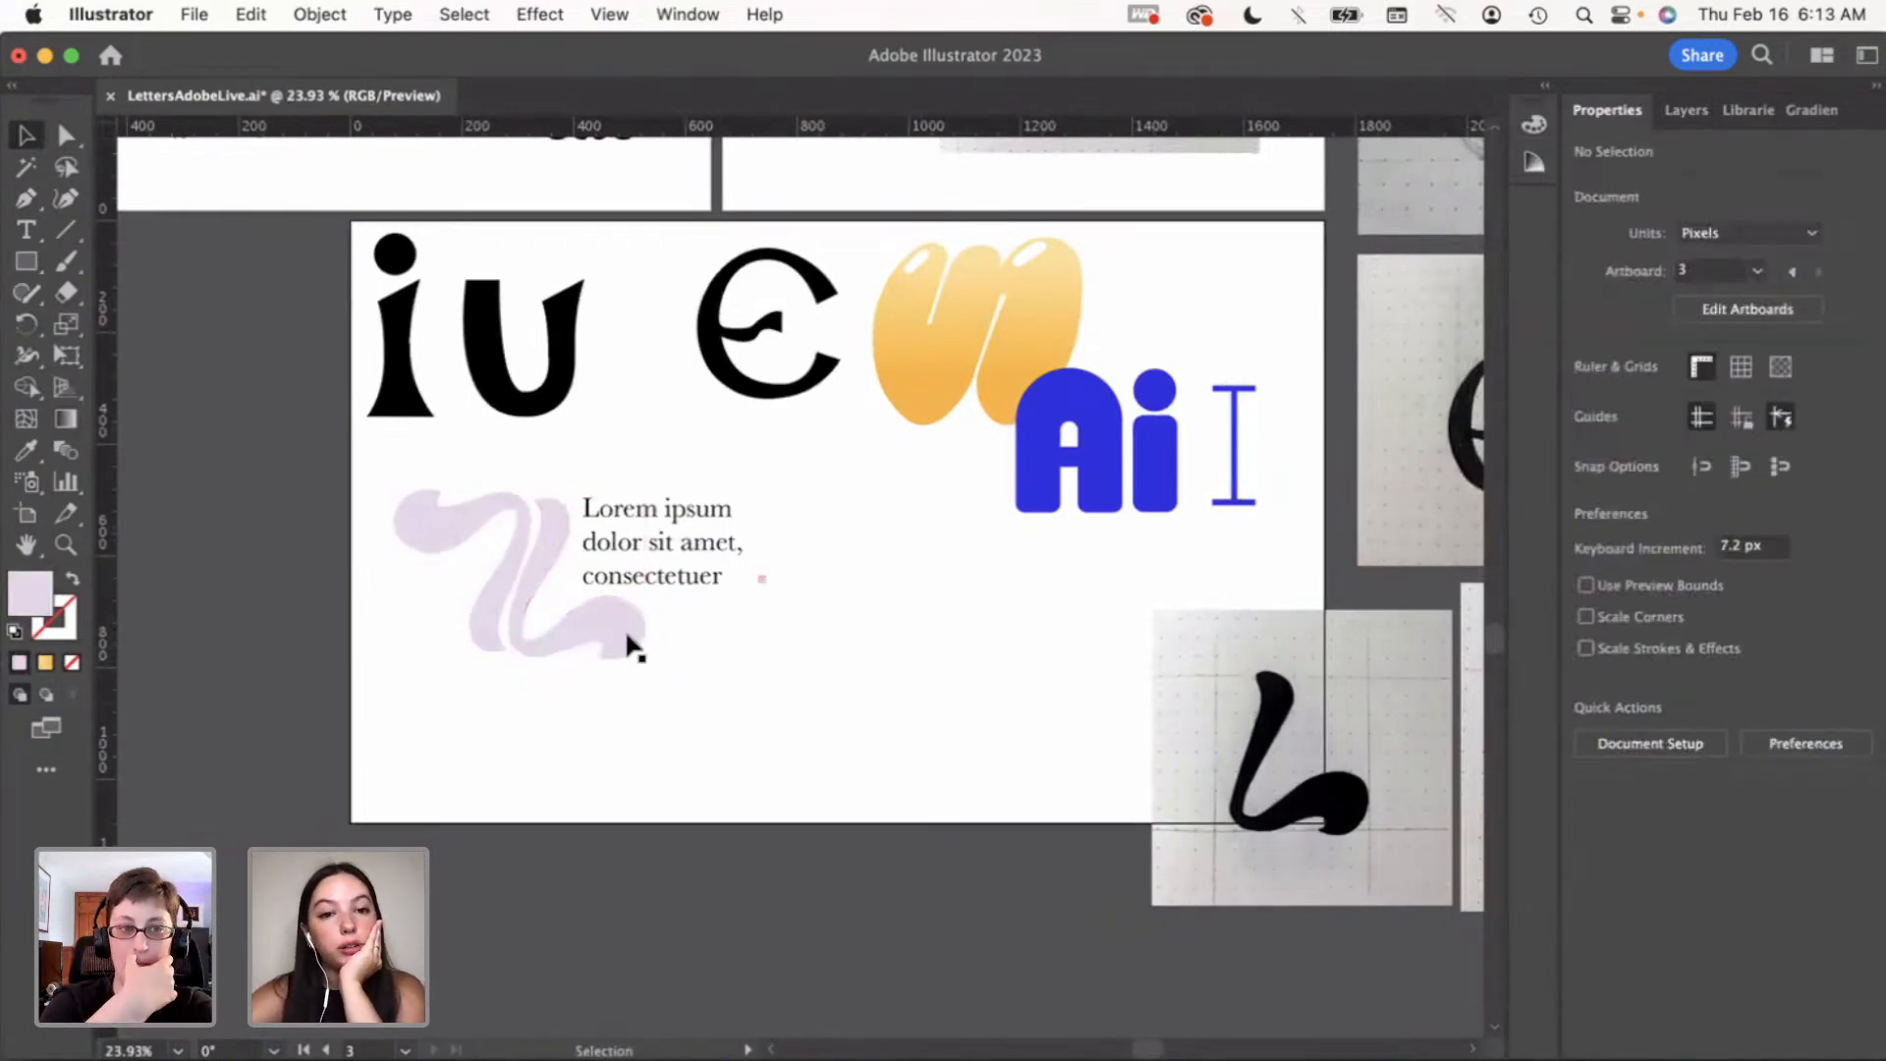
{"action": "left_click", "coordinate": [645, 589]}
{"action": "left_click", "coordinate": [763, 699]}
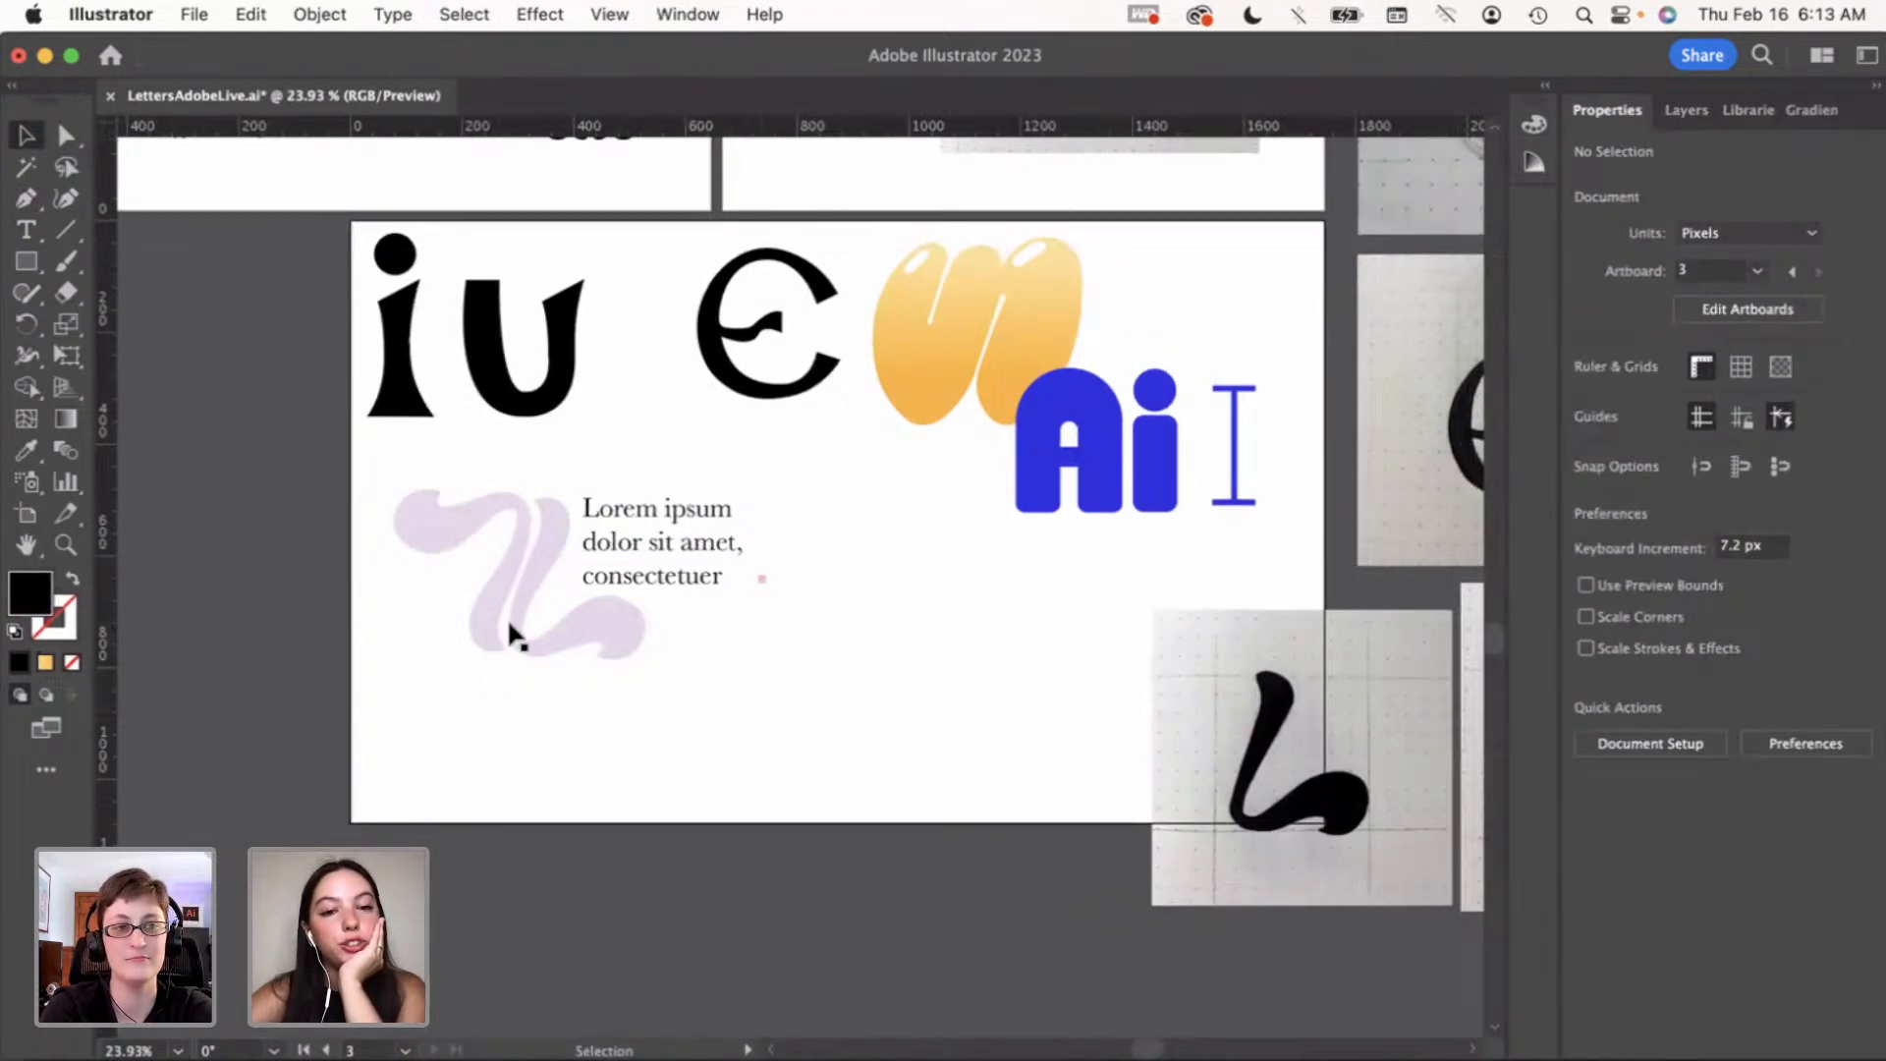
Nudge the Baskerville text block slightly so it sits closer to the lilac letter's stem
{"action": "left_click", "coordinate": [640, 588]}
{"action": "mouse_move", "coordinate": [633, 590]}
{"action": "left_mouse_down"}
{"action": "mouse_move", "coordinate": [712, 647]}
{"action": "mouse_move", "coordinate": [641, 581]}
{"action": "mouse_move", "coordinate": [657, 586]}
{"action": "left_mouse_up"}
{"action": "left_click", "coordinate": [764, 688]}
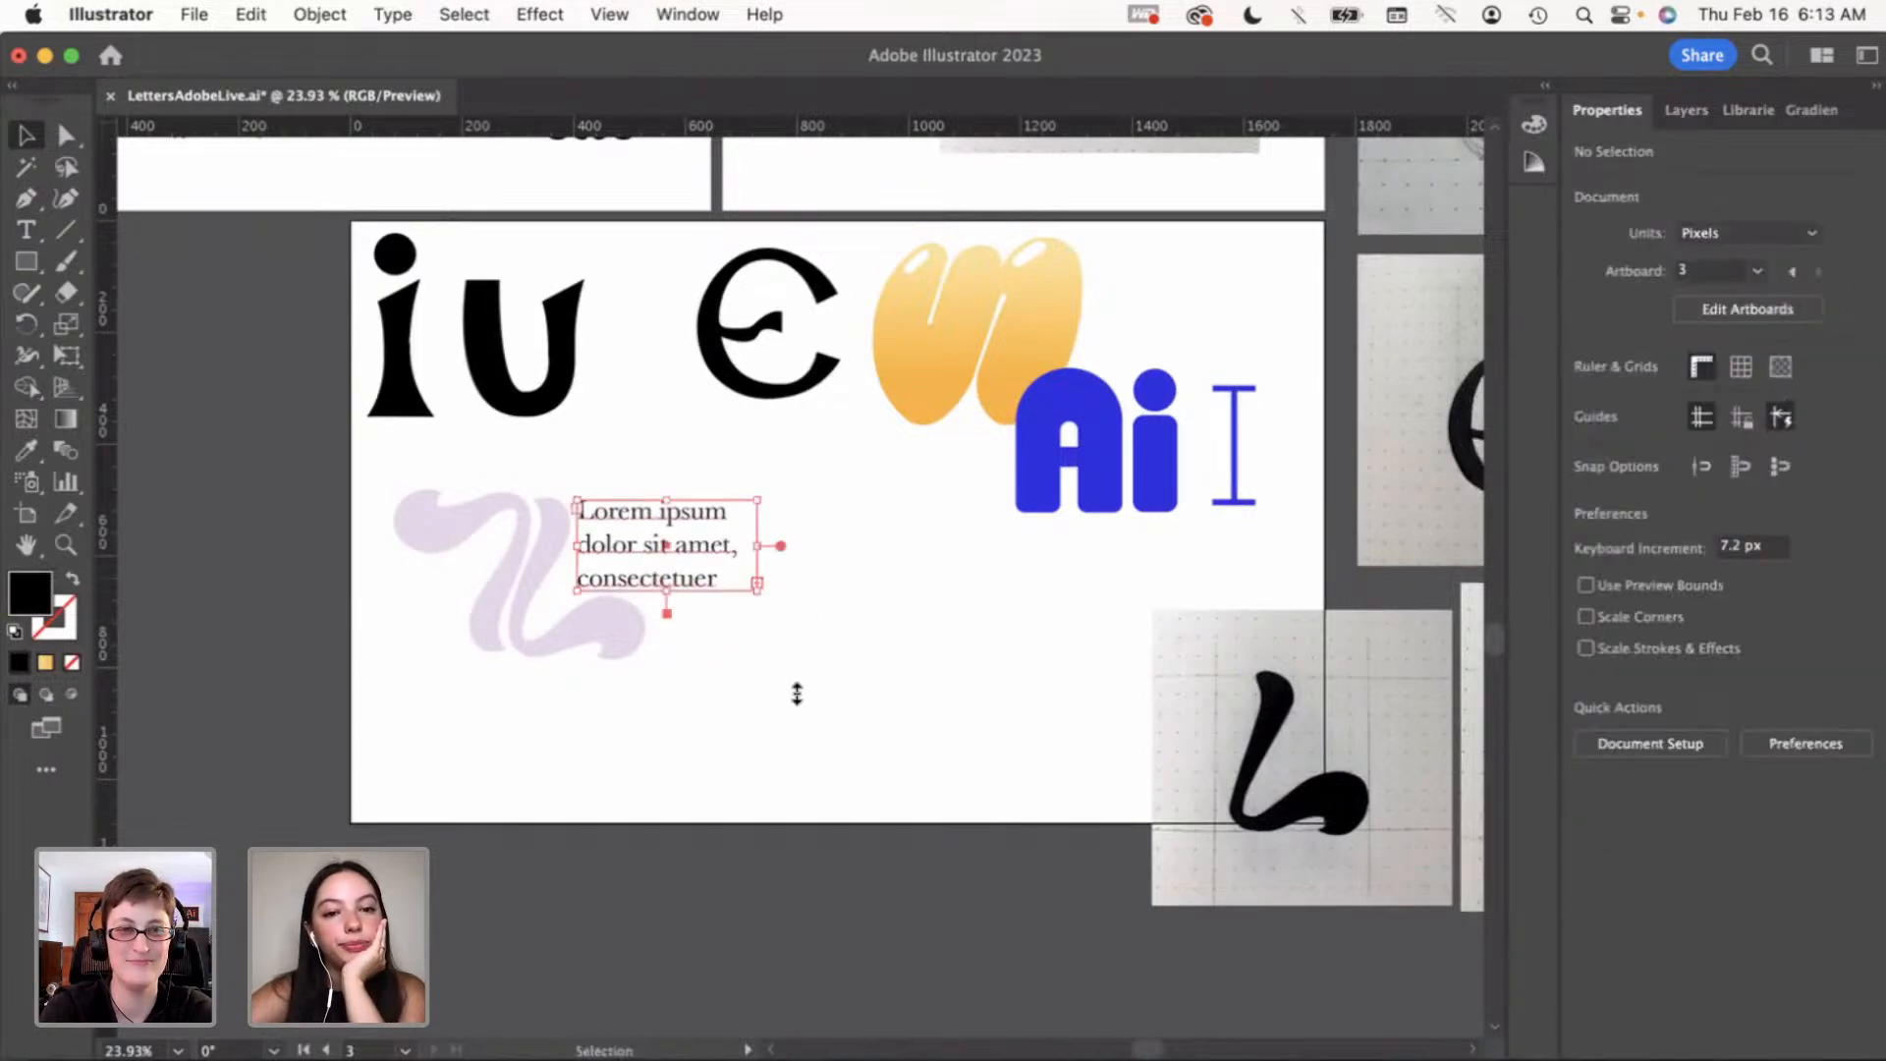
{"action": "left_click", "coordinate": [788, 692]}
Try to replace the Baskerville placeholder text with new wording starting with L
{"action": "left_click", "coordinate": [665, 550]}
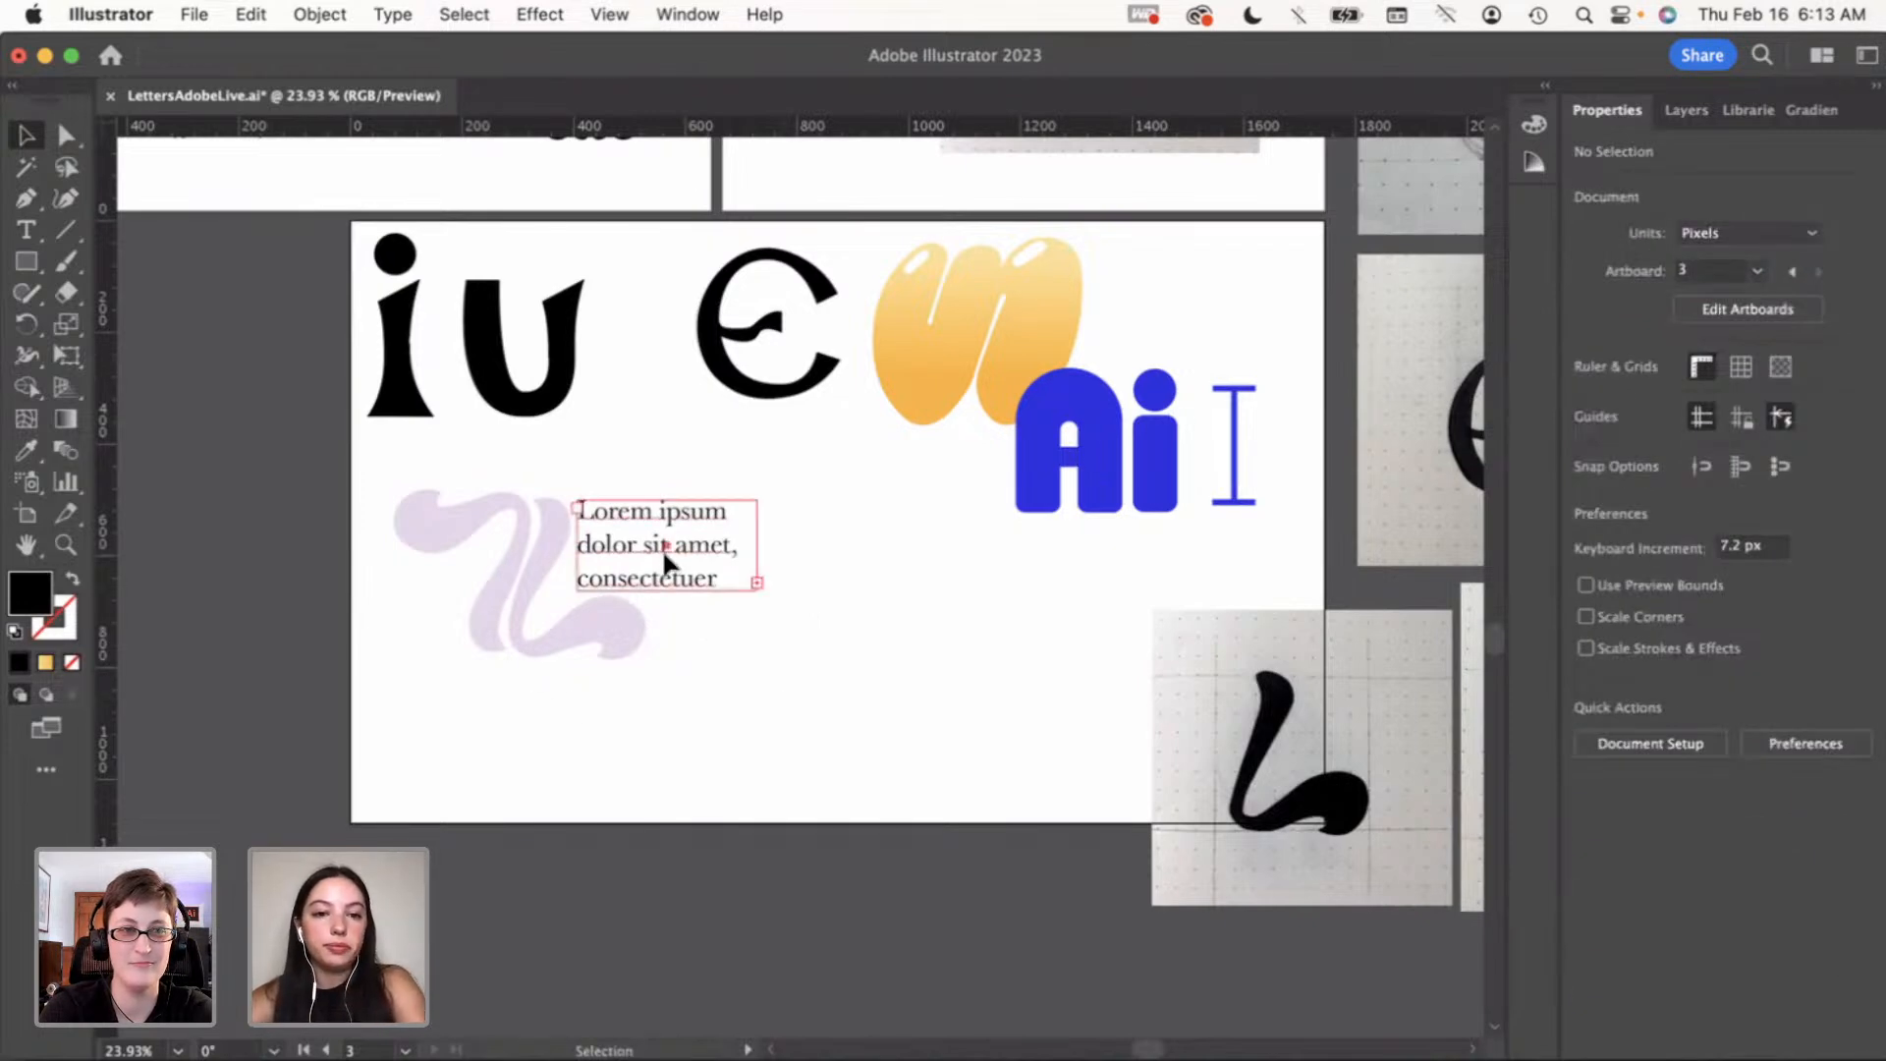
{"action": "double_click", "coordinate": [665, 550]}
{"action": "key", "text": "cmd+a"}
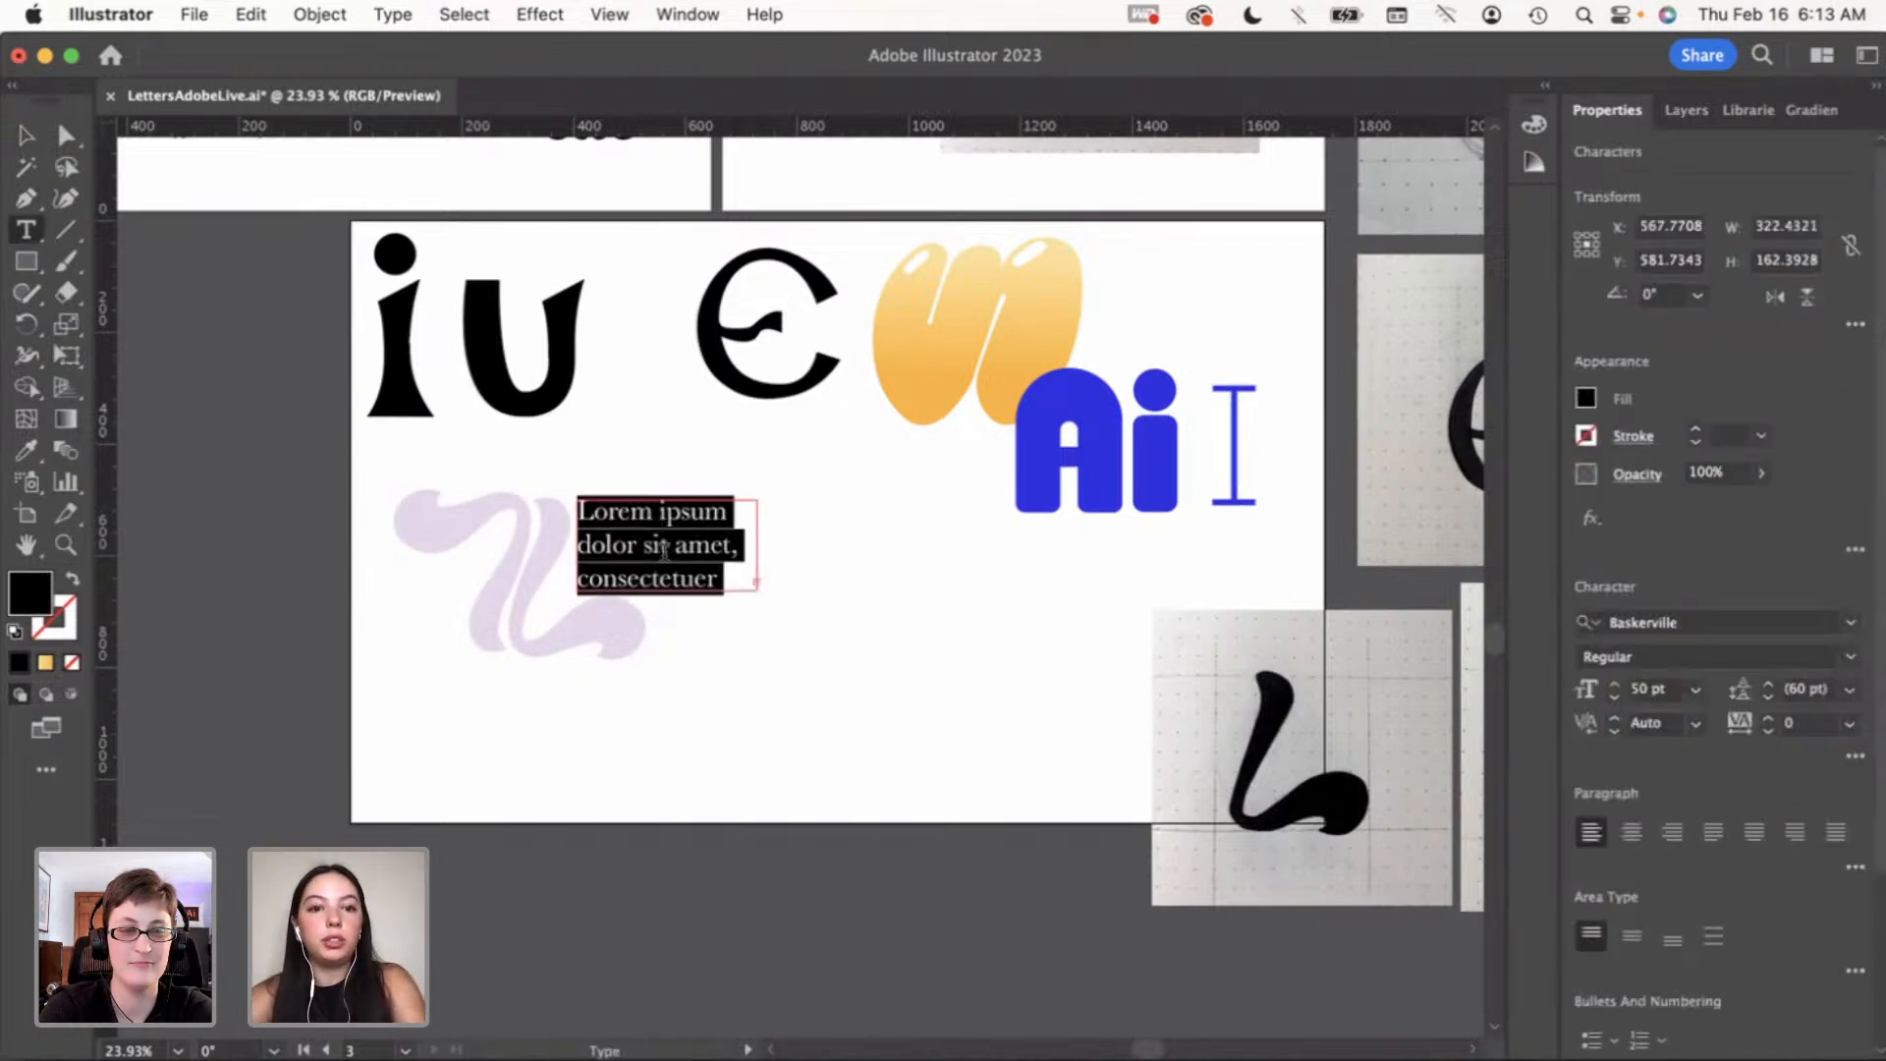
{"action": "type", "text": "LLorem"}
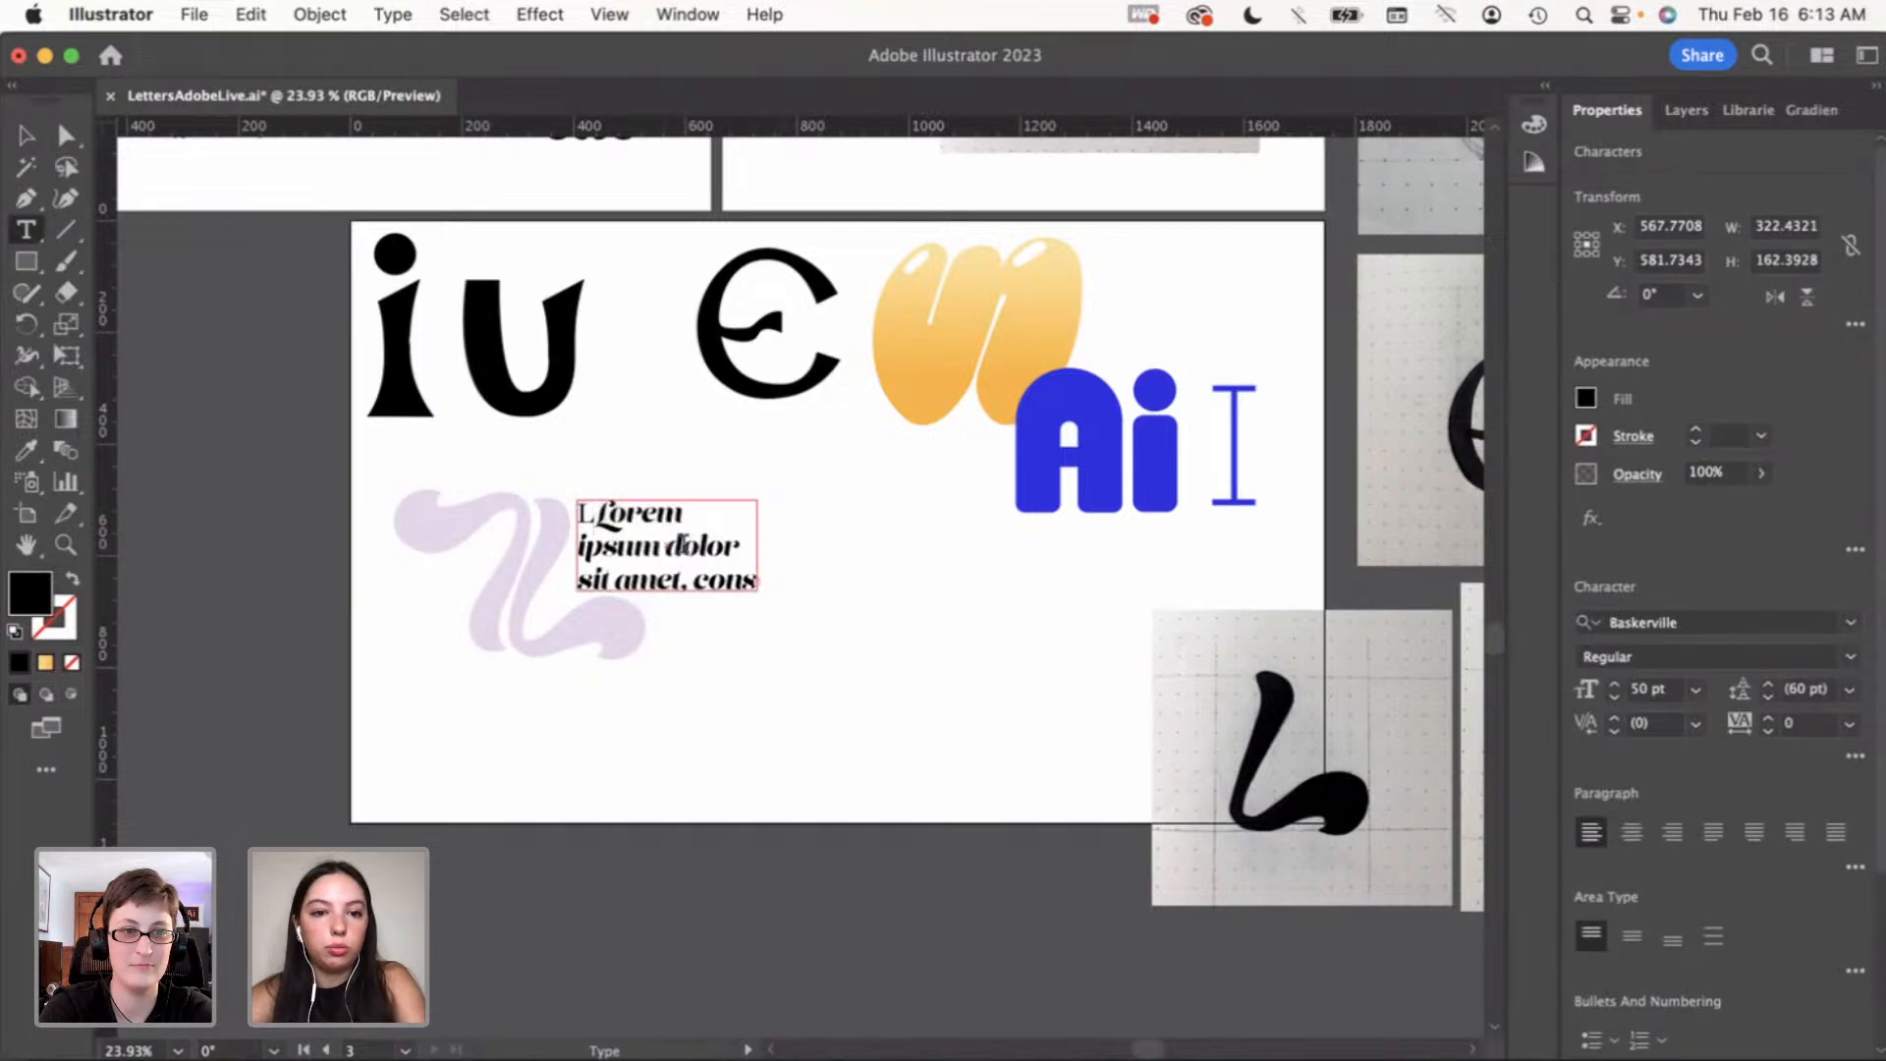
{"action": "key", "text": "cmd+z"}
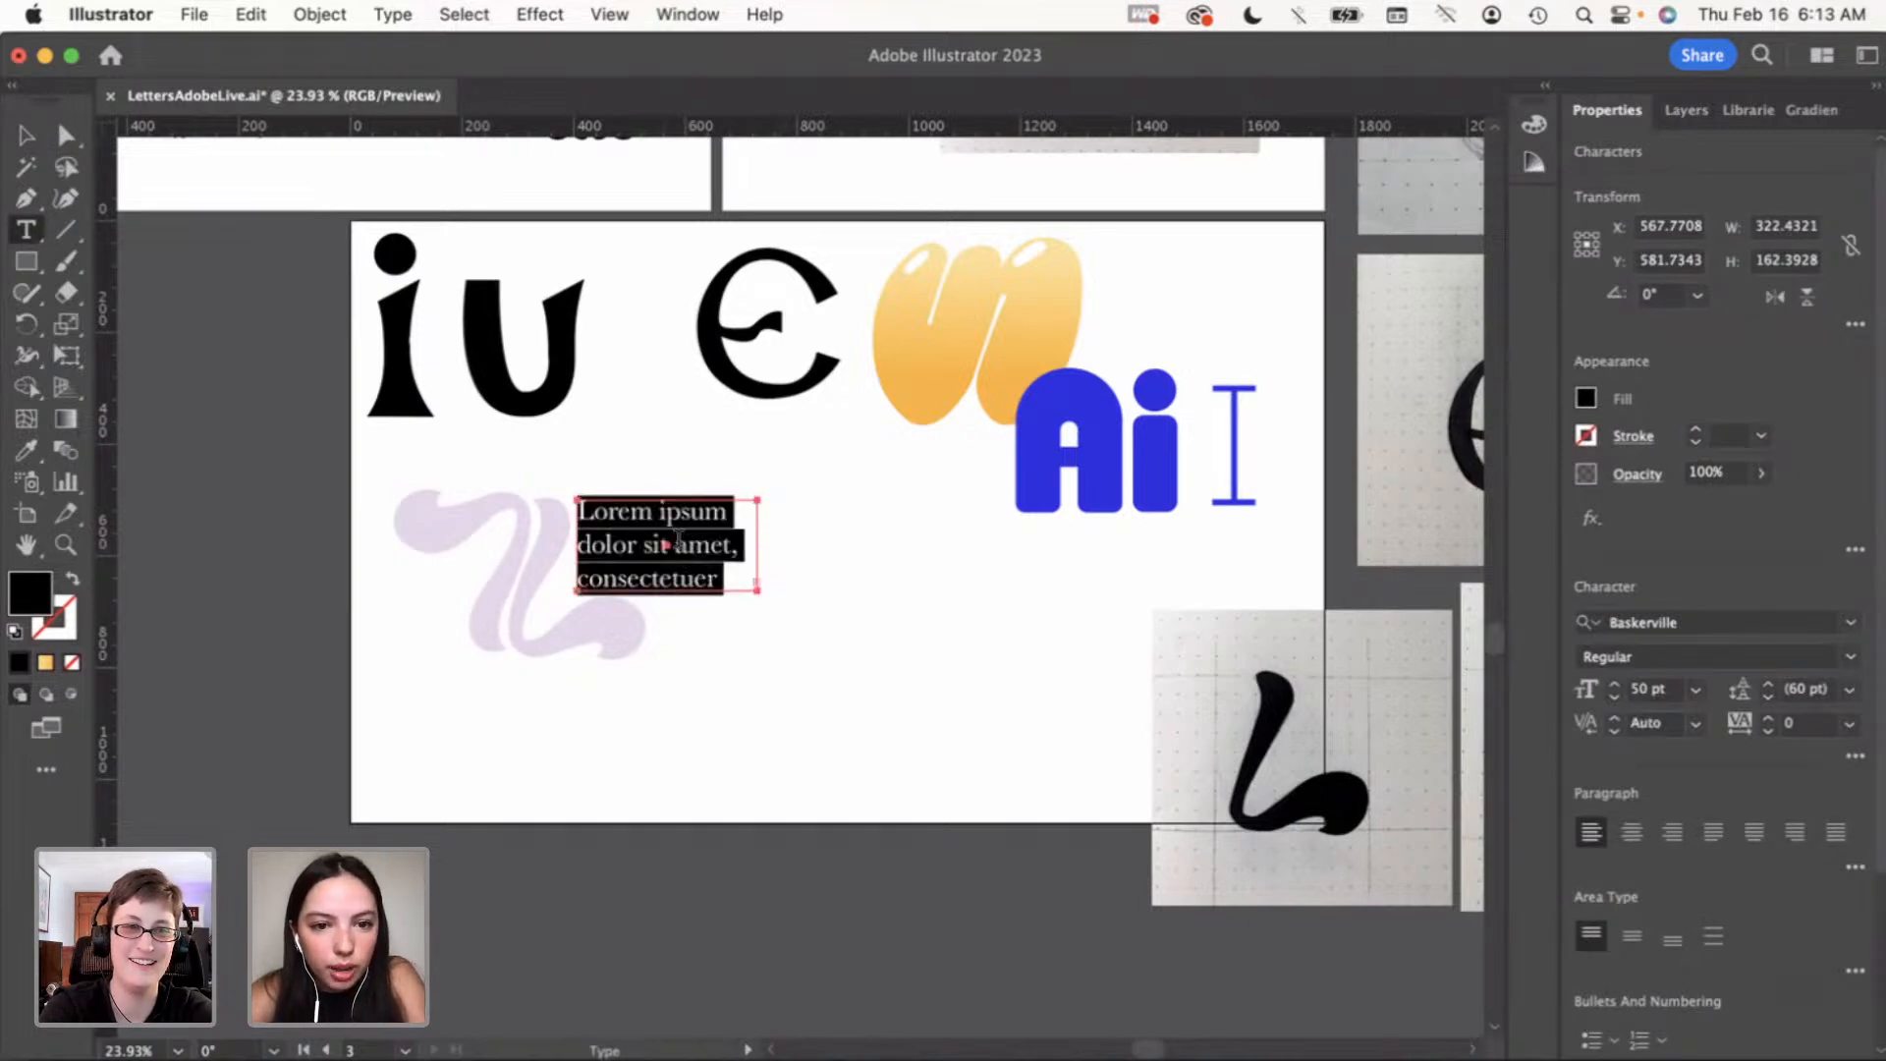
Delete the Baskerville placeholder text frame beside the lilac letters
{"action": "triple_click", "coordinate": [678, 538]}
{"action": "double_click", "coordinate": [678, 538]}
{"action": "left_click", "coordinate": [26, 135]}
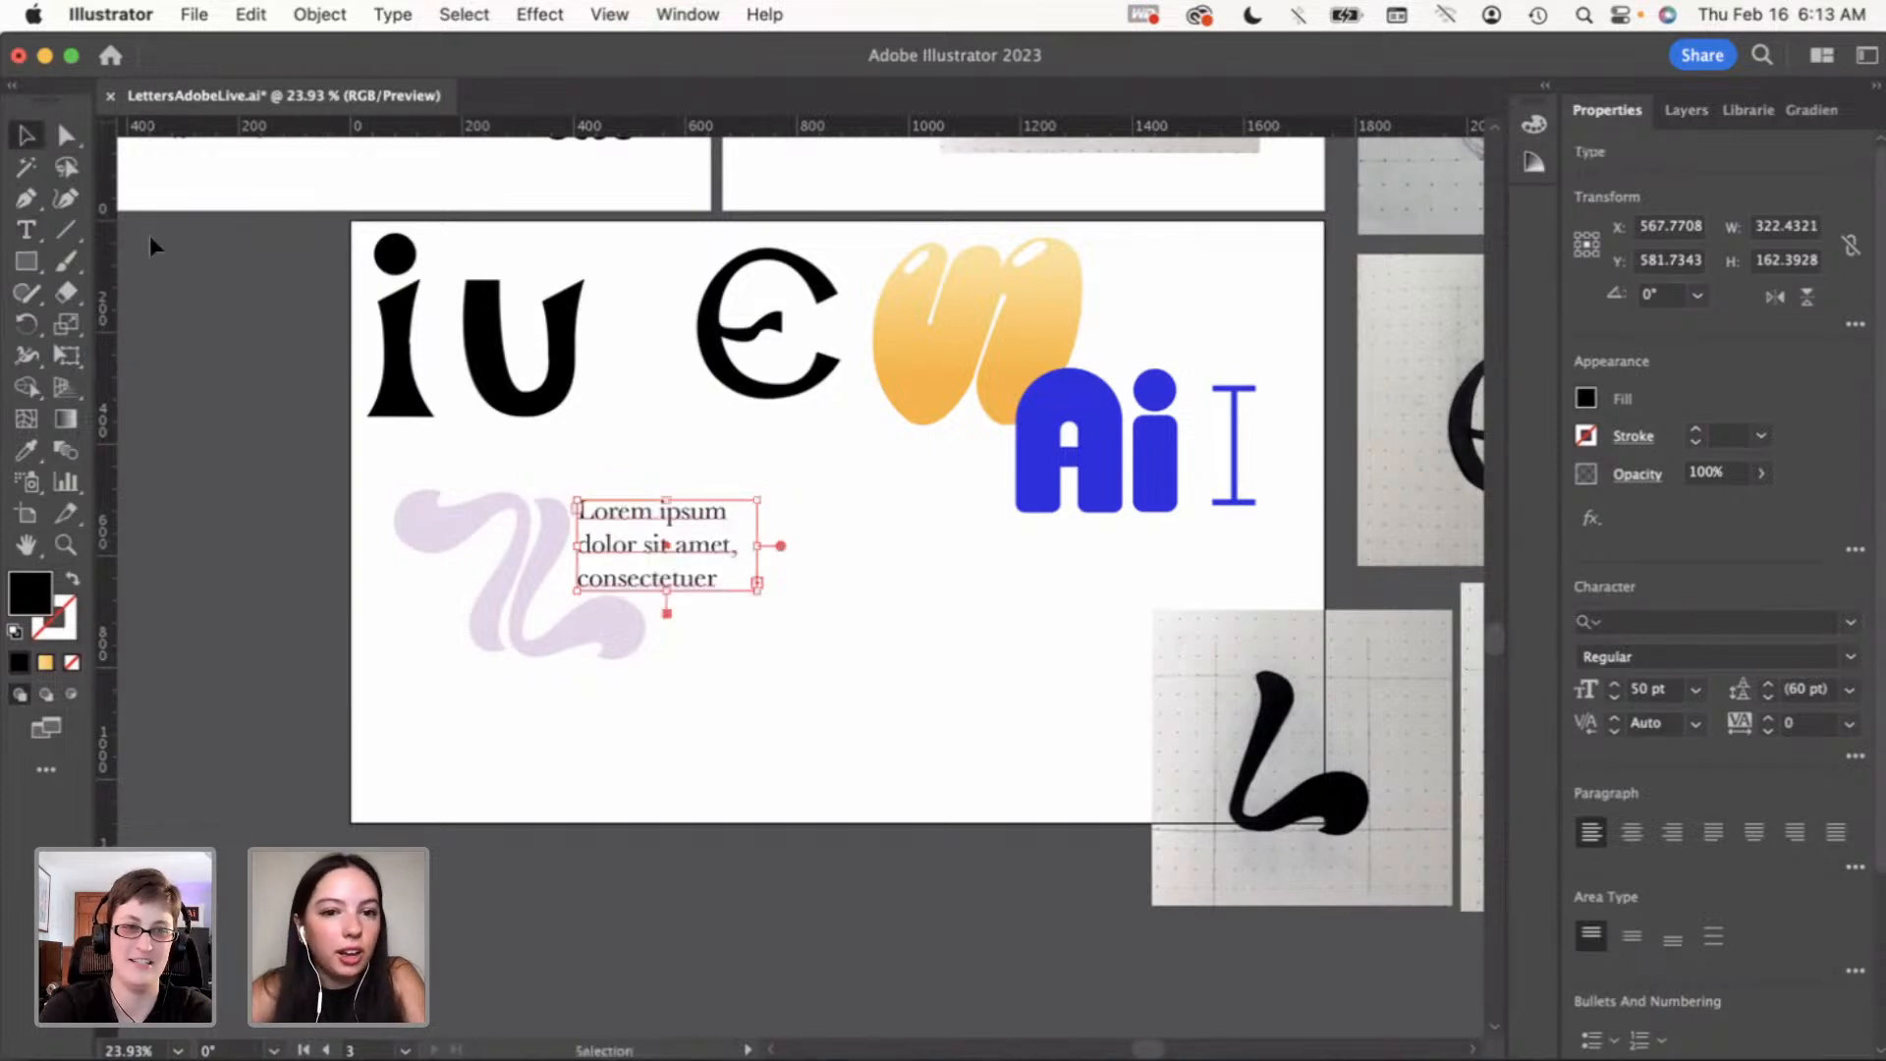
{"action": "key", "text": "Delete"}
Add a text frame about 355 by 129 px beside the lilac letters and fill it with the word "Luxie"
{"action": "left_click", "coordinate": [23, 234]}
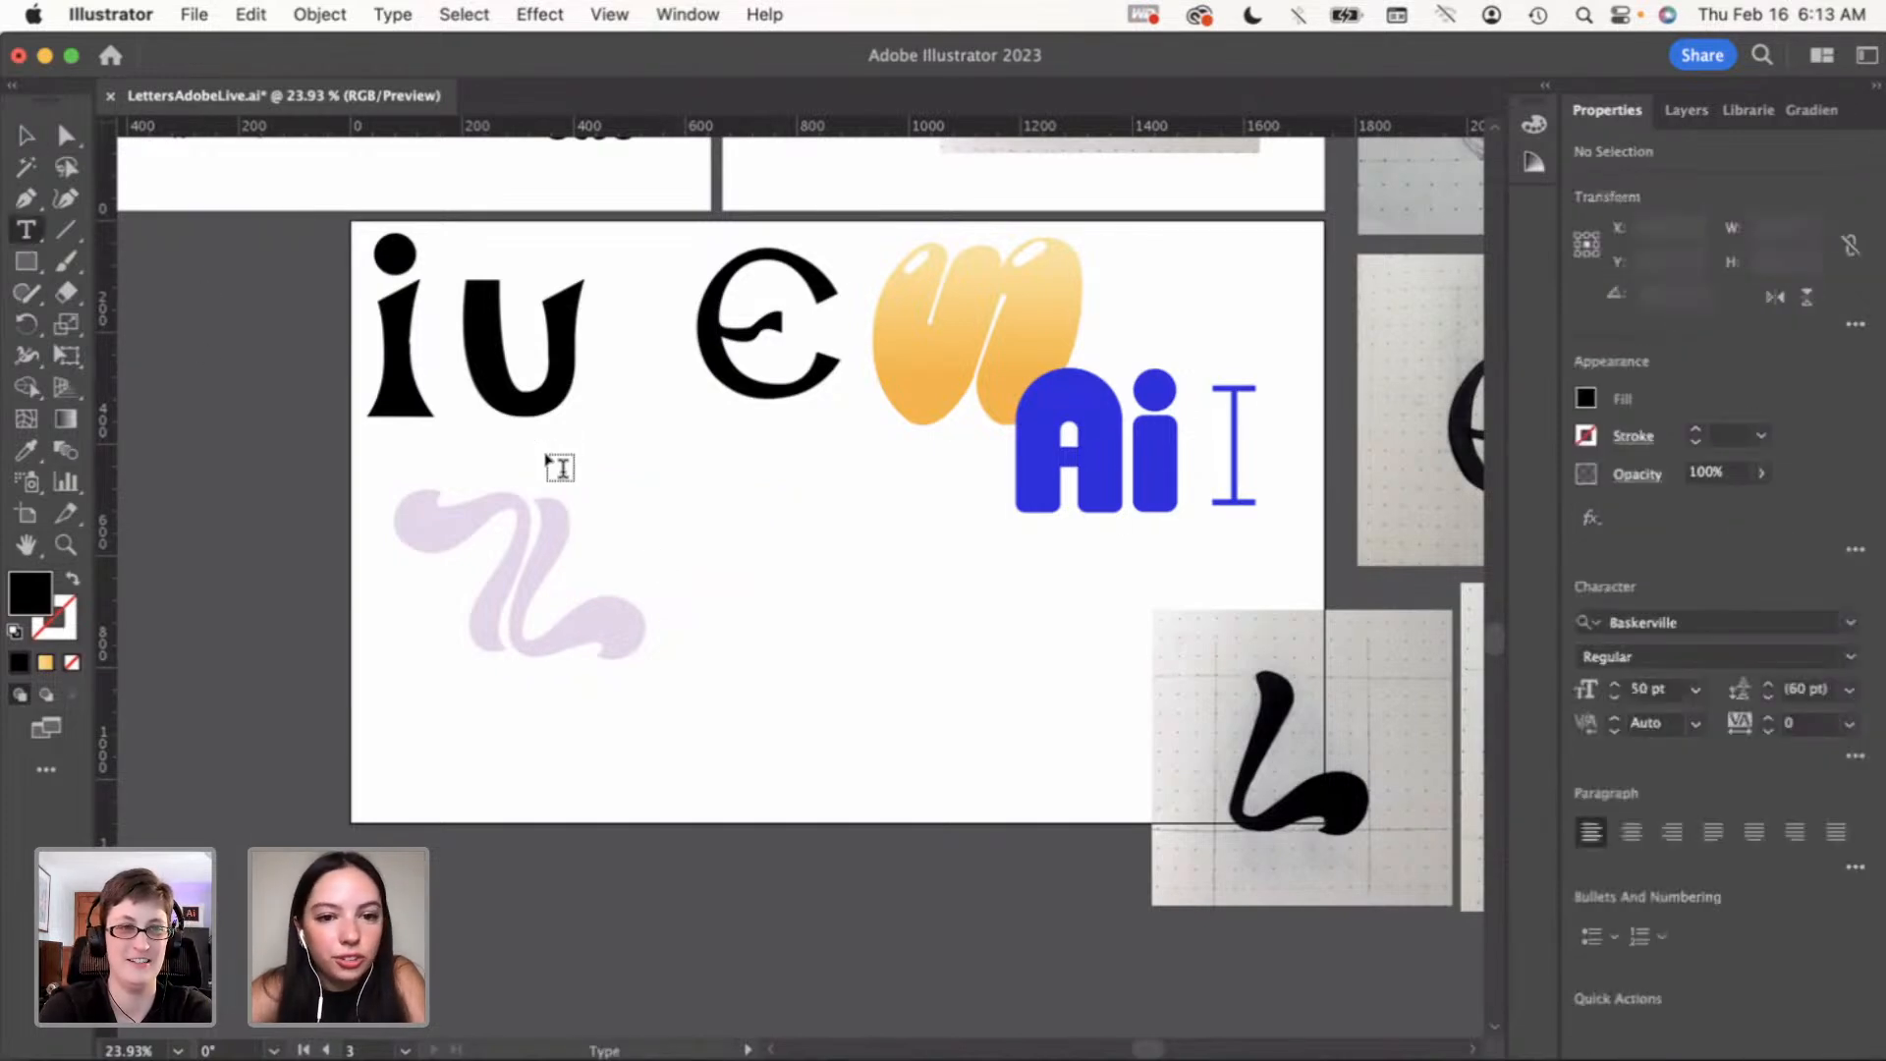
{"action": "left_click_drag", "start_coordinate": [588, 508], "coordinate": [787, 580]}
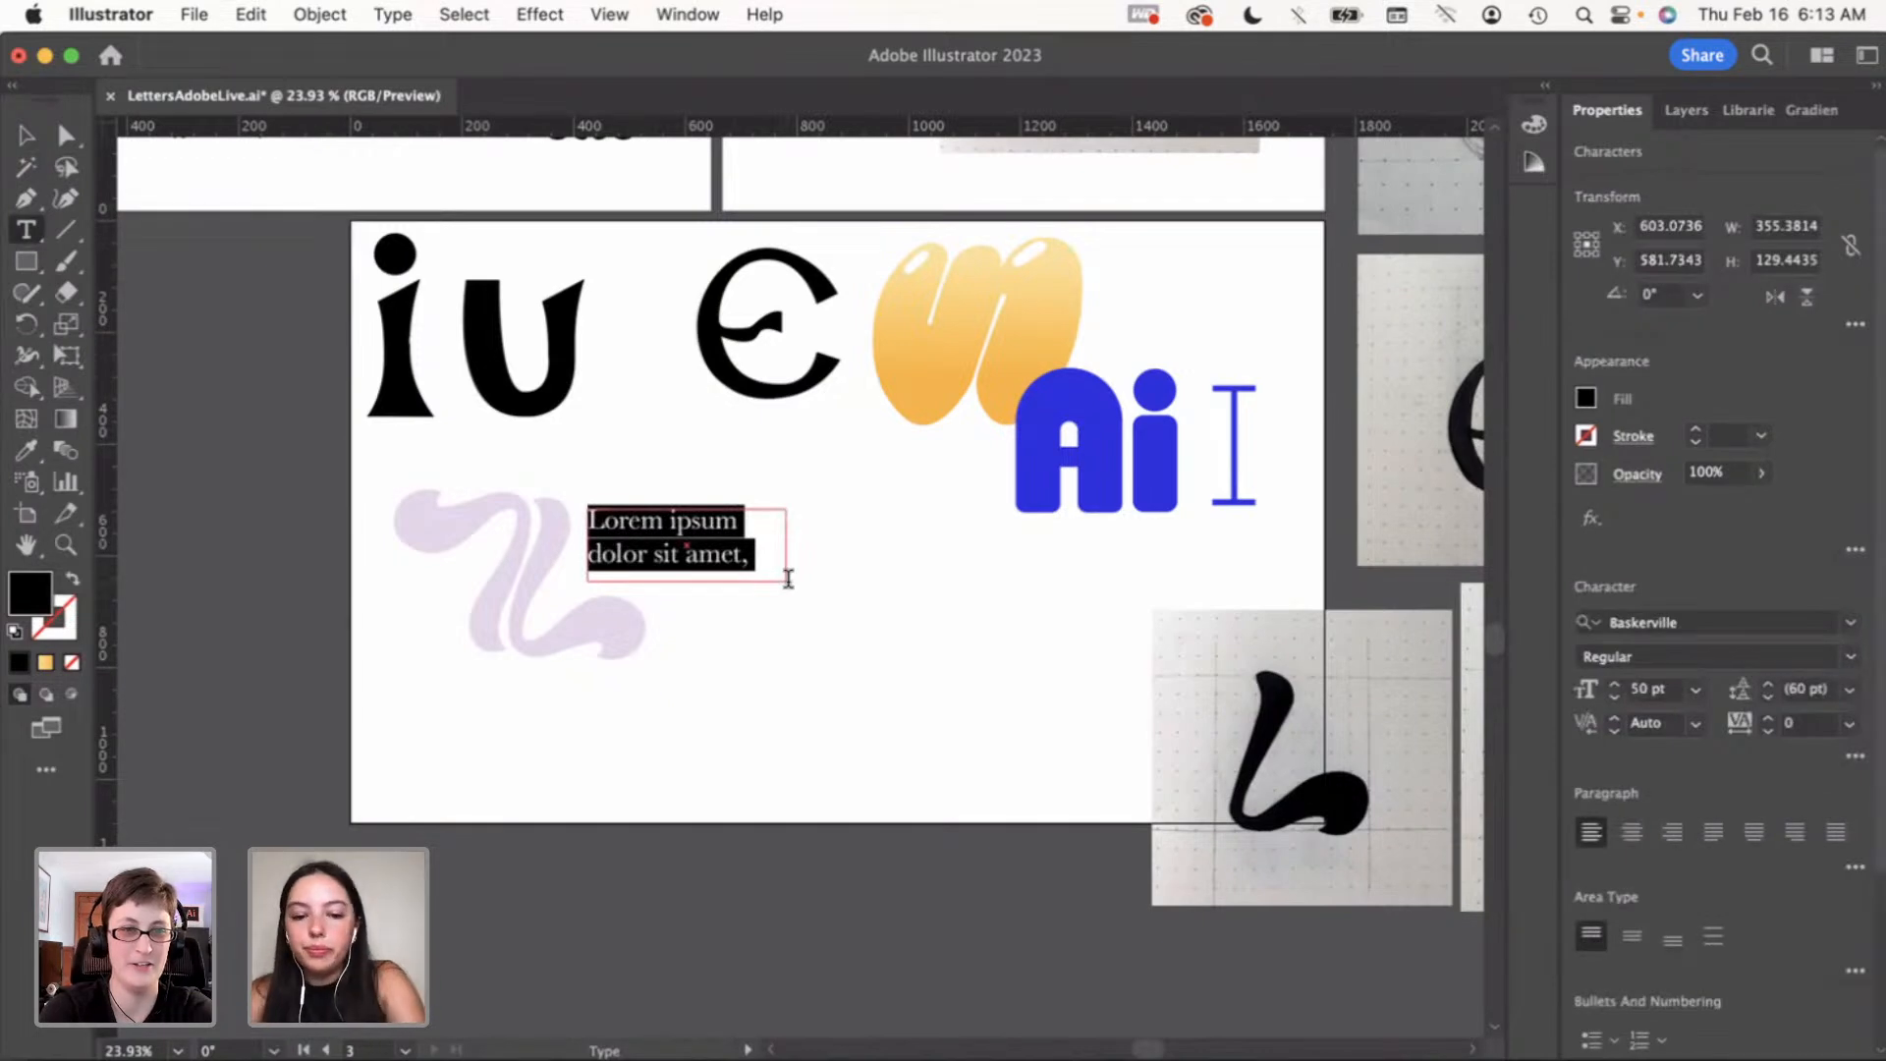
{"action": "type", "text": "Luxie"}
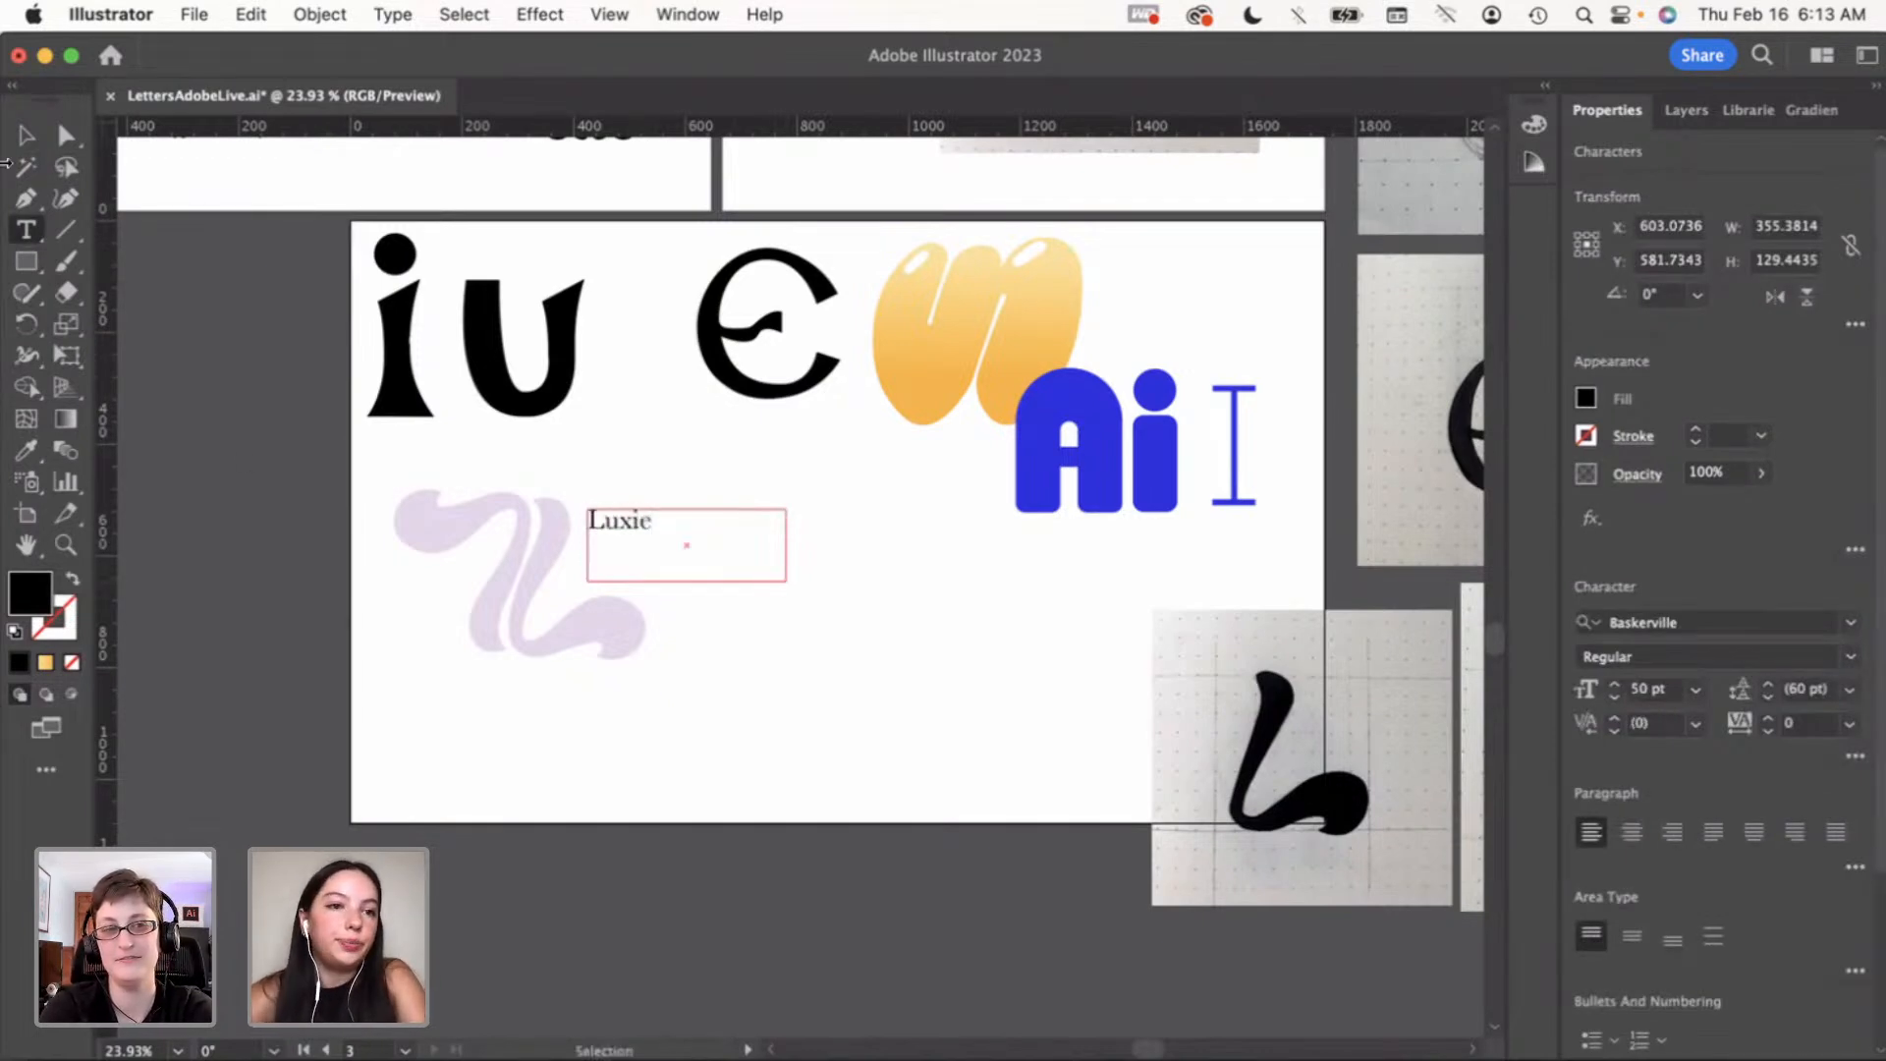
{"action": "key", "text": "Escape"}
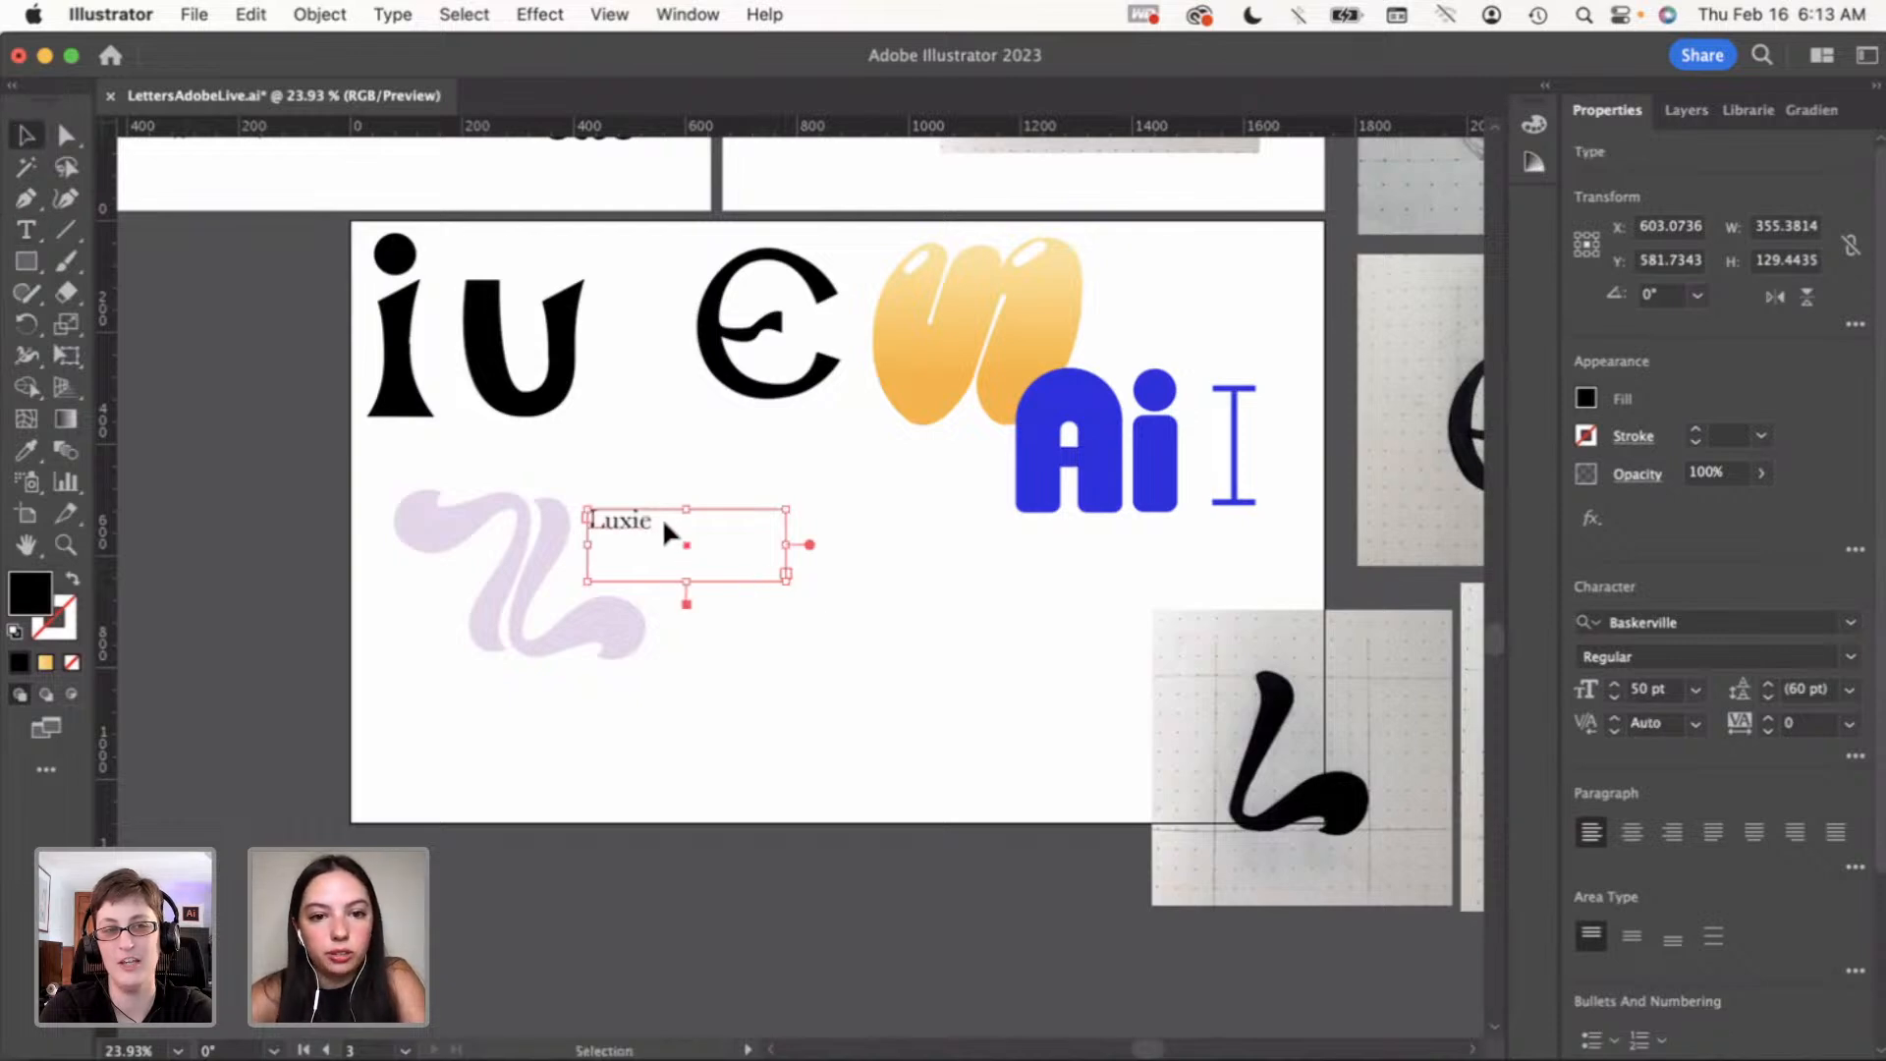
Set the word "Luxie" to 72 pt and shrink its text frame to about 259 by 78 px
{"action": "key", "text": "t"}
{"action": "left_click_drag", "start_coordinate": [686, 518], "coordinate": [563, 516]}
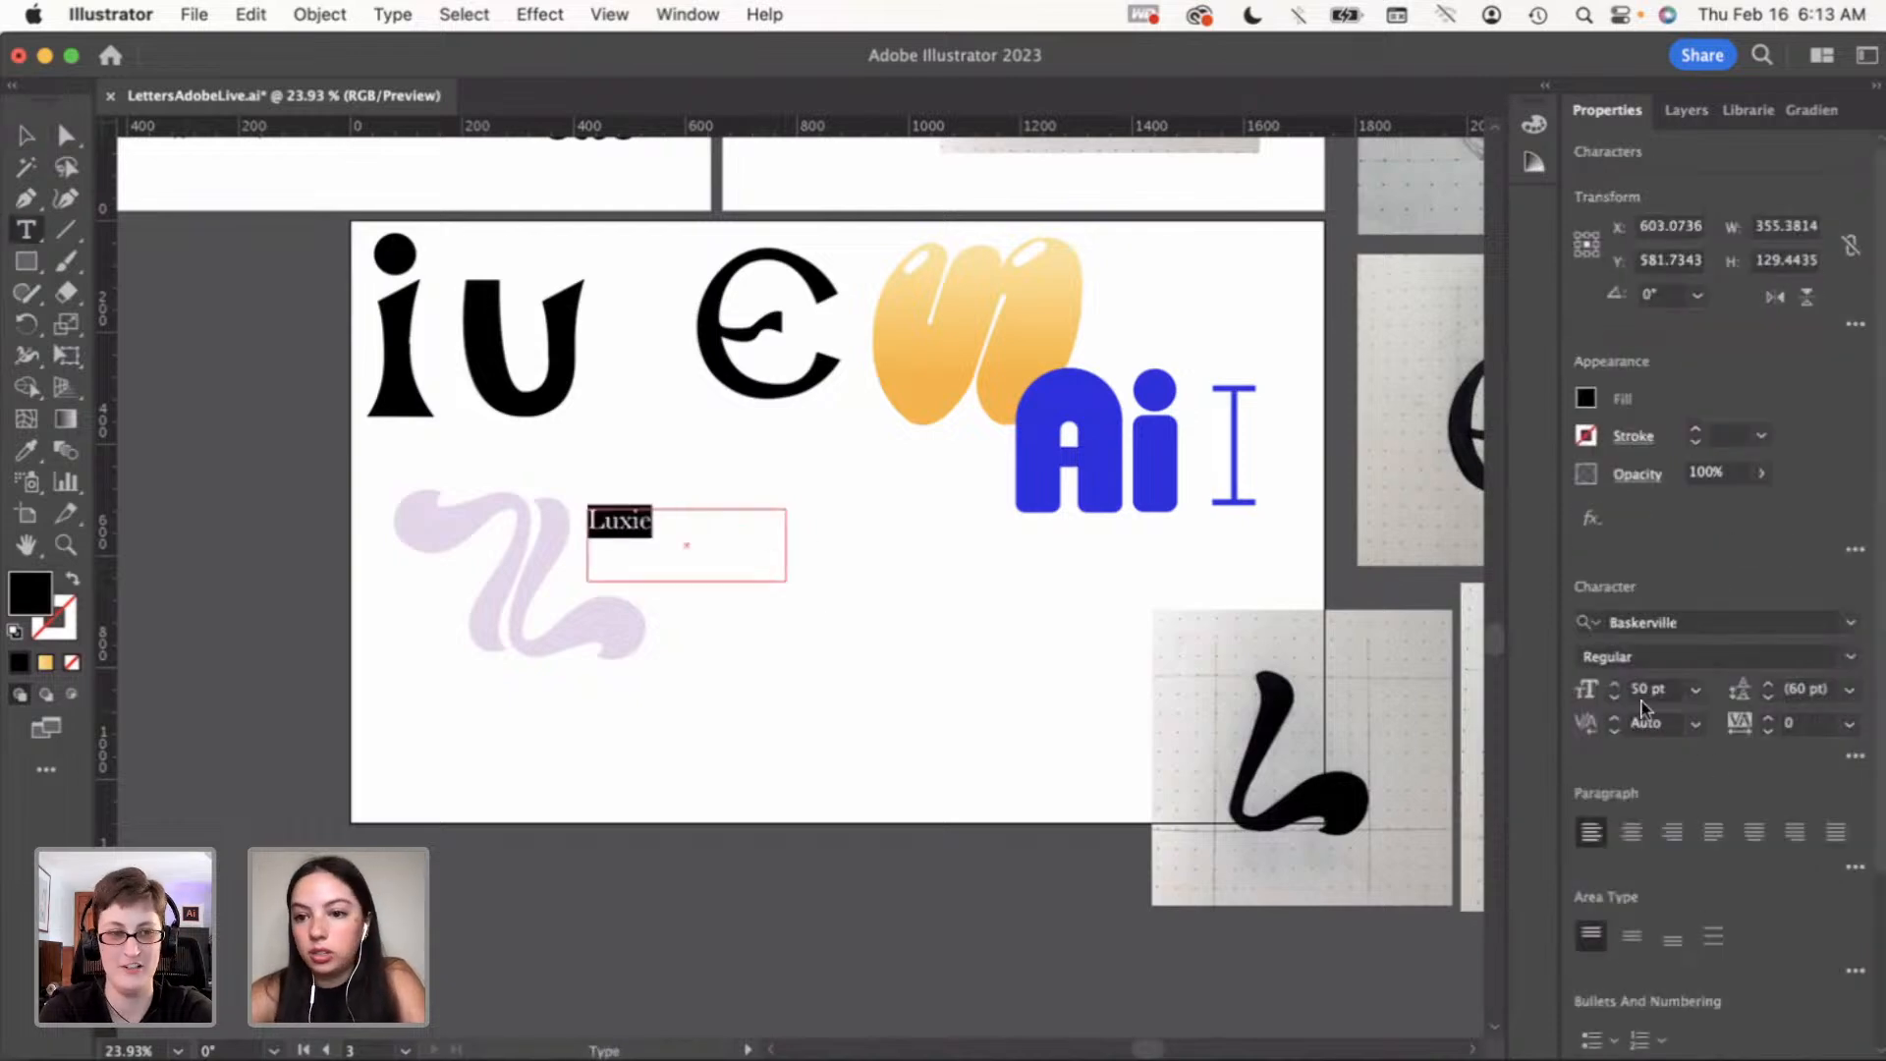
{"action": "left_click", "coordinate": [1695, 689]}
{"action": "left_click", "coordinate": [1706, 673]}
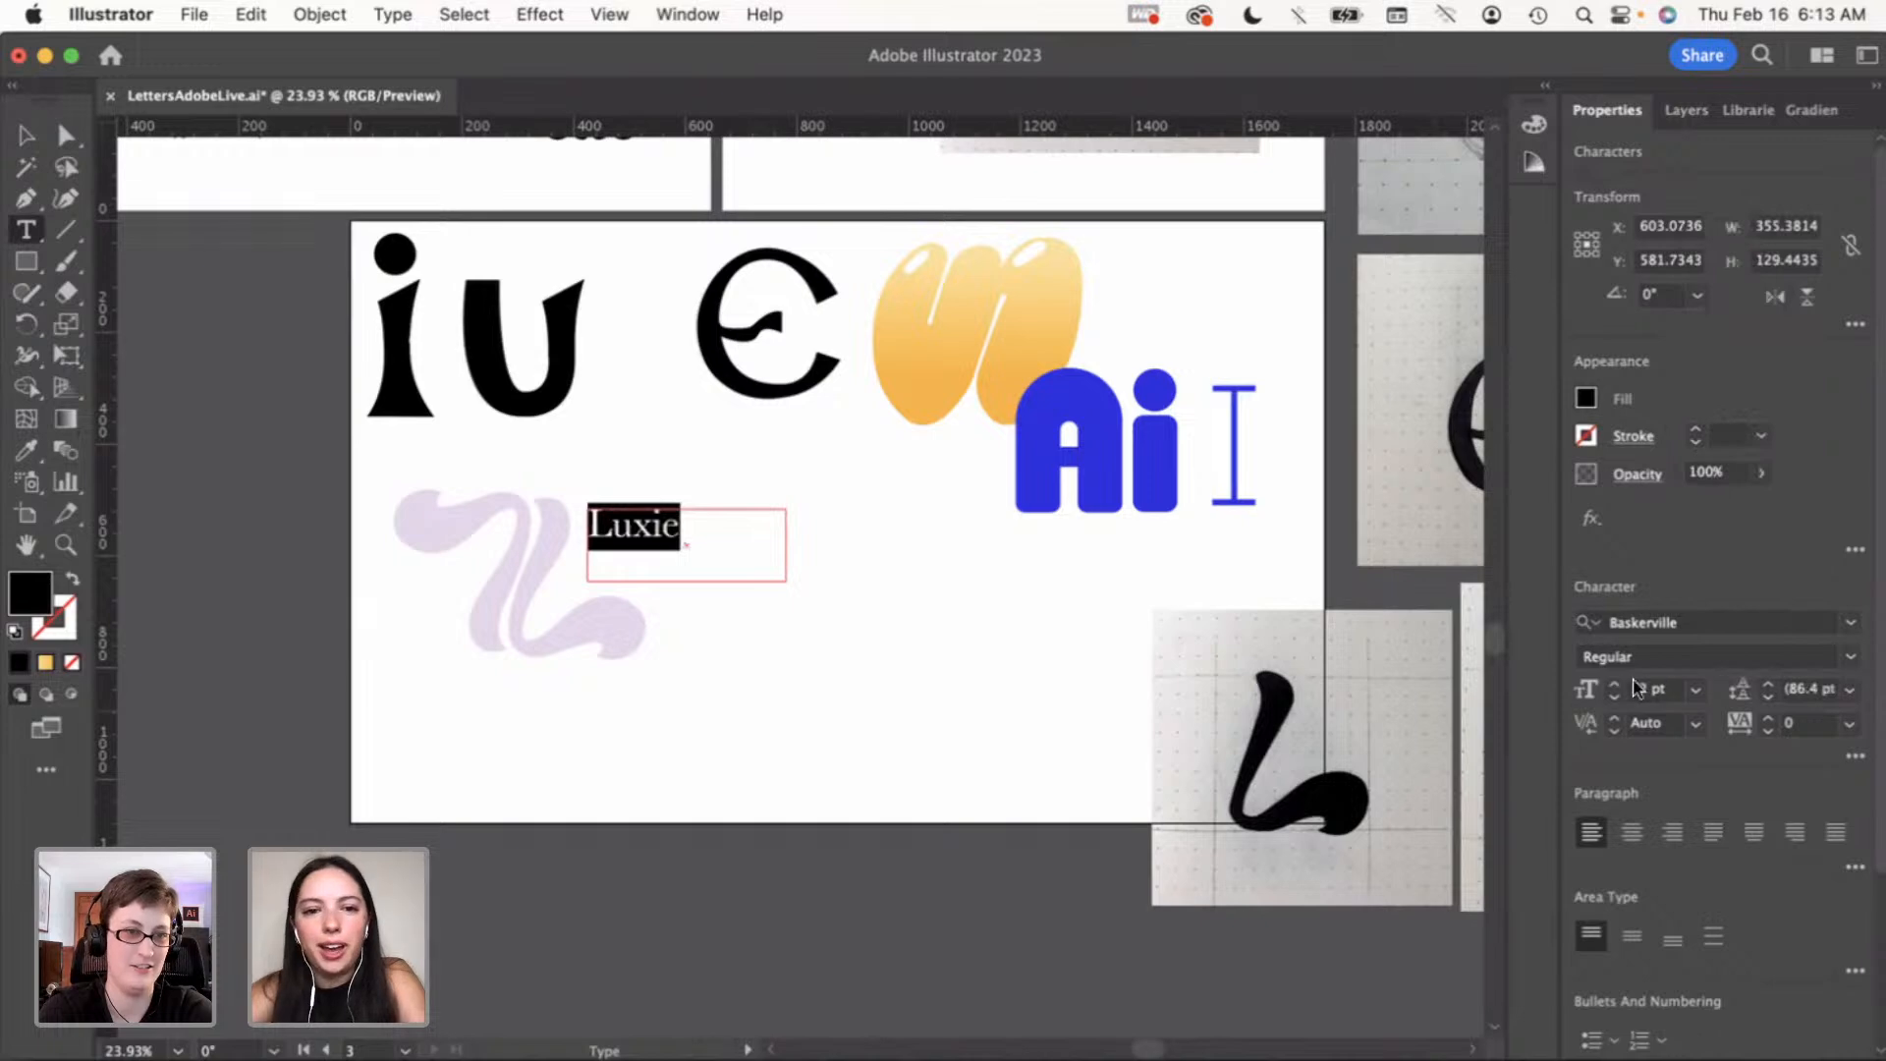
{"action": "left_click", "coordinate": [1662, 691]}
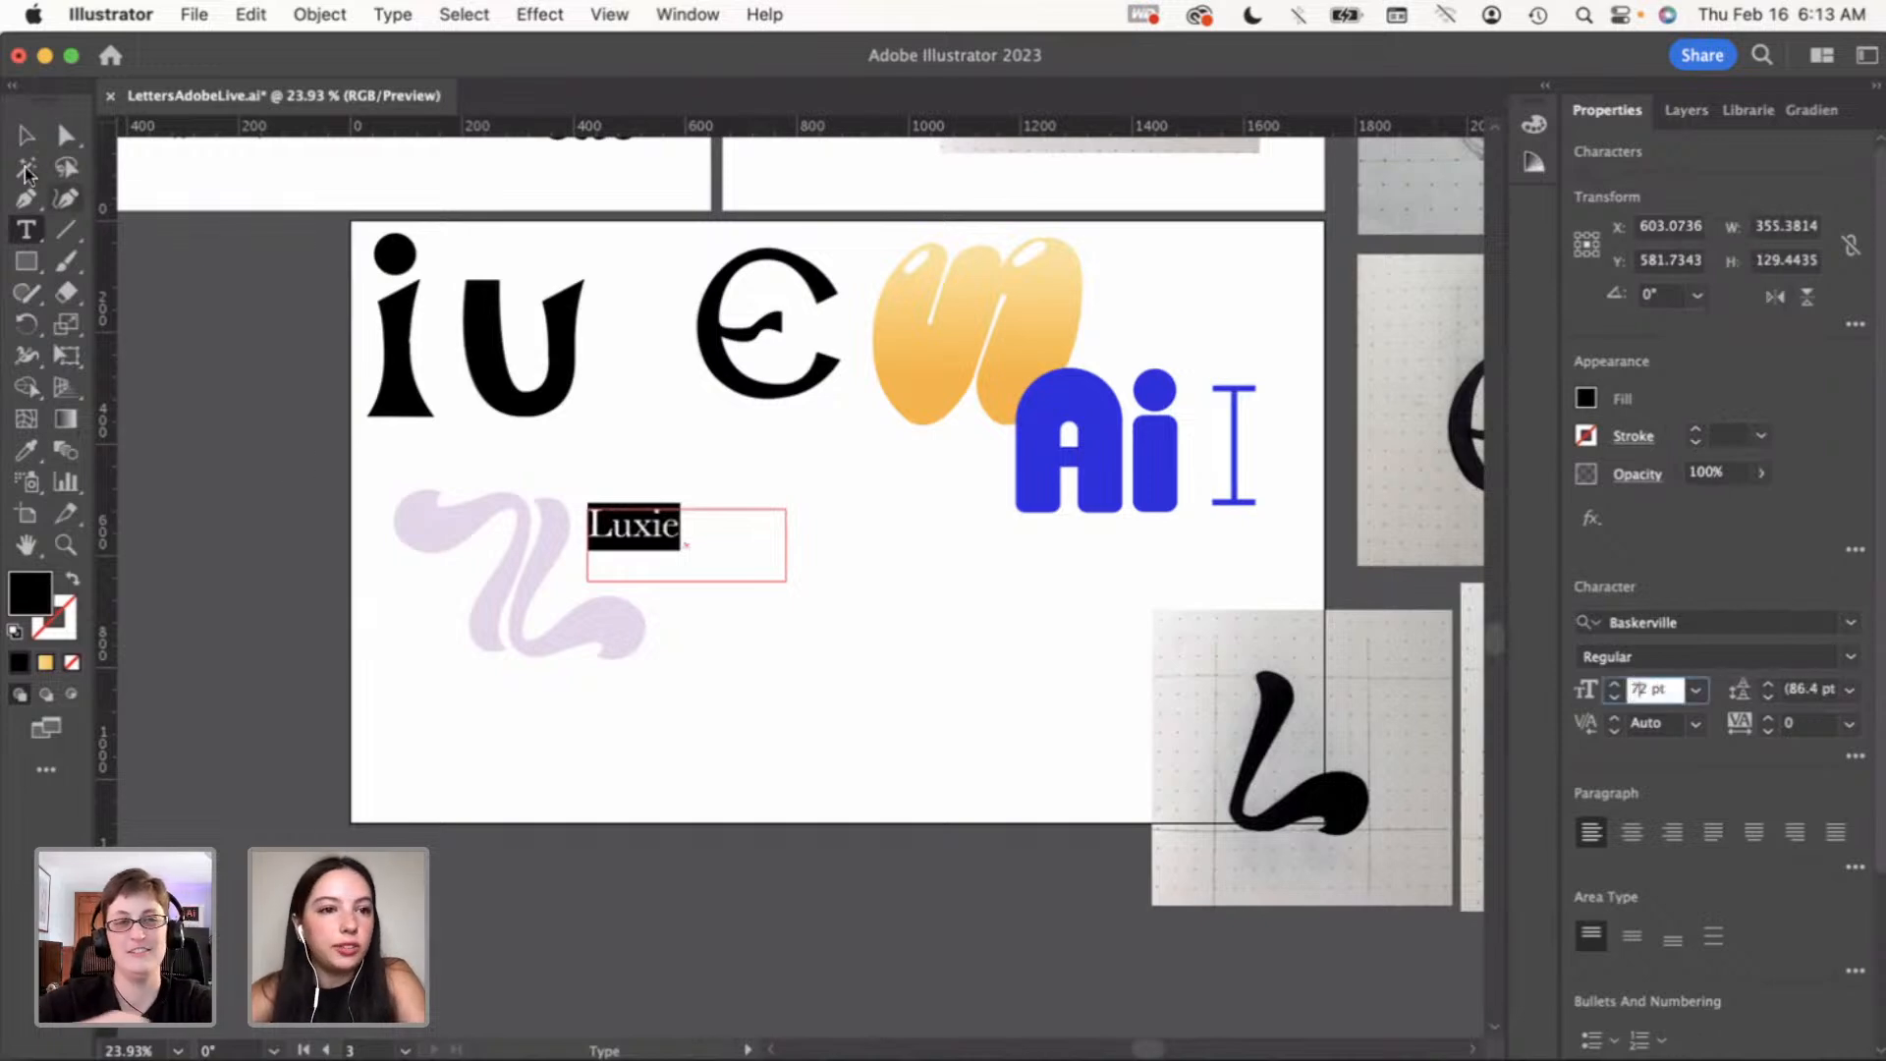
{"action": "left_click", "coordinate": [27, 135]}
{"action": "left_click_drag", "start_coordinate": [785, 575], "coordinate": [734, 553]}
{"action": "left_click", "coordinate": [1102, 246]}
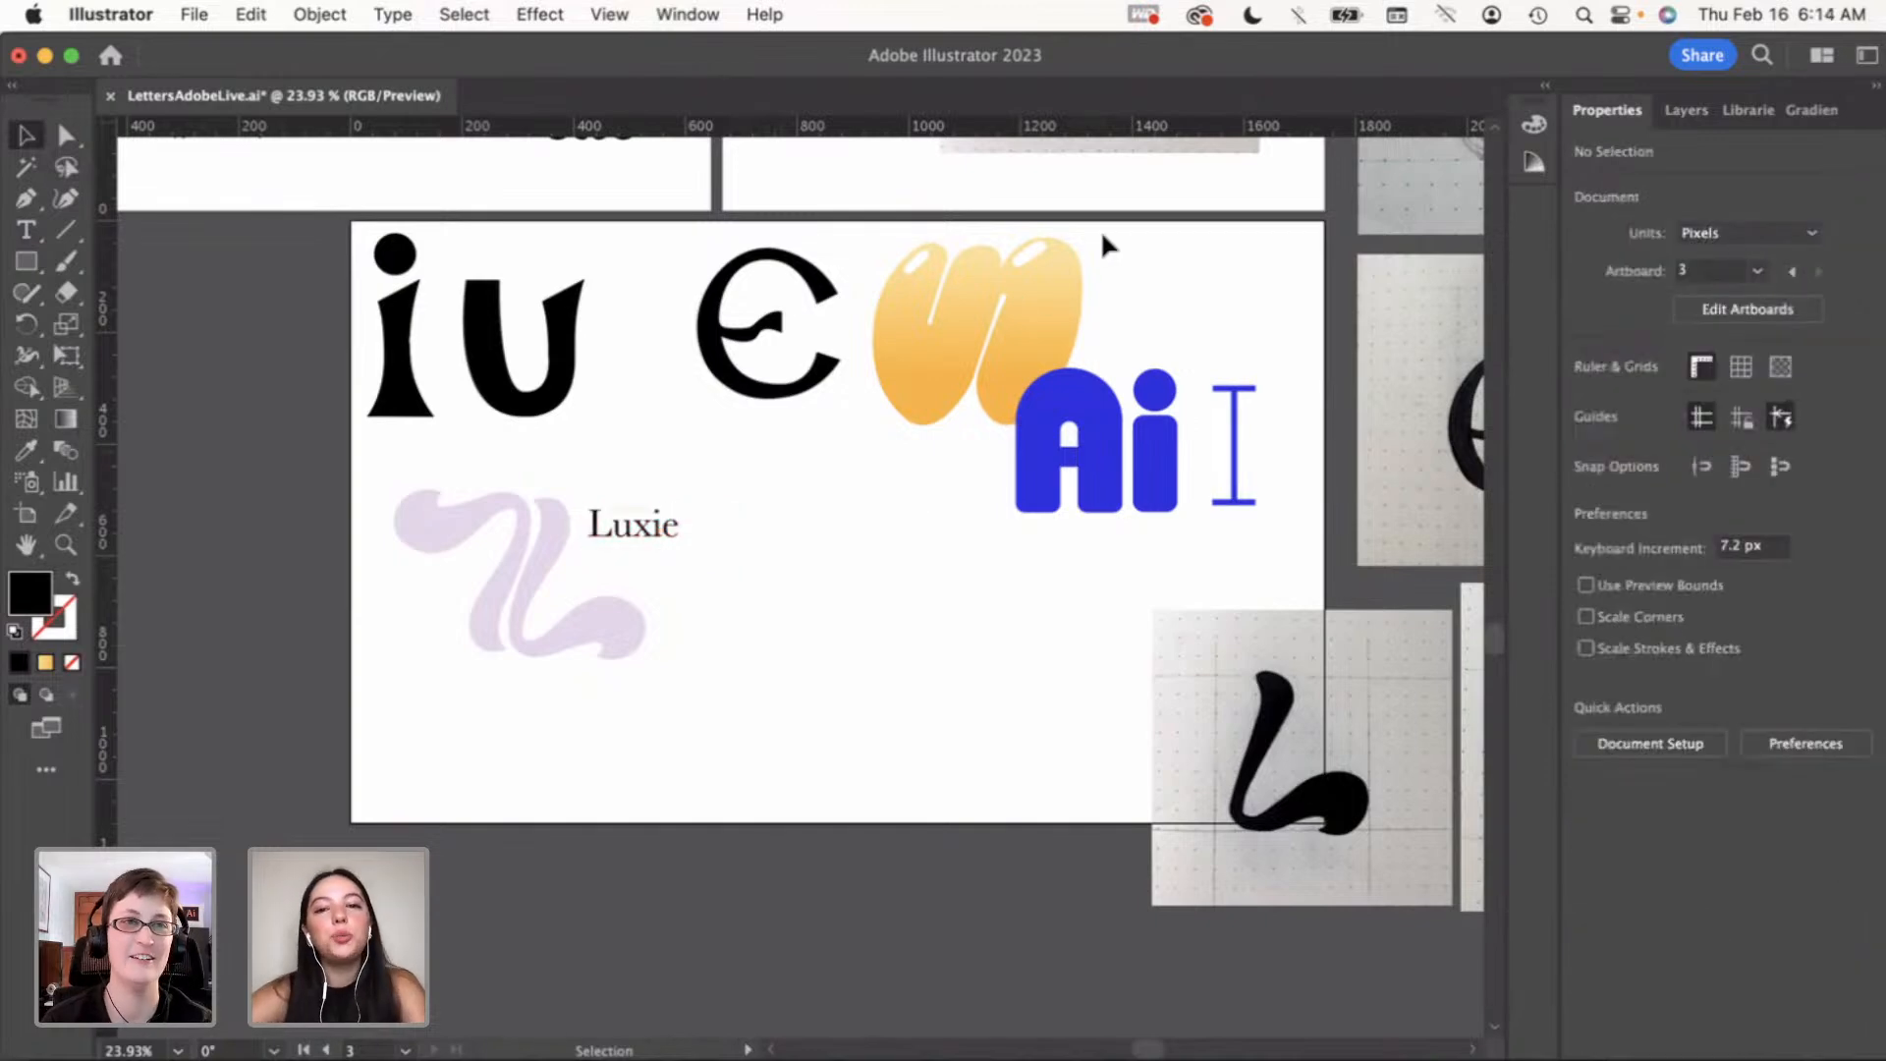
Move the black e close beside the u and shift the glossy orange letter toward it, clear of the blue "Ai"
{"action": "left_click", "coordinate": [877, 344]}
{"action": "left_click_drag", "start_coordinate": [923, 350], "coordinate": [904, 366]}
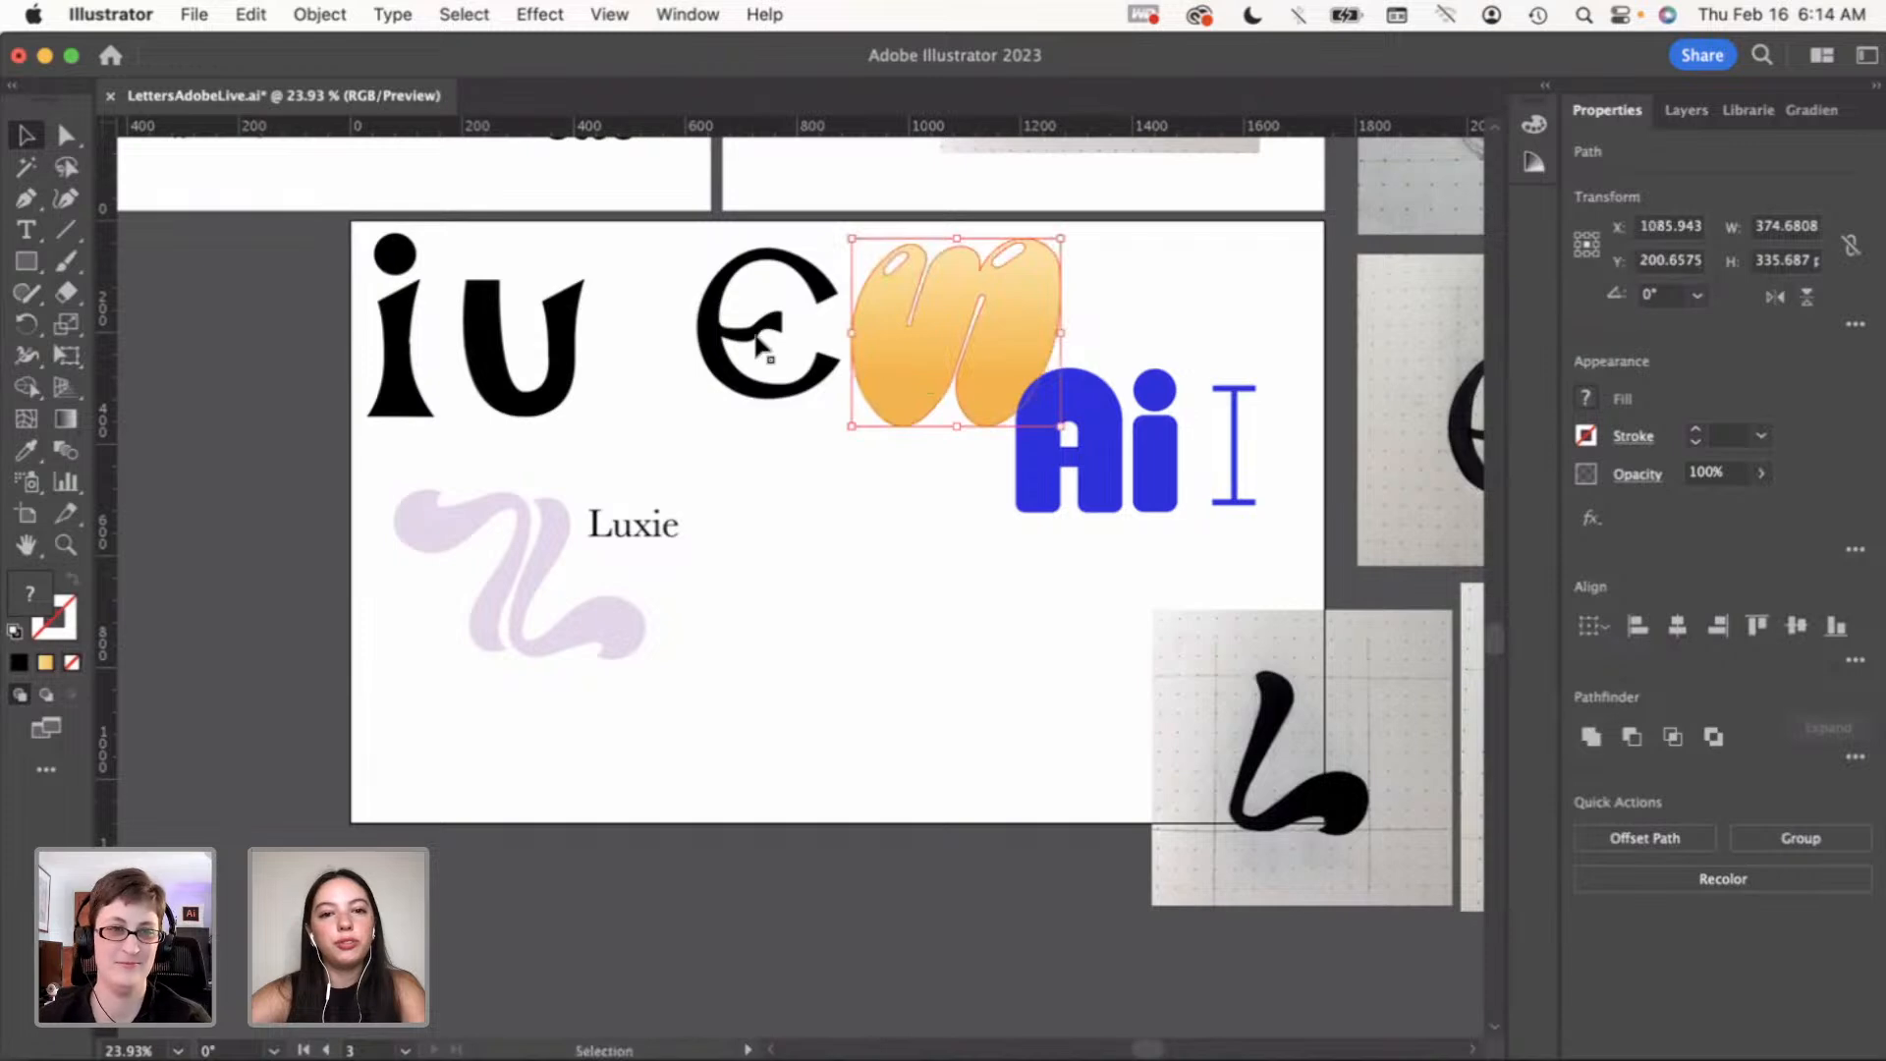
{"action": "left_click_drag", "start_coordinate": [689, 342], "coordinate": [590, 346]}
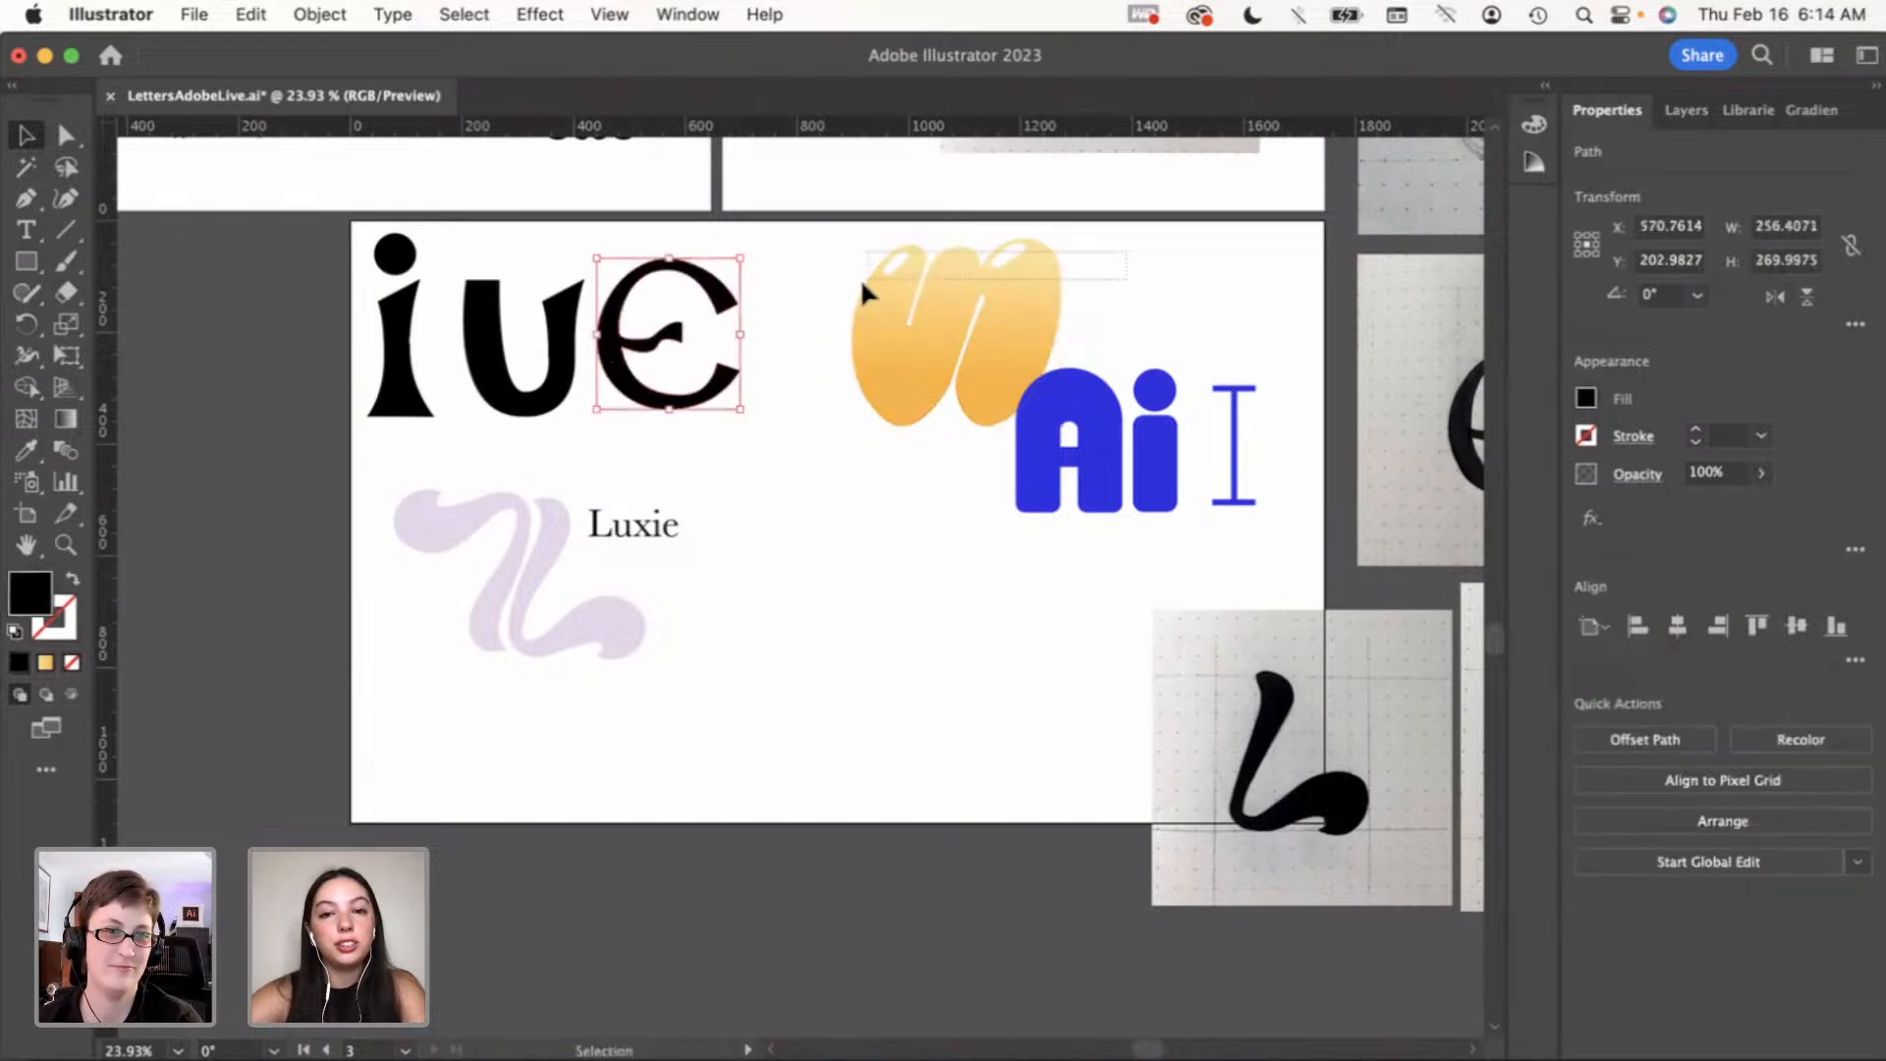
{"action": "left_click", "coordinate": [854, 285]}
{"action": "left_click_drag", "start_coordinate": [951, 291], "coordinate": [889, 290]}
{"action": "left_click", "coordinate": [1076, 291]}
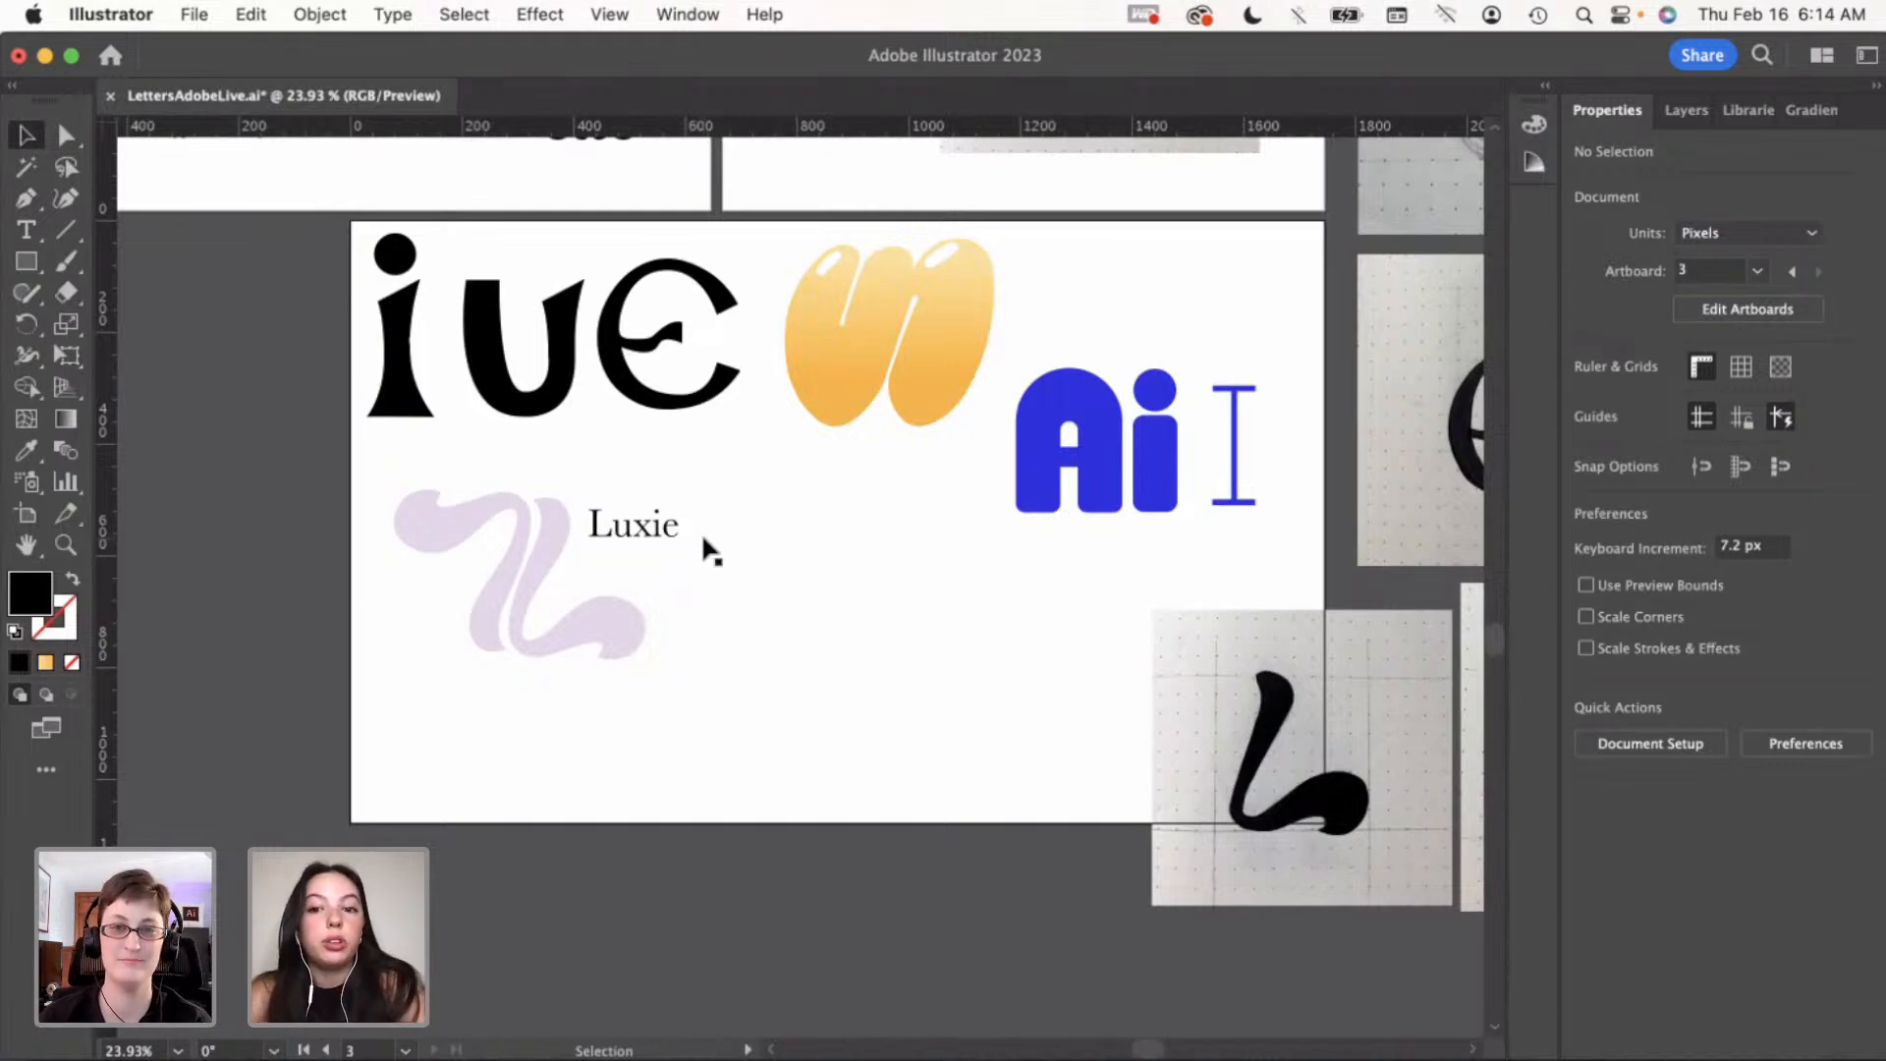
Reposition "Luxie" beside the lilac letters and format it at 75 pt in the SemiBold style
{"action": "left_click", "coordinate": [631, 535]}
{"action": "left_click_drag", "start_coordinate": [633, 528], "coordinate": [547, 548]}
{"action": "double_click", "coordinate": [639, 530]}
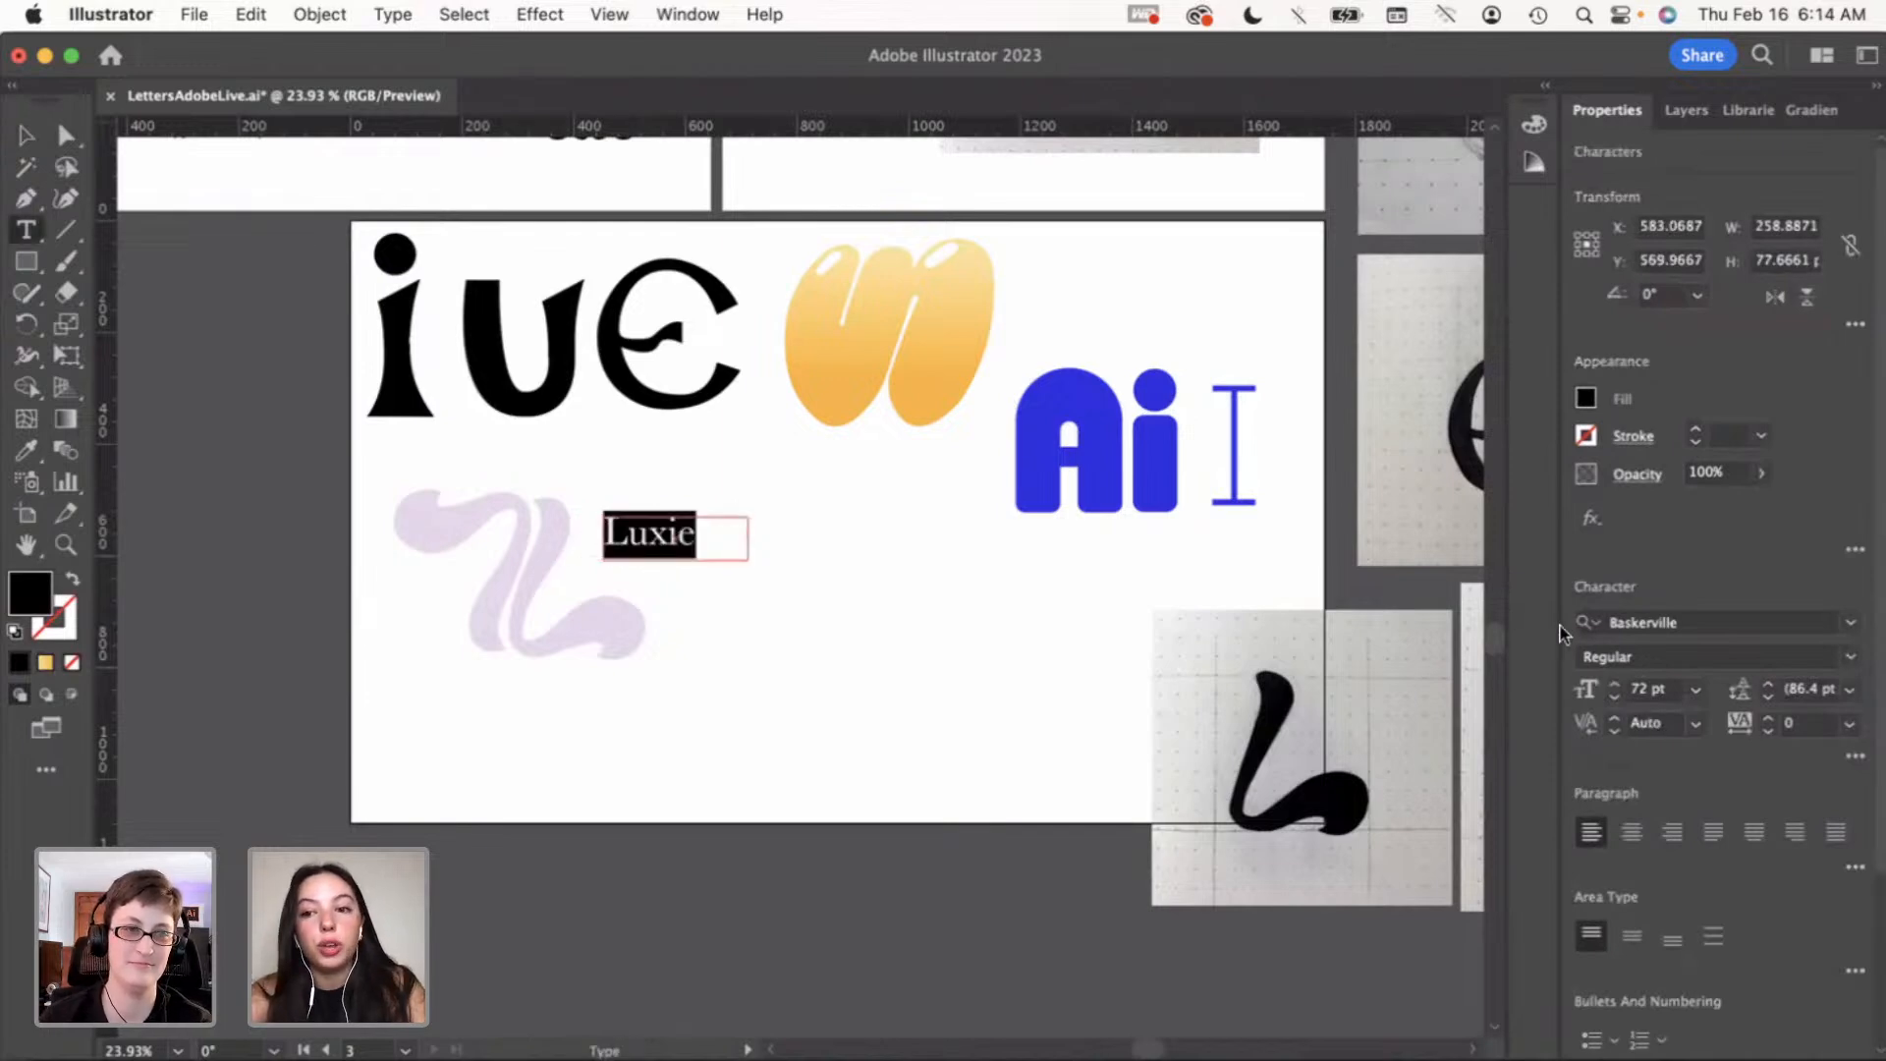
{"action": "left_click", "coordinate": [1613, 682]}
{"action": "left_click", "coordinate": [1613, 681]}
{"action": "left_click", "coordinate": [1613, 682]}
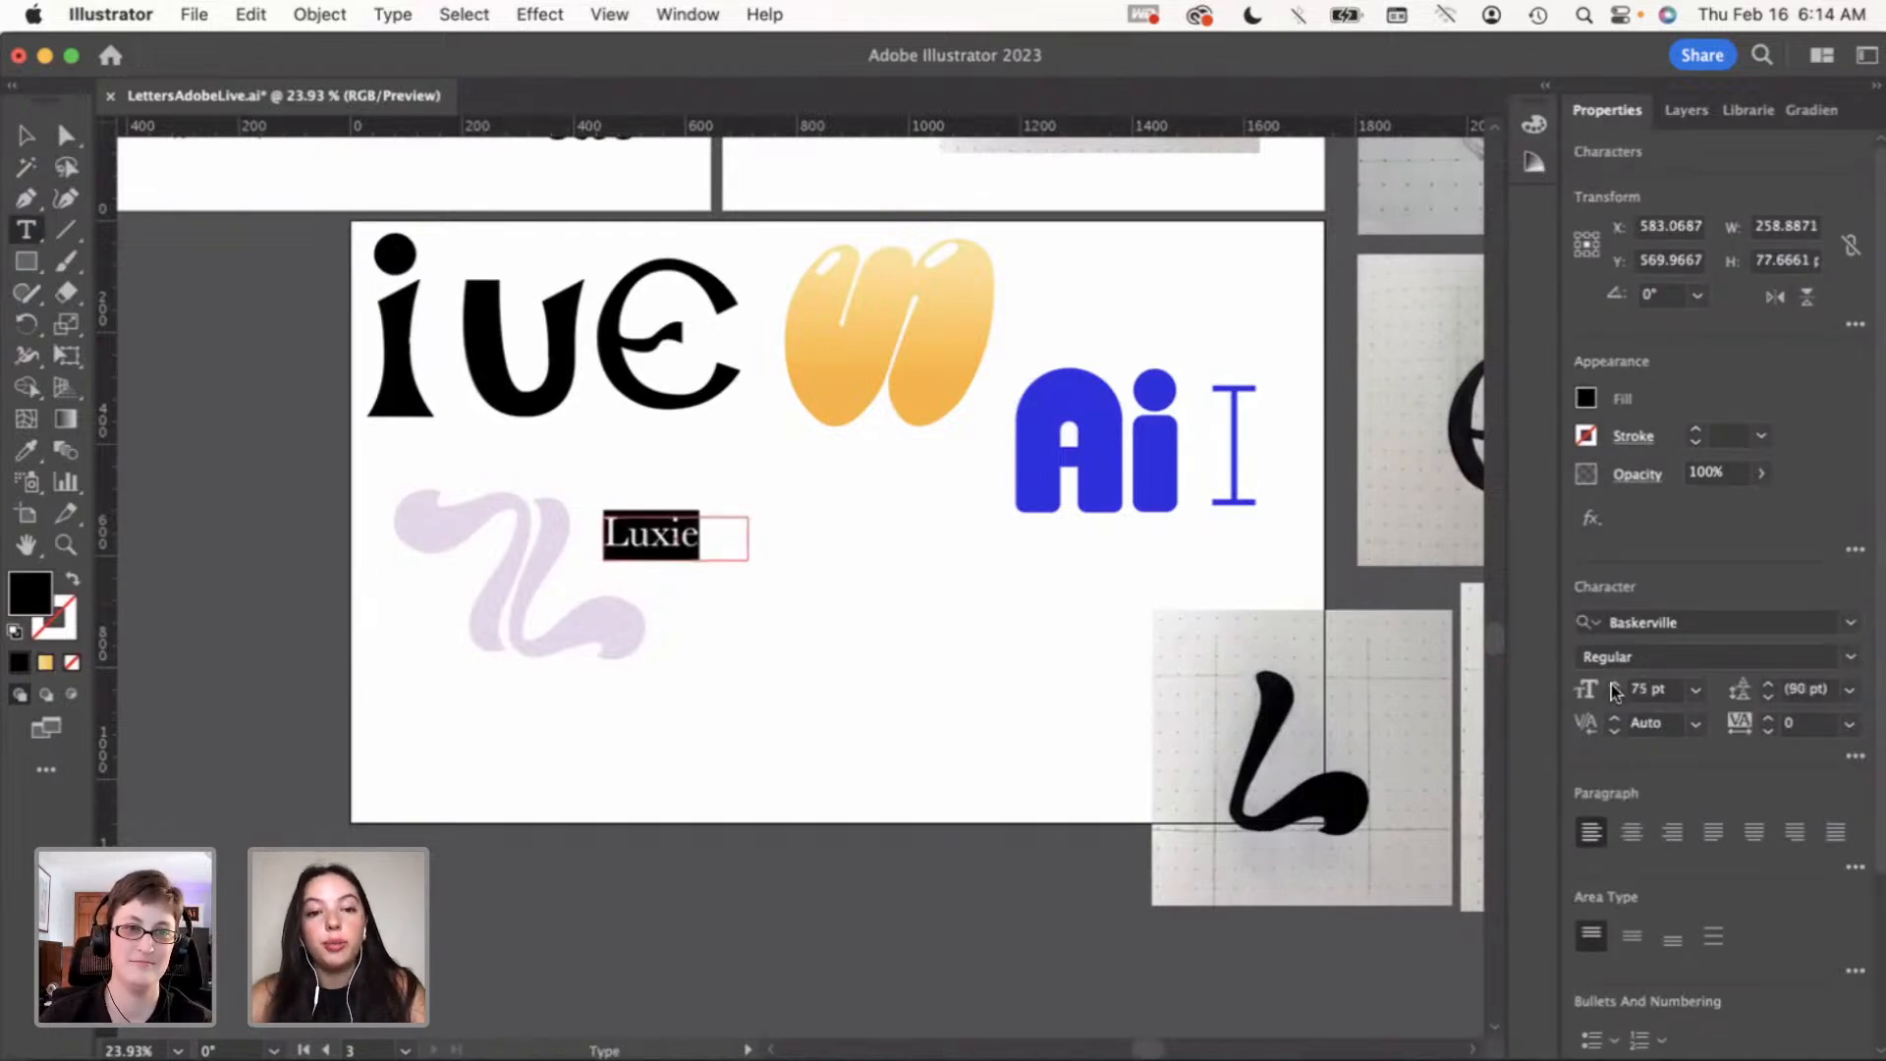
{"action": "left_click", "coordinate": [1851, 656]}
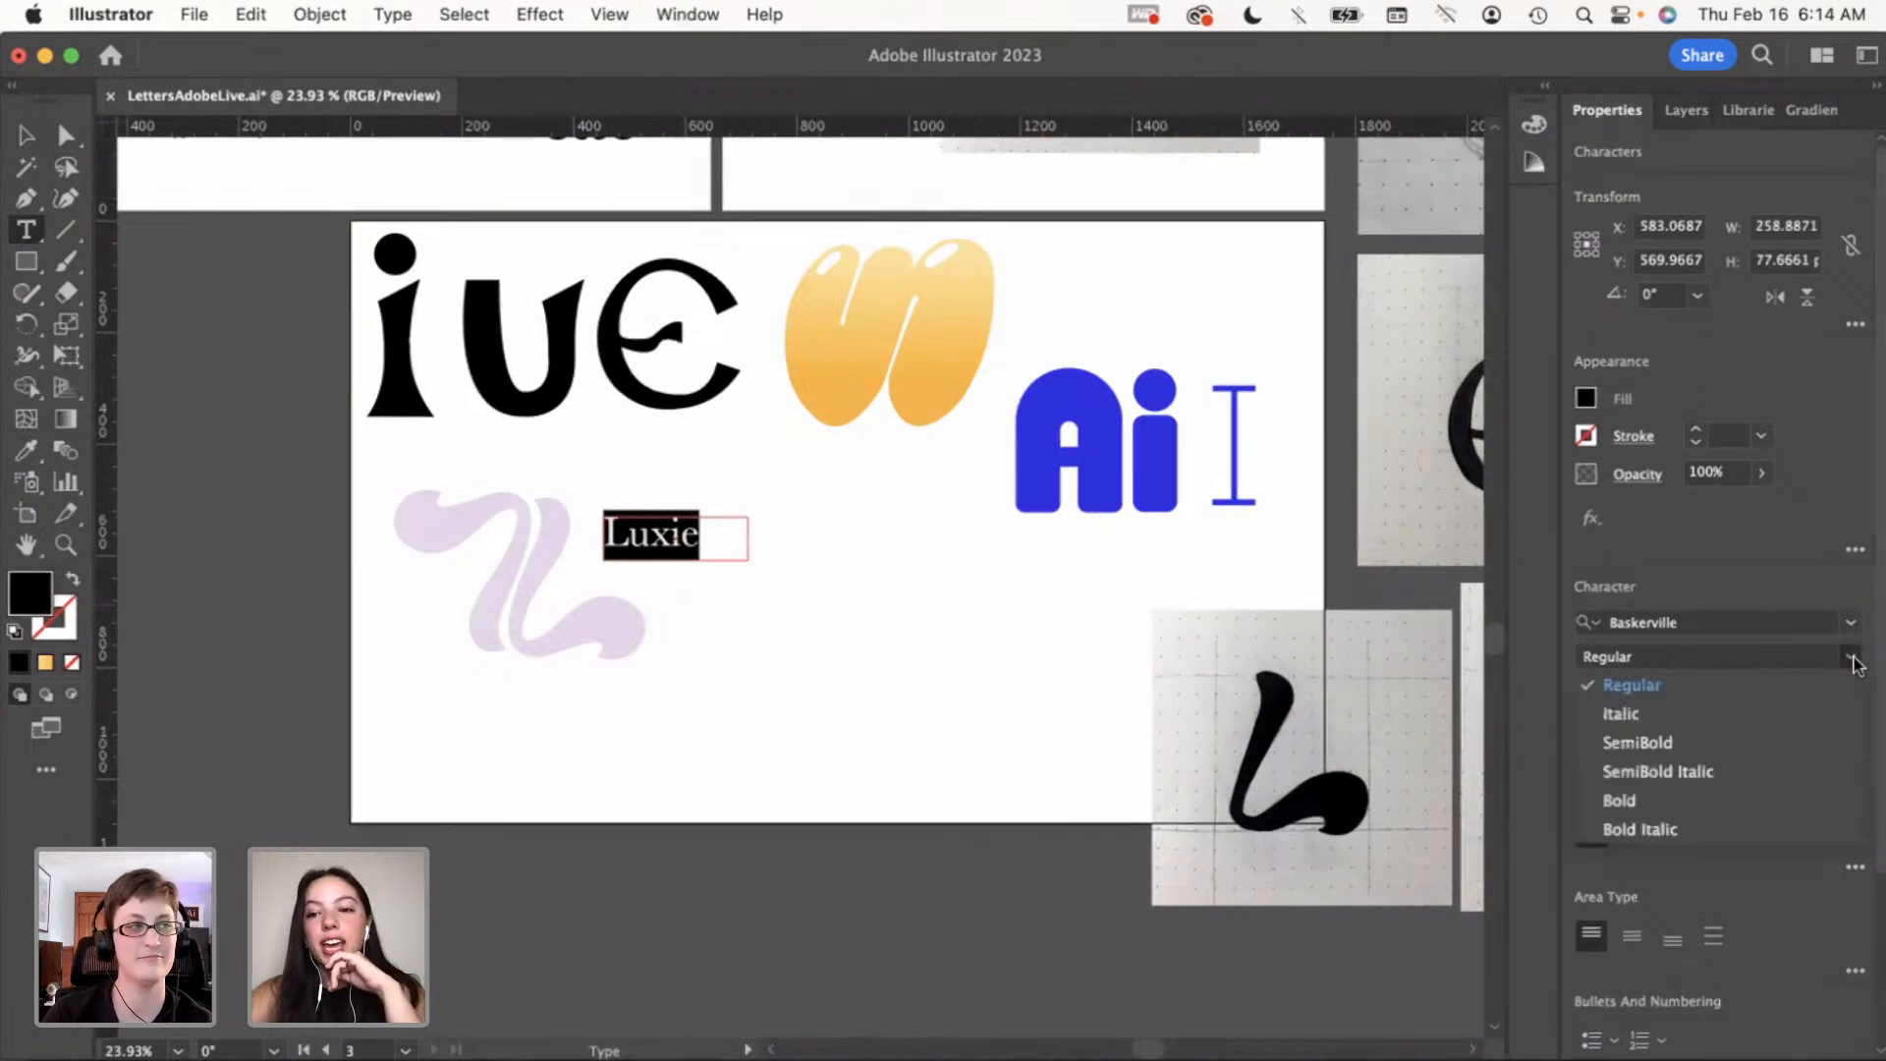
{"action": "left_click", "coordinate": [1698, 733]}
{"action": "key", "text": "super"}
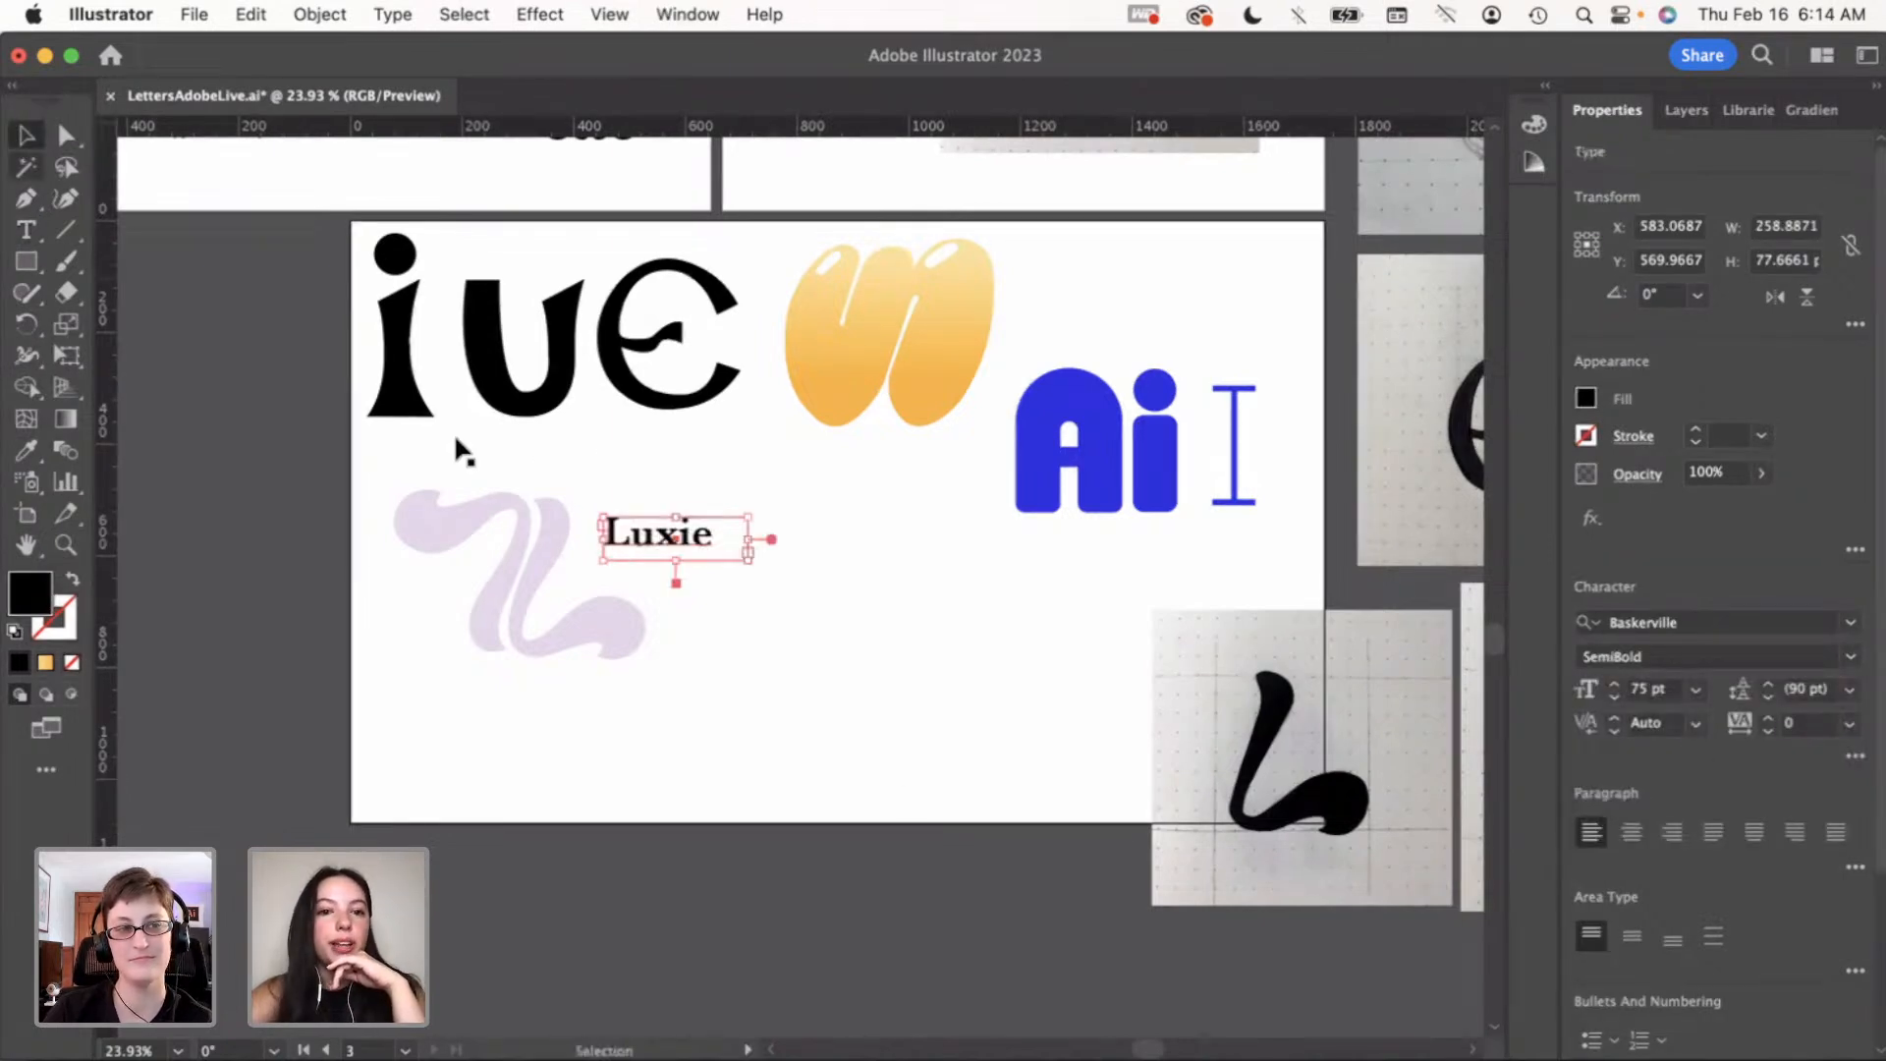
{"action": "left_click", "coordinate": [733, 700]}
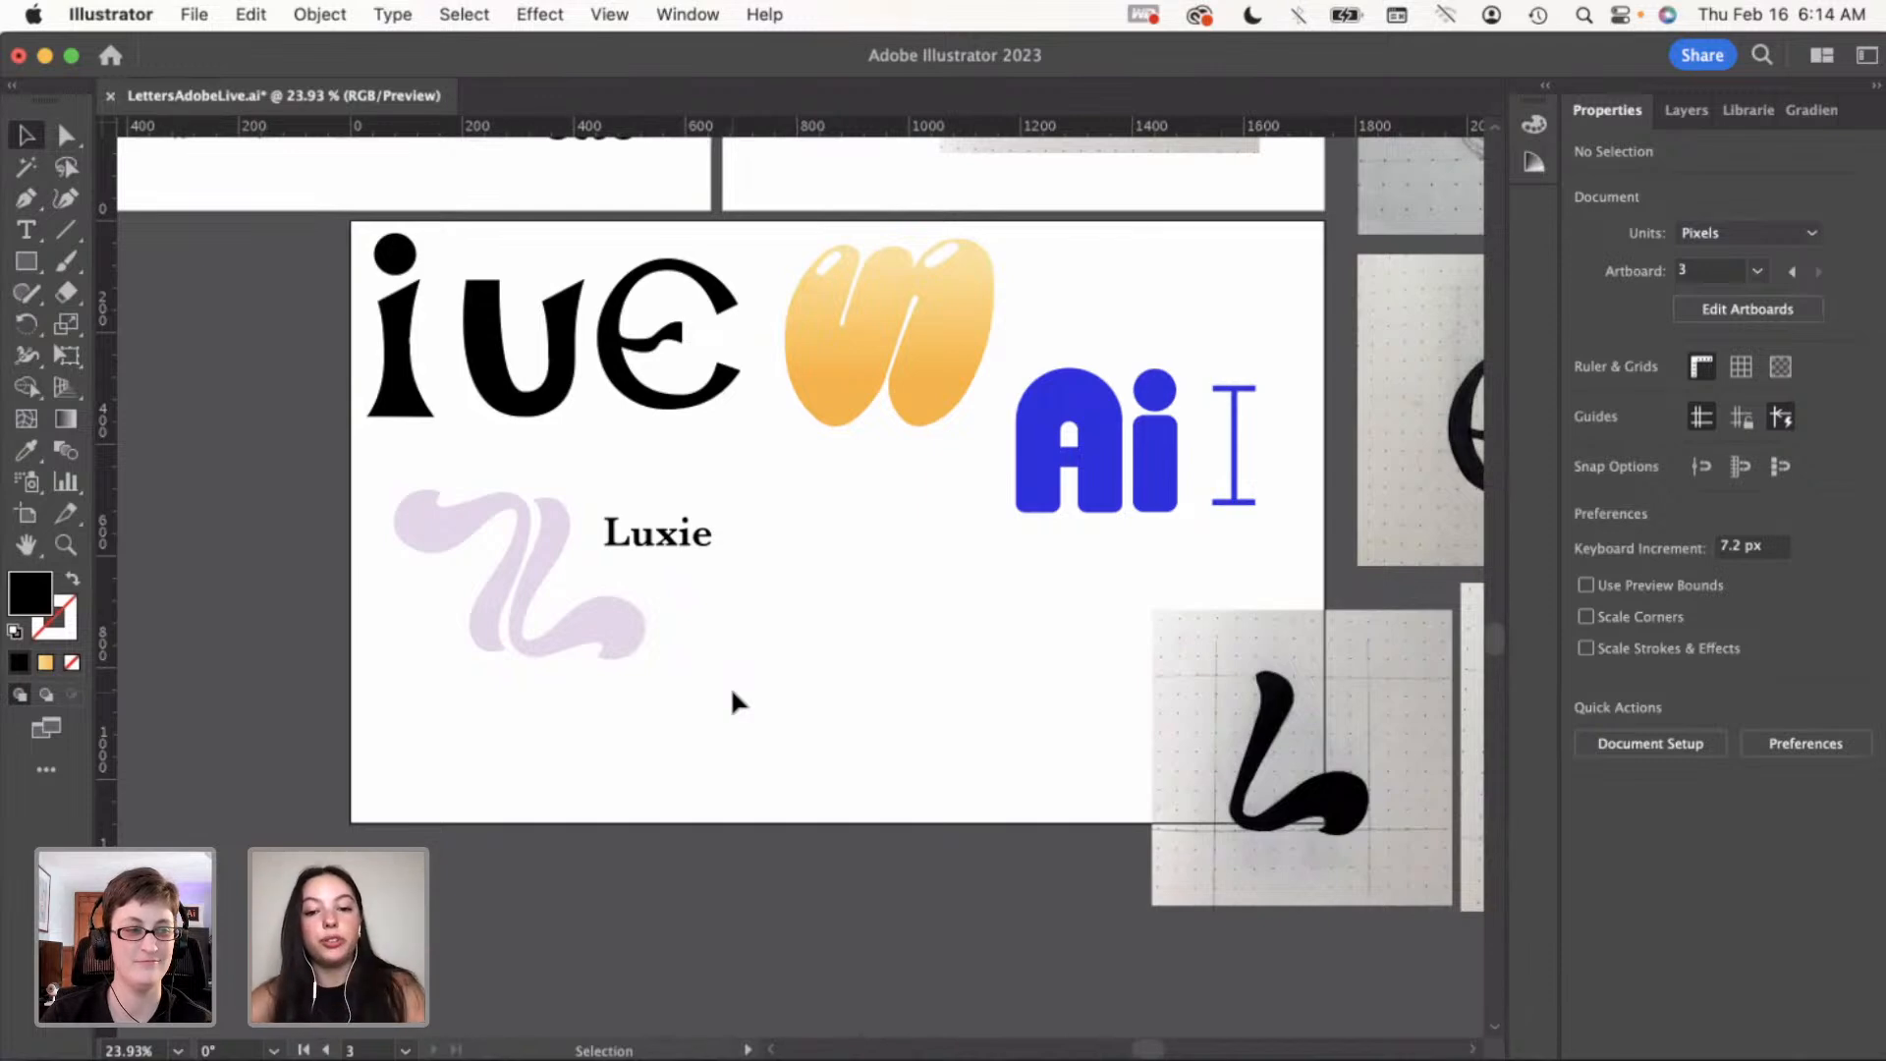
Move "Luxie" down and inward so it nests between the lilac L's stem and foot
{"action": "left_click_drag", "start_coordinate": [674, 551], "coordinate": [668, 578]}
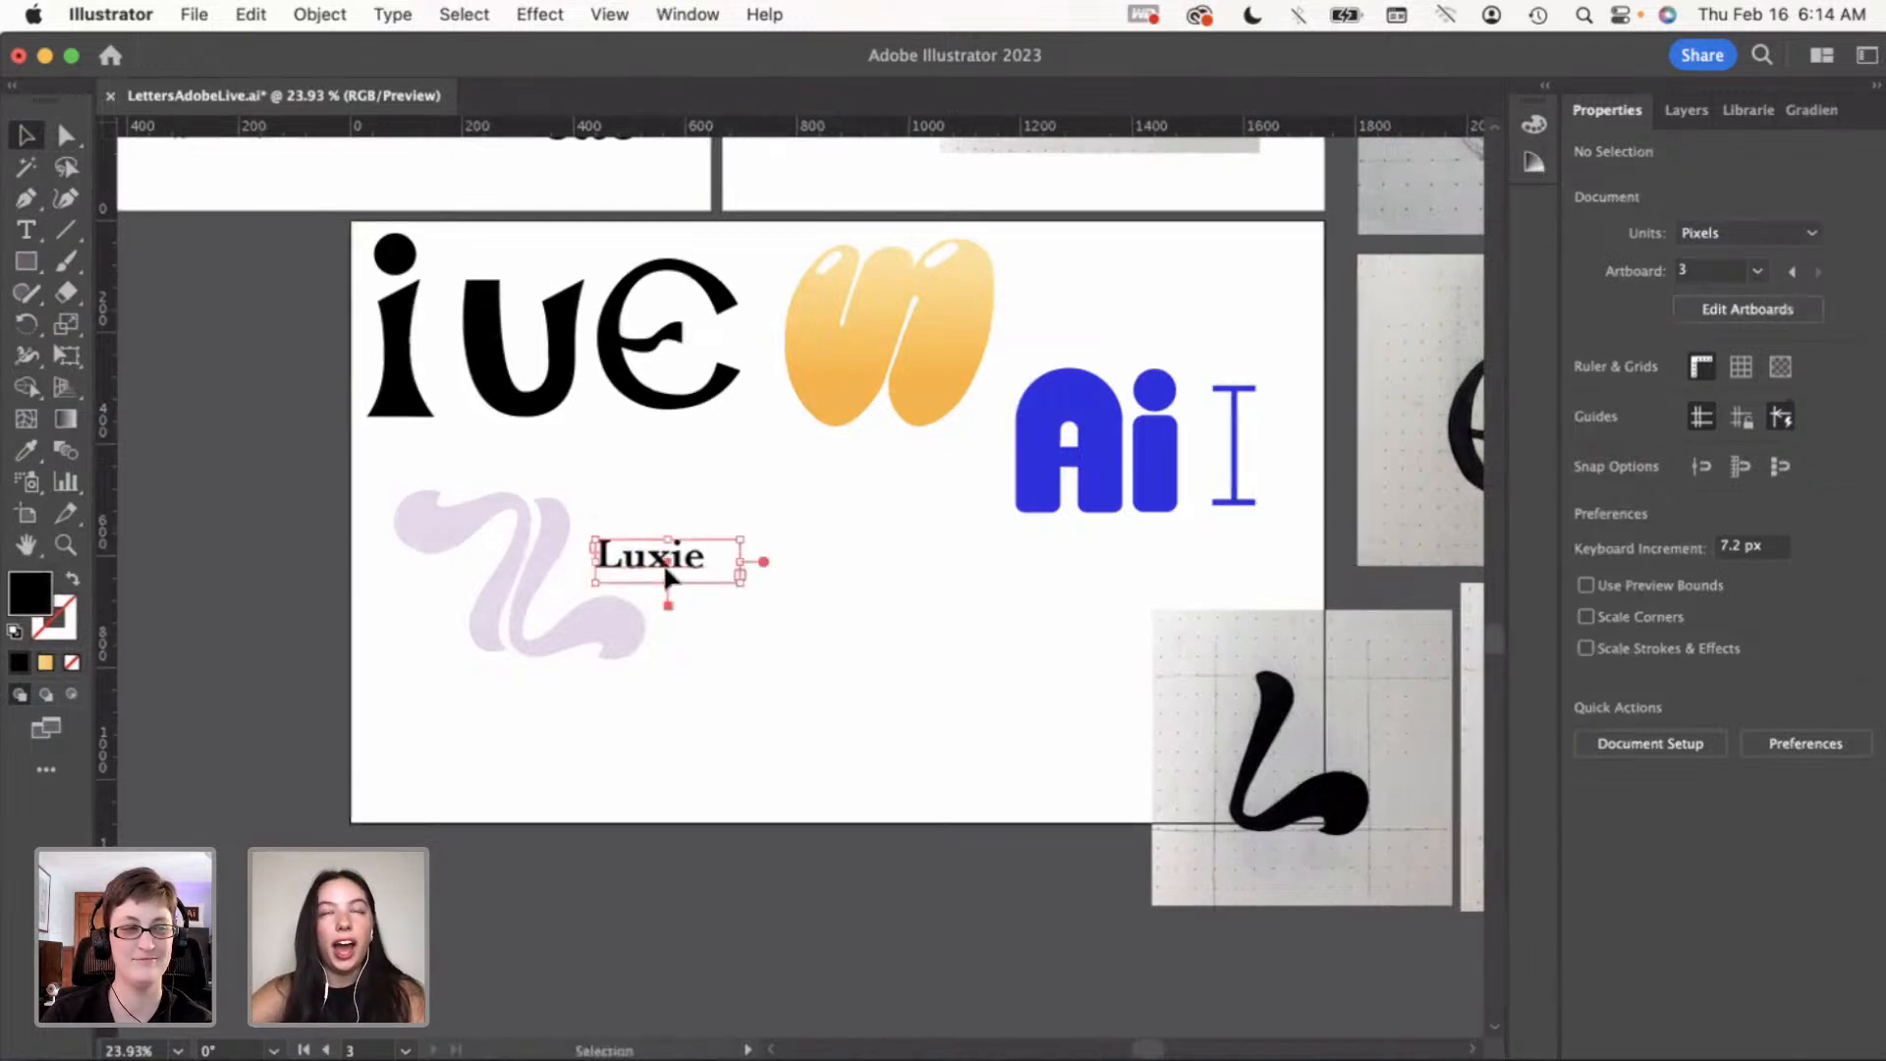
{"action": "left_click", "coordinate": [727, 650]}
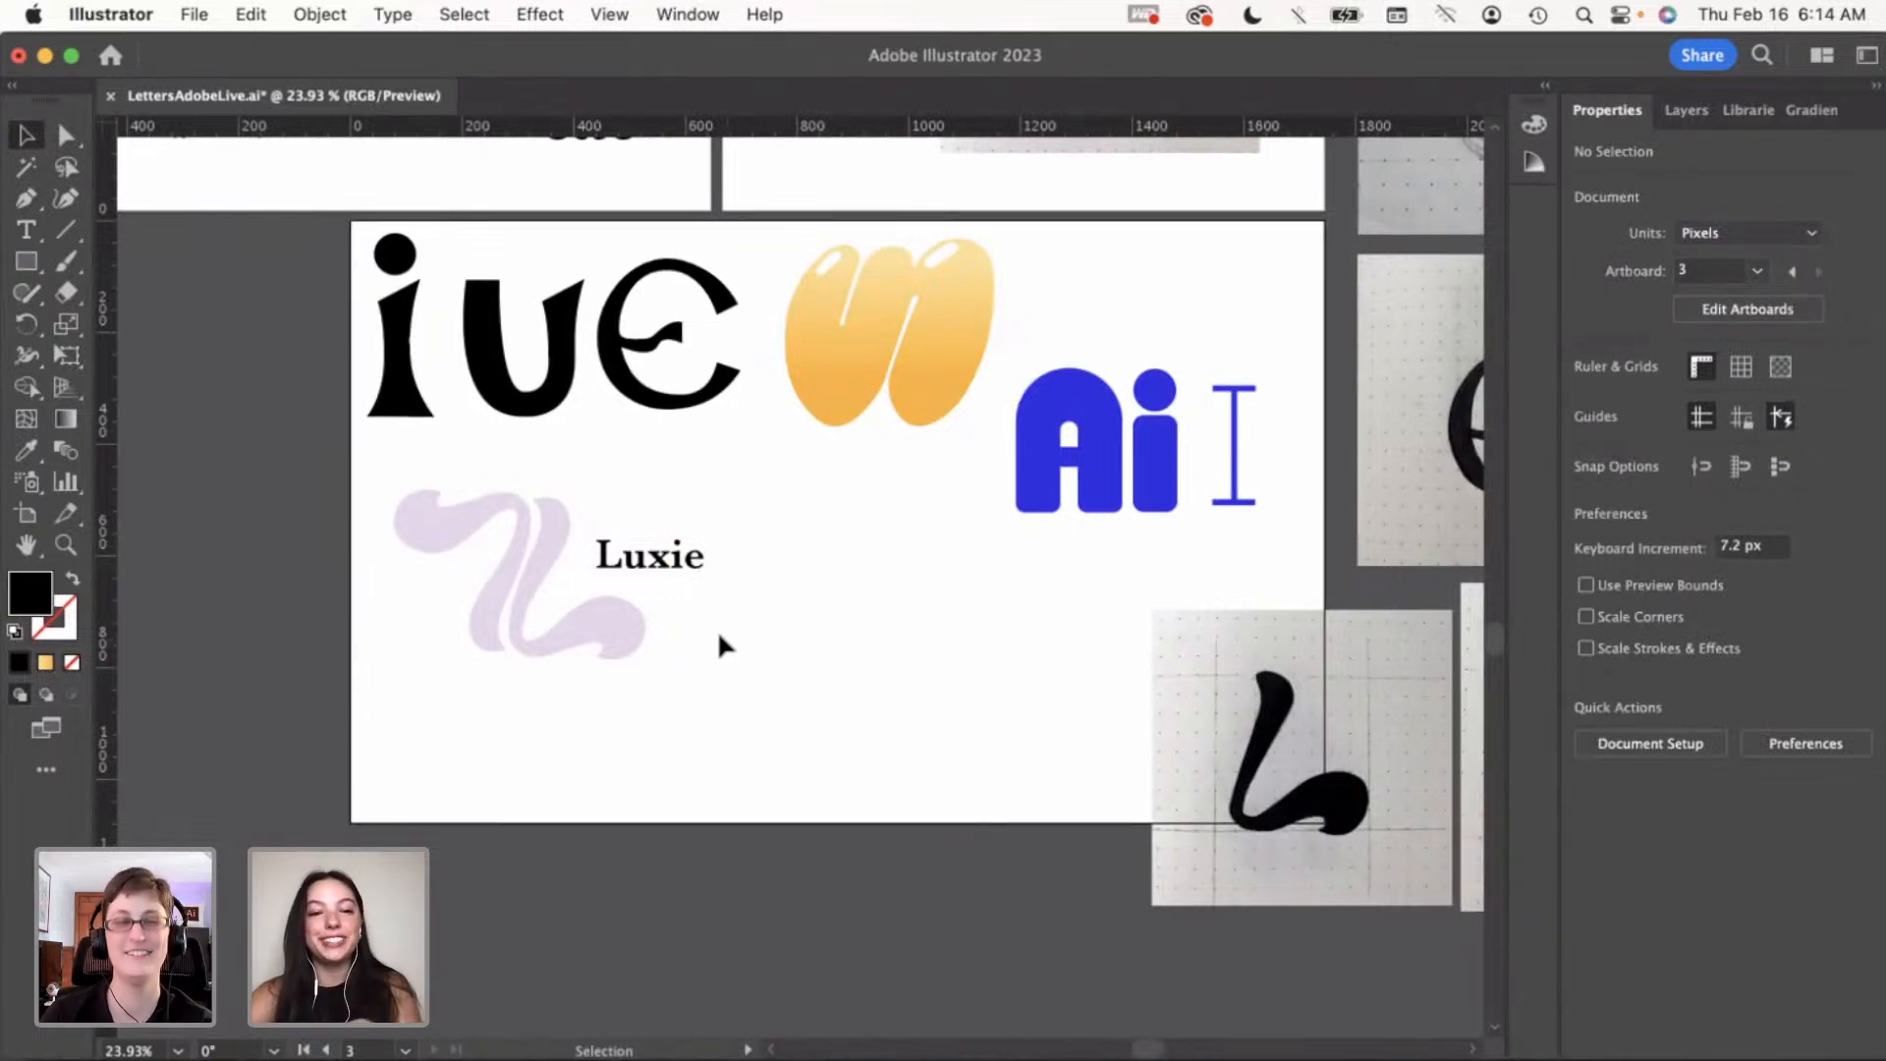
{"action": "mouse_move", "coordinate": [661, 564]}
{"action": "left_mouse_down"}
{"action": "mouse_move", "coordinate": [717, 622]}
{"action": "mouse_move", "coordinate": [629, 583]}
{"action": "mouse_move", "coordinate": [653, 569]}
{"action": "mouse_move", "coordinate": [638, 585]}
{"action": "left_mouse_up"}
{"action": "left_click", "coordinate": [731, 652]}
{"action": "left_click", "coordinate": [821, 717]}
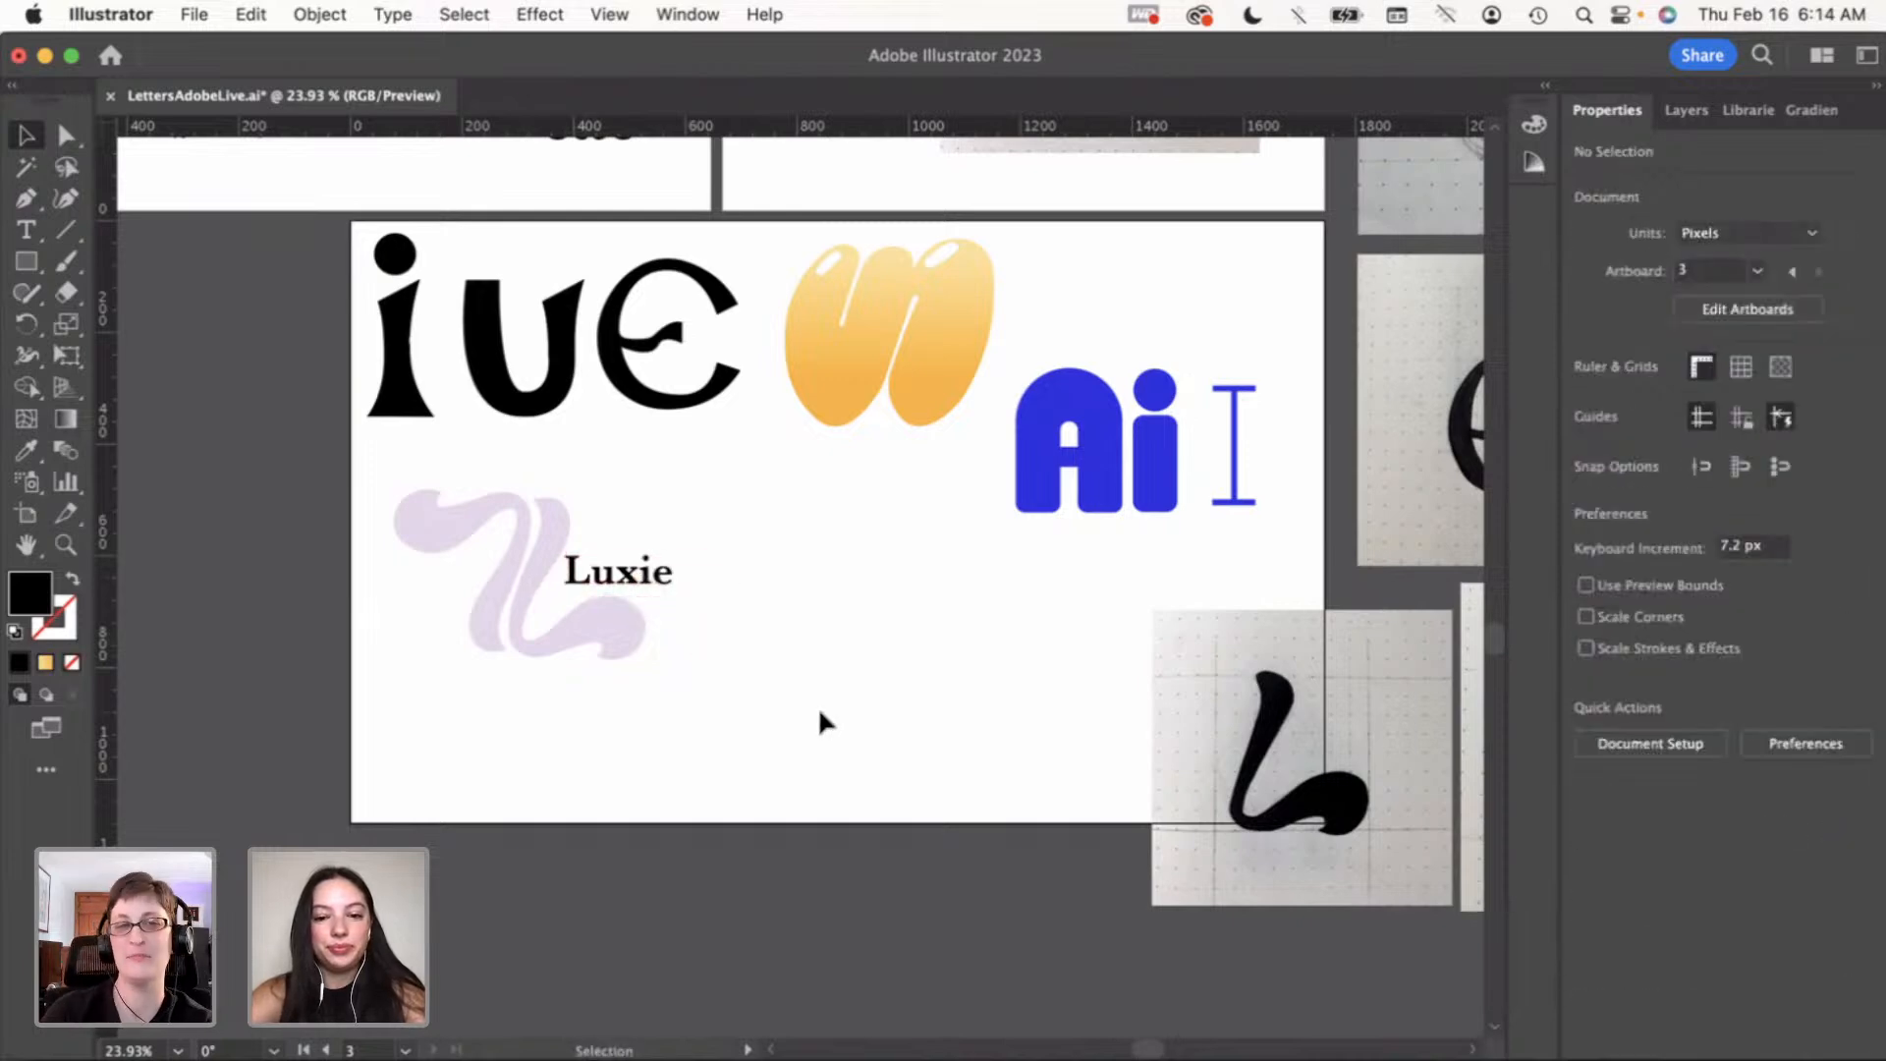
Move the sketch photos of the balloon w and the round e slightly upward beside the artboards
{"action": "scroll", "coordinate": [851, 578], "scroll_direction": "down", "scroll_amount": 2}
{"action": "scroll", "coordinate": [849, 578], "scroll_direction": "down", "scroll_amount": 1}
{"action": "scroll", "coordinate": [847, 580], "scroll_direction": "right", "scroll_amount": 5}
{"action": "scroll", "coordinate": [847, 580], "scroll_direction": "up", "scroll_amount": 2}
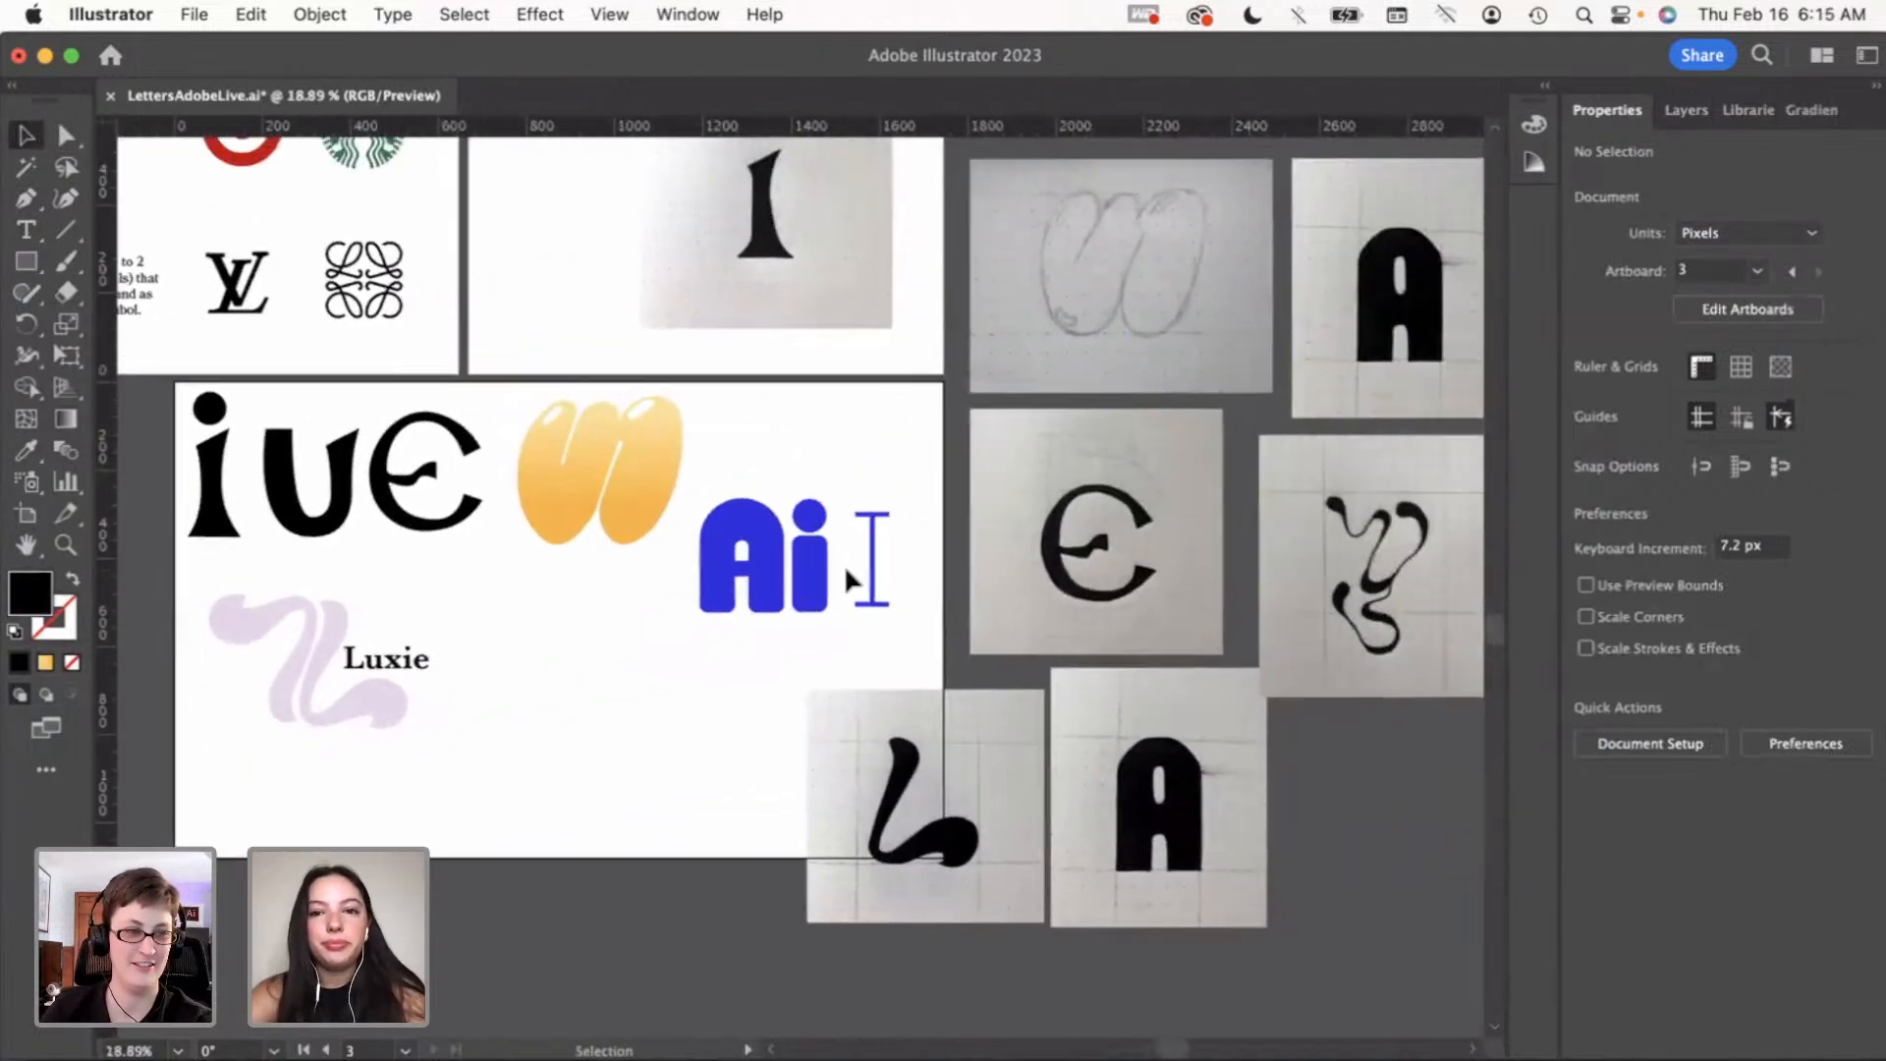
{"action": "scroll", "coordinate": [844, 564], "scroll_direction": "right", "scroll_amount": 4}
{"action": "scroll", "coordinate": [844, 564], "scroll_direction": "up", "scroll_amount": 1}
{"action": "mouse_move", "coordinate": [1031, 373]}
{"action": "left_mouse_down"}
{"action": "mouse_move", "coordinate": [988, 279]}
{"action": "mouse_move", "coordinate": [1013, 283]}
{"action": "left_mouse_up"}
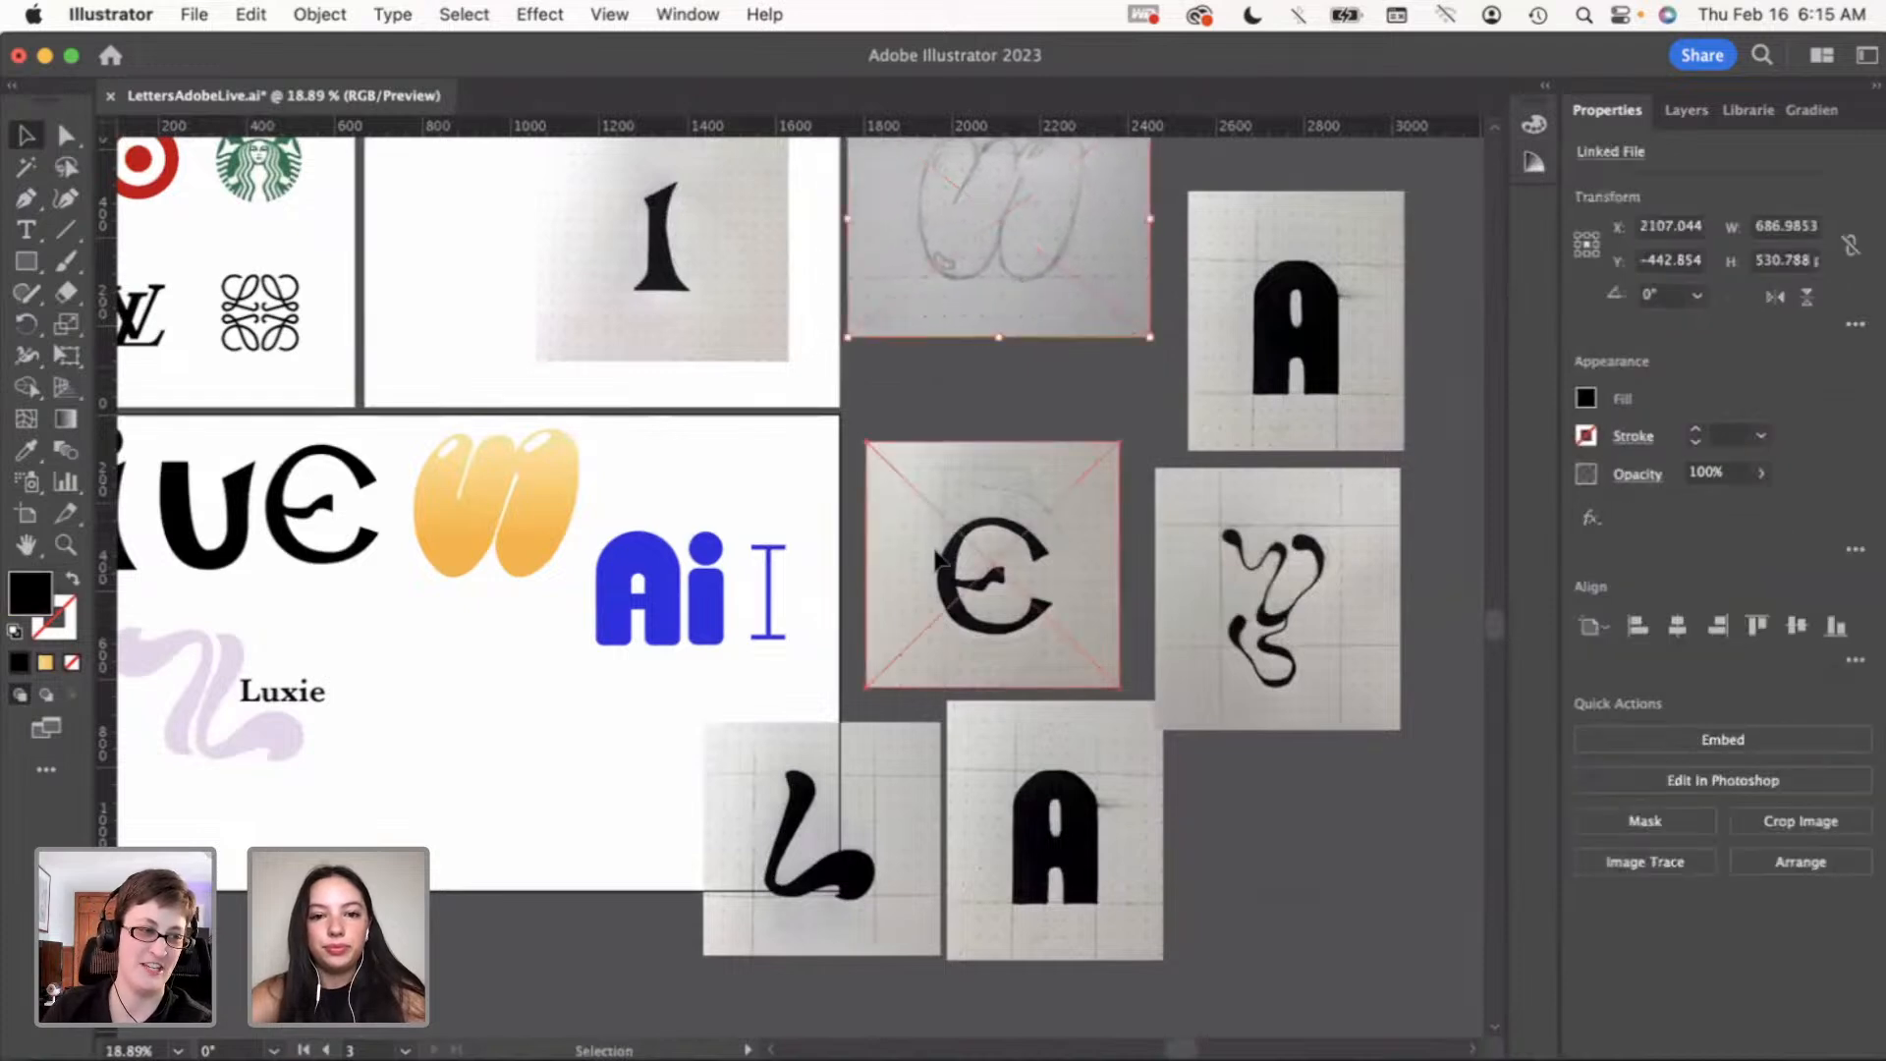
{"action": "left_click_drag", "start_coordinate": [936, 557], "coordinate": [941, 499]}
{"action": "left_click", "coordinate": [660, 501]}
Compare the glossy orange w on the letters artboard with the darker orange version on the artboard above it
{"action": "scroll", "coordinate": [666, 498], "scroll_direction": "left", "scroll_amount": 1}
{"action": "scroll", "coordinate": [668, 503], "scroll_direction": "left", "scroll_amount": 4}
{"action": "scroll", "coordinate": [668, 503], "scroll_direction": "down", "scroll_amount": 1}
{"action": "scroll", "coordinate": [668, 503], "scroll_direction": "up", "scroll_amount": 2}
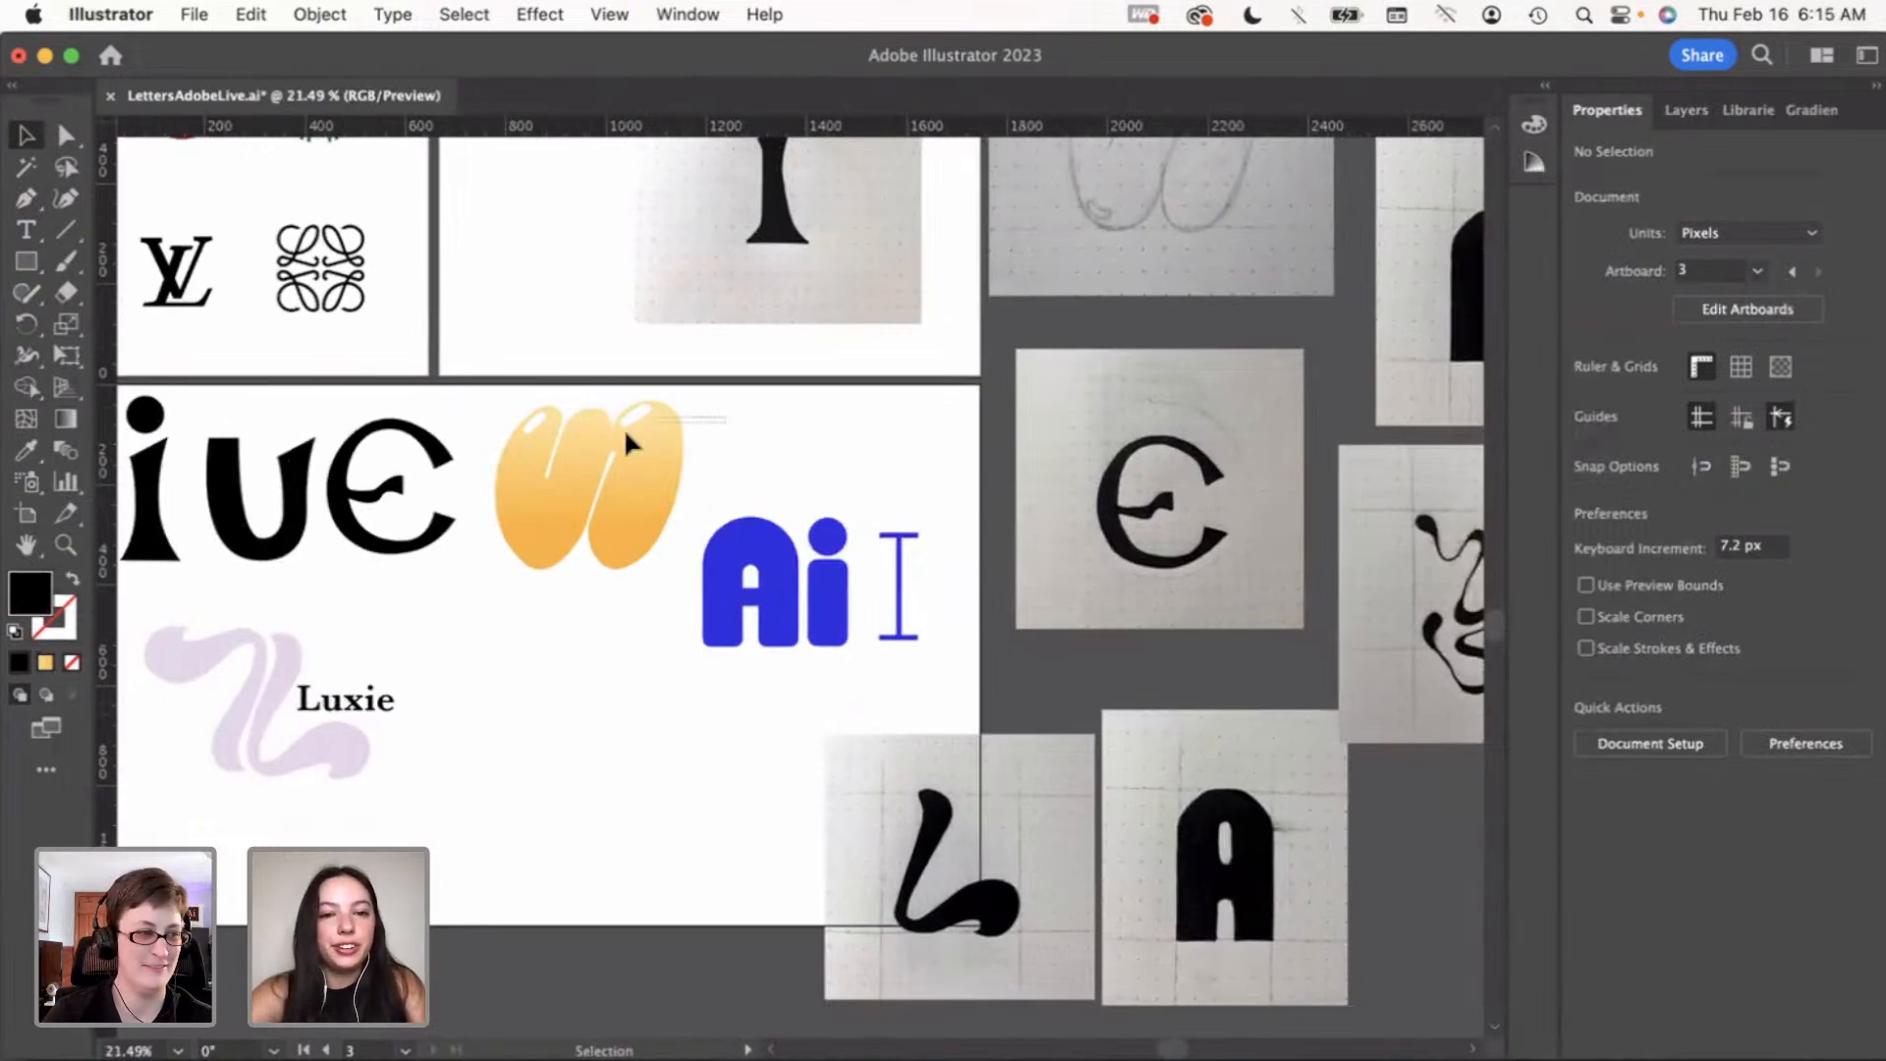
{"action": "left_click", "coordinate": [521, 485]}
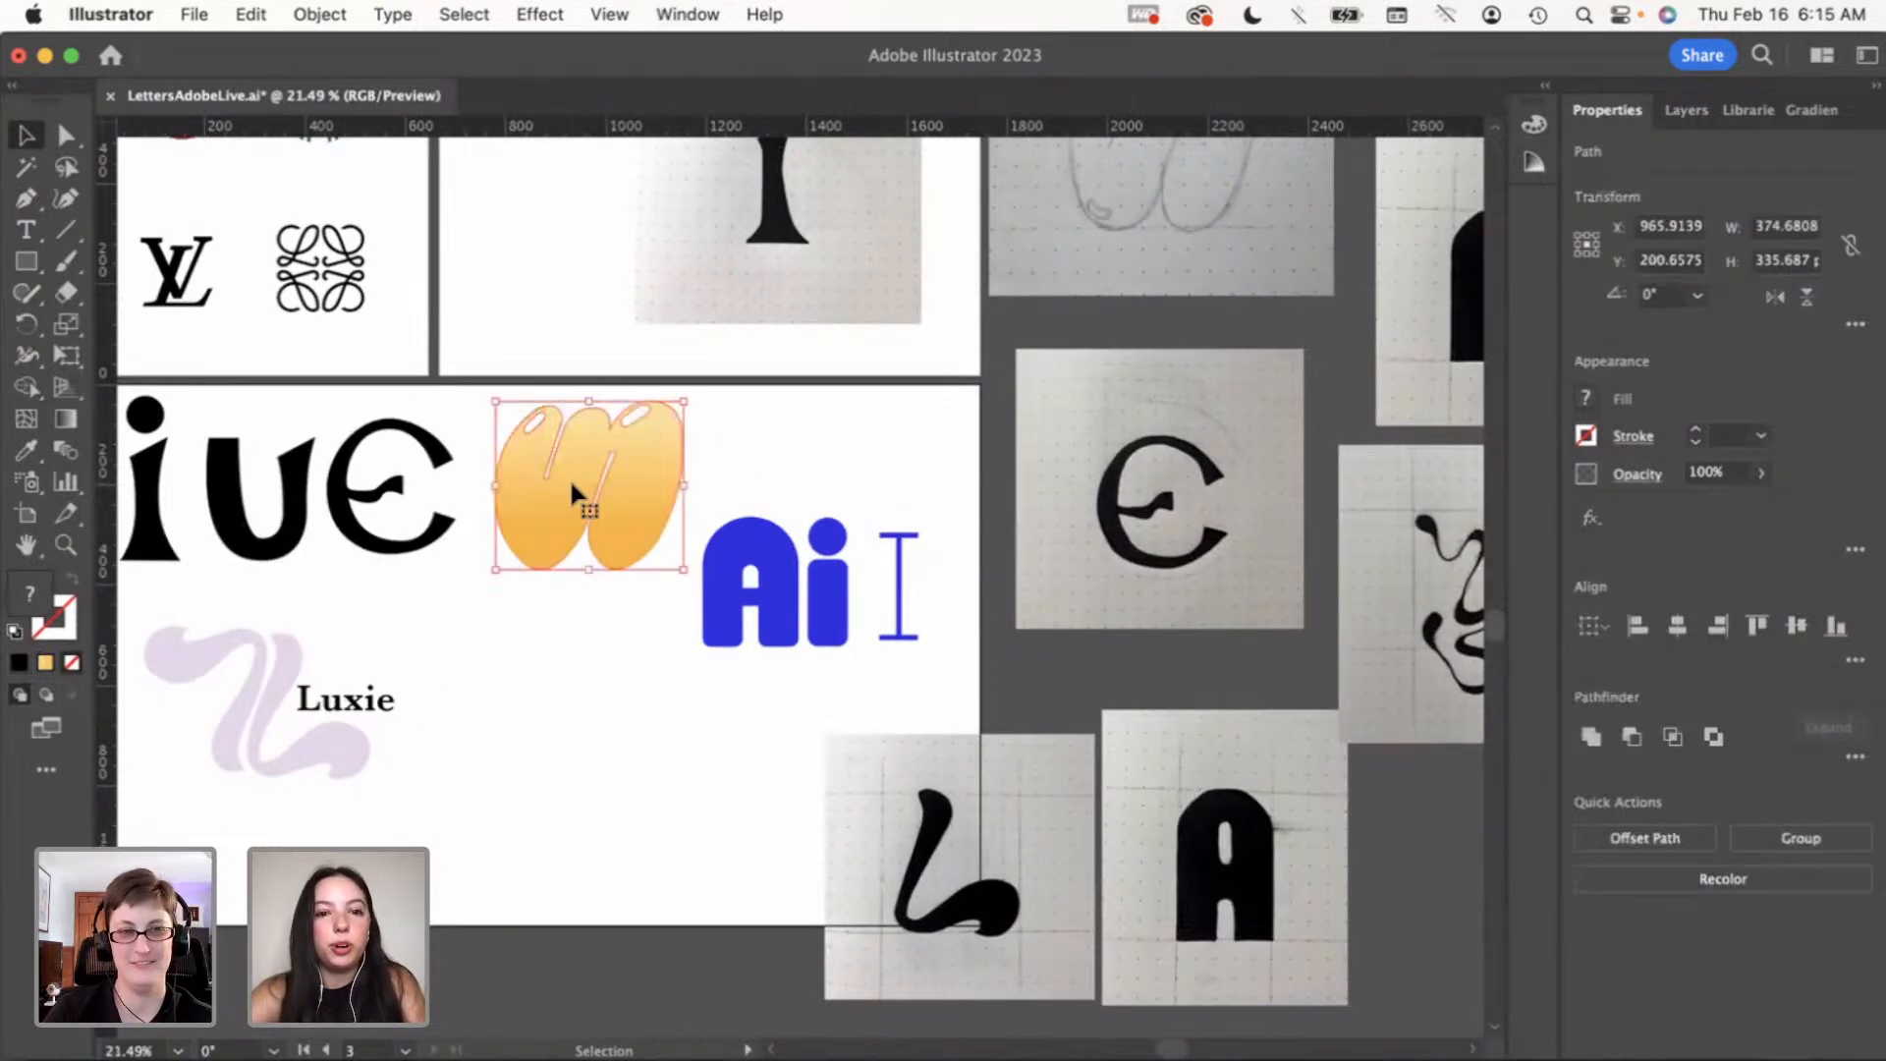
{"action": "scroll", "coordinate": [572, 491], "scroll_direction": "up", "scroll_amount": 5}
{"action": "left_click", "coordinate": [768, 179]}
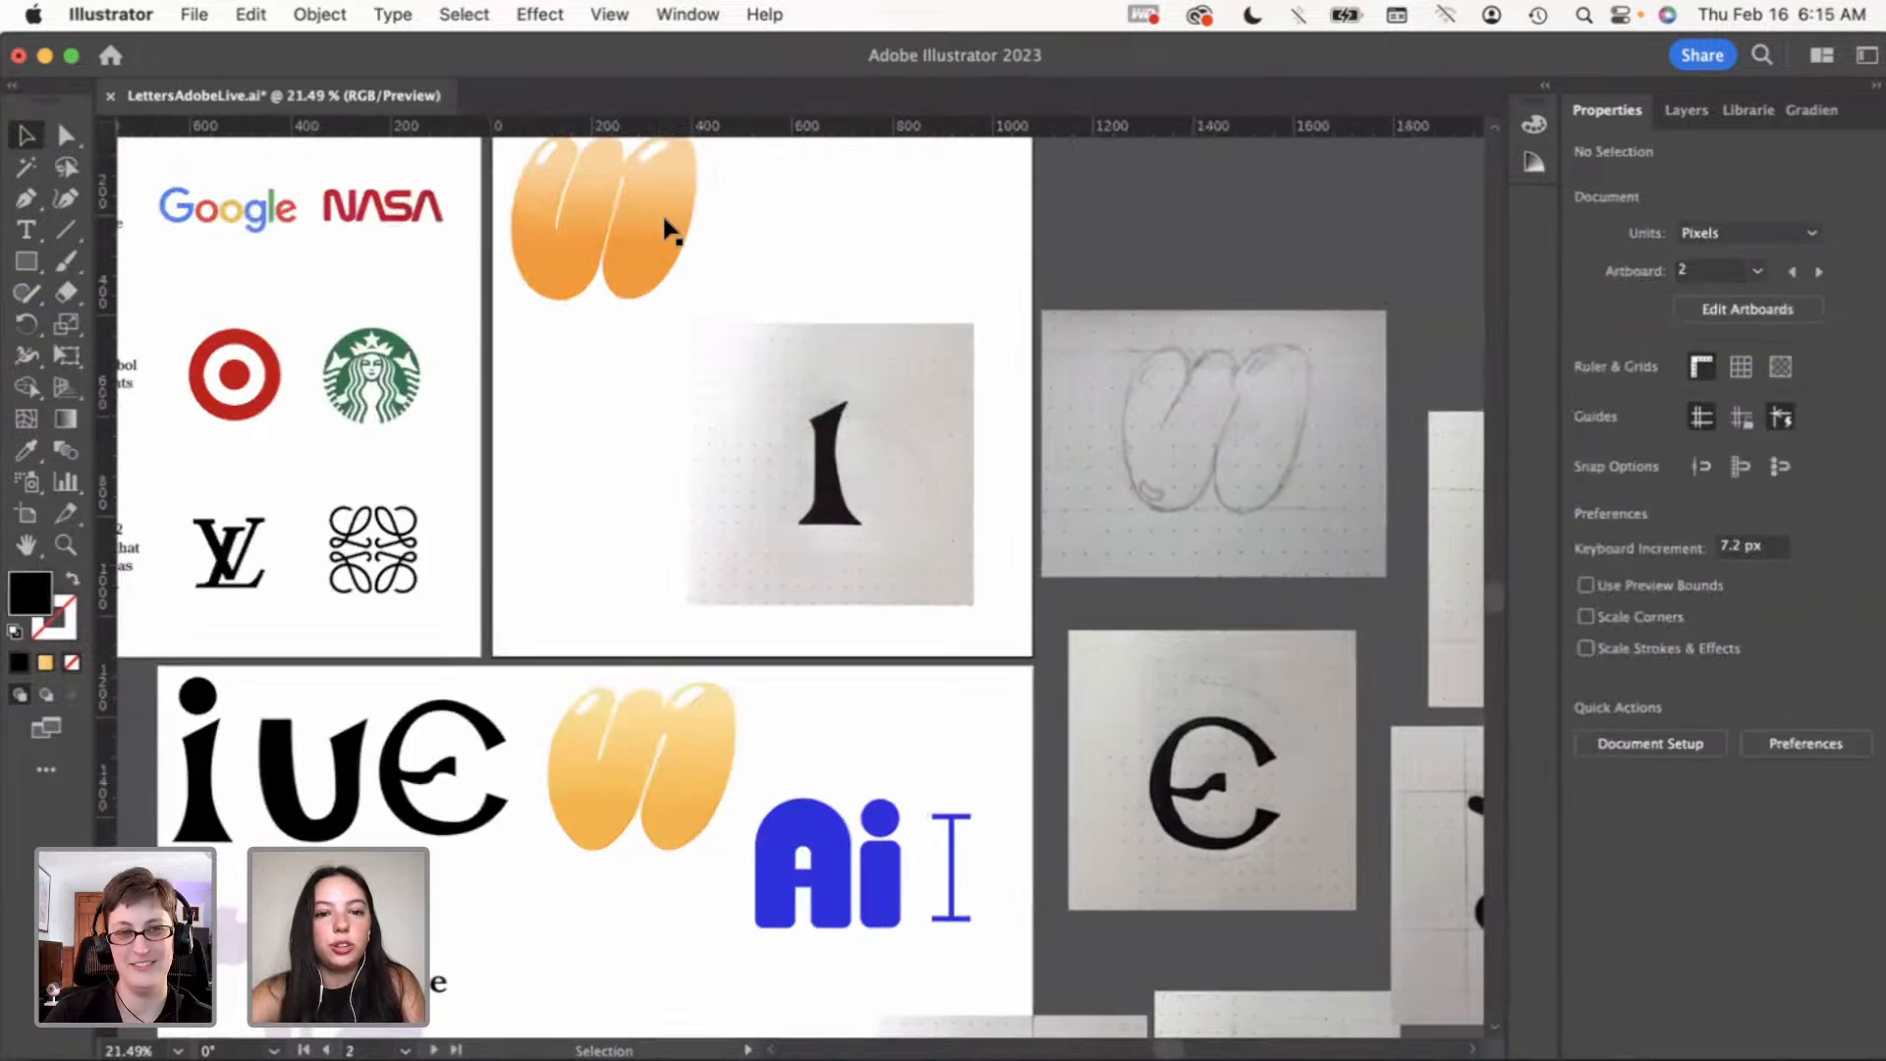
{"action": "left_click_drag", "start_coordinate": [737, 159], "coordinate": [814, 246]}
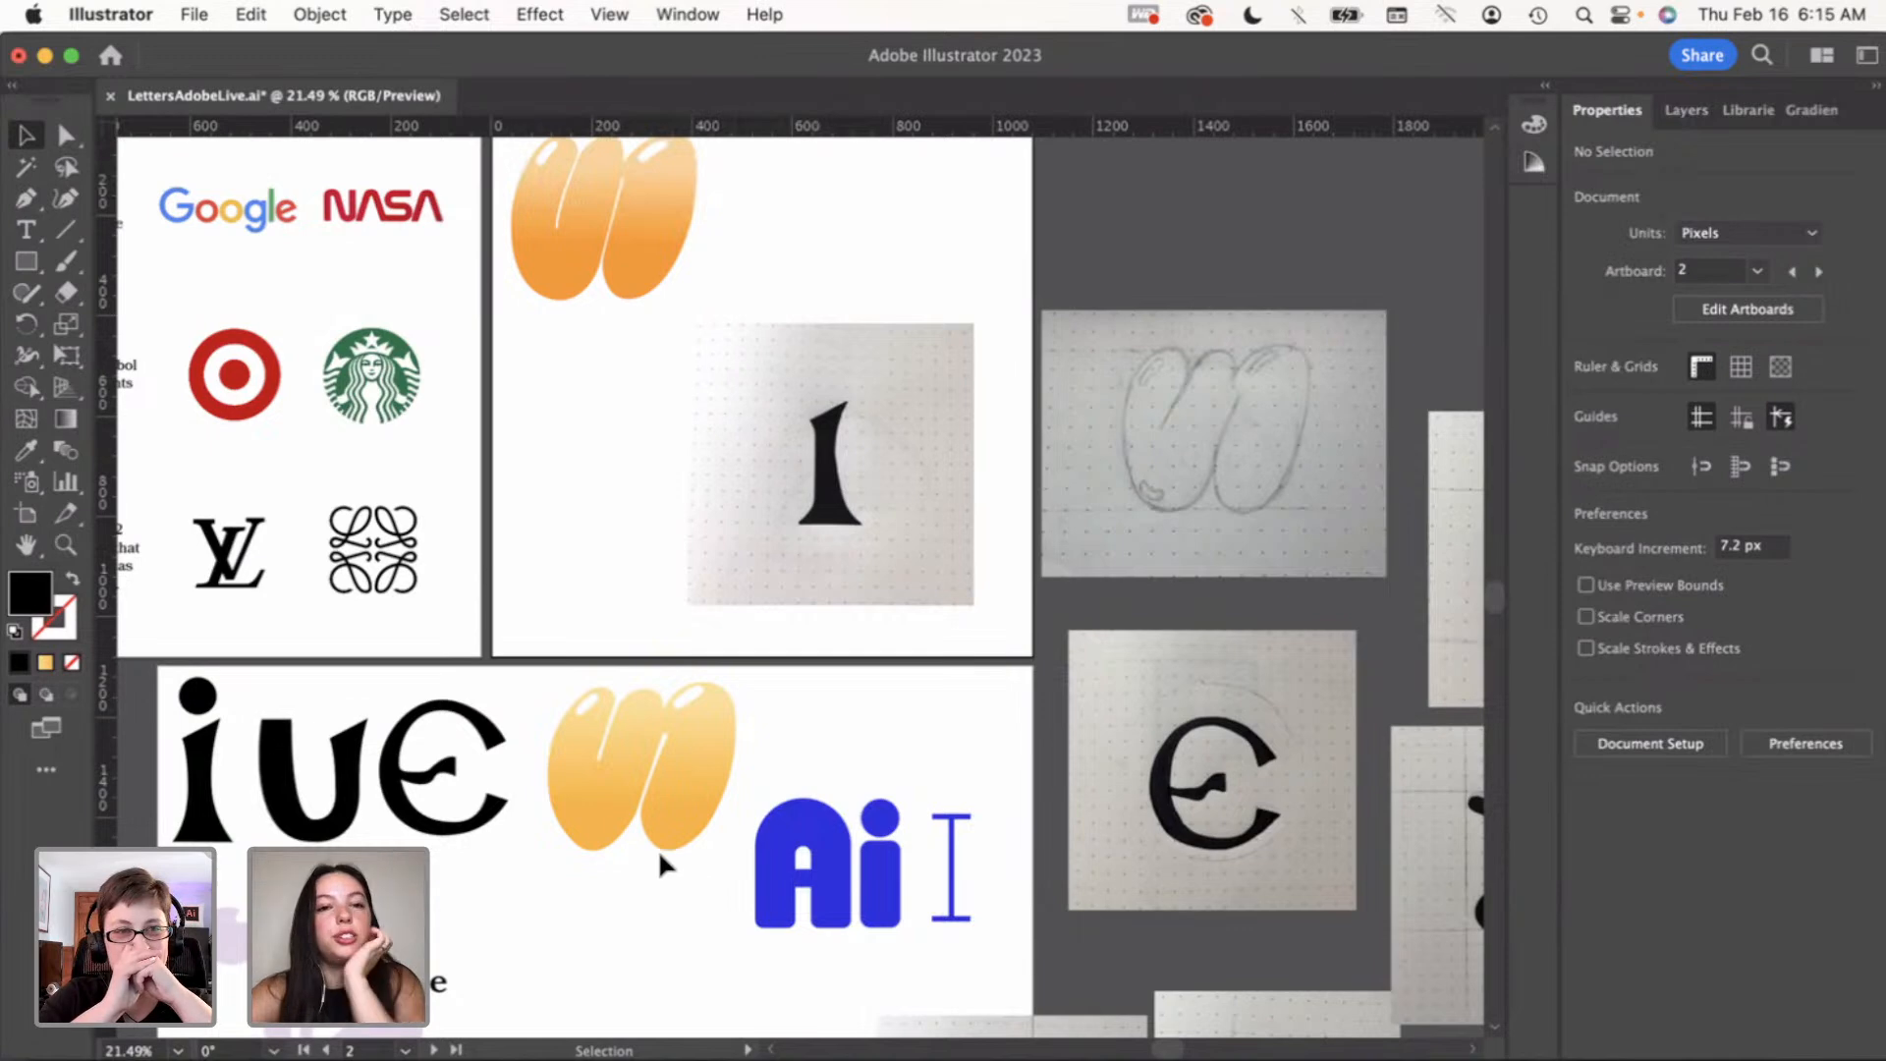
{"action": "scroll", "coordinate": [657, 854], "scroll_direction": "up", "scroll_amount": 1}
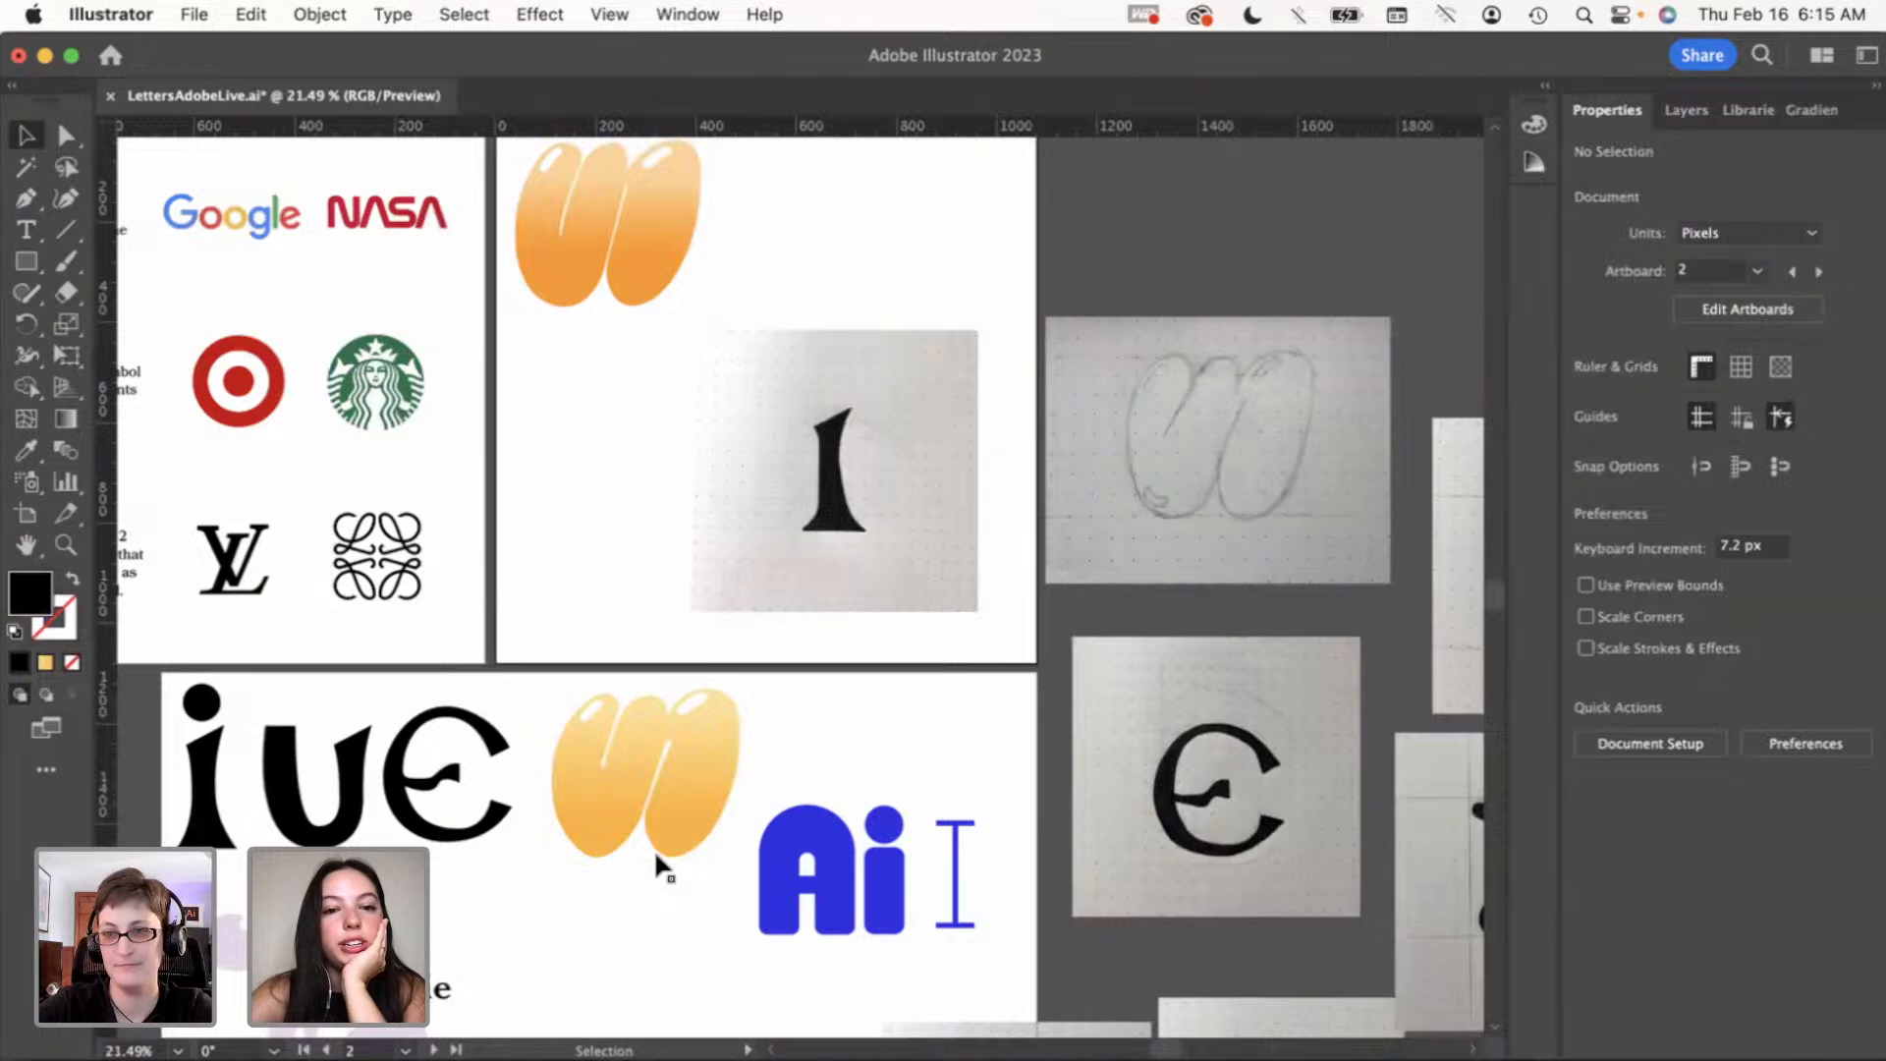
{"action": "scroll", "coordinate": [654, 848], "scroll_direction": "down", "scroll_amount": 8}
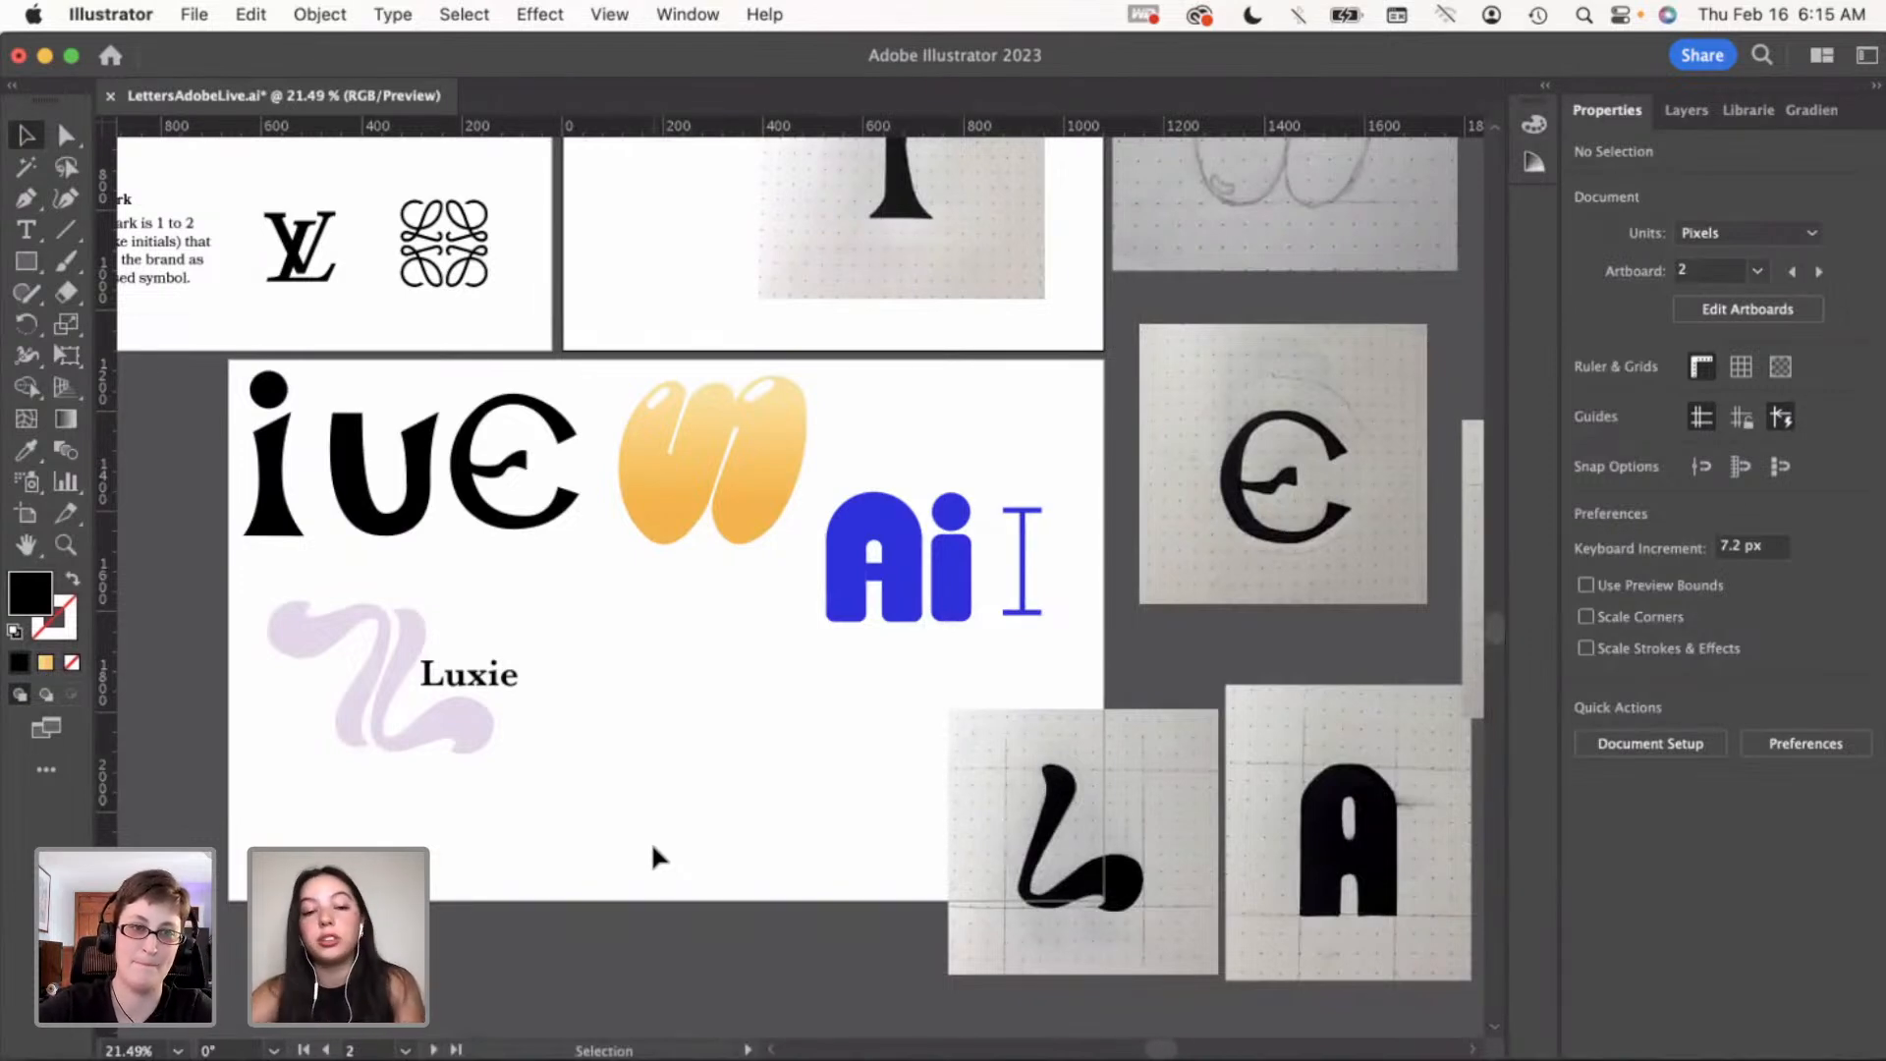
{"action": "left_click", "coordinate": [653, 846]}
{"action": "scroll", "coordinate": [652, 845], "scroll_direction": "down", "scroll_amount": 1}
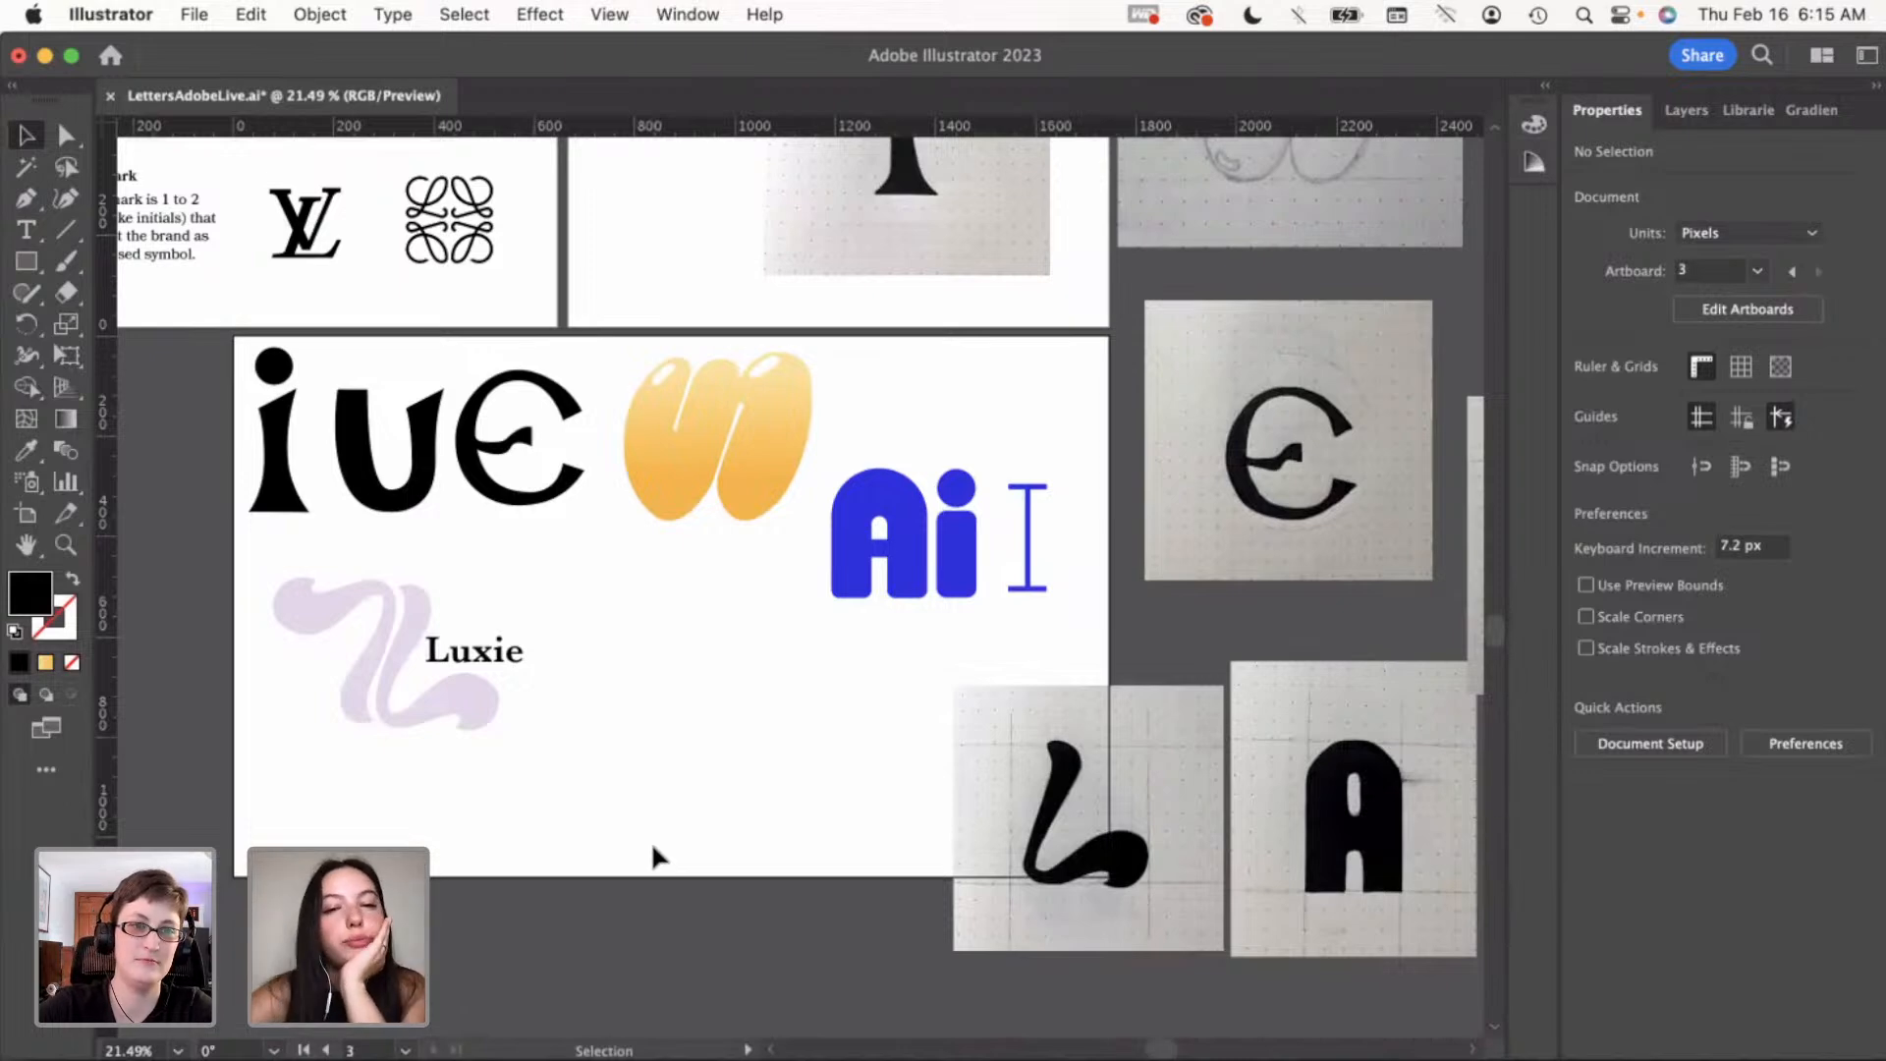
{"action": "scroll", "coordinate": [609, 786], "scroll_direction": "right", "scroll_amount": 2}
{"action": "scroll", "coordinate": [609, 786], "scroll_direction": "down", "scroll_amount": 1}
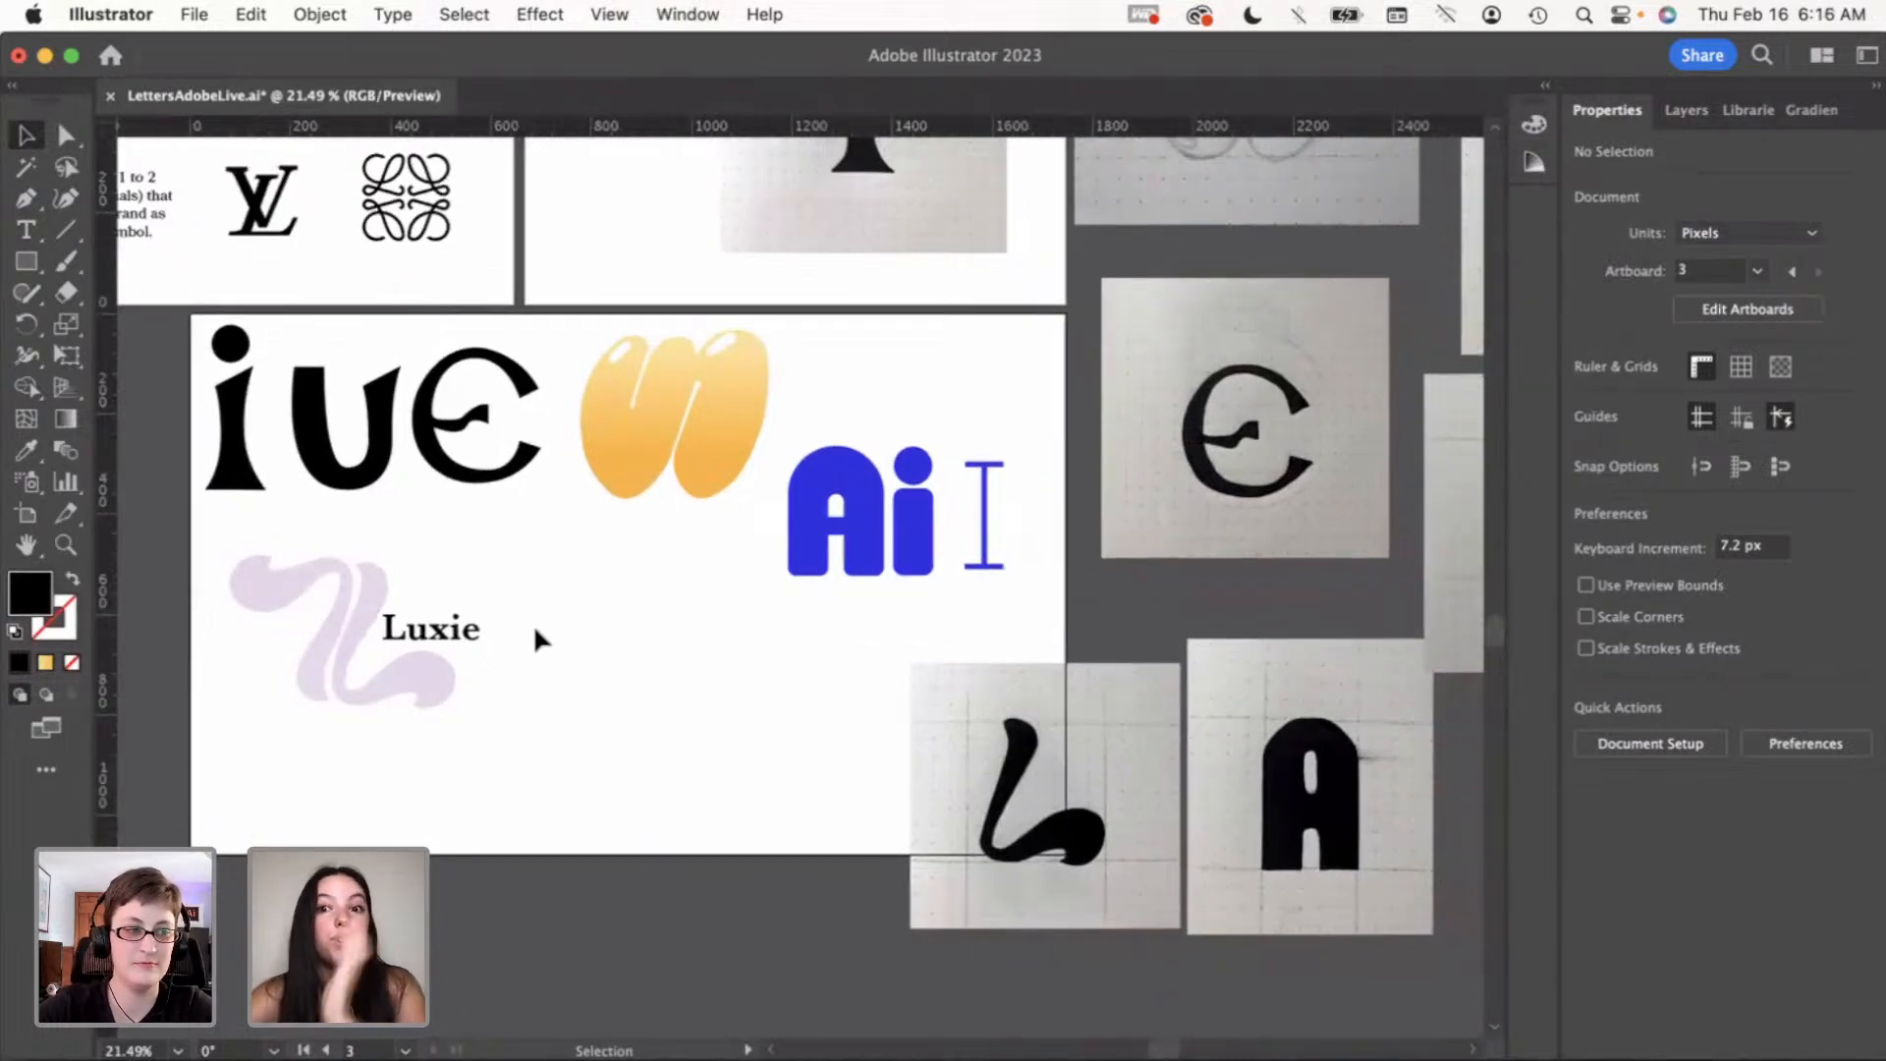
Delete the left lilac curve and move the remaining lilac L toward the artboard's left edge
{"action": "left_click", "coordinate": [315, 578]}
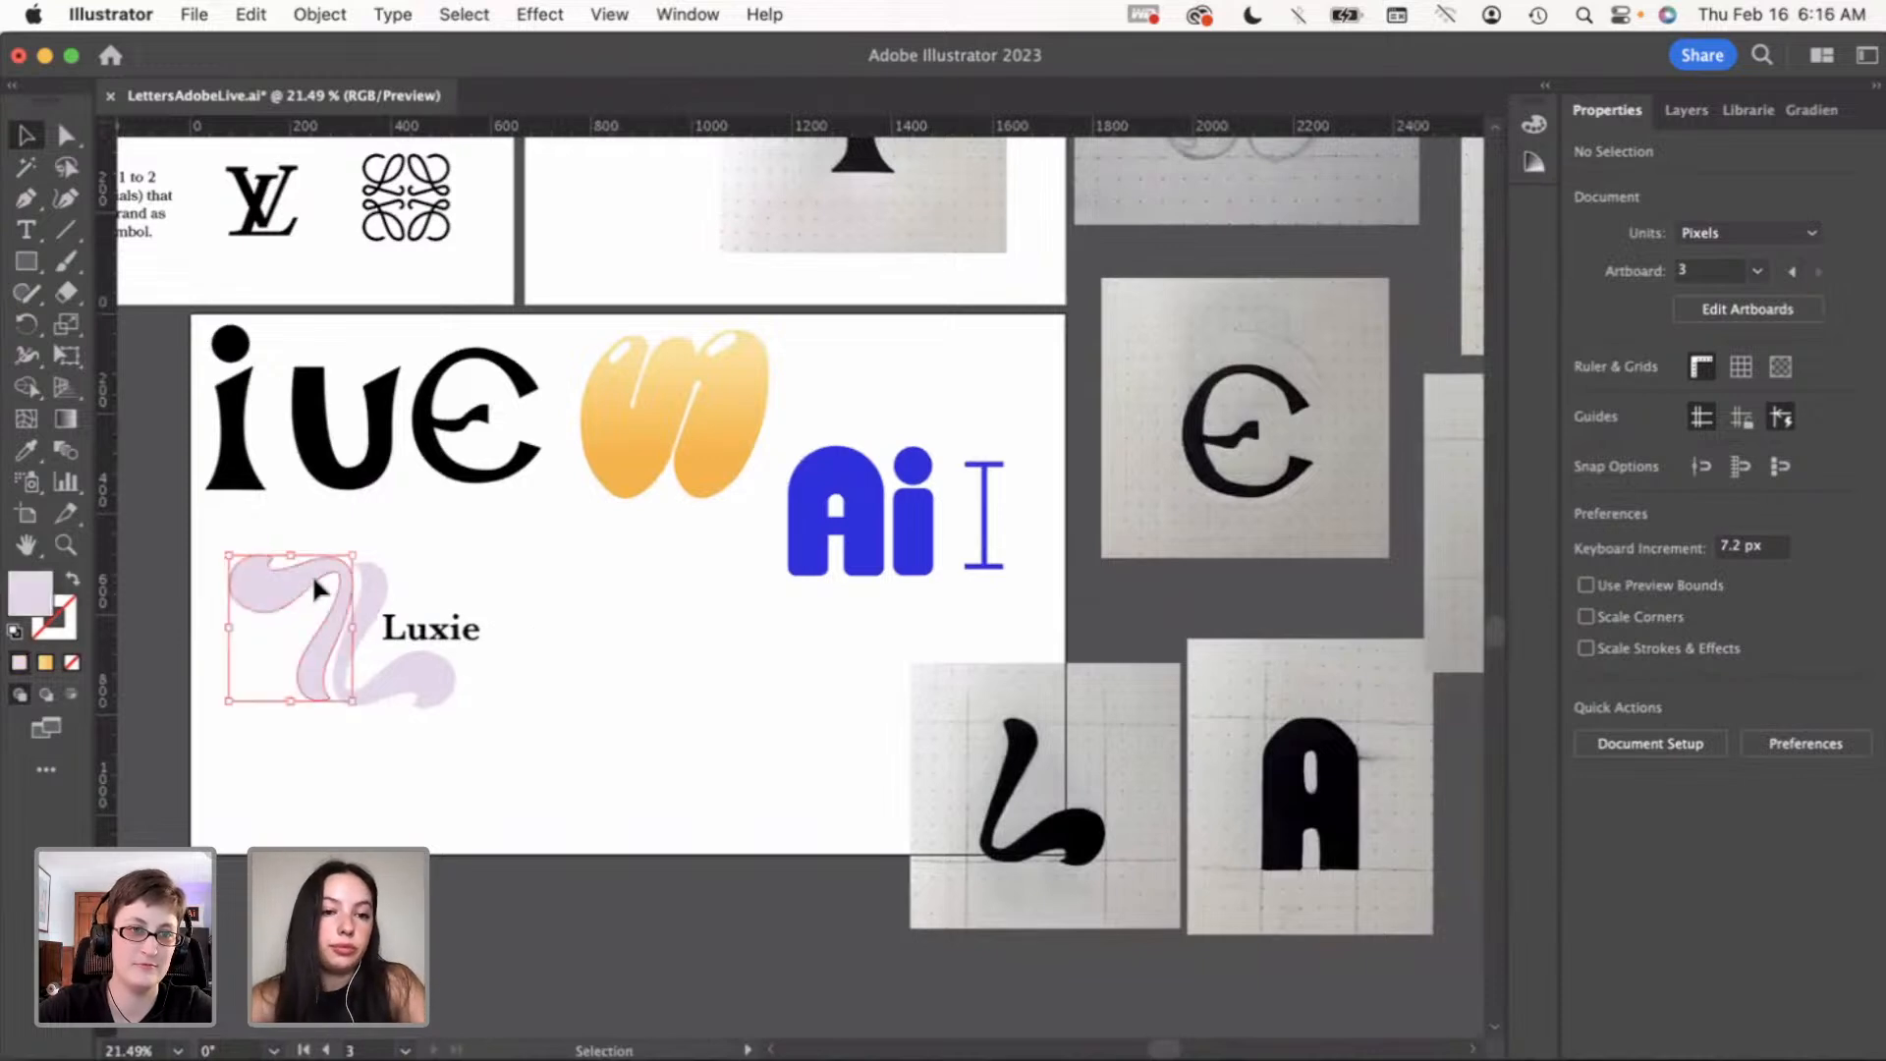
{"action": "key", "text": "Delete"}
{"action": "left_click_drag", "start_coordinate": [297, 555], "coordinate": [558, 727]}
{"action": "left_click_drag", "start_coordinate": [431, 676], "coordinate": [314, 692]}
Try "Luxie" beneath the lilac L, and place it to the upper right of the L's stem instead
{"action": "left_click", "coordinate": [438, 638]}
{"action": "left_click", "coordinate": [345, 716]}
{"action": "scroll", "coordinate": [350, 718], "scroll_direction": "left", "scroll_amount": 2}
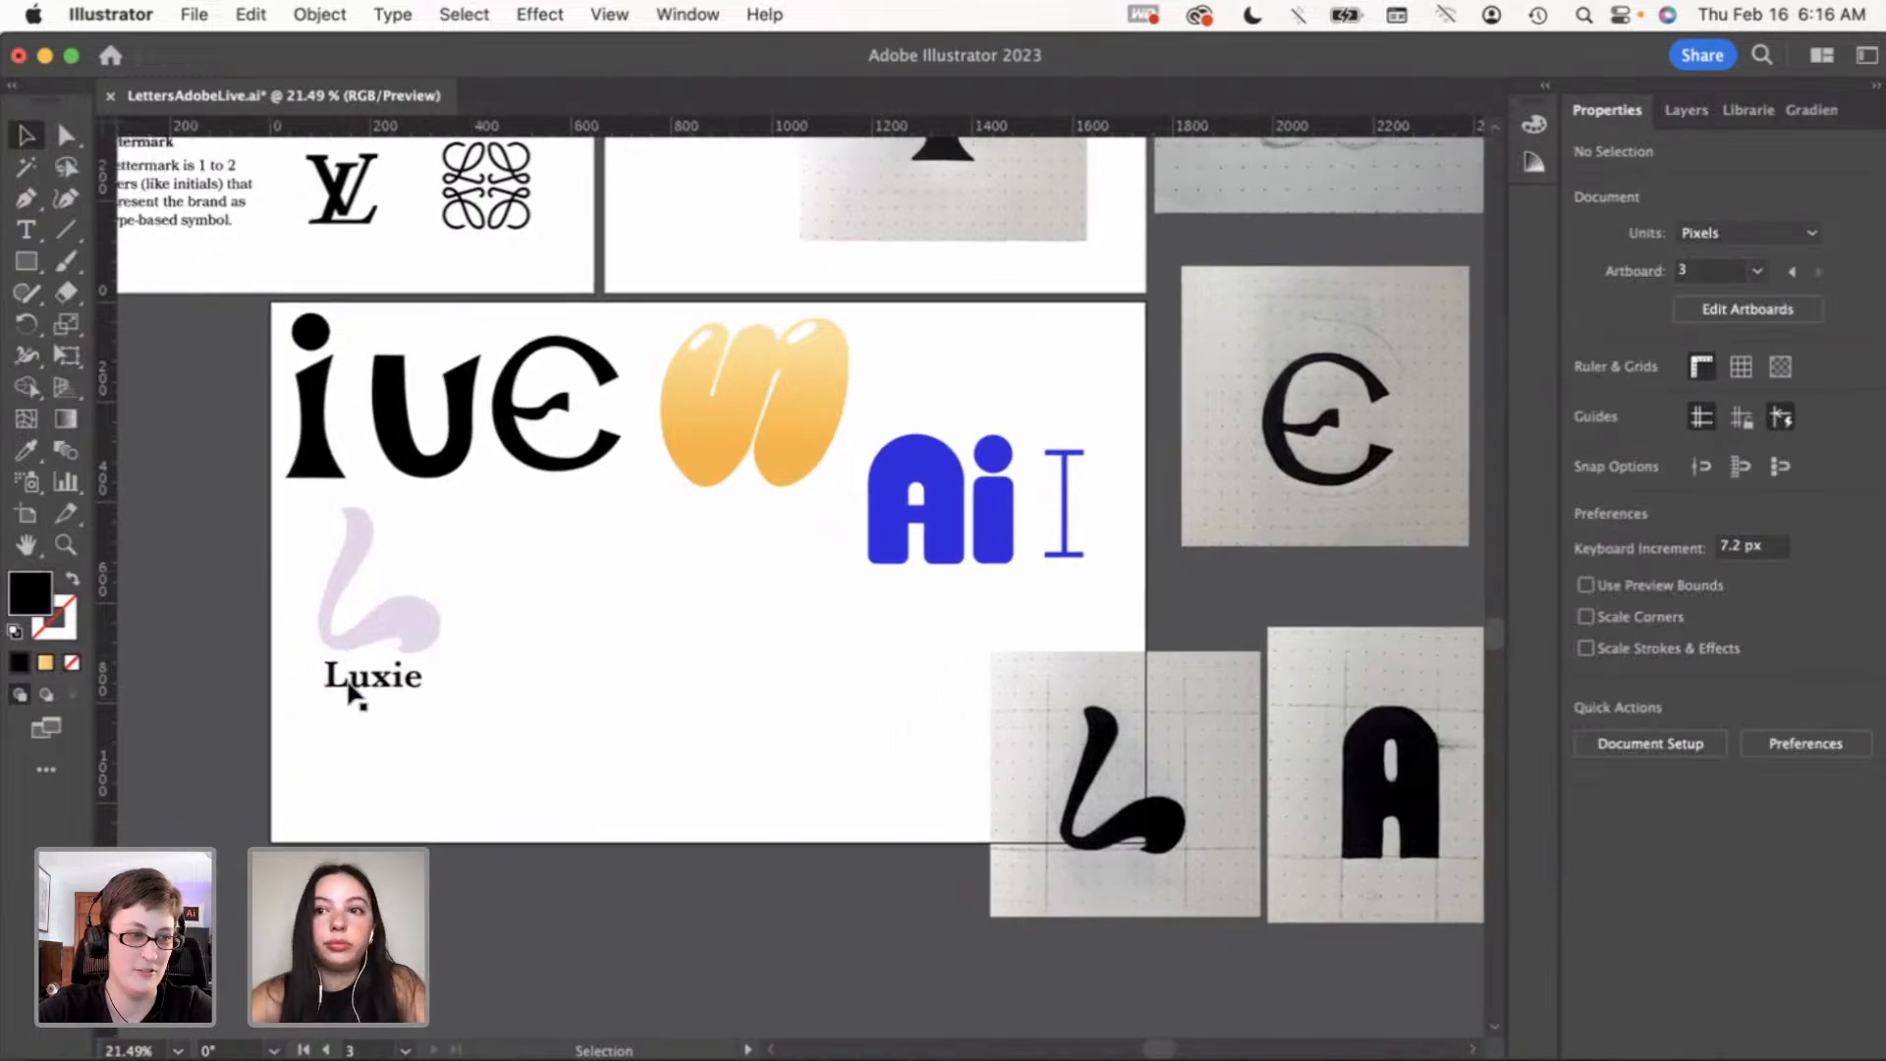
{"action": "scroll", "coordinate": [344, 668], "scroll_direction": "up", "scroll_amount": 5}
{"action": "left_click", "coordinate": [370, 688]}
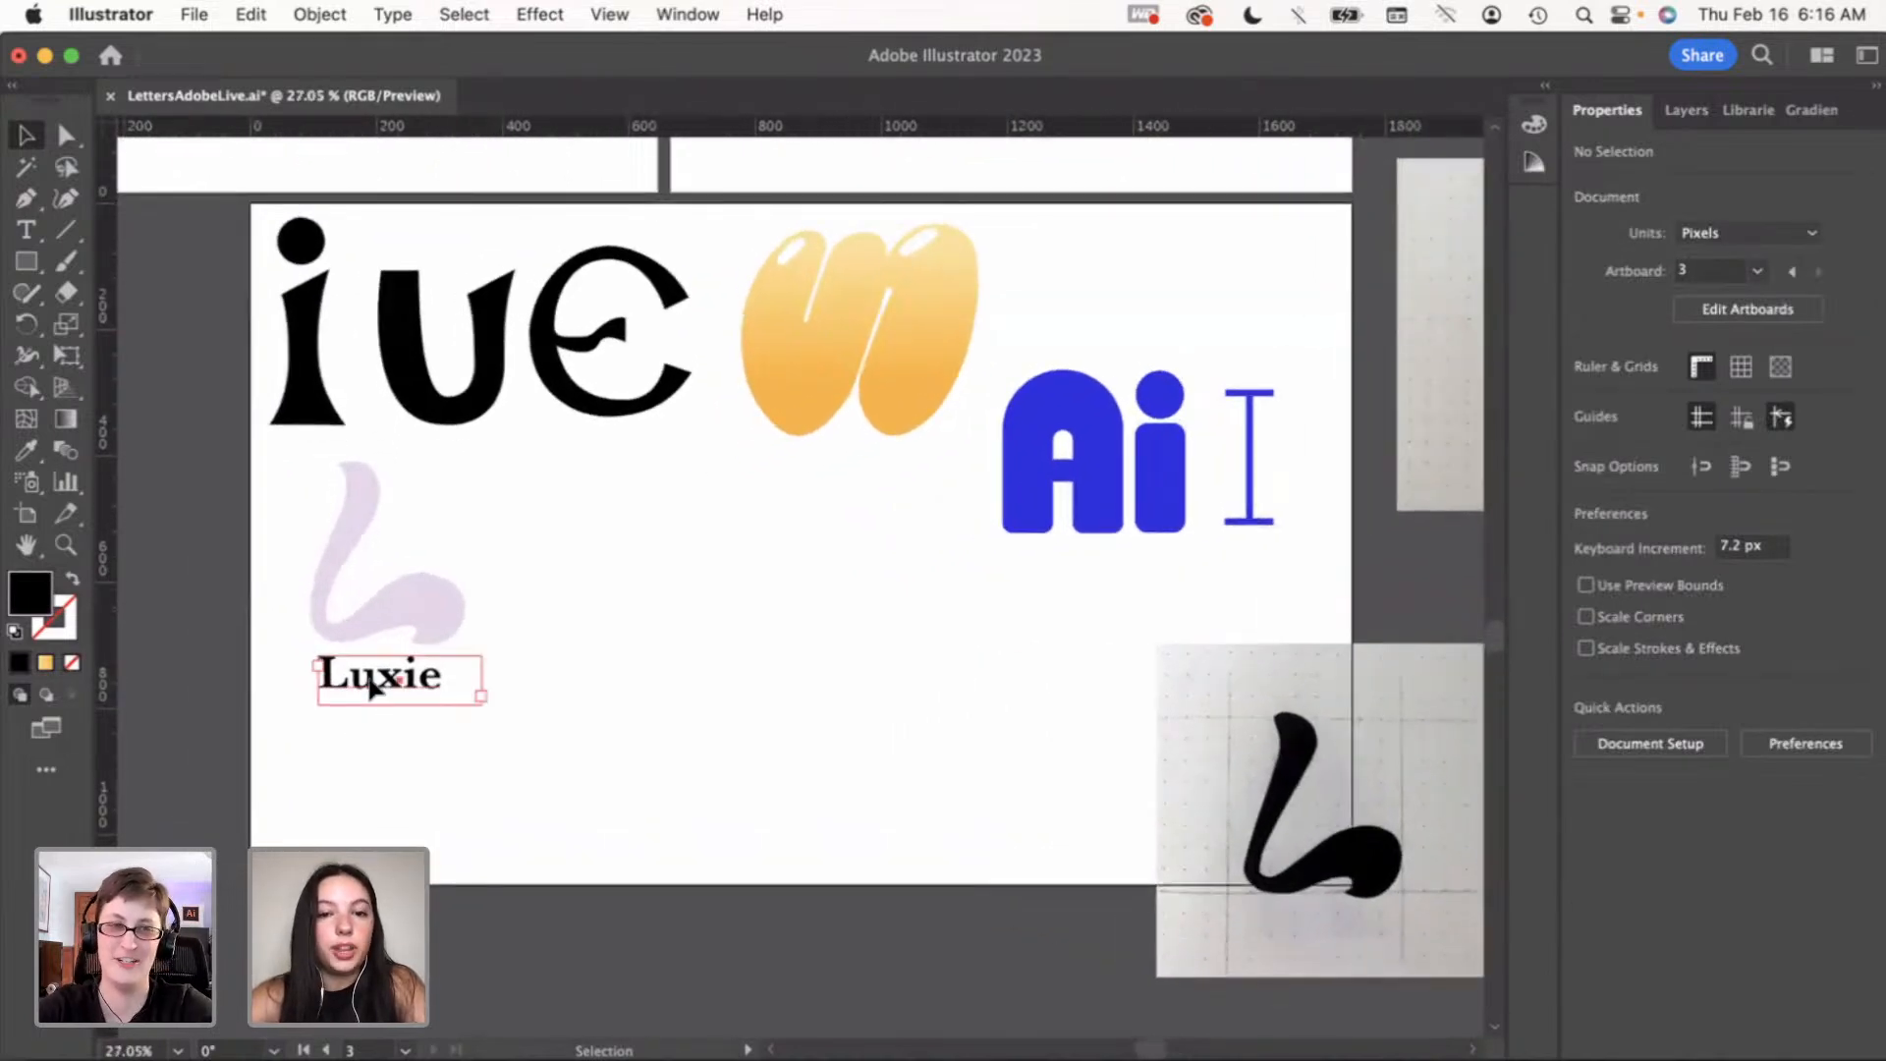
{"action": "left_click_drag", "start_coordinate": [373, 687], "coordinate": [518, 524]}
{"action": "left_click", "coordinate": [548, 602]}
Draw a circle about 314 px in diameter over the lower part of the lilac L
{"action": "left_click", "coordinate": [23, 235]}
{"action": "left_click", "coordinate": [29, 263]}
{"action": "left_click_drag", "start_coordinate": [32, 265], "coordinate": [110, 322]}
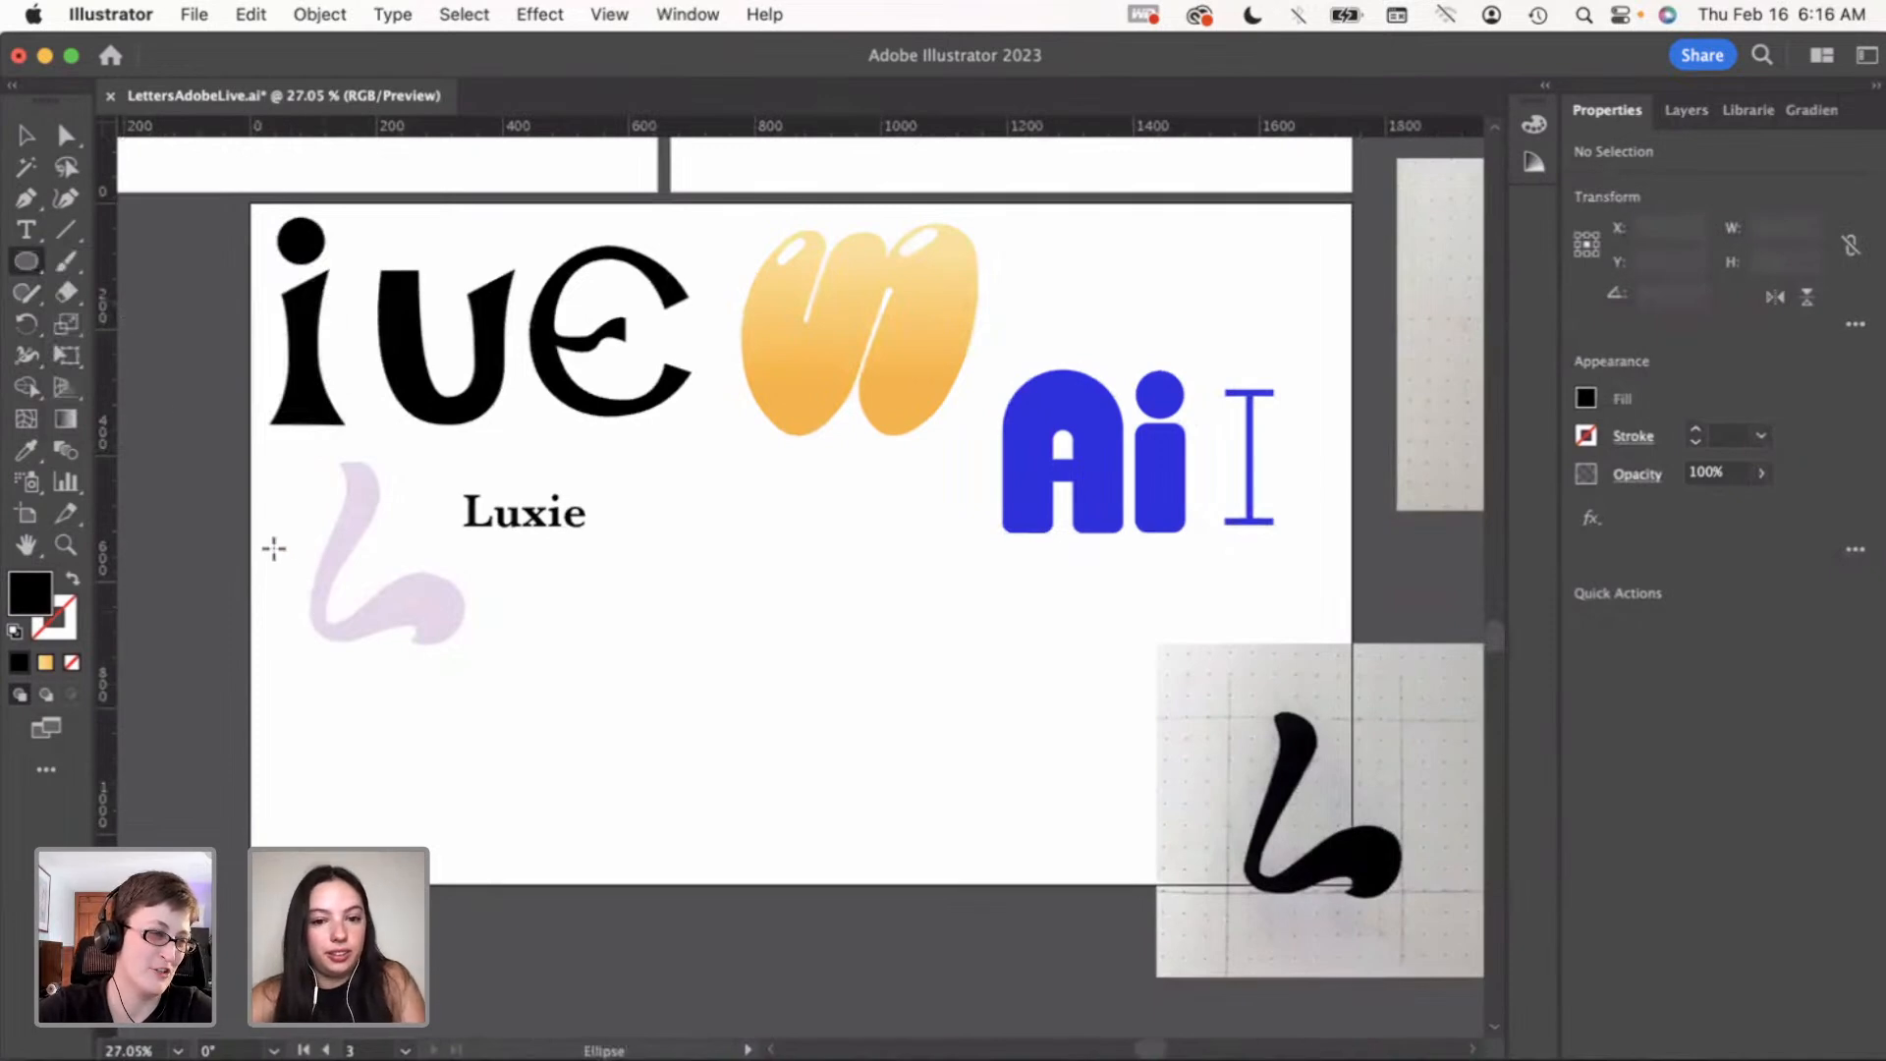
{"action": "left_click_drag", "start_coordinate": [282, 555], "coordinate": [478, 750]}
Try to start type on a path near the bottom edge of the filled black circle
{"action": "left_click_drag", "start_coordinate": [32, 210], "coordinate": [157, 291]}
{"action": "left_click", "coordinate": [30, 254]}
{"action": "left_click", "coordinate": [385, 722]}
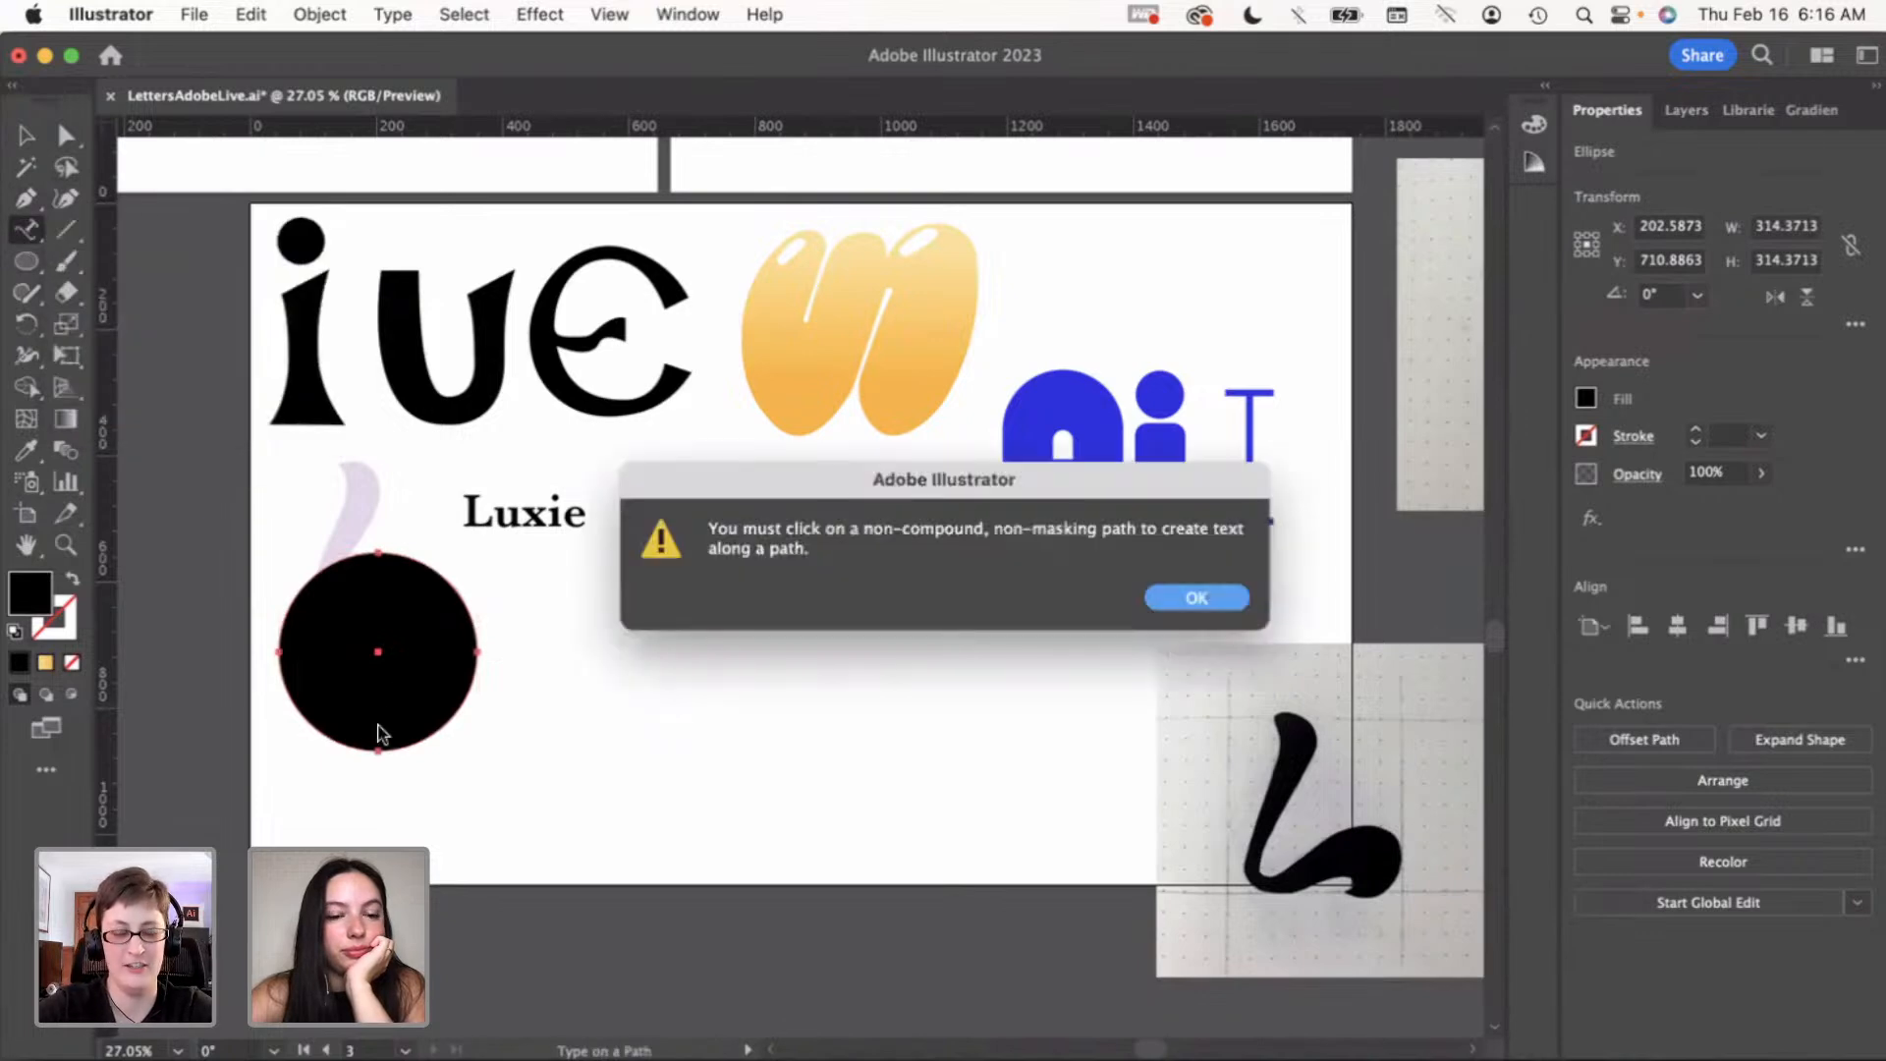
{"action": "left_click", "coordinate": [1155, 596]}
Swap the circle's fill for a 1 pt black stroke and run placeholder type along its path from the bottom point
{"action": "key", "text": "v"}
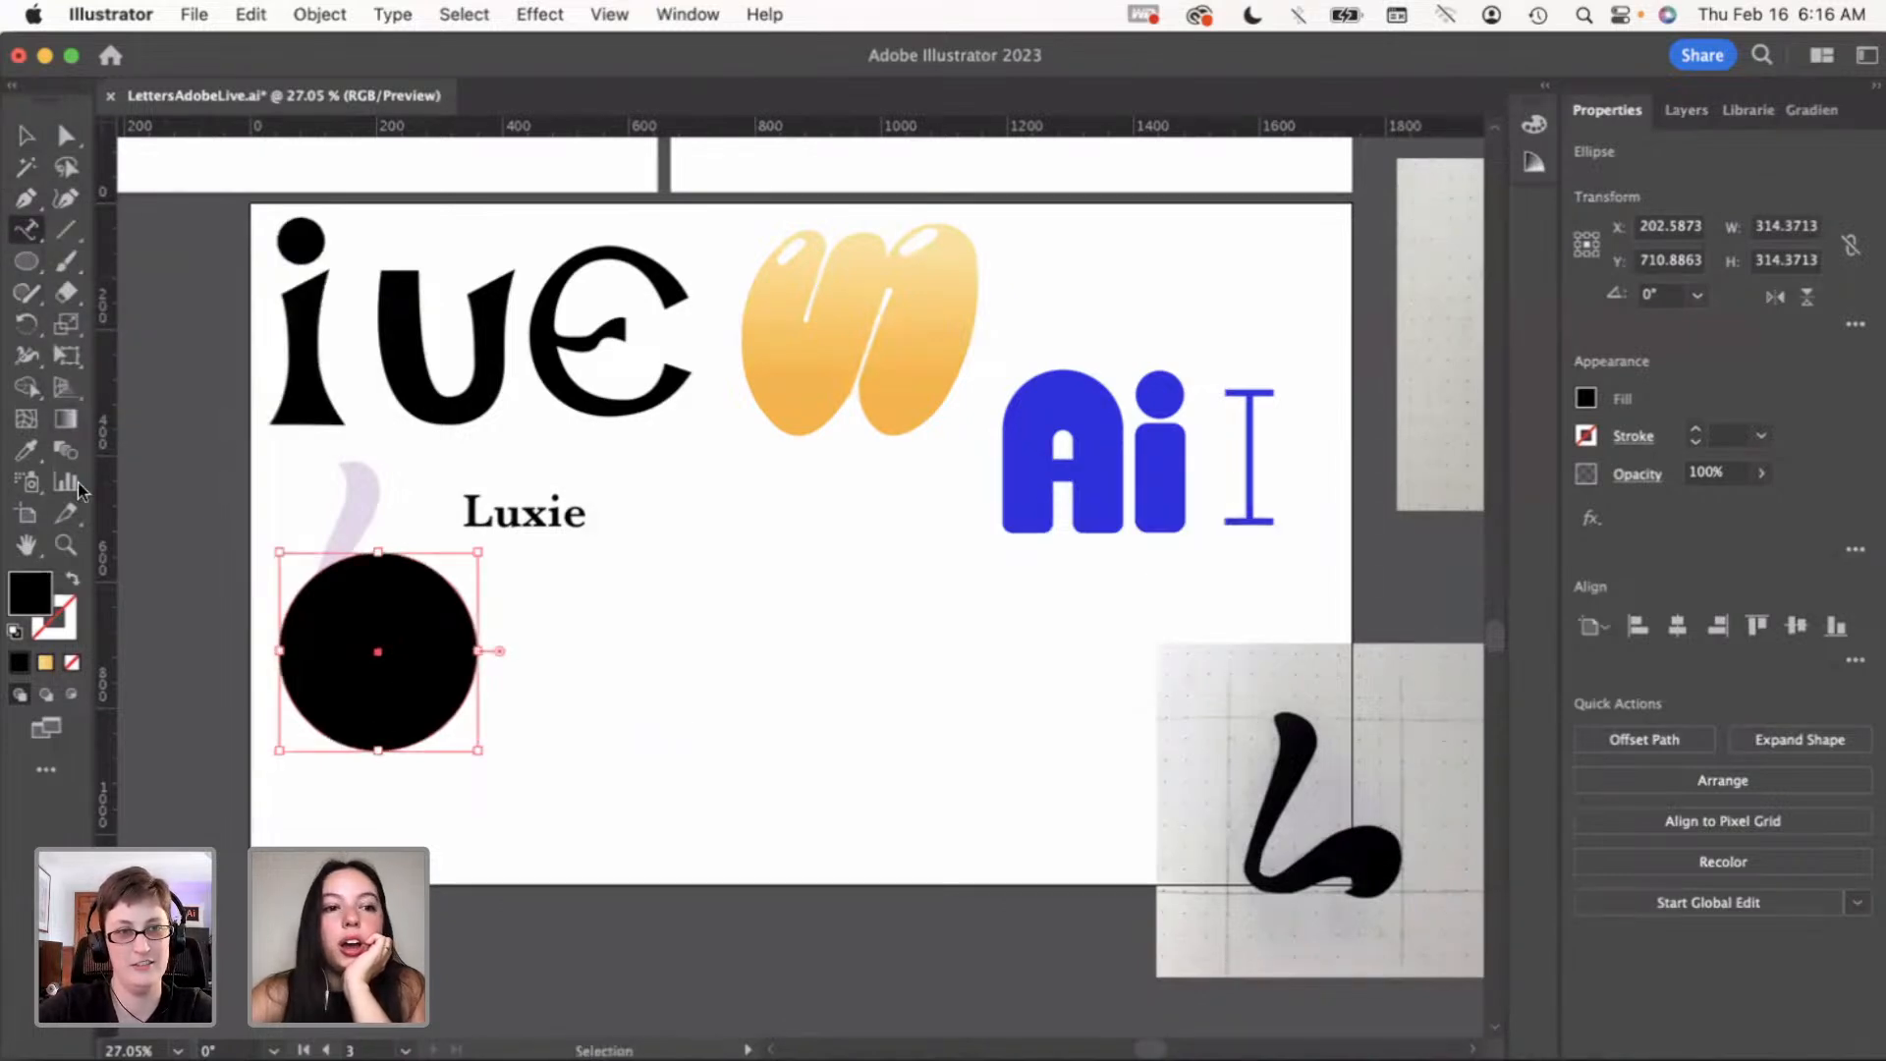
{"action": "left_click", "coordinate": [70, 581]}
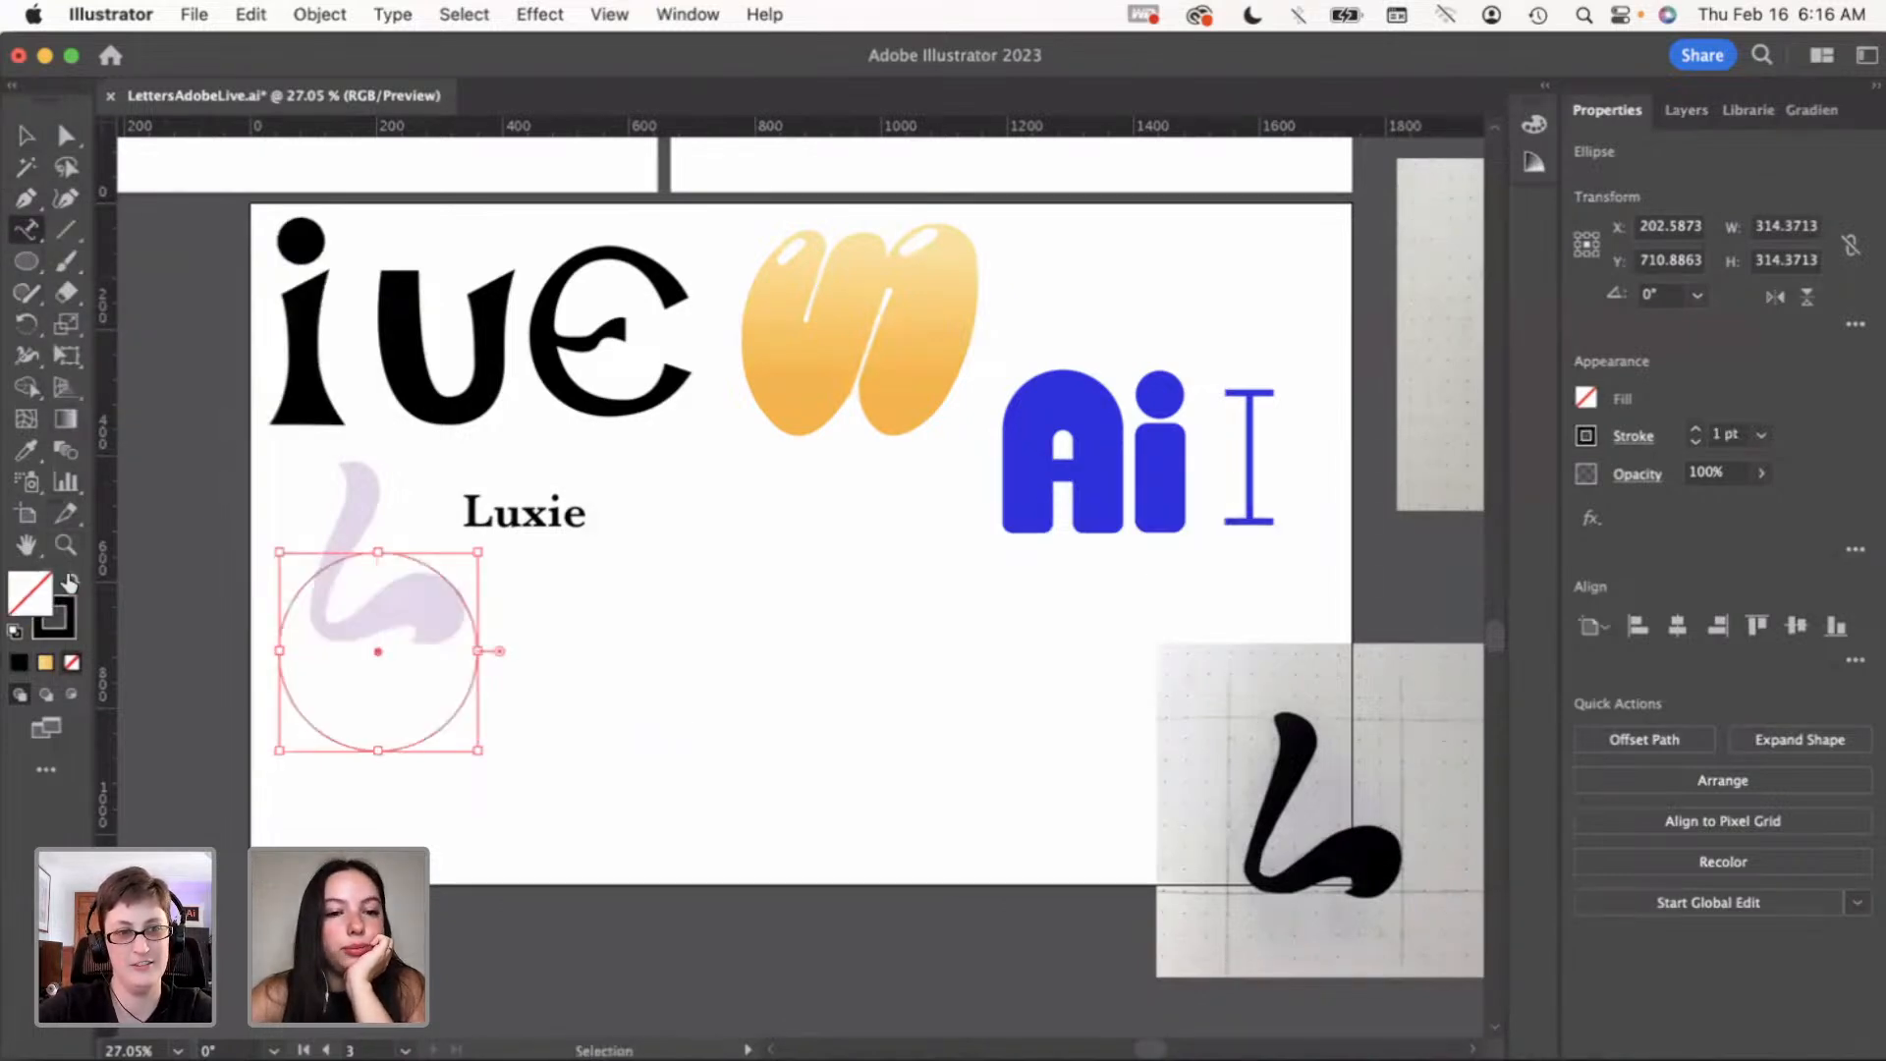
{"action": "left_click", "coordinate": [378, 749]}
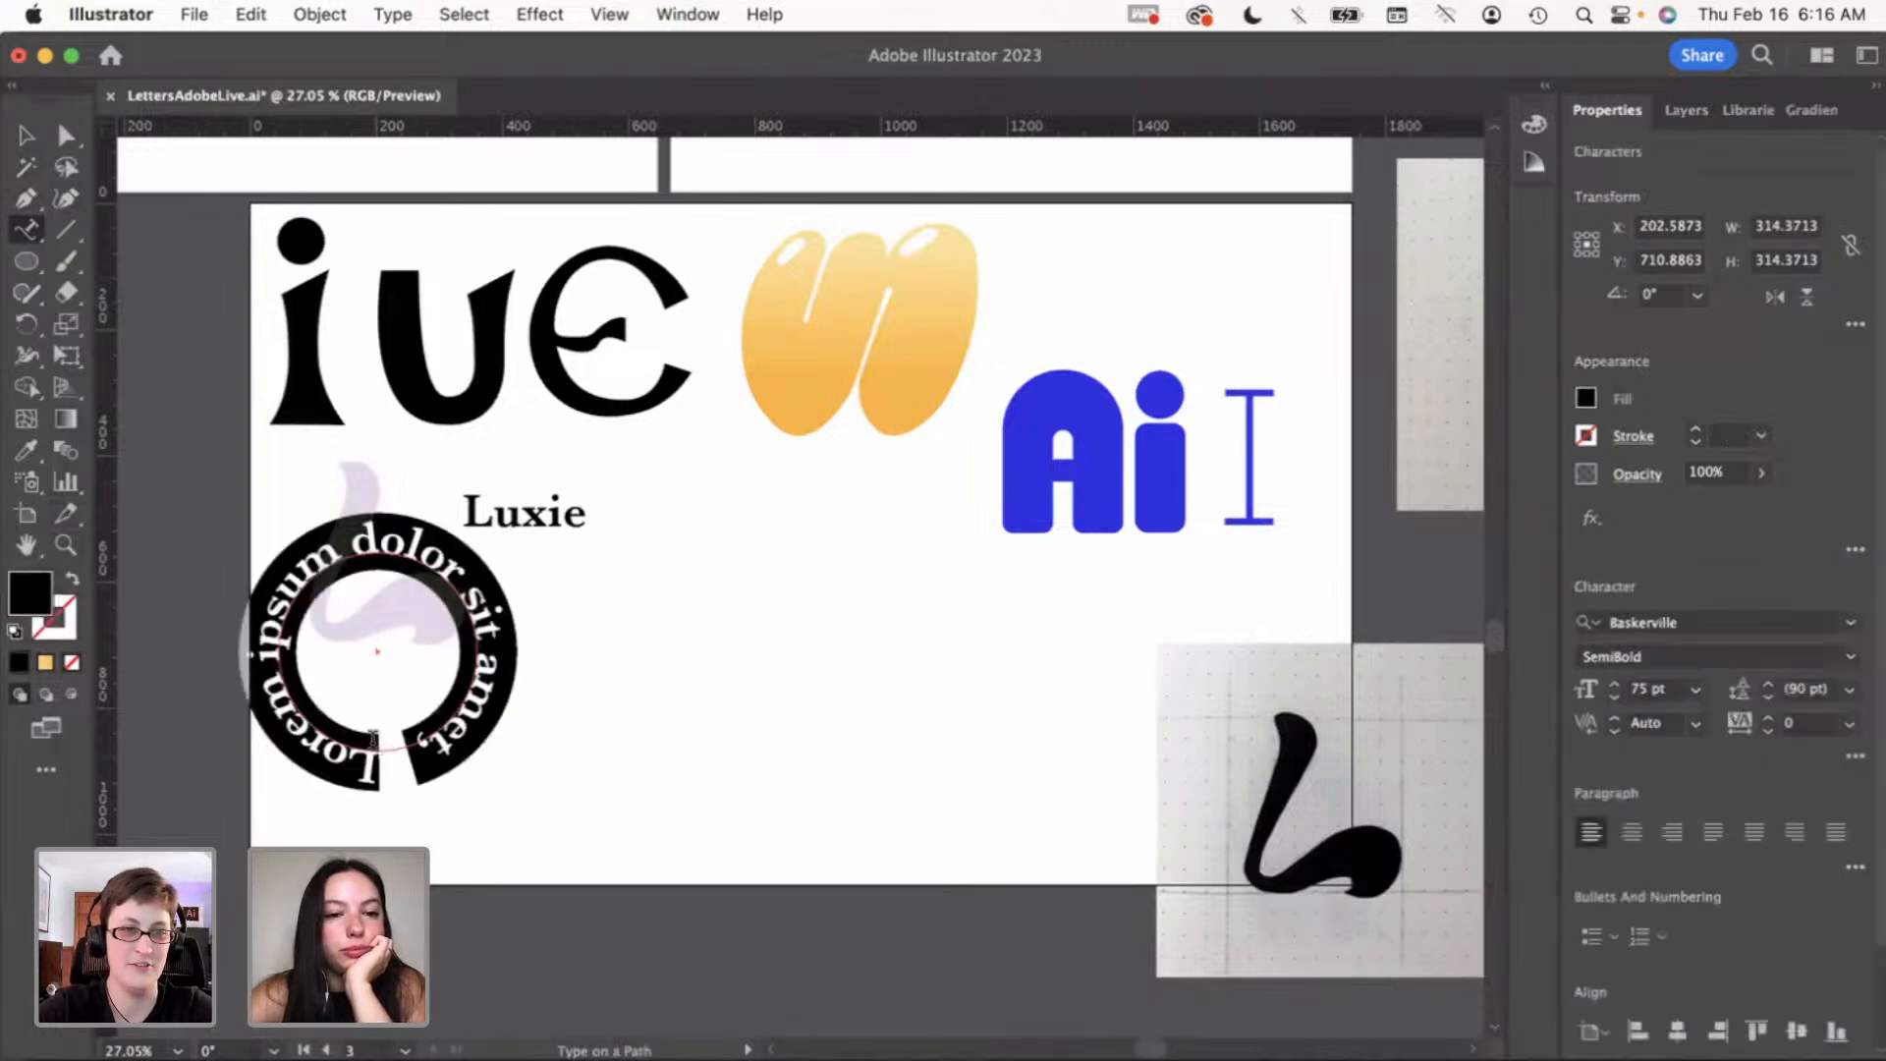
{"action": "key", "text": "Escape"}
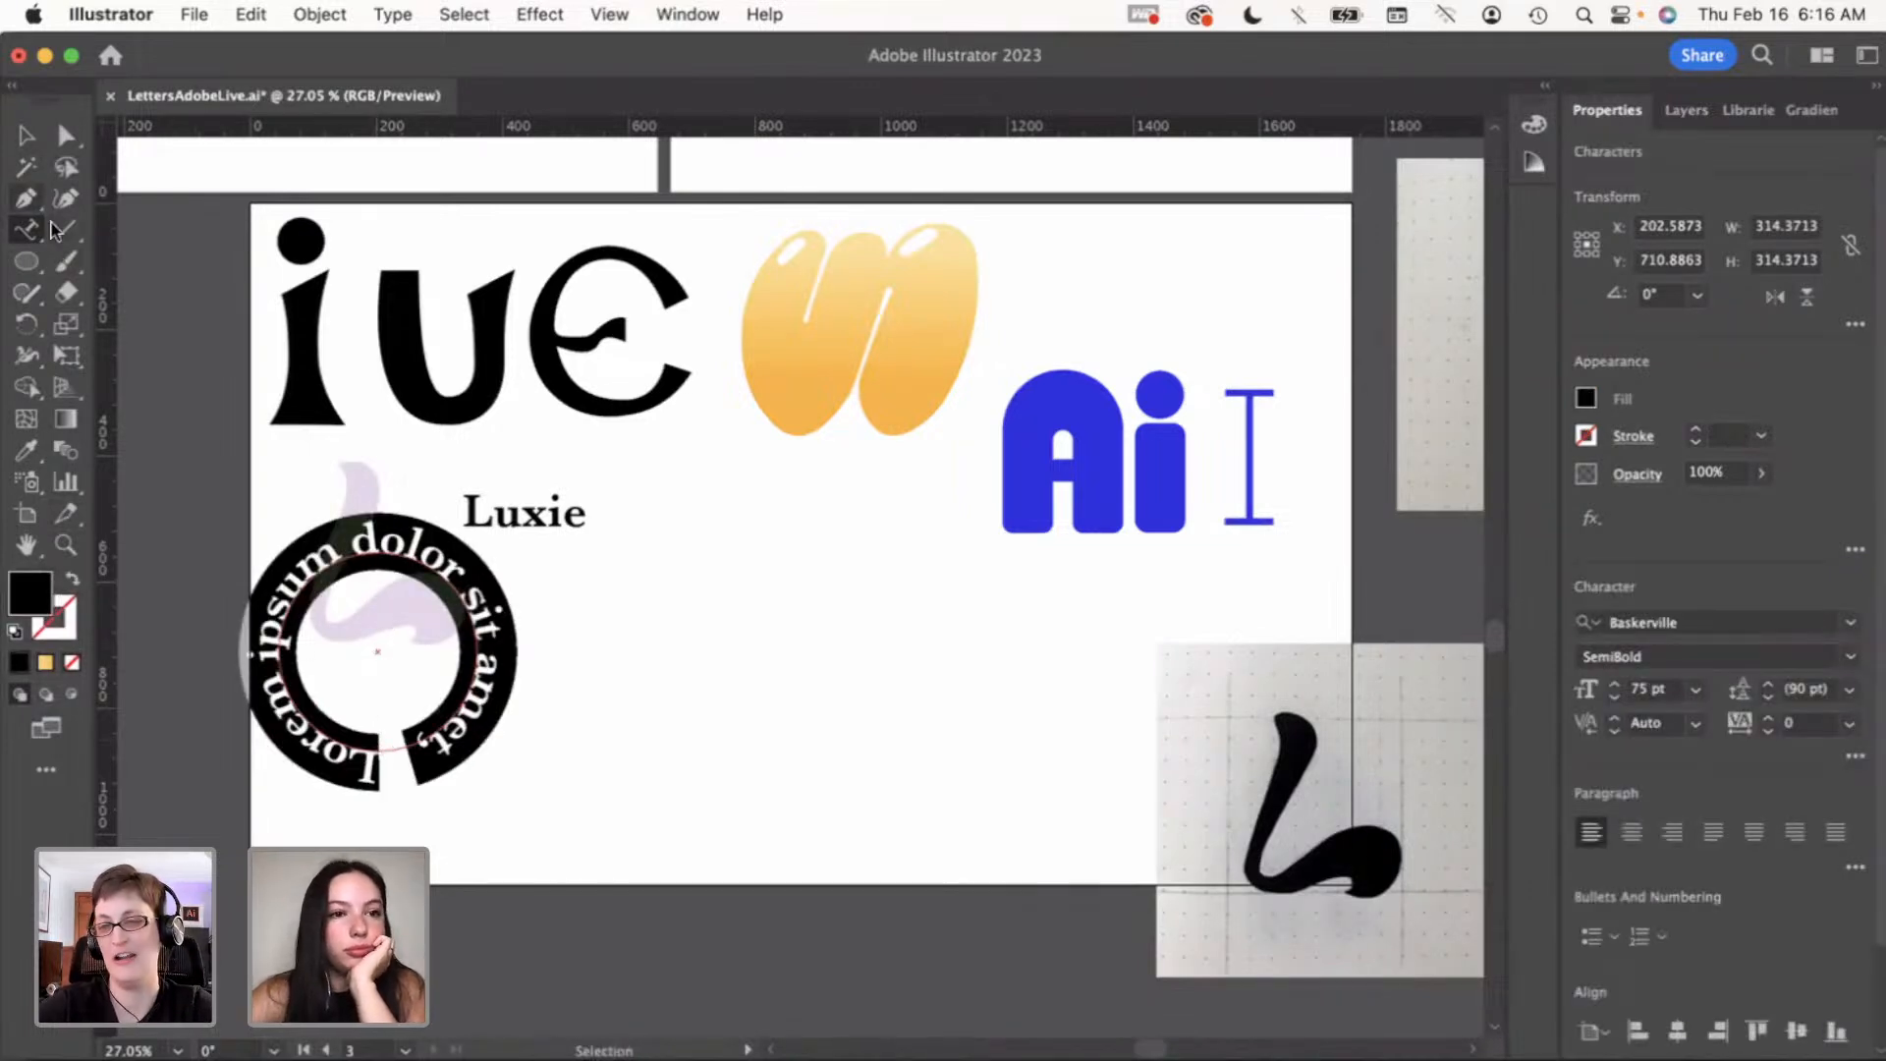
{"action": "left_click", "coordinate": [27, 146]}
{"action": "scroll", "coordinate": [407, 739], "scroll_direction": "up", "scroll_amount": 5}
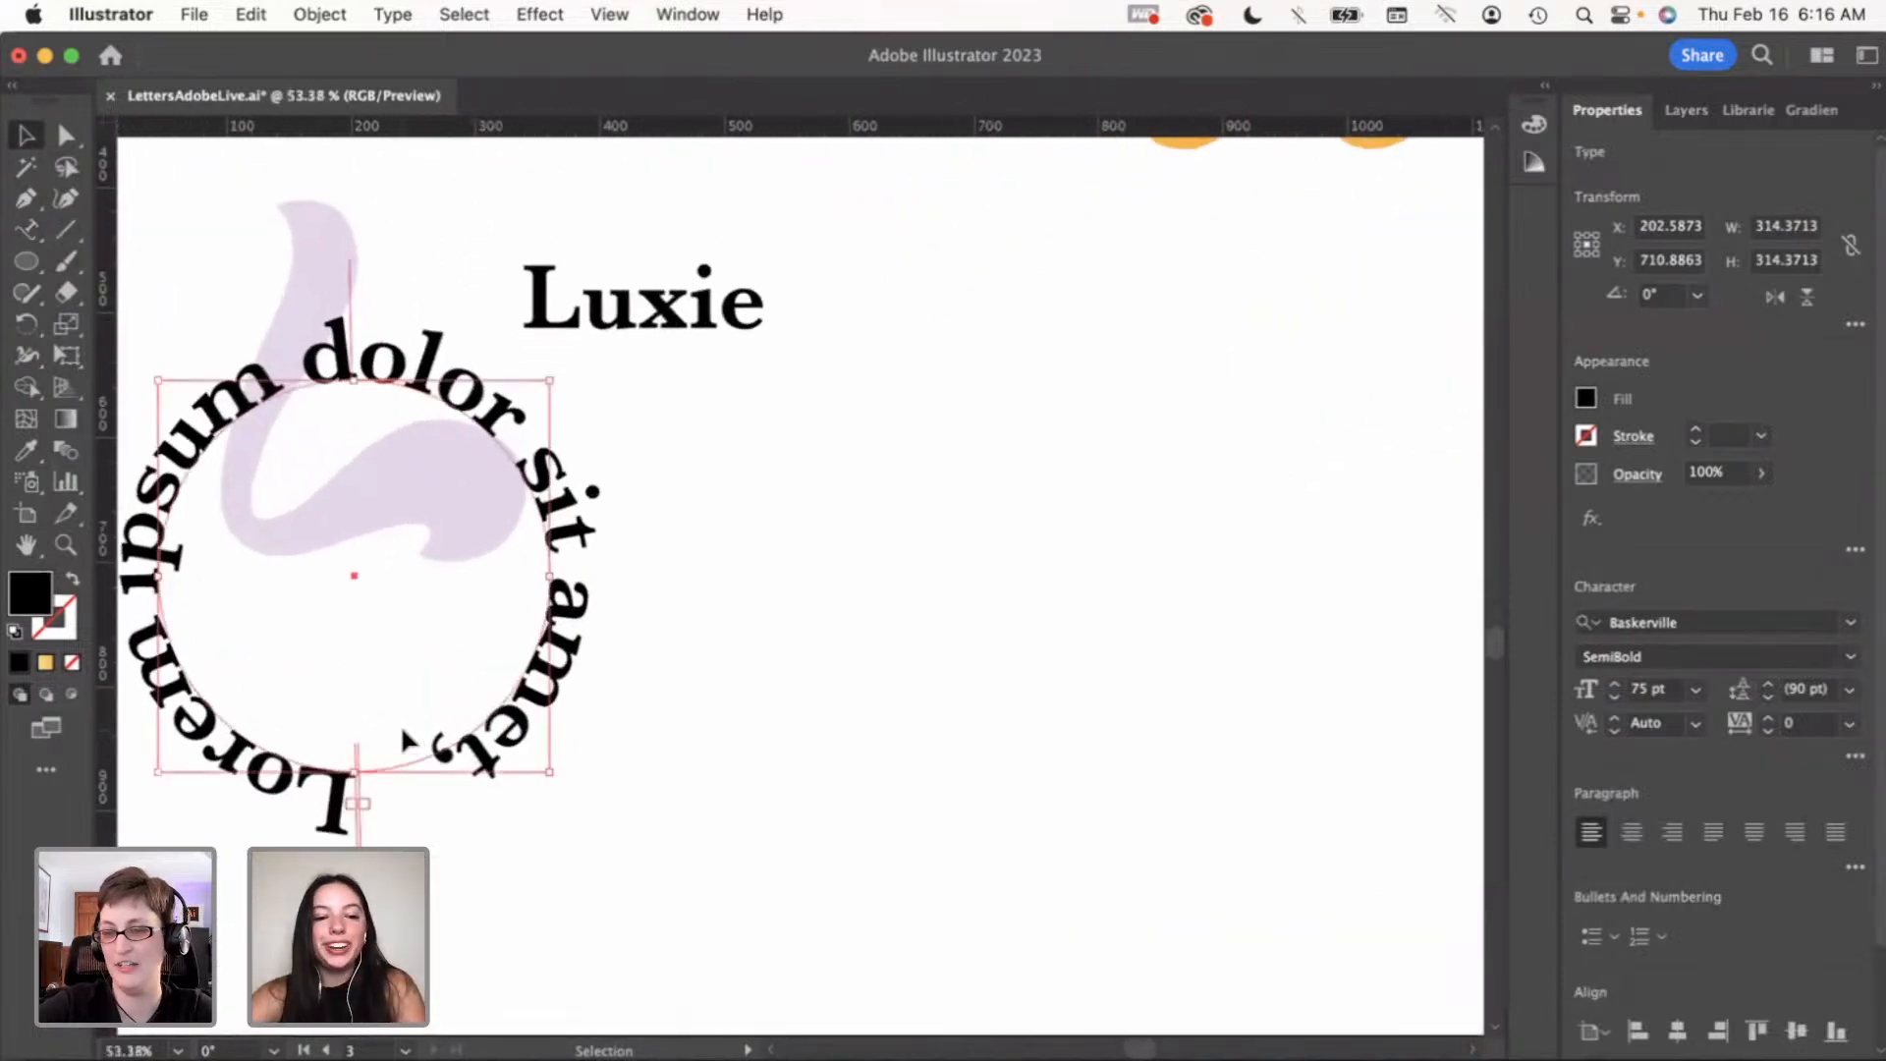
Move the circular placeholder text to the right of the lilac L and flip it onto the inside of its circle
{"action": "left_click_drag", "start_coordinate": [359, 766], "coordinate": [350, 694]}
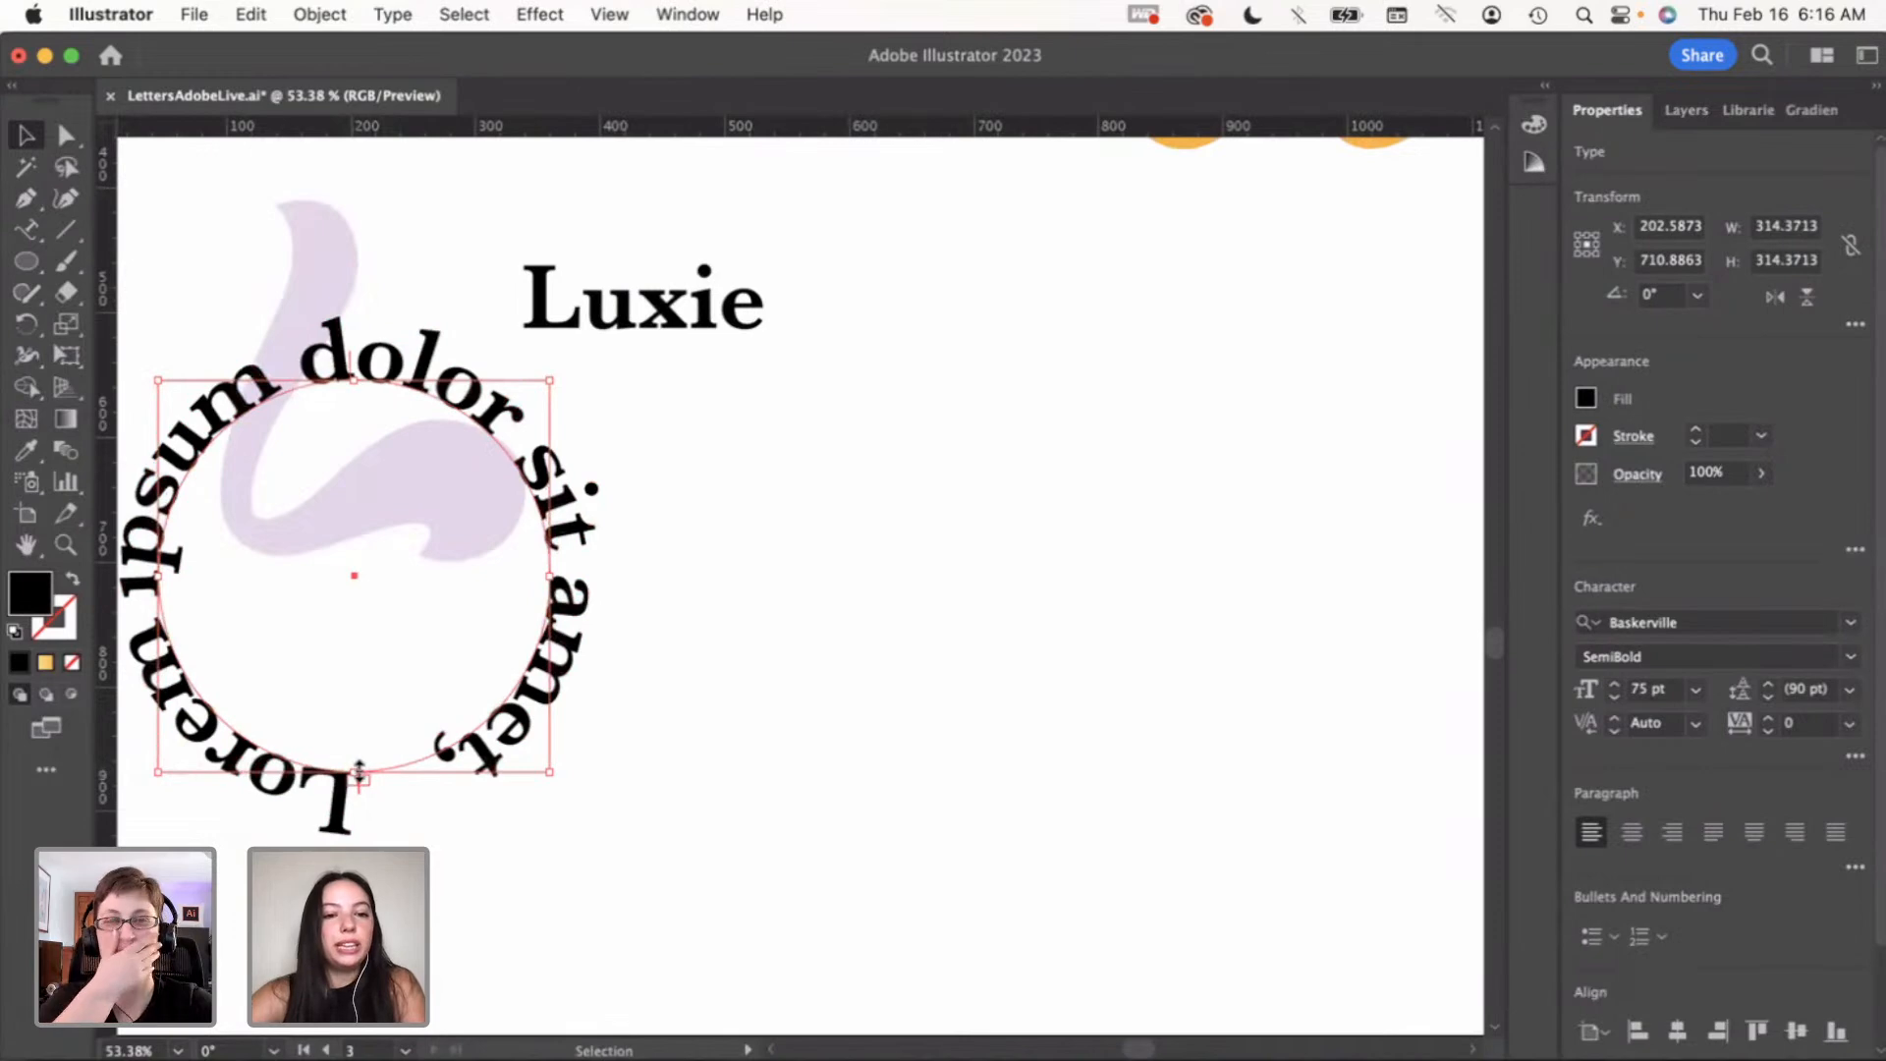
{"action": "scroll", "coordinate": [360, 774], "scroll_direction": "up", "scroll_amount": 2}
{"action": "left_click_drag", "start_coordinate": [567, 681], "coordinate": [1075, 673]}
{"action": "scroll", "coordinate": [871, 745], "scroll_direction": "up", "scroll_amount": 2}
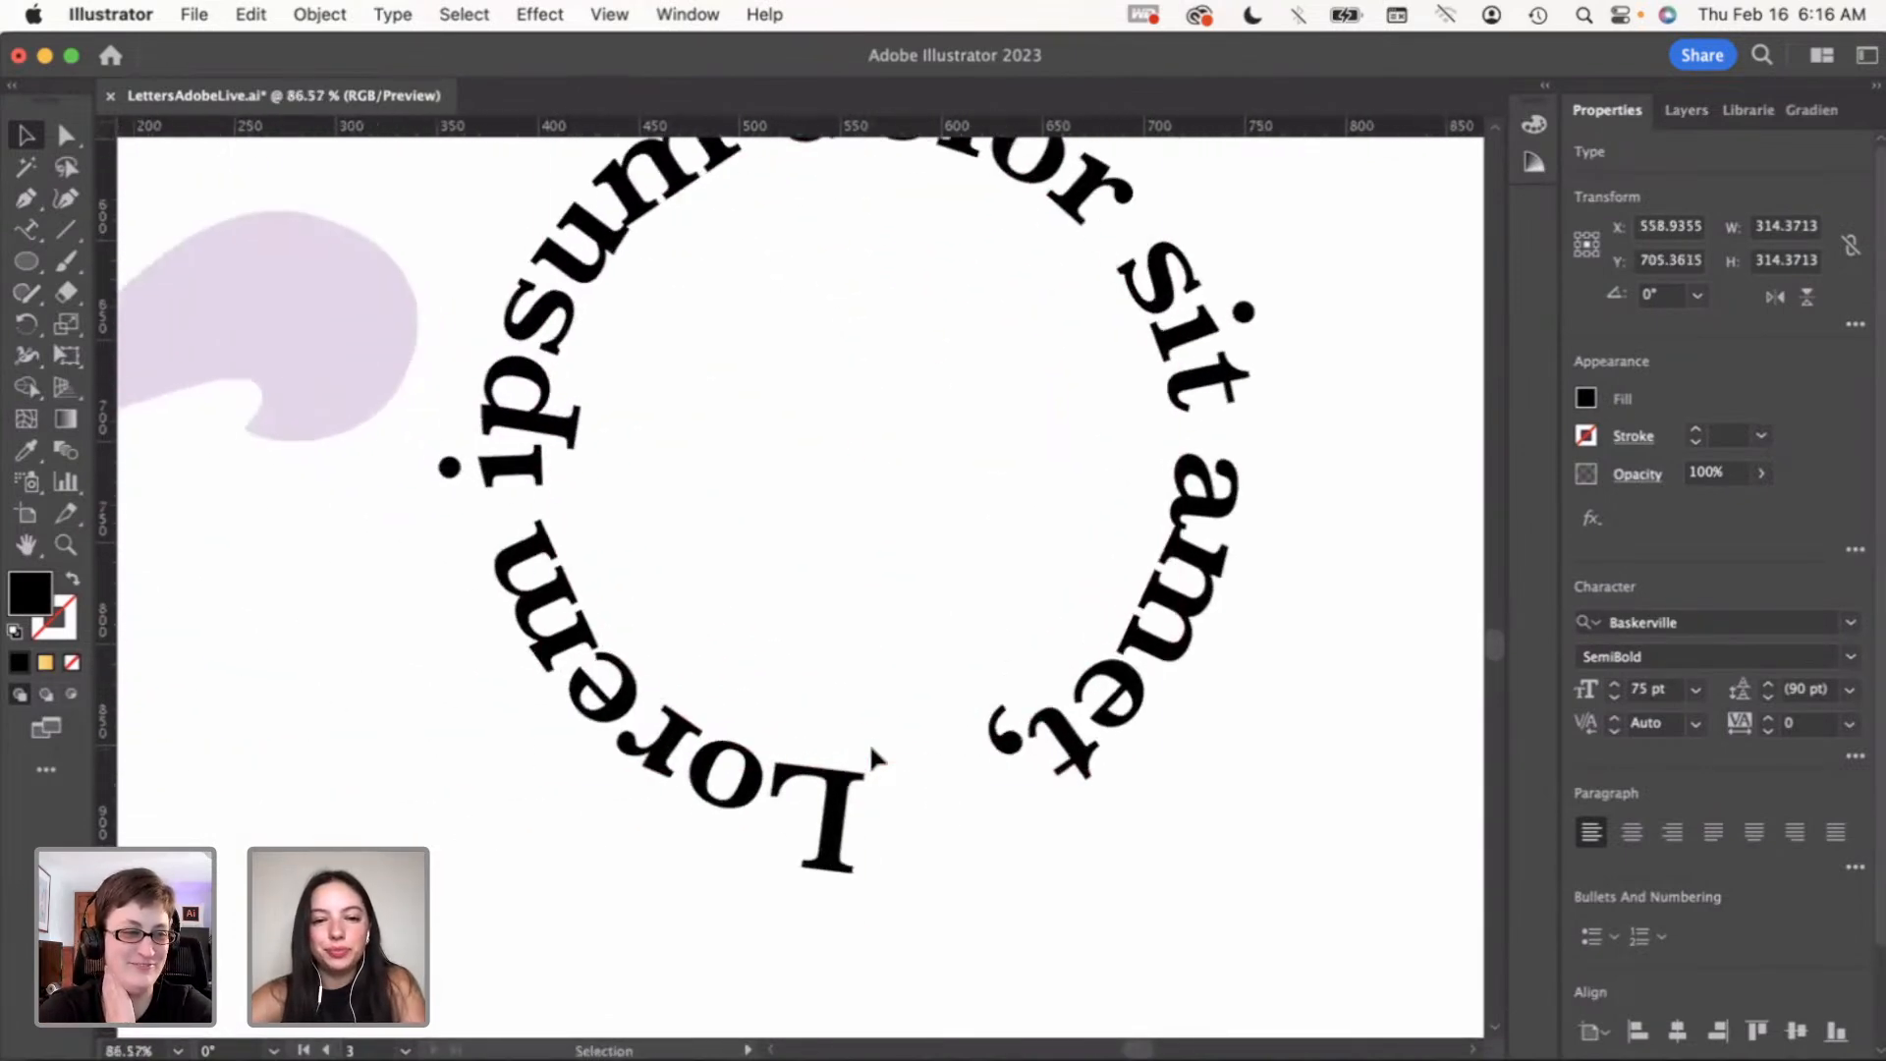
{"action": "left_click_drag", "start_coordinate": [863, 754], "coordinate": [868, 705]}
{"action": "scroll", "coordinate": [869, 705], "scroll_direction": "up", "scroll_amount": 2}
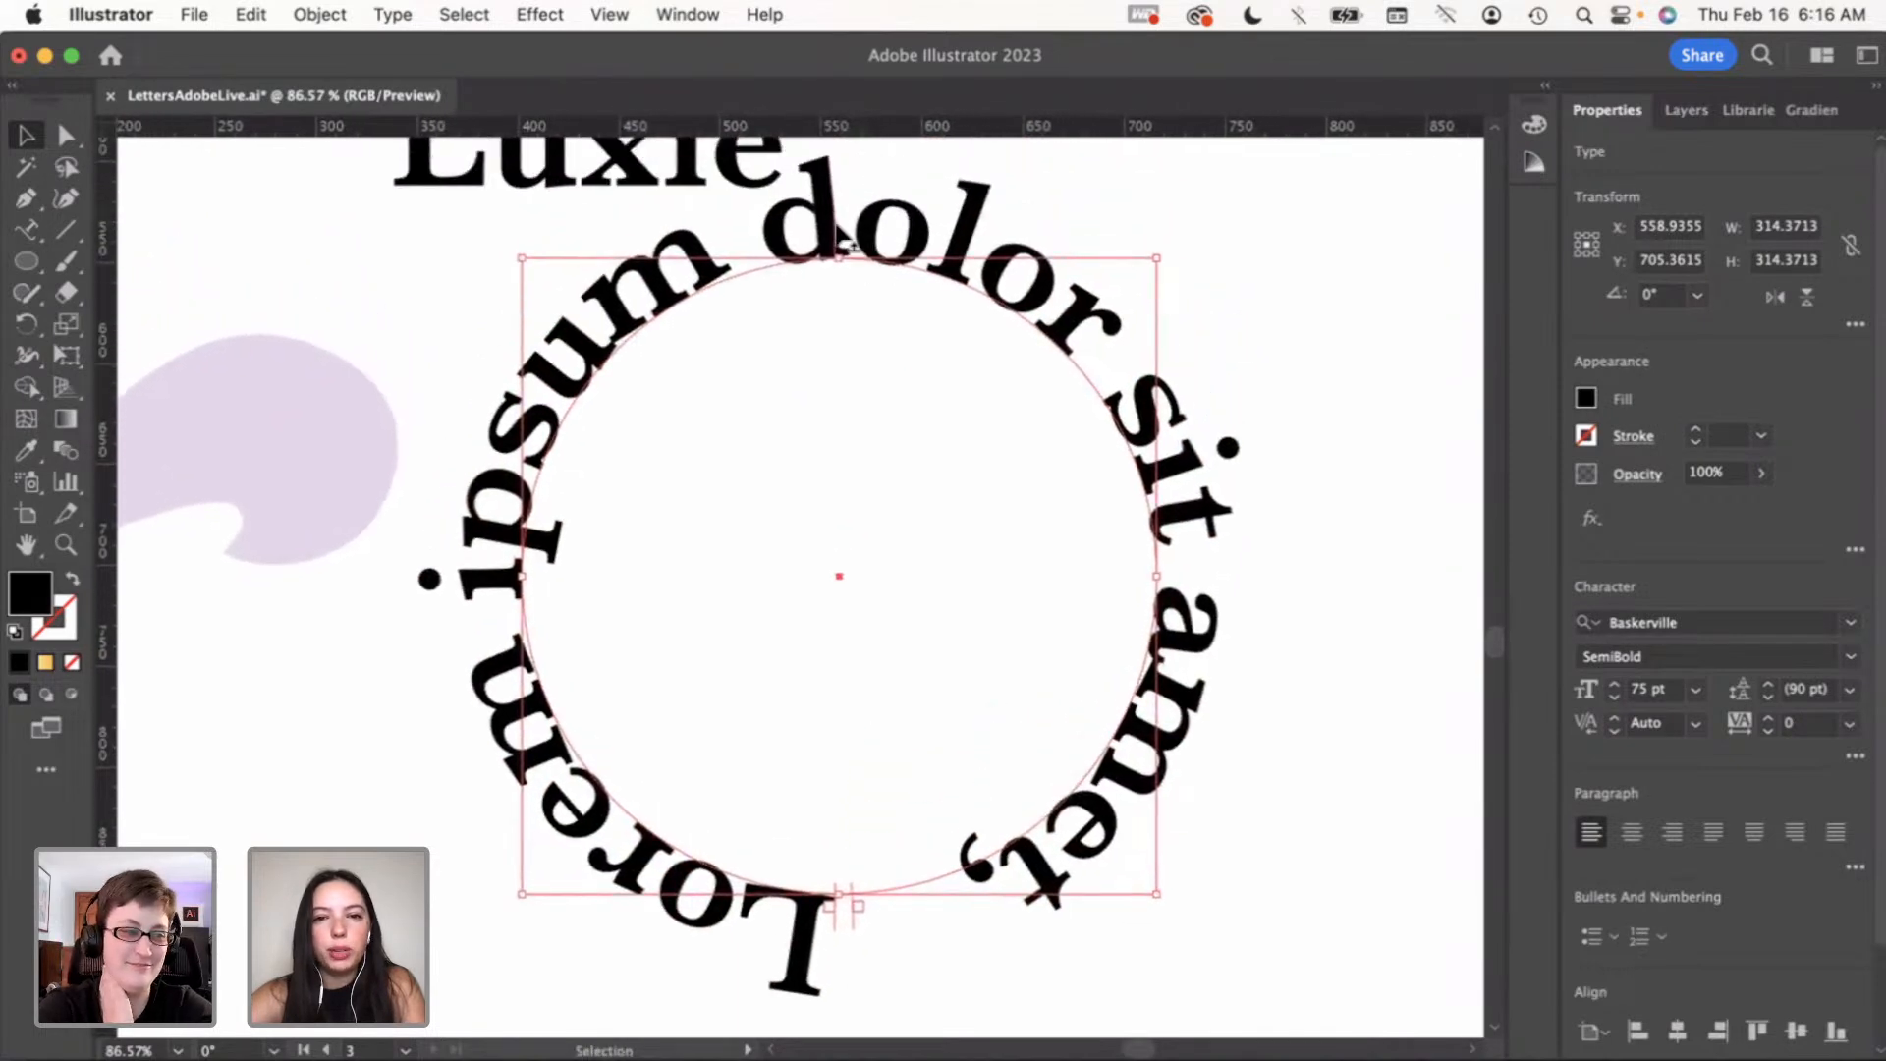
{"action": "left_click_drag", "start_coordinate": [835, 259], "coordinate": [834, 285]}
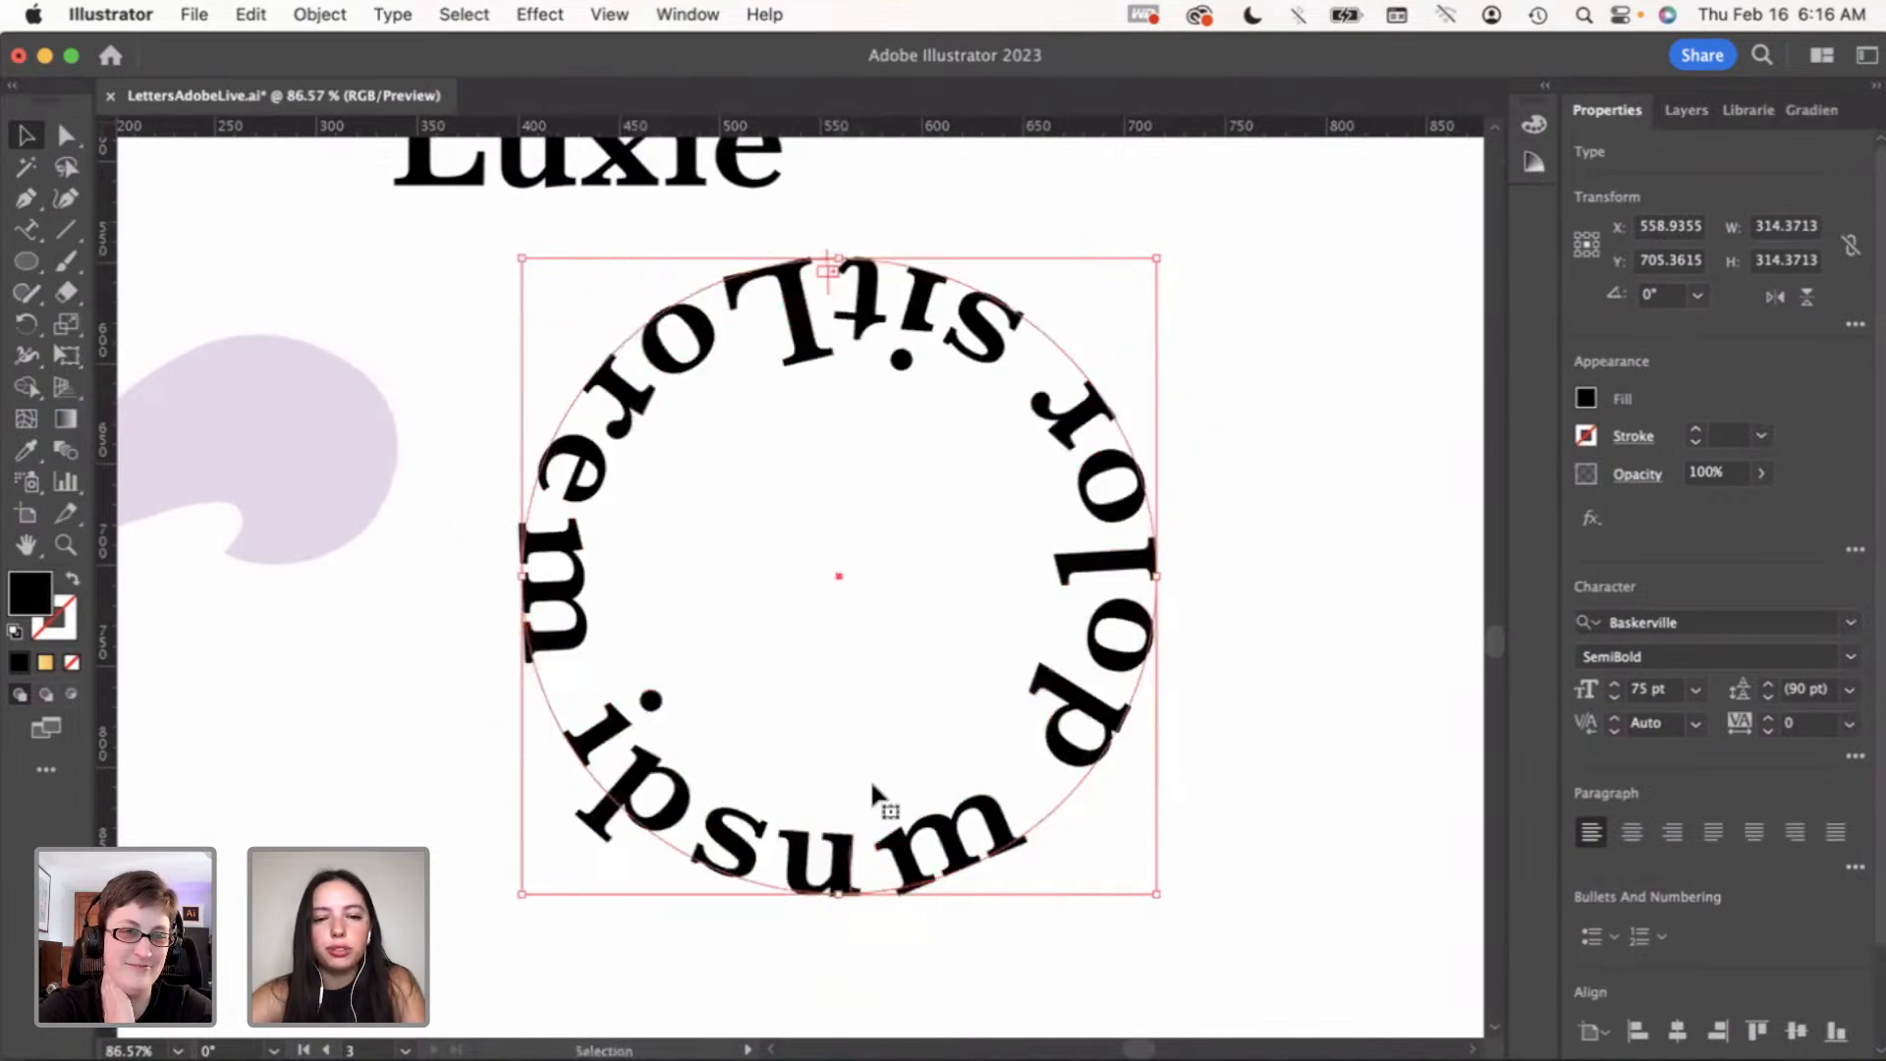
Replace the placeholder text on the circle with "Luxie"
{"action": "double_click", "coordinate": [842, 859]}
{"action": "key", "text": "super+a"}
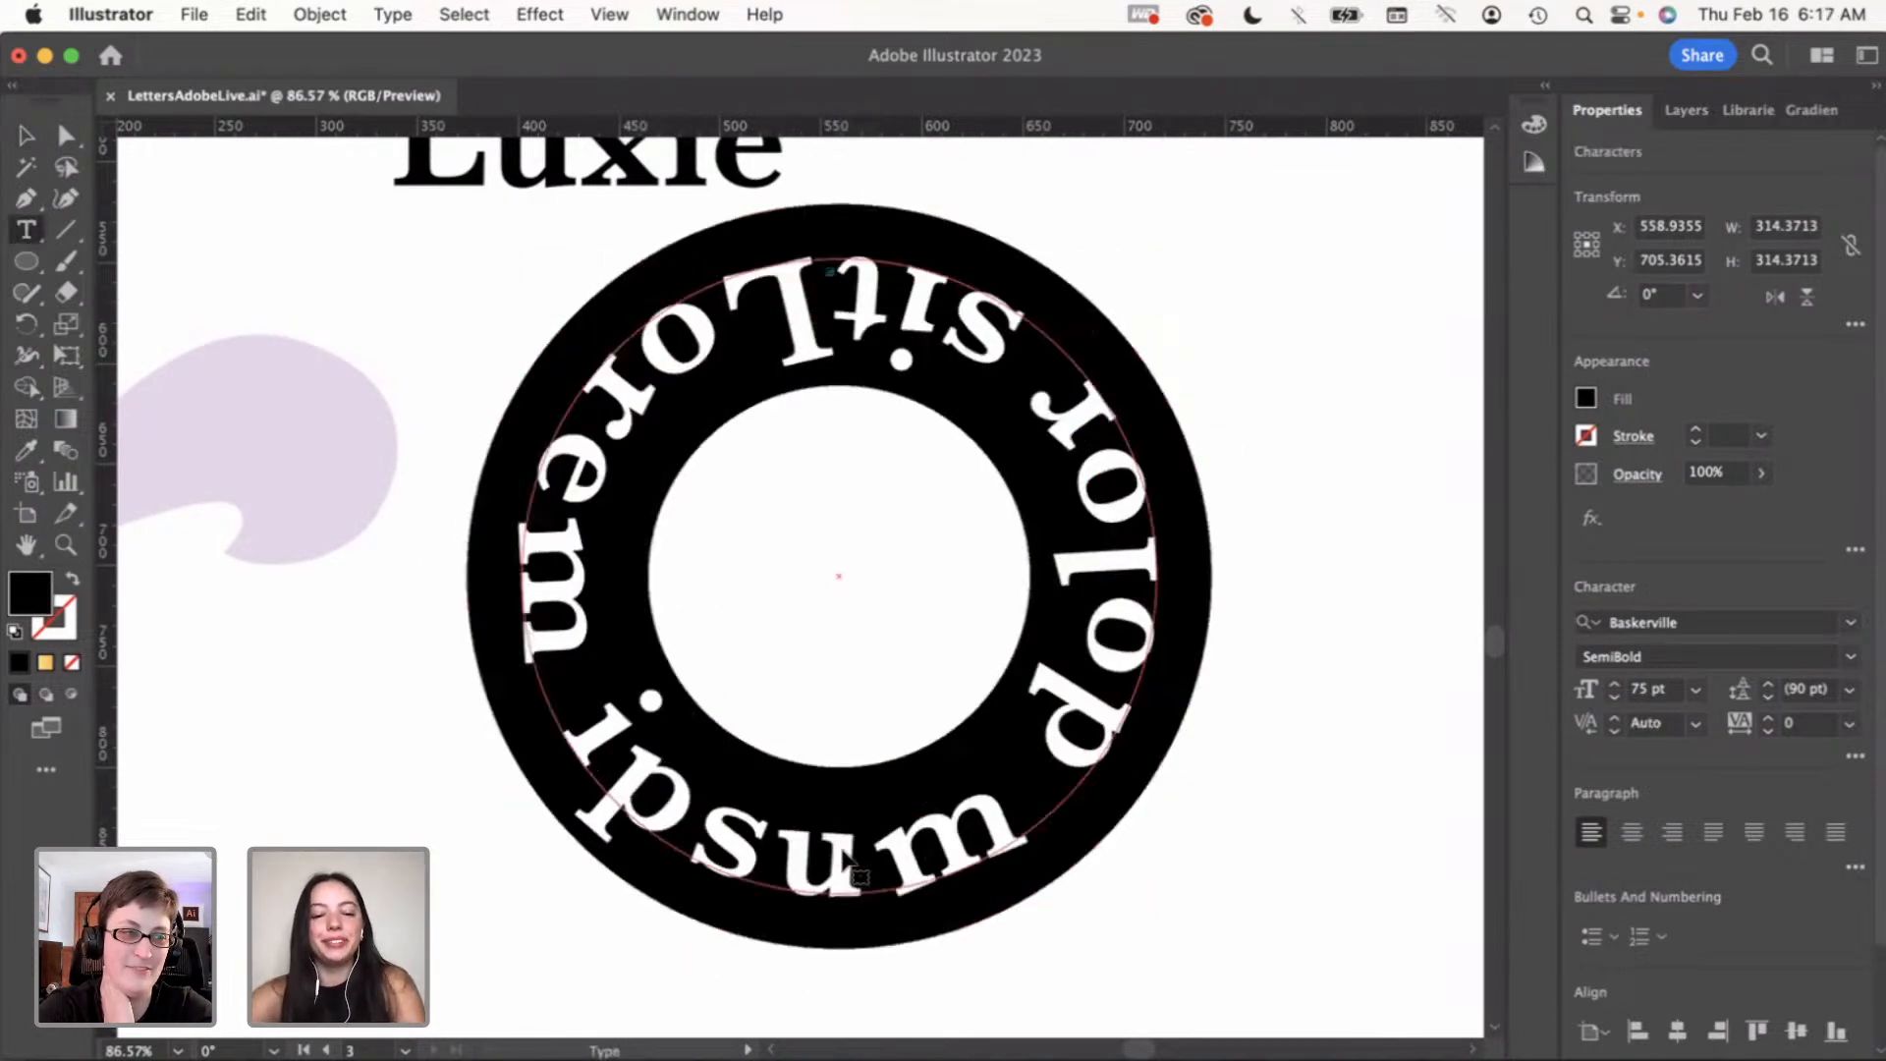
{"action": "type", "text": "T"}
{"action": "type", "text": "uxies"}
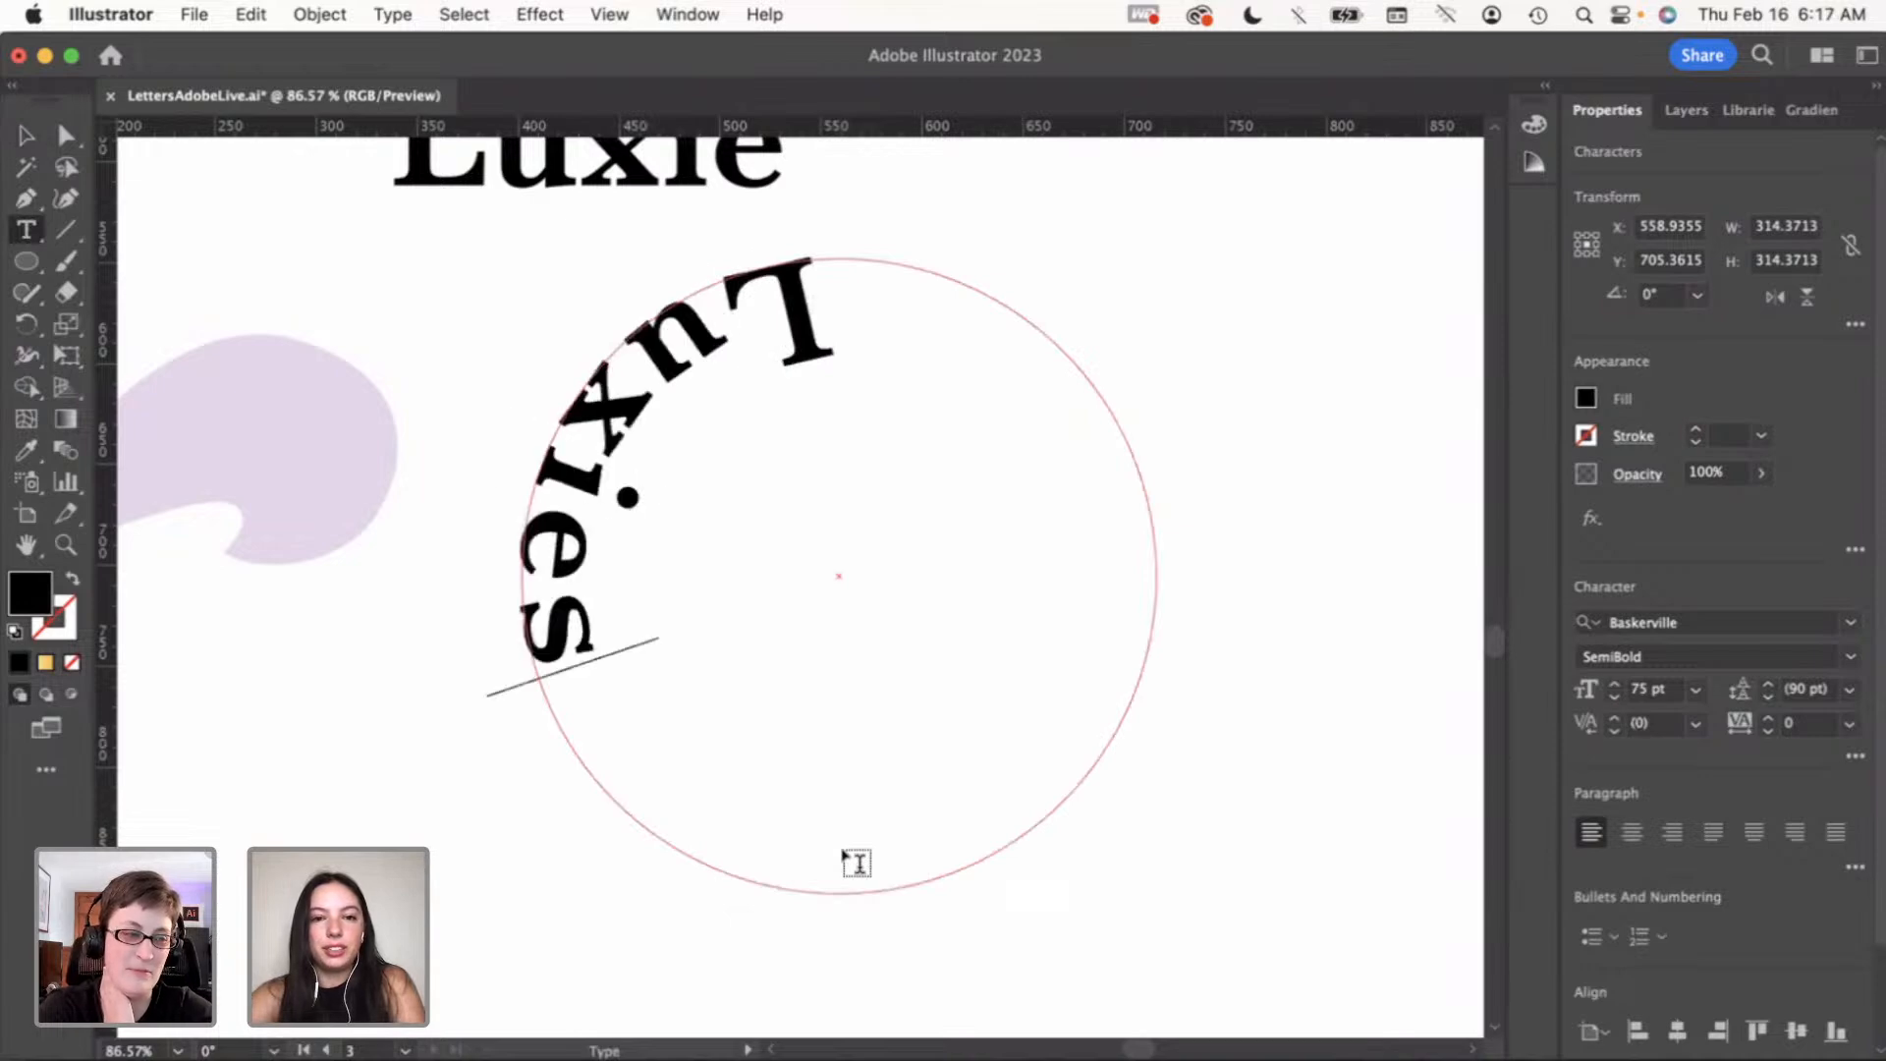
{"action": "key", "text": "BackSpace"}
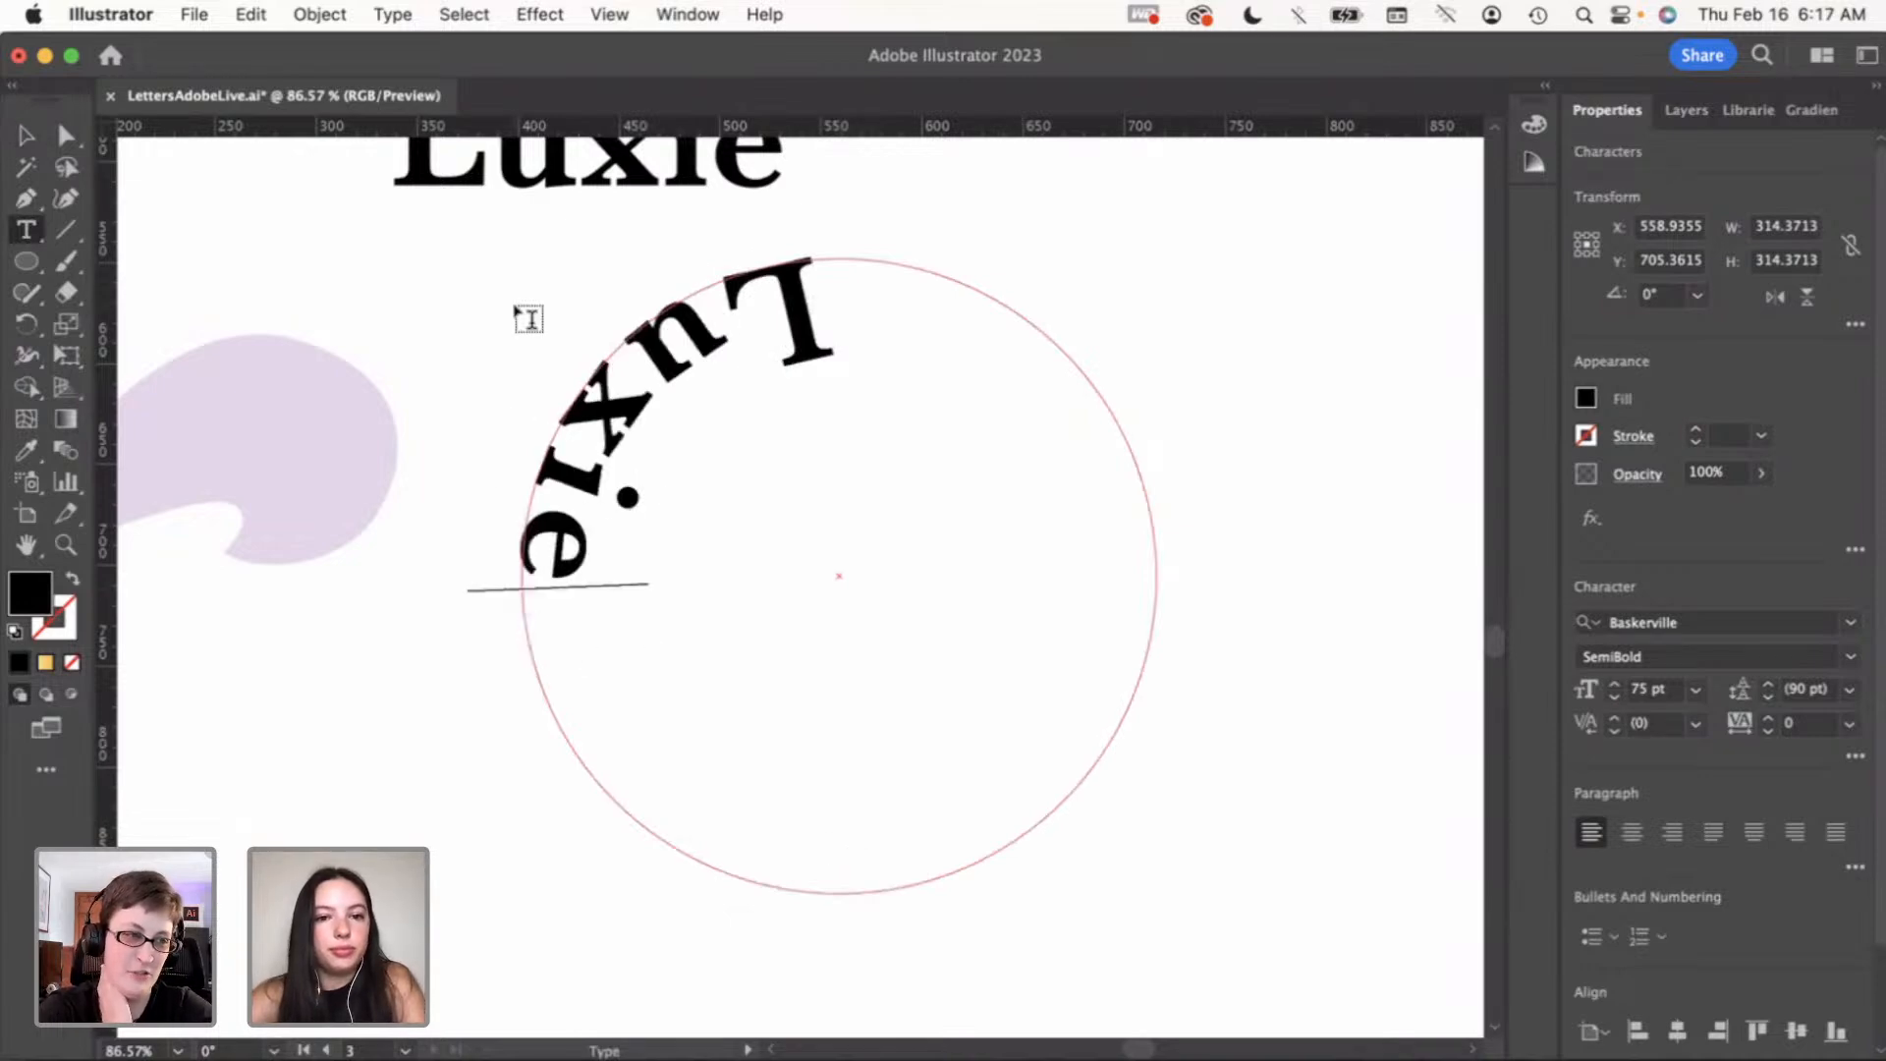
{"action": "key", "text": "Escape"}
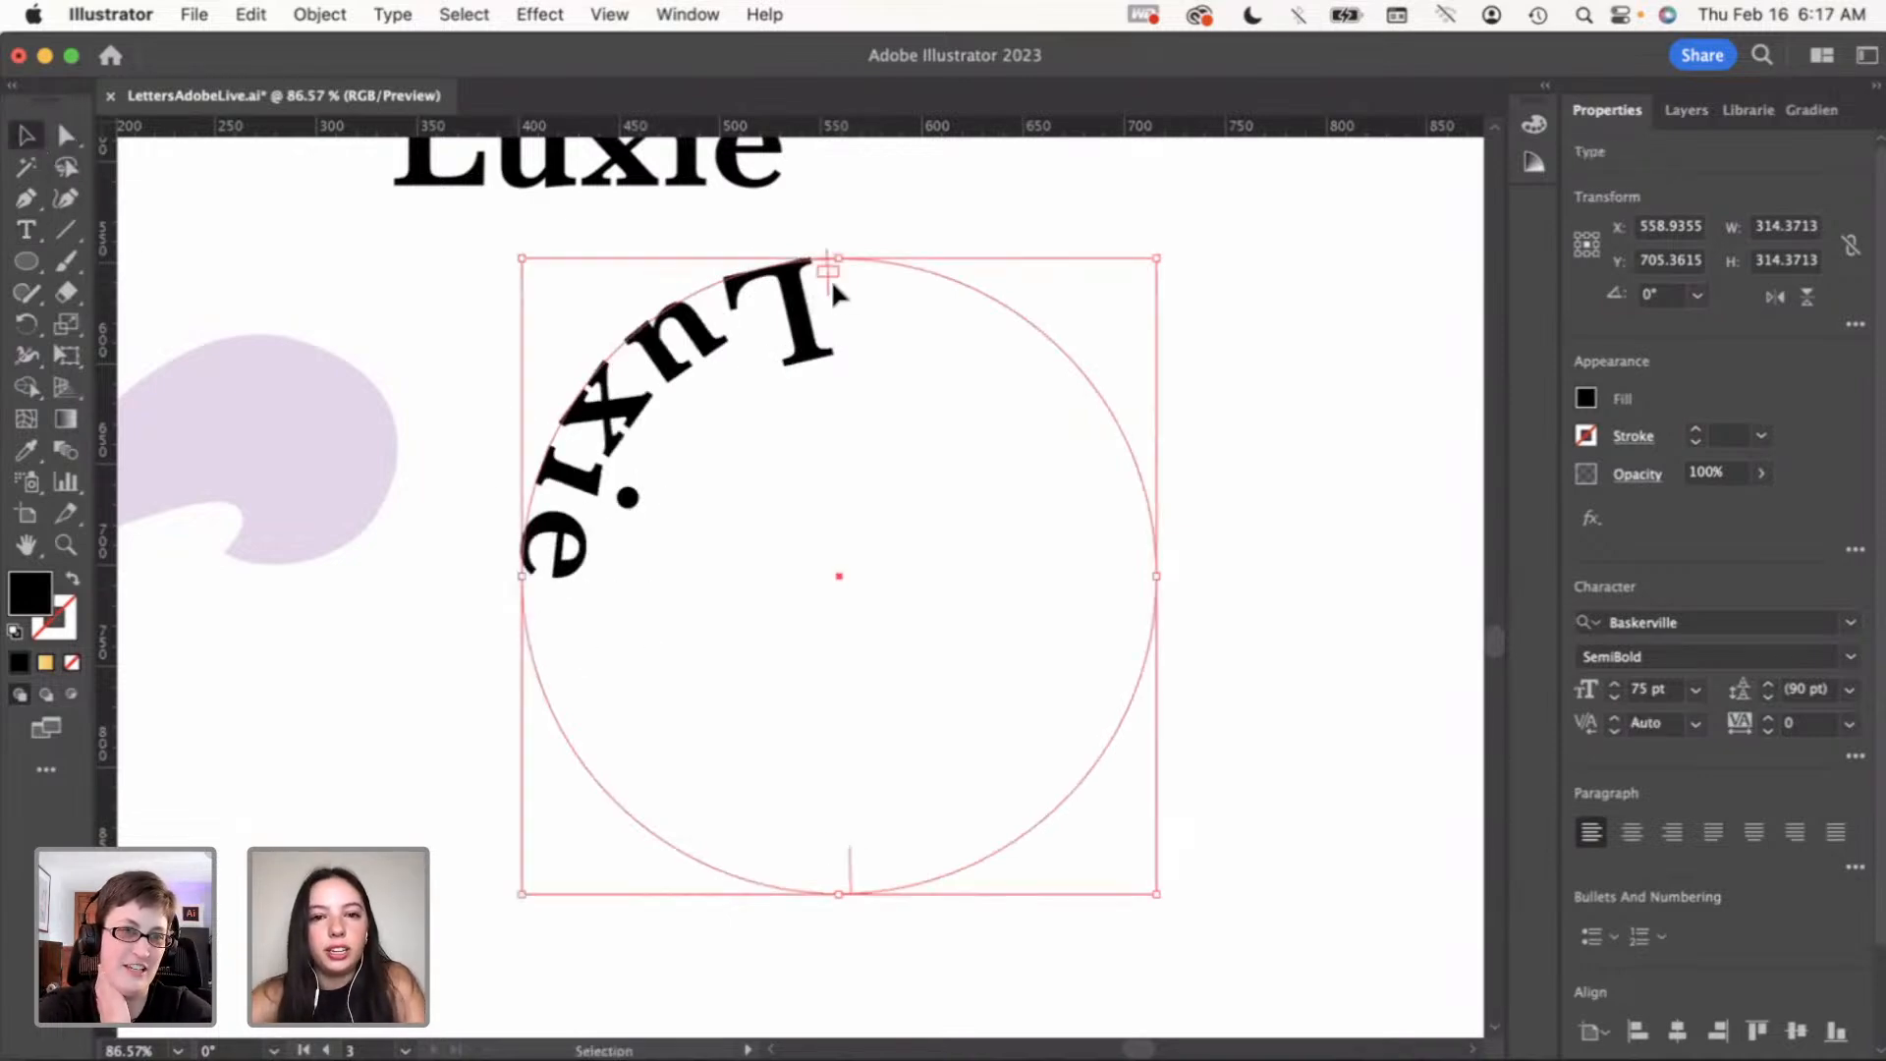
Slide "Luxie" along the circle's path until it curves upright across the circle's bottom
{"action": "left_click_drag", "start_coordinate": [850, 872], "coordinate": [1109, 564]}
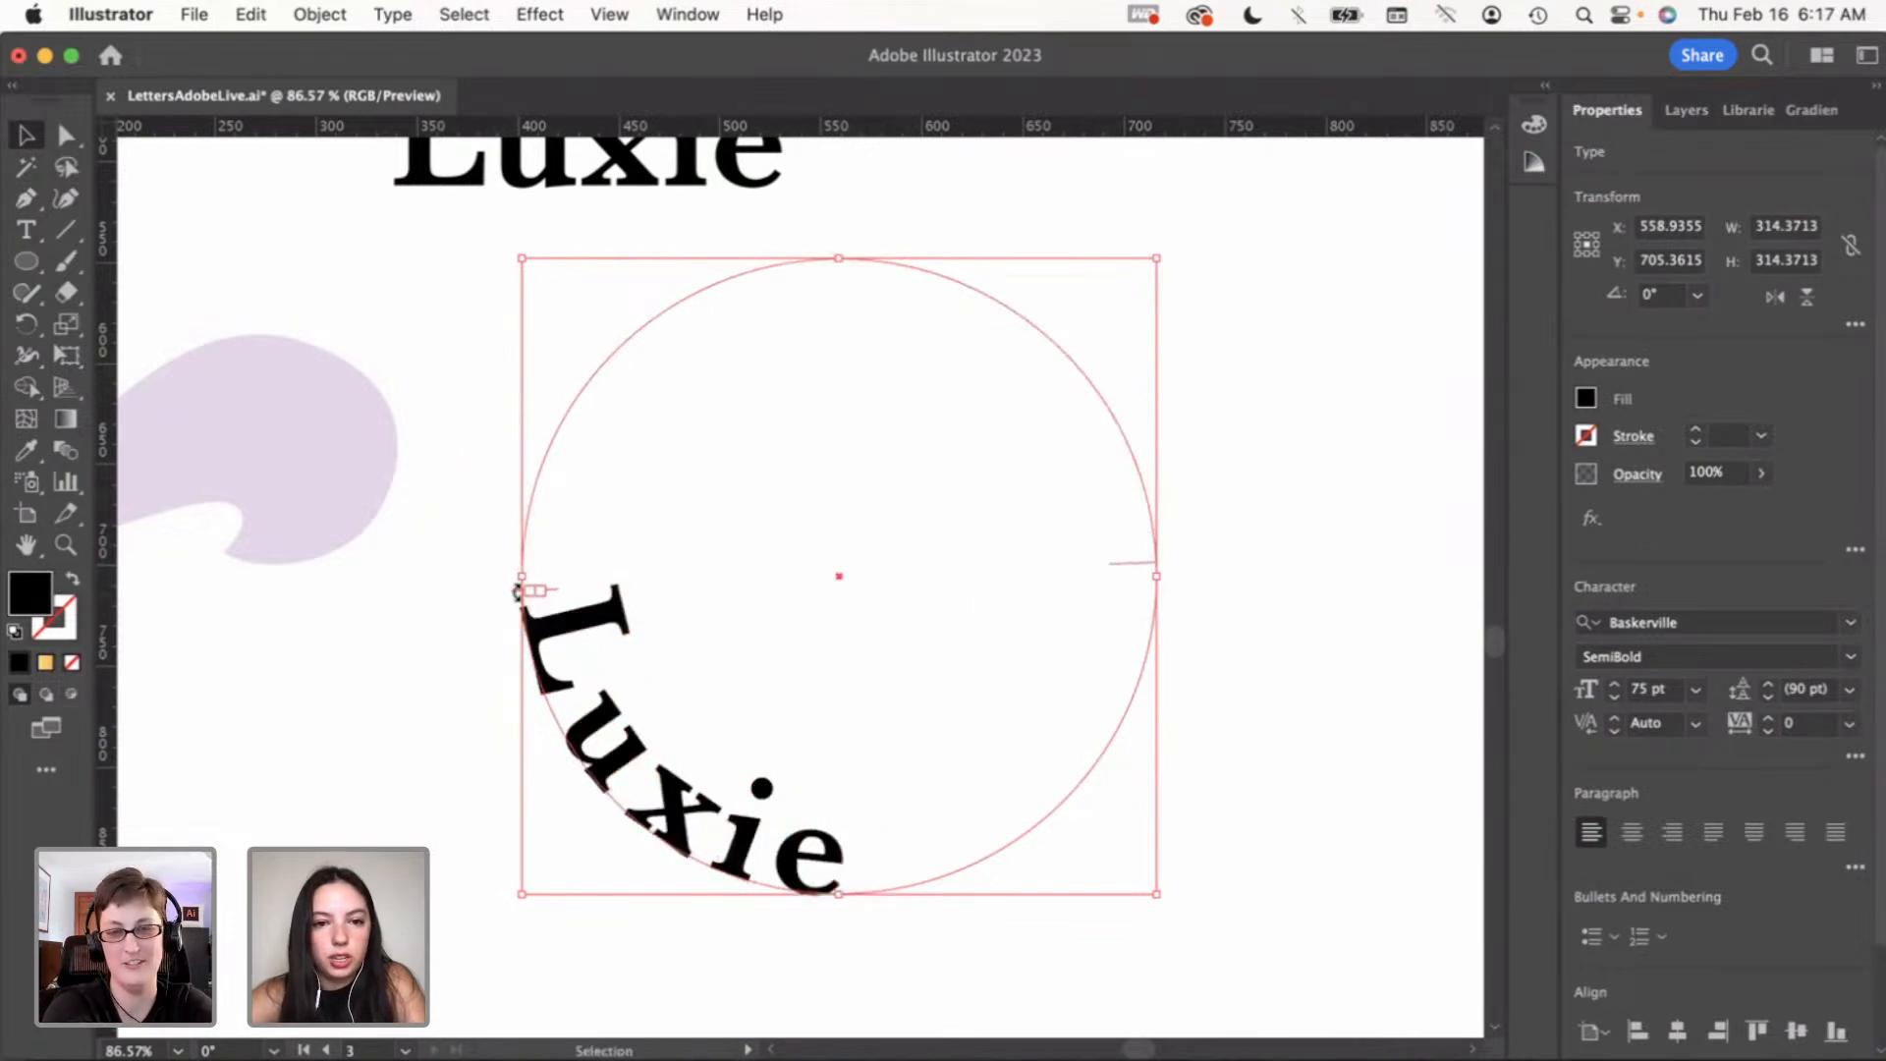
{"action": "left_click_drag", "start_coordinate": [535, 594], "coordinate": [722, 702]}
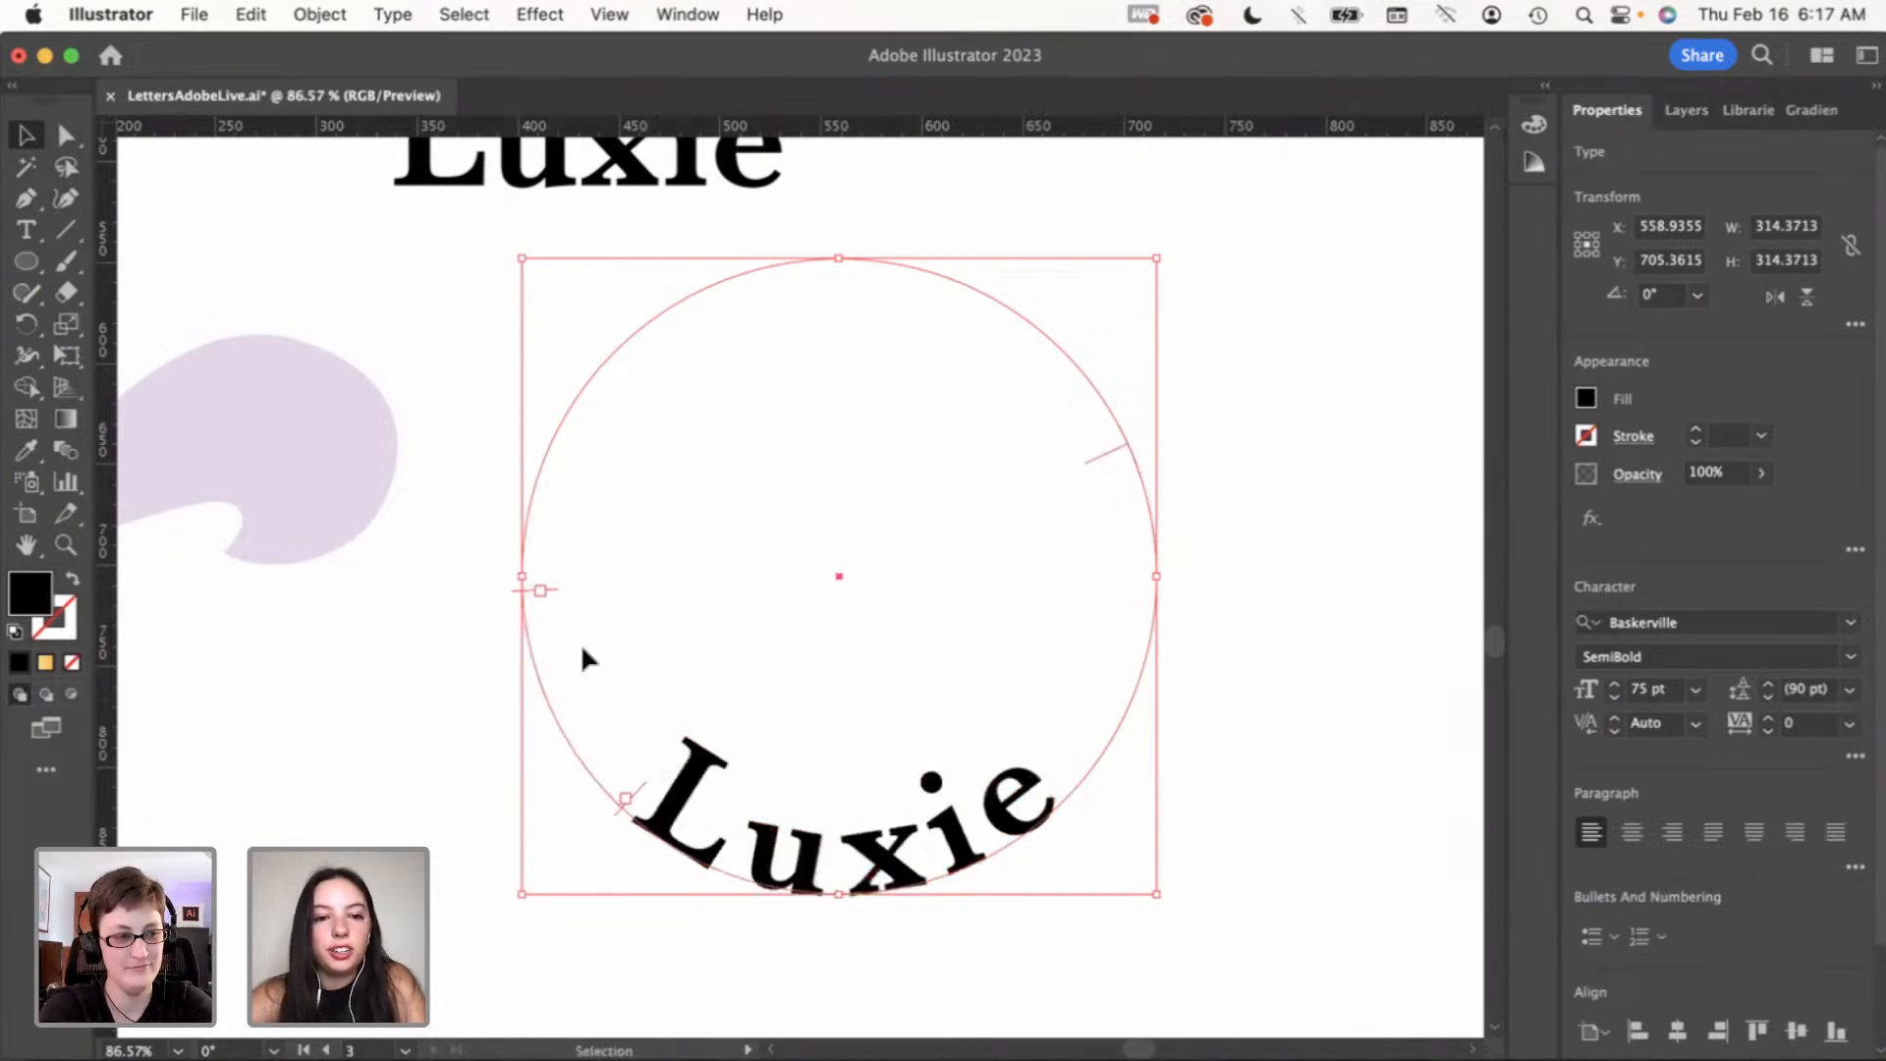
{"action": "left_click_drag", "start_coordinate": [645, 793], "coordinate": [627, 784]}
{"action": "left_click", "coordinate": [491, 763]}
{"action": "scroll", "coordinate": [491, 763], "scroll_direction": "down", "scroll_amount": 3}
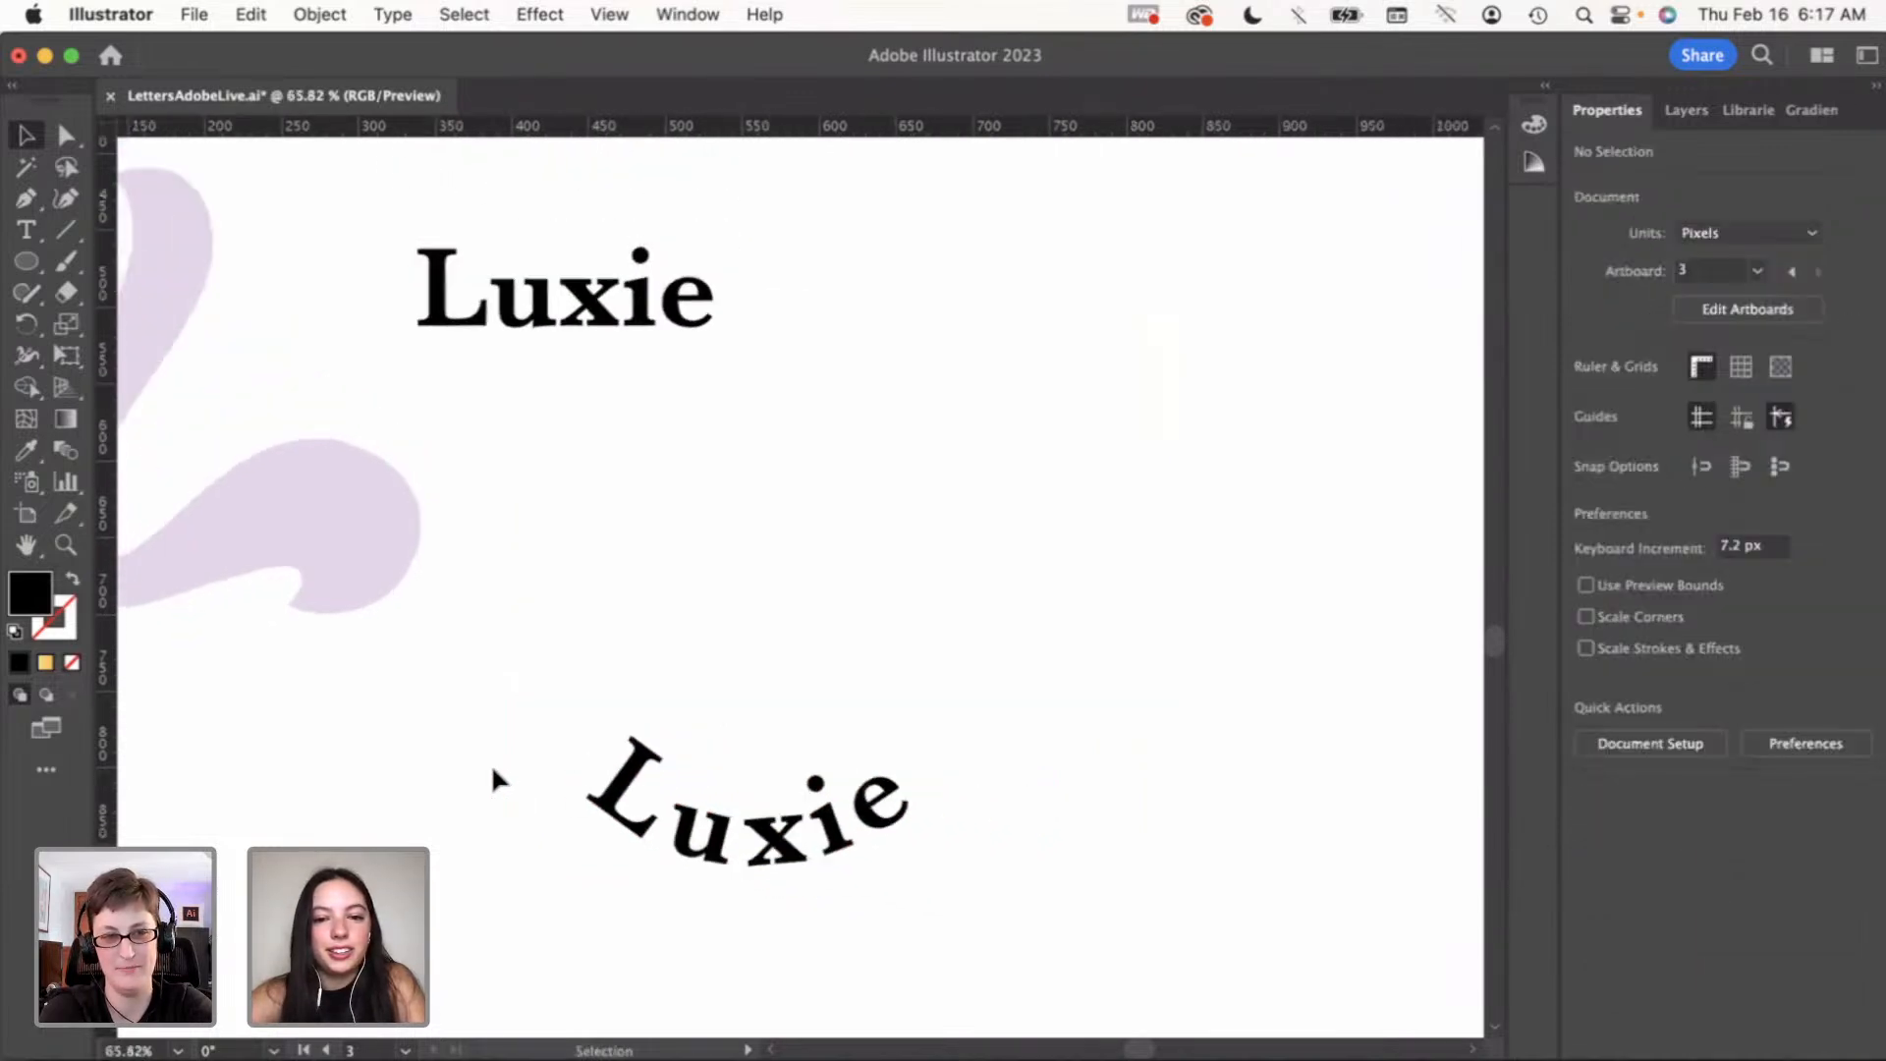
Reduce the font size of the curved "Luxie" to 71 pt
{"action": "double_click", "coordinate": [805, 783]}
{"action": "left_click_drag", "start_coordinate": [803, 779], "coordinate": [560, 797]}
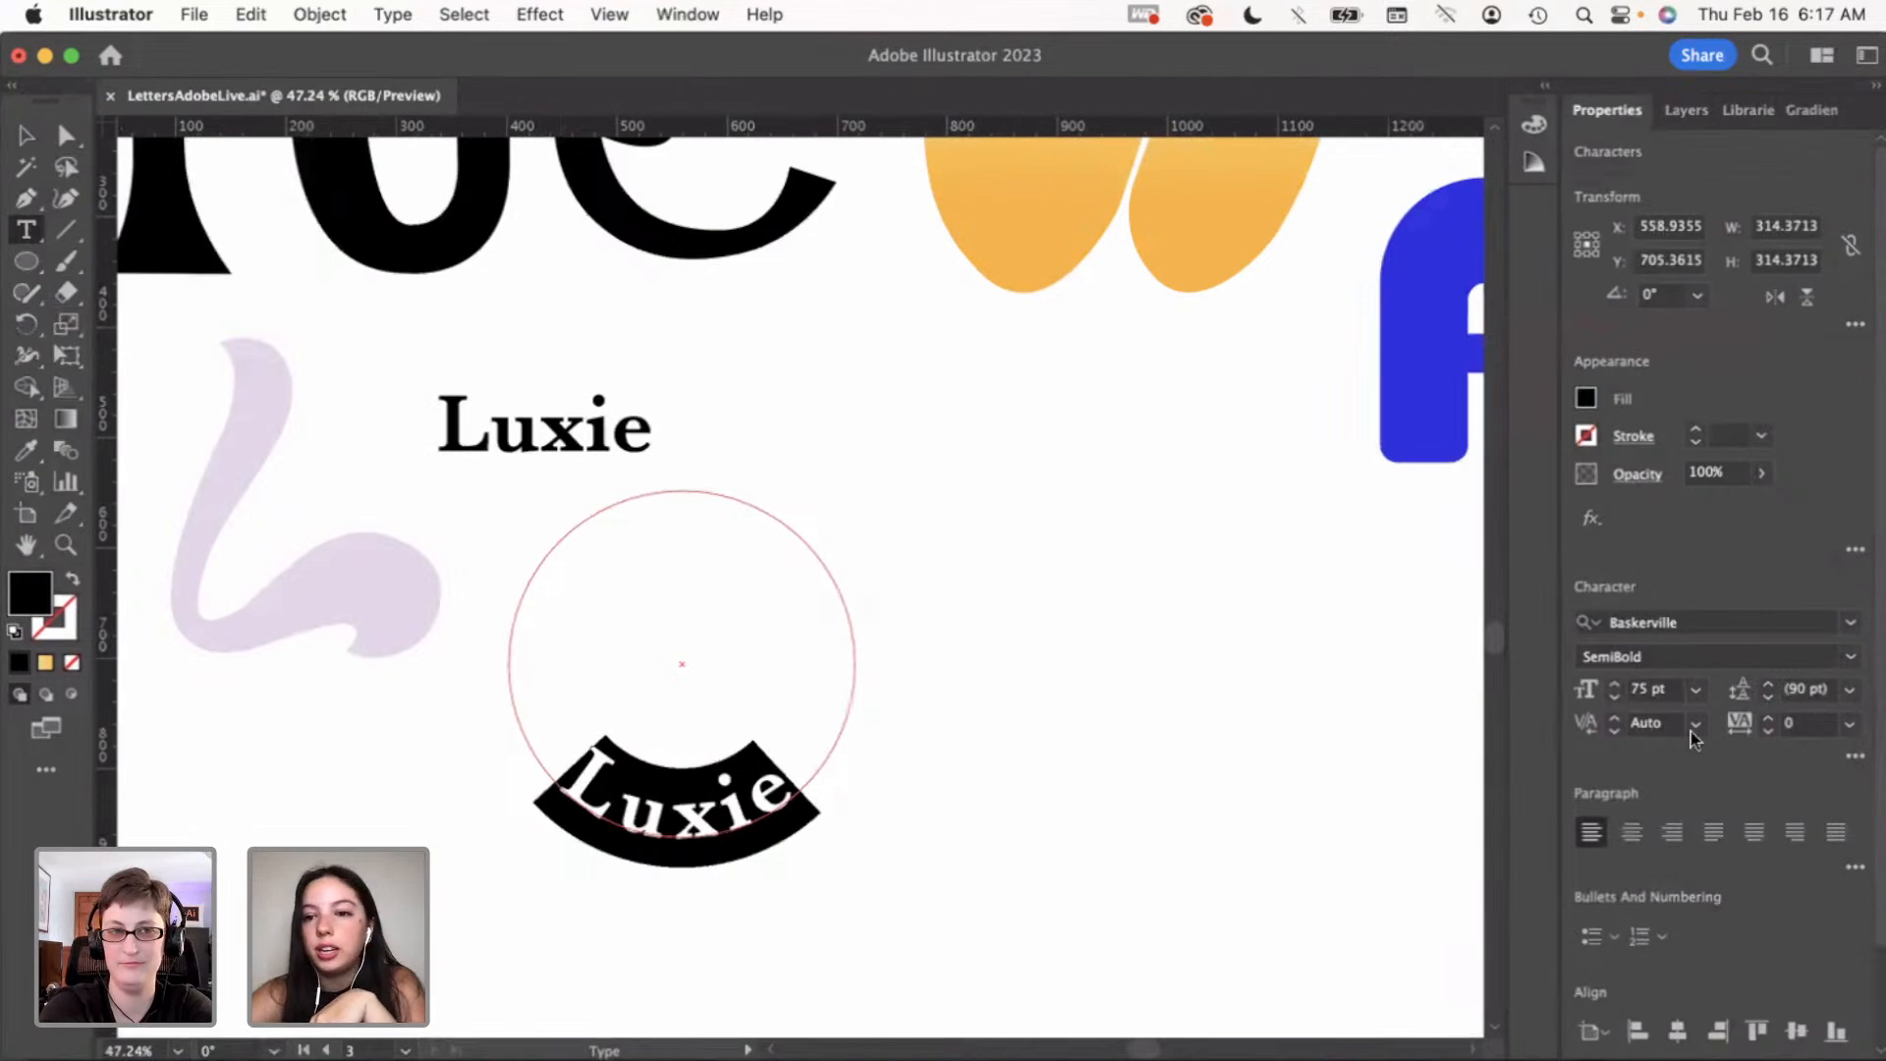
{"action": "left_click", "coordinate": [1614, 700]}
{"action": "left_click", "coordinate": [1614, 699]}
{"action": "left_click", "coordinate": [1614, 700]}
{"action": "left_click", "coordinate": [1613, 699]}
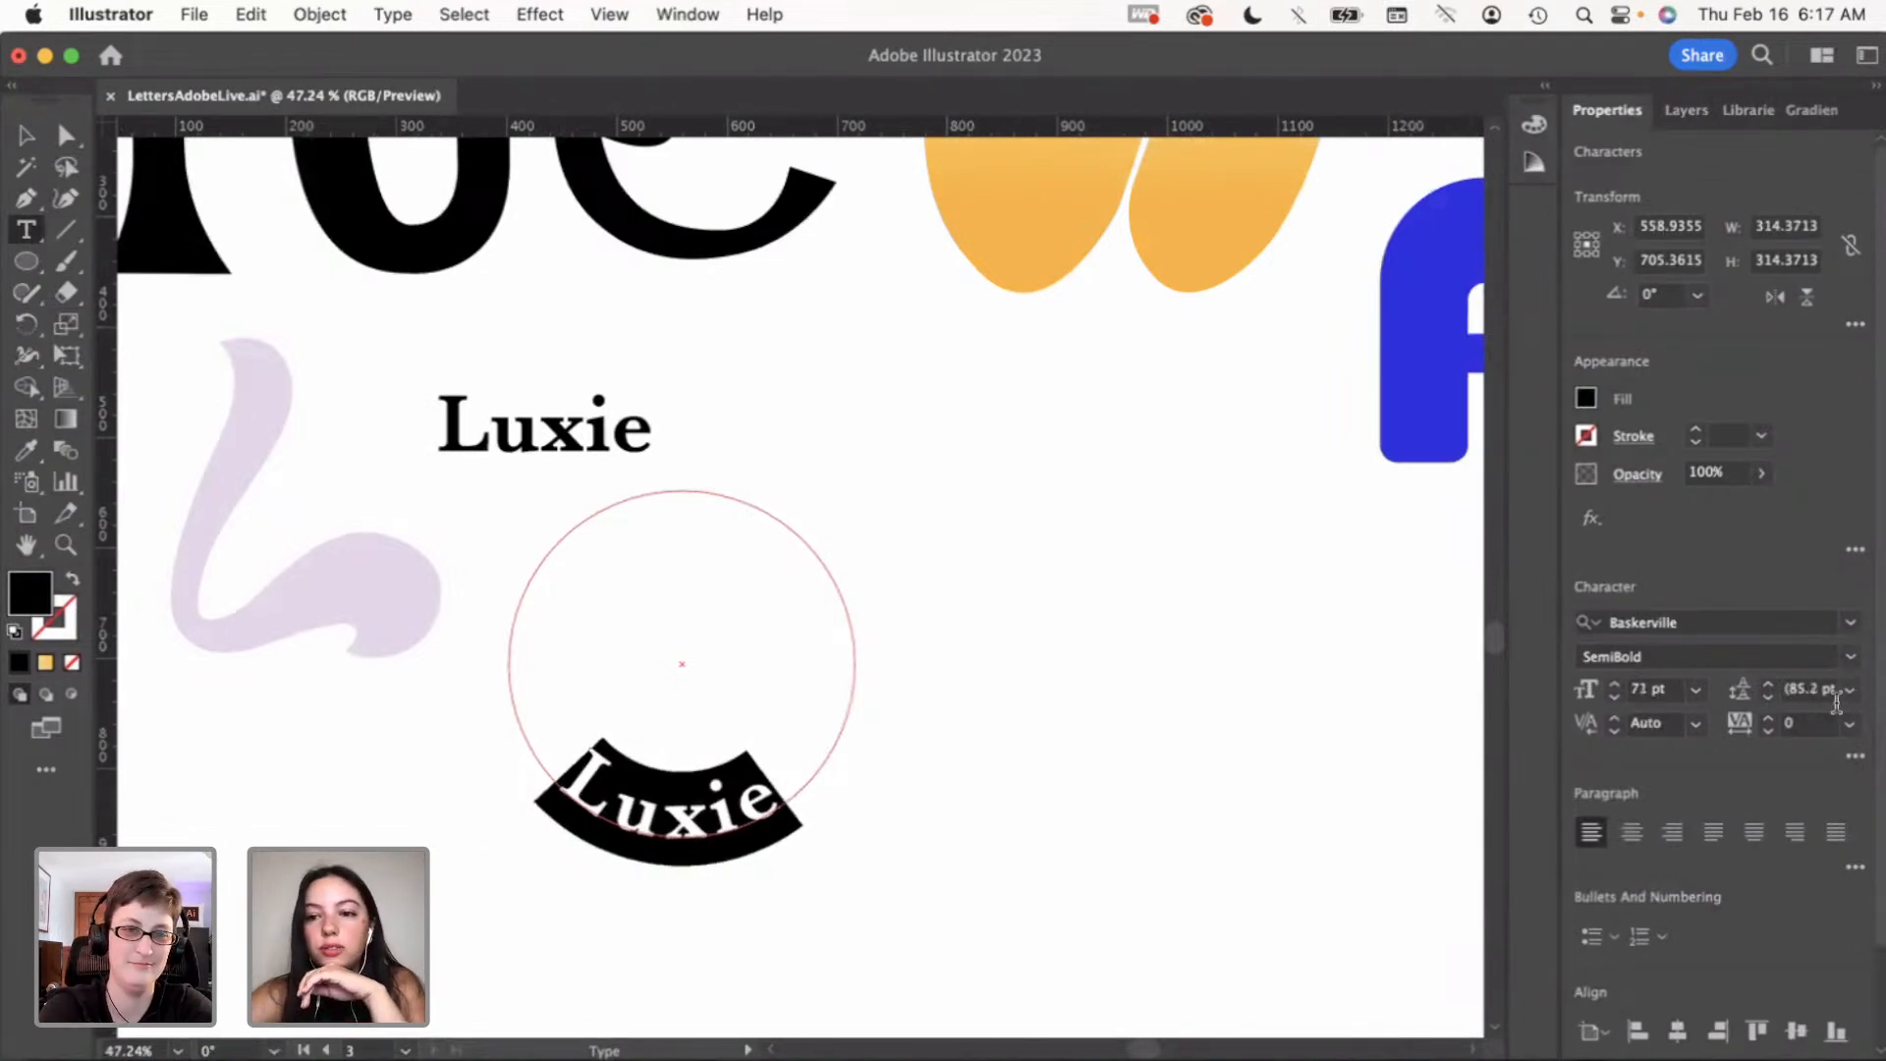
Tighten the tracking of the curved "Luxie" to -10
{"action": "left_click", "coordinate": [1769, 732]}
{"action": "left_click", "coordinate": [1769, 732]}
{"action": "left_click", "coordinate": [1769, 732]}
{"action": "left_click", "coordinate": [1769, 732]}
{"action": "left_click", "coordinate": [1769, 732]}
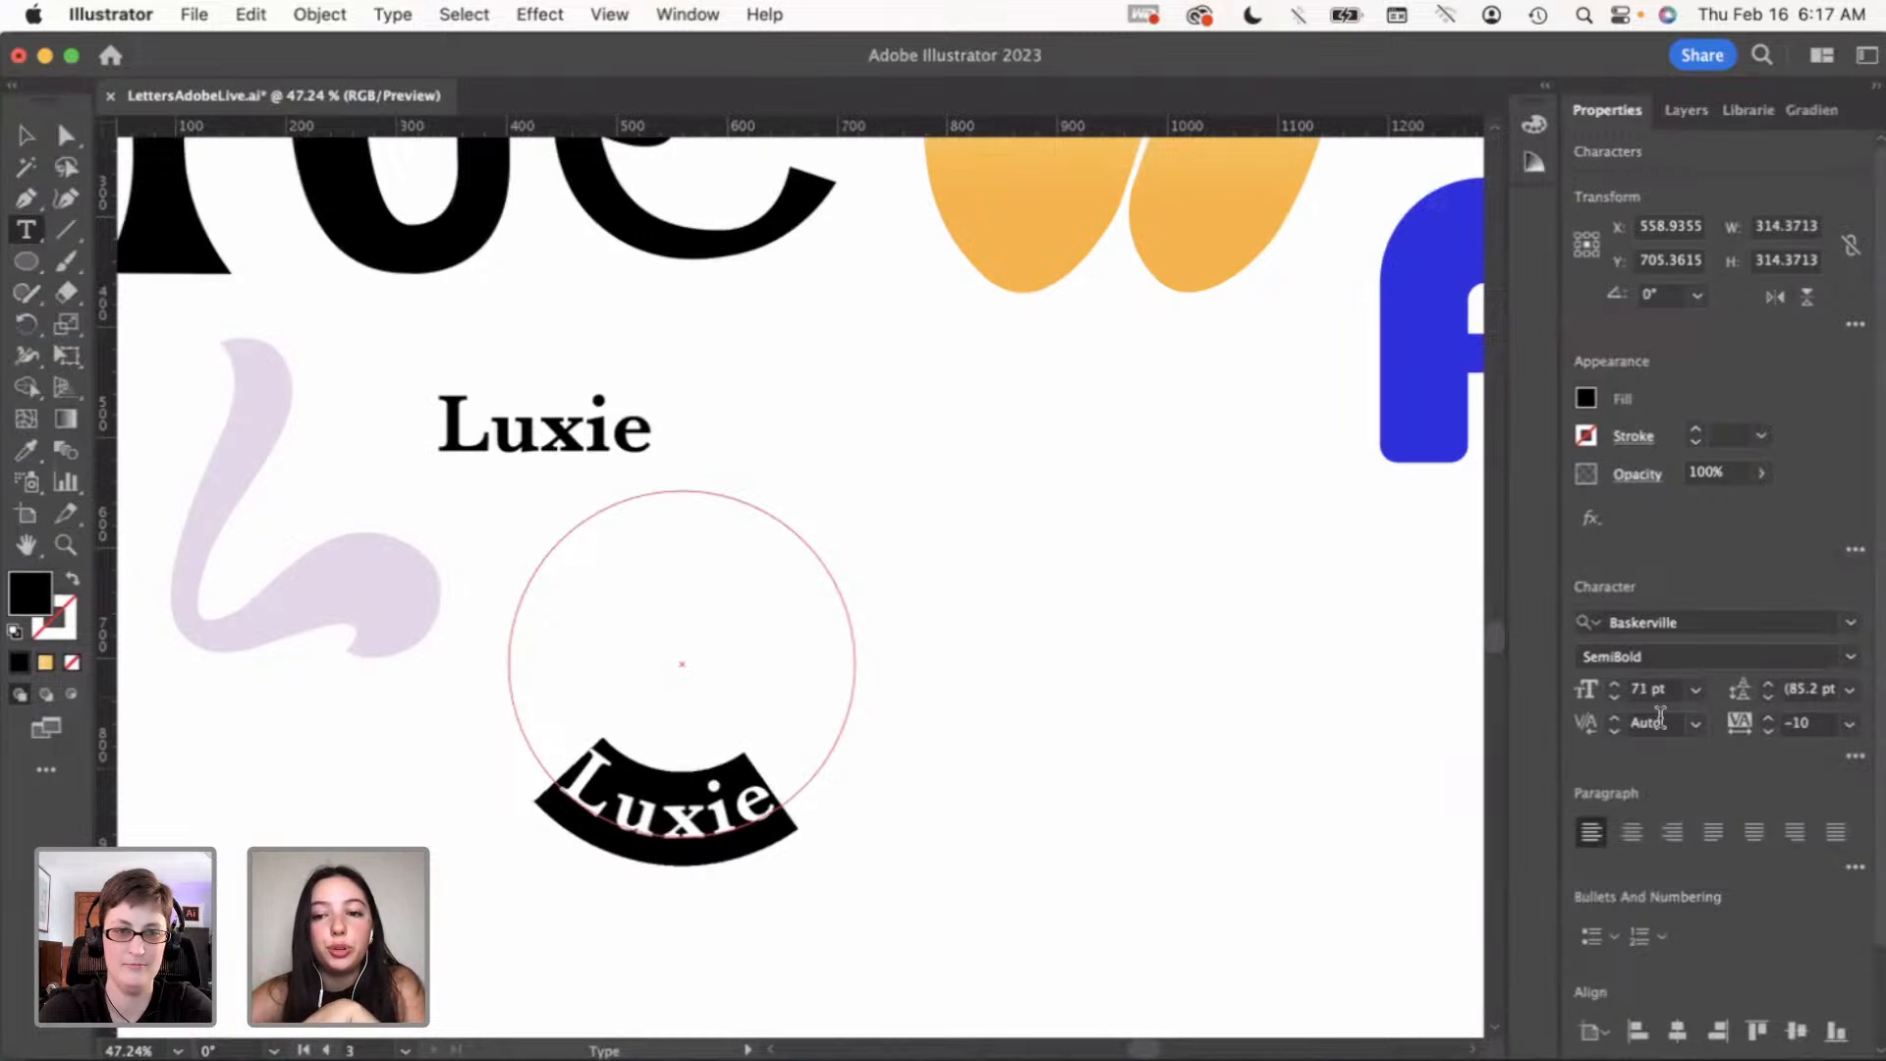
Nudge the start of the curved "Luxie" along its path to recentre it at the circle's bottom
{"action": "left_click", "coordinate": [26, 135]}
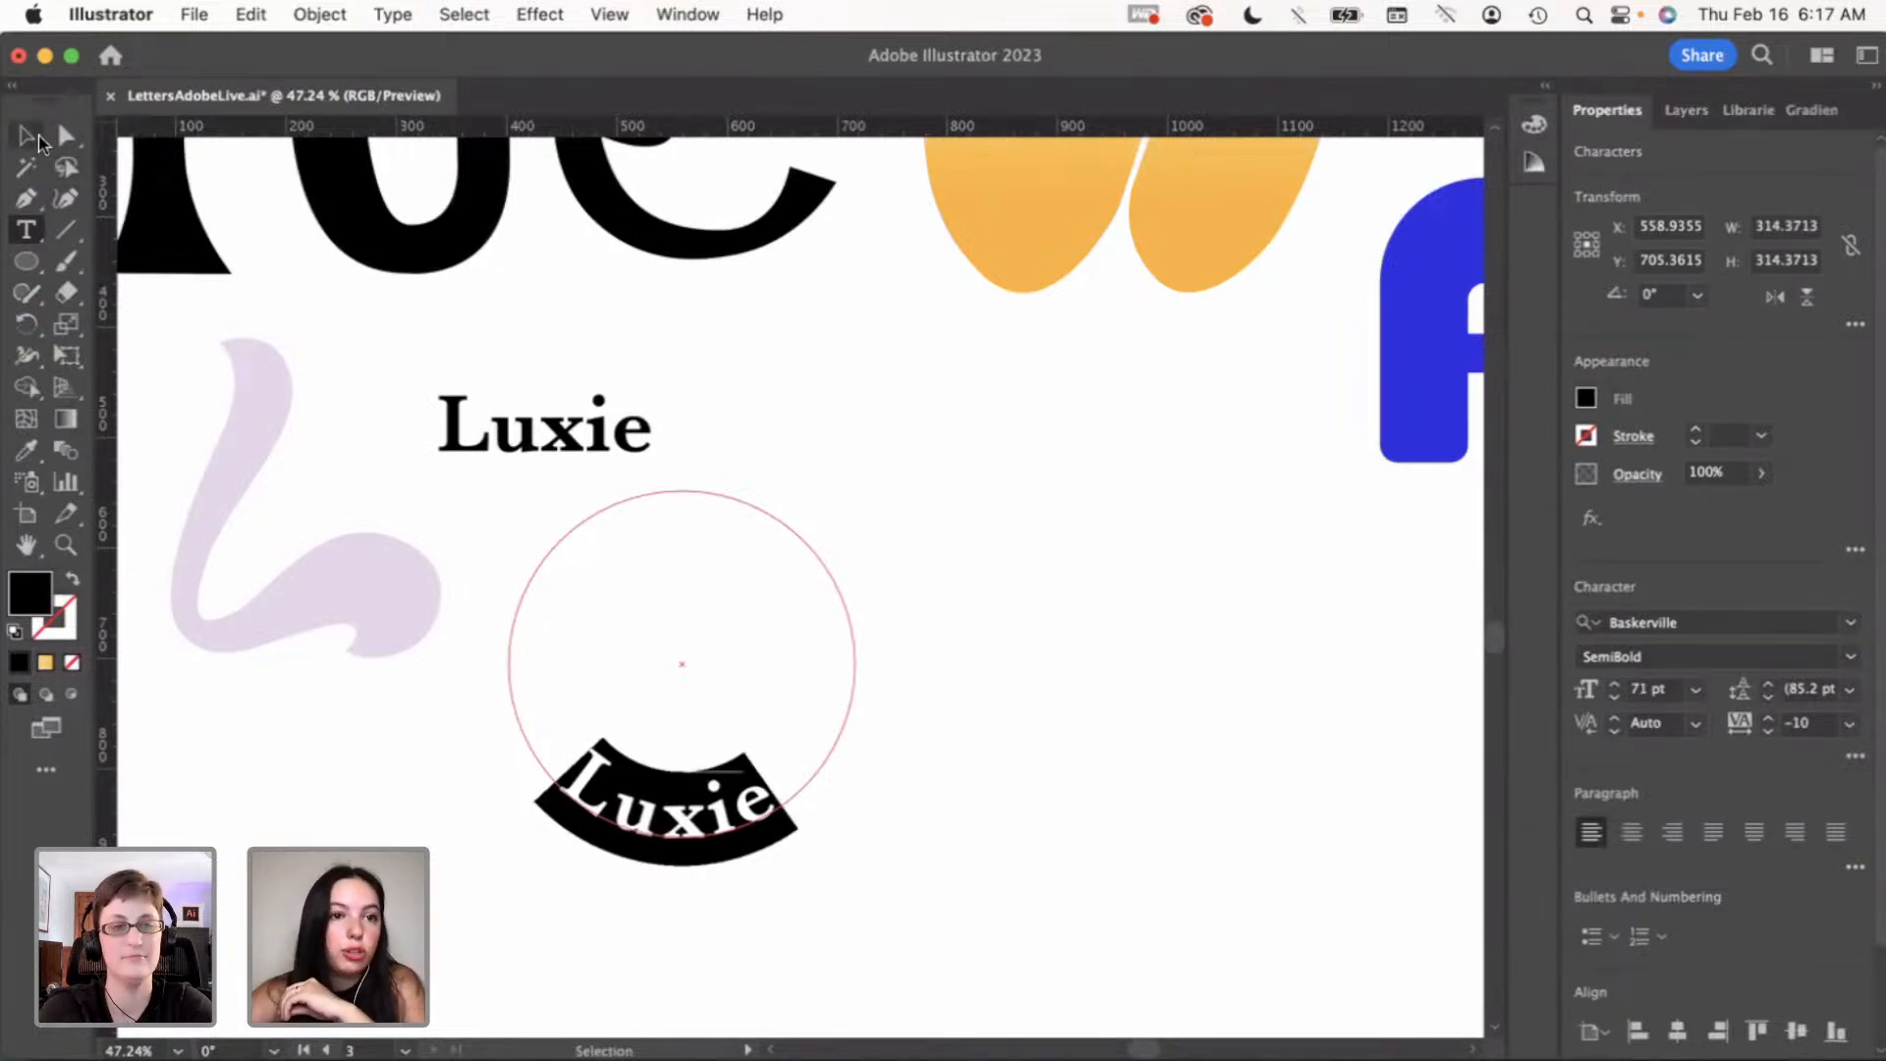
{"action": "mouse_move", "coordinate": [556, 801]}
{"action": "left_mouse_down"}
{"action": "mouse_move", "coordinate": [566, 813]}
{"action": "mouse_move", "coordinate": [571, 785]}
{"action": "mouse_move", "coordinate": [570, 802]}
{"action": "left_mouse_up"}
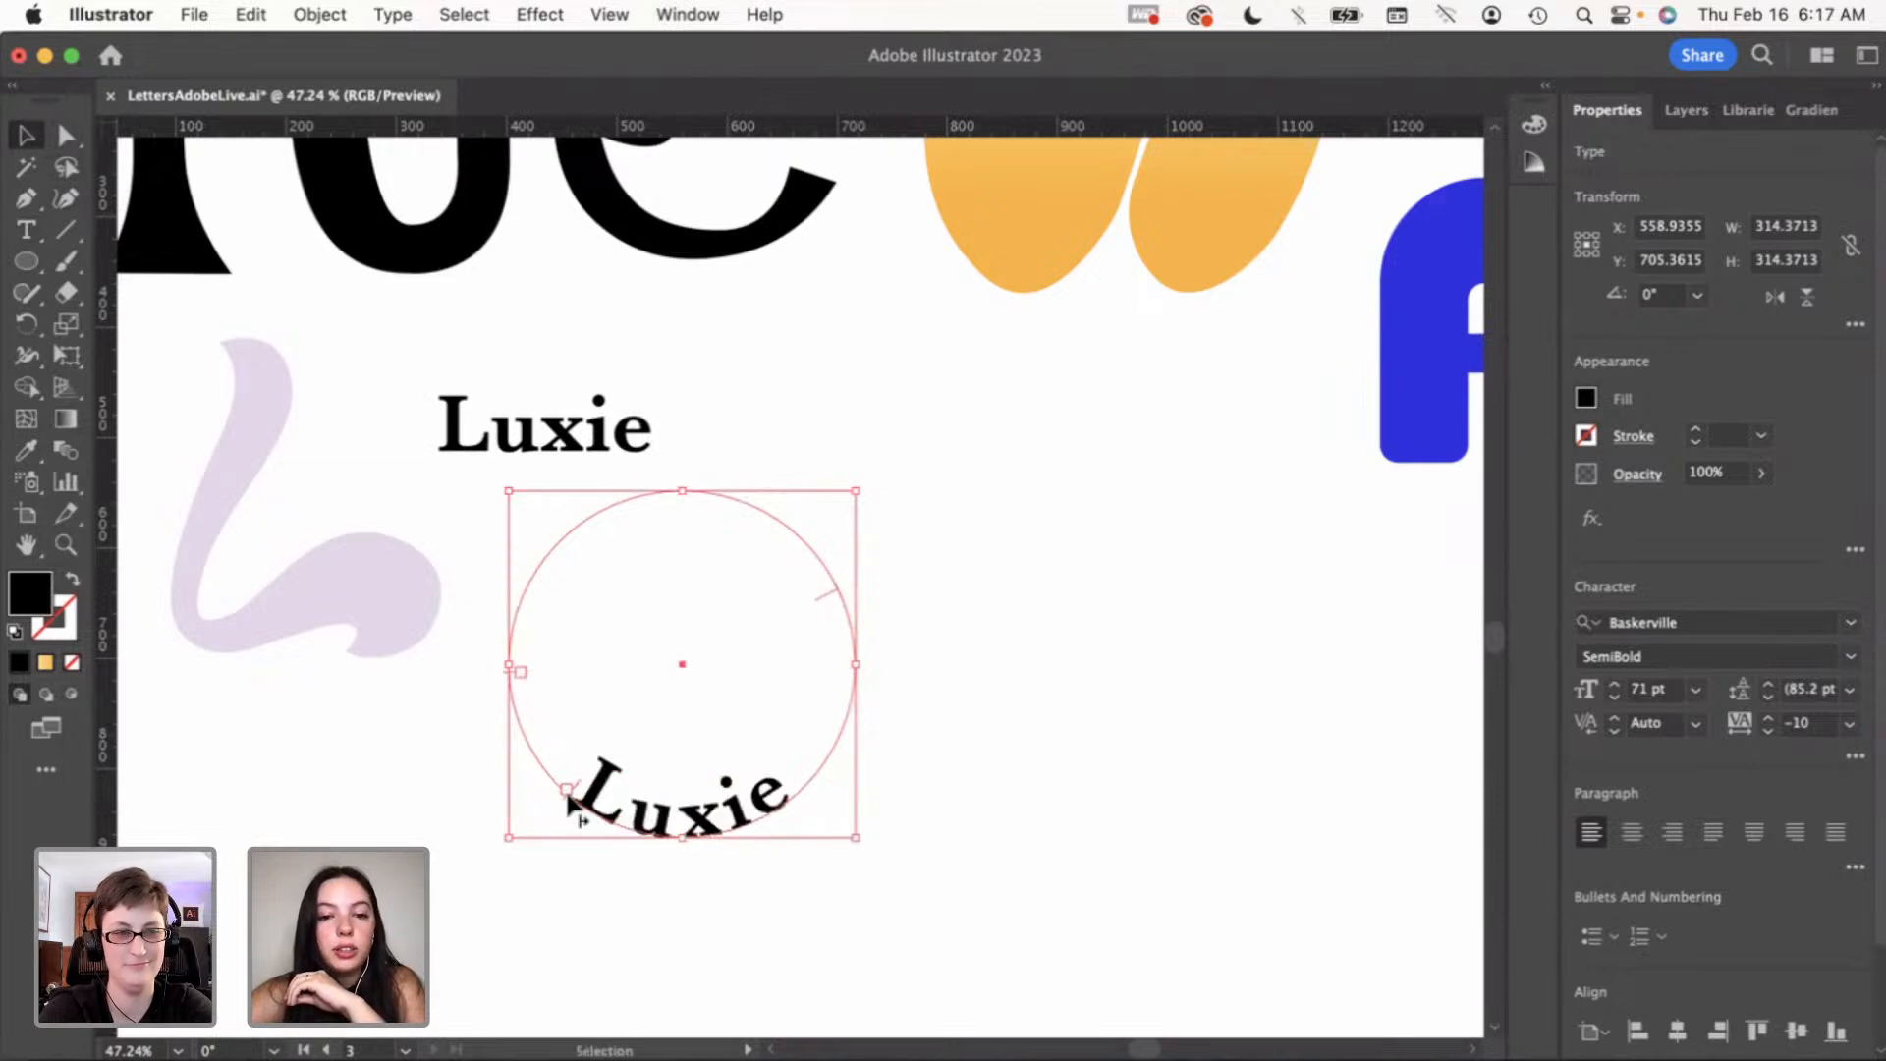
{"action": "left_click", "coordinate": [462, 788]}
{"action": "scroll", "coordinate": [463, 788], "scroll_direction": "down", "scroll_amount": 3}
{"action": "scroll", "coordinate": [463, 788], "scroll_direction": "left", "scroll_amount": 2}
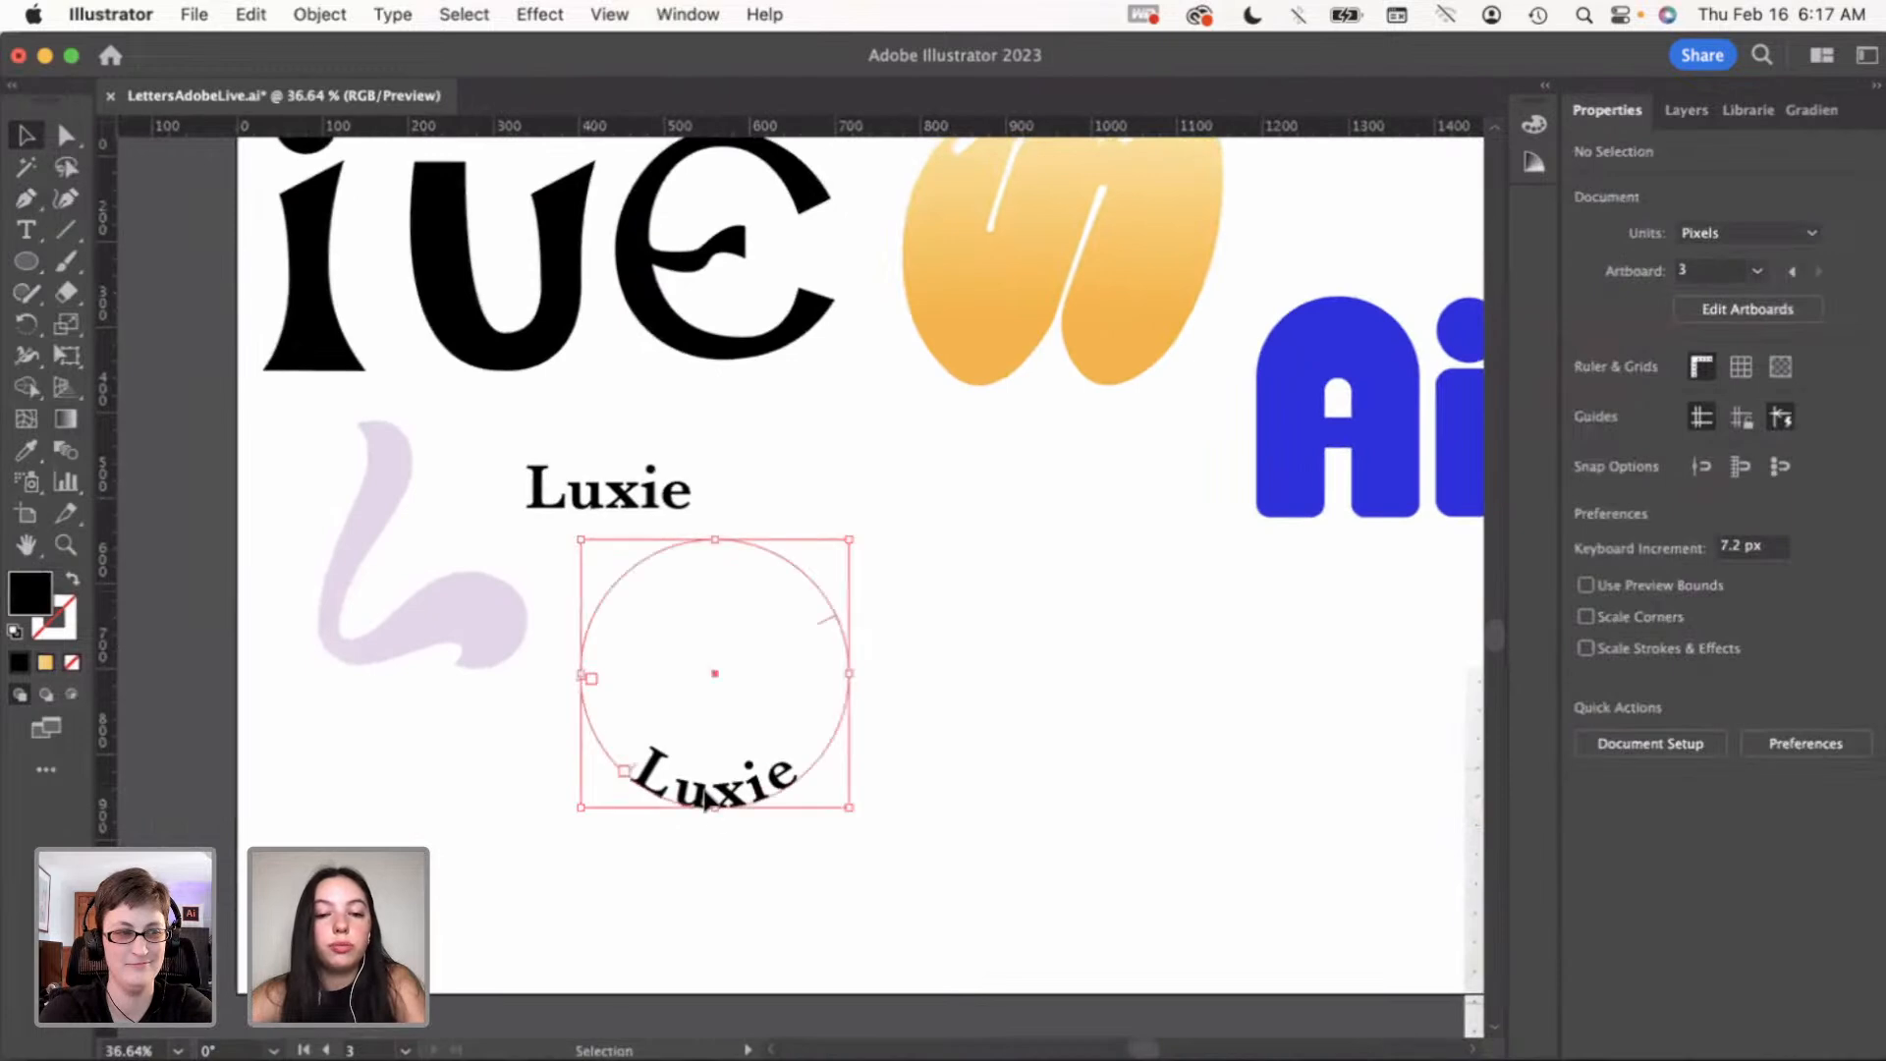
Tighten the tracking of only the letter L in the curved "Luxie" to -36
{"action": "double_click", "coordinate": [757, 796]}
{"action": "left_click_drag", "start_coordinate": [673, 789], "coordinate": [640, 781]}
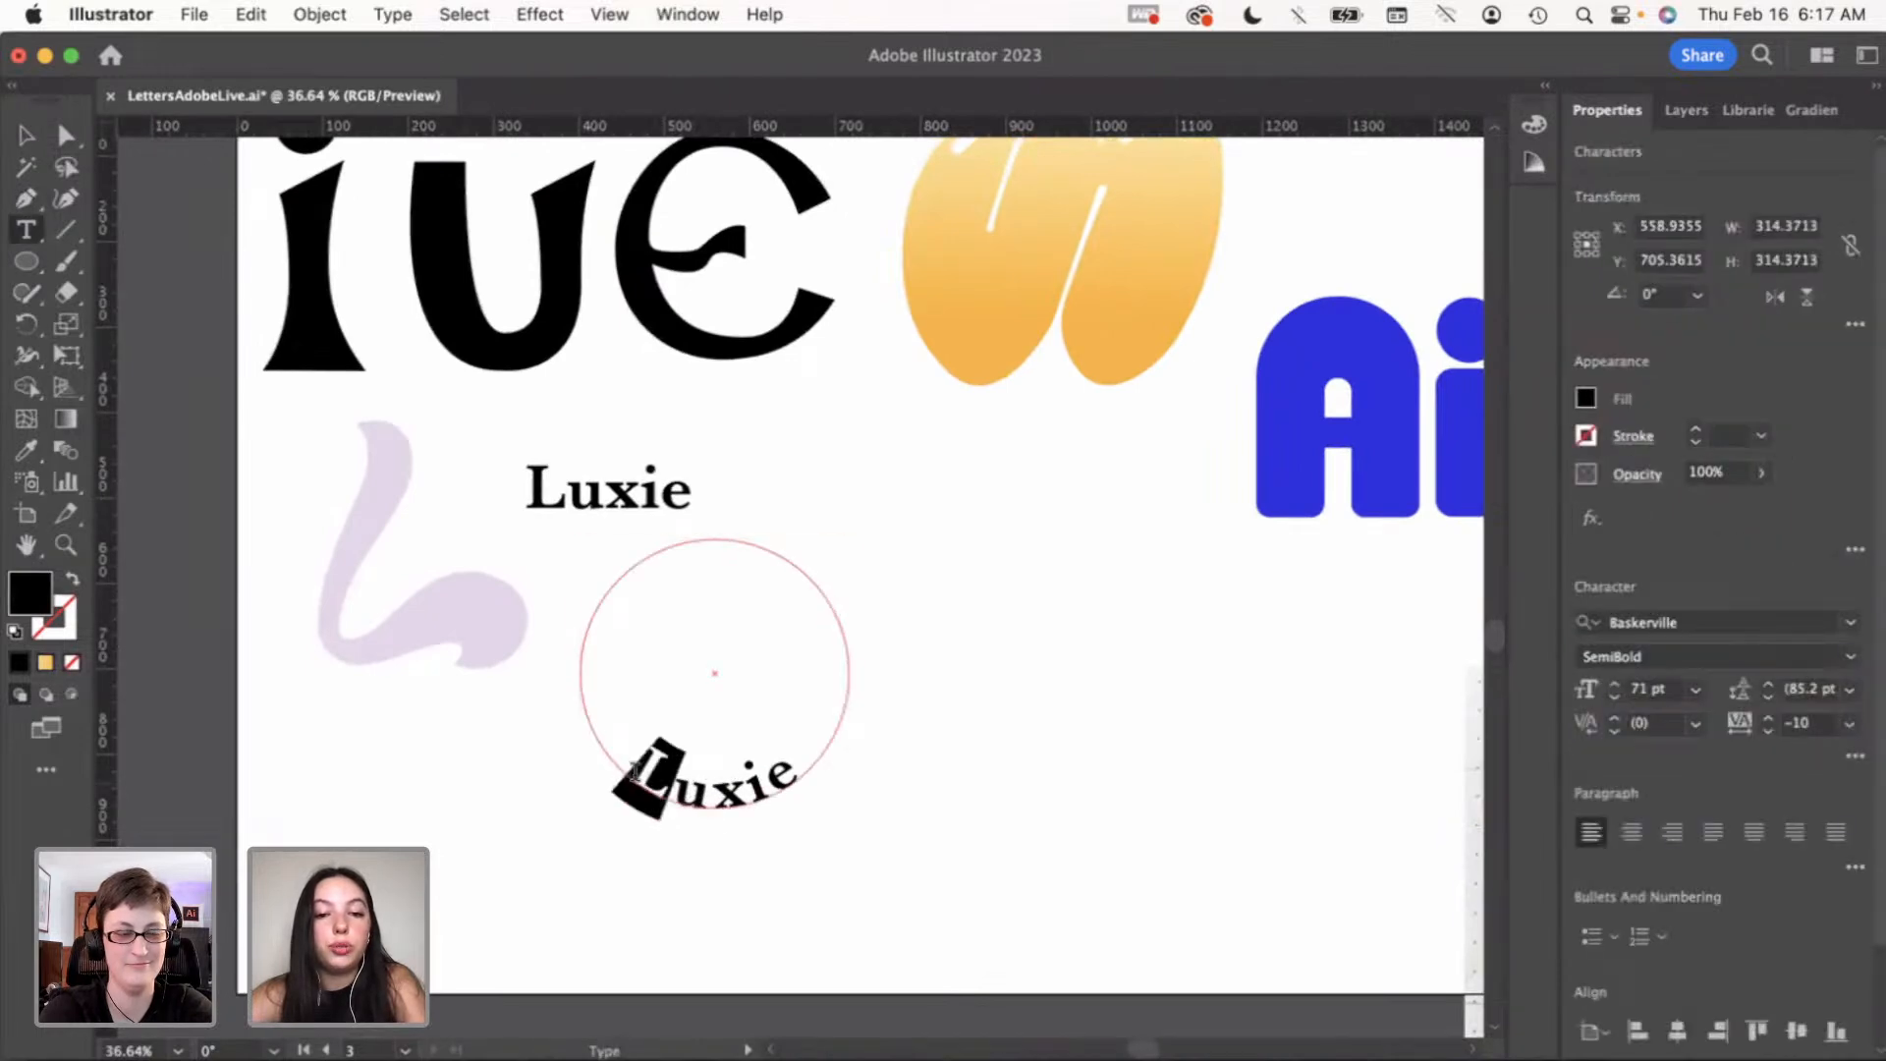
{"action": "left_click", "coordinate": [1768, 730]}
{"action": "left_click", "coordinate": [1768, 730]}
{"action": "left_click", "coordinate": [1768, 730]}
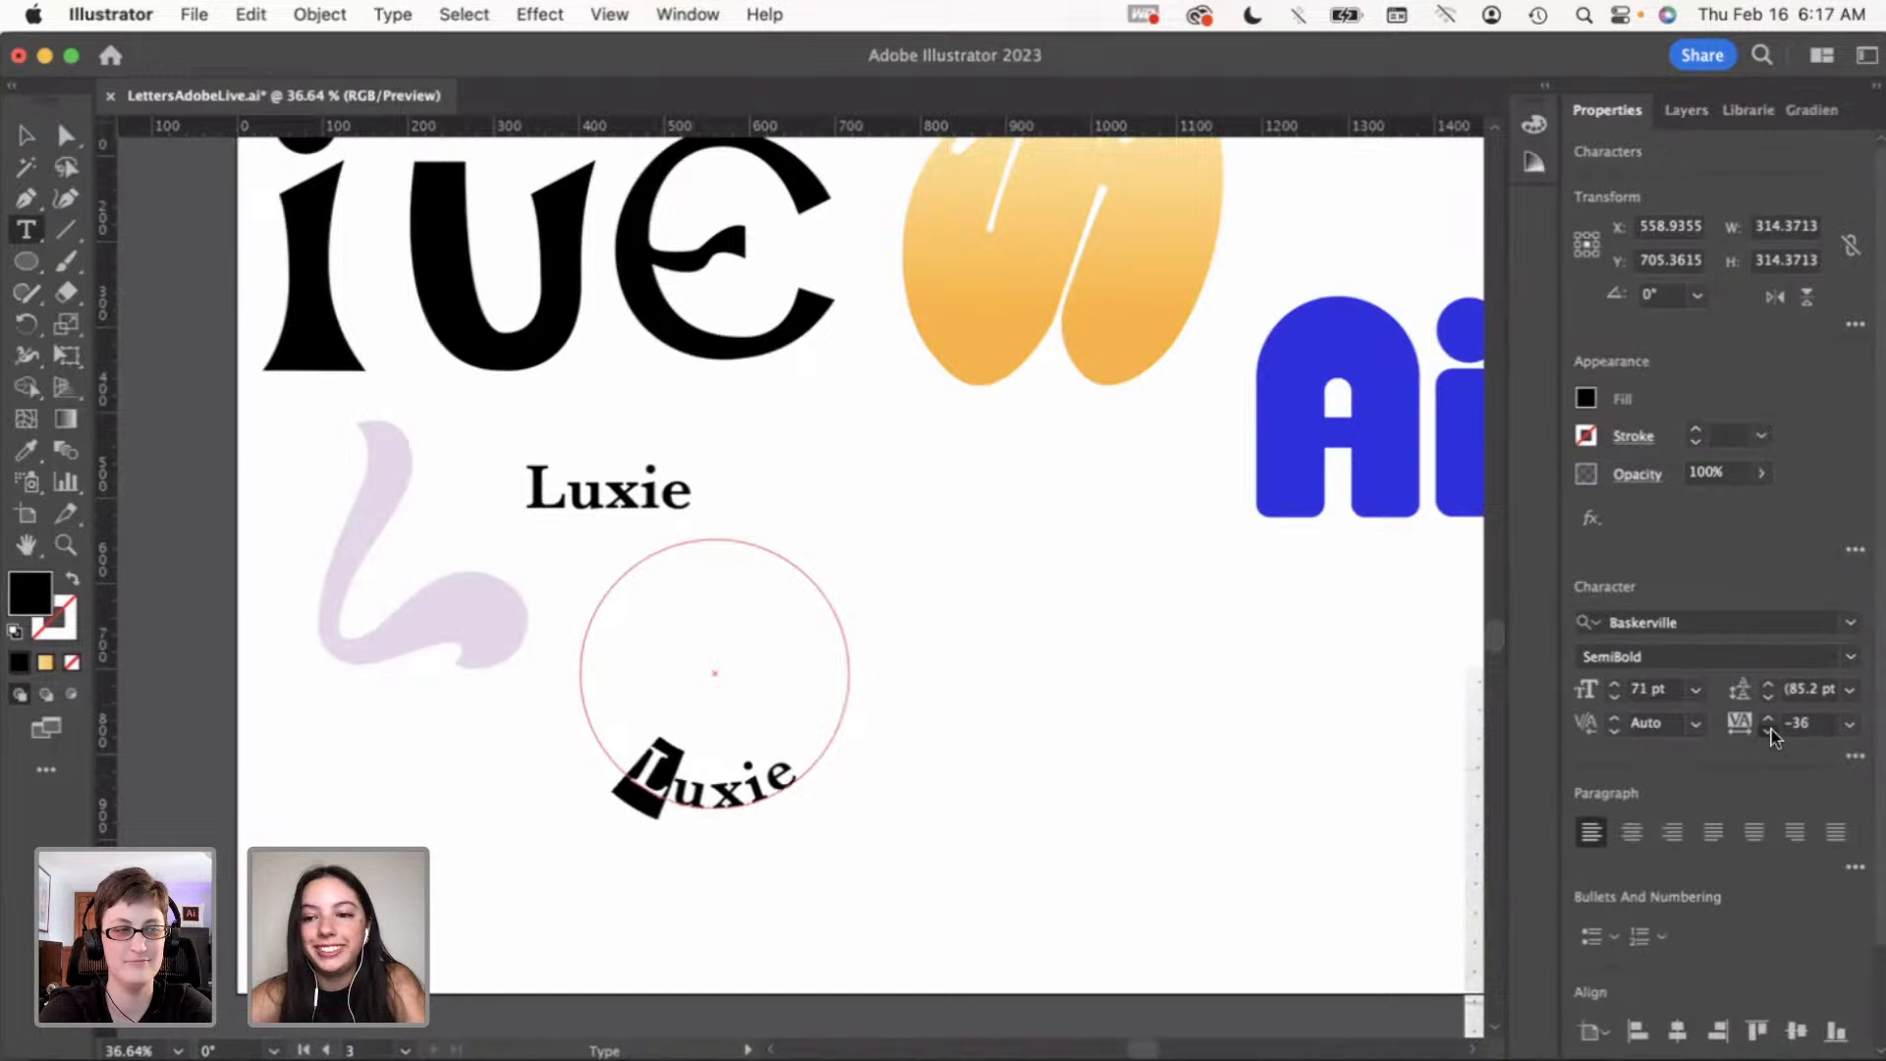
{"action": "left_click", "coordinate": [748, 791]}
{"action": "key", "text": "Escape"}
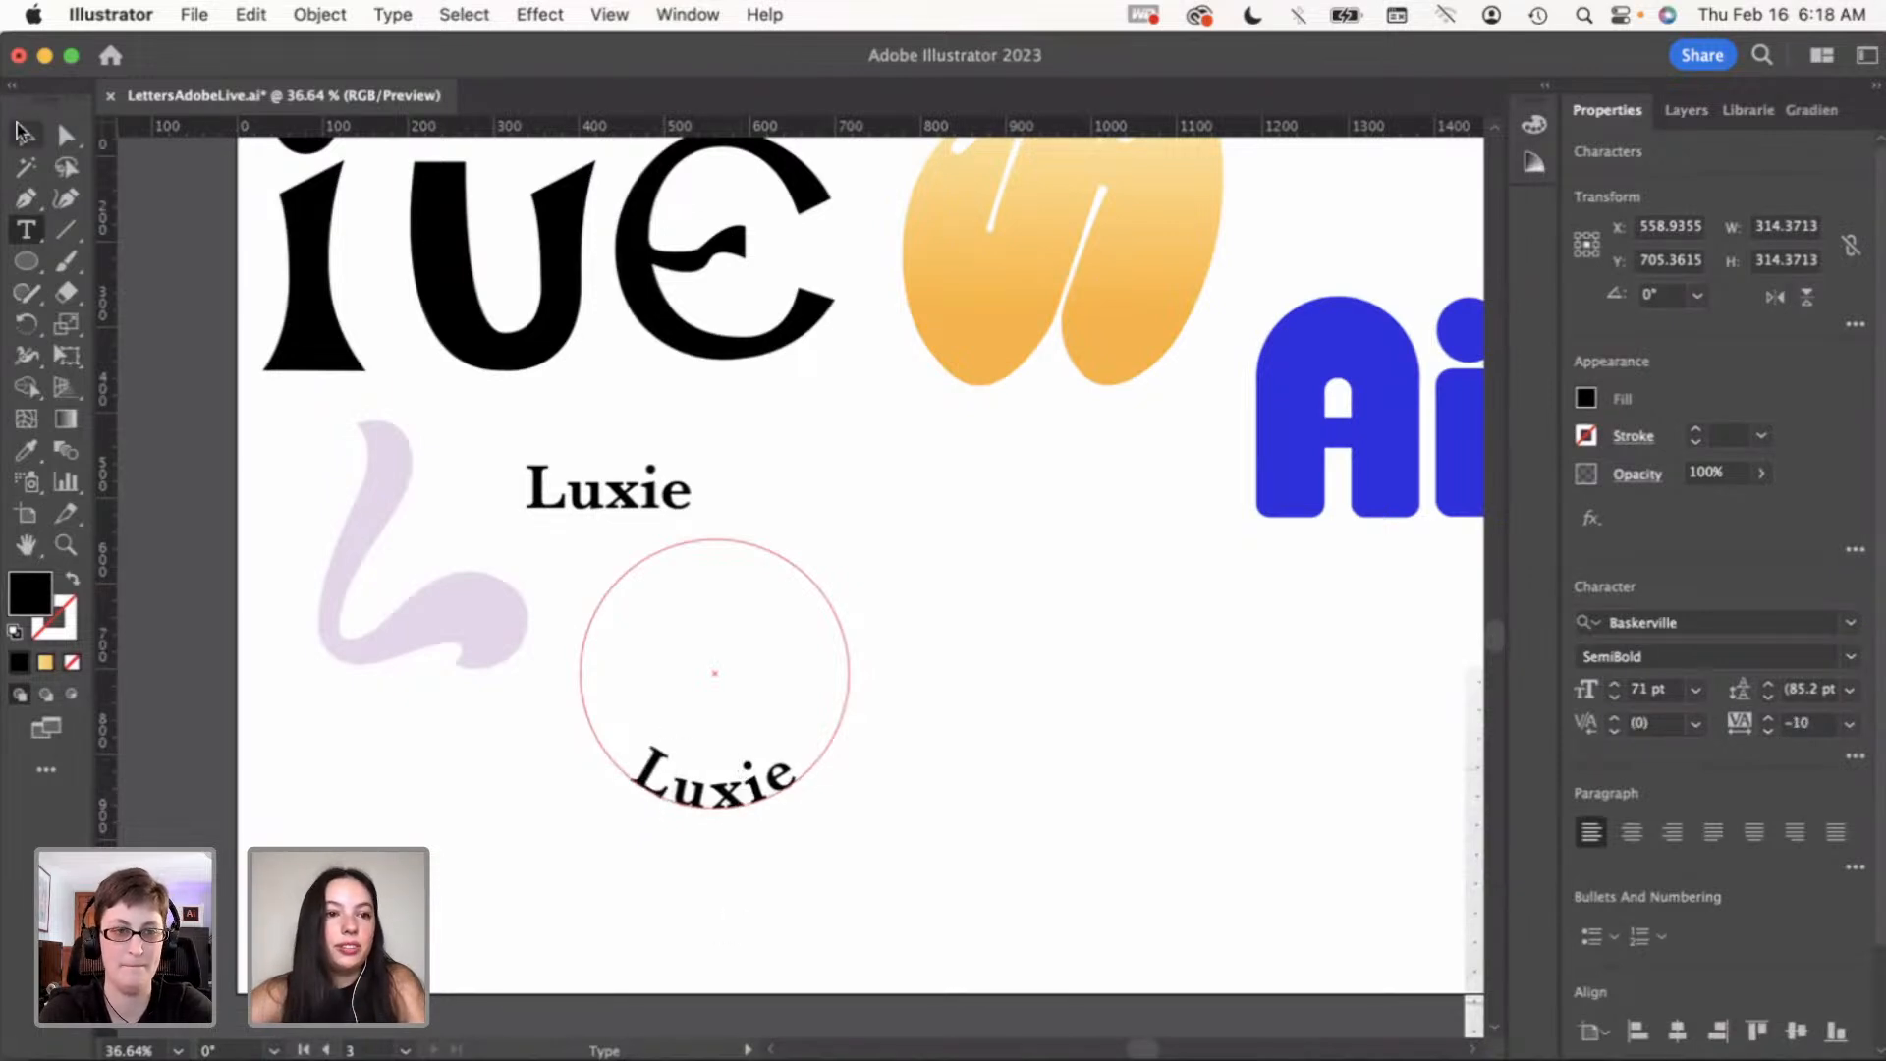
Try the curved "Luxie" around the foot of the lilac L, and delete the type circle
{"action": "left_click", "coordinate": [787, 813]}
{"action": "left_click_drag", "start_coordinate": [766, 798], "coordinate": [491, 734]}
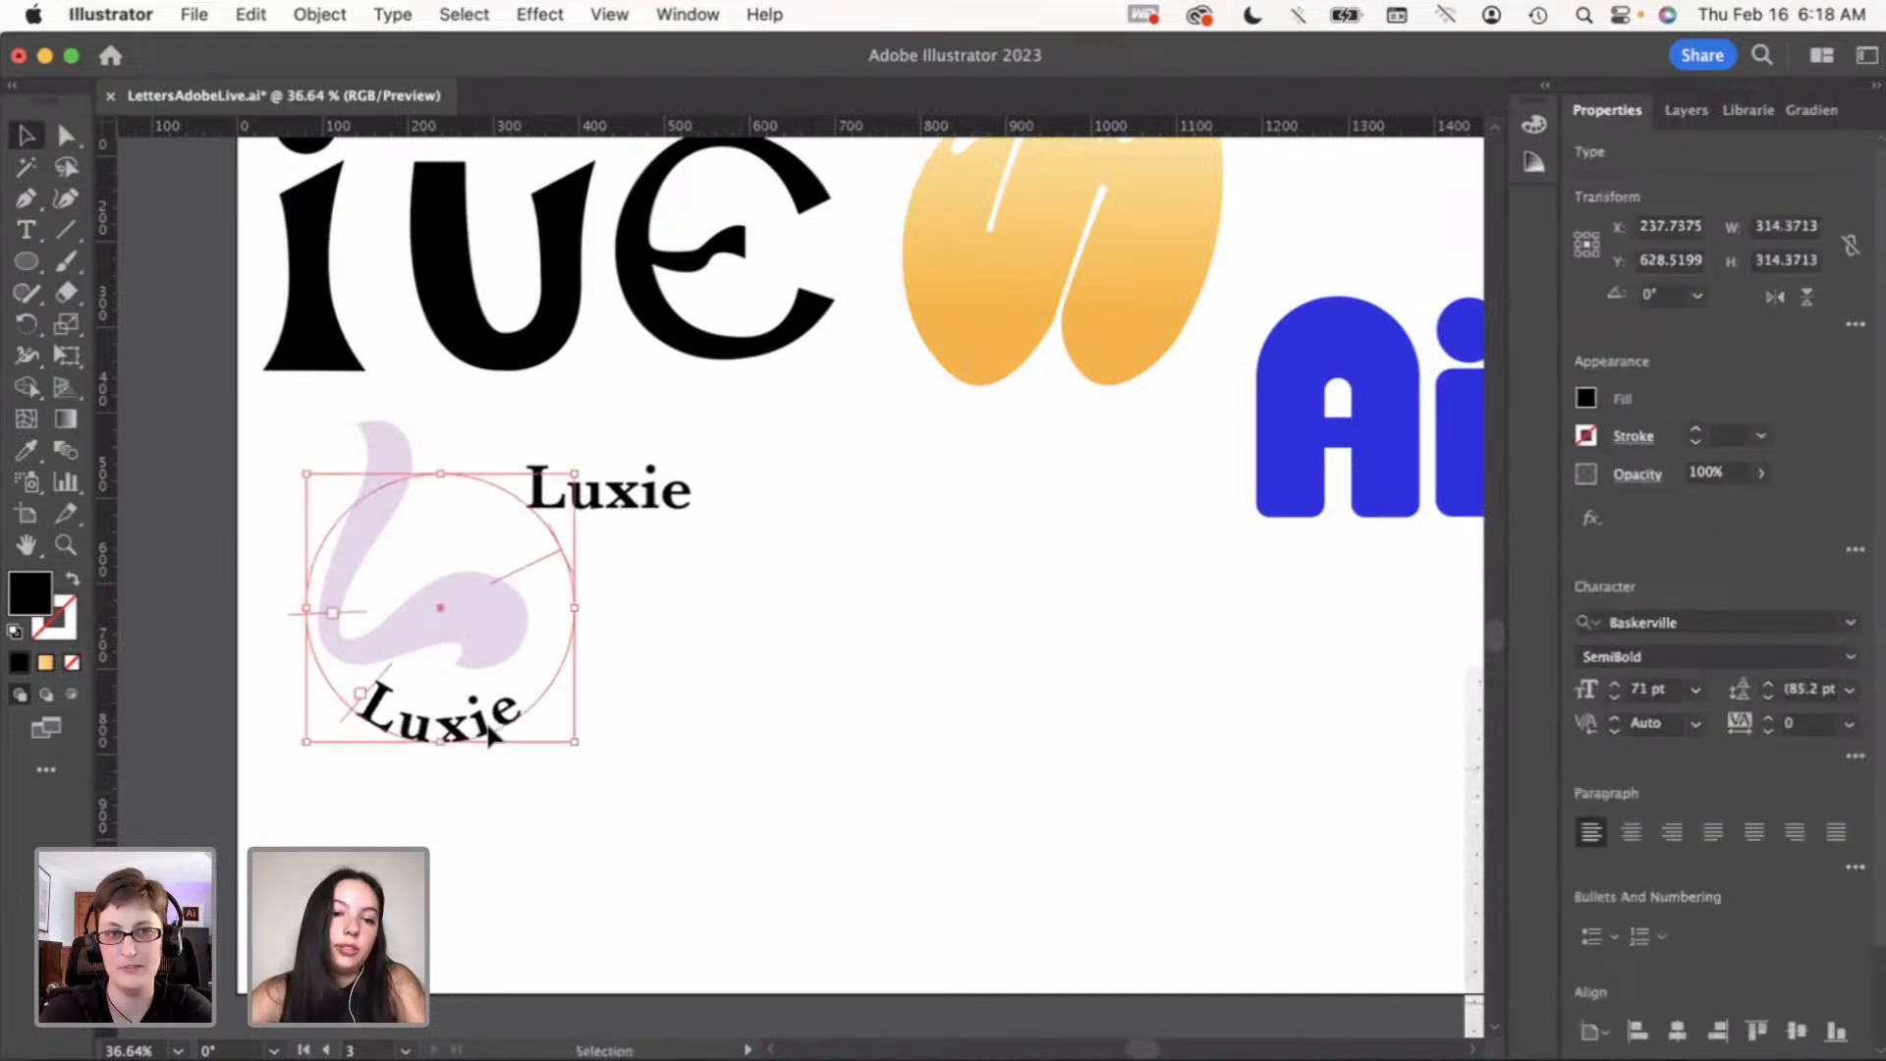
{"action": "key", "text": "Delete"}
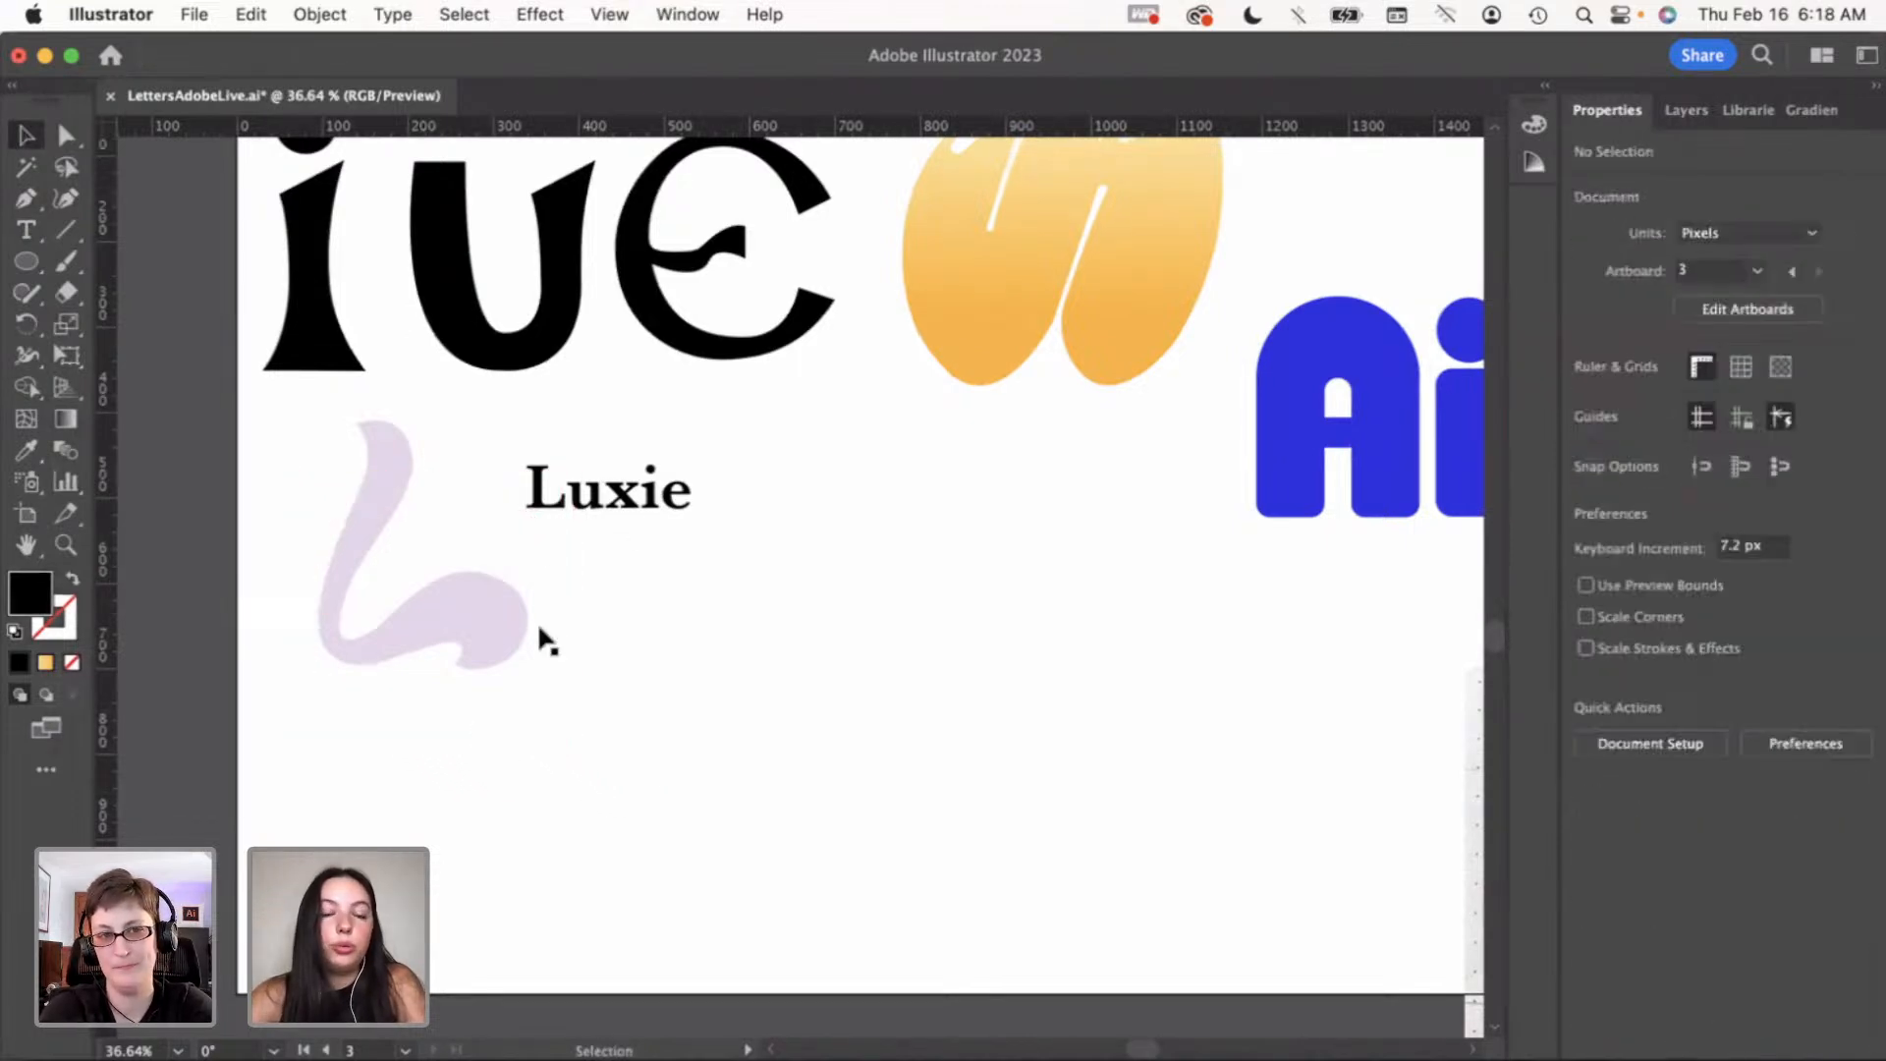
Try the straight "Luxie" wordmark directly to the right of the lilac L's foot
{"action": "left_click_drag", "start_coordinate": [650, 515], "coordinate": [623, 637]}
{"action": "left_click", "coordinate": [714, 778]}
{"action": "left_click", "coordinate": [564, 693]}
{"action": "left_click", "coordinate": [620, 641]}
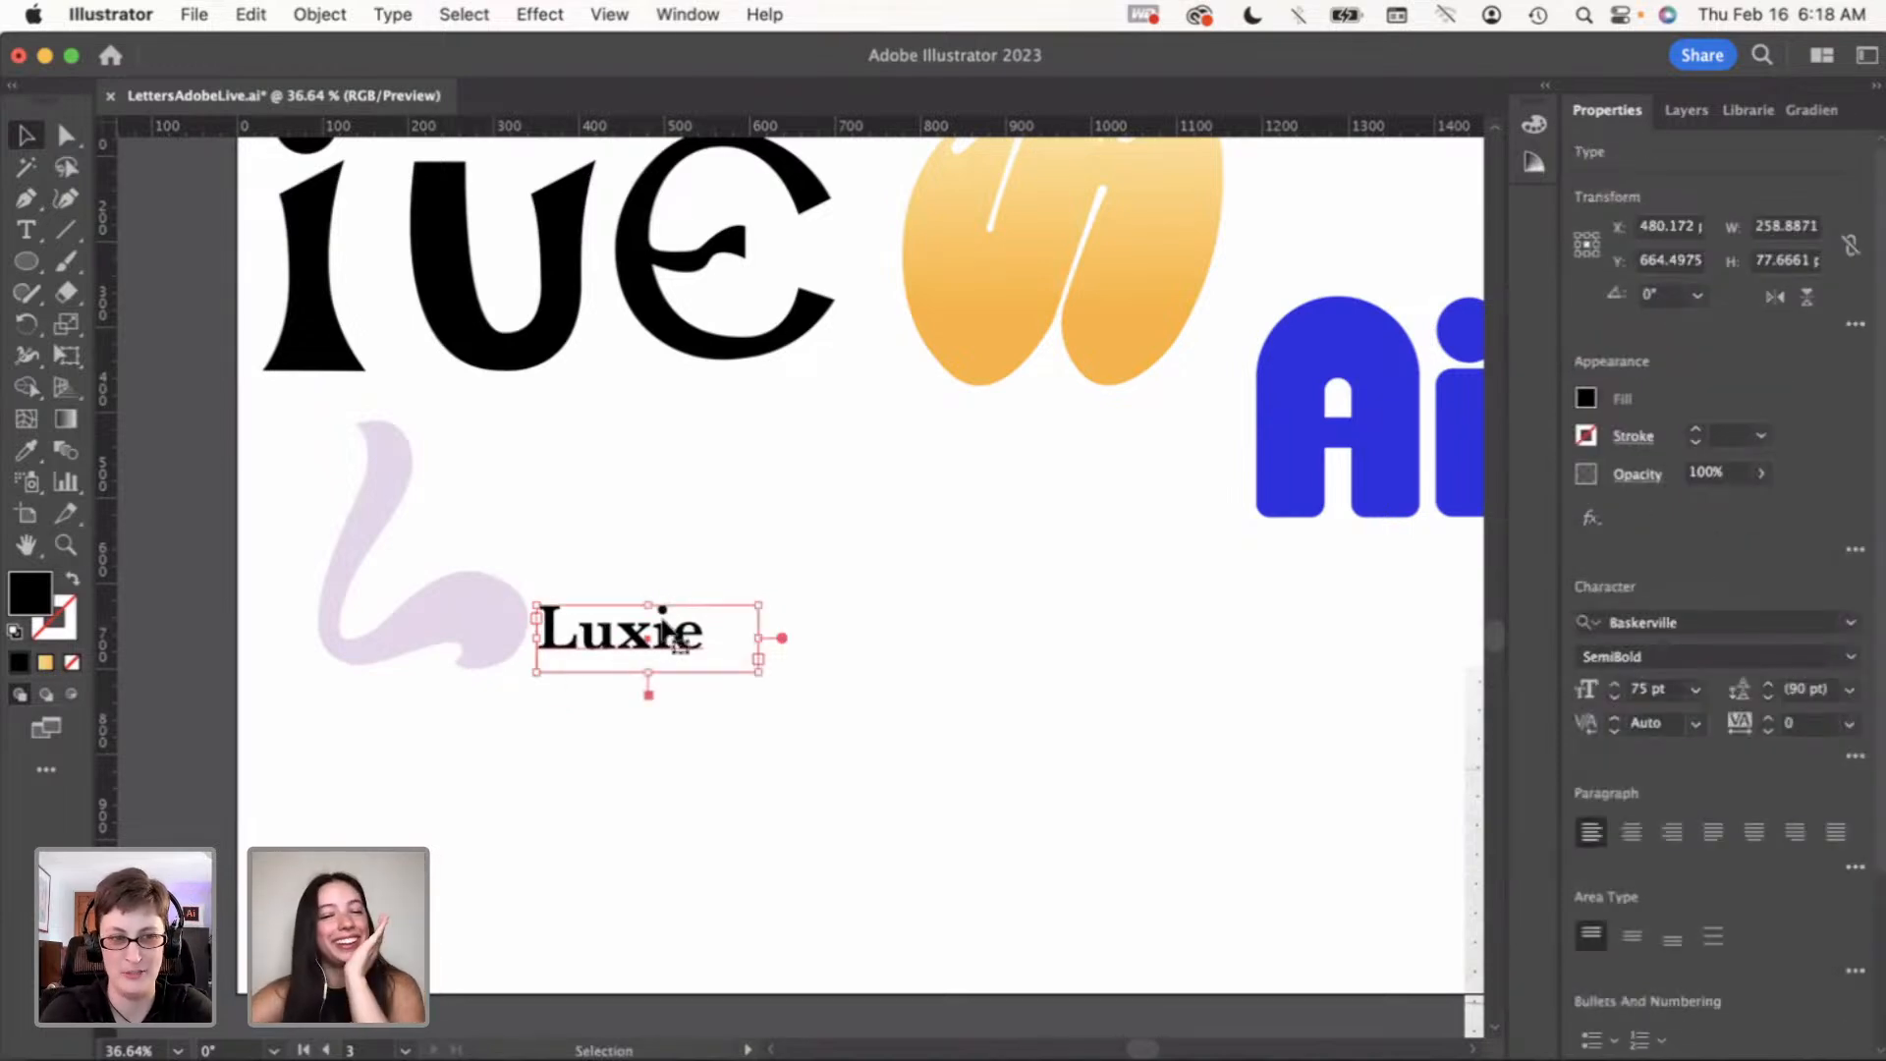
{"action": "key", "text": "t"}
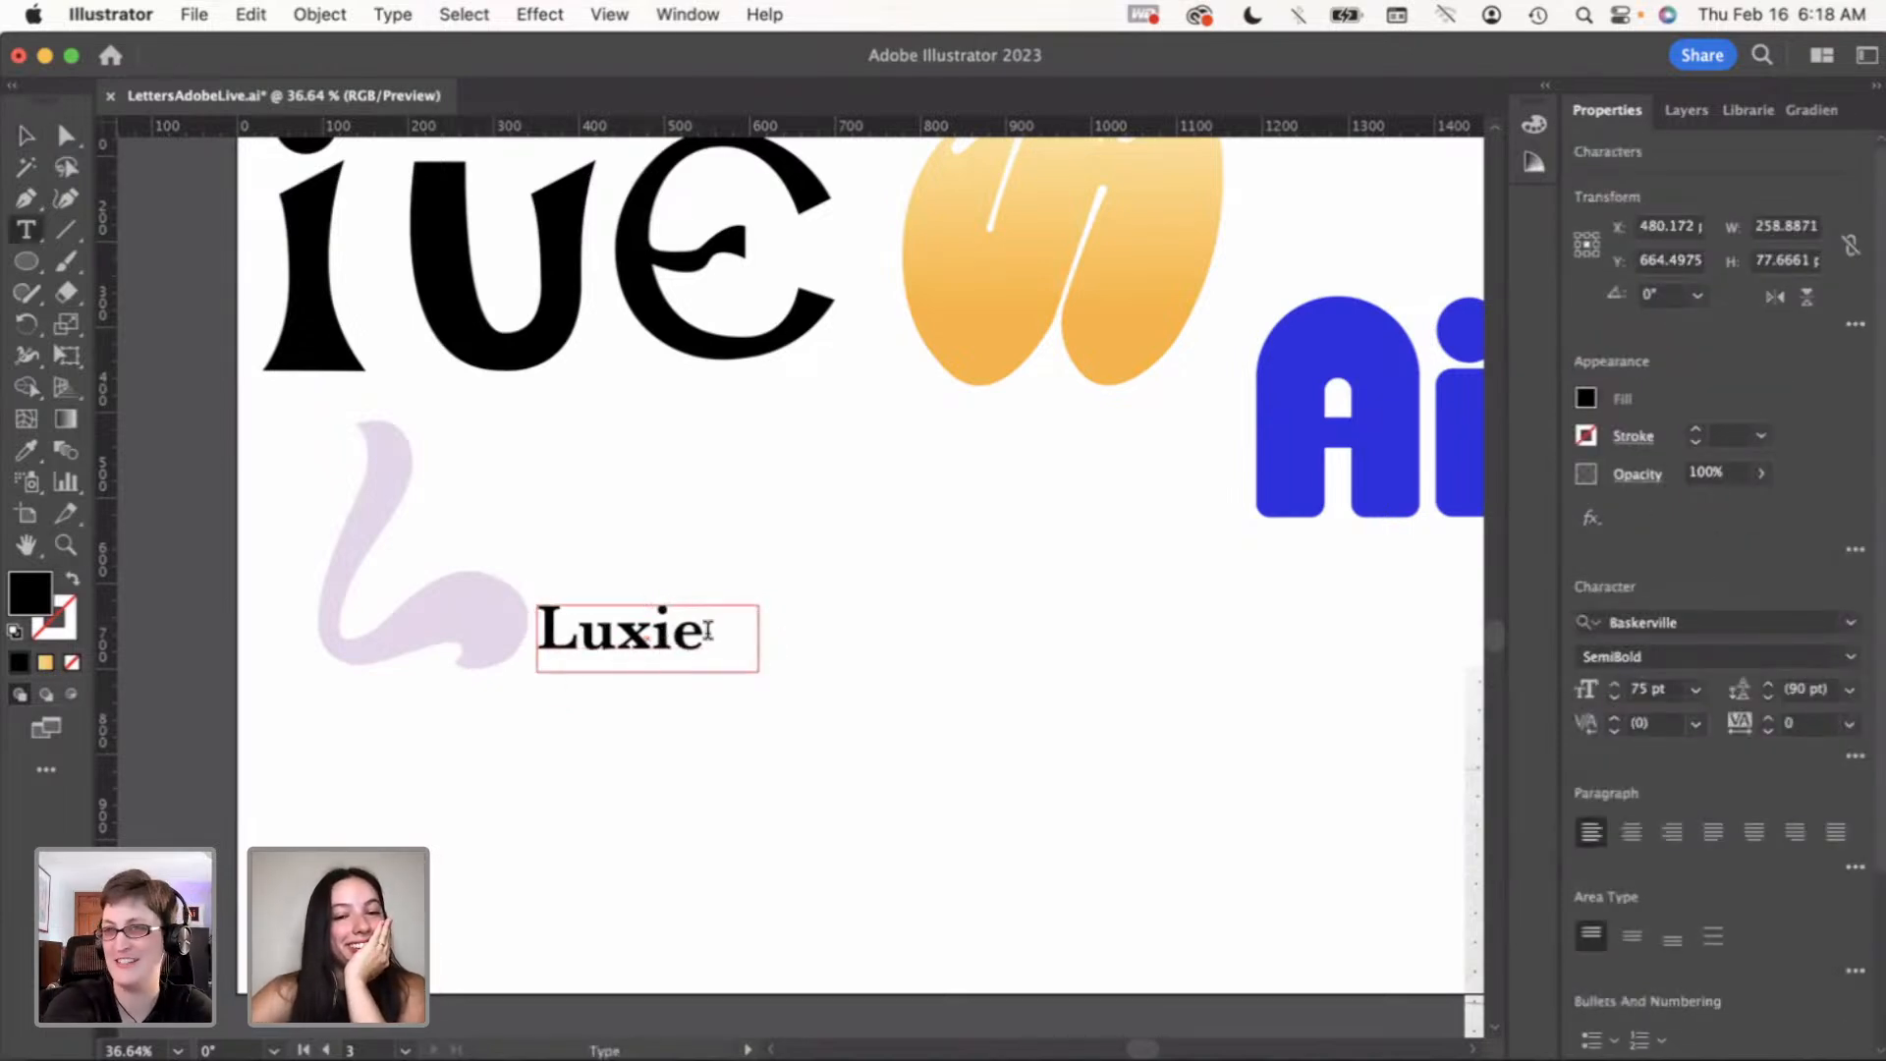
{"action": "left_click_drag", "start_coordinate": [703, 629], "coordinate": [499, 631]}
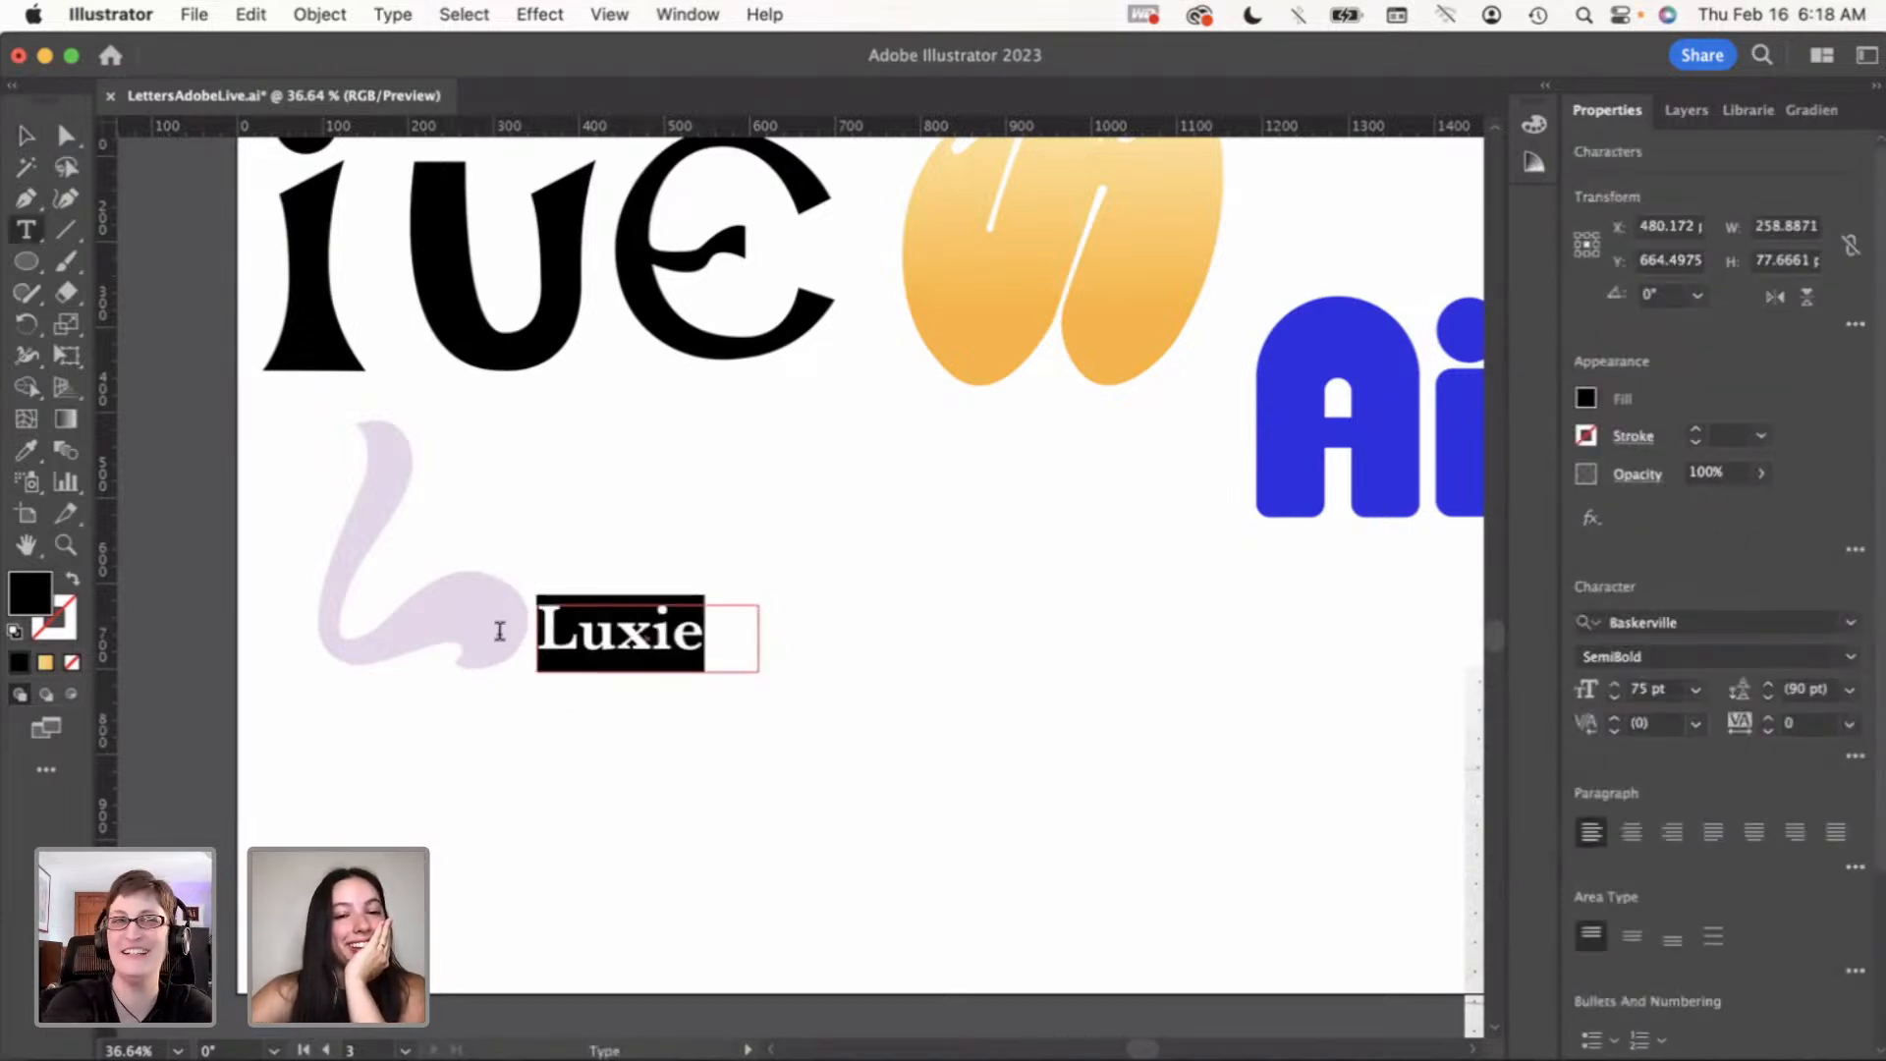
{"action": "double_click", "coordinate": [33, 584]}
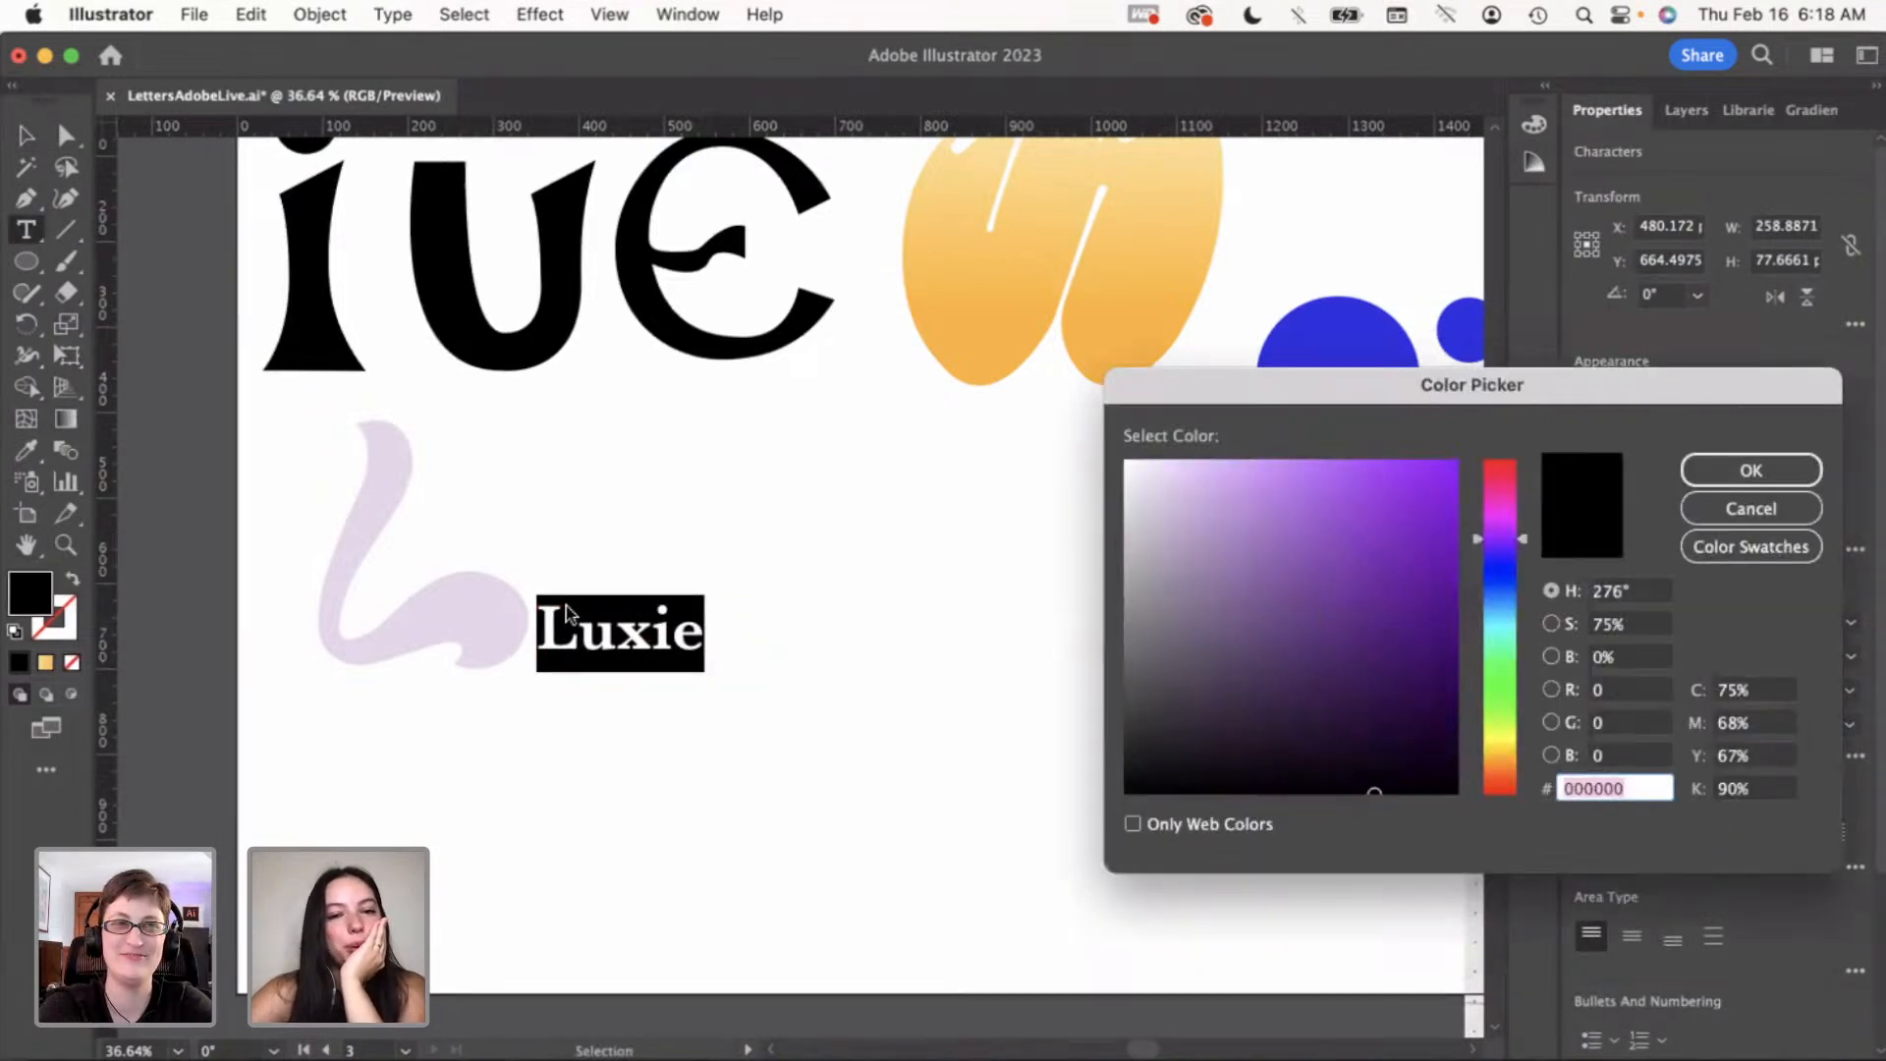
{"action": "key", "text": "BackSpace"}
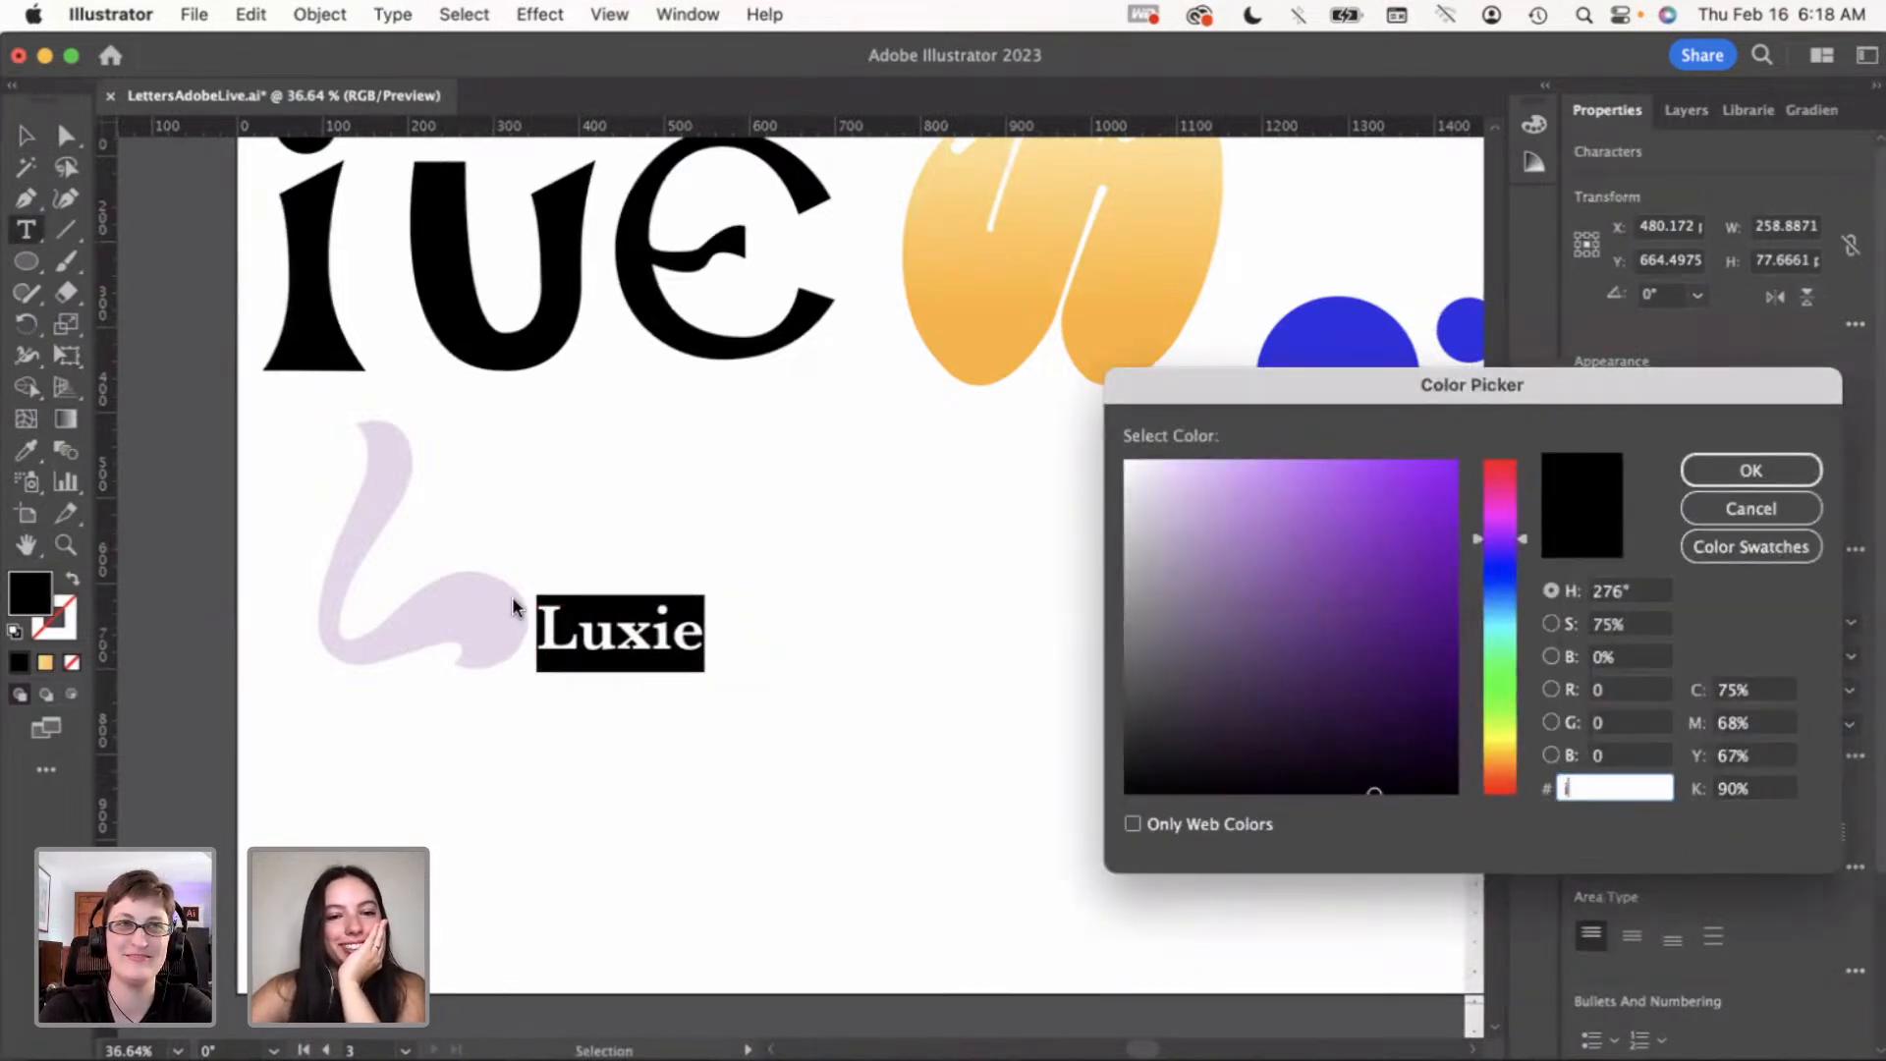
{"action": "left_click", "coordinate": [1750, 508]}
{"action": "key", "text": "Escape"}
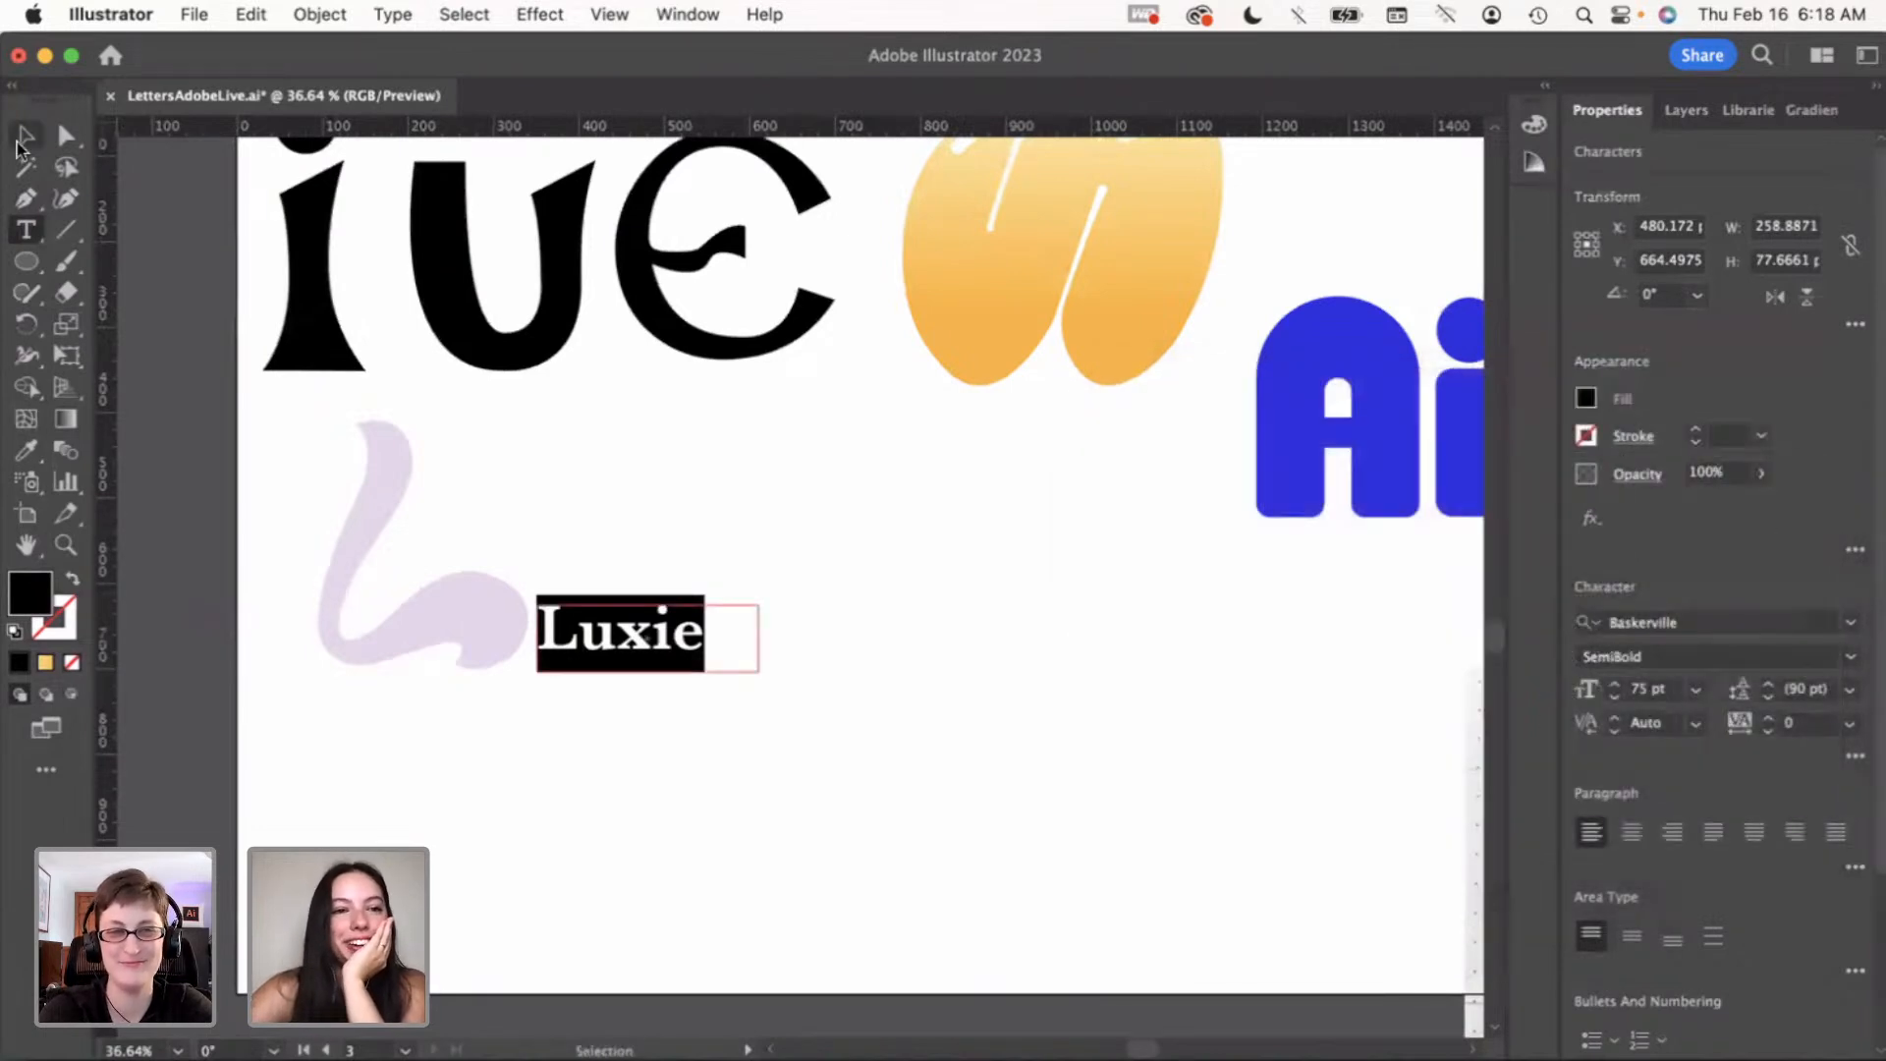
Fill the letters of the straight "Luxie" wordmark with purple #9e56d1
{"action": "left_click", "coordinate": [621, 823]}
{"action": "left_click", "coordinate": [646, 656]}
{"action": "double_click", "coordinate": [645, 655]}
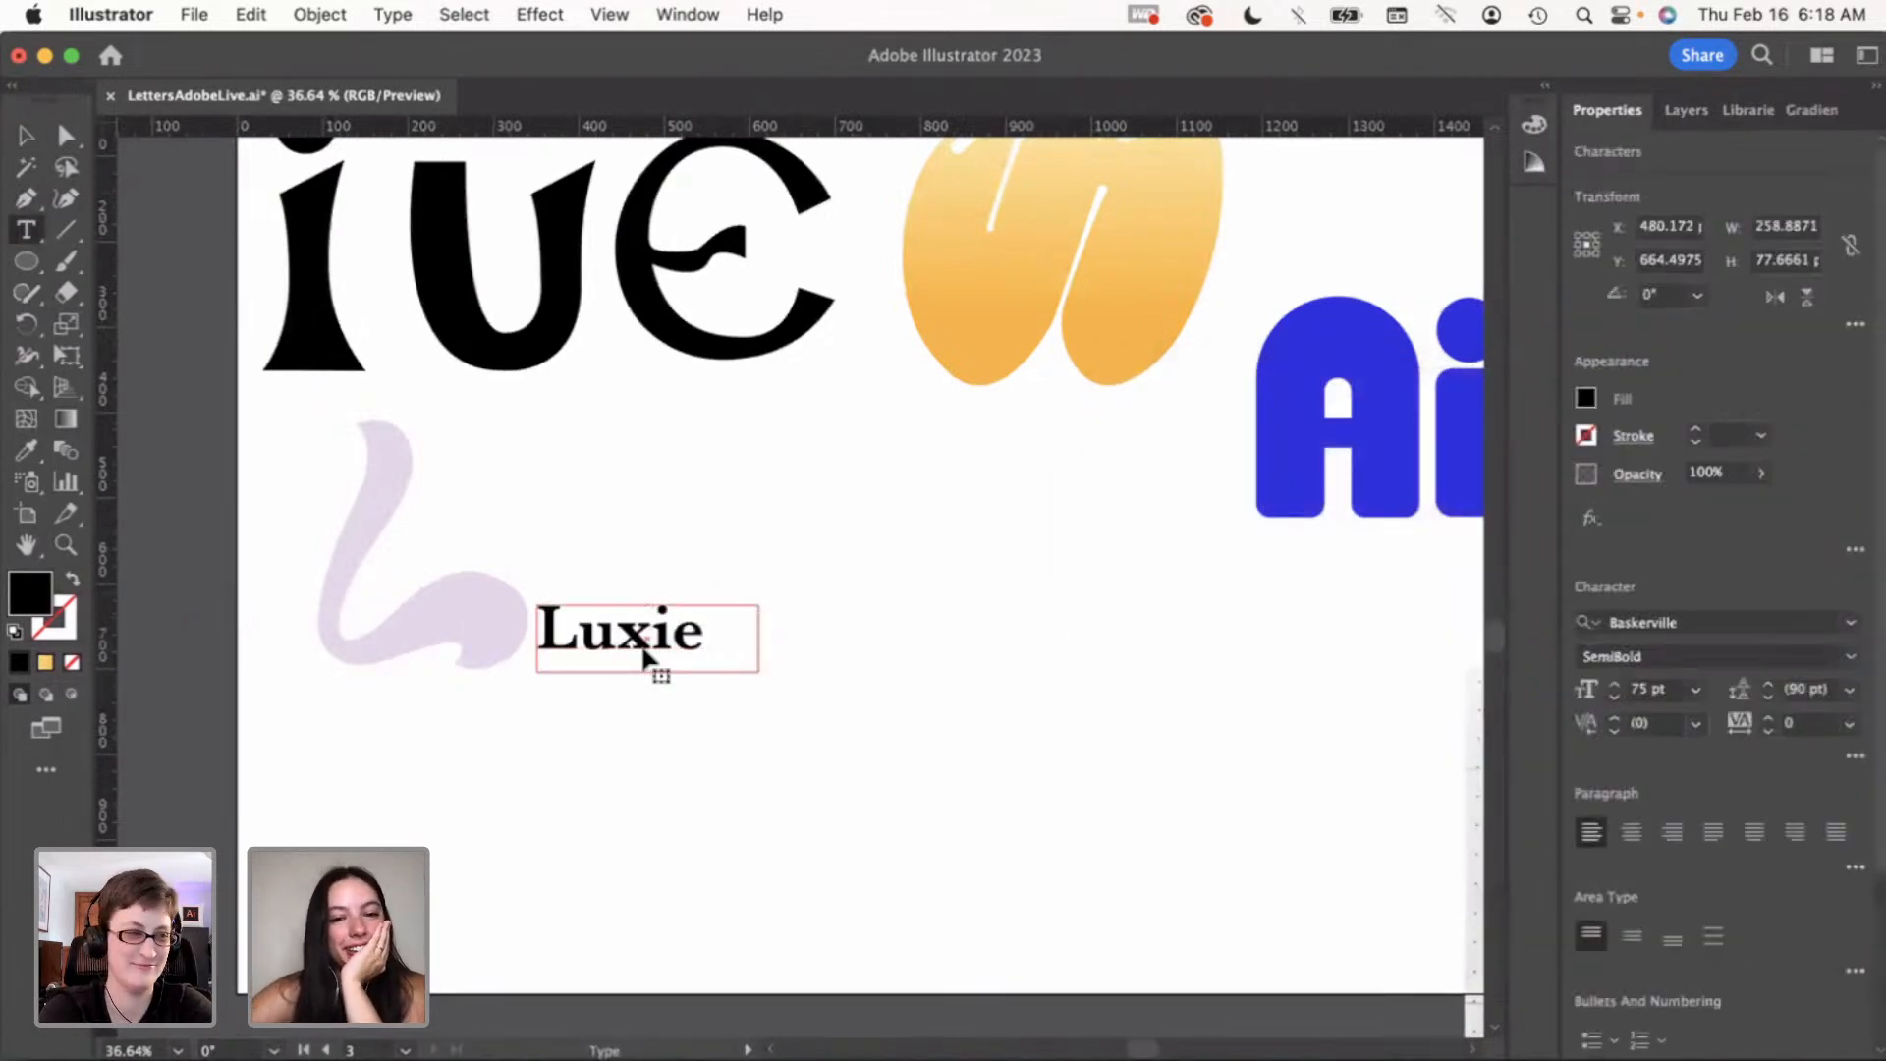
{"action": "left_click_drag", "start_coordinate": [724, 640], "coordinate": [463, 625]}
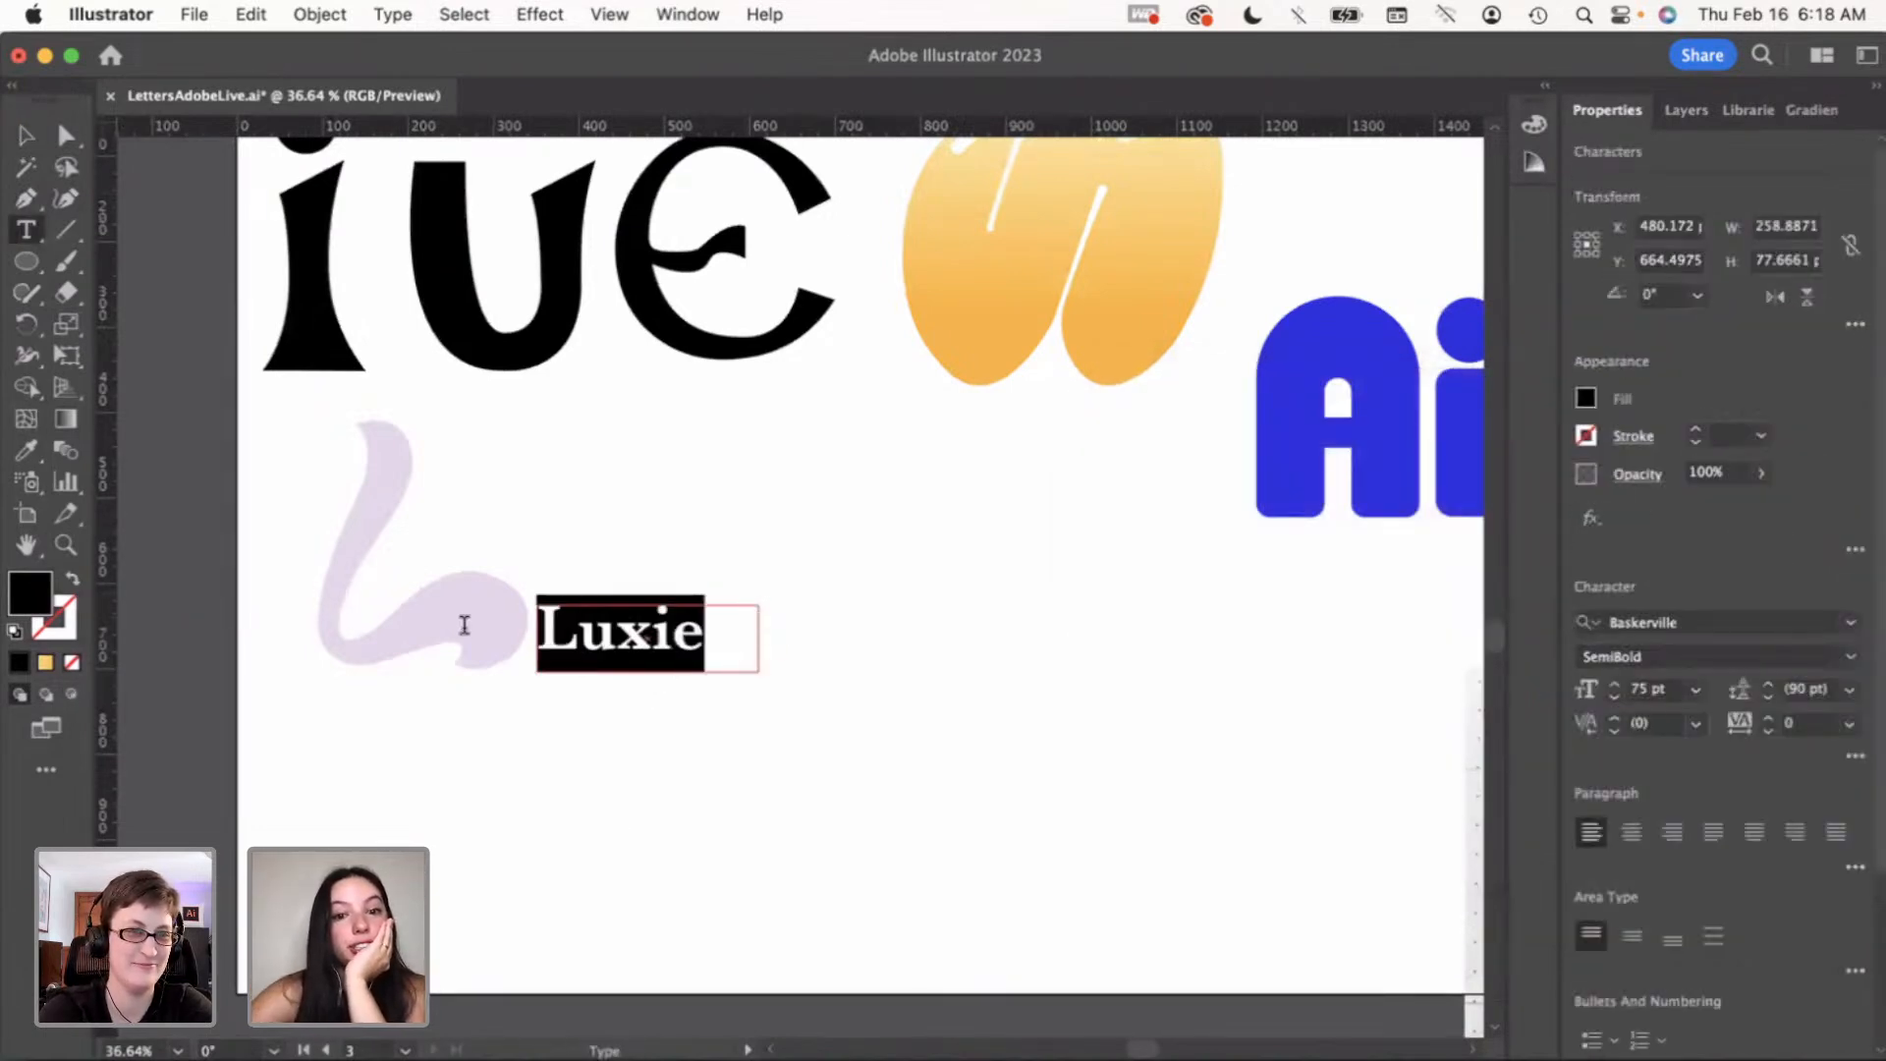
{"action": "double_click", "coordinate": [33, 586]}
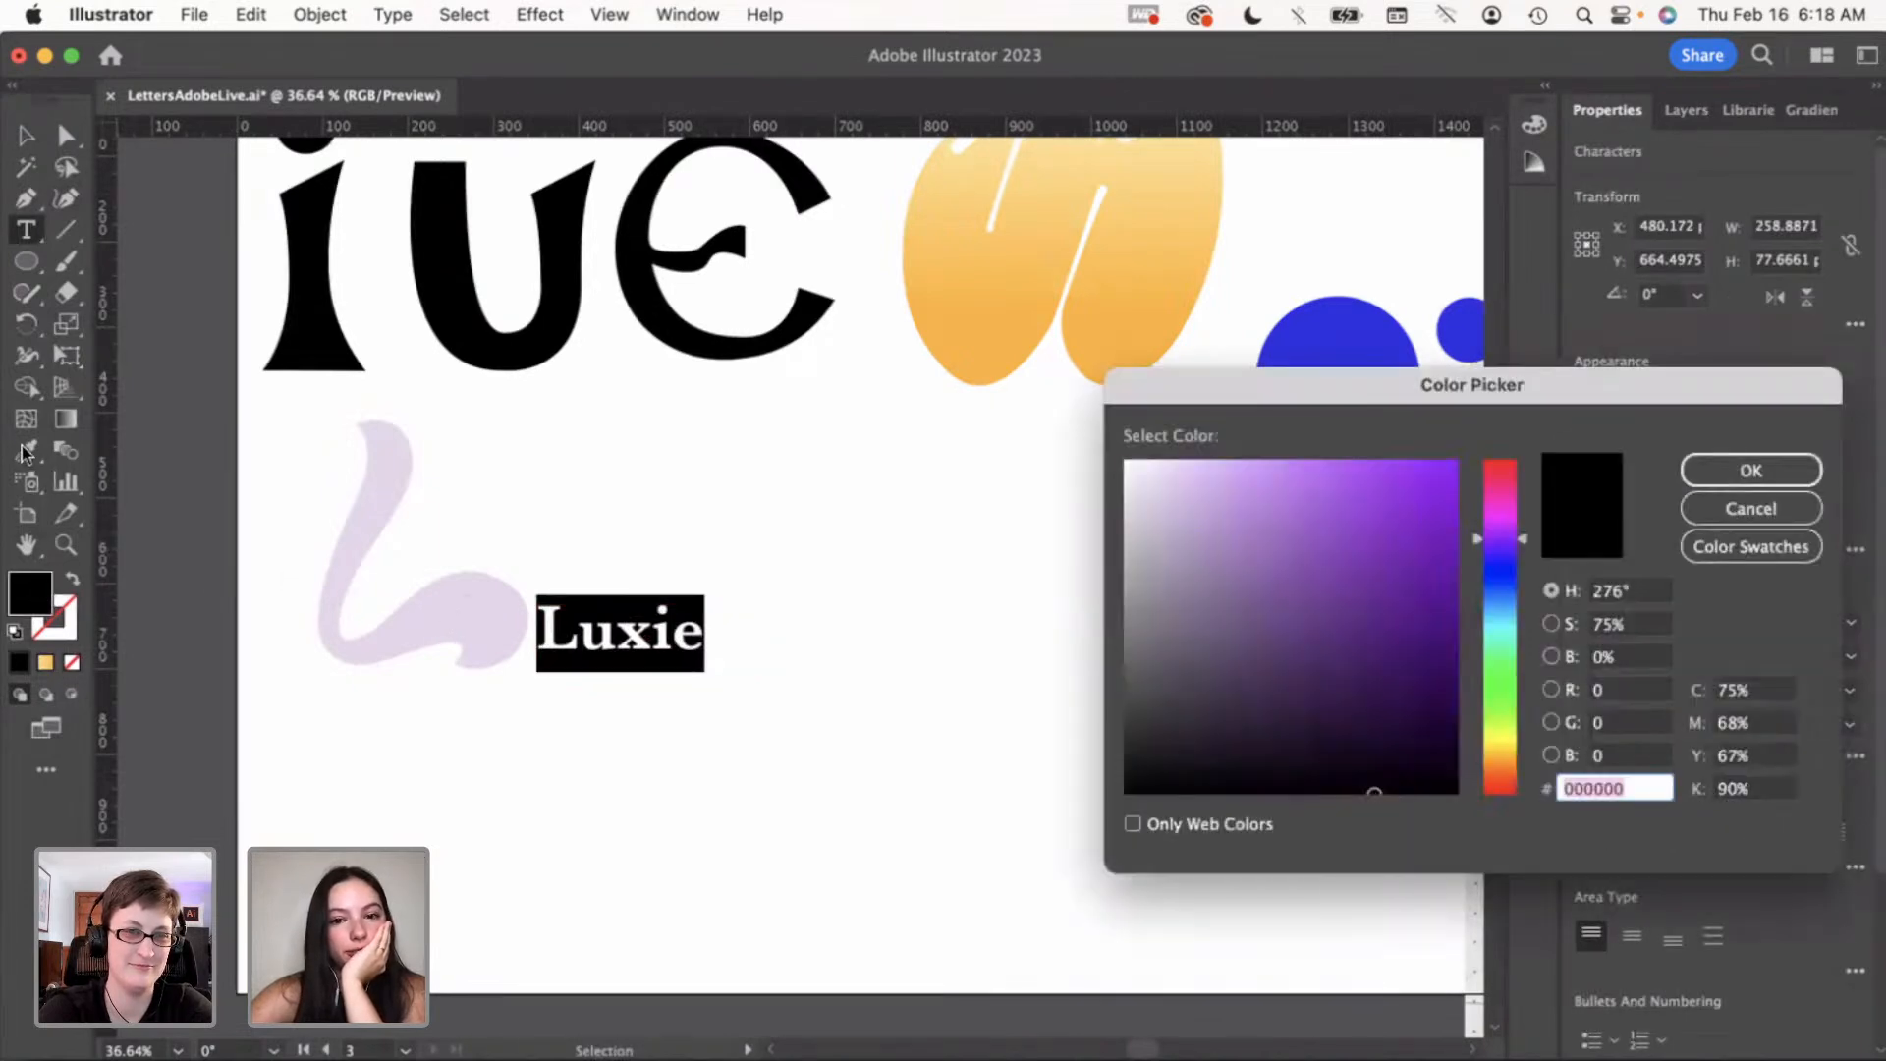
{"action": "mouse_move", "coordinate": [1290, 647]}
{"action": "left_mouse_down"}
{"action": "mouse_move", "coordinate": [1286, 601]}
{"action": "mouse_move", "coordinate": [1367, 559]}
{"action": "mouse_move", "coordinate": [1321, 516]}
{"action": "left_mouse_up"}
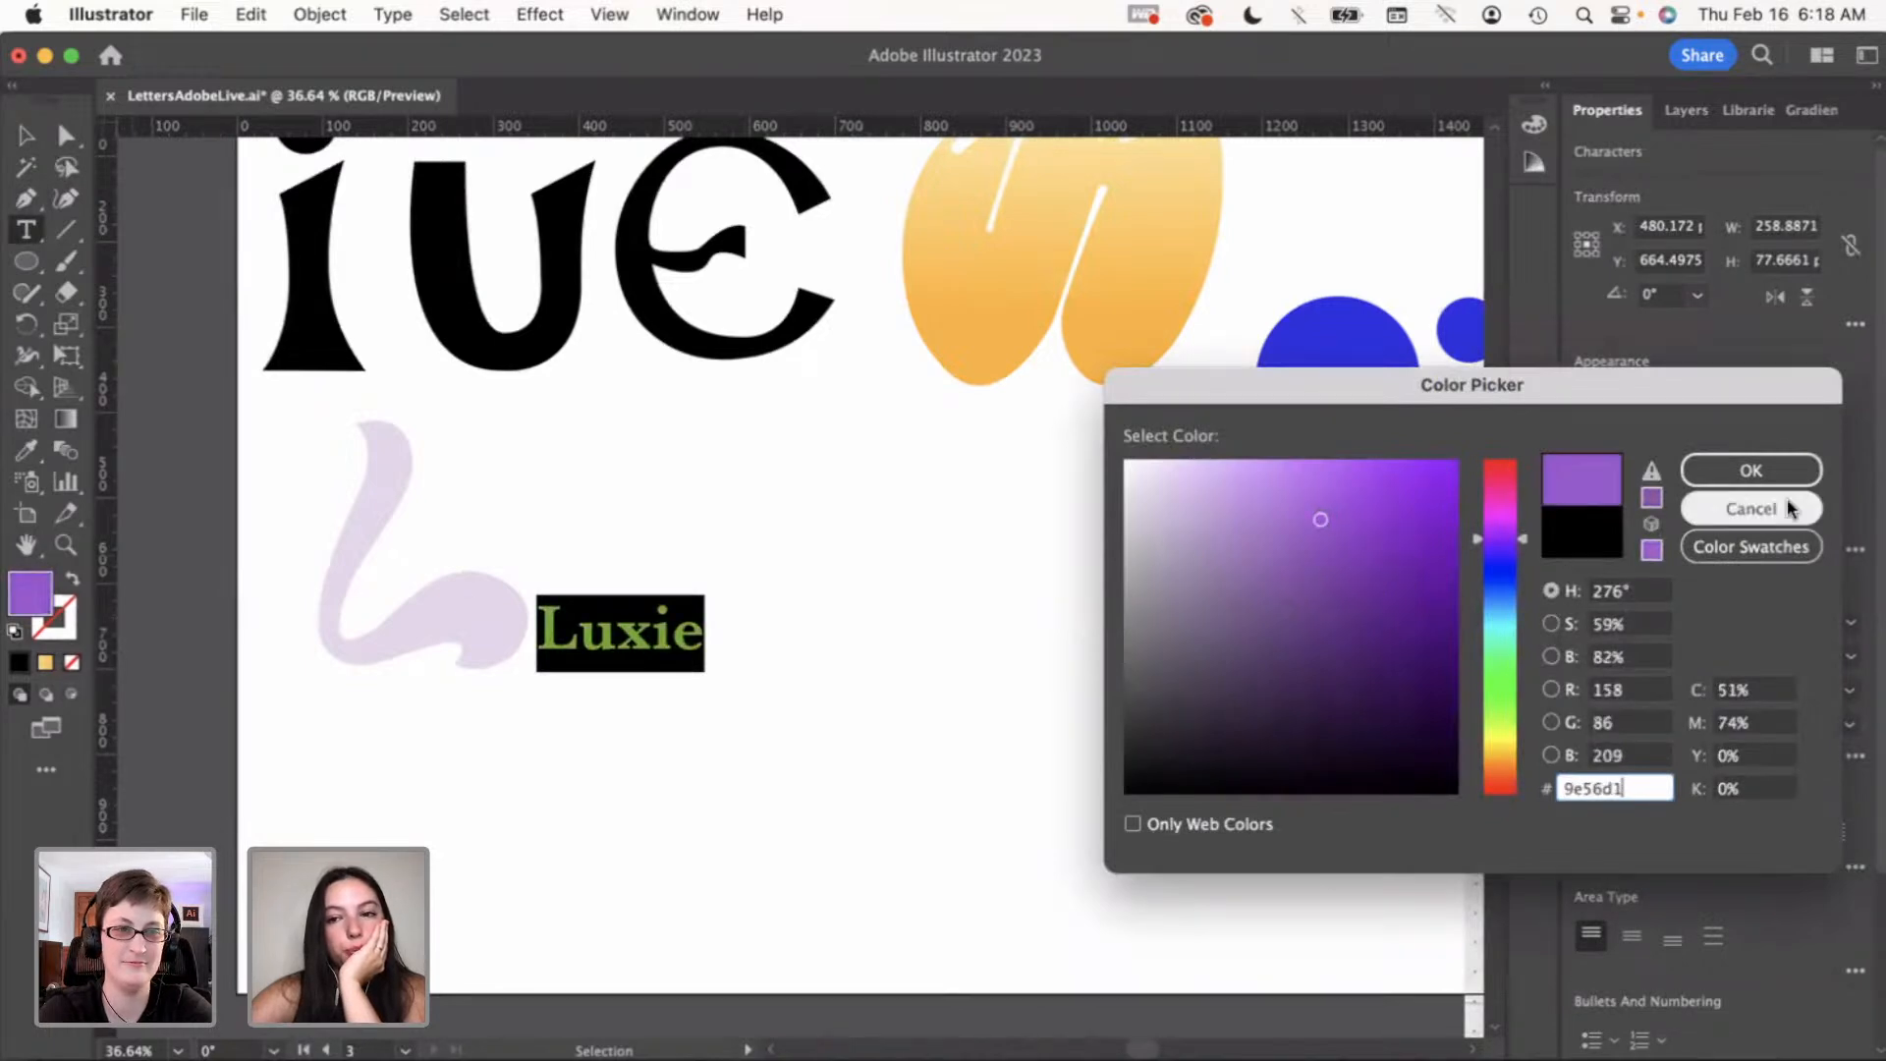
{"action": "left_click", "coordinate": [1783, 471]}
{"action": "key", "text": "Escape"}
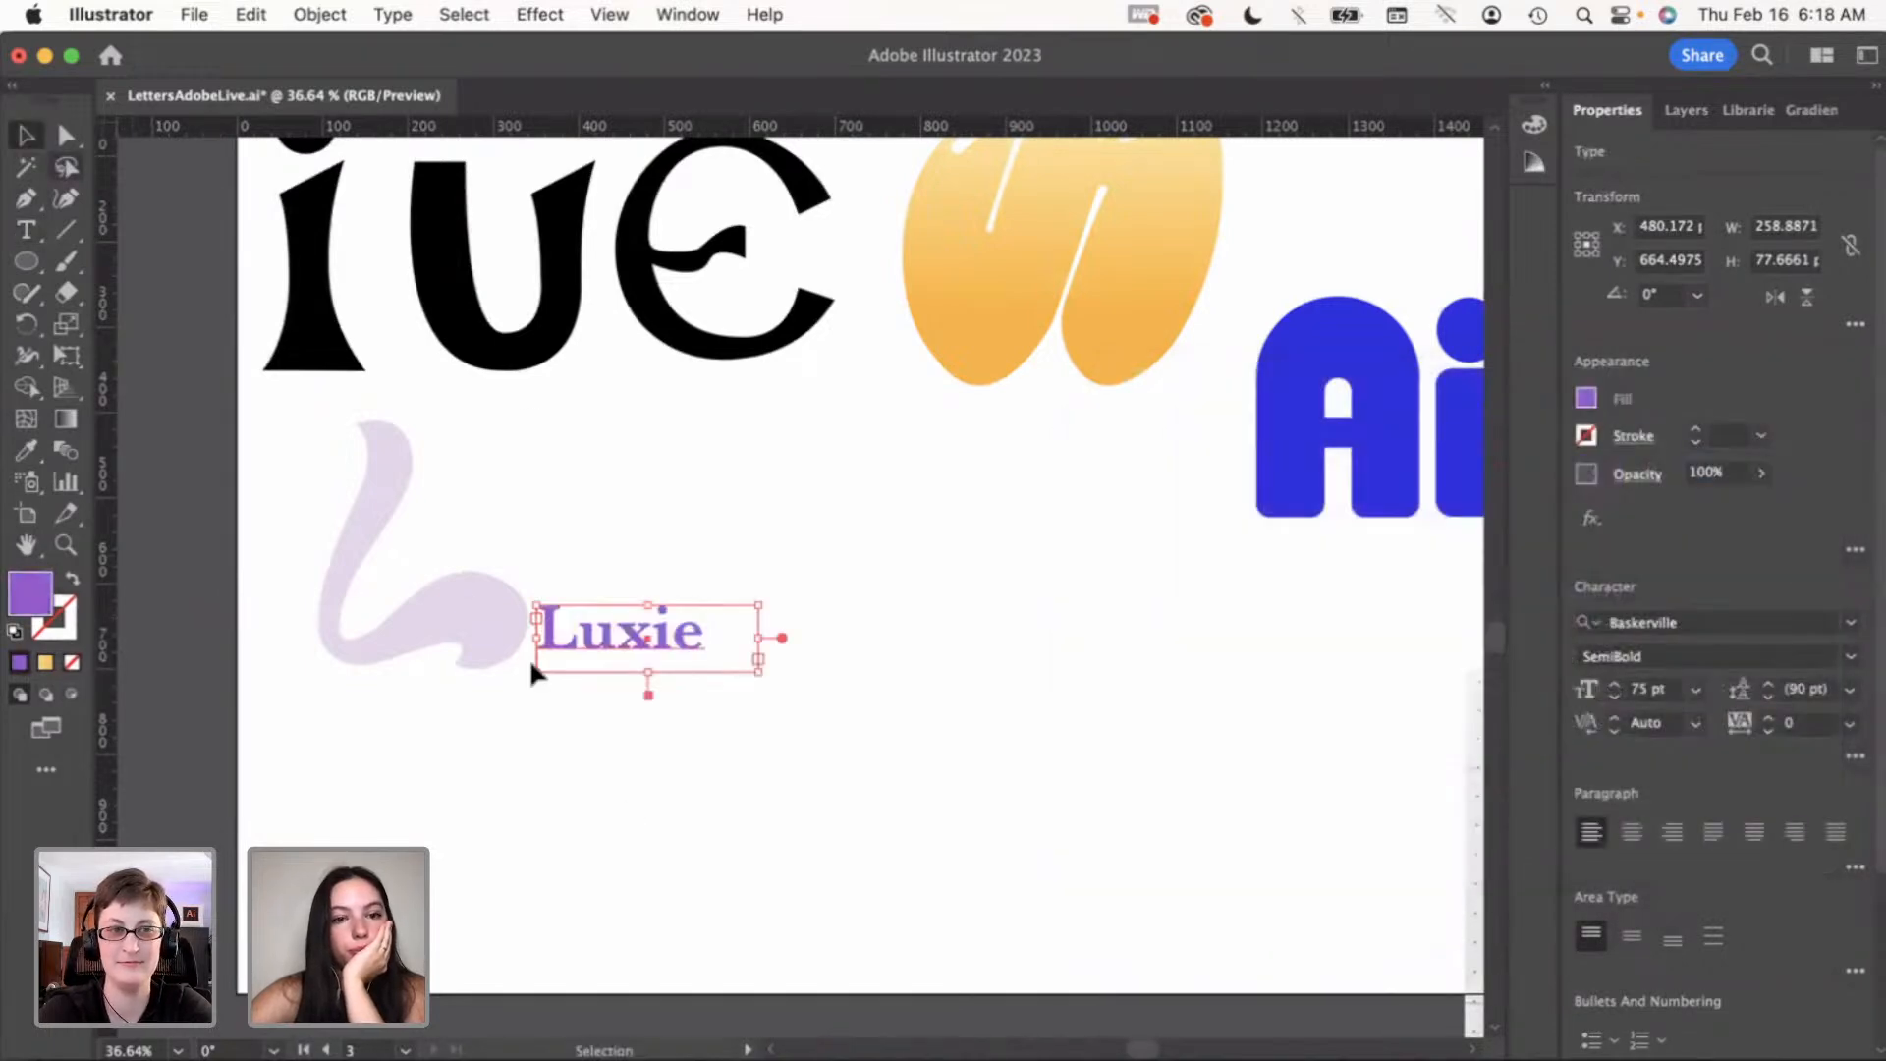
{"action": "left_click", "coordinate": [623, 792]}
{"action": "scroll", "coordinate": [603, 723], "scroll_direction": "down", "scroll_amount": 3}
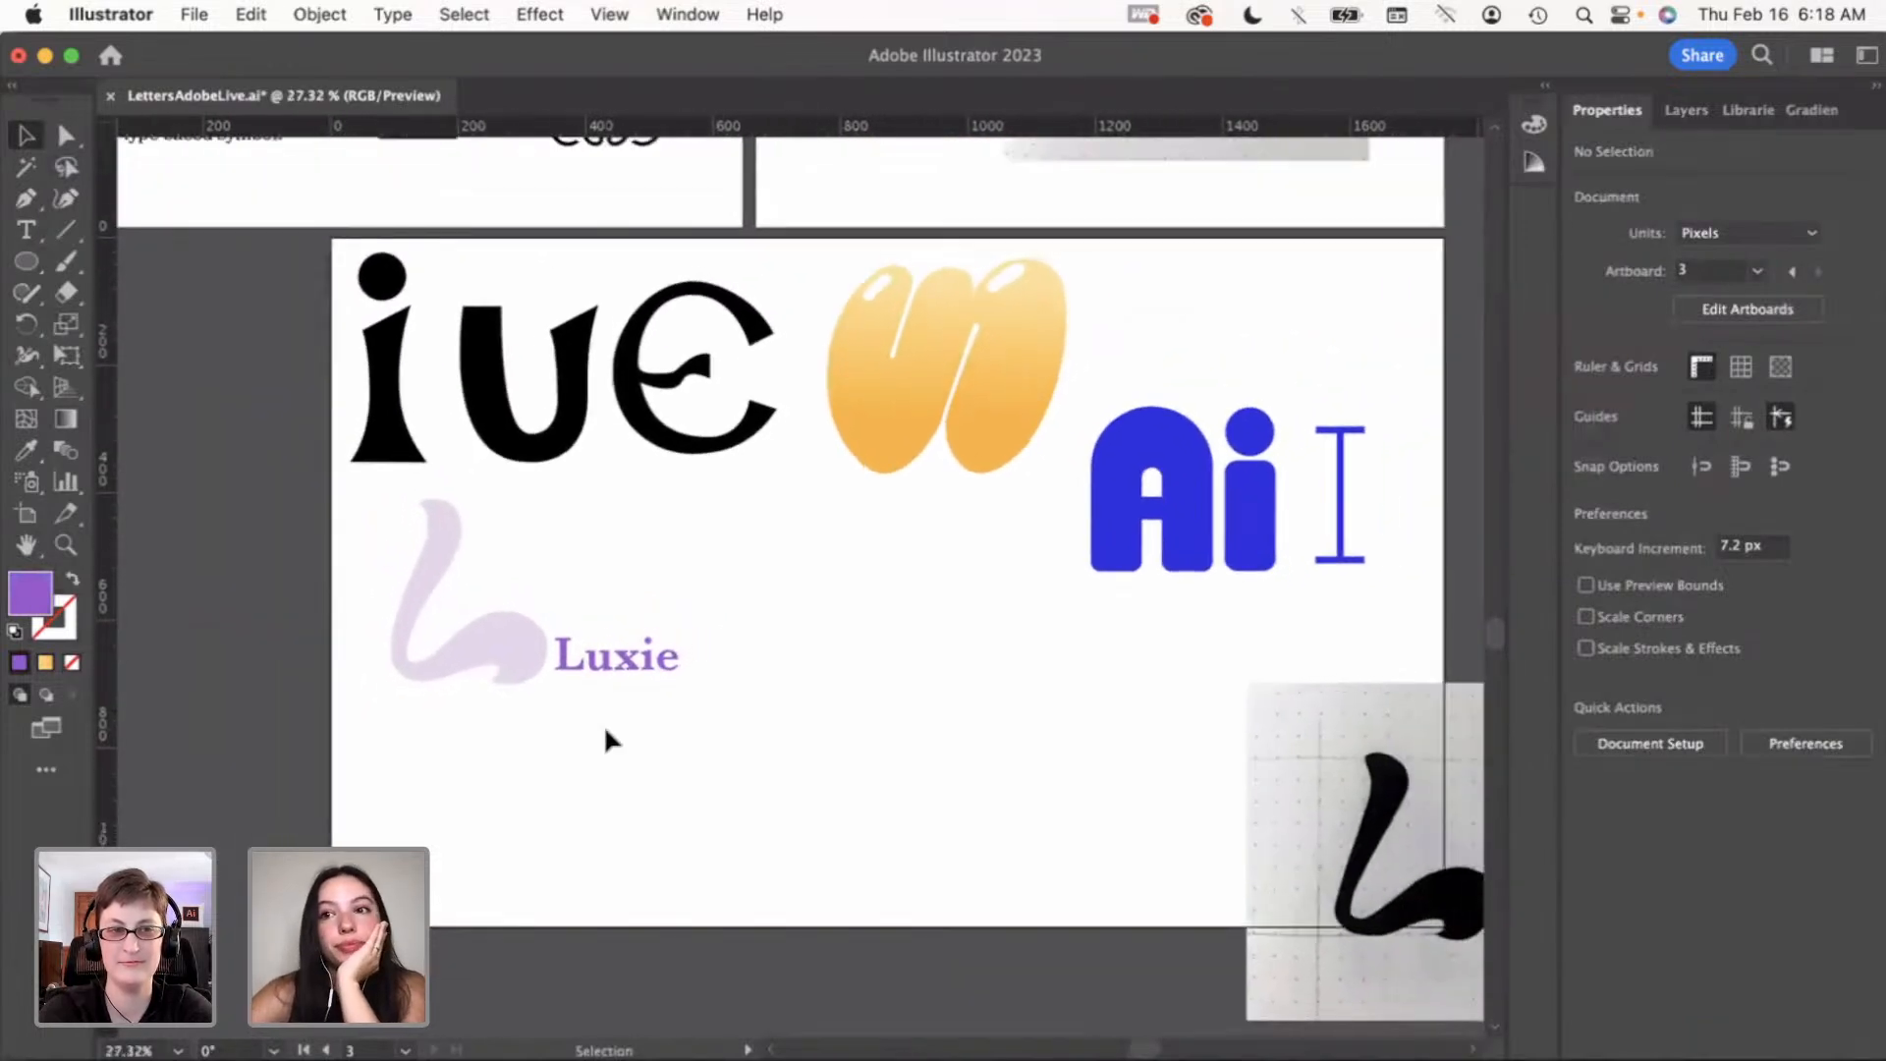
Shift the lilac L slightly toward the artboard's left edge and place the purple "Luxie" beside its stem, above the foot
{"action": "scroll", "coordinate": [605, 731], "scroll_direction": "right", "scroll_amount": 2}
{"action": "left_click_drag", "start_coordinate": [293, 565], "coordinate": [652, 724]}
{"action": "left_click_drag", "start_coordinate": [560, 673], "coordinate": [433, 582]}
{"action": "left_click", "coordinate": [555, 678]}
{"action": "left_click", "coordinate": [629, 690]}
{"action": "left_click", "coordinate": [639, 709]}
{"action": "scroll", "coordinate": [638, 709], "scroll_direction": "down", "scroll_amount": 2}
{"action": "scroll", "coordinate": [638, 709], "scroll_direction": "up", "scroll_amount": 5}
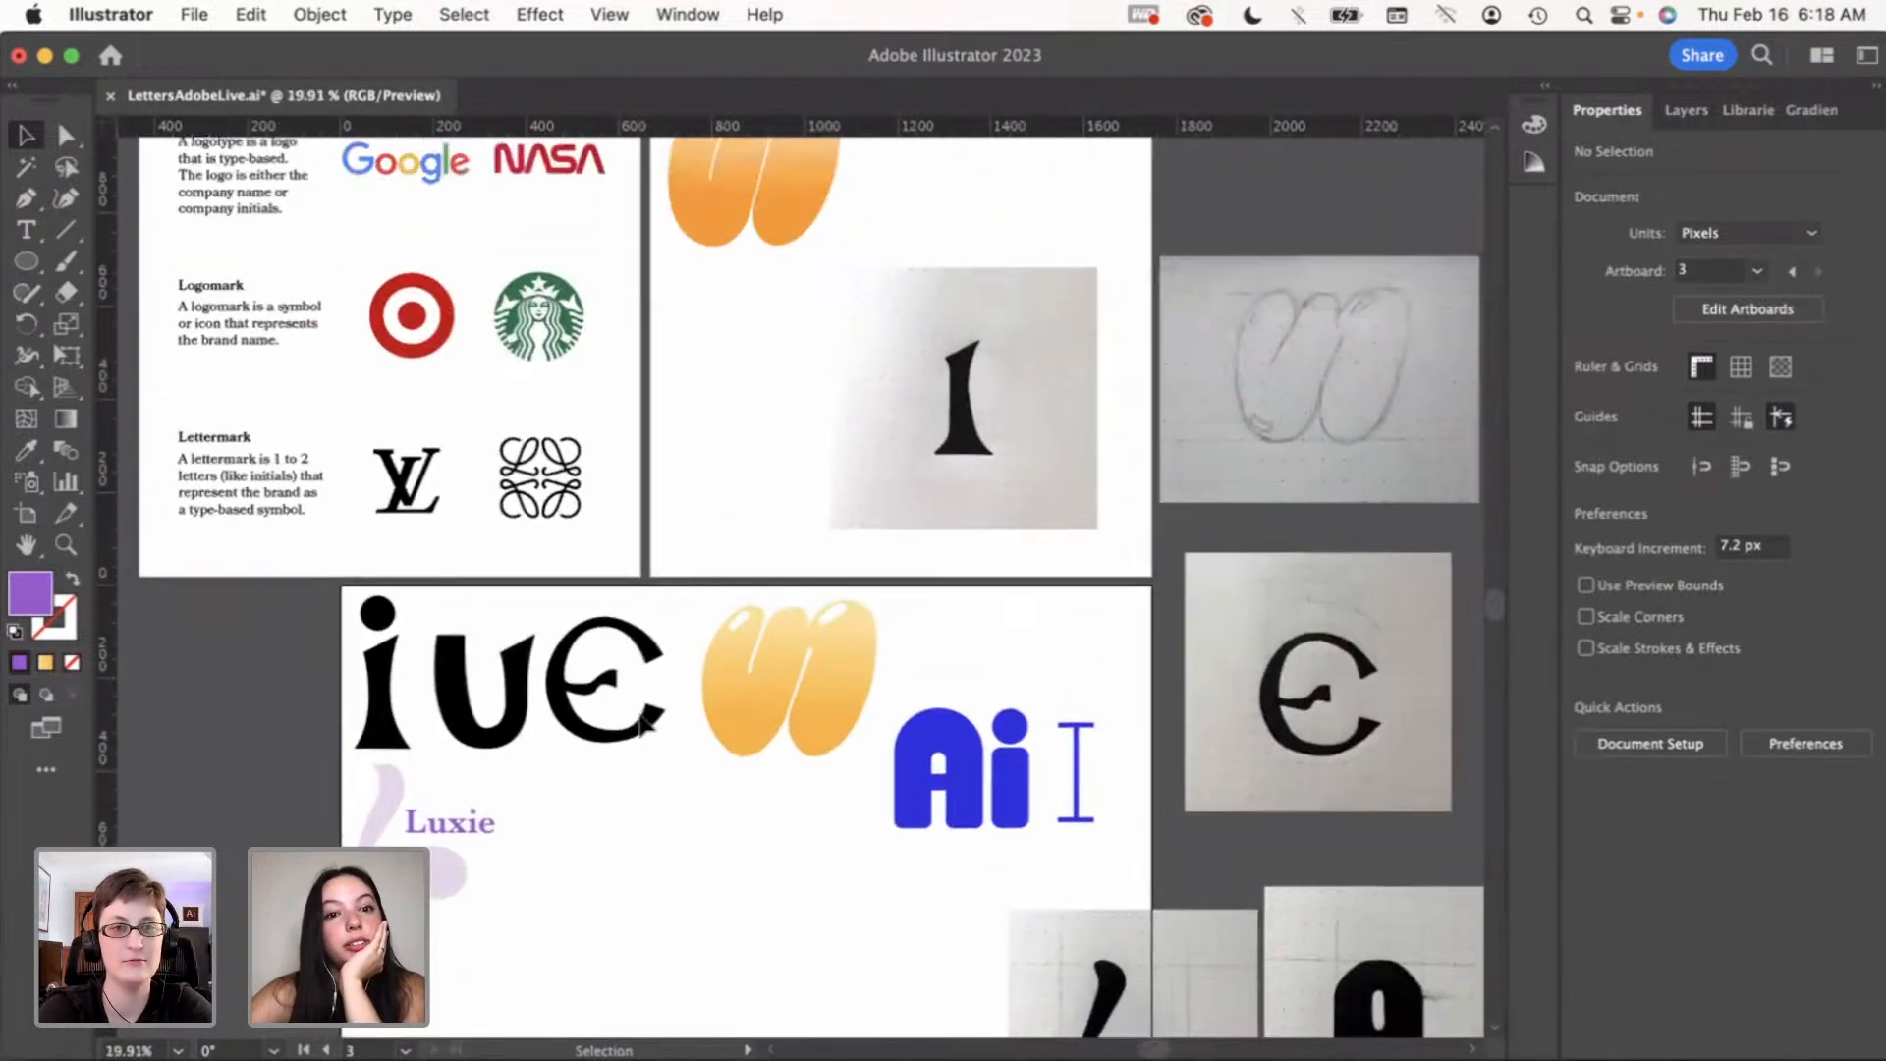
Review the logotype, logomark and lettermark examples and the finished letters on the artboard below them
{"action": "scroll", "coordinate": [473, 460], "scroll_direction": "up", "scroll_amount": 1}
{"action": "scroll", "coordinate": [474, 445], "scroll_direction": "up", "scroll_amount": 2}
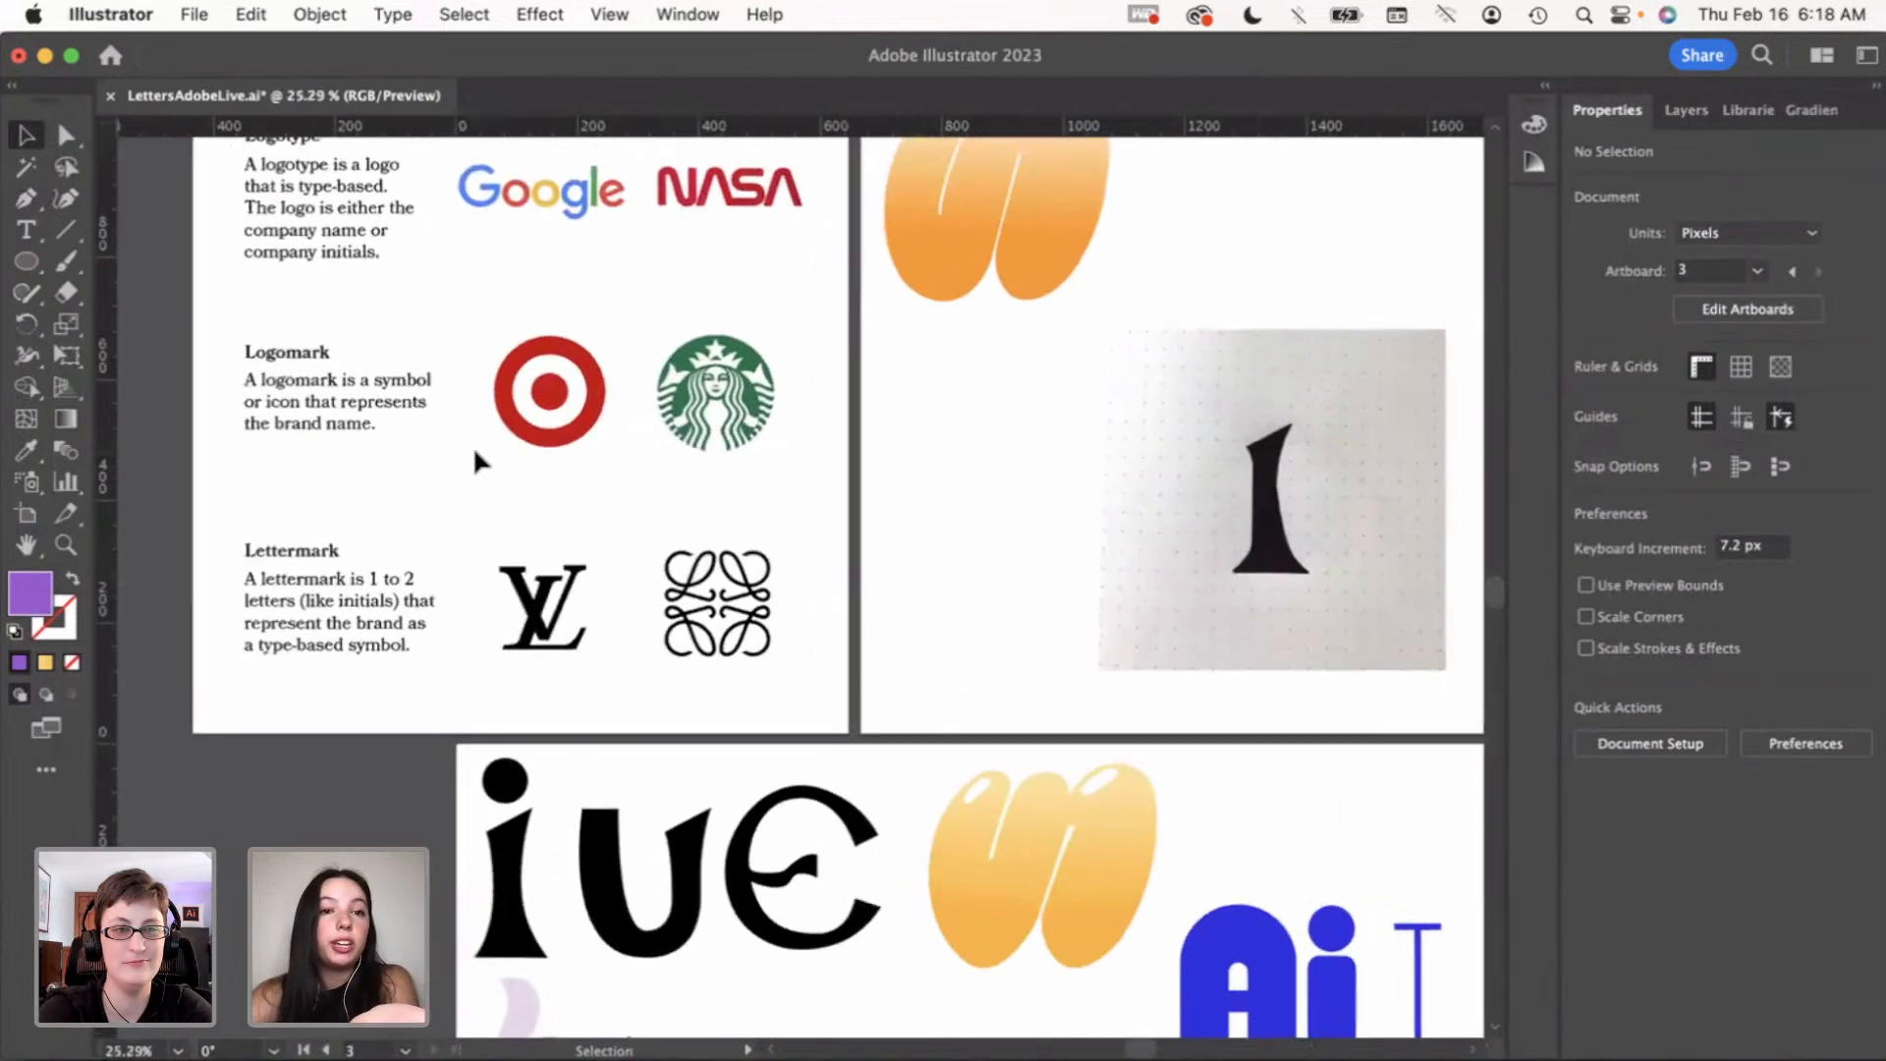
{"action": "scroll", "coordinate": [474, 445], "scroll_direction": "up", "scroll_amount": 1}
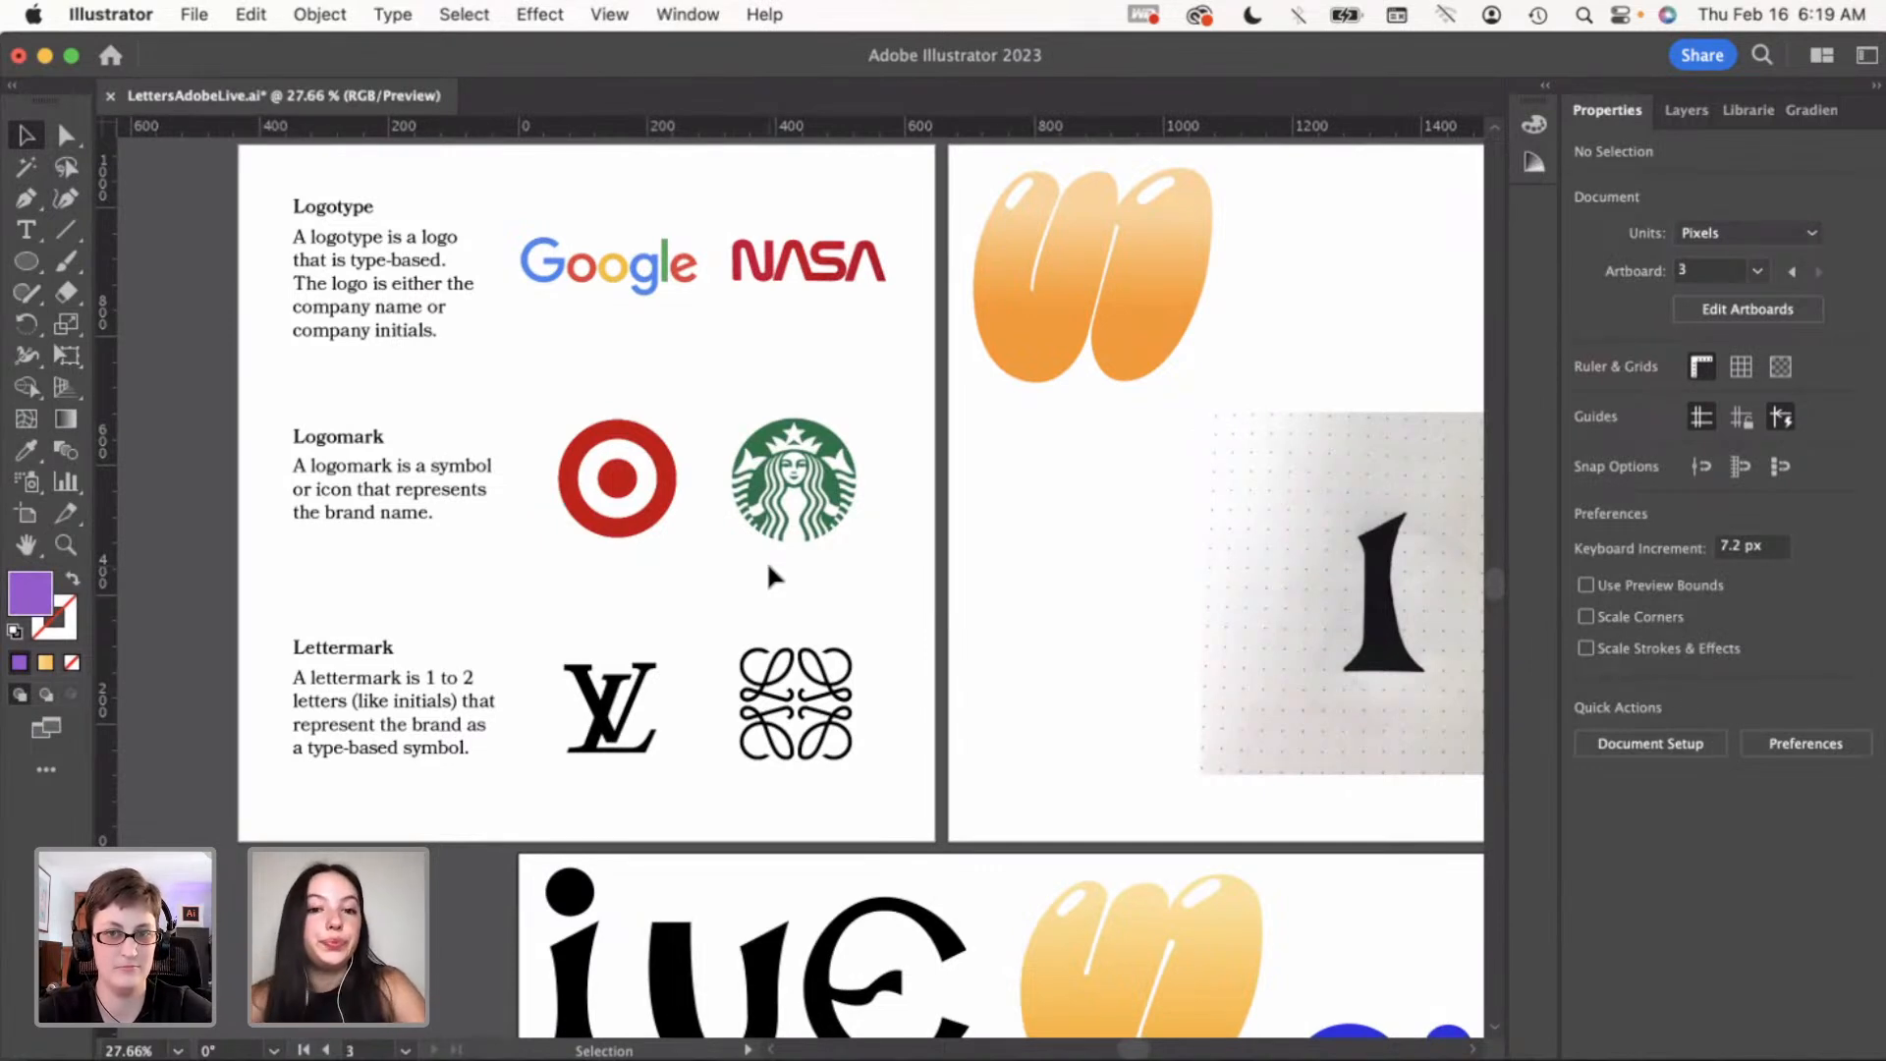
{"action": "scroll", "coordinate": [769, 572], "scroll_direction": "down", "scroll_amount": 10}
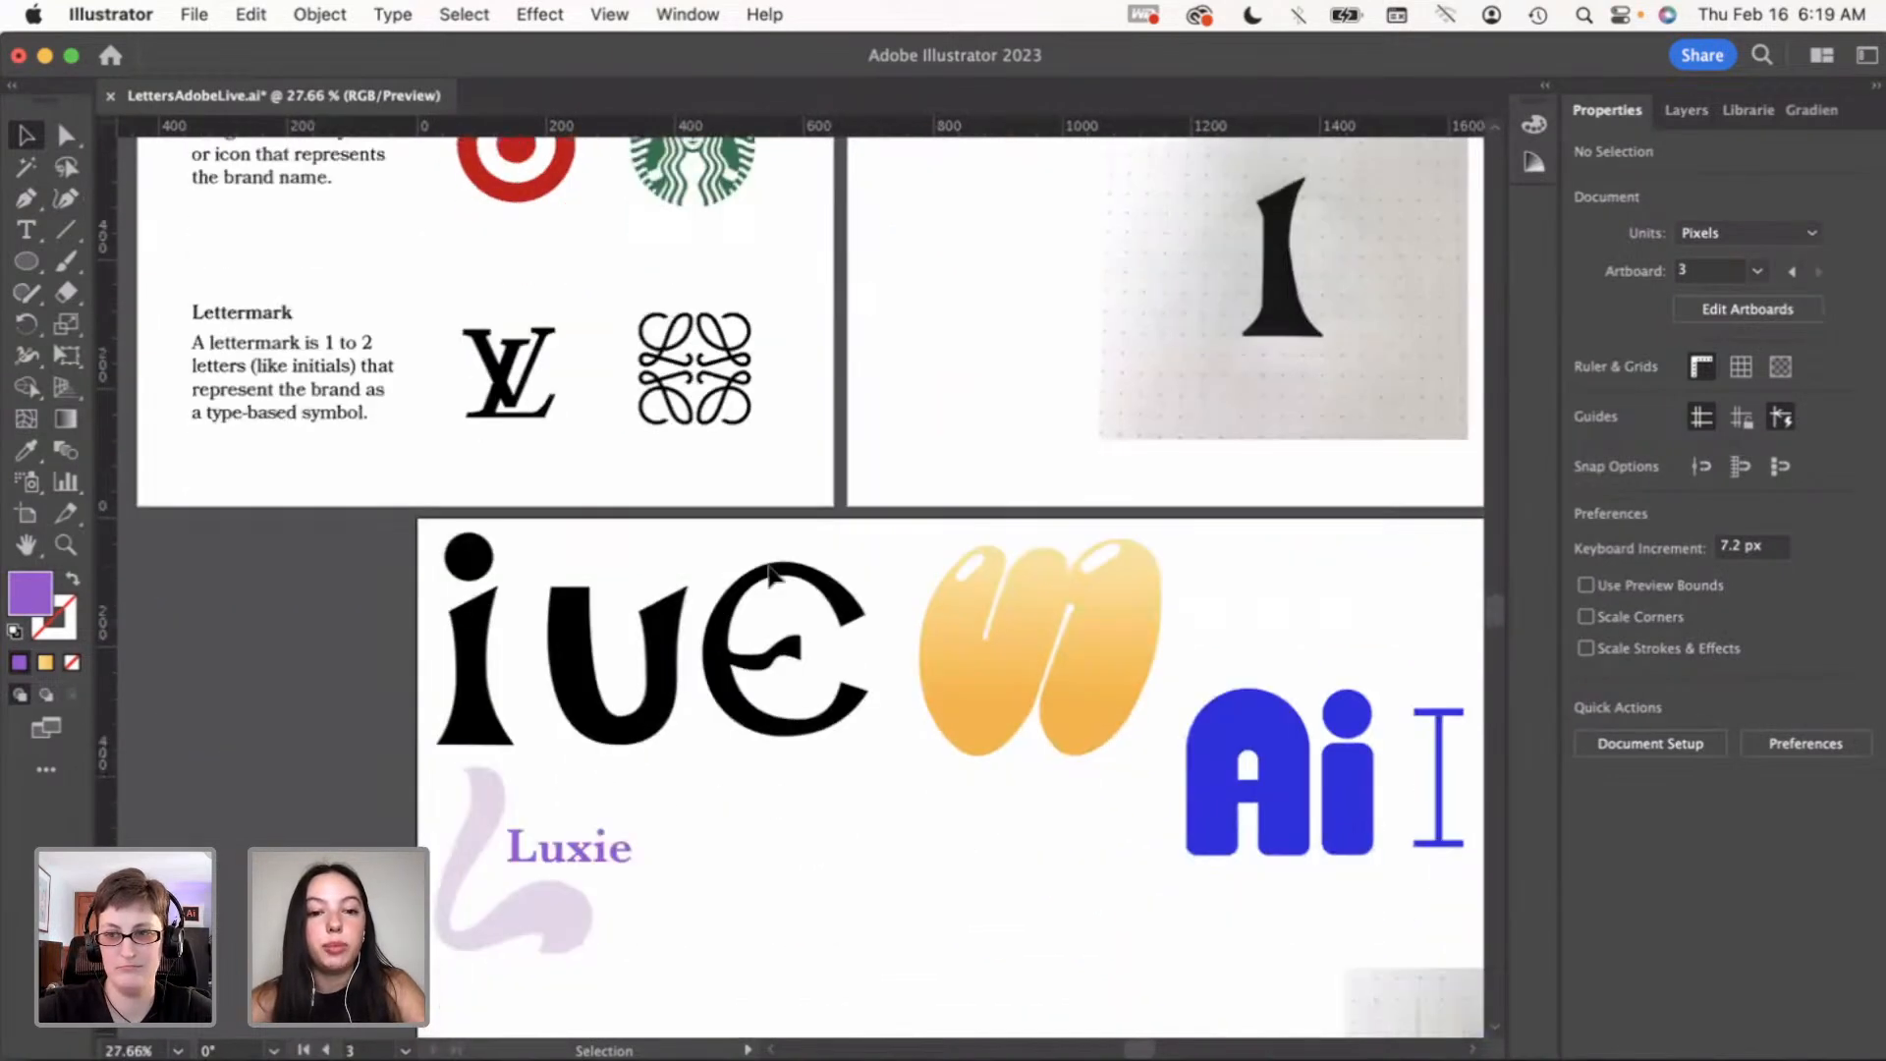
{"action": "scroll", "coordinate": [769, 570], "scroll_direction": "down", "scroll_amount": 6}
{"action": "scroll", "coordinate": [858, 721], "scroll_direction": "down", "scroll_amount": 2}
{"action": "scroll", "coordinate": [858, 721], "scroll_direction": "right", "scroll_amount": 3}
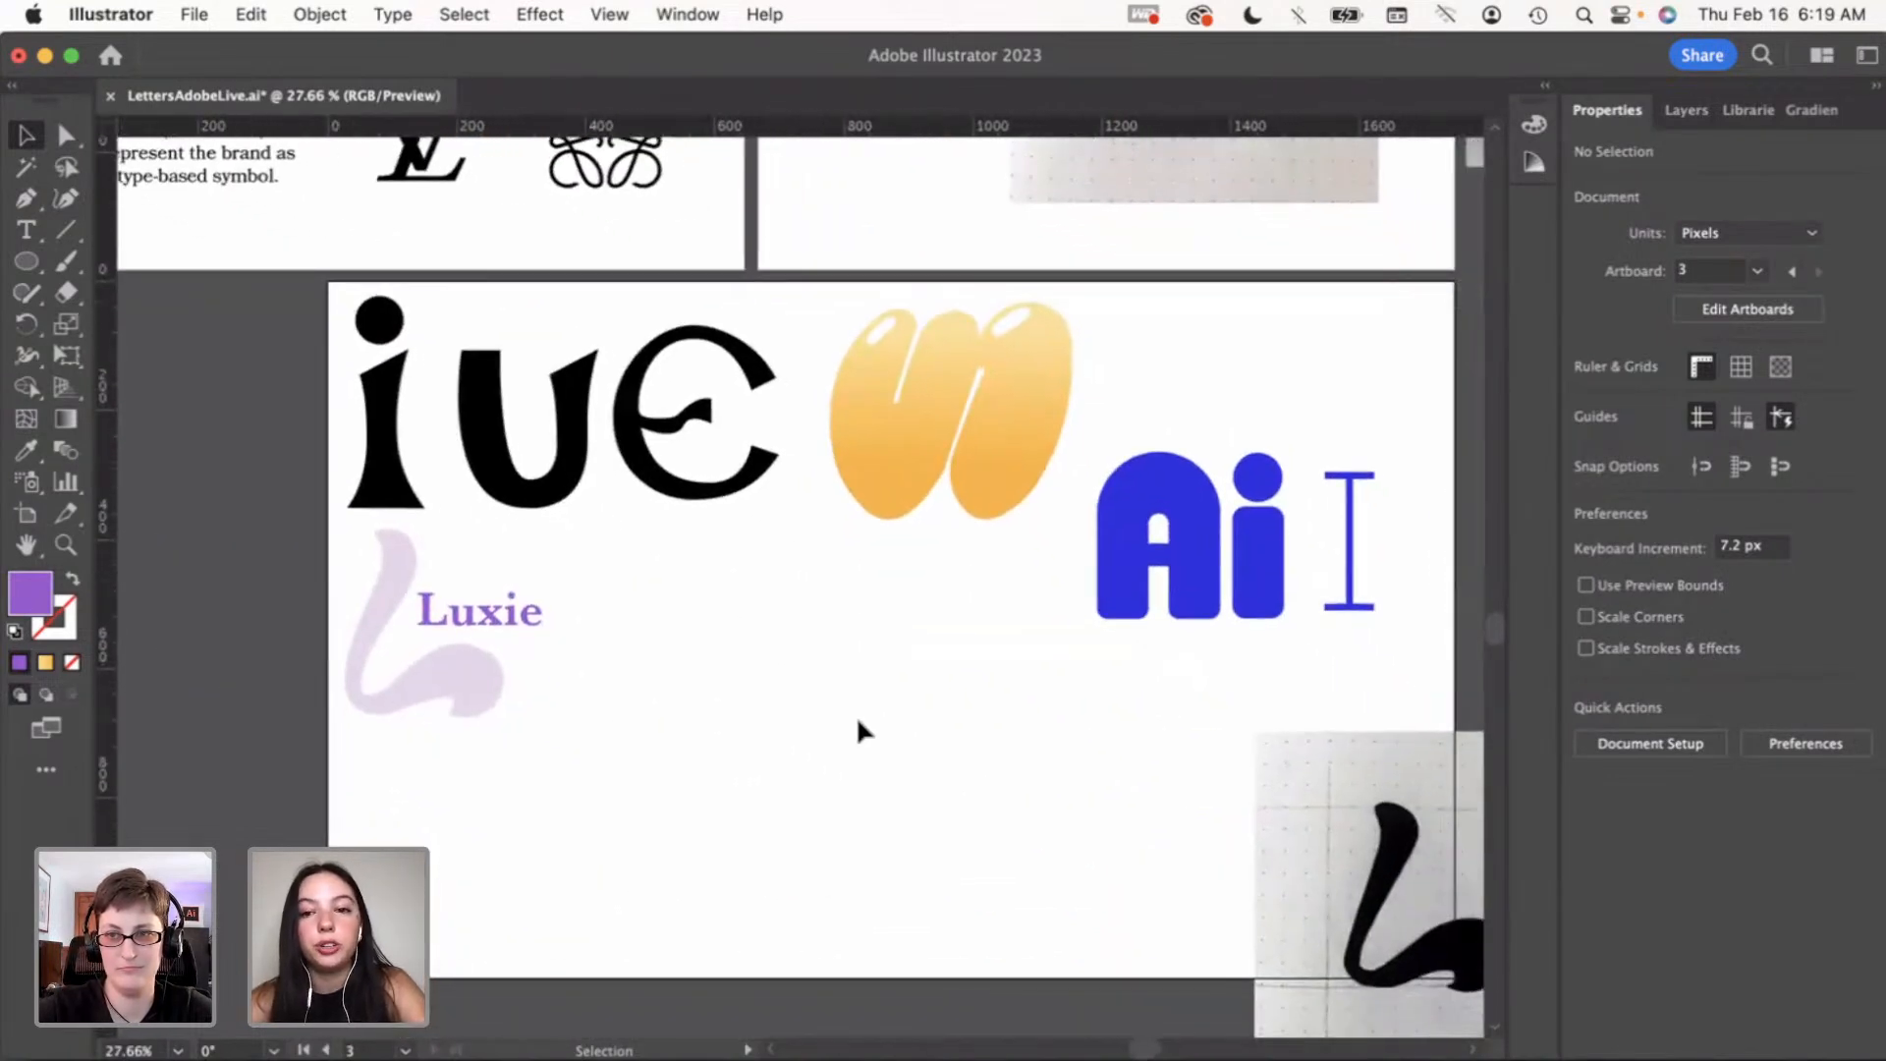
Move the L sketch photo off the artboard to the far side of the A sketch
{"action": "scroll", "coordinate": [858, 721], "scroll_direction": "right", "scroll_amount": 9}
{"action": "scroll", "coordinate": [857, 721], "scroll_direction": "down", "scroll_amount": 3}
{"action": "scroll", "coordinate": [857, 721], "scroll_direction": "down", "scroll_amount": 1}
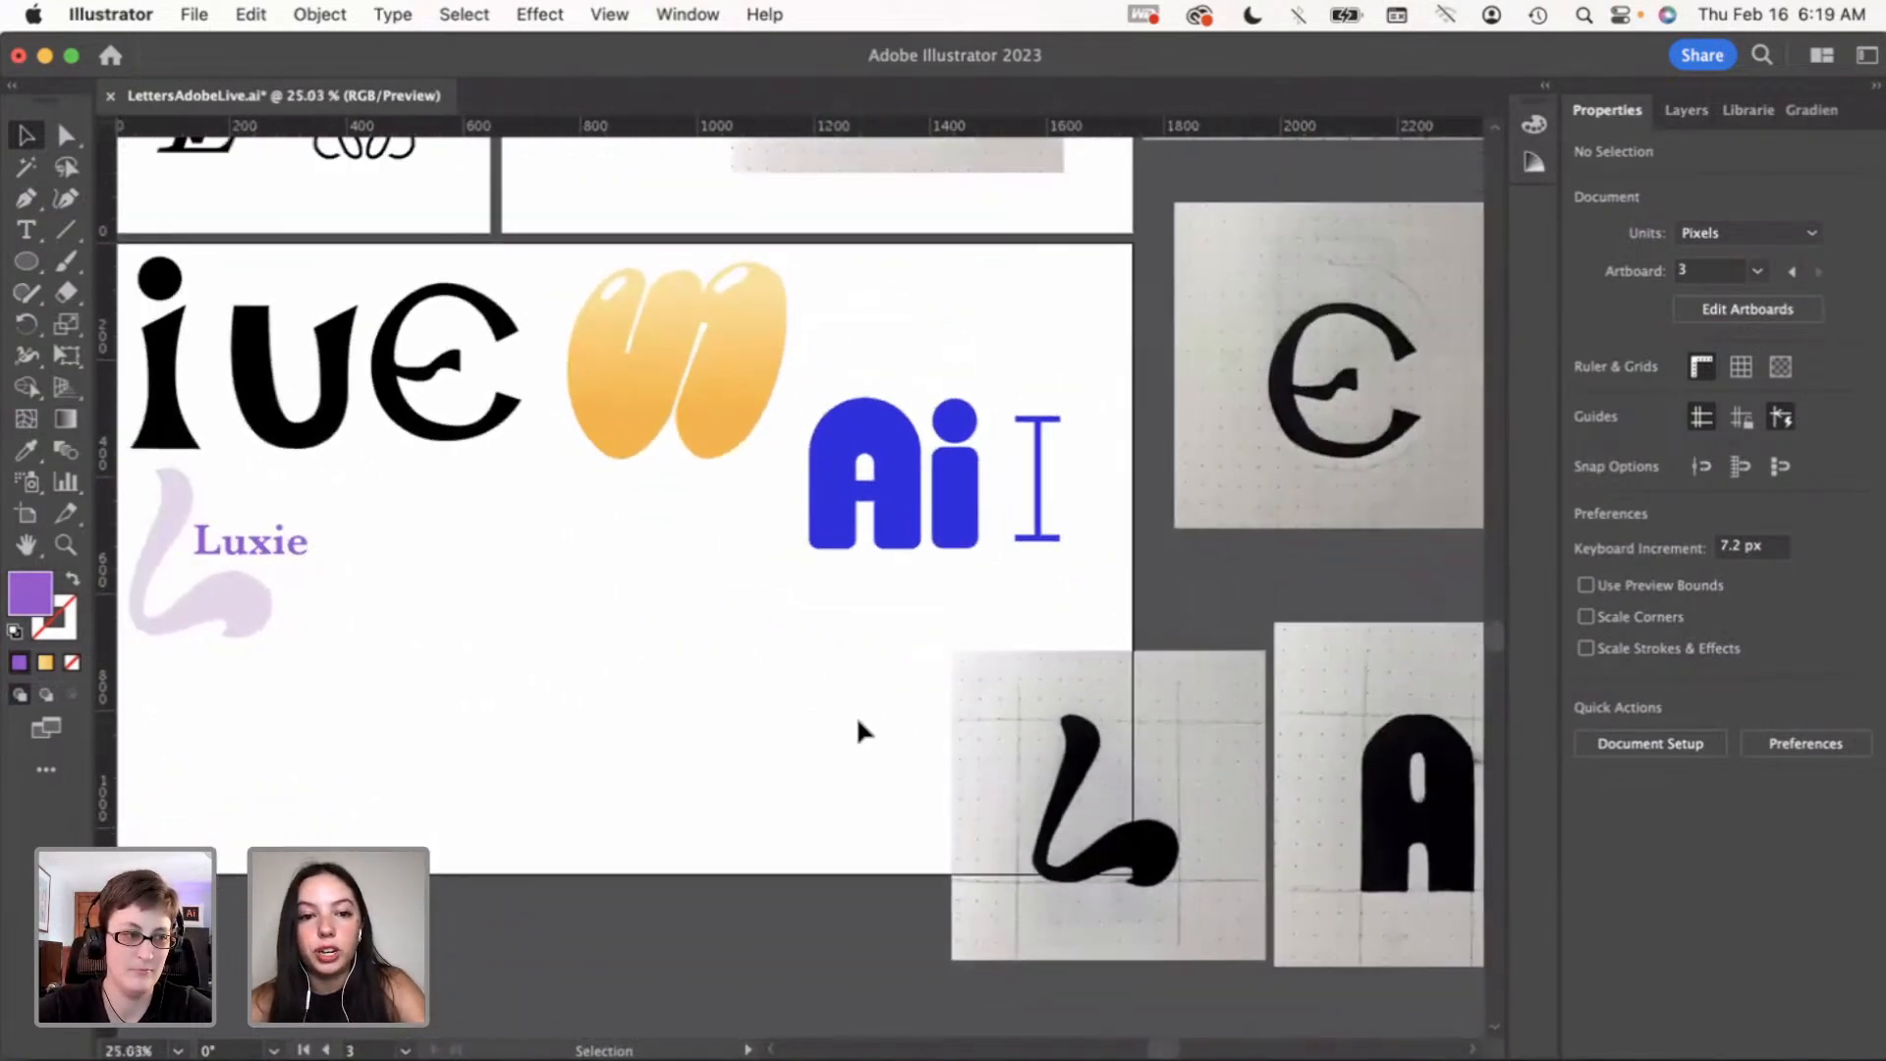
{"action": "scroll", "coordinate": [858, 722], "scroll_direction": "down", "scroll_amount": 2}
{"action": "scroll", "coordinate": [970, 759], "scroll_direction": "right", "scroll_amount": 7}
{"action": "scroll", "coordinate": [971, 758], "scroll_direction": "down", "scroll_amount": 2}
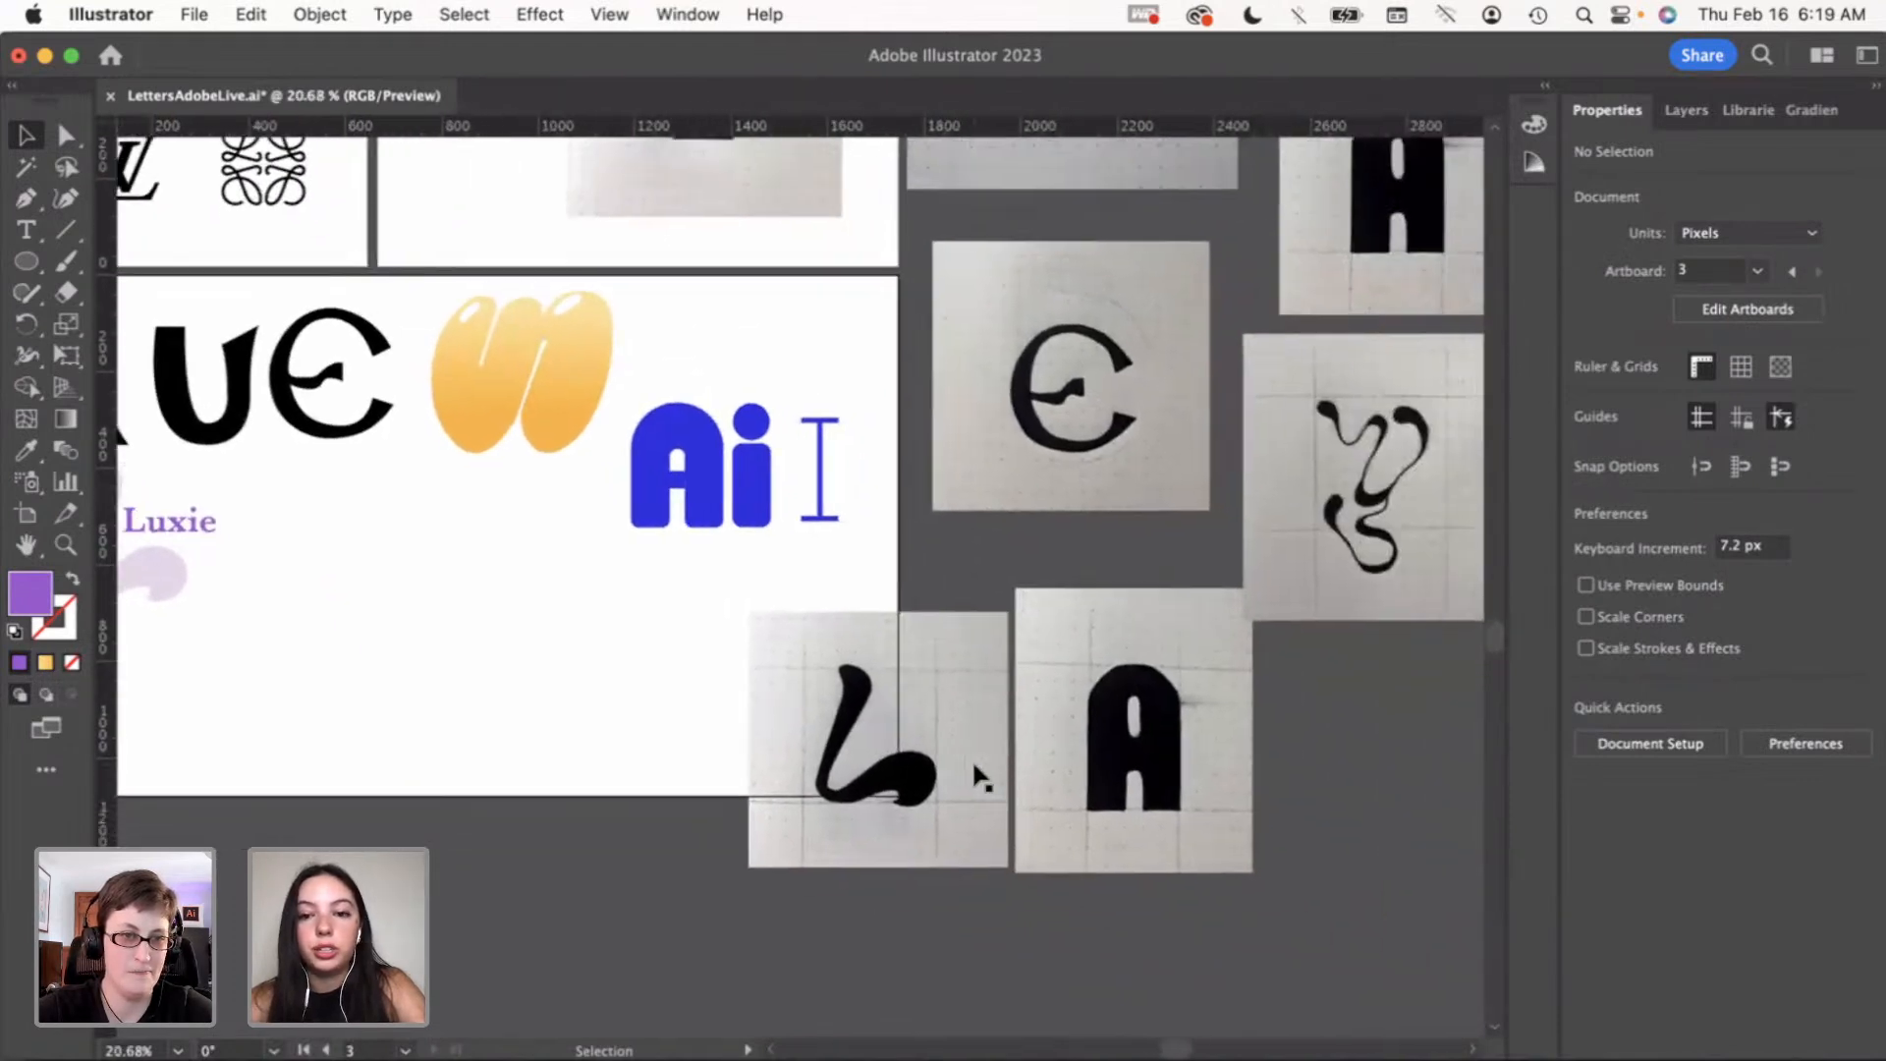
{"action": "left_click_drag", "start_coordinate": [811, 725], "coordinate": [1359, 748]}
{"action": "left_click", "coordinate": [940, 715]}
Move the black i and u from the artboard's upper-left corner to the empty area near its lower edge
{"action": "scroll", "coordinate": [940, 715], "scroll_direction": "up", "scroll_amount": 2}
{"action": "scroll", "coordinate": [940, 715], "scroll_direction": "left", "scroll_amount": 1}
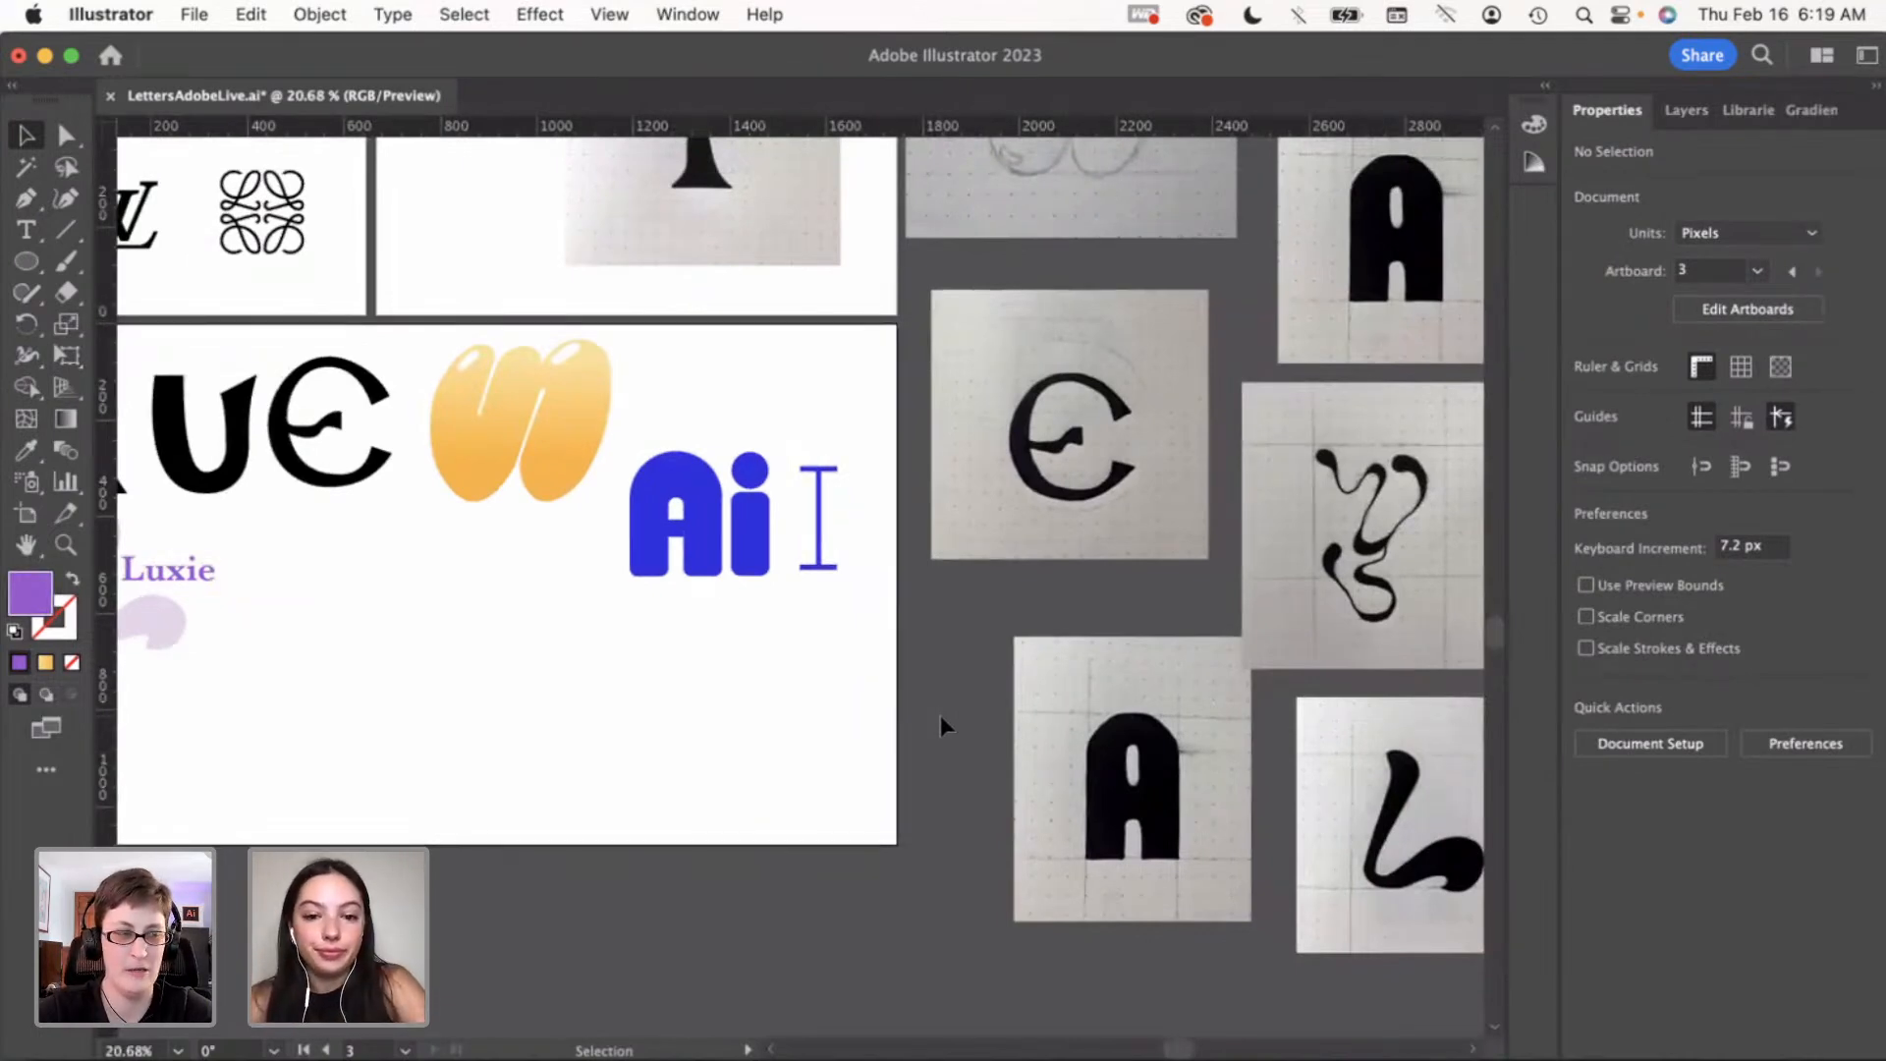
{"action": "scroll", "coordinate": [940, 715], "scroll_direction": "up", "scroll_amount": 3}
{"action": "scroll", "coordinate": [940, 715], "scroll_direction": "right", "scroll_amount": 5}
{"action": "scroll", "coordinate": [940, 715], "scroll_direction": "up", "scroll_amount": 3}
{"action": "scroll", "coordinate": [940, 715], "scroll_direction": "left", "scroll_amount": 6}
{"action": "scroll", "coordinate": [940, 715], "scroll_direction": "down", "scroll_amount": 1}
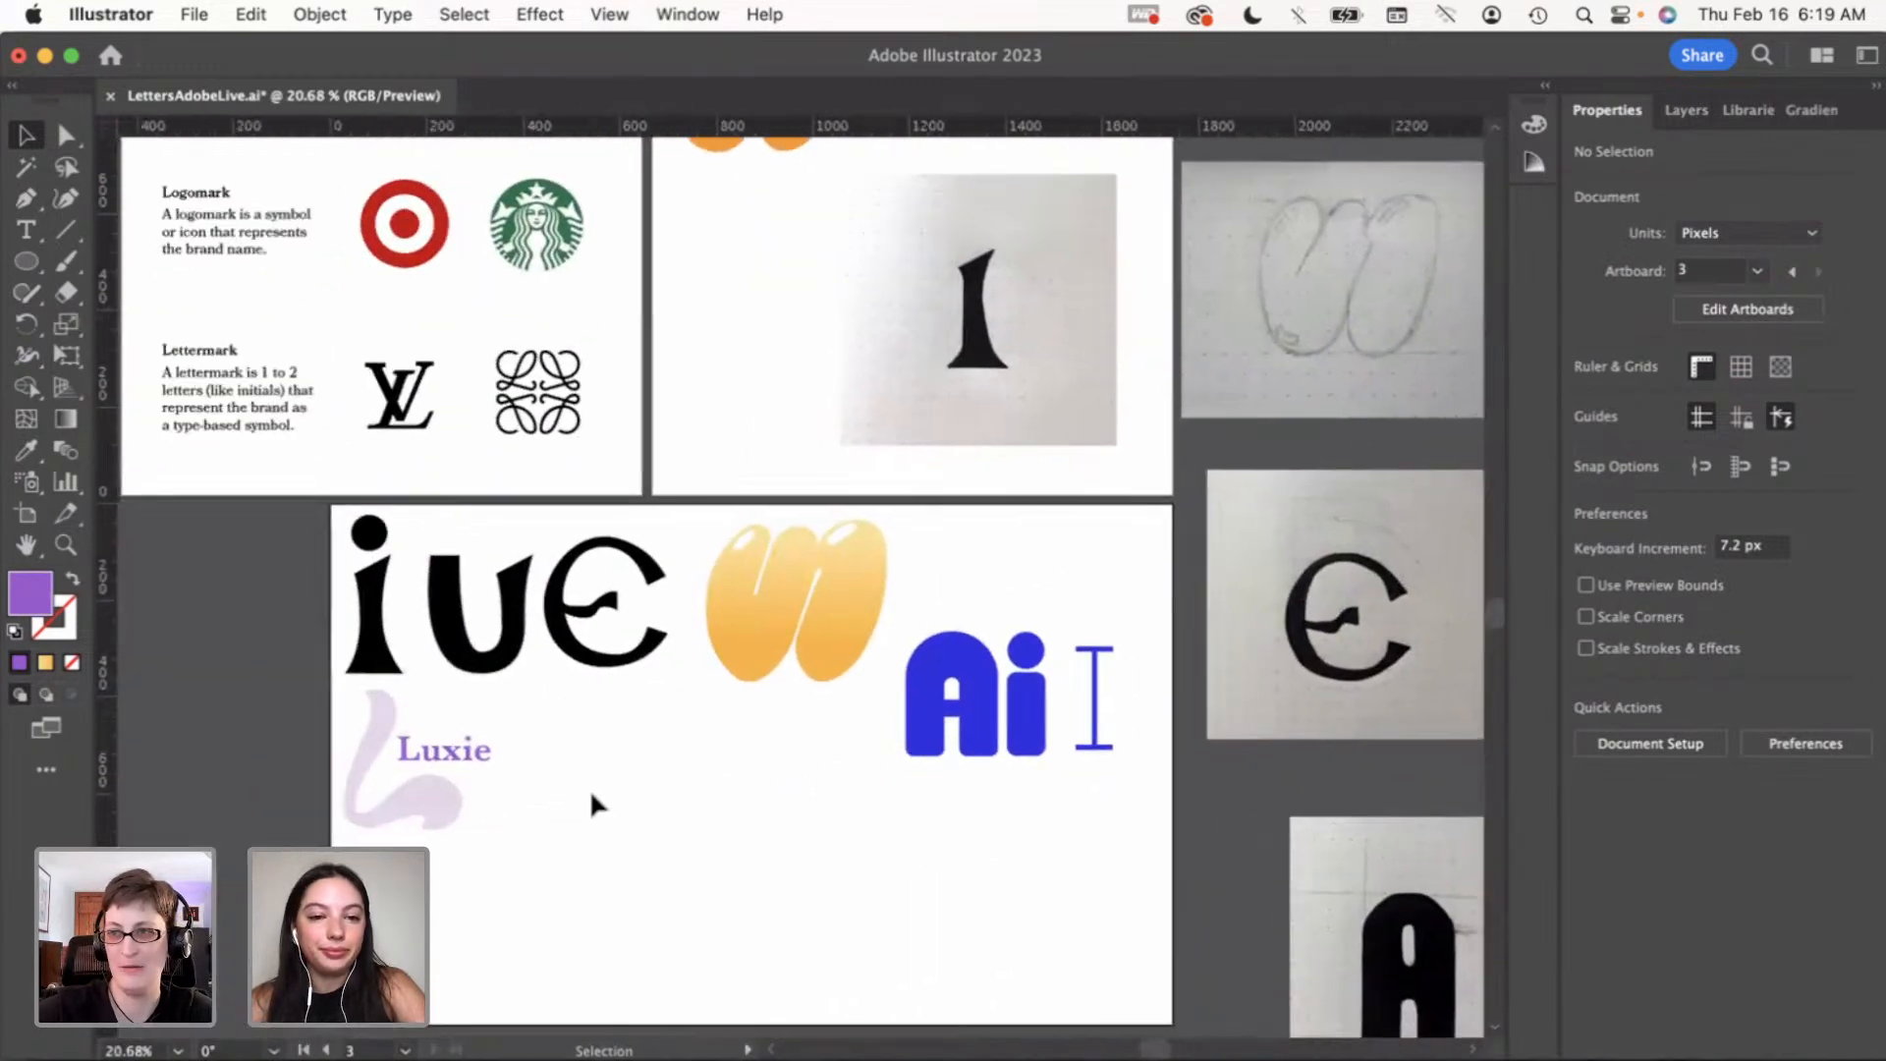
{"action": "scroll", "coordinate": [591, 788], "scroll_direction": "down", "scroll_amount": 4}
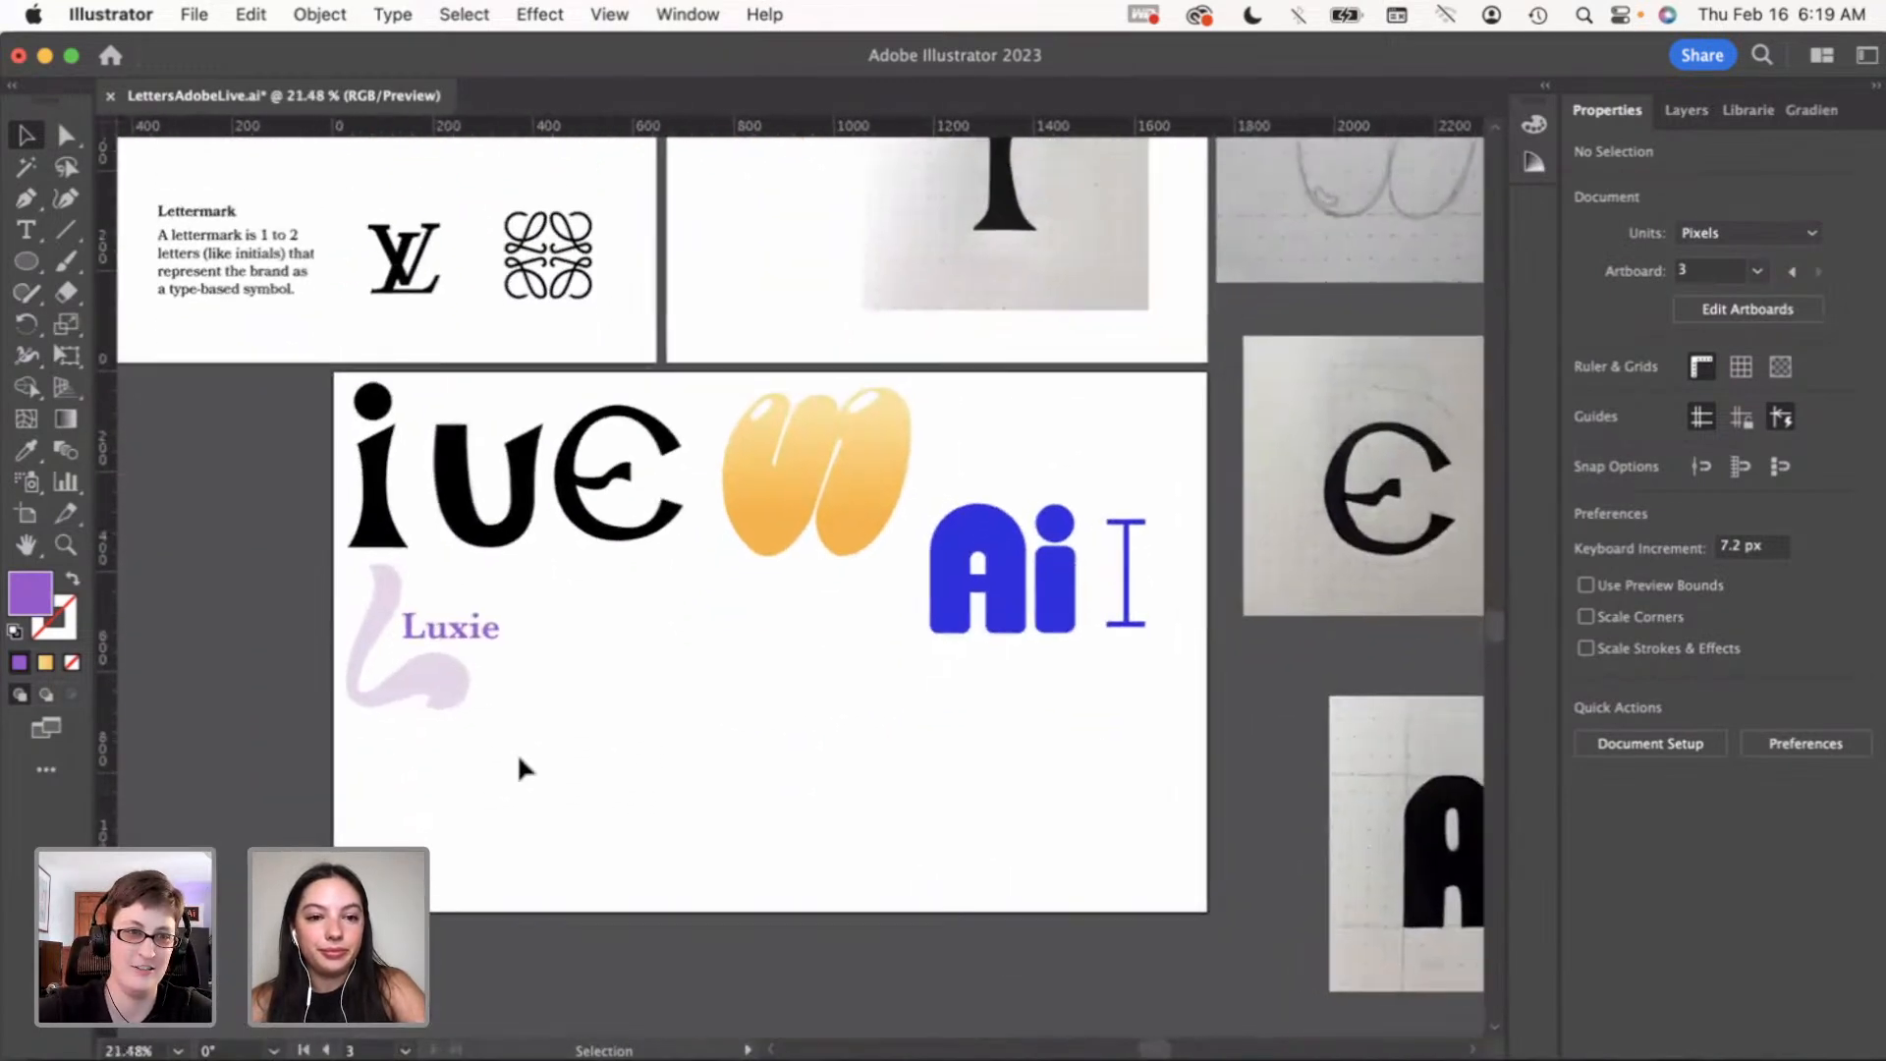
{"action": "left_click", "coordinate": [465, 499]}
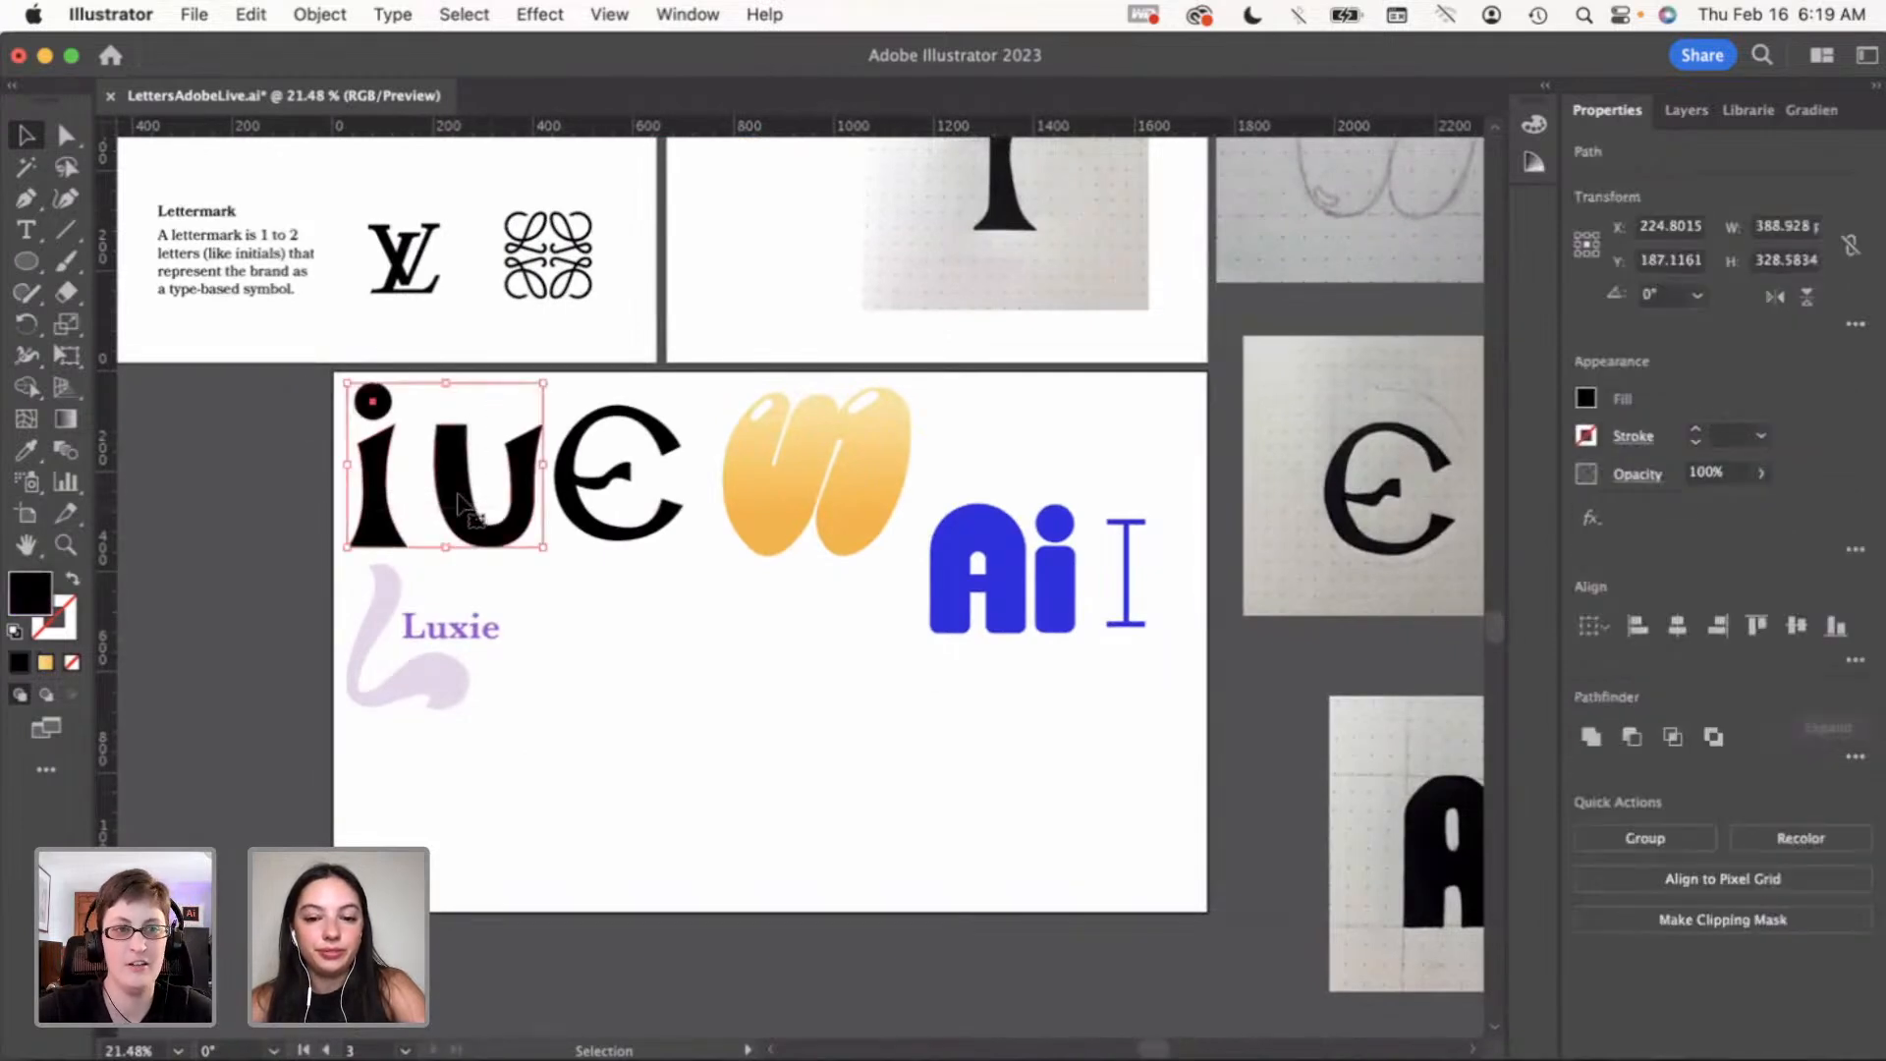
{"action": "left_click_drag", "start_coordinate": [465, 503], "coordinate": [749, 804]}
{"action": "left_click", "coordinate": [550, 737]}
Move the lilac L with its "Luxie" wordmark up beside the black e, near the artboard's upper-left corner
{"action": "left_click", "coordinate": [450, 672]}
{"action": "left_click_drag", "start_coordinate": [450, 672], "coordinate": [445, 505]}
{"action": "left_click", "coordinate": [471, 668]}
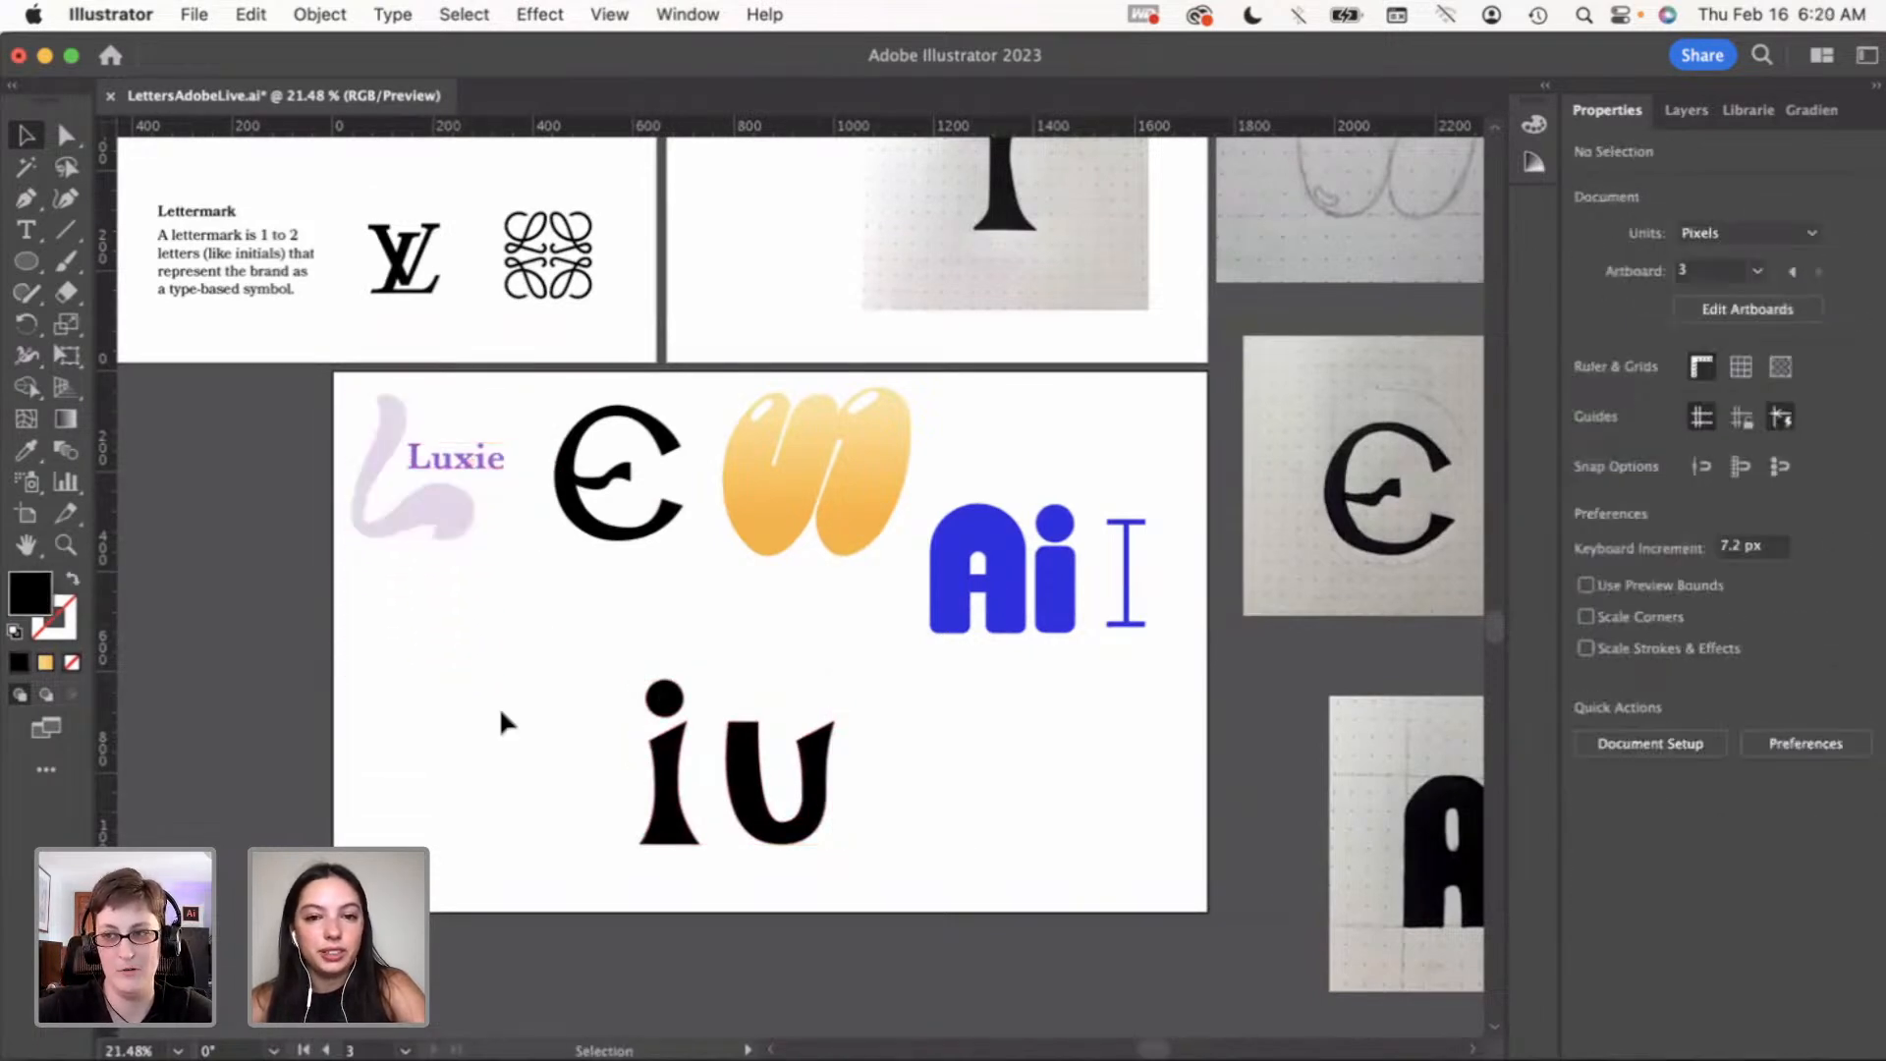
Add horizontal guides at the top of the i stem and along the baseline of the i and u
{"action": "scroll", "coordinate": [501, 712], "scroll_direction": "up", "scroll_amount": 2}
{"action": "scroll", "coordinate": [501, 712], "scroll_direction": "down", "scroll_amount": 2}
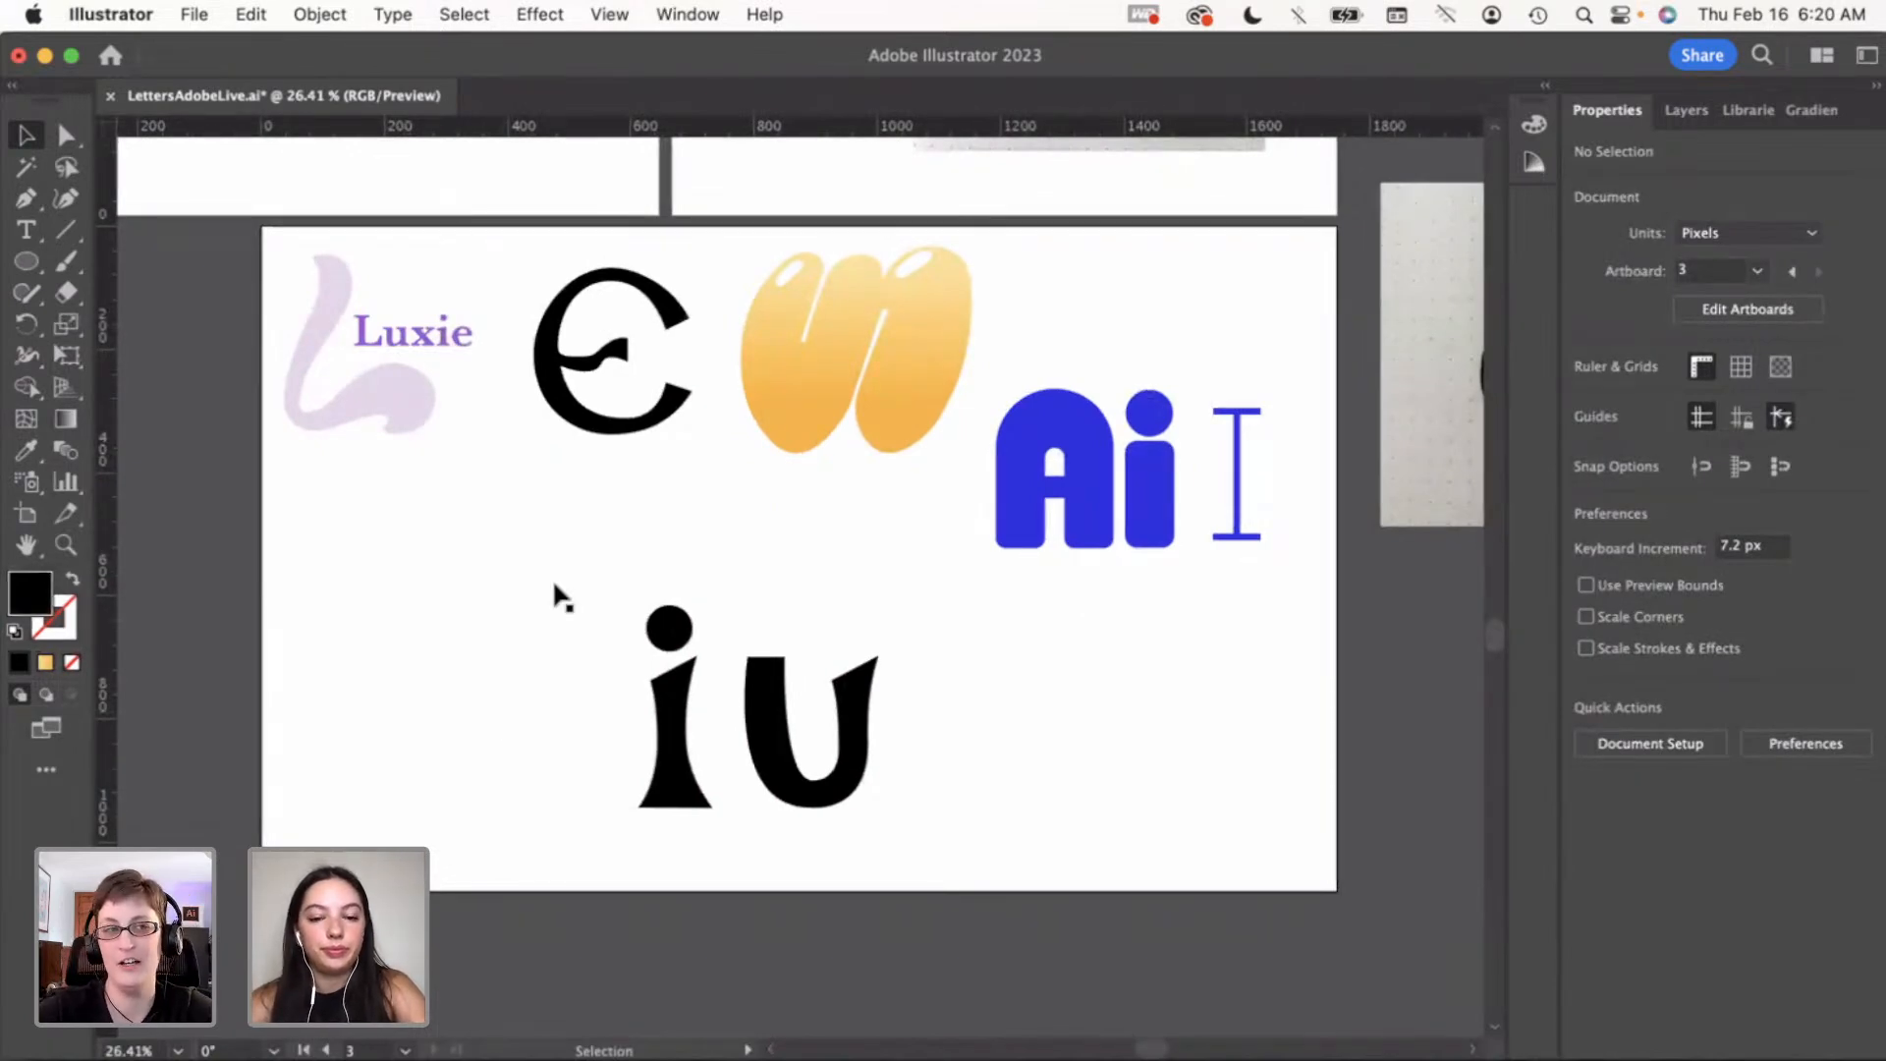
{"action": "left_click_drag", "start_coordinate": [375, 126], "coordinate": [697, 650]}
{"action": "left_click_drag", "start_coordinate": [420, 134], "coordinate": [703, 813]}
{"action": "left_click", "coordinate": [582, 770]}
Align the baseline guide precisely with the bottom edge of the i stem
{"action": "scroll", "coordinate": [581, 770], "scroll_direction": "up", "scroll_amount": 5}
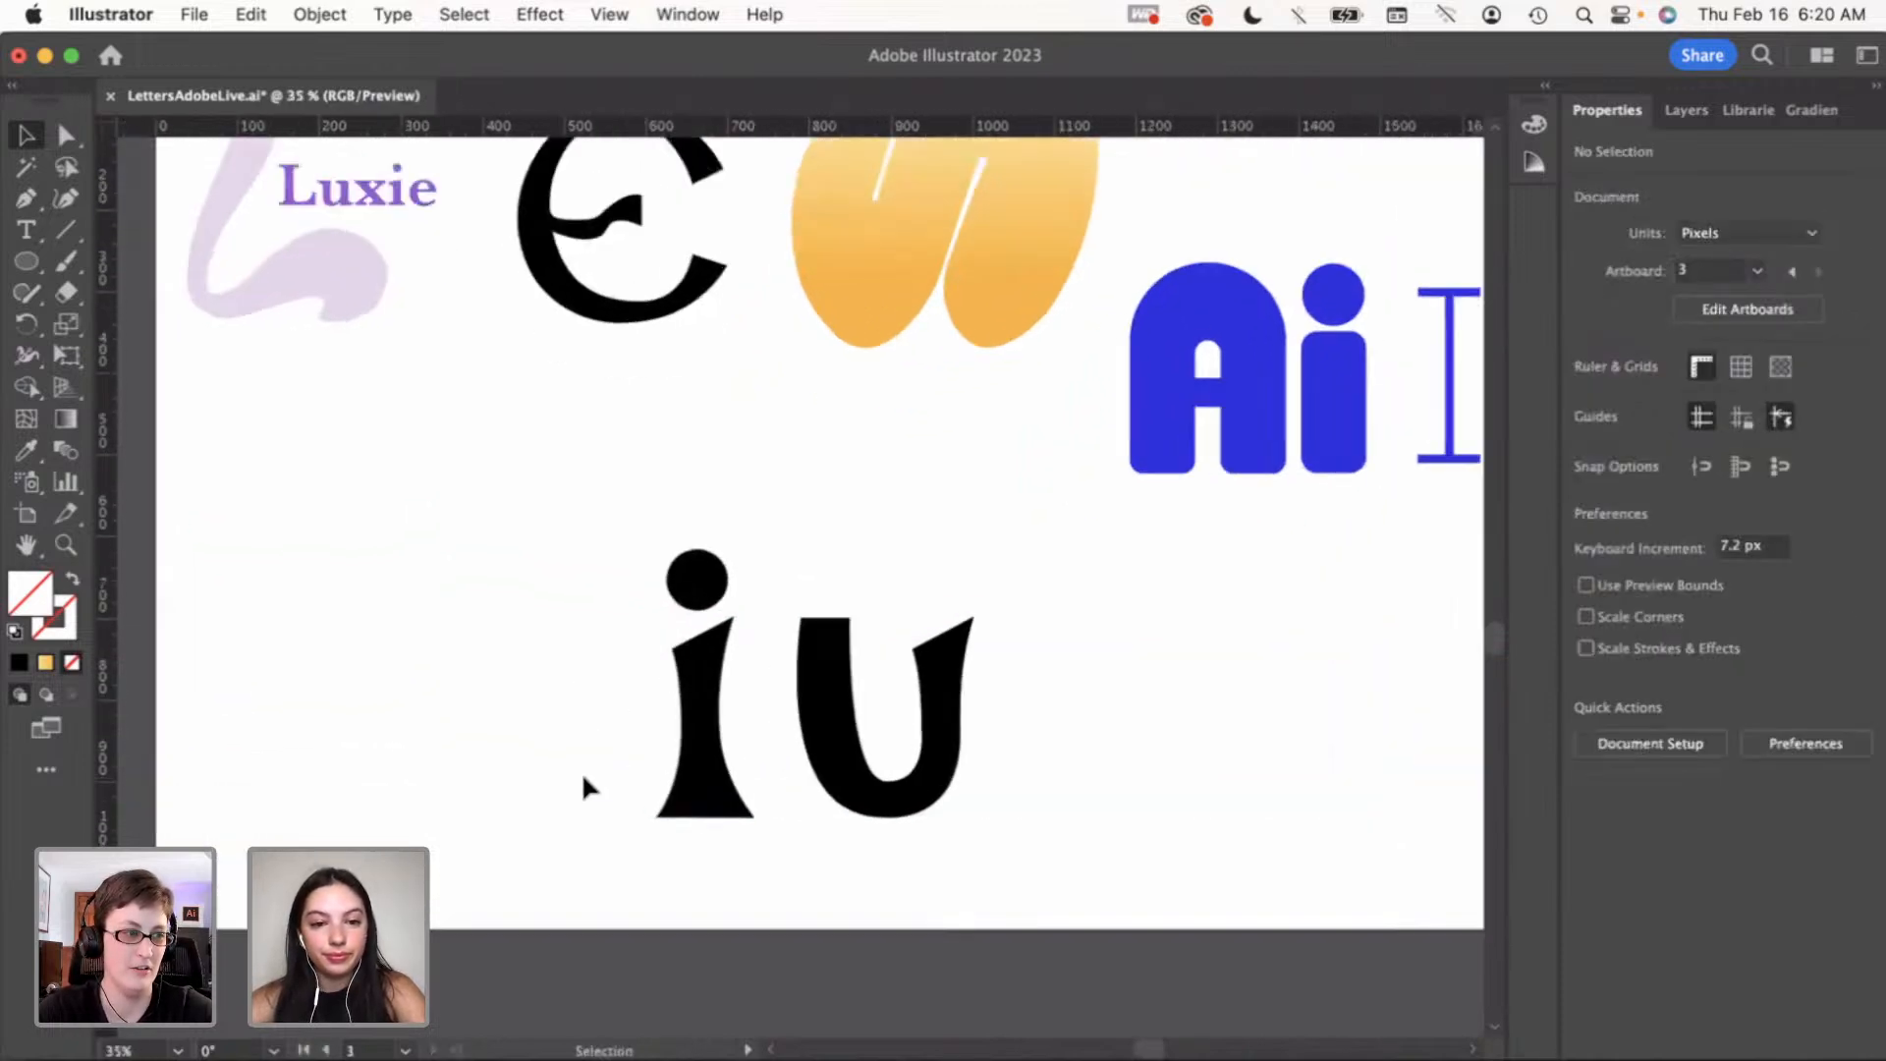
{"action": "scroll", "coordinate": [582, 770], "scroll_direction": "up", "scroll_amount": 5}
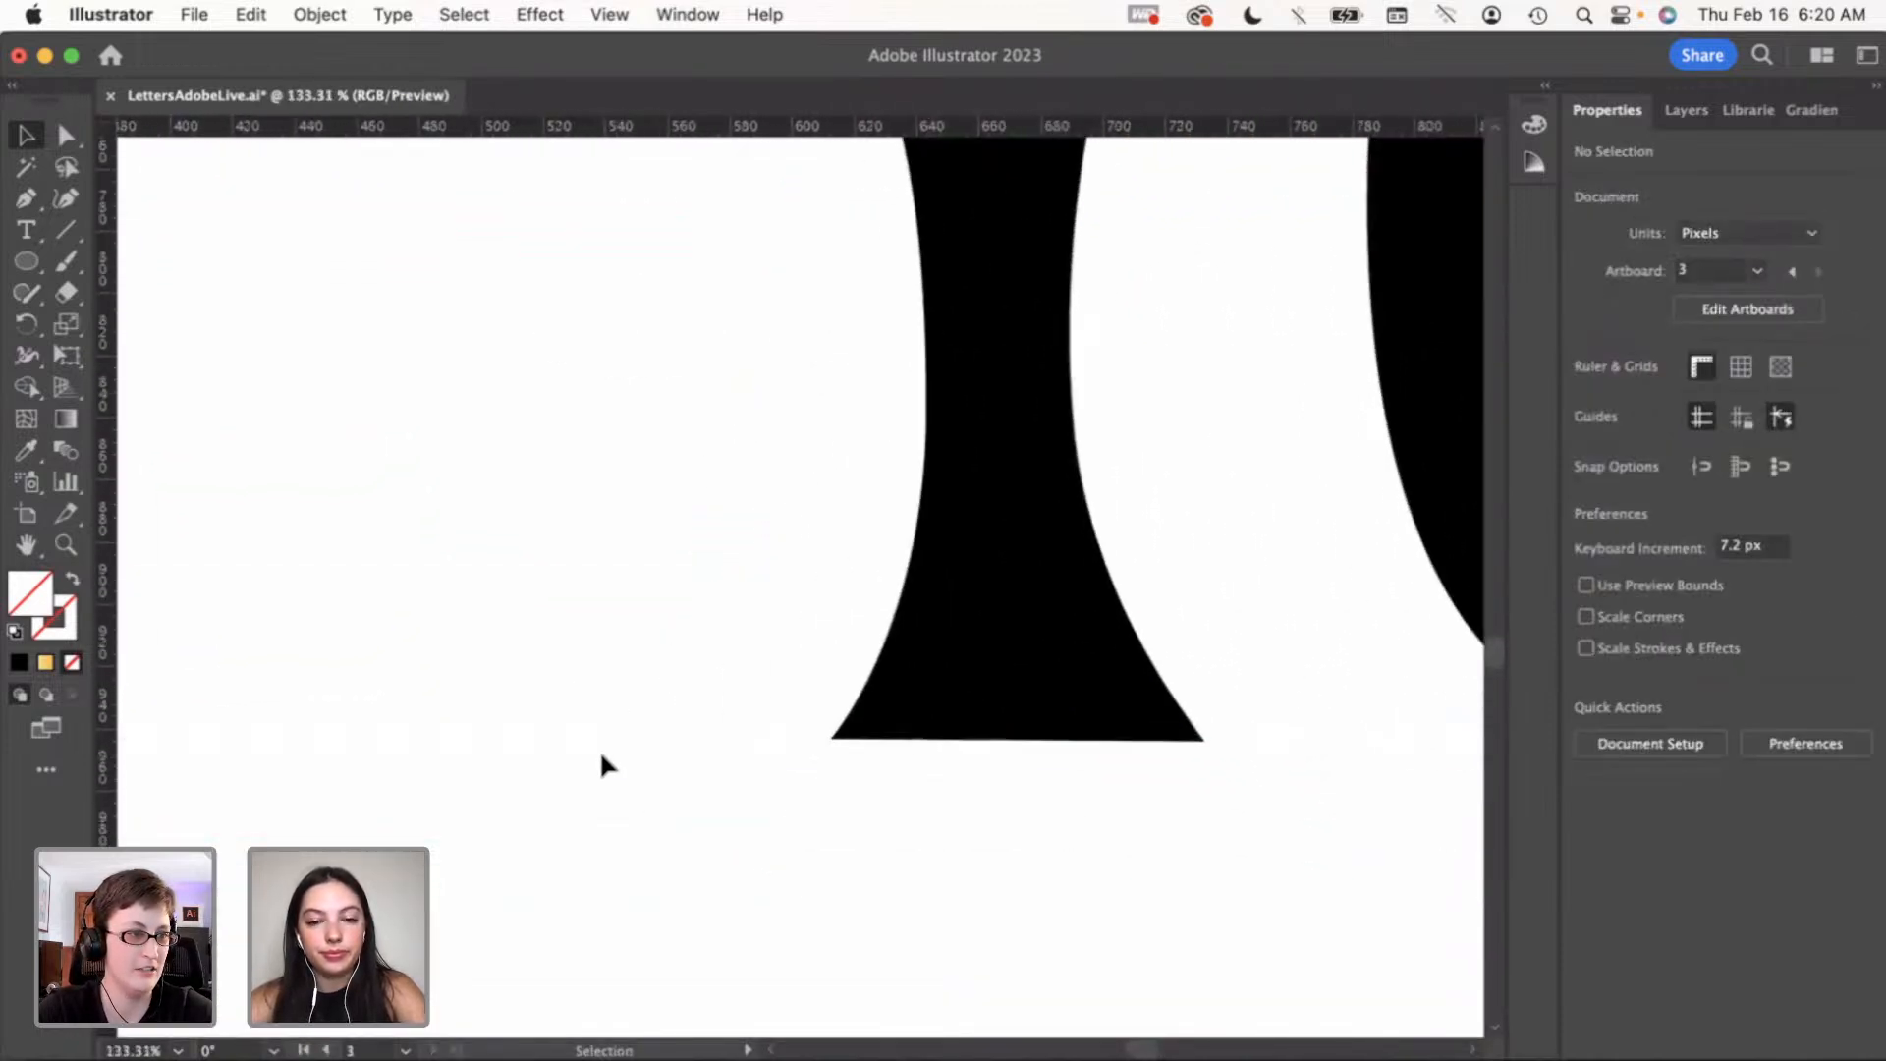
{"action": "left_click_drag", "start_coordinate": [651, 686], "coordinate": [805, 843]}
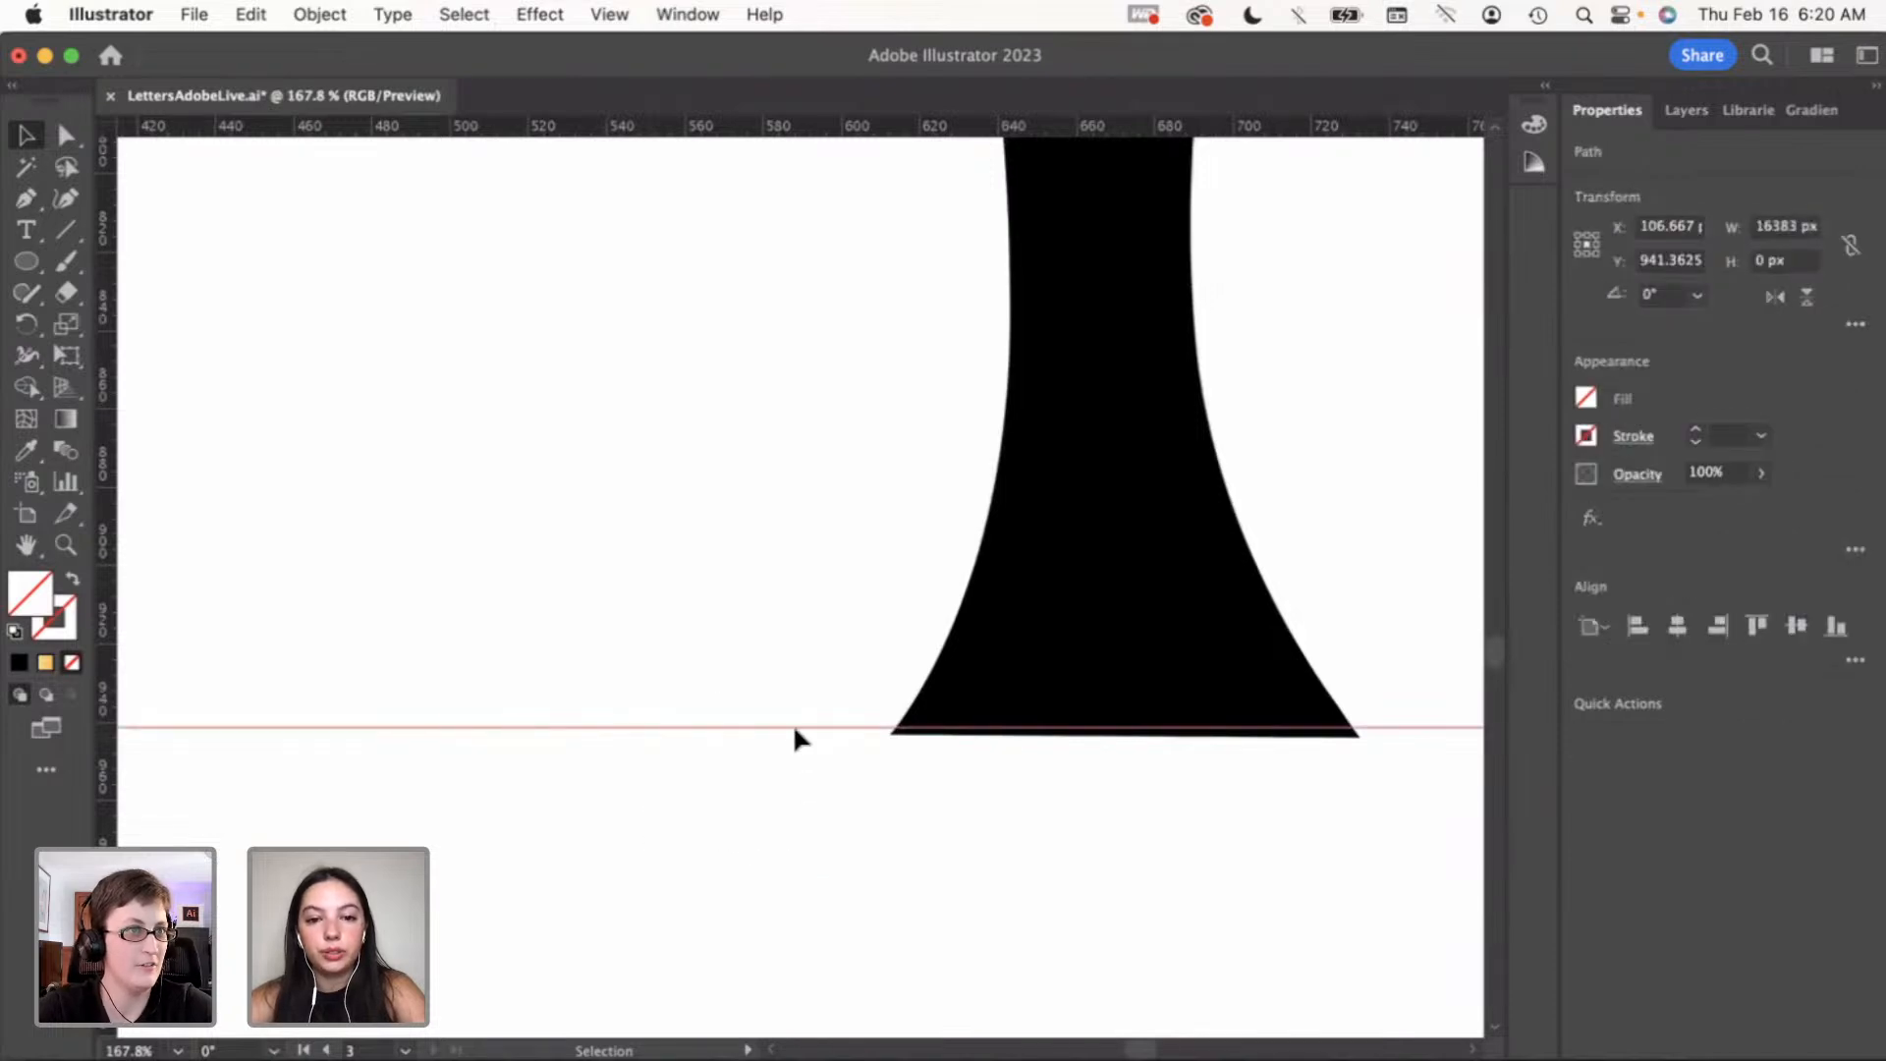
{"action": "left_click_drag", "start_coordinate": [794, 727], "coordinate": [795, 737]}
{"action": "left_click", "coordinate": [791, 683]}
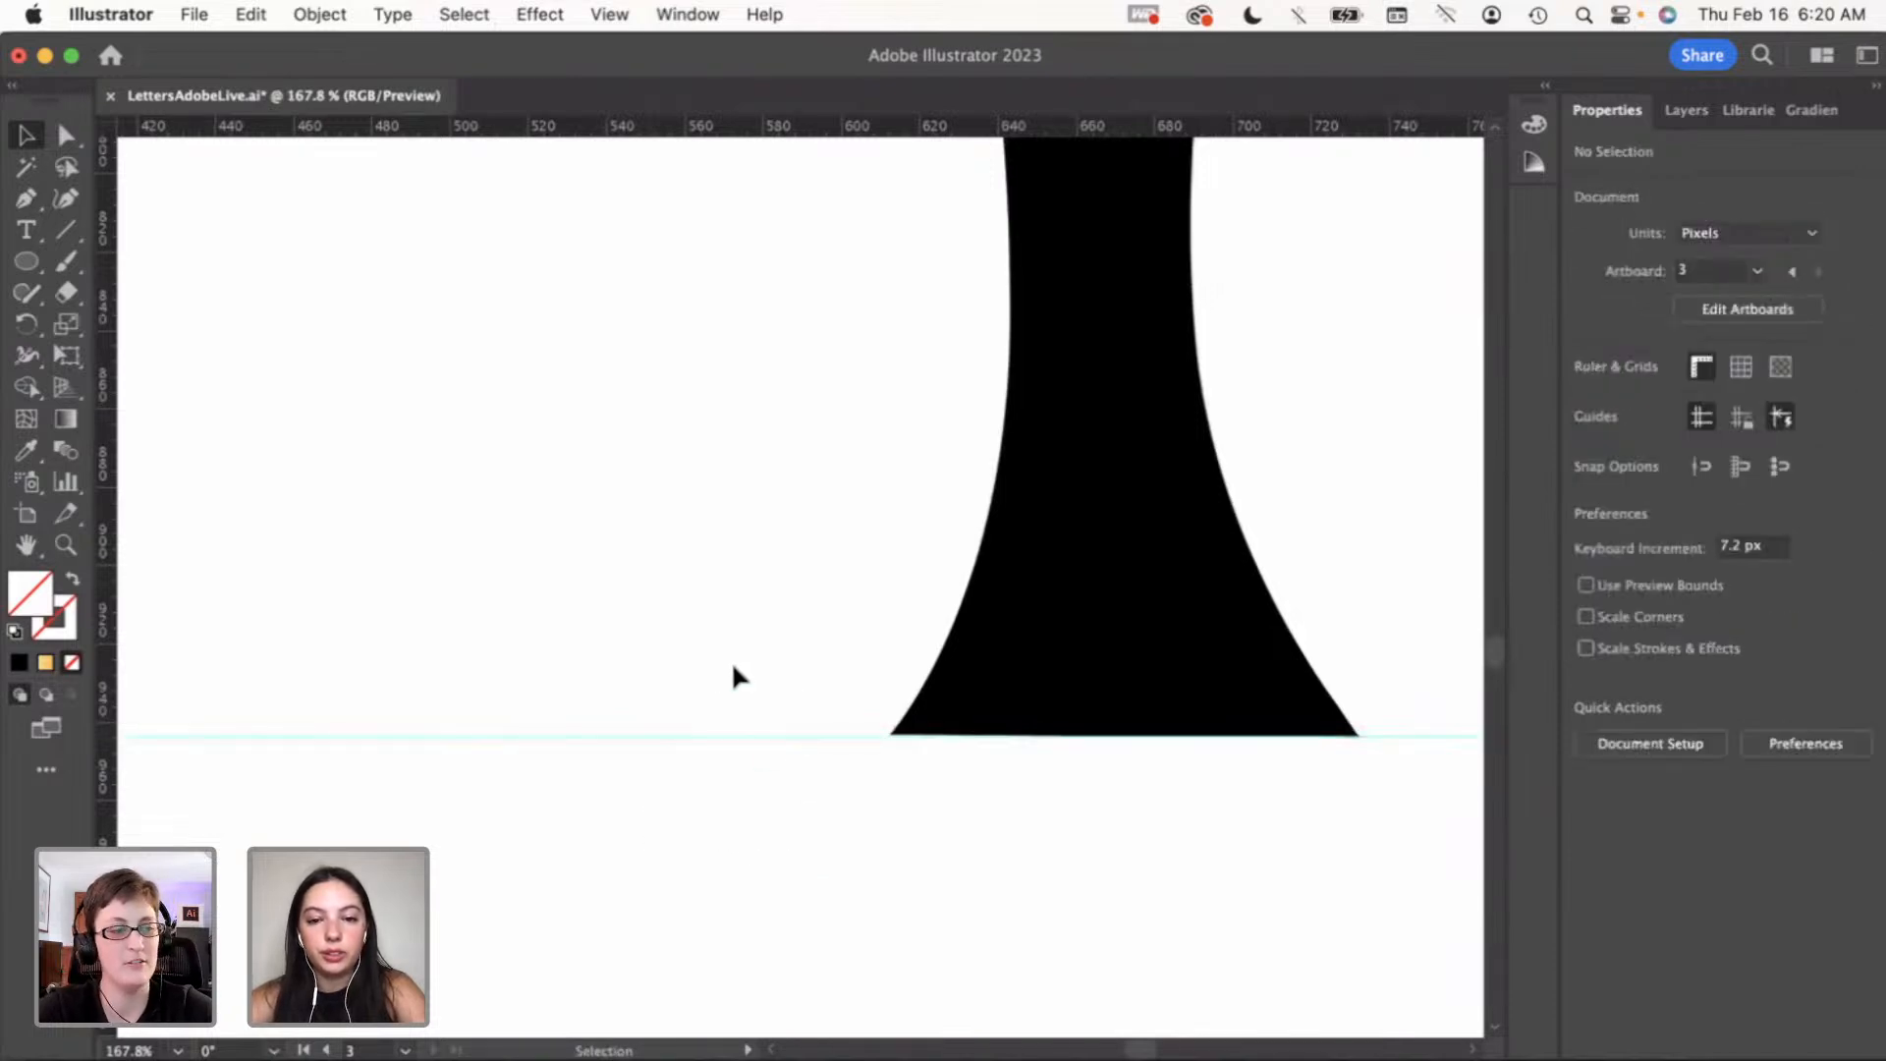
{"action": "scroll", "coordinate": [732, 668], "scroll_direction": "up", "scroll_amount": 2}
{"action": "left_click_drag", "start_coordinate": [746, 697], "coordinate": [850, 767]}
{"action": "left_click", "coordinate": [849, 709]}
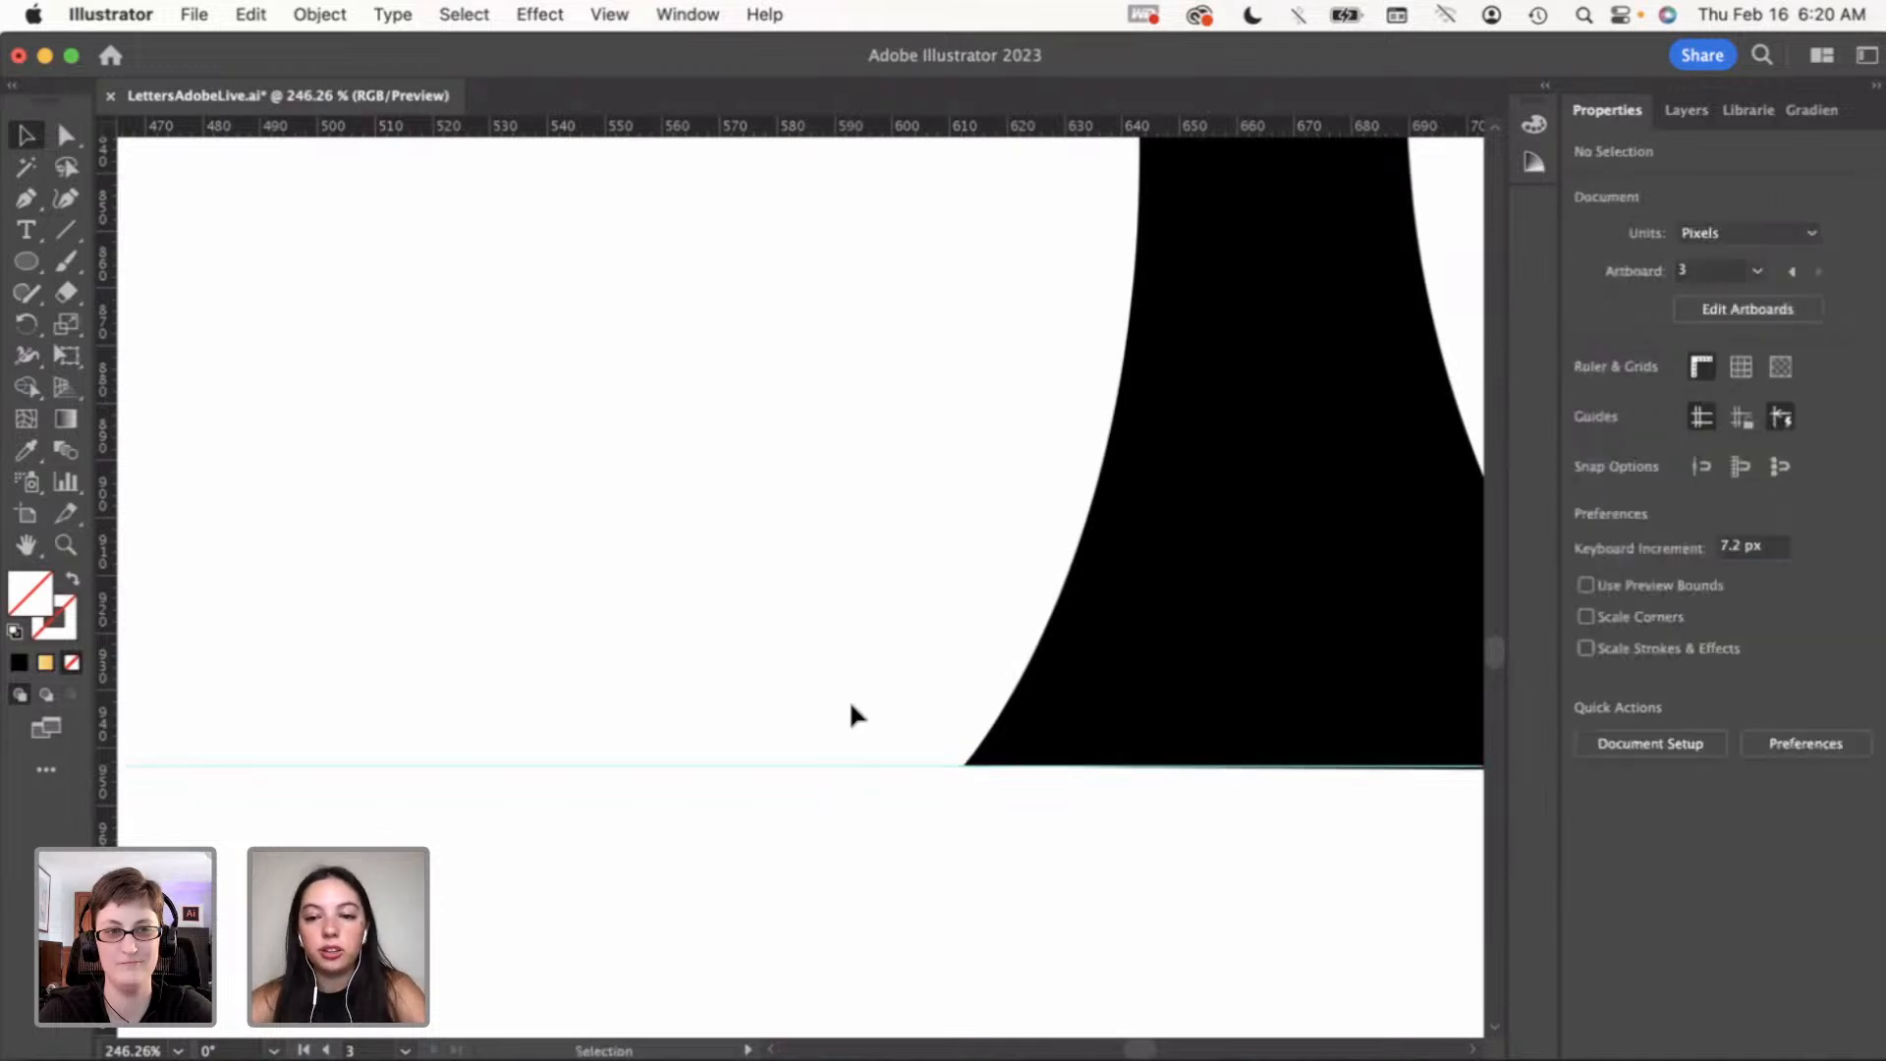
{"action": "scroll", "coordinate": [849, 709], "scroll_direction": "down", "scroll_amount": 8}
{"action": "left_click", "coordinate": [962, 702]}
{"action": "scroll", "coordinate": [933, 698], "scroll_direction": "right", "scroll_amount": 2}
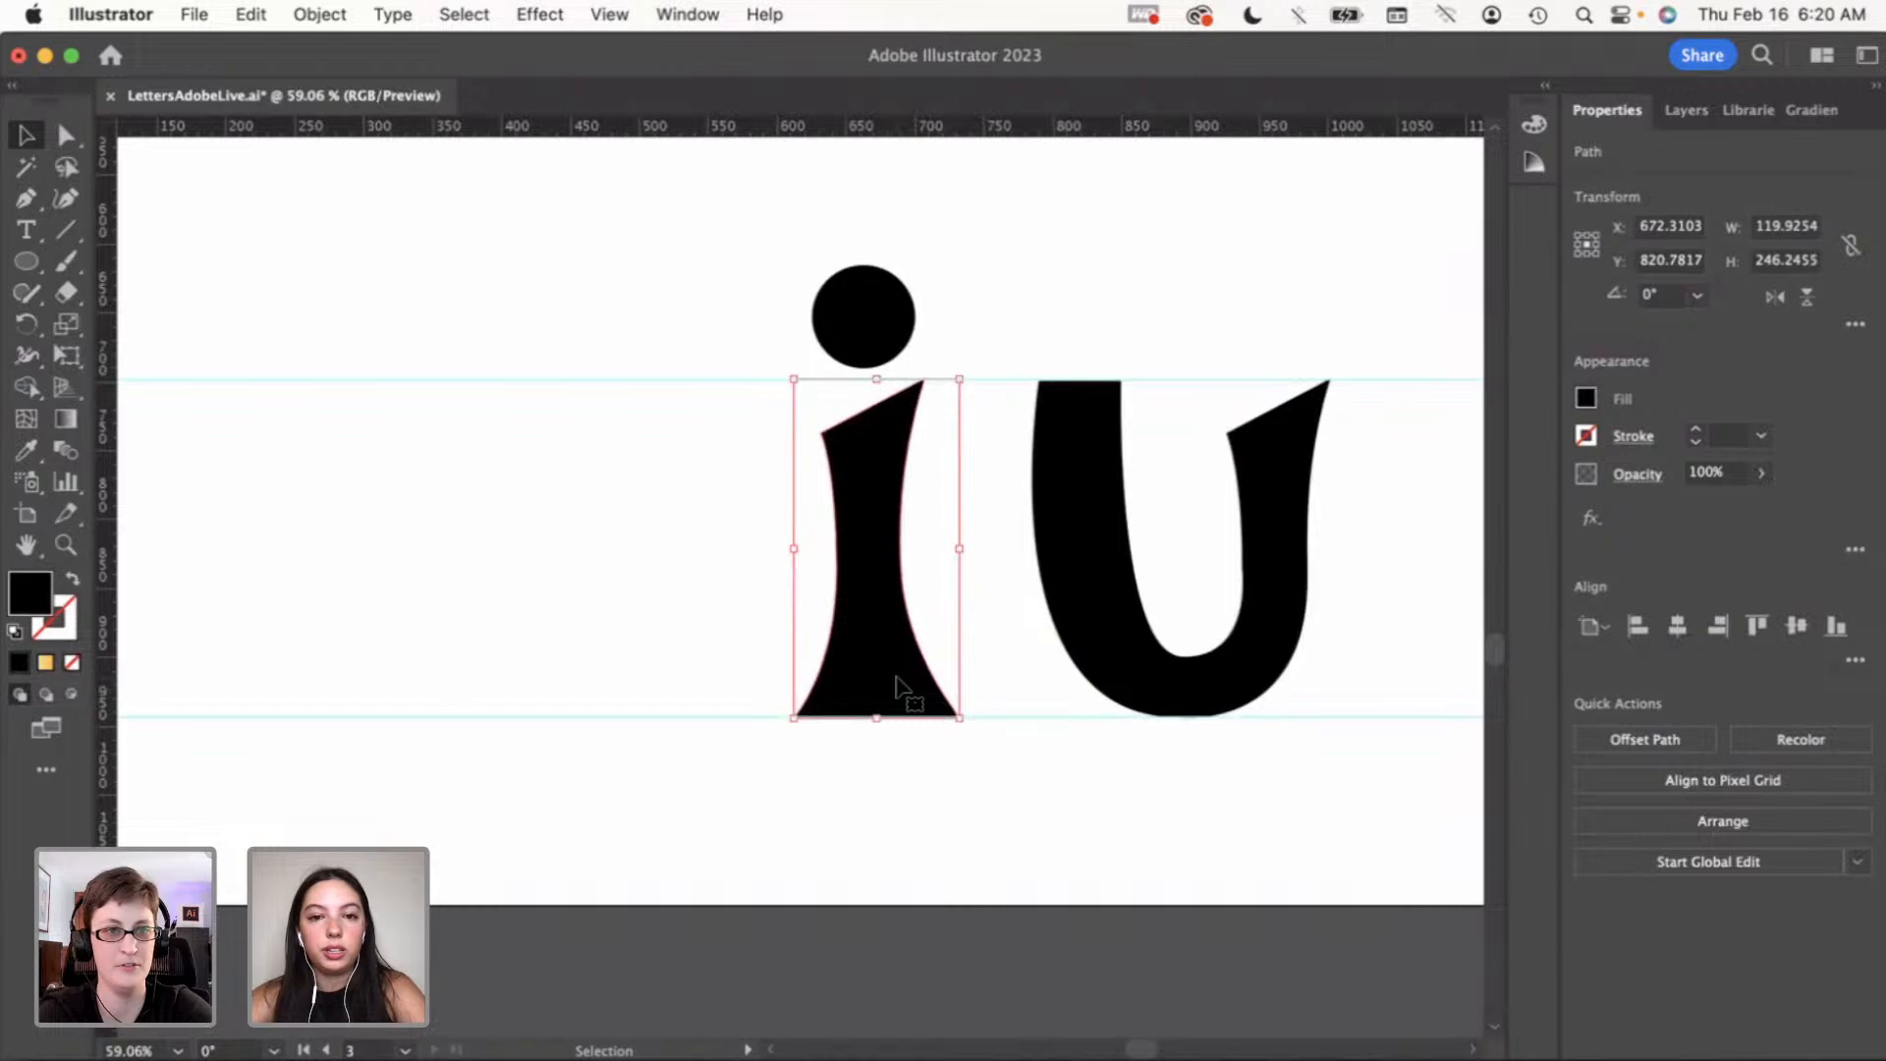
{"action": "key", "text": "Delete"}
{"action": "scroll", "coordinate": [895, 677], "scroll_direction": "down", "scroll_amount": 2}
{"action": "left_click", "coordinate": [1085, 588]}
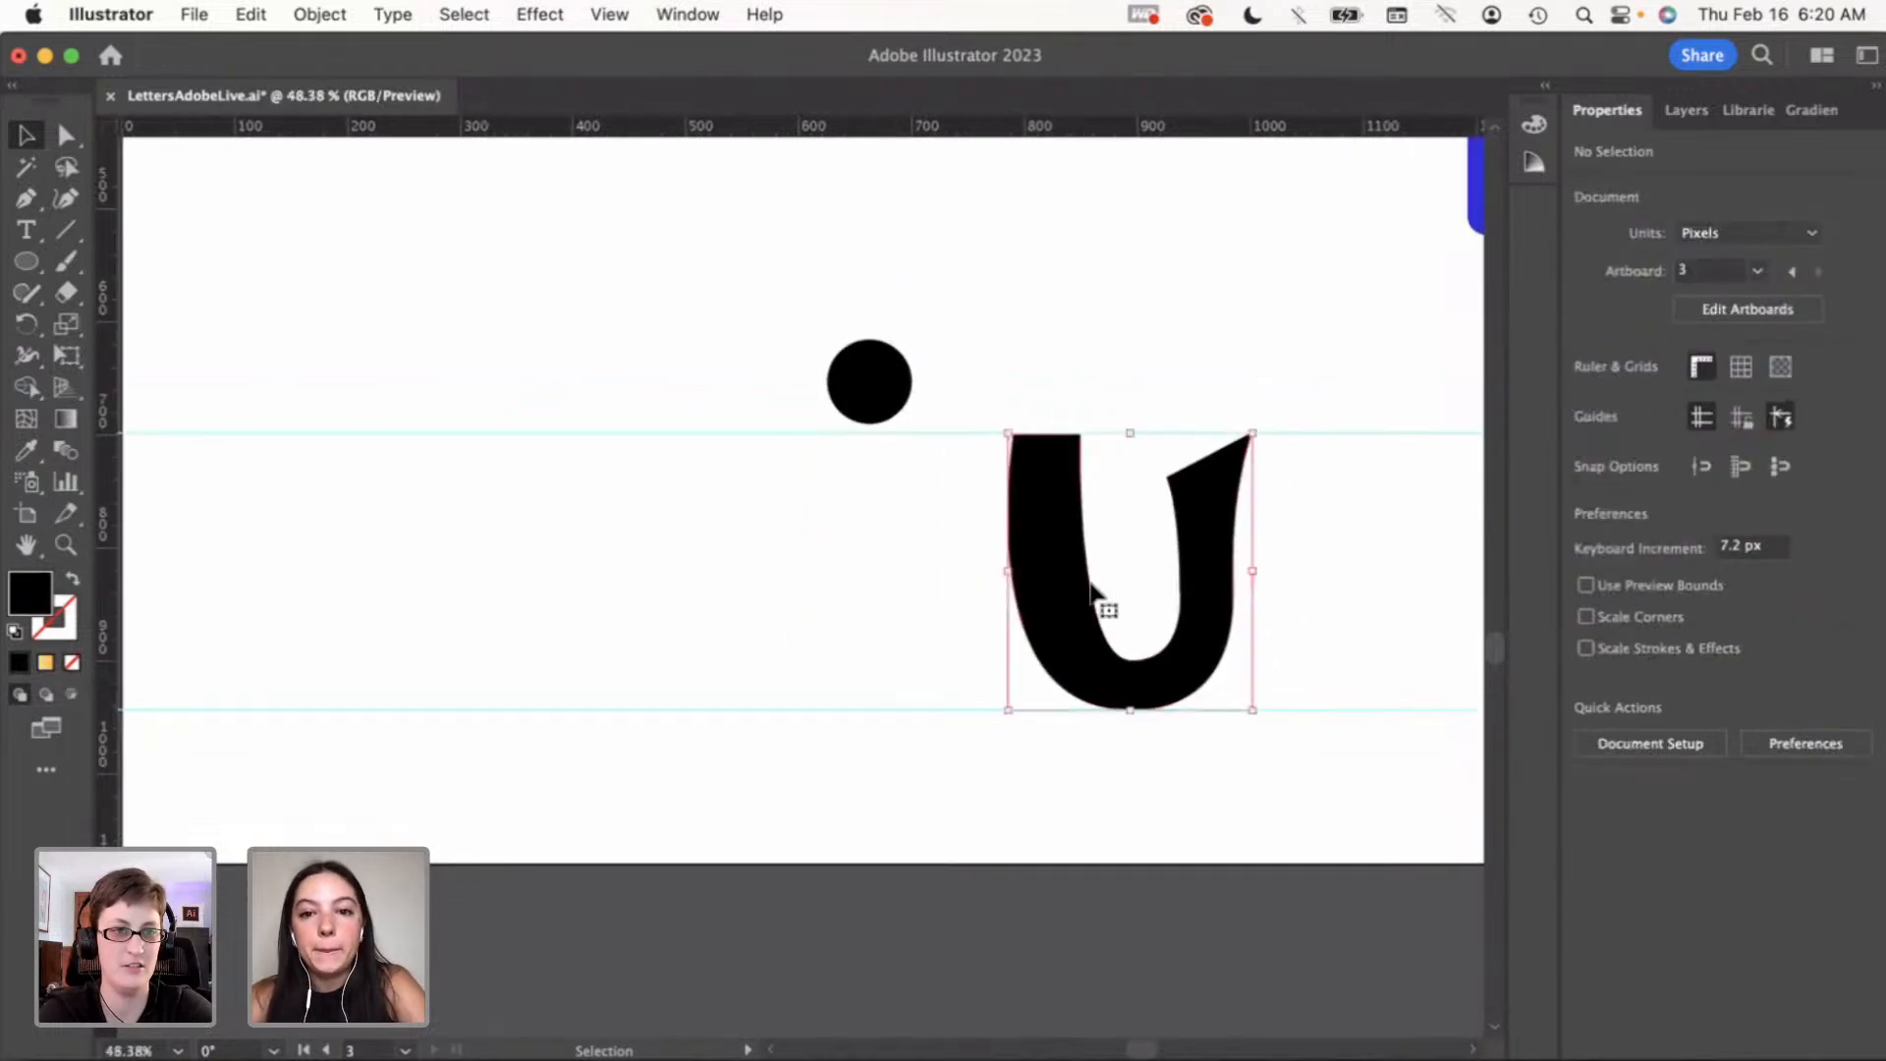
{"action": "key", "text": "Delete"}
{"action": "scroll", "coordinate": [1088, 578], "scroll_direction": "down", "scroll_amount": 2}
{"action": "key", "text": "super+z"}
{"action": "key", "text": "super+z"}
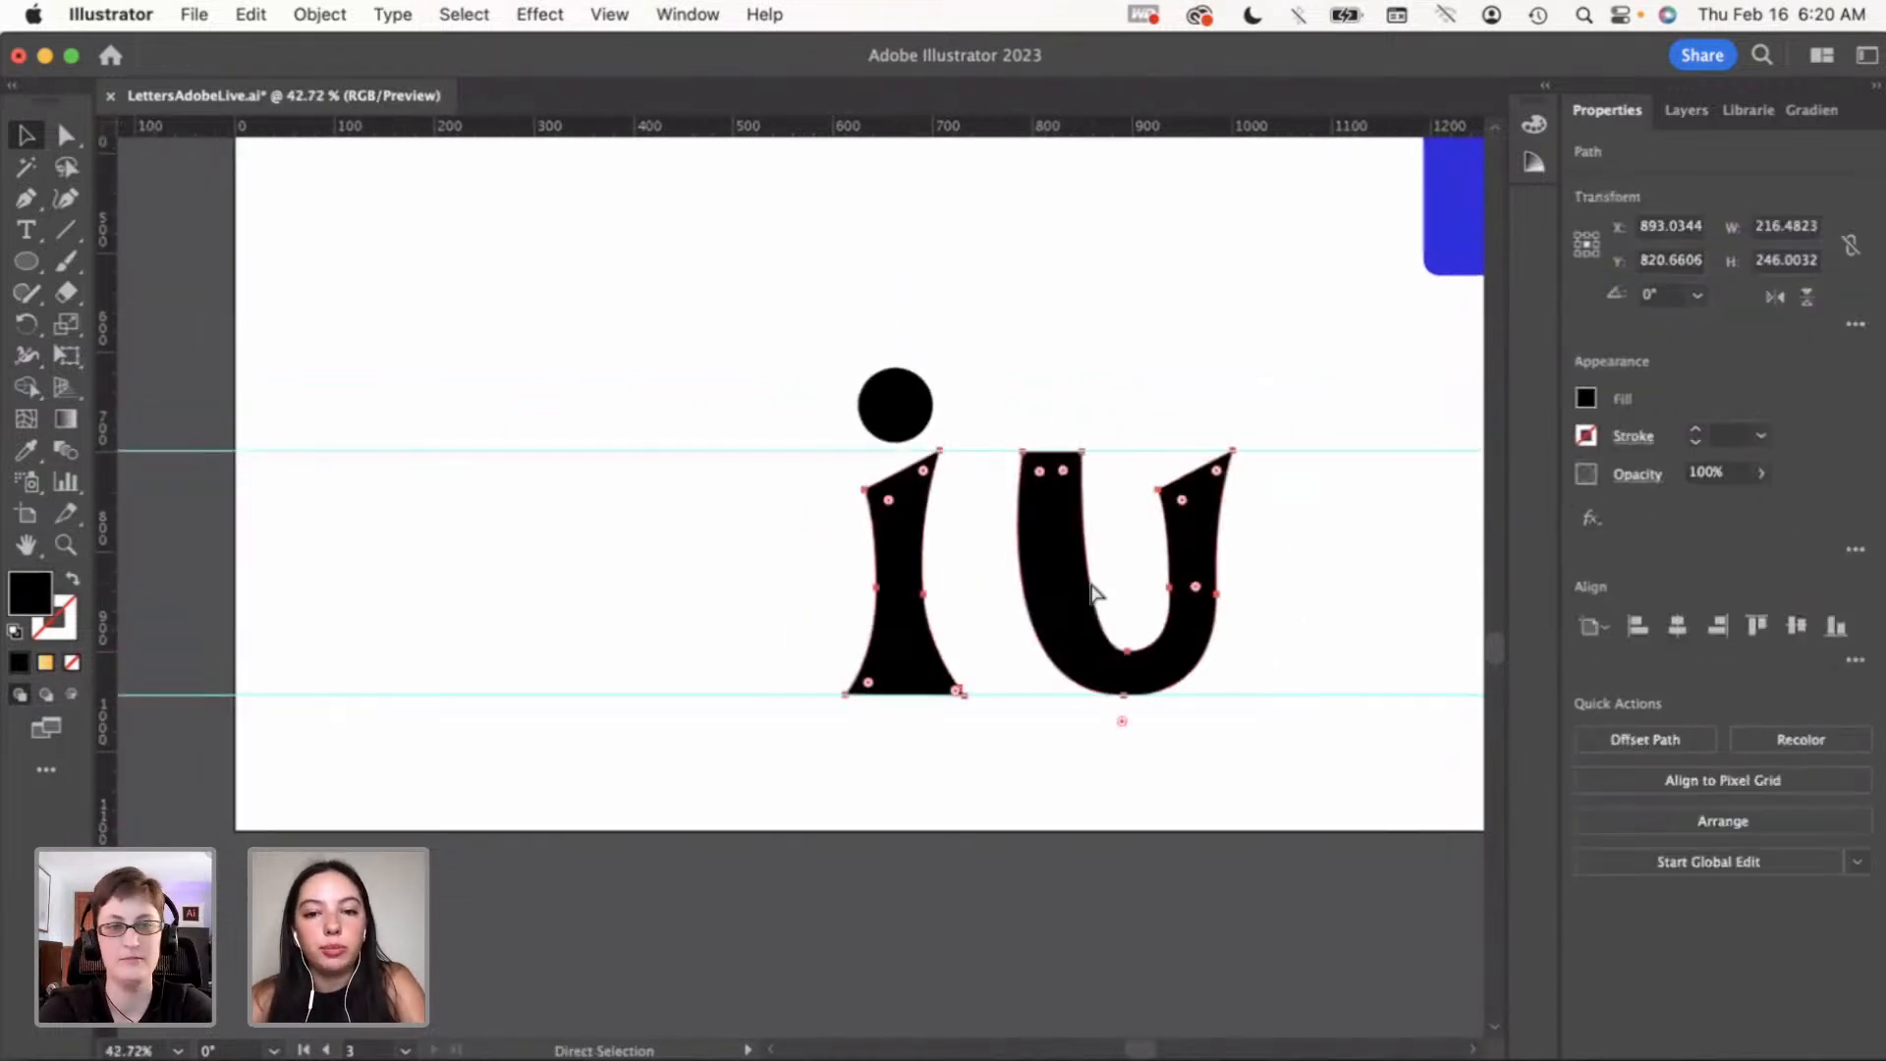
Lock the guides and move the i and u below the lilac L, clear of the two guides
{"action": "left_click", "coordinate": [751, 507]}
{"action": "left_click", "coordinate": [748, 550]}
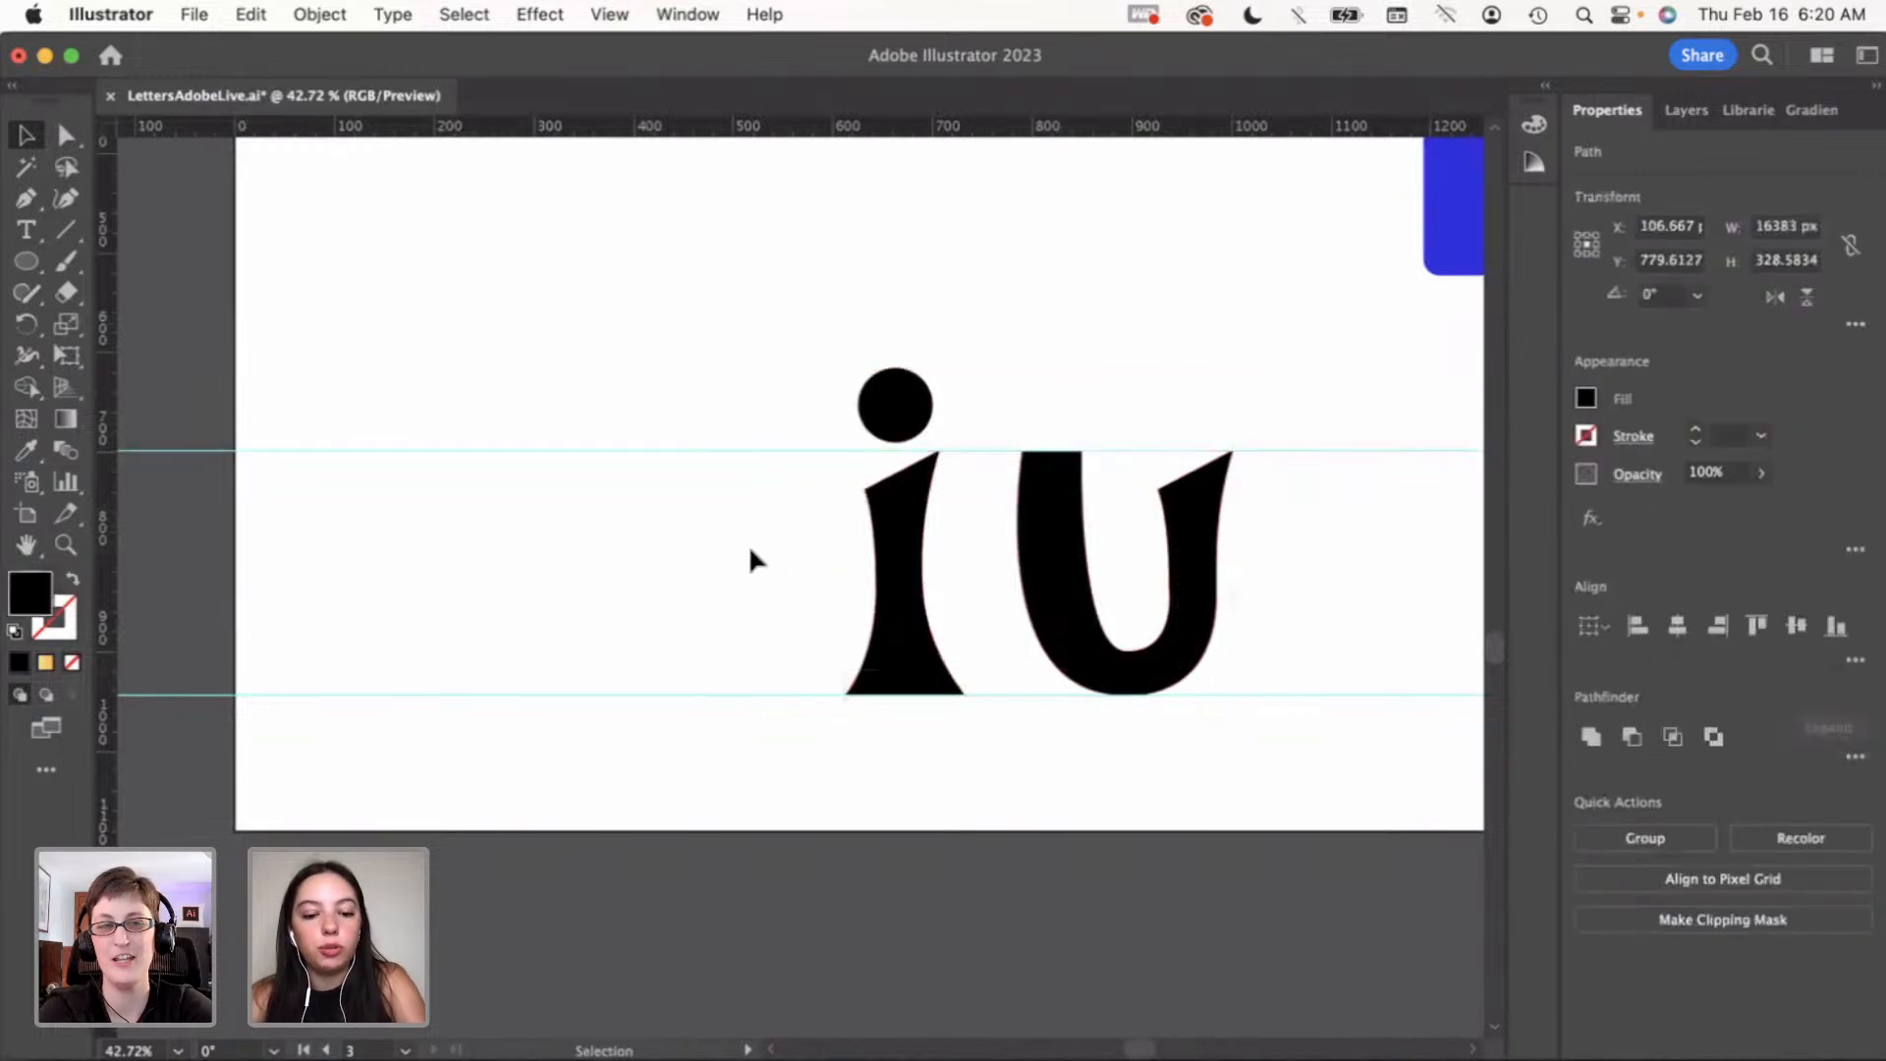
{"action": "left_click_drag", "start_coordinate": [810, 336], "coordinate": [1243, 728]}
{"action": "left_click_drag", "start_coordinate": [1086, 667], "coordinate": [604, 398]}
{"action": "scroll", "coordinate": [603, 394], "scroll_direction": "up", "scroll_amount": 8}
{"action": "left_click_drag", "start_coordinate": [551, 721], "coordinate": [486, 723]}
{"action": "left_click", "coordinate": [886, 704]}
Start an i stem between the guides with the Pen tool: slanted top, vertical left side and flat base about 73 px wide
{"action": "scroll", "coordinate": [885, 703], "scroll_direction": "right", "scroll_amount": 1}
{"action": "scroll", "coordinate": [886, 703], "scroll_direction": "down", "scroll_amount": 2}
{"action": "scroll", "coordinate": [886, 704], "scroll_direction": "up", "scroll_amount": 6}
{"action": "scroll", "coordinate": [888, 707], "scroll_direction": "down", "scroll_amount": 10}
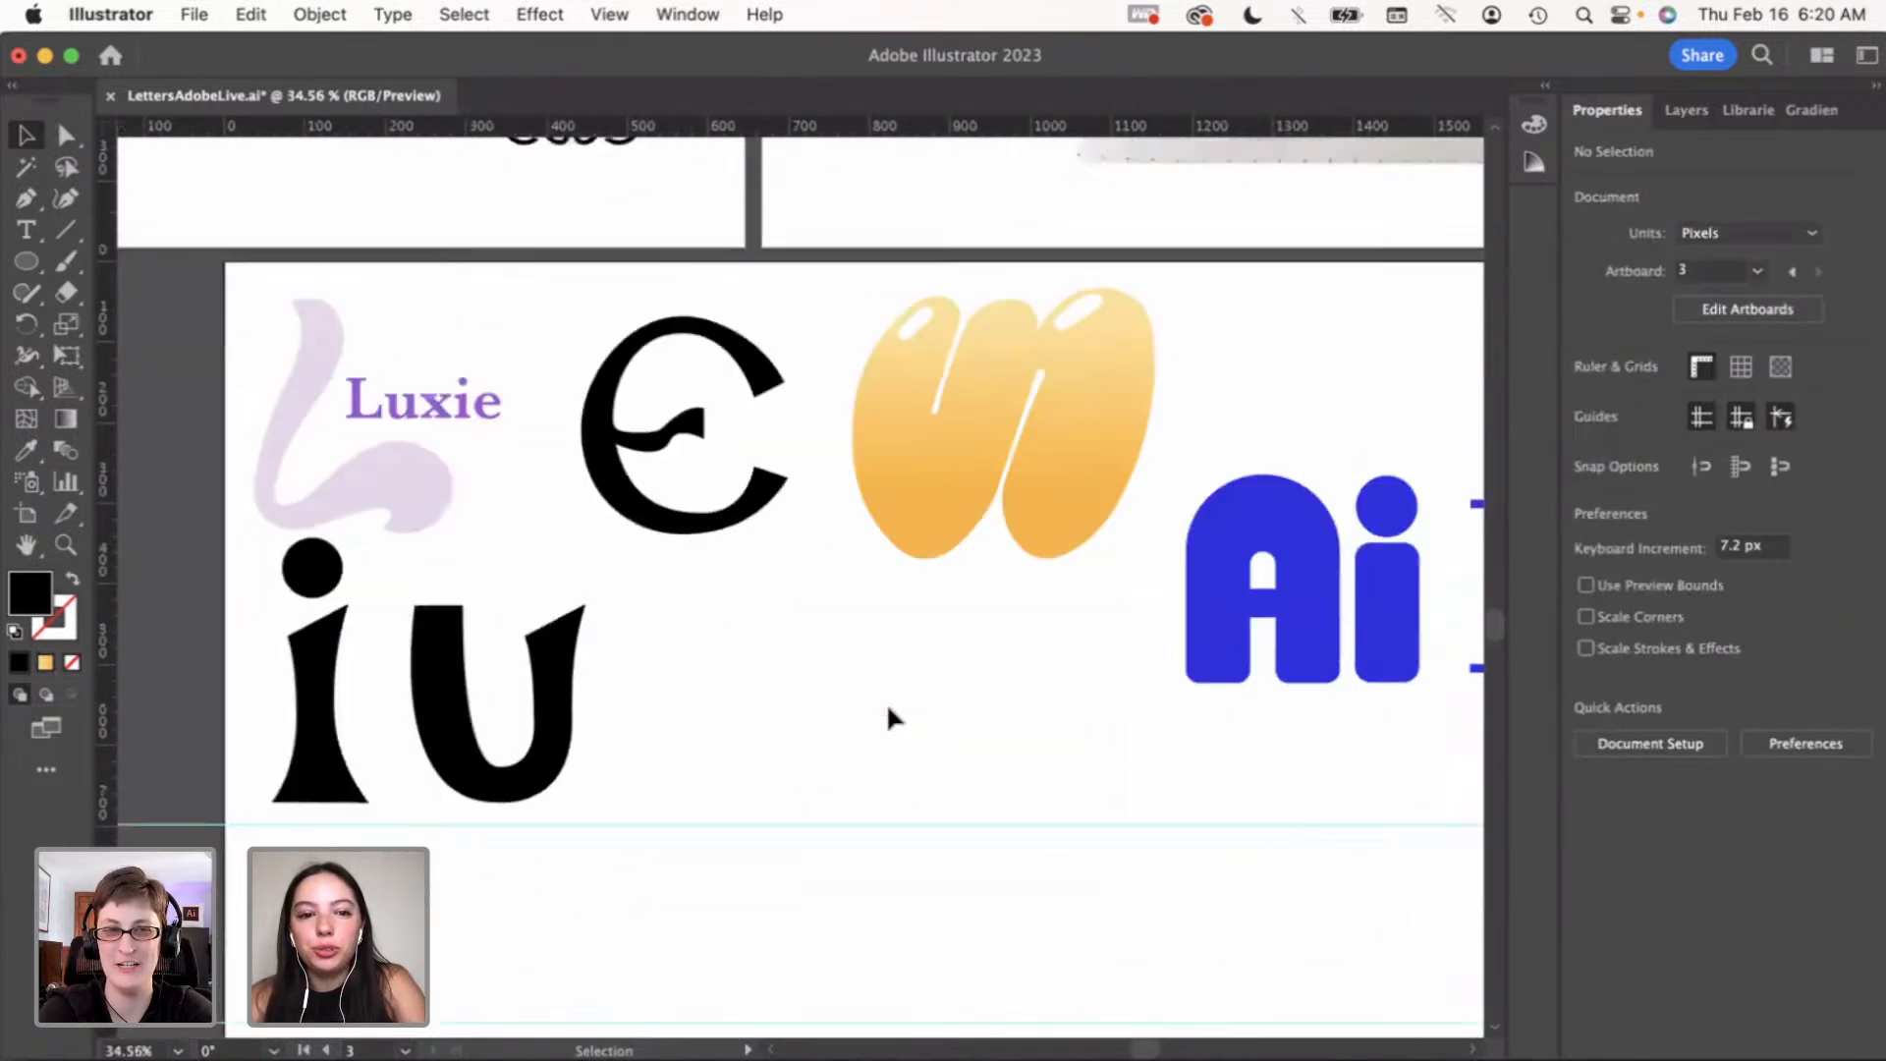
{"action": "scroll", "coordinate": [880, 700], "scroll_direction": "up", "scroll_amount": 2}
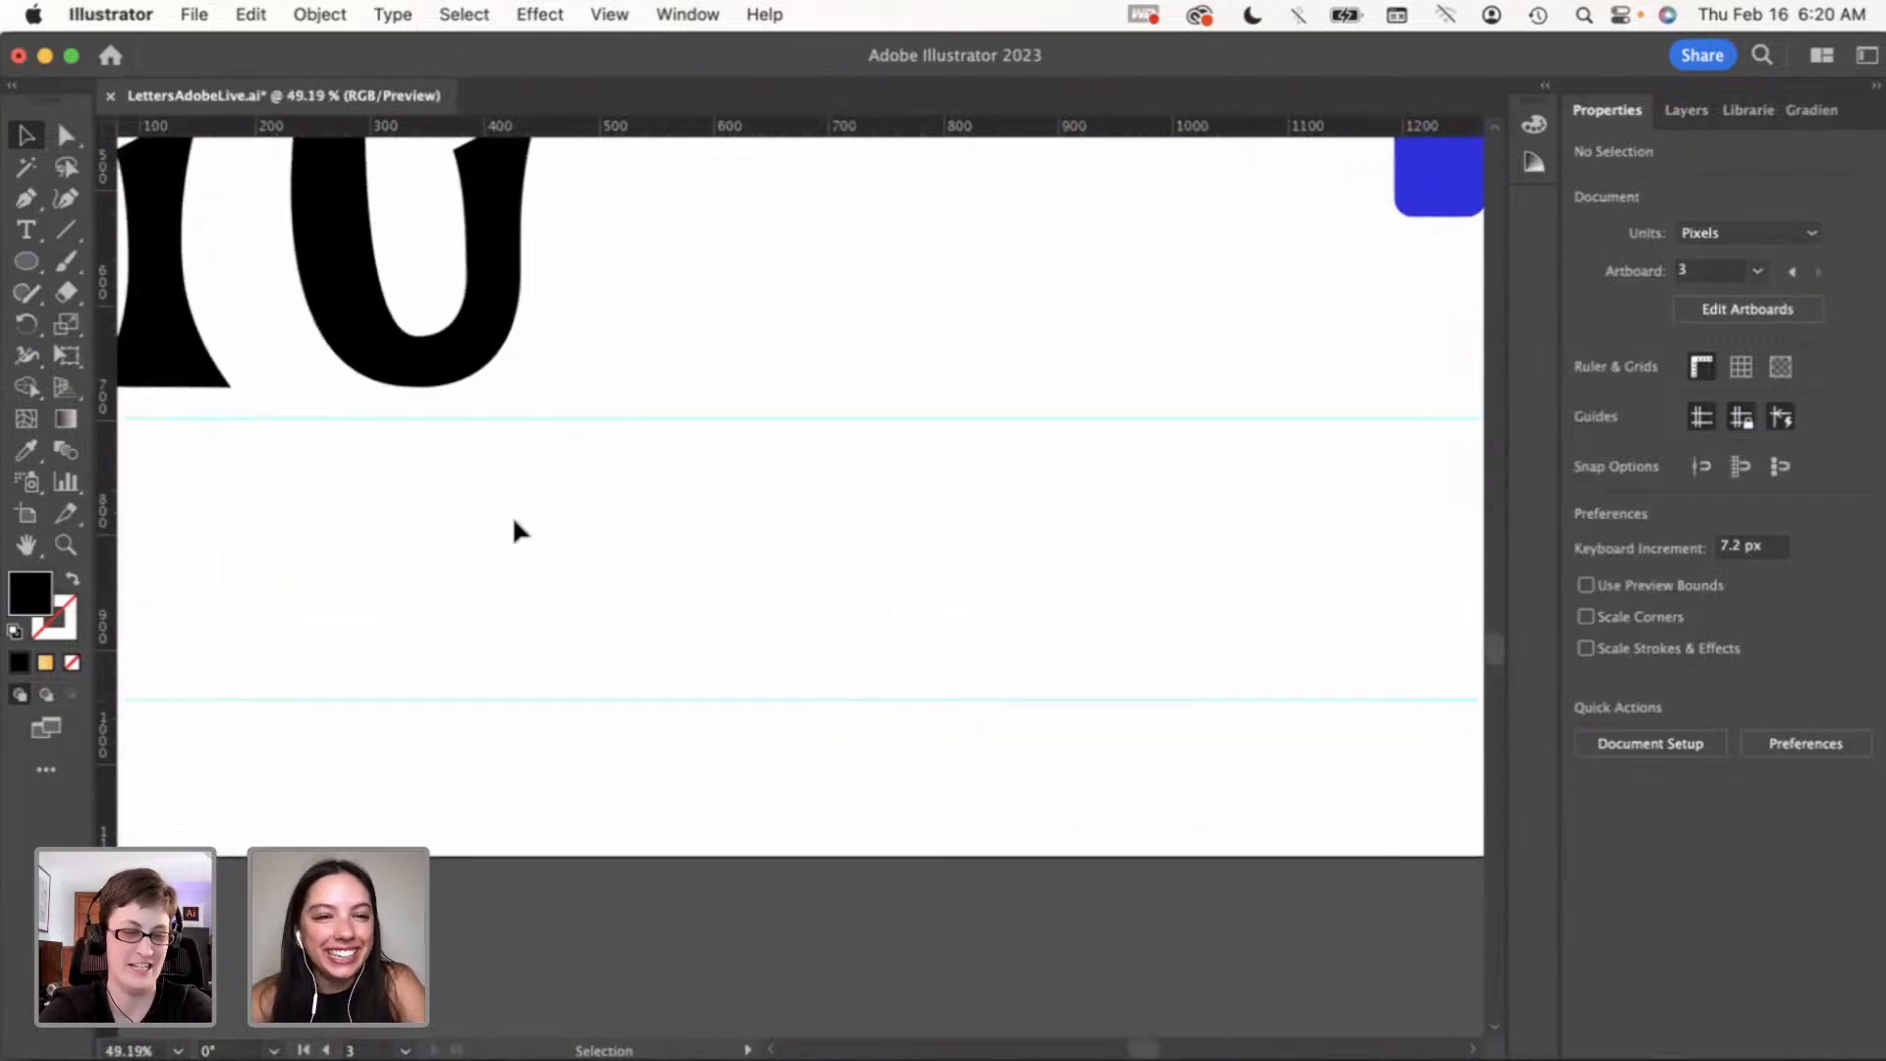
{"action": "scroll", "coordinate": [512, 530], "scroll_direction": "up", "scroll_amount": 1}
{"action": "scroll", "coordinate": [512, 531], "scroll_direction": "left", "scroll_amount": 1}
{"action": "left_click", "coordinate": [26, 199]}
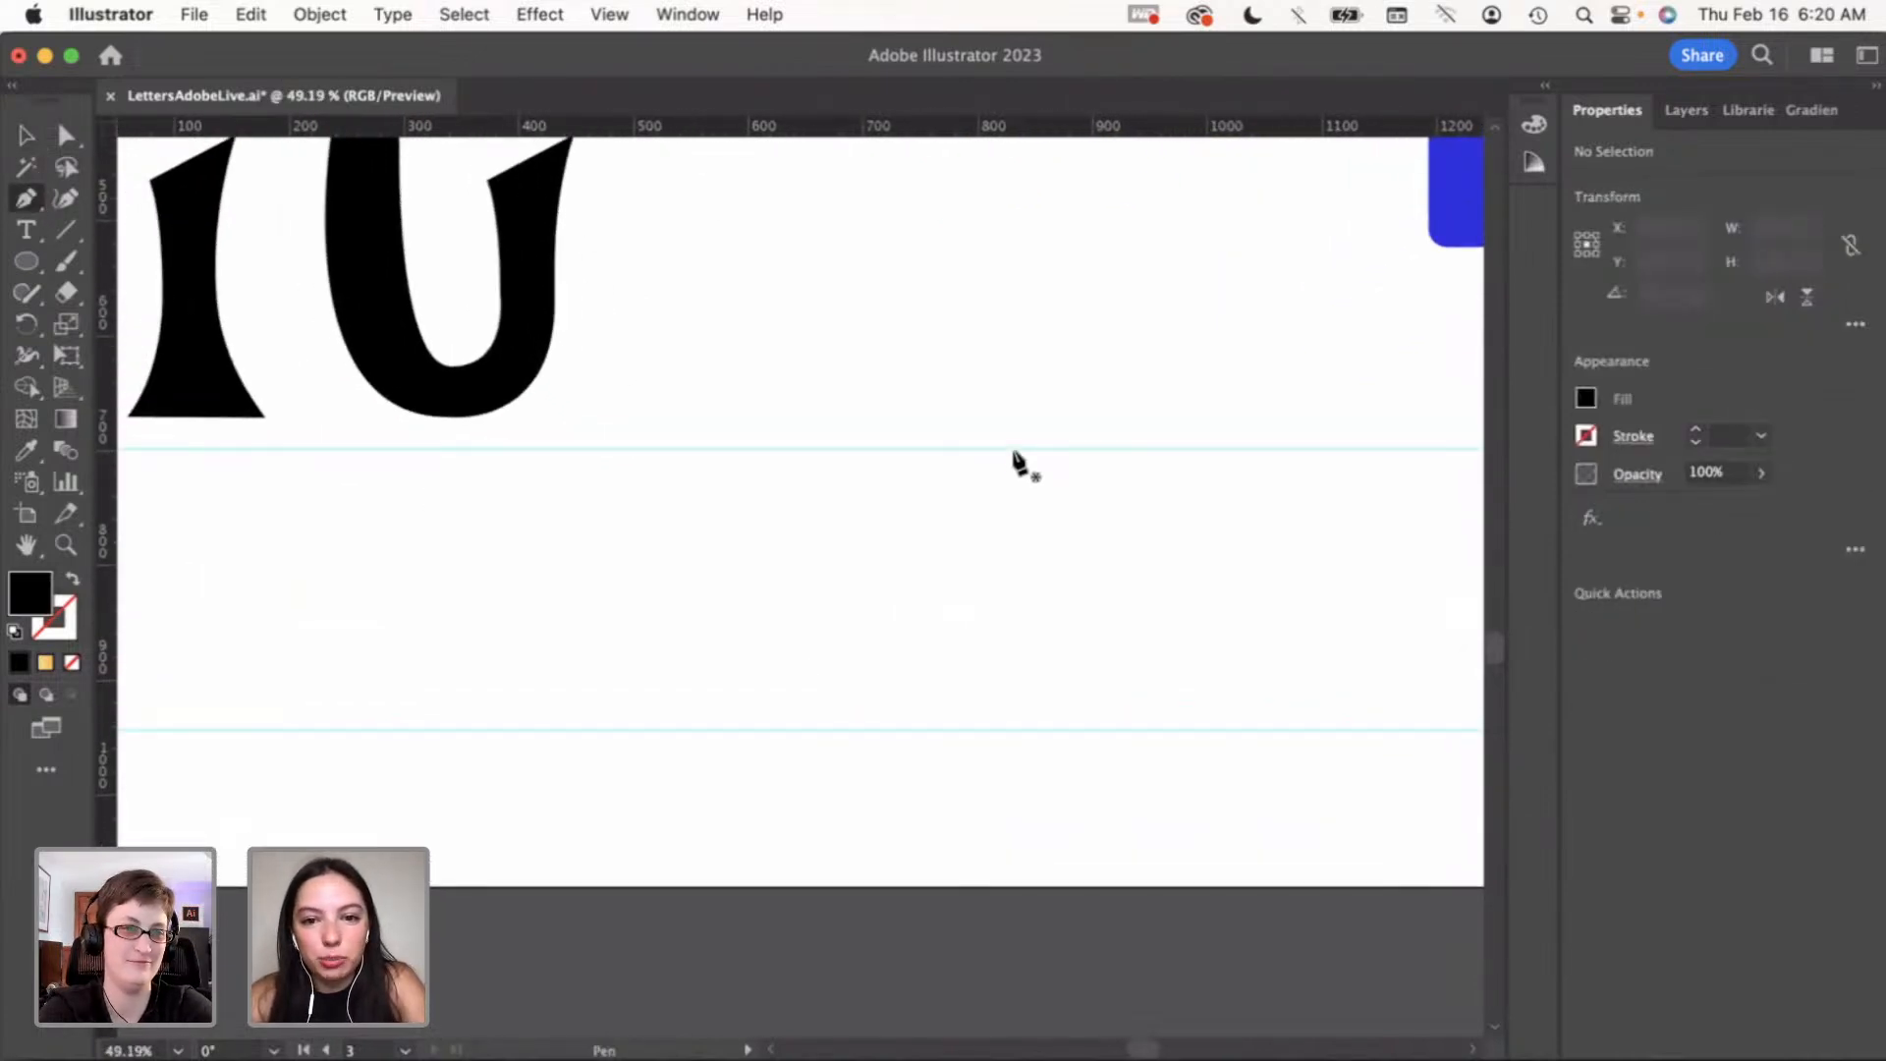
{"action": "left_click", "coordinate": [1012, 448]}
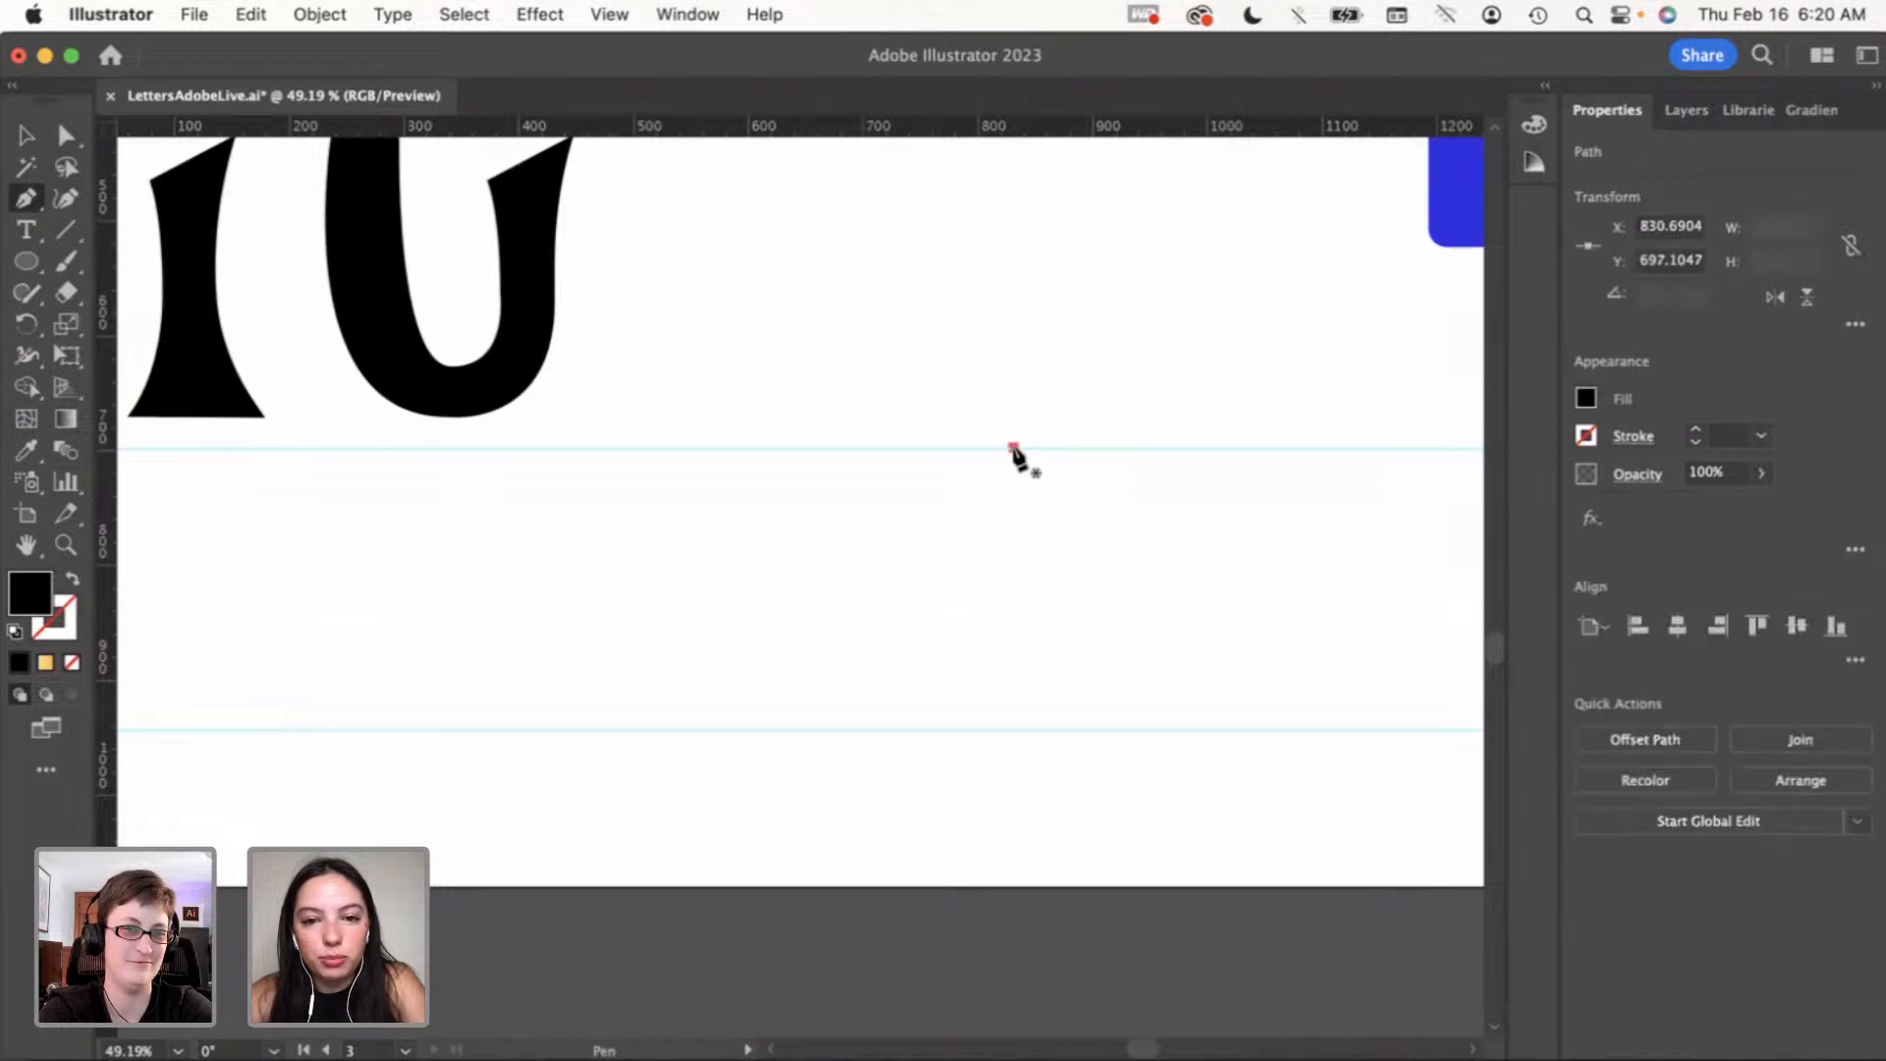
{"action": "left_click", "coordinate": [921, 485]}
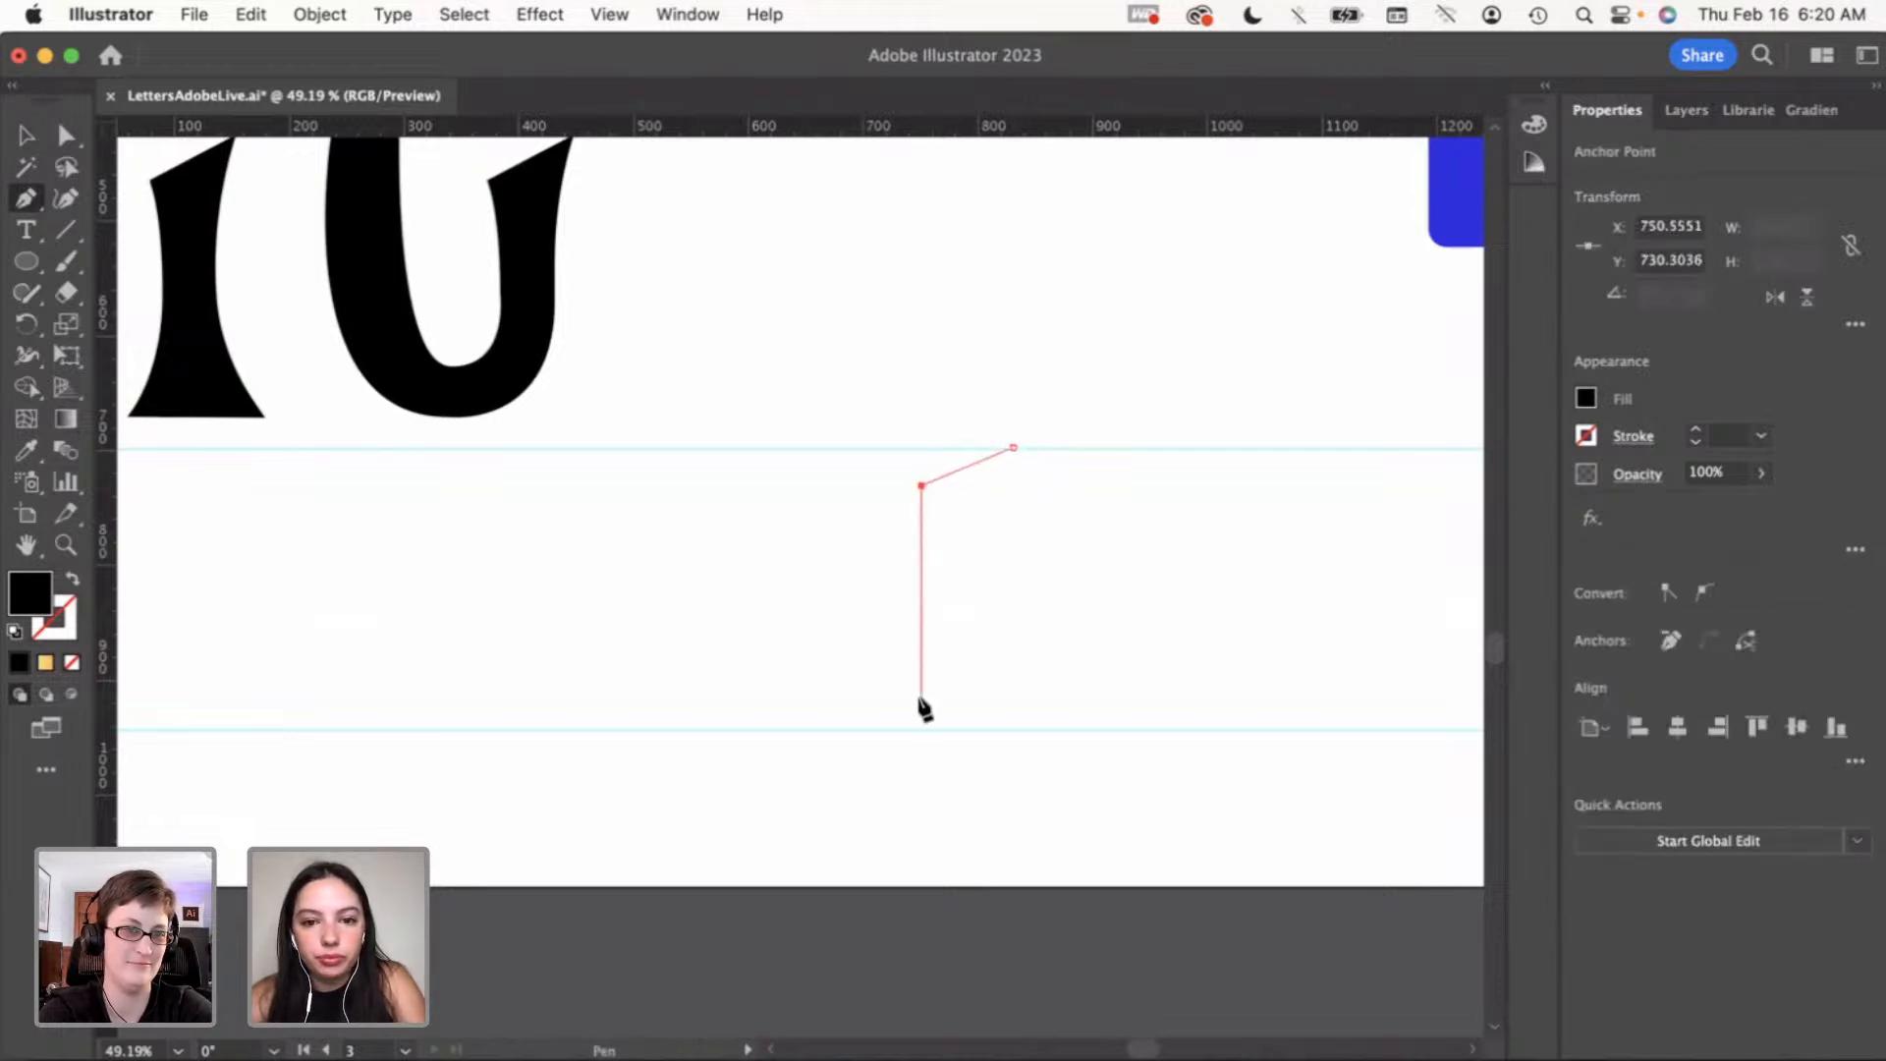
{"action": "left_click", "coordinate": [921, 729]}
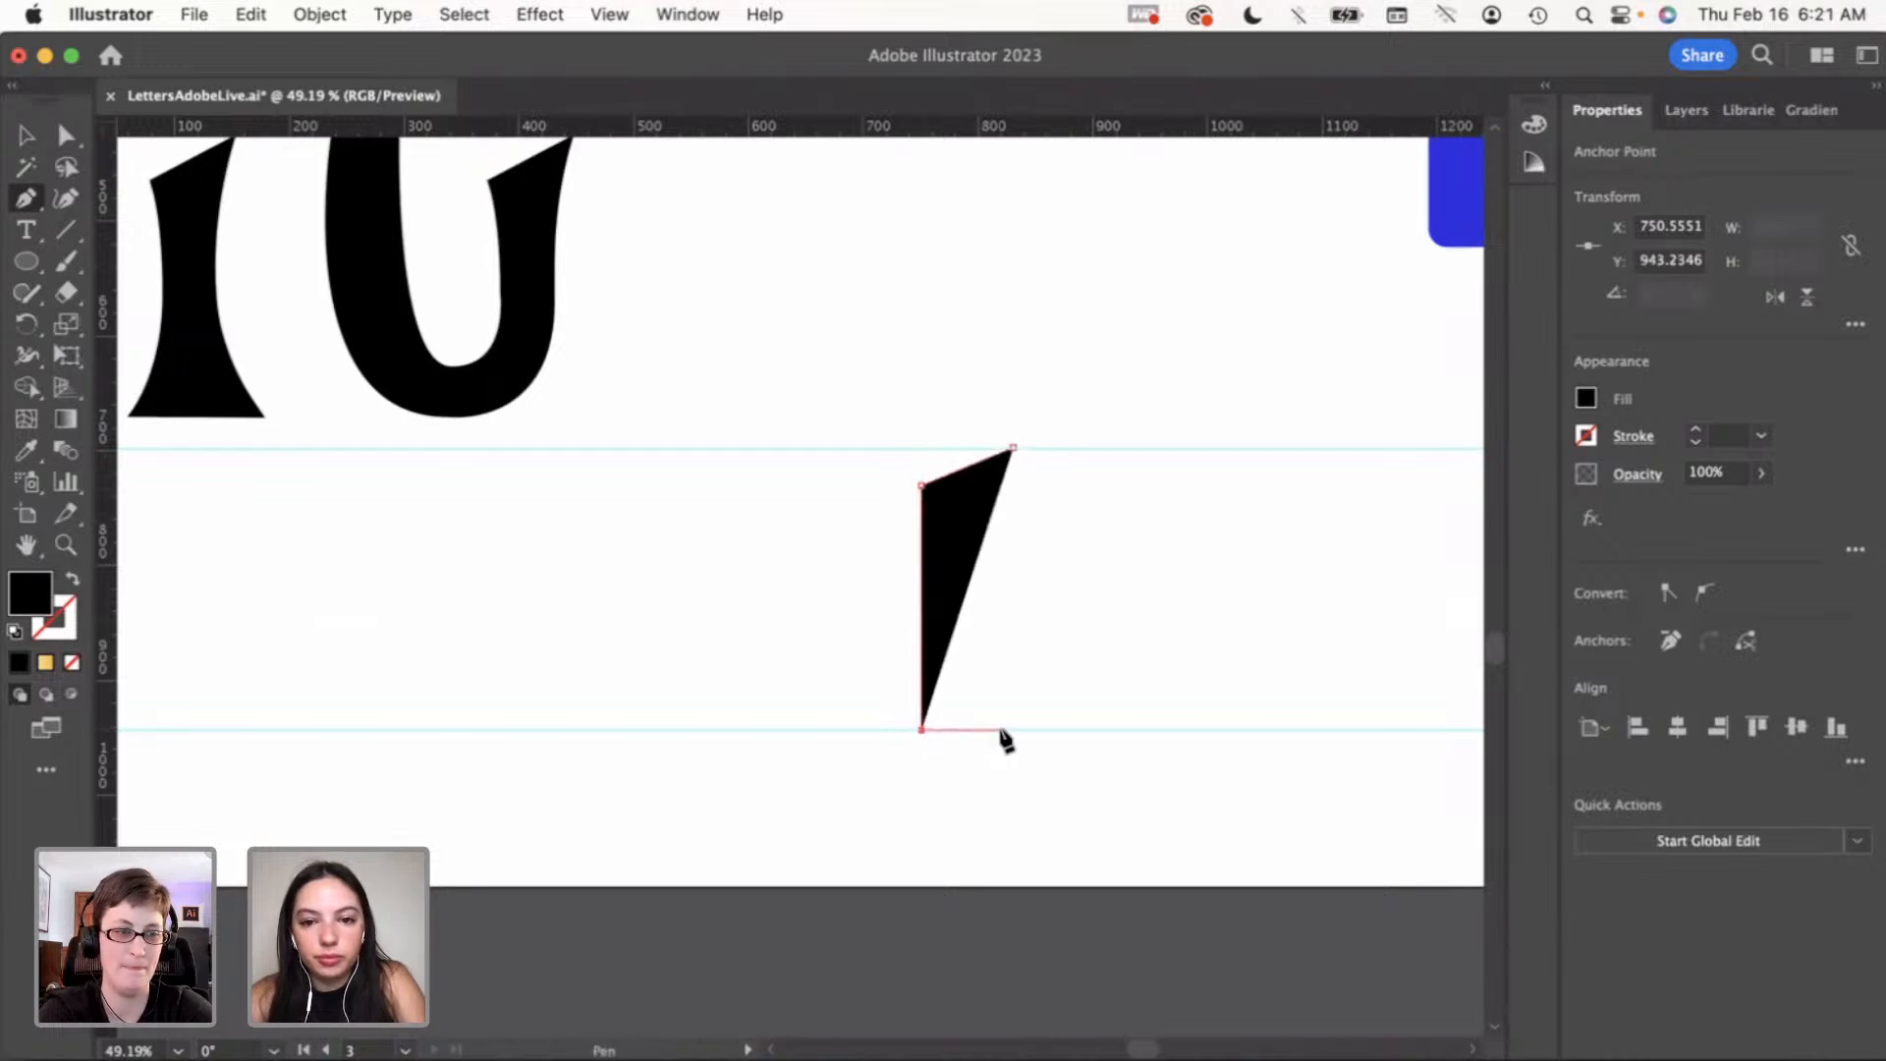
{"action": "left_click", "coordinate": [1001, 729]}
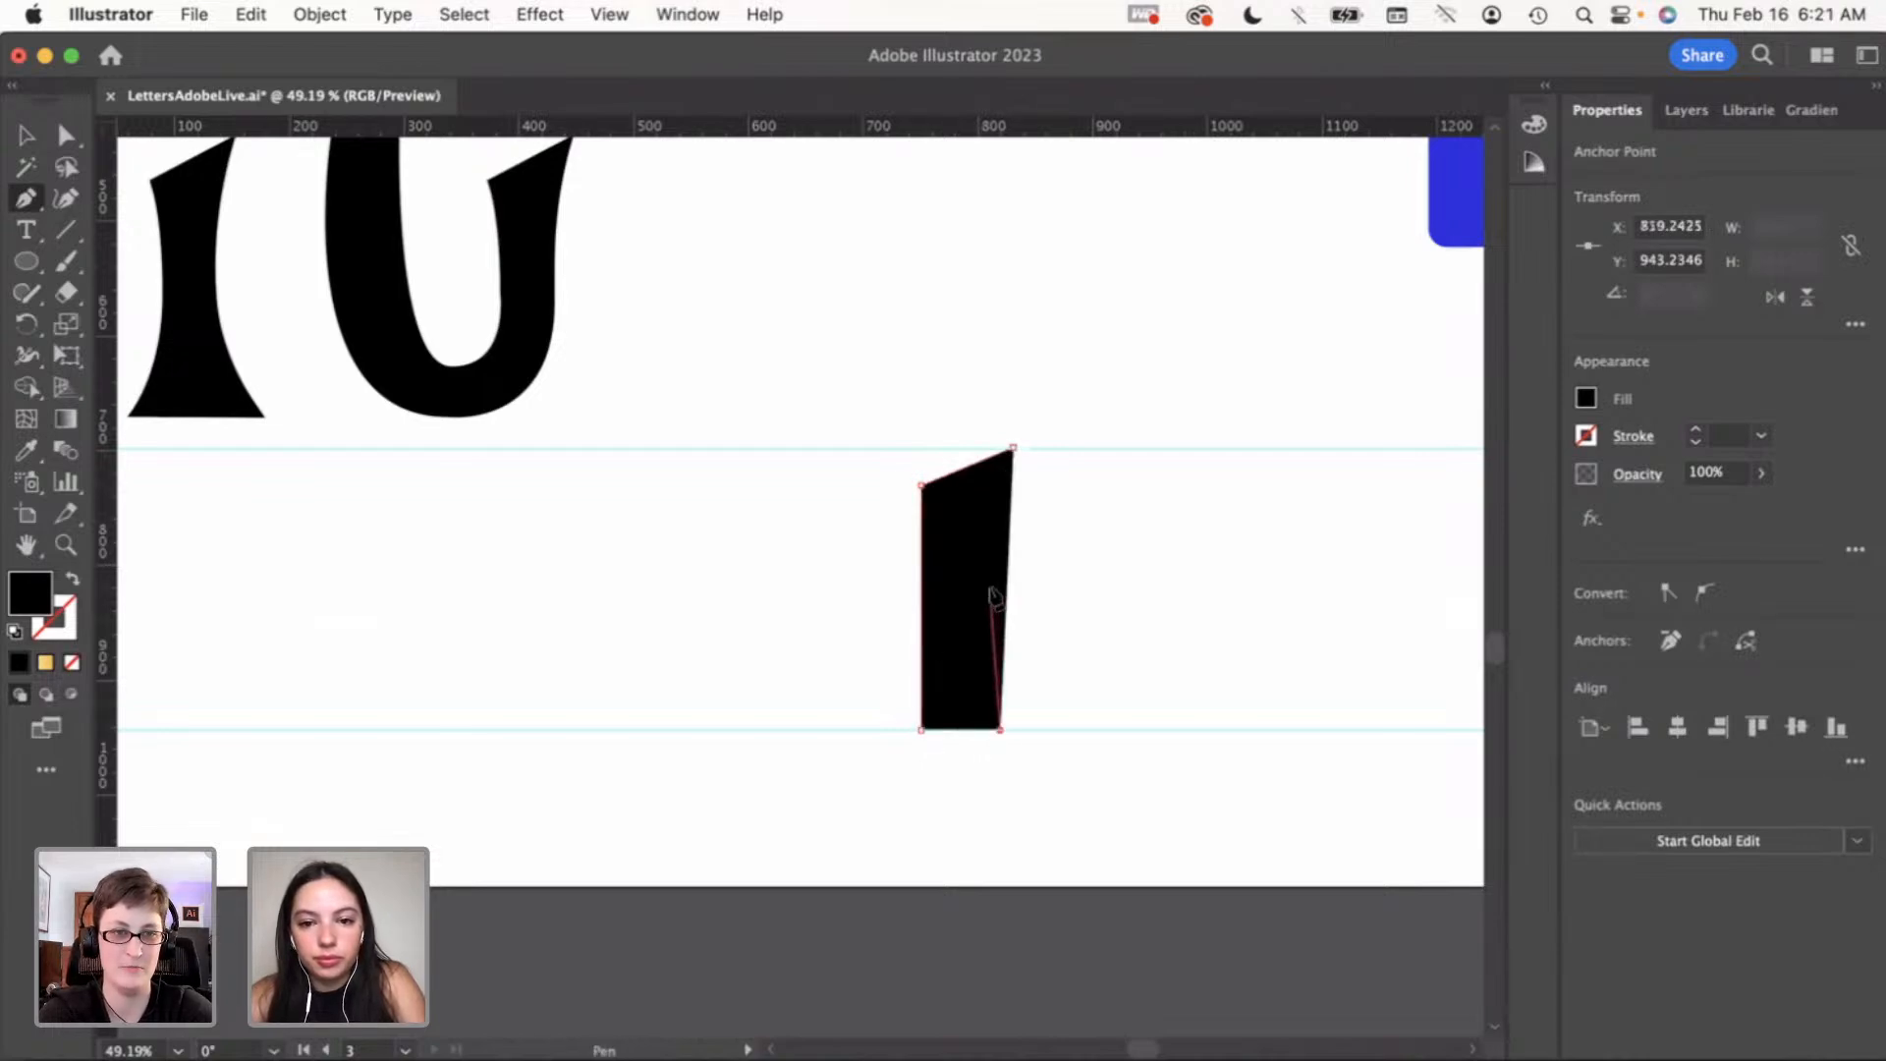
{"action": "key", "text": "super+z"}
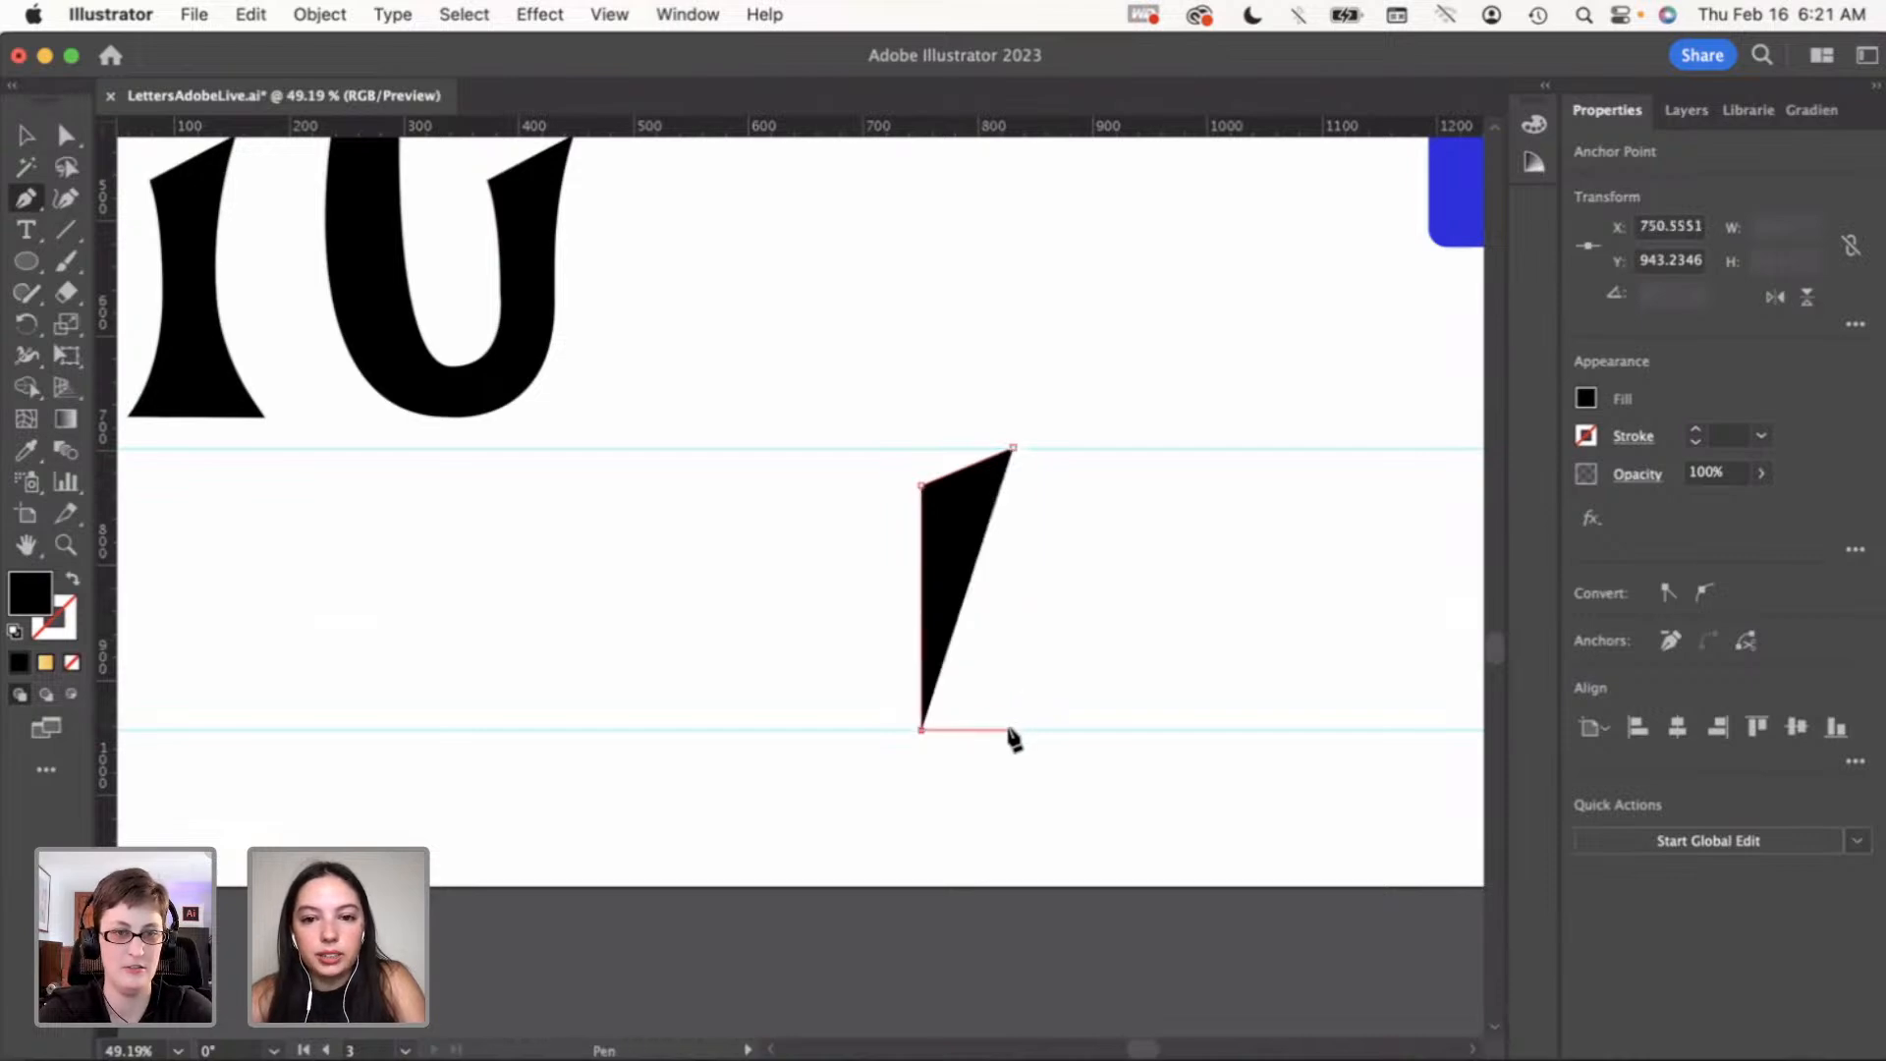
{"action": "left_click", "coordinate": [1006, 729]}
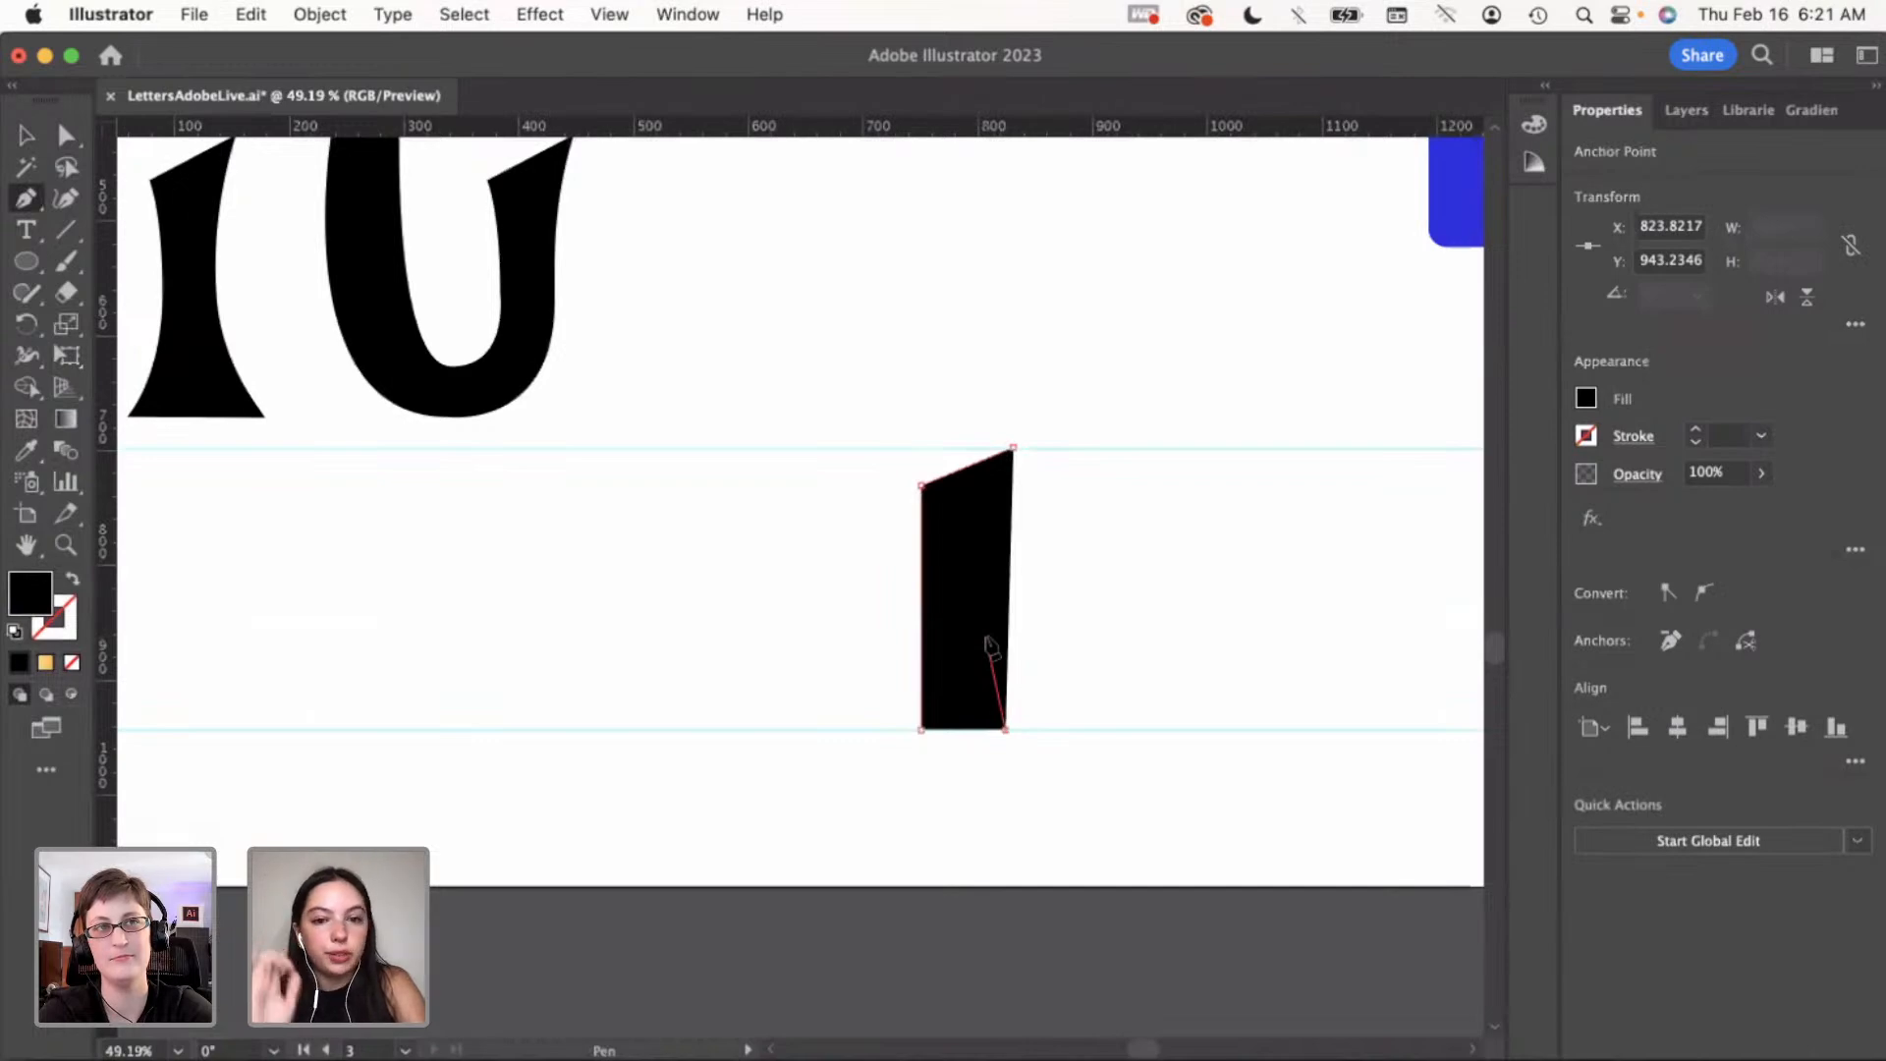
{"action": "left_click_drag", "start_coordinate": [987, 567], "coordinate": [1000, 503]}
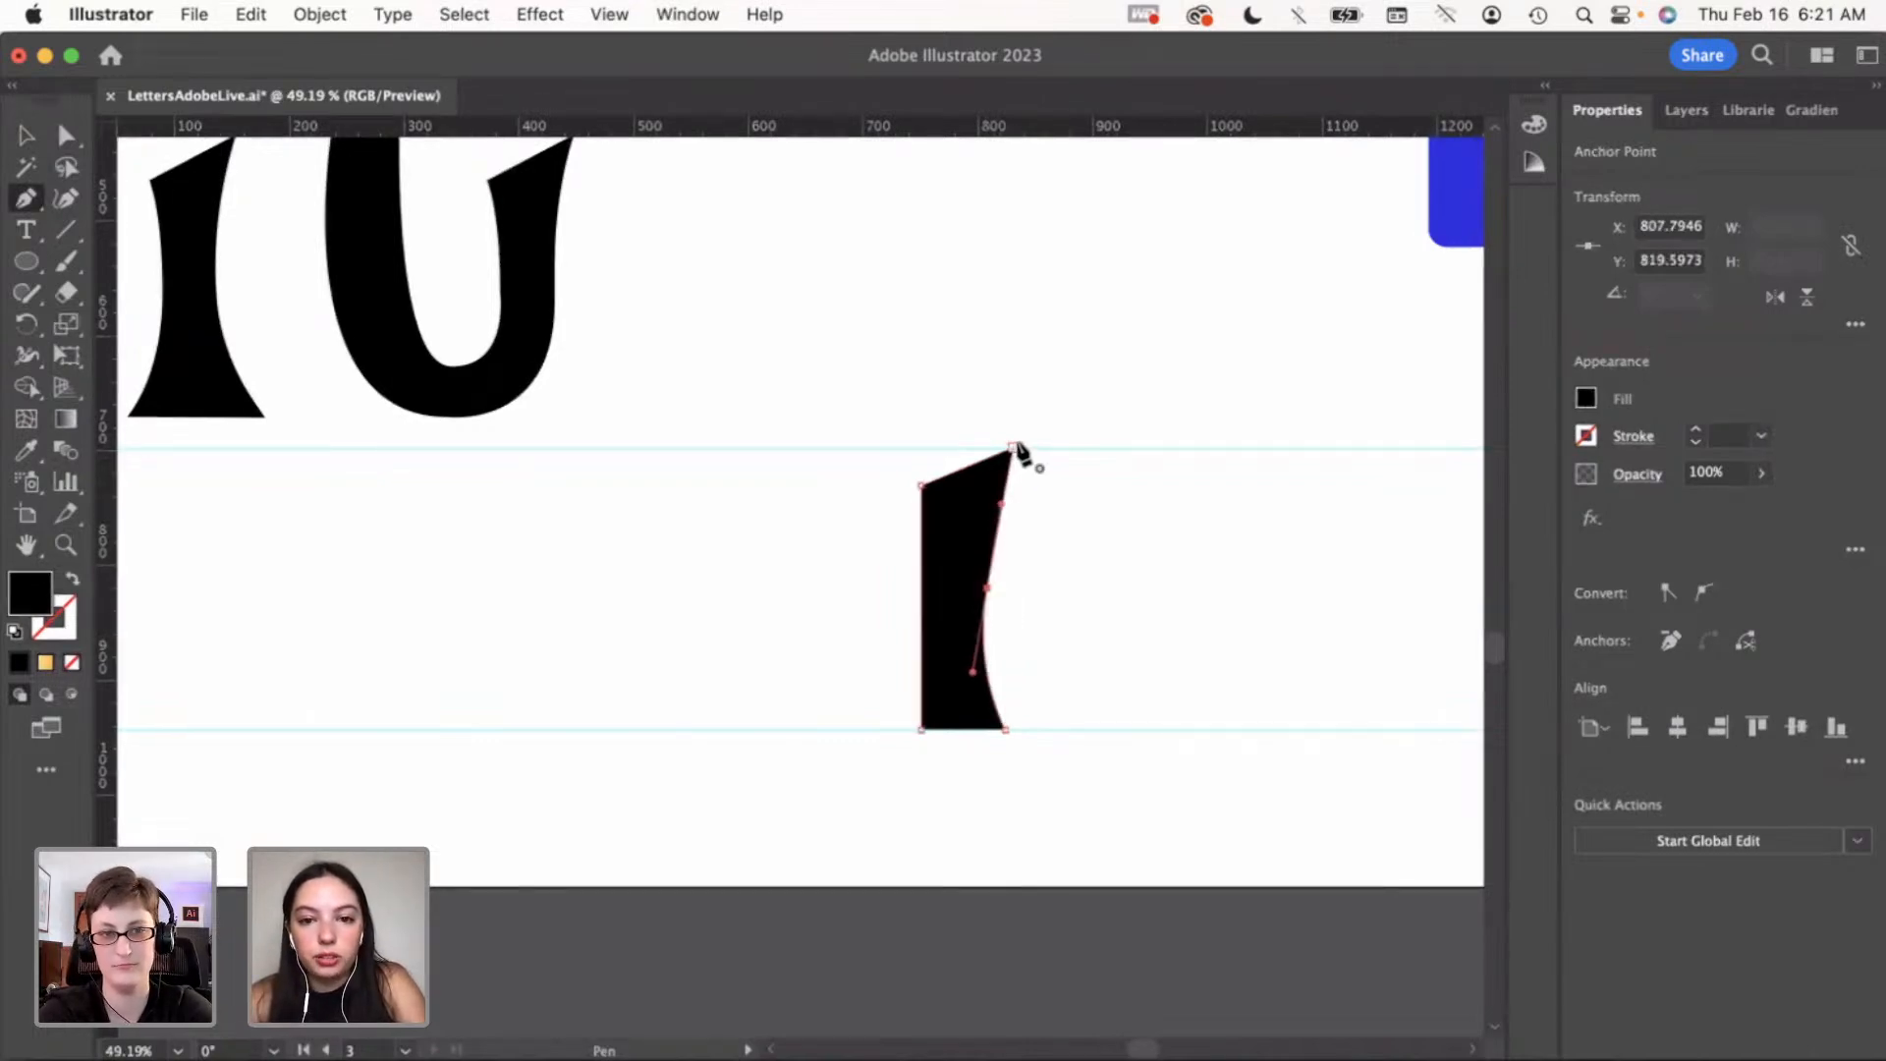
{"action": "key", "text": "super+z"}
{"action": "left_click_drag", "start_coordinate": [989, 569], "coordinate": [1026, 460]}
{"action": "key", "text": "super+z"}
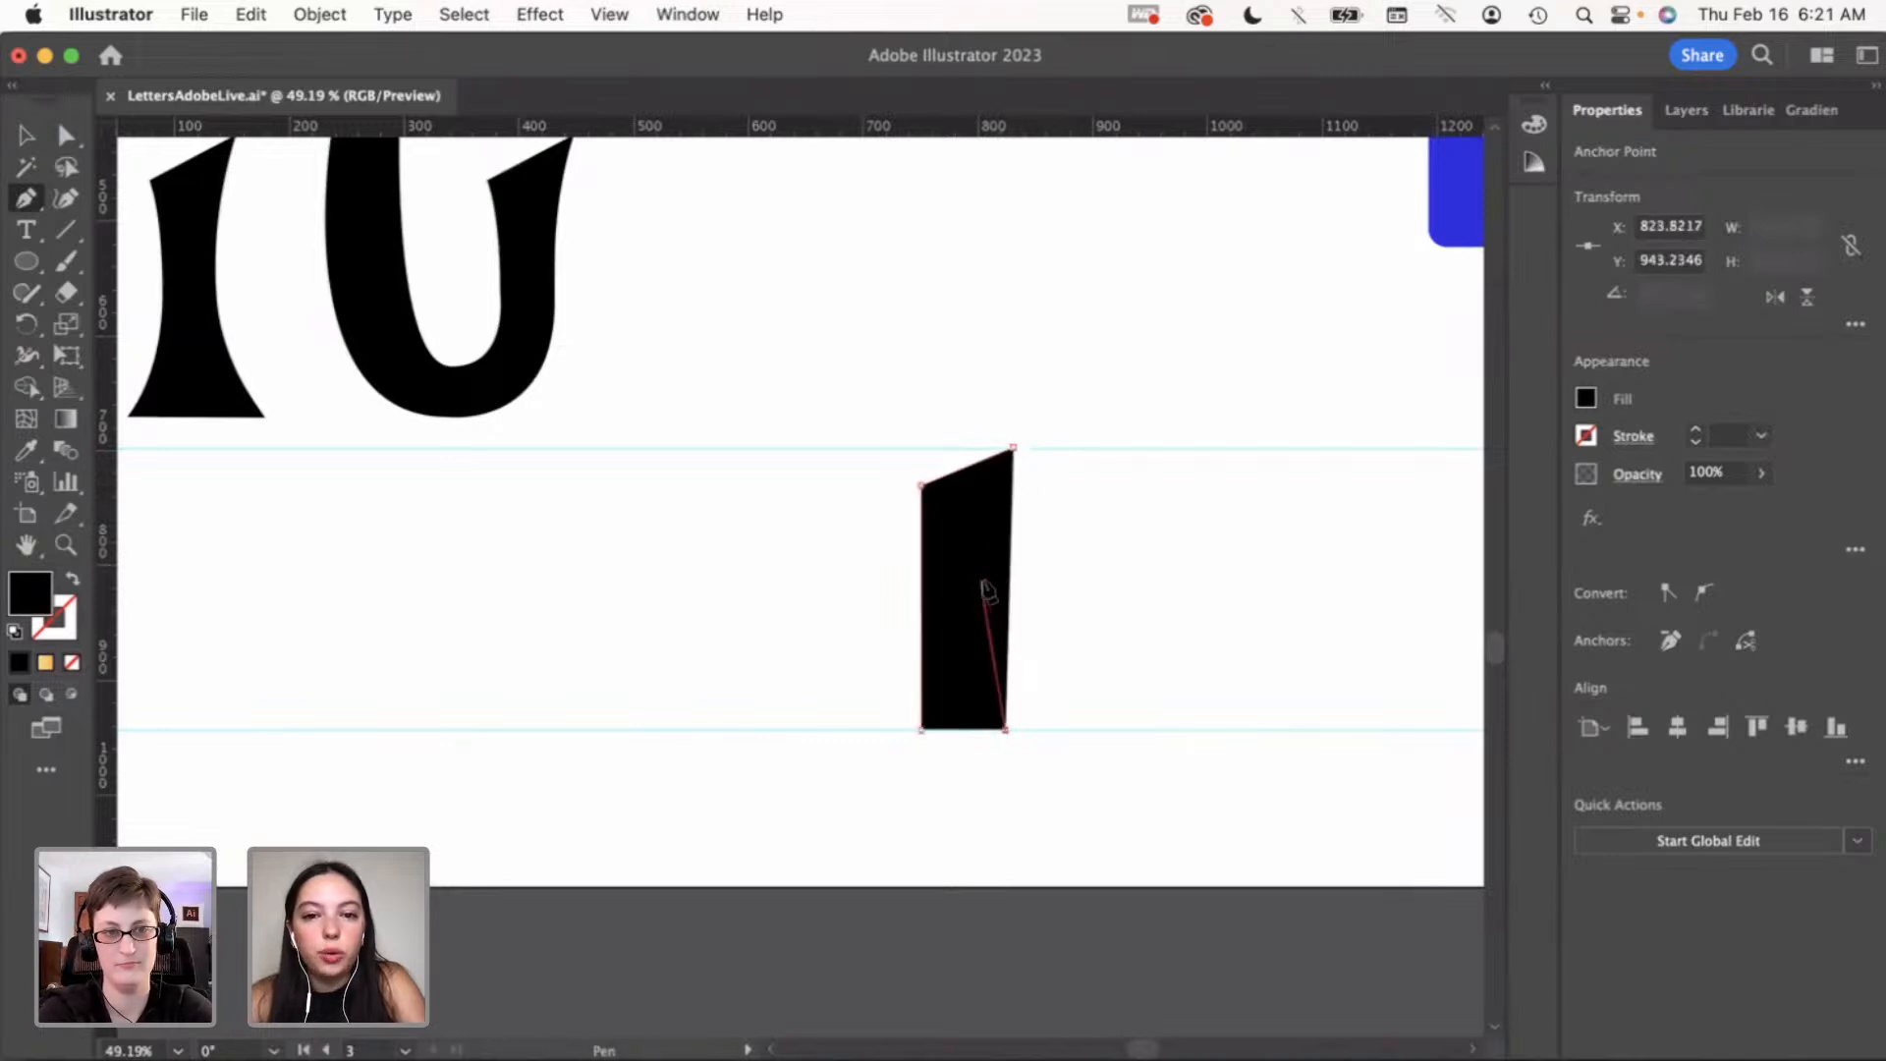
{"action": "left_click_drag", "start_coordinate": [986, 587], "coordinate": [1015, 455]}
{"action": "key", "text": "super+z"}
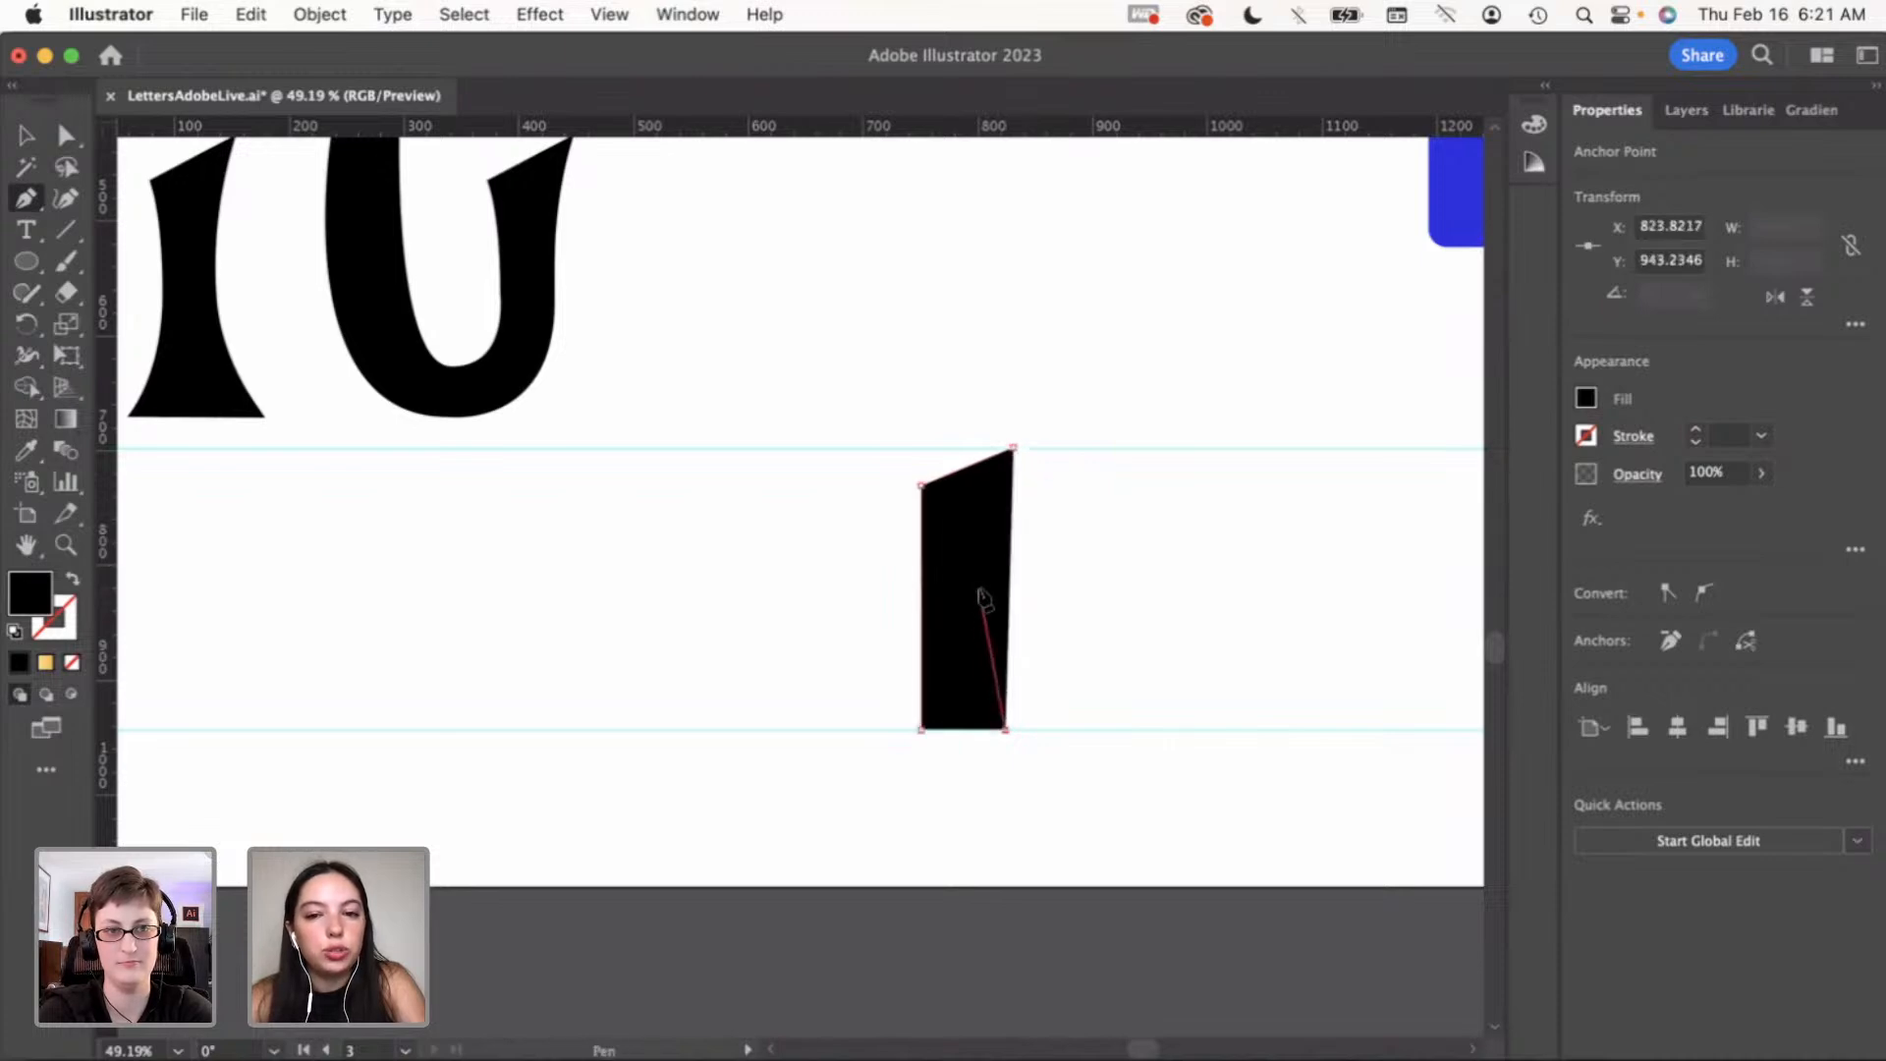
Curve the stem's right side inward through a smooth midpoint and close the path at its upper-right corner
{"action": "left_click_drag", "start_coordinate": [965, 593], "coordinate": [996, 518]}
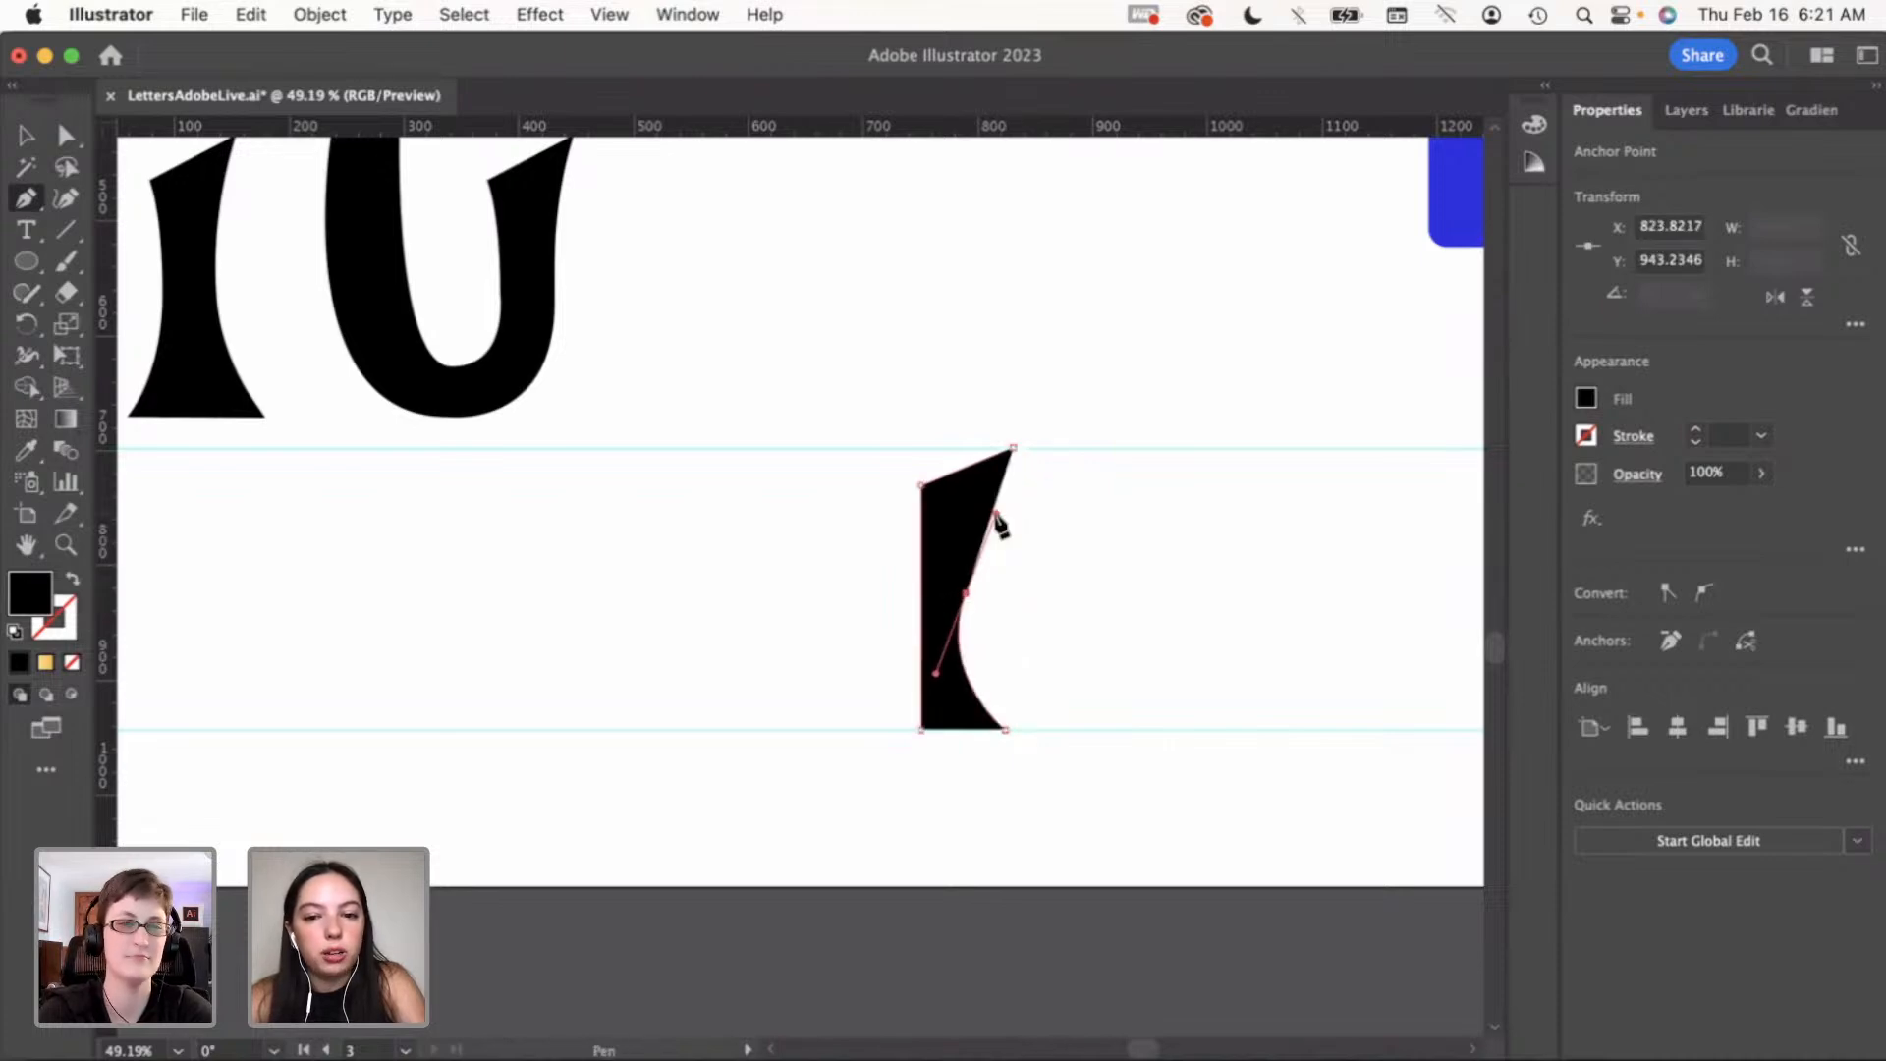
{"action": "left_click", "coordinate": [1015, 453]}
{"action": "key", "text": "v"}
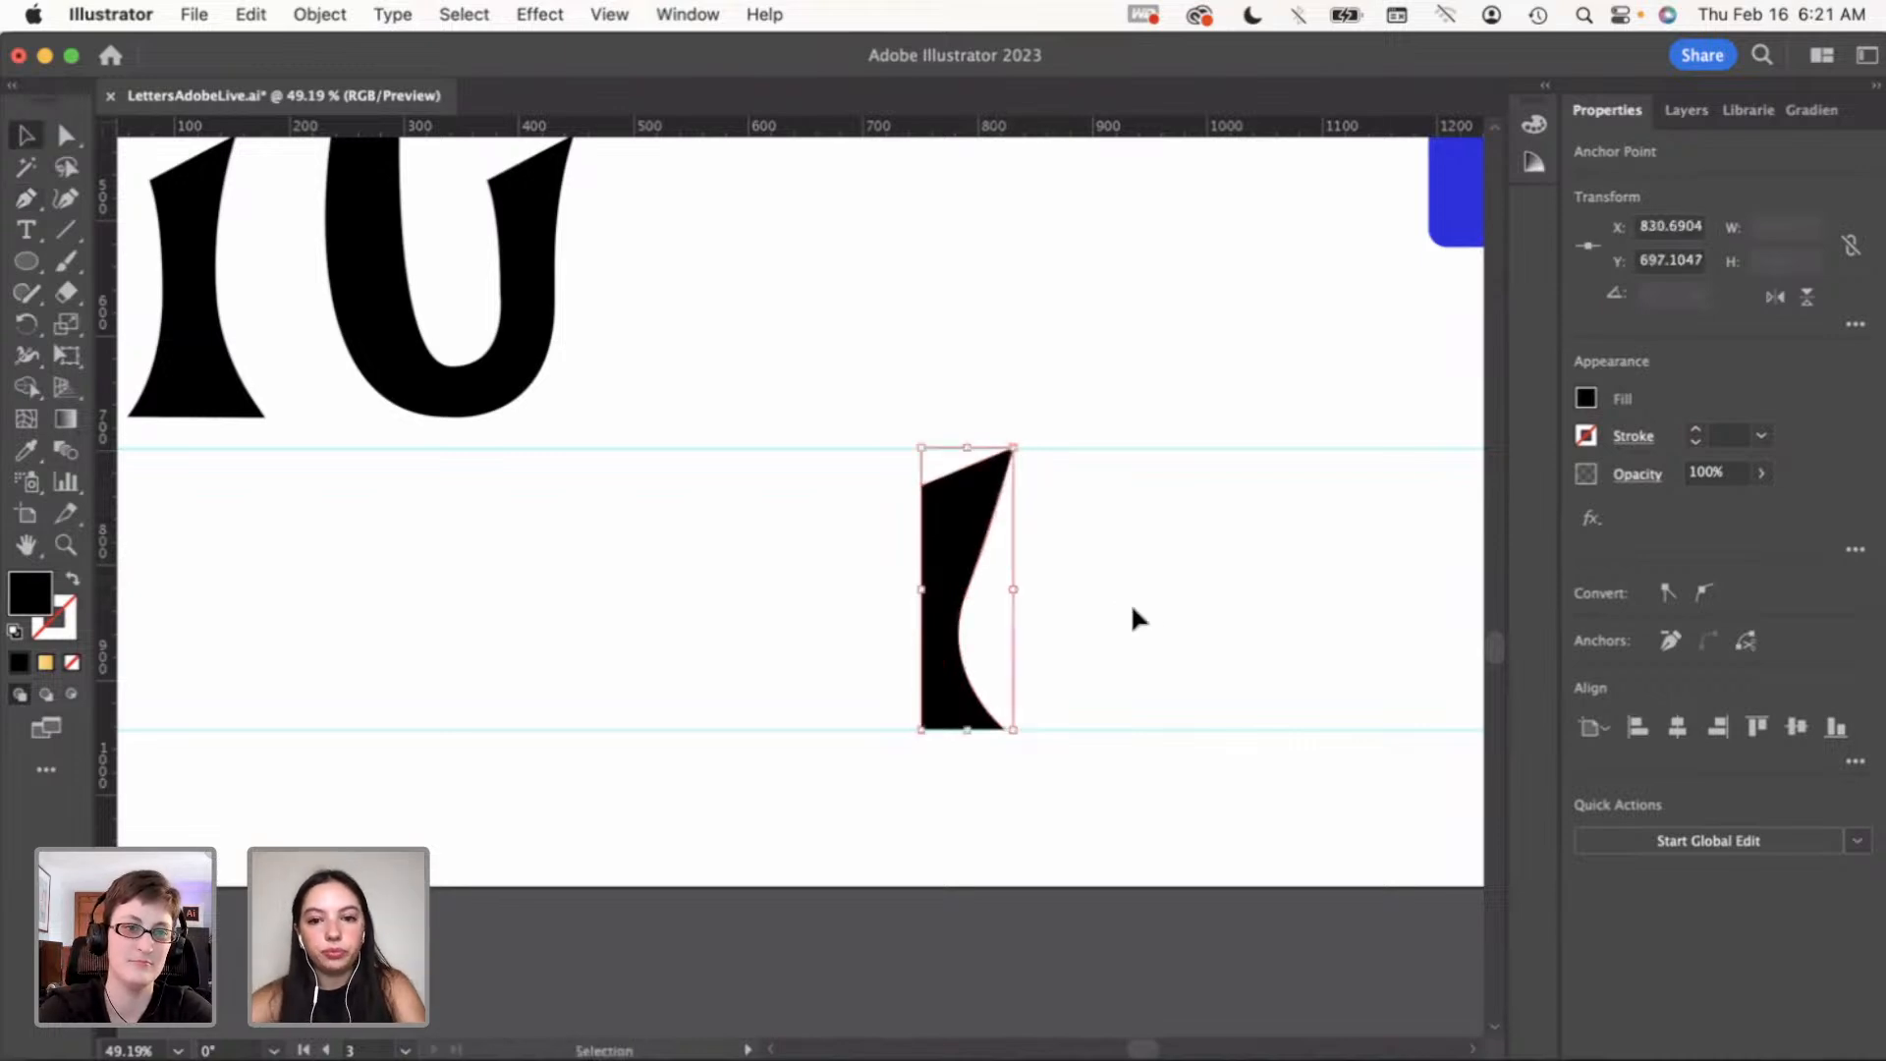
Raise the midpoint anchor on the stem's curved right side and adjust its handles into an even inward curve
{"action": "left_click", "coordinate": [1131, 604]}
{"action": "key", "text": "a"}
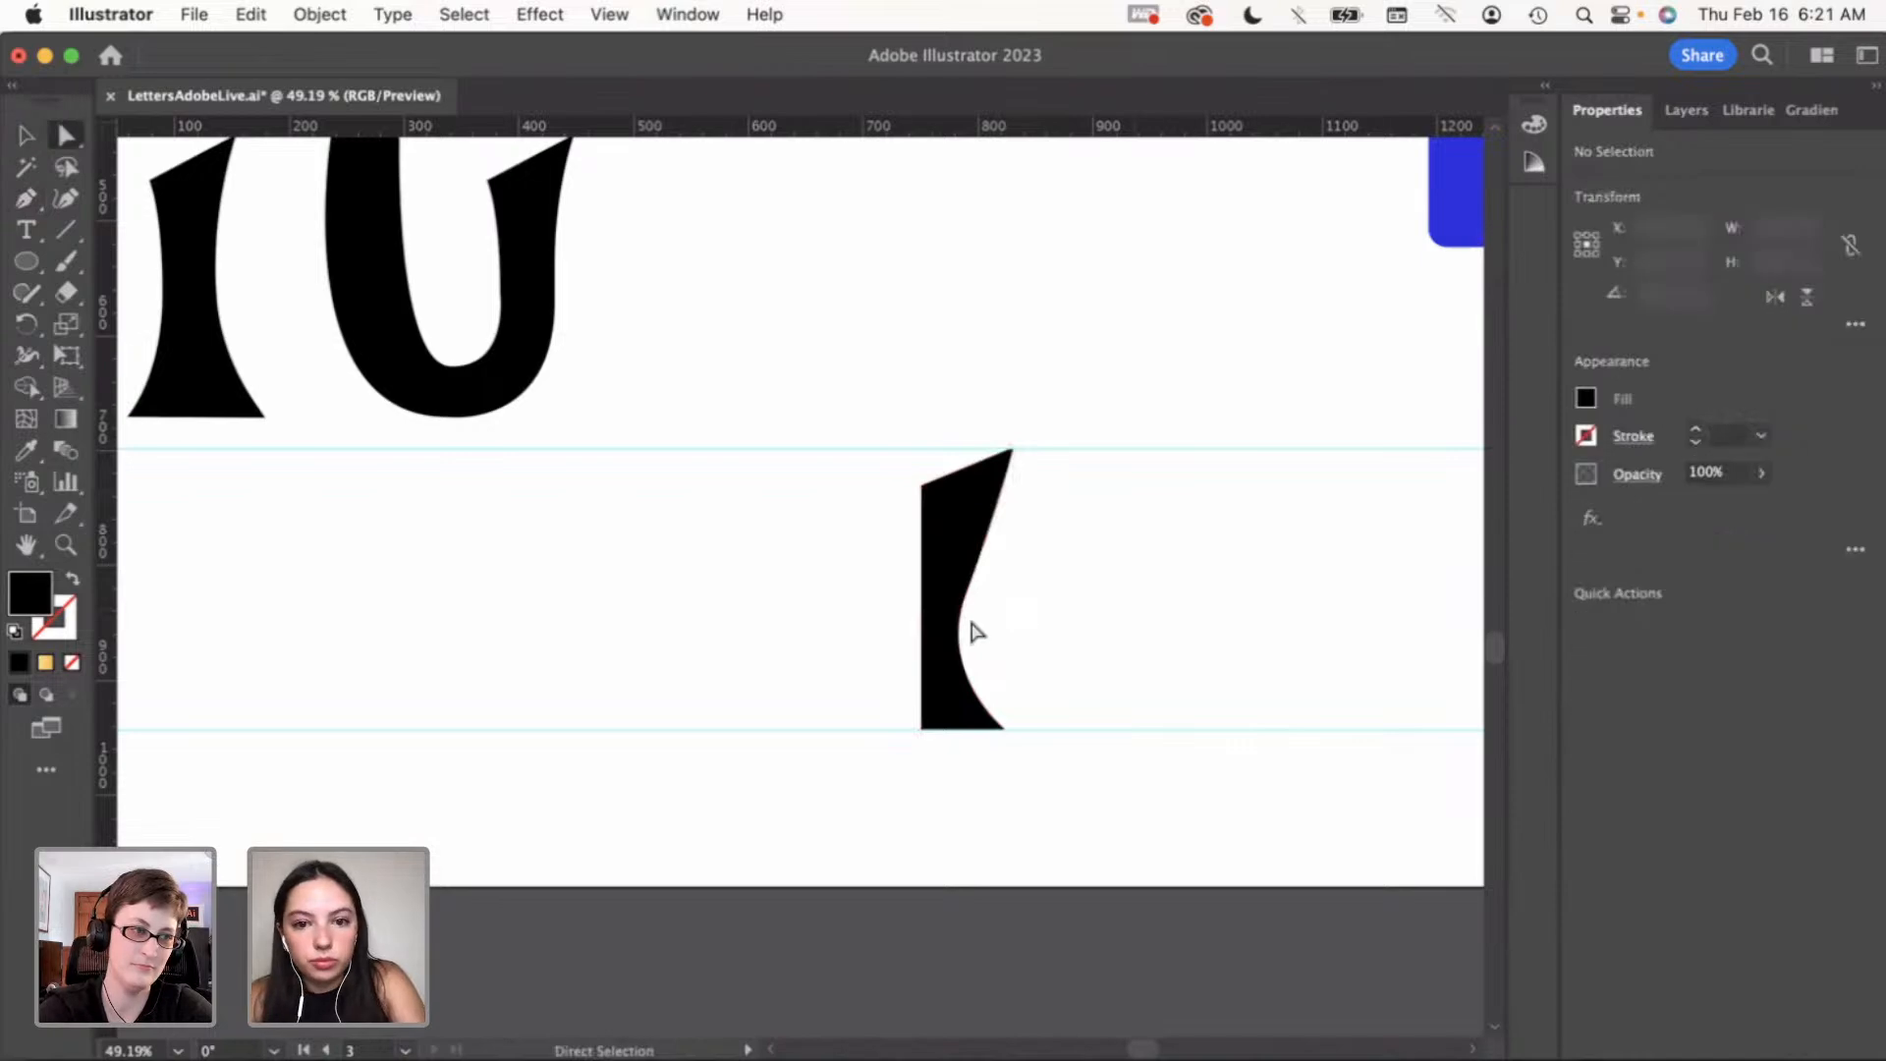
{"action": "left_click", "coordinate": [959, 619]}
{"action": "left_click", "coordinate": [966, 593]}
{"action": "left_click_drag", "start_coordinate": [966, 593], "coordinate": [965, 585]}
{"action": "left_click_drag", "start_coordinate": [996, 504], "coordinate": [980, 505]}
{"action": "left_click_drag", "start_coordinate": [950, 668], "coordinate": [956, 665]}
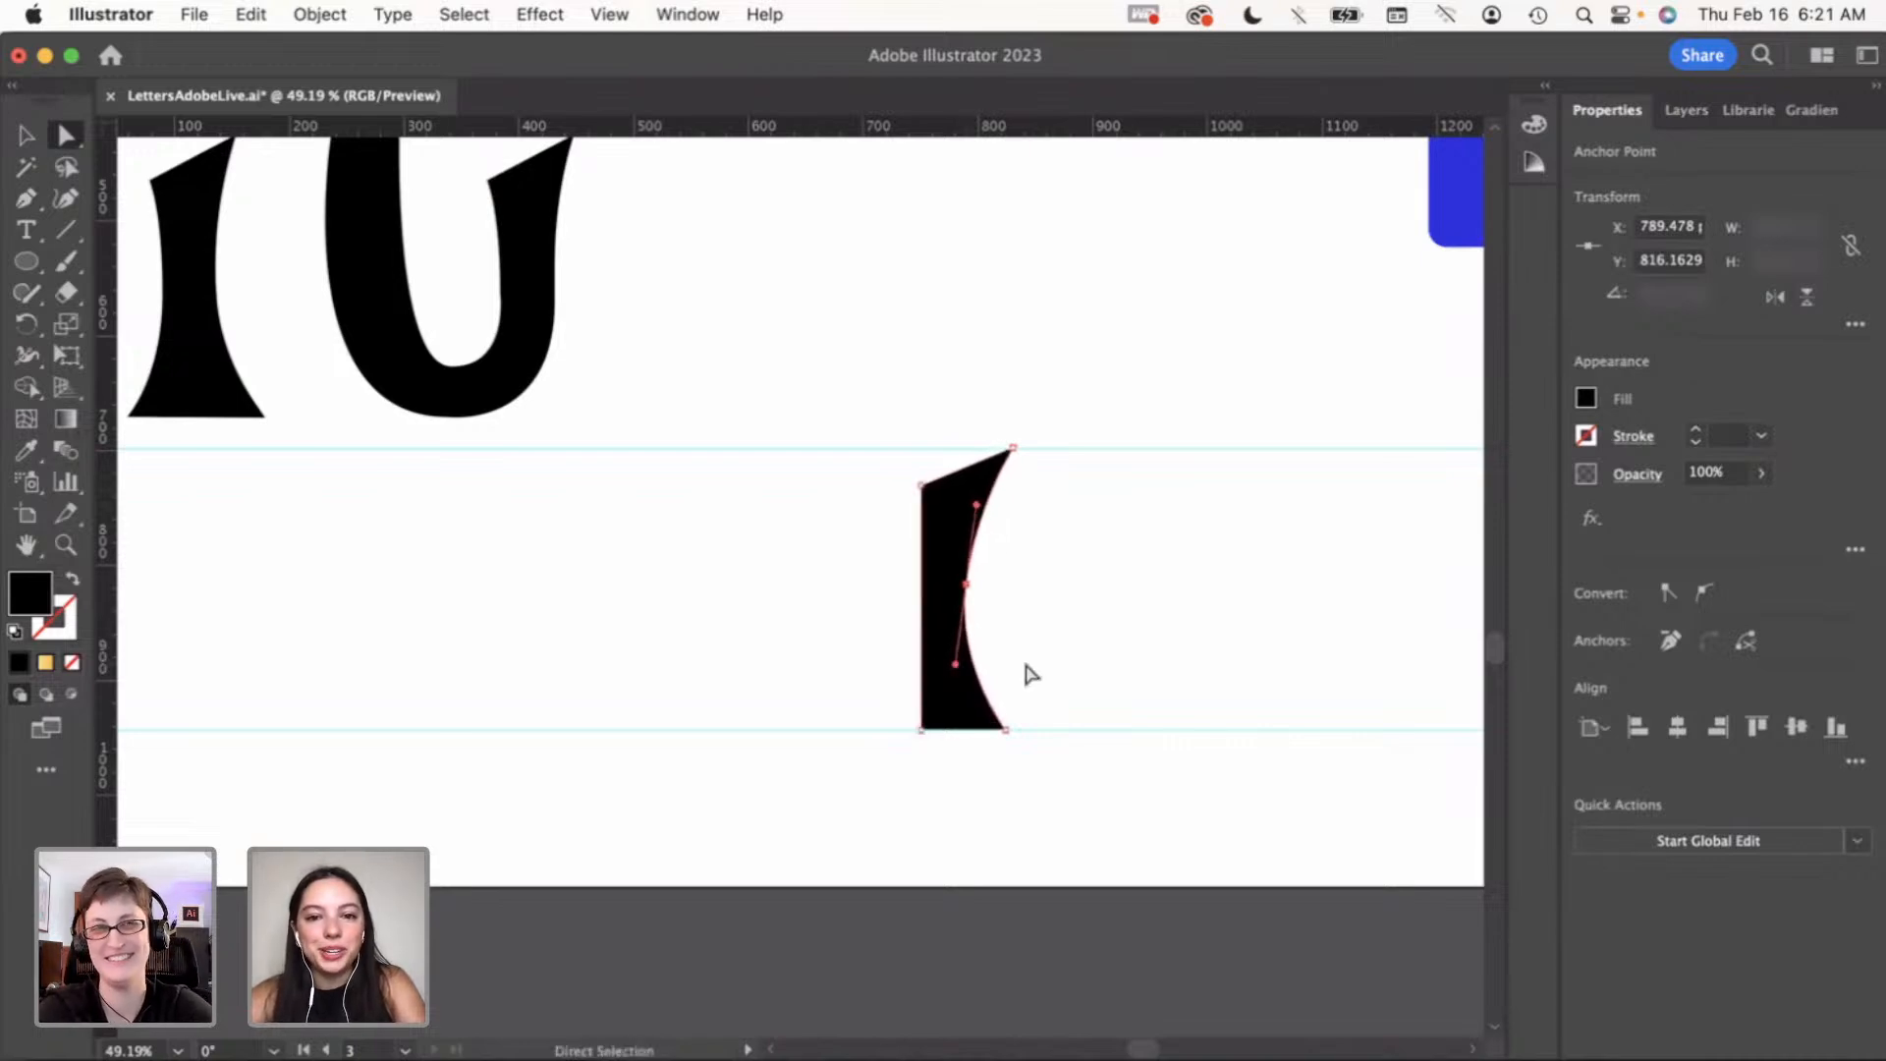
{"action": "left_click", "coordinate": [1108, 622]}
{"action": "key", "text": "v"}
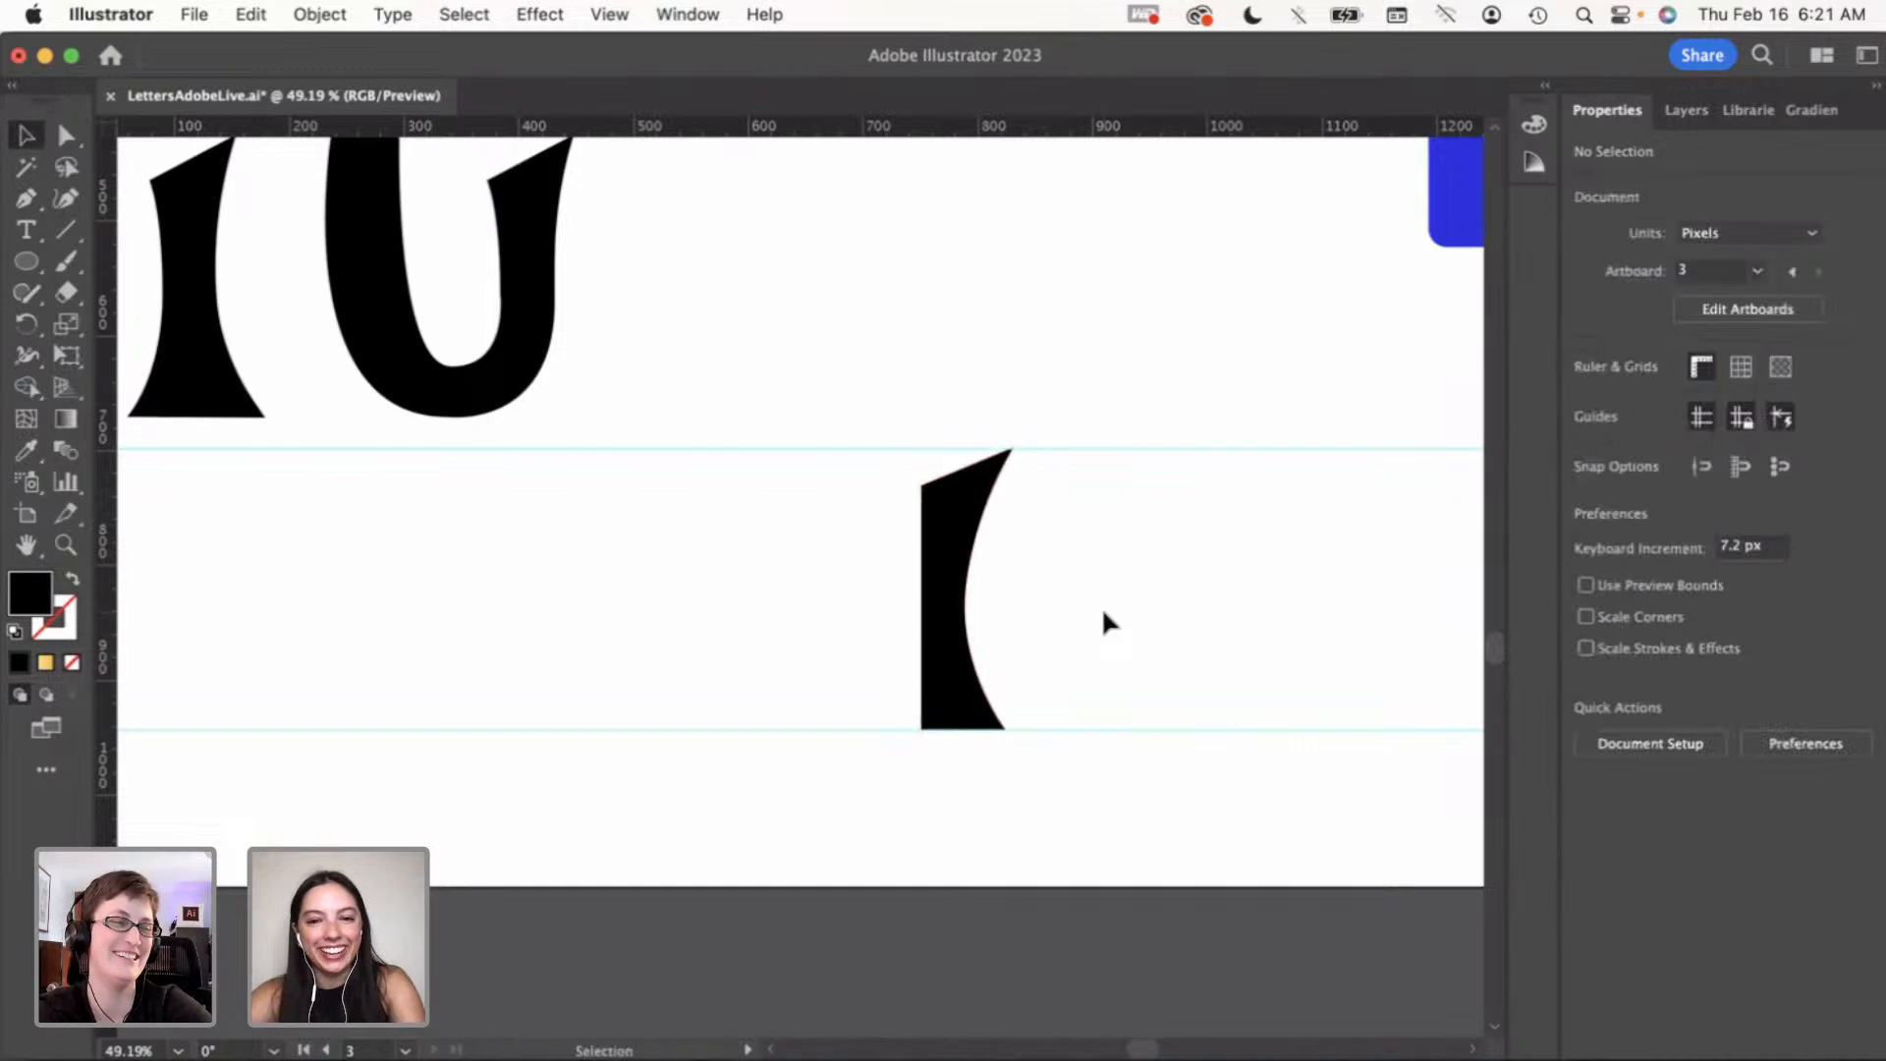
Shift the new stem's straight left edge outward, making the stem about 88 px wide
{"action": "scroll", "coordinate": [1102, 619], "scroll_direction": "right", "scroll_amount": 3}
{"action": "scroll", "coordinate": [887, 593], "scroll_direction": "down", "scroll_amount": 1}
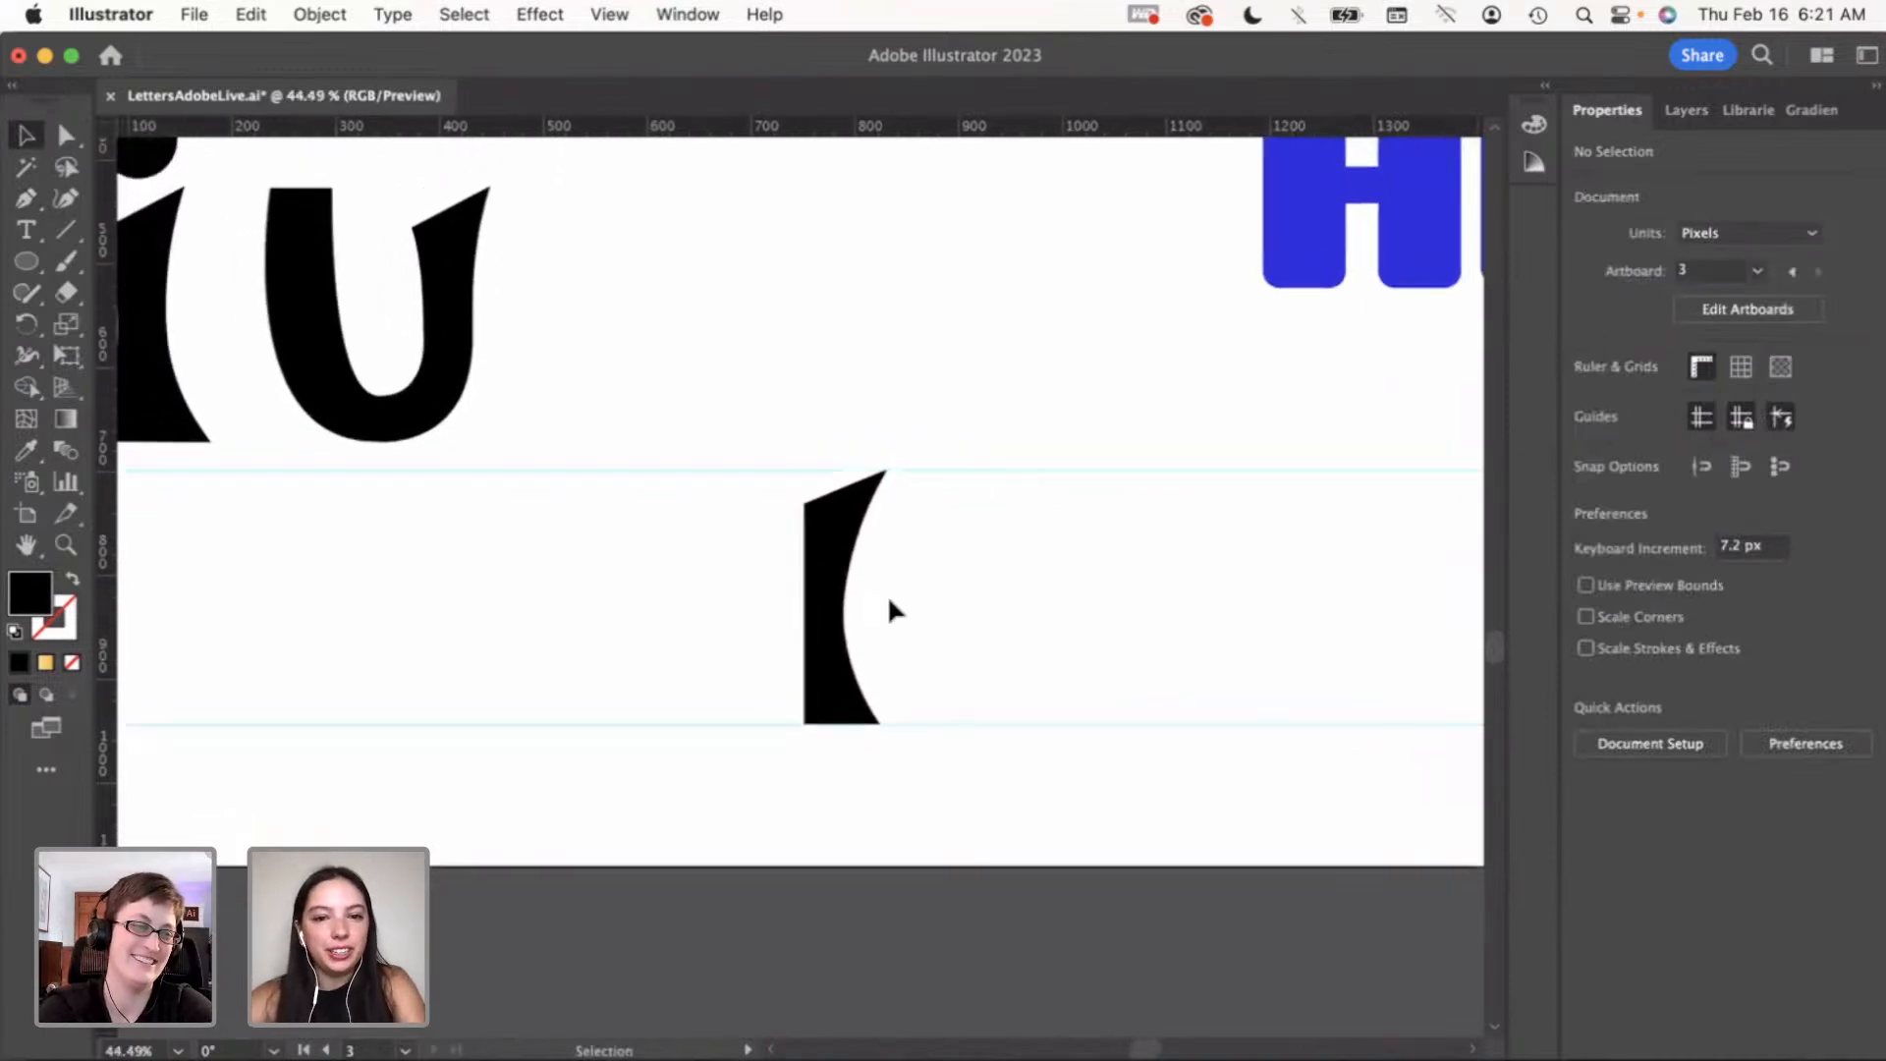
{"action": "left_click", "coordinate": [837, 606]}
{"action": "key", "text": "a"}
{"action": "left_click", "coordinate": [805, 611]}
{"action": "left_click_drag", "start_coordinate": [807, 615], "coordinate": [797, 616]}
{"action": "left_click", "coordinate": [983, 646]}
{"action": "key", "text": "v"}
Copy the round dot from the finished black i and place it just above the new stem, aligned with its left edge
{"action": "scroll", "coordinate": [980, 640], "scroll_direction": "down", "scroll_amount": 3}
{"action": "scroll", "coordinate": [918, 622], "scroll_direction": "up", "scroll_amount": 1}
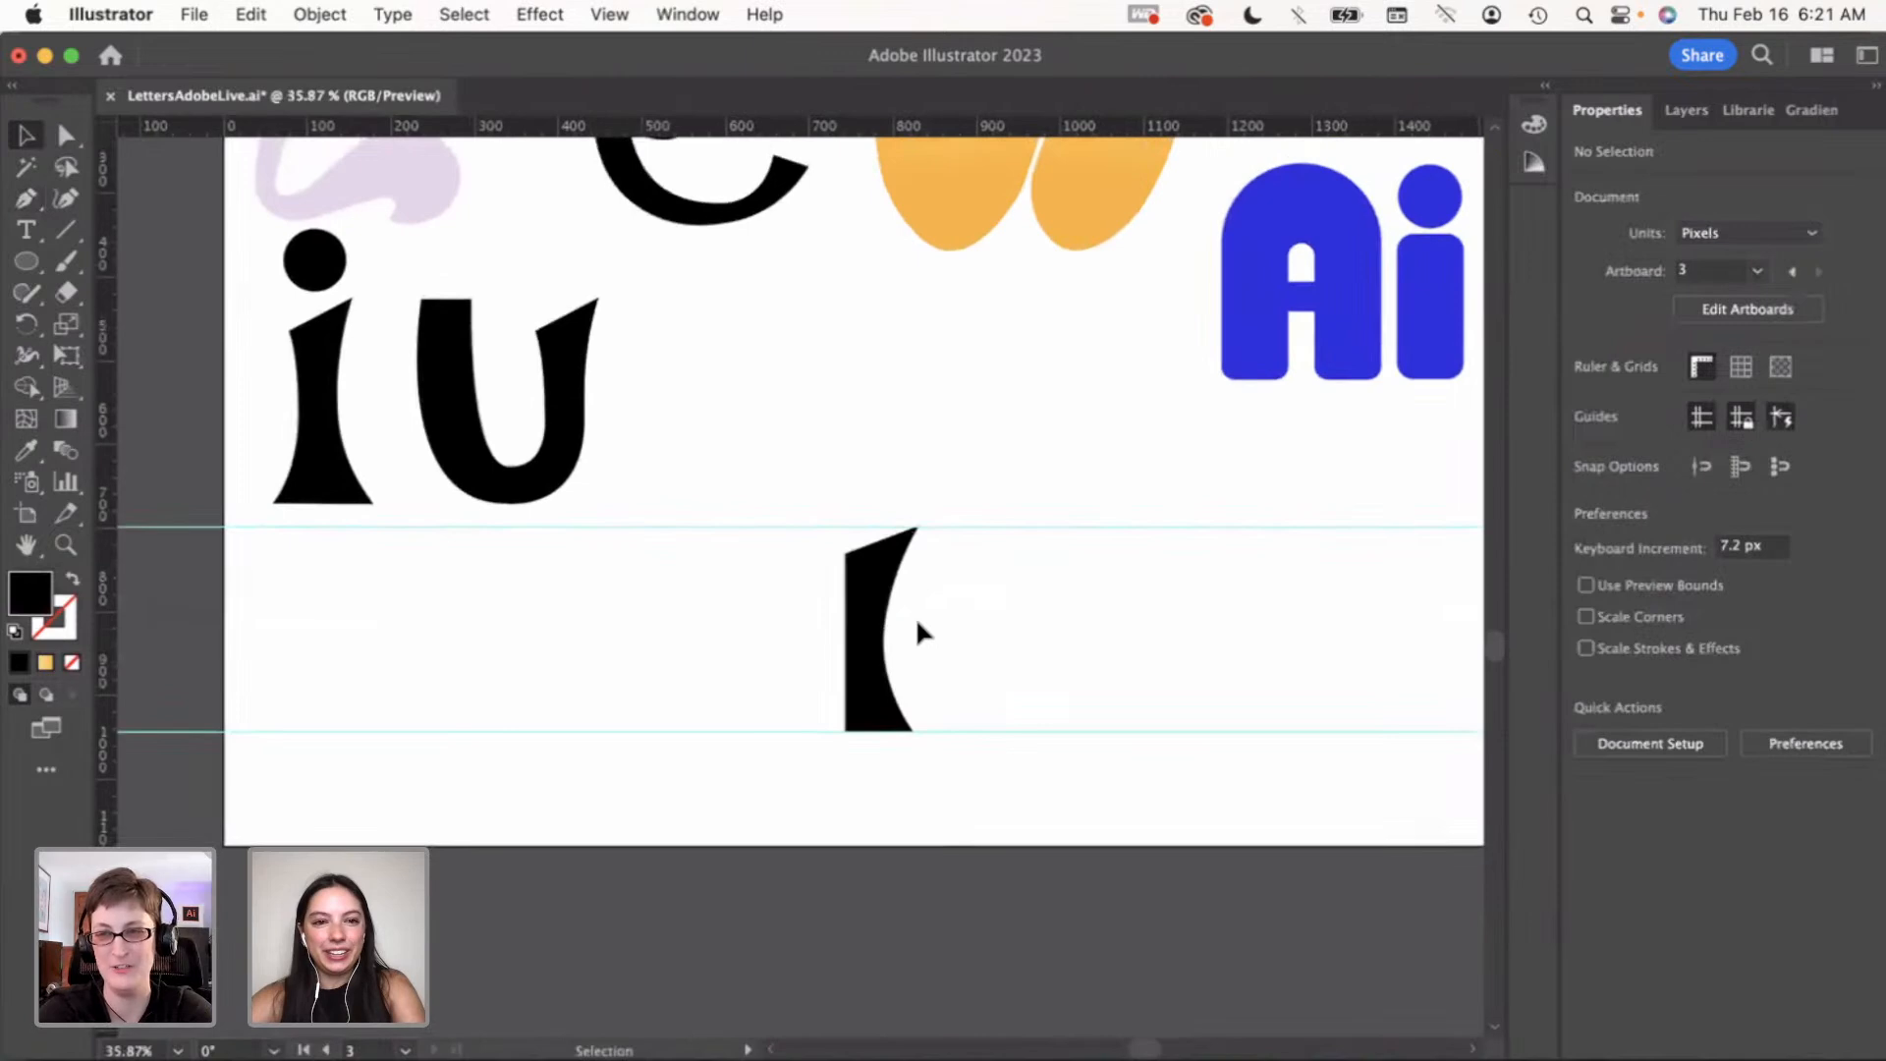
{"action": "mouse_move", "coordinate": [316, 268]}
{"action": "left_mouse_down"}
{"action": "mouse_move", "coordinate": [879, 461]}
{"action": "mouse_move", "coordinate": [880, 506]}
{"action": "left_mouse_up"}
{"action": "left_click", "coordinate": [1019, 599]}
{"action": "scroll", "coordinate": [889, 501], "scroll_direction": "up", "scroll_amount": 3}
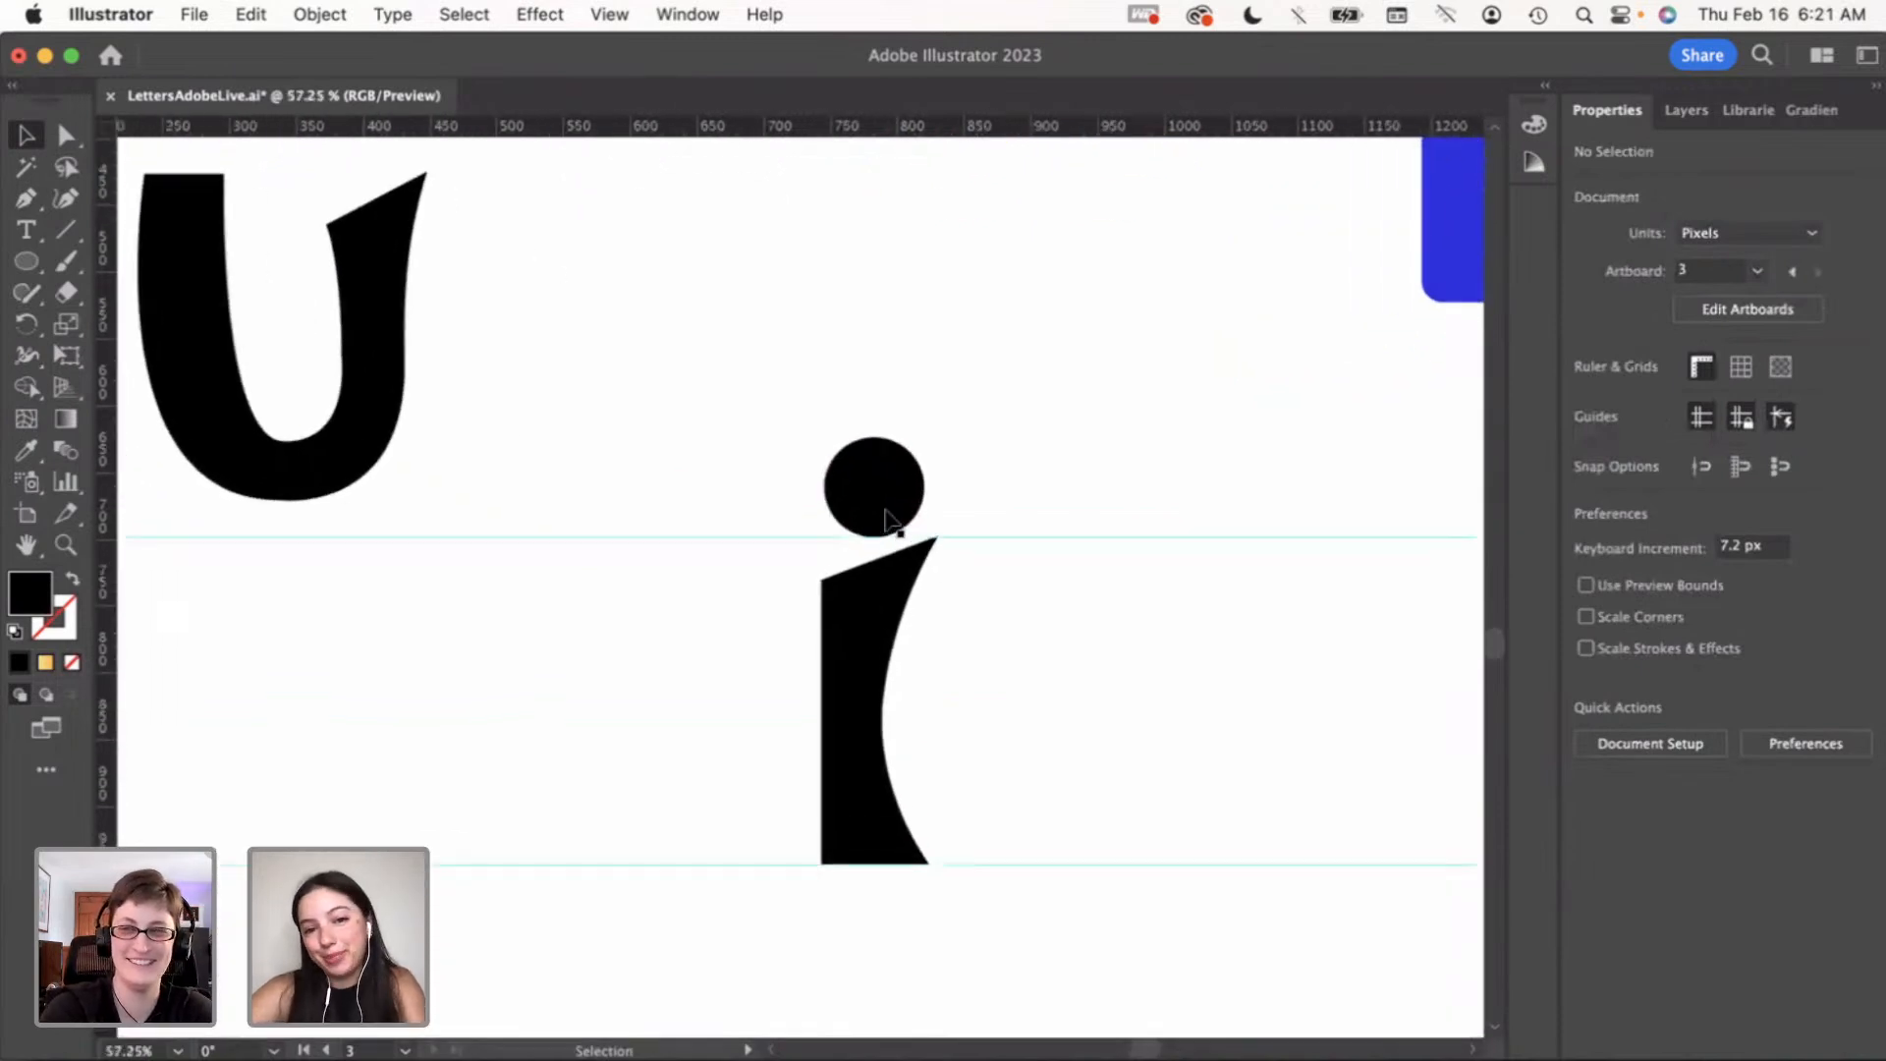
{"action": "left_click_drag", "start_coordinate": [887, 486], "coordinate": [881, 487]}
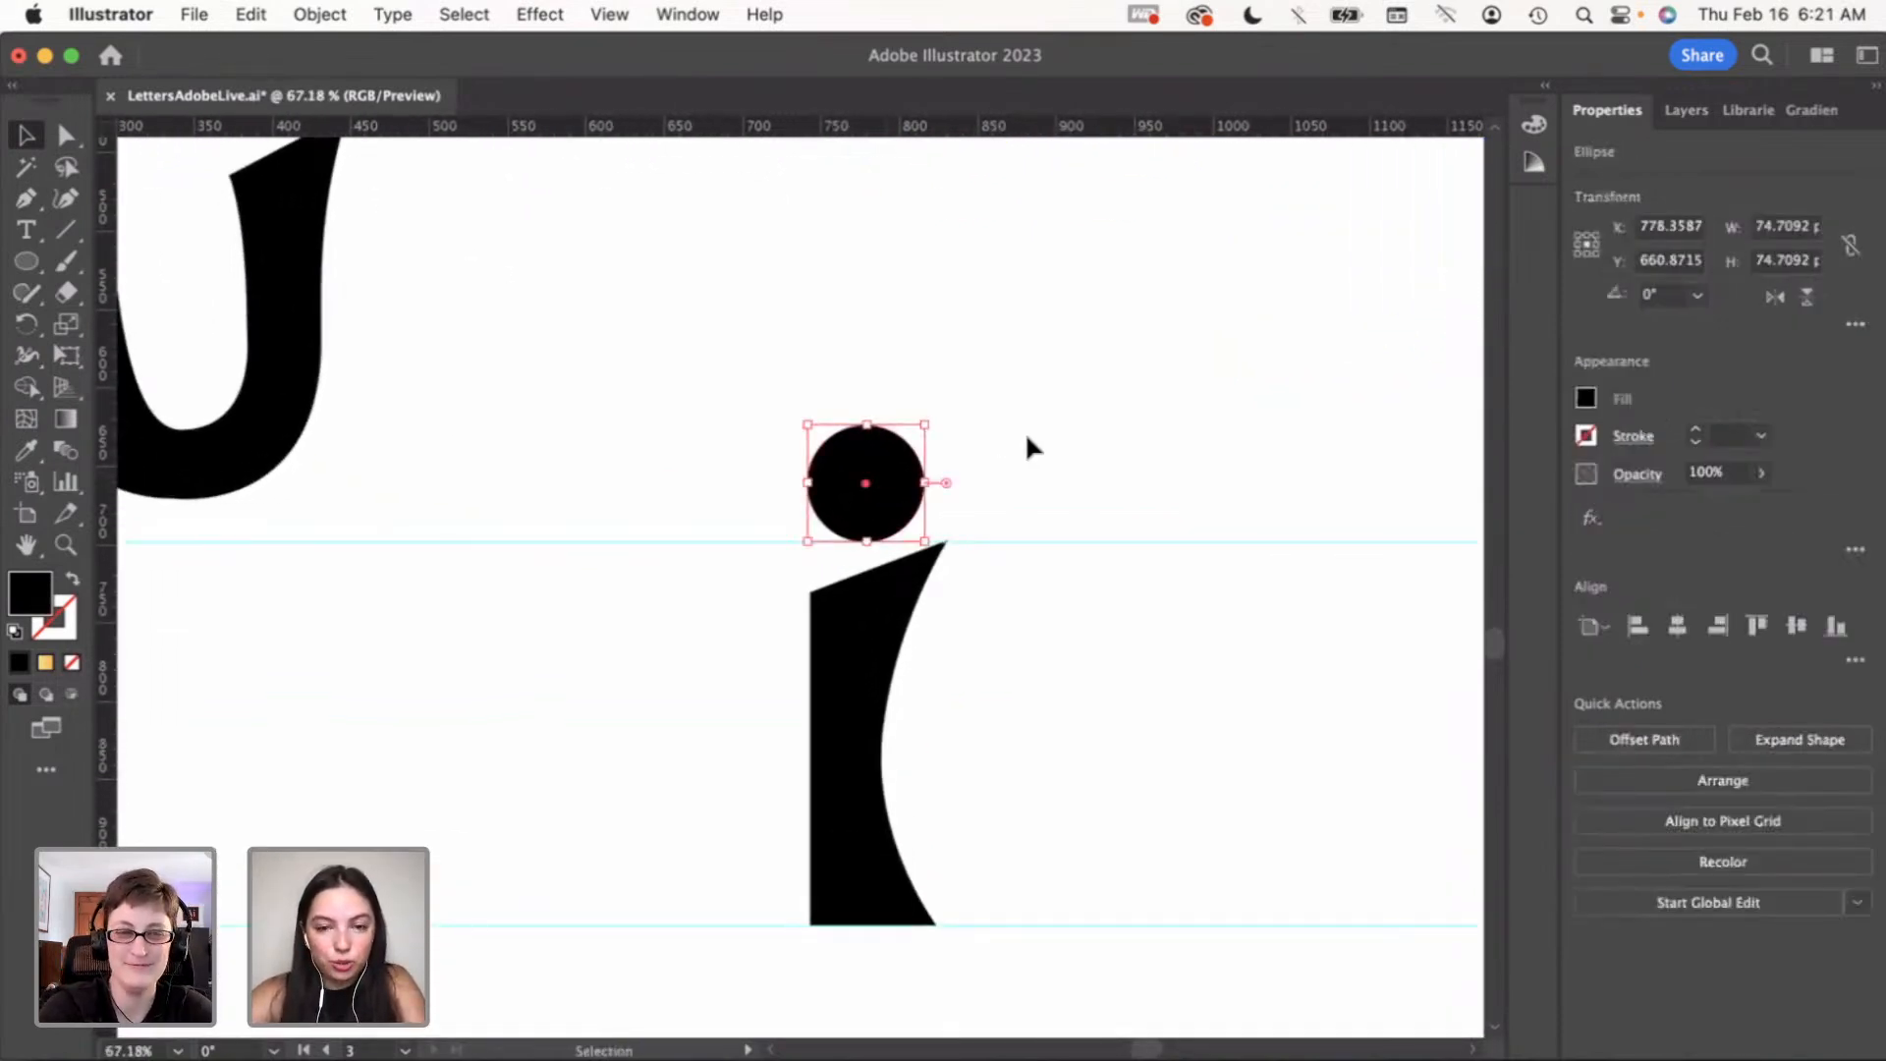
{"action": "left_click", "coordinate": [1019, 596]}
{"action": "scroll", "coordinate": [1017, 589], "scroll_direction": "down", "scroll_amount": 3}
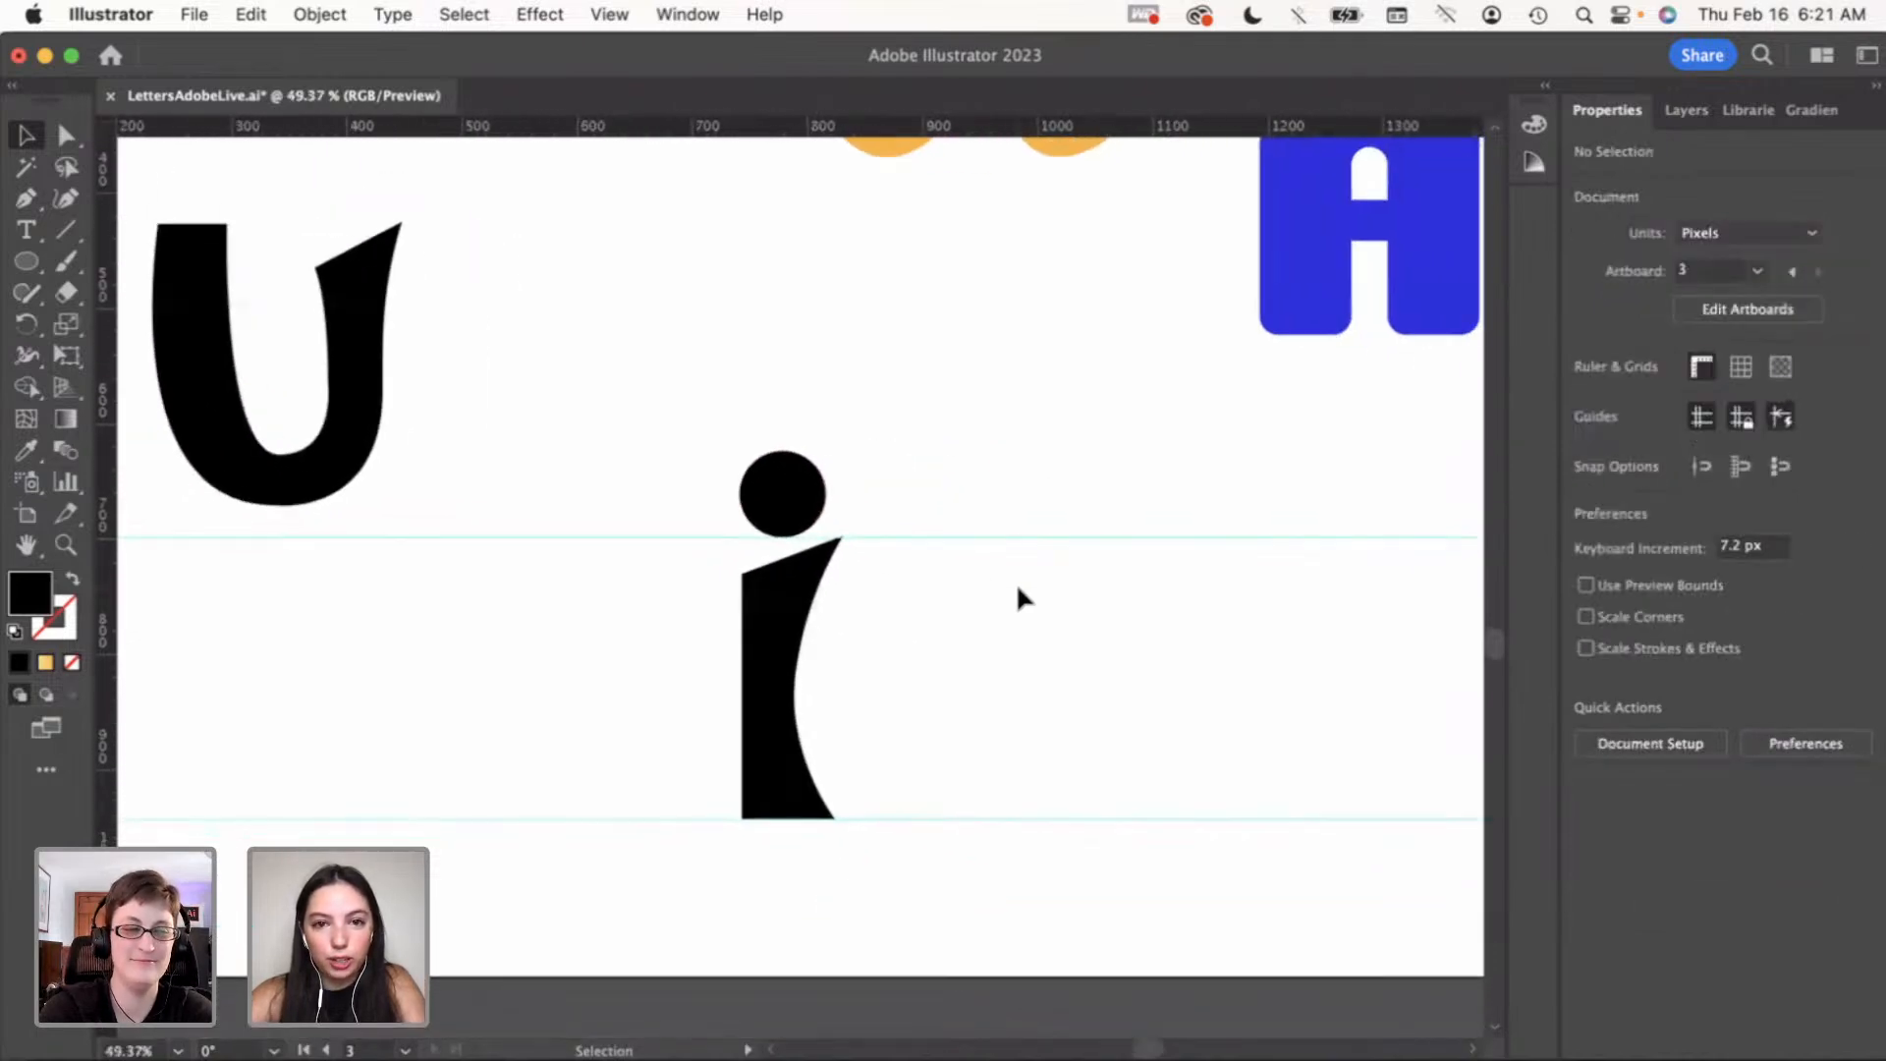
{"action": "scroll", "coordinate": [1017, 588], "scroll_direction": "down", "scroll_amount": 2}
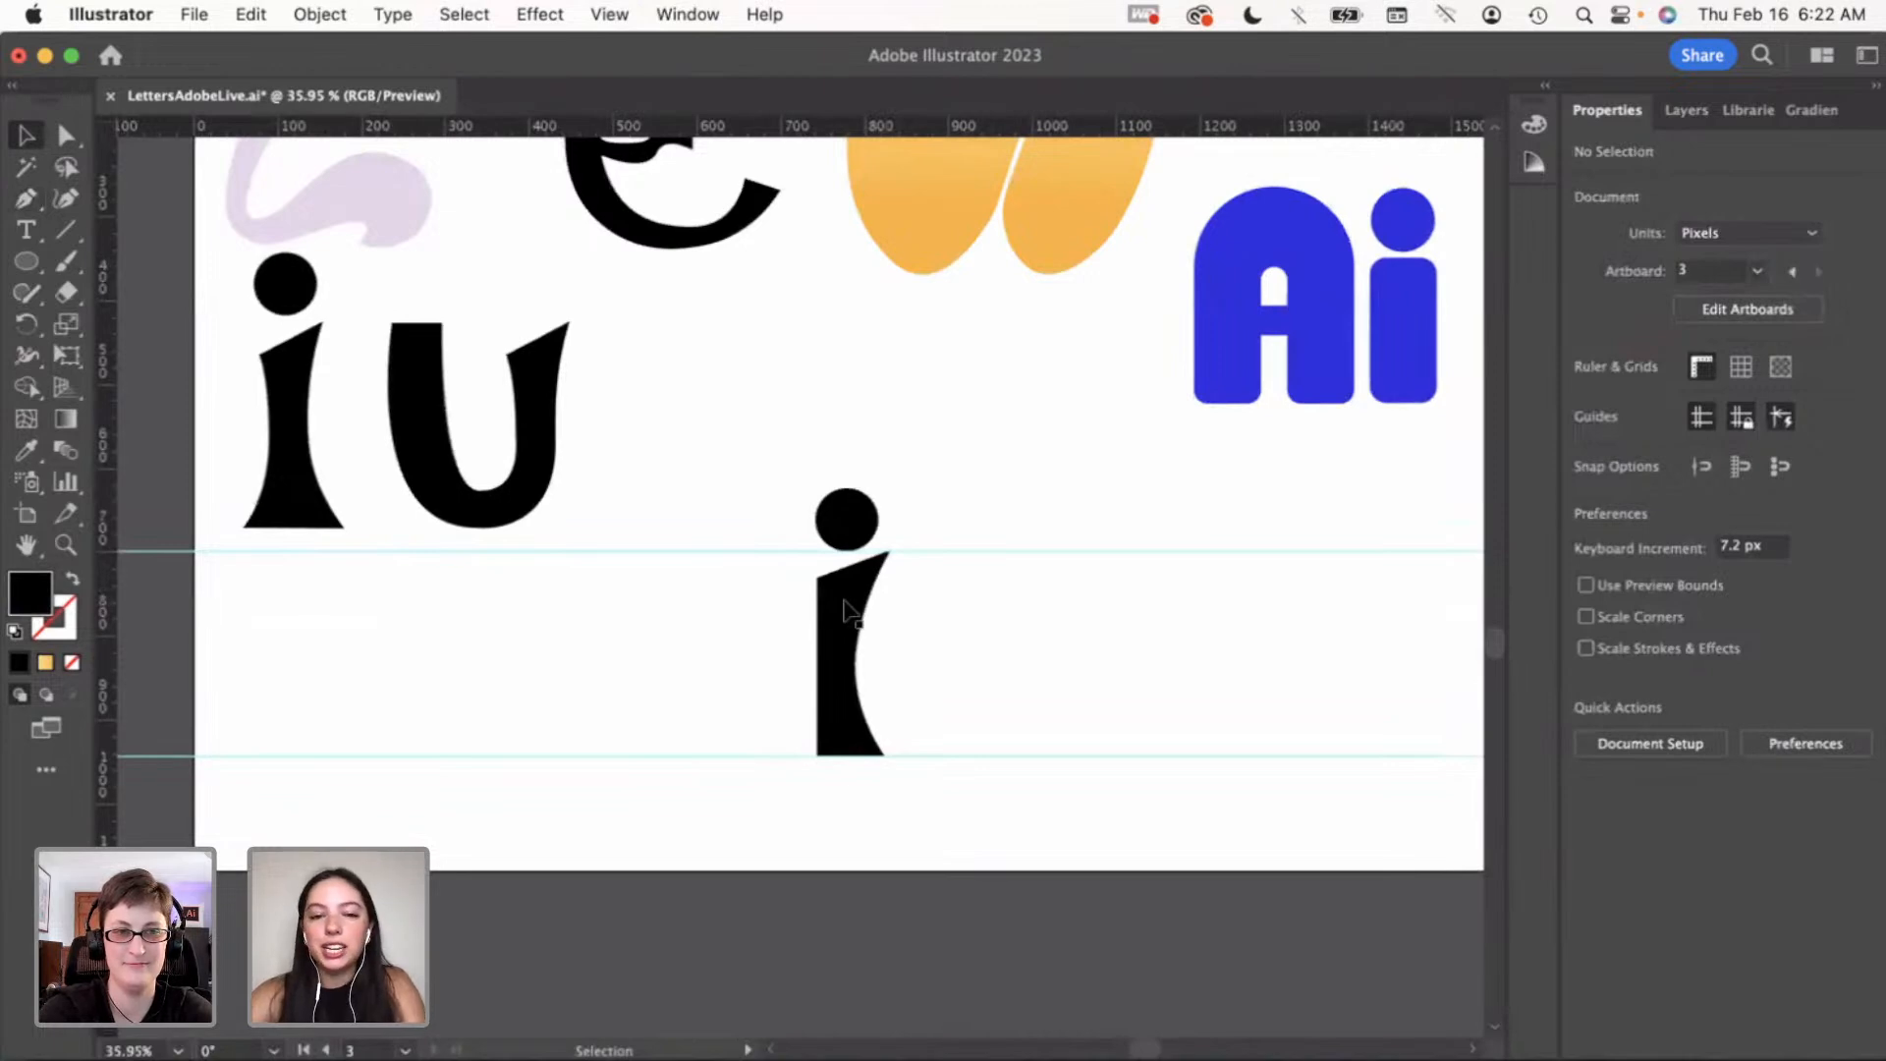
{"action": "scroll", "coordinate": [842, 600], "scroll_direction": "right", "scroll_amount": 2}
{"action": "scroll", "coordinate": [843, 600], "scroll_direction": "up", "scroll_amount": 1}
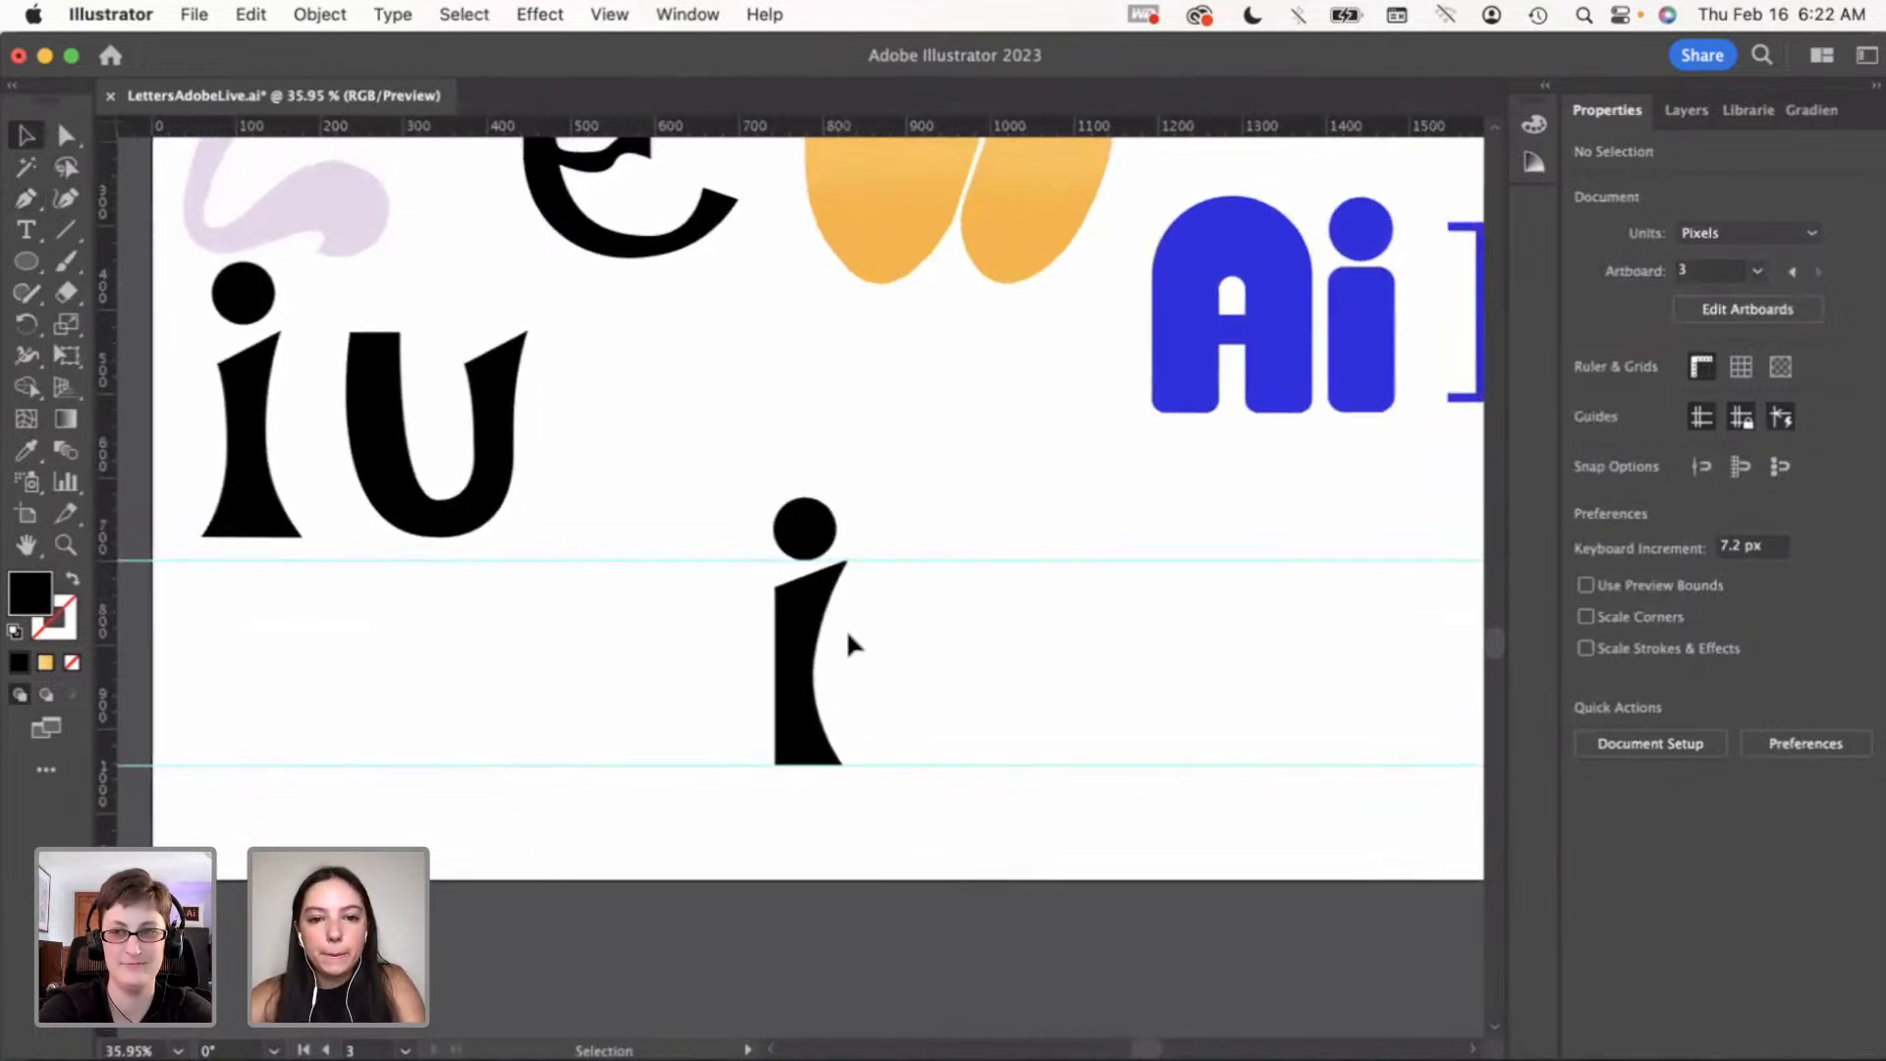
{"action": "scroll", "coordinate": [845, 629], "scroll_direction": "down", "scroll_amount": 3}
{"action": "scroll", "coordinate": [845, 628], "scroll_direction": "up", "scroll_amount": 3}
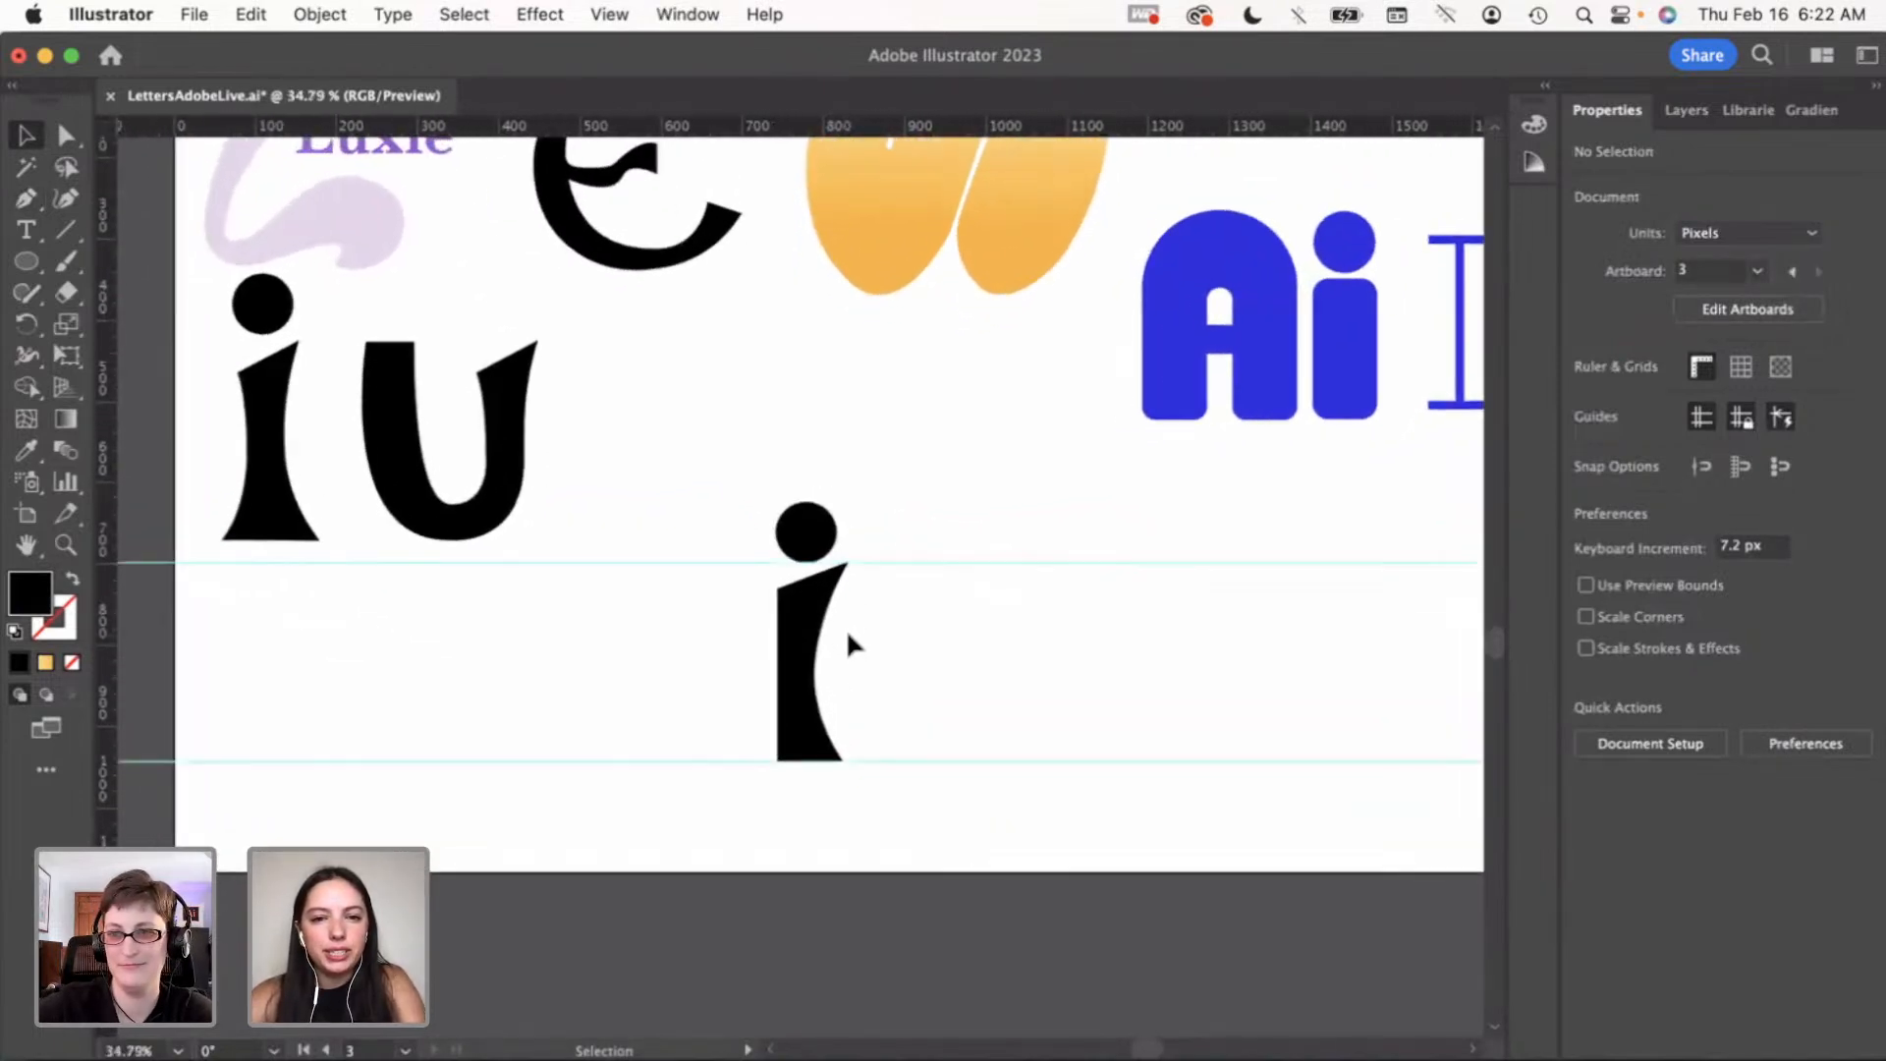
{"action": "scroll", "coordinate": [846, 628], "scroll_direction": "down", "scroll_amount": 2}
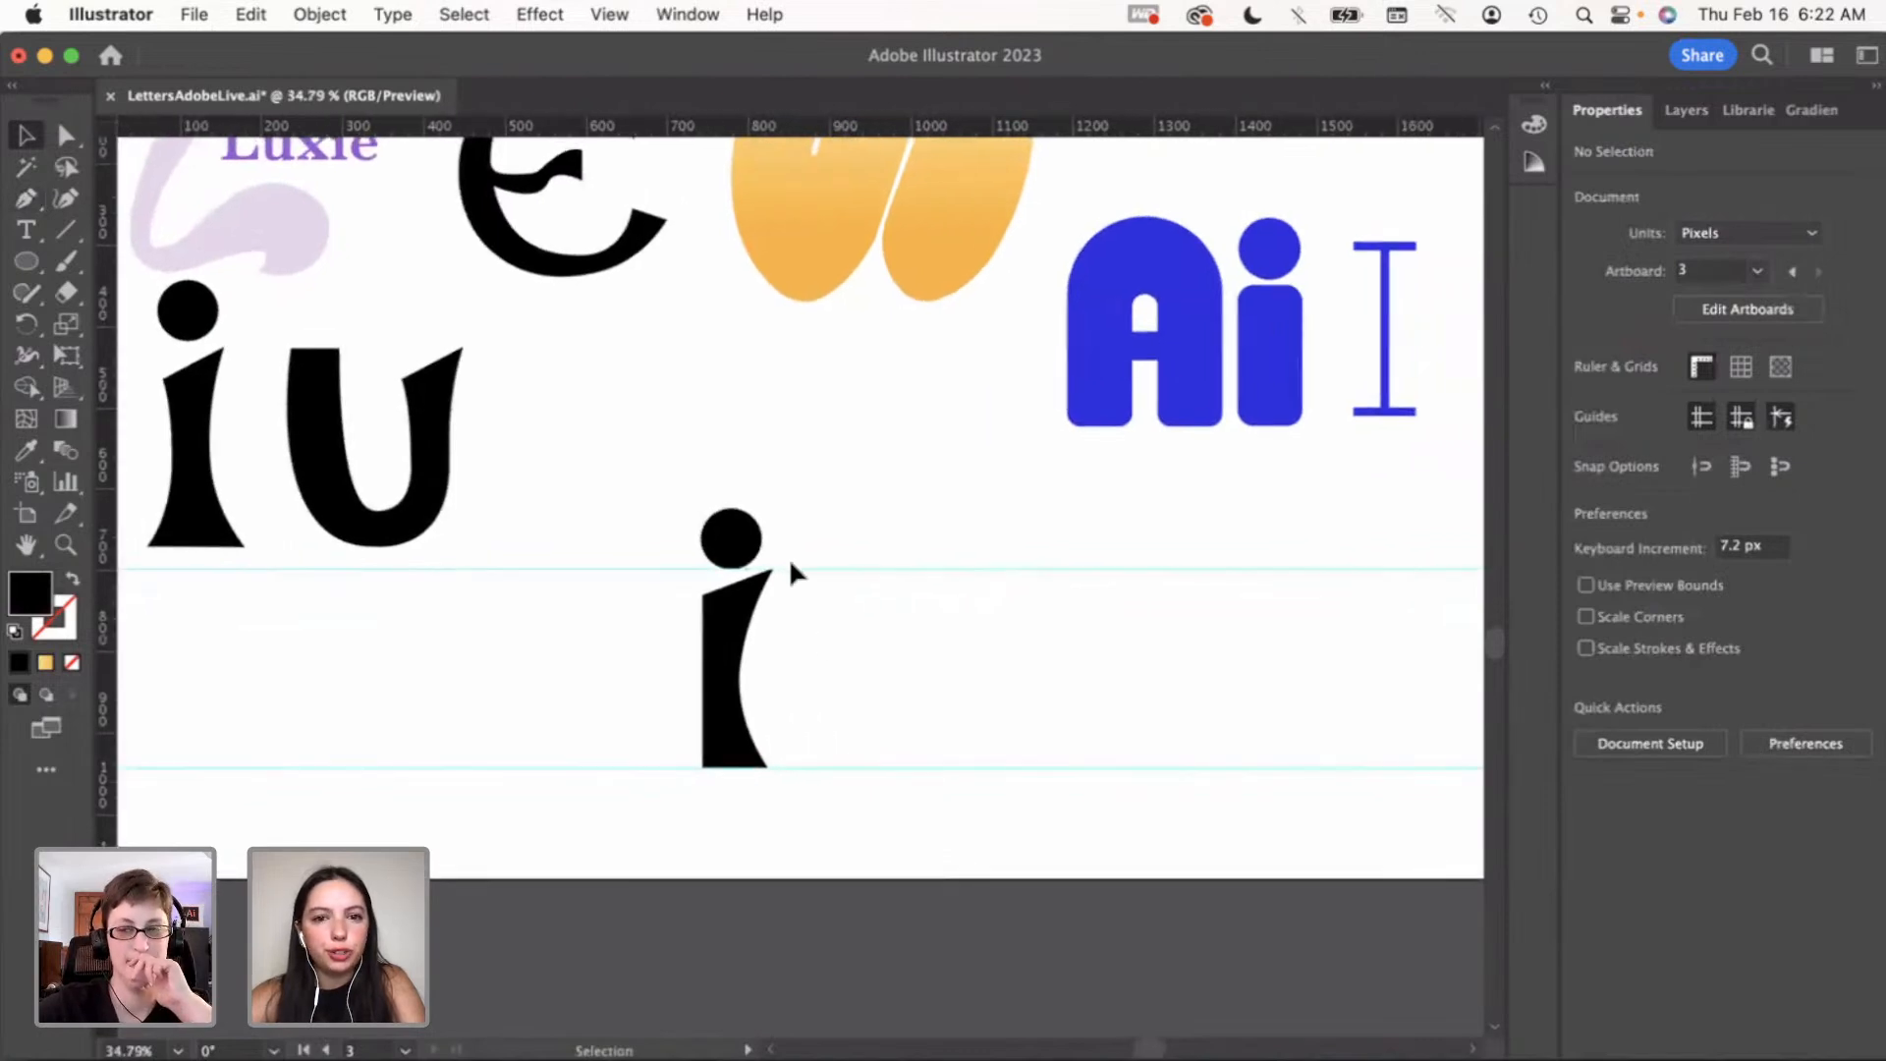
Try adjusting the upper-left corner point of the new i stem and undo the change
{"action": "key", "text": "a"}
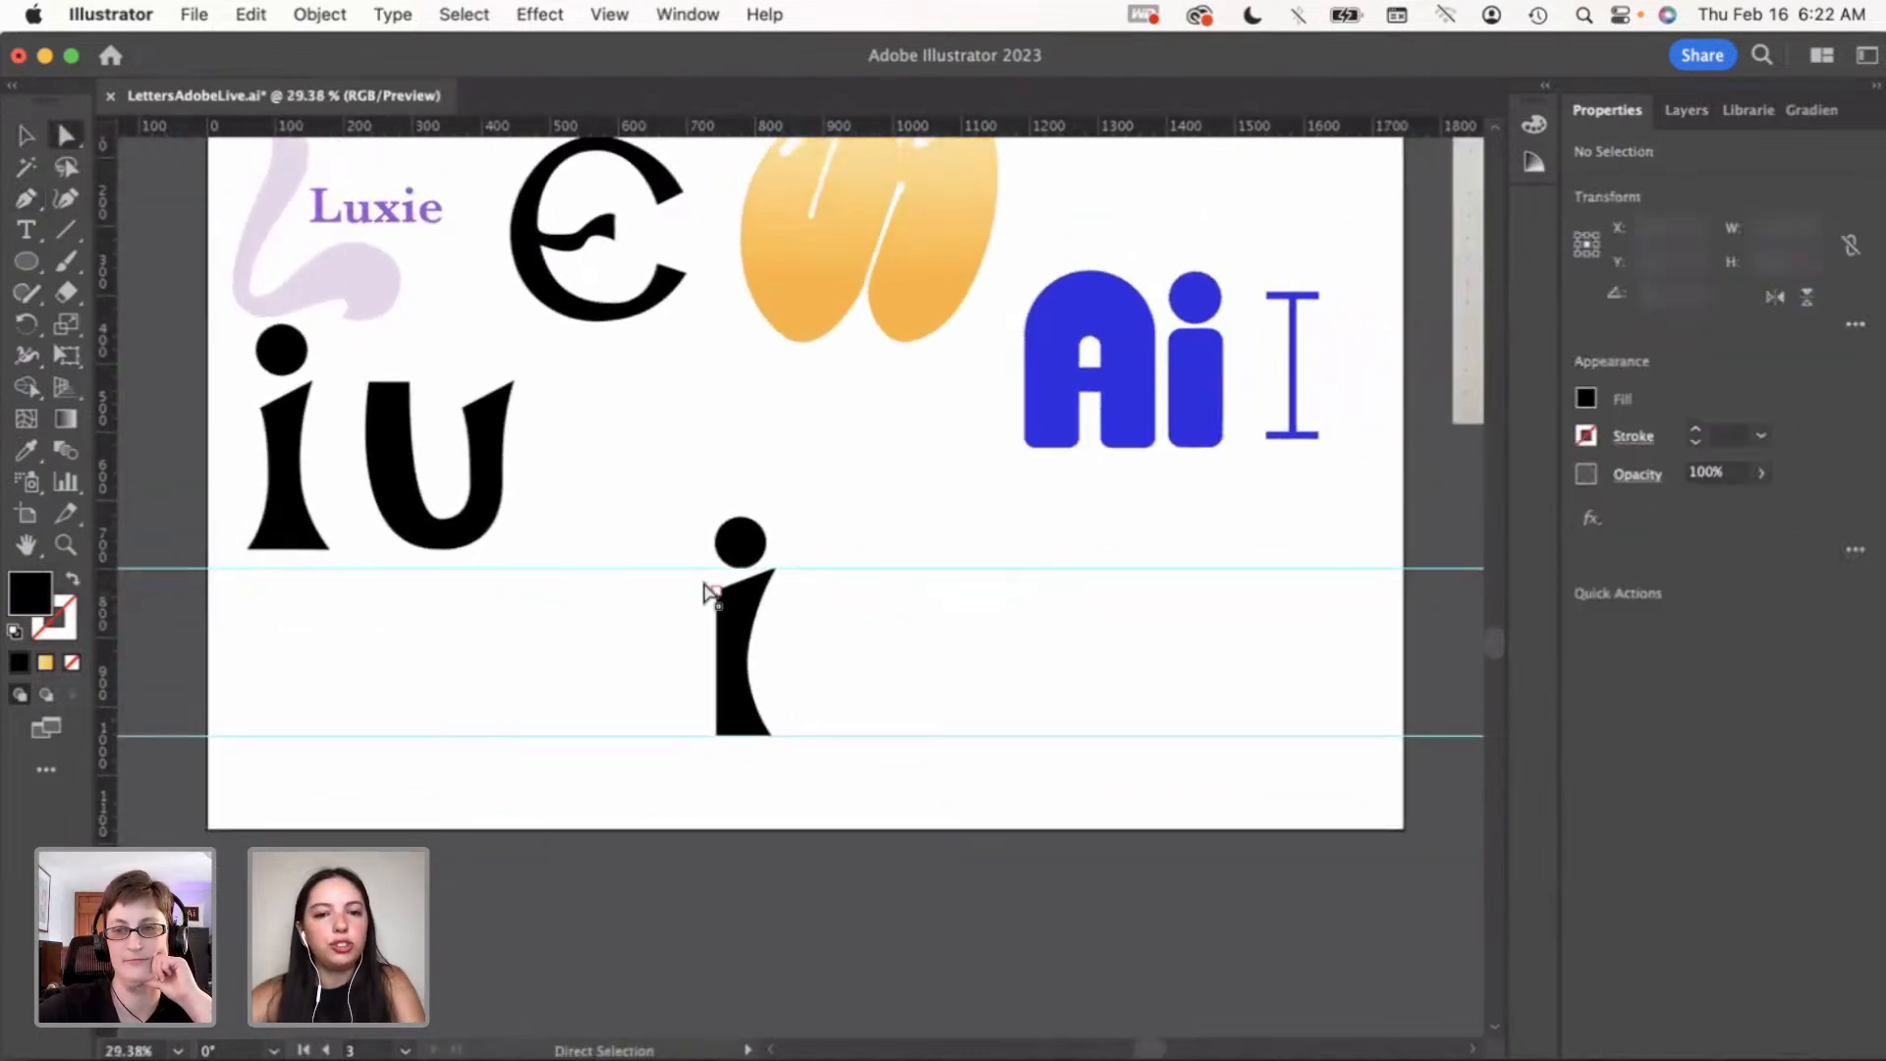
{"action": "mouse_move", "coordinate": [700, 589]}
{"action": "left_mouse_down"}
{"action": "mouse_move", "coordinate": [729, 607]}
{"action": "mouse_move", "coordinate": [722, 590]}
{"action": "left_mouse_up"}
{"action": "key", "text": "super+z"}
{"action": "left_click", "coordinate": [933, 683]}
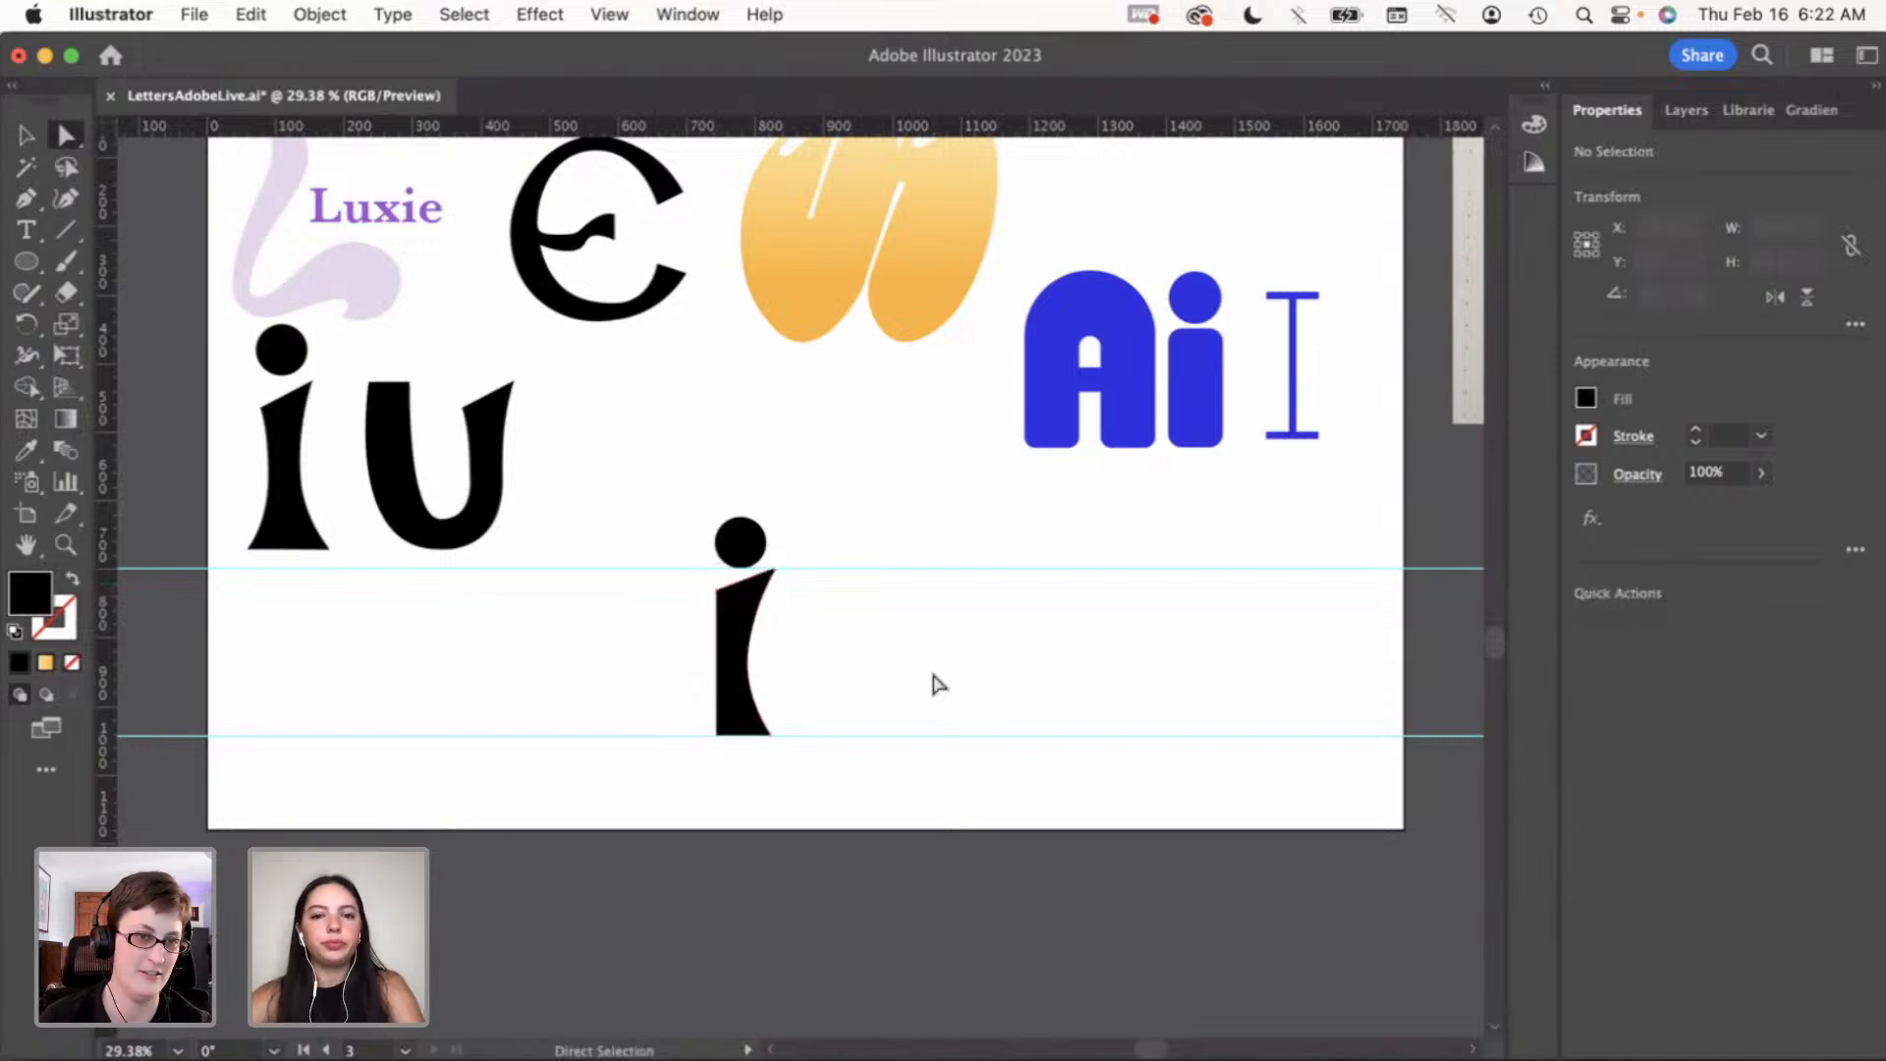
{"action": "key", "text": "v"}
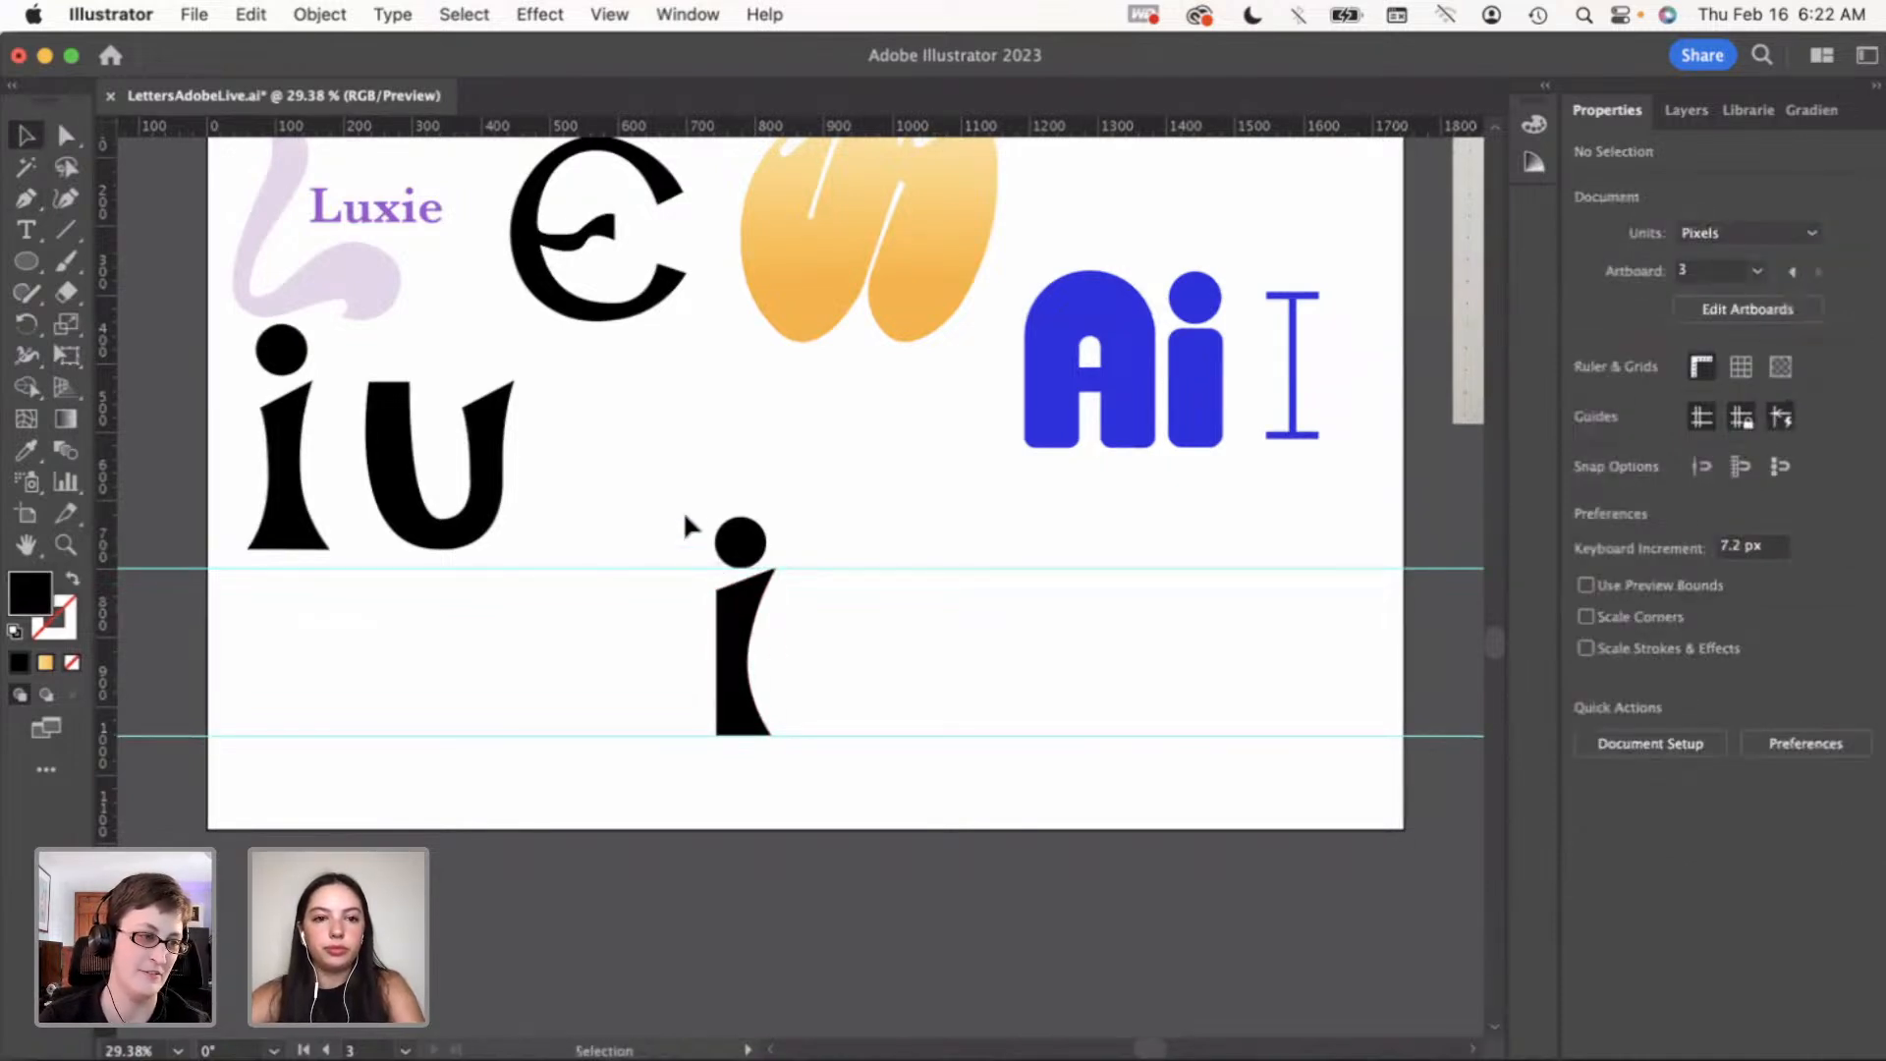
Try rounding the bottom corners of the new i stem and undo the rounding
{"action": "scroll", "coordinate": [703, 780], "scroll_direction": "up", "scroll_amount": 3}
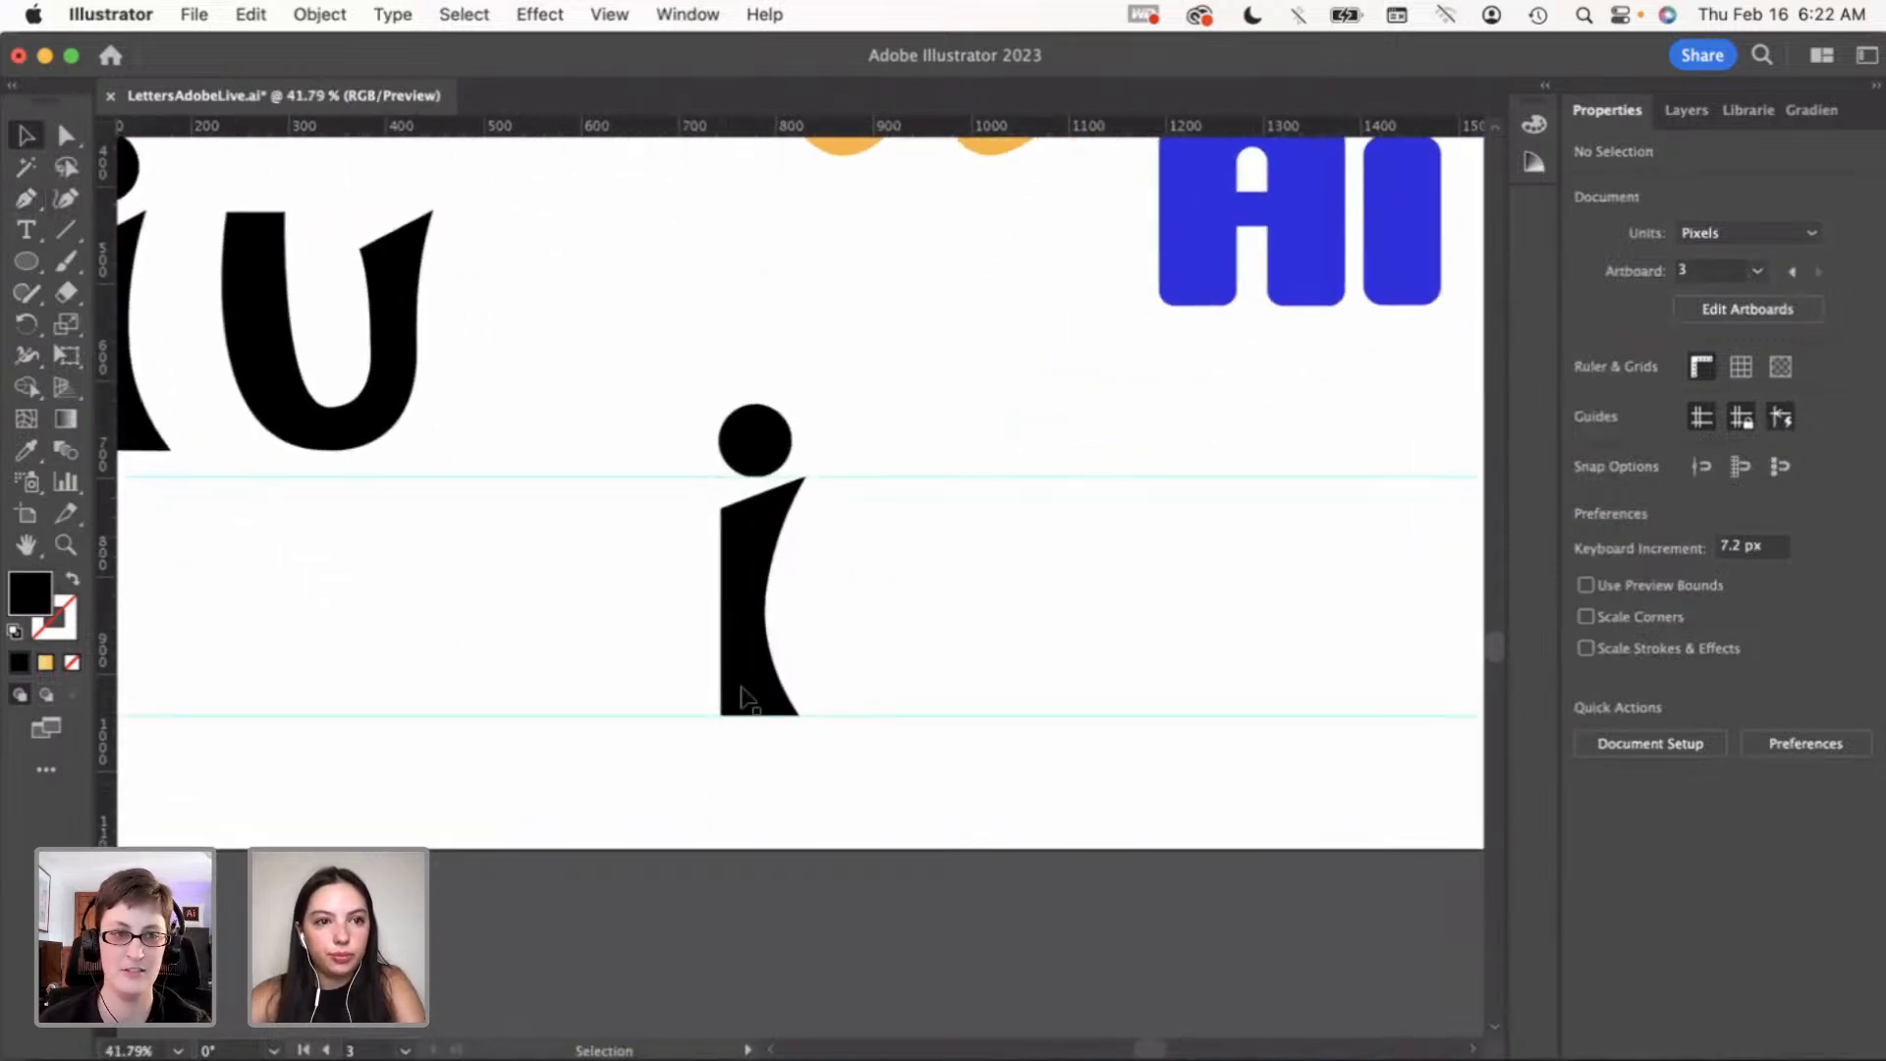
{"action": "left_click", "coordinate": [64, 135]}
{"action": "left_click", "coordinate": [779, 682]}
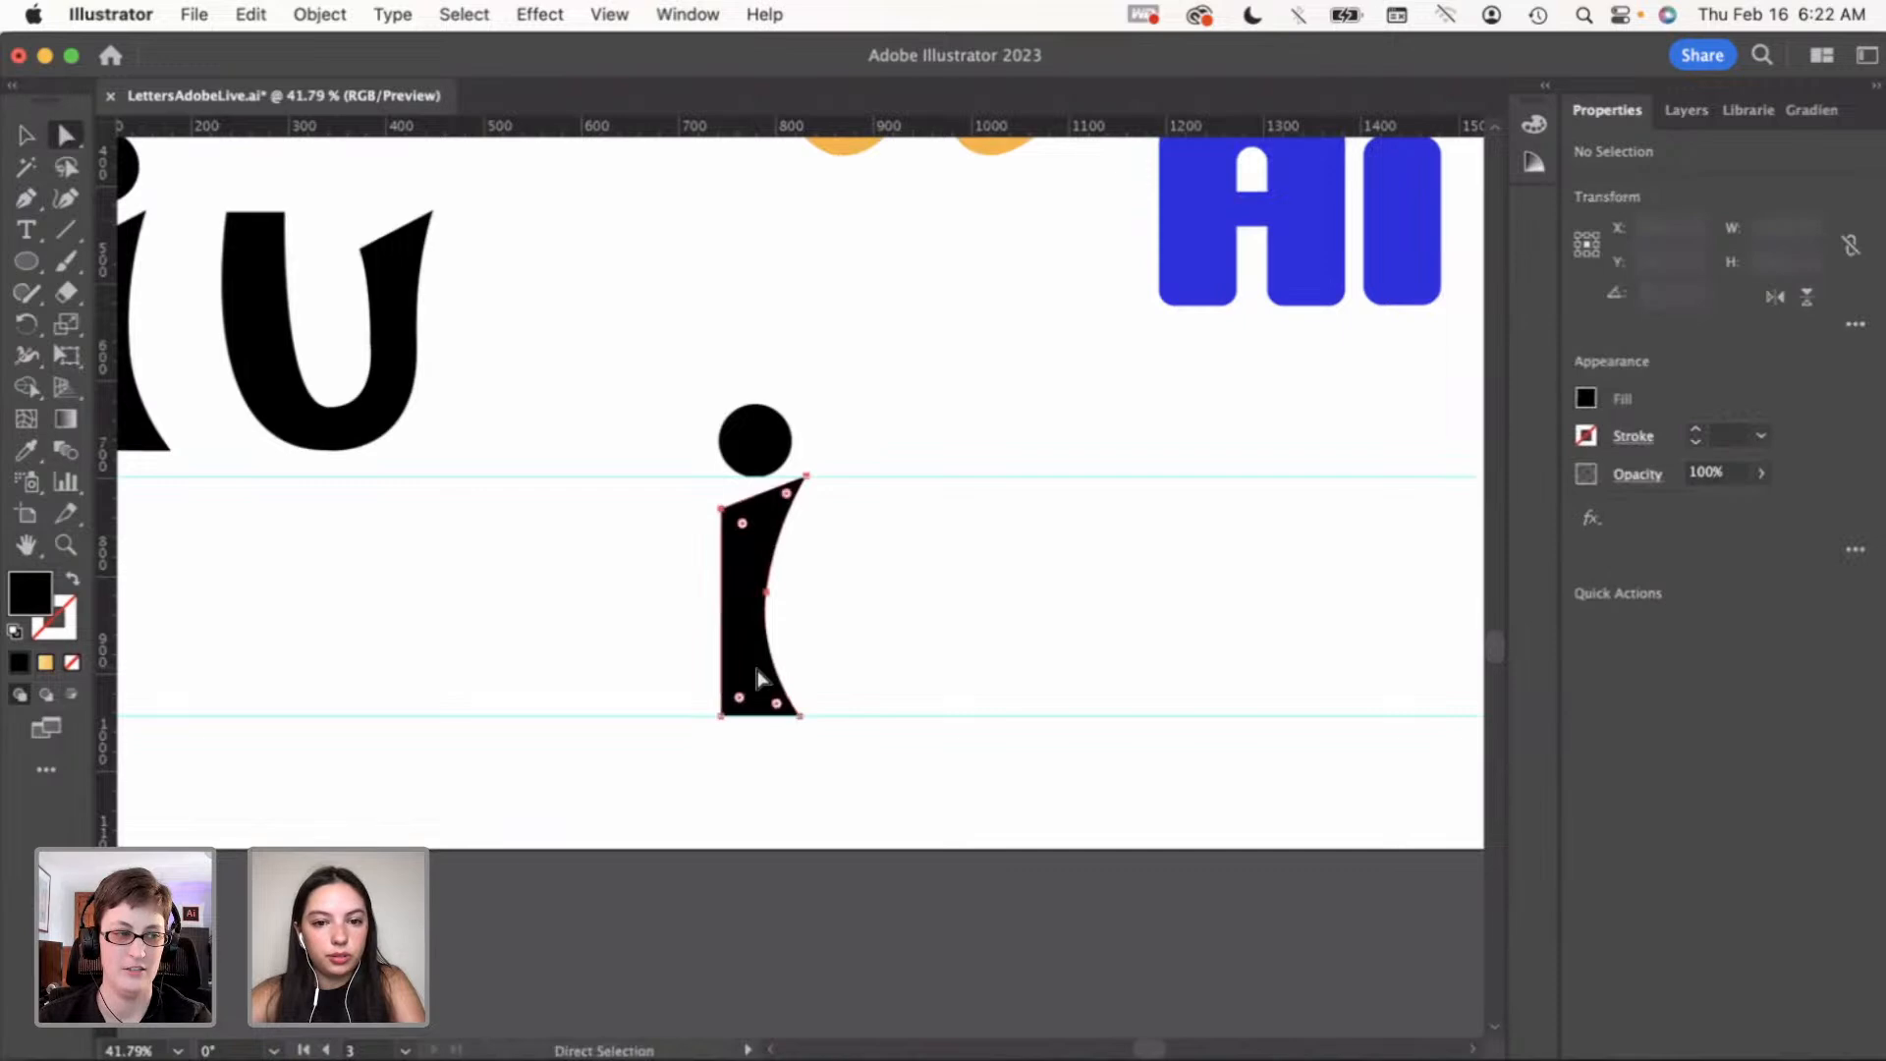
{"action": "left_click", "coordinate": [723, 717]}
{"action": "left_click_drag", "start_coordinate": [743, 698], "coordinate": [752, 696]}
{"action": "key", "text": "super+z"}
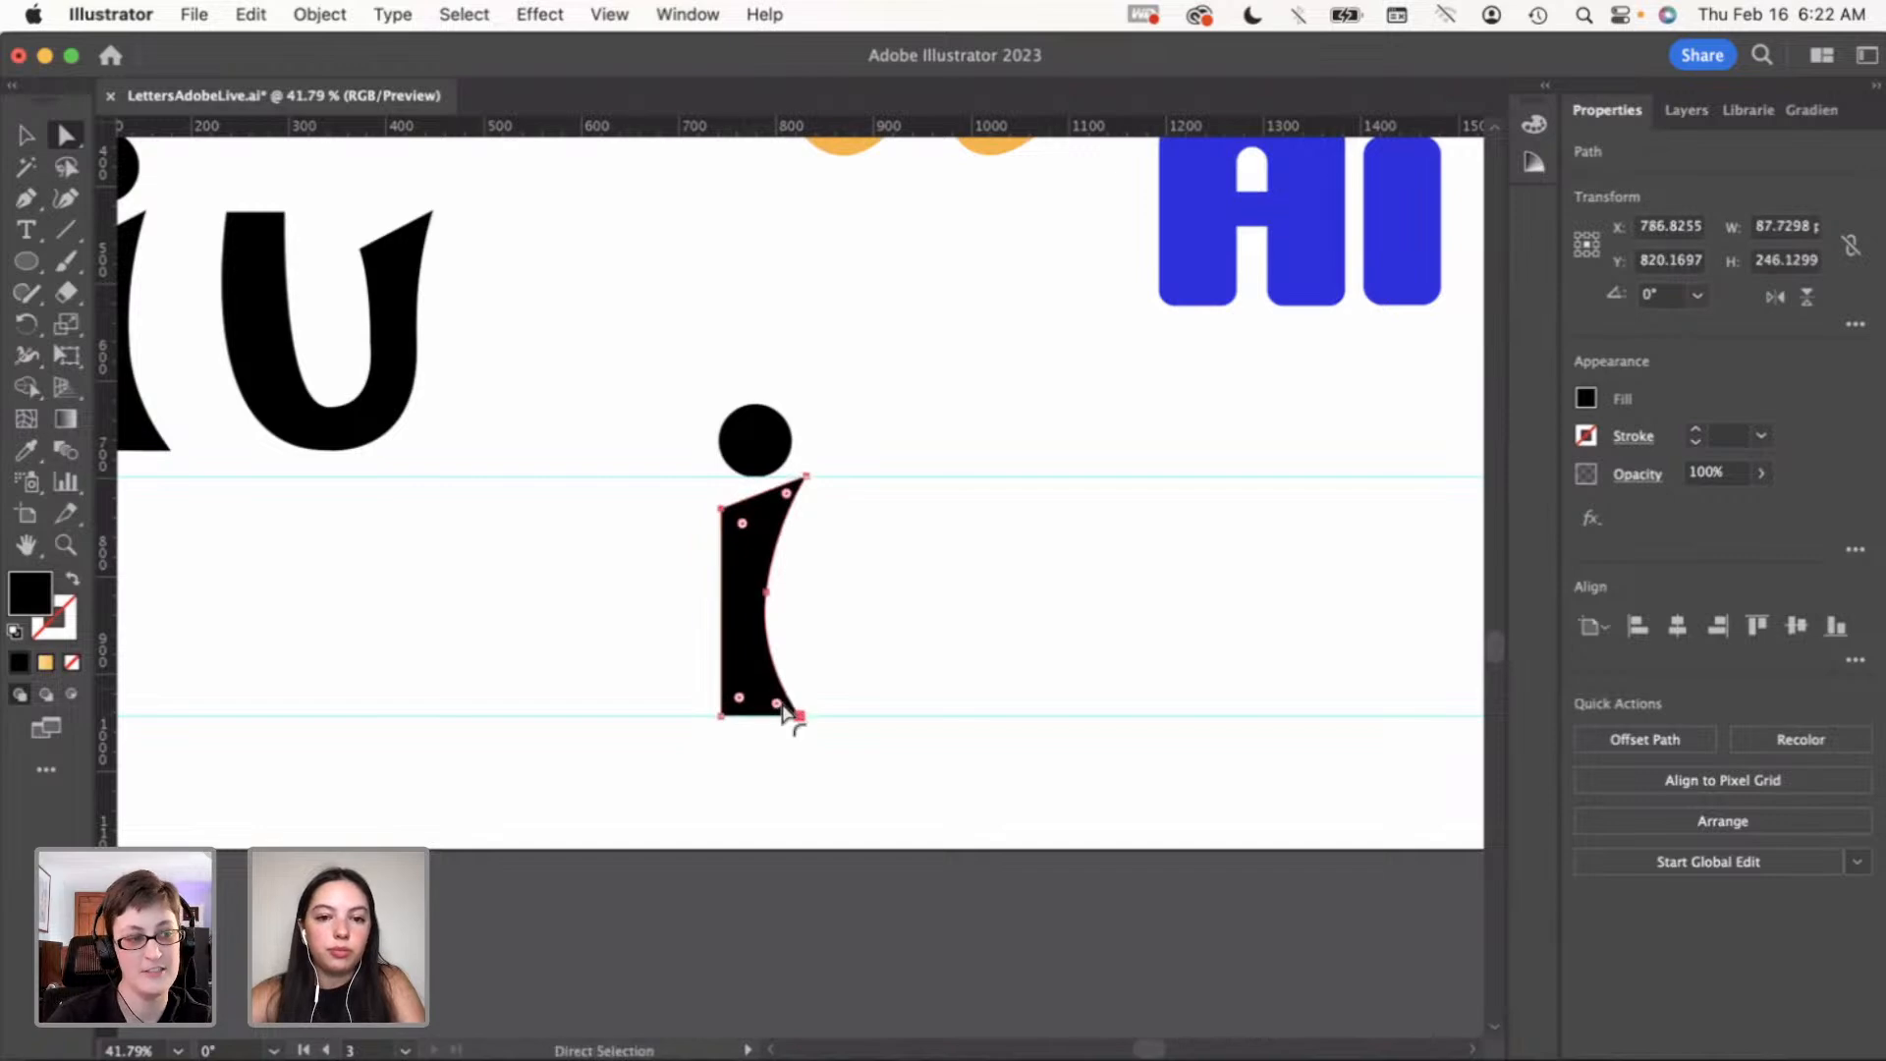
{"action": "key", "text": "v"}
{"action": "left_click", "coordinate": [932, 662]}
{"action": "scroll", "coordinate": [932, 662], "scroll_direction": "down", "scroll_amount": 2}
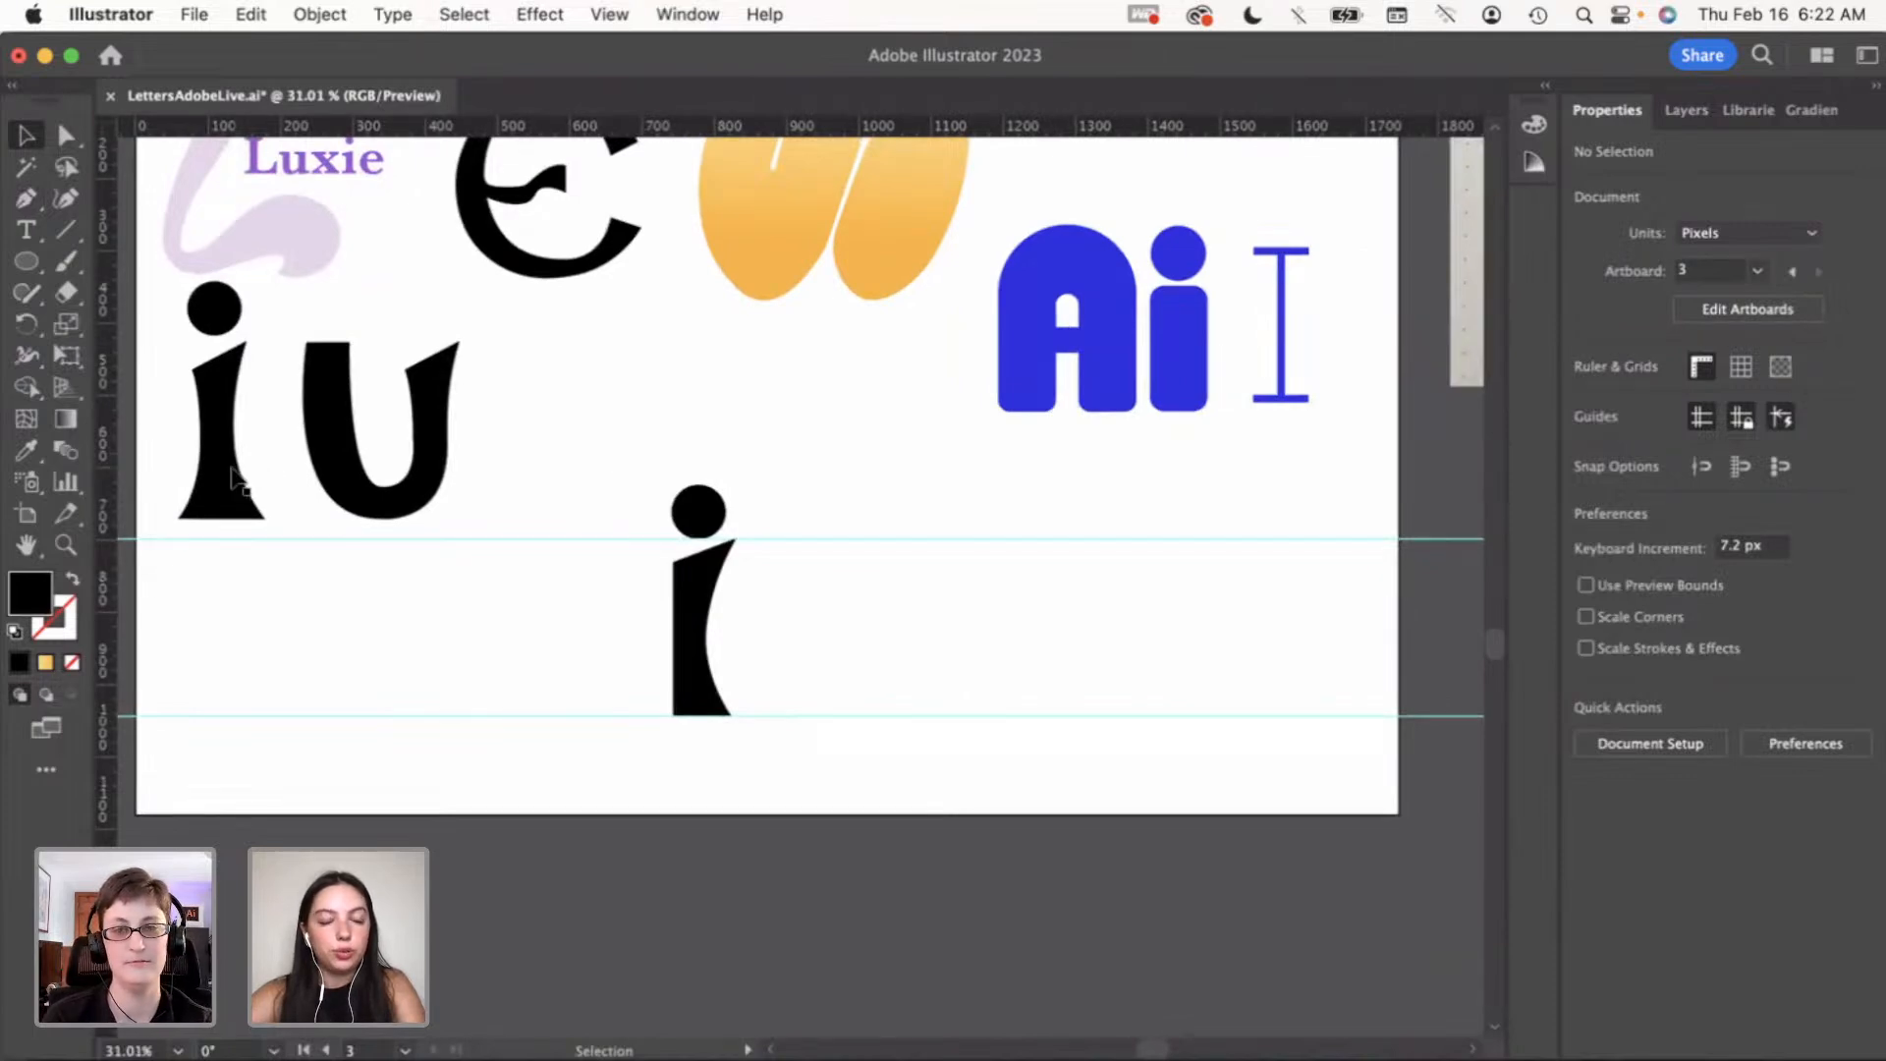
Move the flared black i, dot and stem, from beside the U onto the guides next to the other i
{"action": "left_click", "coordinate": [196, 312]}
{"action": "left_click_drag", "start_coordinate": [236, 482], "coordinate": [891, 677]}
{"action": "left_click", "coordinate": [1004, 677]}
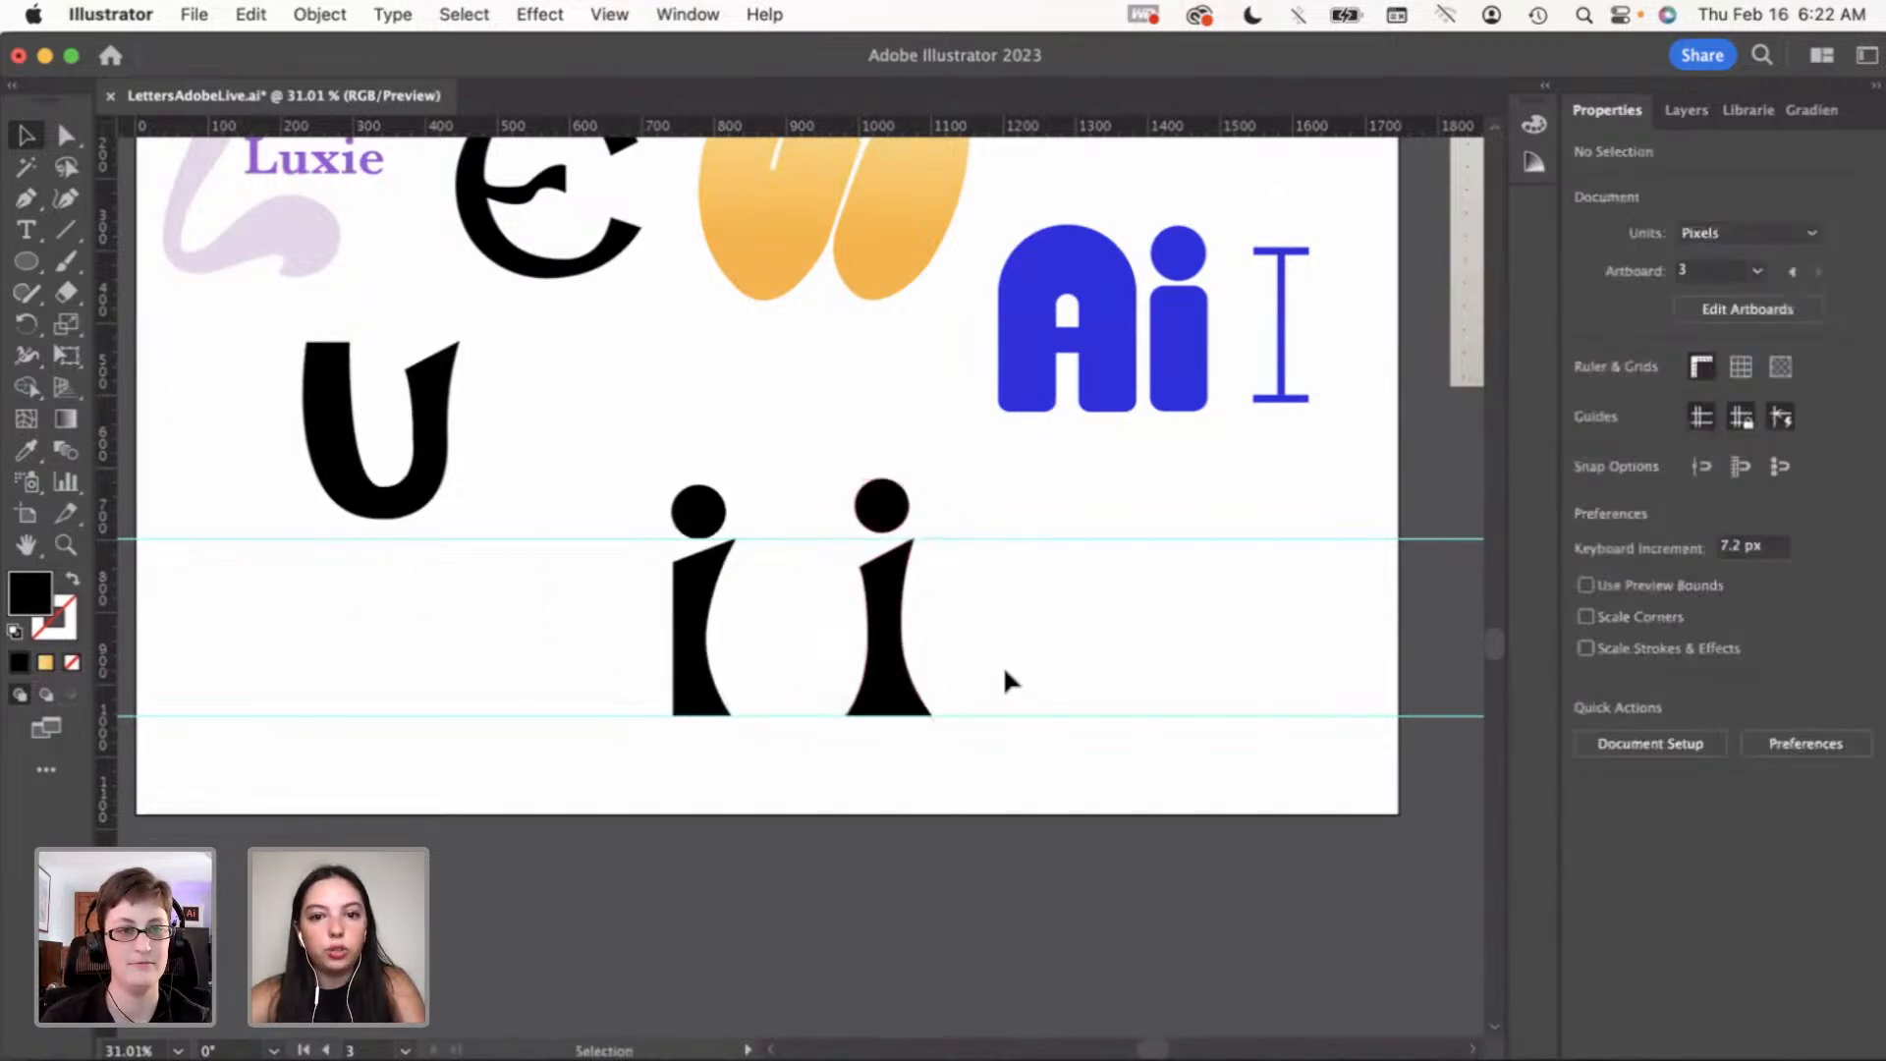
Set the fill color to purple and activate the Pen tool
{"action": "double_click", "coordinate": [35, 593]}
{"action": "left_click", "coordinate": [1401, 522]}
{"action": "left_click", "coordinate": [1728, 479]}
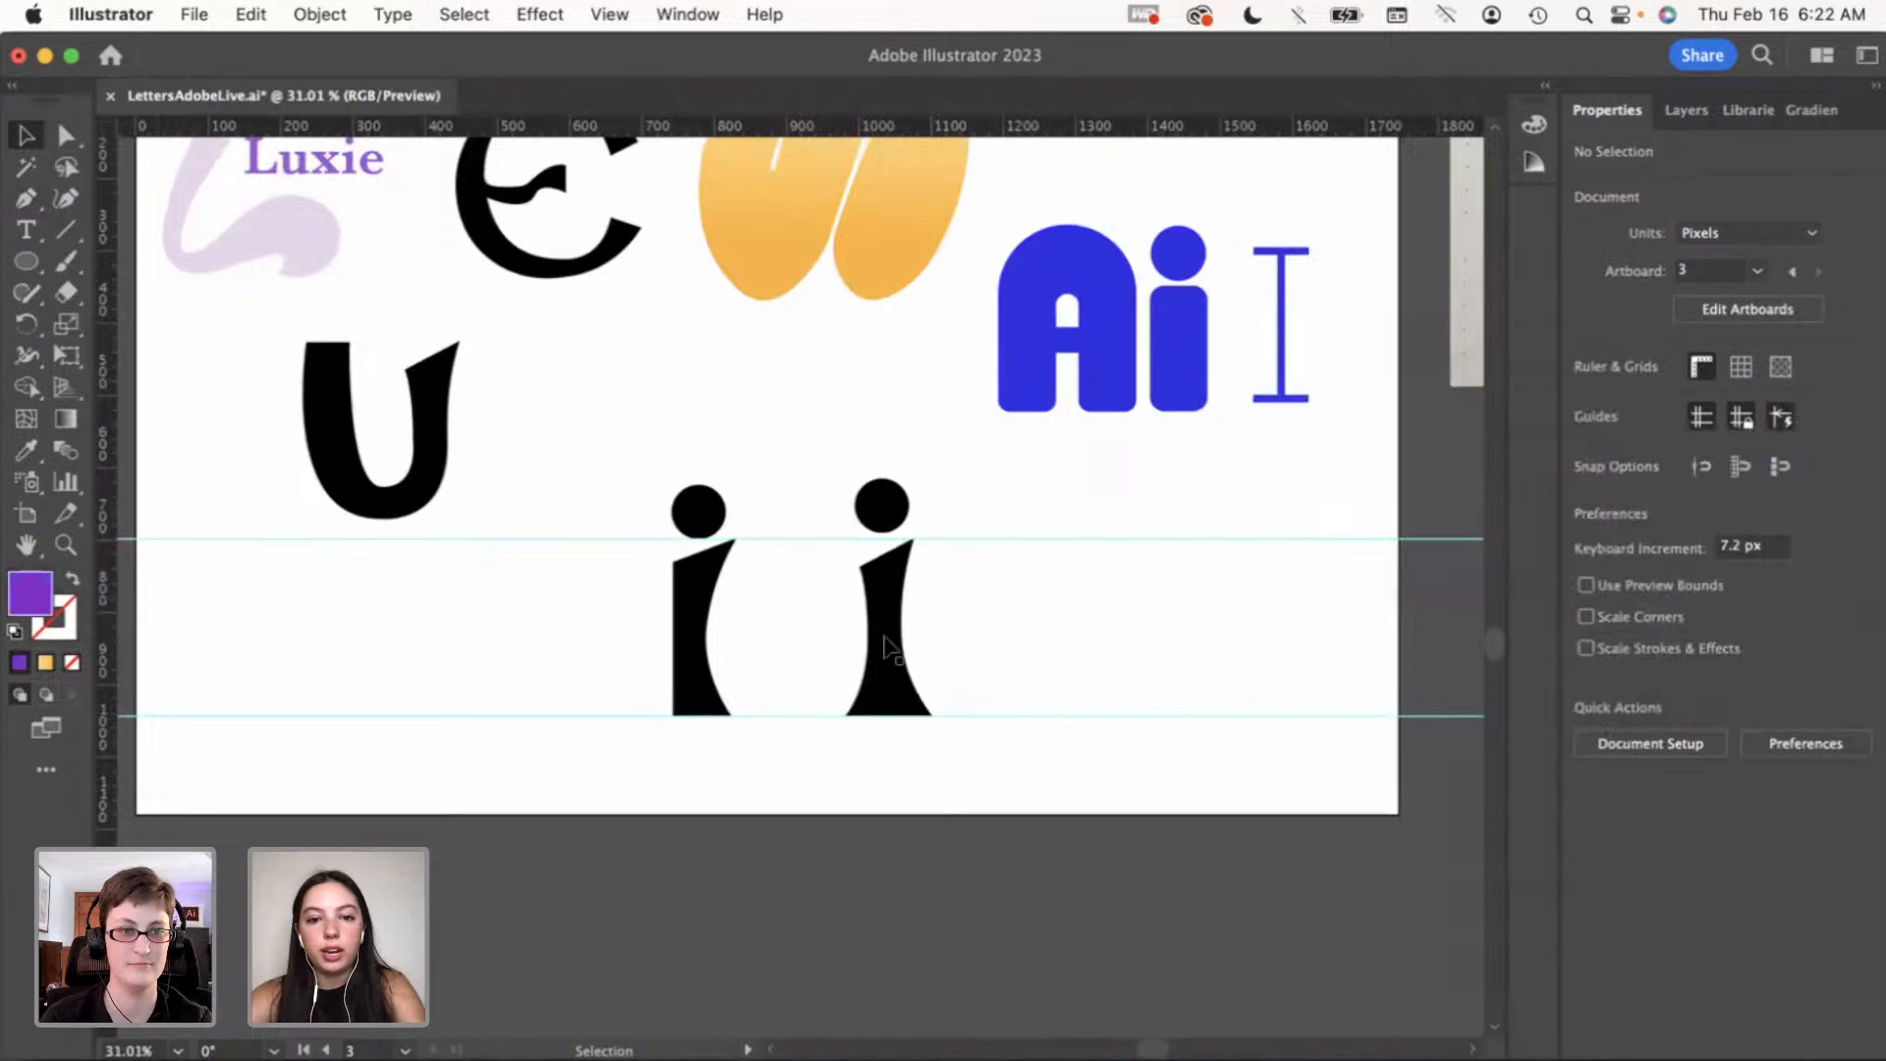
{"action": "left_click", "coordinate": [26, 197]}
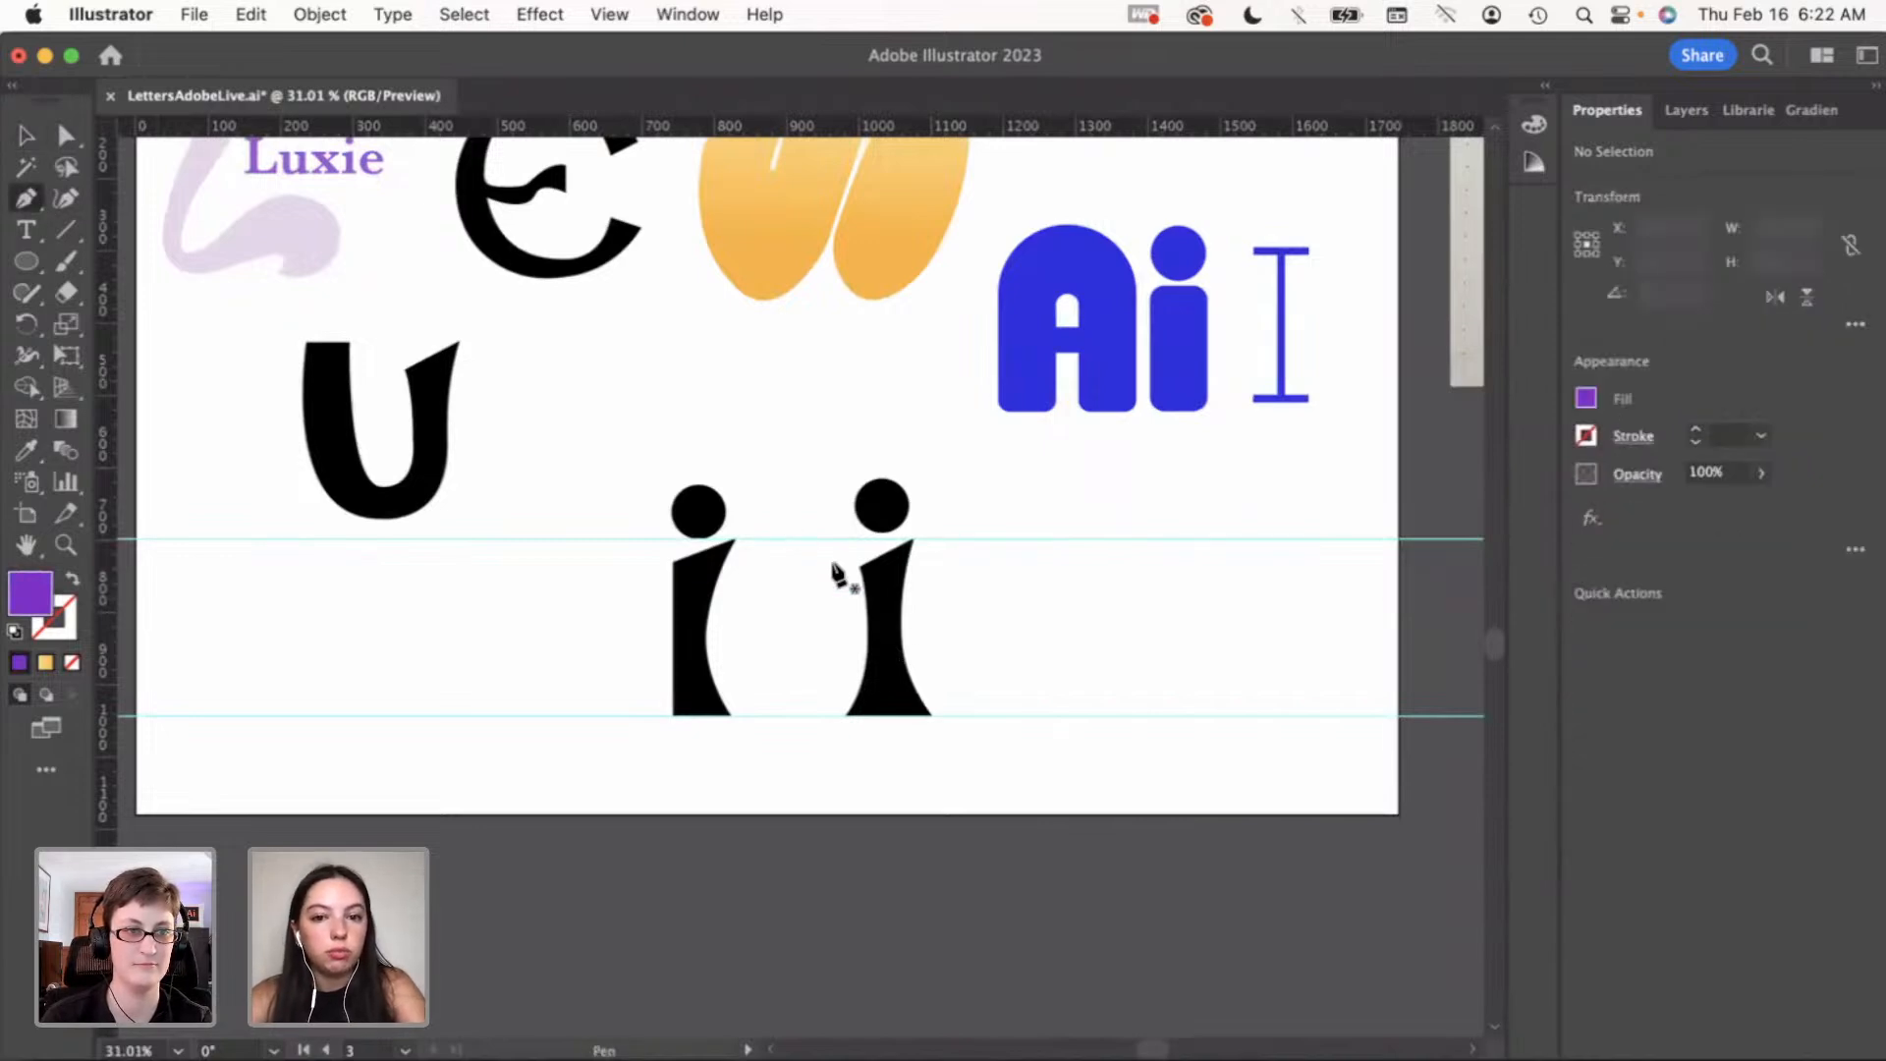
Lock the path of the flared black i's stem in Layer 2
{"action": "scroll", "coordinate": [863, 661], "scroll_direction": "up", "scroll_amount": 1}
{"action": "scroll", "coordinate": [864, 661], "scroll_direction": "up", "scroll_amount": 1}
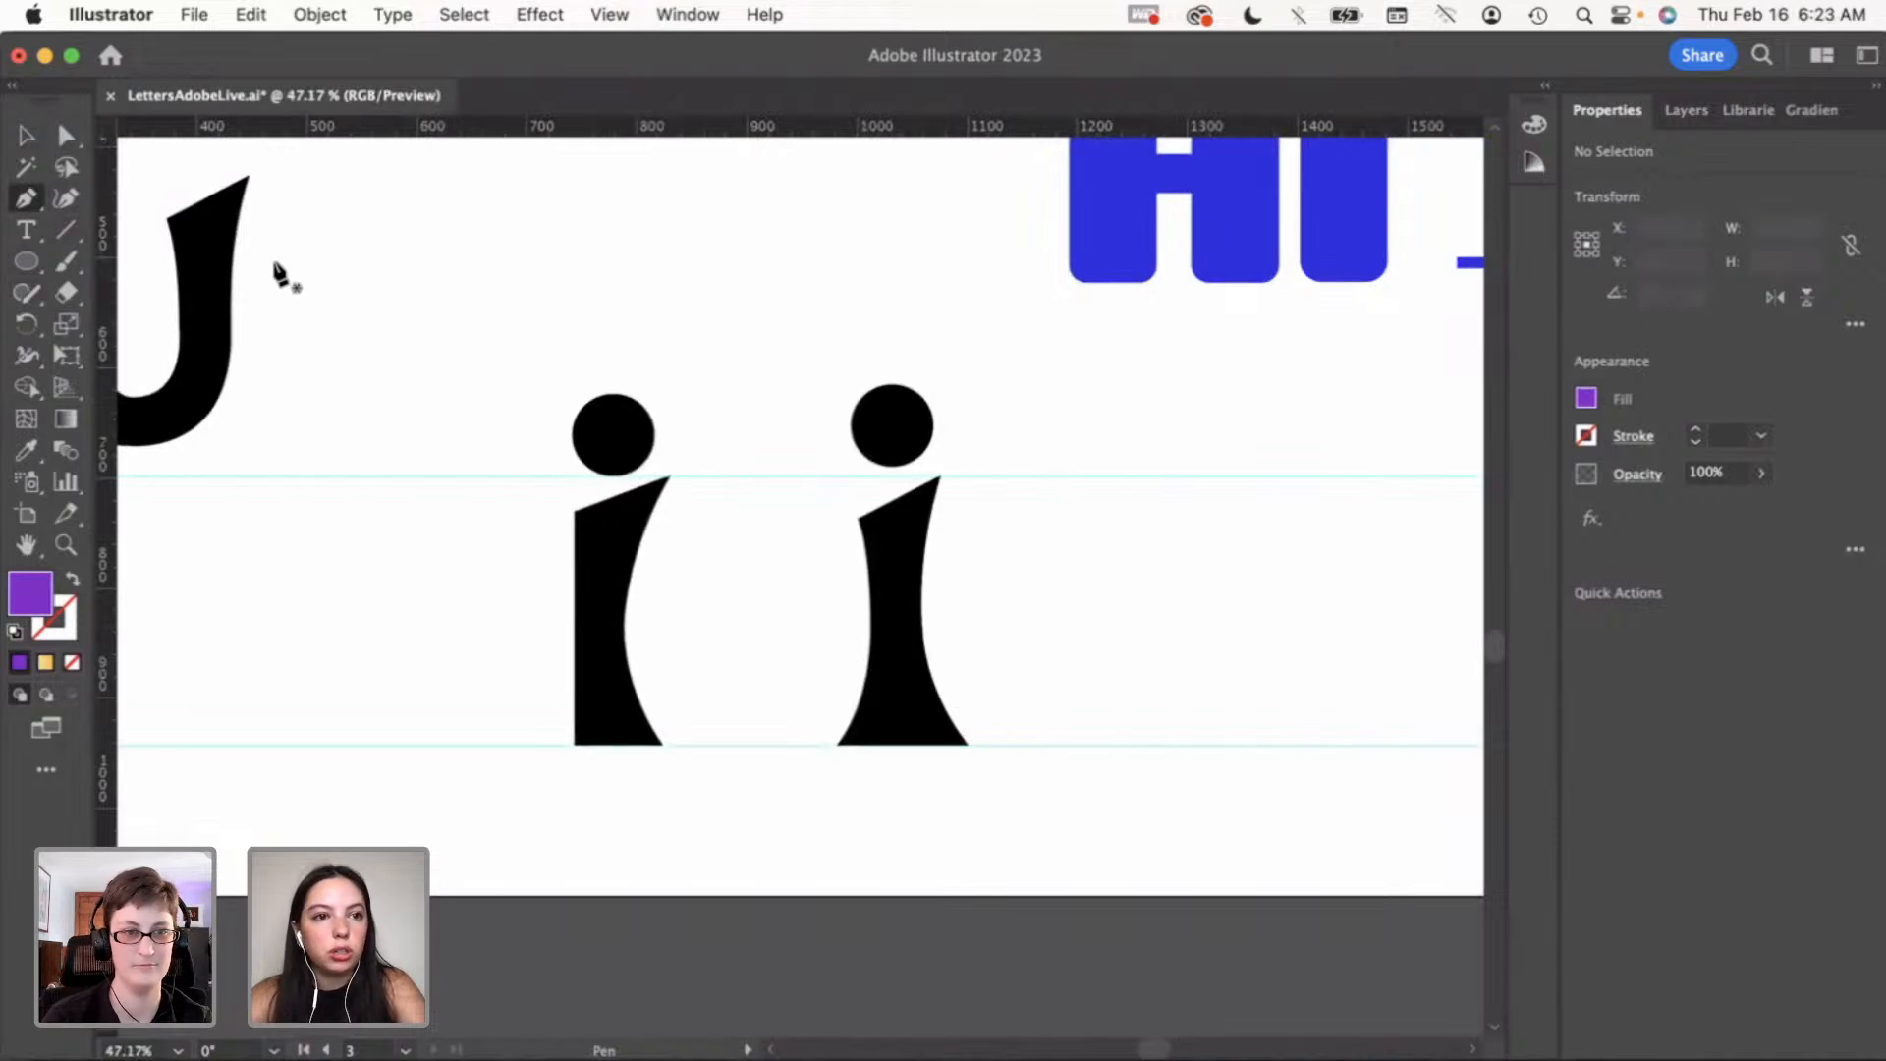
{"action": "left_click", "coordinate": [25, 135]}
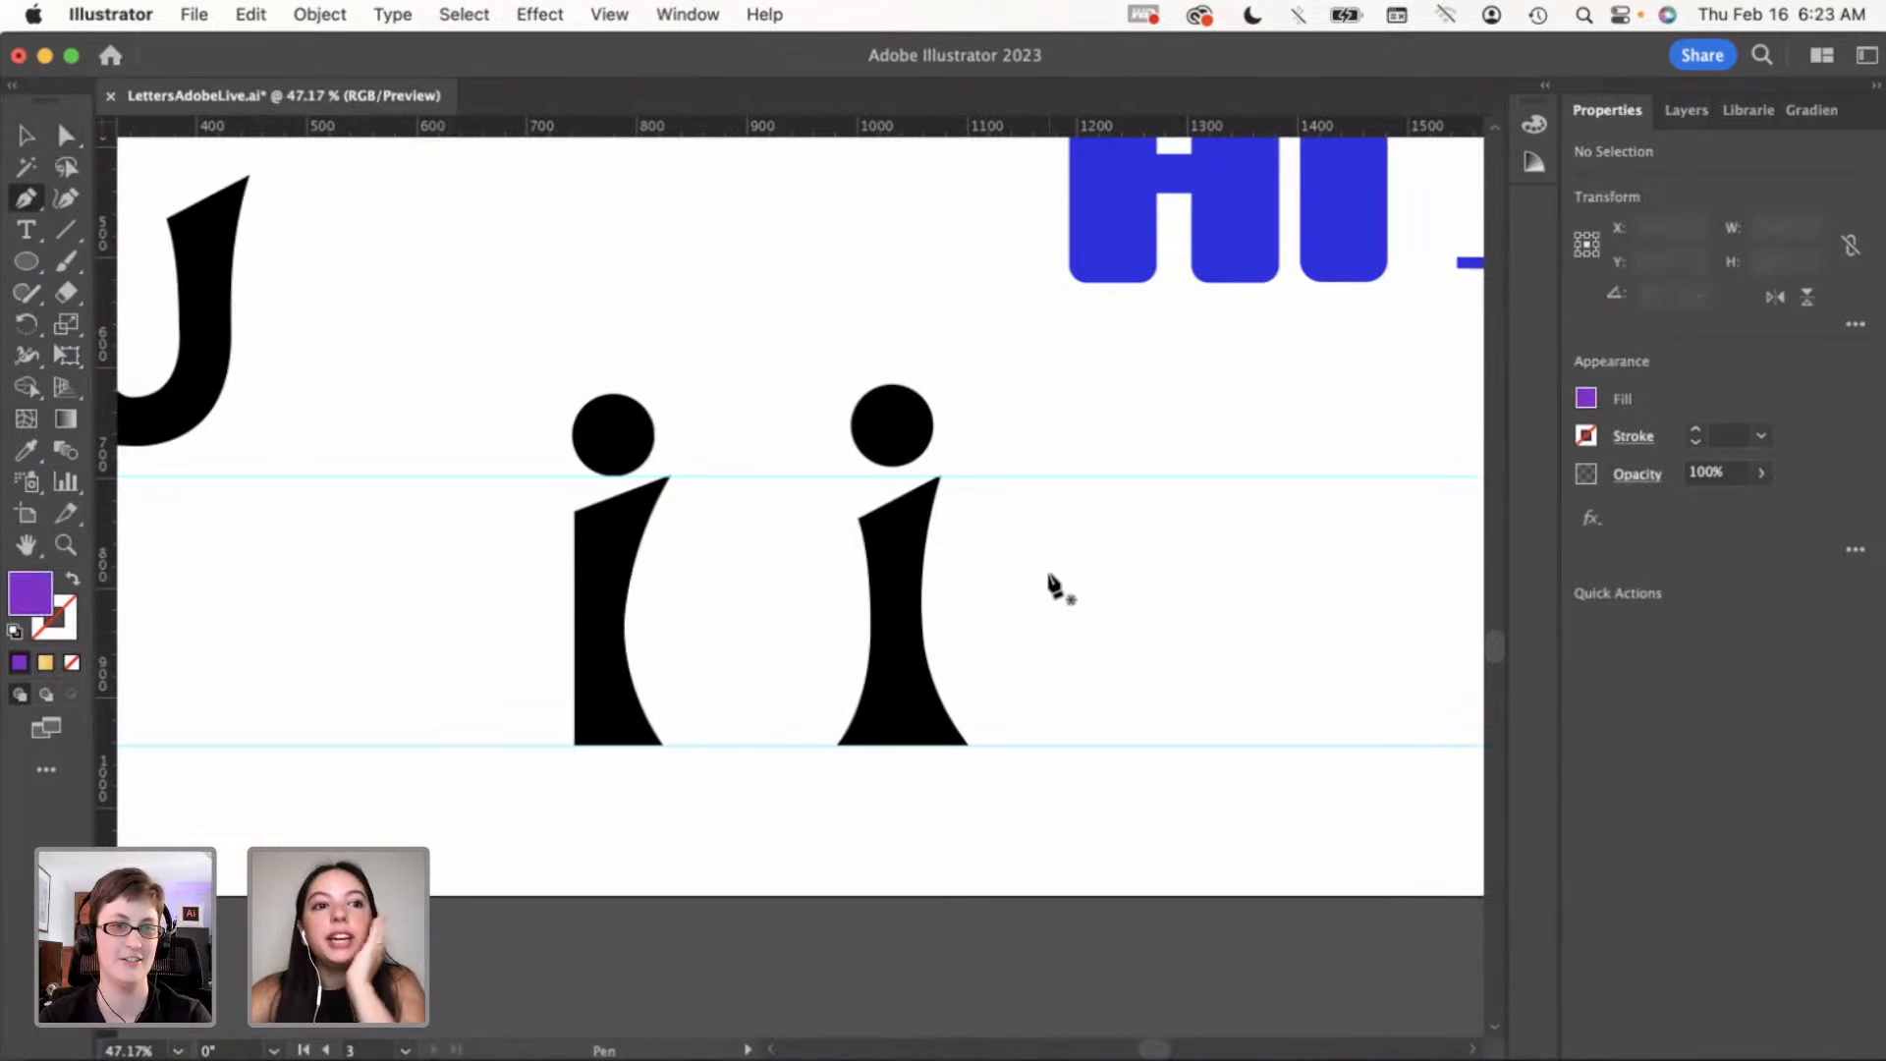
{"action": "left_click", "coordinate": [1685, 111]}
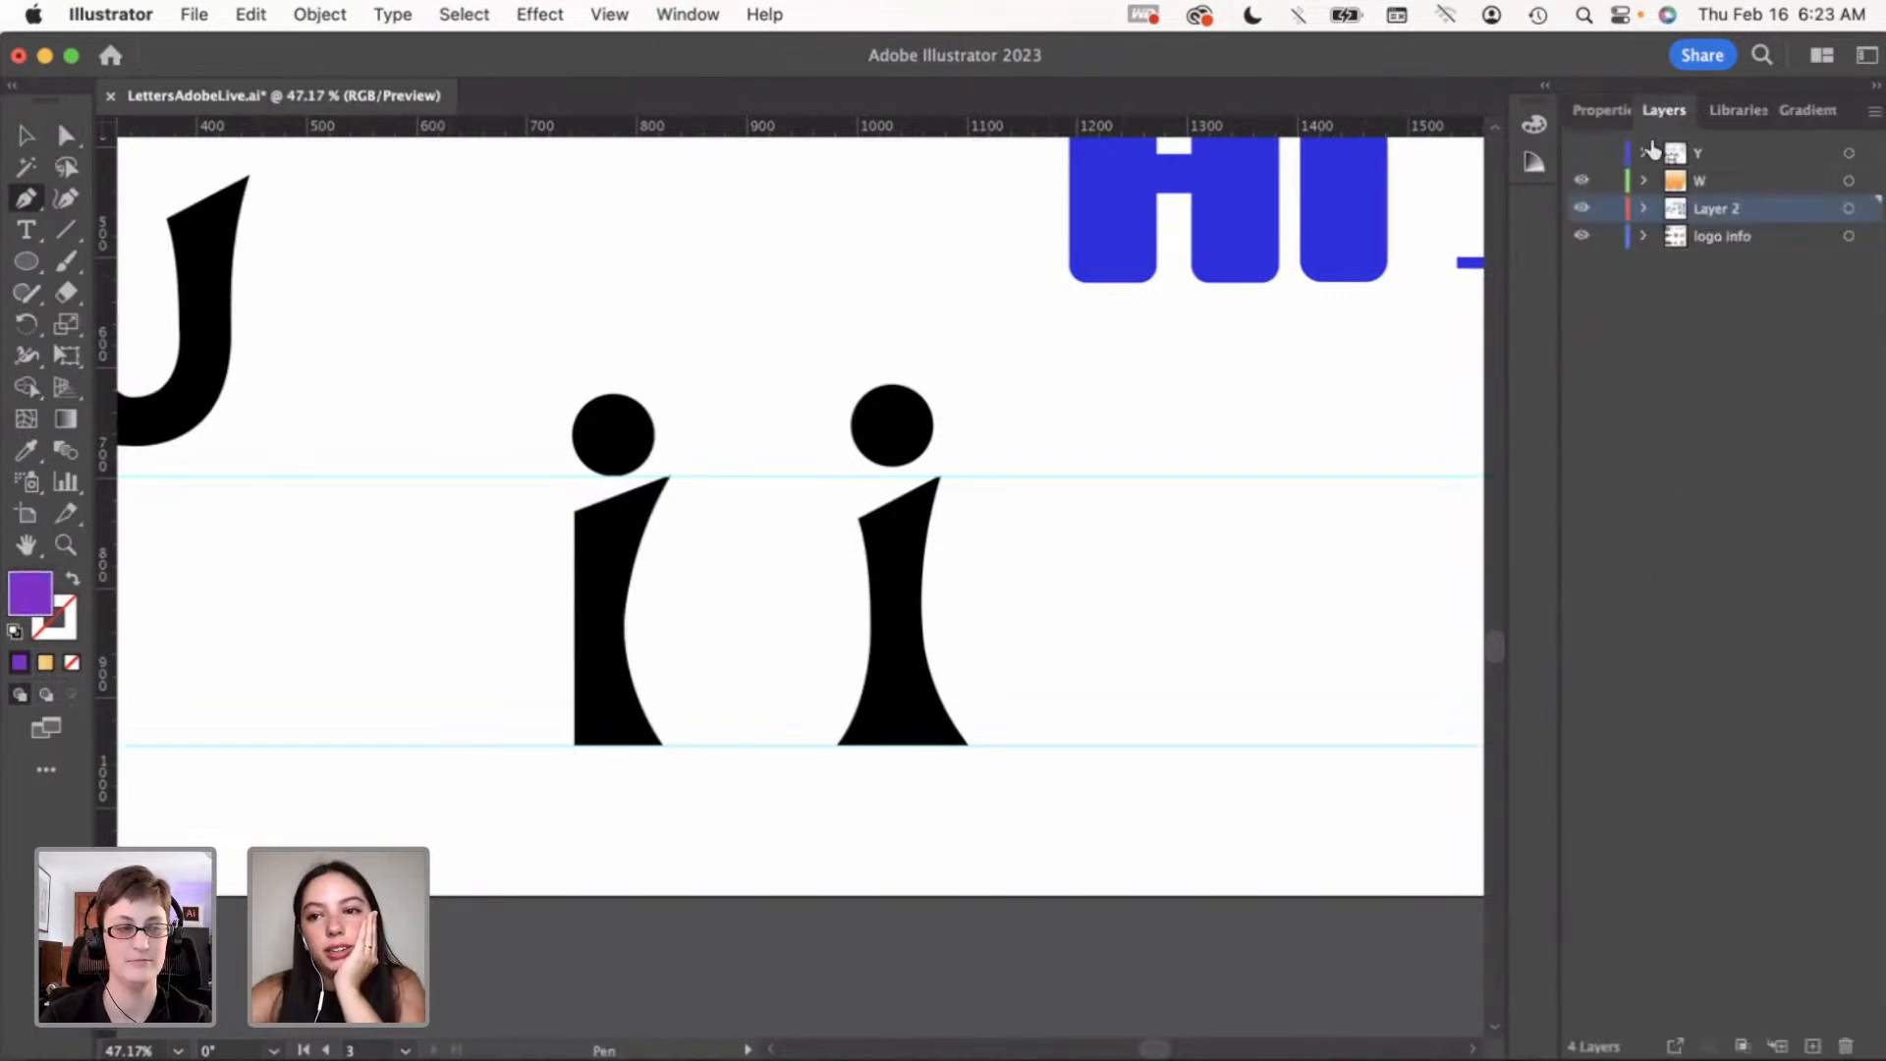
{"action": "left_click", "coordinate": [1641, 210]}
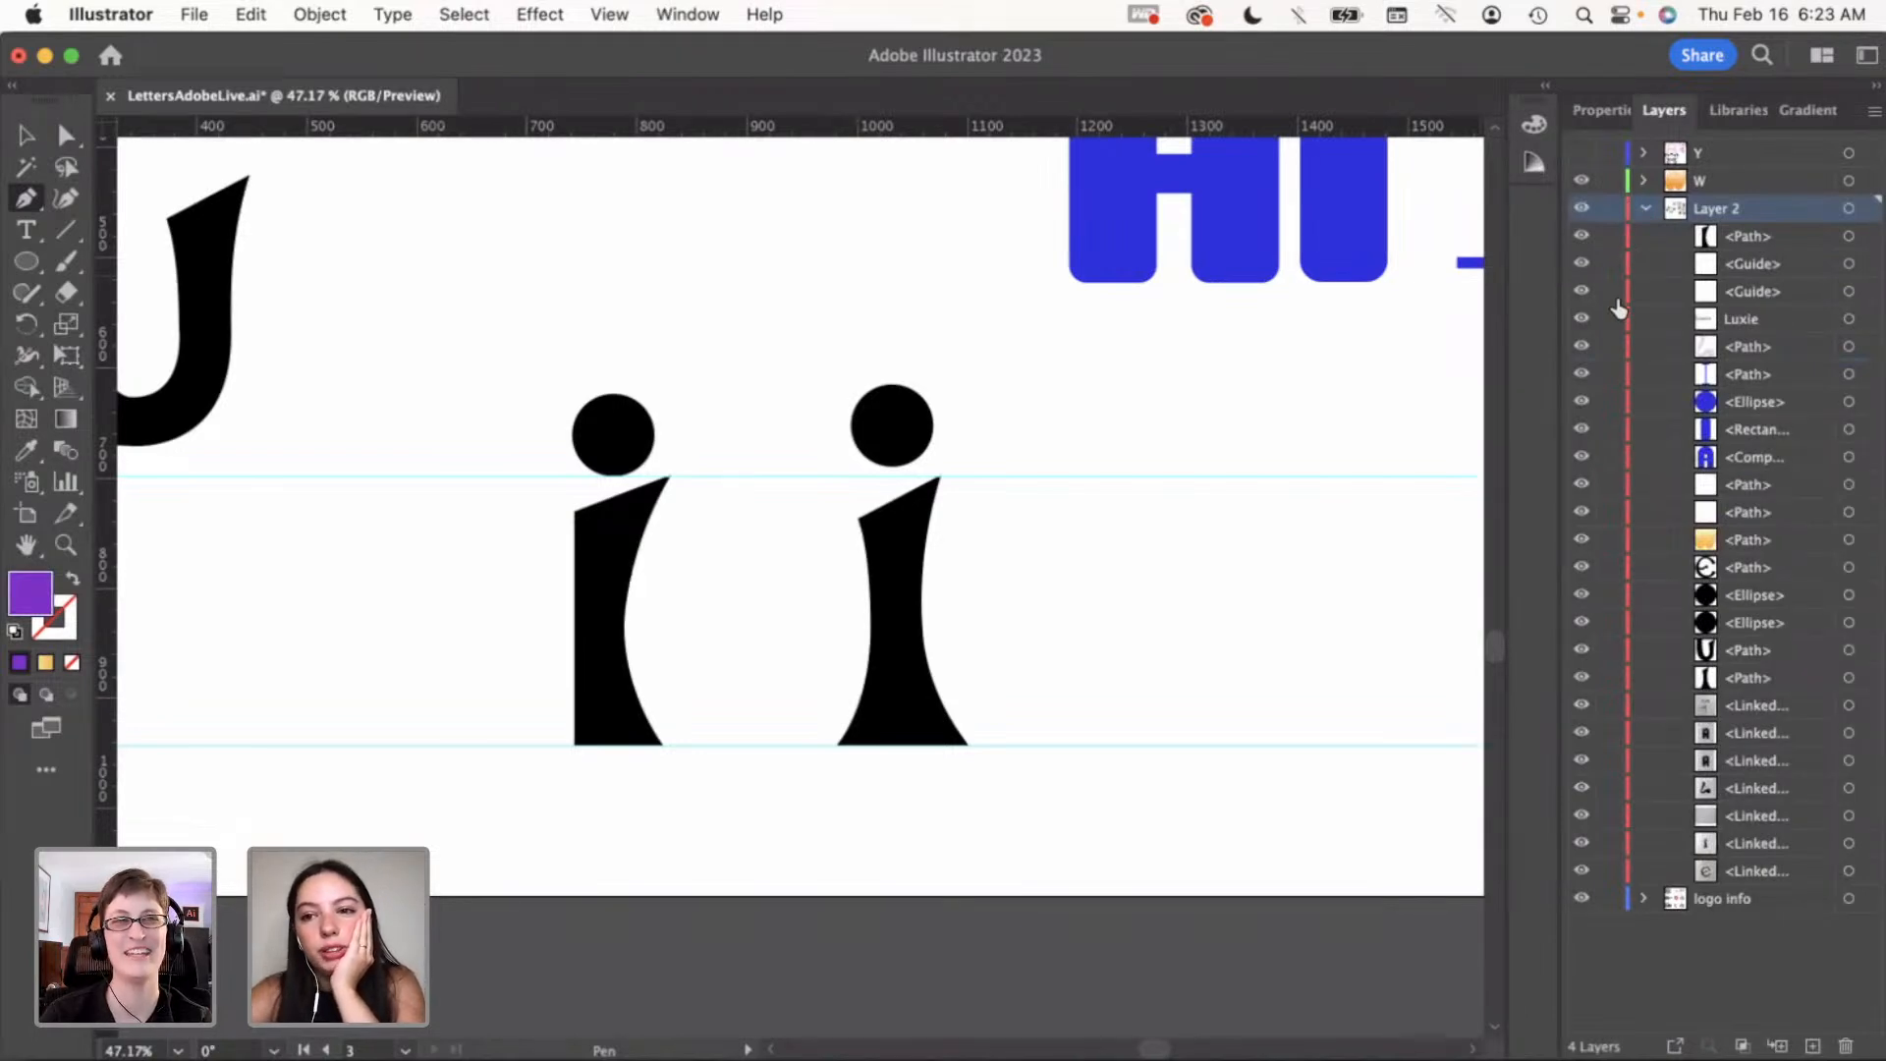
{"action": "left_click", "coordinate": [1607, 687]}
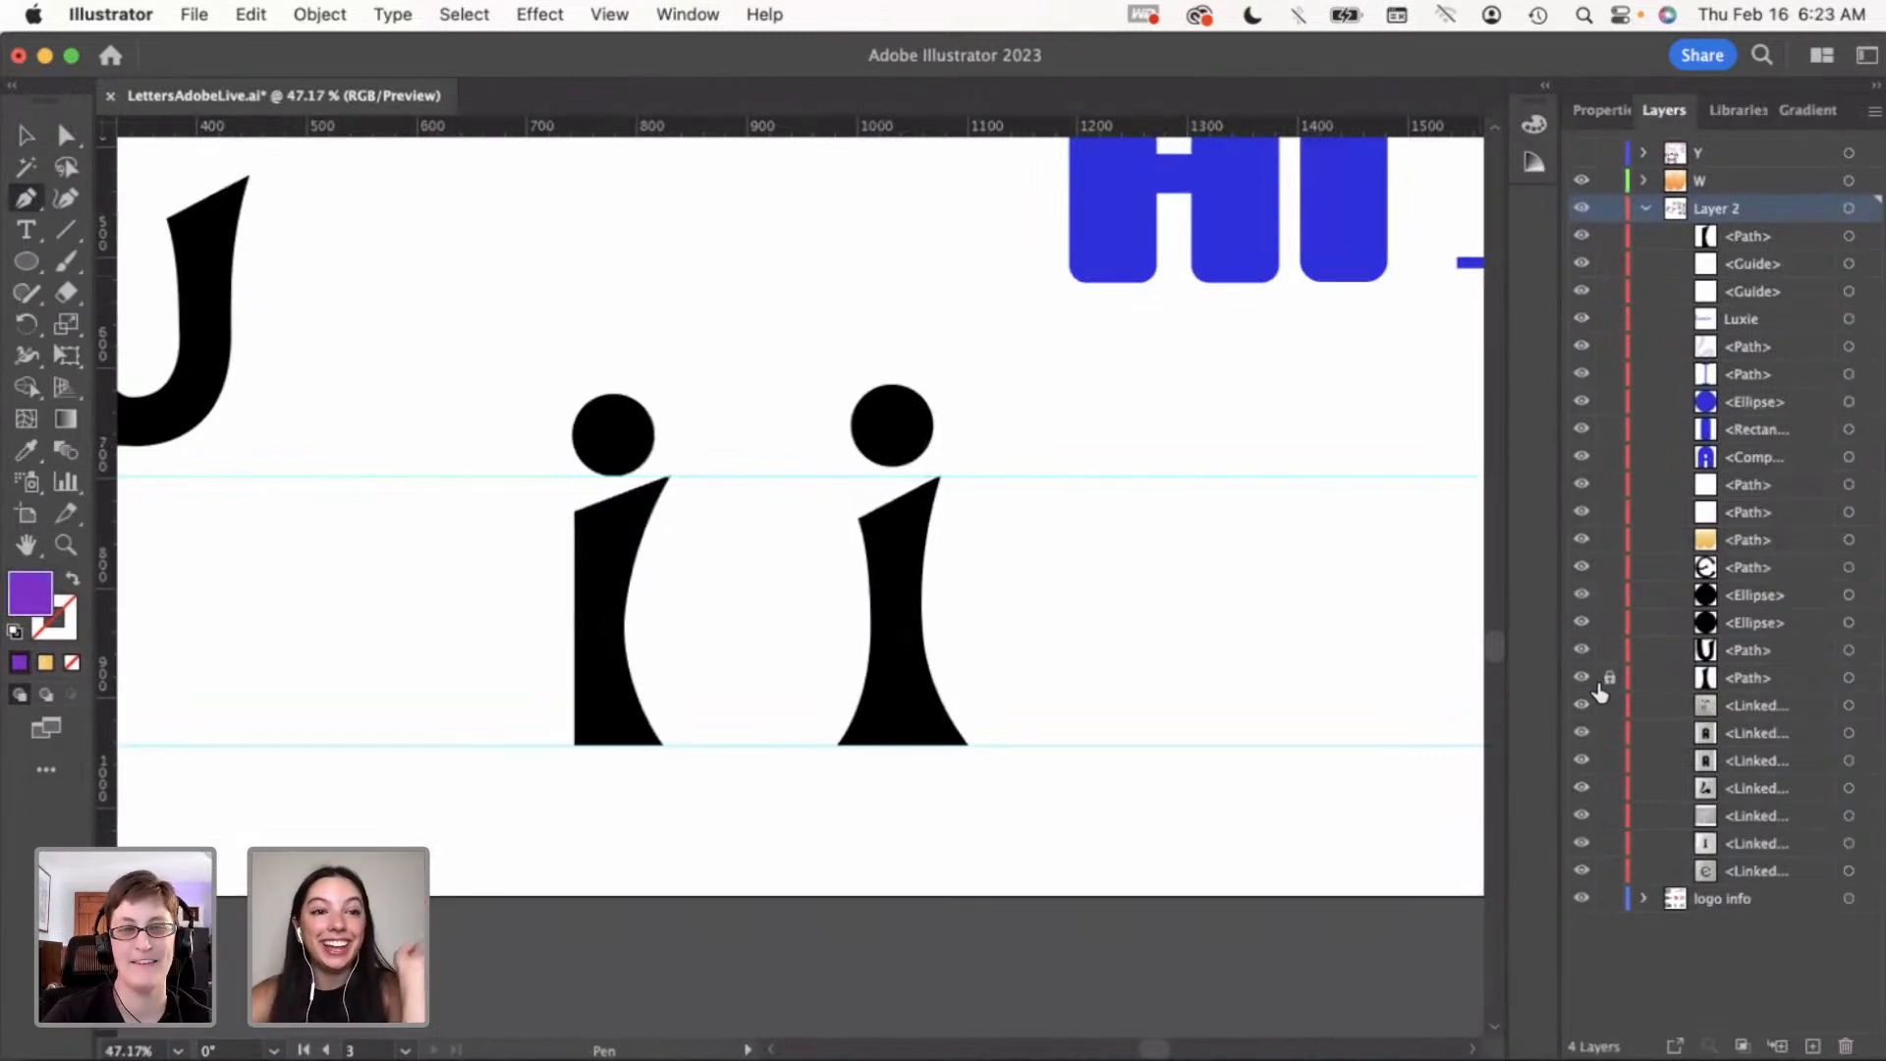
{"action": "left_click", "coordinate": [1598, 109]}
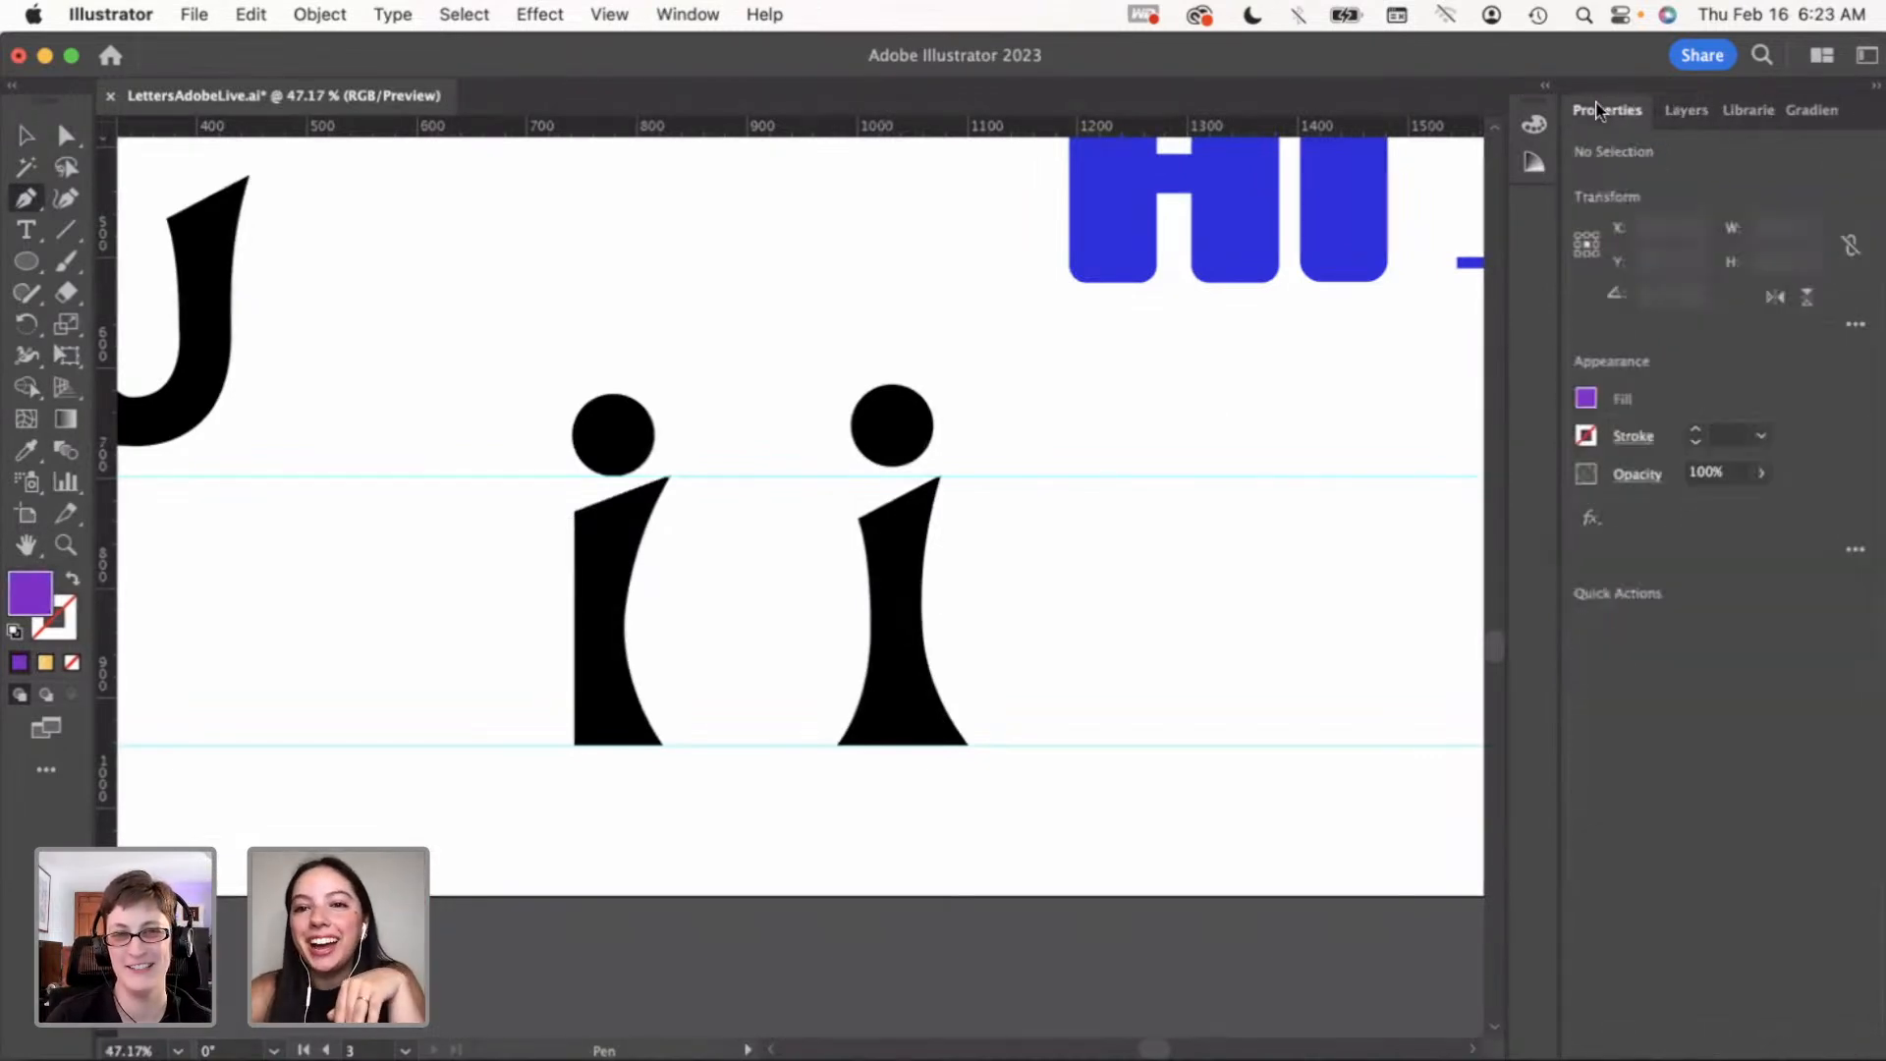
Trace the slanted top and curved right side of the flared i stem down to the baseline with the Pen tool
{"action": "left_click", "coordinate": [856, 520]}
{"action": "left_click", "coordinate": [938, 479]}
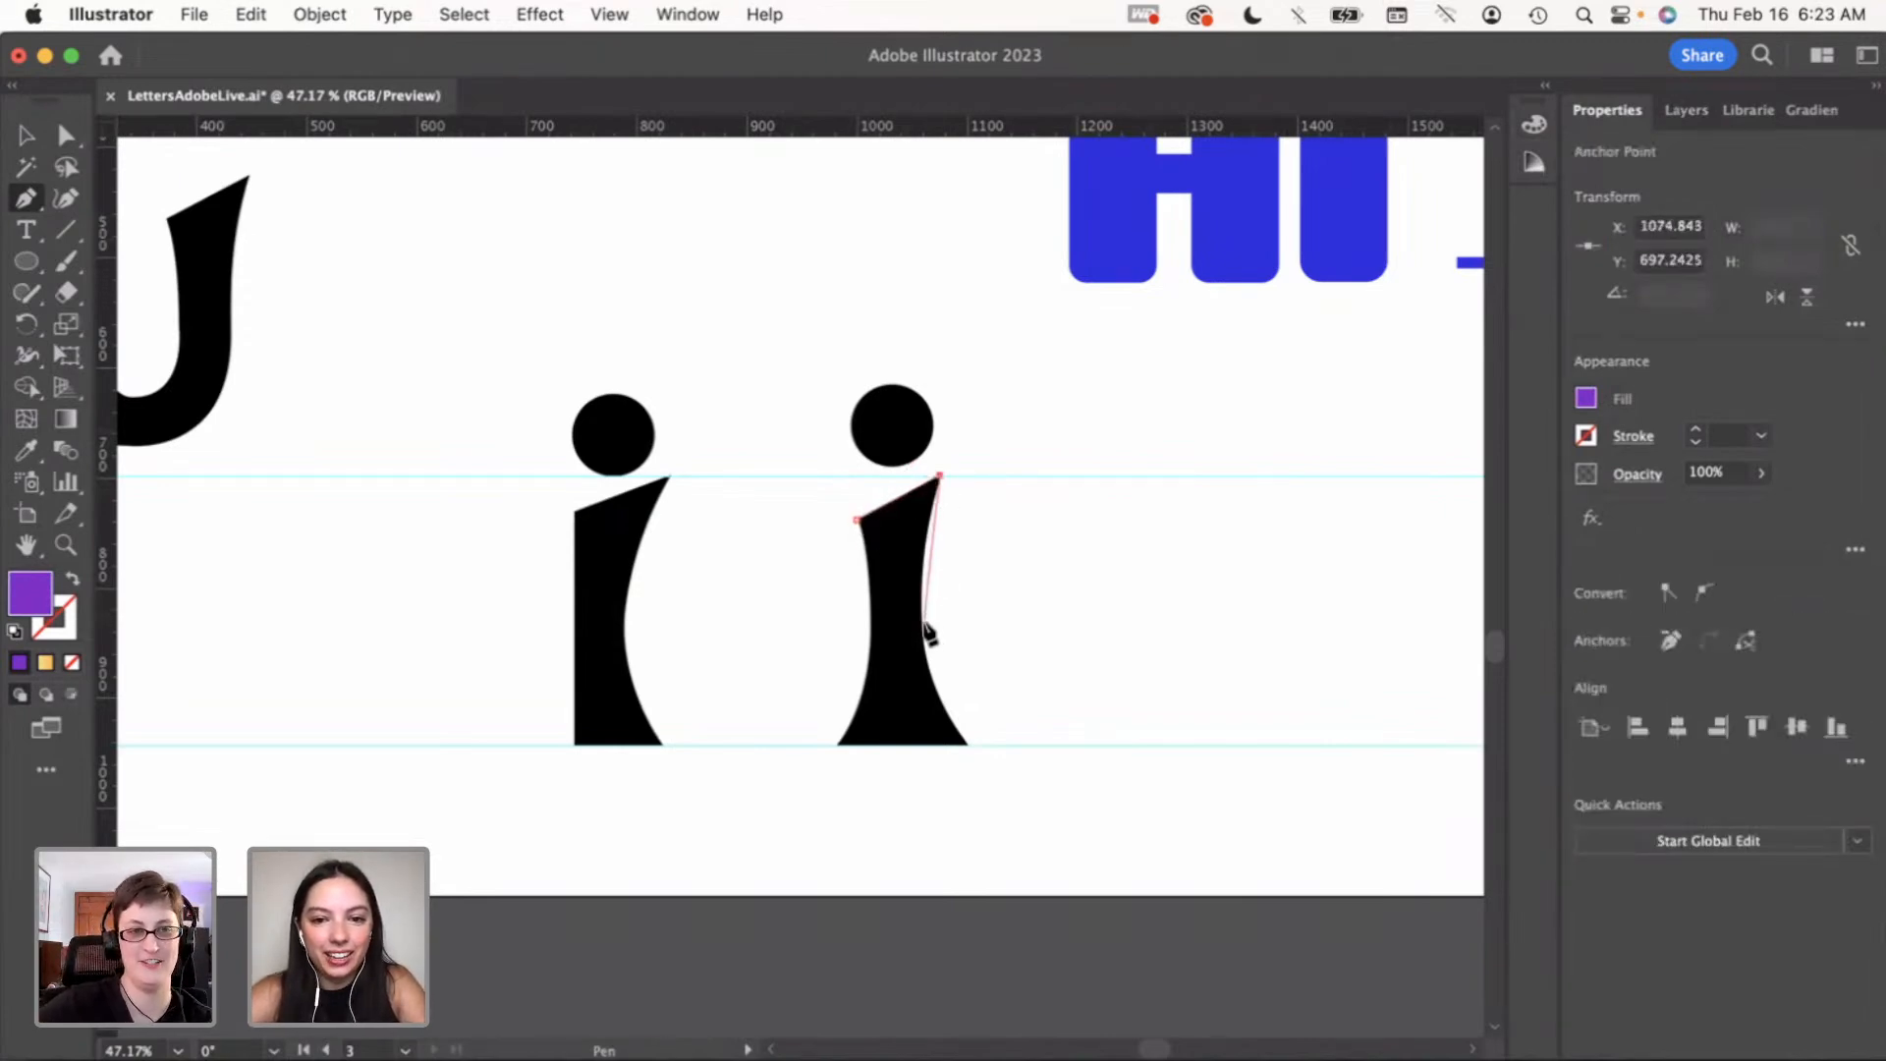
{"action": "left_click_drag", "start_coordinate": [924, 635], "coordinate": [934, 699]}
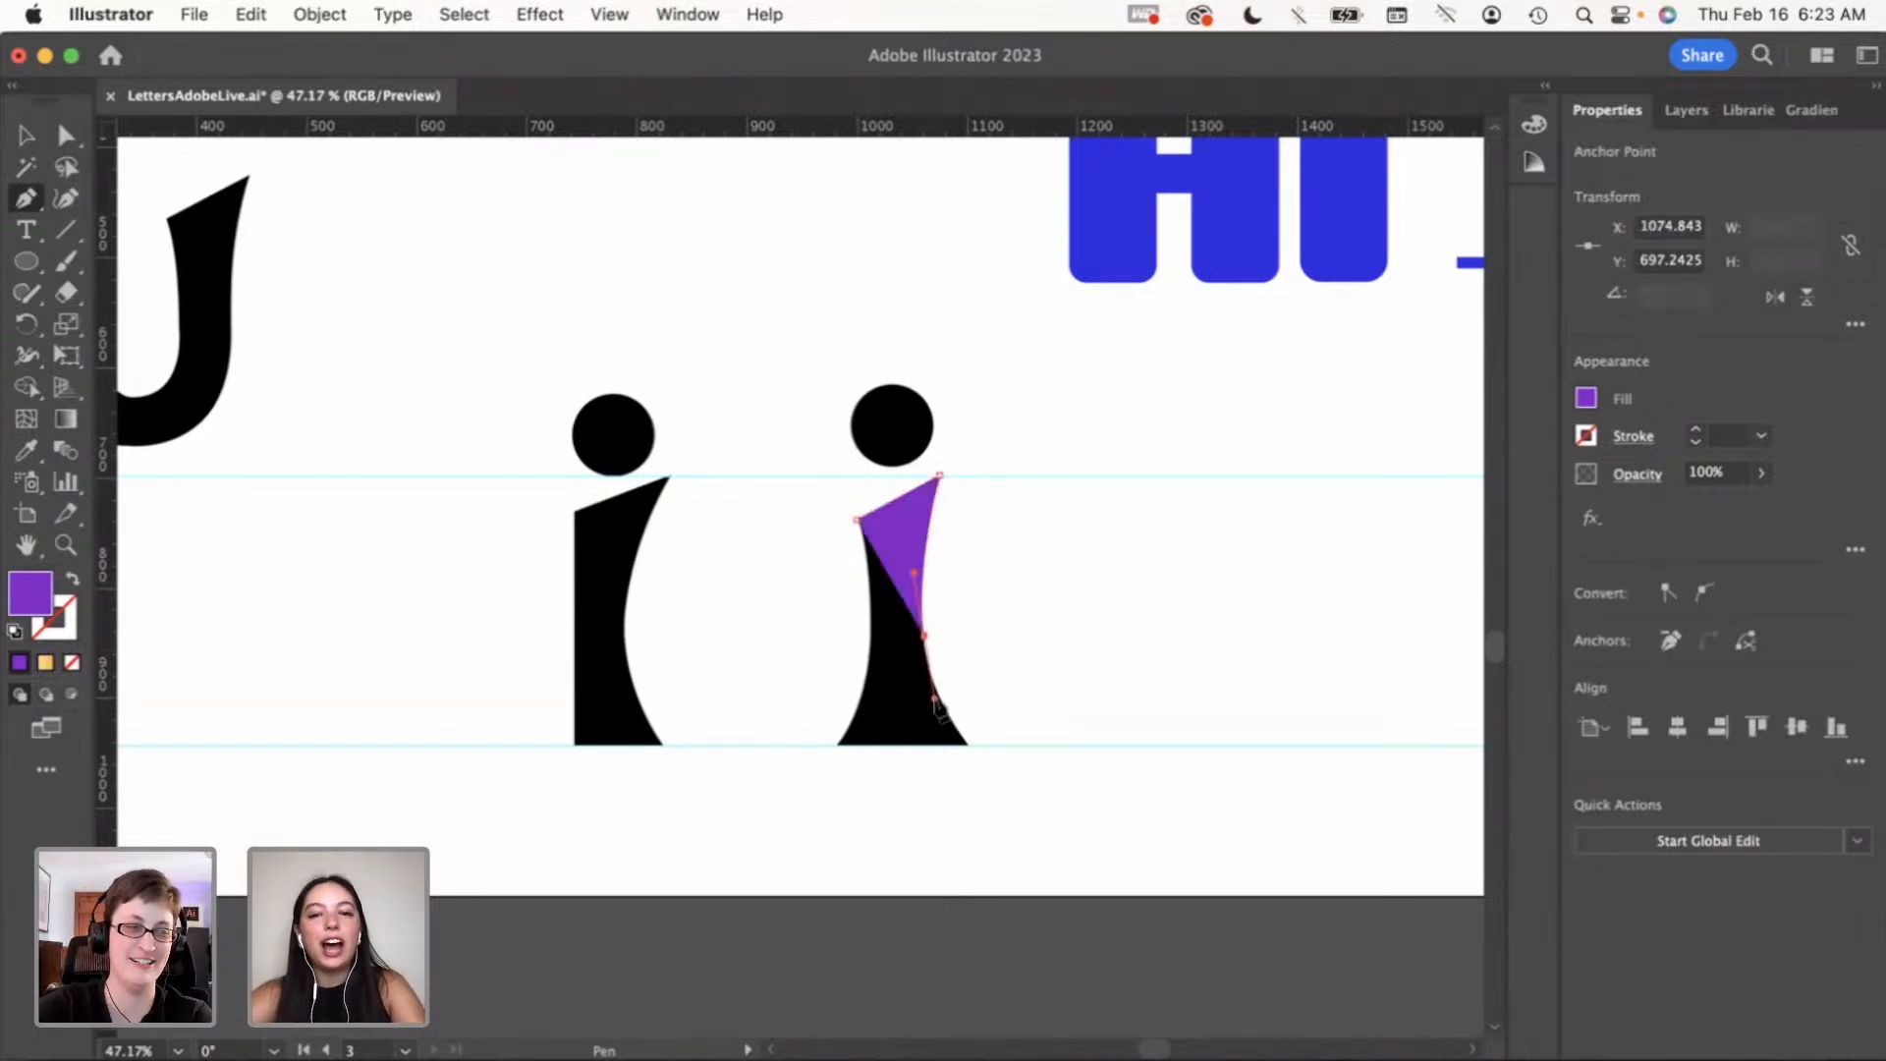
{"action": "left_click", "coordinate": [967, 745]}
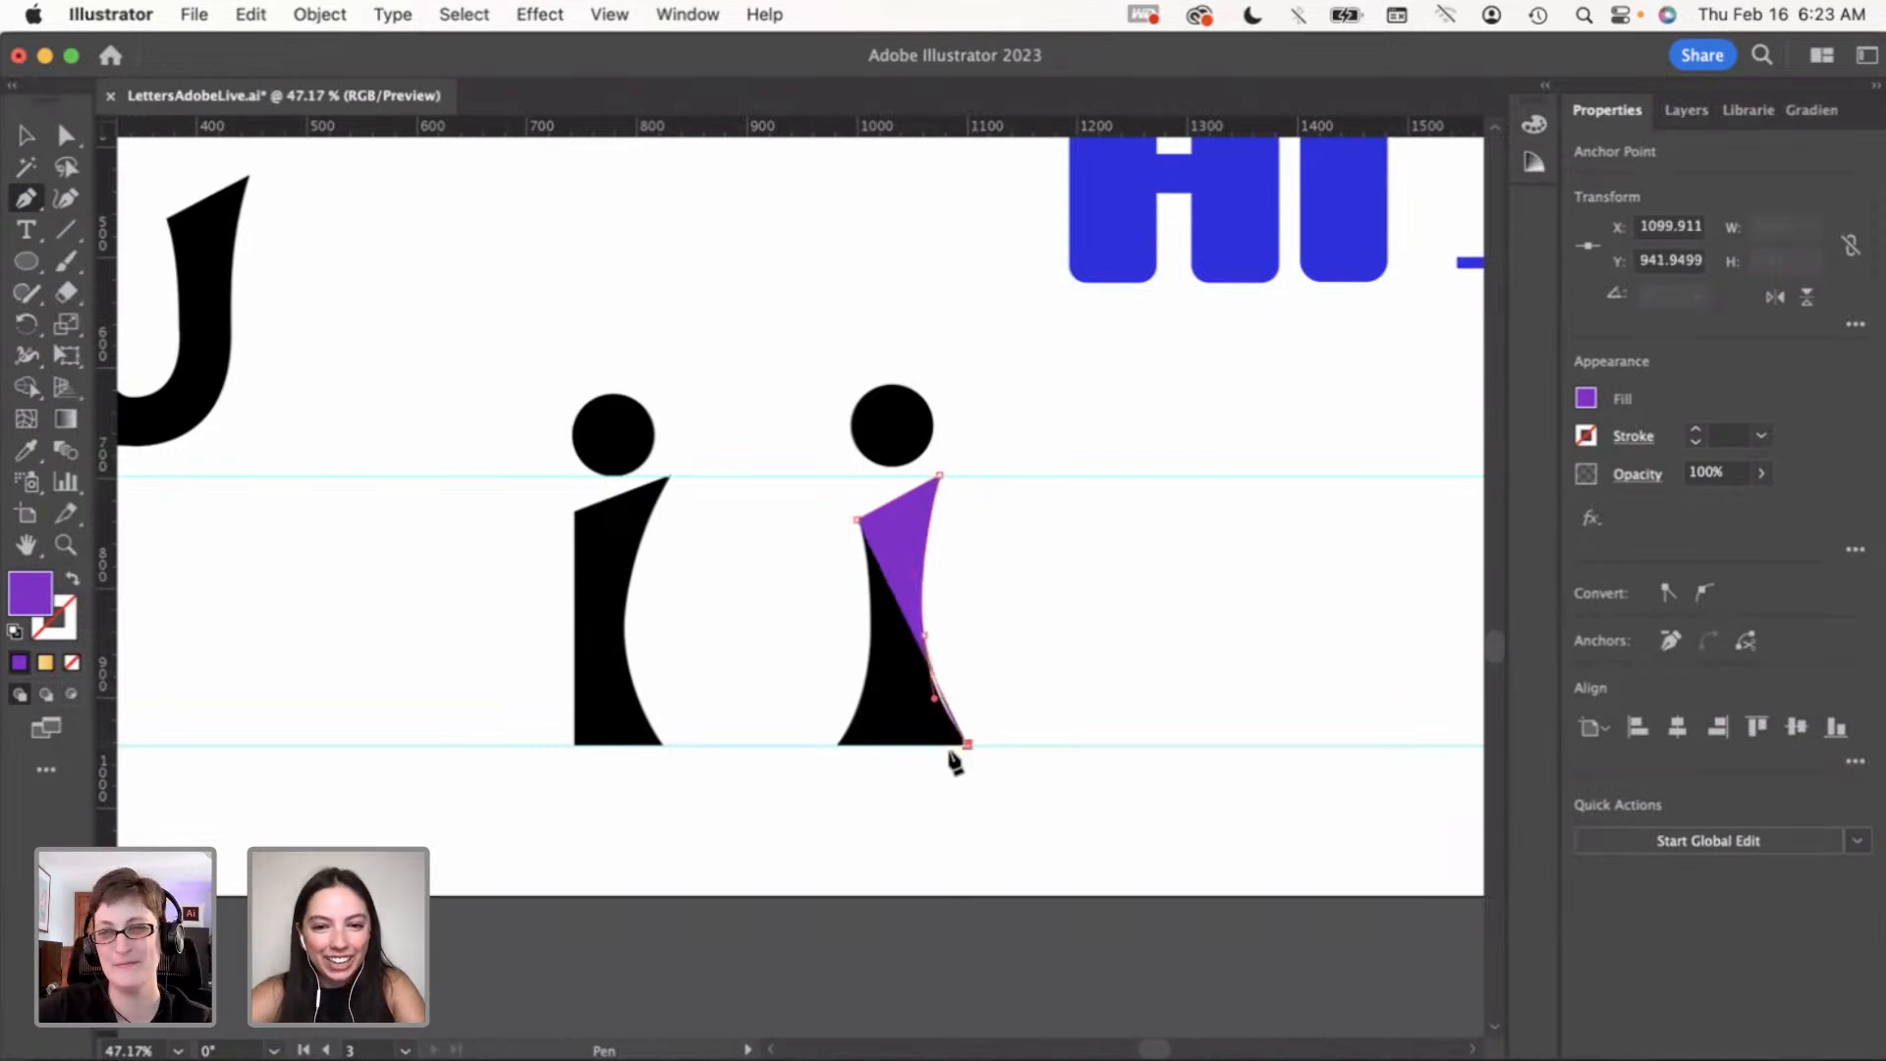
{"action": "left_click", "coordinate": [839, 746]}
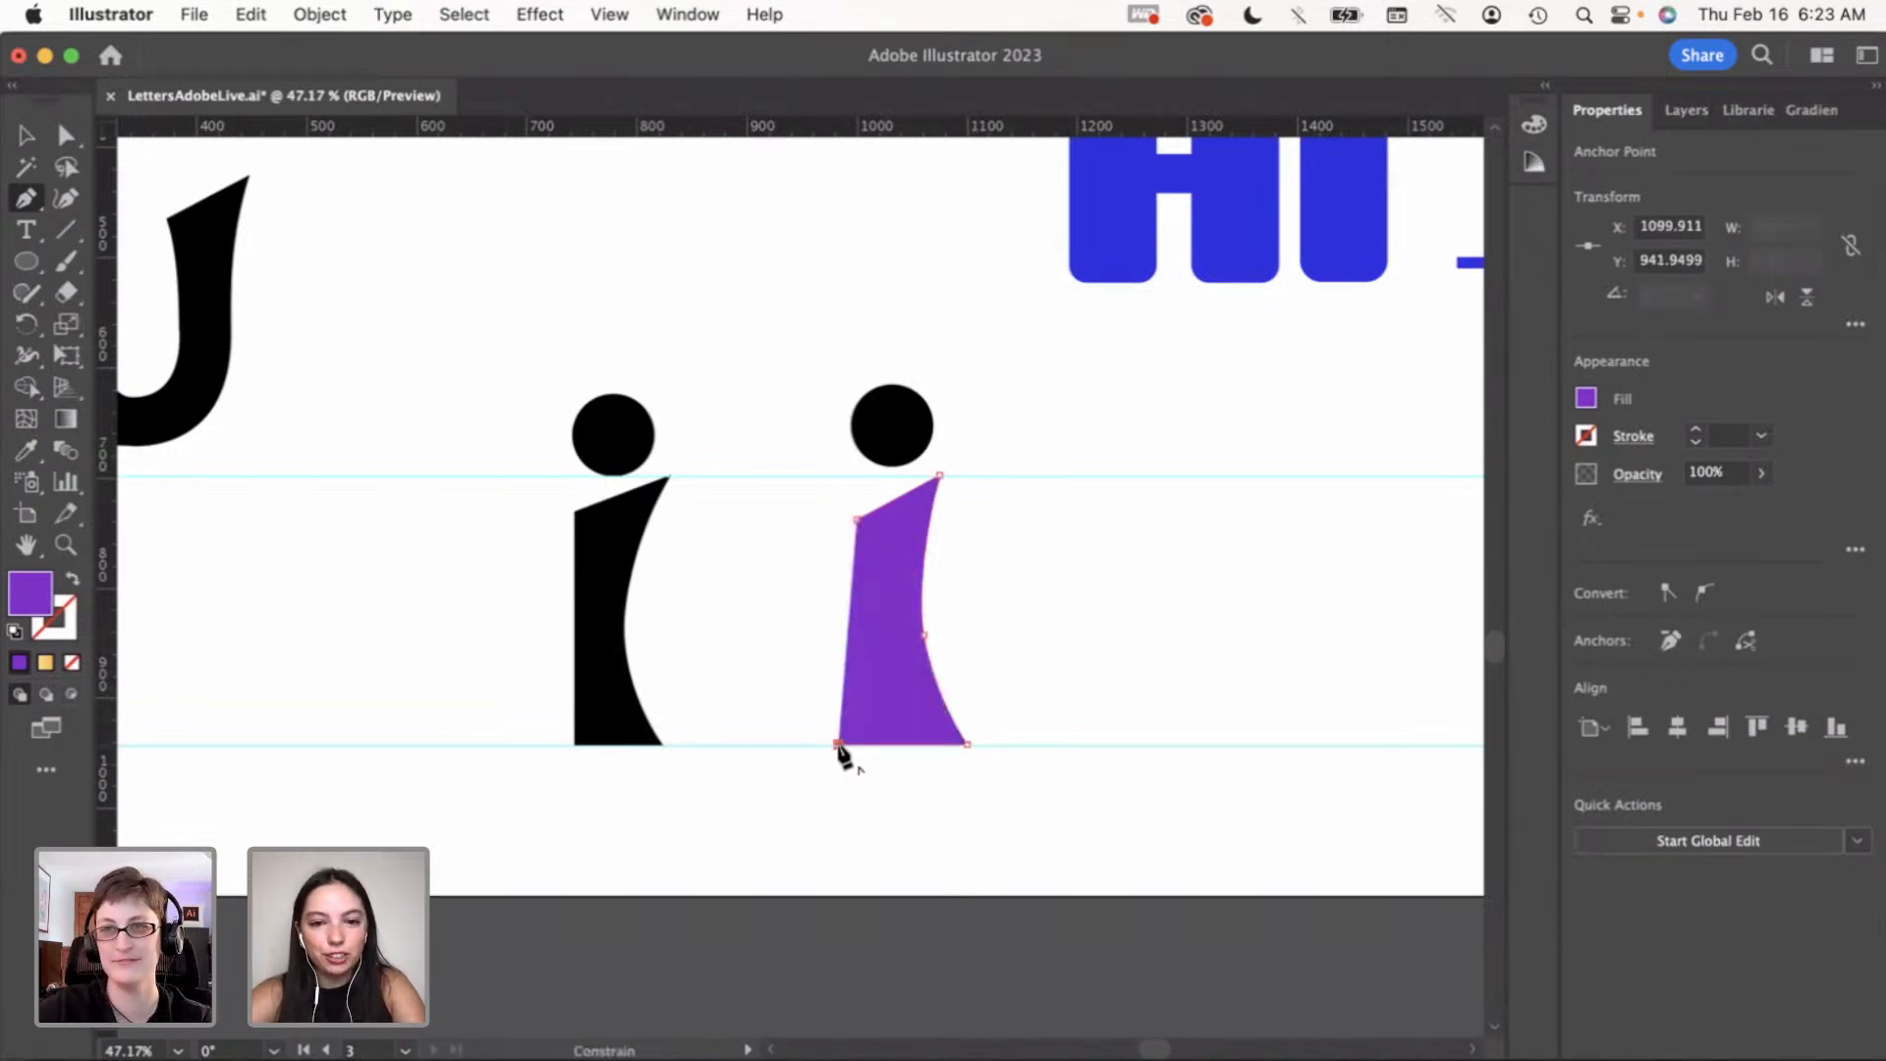
{"action": "left_click_drag", "start_coordinate": [866, 603], "coordinate": [868, 611]}
{"action": "key", "text": "super+z"}
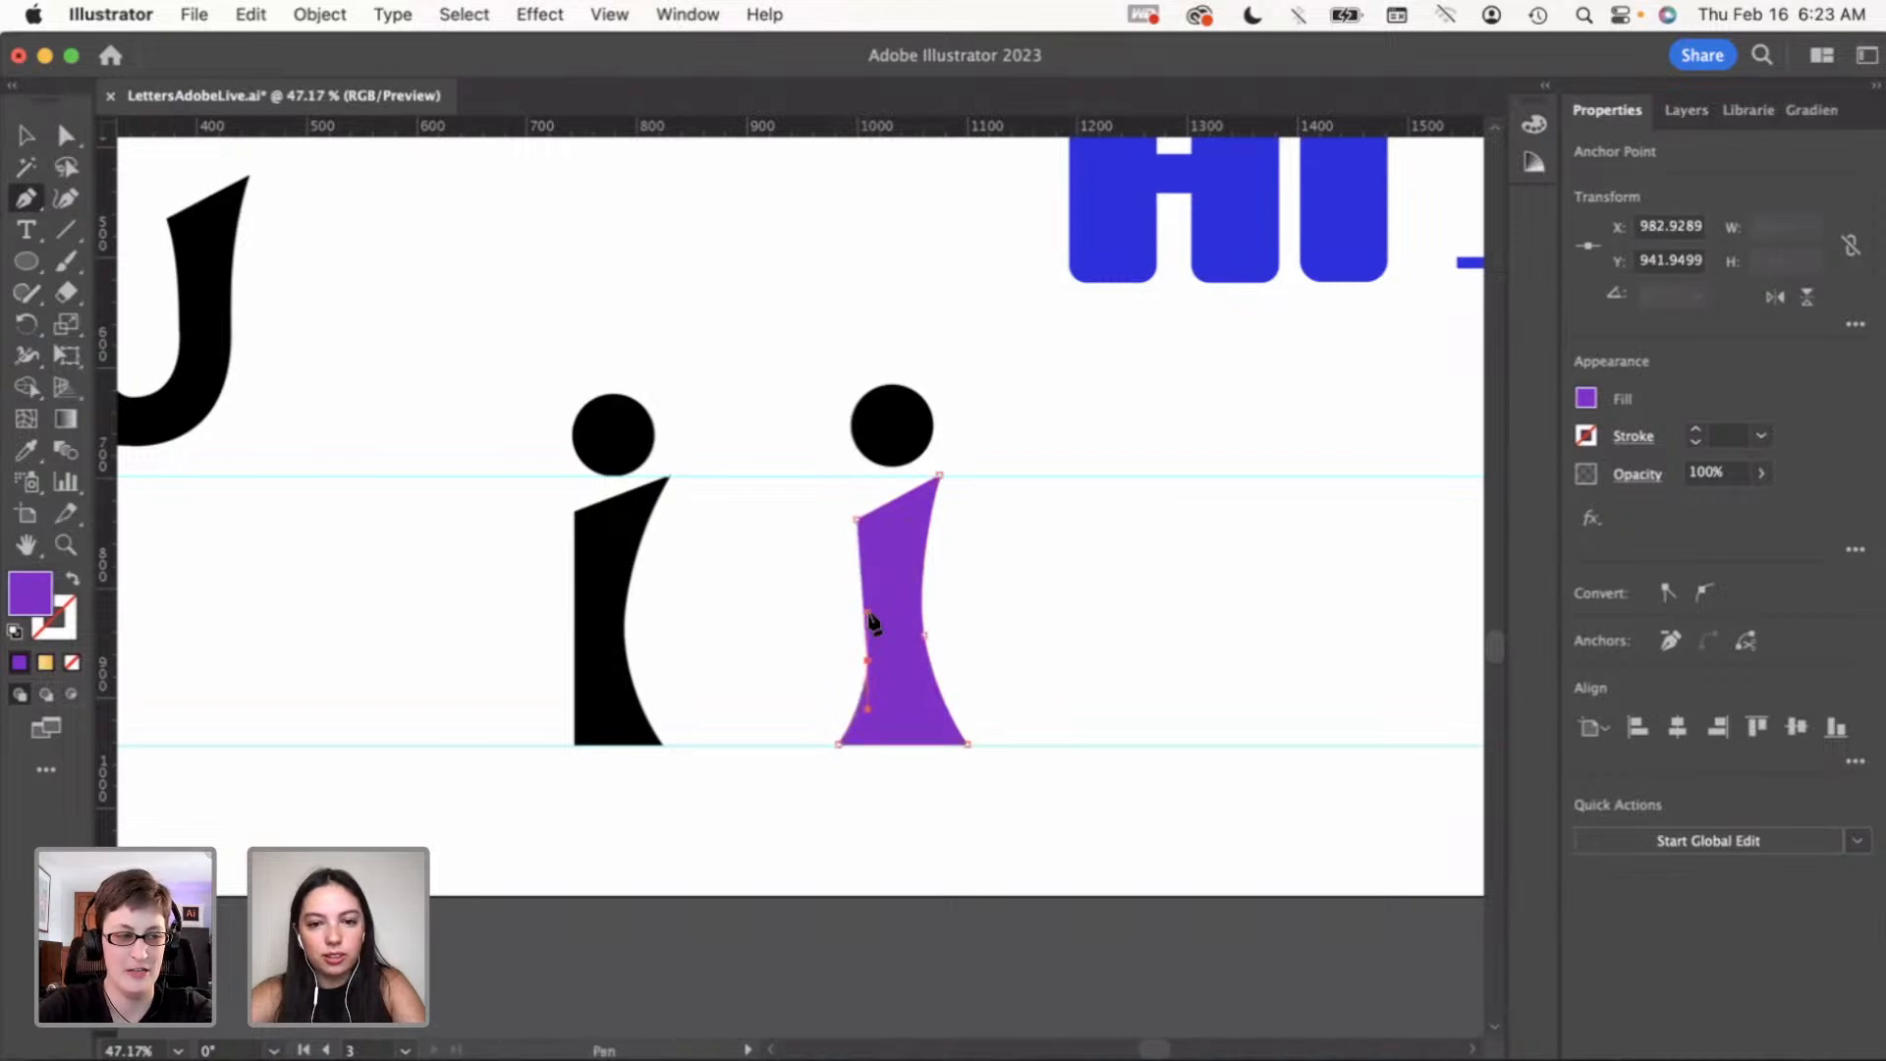
{"action": "left_click", "coordinate": [871, 513]}
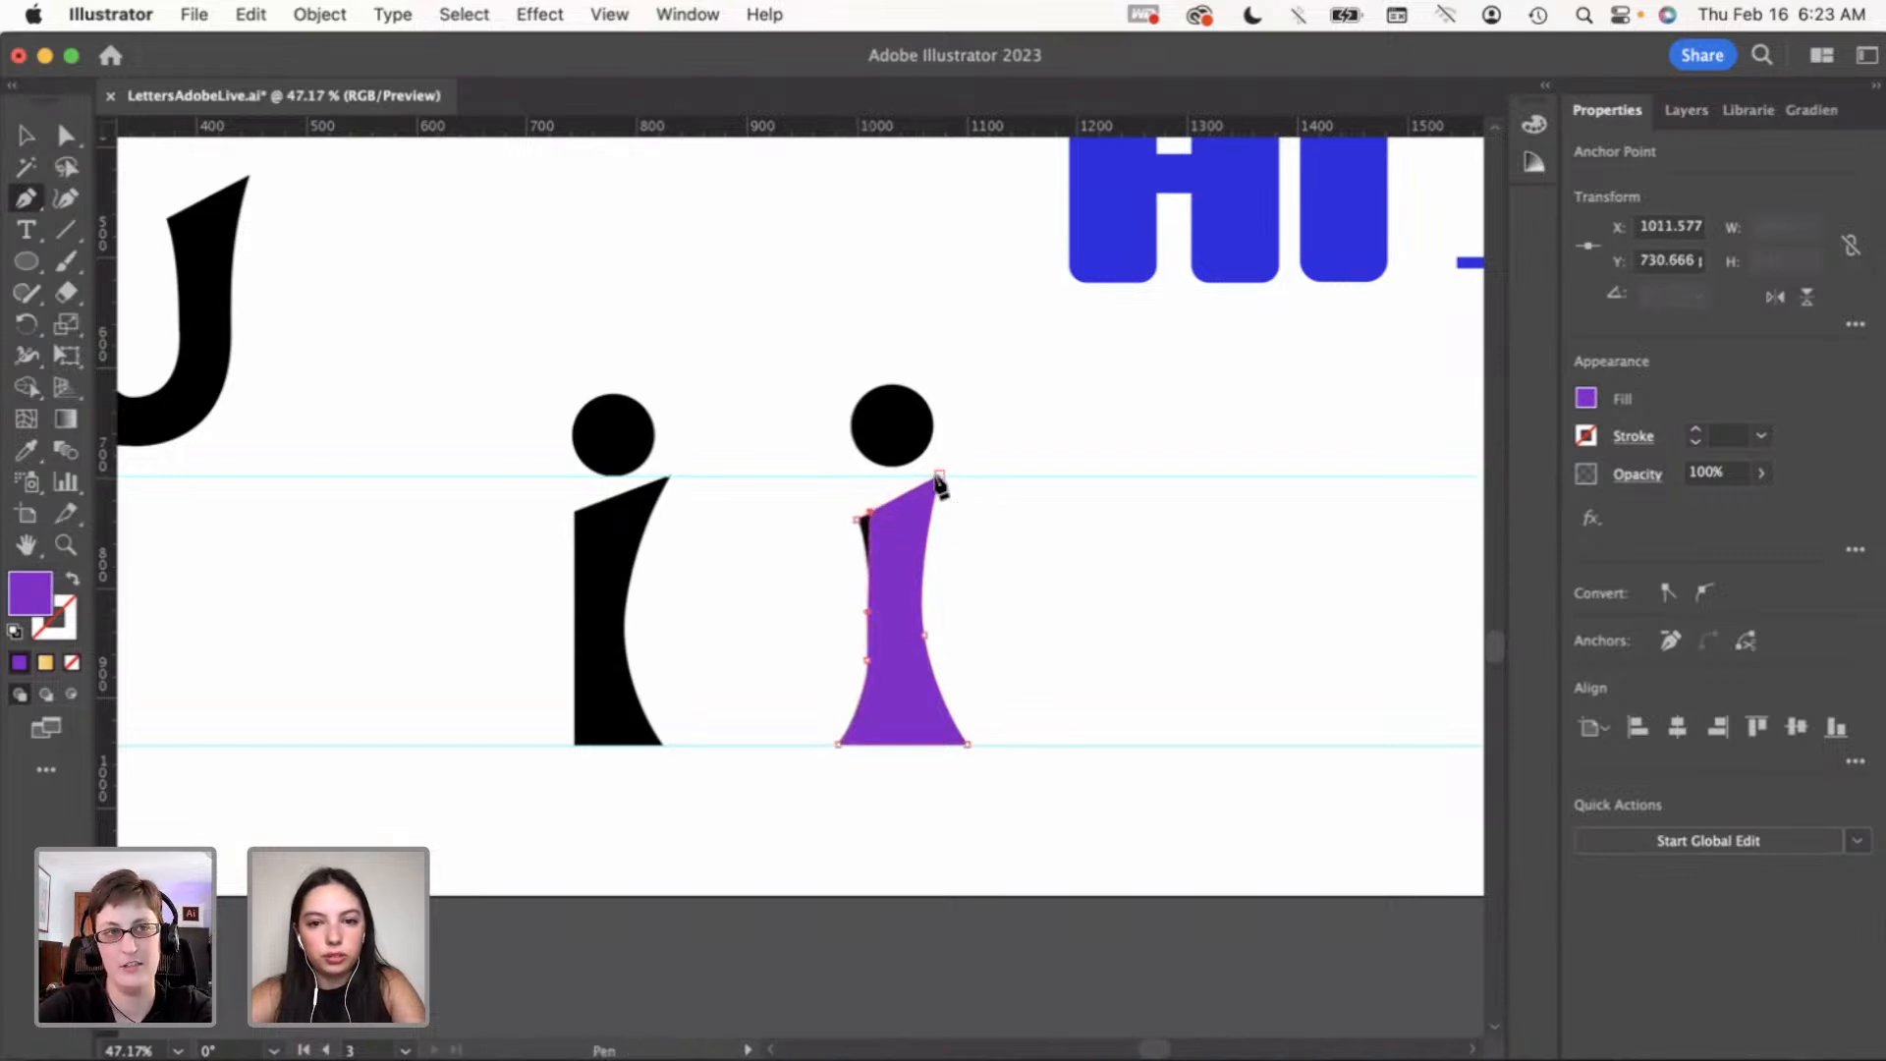
{"action": "left_click_drag", "start_coordinate": [939, 479], "coordinate": [993, 568]}
{"action": "key", "text": "v"}
{"action": "left_click", "coordinate": [999, 557]}
{"action": "key", "text": "super+z"}
{"action": "key", "text": "super+z"}
{"action": "key", "text": "super+z"}
{"action": "key", "text": "super+z"}
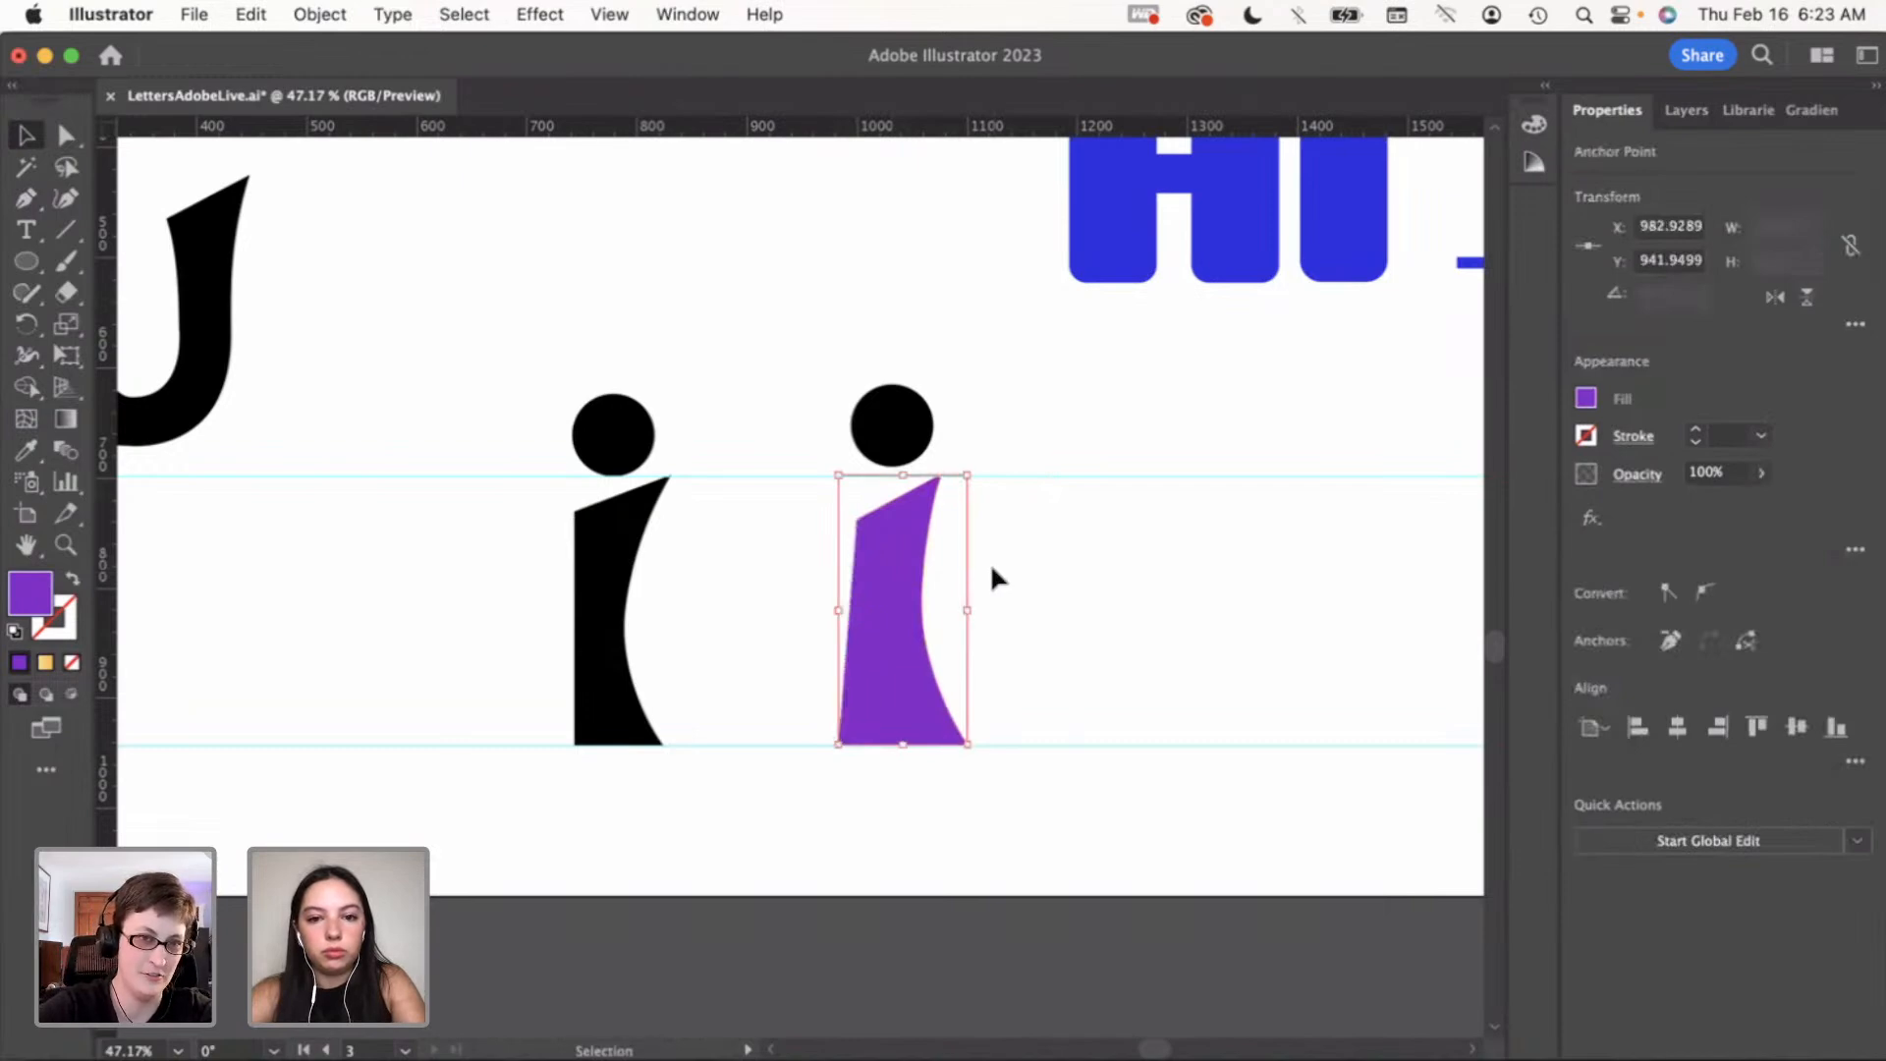
Complete the purple stem outline along the base and curved left side, closing it at the starting corner
{"action": "key", "text": "p"}
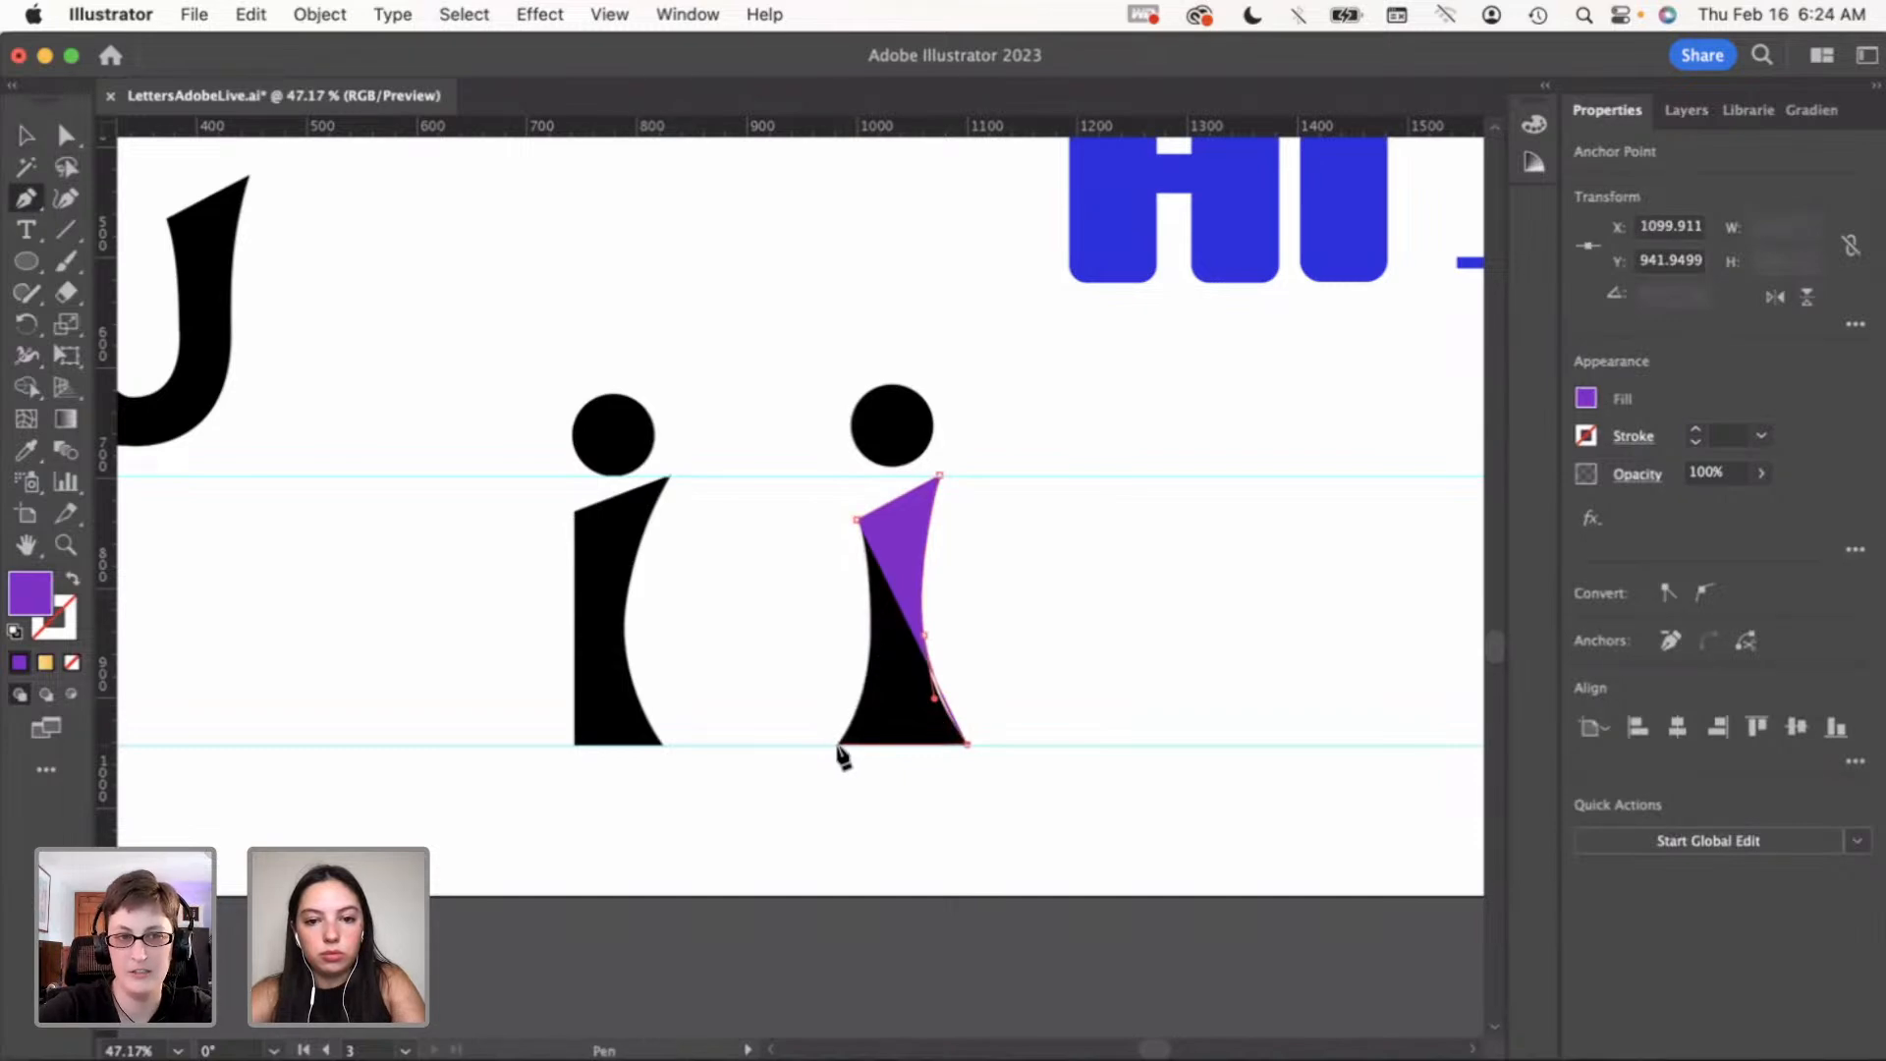
{"action": "left_click", "coordinate": [837, 744]}
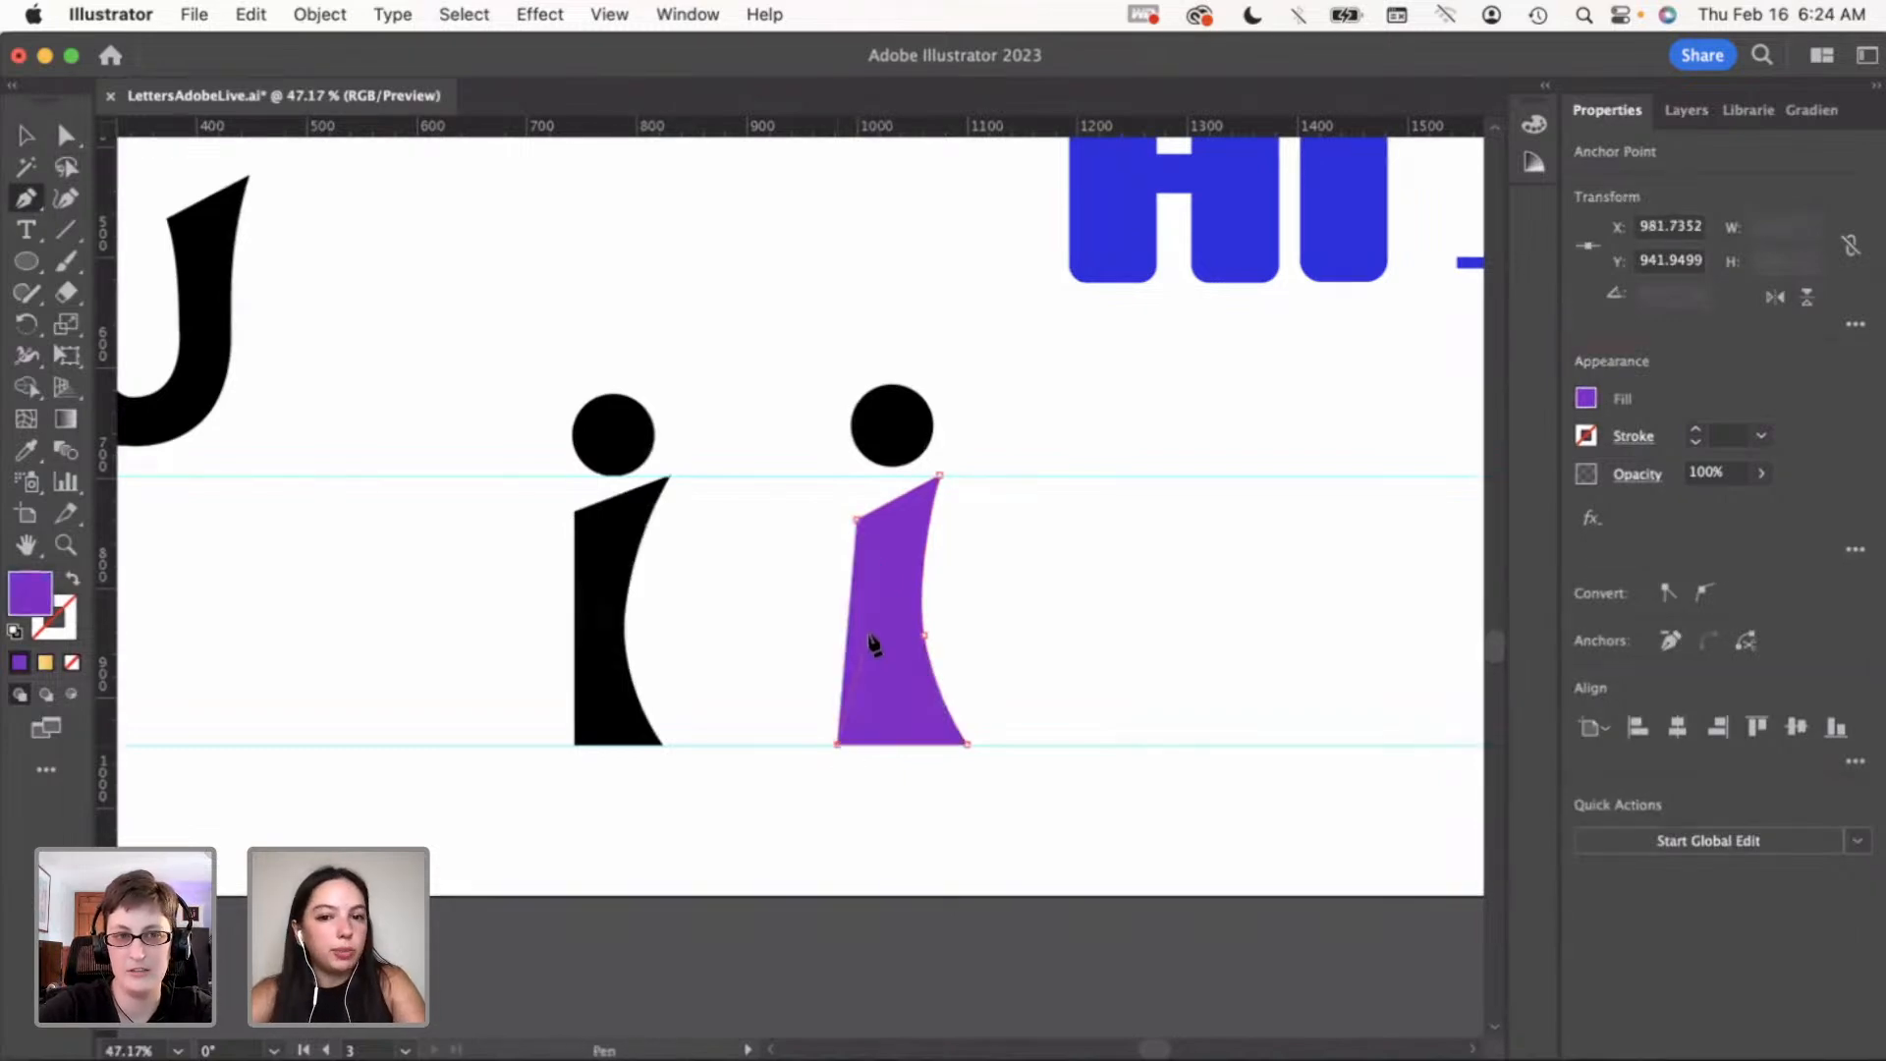
{"action": "left_click_drag", "start_coordinate": [868, 629], "coordinate": [868, 569]}
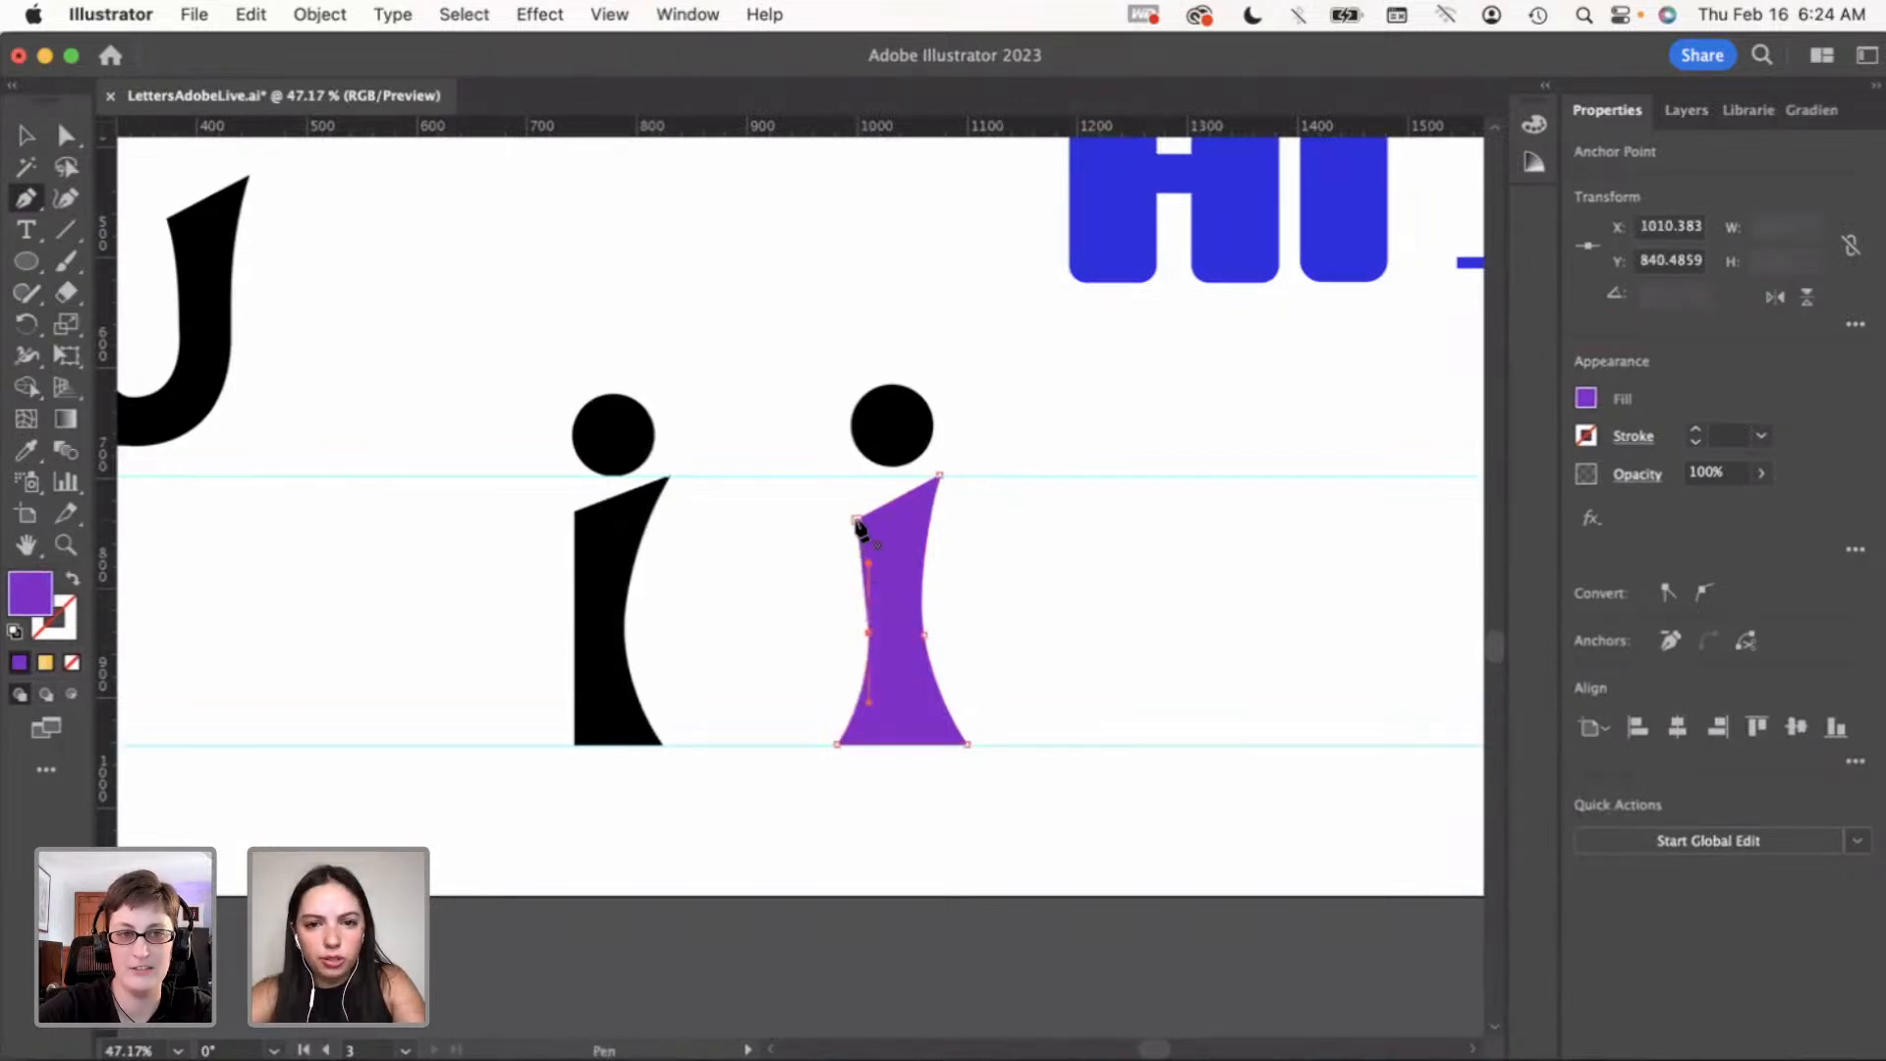
{"action": "left_click", "coordinate": [857, 520]}
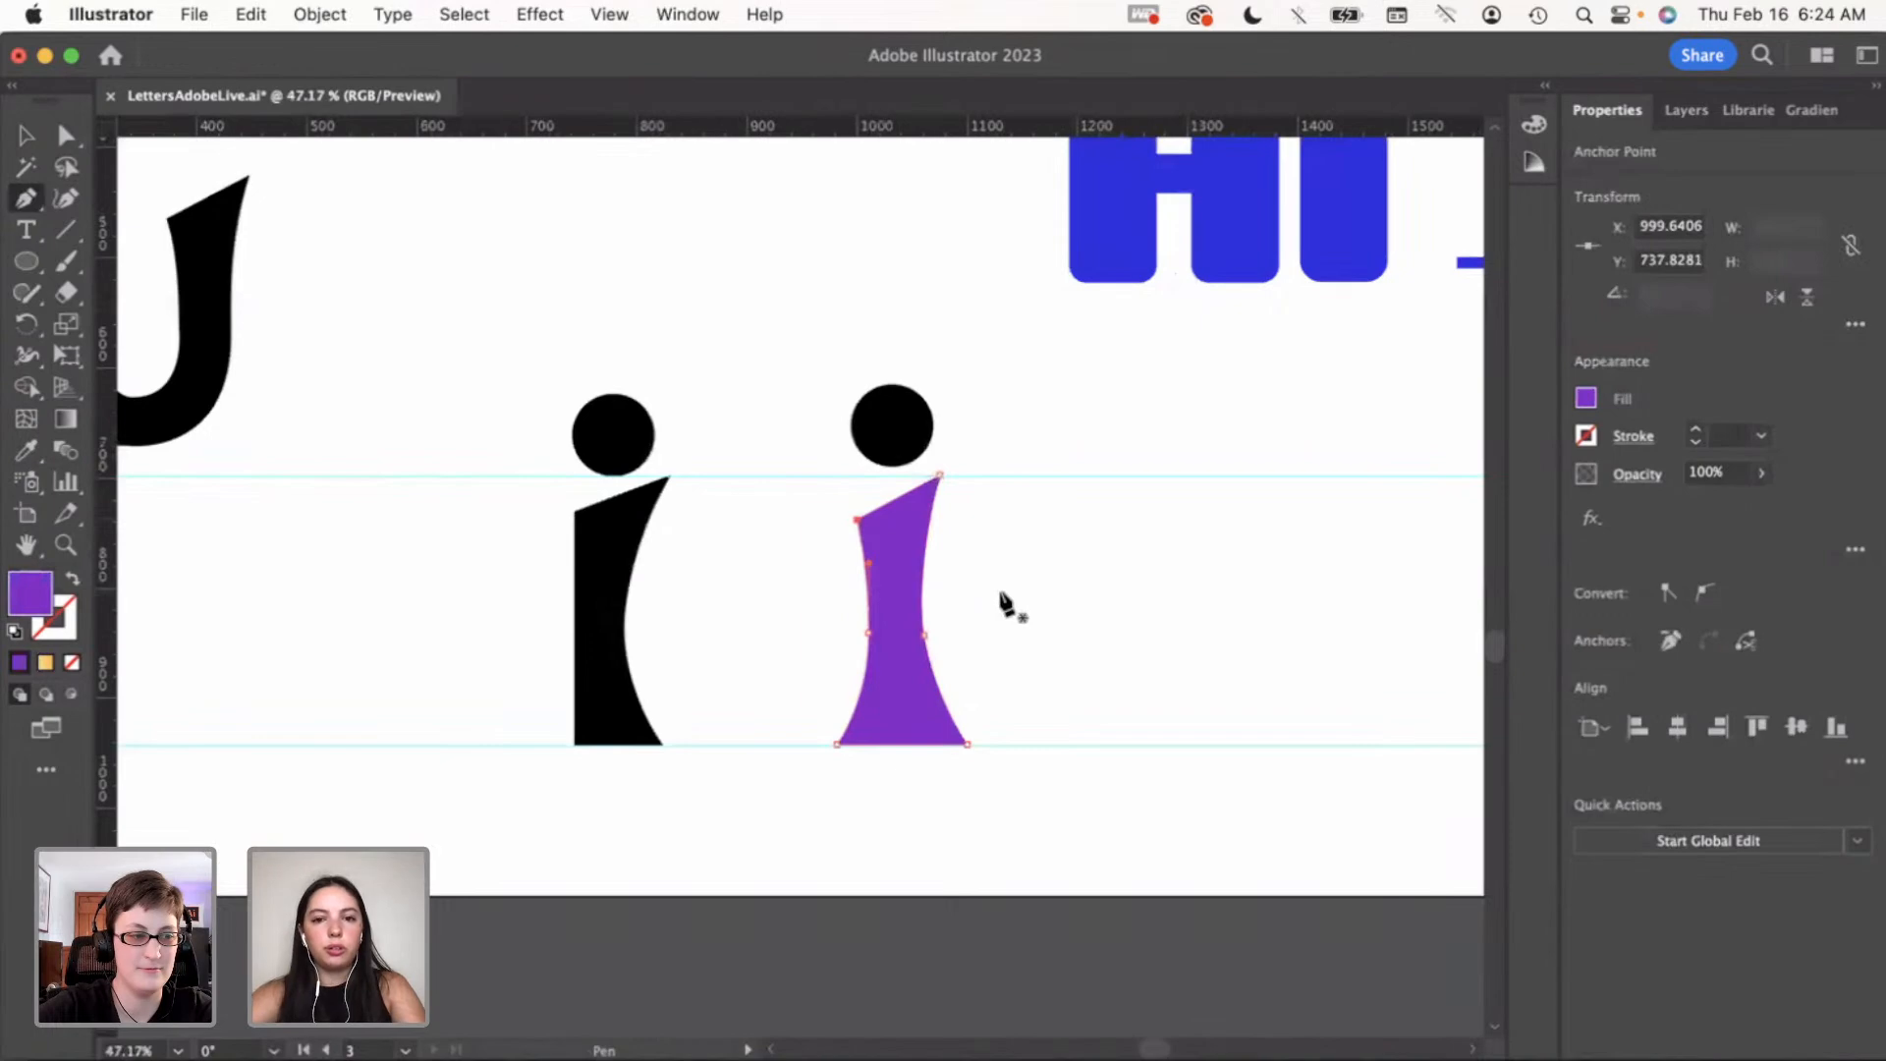
{"action": "key", "text": "v"}
{"action": "left_click", "coordinate": [1047, 603]}
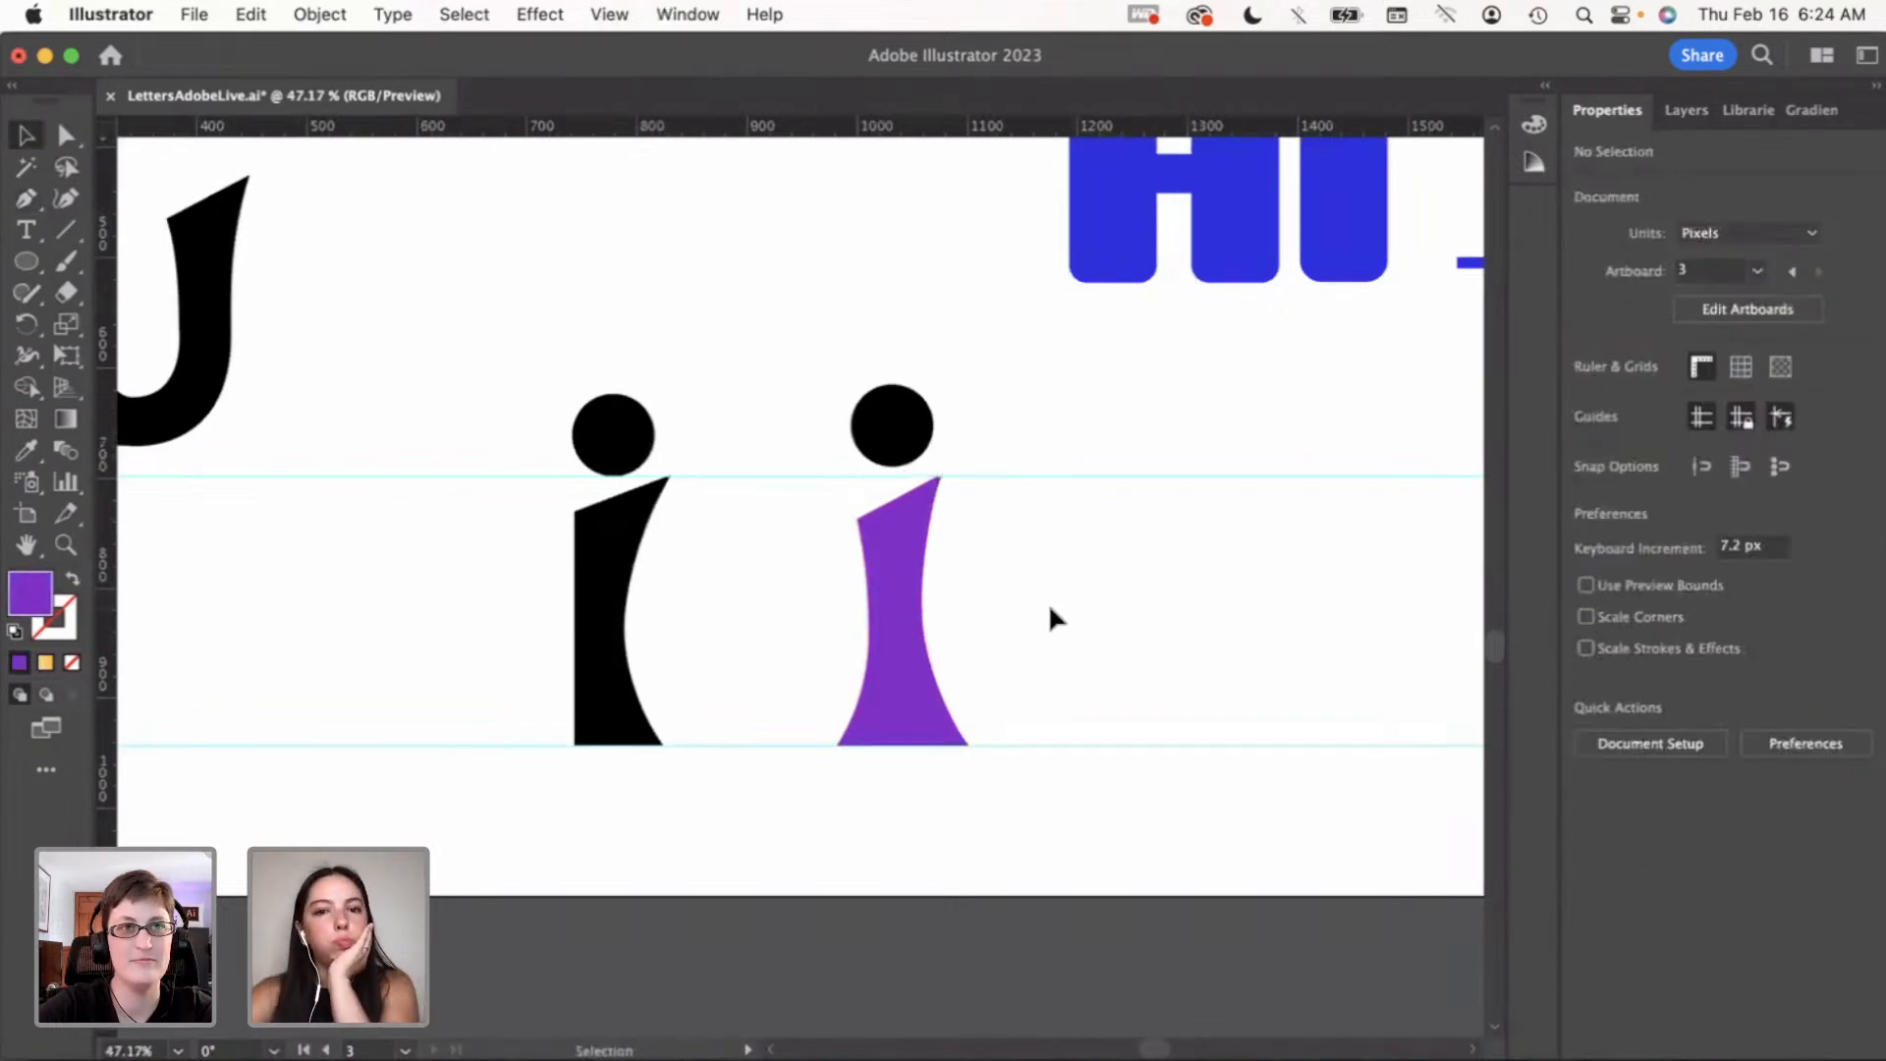
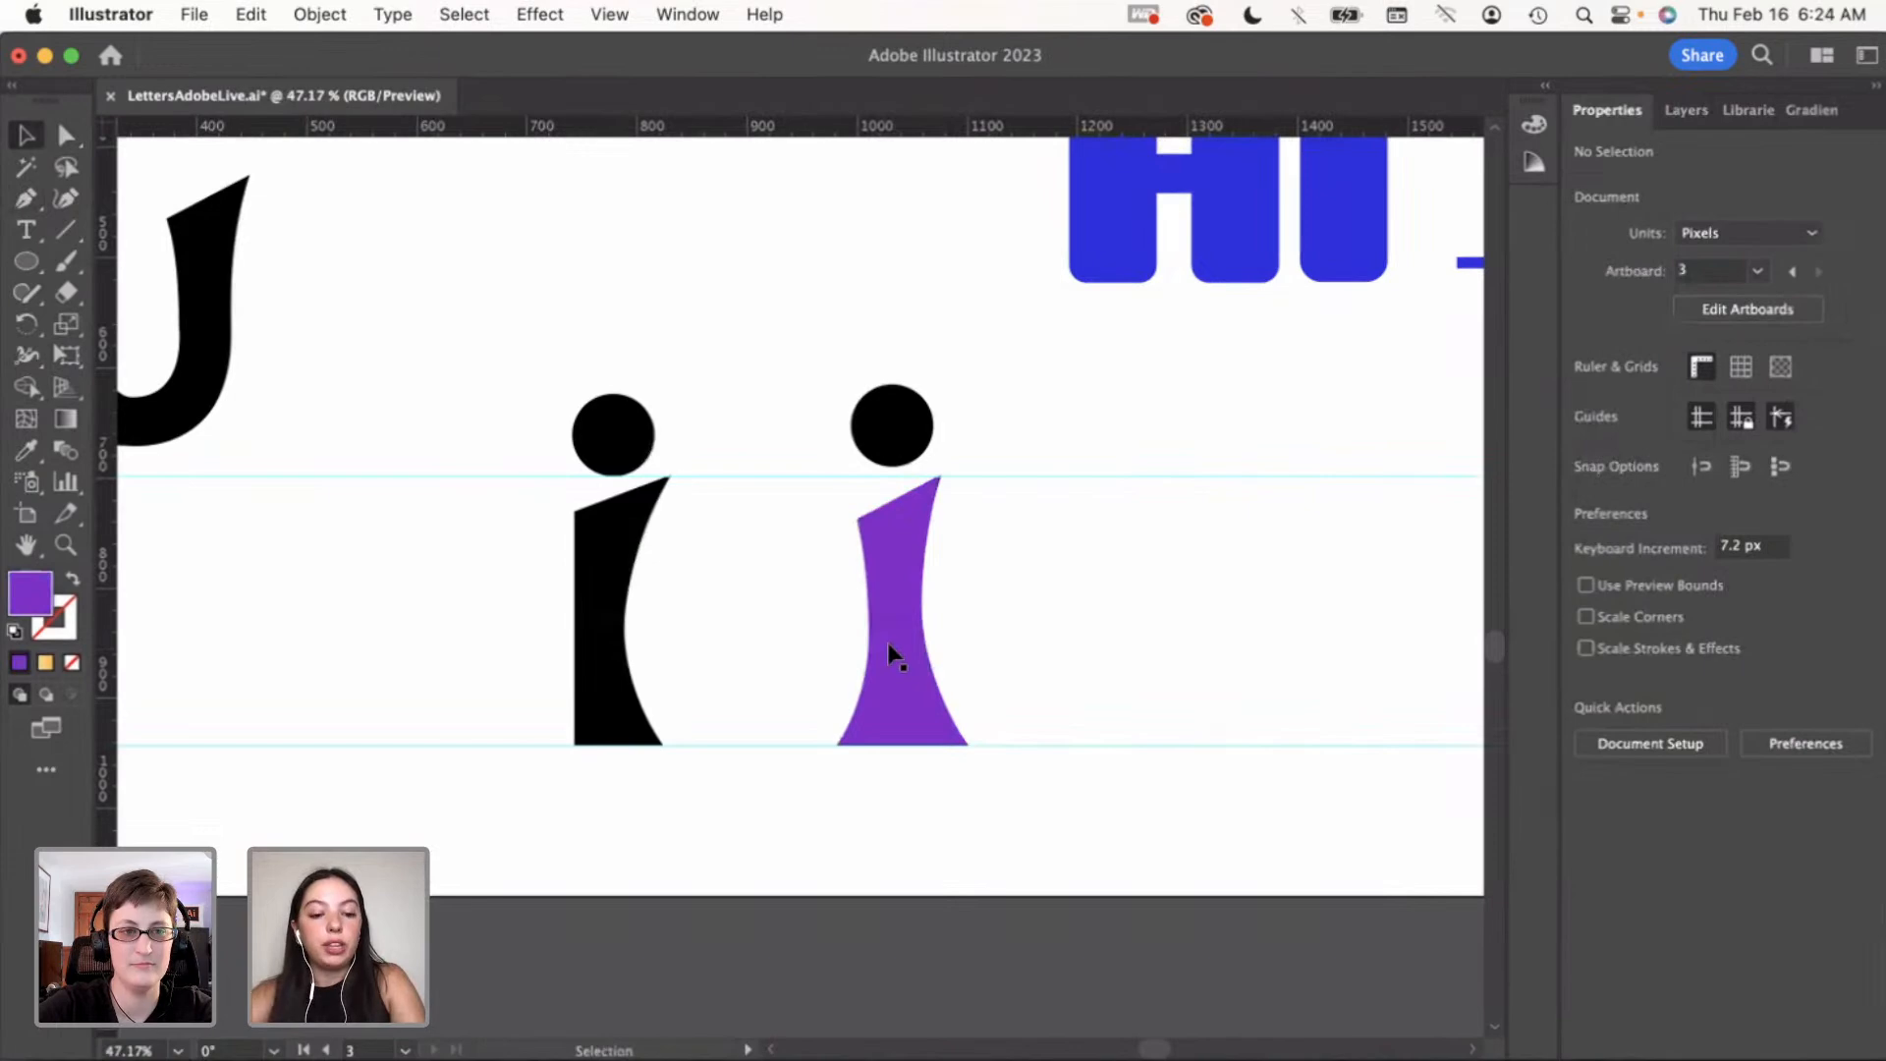
Move the traced purple stem to the right of the black i and place a copy of the i's dot above it
{"action": "left_click_drag", "start_coordinate": [889, 646], "coordinate": [1060, 642]}
{"action": "left_click", "coordinate": [1157, 659]}
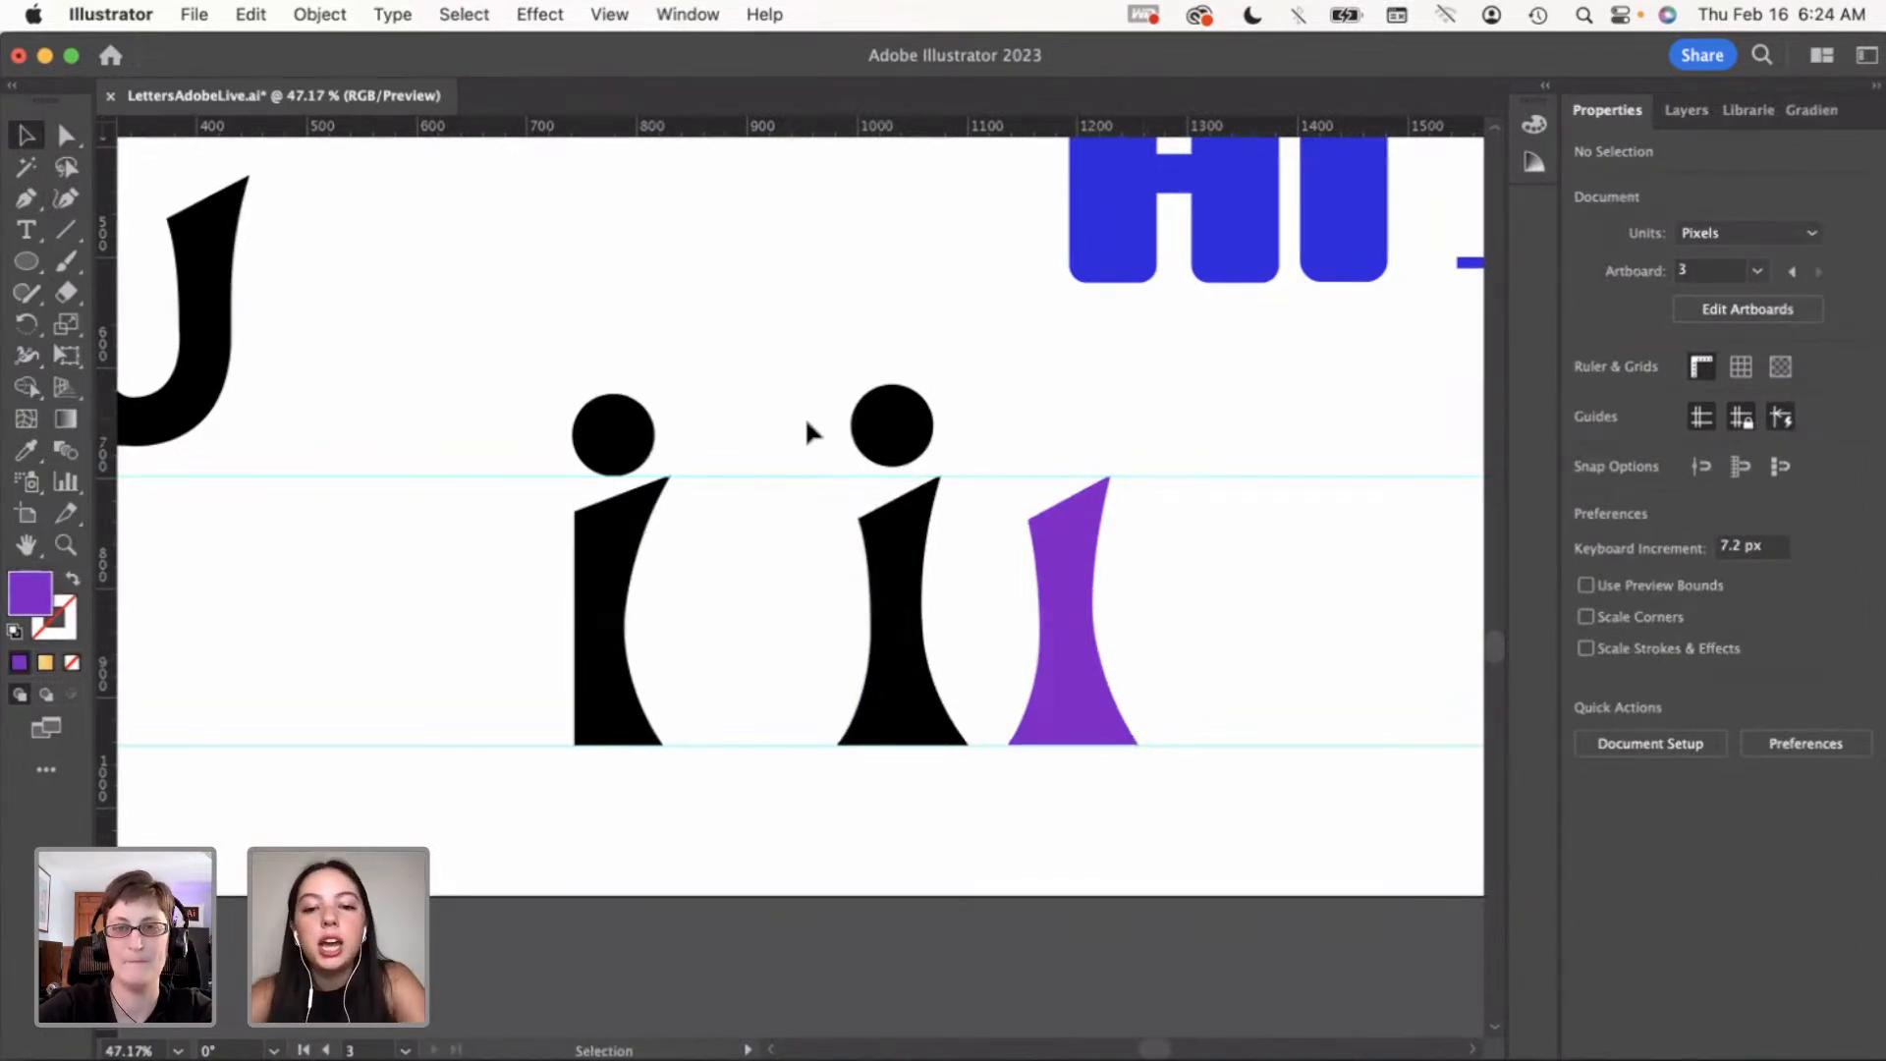
{"action": "left_click_drag", "start_coordinate": [896, 447], "coordinate": [1062, 436]}
{"action": "left_click", "coordinate": [1179, 547]}
{"action": "left_click", "coordinate": [1226, 572]}
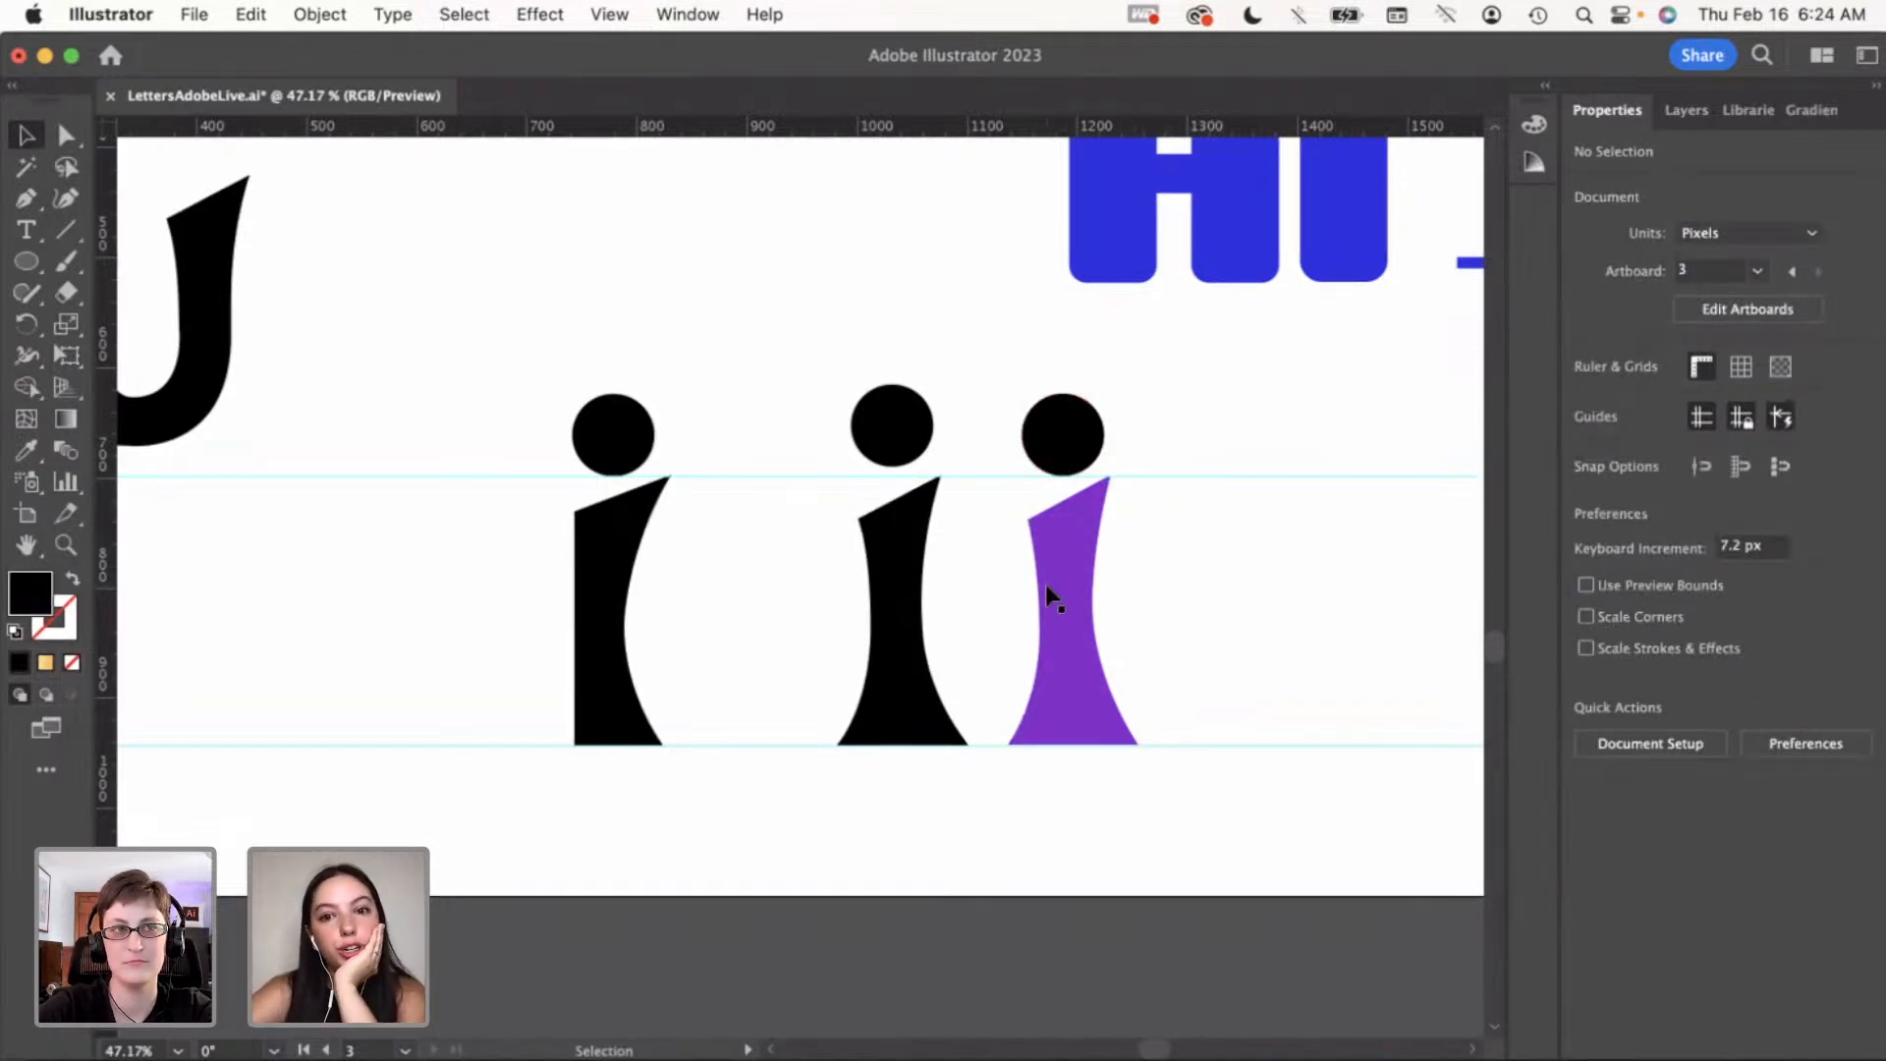
{"action": "scroll", "coordinate": [1045, 583], "scroll_direction": "down", "scroll_amount": 2}
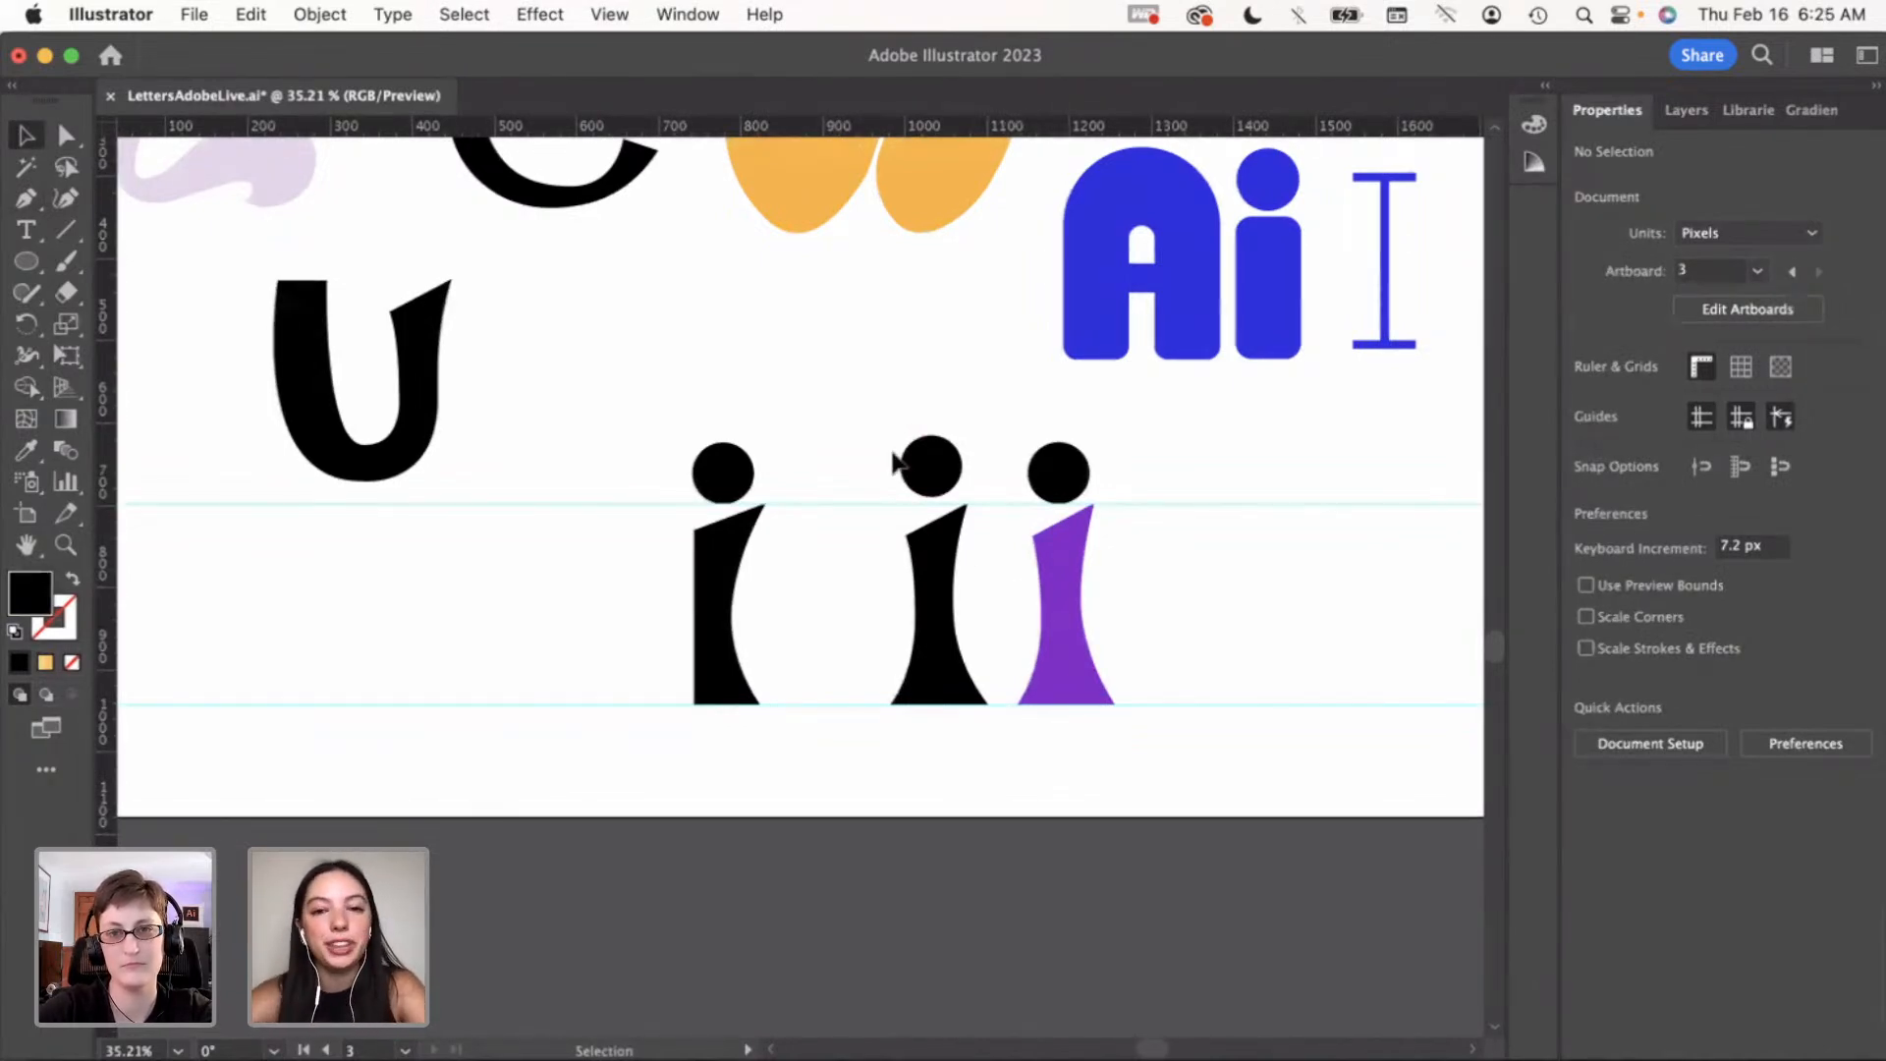
{"action": "left_click_drag", "start_coordinate": [879, 404], "coordinate": [959, 602]}
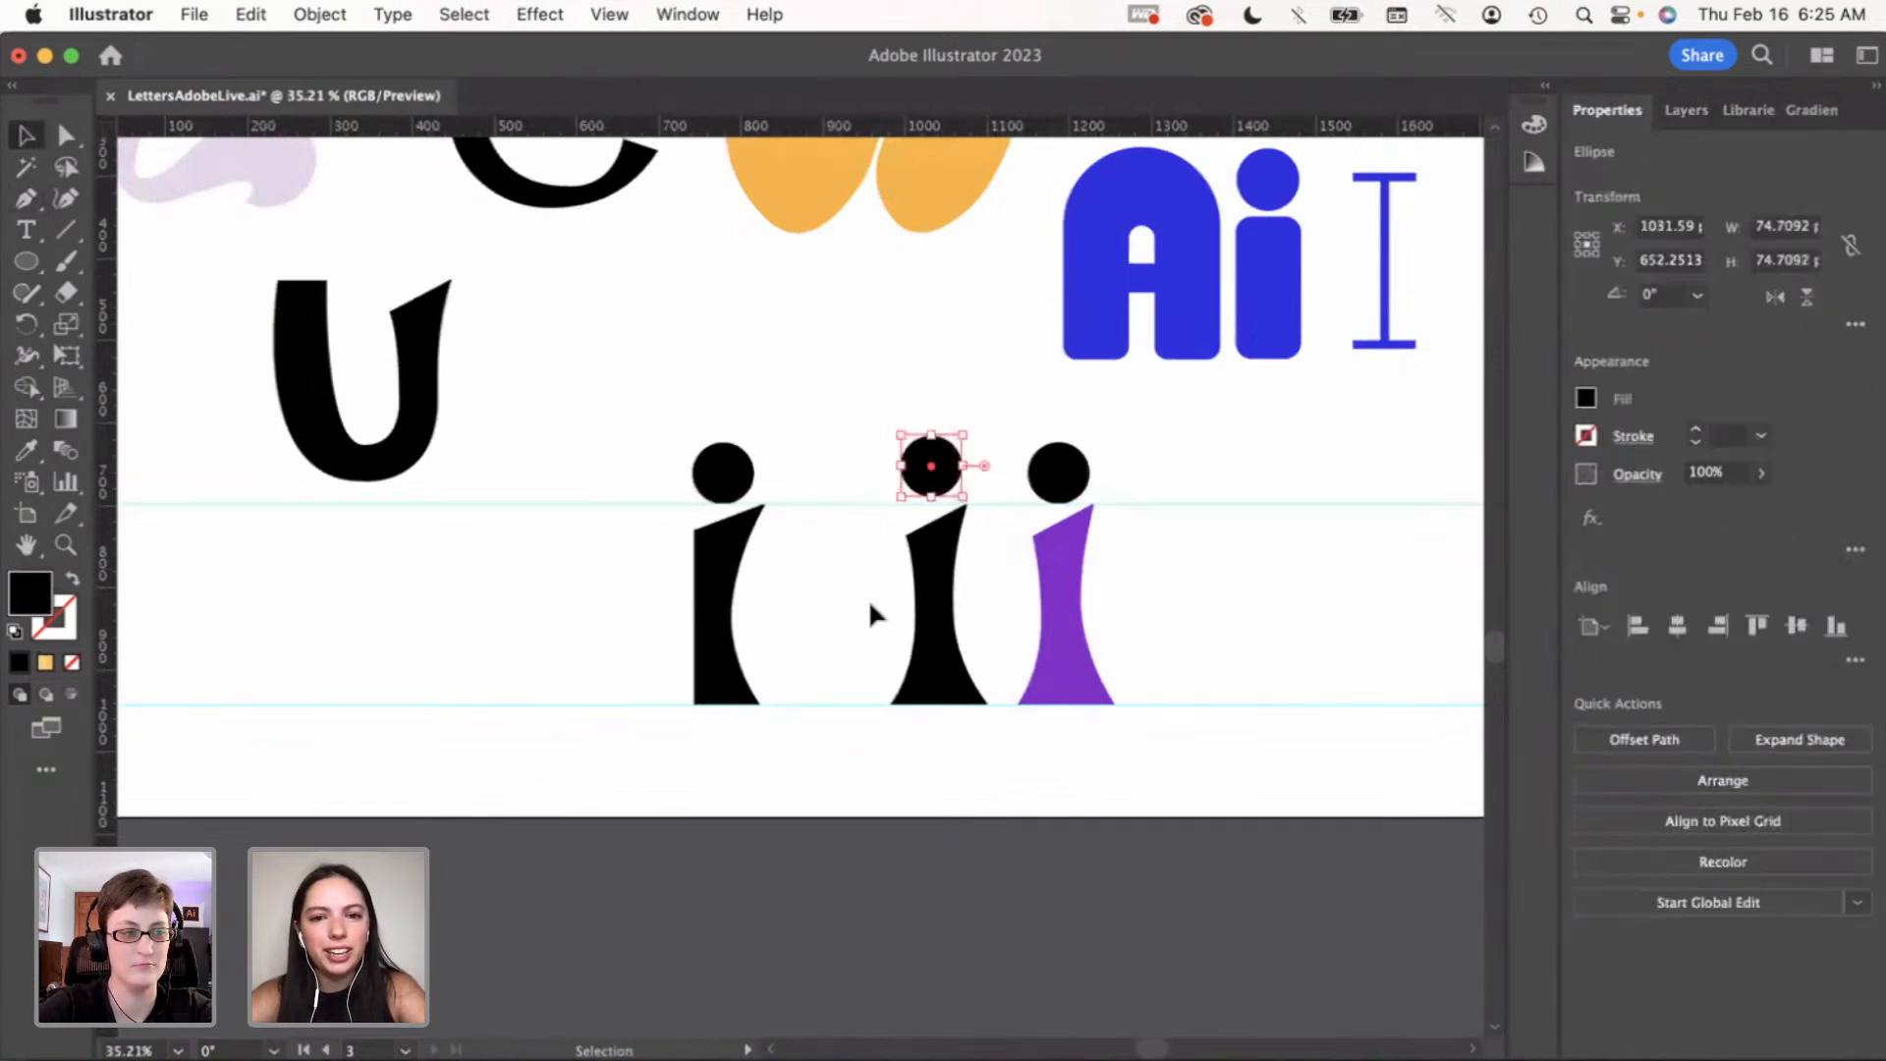
{"action": "left_click", "coordinate": [906, 568]}
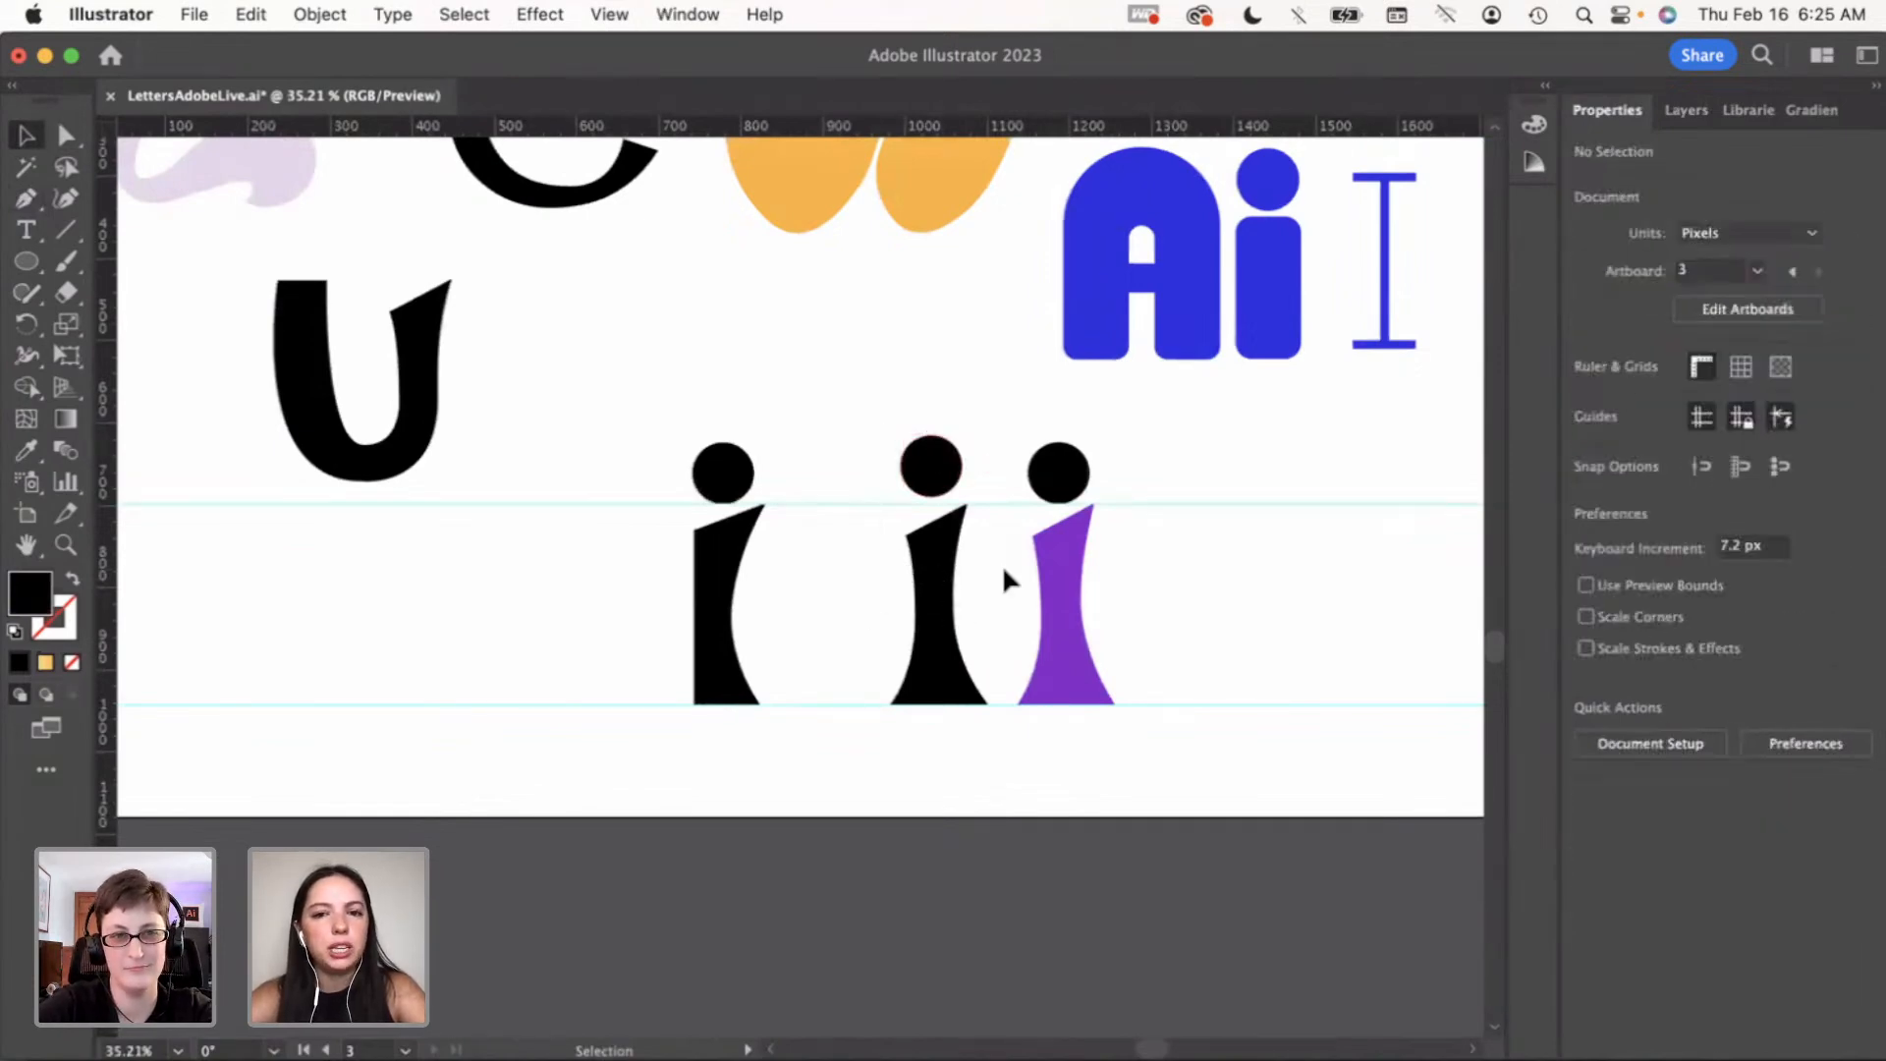
{"action": "left_click_drag", "start_coordinate": [1027, 426], "coordinate": [1110, 620]}
{"action": "left_click", "coordinate": [1158, 633]}
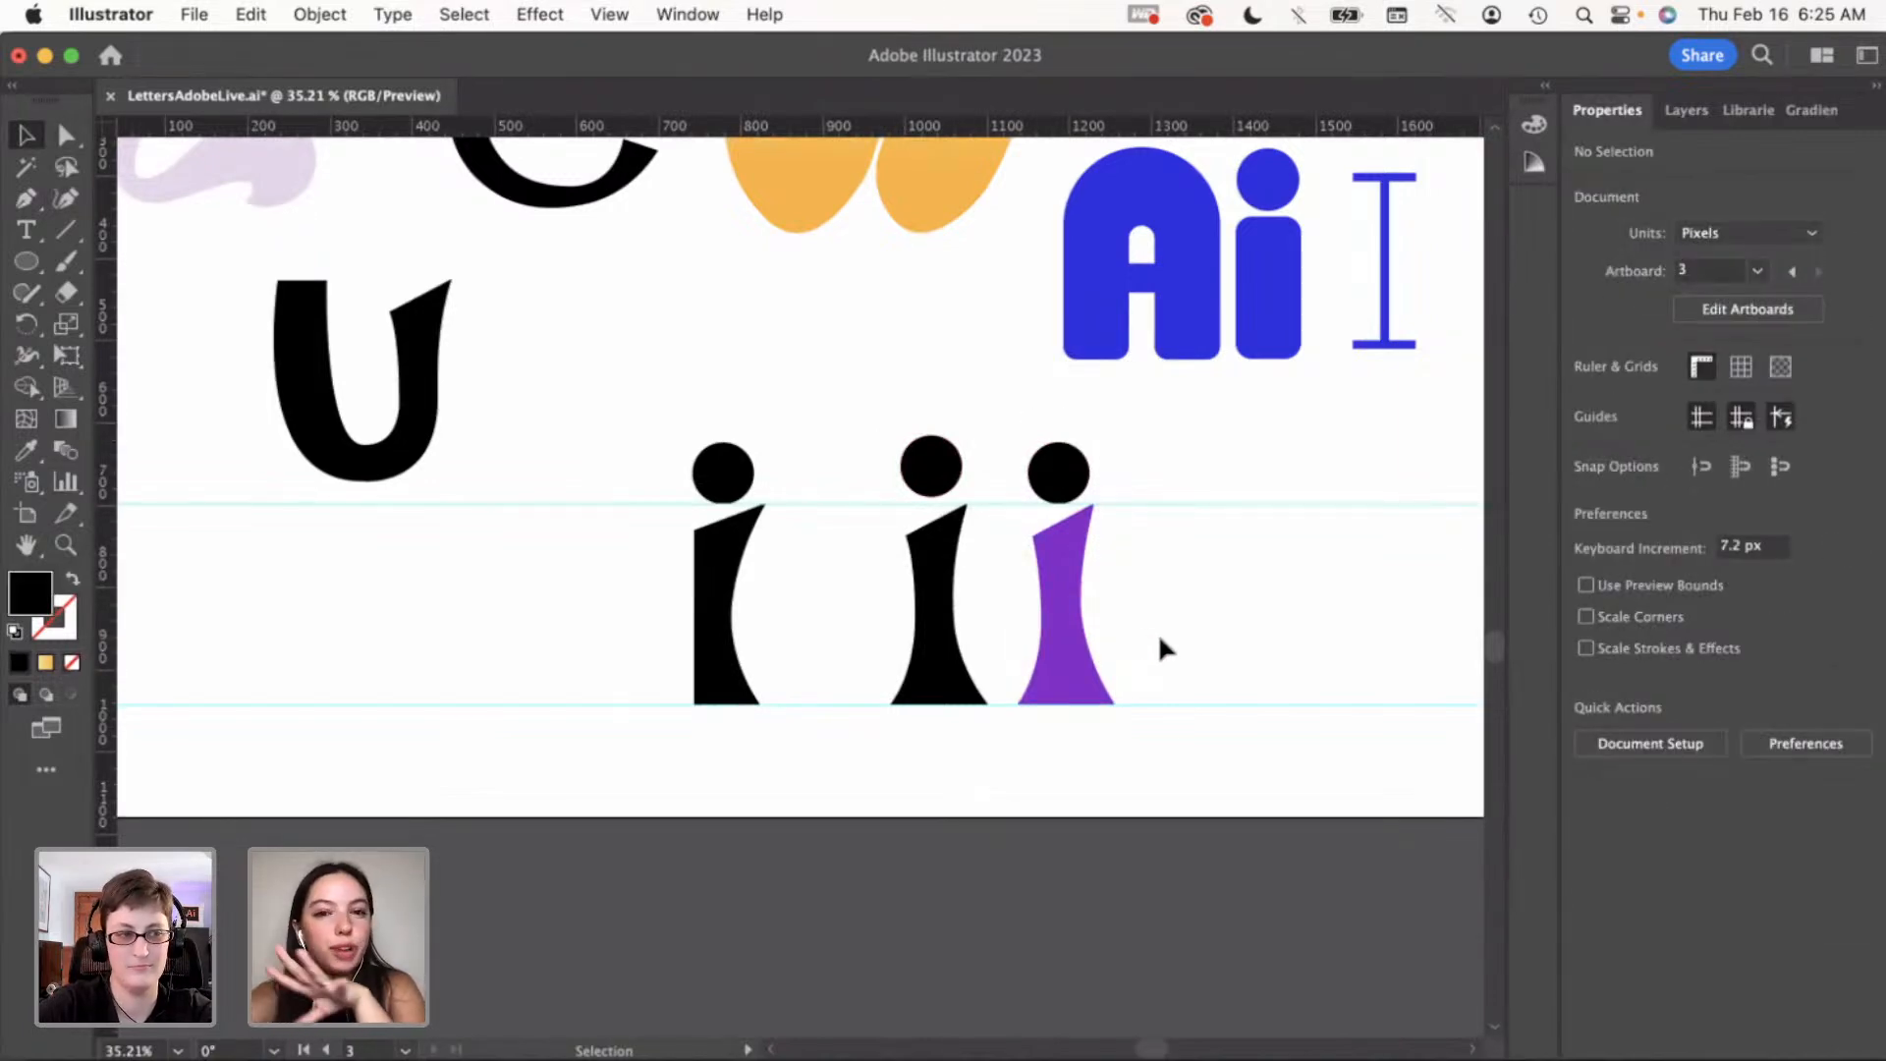
{"action": "scroll", "coordinate": [1158, 633], "scroll_direction": "right", "scroll_amount": 2}
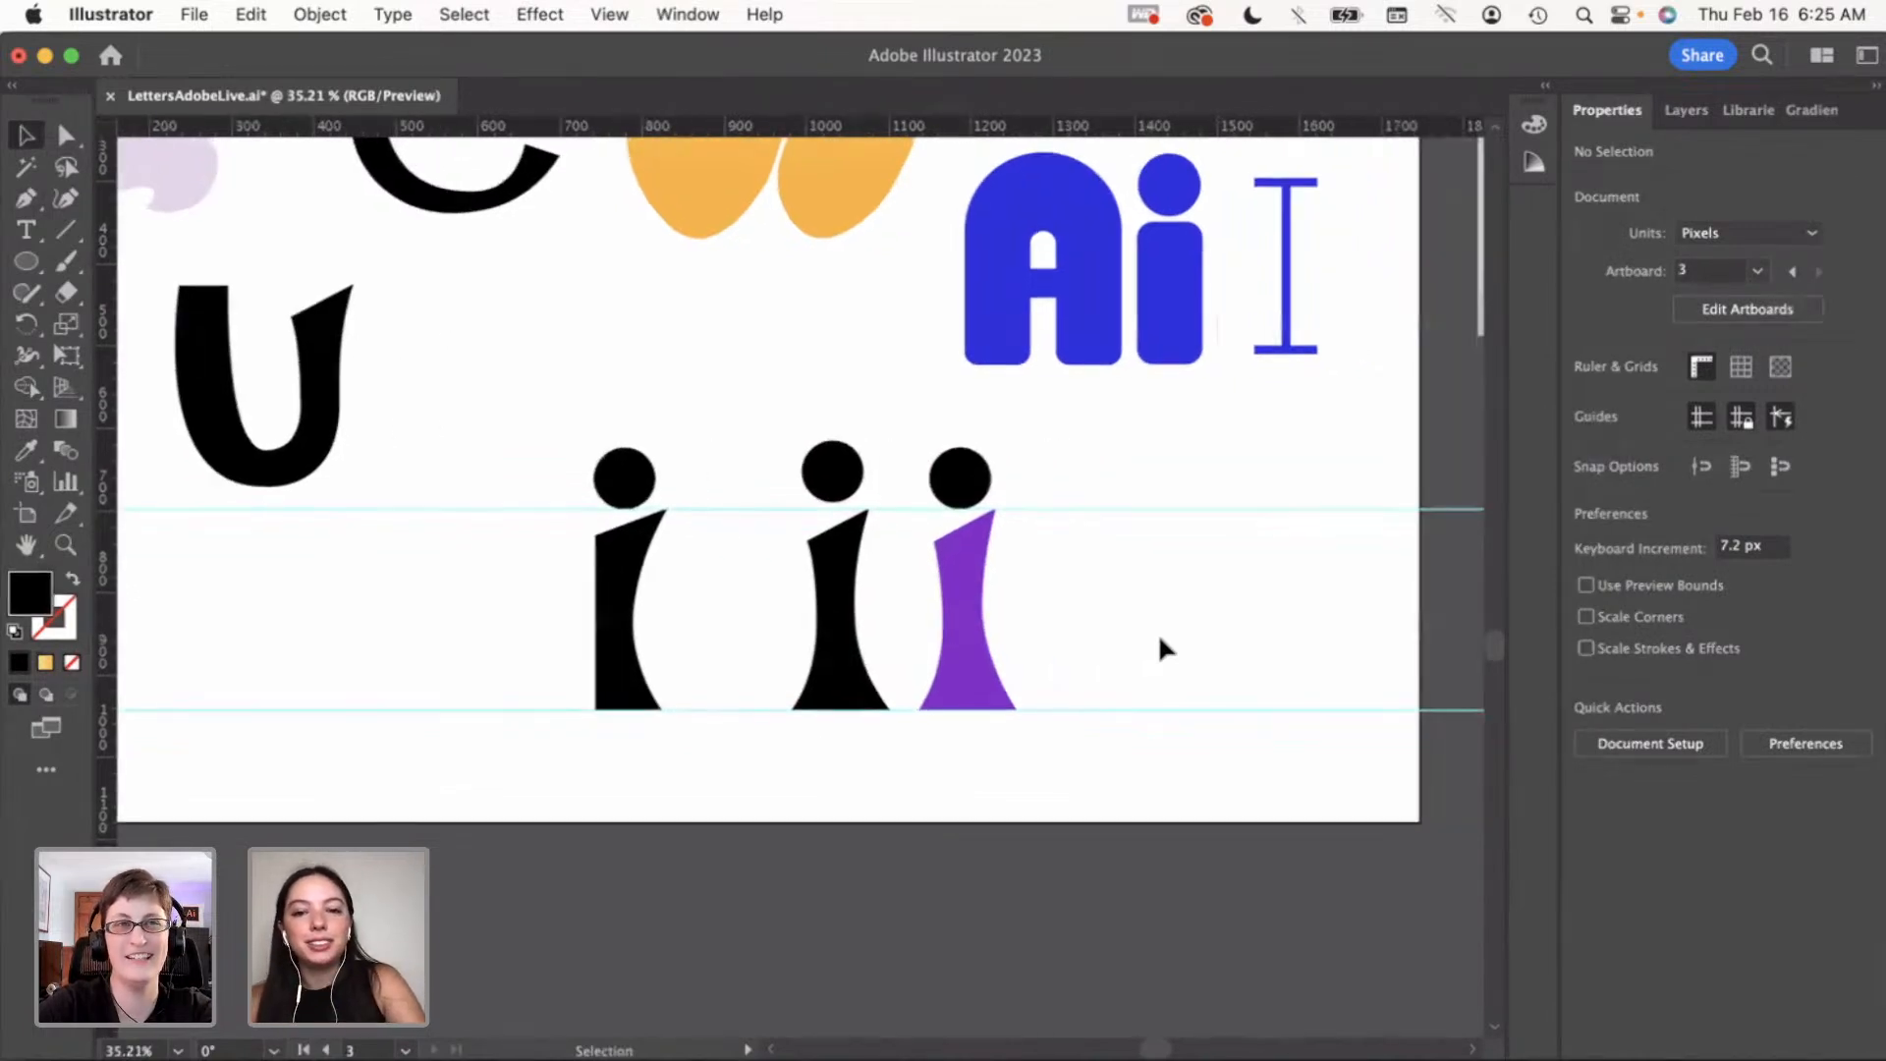
{"action": "scroll", "coordinate": [1158, 632], "scroll_direction": "down", "scroll_amount": 2}
{"action": "scroll", "coordinate": [1158, 633], "scroll_direction": "up", "scroll_amount": 2}
{"action": "scroll", "coordinate": [1158, 633], "scroll_direction": "down", "scroll_amount": 1}
{"action": "key", "text": "super+semicolon"}
{"action": "scroll", "coordinate": [1158, 633], "scroll_direction": "down", "scroll_amount": 1}
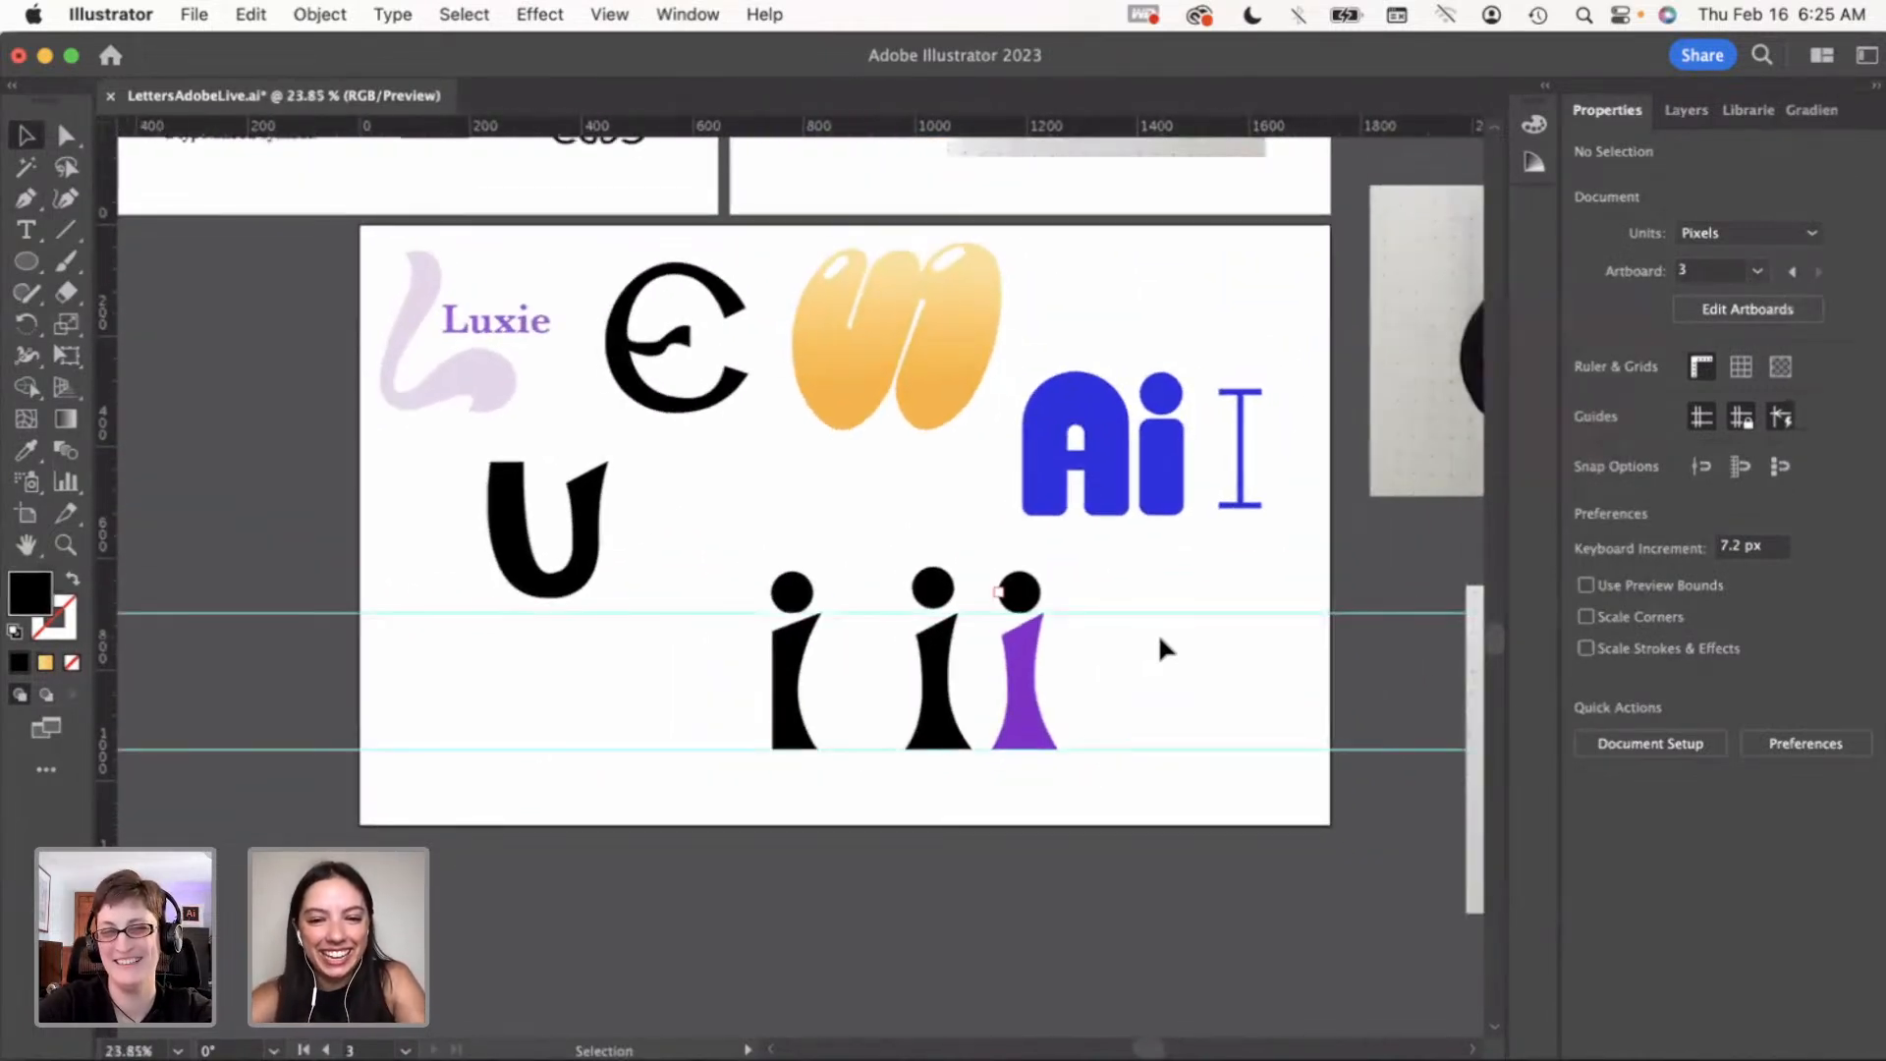
{"action": "scroll", "coordinate": [1122, 642], "scroll_direction": "up", "scroll_amount": 2}
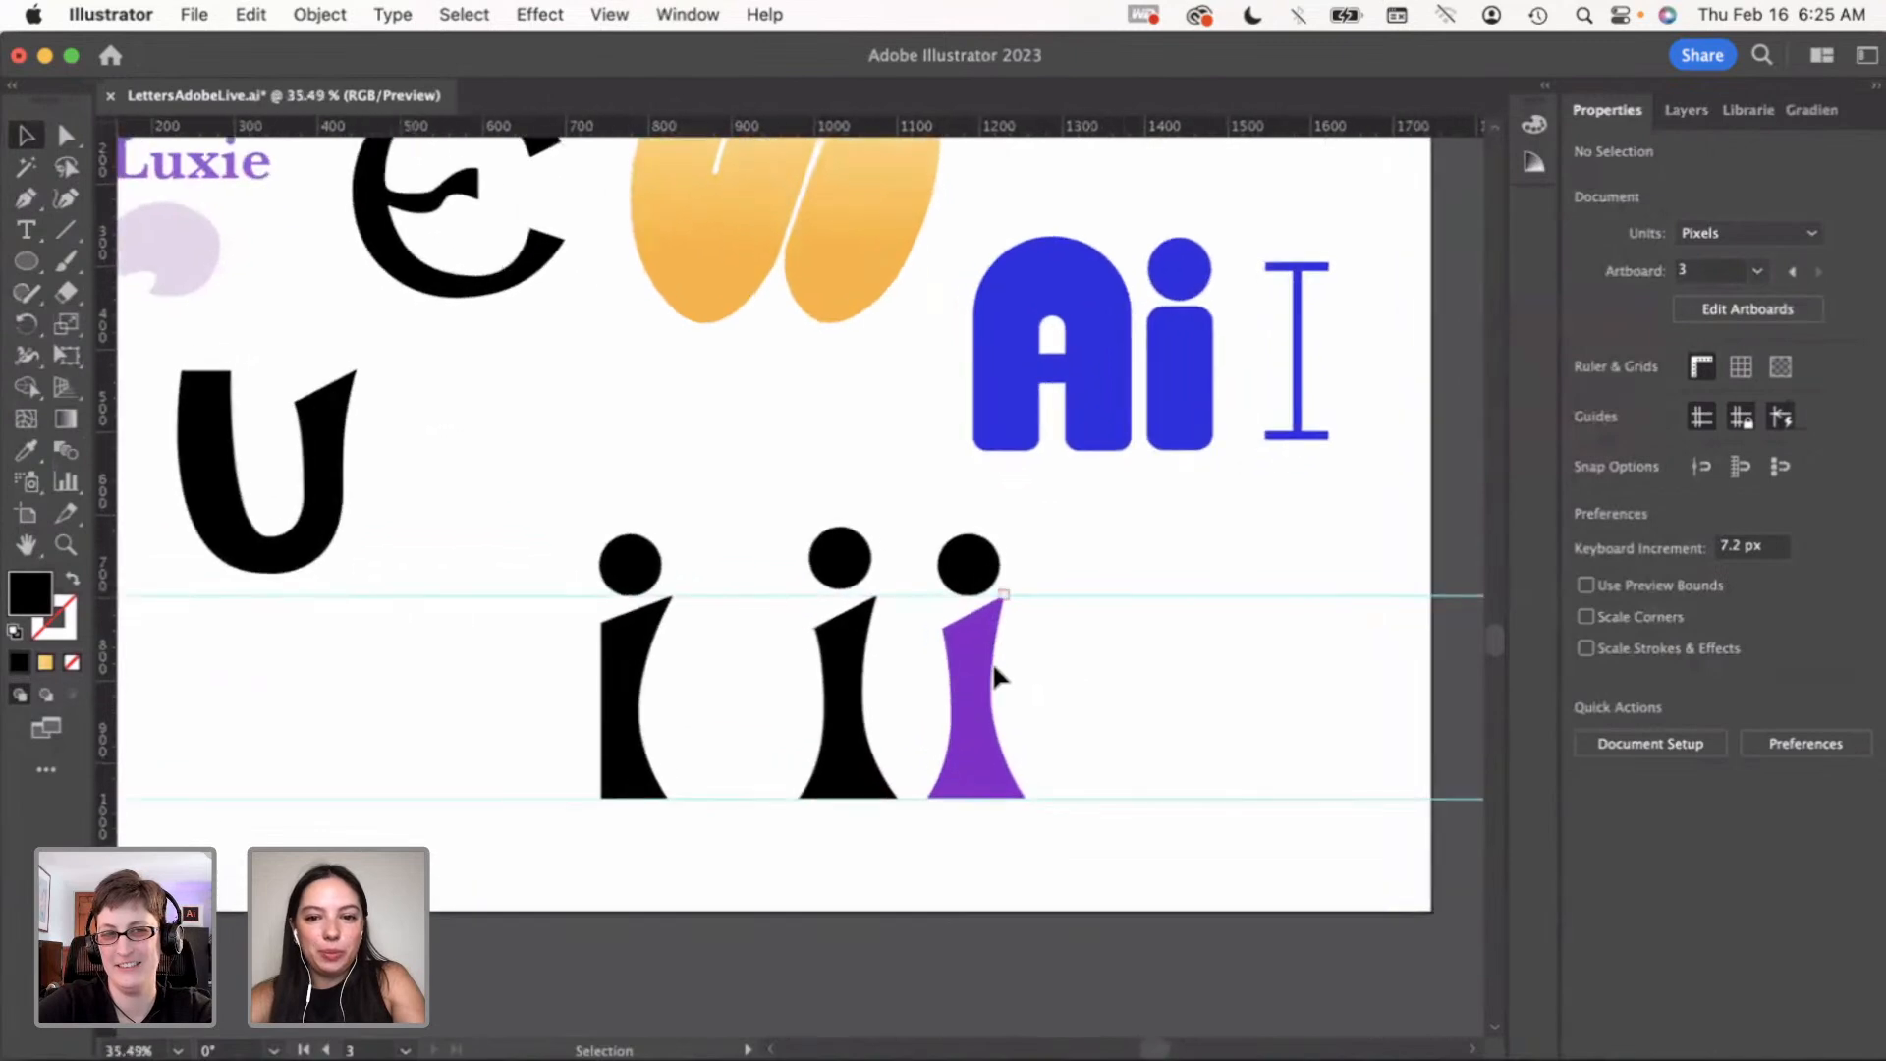
Duplicate the purple stem to the right and delete the copy's two bottom anchor points
{"action": "left_click_drag", "start_coordinate": [978, 678], "coordinate": [1149, 675]}
{"action": "key", "text": "a"}
{"action": "left_click_drag", "start_coordinate": [1105, 735], "coordinate": [1251, 822]}
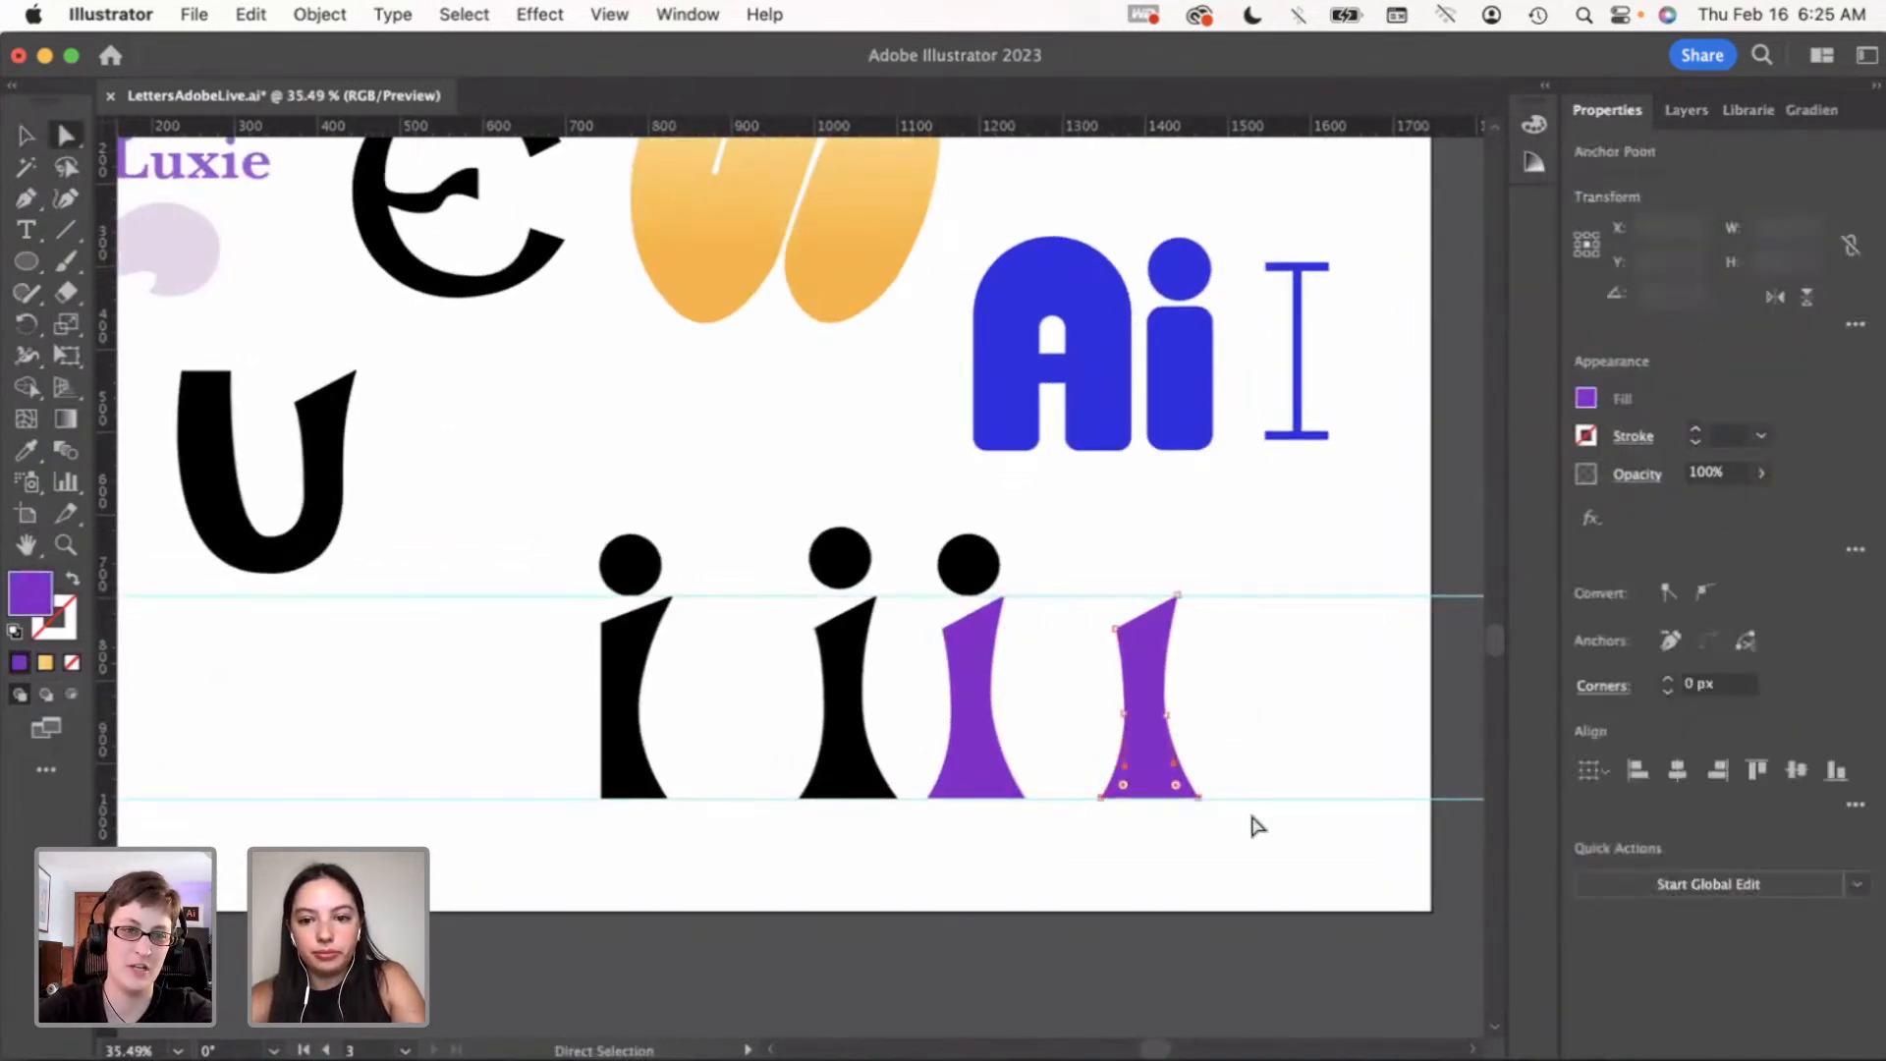
{"action": "key", "text": "Delete"}
{"action": "key", "text": "v"}
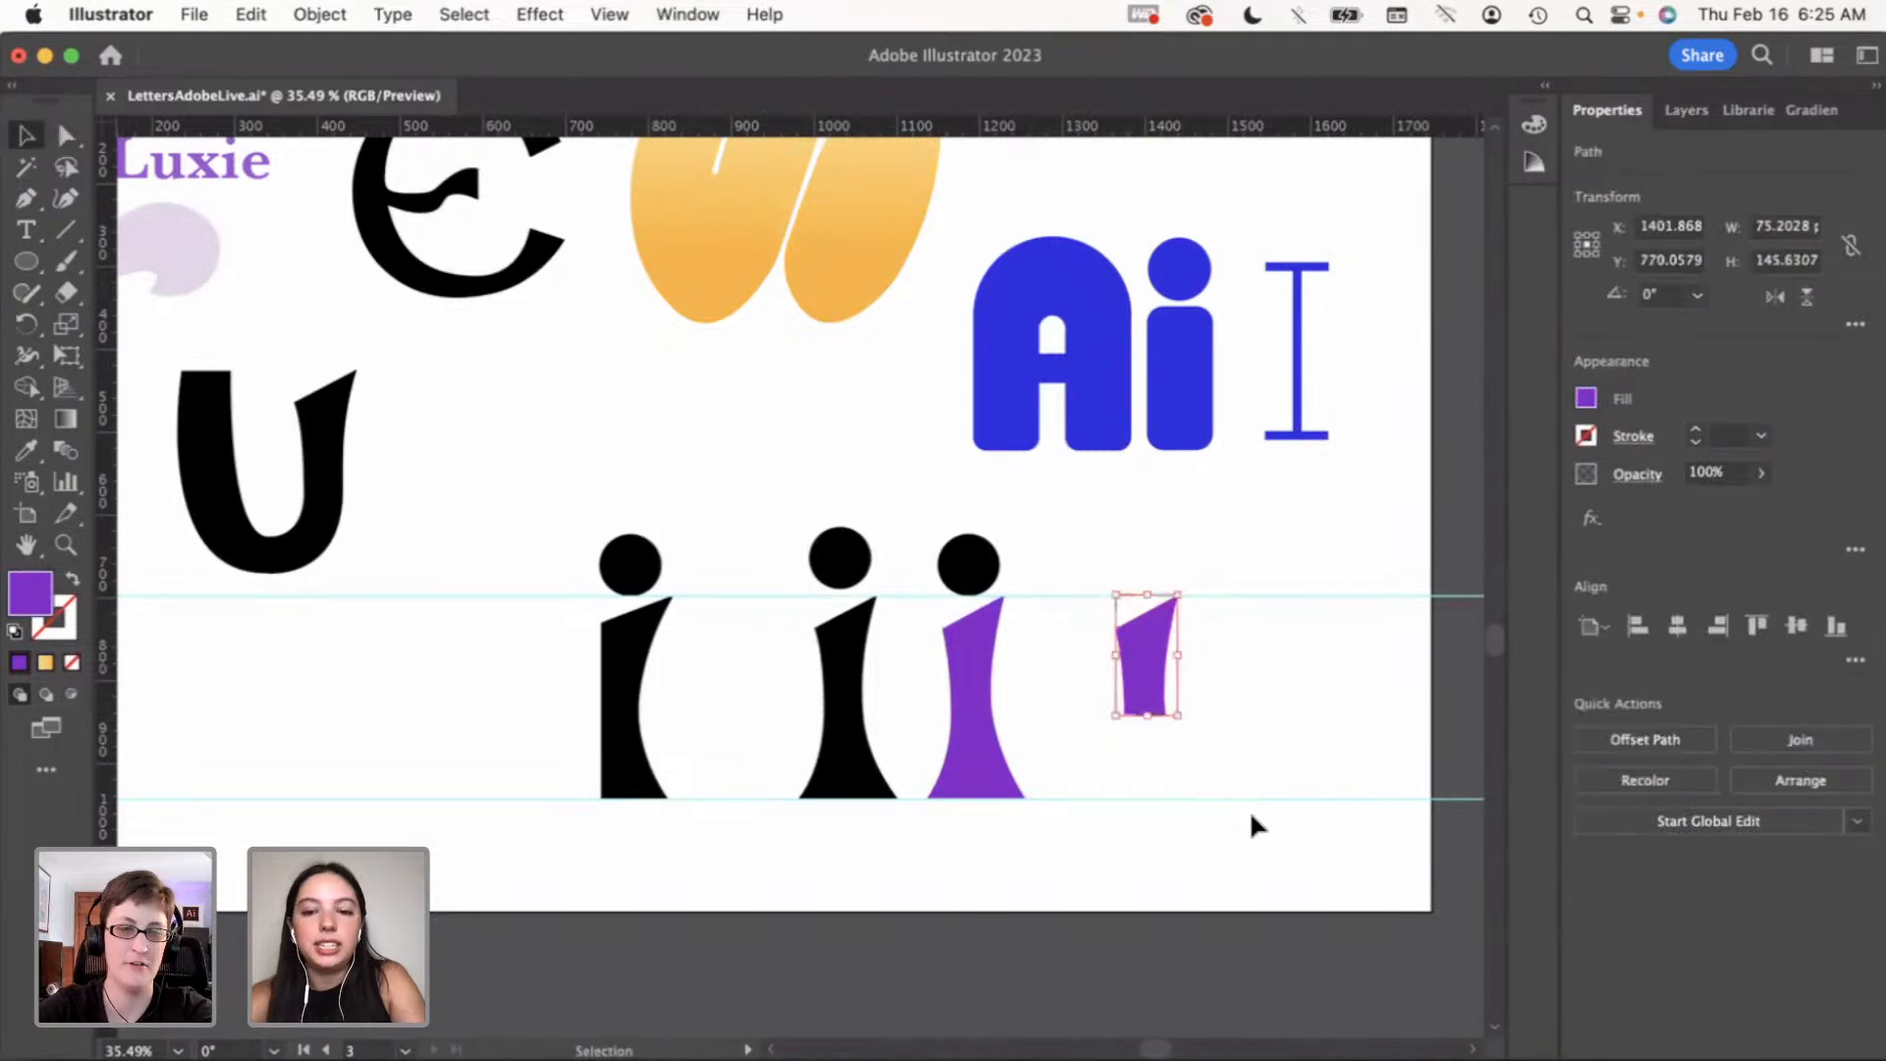
Move the shortened purple stem about 57 px farther right
{"action": "left_click", "coordinate": [1238, 797]}
{"action": "left_click_drag", "start_coordinate": [1077, 582], "coordinate": [1263, 728]}
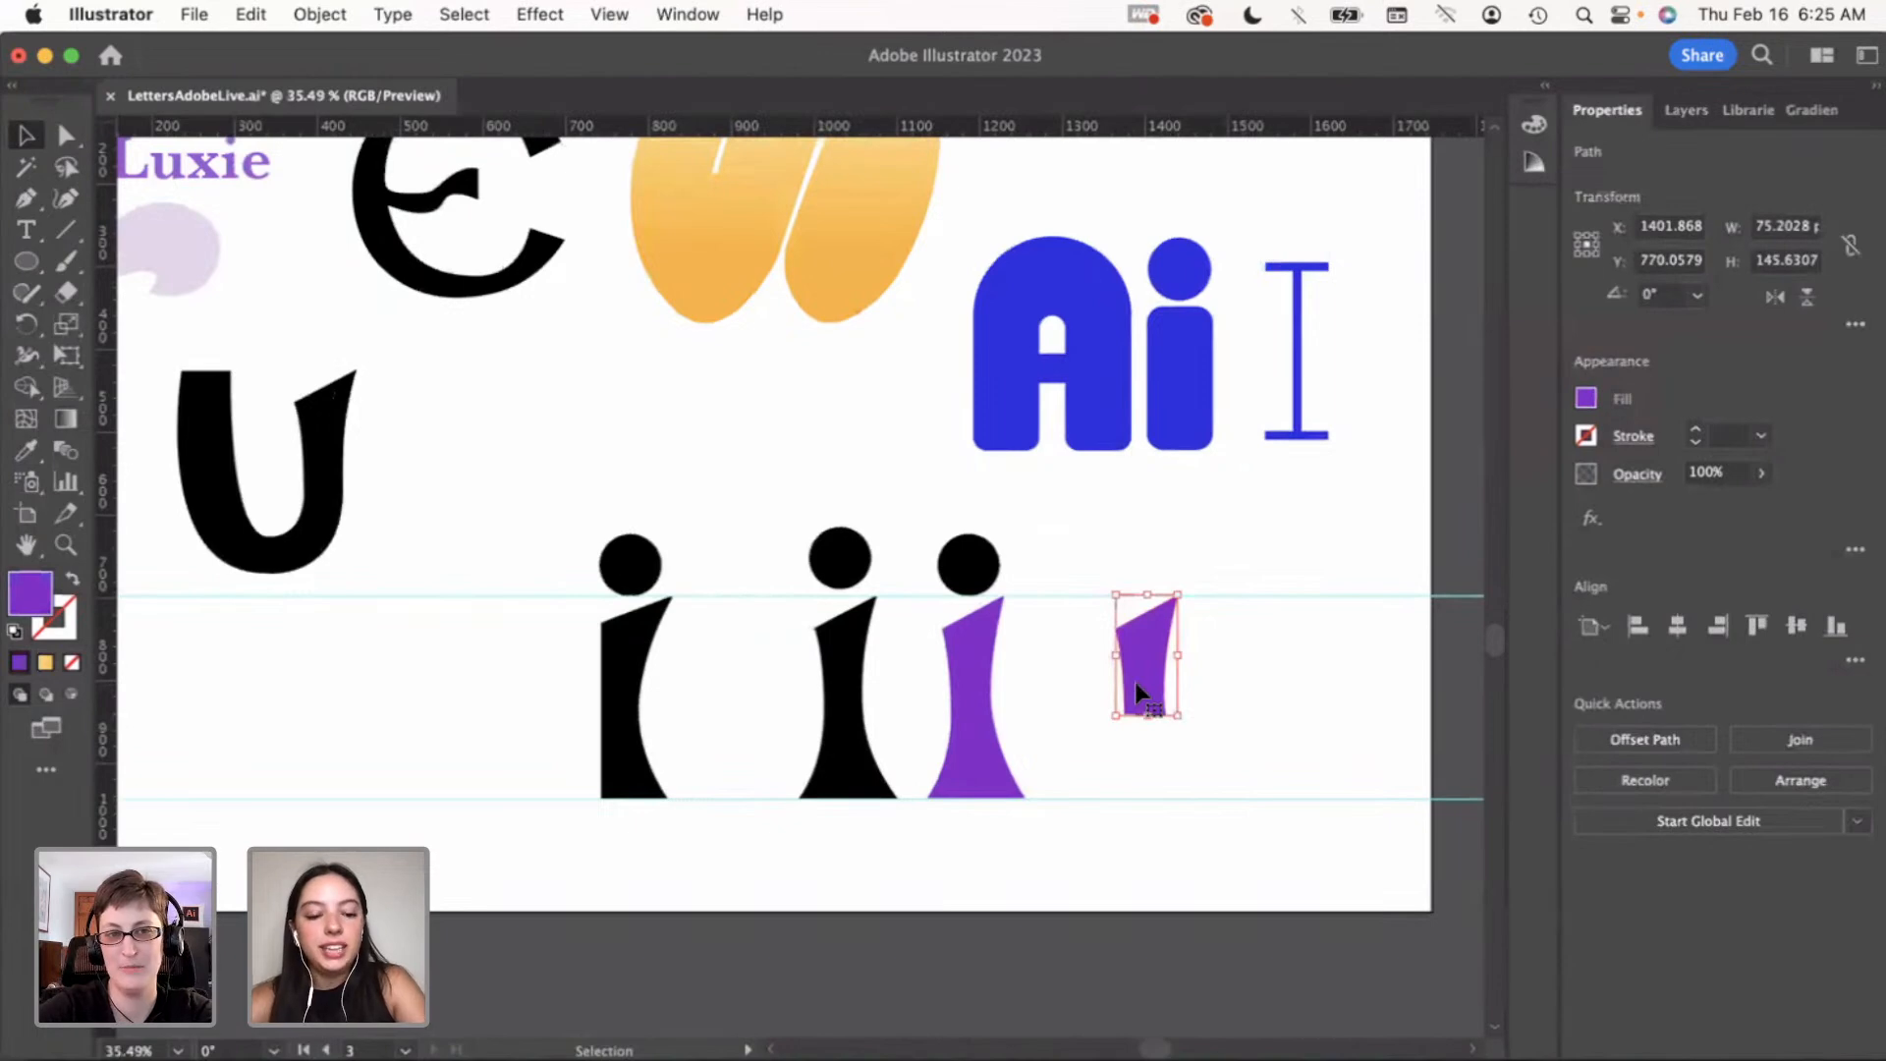
{"action": "left_click_drag", "start_coordinate": [1142, 681], "coordinate": [1183, 676]}
{"action": "left_click", "coordinate": [1099, 680]}
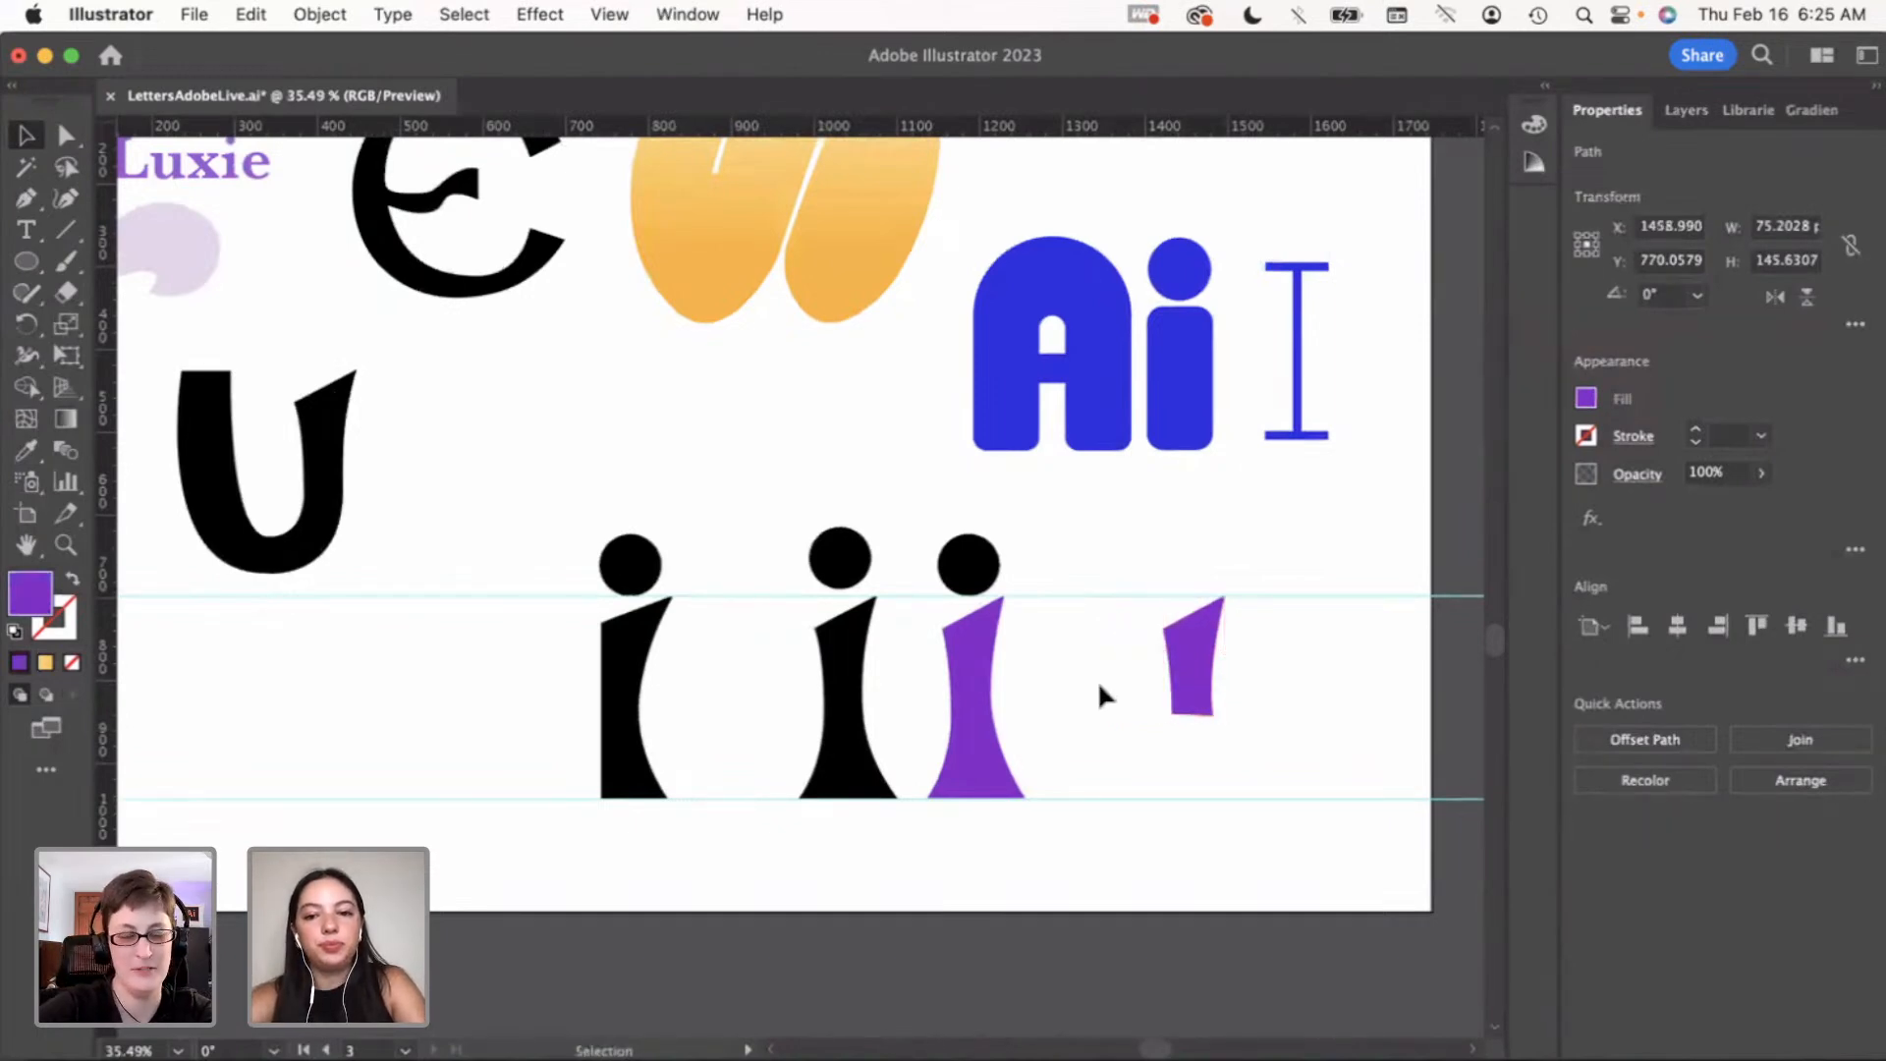
Delete the shortened copy of the purple stem
{"action": "left_click", "coordinate": [1207, 686]}
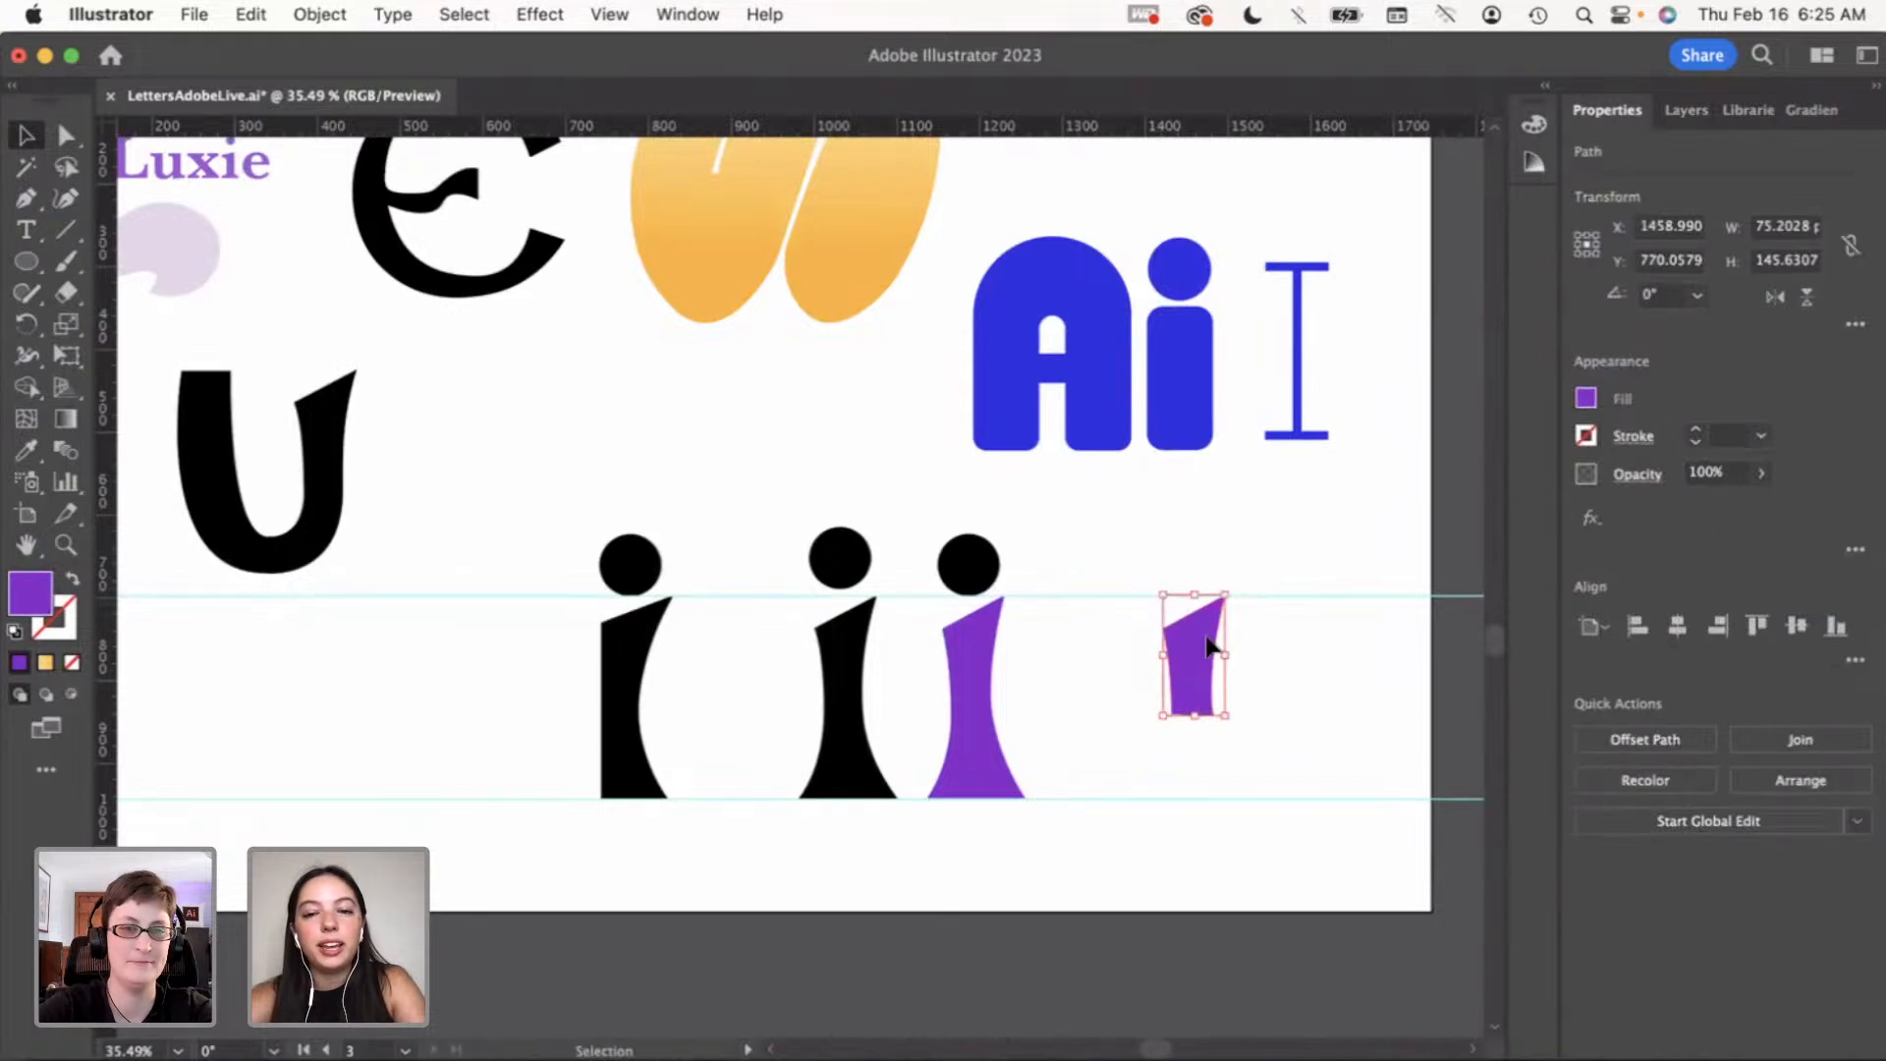
{"action": "key", "text": "Delete"}
Duplicate the full purple stem to the right and delete the copy's two top anchor points
{"action": "left_click_drag", "start_coordinate": [982, 678], "coordinate": [1156, 676], "text": "alt"}
{"action": "left_click", "coordinate": [1049, 587]}
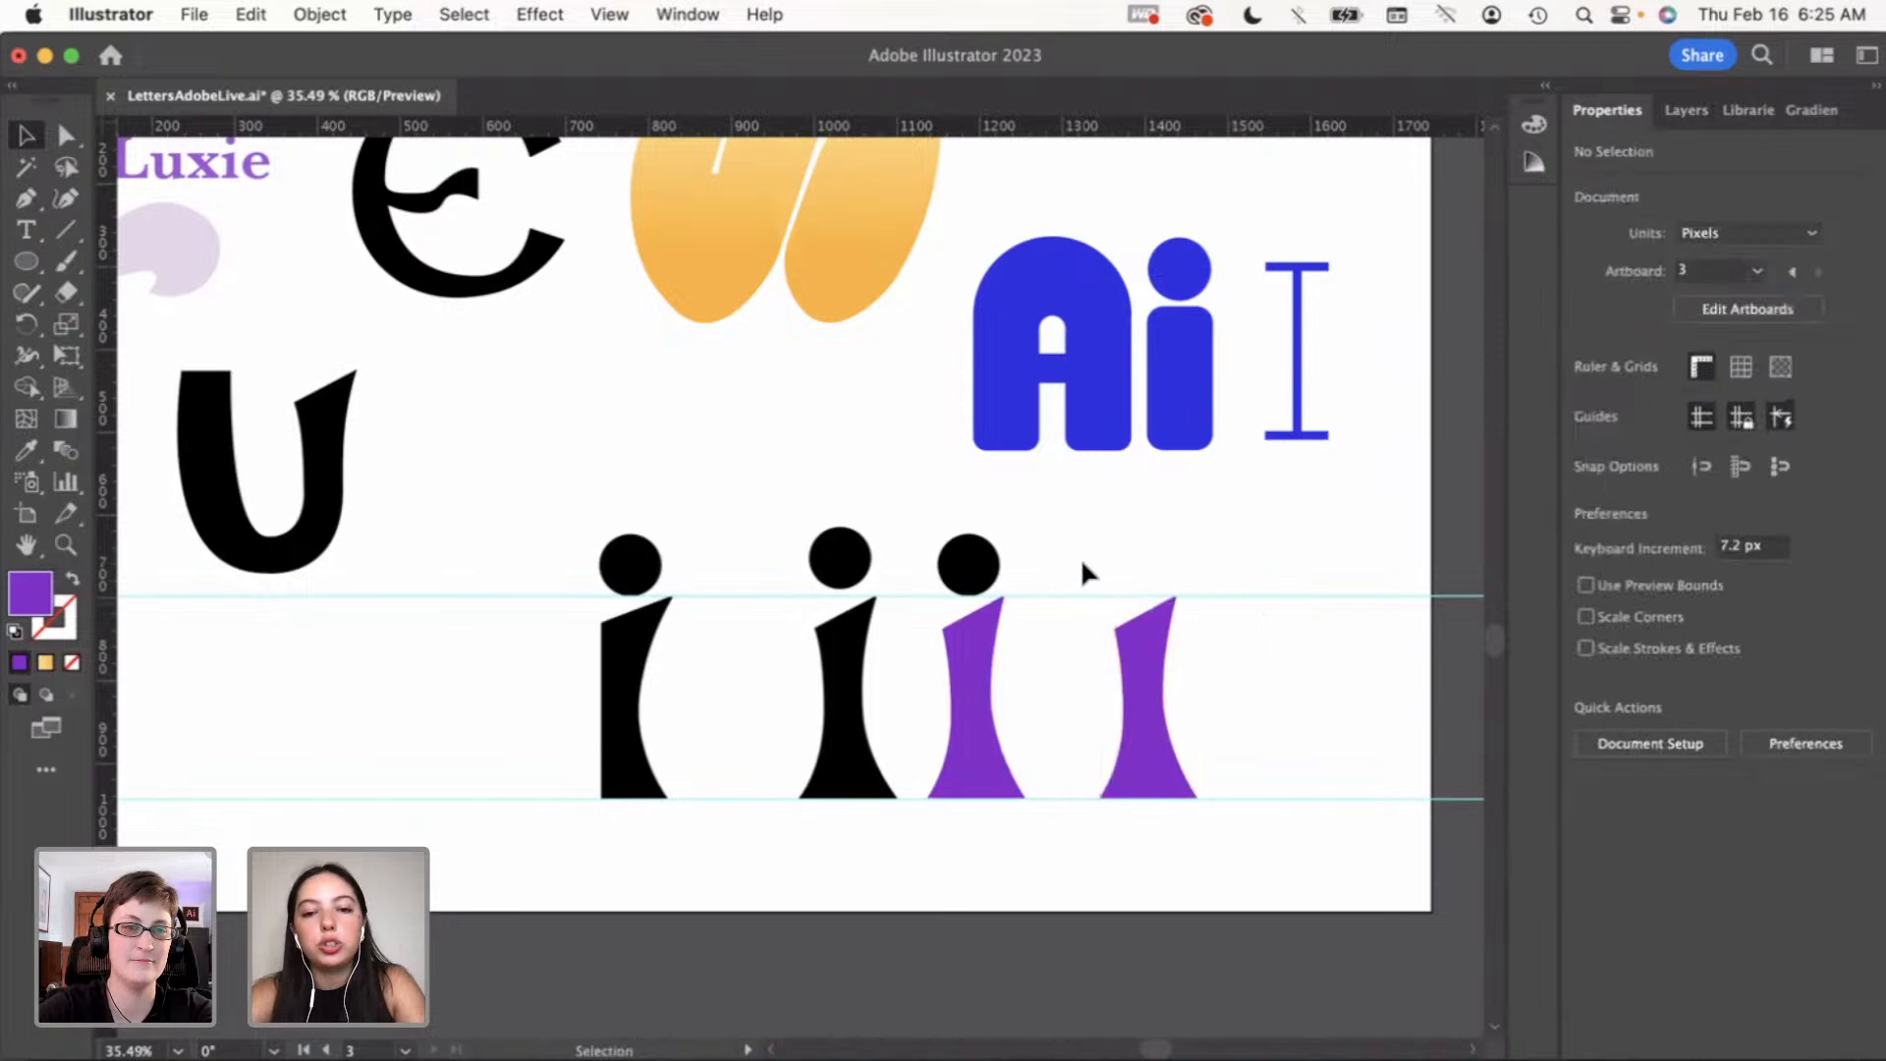
{"action": "key", "text": "a"}
{"action": "left_click_drag", "start_coordinate": [1078, 556], "coordinate": [1240, 695]}
{"action": "key", "text": "Delete"}
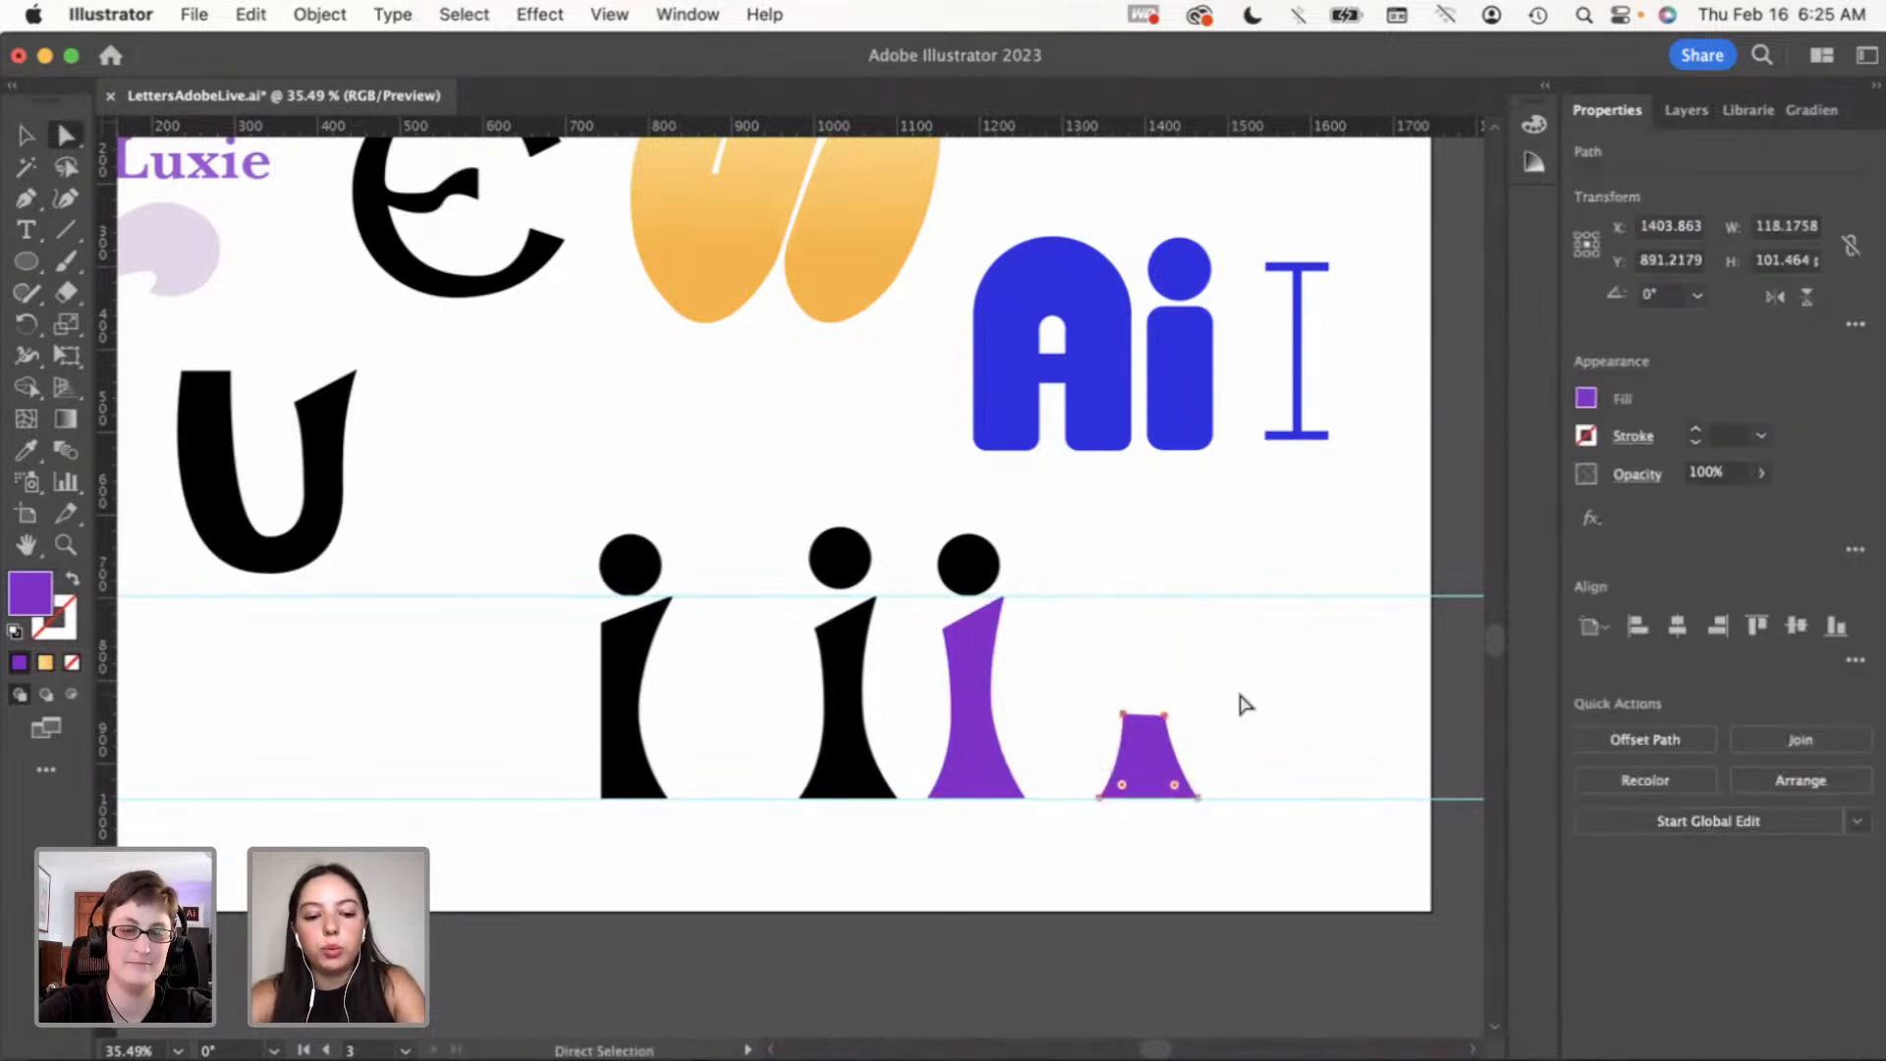
{"action": "key", "text": "v"}
{"action": "left_click", "coordinate": [1234, 688]}
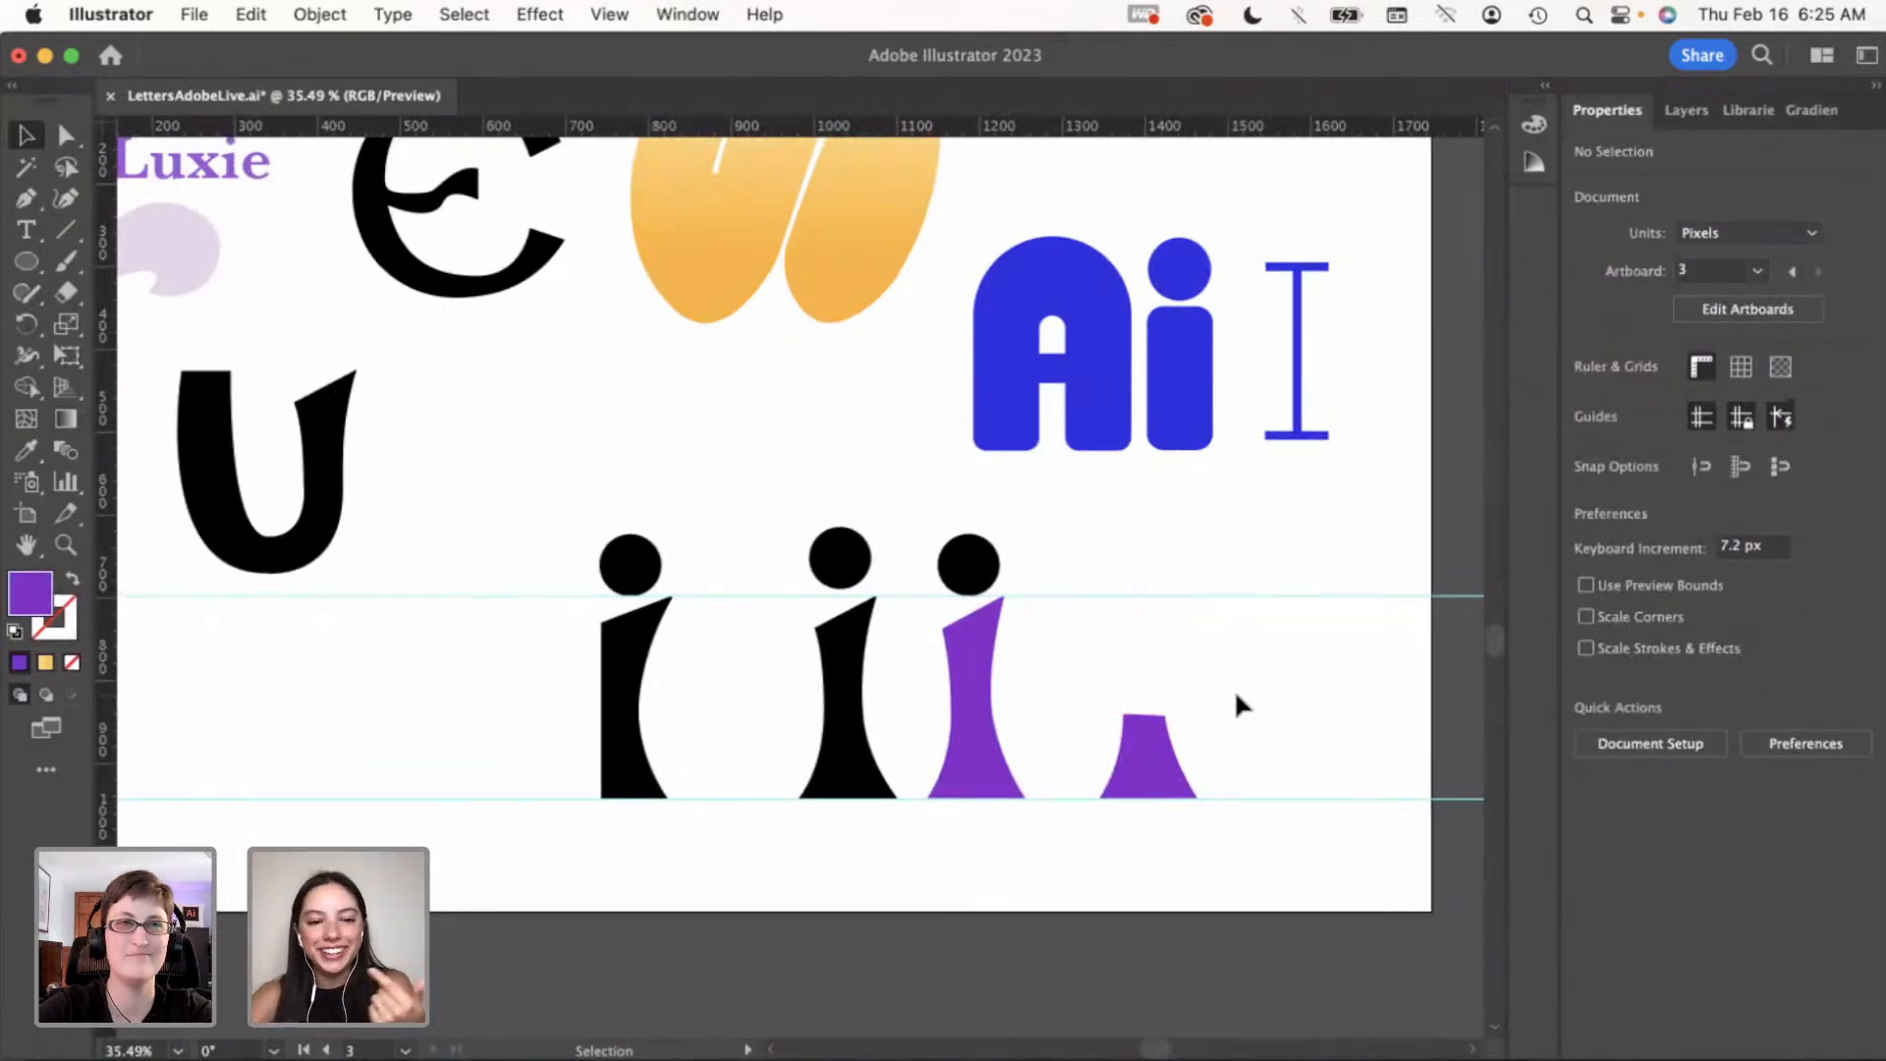
Move the leftover flared base slightly to the right, then delete it
{"action": "left_click", "coordinate": [1169, 741]}
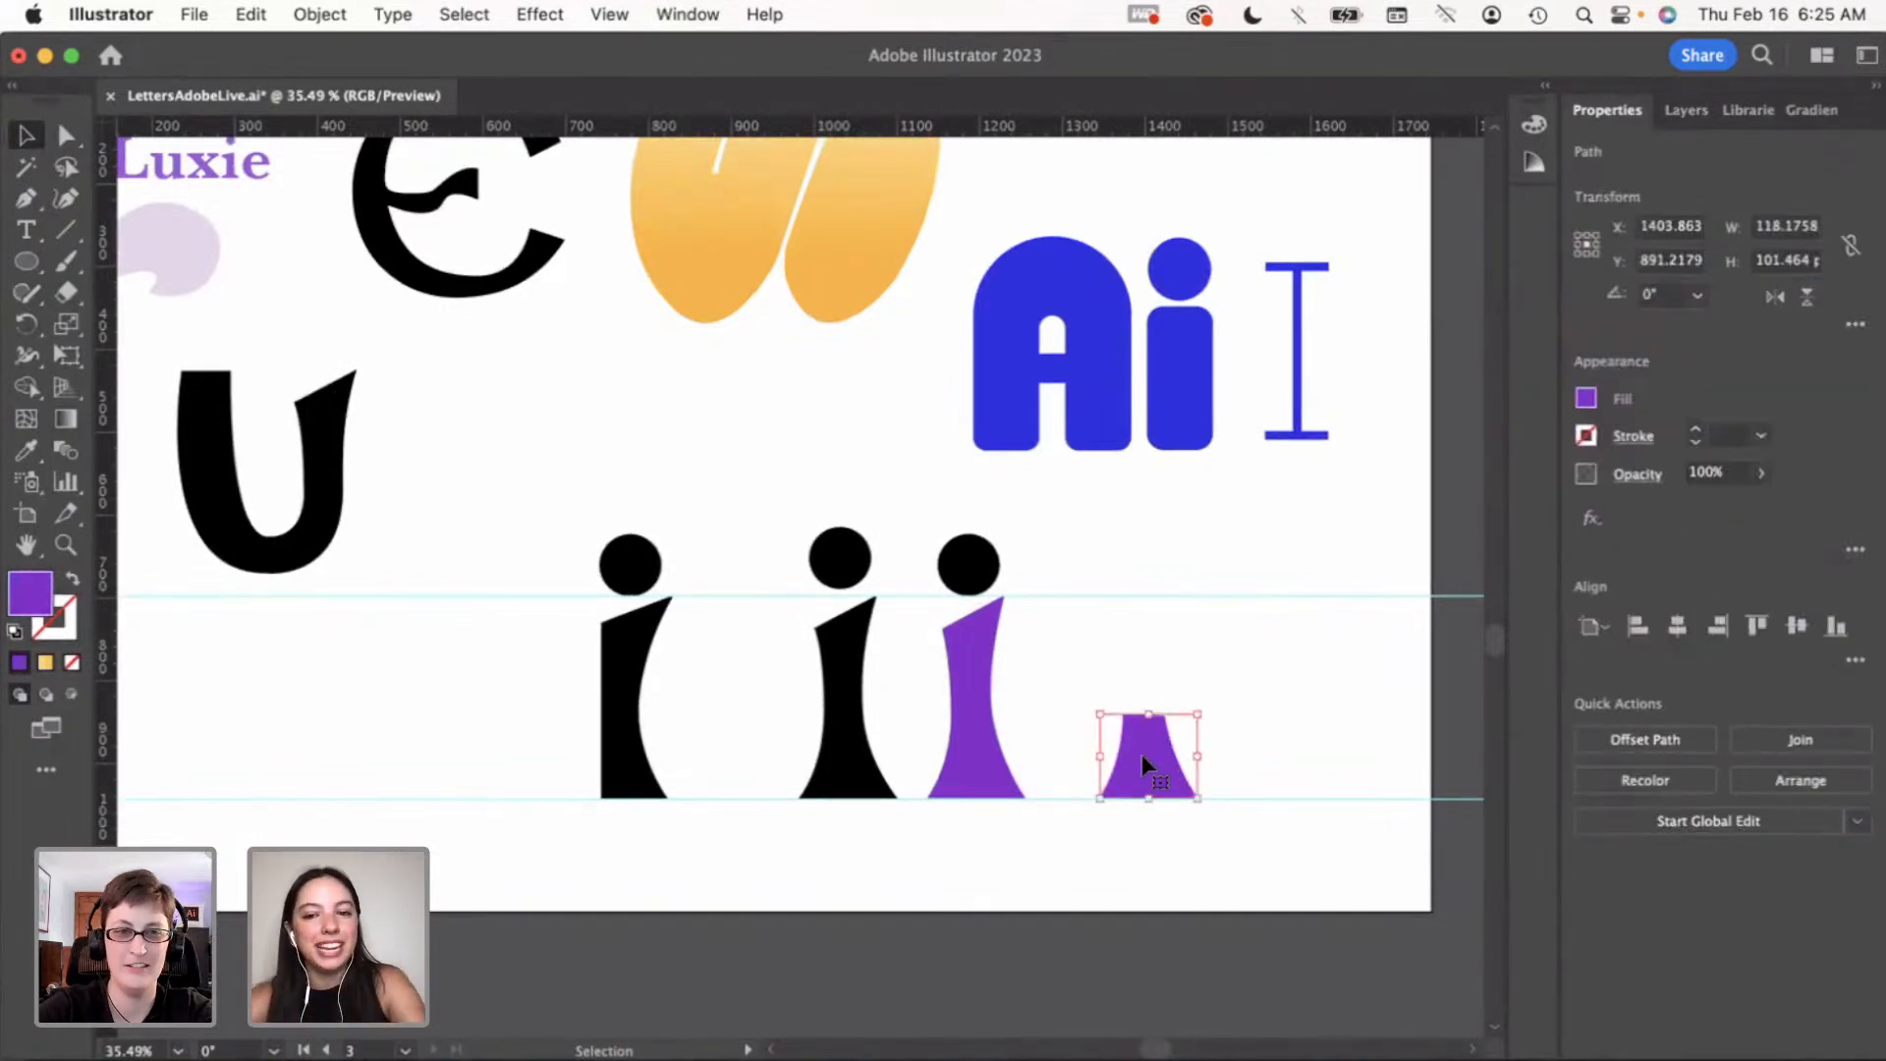
{"action": "left_click_drag", "start_coordinate": [1145, 754], "coordinate": [1174, 750]}
{"action": "left_click", "coordinate": [1168, 693]}
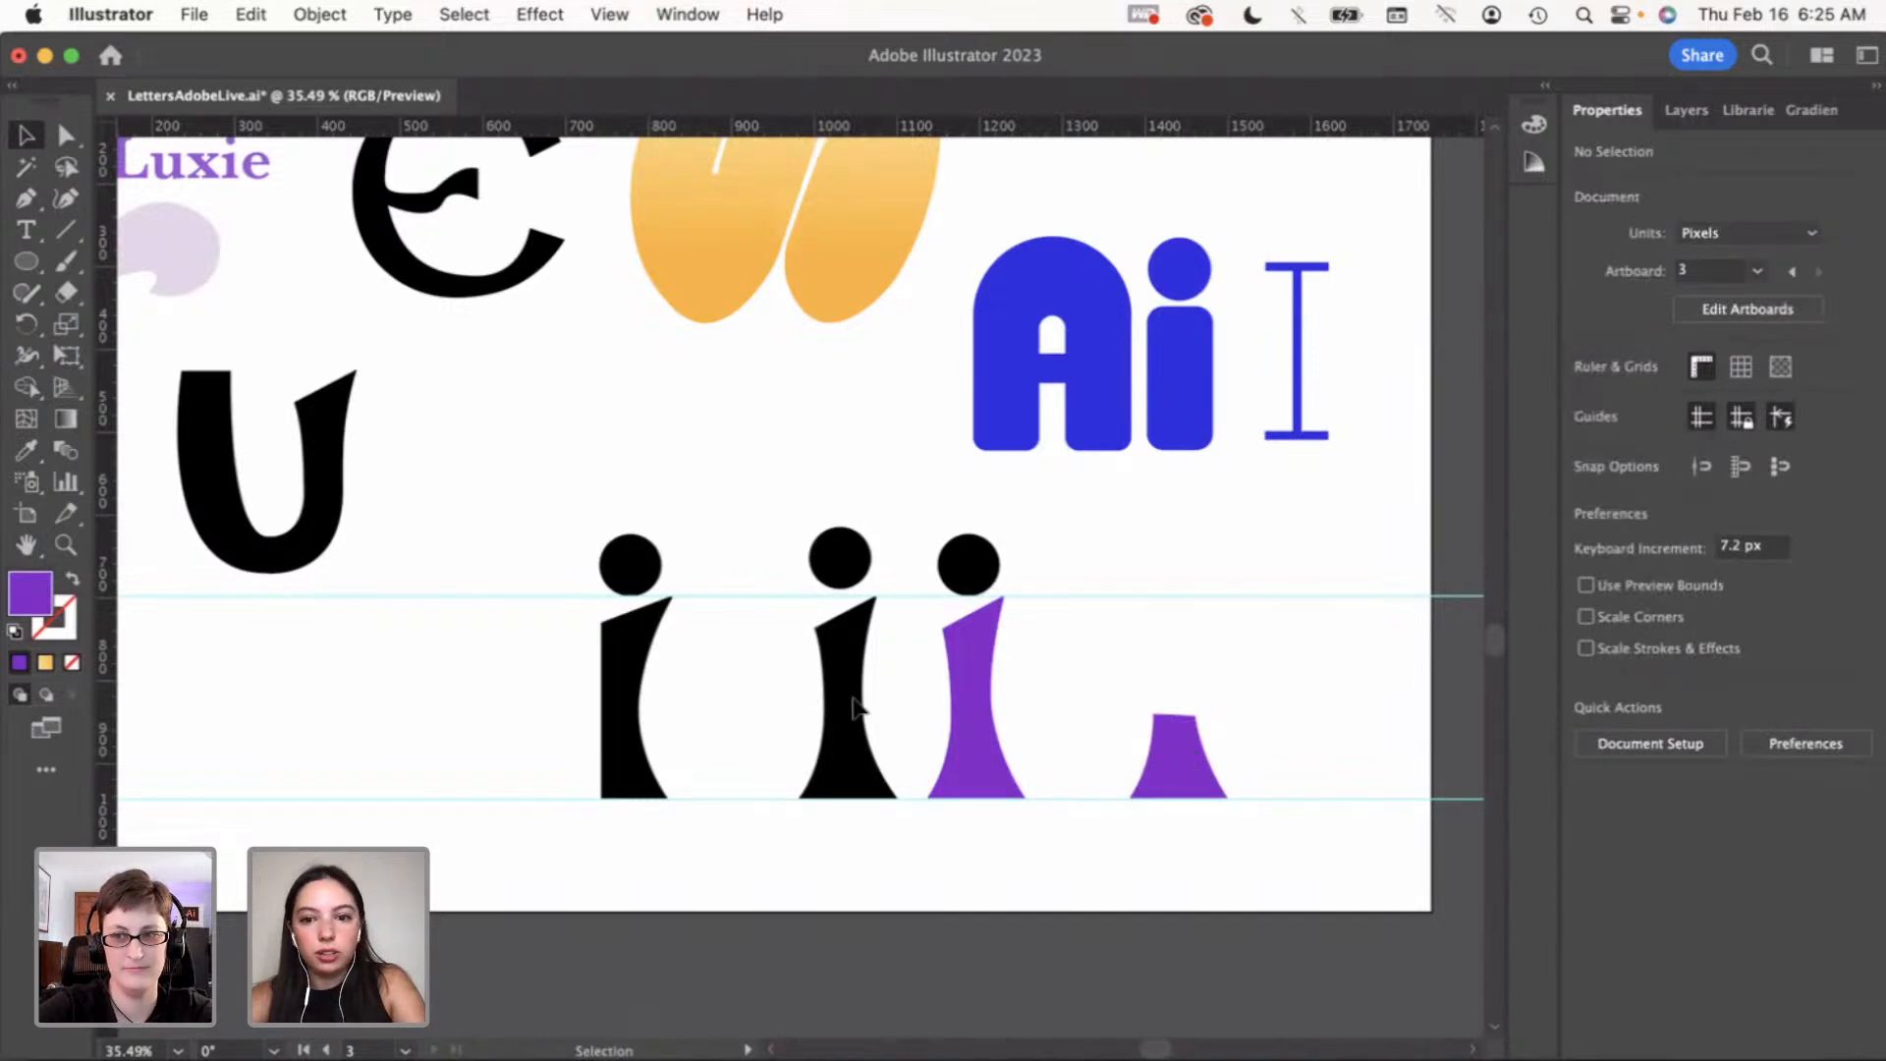
{"action": "left_click", "coordinate": [1169, 743]}
{"action": "left_click", "coordinate": [1114, 664]}
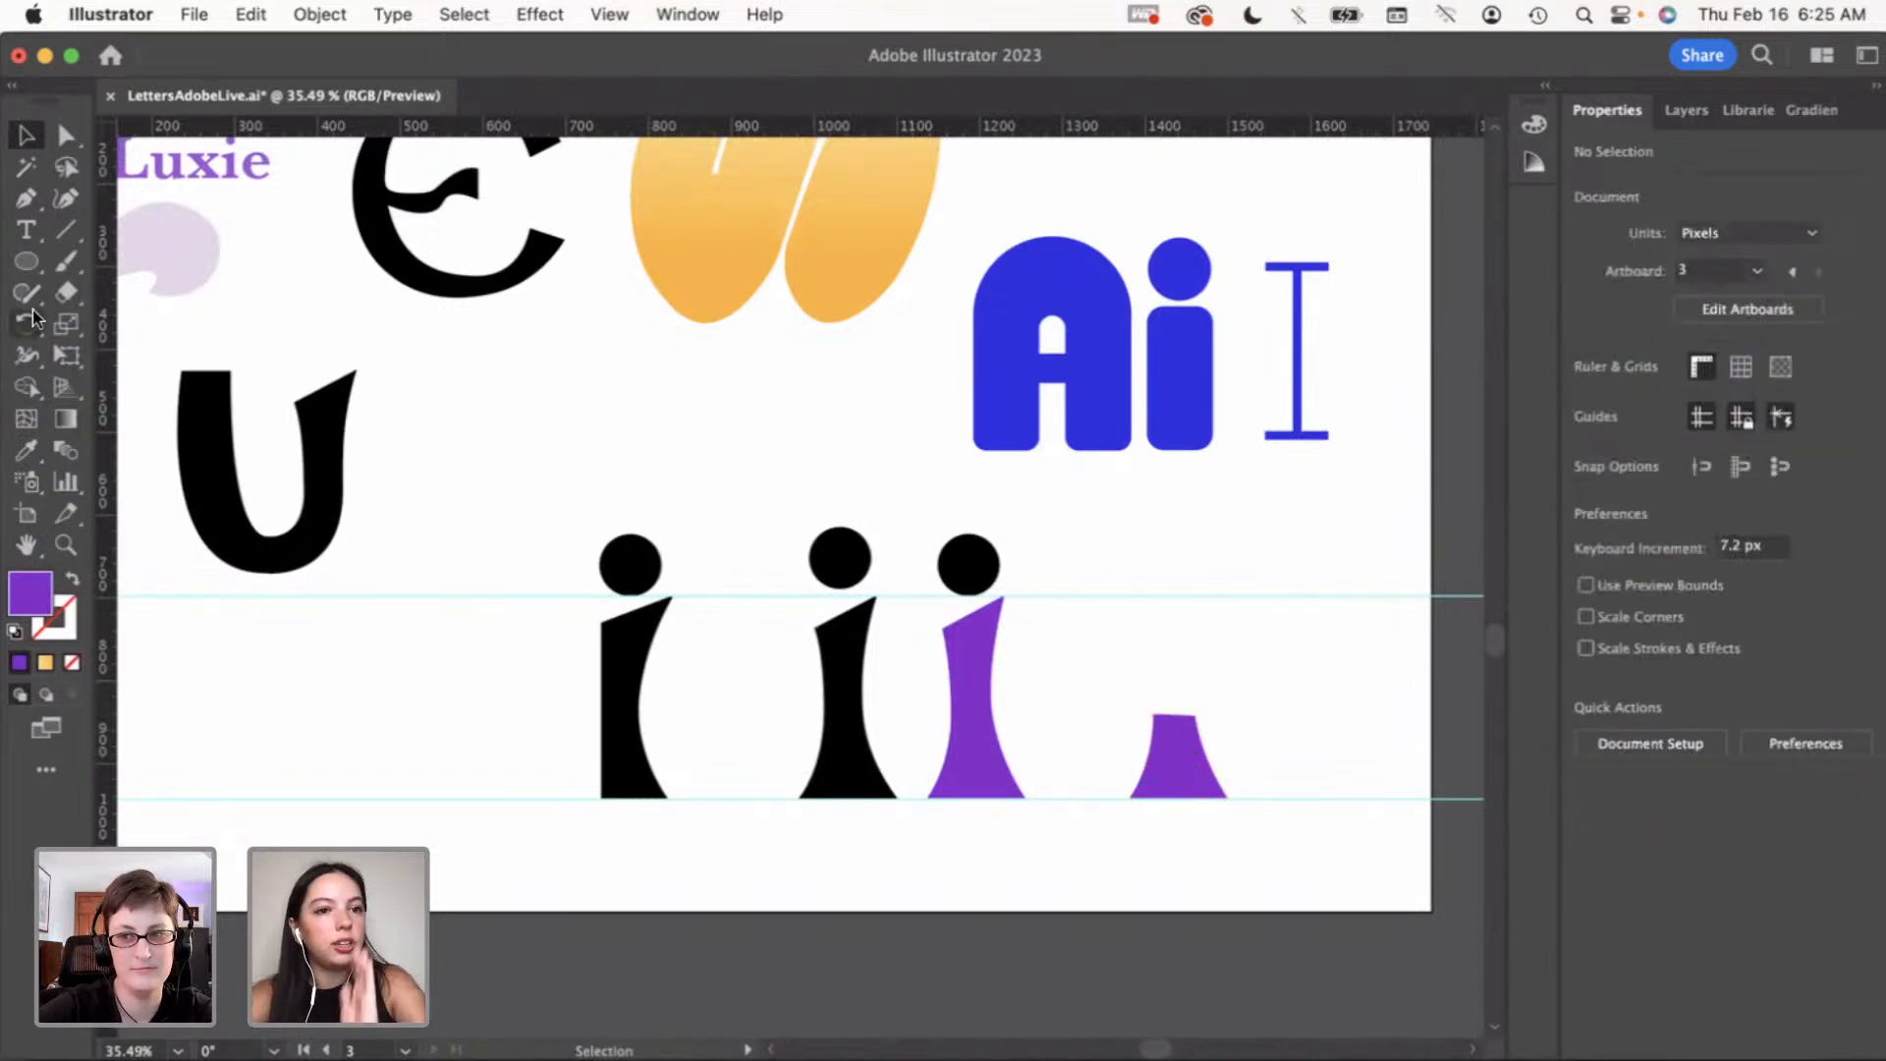
{"action": "left_click", "coordinate": [1170, 767]}
{"action": "key", "text": "Delete"}
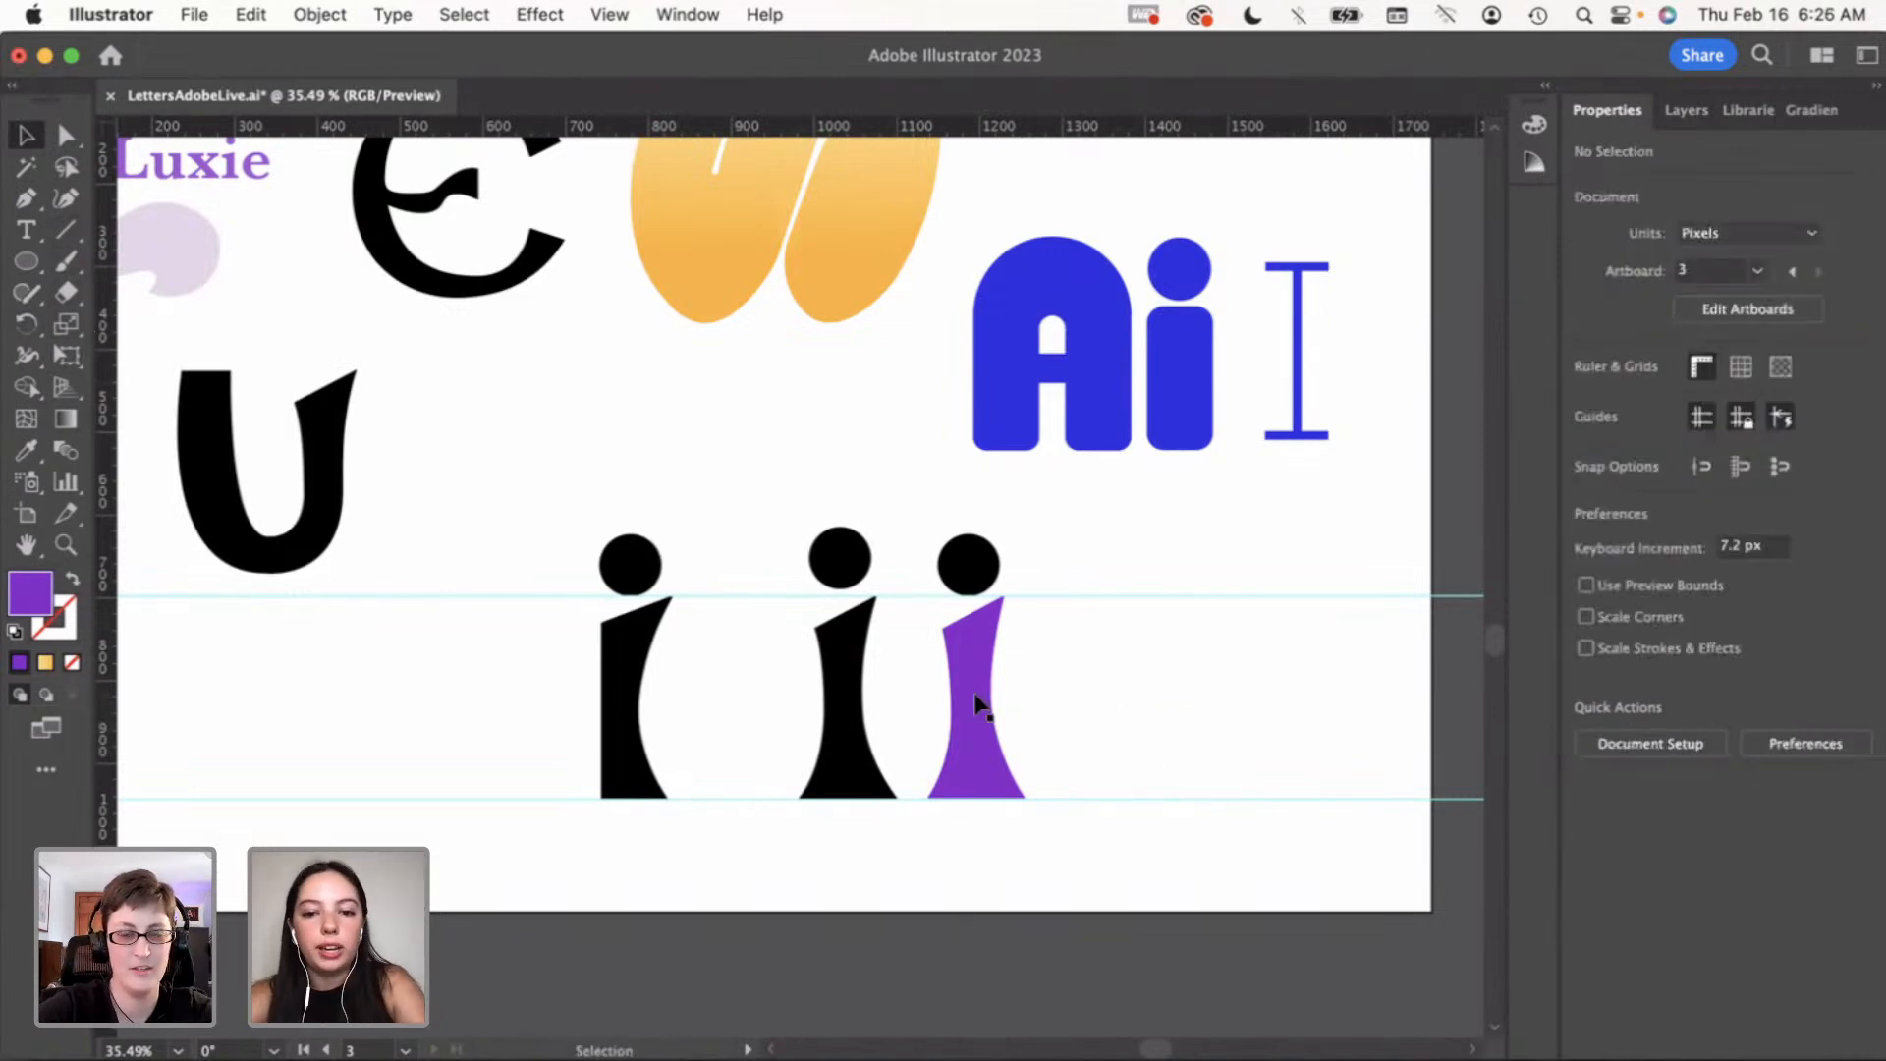
Place a full copy of the purple stem to the right of the purple i
{"action": "left_click_drag", "start_coordinate": [978, 698], "coordinate": [1107, 712]}
{"action": "left_click", "coordinate": [1183, 715]}
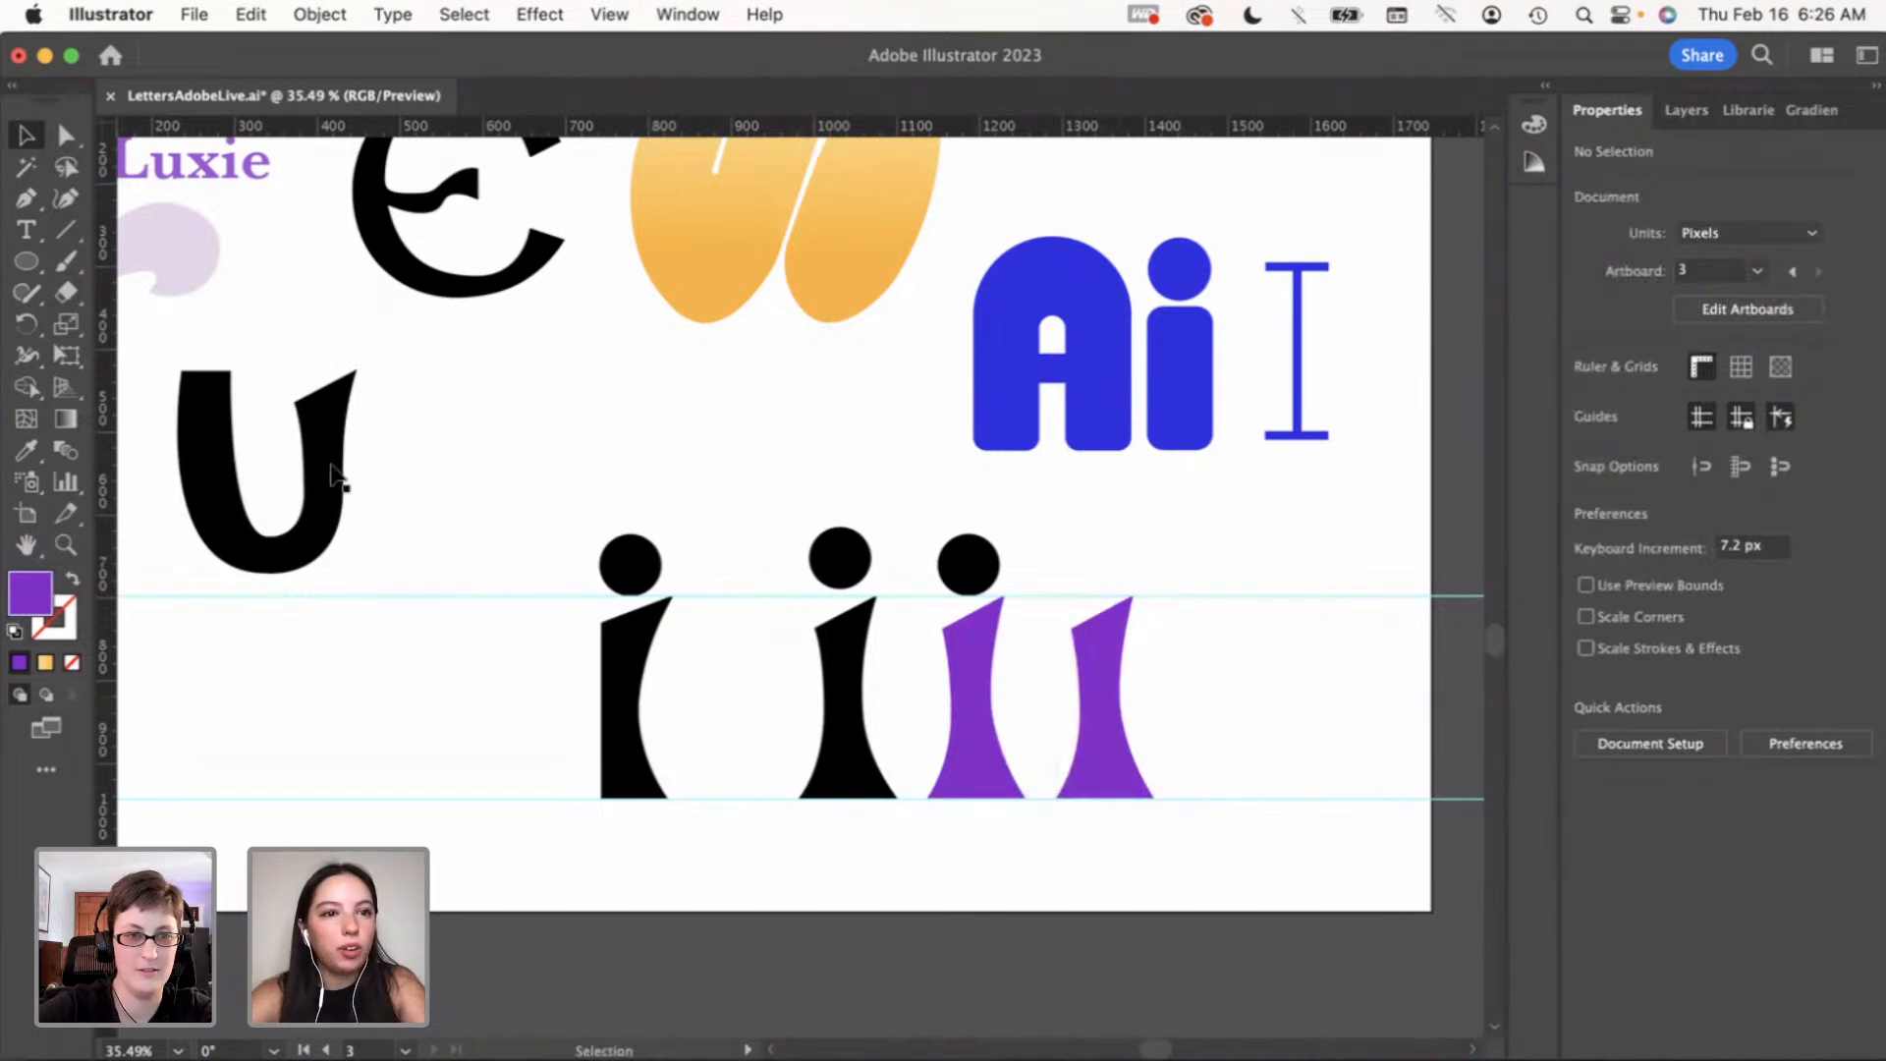
Add a horizontal guide at the top of the i's dots and start a Pen path at the stem copy's upper-left corner
{"action": "left_click", "coordinate": [29, 199]}
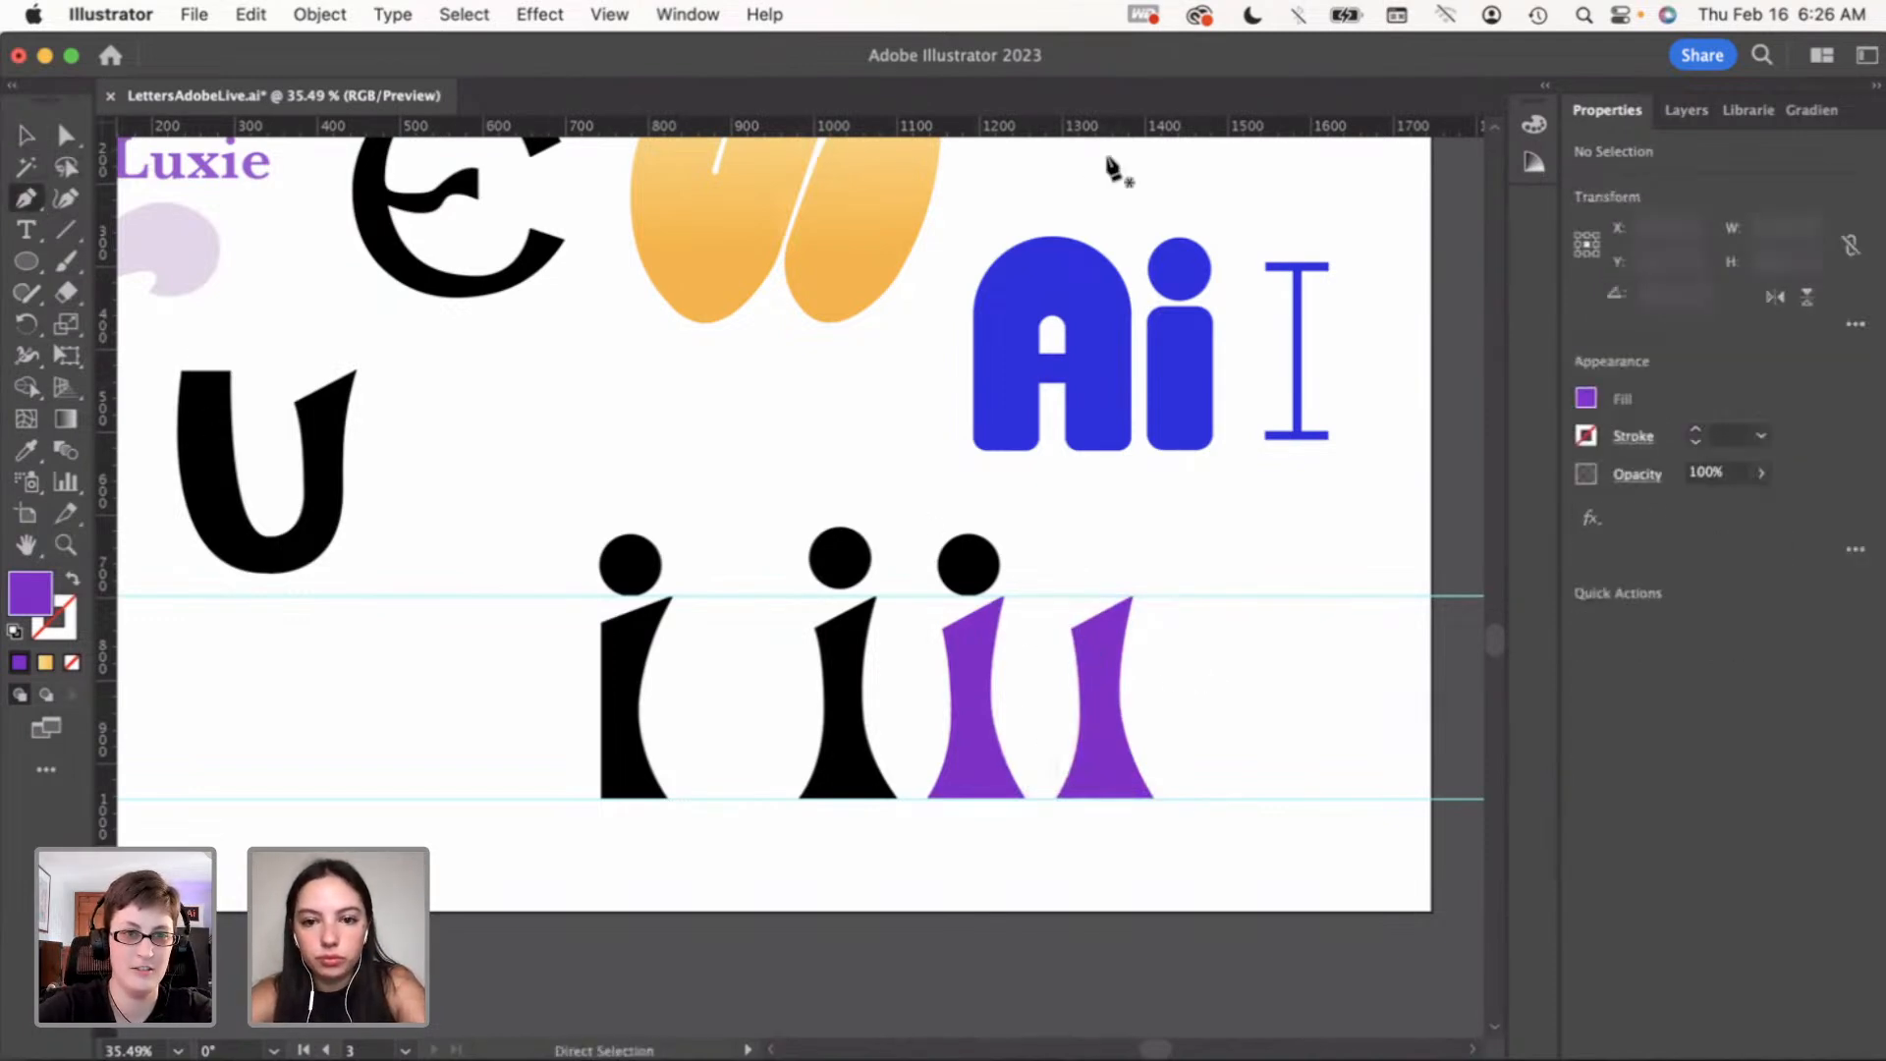
{"action": "left_click_drag", "start_coordinate": [1105, 129], "coordinate": [1105, 535]}
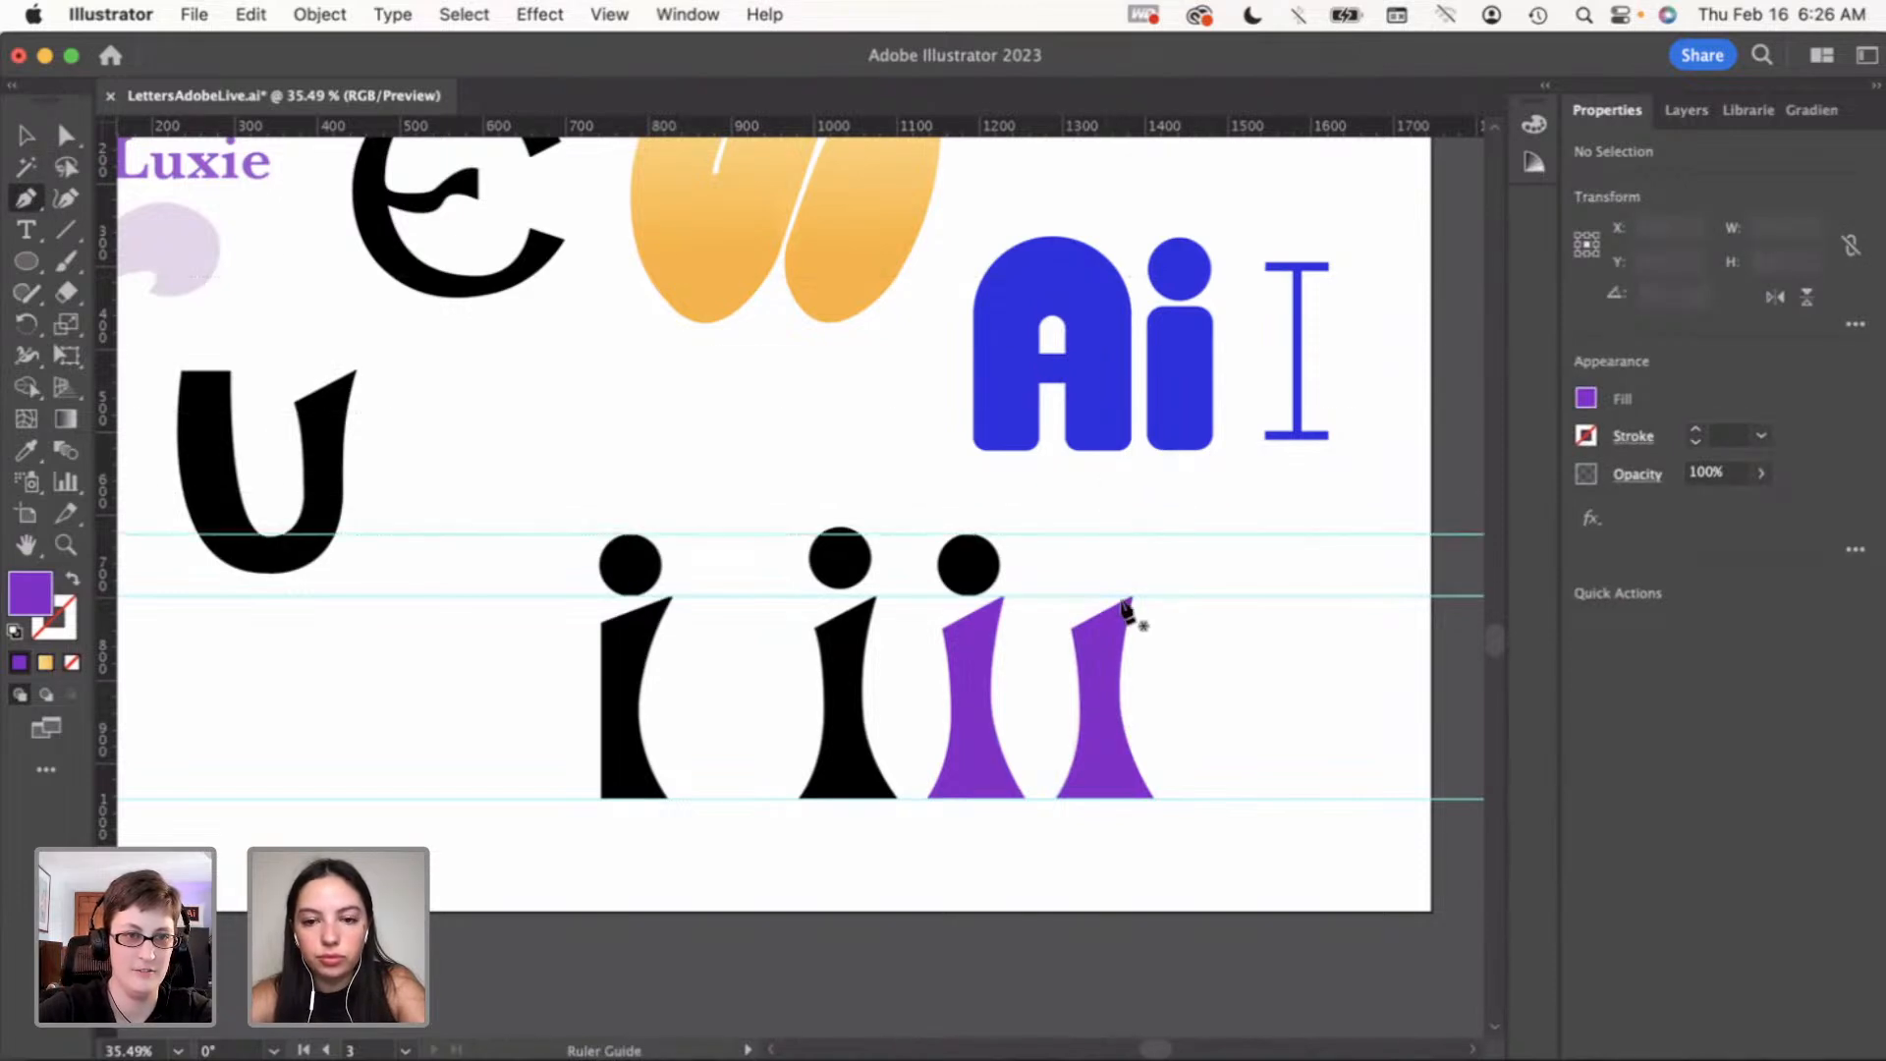
{"action": "left_click", "coordinate": [1072, 630]}
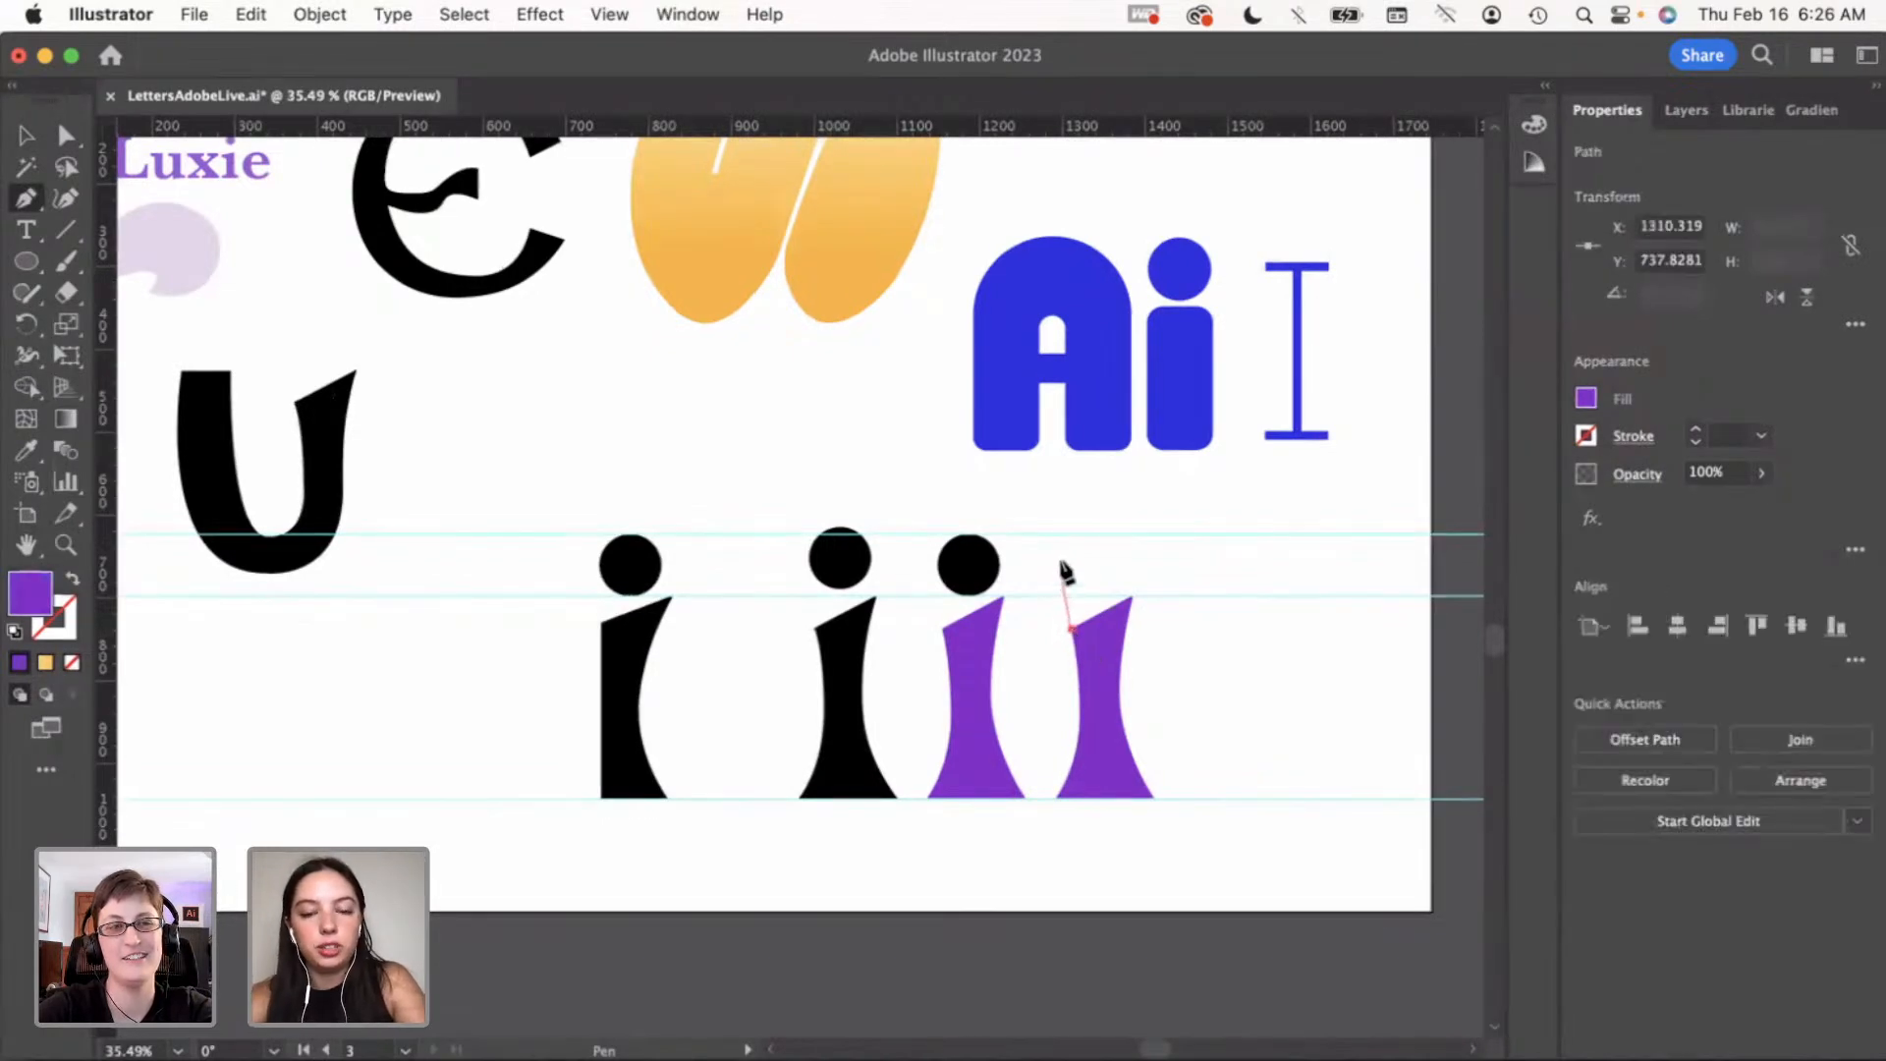
Try several positions and handle lengths for the bowl's top curve anchor along the upper guide
{"action": "left_click_drag", "start_coordinate": [1072, 535], "coordinate": [1130, 537]}
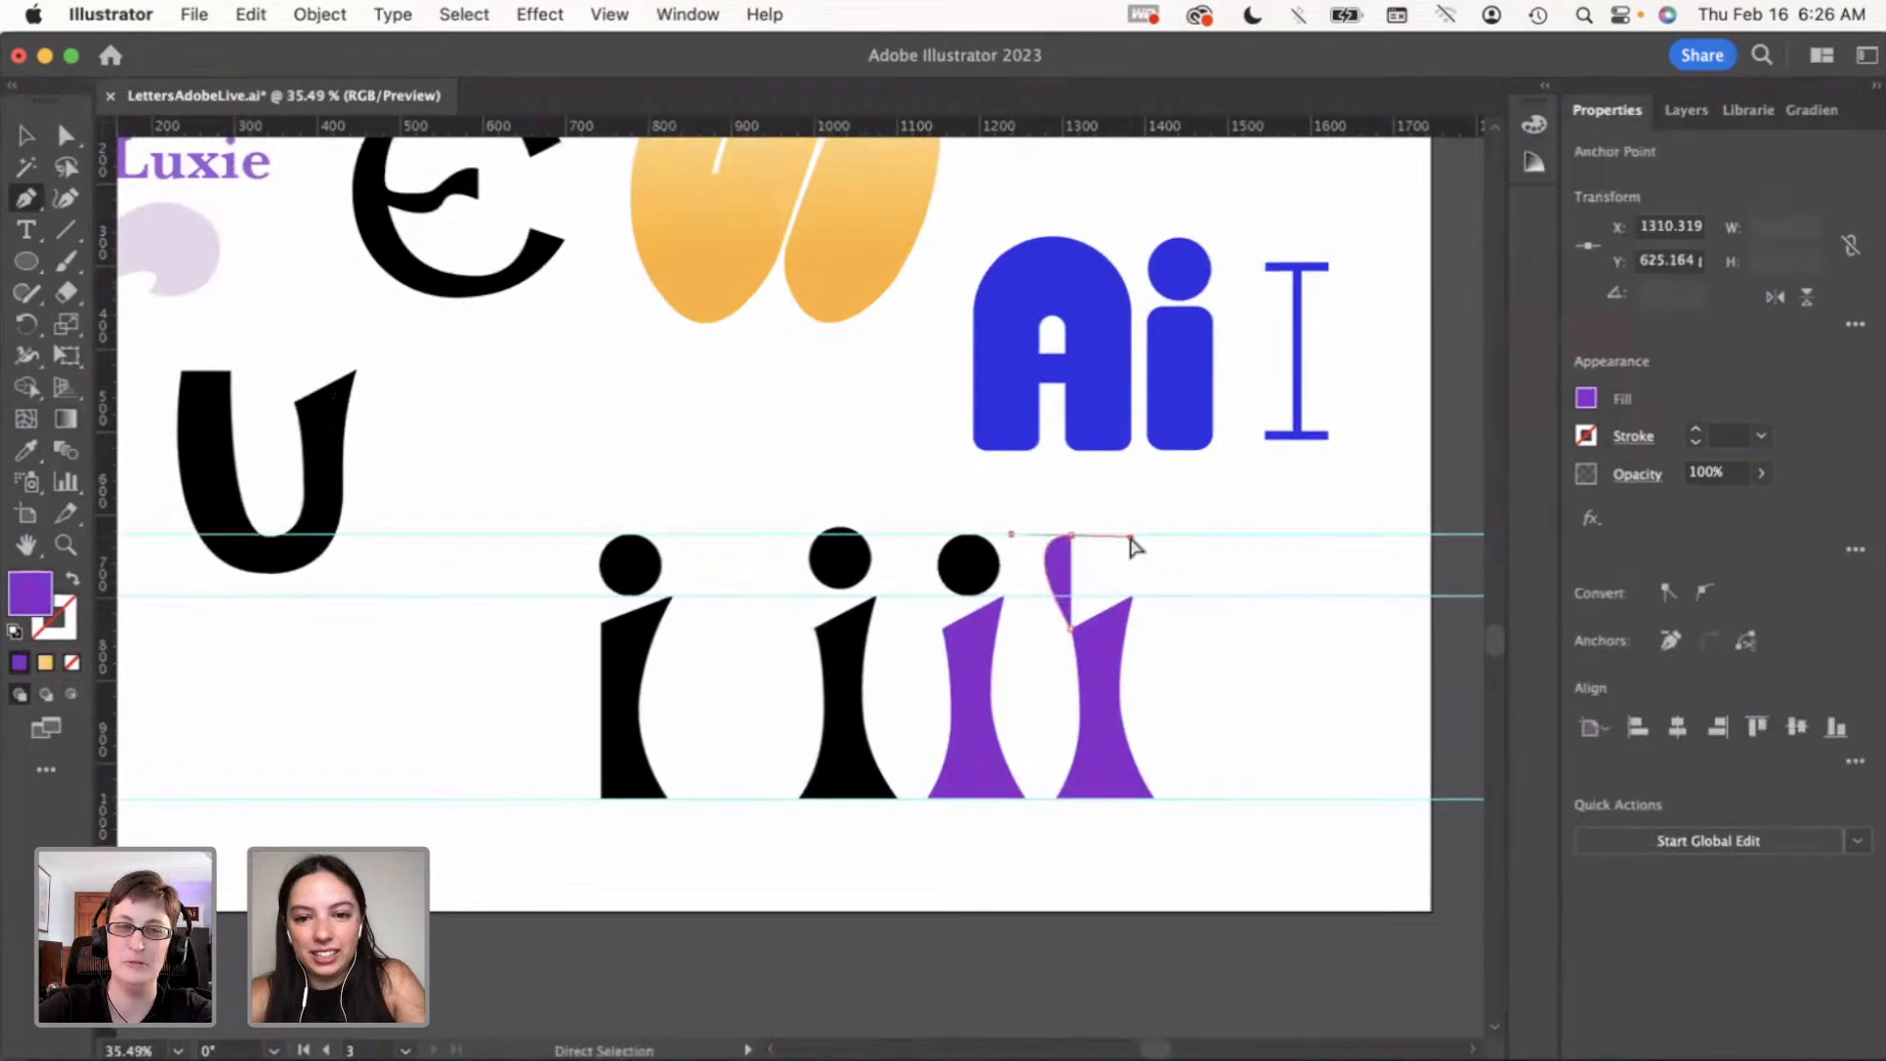
{"action": "key", "text": "super+z"}
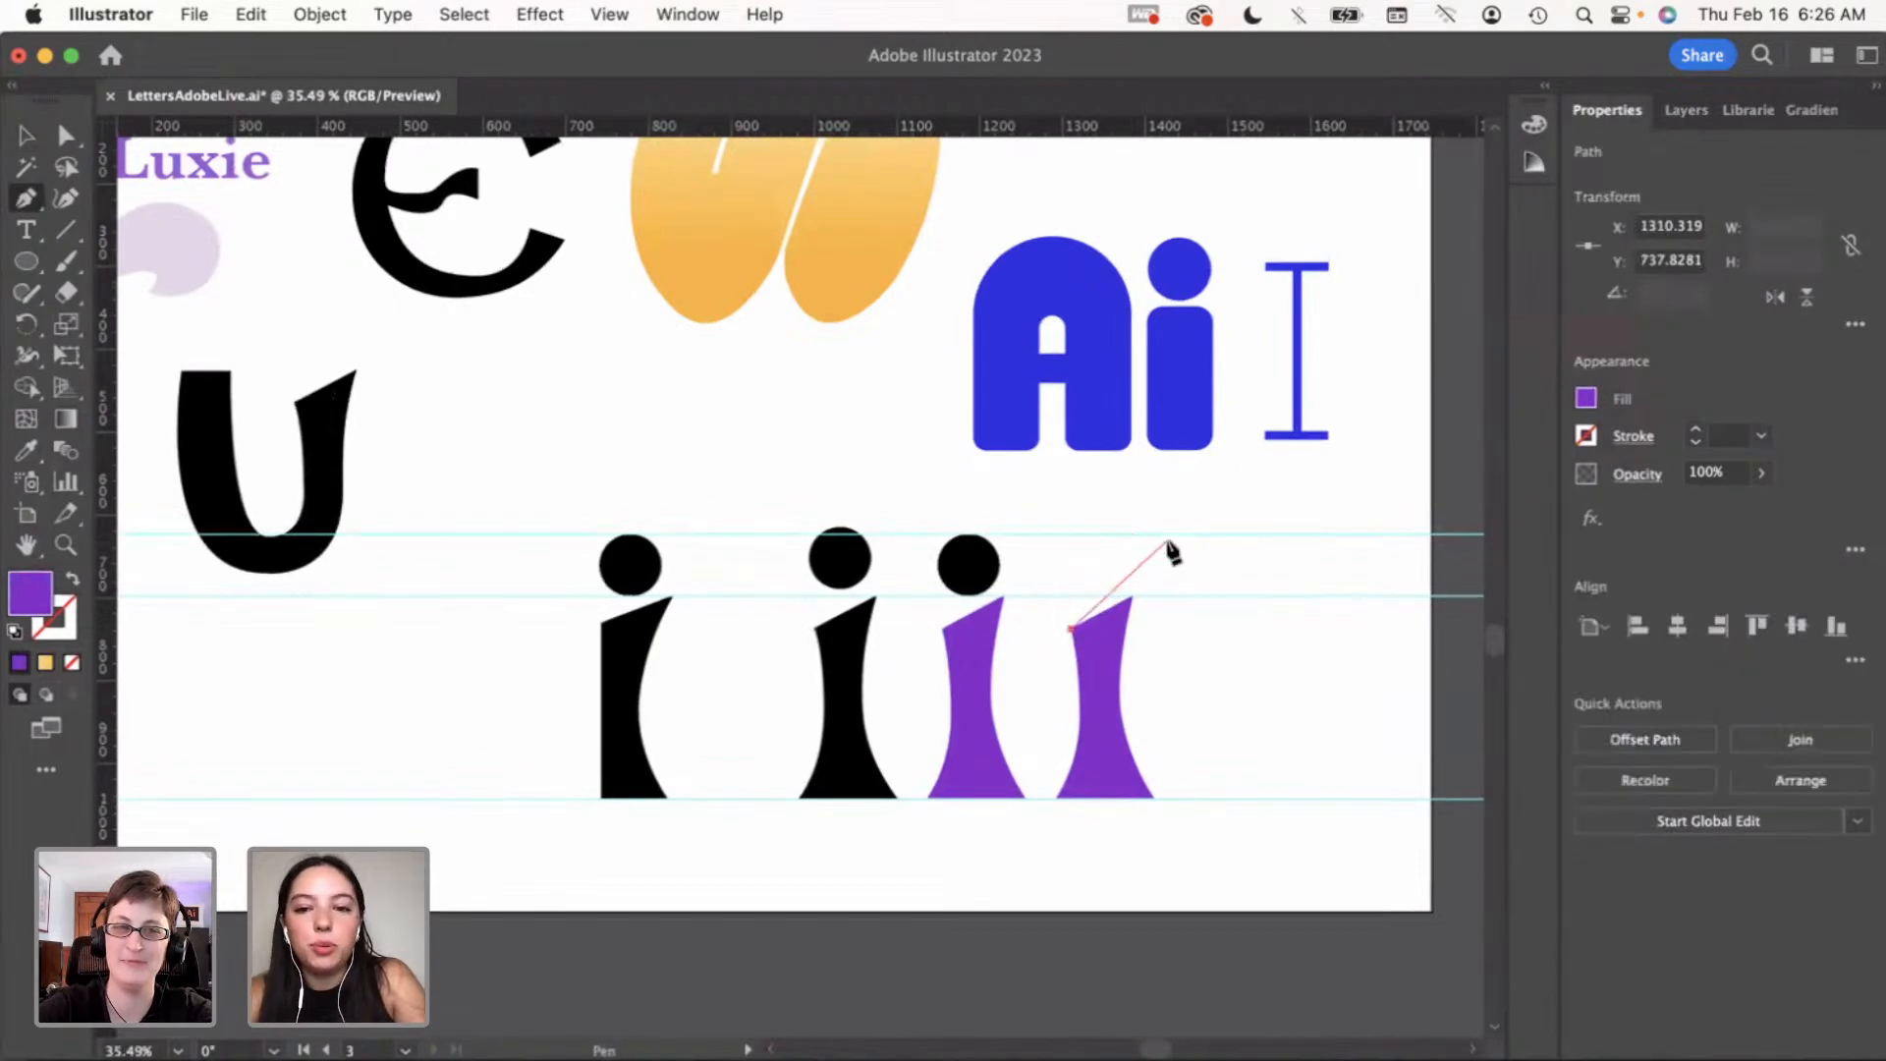
{"action": "left_click_drag", "start_coordinate": [1185, 546], "coordinate": [1299, 550]}
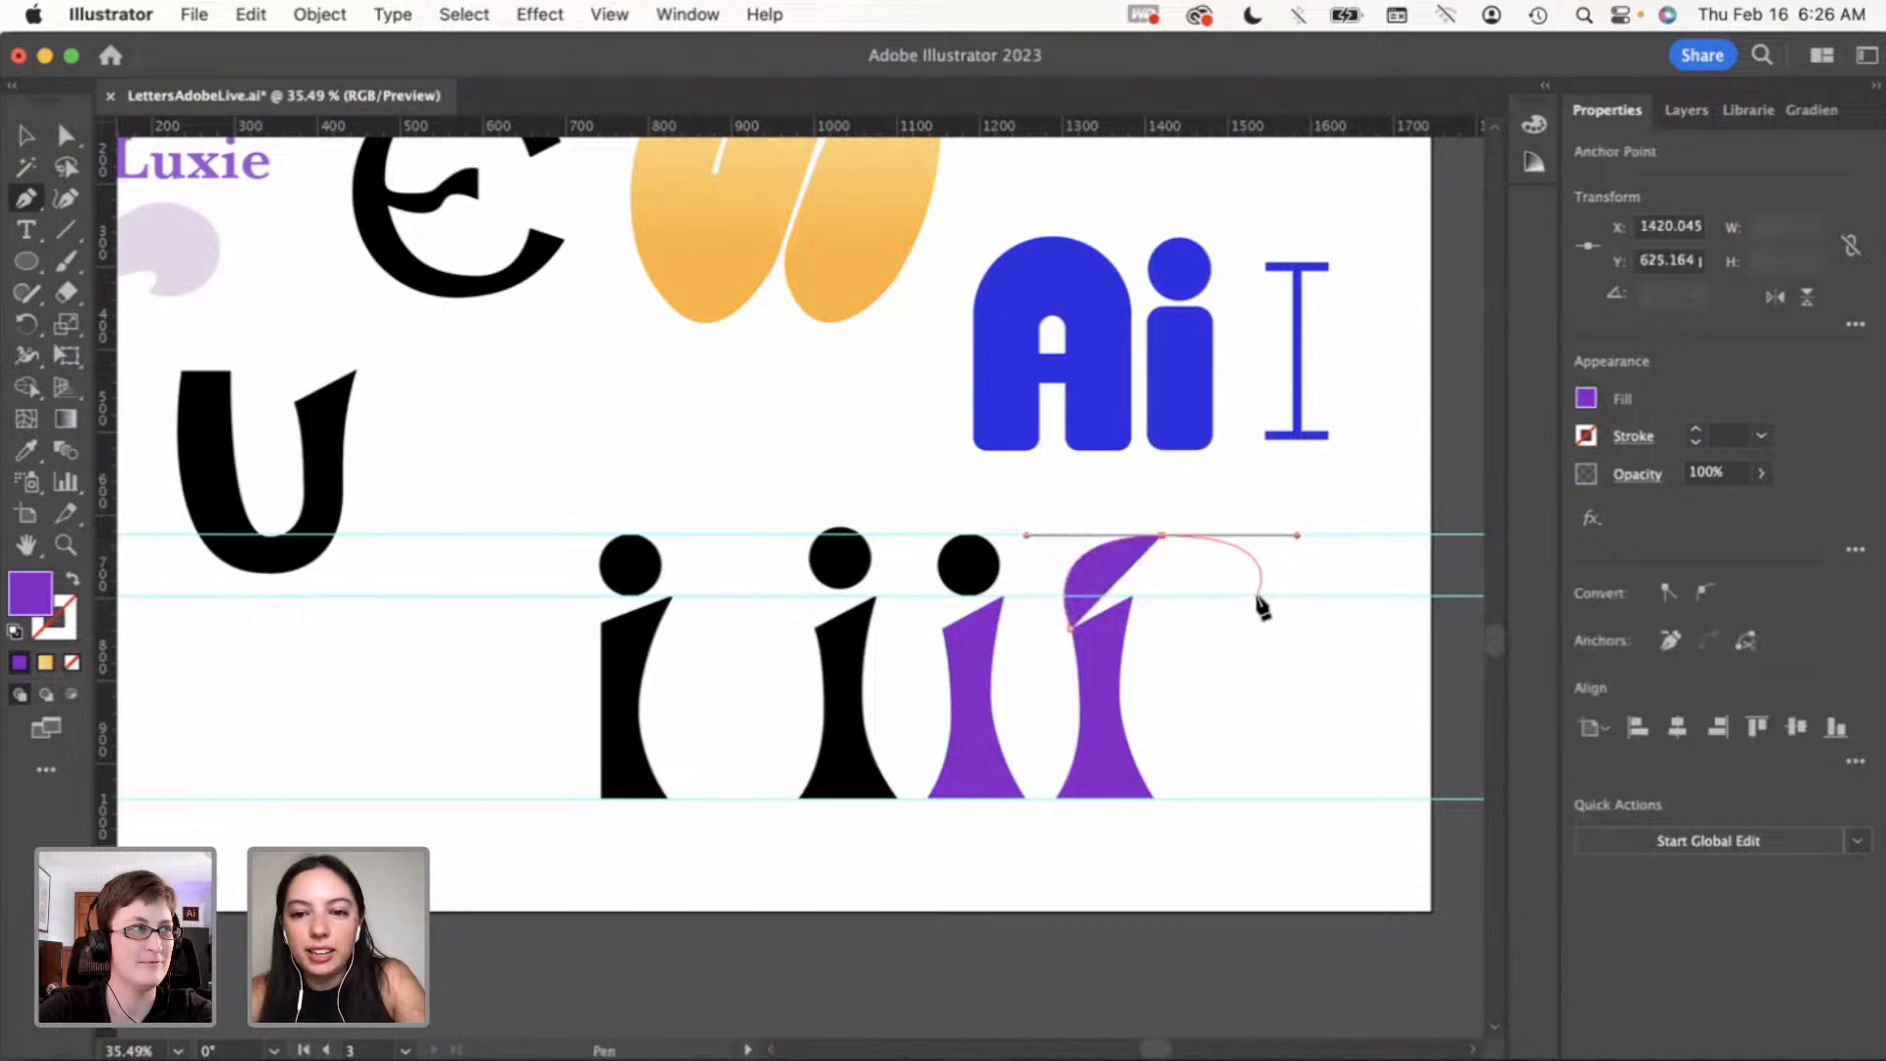
{"action": "key", "text": "super+z"}
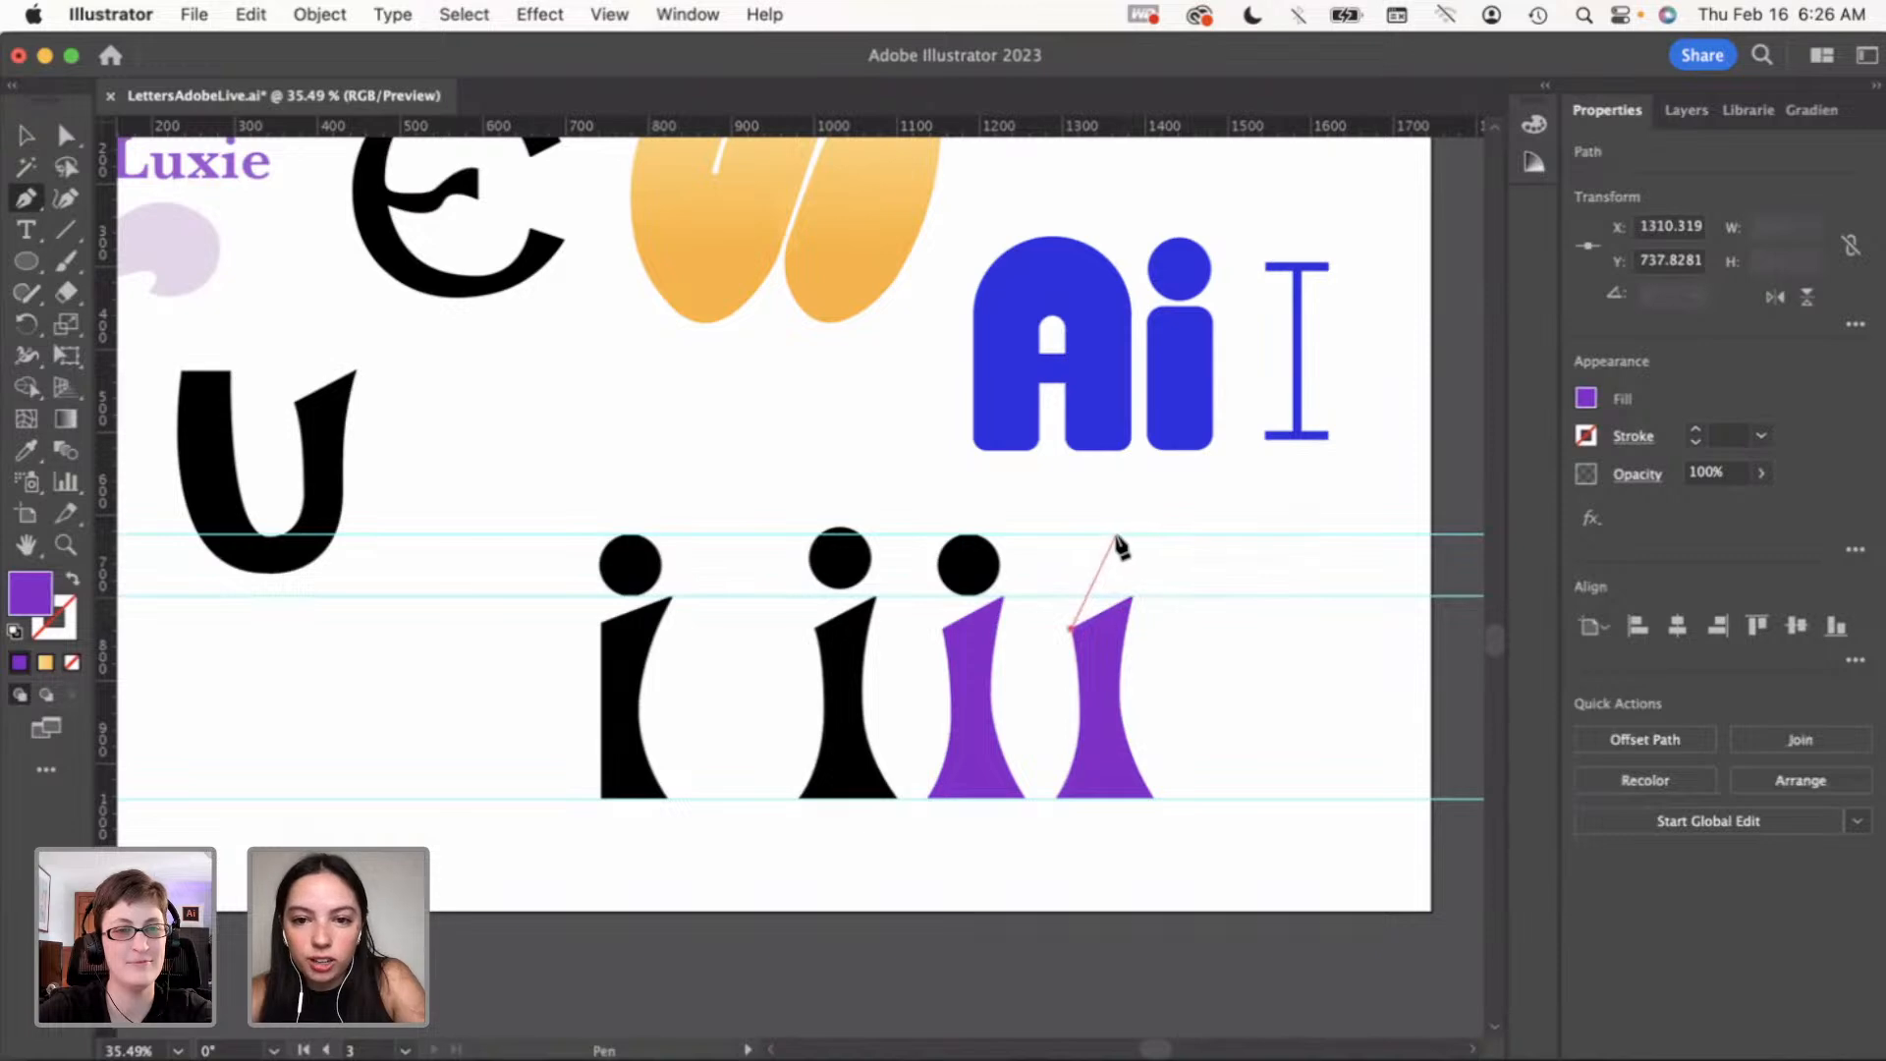
{"action": "left_click_drag", "start_coordinate": [1116, 536], "coordinate": [1188, 535]}
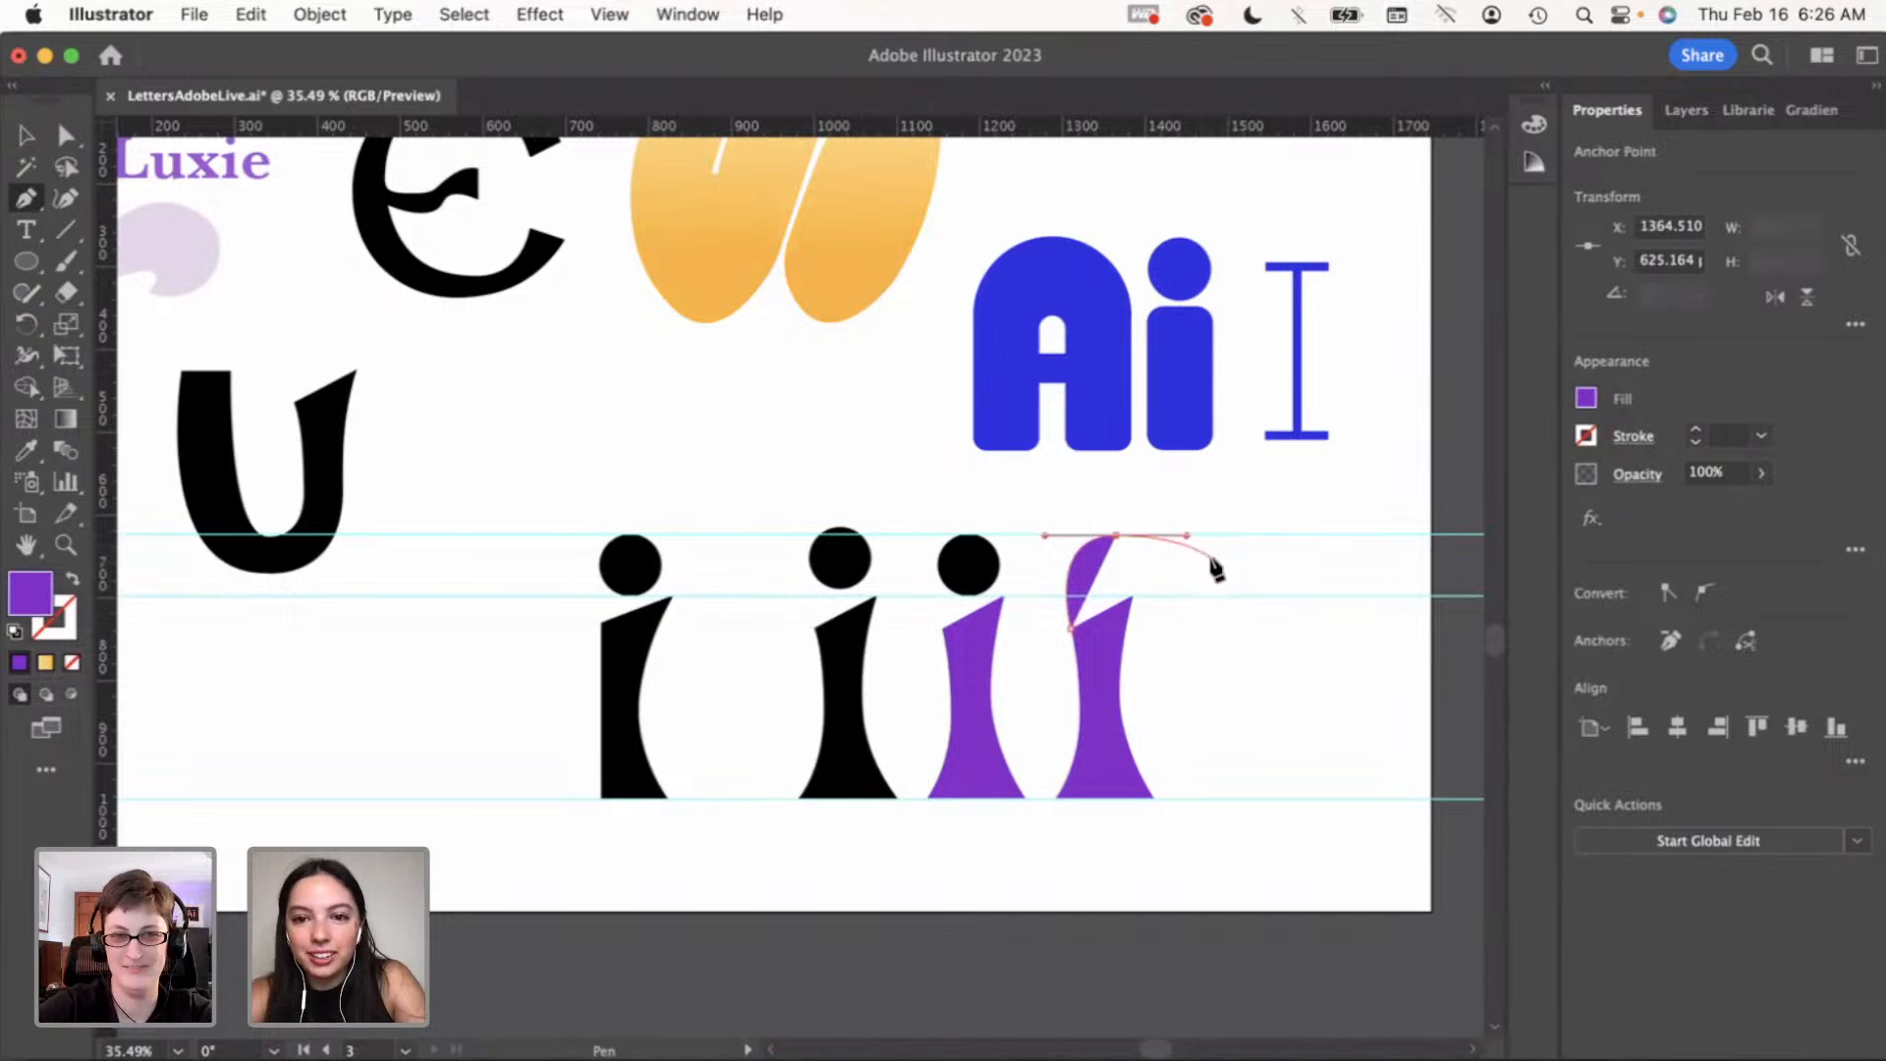
{"action": "key", "text": "super+z"}
{"action": "left_click_drag", "start_coordinate": [1164, 533], "coordinate": [1283, 533]}
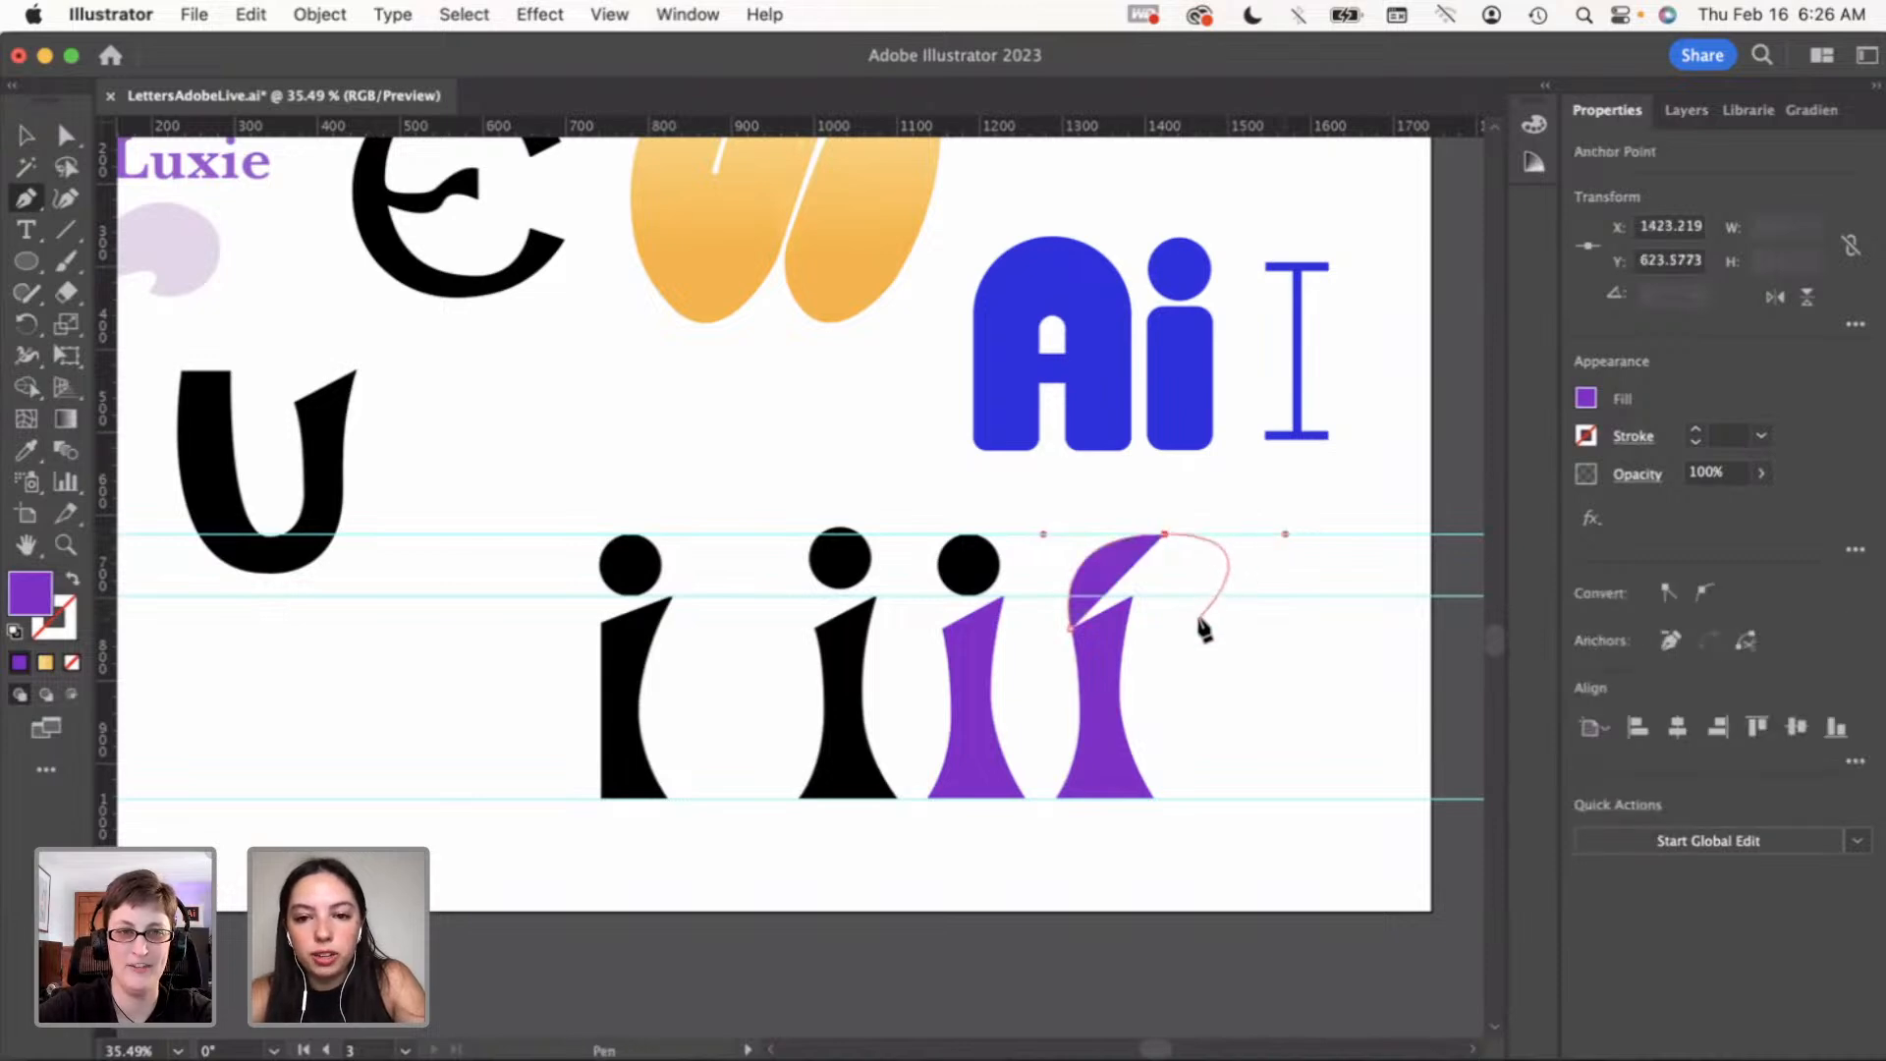
{"action": "key", "text": "super+z"}
{"action": "left_click_drag", "start_coordinate": [1133, 533], "coordinate": [1232, 531]}
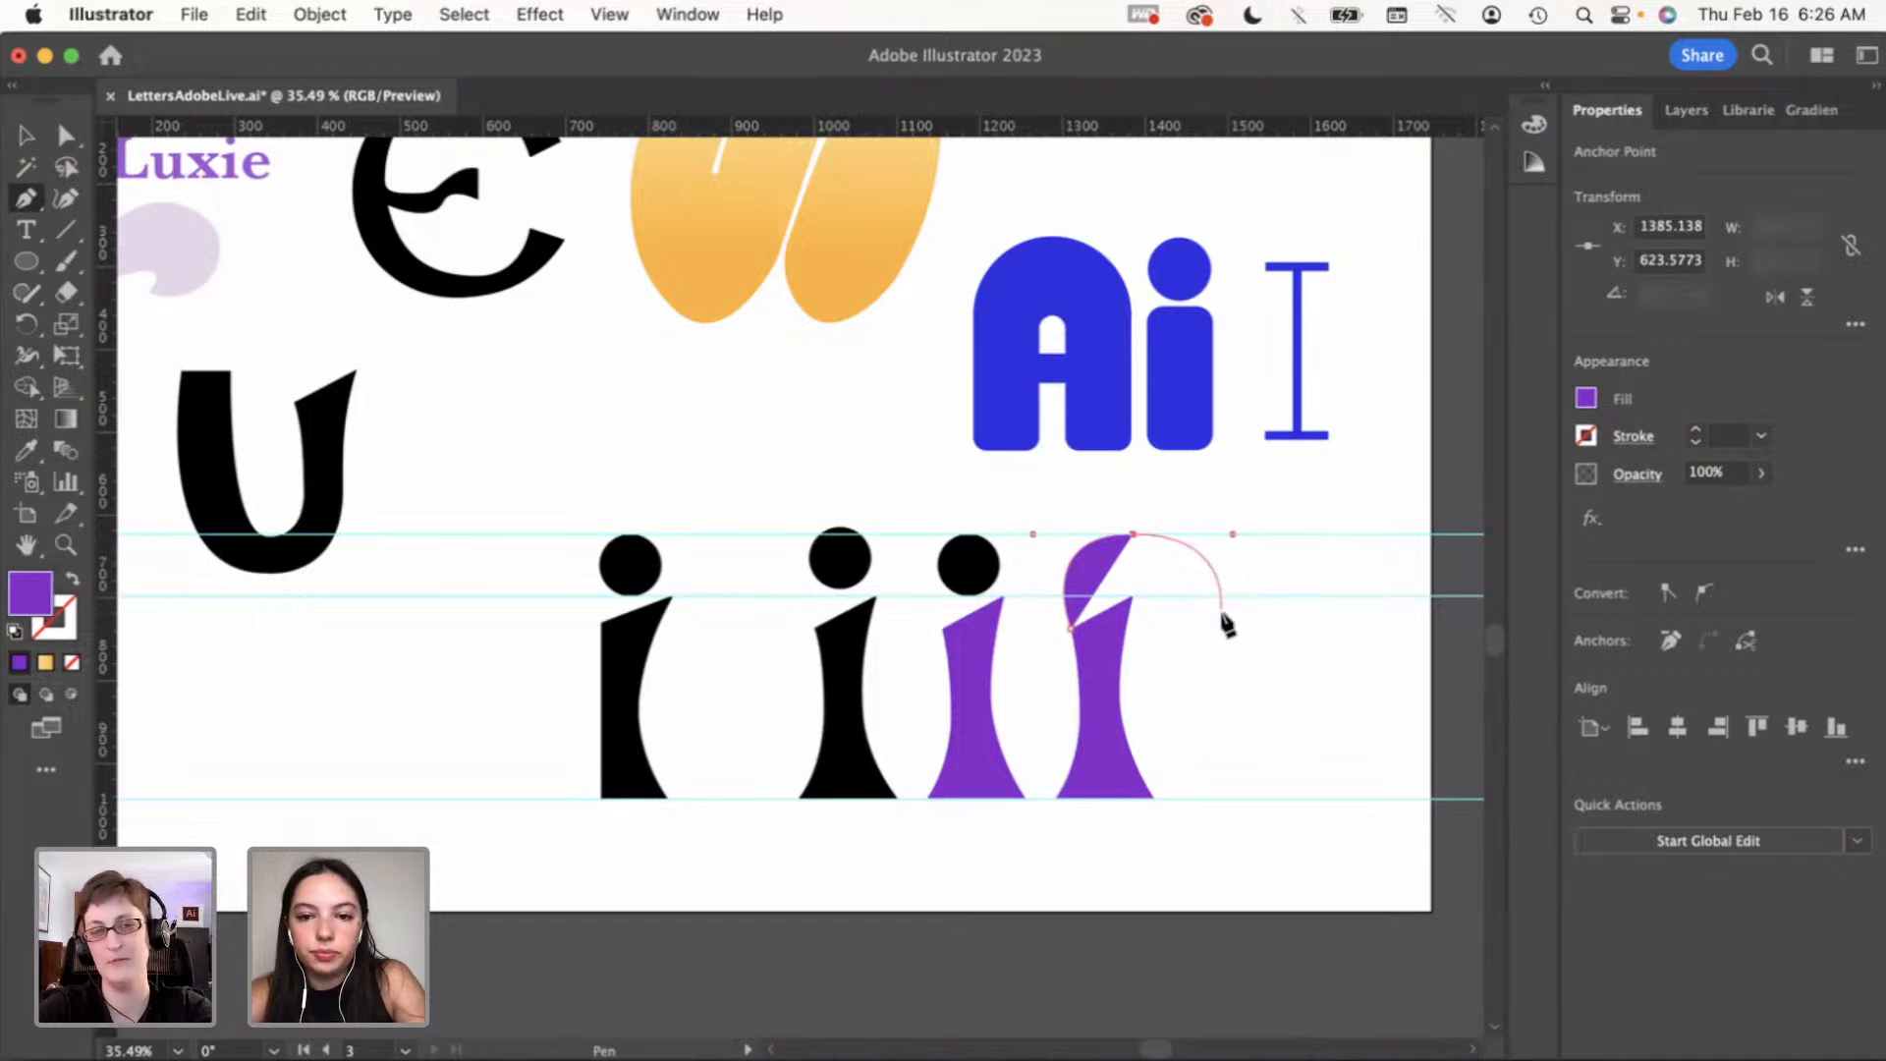
{"action": "key", "text": "super+z"}
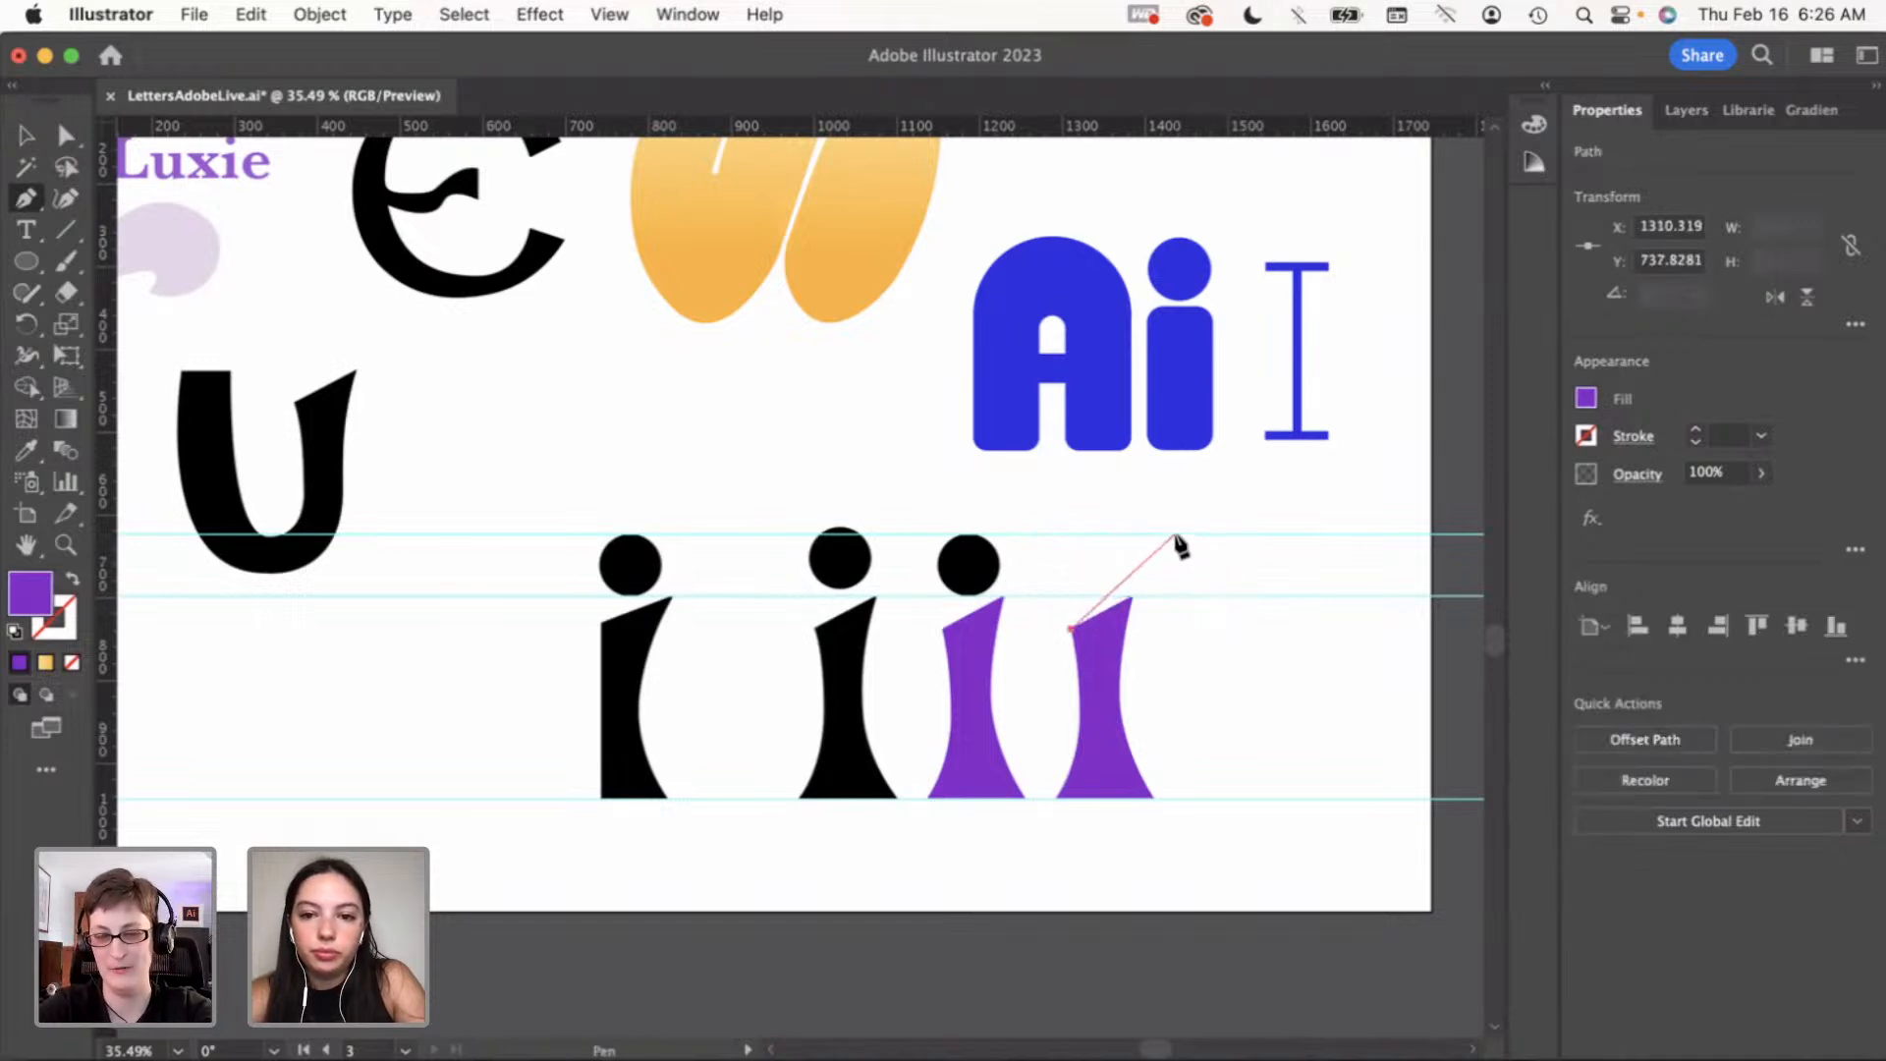
{"action": "left_click_drag", "start_coordinate": [1171, 530], "coordinate": [1297, 531]}
{"action": "key", "text": "super+z"}
Draw the P's bowl through a smooth anchor at the upper guide and one on the stem's right edge, closing it at the starting corner
{"action": "left_click_drag", "start_coordinate": [1178, 536], "coordinate": [1283, 537]}
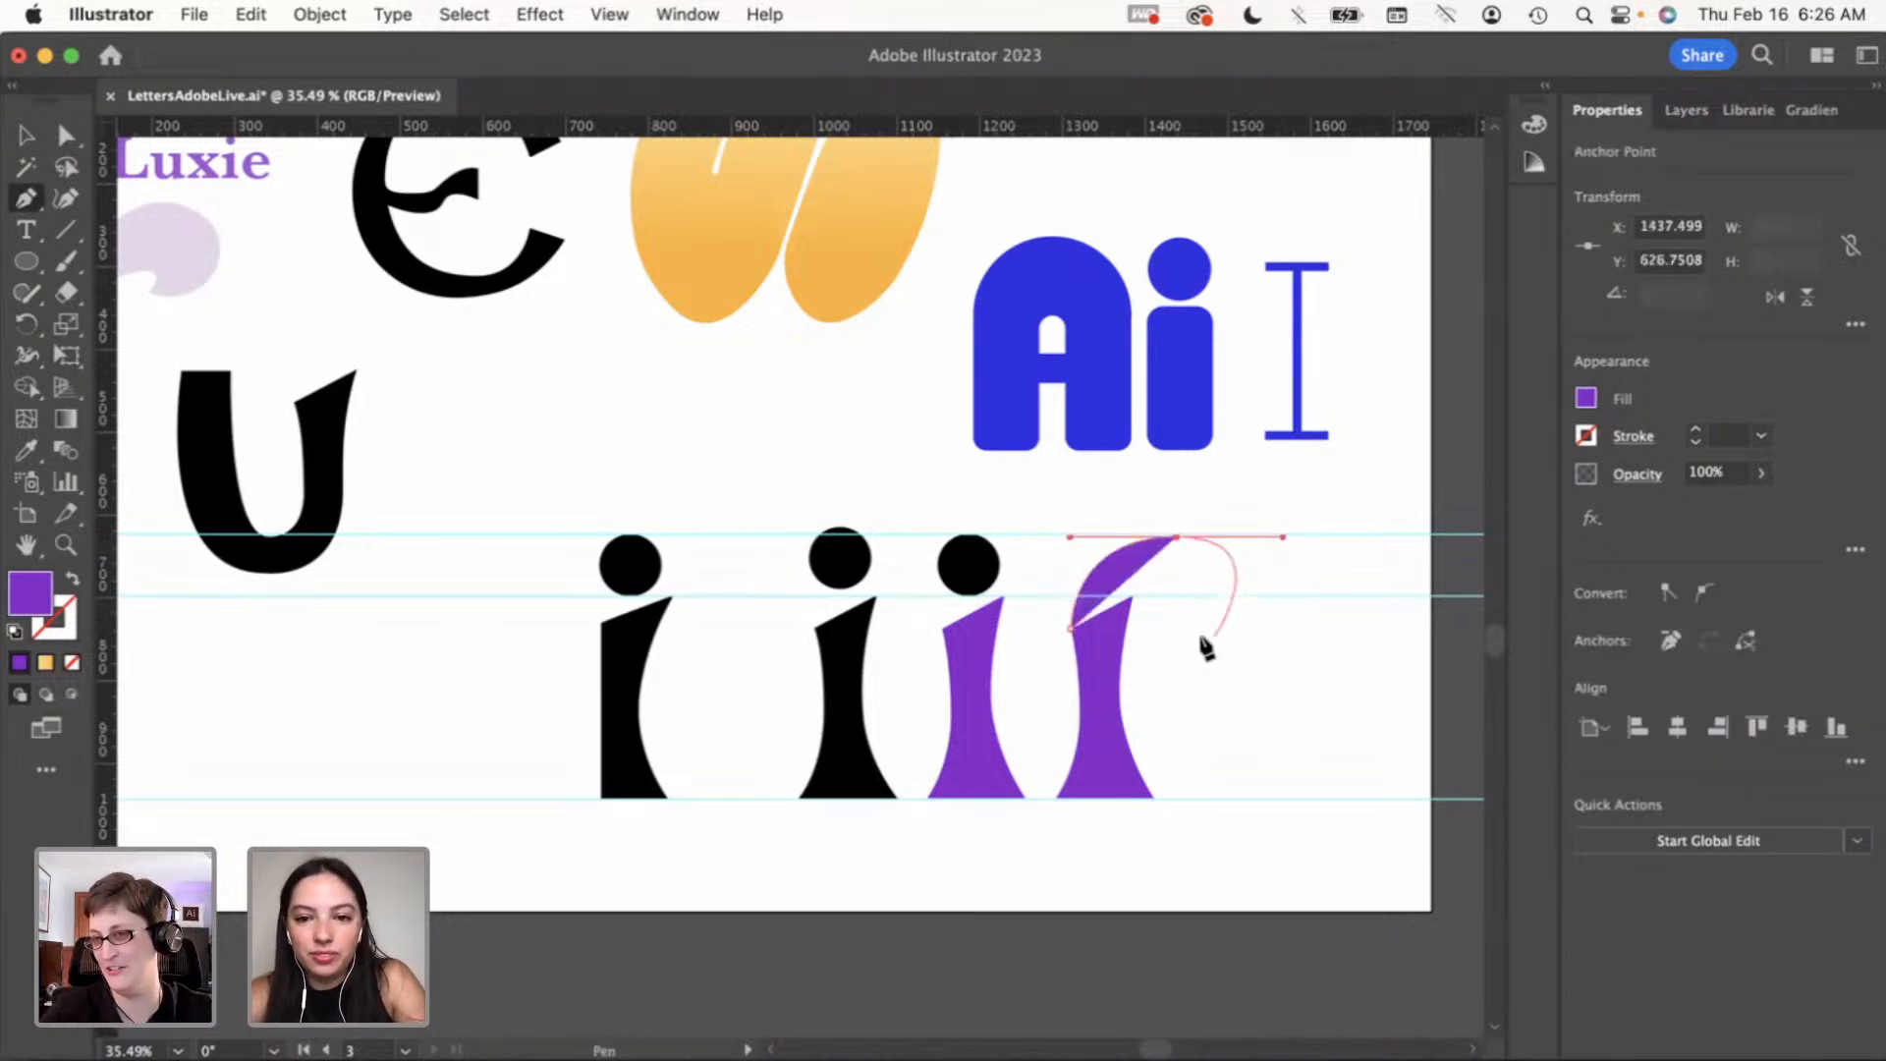
{"action": "left_click_drag", "start_coordinate": [1234, 660], "coordinate": [1218, 692]}
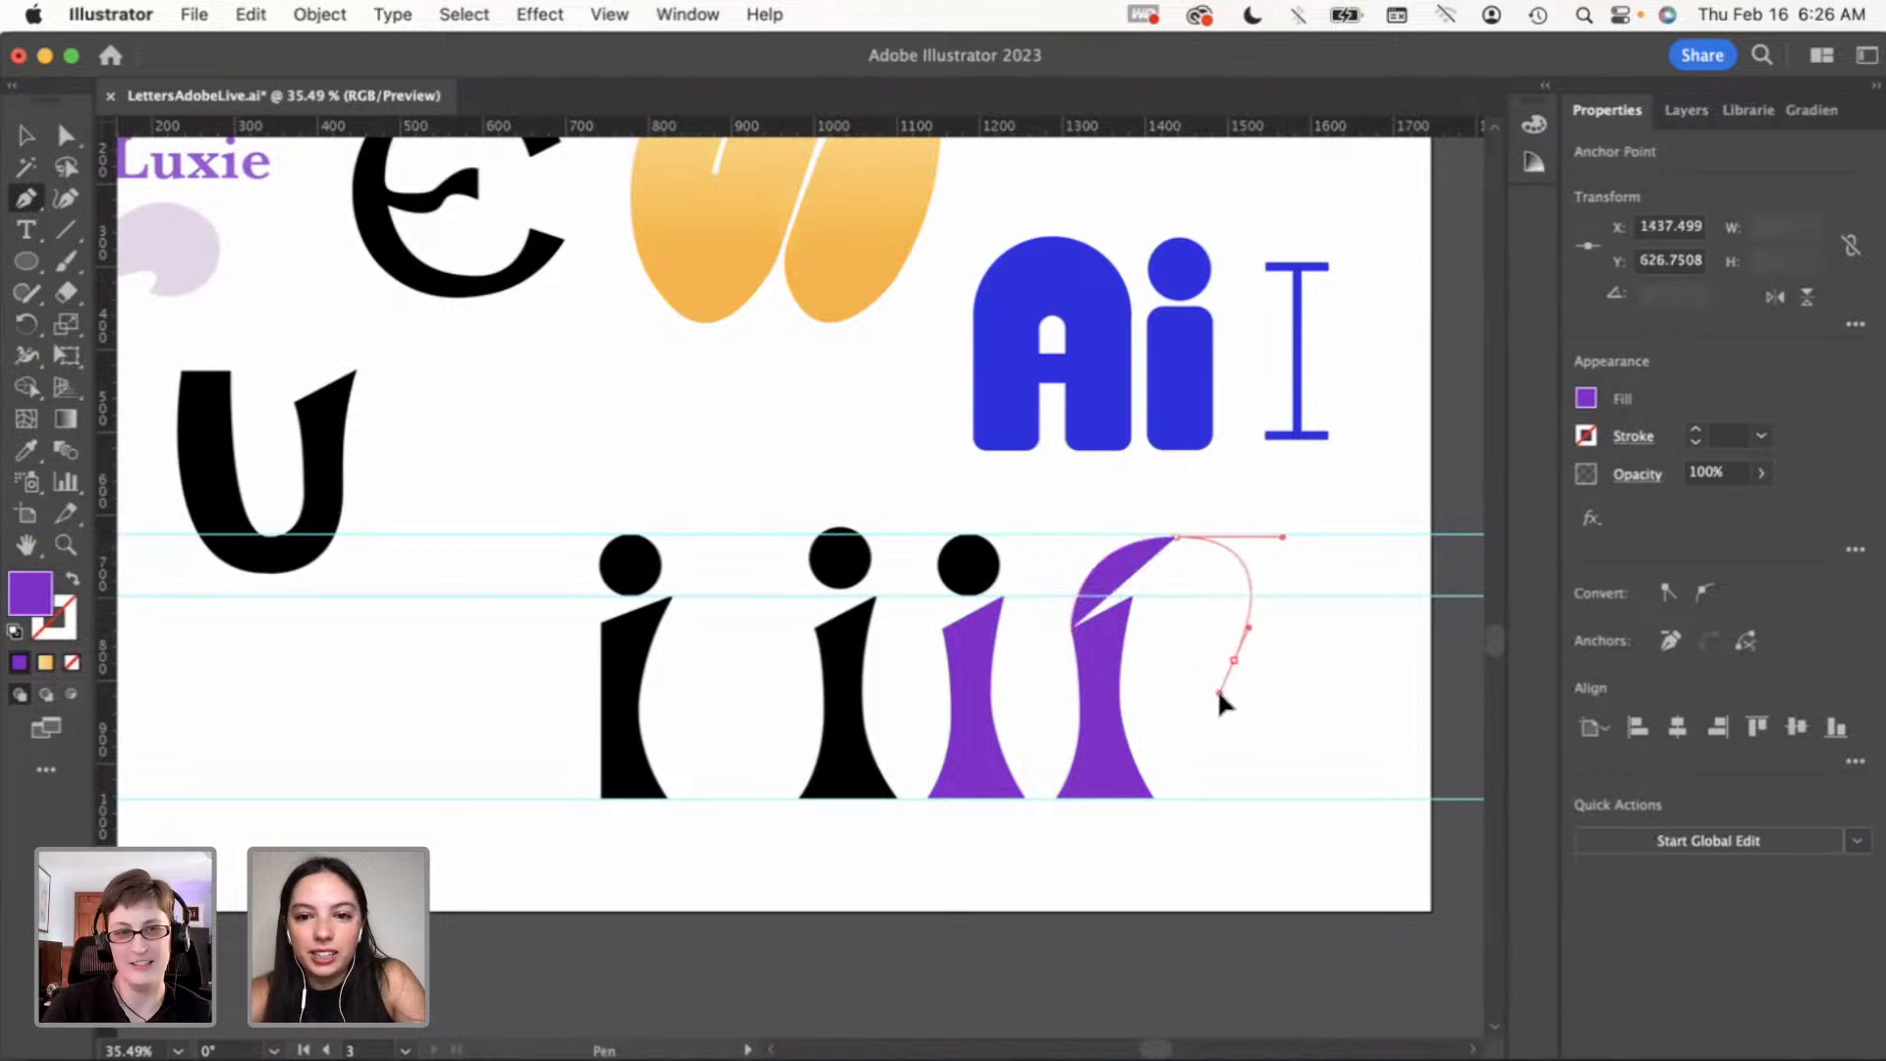
{"action": "key", "text": "super+z"}
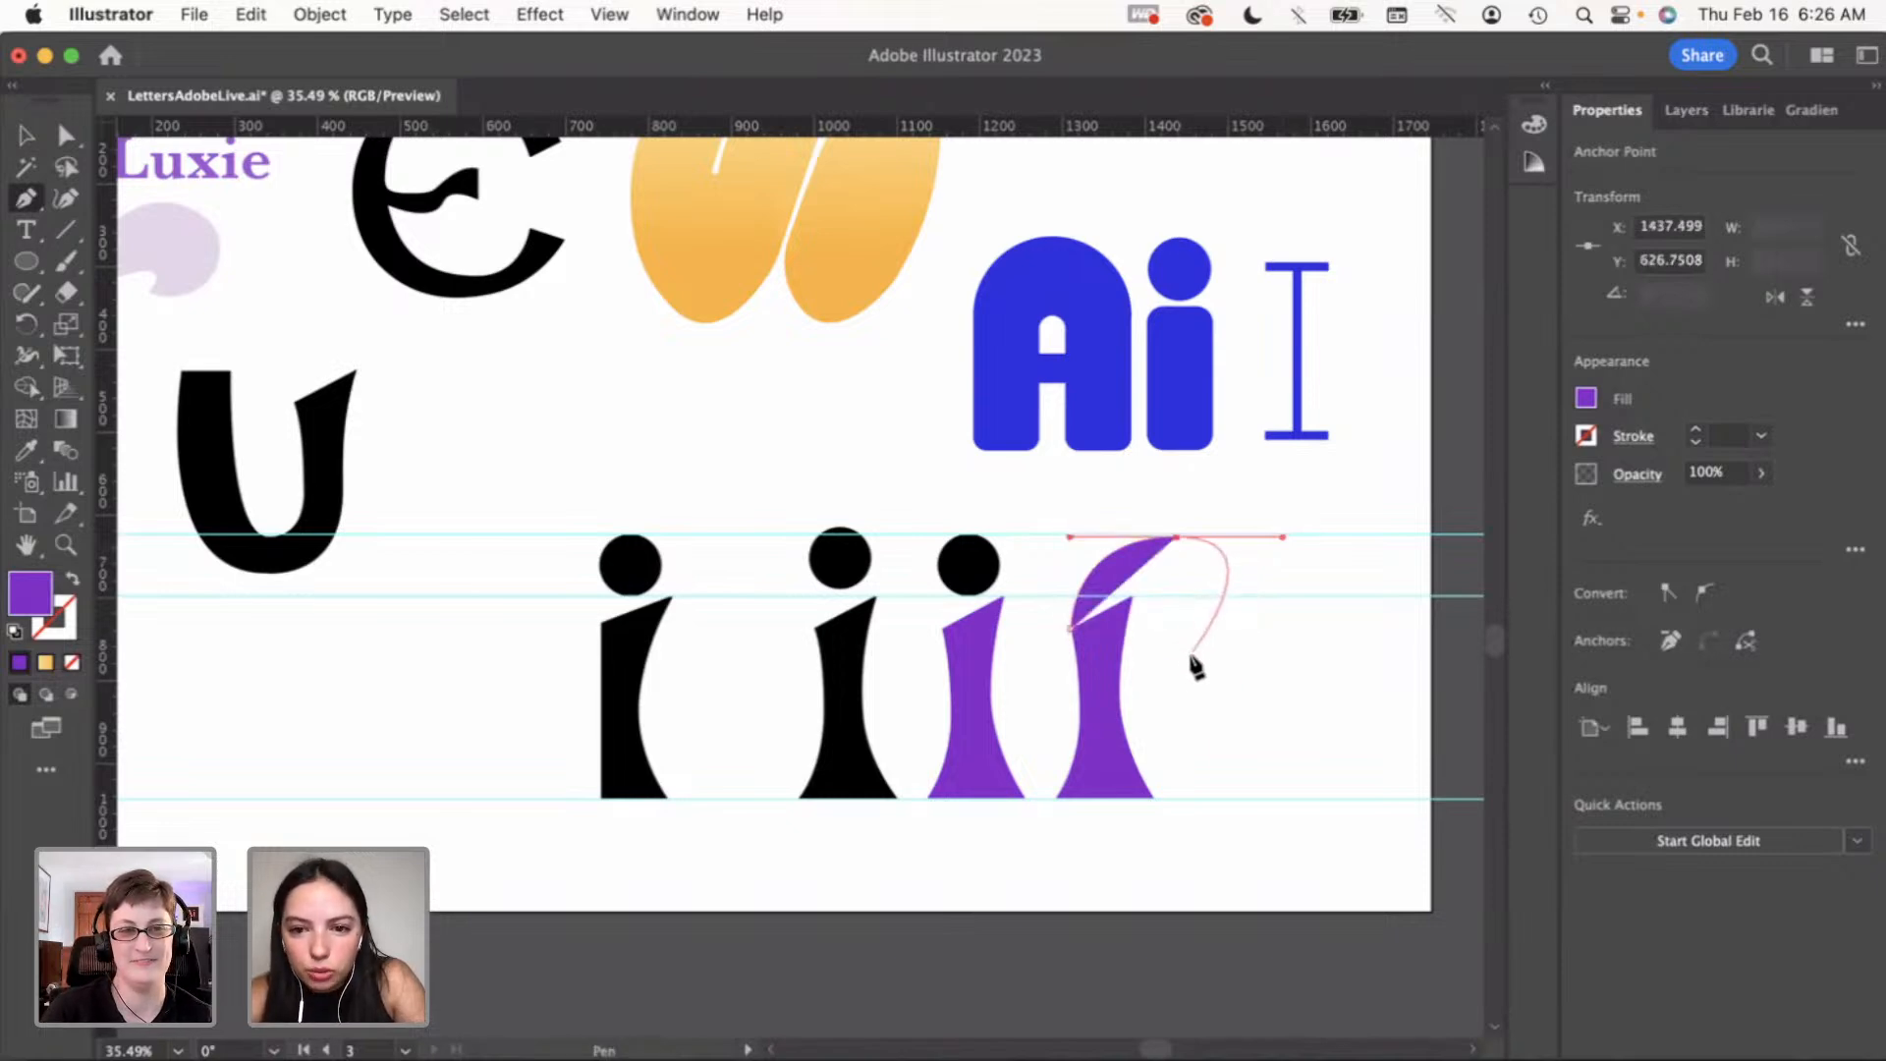
{"action": "left_click_drag", "start_coordinate": [1122, 668], "coordinate": [983, 712]}
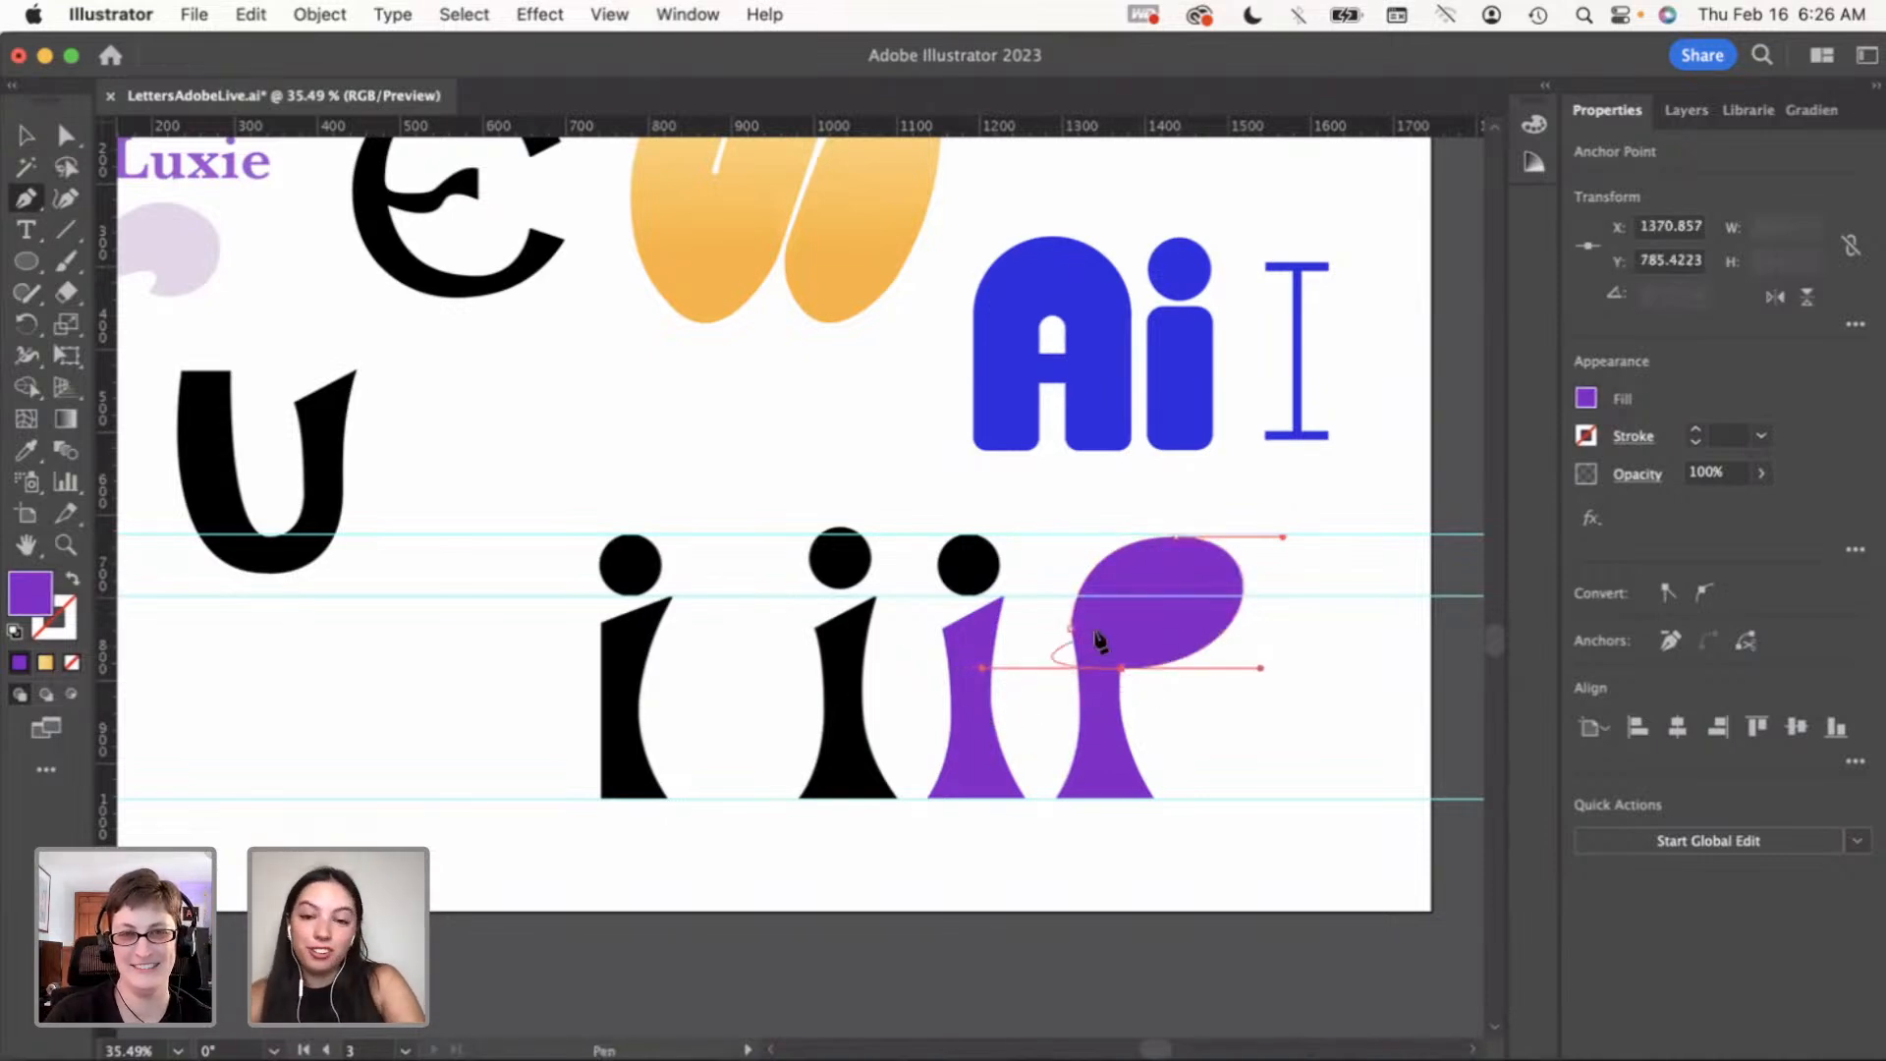
{"action": "left_click", "coordinate": [1124, 670]}
{"action": "left_click", "coordinate": [1074, 632]}
{"action": "key", "text": "v"}
{"action": "left_click", "coordinate": [1284, 710]}
Select the bowl and stem copy and unite them into a single P shape
{"action": "scroll", "coordinate": [1285, 724], "scroll_direction": "right", "scroll_amount": 3}
{"action": "scroll", "coordinate": [1056, 692], "scroll_direction": "up", "scroll_amount": 1}
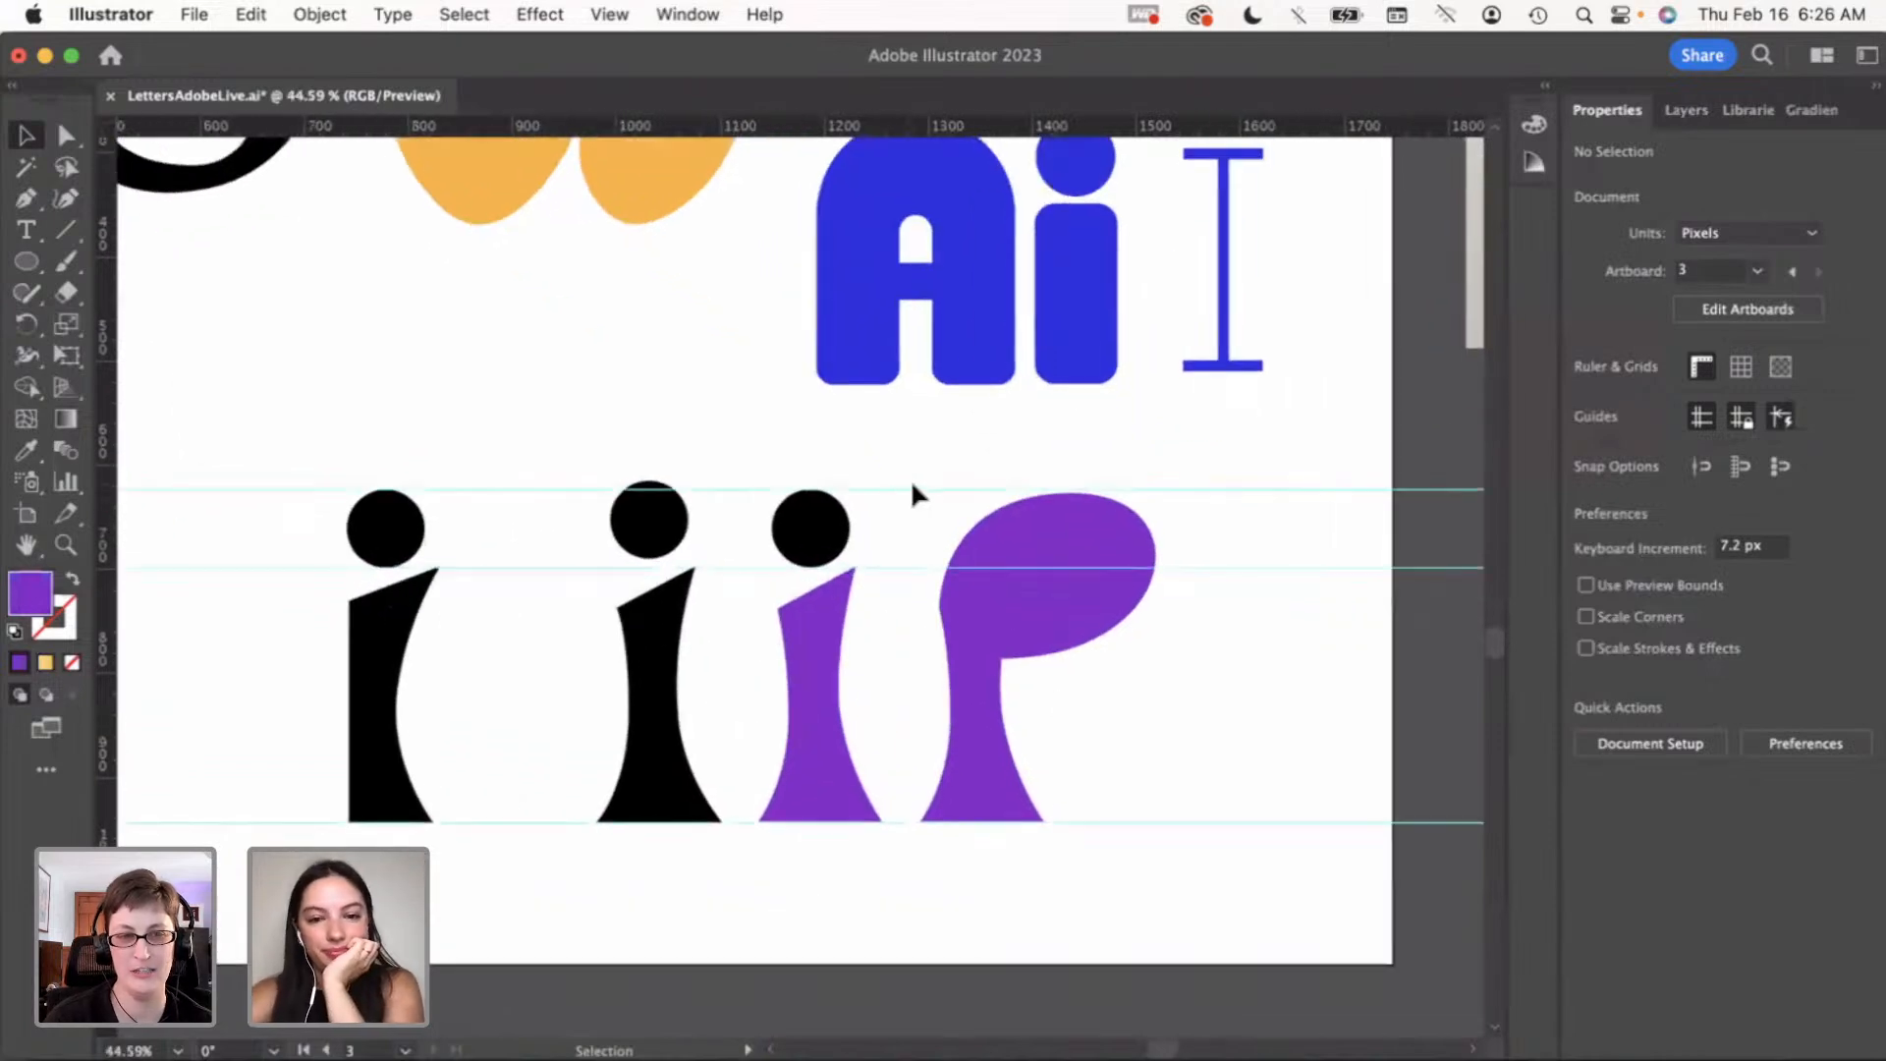
{"action": "left_click_drag", "start_coordinate": [948, 474], "coordinate": [1238, 732]}
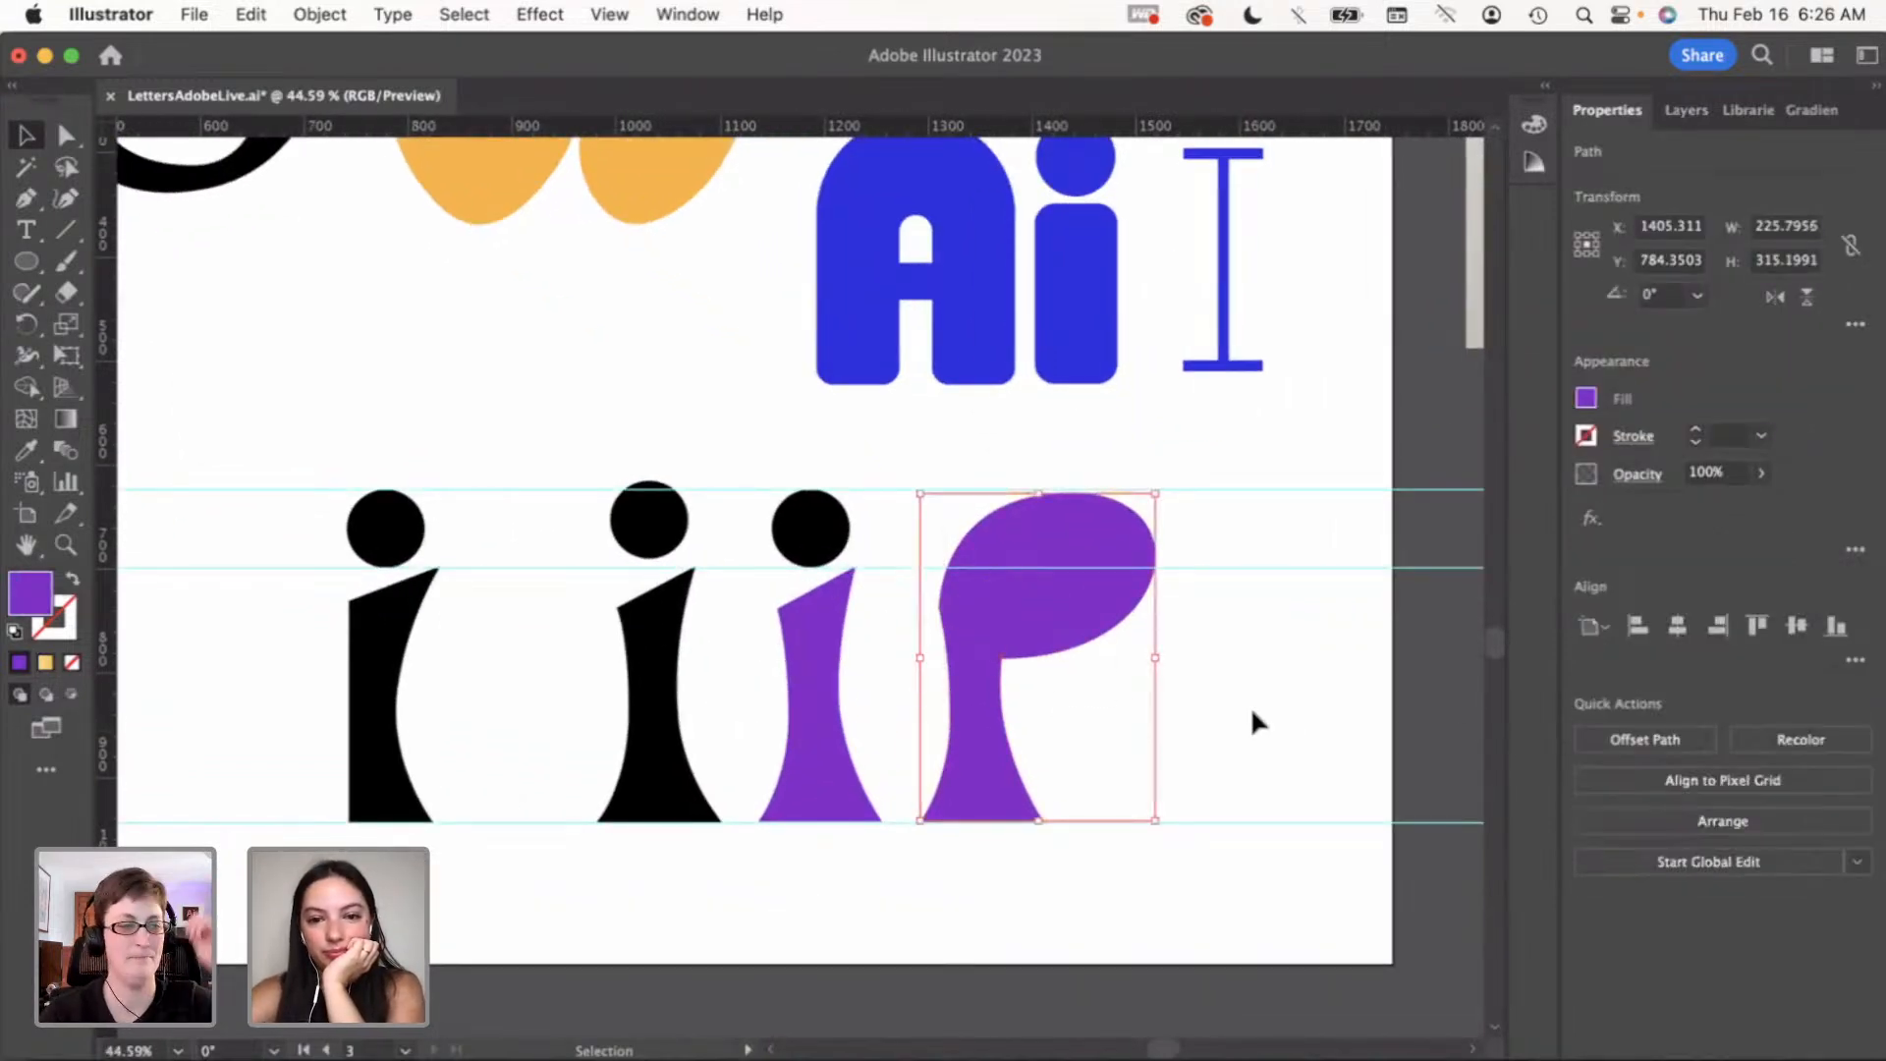
{"action": "left_click", "coordinate": [1251, 707]}
Try rounding the united P's corners, then undo the rounding
{"action": "scroll", "coordinate": [982, 645], "scroll_direction": "up", "scroll_amount": 8}
{"action": "left_click", "coordinate": [934, 639]}
{"action": "left_click", "coordinate": [860, 636]}
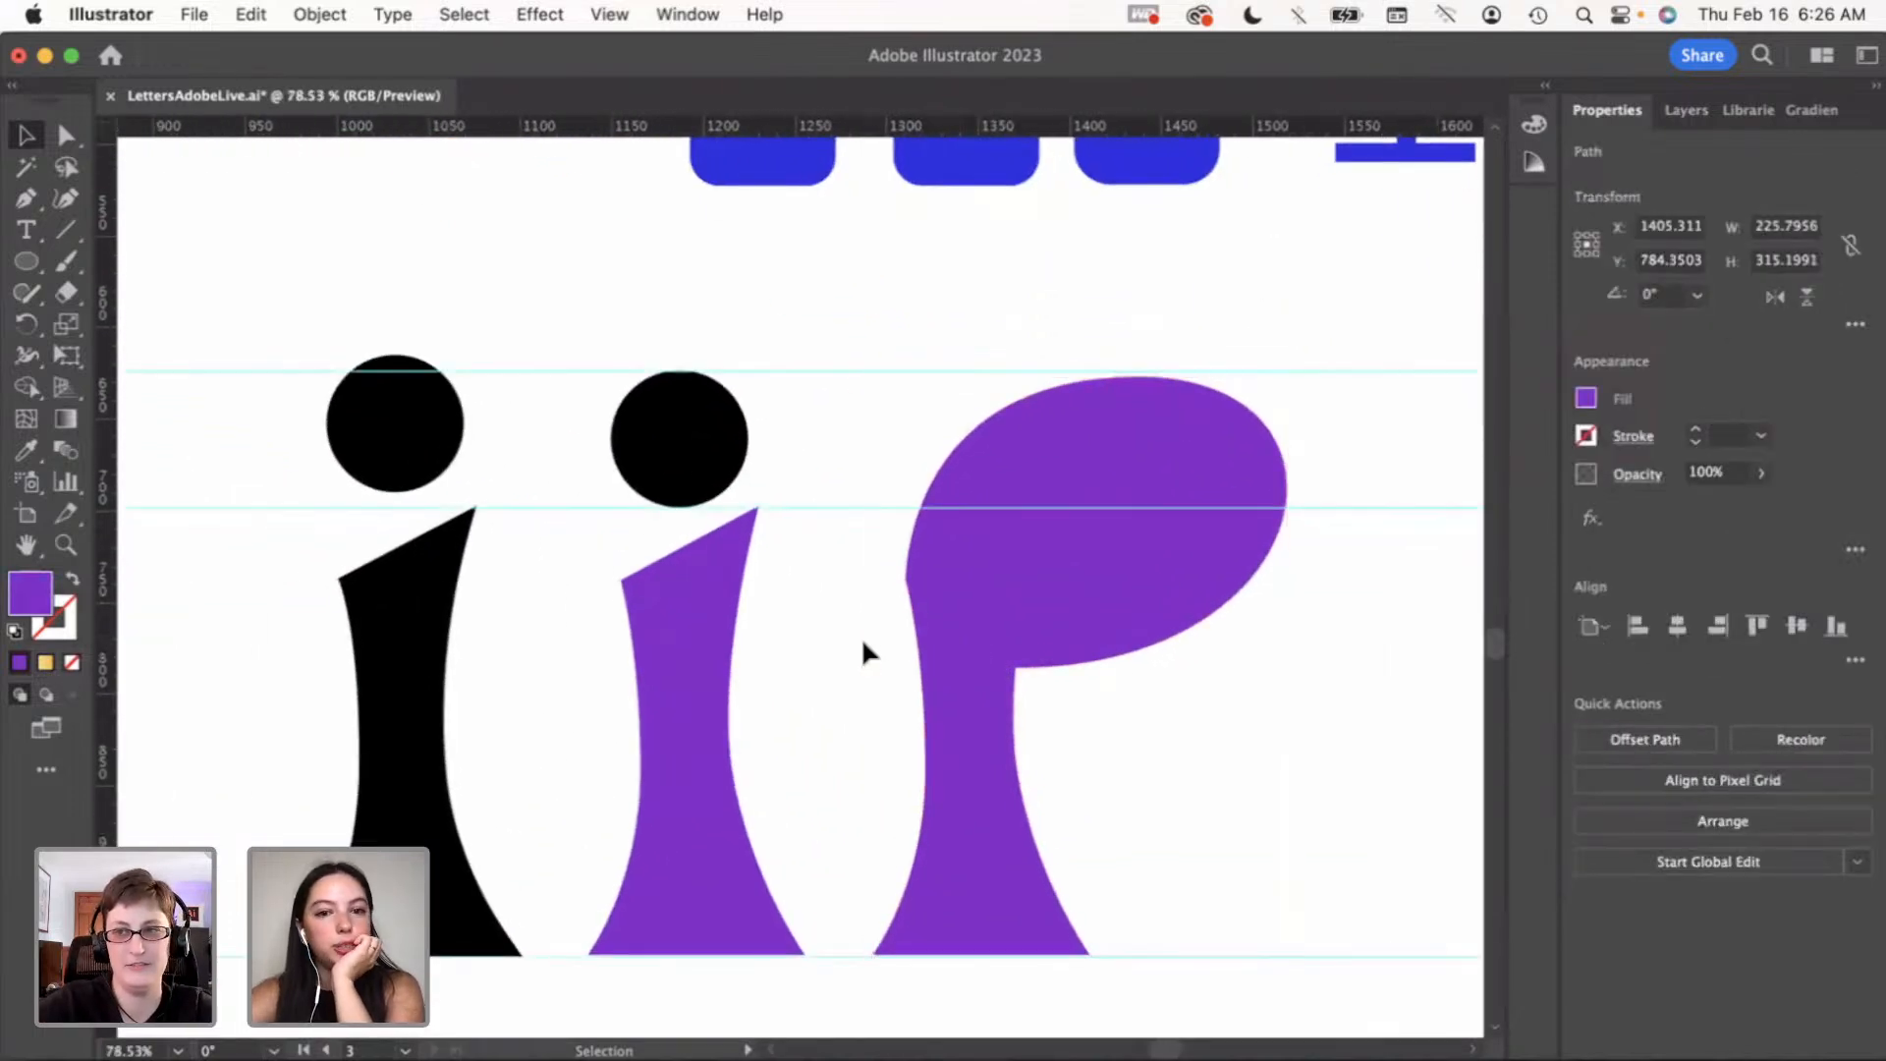
{"action": "key", "text": "a"}
{"action": "left_click", "coordinate": [922, 593]}
{"action": "left_click_drag", "start_coordinate": [930, 581], "coordinate": [974, 579]}
{"action": "key", "text": "super+z"}
{"action": "key", "text": "v"}
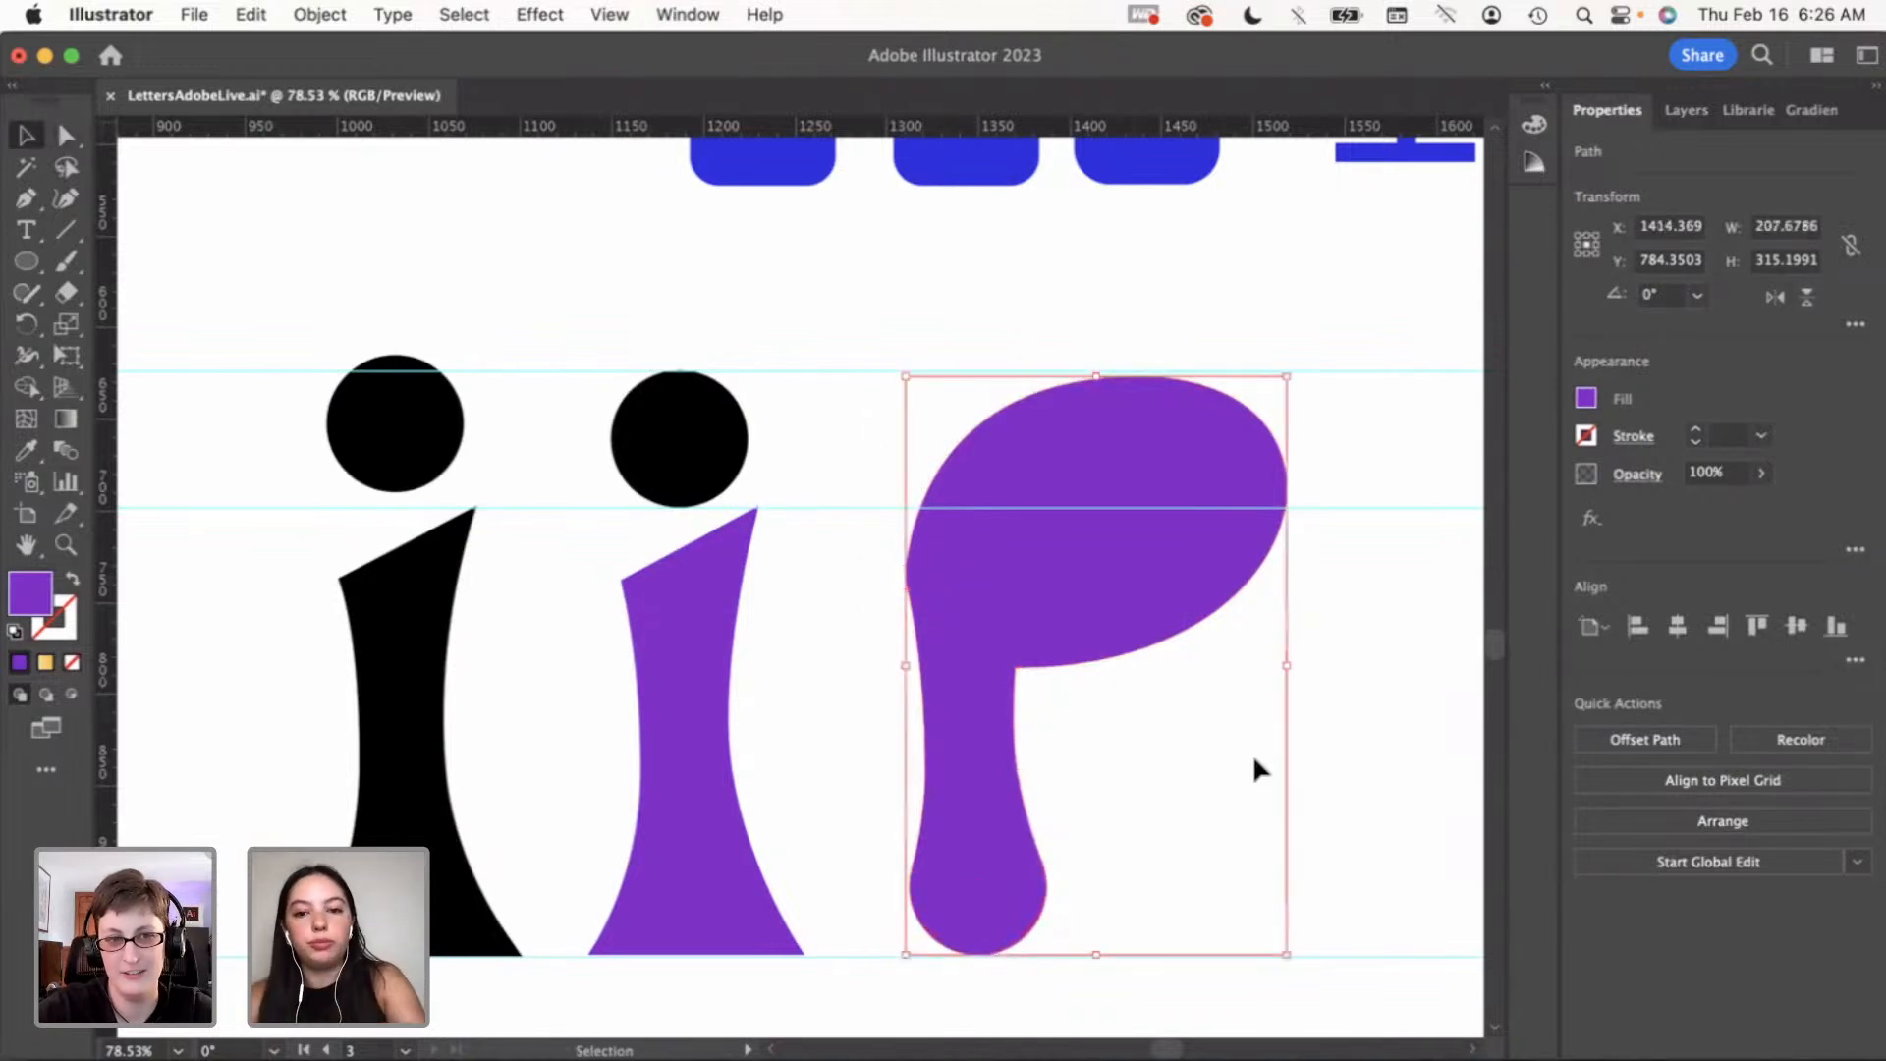
{"action": "left_click", "coordinate": [1254, 761]}
{"action": "scroll", "coordinate": [1253, 761], "scroll_direction": "down", "scroll_amount": 2}
{"action": "key", "text": "super+z"}
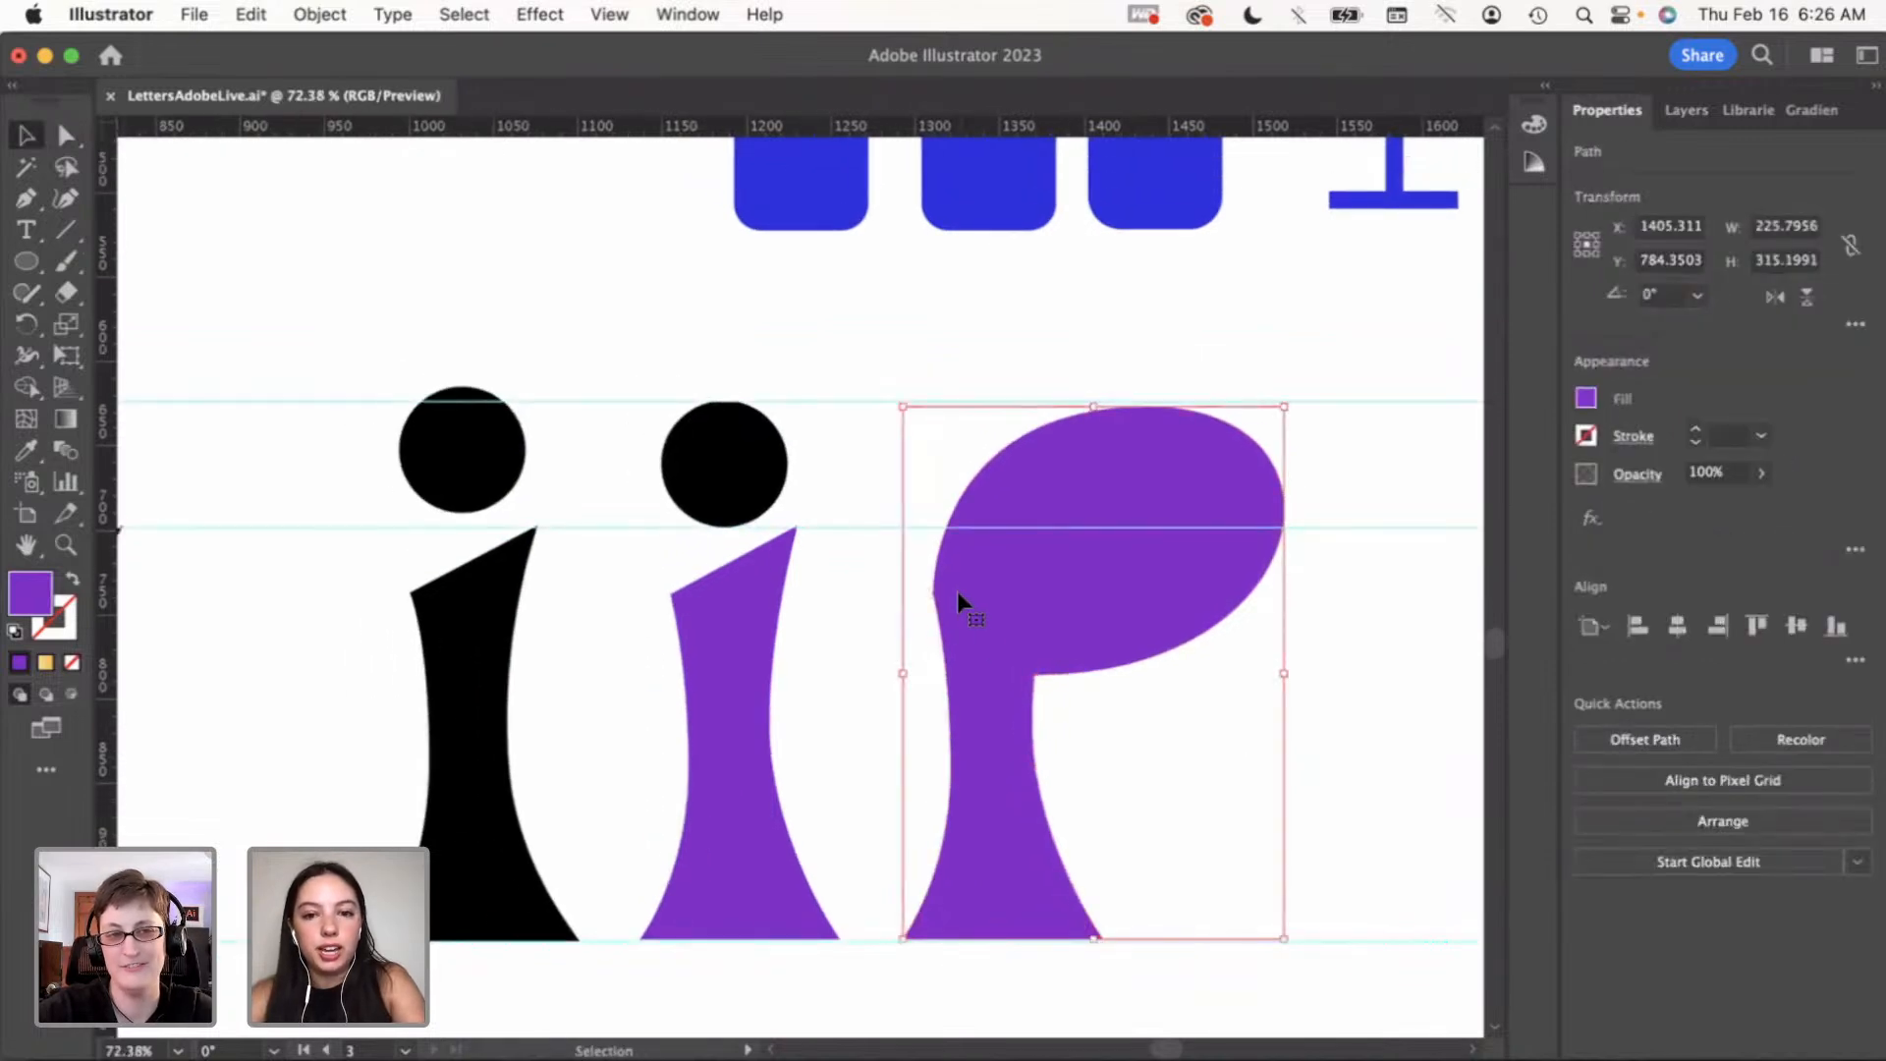
Round the P's corners strongly, turning the stem's flared foot into a round bulb
{"action": "left_click", "coordinate": [893, 599]}
{"action": "key", "text": "a"}
{"action": "left_click", "coordinate": [943, 602]}
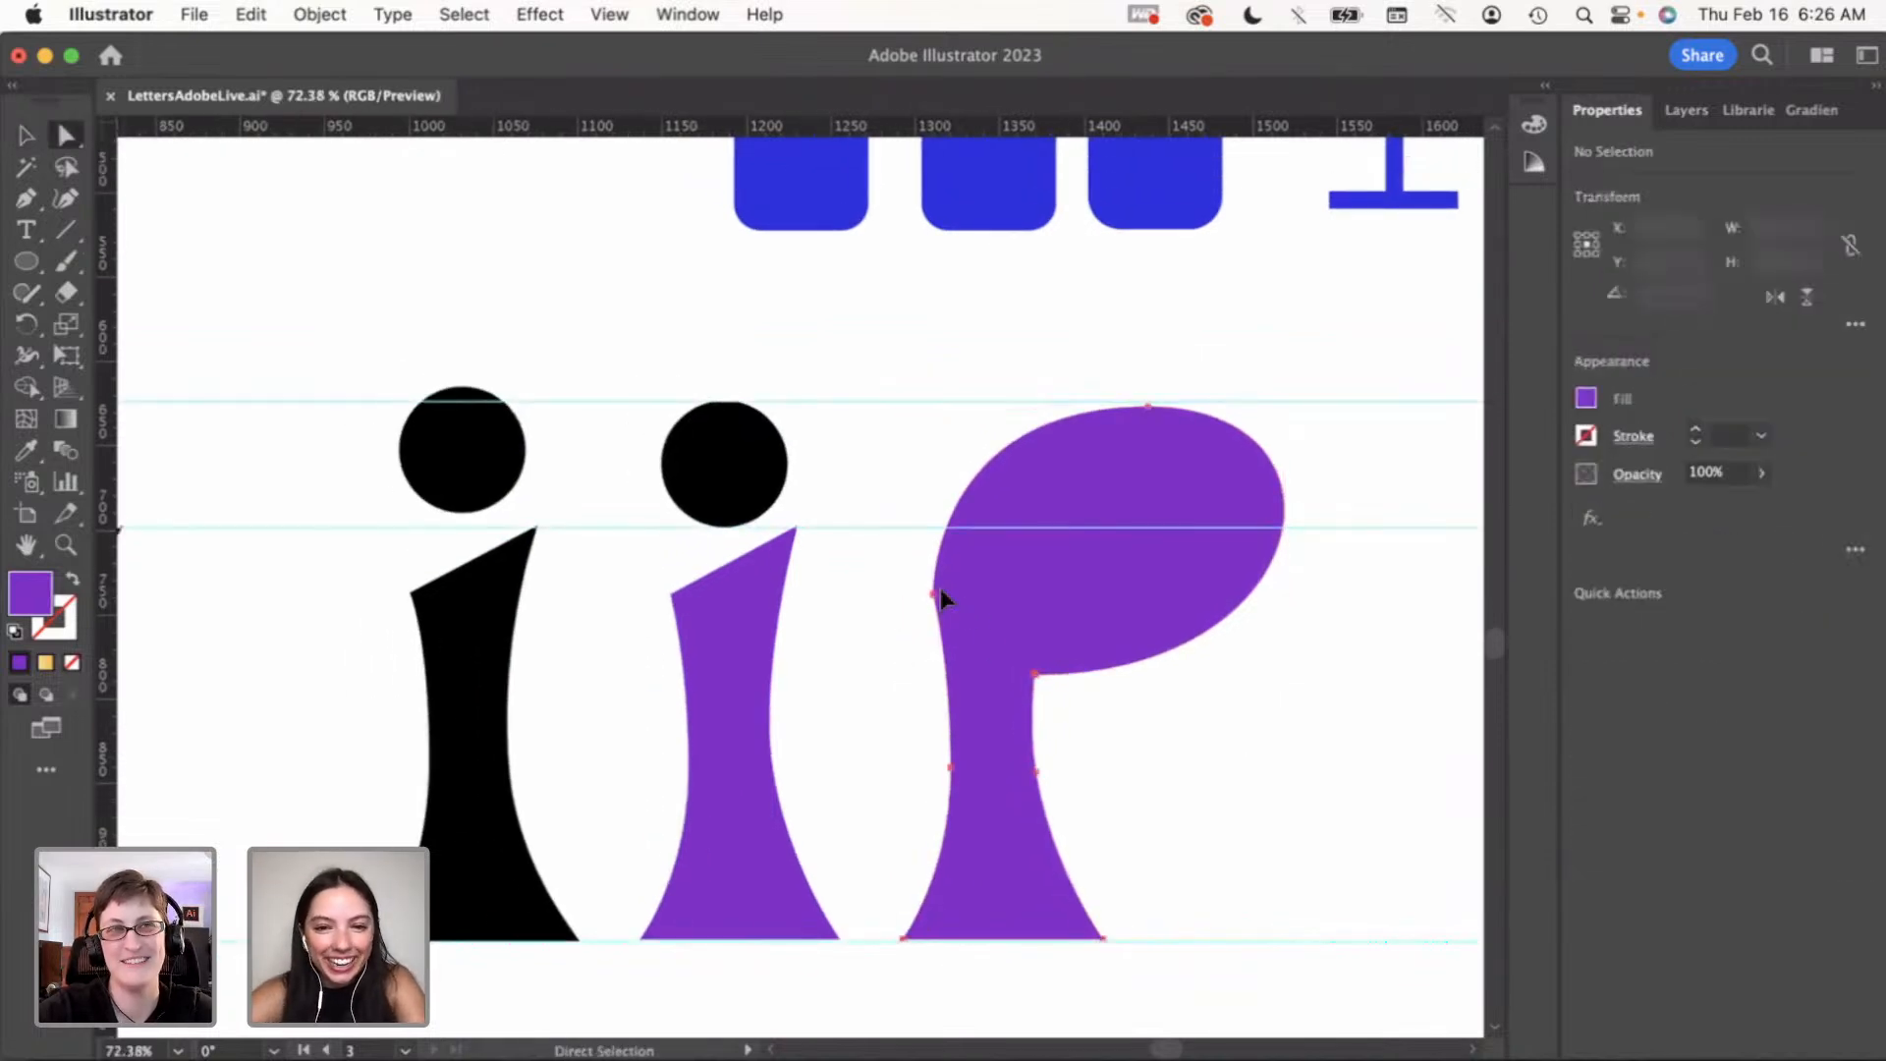
{"action": "left_click_drag", "start_coordinate": [951, 593], "coordinate": [1051, 593]}
{"action": "key", "text": "v"}
{"action": "left_click", "coordinate": [1208, 740]}
{"action": "scroll", "coordinate": [1216, 751], "scroll_direction": "down", "scroll_amount": 3}
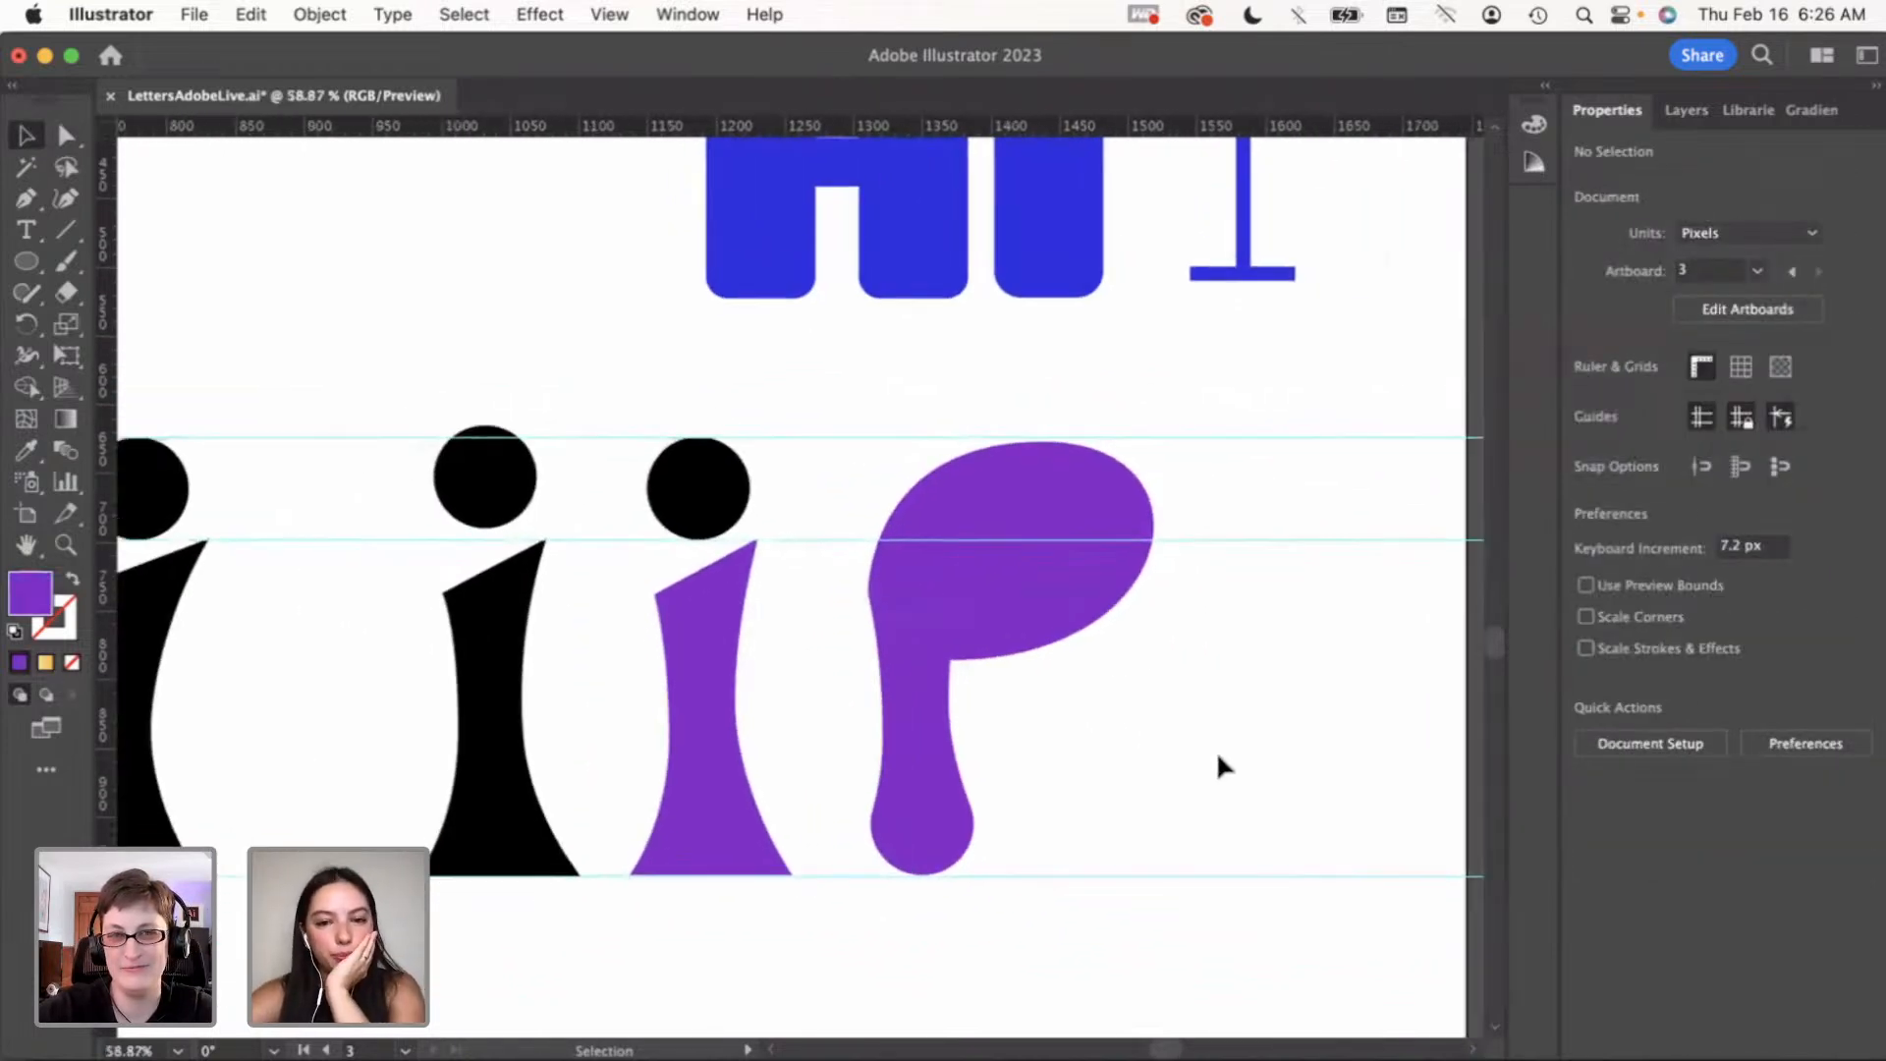
{"action": "left_click", "coordinate": [912, 625]}
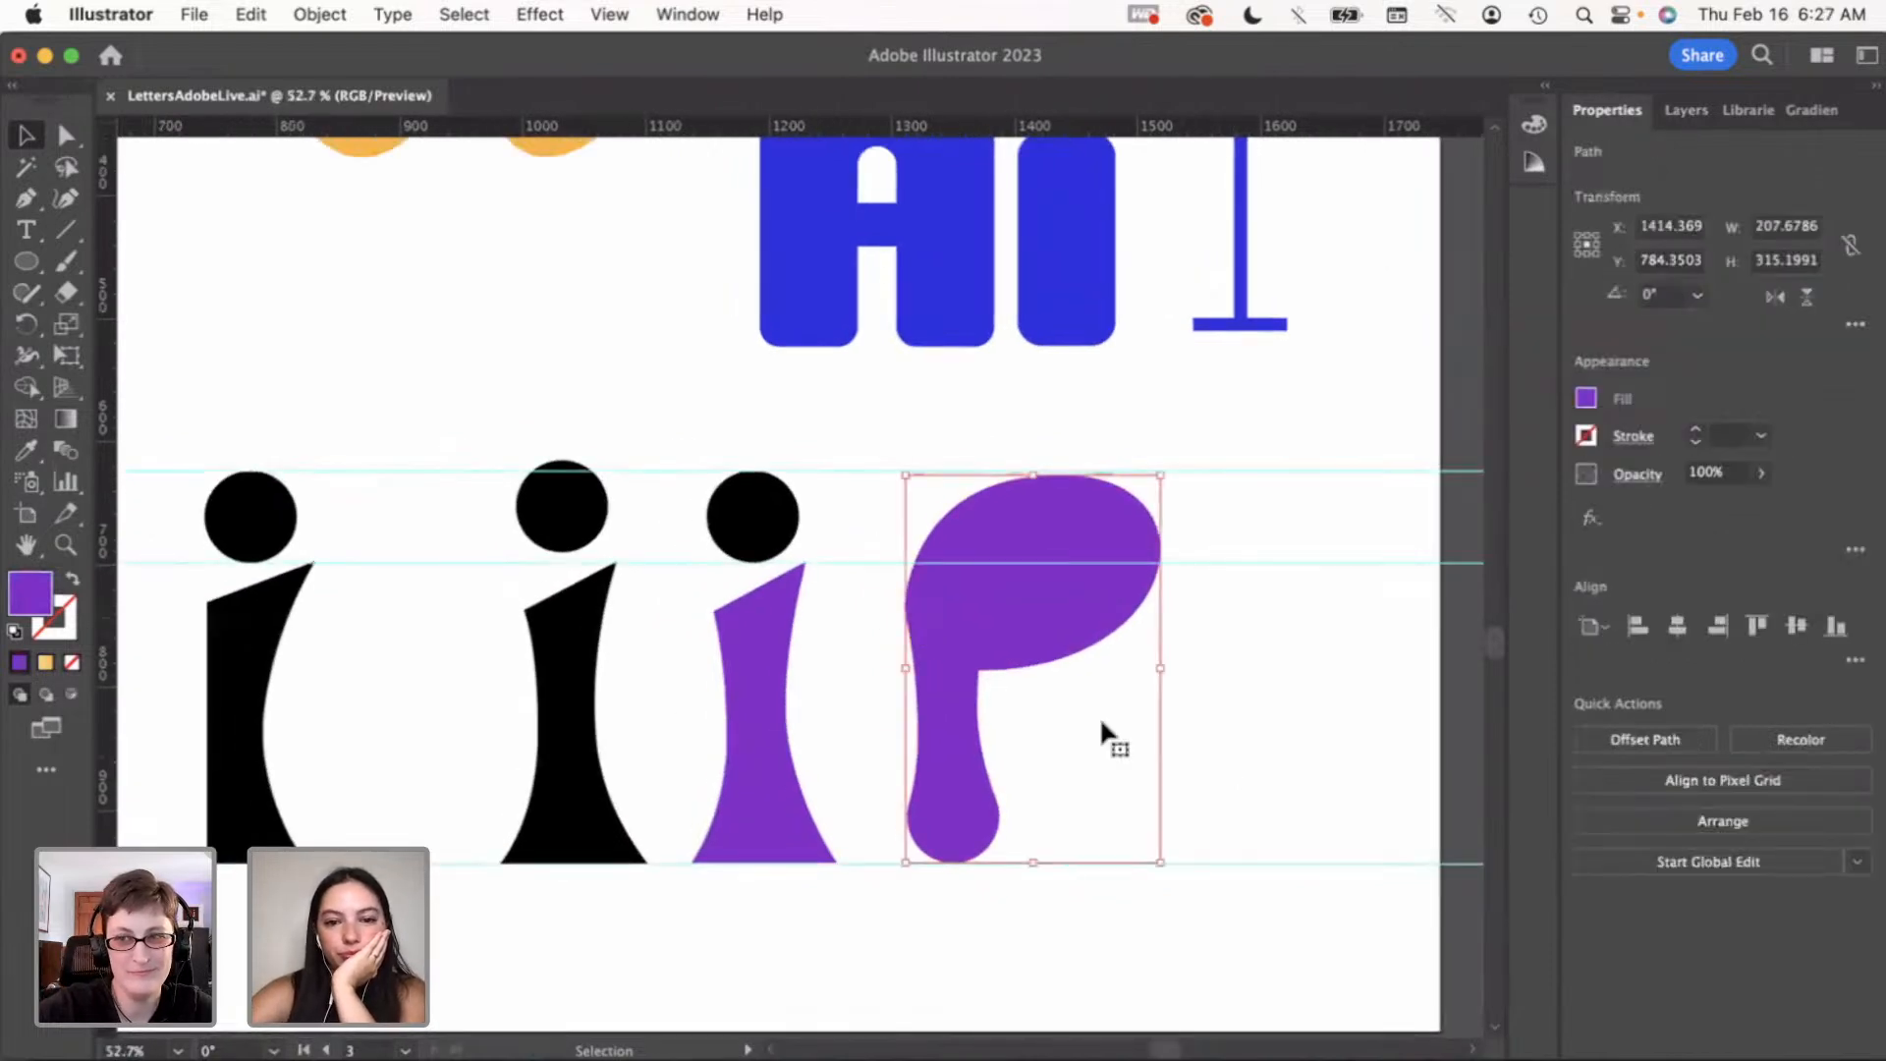
{"action": "left_click", "coordinate": [1245, 771]}
{"action": "scroll", "coordinate": [965, 758], "scroll_direction": "down", "scroll_amount": 3}
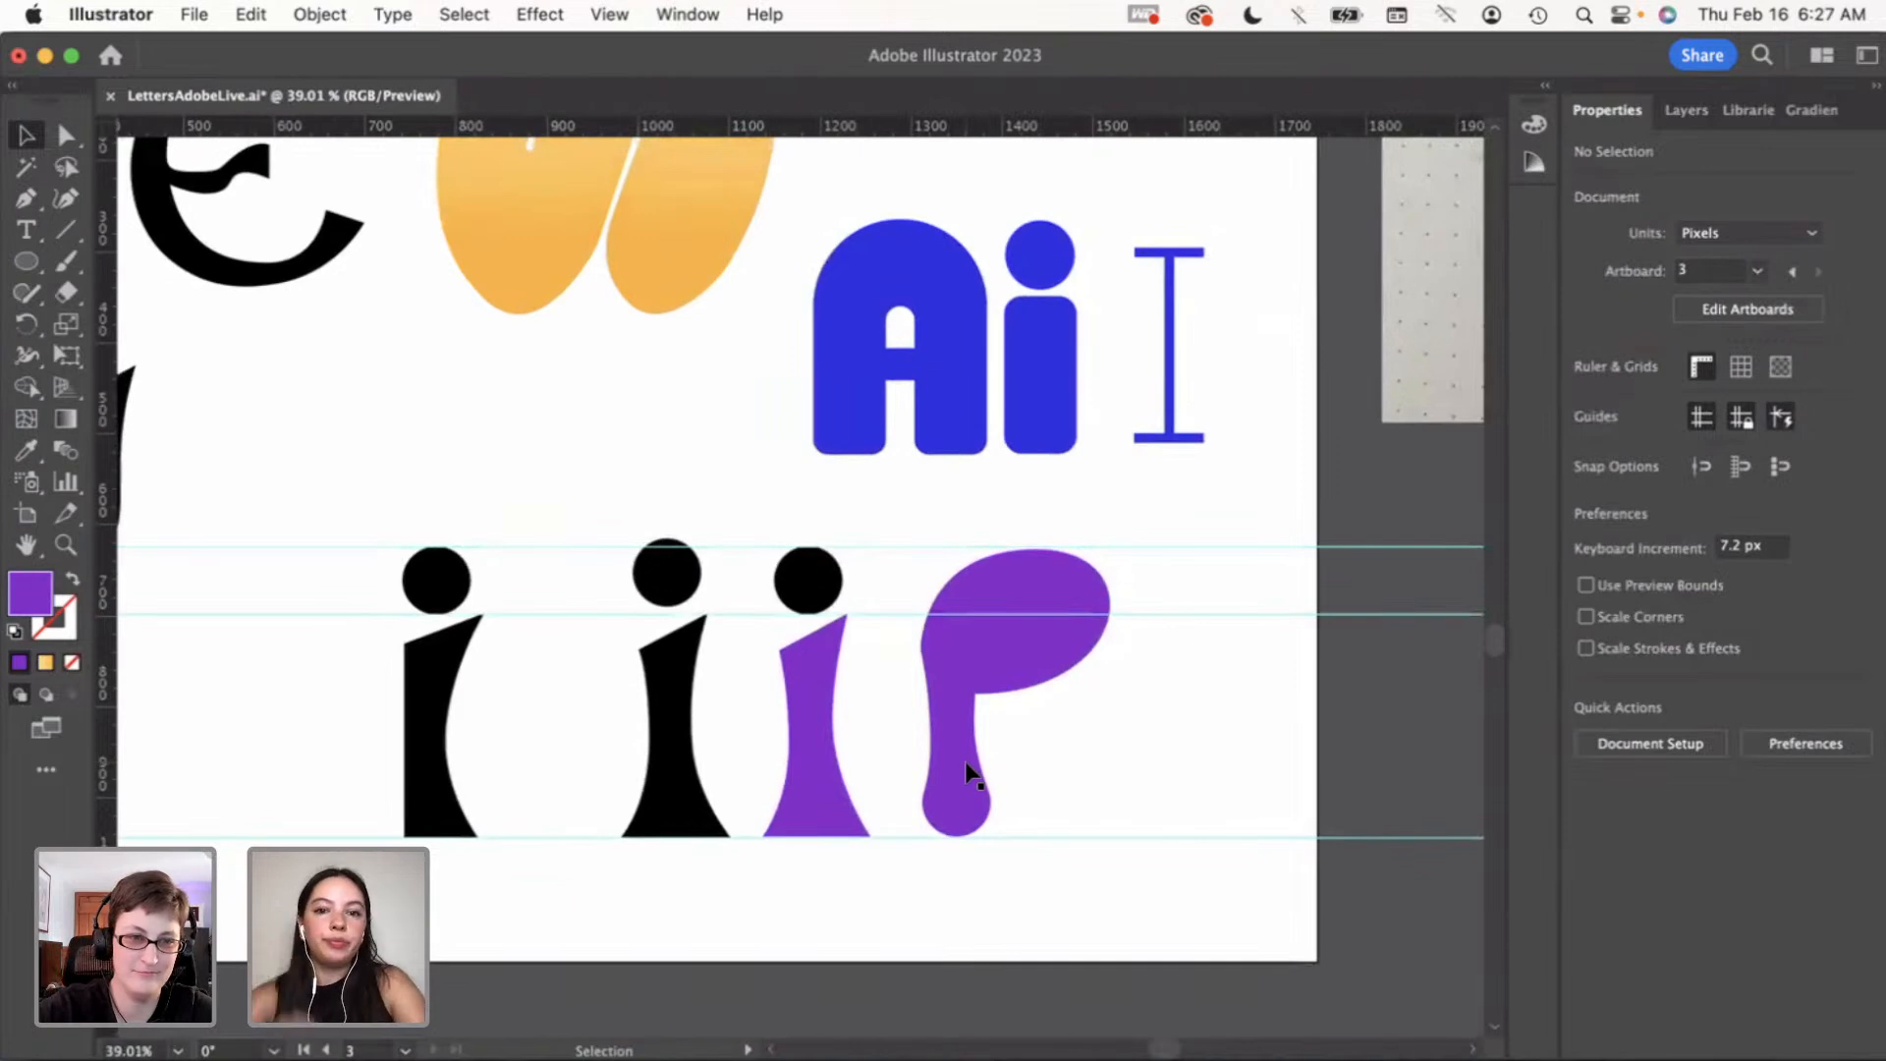
{"action": "left_click", "coordinate": [947, 665]}
Delete the two upper horizontal guides, keeping the baseline guide
{"action": "left_click", "coordinate": [1159, 545]}
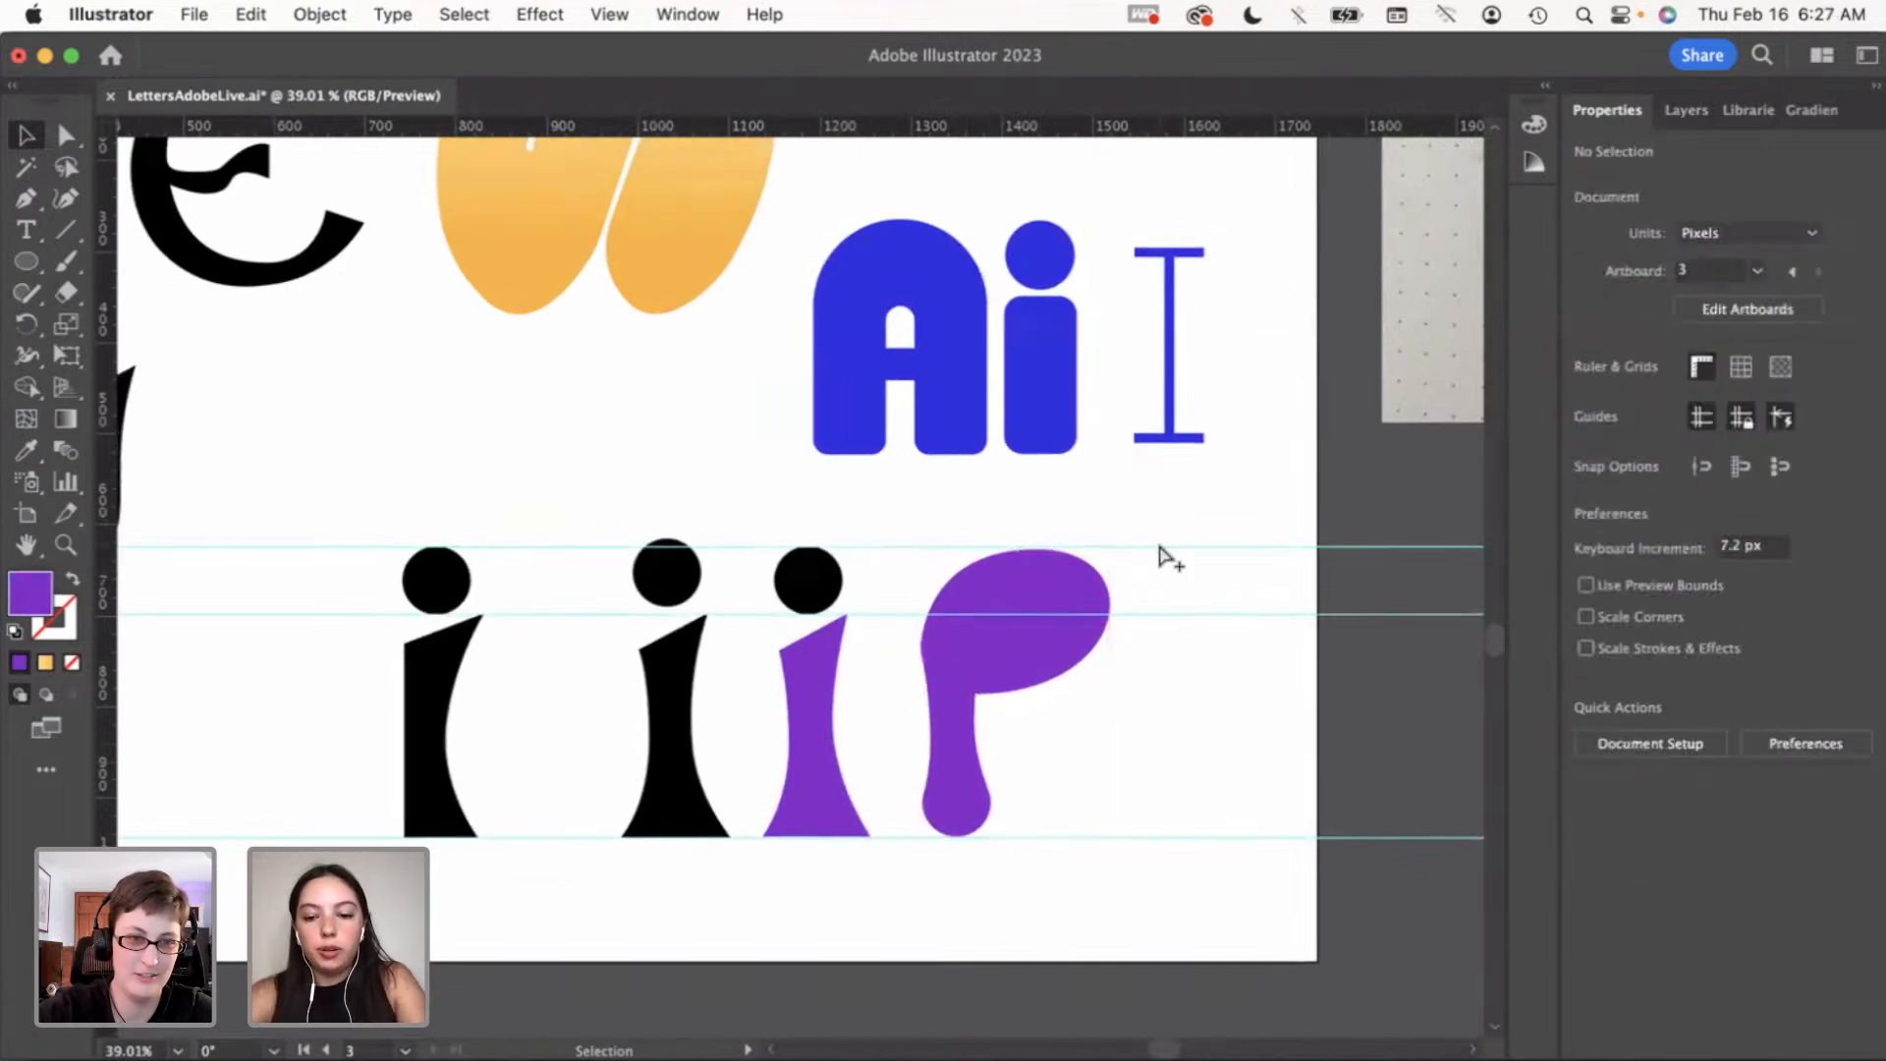
{"action": "left_click_drag", "start_coordinate": [1165, 564], "coordinate": [1233, 685]}
{"action": "key", "text": "Delete"}
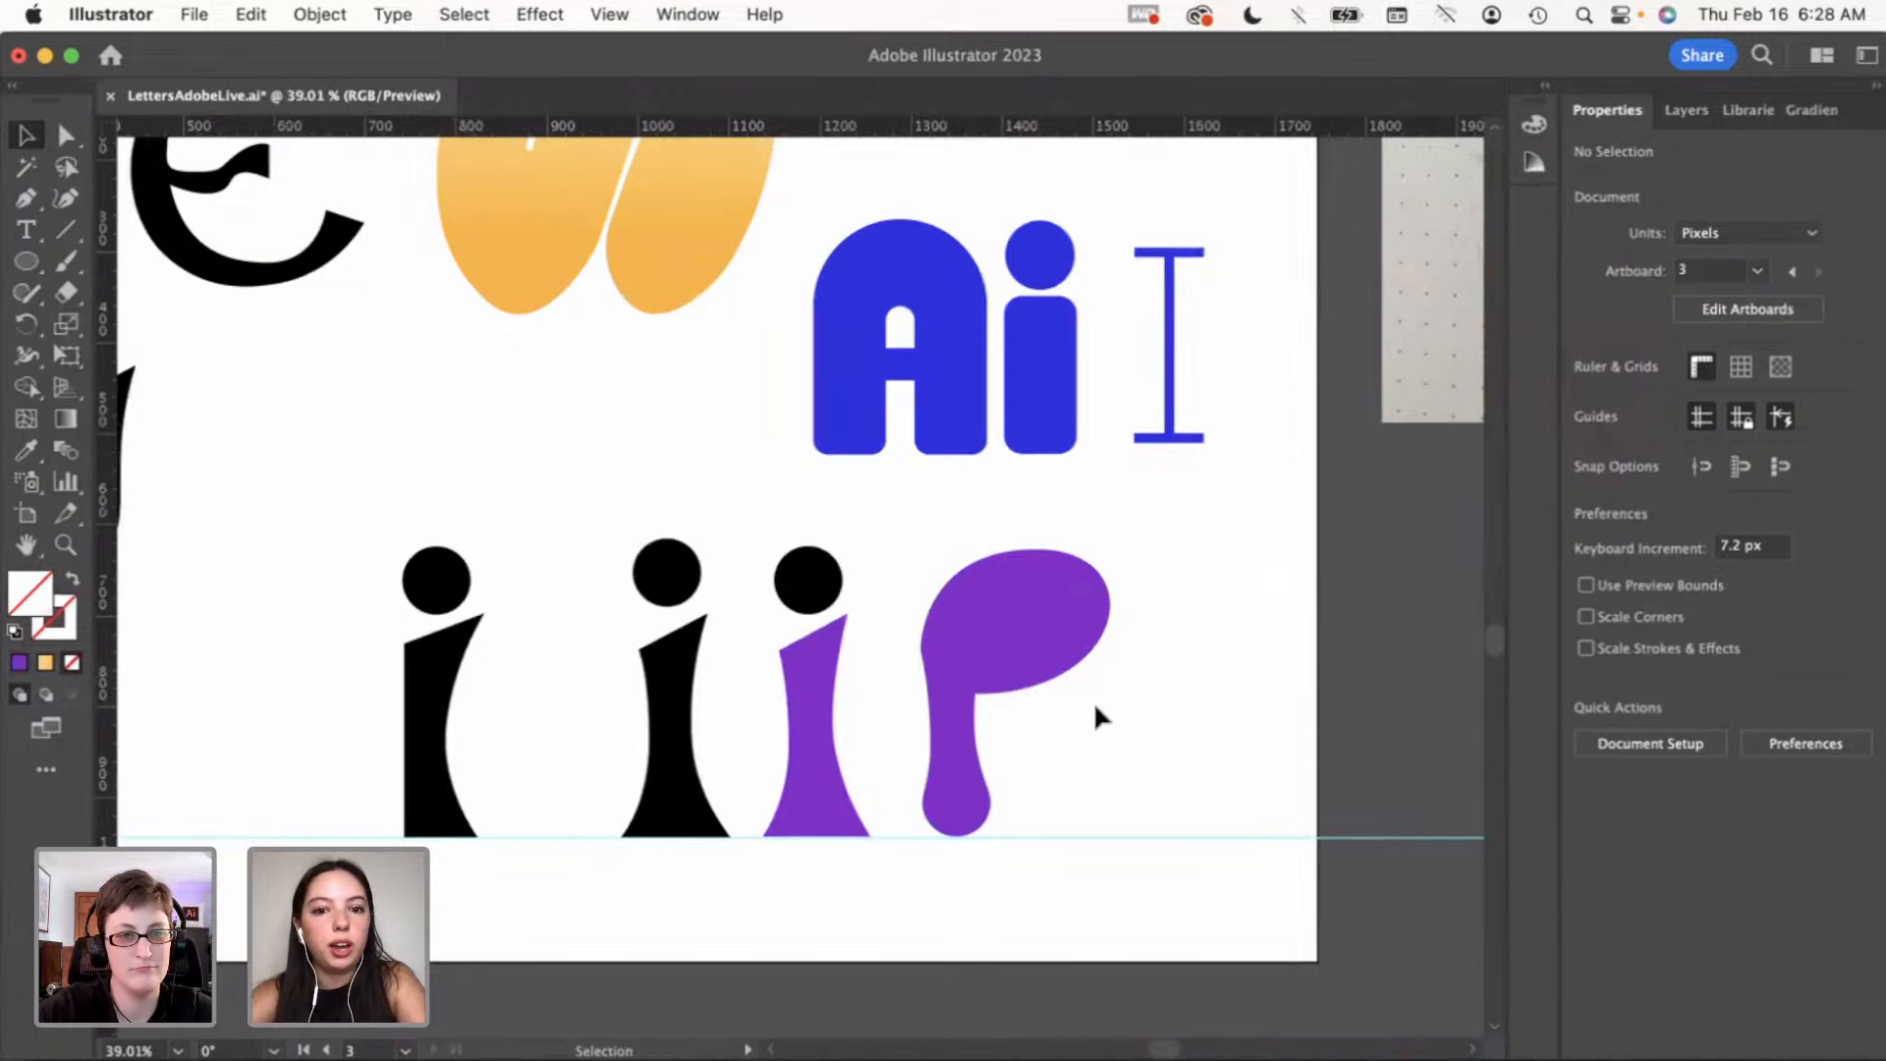
Draw an ellipse about 121 by 78 px beside the P and fill it with blue 3525cc
{"action": "left_click", "coordinate": [1001, 678]}
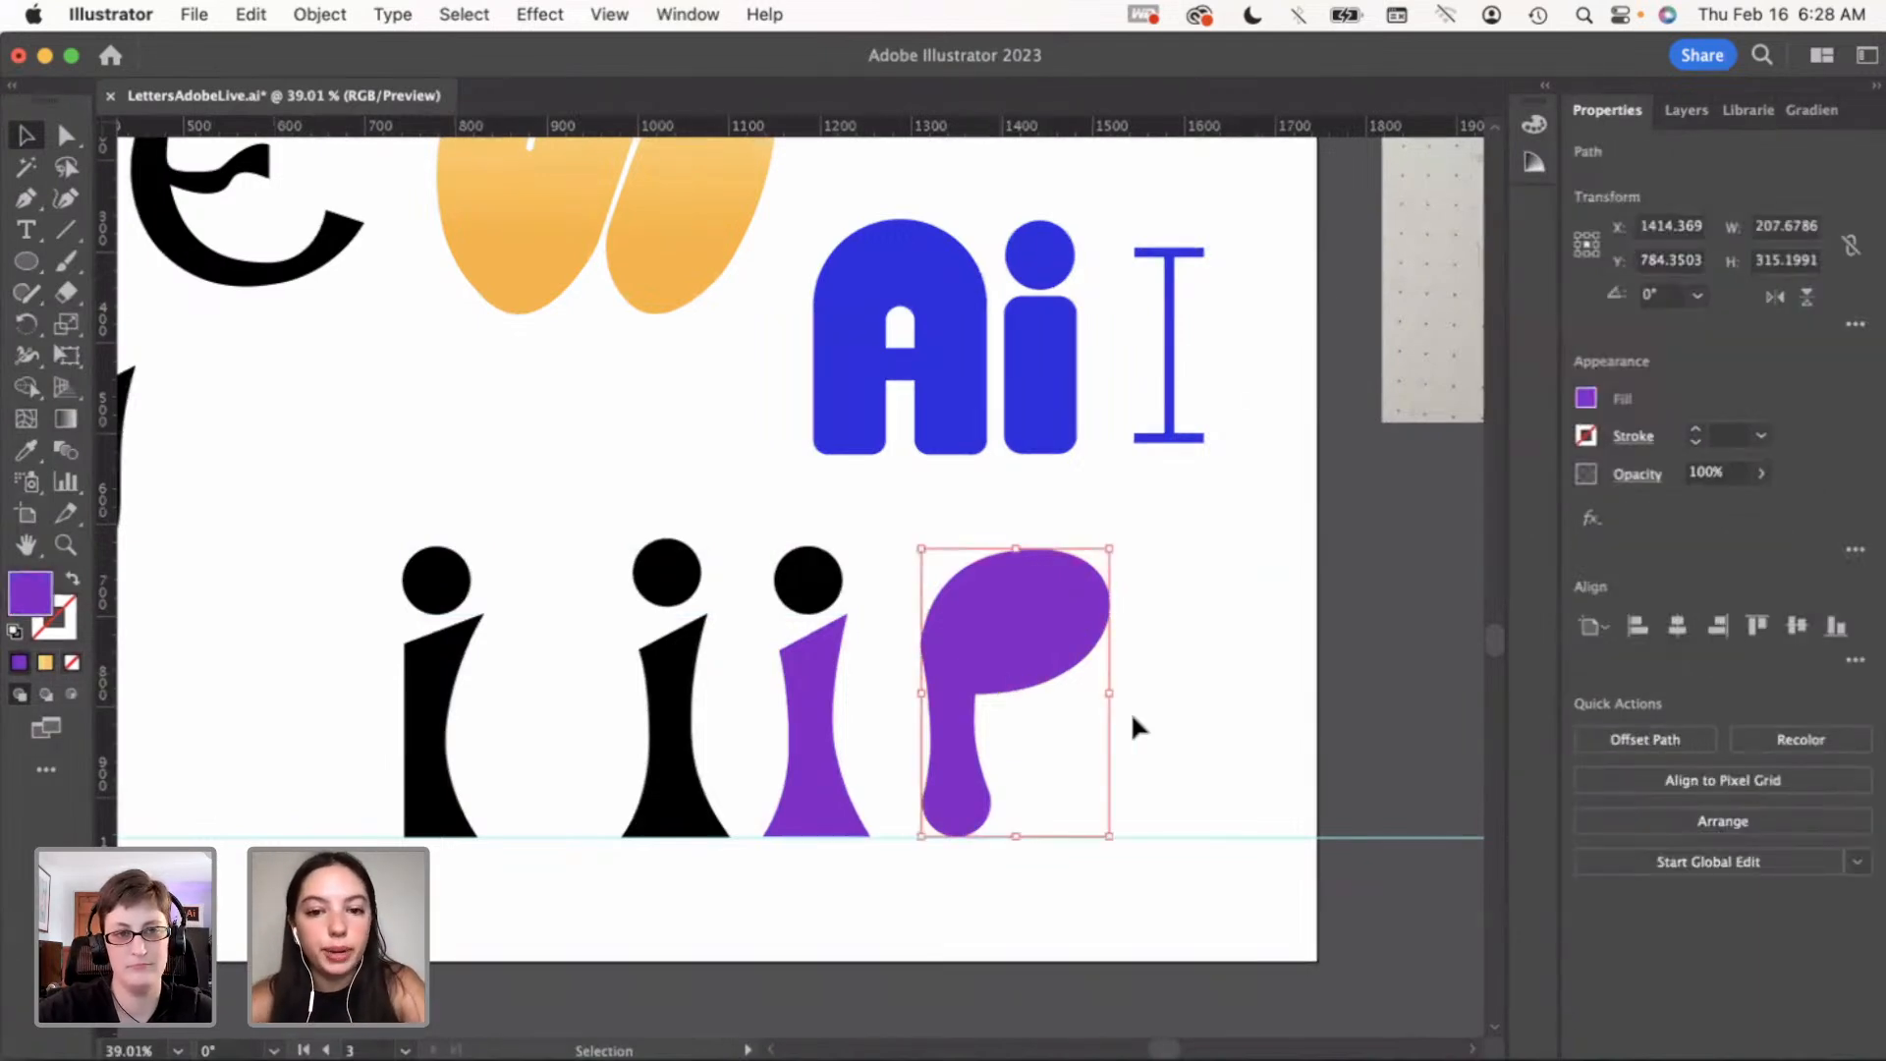
{"action": "left_click", "coordinate": [1184, 724]}
{"action": "key", "text": "l"}
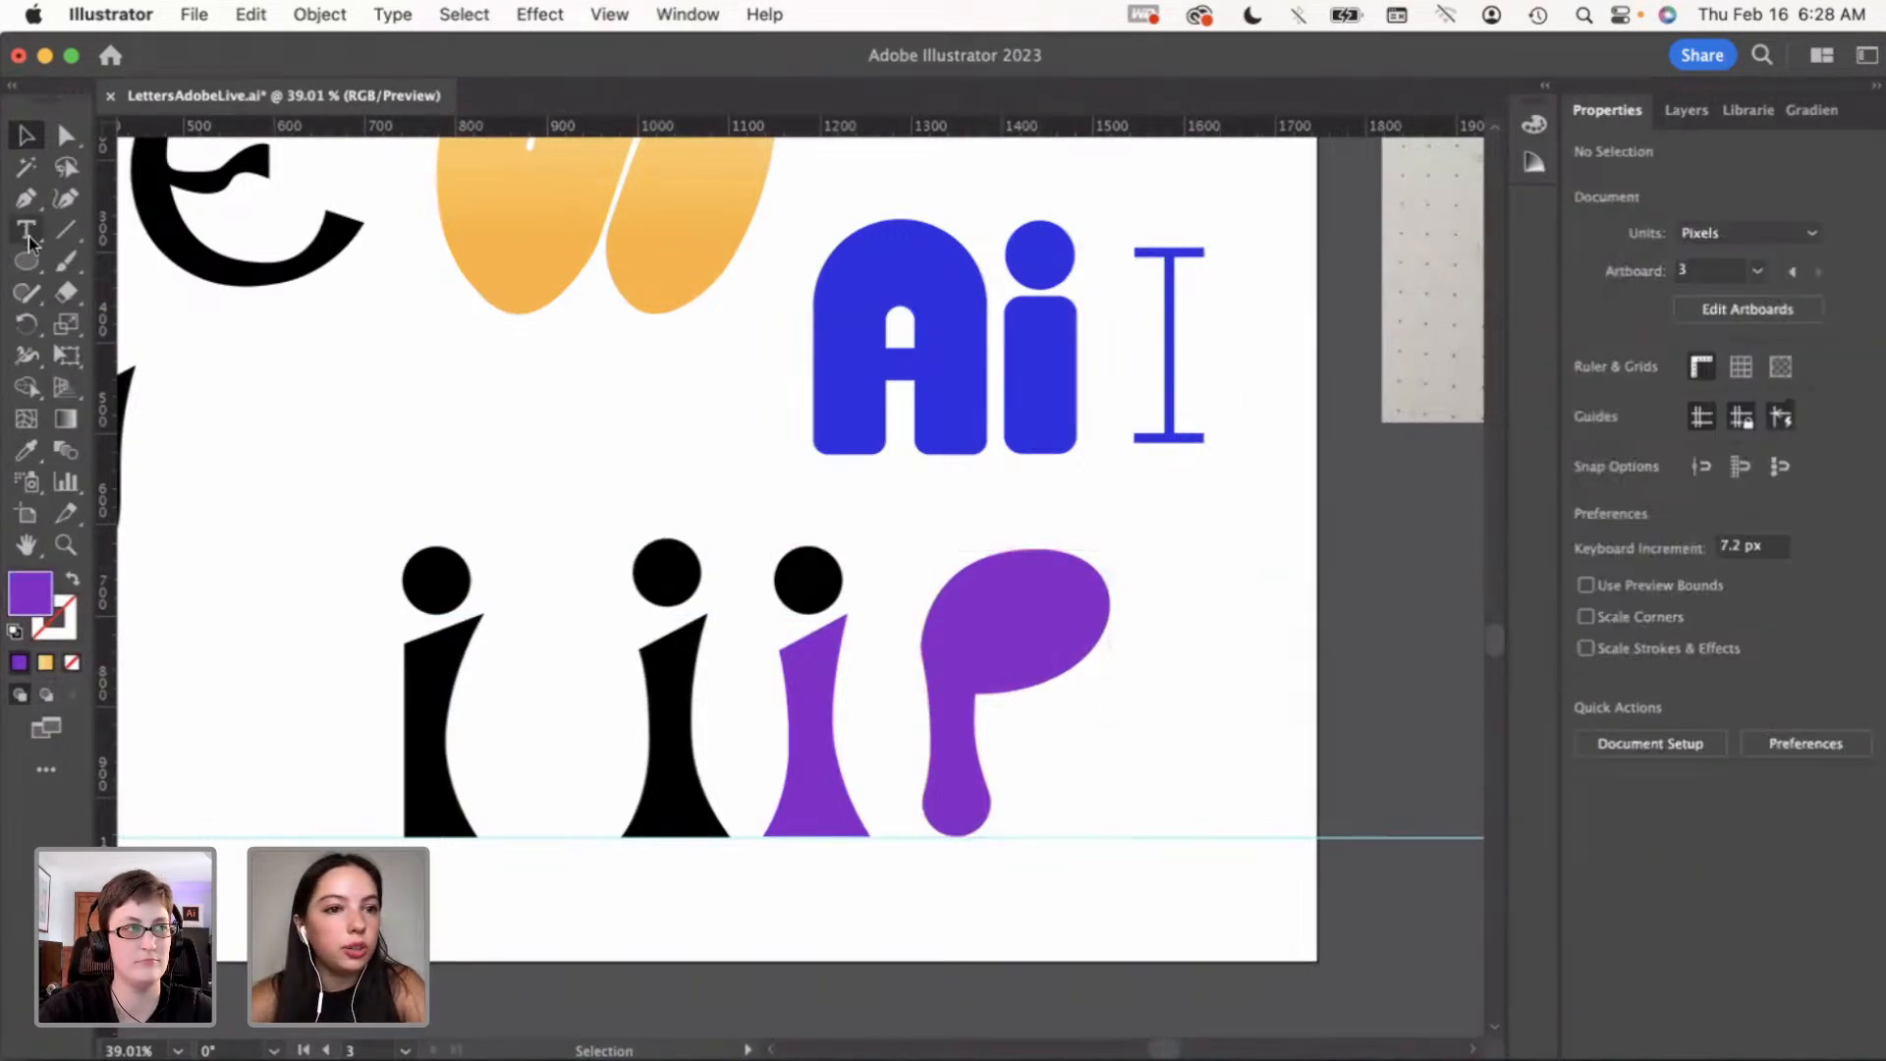
{"action": "mouse_move", "coordinate": [1147, 713]}
{"action": "left_mouse_down"}
{"action": "mouse_move", "coordinate": [1245, 750]}
{"action": "mouse_move", "coordinate": [1262, 784]}
{"action": "left_mouse_up"}
{"action": "key", "text": "v"}
{"action": "double_click", "coordinate": [28, 594]}
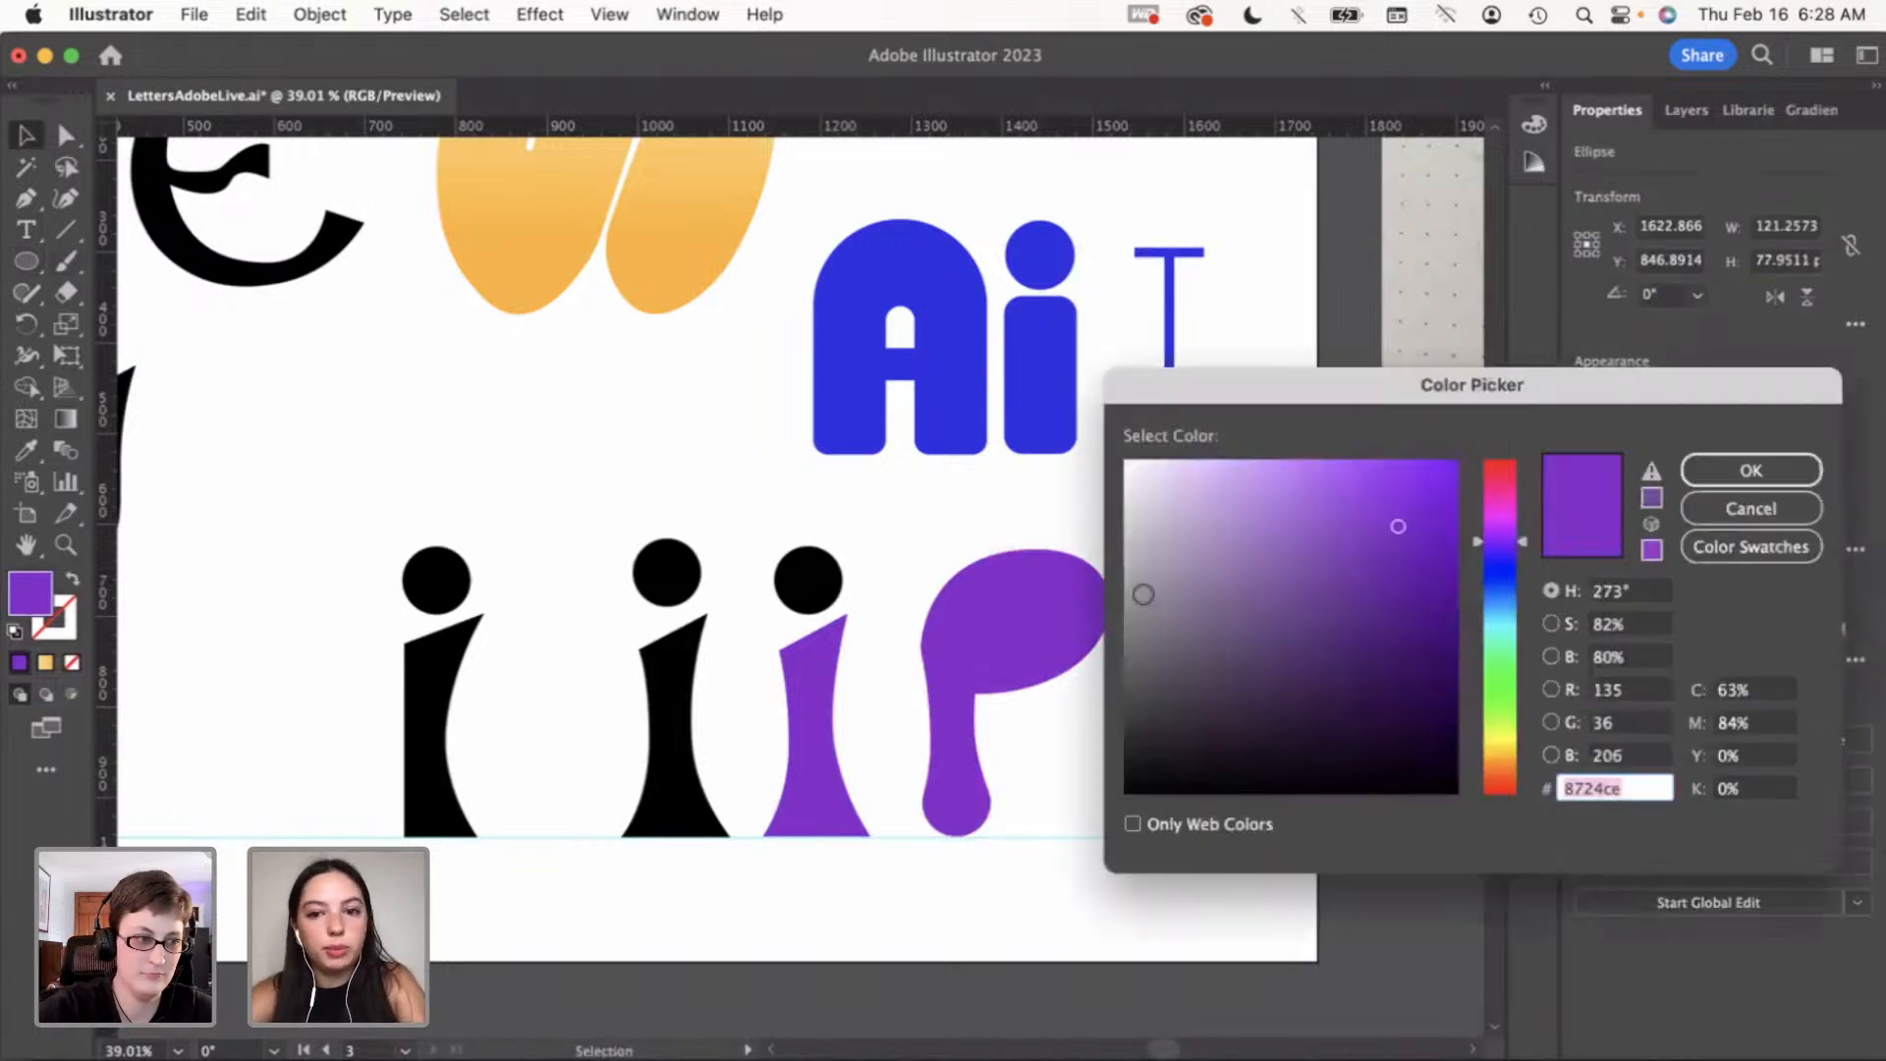
{"action": "left_click", "coordinate": [1487, 570]}
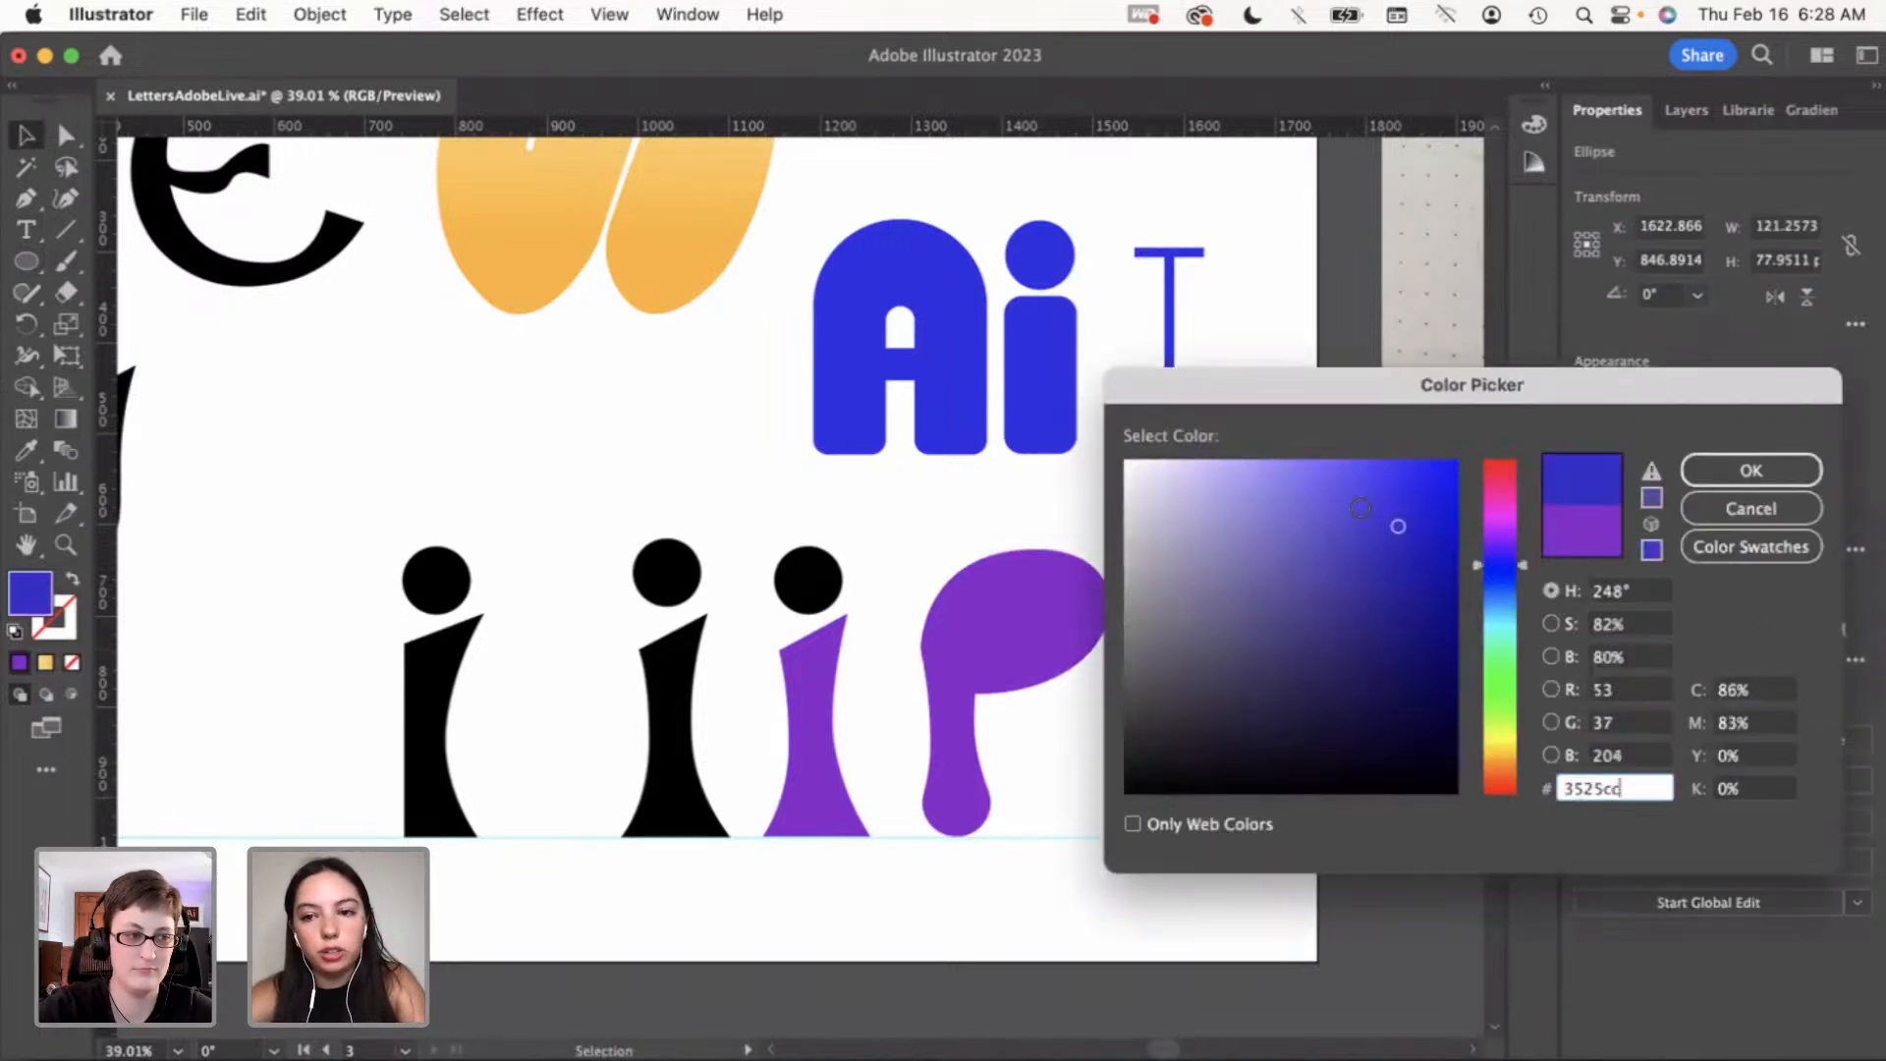
{"action": "left_click", "coordinate": [1785, 472]}
Place the blue ellipse inside the P's bowl and tilt it about 15° to follow the bowl's slant
{"action": "left_click_drag", "start_coordinate": [1235, 741], "coordinate": [1020, 635]}
{"action": "left_click", "coordinate": [1134, 552]}
{"action": "left_click", "coordinate": [1041, 602]}
{"action": "left_click", "coordinate": [1200, 627]}
Subtract the blue ellipse from the purple P to cut out its counter
{"action": "left_click_drag", "start_coordinate": [1207, 603], "coordinate": [1001, 678]}
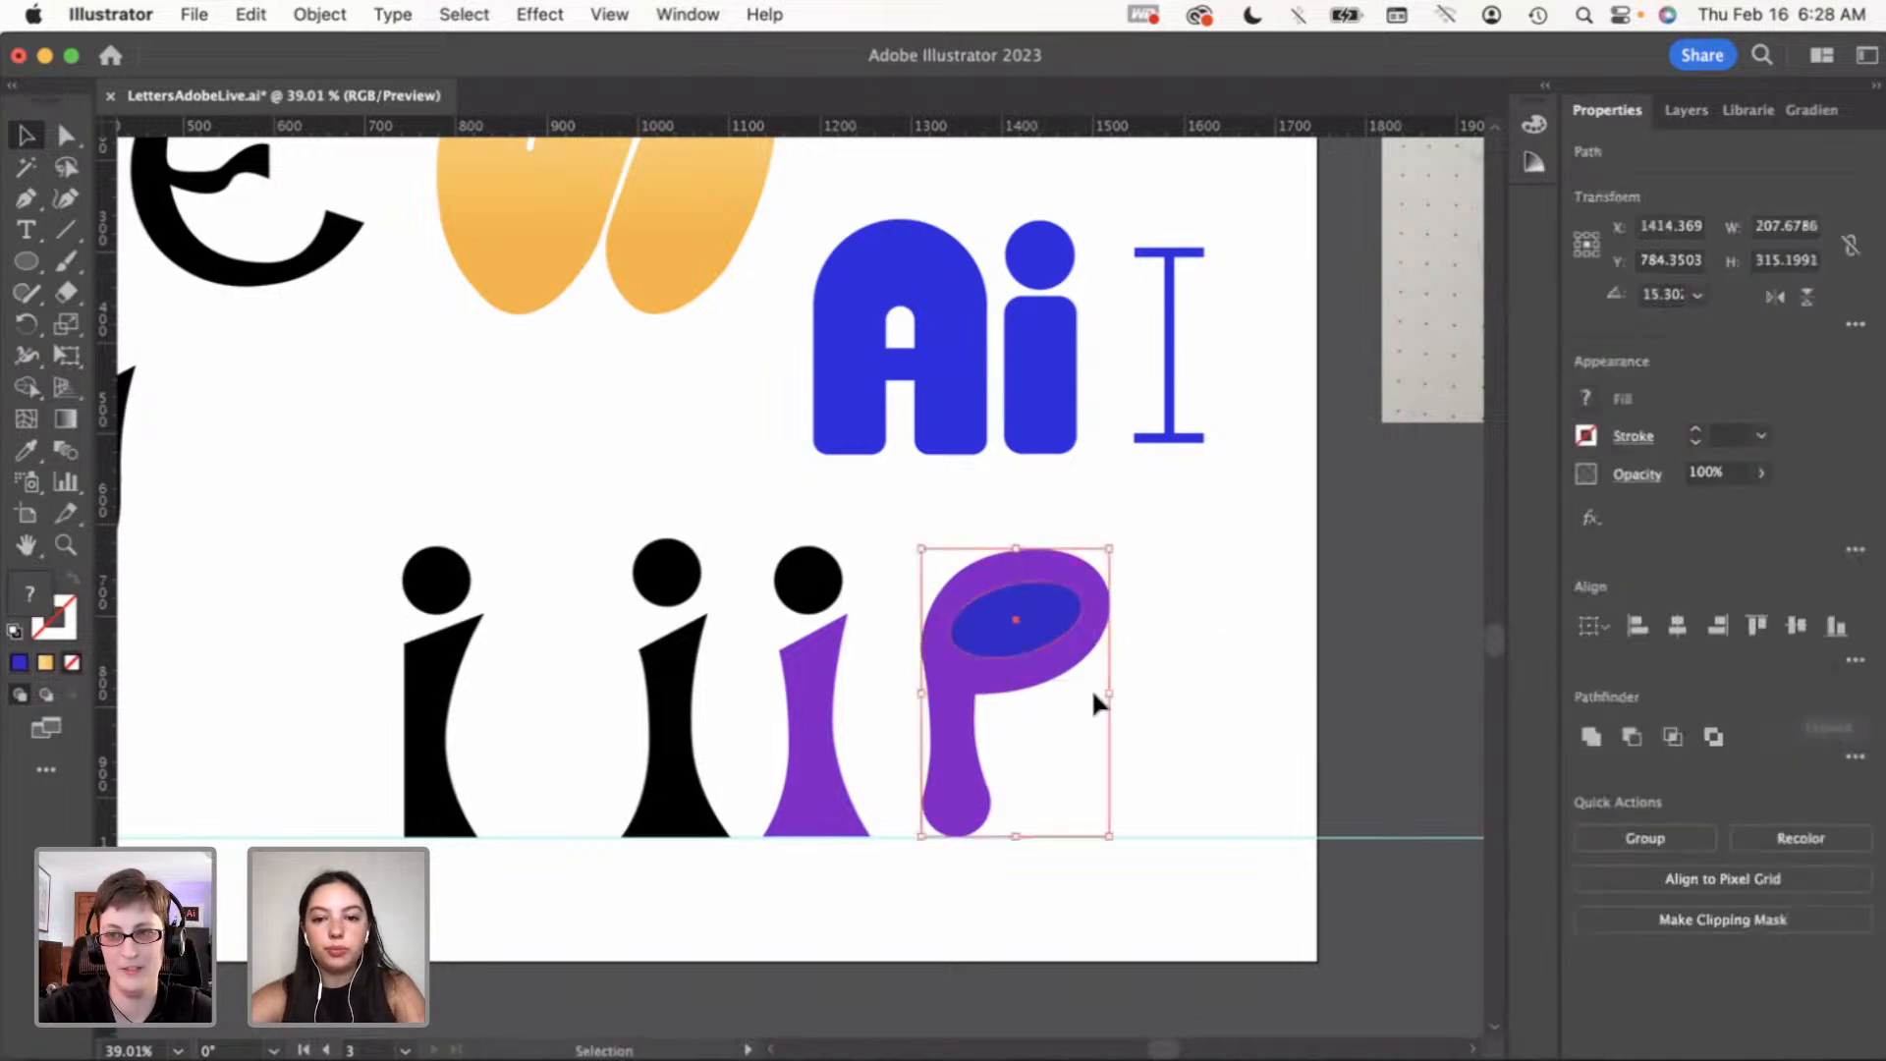
{"action": "left_click", "coordinate": [1636, 740]}
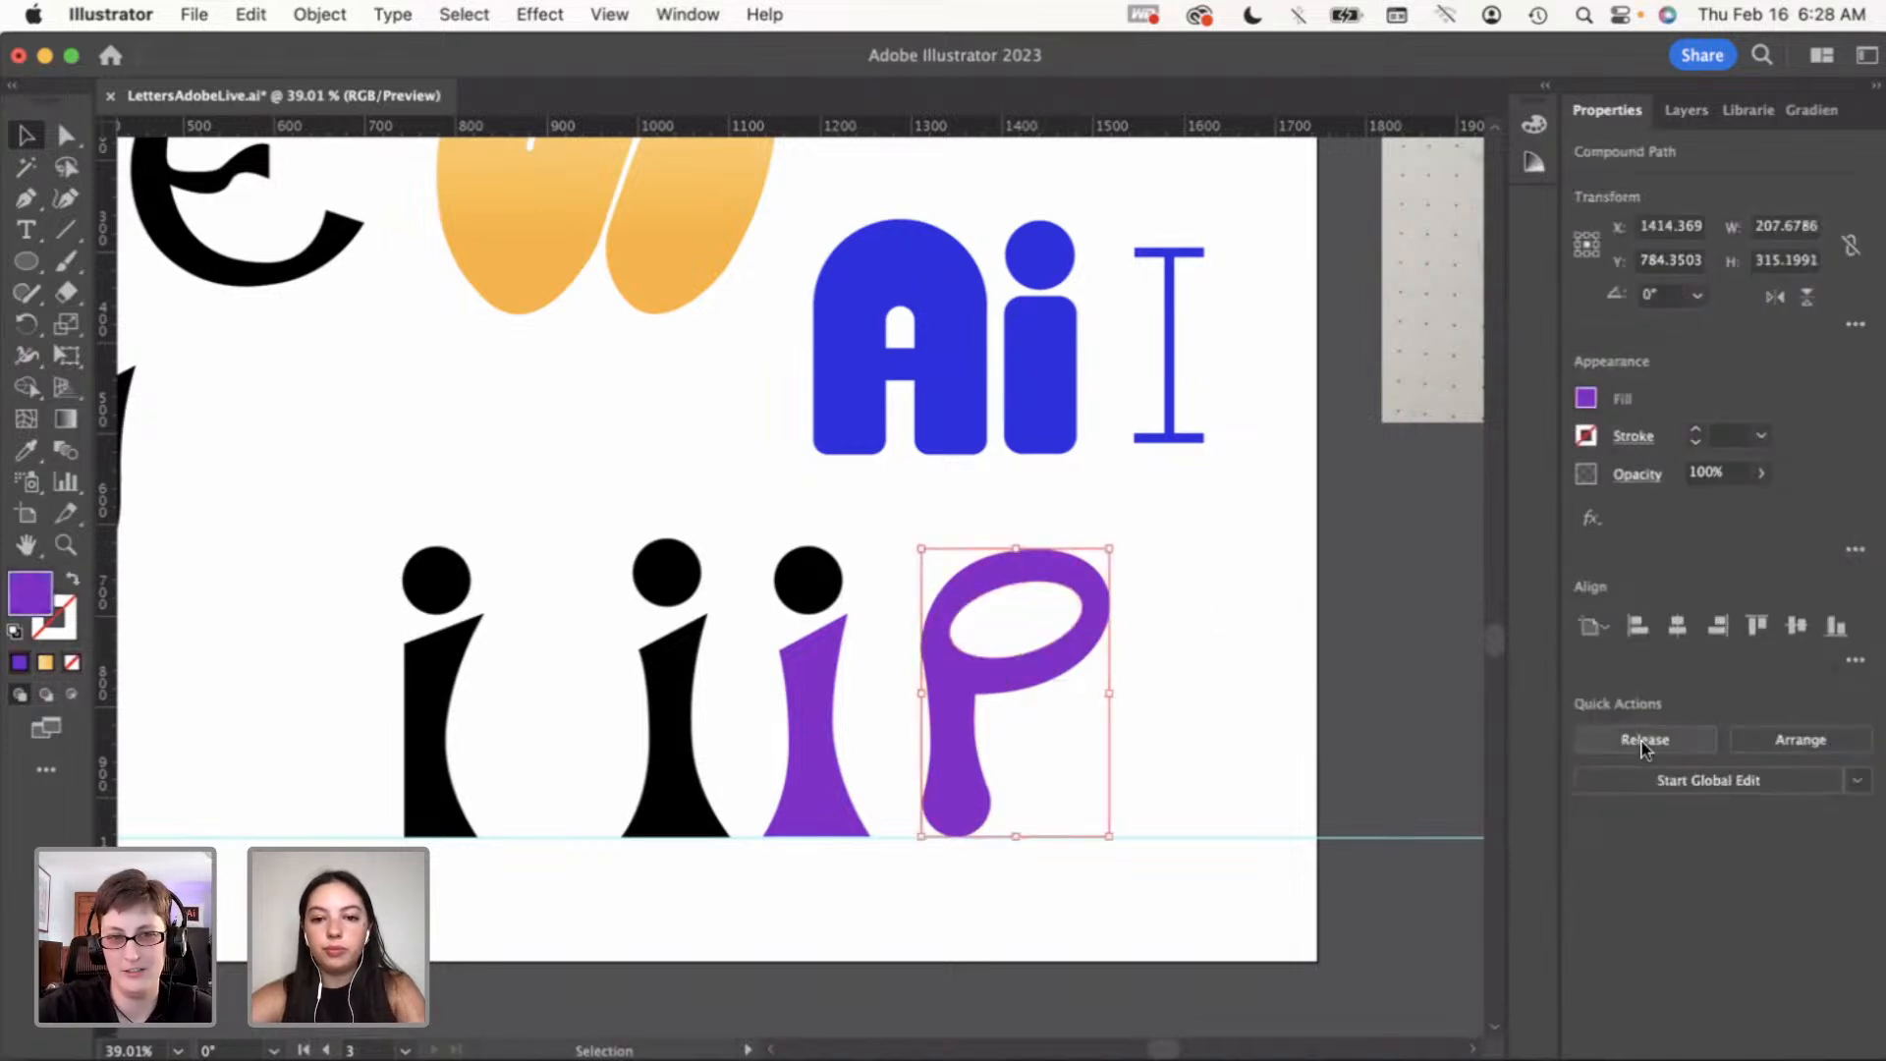
{"action": "left_click", "coordinate": [1249, 713]}
Change the P's fill color to black 000000
{"action": "scroll", "coordinate": [1249, 712], "scroll_direction": "down", "scroll_amount": 3}
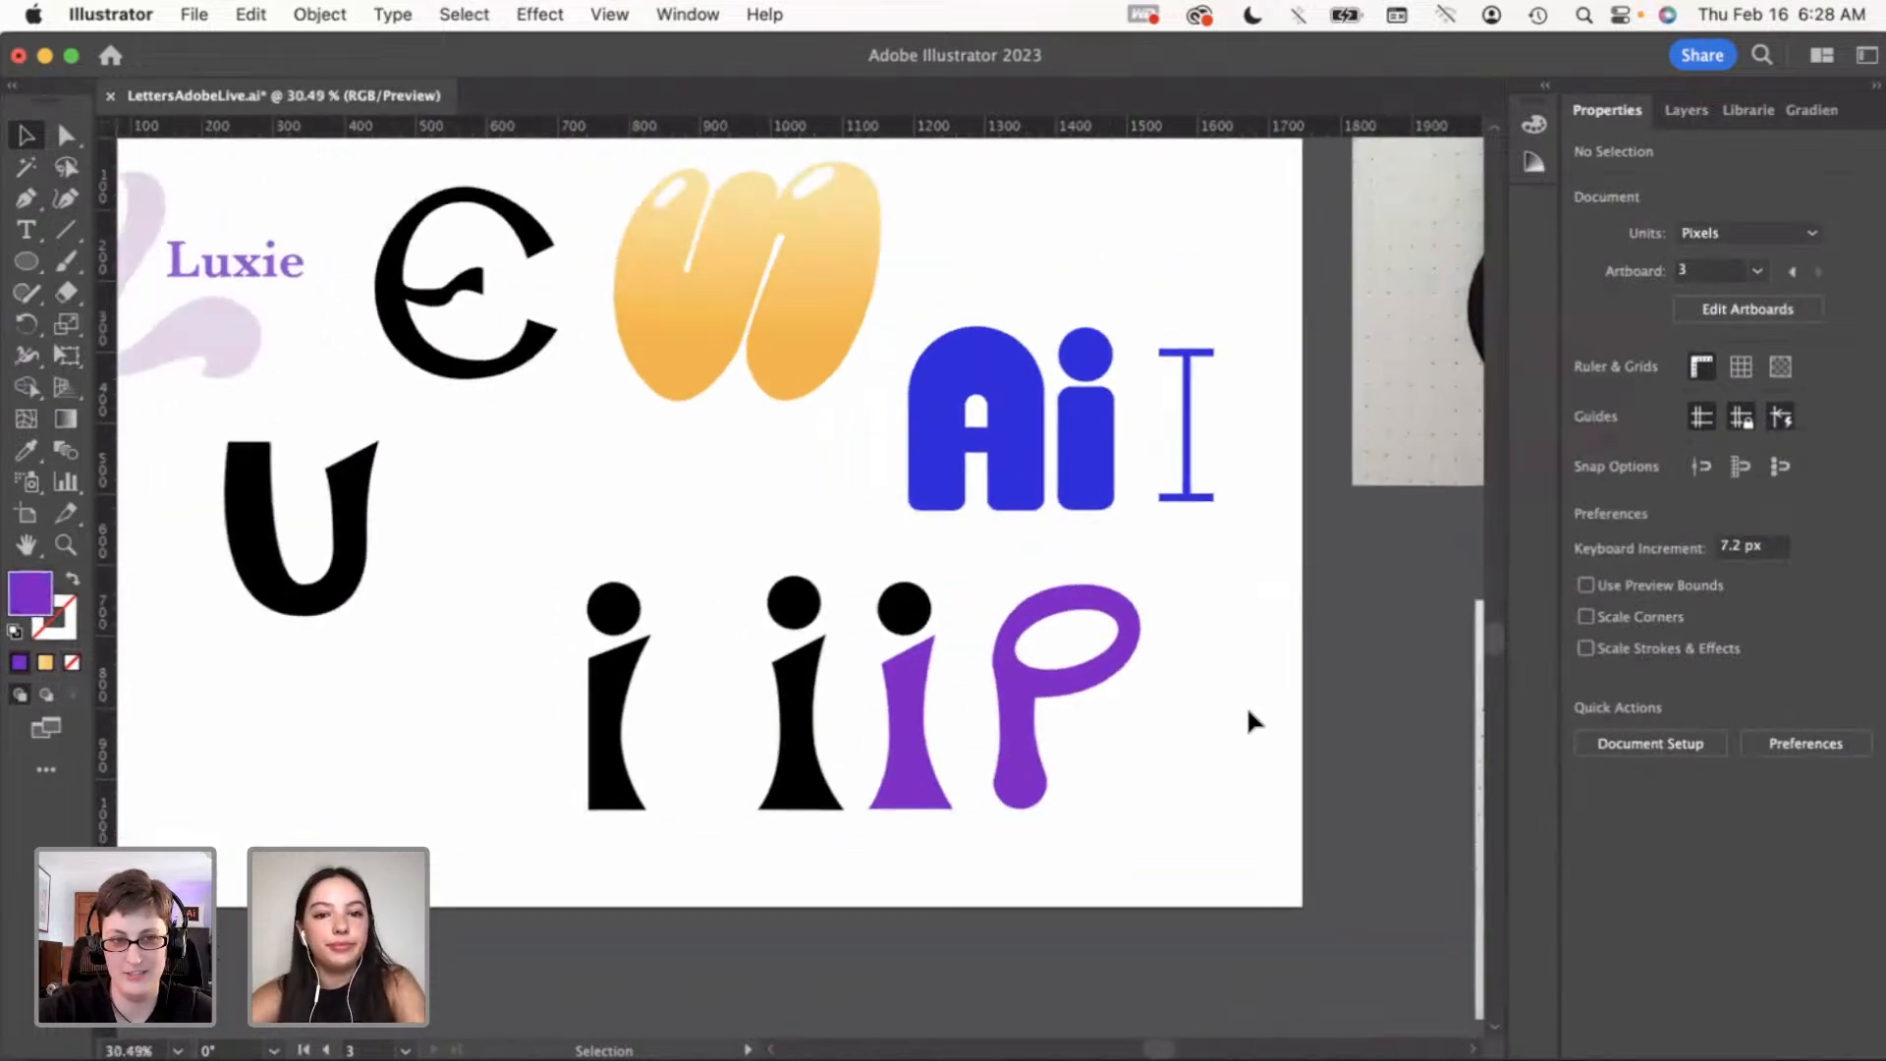
{"action": "left_click", "coordinate": [1071, 739]}
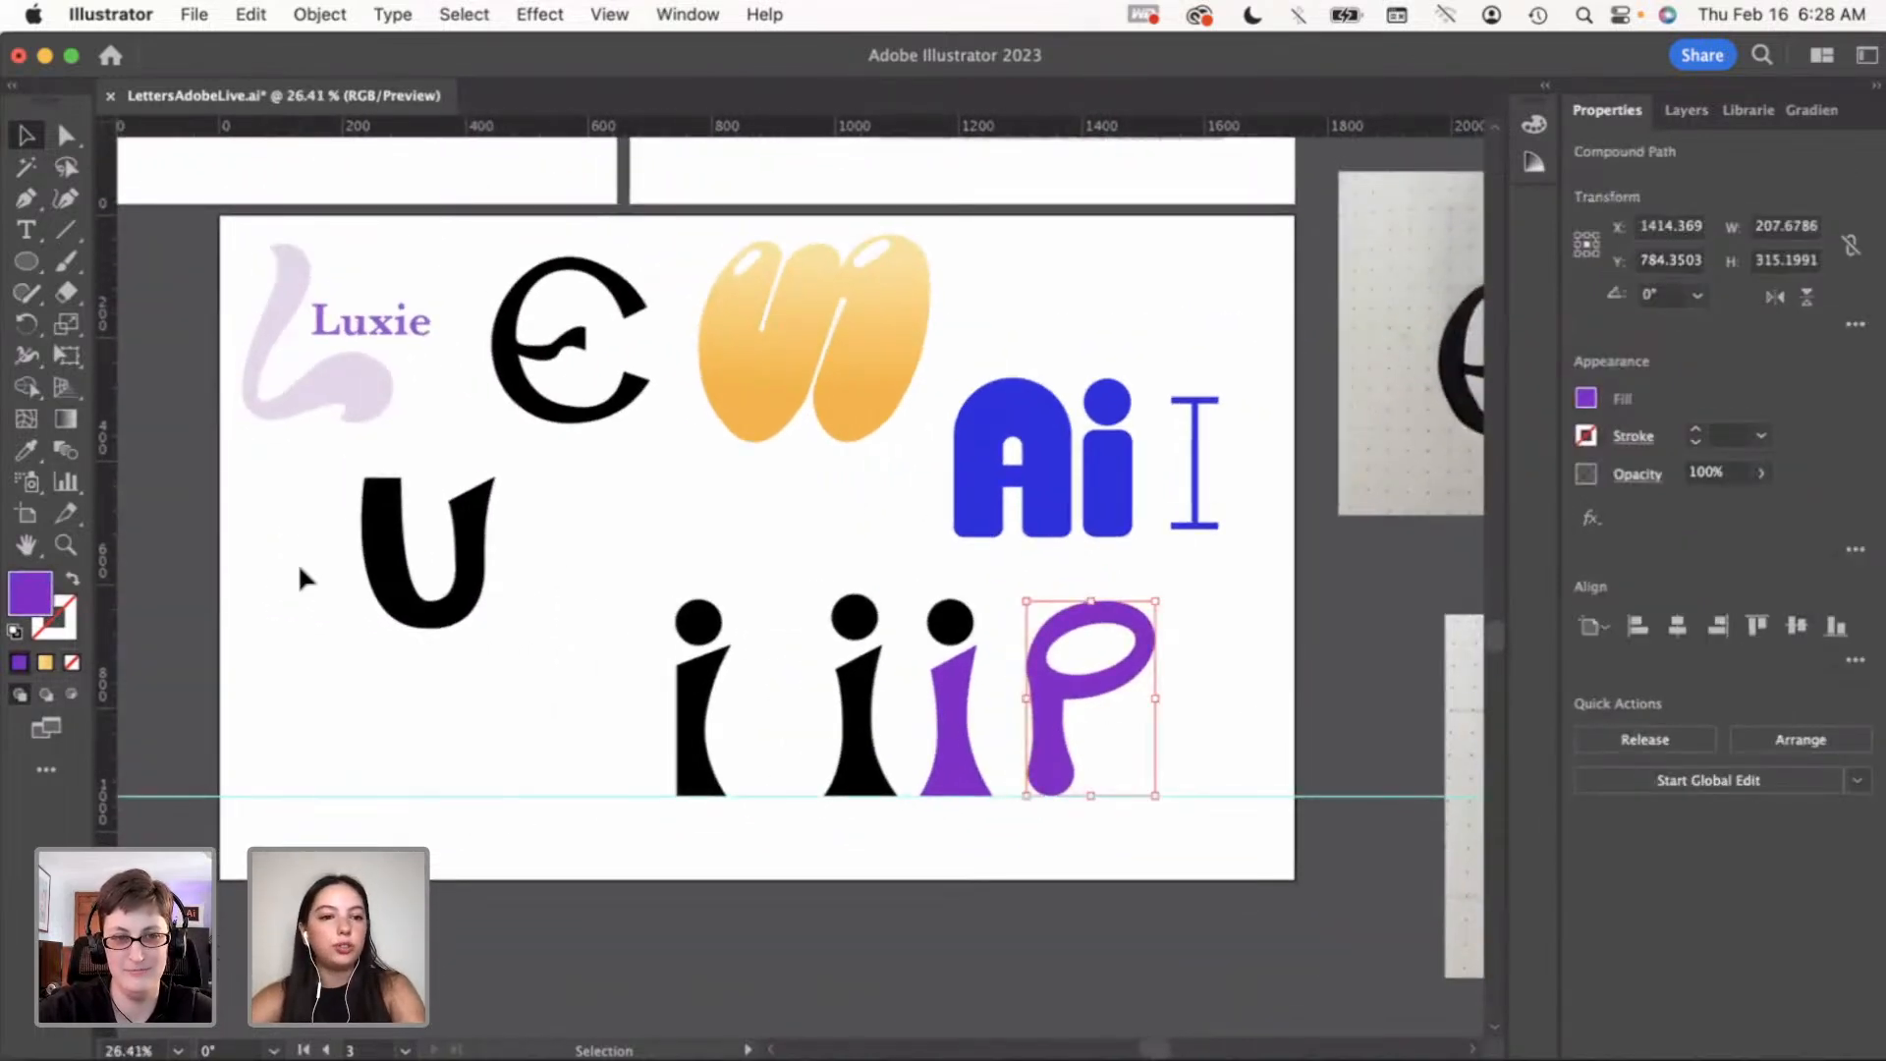
{"action": "double_click", "coordinate": [28, 594]}
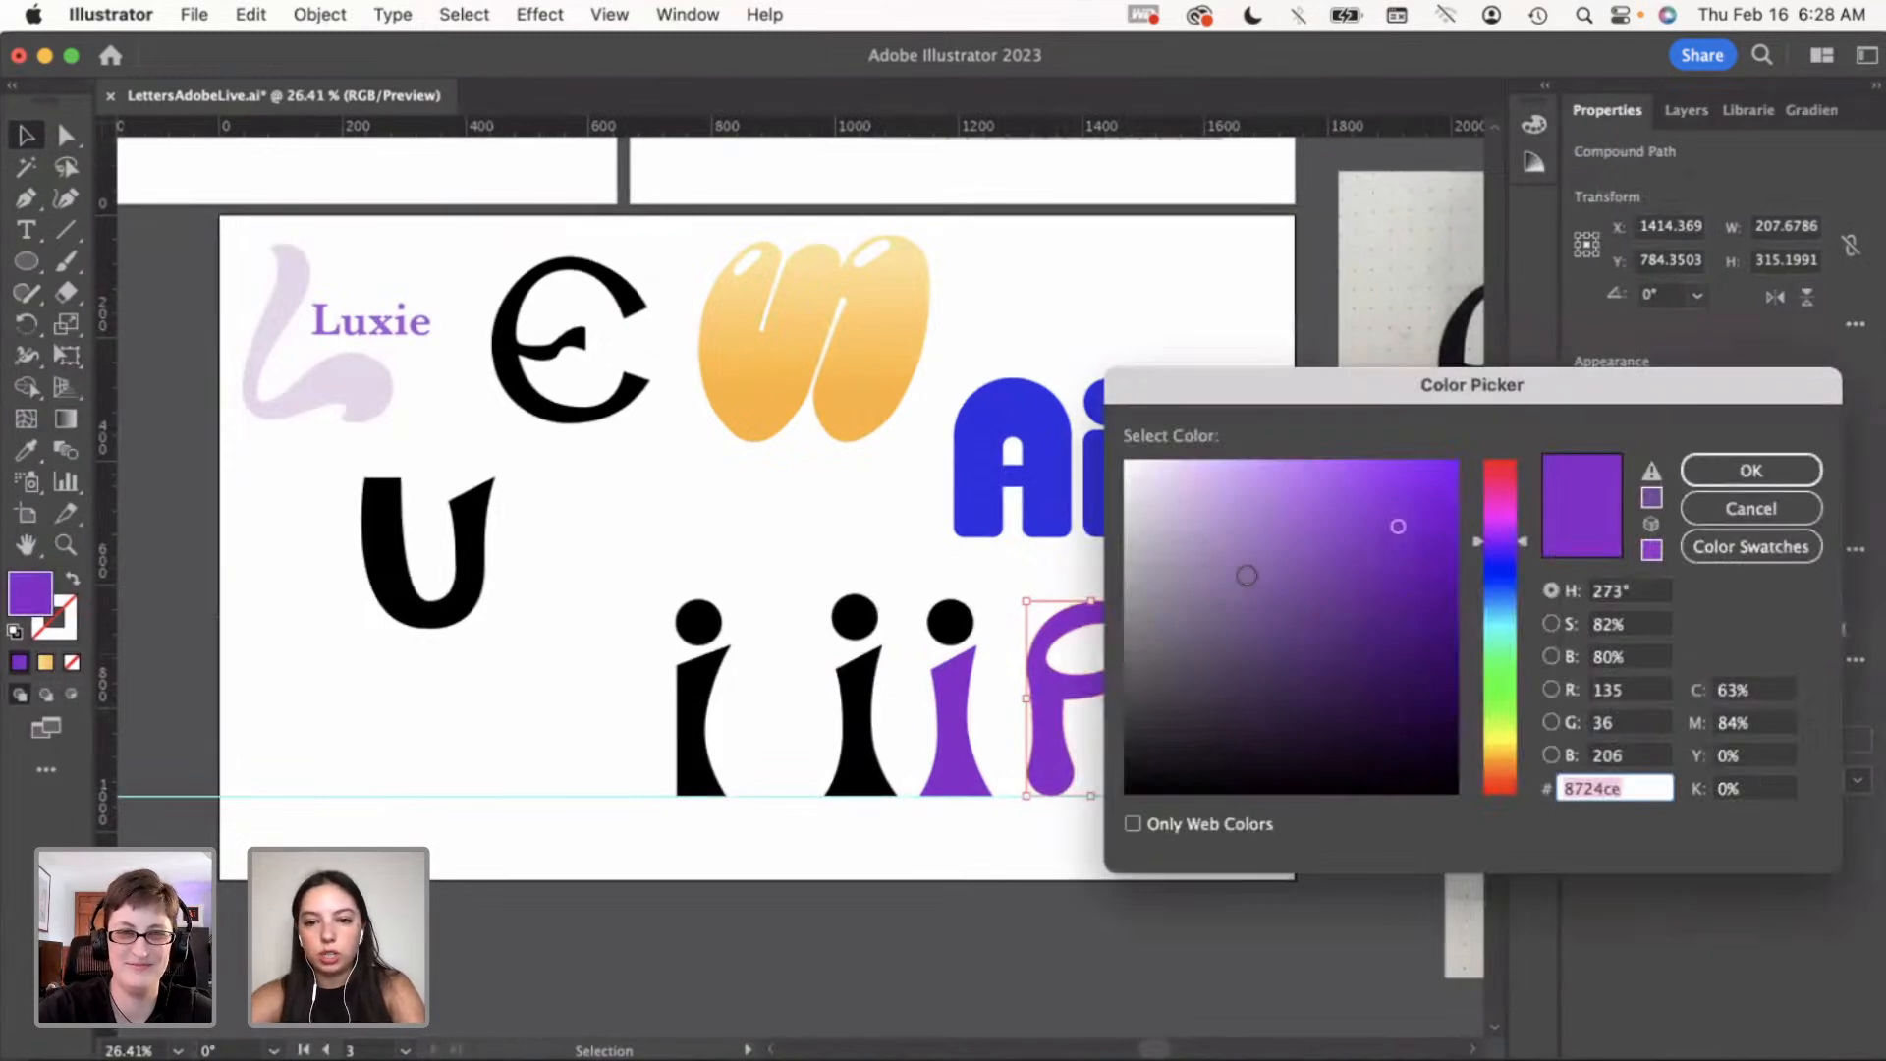
{"action": "type", "text": "000000"}
{"action": "key", "text": "Return"}
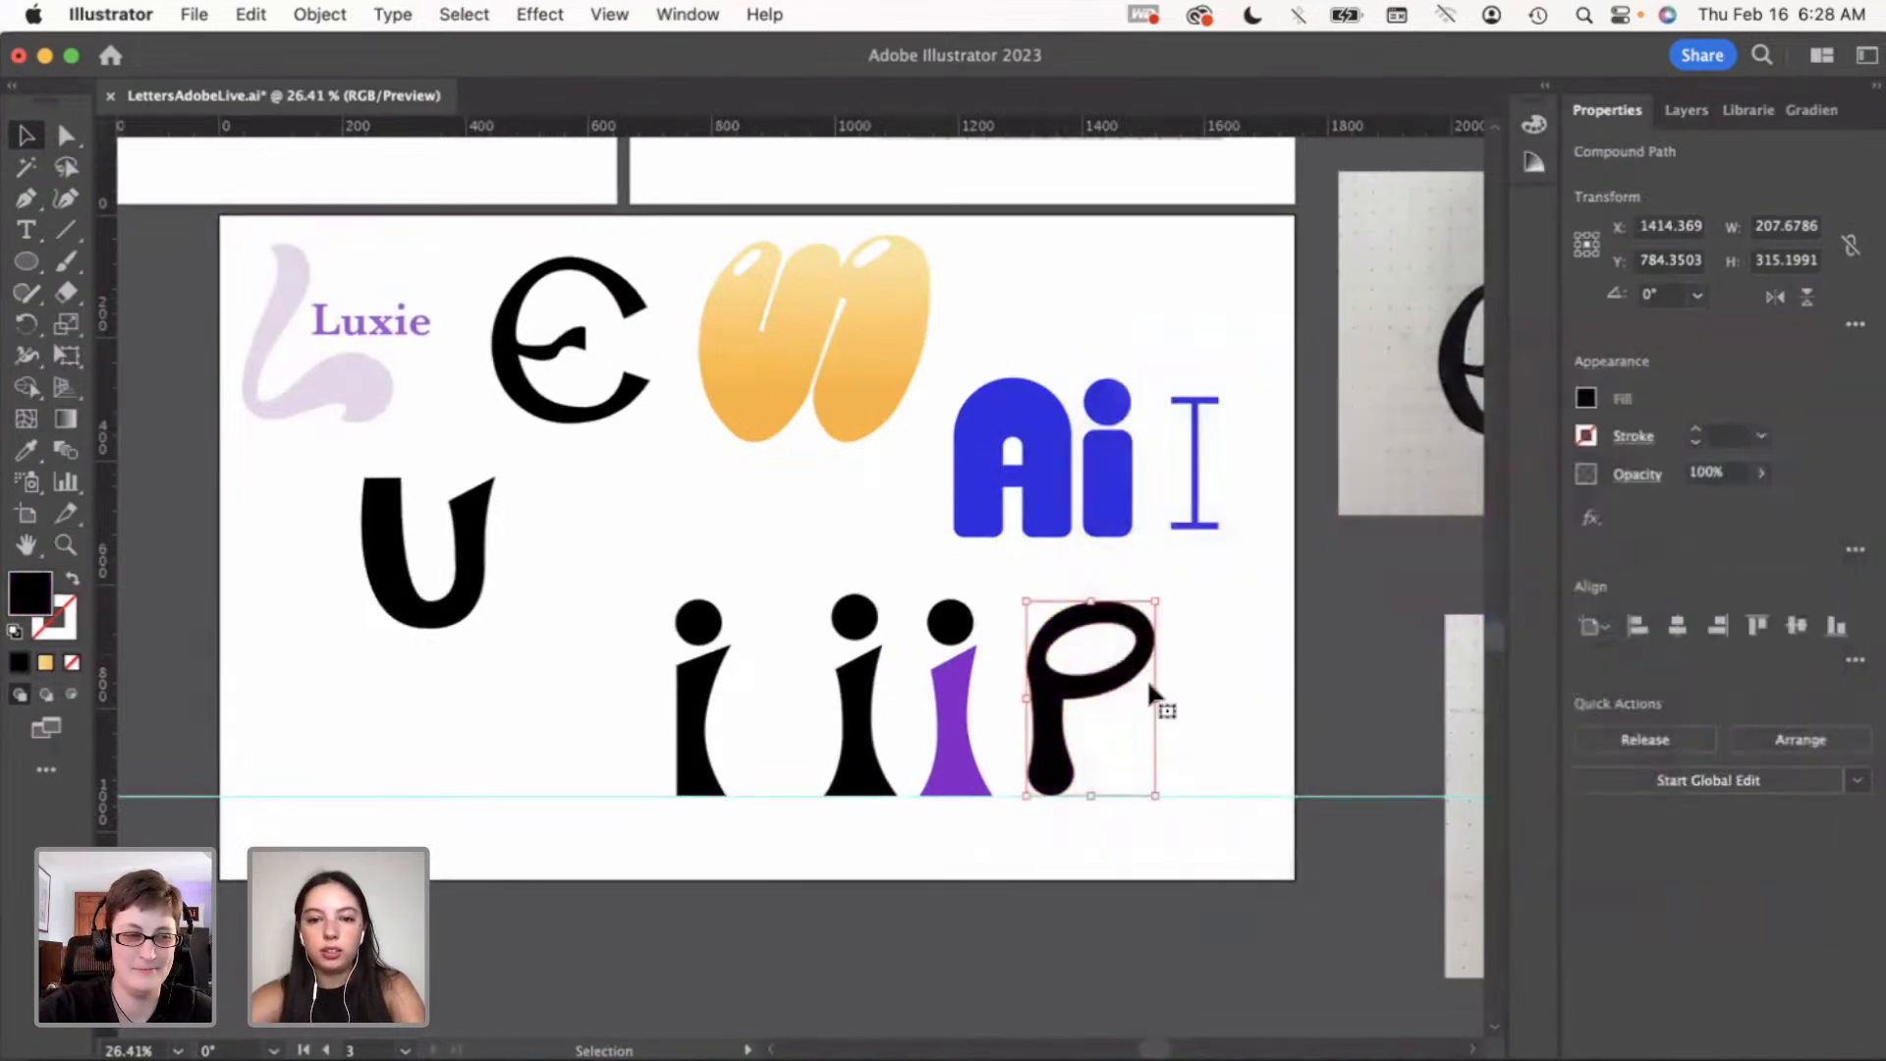
Fill the purple stem of the i beside the P with black 000000
{"action": "left_click", "coordinate": [988, 698]}
{"action": "left_click", "coordinate": [940, 717]}
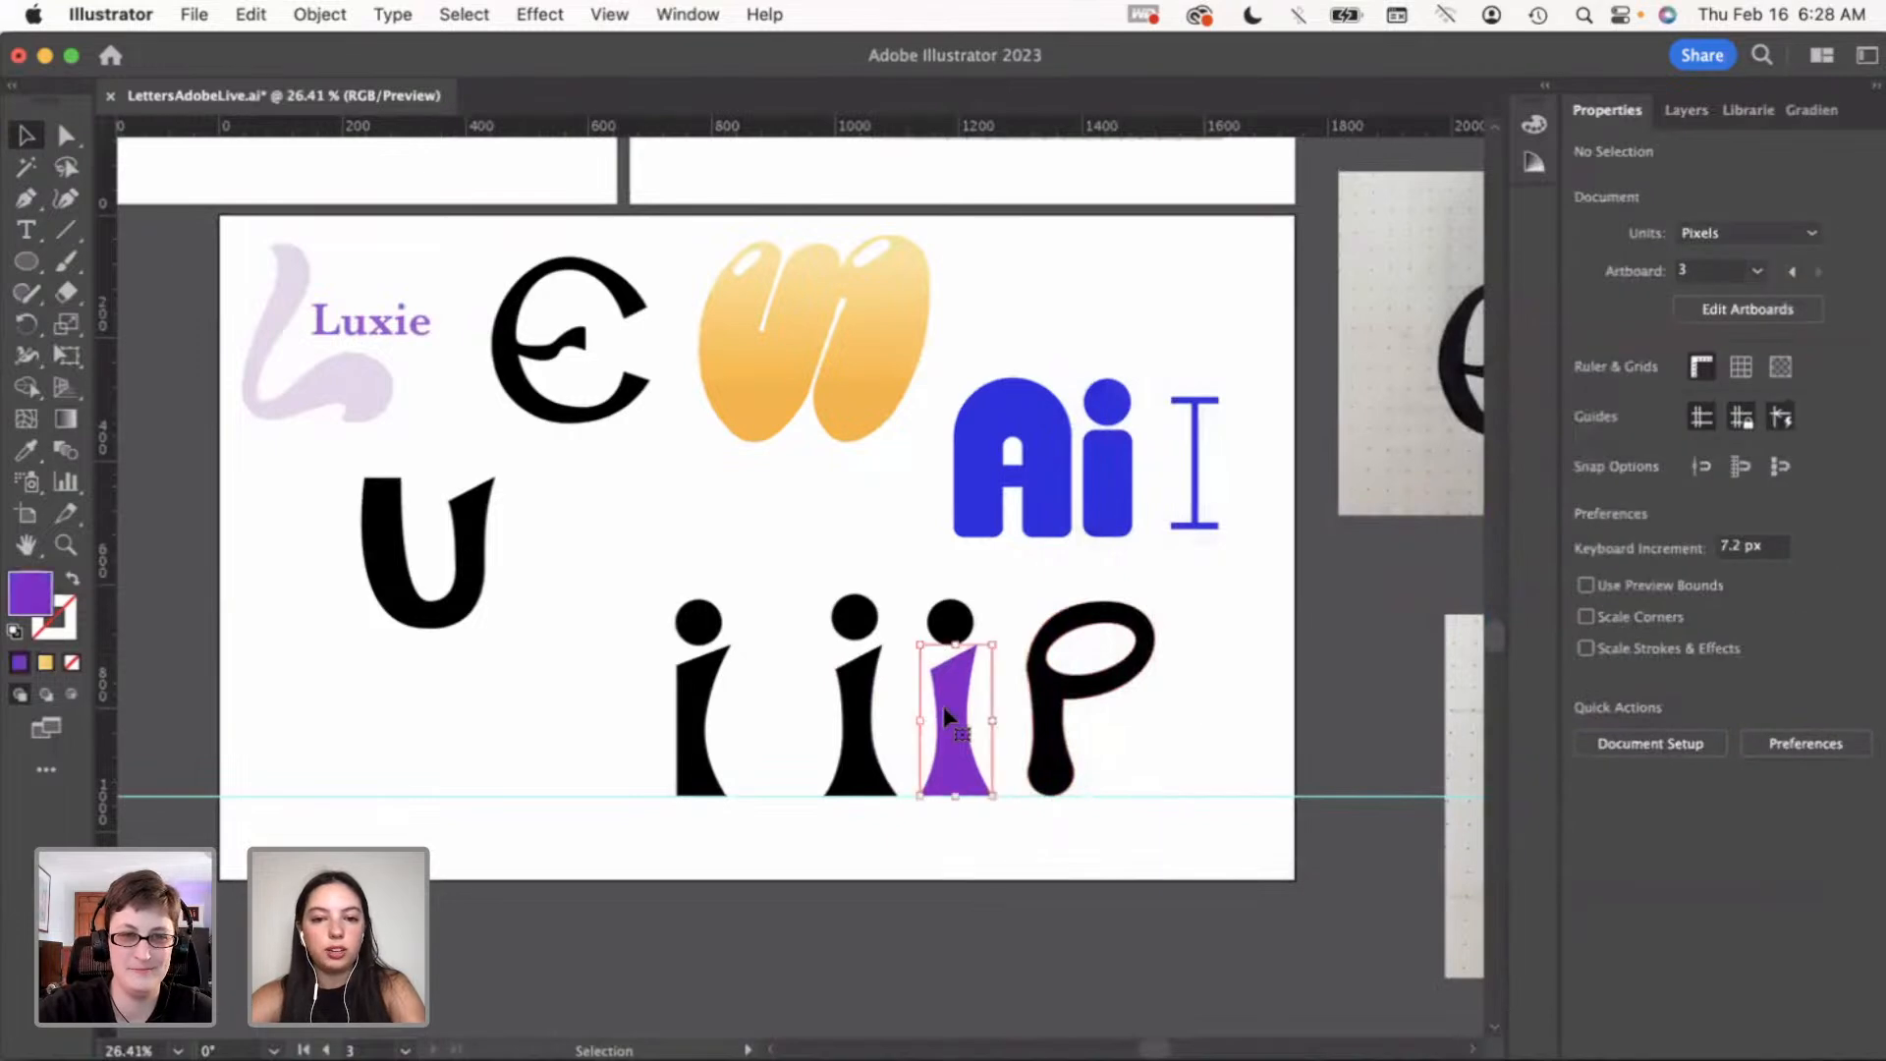
{"action": "double_click", "coordinate": [34, 594]}
{"action": "type", "text": "000000"}
{"action": "key", "text": "Return"}
{"action": "left_click", "coordinate": [1249, 684]}
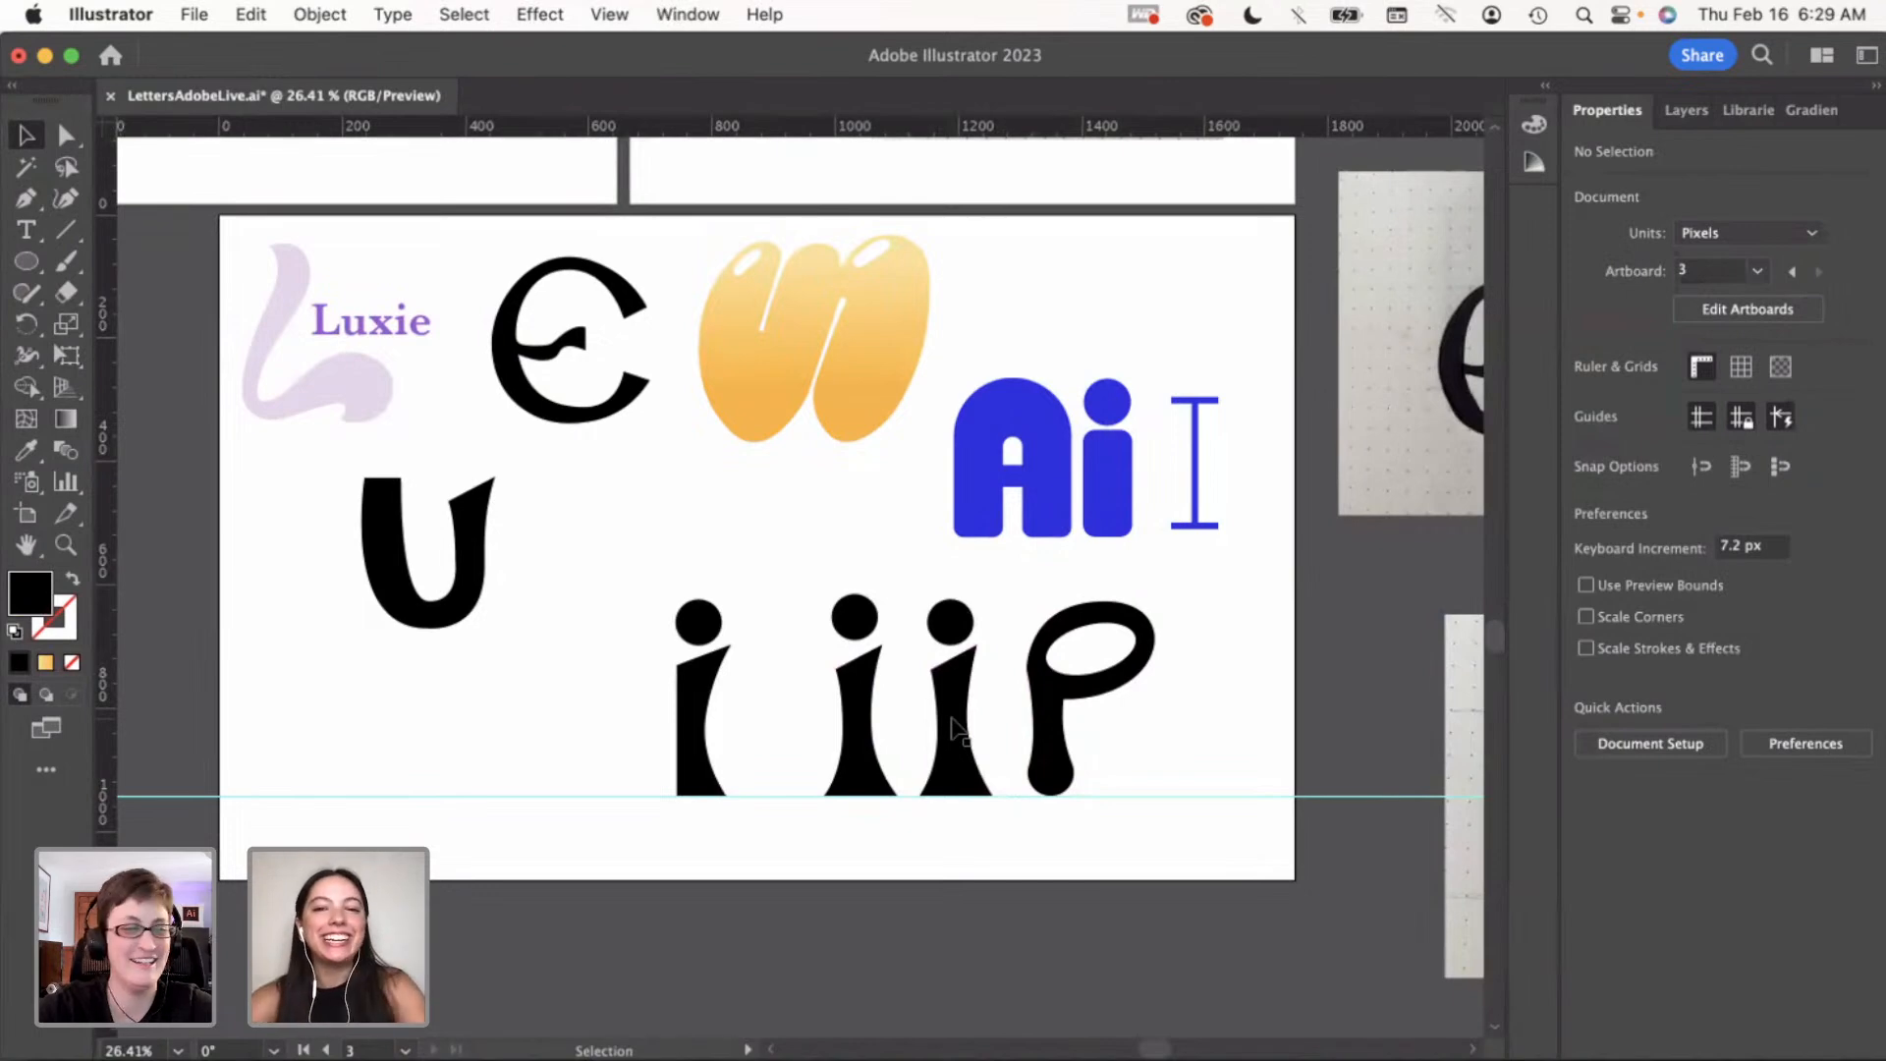
Delete the remaining horizontal baseline guide under the i and P letters
{"action": "scroll", "coordinate": [880, 701], "scroll_direction": "down", "scroll_amount": 2}
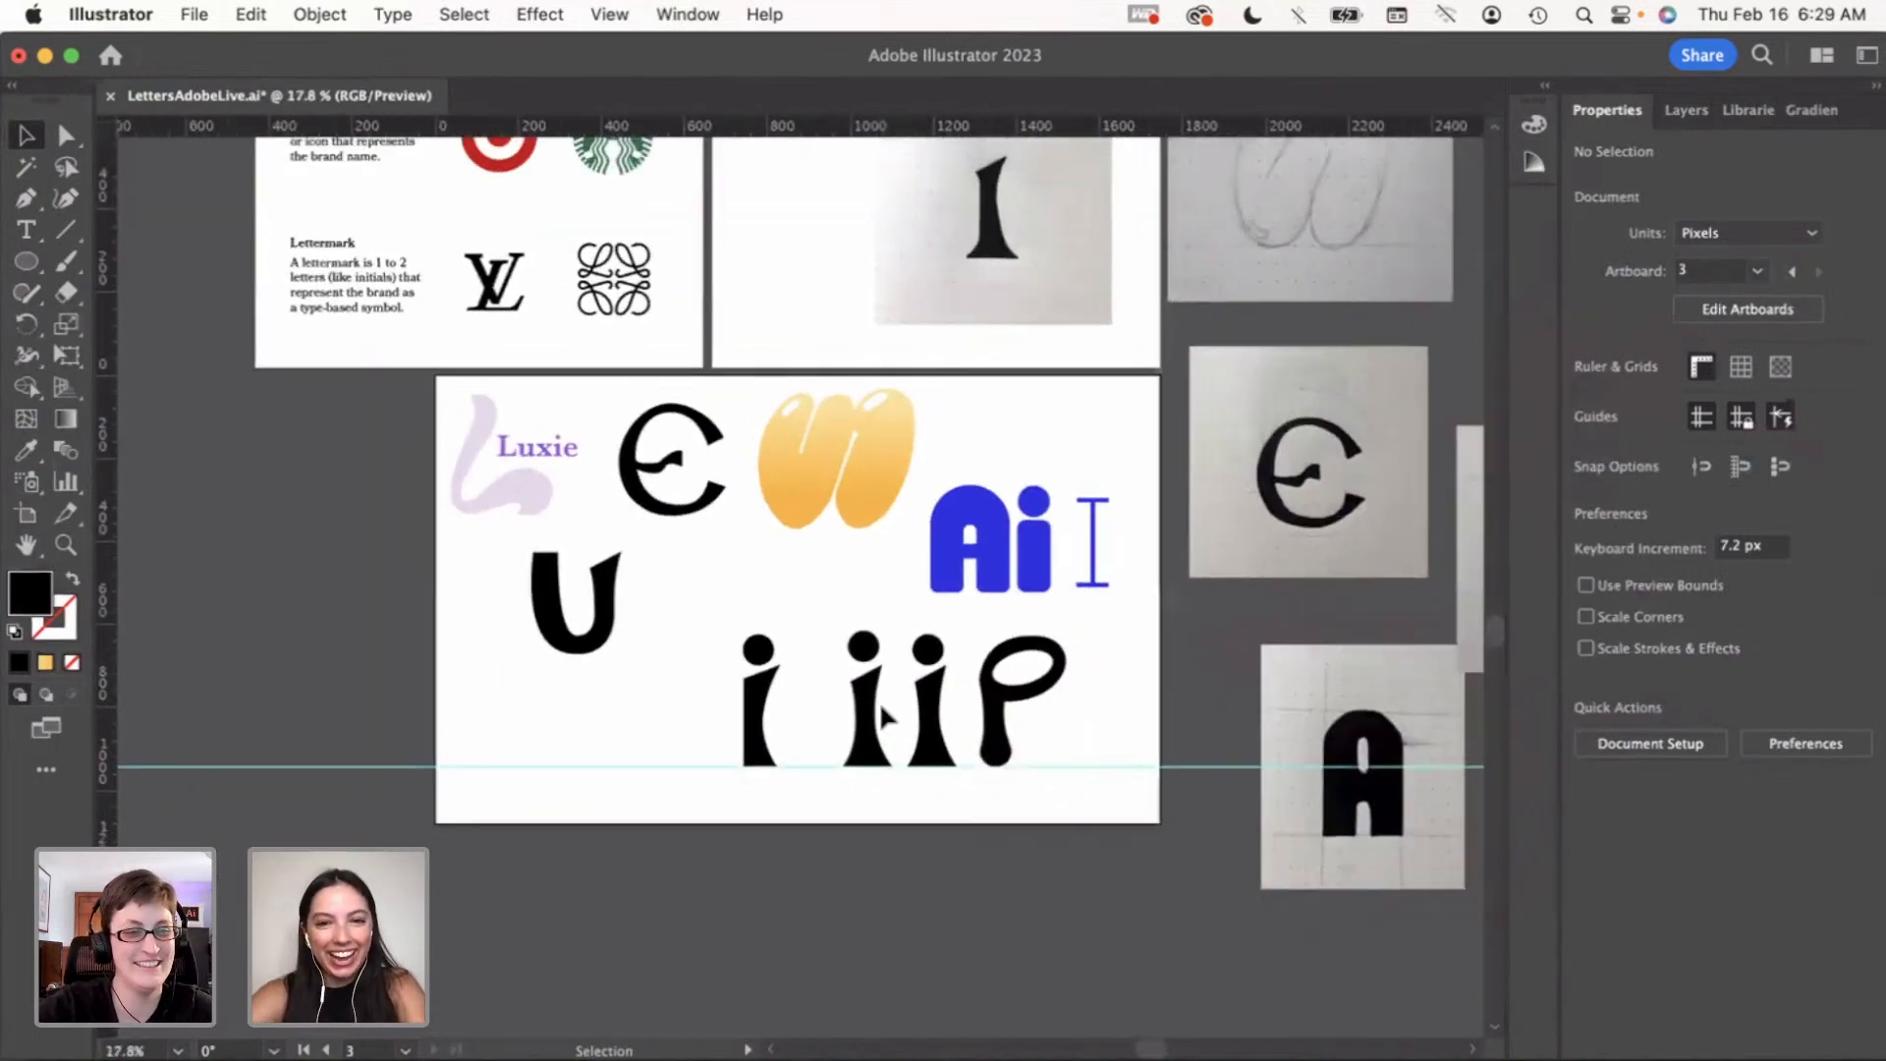
{"action": "left_click_drag", "start_coordinate": [488, 729], "coordinate": [558, 813]}
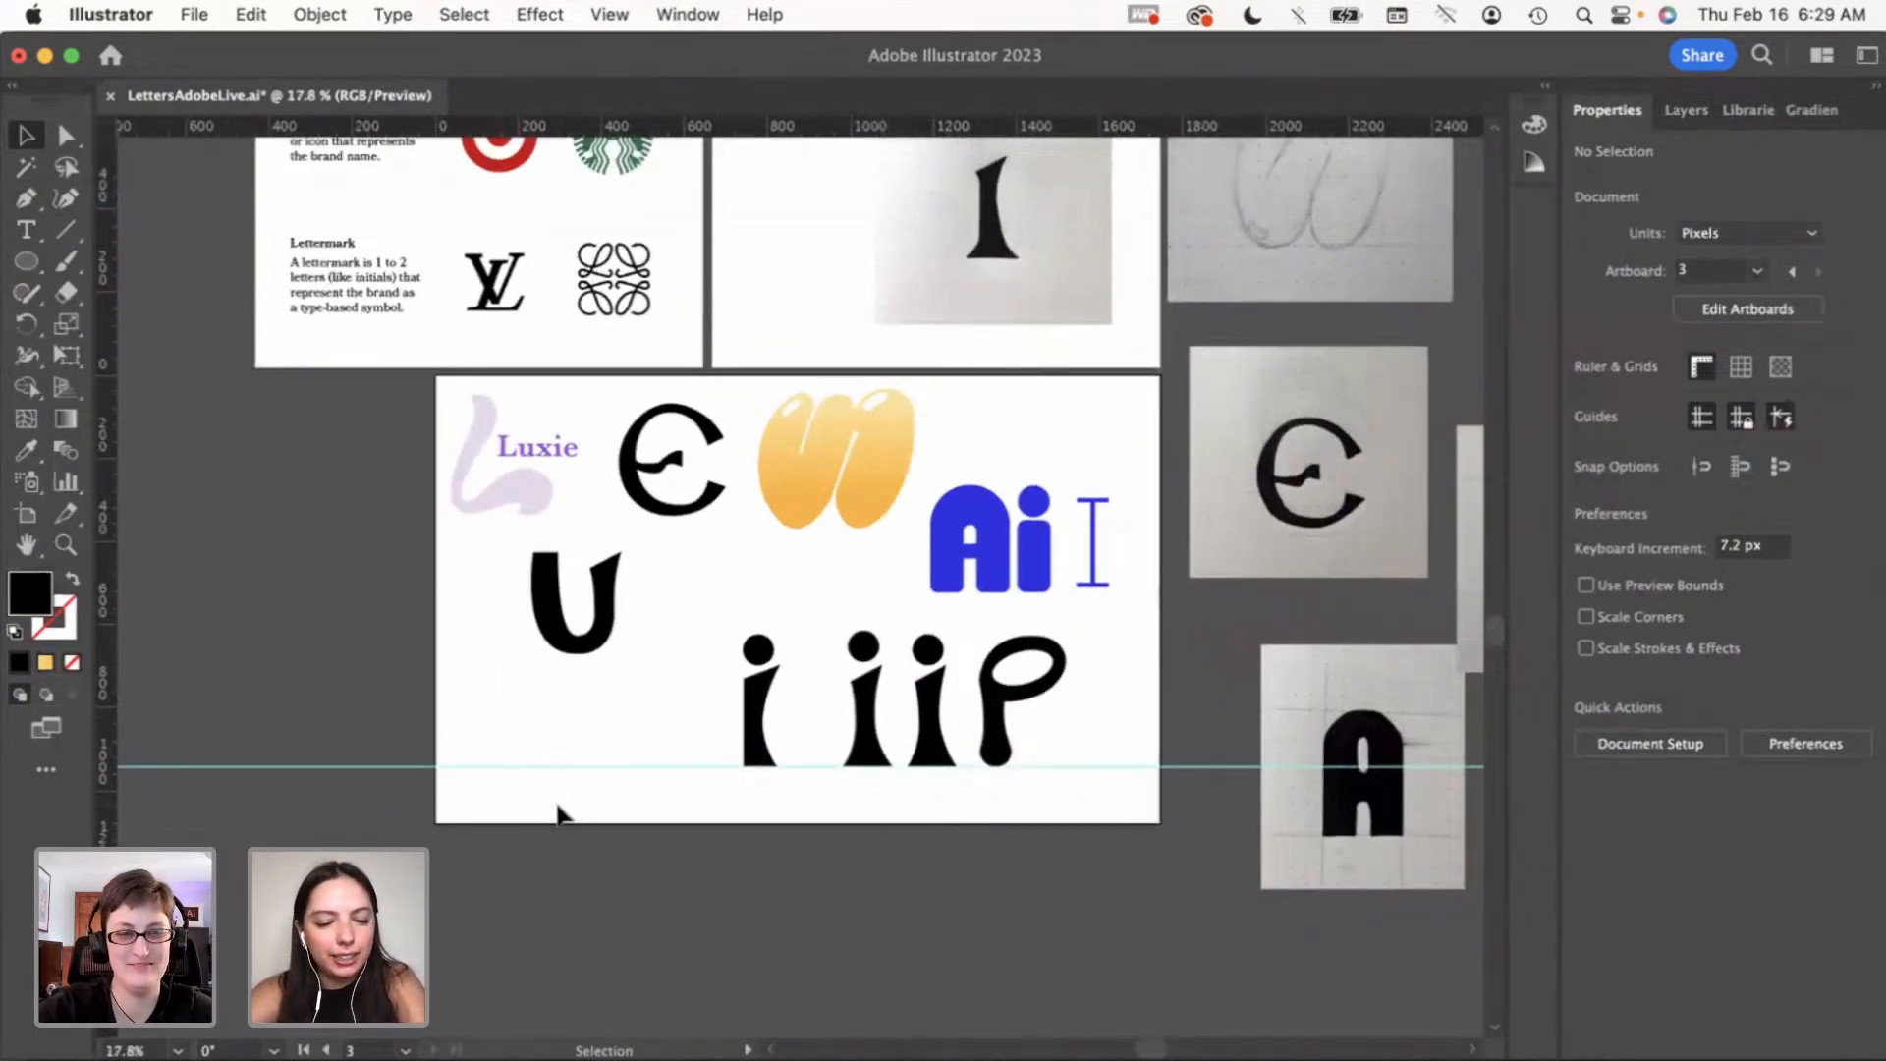
{"action": "left_click", "coordinate": [488, 766]}
{"action": "key", "text": "Delete"}
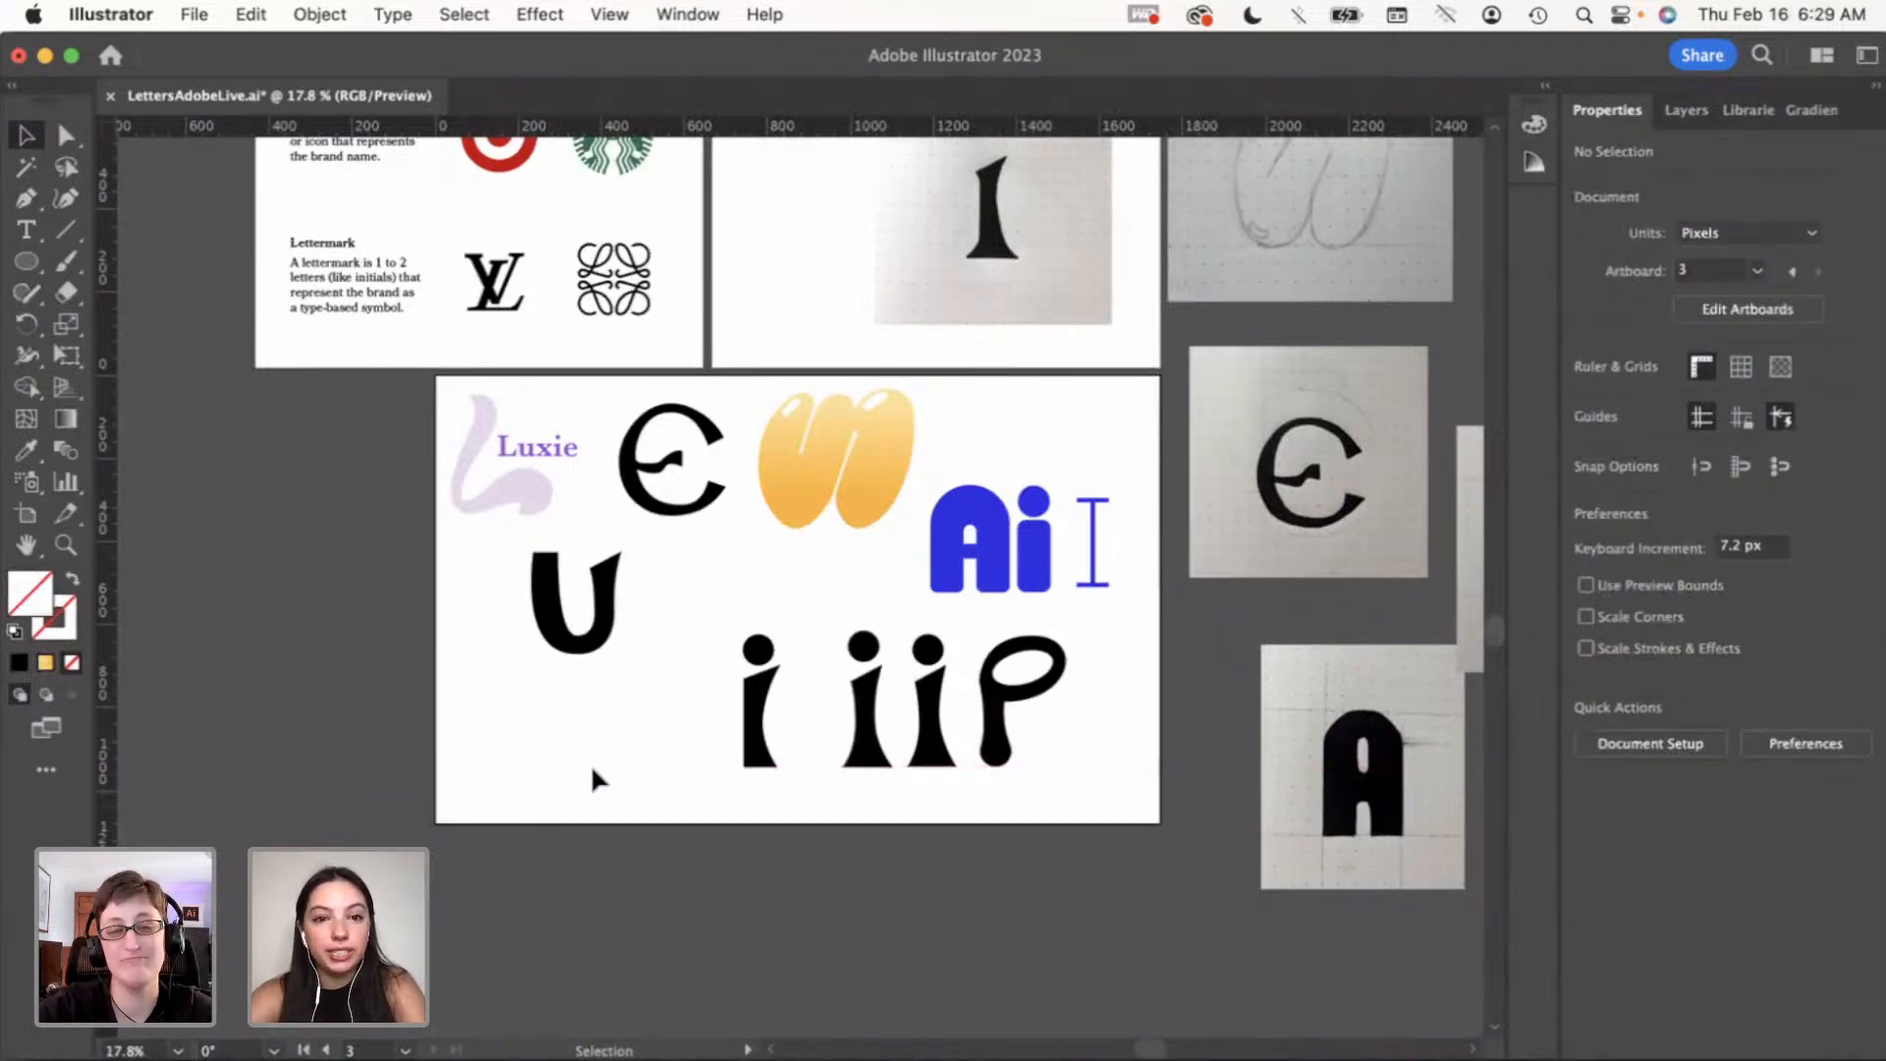
Try moving the row of i and P letters sideways on the artboard, then undo the move
{"action": "left_click_drag", "start_coordinate": [711, 595], "coordinate": [1065, 808]}
{"action": "left_click_drag", "start_coordinate": [992, 731], "coordinate": [856, 732]}
{"action": "key", "text": "super+z"}
{"action": "left_click", "coordinate": [1092, 747]}
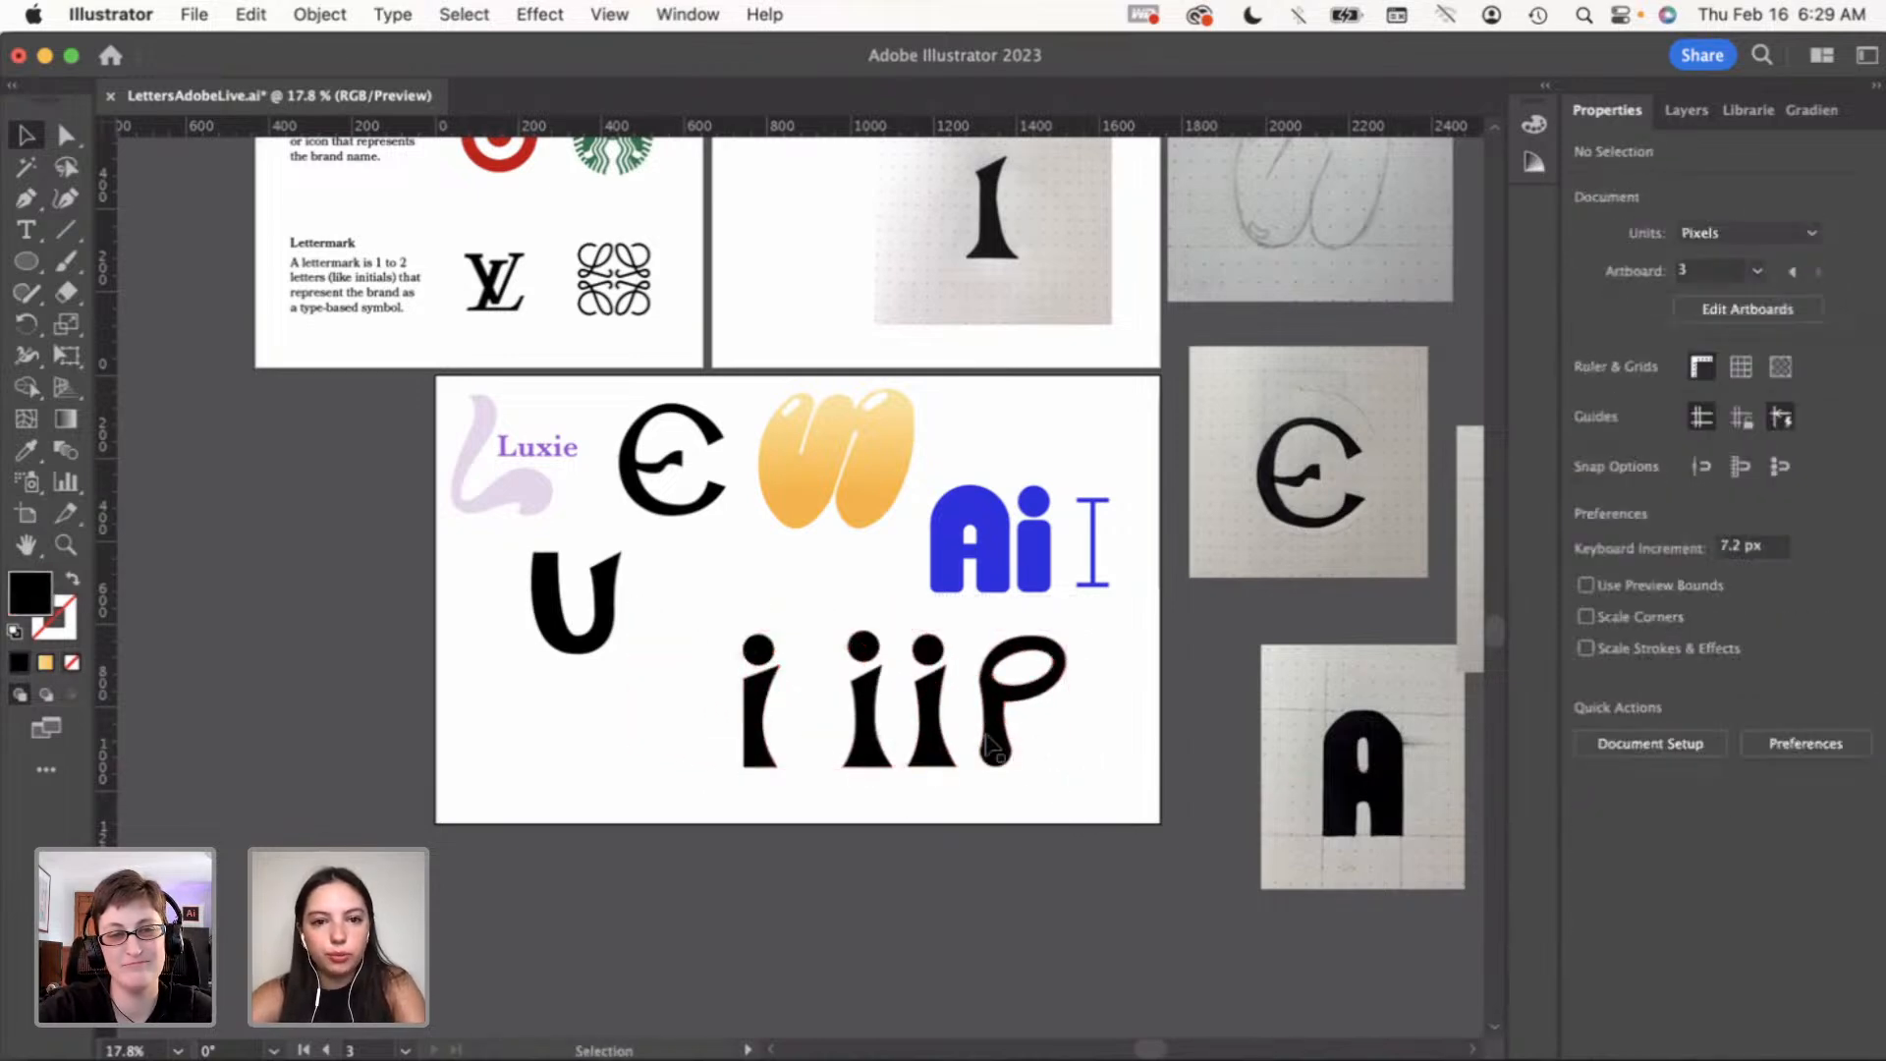
{"action": "scroll", "coordinate": [987, 748], "scroll_direction": "down", "scroll_amount": 1}
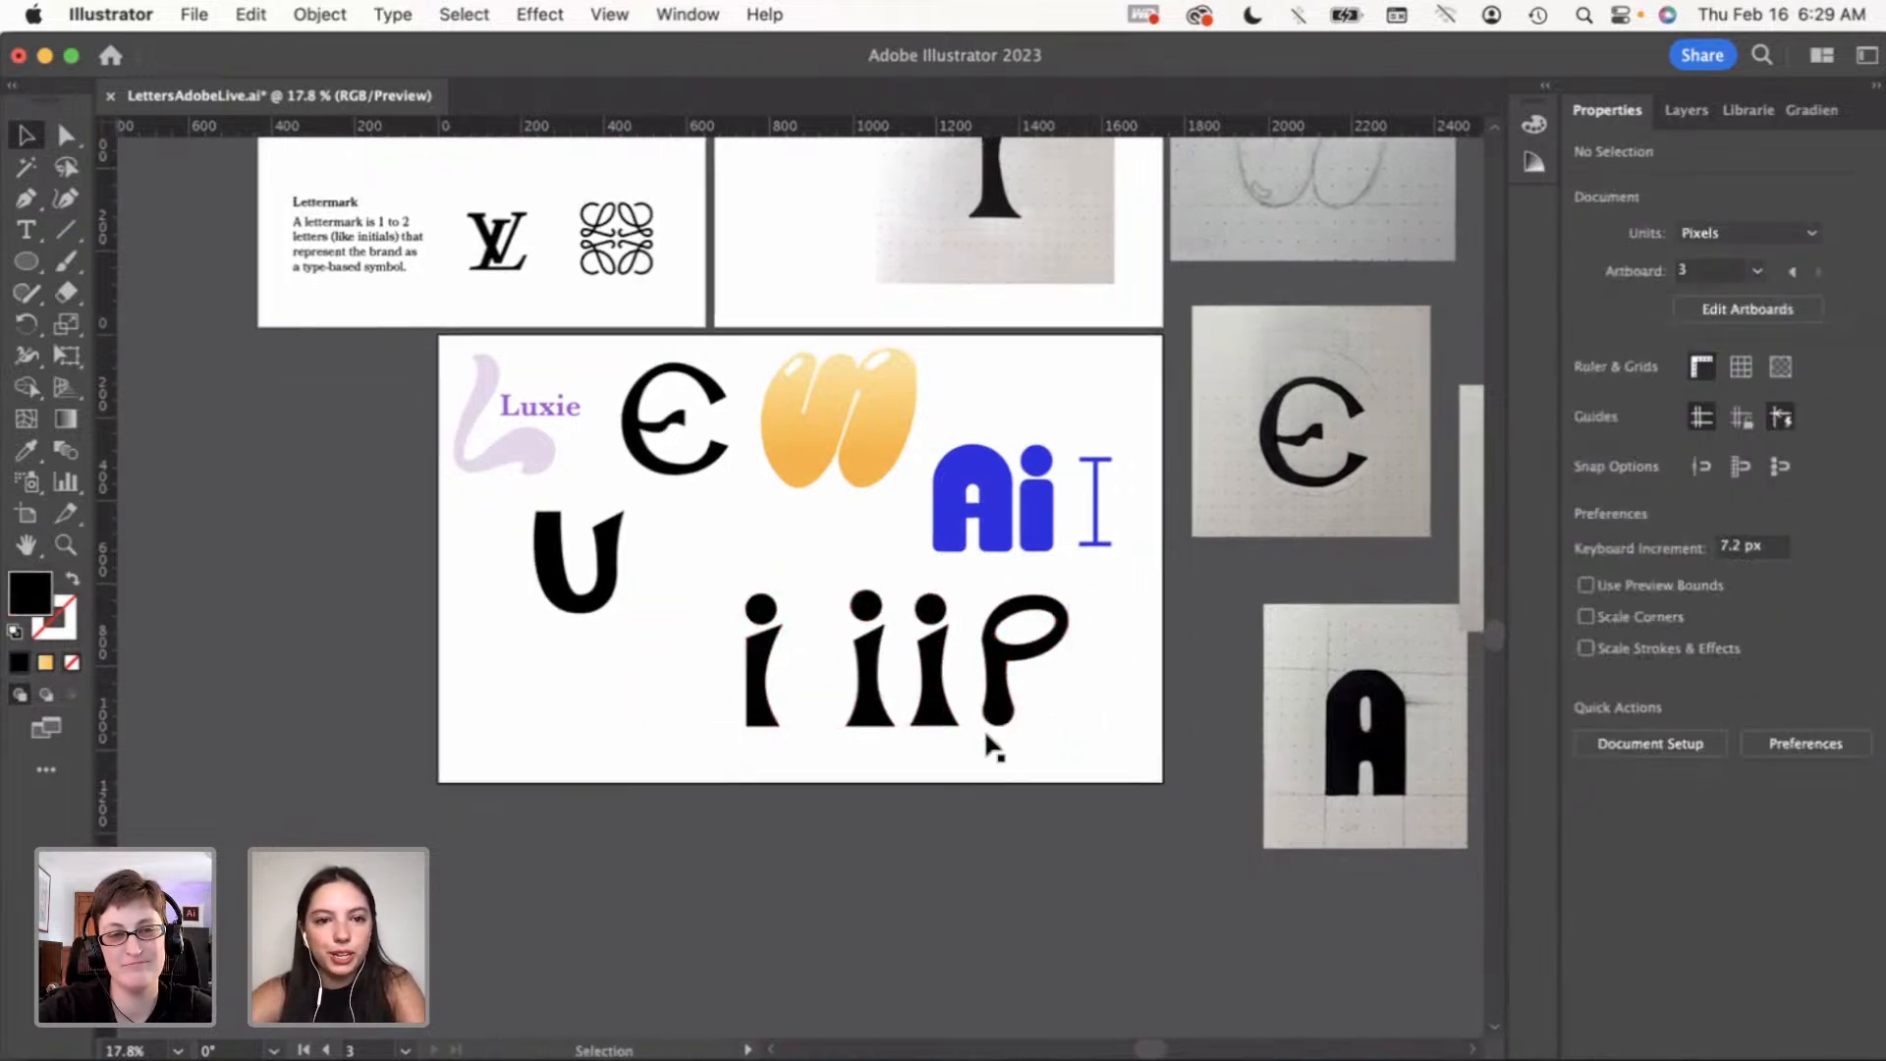
{"action": "left_click", "coordinate": [1740, 116]}
{"action": "left_click", "coordinate": [1672, 118]}
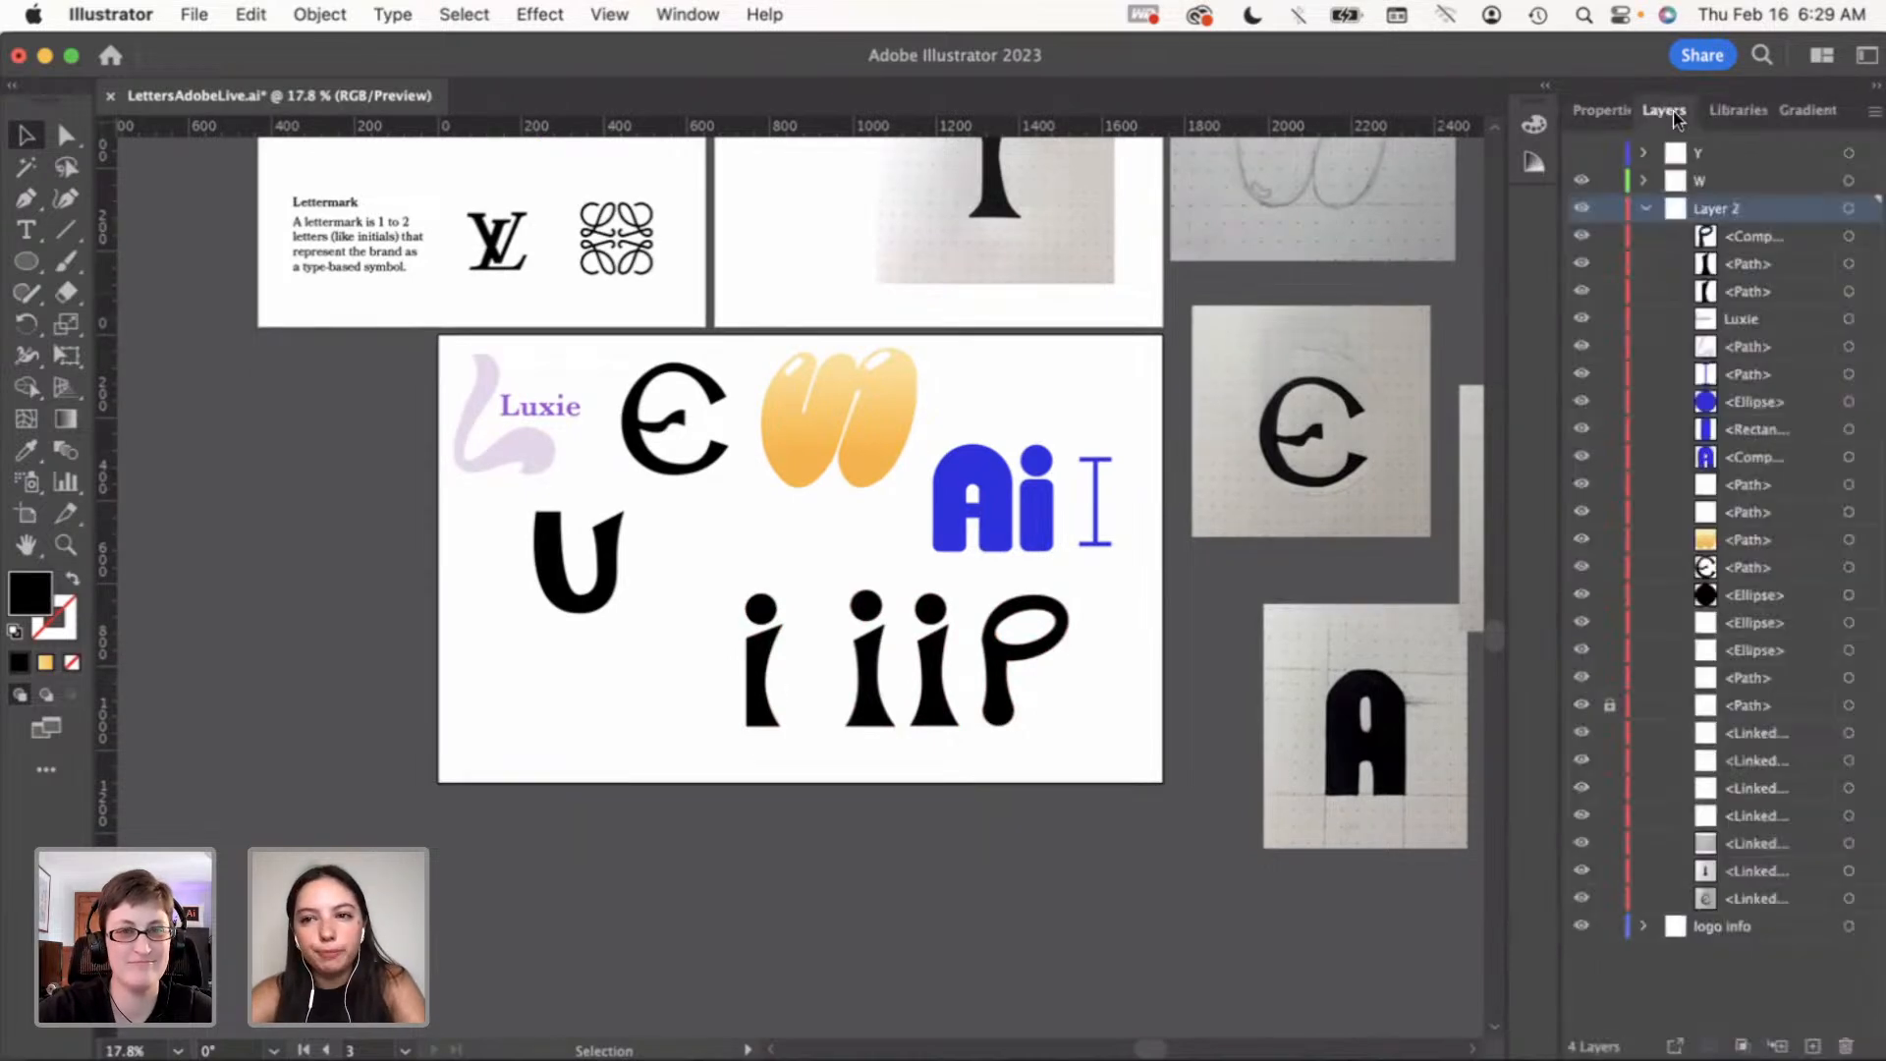
{"action": "left_click", "coordinate": [1613, 110]}
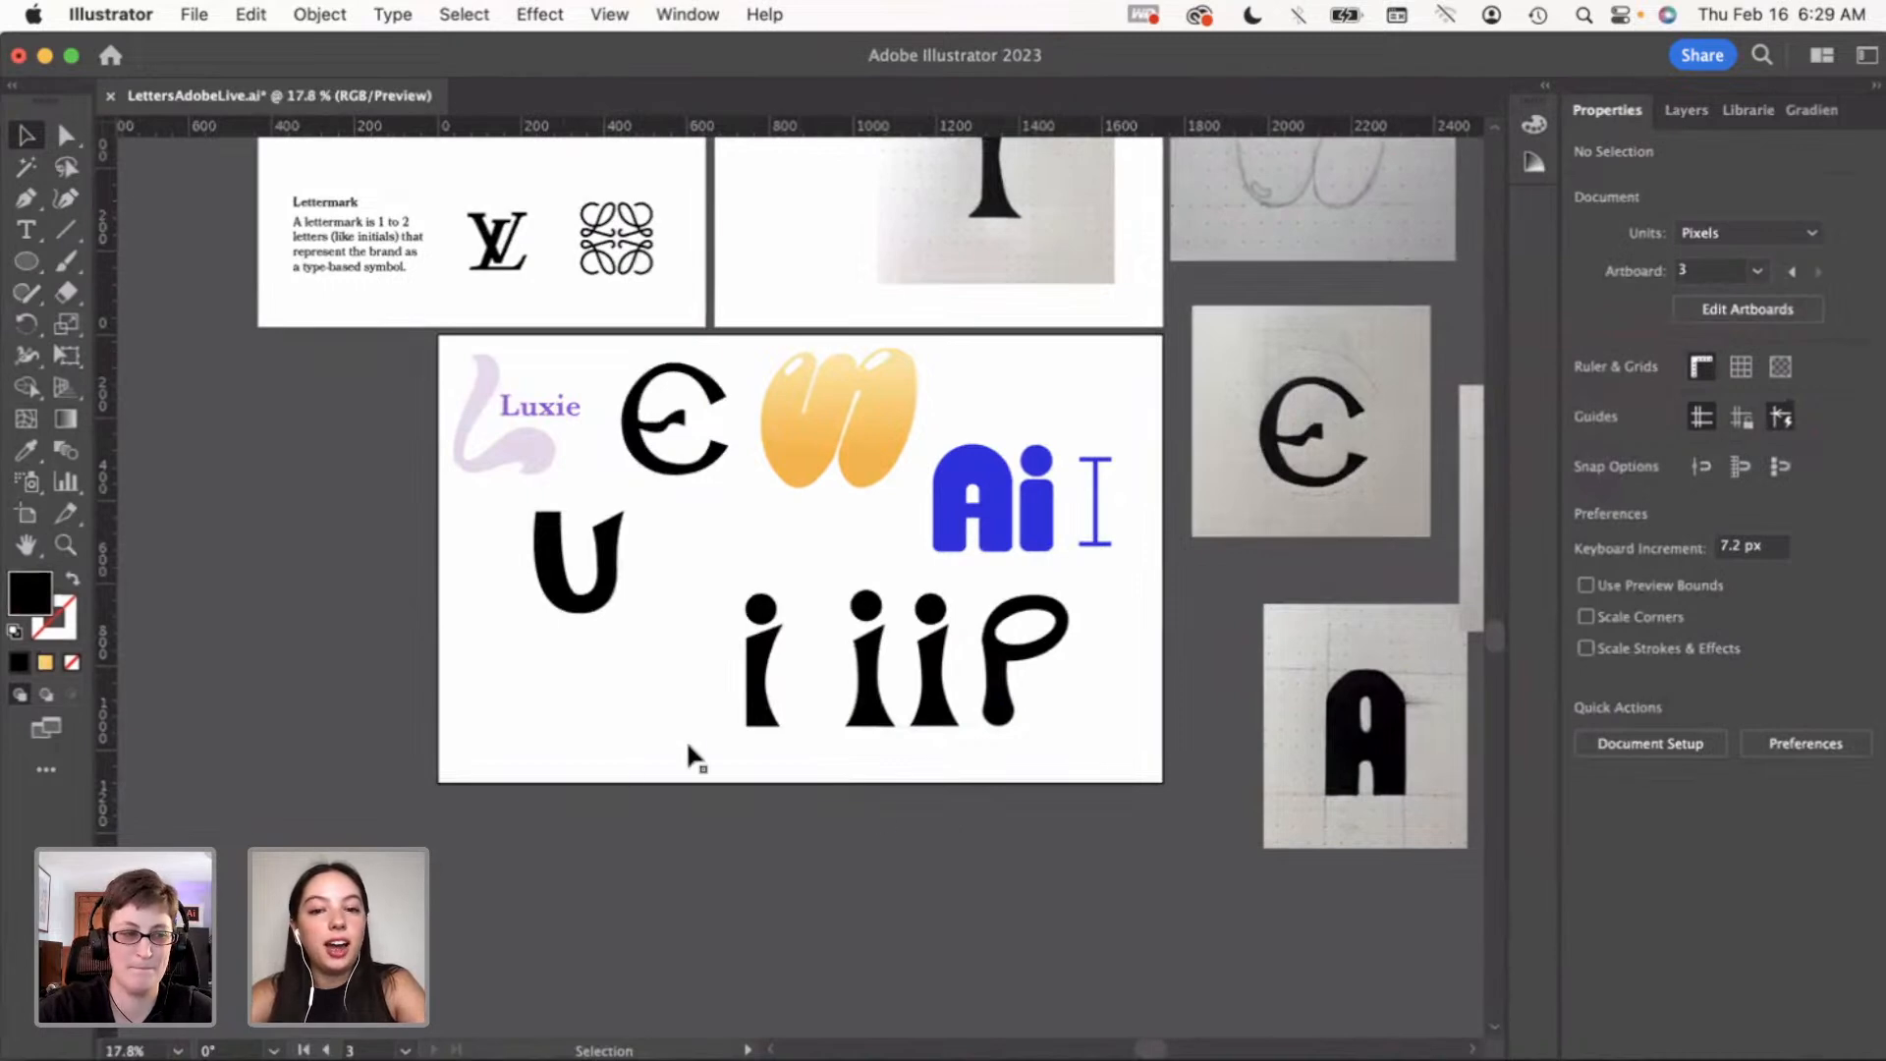
{"action": "scroll", "coordinate": [757, 715], "scroll_direction": "left", "scroll_amount": 1}
{"action": "scroll", "coordinate": [757, 722], "scroll_direction": "left", "scroll_amount": 2}
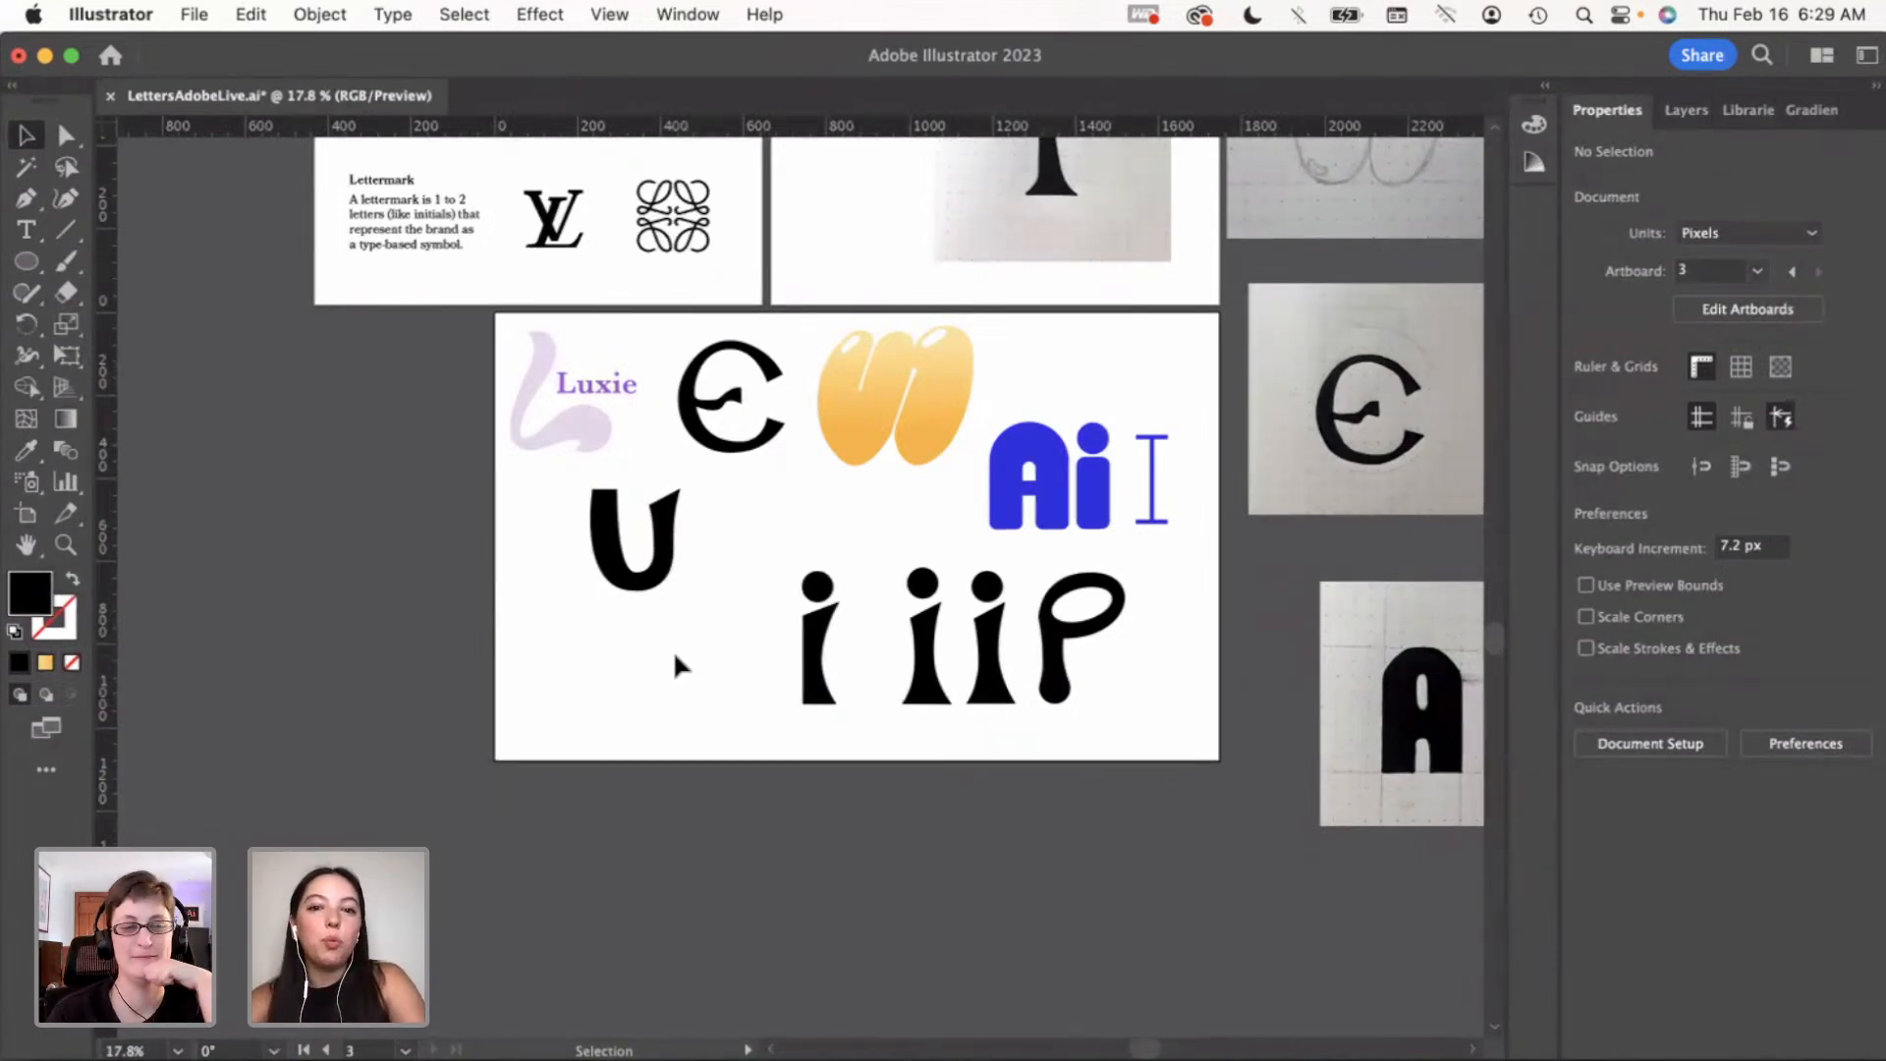
{"action": "scroll", "coordinate": [674, 650], "scroll_direction": "up", "scroll_amount": 2}
{"action": "scroll", "coordinate": [673, 650], "scroll_direction": "right", "scroll_amount": 1}
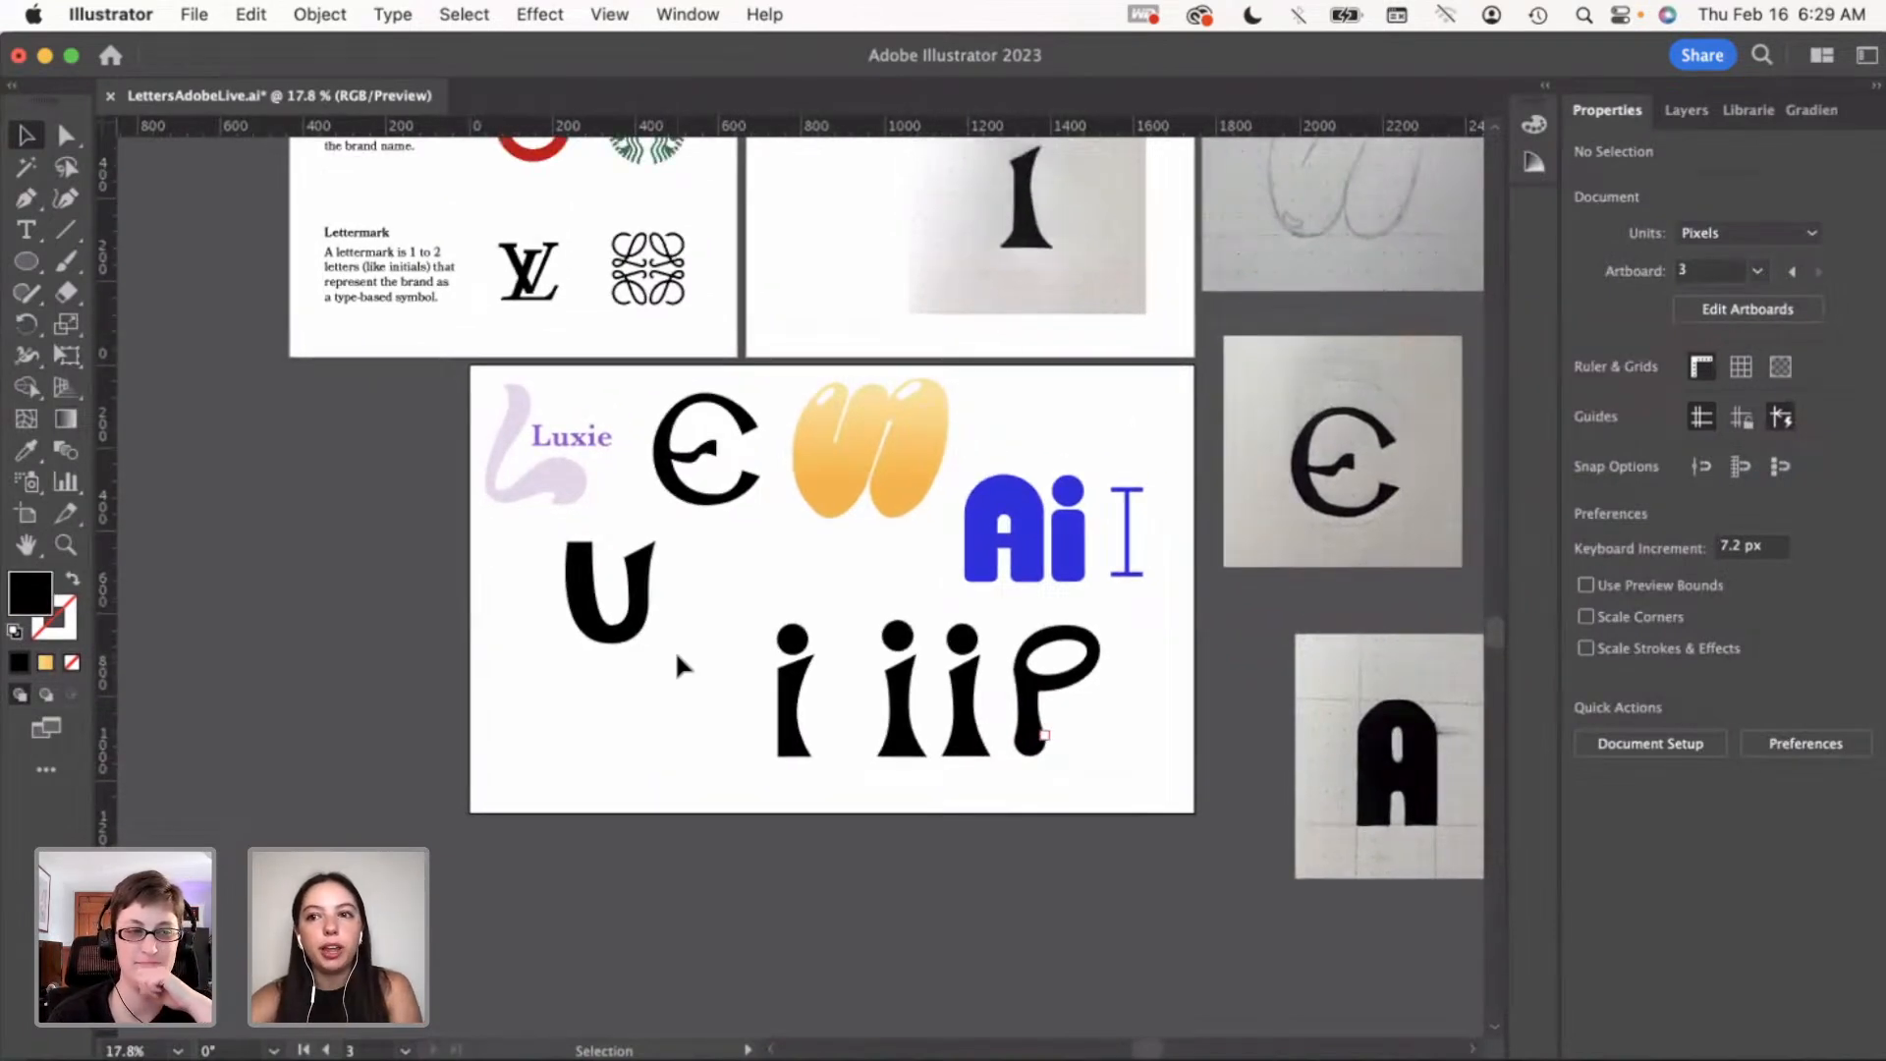
{"action": "scroll", "coordinate": [751, 638], "scroll_direction": "right", "scroll_amount": 4}
{"action": "scroll", "coordinate": [750, 639], "scroll_direction": "up", "scroll_amount": 1}
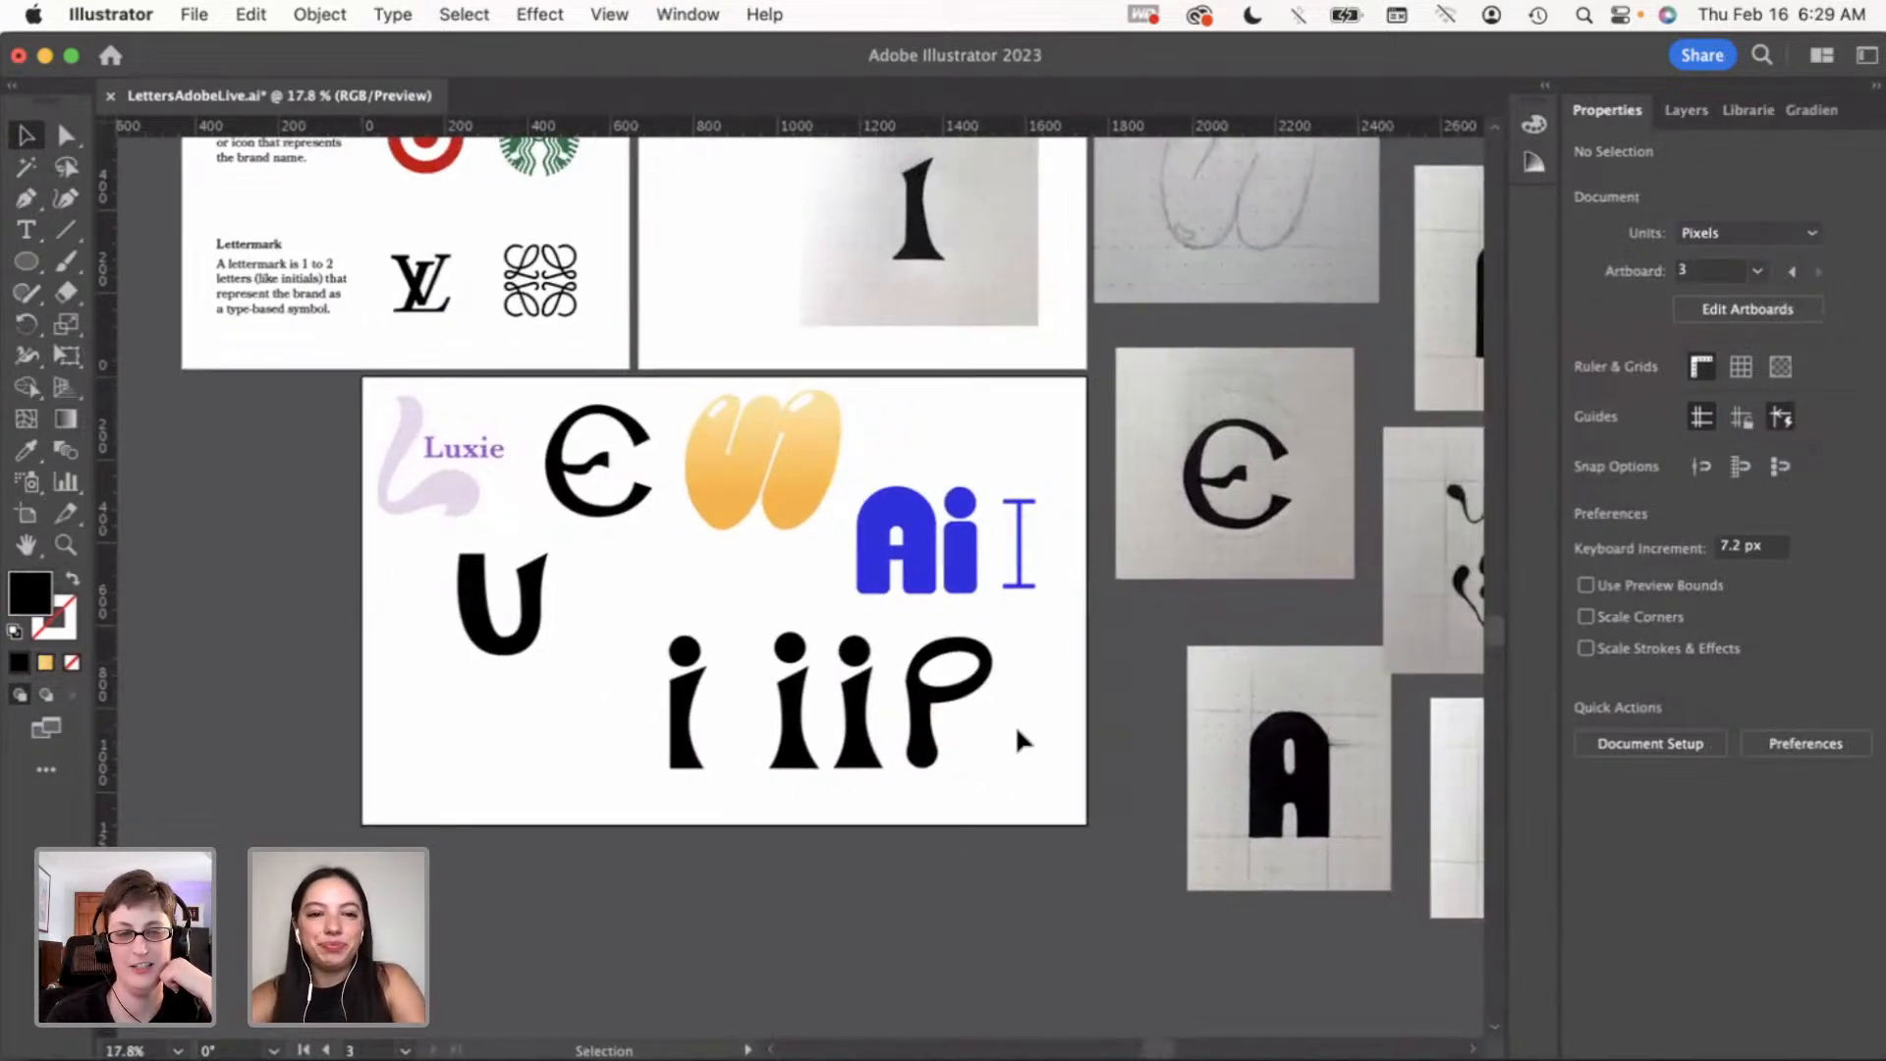
Extend the lettering artboard downward to a height of about 1833 px
{"action": "scroll", "coordinate": [1016, 732], "scroll_direction": "left", "scroll_amount": 5}
{"action": "scroll", "coordinate": [1016, 732], "scroll_direction": "down", "scroll_amount": 3}
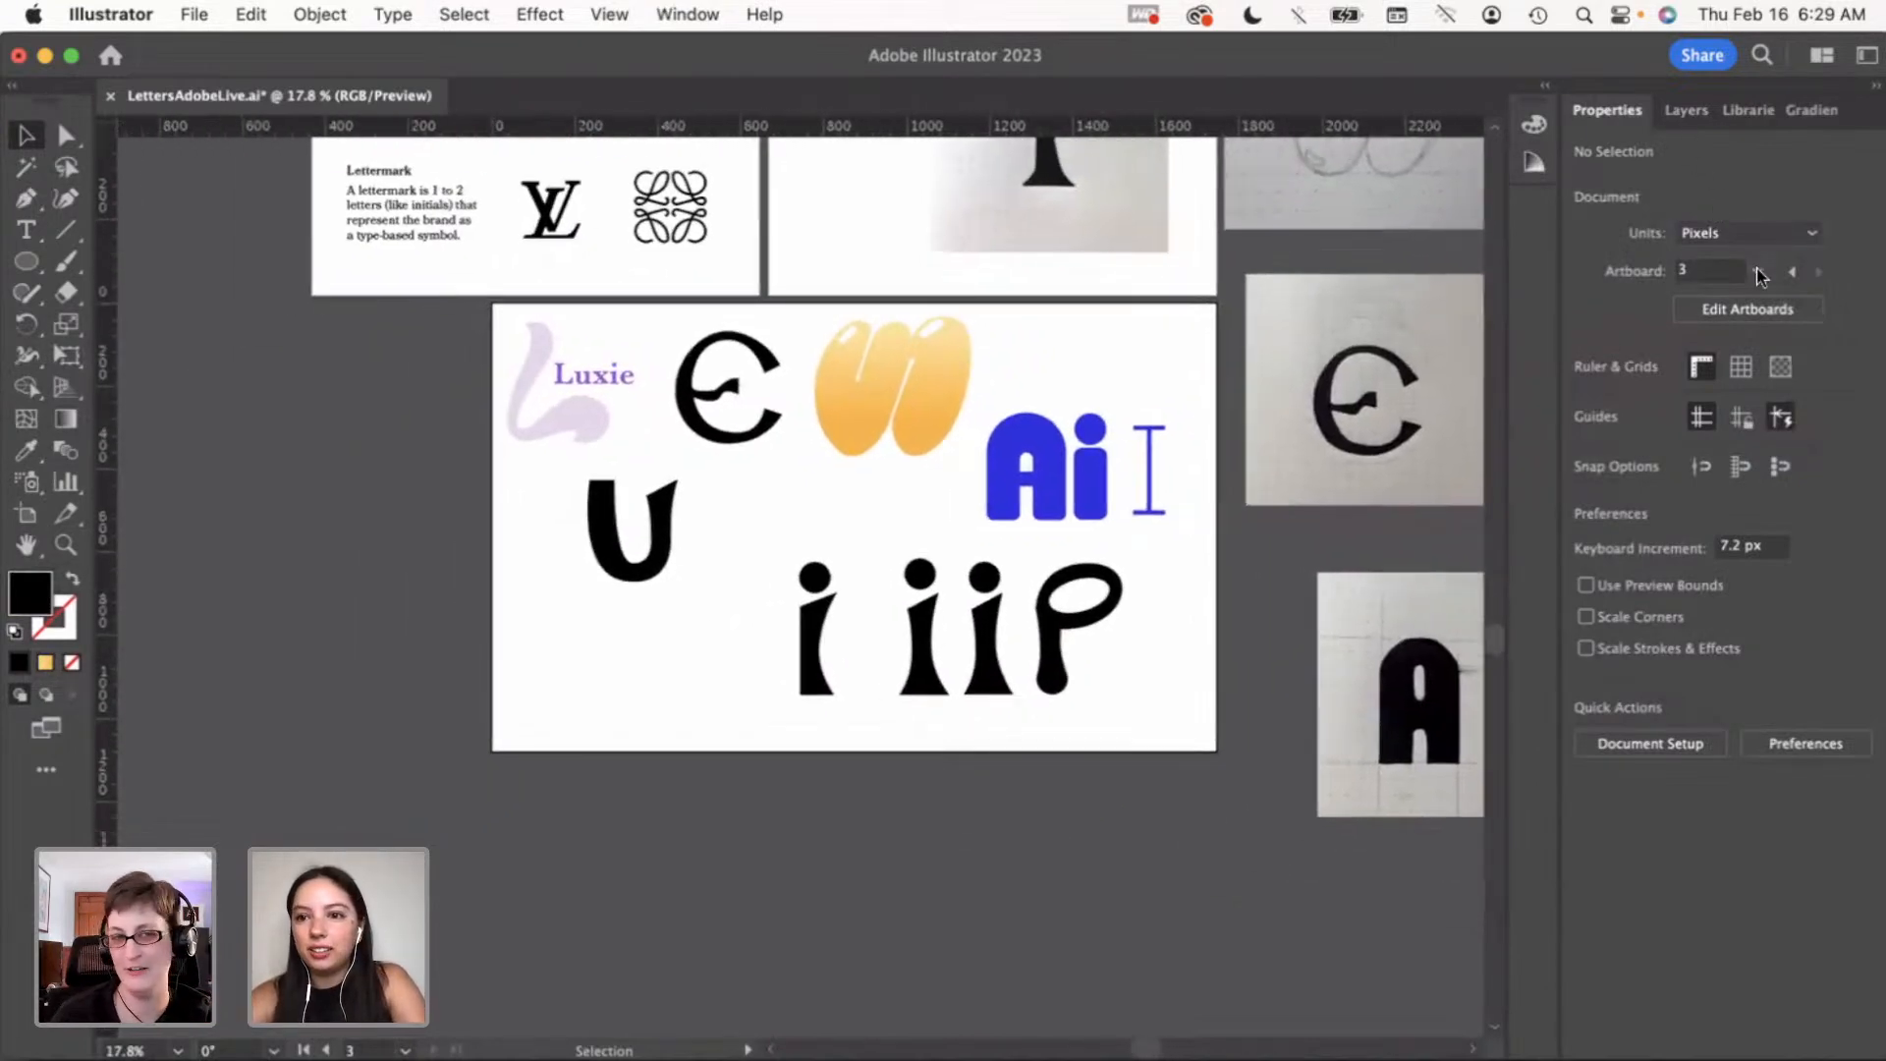
{"action": "left_click", "coordinate": [1748, 308]}
{"action": "left_click_drag", "start_coordinate": [859, 749], "coordinate": [825, 978]}
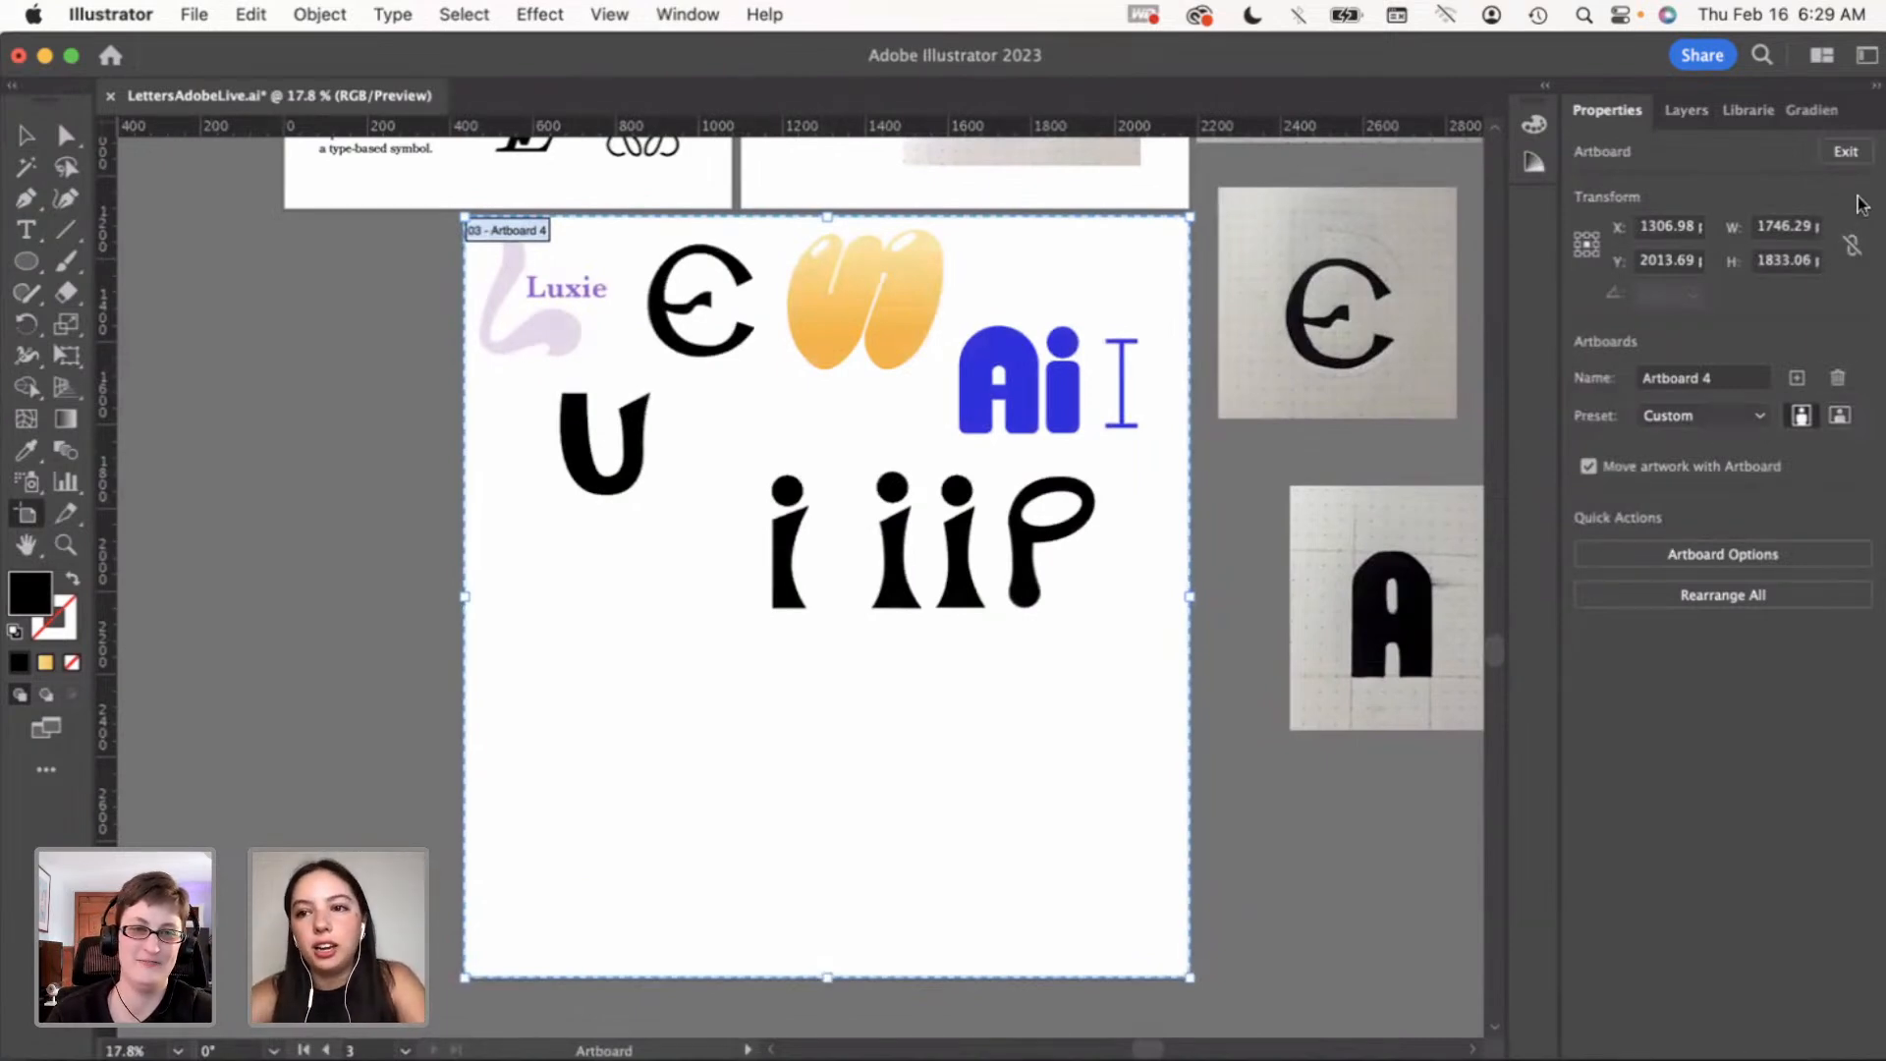
{"action": "left_click", "coordinate": [1846, 152]}
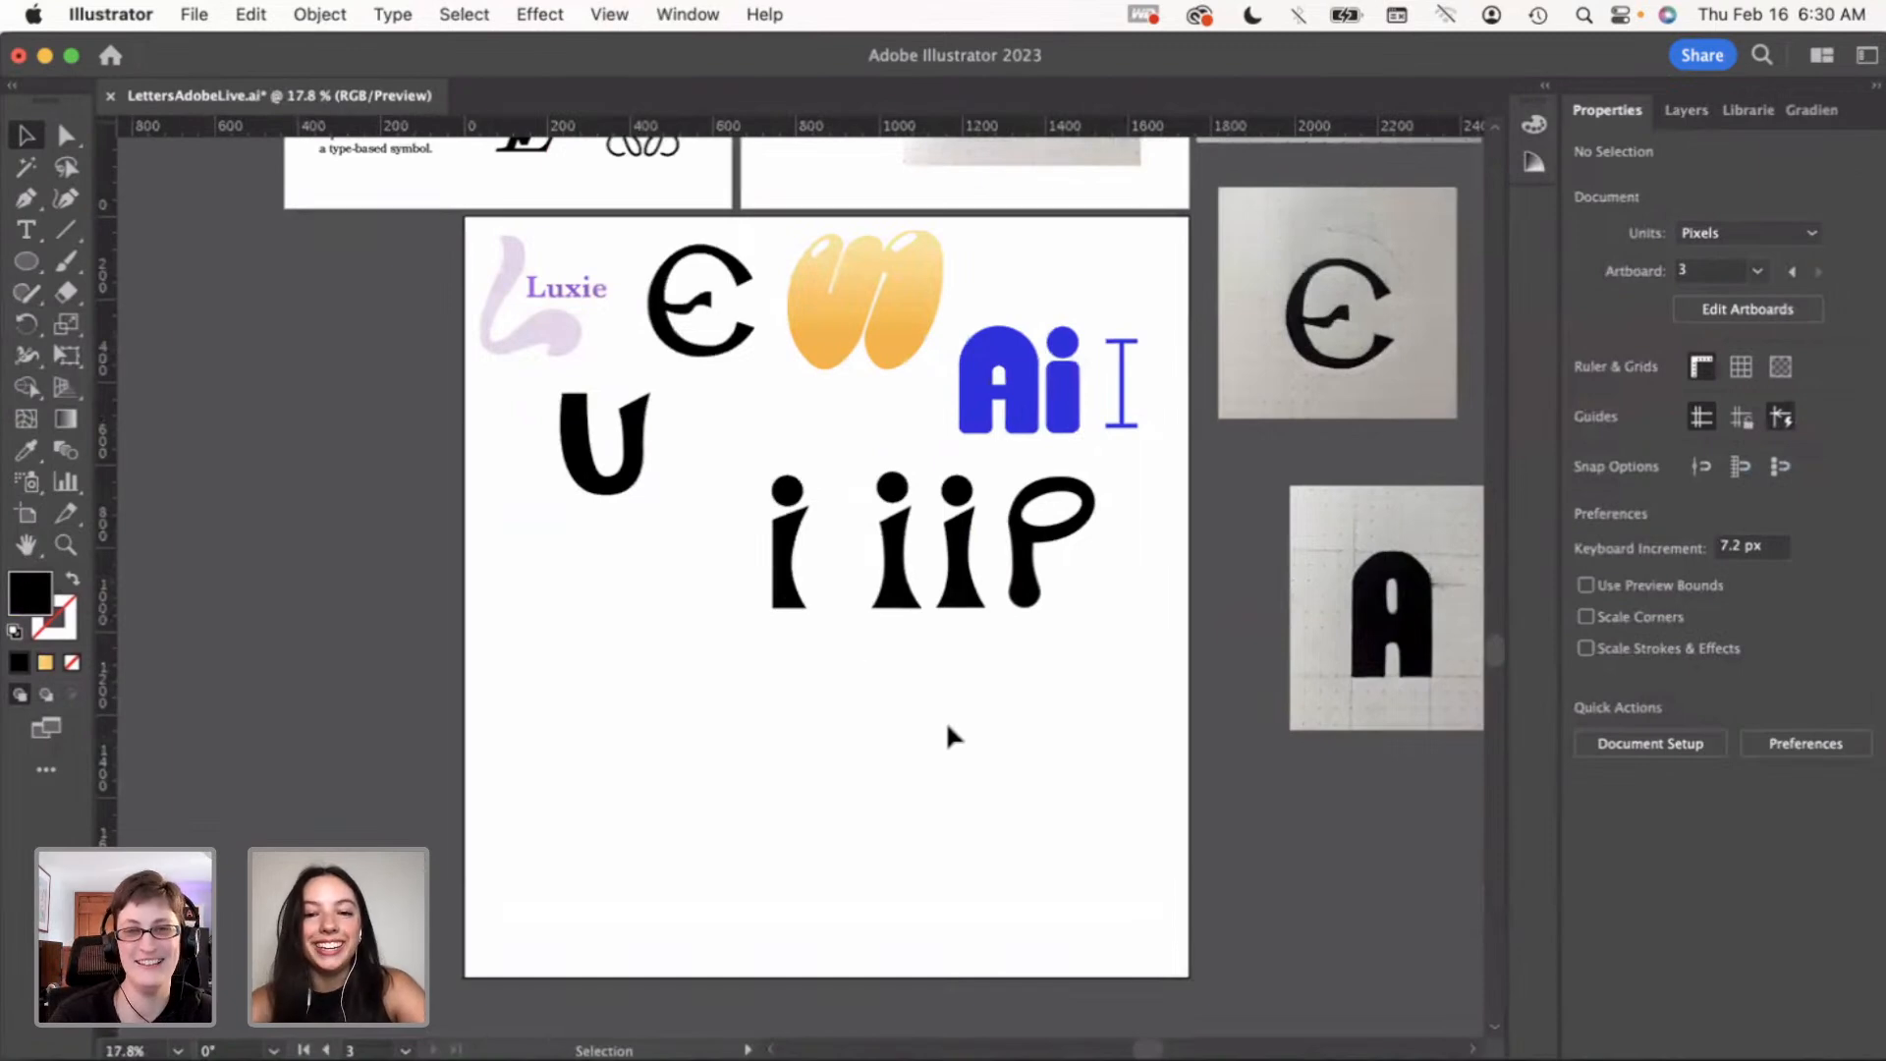
Move the photo of the curvy Y sketch onto the artboard's empty area below the i and P letters
{"action": "scroll", "coordinate": [947, 732], "scroll_direction": "up", "scroll_amount": 3}
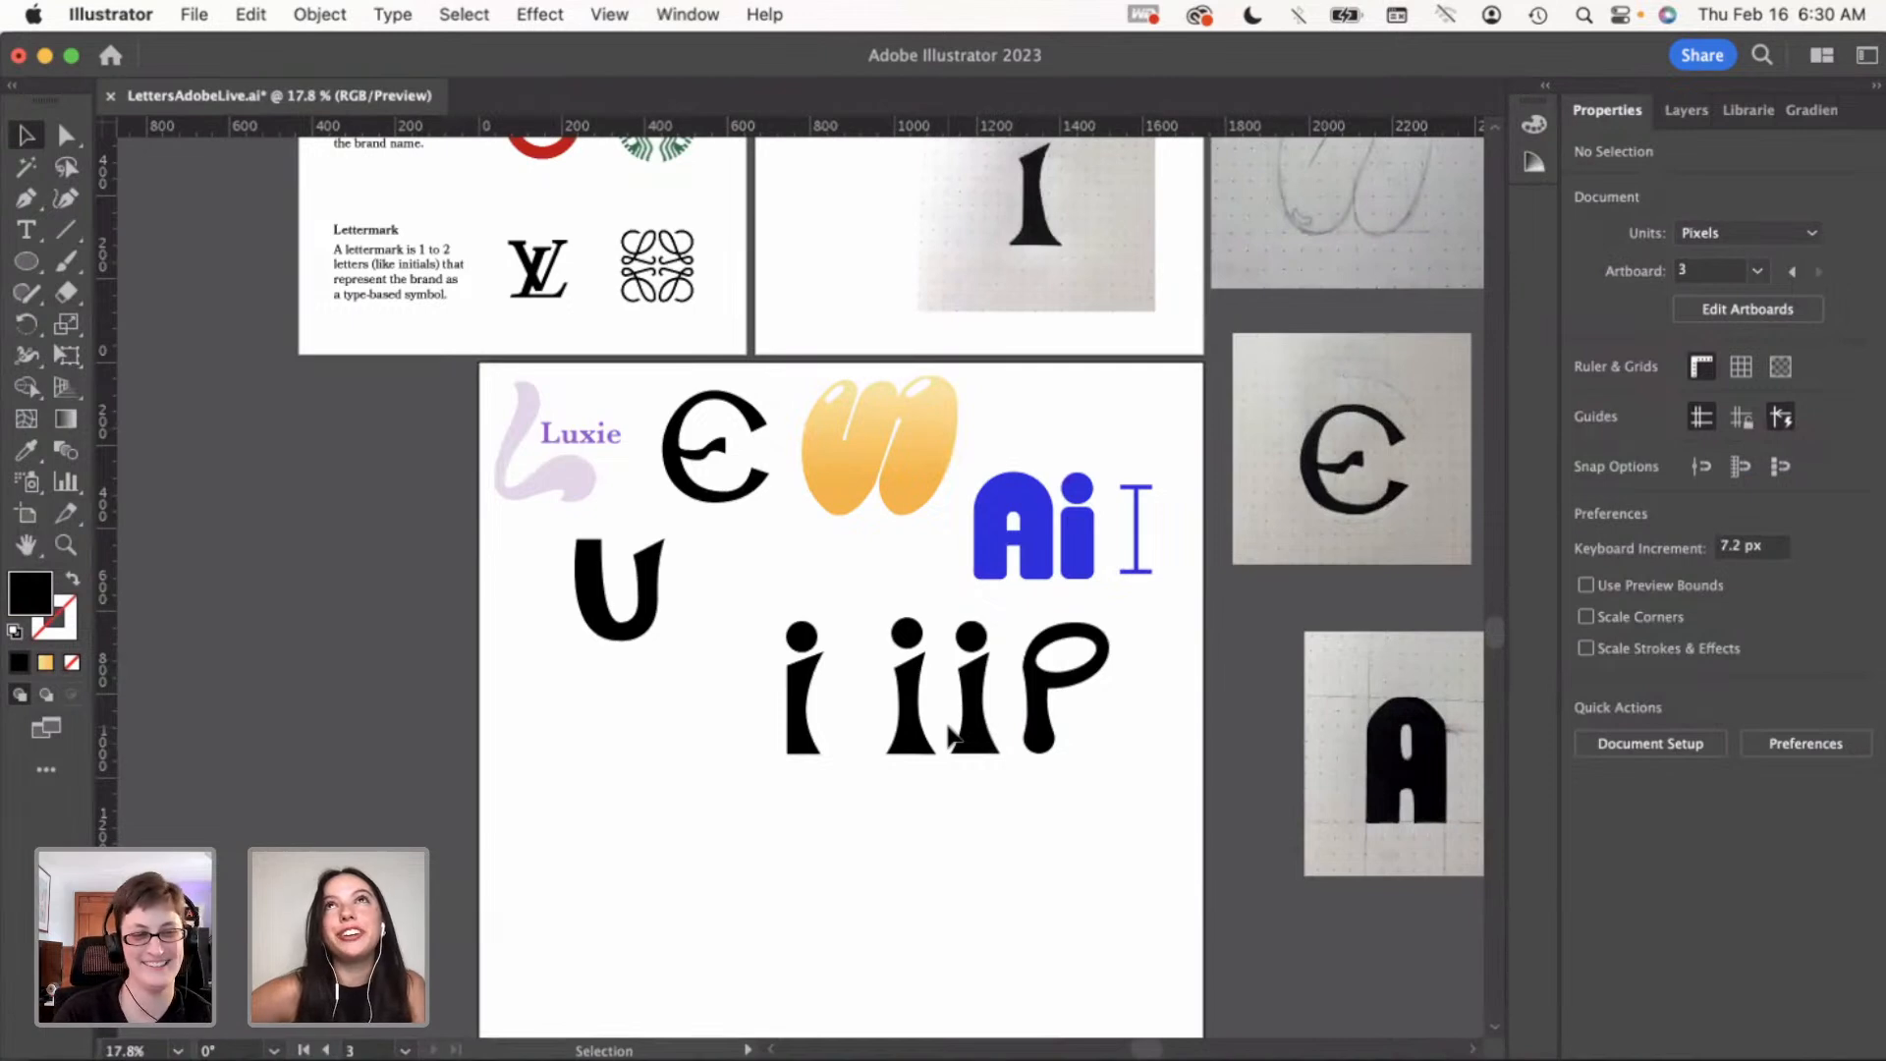
{"action": "scroll", "coordinate": [980, 770], "scroll_direction": "down", "scroll_amount": 5}
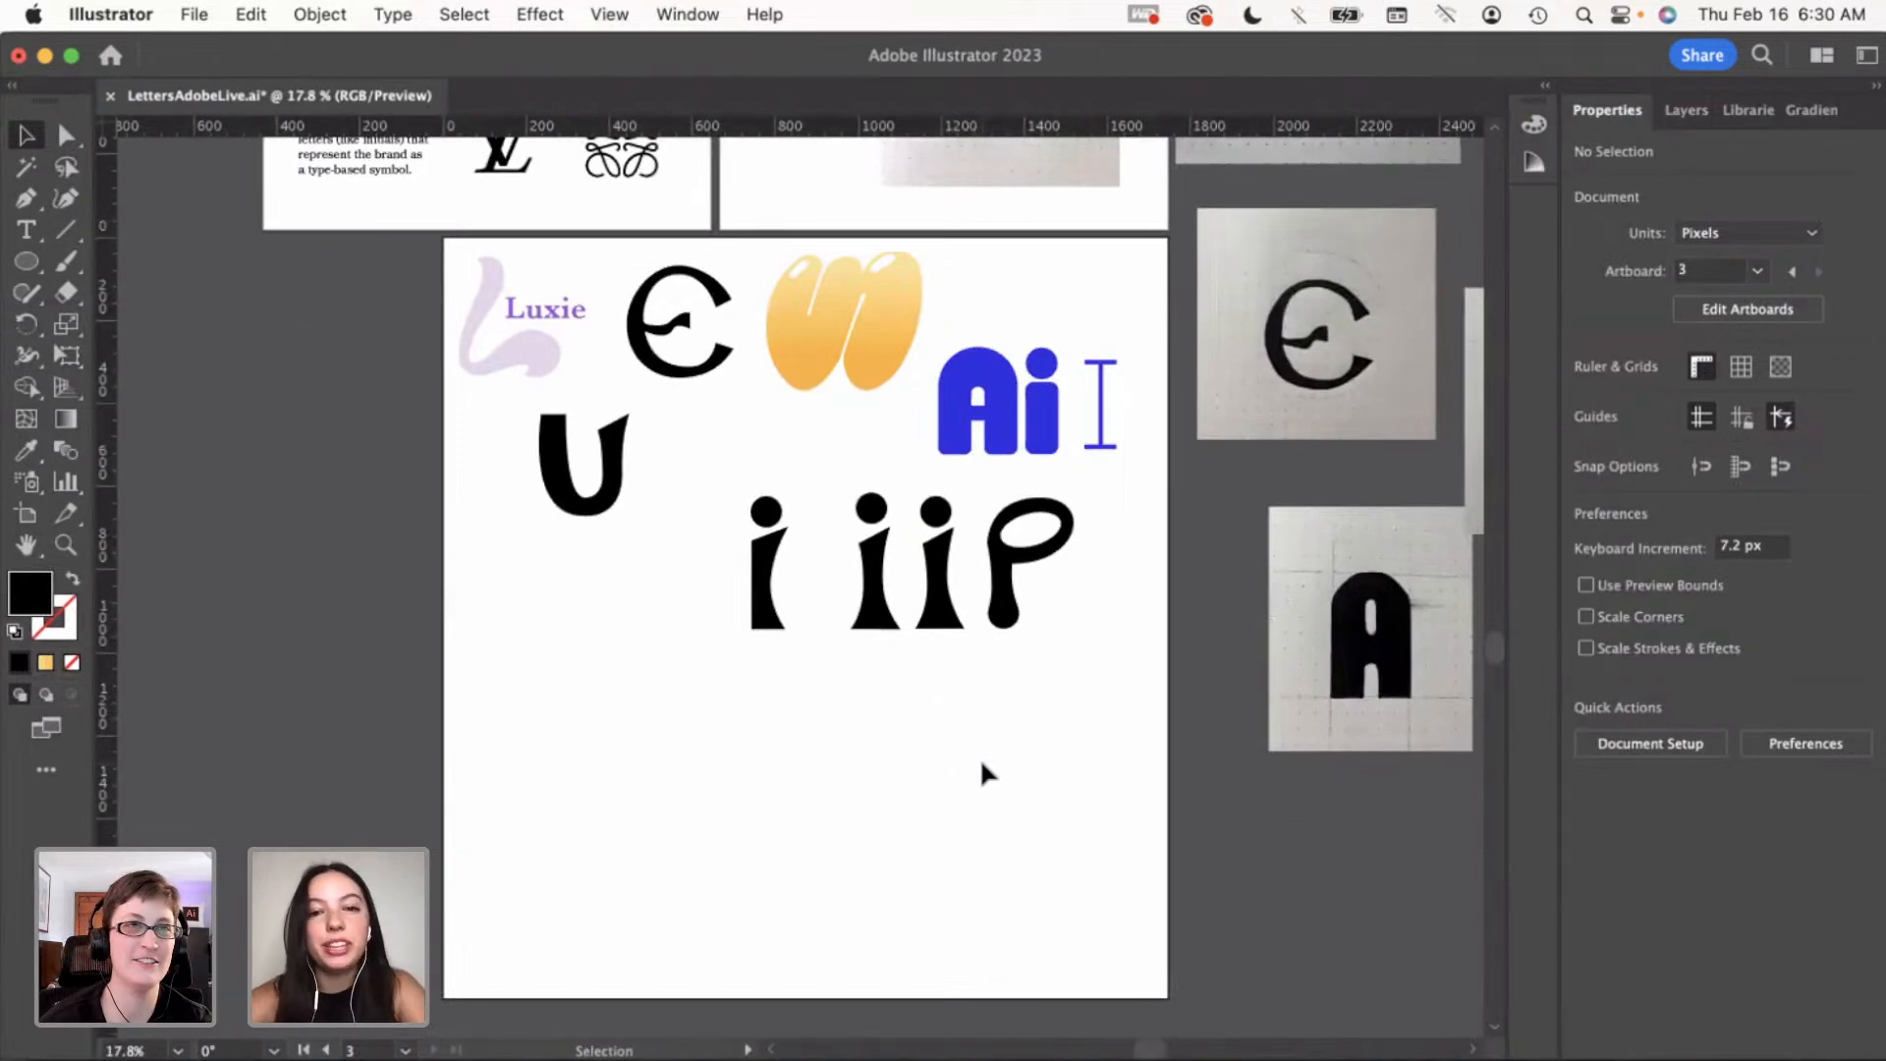
{"action": "scroll", "coordinate": [1010, 742], "scroll_direction": "up", "scroll_amount": 5}
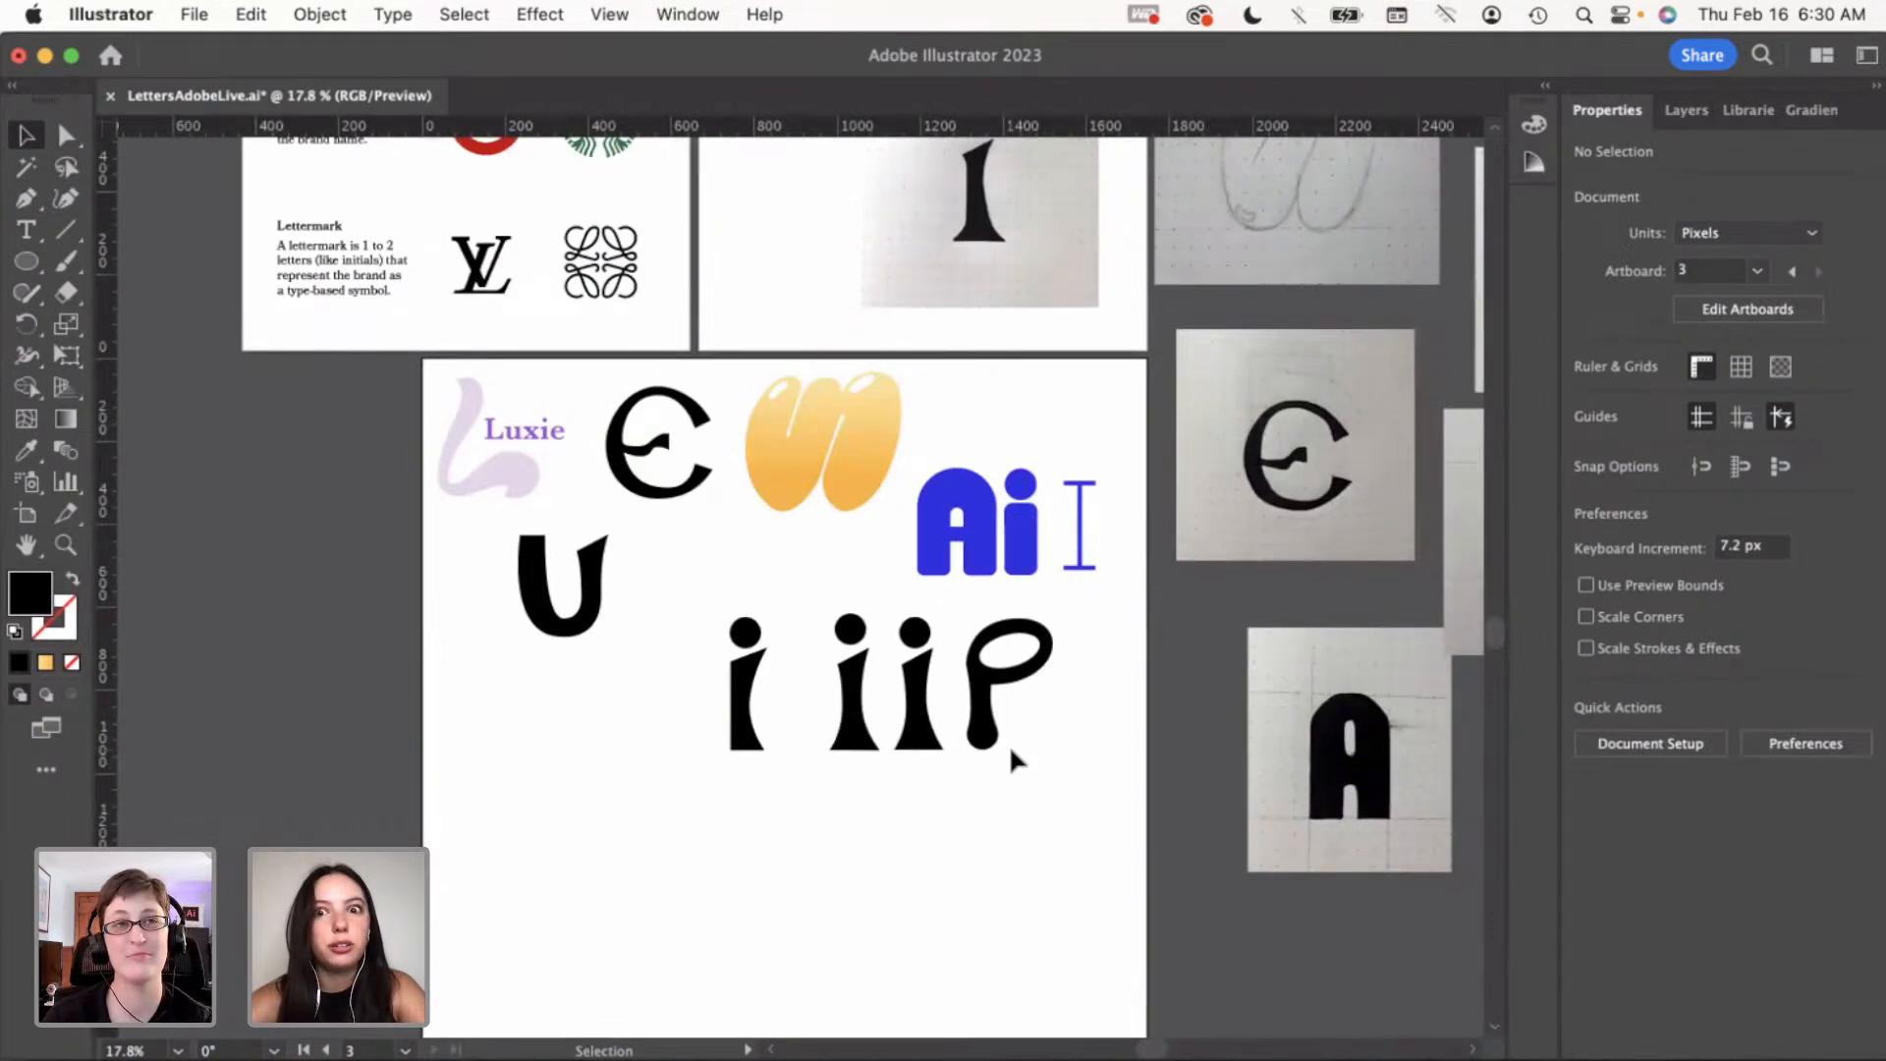
{"action": "scroll", "coordinate": [1009, 744], "scroll_direction": "right", "scroll_amount": 5}
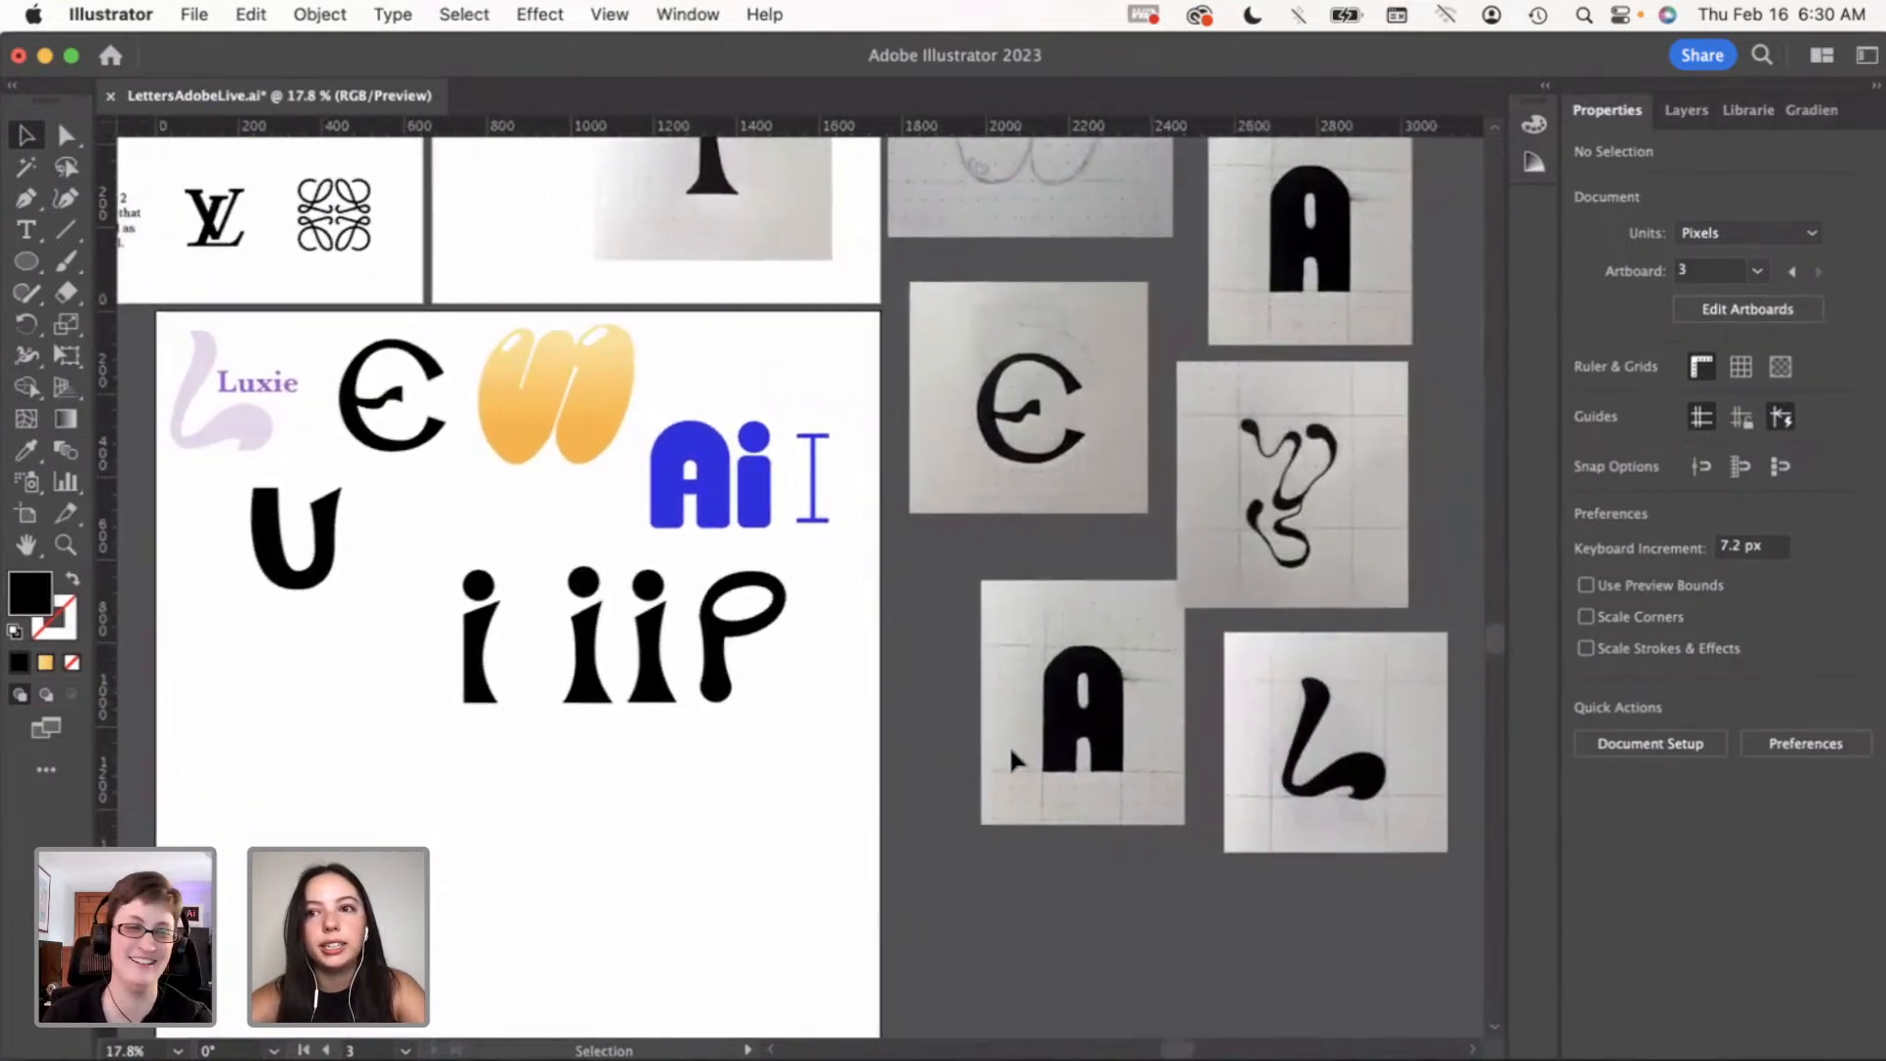
{"action": "scroll", "coordinate": [1145, 661], "scroll_direction": "down", "scroll_amount": 3}
{"action": "scroll", "coordinate": [1145, 661], "scroll_direction": "left", "scroll_amount": 2}
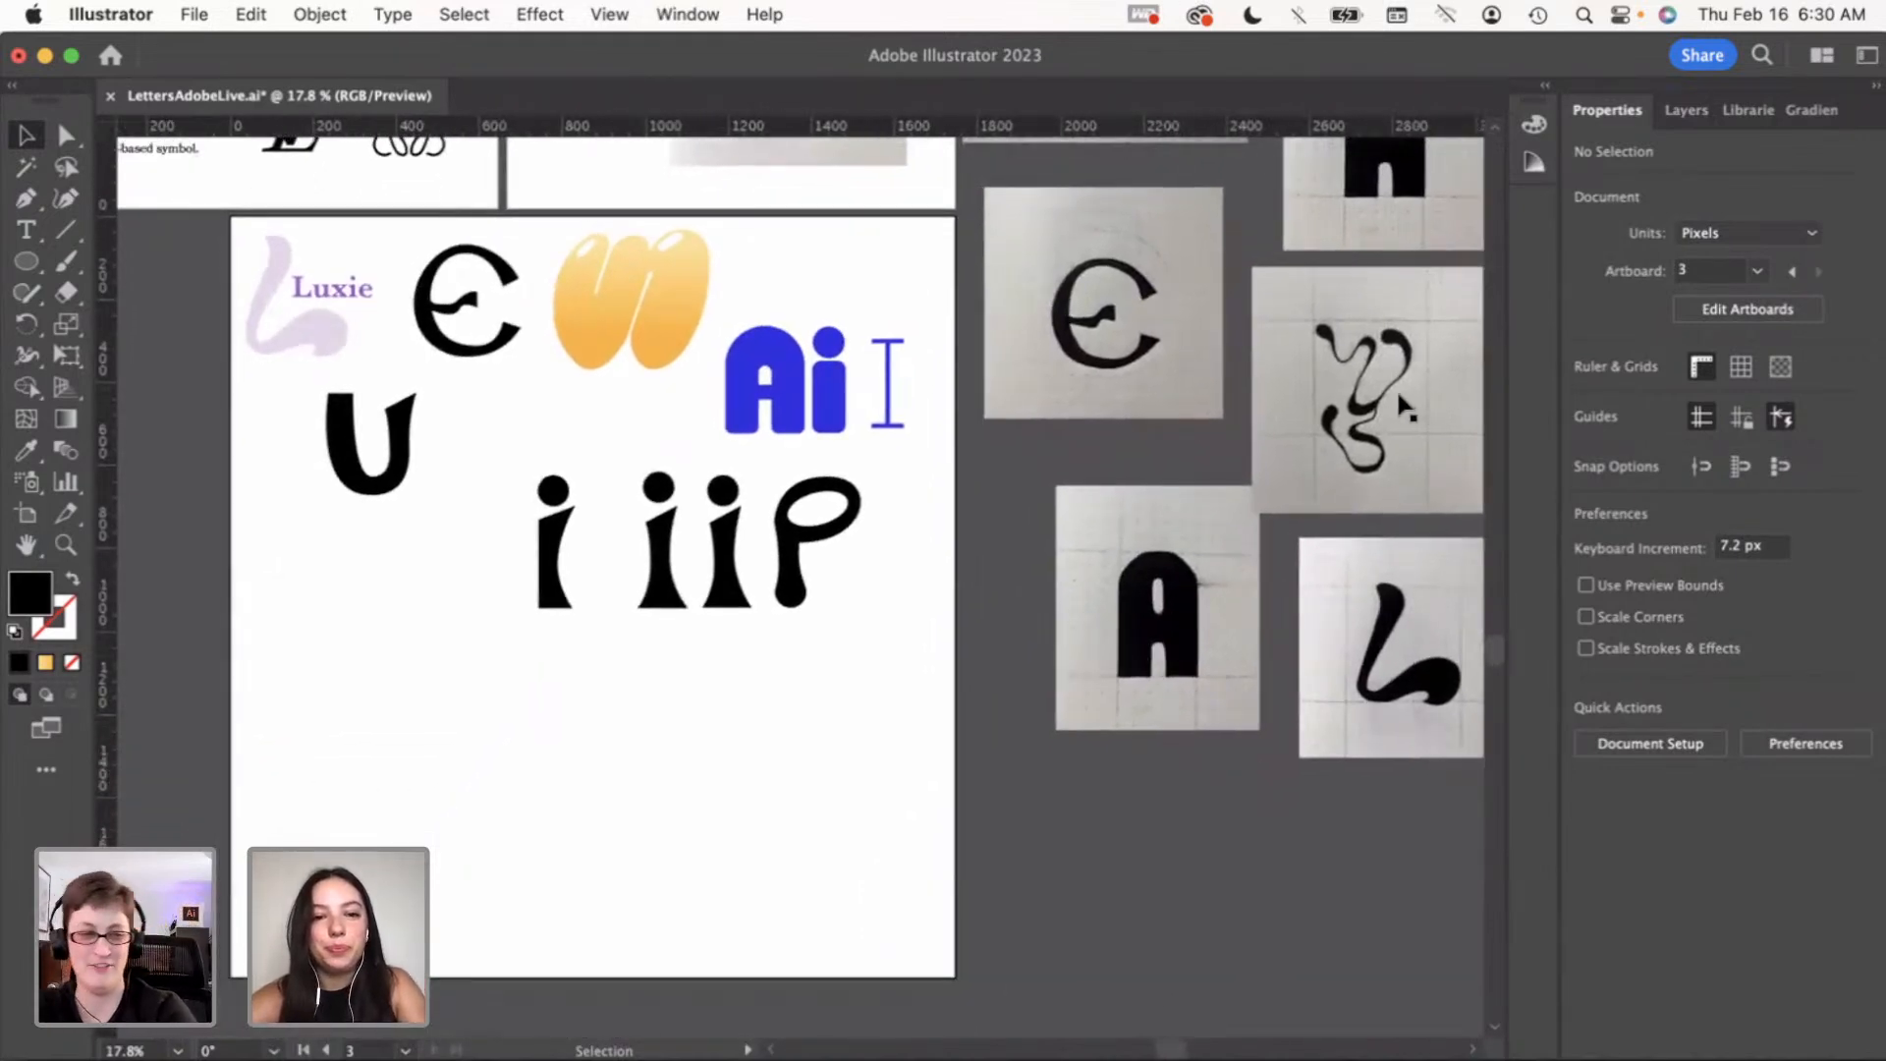
{"action": "left_click_drag", "start_coordinate": [1401, 396], "coordinate": [646, 777]}
{"action": "scroll", "coordinate": [645, 813], "scroll_direction": "down", "scroll_amount": 1}
{"action": "scroll", "coordinate": [644, 813], "scroll_direction": "left", "scroll_amount": 1}
{"action": "left_click", "coordinate": [458, 793]}
{"action": "left_click", "coordinate": [950, 773]}
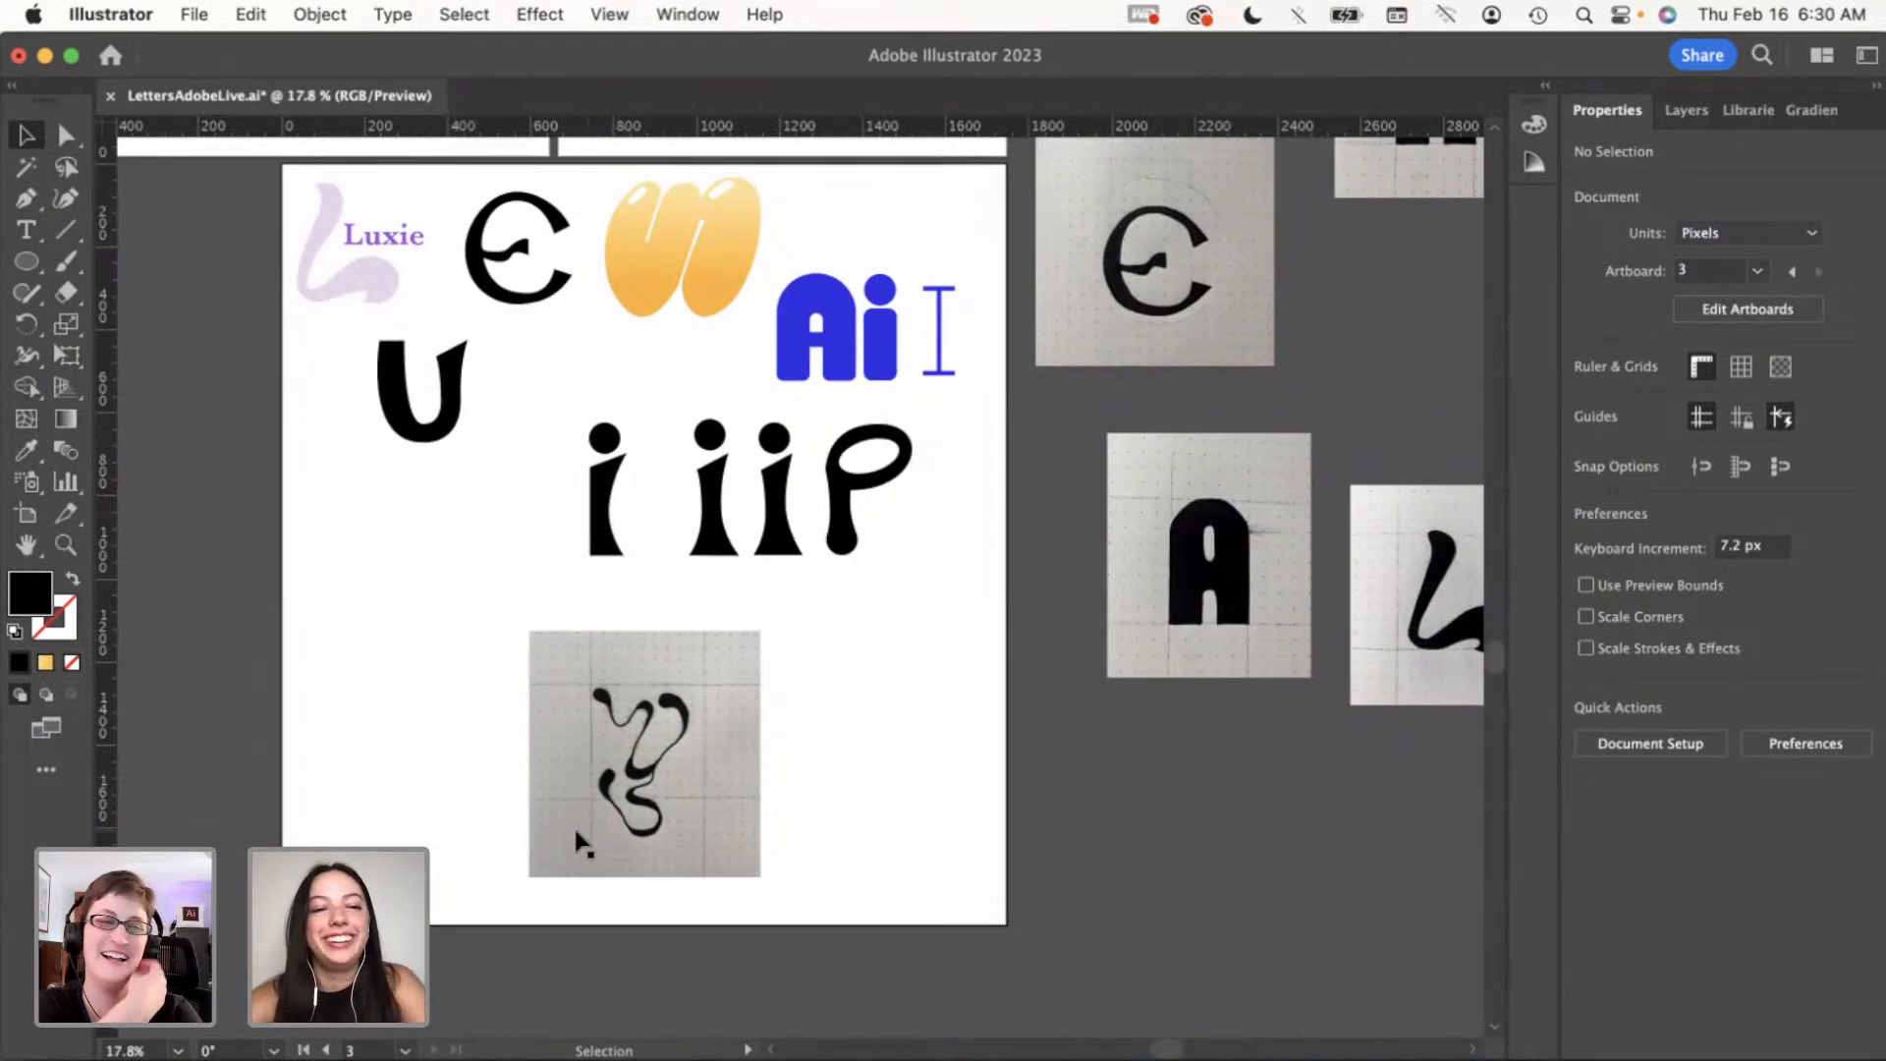
Review the finished i and P letters and the overall layout of the lettering artboard
{"action": "scroll", "coordinate": [511, 825], "scroll_direction": "up", "scroll_amount": 5}
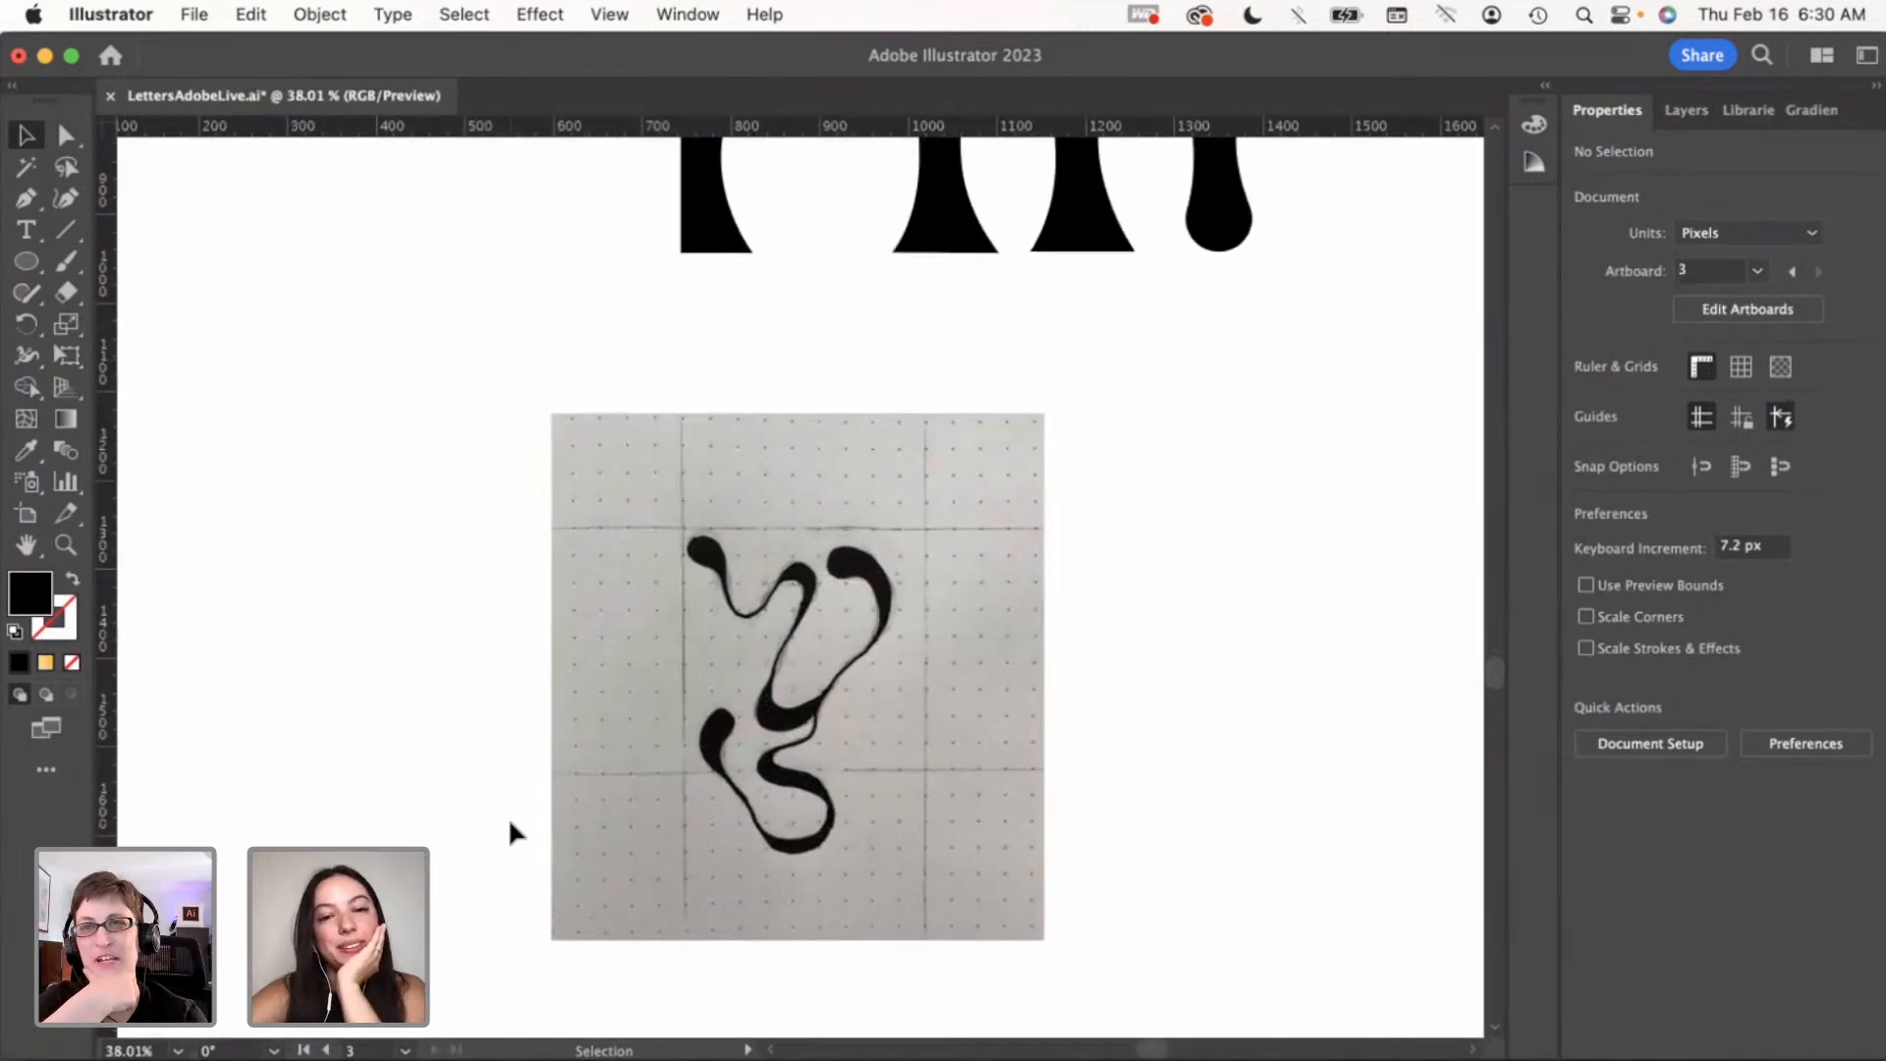
{"action": "scroll", "coordinate": [535, 805], "scroll_direction": "up", "scroll_amount": 5}
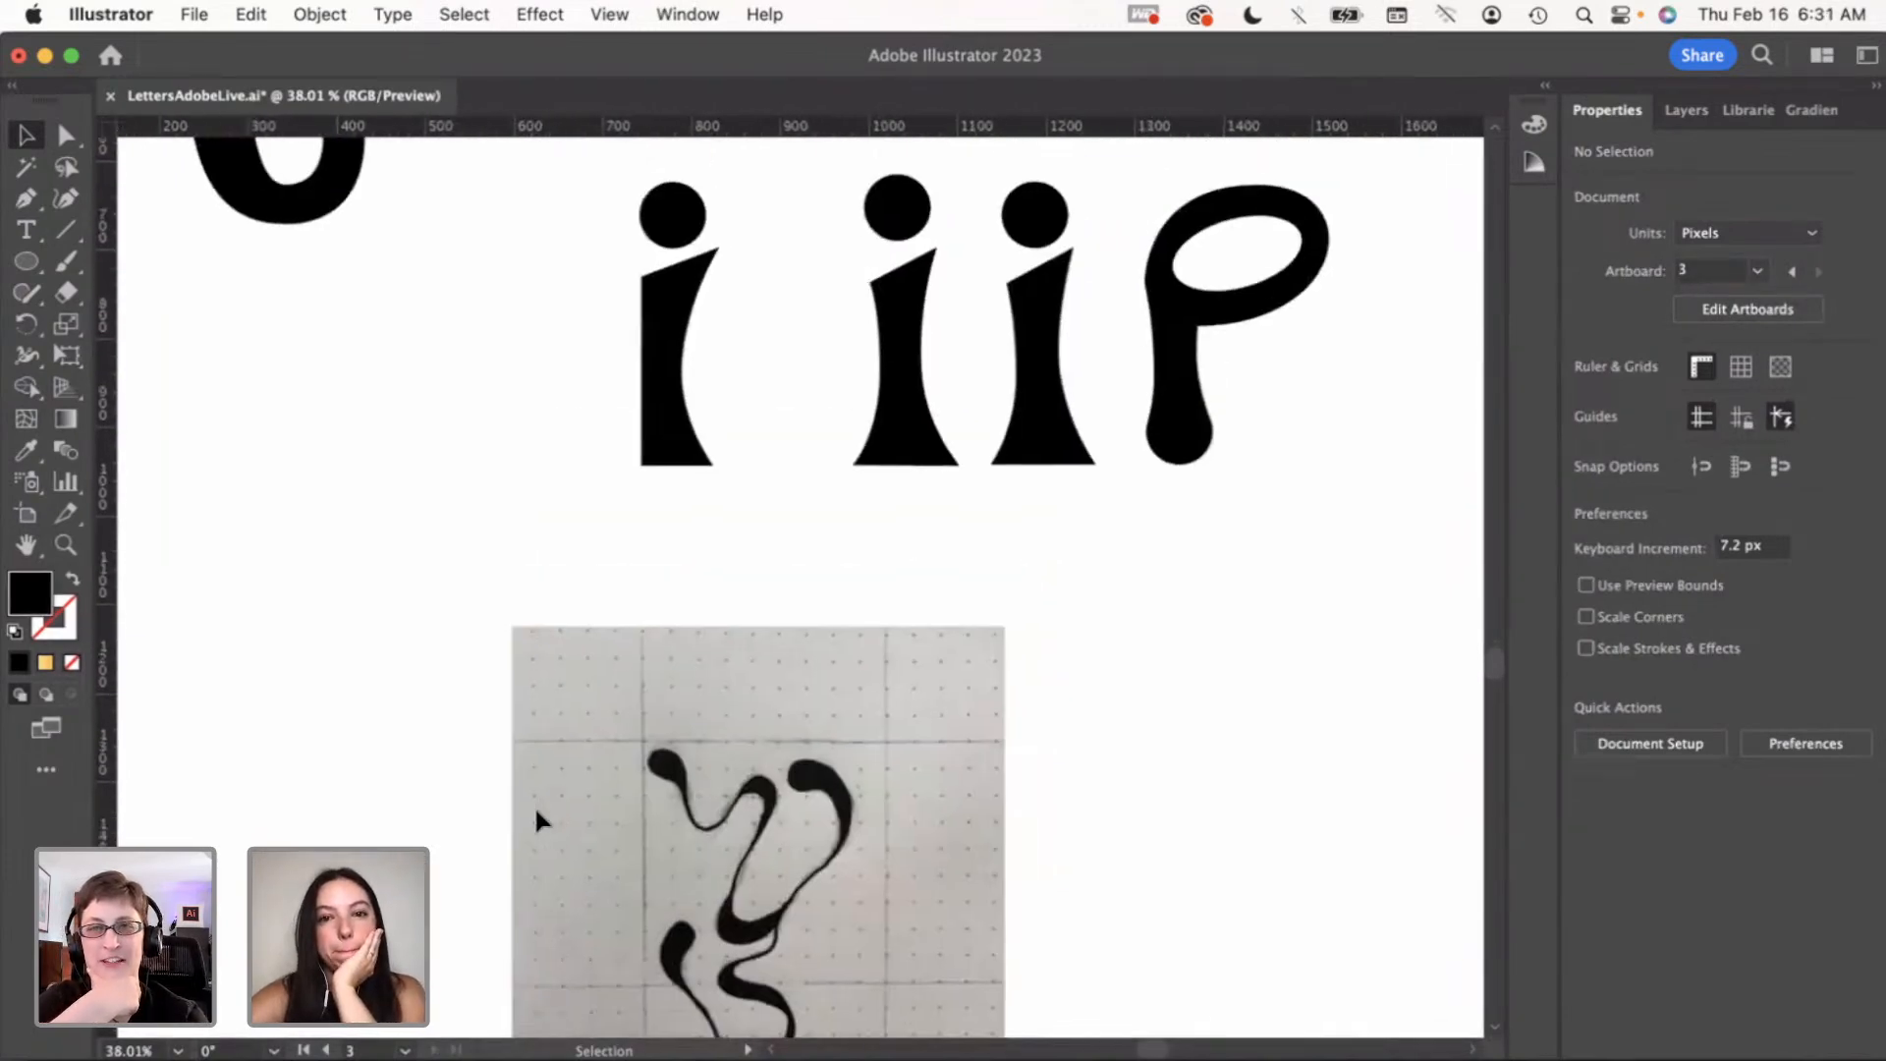
{"action": "scroll", "coordinate": [1260, 640], "scroll_direction": "right", "scroll_amount": 3}
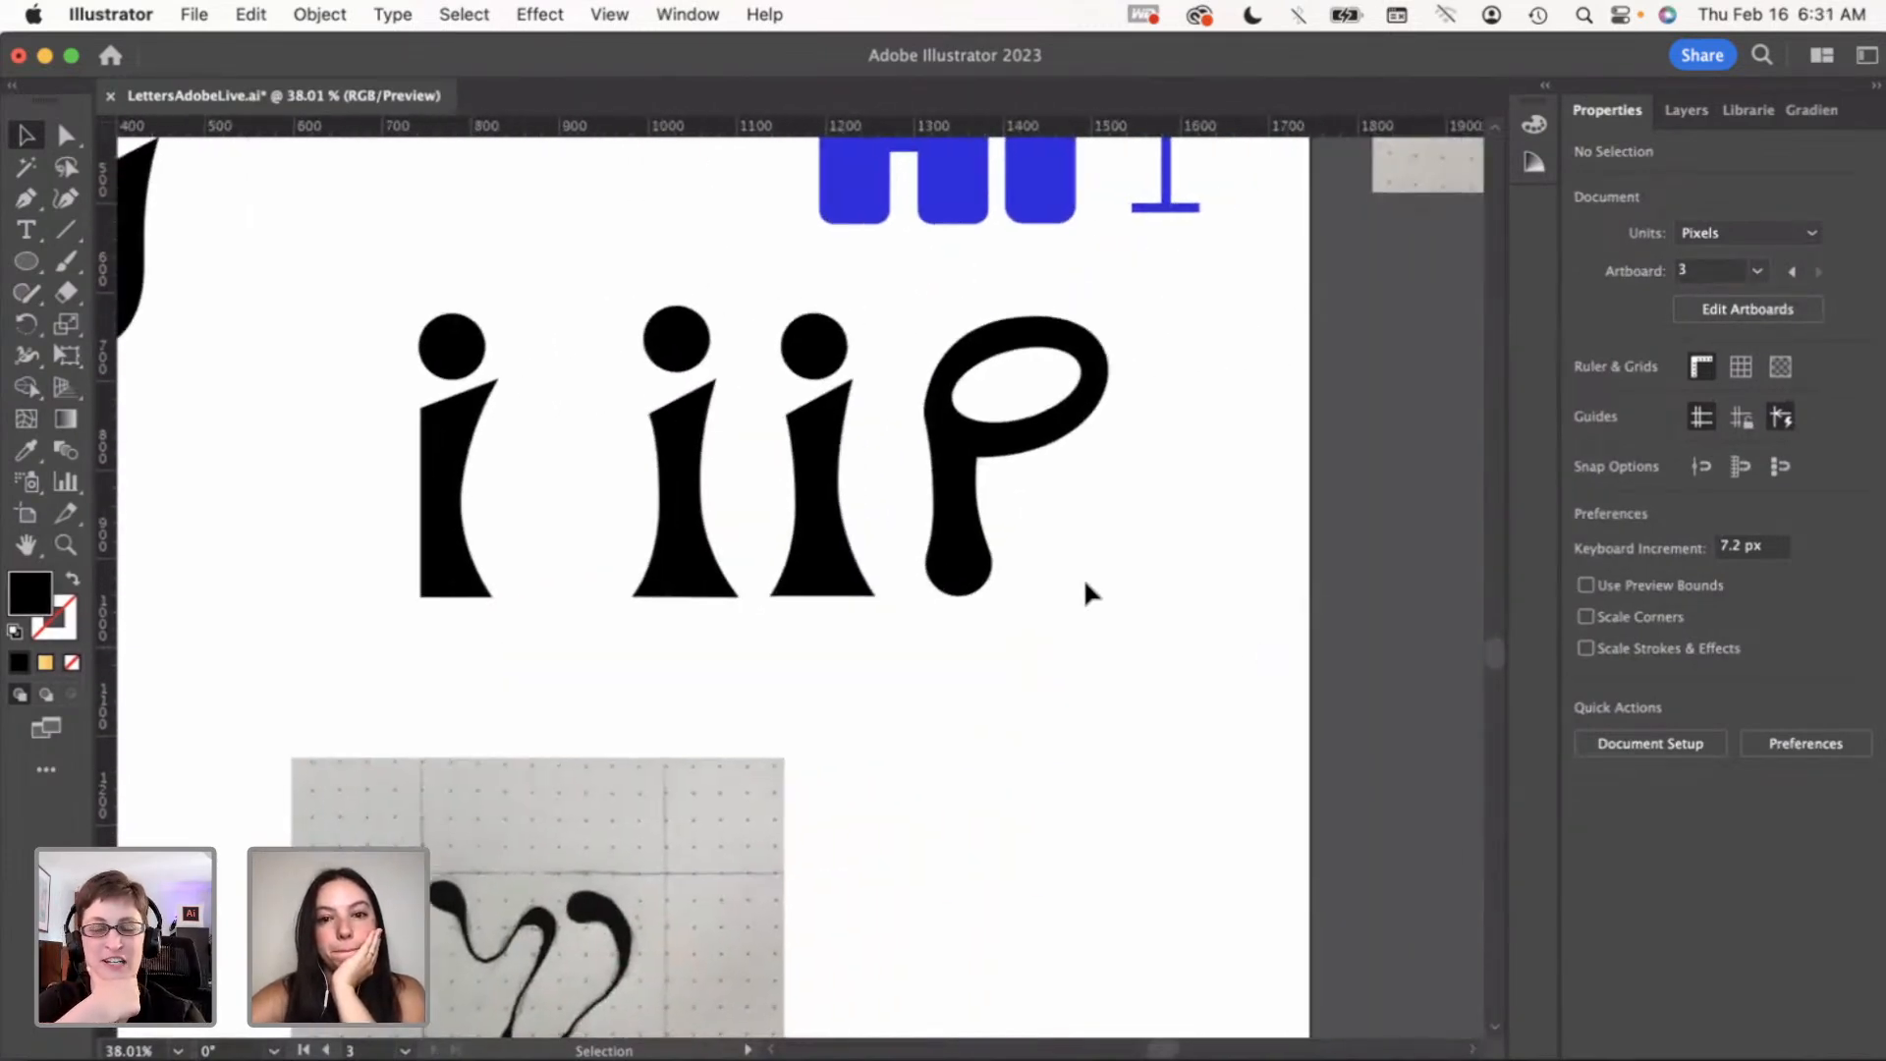
{"action": "left_click", "coordinate": [958, 545]}
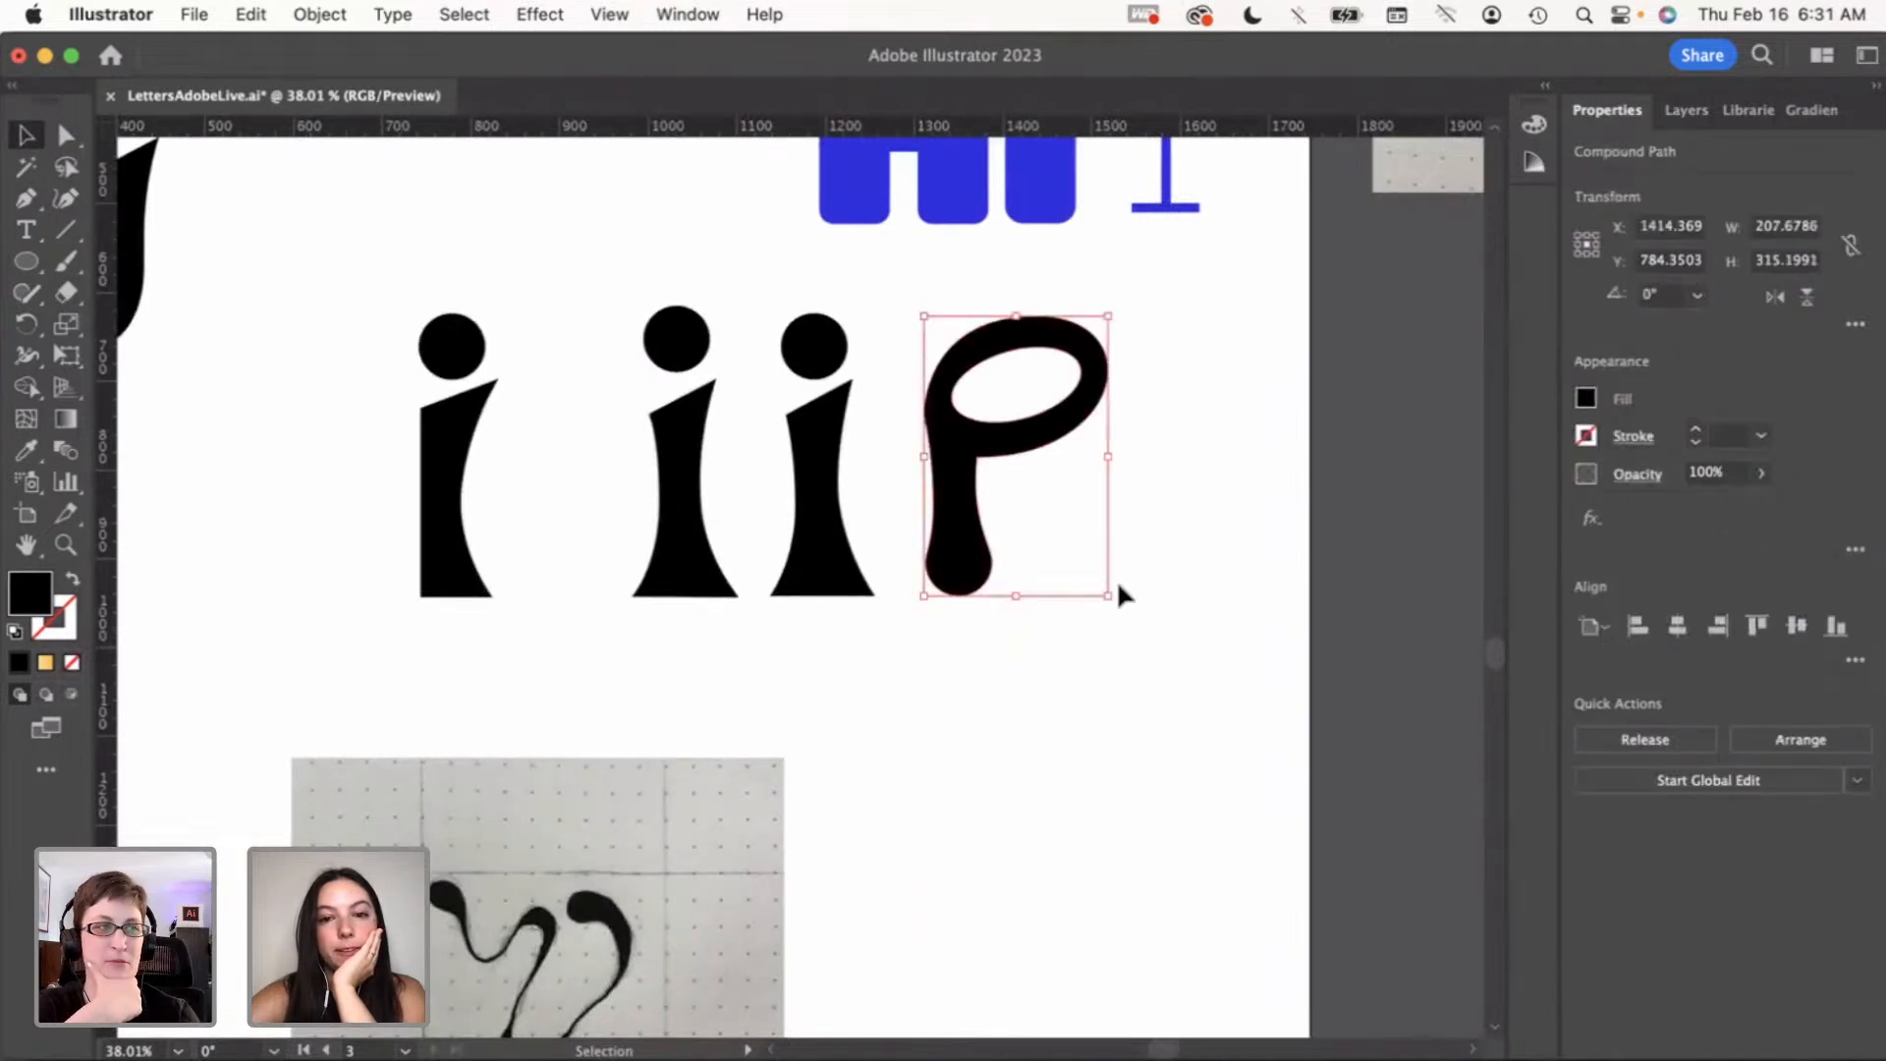
{"action": "left_click", "coordinate": [1165, 594]}
{"action": "scroll", "coordinate": [867, 663], "scroll_direction": "down", "scroll_amount": 1}
{"action": "scroll", "coordinate": [868, 670], "scroll_direction": "down", "scroll_amount": 2}
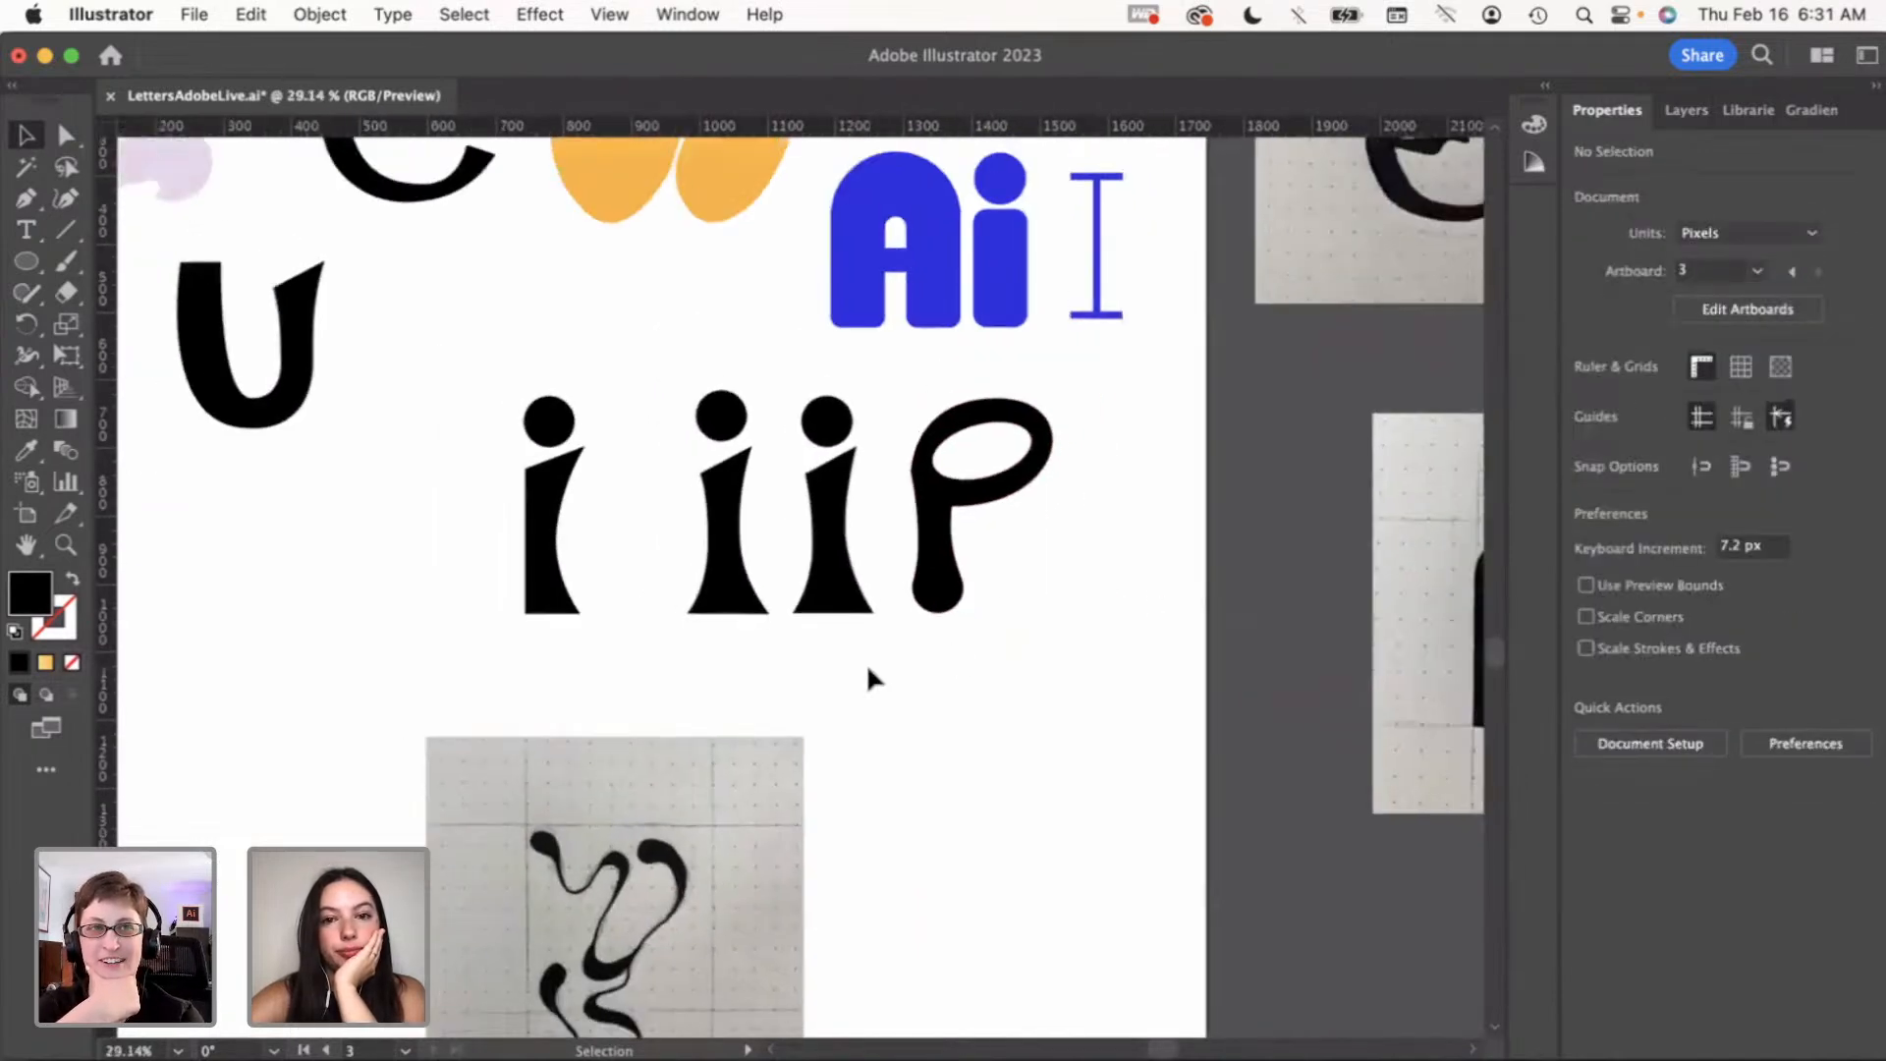
{"action": "scroll", "coordinate": [866, 663], "scroll_direction": "down", "scroll_amount": 1}
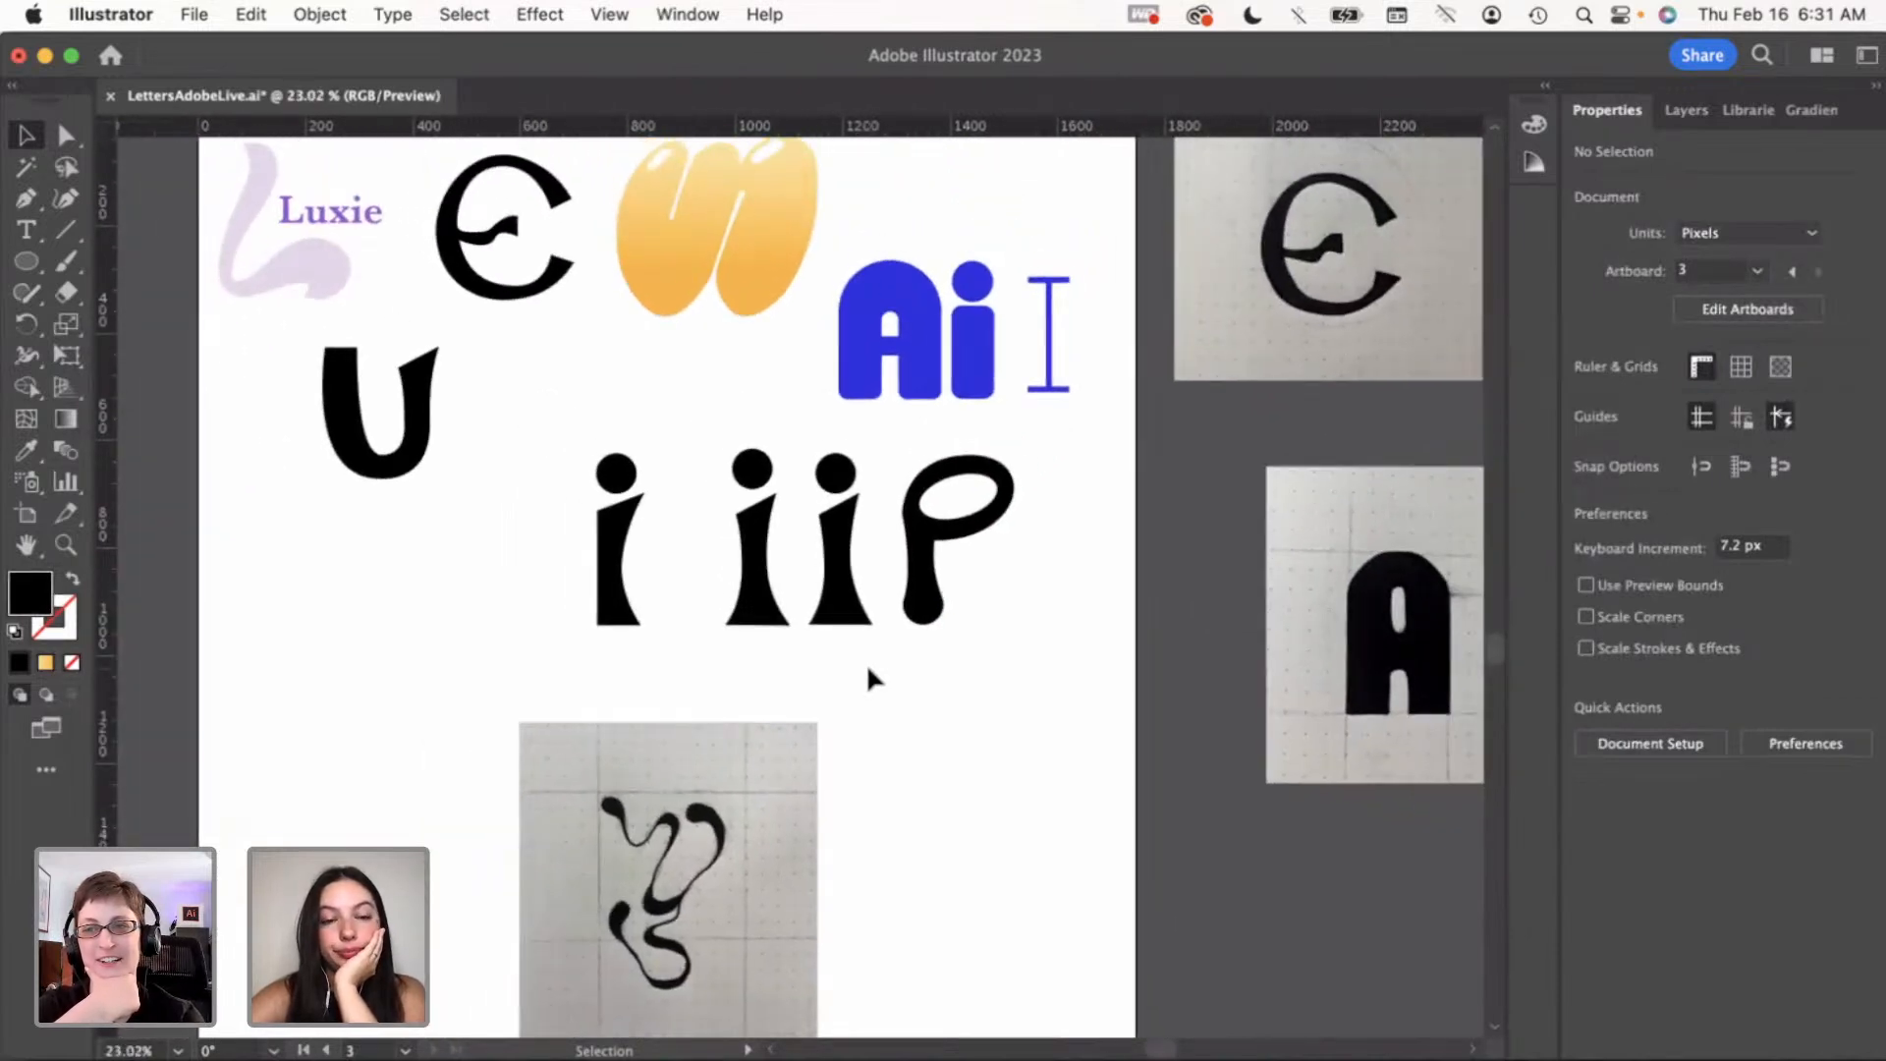
{"action": "scroll", "coordinate": [866, 663], "scroll_direction": "up", "scroll_amount": 2}
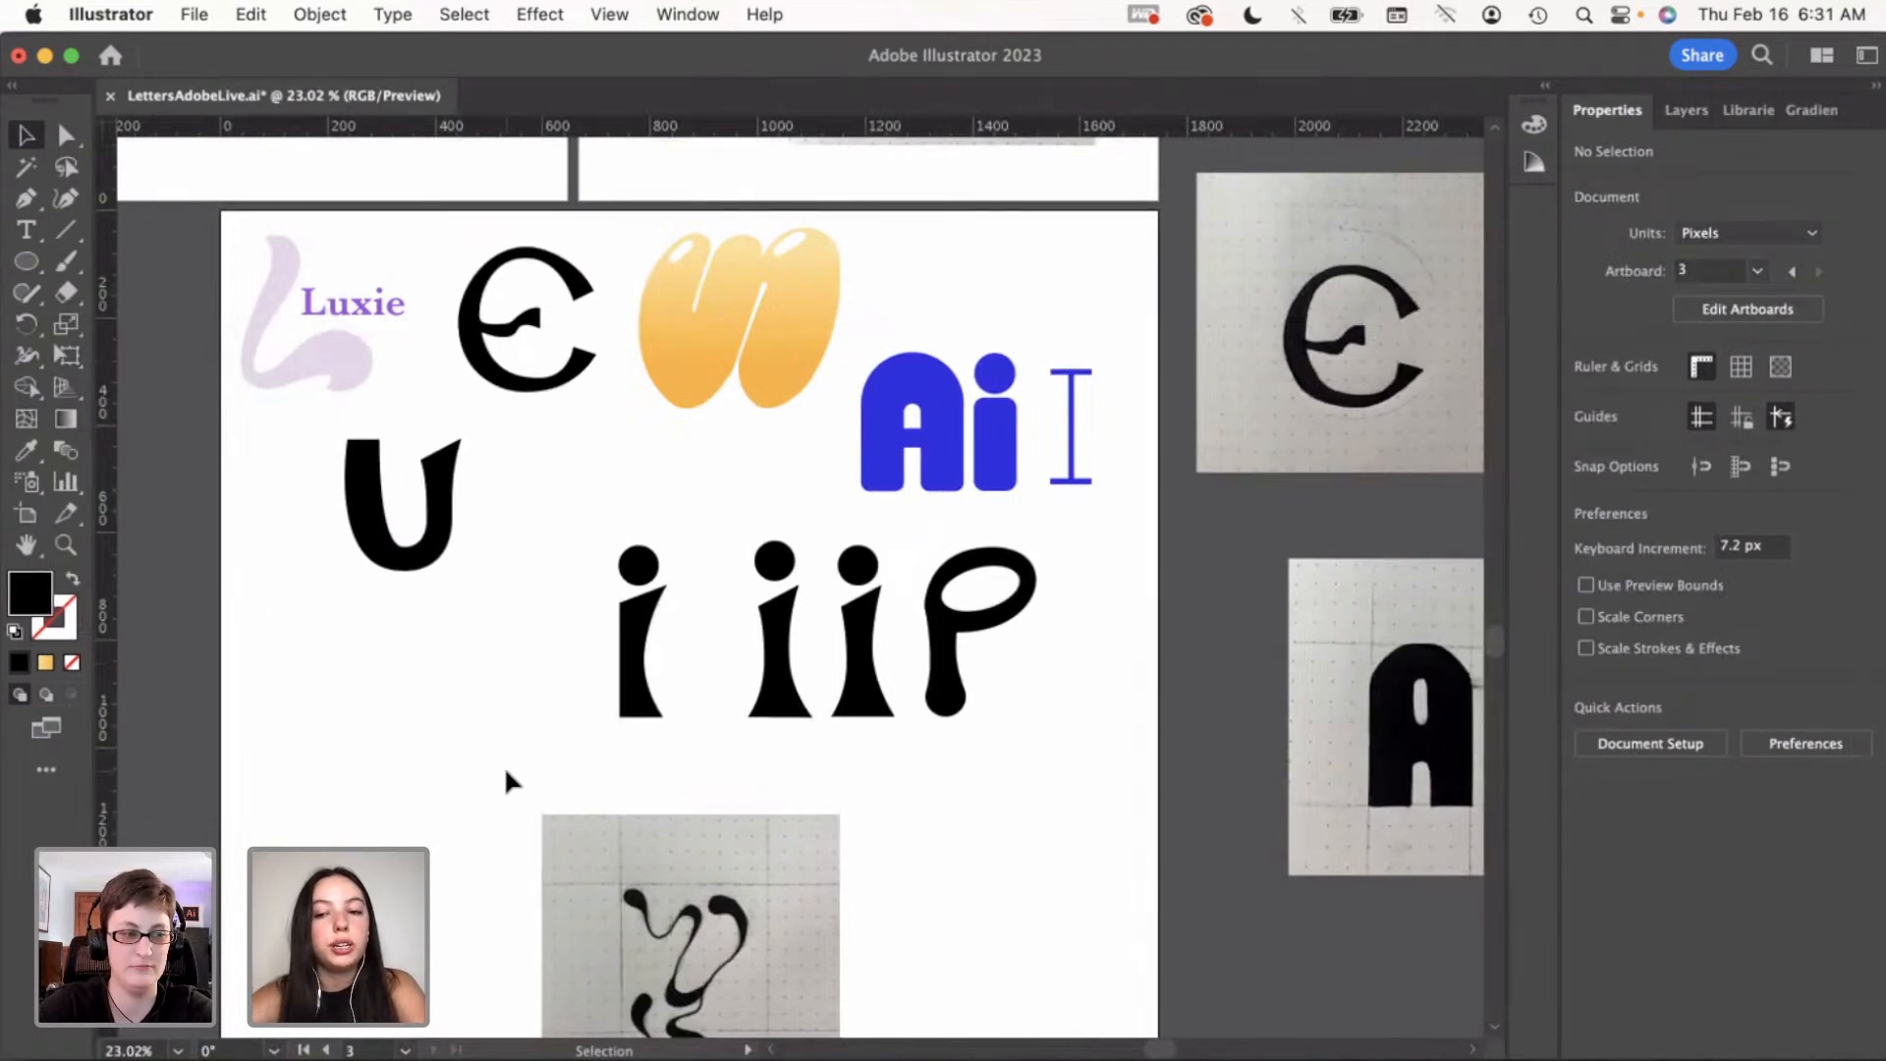
{"action": "scroll", "coordinate": [506, 772], "scroll_direction": "down", "scroll_amount": 3}
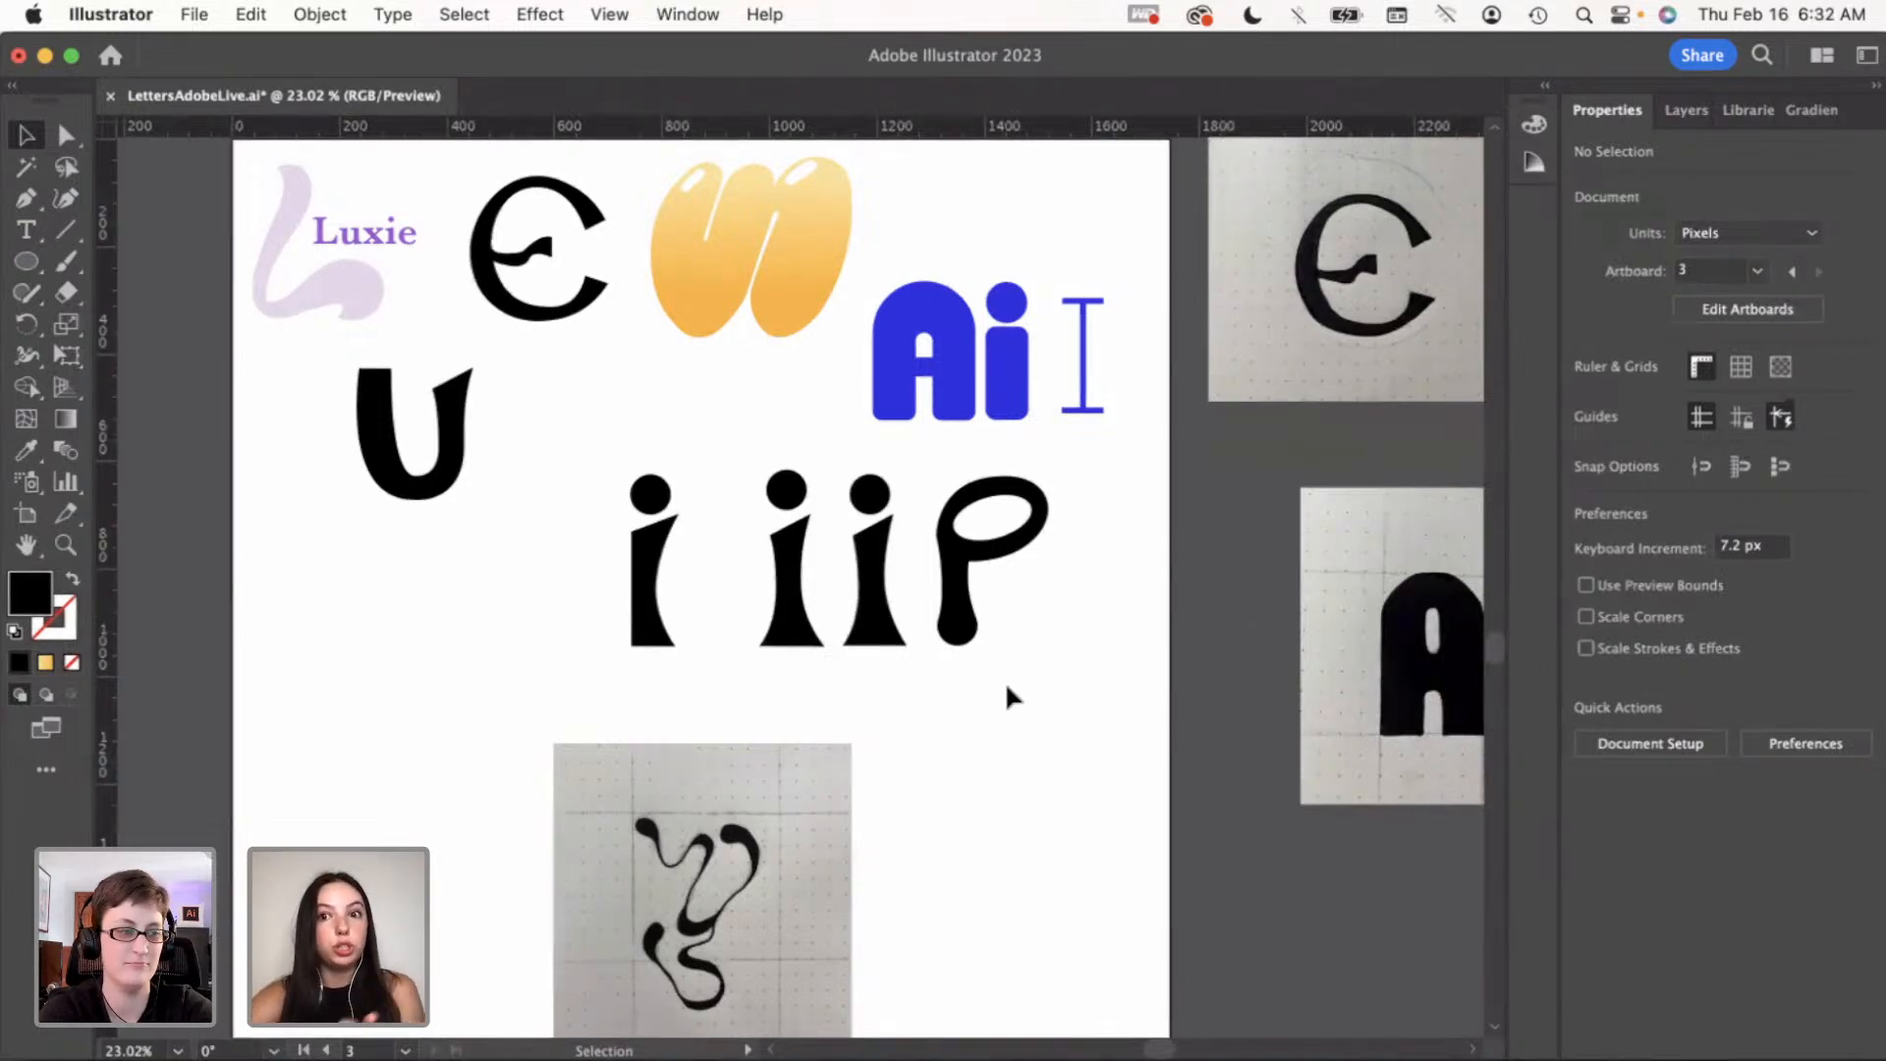
Look over the reference photos of the hand-drawn E, A and L beside the lettering artboard
{"action": "scroll", "coordinate": [1011, 686], "scroll_direction": "right", "scroll_amount": 5}
{"action": "scroll", "coordinate": [1011, 686], "scroll_direction": "up", "scroll_amount": 3}
{"action": "scroll", "coordinate": [1011, 686], "scroll_direction": "right", "scroll_amount": 4}
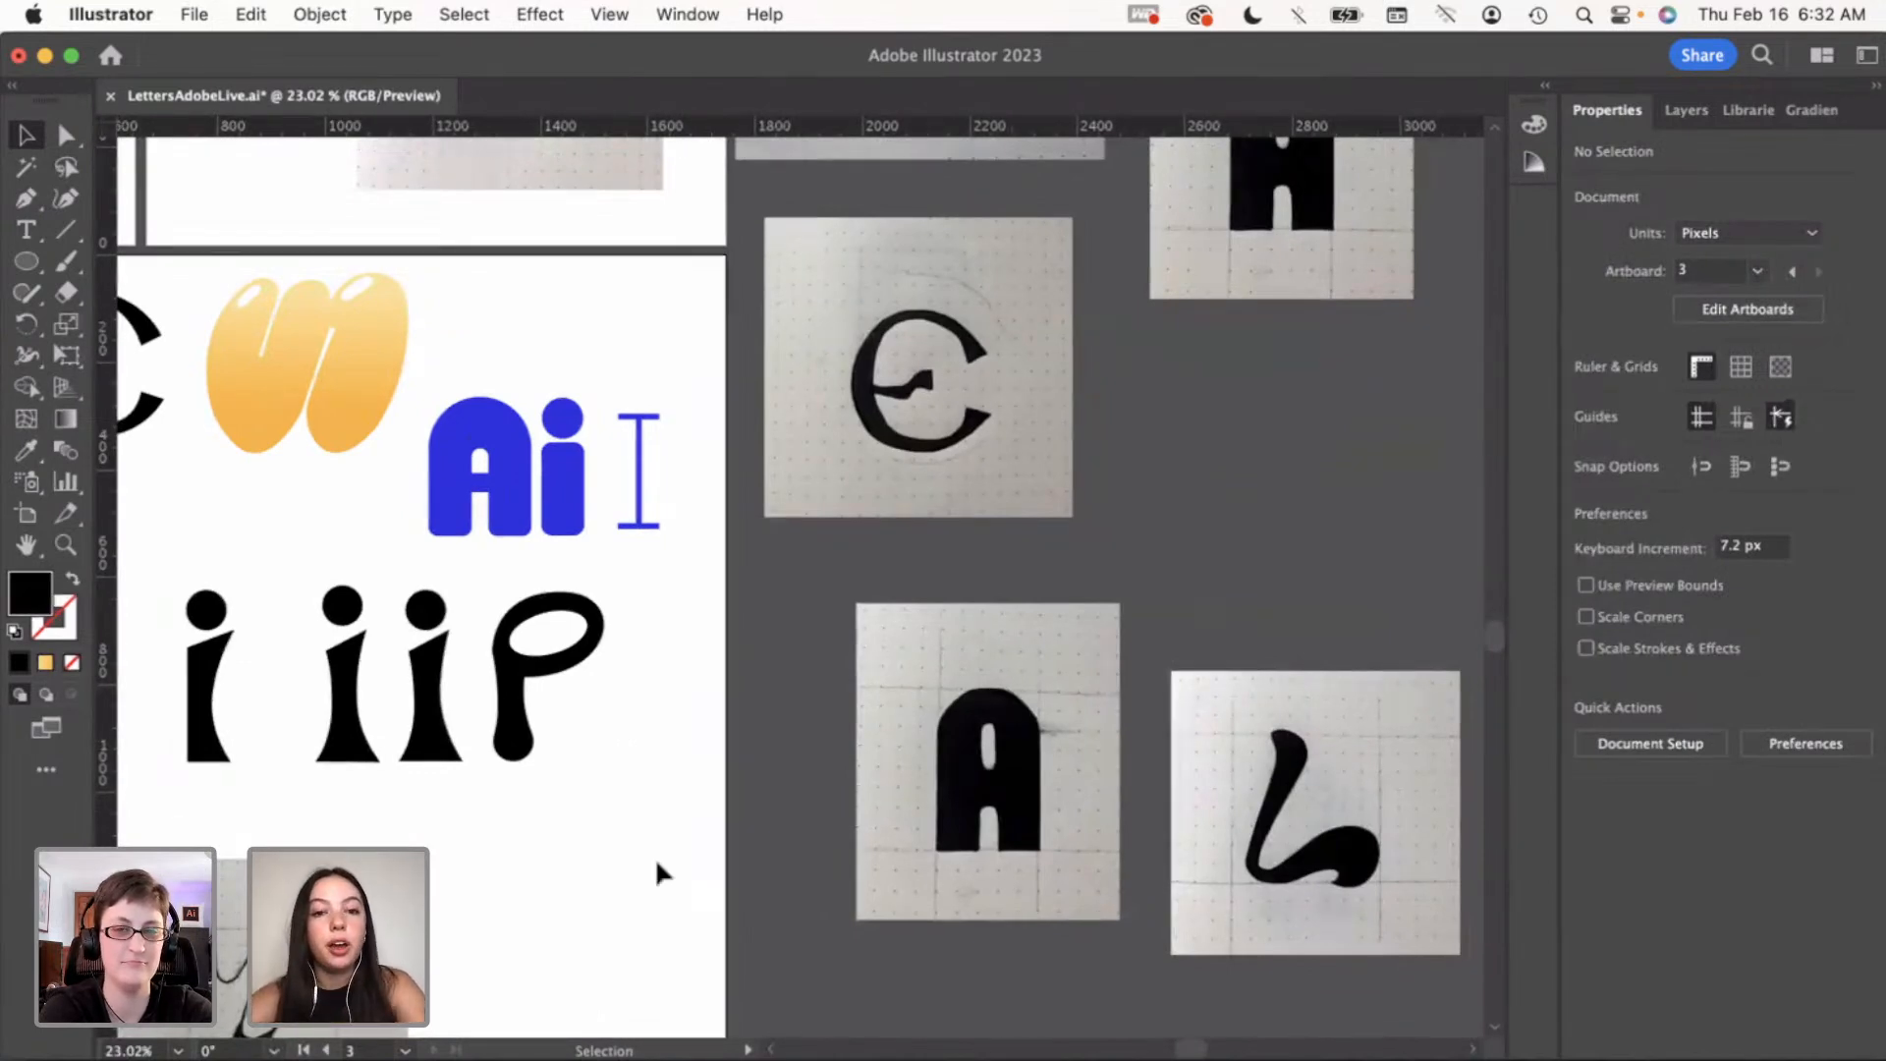
{"action": "scroll", "coordinate": [650, 865], "scroll_direction": "up", "scroll_amount": 4}
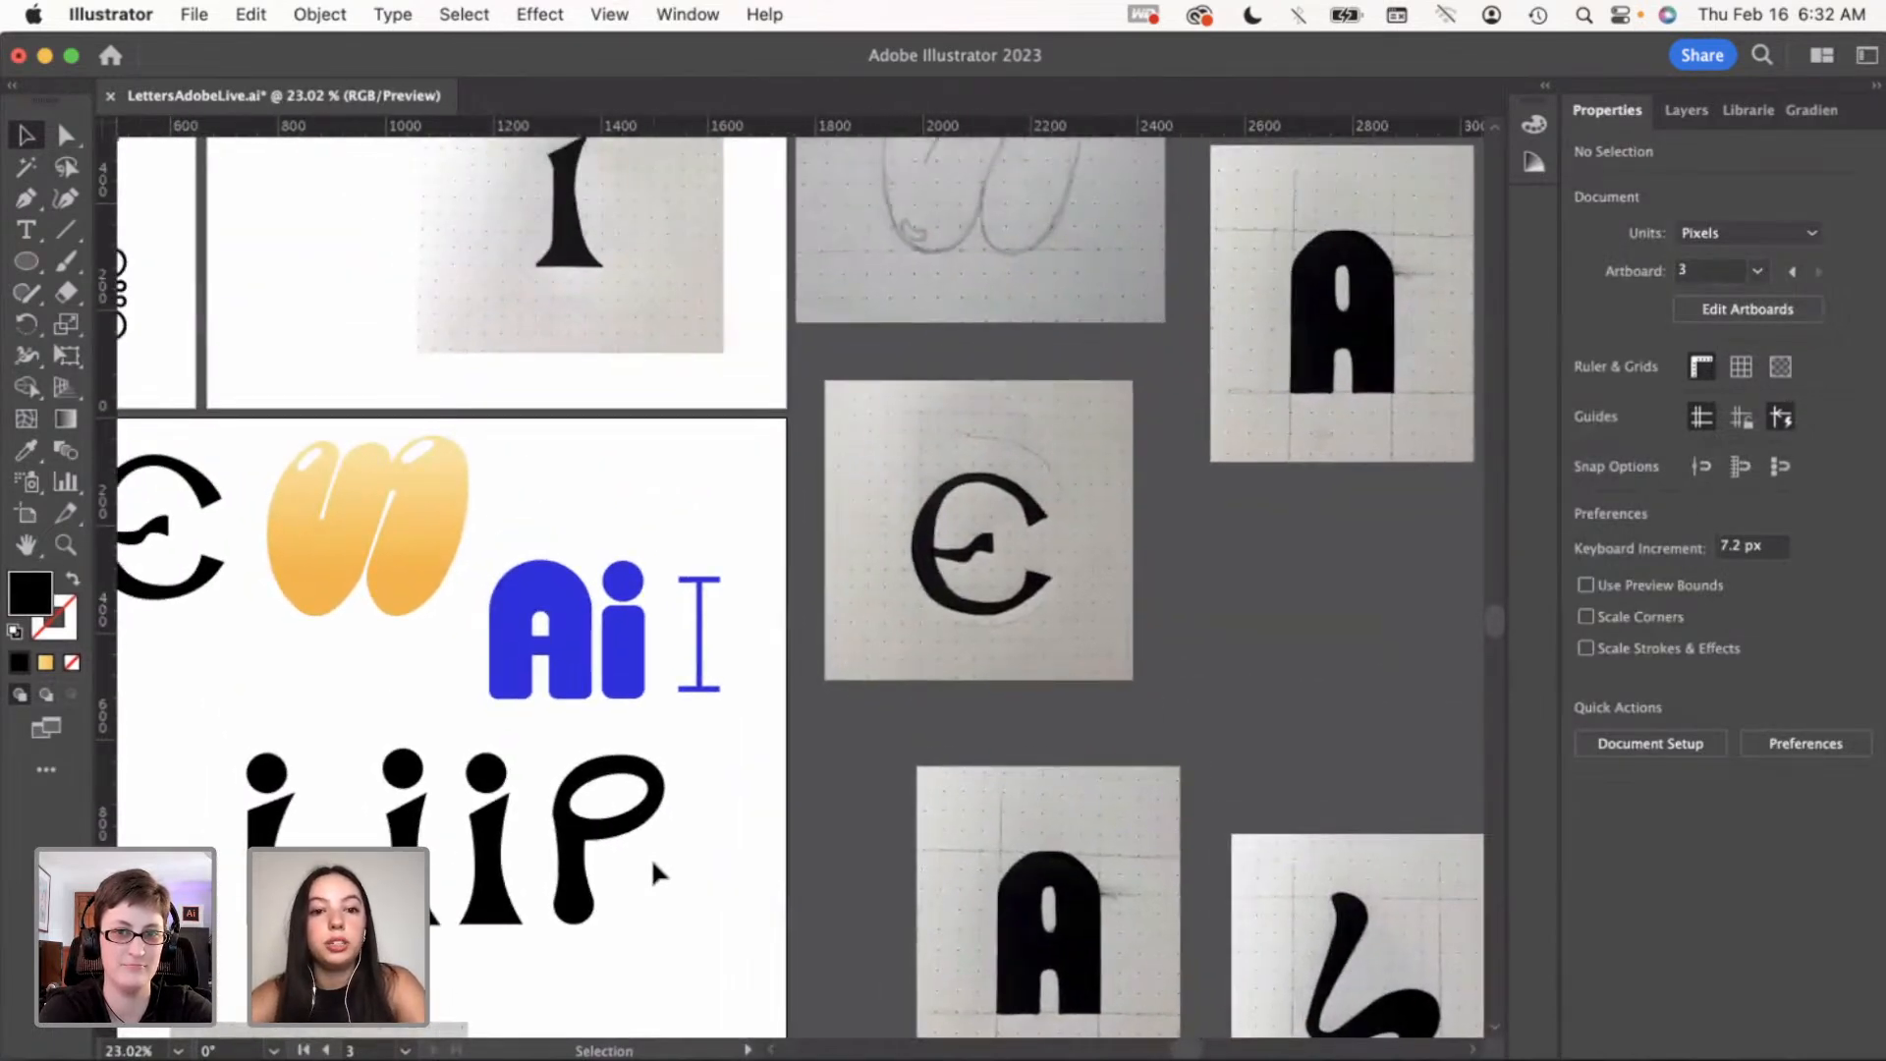
{"action": "scroll", "coordinate": [650, 857], "scroll_direction": "down", "scroll_amount": 1}
{"action": "scroll", "coordinate": [650, 857], "scroll_direction": "left", "scroll_amount": 1}
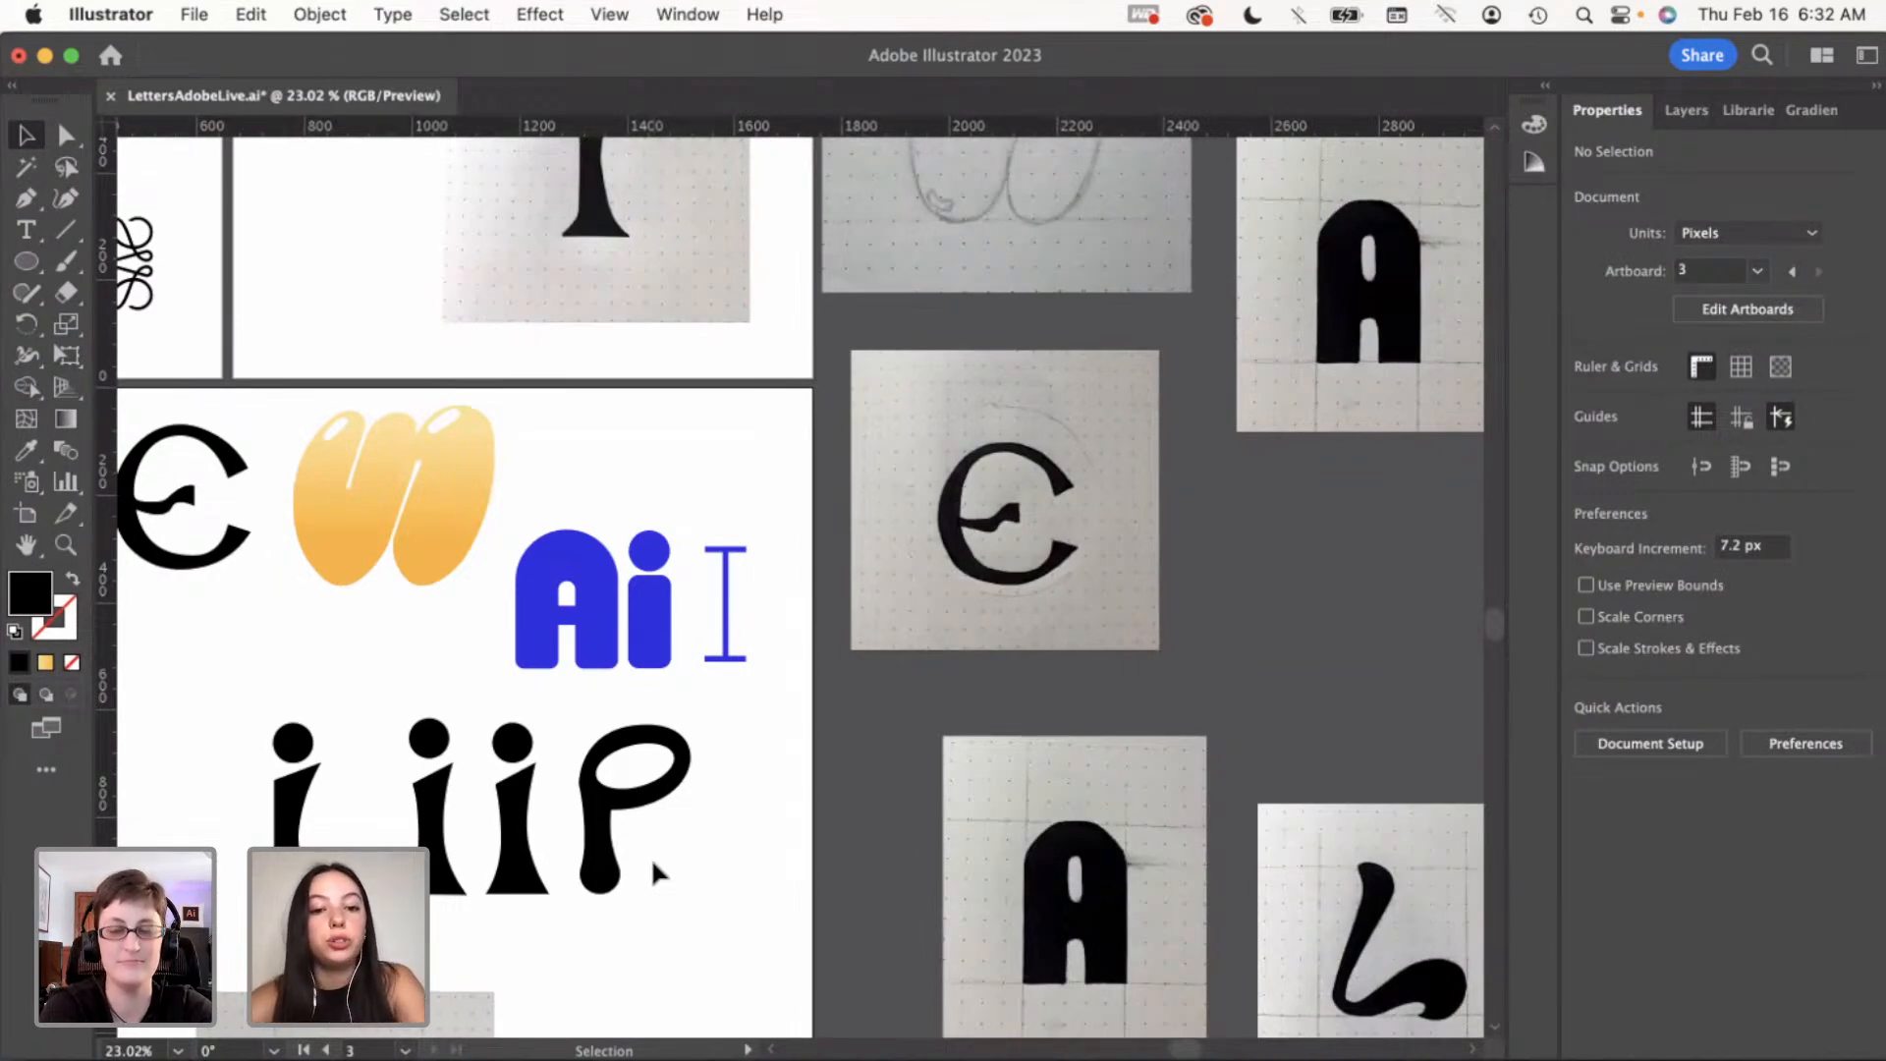
{"action": "scroll", "coordinate": [650, 857], "scroll_direction": "down", "scroll_amount": 6}
{"action": "scroll", "coordinate": [651, 857], "scroll_direction": "left", "scroll_amount": 3}
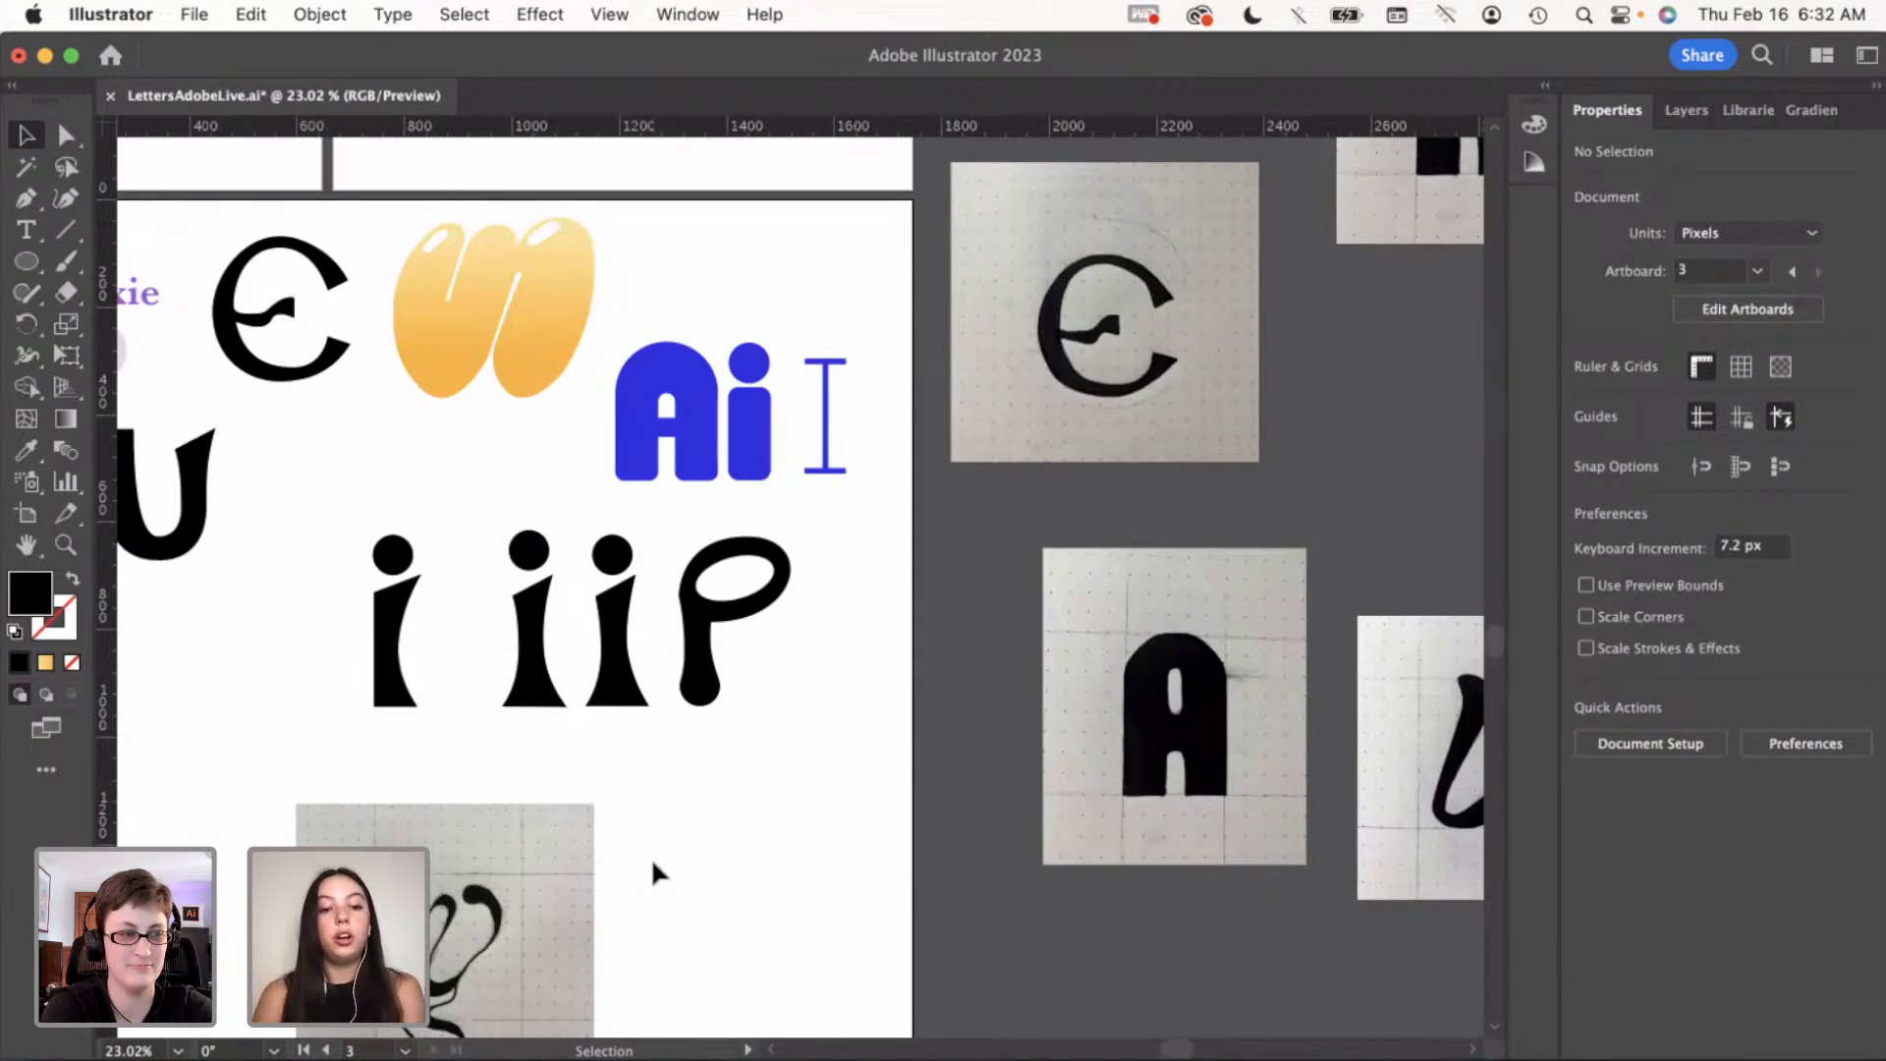
Set up the Pen tool for tracing the Y sketch, with no fill and a pinkish-red #ea1c4e stroke
{"action": "scroll", "coordinate": [652, 863], "scroll_direction": "down", "scroll_amount": 3}
{"action": "scroll", "coordinate": [468, 741], "scroll_direction": "up", "scroll_amount": 4, "text": "alt"}
{"action": "scroll", "coordinate": [461, 730], "scroll_direction": "left", "scroll_amount": 1}
{"action": "scroll", "coordinate": [461, 729], "scroll_direction": "down", "scroll_amount": 1}
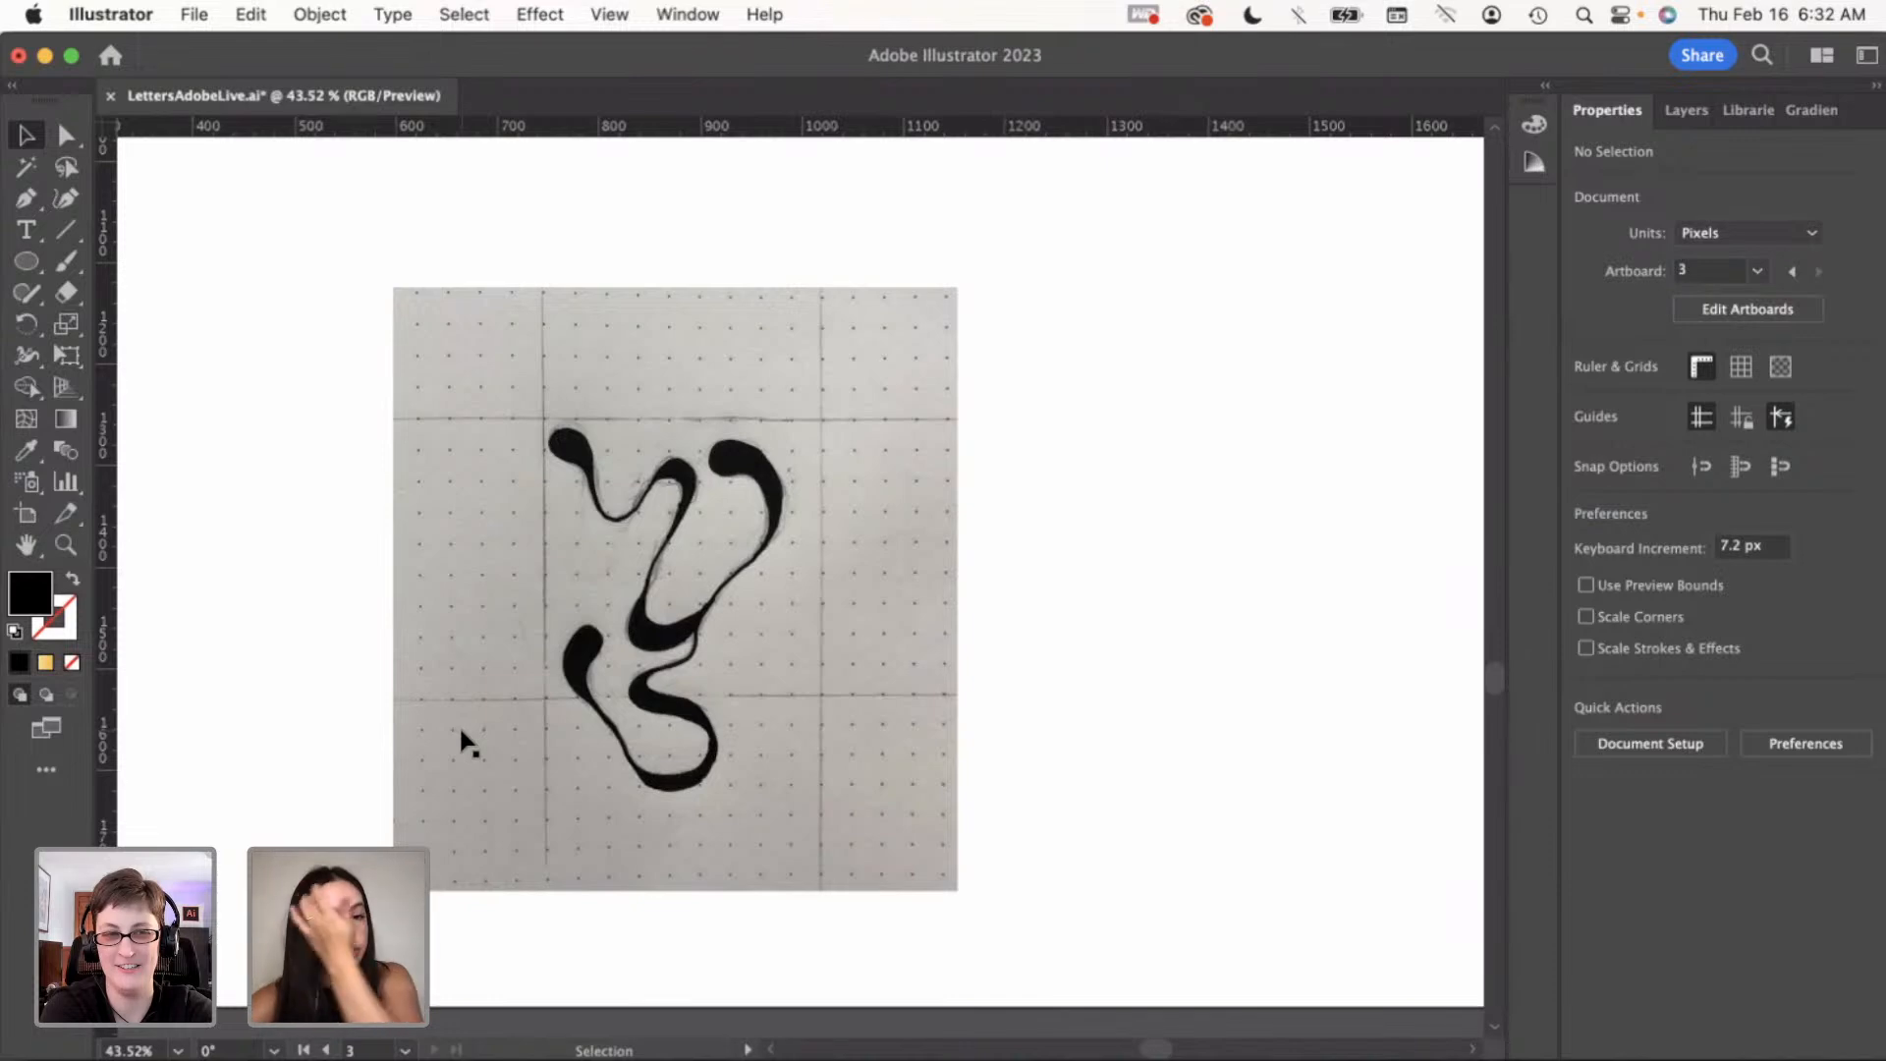
{"action": "scroll", "coordinate": [379, 645], "scroll_direction": "left", "scroll_amount": 2}
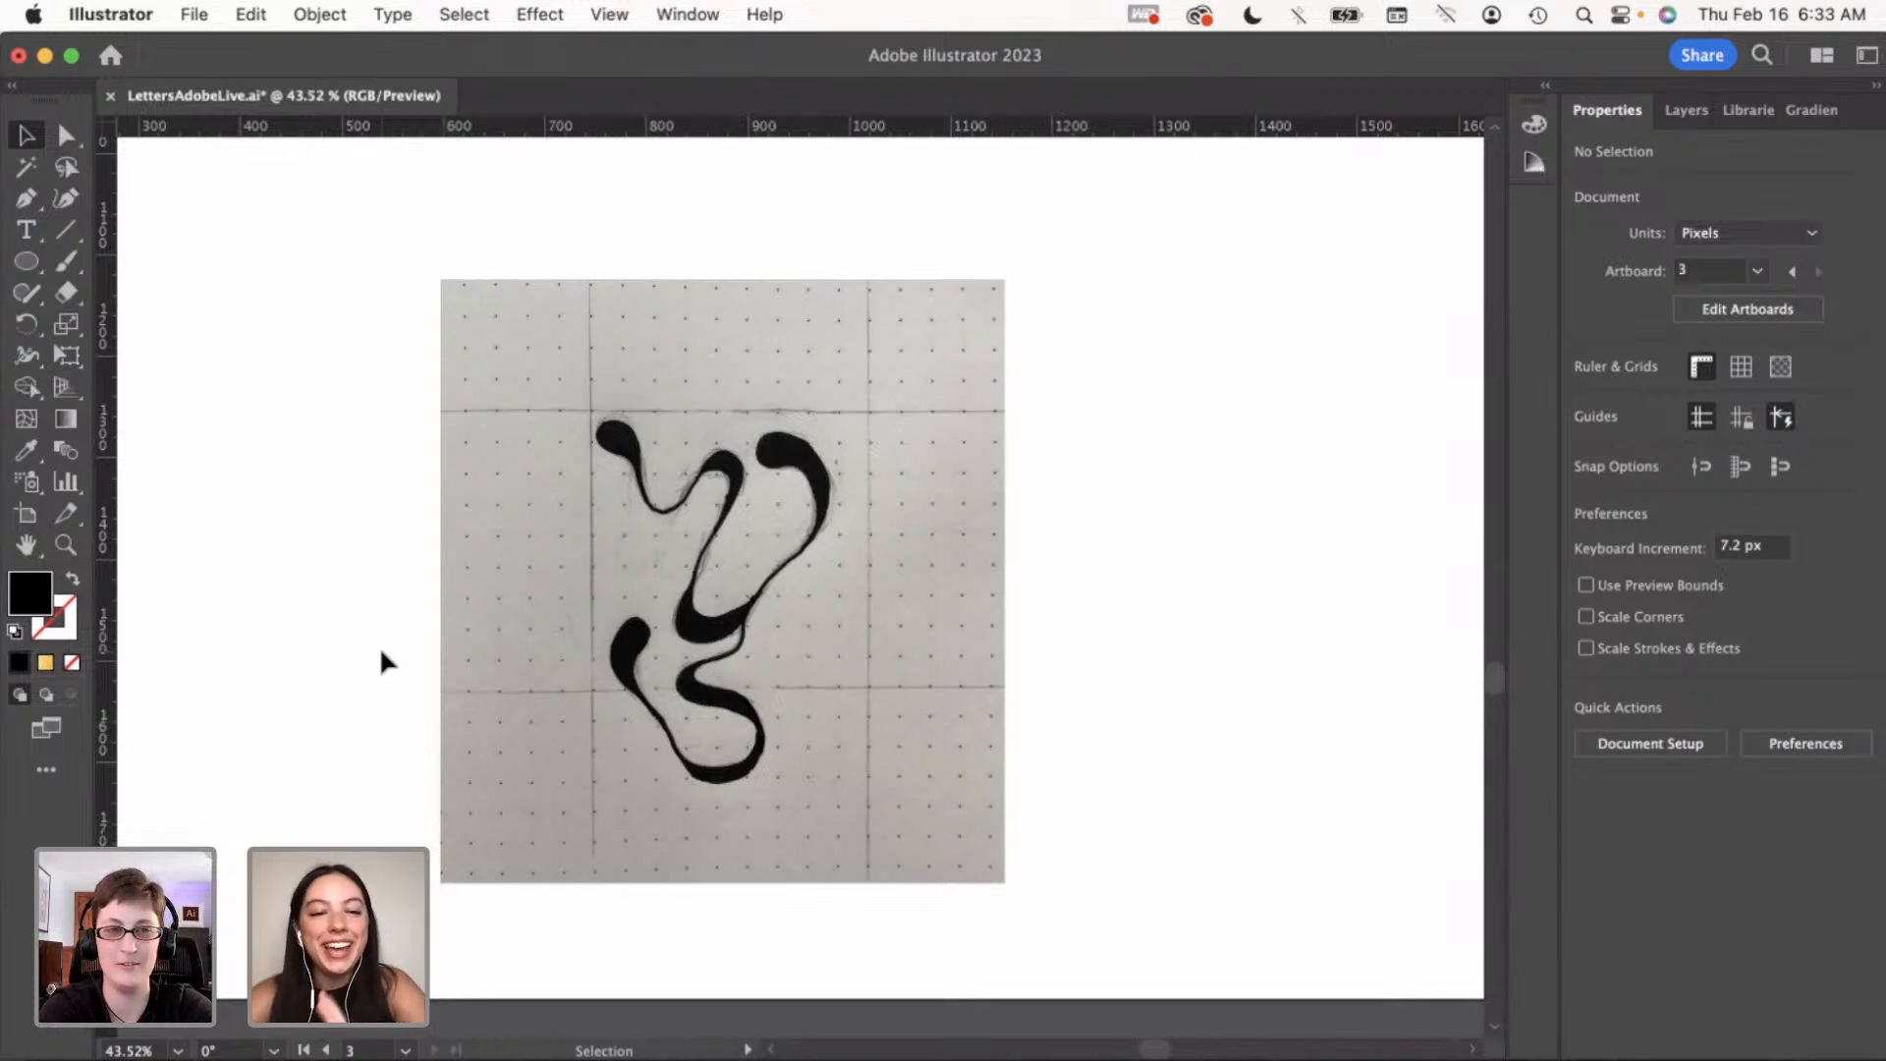
{"action": "scroll", "coordinate": [380, 645], "scroll_direction": "down", "scroll_amount": 2}
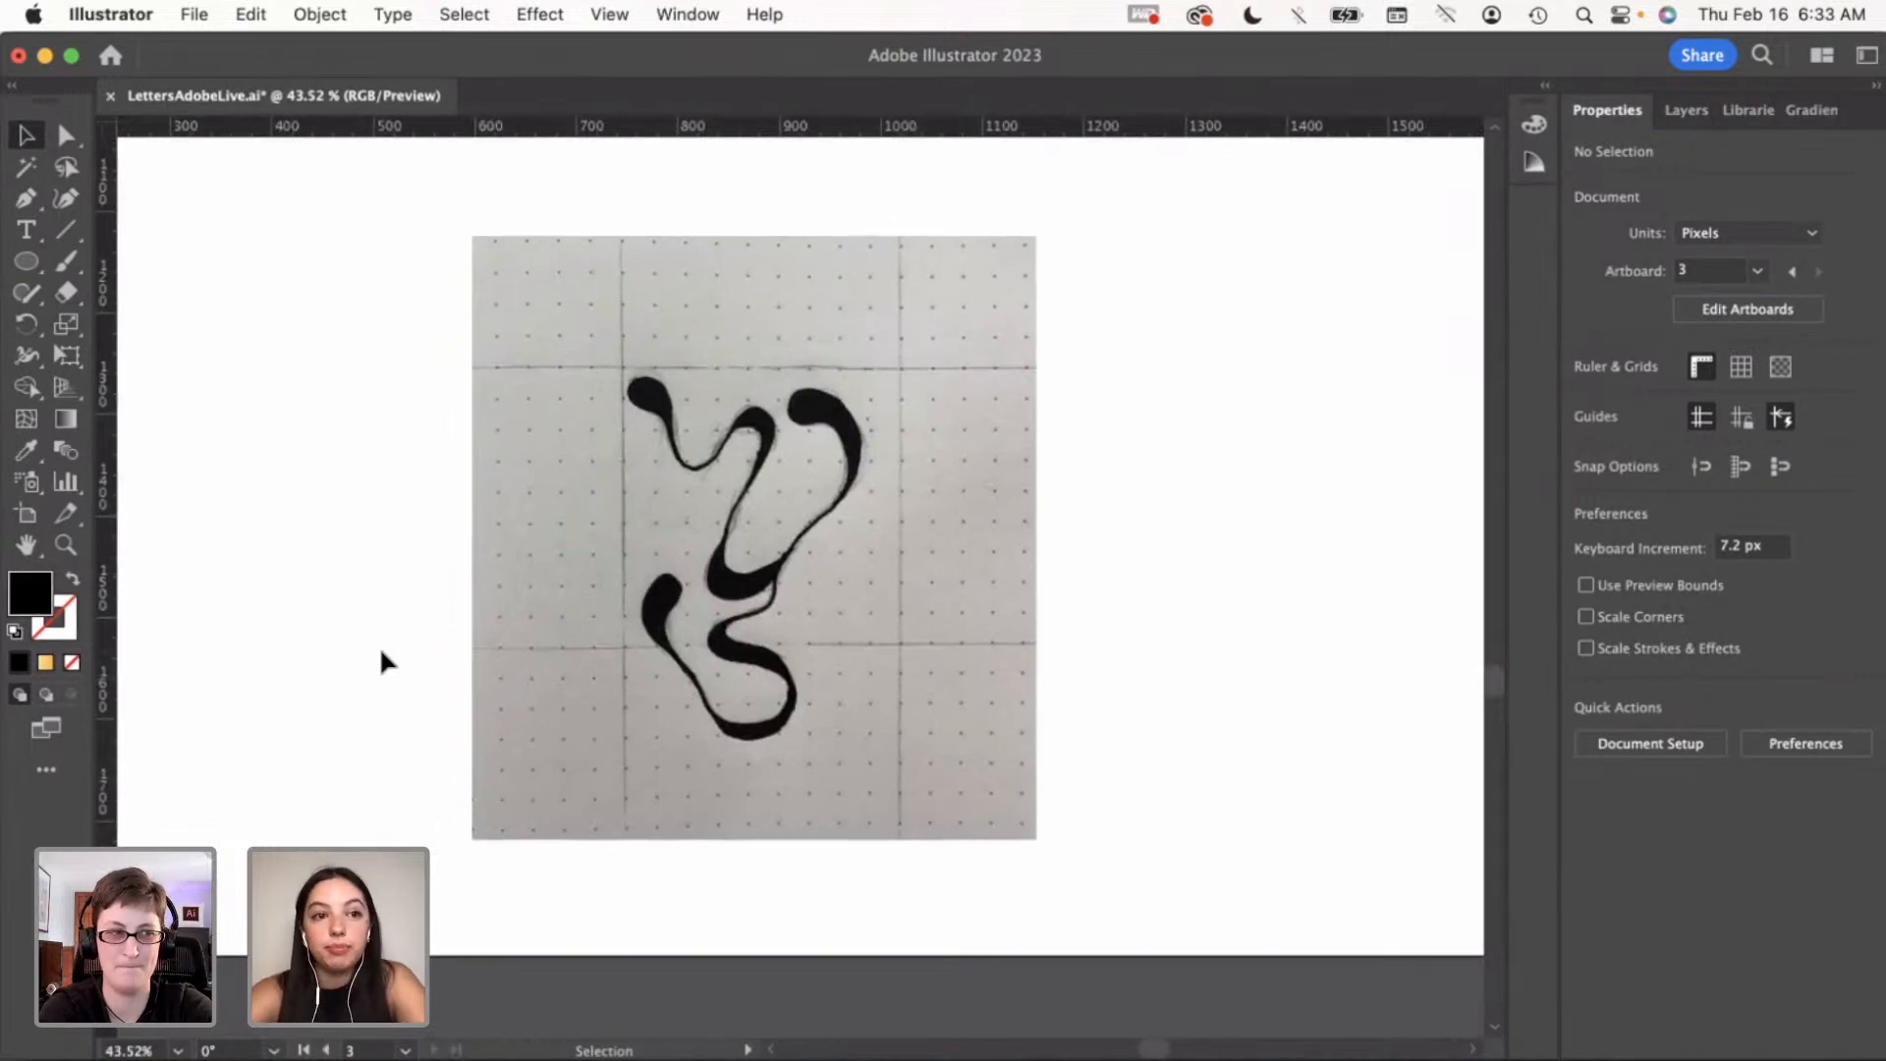
{"action": "left_click", "coordinate": [34, 202]}
{"action": "scroll", "coordinate": [629, 398], "scroll_direction": "up", "scroll_amount": 3}
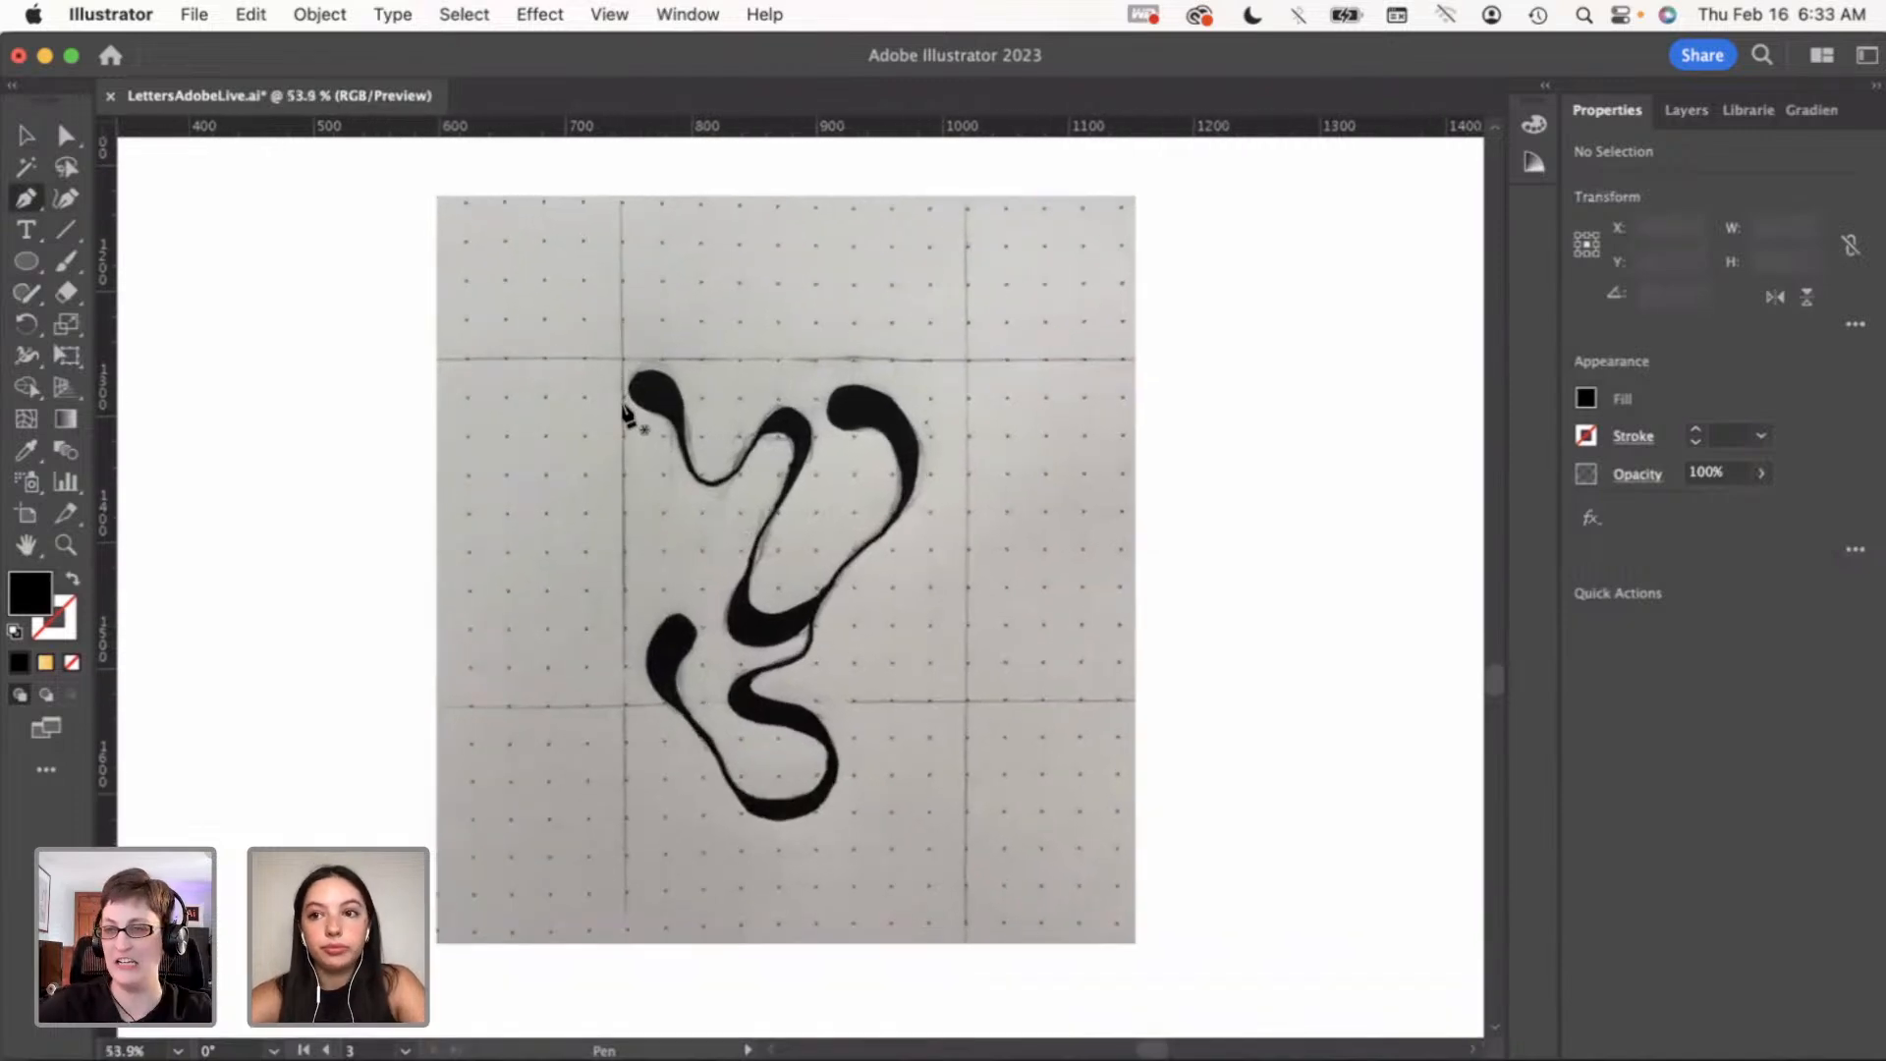
{"action": "left_click", "coordinate": [70, 583]}
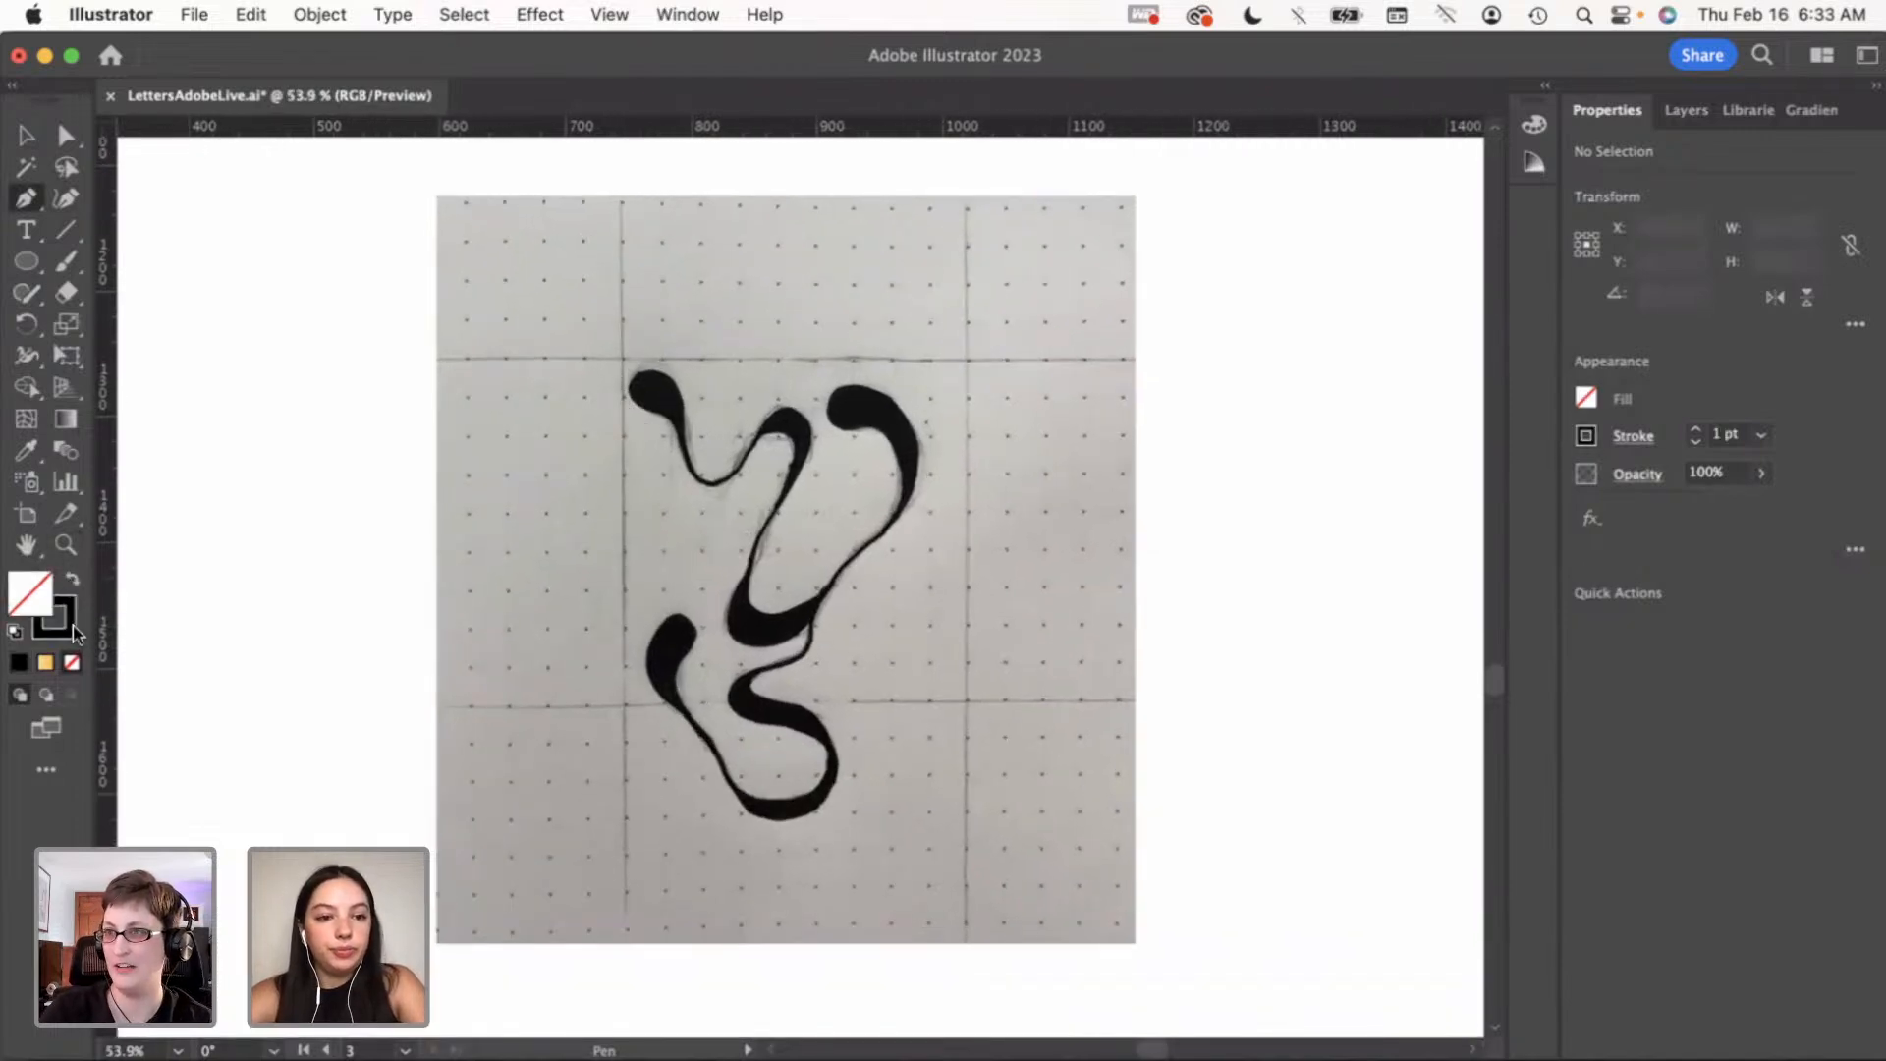
{"action": "double_click", "coordinate": [69, 623]}
{"action": "left_click_drag", "start_coordinate": [1494, 521], "coordinate": [1500, 476]}
{"action": "left_click", "coordinate": [1417, 487]}
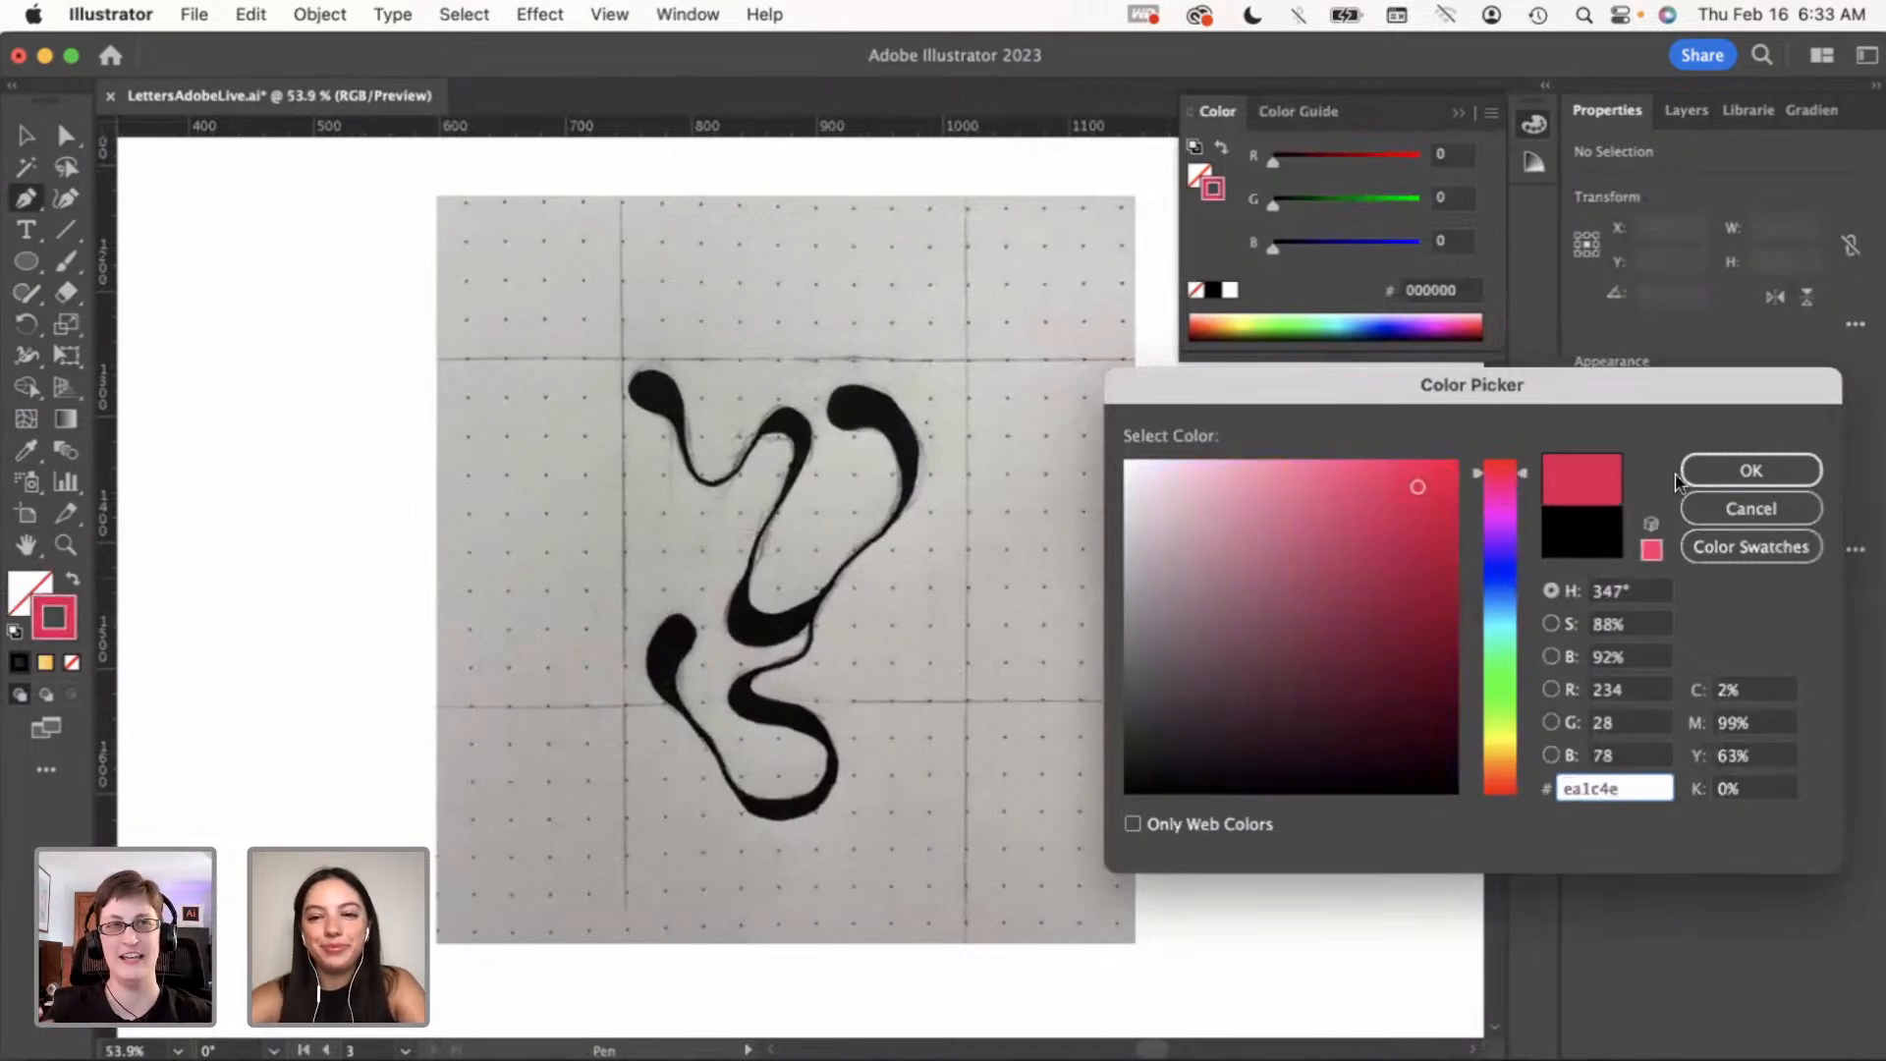
{"action": "left_click", "coordinate": [1707, 468]}
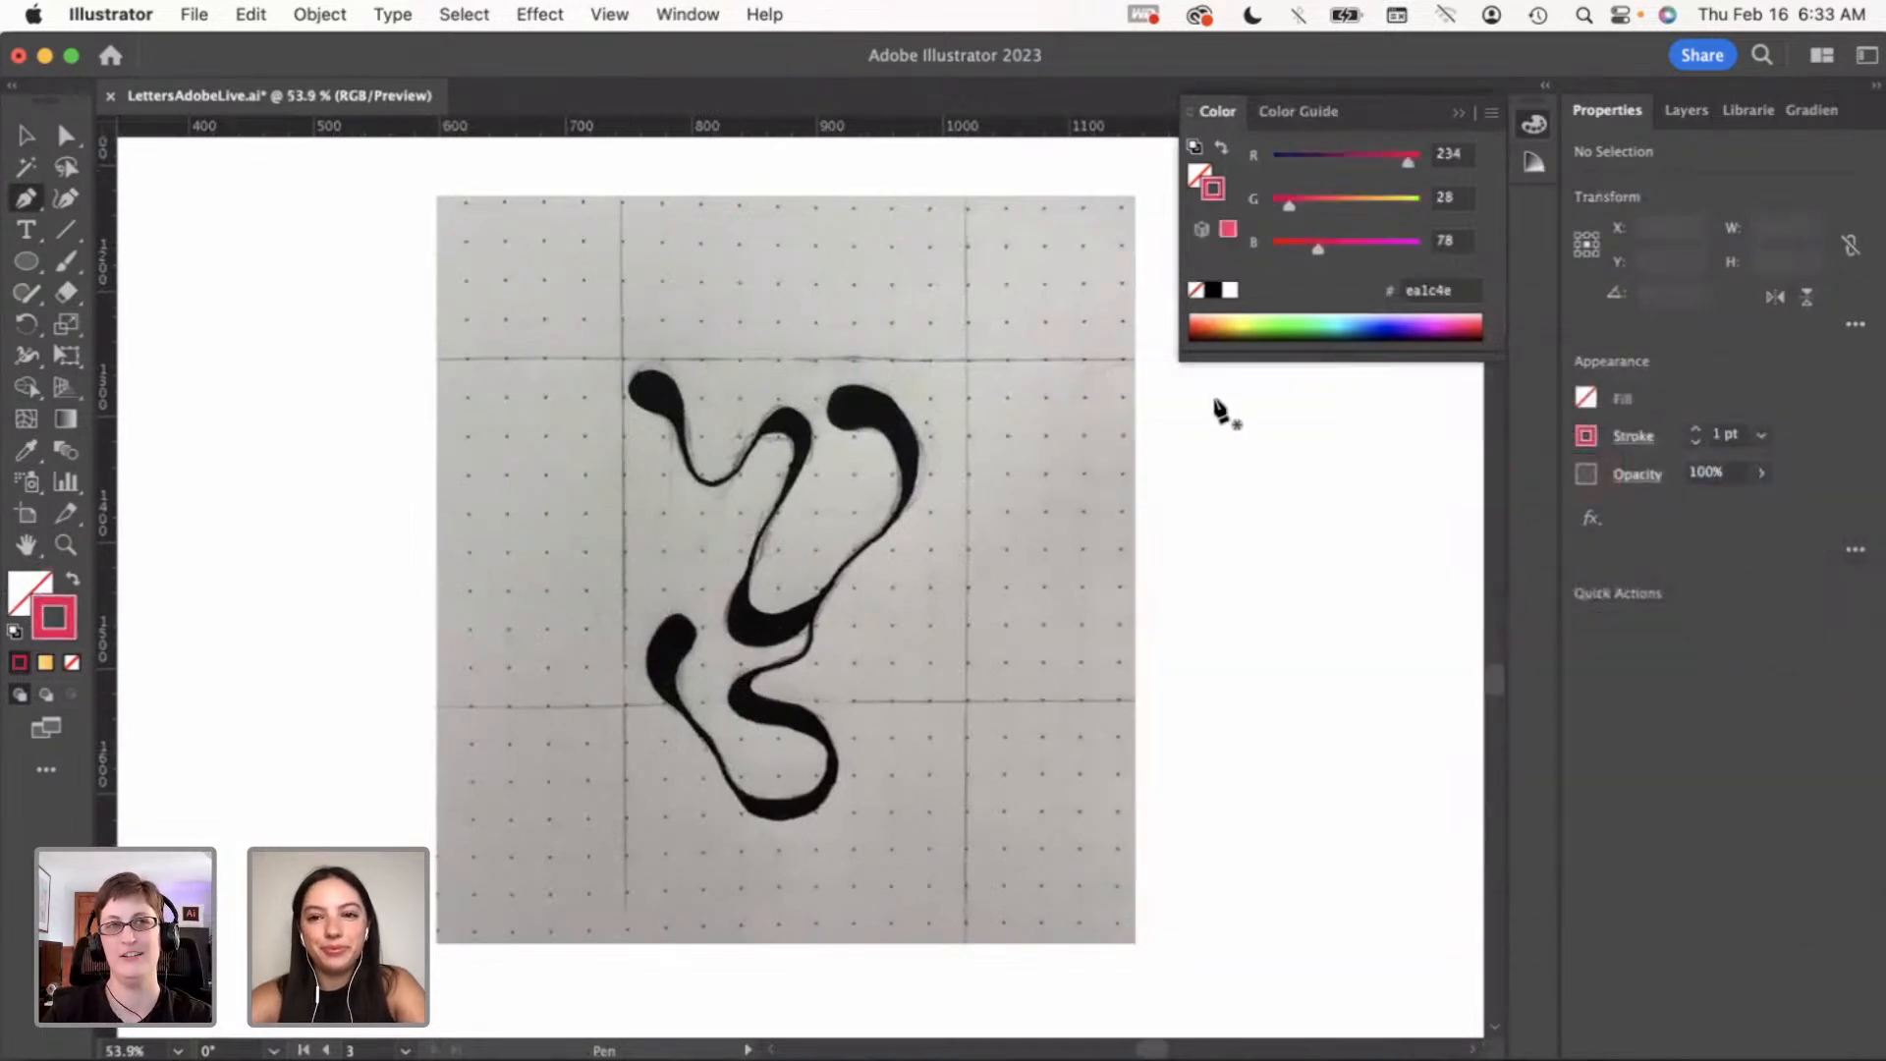
{"action": "left_click", "coordinate": [1458, 115]}
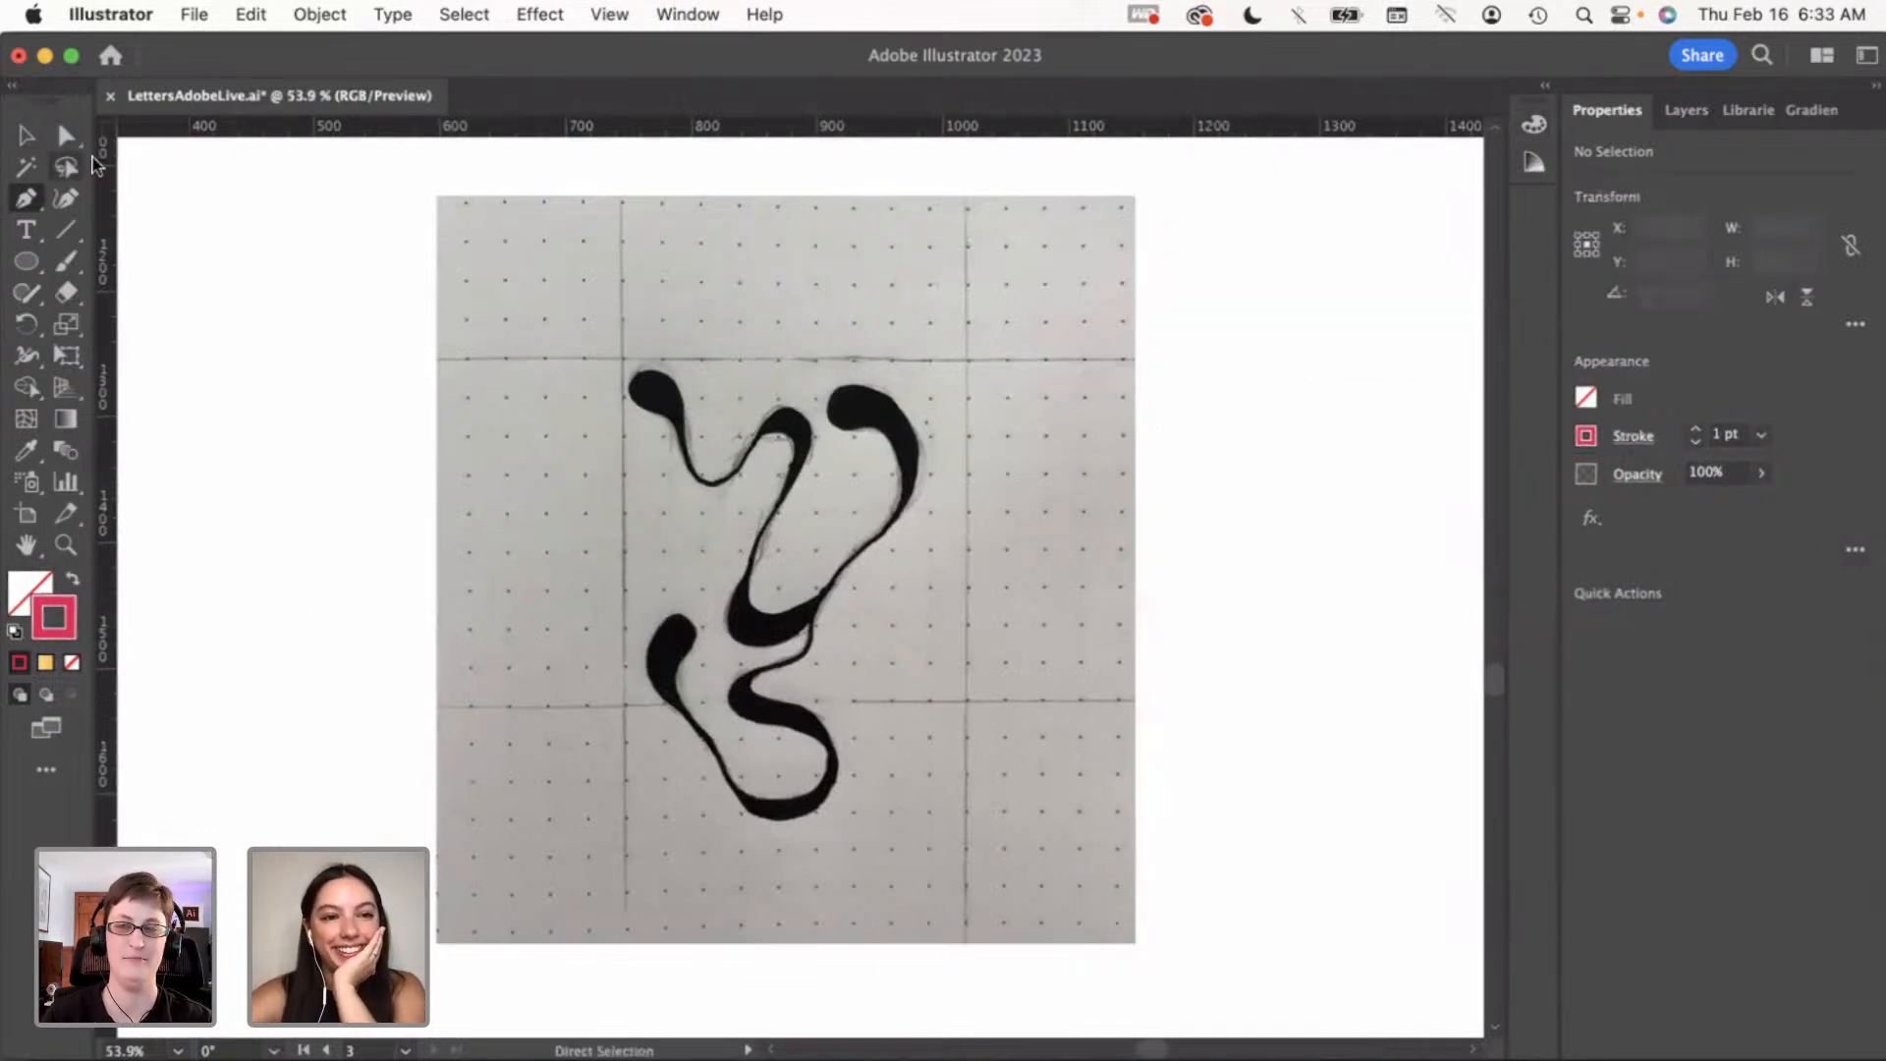
Place the blue A from the Ai lettering in the empty area beside the Y sketch photo
{"action": "left_click", "coordinate": [28, 138]}
{"action": "scroll", "coordinate": [887, 468], "scroll_direction": "down", "scroll_amount": 2}
{"action": "scroll", "coordinate": [887, 469], "scroll_direction": "right", "scroll_amount": 5}
{"action": "scroll", "coordinate": [887, 468], "scroll_direction": "up", "scroll_amount": 2}
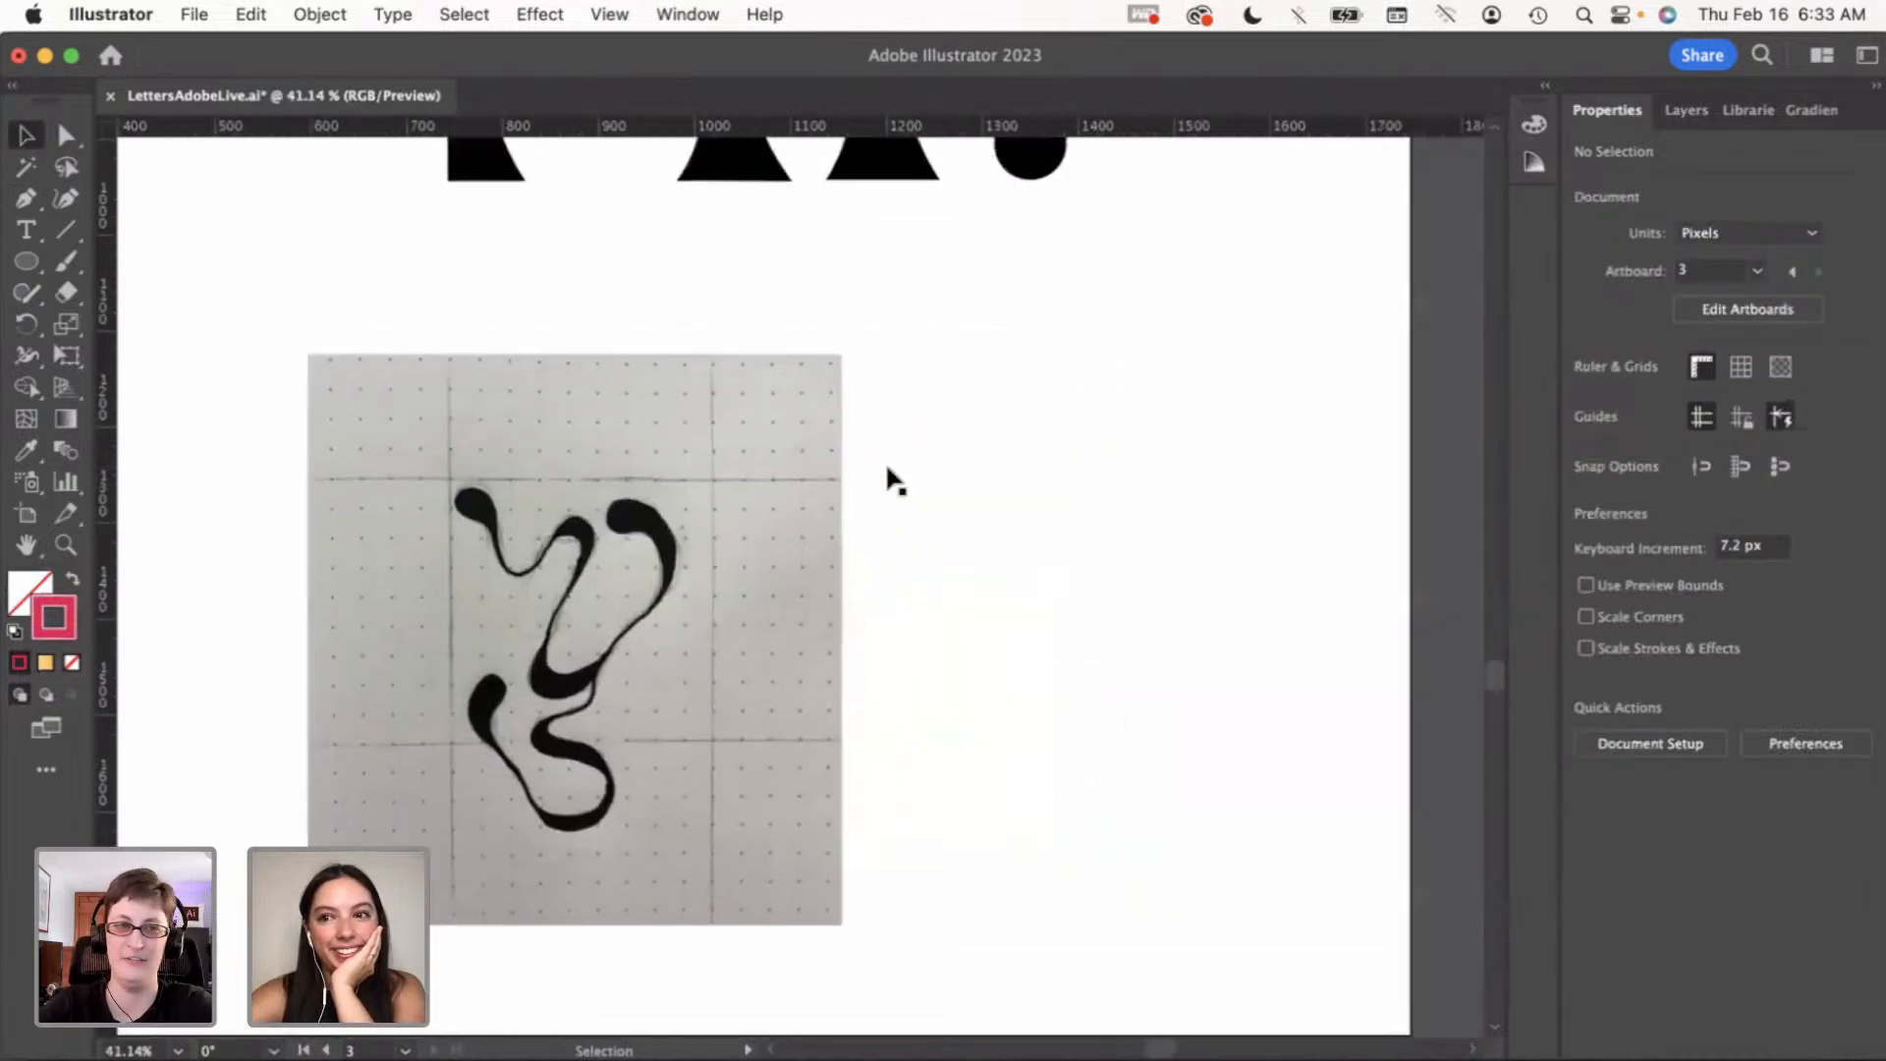
{"action": "scroll", "coordinate": [887, 468], "scroll_direction": "down", "scroll_amount": 2}
{"action": "scroll", "coordinate": [1058, 469], "scroll_direction": "down", "scroll_amount": 1}
{"action": "scroll", "coordinate": [1058, 469], "scroll_direction": "up", "scroll_amount": 3}
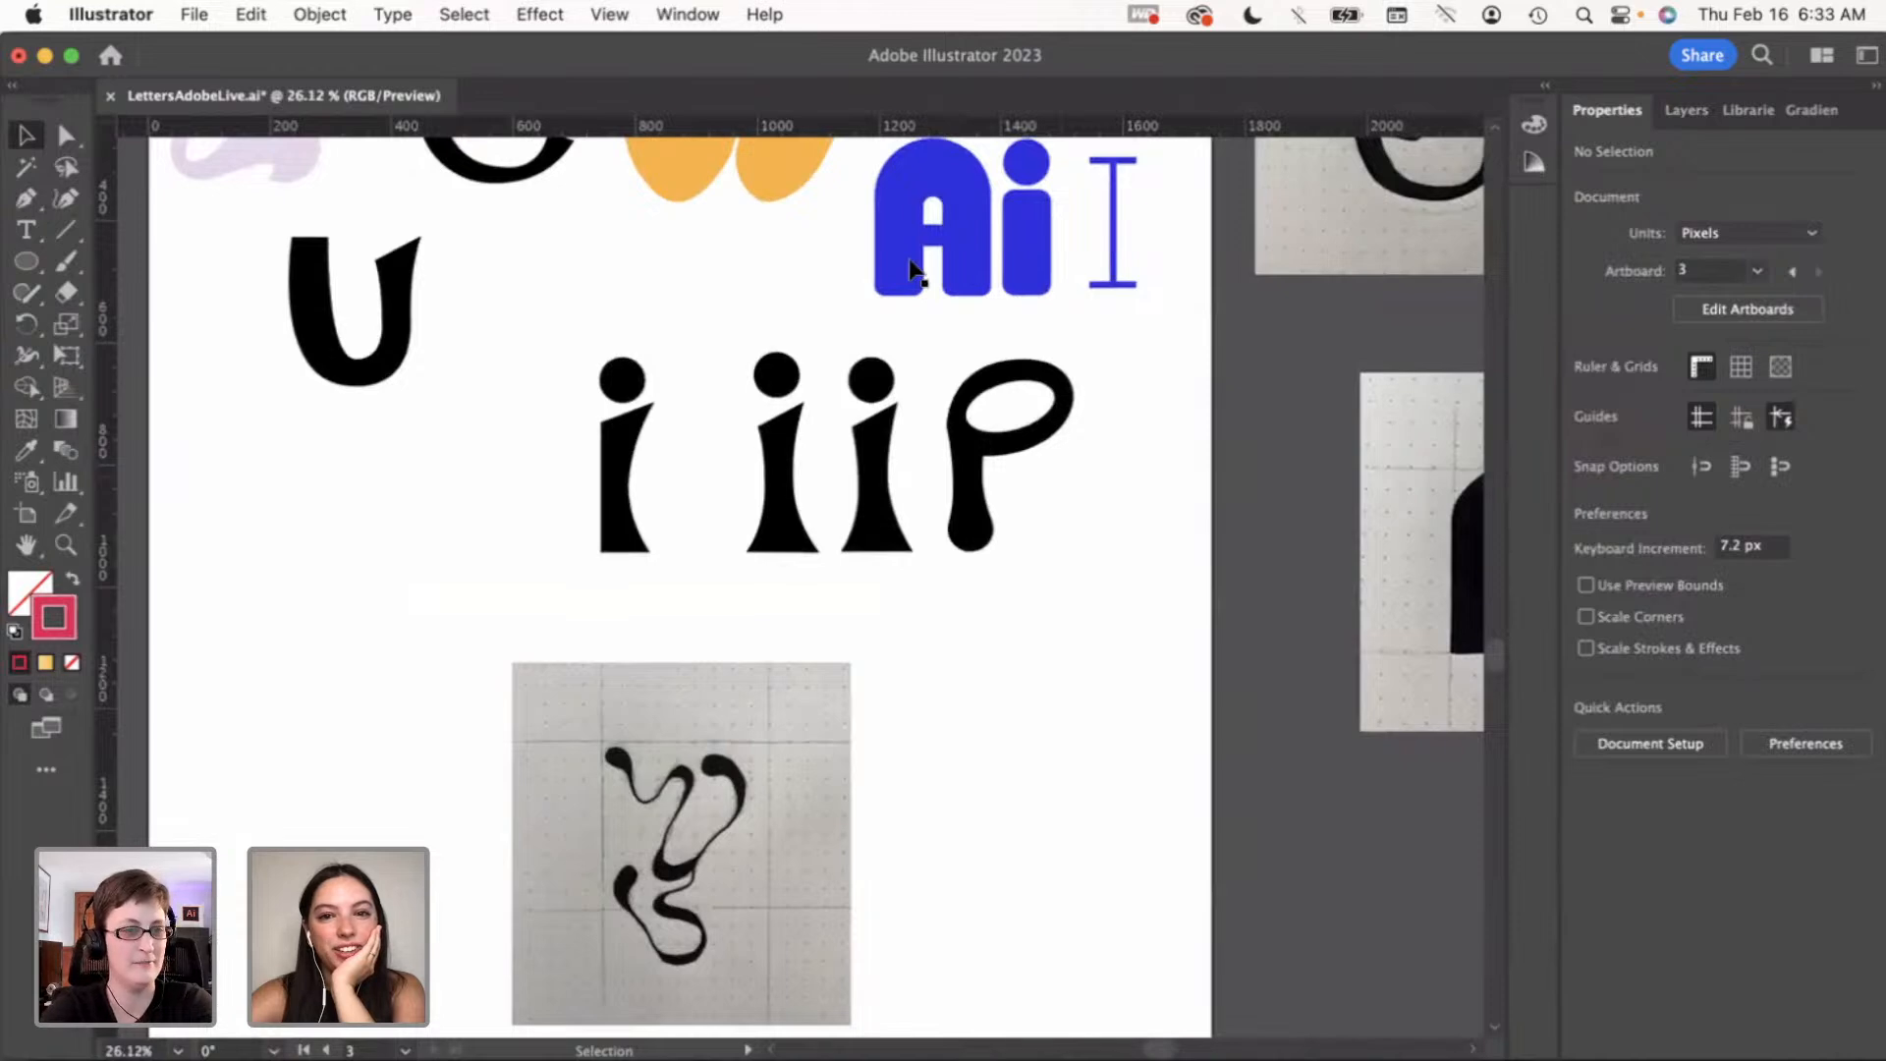
{"action": "left_click_drag", "start_coordinate": [897, 245], "coordinate": [251, 699]}
{"action": "left_click", "coordinate": [278, 833]}
{"action": "scroll", "coordinate": [278, 834], "scroll_direction": "left", "scroll_amount": 3}
{"action": "scroll", "coordinate": [279, 835], "scroll_direction": "up", "scroll_amount": 3}
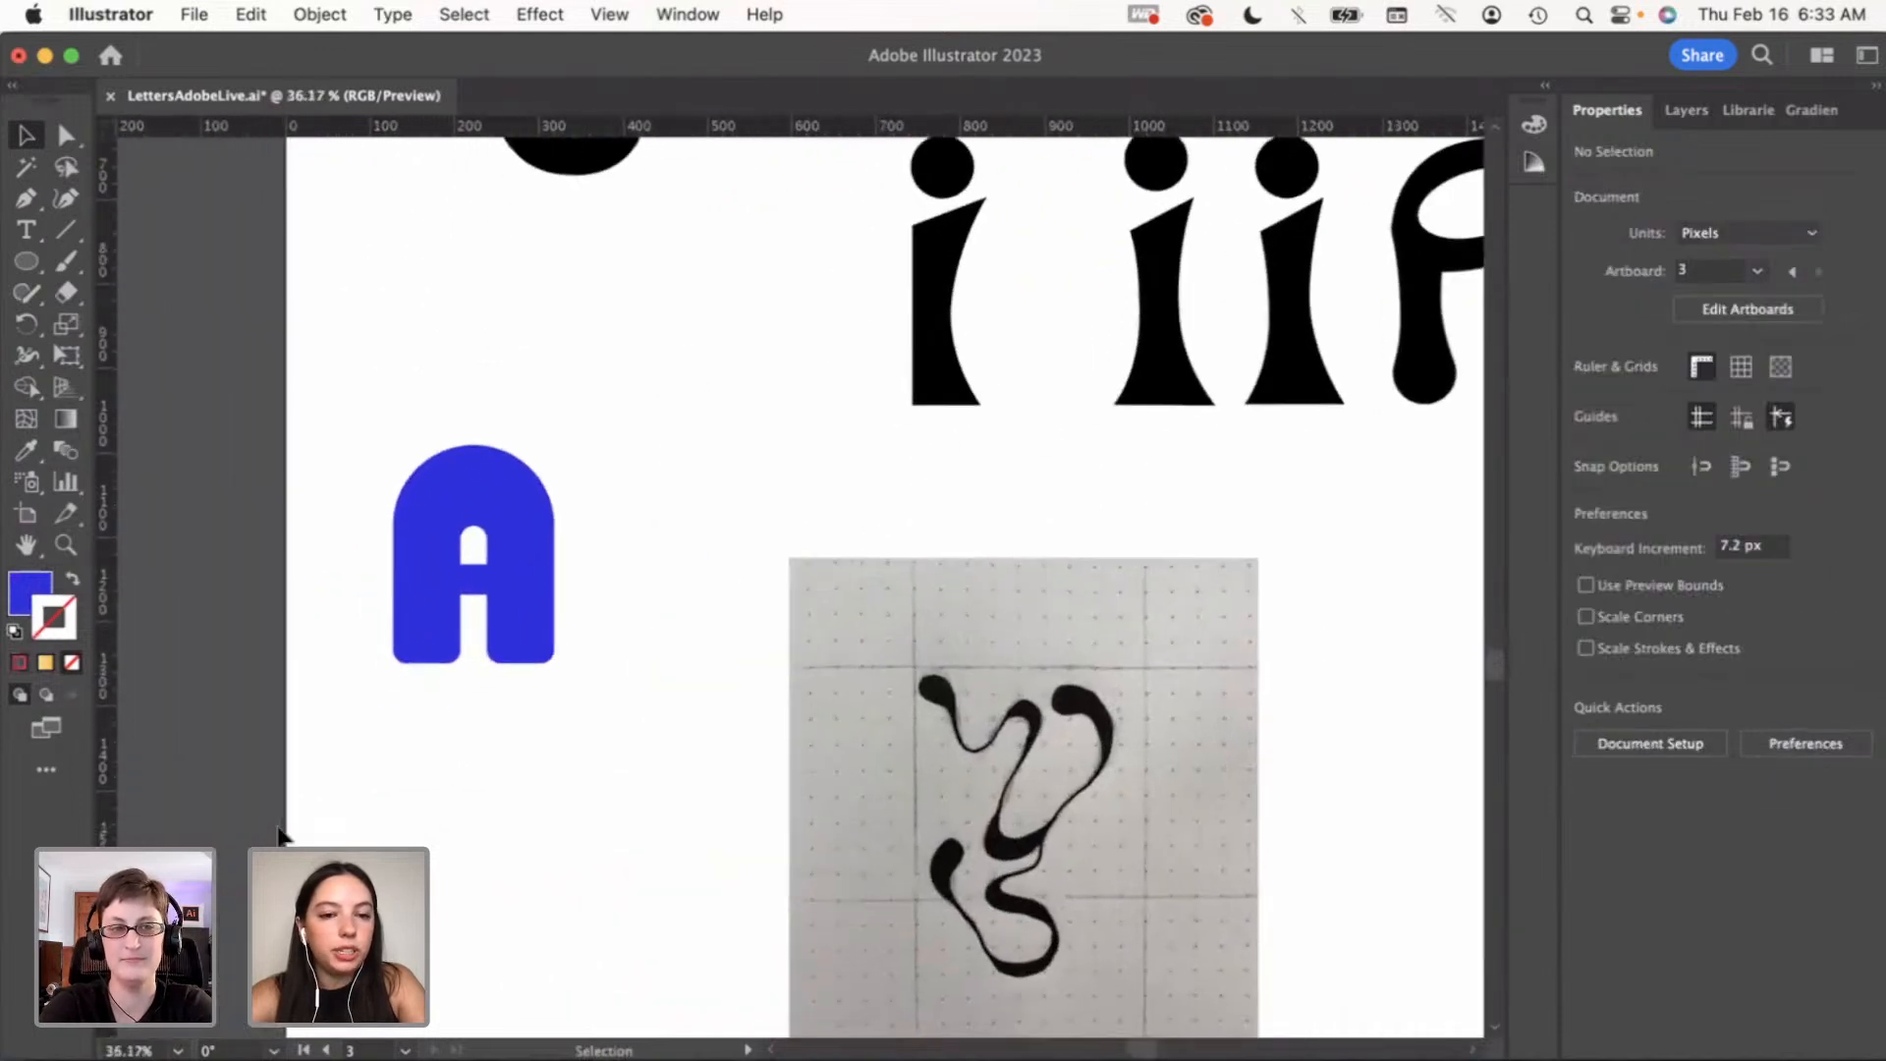
Draw a square about 350 px wide that covers the blue A
{"action": "scroll", "coordinate": [278, 834], "scroll_direction": "left", "scroll_amount": 2}
{"action": "left_click_drag", "start_coordinate": [26, 260], "coordinate": [118, 263]}
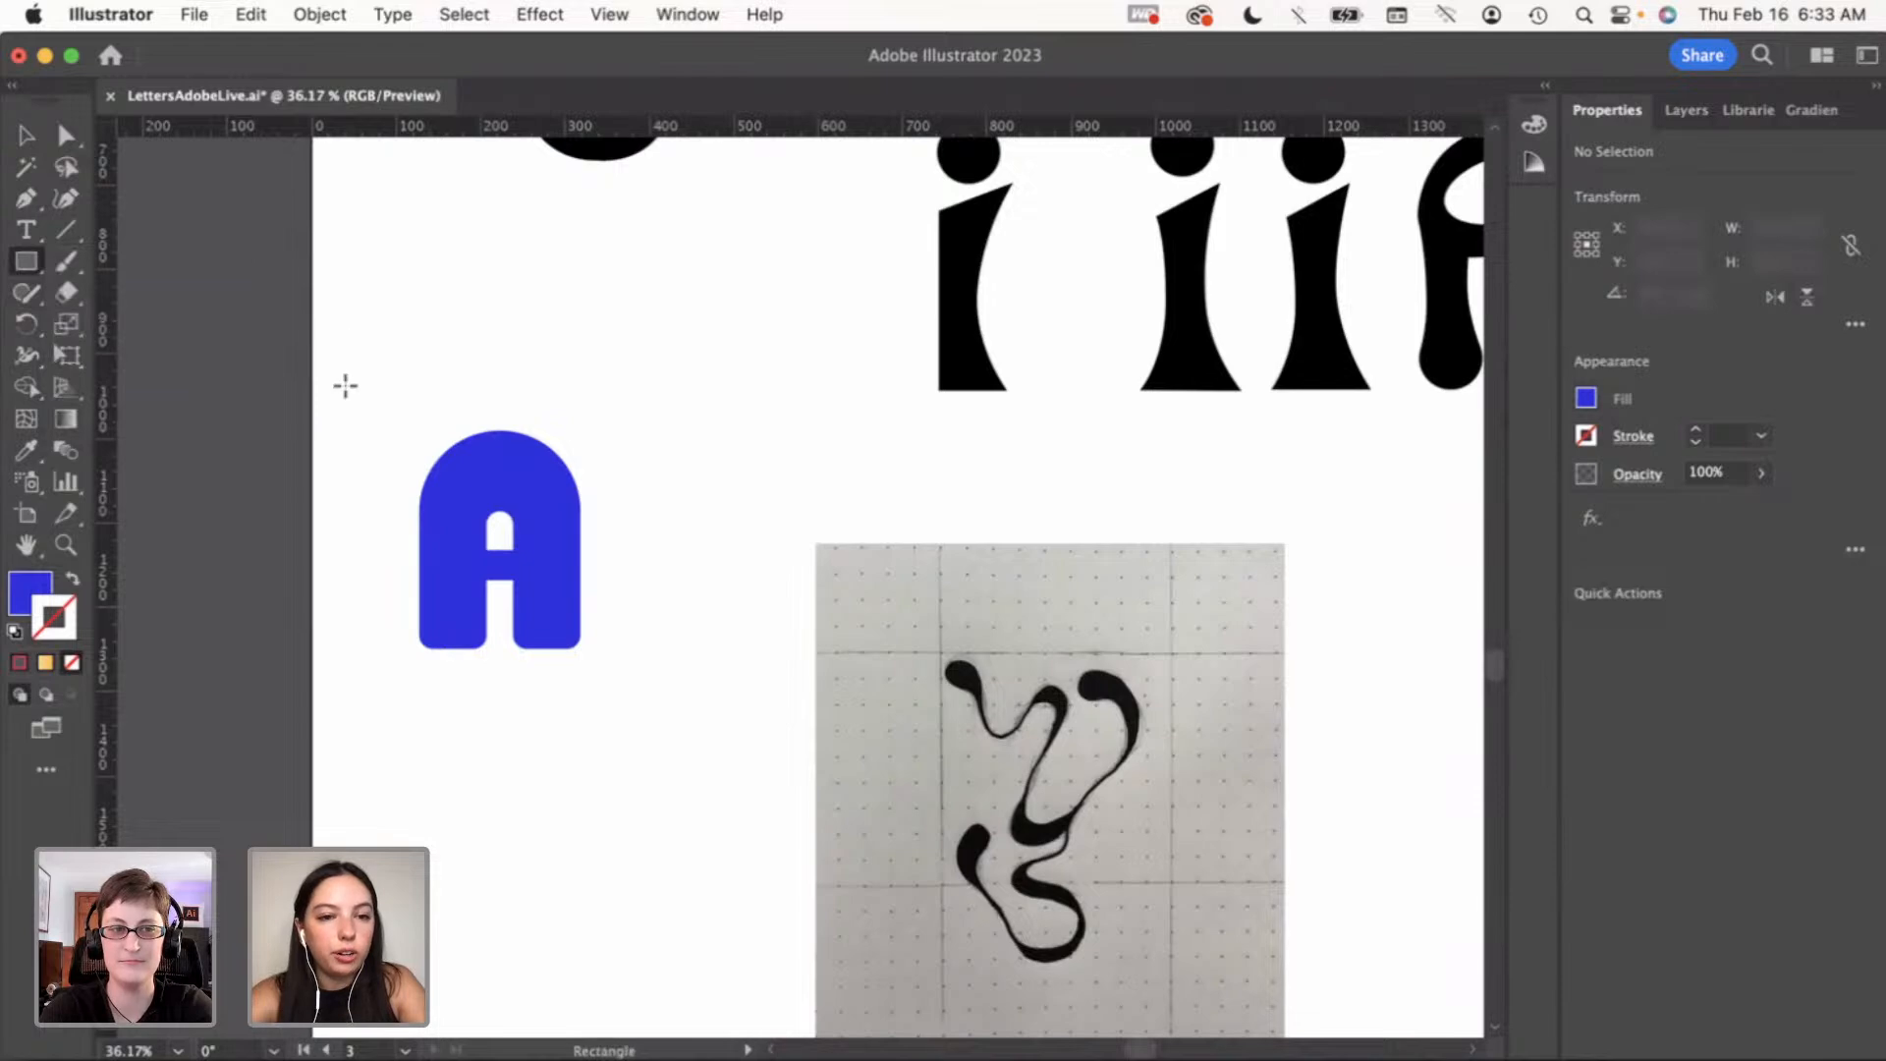
{"action": "left_click_drag", "start_coordinate": [341, 376], "coordinate": [638, 672]}
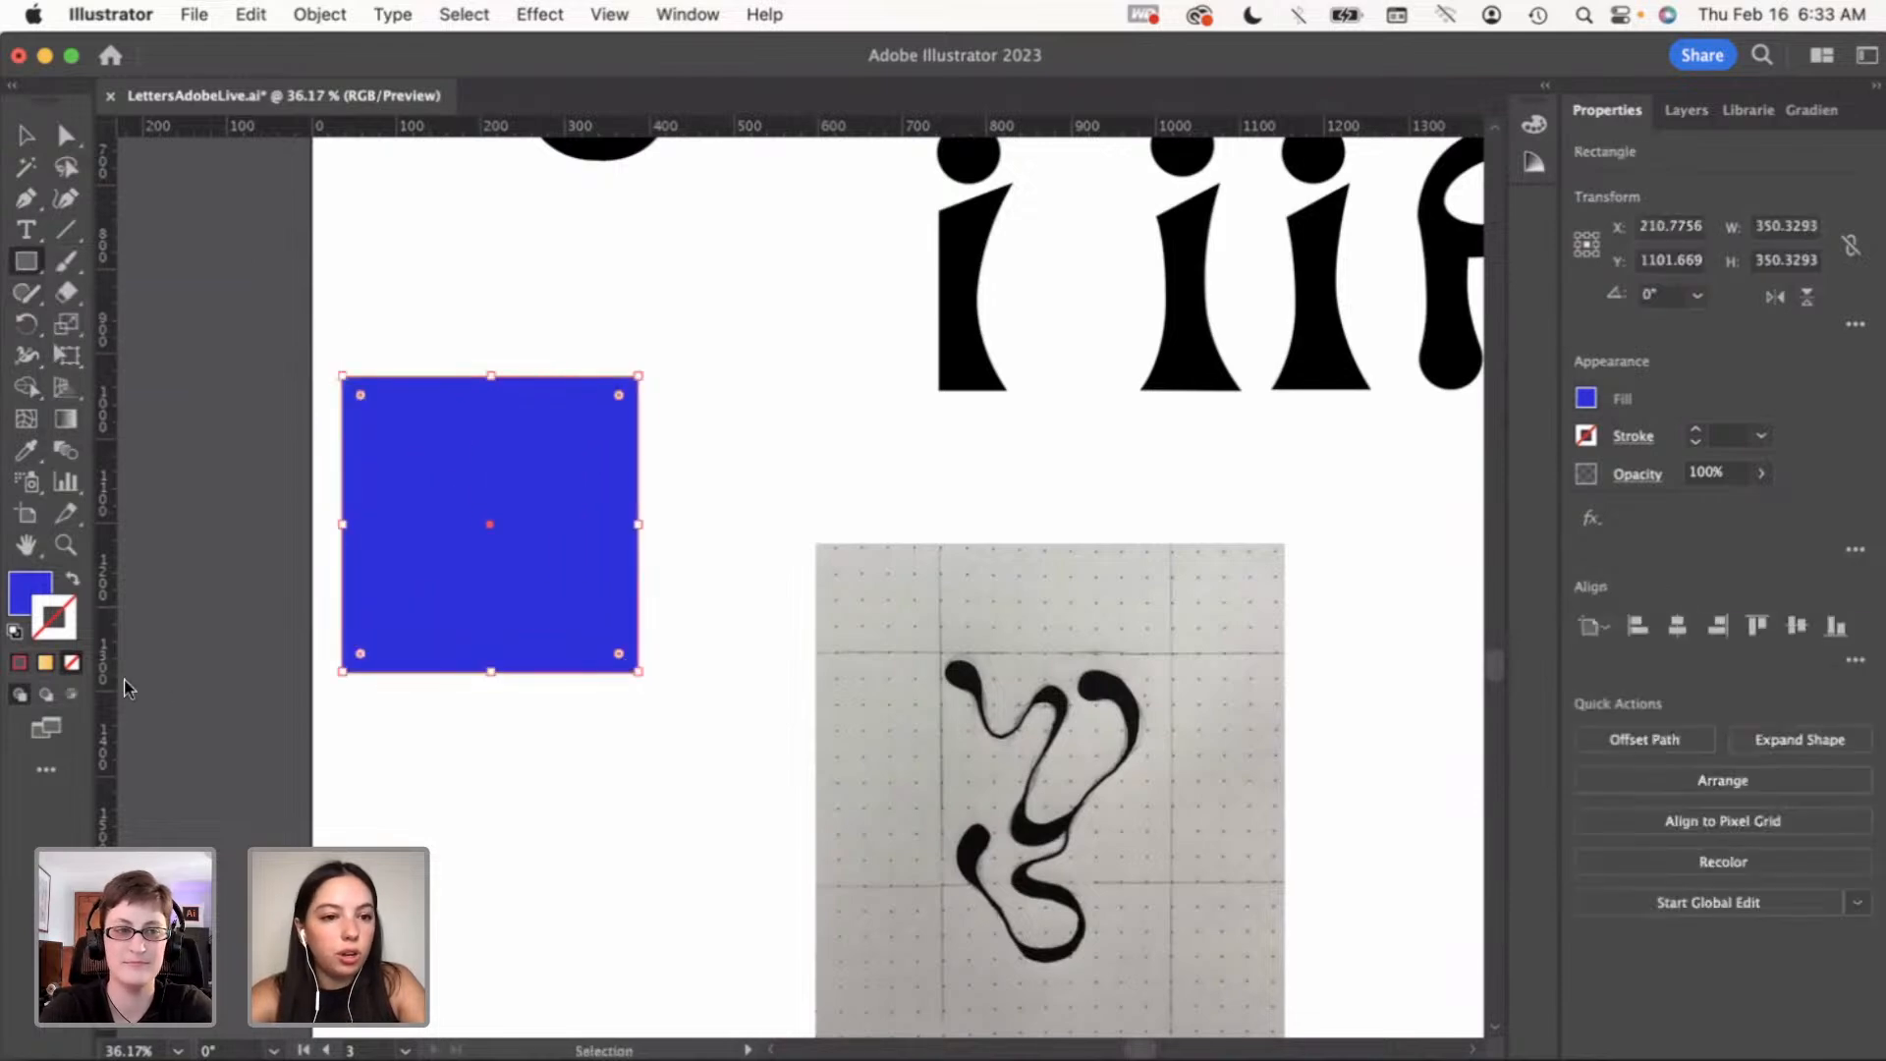
Fill the square with the dark brown colour #3d322a
{"action": "double_click", "coordinate": [19, 589]}
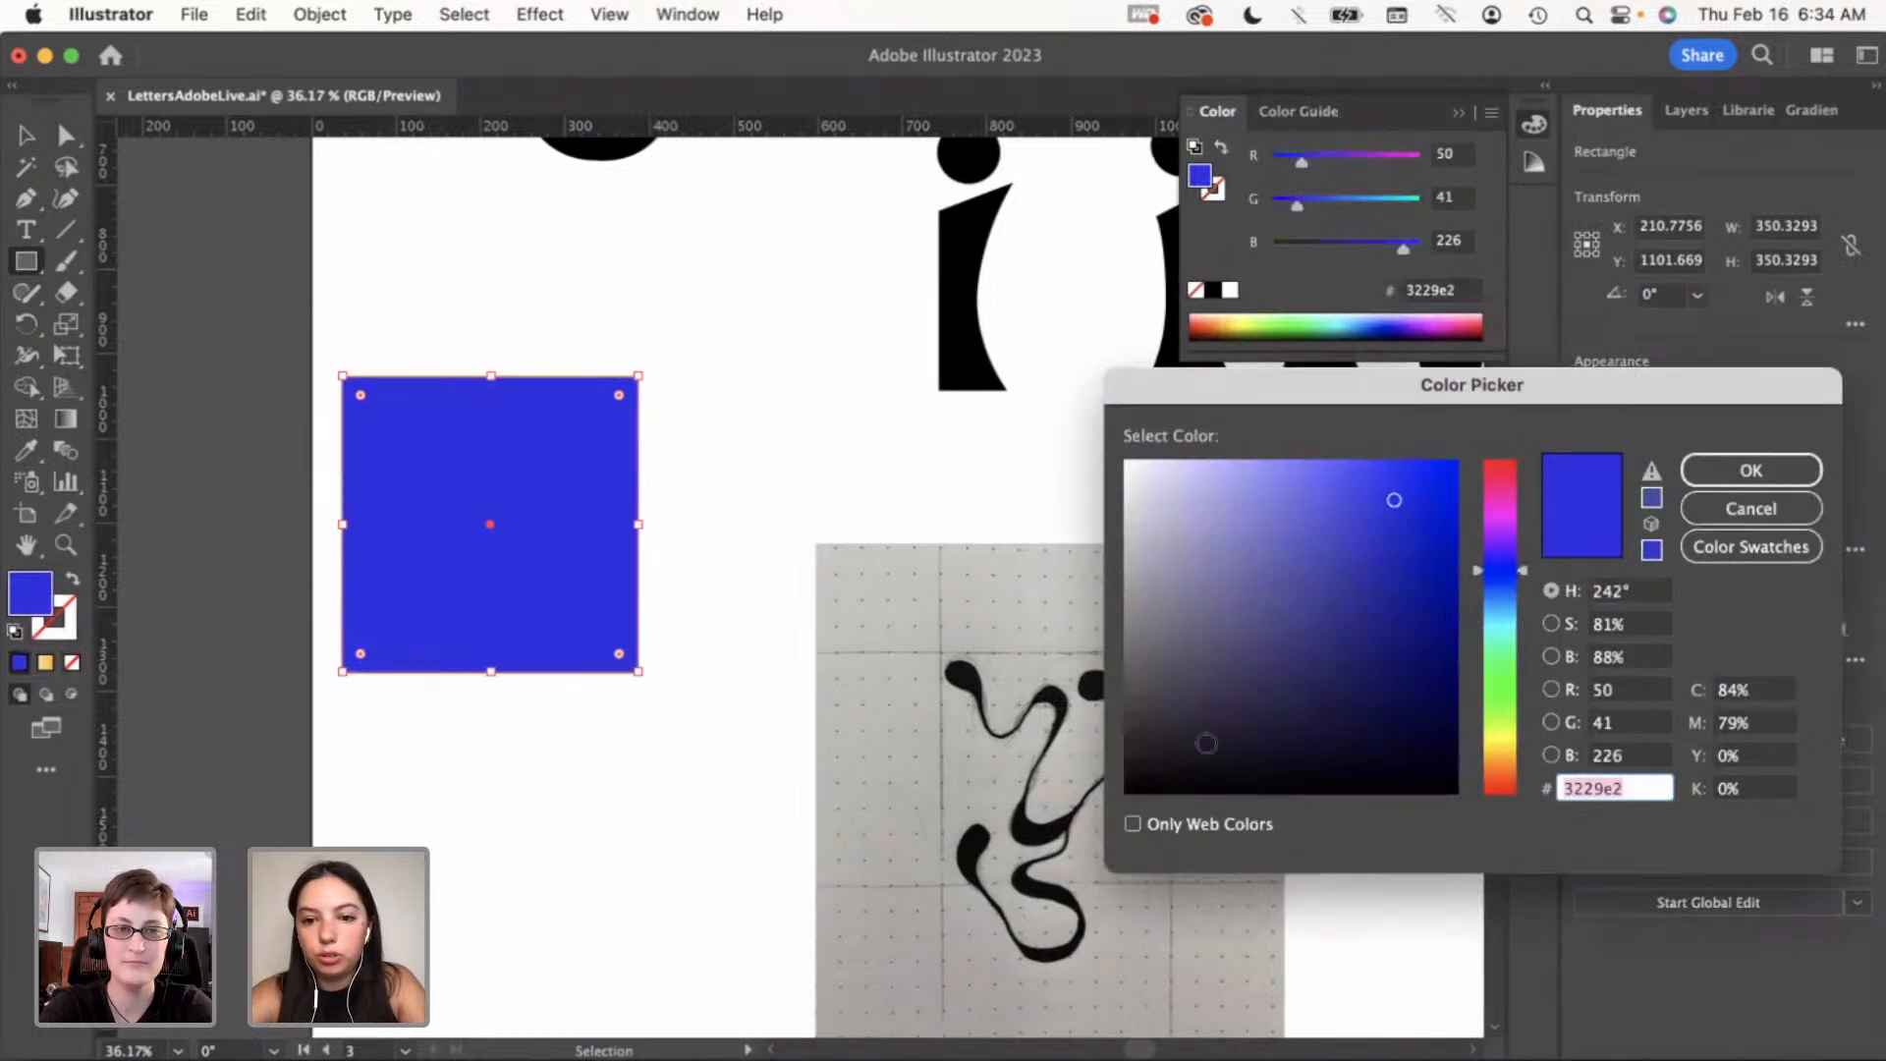
{"action": "type", "text": "26231d"}
{"action": "mouse_move", "coordinate": [1199, 745]}
{"action": "left_mouse_down"}
{"action": "mouse_move", "coordinate": [1221, 694]}
{"action": "mouse_move", "coordinate": [1227, 713]}
{"action": "left_mouse_up"}
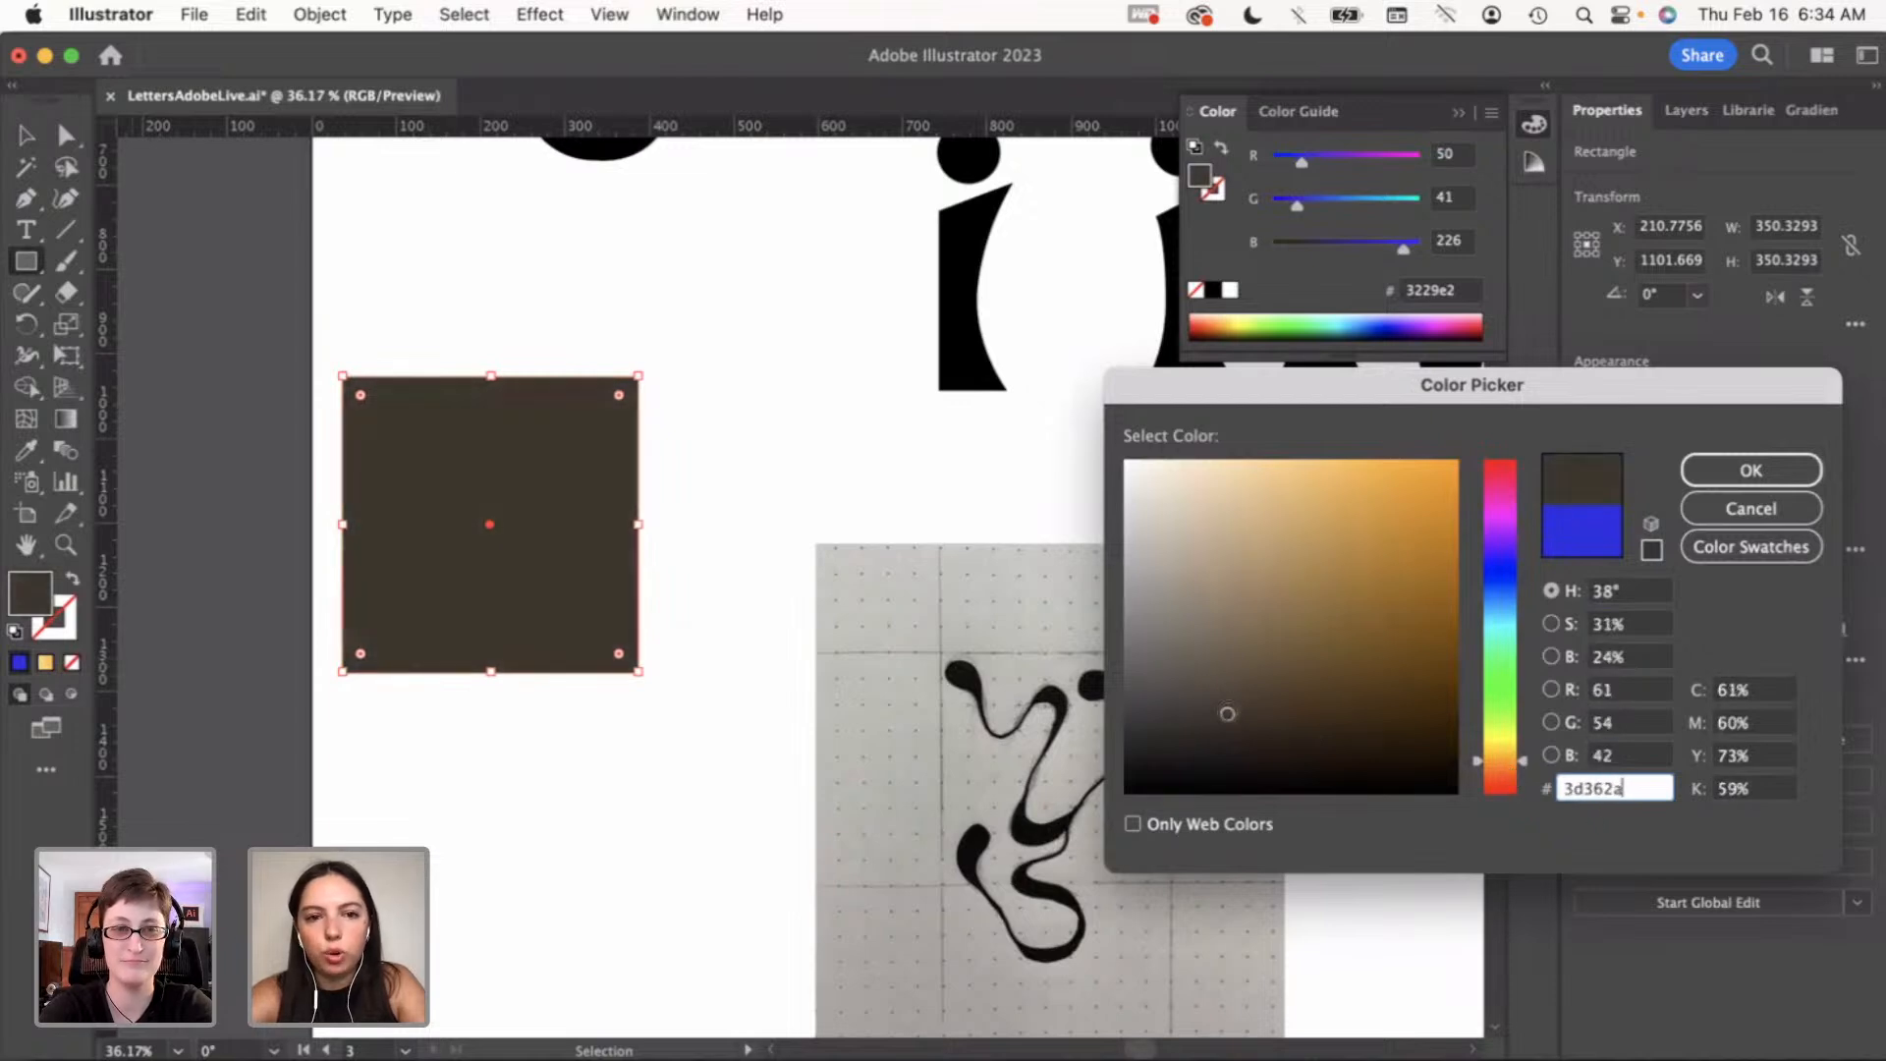
{"action": "left_click", "coordinate": [1485, 770]}
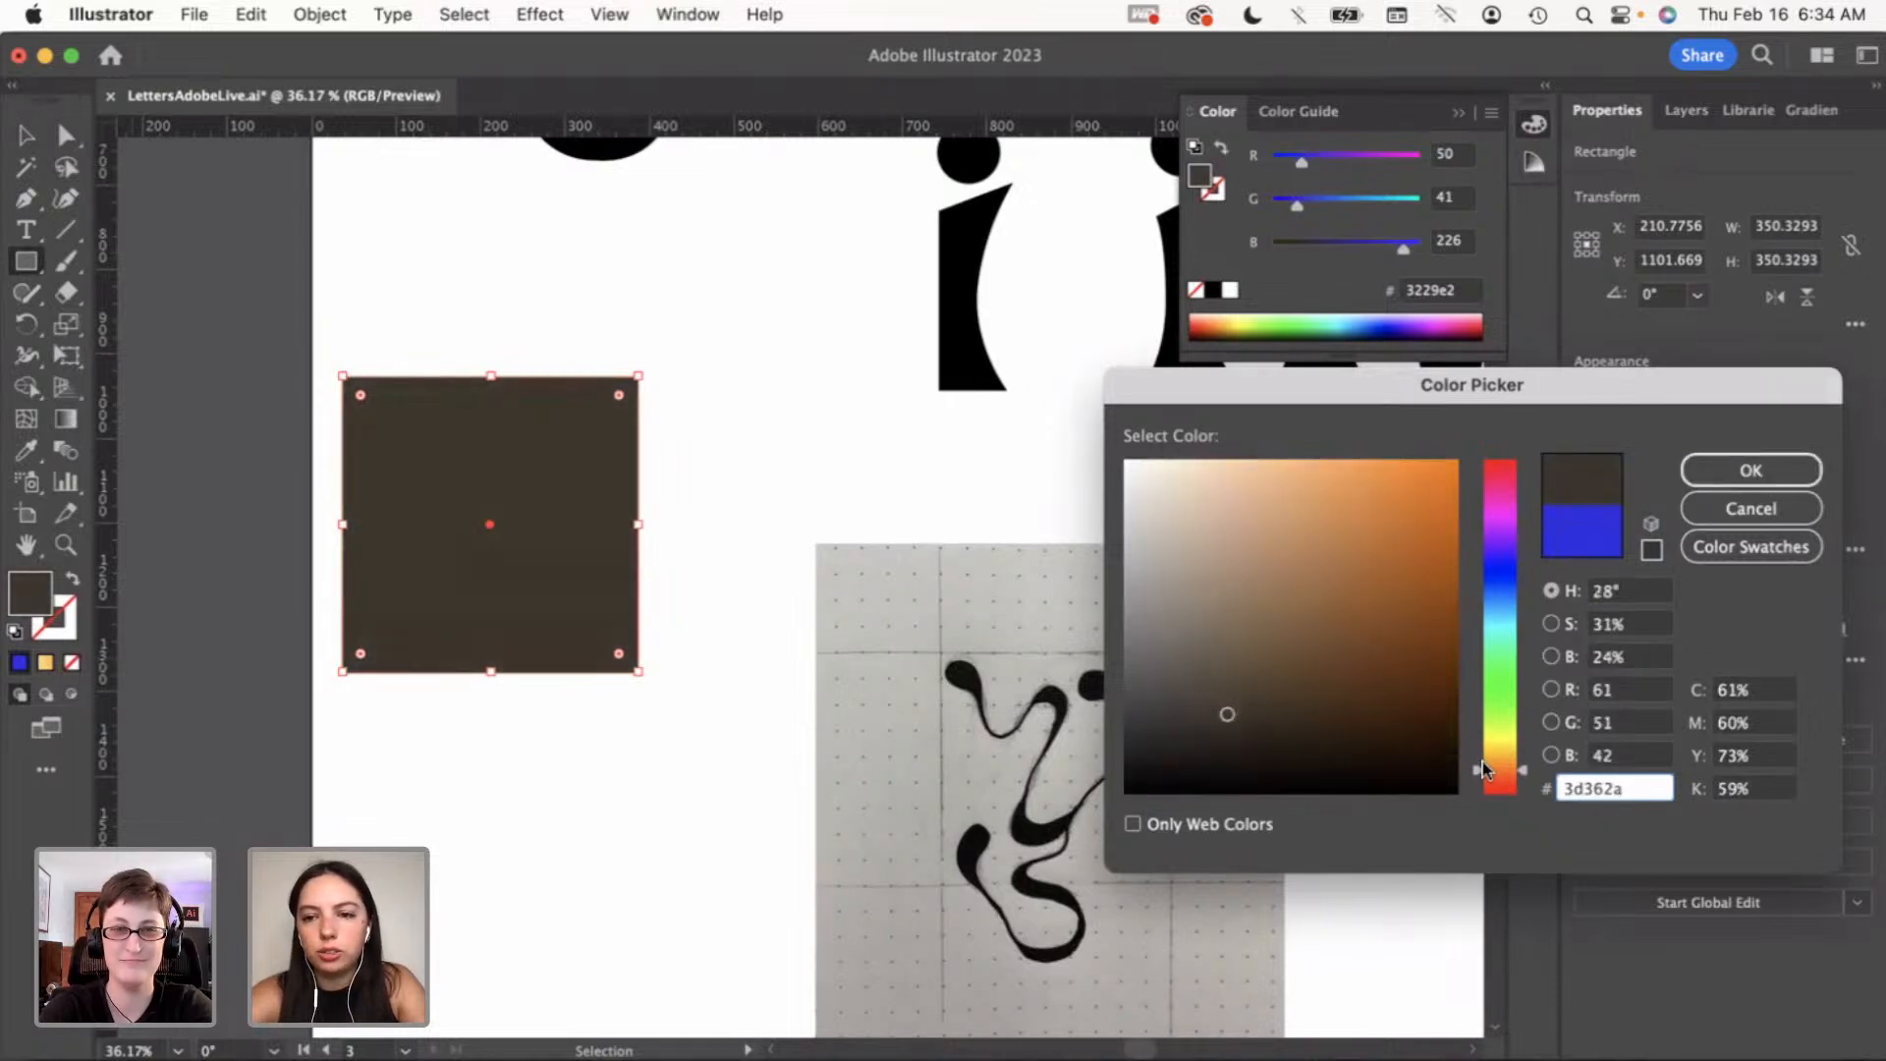
{"action": "left_click", "coordinate": [1776, 466]}
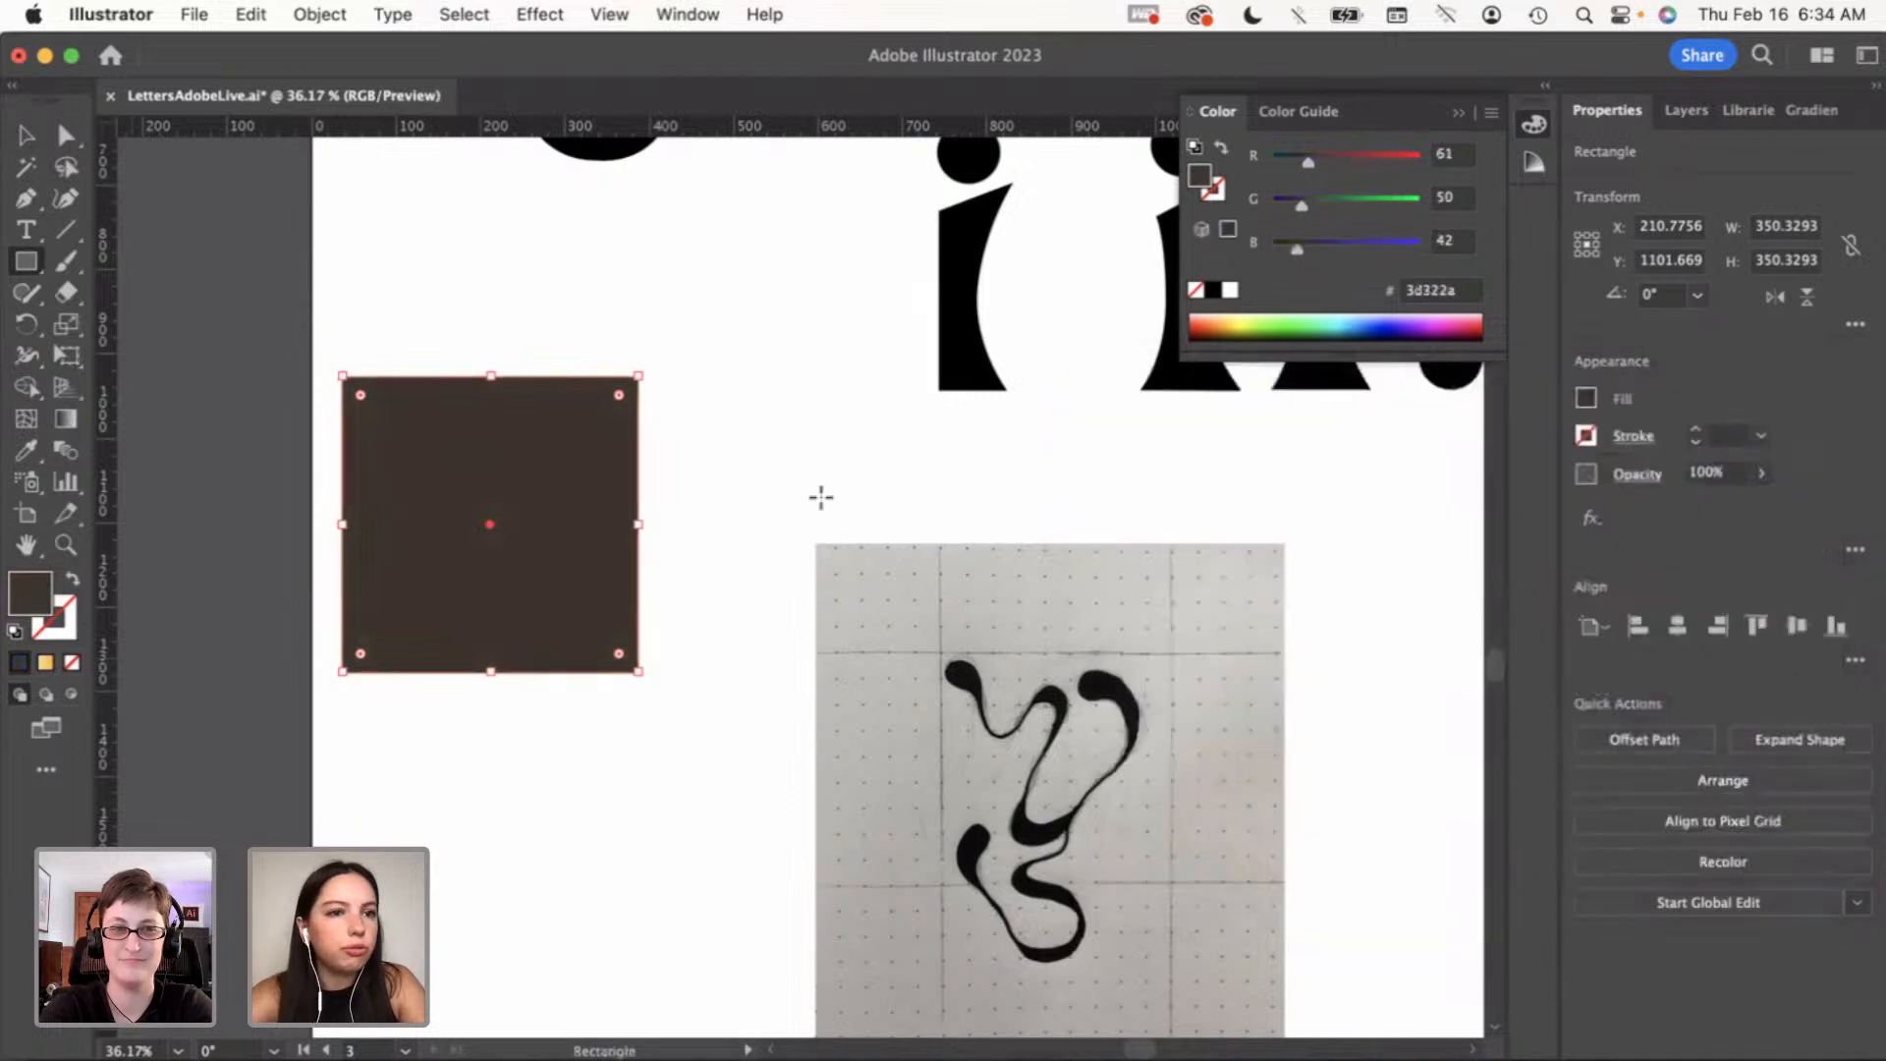
Send the brown square behind the blue A, shrink it to about 309 px and centre it around the letter
{"action": "key", "text": "v"}
{"action": "left_click", "coordinate": [333, 257]}
{"action": "left_click_drag", "start_coordinate": [477, 434], "coordinate": [556, 419]}
{"action": "key", "text": "super+shift+bracketleft"}
{"action": "left_click_drag", "start_coordinate": [648, 688], "coordinate": [618, 672]}
{"action": "left_click_drag", "start_coordinate": [369, 467], "coordinate": [388, 480]}
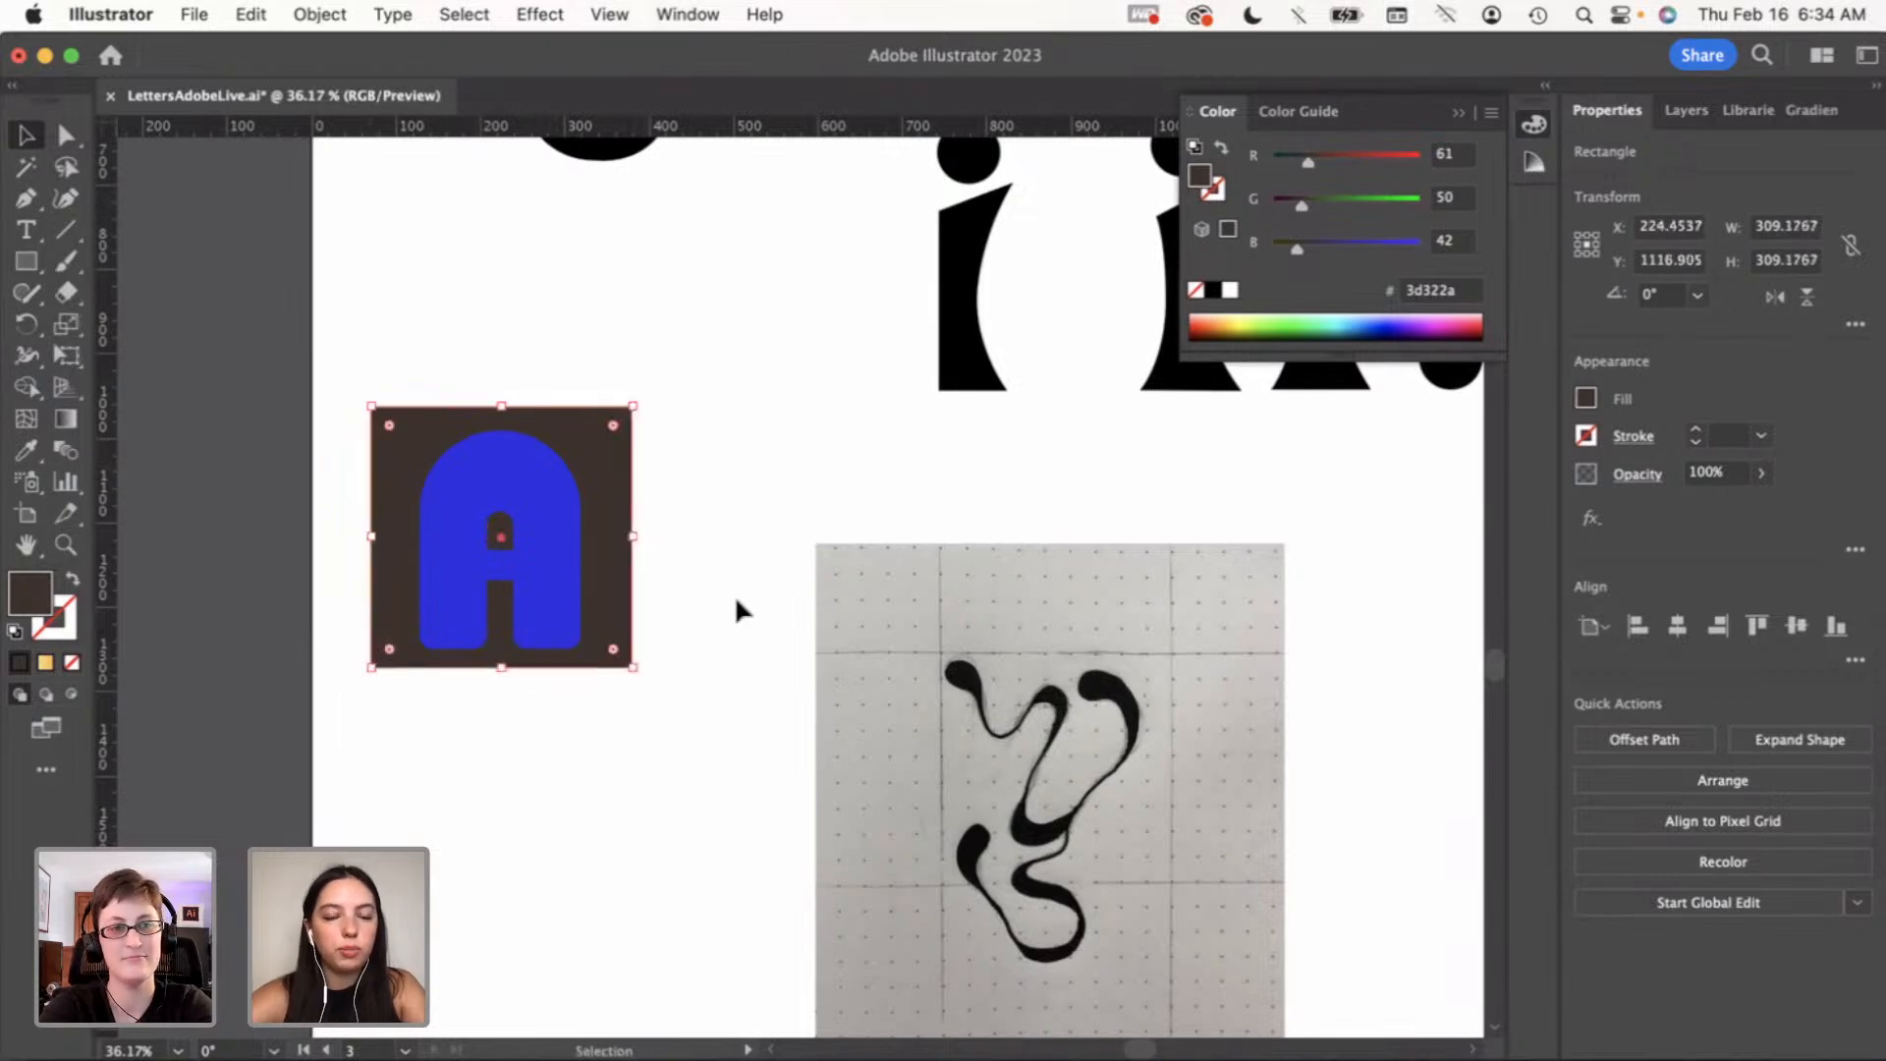
{"action": "left_click", "coordinate": [703, 552]}
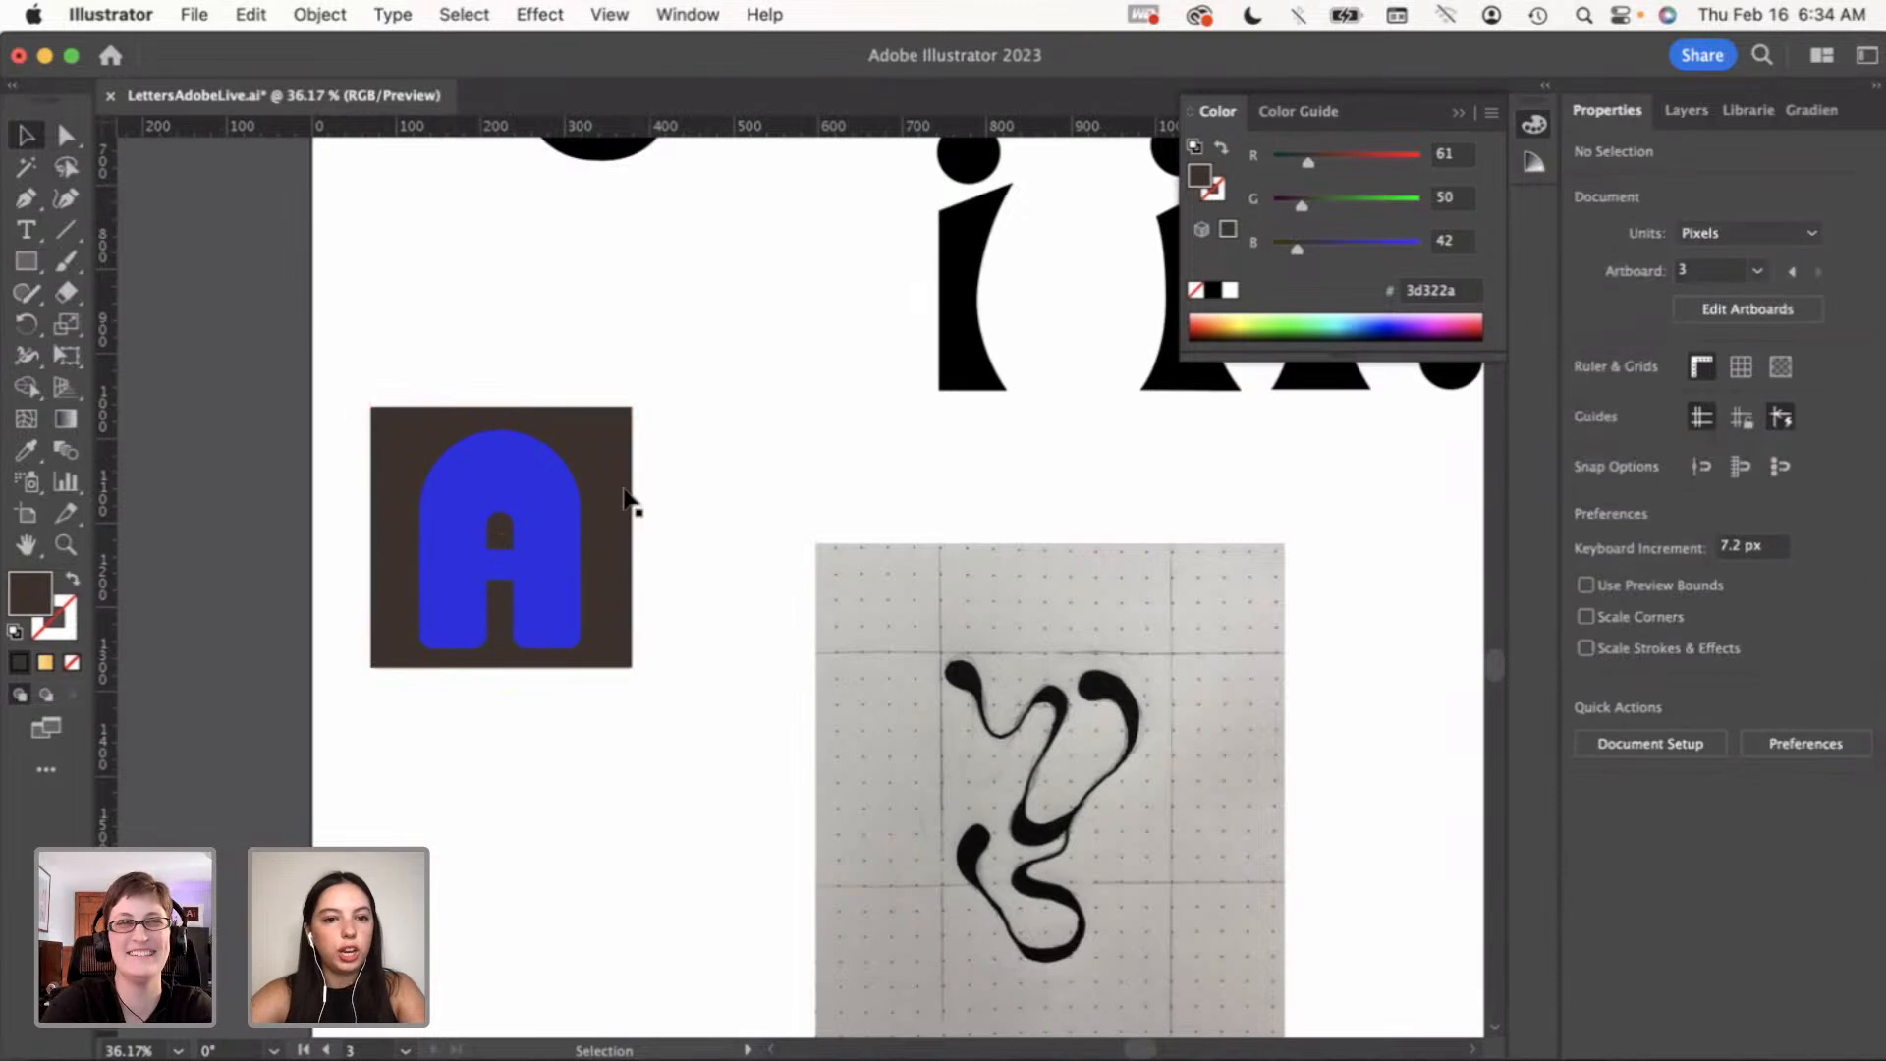
Shrink the brown square further around the blue A, to about 290 px
{"action": "left_click", "coordinate": [610, 503]}
{"action": "left_click_drag", "start_coordinate": [633, 405], "coordinate": [616, 421]}
{"action": "key", "text": "a"}
{"action": "key", "text": "v"}
Try cutting the blue A out of the brown square with Minus Front, then undo the cut
{"action": "left_click_drag", "start_coordinate": [596, 490], "coordinate": [530, 558]}
{"action": "left_click", "coordinate": [688, 545]}
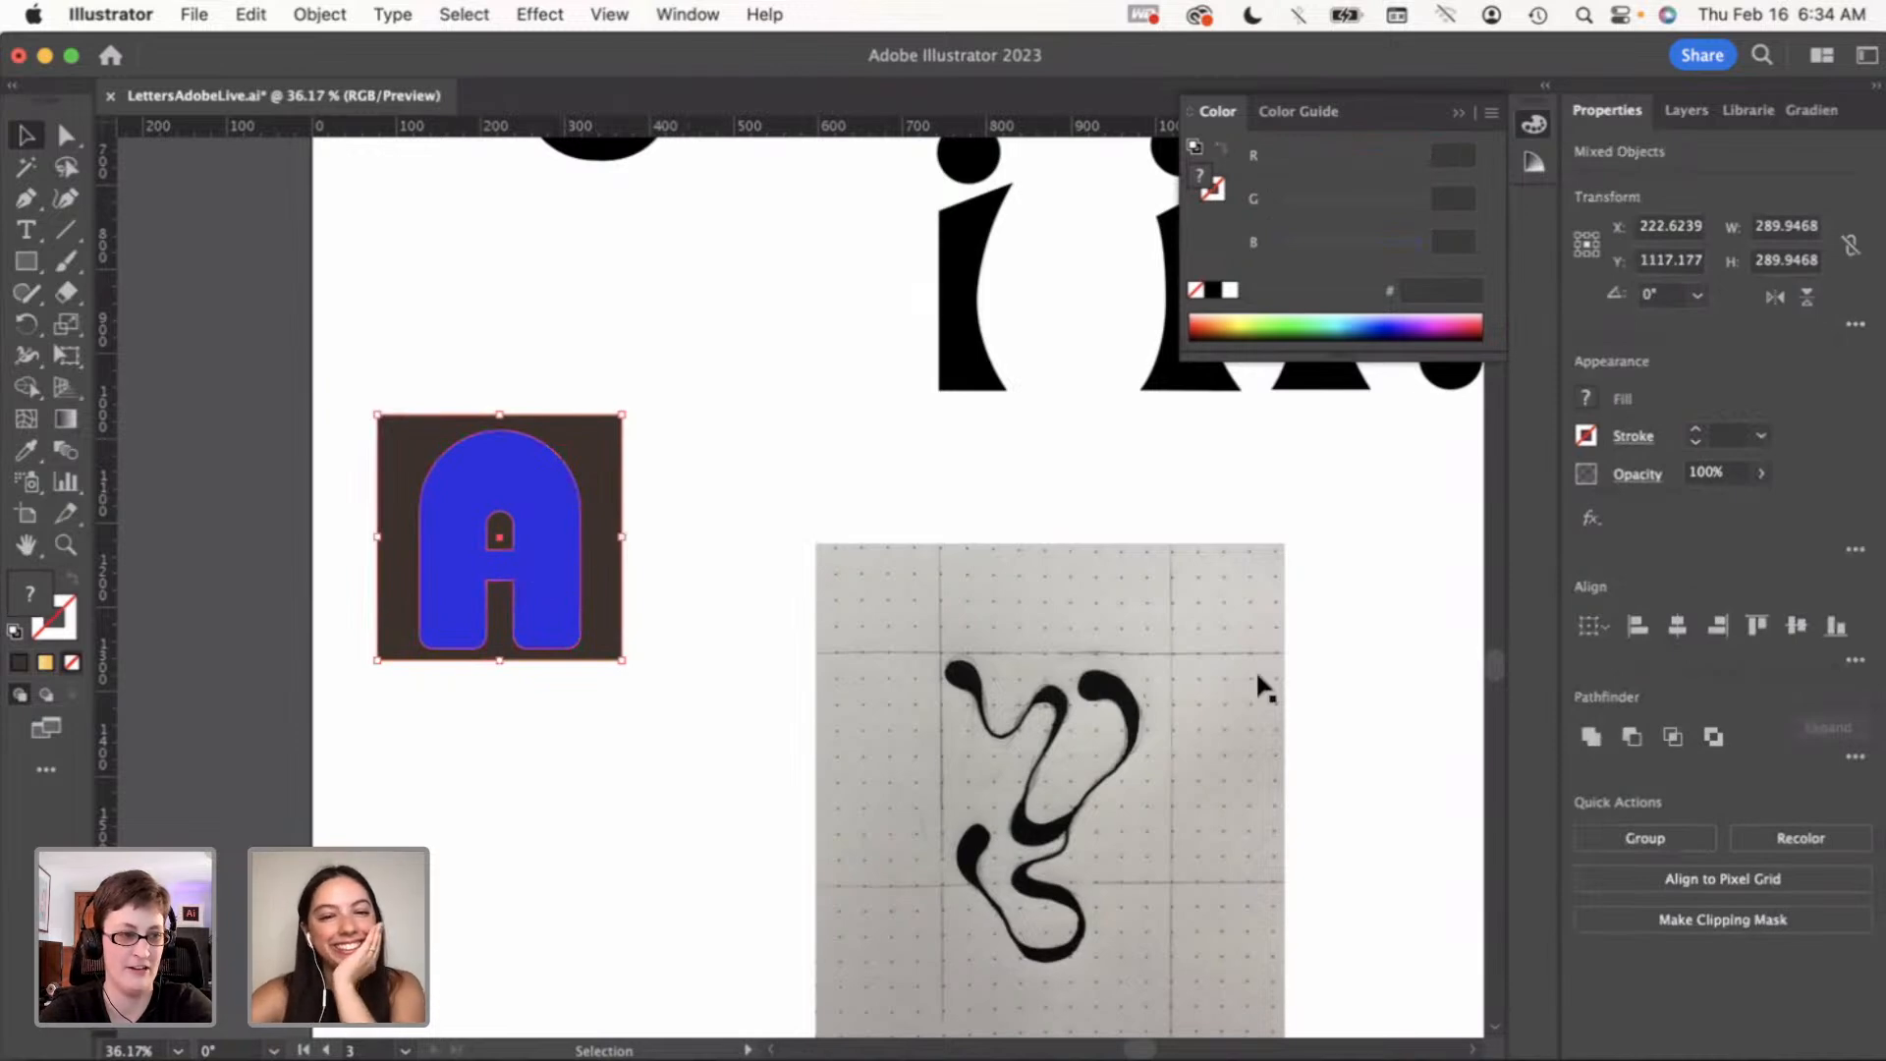
{"action": "left_click", "coordinate": [1633, 737]}
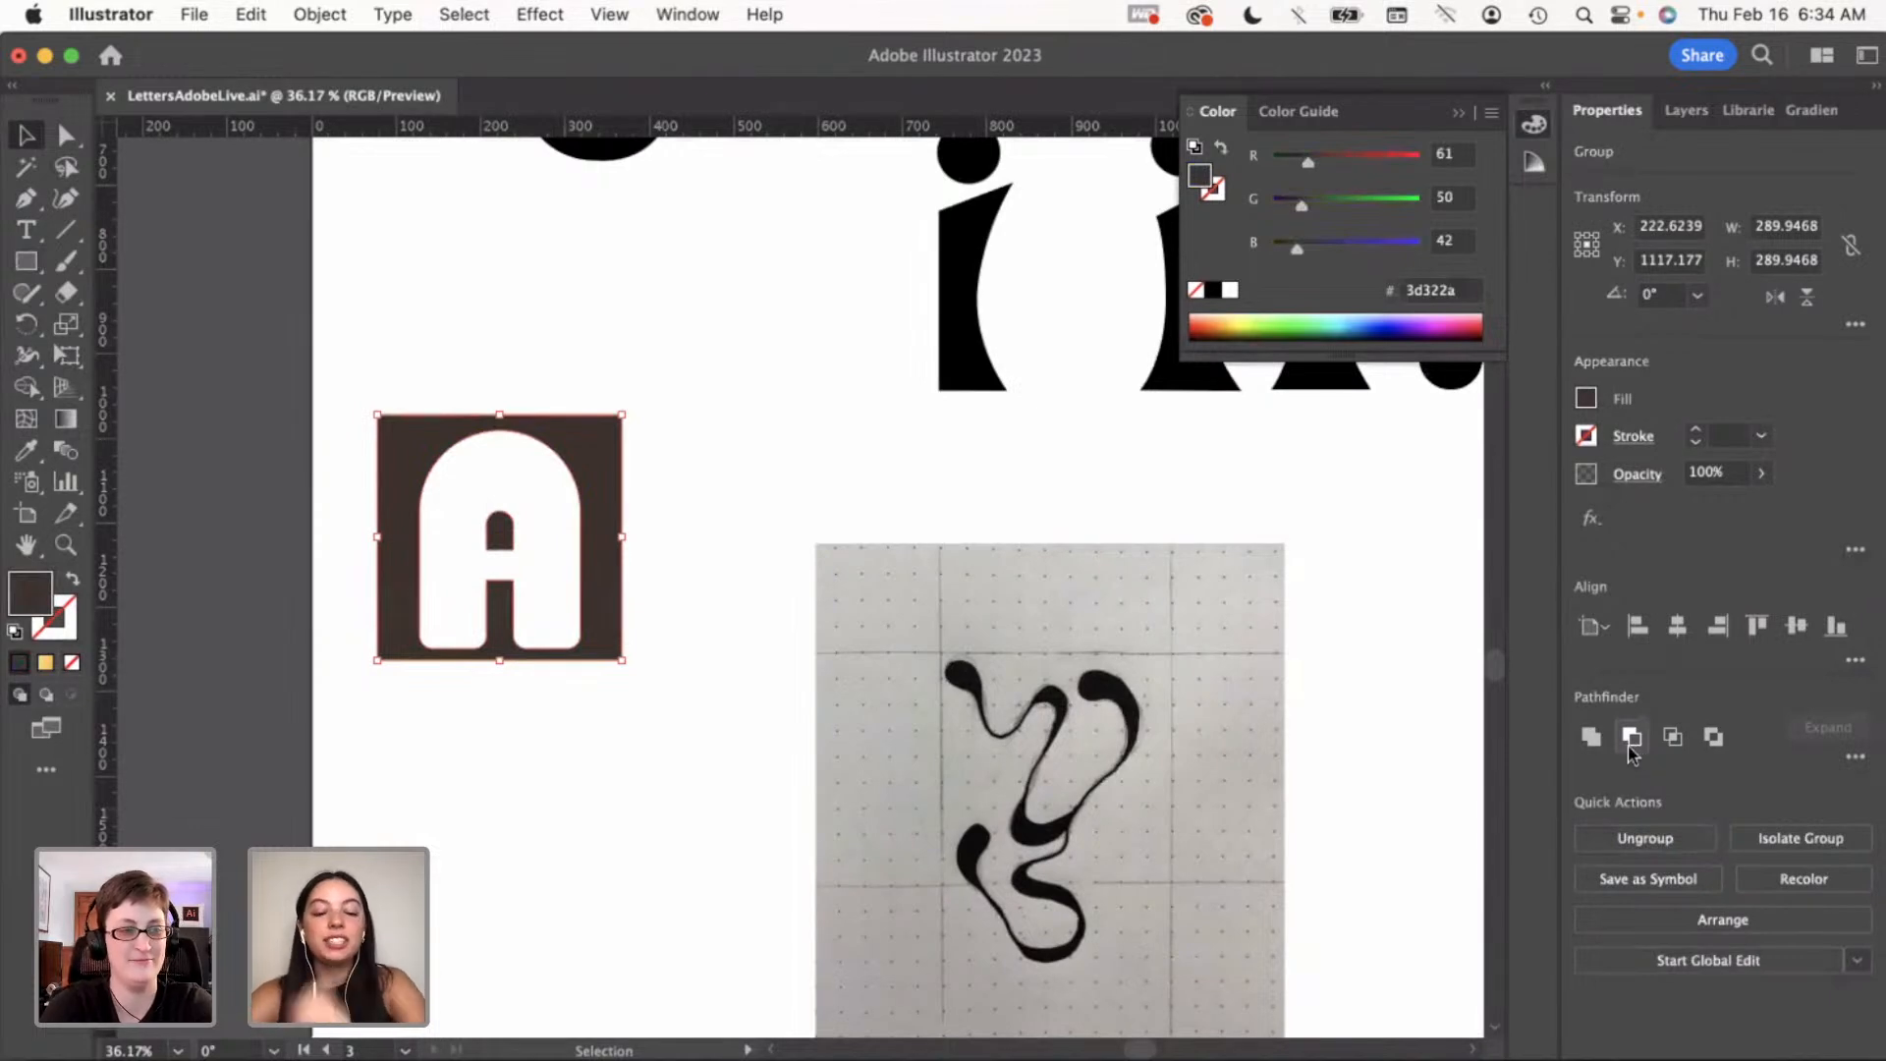
{"action": "key", "text": "super+z"}
Nudge the blue A slightly upward within the brown square, then select both shapes together
{"action": "left_click", "coordinate": [668, 546]}
{"action": "left_click_drag", "start_coordinate": [536, 522], "coordinate": [538, 517]}
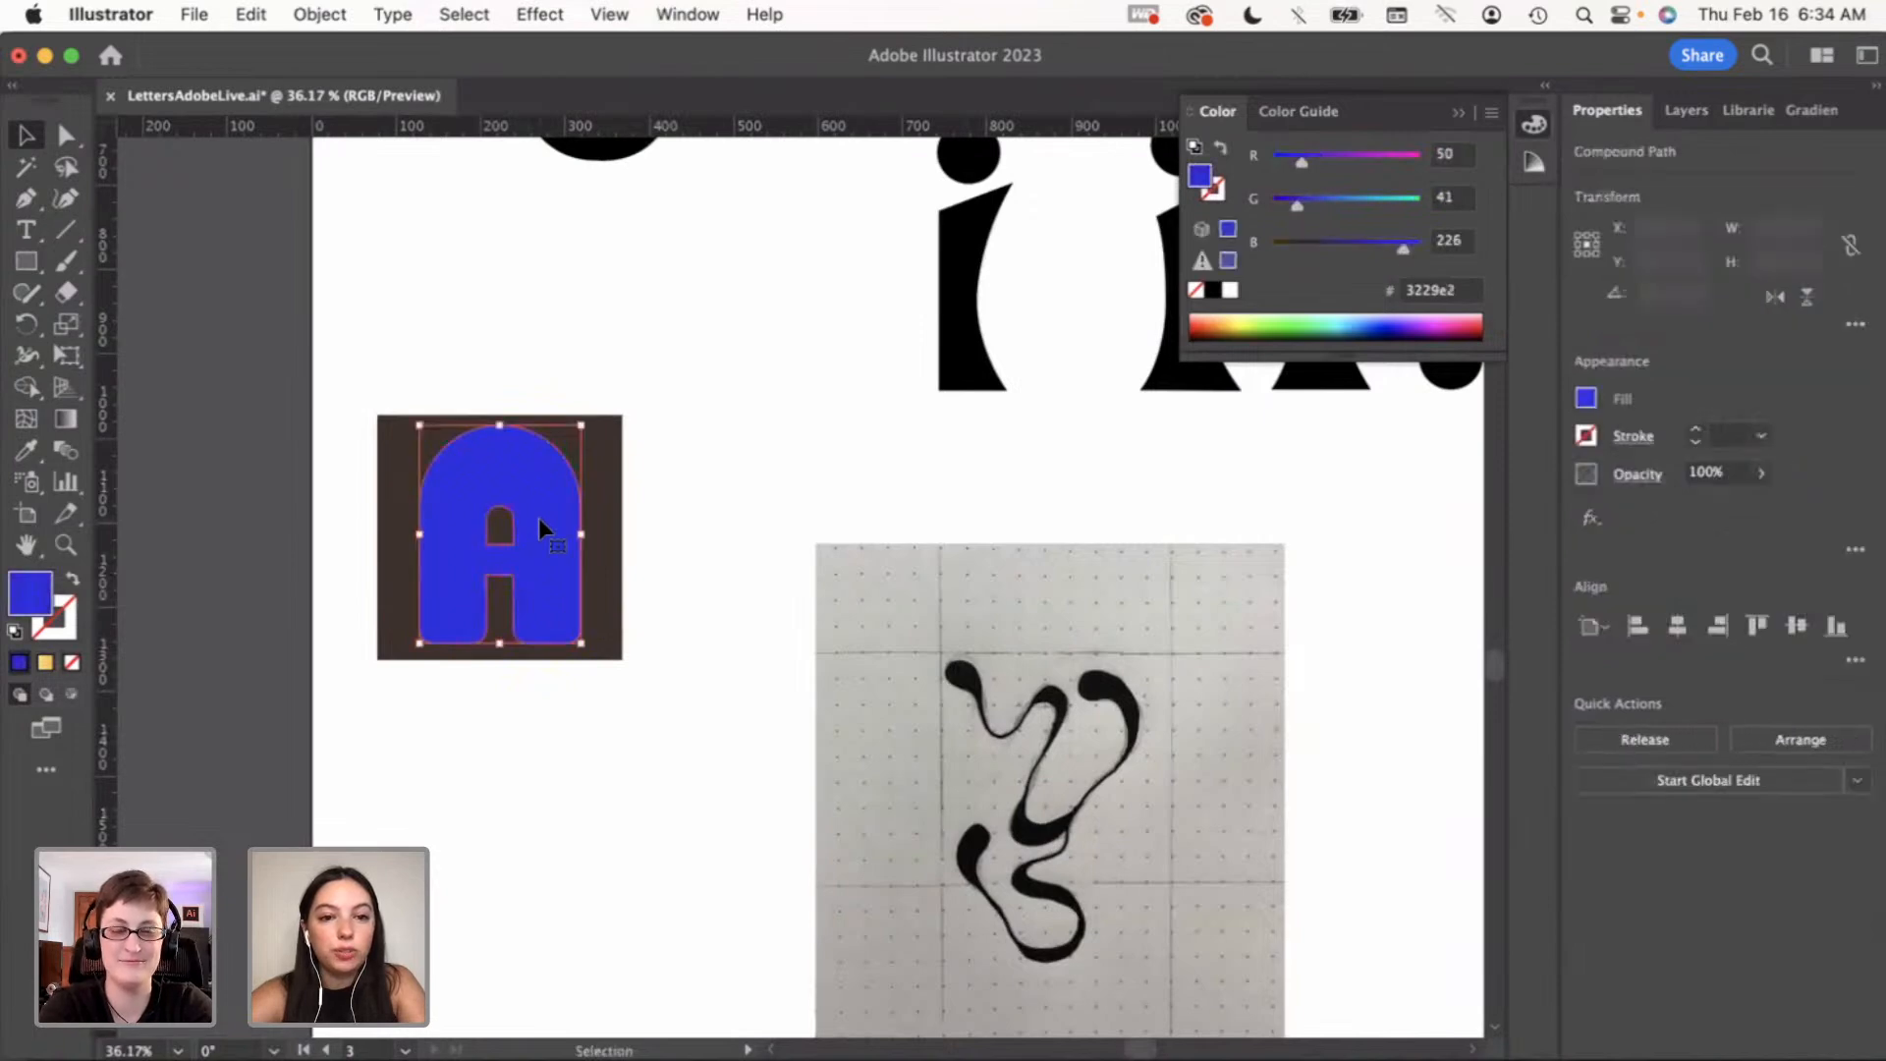
{"action": "left_click", "coordinate": [658, 568]}
{"action": "left_click_drag", "start_coordinate": [534, 534], "coordinate": [479, 575]}
{"action": "left_click", "coordinate": [744, 572]}
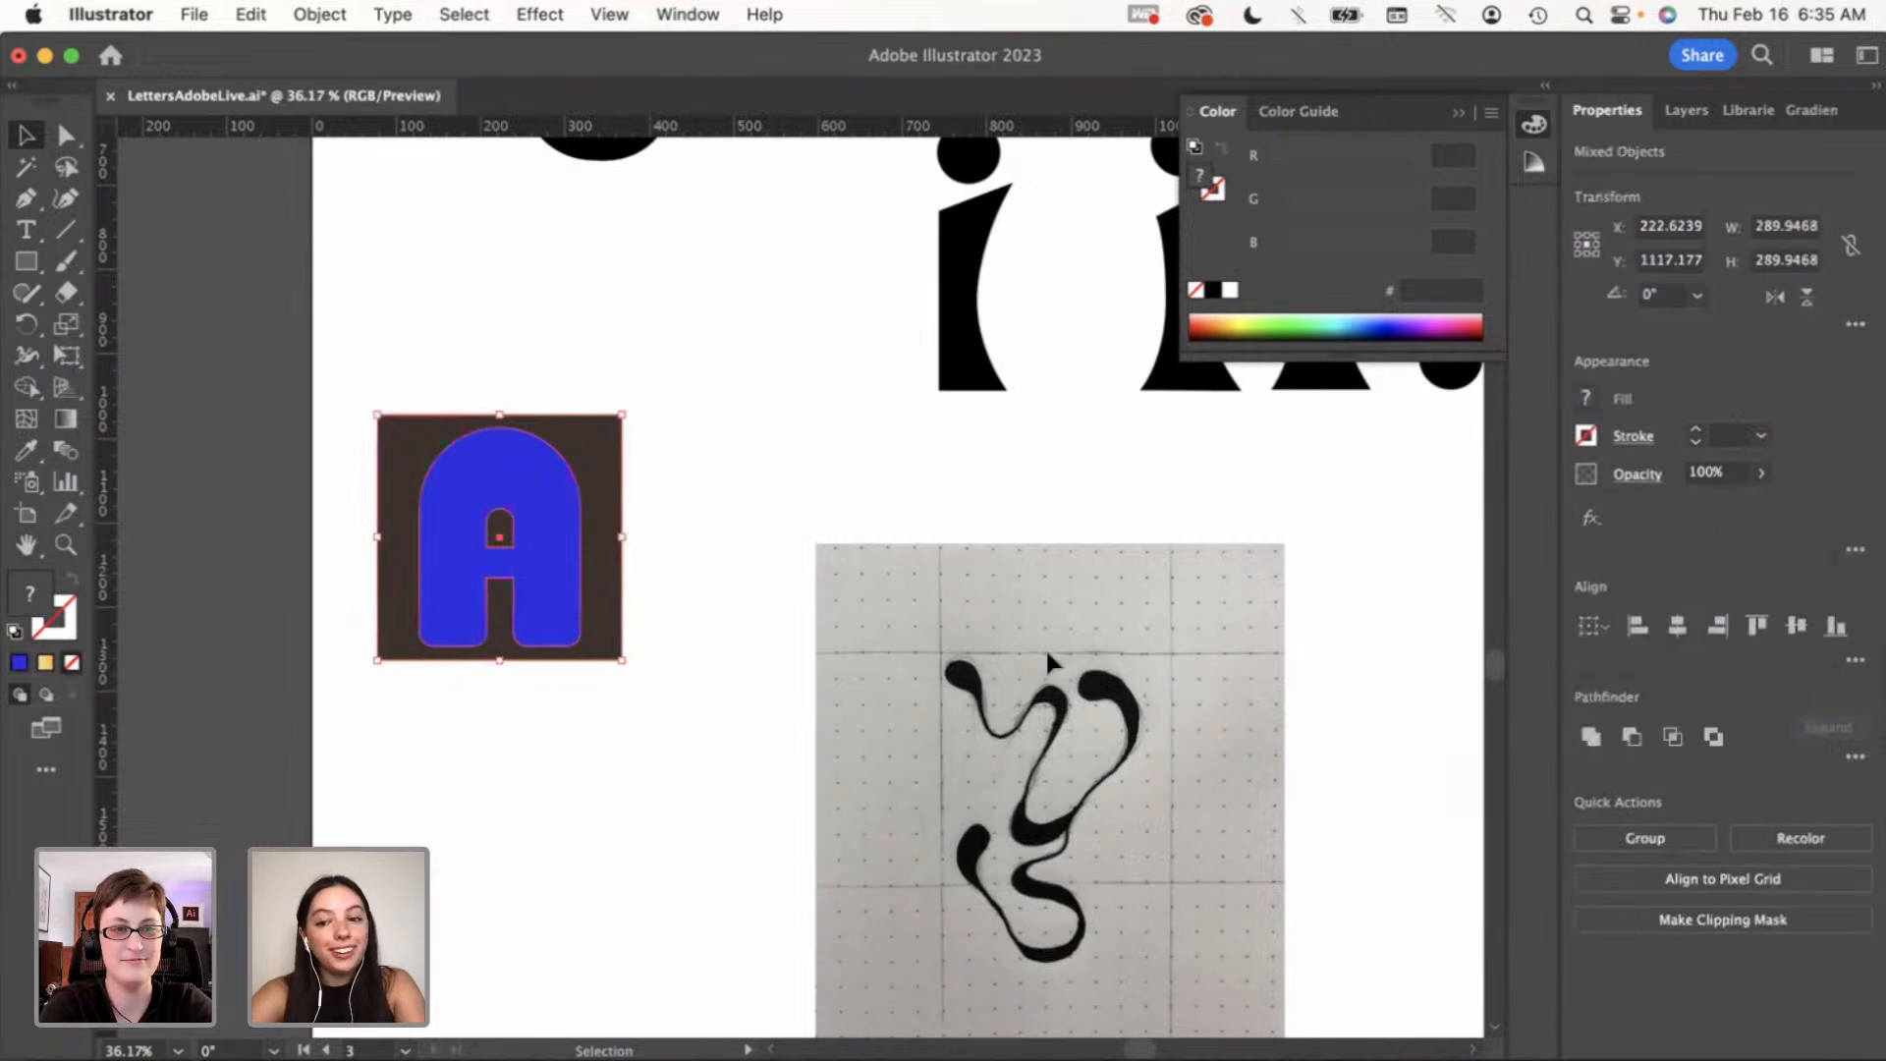
Cut the blue A out of the brown square with Minus Front, close the colour settings and deselect
{"action": "left_click", "coordinate": [1631, 735]}
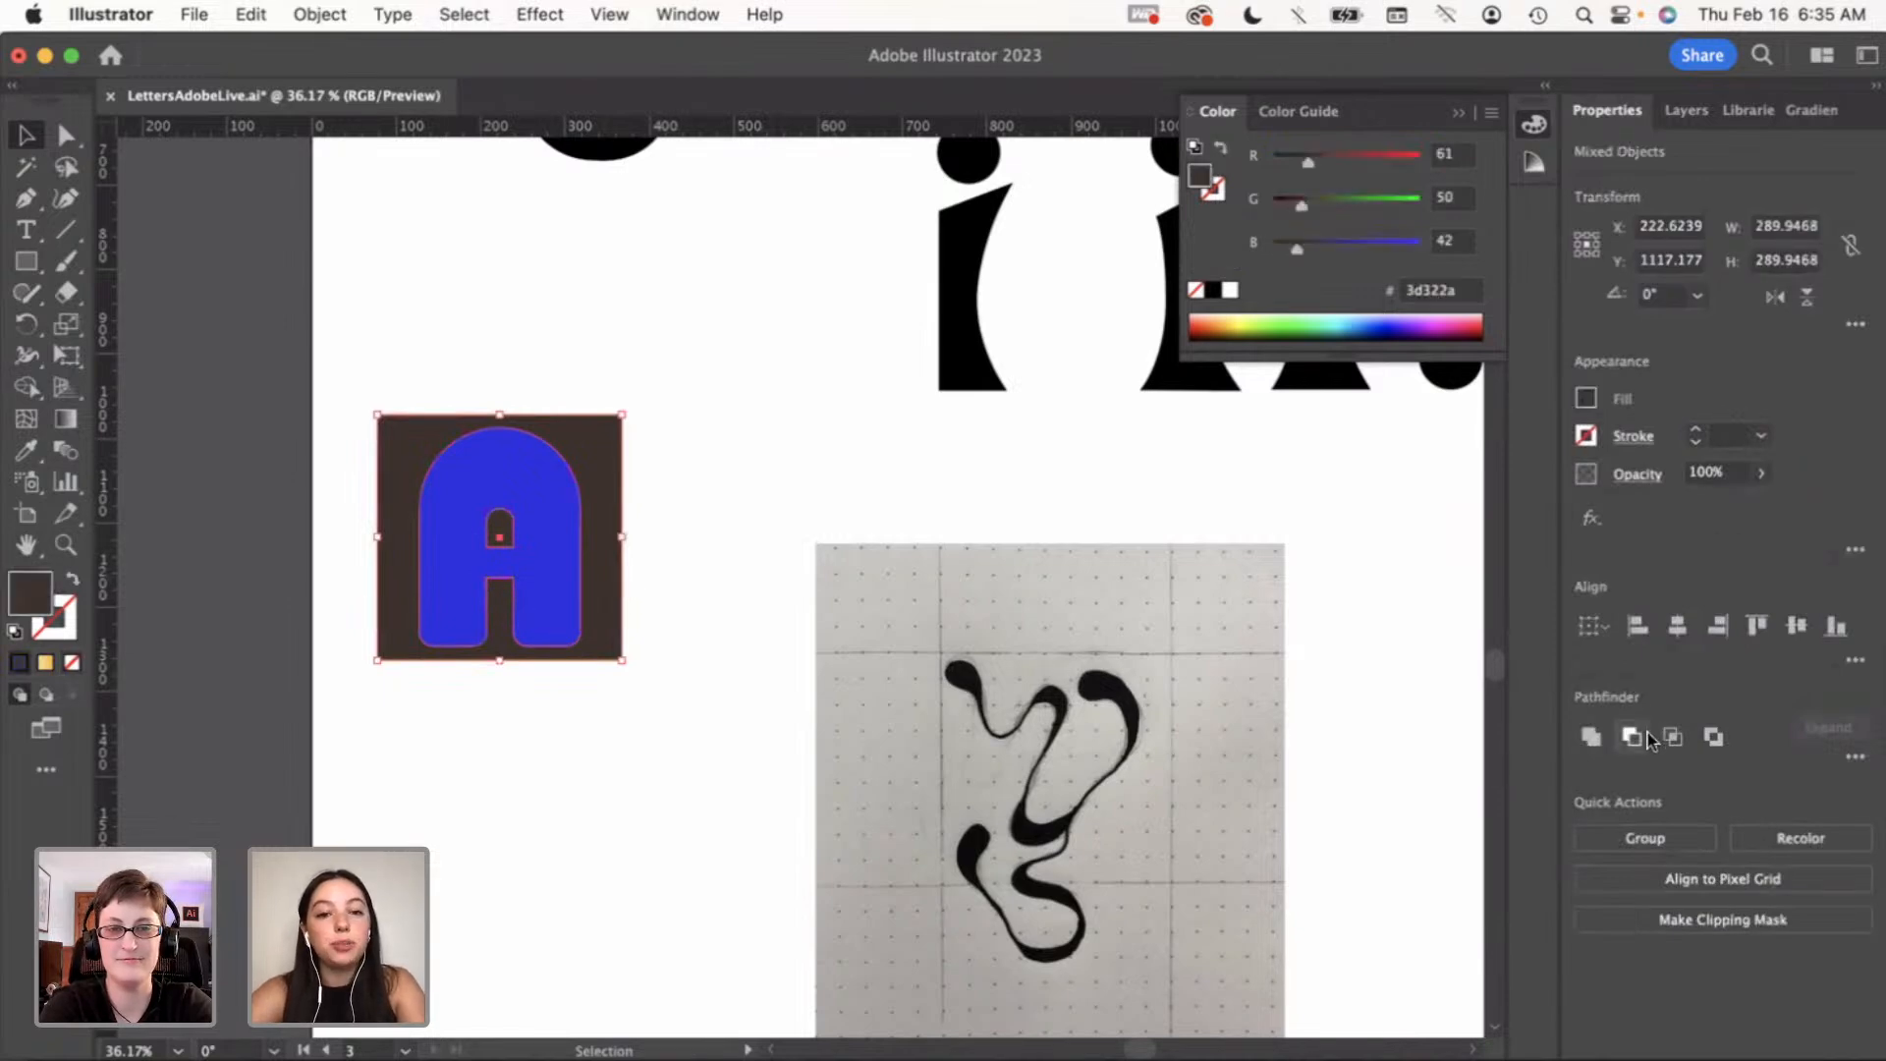
{"action": "left_click", "coordinate": [1451, 120]}
{"action": "left_click", "coordinate": [792, 497]}
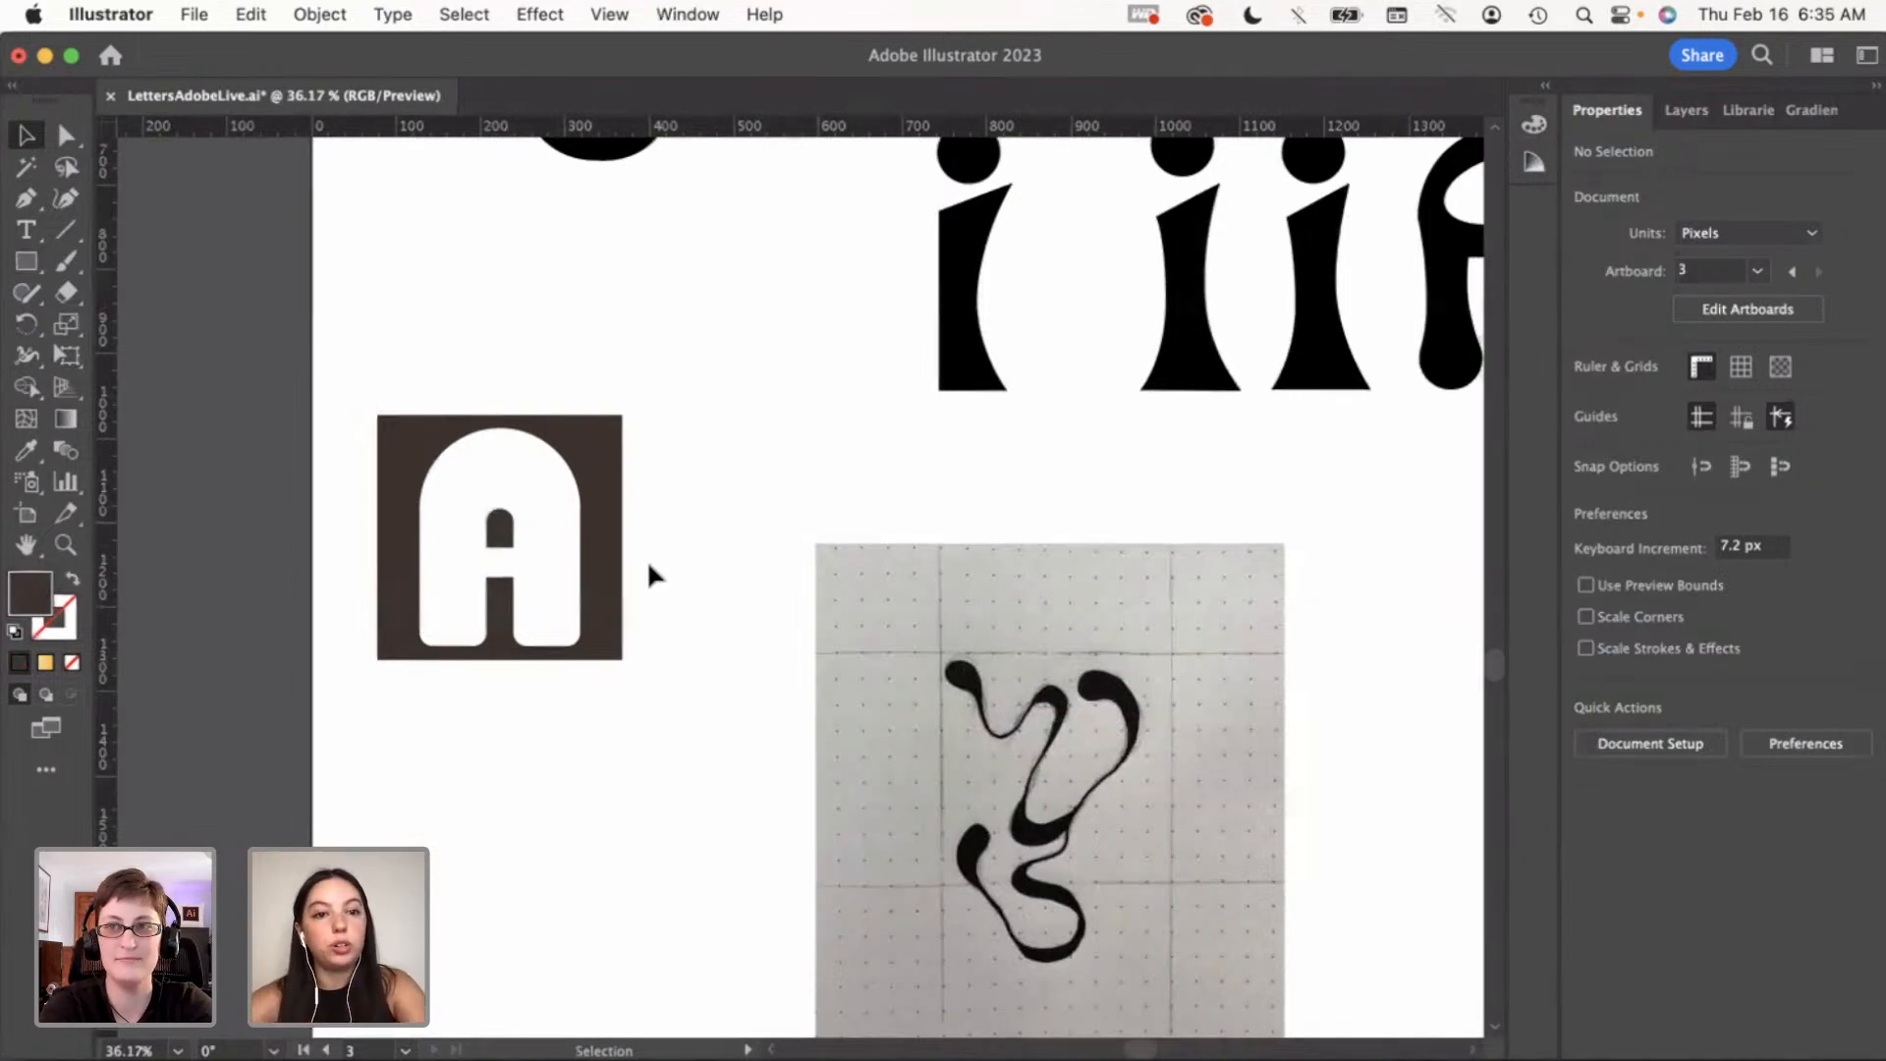
Move the square with the cut-out A up beneath the black U, near the artboard's left edge
{"action": "scroll", "coordinate": [641, 563], "scroll_direction": "down", "scroll_amount": 3}
{"action": "left_click_drag", "start_coordinate": [623, 577], "coordinate": [626, 511]}
{"action": "left_click", "coordinate": [643, 601]}
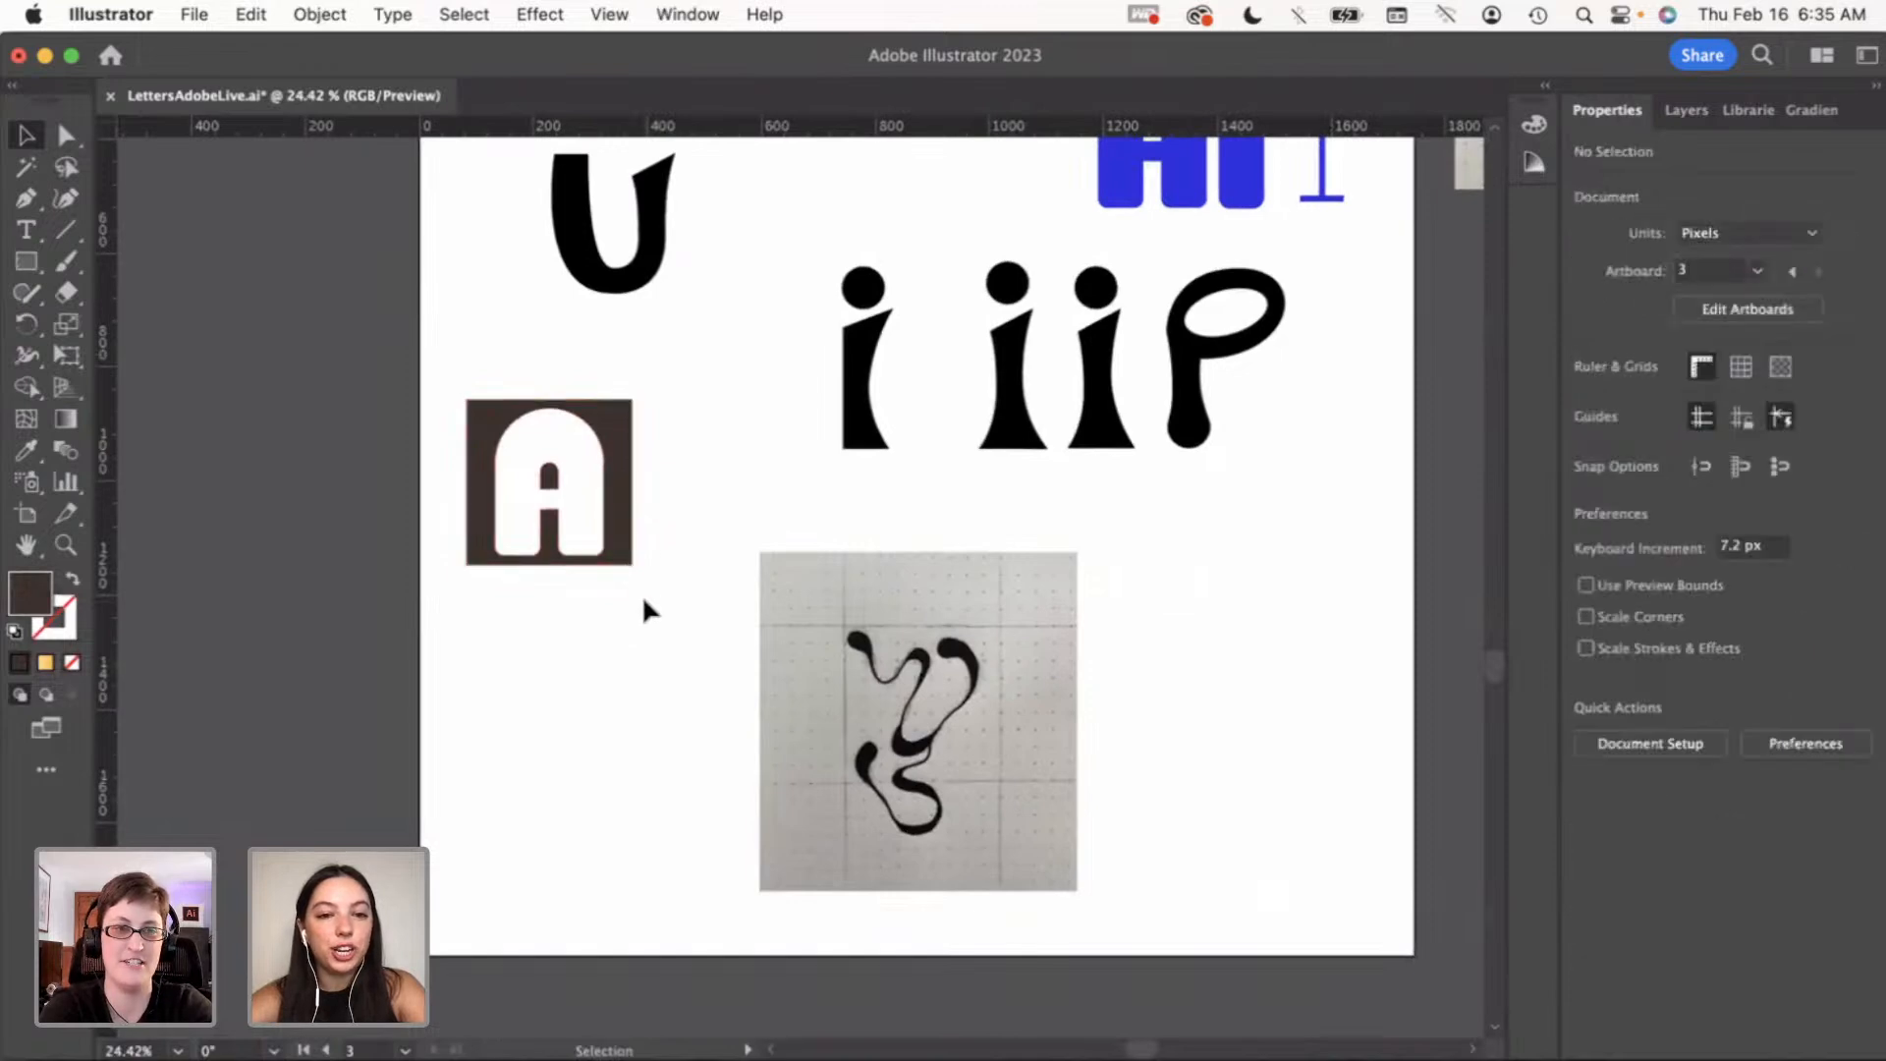
{"action": "left_click", "coordinate": [609, 505]}
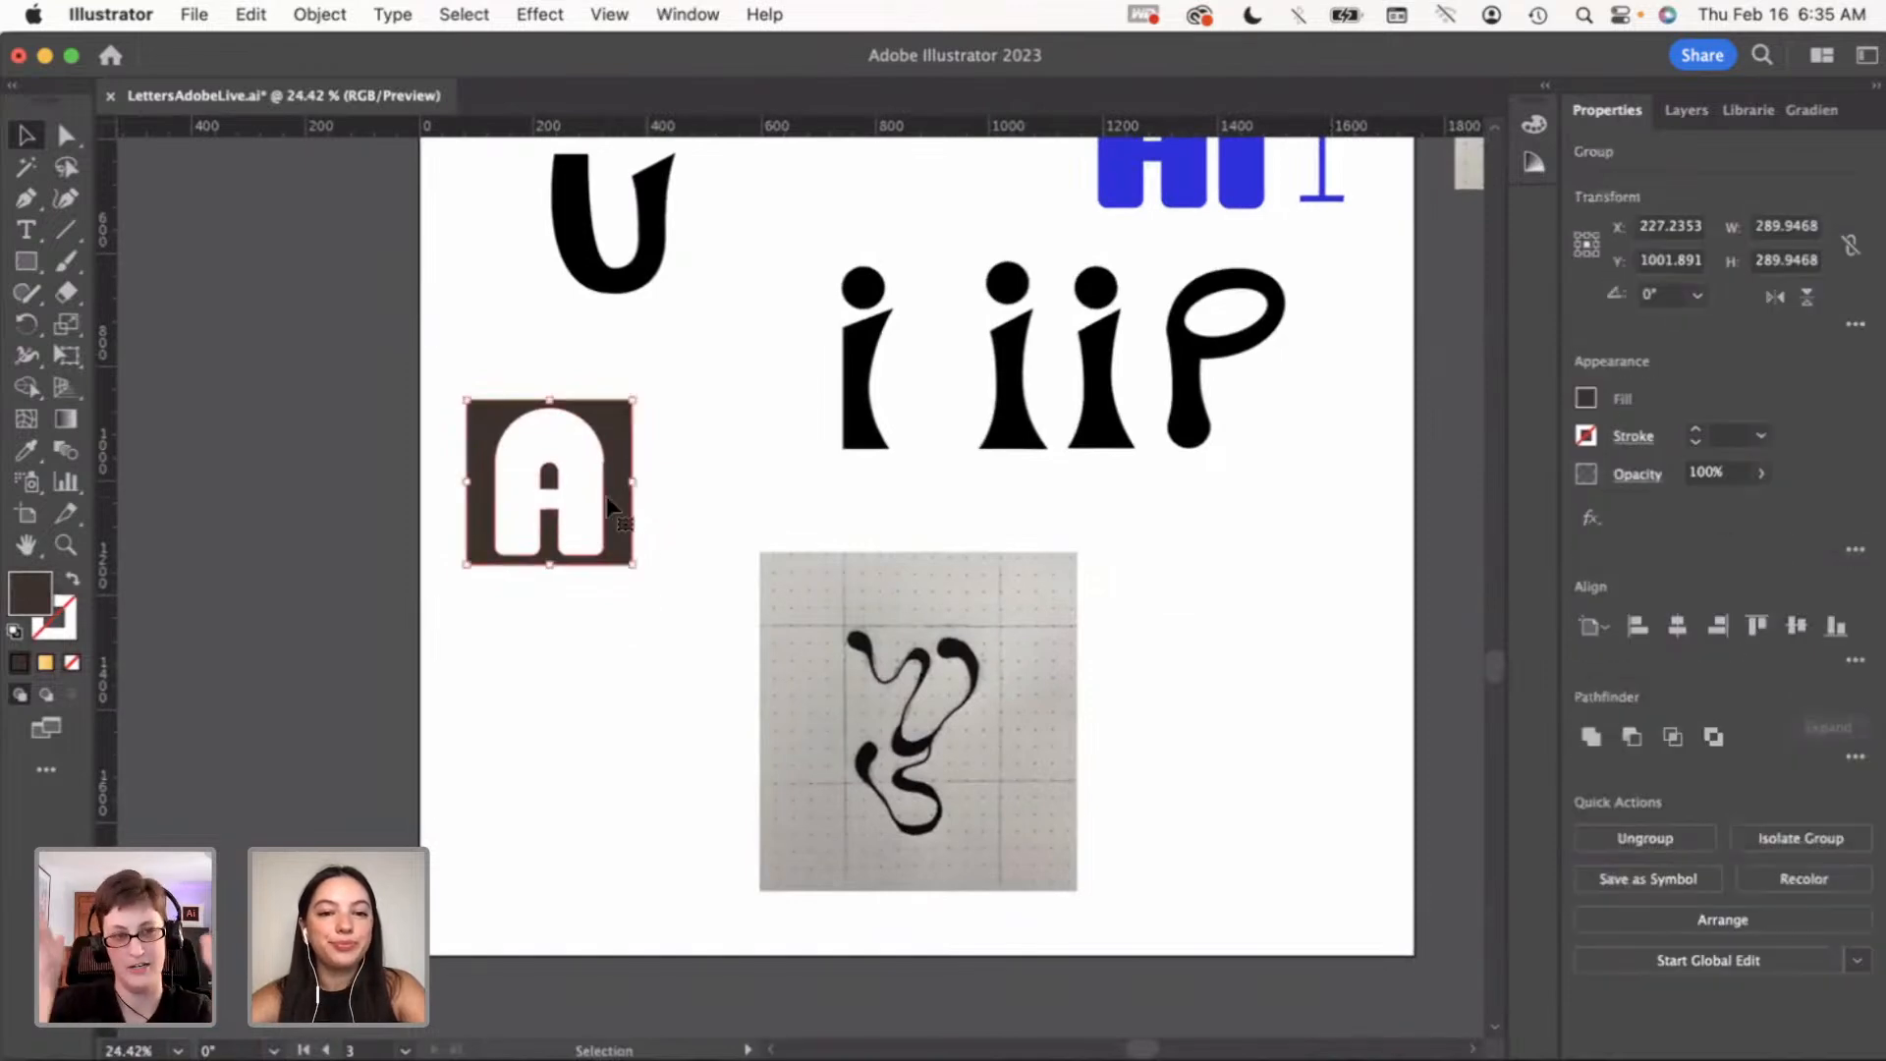
{"action": "left_click", "coordinate": [698, 552]}
{"action": "left_click_drag", "start_coordinate": [625, 532], "coordinate": [597, 464]}
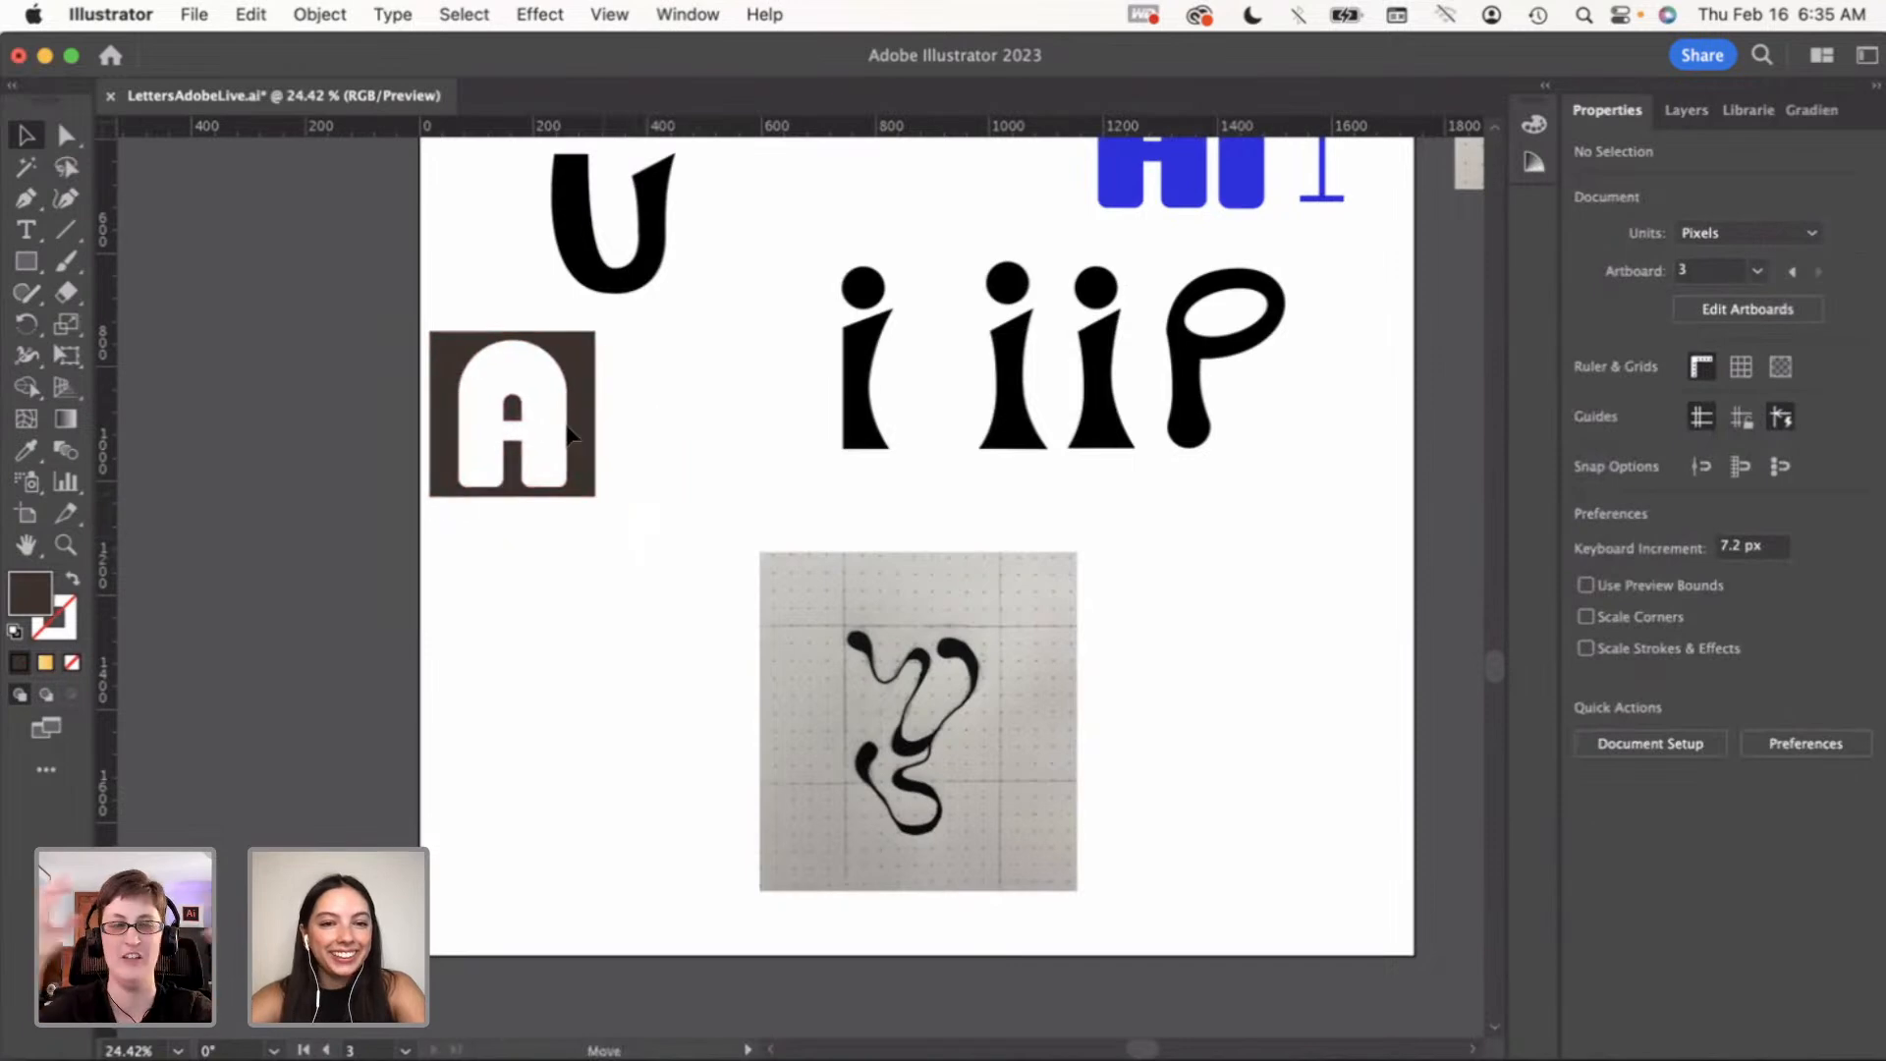
{"action": "left_click", "coordinate": [687, 472]}
Recolour the square with the cut-out A to the lighter brown #5b4739 and nudge it slightly up and left
{"action": "left_click", "coordinate": [598, 388]}
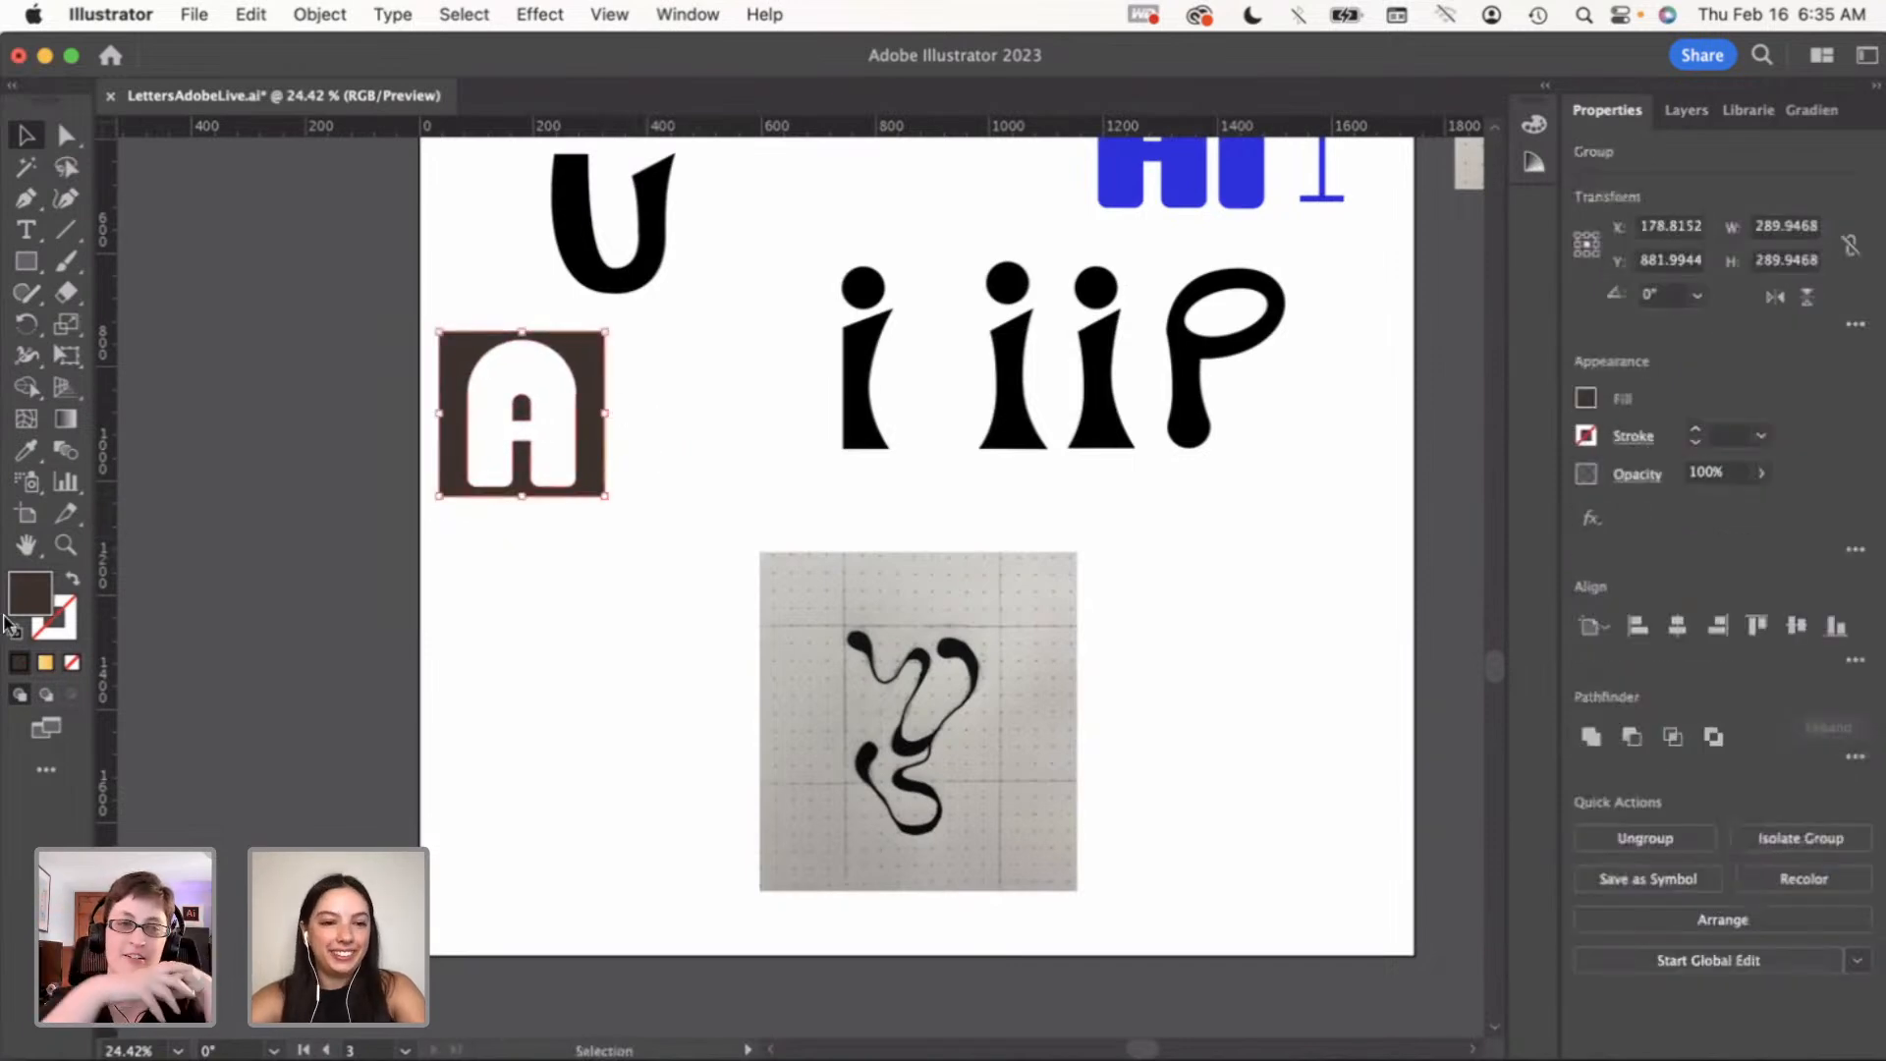
{"action": "double_click", "coordinate": [29, 593]}
{"action": "type", "text": "594538"}
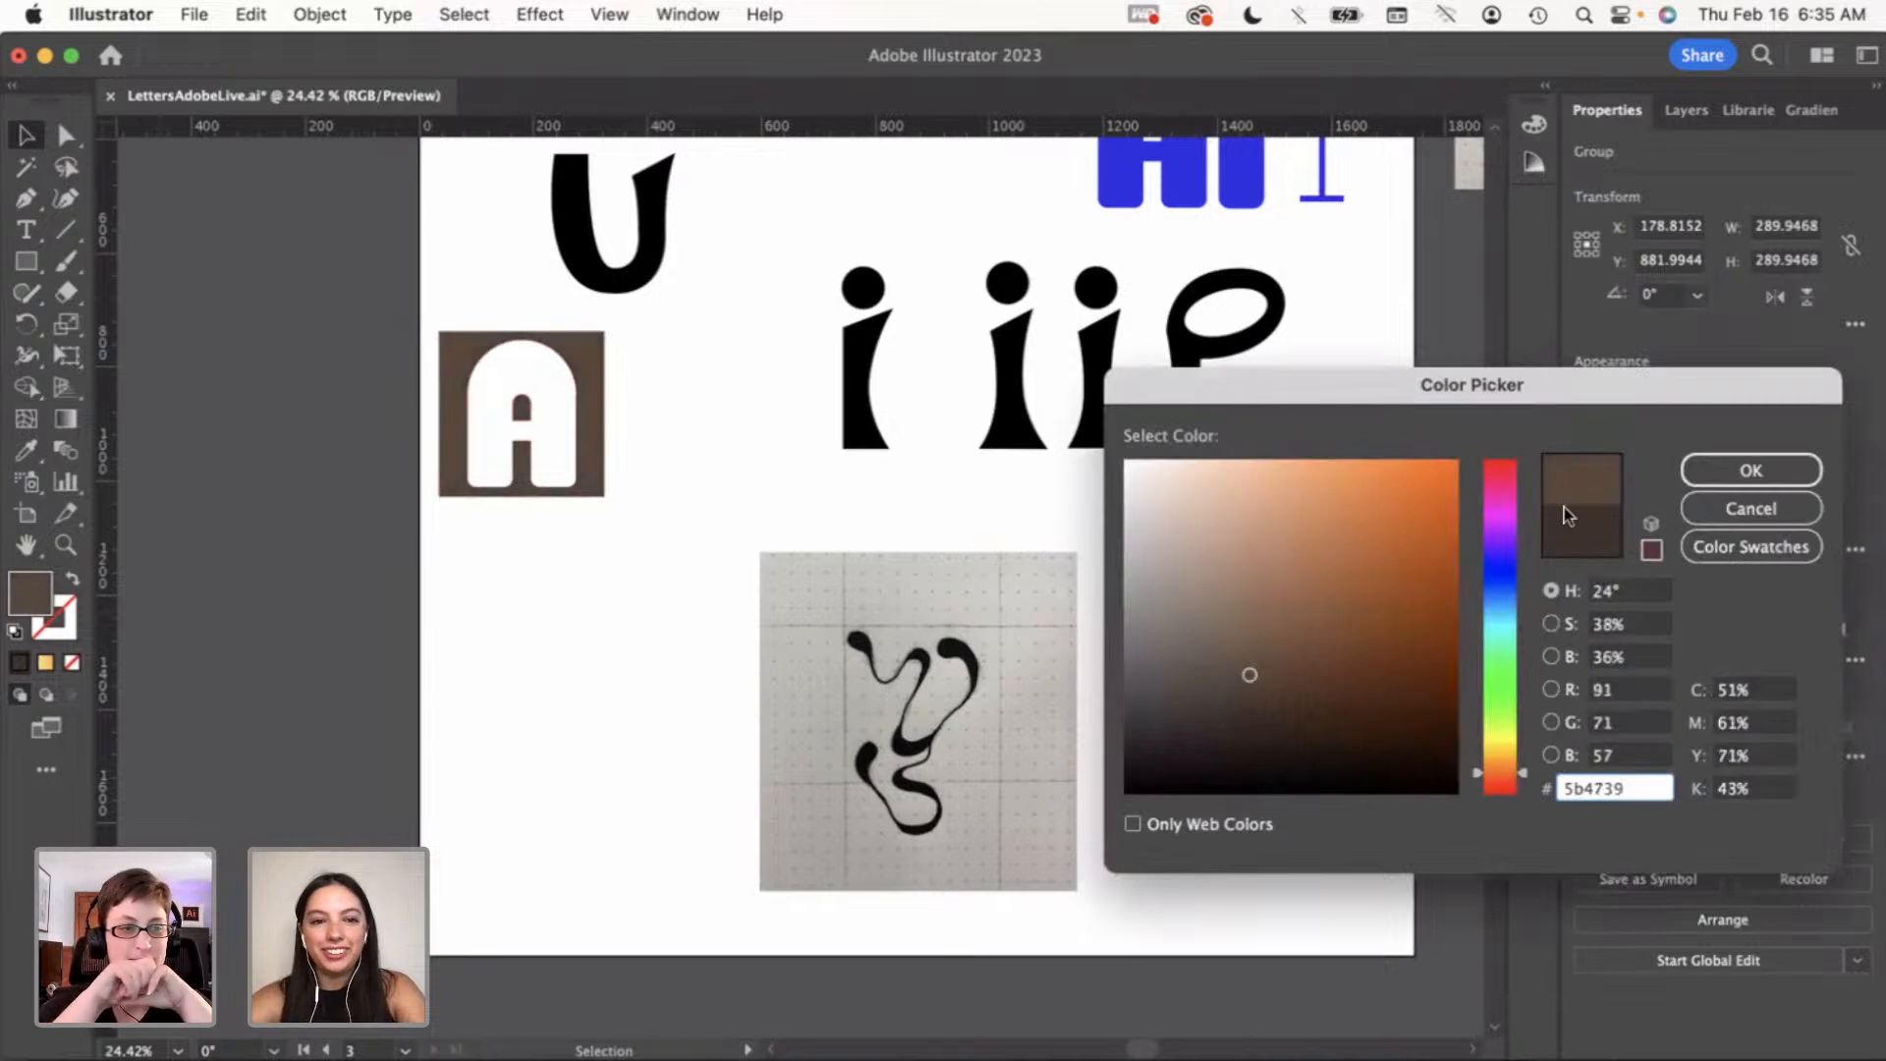
{"action": "key", "text": "Return"}
{"action": "left_click", "coordinate": [595, 728]}
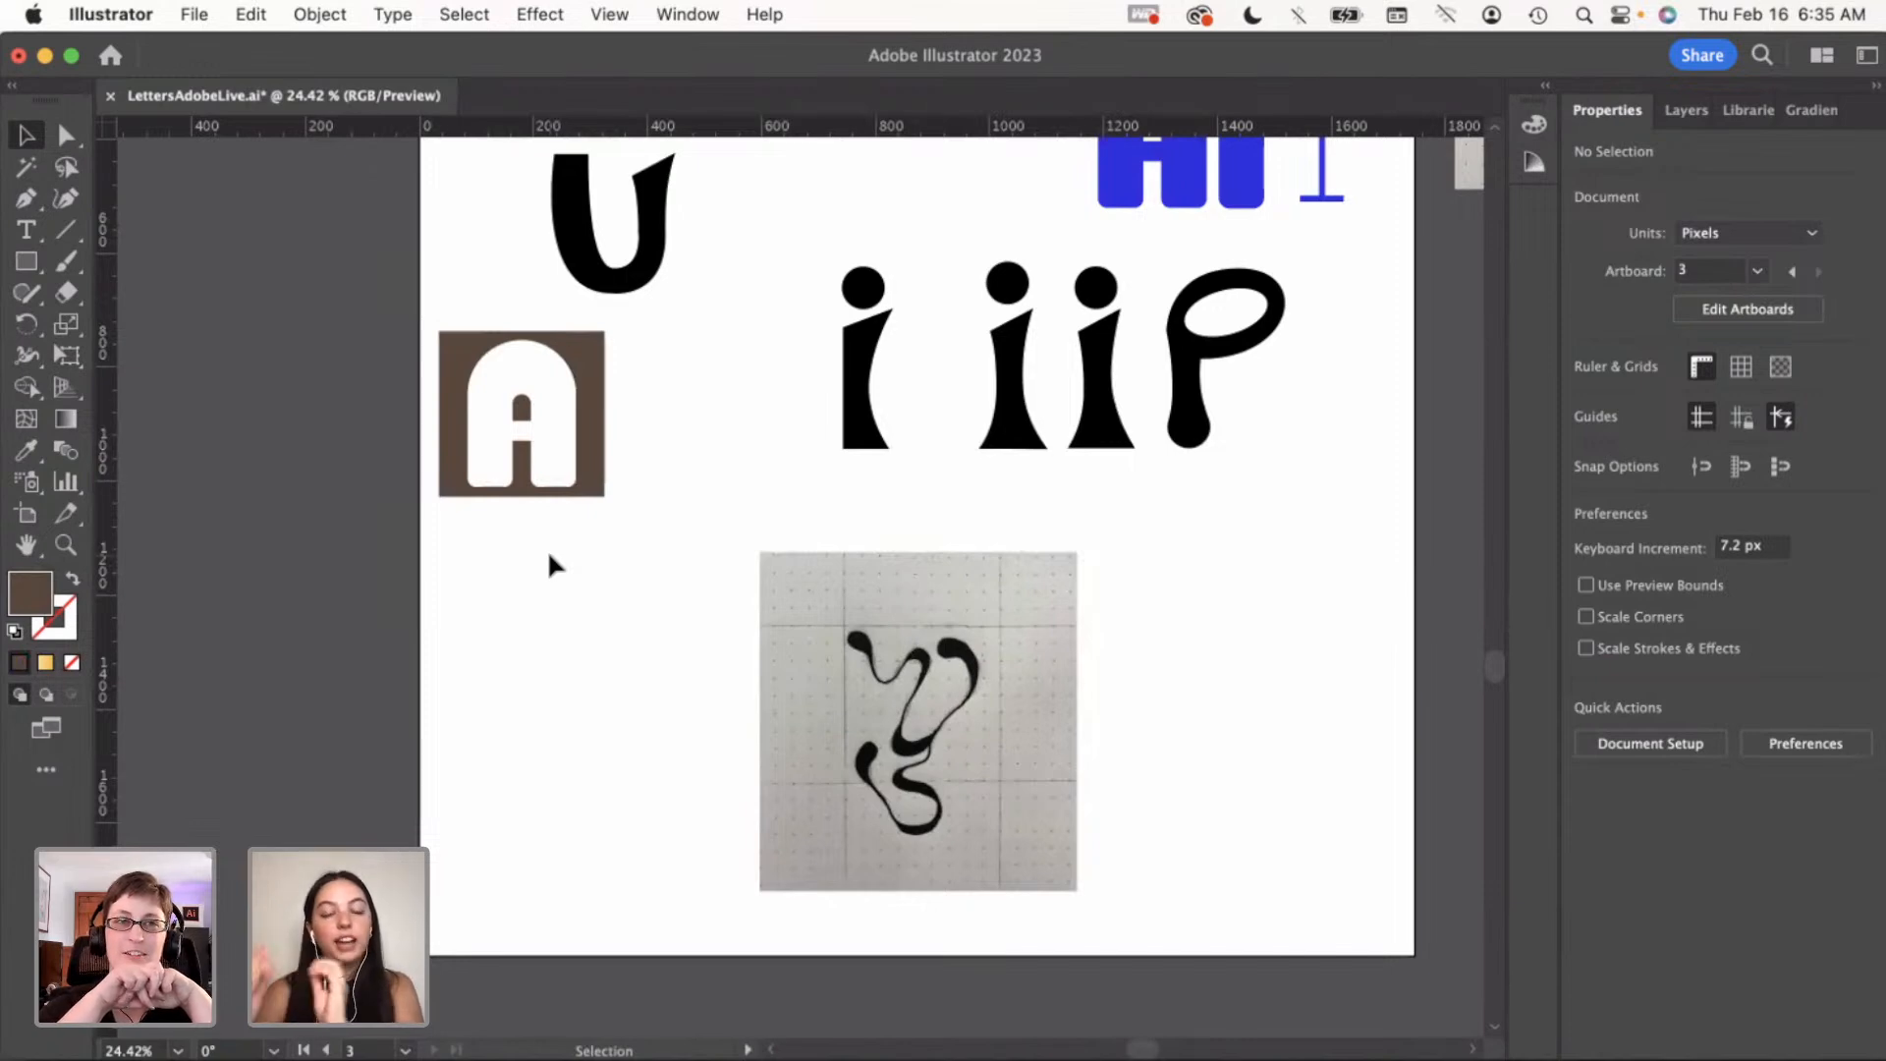
{"action": "left_click", "coordinate": [581, 425]}
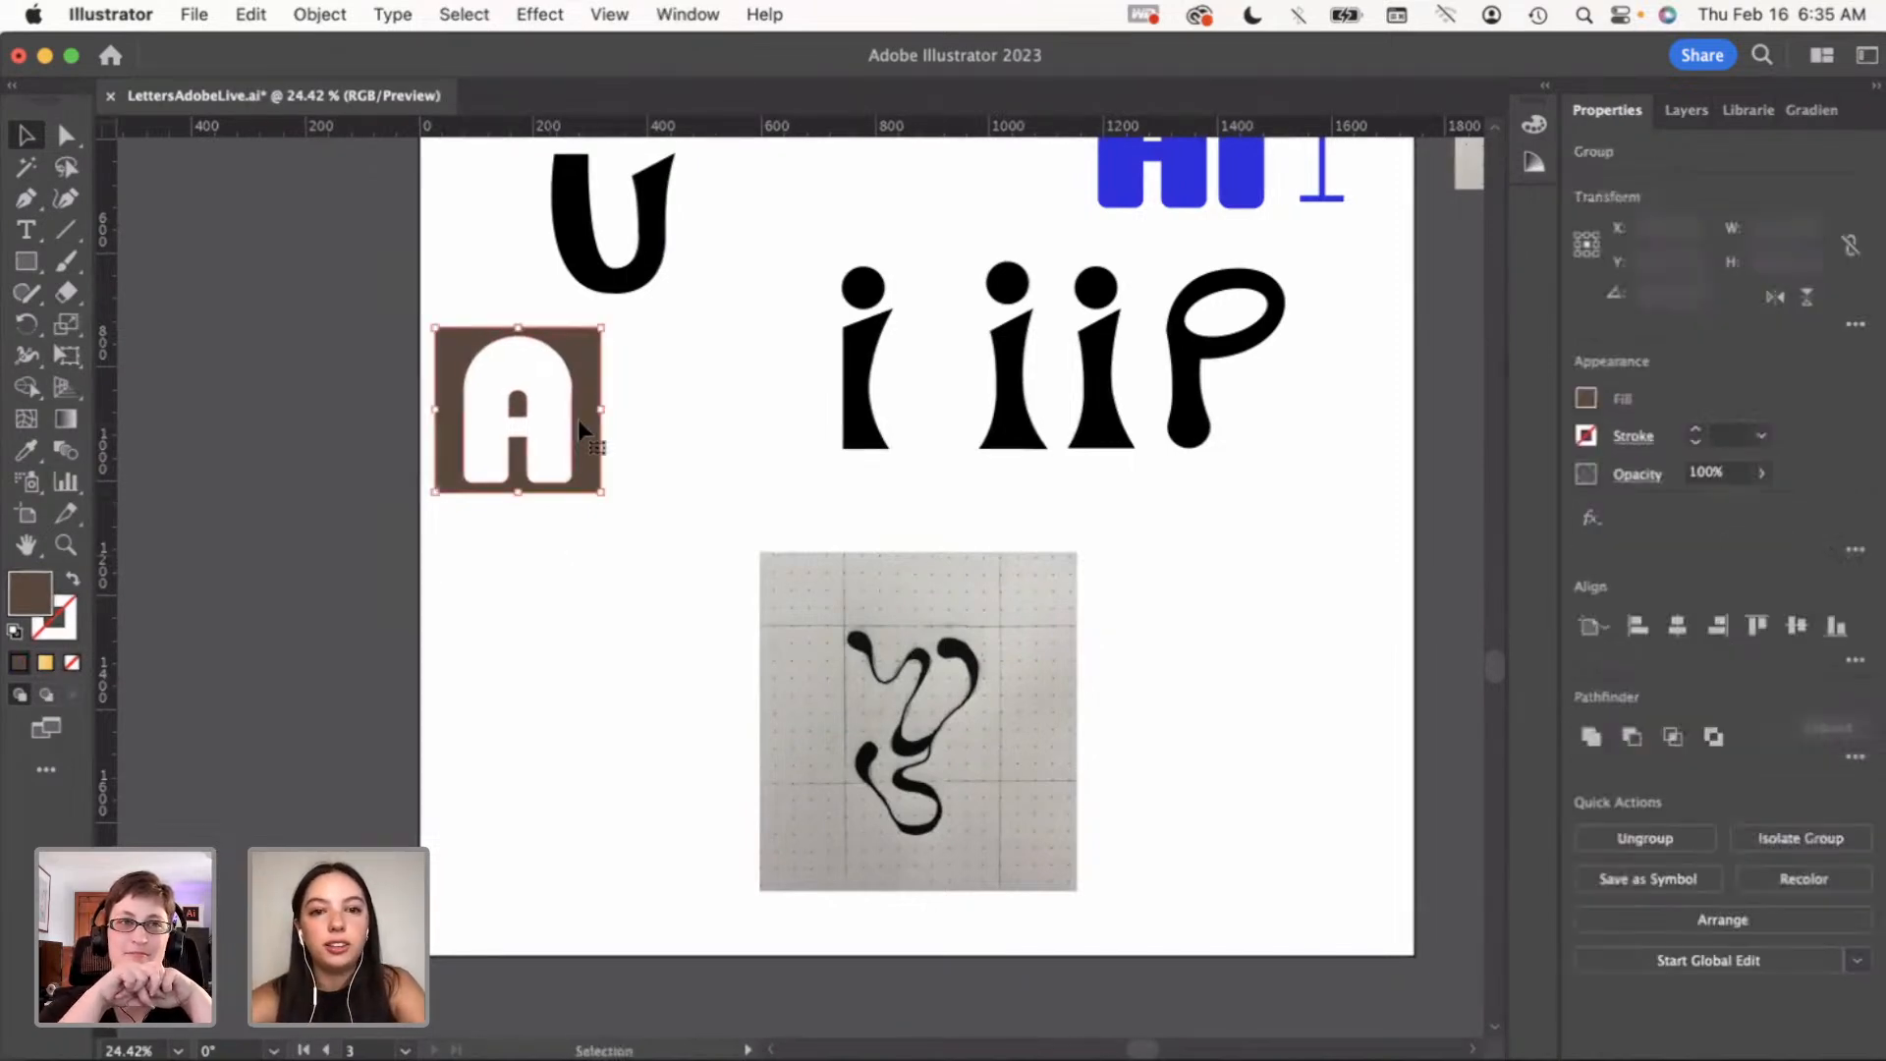
{"action": "left_click", "coordinate": [652, 469]}
Set up the Pen tool for tracing the Y sketch with no fill and a magenta #e517a1 stroke
{"action": "scroll", "coordinate": [652, 469], "scroll_direction": "up", "scroll_amount": 2}
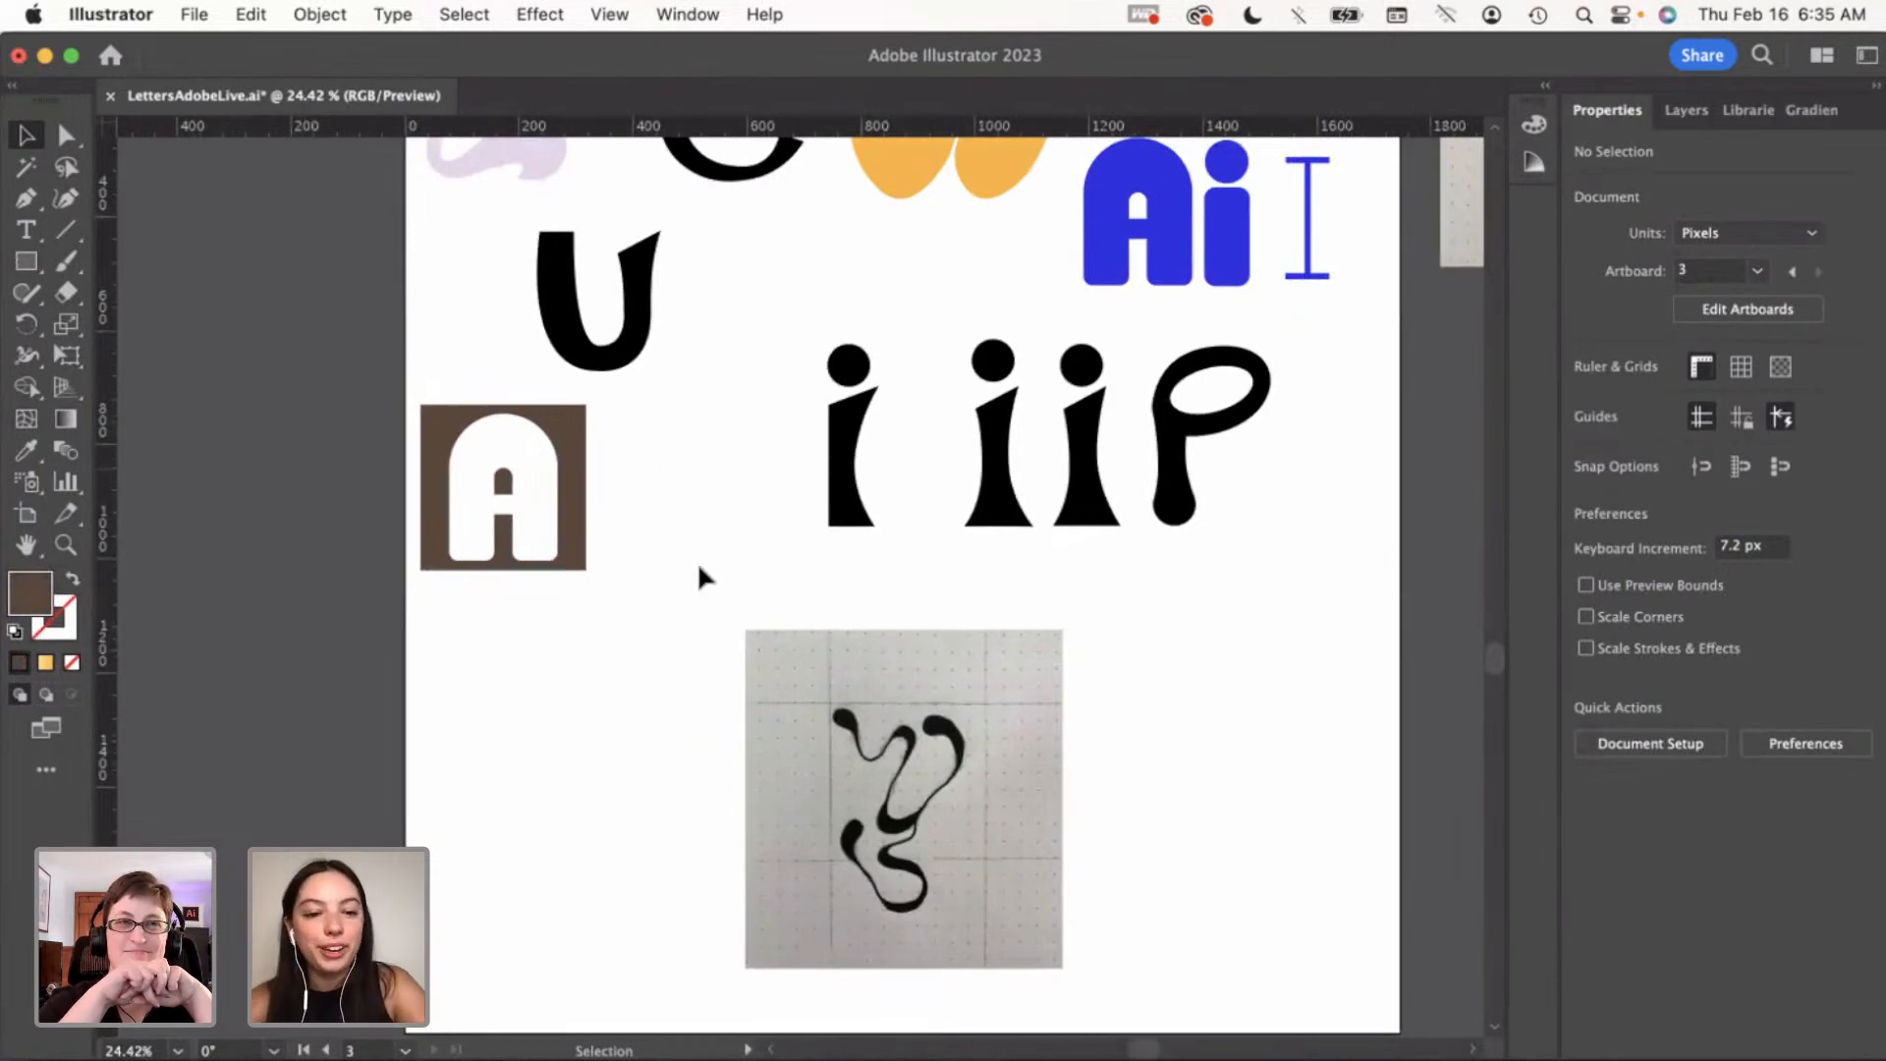
{"action": "scroll", "coordinate": [729, 629], "scroll_direction": "down", "scroll_amount": 3}
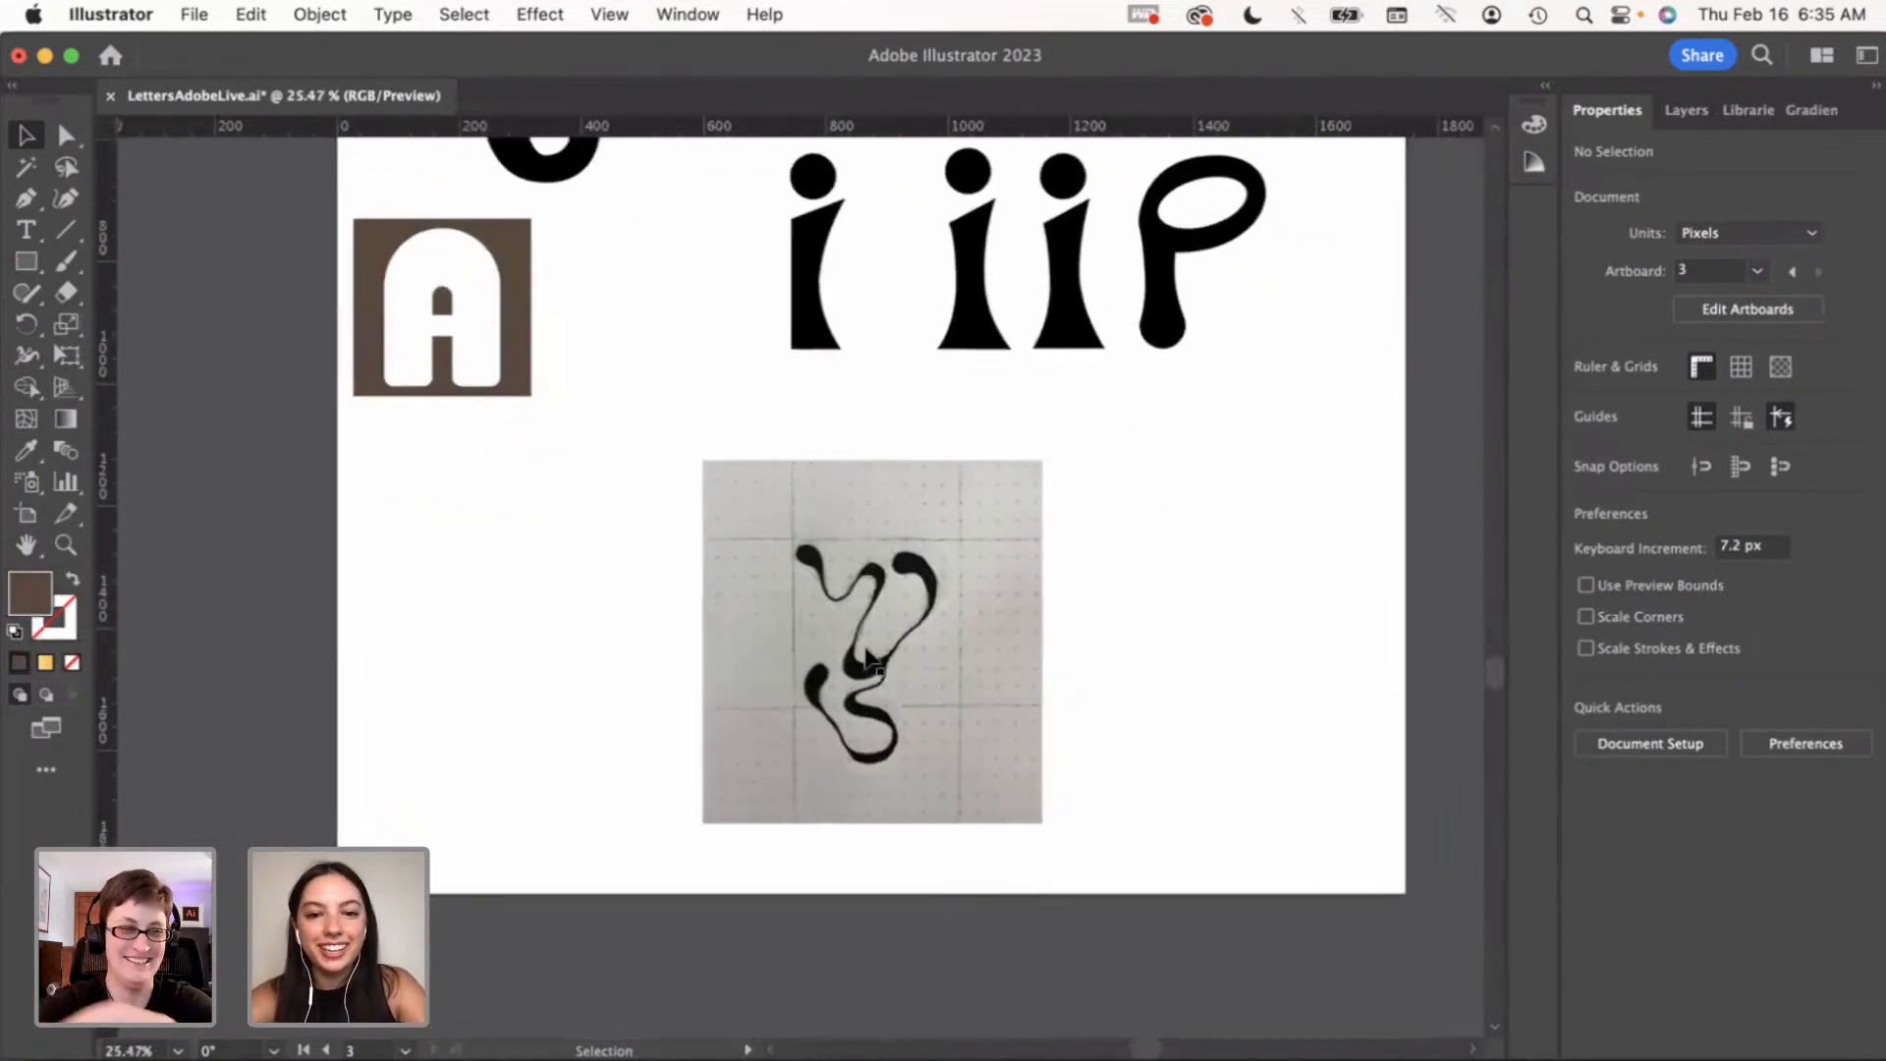
{"action": "scroll", "coordinate": [867, 653], "scroll_direction": "up", "scroll_amount": 5}
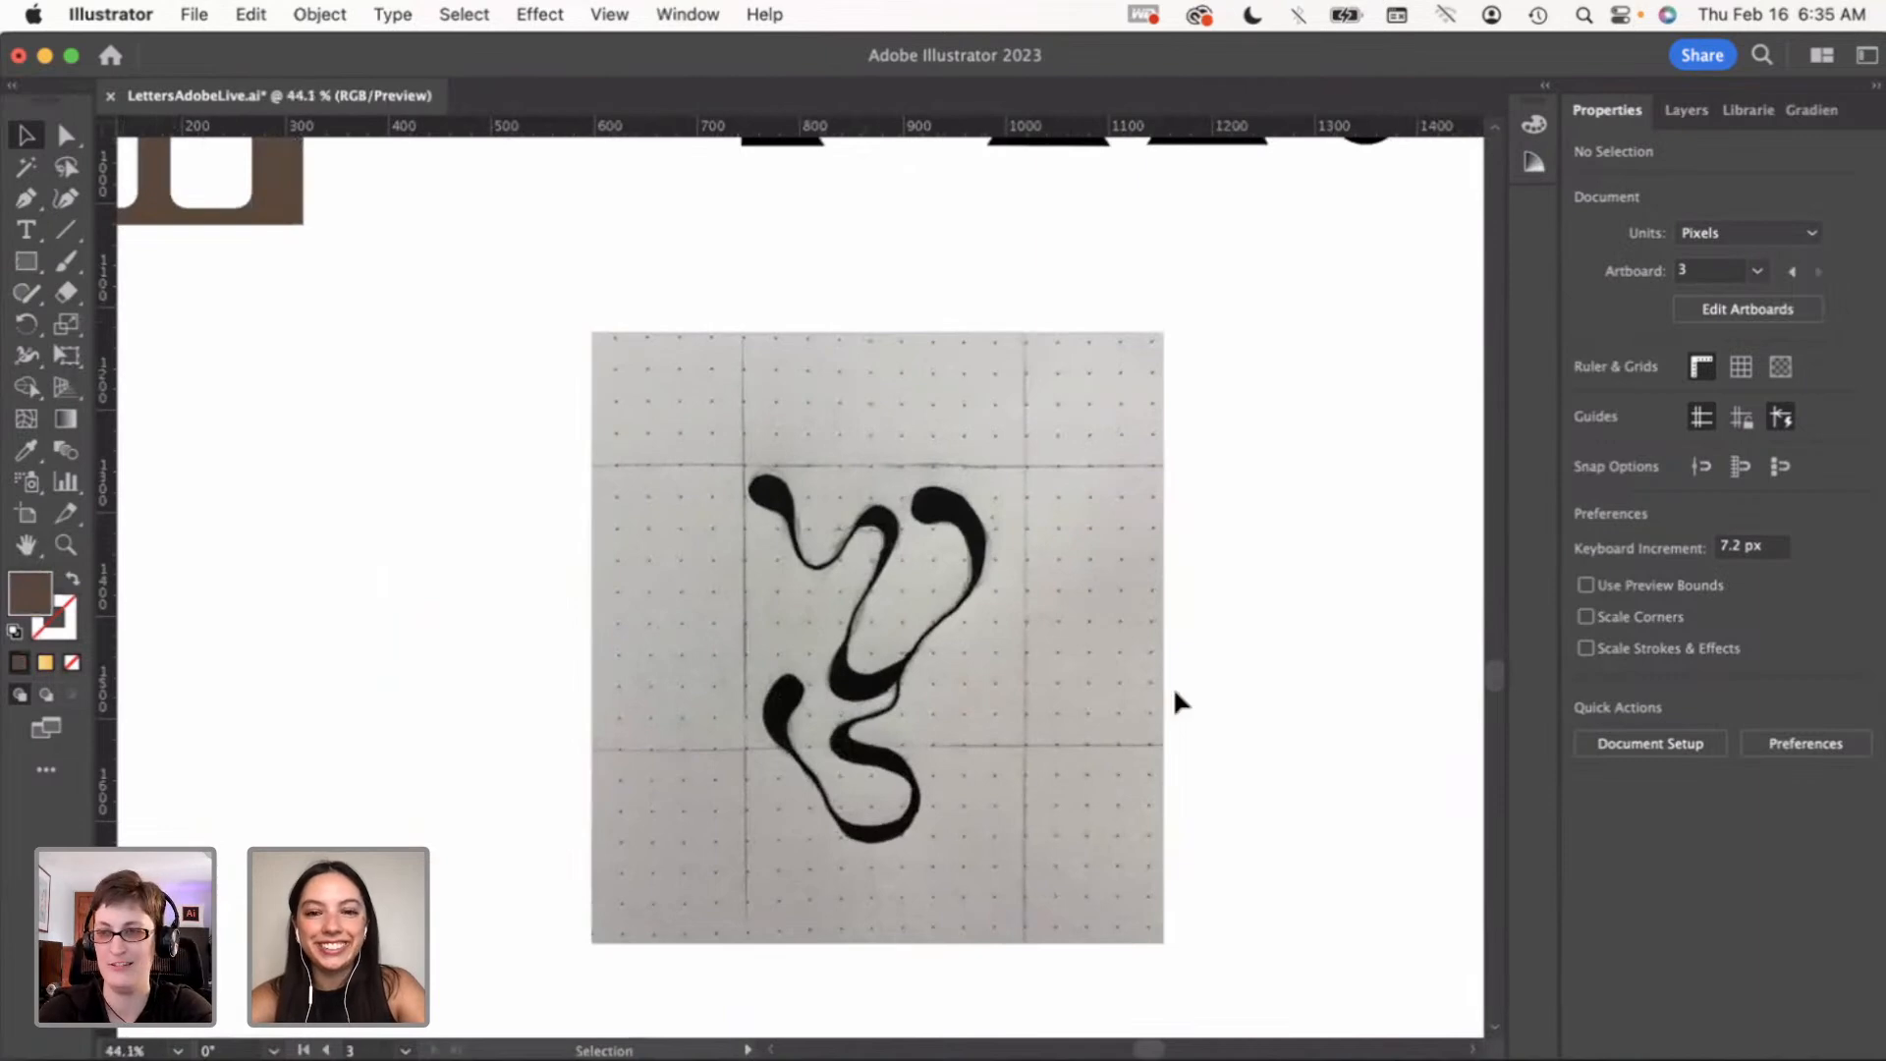
{"action": "scroll", "coordinate": [1170, 694], "scroll_direction": "down", "scroll_amount": 2}
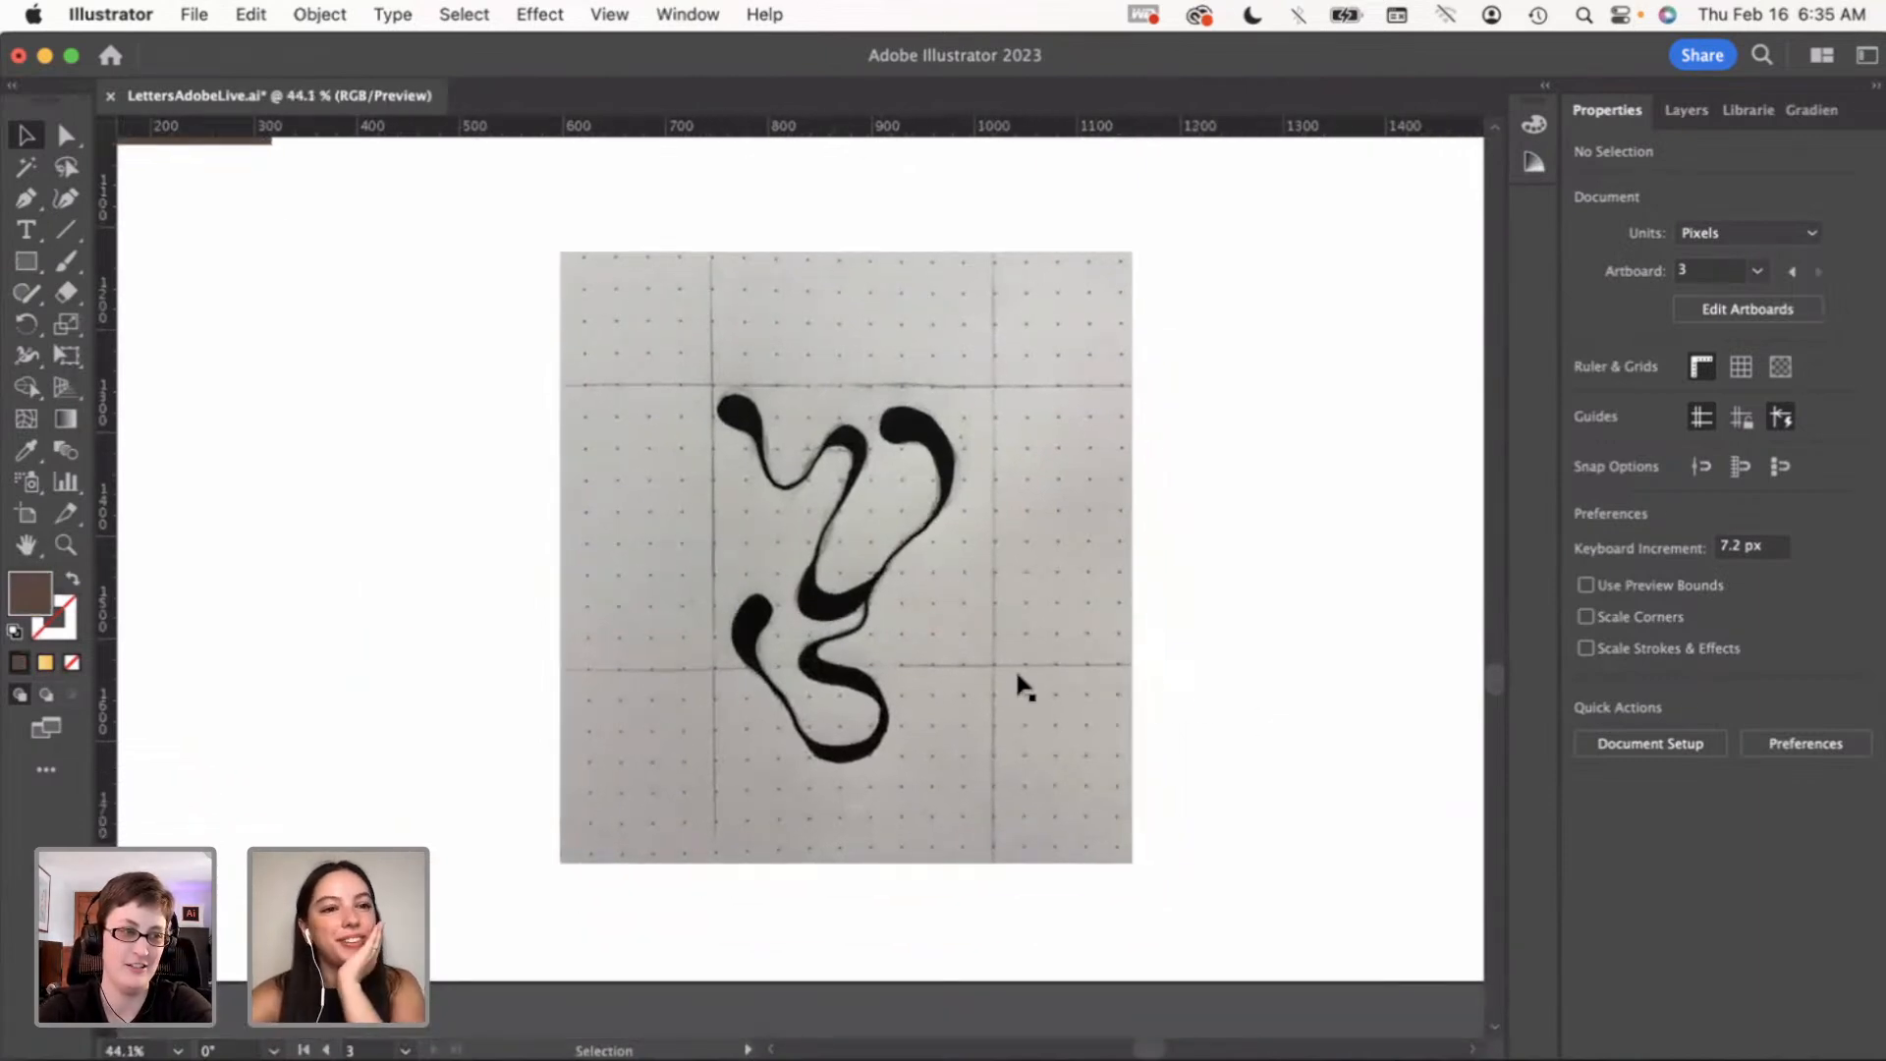
{"action": "left_click", "coordinate": [29, 199]}
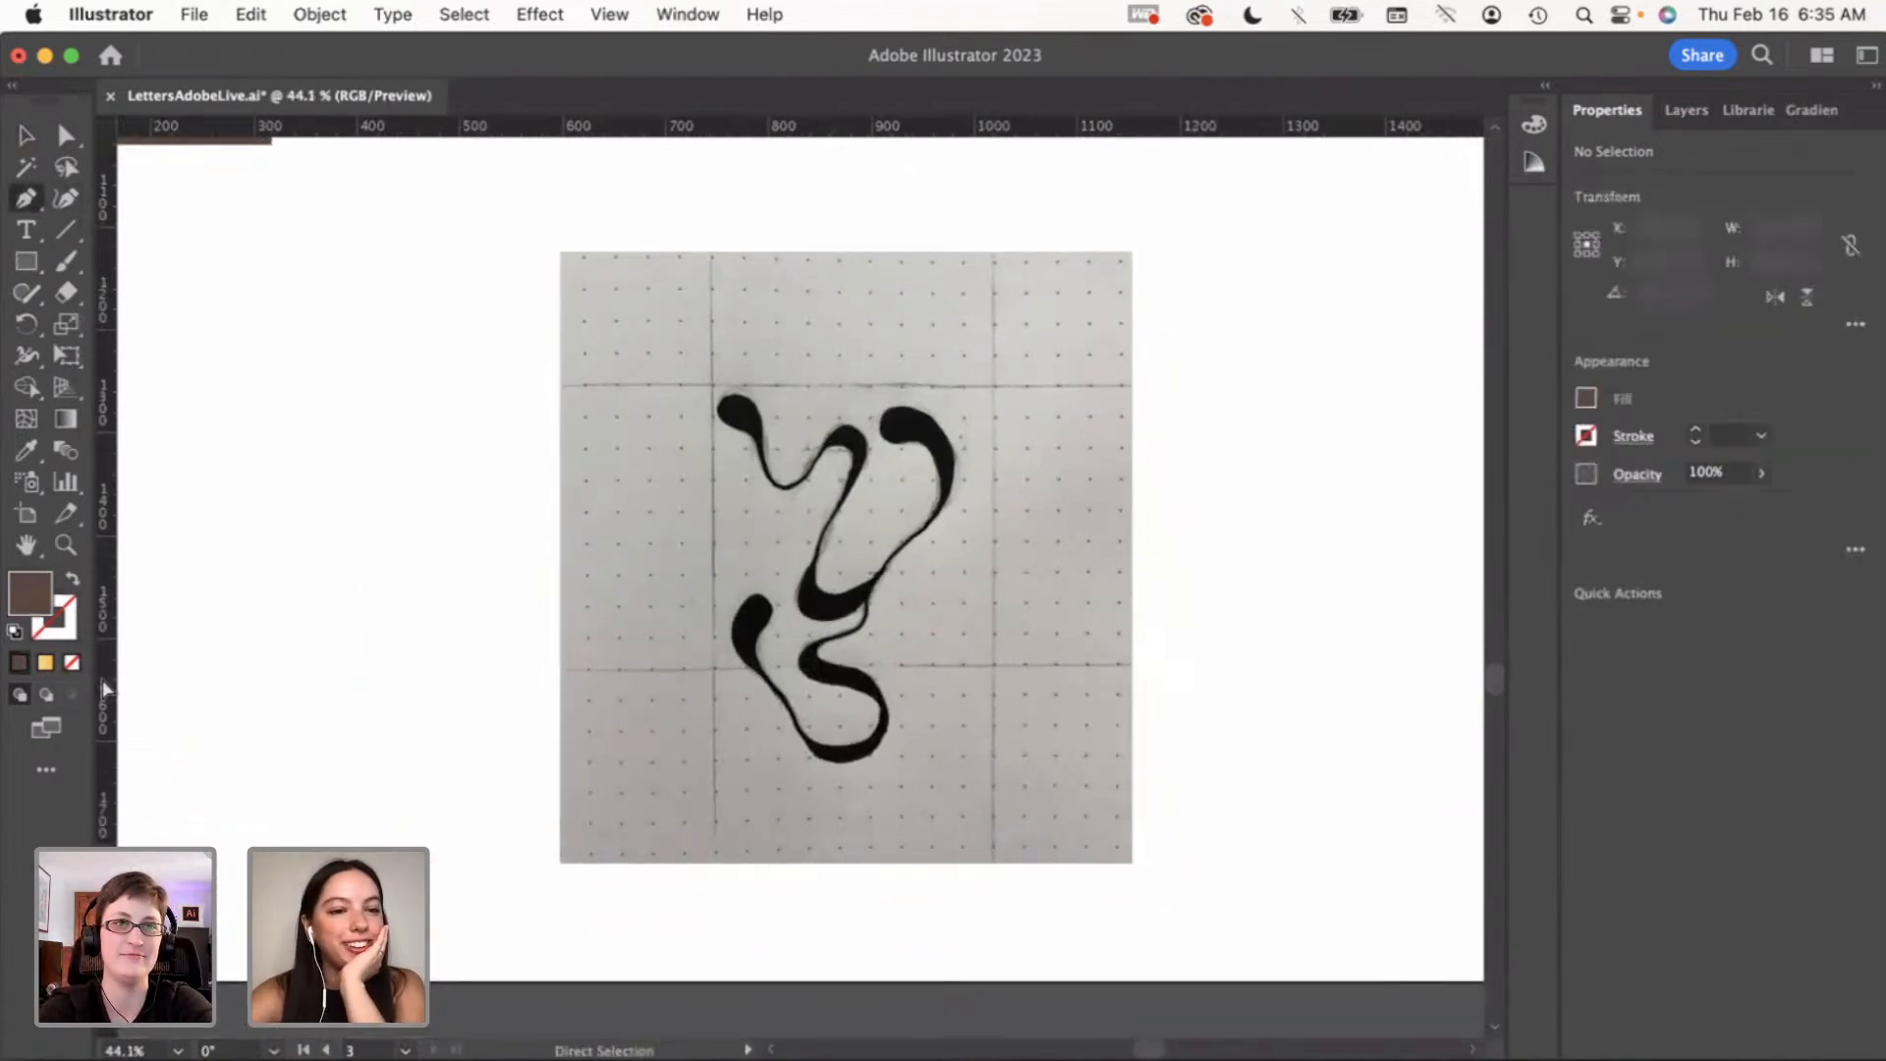
{"action": "left_click", "coordinate": [71, 580]}
{"action": "double_click", "coordinate": [55, 619]}
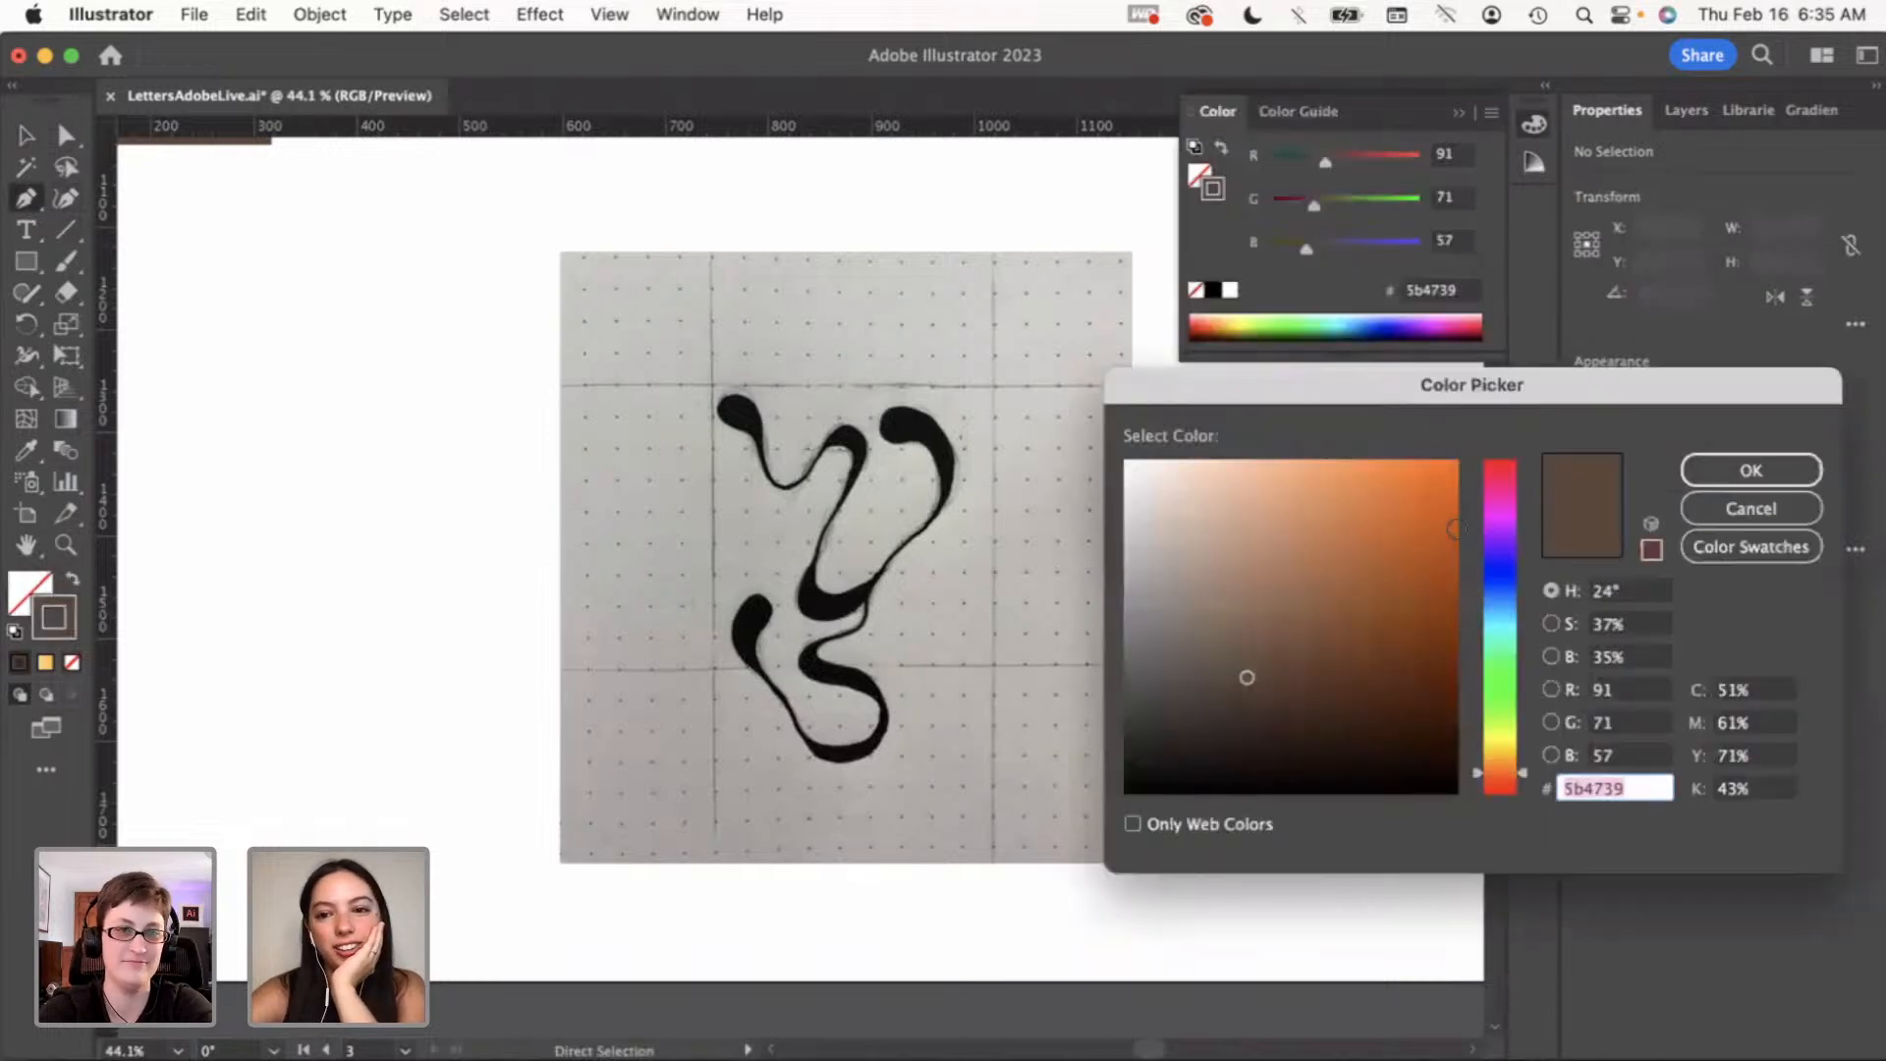
{"action": "left_click", "coordinate": [1500, 496]}
{"action": "left_click", "coordinate": [1424, 493]}
{"action": "left_click", "coordinate": [1746, 466]}
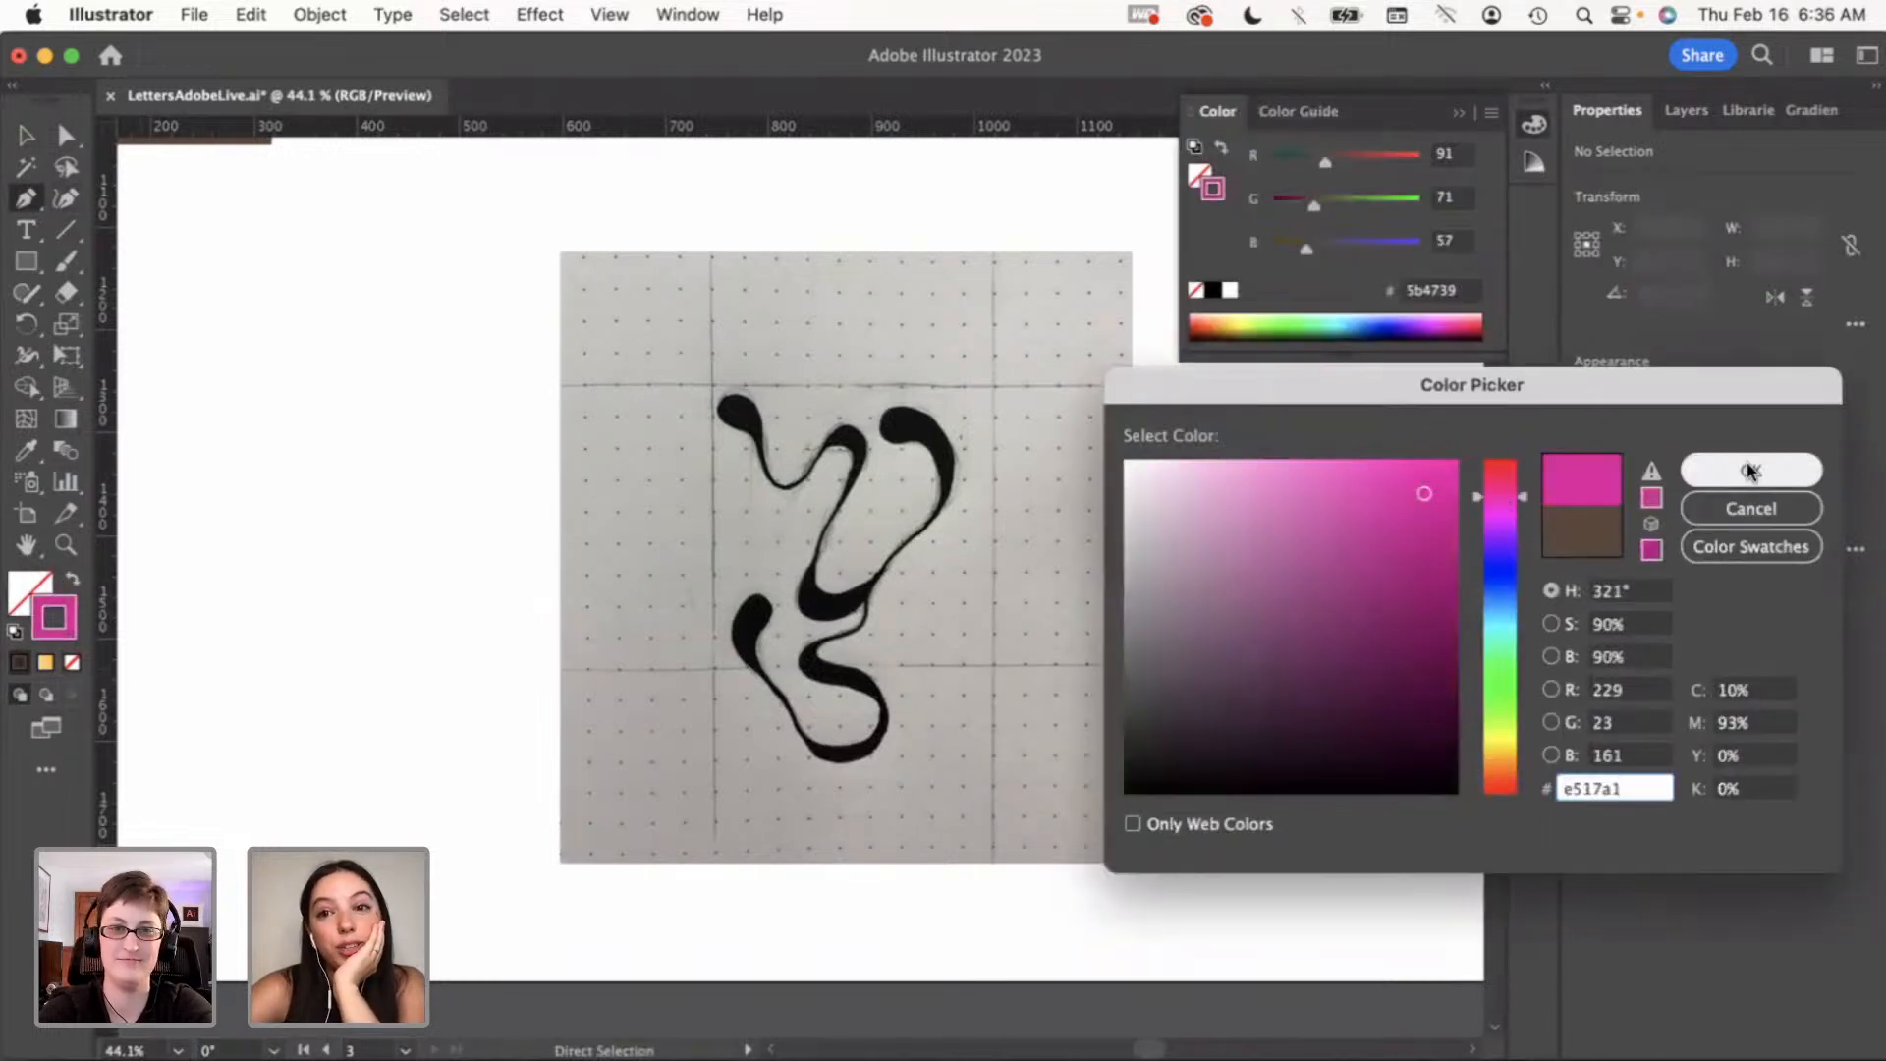
{"action": "left_click", "coordinate": [1457, 113]}
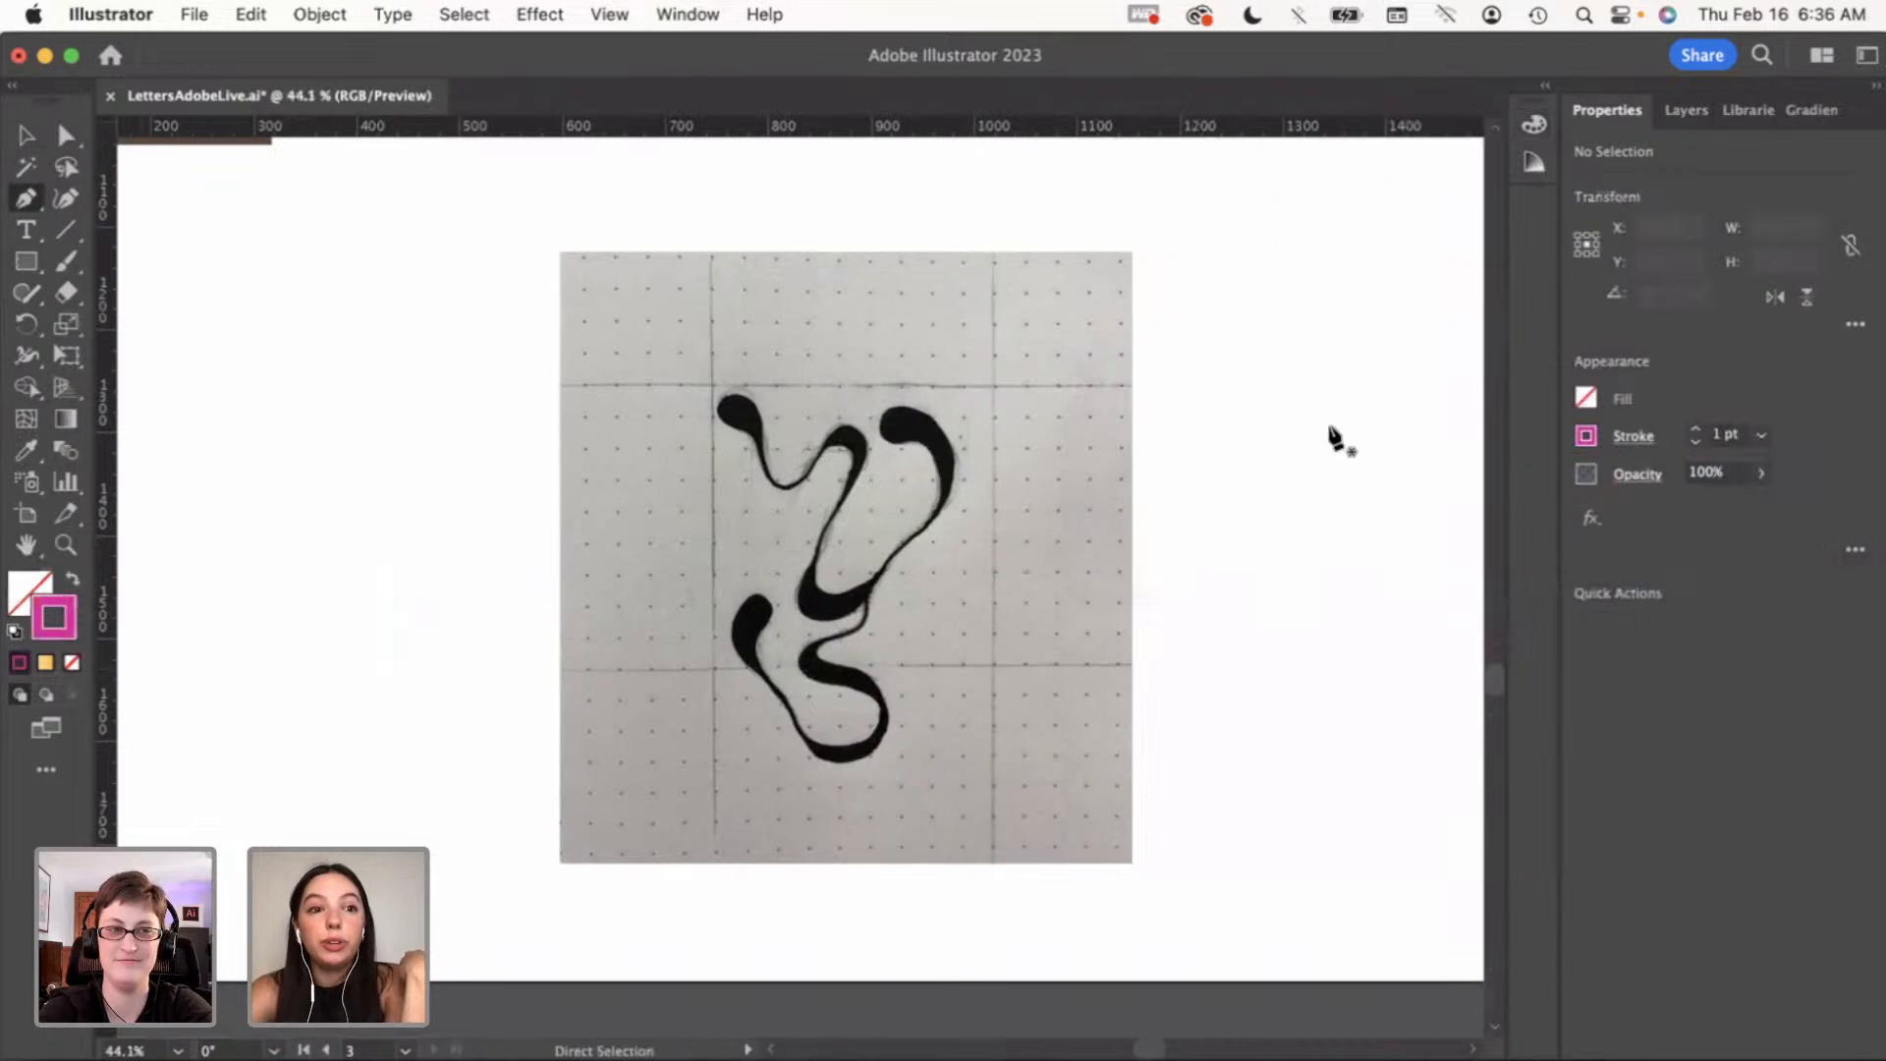
Trace the upper edge of the Y sketch's left arm with the Pen tool, from its rounded tip over the central bend
{"action": "left_click", "coordinate": [722, 400]}
{"action": "left_click_drag", "start_coordinate": [760, 430], "coordinate": [769, 487]}
{"action": "key", "text": "super+z"}
{"action": "scroll", "coordinate": [767, 472], "scroll_direction": "up", "scroll_amount": 2}
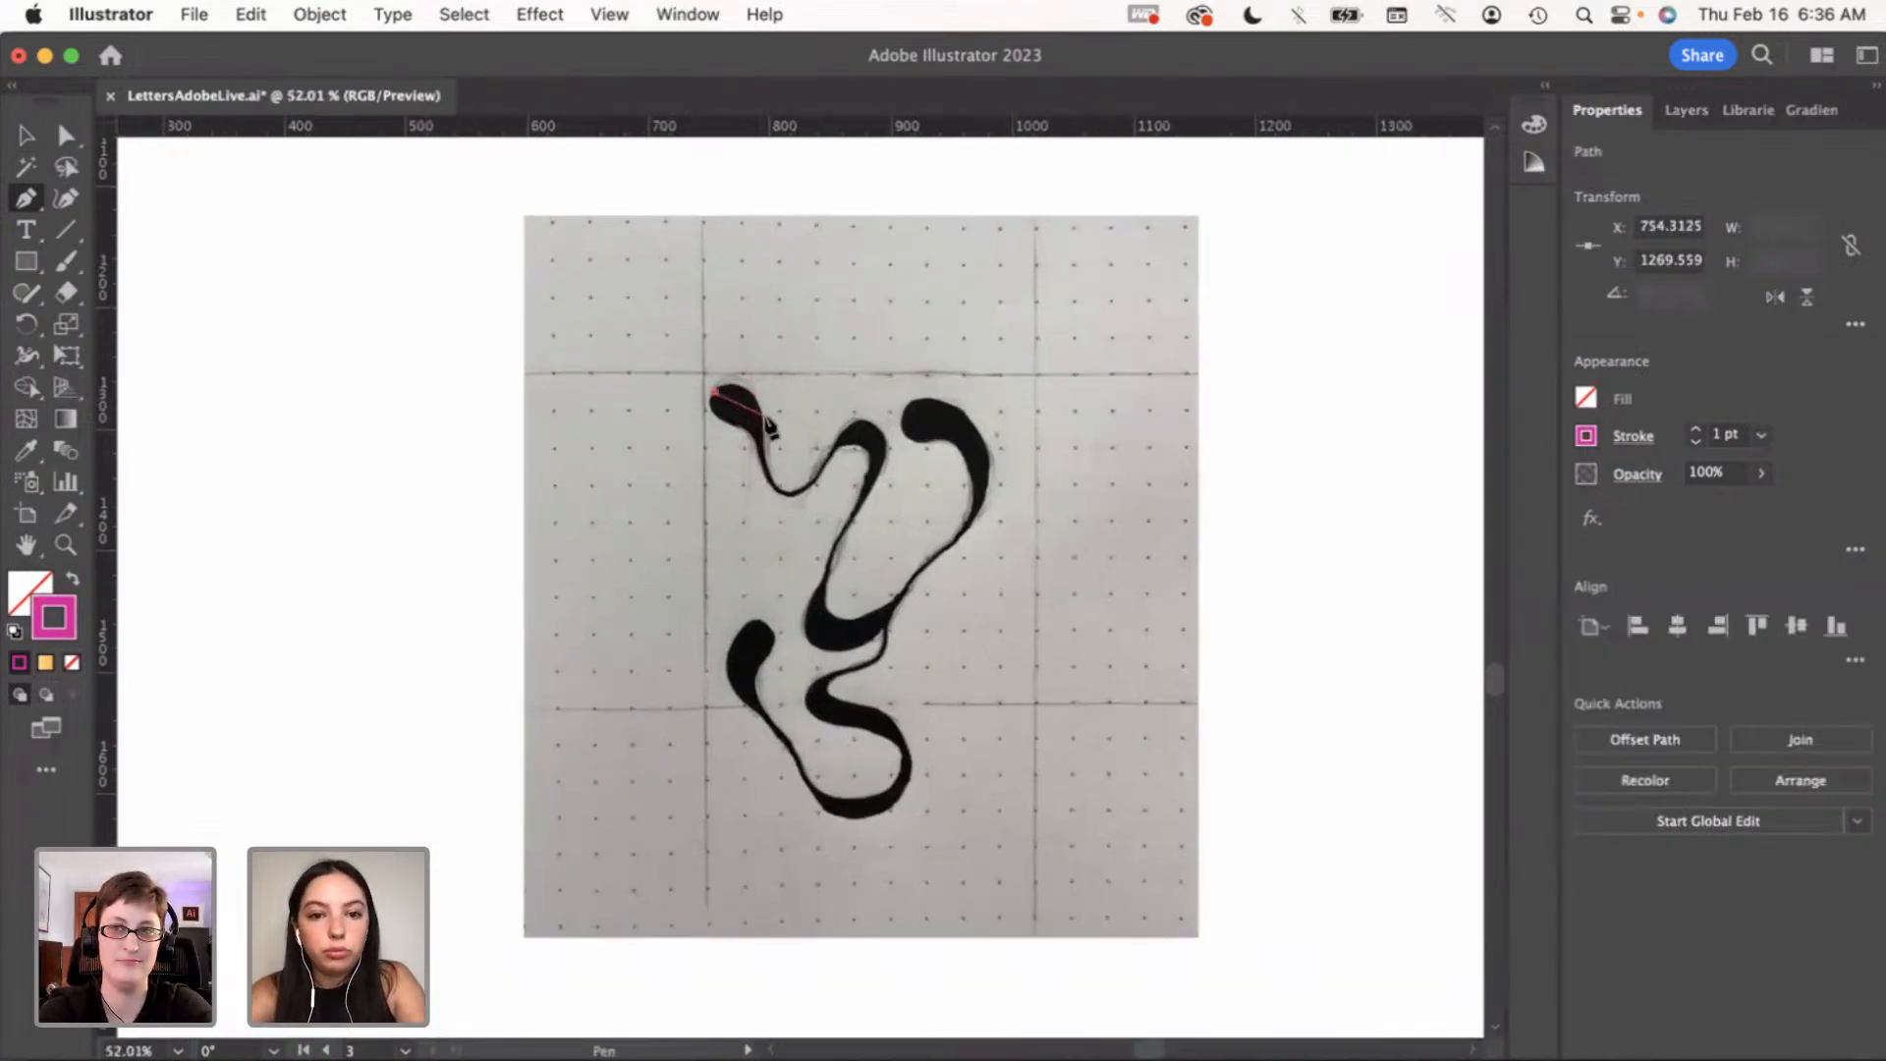
{"action": "left_click_drag", "start_coordinate": [762, 418], "coordinate": [822, 476]}
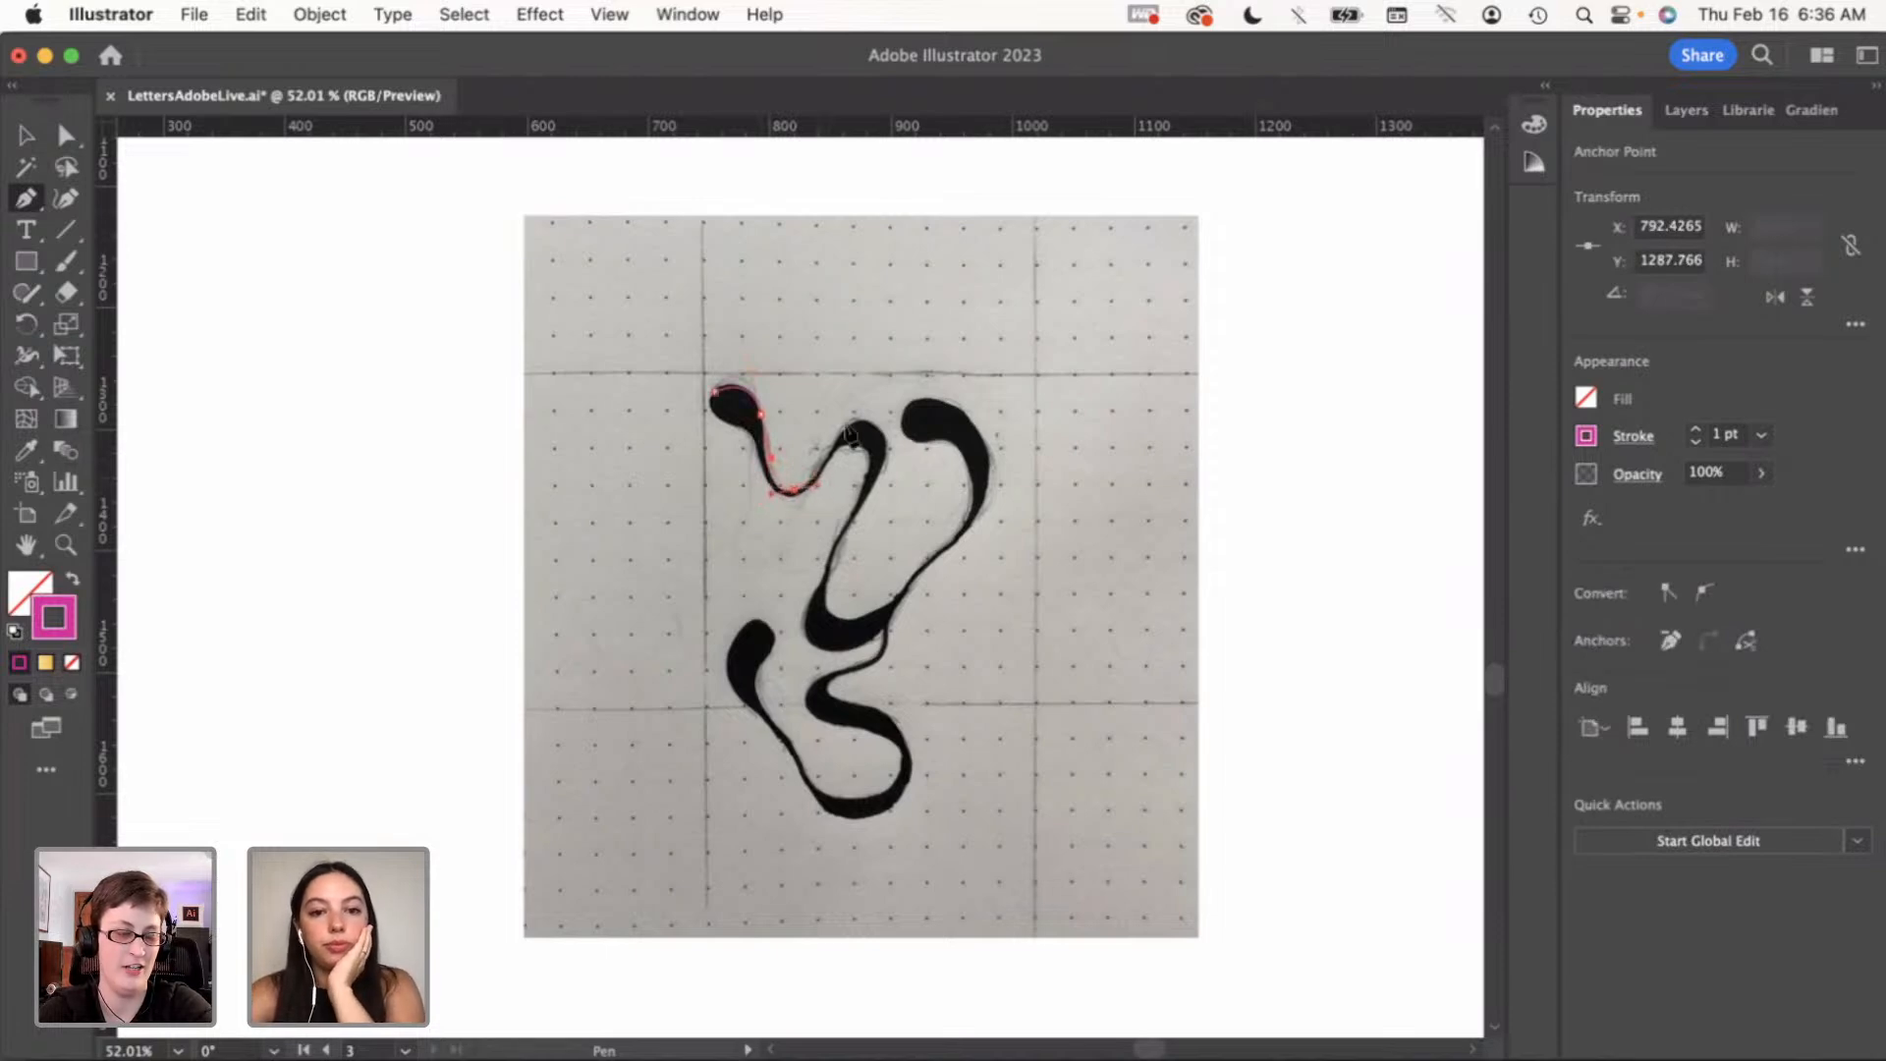
{"action": "left_click_drag", "start_coordinate": [866, 423], "coordinate": [874, 488]}
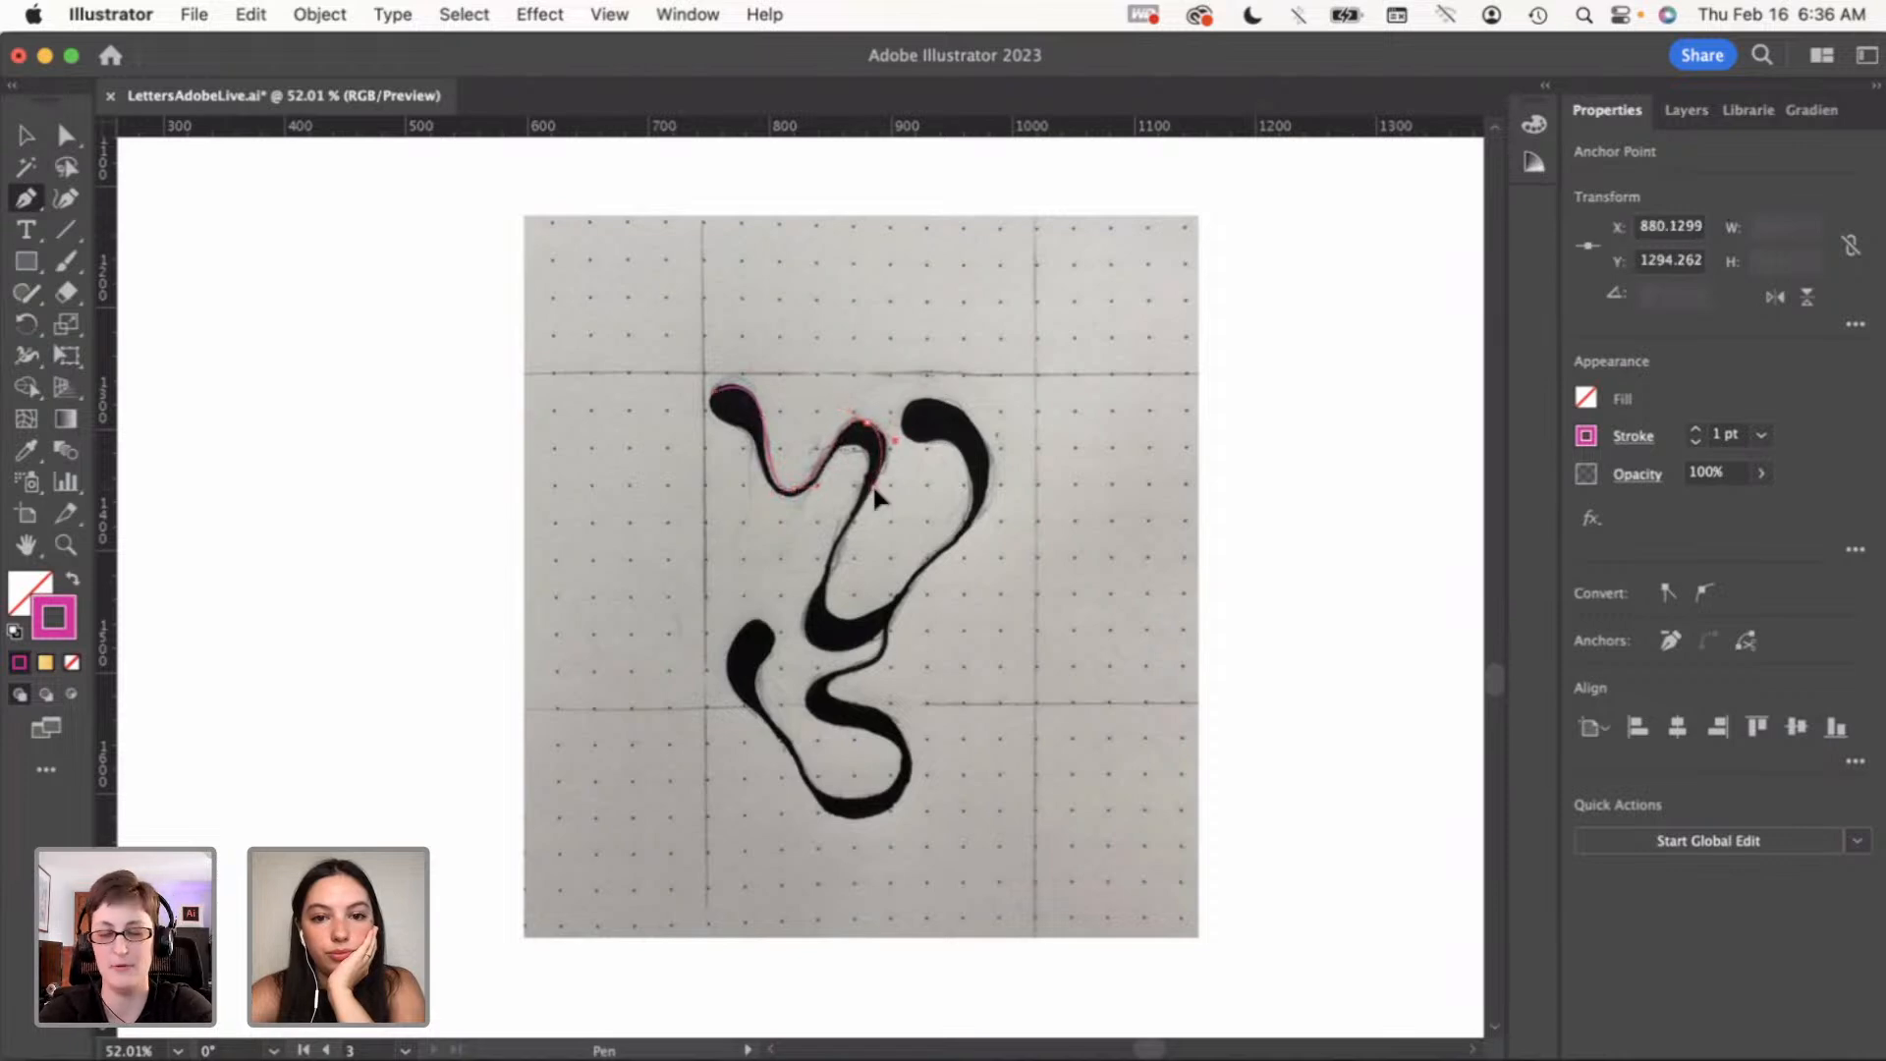
{"action": "left_click", "coordinate": [863, 509]}
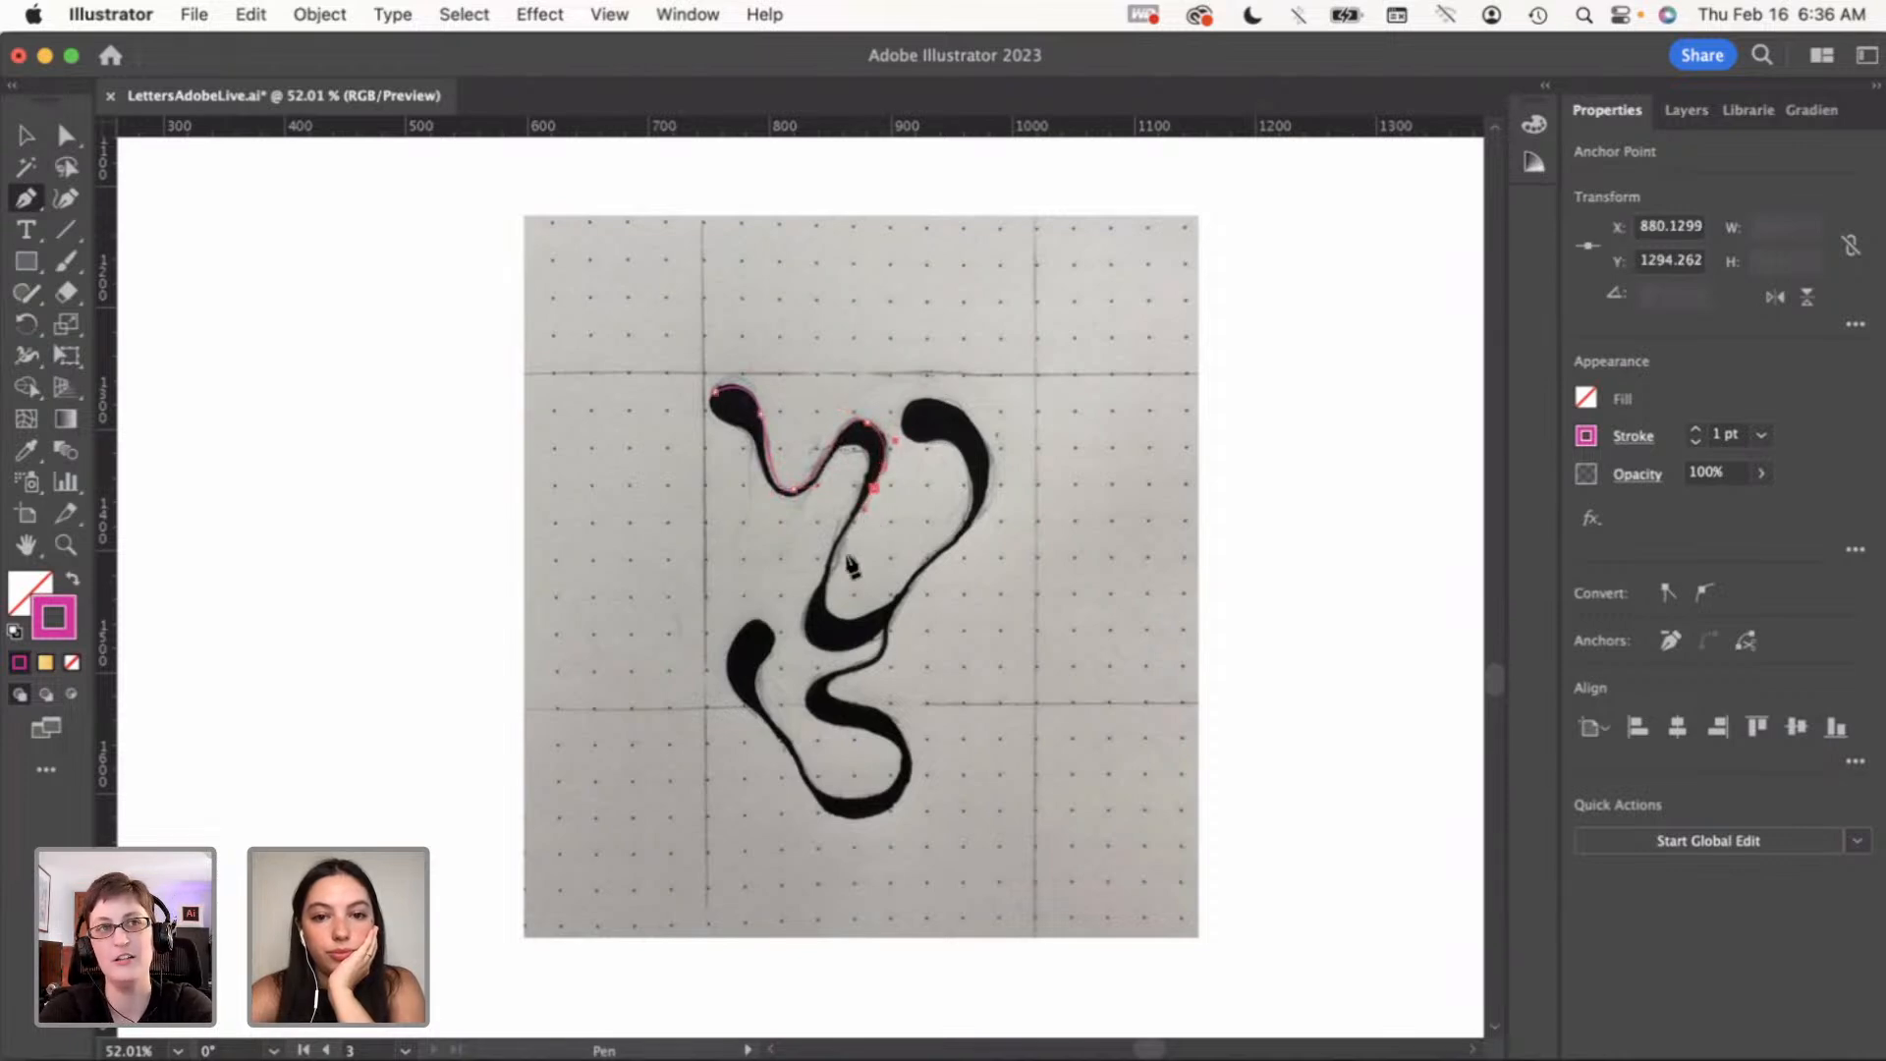
Continue the outline through the Y's inner bowl, around the right arm, under the bowl and back up the stem's outer side
{"action": "left_click_drag", "start_coordinate": [831, 615], "coordinate": [862, 629]}
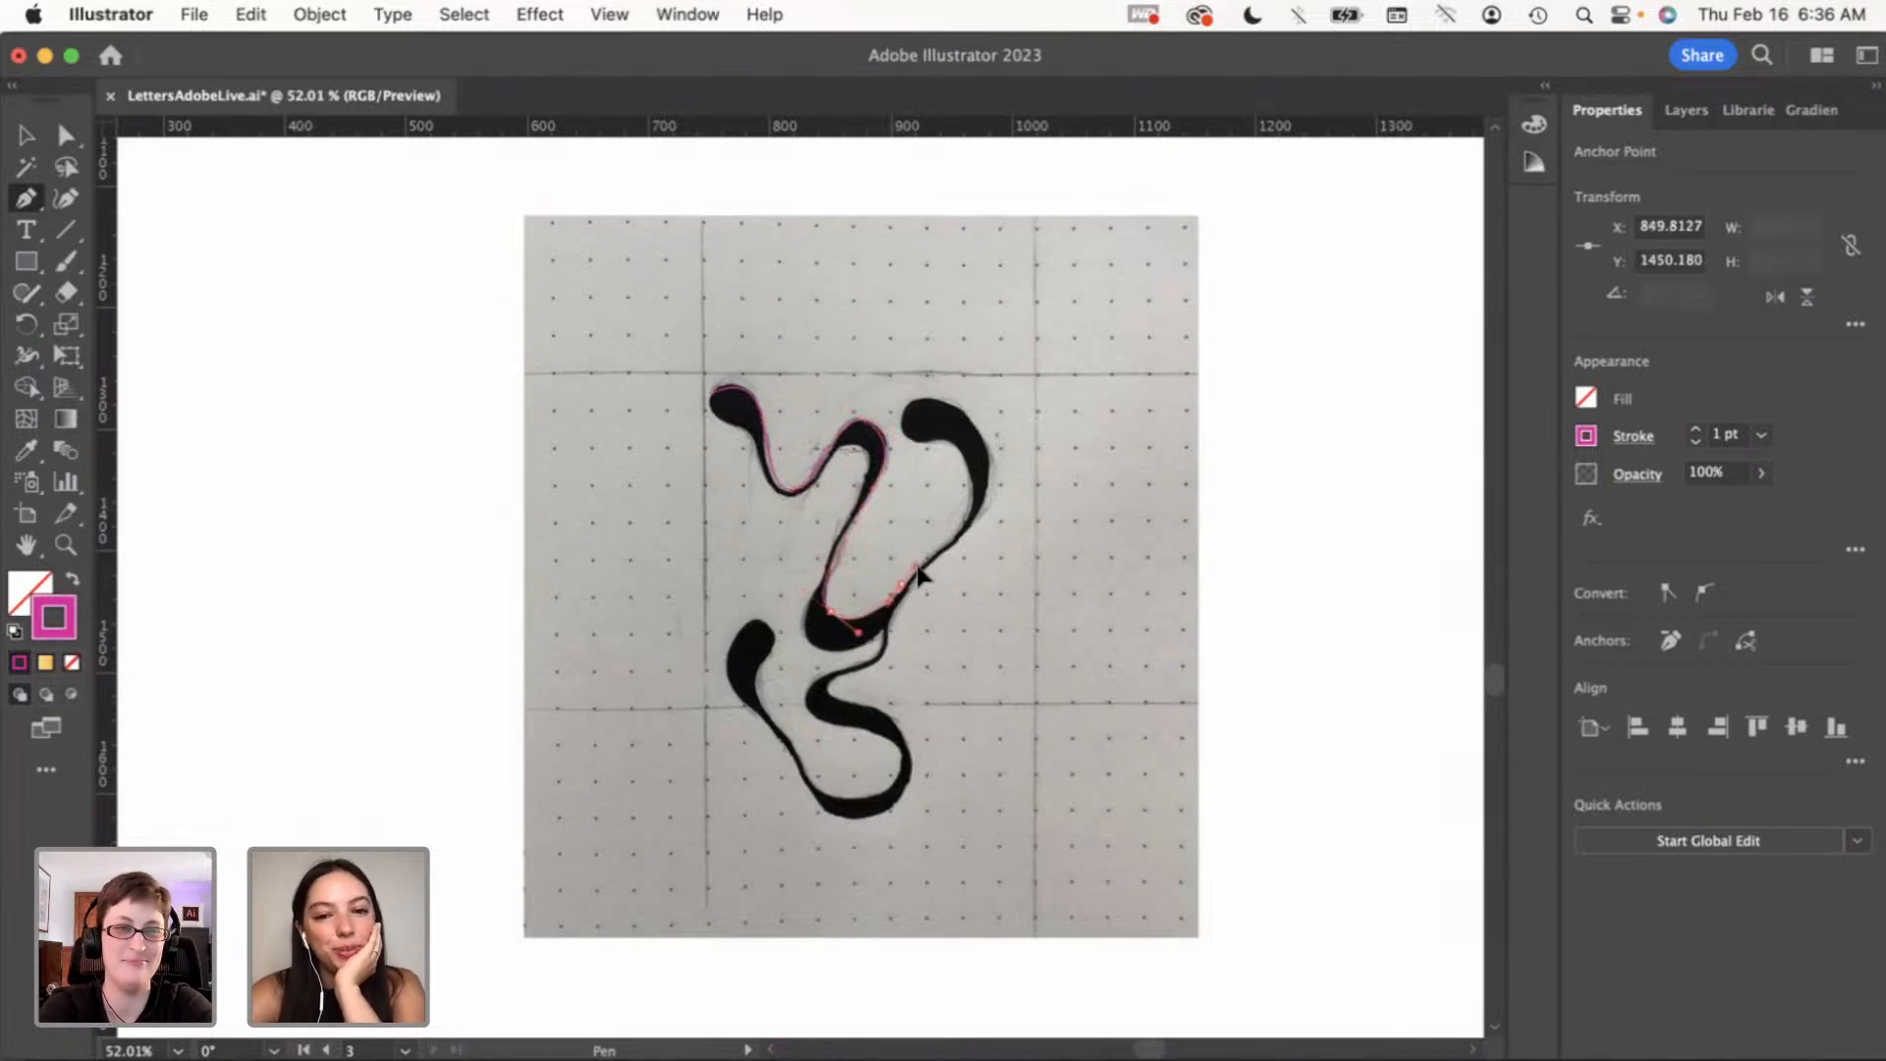
{"action": "mouse_move", "coordinate": [966, 524]}
{"action": "left_mouse_down"}
{"action": "mouse_move", "coordinate": [973, 503]}
{"action": "mouse_move", "coordinate": [911, 443]}
{"action": "mouse_move", "coordinate": [918, 397]}
{"action": "mouse_move", "coordinate": [981, 422]}
{"action": "mouse_move", "coordinate": [970, 541]}
{"action": "left_mouse_up"}
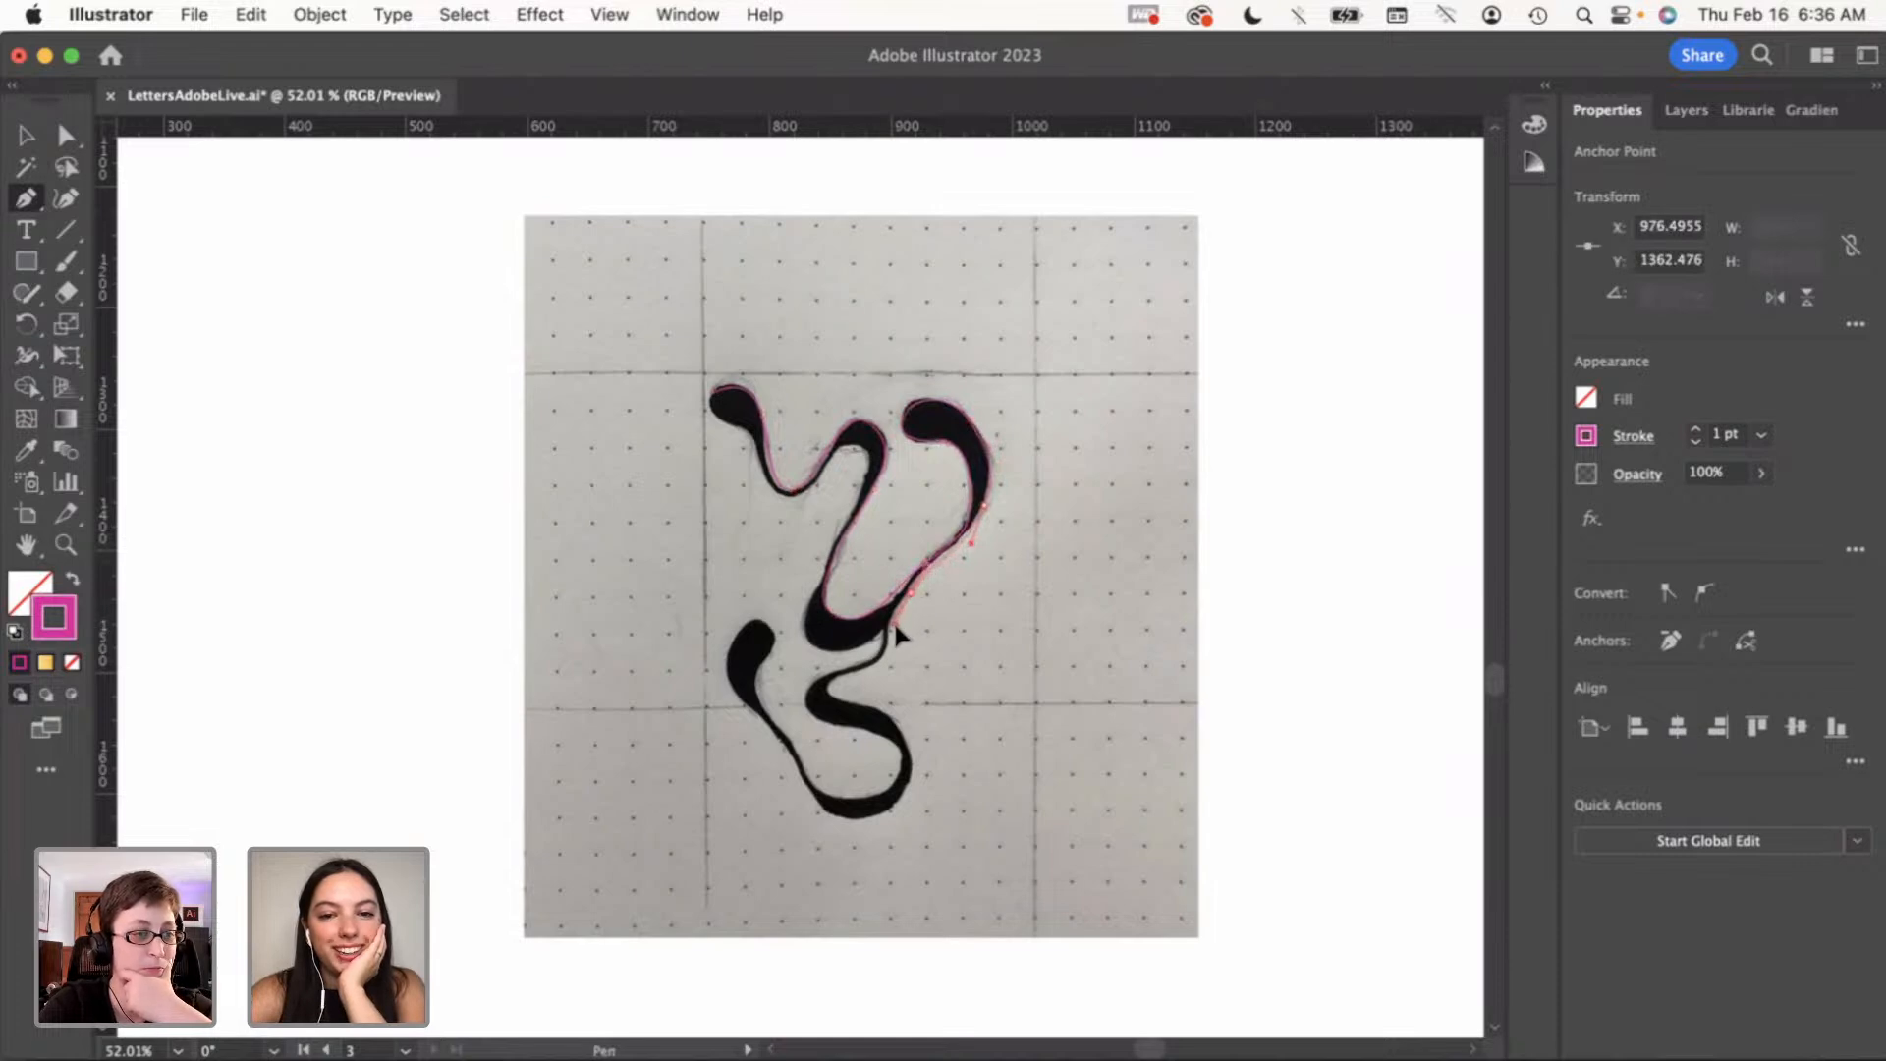
{"action": "left_click_drag", "start_coordinate": [894, 630], "coordinate": [845, 655]}
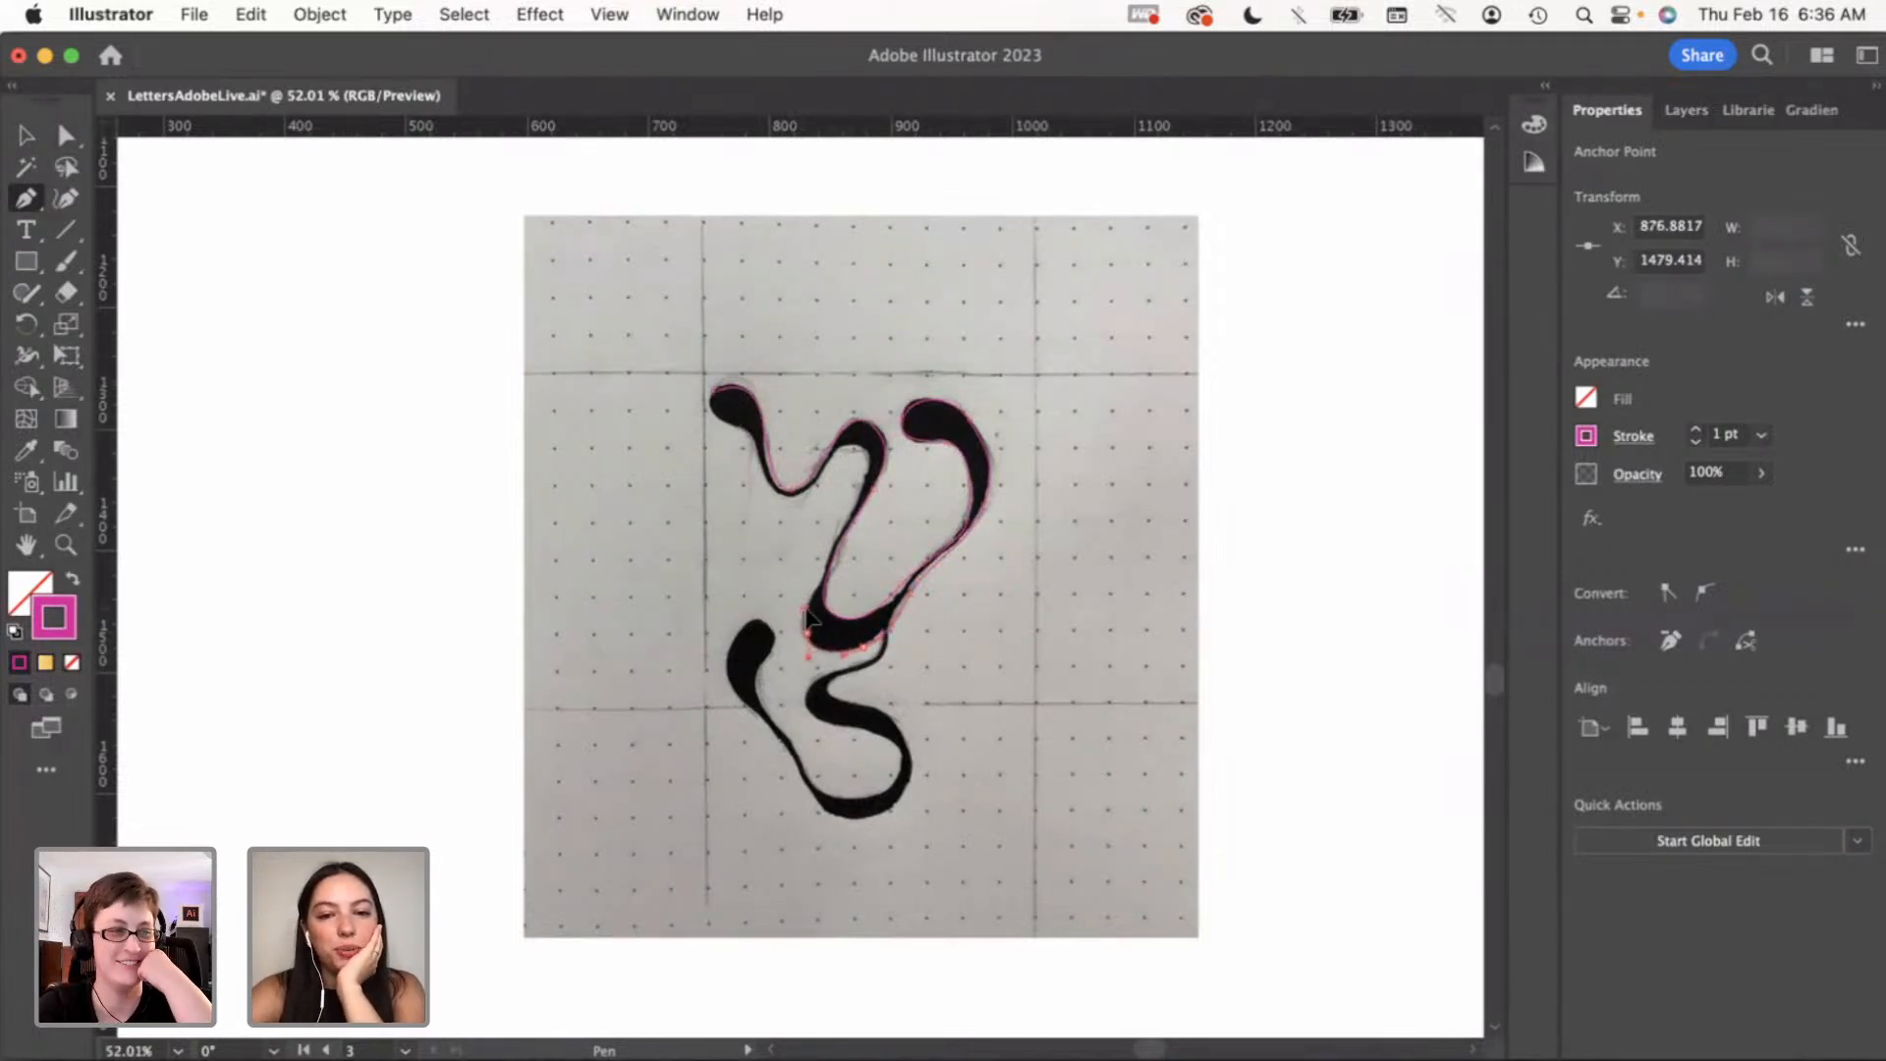
{"action": "left_click_drag", "start_coordinate": [808, 616], "coordinate": [811, 587]}
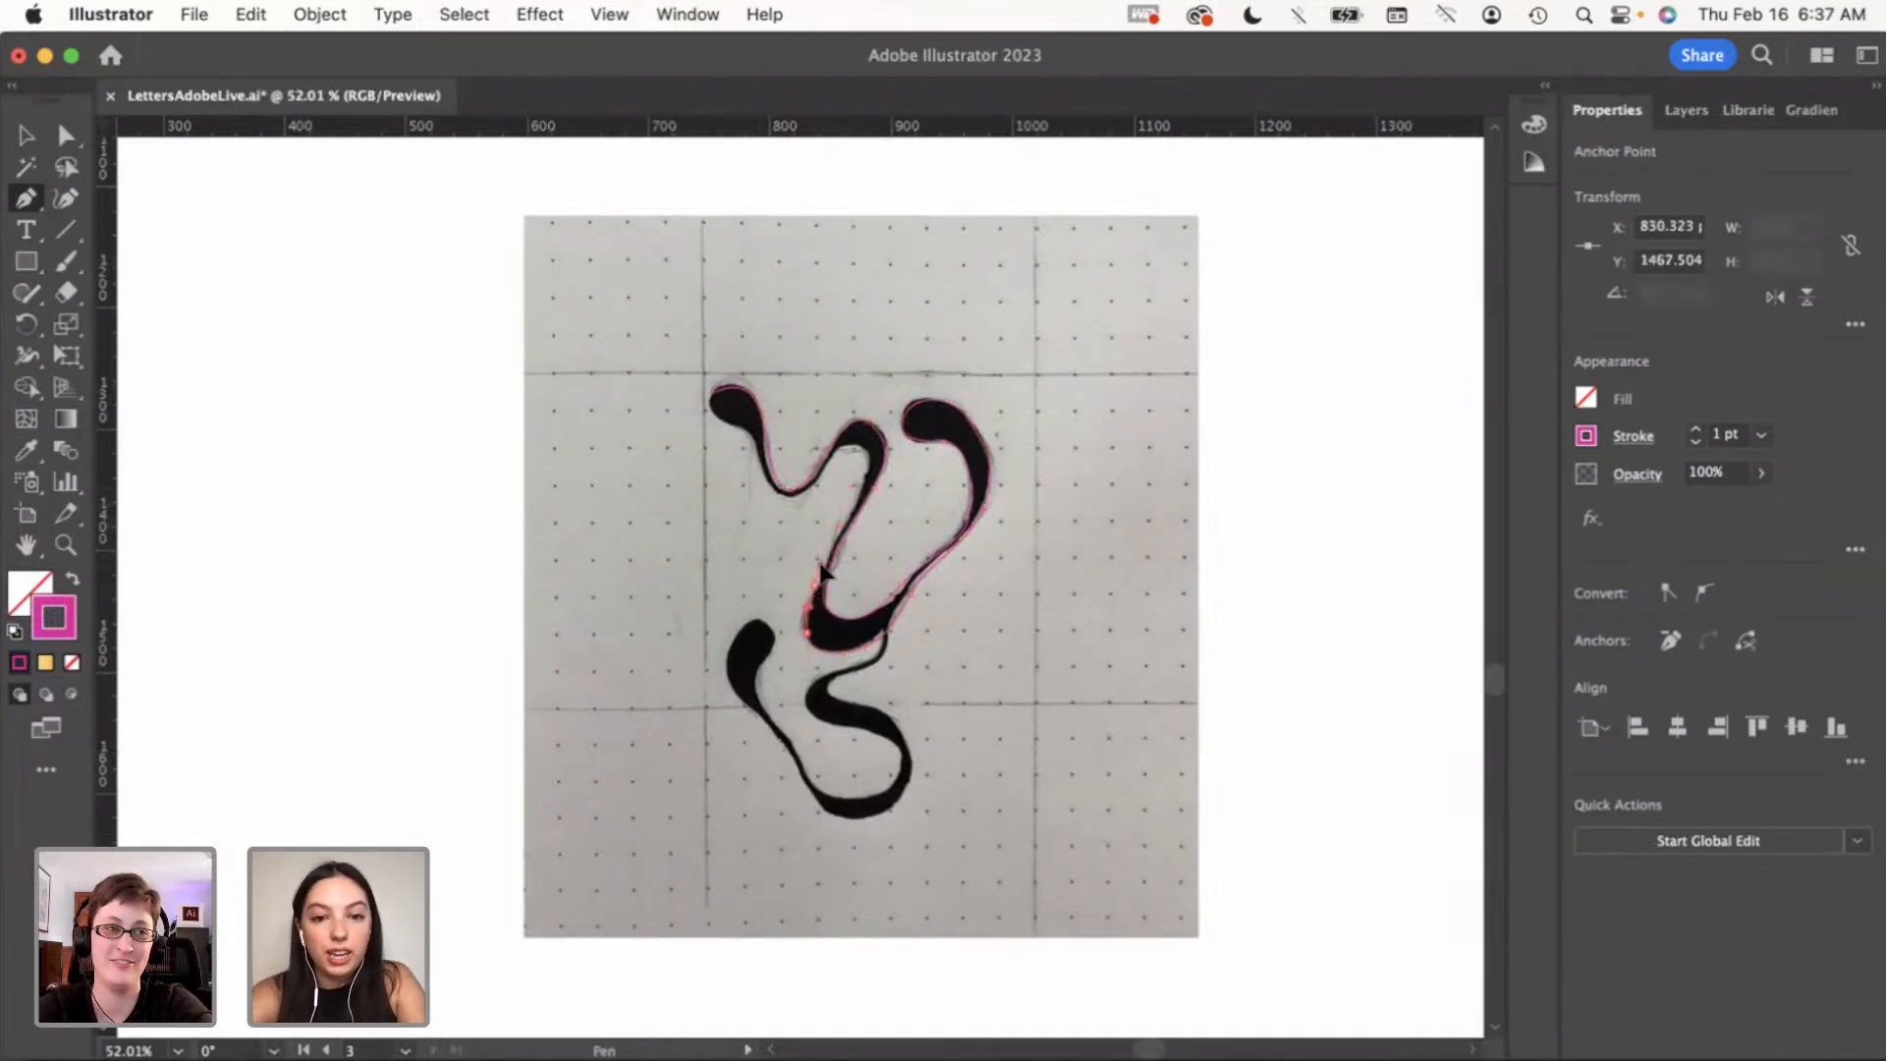
{"action": "left_click", "coordinate": [838, 521]}
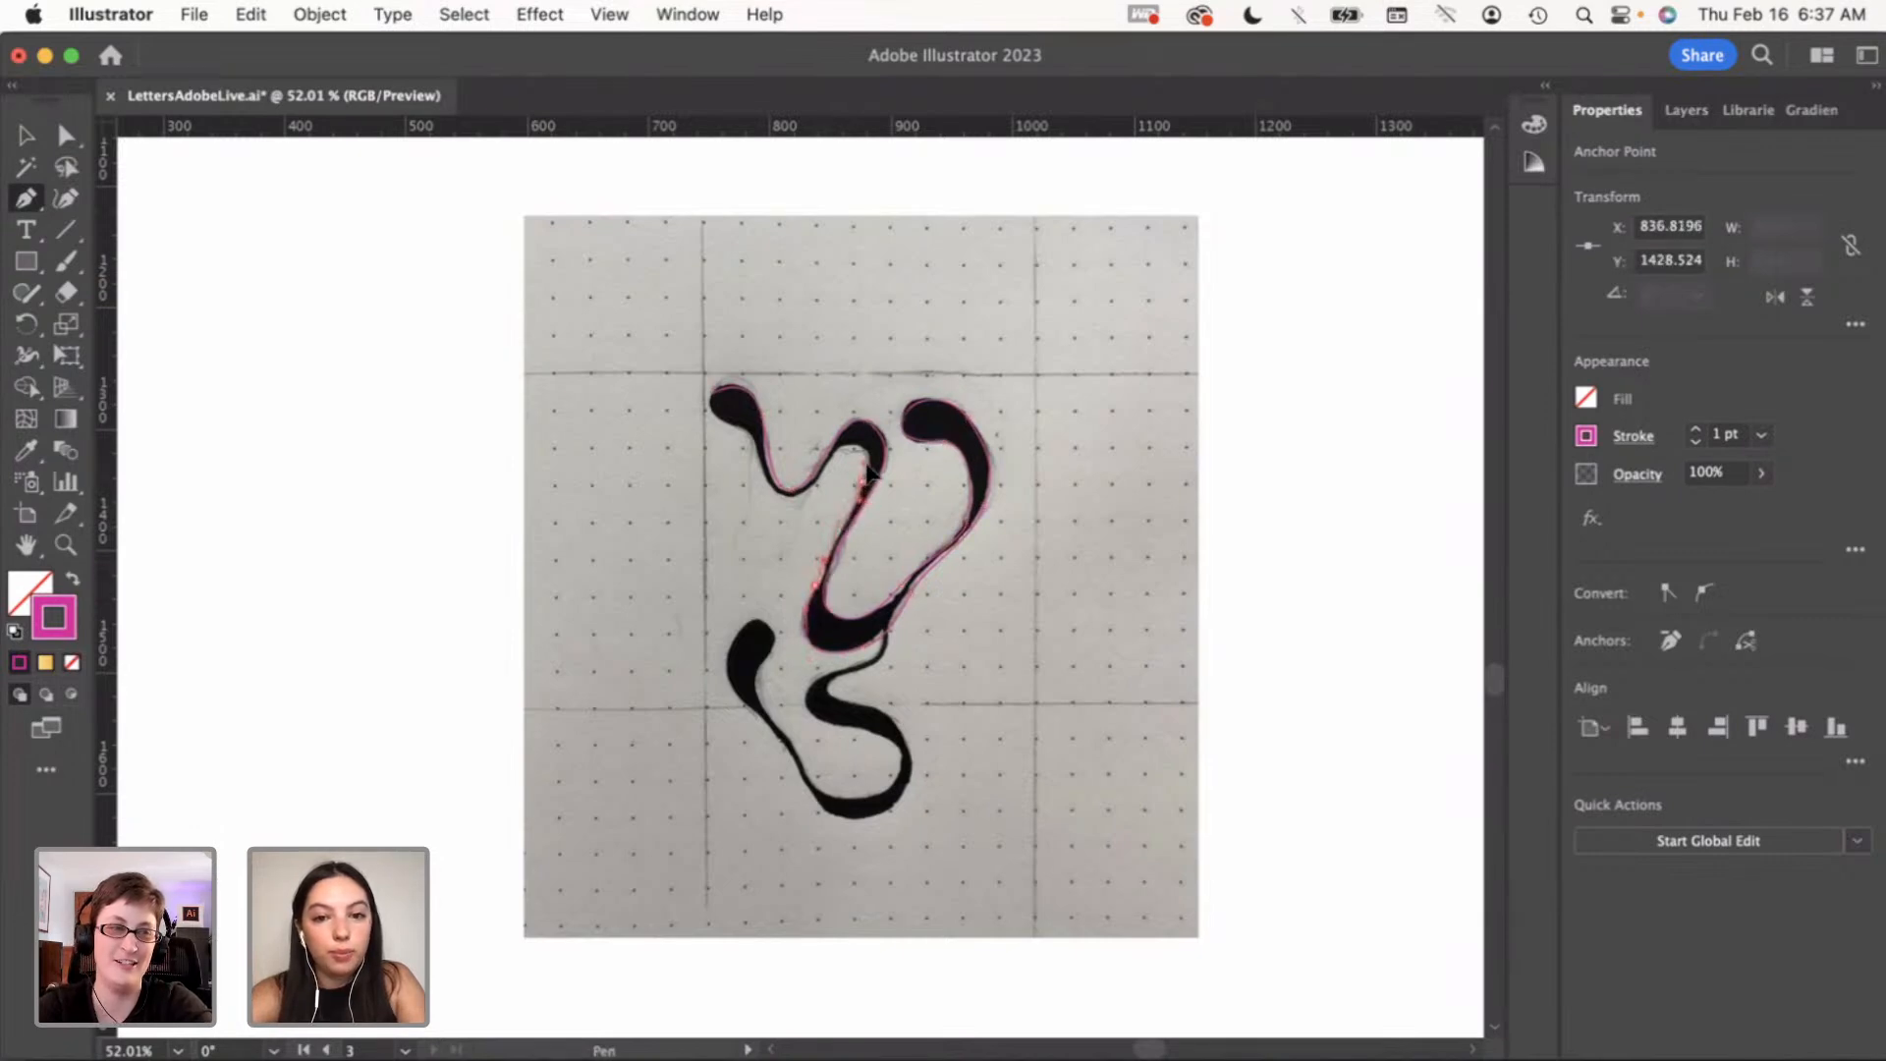
{"action": "left_click", "coordinate": [850, 462]}
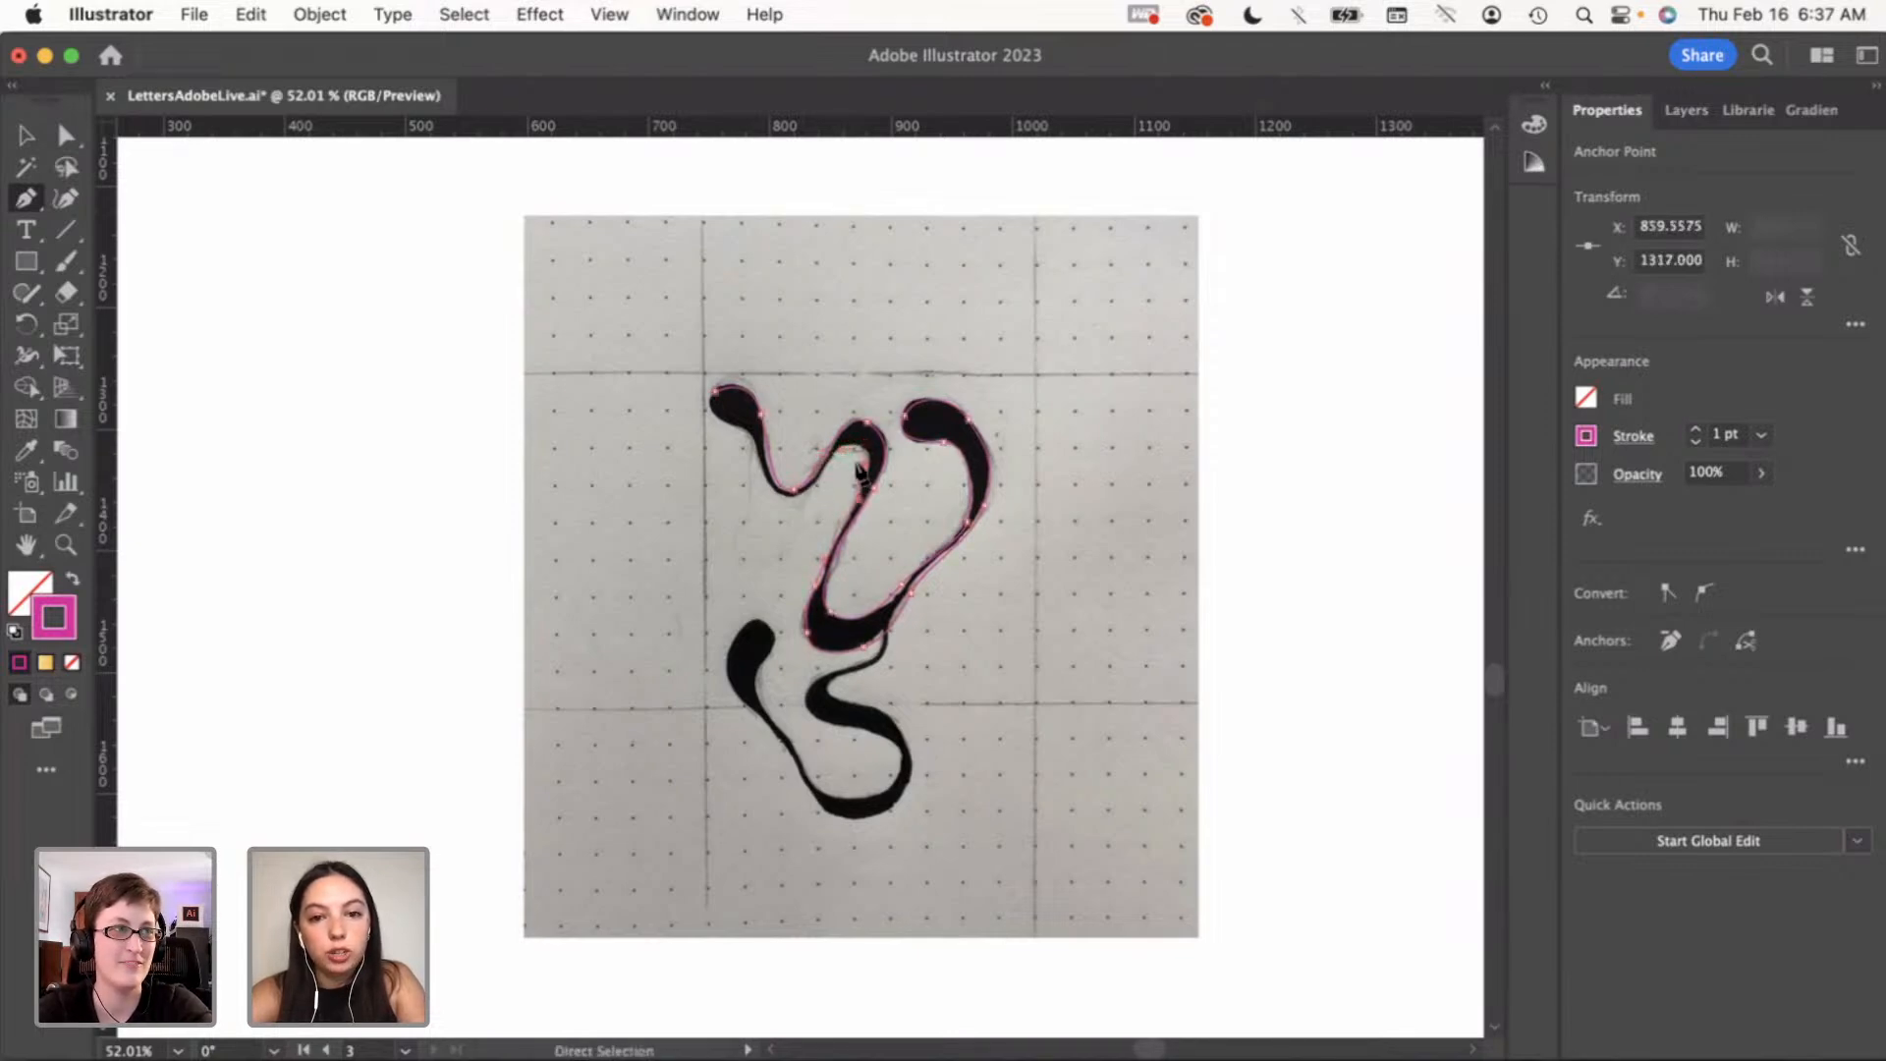
{"action": "left_click_drag", "start_coordinate": [848, 444], "coordinate": [850, 447]}
{"action": "key", "text": "super+z"}
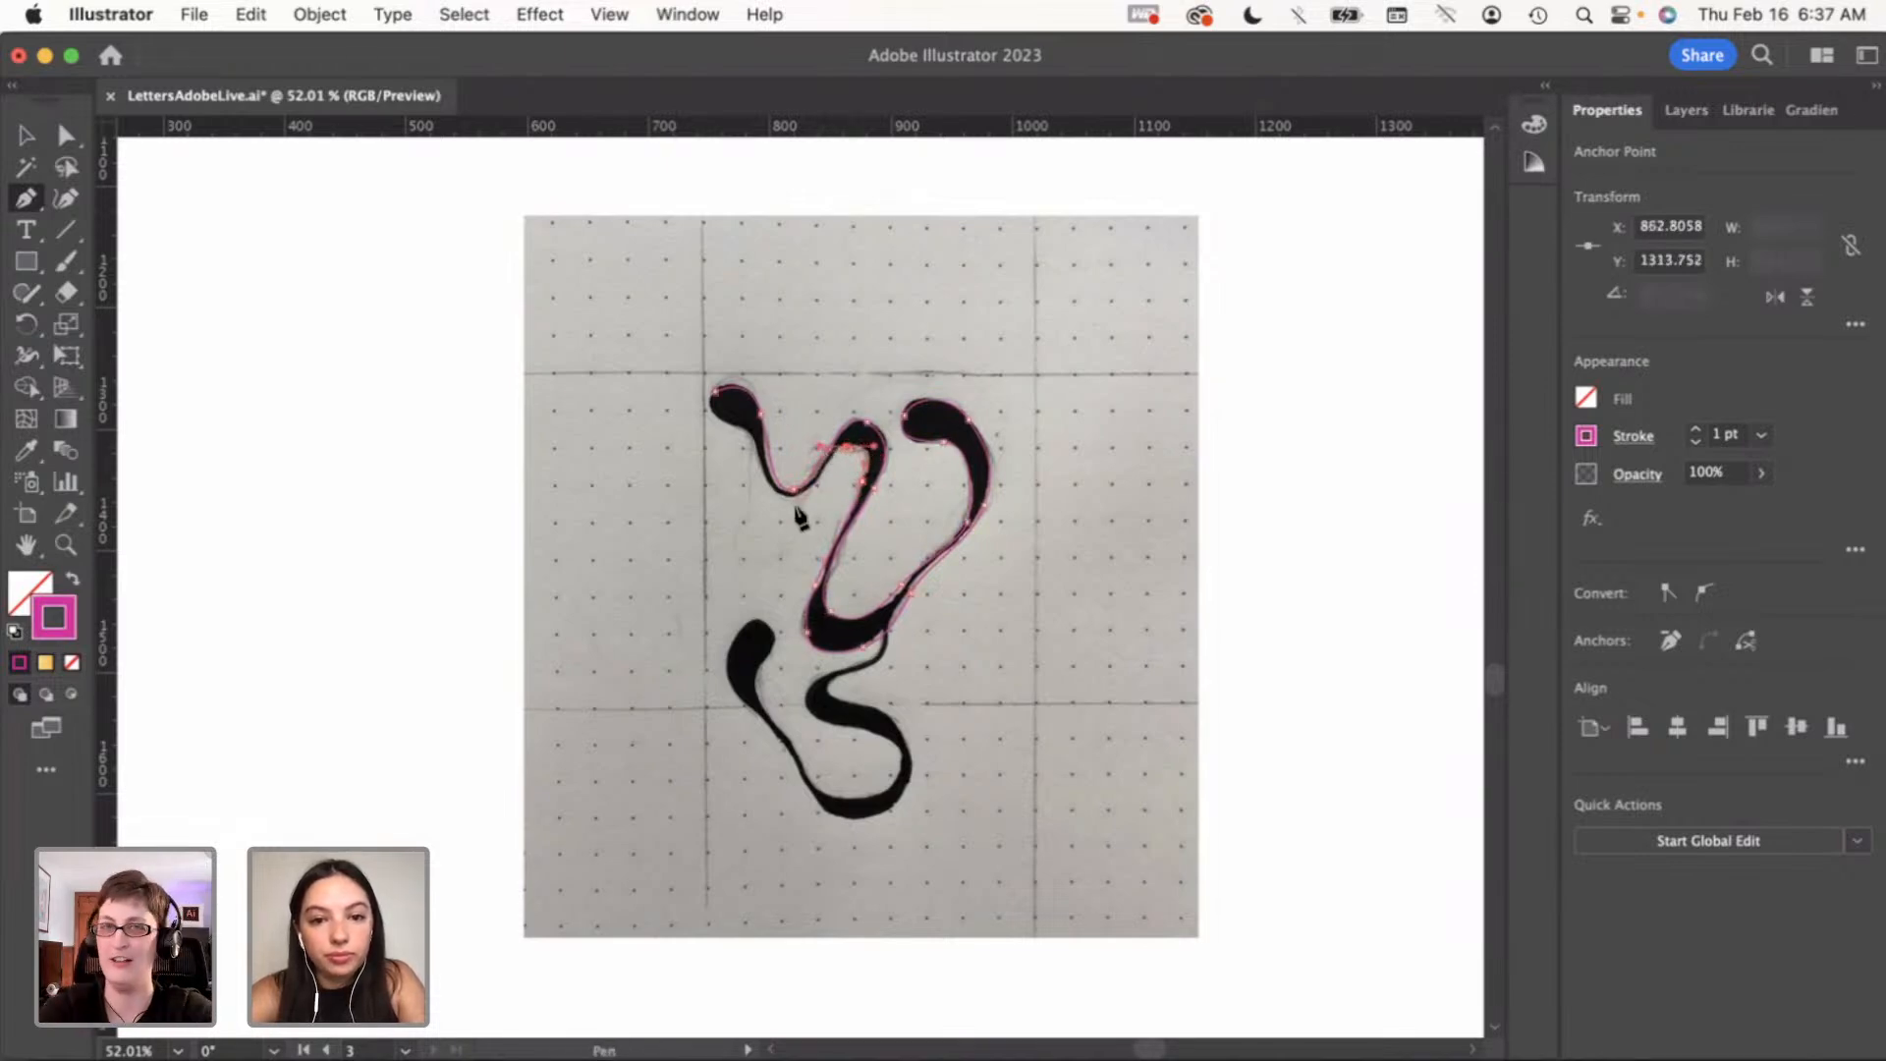
{"action": "left_click", "coordinate": [870, 491]}
{"action": "key", "text": "super+z"}
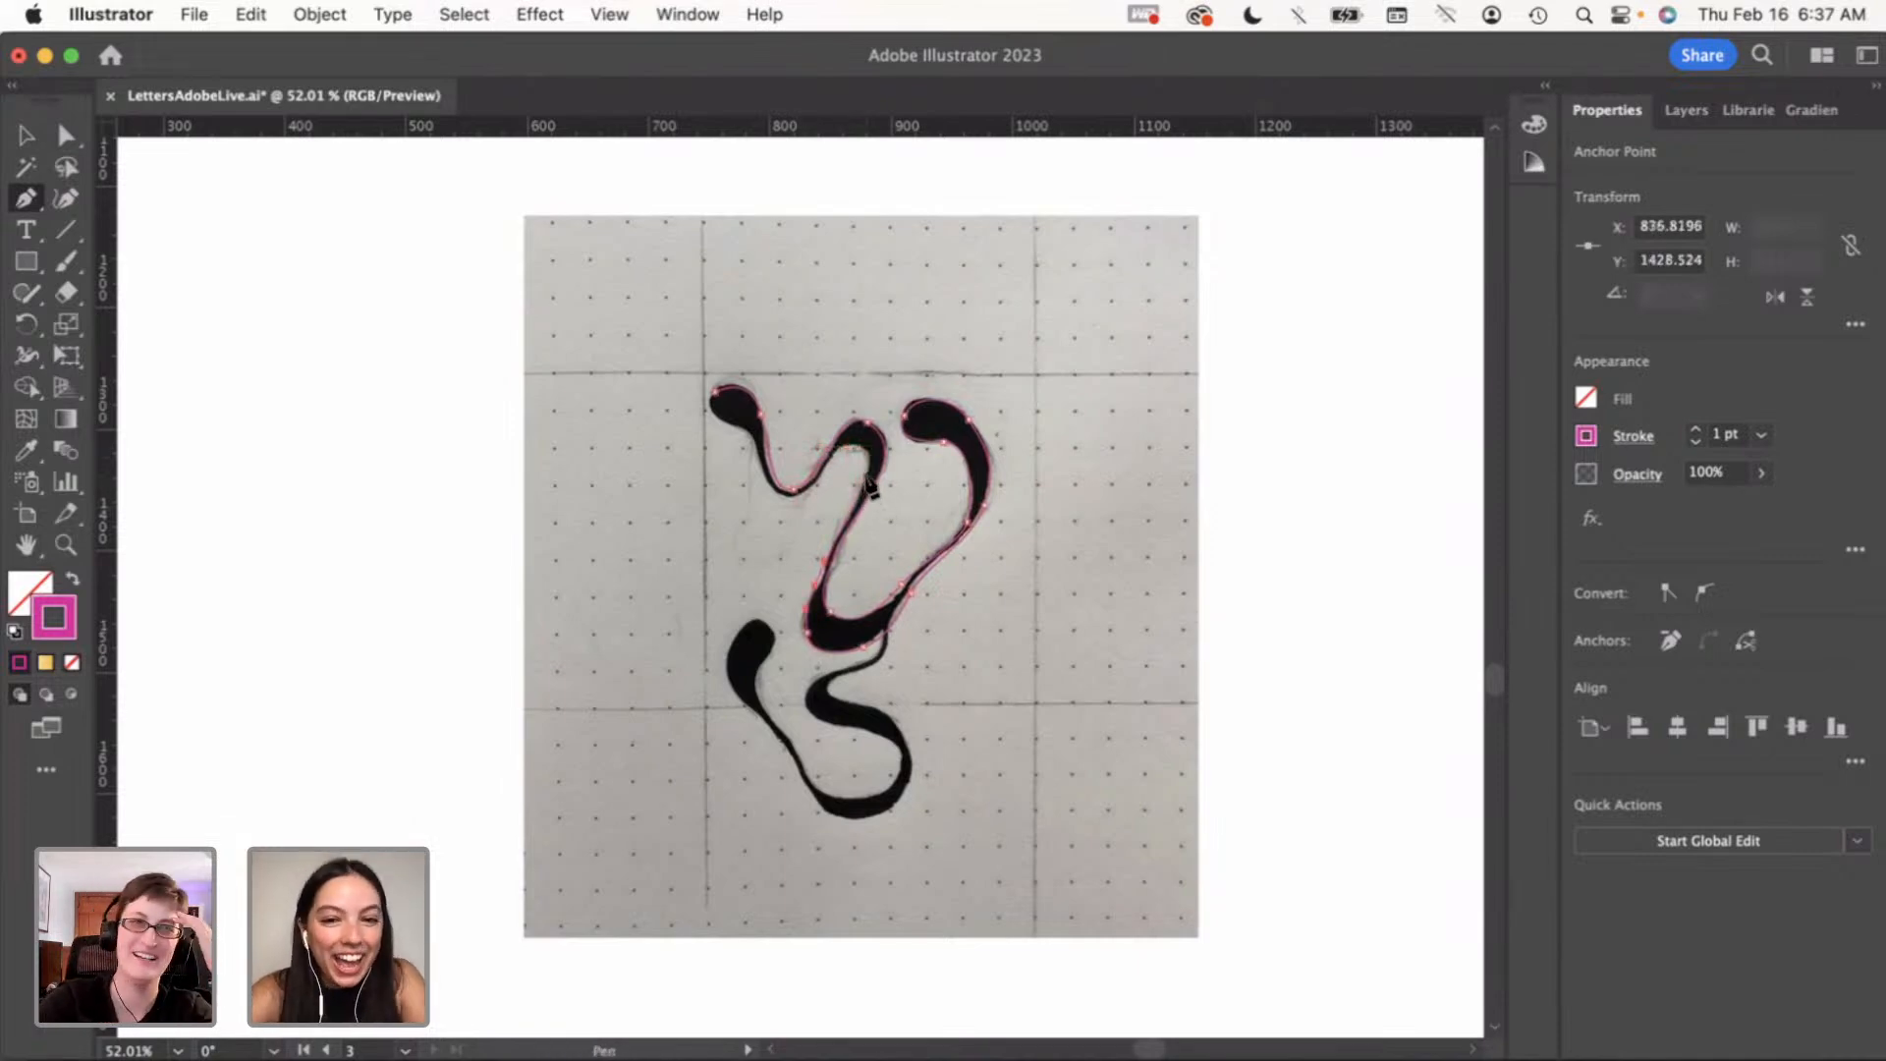
Trace the stem's outer edge up under the central bend and down to the valley beneath the Y's left arm
{"action": "left_click", "coordinate": [871, 471]}
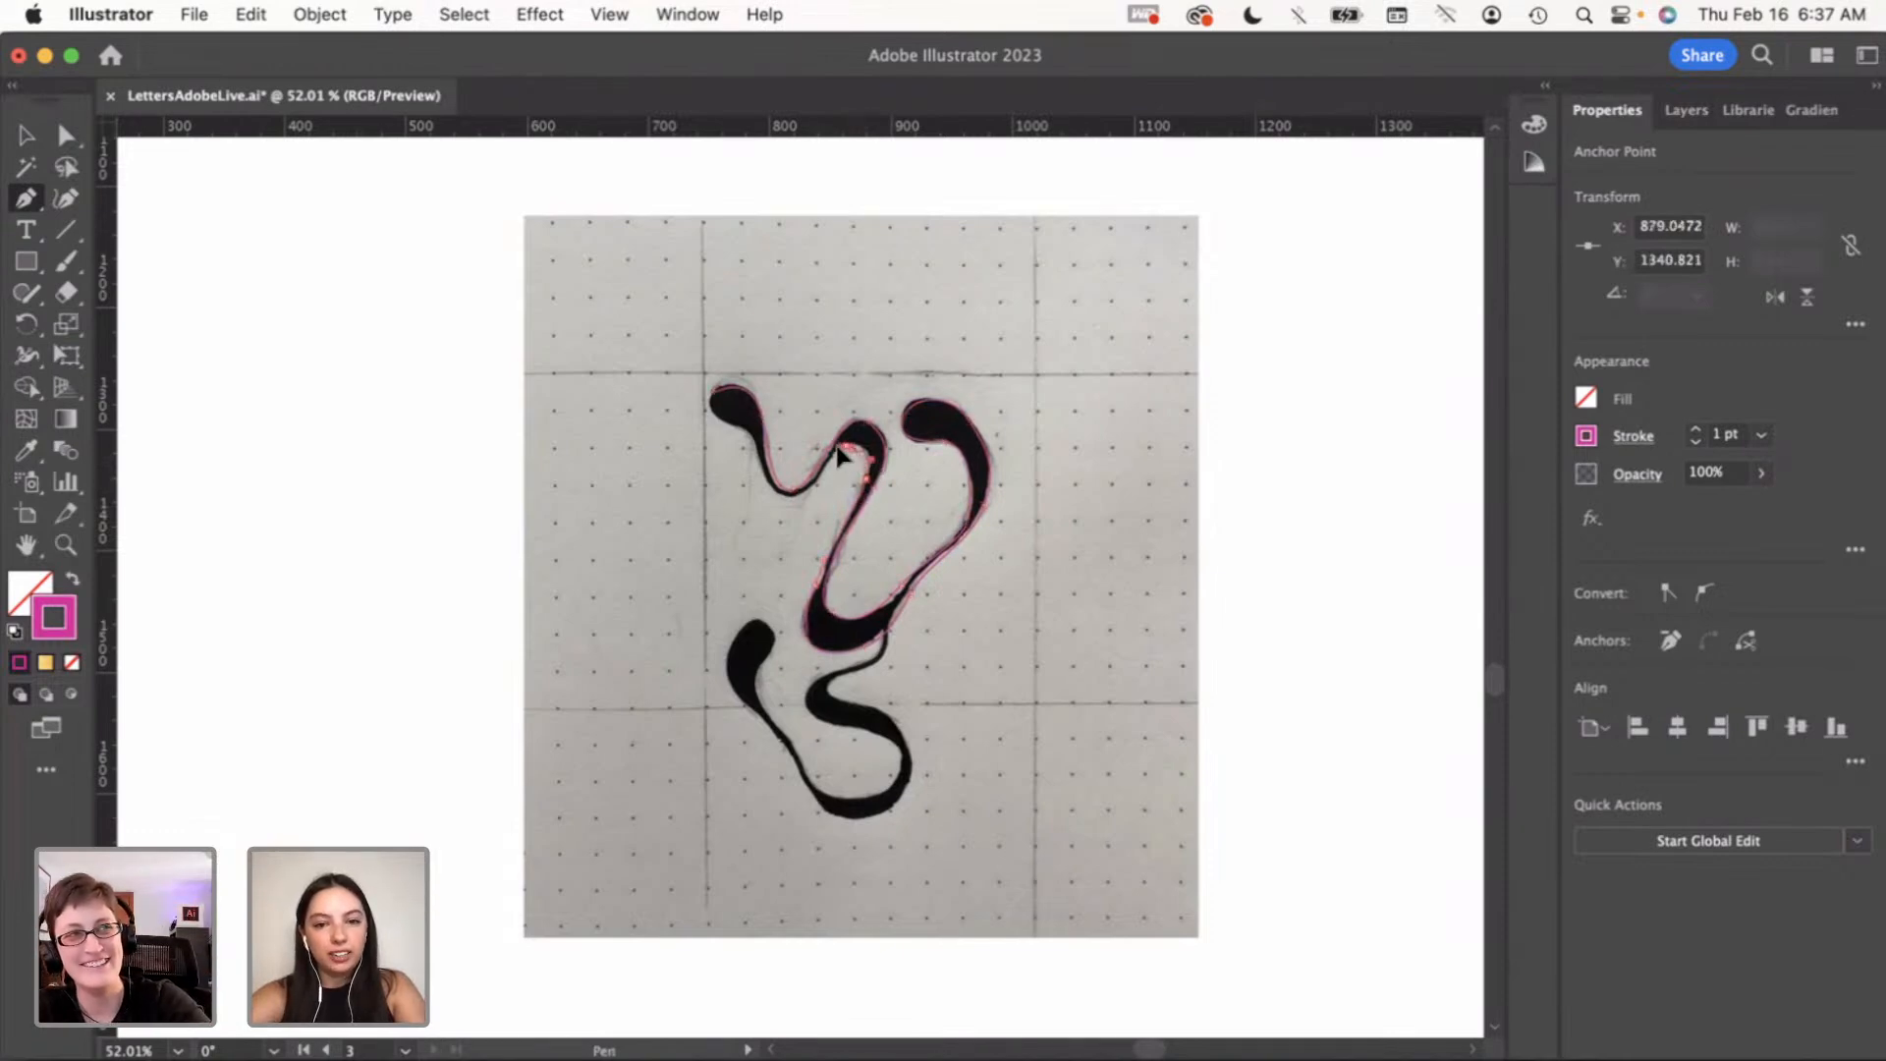
{"action": "left_click", "coordinate": [843, 447]}
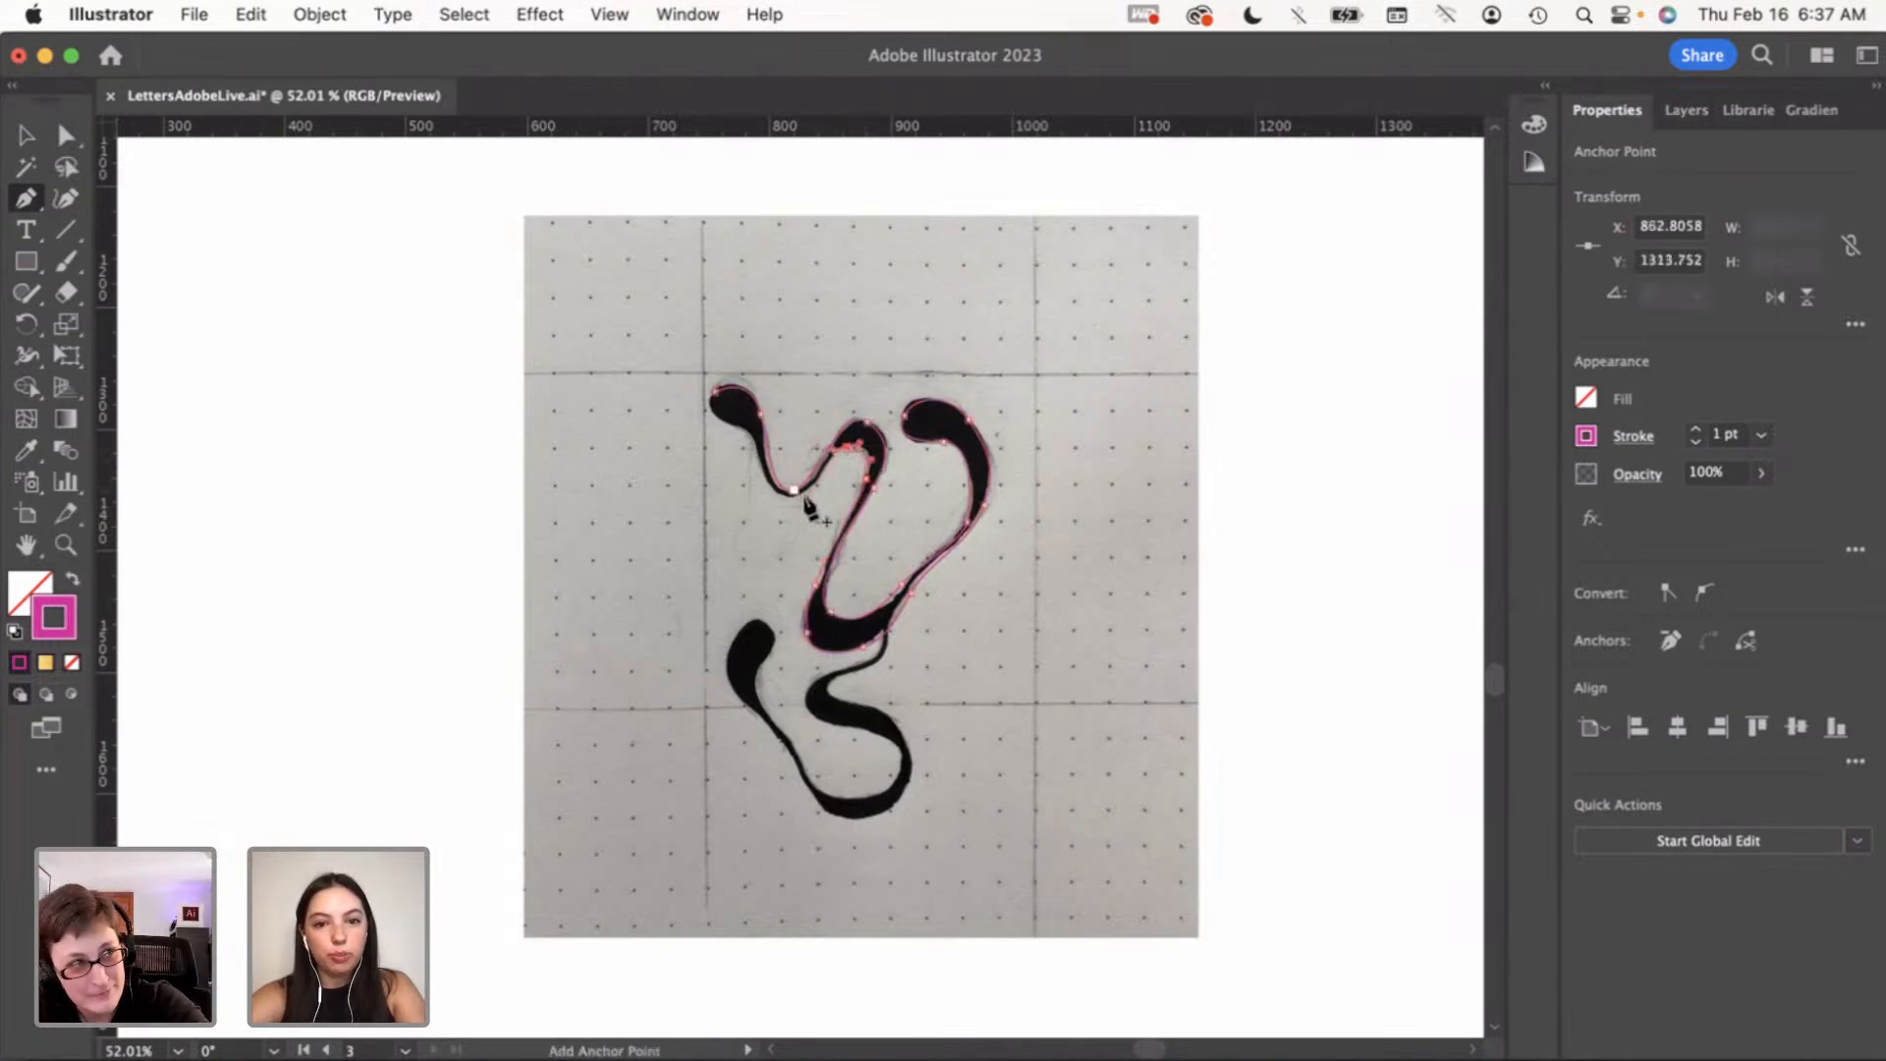
{"action": "left_click", "coordinate": [811, 491]}
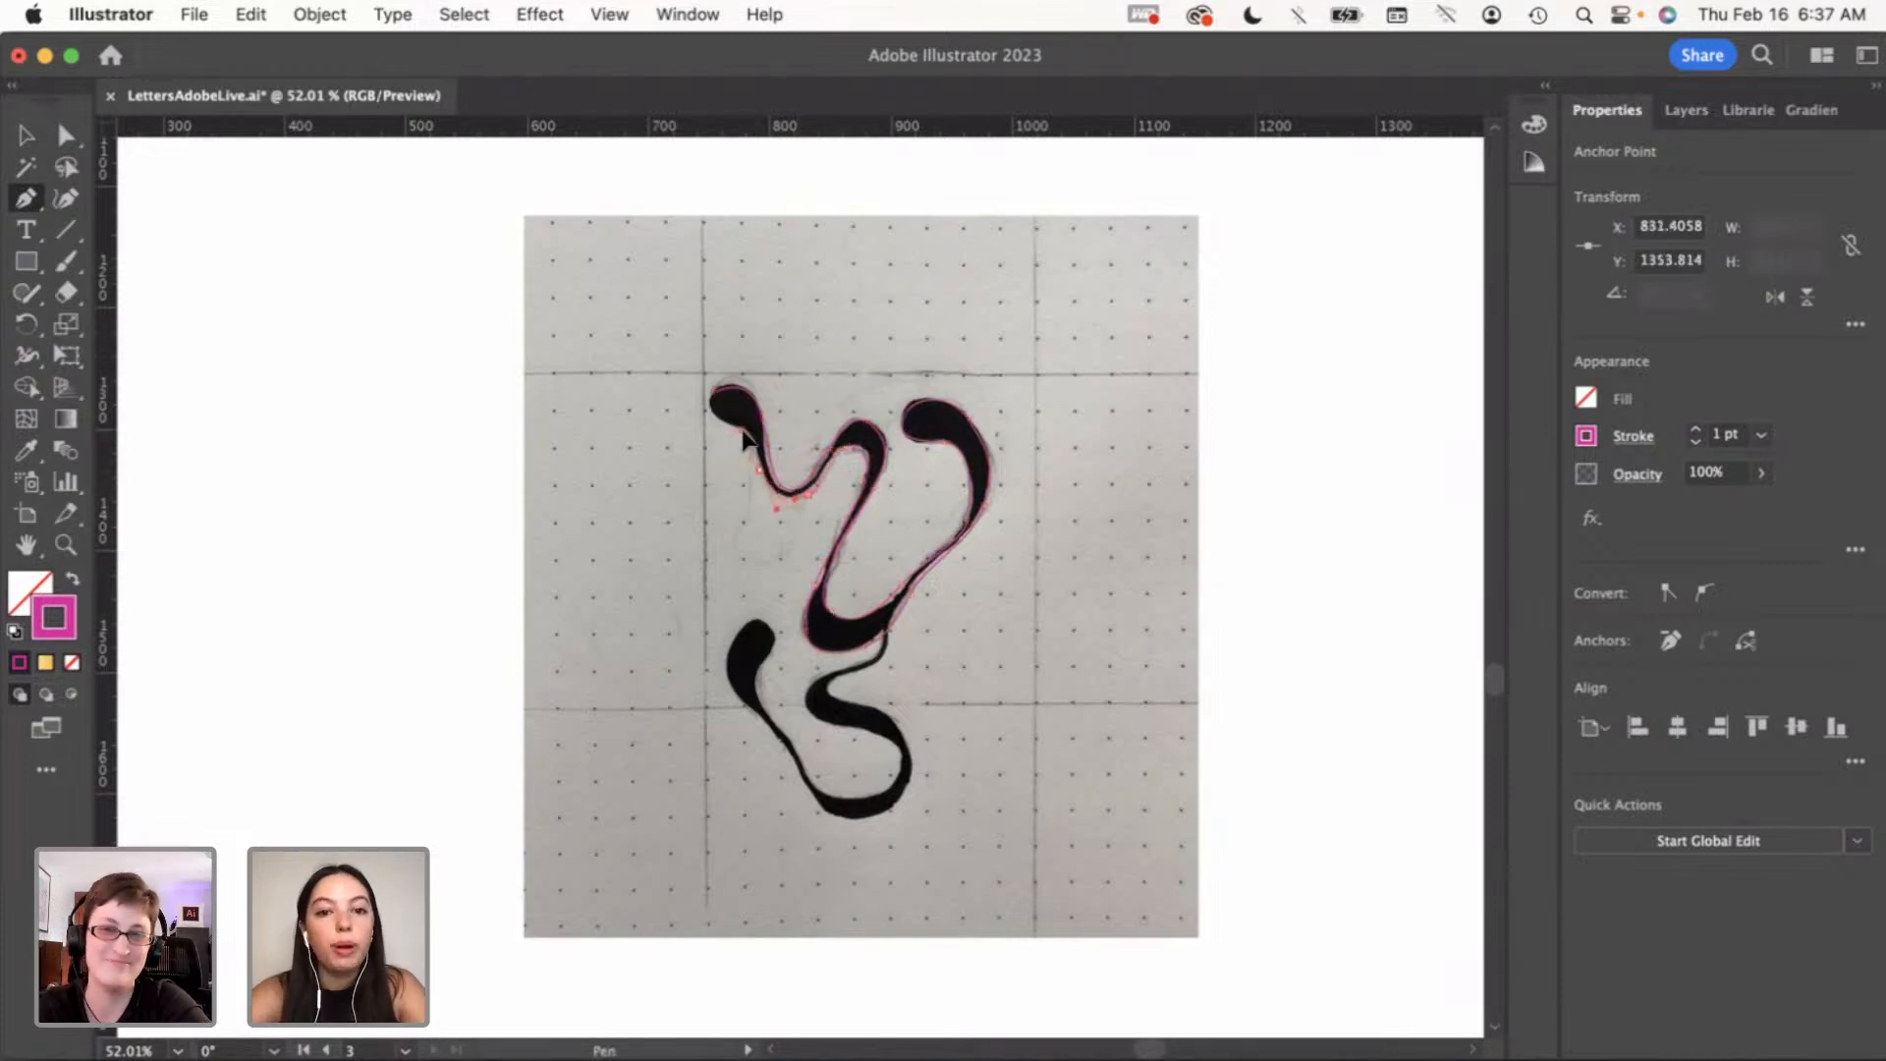
{"action": "left_click", "coordinate": [742, 432]}
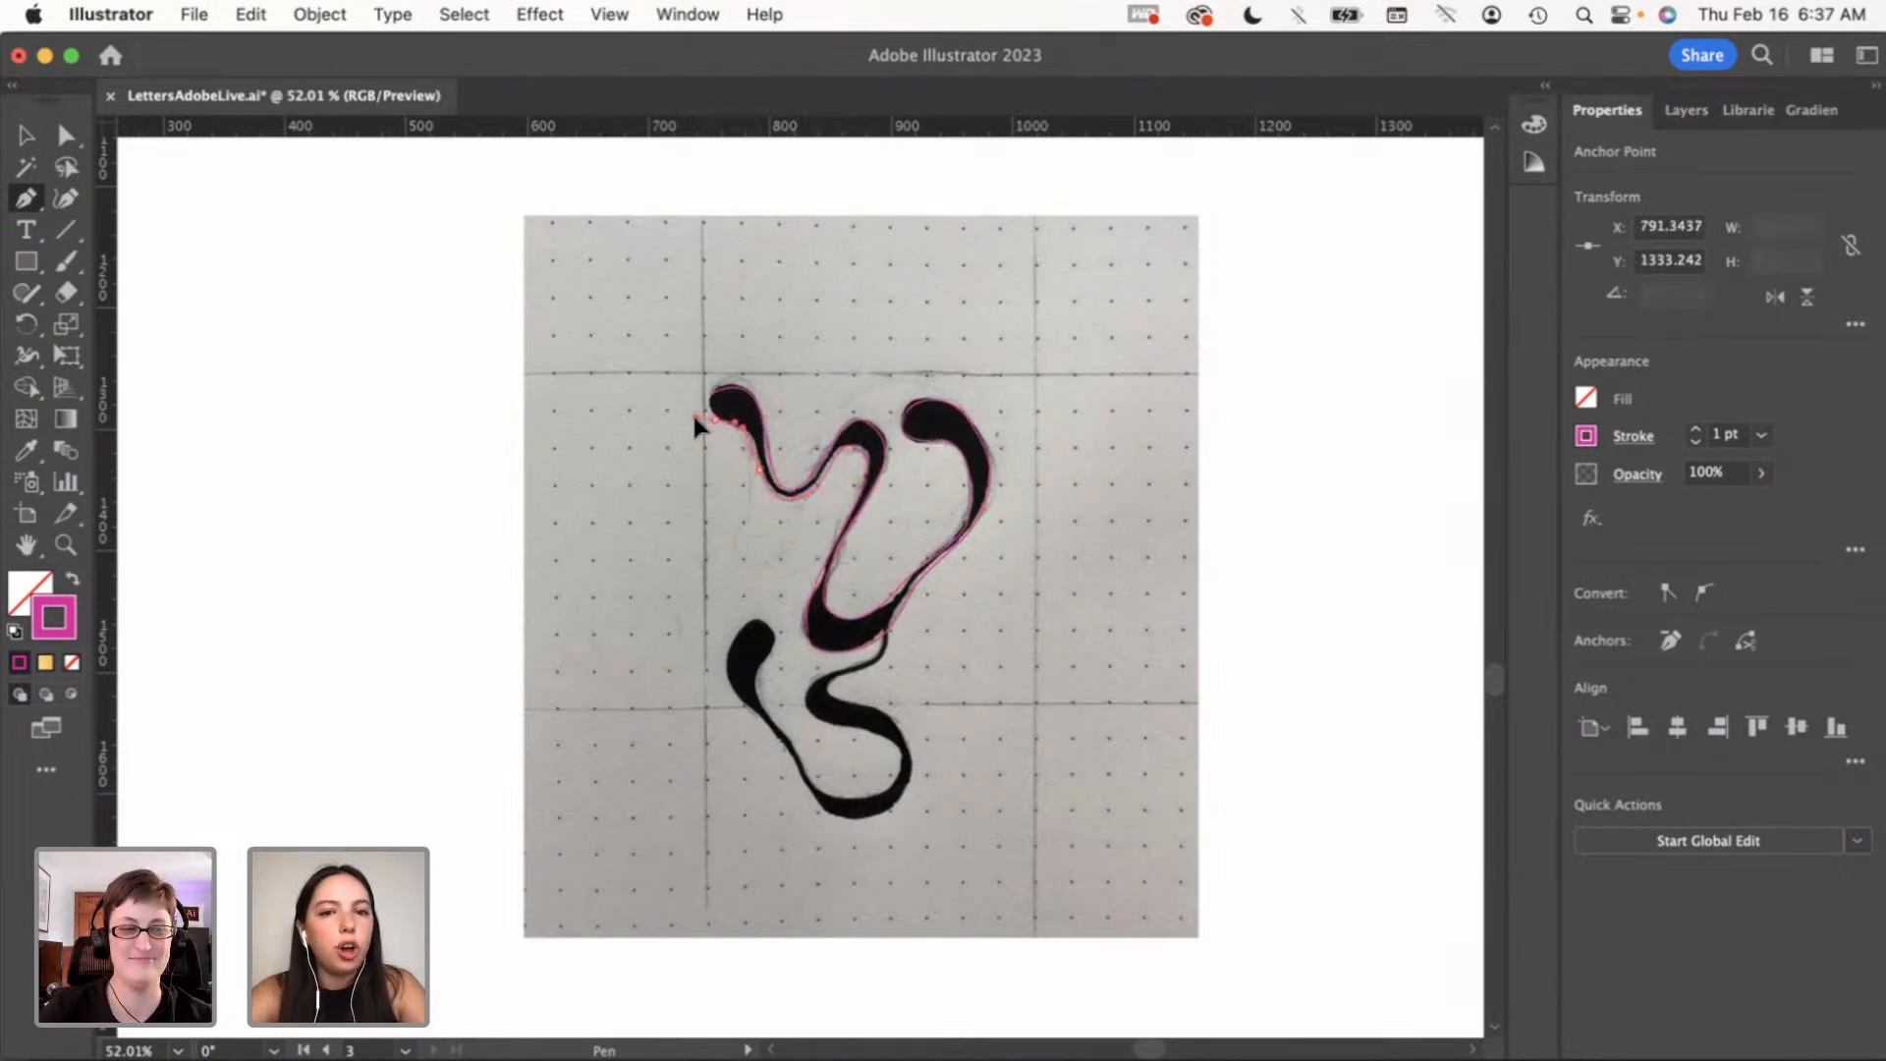
{"action": "left_click", "coordinate": [716, 394]}
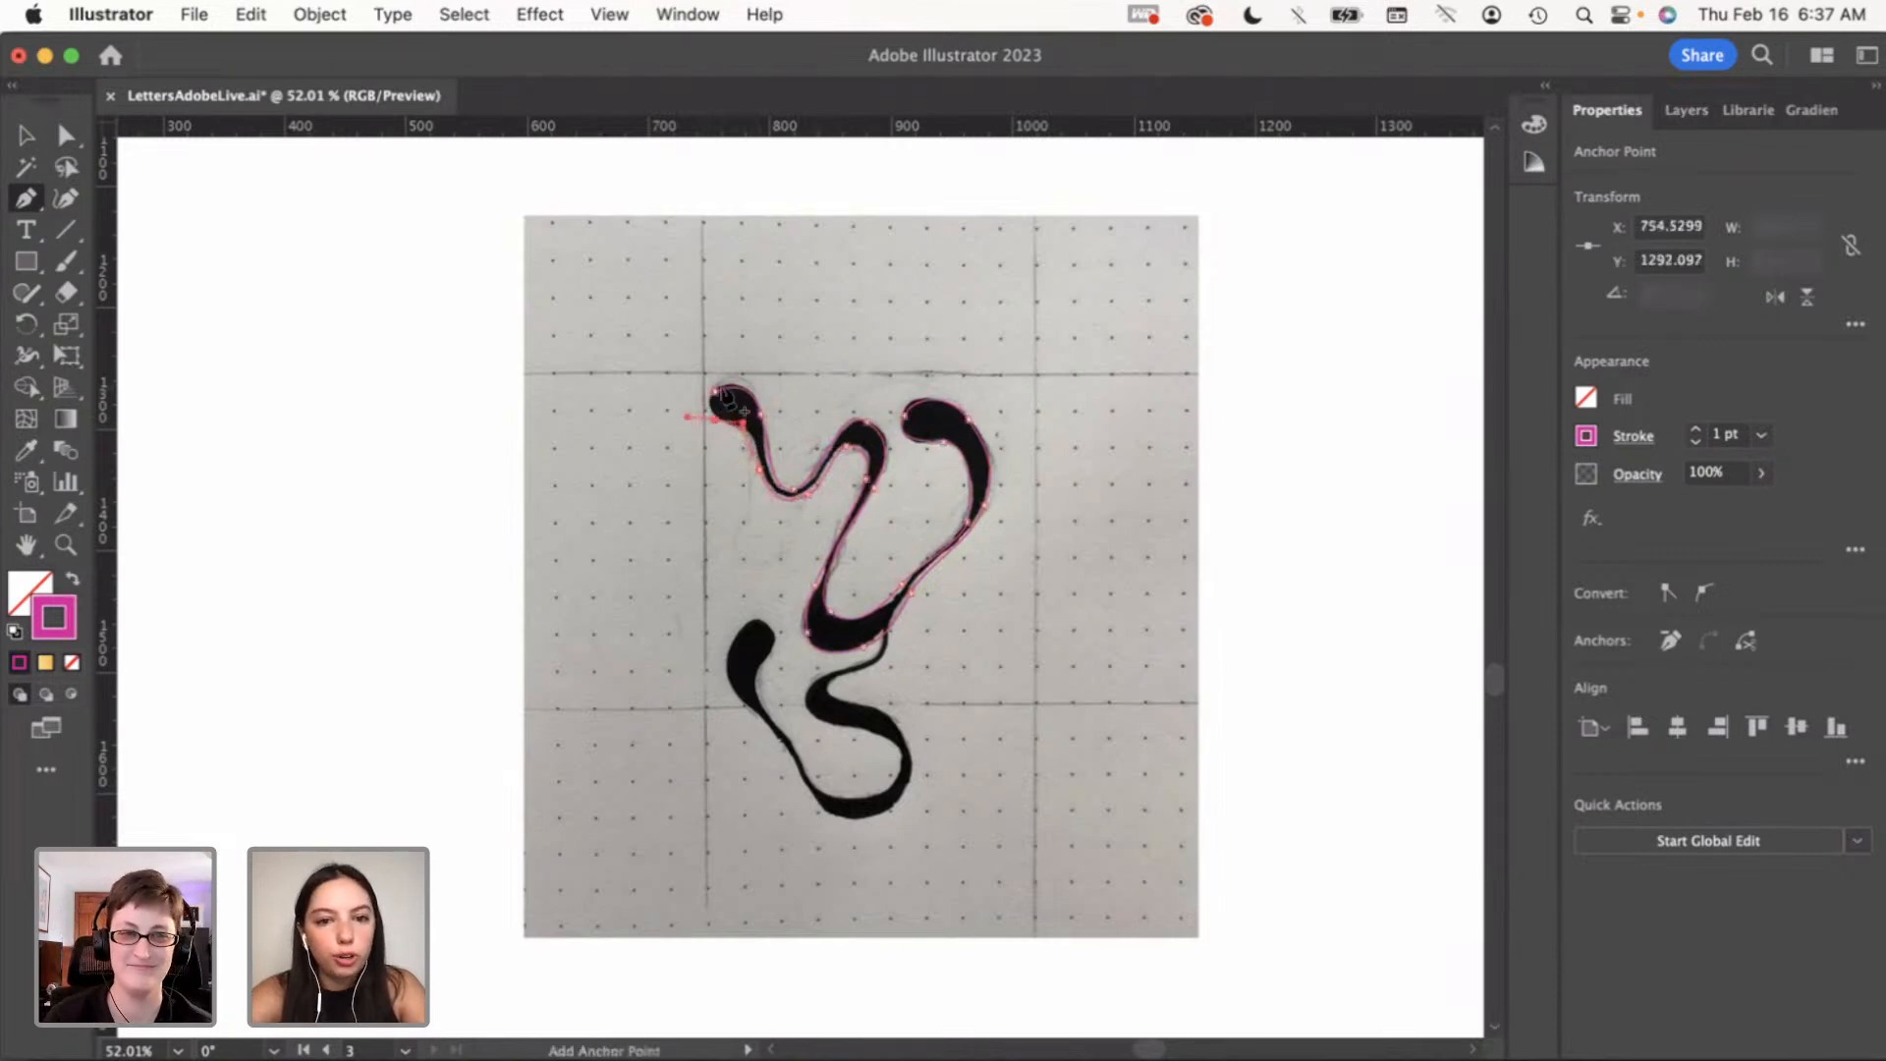
{"action": "key", "text": "super+z"}
{"action": "key", "text": "super+z"}
{"action": "left_click_drag", "start_coordinate": [750, 436], "coordinate": [724, 345]}
{"action": "left_click", "coordinate": [746, 434]}
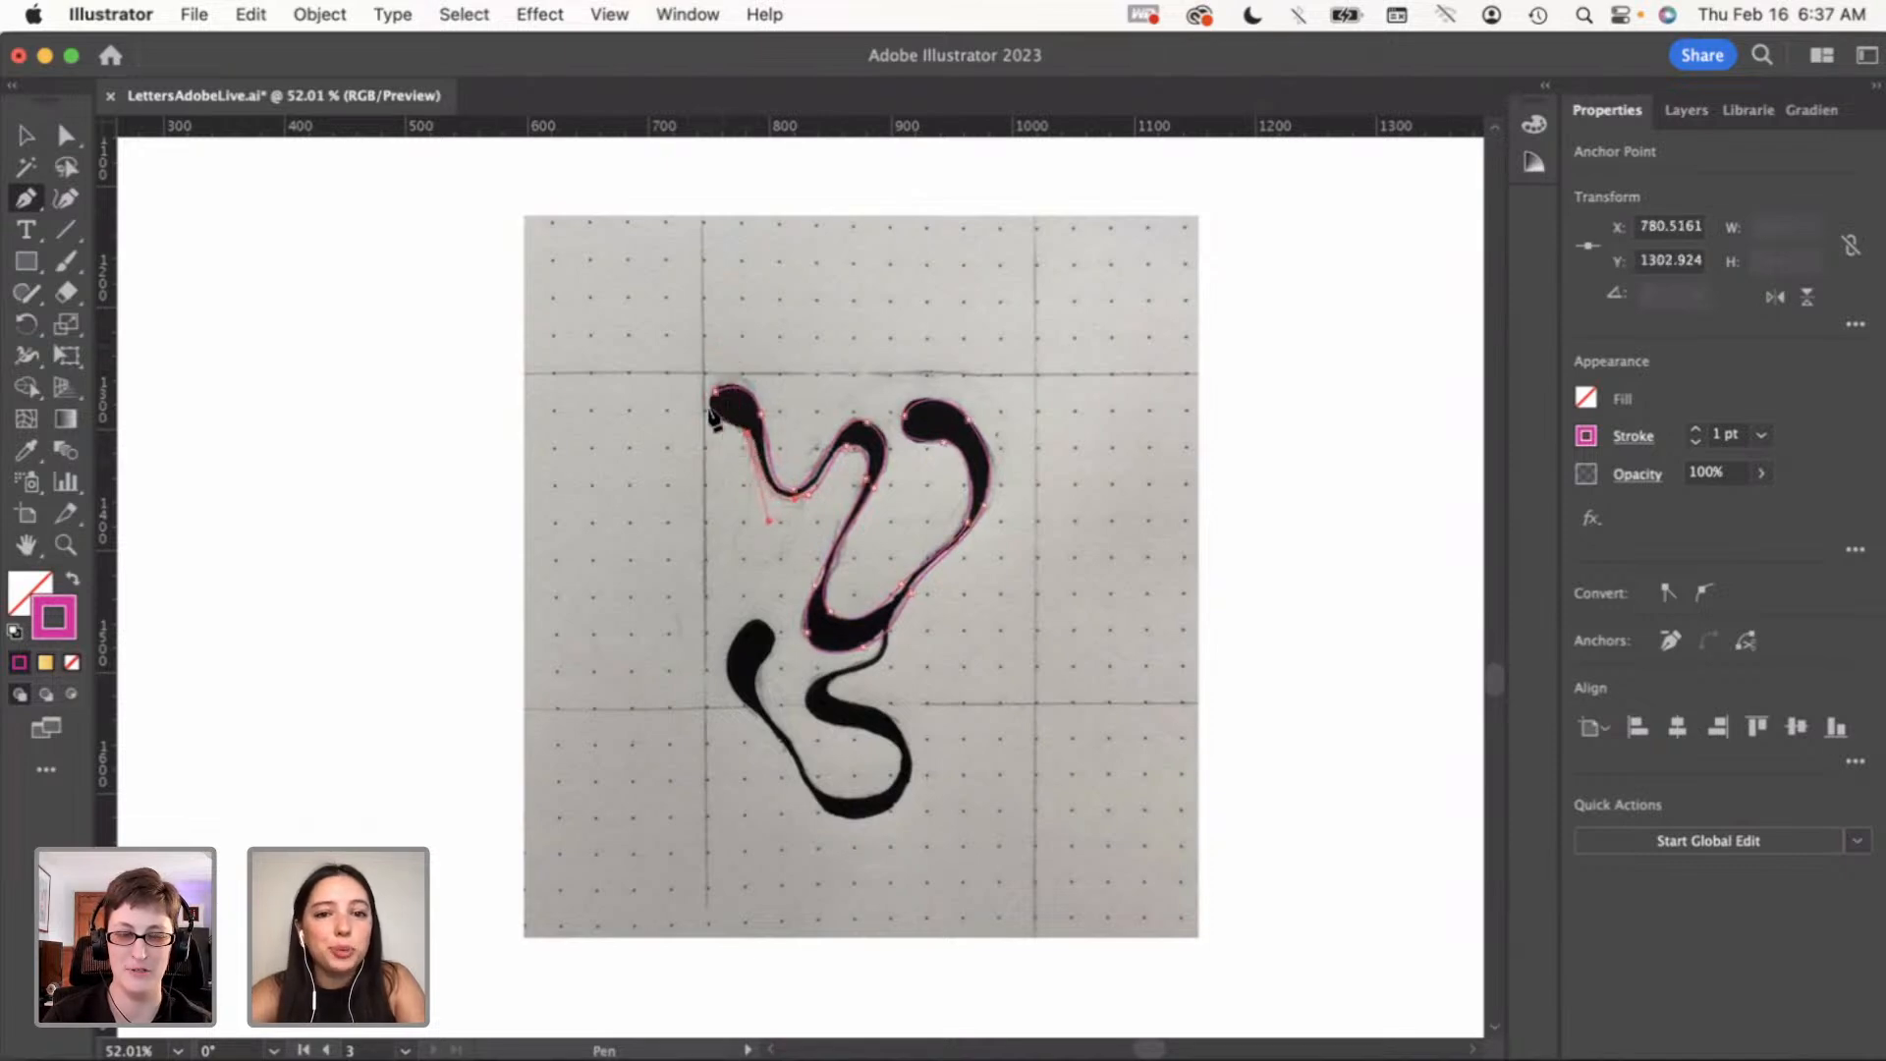
{"action": "key", "text": "super+z"}
{"action": "key", "text": "super+z"}
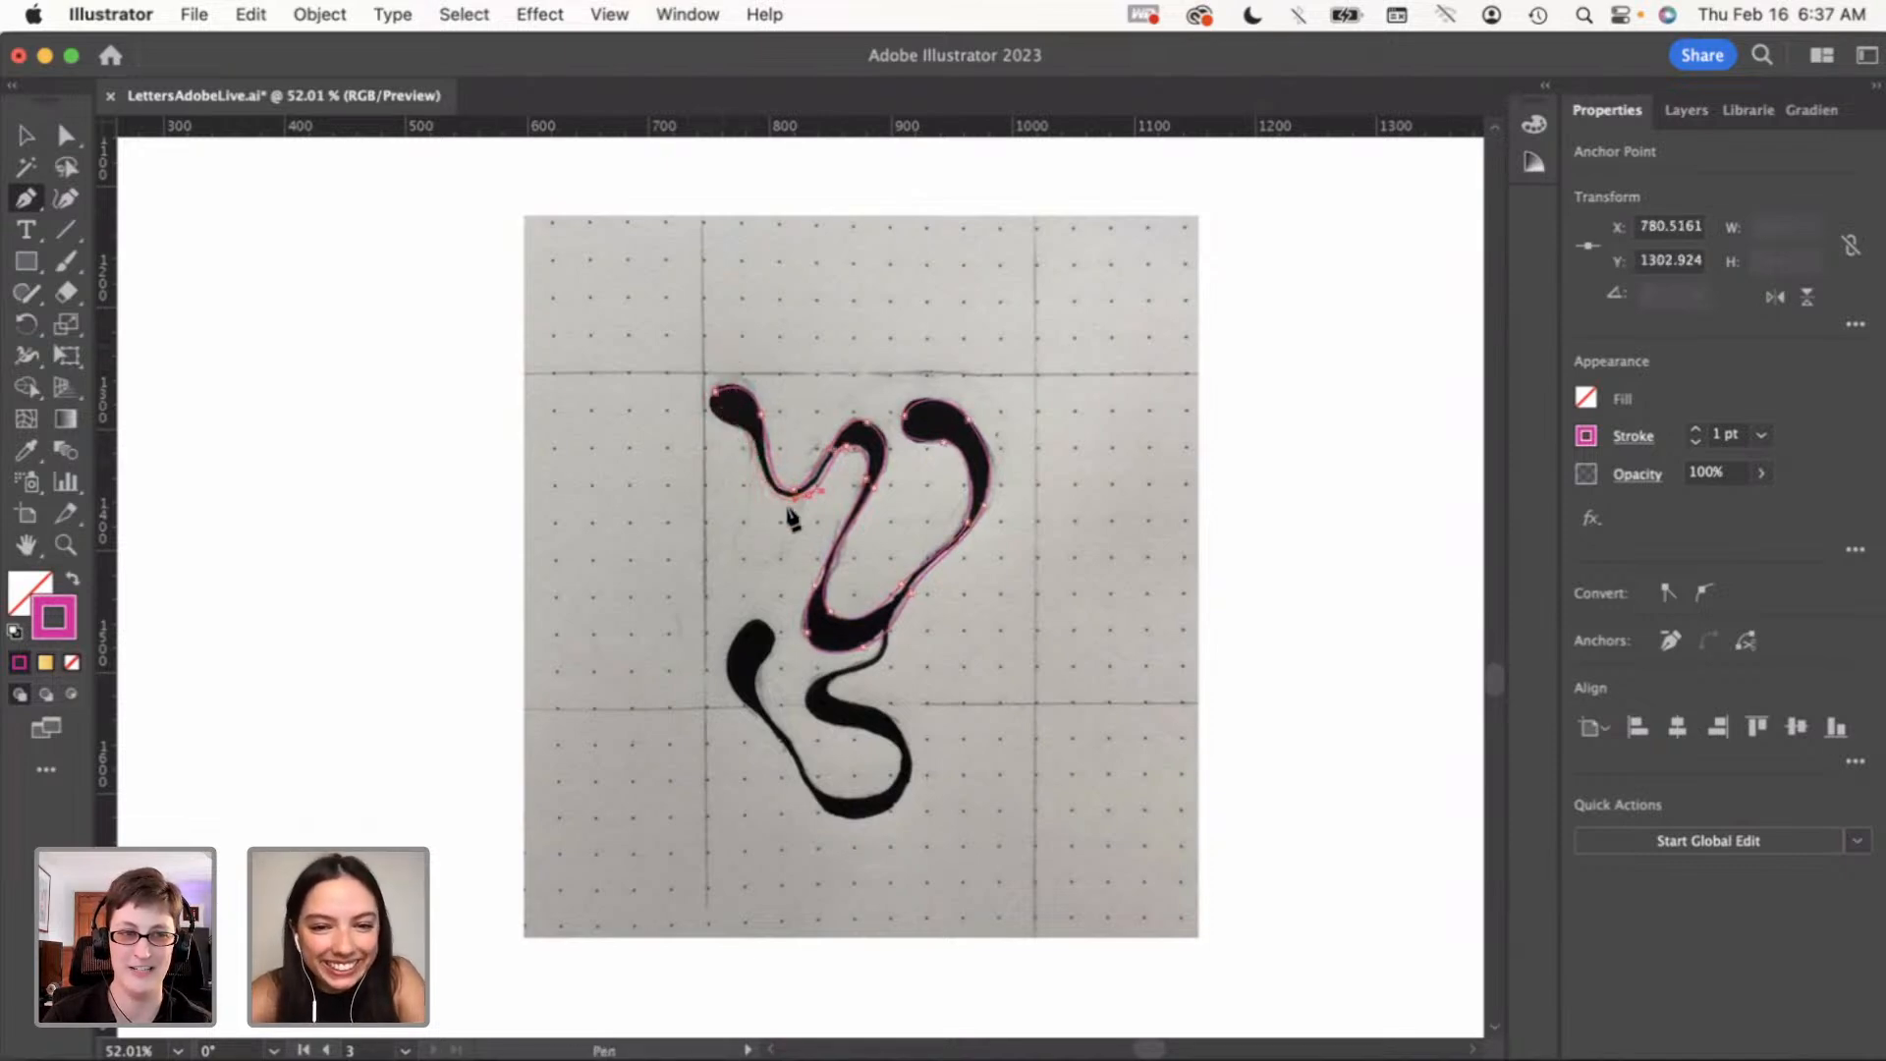
Close the outline along the underside of the Y's left arm at its rounded tip and move it beside the sketch onto blank canvas
{"action": "mouse_move", "coordinate": [769, 490]}
{"action": "left_mouse_down"}
{"action": "mouse_move", "coordinate": [737, 427]}
{"action": "mouse_move", "coordinate": [707, 419]}
{"action": "mouse_move", "coordinate": [723, 394]}
{"action": "left_mouse_up"}
{"action": "key", "text": "v"}
{"action": "left_click", "coordinate": [1055, 593]}
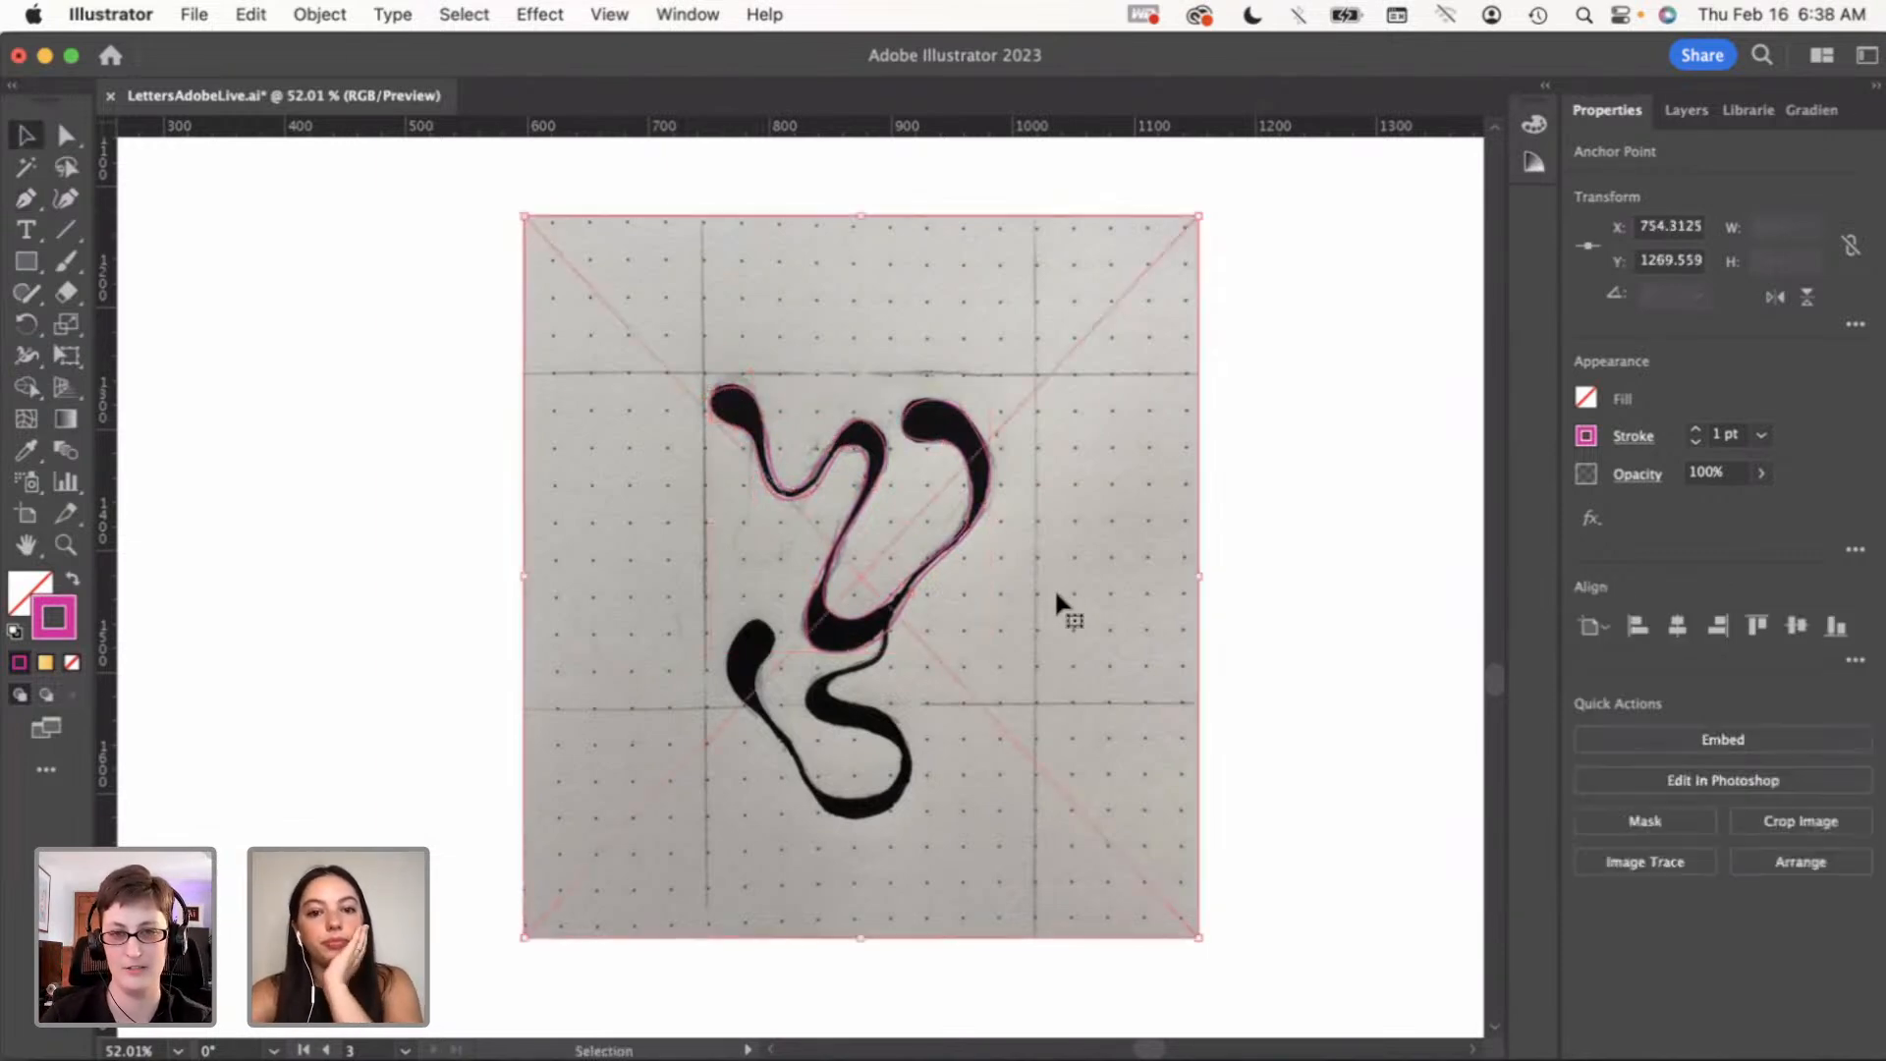
{"action": "left_click", "coordinate": [1287, 623]}
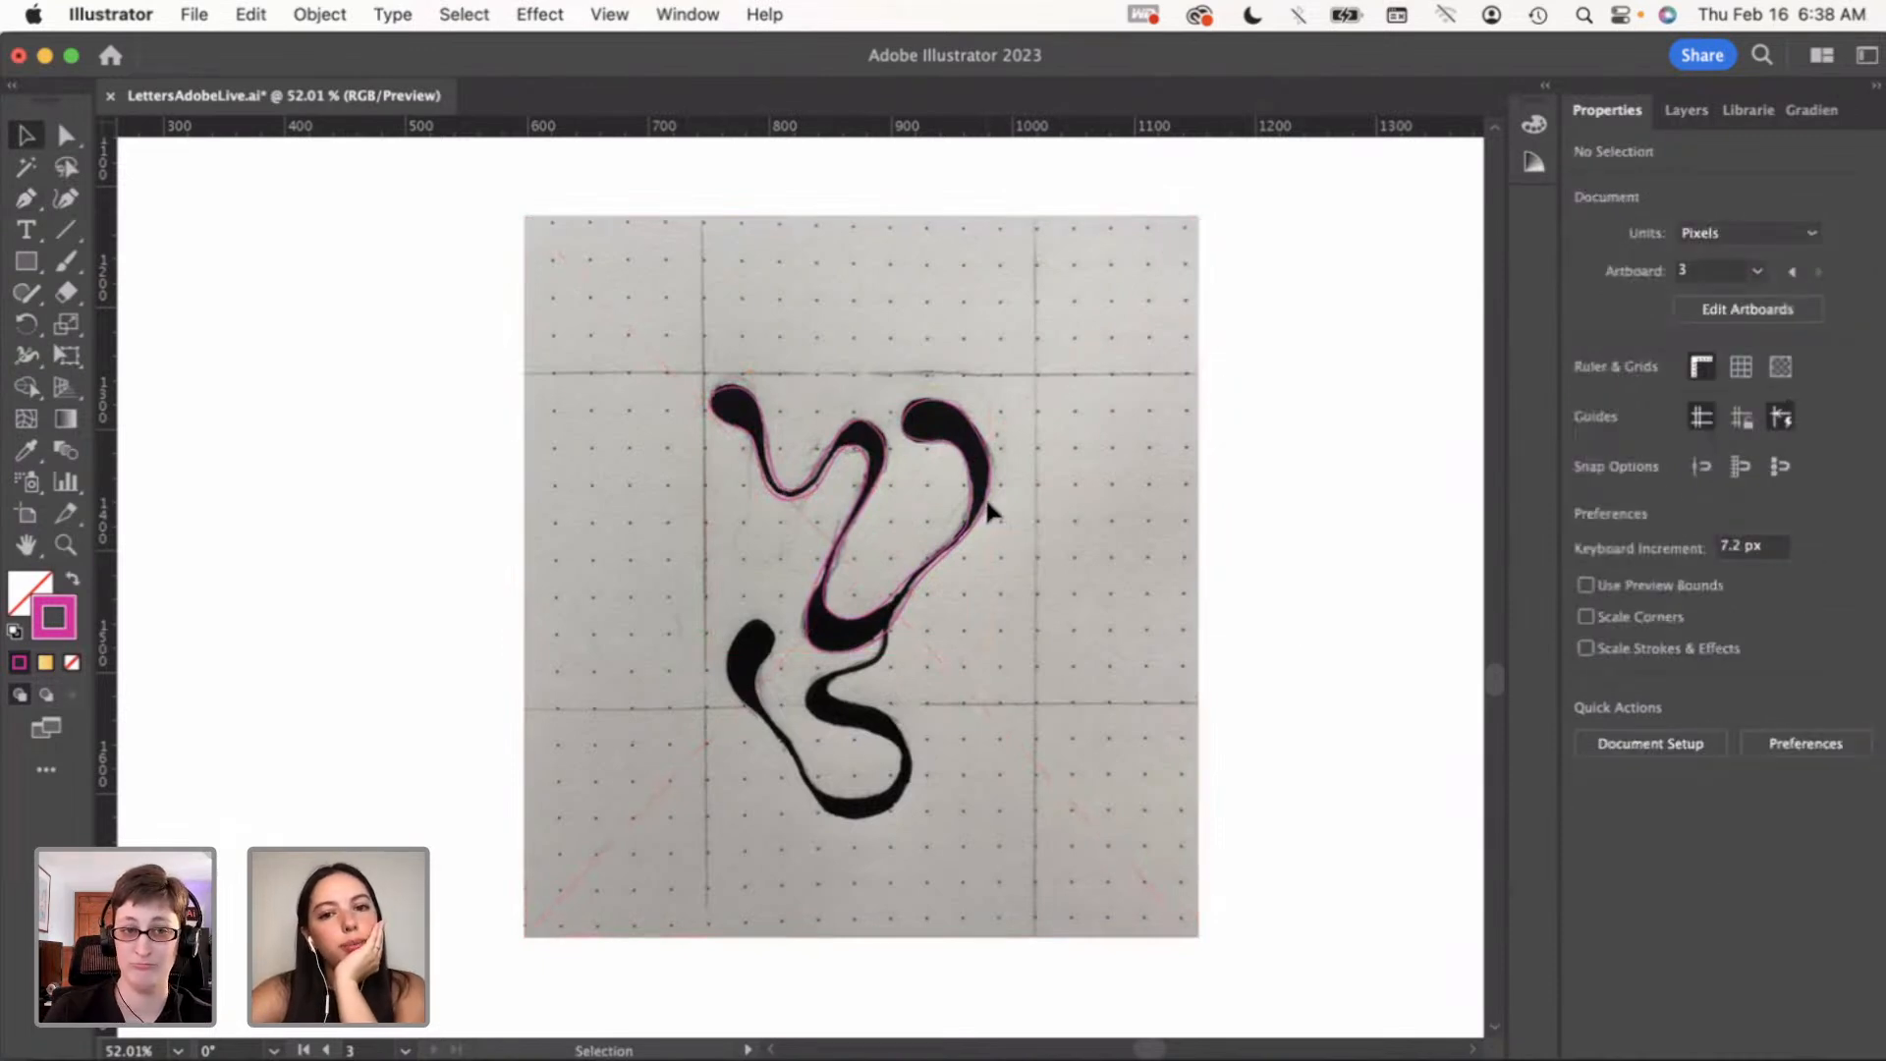
{"action": "left_click", "coordinate": [961, 513]}
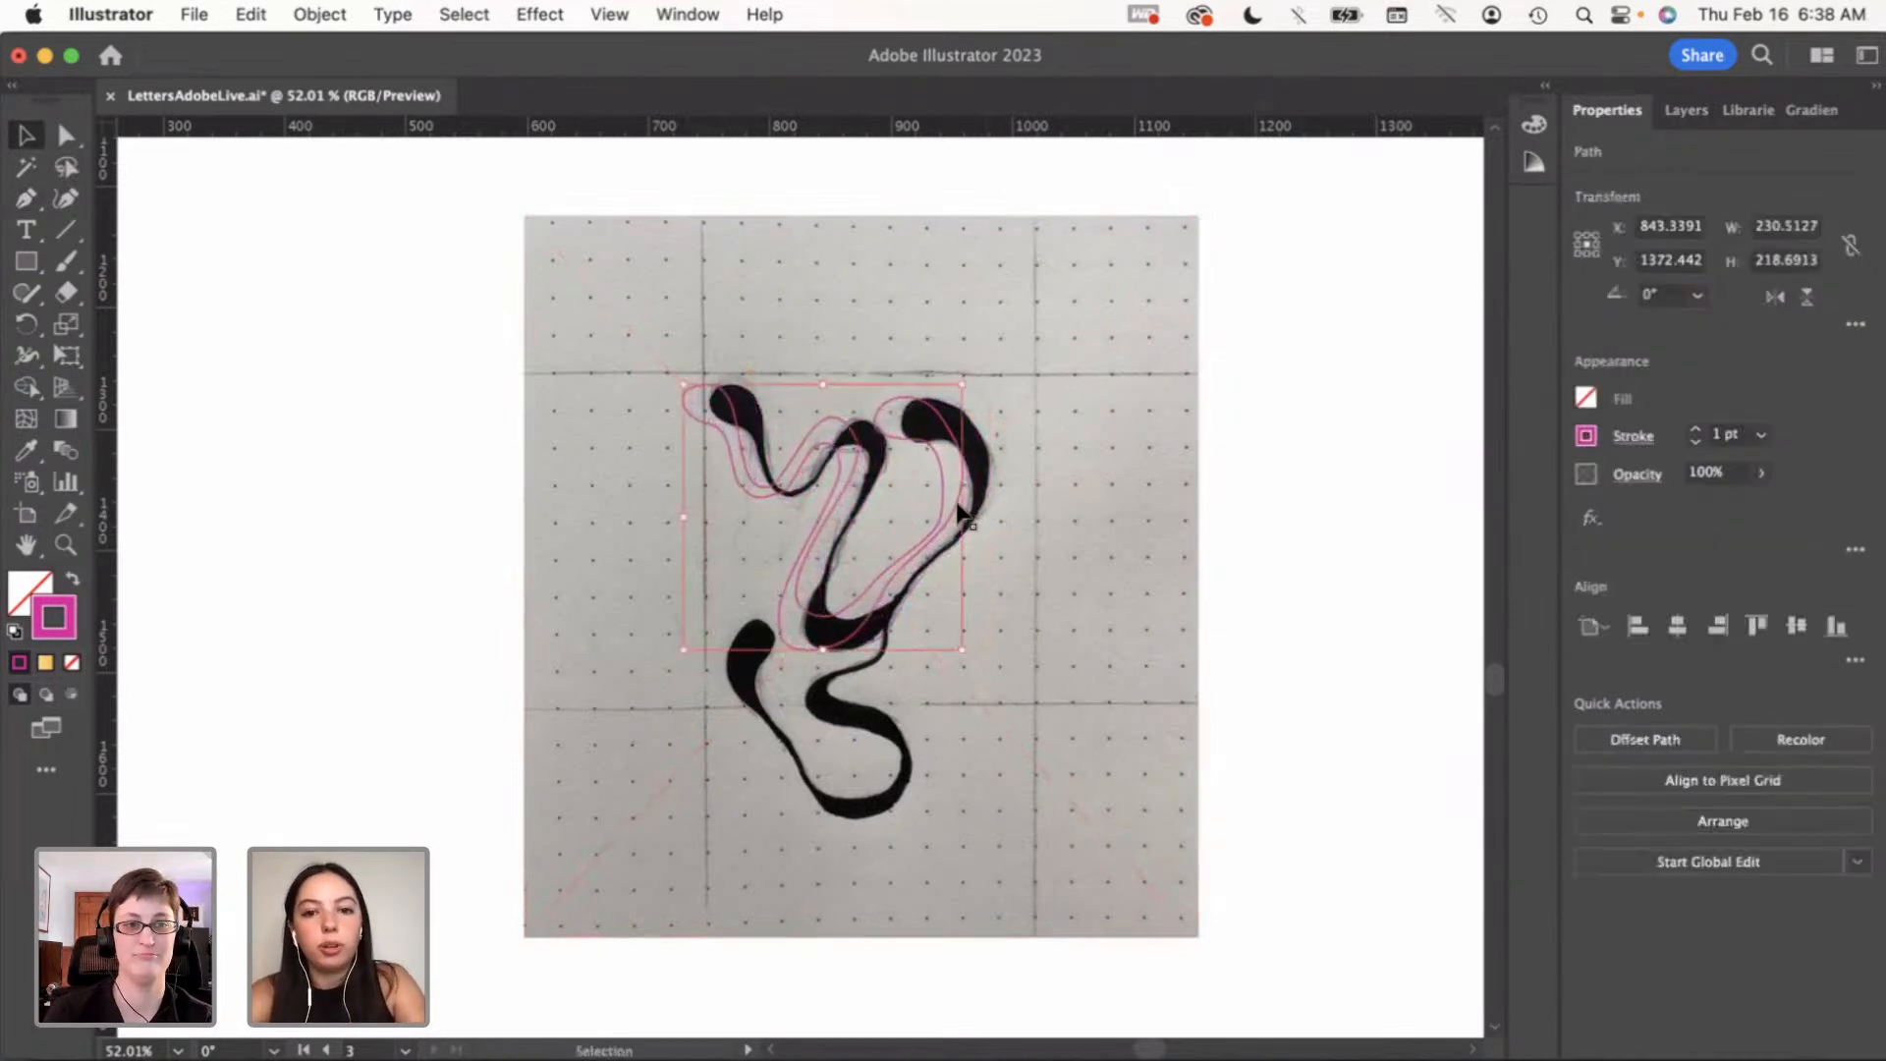
{"action": "left_click_drag", "start_coordinate": [961, 512], "coordinate": [461, 486]}
{"action": "left_click", "coordinate": [477, 818]}
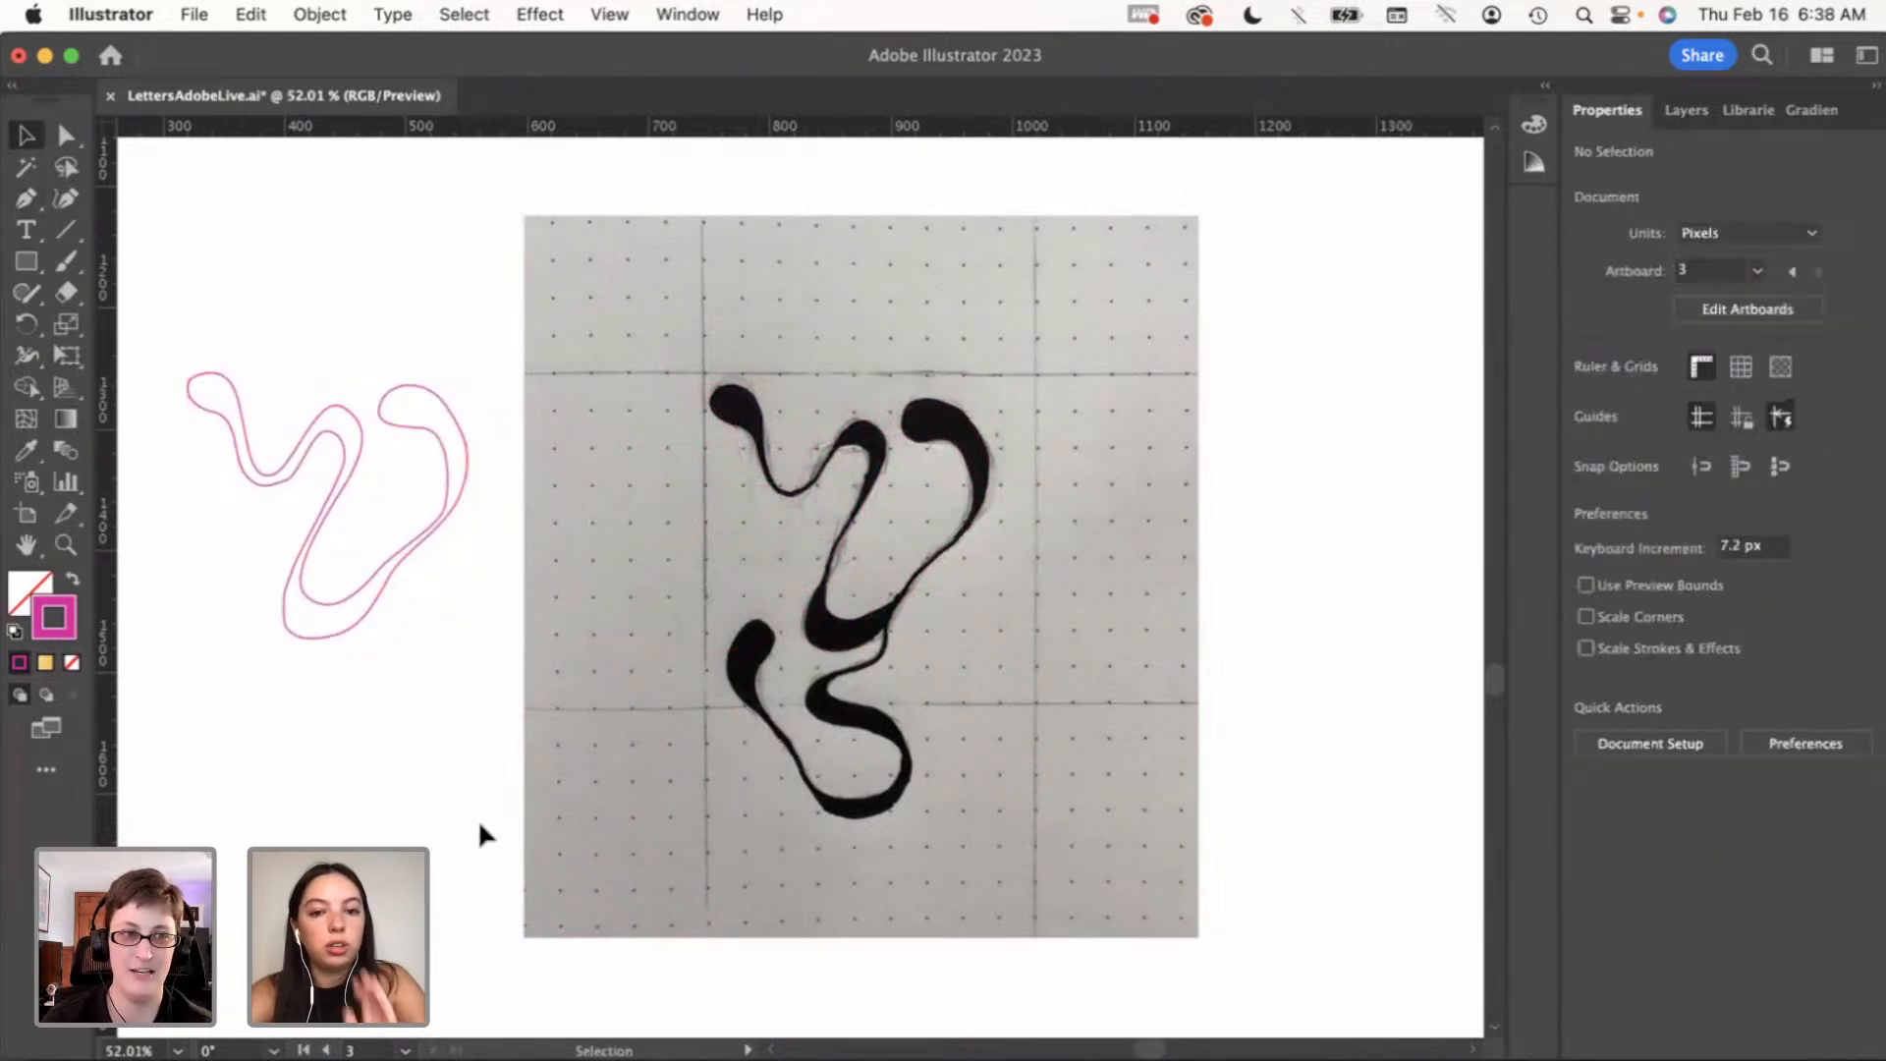
Start a separate Pen outline of the Y's lower tail where it meets the bowl, tracing down its thin neck into the inner bend
{"action": "left_click", "coordinate": [24, 200]}
{"action": "left_click", "coordinate": [885, 622]}
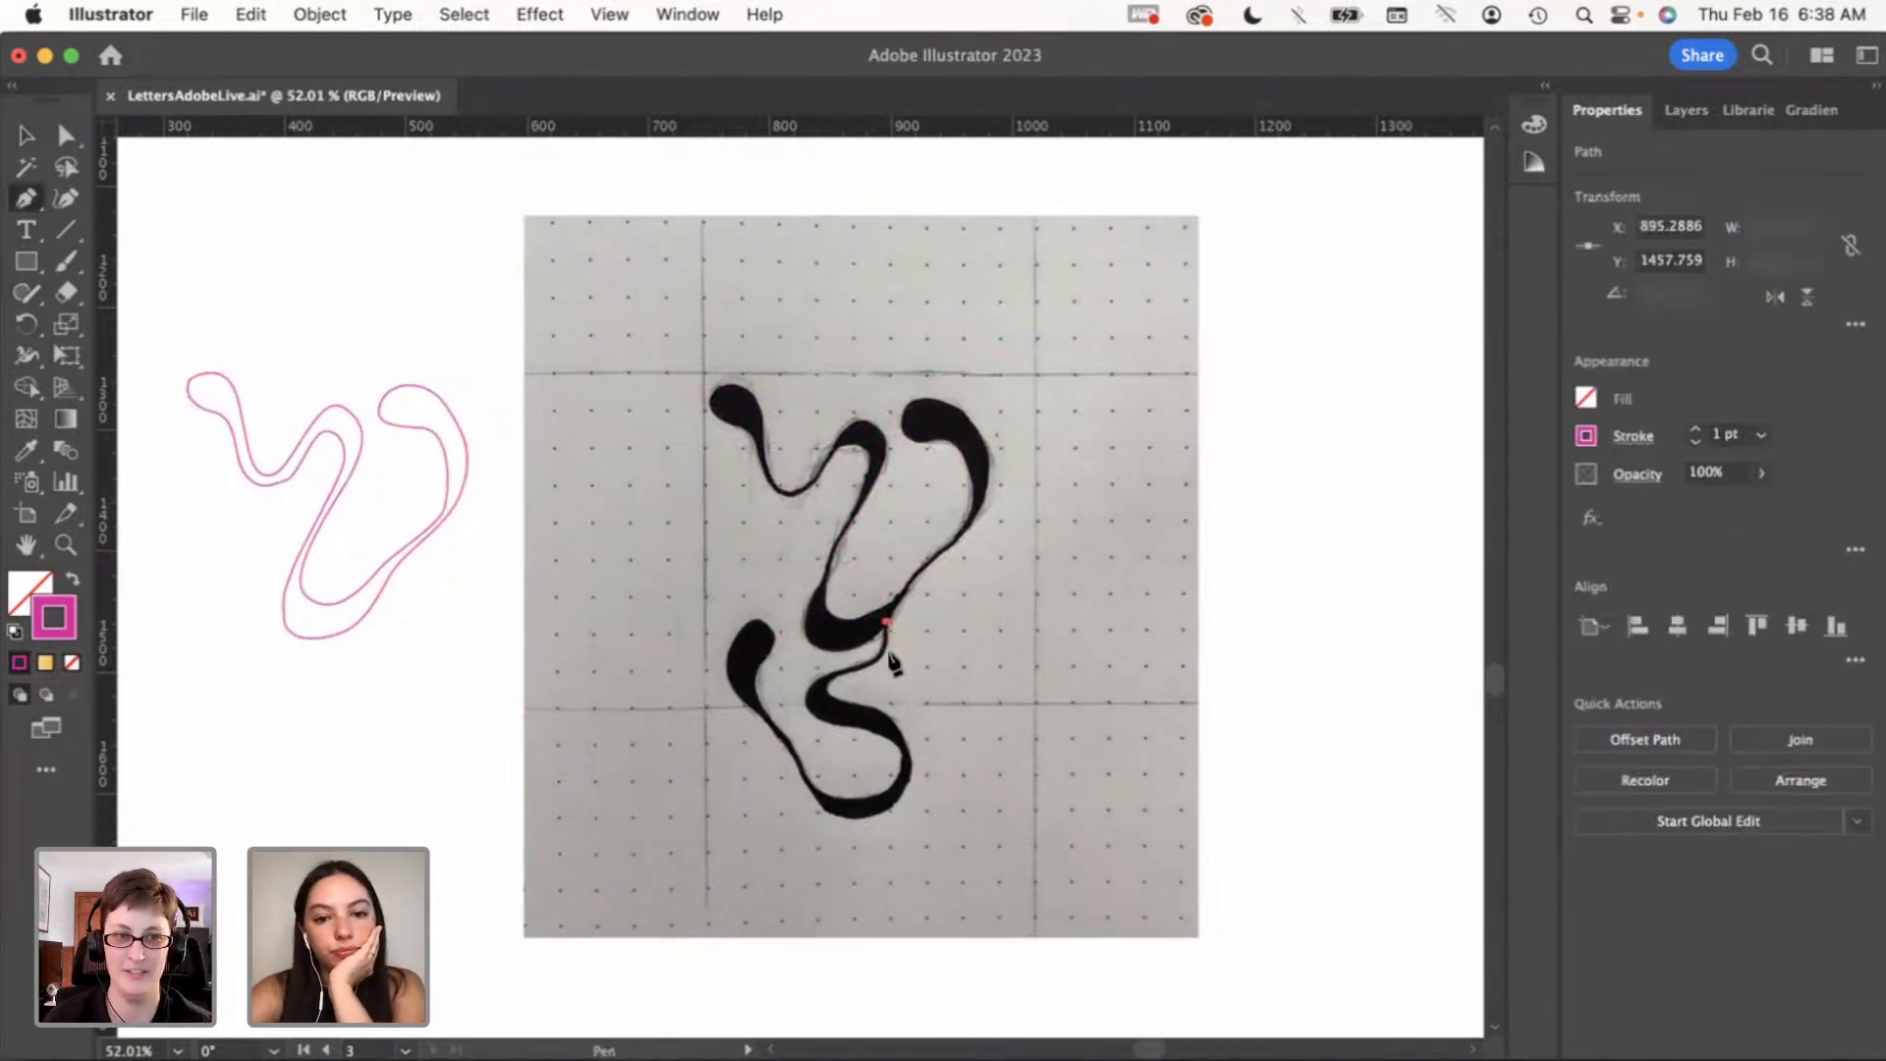
{"action": "left_click", "coordinate": [897, 636], "text": "super"}
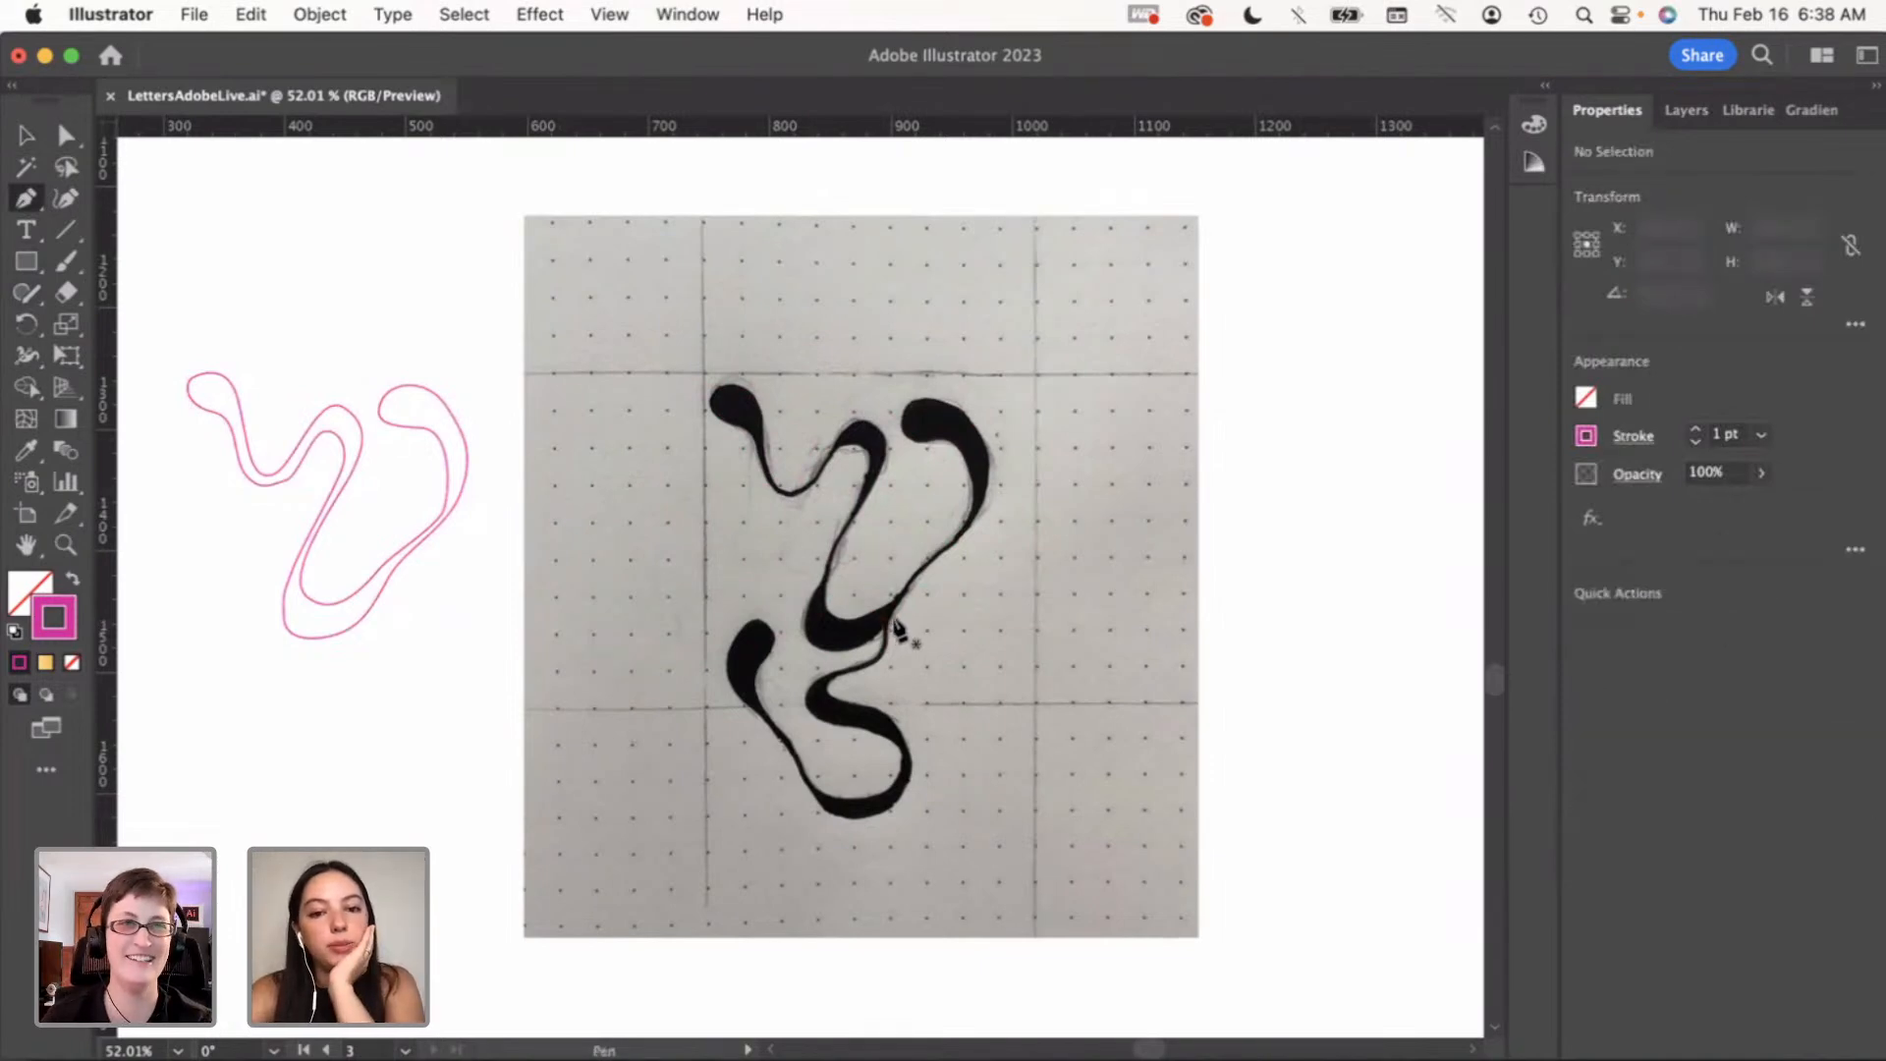
{"action": "left_click", "coordinate": [890, 615]}
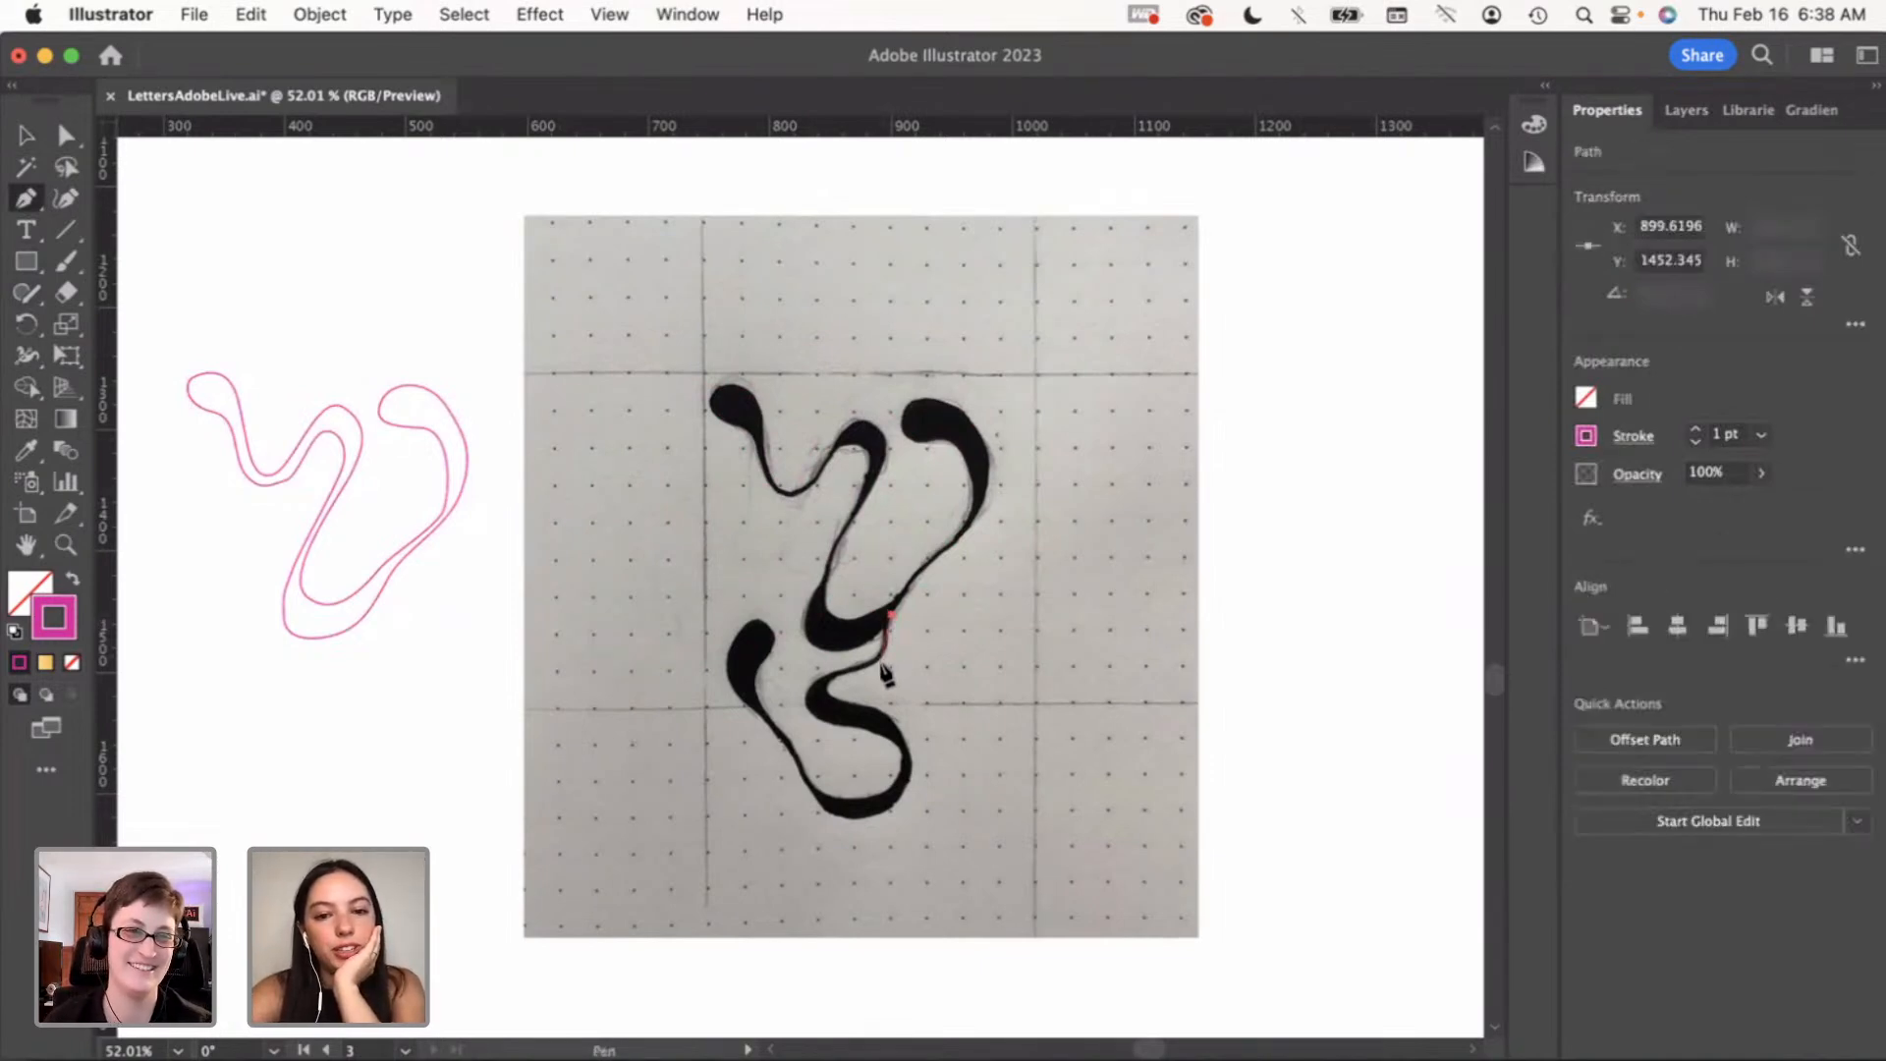
{"action": "left_click_drag", "start_coordinate": [872, 668], "coordinate": [892, 714]}
{"action": "key", "text": "super+z"}
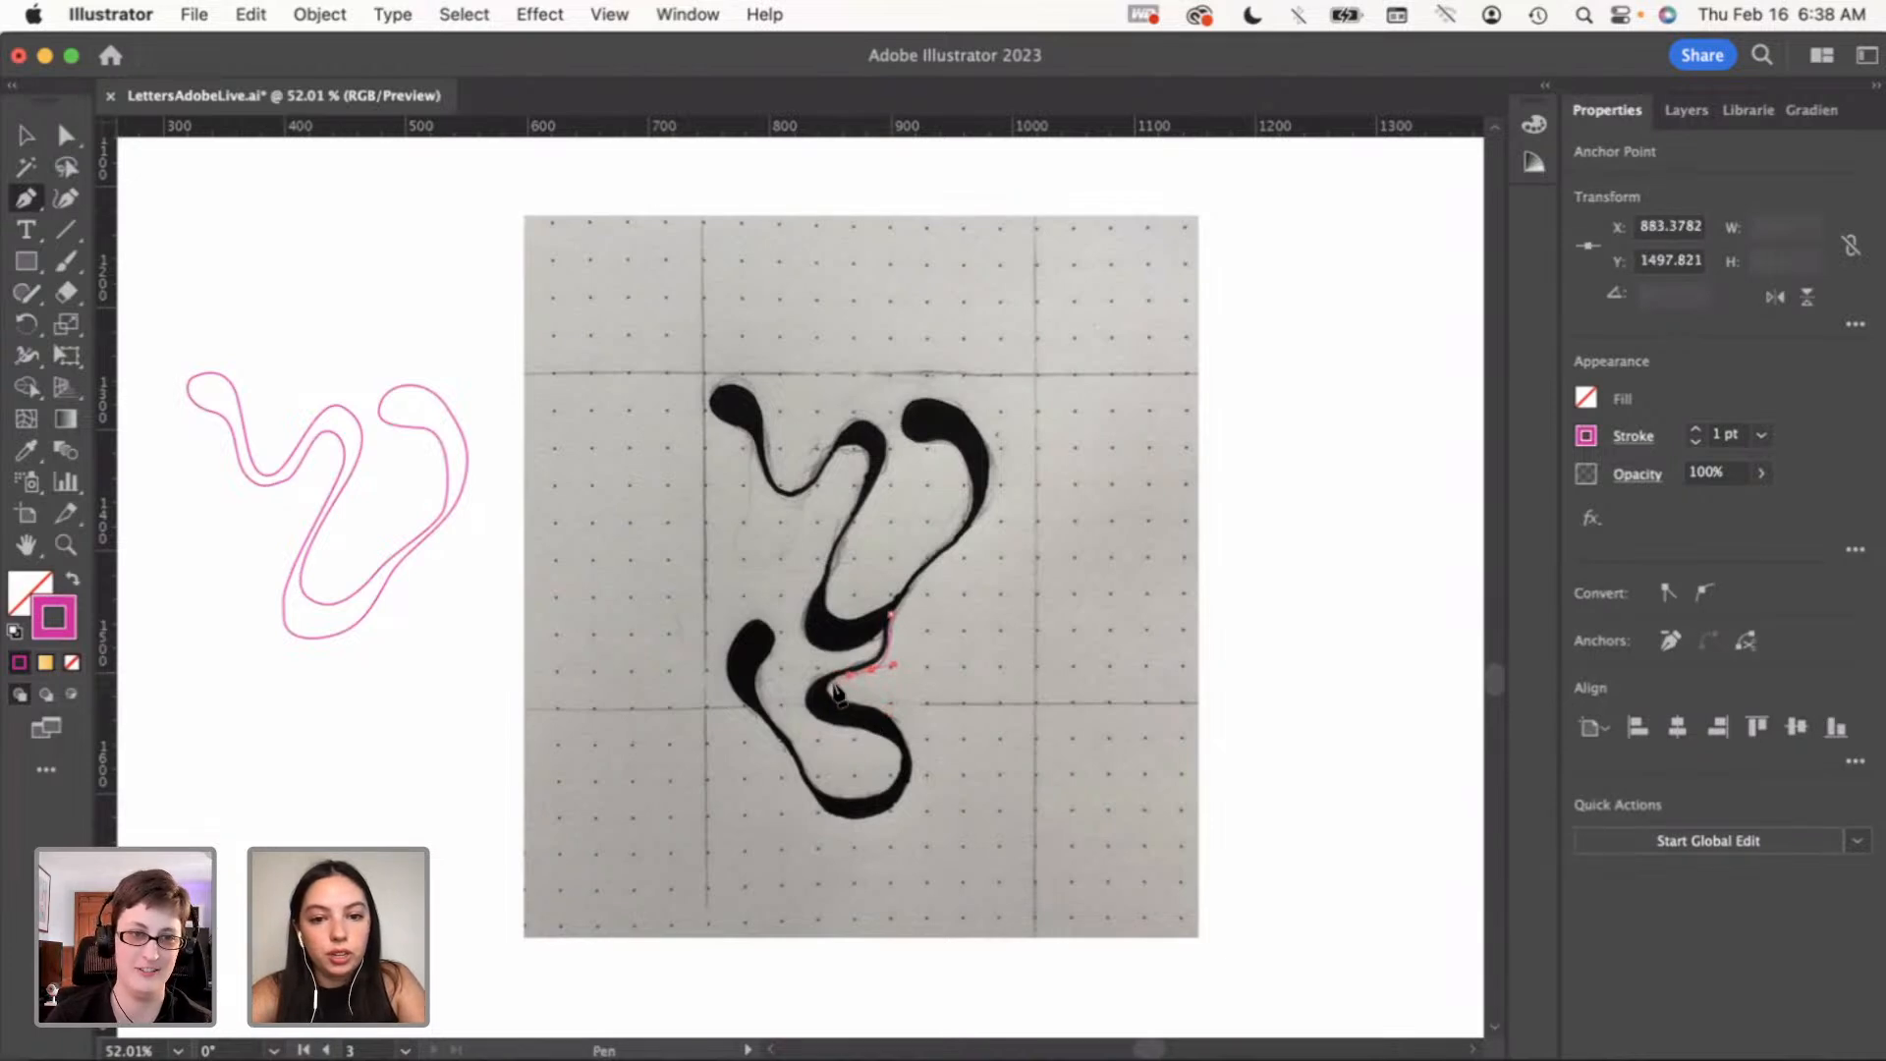
{"action": "left_click", "coordinate": [835, 691]}
Continue the tail's outline around its right curve and bottom, up the outer left side and over the rounded tip
{"action": "mouse_move", "coordinate": [886, 714]}
{"action": "left_mouse_down"}
{"action": "mouse_move", "coordinate": [911, 758]}
{"action": "mouse_move", "coordinate": [908, 815]}
{"action": "mouse_move", "coordinate": [863, 830]}
{"action": "left_mouse_up"}
{"action": "key", "text": "super+z"}
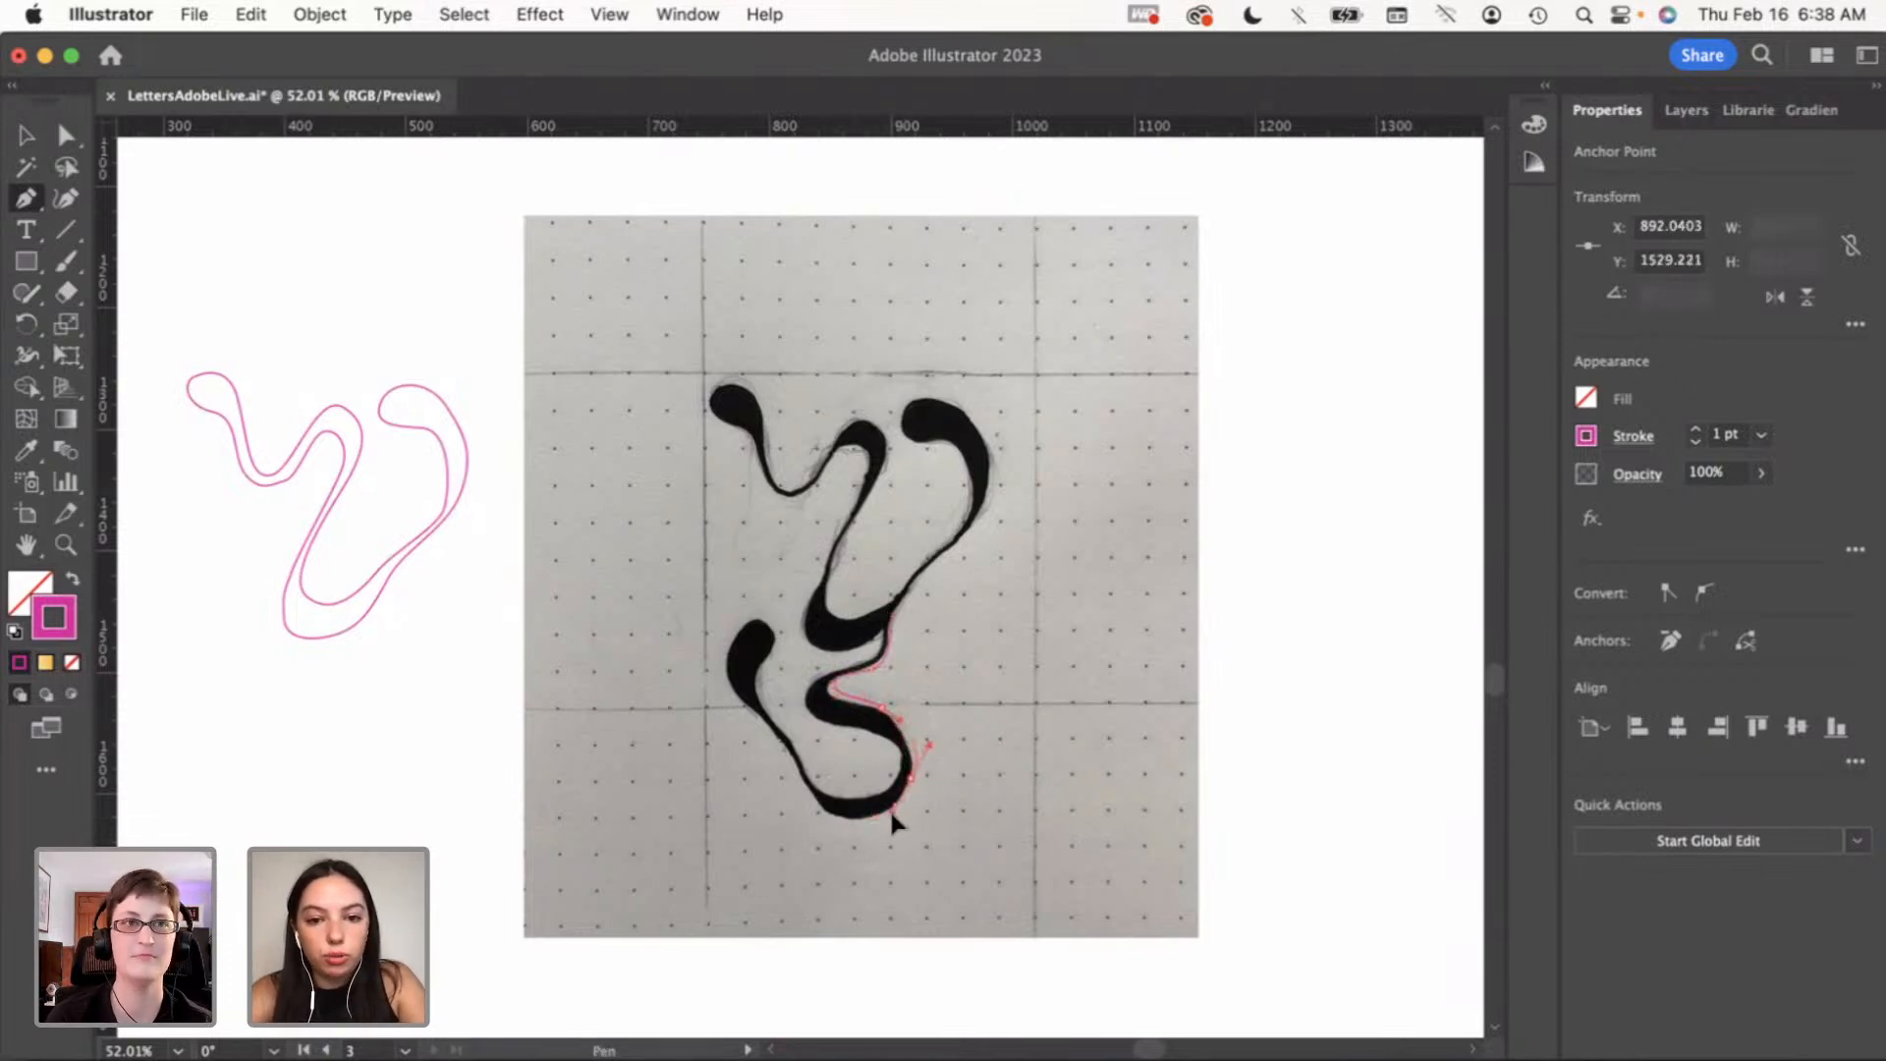
{"action": "left_click_drag", "start_coordinate": [895, 811], "coordinate": [835, 818]}
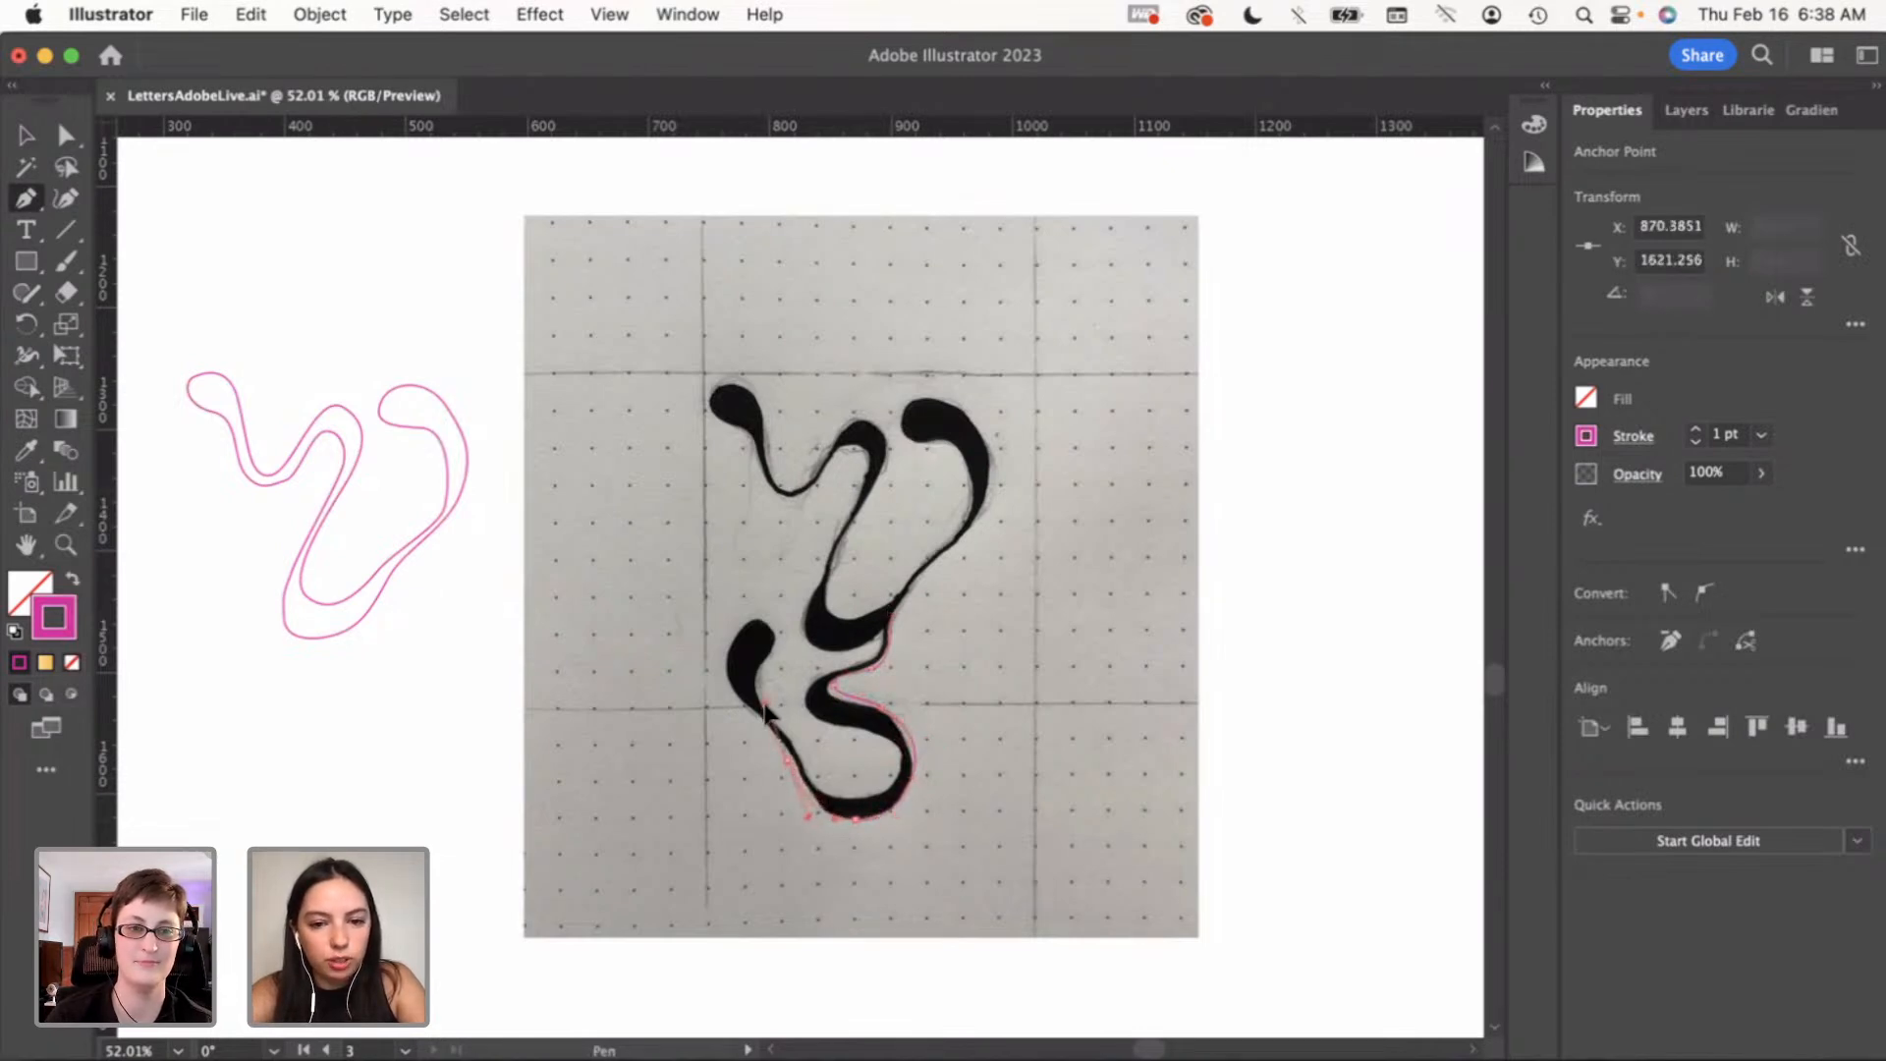
{"action": "mouse_move", "coordinate": [762, 715]}
{"action": "left_mouse_down"}
{"action": "mouse_move", "coordinate": [738, 634]}
{"action": "mouse_move", "coordinate": [787, 624]}
{"action": "left_mouse_up"}
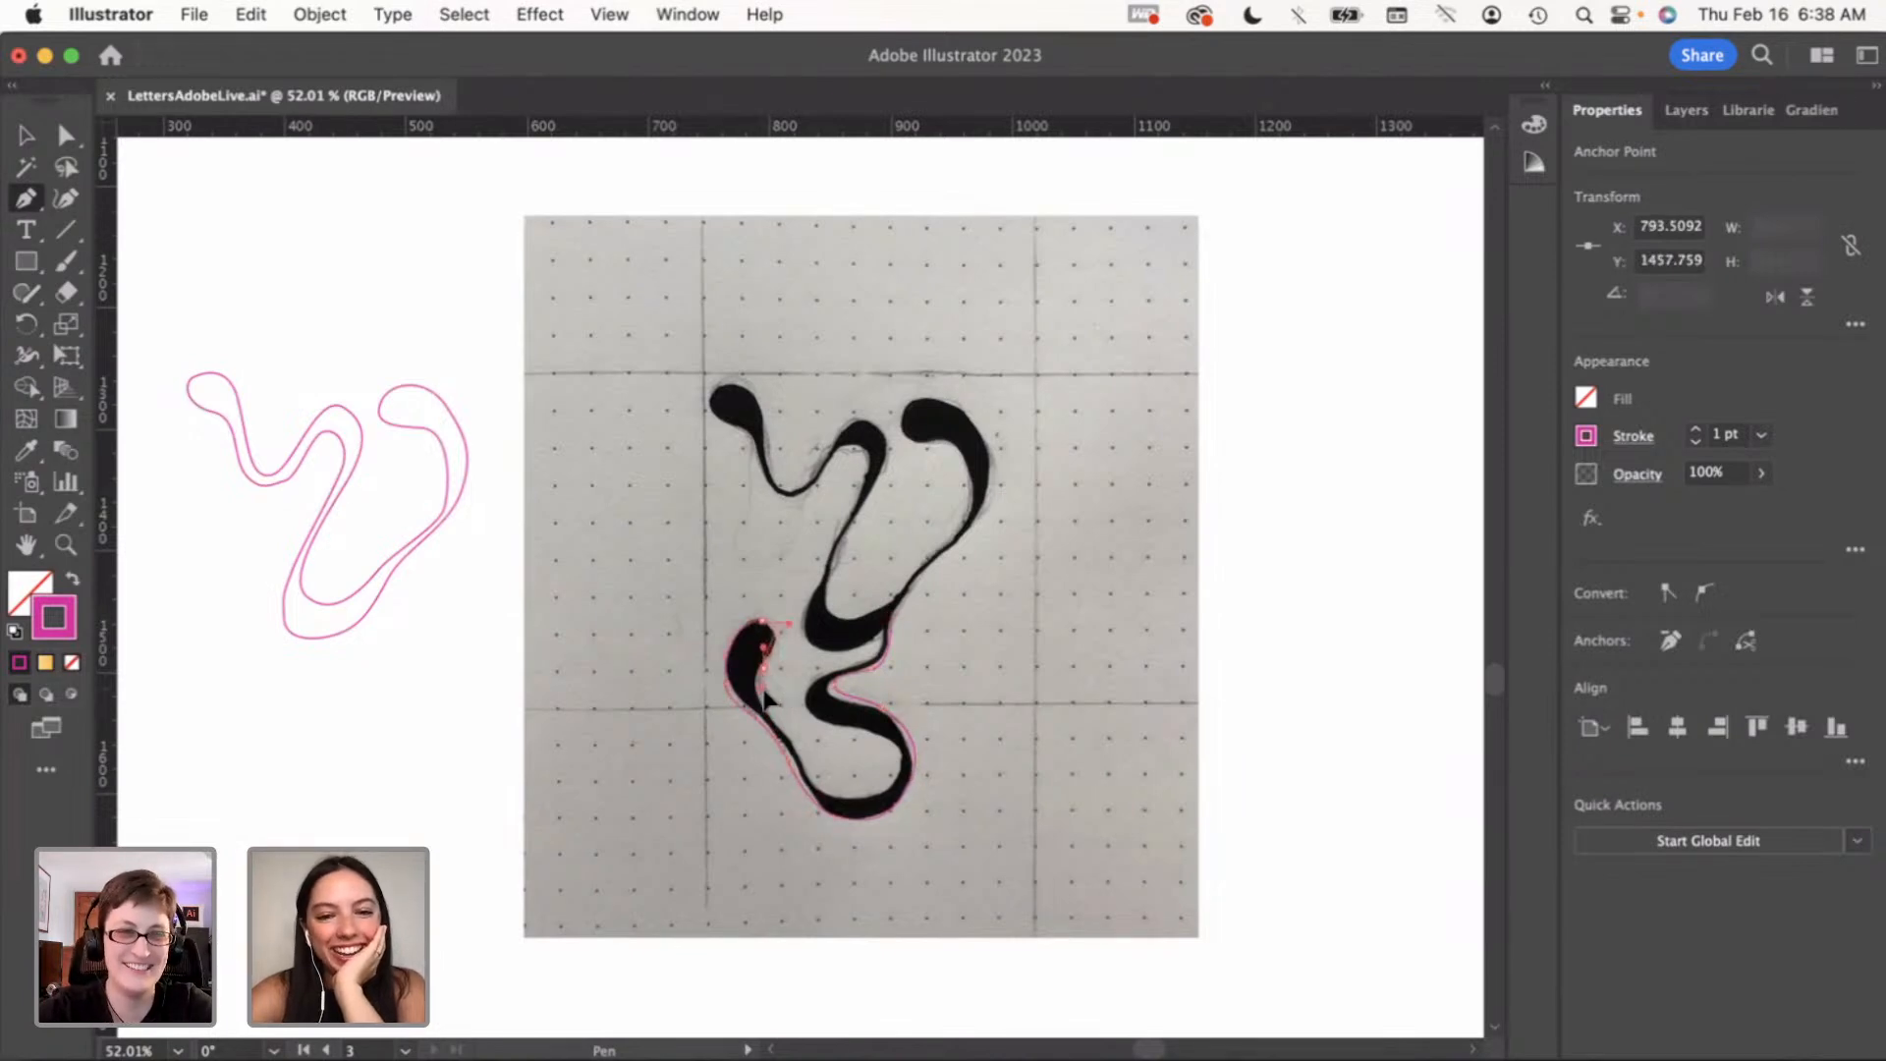
Trace the tail's inner edge from the rounded tip down the left side and along the bottom curve
{"action": "left_click", "coordinate": [781, 727]}
{"action": "left_click_drag", "start_coordinate": [786, 730], "coordinate": [822, 769]}
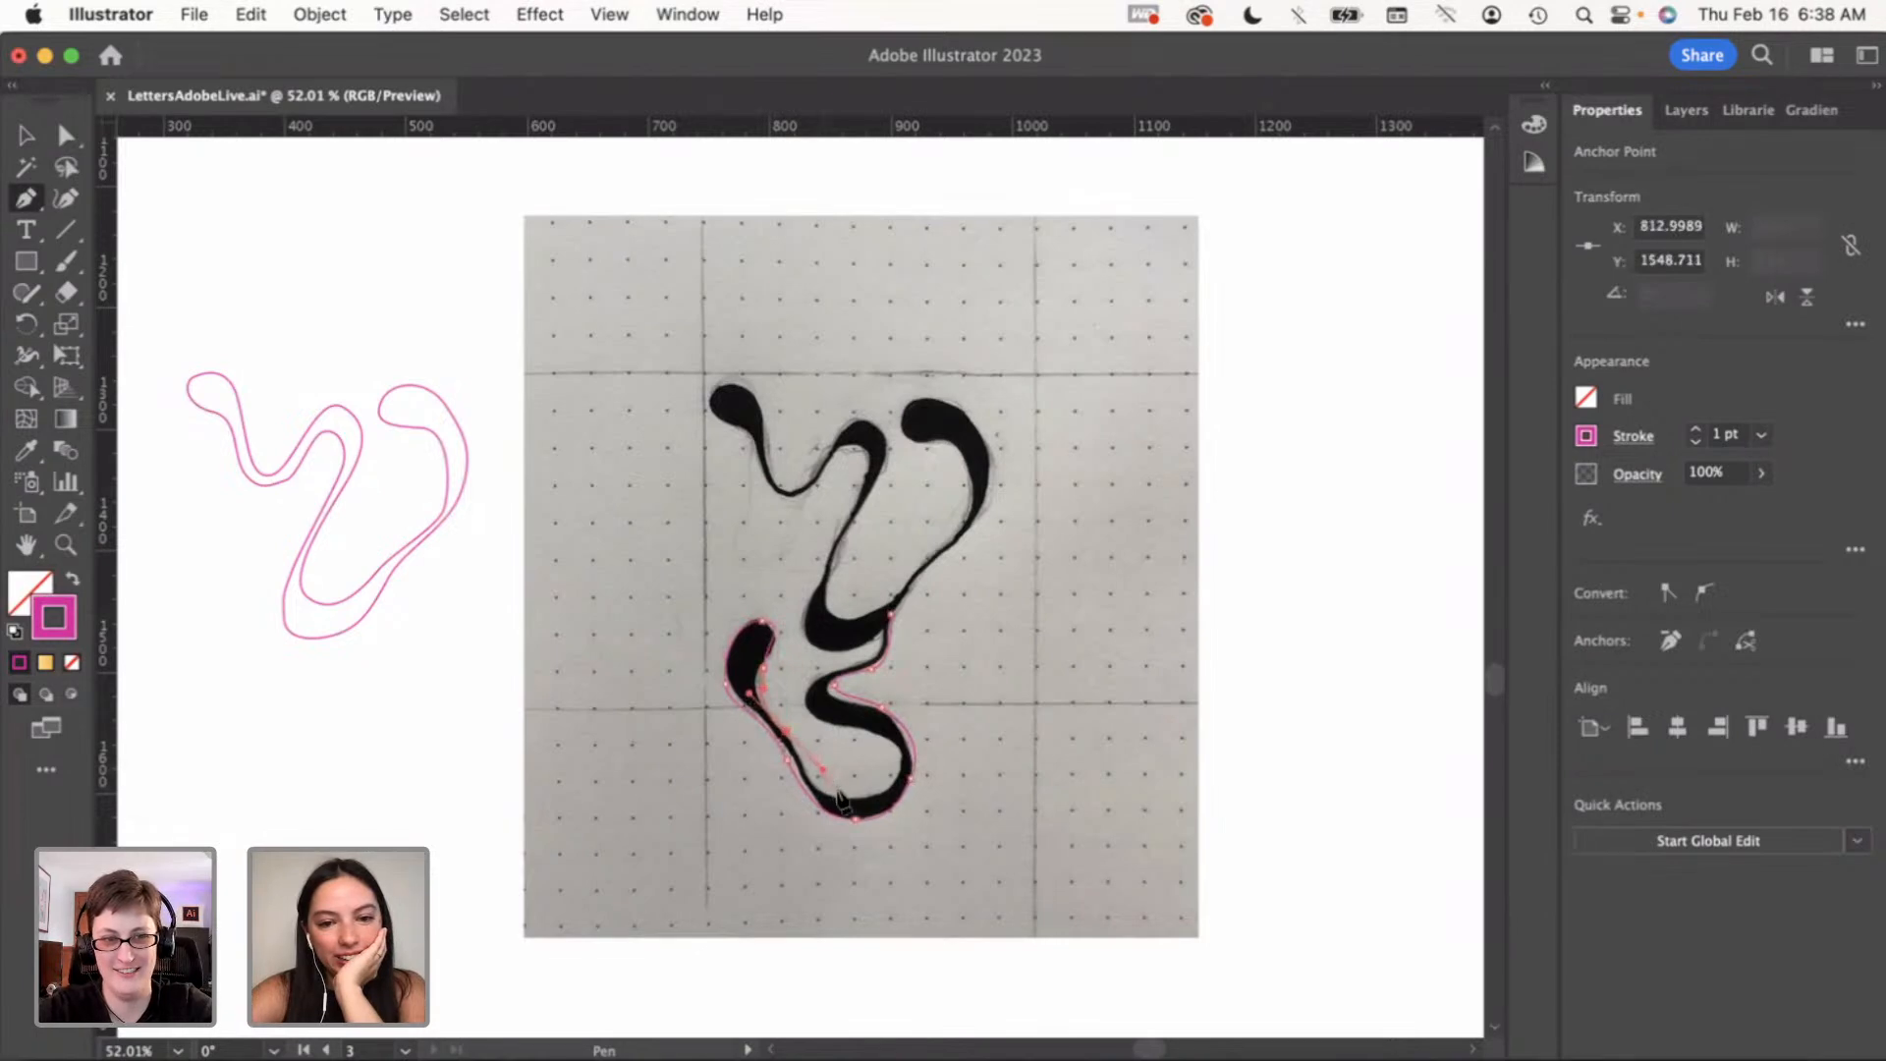
{"action": "left_click", "coordinate": [897, 801]}
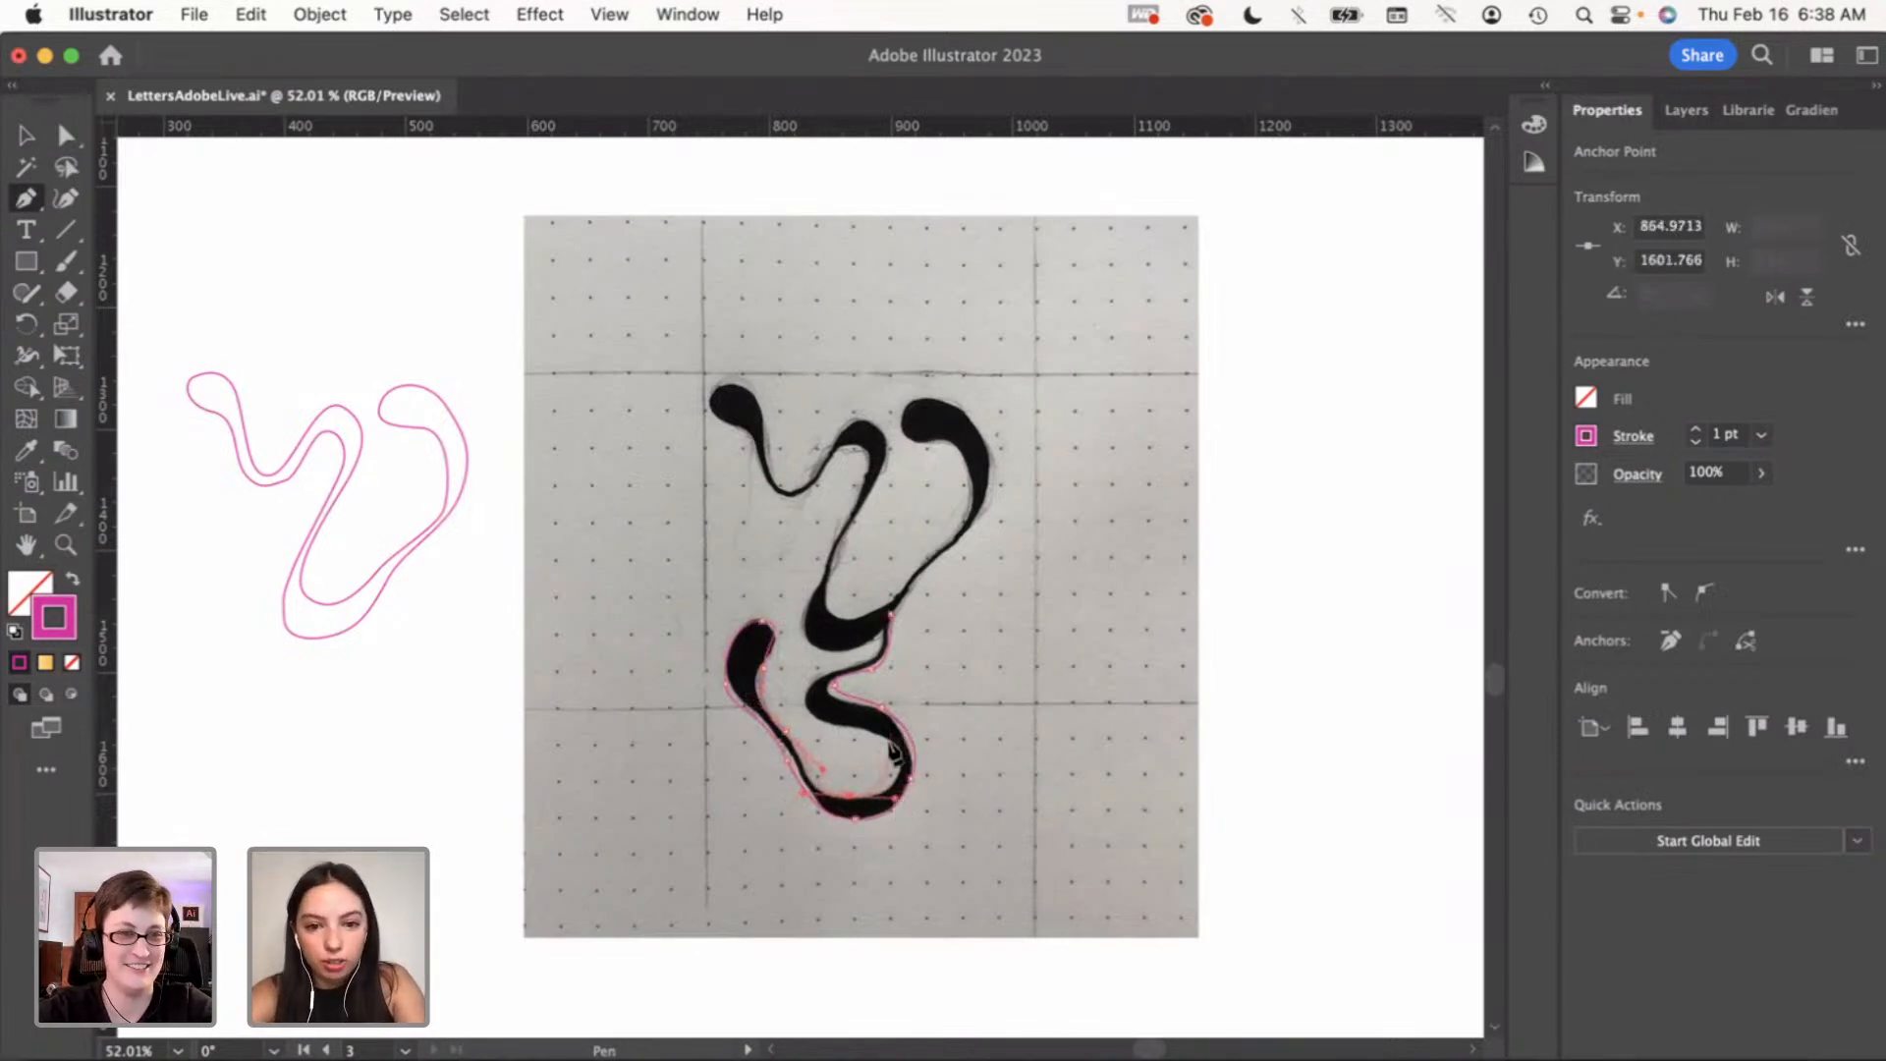
{"action": "left_click_drag", "start_coordinate": [868, 722], "coordinate": [893, 646]}
{"action": "key", "text": "super+z"}
{"action": "key", "text": "super+z"}
{"action": "left_click_drag", "start_coordinate": [869, 723], "coordinate": [867, 640]}
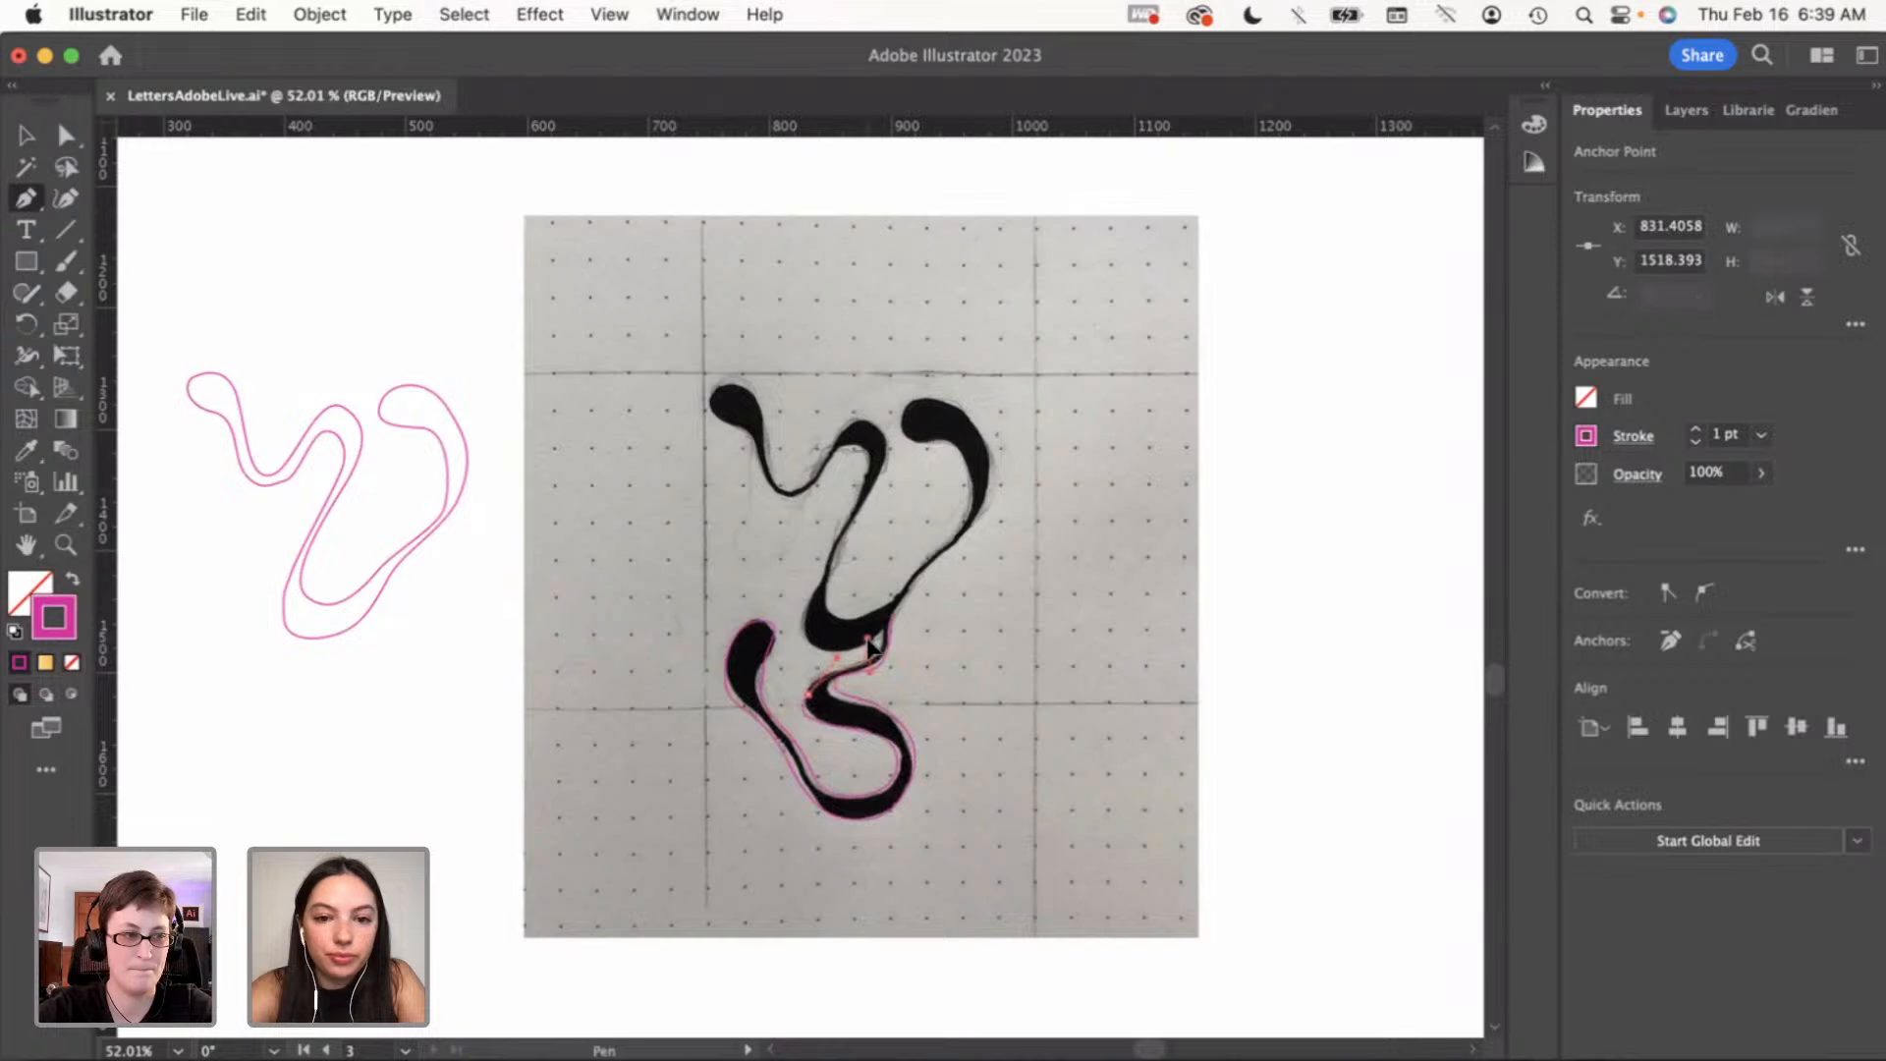
{"action": "left_click", "coordinate": [876, 643]}
{"action": "left_click", "coordinate": [891, 616]}
{"action": "key", "text": "super+z"}
{"action": "key", "text": "super+z"}
{"action": "key", "text": "super+z"}
{"action": "key", "text": "super+z"}
{"action": "left_click_drag", "start_coordinate": [808, 705], "coordinate": [910, 646]}
{"action": "key", "text": "super+z"}
{"action": "key", "text": "super+z"}
{"action": "left_click_drag", "start_coordinate": [844, 730], "coordinate": [886, 649]}
{"action": "key", "text": "super+z"}
{"action": "key", "text": "super+z"}
Trace the tail's remaining edge around the bend, close the path at its starting point, and move it off the sketch beneath the upper outline
{"action": "mouse_move", "coordinate": [809, 709]}
{"action": "left_mouse_down"}
{"action": "mouse_move", "coordinate": [801, 684]}
{"action": "mouse_move", "coordinate": [873, 655]}
{"action": "mouse_move", "coordinate": [883, 596]}
{"action": "left_mouse_up"}
{"action": "left_click", "coordinate": [879, 629]}
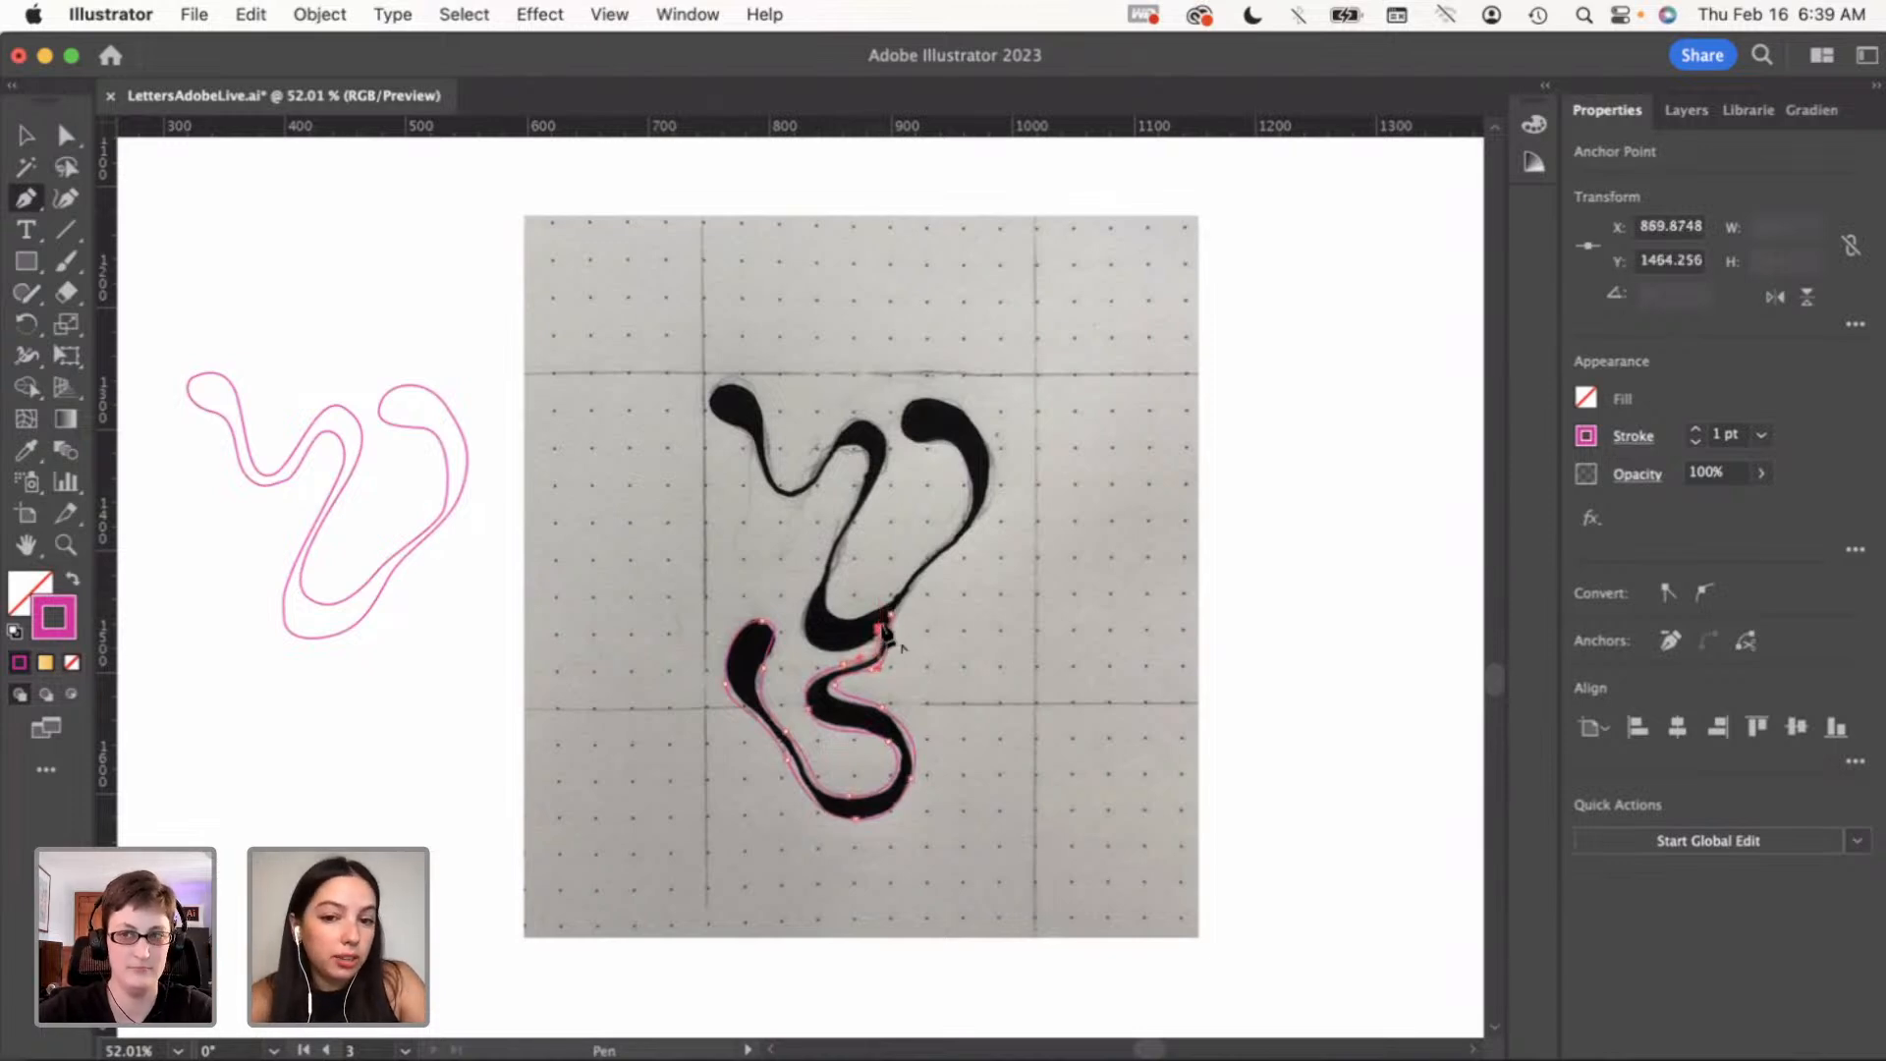
{"action": "left_click", "coordinate": [890, 615]}
{"action": "key", "text": "v"}
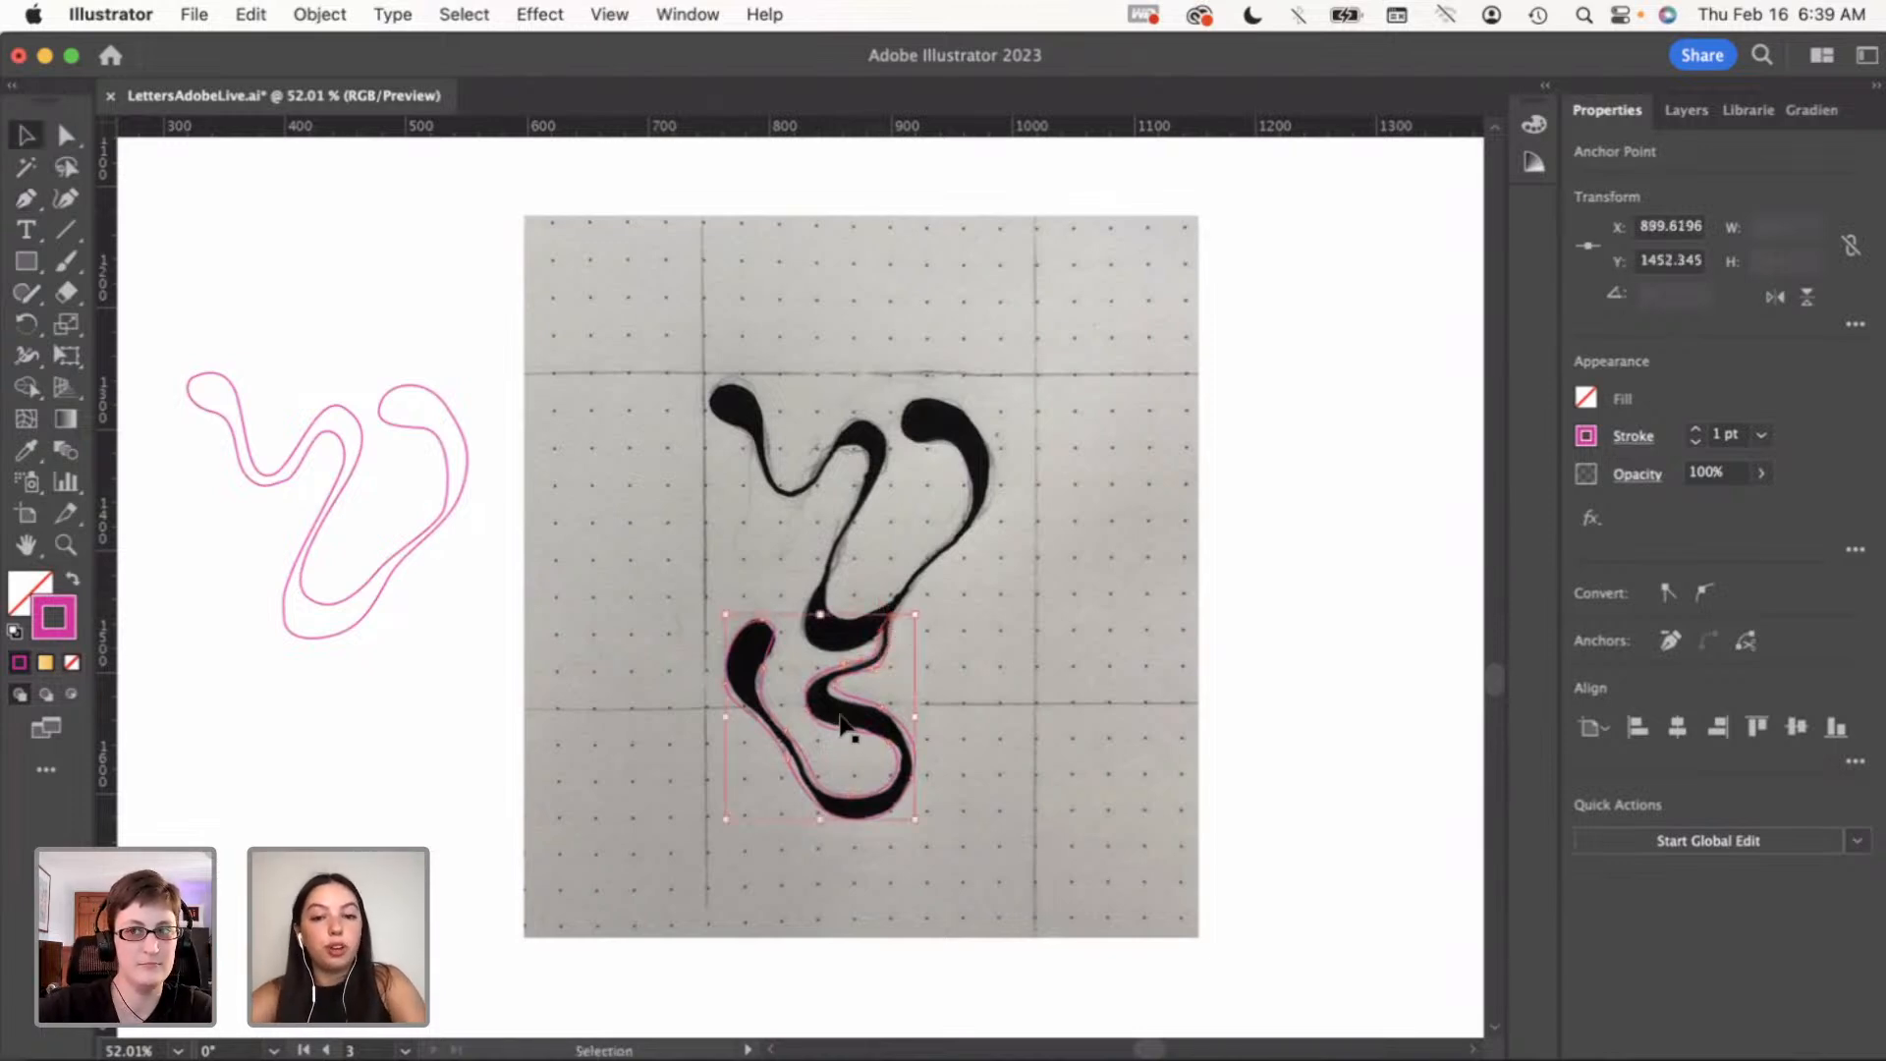
{"action": "left_click_drag", "start_coordinate": [789, 747], "coordinate": [344, 797]}
Move the Y sketch photo well away from the two traced outlines to free the space beside them
{"action": "left_click", "coordinate": [838, 675]}
{"action": "scroll", "coordinate": [838, 676], "scroll_direction": "down", "scroll_amount": 5}
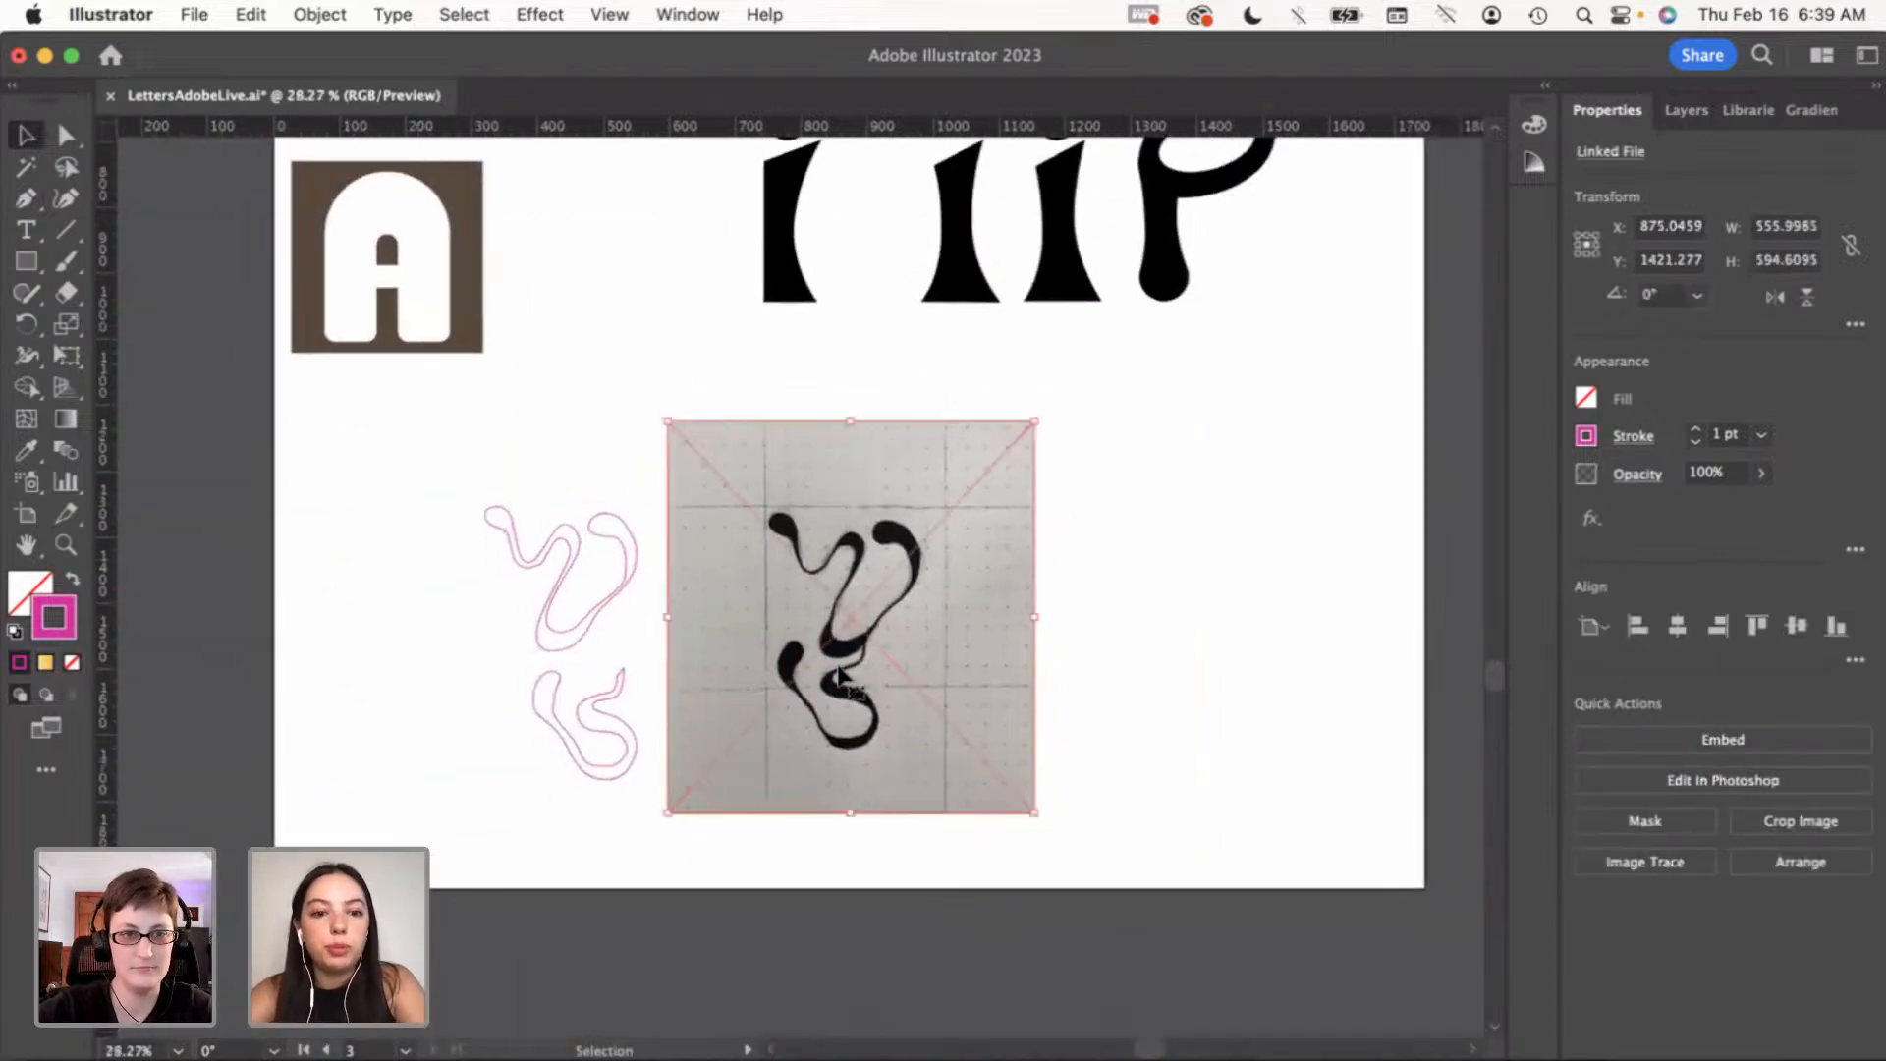
{"action": "scroll", "coordinate": [837, 675], "scroll_direction": "right", "scroll_amount": 3}
{"action": "scroll", "coordinate": [838, 676], "scroll_direction": "down", "scroll_amount": 2}
{"action": "scroll", "coordinate": [838, 675], "scroll_direction": "down", "scroll_amount": 1}
{"action": "left_click_drag", "start_coordinate": [838, 676], "coordinate": [1461, 760]}
{"action": "left_click", "coordinate": [770, 689]}
Move both outlines into the empty area and position them so the tail's neck meets the underside of the Y's bowl
{"action": "scroll", "coordinate": [544, 674], "scroll_direction": "up", "scroll_amount": 4}
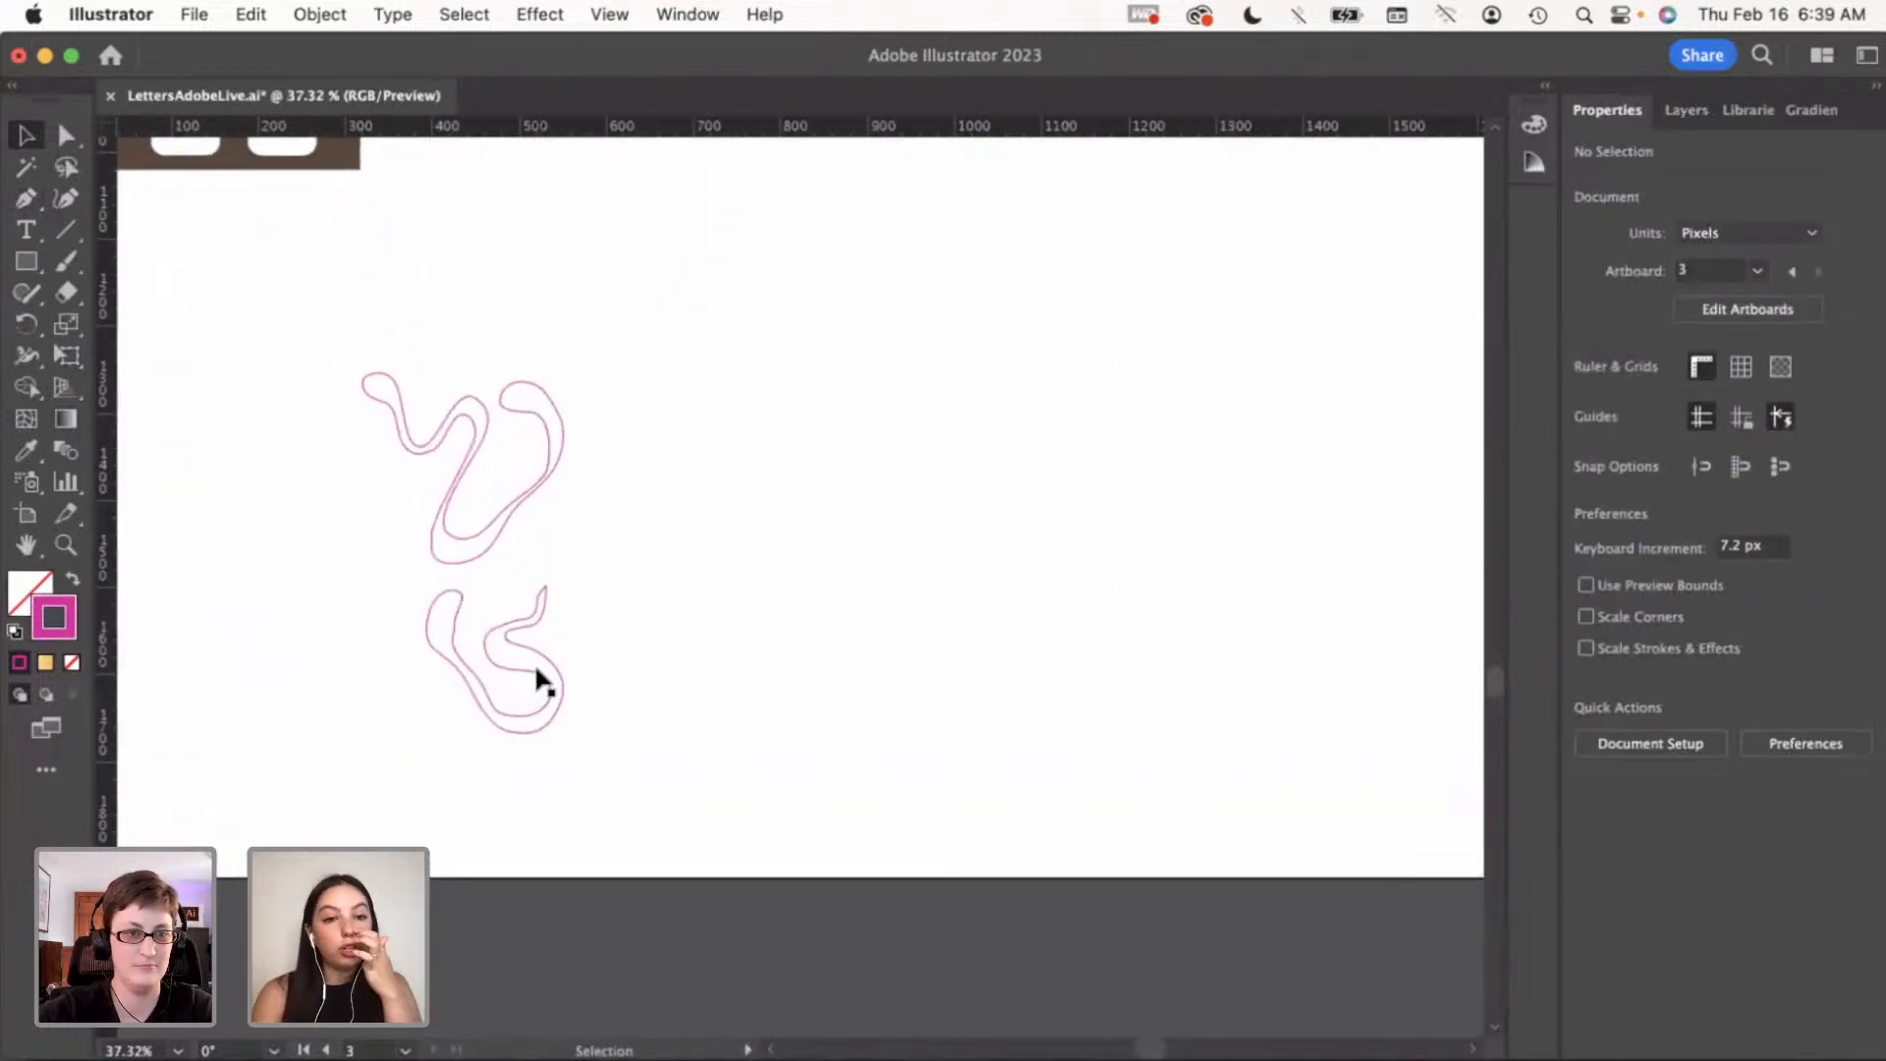
{"action": "left_click_drag", "start_coordinate": [532, 658], "coordinate": [663, 655]}
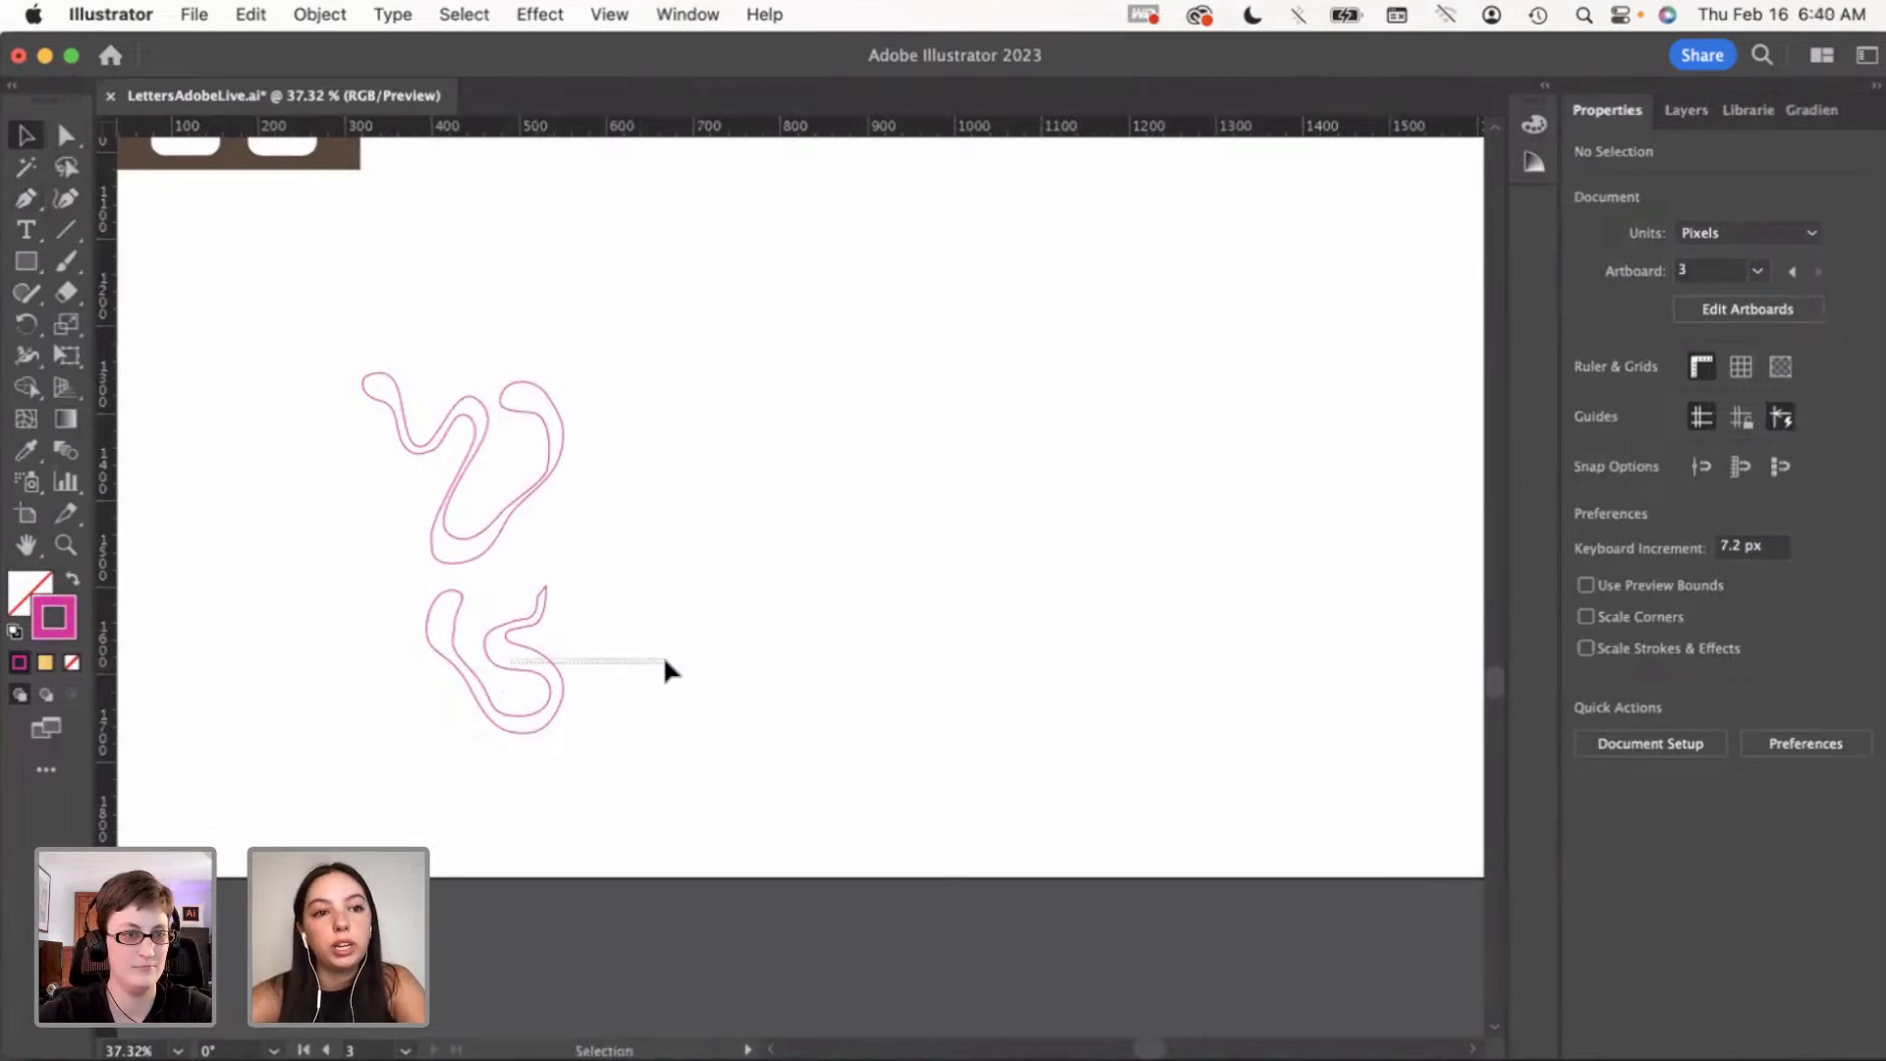
{"action": "left_click_drag", "start_coordinate": [535, 657], "coordinate": [857, 628]}
{"action": "left_click", "coordinate": [560, 522]}
{"action": "left_click_drag", "start_coordinate": [536, 485], "coordinate": [918, 481]}
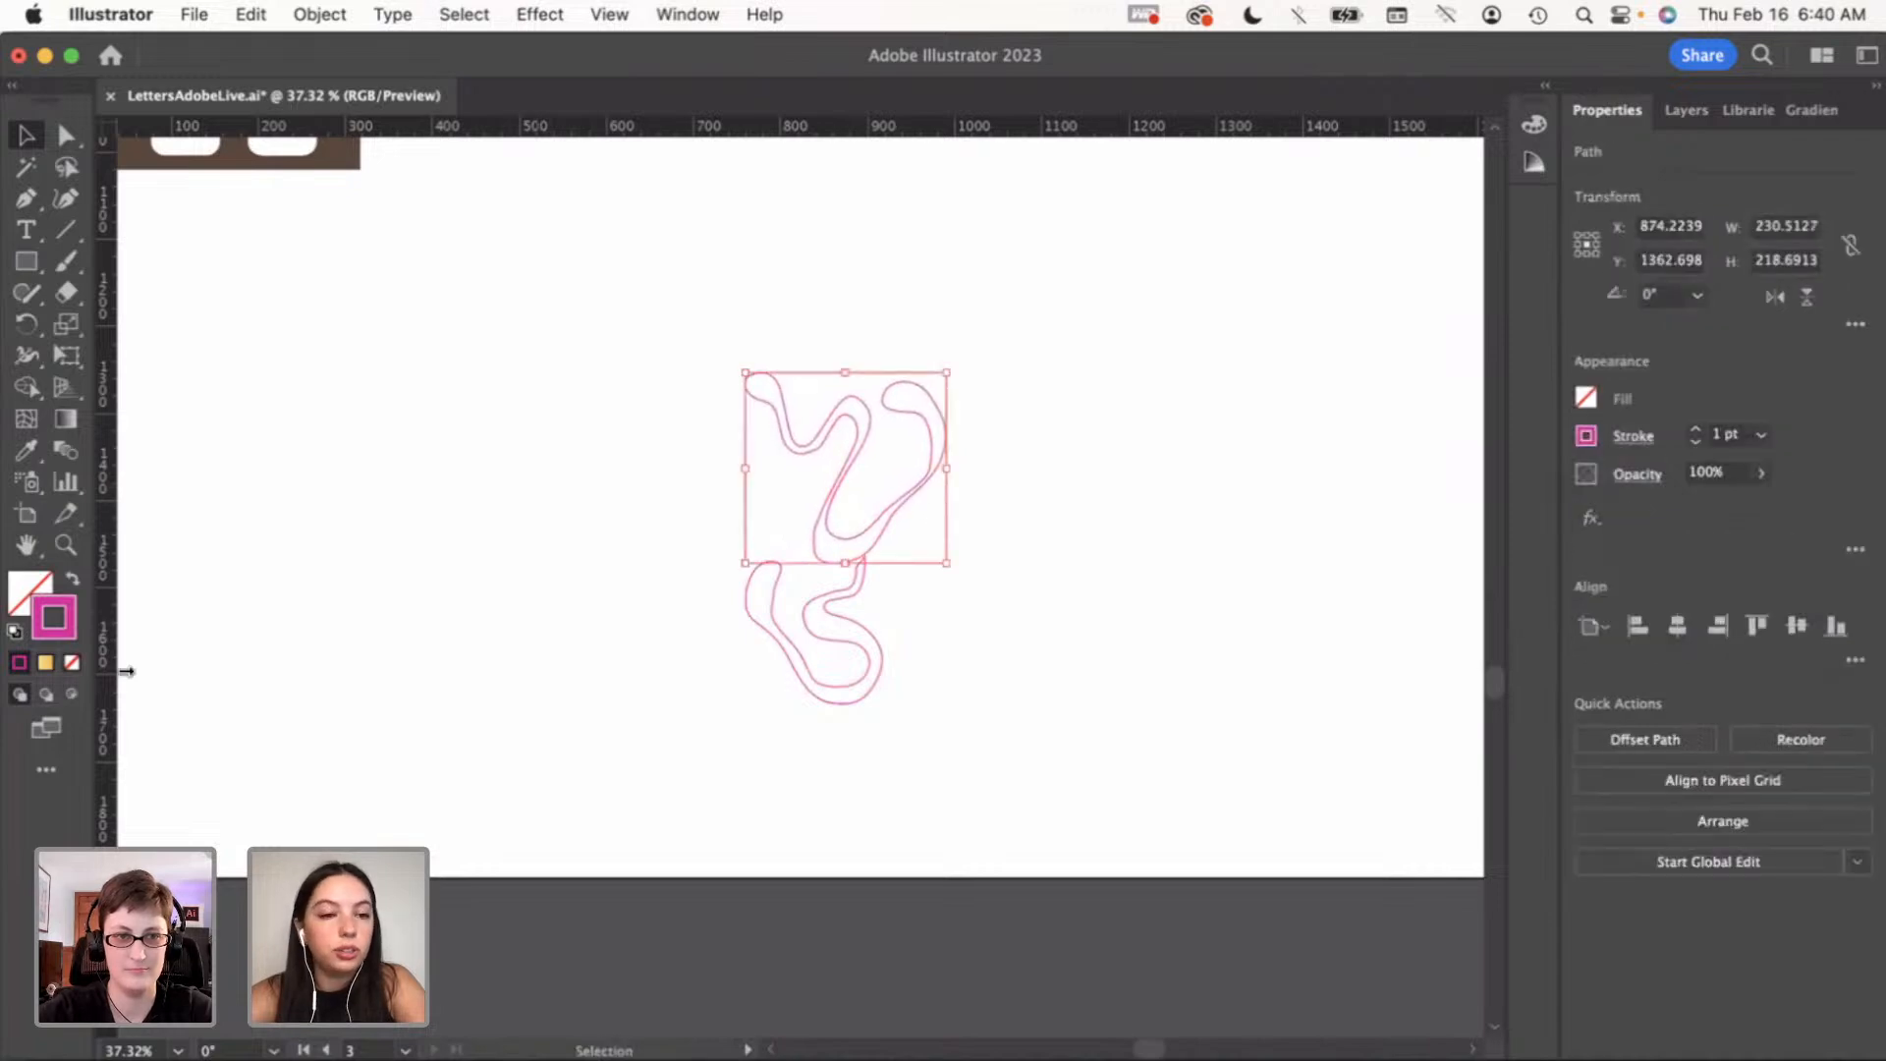
{"action": "left_click", "coordinate": [586, 583]}
Adjust the points on the right arm's inner edge and in the valley beside the left arm with the Curvature tool
{"action": "scroll", "coordinate": [816, 554], "scroll_direction": "up", "scroll_amount": 3}
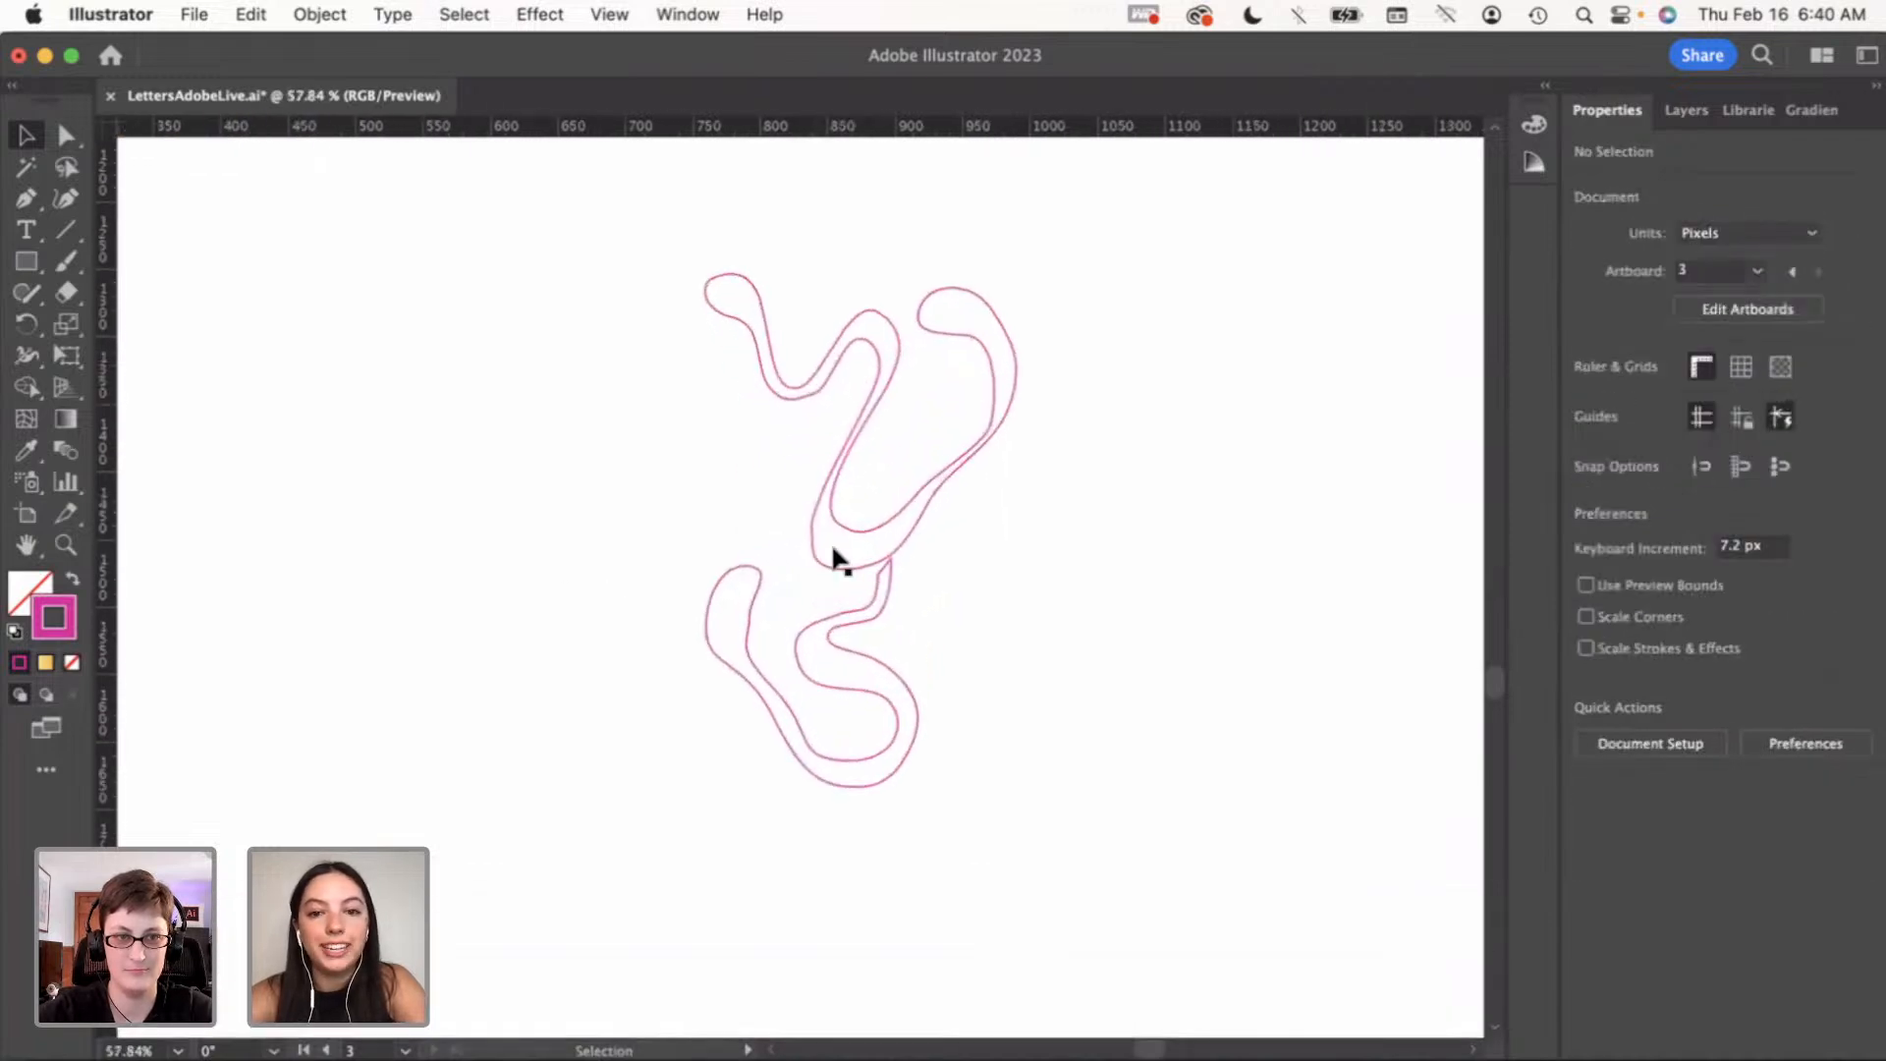
{"action": "left_click", "coordinate": [963, 462]}
{"action": "left_click", "coordinate": [1057, 506]}
{"action": "key", "text": "a"}
{"action": "left_click", "coordinate": [951, 481]}
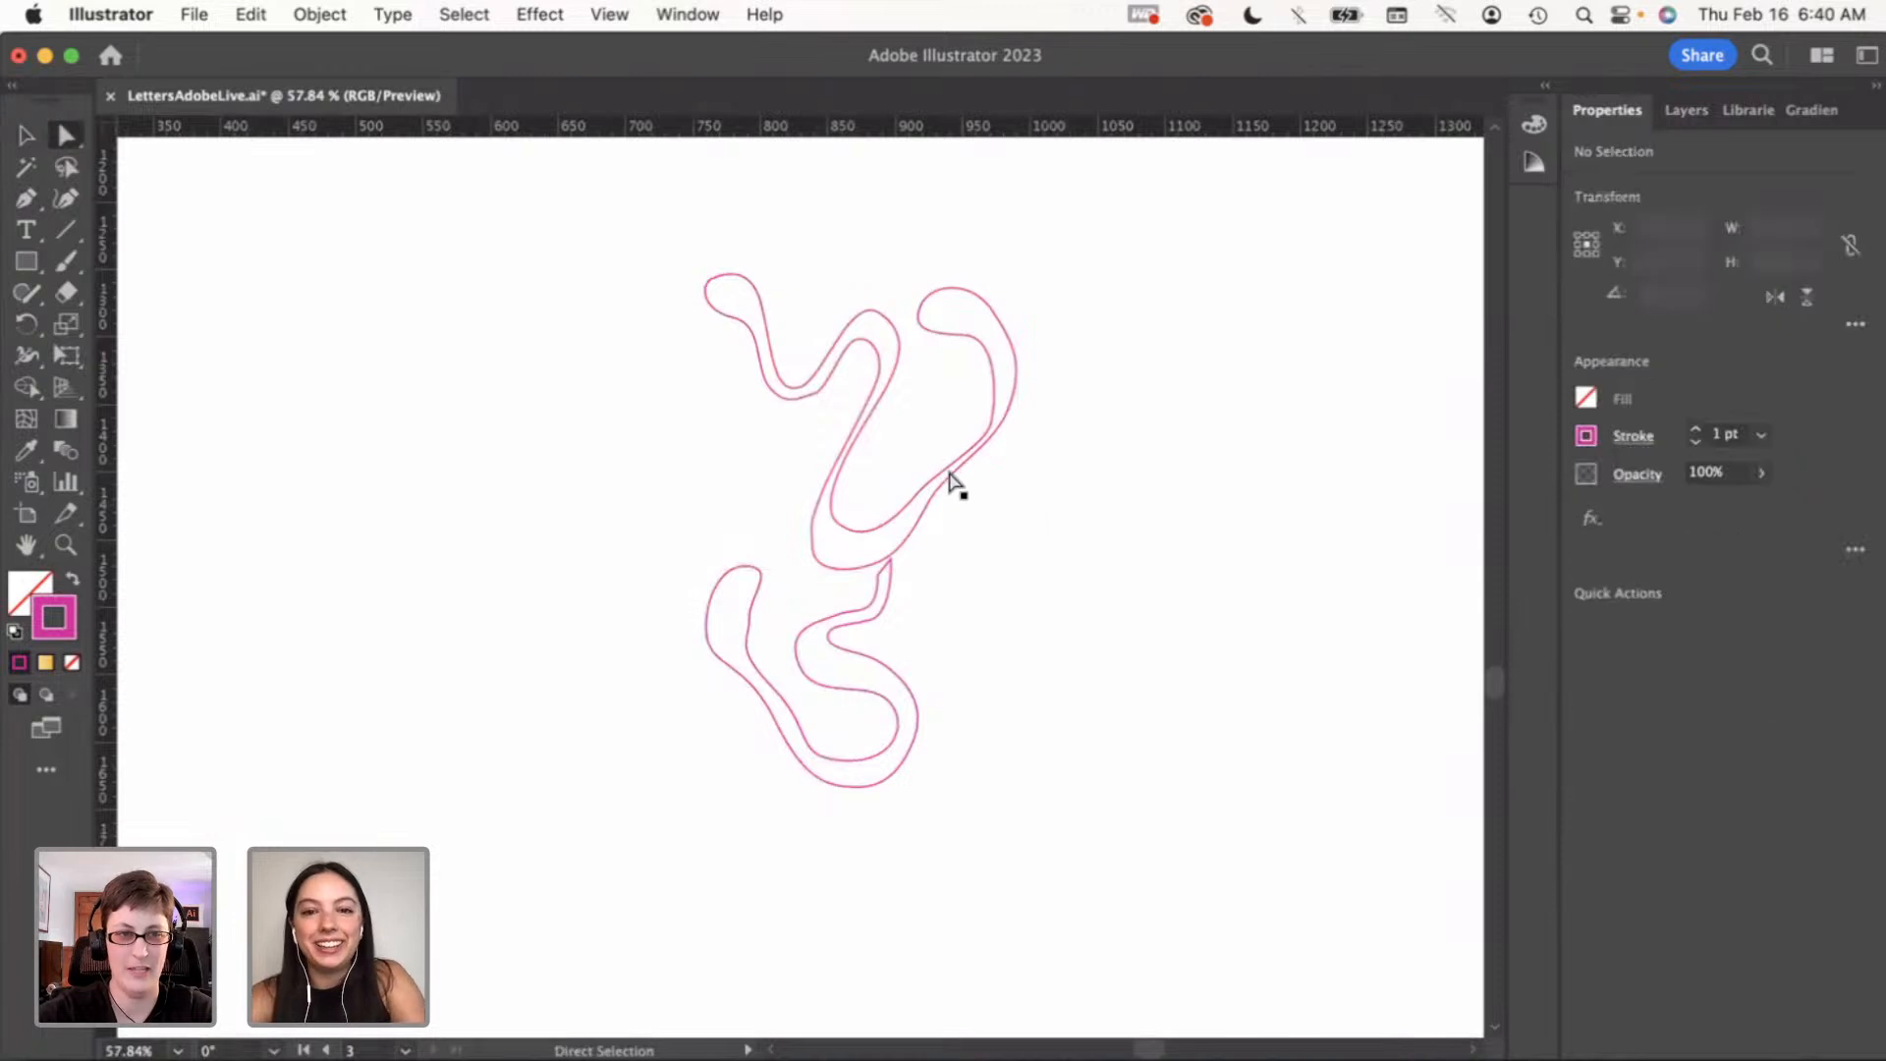
{"action": "left_click", "coordinate": [803, 474]}
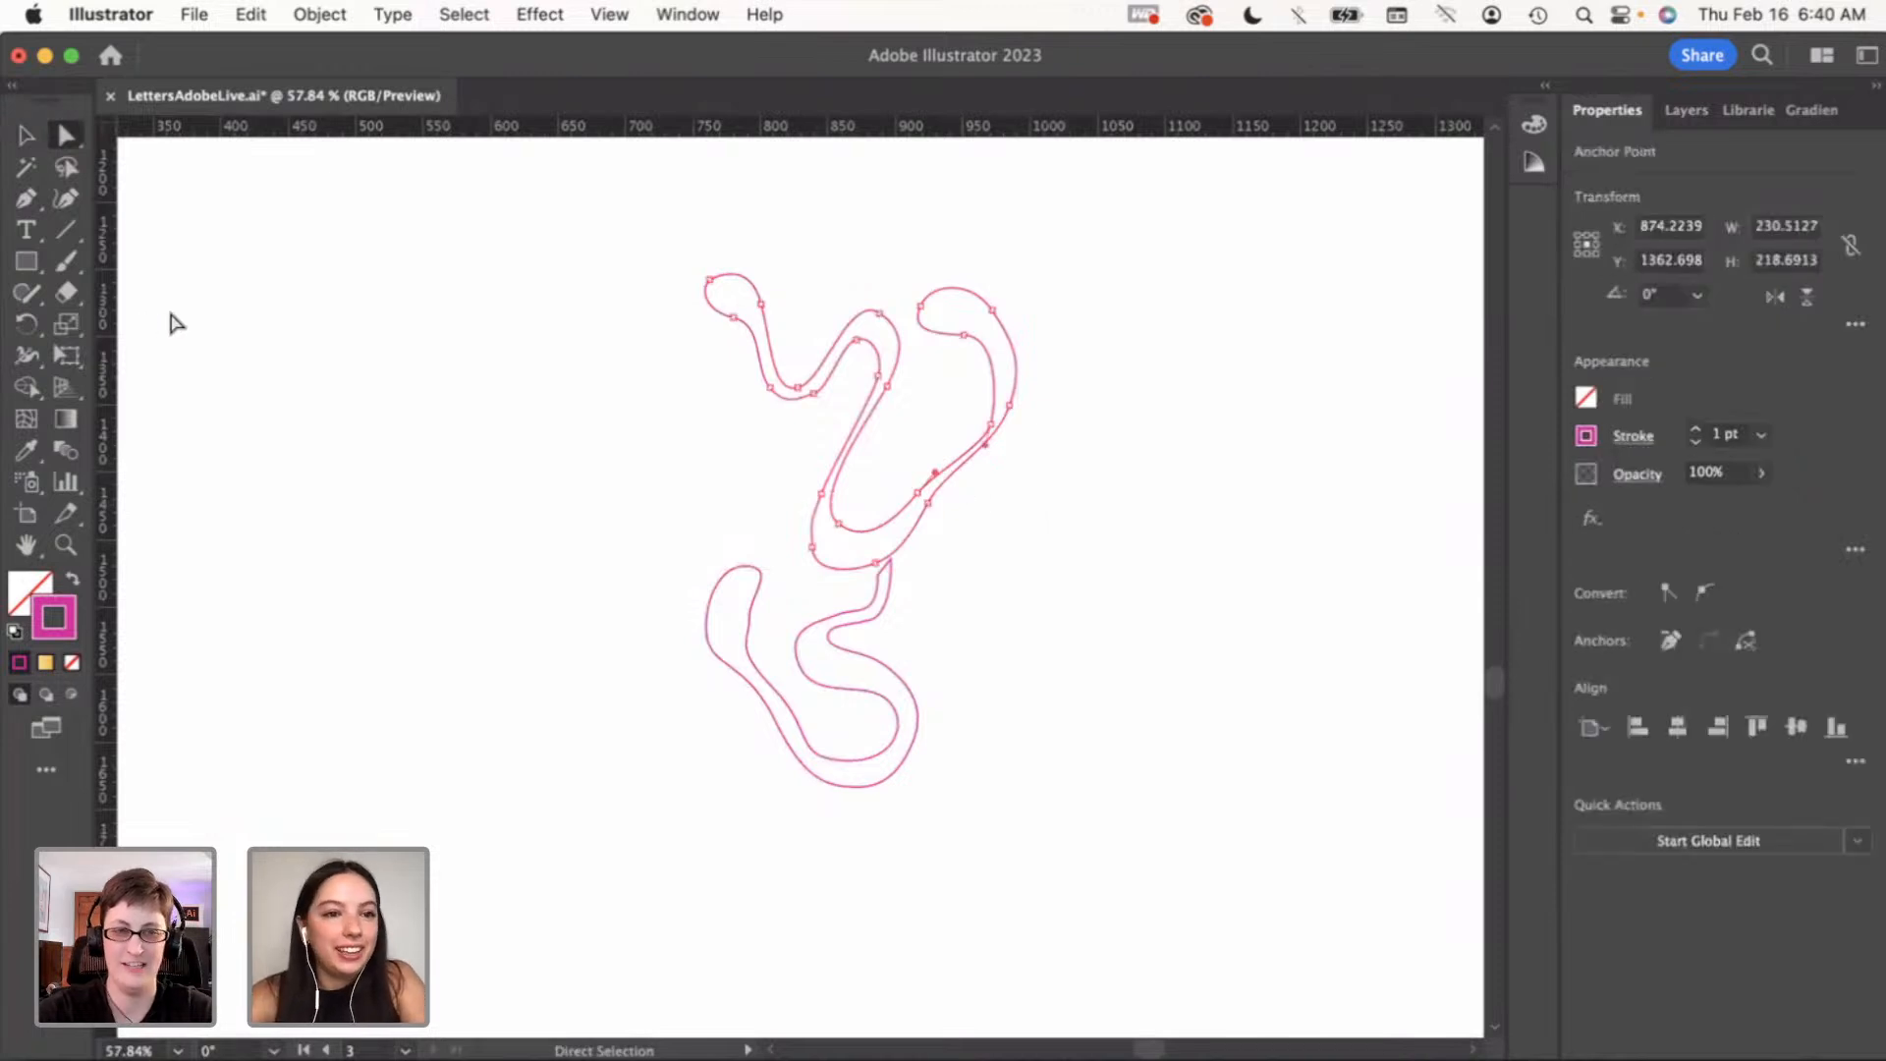
{"action": "left_click", "coordinate": [64, 206]}
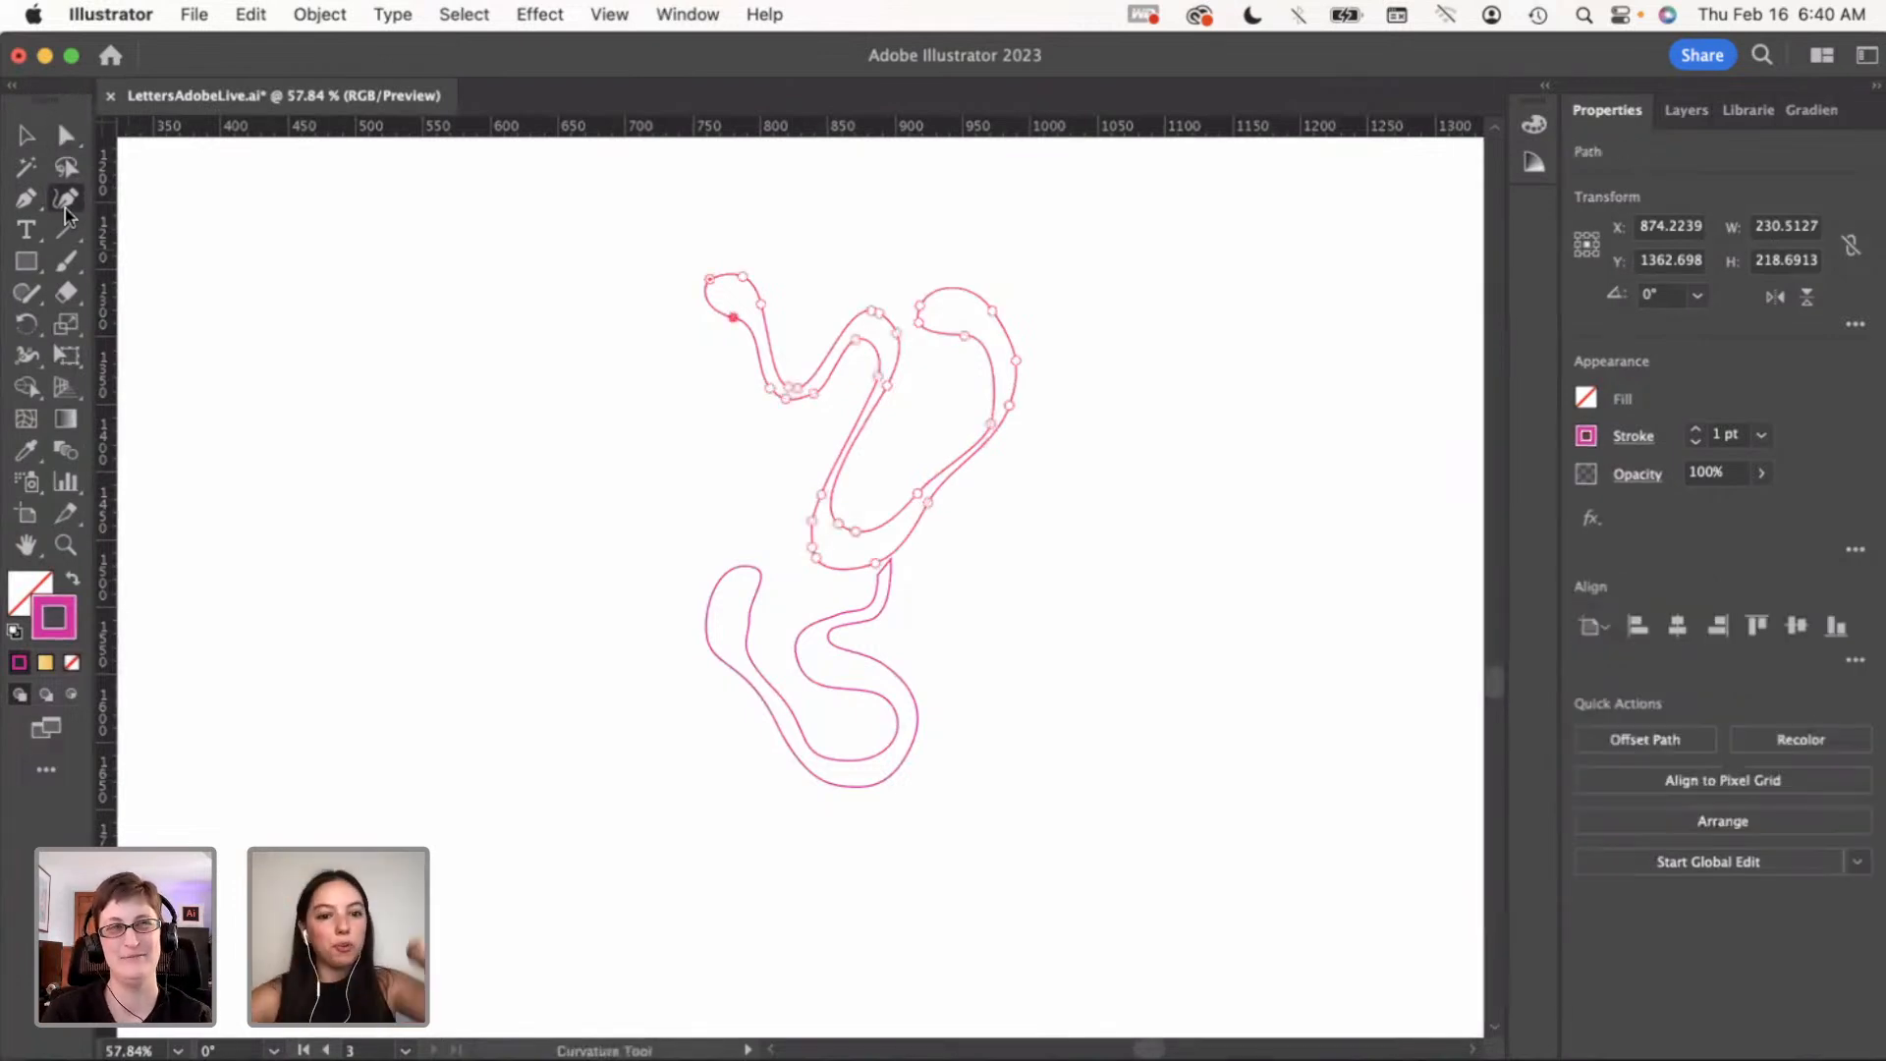
{"action": "left_click", "coordinate": [993, 416]}
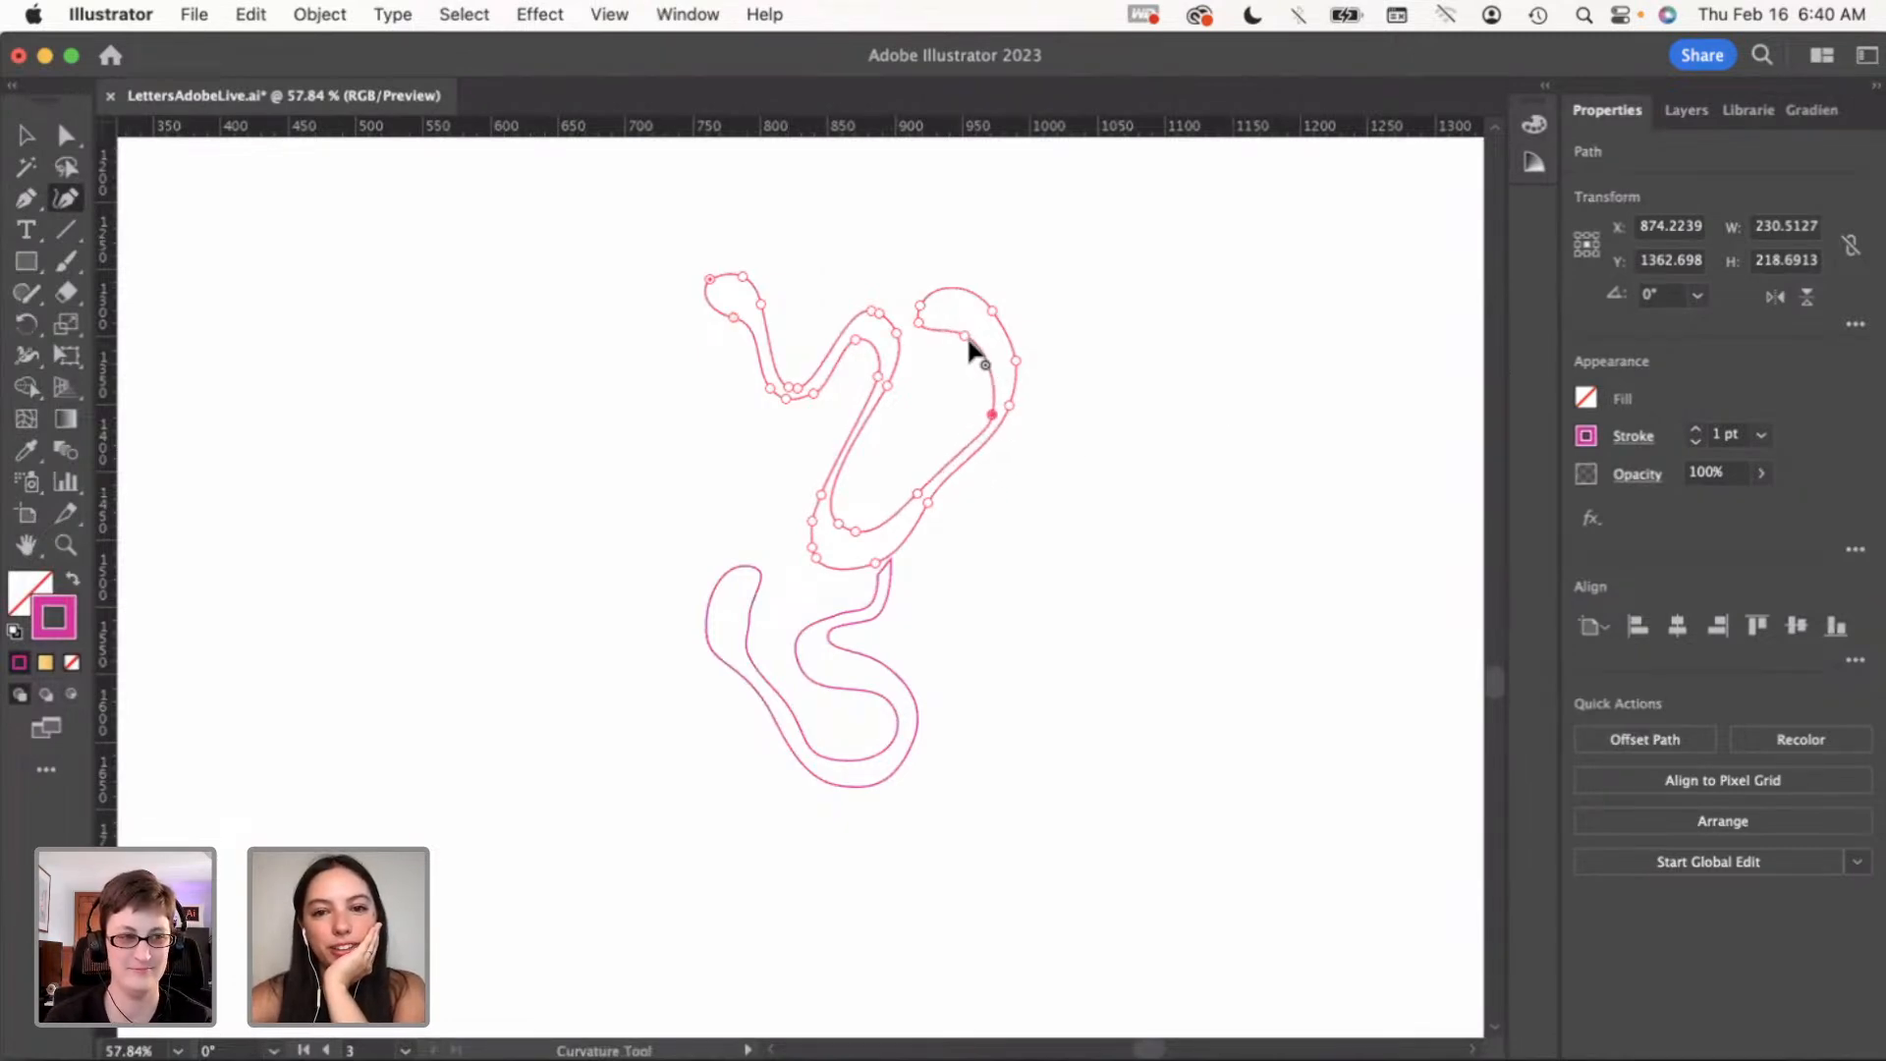
{"action": "left_click", "coordinate": [782, 400]}
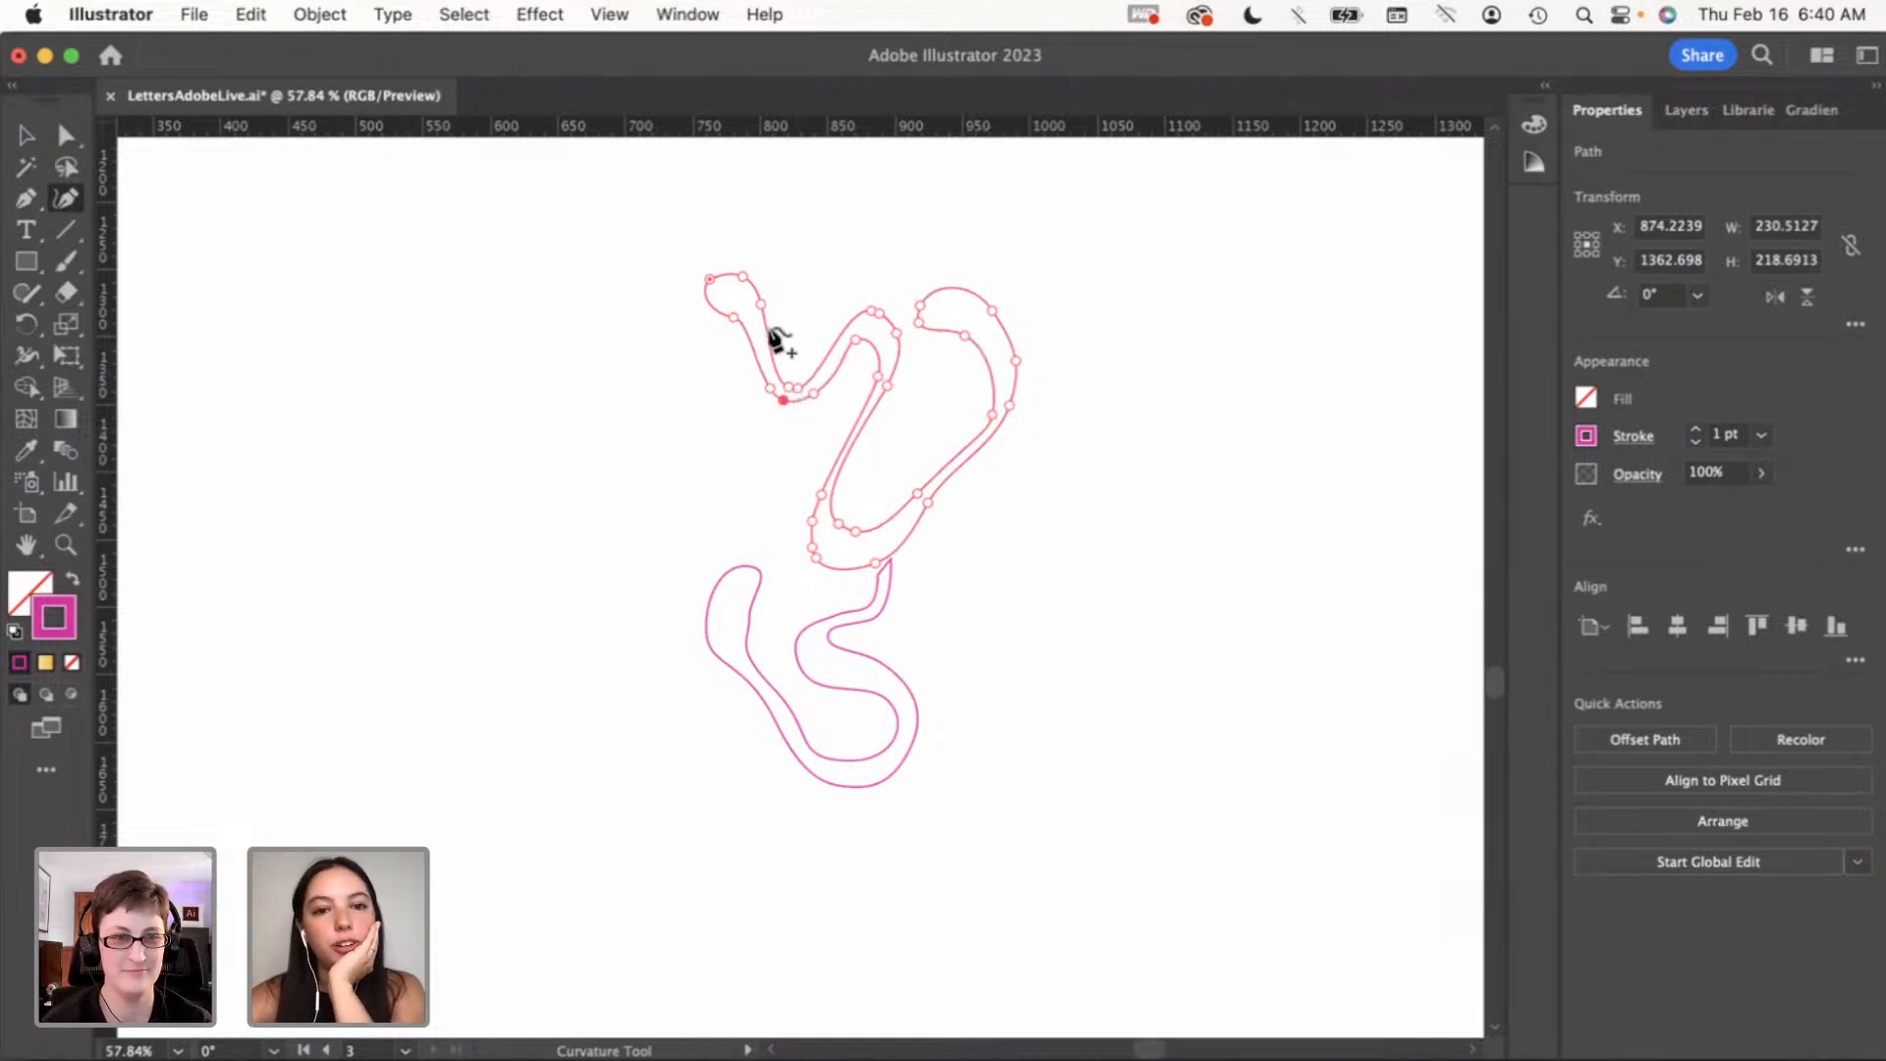
Try to reshape the inner edge of the Y's central bend with the Curvature tool, undo each attempt, and deselect the outline
{"action": "left_click_drag", "start_coordinate": [851, 334], "coordinate": [862, 335]}
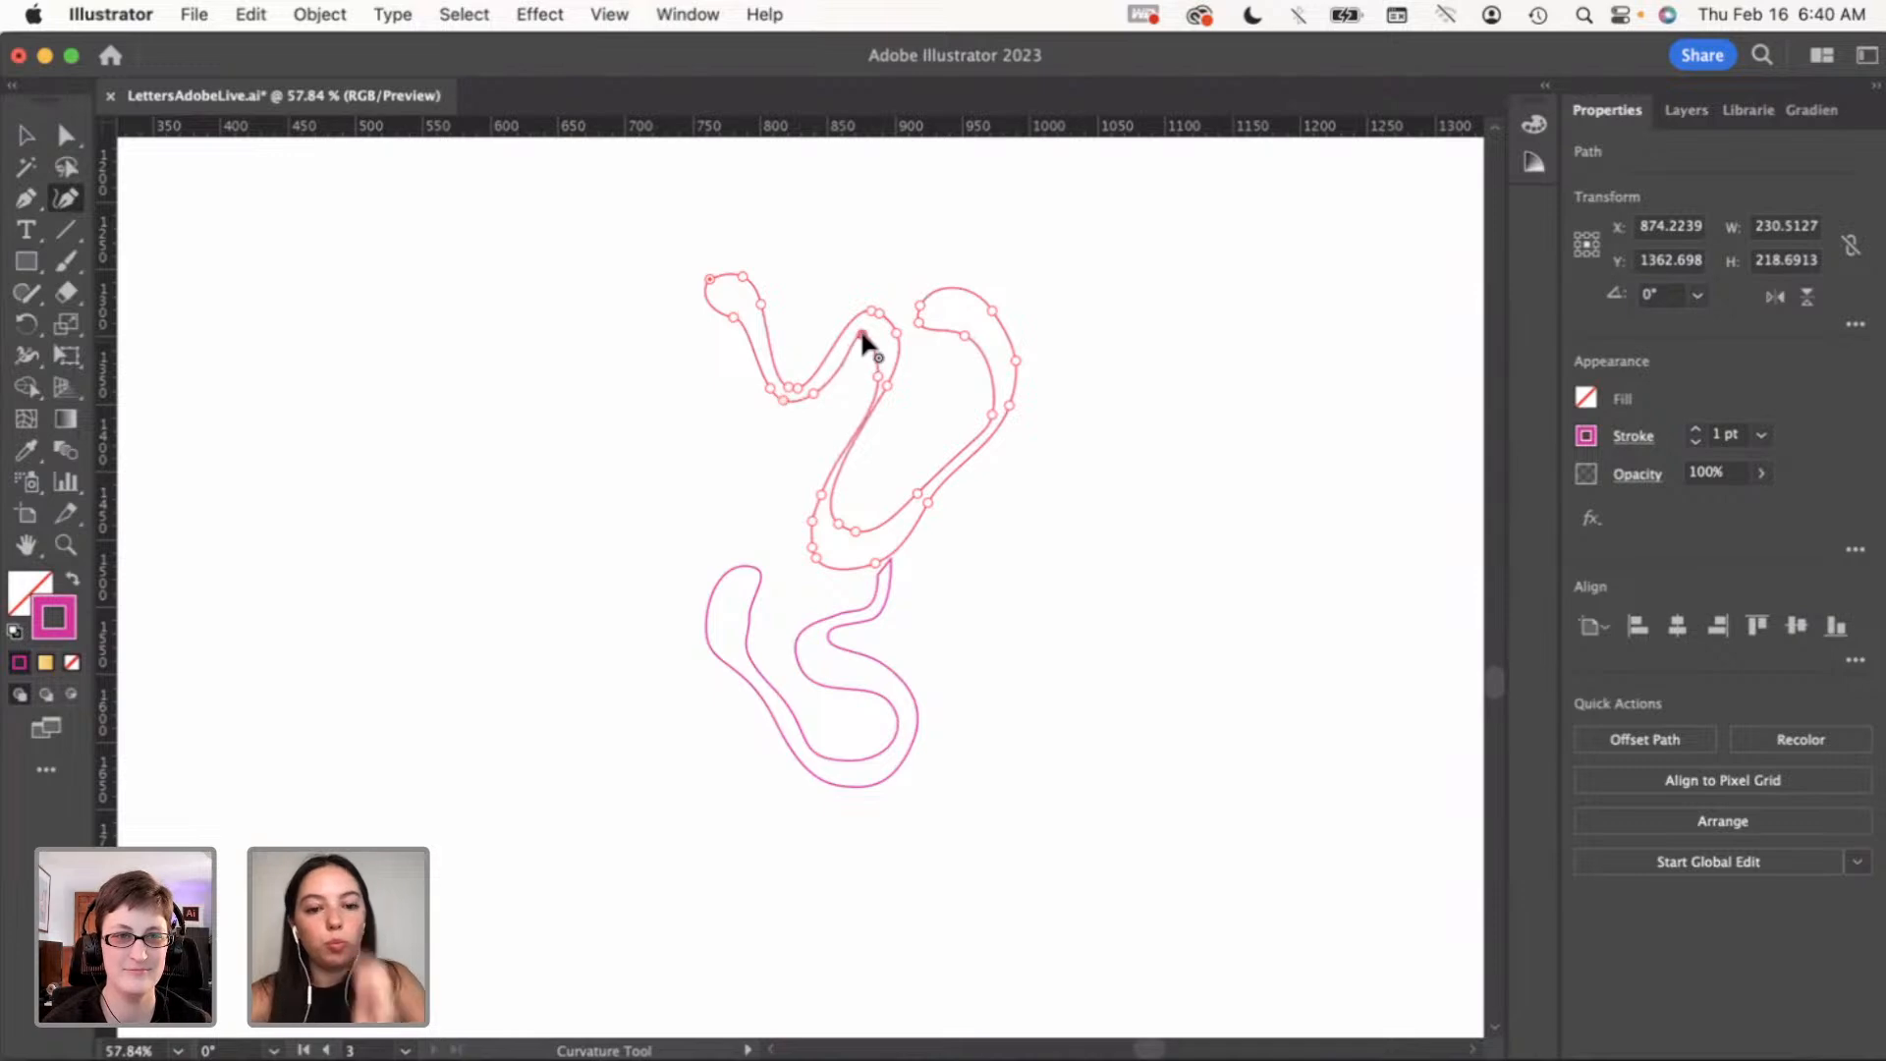
{"action": "key", "text": "super+z"}
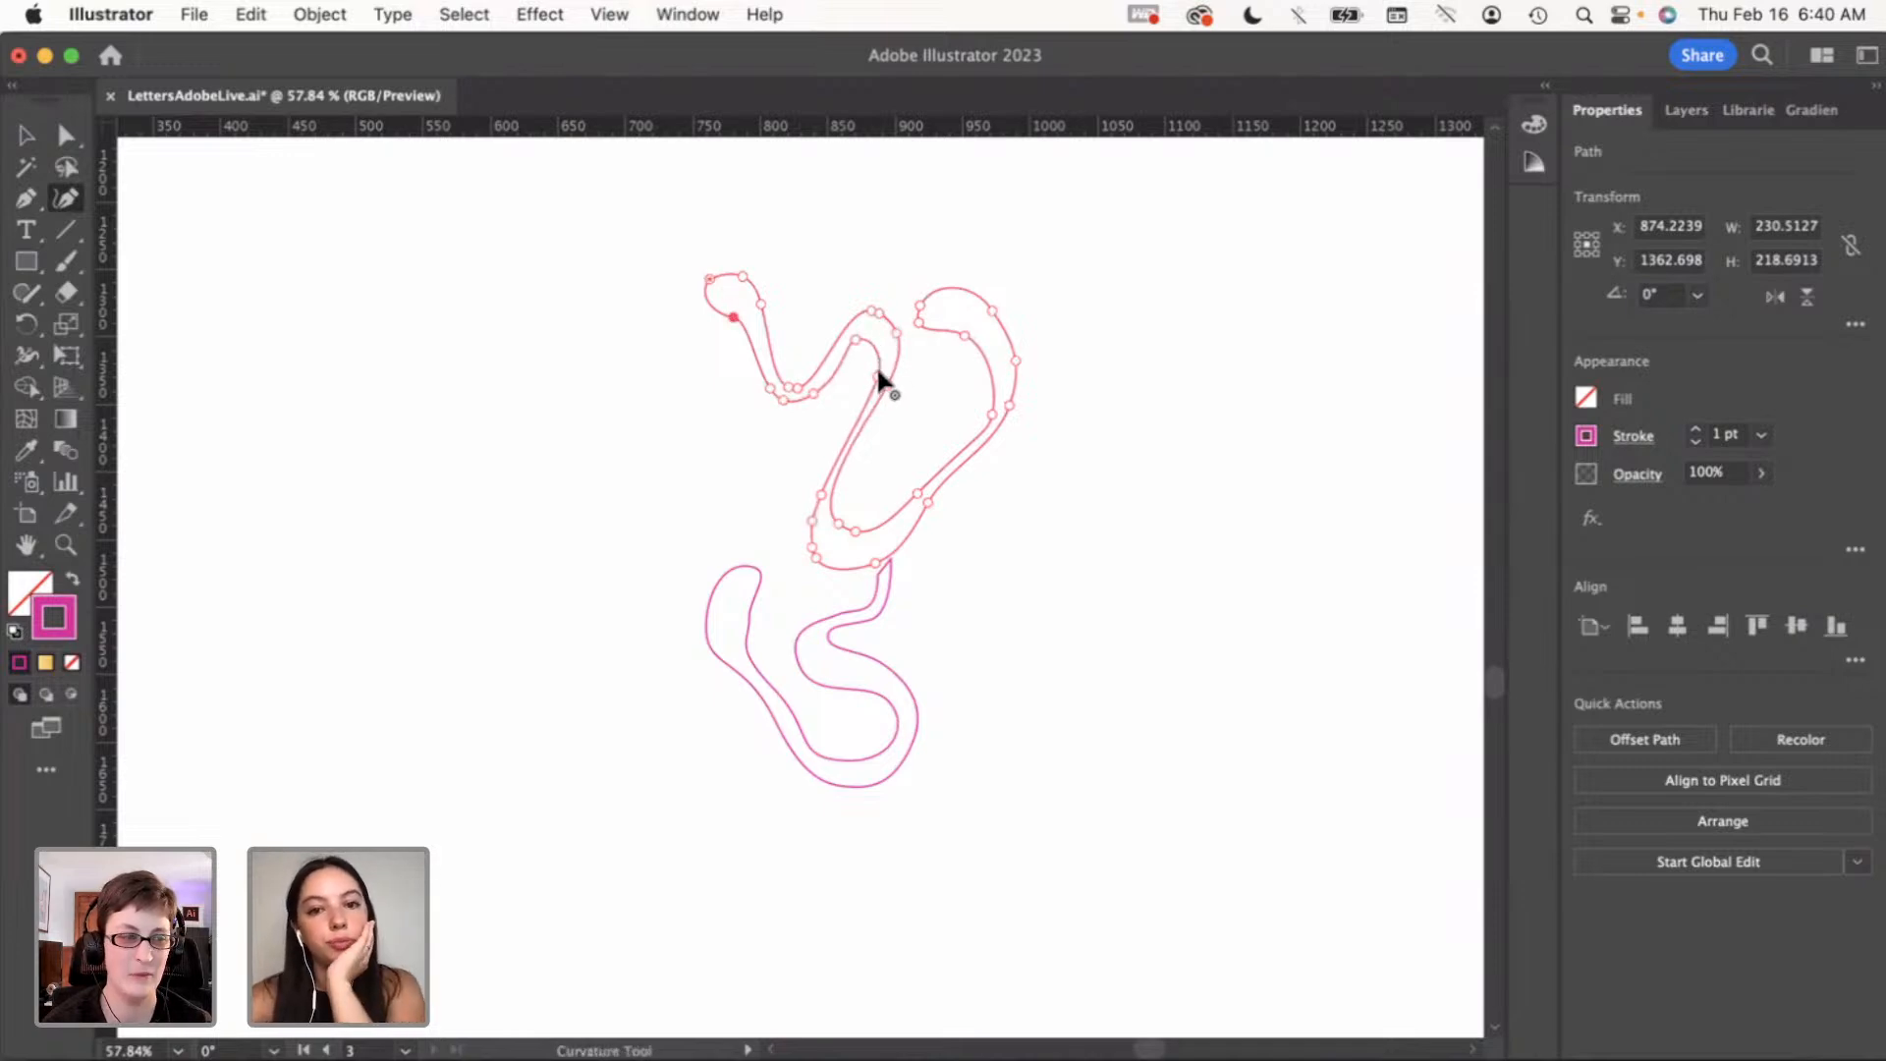
{"action": "left_click_drag", "start_coordinate": [878, 372], "coordinate": [873, 348]}
{"action": "key", "text": "super+z"}
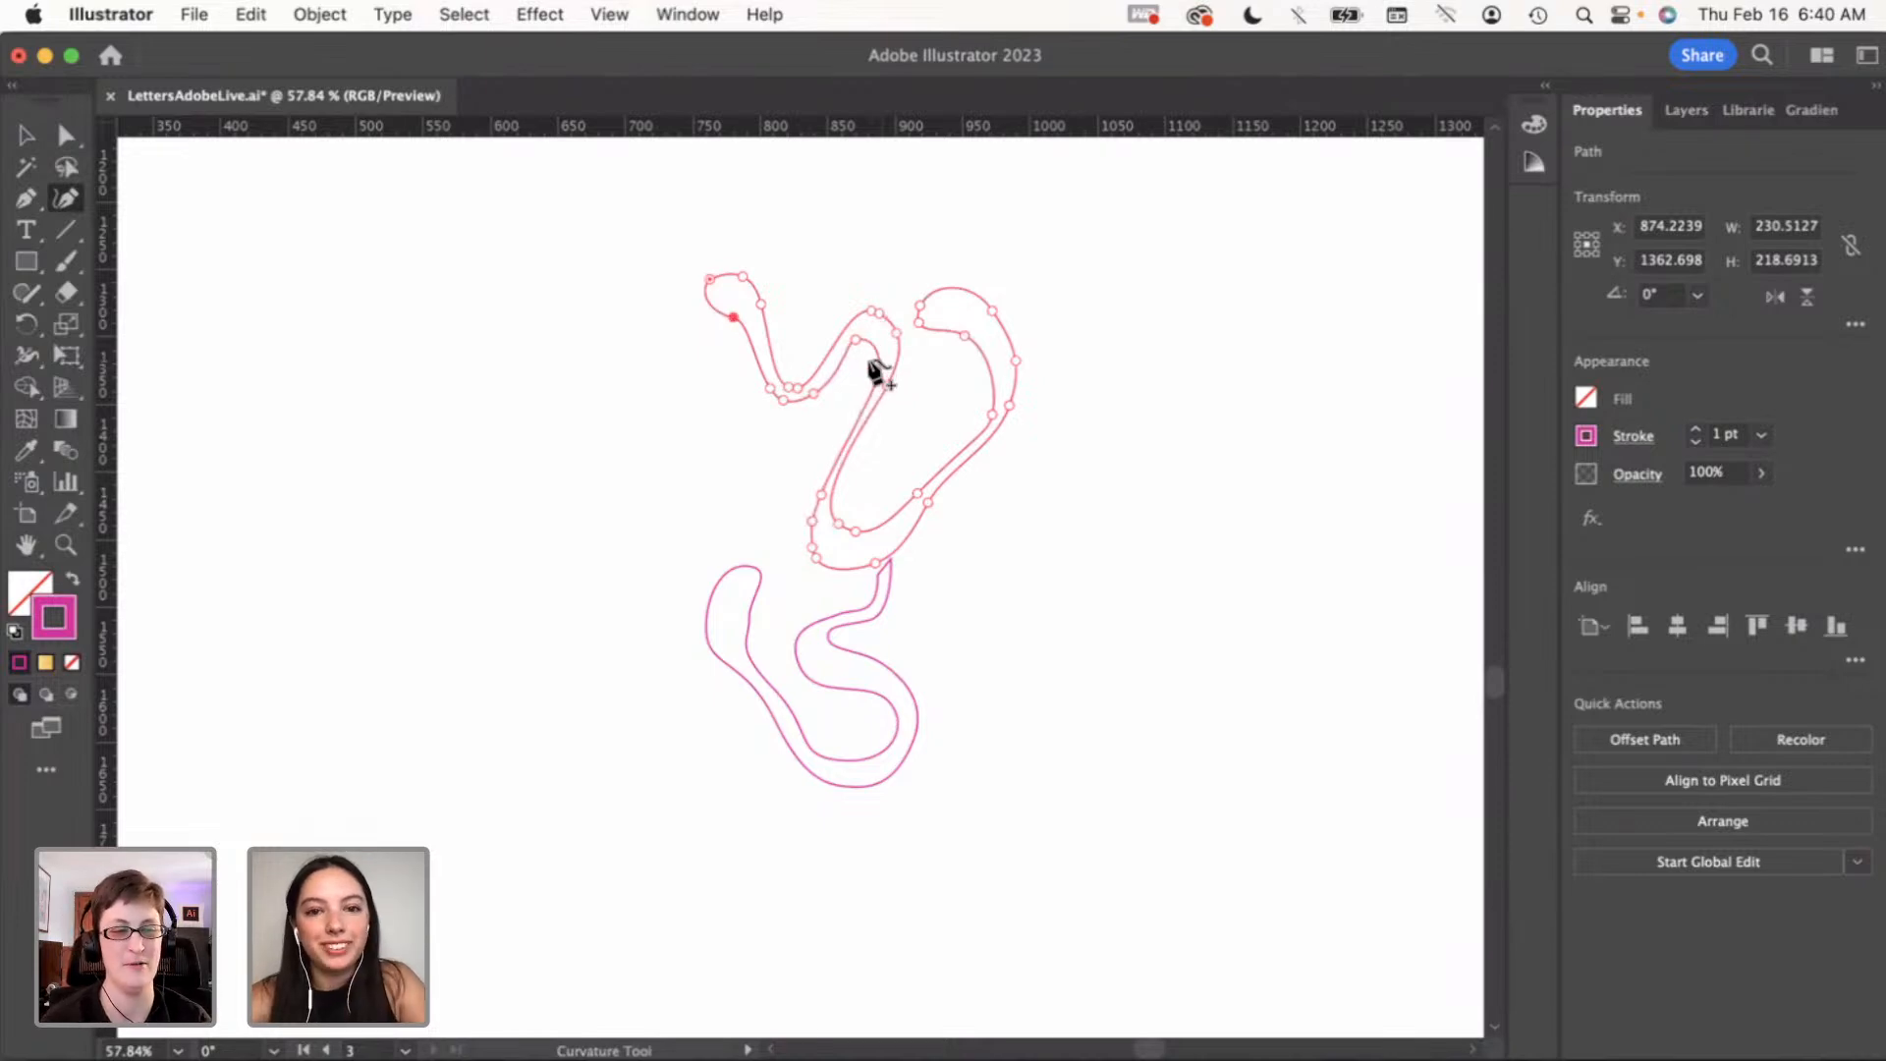
{"action": "left_click", "coordinate": [813, 391]}
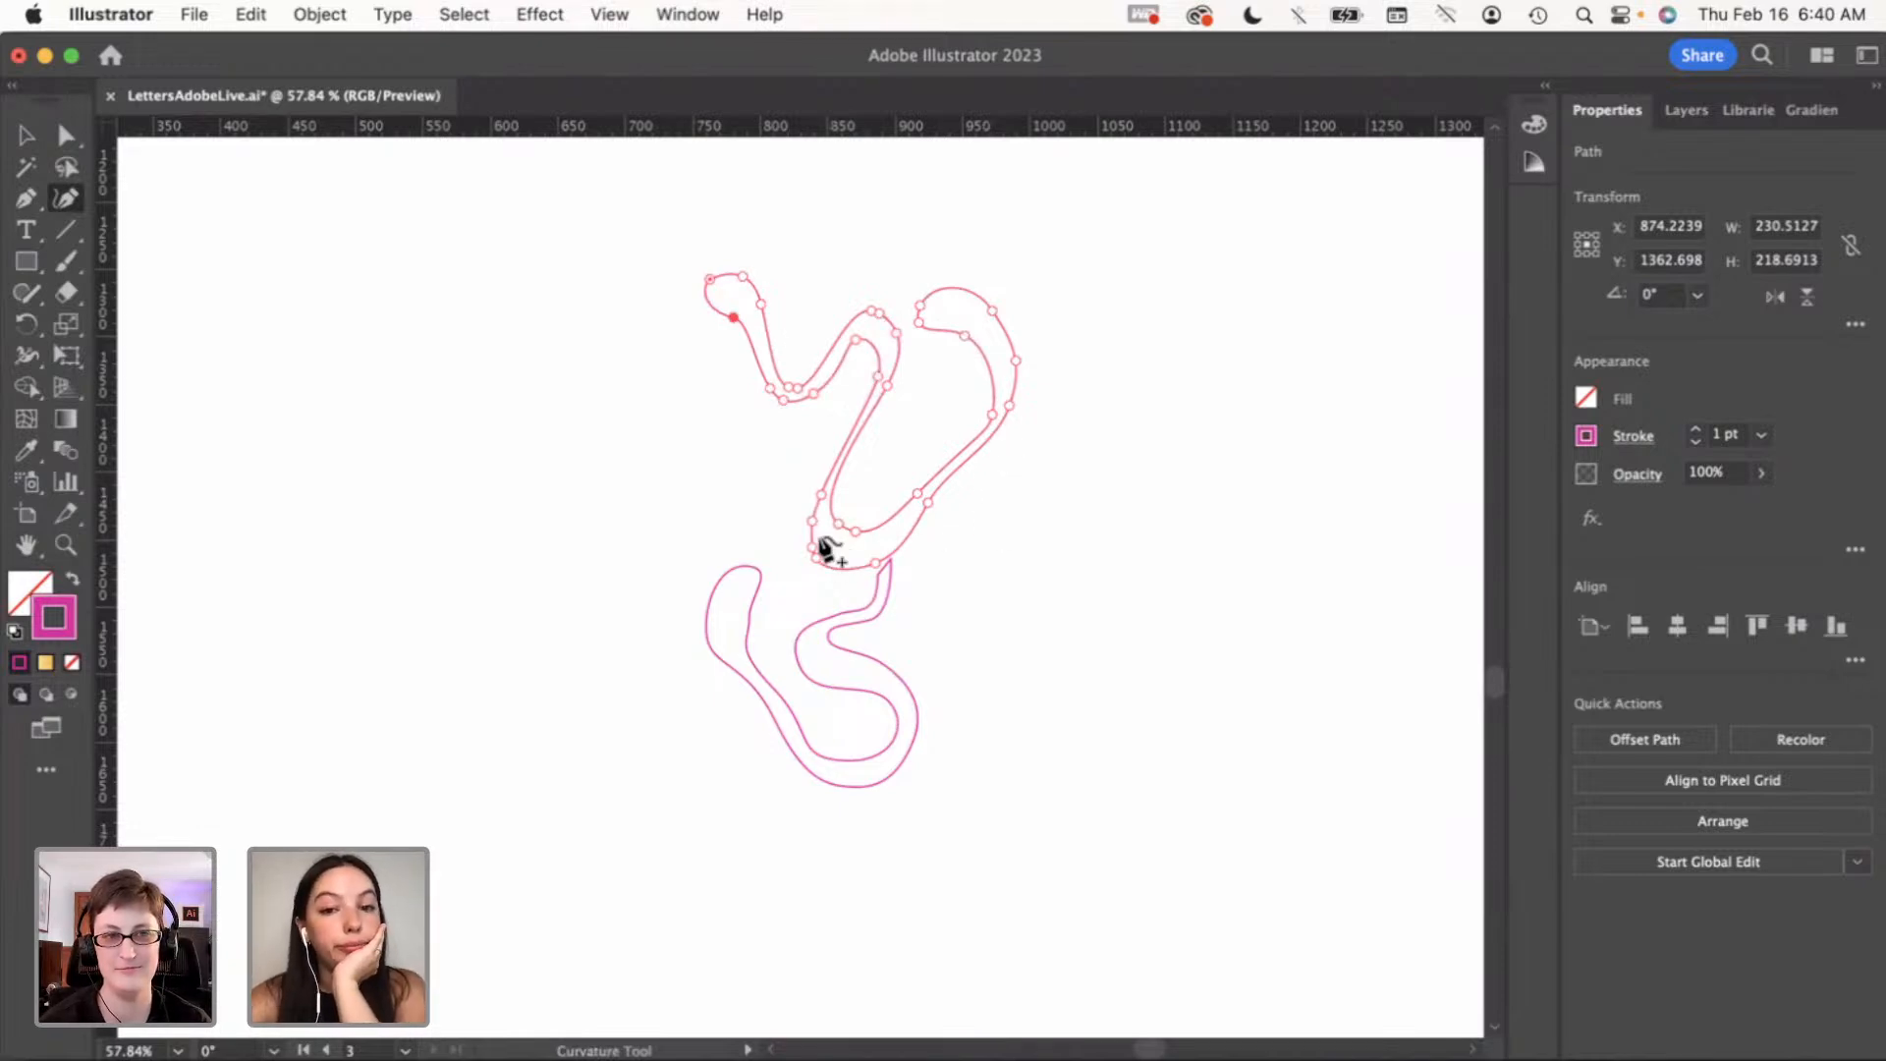
{"action": "key", "text": "v"}
{"action": "left_click", "coordinate": [986, 591]}
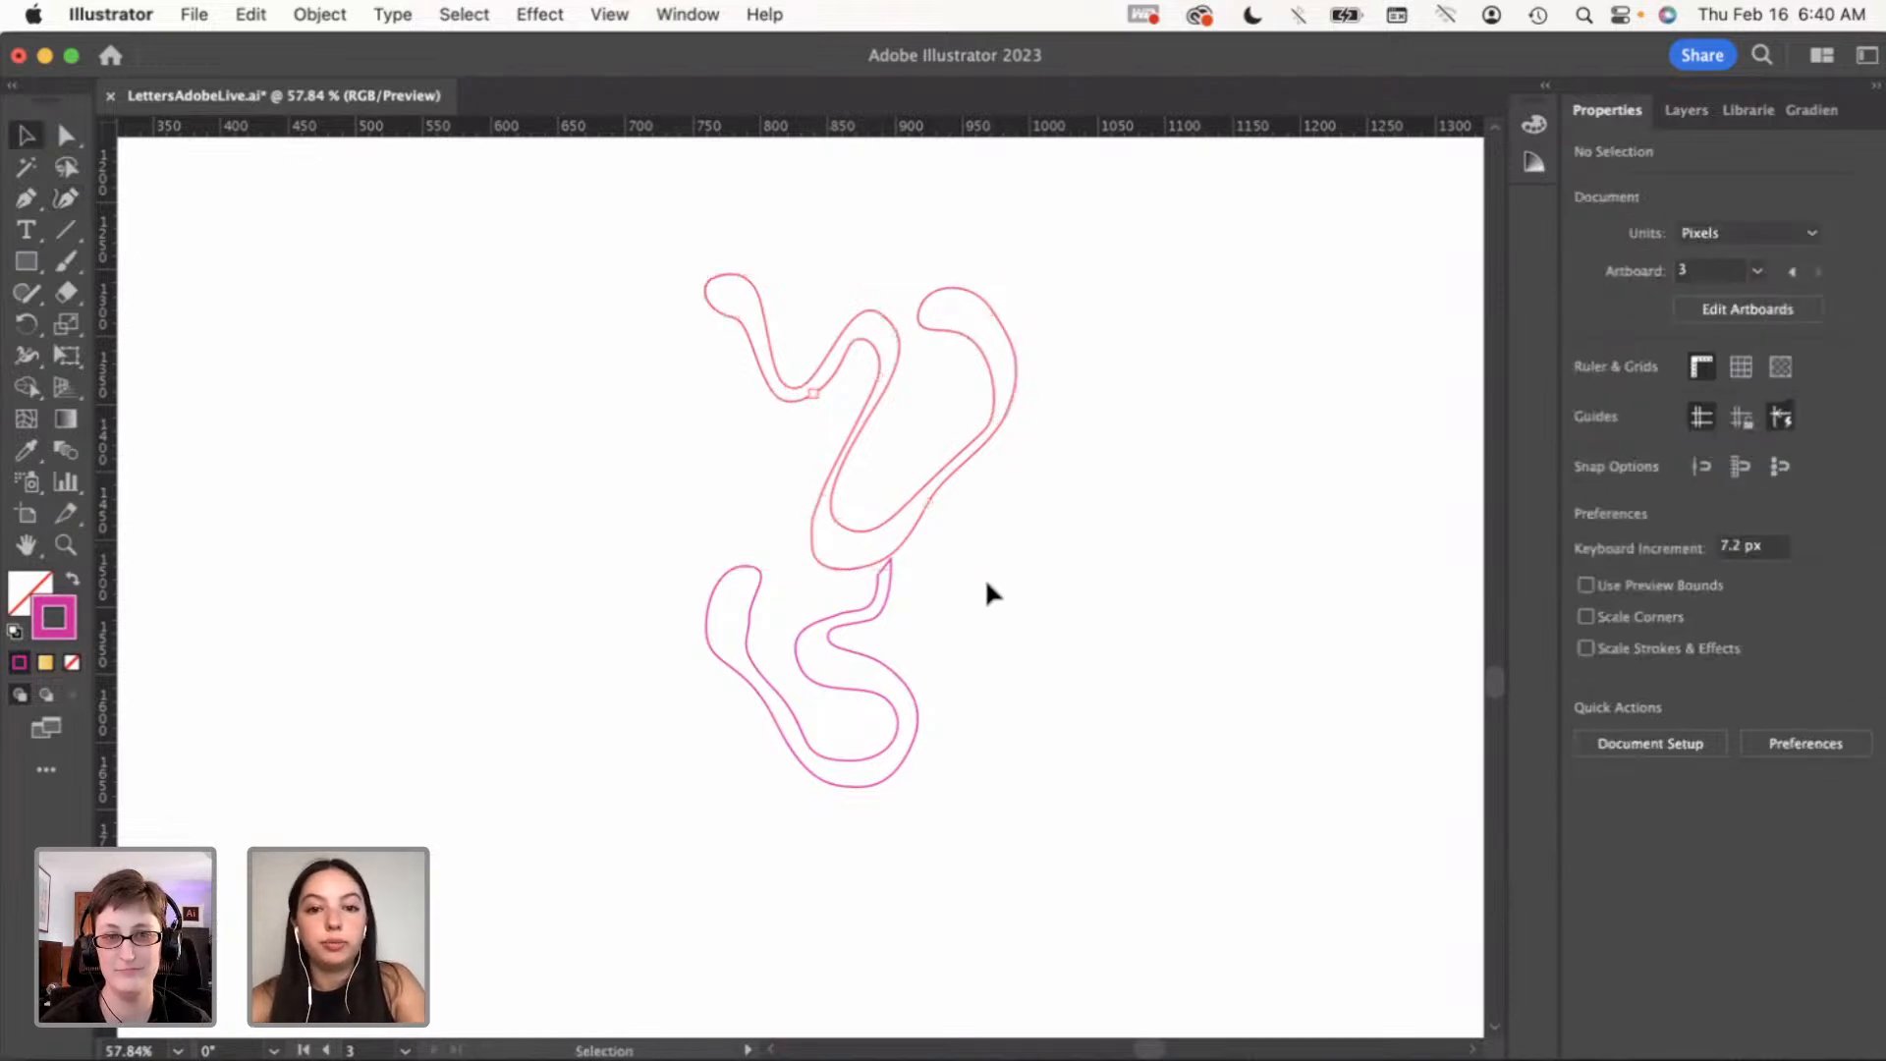
Reposition points along the right arm's inner and outer edges with the Curvature tool to smooth the stroke
{"action": "key", "text": "a"}
{"action": "left_click", "coordinate": [964, 471]}
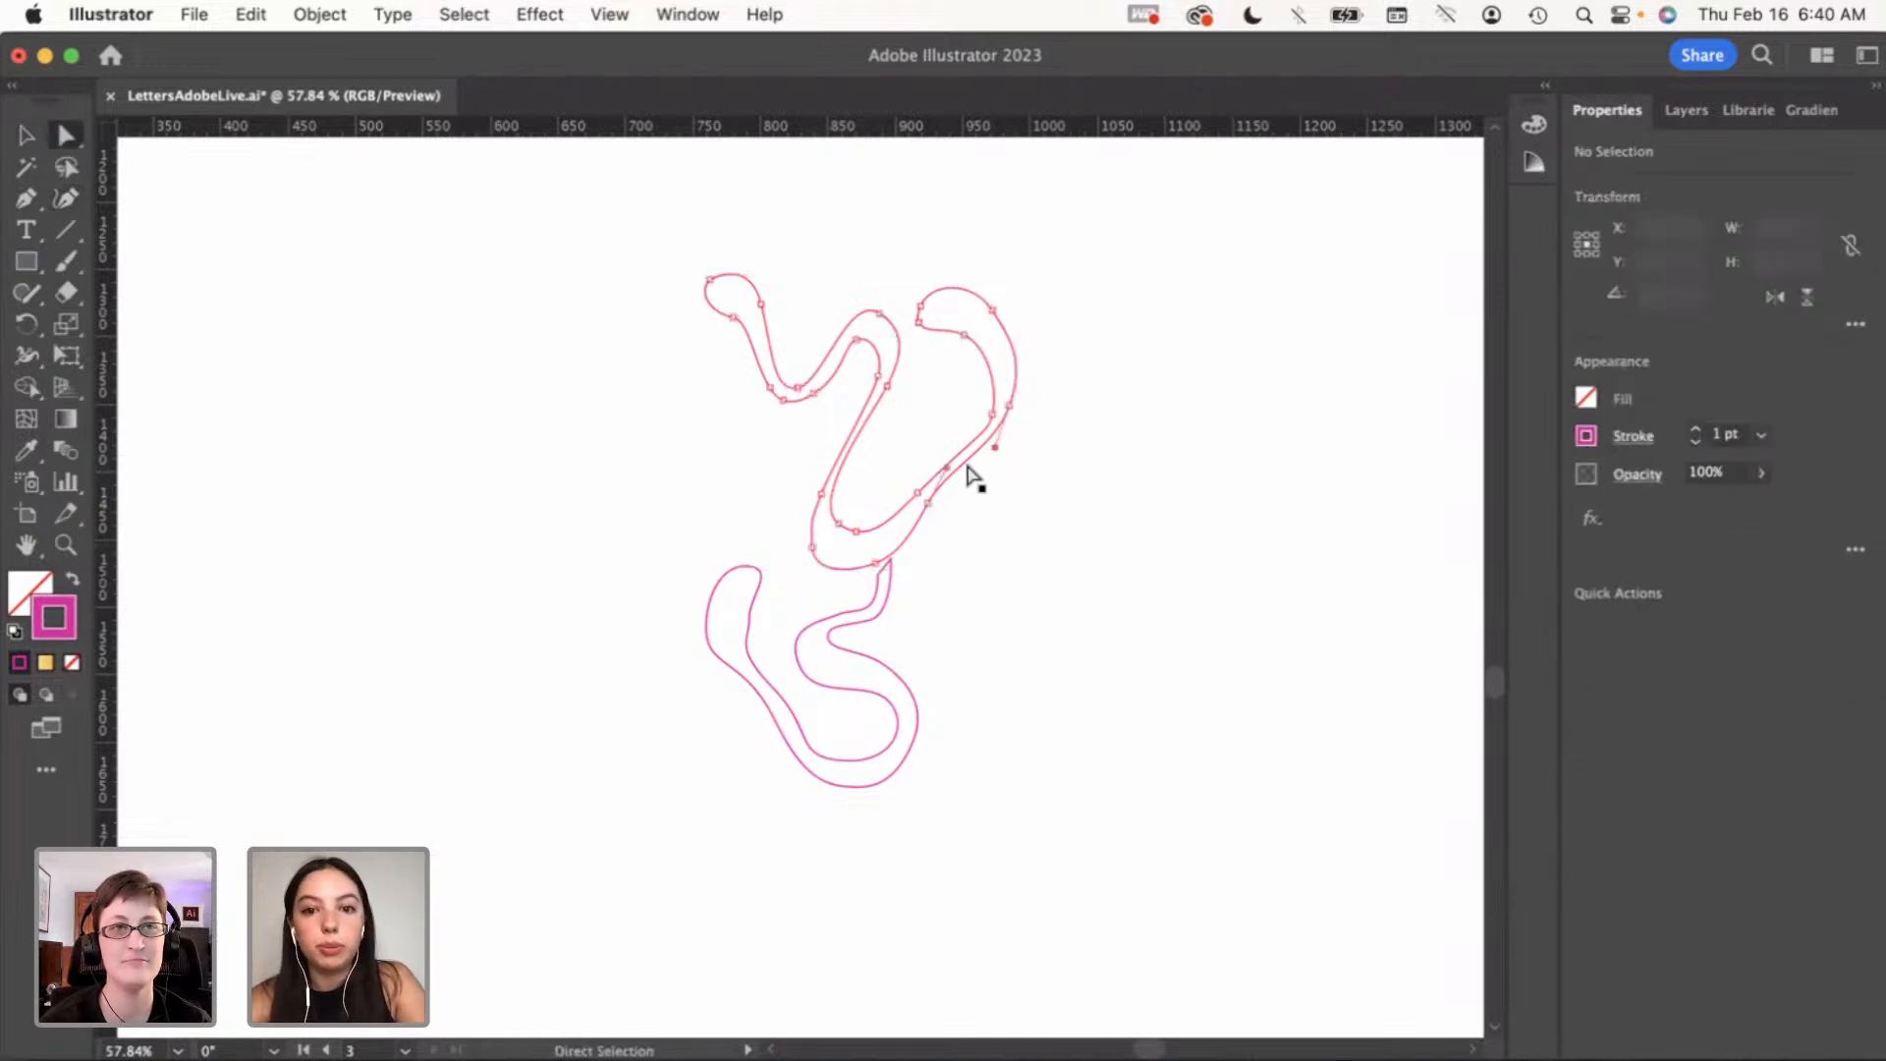
{"action": "key", "text": "shift+grave"}
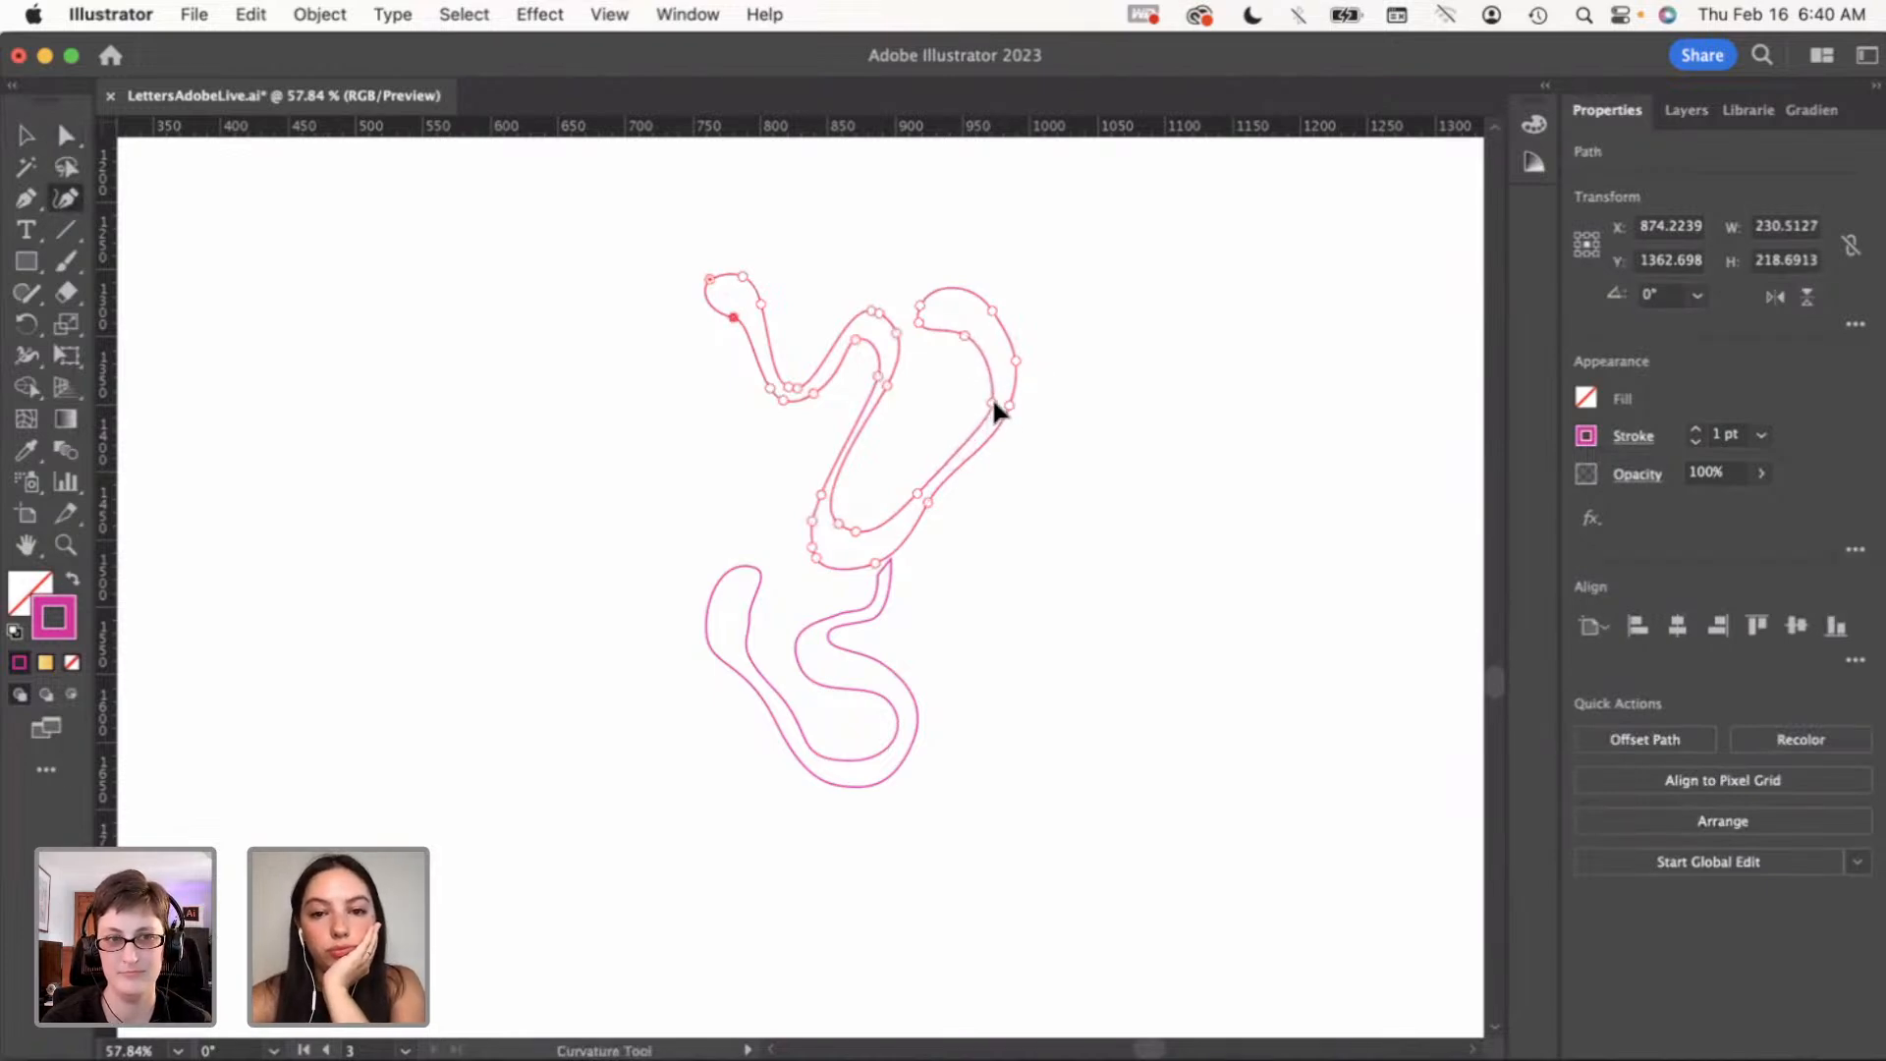
{"action": "left_click", "coordinate": [995, 399]}
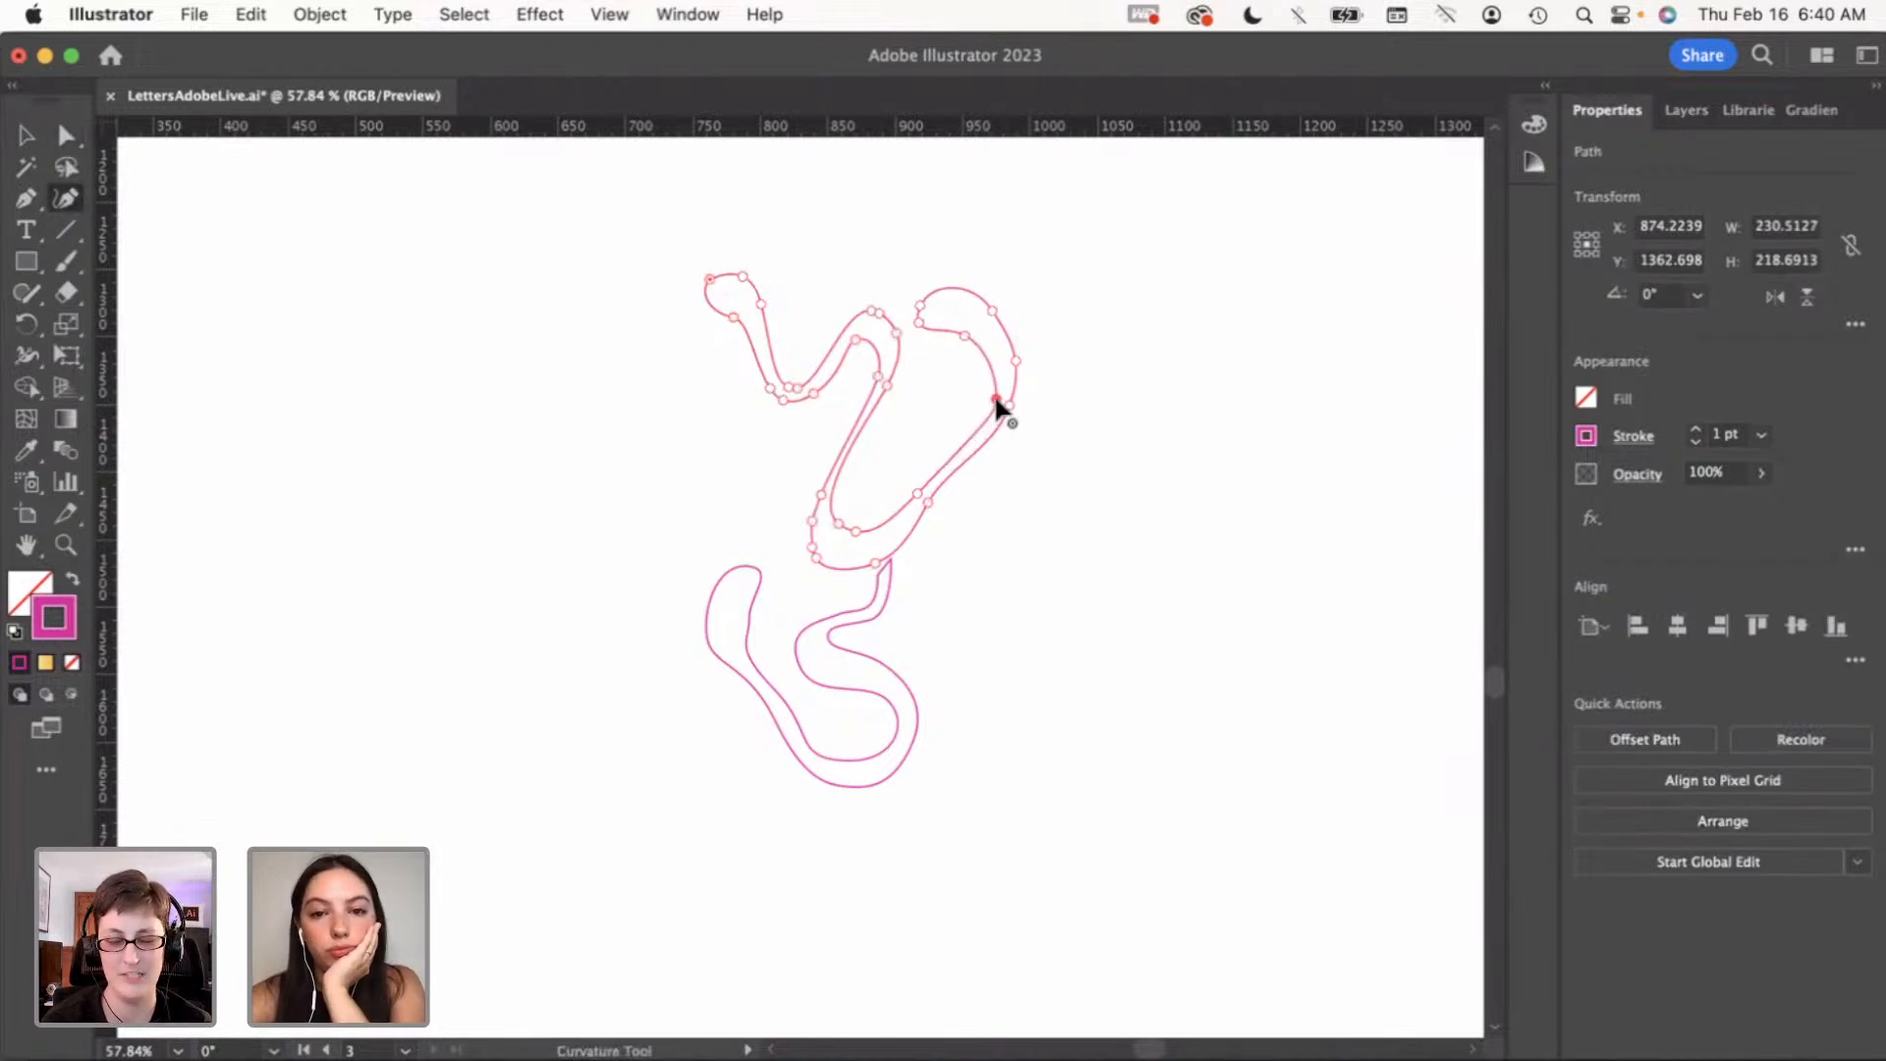
{"action": "left_click", "coordinate": [976, 334]}
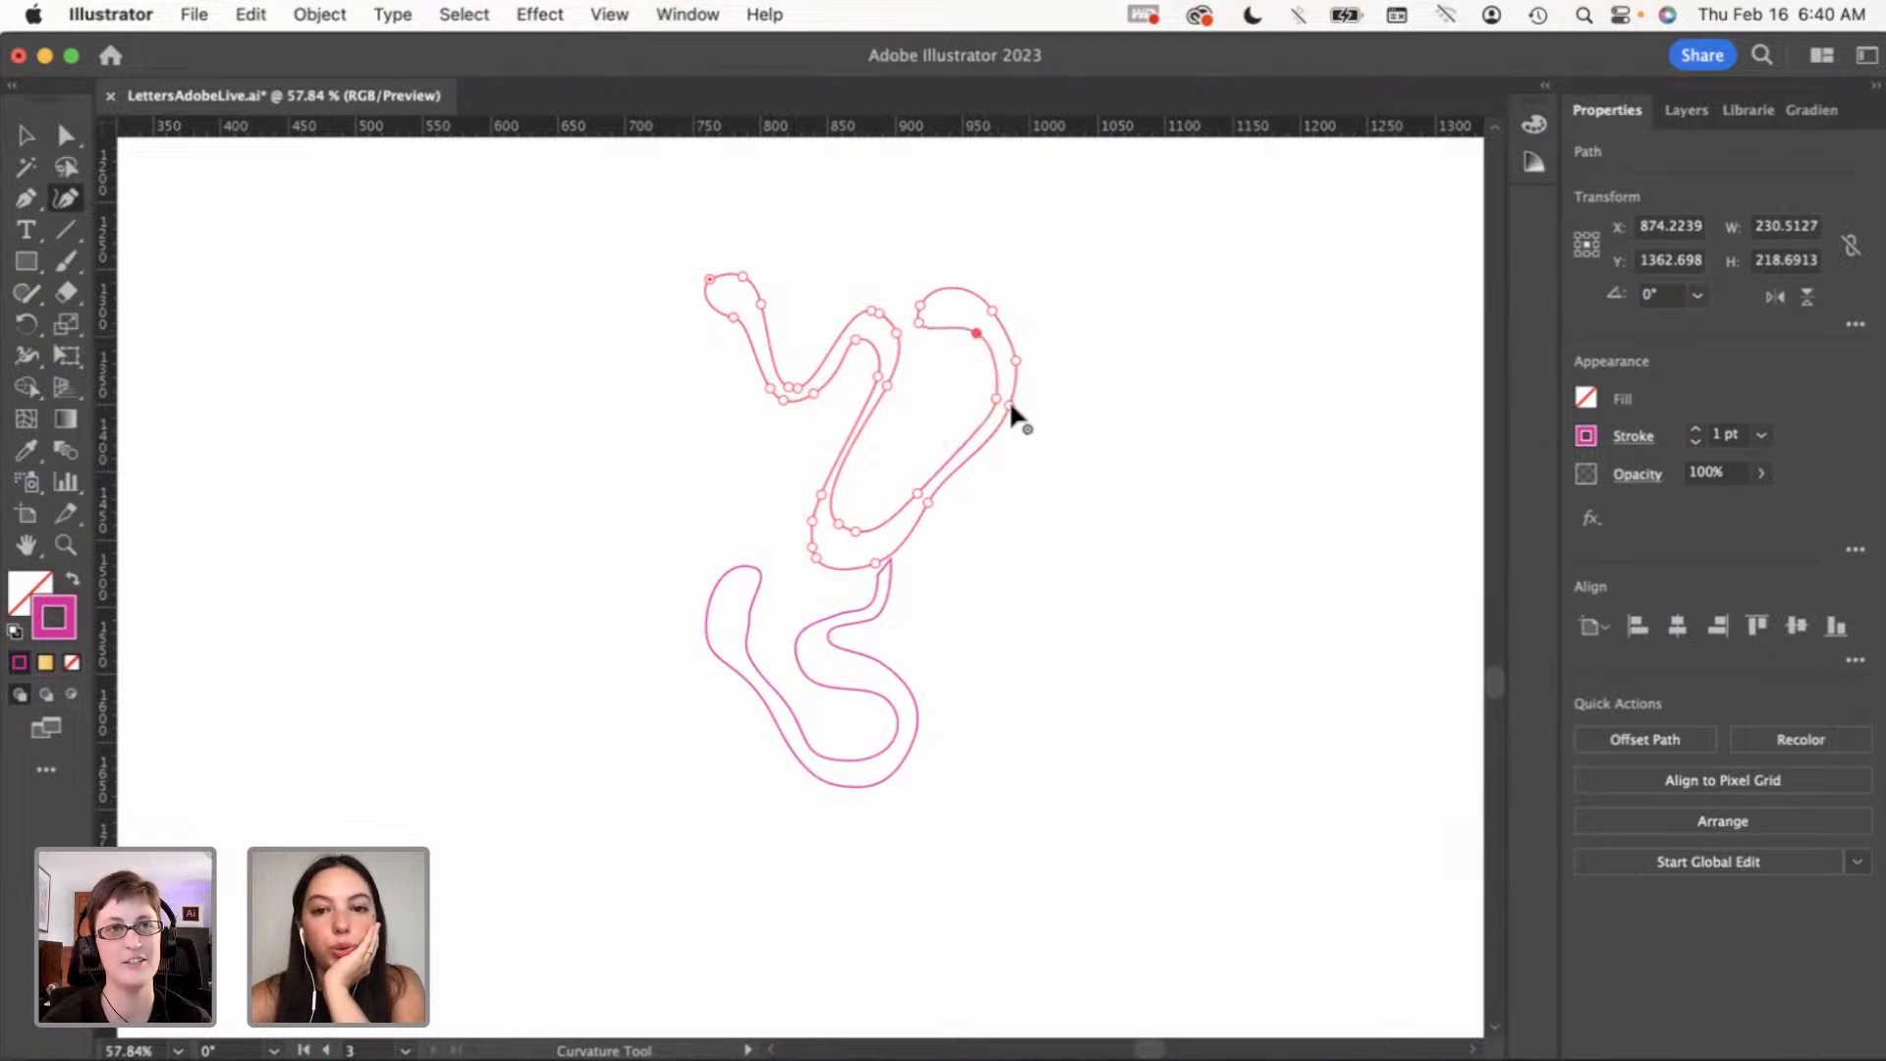
{"action": "left_click", "coordinate": [1007, 408]}
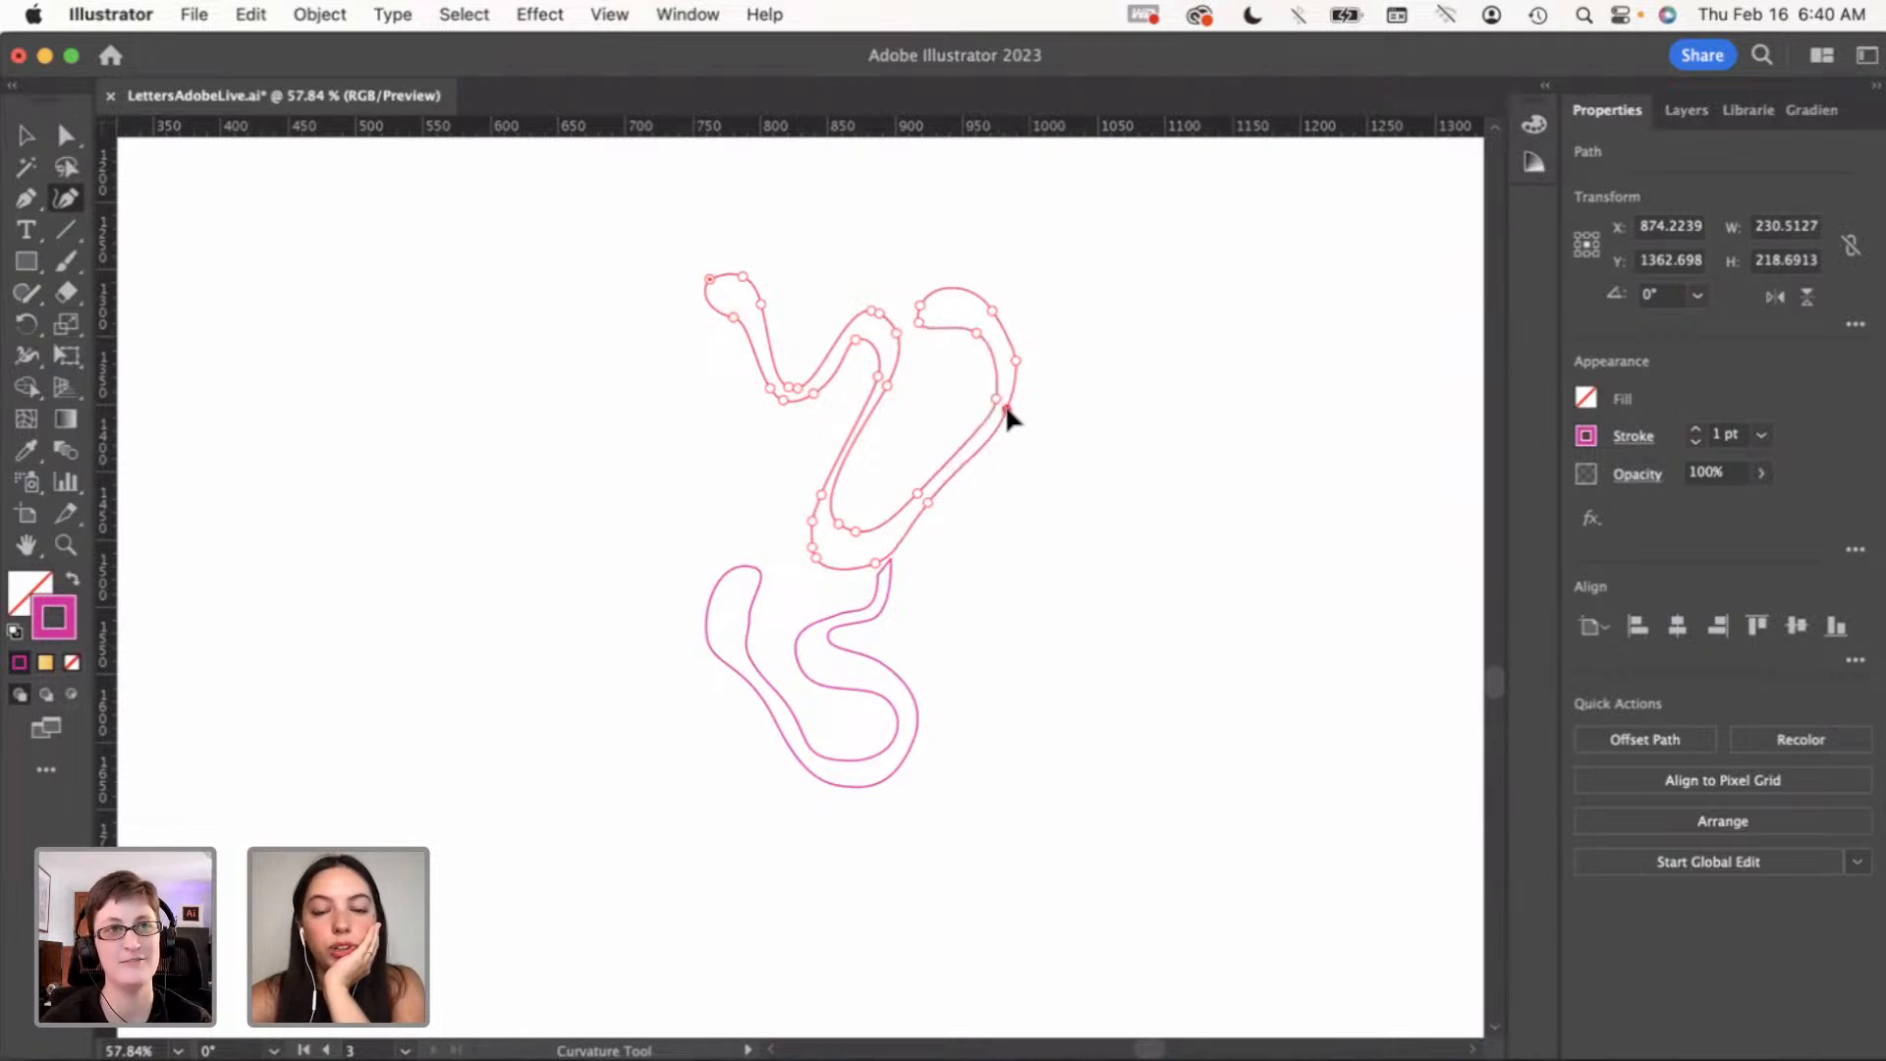
{"action": "left_click", "coordinate": [928, 500]}
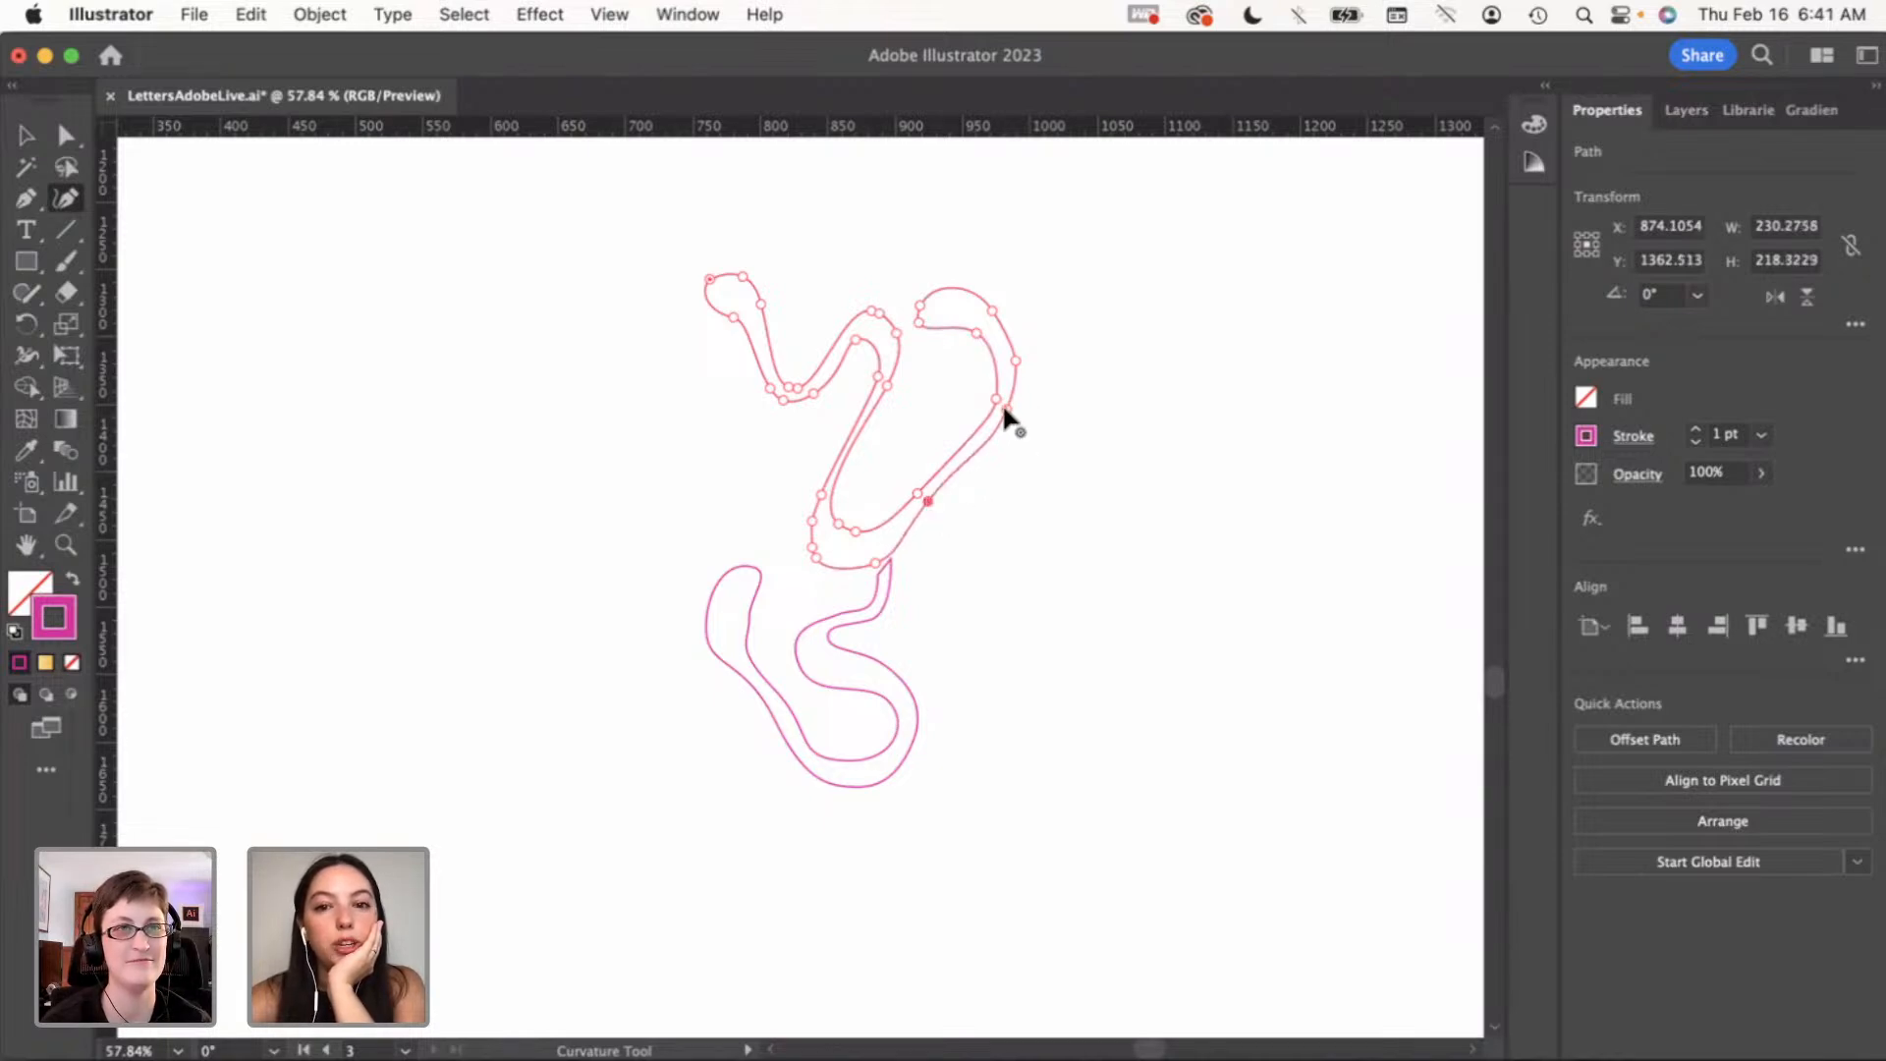
Shift the outer point in the valley beside the left arm, and undo the attempted change to the central bend's inner edge
{"action": "double_click", "coordinate": [858, 338]}
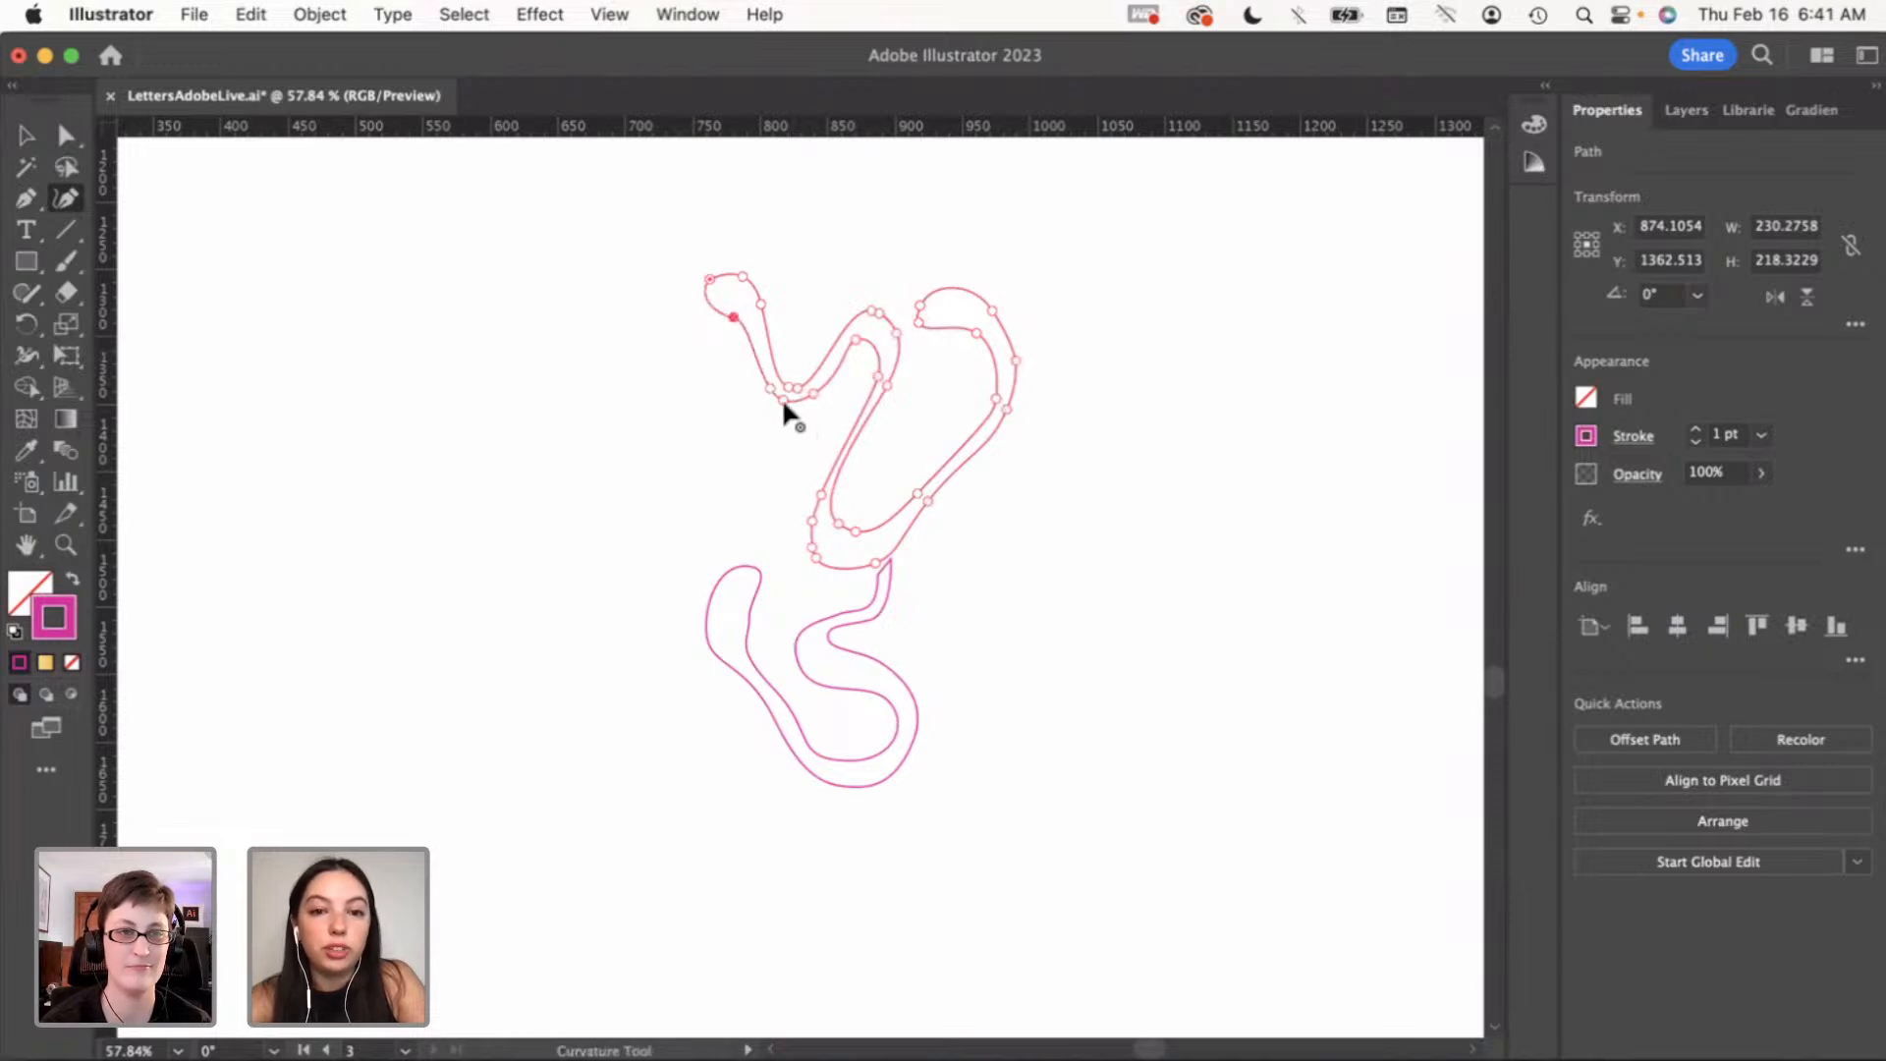
{"action": "left_click", "coordinate": [789, 398]}
{"action": "left_click", "coordinate": [853, 340]}
{"action": "key", "text": "super+z"}
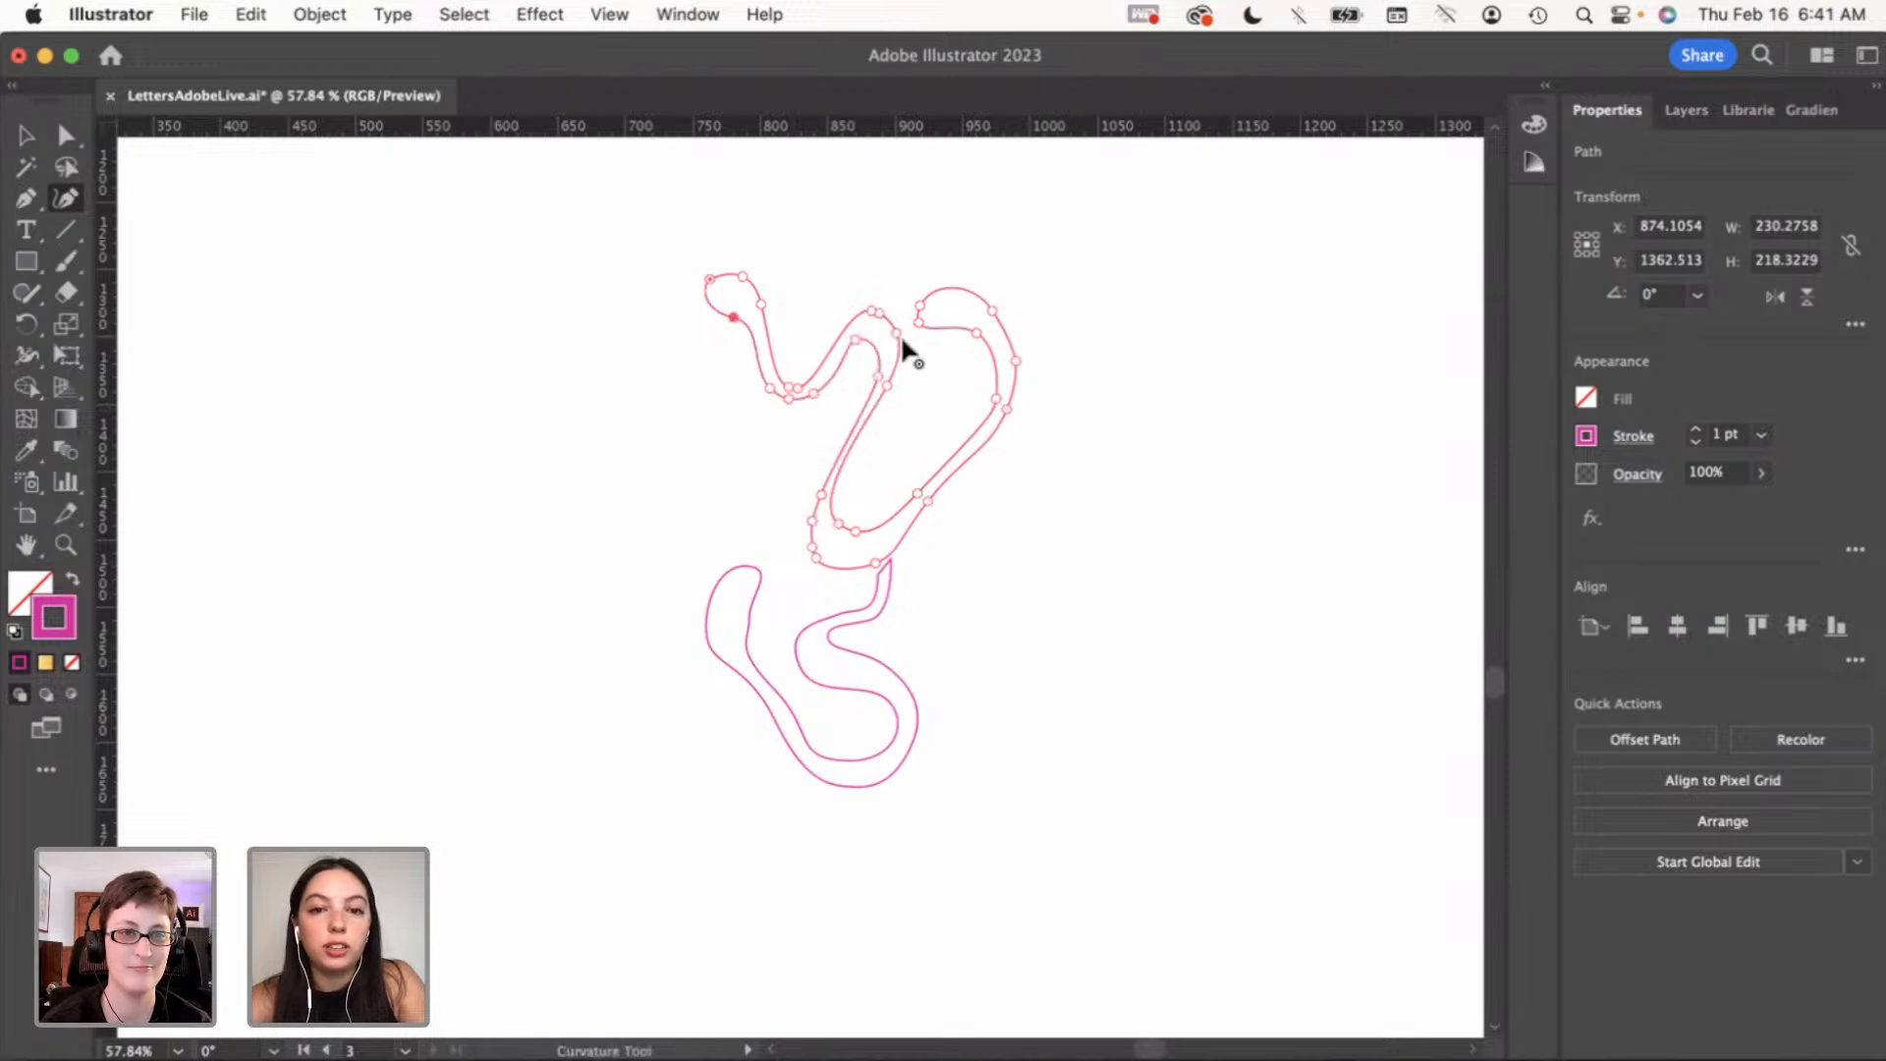
Raise the right arm's inner point and move its outermost point slightly outward to round the curve, and deselect the outline
{"action": "left_click_drag", "start_coordinate": [995, 399], "coordinate": [1001, 375]}
{"action": "left_click", "coordinate": [999, 378]}
{"action": "left_click_drag", "start_coordinate": [1016, 362], "coordinate": [1019, 360]}
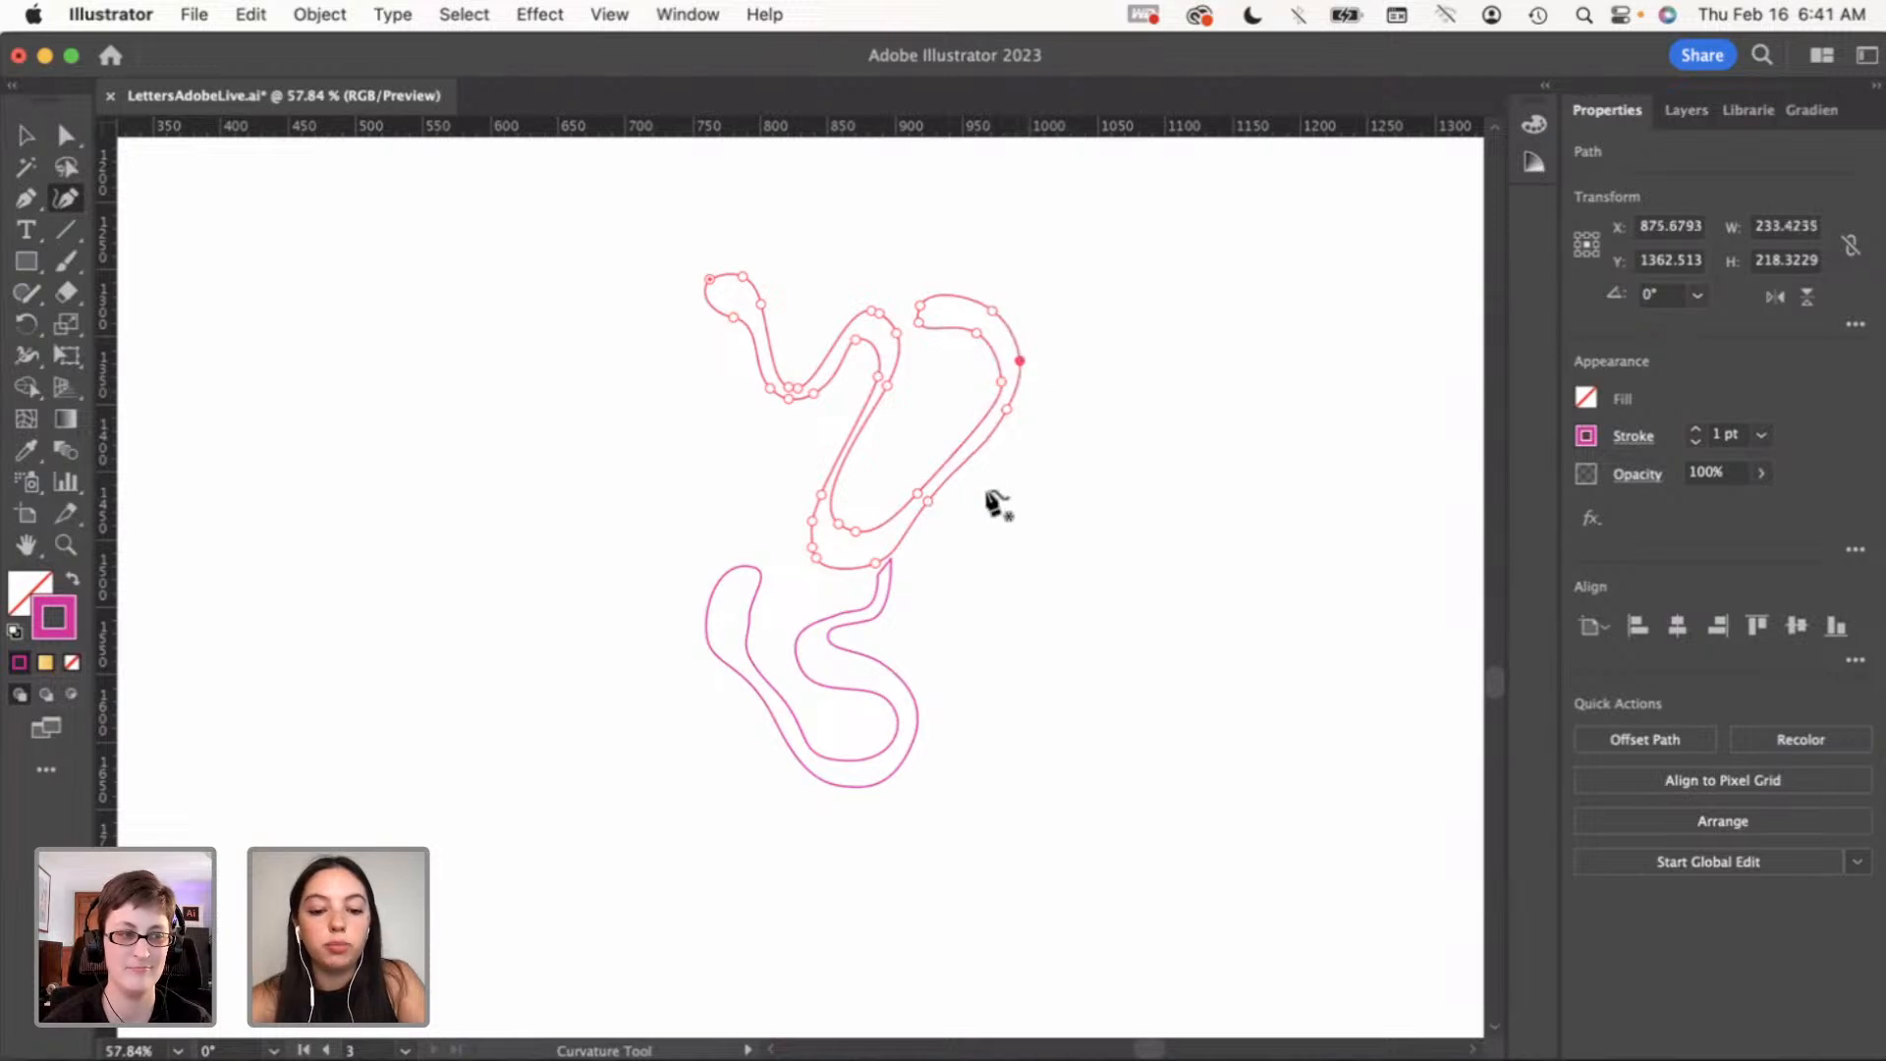
{"action": "key", "text": "v"}
{"action": "left_click", "coordinate": [1088, 506]}
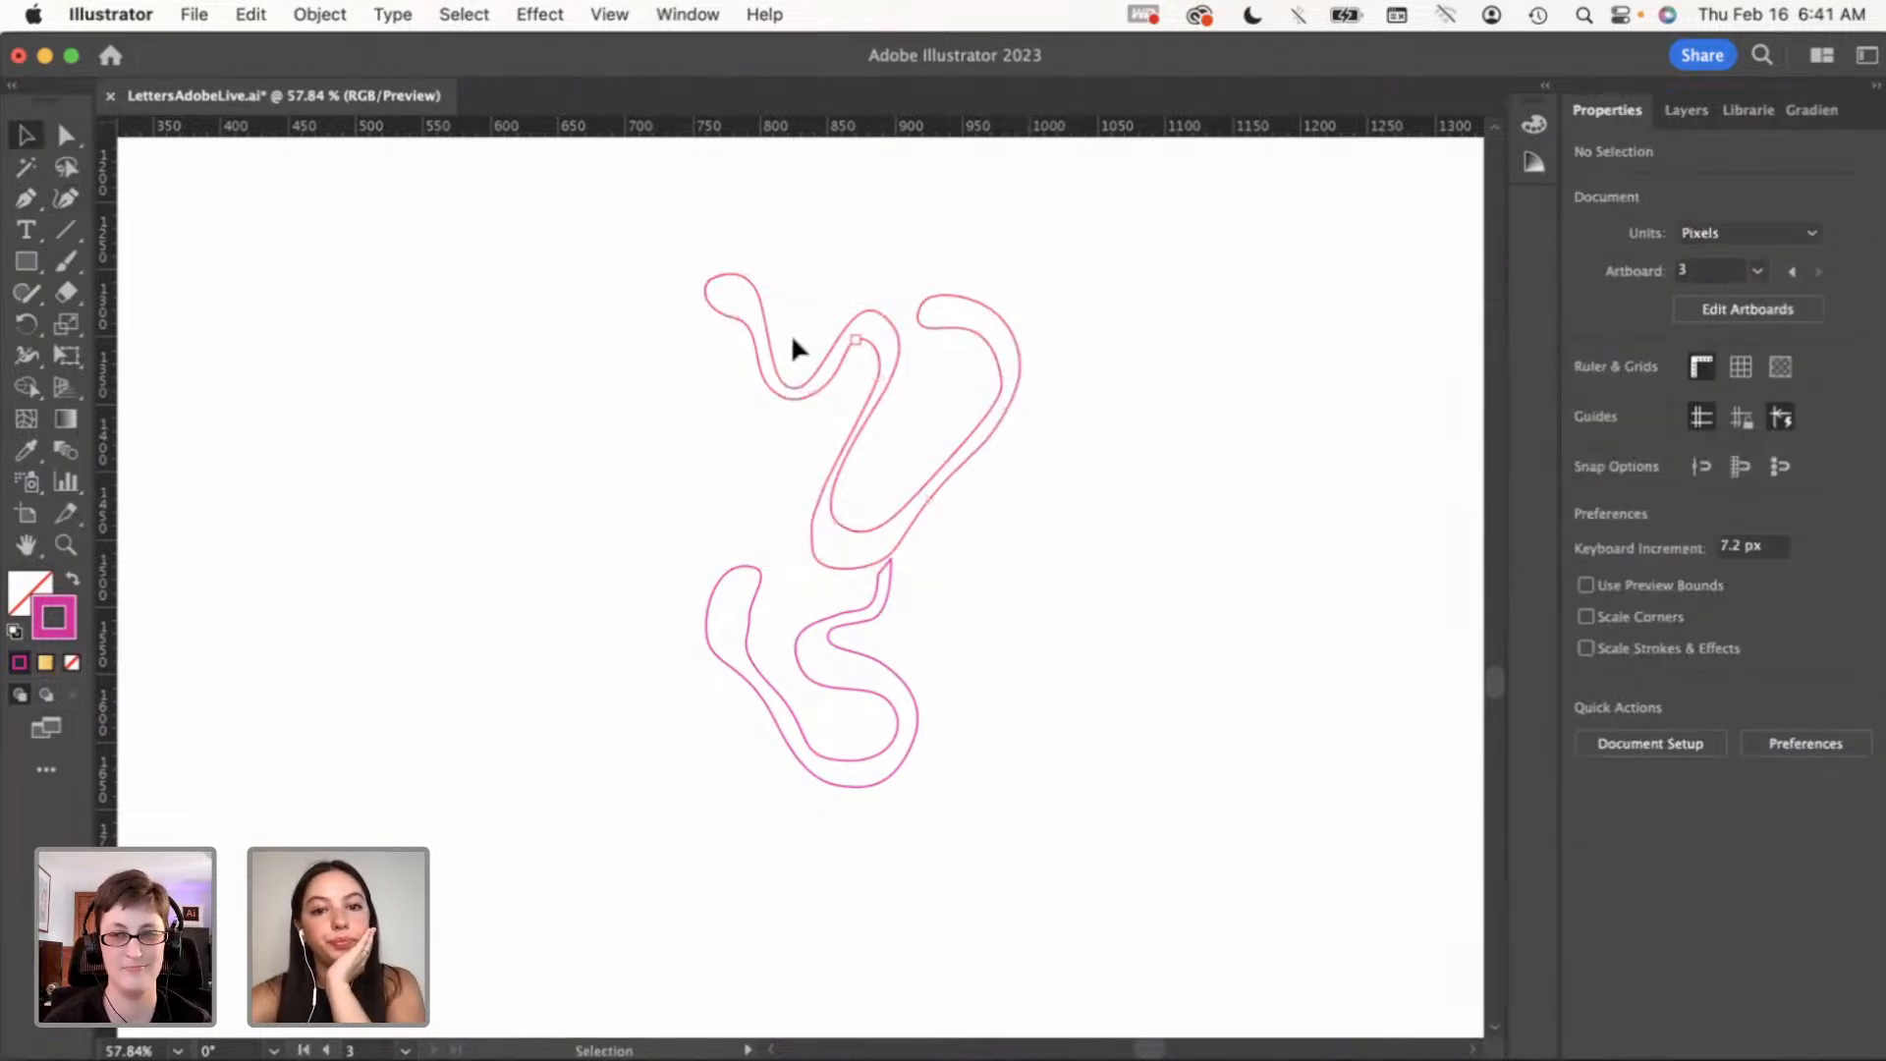
Adjust the bowl's outer left side and pull the right arm's lower outer edge inward with the Curvature tool, and deselect the outline
{"action": "left_click", "coordinate": [718, 300]}
{"action": "left_click", "coordinate": [639, 418]}
{"action": "key", "text": "a"}
{"action": "left_click", "coordinate": [812, 538]}
{"action": "left_click", "coordinate": [811, 521]}
{"action": "left_click", "coordinate": [66, 197]}
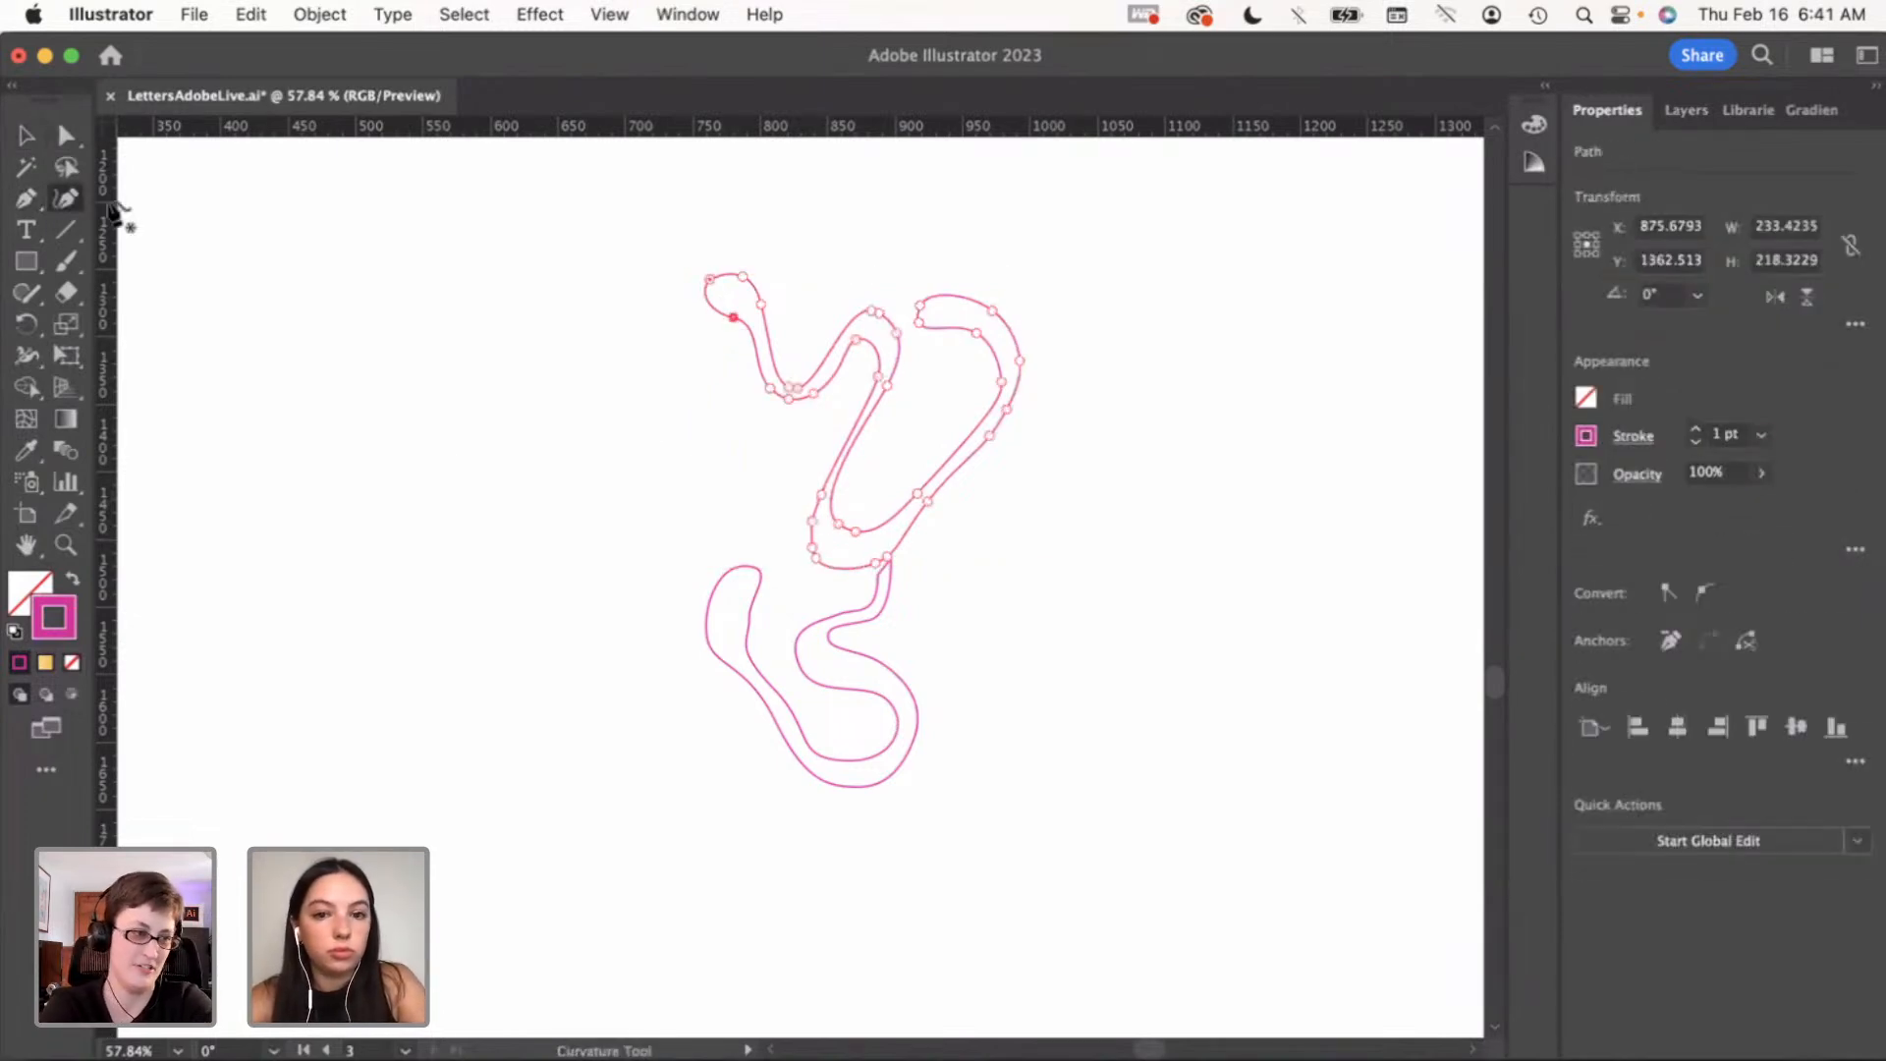
{"action": "left_click", "coordinate": [812, 524]}
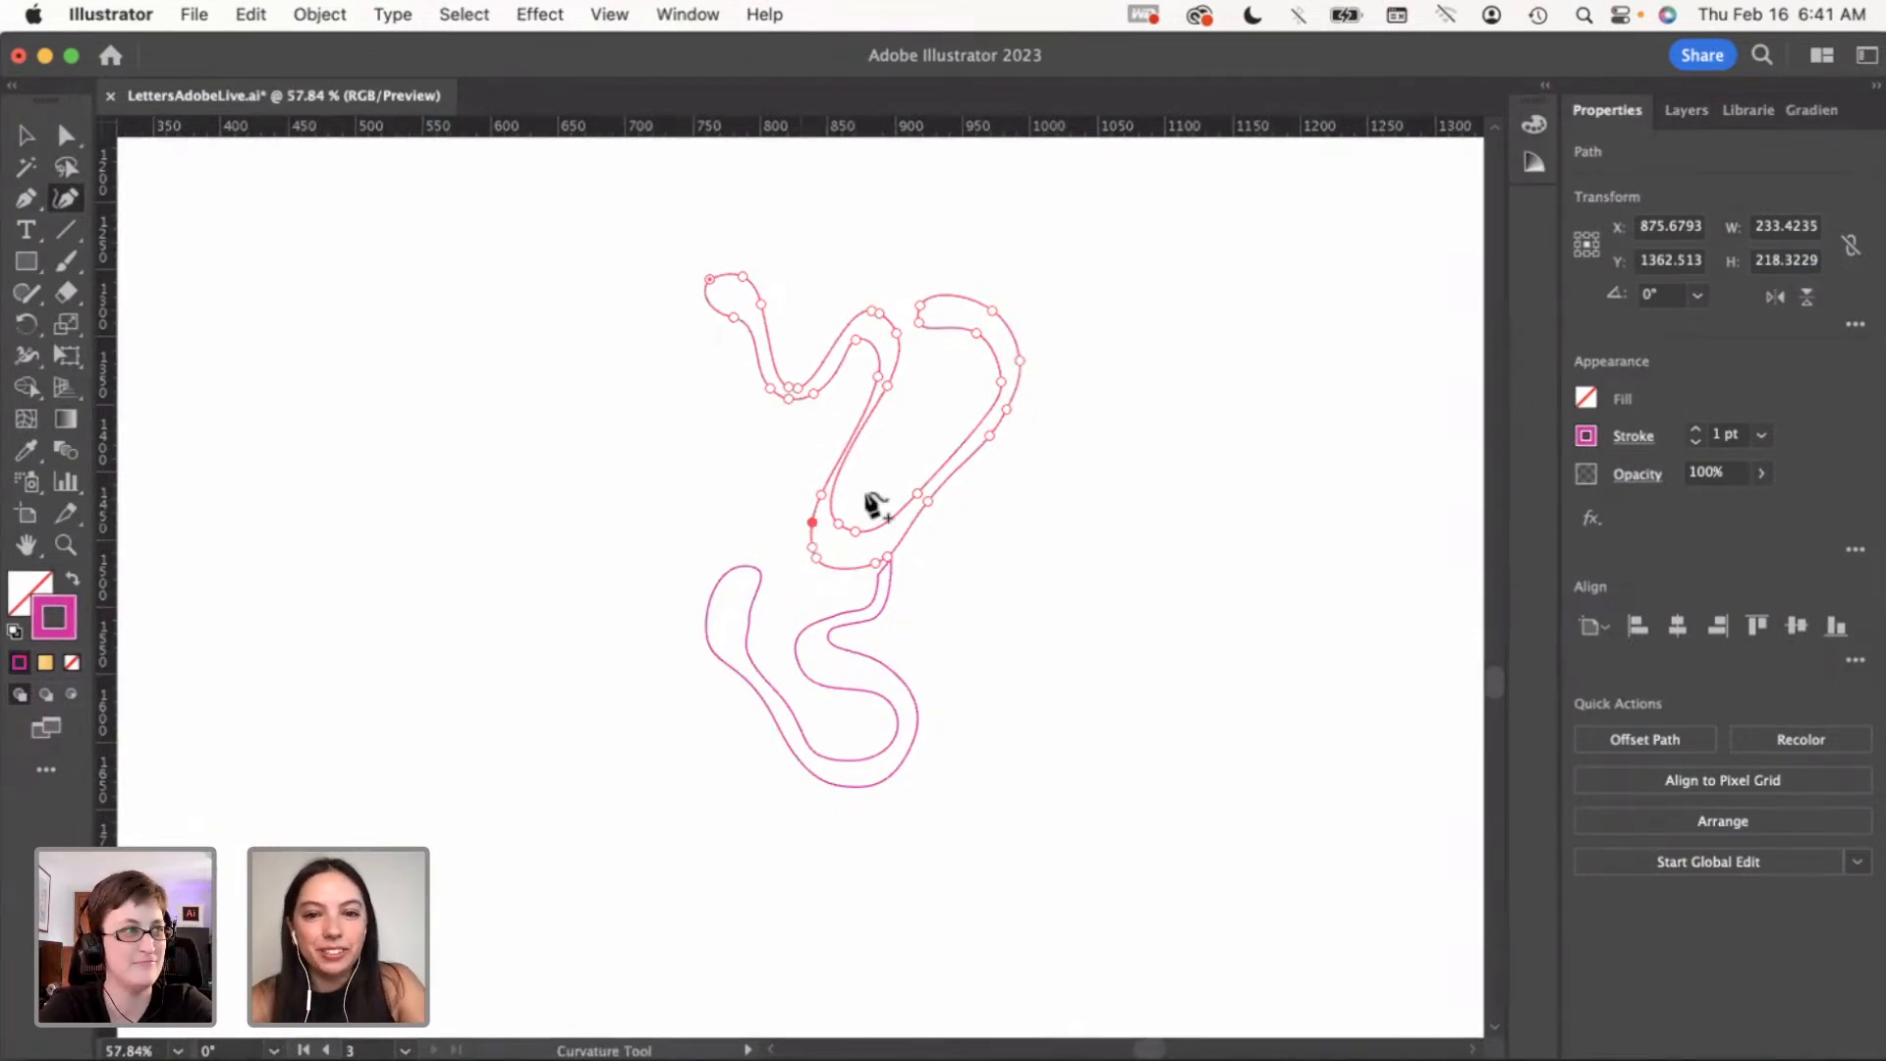
{"action": "left_click", "coordinate": [982, 433]}
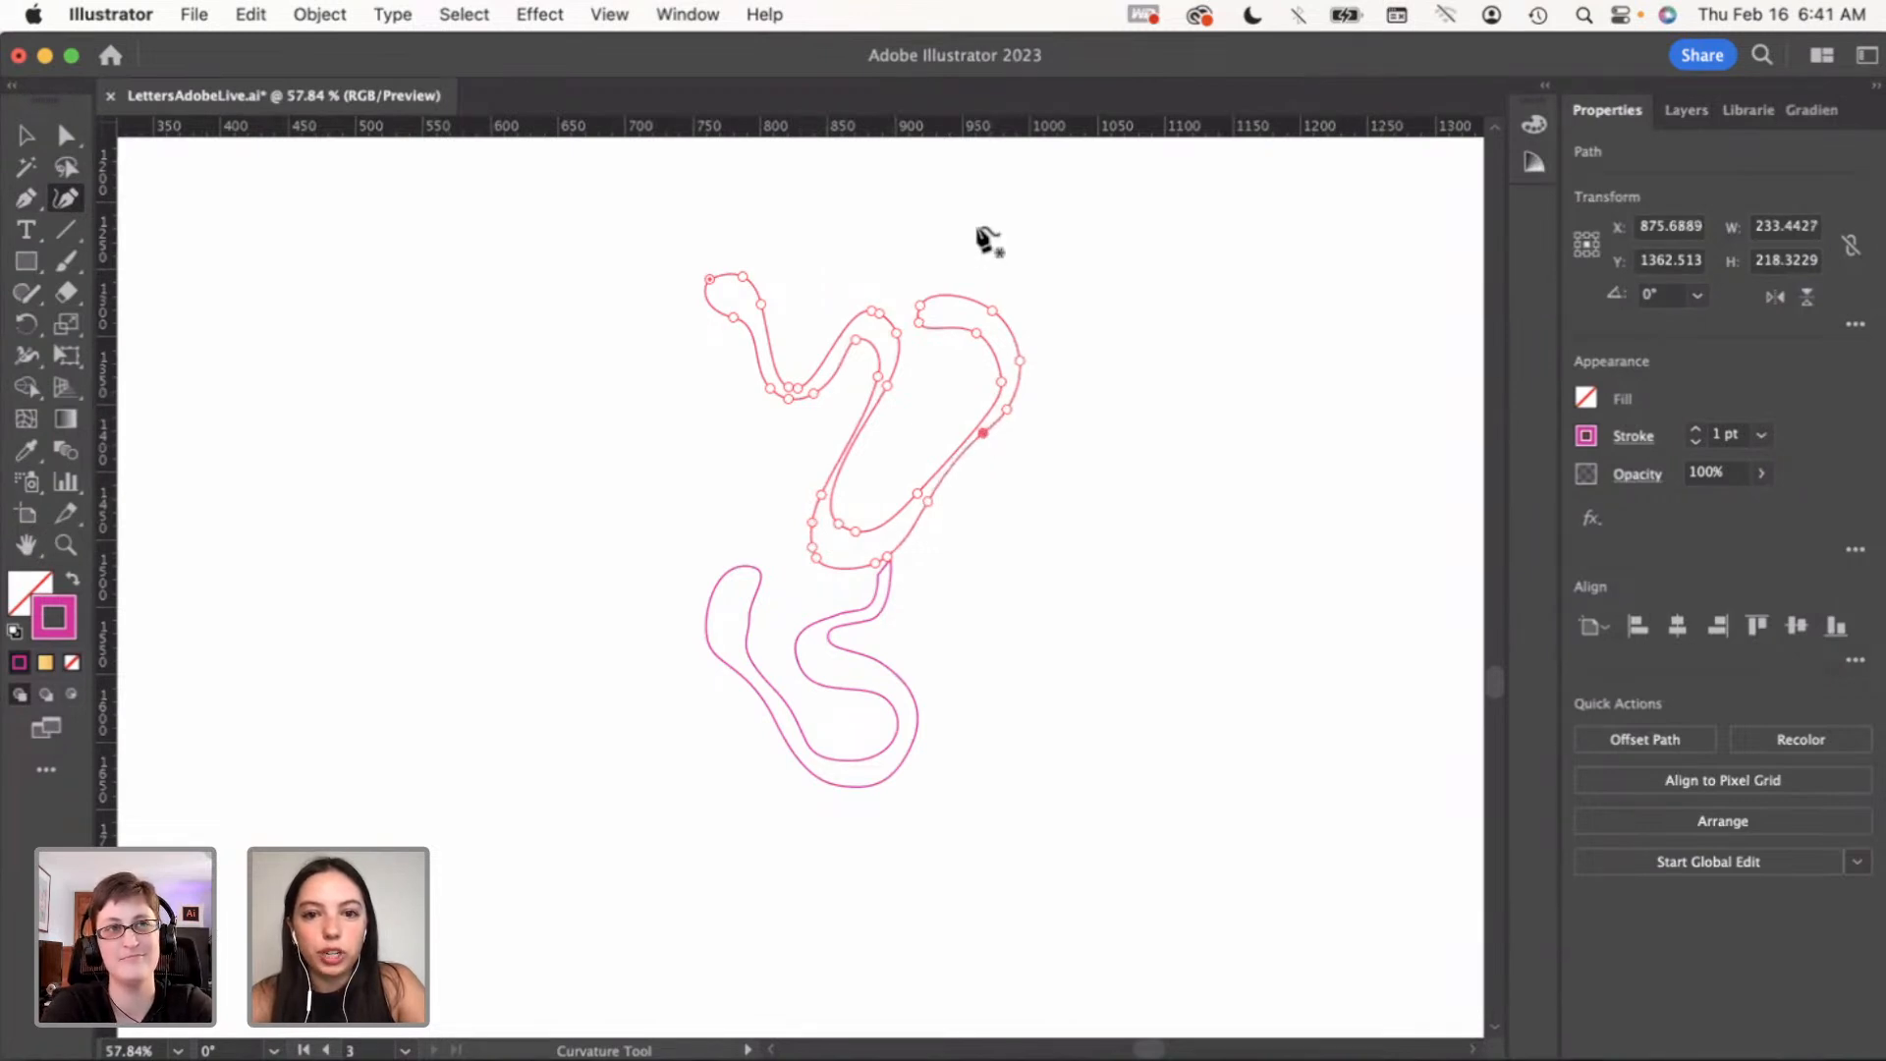
{"action": "key", "text": "v"}
{"action": "left_click", "coordinate": [1136, 470]}
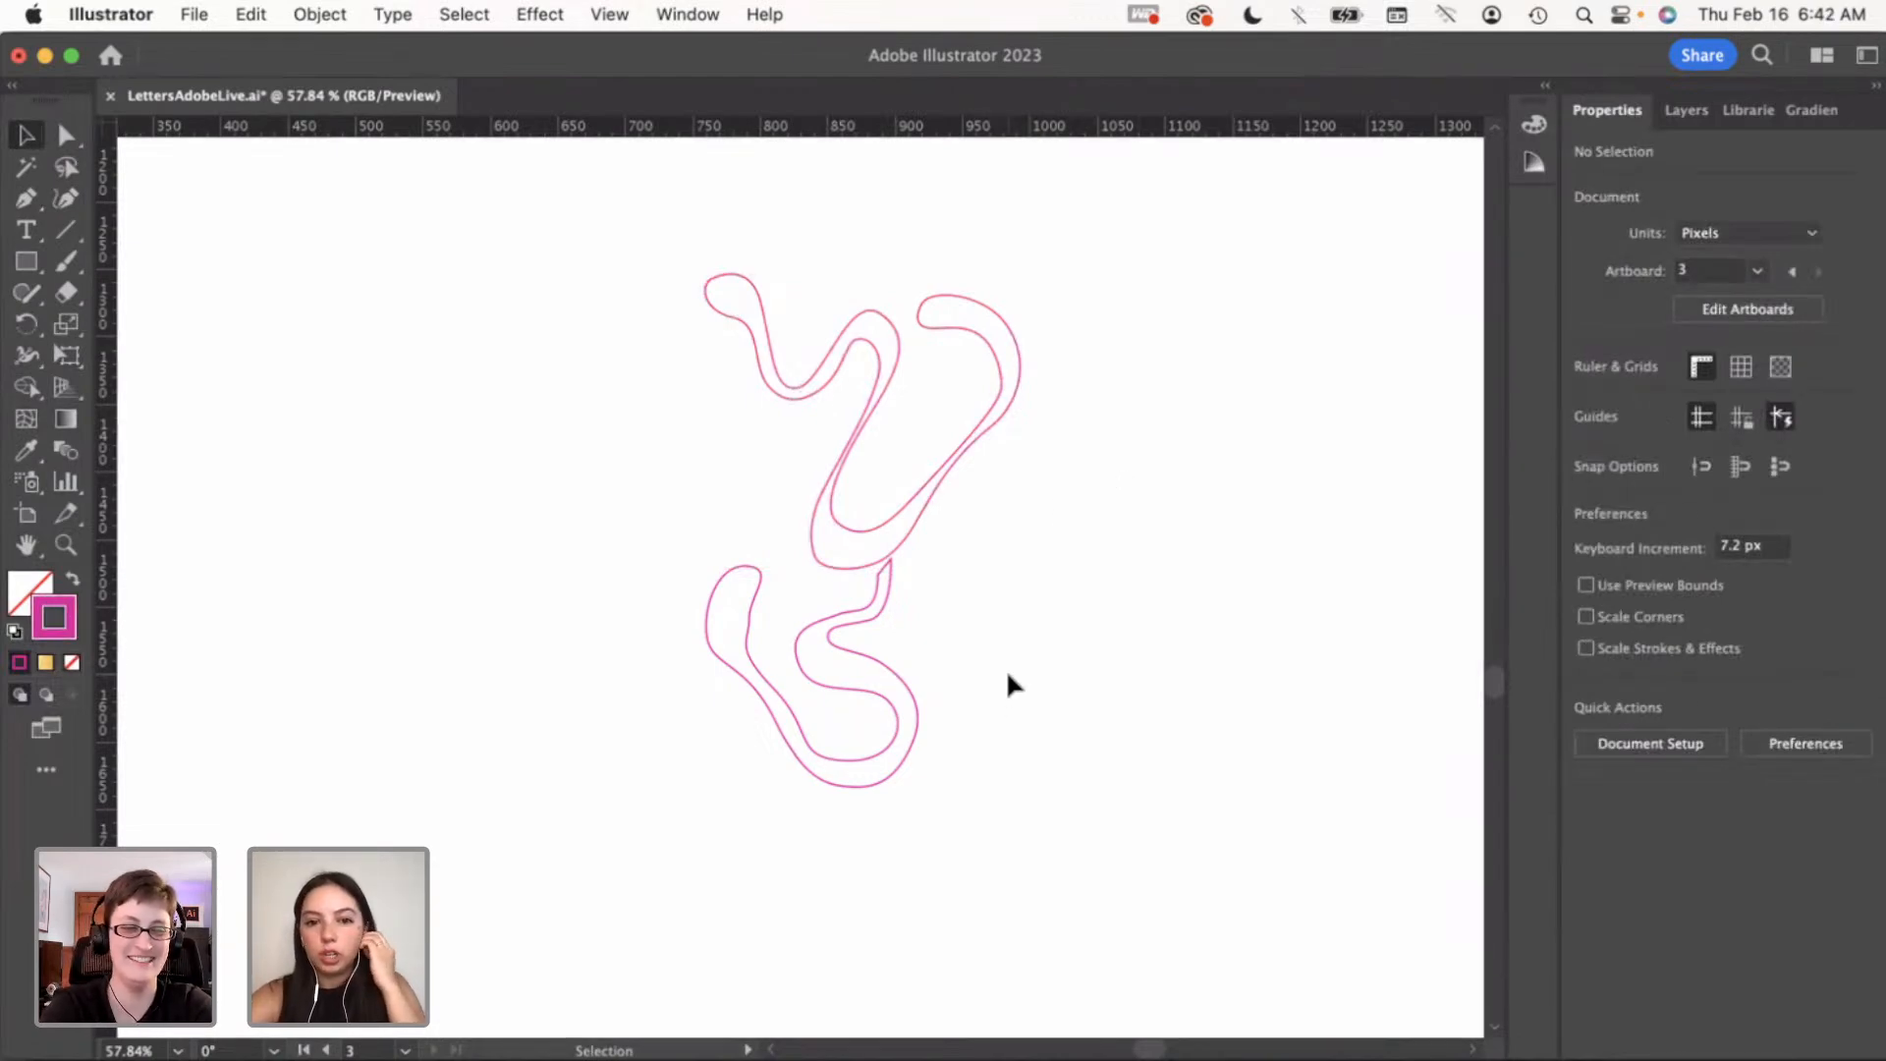
Move the outermost point of the tail's rounded end up and inward with the Curvature tool, and undo the last extra point change
{"action": "left_click", "coordinate": [66, 137]}
{"action": "left_click", "coordinate": [825, 685]}
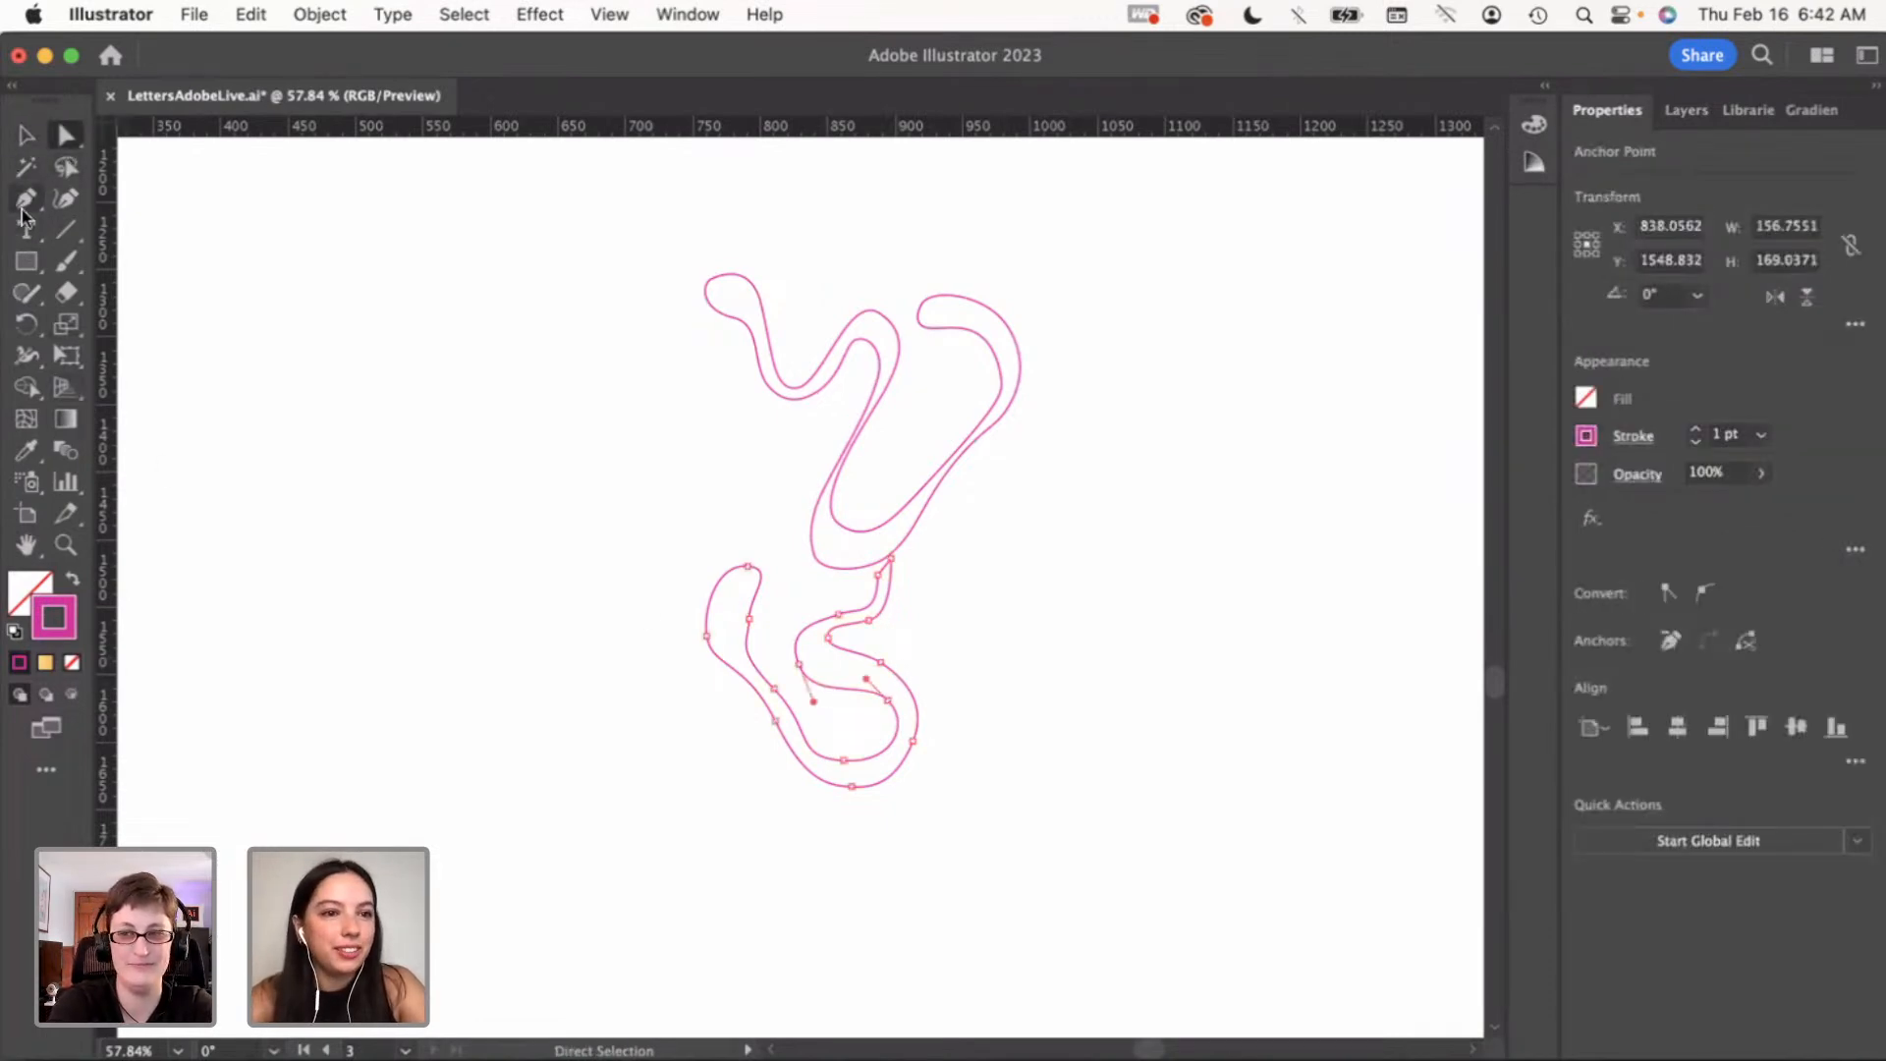
{"action": "left_click", "coordinate": [68, 207]}
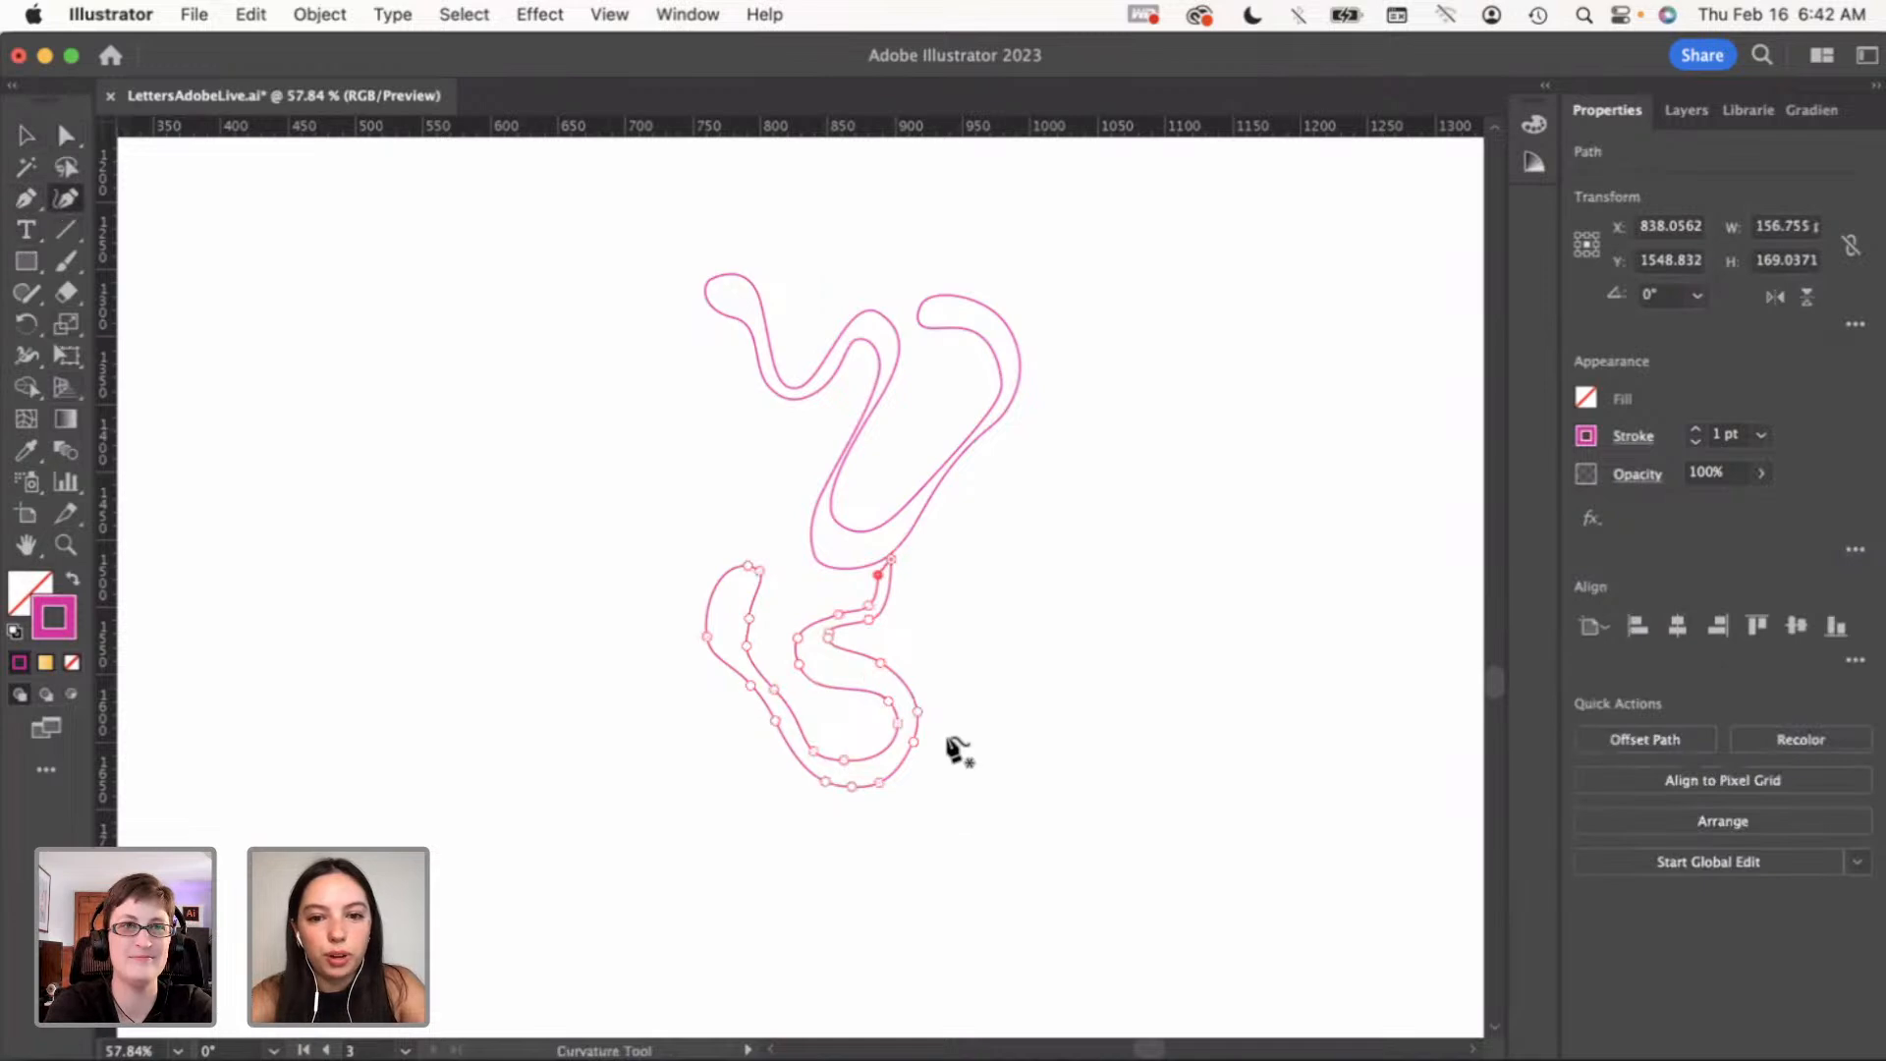
{"action": "left_click", "coordinate": [707, 626]}
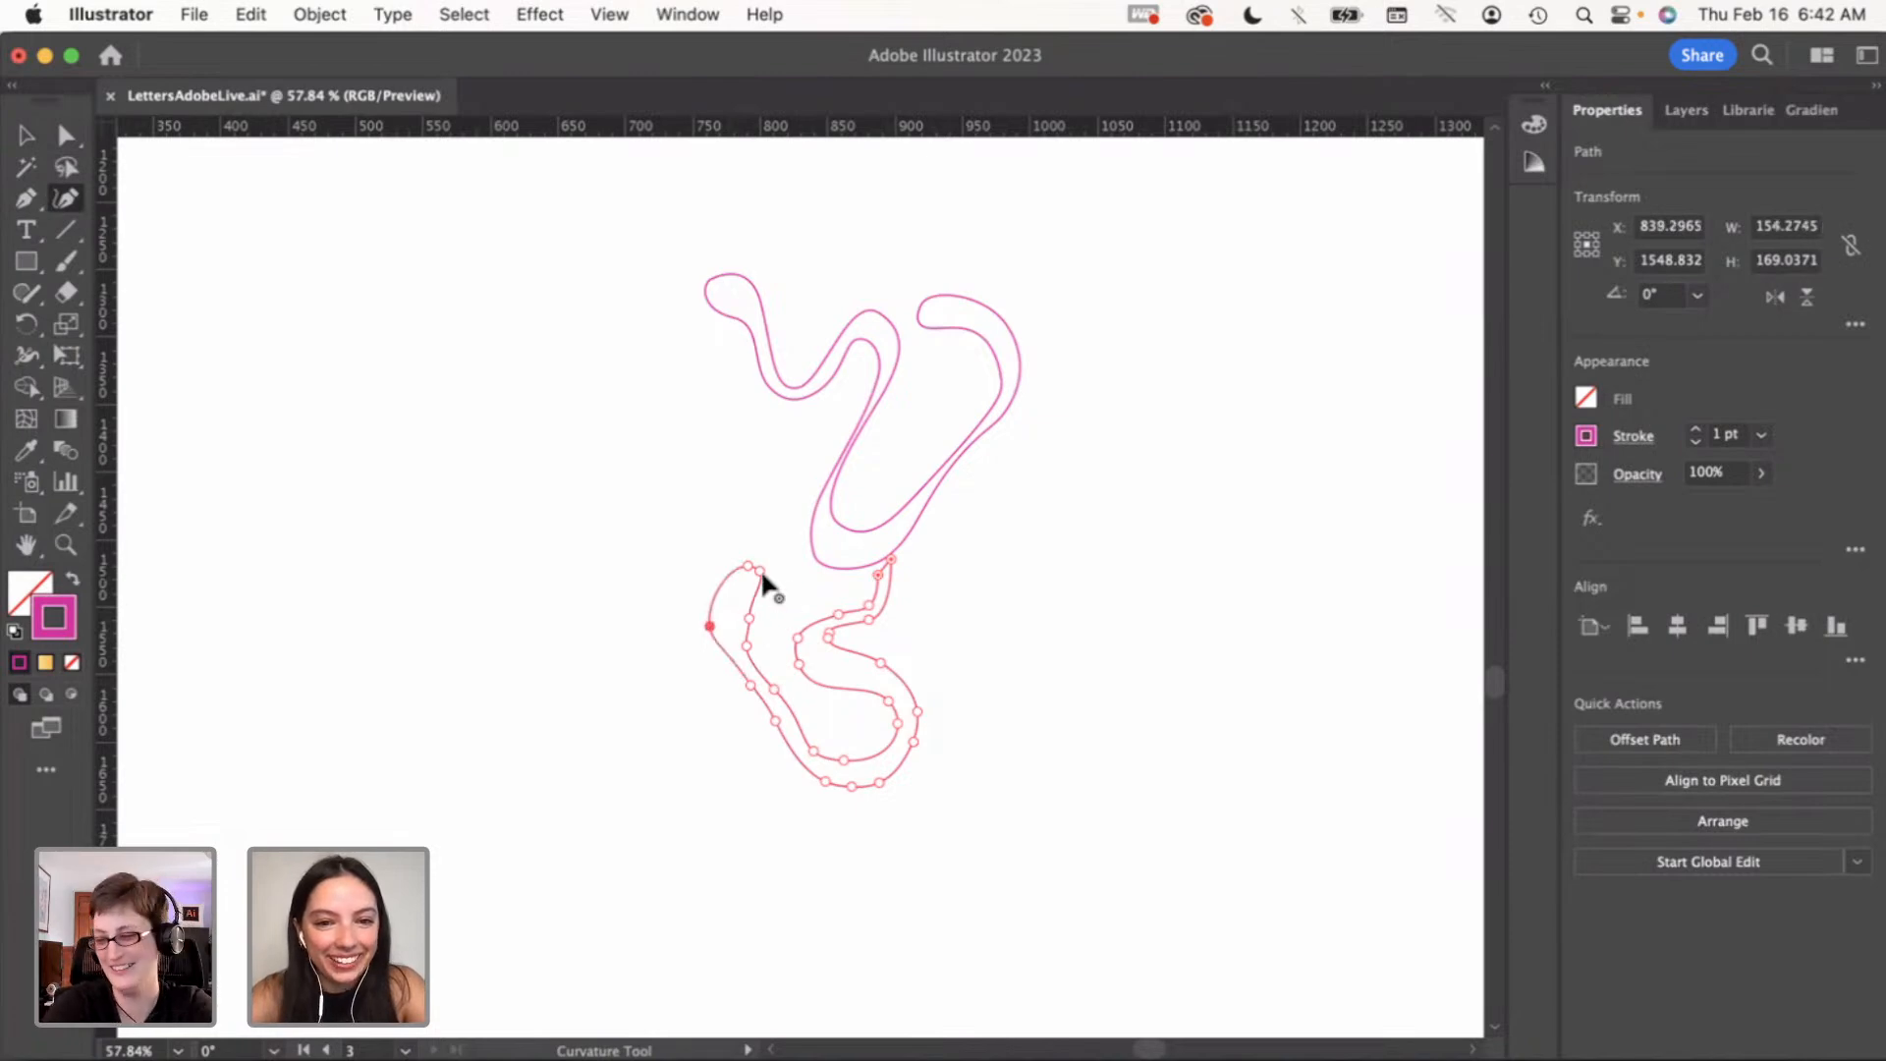
{"action": "key", "text": "super+z"}
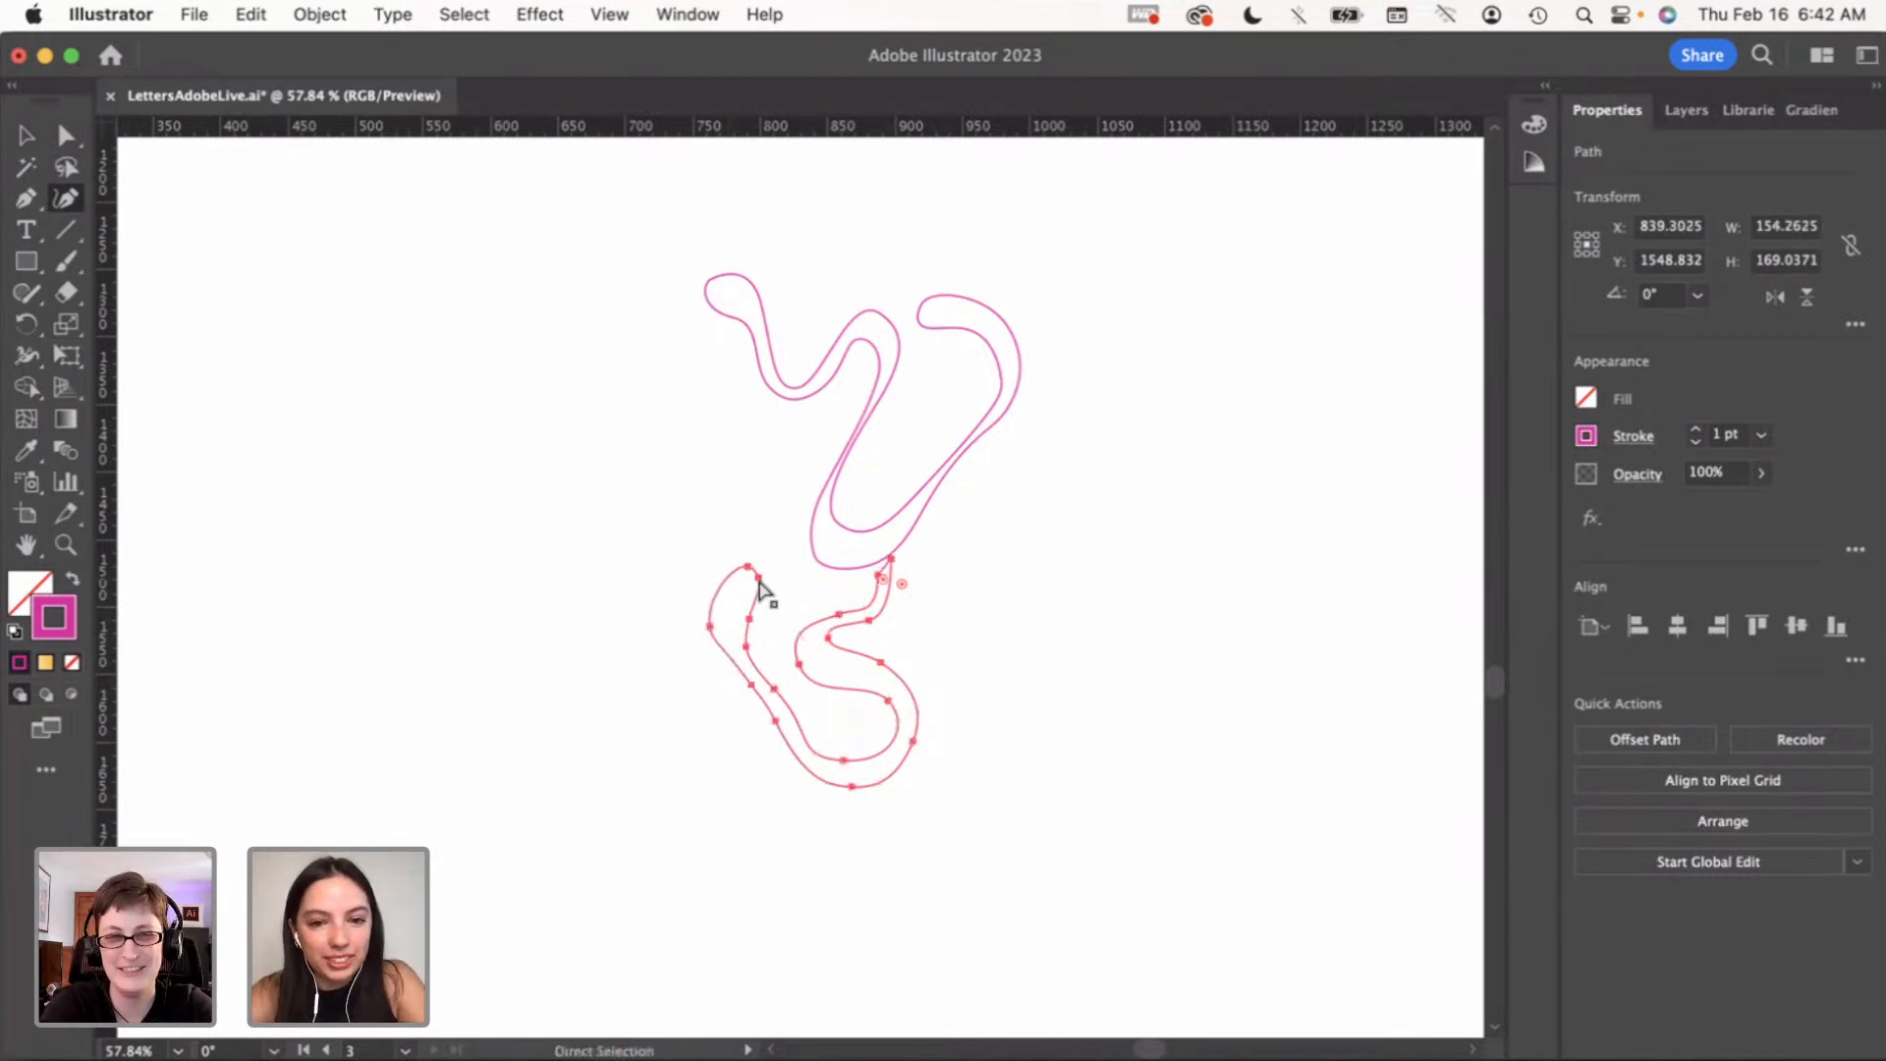
Reshape the inner edge of the tail's lower loop and adjust the point at the neck's lower bend, and deselect the tail
{"action": "left_click", "coordinate": [817, 758]}
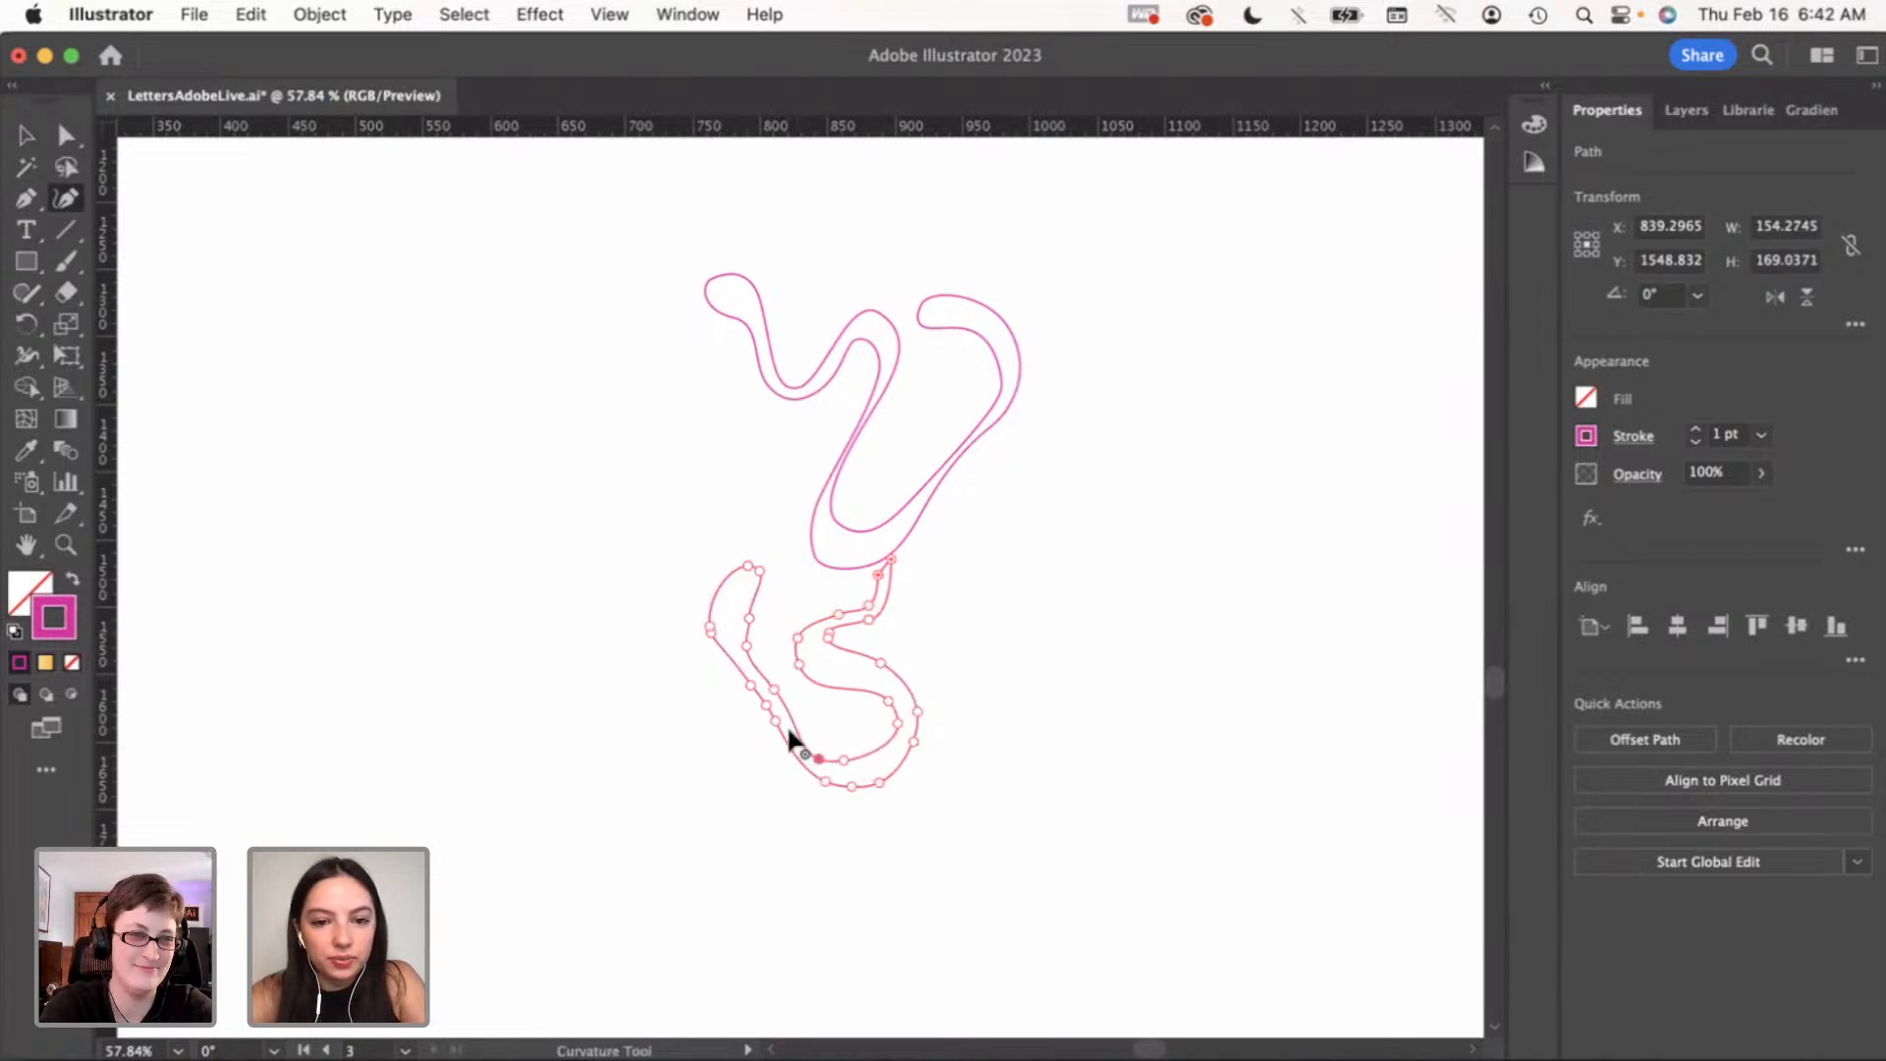
{"action": "left_click", "coordinate": [900, 728]}
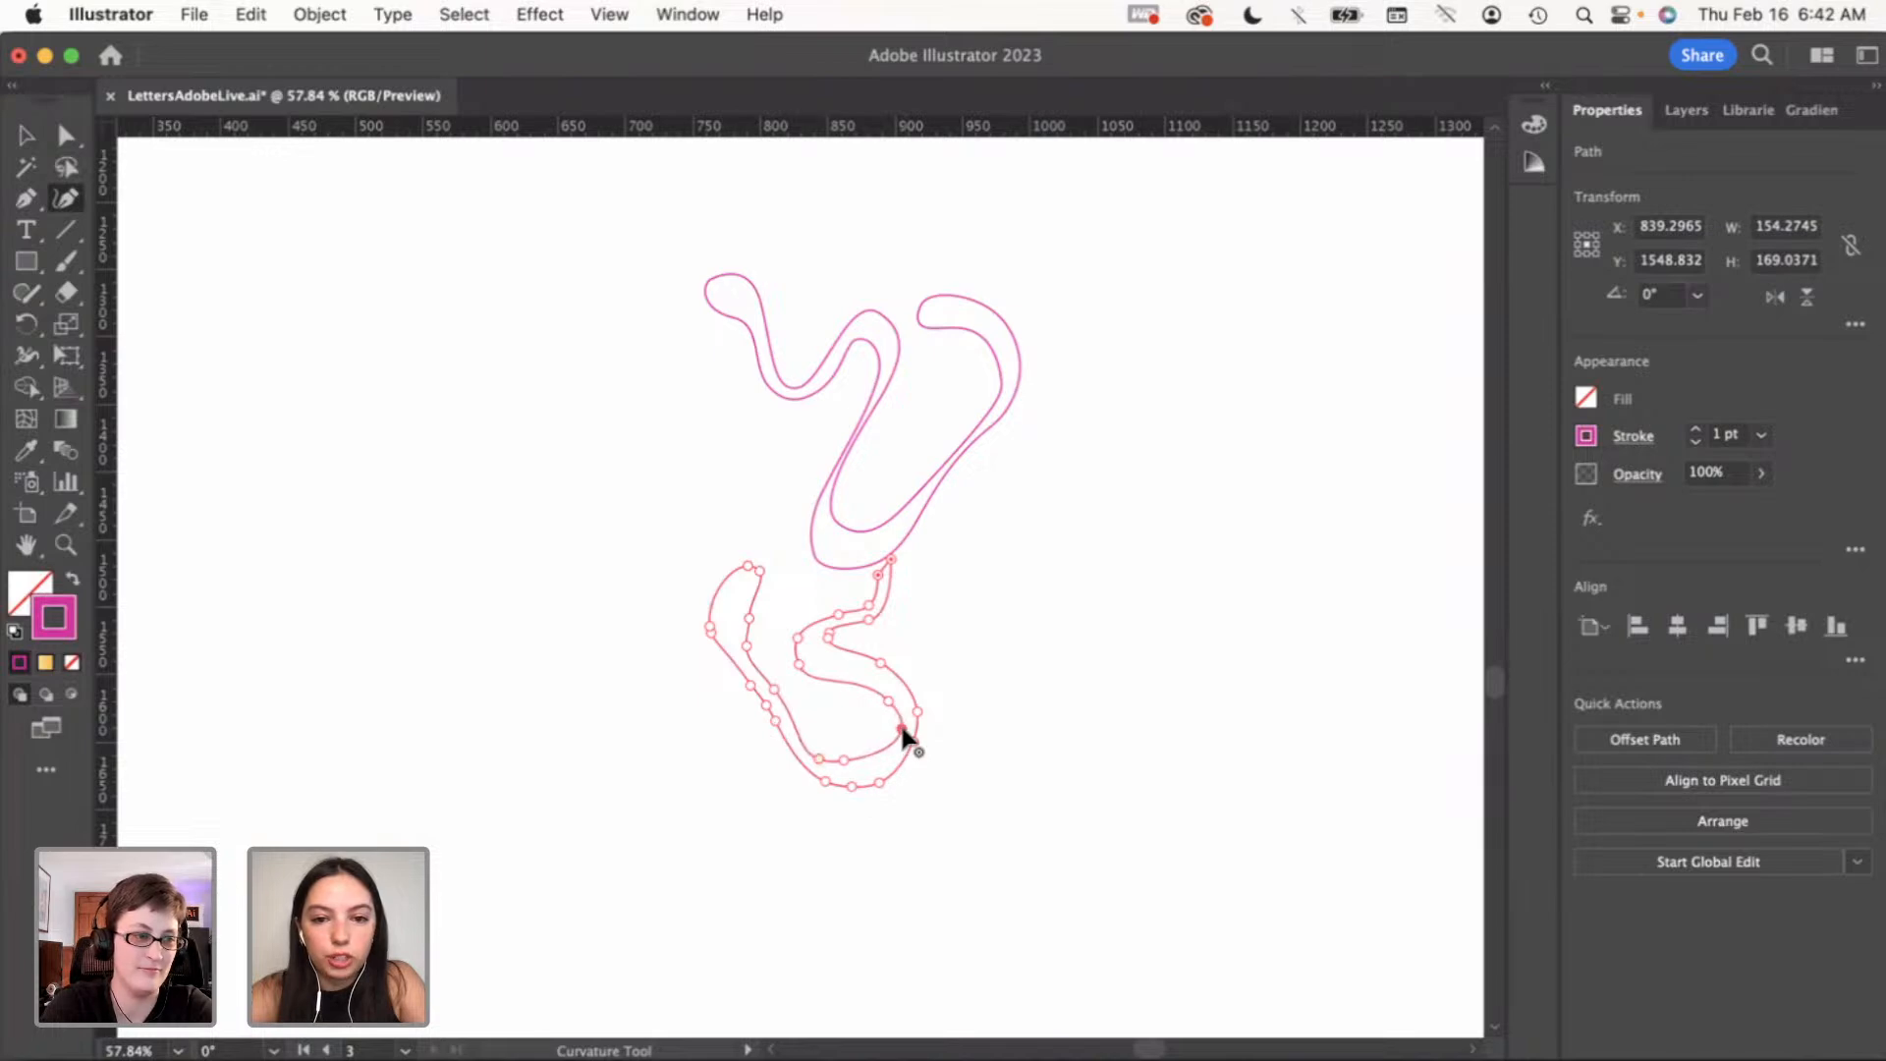
{"action": "left_click_drag", "start_coordinate": [889, 699], "coordinate": [889, 692]}
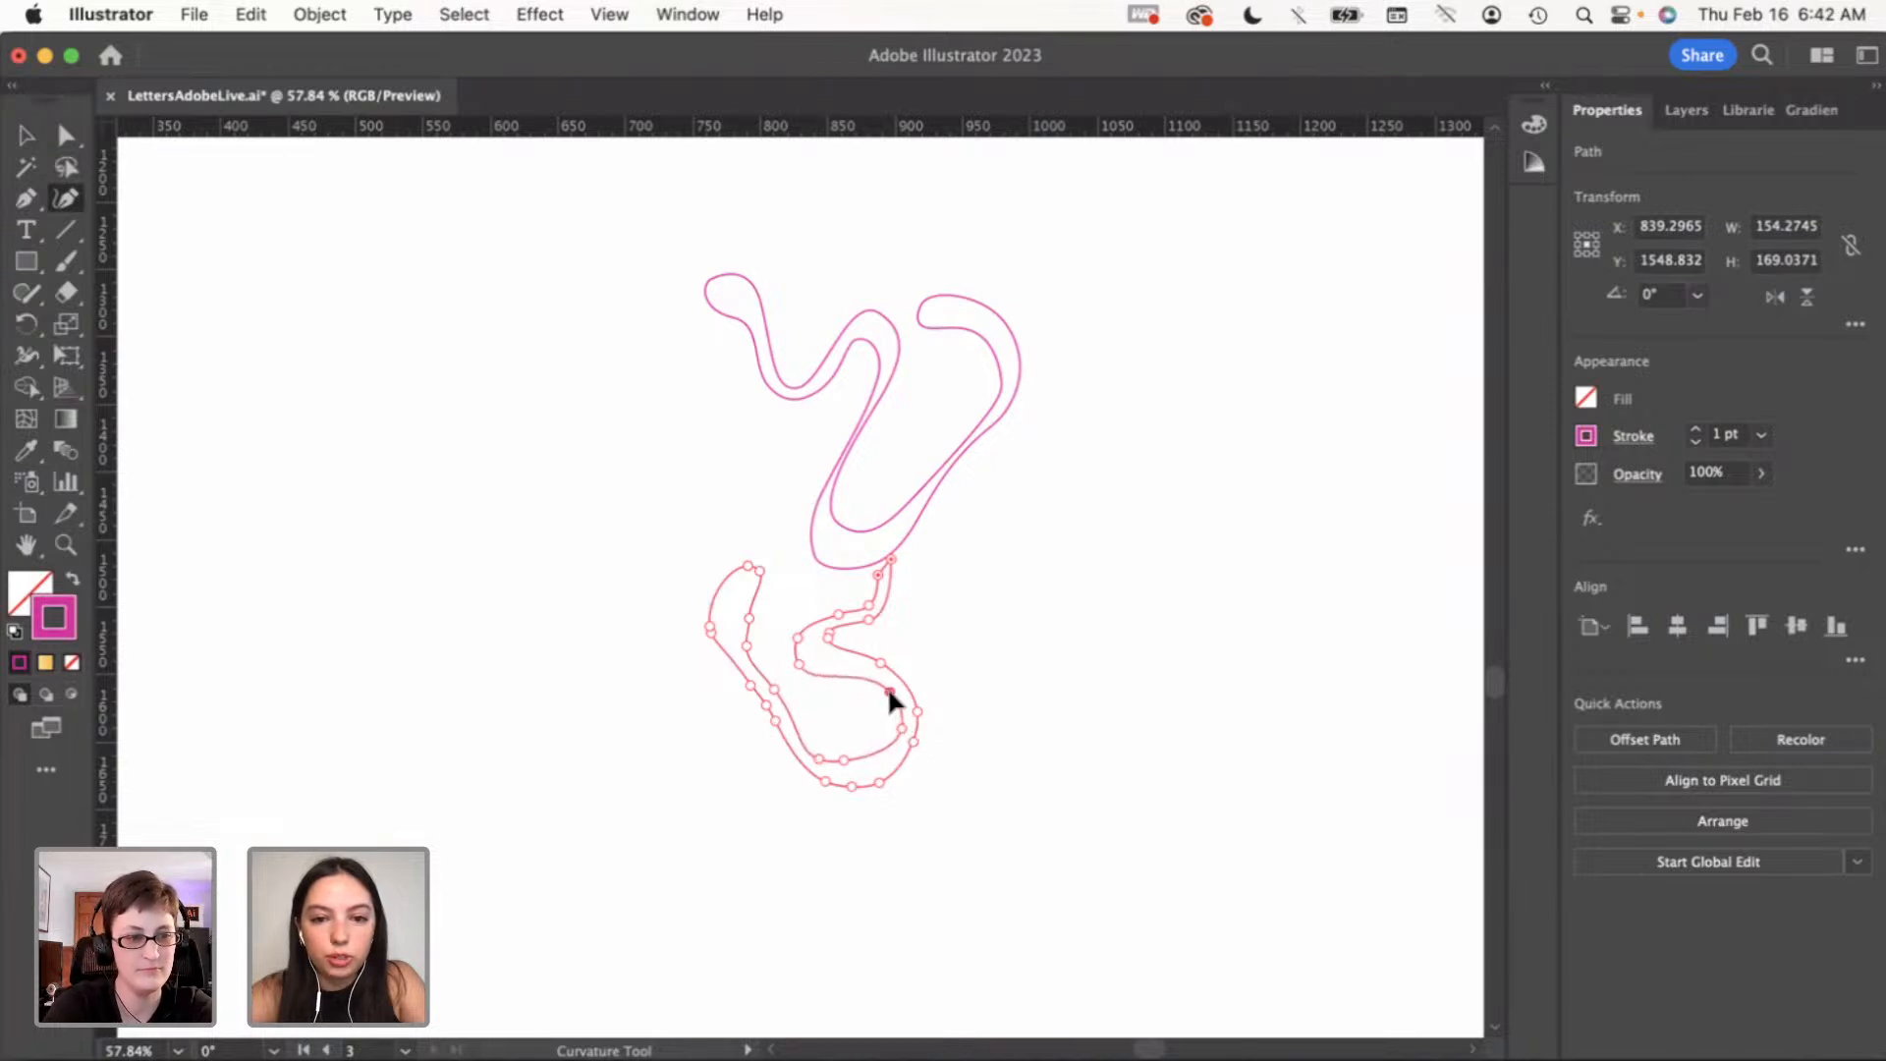
{"action": "left_click", "coordinate": [869, 618]}
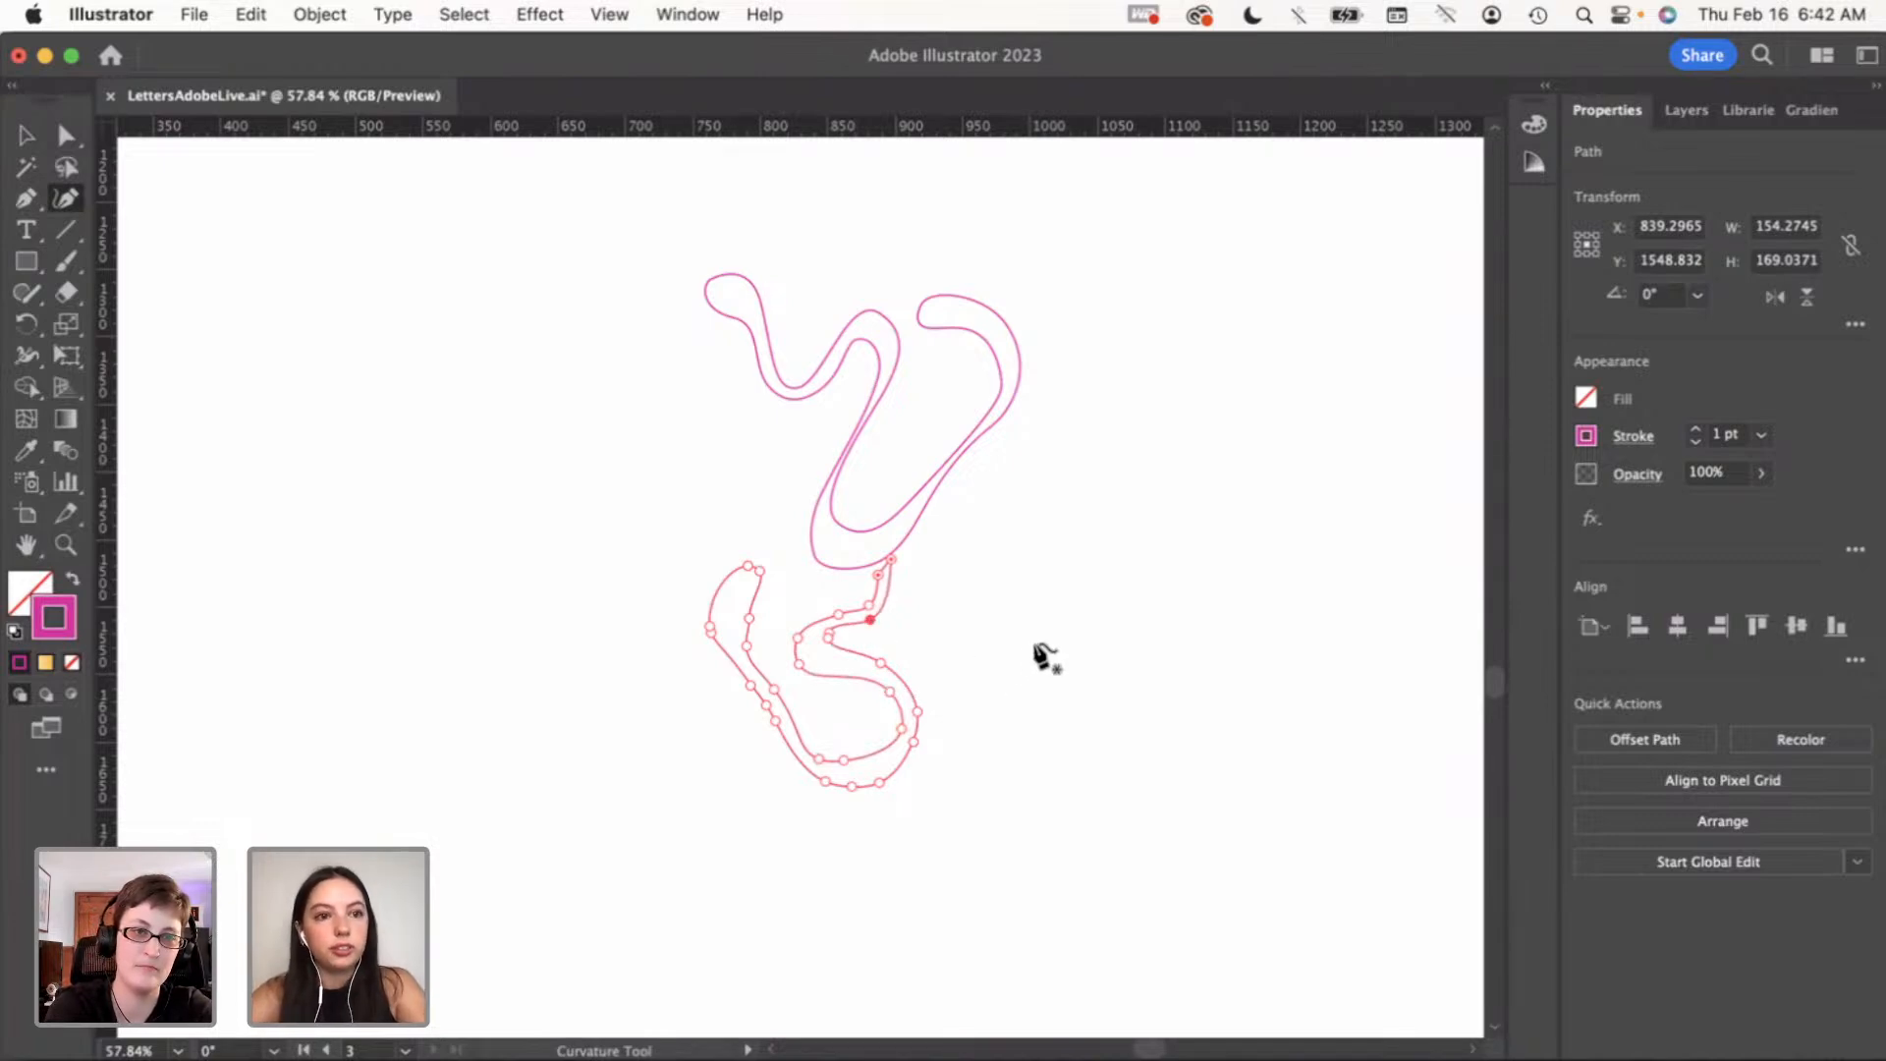
{"action": "key", "text": "v"}
{"action": "left_click", "coordinate": [1031, 641]}
Nudge the upper-edge point where the tail's neck bends with the Curvature tool, and undo the last extra adjustment
{"action": "key", "text": "a"}
{"action": "left_click", "coordinate": [848, 610]}
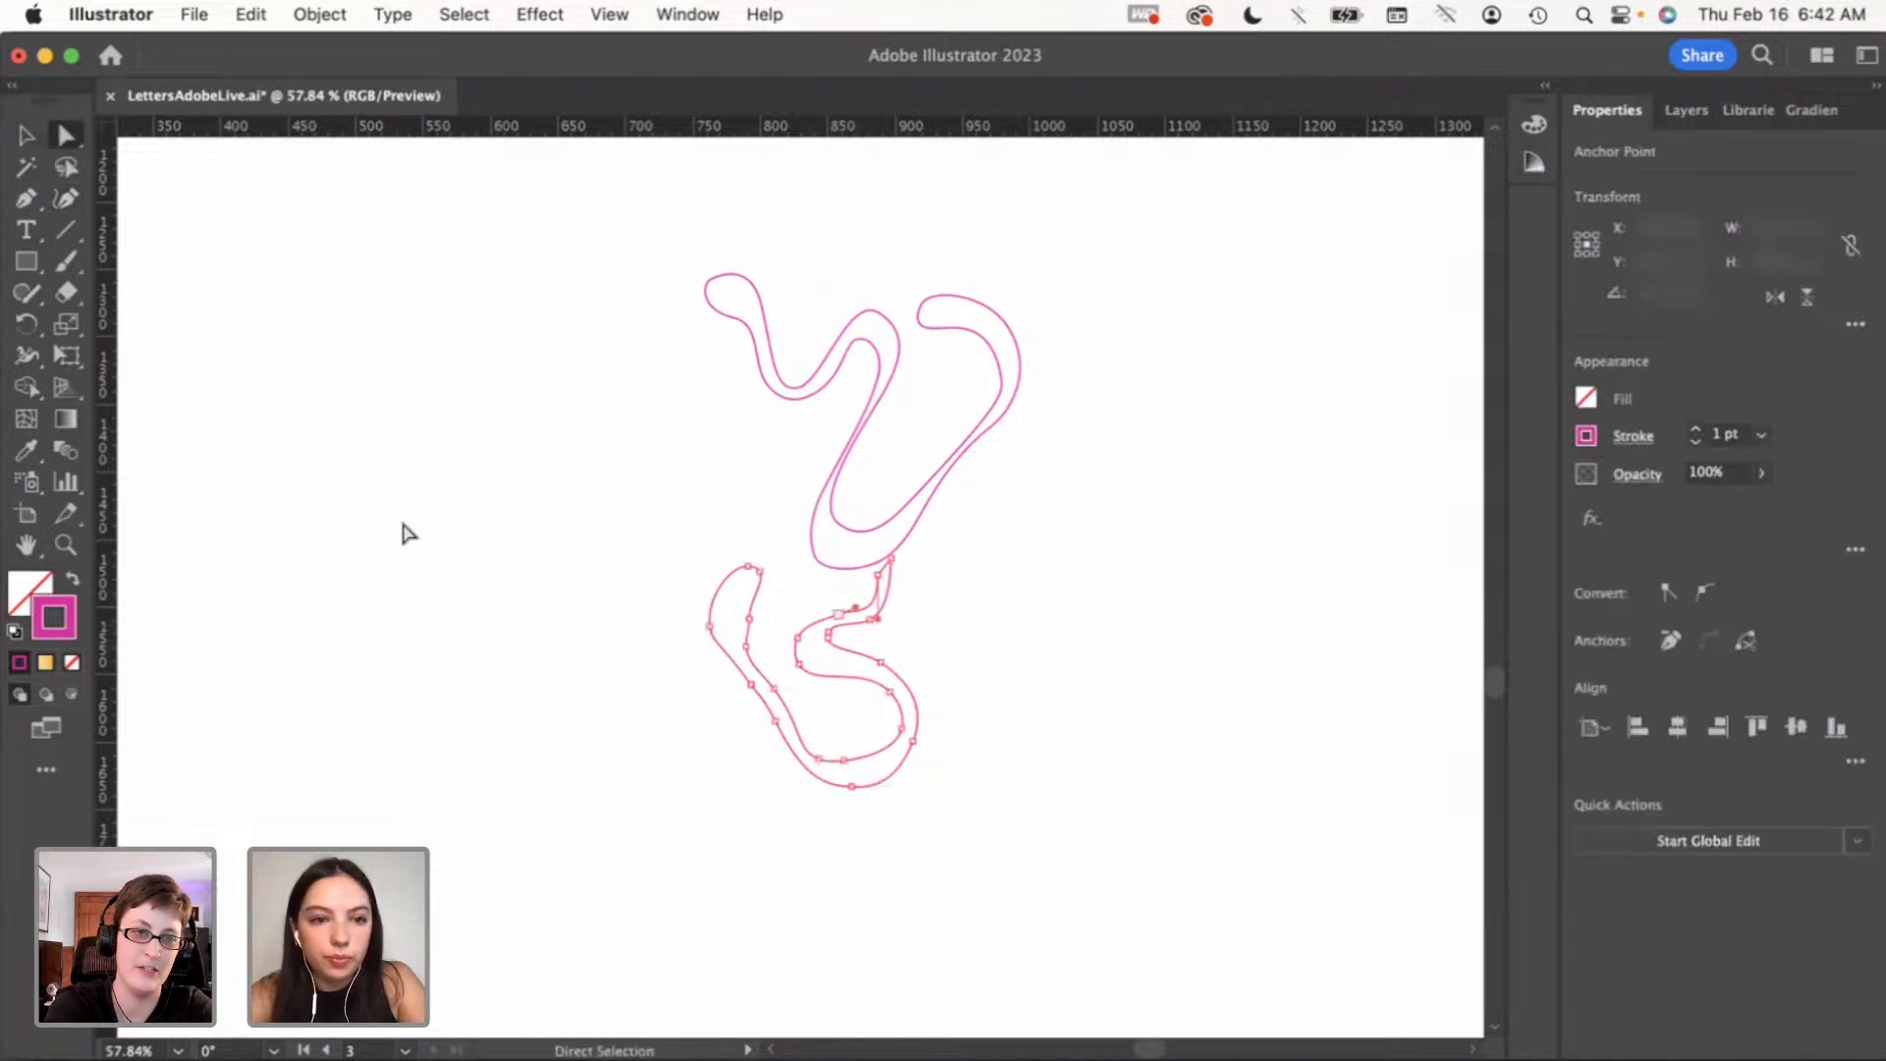
{"action": "left_click", "coordinate": [66, 197]}
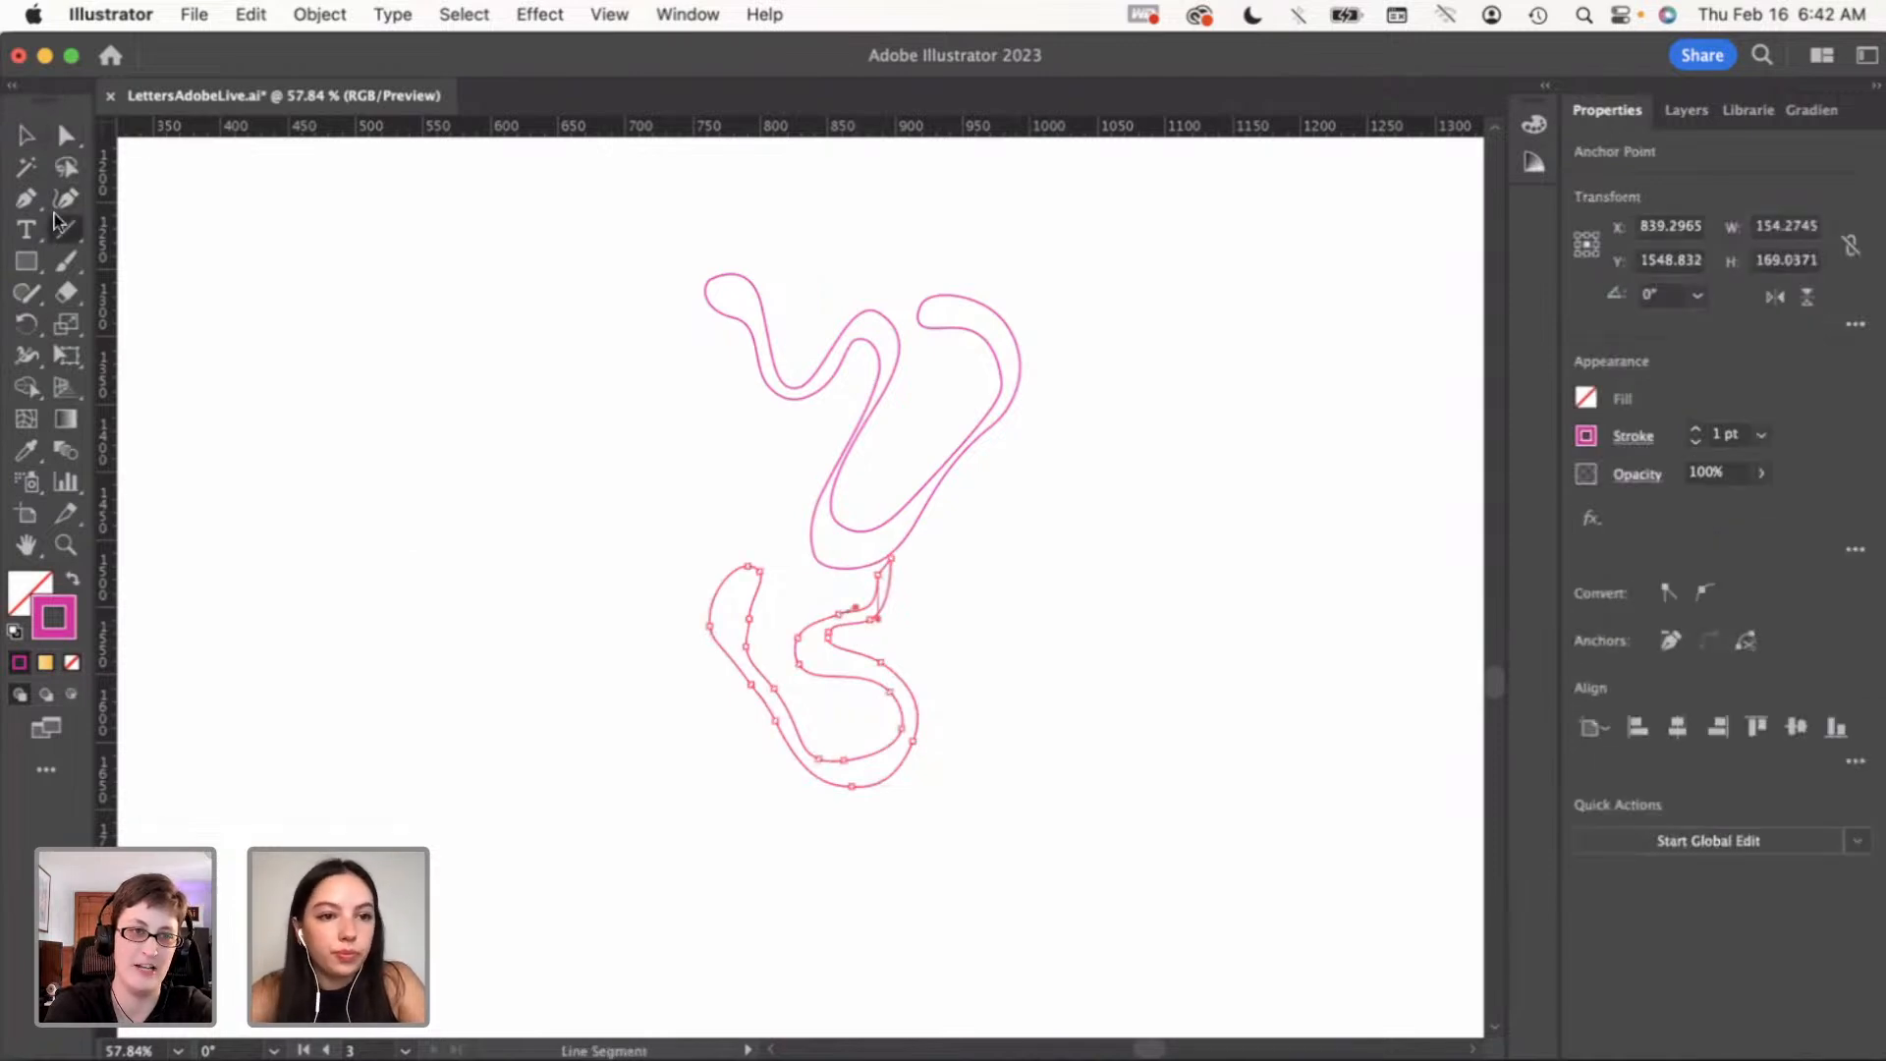
{"action": "left_click", "coordinate": [836, 616]}
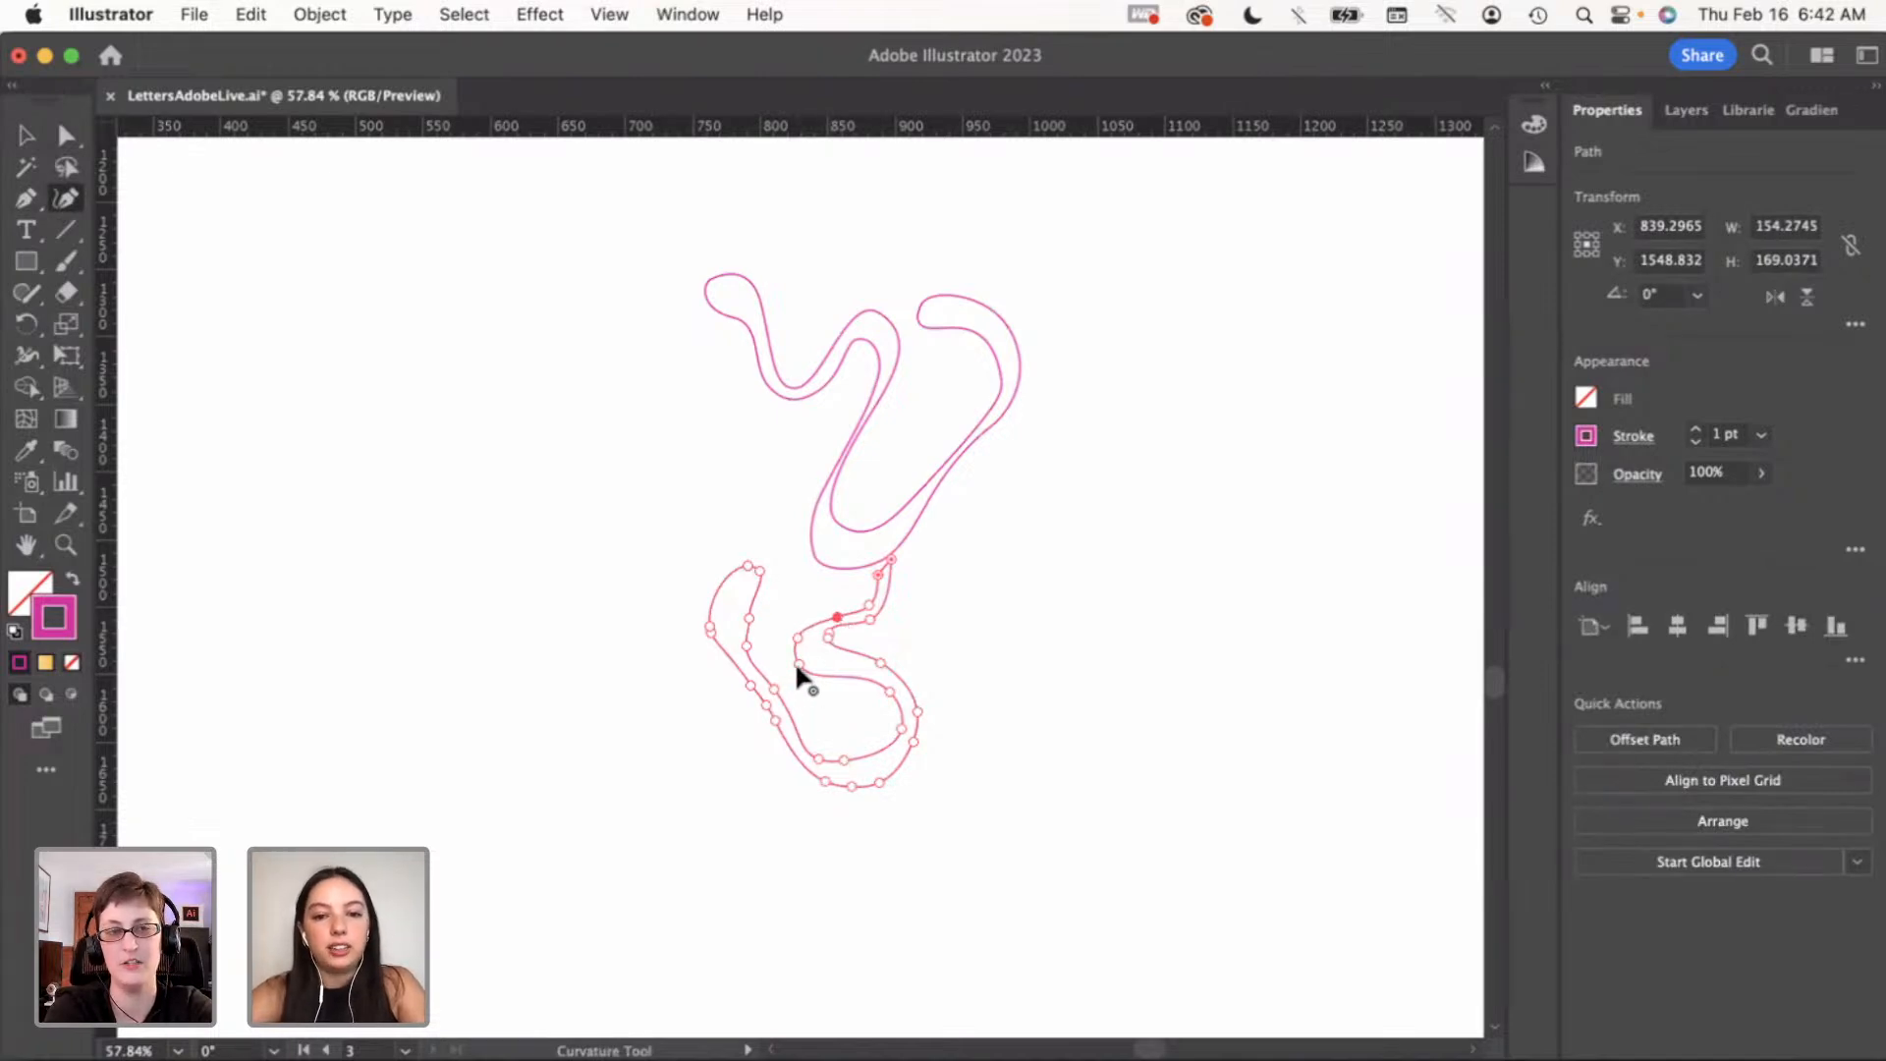
{"action": "key", "text": "super+z"}
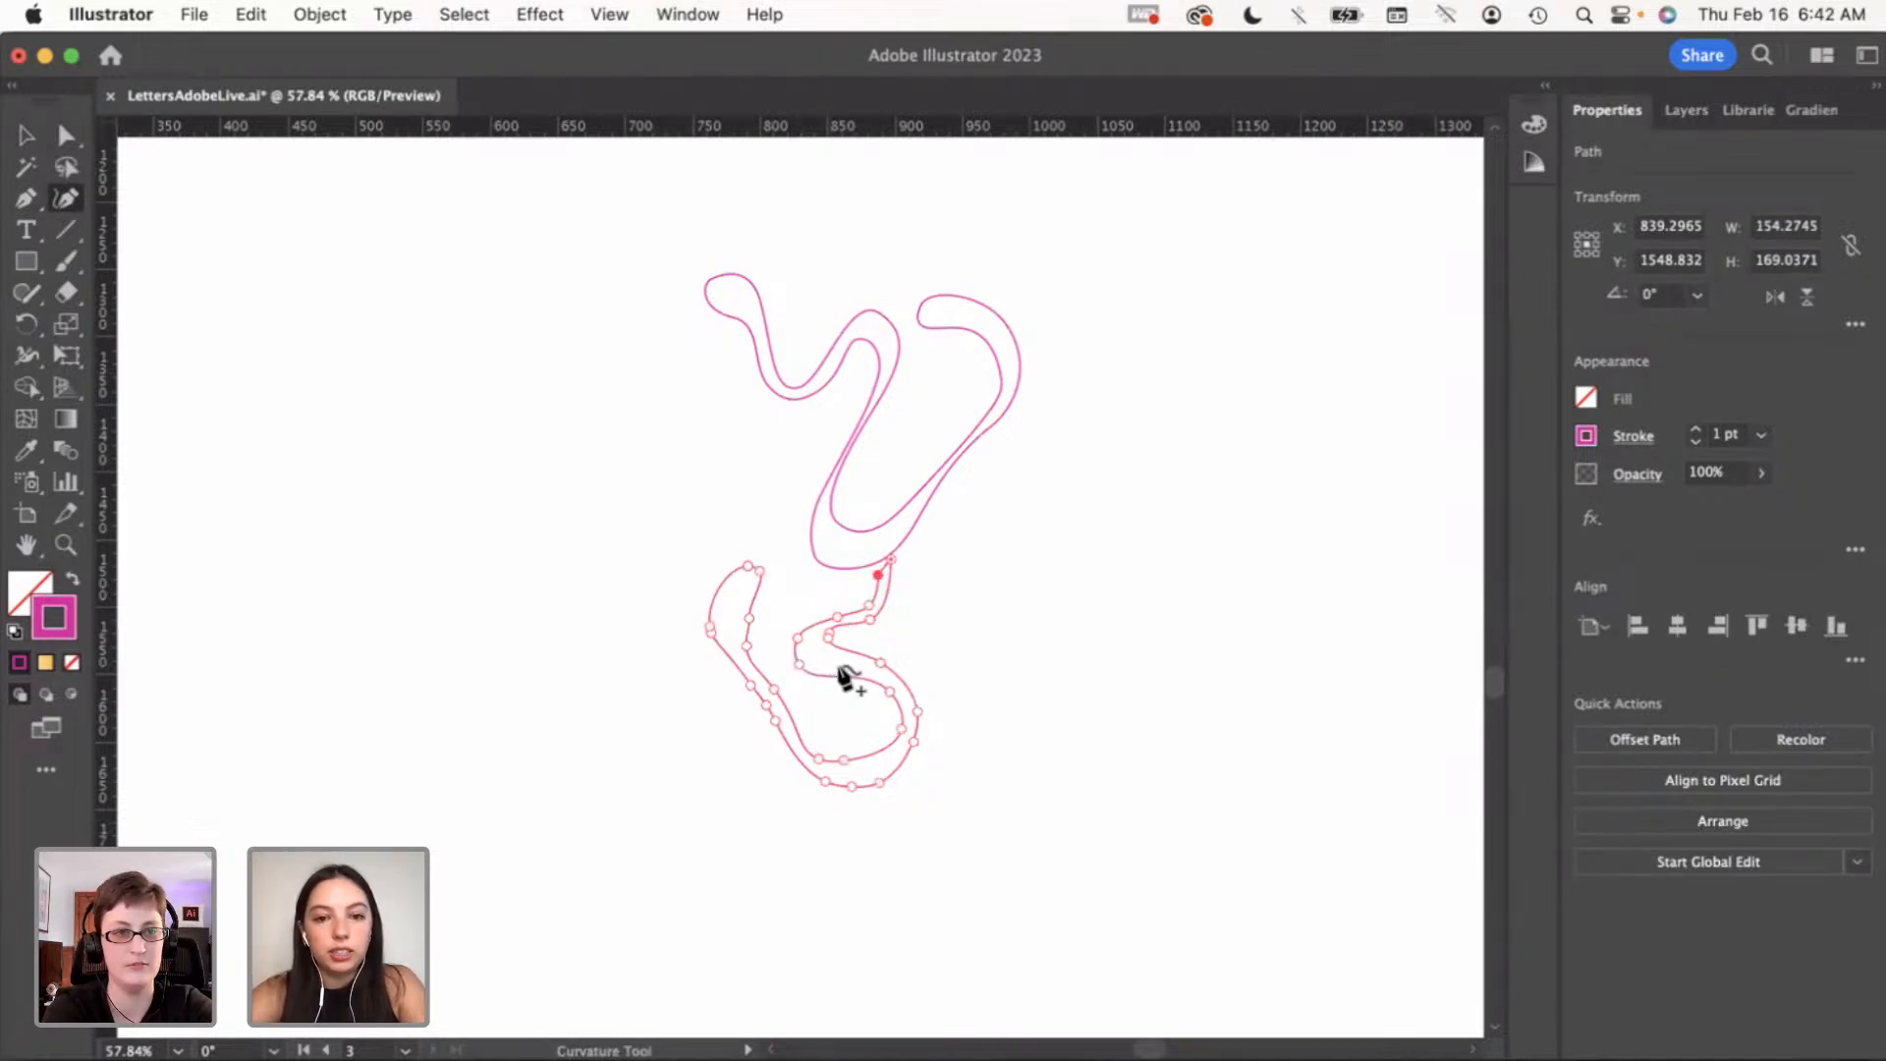
Smooth the tail's inner edge from the diagonal stroke to the loop's base, adjust the neck's top point, and deselect the tail
{"action": "left_click", "coordinate": [770, 690]}
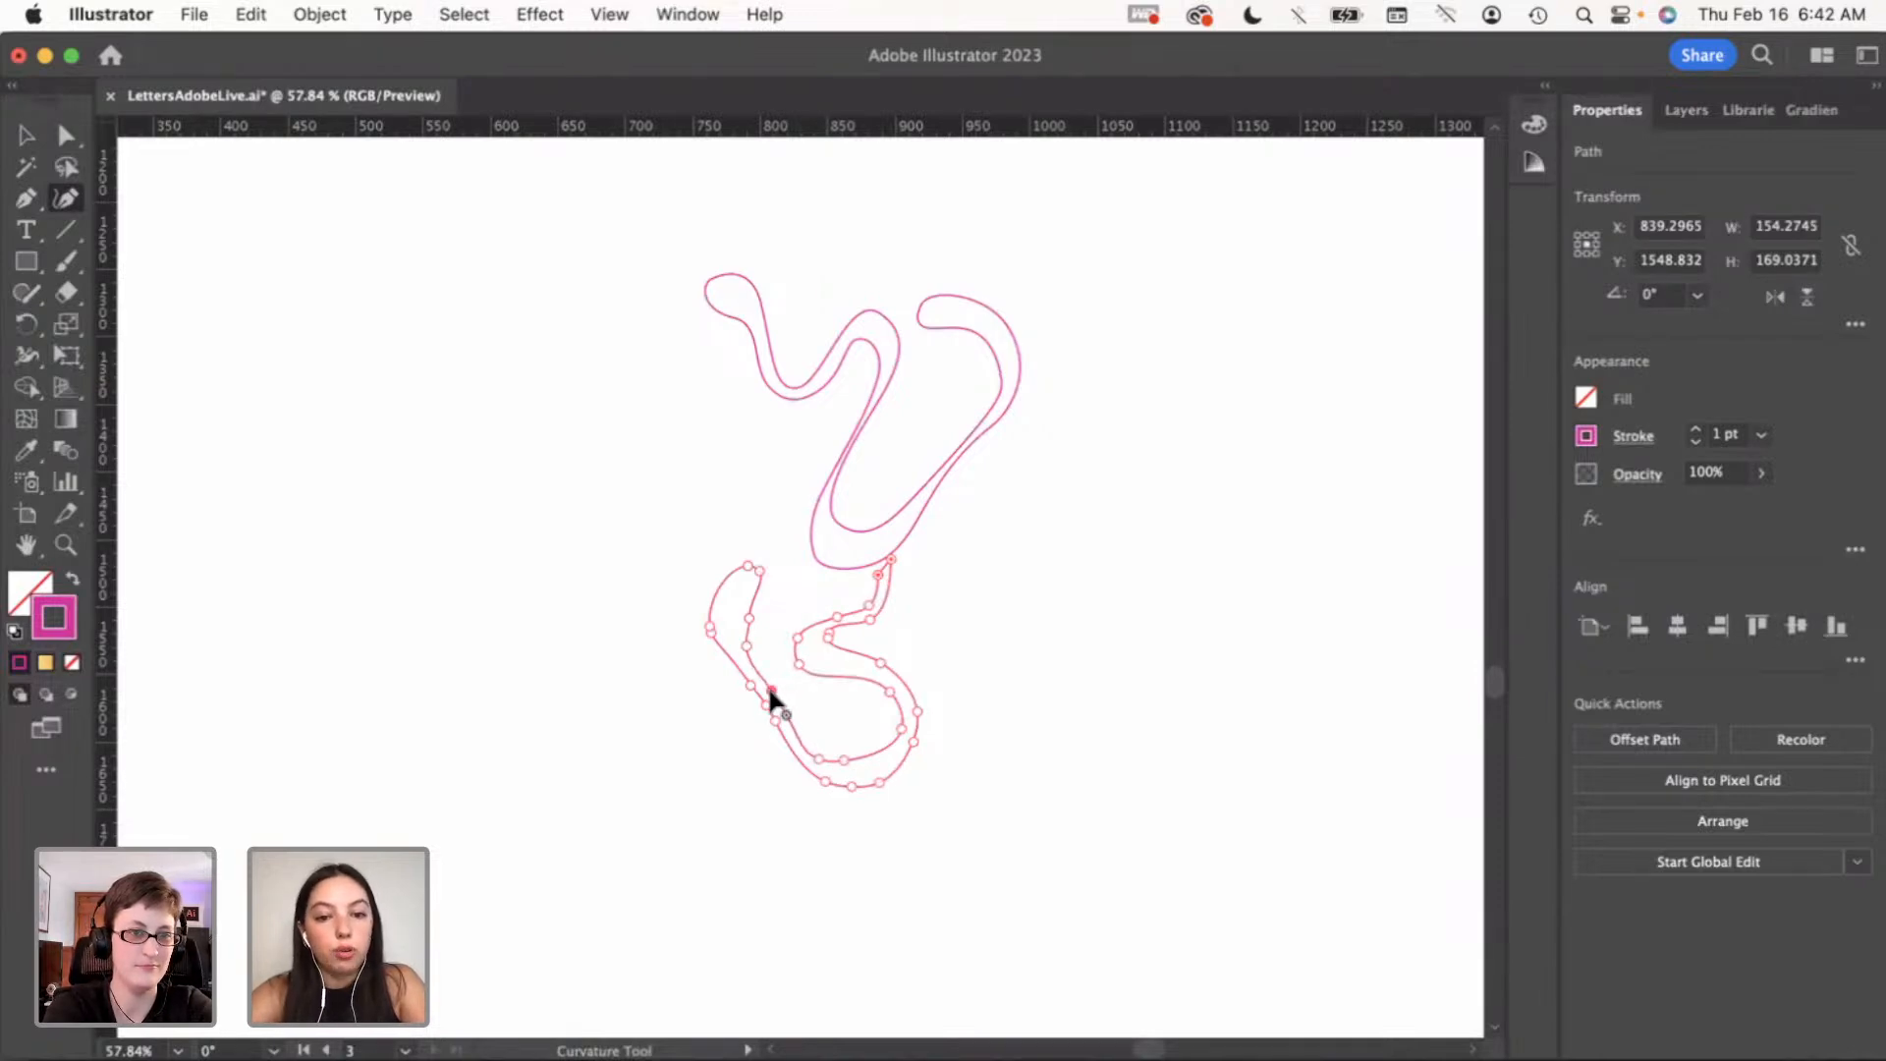
{"action": "left_click", "coordinate": [851, 764]}
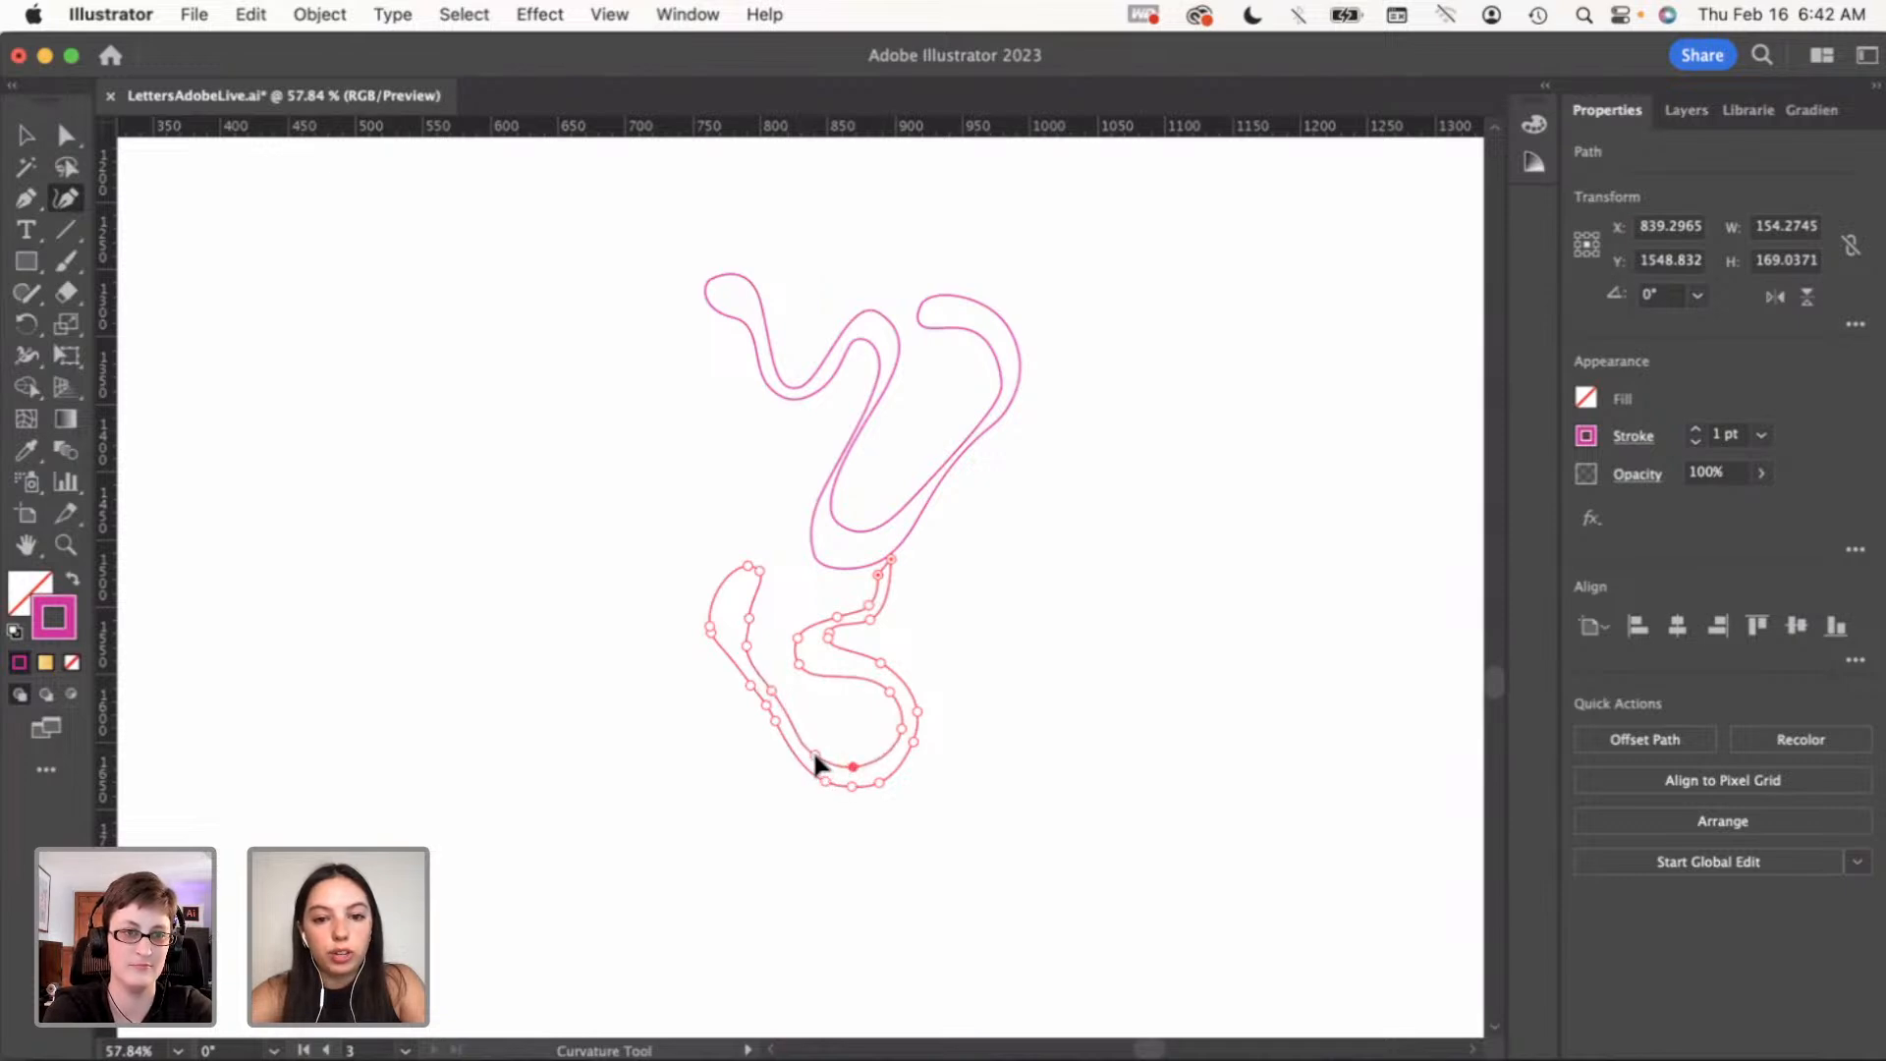
{"action": "left_click", "coordinate": [808, 750]}
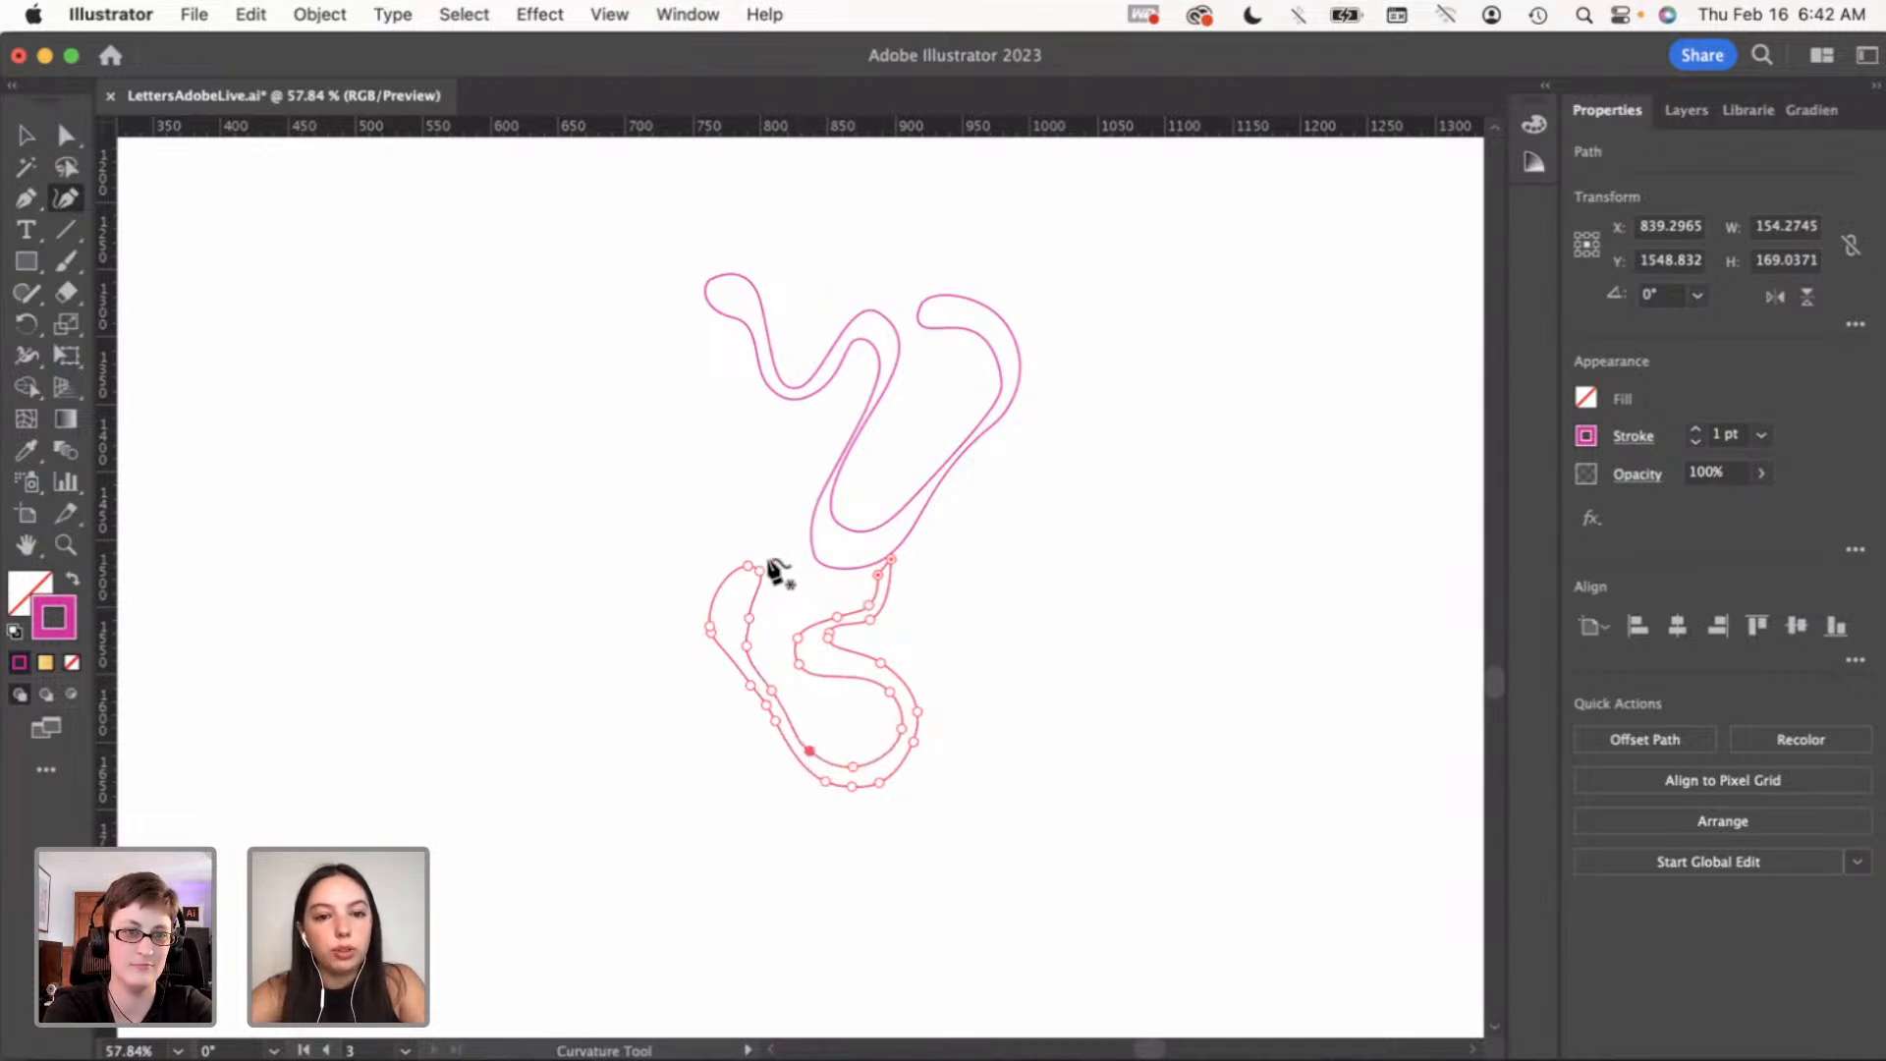
{"action": "left_click", "coordinate": [877, 575]}
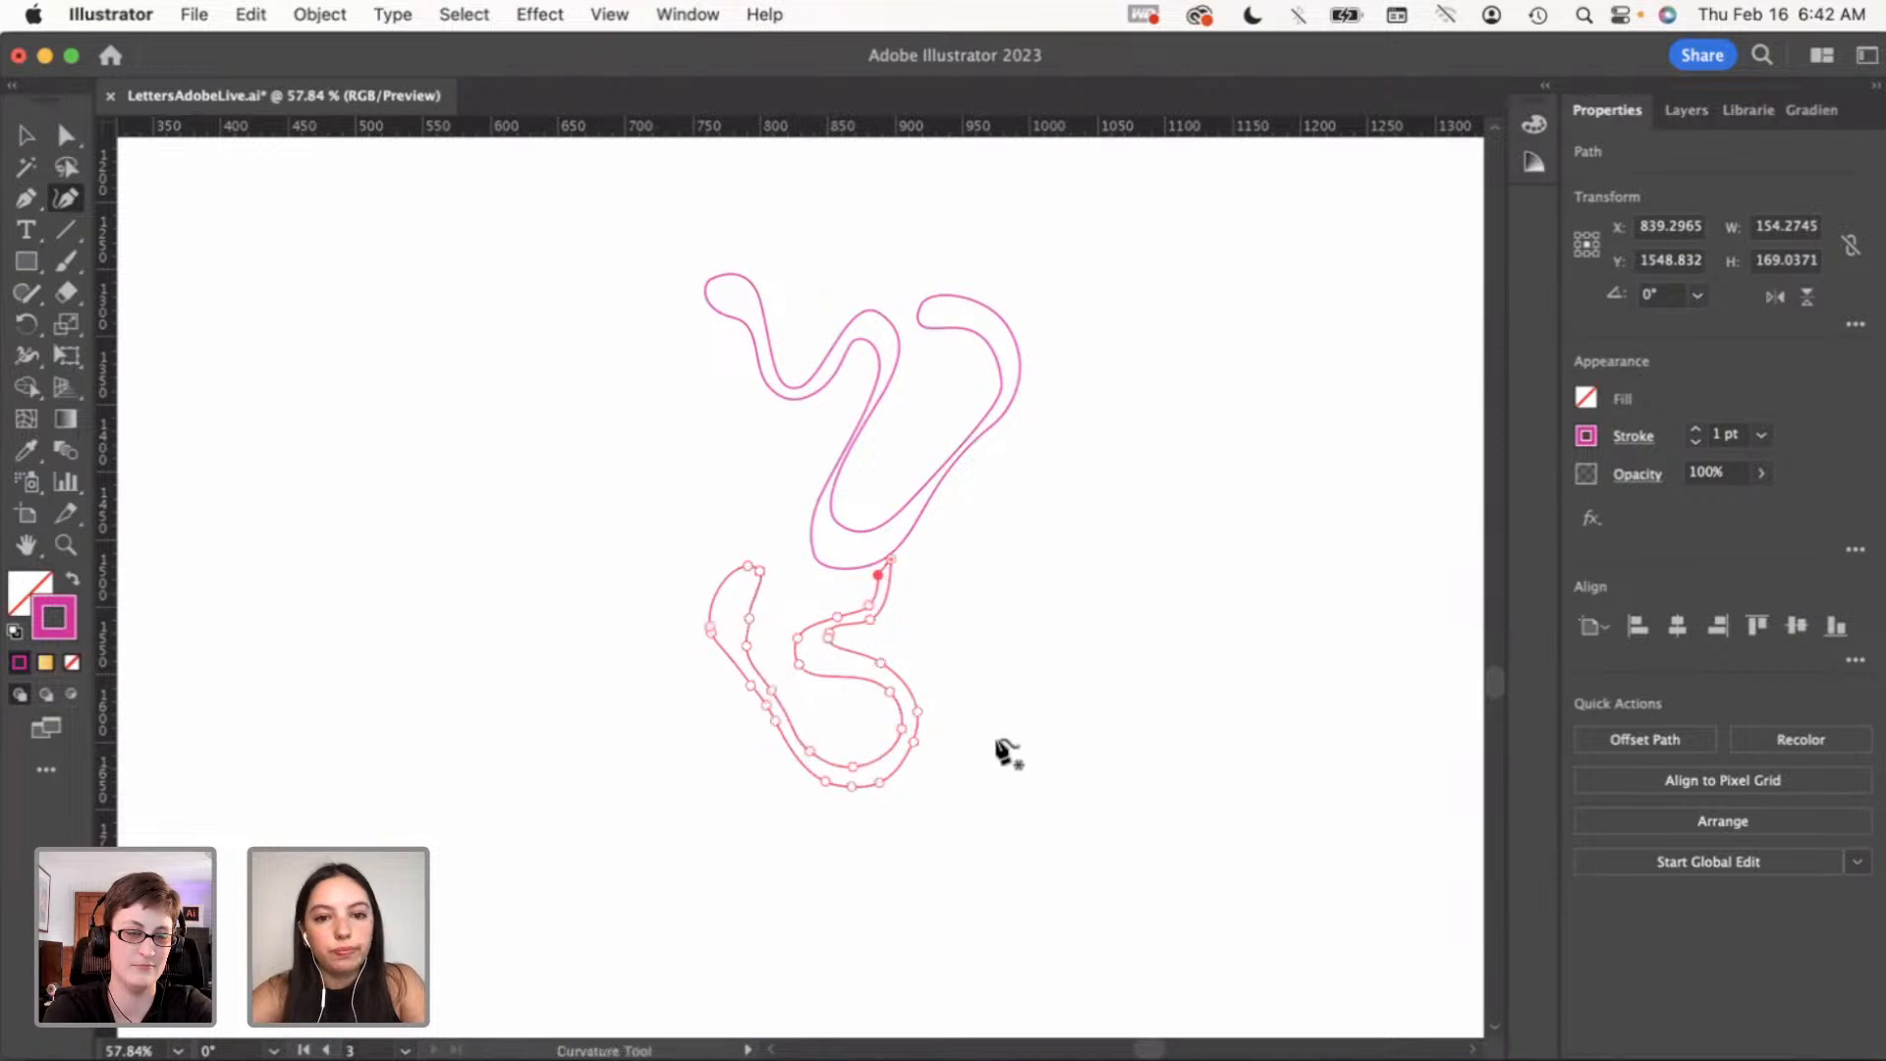
{"action": "key", "text": "v"}
{"action": "left_click", "coordinate": [1075, 766]}
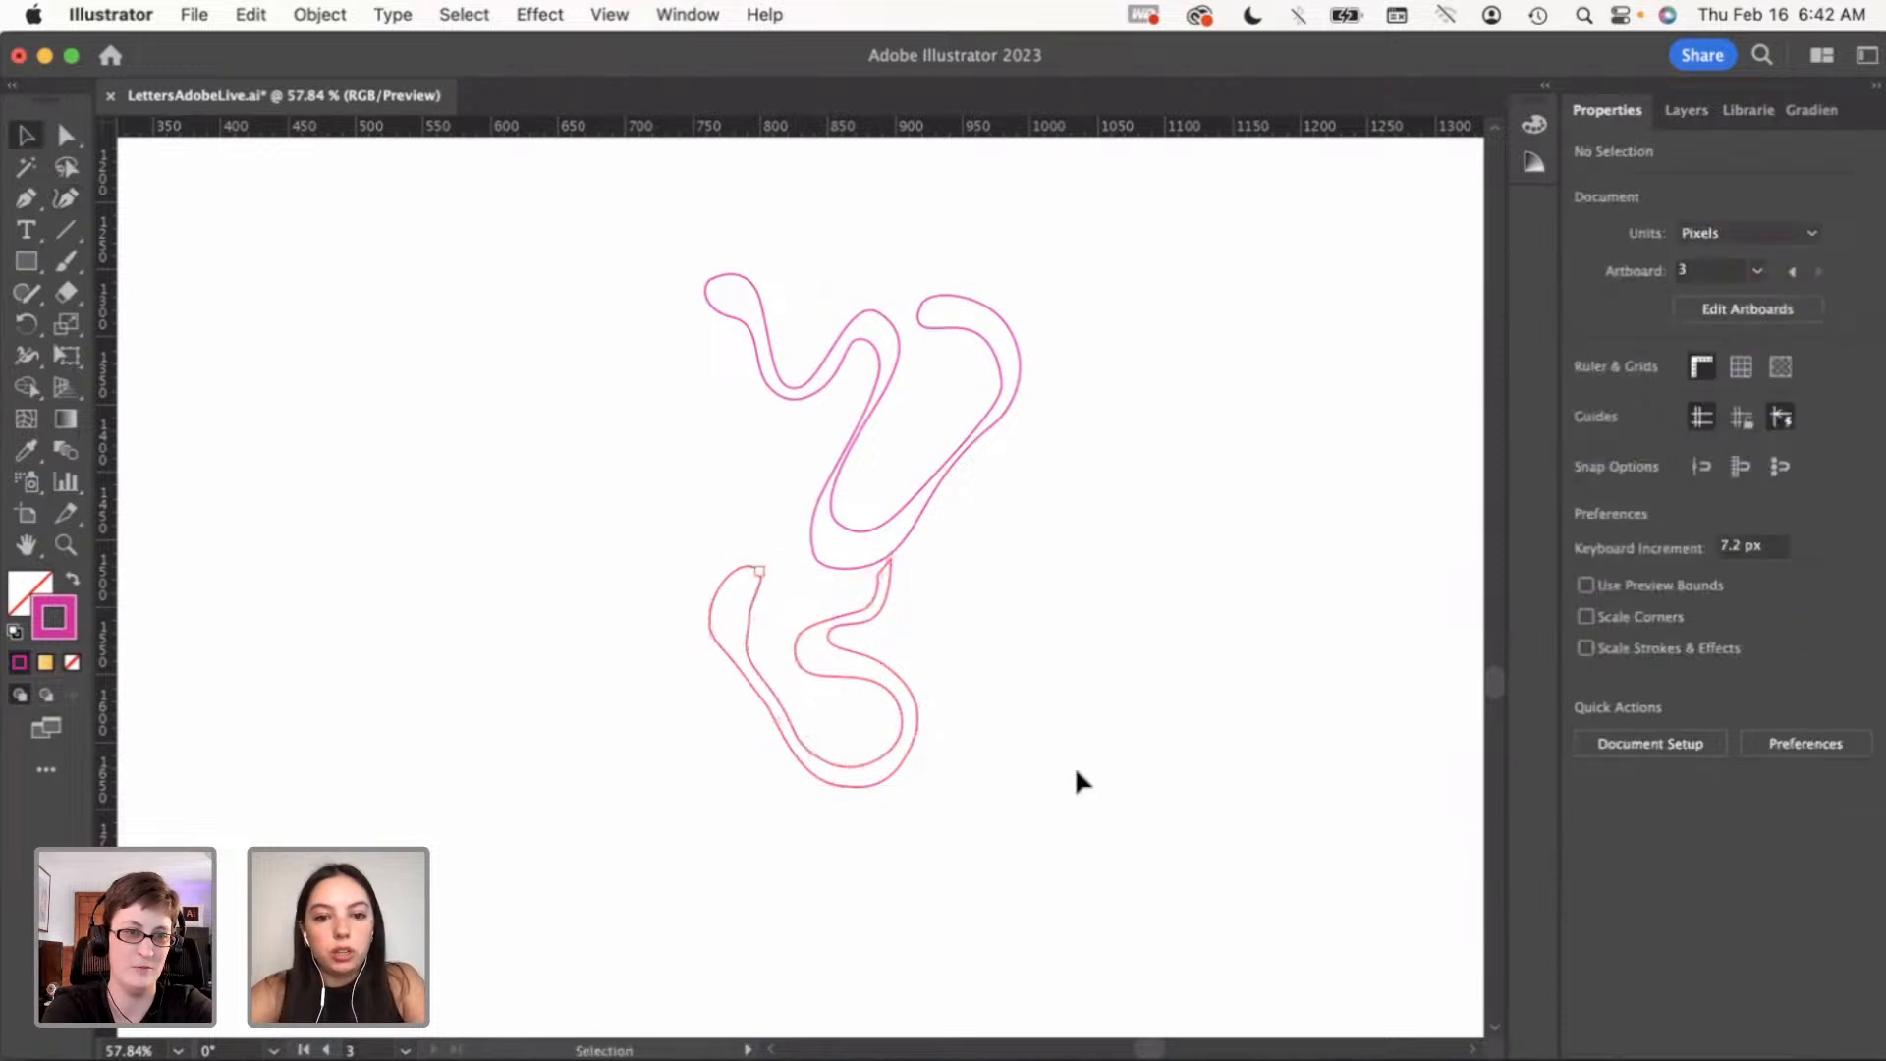
Push the right-hand point of the tail loop's inner edge outward with the Curvature tool to thin the stroke there
{"action": "left_click", "coordinate": [904, 776]}
{"action": "key", "text": "a"}
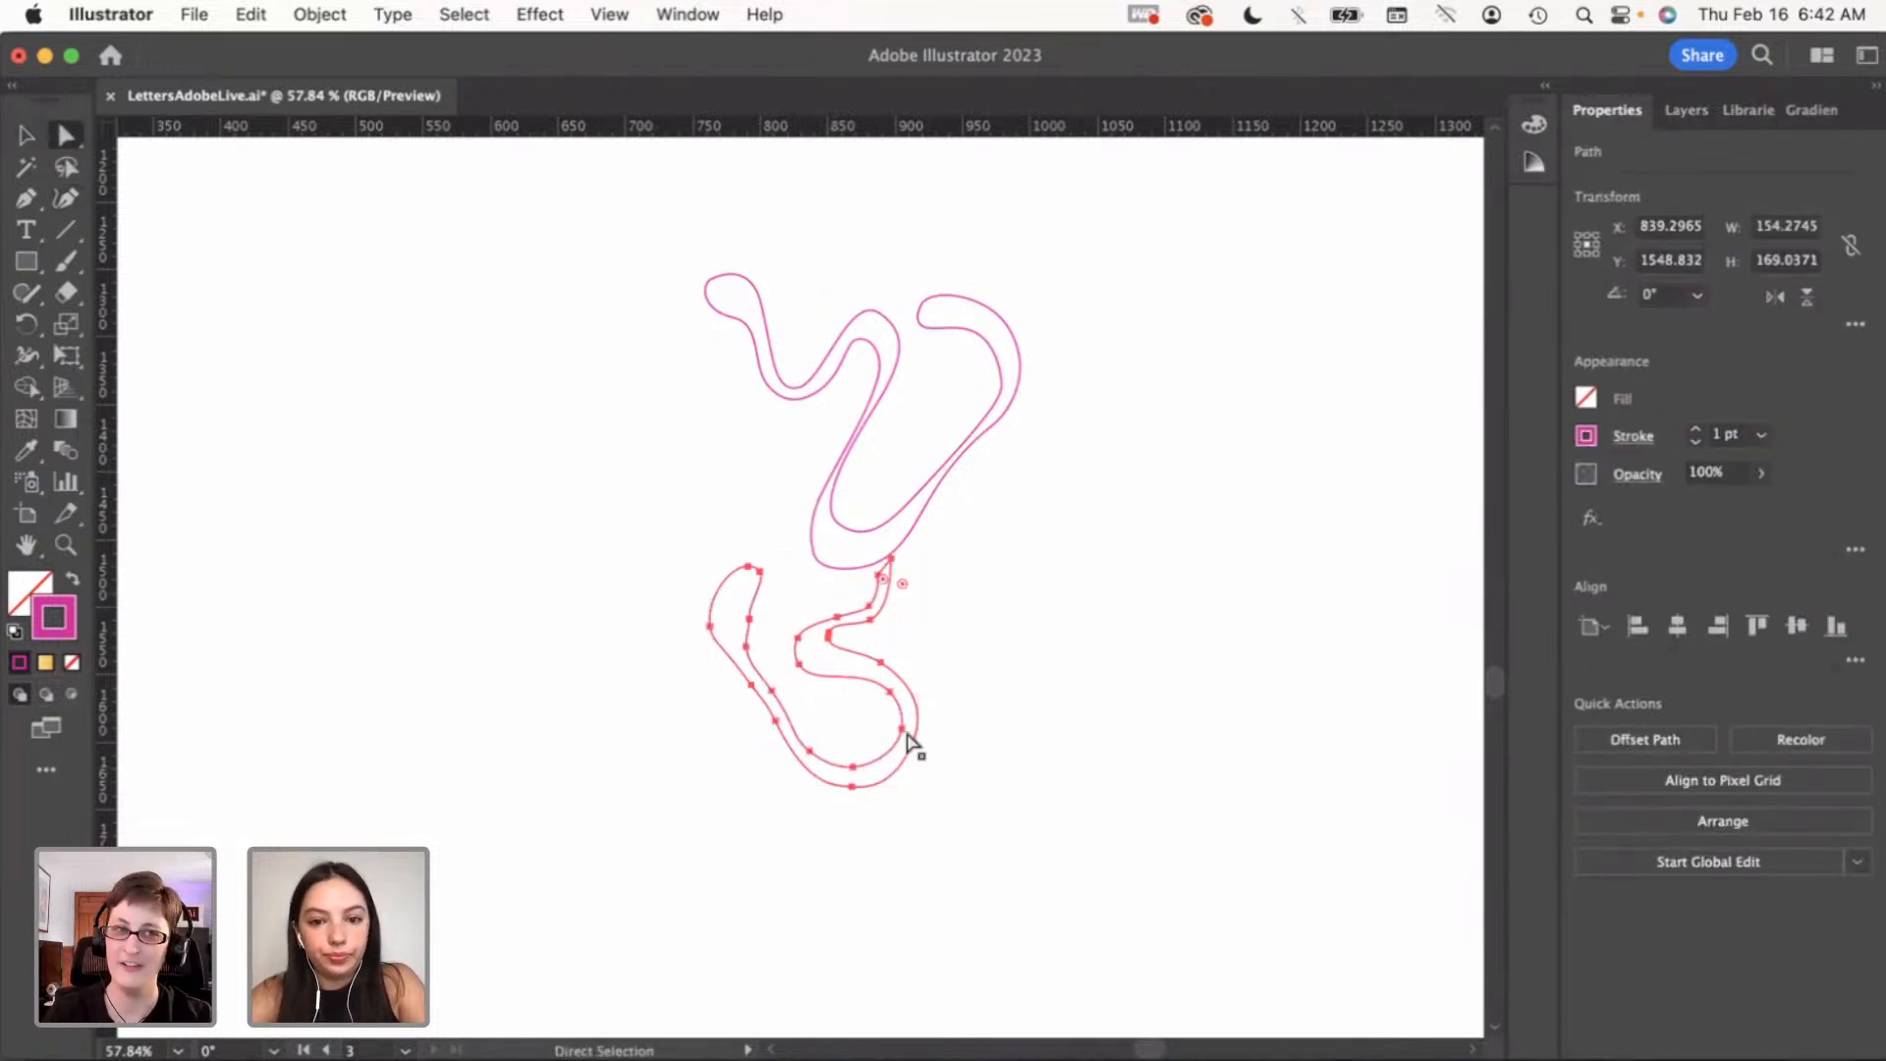
{"action": "left_click", "coordinate": [65, 197]}
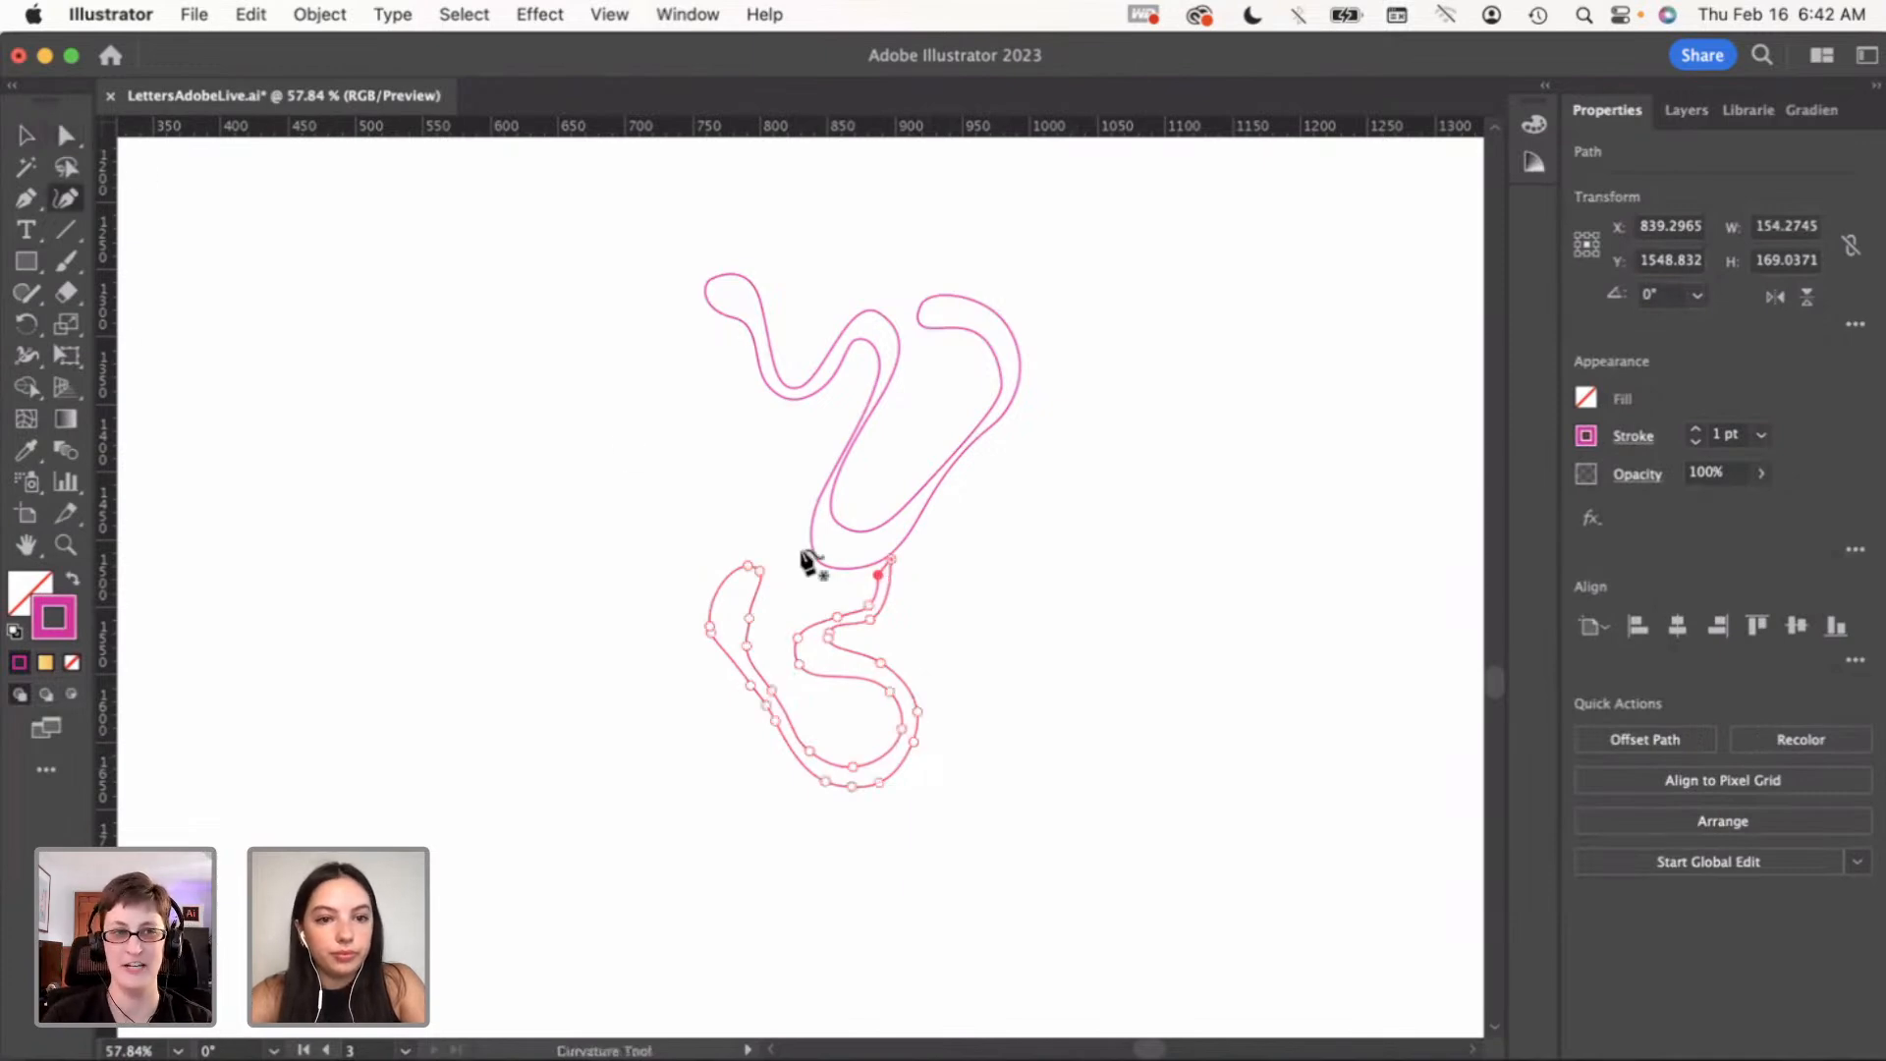
{"action": "left_click", "coordinate": [905, 730]}
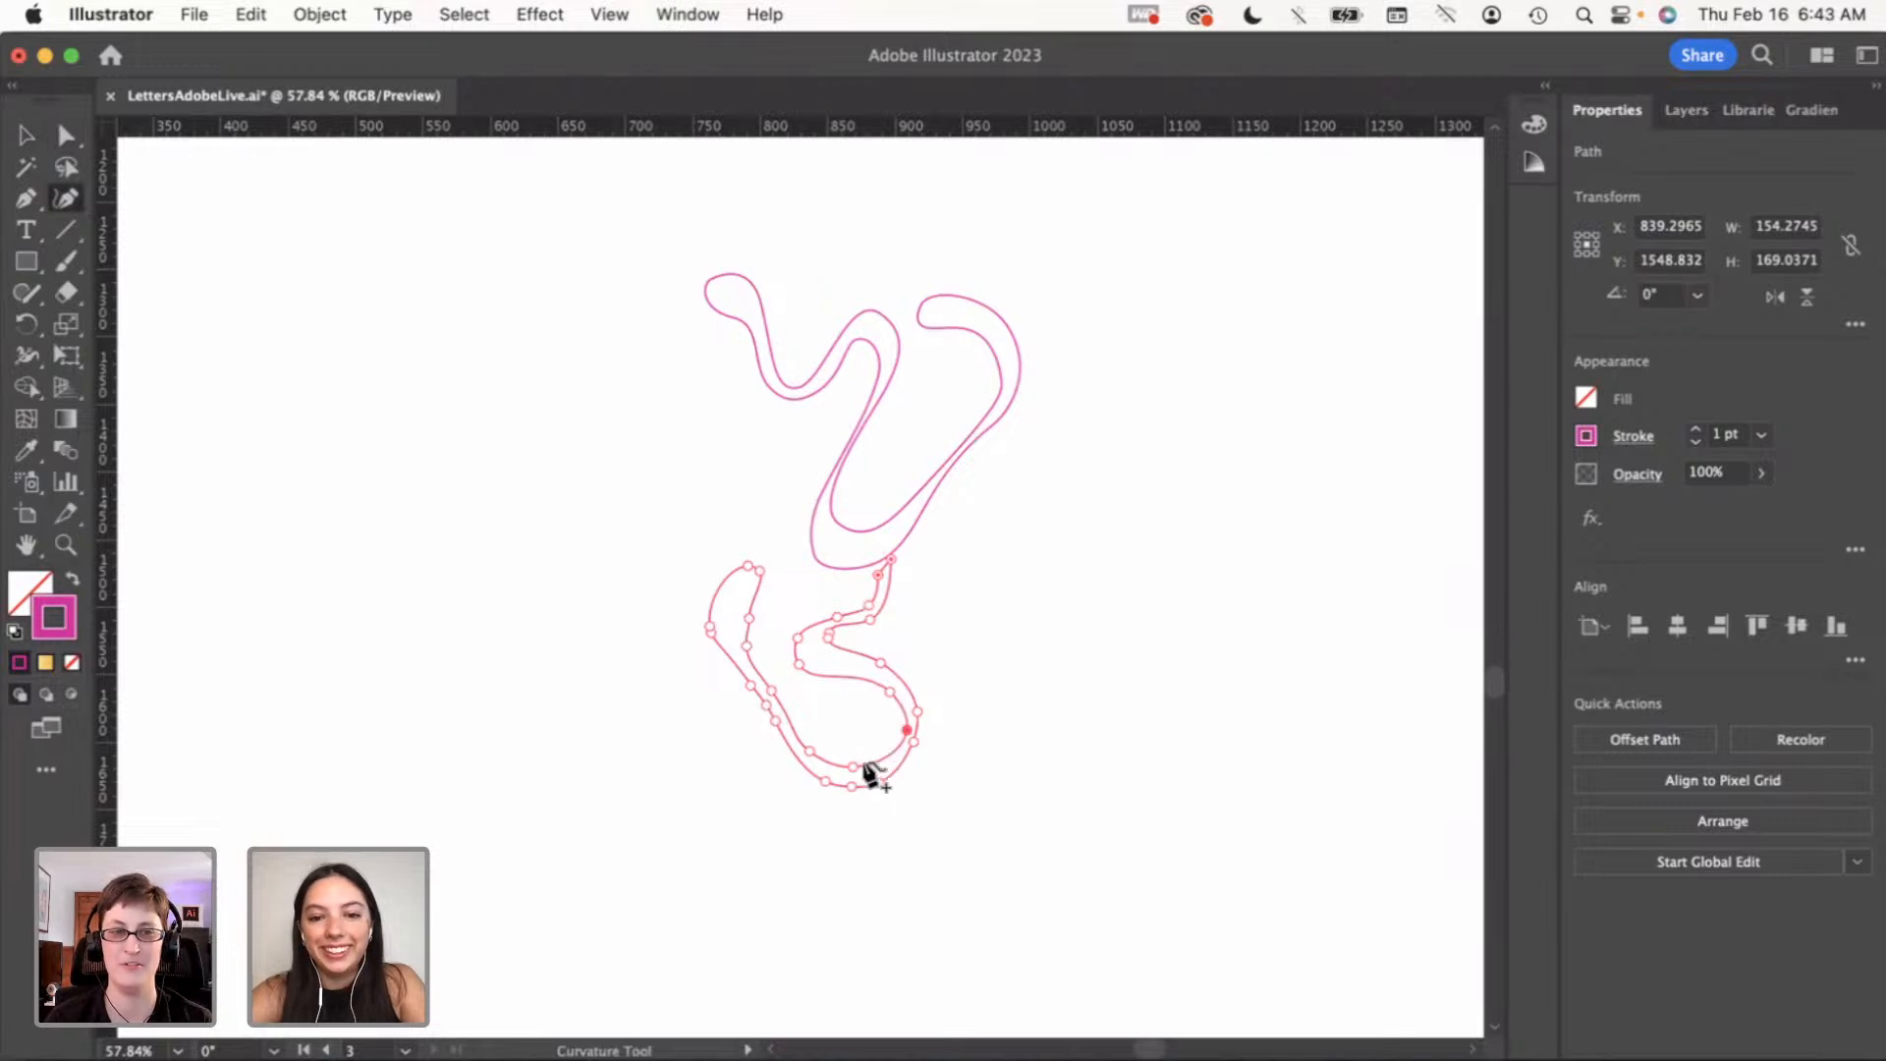
{"action": "left_click_drag", "start_coordinate": [908, 730], "coordinate": [909, 729]}
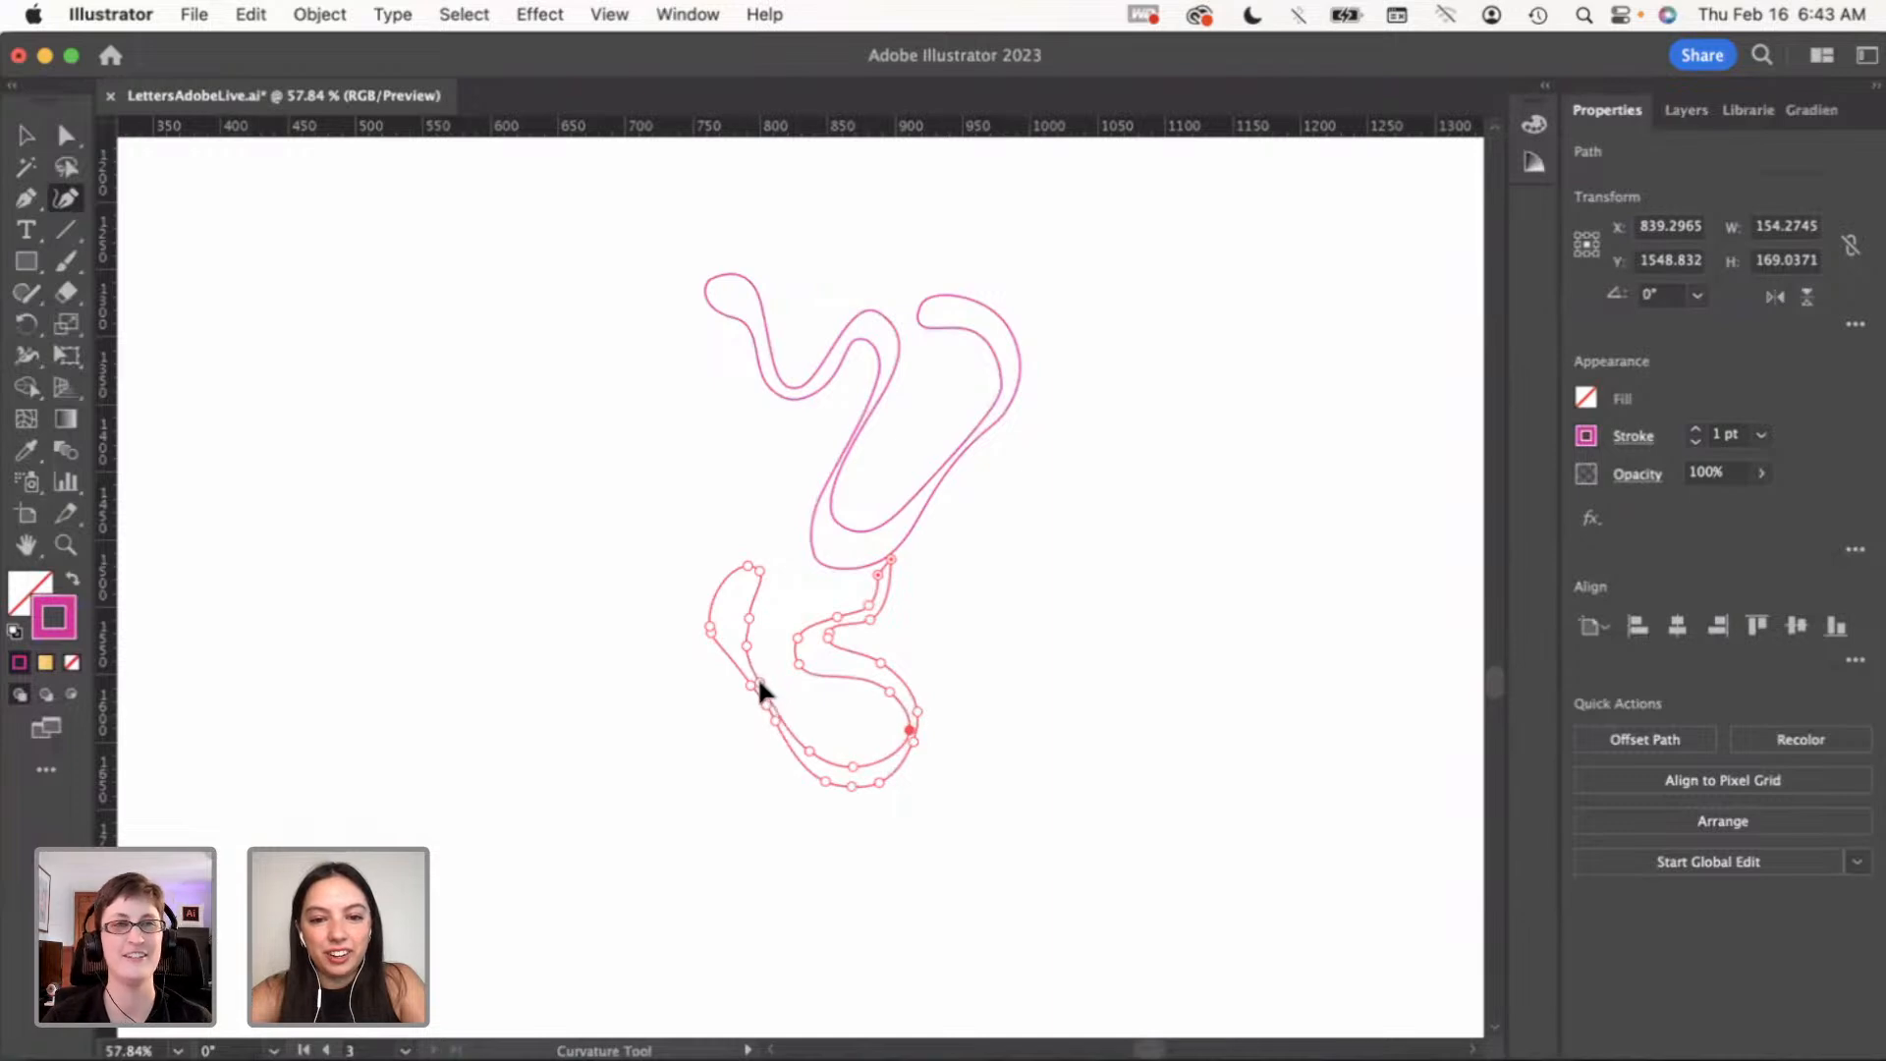
Adjust the inner-edge point where the tail's diagonal stroke begins with the Curvature tool, and deselect the tail
{"action": "left_click", "coordinate": [757, 680]}
{"action": "key", "text": "super"}
{"action": "left_click", "coordinate": [27, 145]}
{"action": "left_click", "coordinate": [522, 552]}
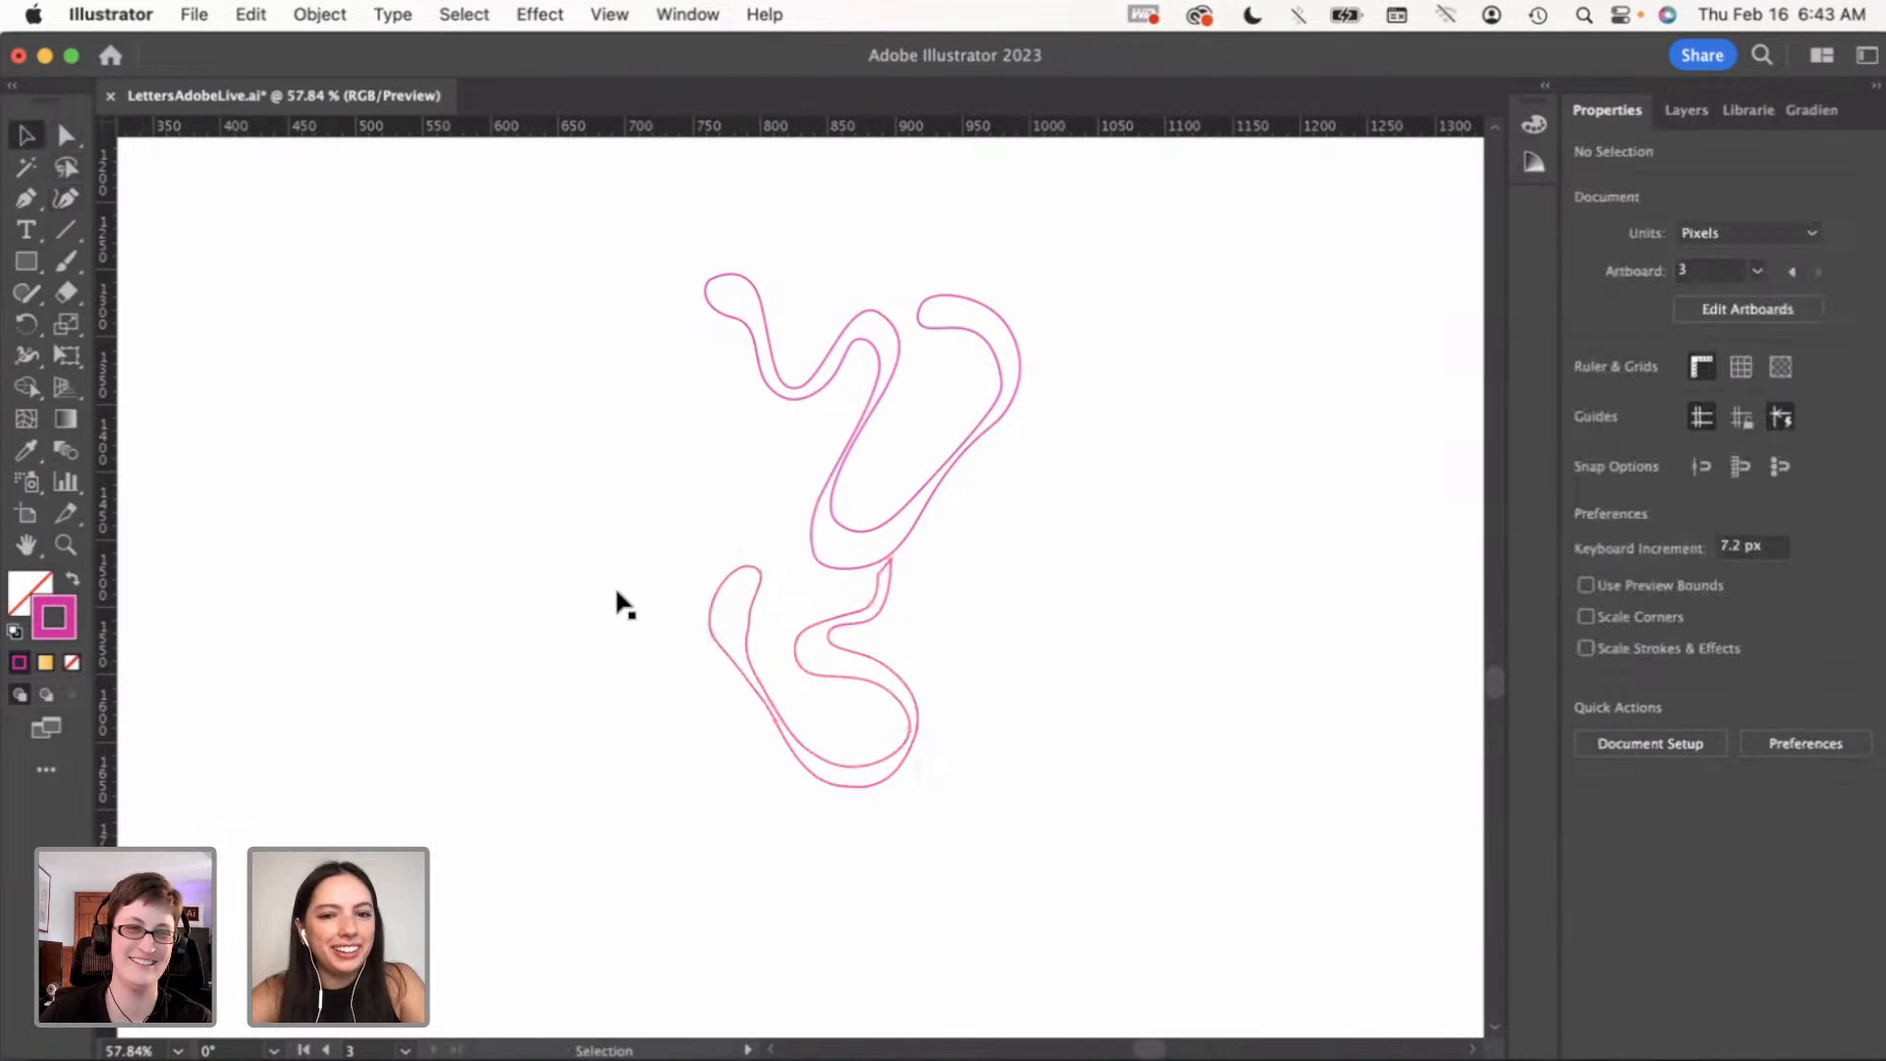
Smooth the tail's inner edge just below its rounded tip by adjusting the anchor with Direct Selection, and deselect it
{"action": "key", "text": "a"}
{"action": "left_click", "coordinate": [751, 638]}
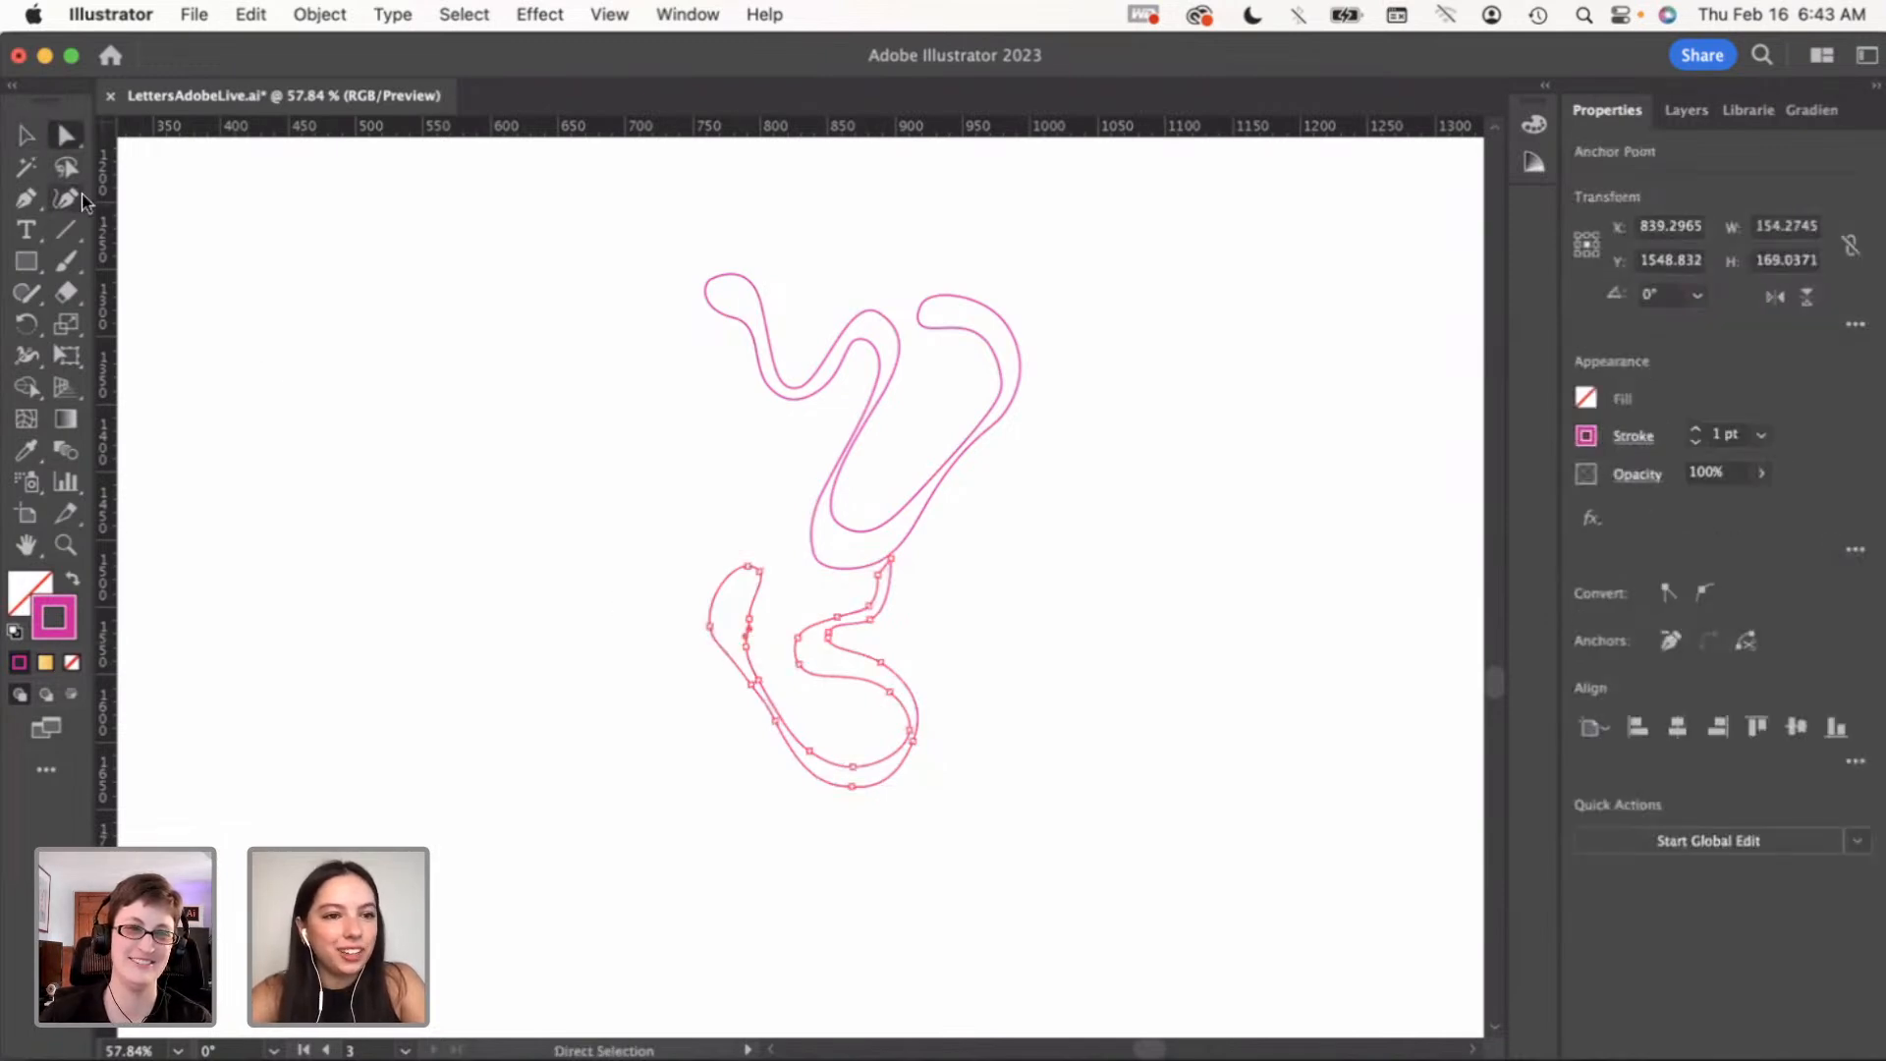
{"action": "scroll", "coordinate": [705, 628], "scroll_direction": "up", "scroll_amount": 5}
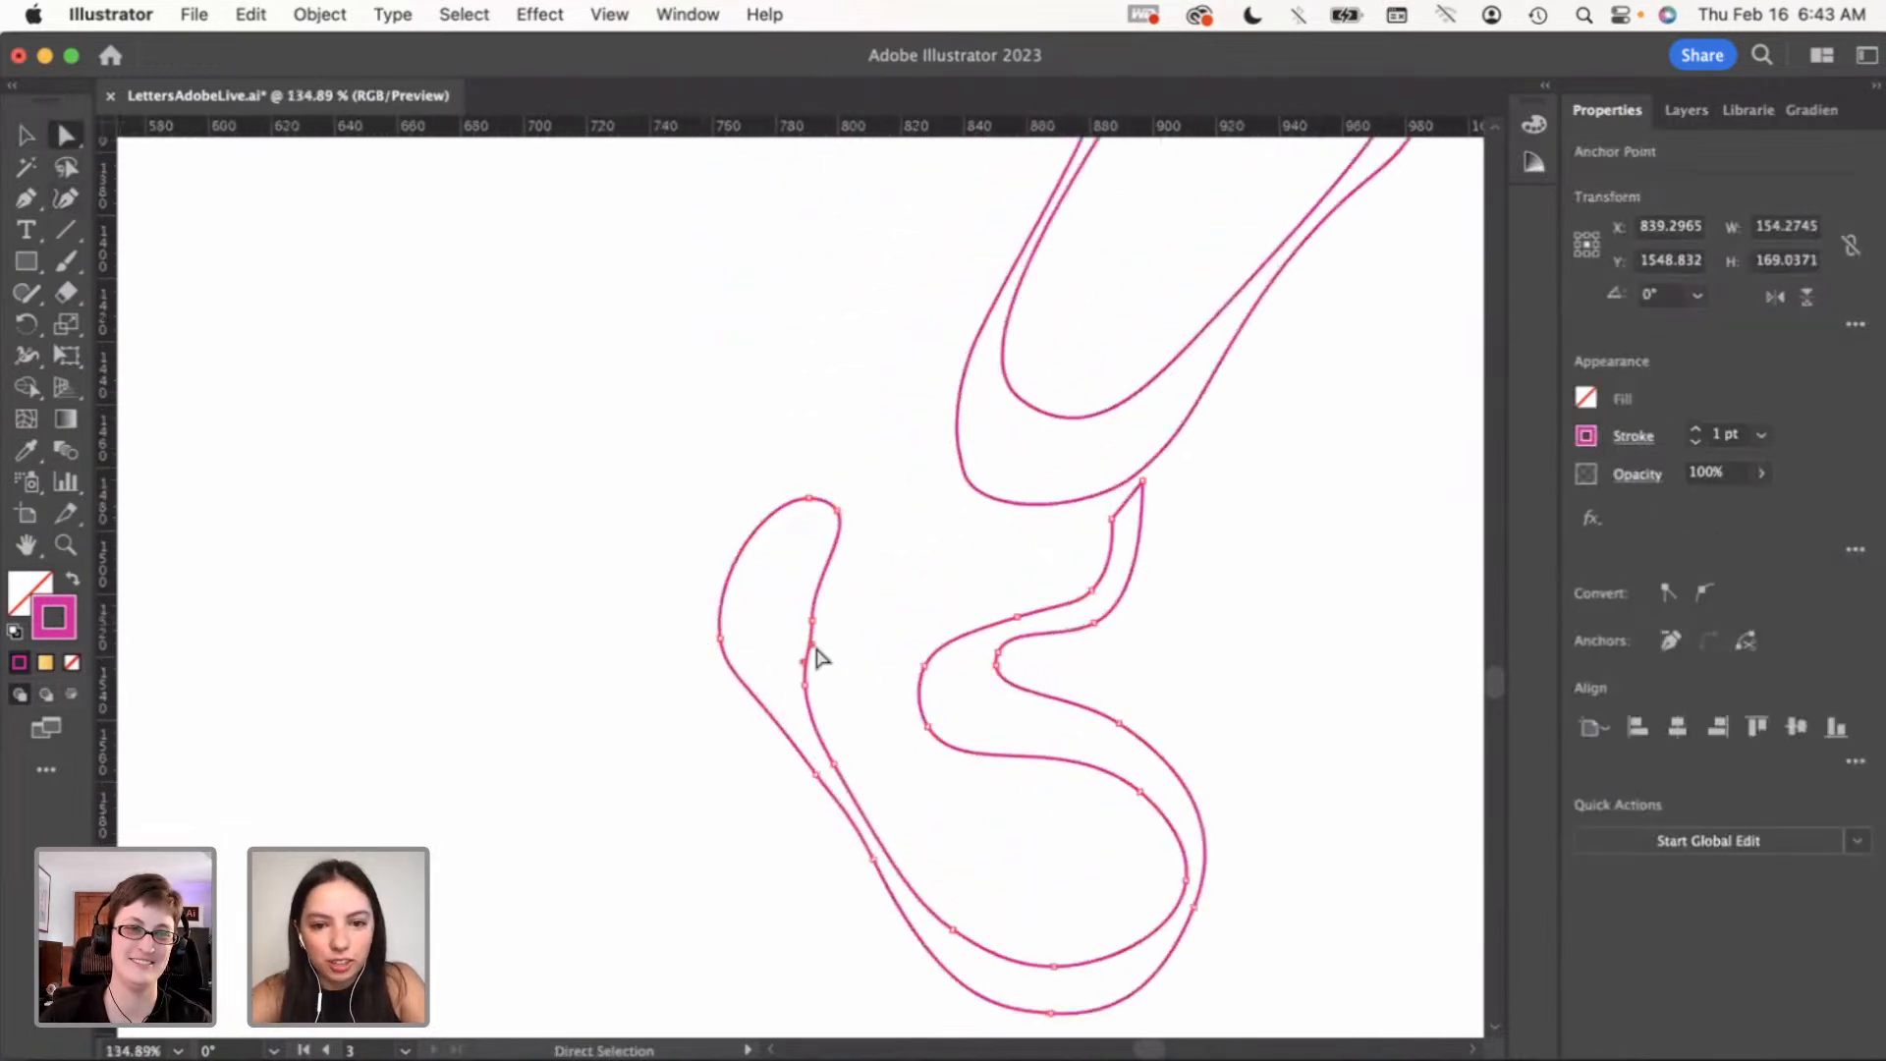
{"action": "left_click_drag", "start_coordinate": [806, 643], "coordinate": [803, 646]}
{"action": "left_click", "coordinate": [665, 728]}
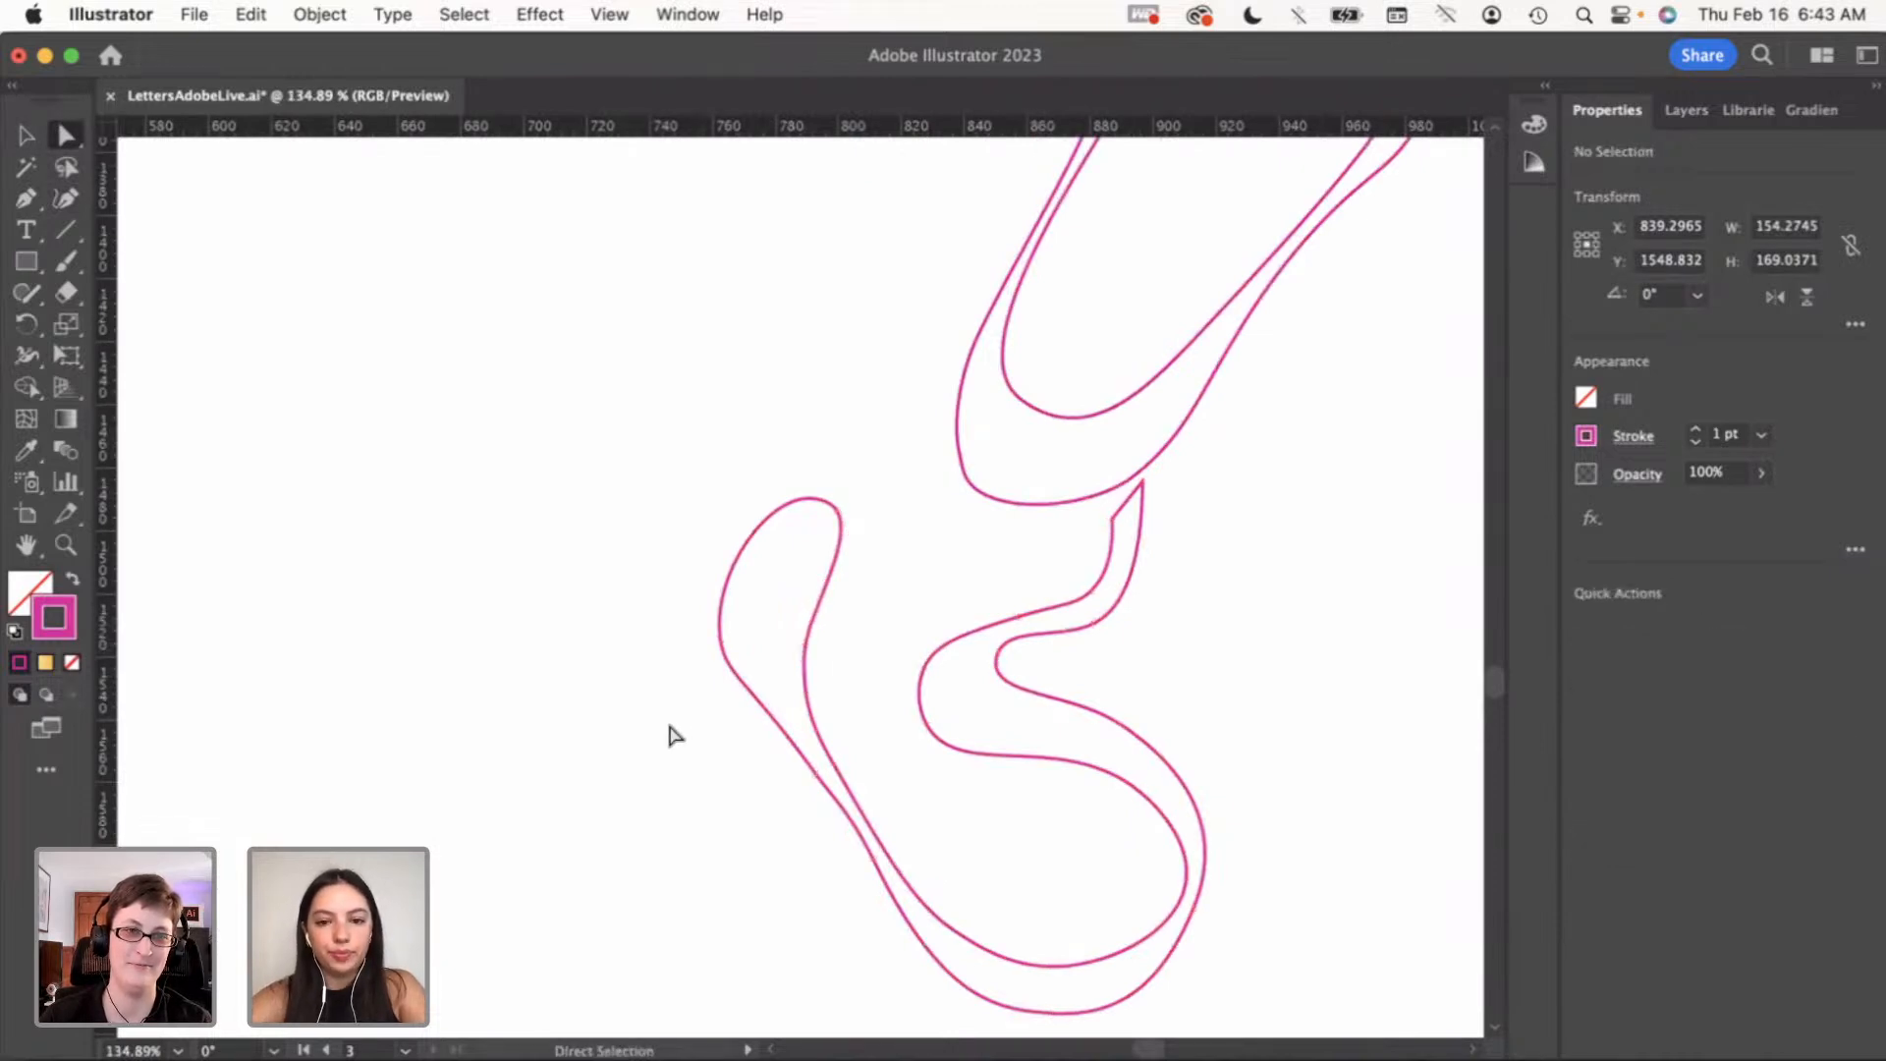
Reshape the anchors at the lower-left bend of the Y's upper stroke into a smooth rounded curve, and deselect it
{"action": "scroll", "coordinate": [669, 727], "scroll_direction": "down", "scroll_amount": 2}
{"action": "scroll", "coordinate": [667, 732], "scroll_direction": "down", "scroll_amount": 2}
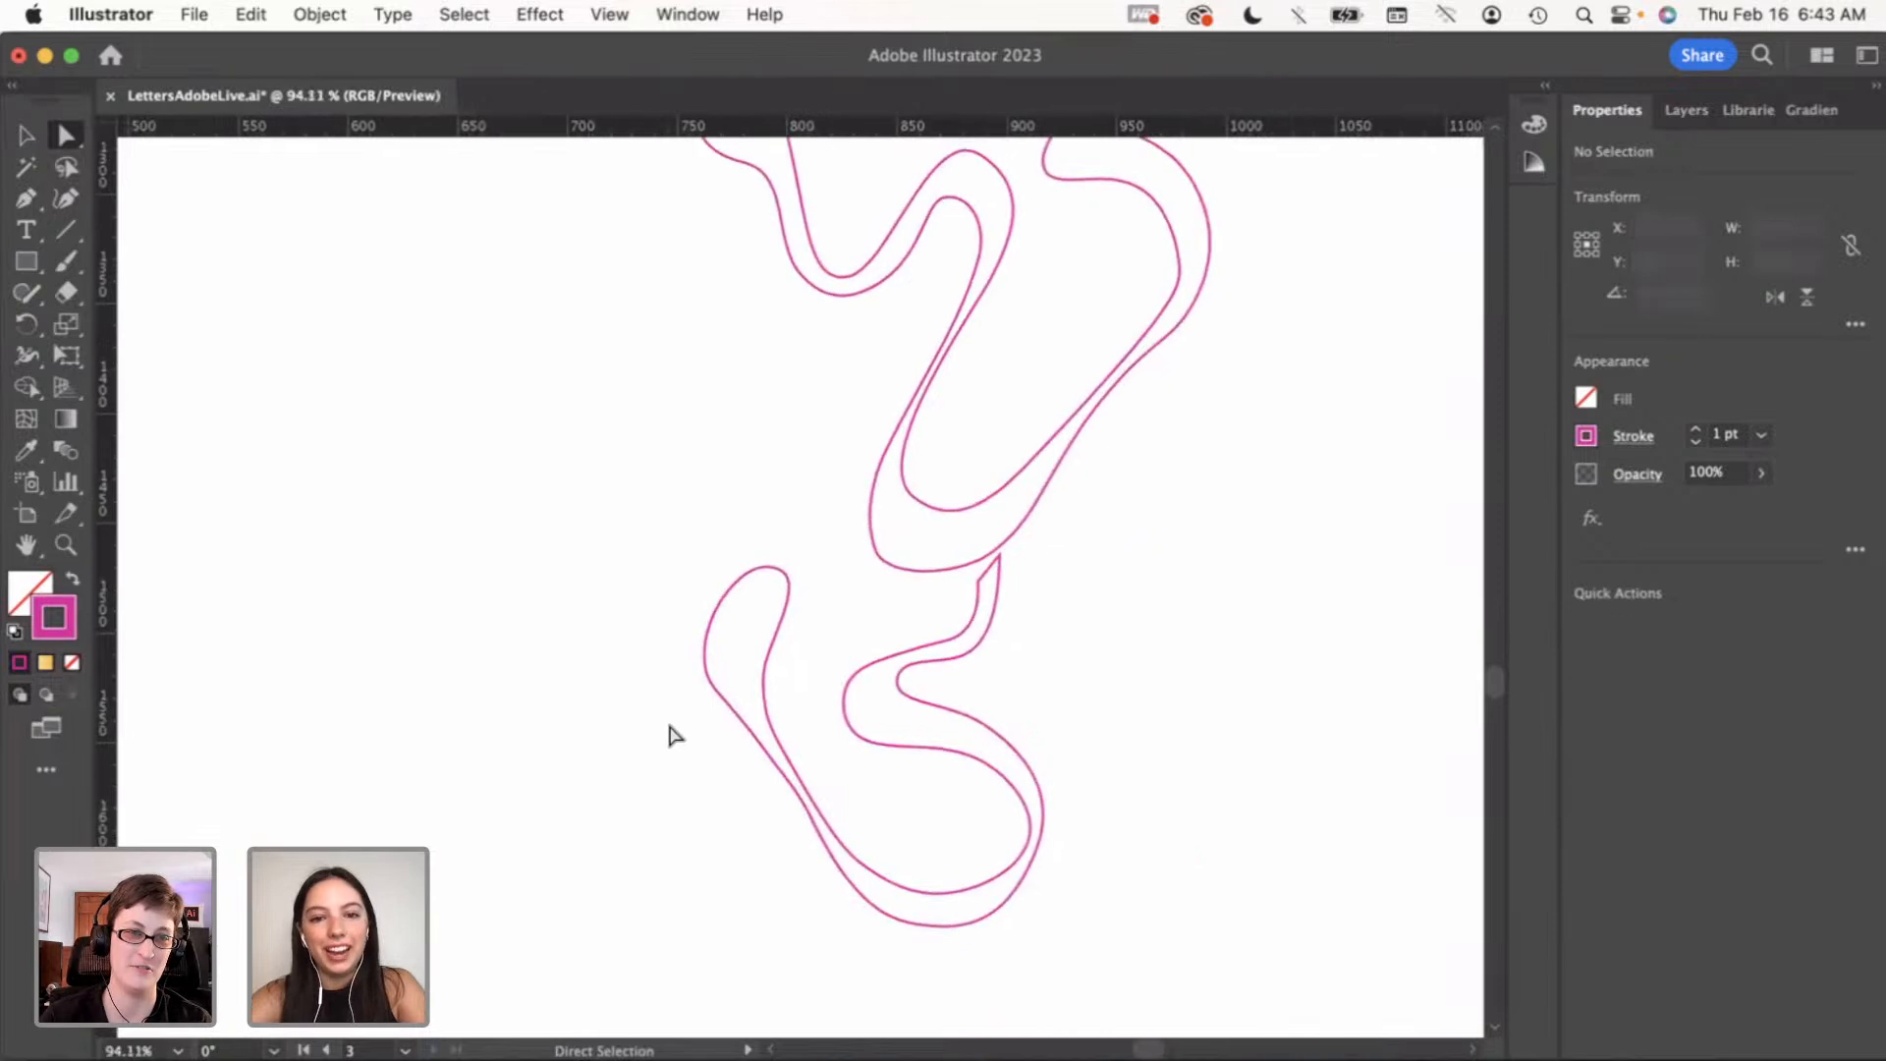
{"action": "left_click", "coordinate": [894, 560]}
{"action": "scroll", "coordinate": [896, 564], "scroll_direction": "up", "scroll_amount": 3}
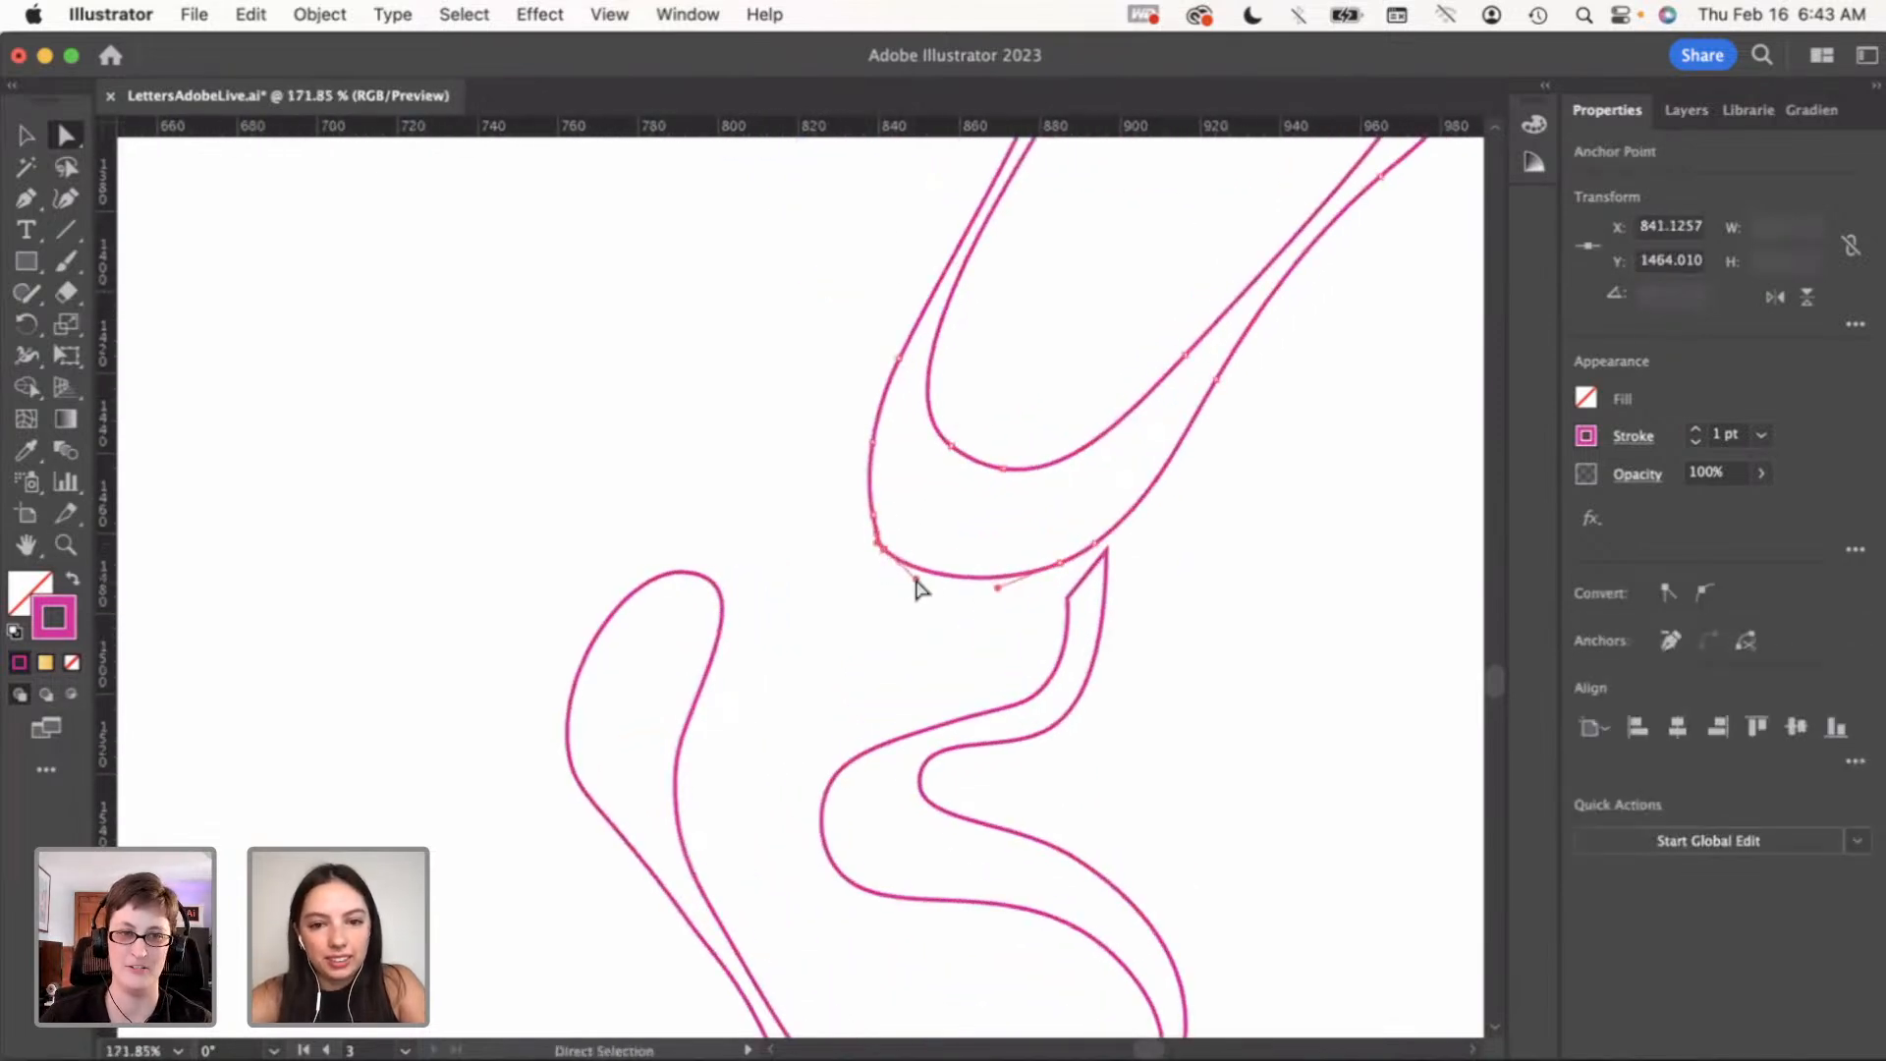
{"action": "left_click", "coordinate": [873, 516]}
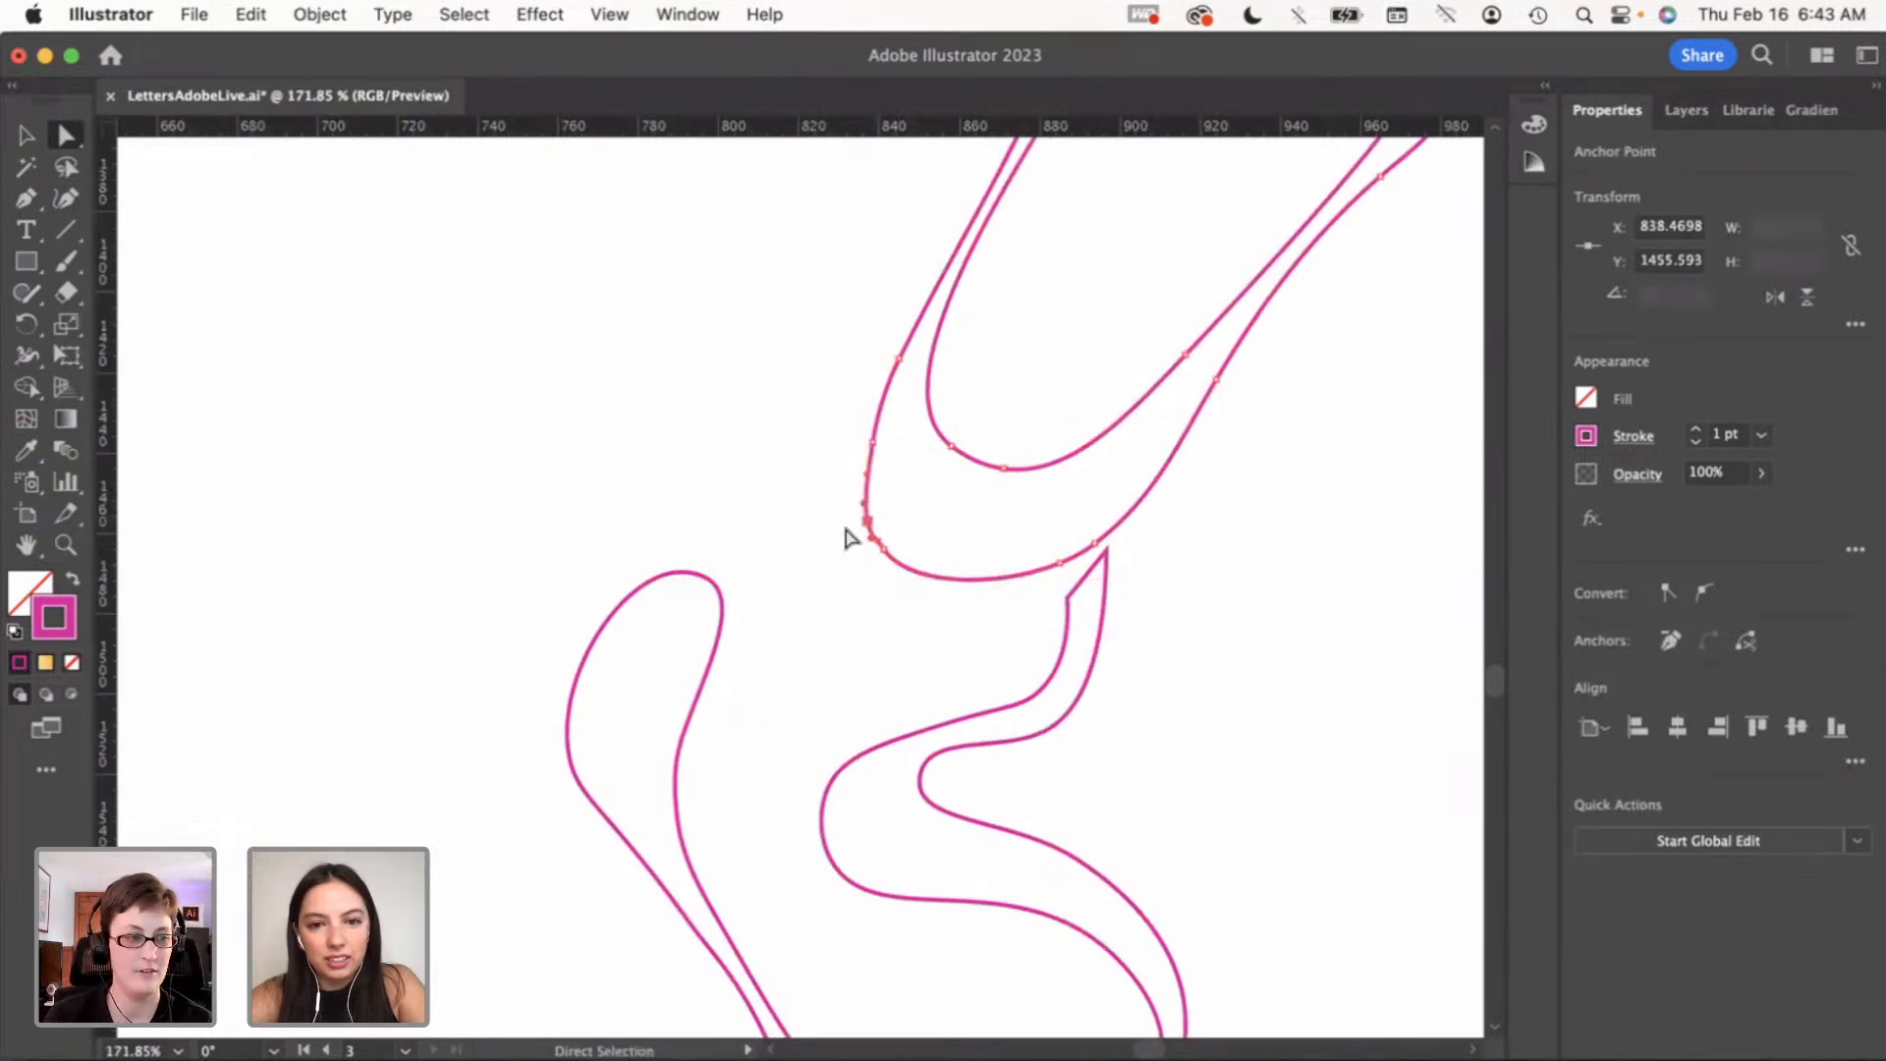
{"action": "left_click", "coordinate": [808, 547]}
{"action": "left_click", "coordinate": [881, 557]}
{"action": "scroll", "coordinate": [883, 556], "scroll_direction": "up", "scroll_amount": 5}
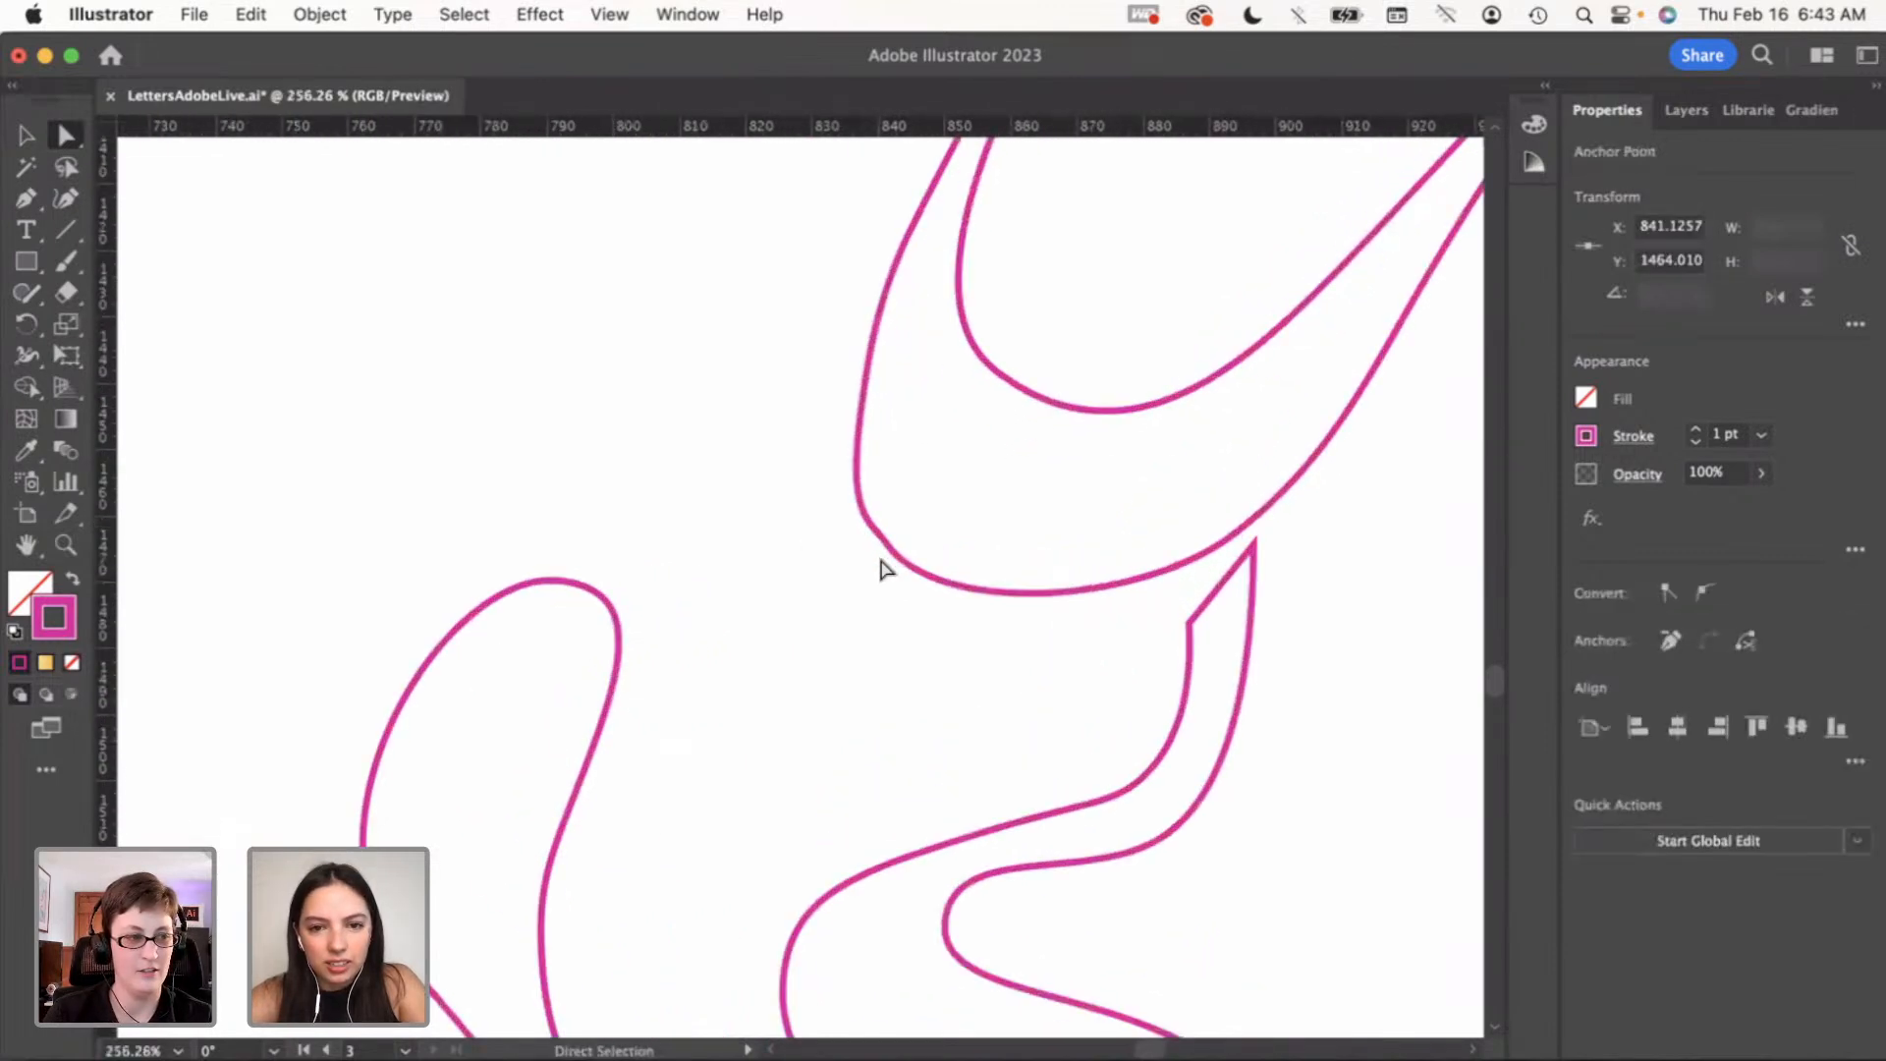
{"action": "left_click_drag", "start_coordinate": [887, 531], "coordinate": [870, 512]}
{"action": "left_click", "coordinate": [812, 644]}
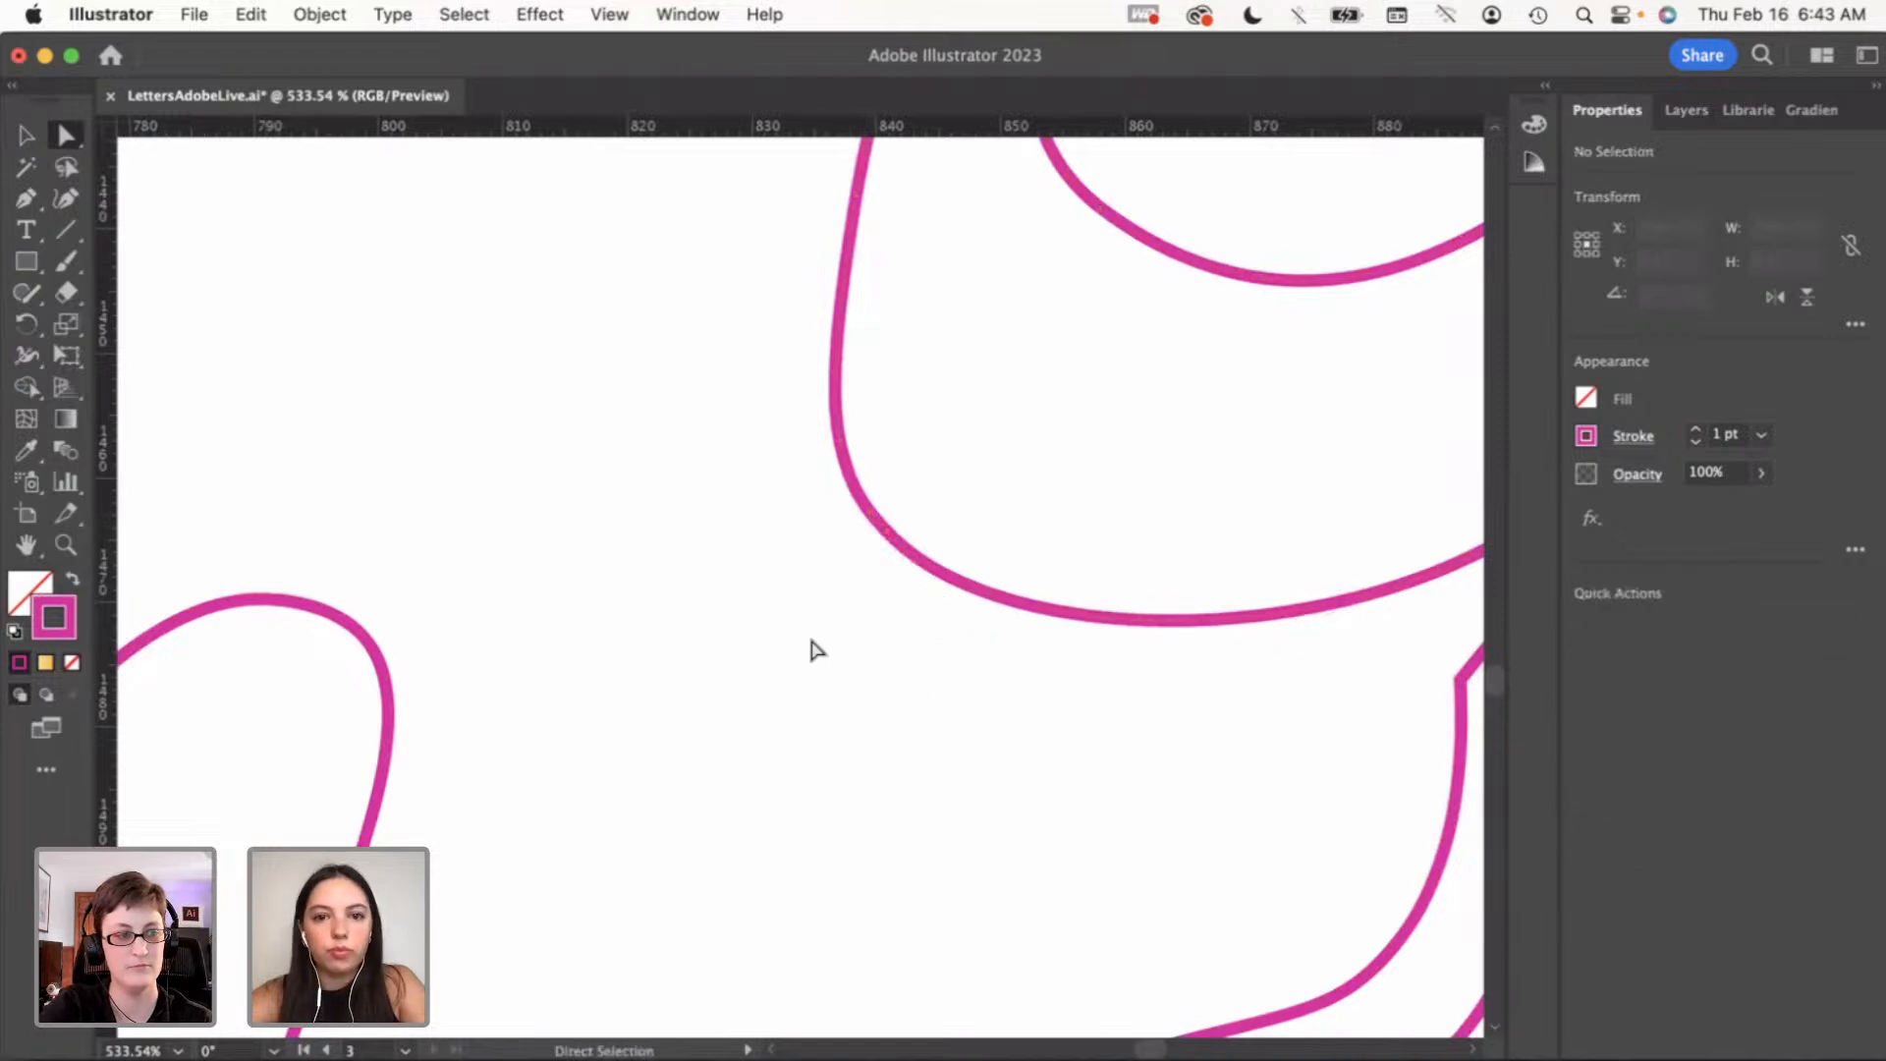
Round out the blob-shaped upper-left end of the Y's upper stroke with Direct Selection, and deselect it
{"action": "scroll", "coordinate": [814, 647], "scroll_direction": "down", "scroll_amount": 5}
{"action": "scroll", "coordinate": [812, 648], "scroll_direction": "down", "scroll_amount": 4}
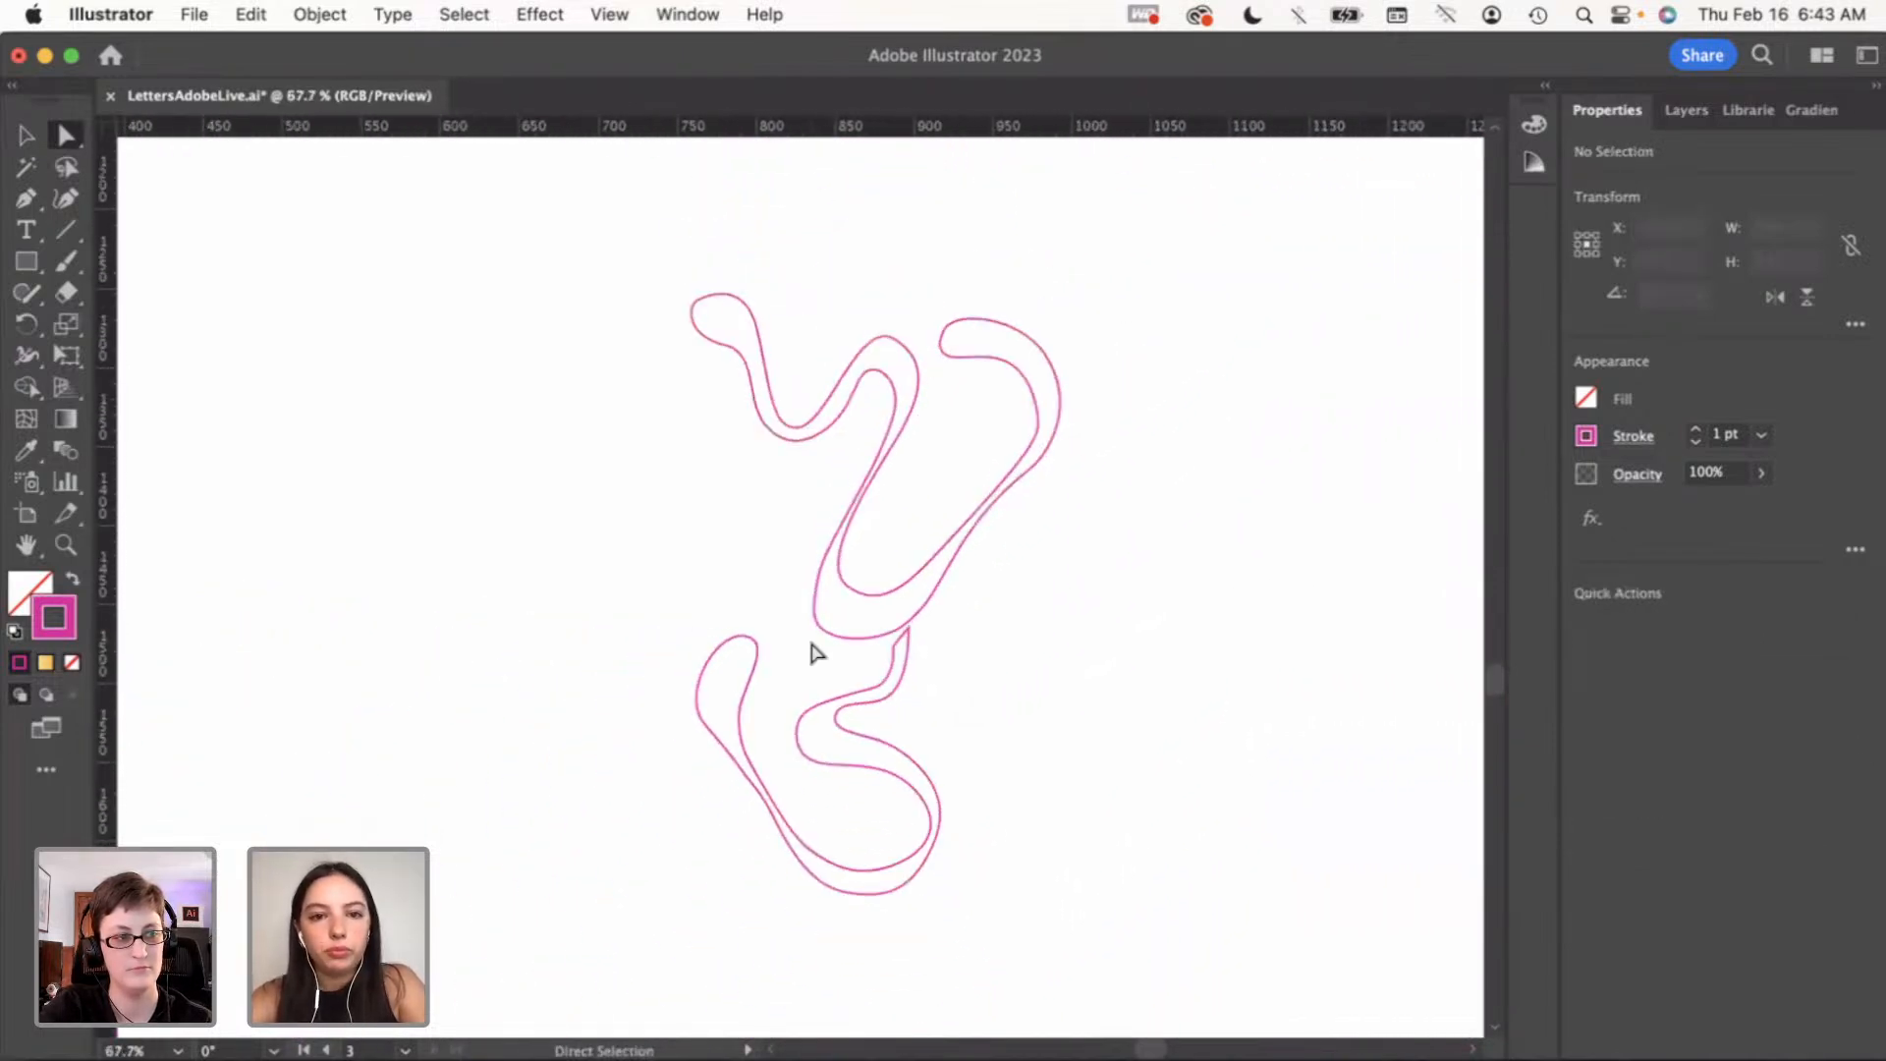
{"action": "scroll", "coordinate": [678, 318], "scroll_direction": "up", "scroll_amount": 5}
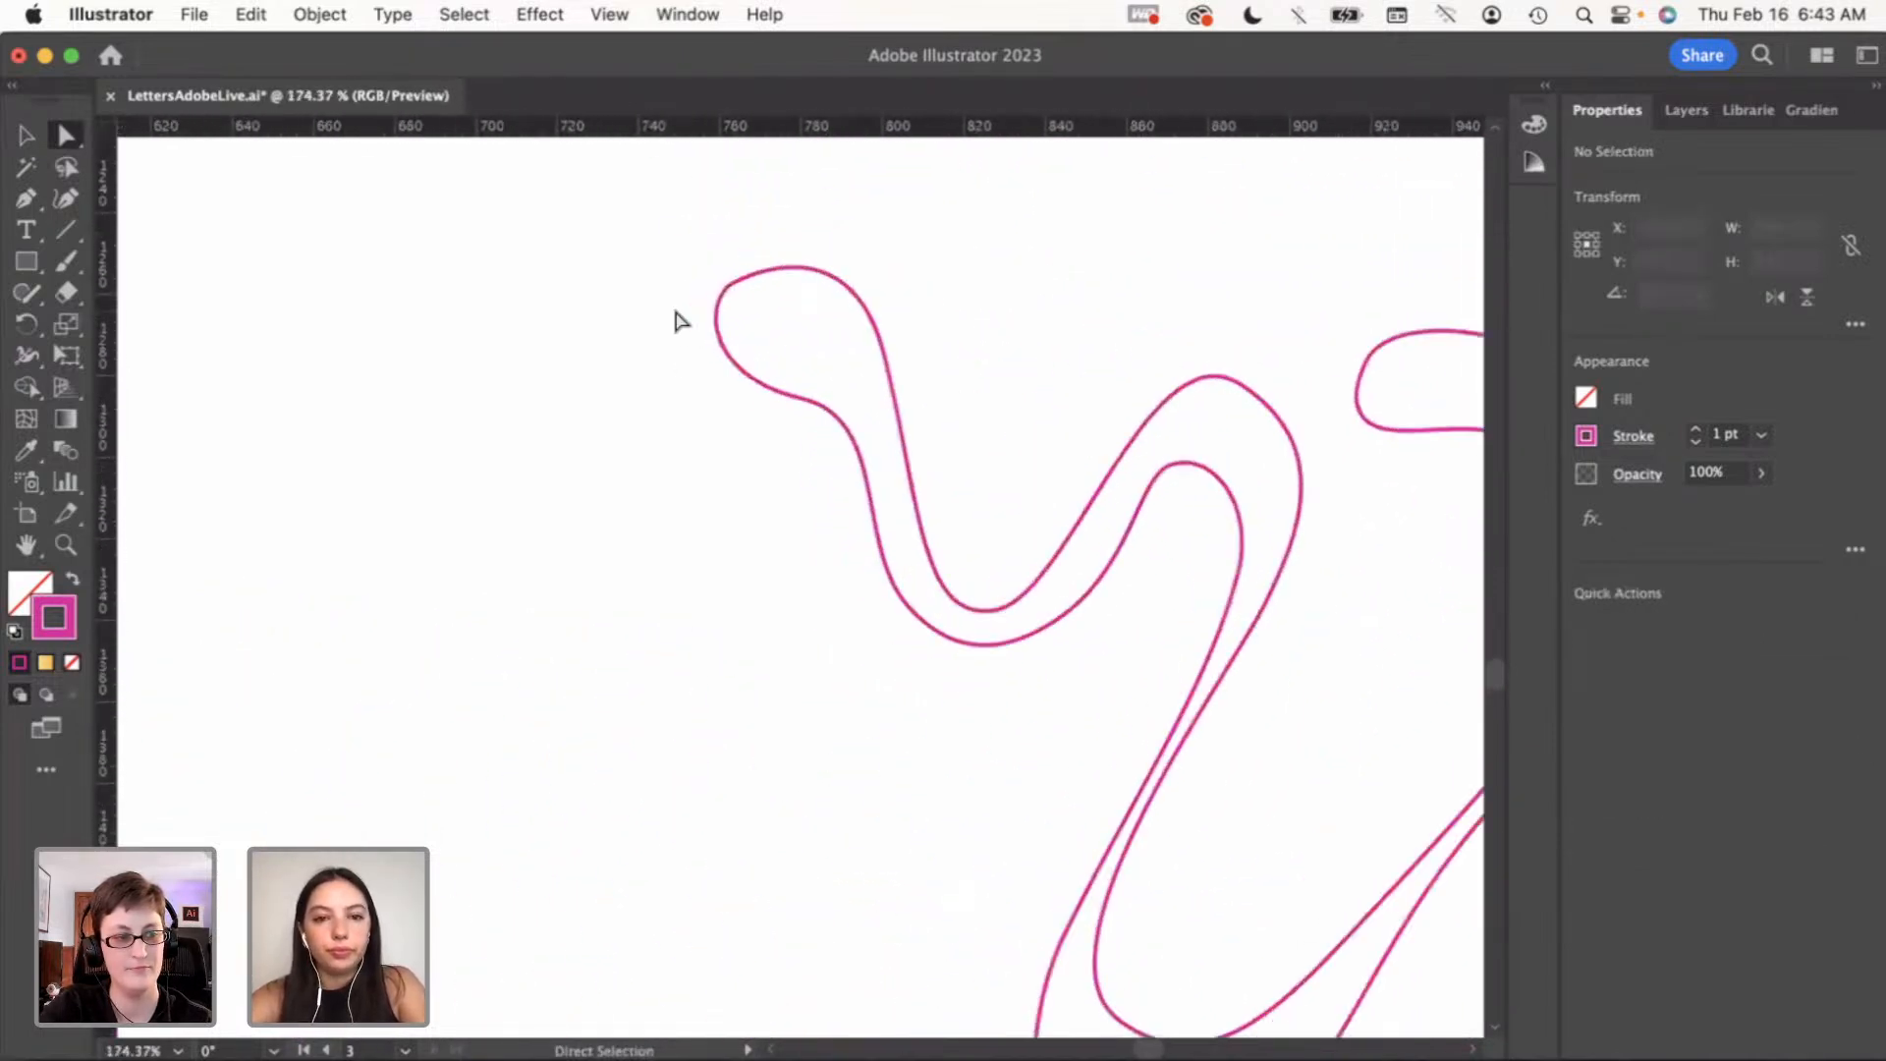
{"action": "left_click", "coordinate": [747, 279]}
{"action": "left_click_drag", "start_coordinate": [757, 295], "coordinate": [833, 368]}
{"action": "key", "text": "v"}
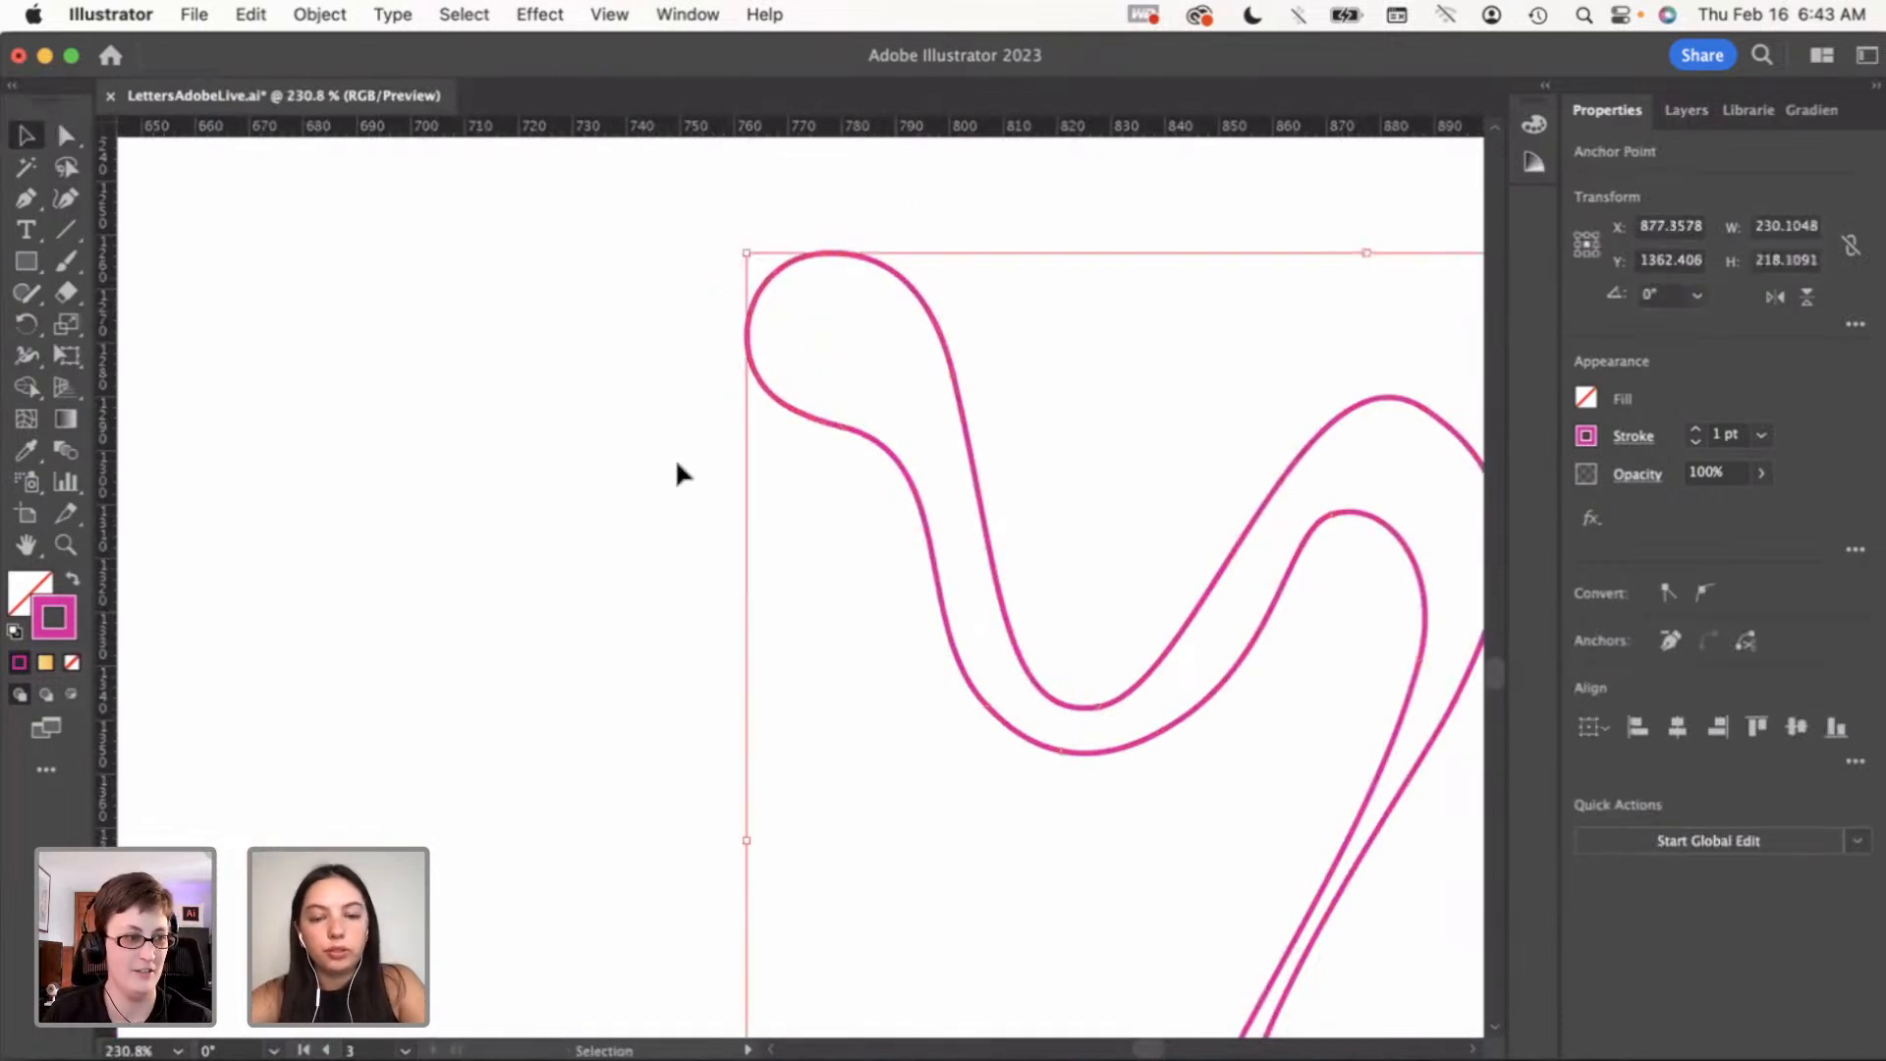
{"action": "left_click", "coordinate": [673, 458]}
Swap the tail's stroke and fill to make it solid magenta, and shift the tail slightly up and right
{"action": "scroll", "coordinate": [672, 456], "scroll_direction": "down", "scroll_amount": 3}
{"action": "scroll", "coordinate": [674, 472], "scroll_direction": "down", "scroll_amount": 3}
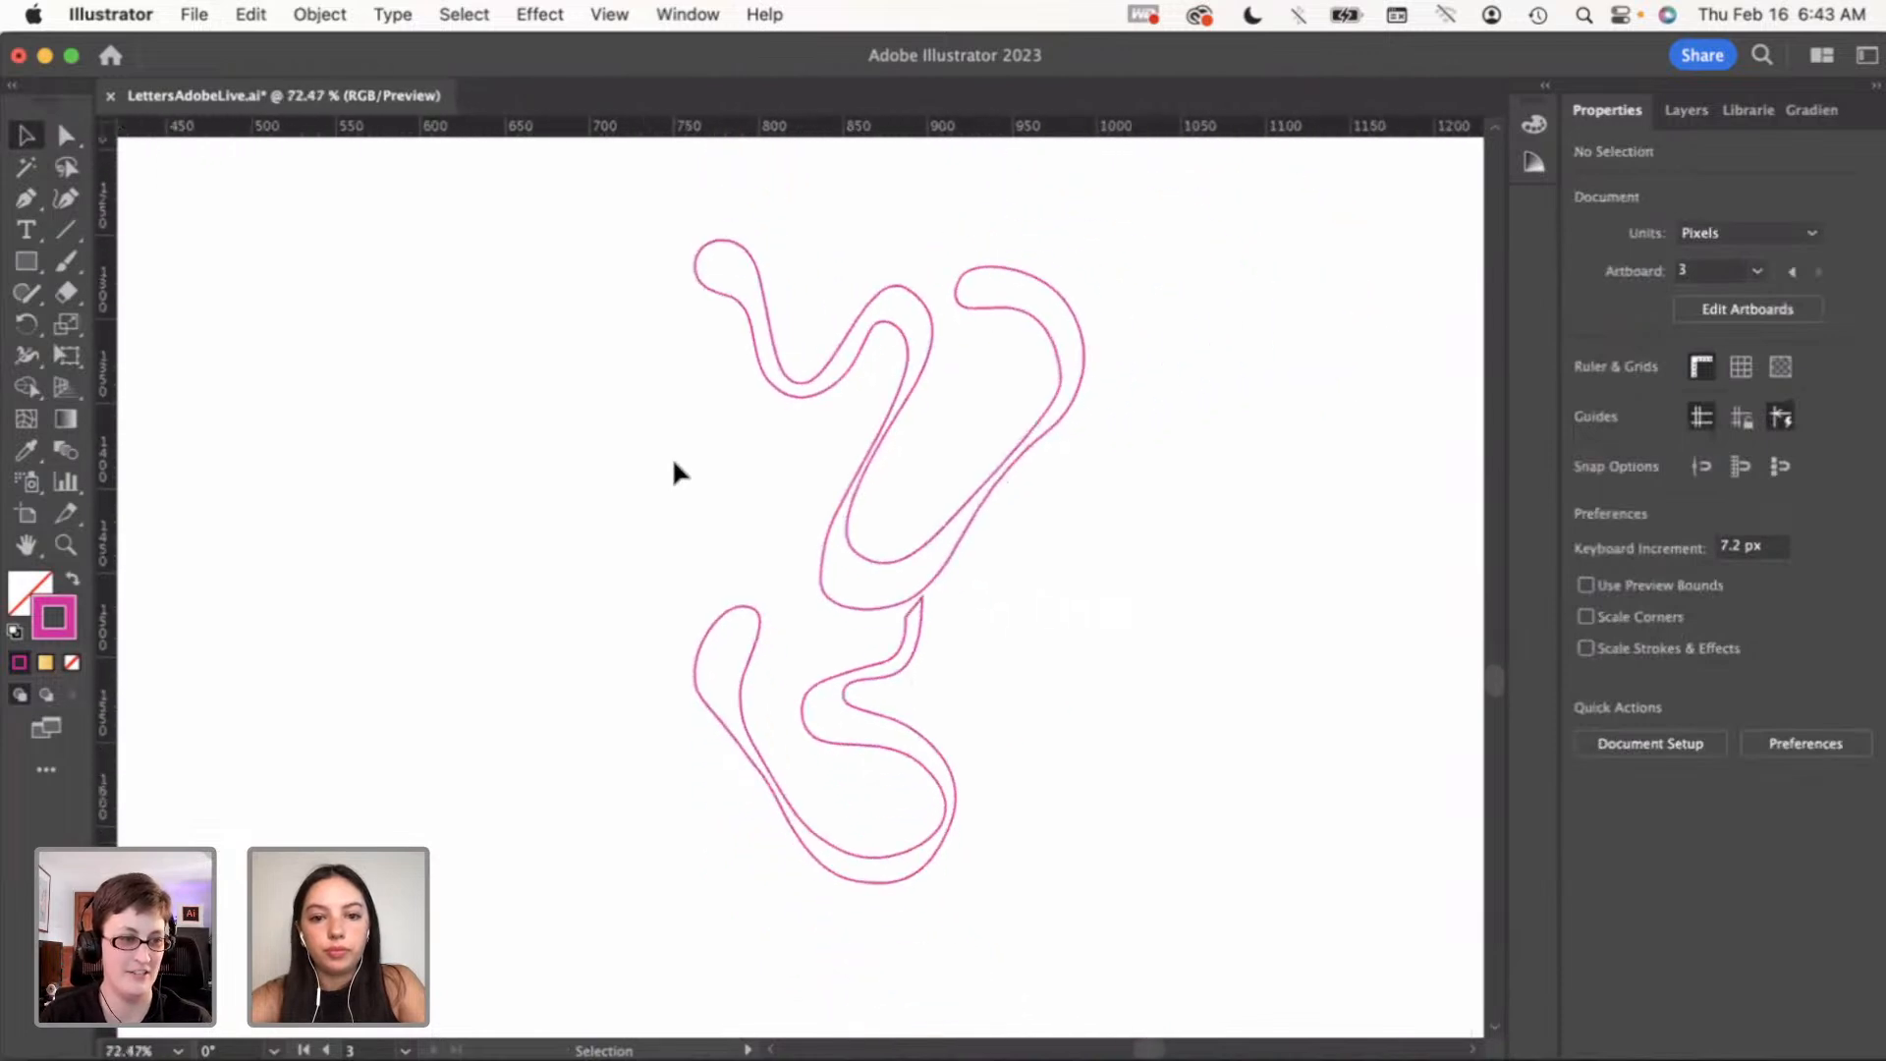
{"action": "scroll", "coordinate": [758, 643], "scroll_direction": "down", "scroll_amount": 2}
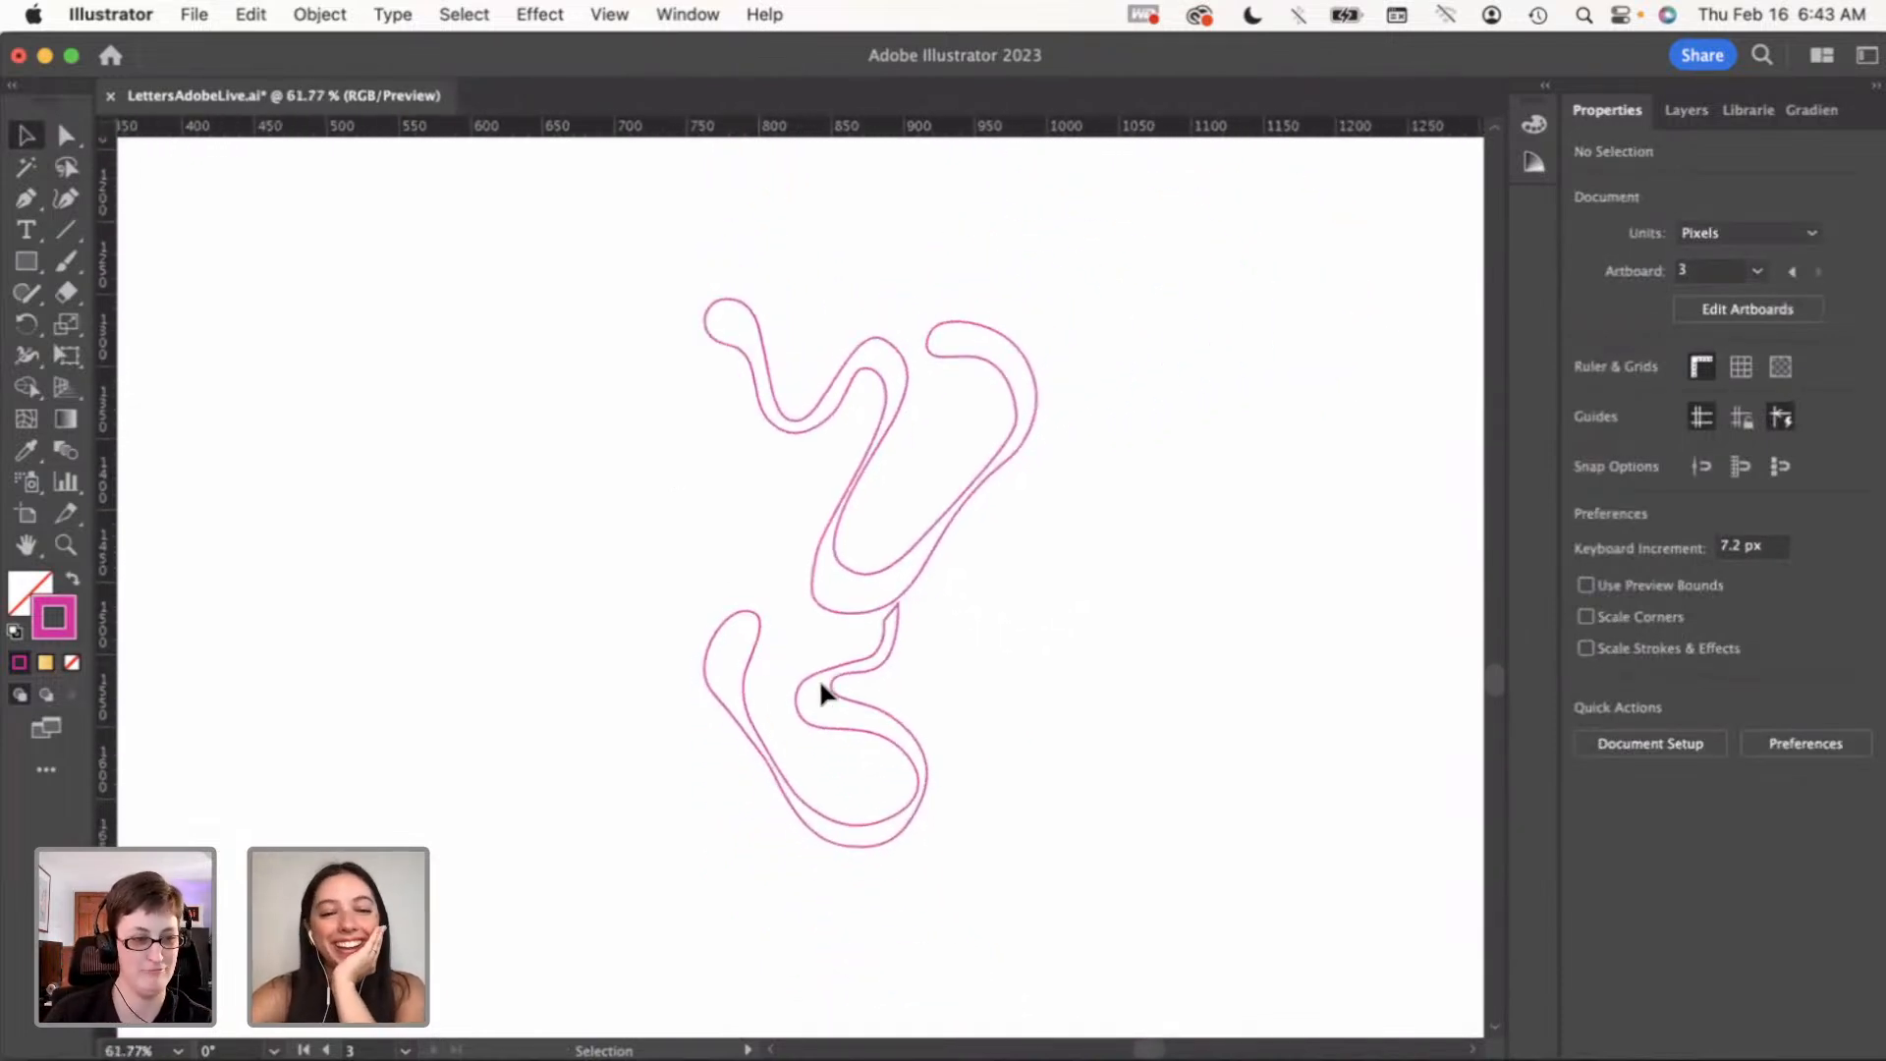
{"action": "left_click", "coordinate": [899, 711]}
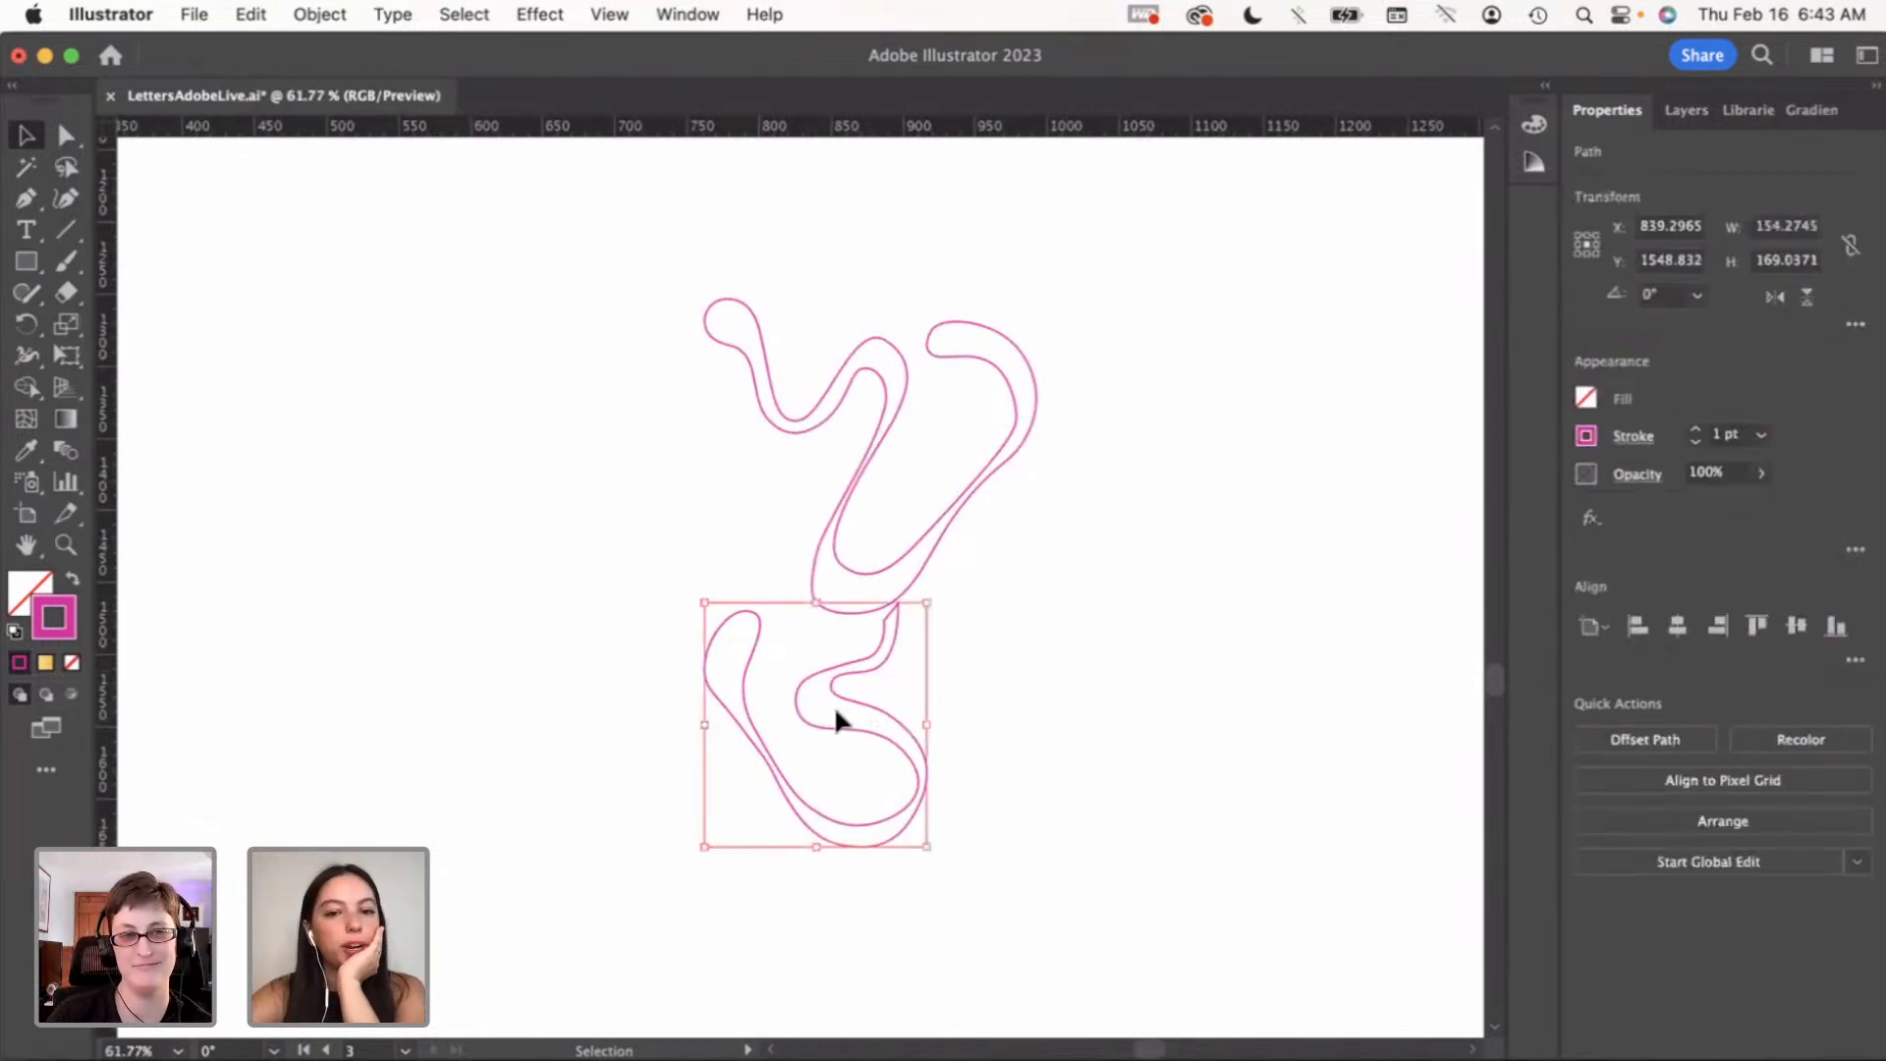
{"action": "left_click", "coordinate": [75, 577]}
{"action": "left_click", "coordinate": [556, 664]}
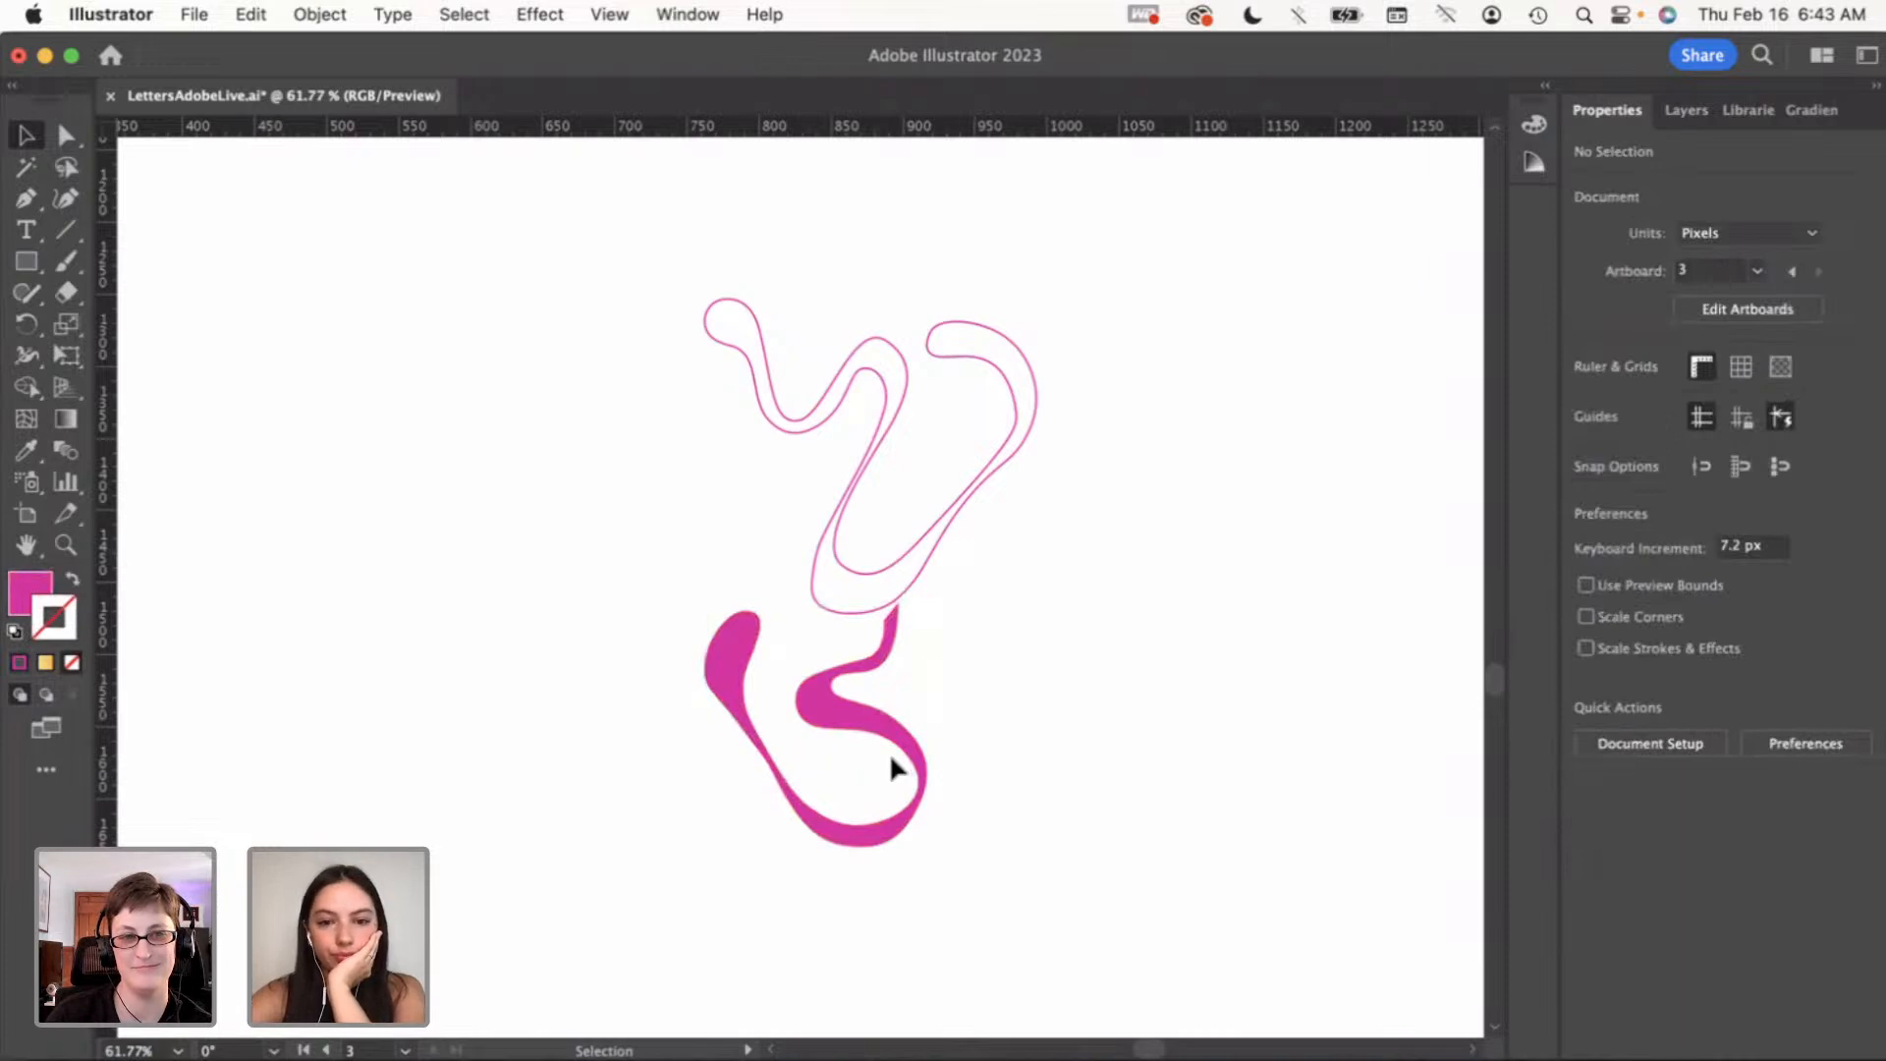
{"action": "left_click", "coordinate": [904, 727]}
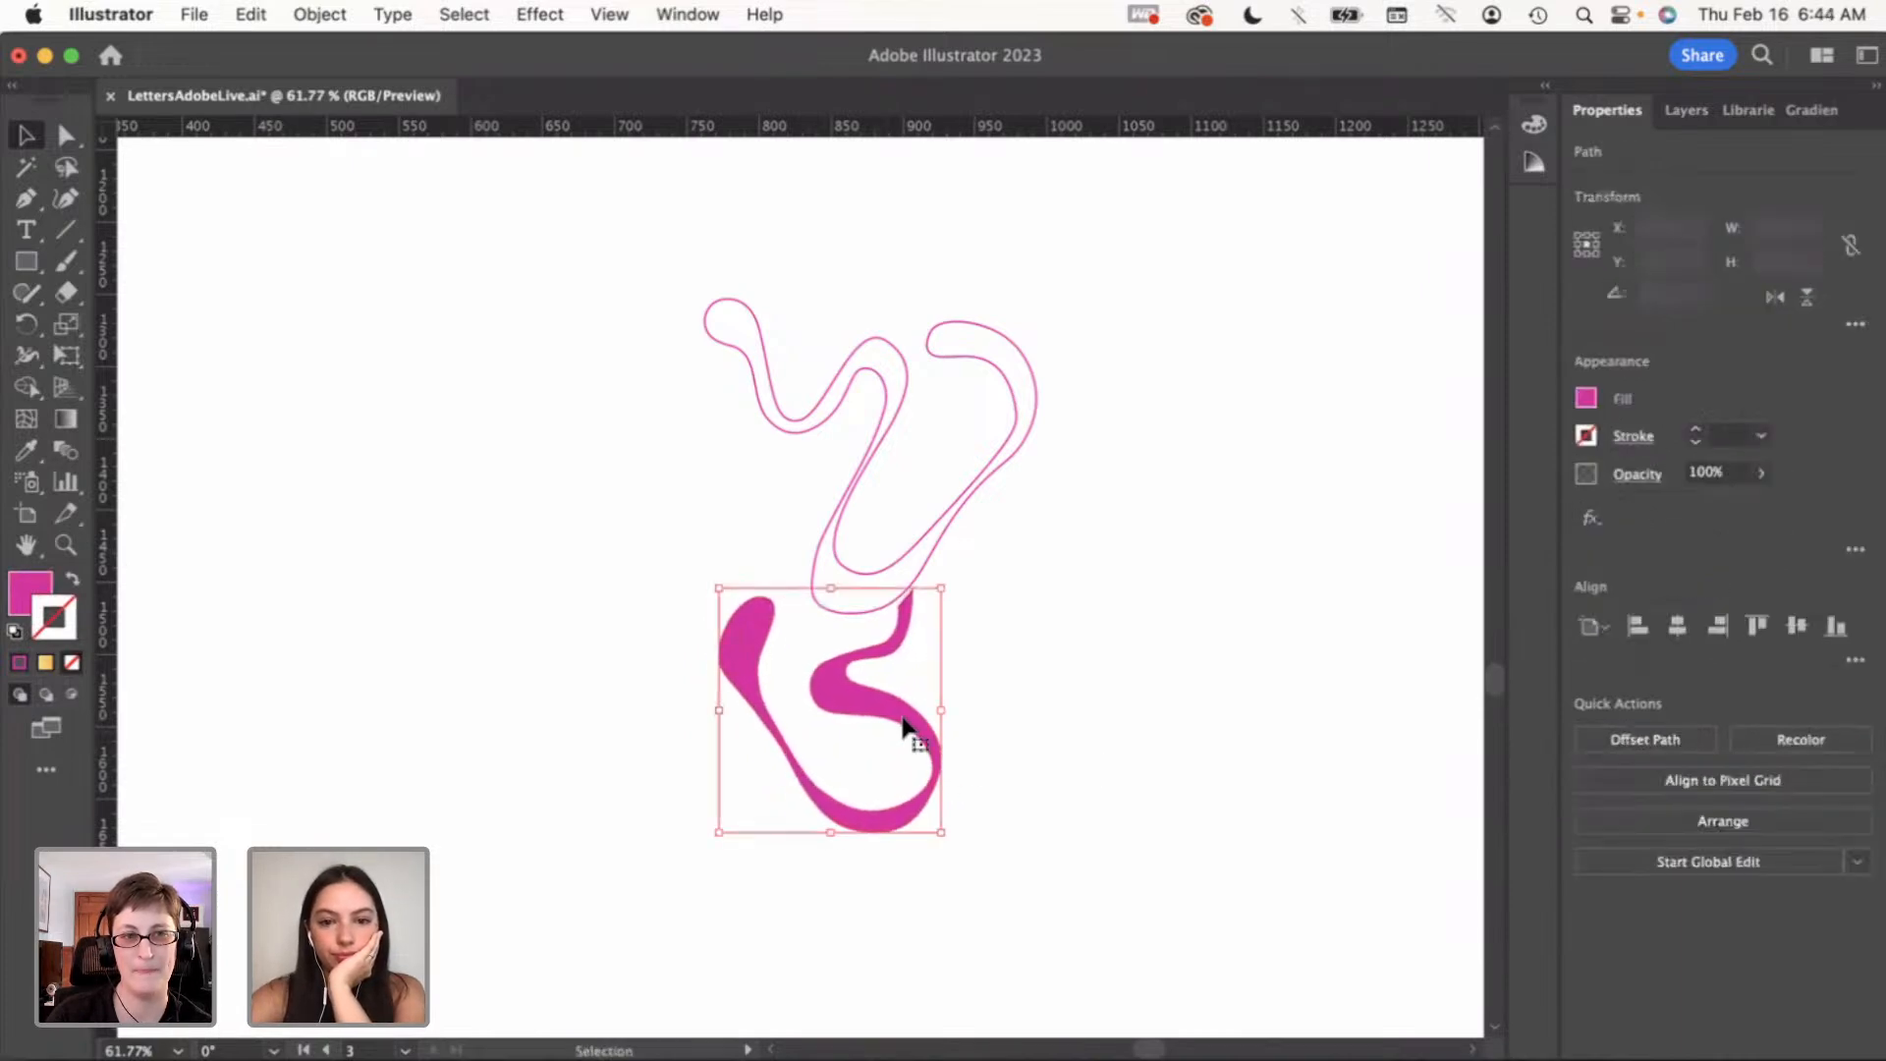
Swap the stroke and fill of the Y's upper shape to make it solid magenta, and deselect it
{"action": "left_click", "coordinate": [842, 580]}
{"action": "left_click", "coordinate": [73, 575]}
{"action": "left_click", "coordinate": [555, 610]}
{"action": "scroll", "coordinate": [839, 680], "scroll_direction": "down", "scroll_amount": 1}
{"action": "scroll", "coordinate": [839, 680], "scroll_direction": "down", "scroll_amount": 1}
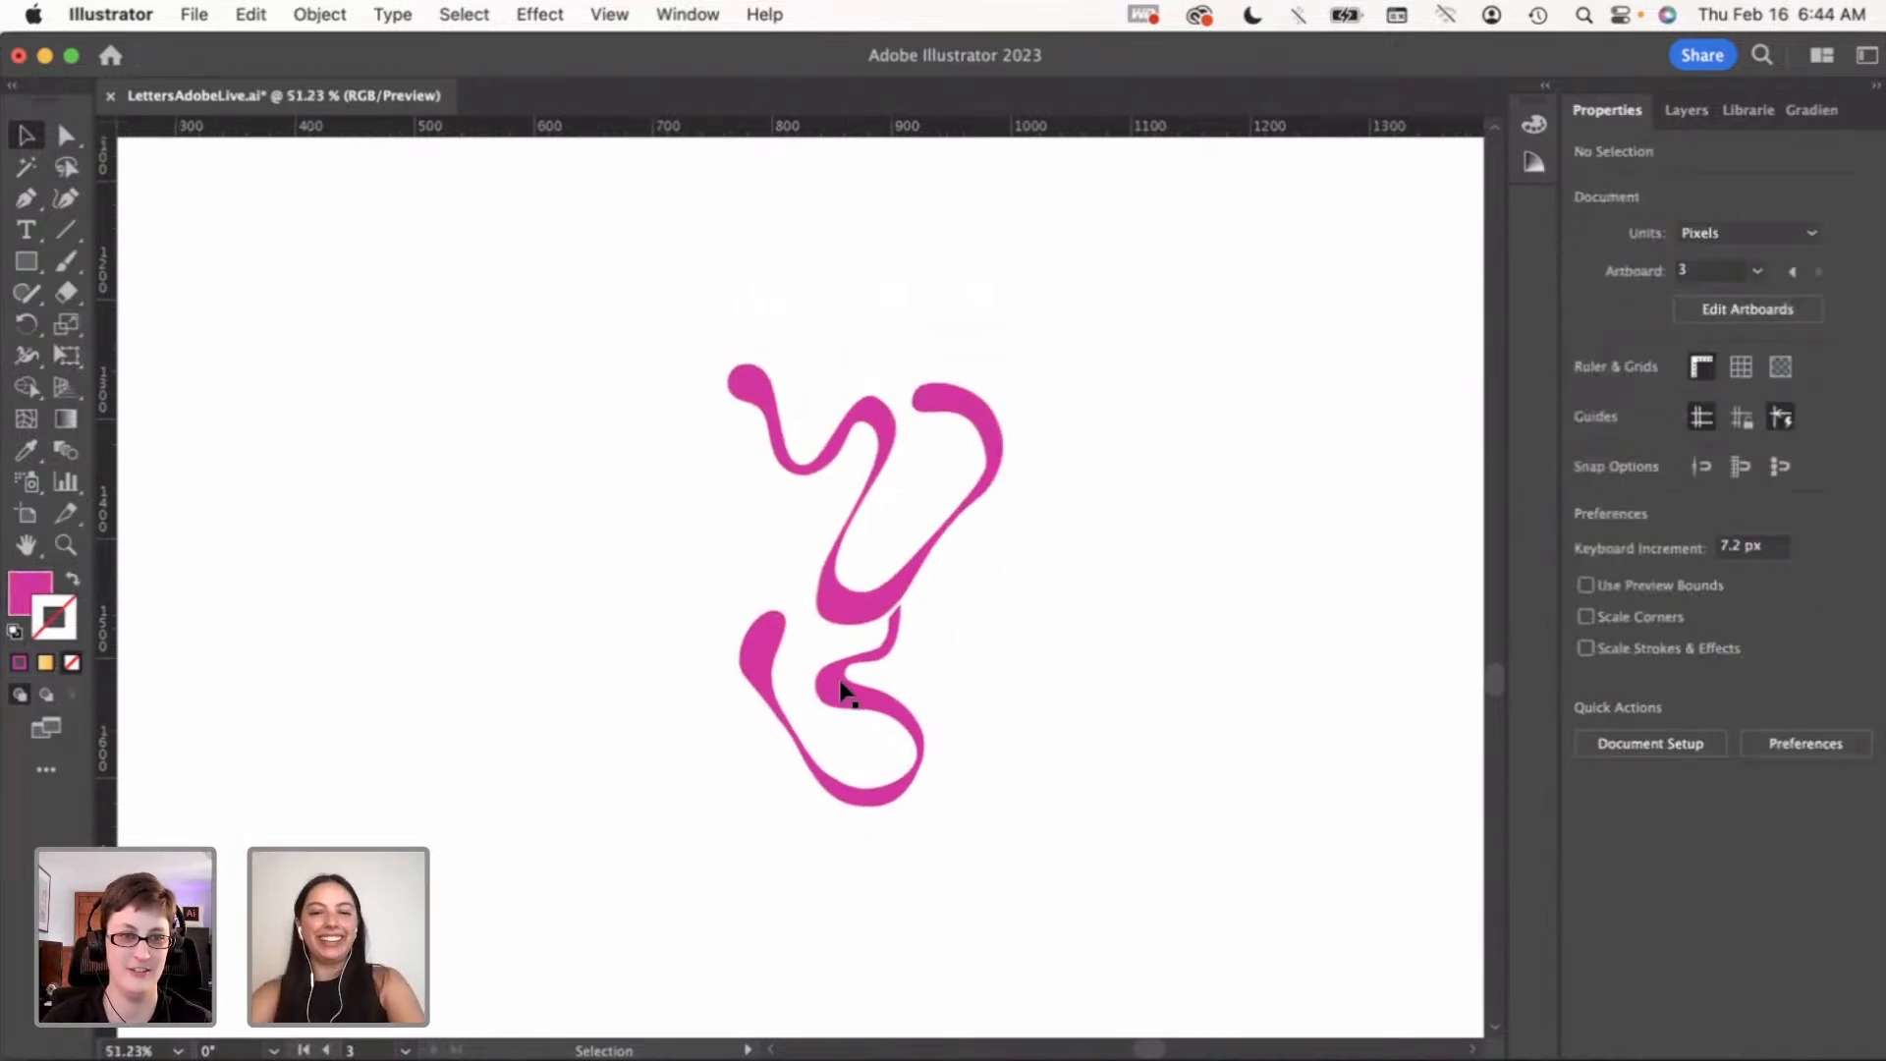
Move the inner corner at the top of the tail's neck slightly up and right to thin the neck, and deselect it
{"action": "scroll", "coordinate": [881, 673], "scroll_direction": "down", "scroll_amount": 5}
{"action": "scroll", "coordinate": [881, 669], "scroll_direction": "right", "scroll_amount": 3}
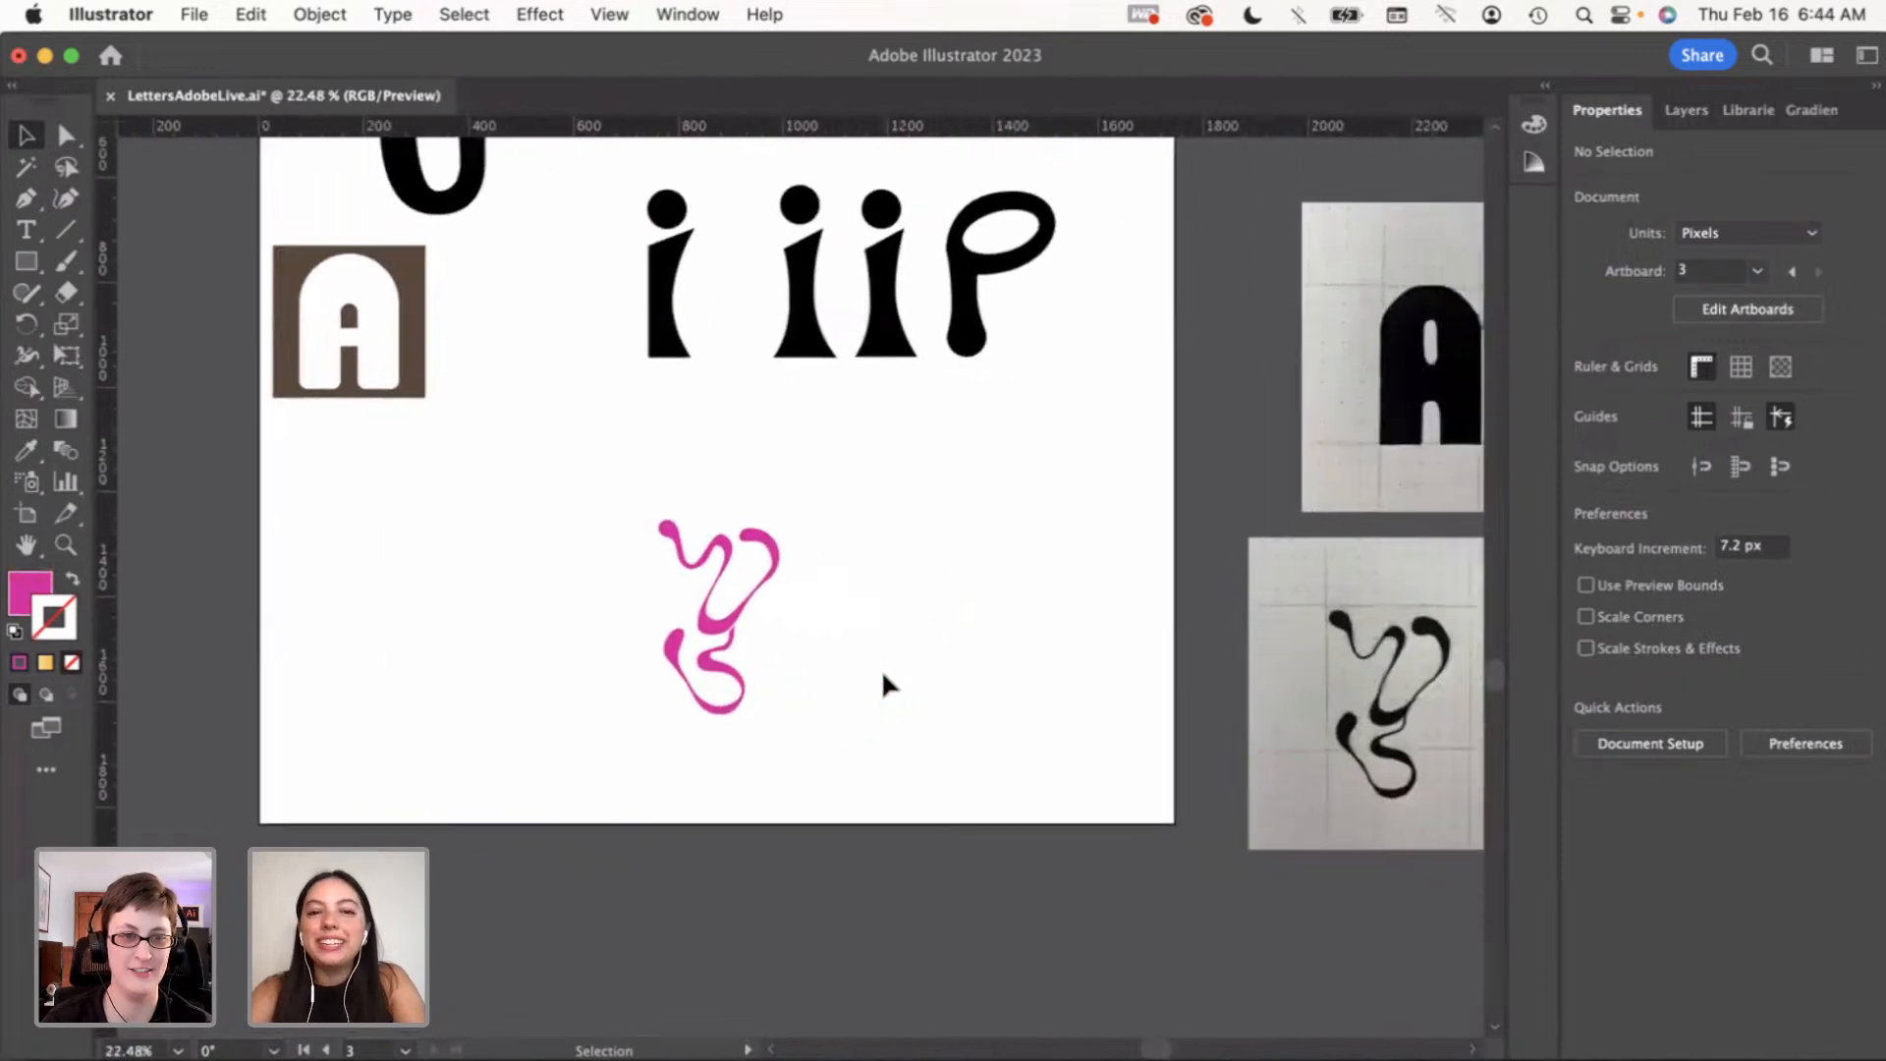
{"action": "scroll", "coordinate": [737, 660], "scroll_direction": "up", "scroll_amount": 3}
{"action": "scroll", "coordinate": [737, 656], "scroll_direction": "up", "scroll_amount": 6}
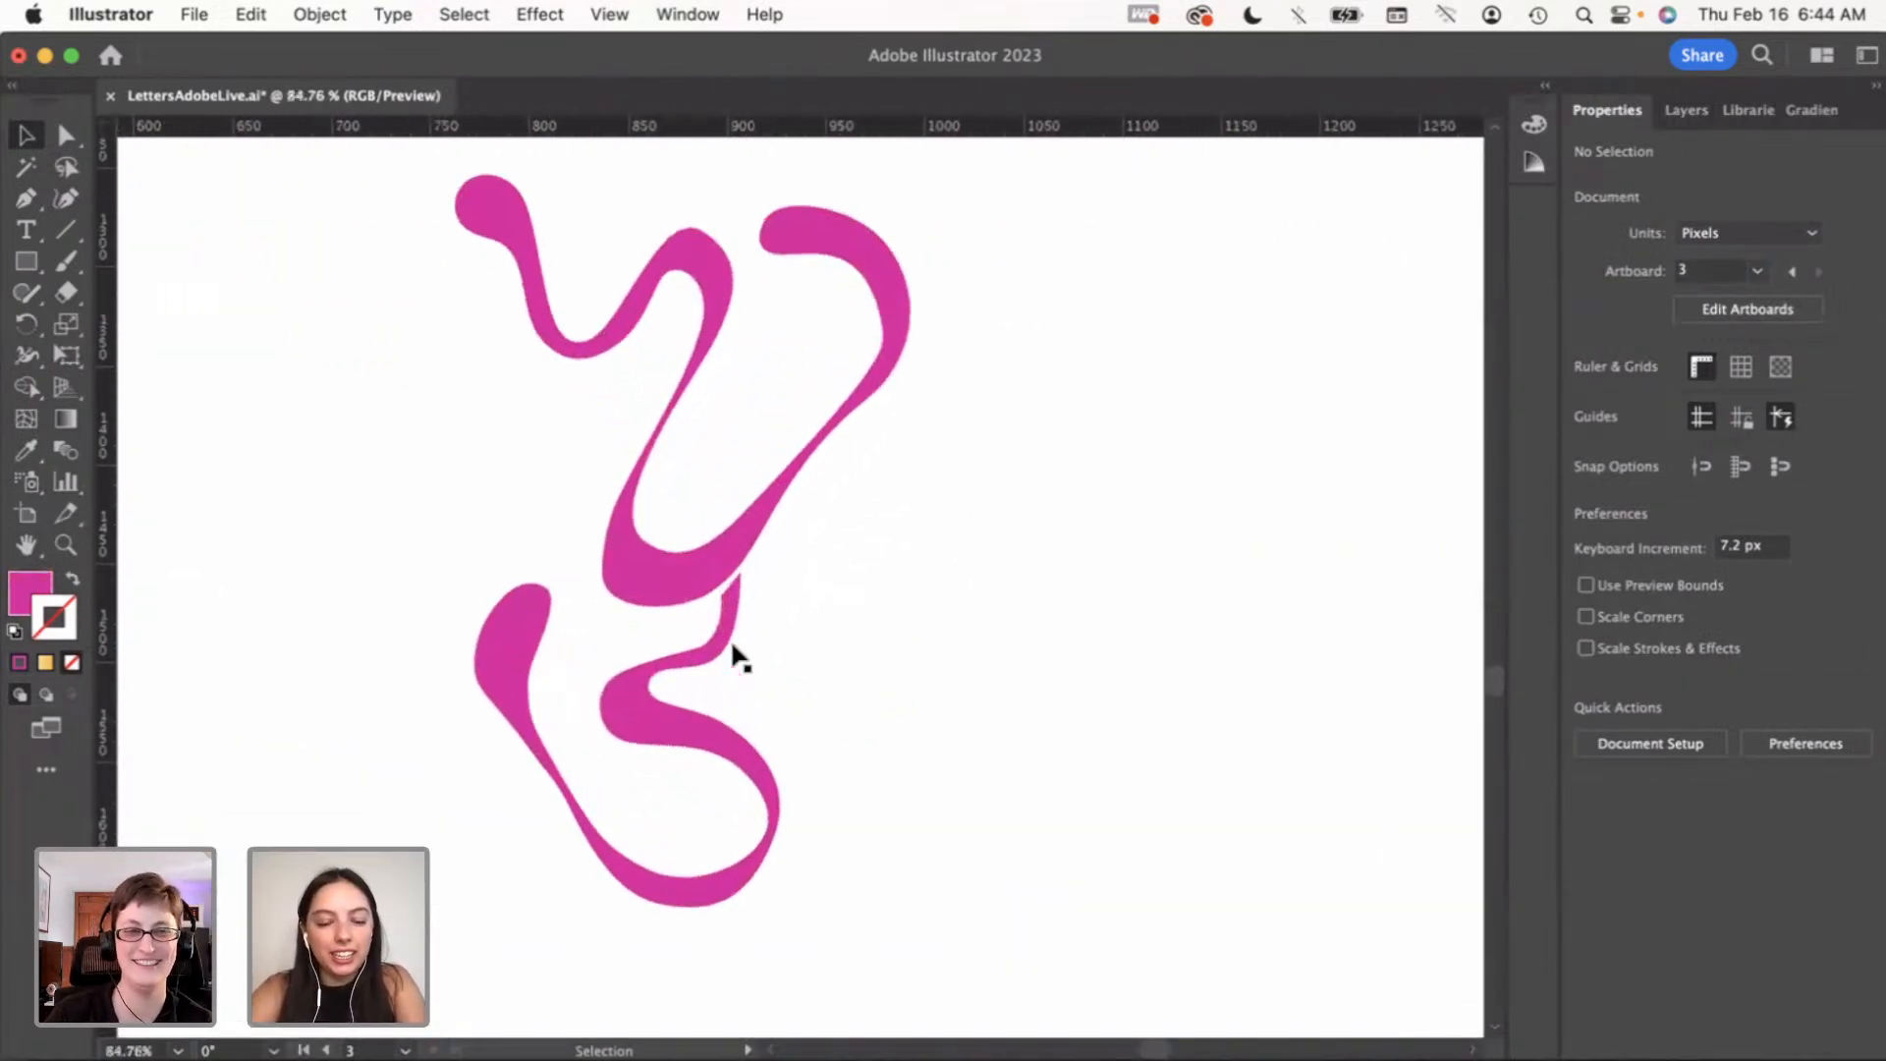
{"action": "key", "text": "a"}
{"action": "left_click", "coordinate": [707, 607]}
{"action": "left_click", "coordinate": [695, 588]}
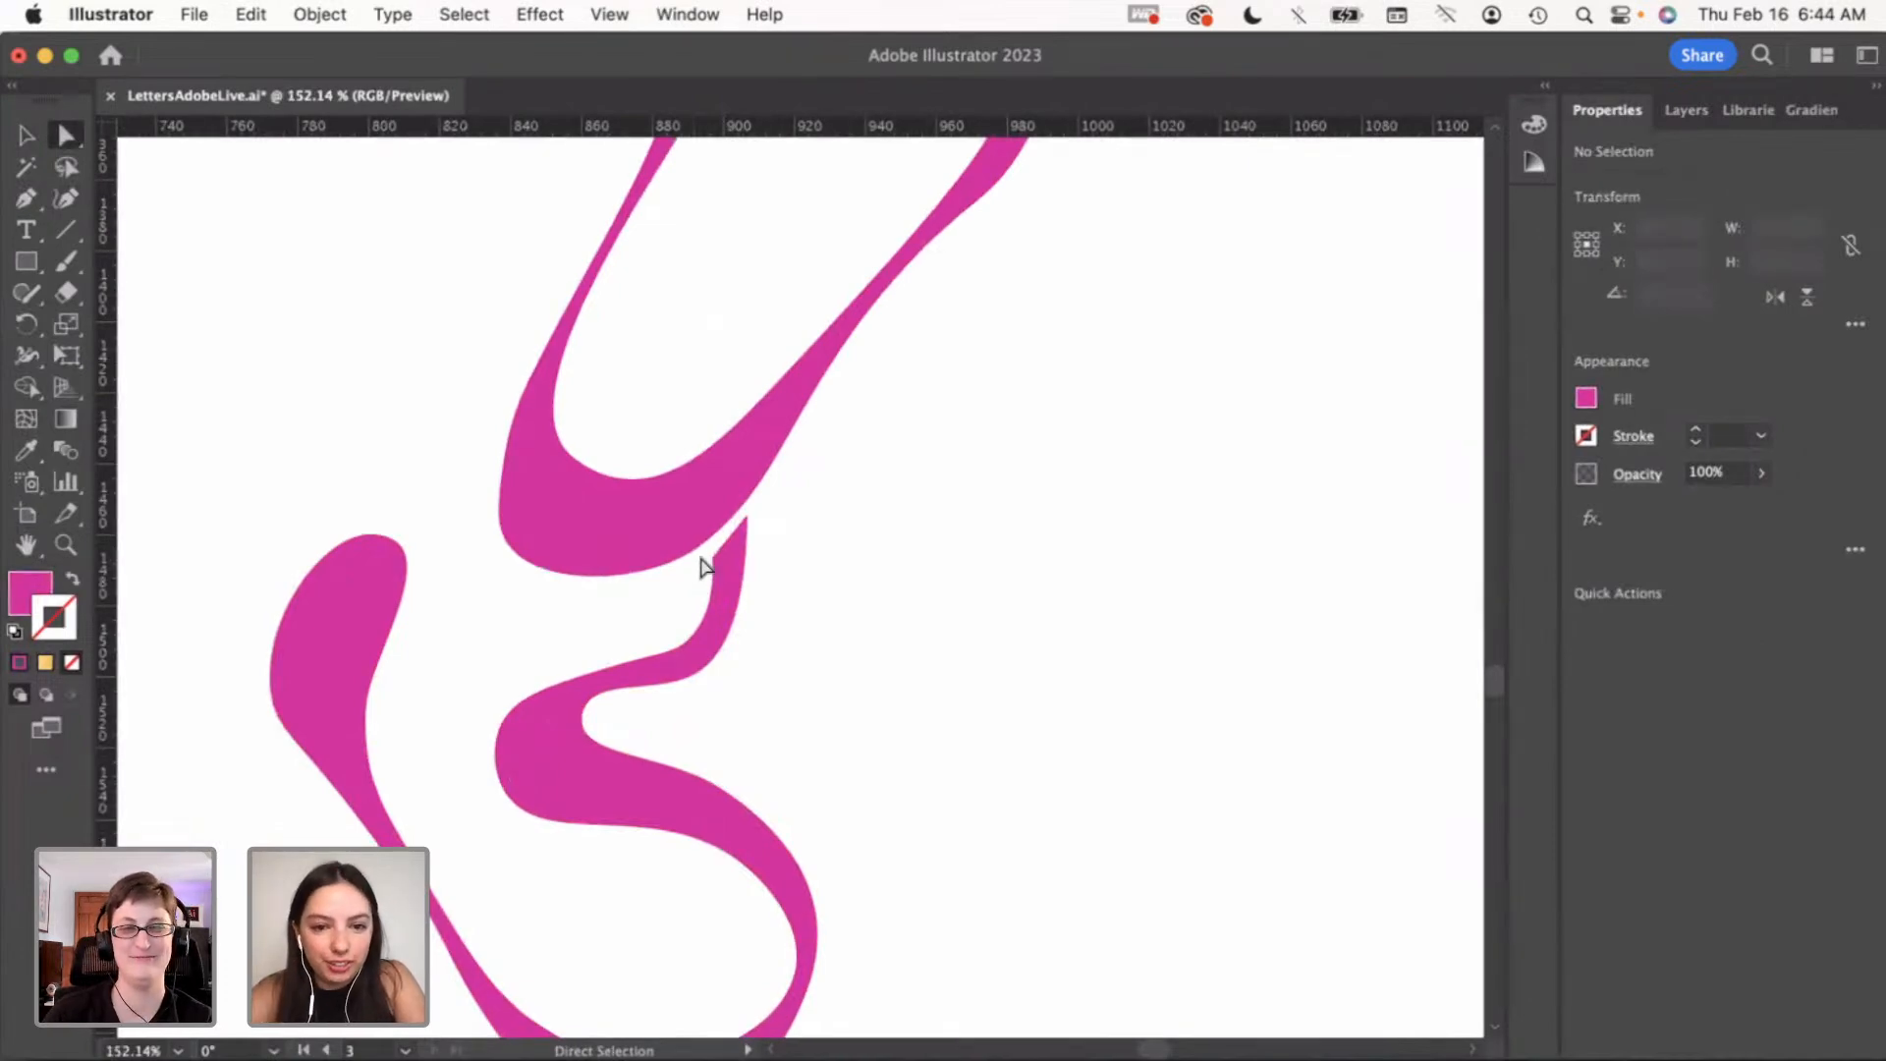
{"action": "left_click", "coordinate": [725, 596]}
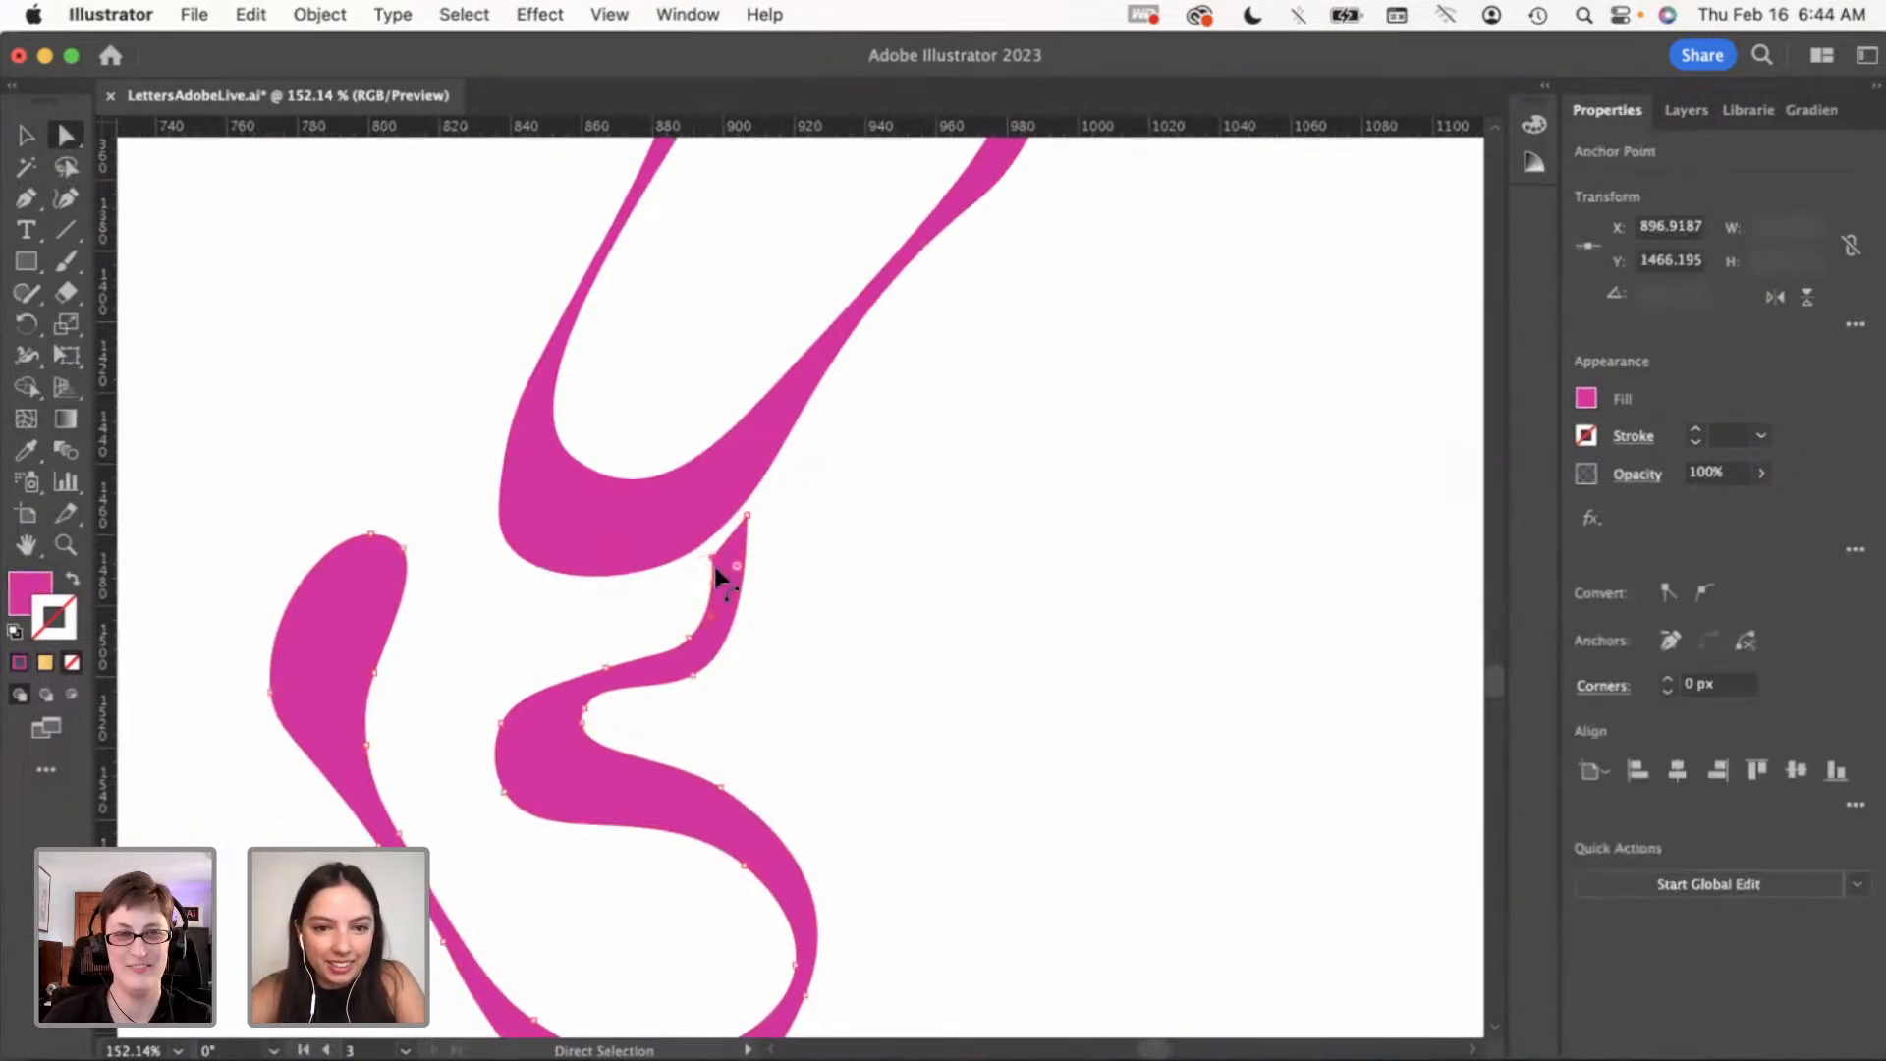
{"action": "left_click", "coordinate": [715, 557]}
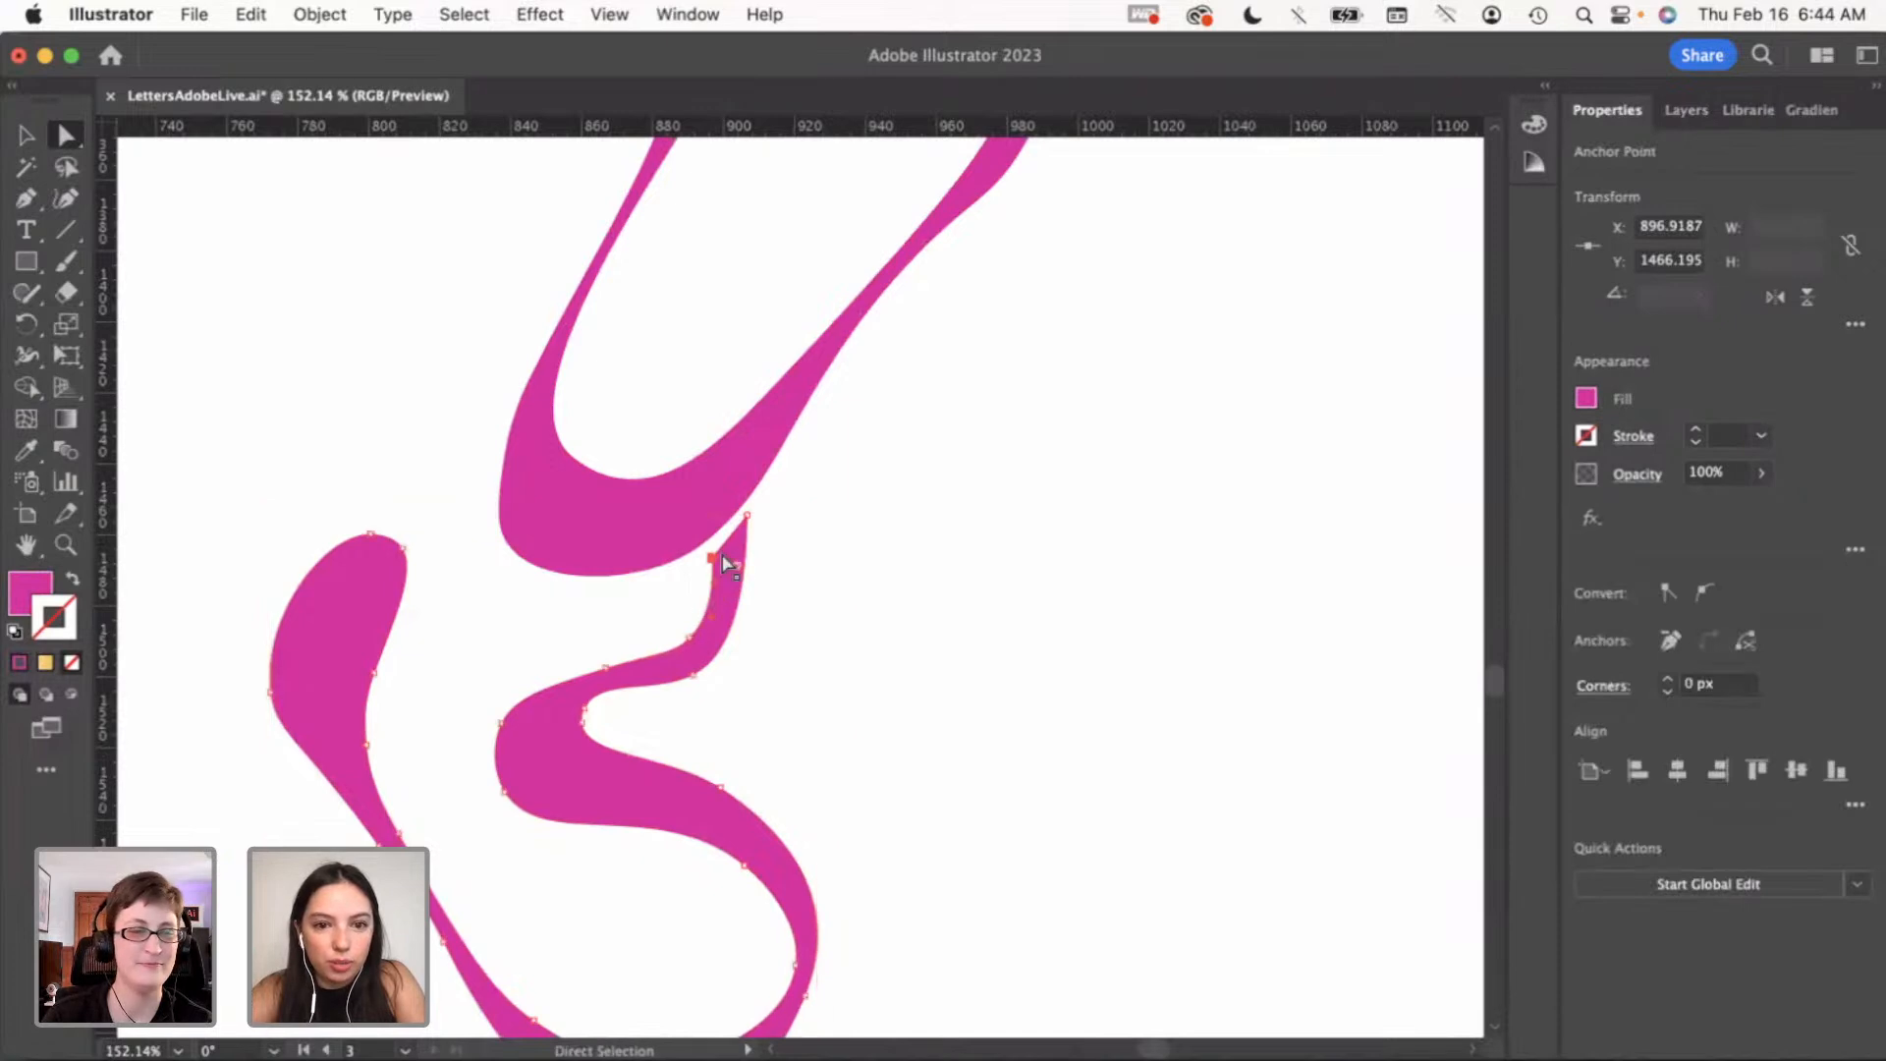
{"action": "left_click_drag", "start_coordinate": [715, 556], "coordinate": [722, 551]}
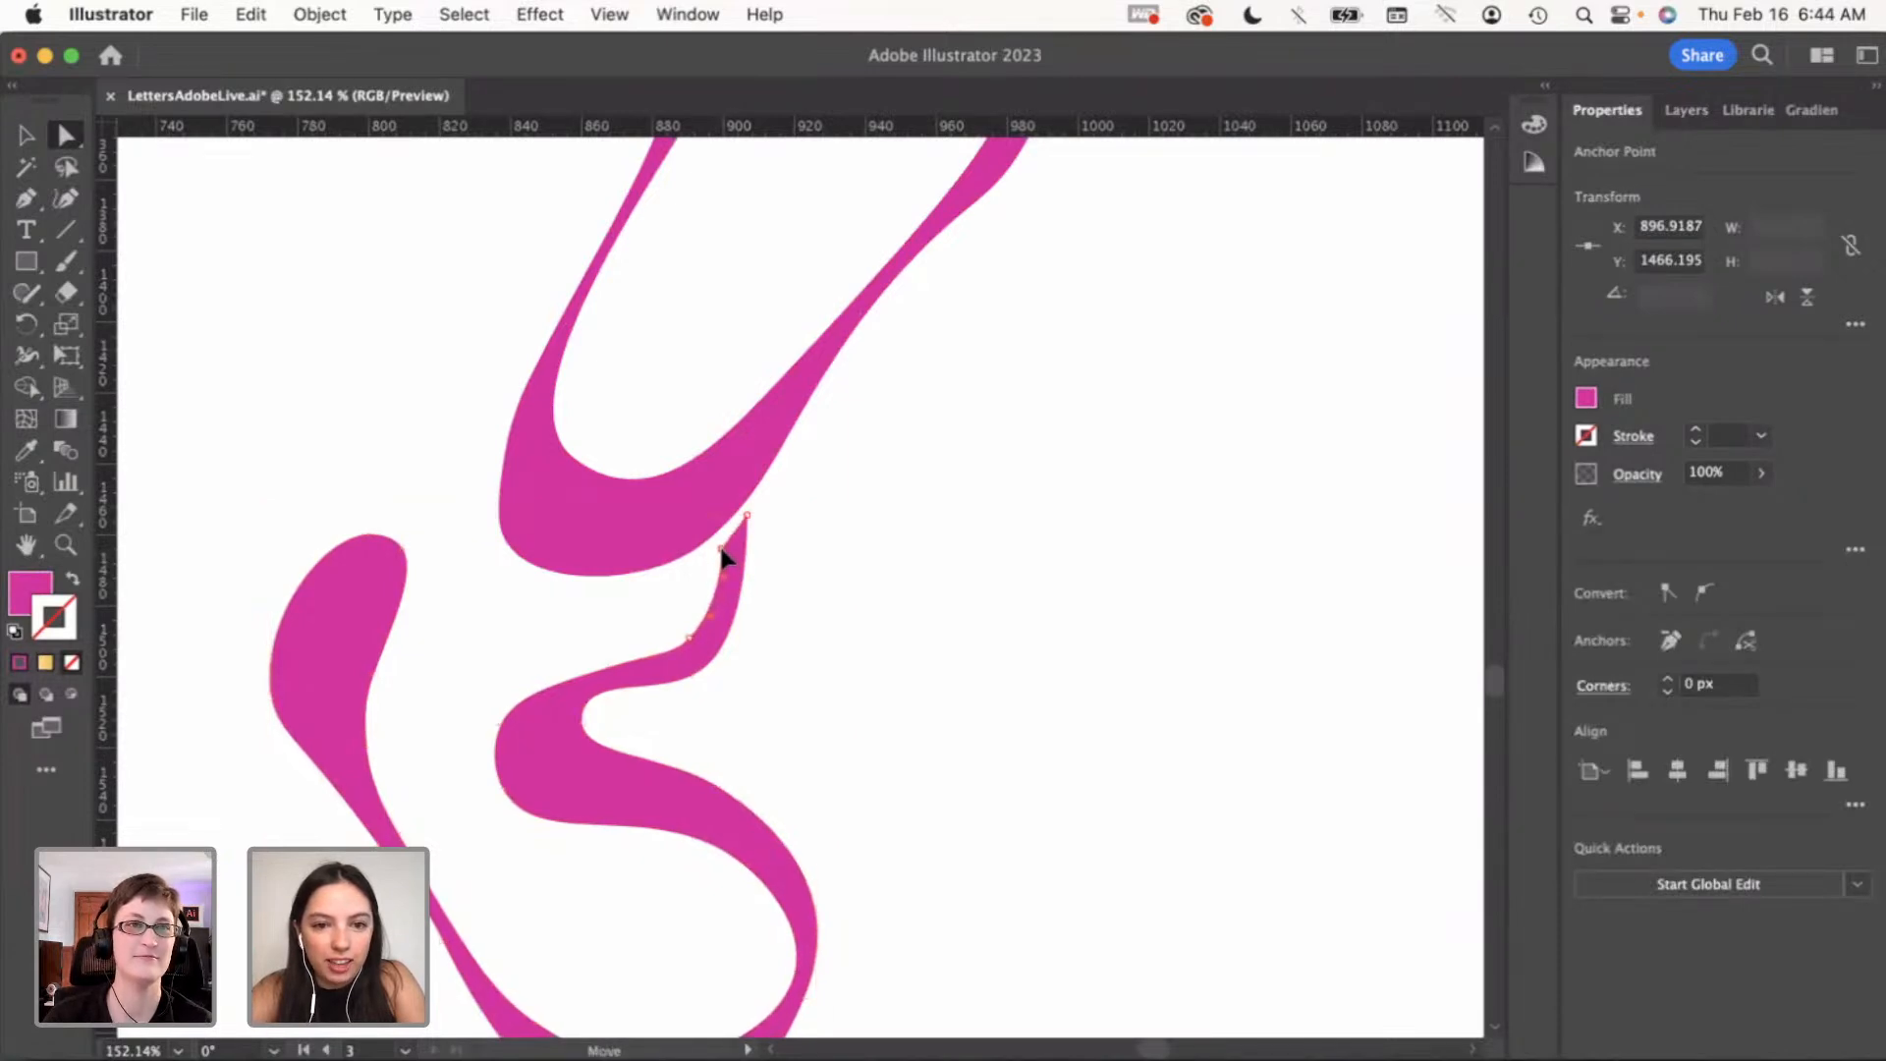
{"action": "key", "text": "v"}
{"action": "left_click", "coordinate": [863, 609]}
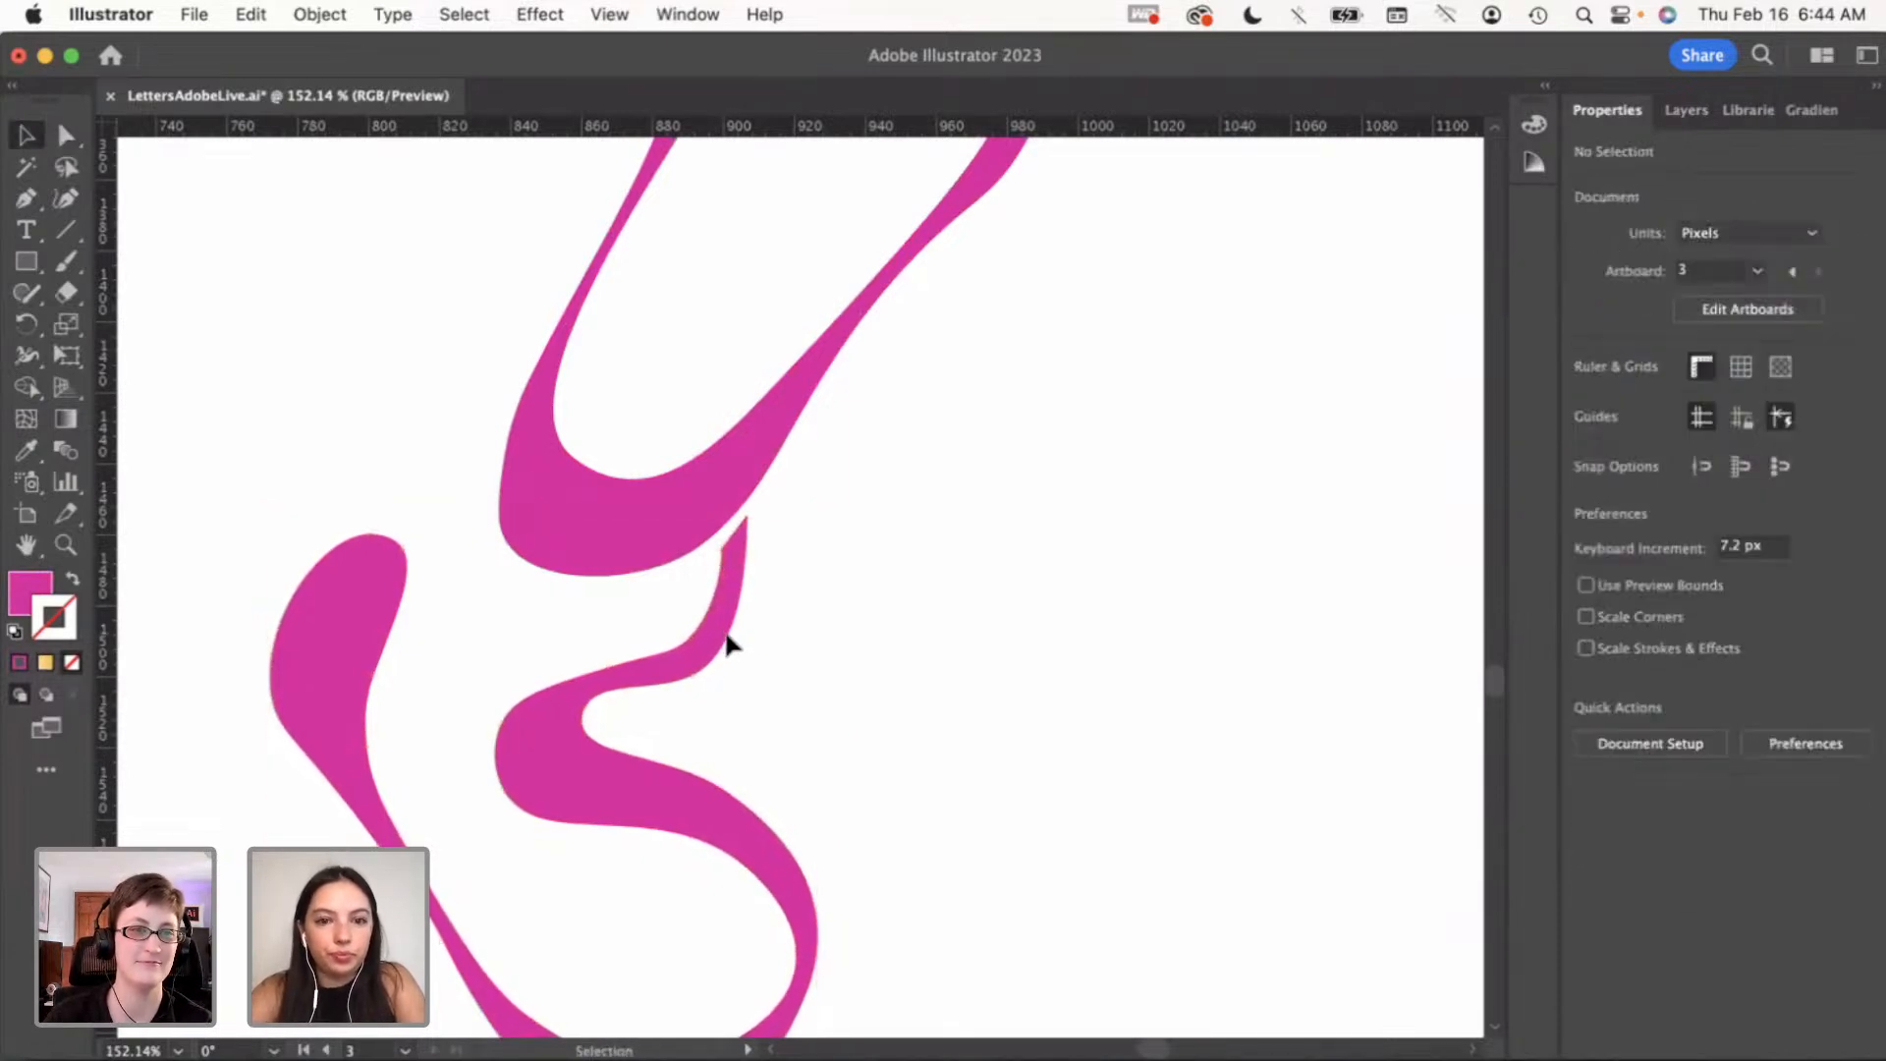
Move the tail up until its neck overlaps the Y's upper stroke, and unite both shapes into one letter
{"action": "left_click_drag", "start_coordinate": [724, 617], "coordinate": [720, 615]}
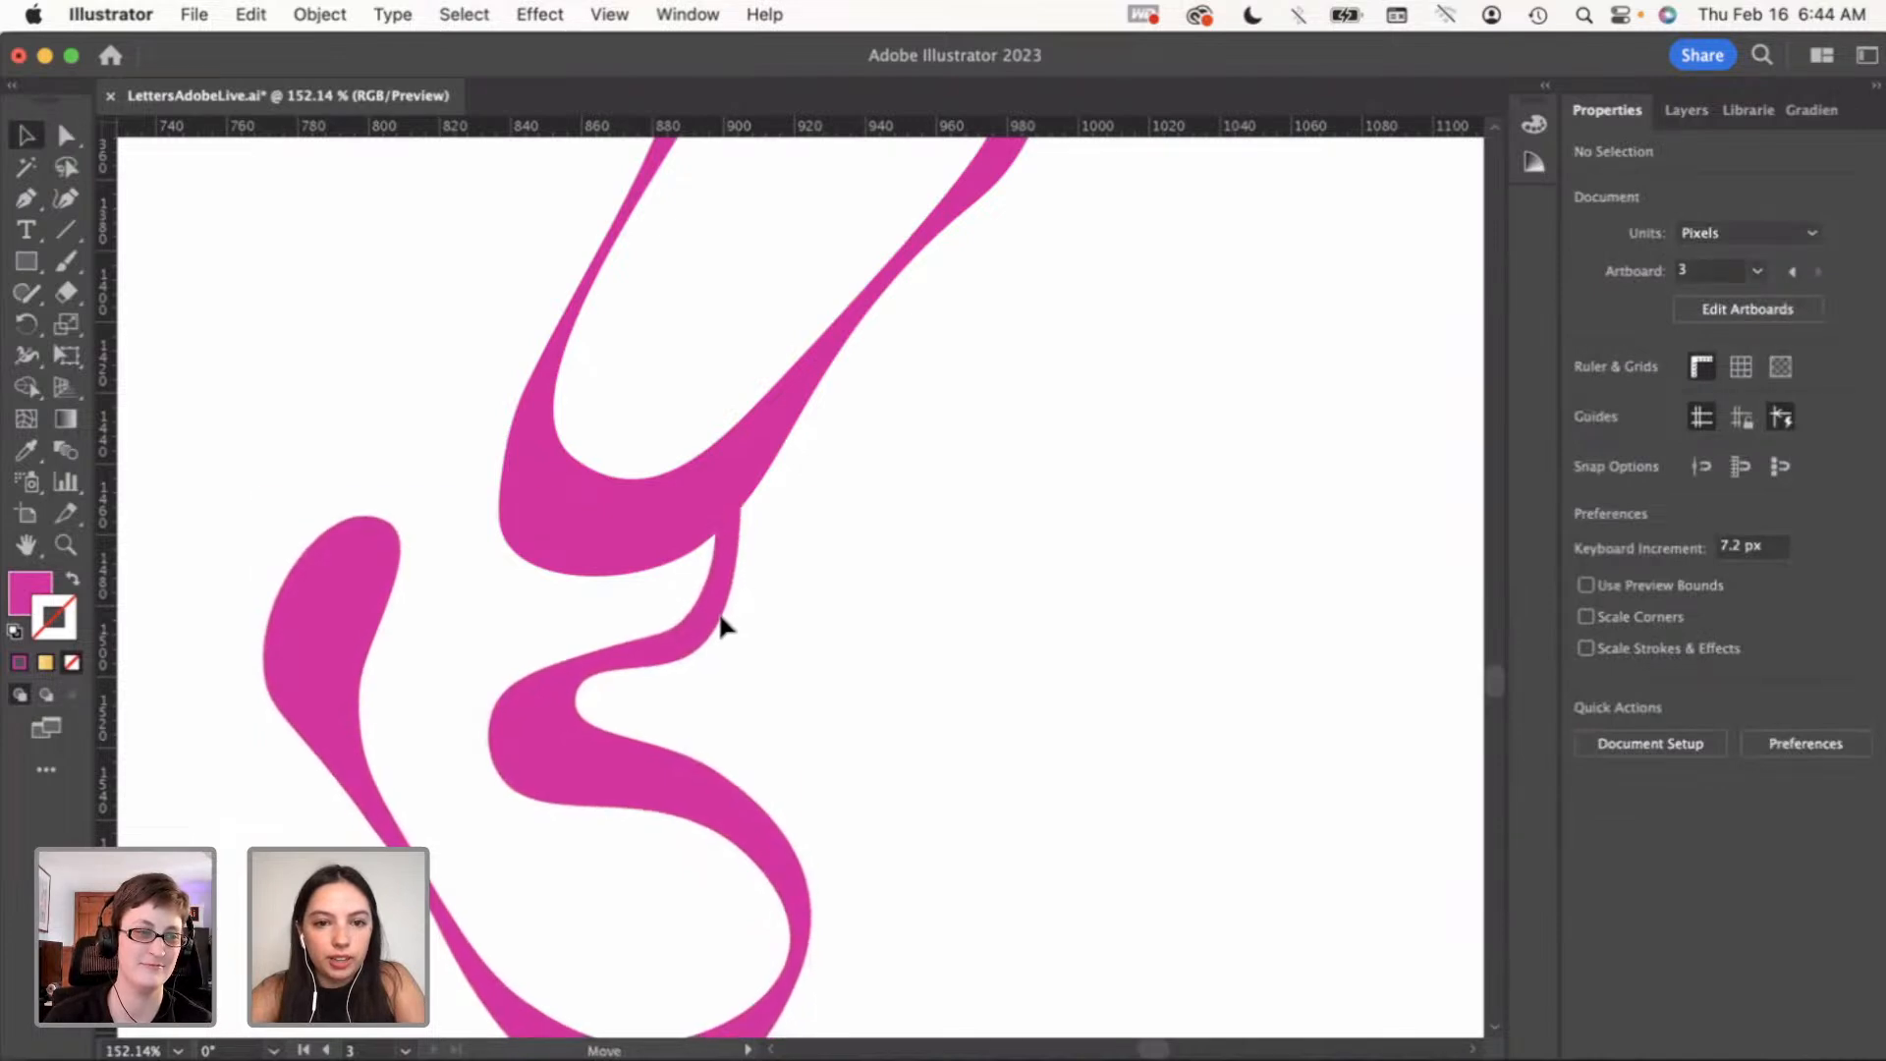
{"action": "left_click", "coordinate": [931, 635]}
{"action": "scroll", "coordinate": [930, 636], "scroll_direction": "down", "scroll_amount": 3}
{"action": "scroll", "coordinate": [931, 643], "scroll_direction": "down", "scroll_amount": 3}
{"action": "left_click_drag", "start_coordinate": [615, 307], "coordinate": [1136, 878]}
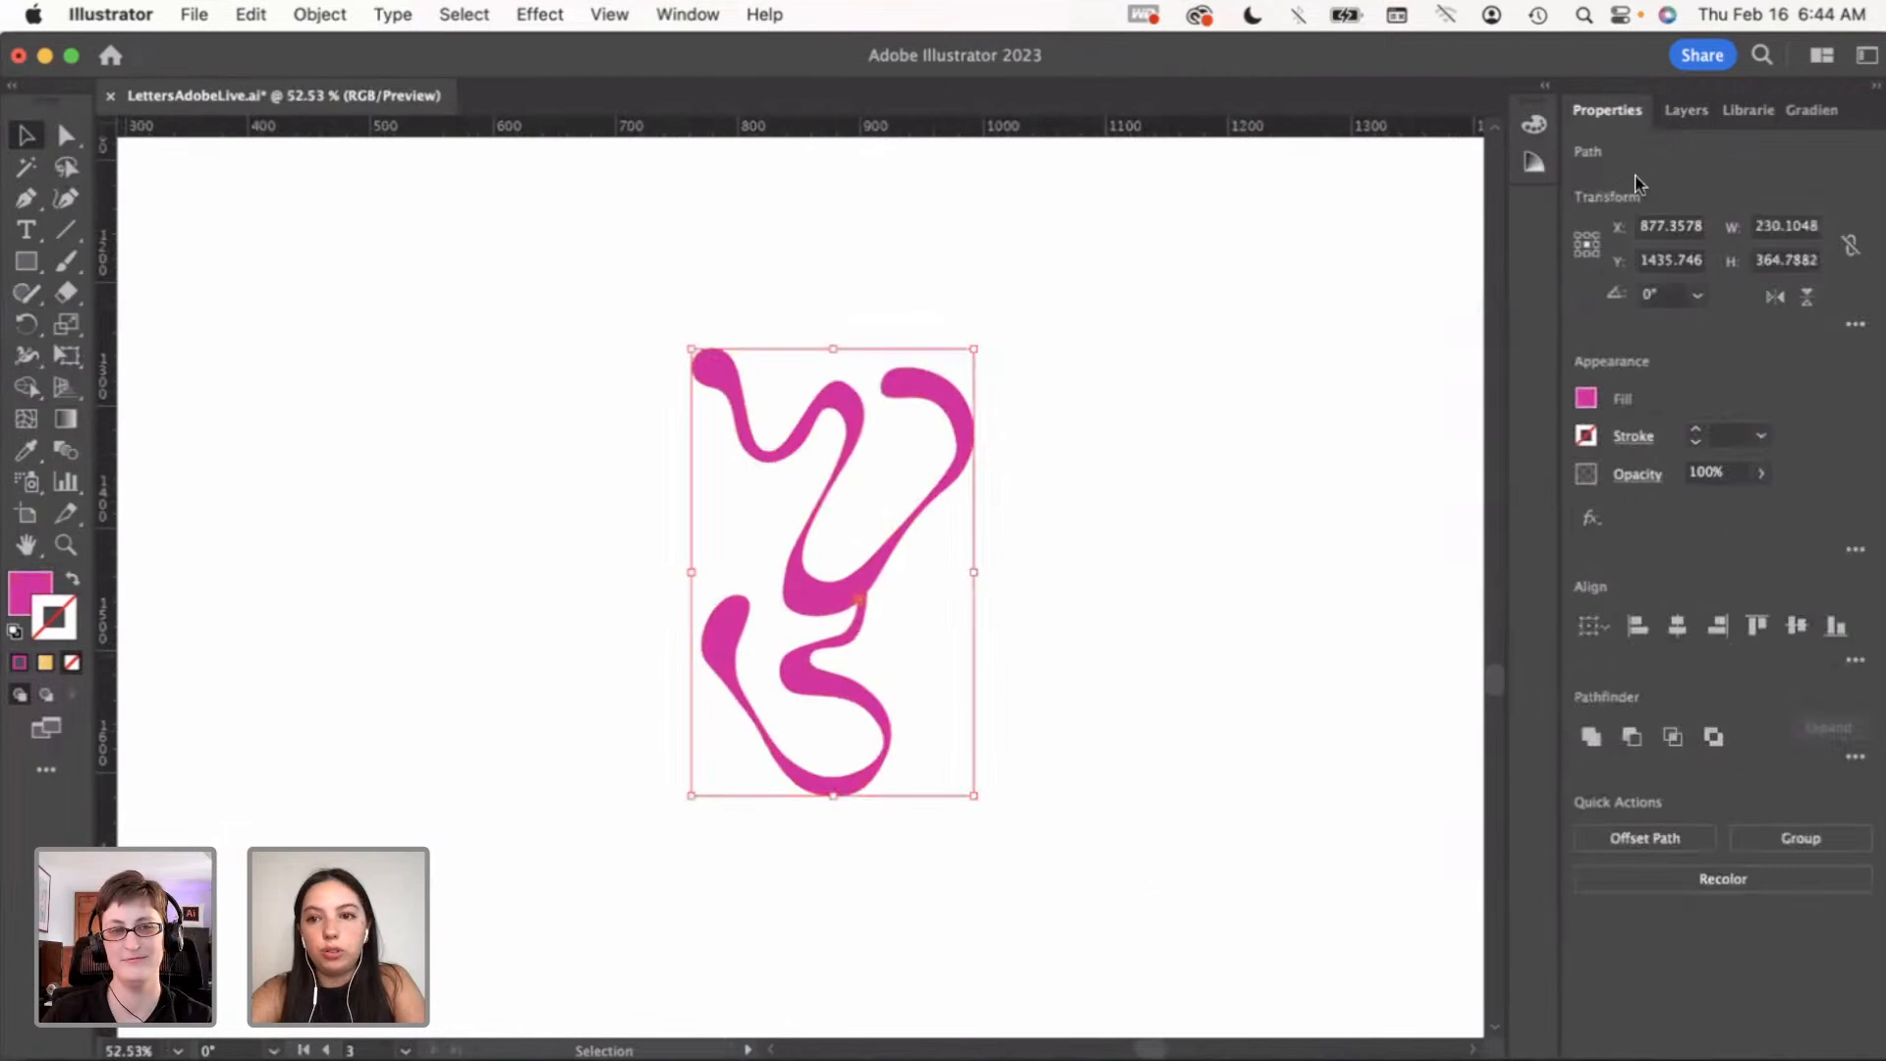
{"action": "left_click", "coordinate": [1591, 737]}
{"action": "left_click", "coordinate": [1105, 641]}
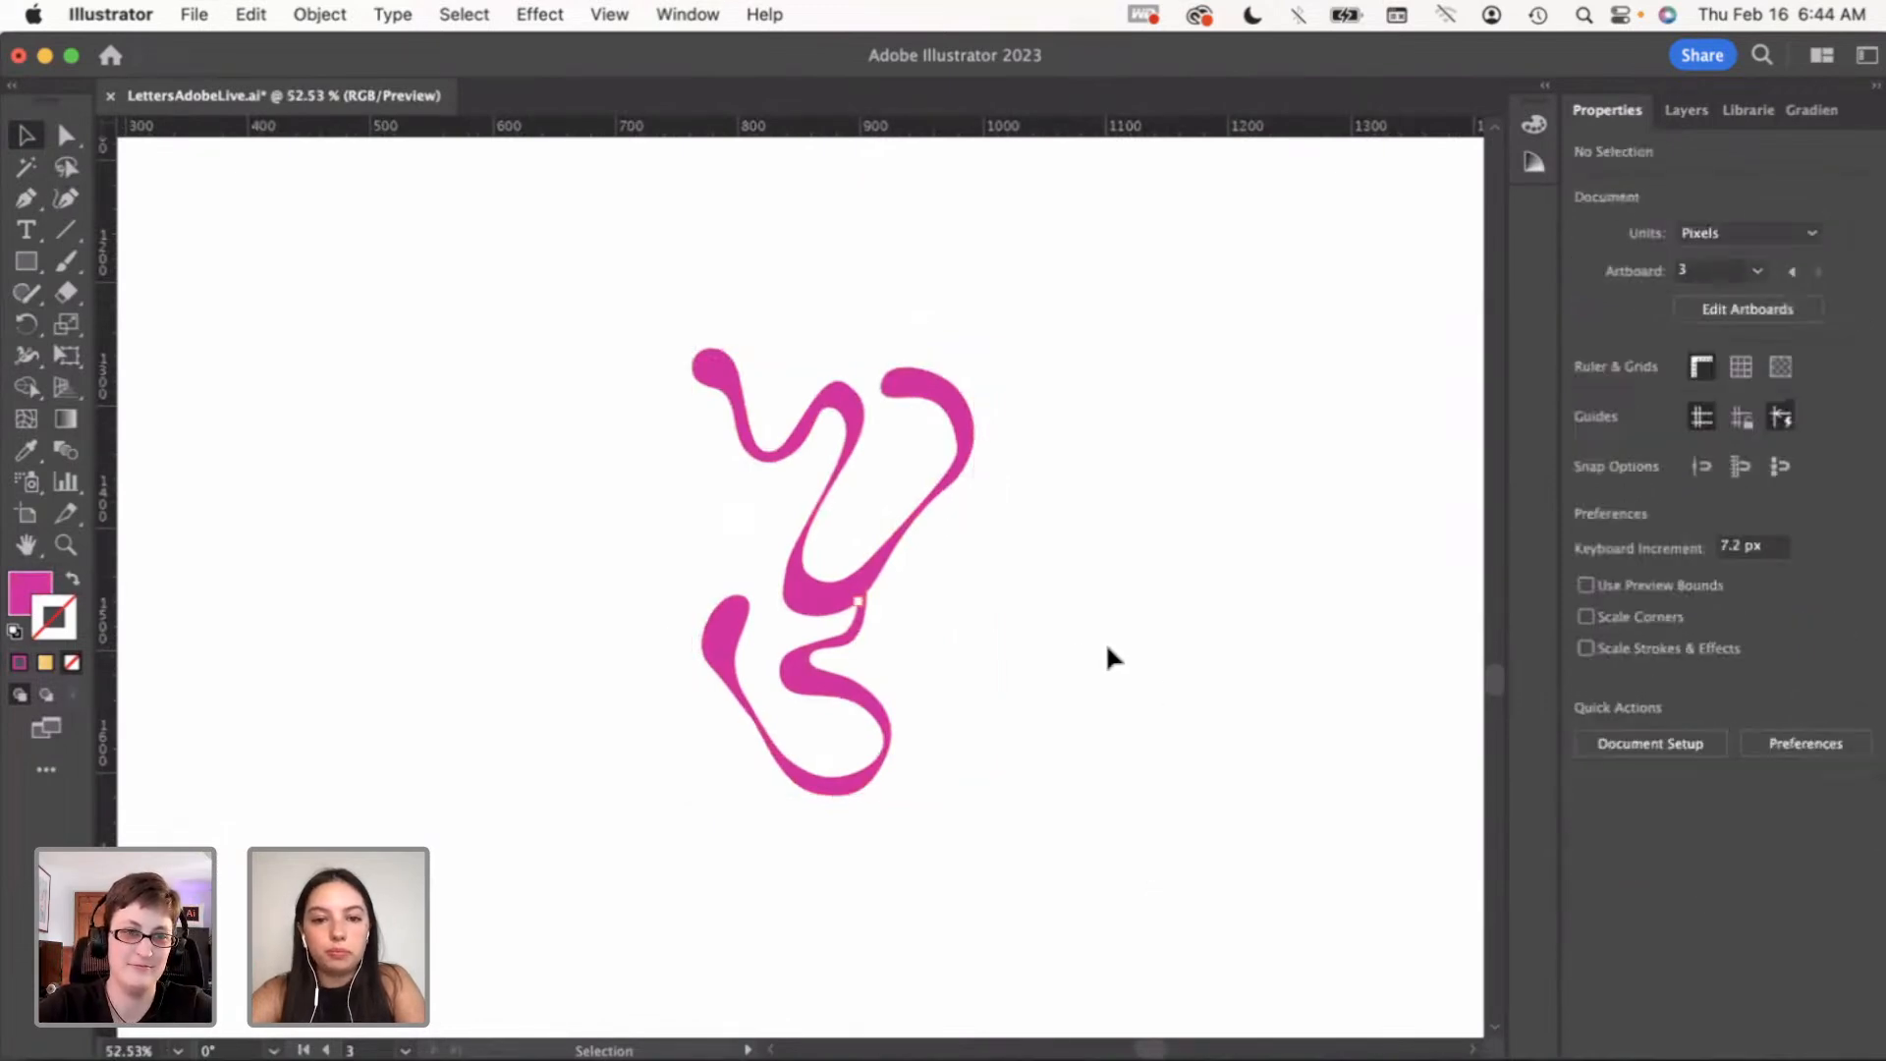
Move the united Y up and to the left on the artboard, and deselect it
{"action": "scroll", "coordinate": [888, 640], "scroll_direction": "down", "scroll_amount": 2}
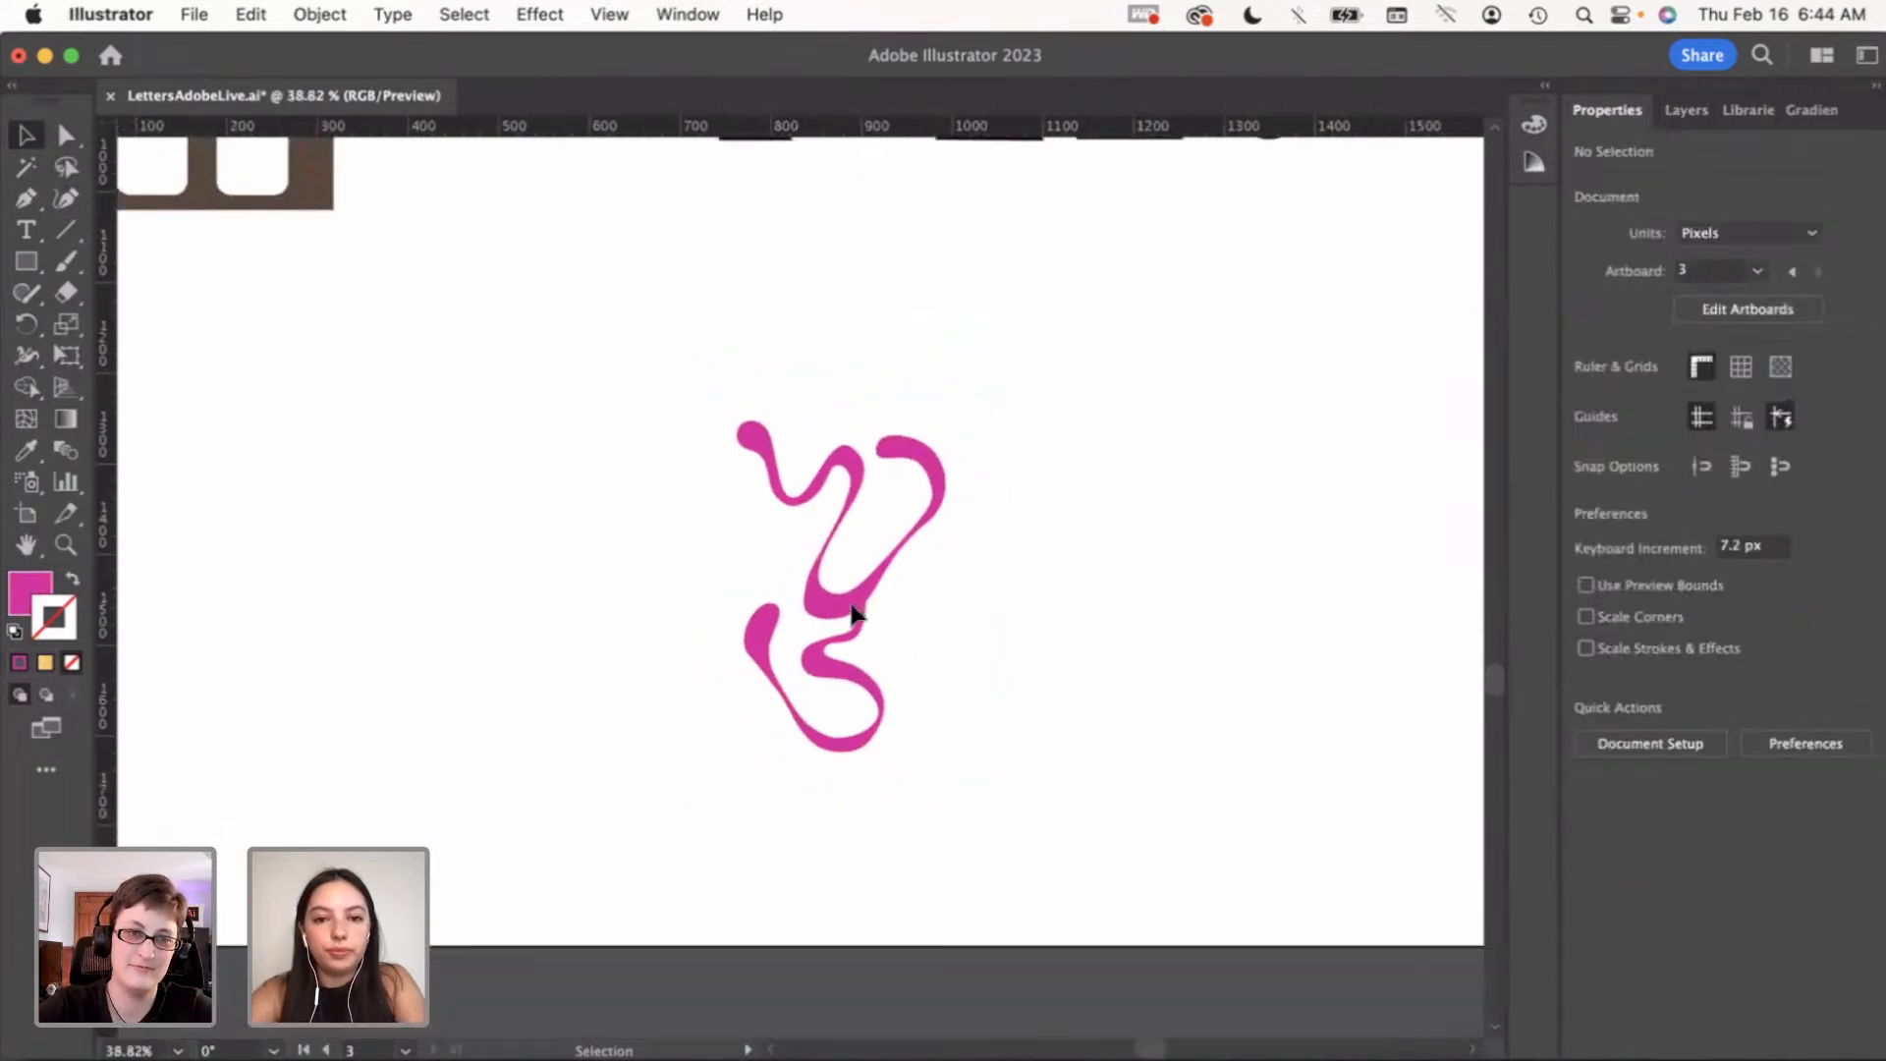
{"action": "left_click_drag", "start_coordinate": [855, 614], "coordinate": [796, 508]}
{"action": "left_click", "coordinate": [958, 586]}
Set the Y's fill colour to black (000000), deselect the letter, and collapse the Color panel
{"action": "scroll", "coordinate": [959, 587], "scroll_direction": "down", "scroll_amount": 2}
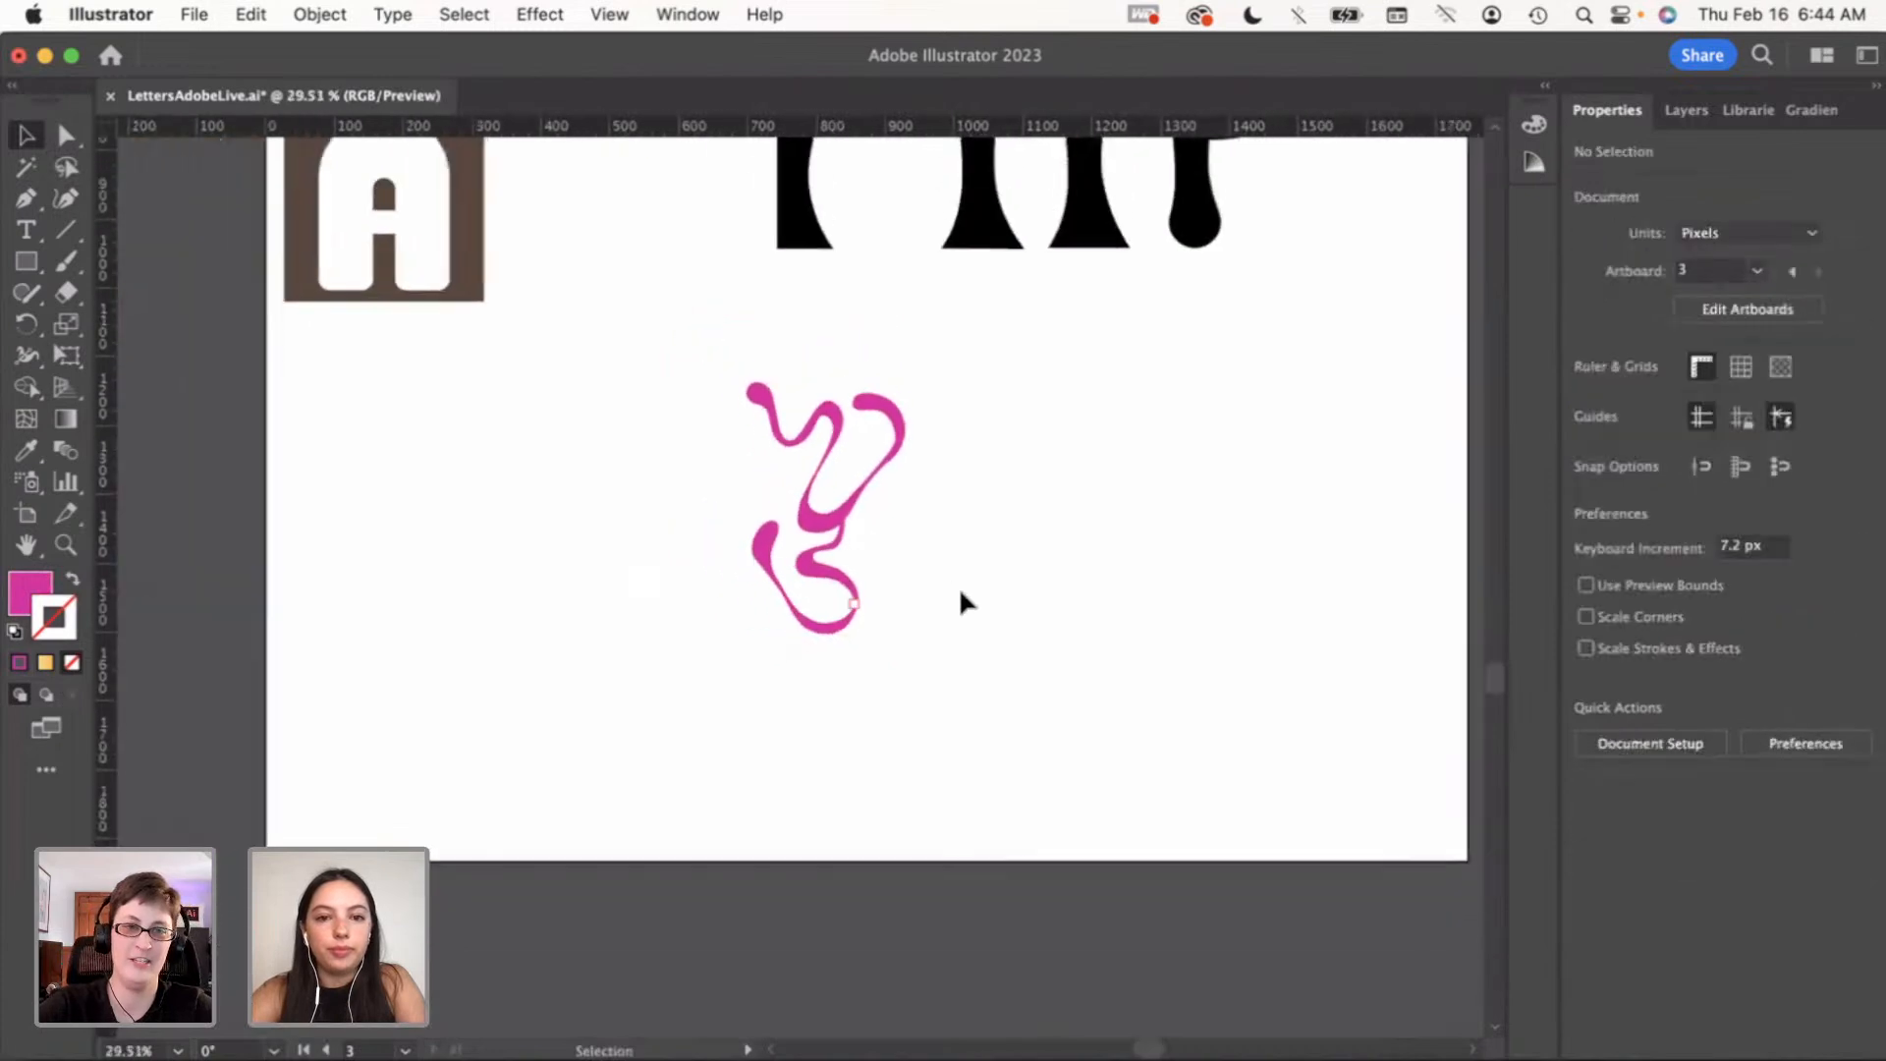
{"action": "left_click", "coordinate": [804, 504]}
{"action": "double_click", "coordinate": [32, 594]}
{"action": "left_click", "coordinate": [1169, 644]}
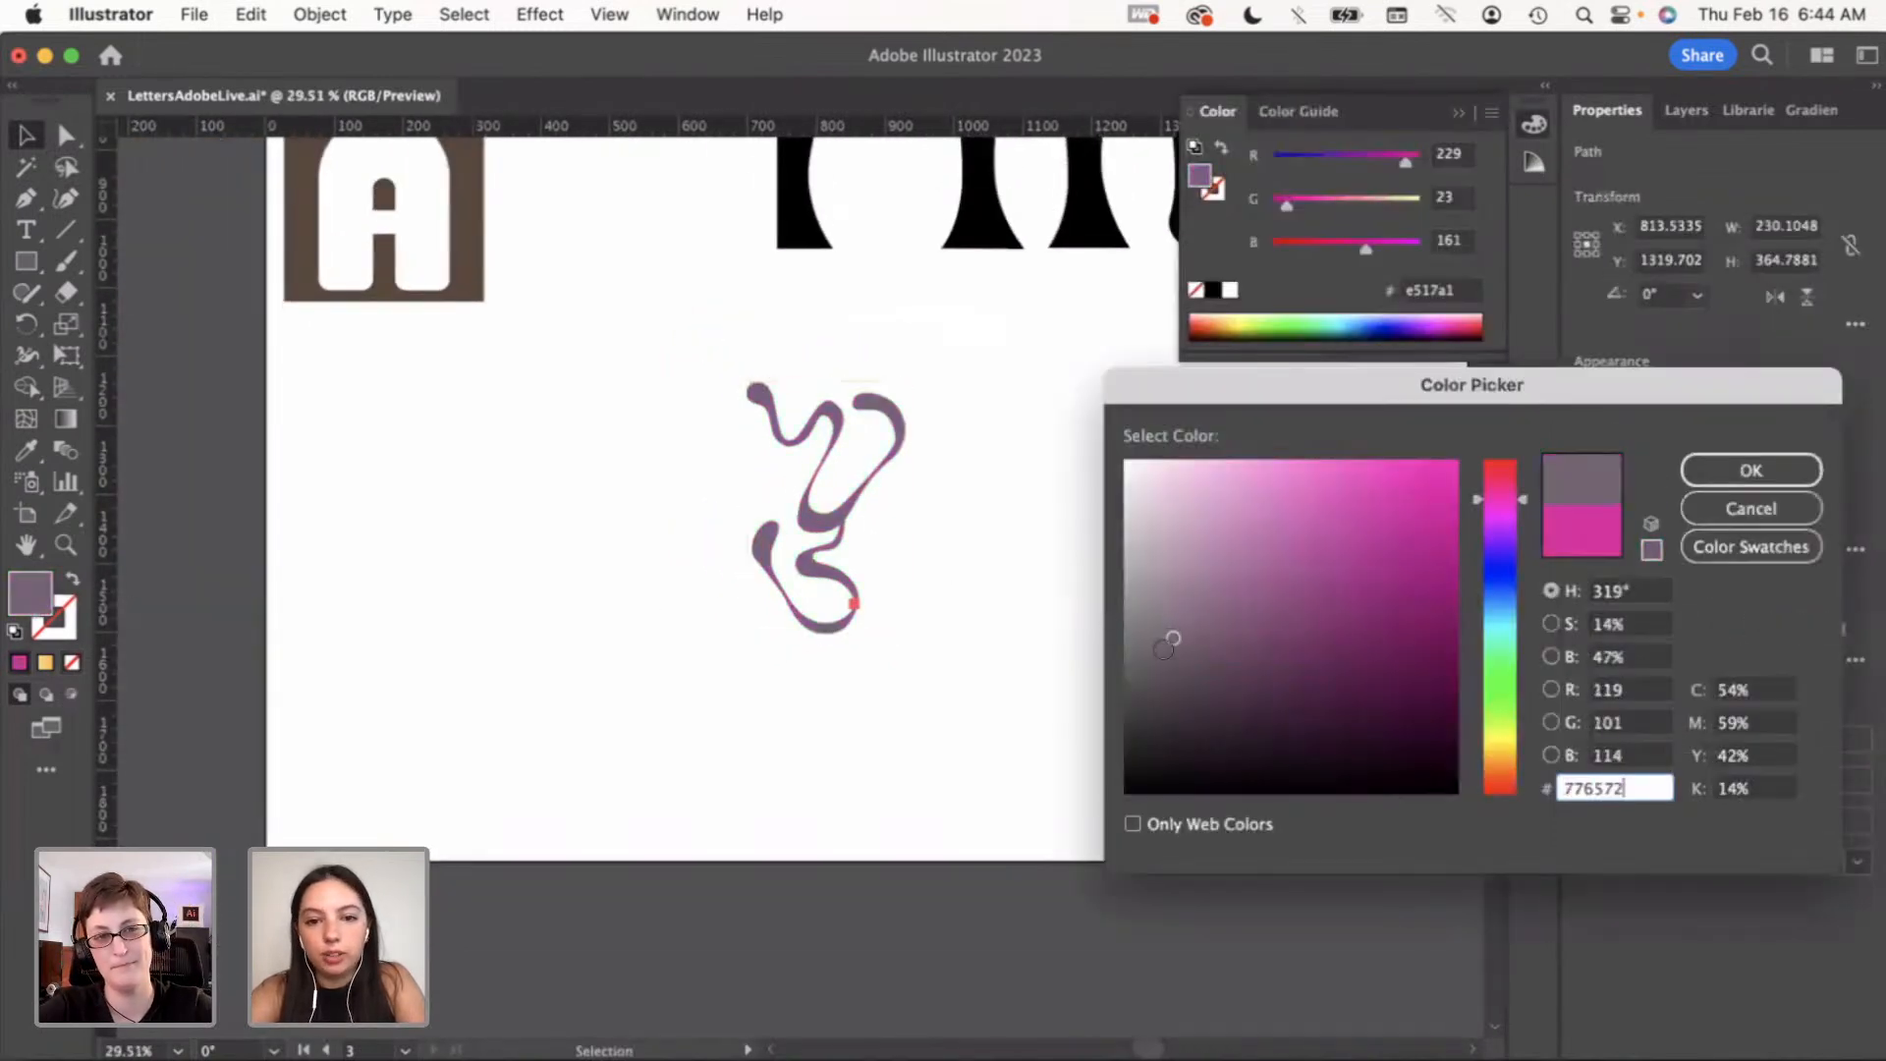
{"action": "left_click_drag", "start_coordinate": [1169, 643], "coordinate": [1080, 800]}
{"action": "left_click", "coordinate": [1719, 470]}
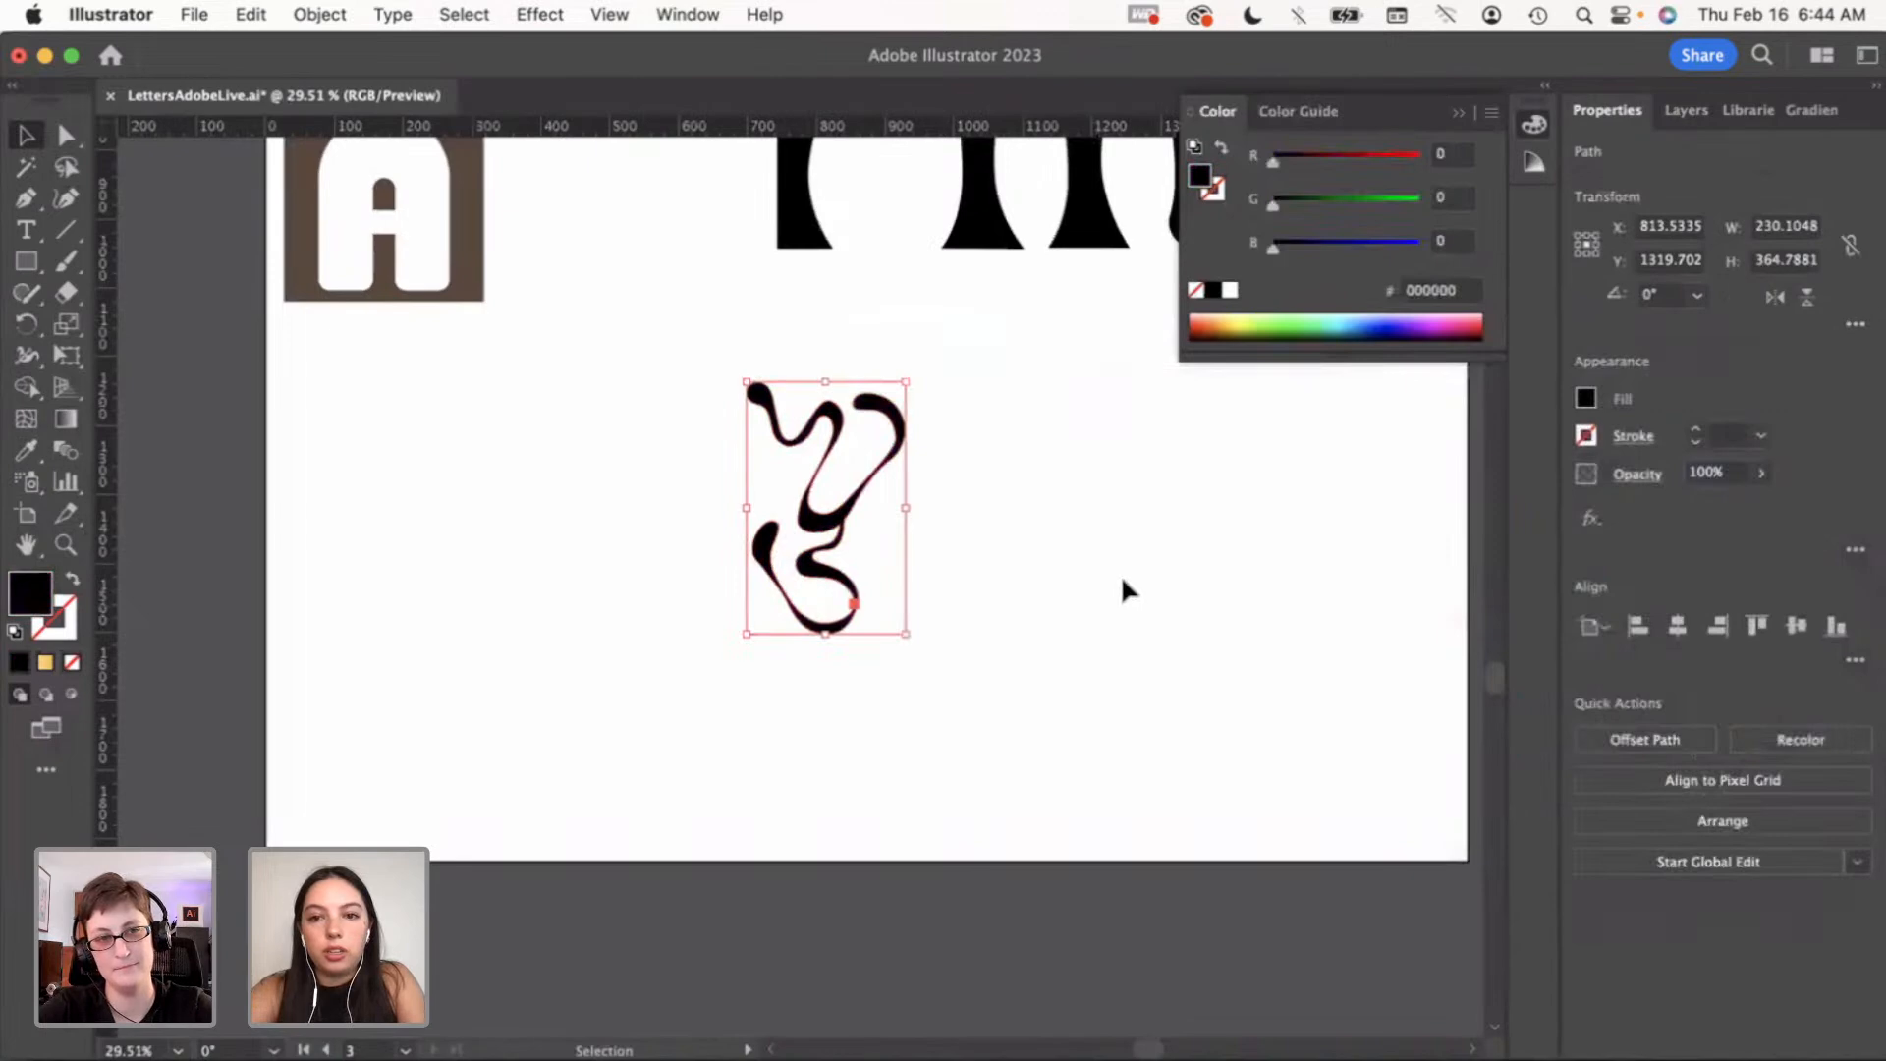
{"action": "left_click", "coordinate": [1122, 576]}
{"action": "left_click", "coordinate": [1455, 111]}
Place the photographed Y sketch on the artboard just to the right of the finished vector Y, and deselect it
{"action": "scroll", "coordinate": [1034, 603], "scroll_direction": "down", "scroll_amount": 2}
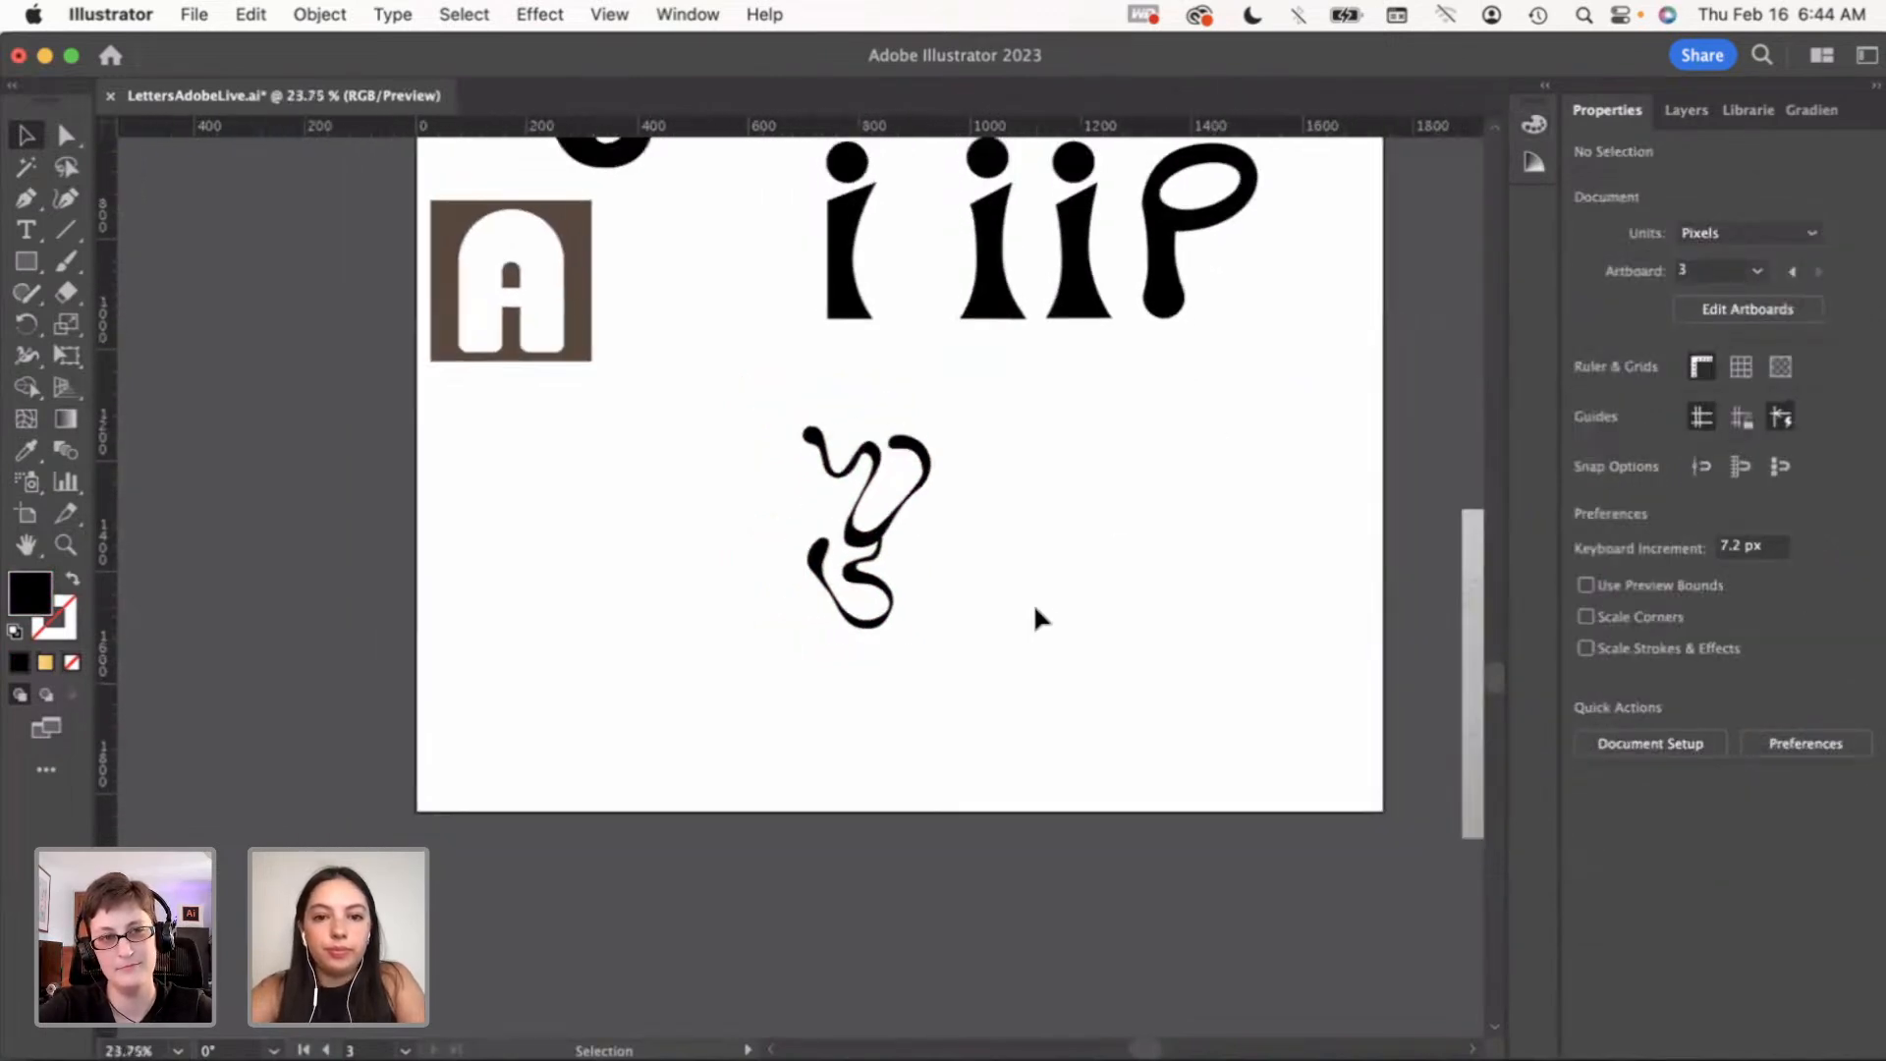
{"action": "scroll", "coordinate": [1033, 603], "scroll_direction": "right", "scroll_amount": 4}
{"action": "scroll", "coordinate": [1034, 603], "scroll_direction": "up", "scroll_amount": 1}
{"action": "mouse_move", "coordinate": [1442, 715]}
{"action": "left_mouse_down"}
{"action": "mouse_move", "coordinate": [874, 611]}
{"action": "mouse_move", "coordinate": [971, 609]}
{"action": "left_mouse_up"}
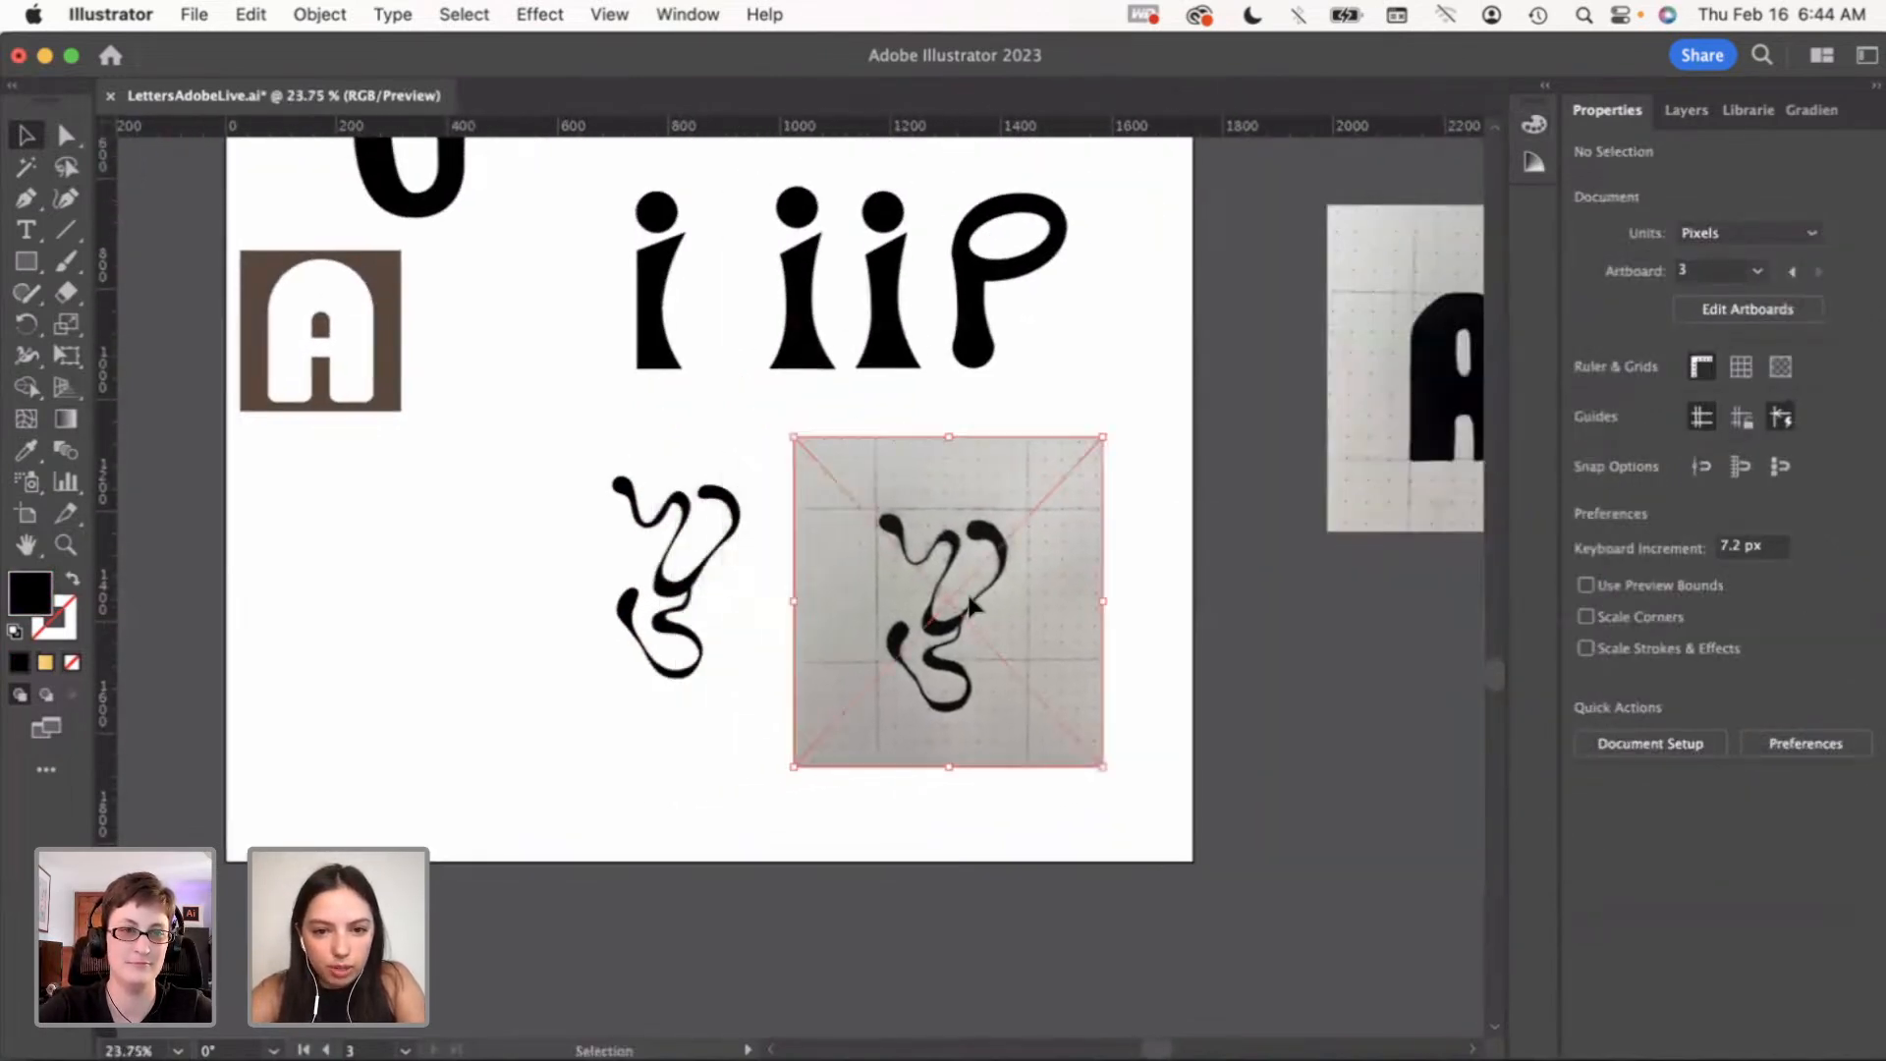
{"action": "left_click", "coordinate": [749, 629]}
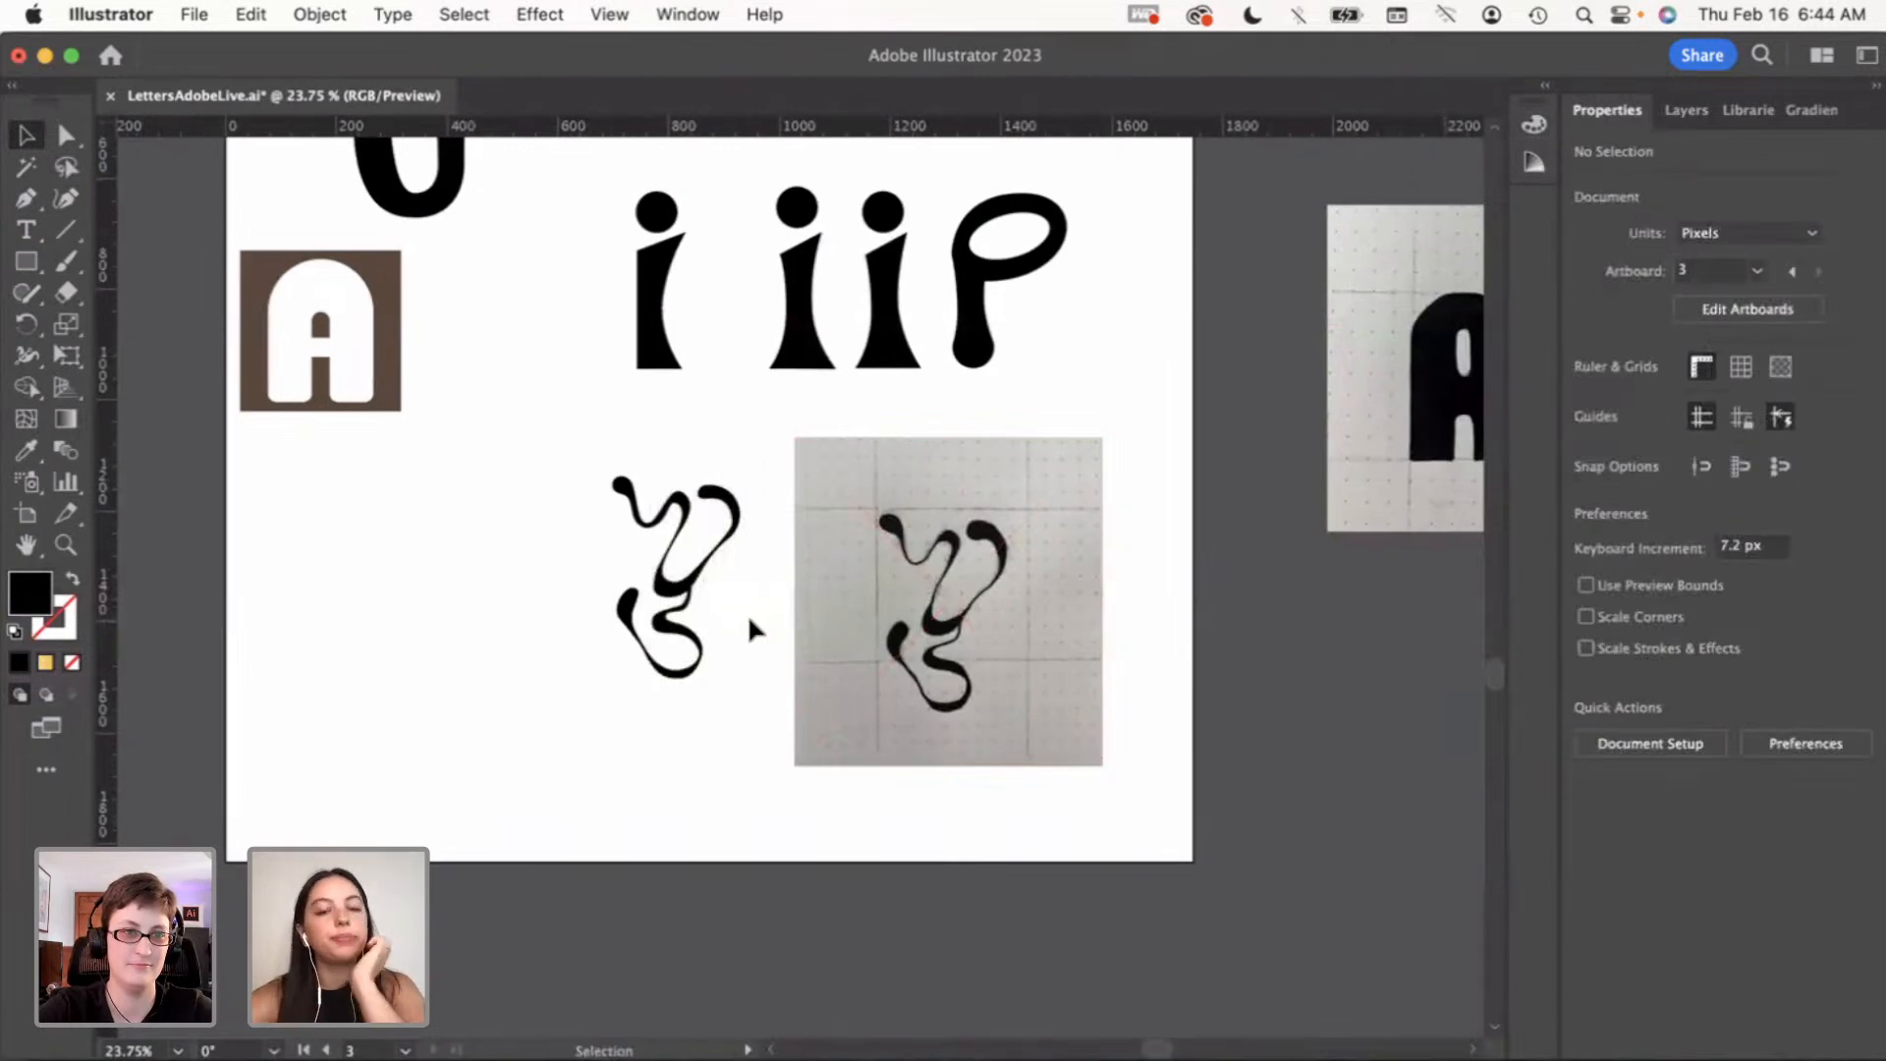
Move the vector Y slightly down and to the right beside its photographed sketch, and deselect it
{"action": "left_click_drag", "start_coordinate": [705, 582], "coordinate": [716, 602]}
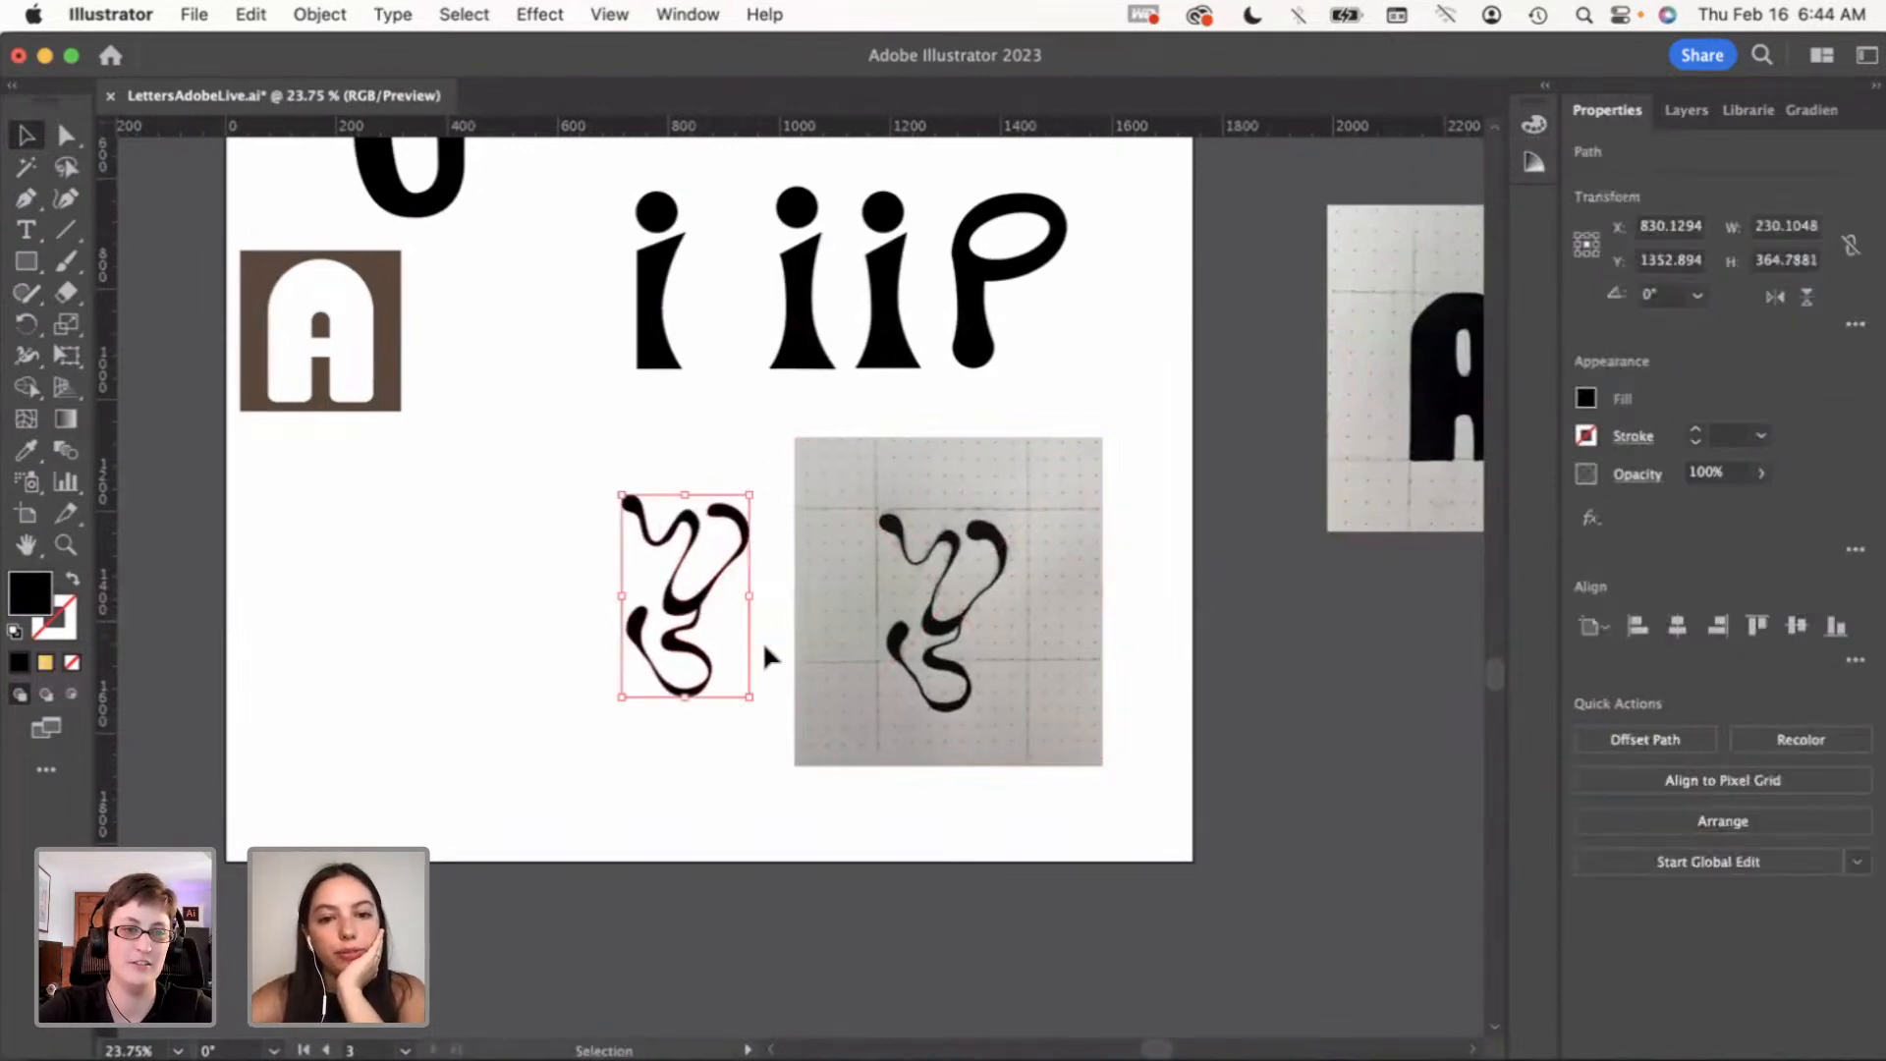
{"action": "left_click", "coordinate": [761, 639]}
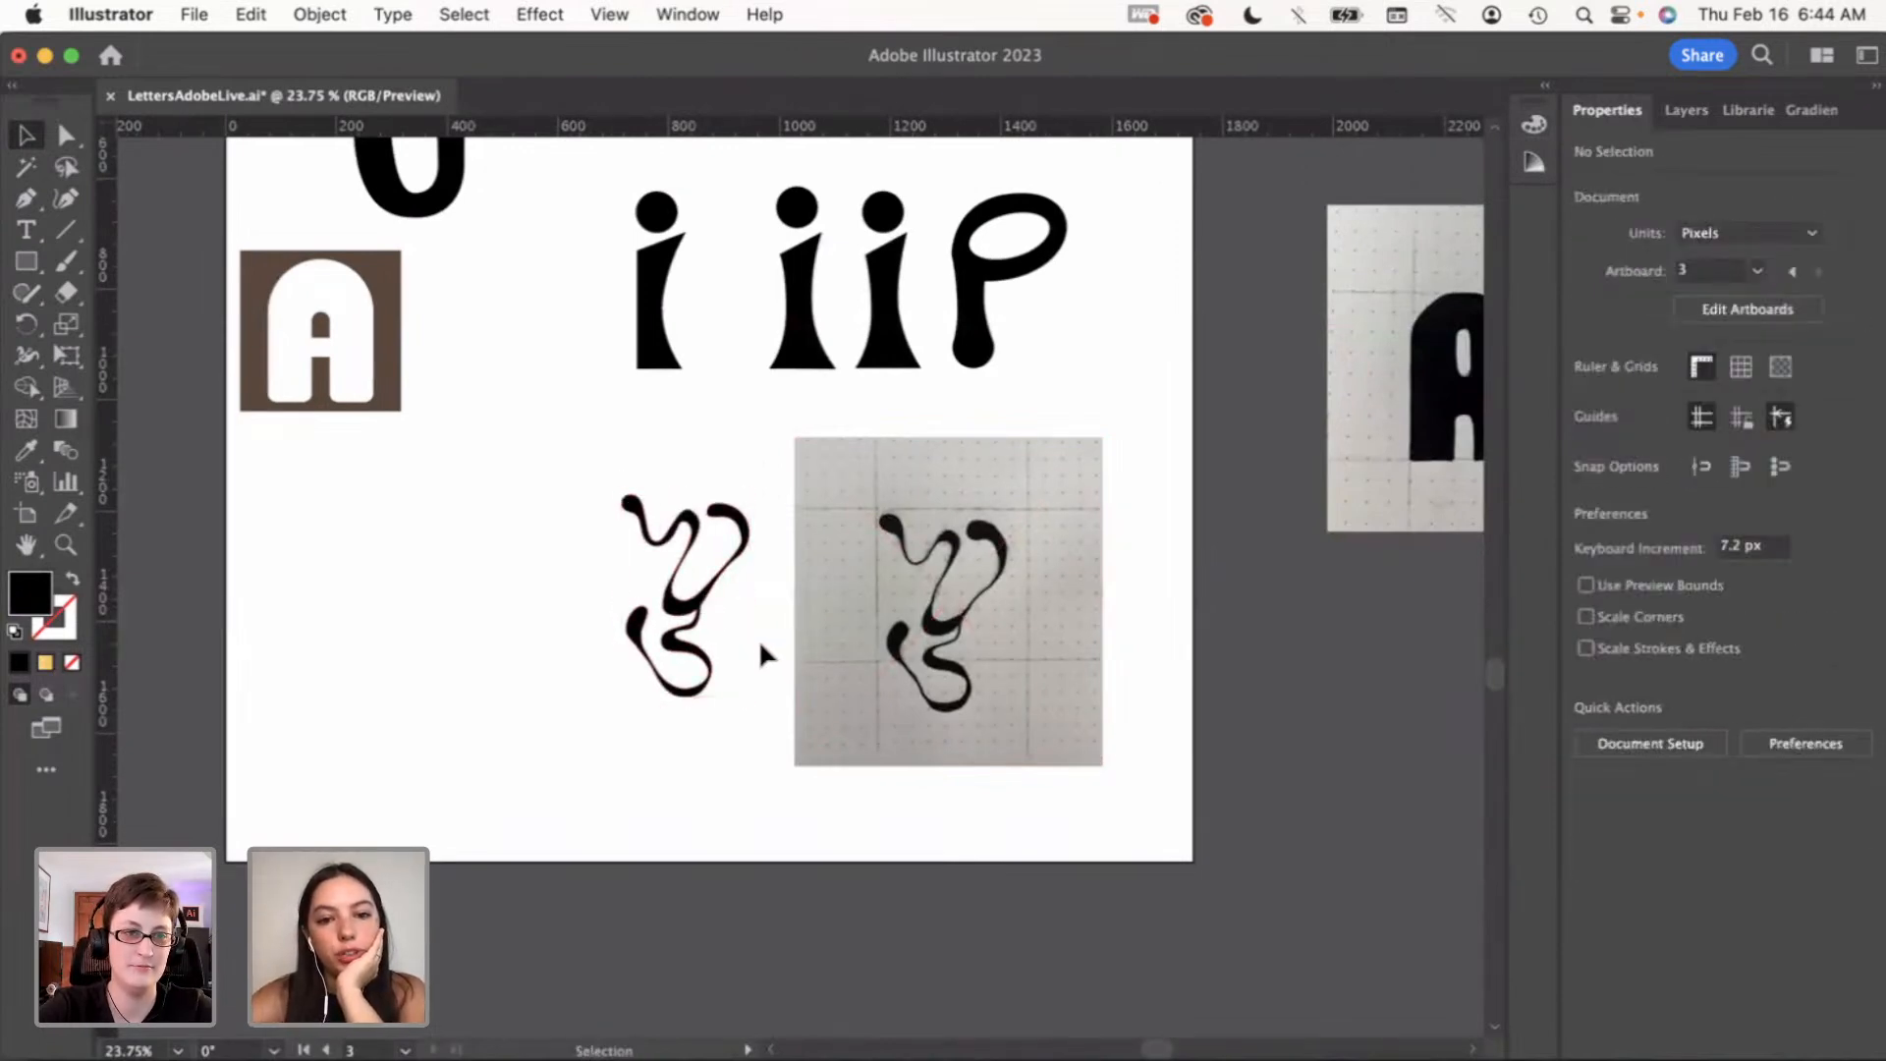
{"action": "left_click", "coordinate": [811, 675]}
{"action": "left_click", "coordinate": [749, 702]}
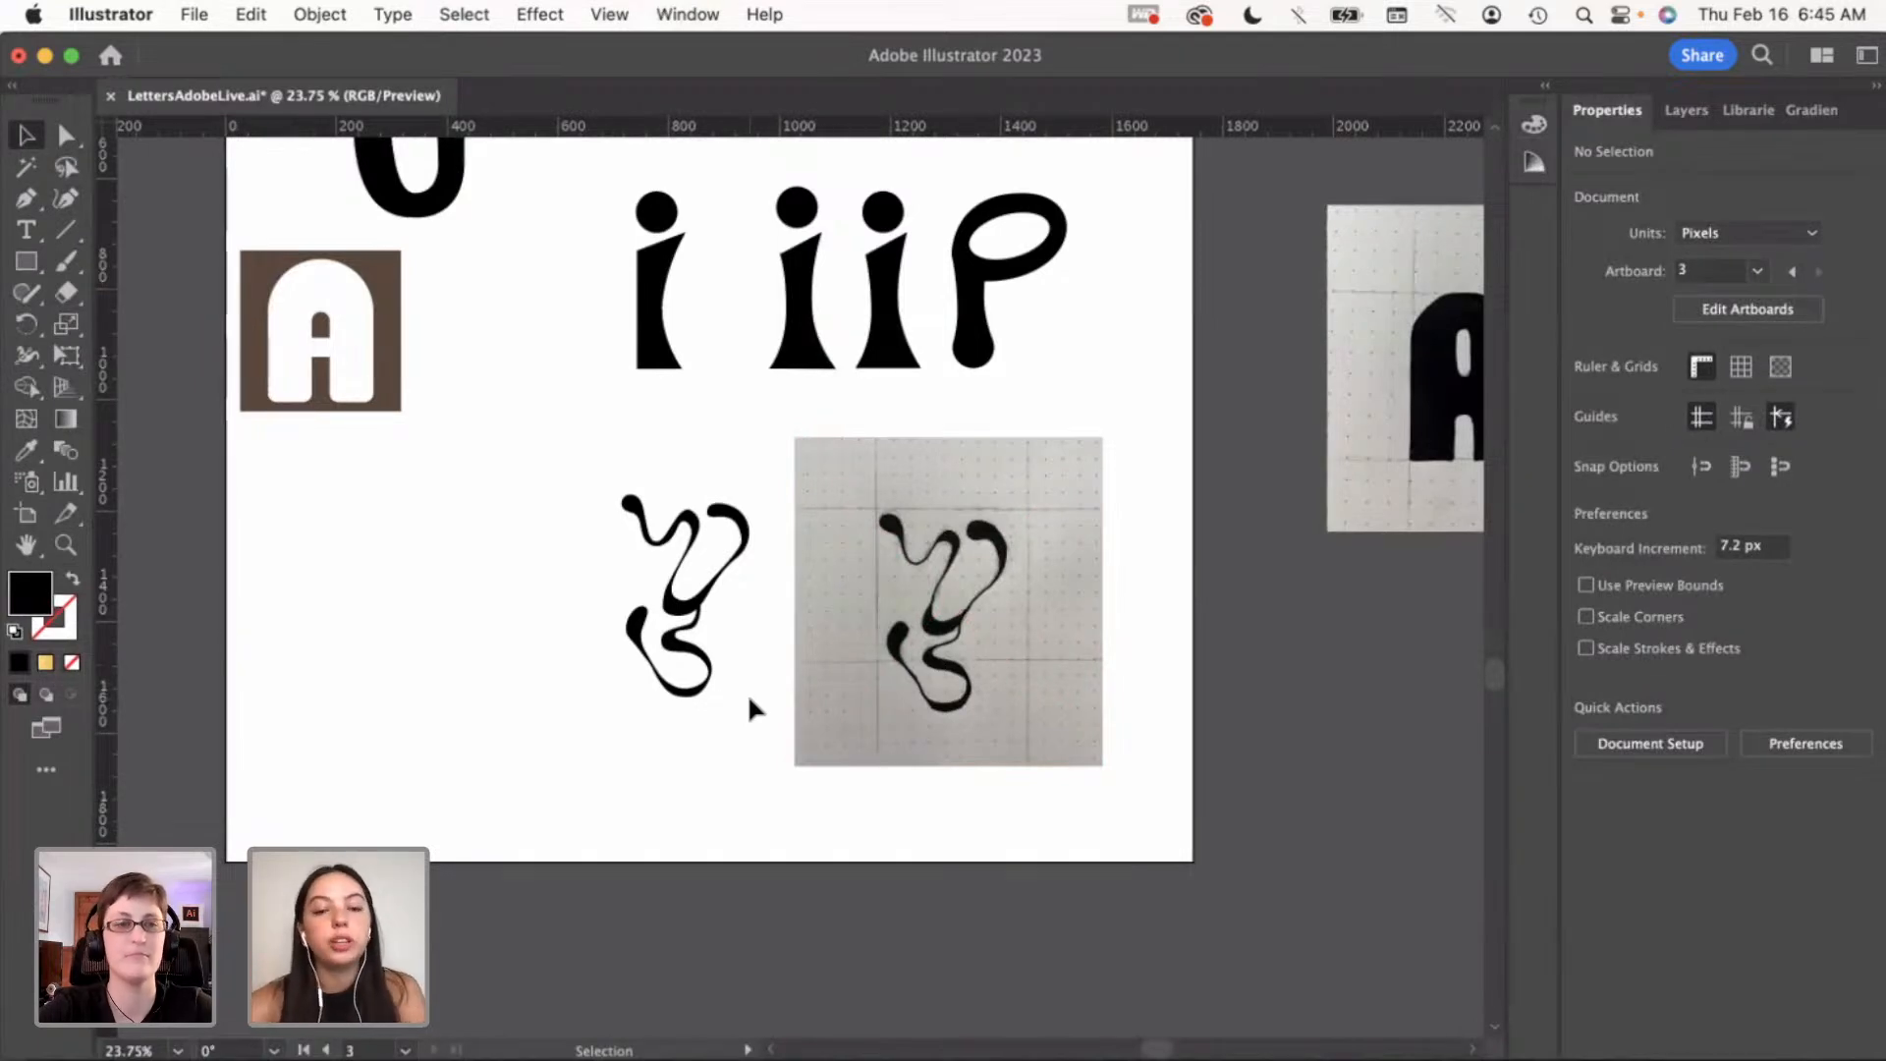
Move the photographed Y sketch off the artboard to its right, below the photographed A sketch, and deselect it
{"action": "left_click", "coordinate": [962, 587]}
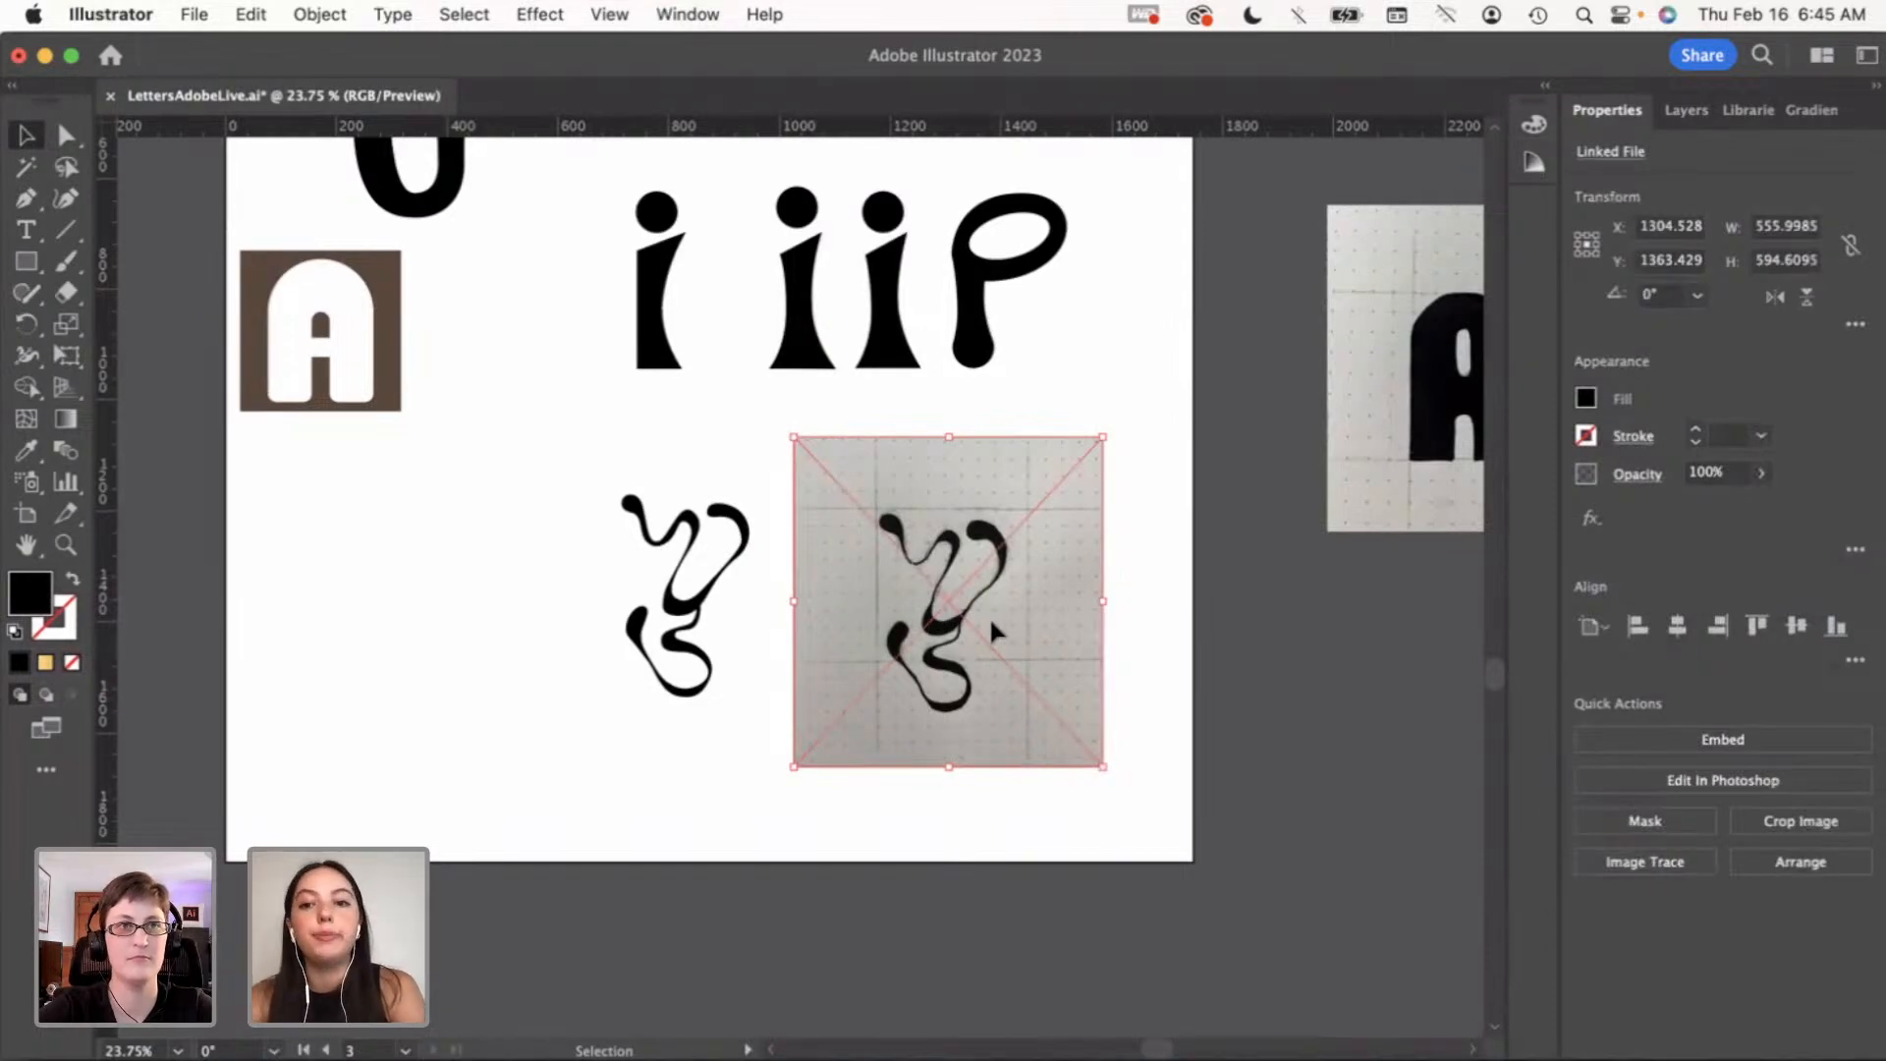
{"action": "left_click_drag", "start_coordinate": [988, 616], "coordinate": [1394, 729]}
{"action": "left_click", "coordinate": [969, 692]}
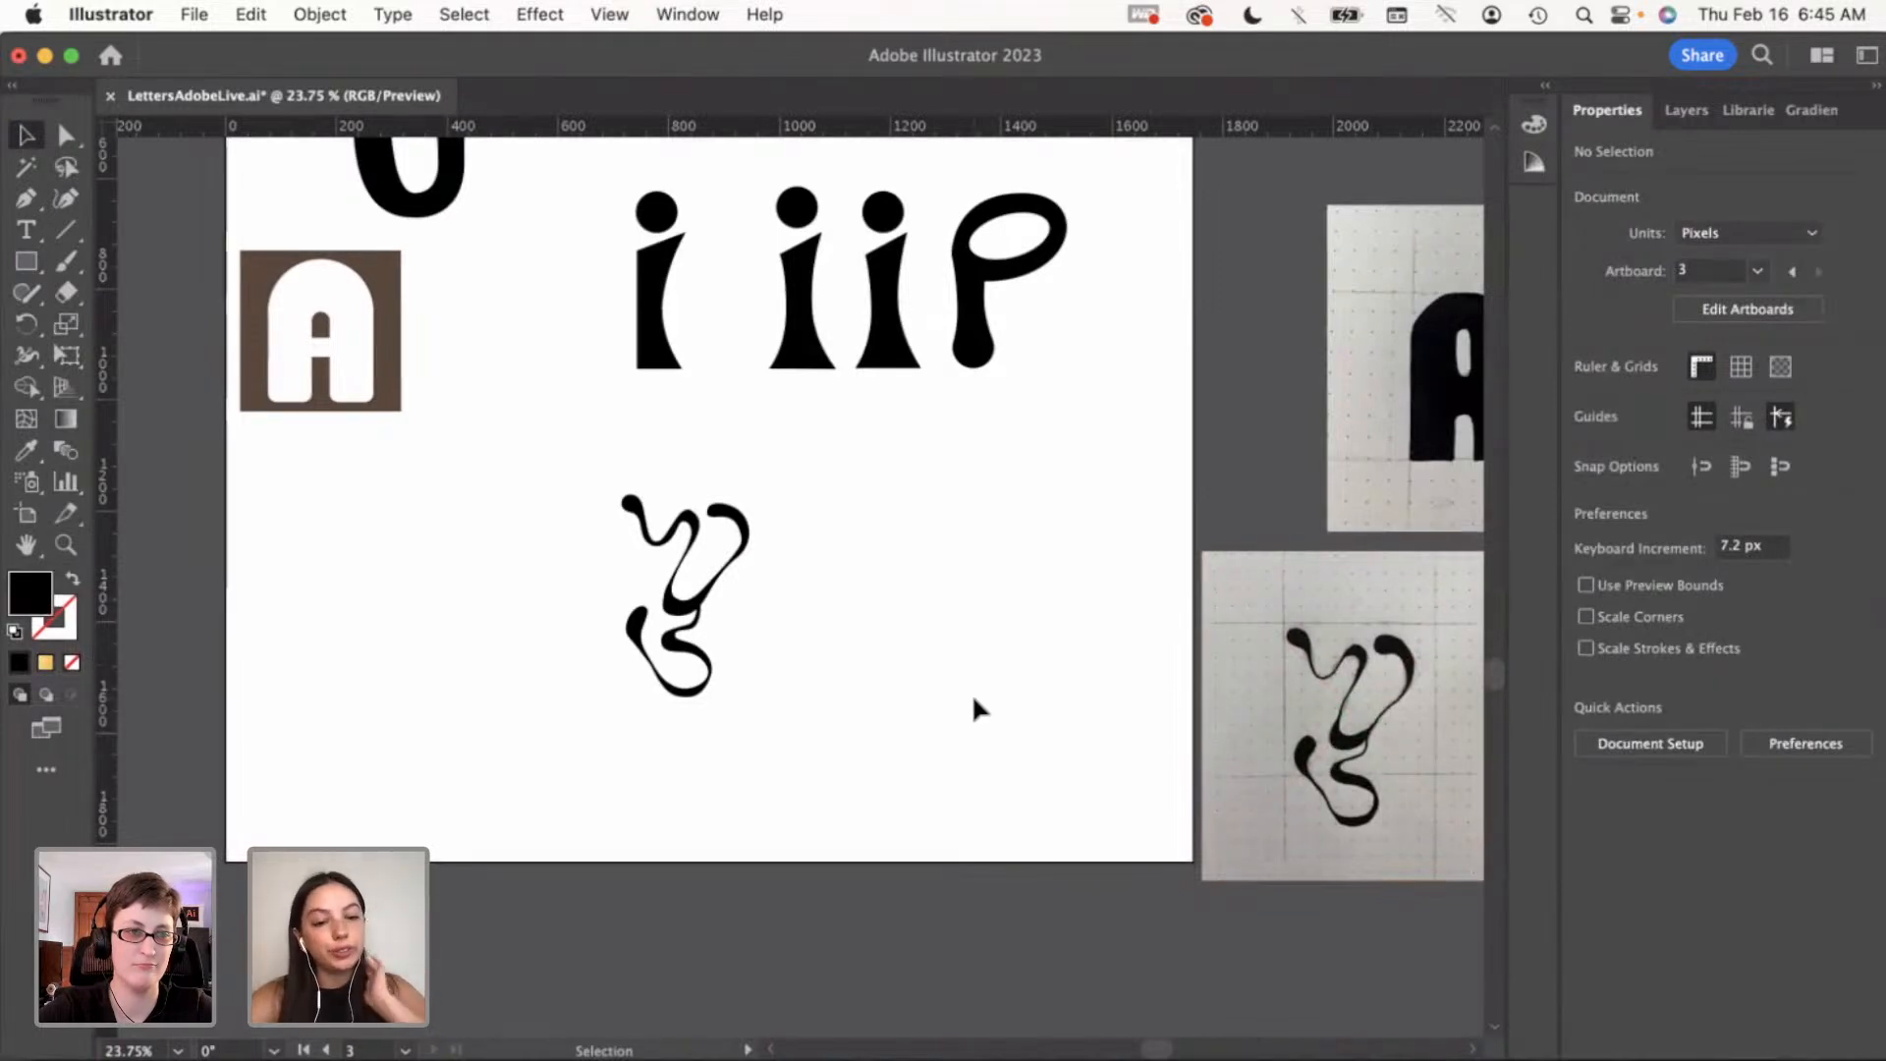
Move the vector Y to the right on the artboard, below the two middle i letters
{"action": "scroll", "coordinate": [898, 689], "scroll_direction": "down", "scroll_amount": 2}
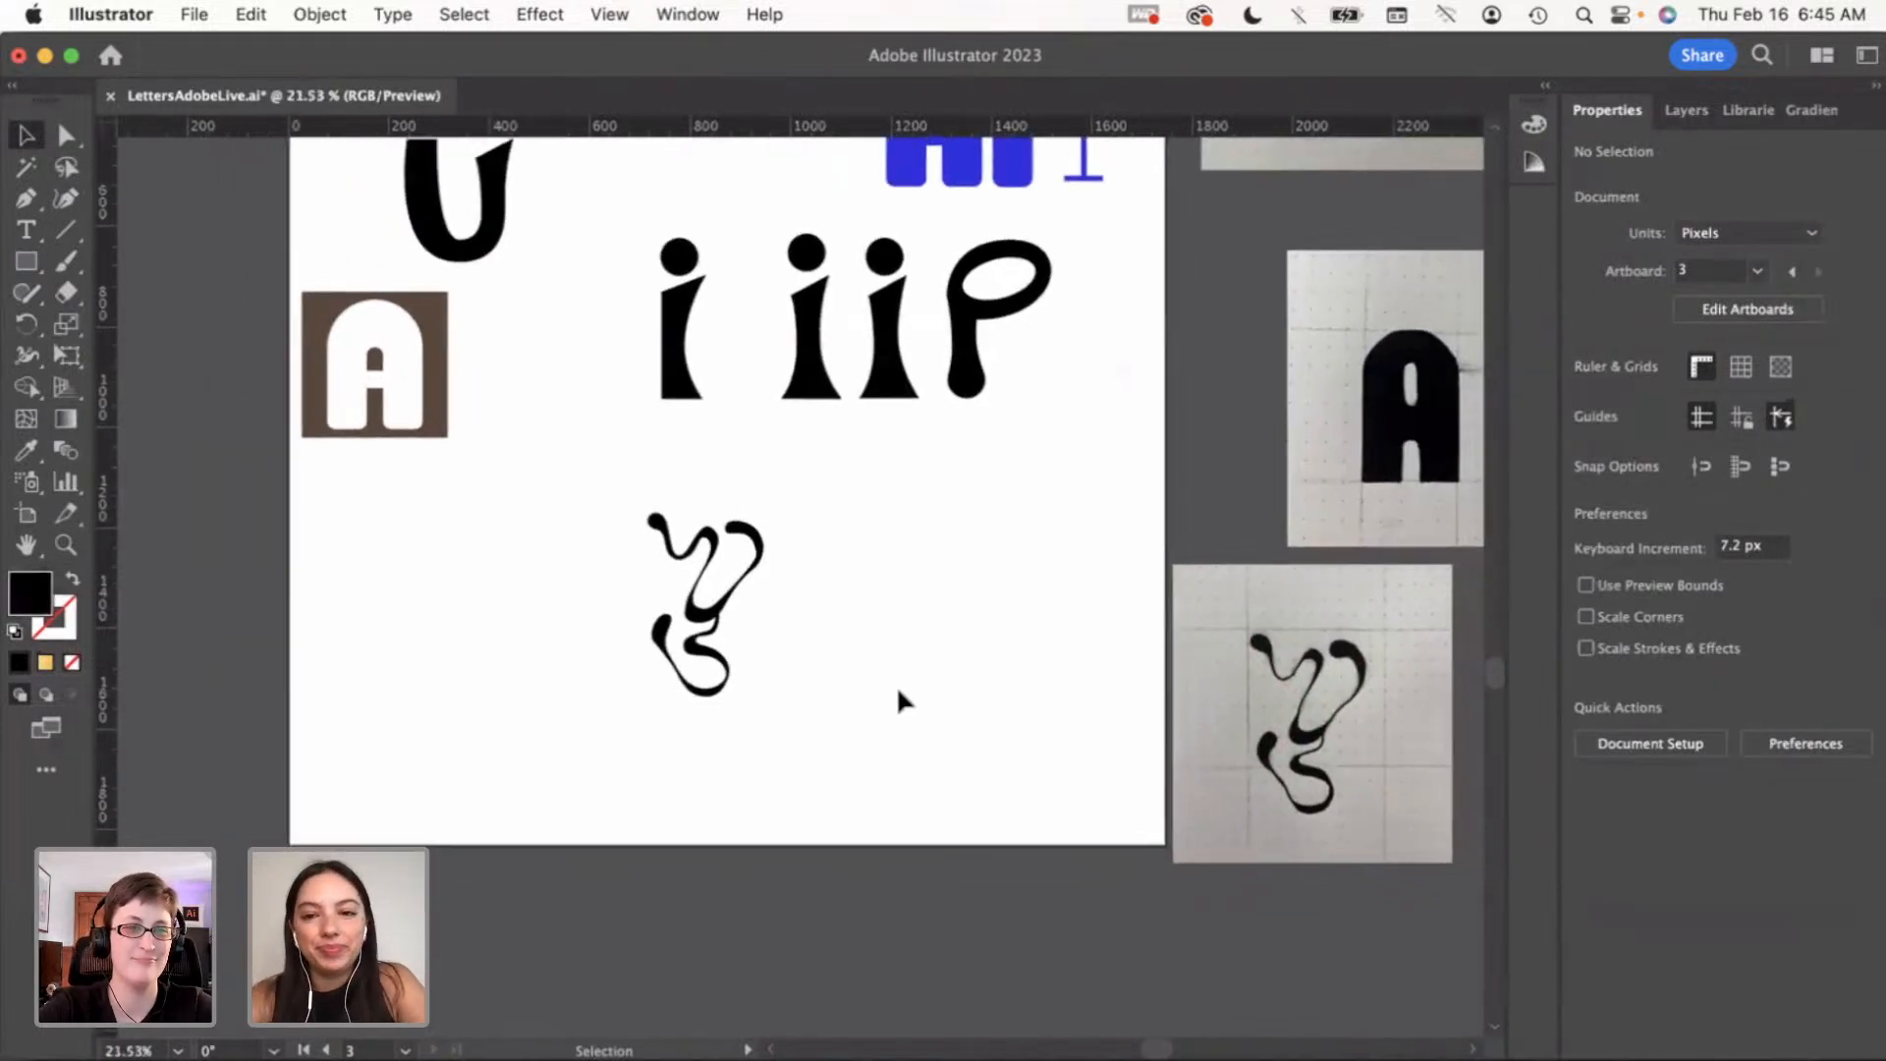
{"action": "scroll", "coordinate": [898, 690], "scroll_direction": "up", "scroll_amount": 1}
{"action": "scroll", "coordinate": [898, 689], "scroll_direction": "right", "scroll_amount": 1}
{"action": "scroll", "coordinate": [660, 657], "scroll_direction": "up", "scroll_amount": 2}
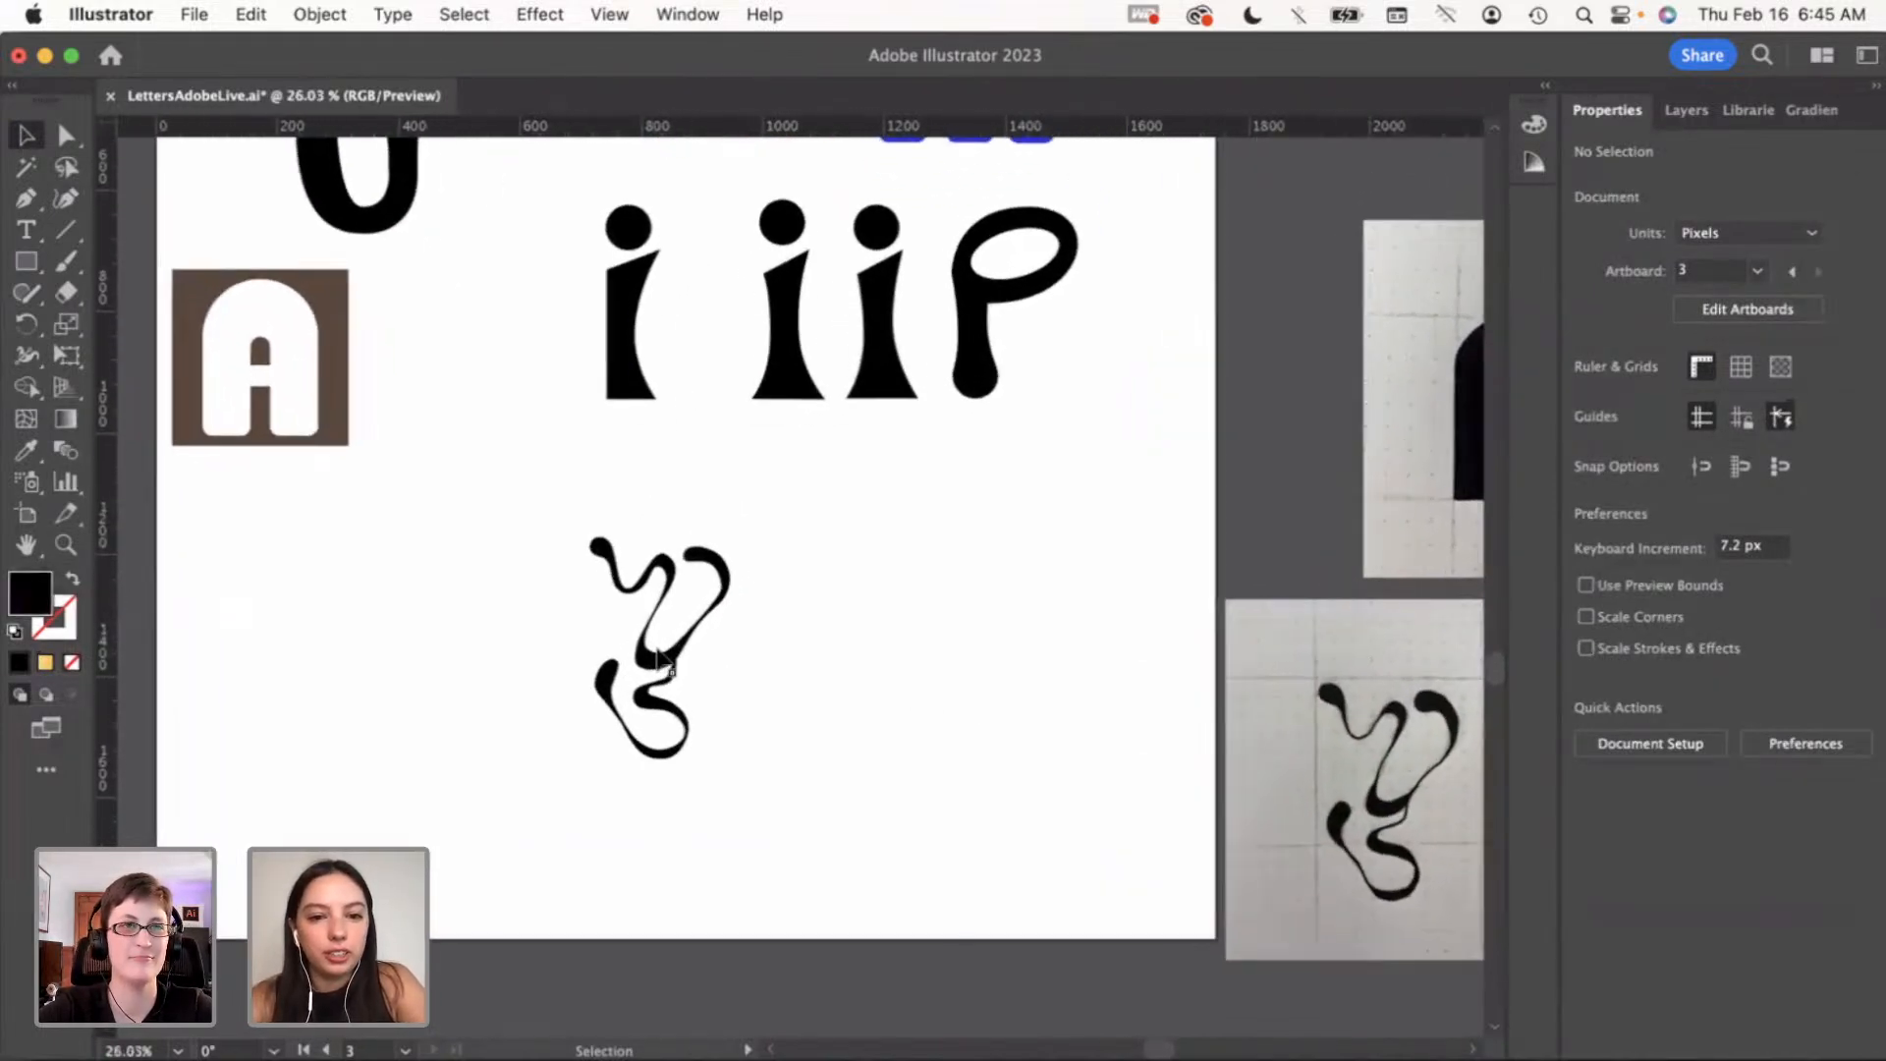
{"action": "left_click", "coordinate": [660, 656]}
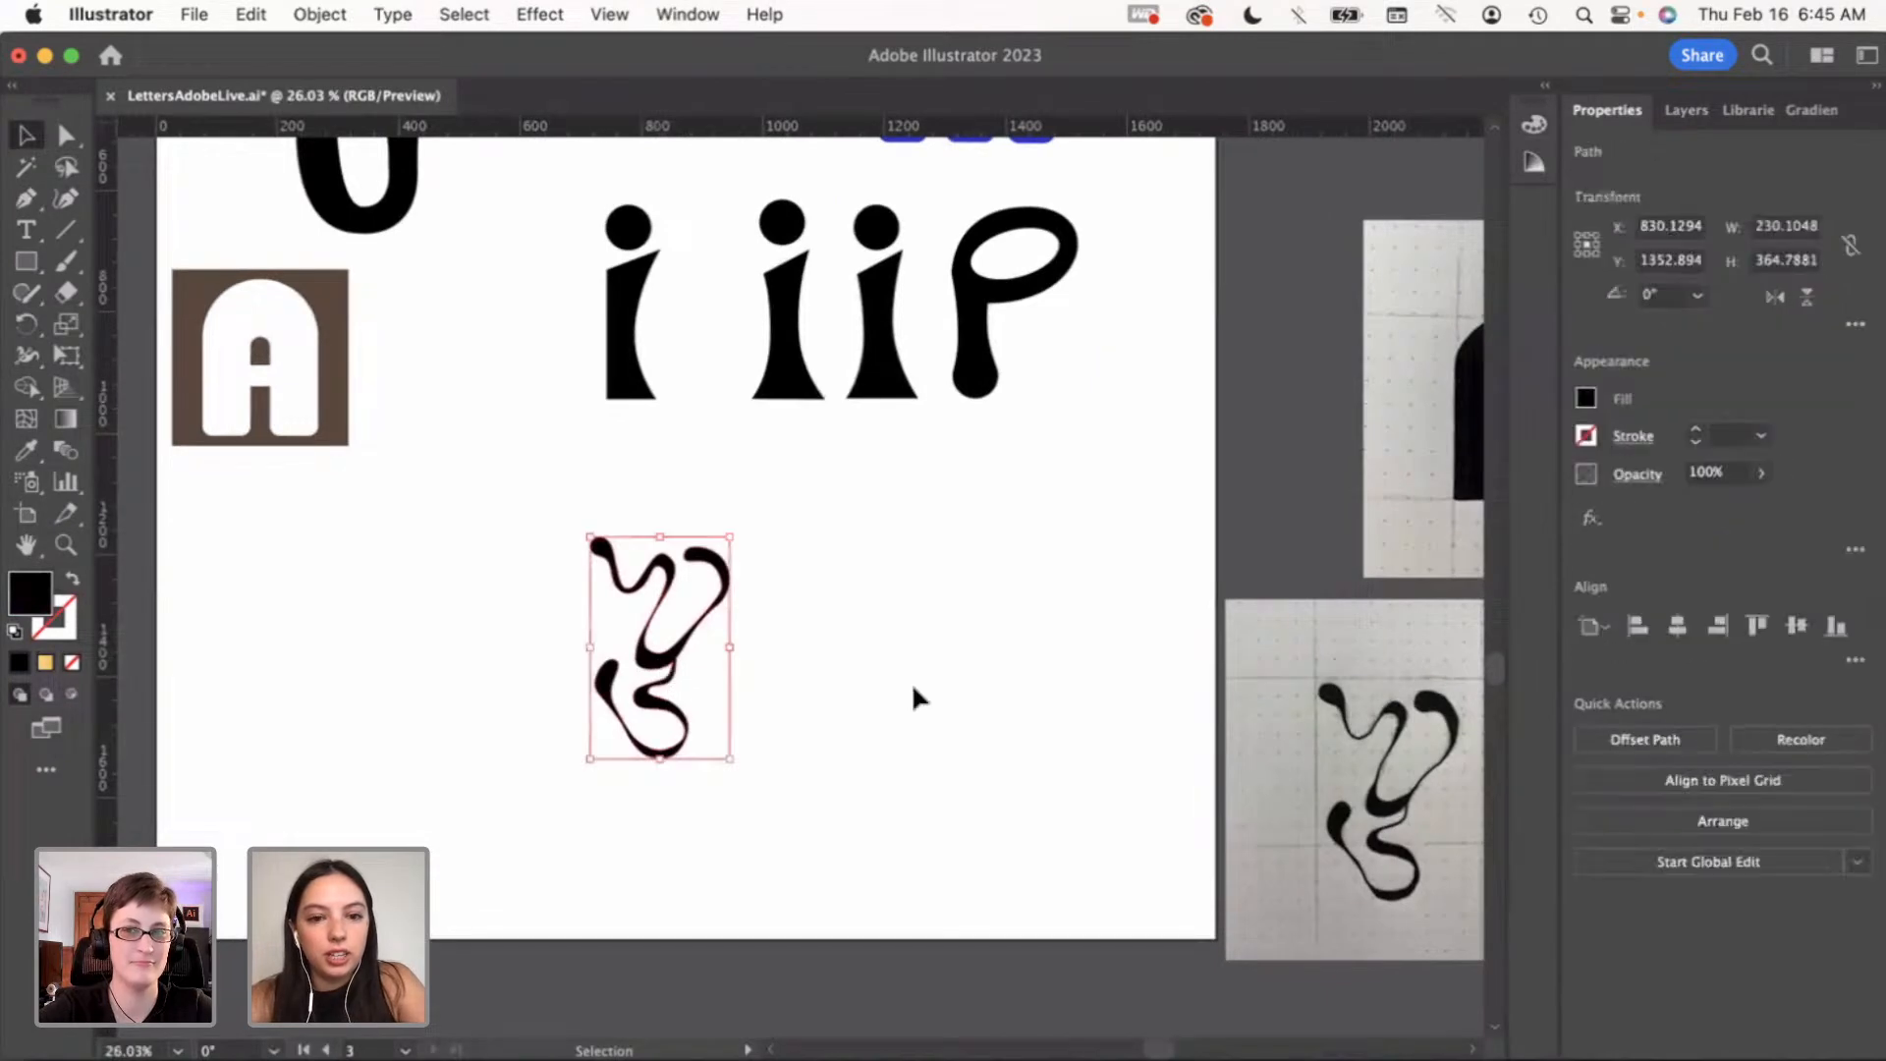
{"action": "left_click", "coordinate": [747, 680]}
{"action": "left_click_drag", "start_coordinate": [661, 666], "coordinate": [842, 671]}
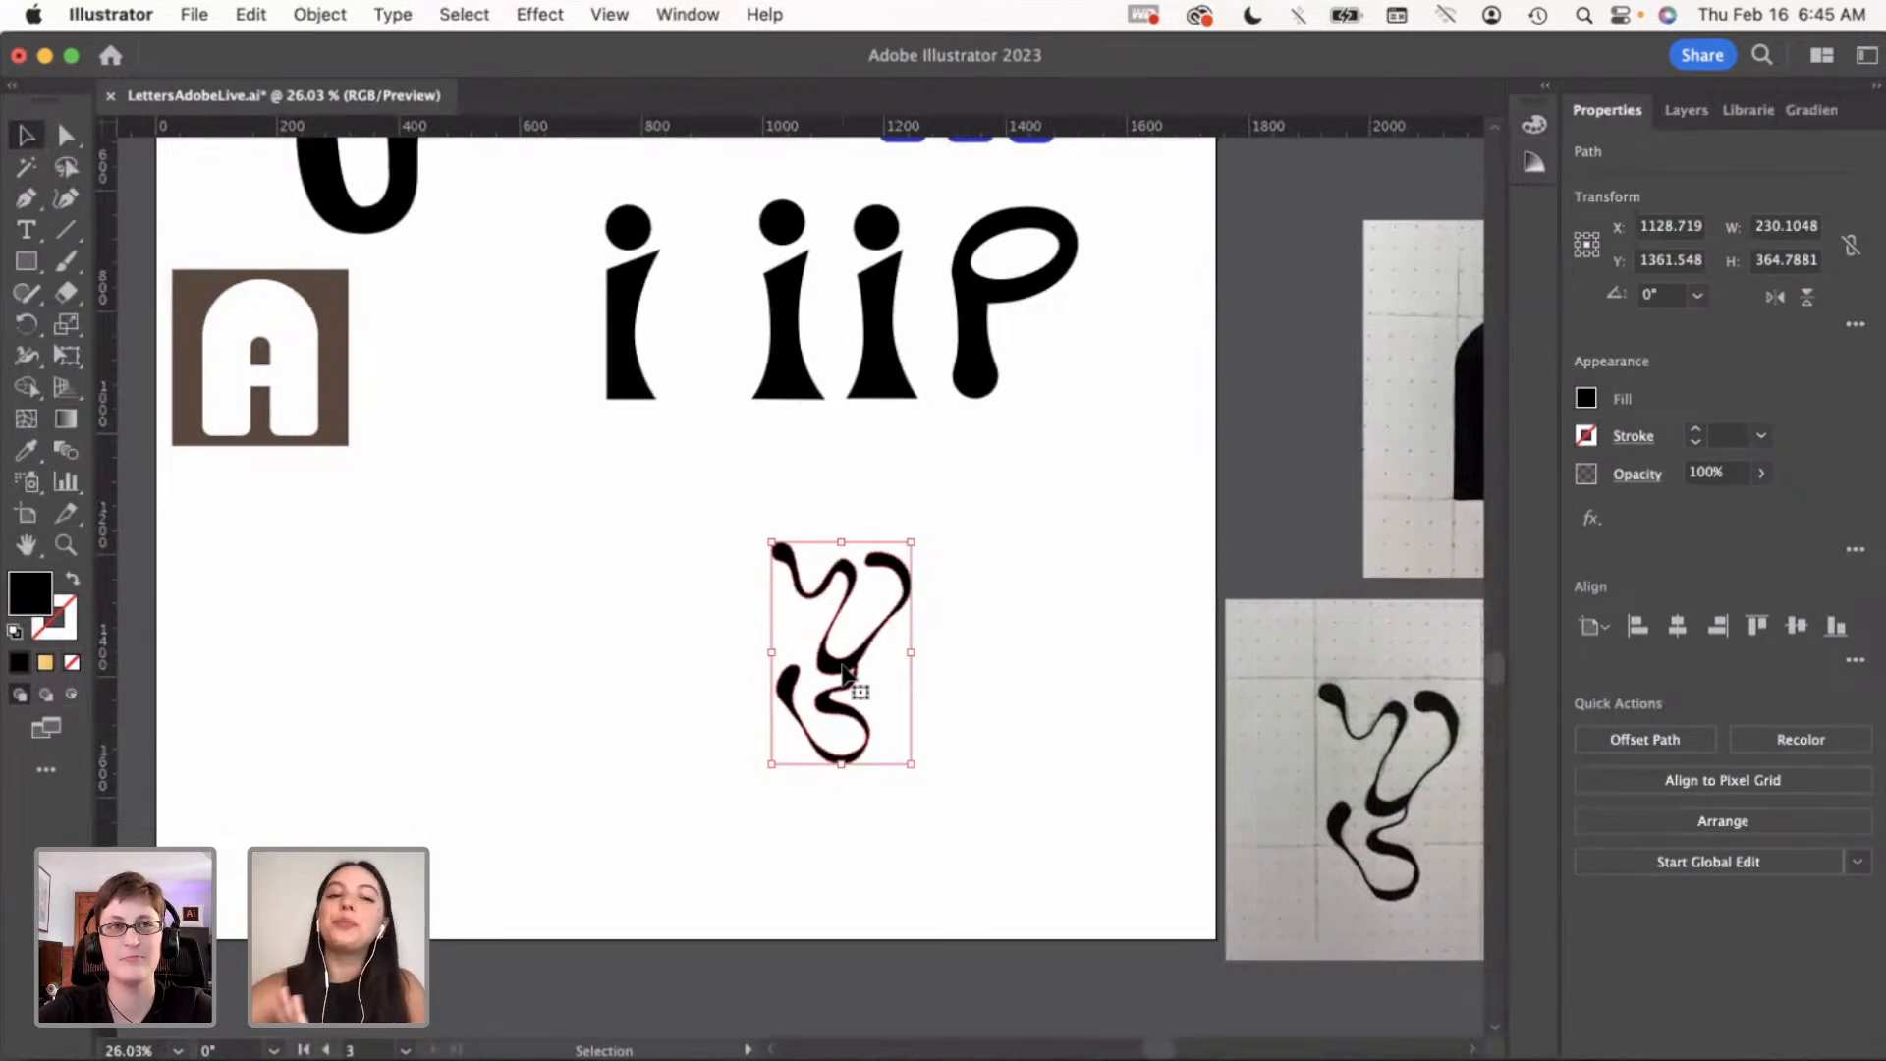
Duplicate the vector Y and place the copy directly to the left of the original
{"action": "scroll", "coordinate": [842, 671], "scroll_direction": "up", "scroll_amount": 4}
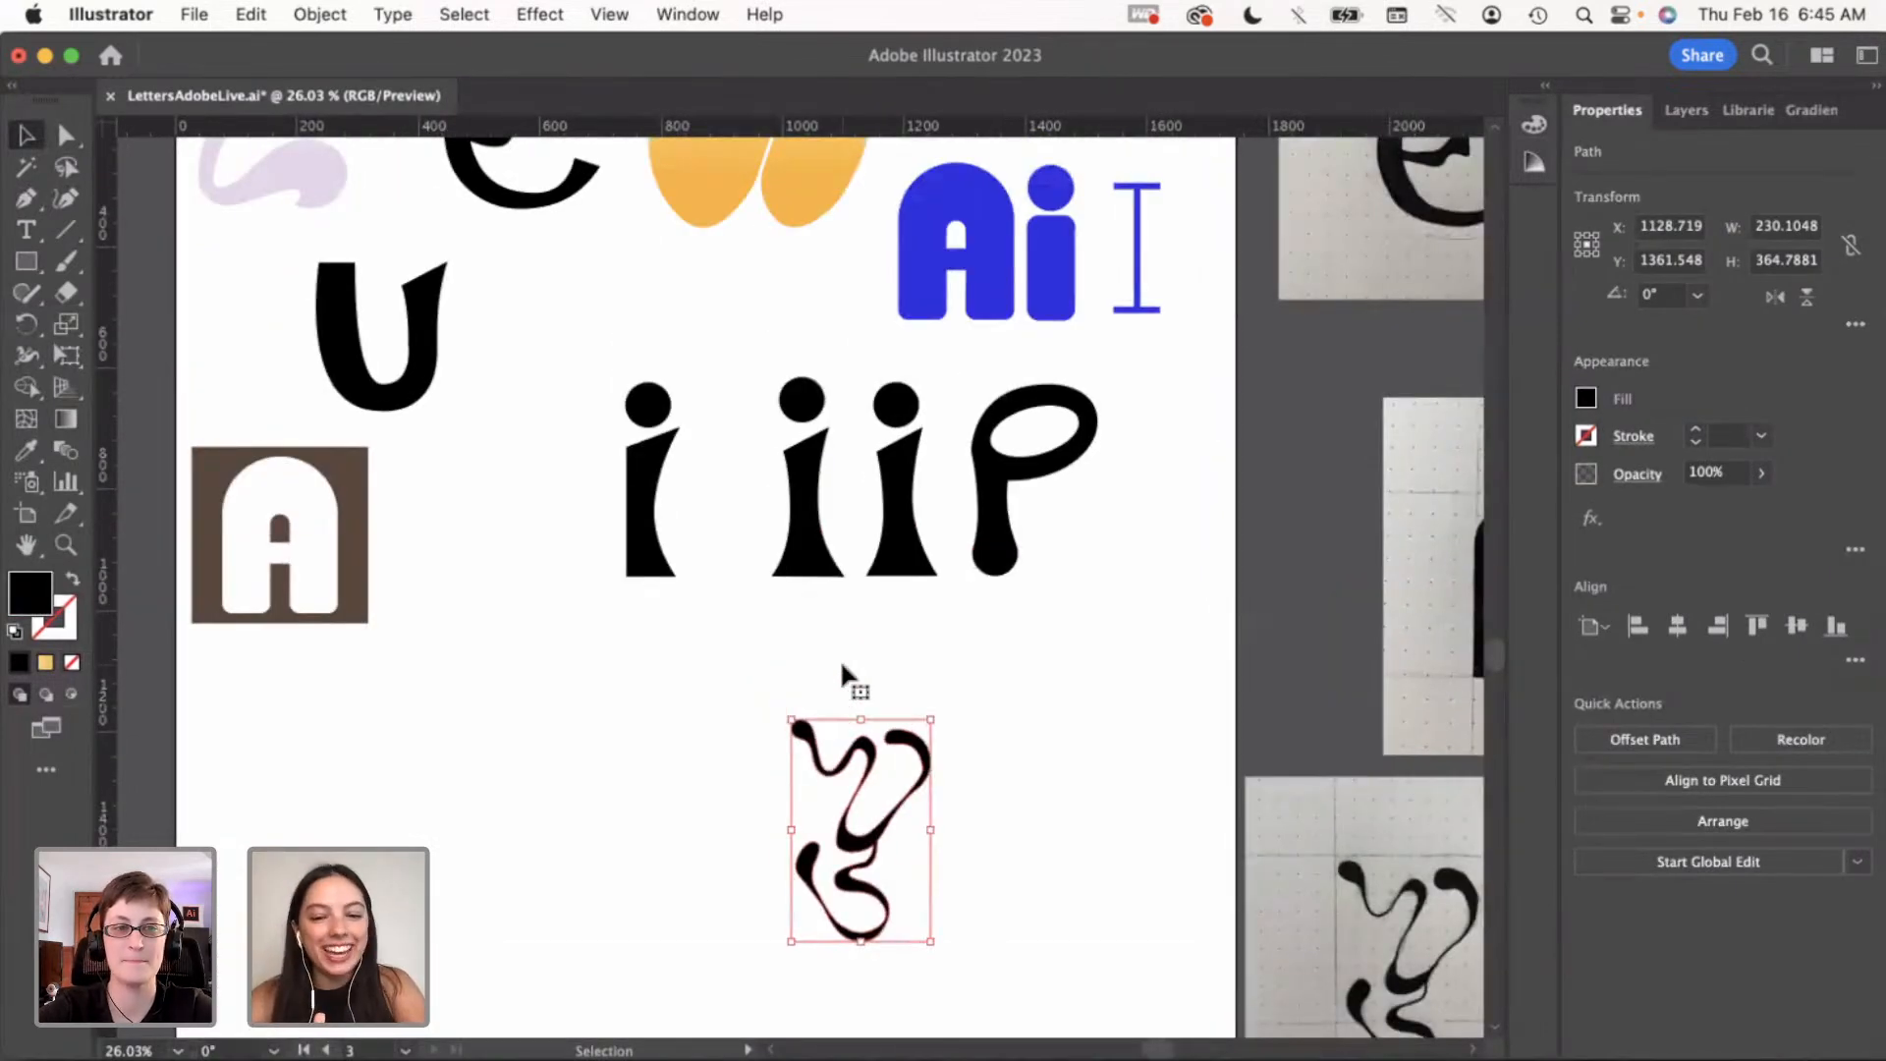
{"action": "scroll", "coordinate": [842, 668], "scroll_direction": "down", "scroll_amount": 4}
{"action": "left_click_drag", "start_coordinate": [874, 682], "coordinate": [727, 680]}
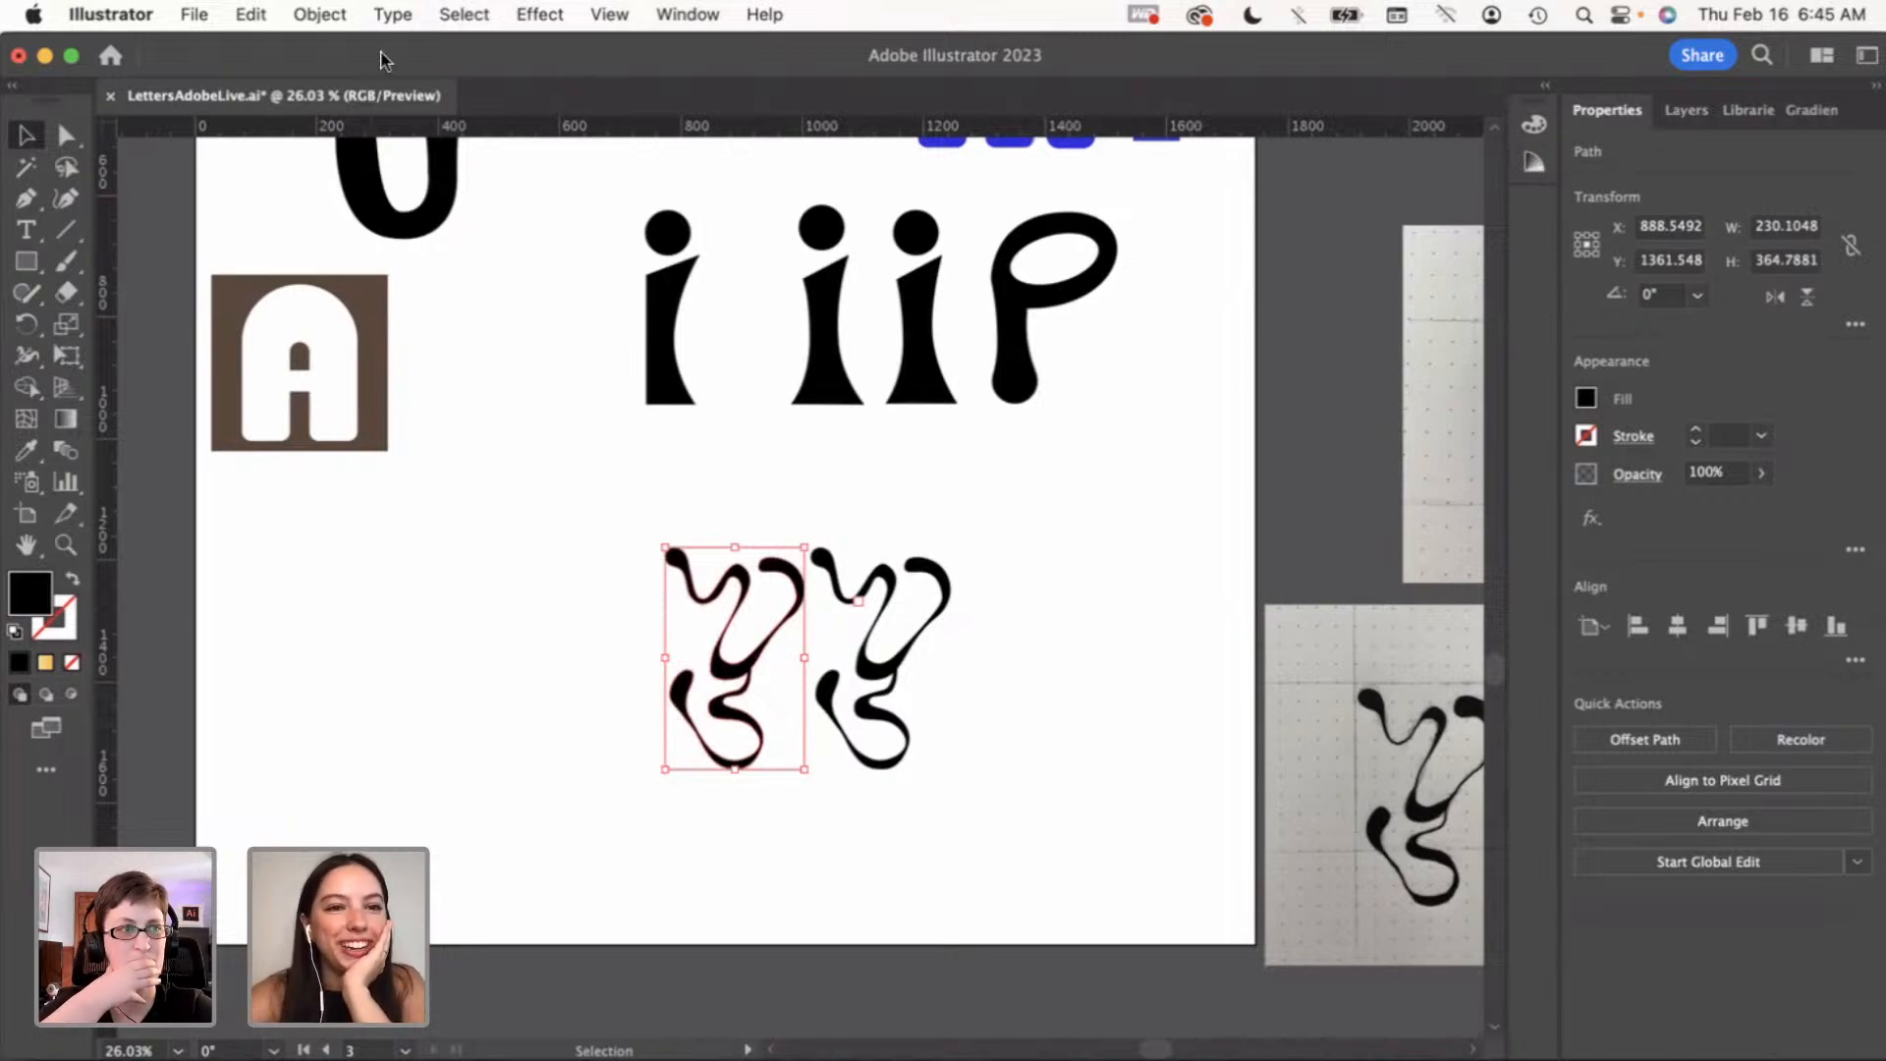
Reflect the left Y copy across the vertical axis, nudge it closer to the original Y, and deselect it
{"action": "left_click", "coordinate": [338, 18]}
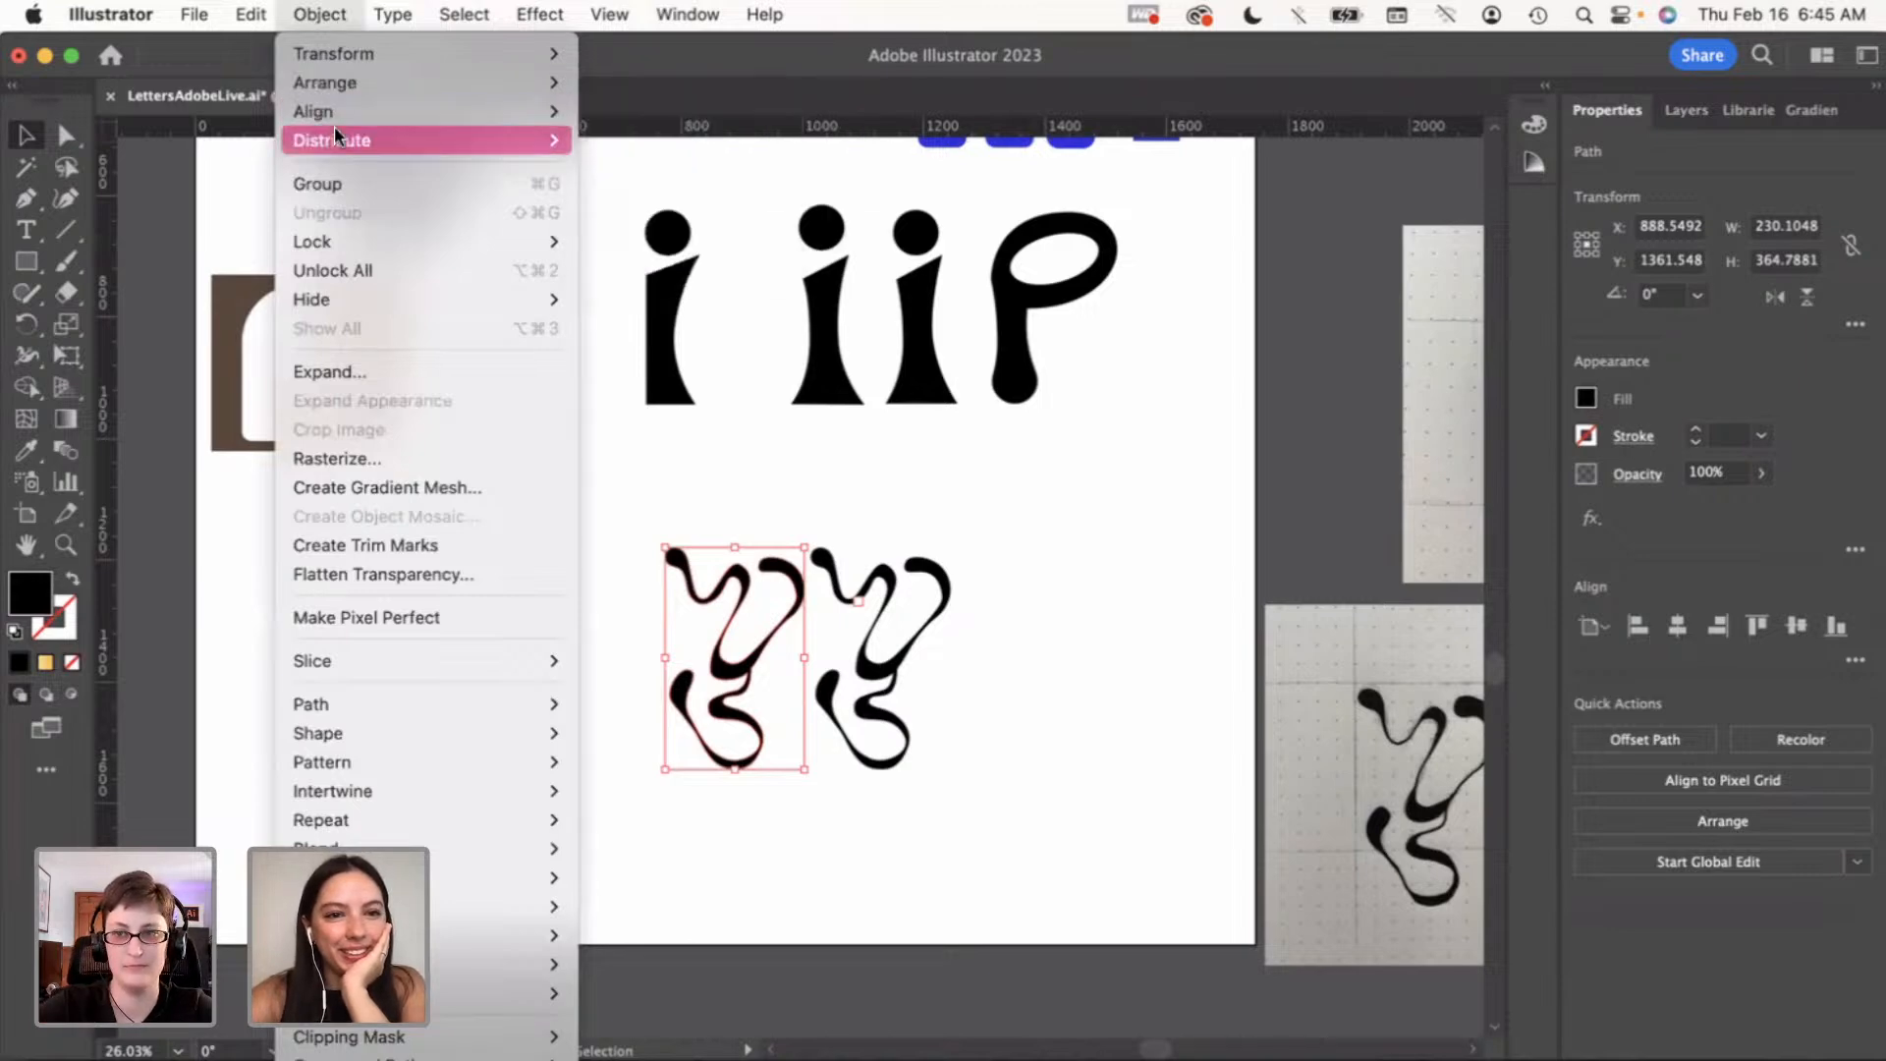
{"action": "mouse_move", "coordinate": [342, 57]}
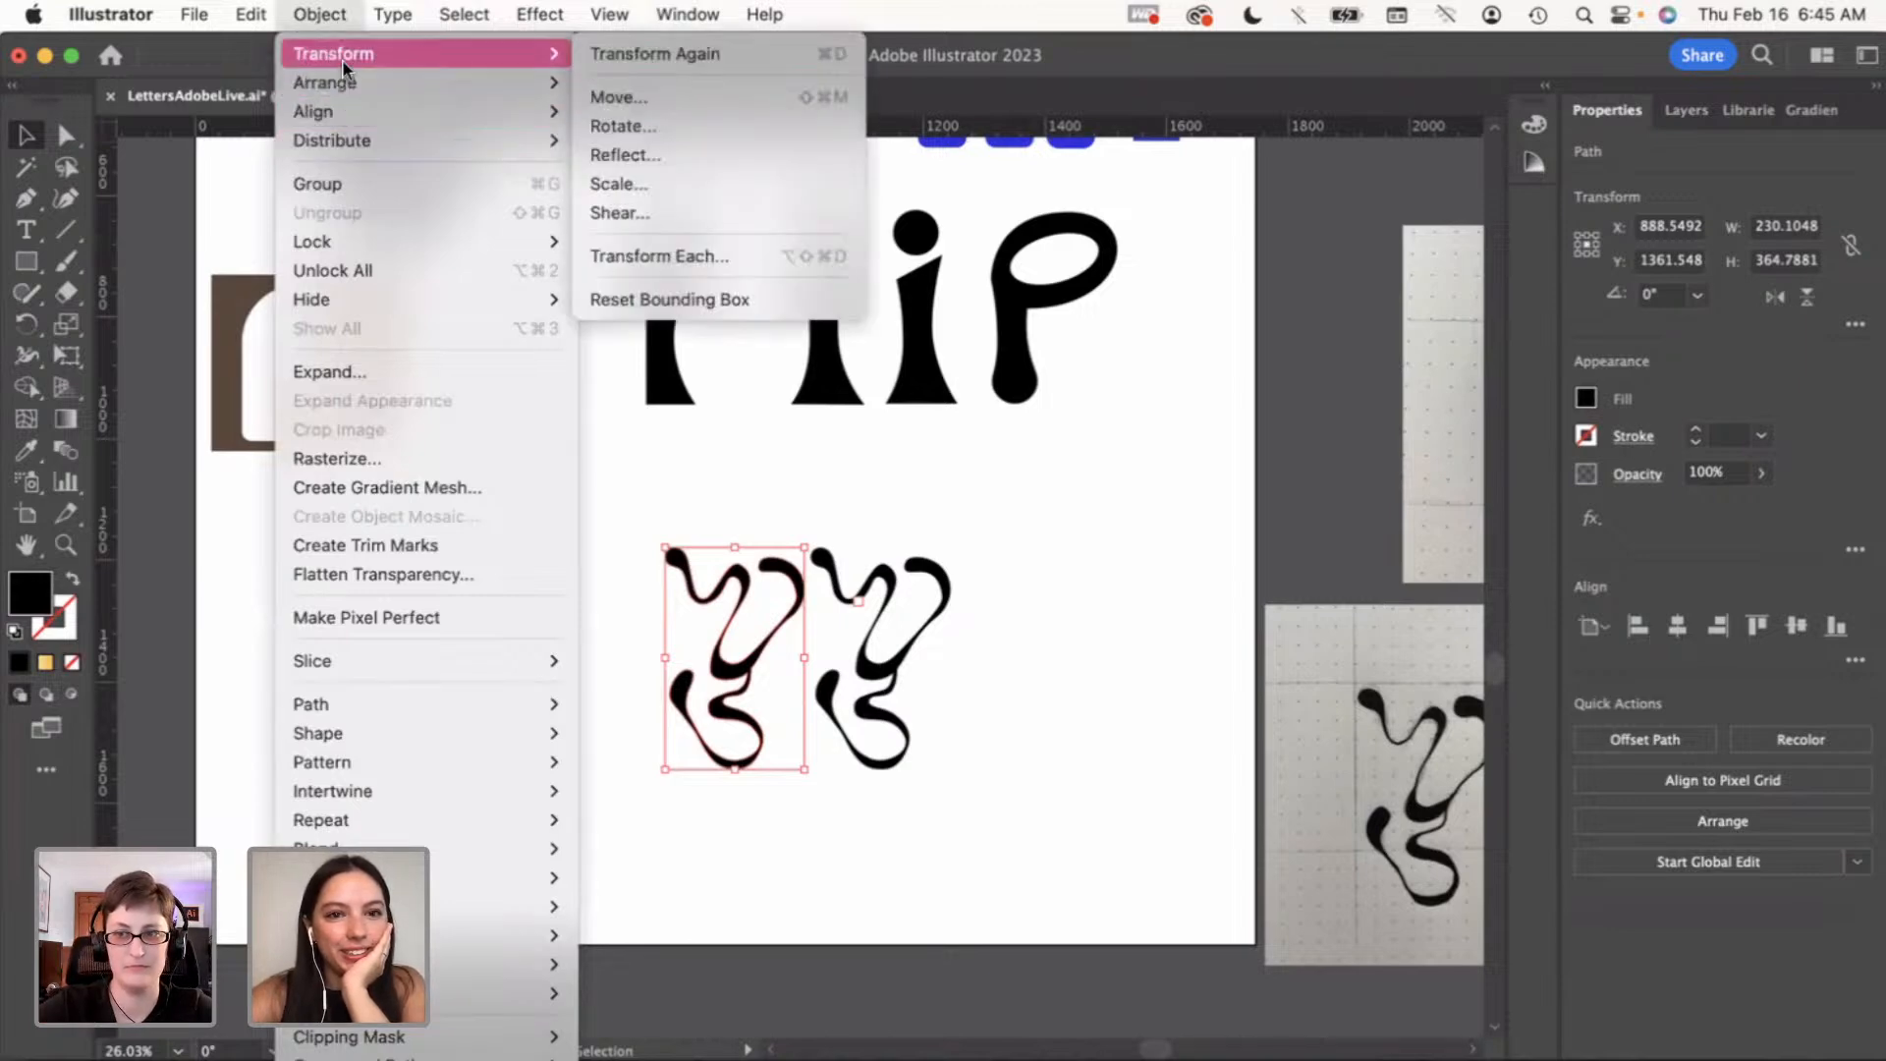
{"action": "left_click", "coordinate": [599, 151]}
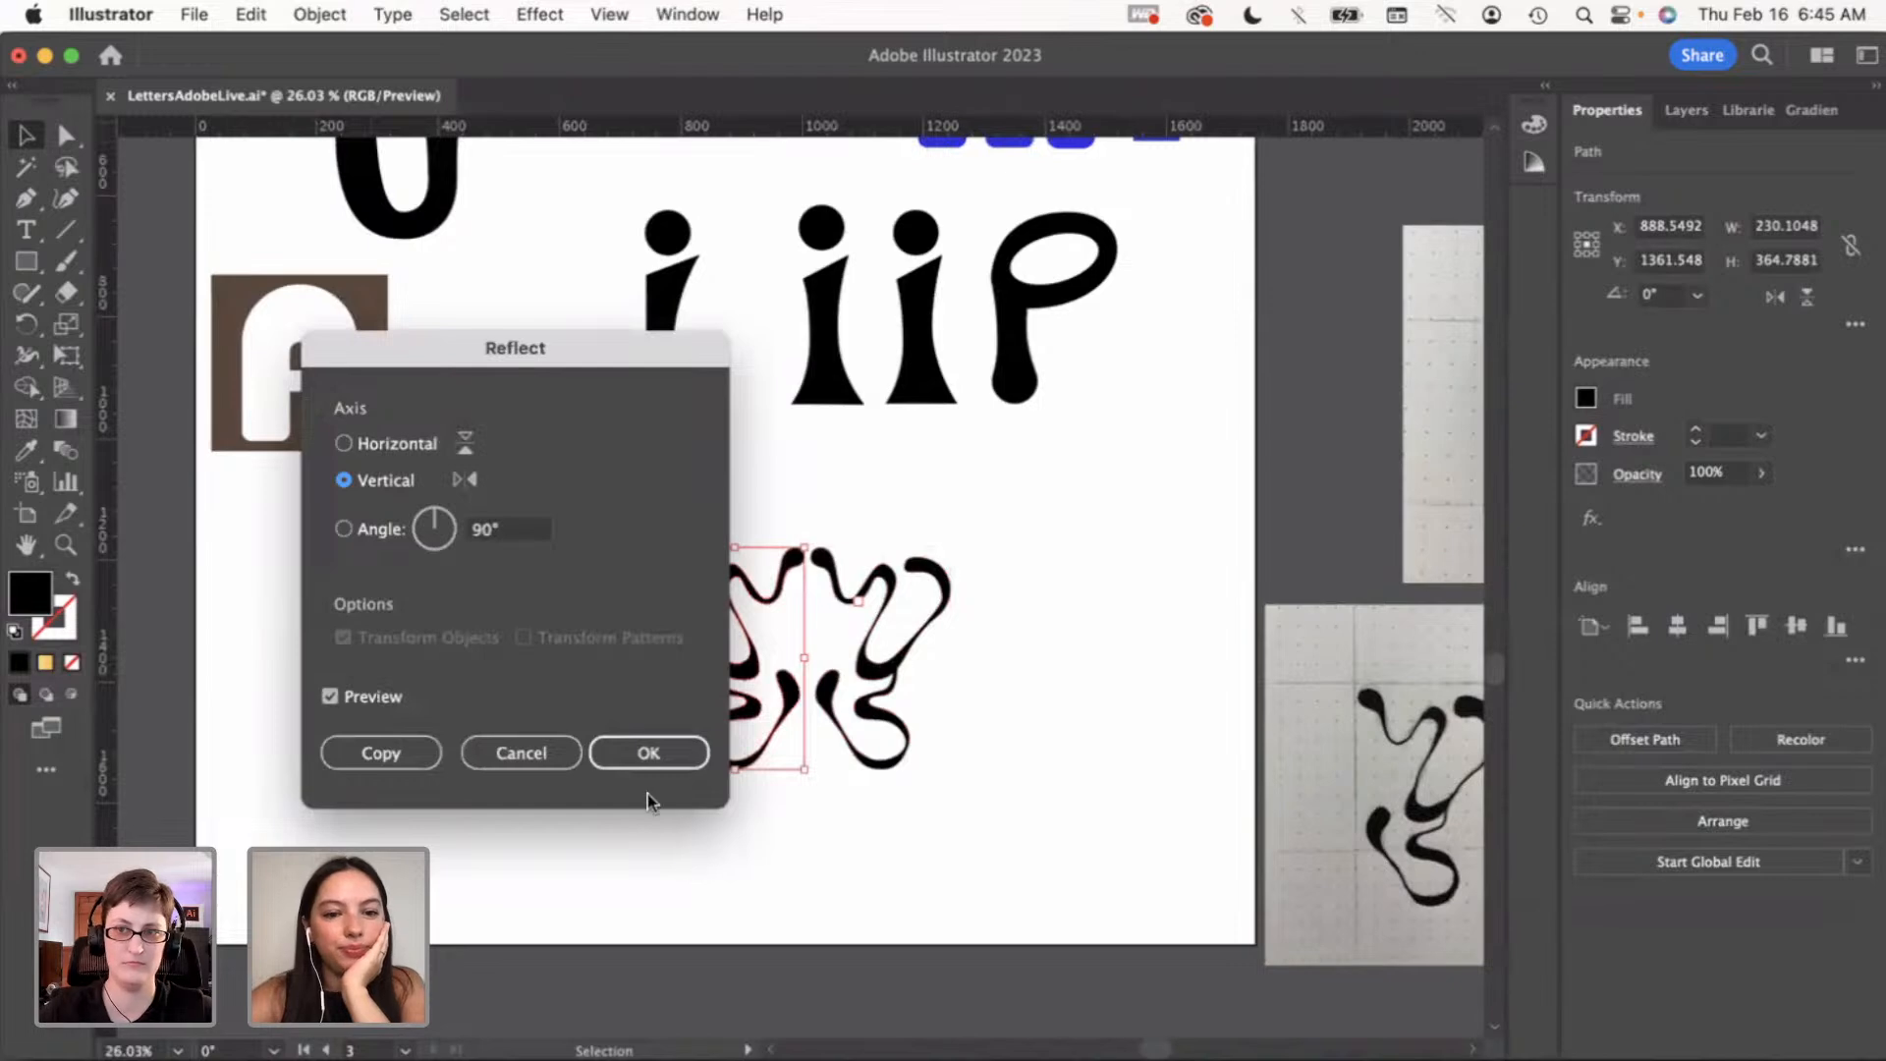
{"action": "left_click", "coordinate": [640, 754]}
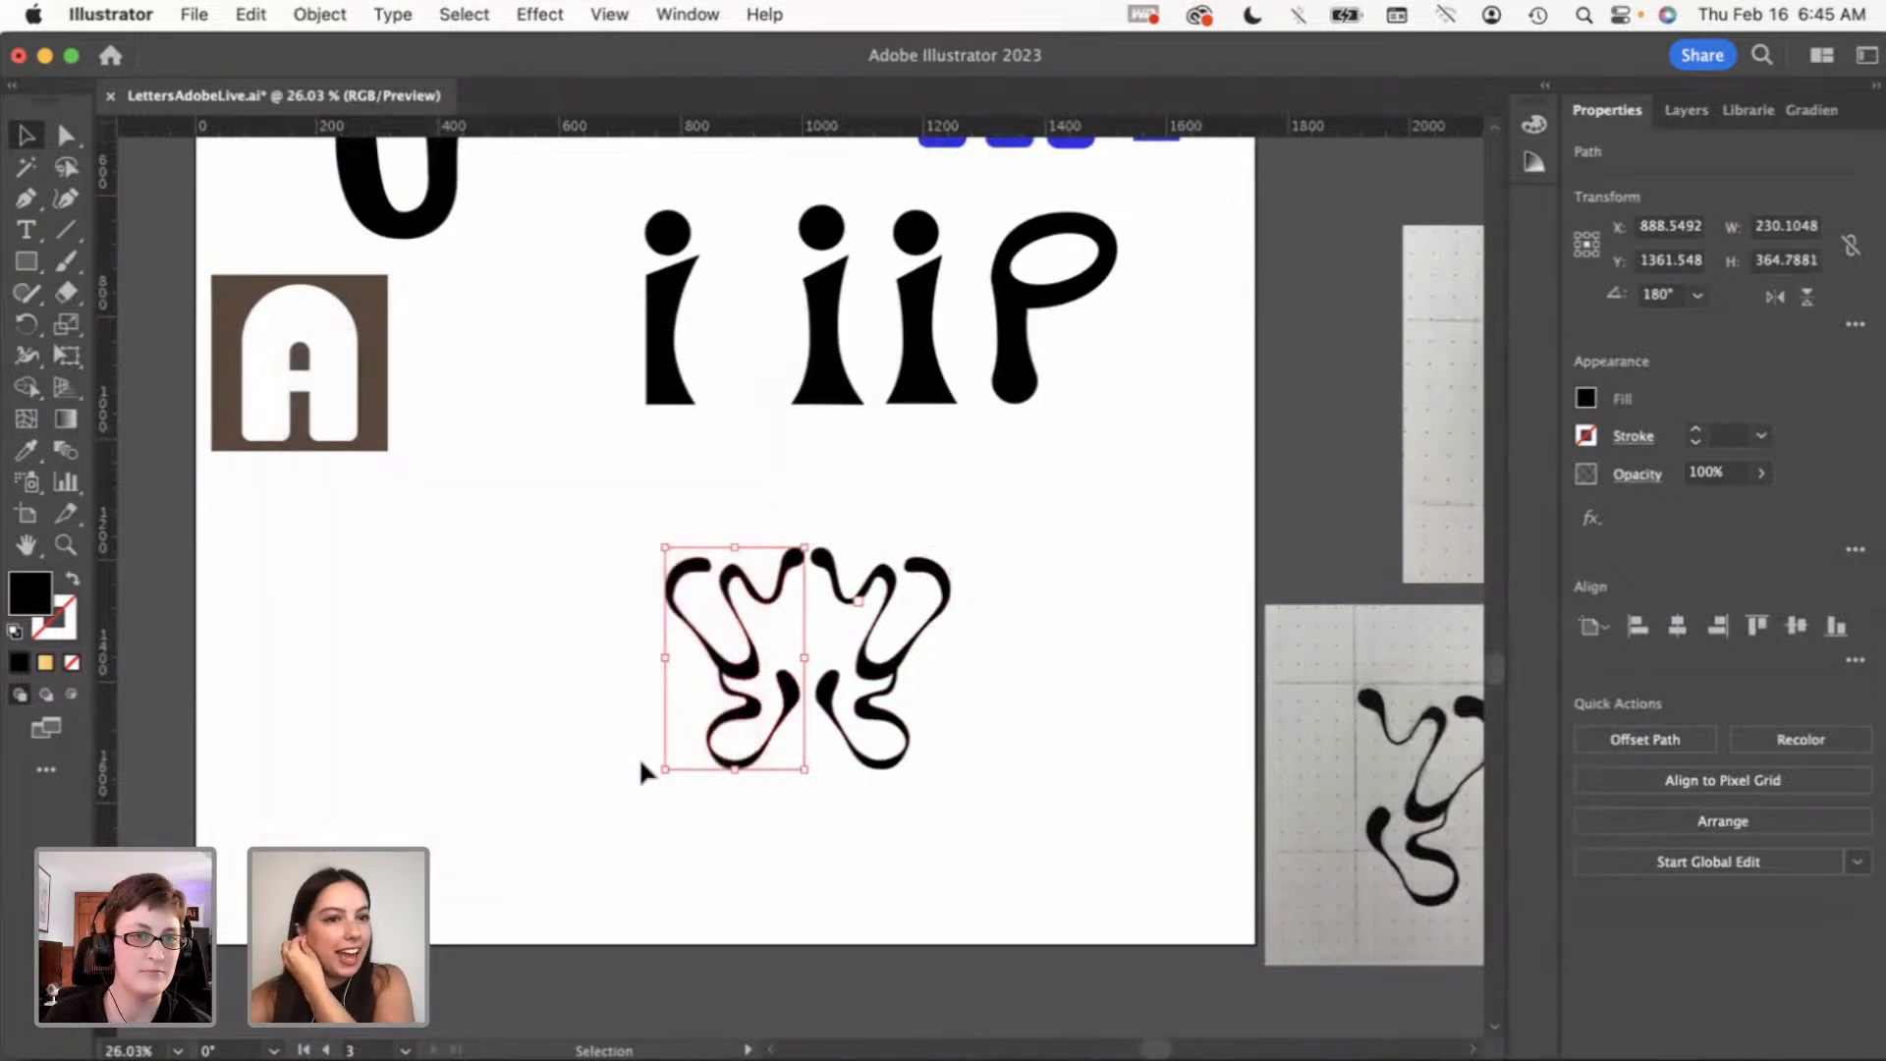
{"action": "left_click", "coordinate": [601, 751]}
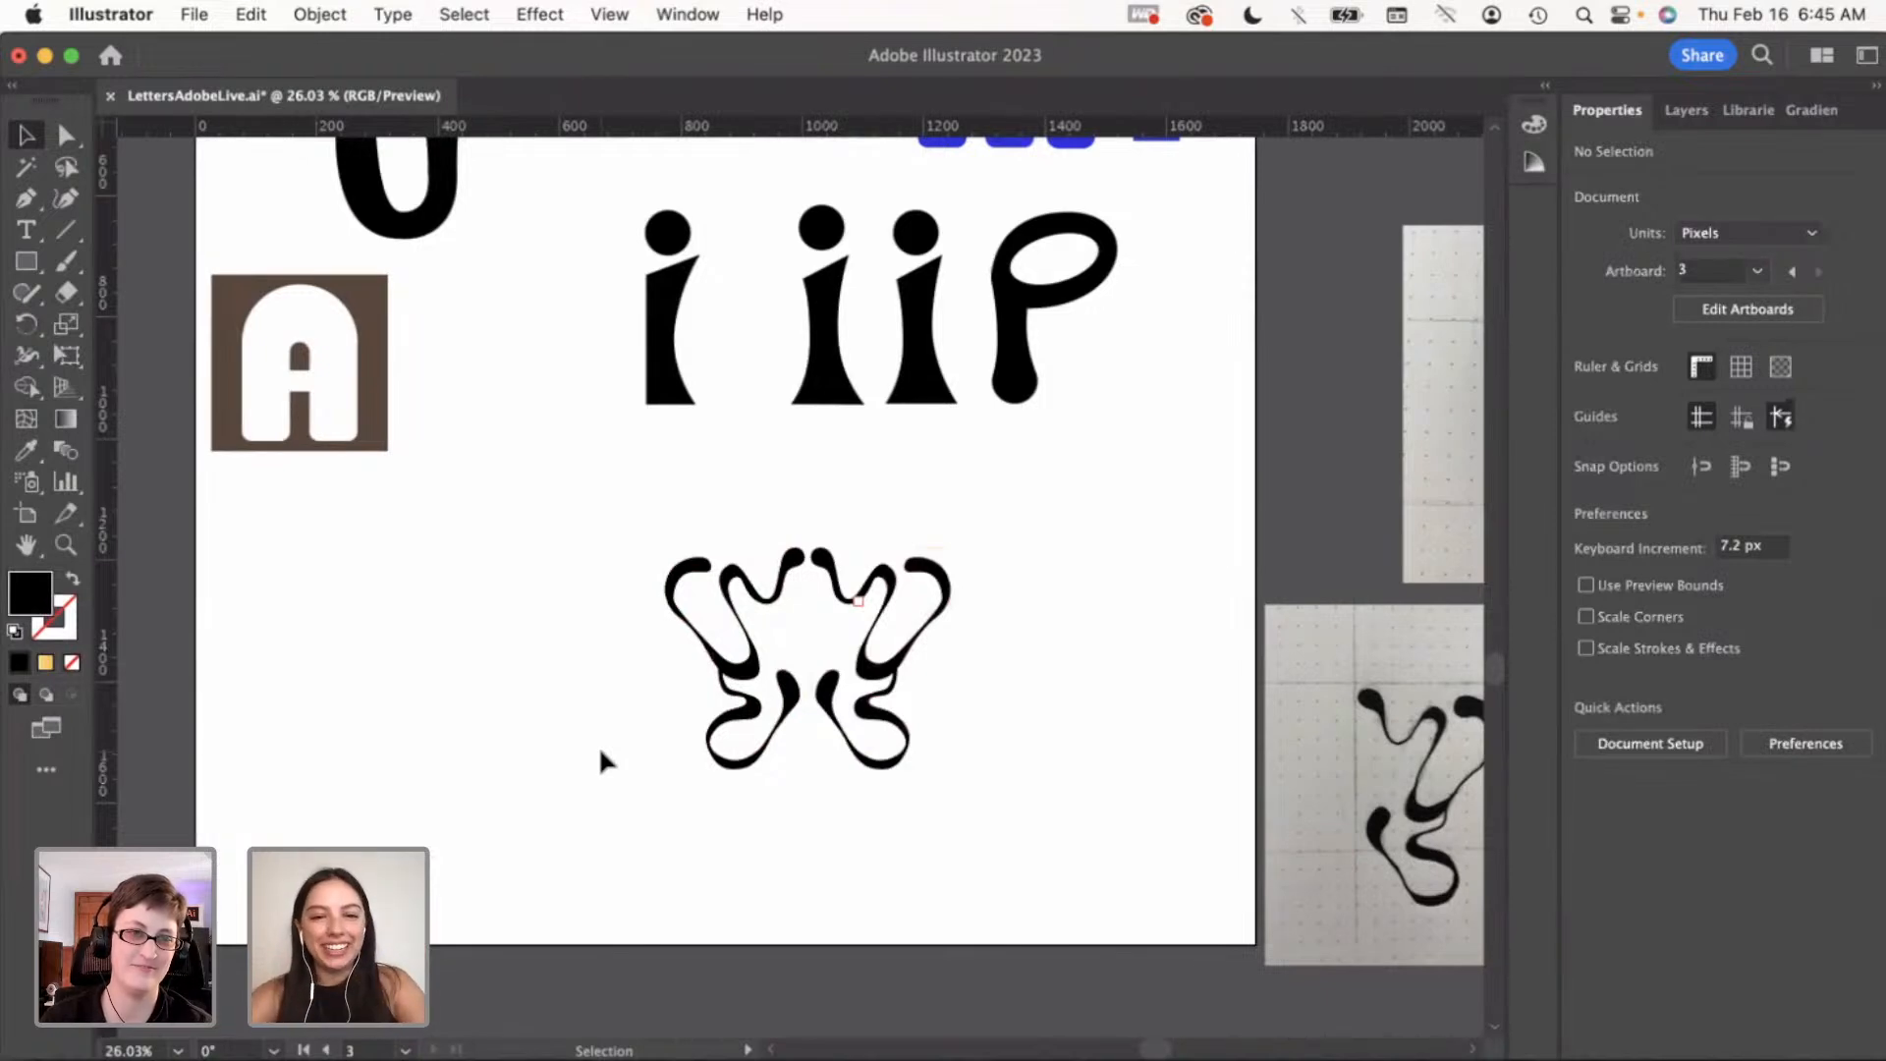
{"action": "left_click", "coordinate": [741, 678]}
{"action": "left_click", "coordinate": [621, 690]}
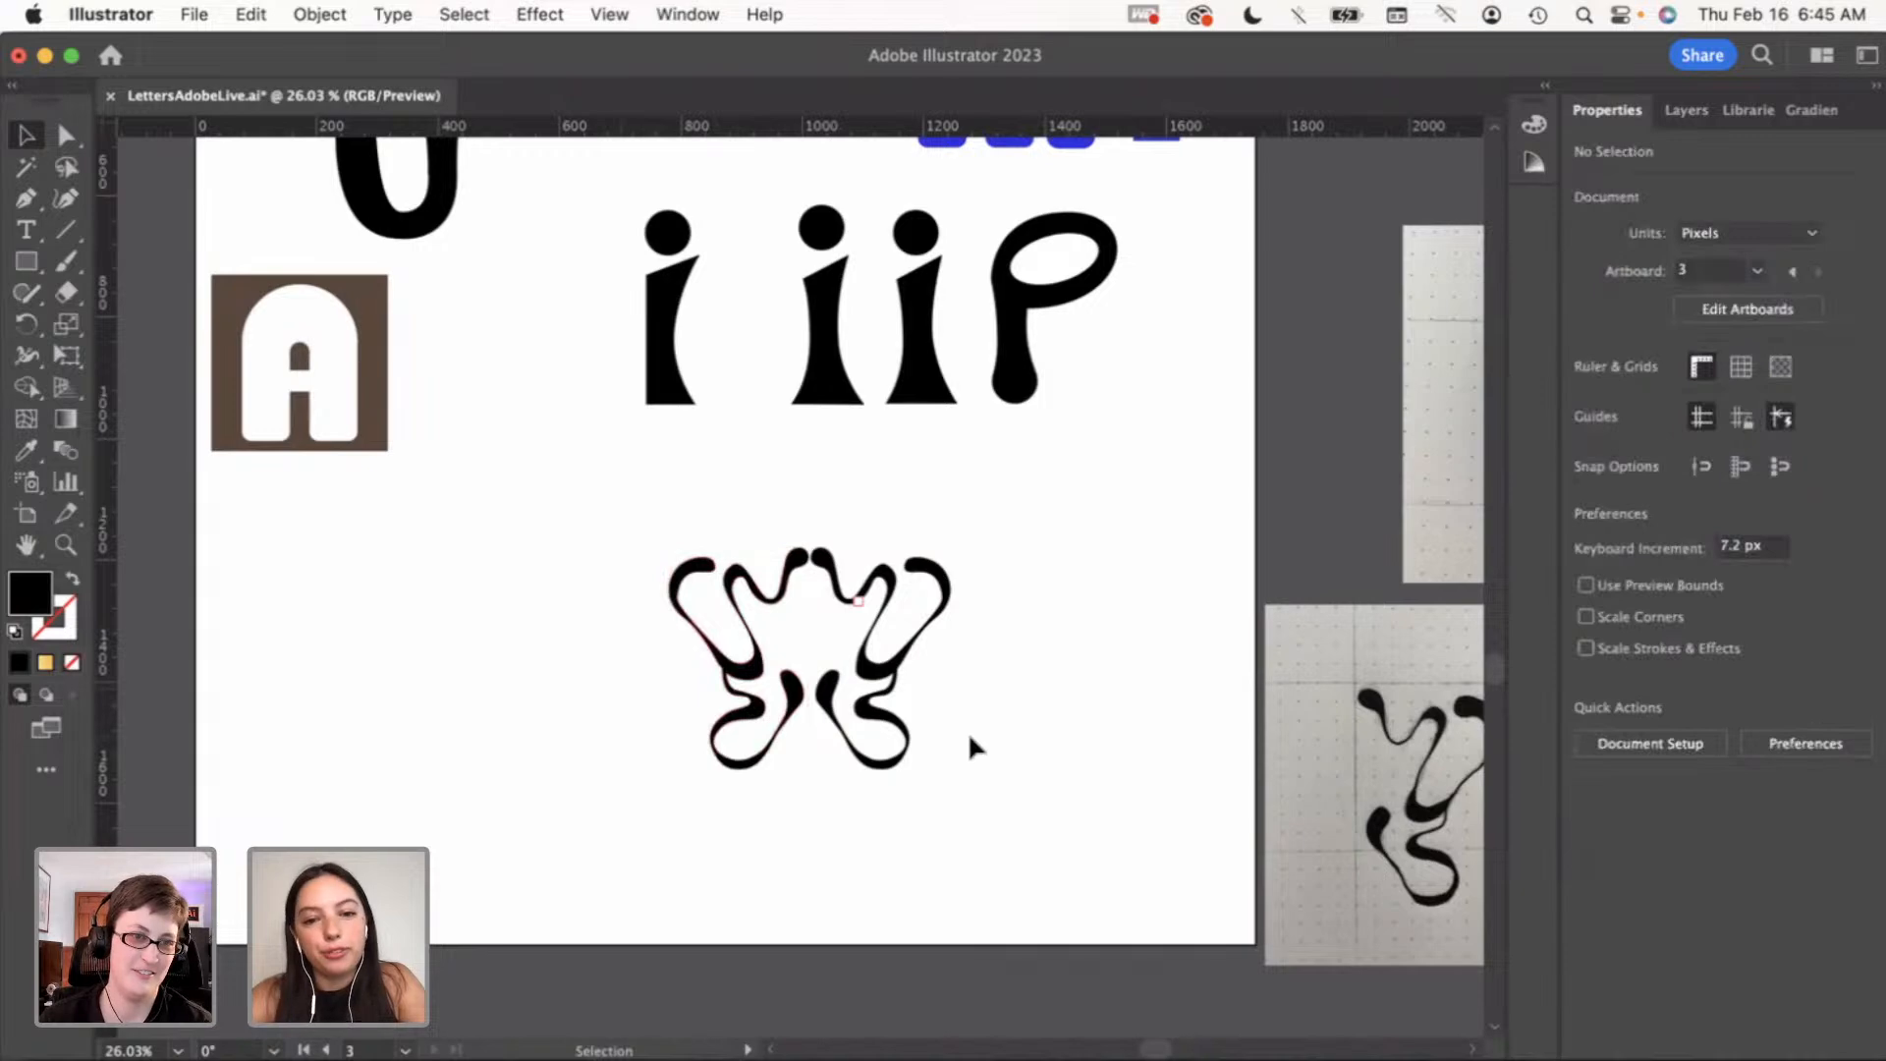
{"action": "scroll", "coordinate": [968, 728], "scroll_direction": "down", "scroll_amount": 3}
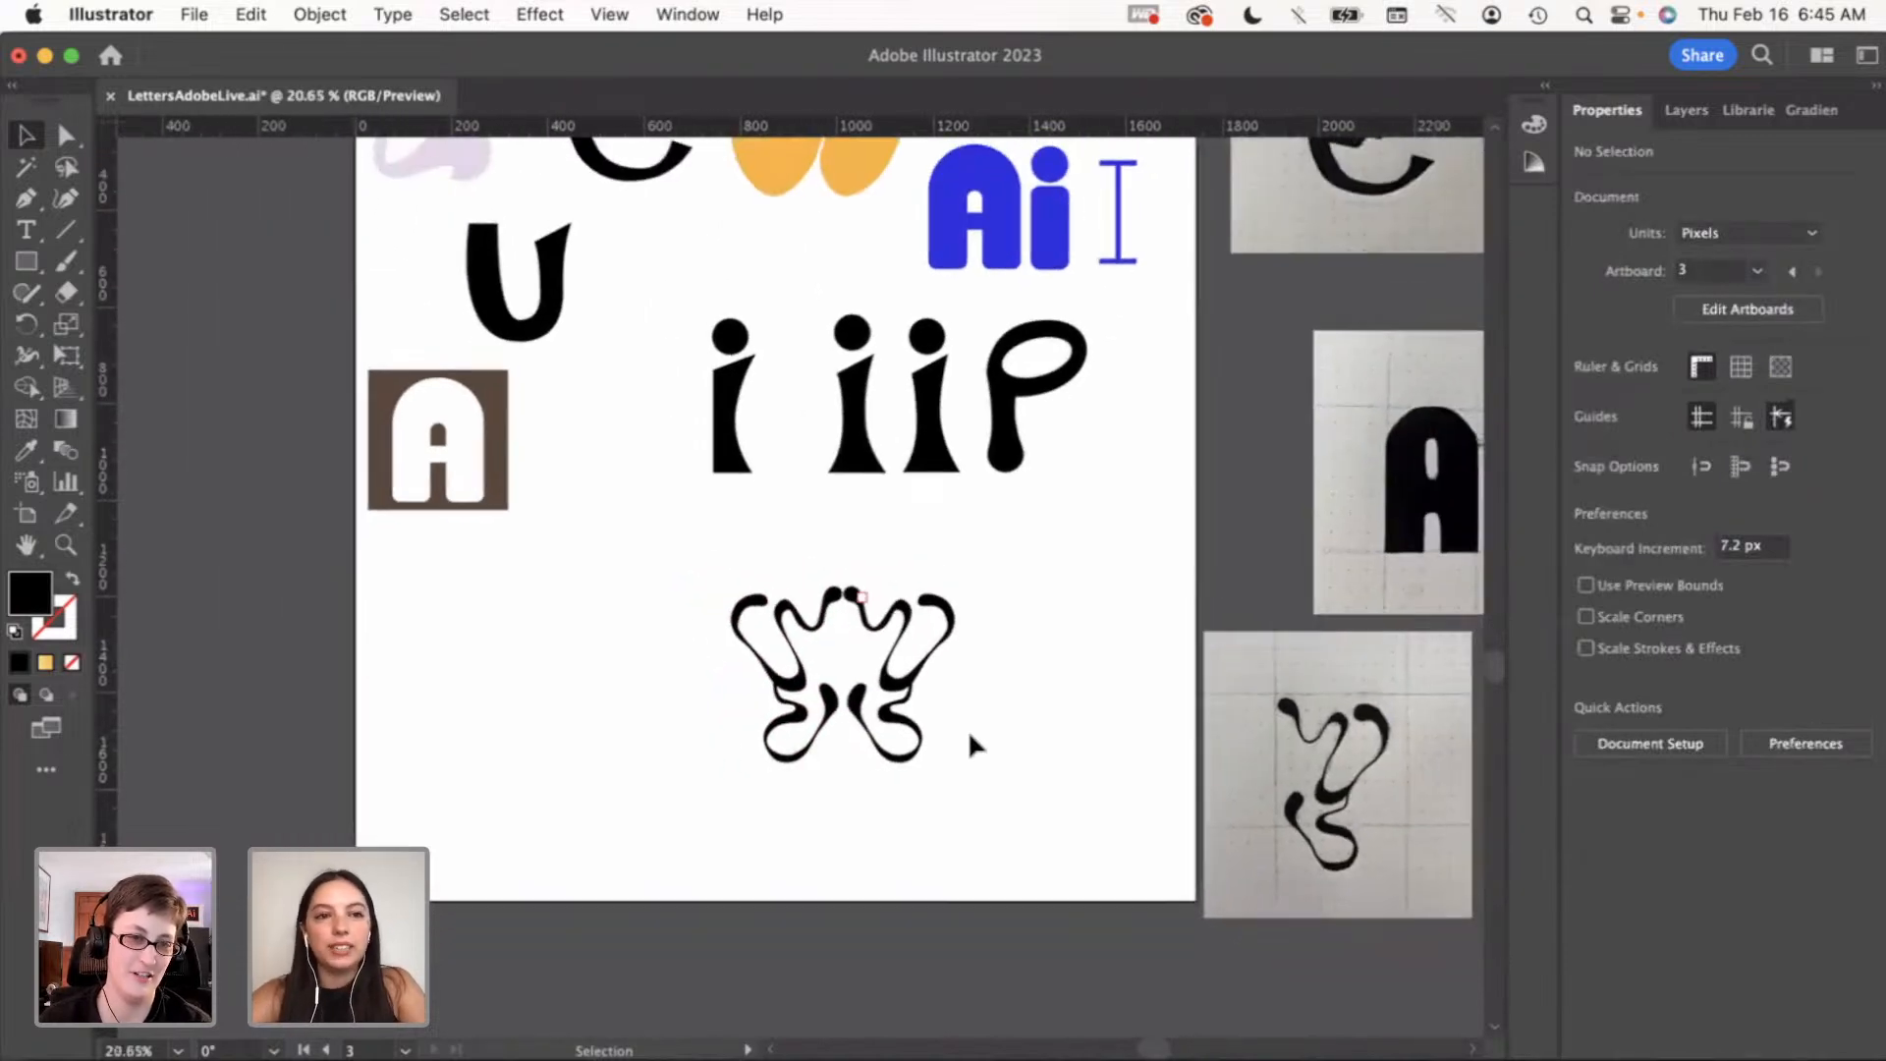
{"action": "scroll", "coordinate": [968, 729], "scroll_direction": "up", "scroll_amount": 3}
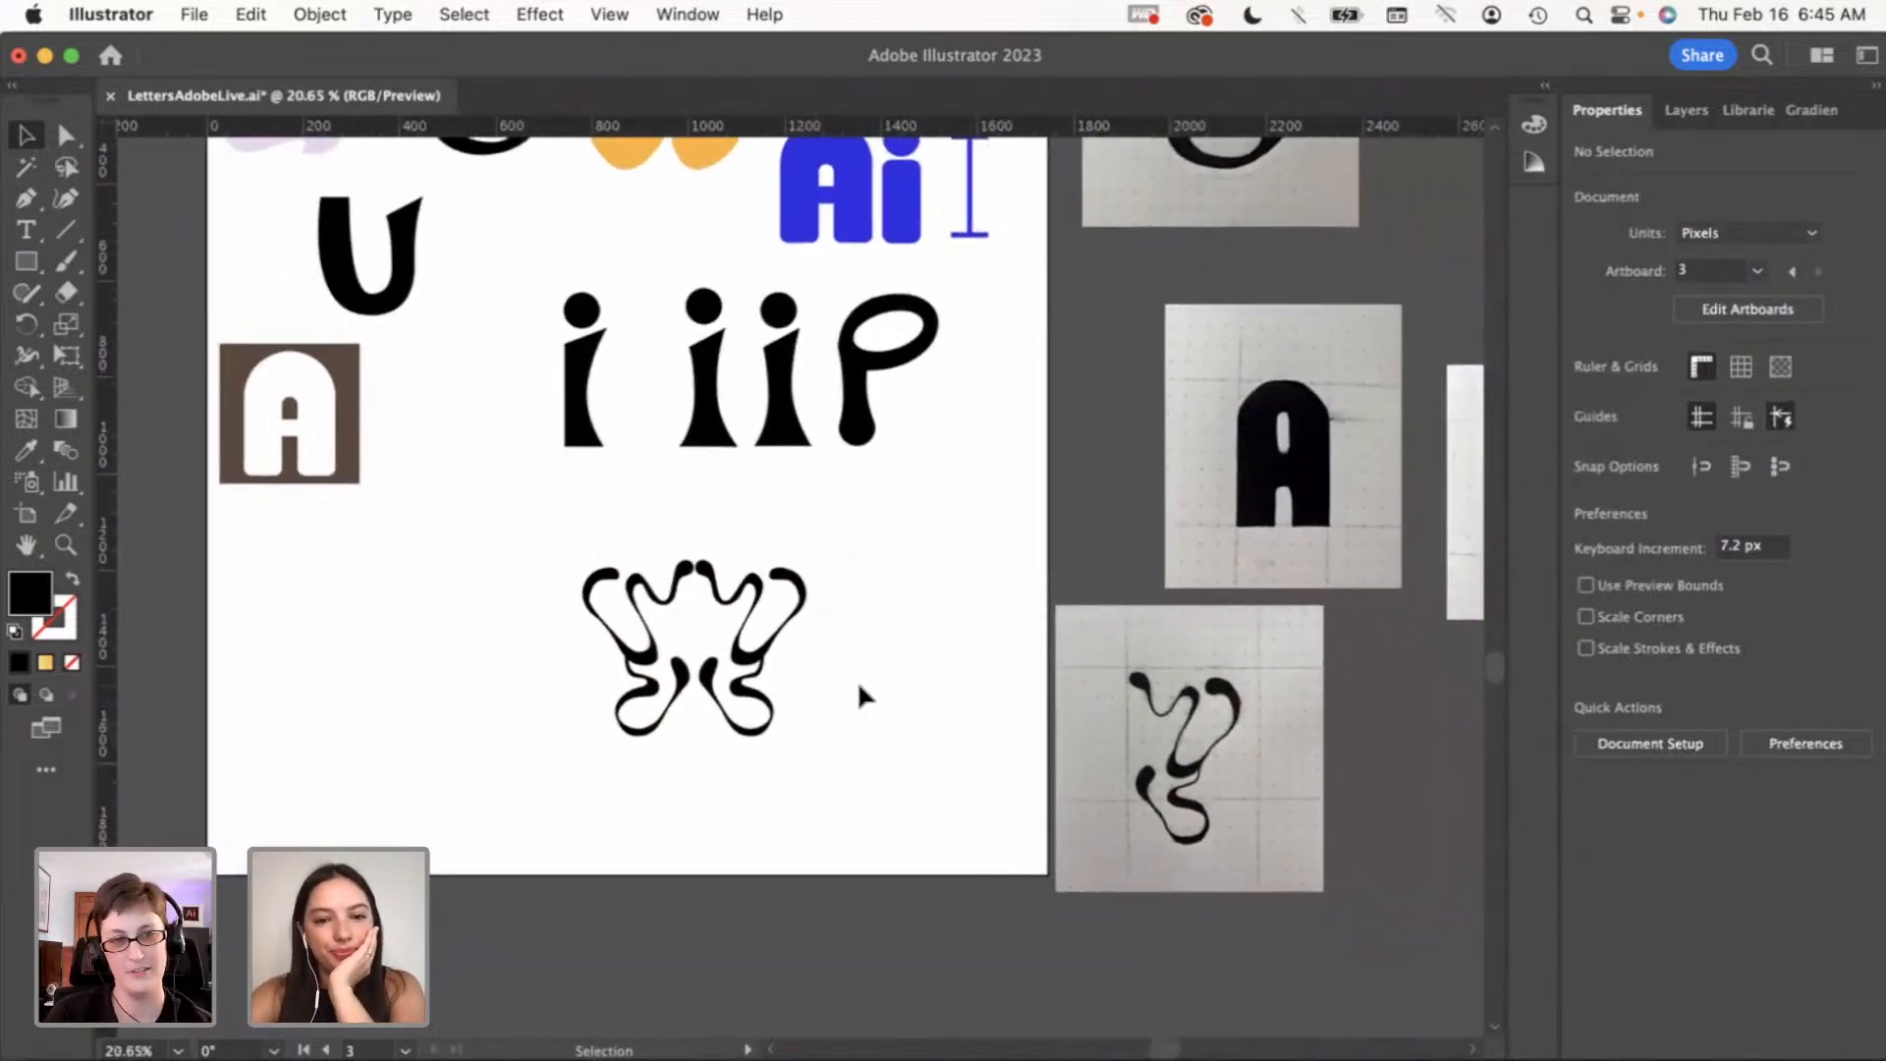
{"action": "scroll", "coordinate": [859, 685], "scroll_direction": "up", "scroll_amount": 1}
{"action": "scroll", "coordinate": [462, 560], "scroll_direction": "left", "scroll_amount": 2}
{"action": "scroll", "coordinate": [463, 560], "scroll_direction": "down", "scroll_amount": 1}
{"action": "left_click_drag", "start_coordinate": [471, 434], "coordinate": [891, 775]}
{"action": "left_click", "coordinate": [452, 648]}
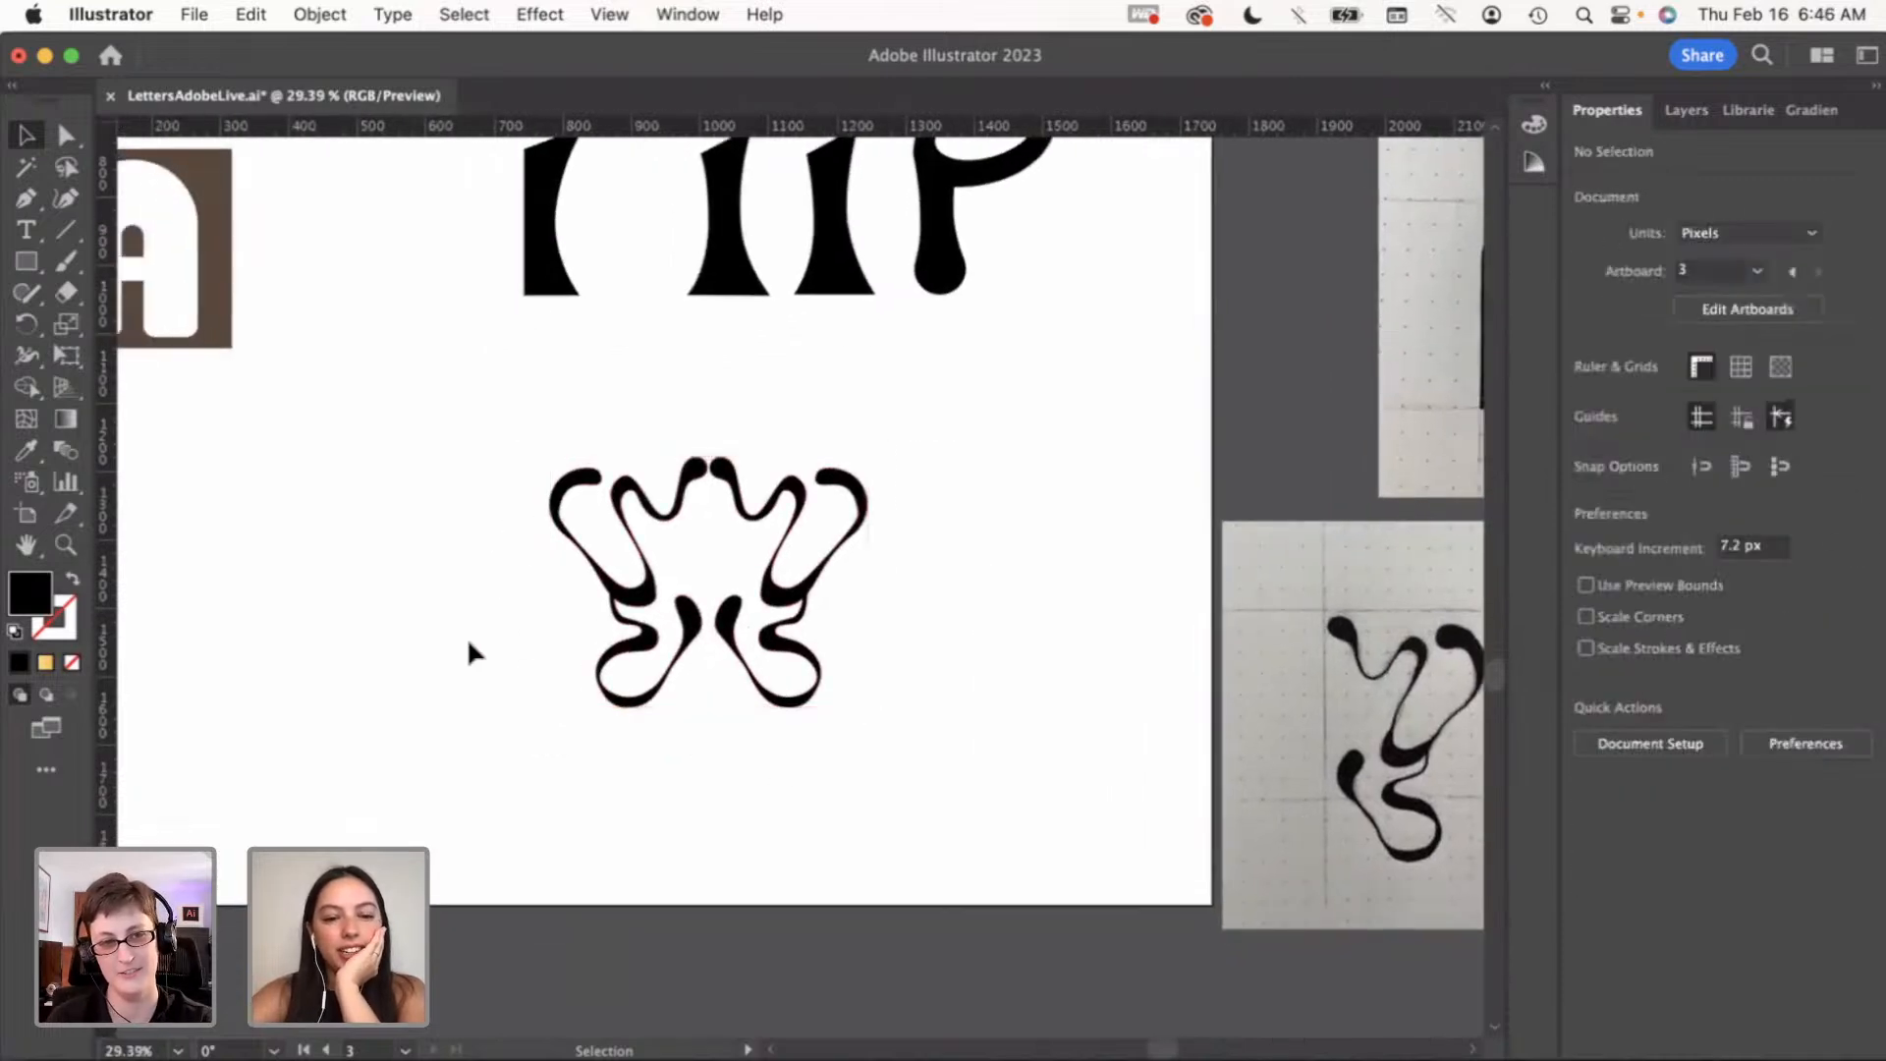
Examine the knot-like logo among the Lettermark examples on the first artboard as a comparison for the mirrored Y symbol
{"action": "scroll", "coordinate": [476, 644], "scroll_direction": "left", "scroll_amount": 4}
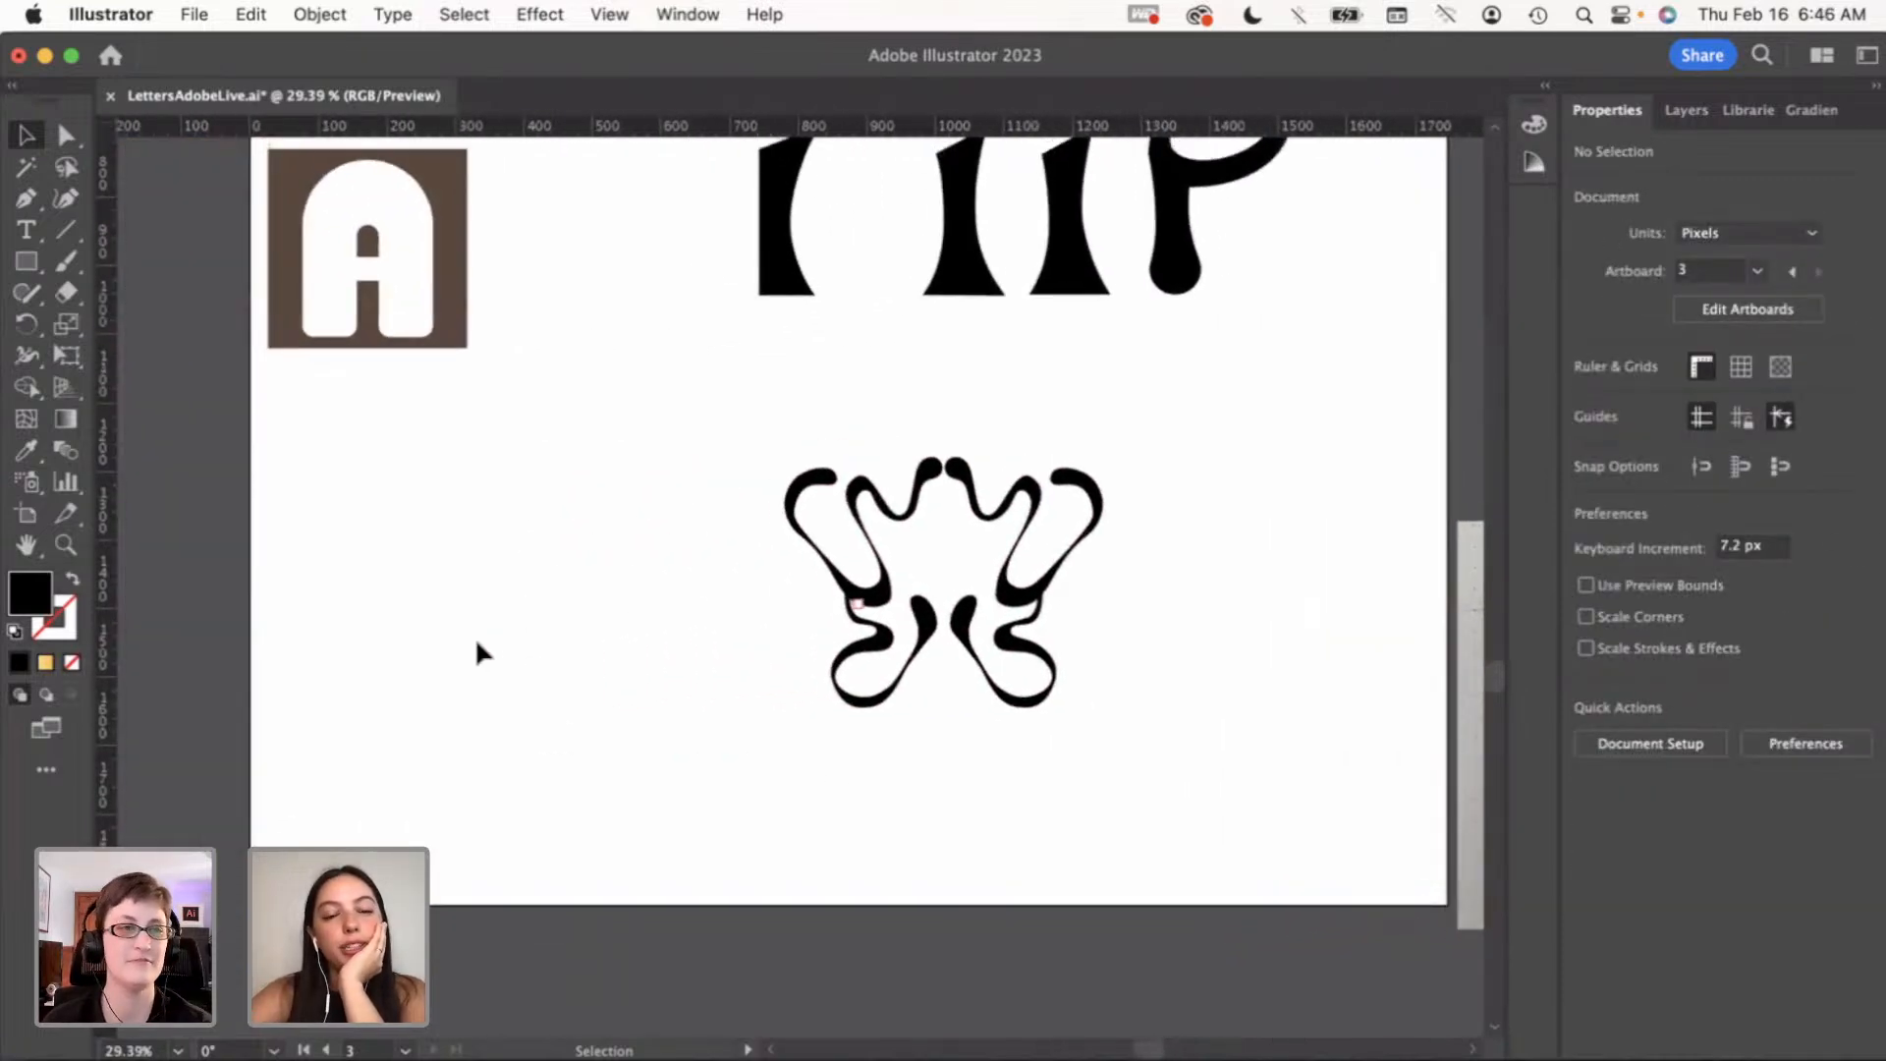
{"action": "scroll", "coordinate": [477, 643], "scroll_direction": "down", "scroll_amount": 5}
{"action": "scroll", "coordinate": [476, 643], "scroll_direction": "up", "scroll_amount": 3}
{"action": "scroll", "coordinate": [476, 643], "scroll_direction": "left", "scroll_amount": 2}
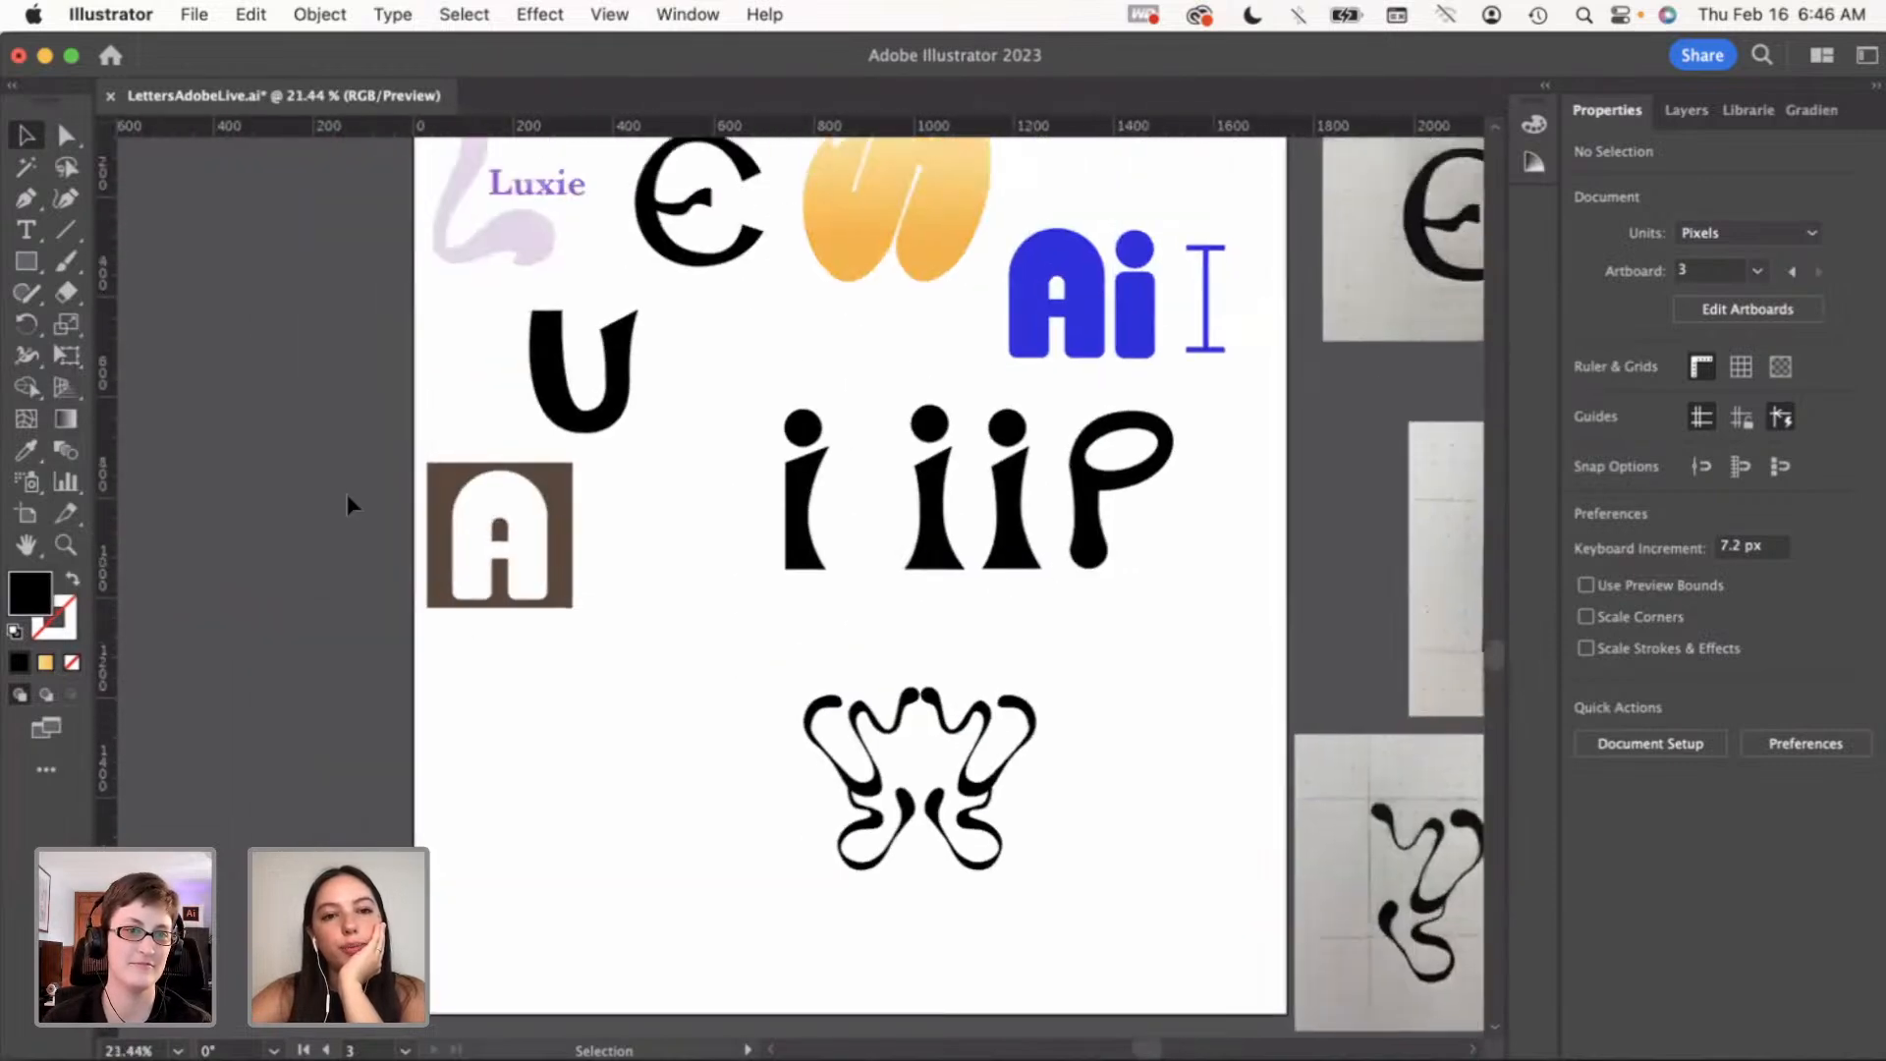
{"action": "scroll", "coordinate": [346, 493], "scroll_direction": "down", "scroll_amount": 3}
{"action": "scroll", "coordinate": [346, 493], "scroll_direction": "up", "scroll_amount": 3}
{"action": "scroll", "coordinate": [632, 257], "scroll_direction": "up", "scroll_amount": 3}
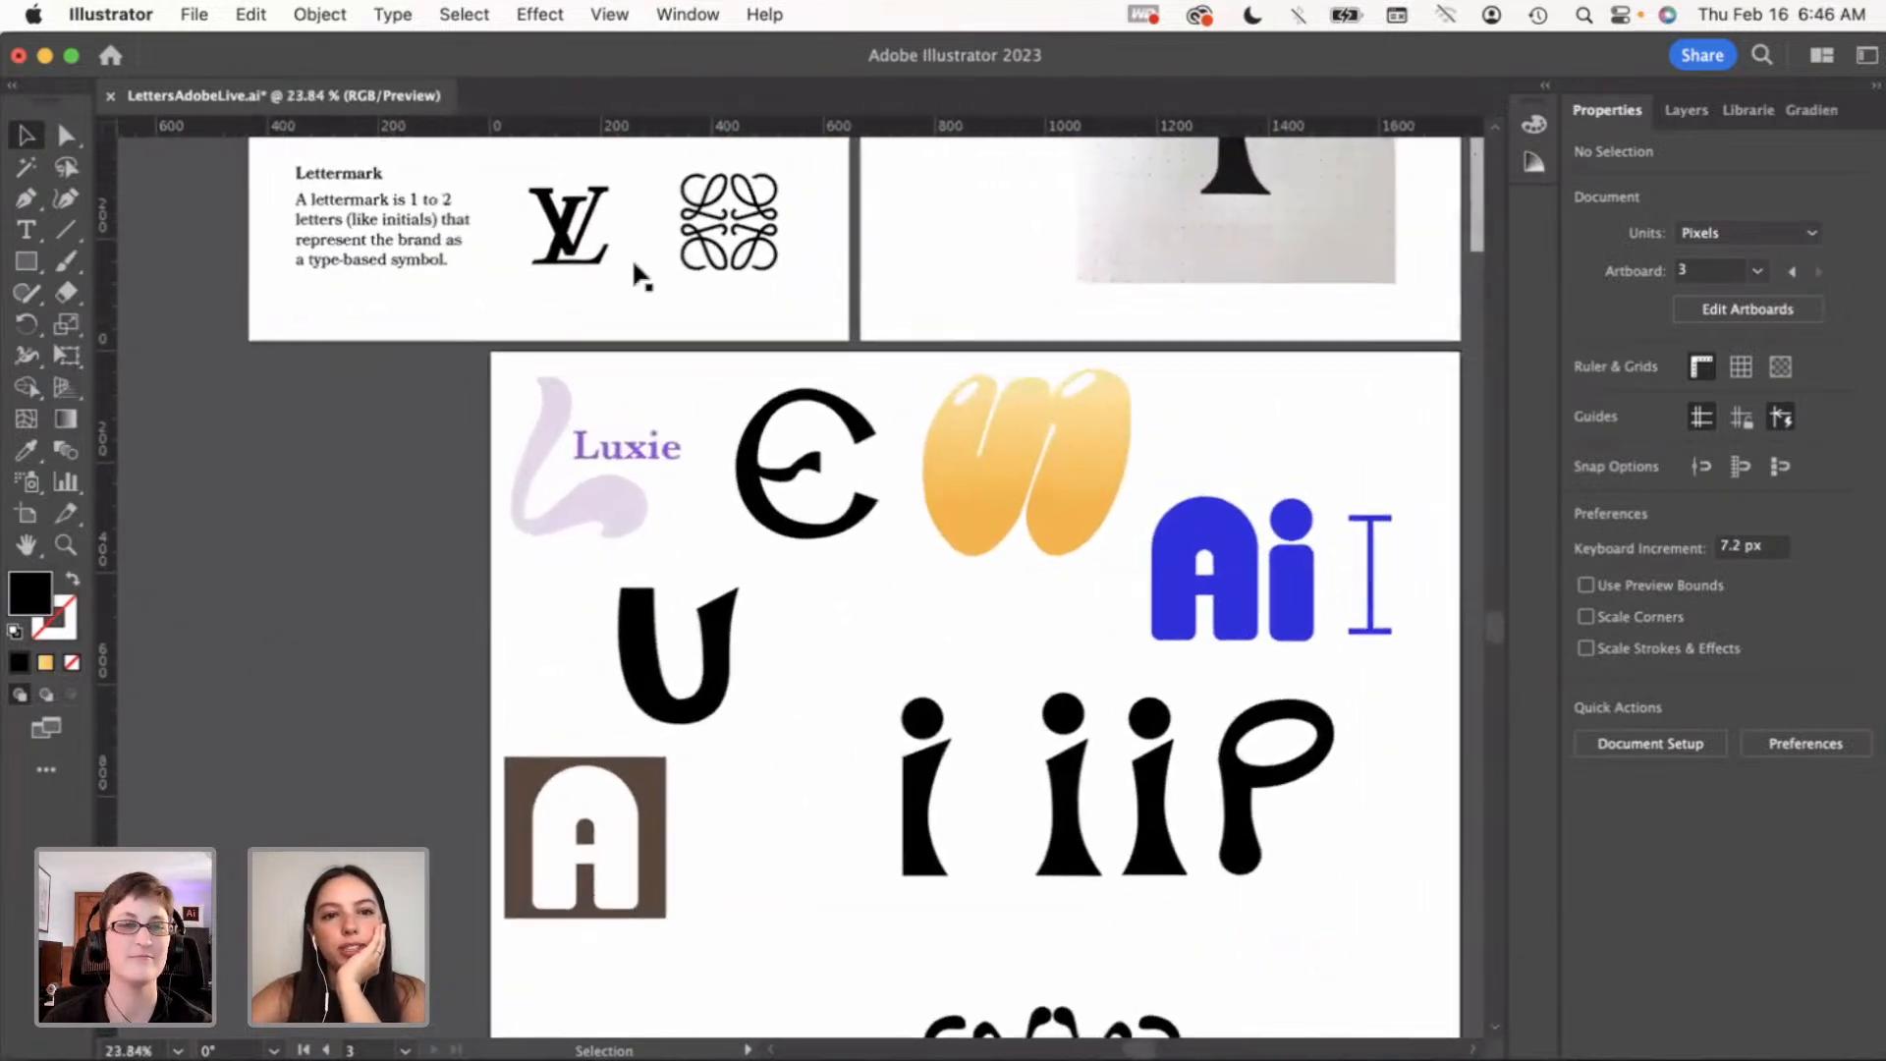
{"action": "scroll", "coordinate": [632, 258], "scroll_direction": "up", "scroll_amount": 2}
{"action": "scroll", "coordinate": [688, 314], "scroll_direction": "up", "scroll_amount": 3}
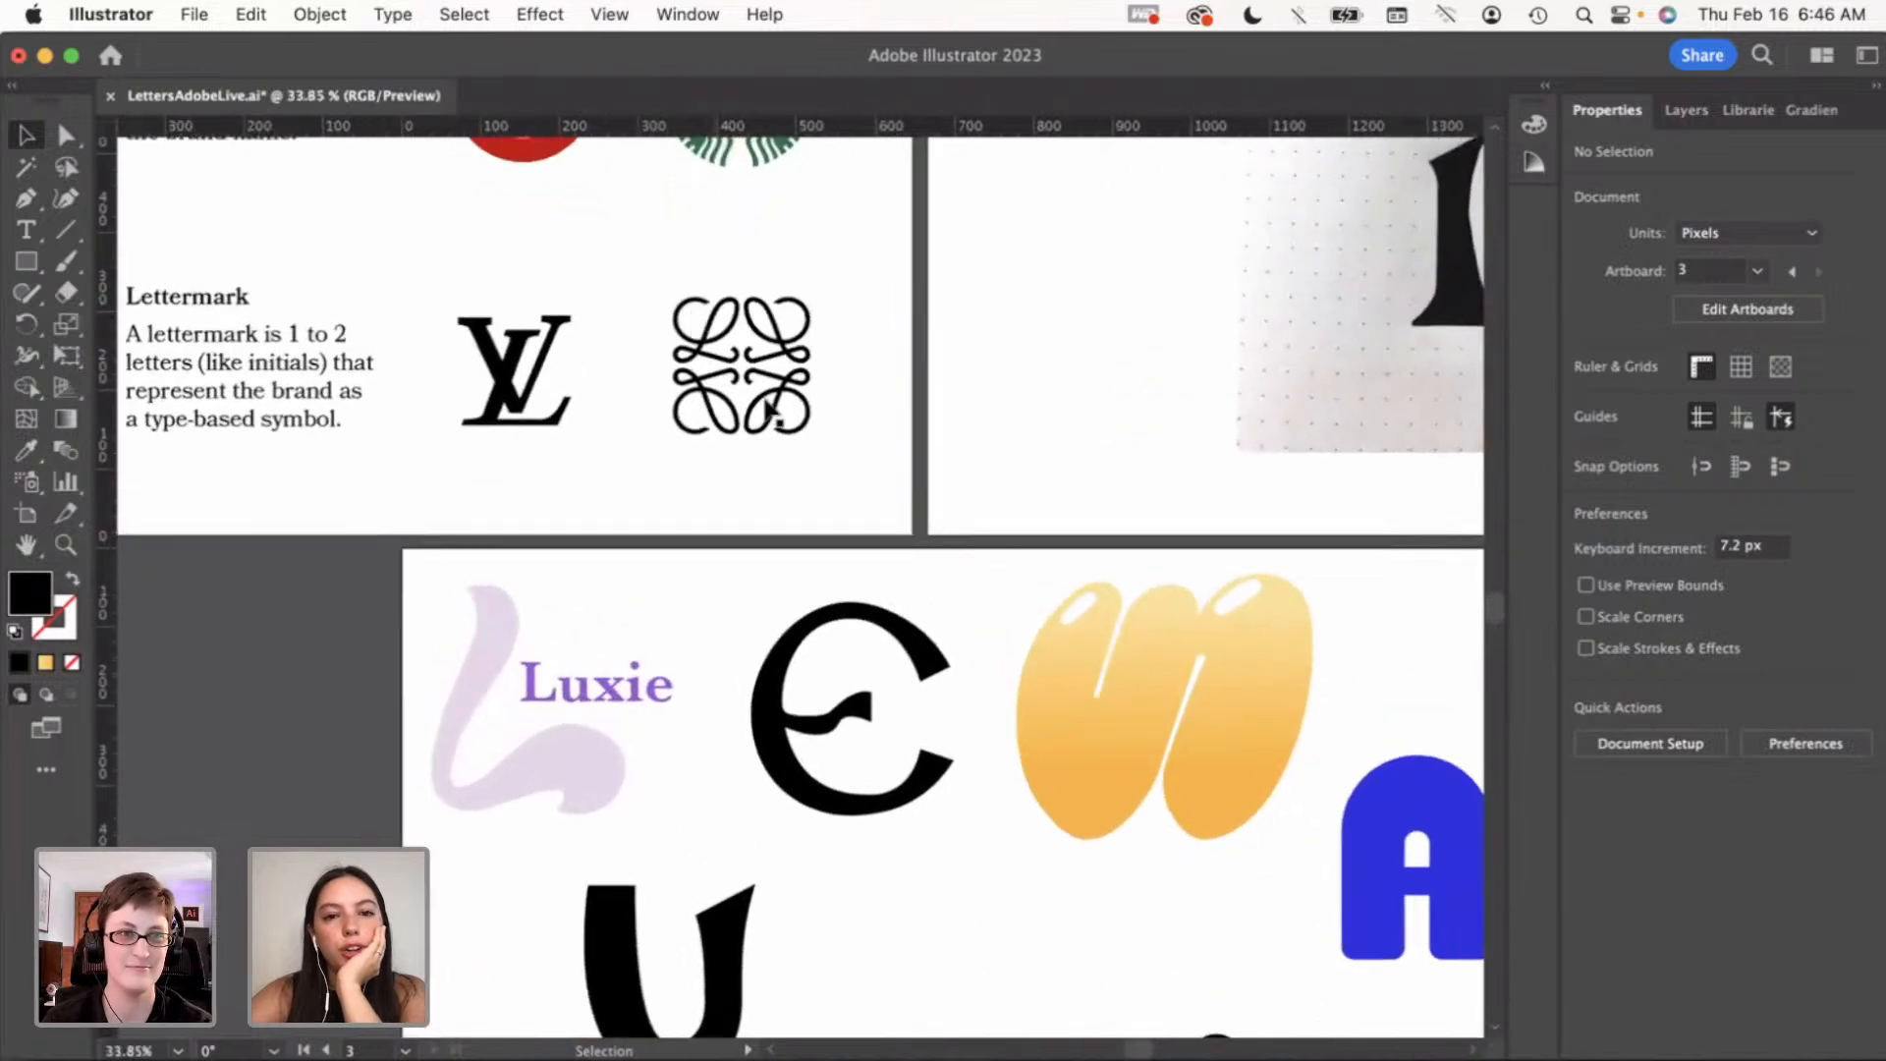
{"action": "left_click", "coordinate": [773, 412]}
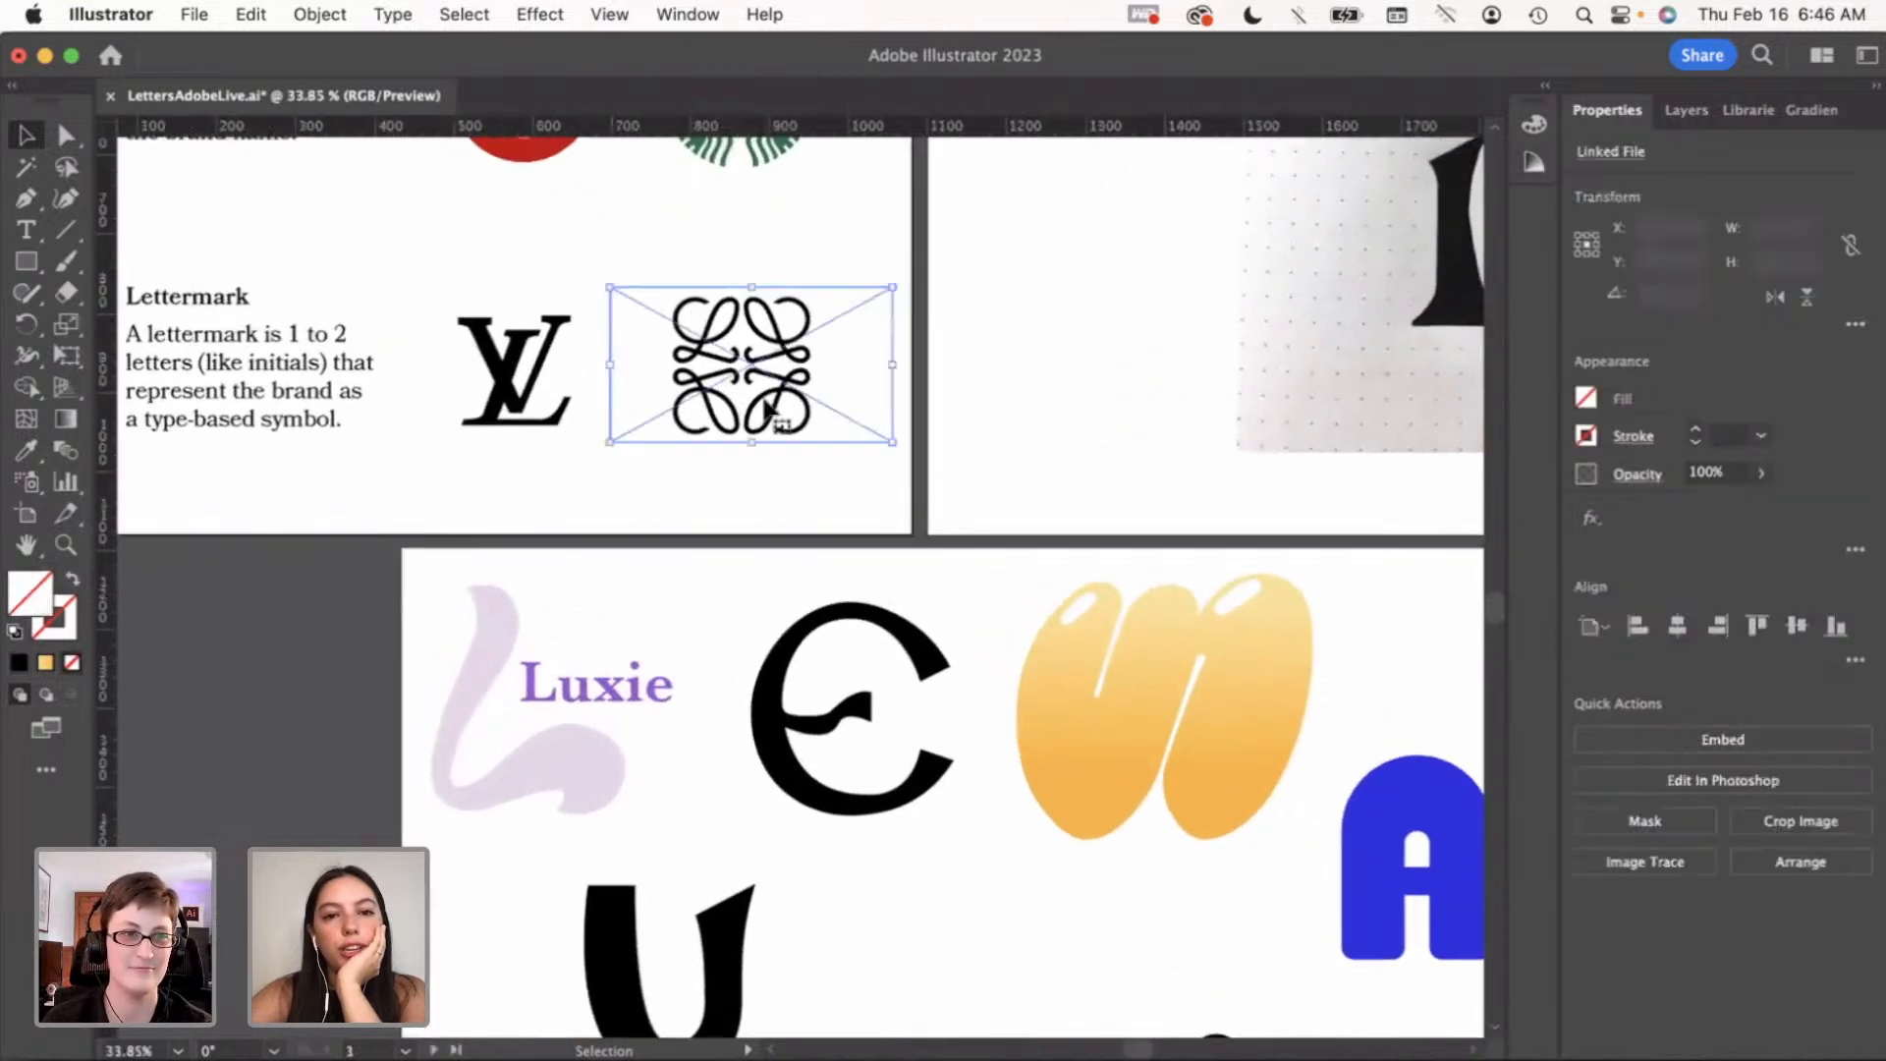
{"action": "left_click", "coordinate": [763, 475]}
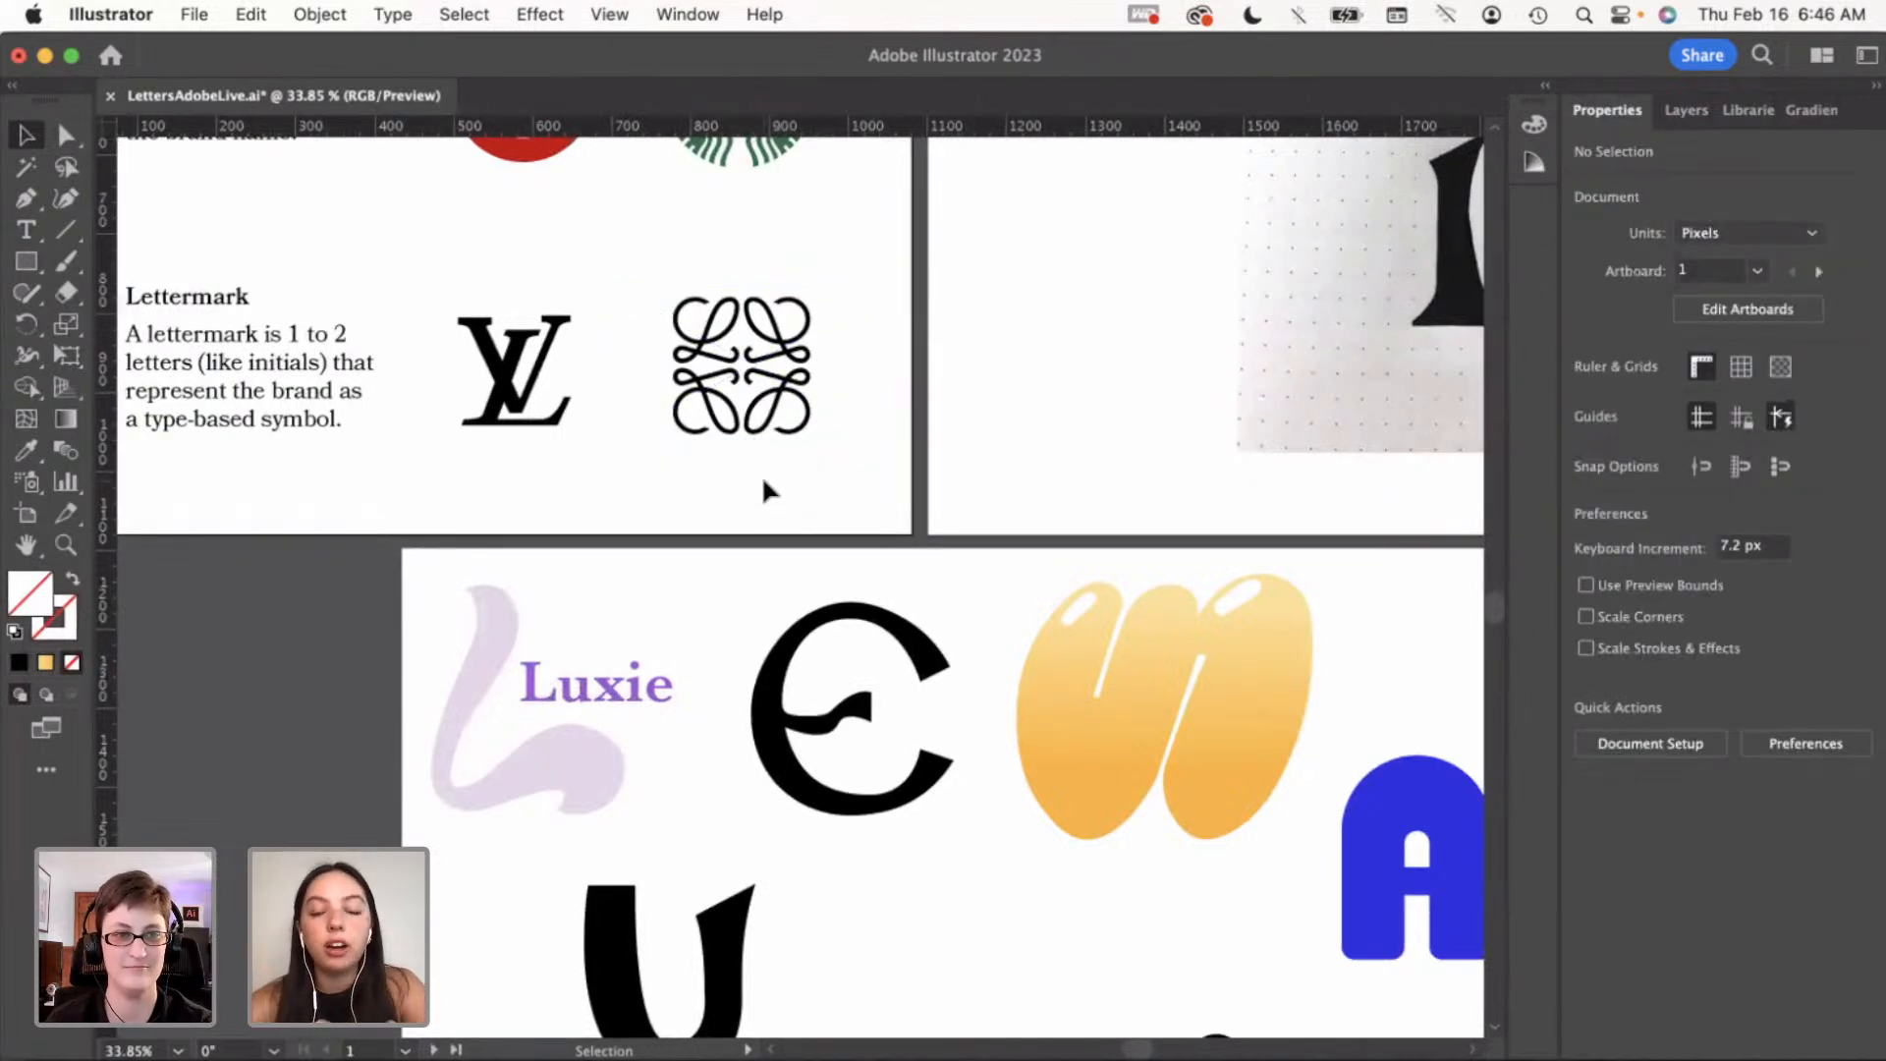
Duplicate the mirrored Y symbol to the left on the same artboard, and deselect the copy
{"action": "scroll", "coordinate": [763, 481], "scroll_direction": "down", "scroll_amount": 5}
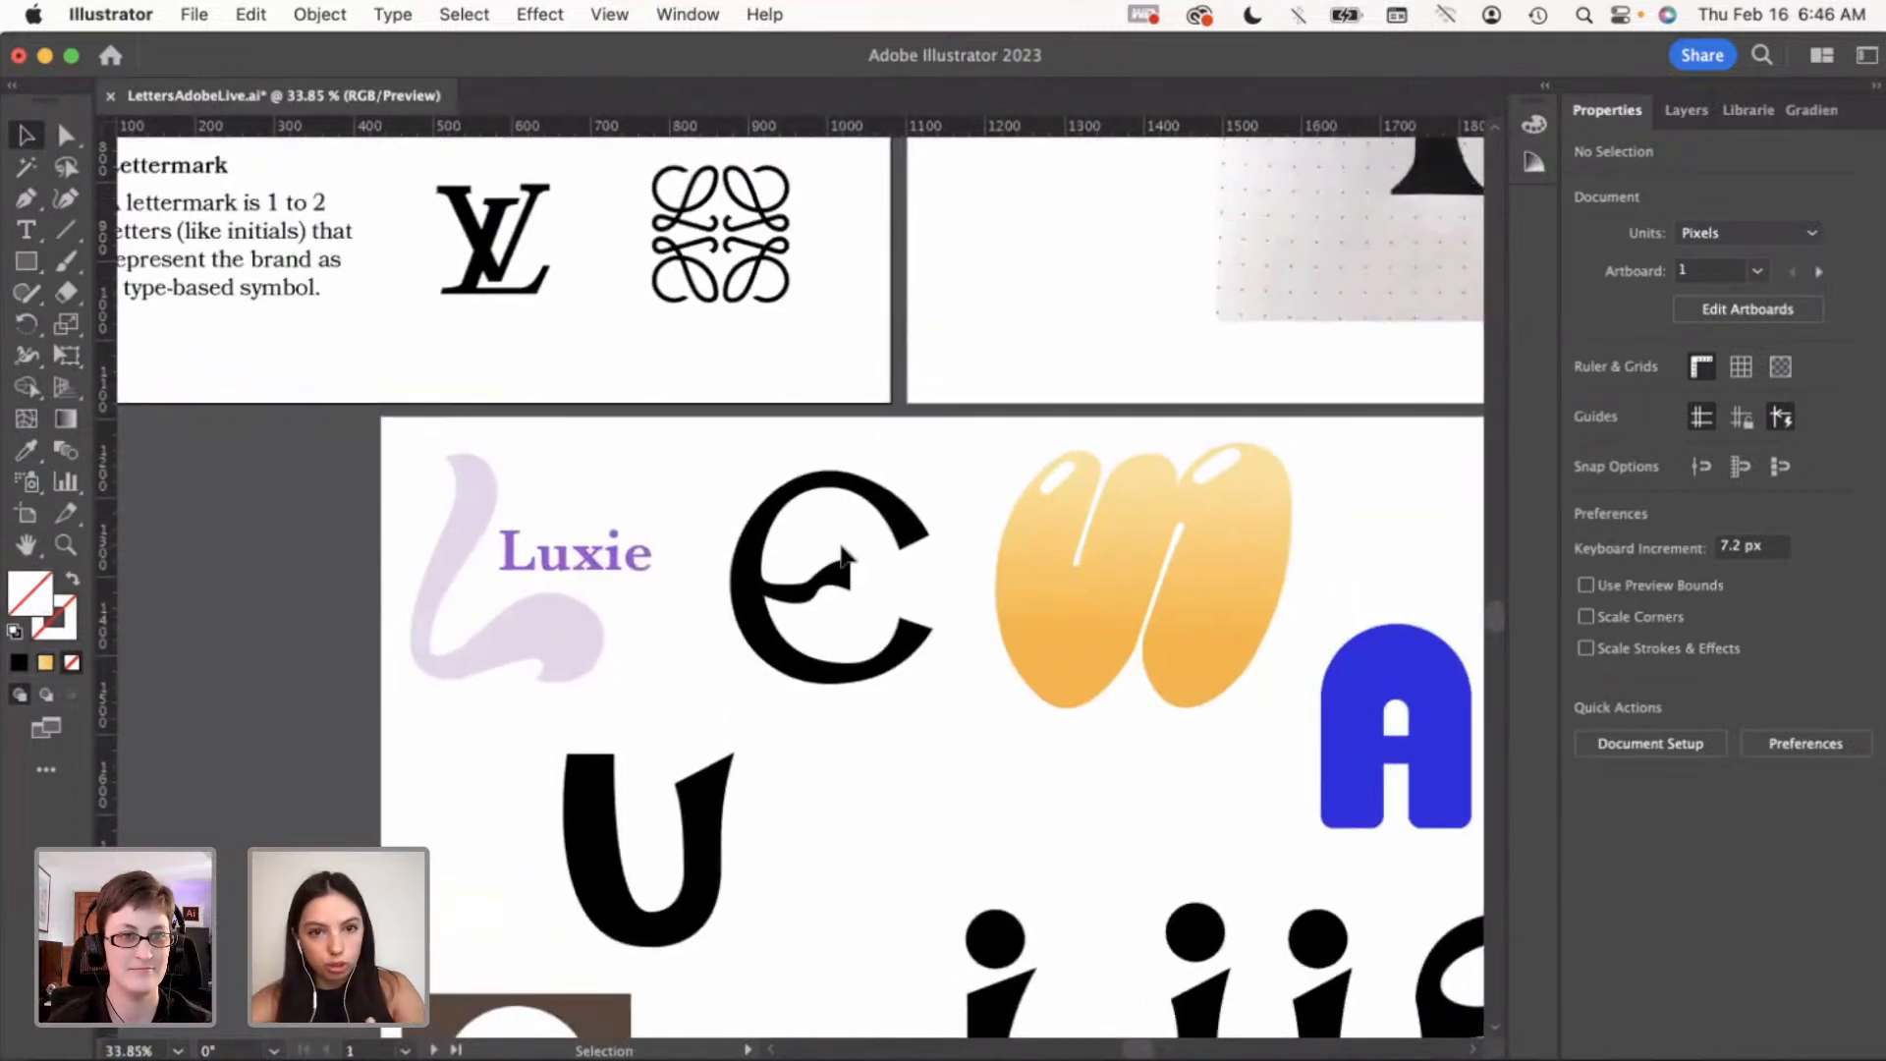
{"action": "scroll", "coordinate": [842, 562], "scroll_direction": "down", "scroll_amount": 10}
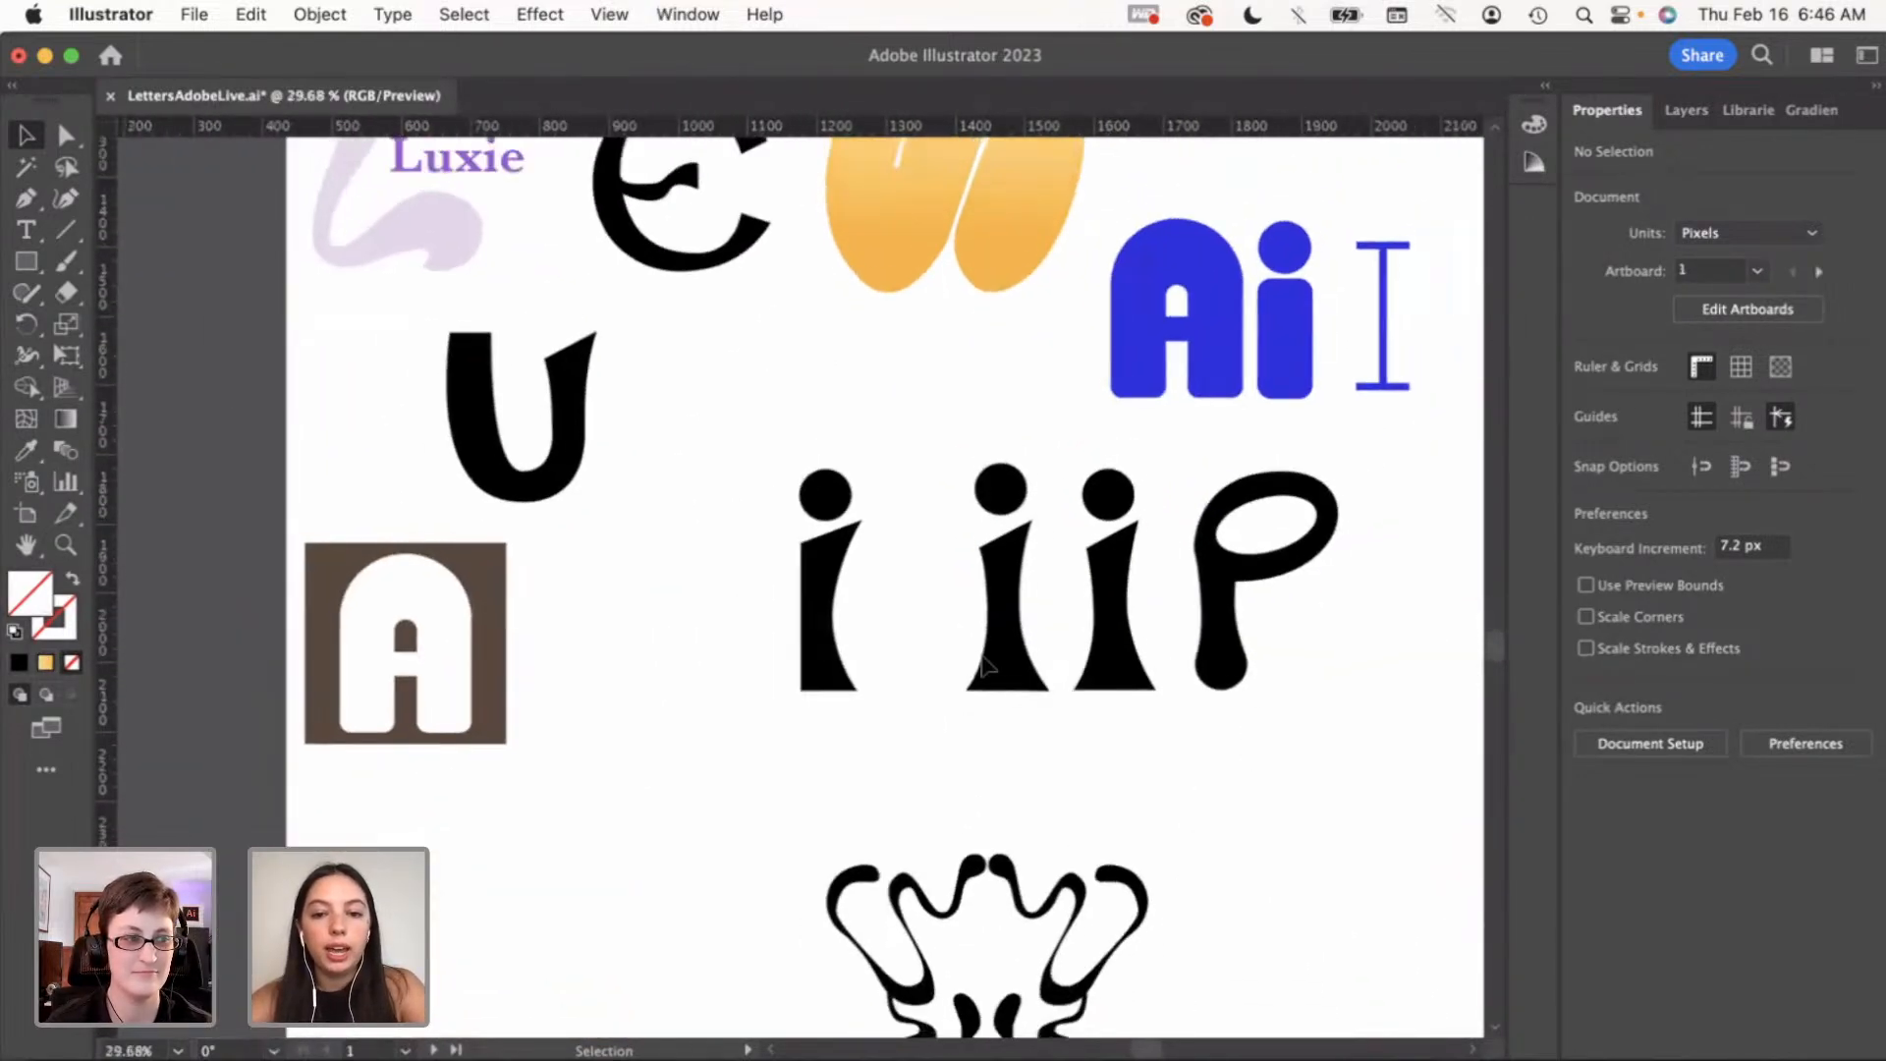
{"action": "scroll", "coordinate": [985, 667], "scroll_direction": "down", "scroll_amount": 10}
{"action": "scroll", "coordinate": [985, 668], "scroll_direction": "right", "scroll_amount": 5}
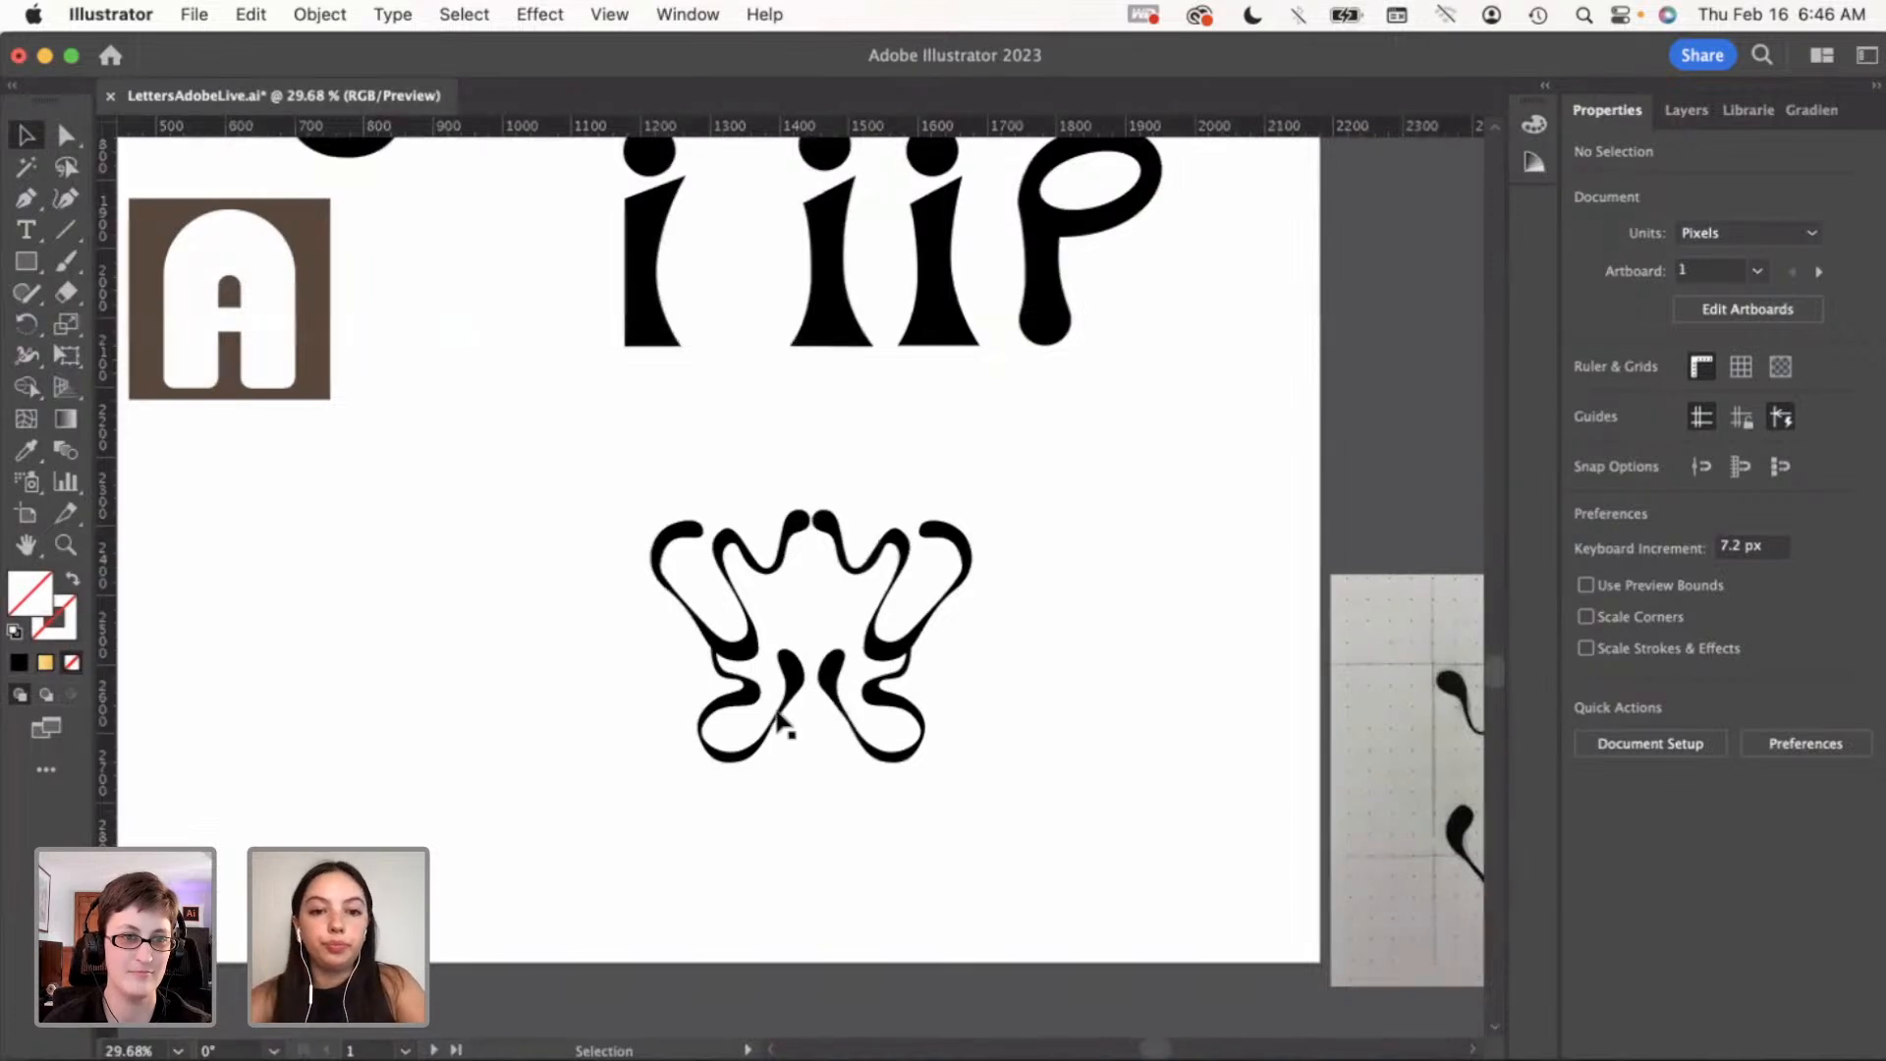
{"action": "scroll", "coordinate": [722, 682], "scroll_direction": "down", "scroll_amount": 2}
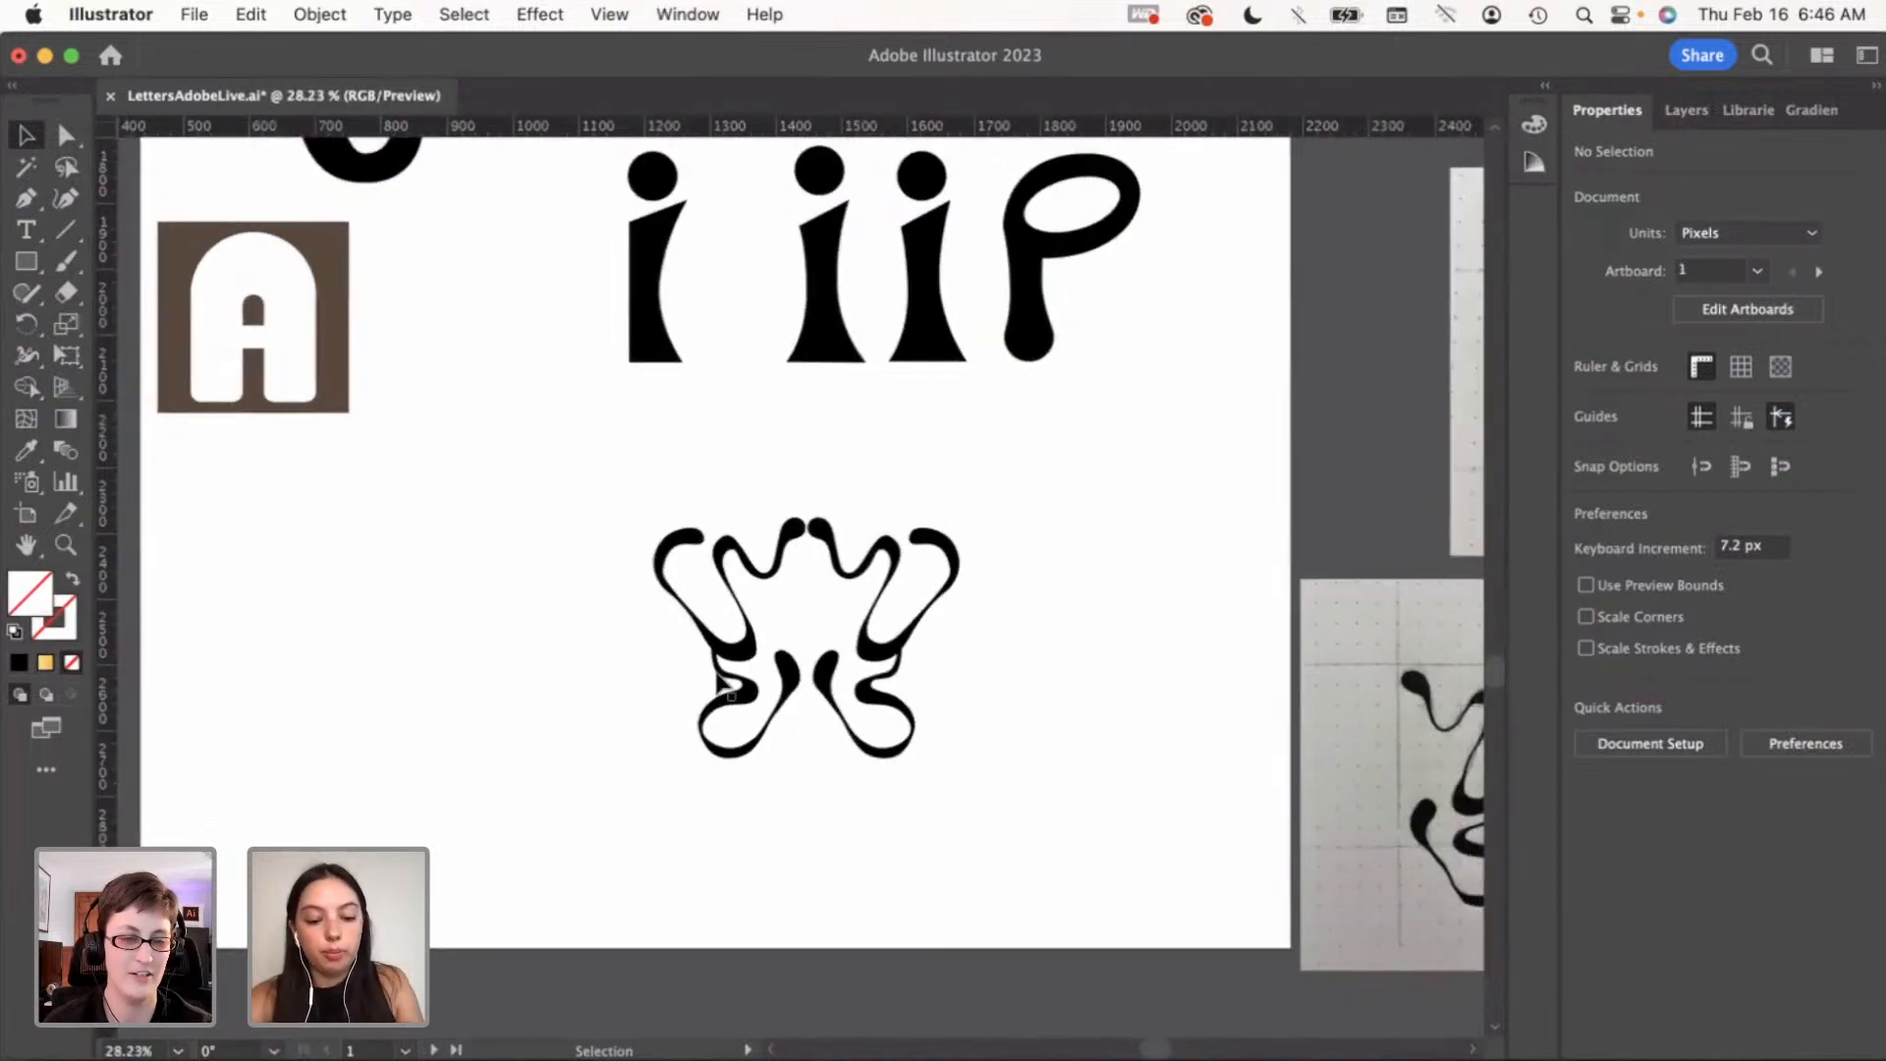
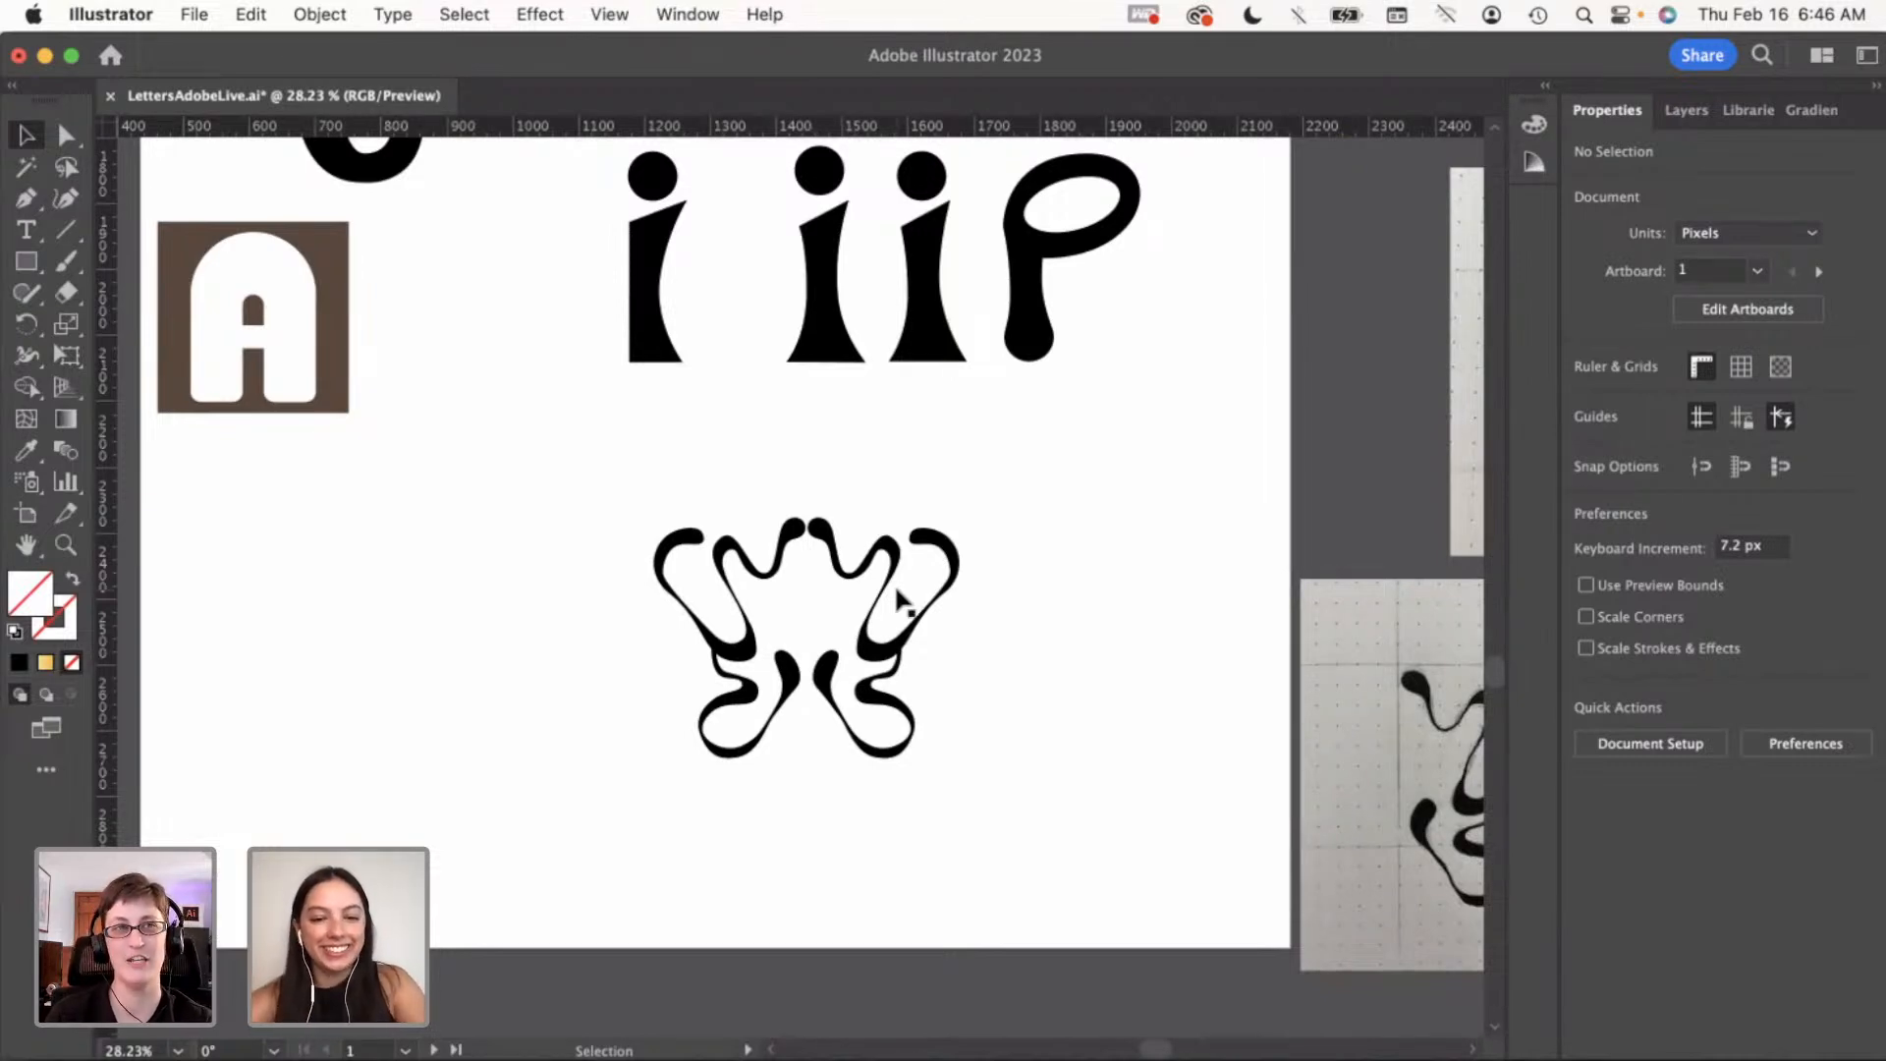
{"action": "left_click_drag", "start_coordinate": [604, 511], "coordinate": [938, 725]}
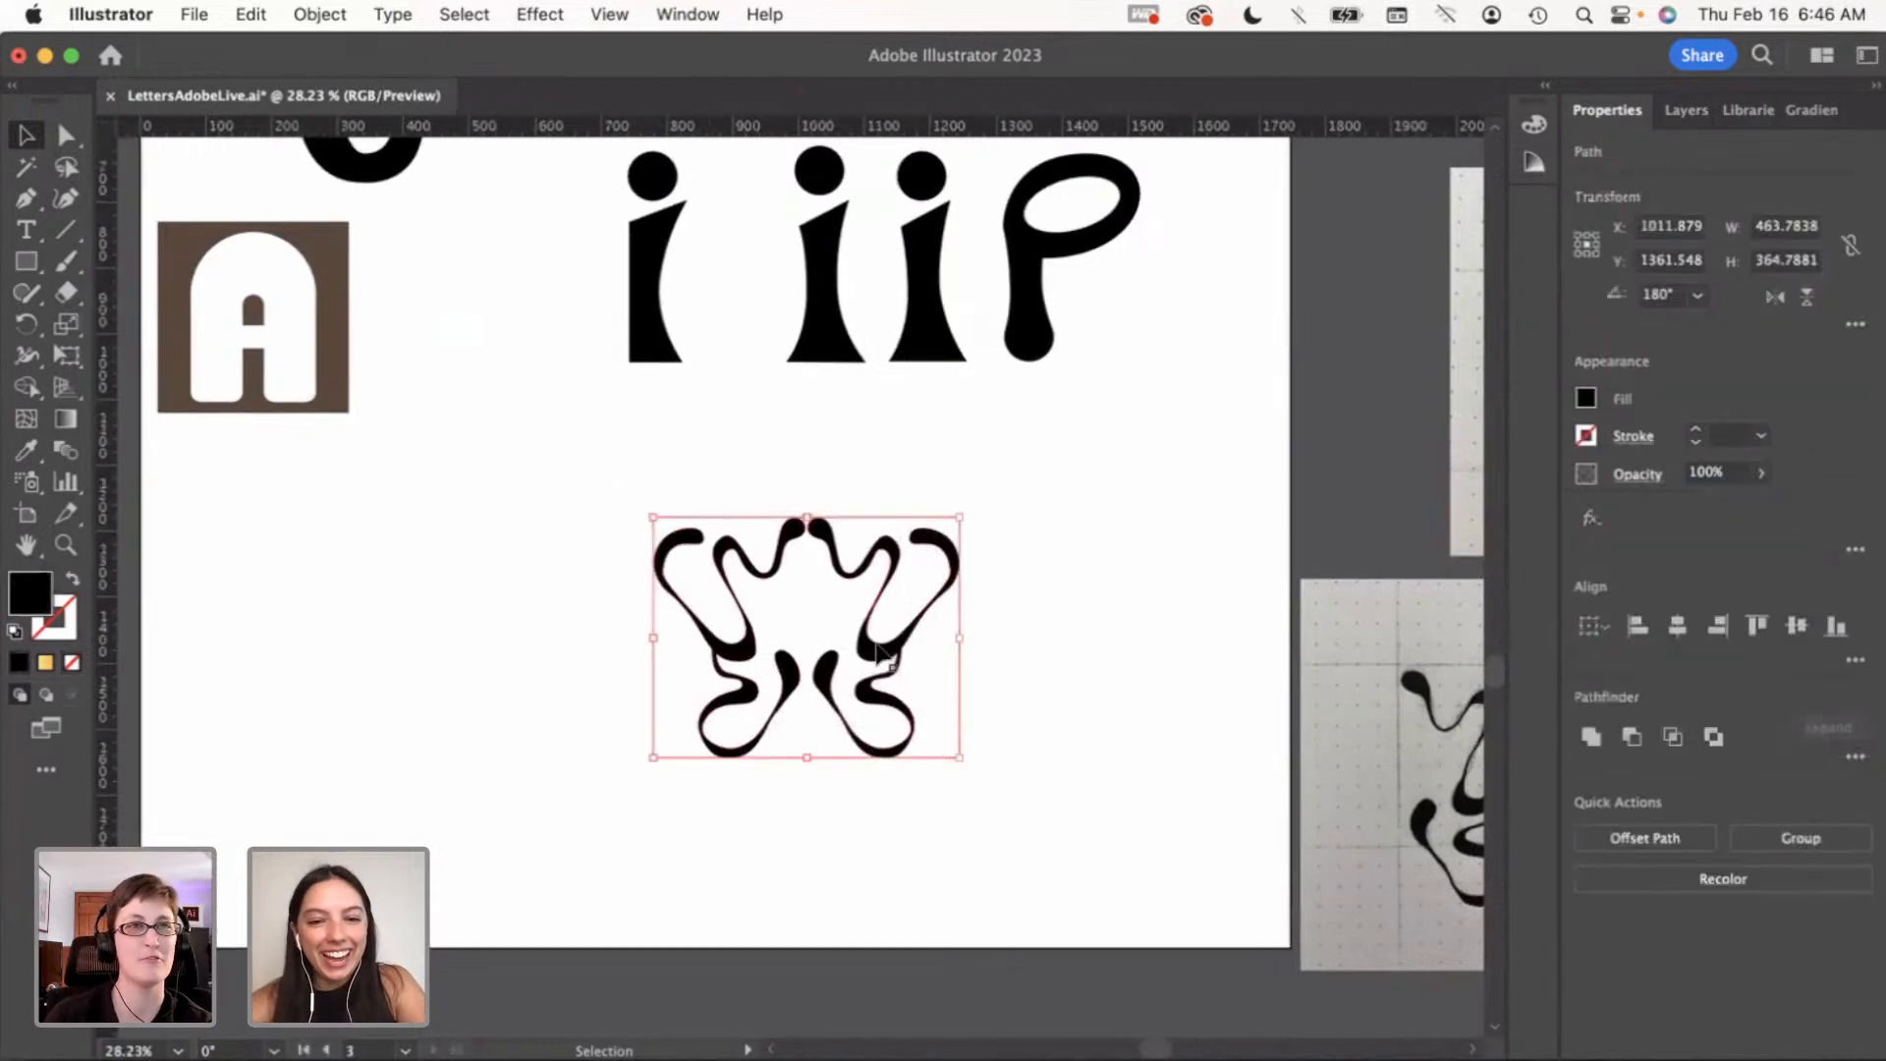
{"action": "left_click_drag", "start_coordinate": [828, 645], "coordinate": [496, 645]}
{"action": "left_click", "coordinate": [624, 851]}
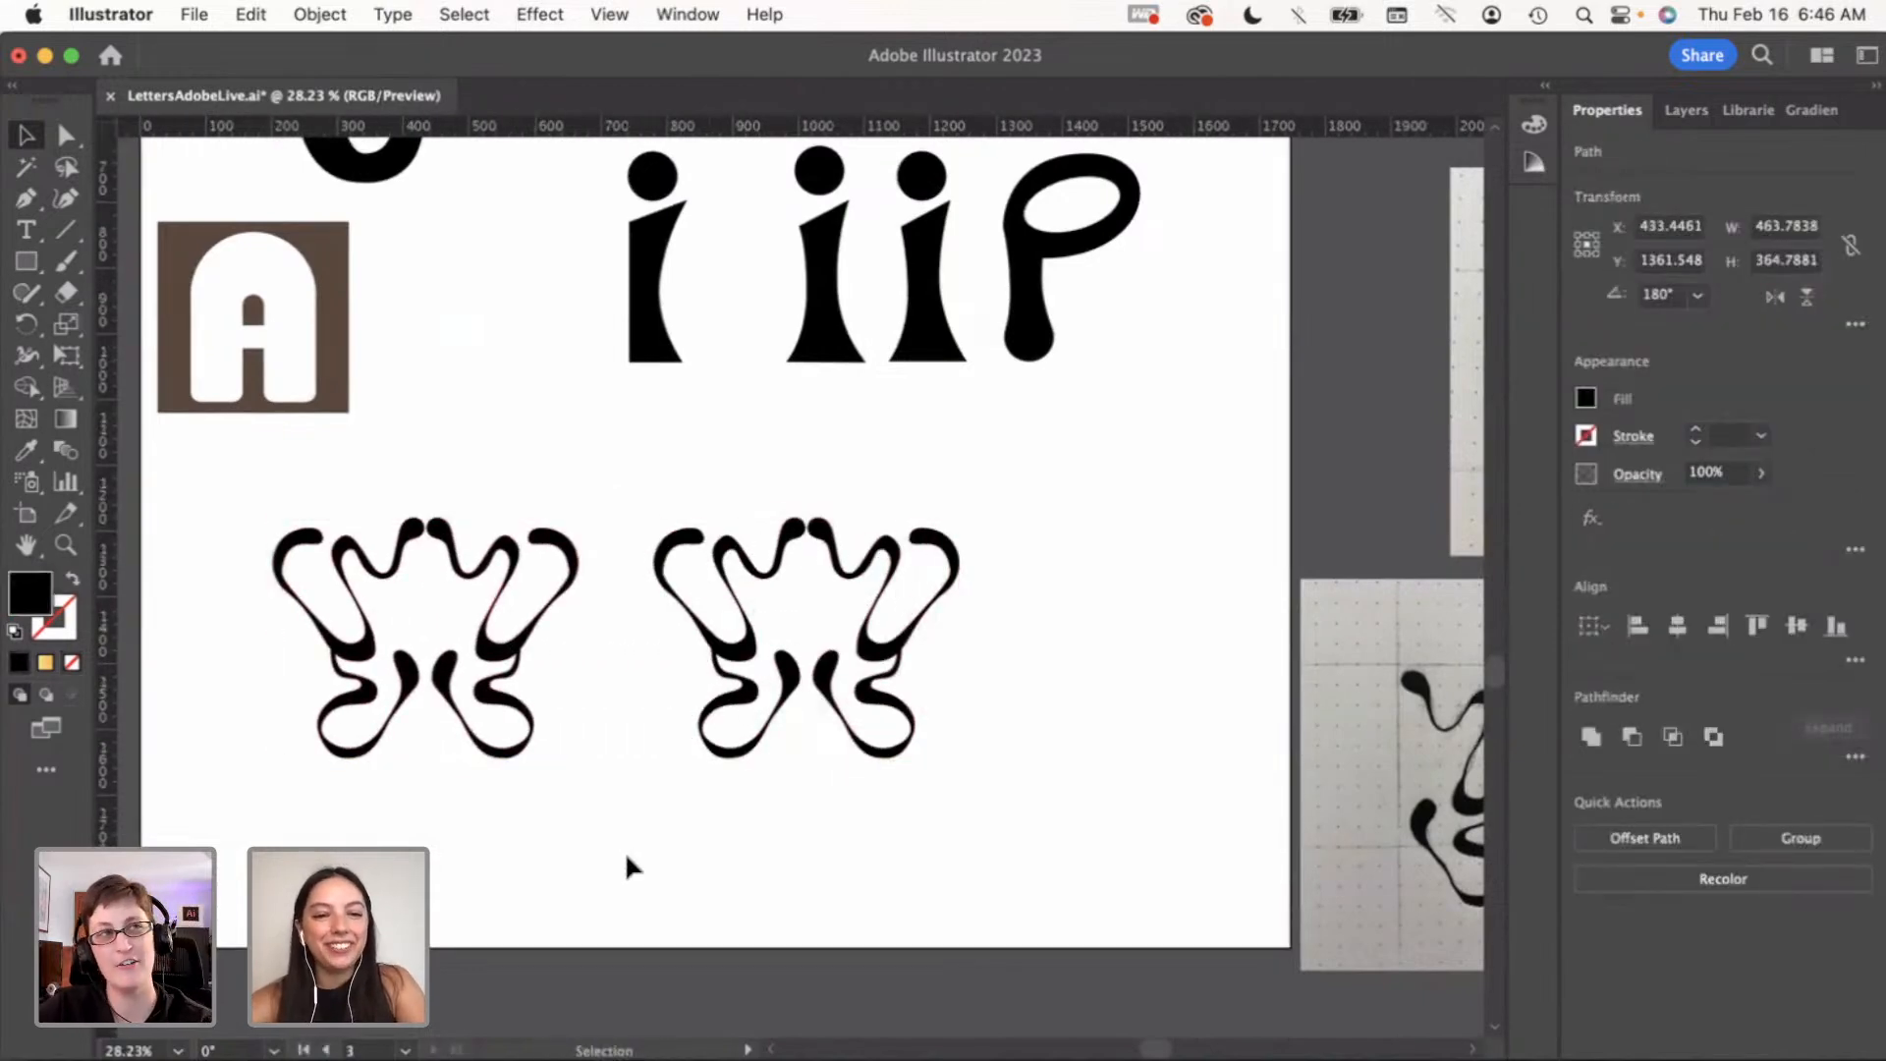
Fill the right half of the duplicated Y symbol with a light pinkish purple, and deselect it
{"action": "left_click", "coordinate": [489, 643]}
{"action": "double_click", "coordinate": [44, 611]}
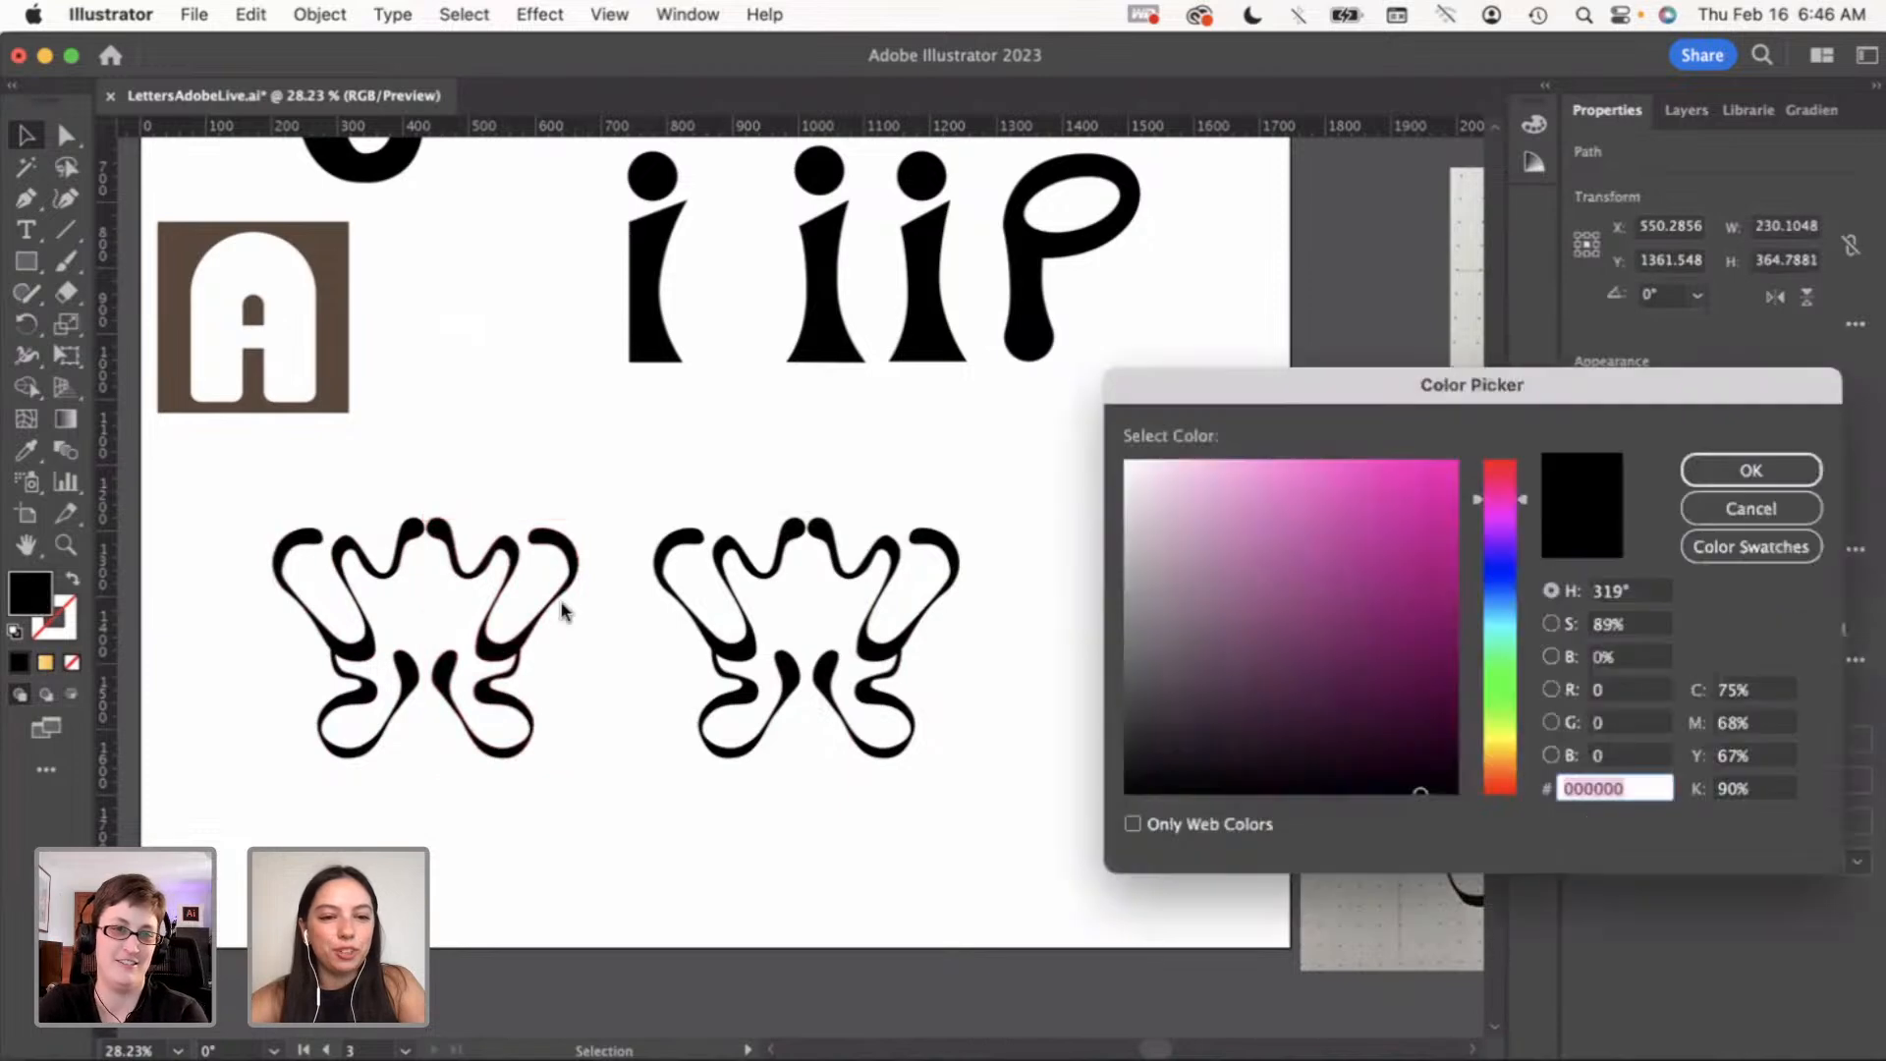
{"action": "left_click_drag", "start_coordinate": [1493, 544], "coordinate": [1487, 517]}
{"action": "left_click_drag", "start_coordinate": [1289, 518], "coordinate": [1250, 496]}
{"action": "left_click", "coordinate": [1726, 462]}
{"action": "left_click", "coordinate": [601, 833]}
Fill the left half of the duplicated Y symbol with orange, and deselect it
{"action": "left_click", "coordinate": [348, 678]}
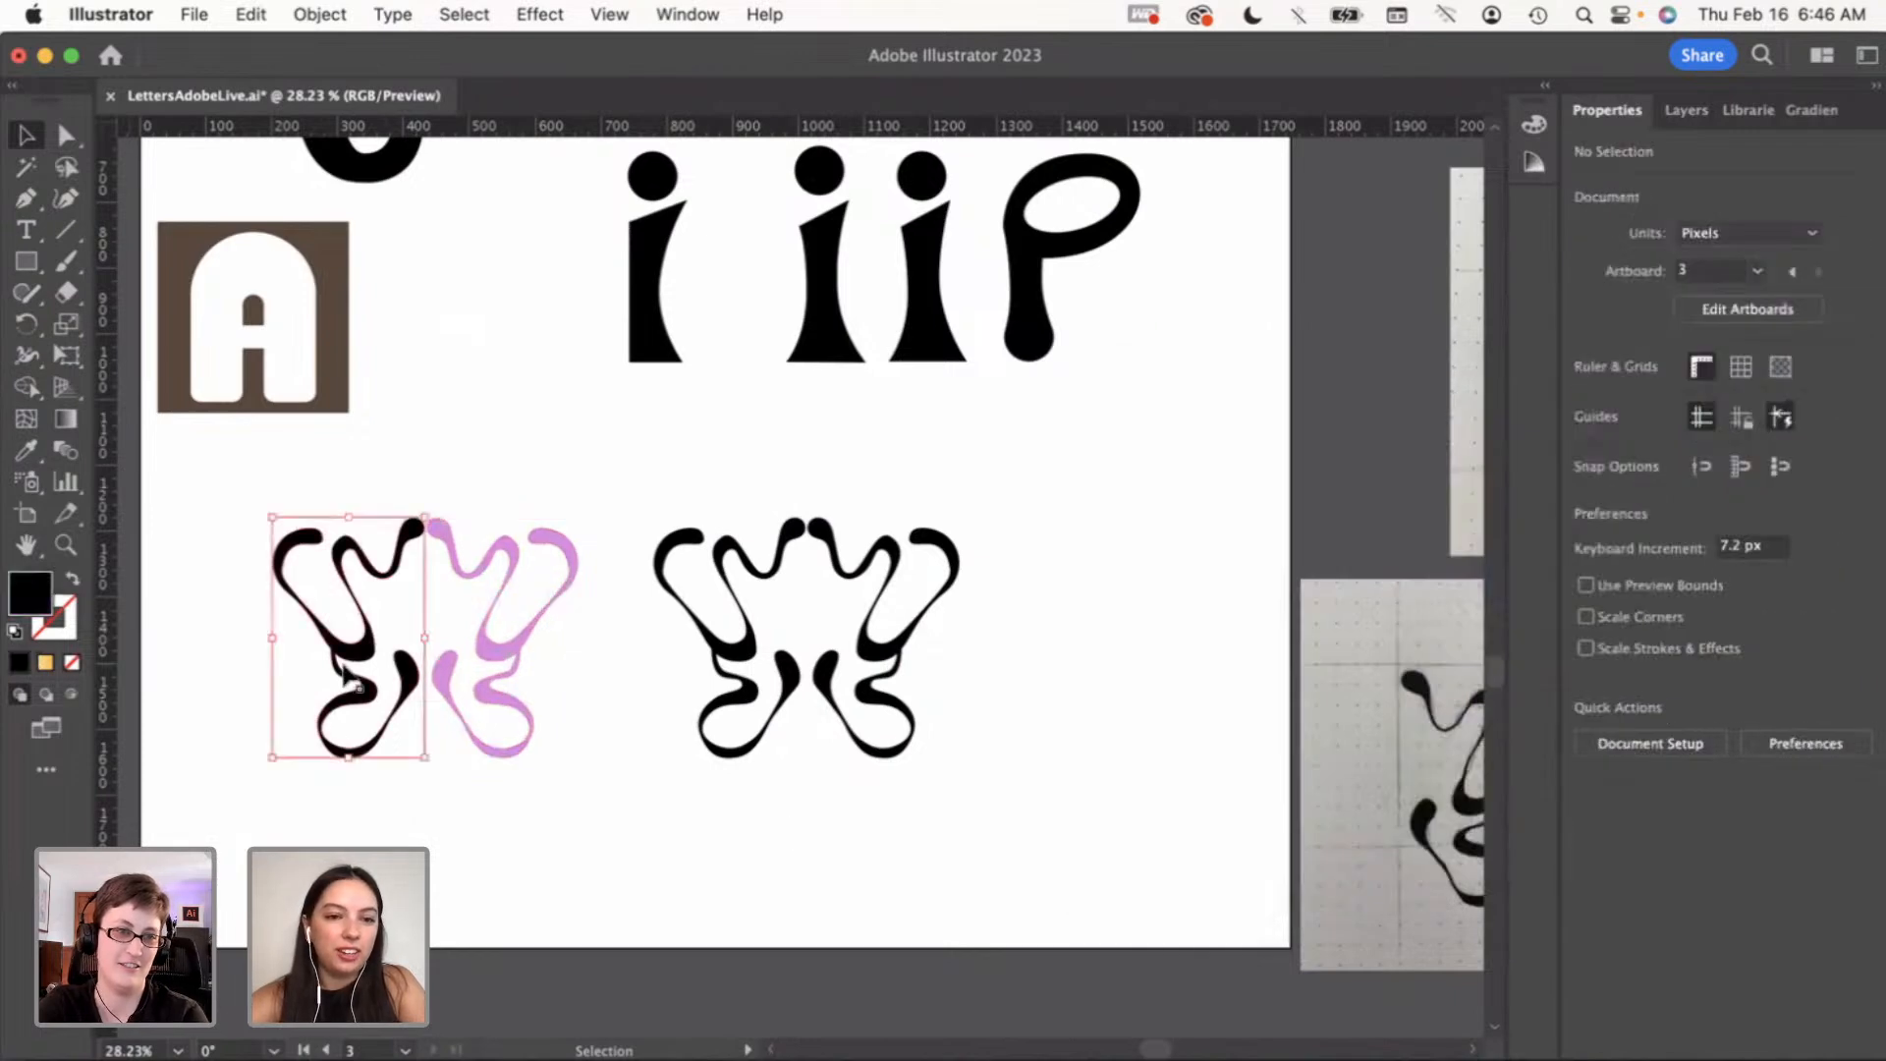
{"action": "double_click", "coordinate": [29, 593]}
{"action": "left_click", "coordinate": [1512, 781]}
{"action": "left_click_drag", "start_coordinate": [1344, 489], "coordinate": [1370, 489]}
{"action": "left_click", "coordinate": [1750, 470]}
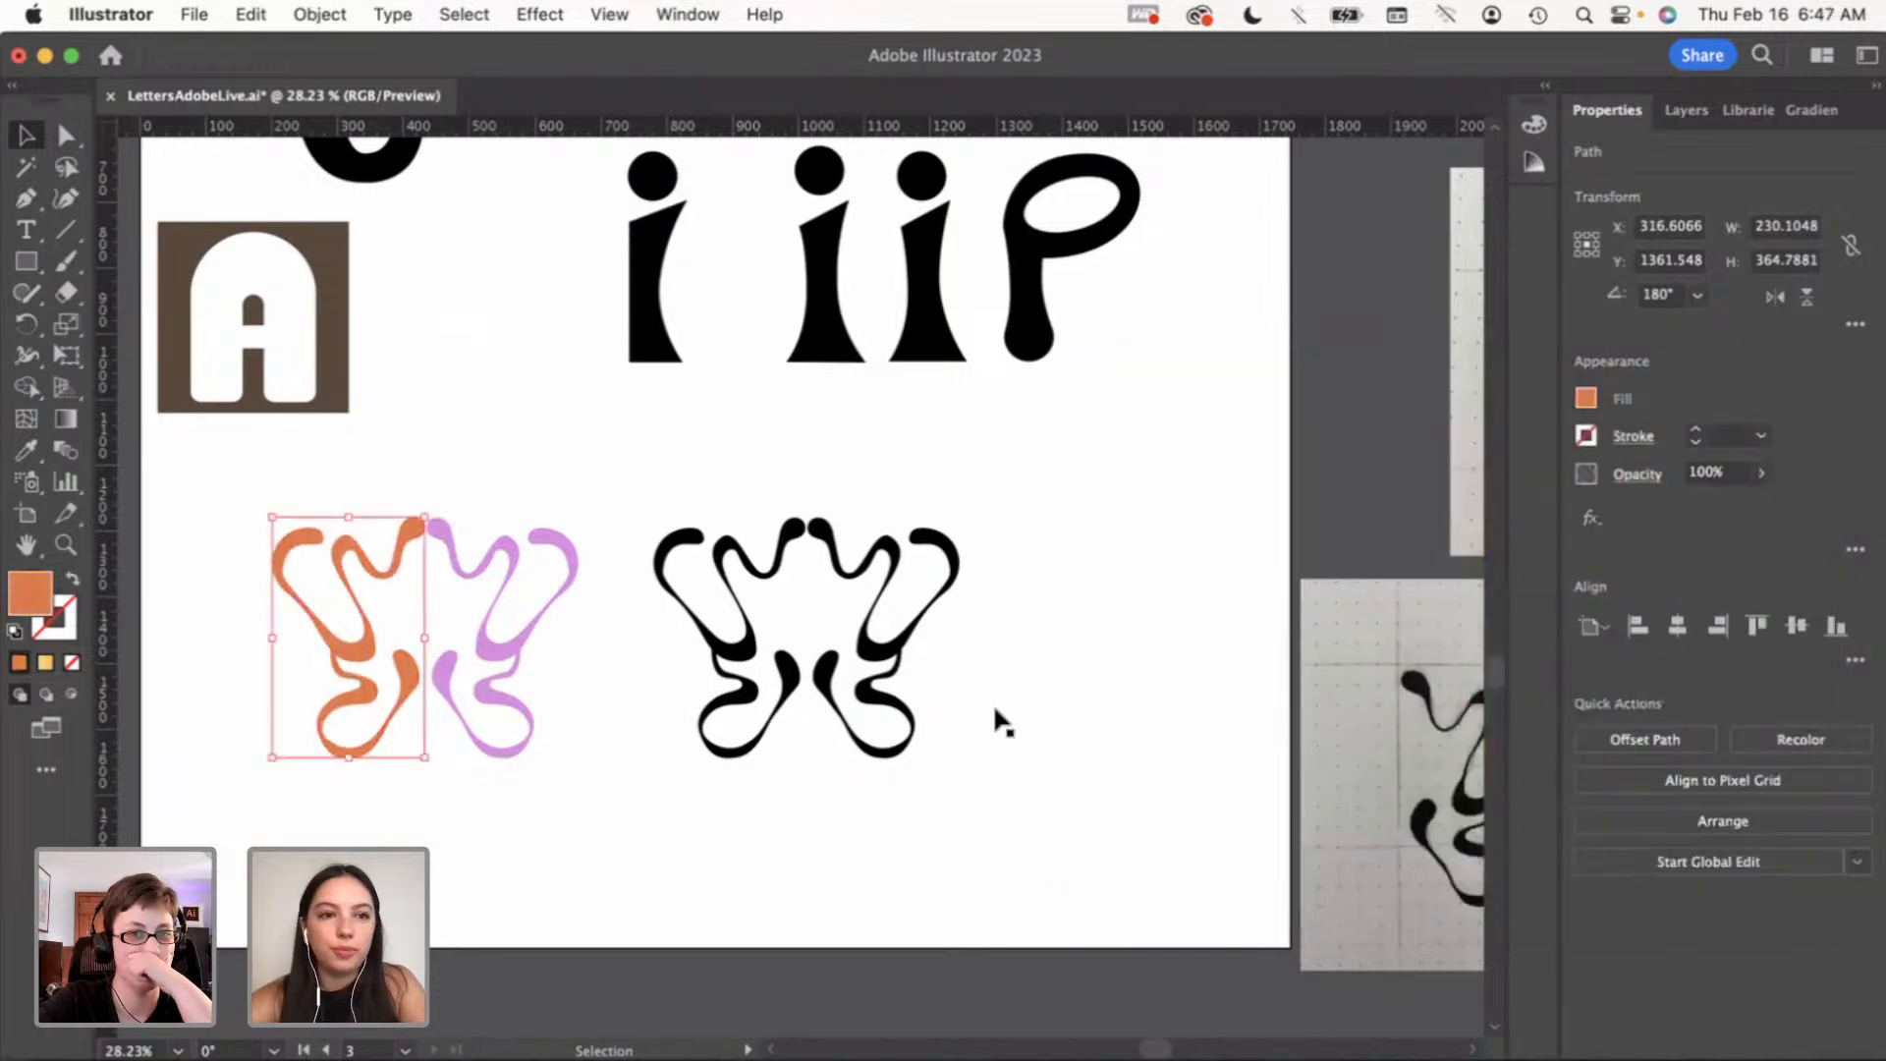
{"action": "left_click", "coordinate": [656, 835]}
Duplicate the right half of the black mirrored Y into the empty space beside it as a single Y, and deselect it
{"action": "scroll", "coordinate": [656, 831], "scroll_direction": "down", "scroll_amount": 2}
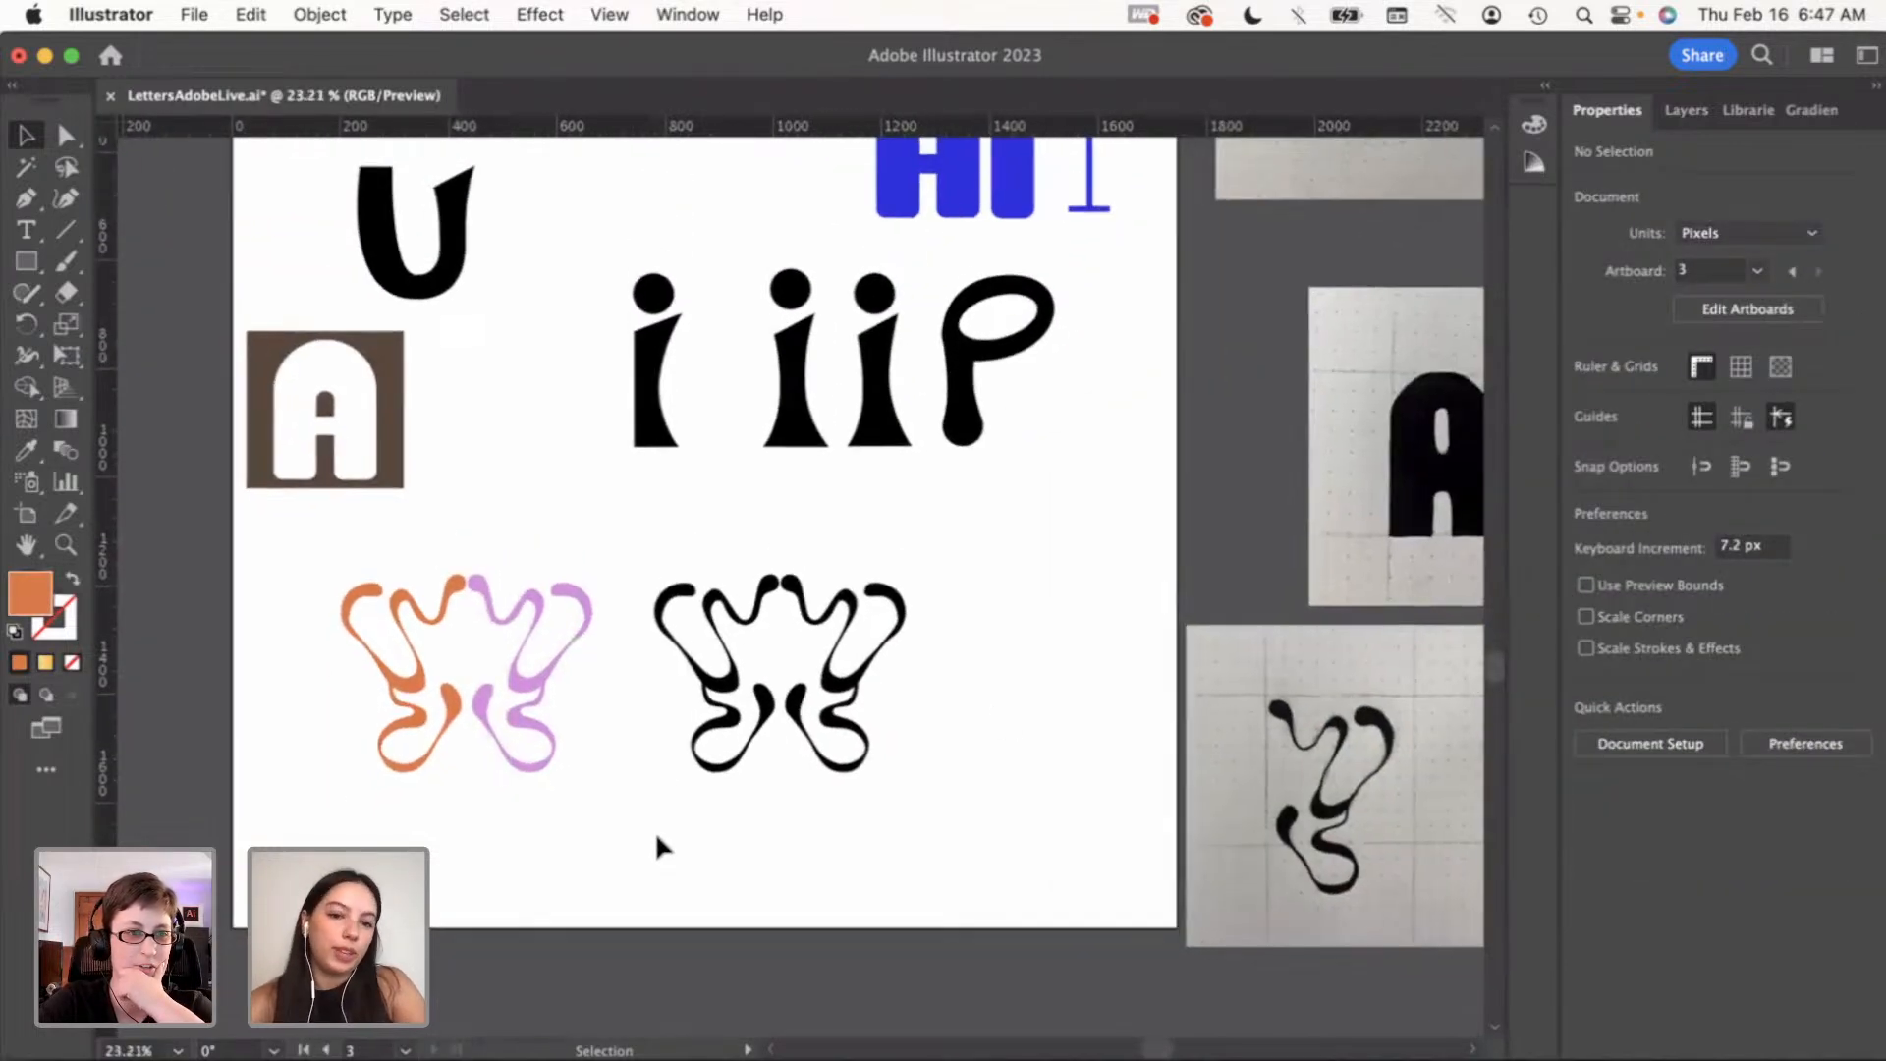
{"action": "left_click_drag", "start_coordinate": [860, 671], "coordinate": [1078, 668]}
{"action": "left_click", "coordinate": [923, 804]}
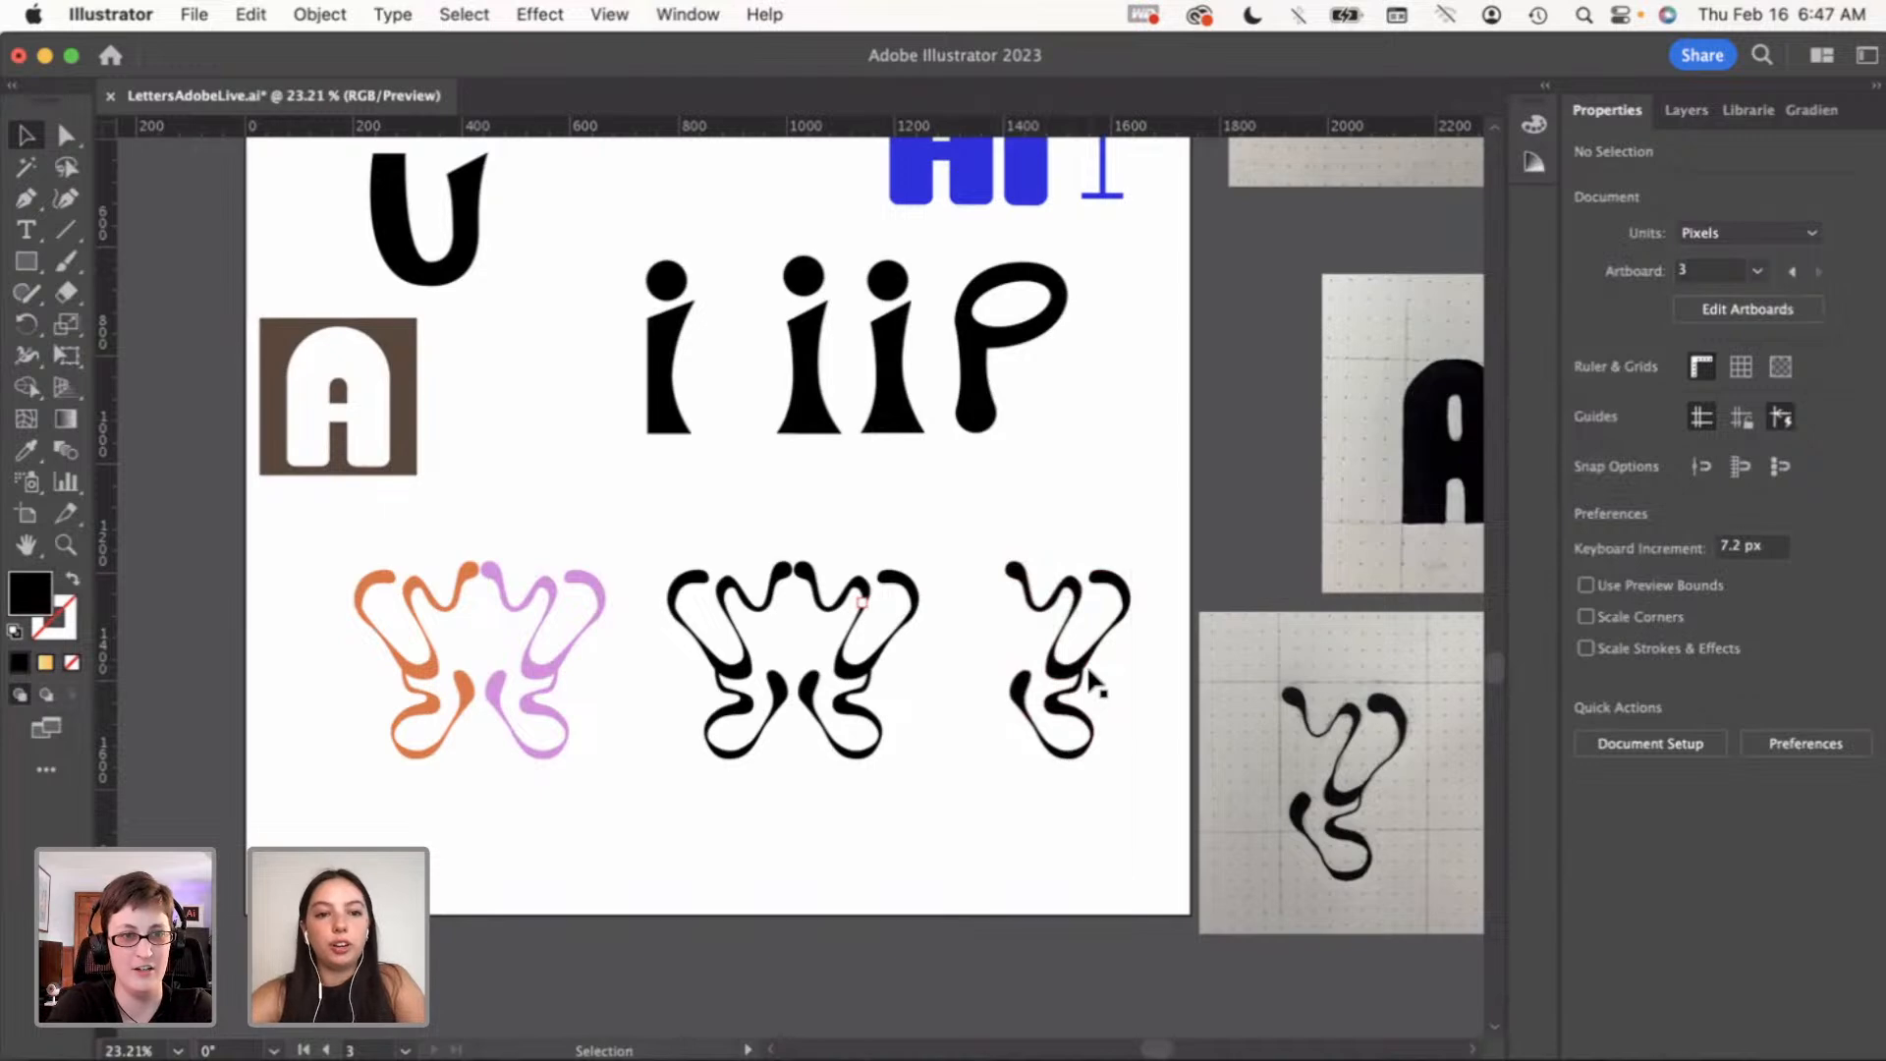
Try a red fill (#d81616) on the single Y copy, then undo it and deselect the letter
{"action": "left_click", "coordinate": [1051, 678]}
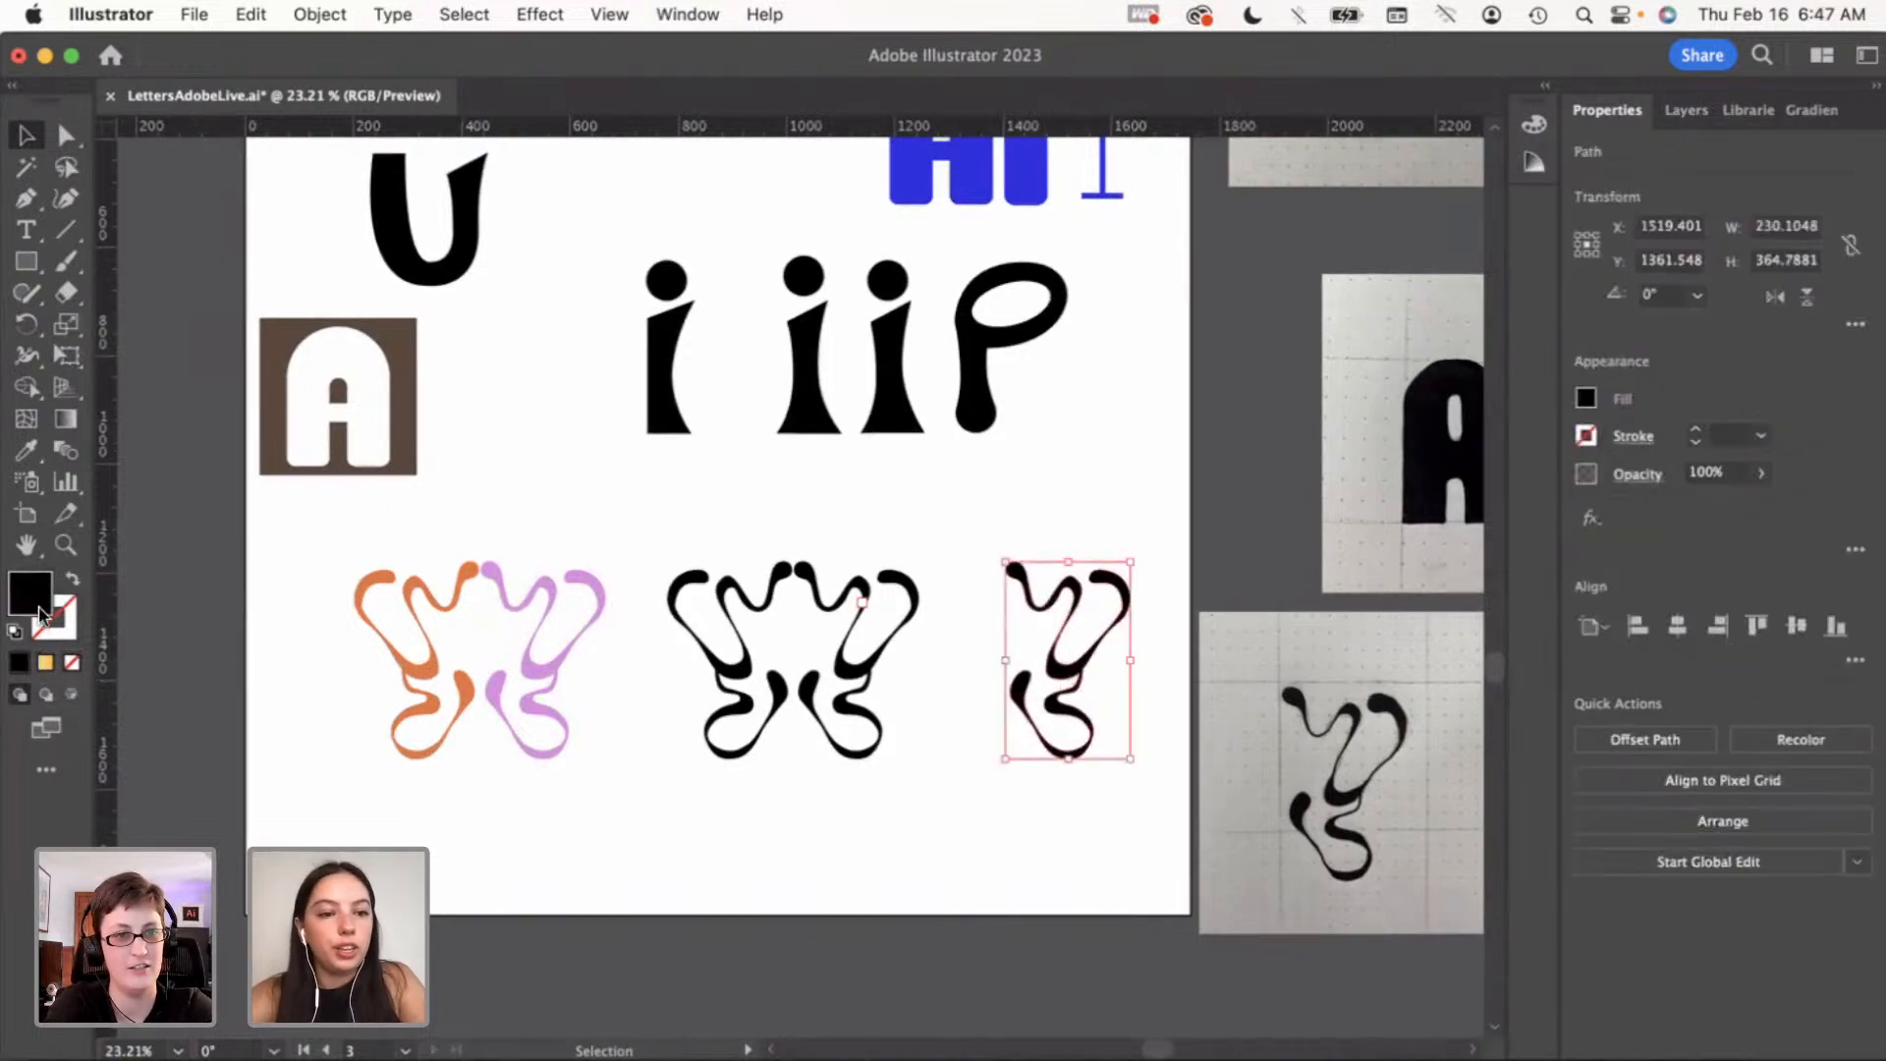
{"action": "left_click", "coordinate": [998, 828]}
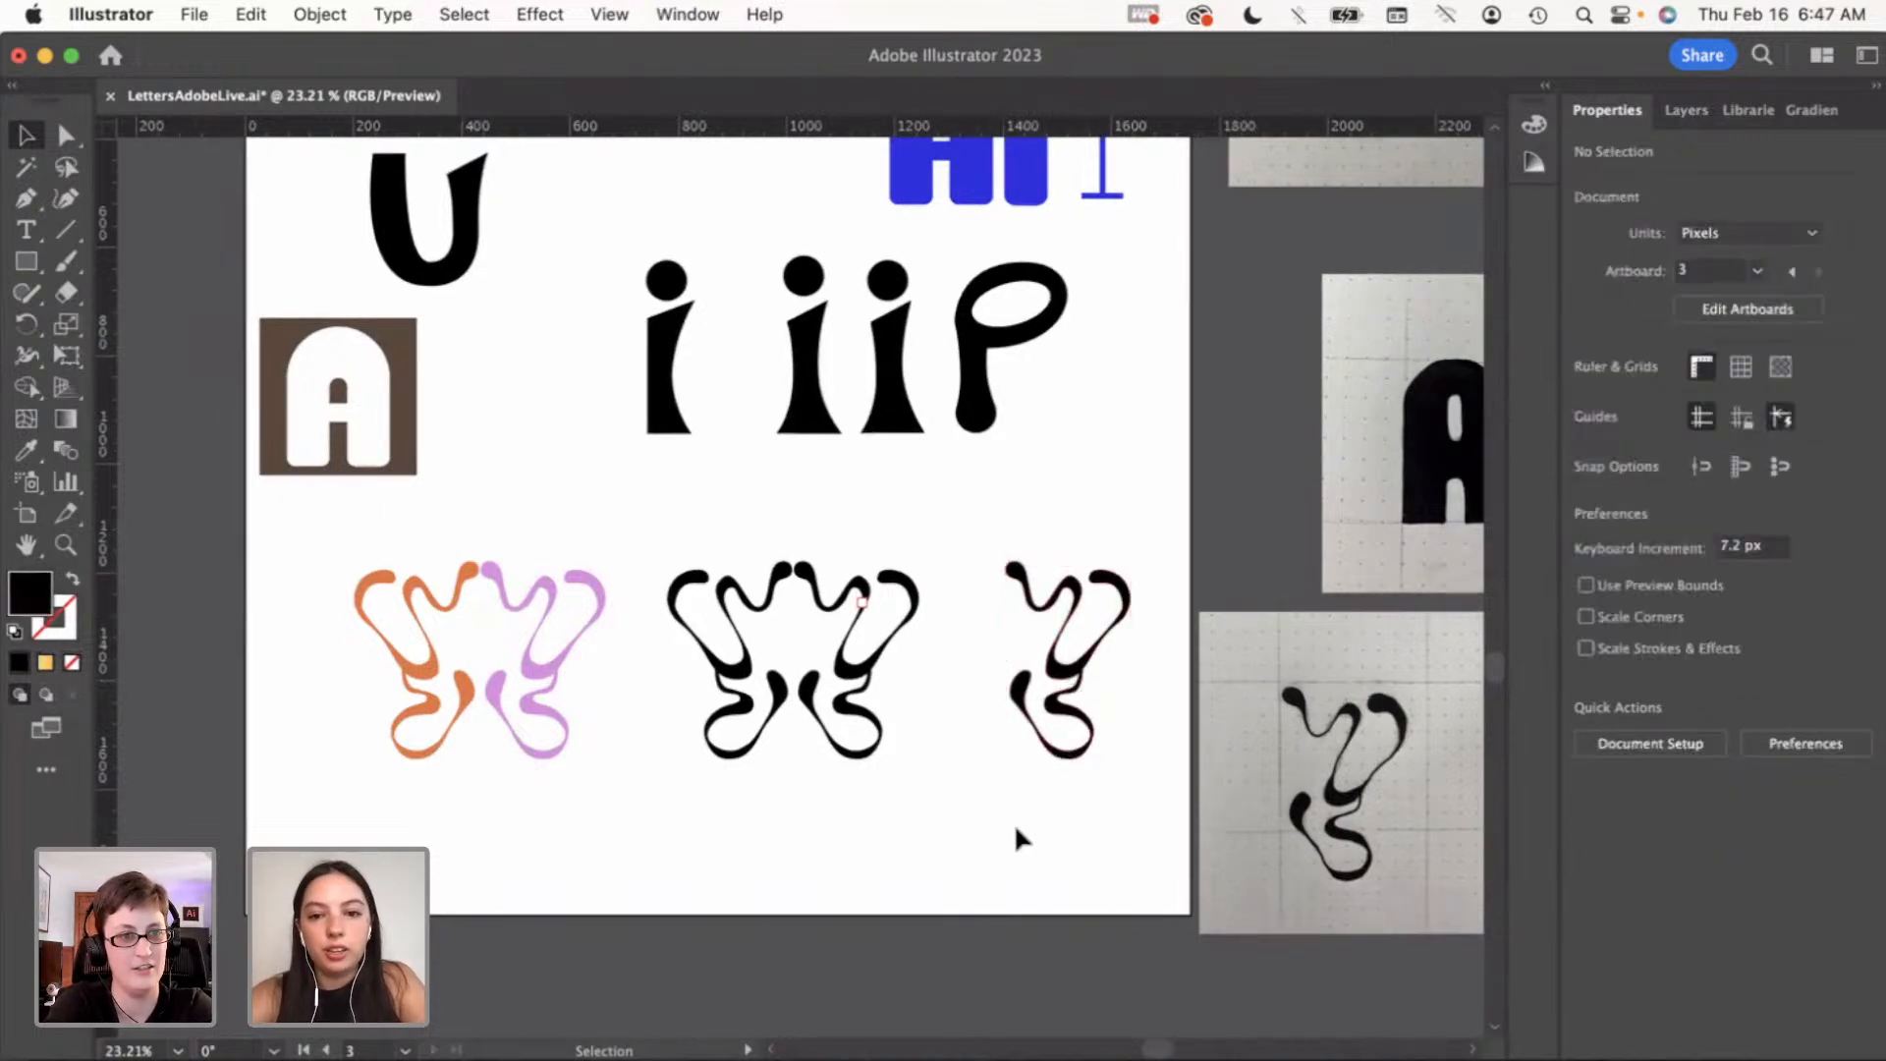
{"action": "left_click", "coordinate": [1057, 674]}
{"action": "double_click", "coordinate": [29, 593]}
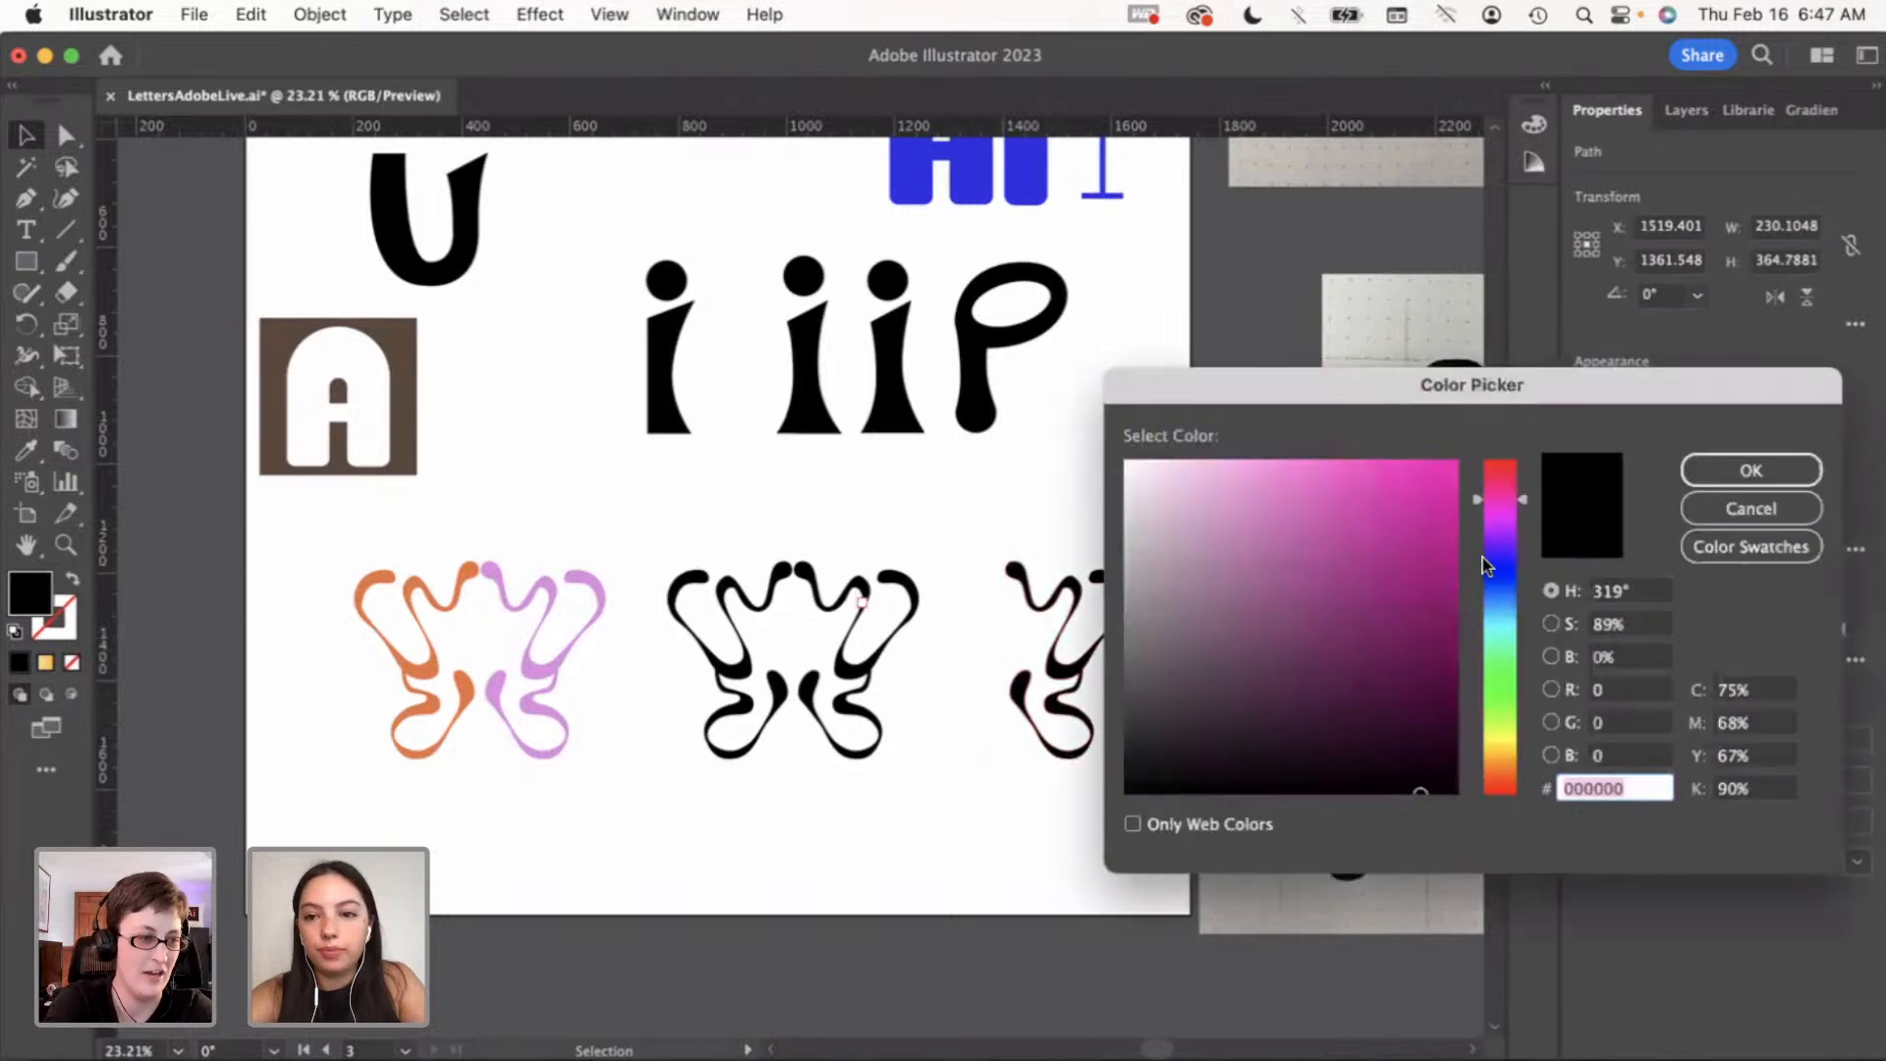
{"action": "left_click_drag", "start_coordinate": [1501, 483], "coordinate": [1499, 448]}
{"action": "left_click", "coordinate": [1426, 507]}
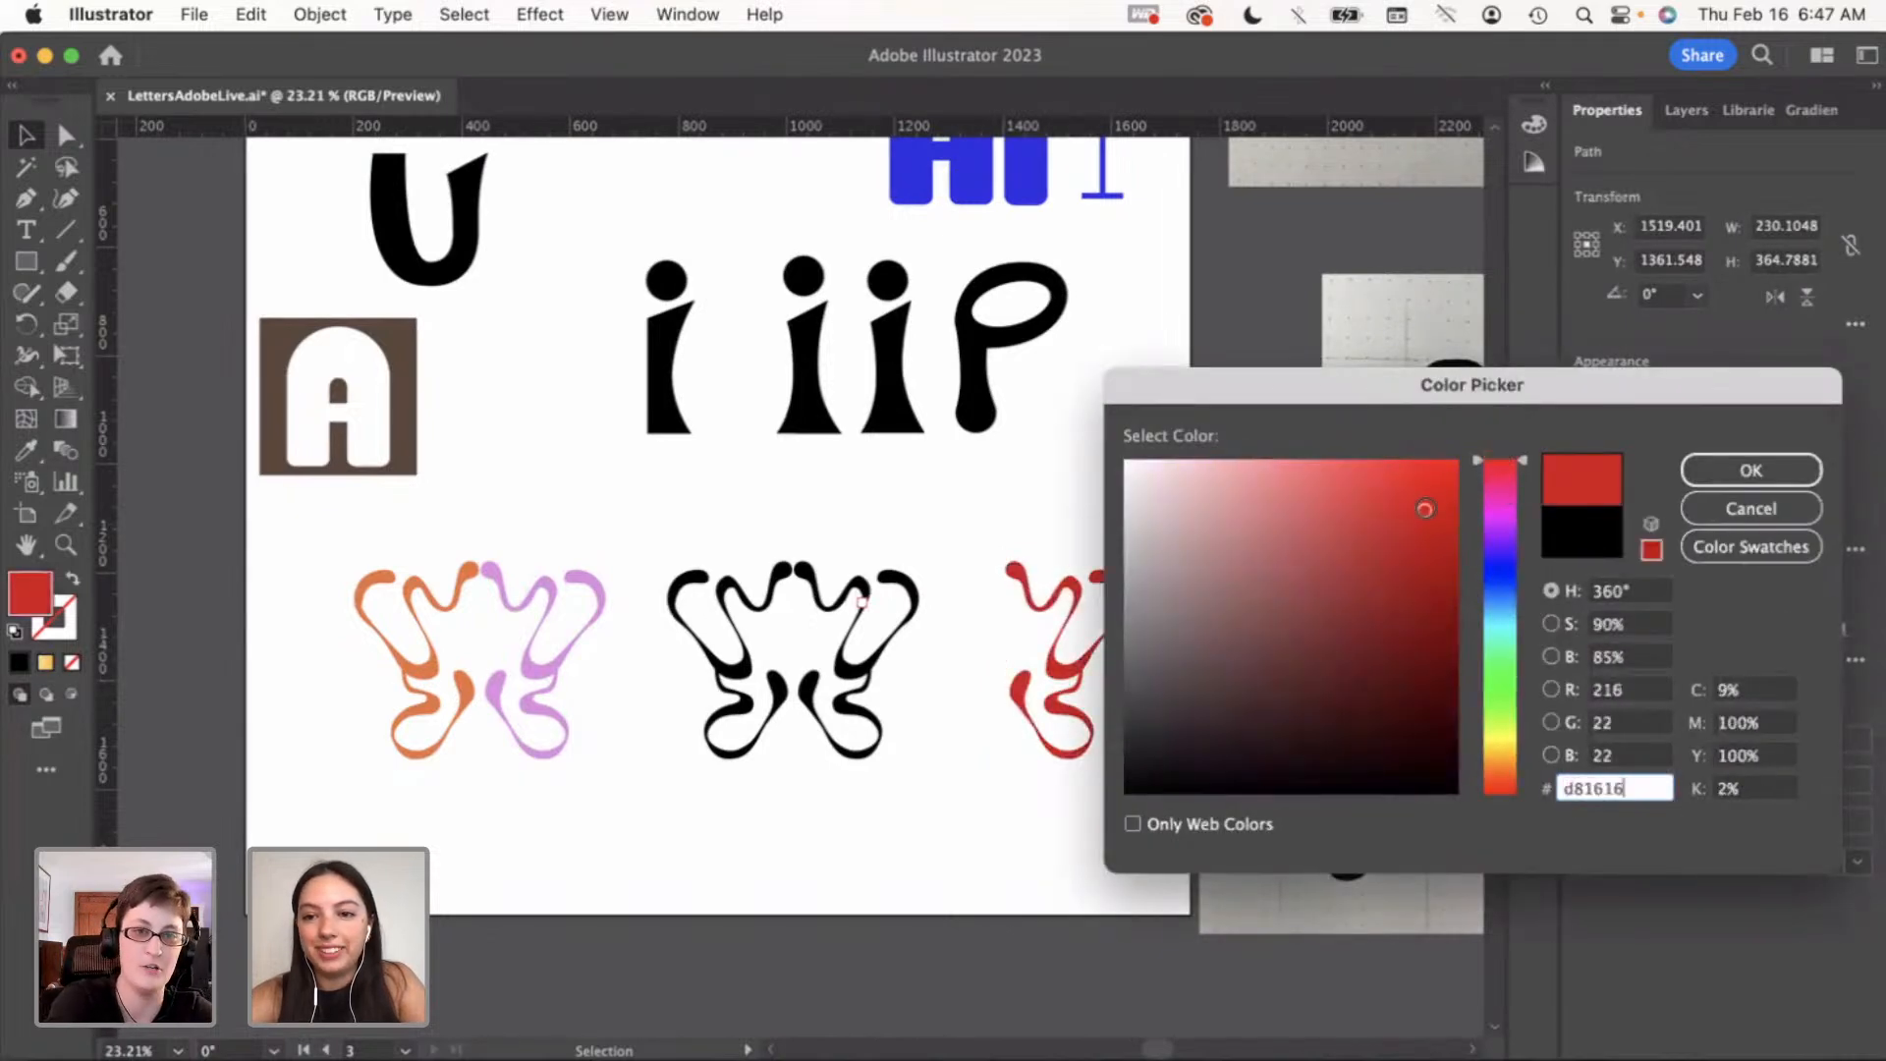
{"action": "left_click", "coordinate": [1750, 470]}
{"action": "left_click", "coordinate": [967, 866]}
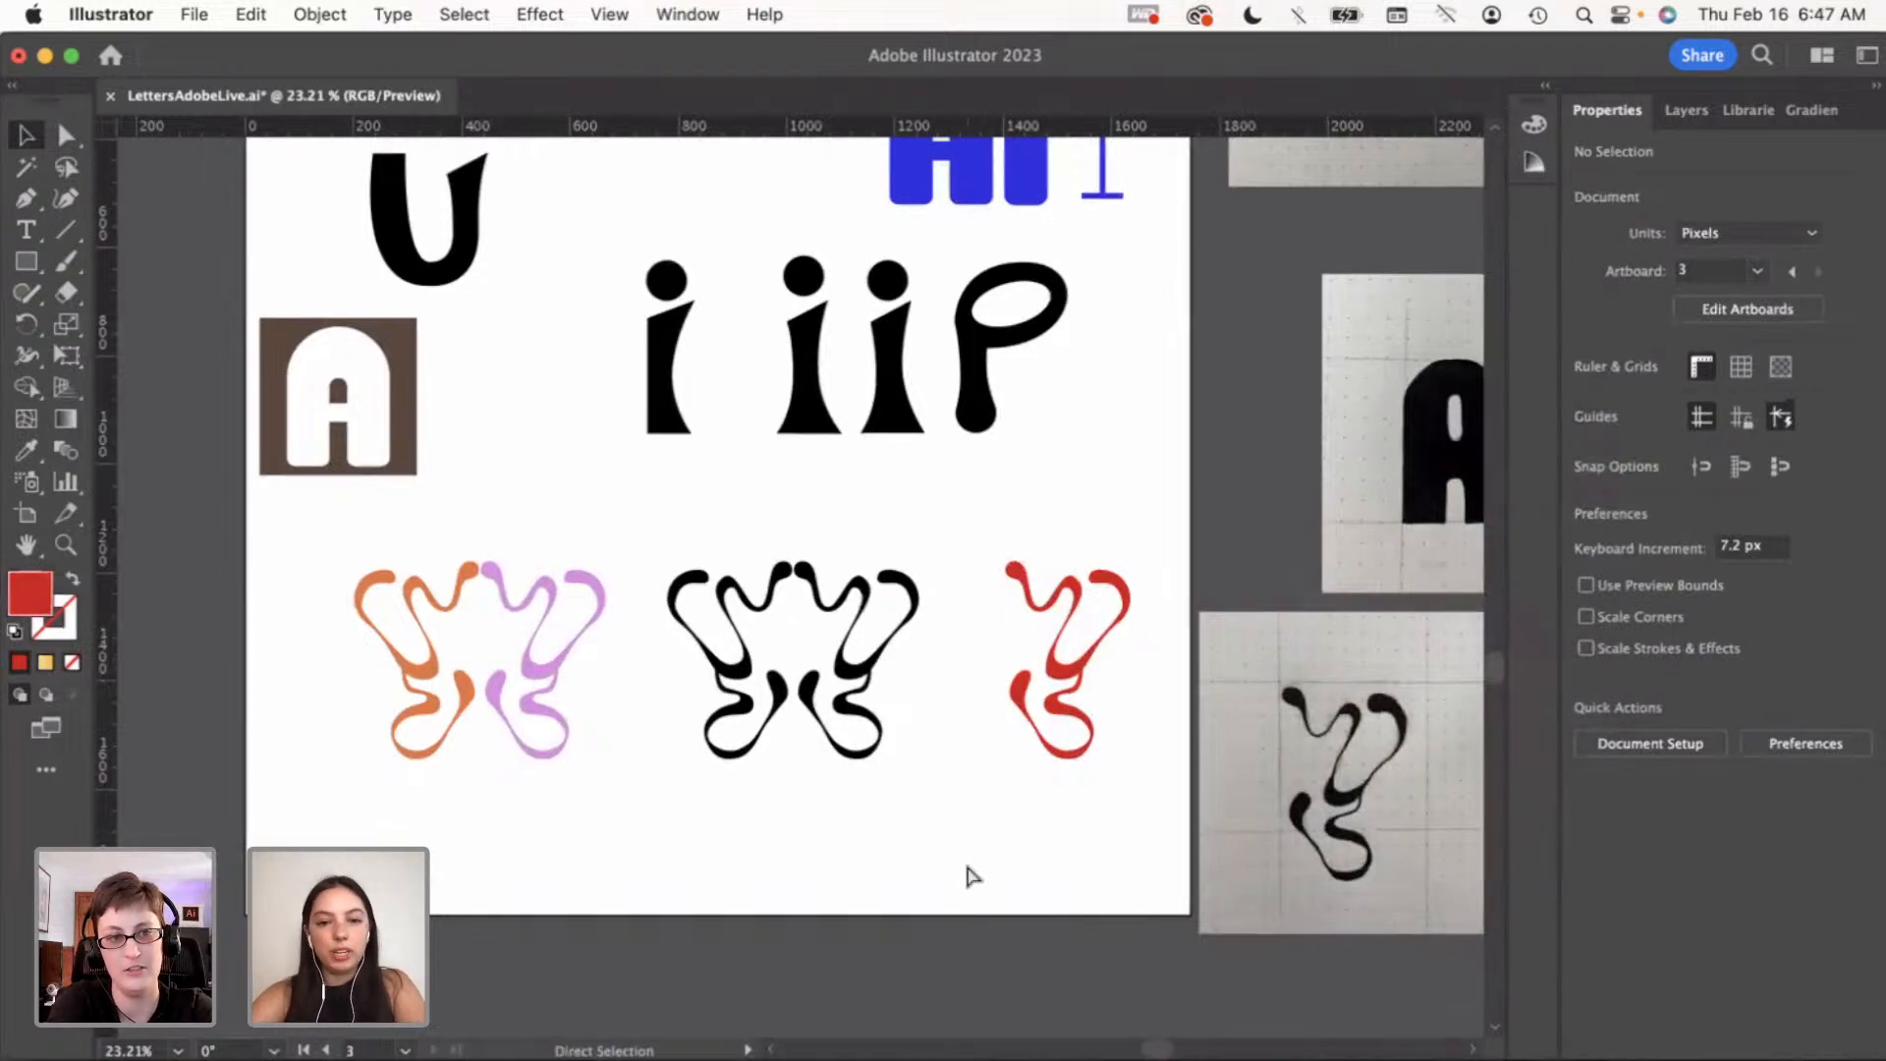
{"action": "key", "text": "super+z"}
{"action": "left_click", "coordinate": [974, 851]}
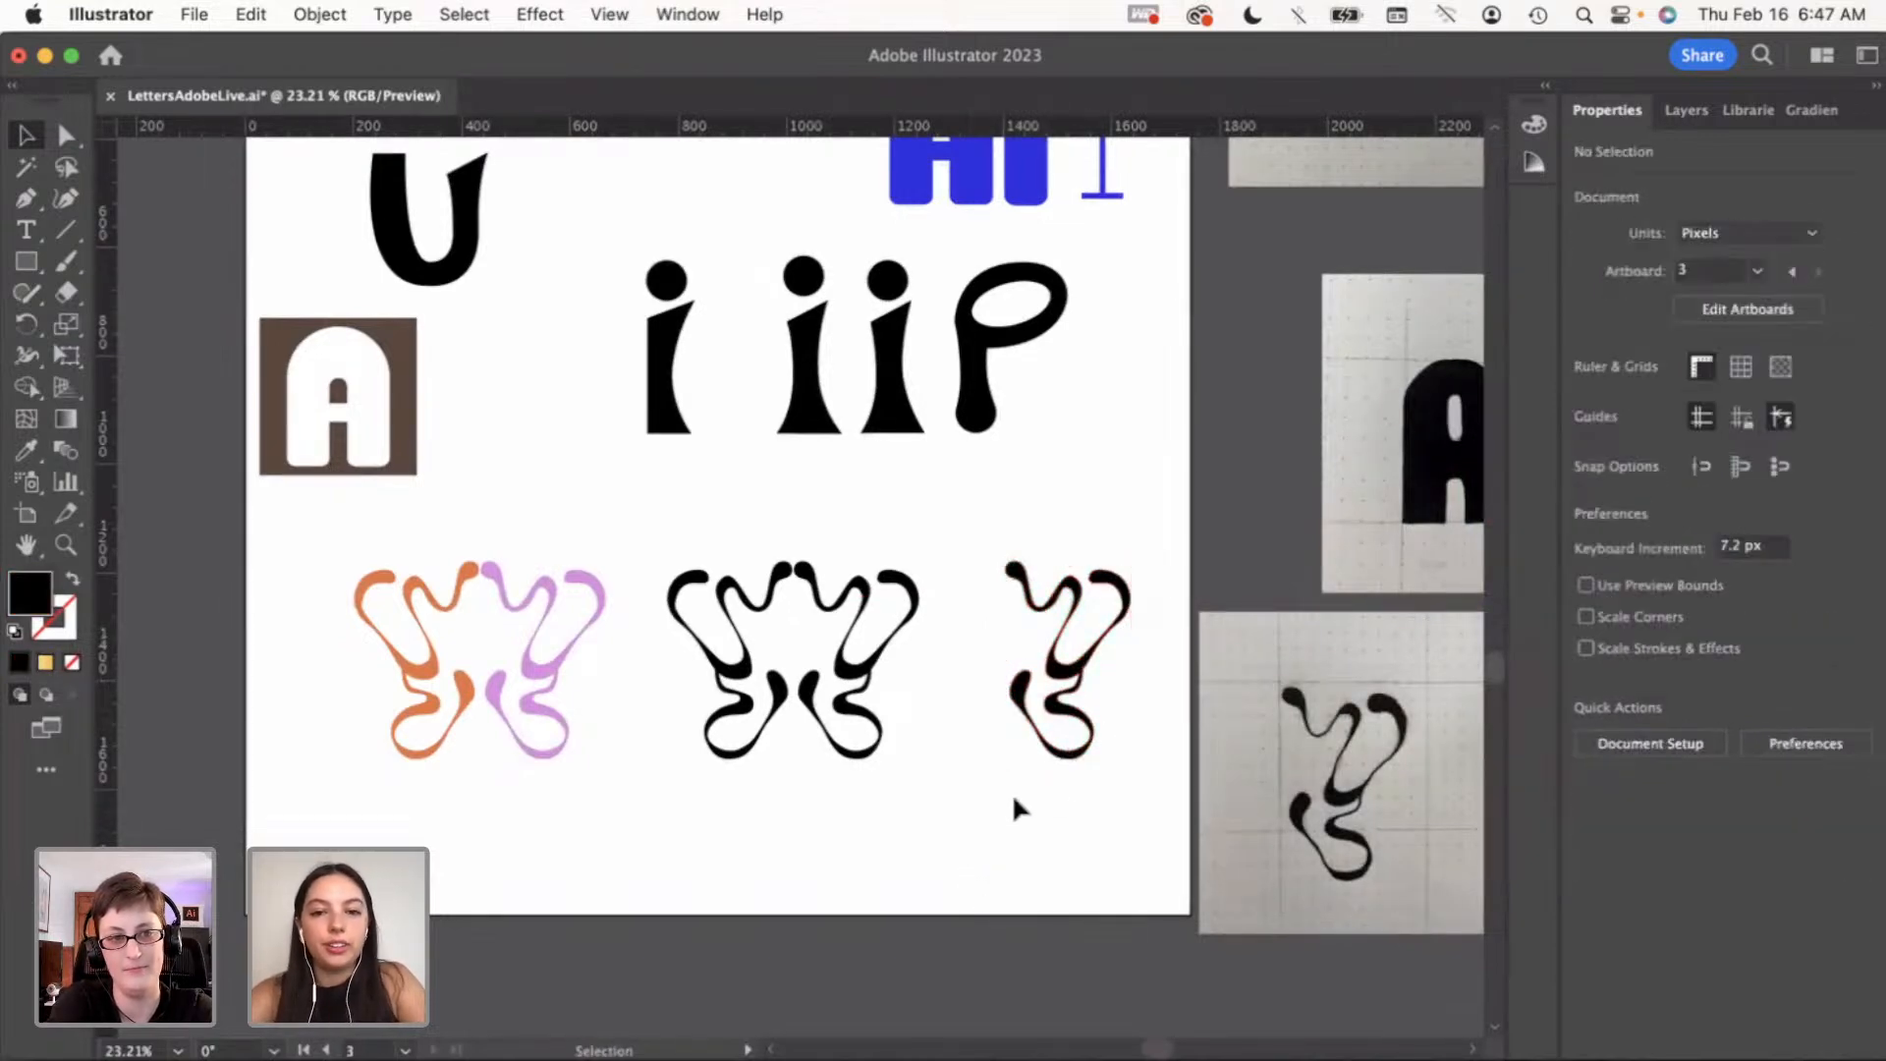
Move the single Y copy slightly farther from the black mirrored symbol, and deselect it
{"action": "left_click_drag", "start_coordinate": [1070, 671], "coordinate": [1090, 672]}
{"action": "left_click", "coordinate": [943, 786]}
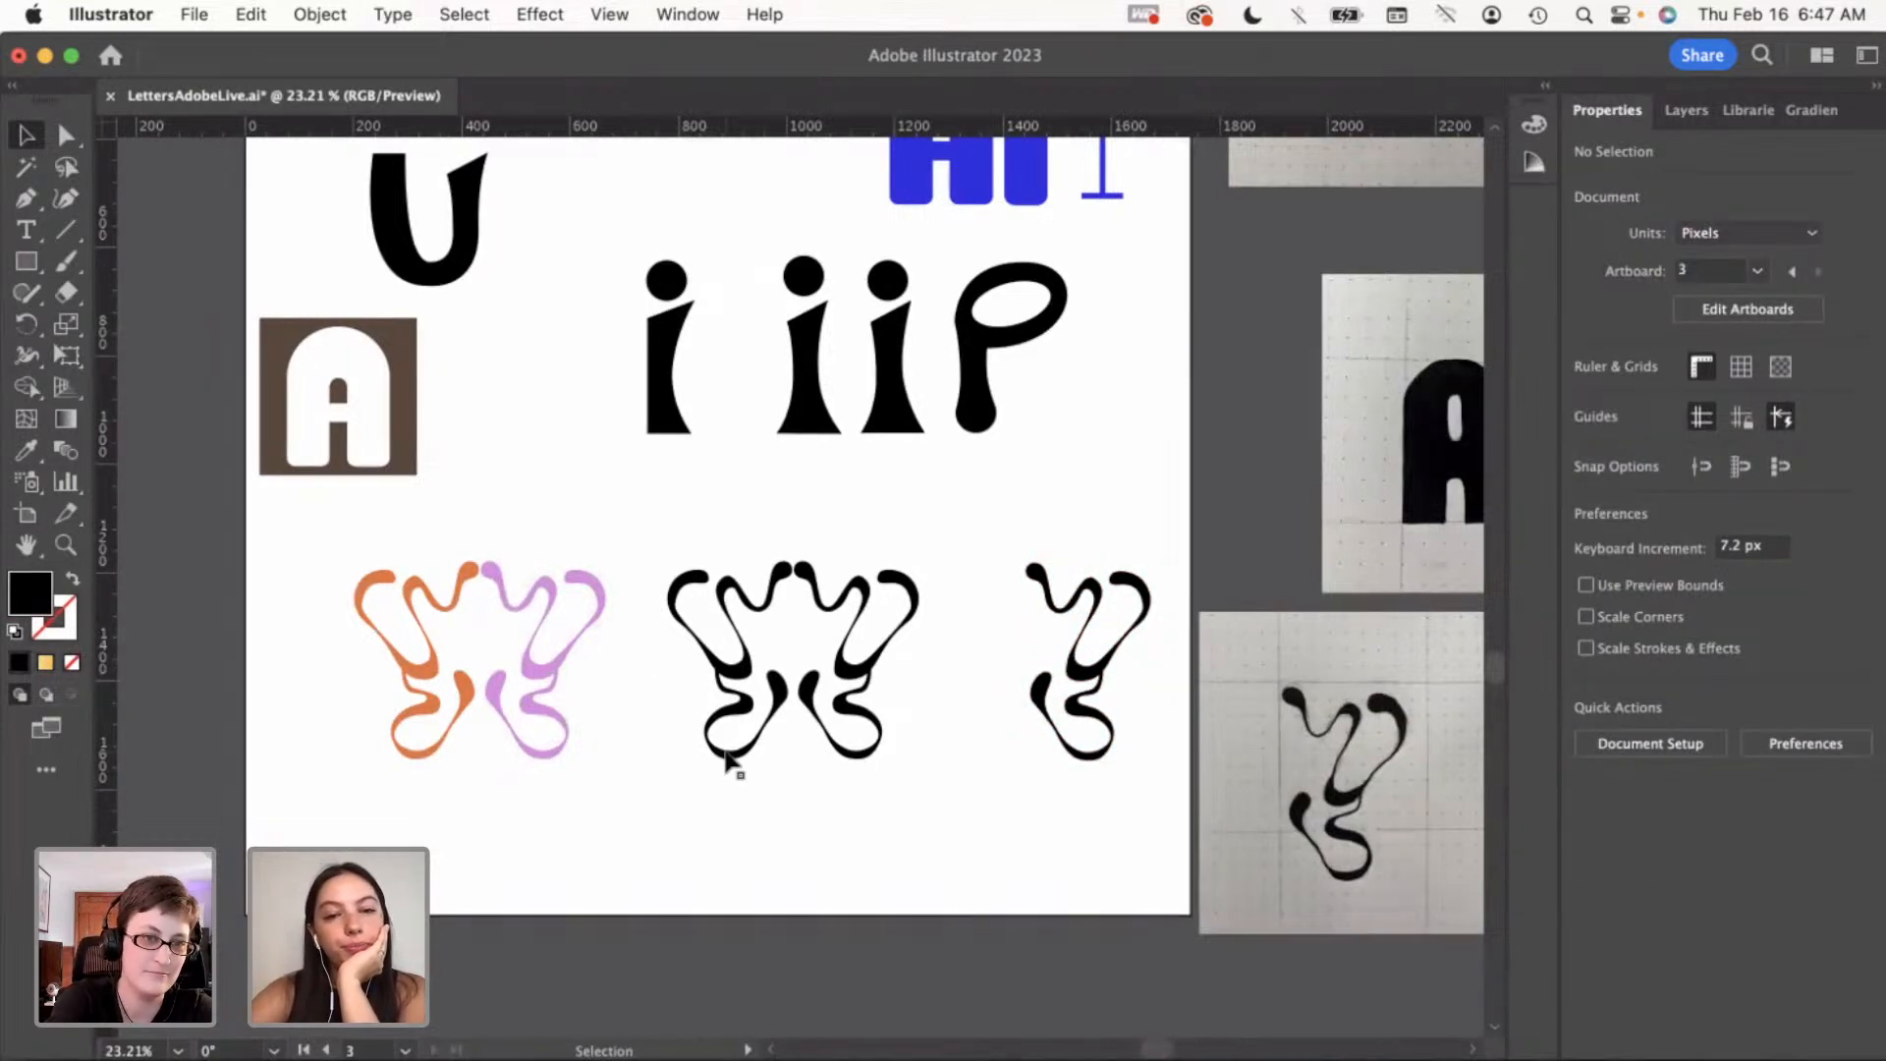
Make the hidden Y layer visible so its finished Y symbols show on the second artboard
{"action": "scroll", "coordinate": [728, 758], "scroll_direction": "up", "scroll_amount": 3}
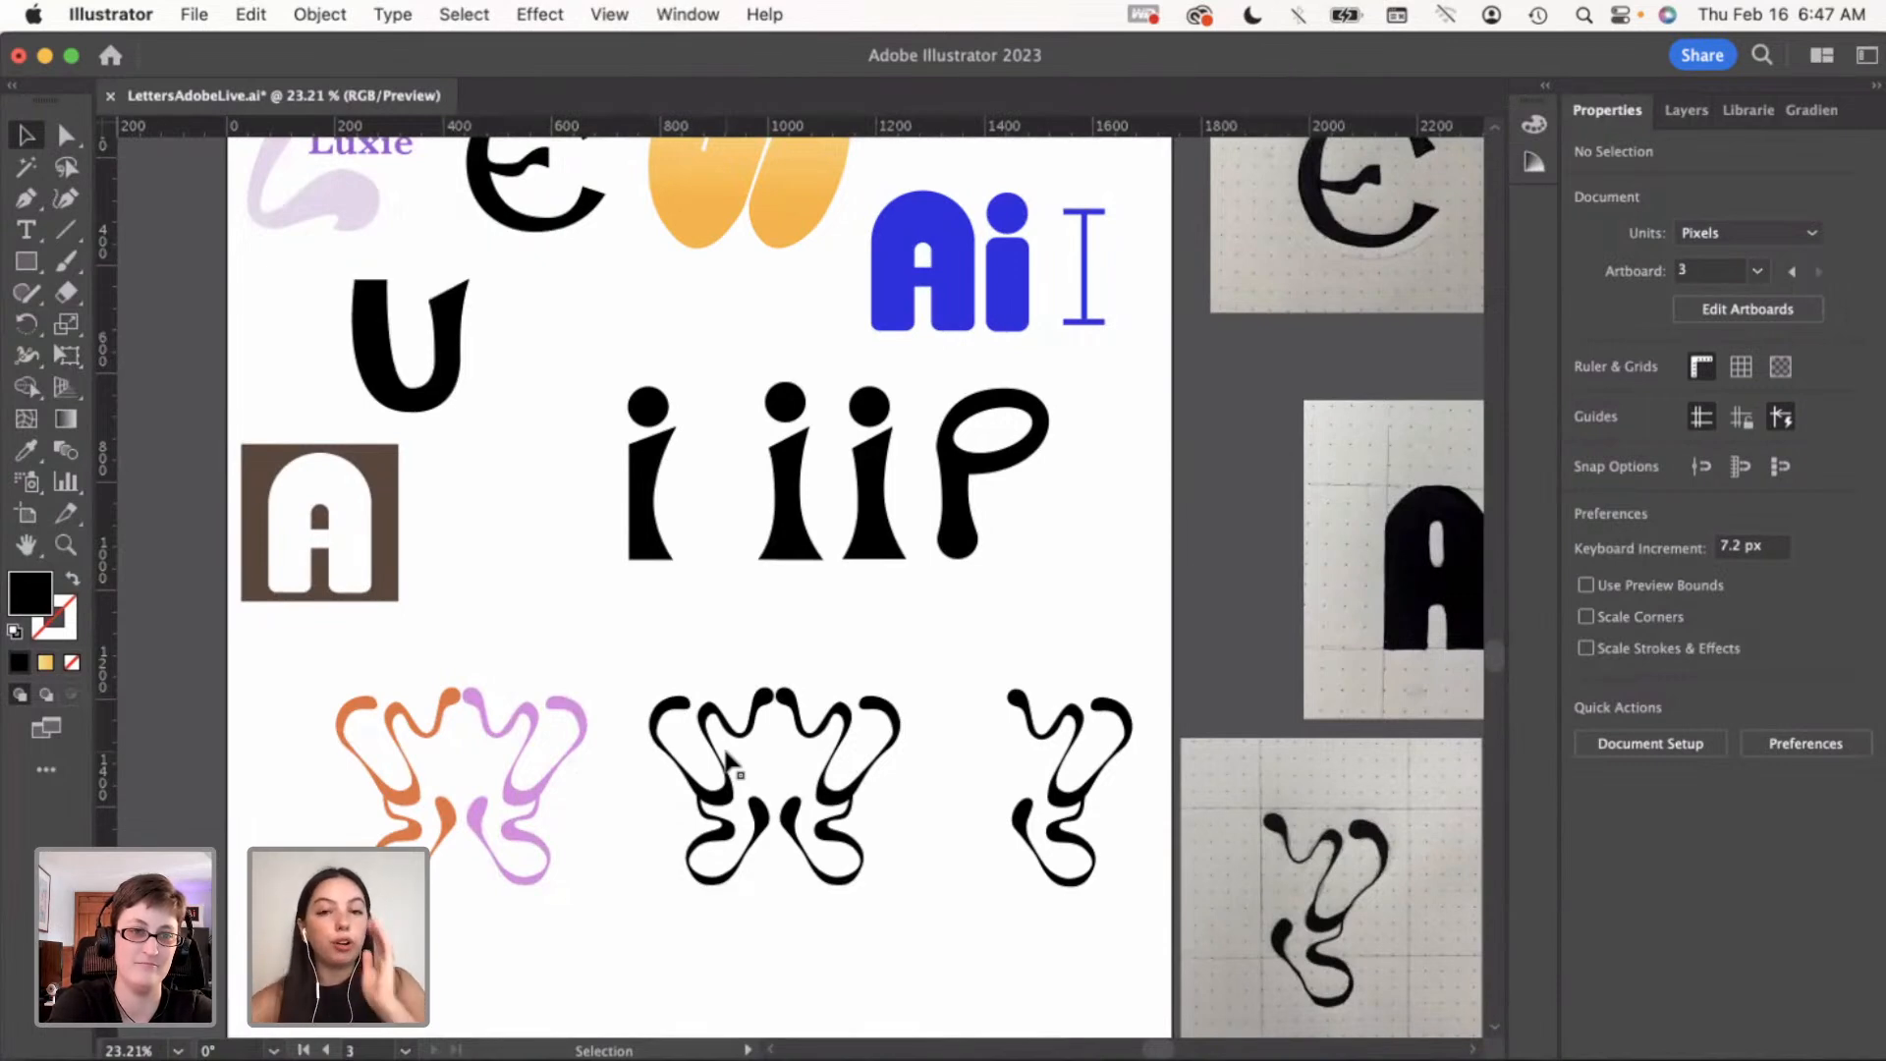
{"action": "scroll", "coordinate": [727, 761], "scroll_direction": "up", "scroll_amount": 5}
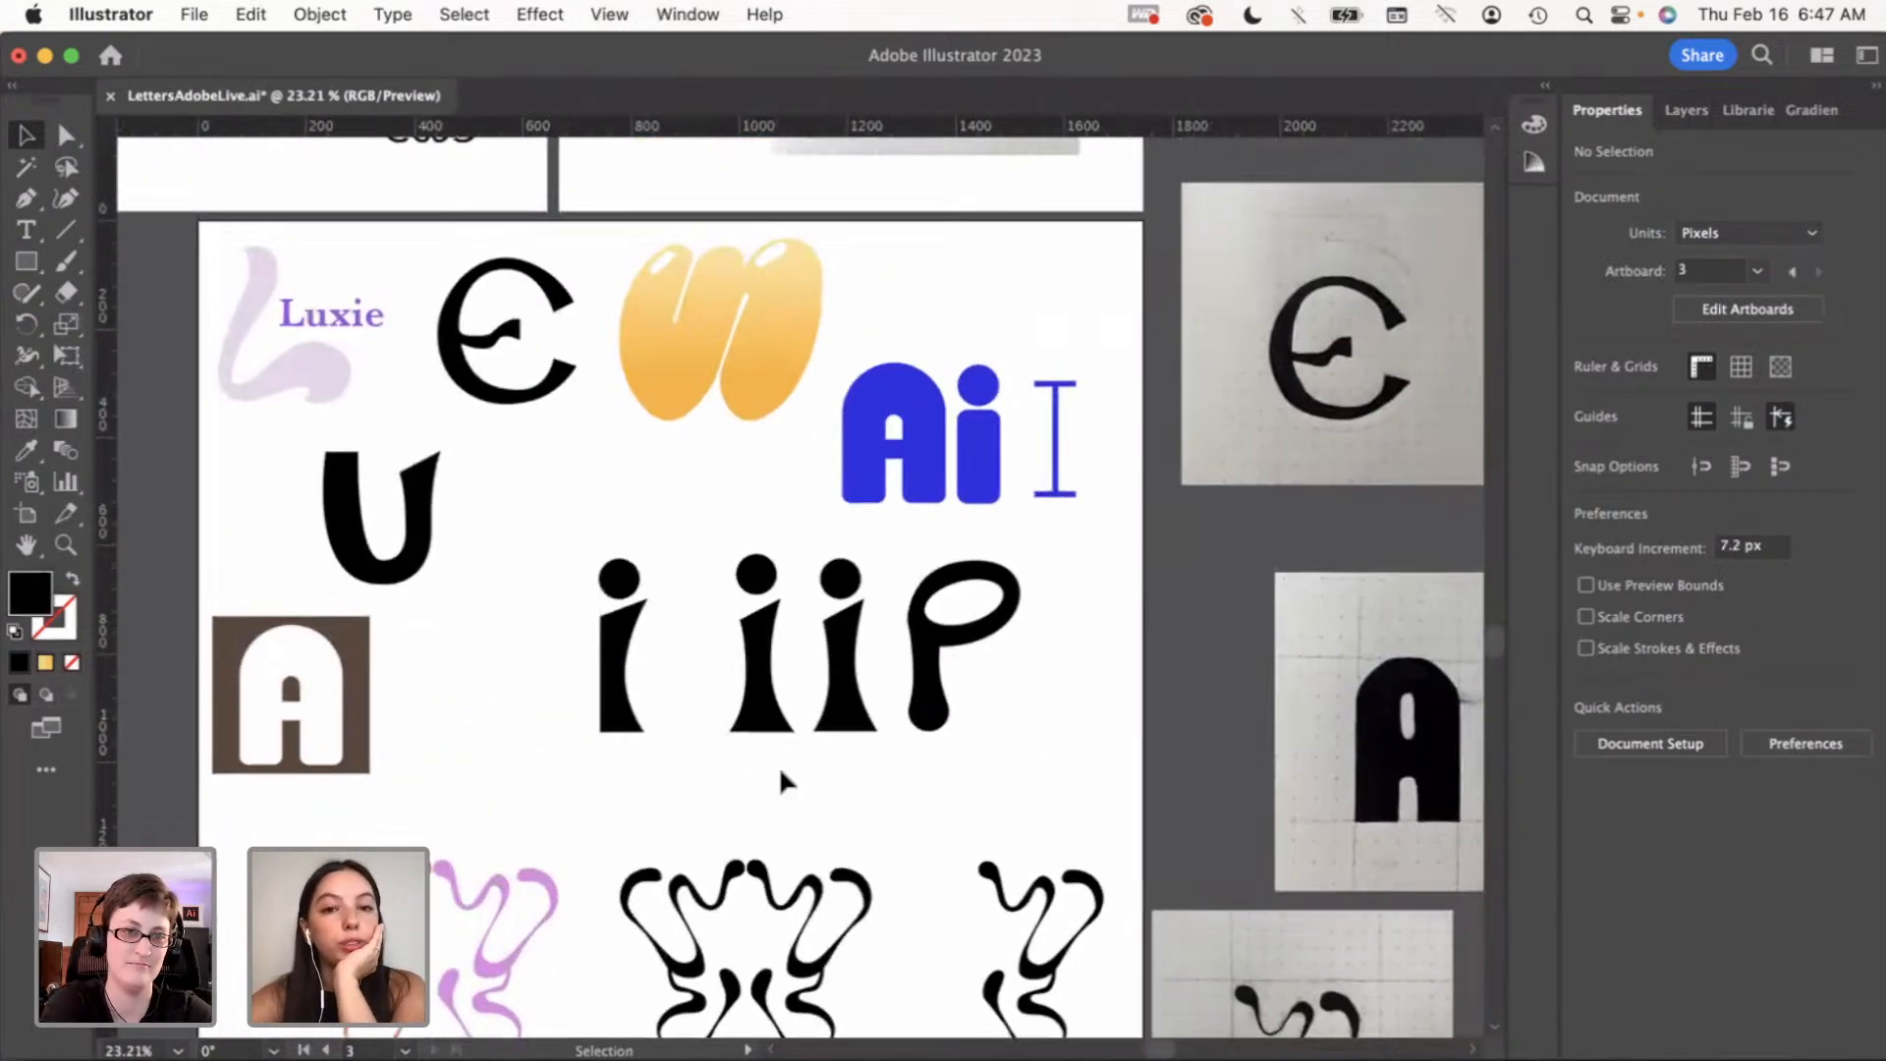
{"action": "scroll", "coordinate": [783, 781], "scroll_direction": "down", "scroll_amount": 5}
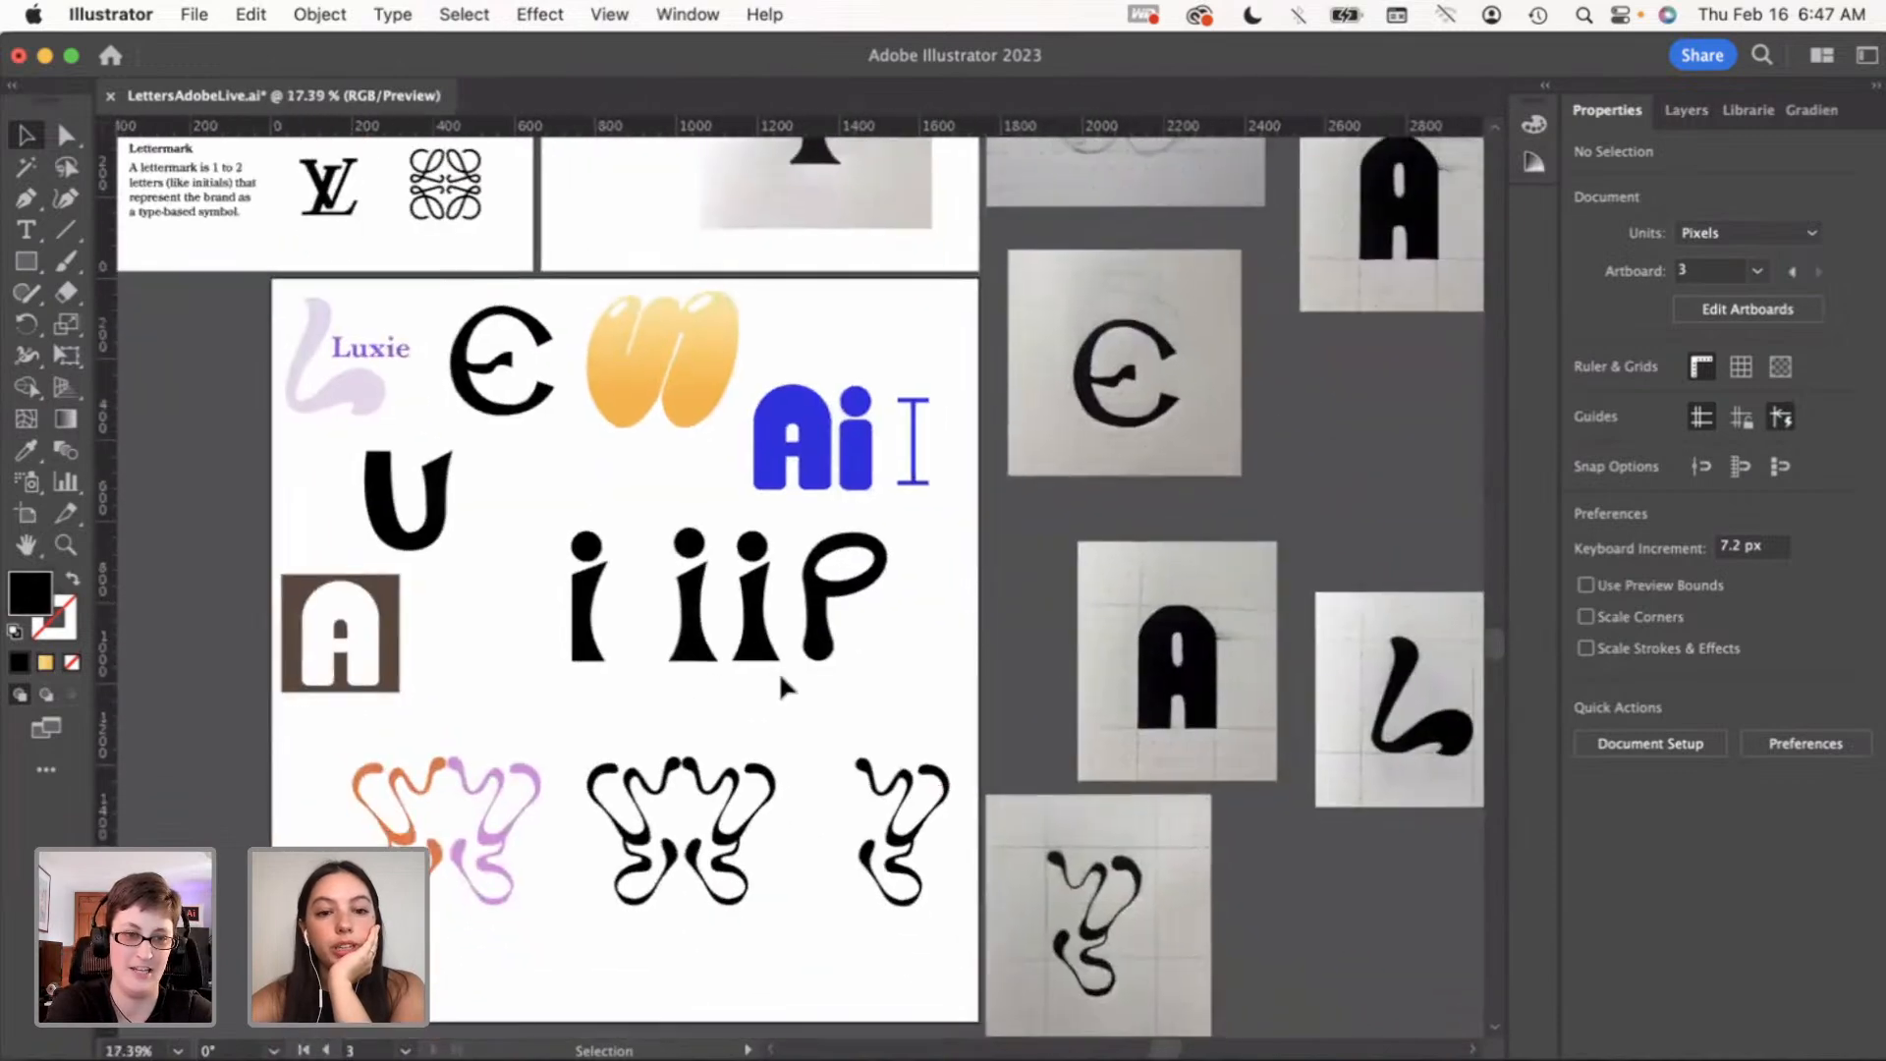
{"action": "scroll", "coordinate": [777, 696], "scroll_direction": "up", "scroll_amount": 2}
{"action": "left_click_drag", "start_coordinate": [786, 315], "coordinate": [1339, 226]}
{"action": "left_click", "coordinate": [828, 373]}
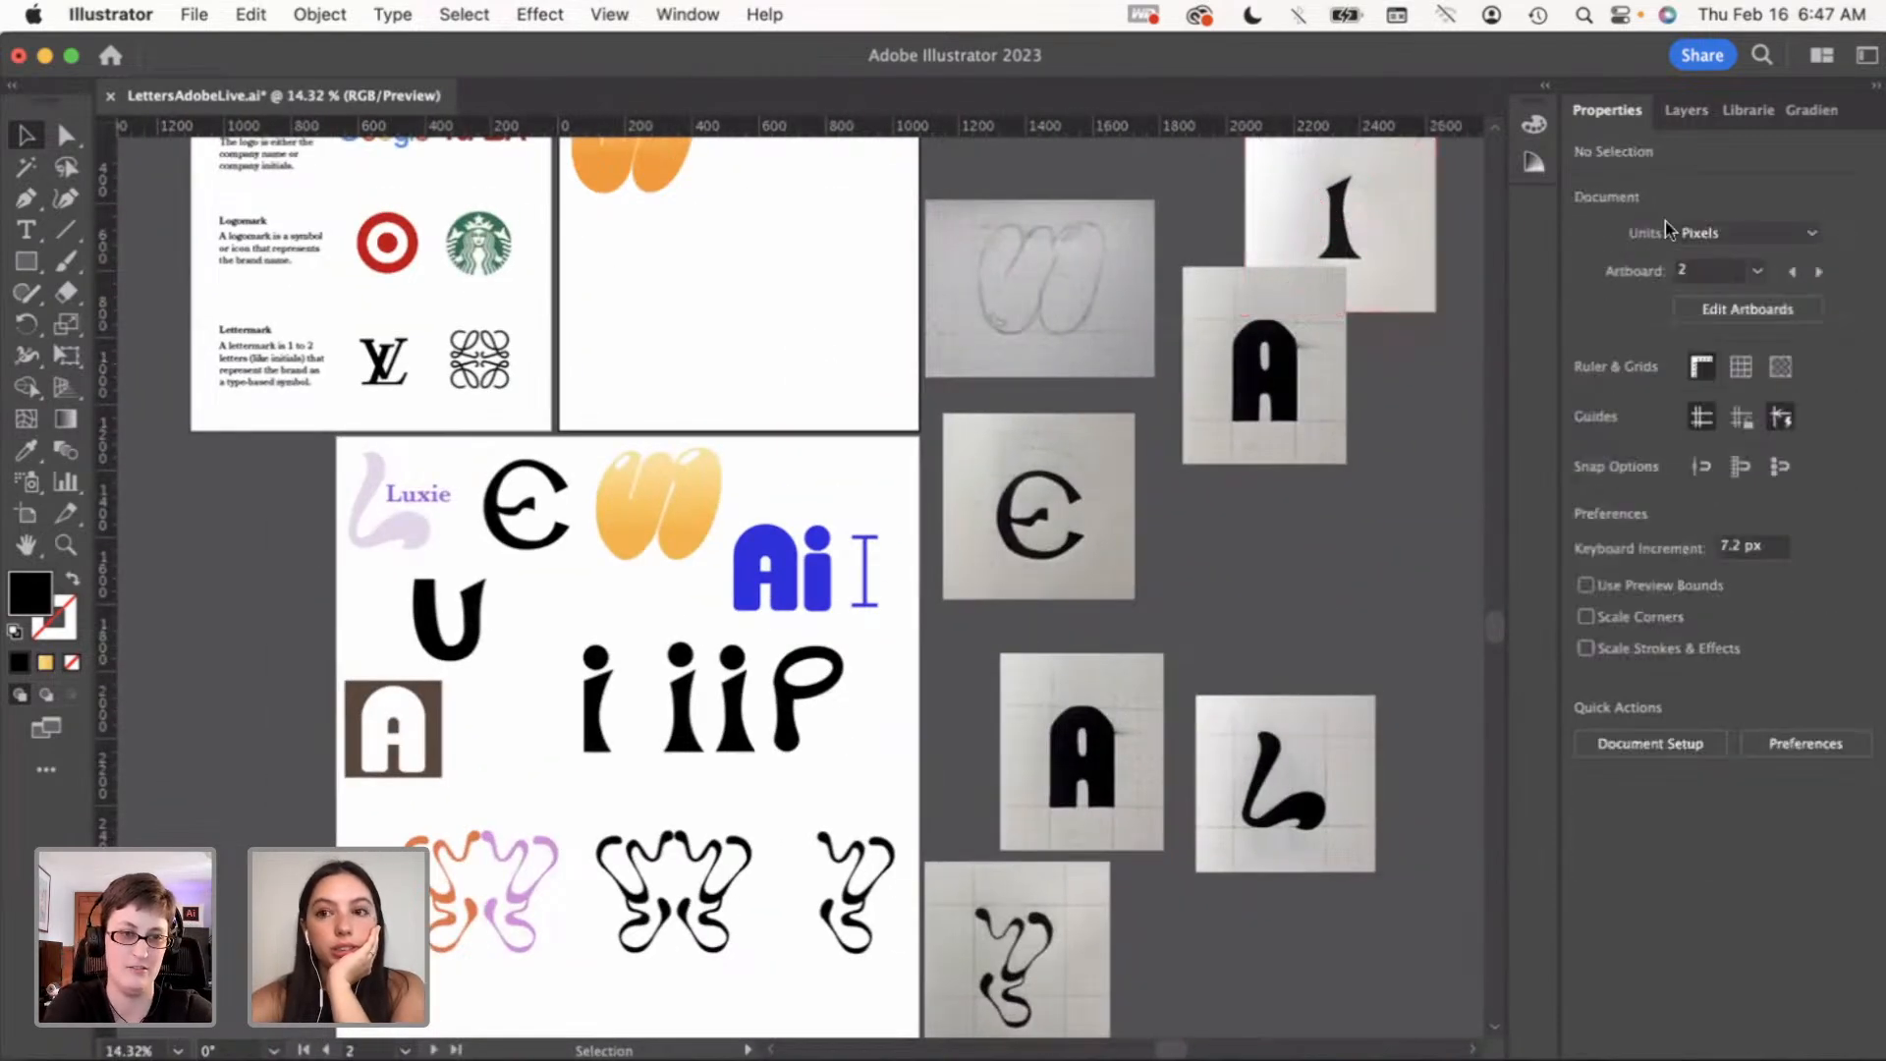
{"action": "left_click", "coordinate": [1676, 116]}
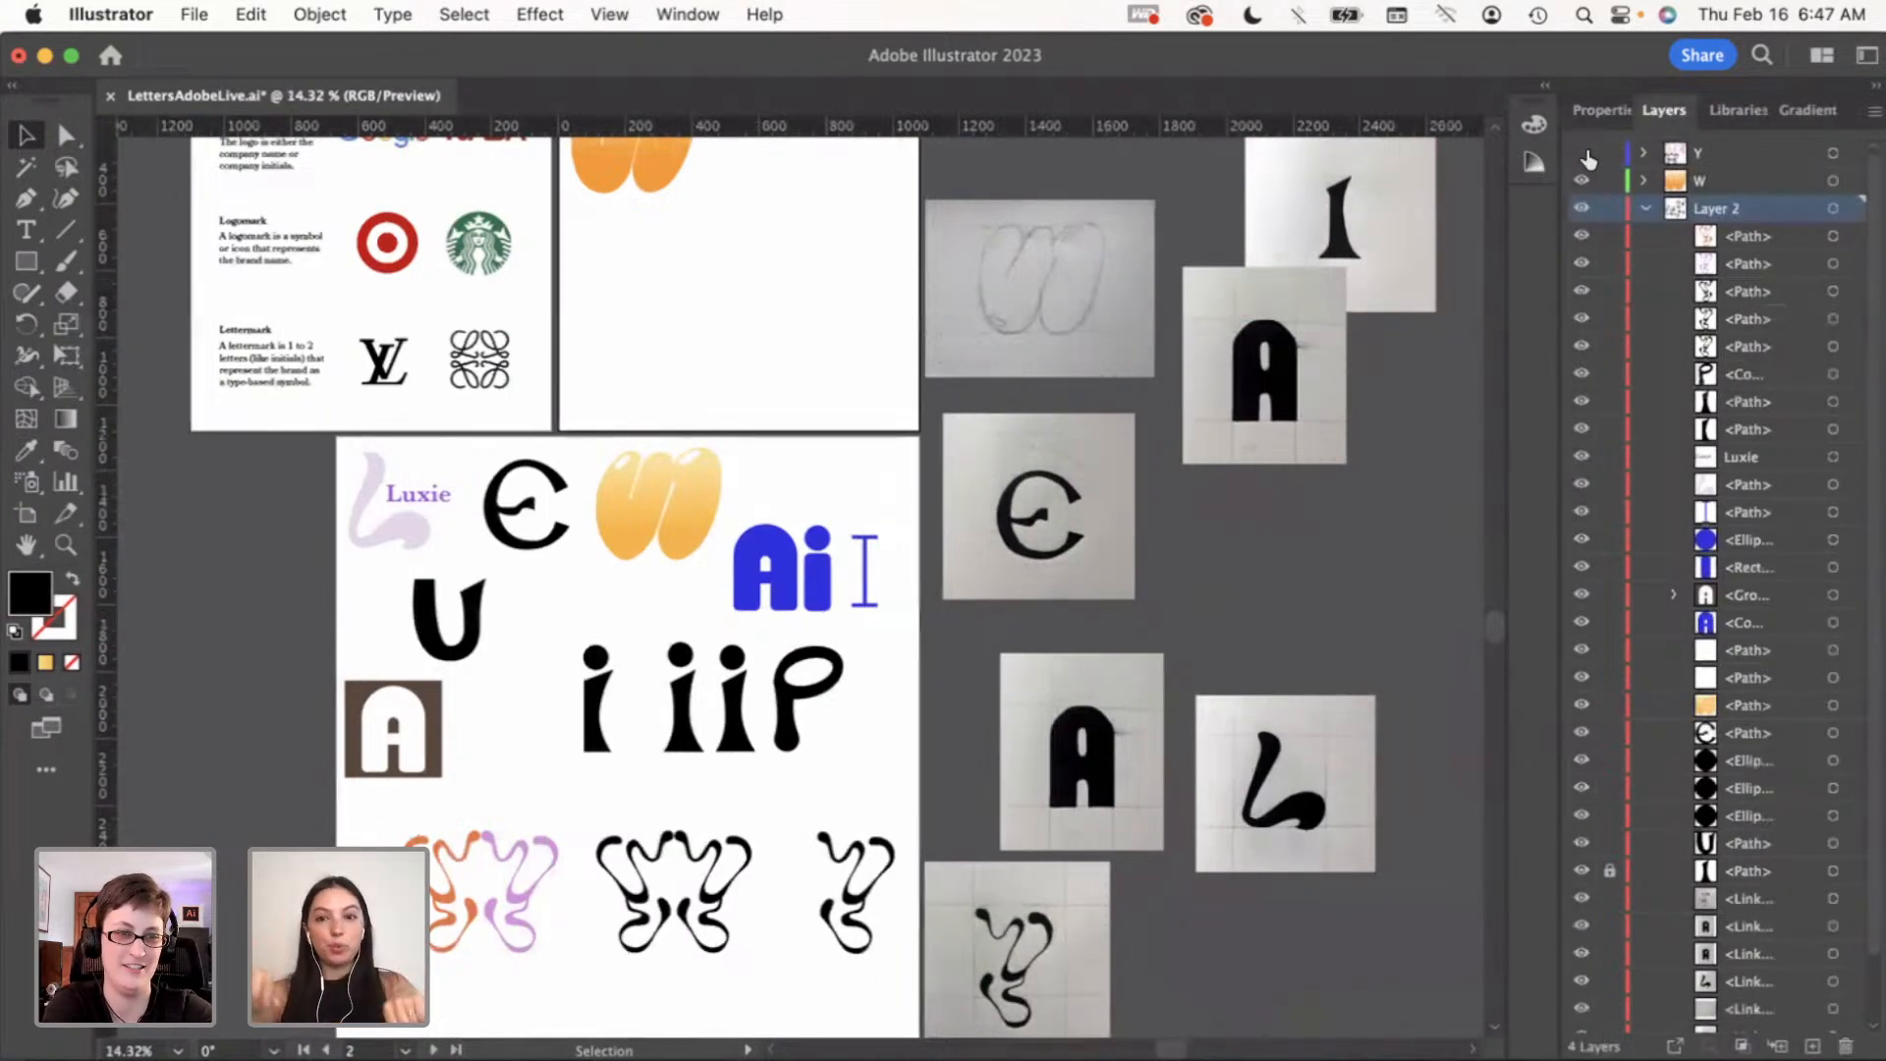
{"action": "left_click", "coordinate": [1583, 154]}
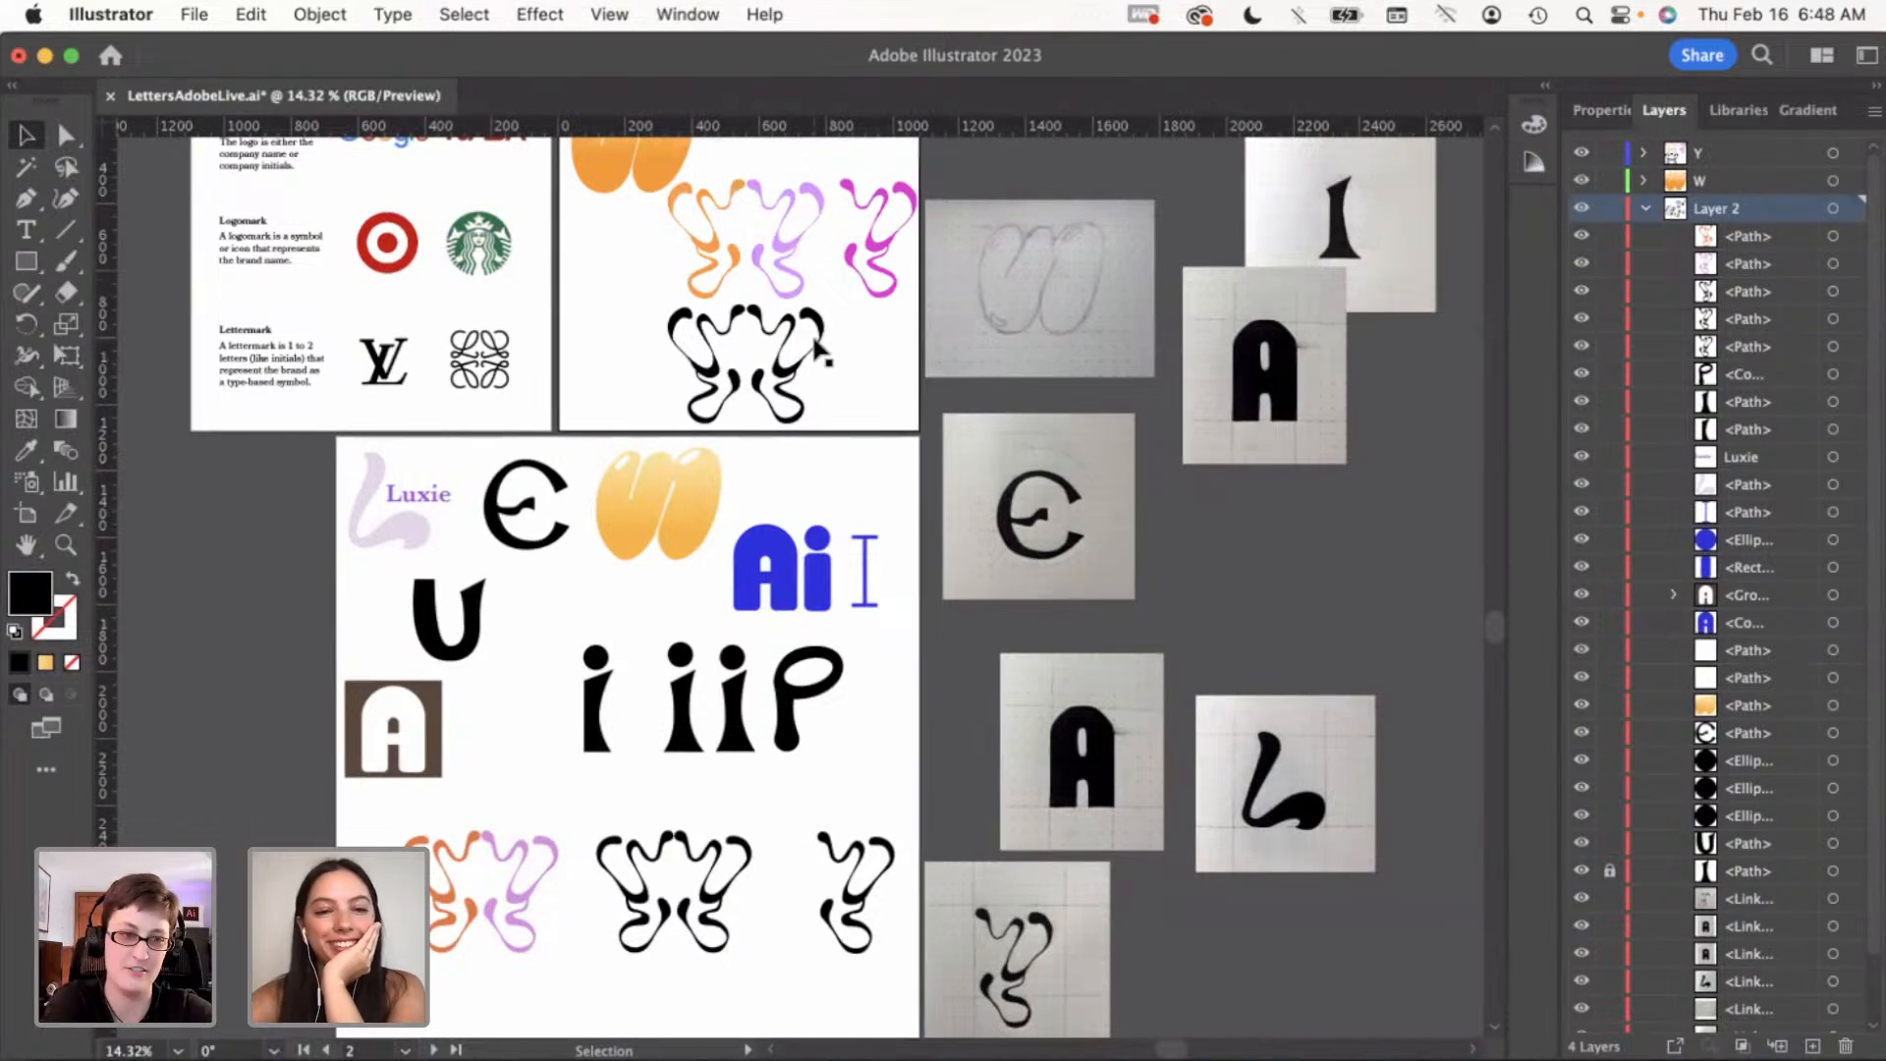
Examine the finished coloured and black Y symbols on the second artboard as a comparison for the new versions
{"action": "scroll", "coordinate": [818, 346], "scroll_direction": "up", "scroll_amount": 1}
{"action": "scroll", "coordinate": [817, 346], "scroll_direction": "up", "scroll_amount": 1}
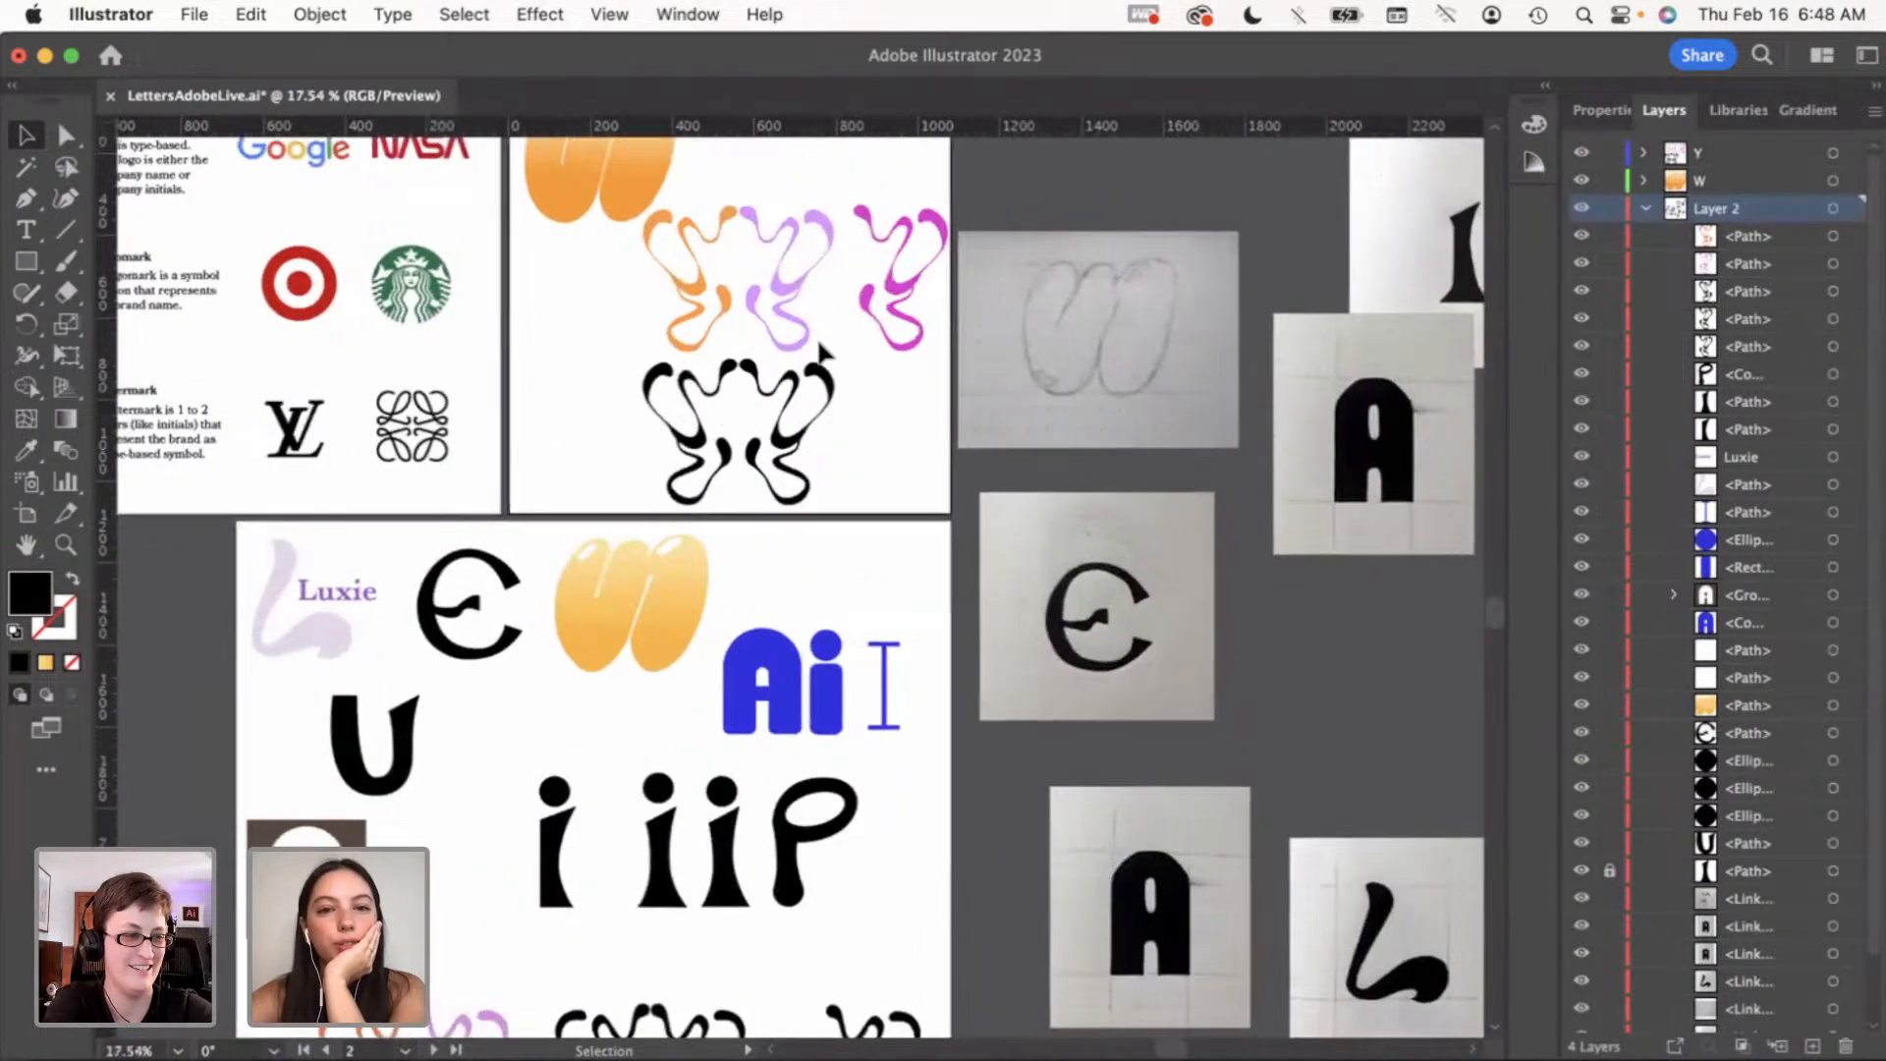
{"action": "scroll", "coordinate": [840, 393], "scroll_direction": "up", "scroll_amount": 1}
{"action": "scroll", "coordinate": [842, 396], "scroll_direction": "up", "scroll_amount": 1}
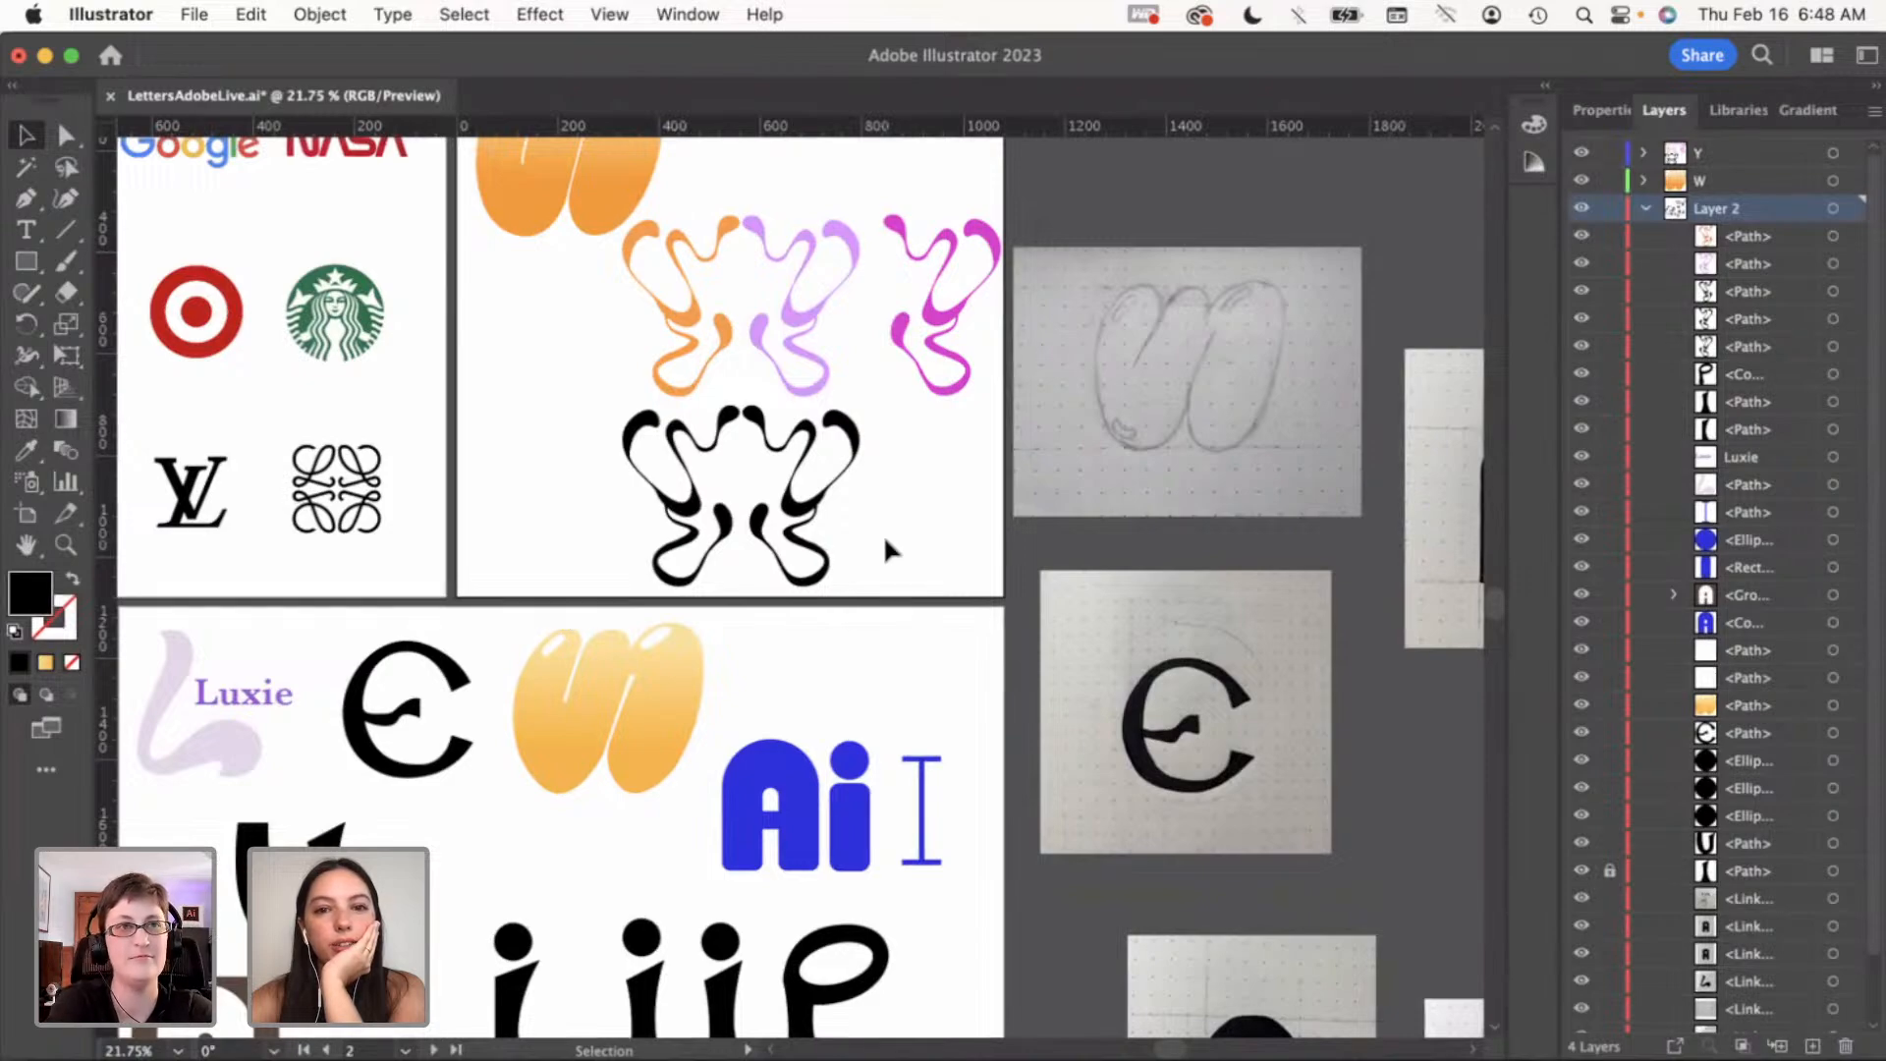
{"action": "scroll", "coordinate": [889, 550], "scroll_direction": "down", "scroll_amount": 5}
{"action": "scroll", "coordinate": [889, 550], "scroll_direction": "up", "scroll_amount": 5}
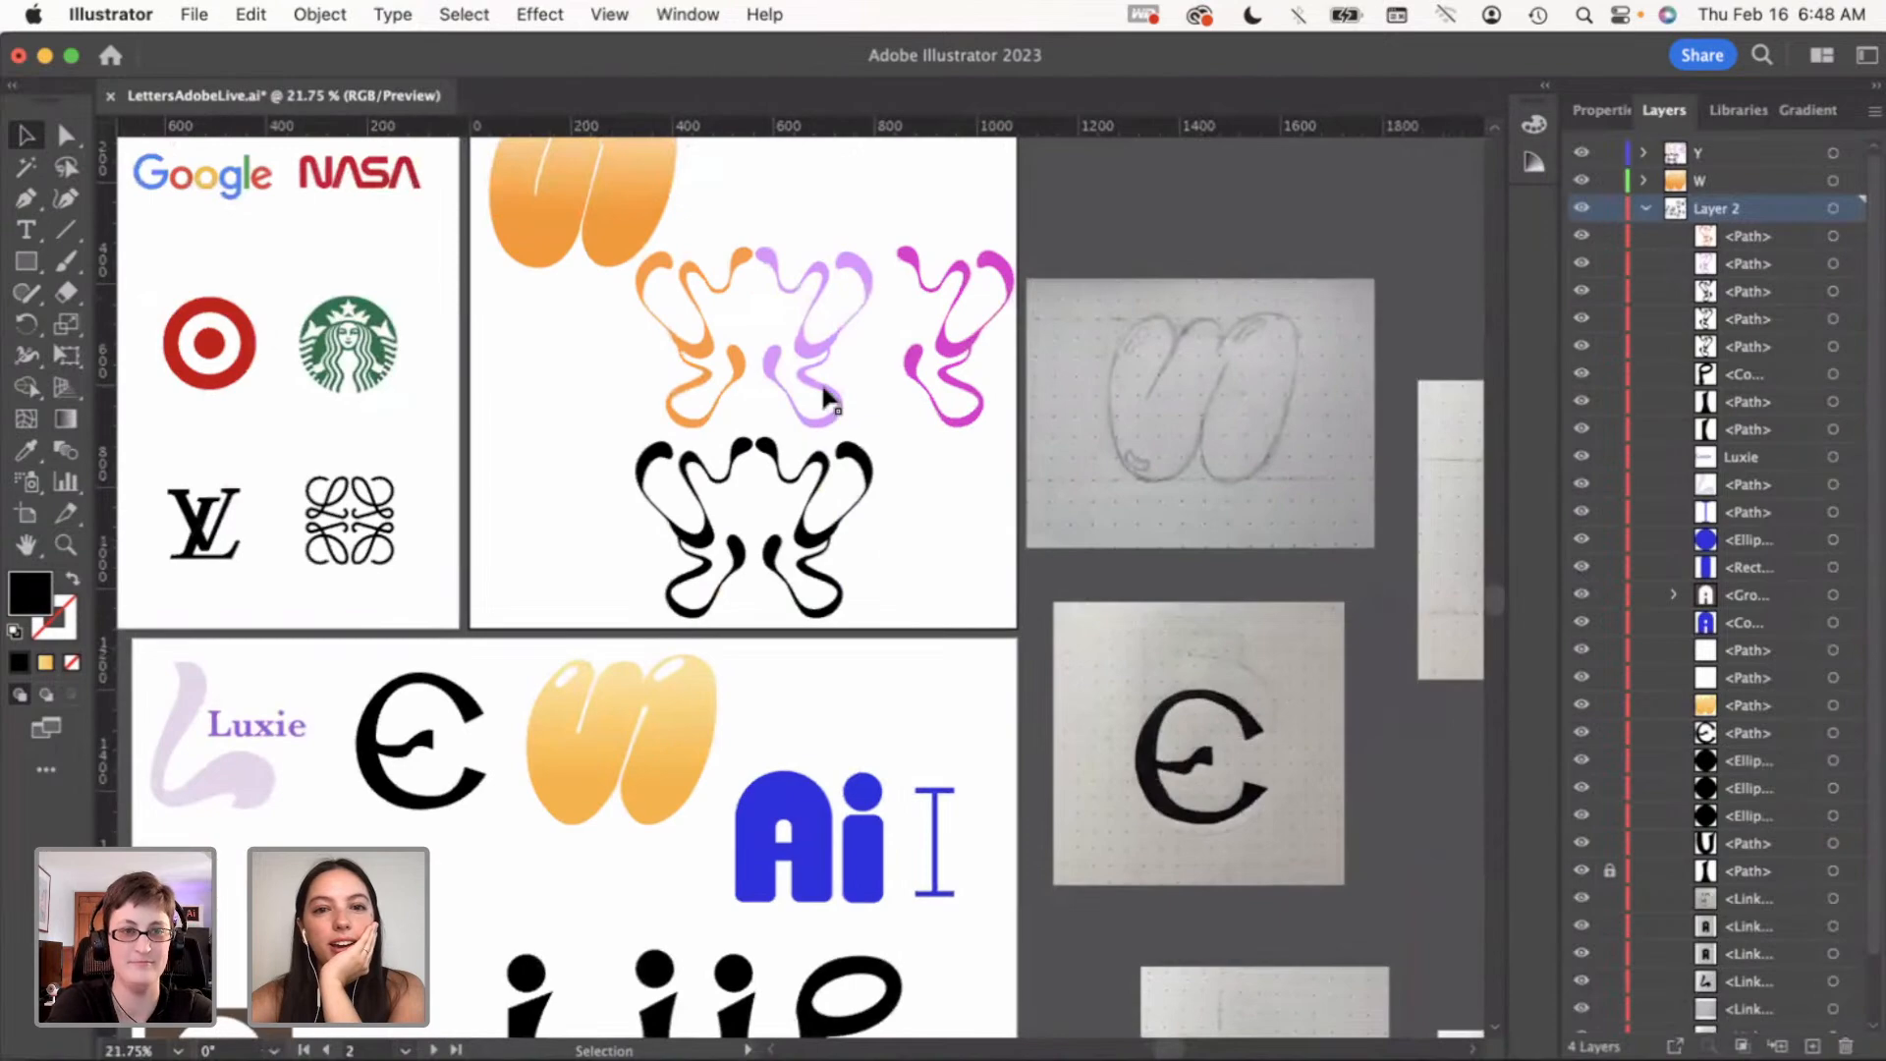
{"action": "scroll", "coordinate": [830, 401], "scroll_direction": "up", "scroll_amount": 1}
{"action": "scroll", "coordinate": [833, 488], "scroll_direction": "down", "scroll_amount": 4}
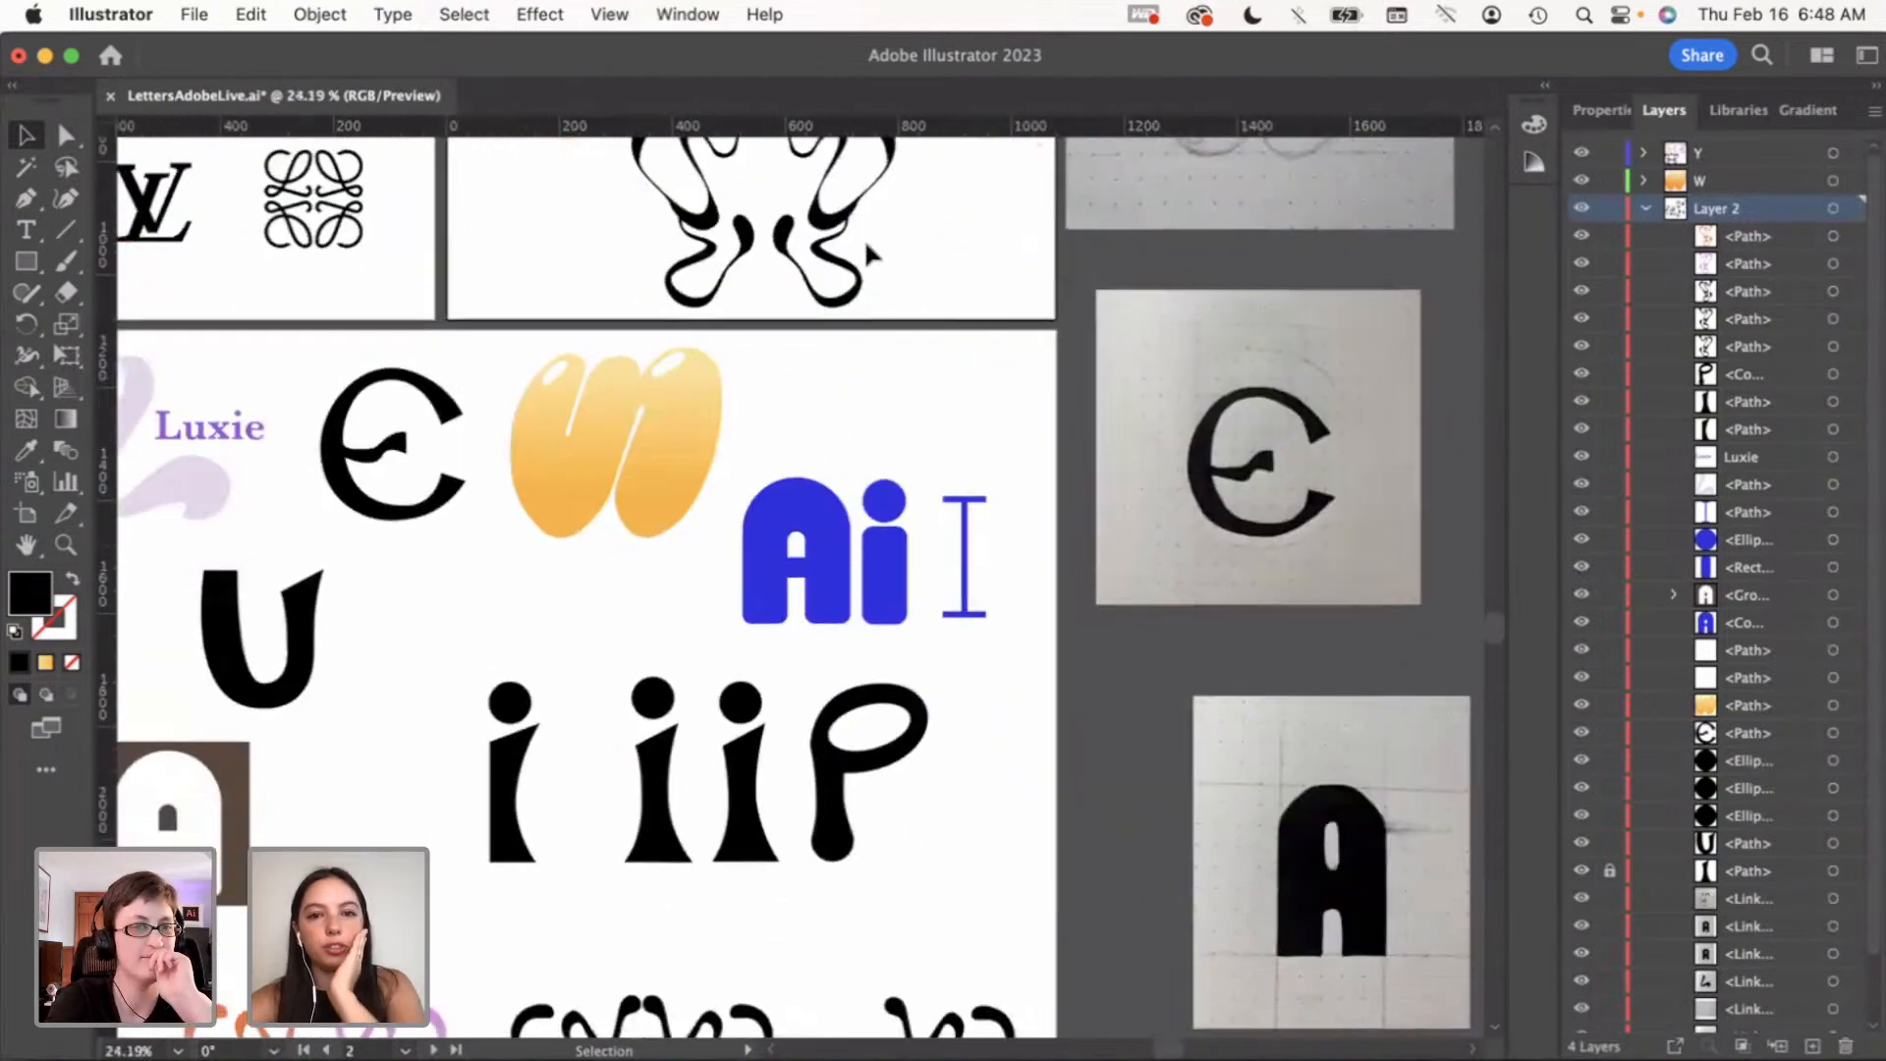
Copy the right half of the finished black Y symbol to the third artboard, placing it just above the new single Y
{"action": "left_click", "coordinate": [889, 843]}
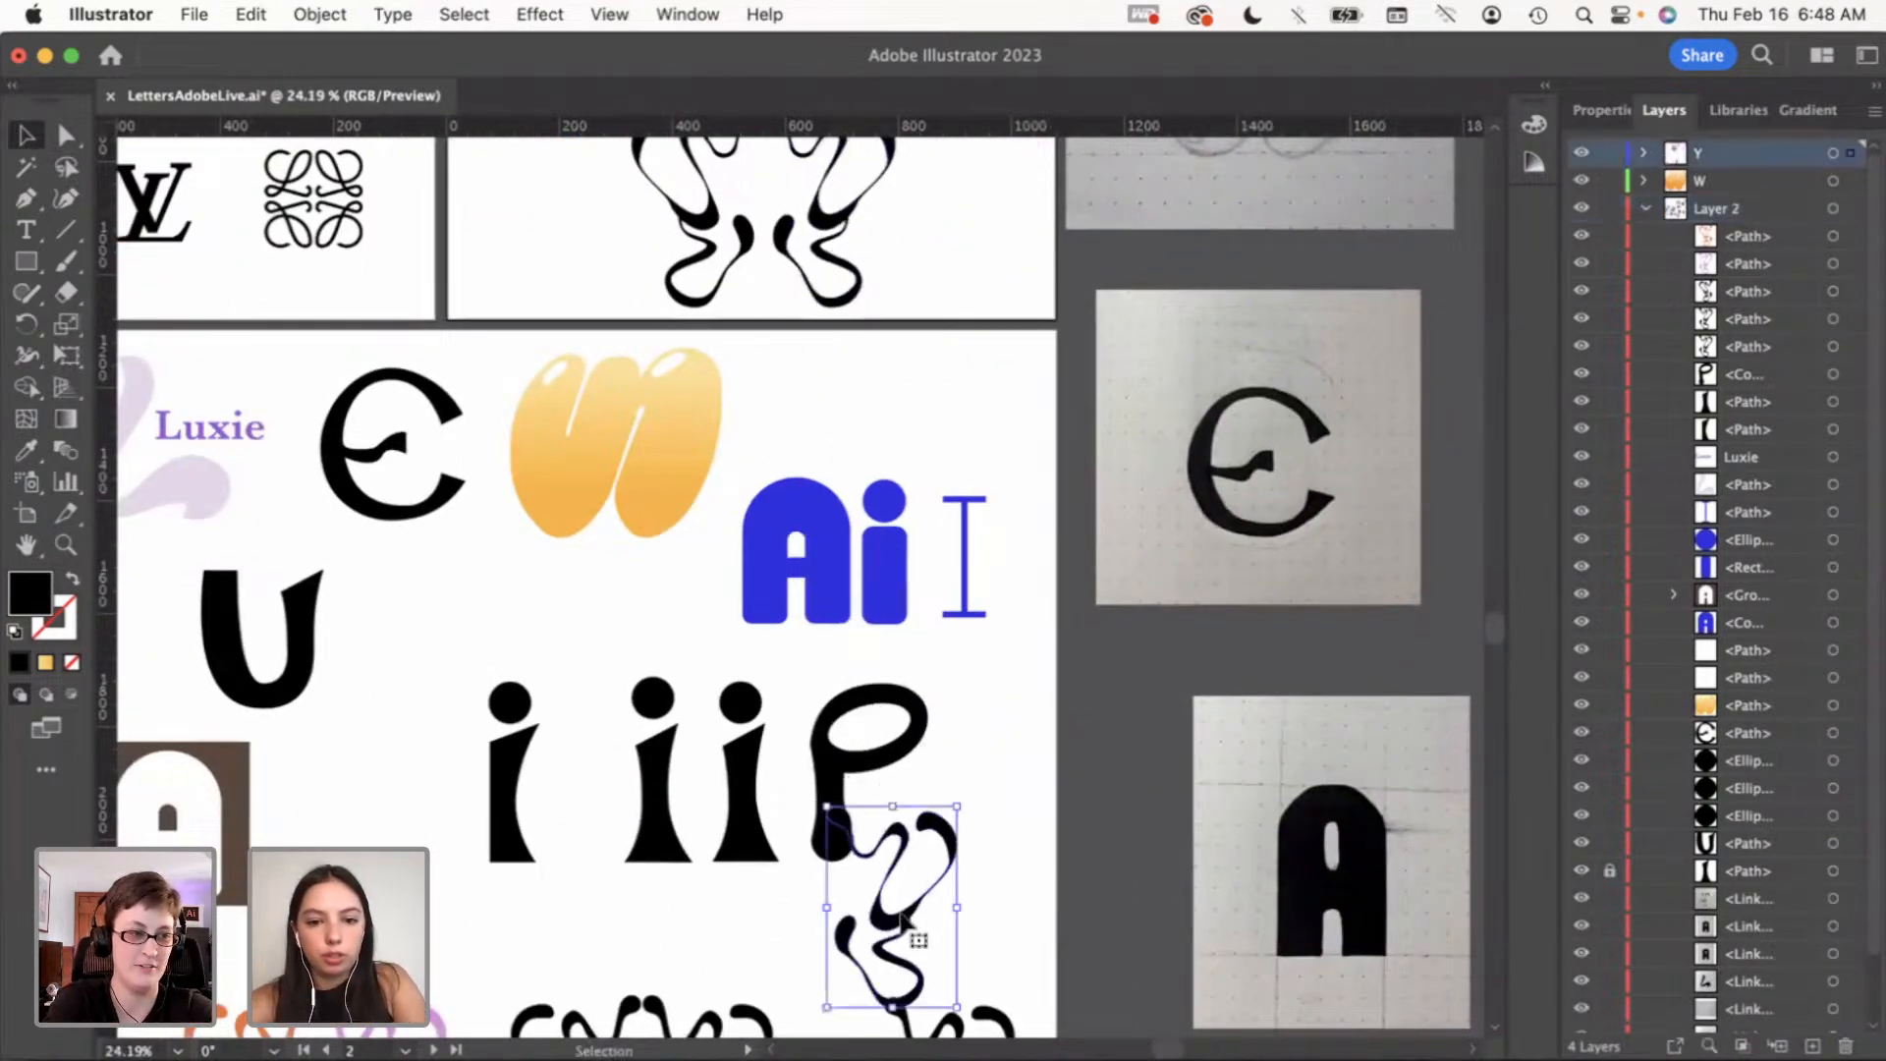
{"action": "scroll", "coordinate": [901, 924], "scroll_direction": "down", "scroll_amount": 5}
{"action": "left_click_drag", "start_coordinate": [918, 494], "coordinate": [852, 853]}
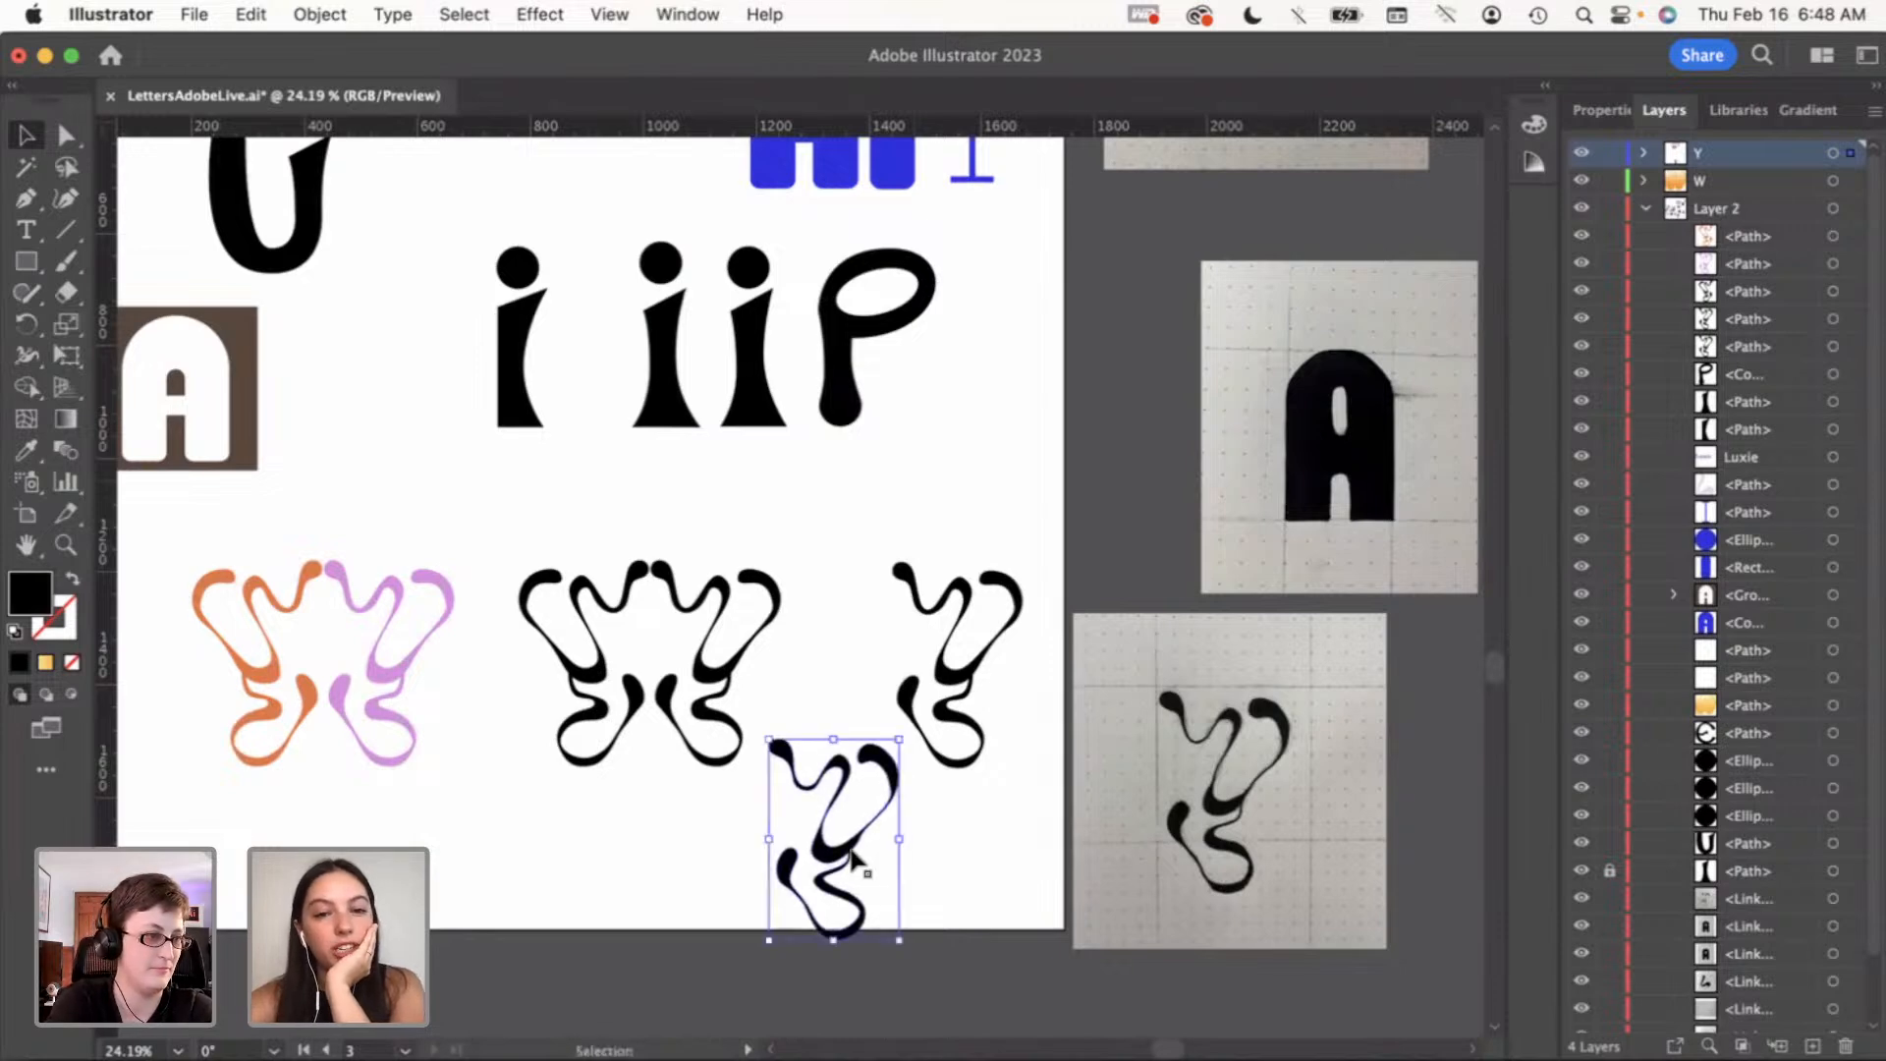
{"action": "left_click", "coordinate": [1011, 866]}
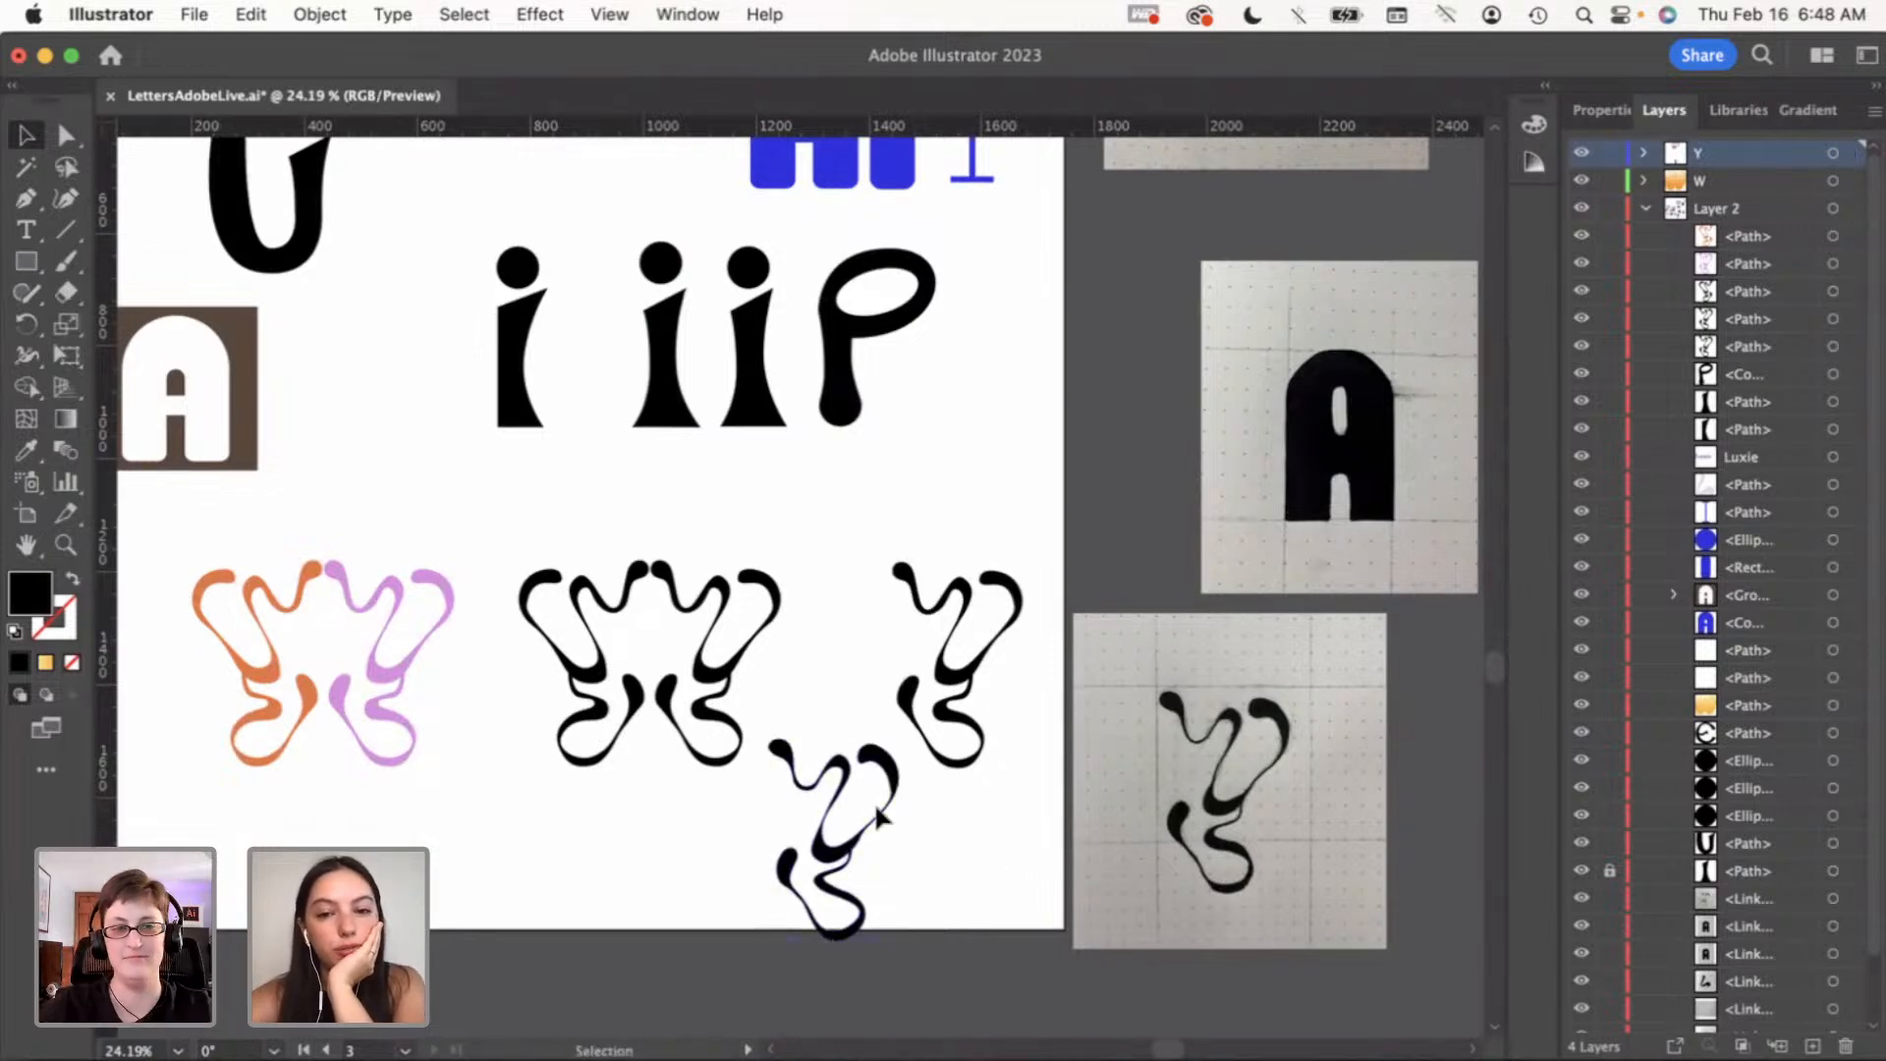
{"action": "left_click_drag", "start_coordinate": [847, 860], "coordinate": [1007, 477]}
{"action": "left_click", "coordinate": [1023, 770]}
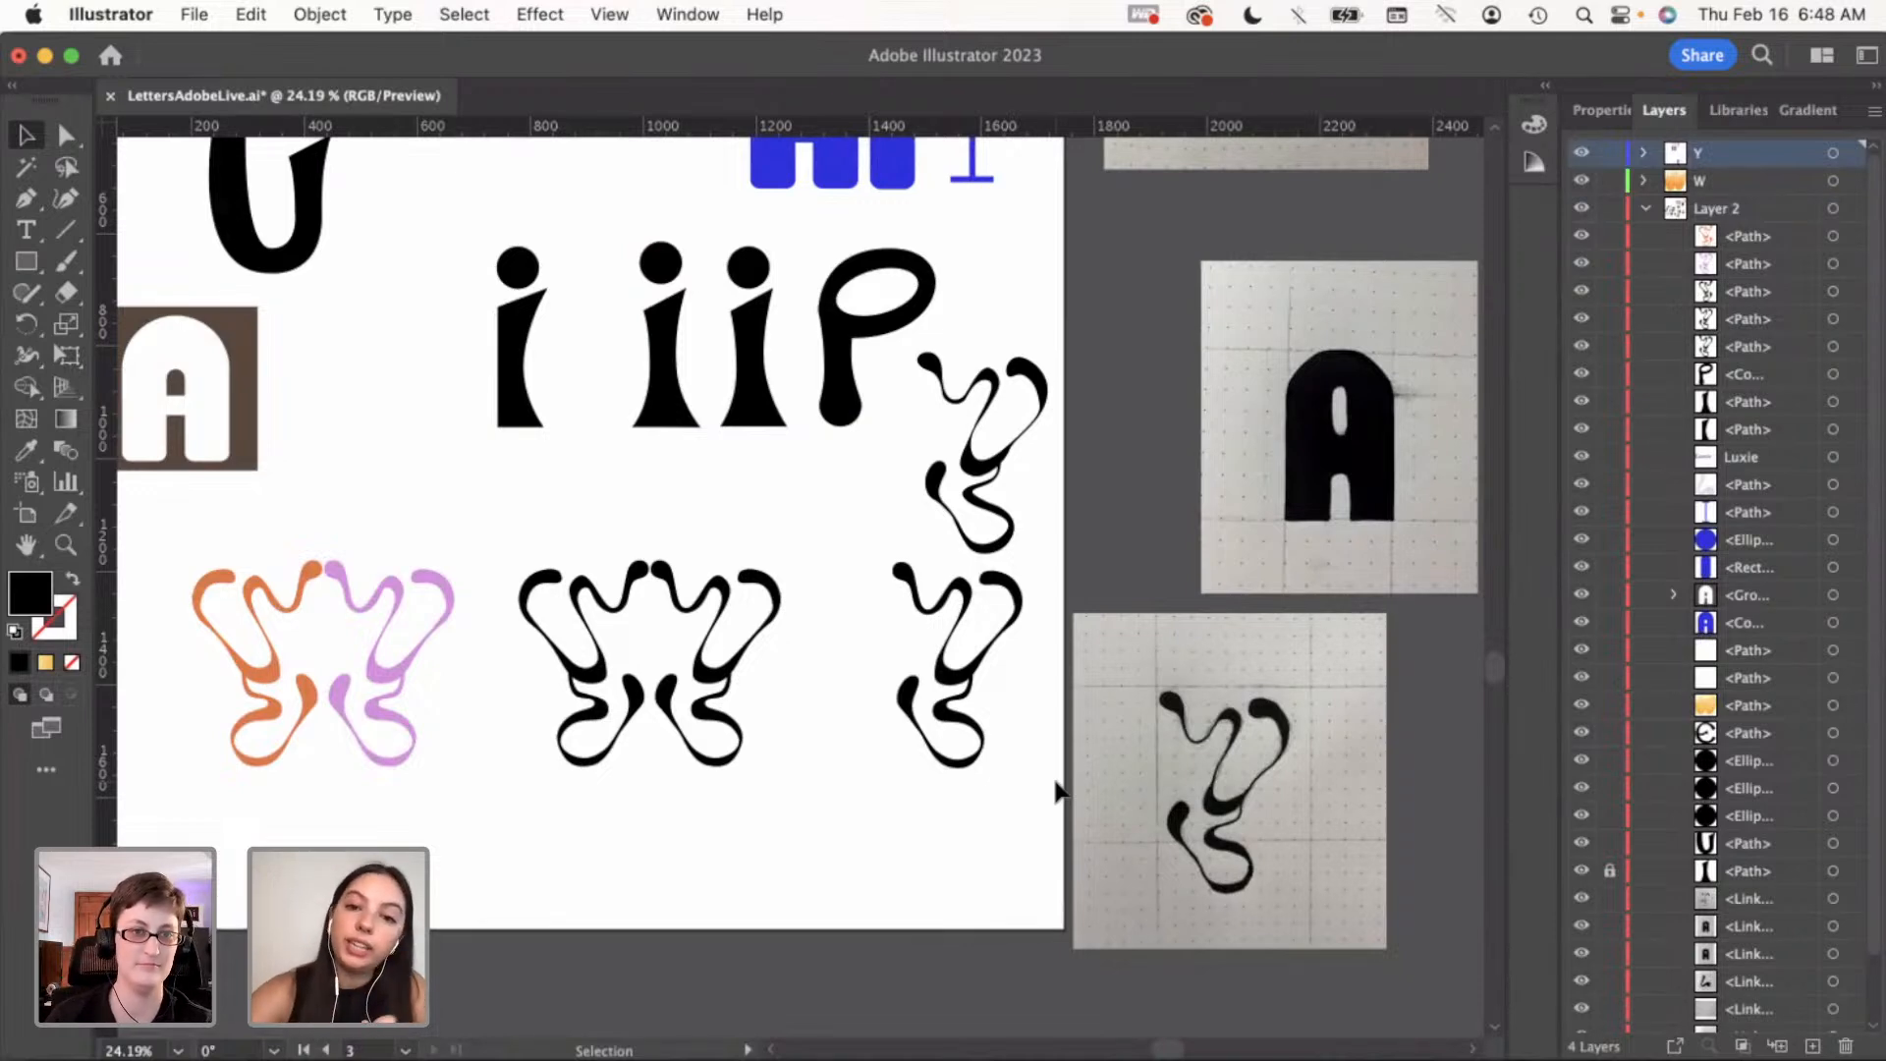
Compare the curves and stroke thickness of the finished Y with the new single Y below it
{"action": "scroll", "coordinate": [996, 484], "scroll_direction": "up", "scroll_amount": 5}
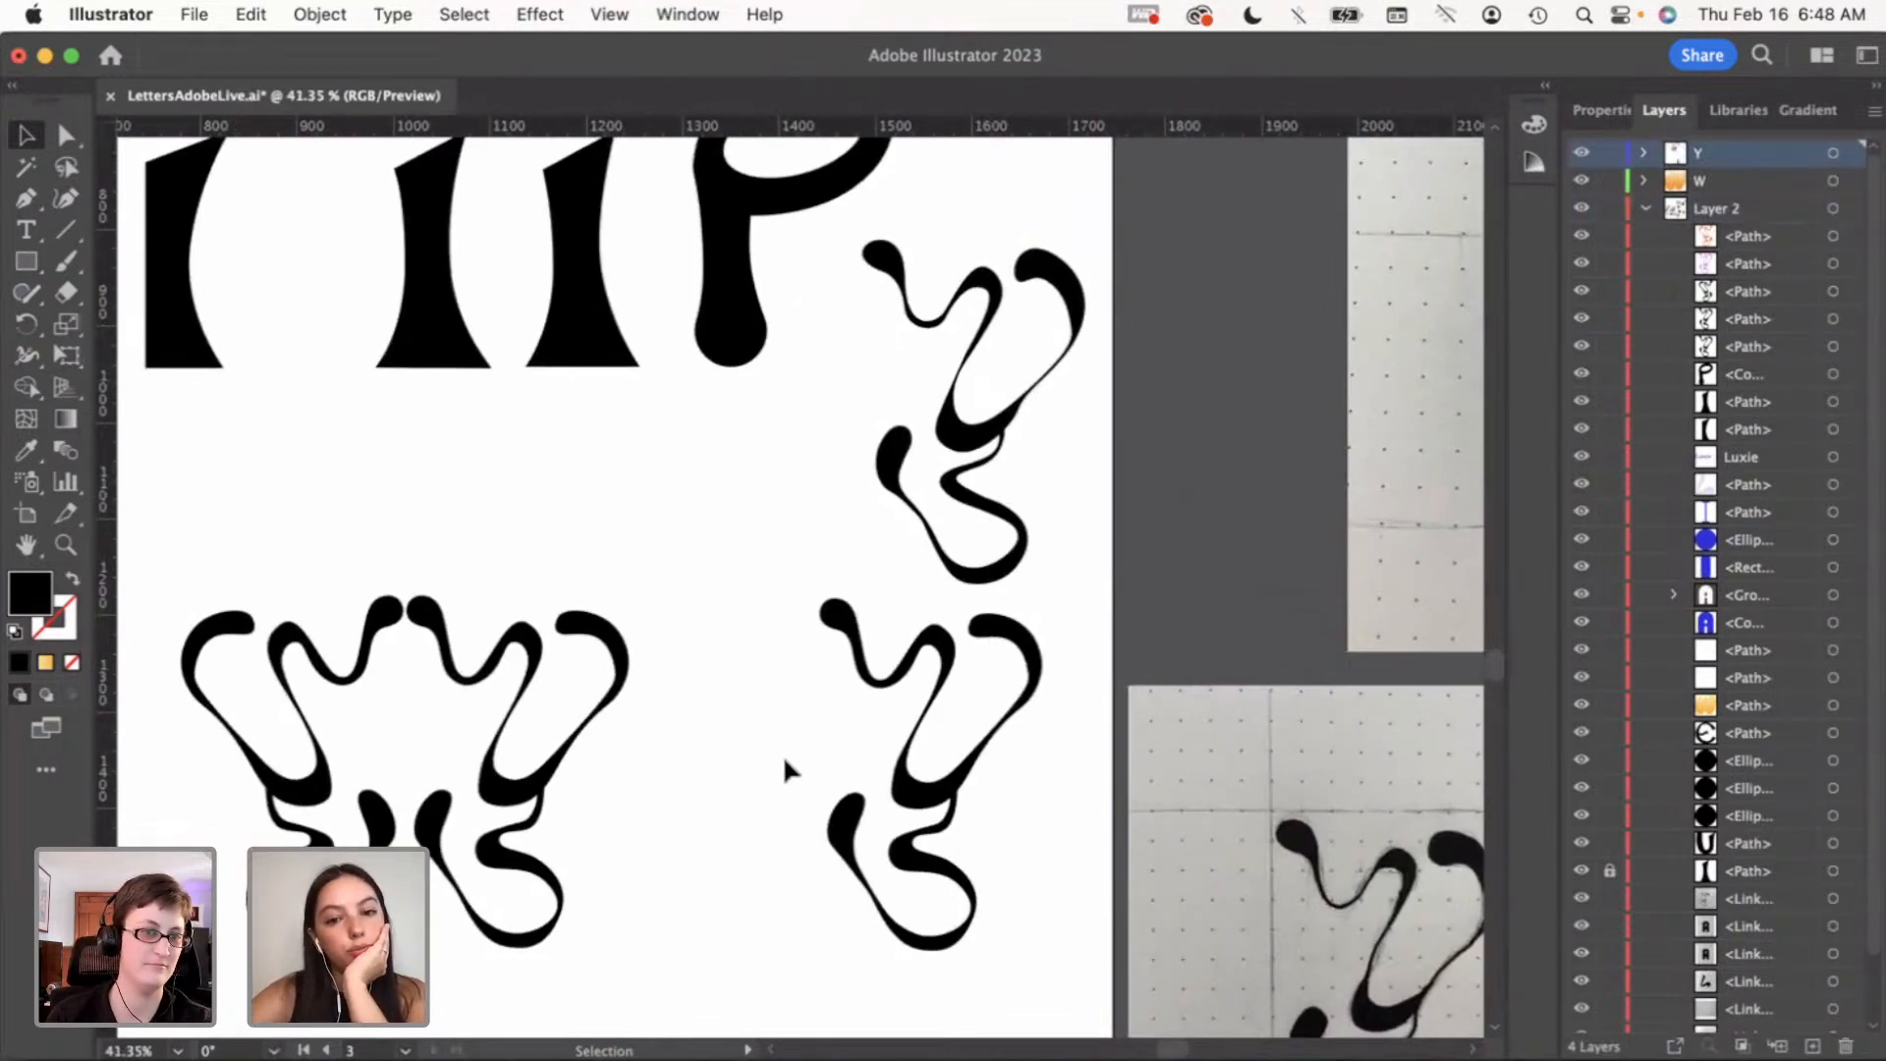
{"action": "left_click", "coordinate": [970, 499]}
{"action": "left_click", "coordinate": [1117, 564]}
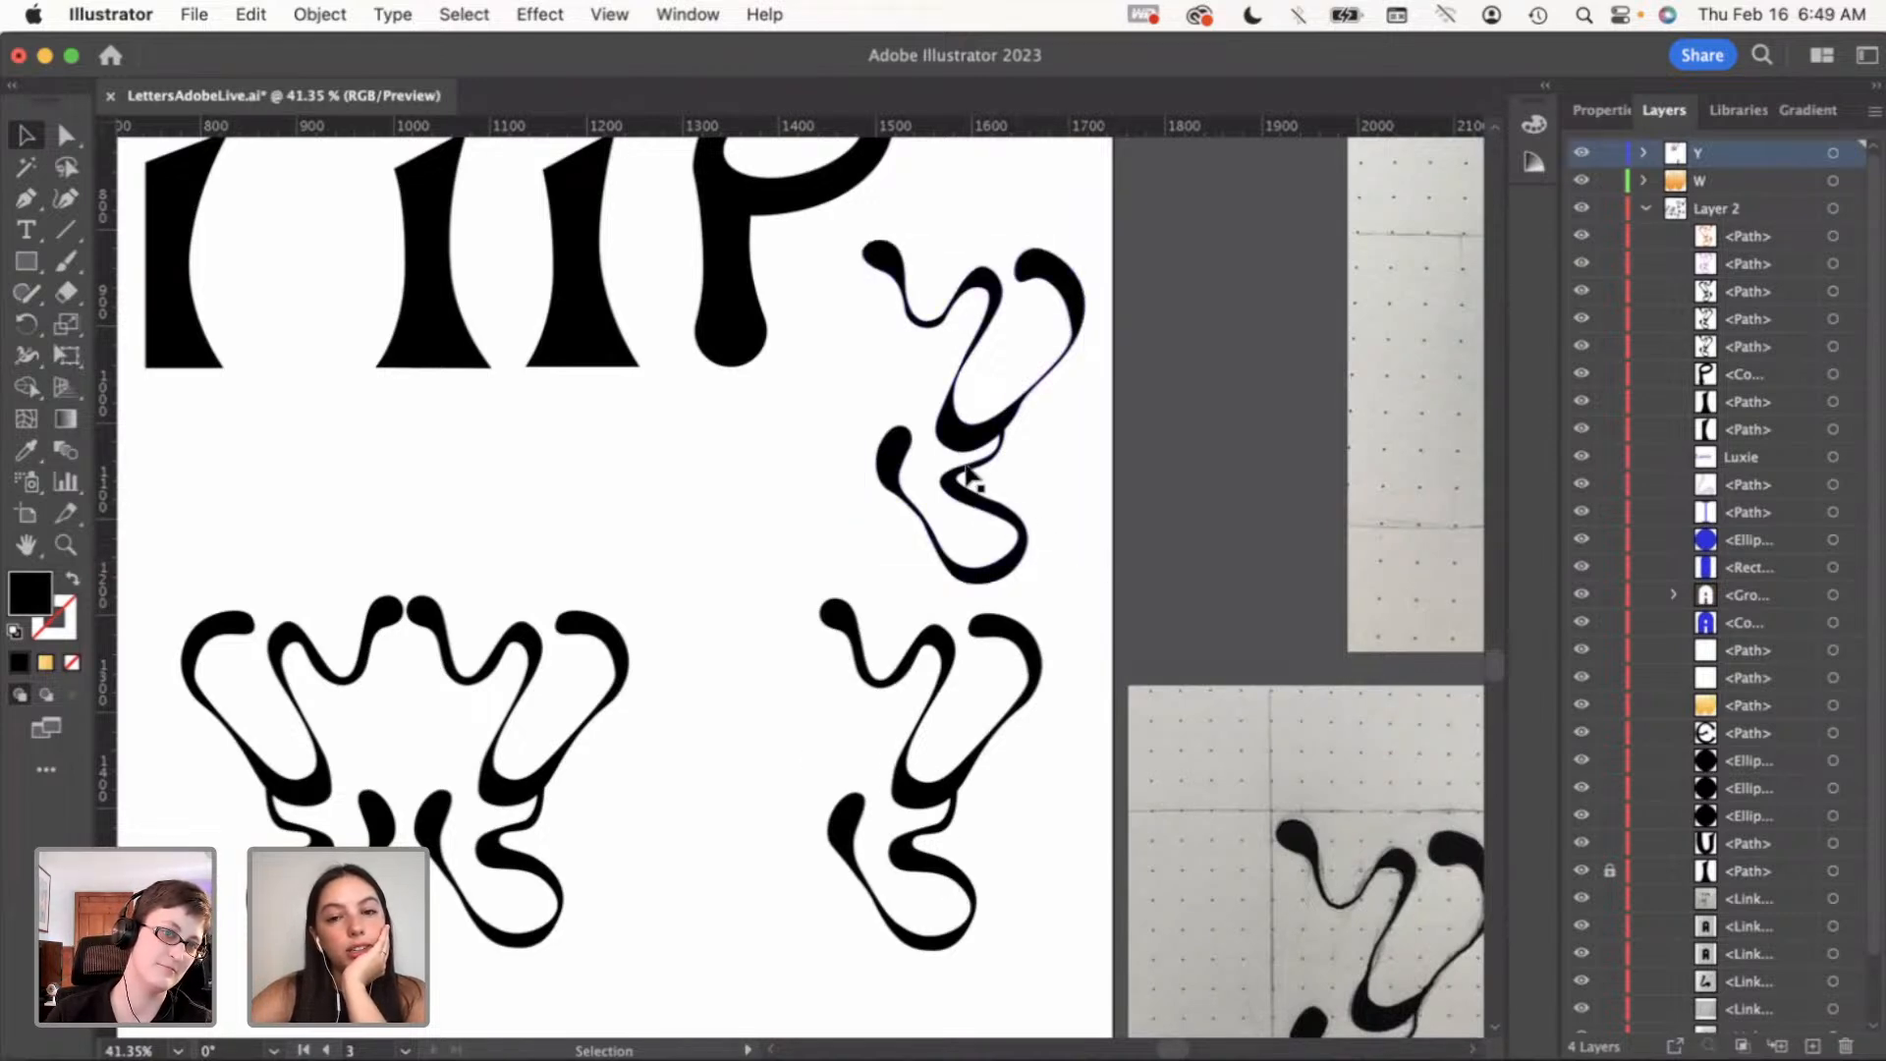
{"action": "left_click", "coordinate": [974, 452]}
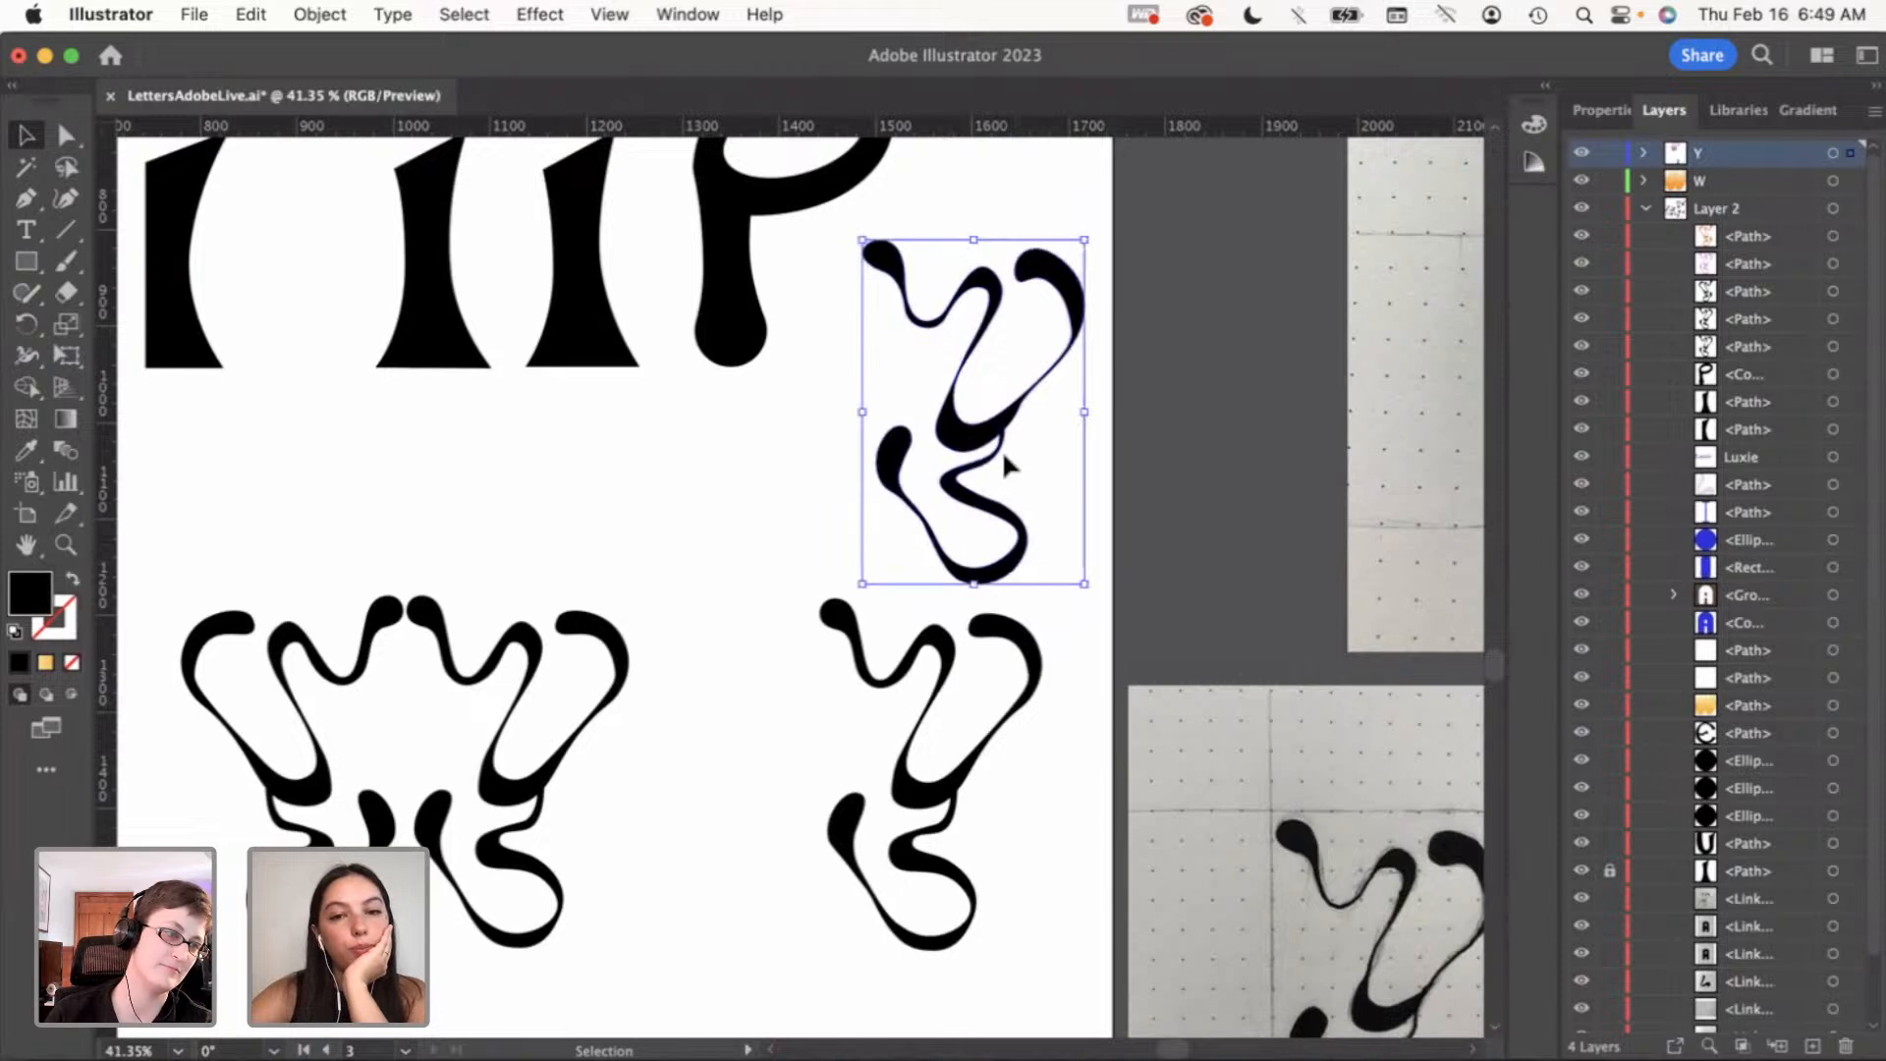
{"action": "left_click", "coordinate": [1161, 523]}
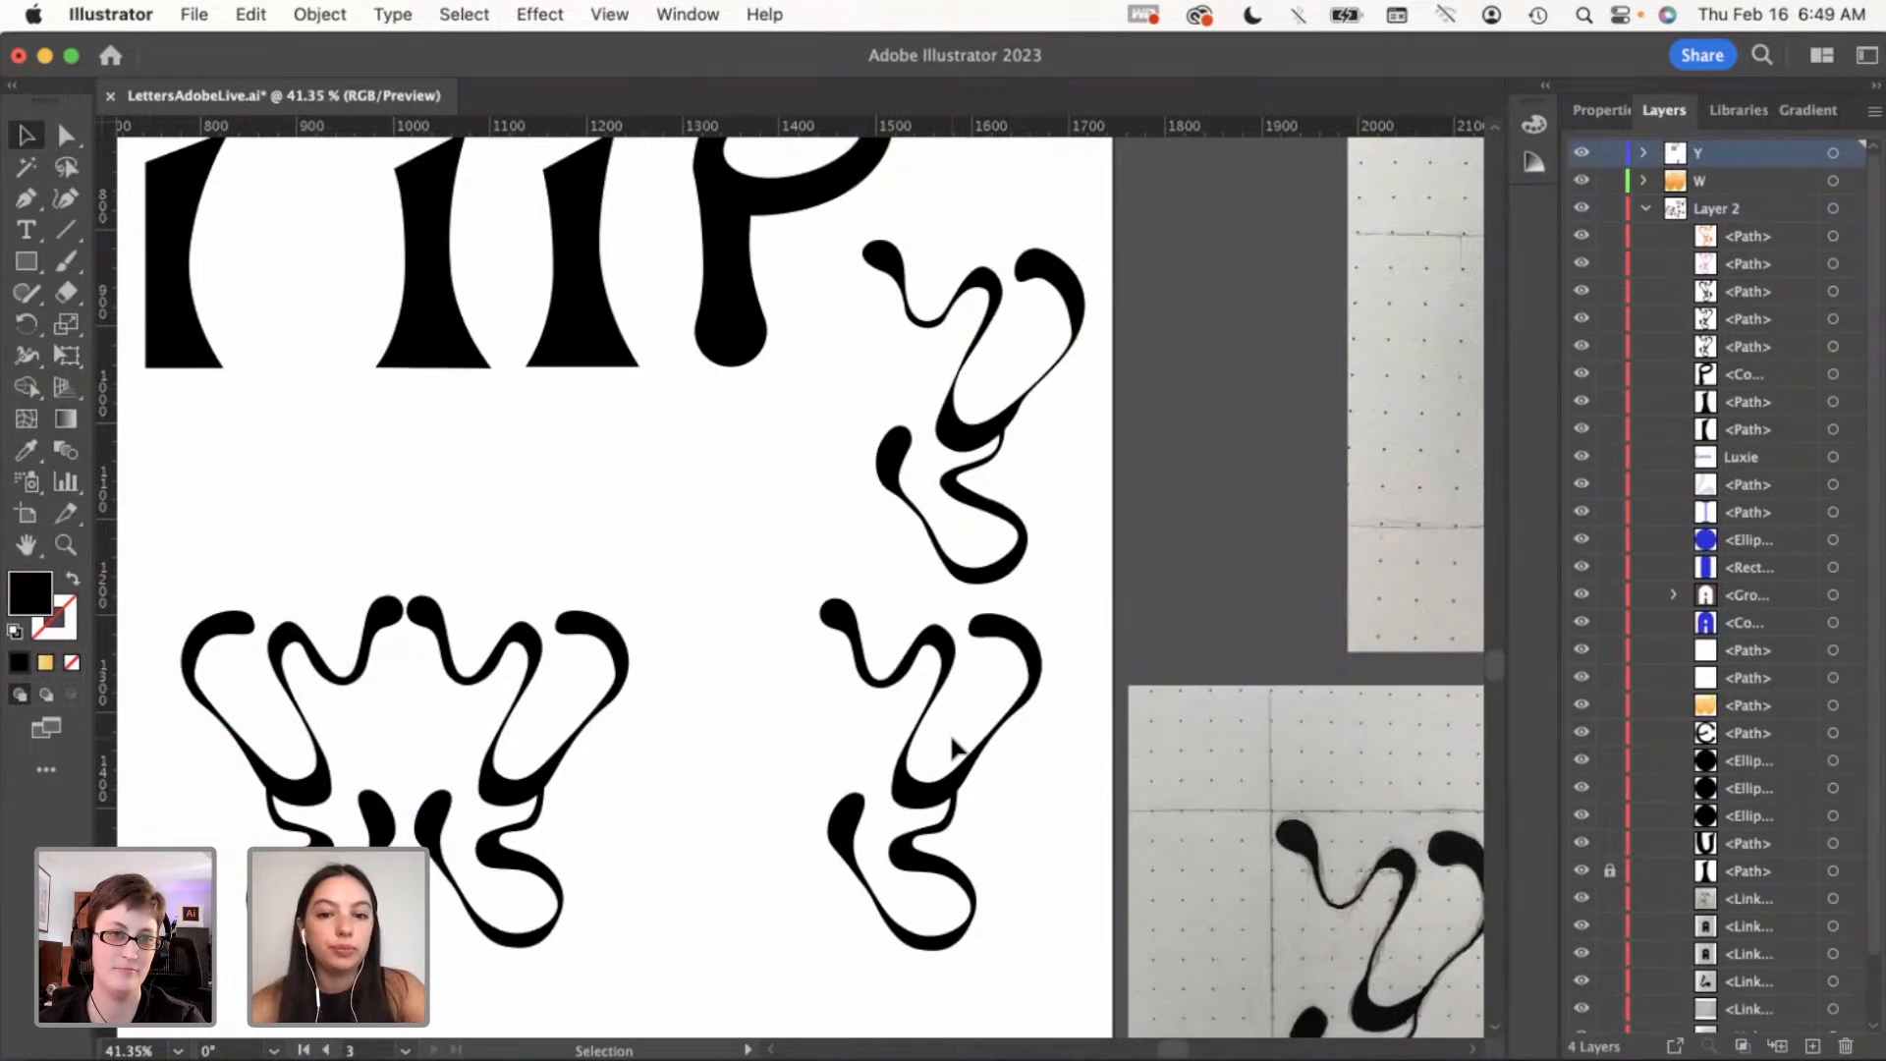
{"action": "scroll", "coordinate": [952, 750], "scroll_direction": "down", "scroll_amount": 5}
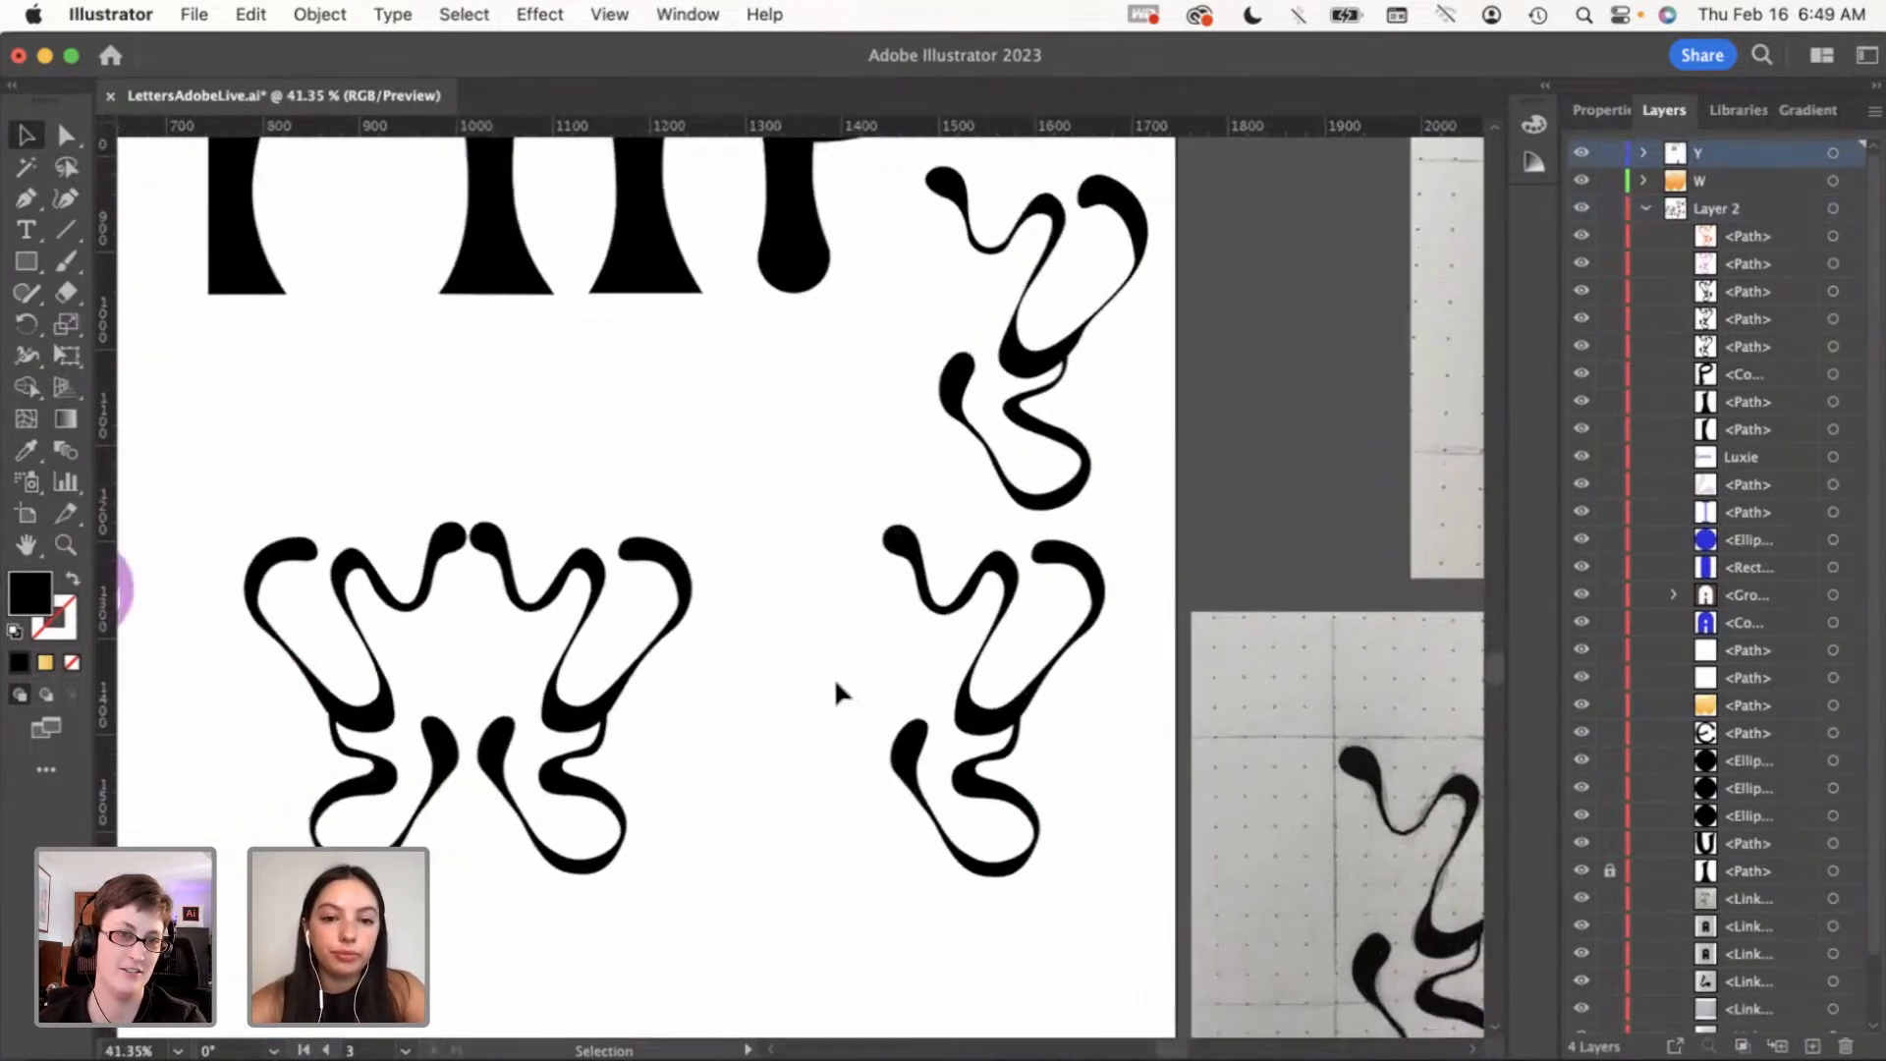
Review the coloured and black mirrored Y symbols together with the other letters on the third artboard
{"action": "scroll", "coordinate": [836, 688], "scroll_direction": "down", "scroll_amount": 1}
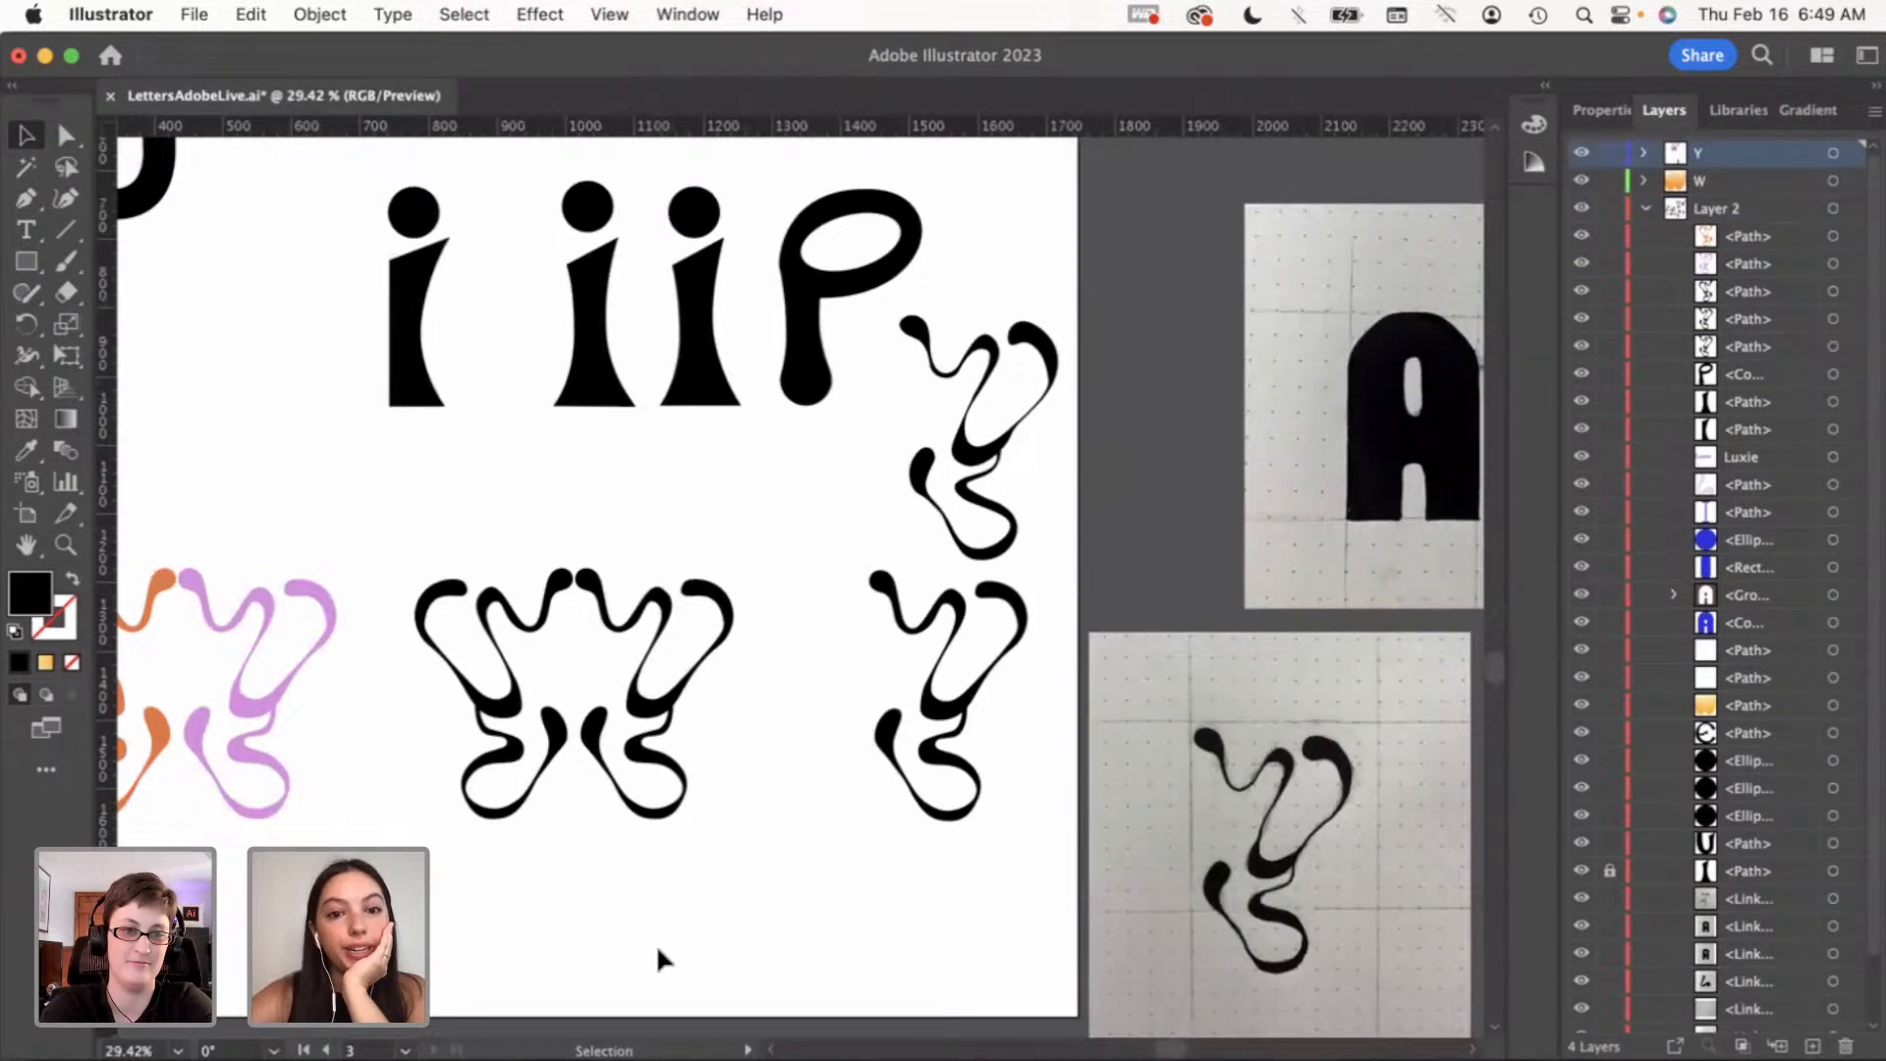
{"action": "scroll", "coordinate": [658, 957], "scroll_direction": "left", "scroll_amount": 5}
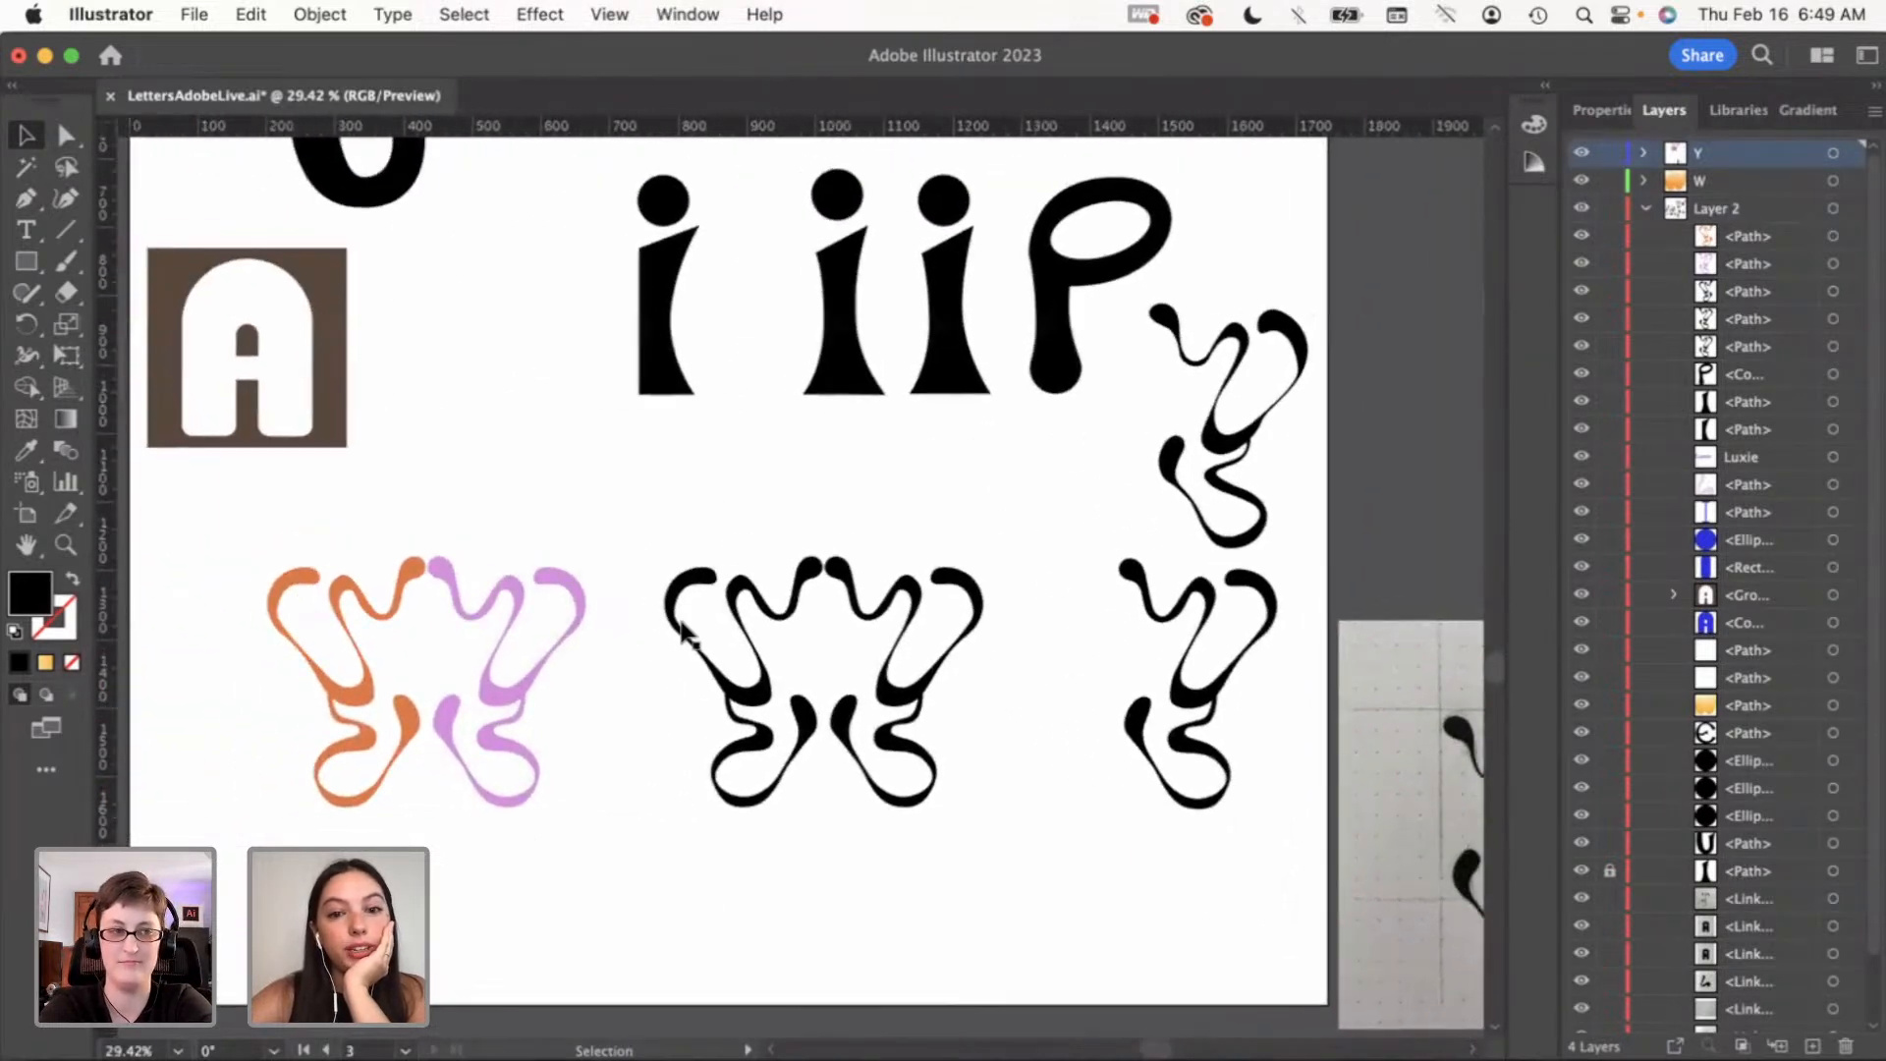
{"action": "left_click_drag", "start_coordinate": [657, 540], "coordinate": [976, 834]}
{"action": "left_click", "coordinate": [1016, 860]}
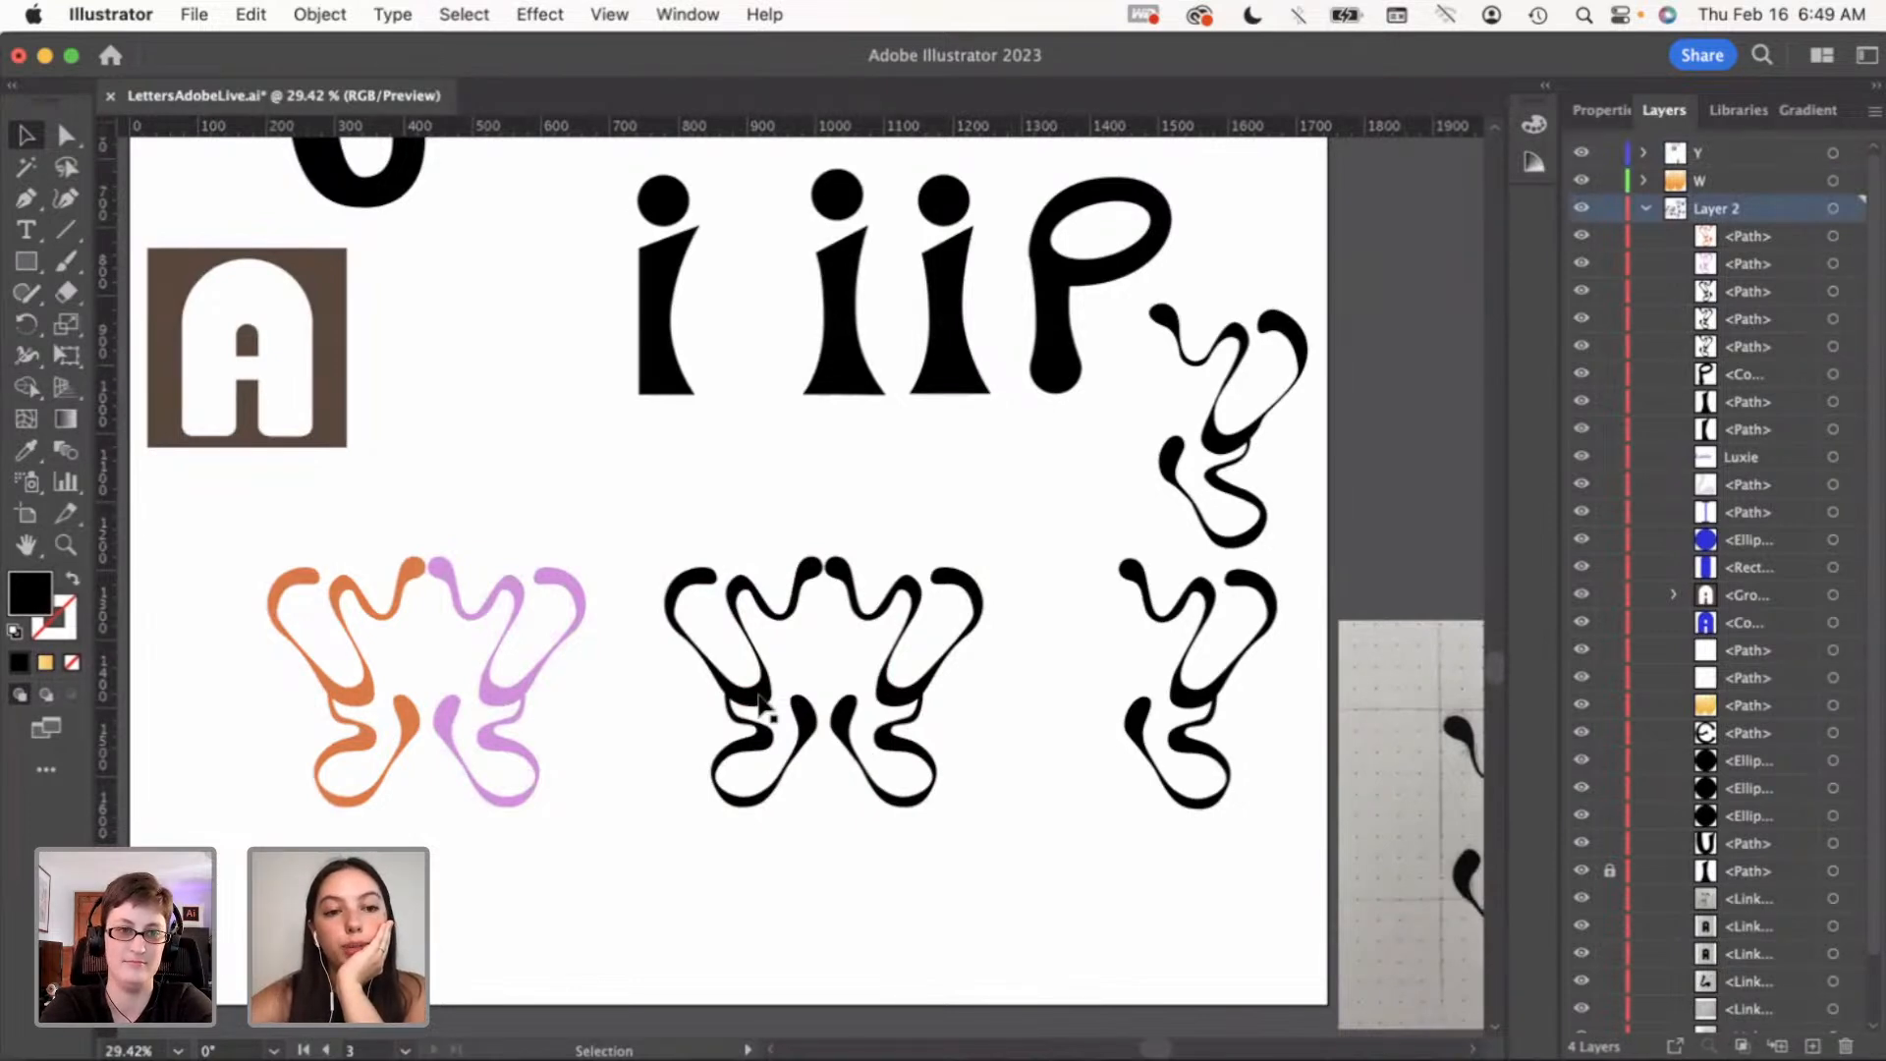
{"action": "scroll", "coordinate": [761, 700], "scroll_direction": "down", "scroll_amount": 2}
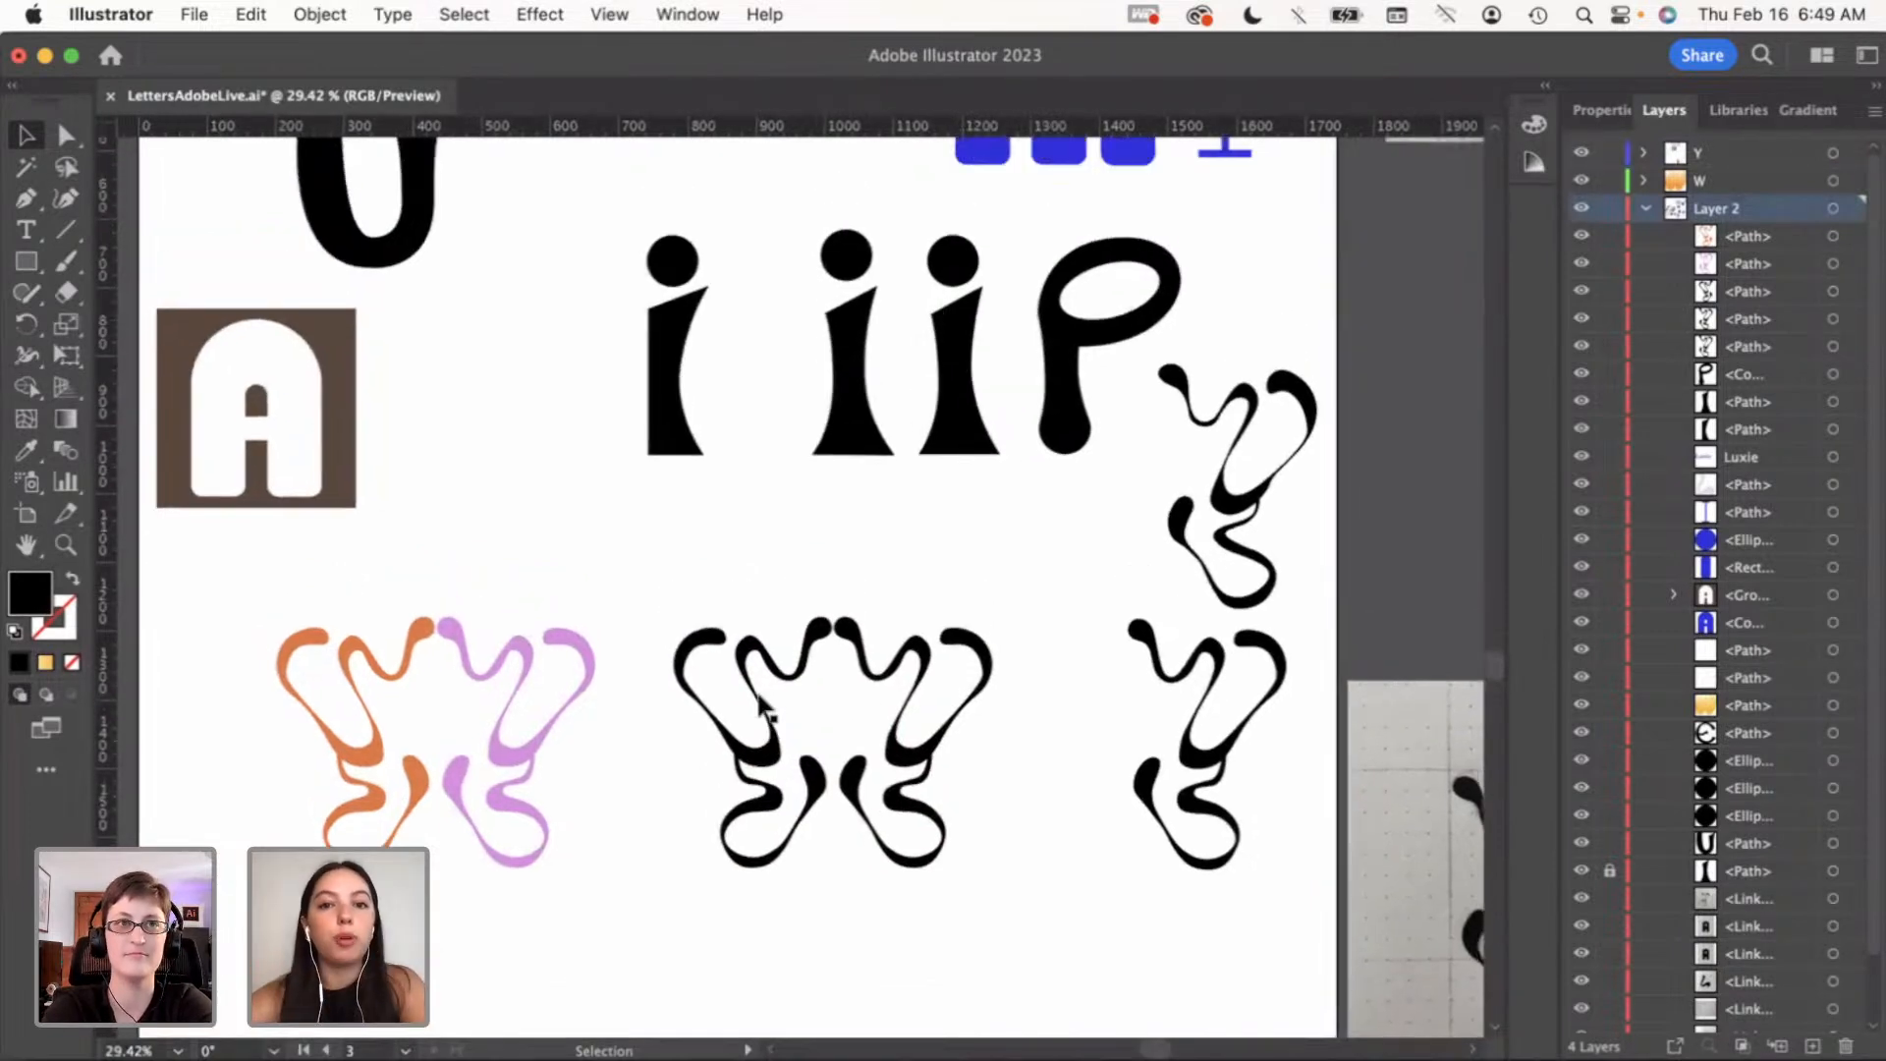
{"action": "scroll", "coordinate": [766, 703], "scroll_direction": "up", "scroll_amount": 5}
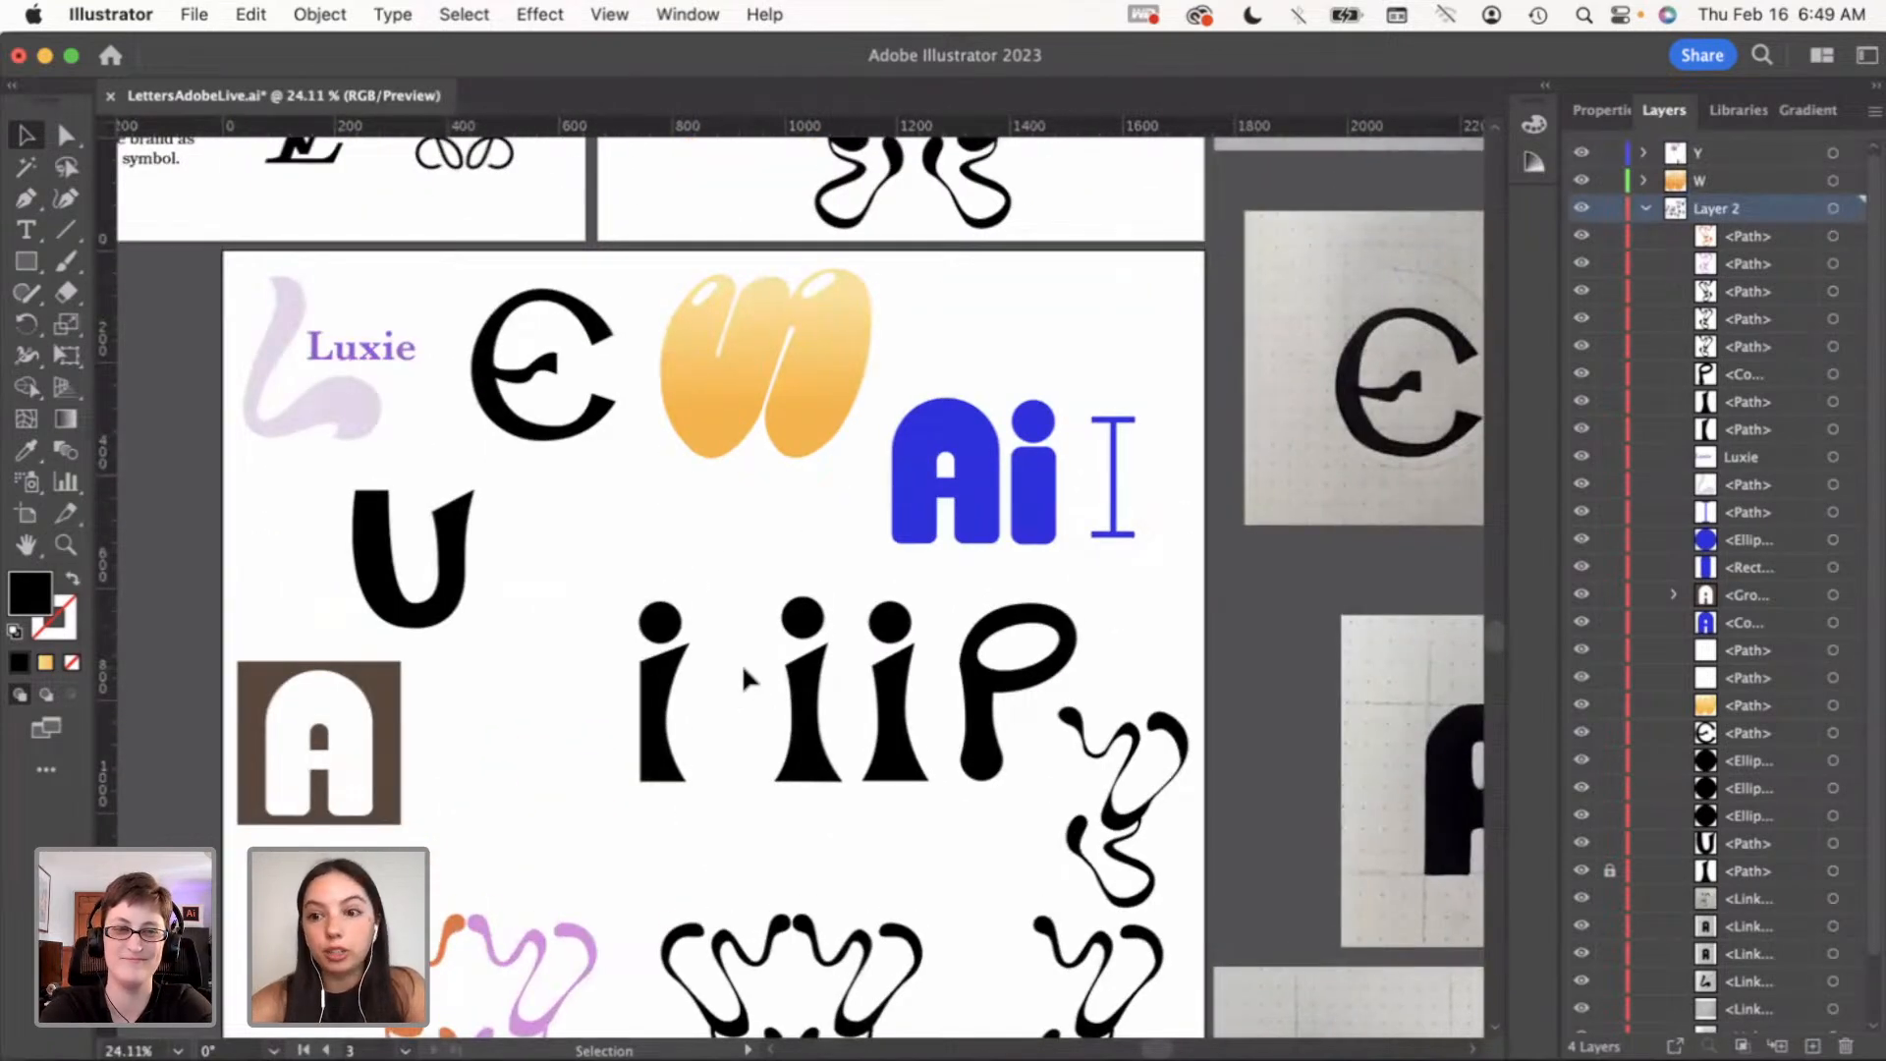
Switch to Photoshop and compare the orange W mockup in w.psd with the Y symbol wall mockup in ylogo.psd
{"action": "left_click", "coordinate": [639, 1056]}
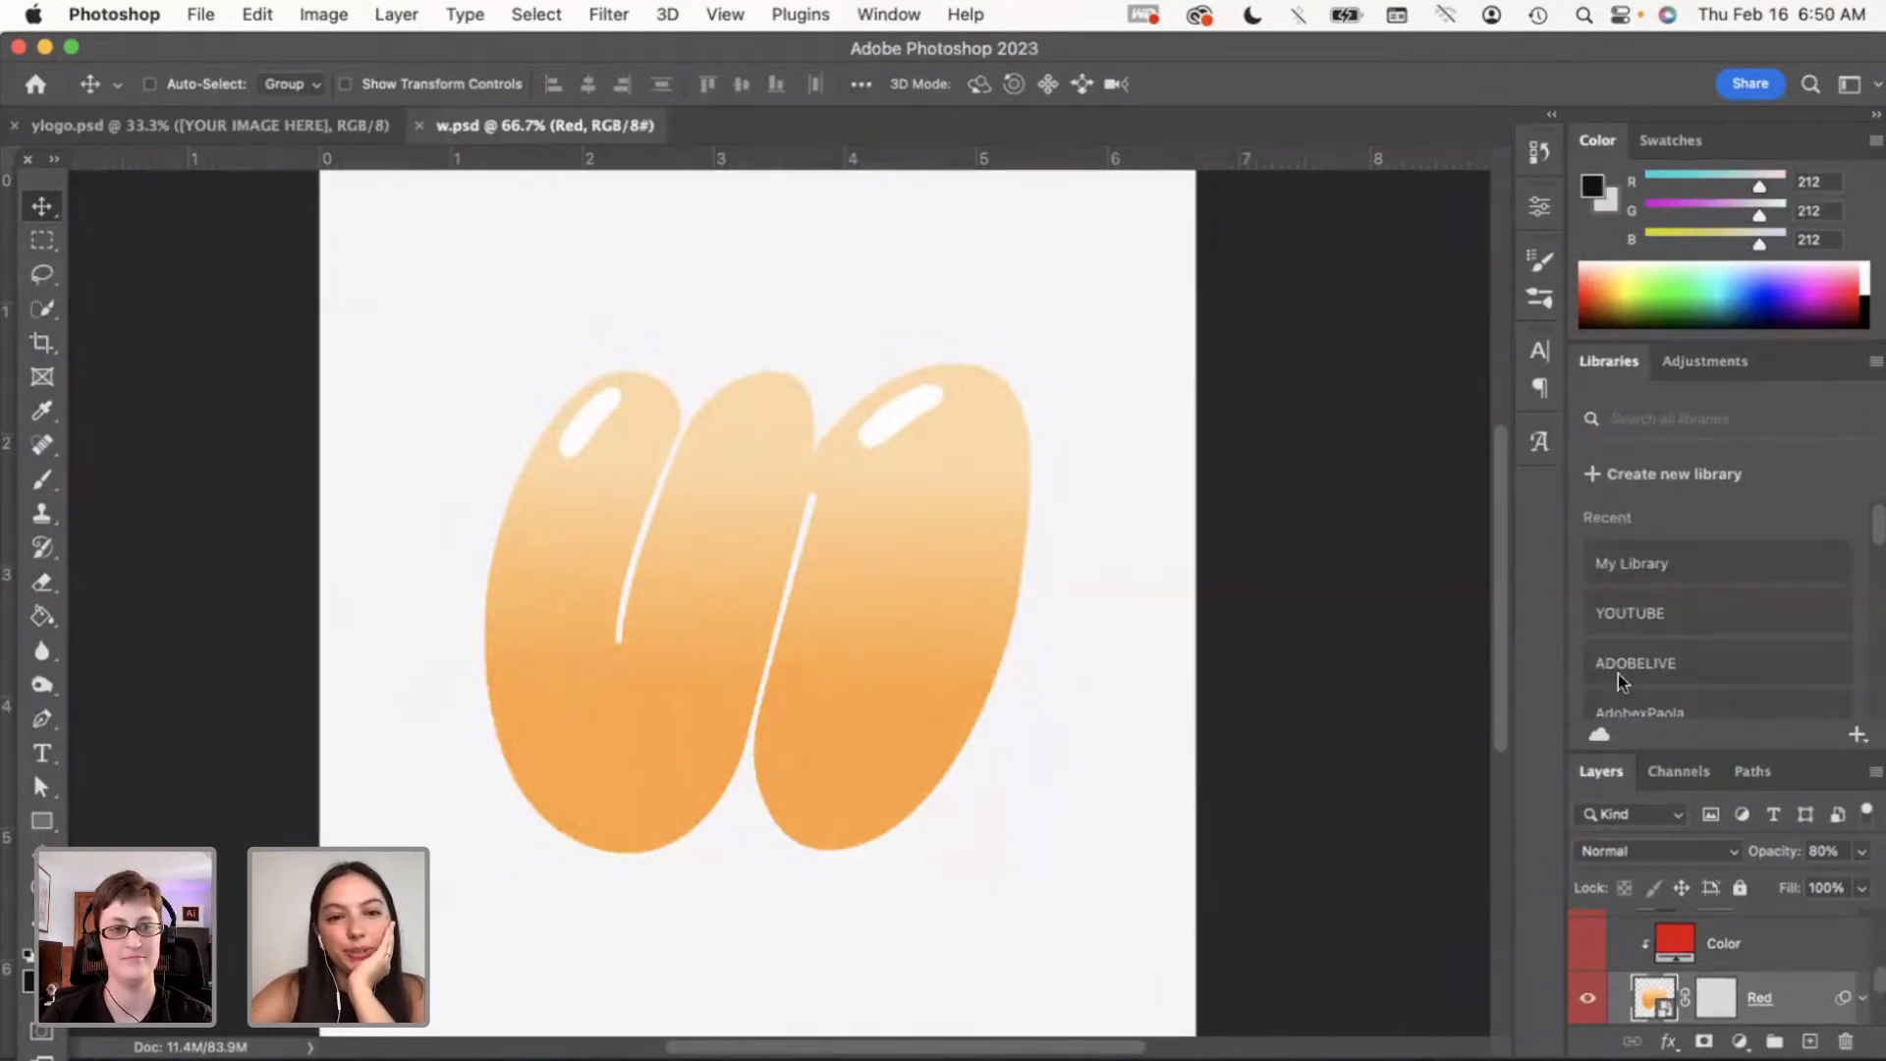
{"action": "left_click", "coordinate": [196, 126]}
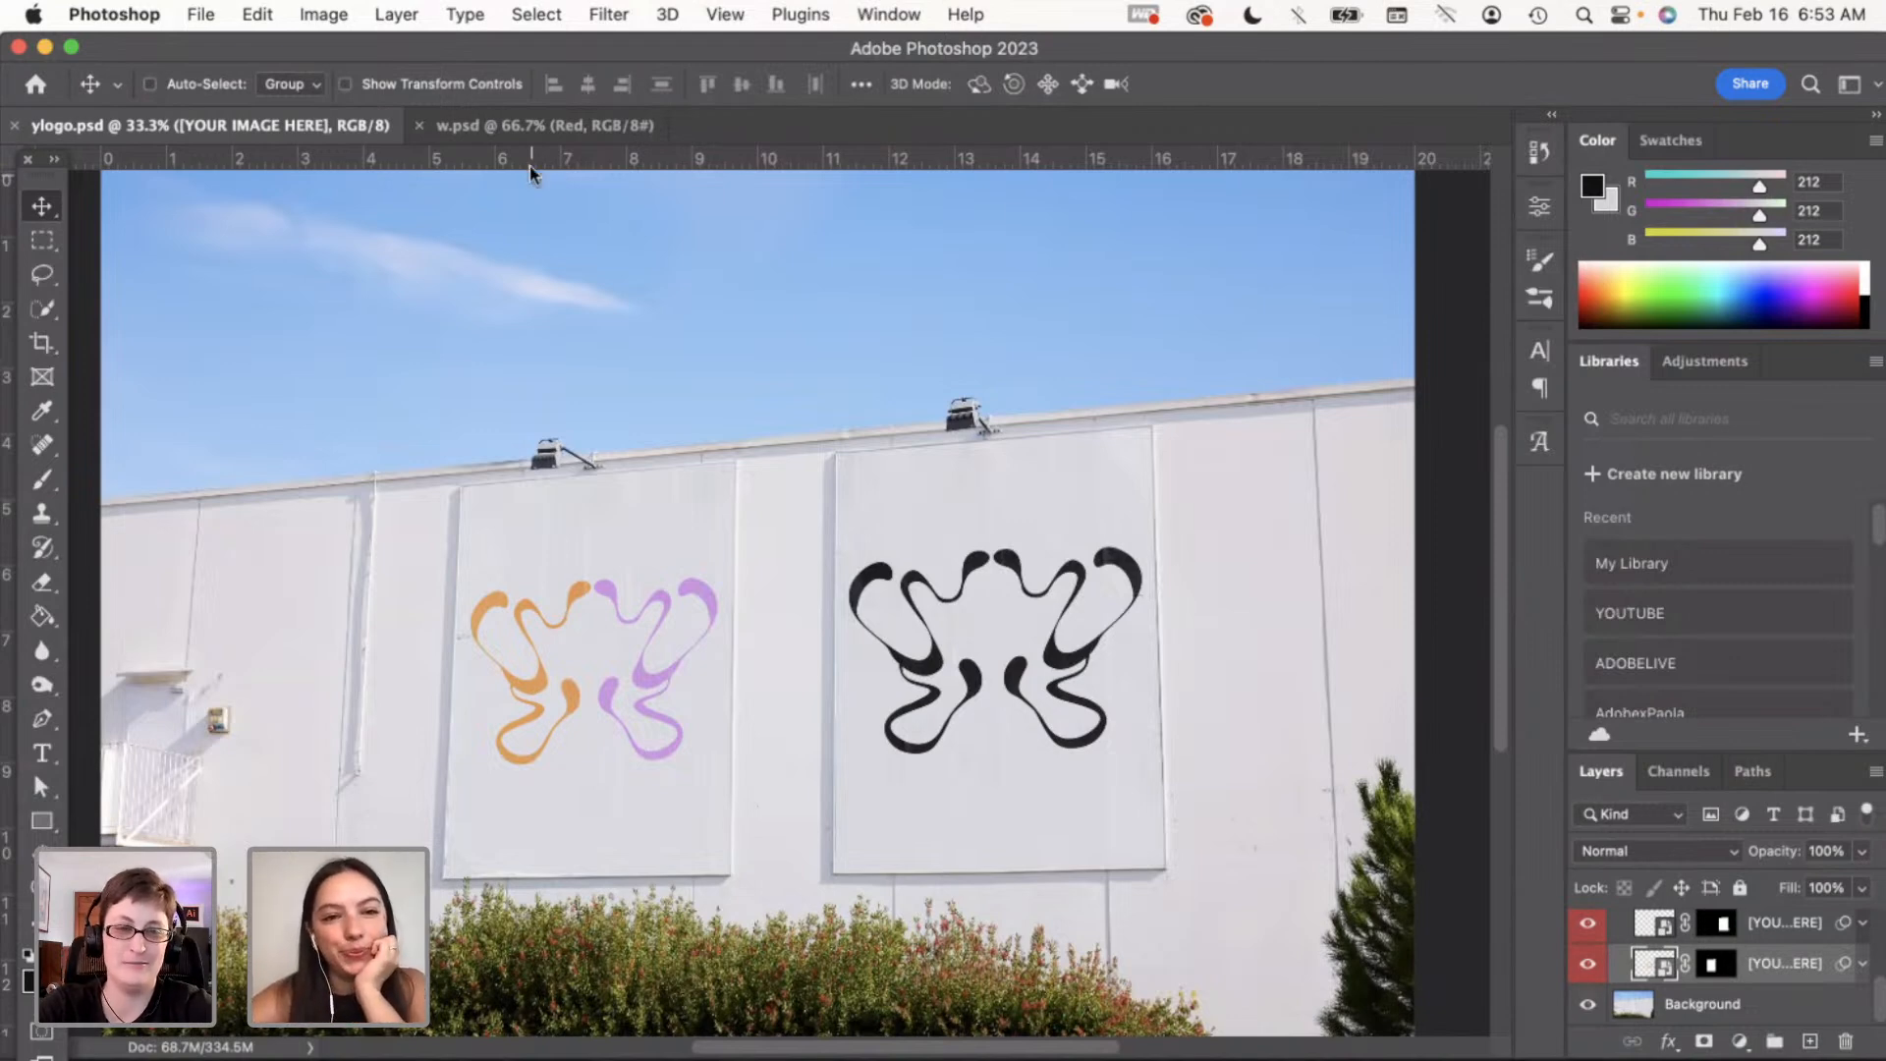
{"action": "left_click", "coordinate": [508, 126]}
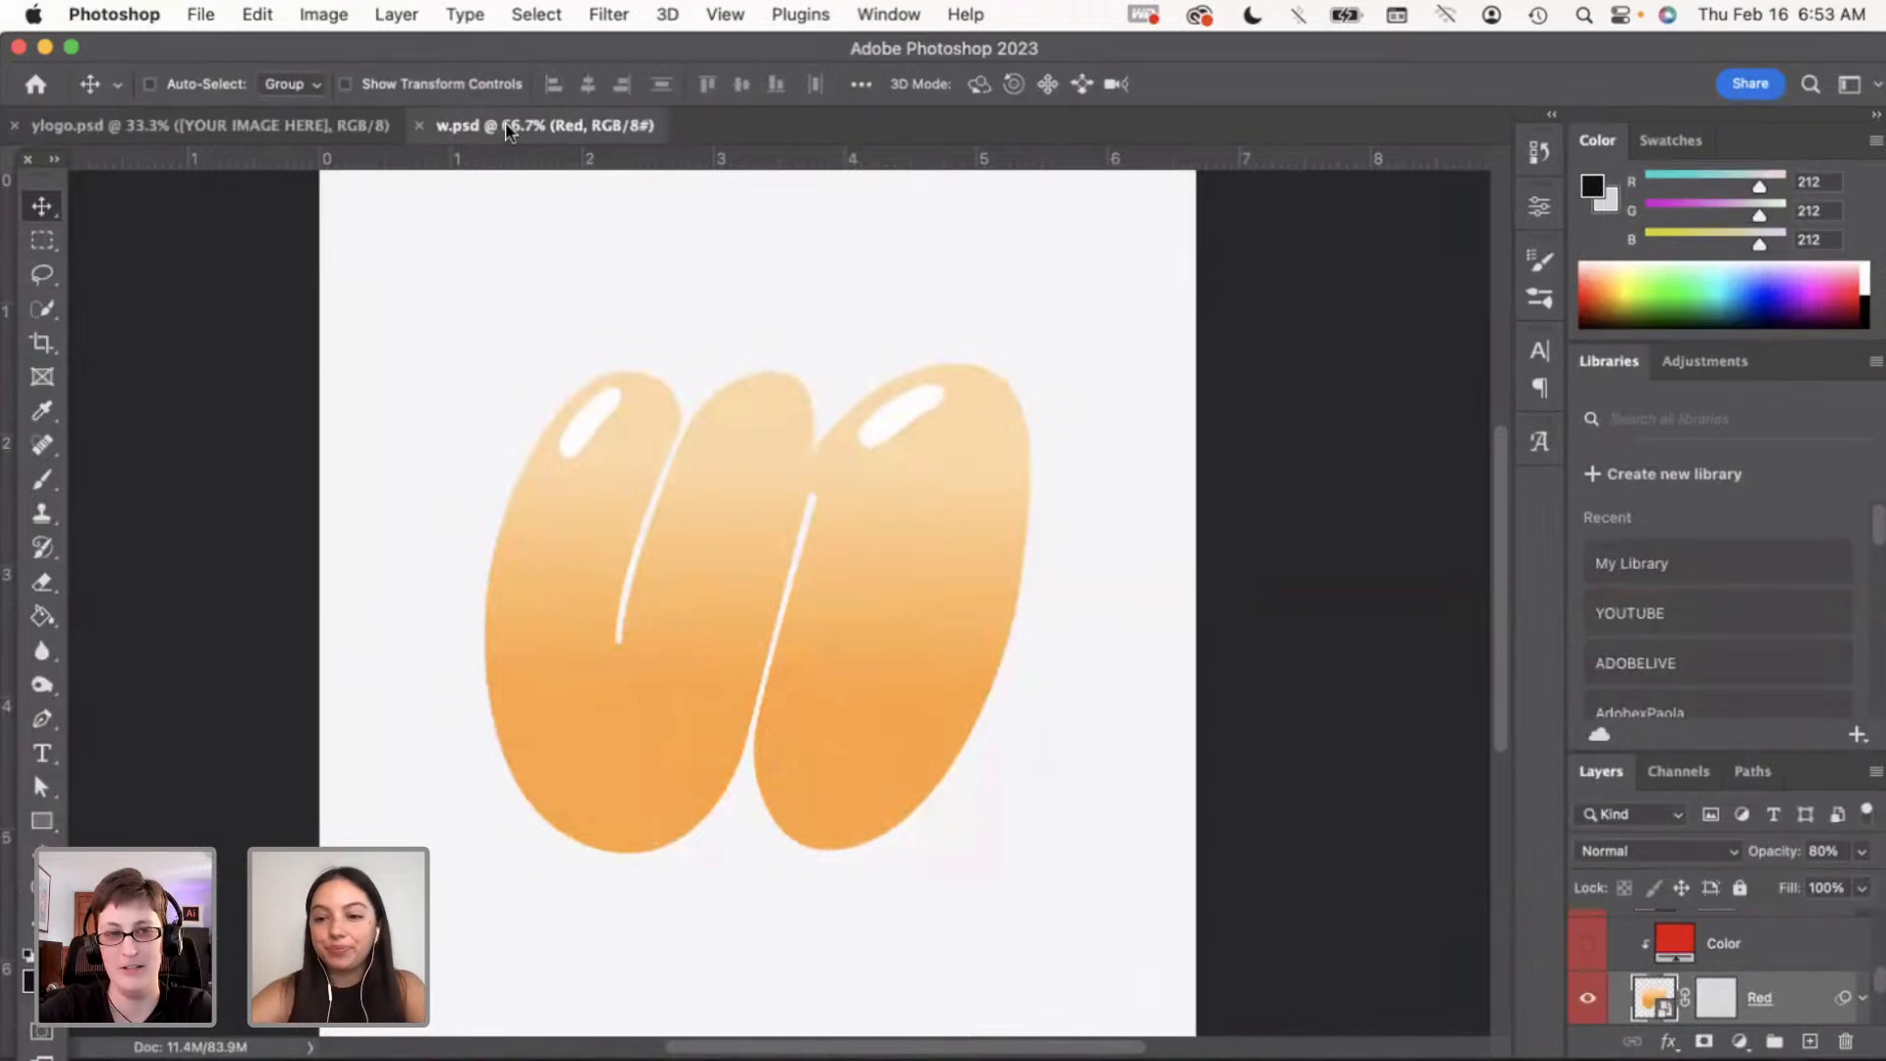
{"action": "left_click", "coordinate": [204, 131]}
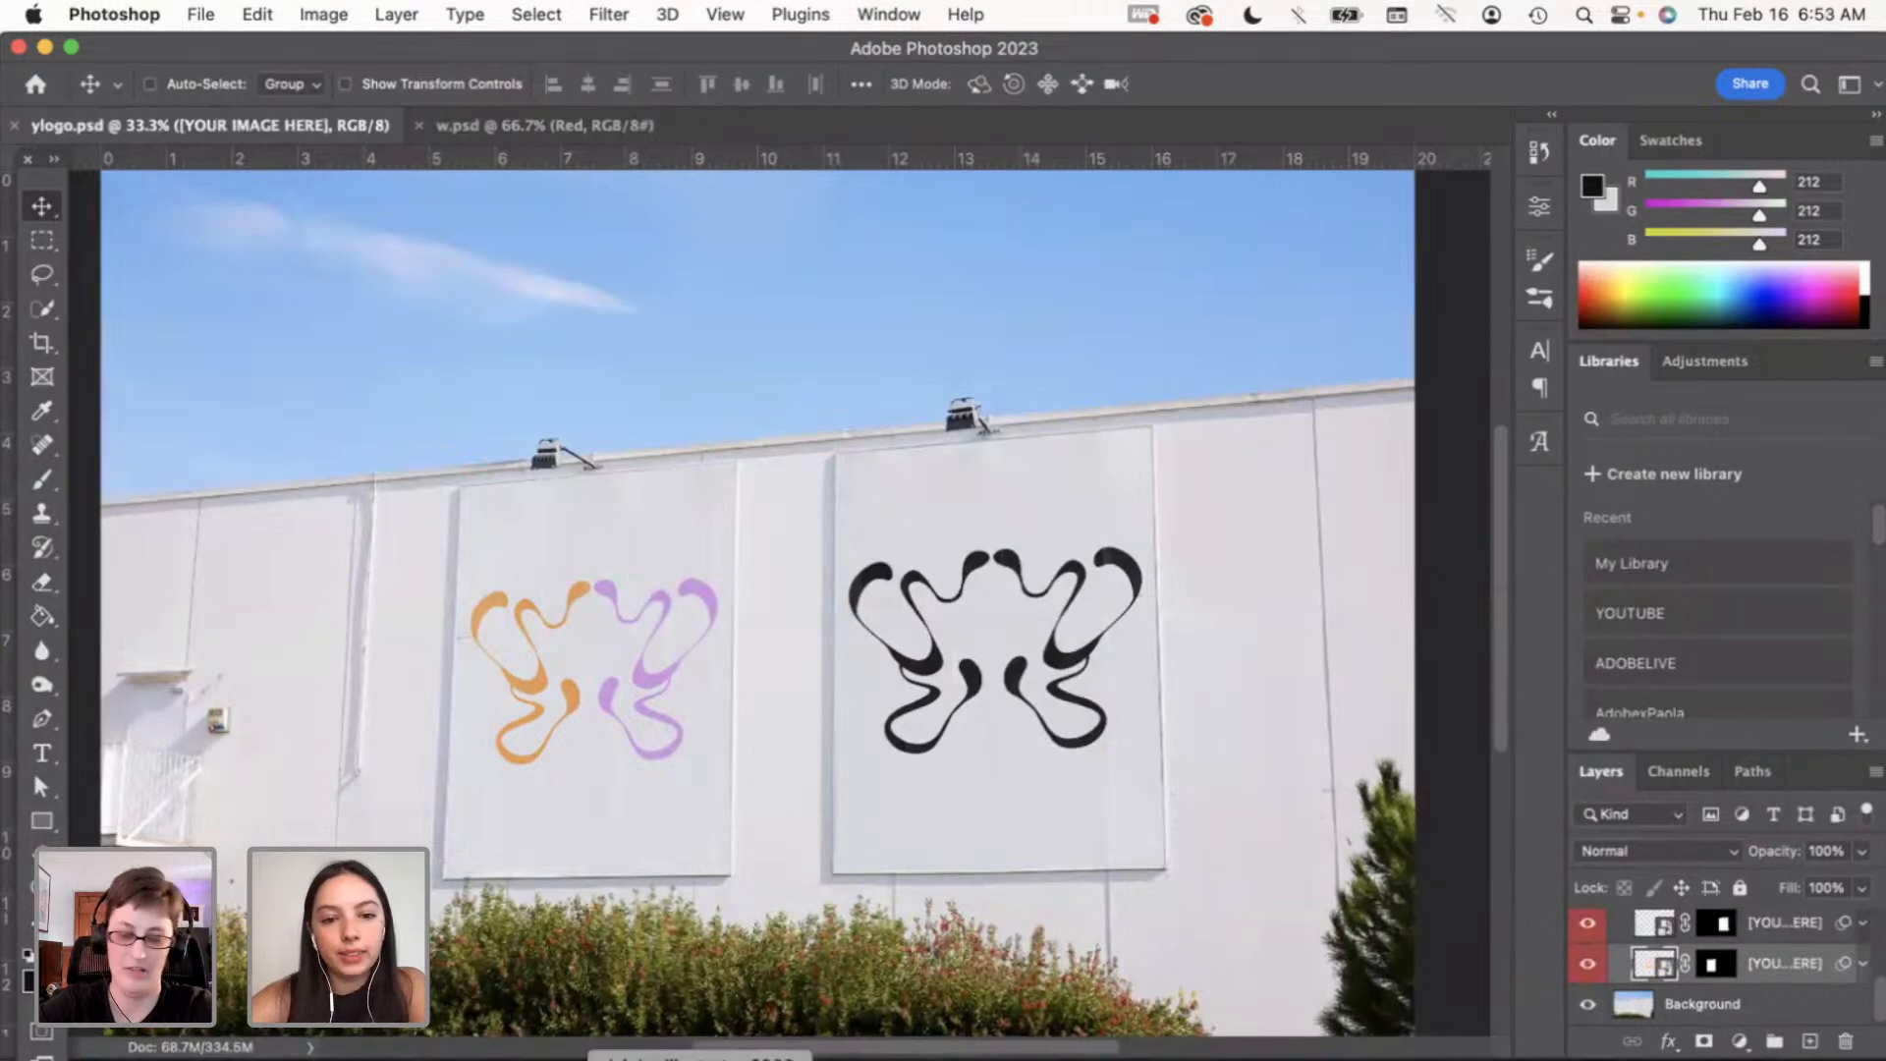
Return to Illustrator and review the logotype, logomark and lettermark examples beside the finished W and Y symbols
{"action": "left_click", "coordinate": [701, 1060]}
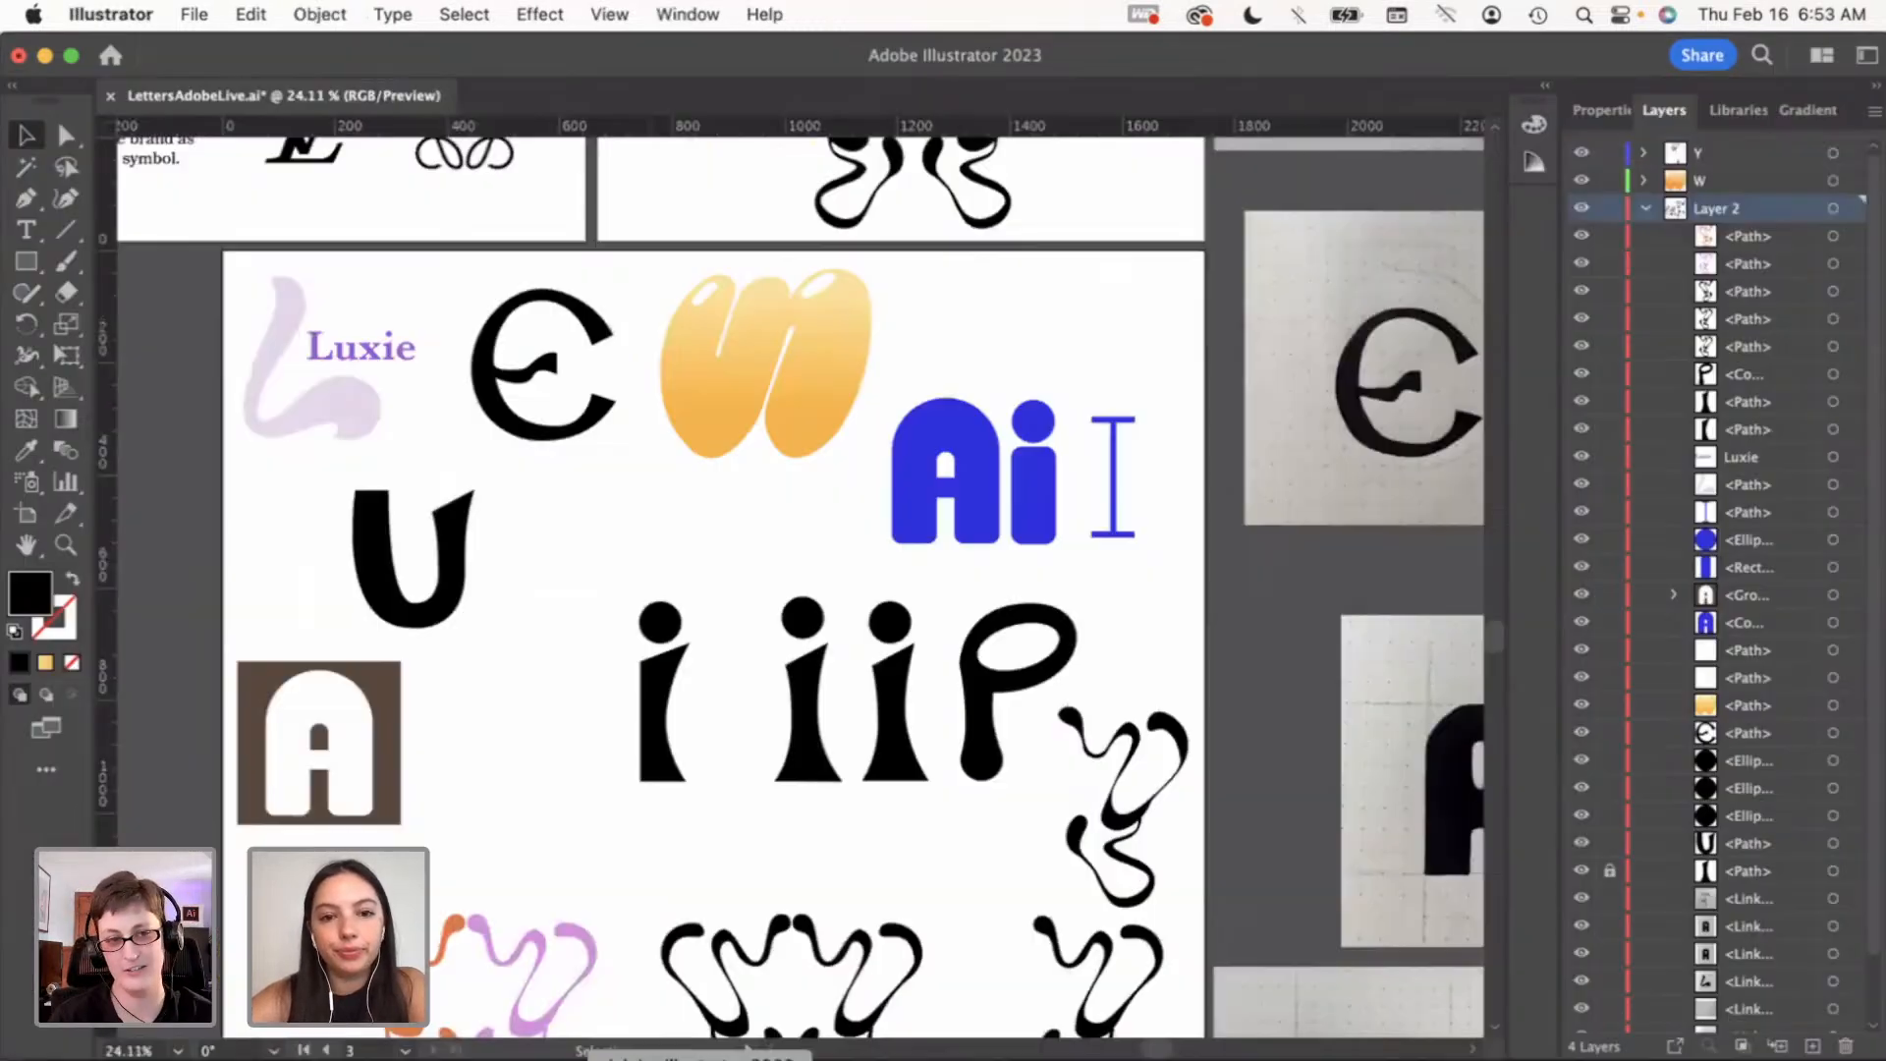
{"action": "scroll", "coordinate": [538, 621], "scroll_direction": "down", "scroll_amount": 5}
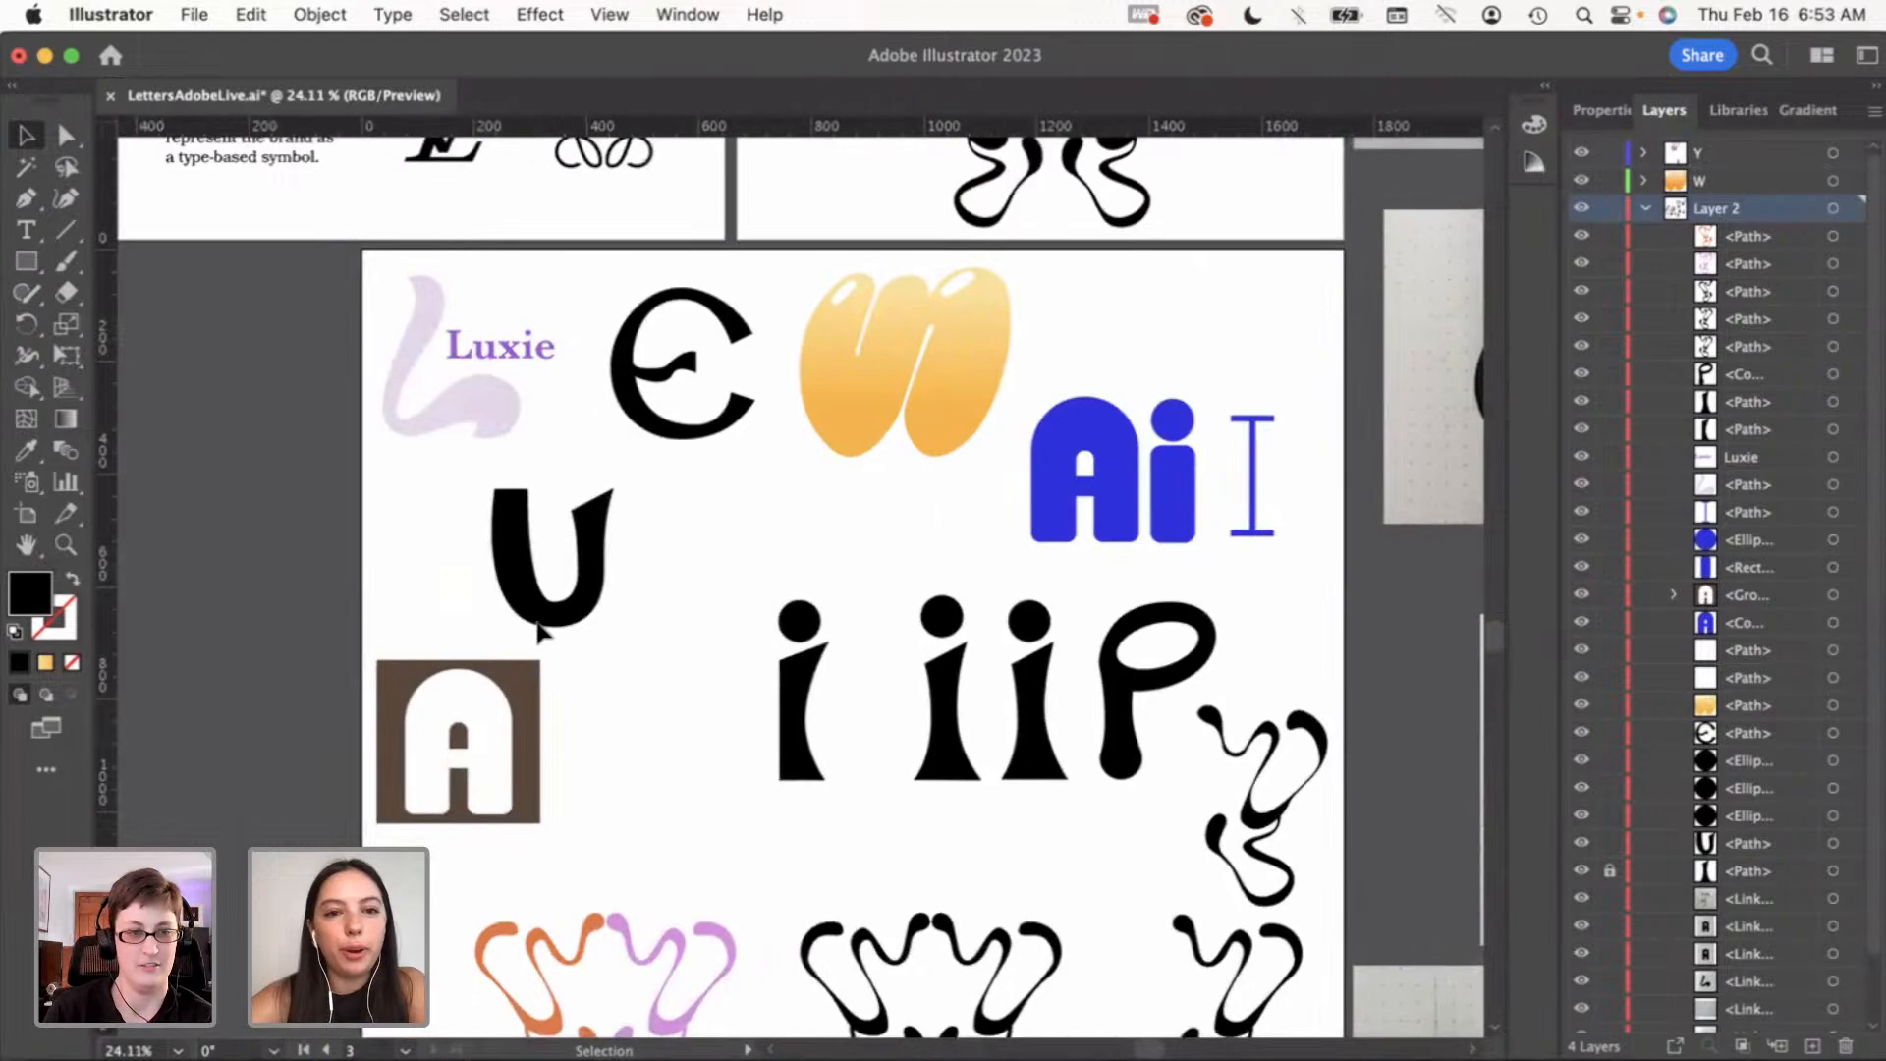
{"action": "scroll", "coordinate": [540, 631], "scroll_direction": "up", "scroll_amount": 4}
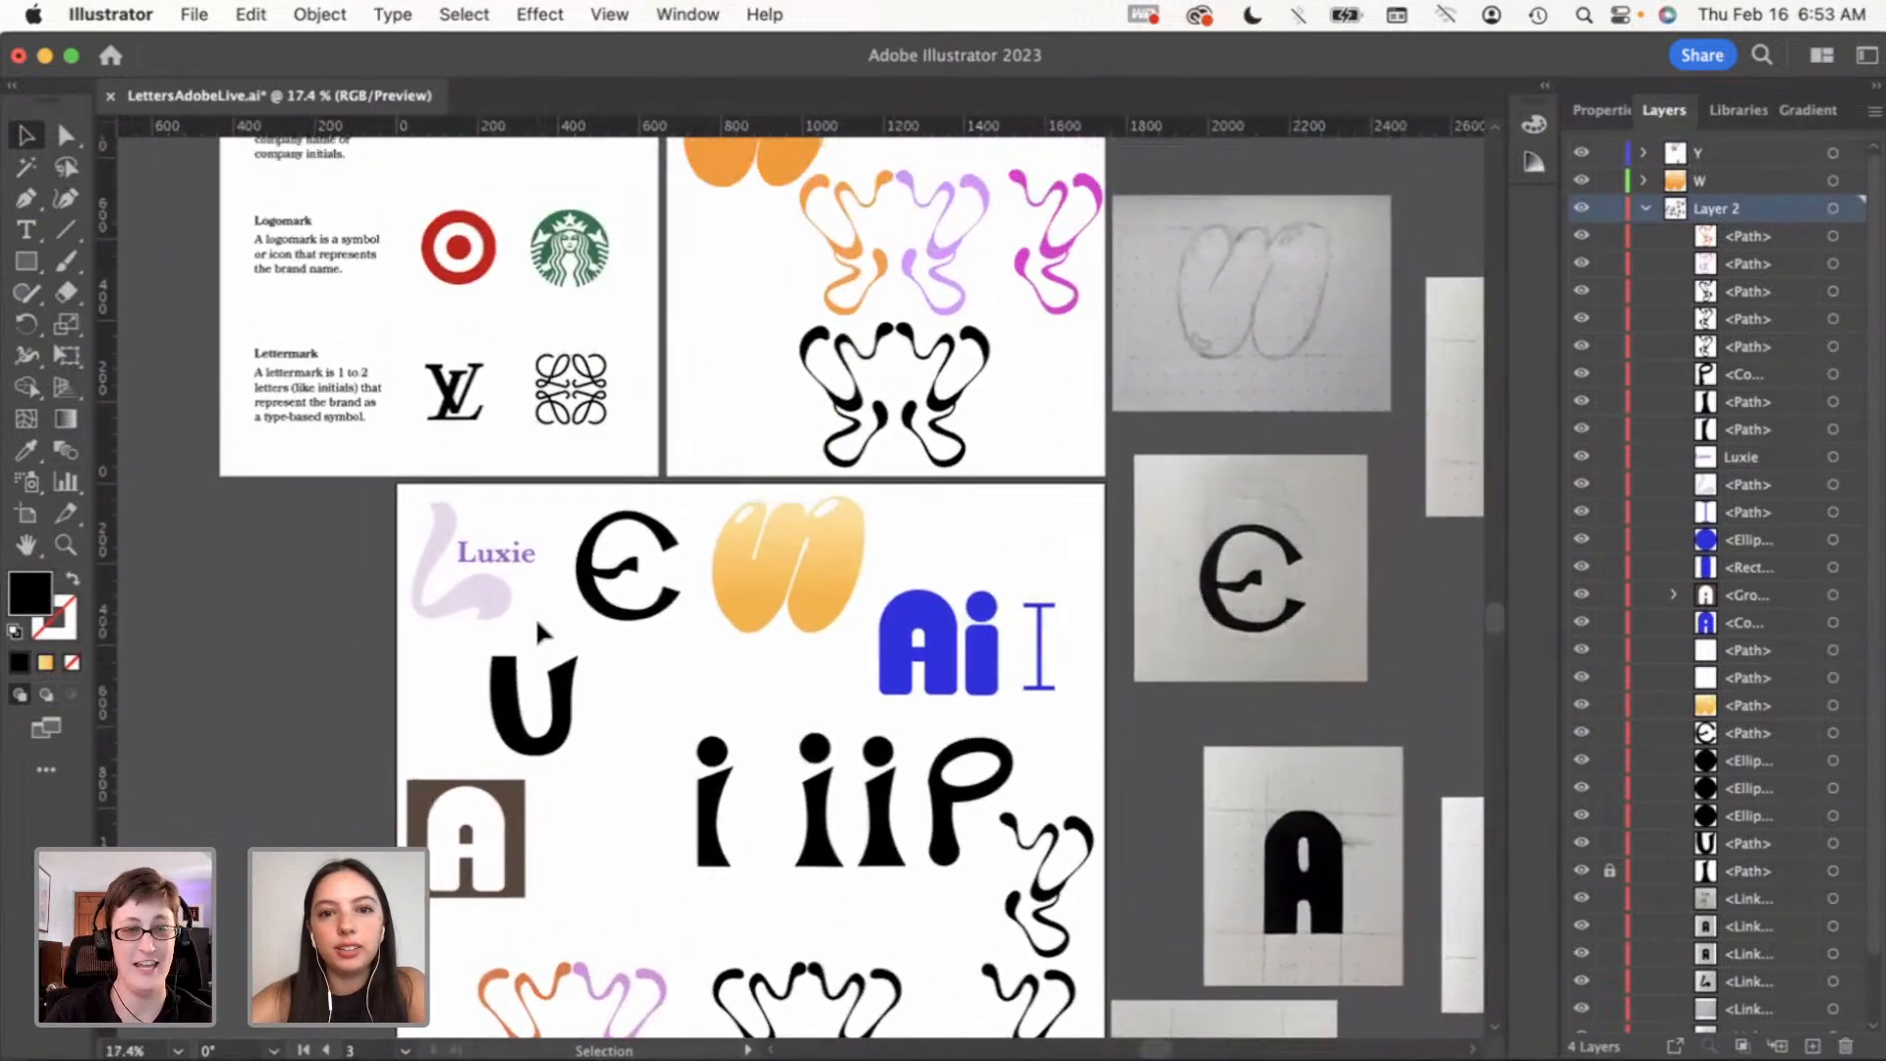
{"action": "scroll", "coordinate": [545, 633], "scroll_direction": "up", "scroll_amount": 2}
{"action": "scroll", "coordinate": [545, 634], "scroll_direction": "left", "scroll_amount": 1}
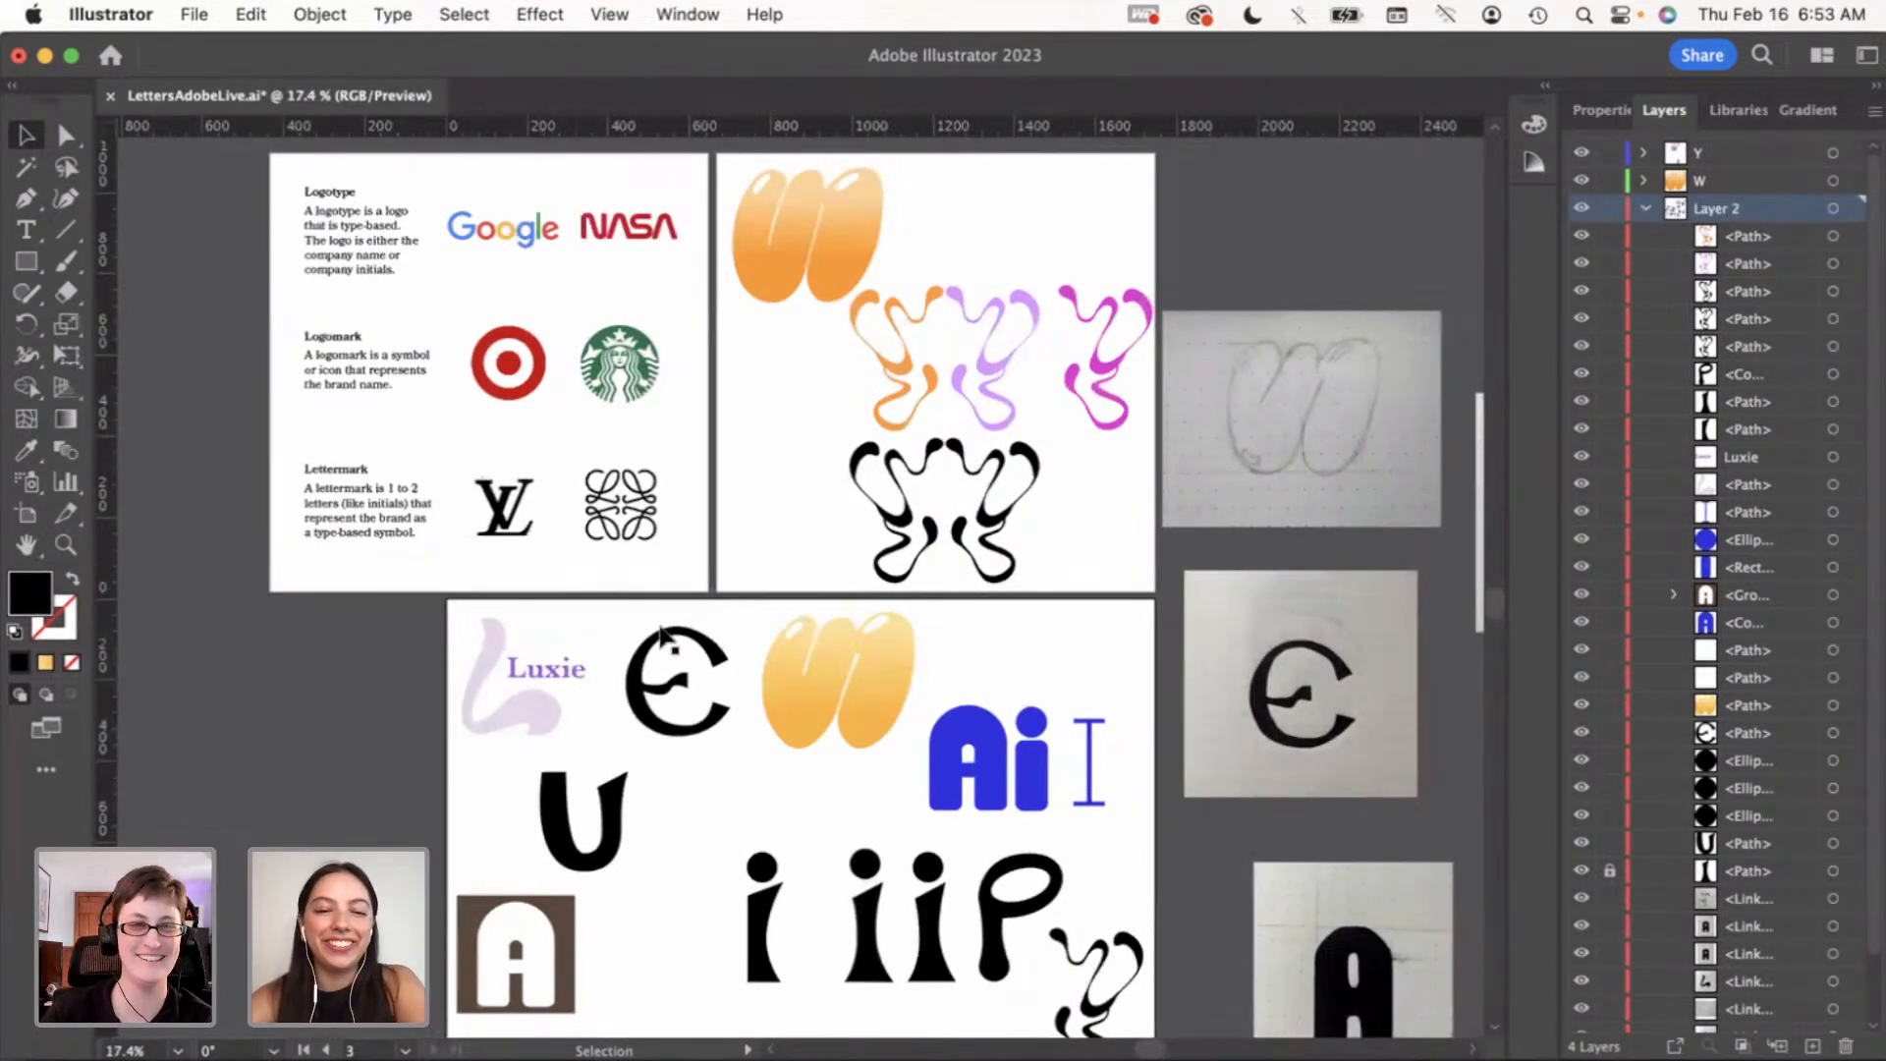
{"action": "scroll", "coordinate": [653, 639], "scroll_direction": "up", "scroll_amount": 3}
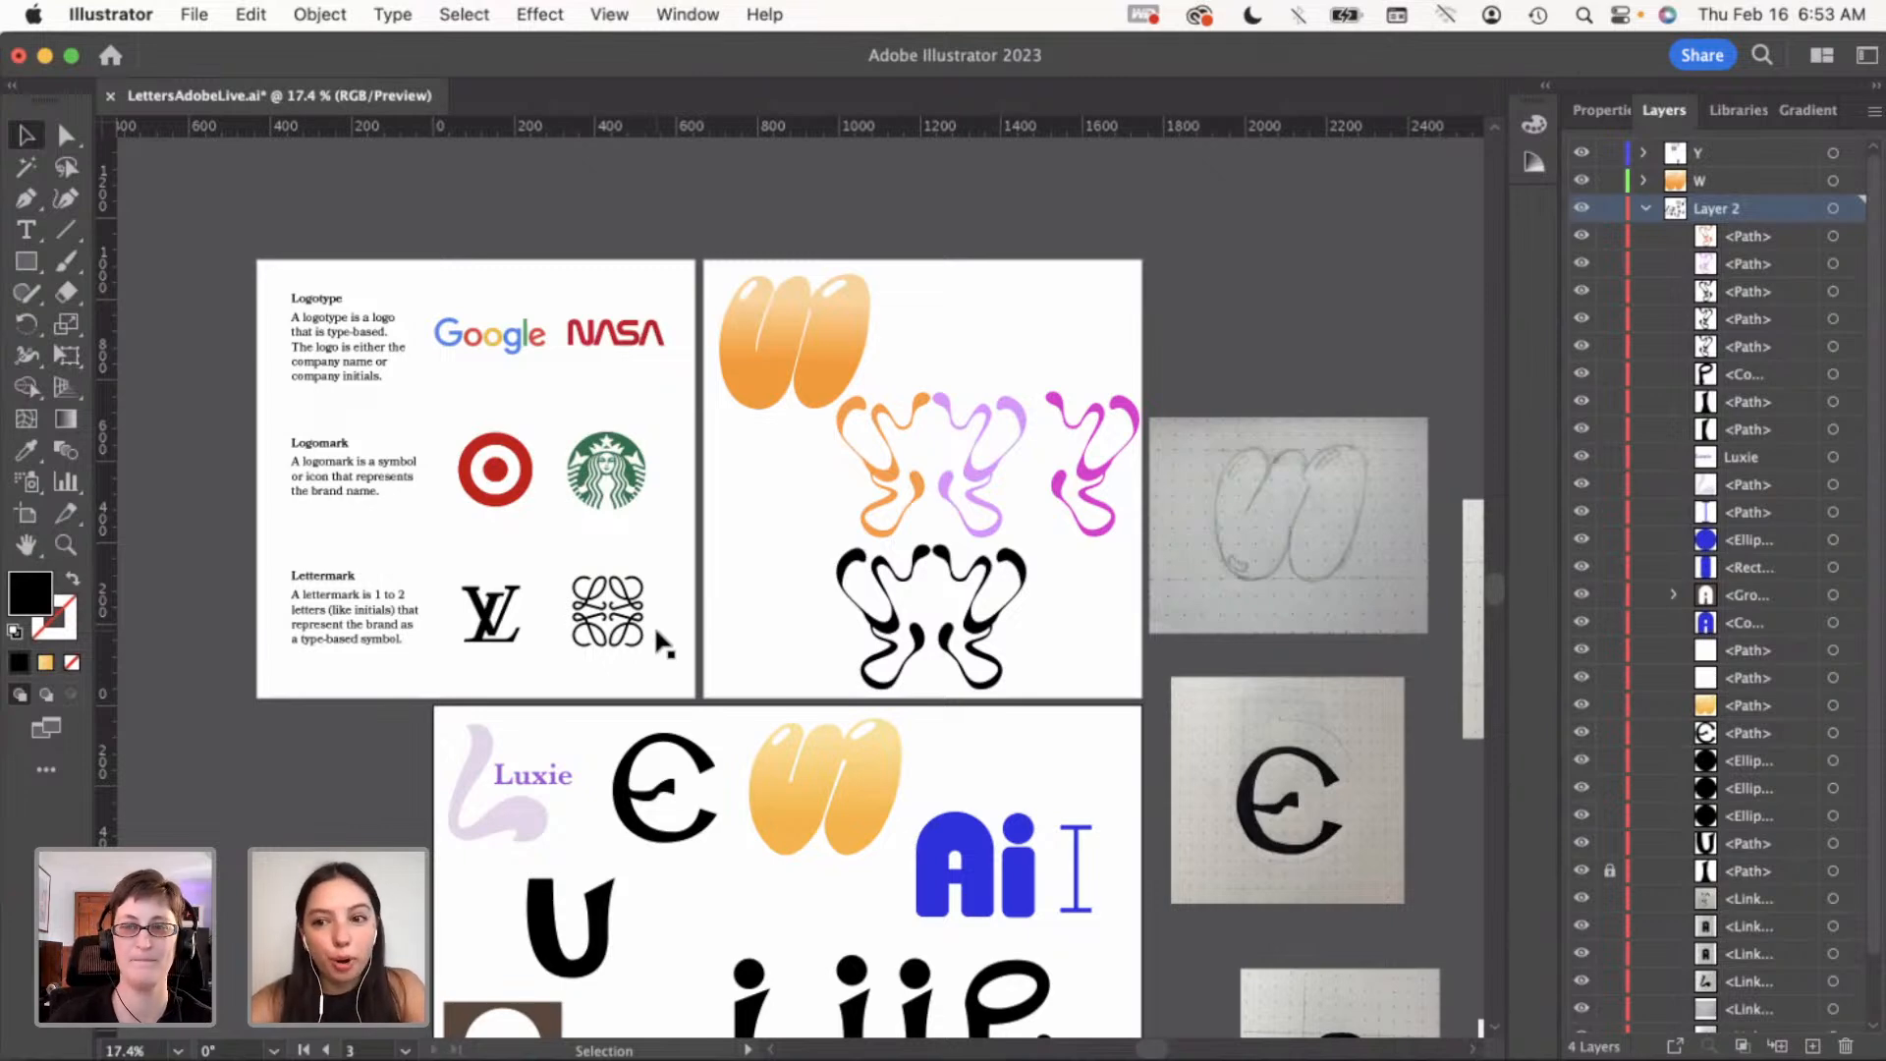
{"action": "scroll", "coordinate": [733, 623], "scroll_direction": "down", "scroll_amount": 4}
{"action": "scroll", "coordinate": [771, 589], "scroll_direction": "up", "scroll_amount": 2}
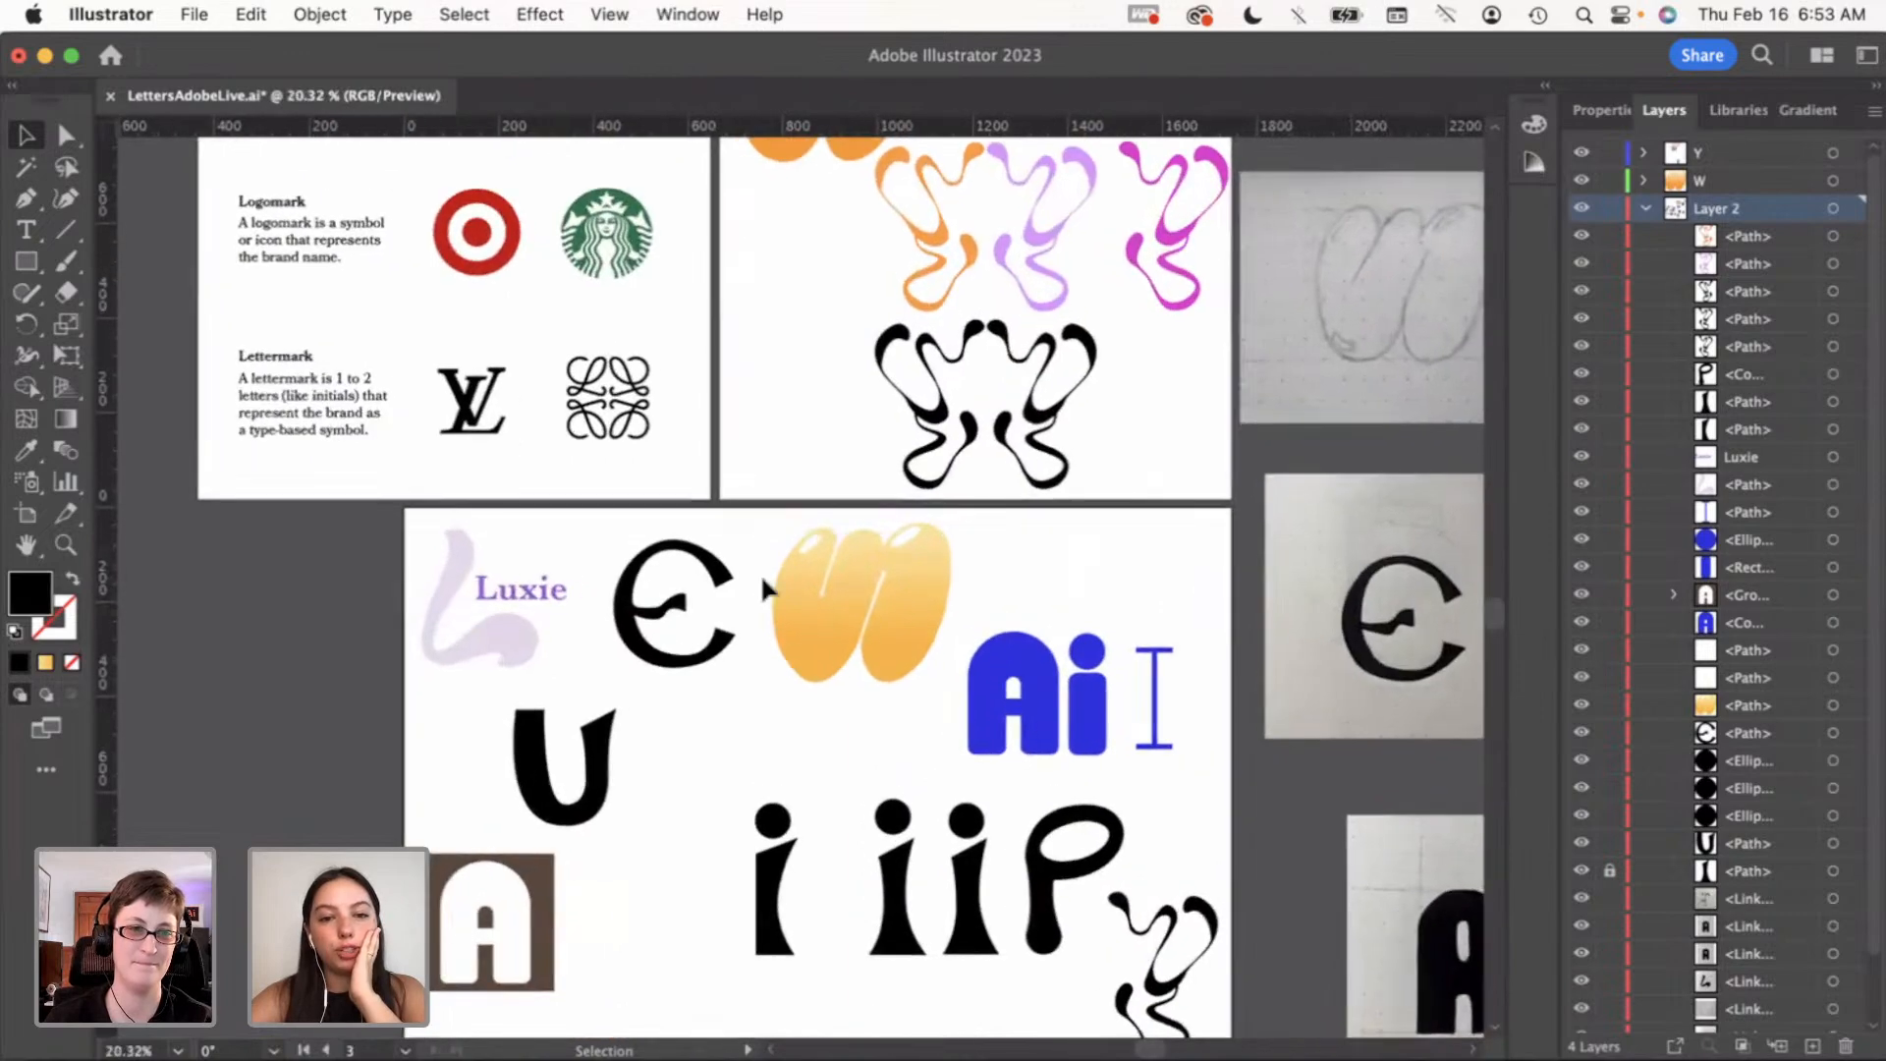
{"action": "scroll", "coordinate": [771, 589], "scroll_direction": "up", "scroll_amount": 3}
{"action": "scroll", "coordinate": [767, 589], "scroll_direction": "up", "scroll_amount": 2}
{"action": "scroll", "coordinate": [768, 589], "scroll_direction": "left", "scroll_amount": 2}
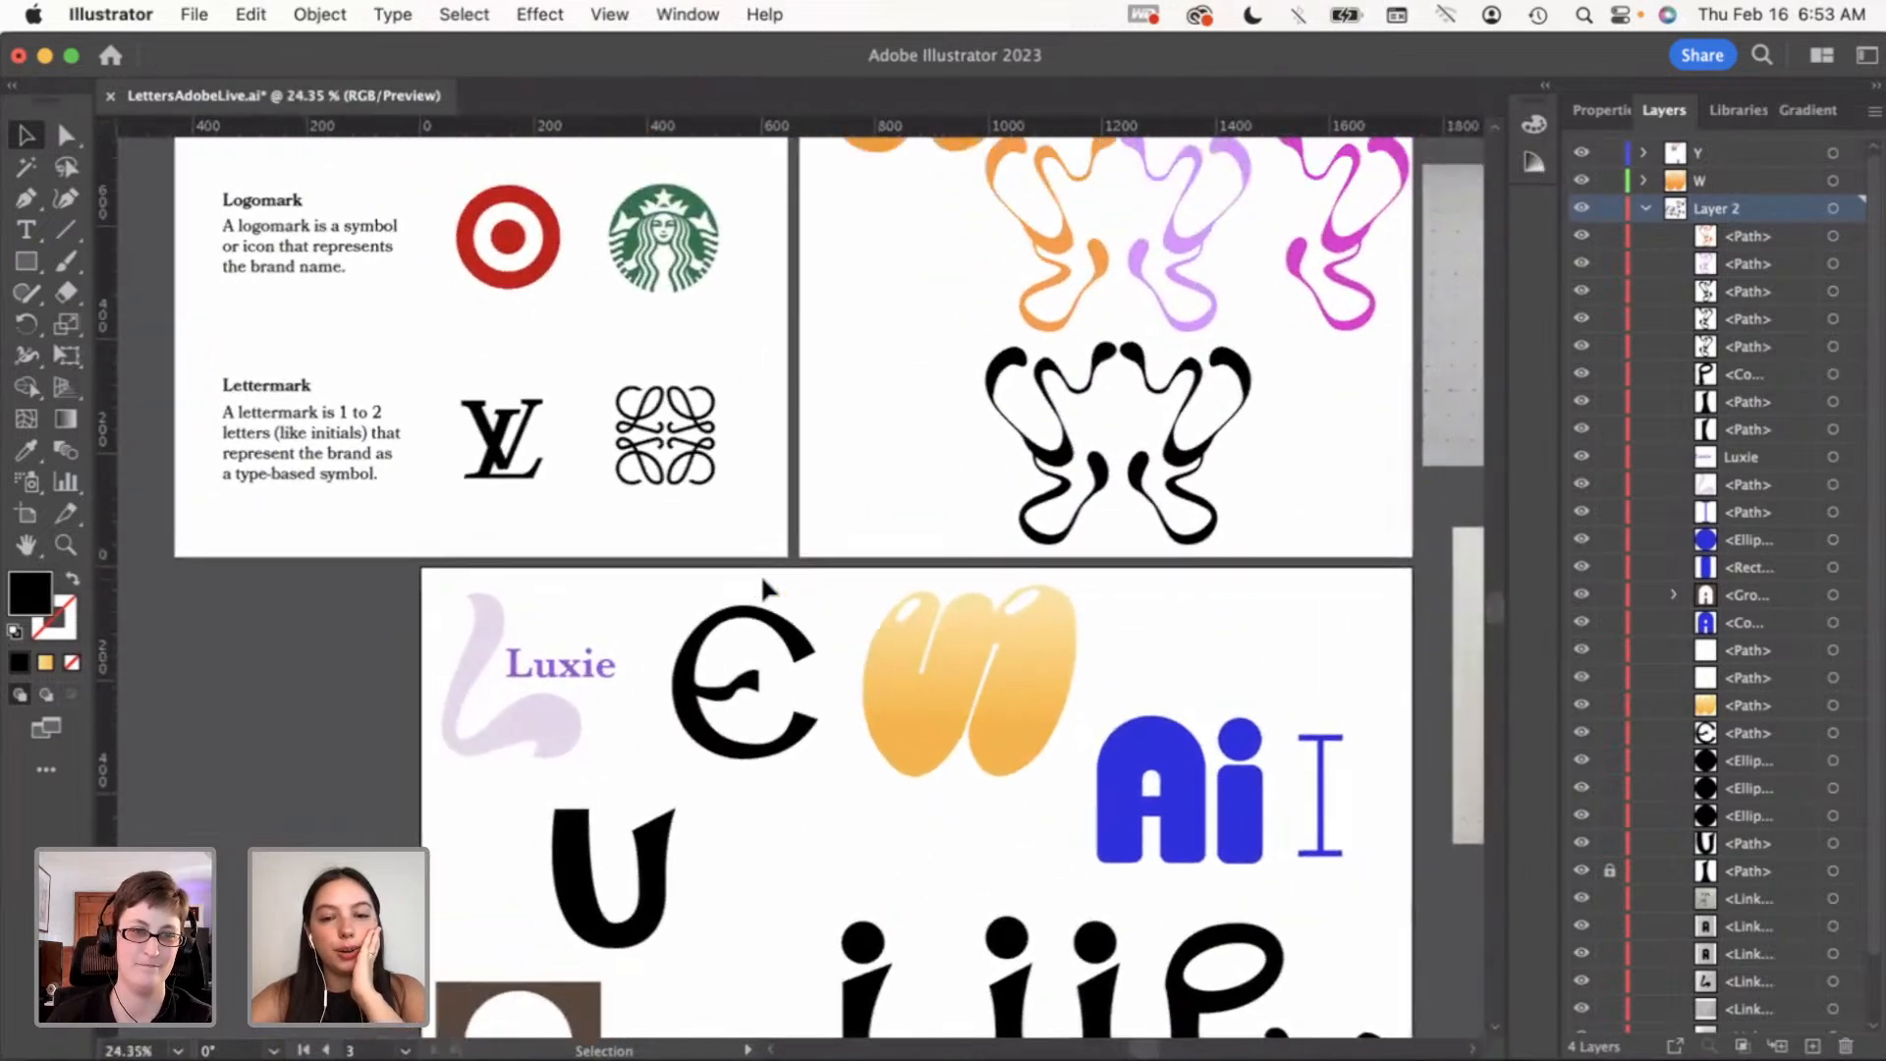
Review the vector letters and mirrored Y symbols on the third artboard, along with the sketch photos beside it
{"action": "scroll", "coordinate": [838, 678], "scroll_direction": "down", "scroll_amount": 3}
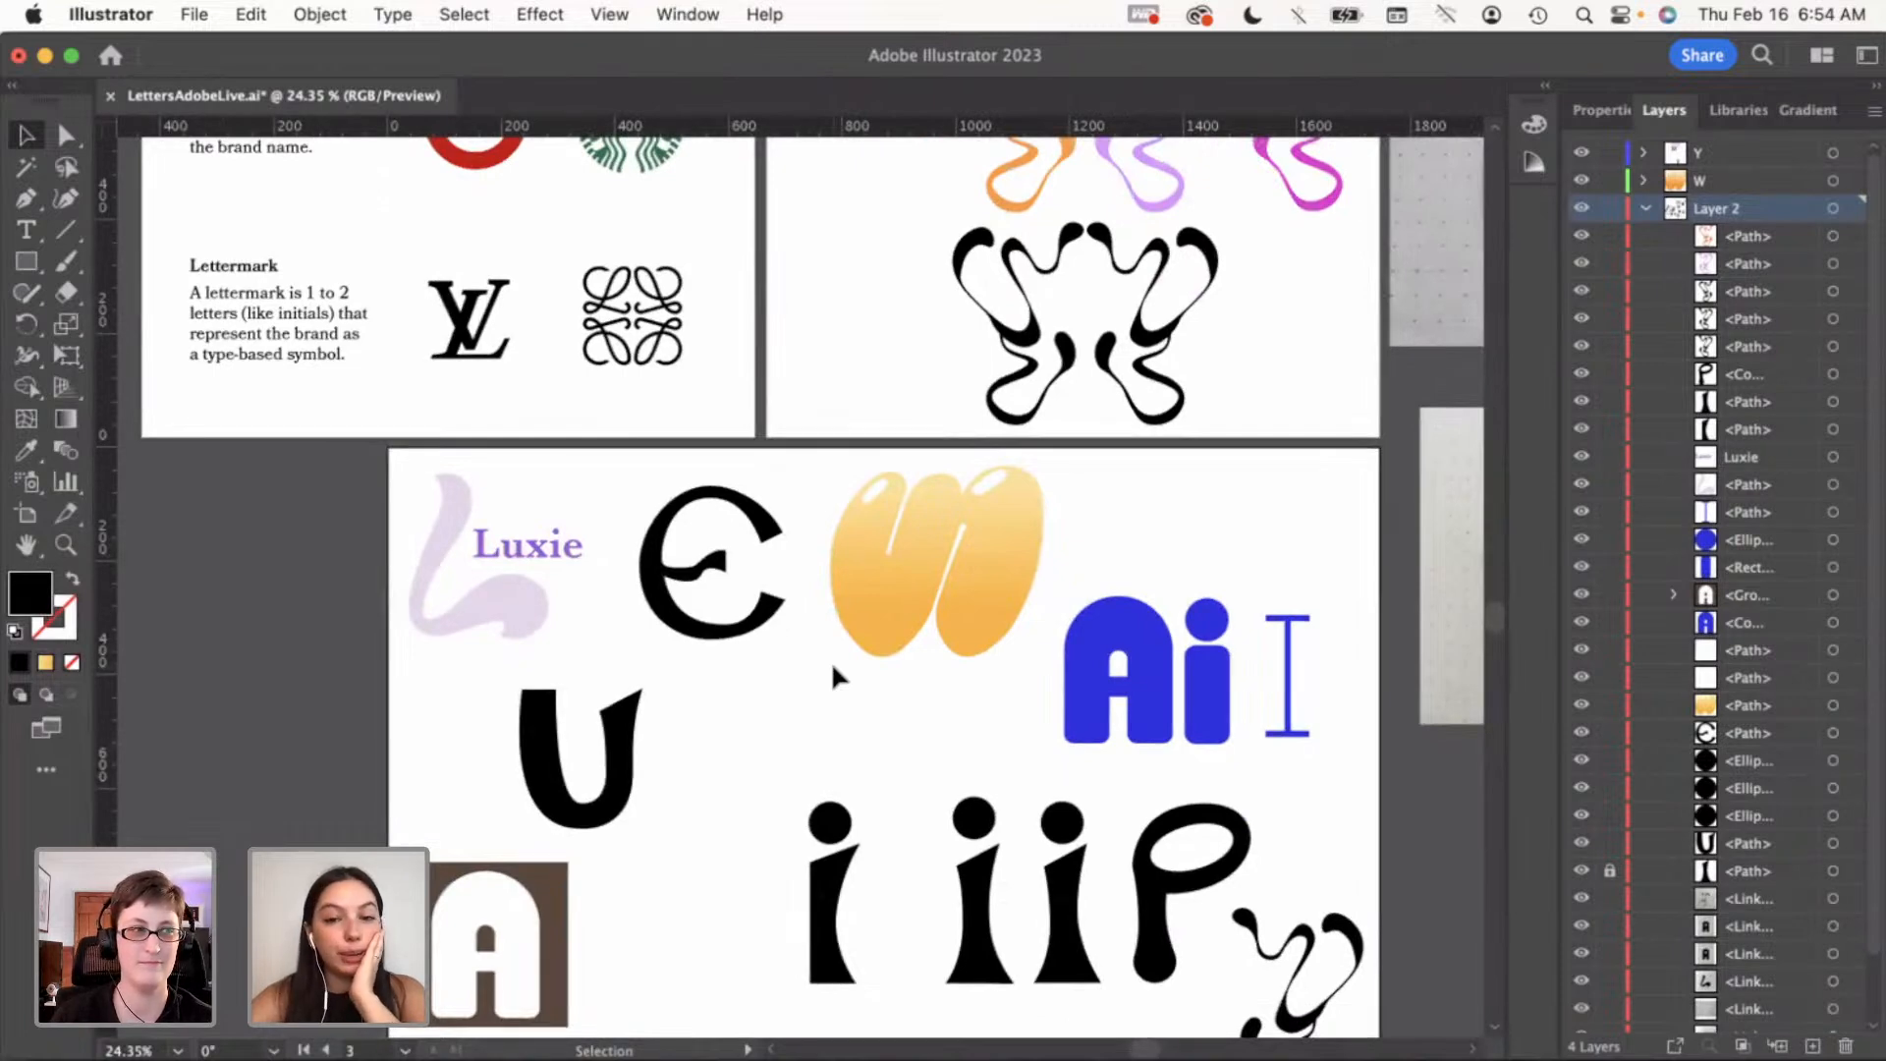
{"action": "scroll", "coordinate": [833, 677], "scroll_direction": "down", "scroll_amount": 3}
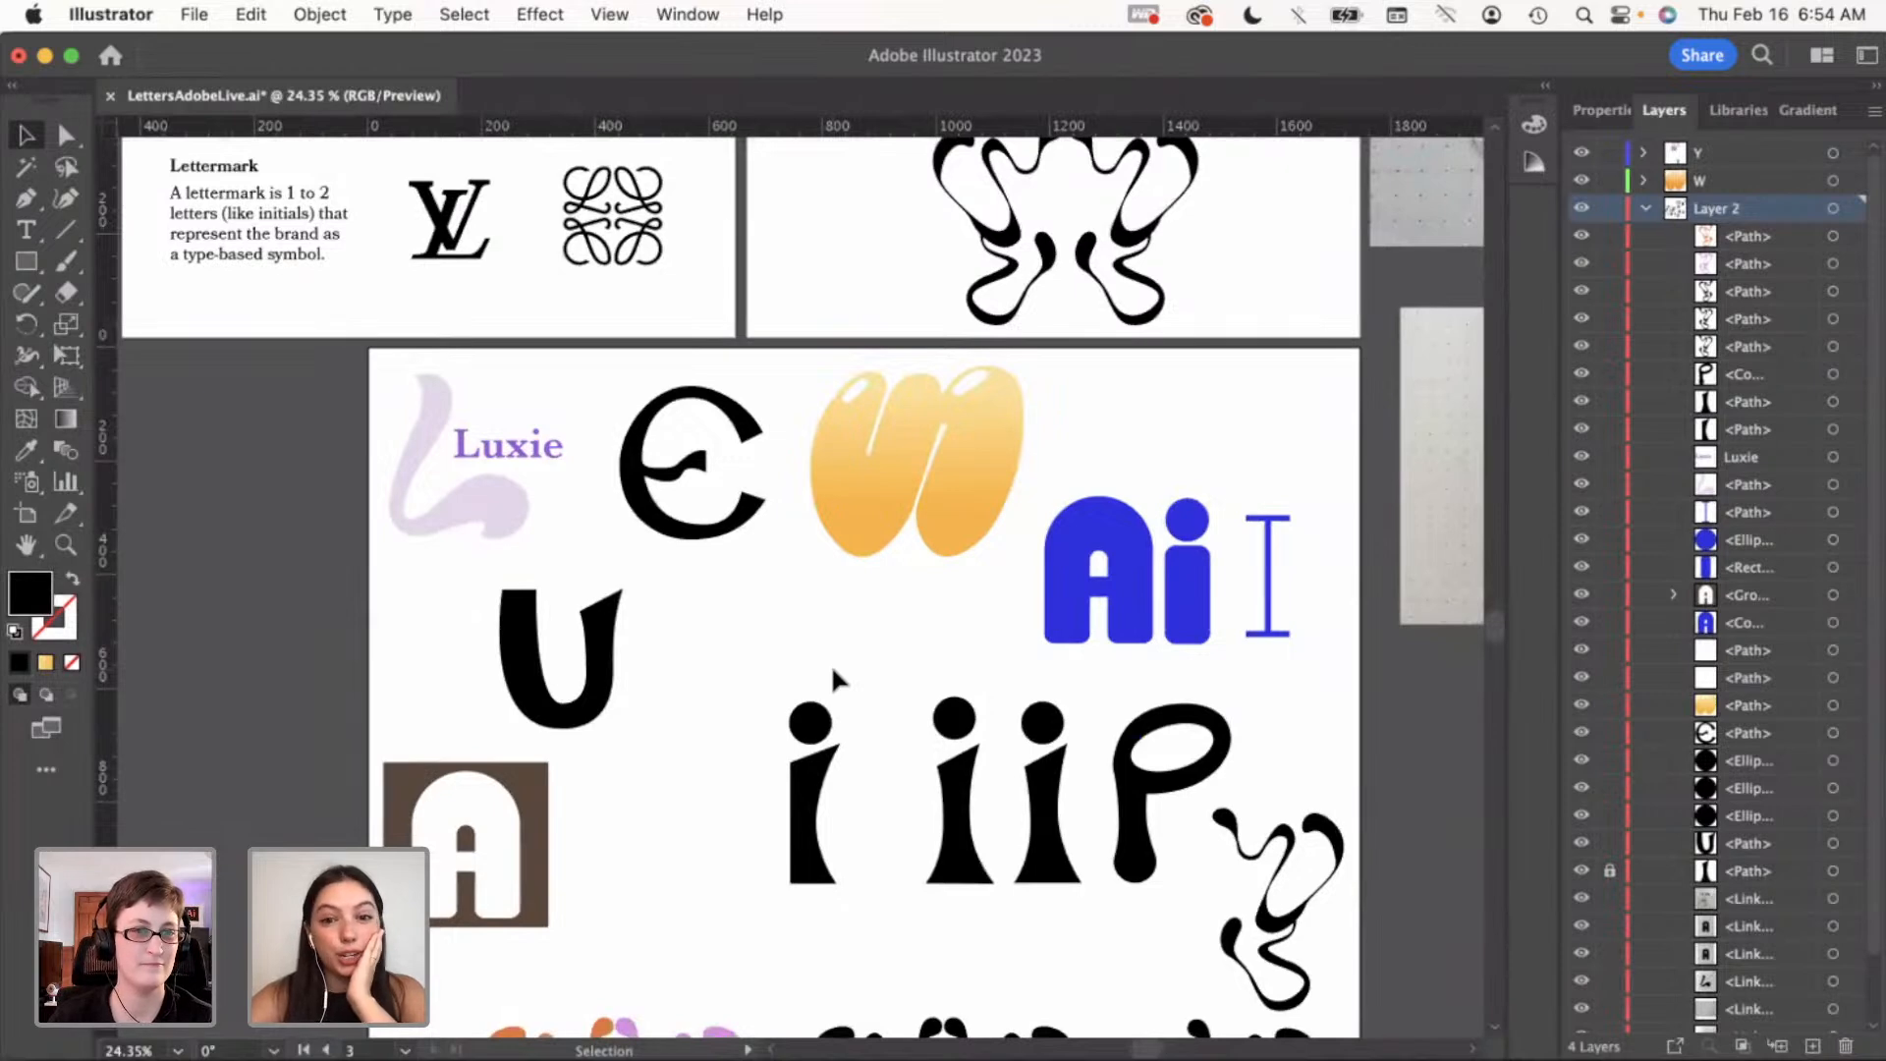
{"action": "scroll", "coordinate": [833, 678], "scroll_direction": "down", "scroll_amount": 2}
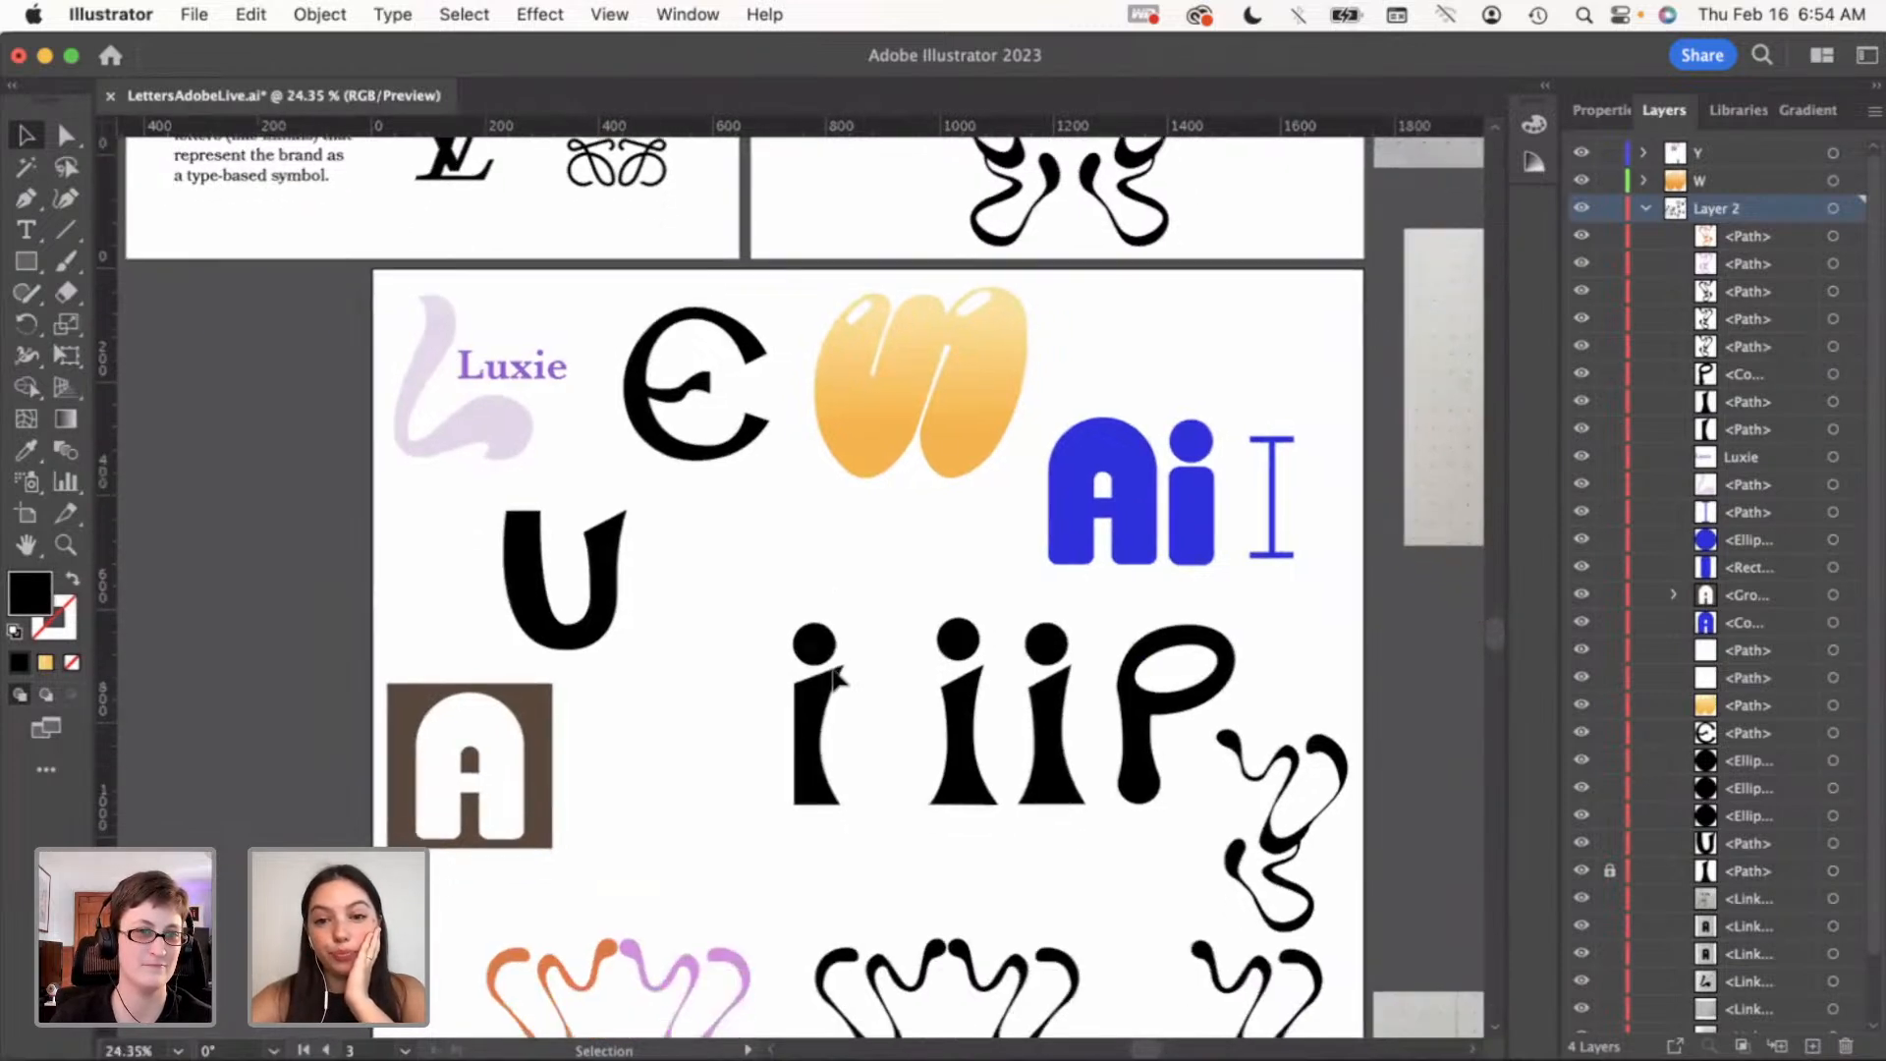
{"action": "scroll", "coordinate": [833, 678], "scroll_direction": "down", "scroll_amount": 3}
{"action": "scroll", "coordinate": [833, 678], "scroll_direction": "down", "scroll_amount": 2}
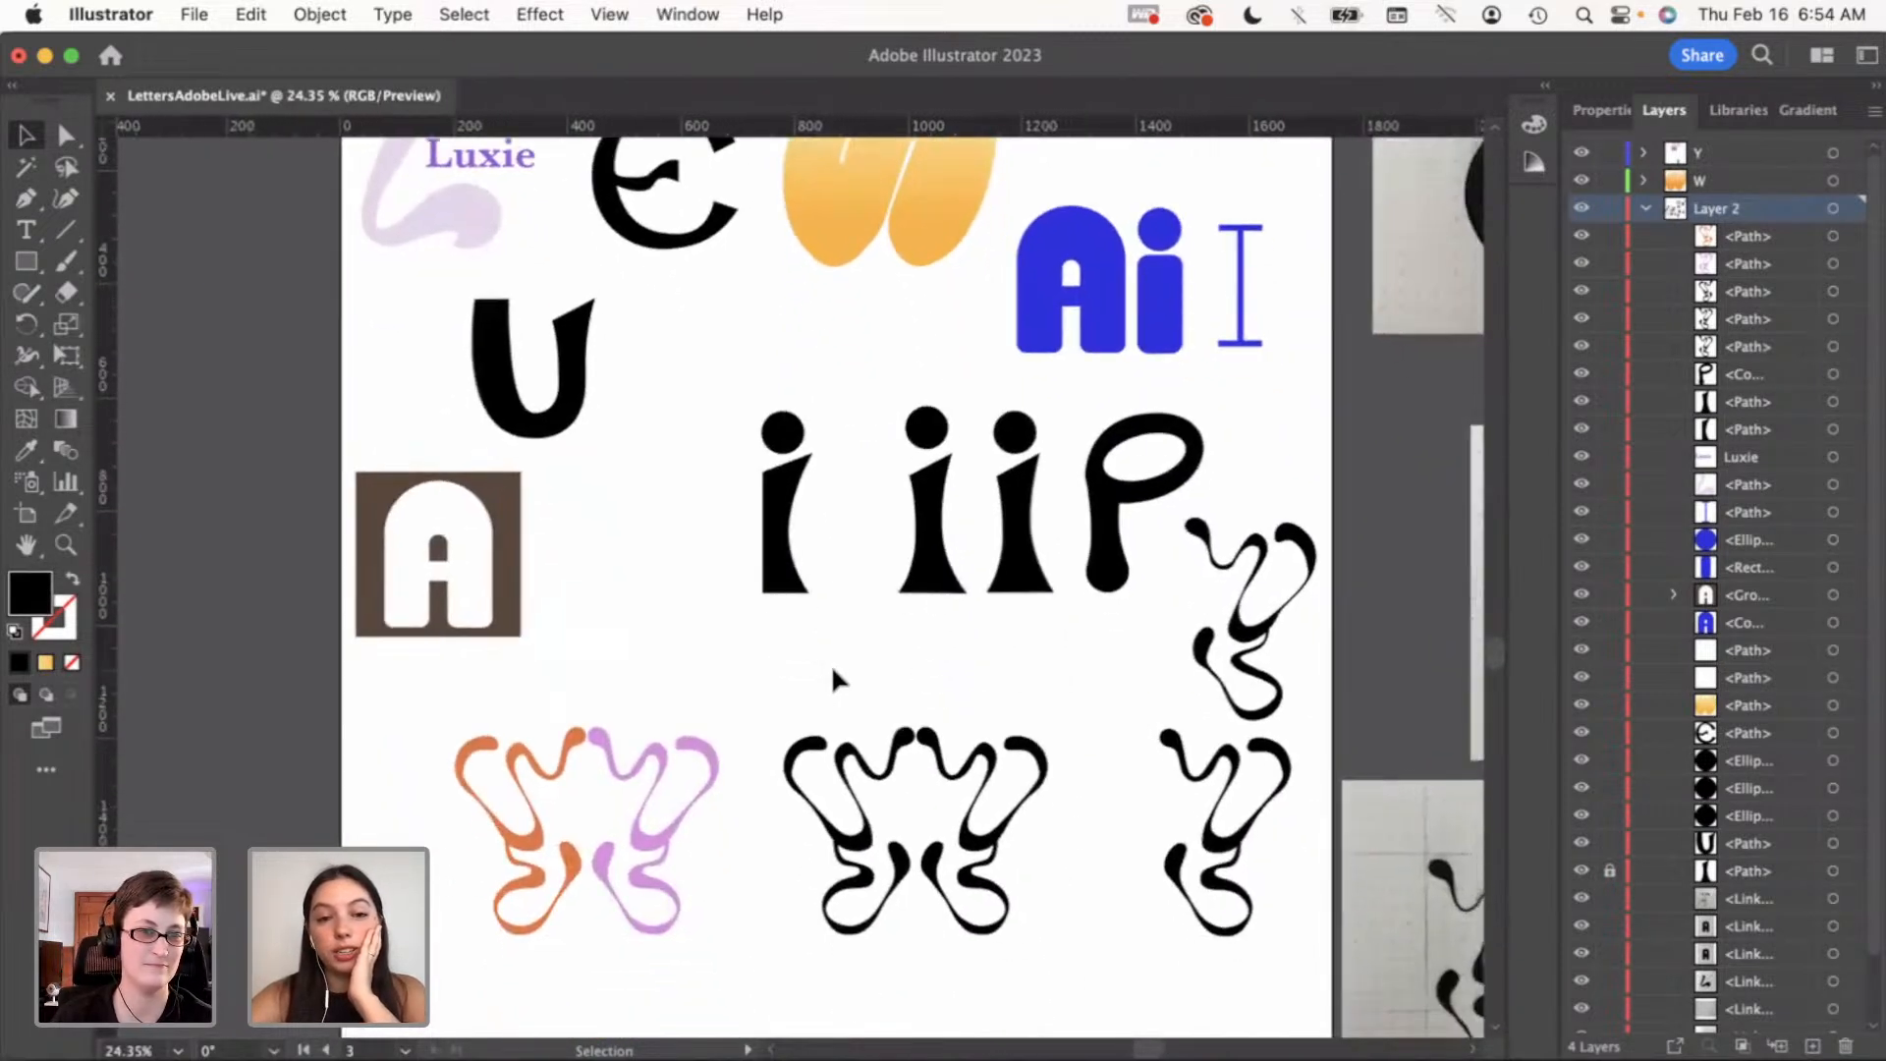
{"action": "scroll", "coordinate": [833, 678], "scroll_direction": "down", "scroll_amount": 2}
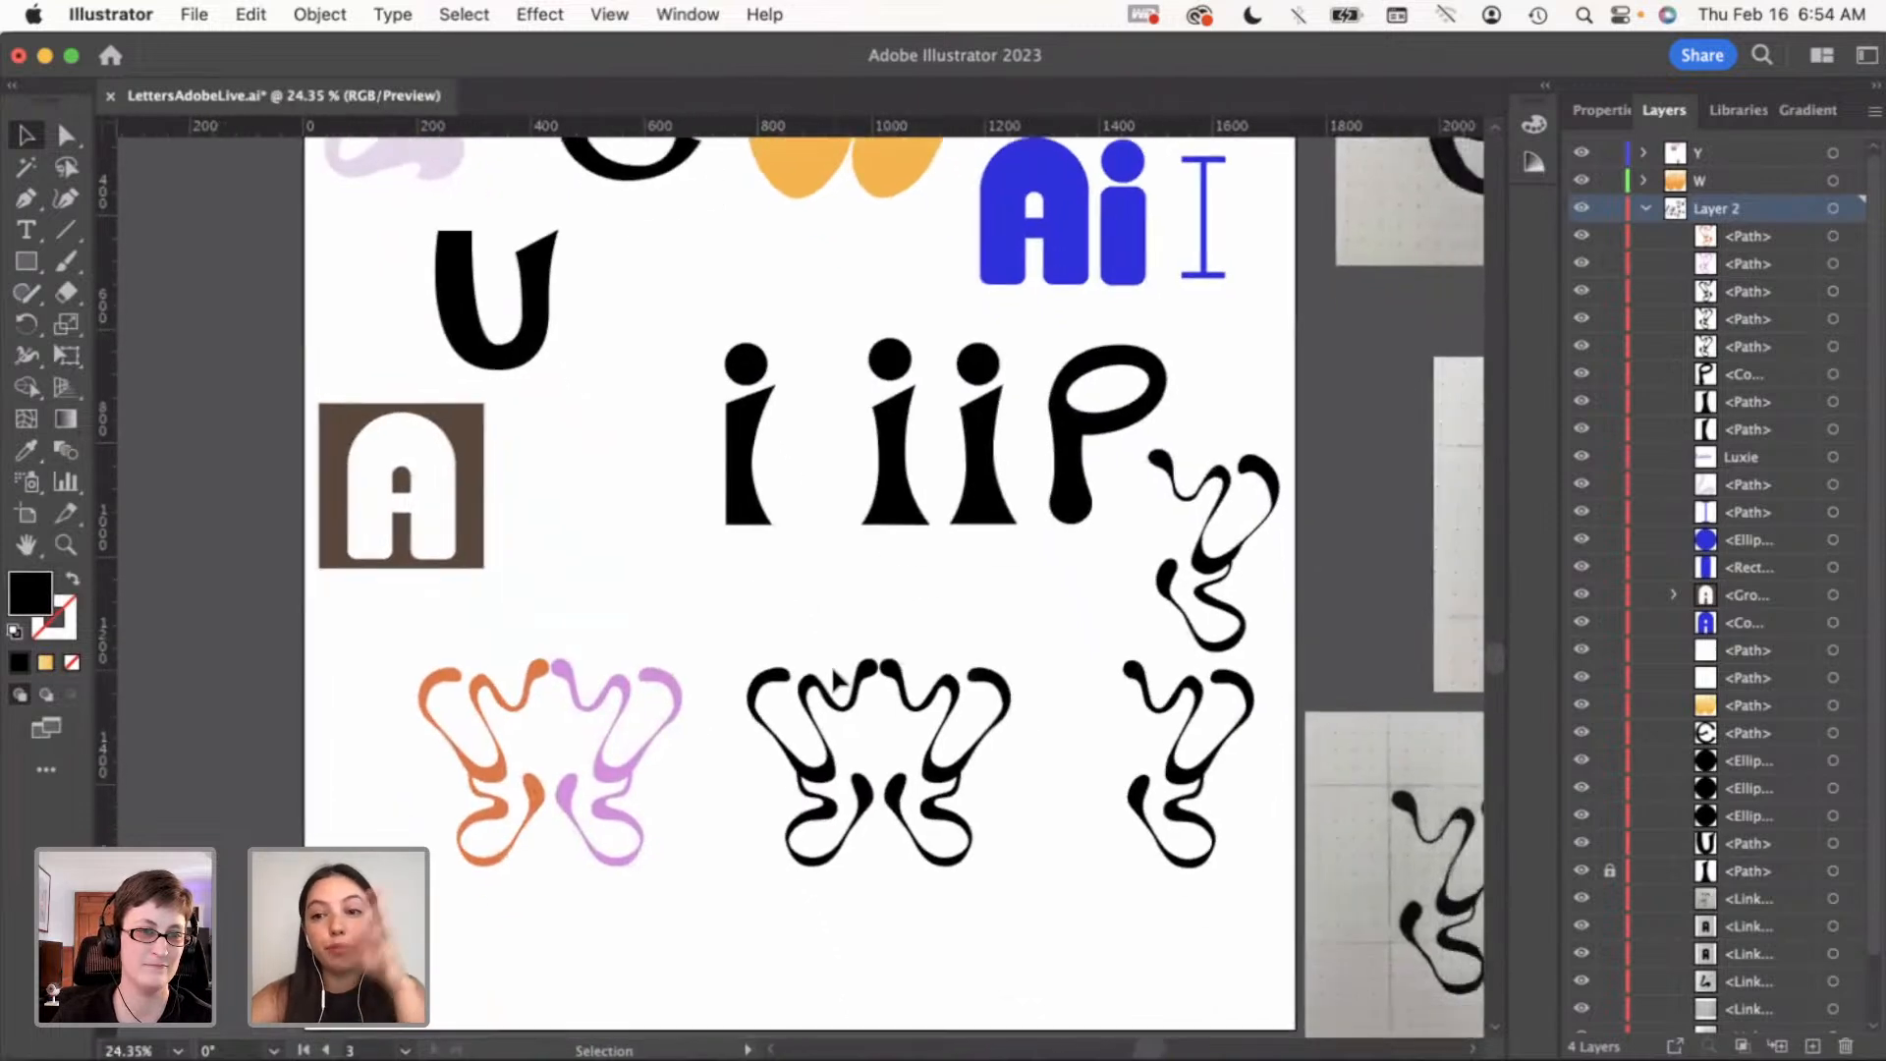
{"action": "scroll", "coordinate": [833, 679], "scroll_direction": "down", "scroll_amount": 2}
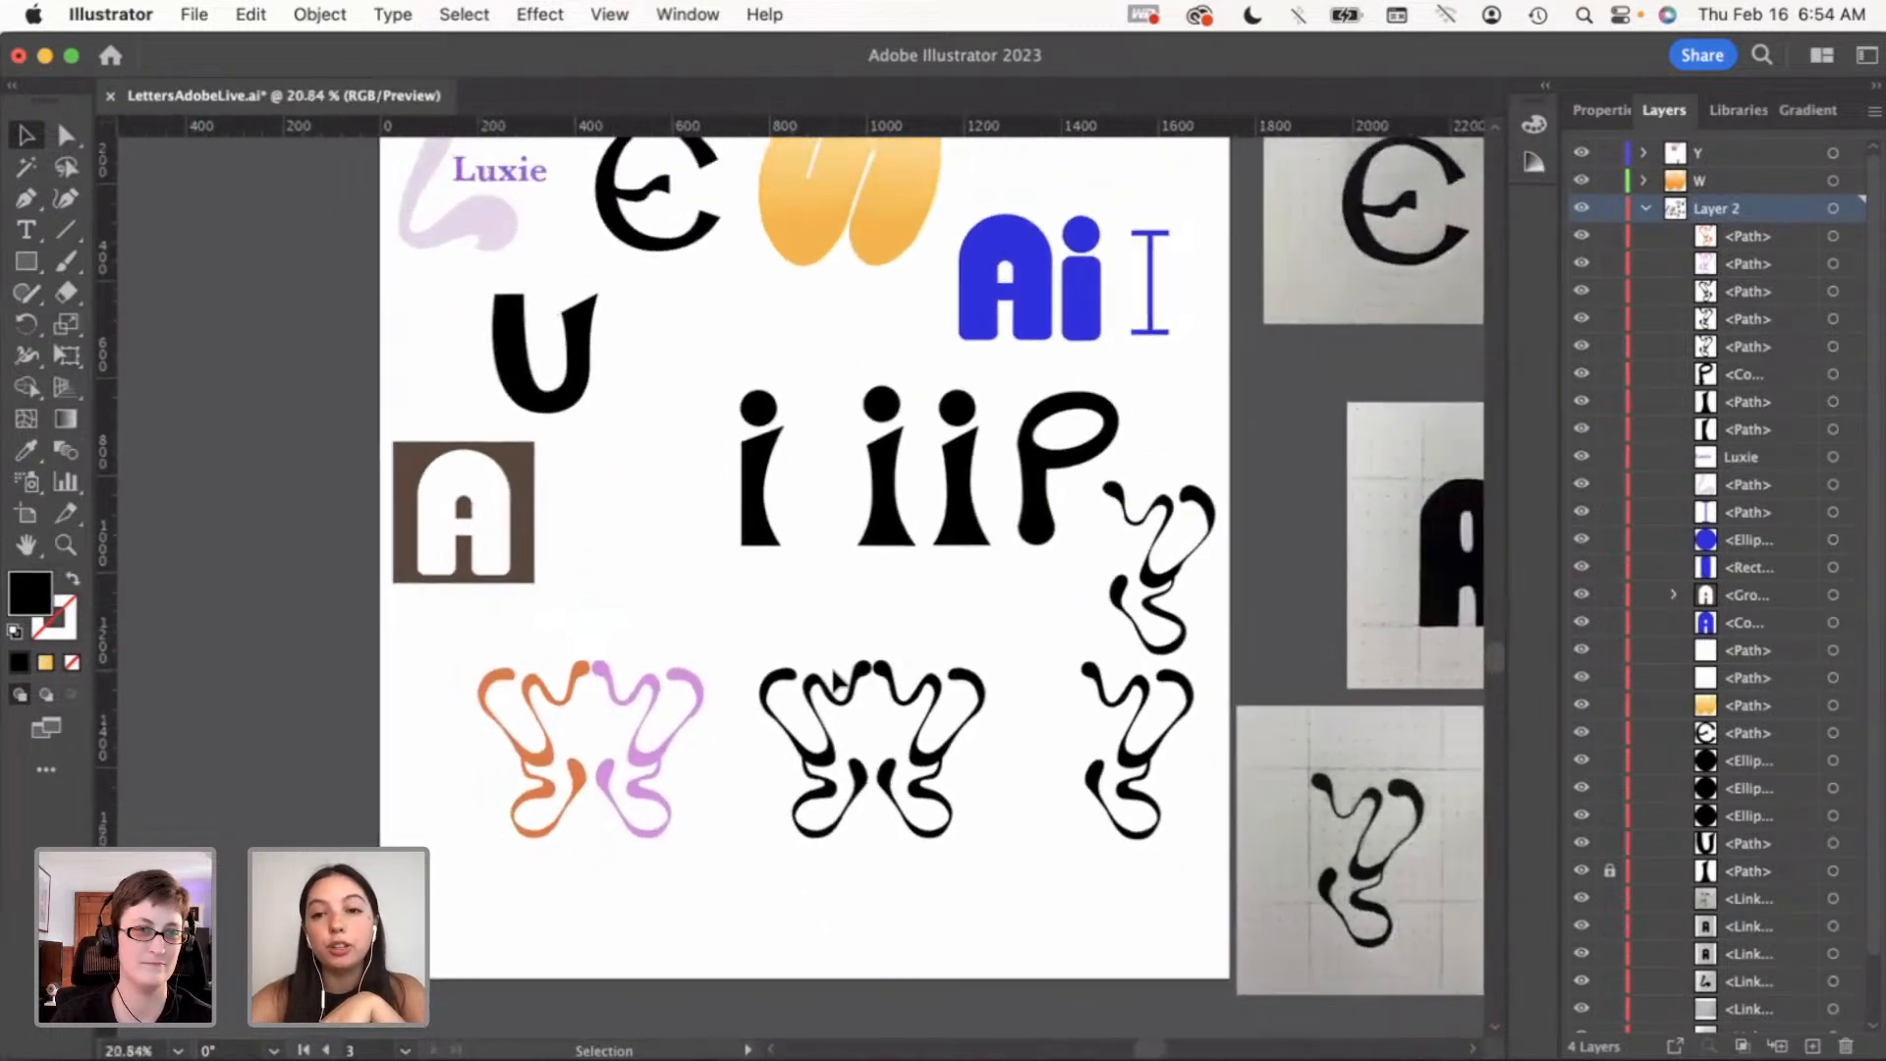
{"action": "scroll", "coordinate": [833, 679], "scroll_direction": "right", "scroll_amount": 2}
{"action": "scroll", "coordinate": [833, 679], "scroll_direction": "down", "scroll_amount": 2}
{"action": "scroll", "coordinate": [1107, 604], "scroll_direction": "up", "scroll_amount": 3}
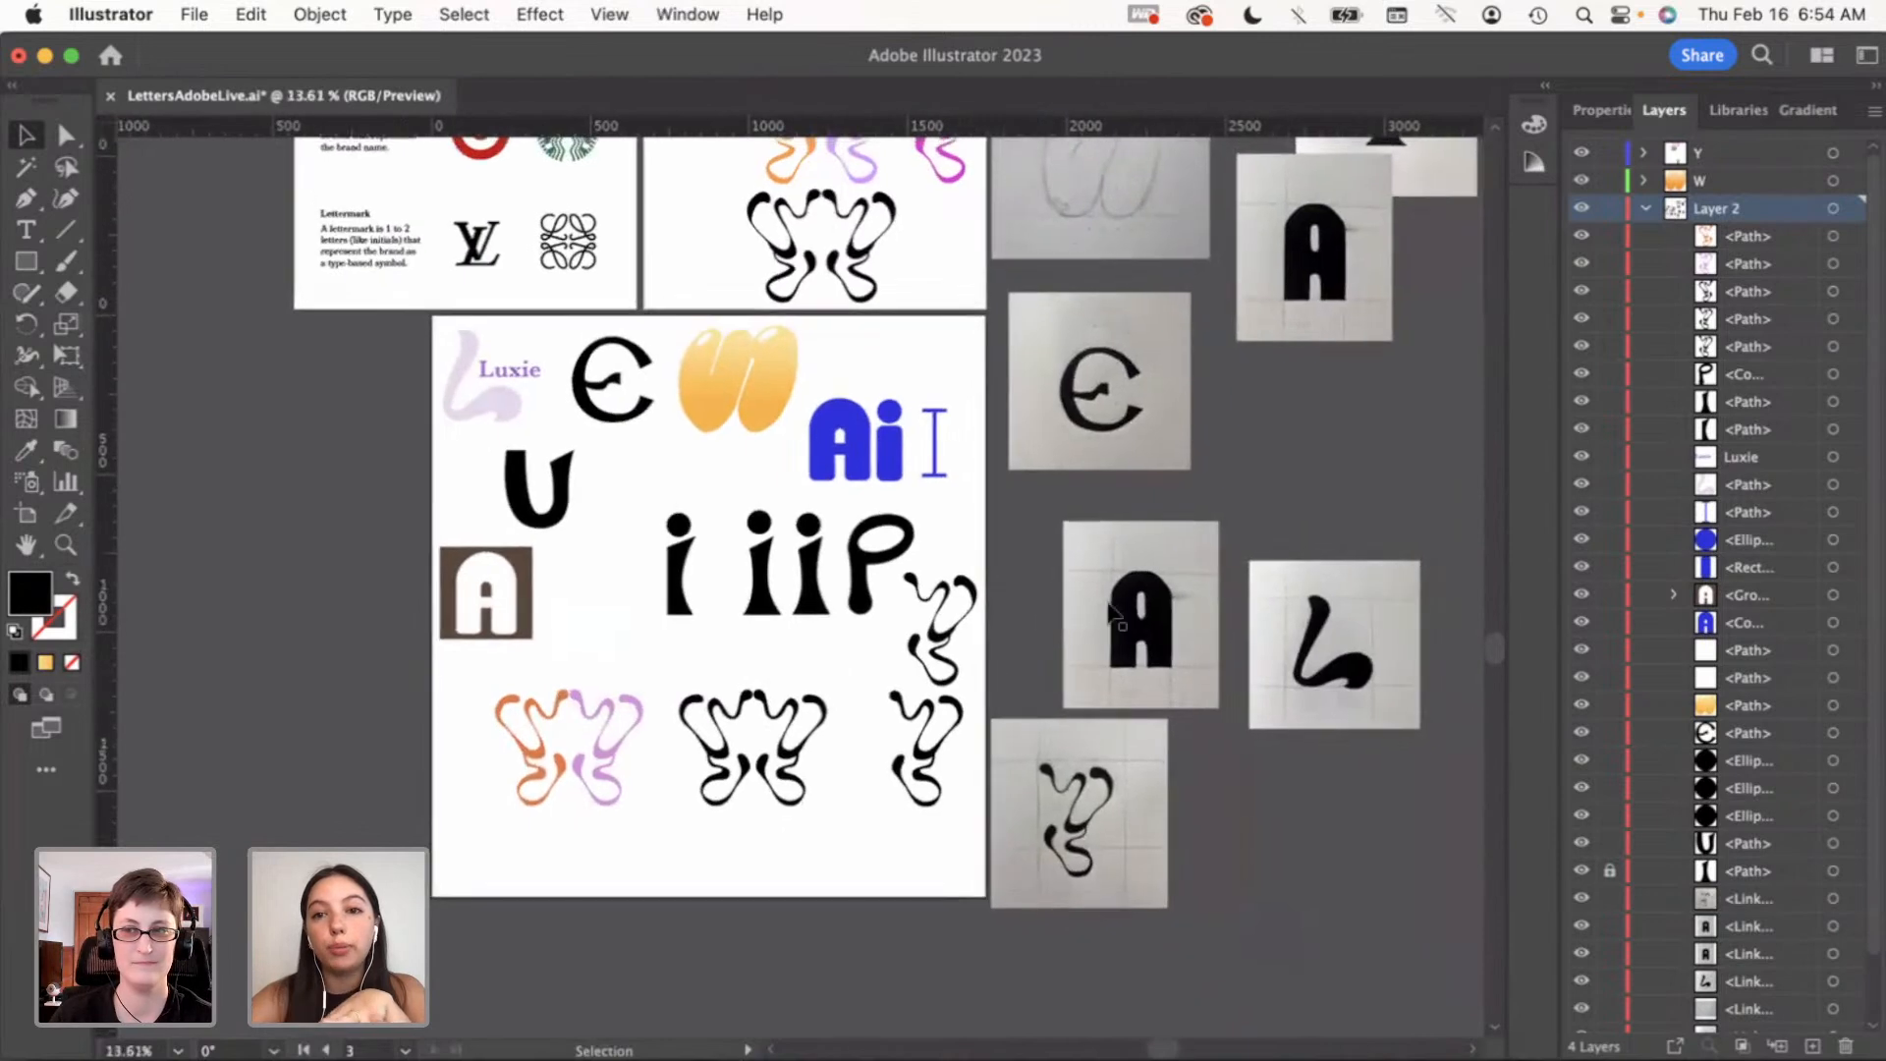
Delete the duplicate A sketch photo and move the I sketch photo into the gap beside the E sketch
{"action": "left_click_drag", "start_coordinate": [1317, 383], "coordinate": [1309, 518]}
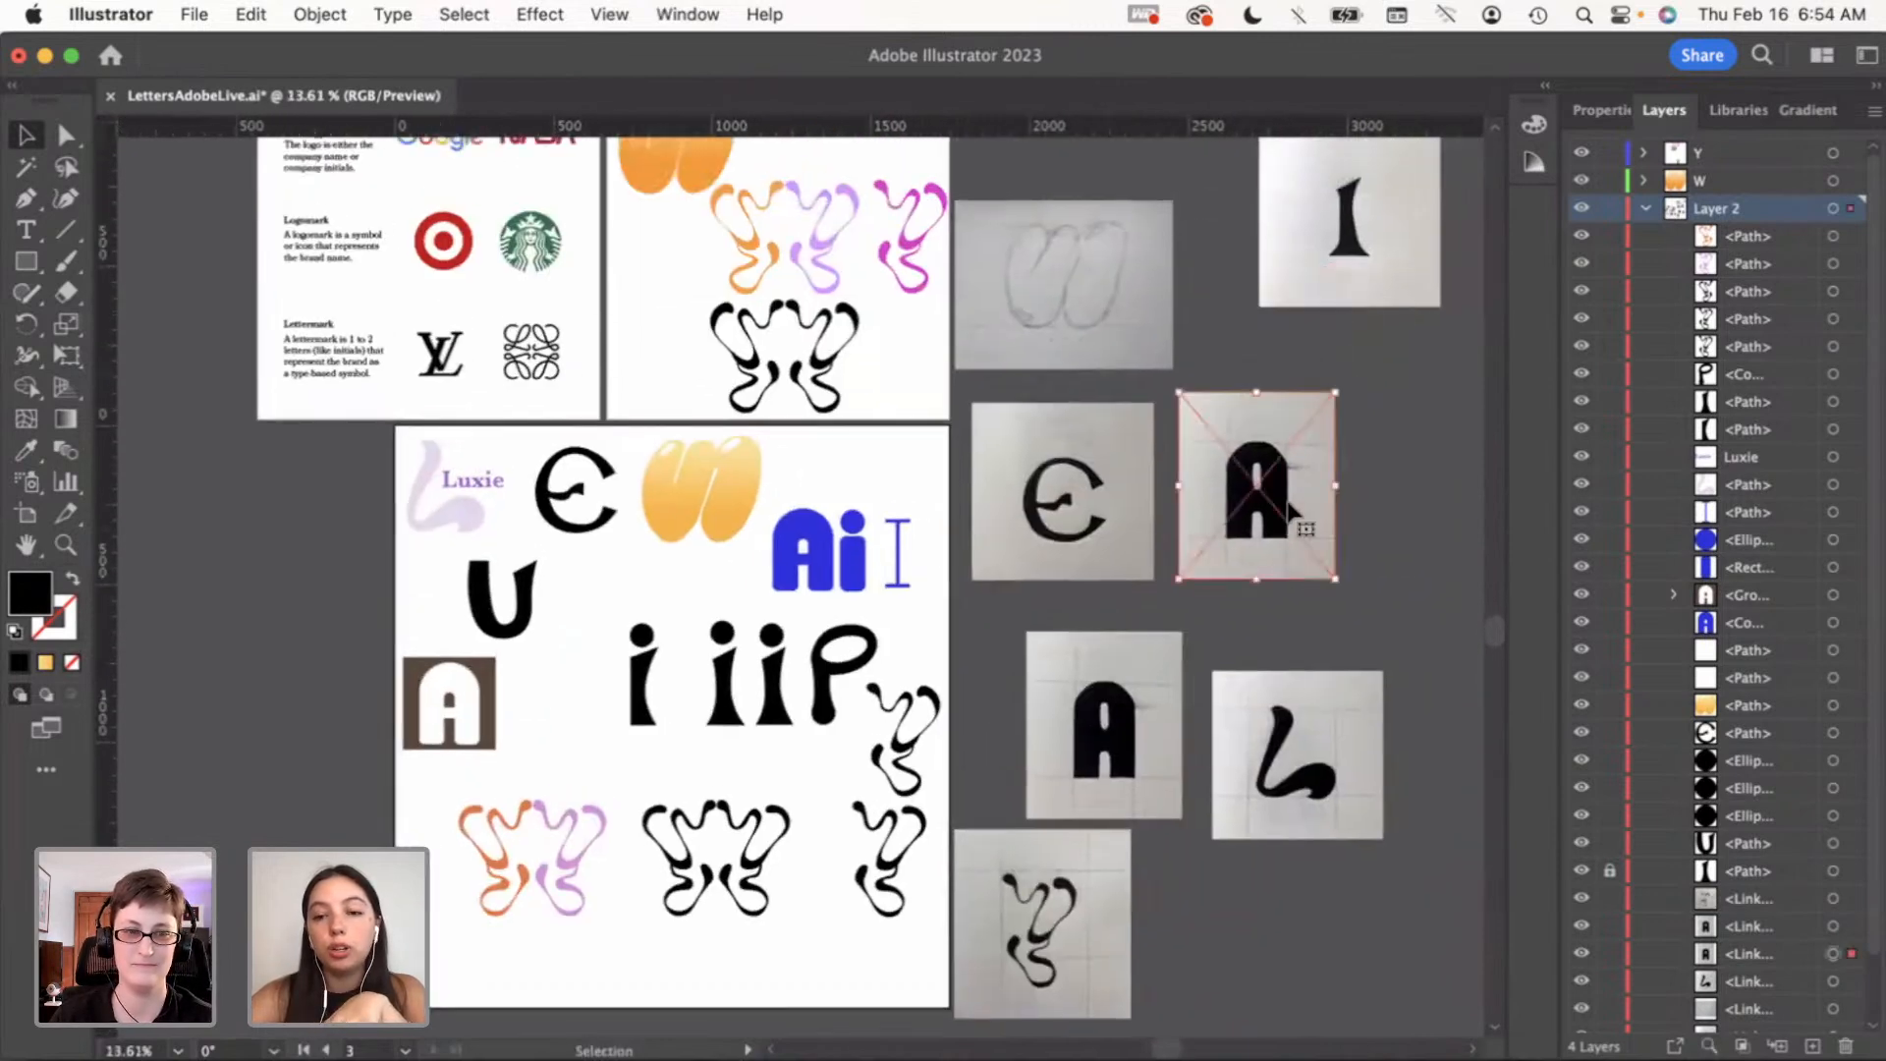
{"action": "key", "text": "Delete"}
{"action": "scroll", "coordinate": [1292, 512], "scroll_direction": "up", "scroll_amount": 2}
{"action": "left_click_drag", "start_coordinate": [1345, 339], "coordinate": [1287, 545]}
{"action": "left_click", "coordinate": [1183, 685]}
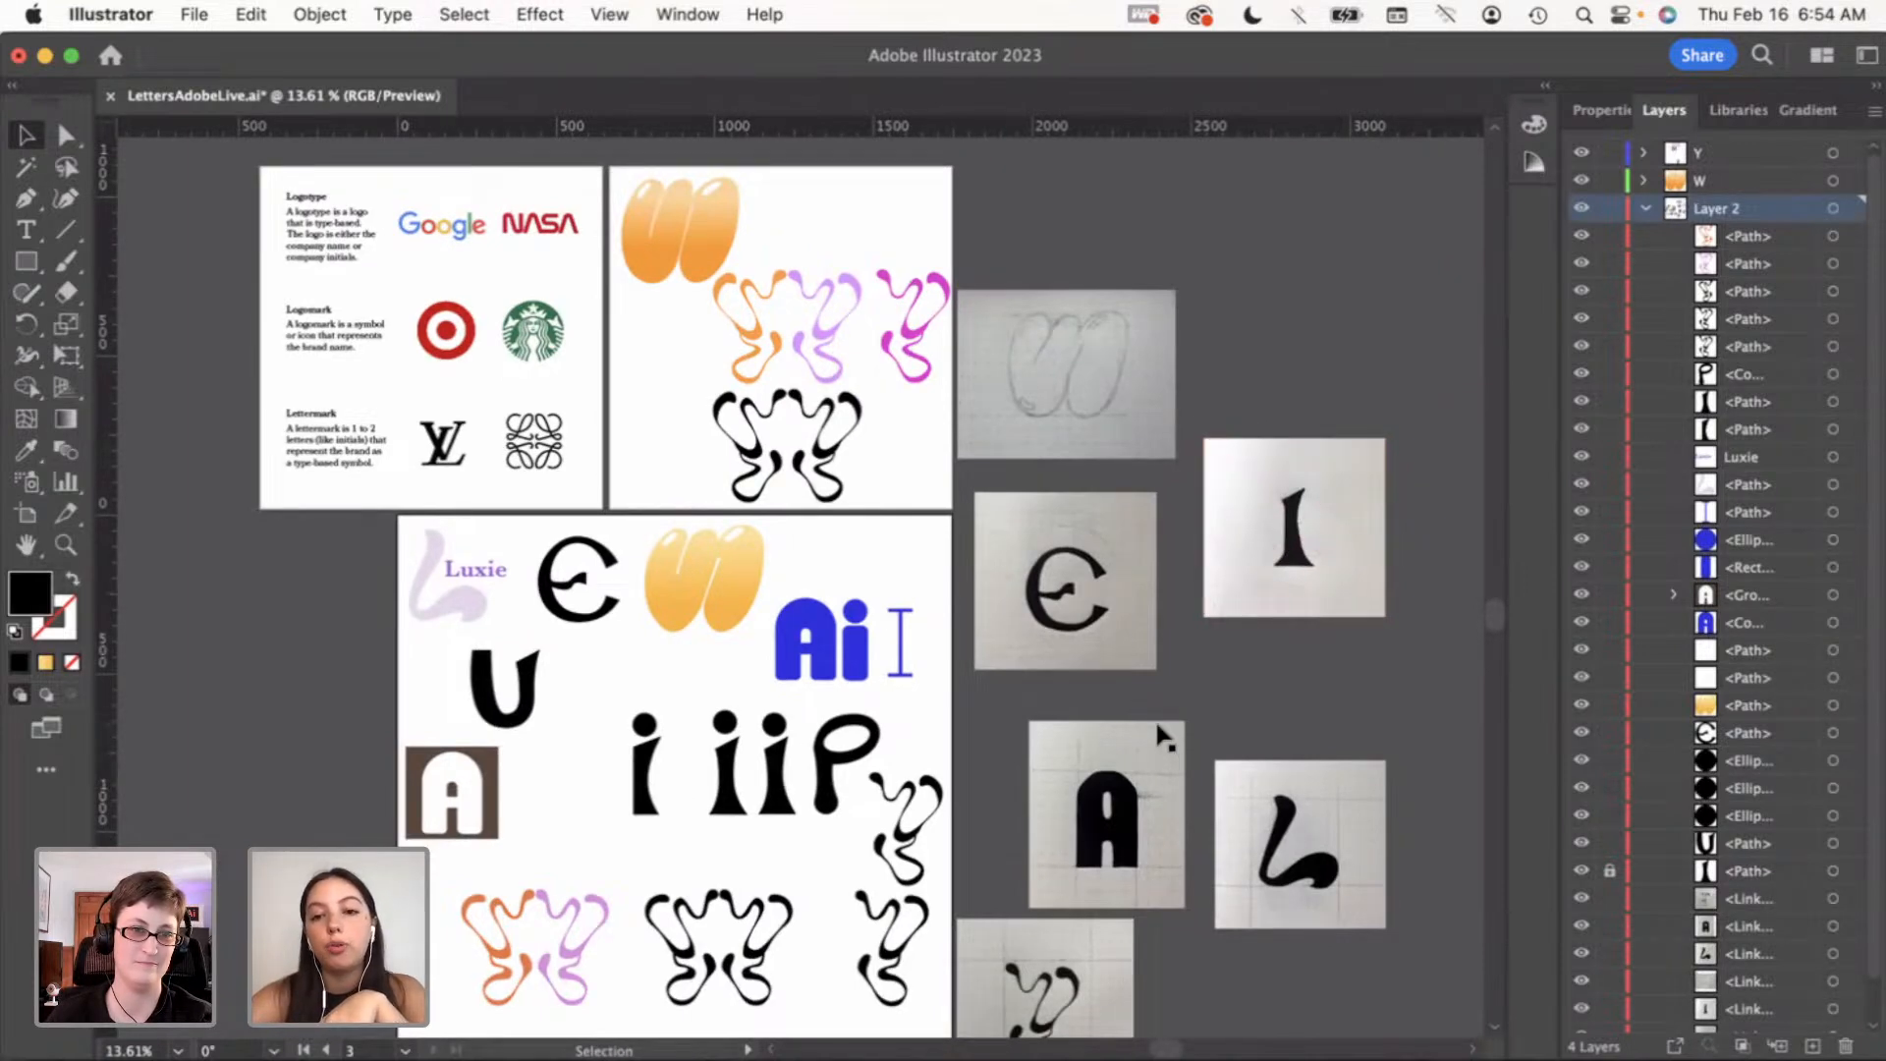
Compare the W sketch photo with the orange W letter and review the remaining letters alongside their sketches
{"action": "scroll", "coordinate": [1169, 735], "scroll_direction": "up", "scroll_amount": 2}
{"action": "left_click", "coordinate": [1002, 356]}
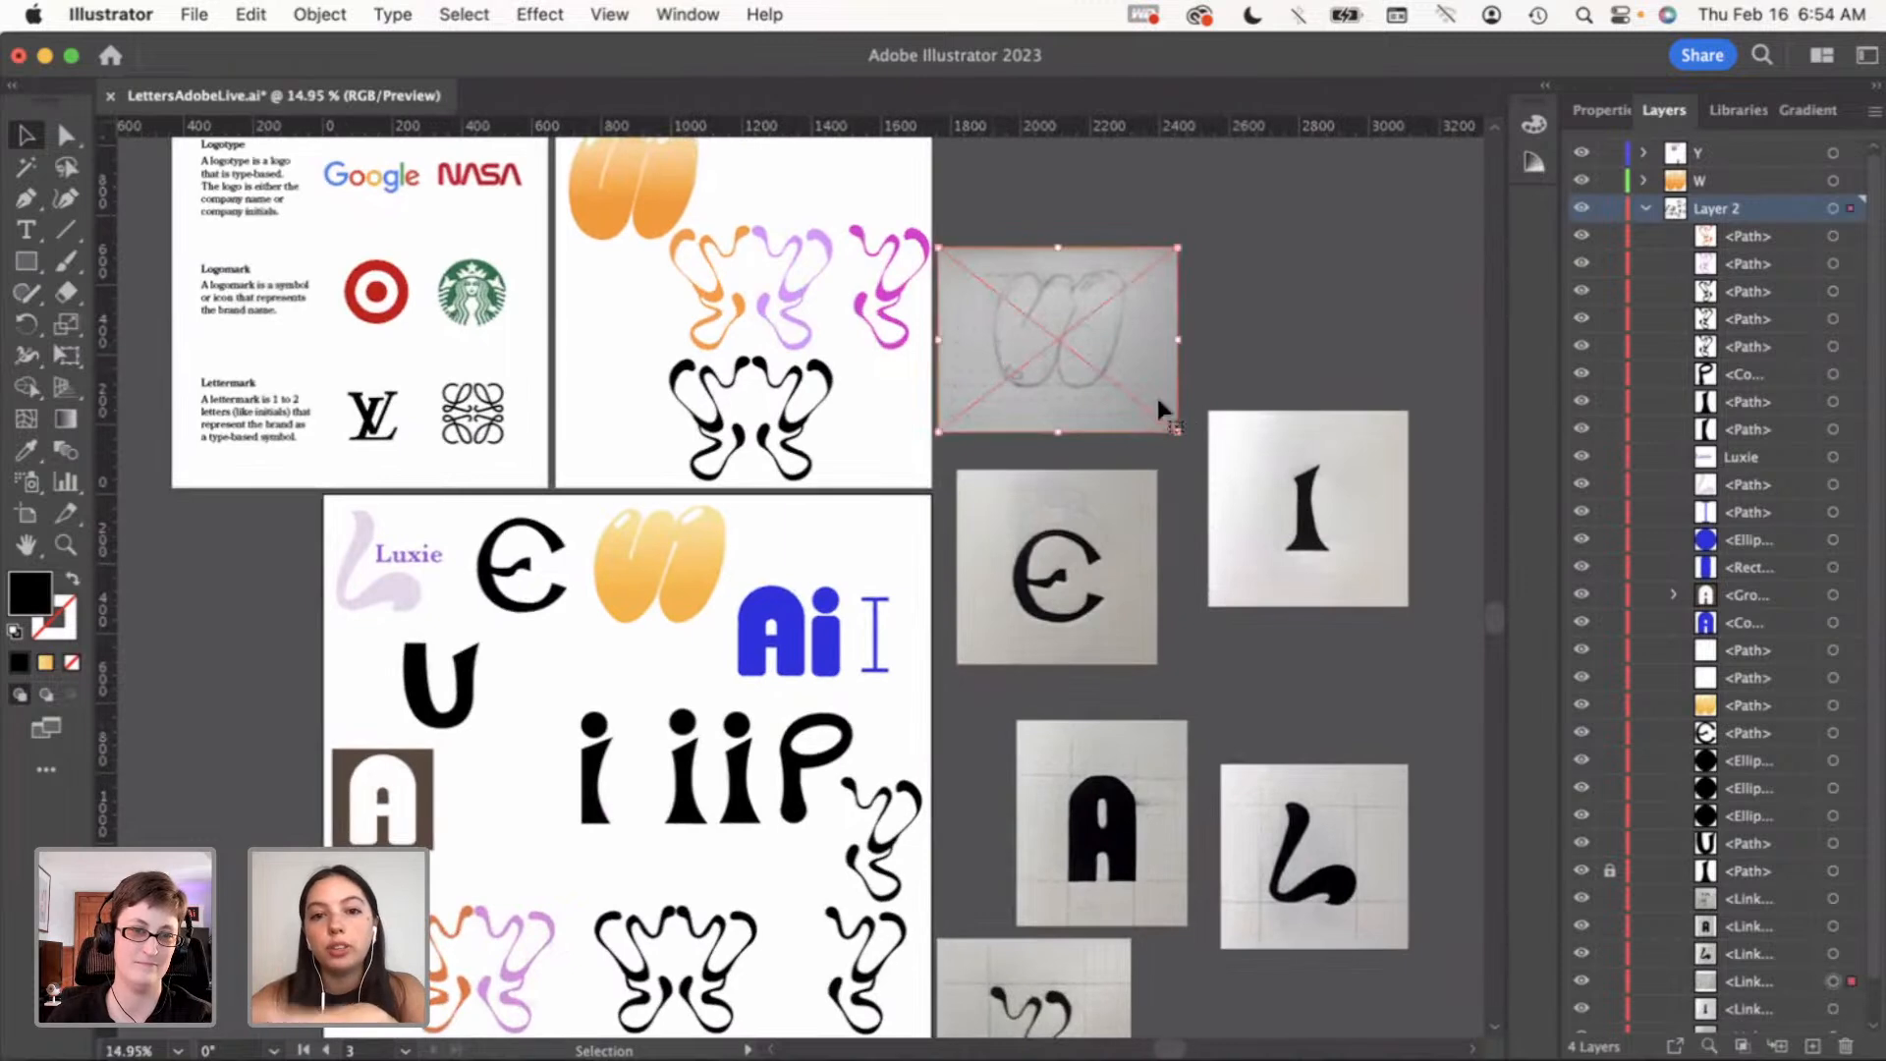
{"action": "left_click", "coordinate": [1246, 340]}
{"action": "left_click", "coordinate": [672, 579]}
{"action": "left_click", "coordinate": [651, 678]}
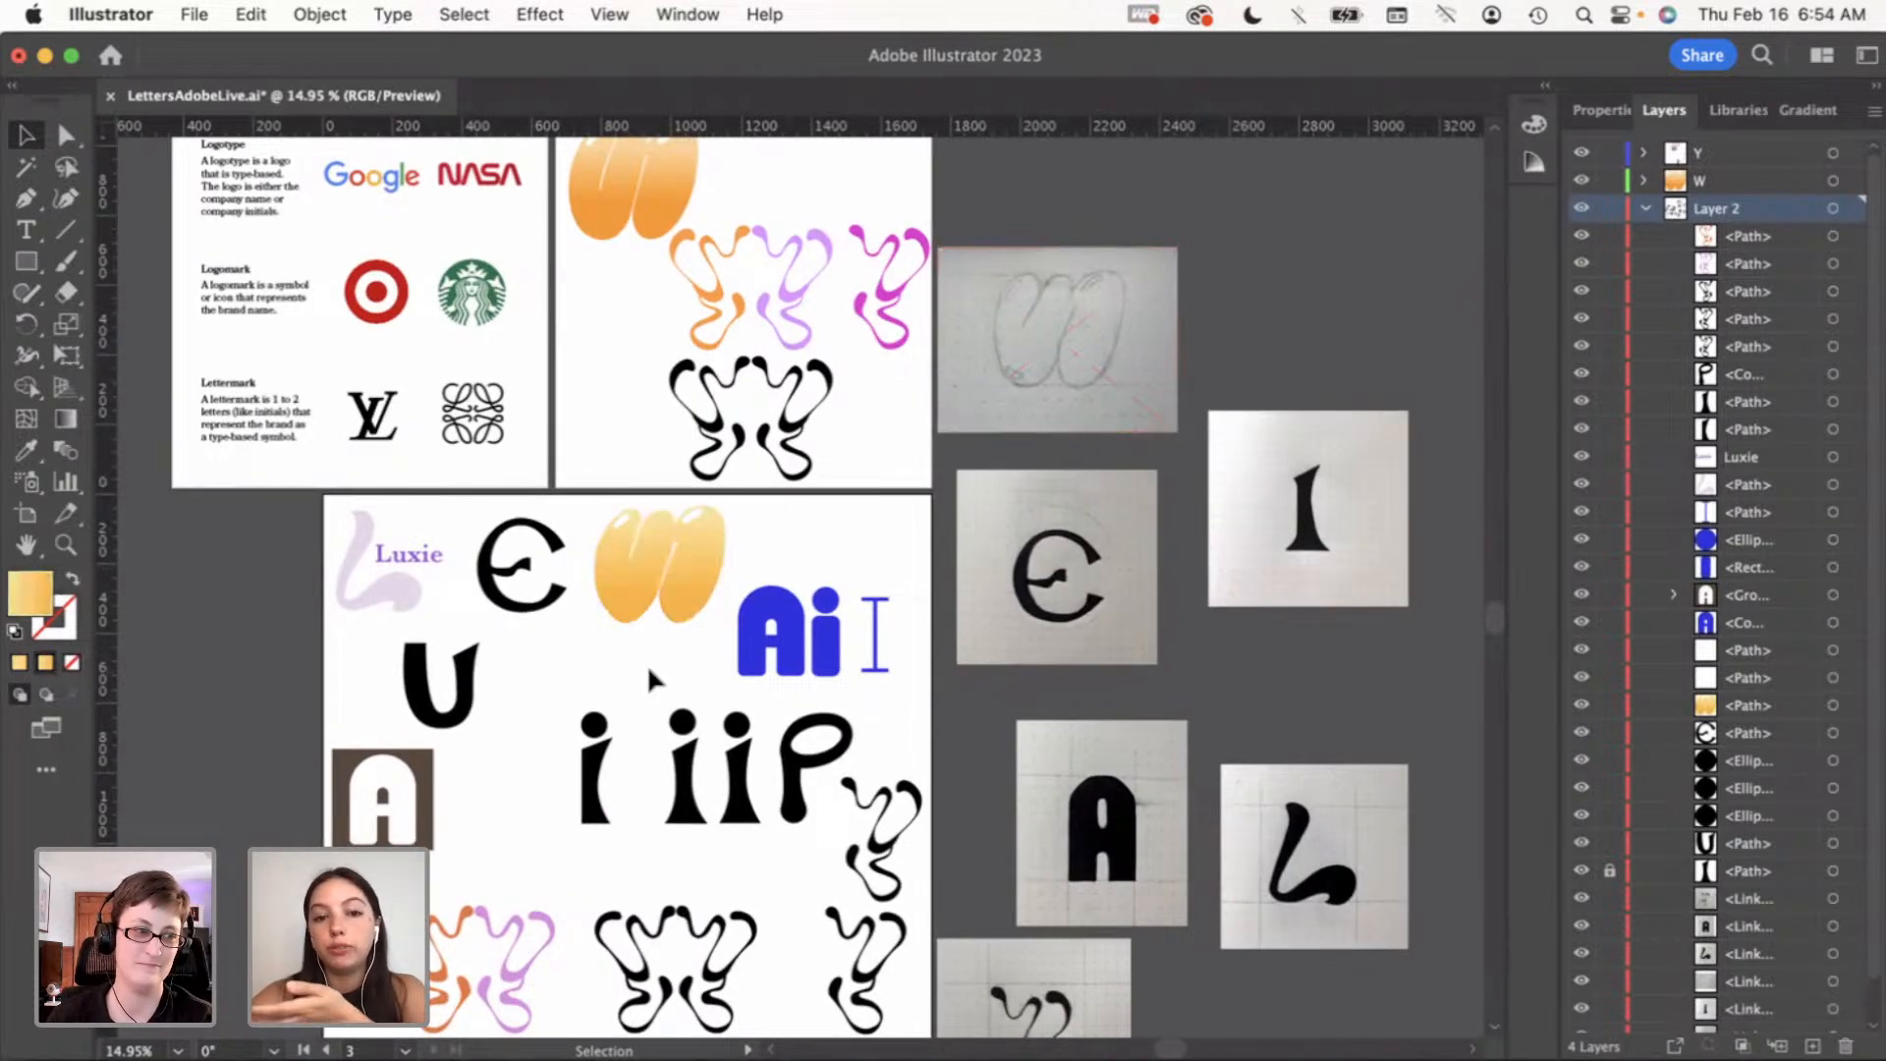
{"action": "scroll", "coordinate": [650, 677], "scroll_direction": "down", "scroll_amount": 2}
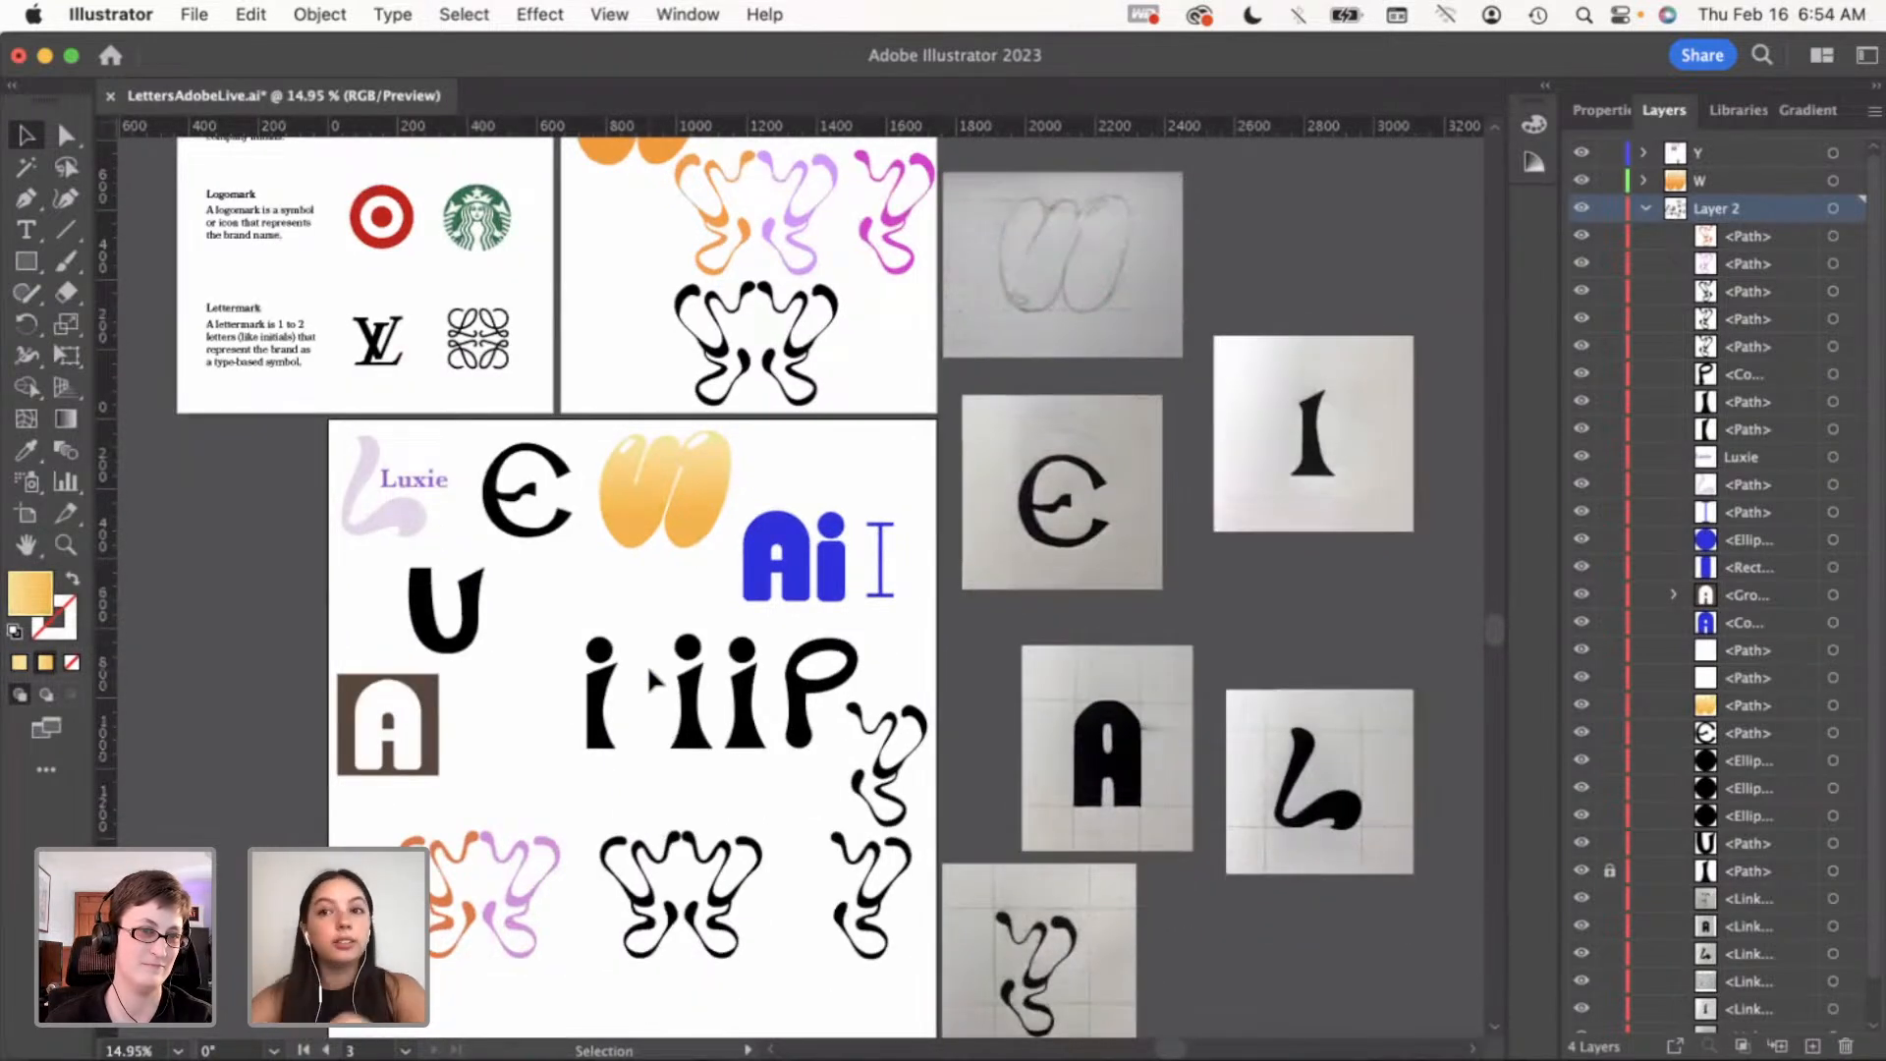
{"action": "scroll", "coordinate": [589, 805], "scroll_direction": "down", "scroll_amount": 1}
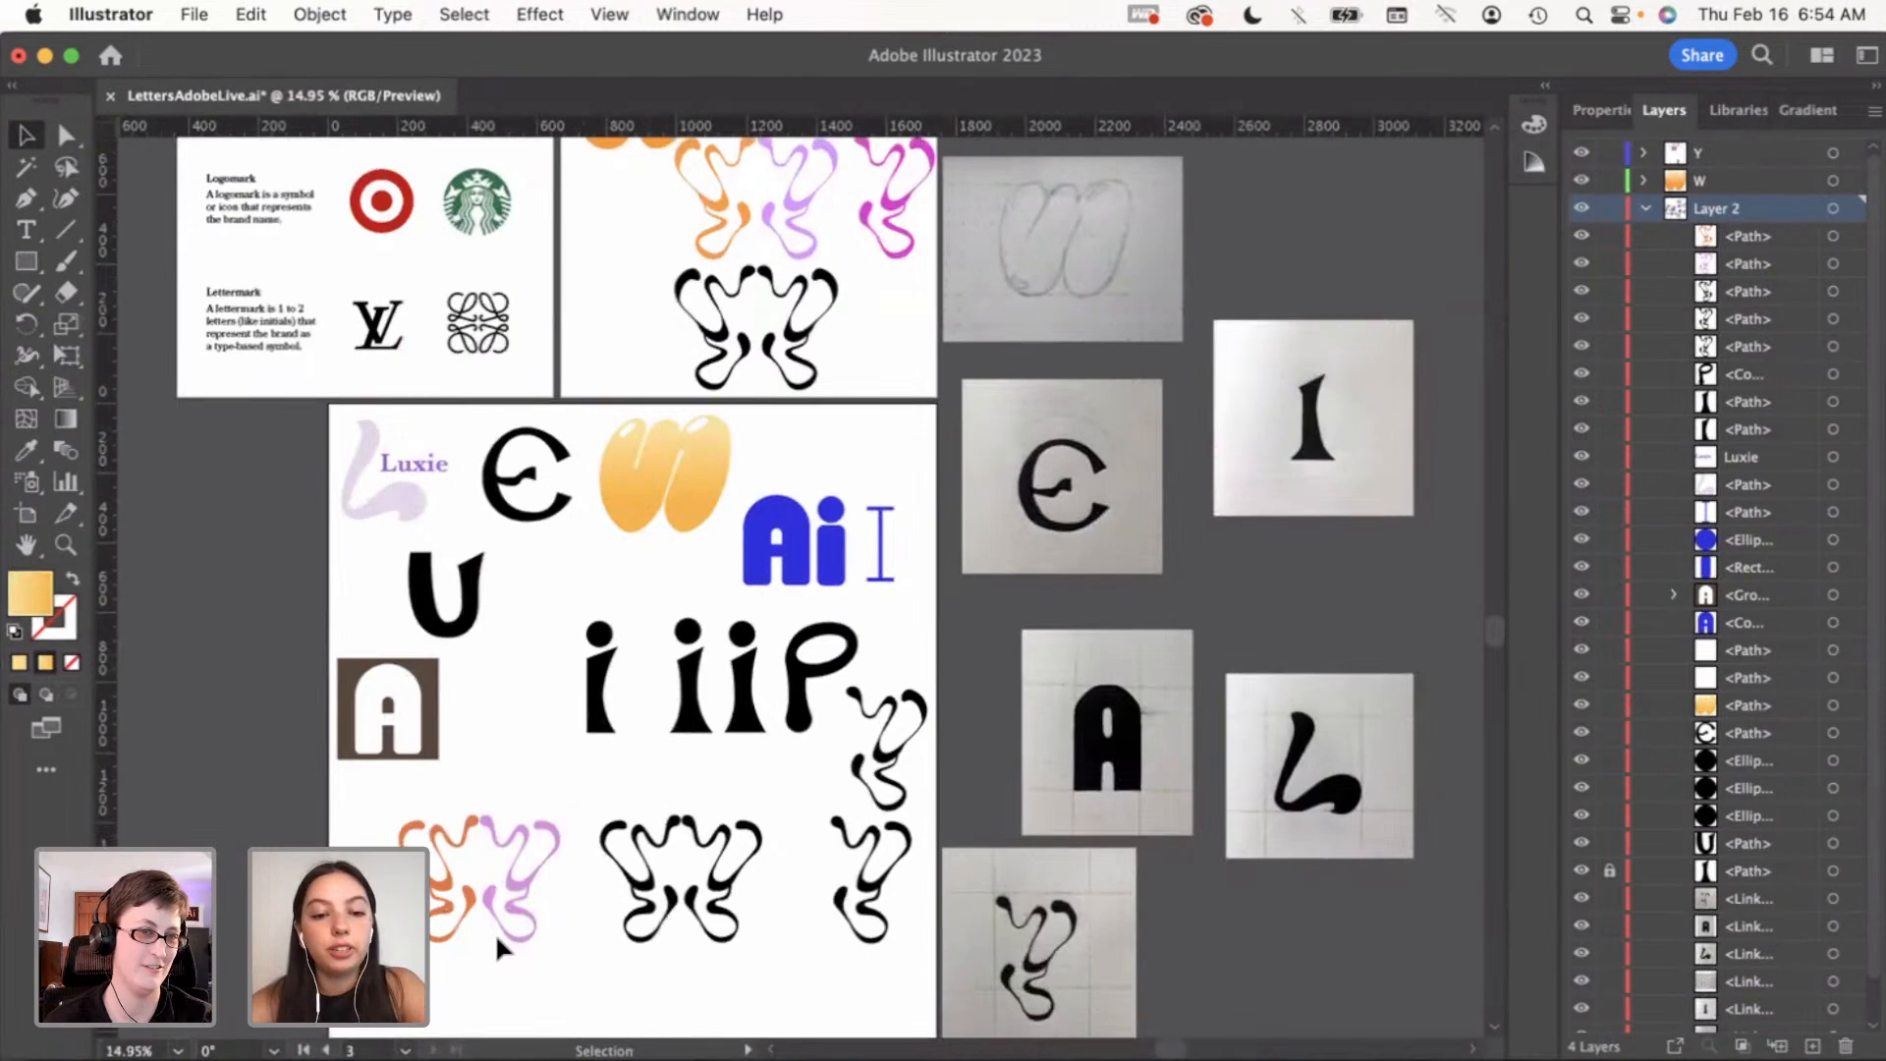
{"action": "scroll", "coordinate": [638, 963], "scroll_direction": "down", "scroll_amount": 2}
{"action": "scroll", "coordinate": [638, 962], "scroll_direction": "left", "scroll_amount": 2}
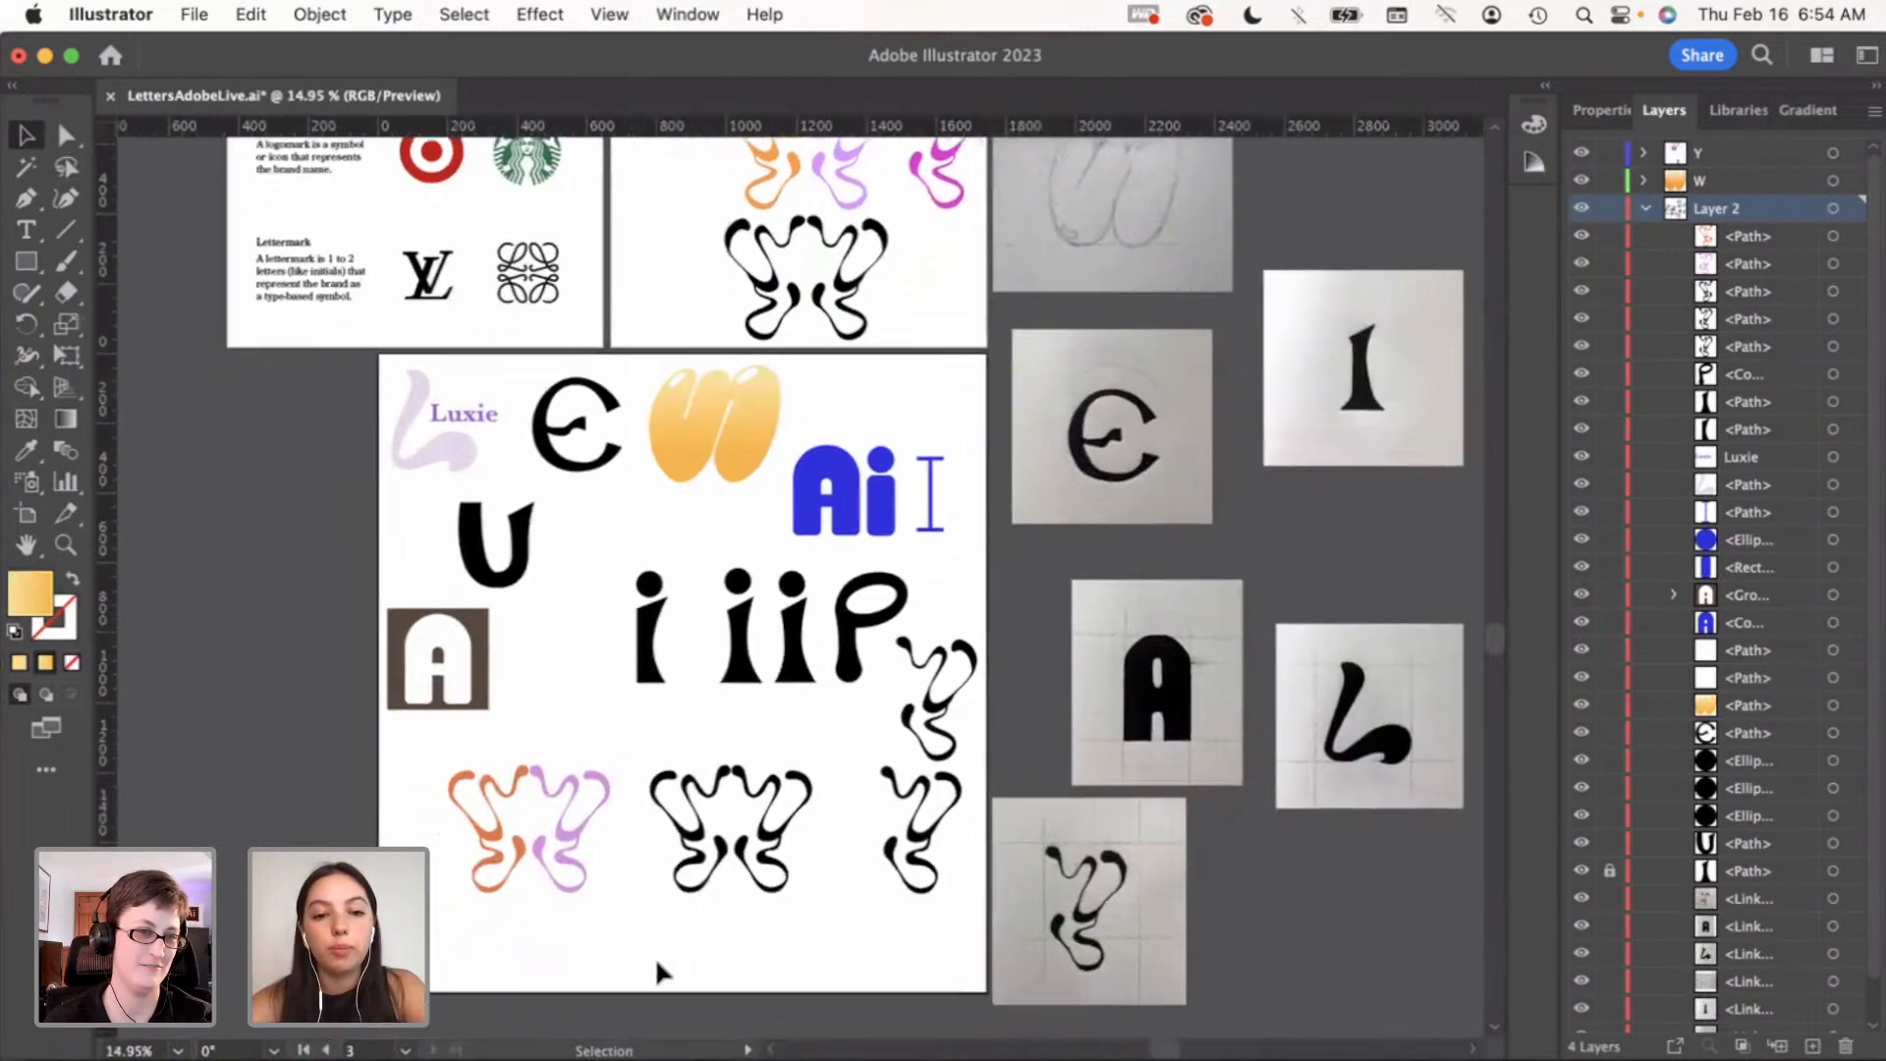
Switch to Photoshop to view the coloured and black Y symbols on the building wall mockup
{"action": "key", "text": "super+Tab"}
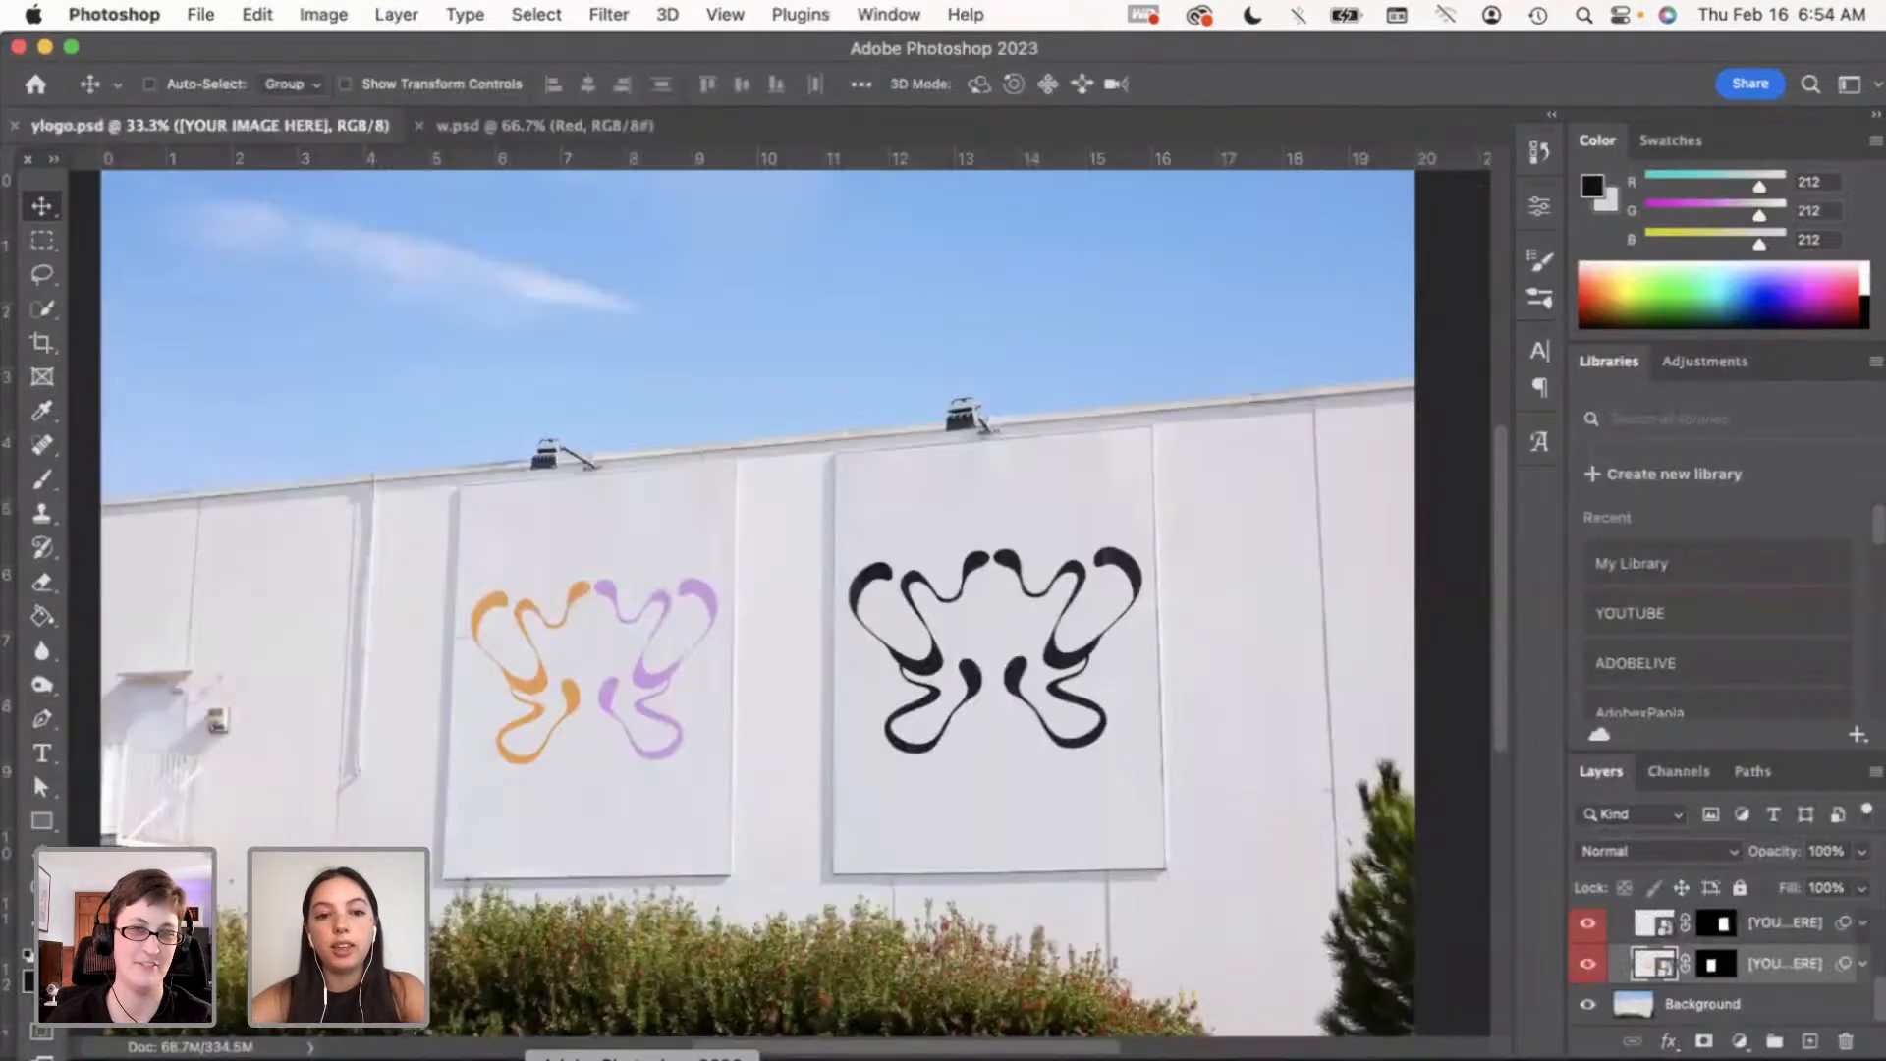